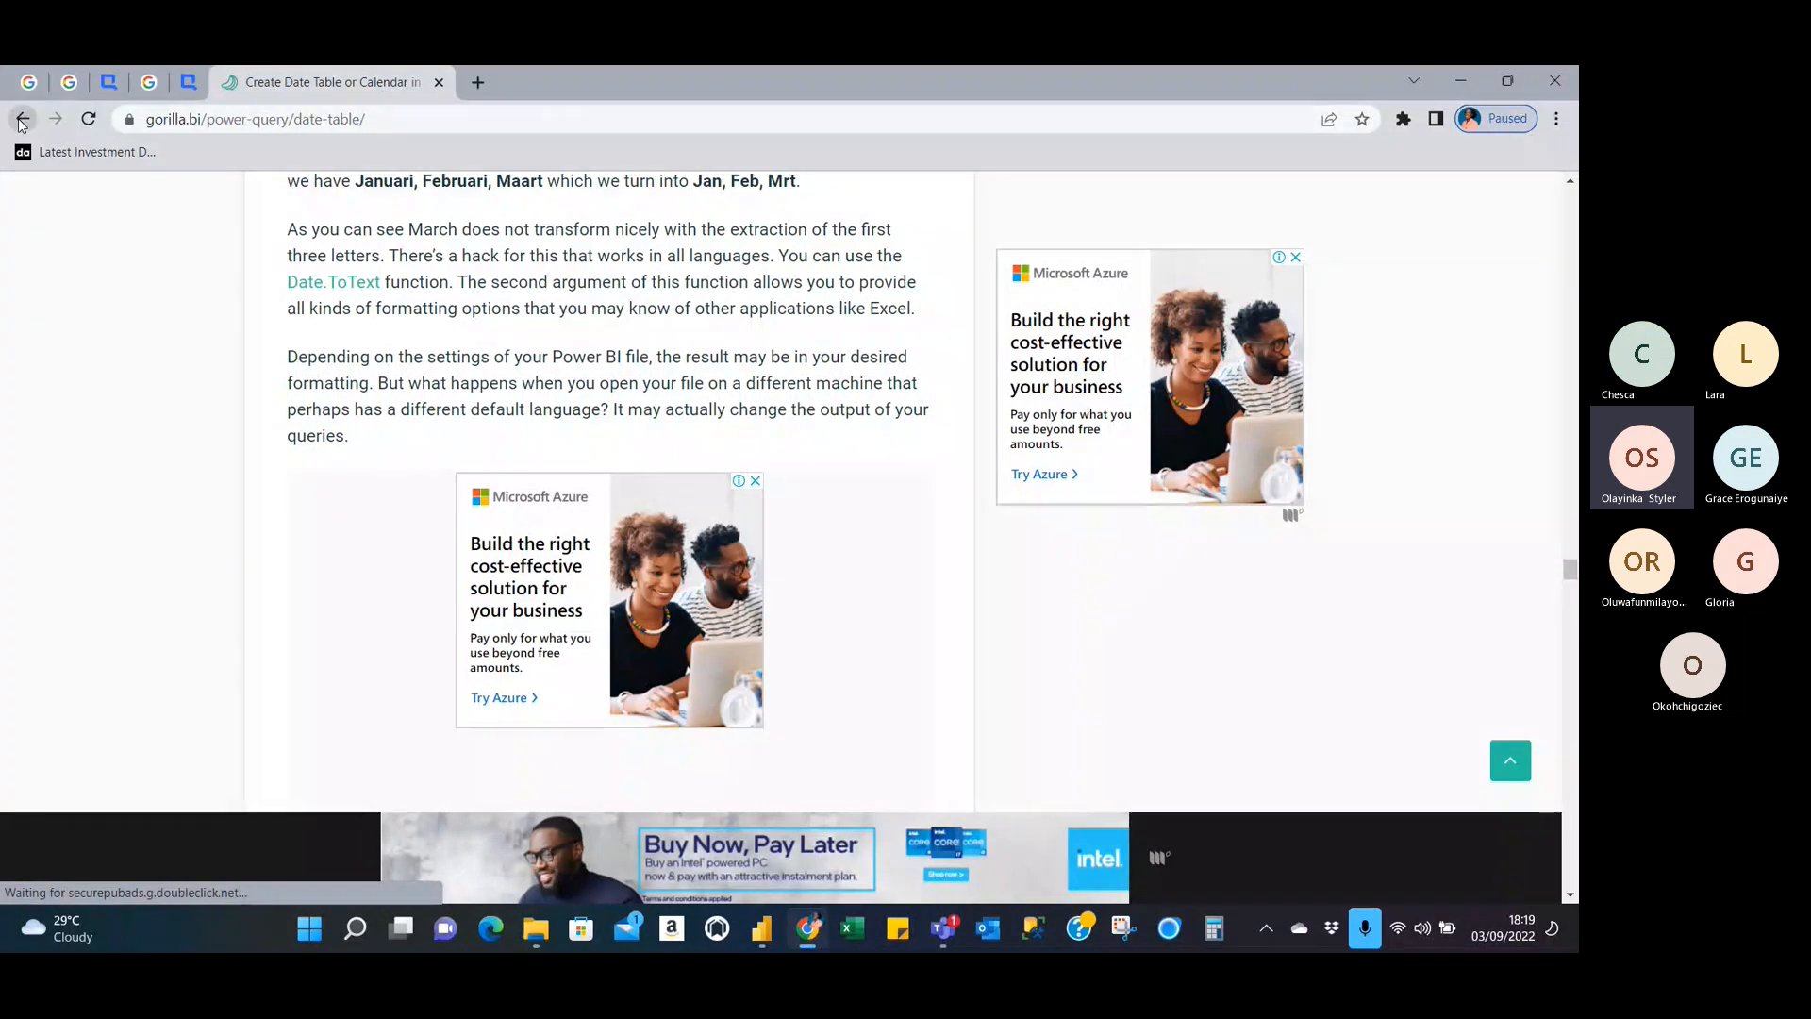
Return to the Google results and rerun the search for "m code for date table in power bi".
click(22, 119)
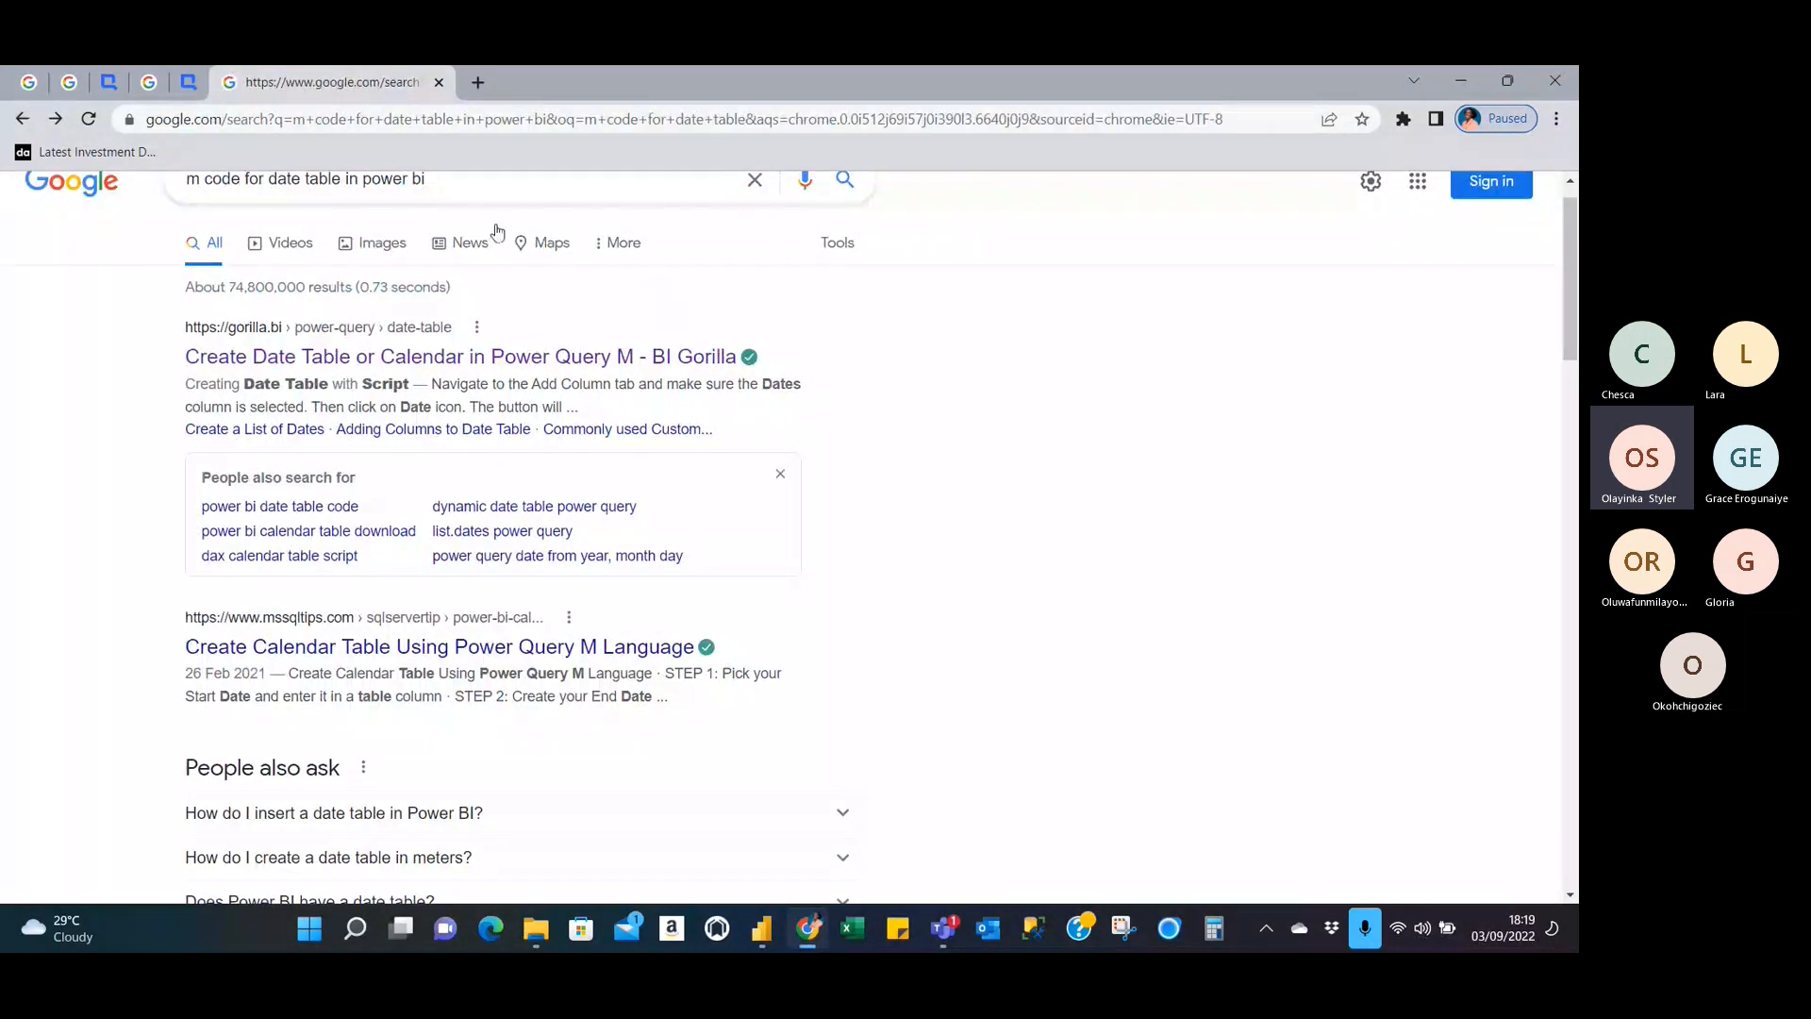
scroll(542, 184, up, 1)
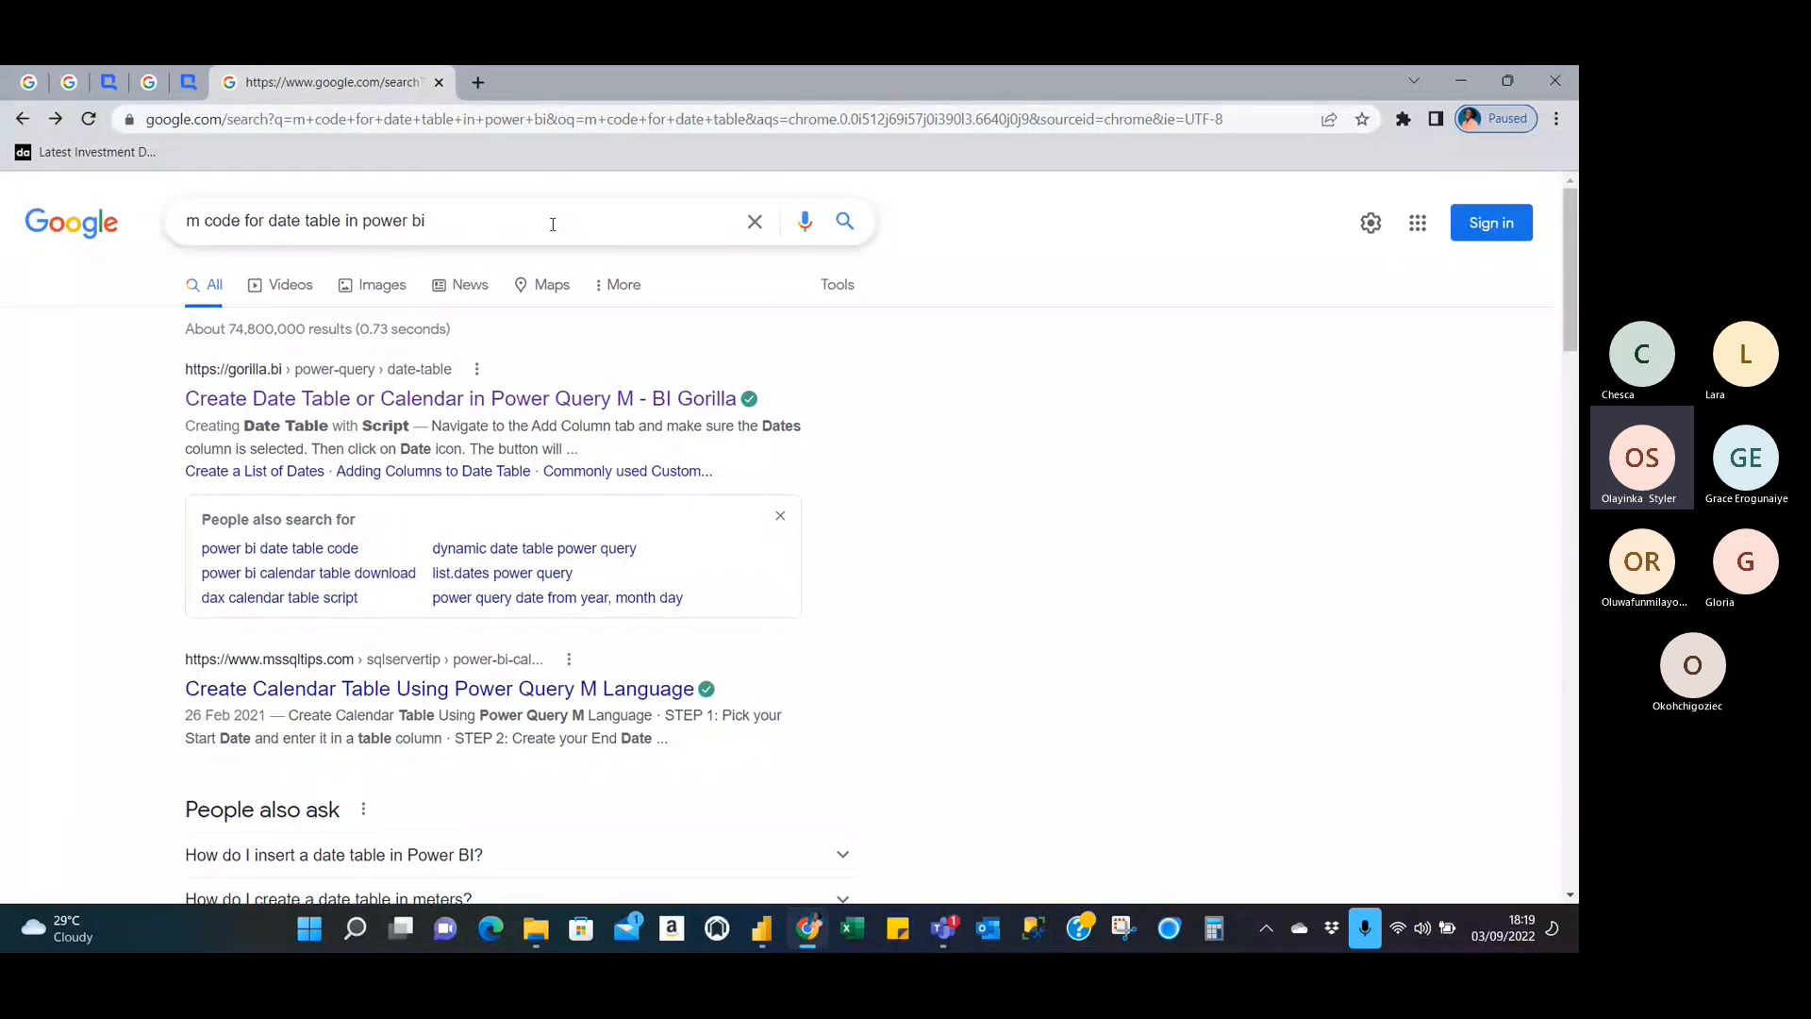
click(552, 224)
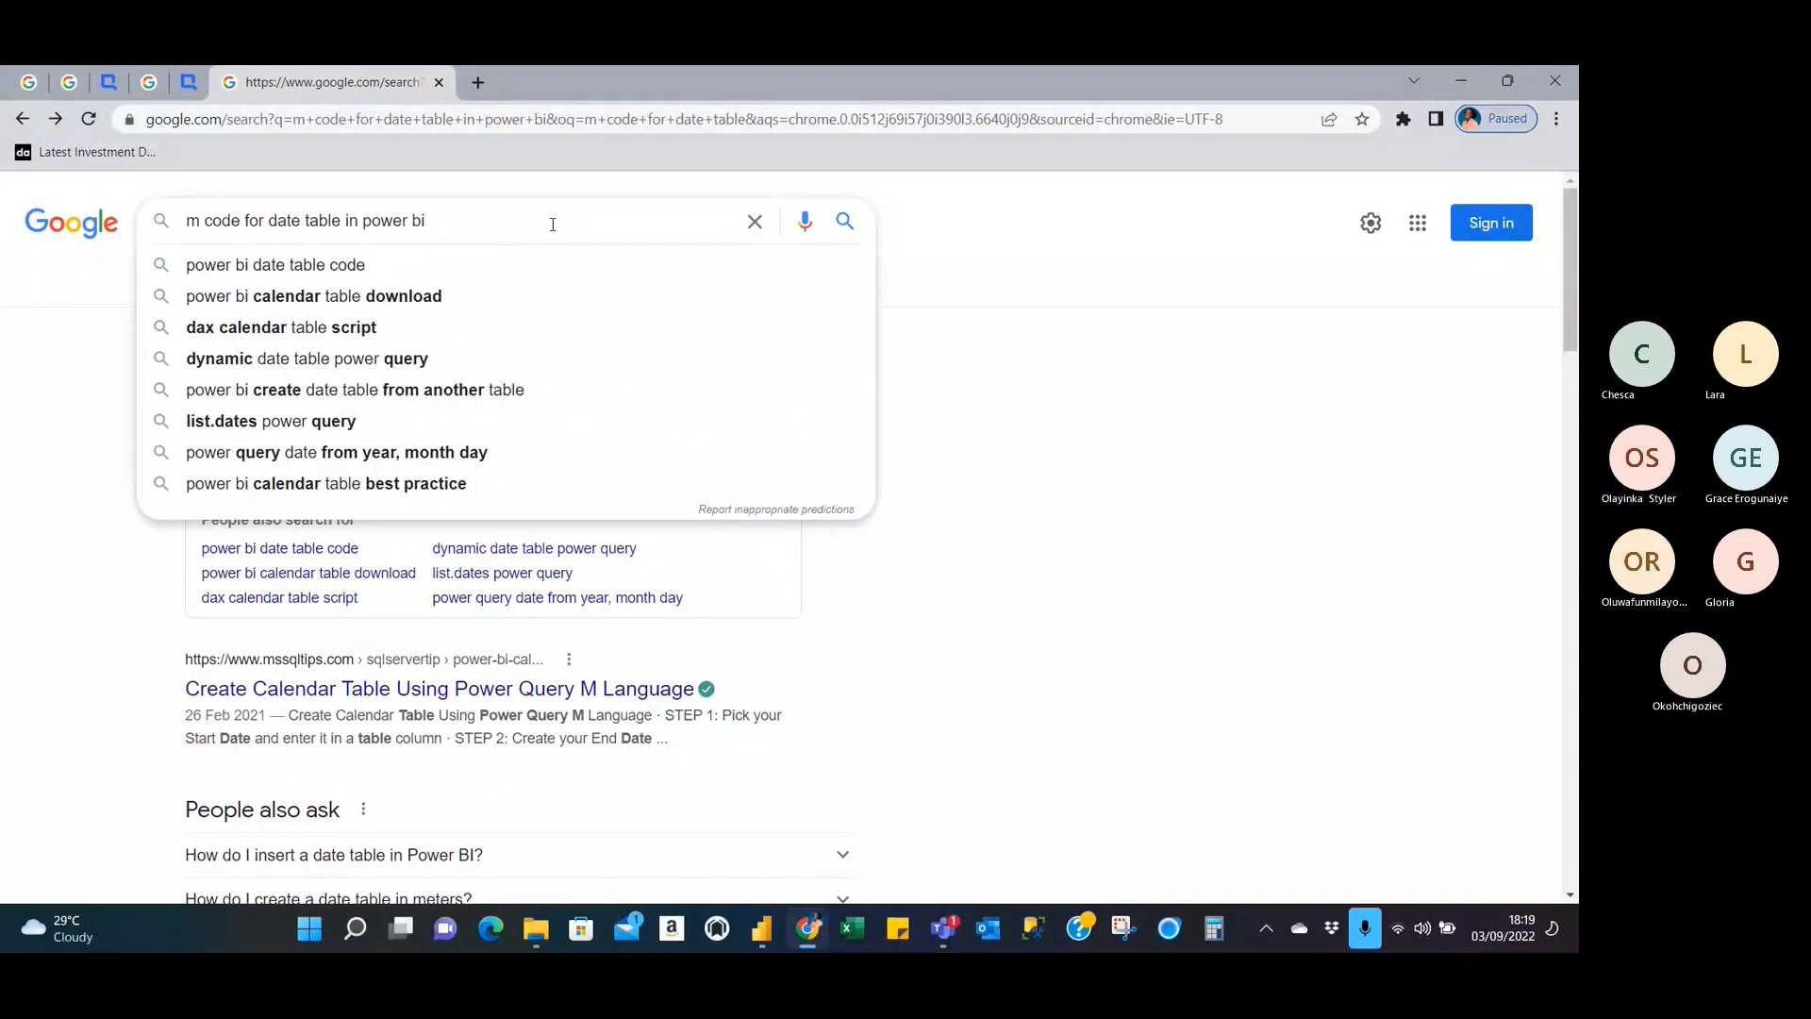
key(Return)
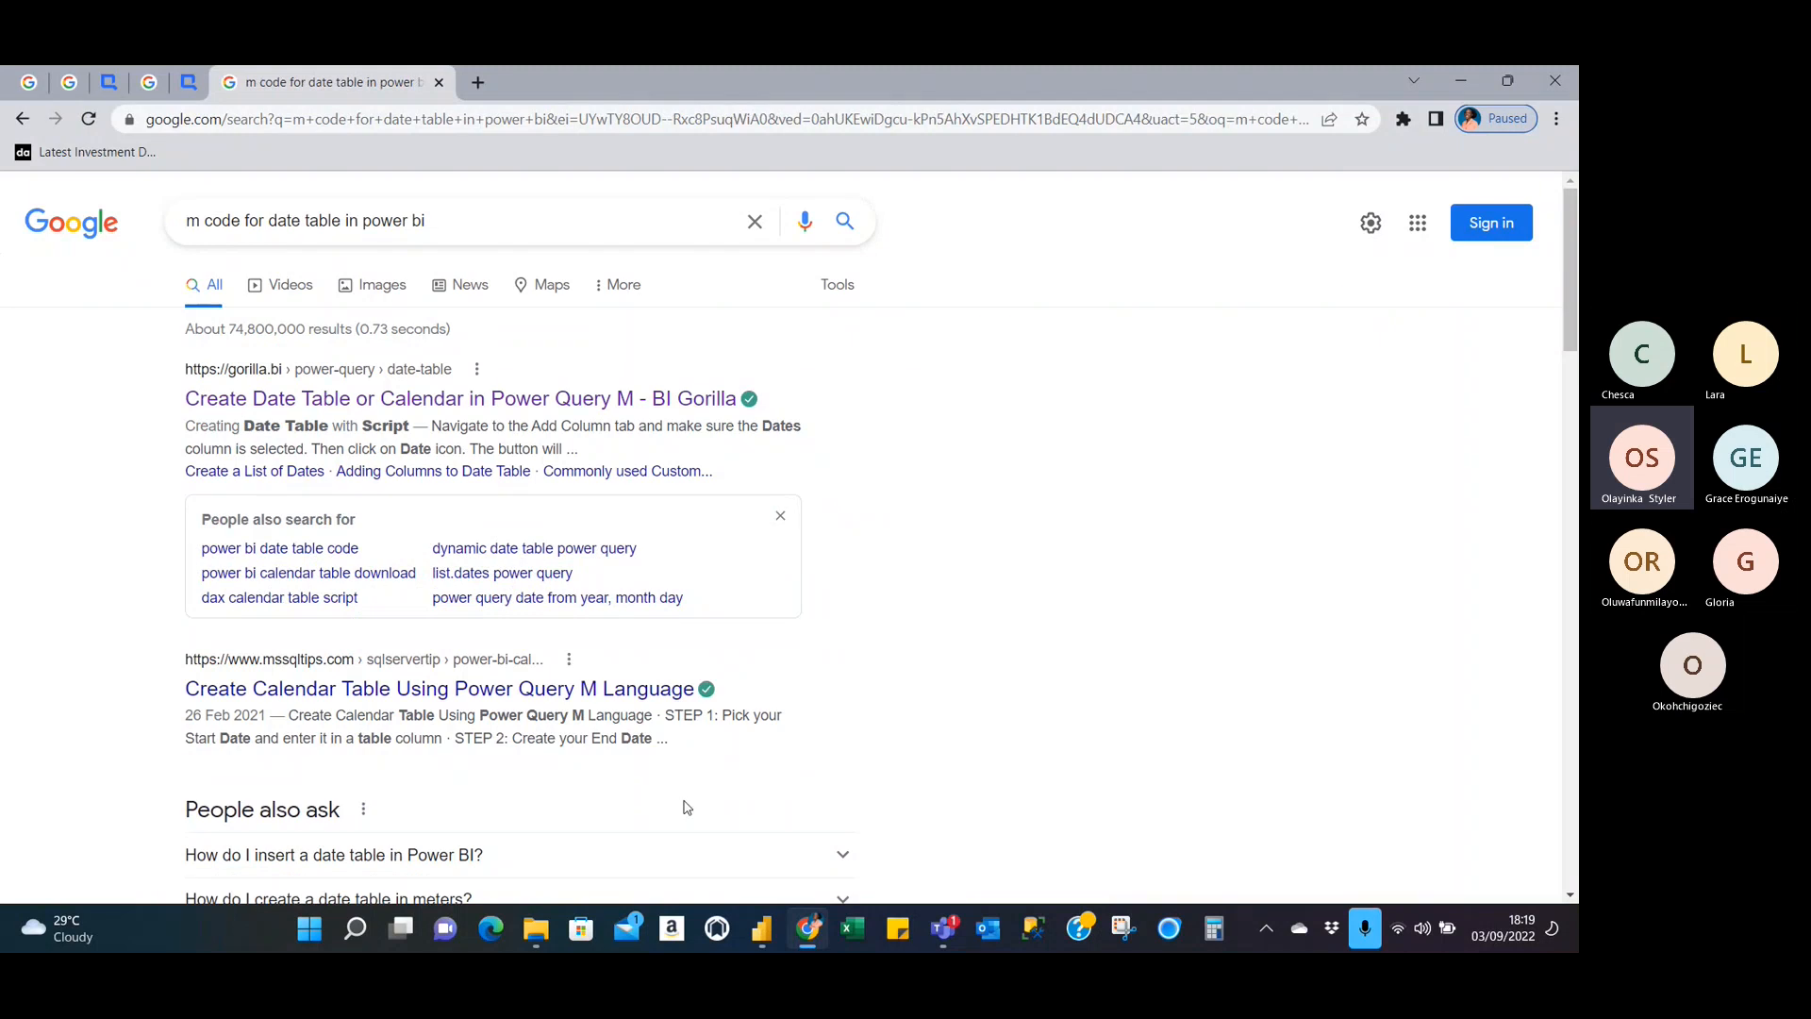
Open the Power BI Community search result about simple calendar table creation with M Query.
scroll(676, 583, down, 10)
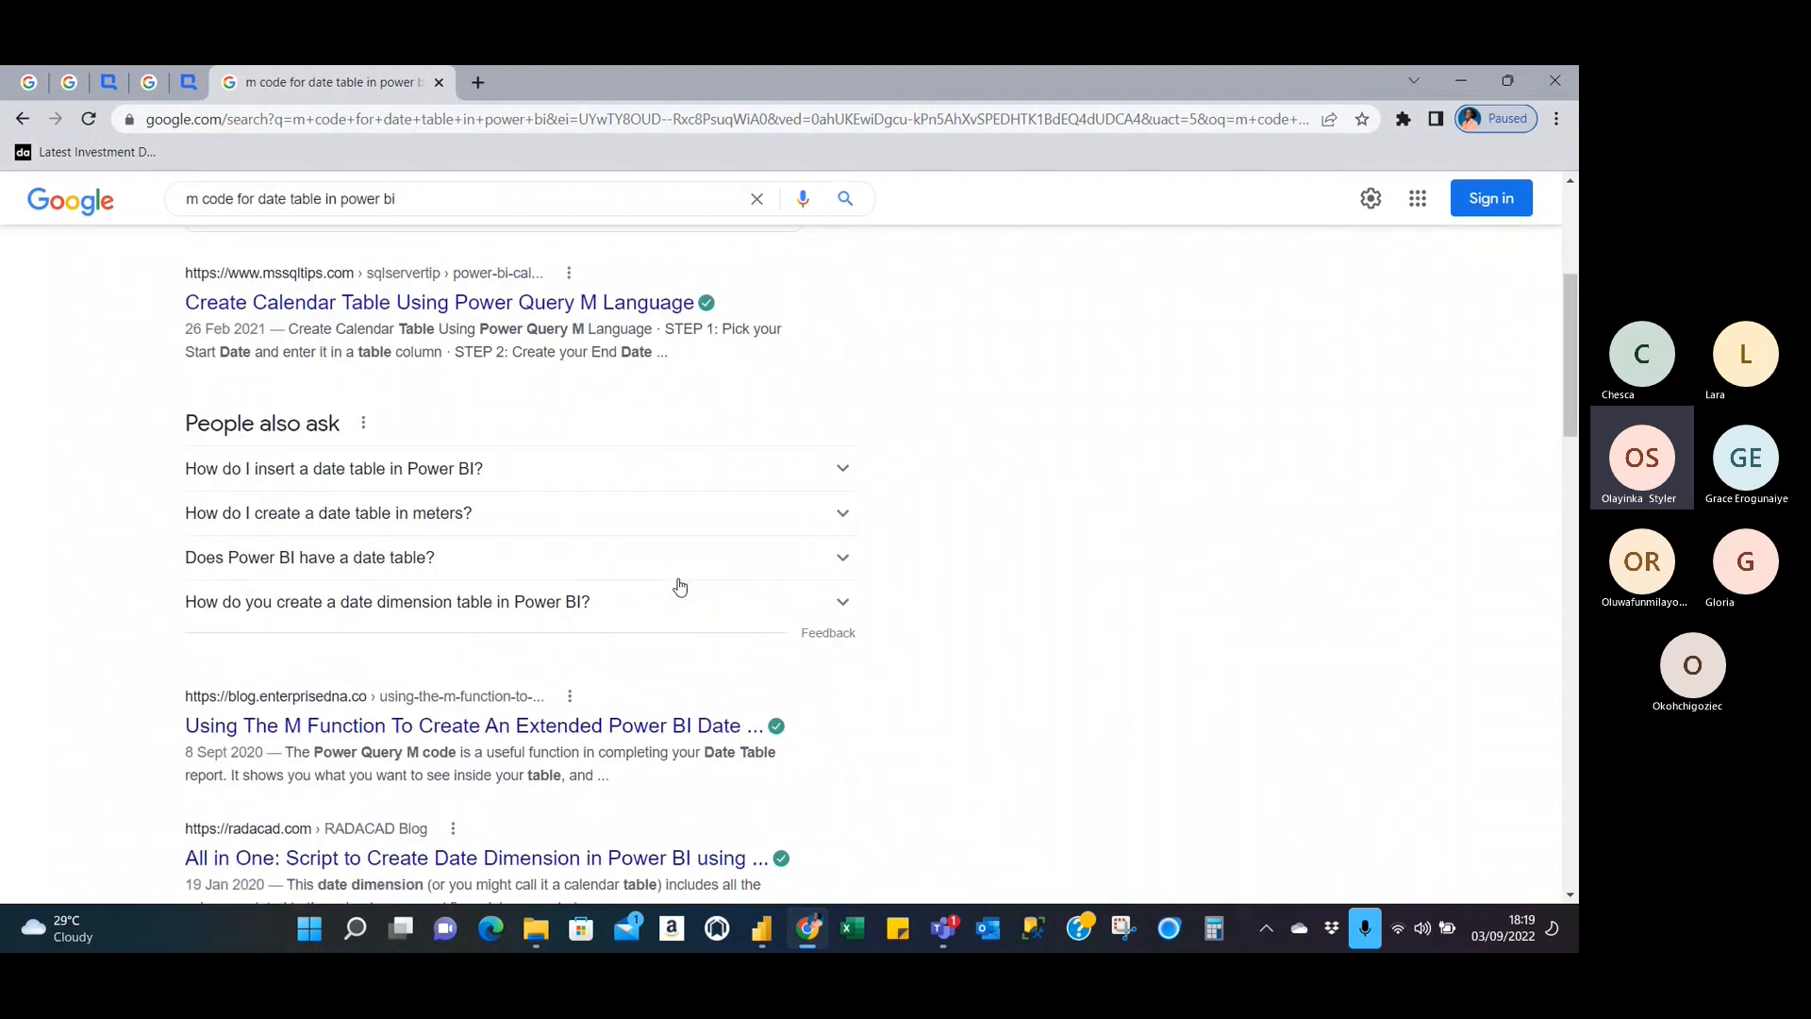
scroll(679, 585, down, 6)
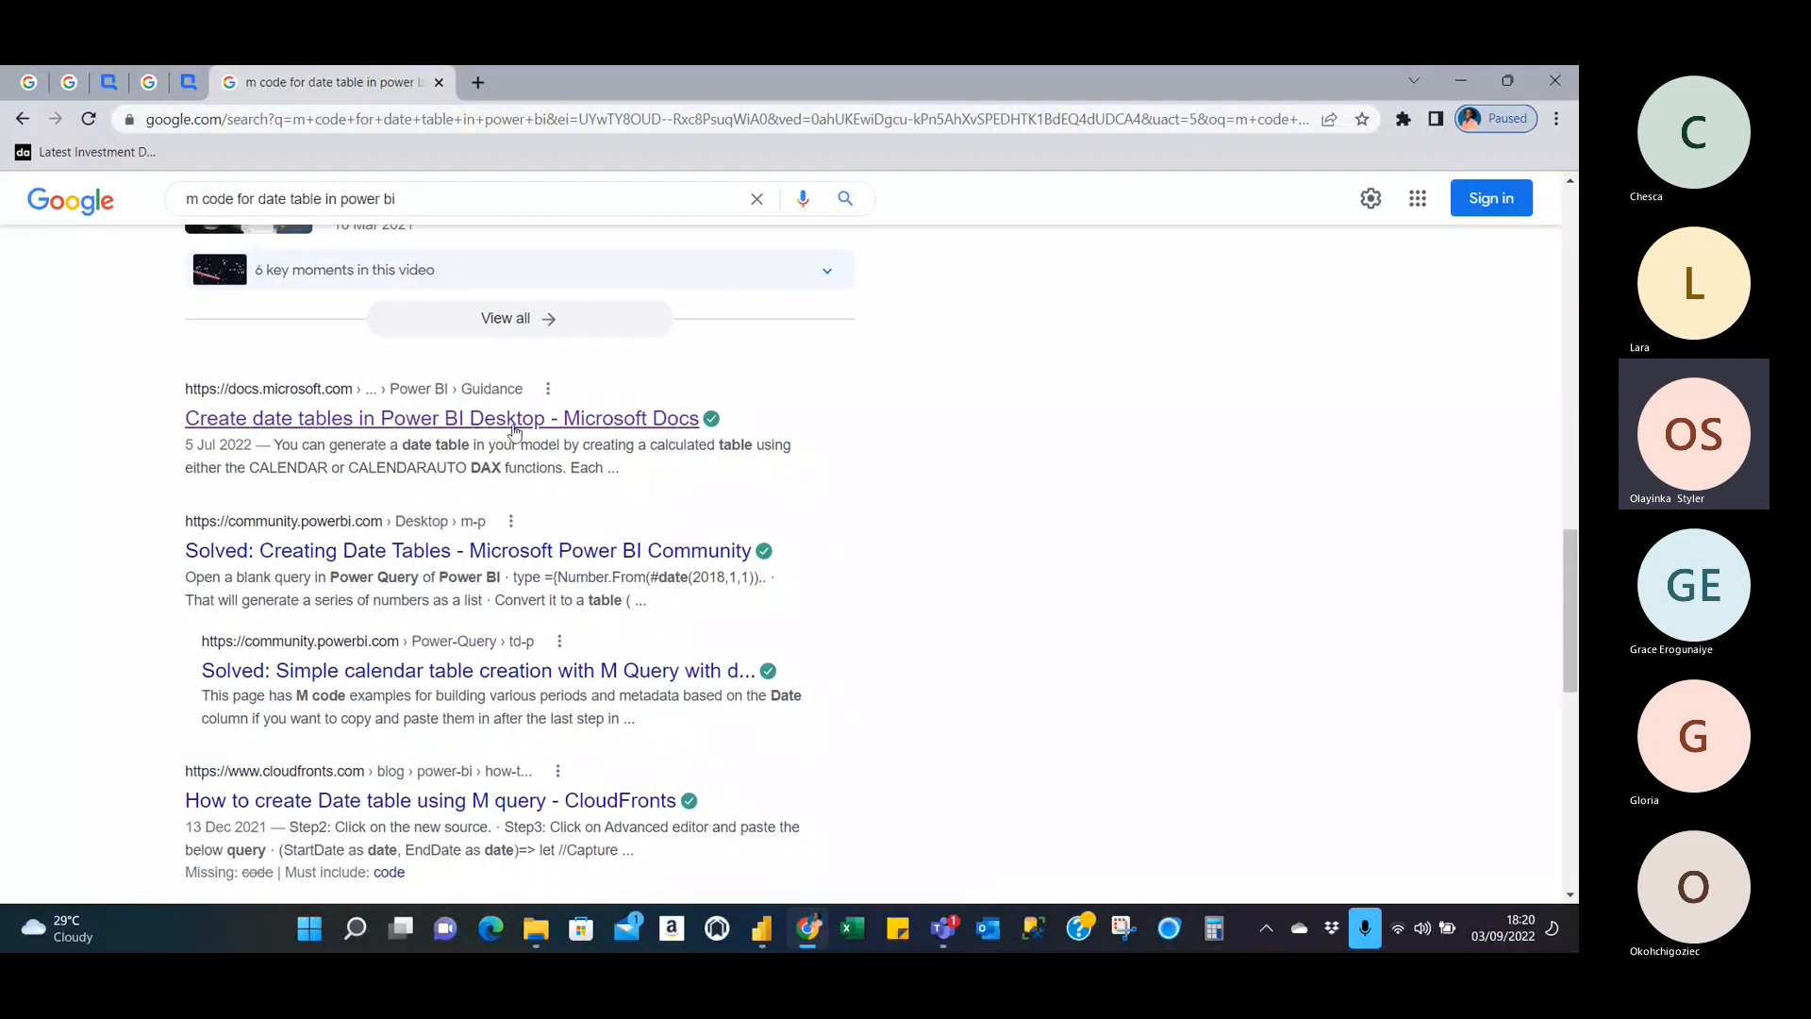
scroll(514, 427, down, 3)
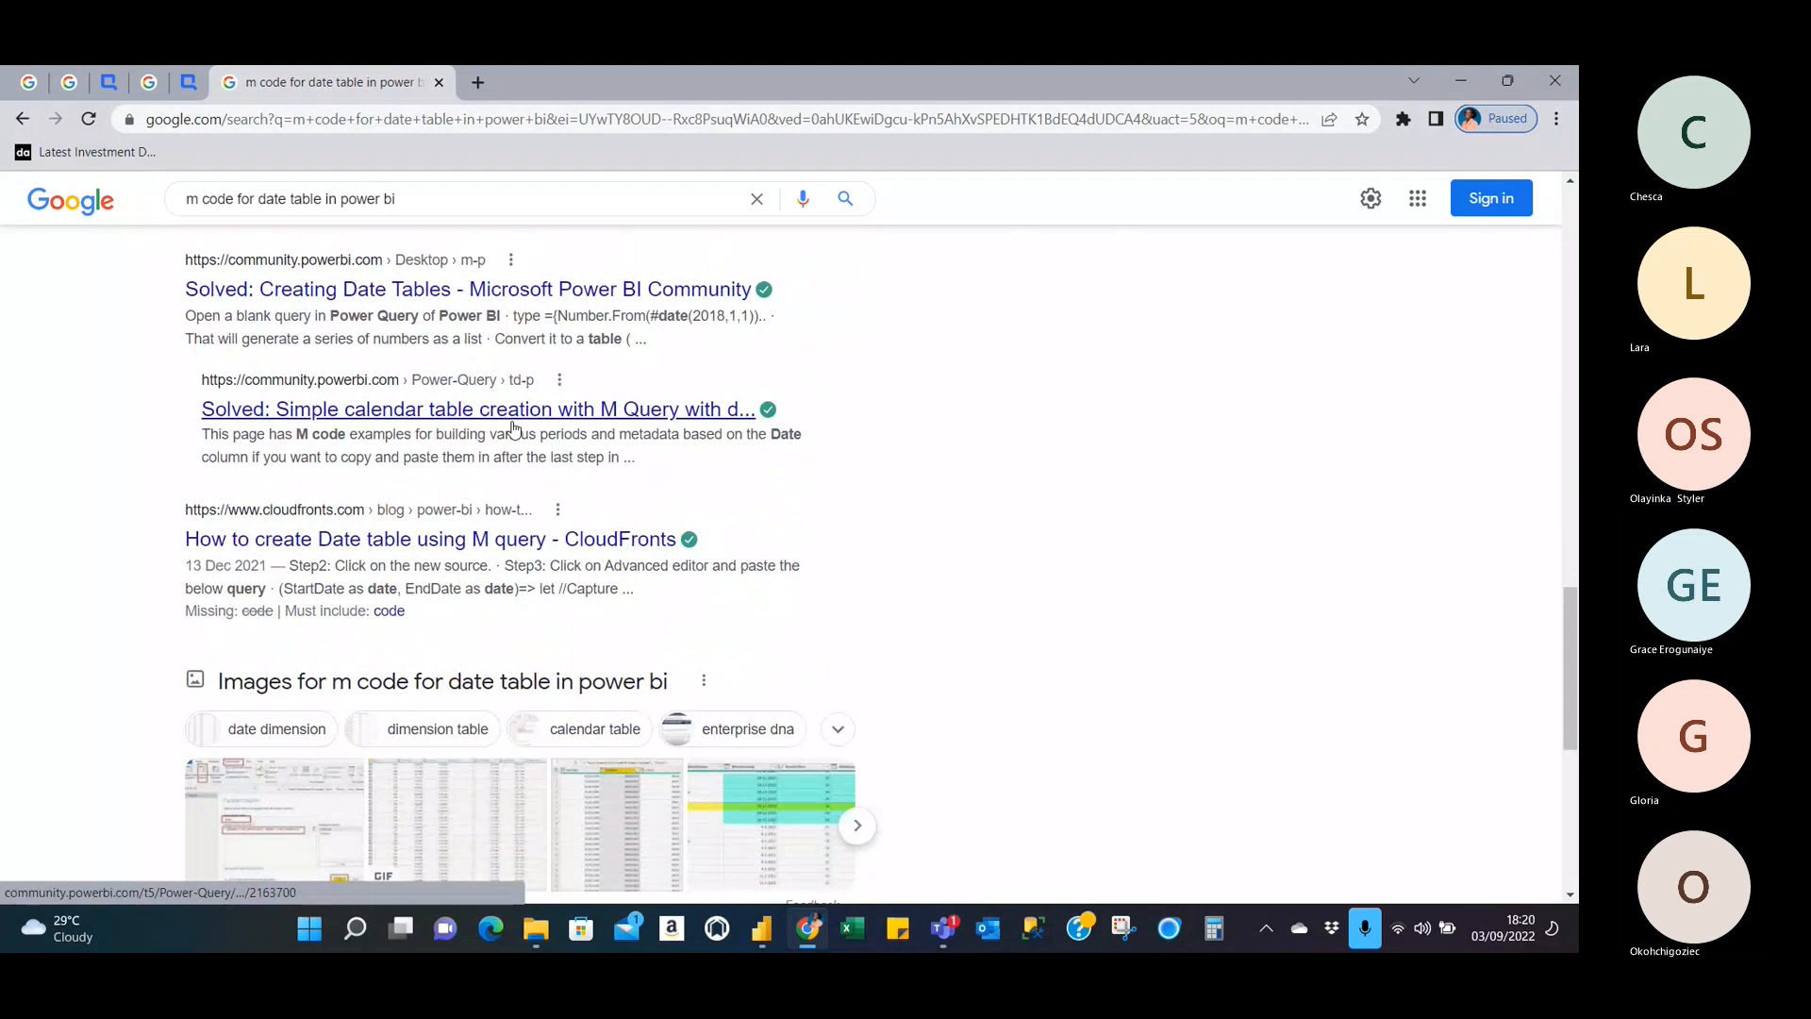
click(514, 427)
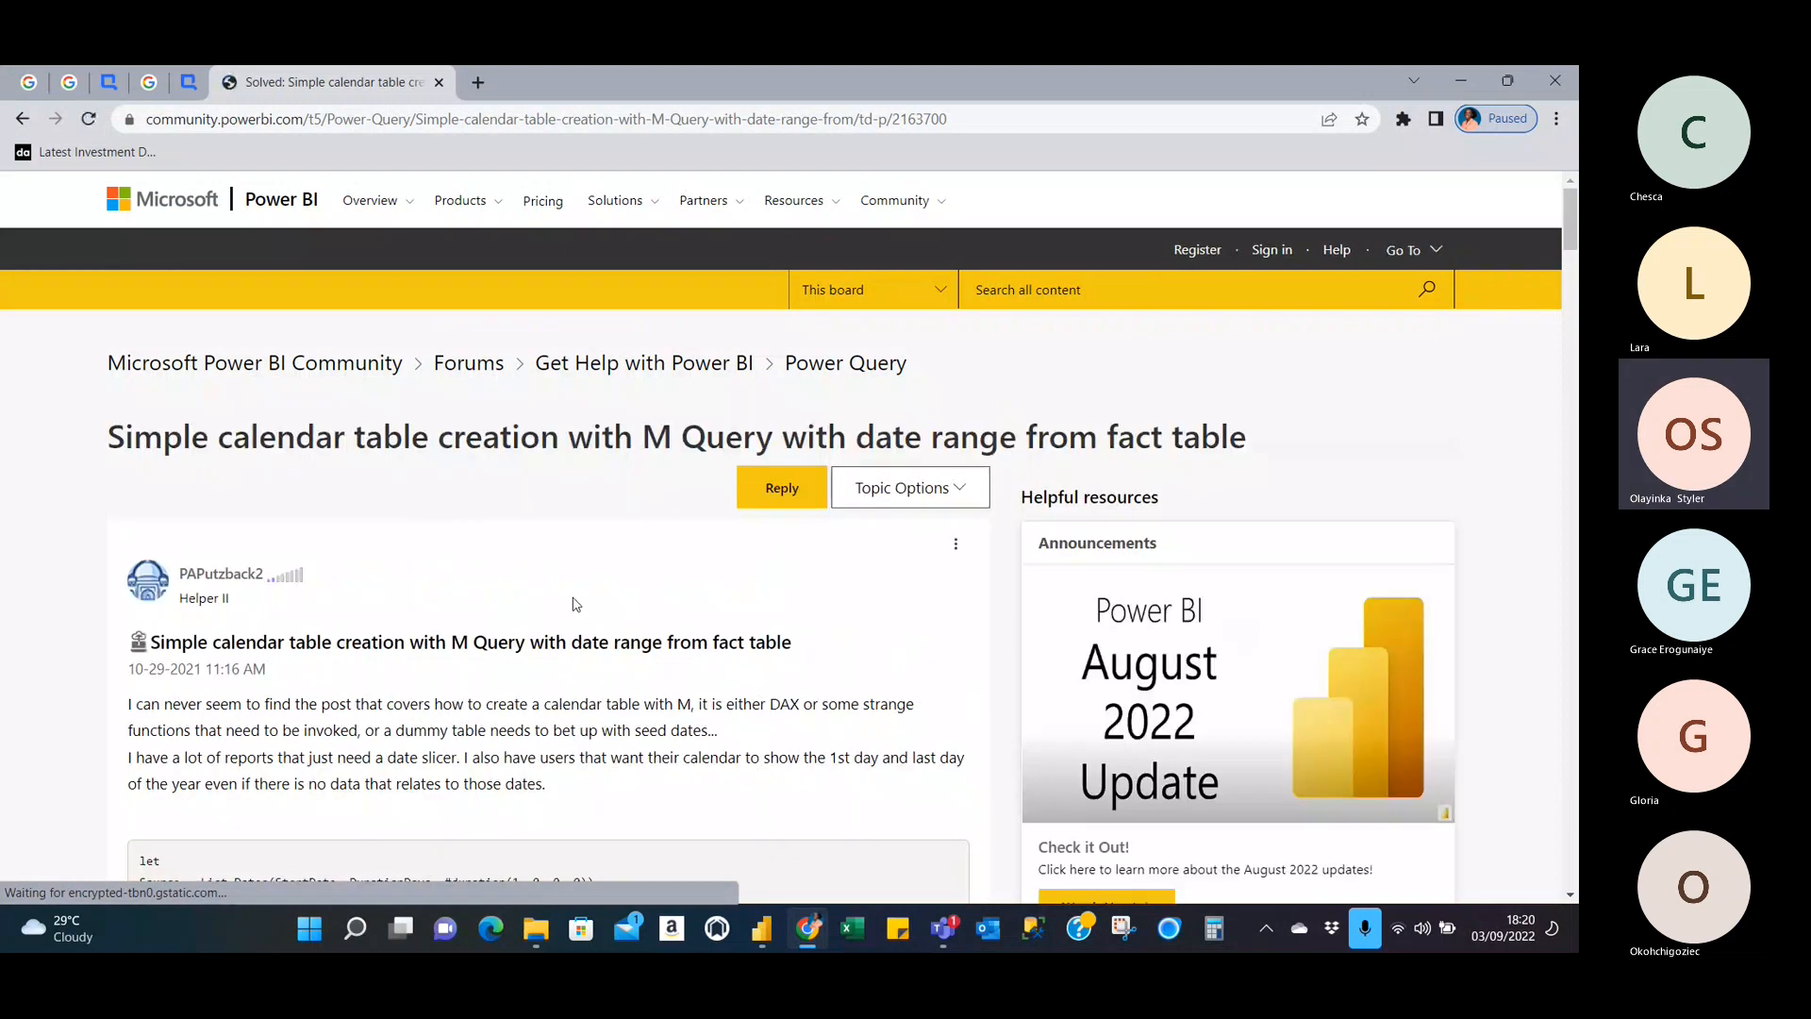
Review the calendar table M code in the thread's original post, highlighting it from let to in.
scroll(575, 603, down, 2)
scroll(571, 546, down, 2)
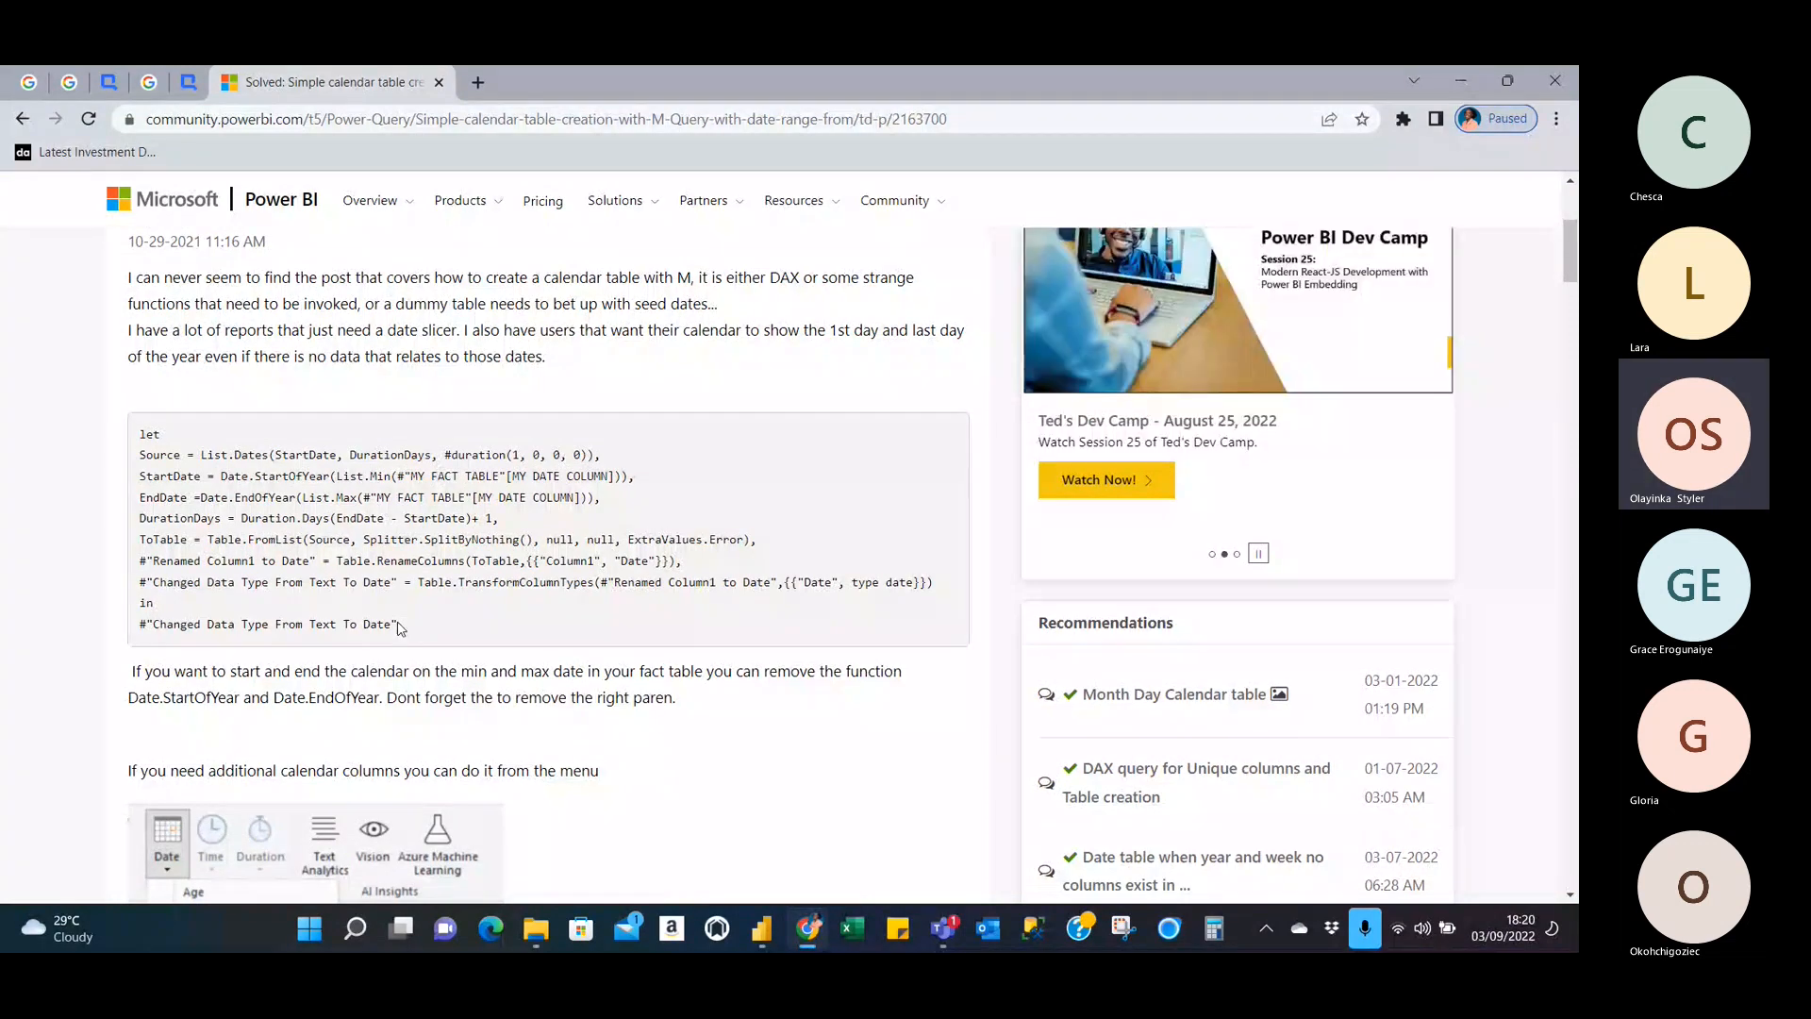
drag(155, 604, 130, 443)
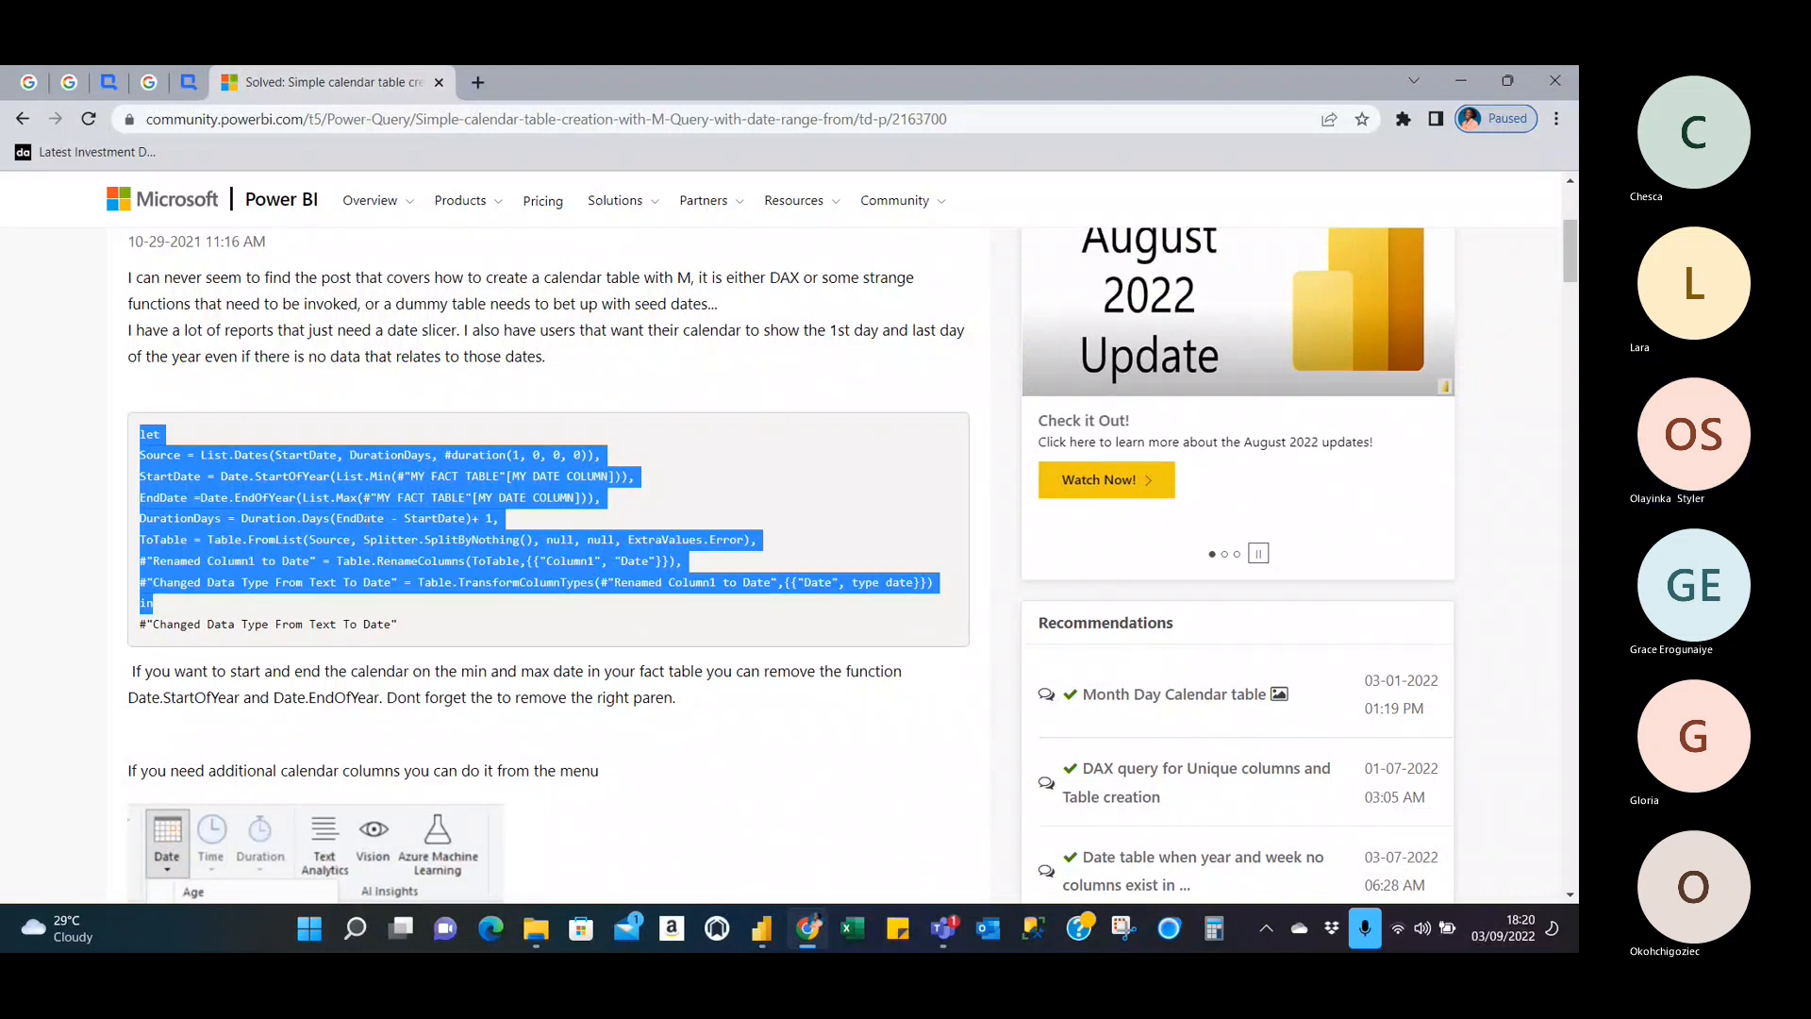
scroll(472, 601, down, 3)
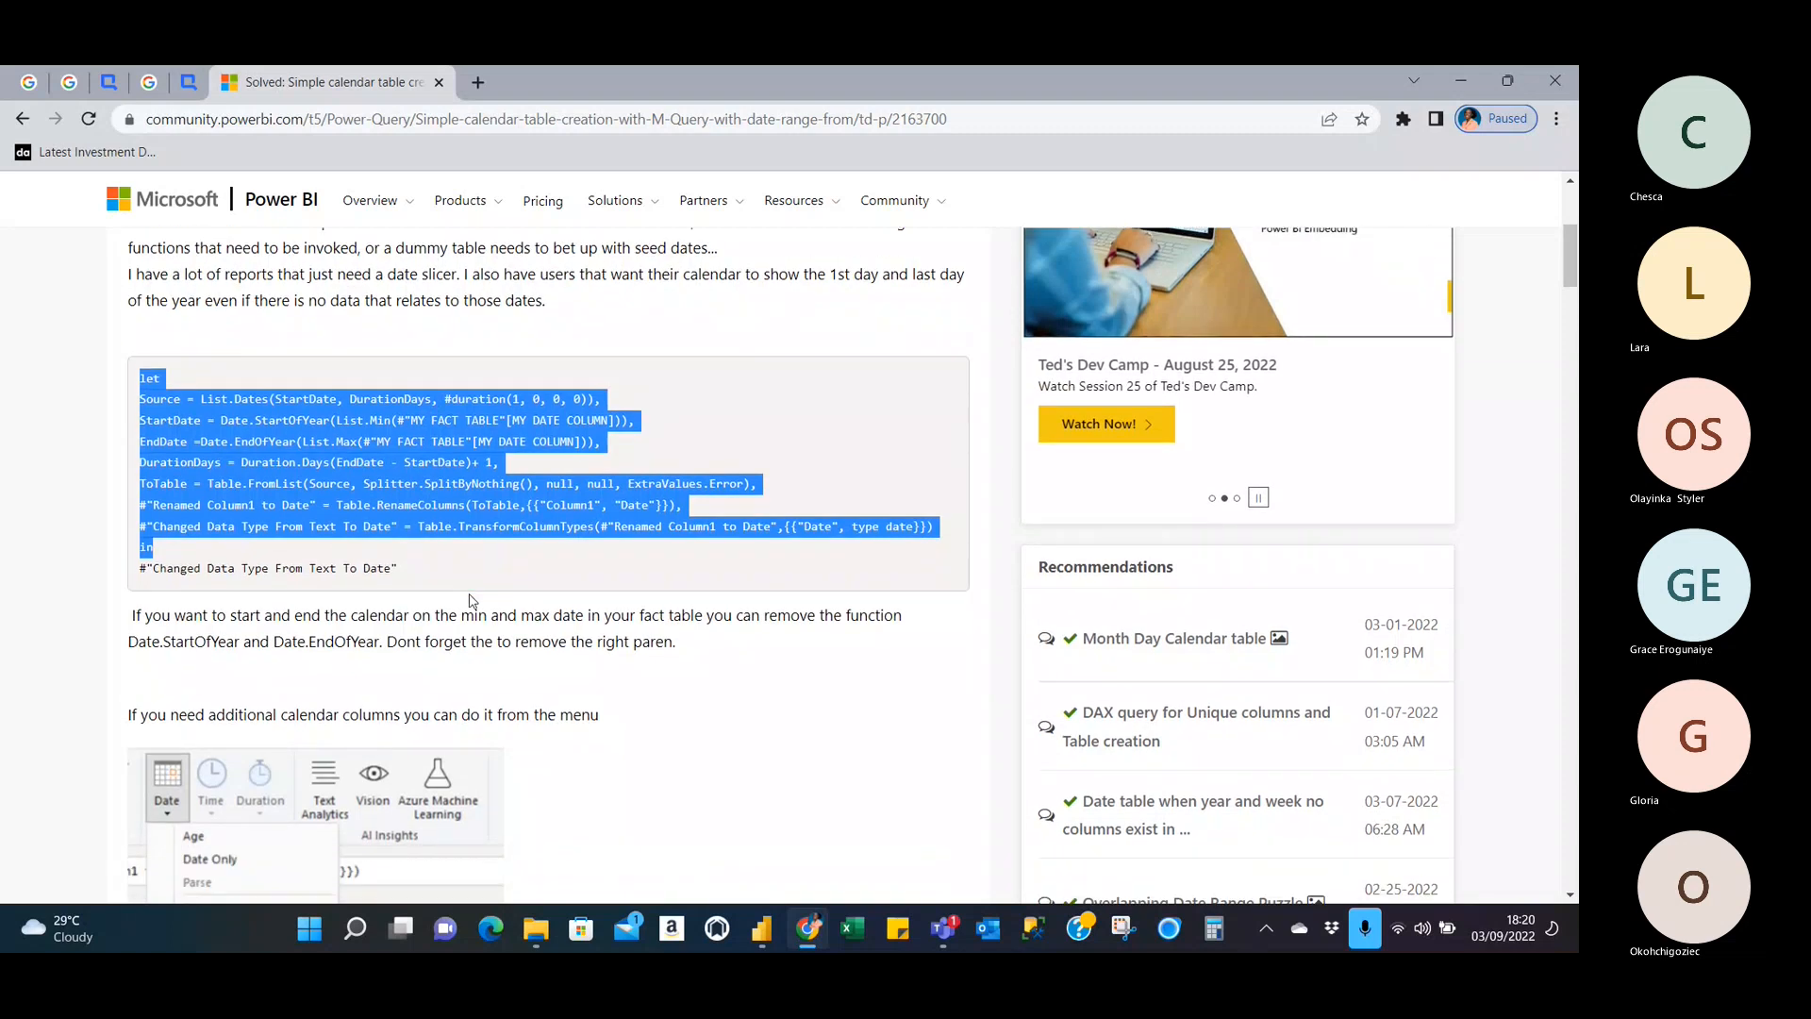
scroll(471, 600, down, 9)
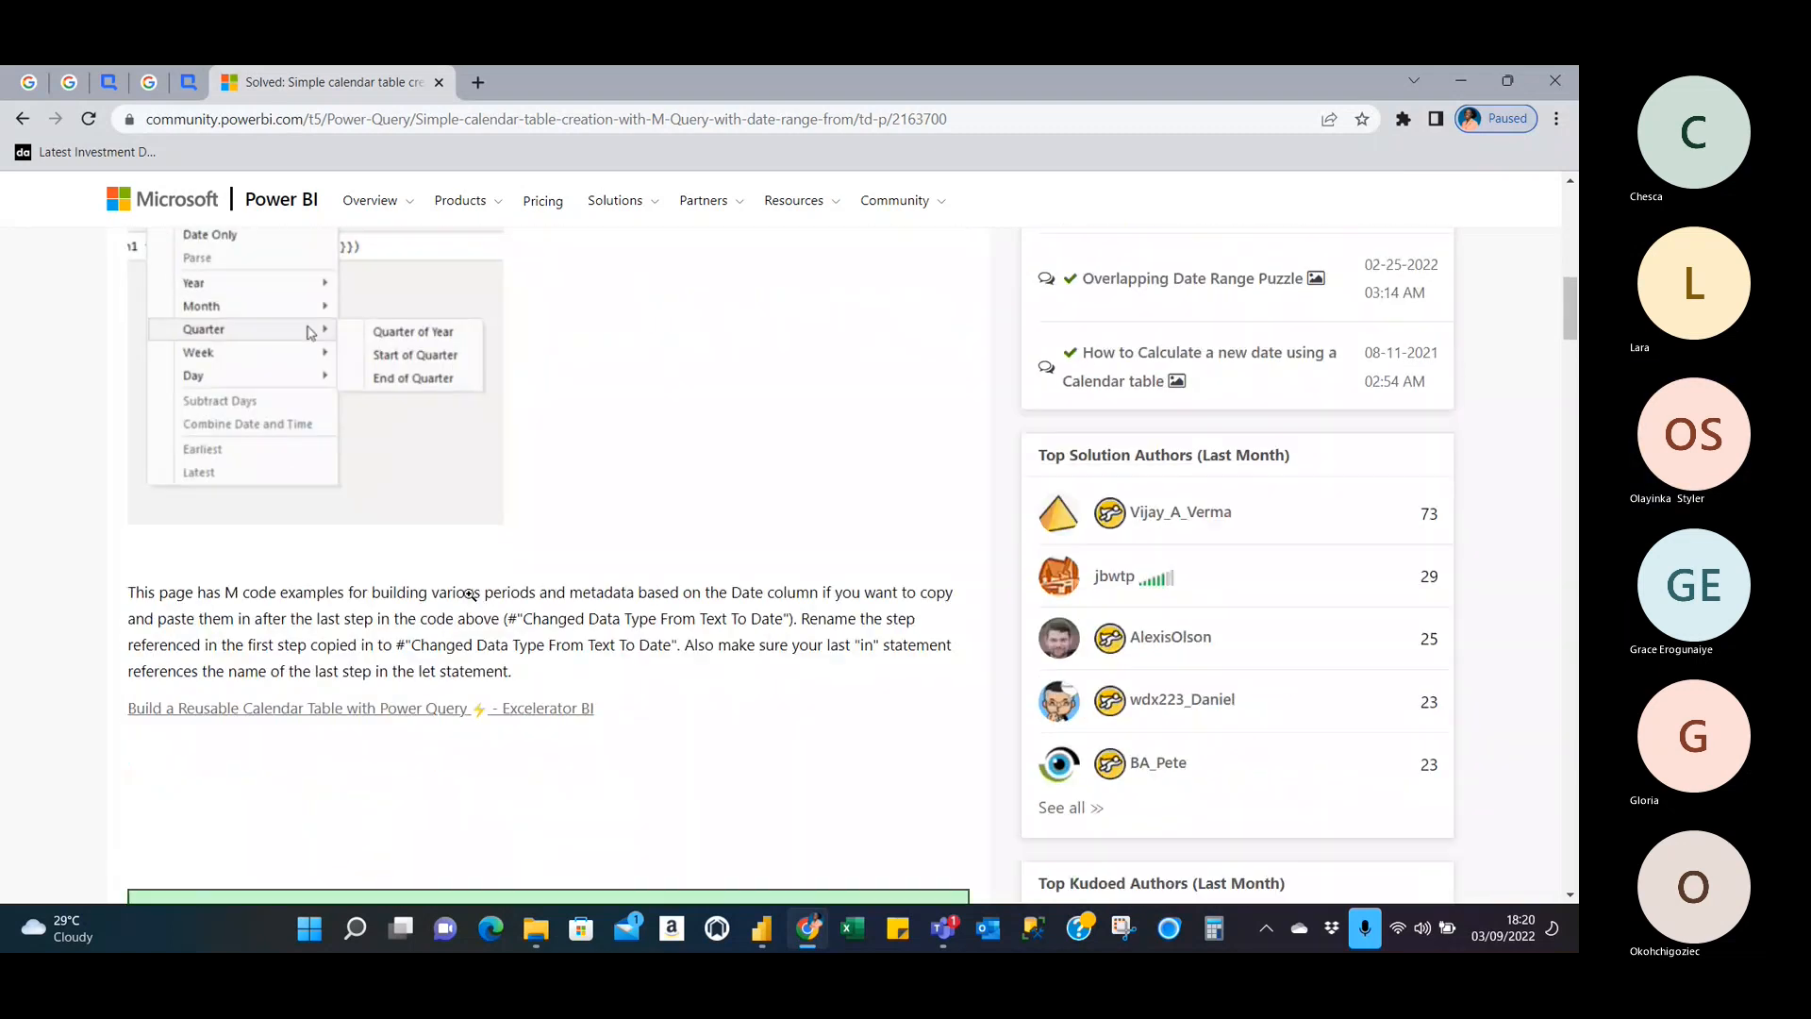
Go to the thread's solution reply and select its full M code, from let to #"Renamed Columns".
click(569, 609)
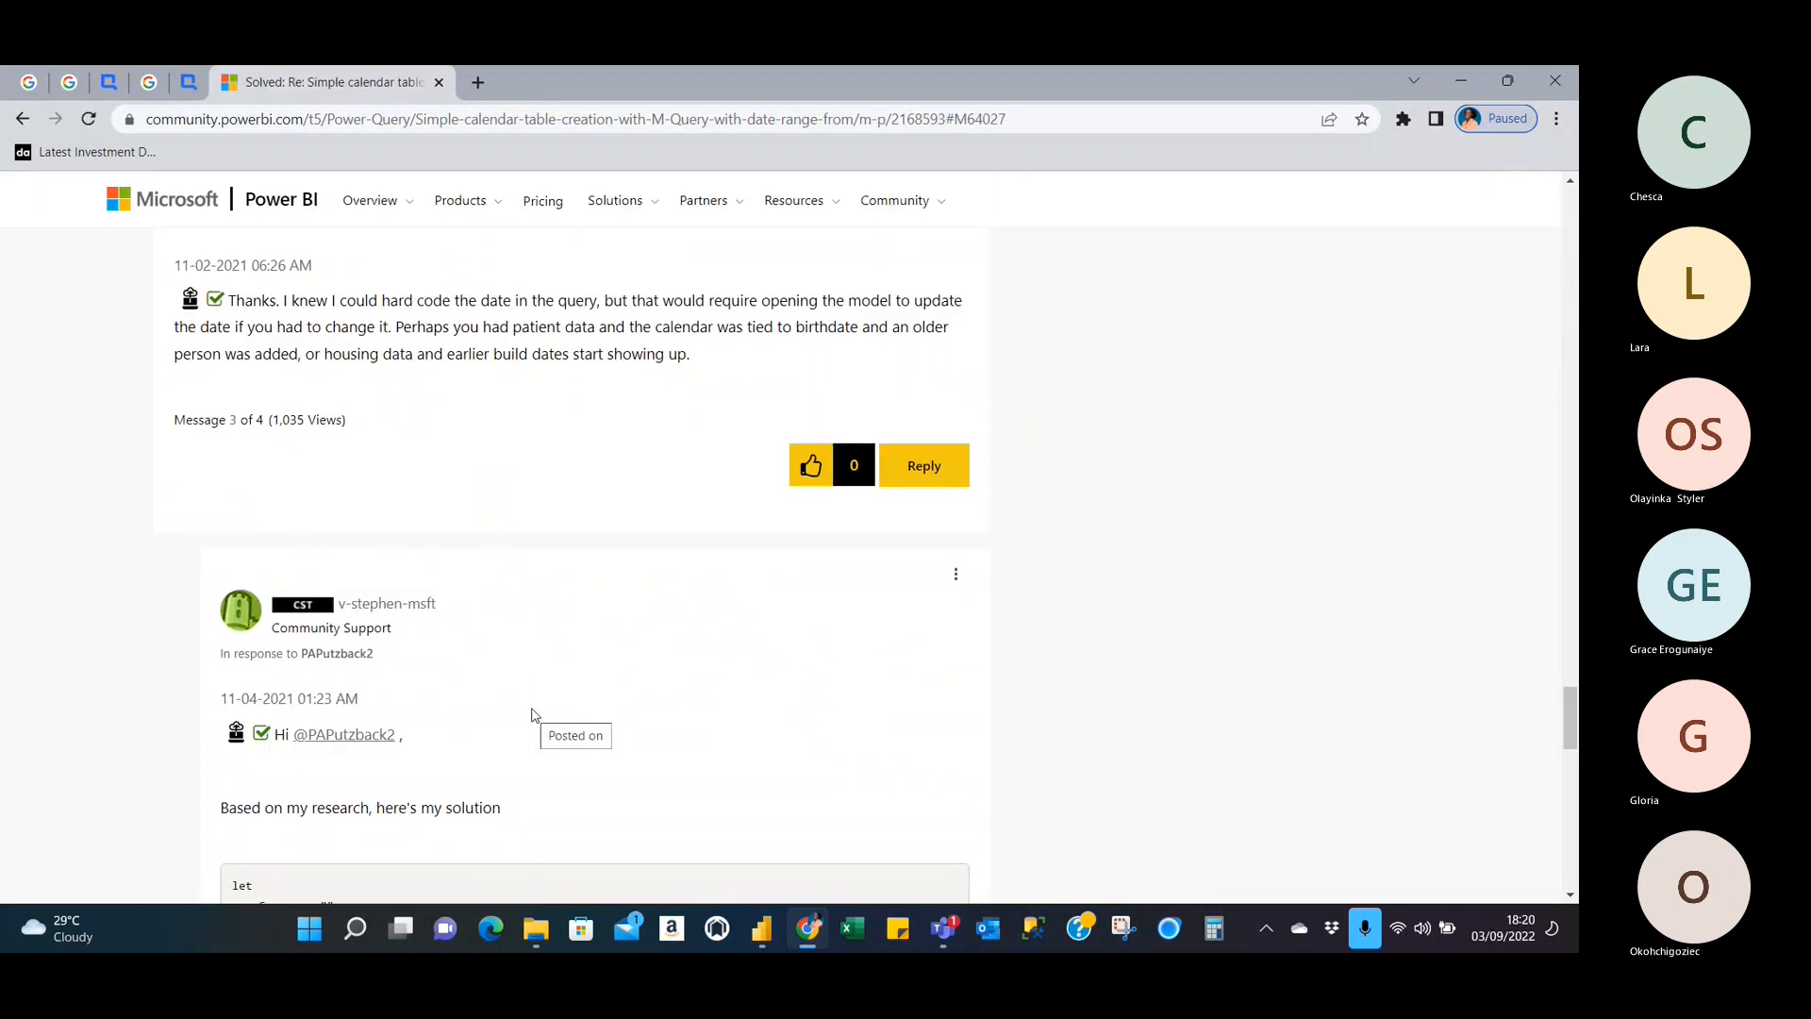
scroll(533, 715, down, 5)
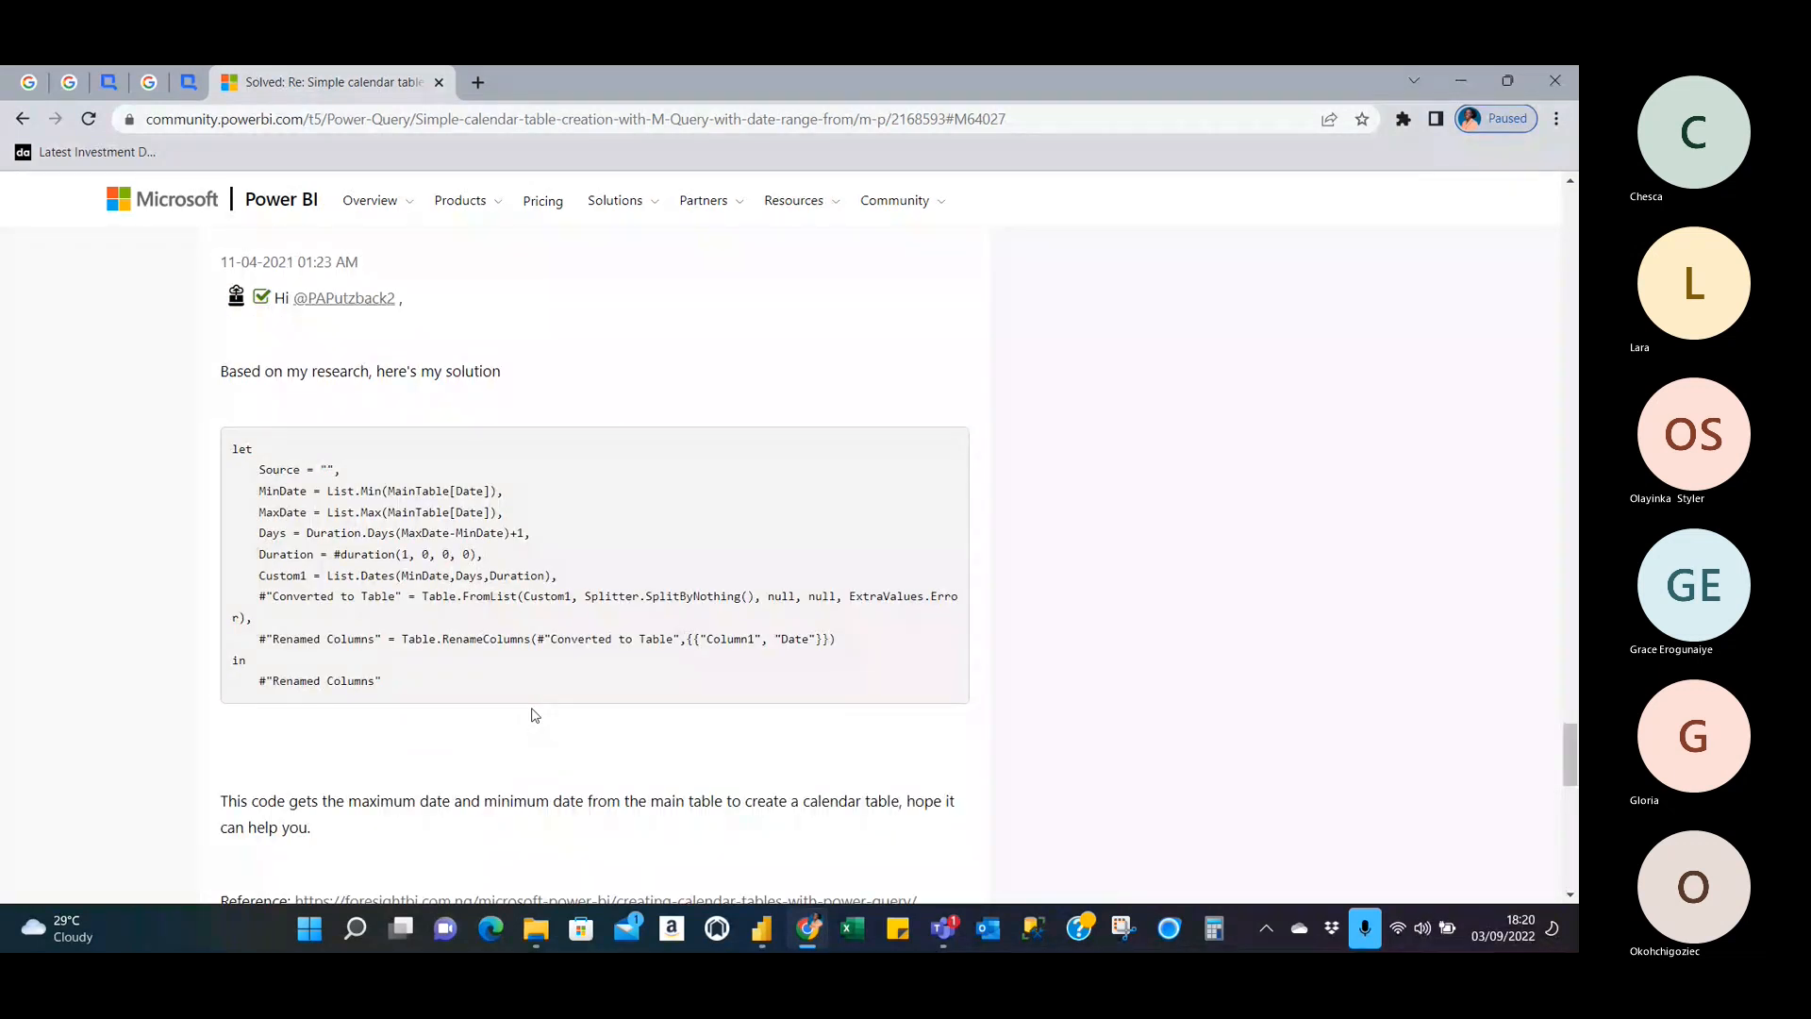
scroll(532, 715, down, 6)
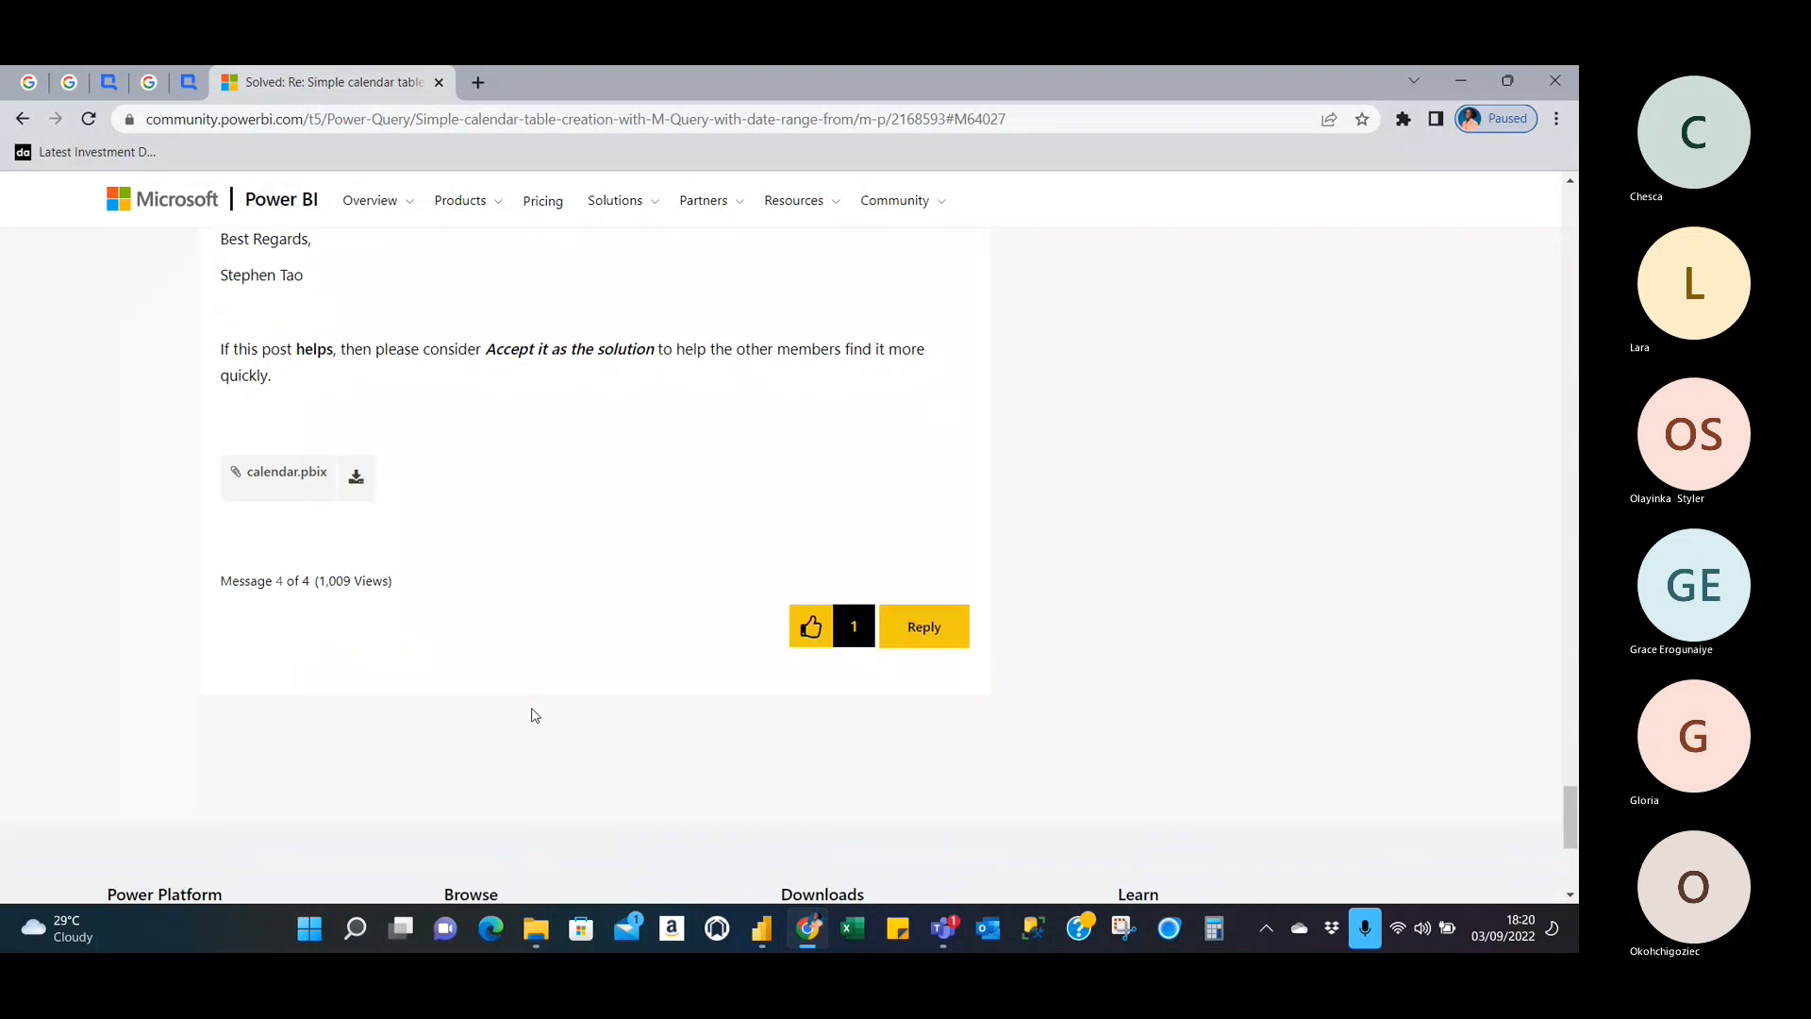
scroll(533, 715, up, 5)
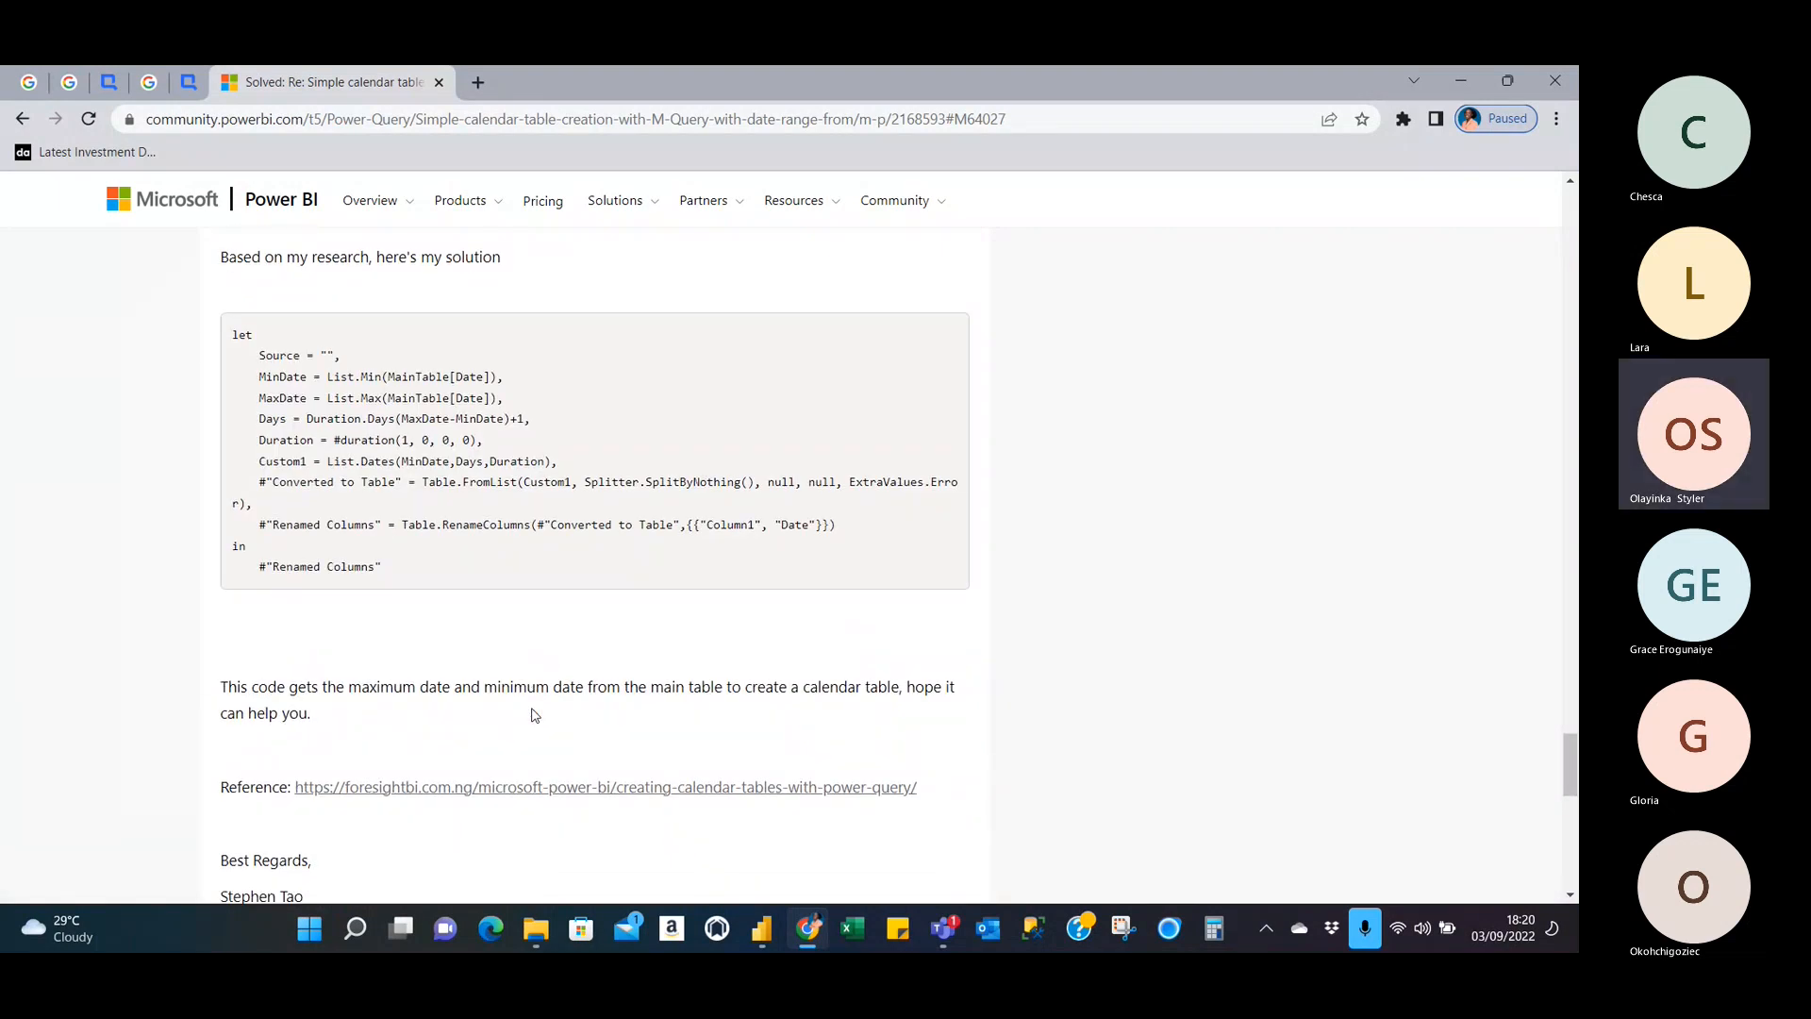
scroll(532, 715, down, 1)
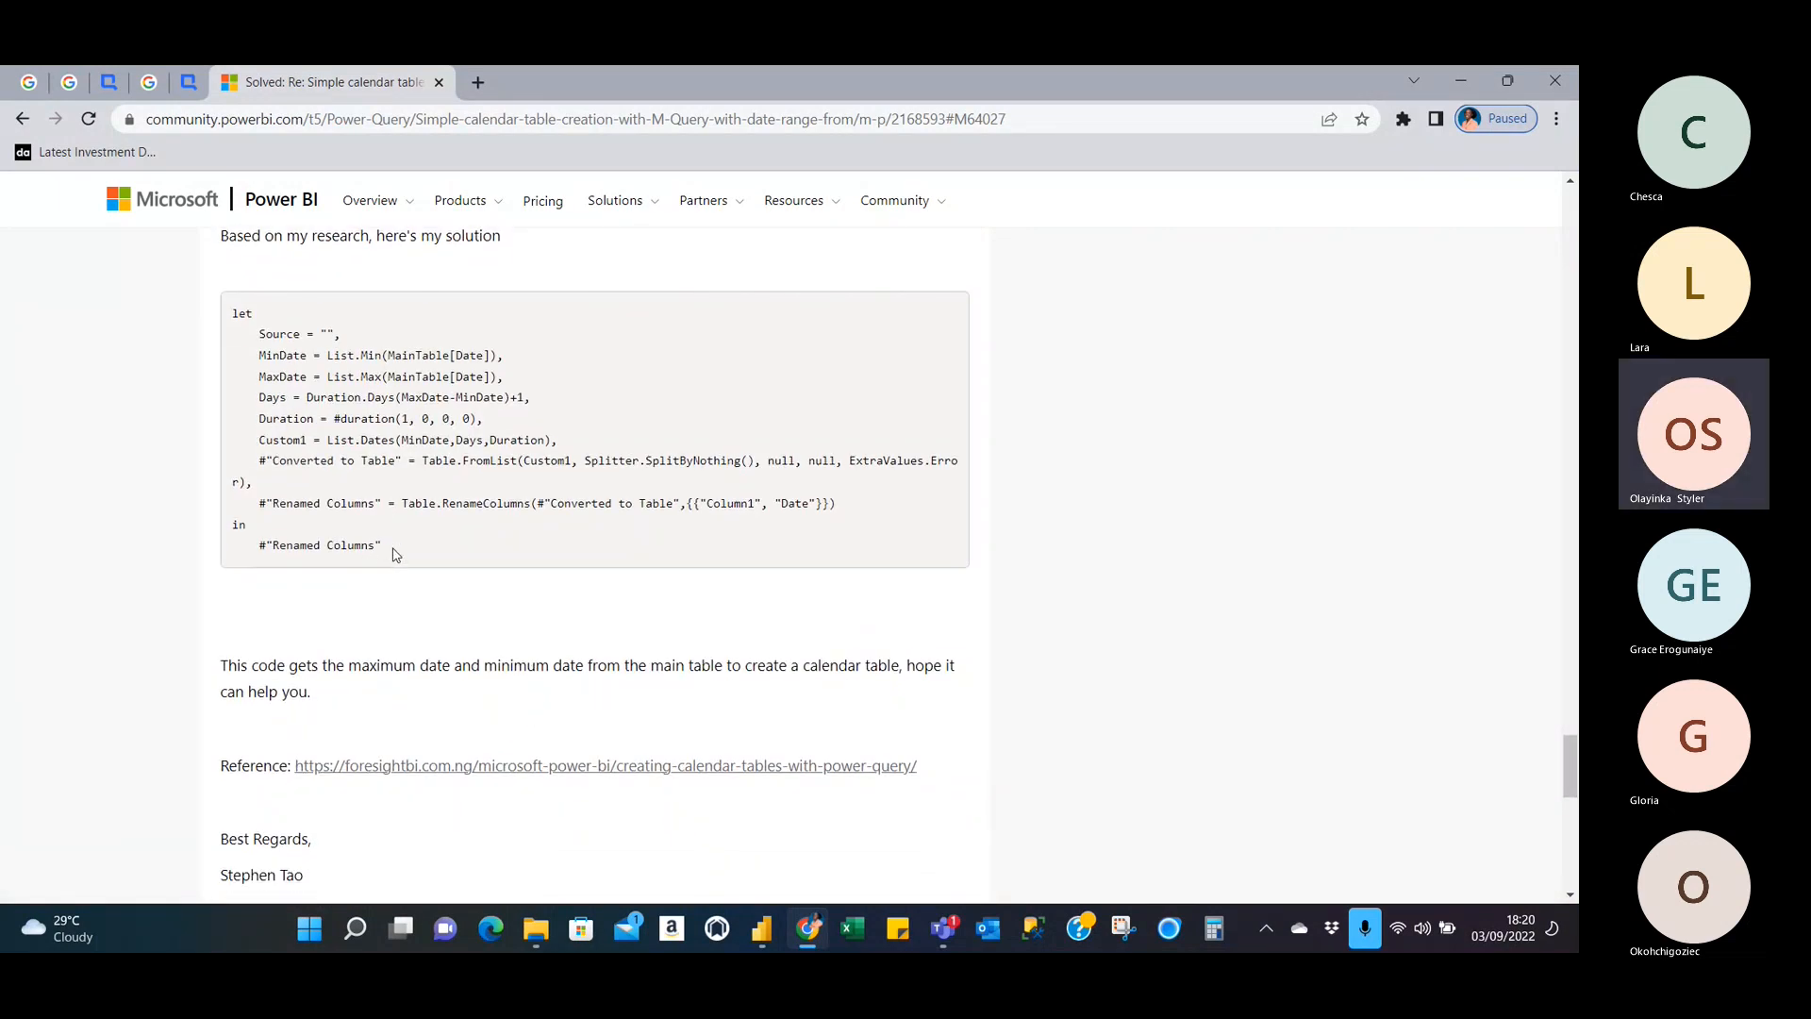
drag(395, 554, 231, 326)
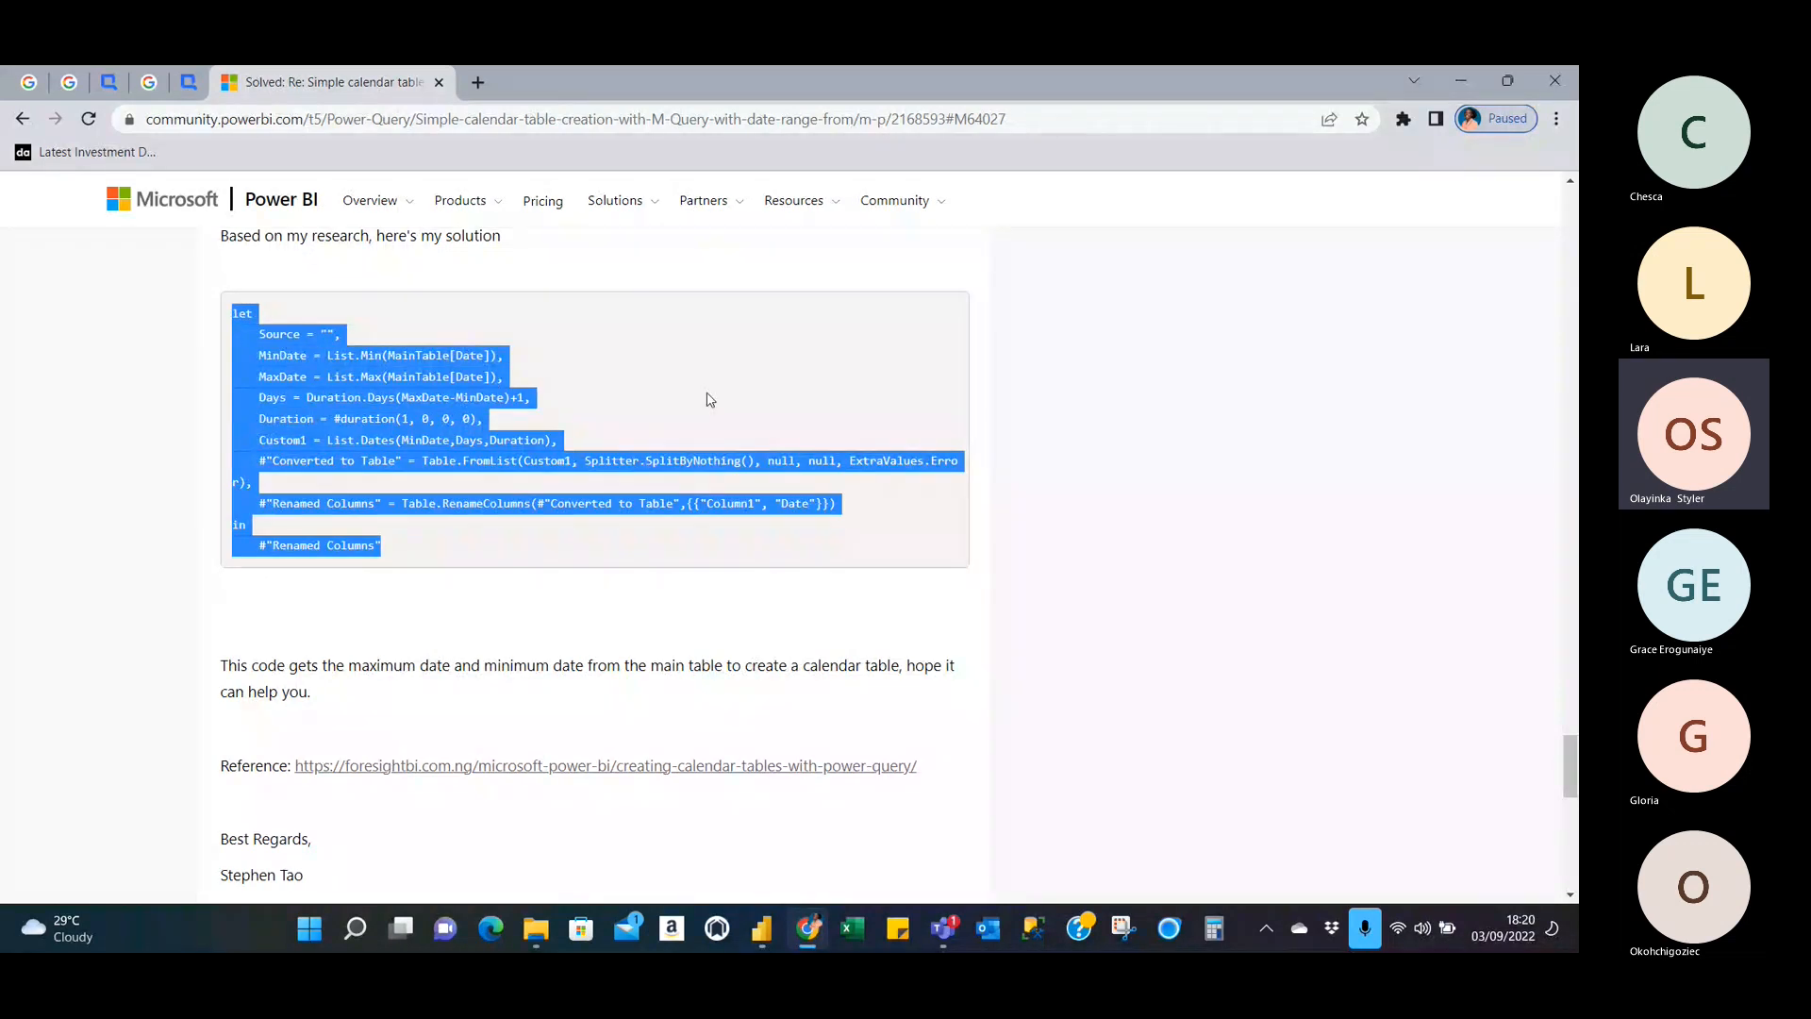
Switch to Power BI Desktop and show the Date Table's data.
click(764, 934)
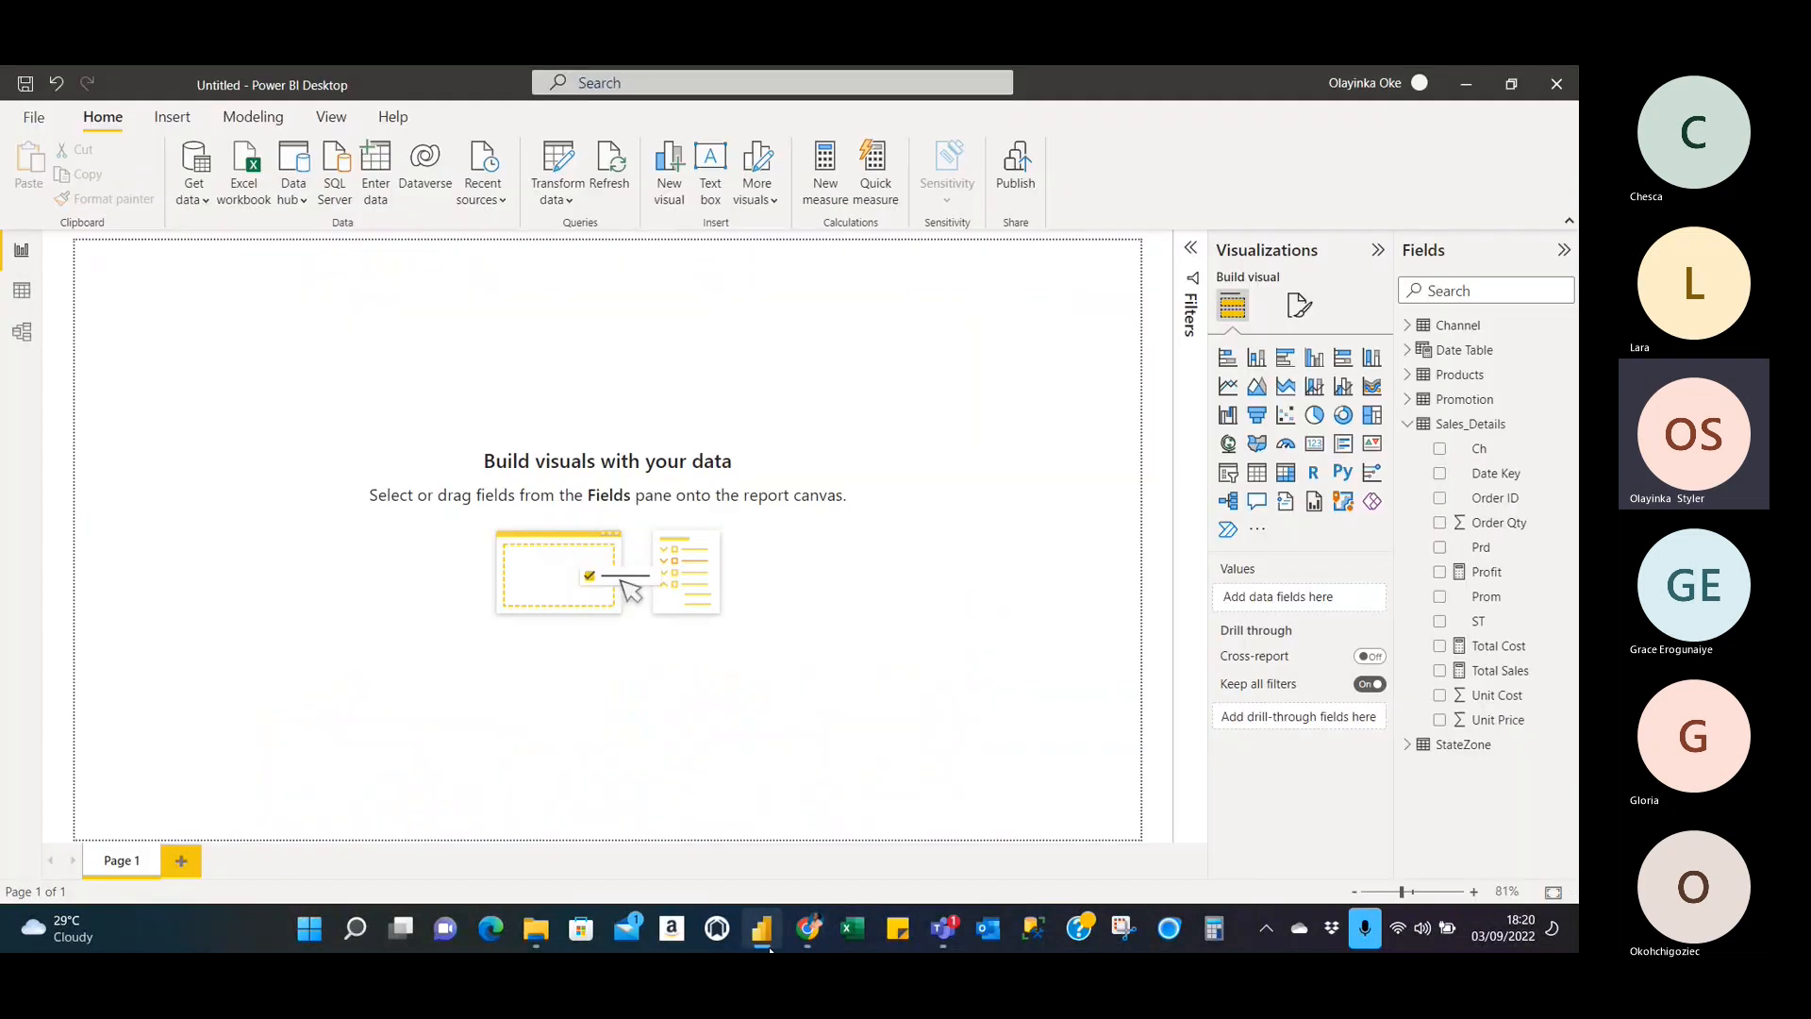
click(21, 292)
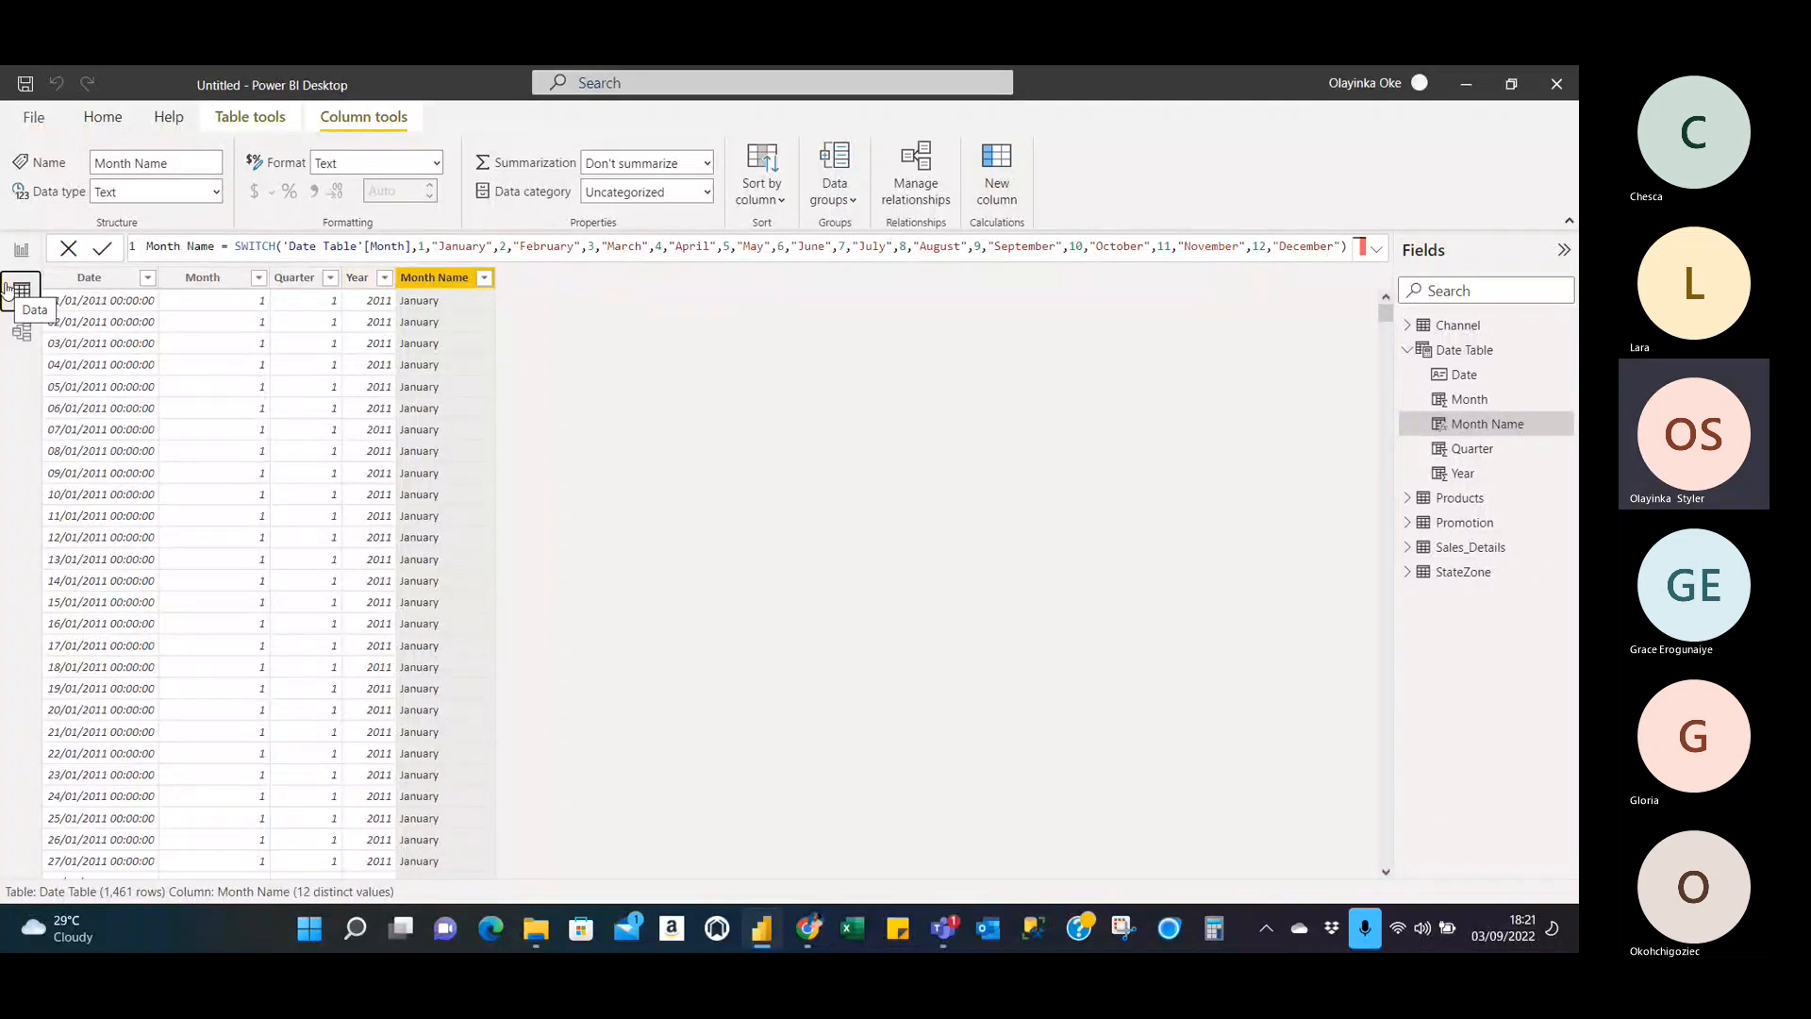
click(259, 122)
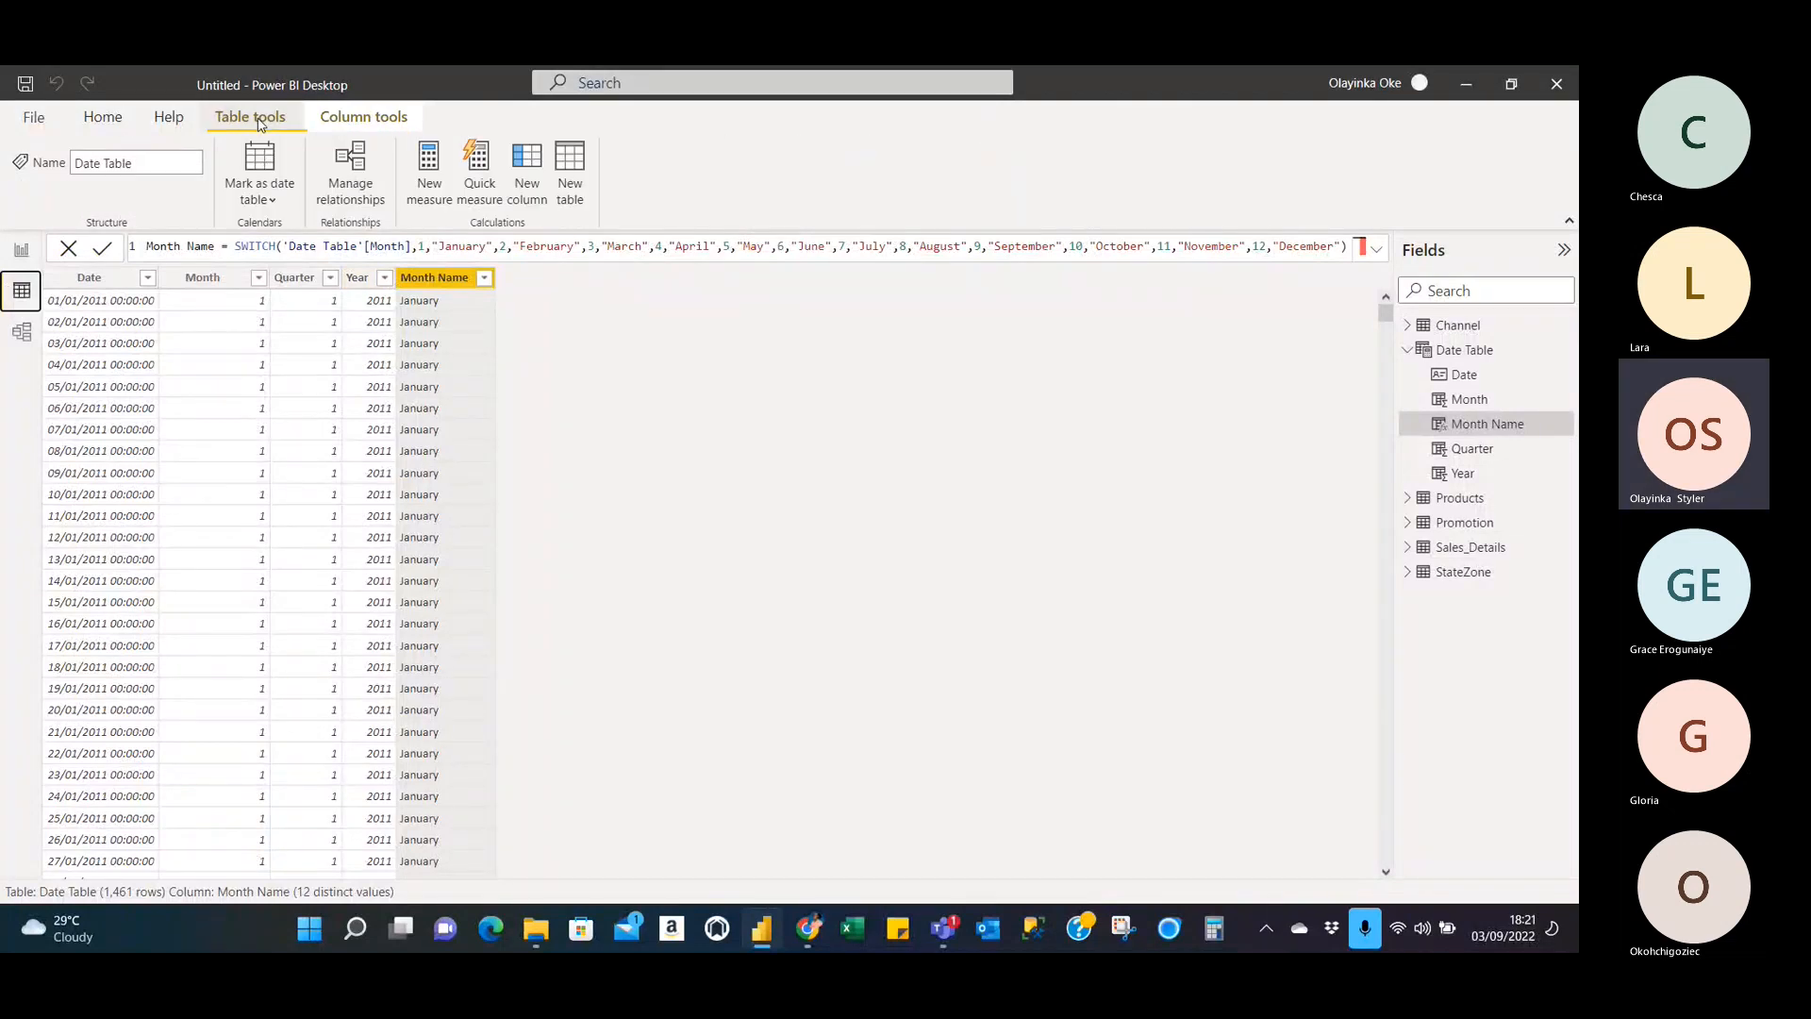
click(571, 179)
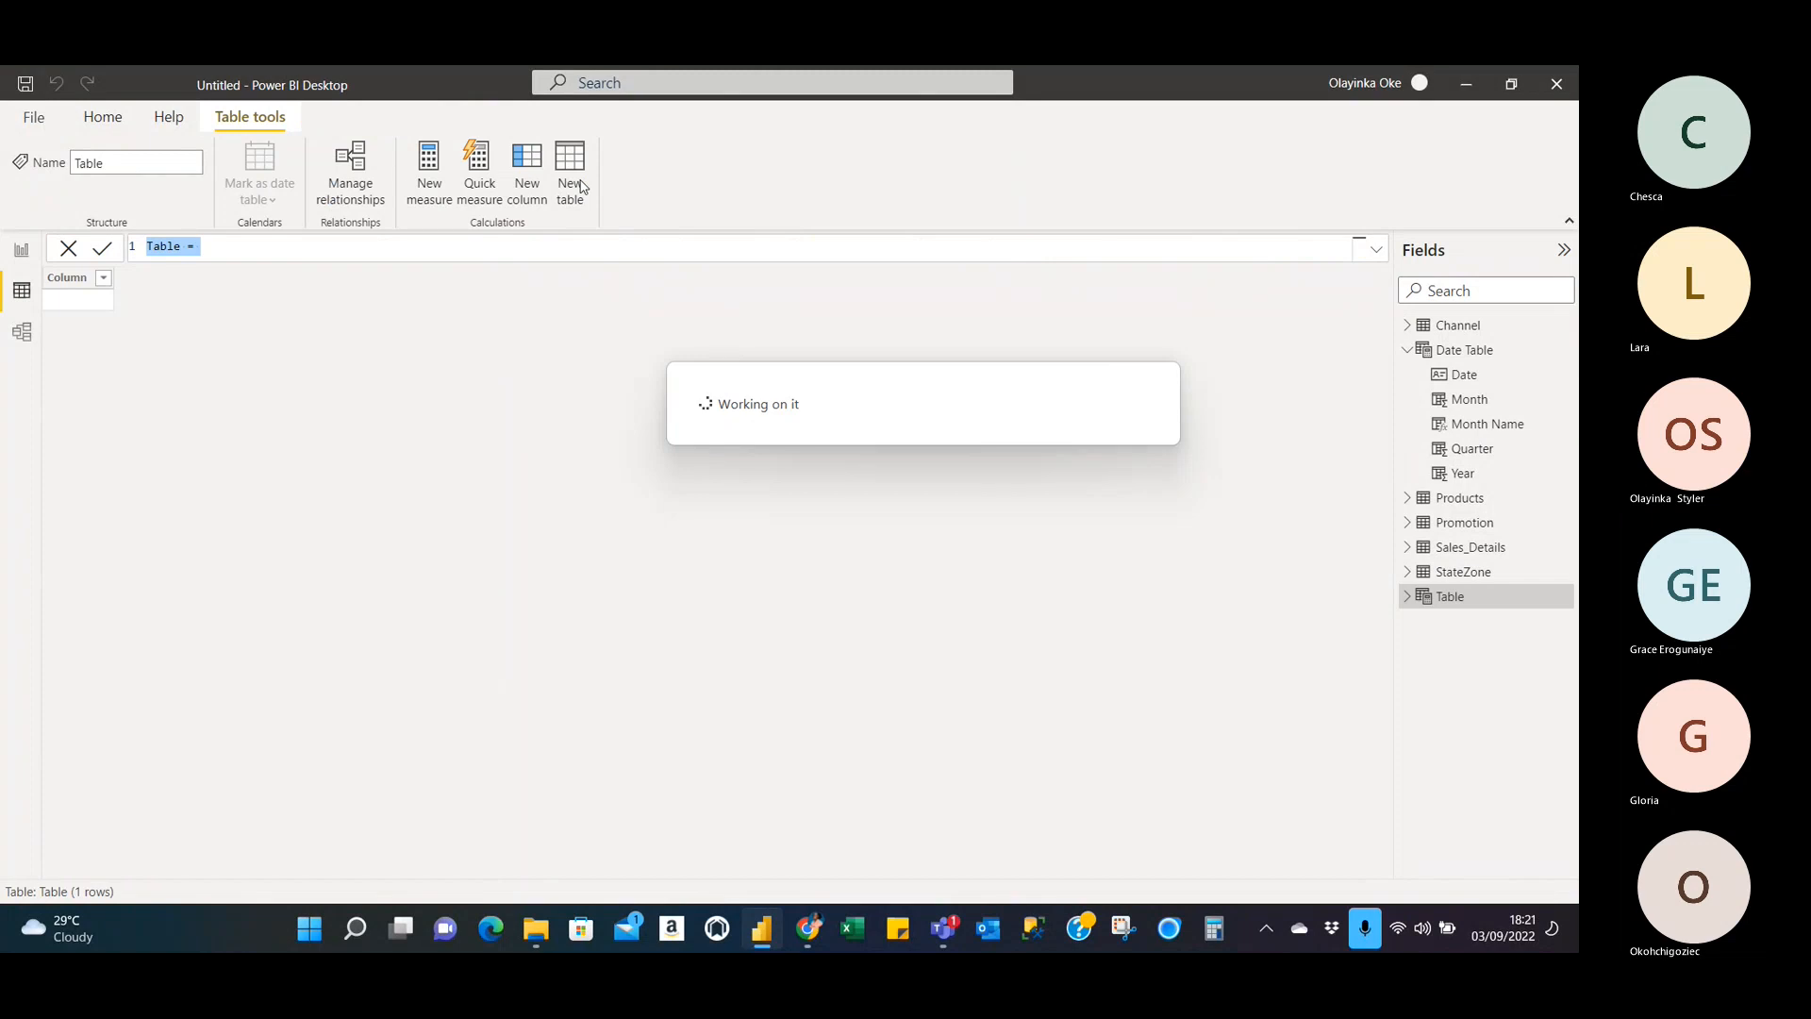
click(215, 256)
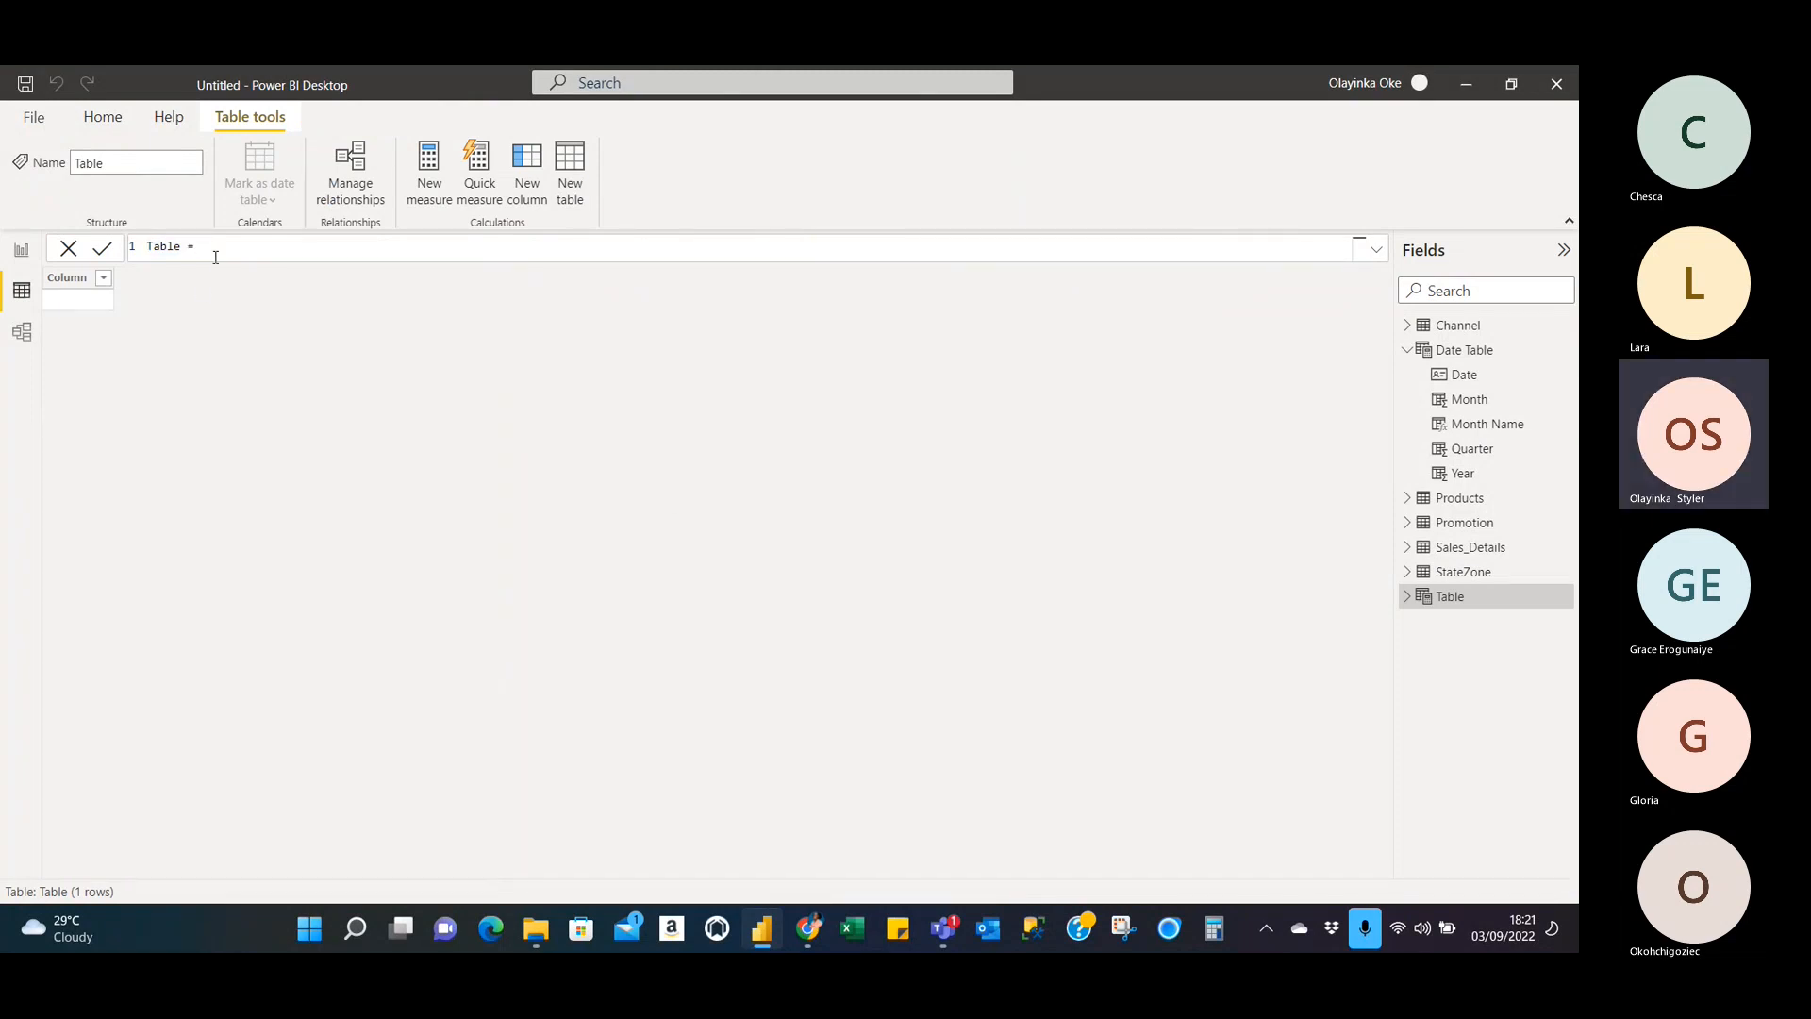
text(Sampl)
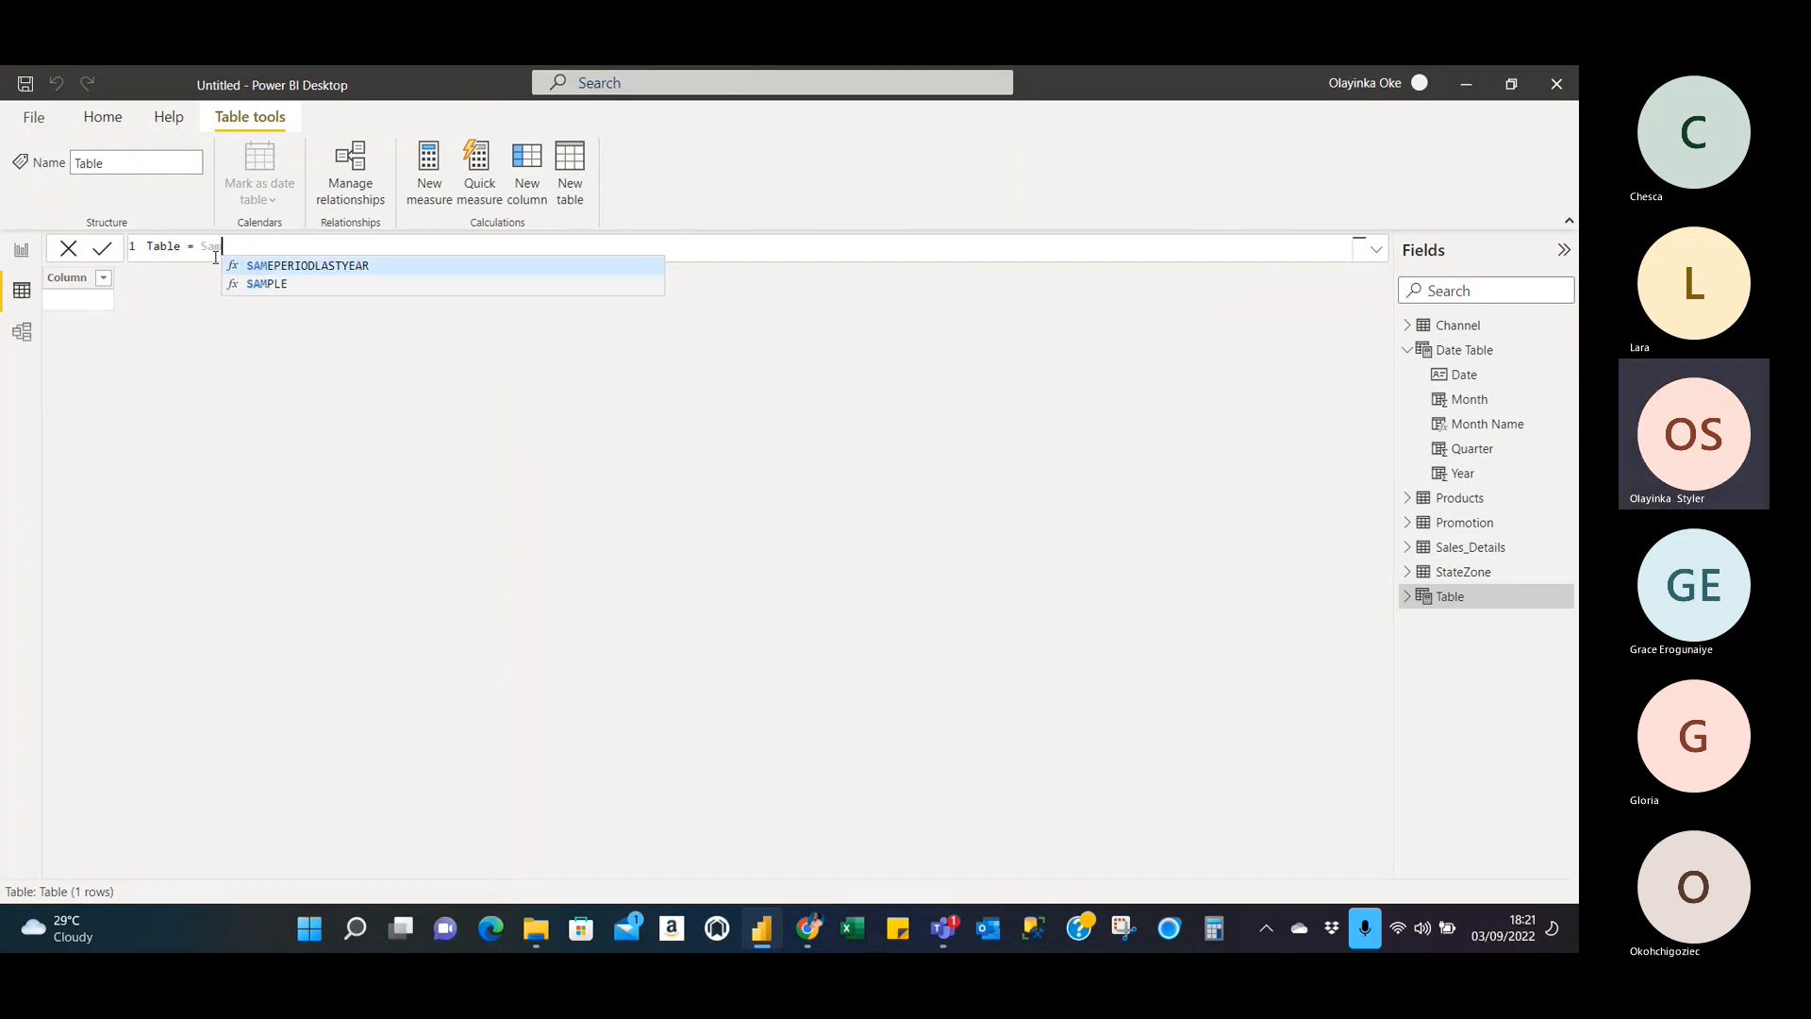
key(BackSpace)
key(BackSpace)
key(BackSpace)
key(BackSpace)
key(BackSpace)
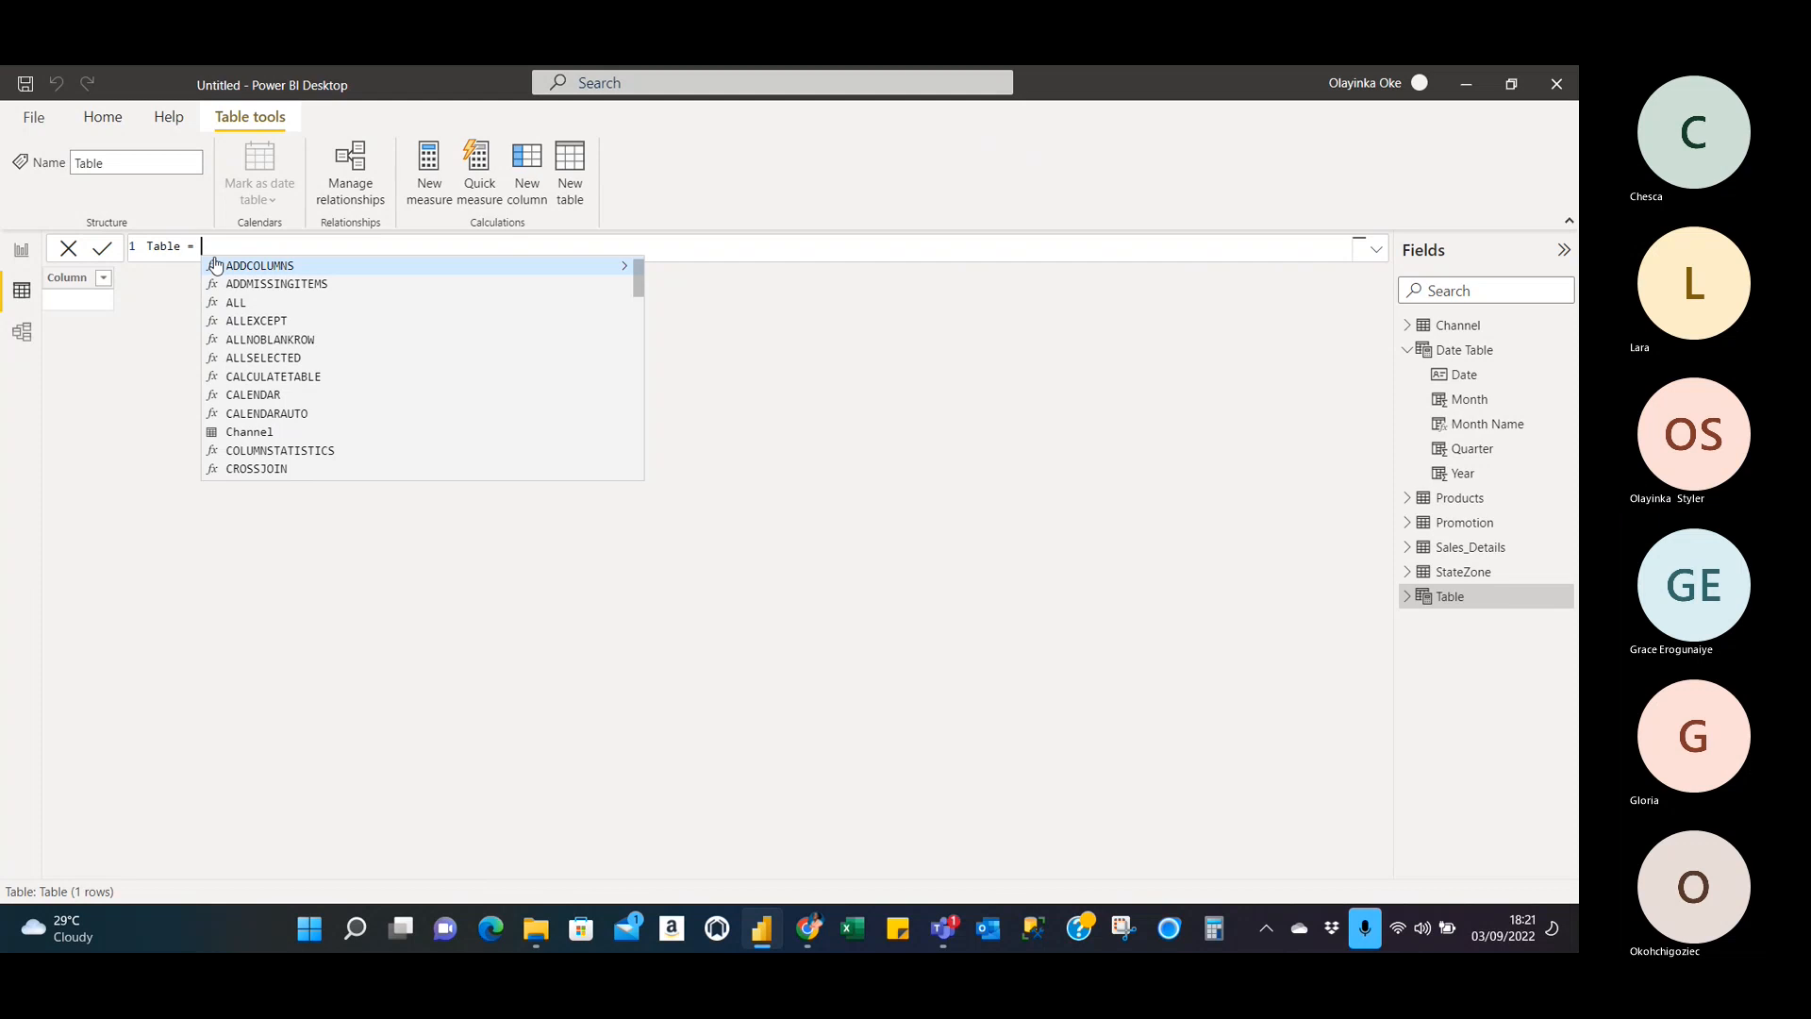
click(30, 302)
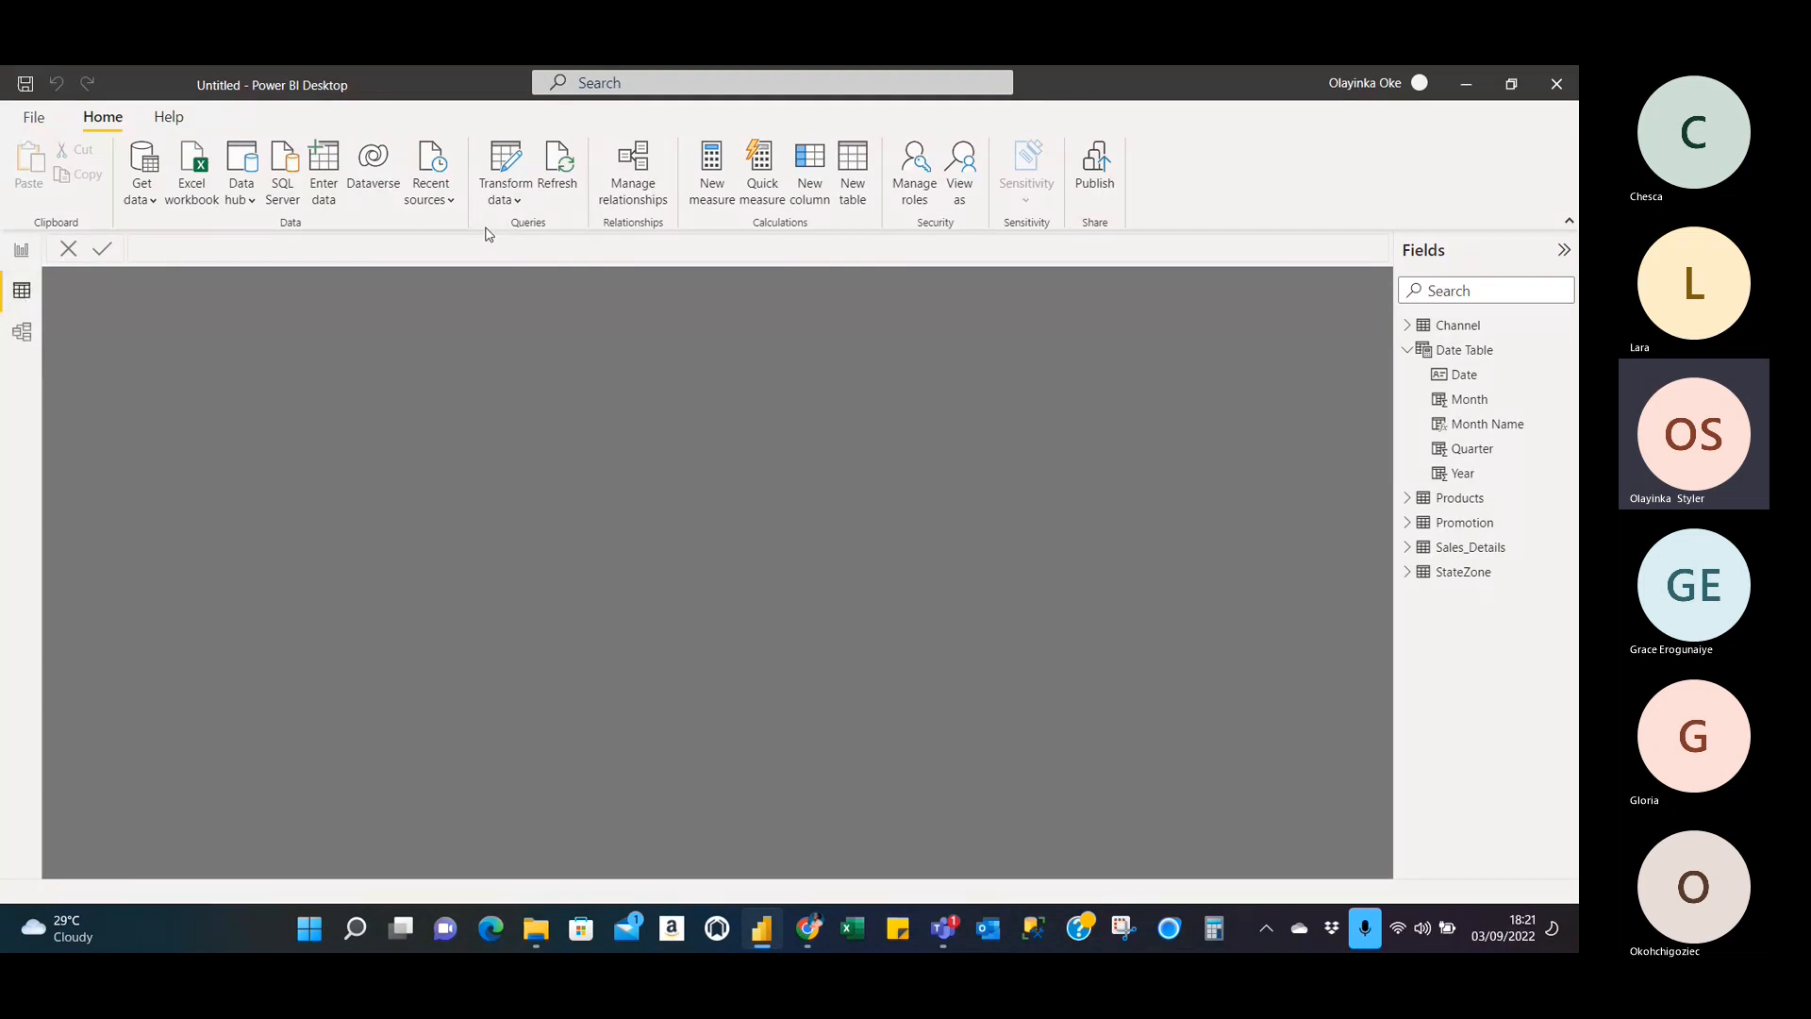
Look through the report canvas, the Channel table's data and the model relationships.
click(20, 251)
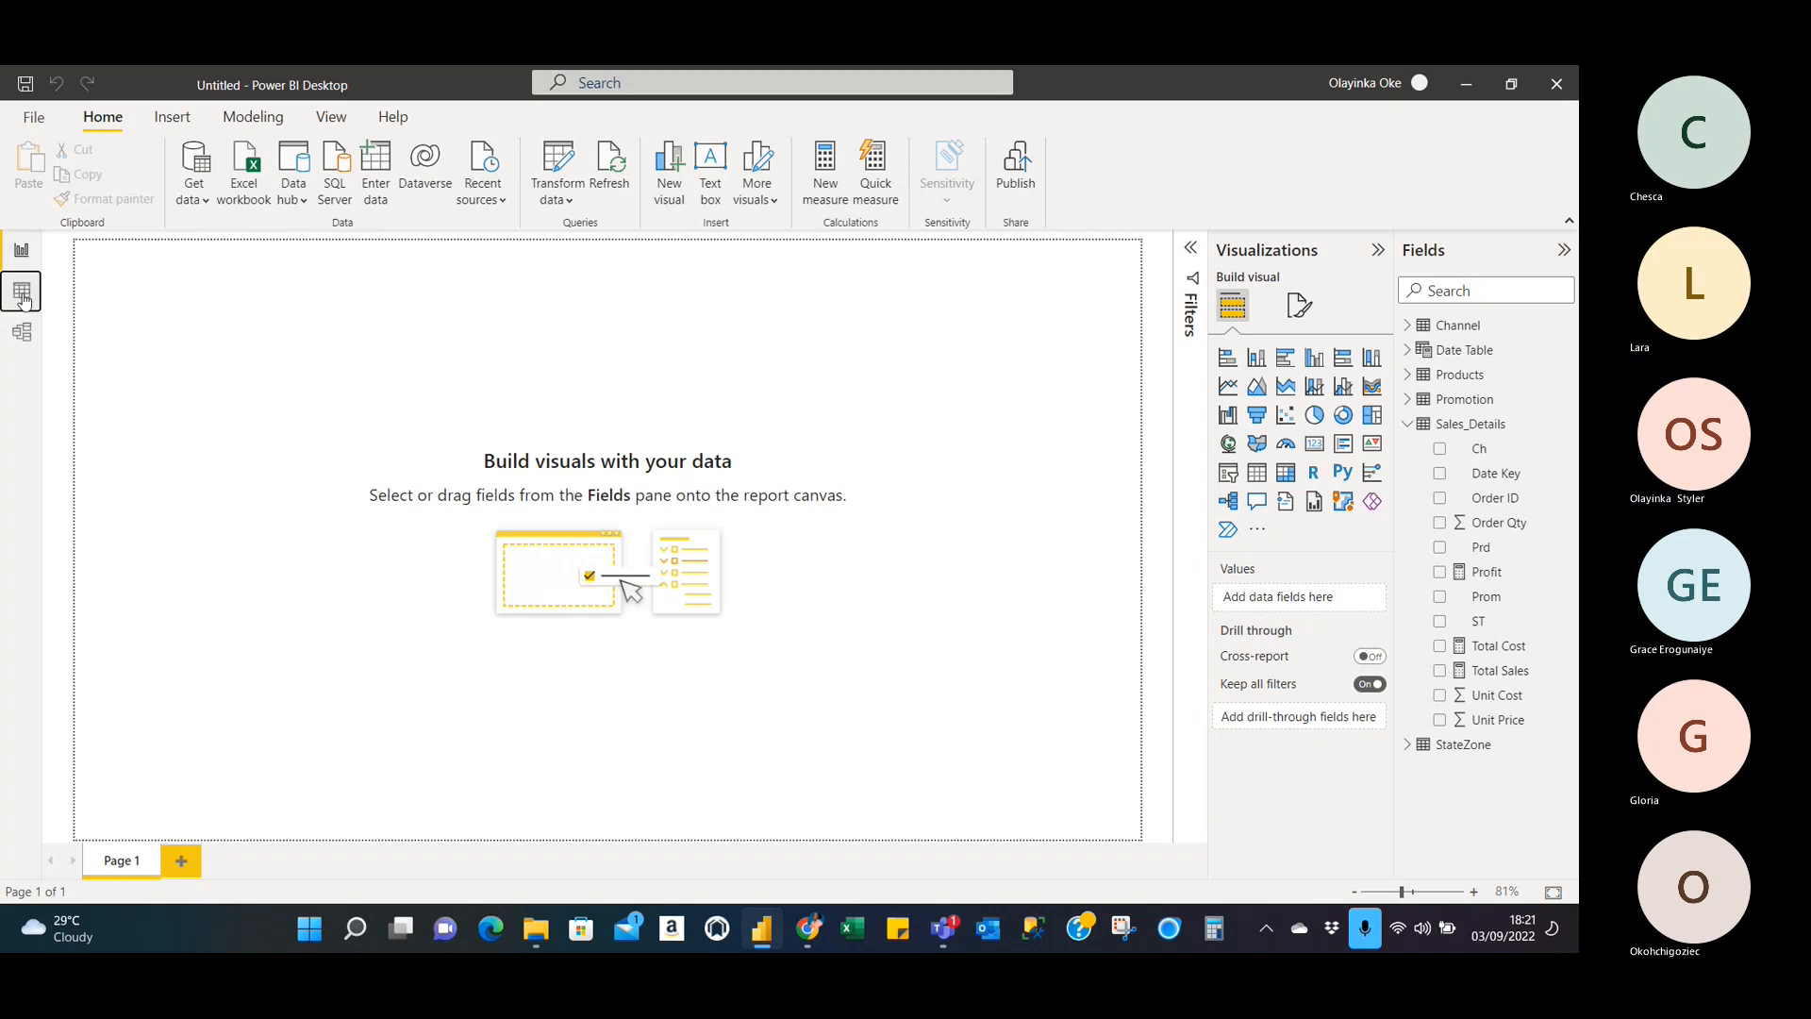
click(21, 292)
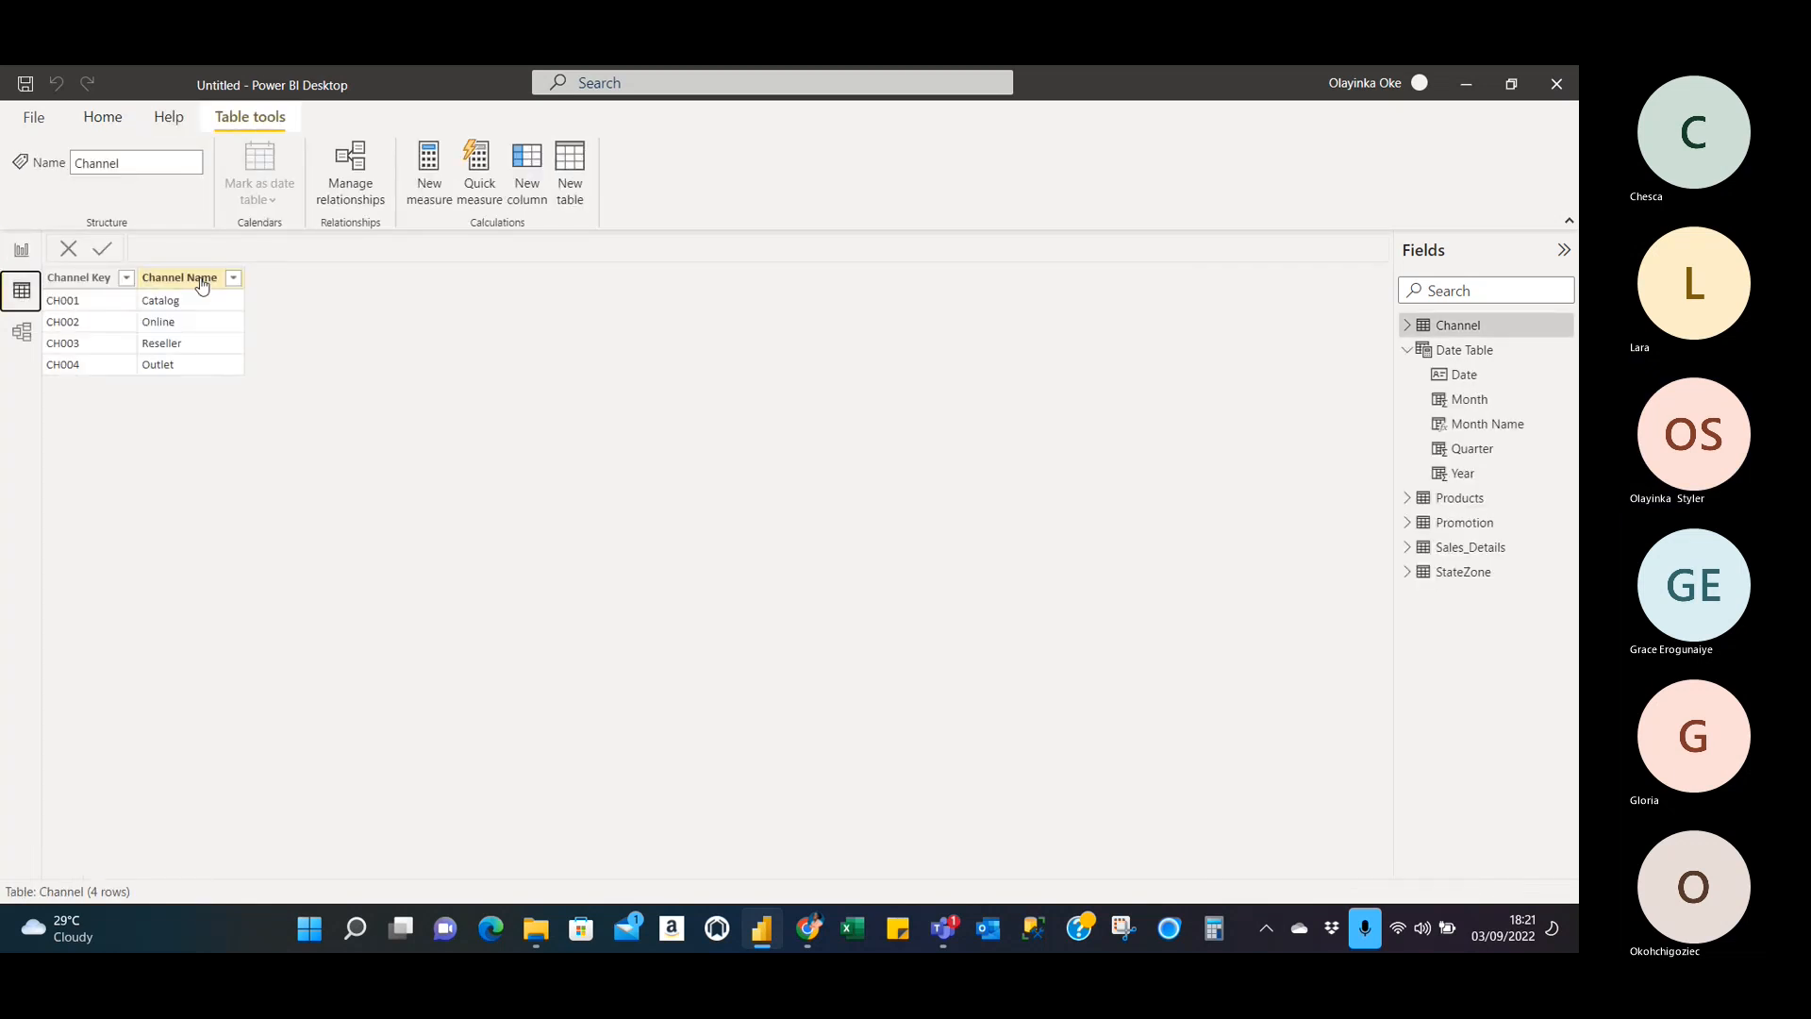
click(26, 335)
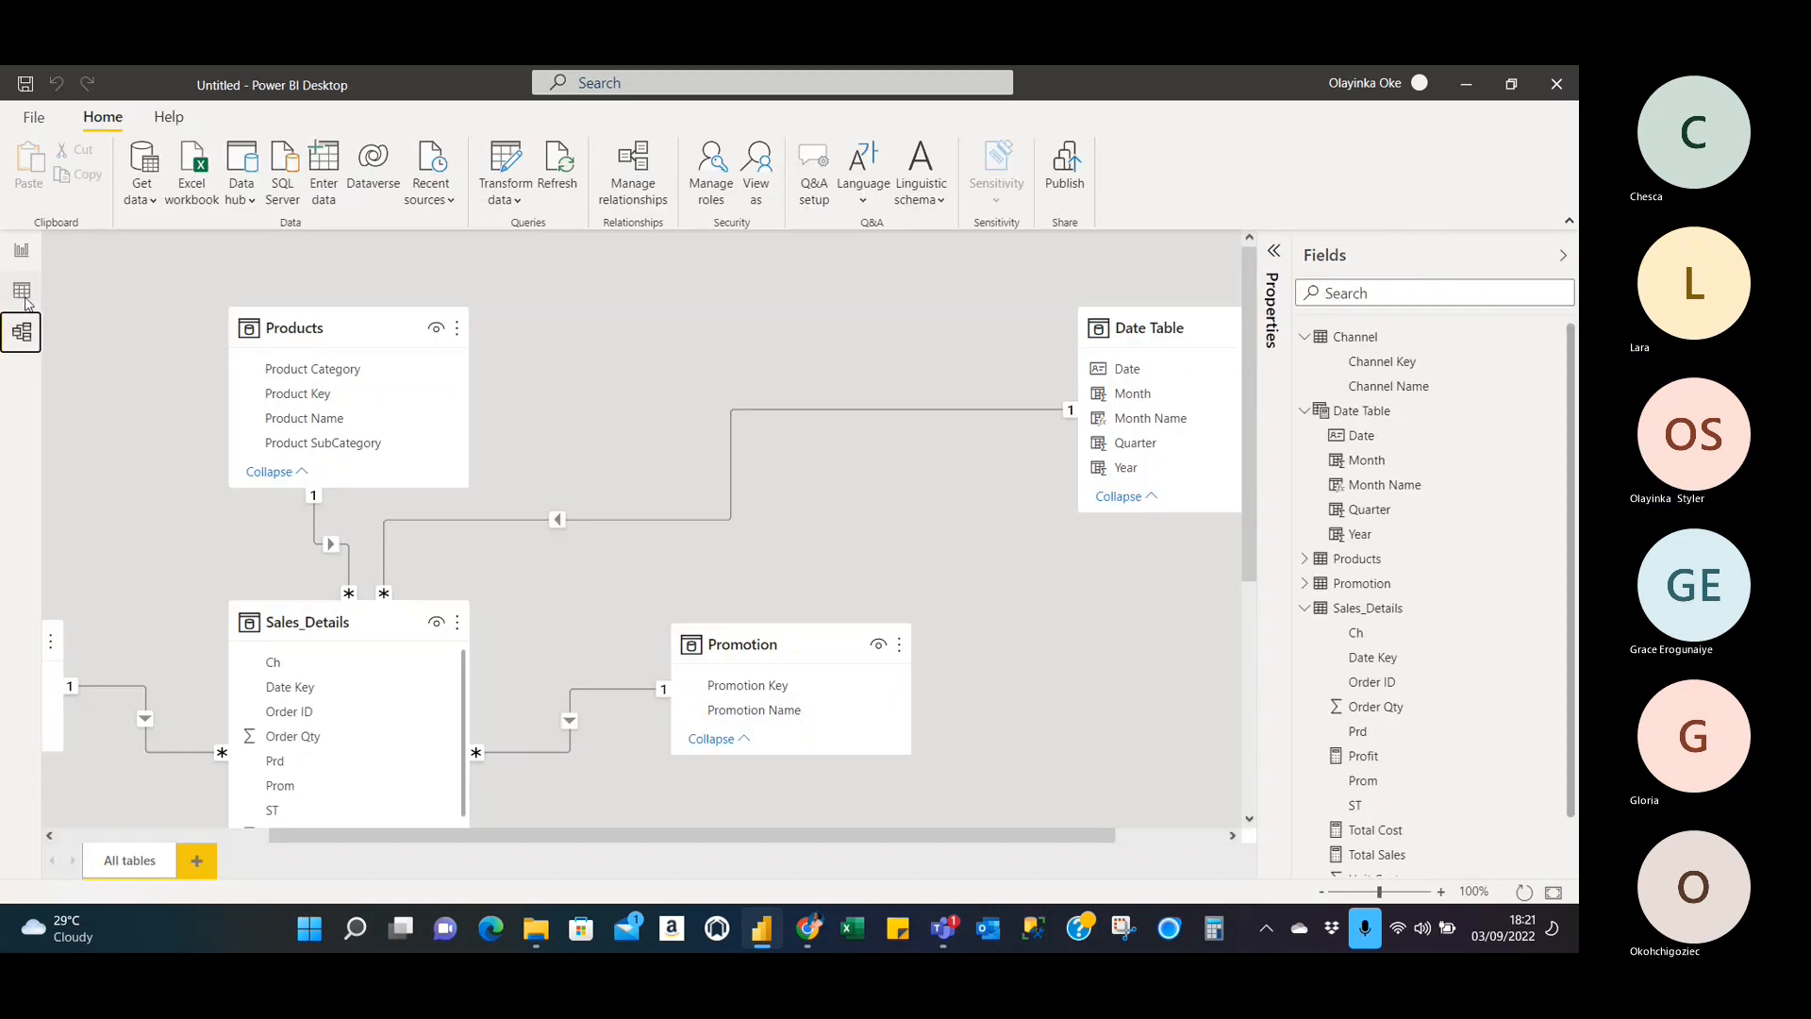
click(25, 299)
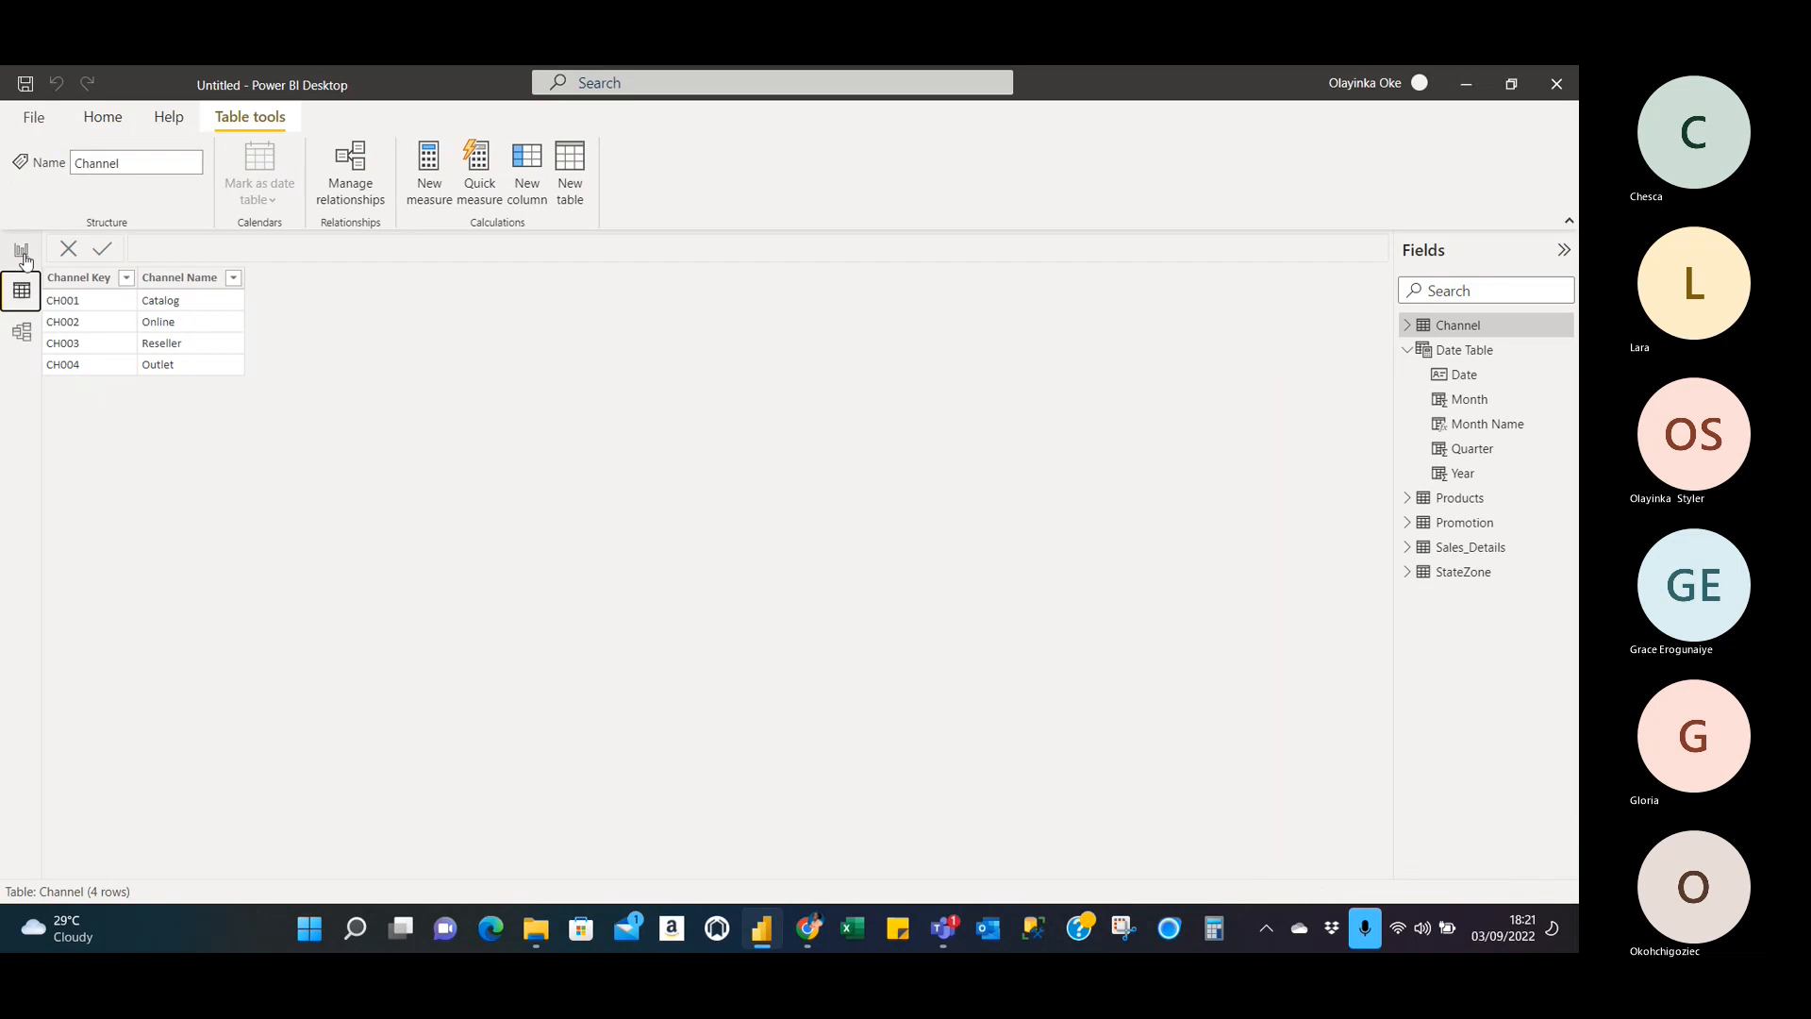
click(571, 189)
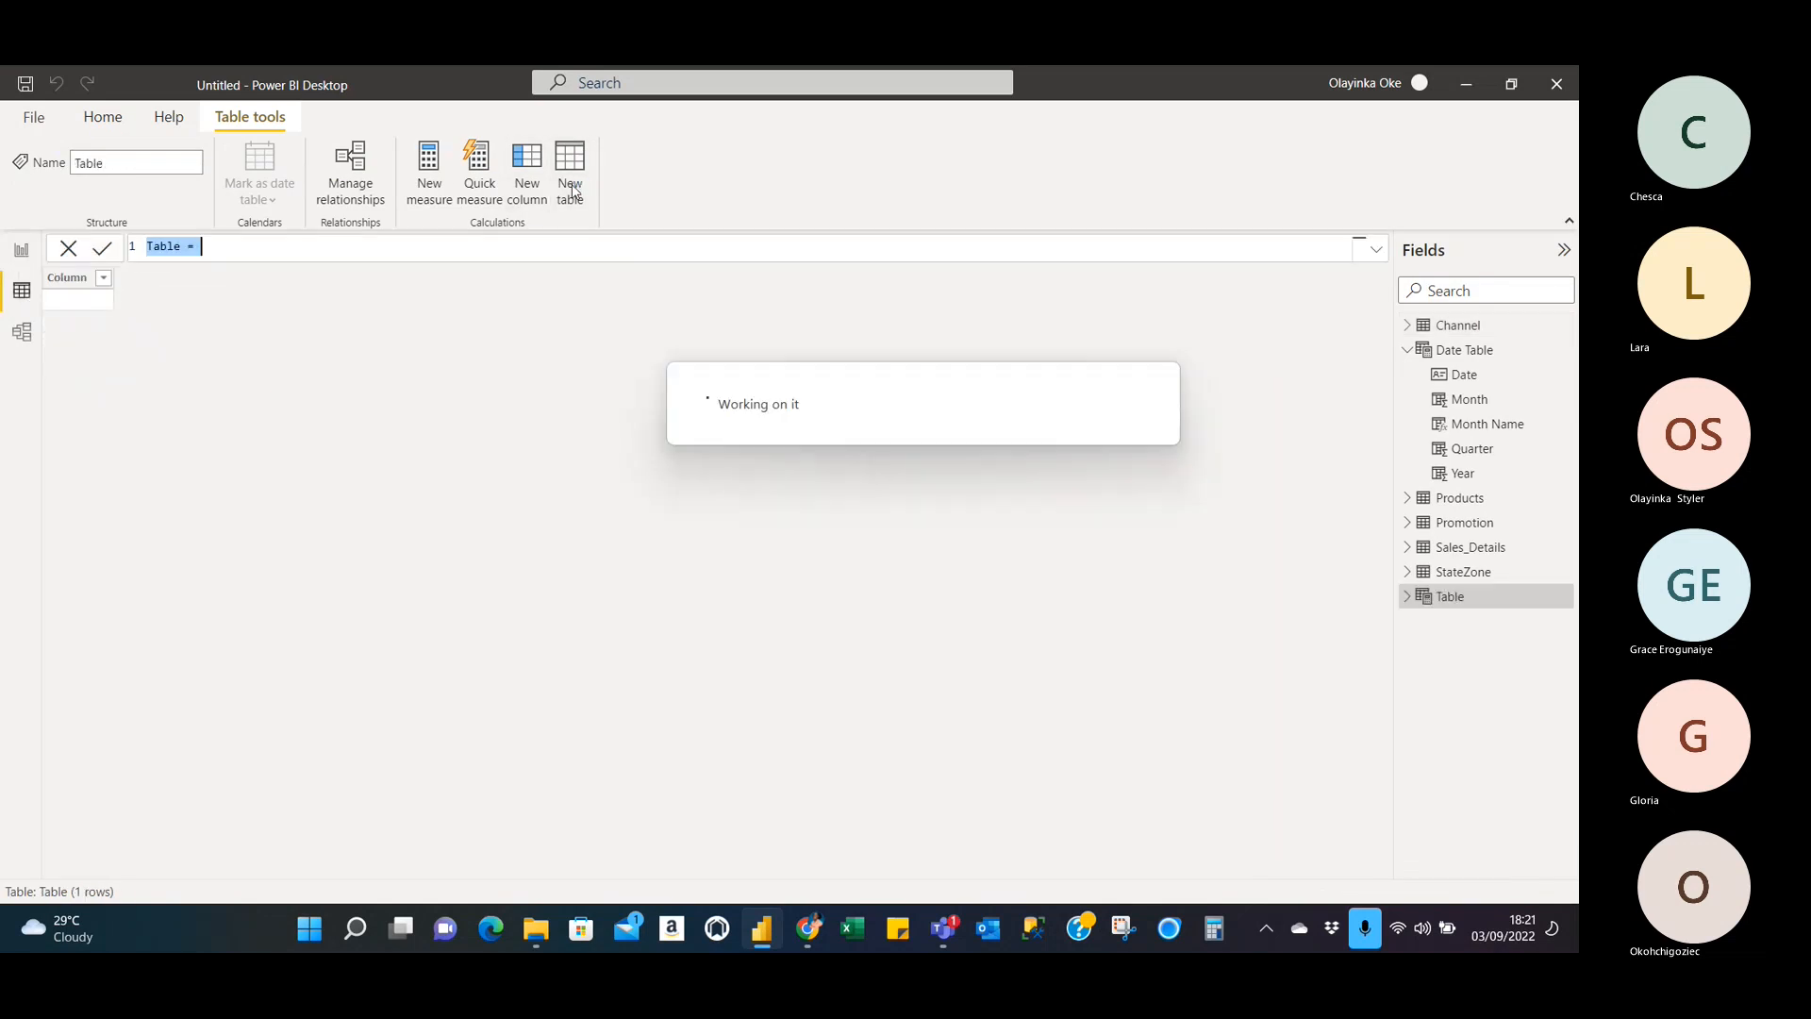
click(312, 251)
text(Sampl)
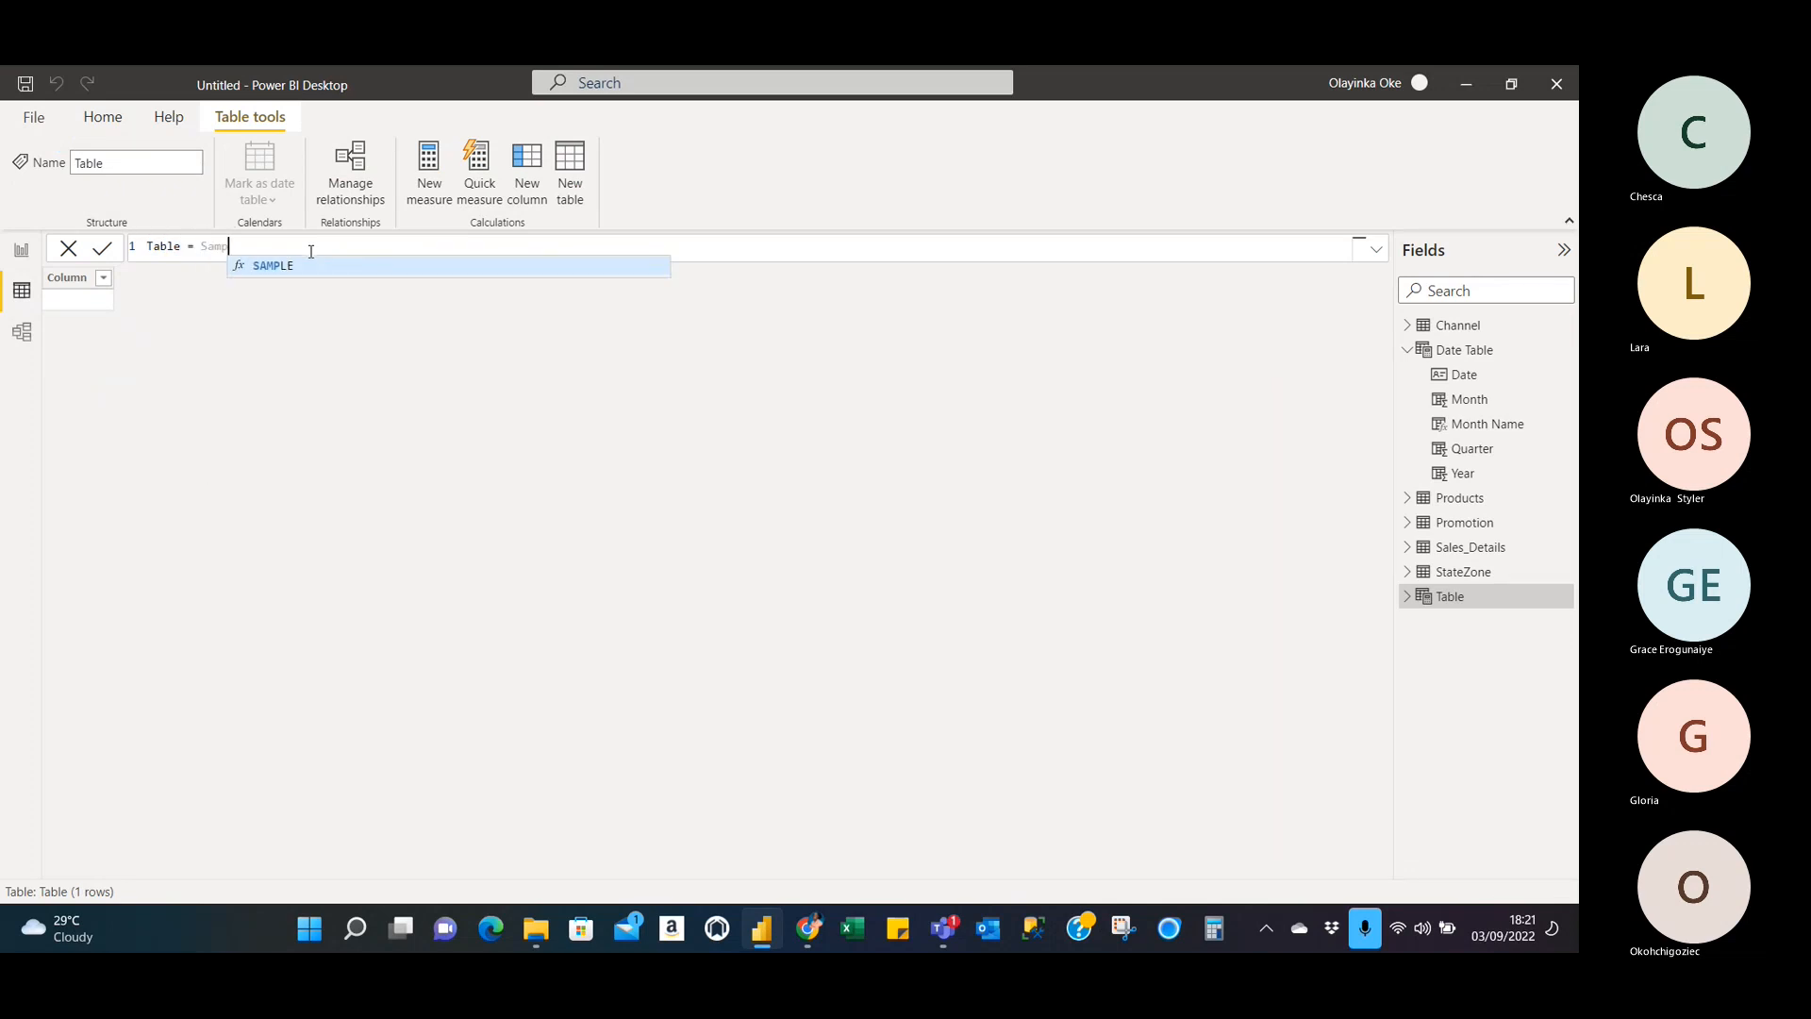
key(BackSpace)
key(BackSpace)
key(BackSpace)
key(BackSpace)
key(BackSpace)
key(BackSpace)
key(BackSpace)
key(BackSpace)
key(BackSpace)
key(BackSpace)
key(BackSpace)
key(BackSpace)
key(BackSpace)
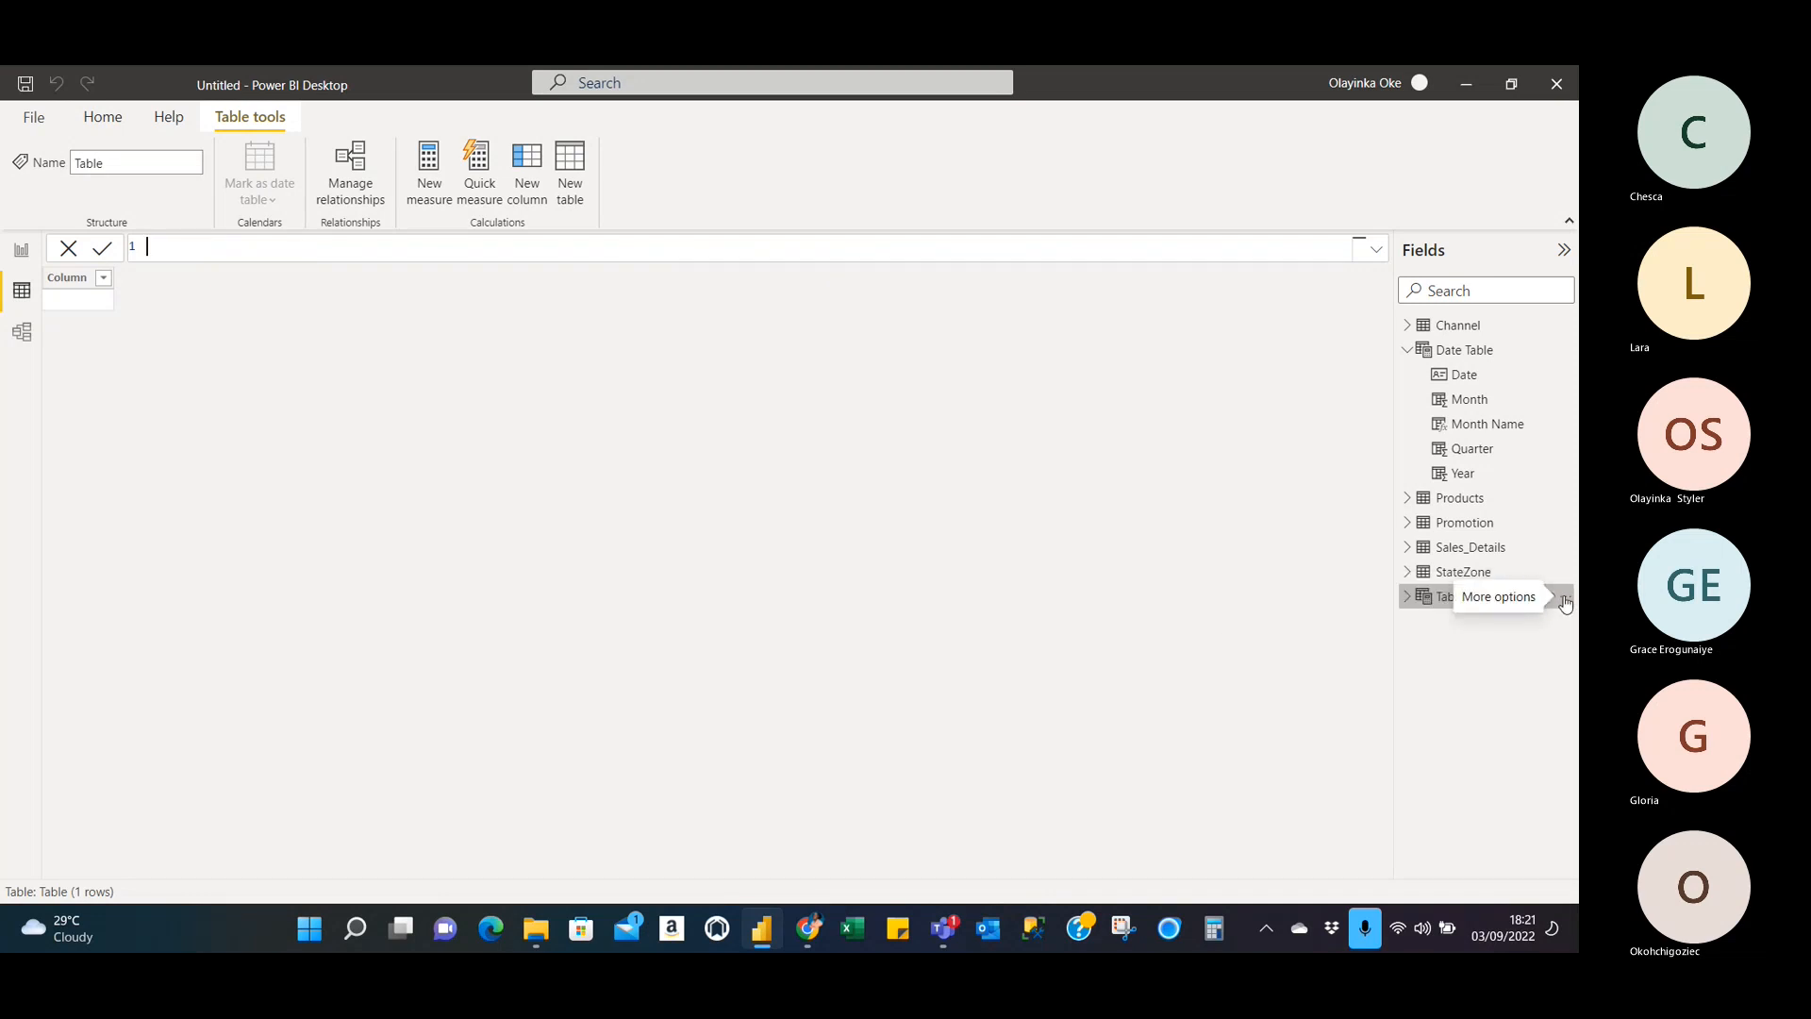
click(1566, 602)
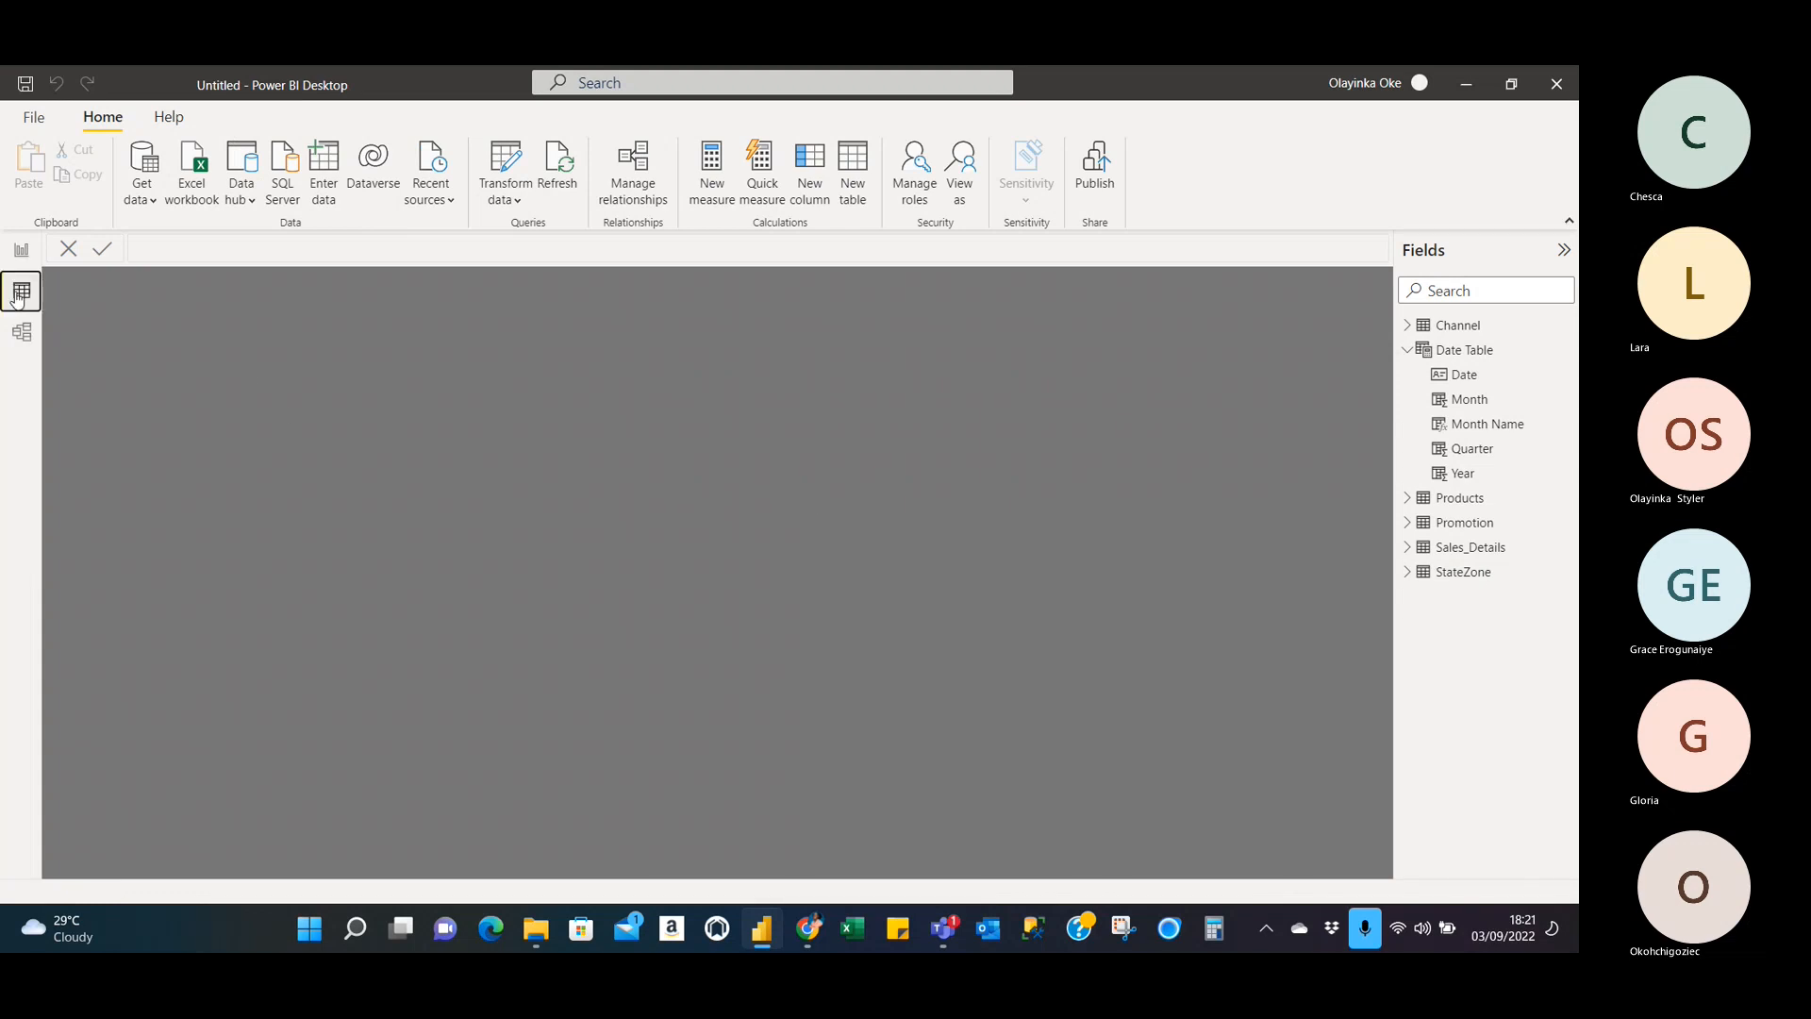
click(23, 250)
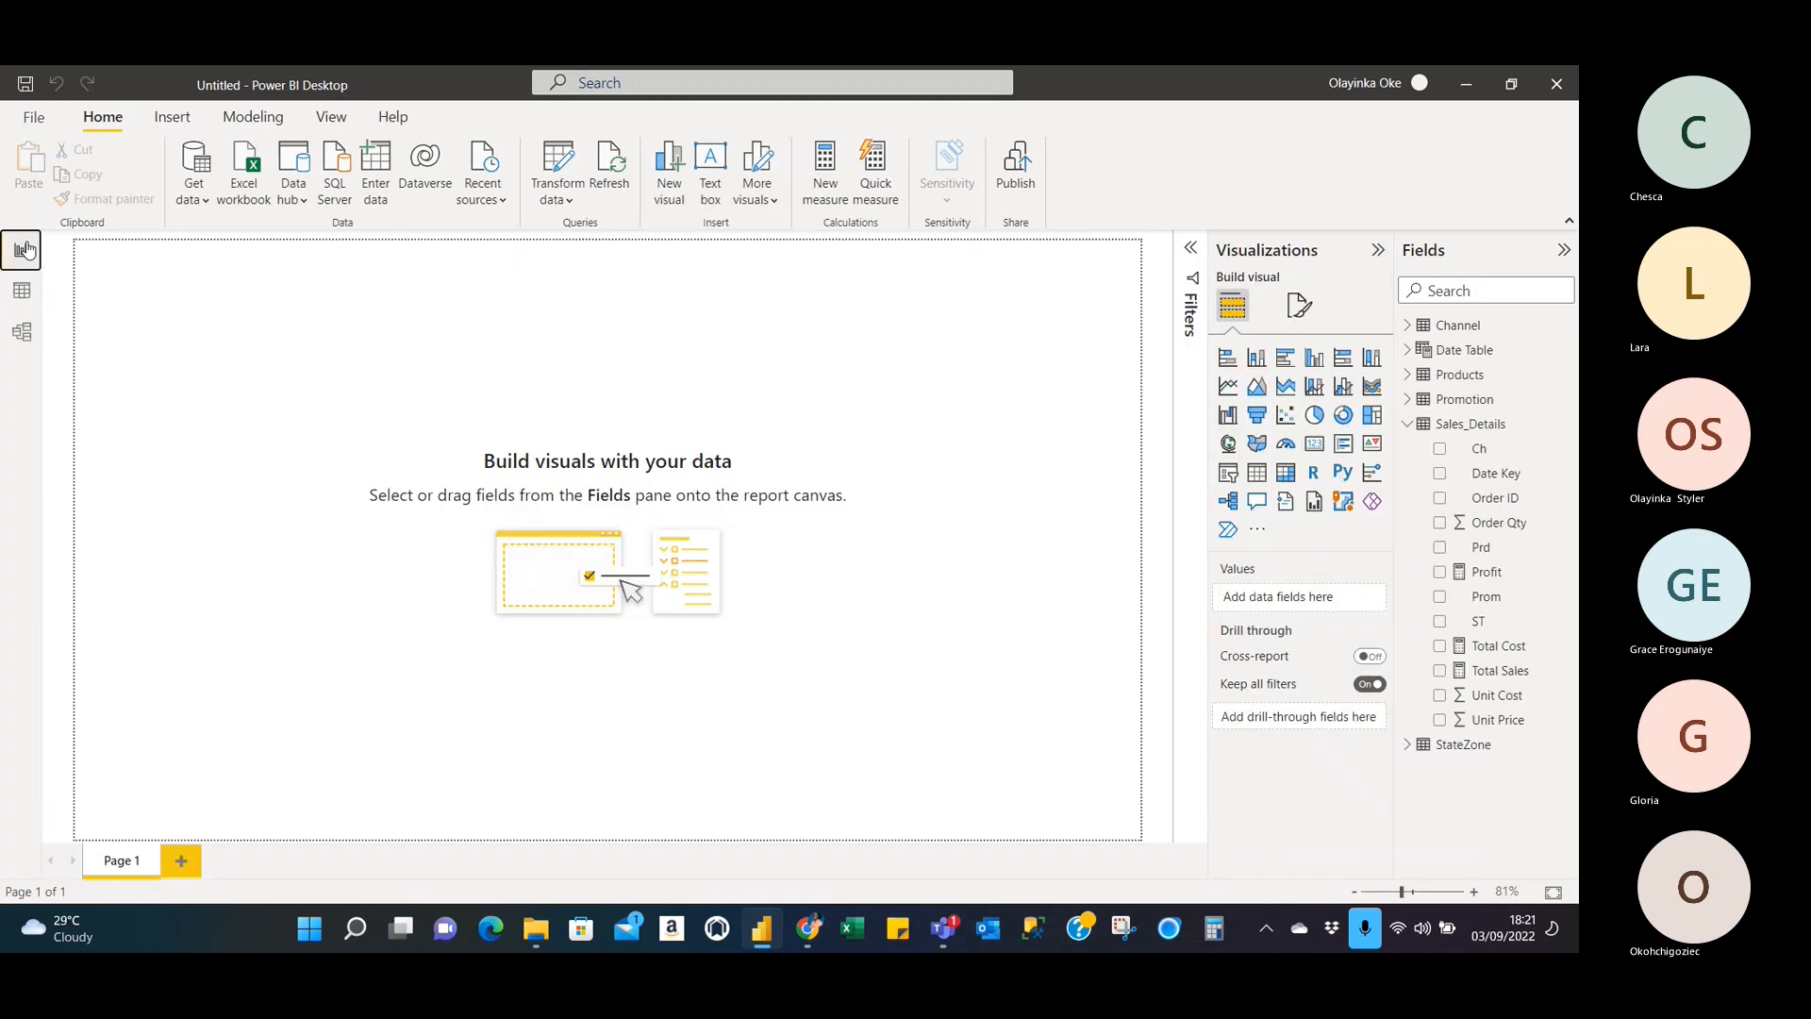
click(571, 202)
click(611, 233)
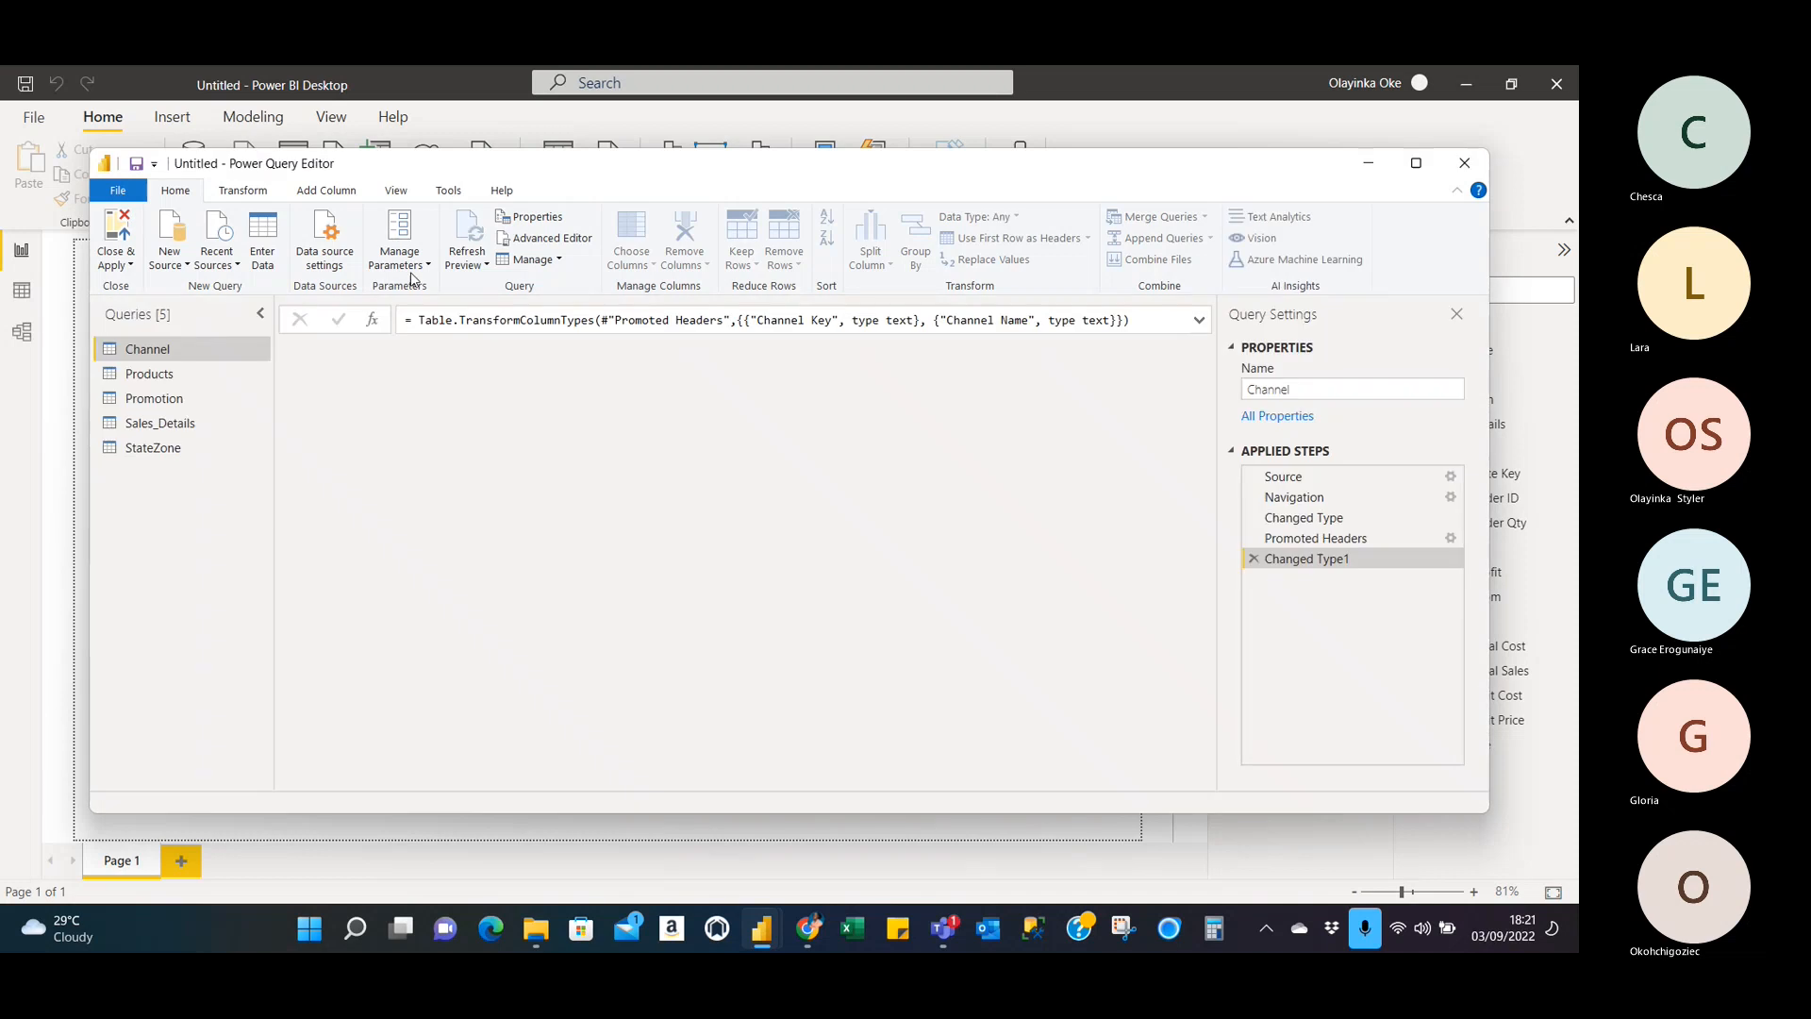
click(247, 191)
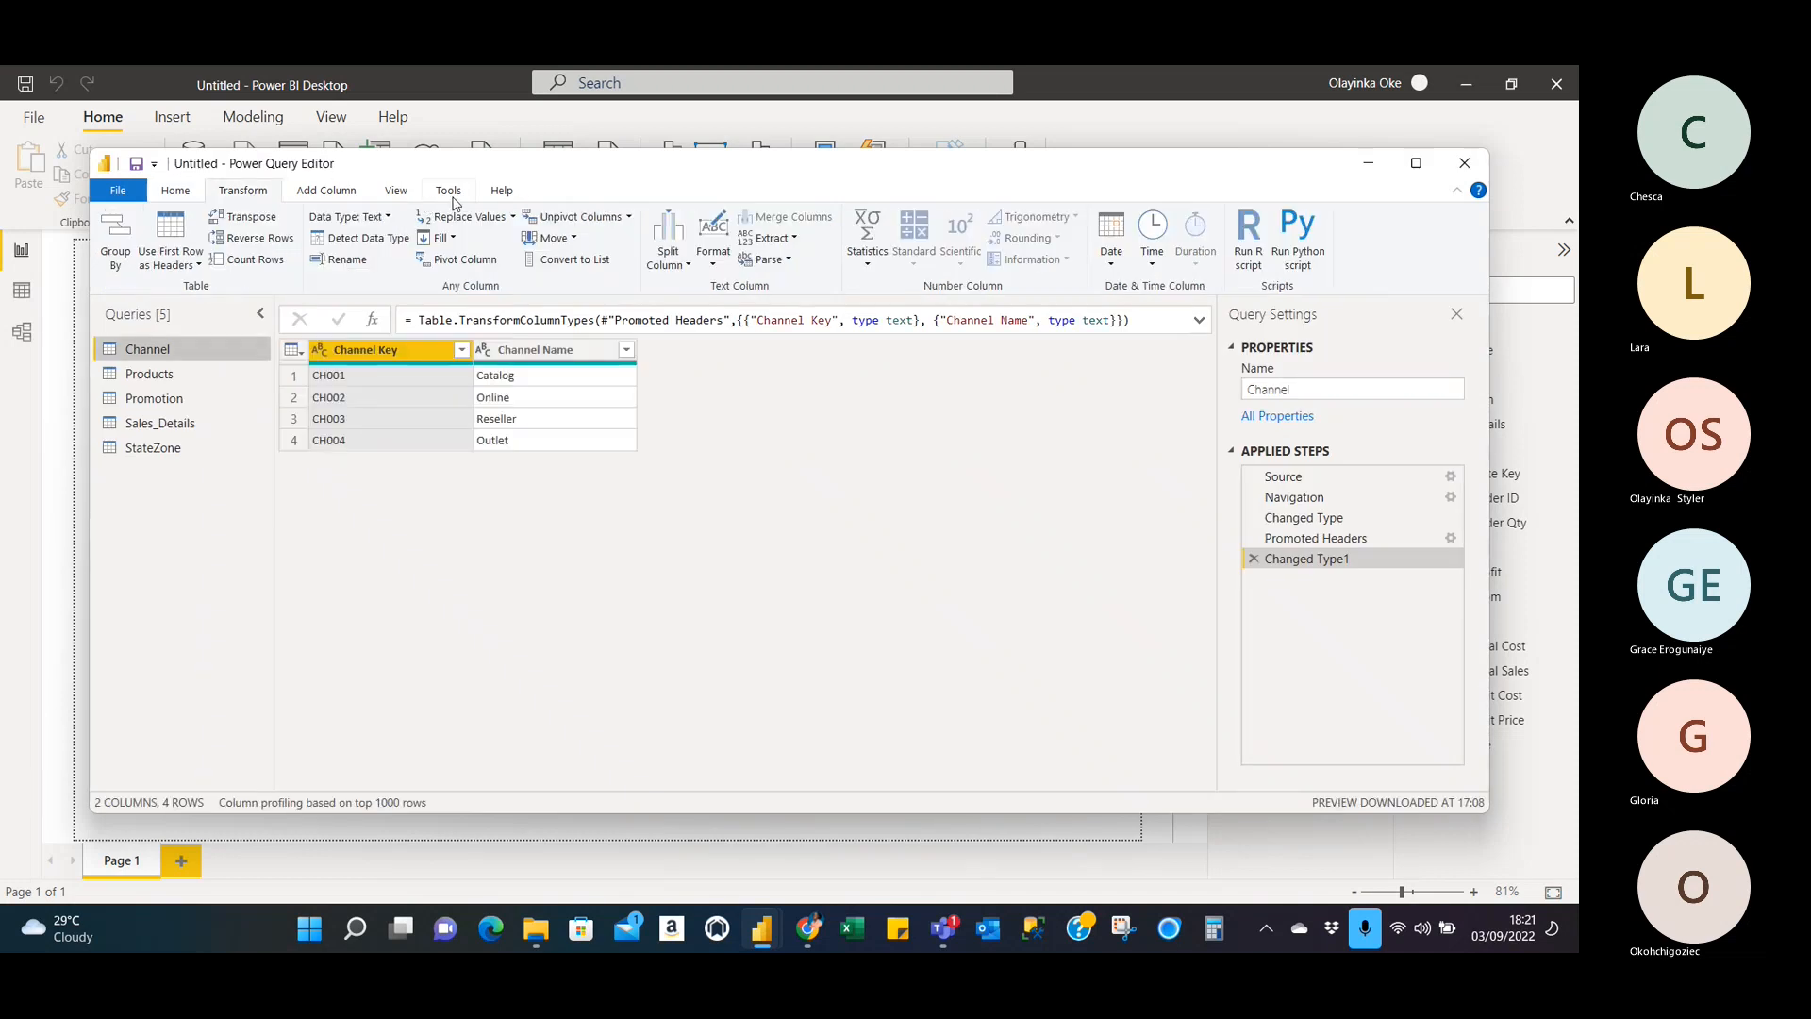
click(452, 197)
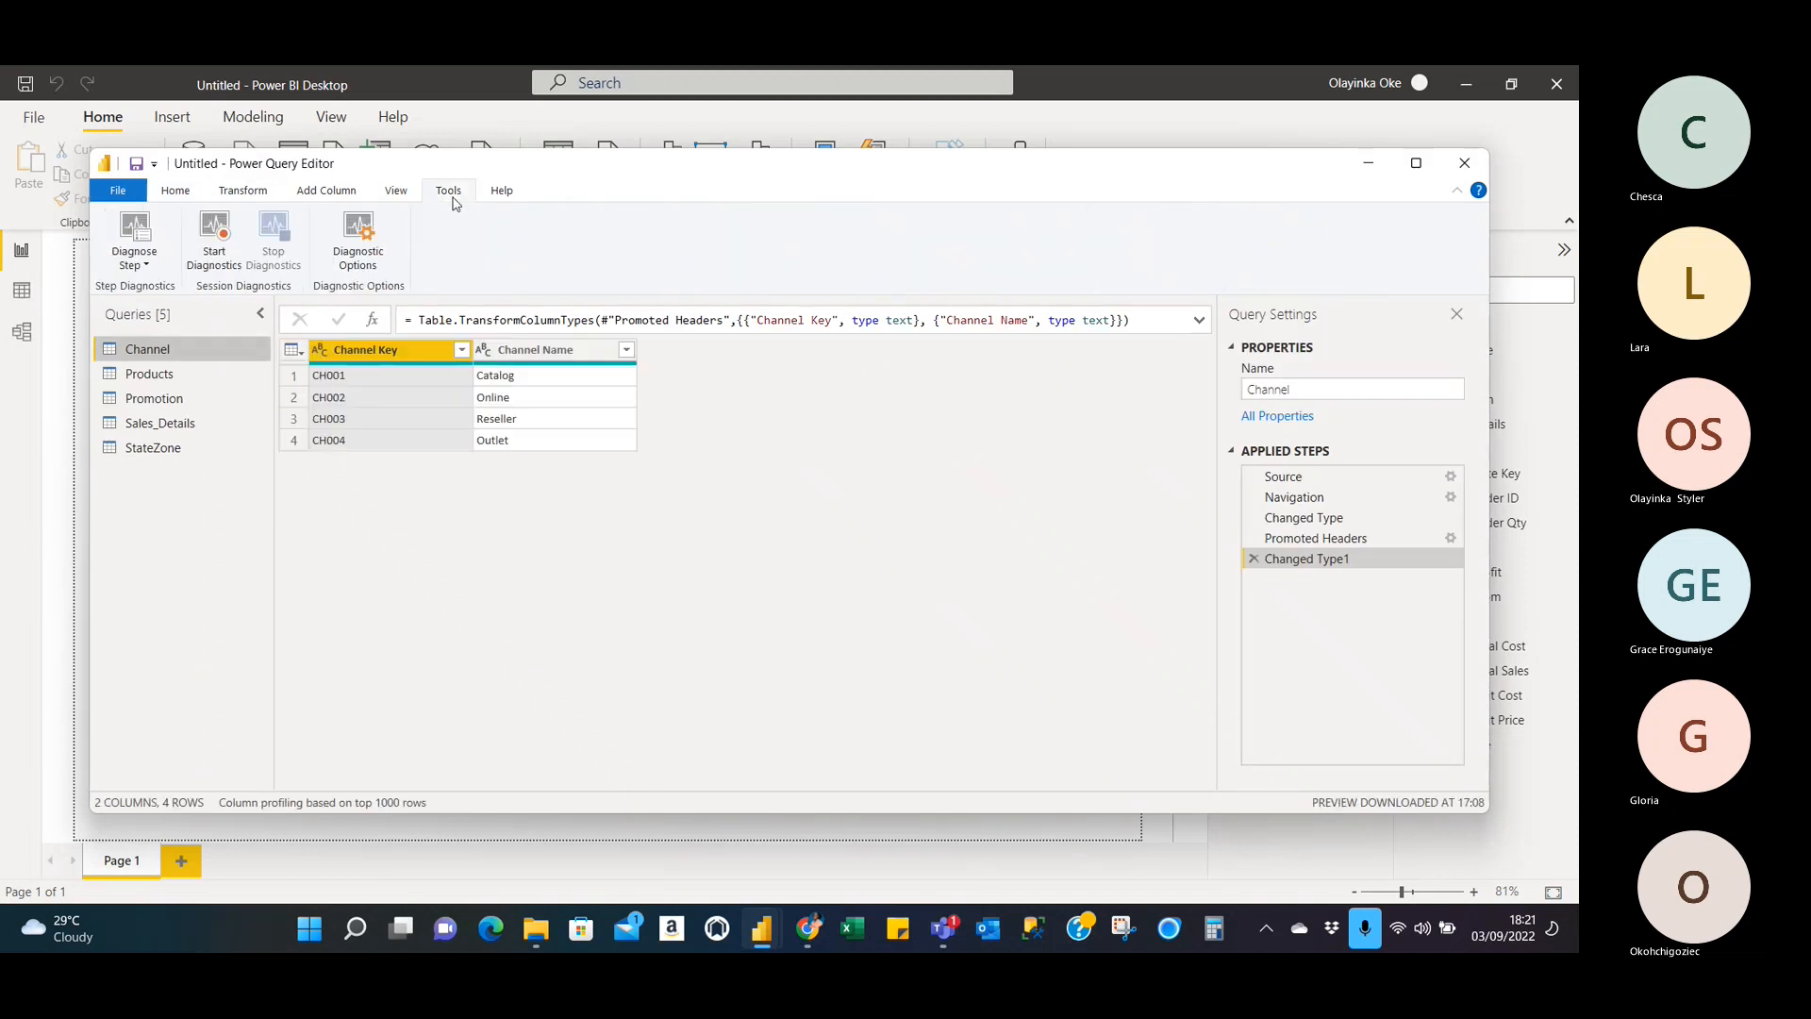
click(1464, 164)
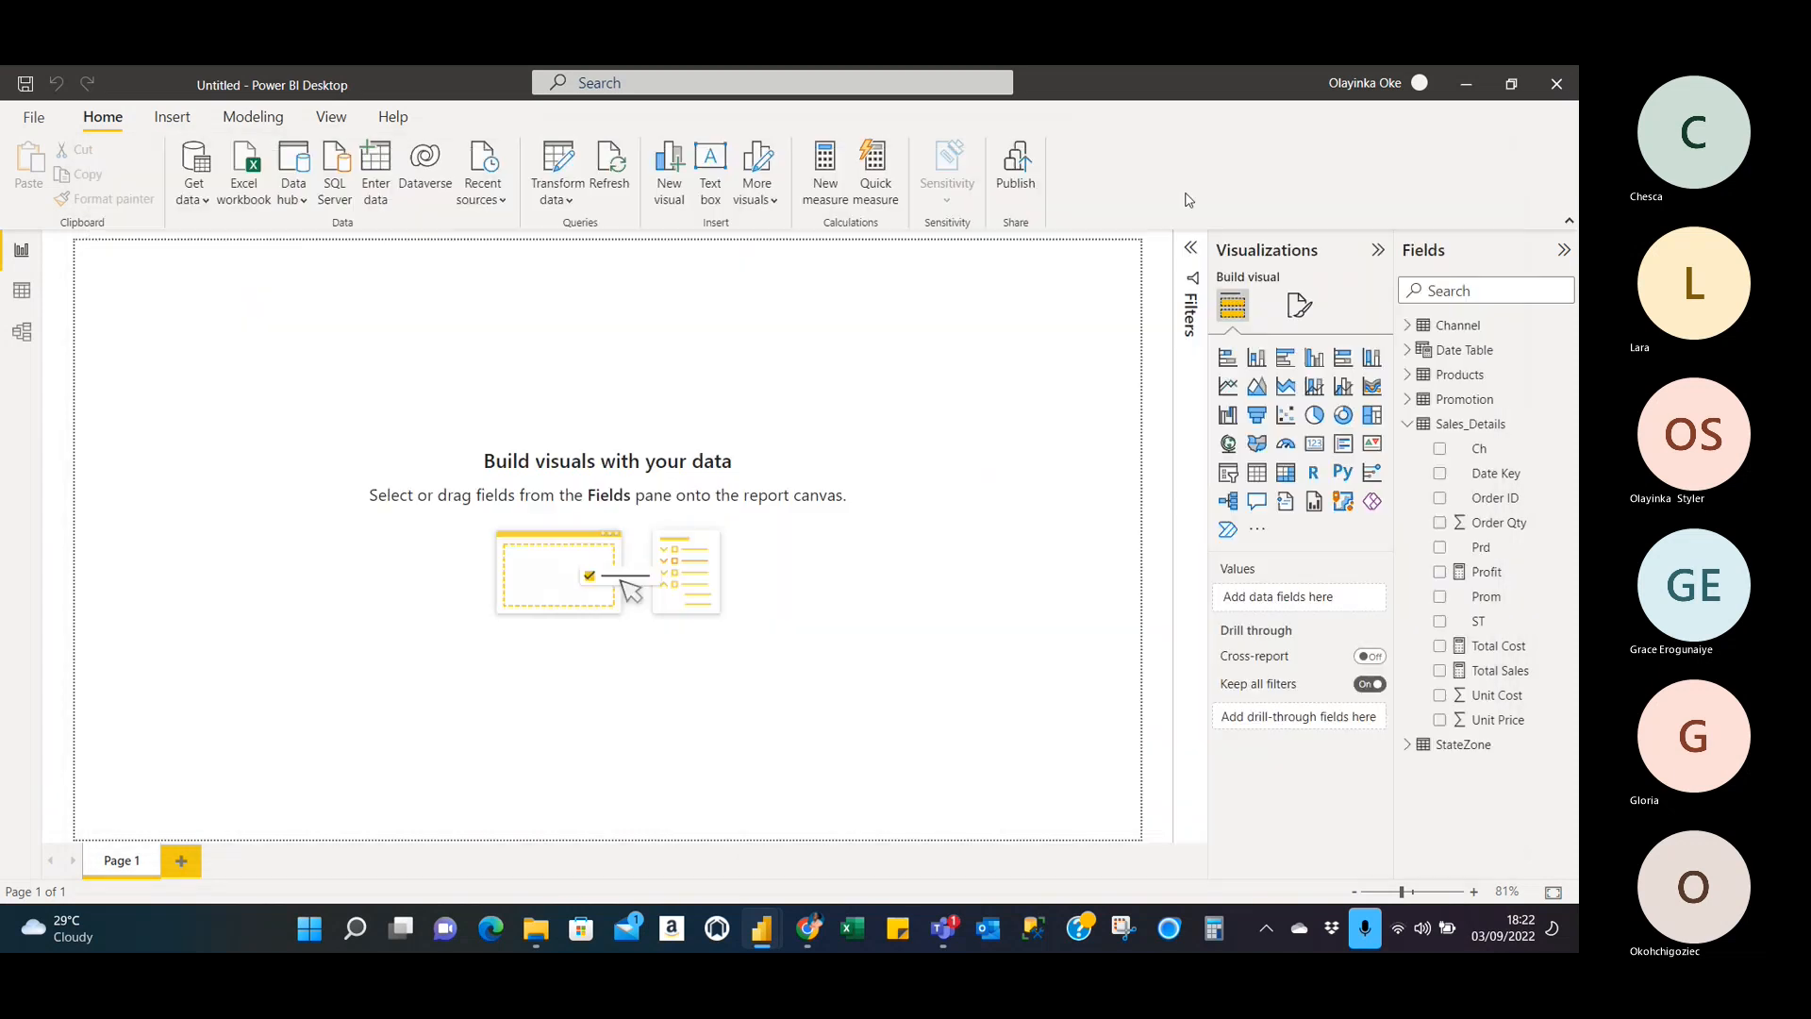
click(22, 291)
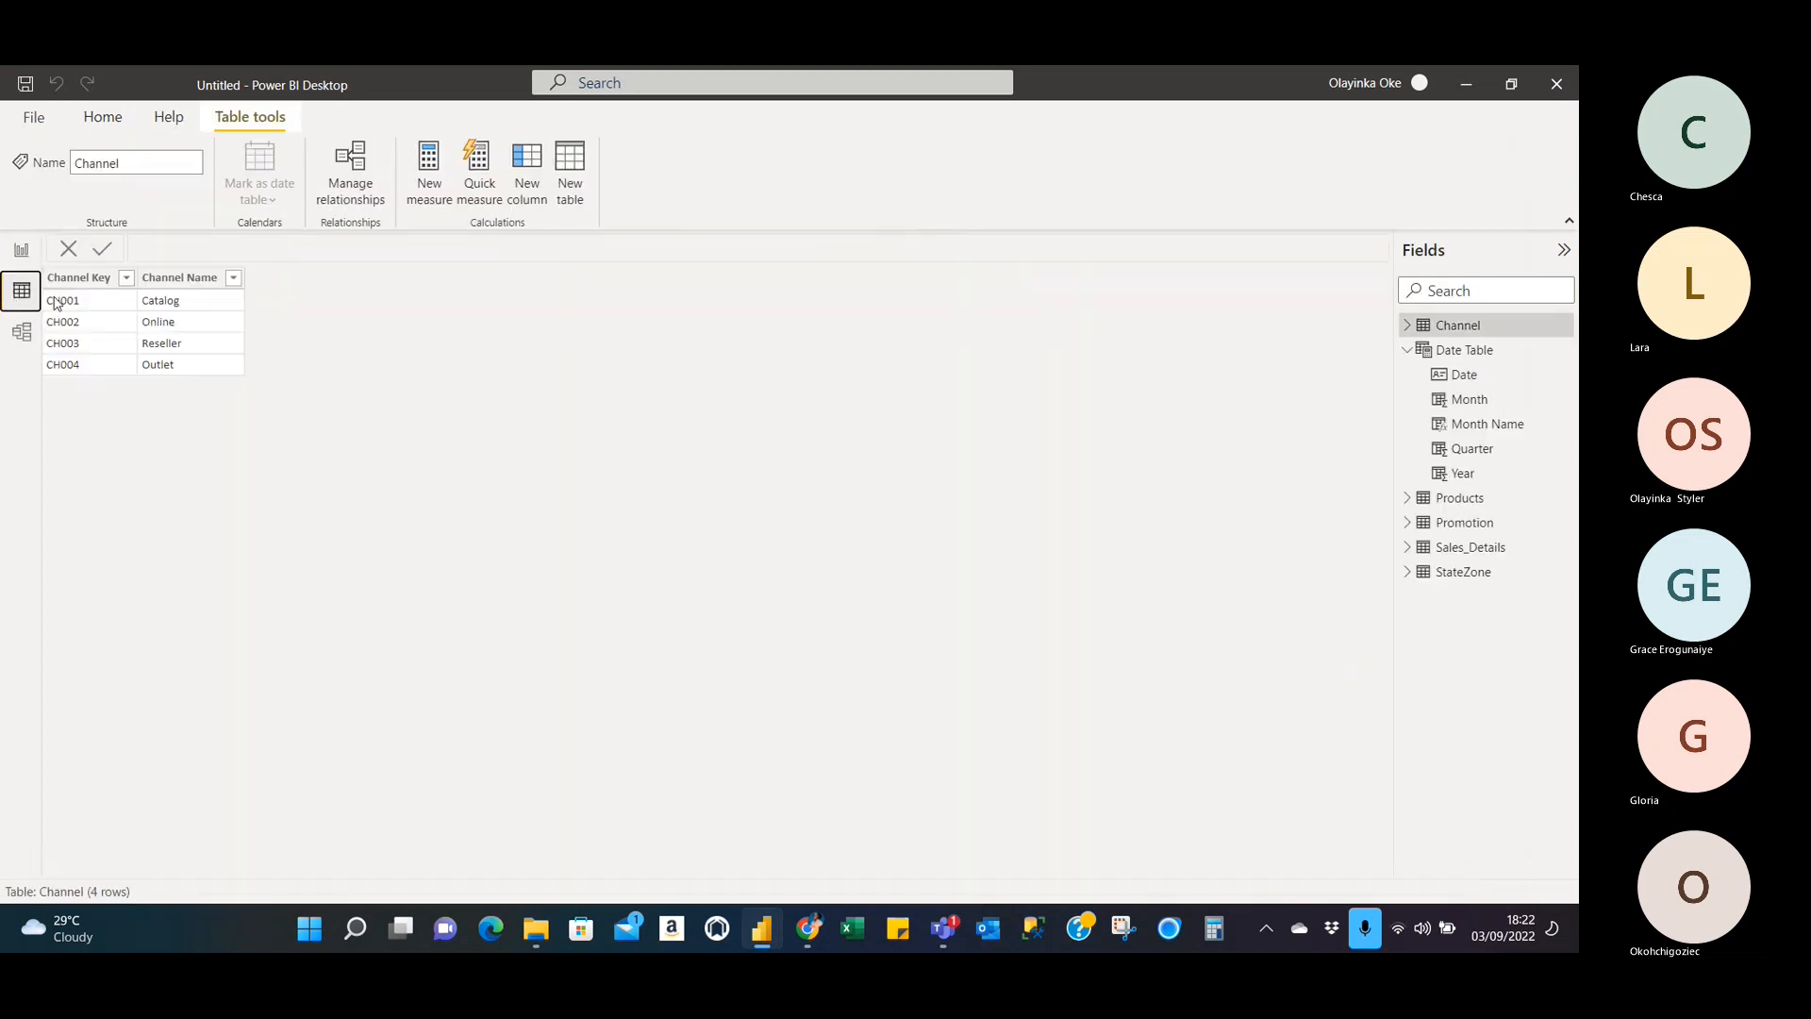
click(1407, 353)
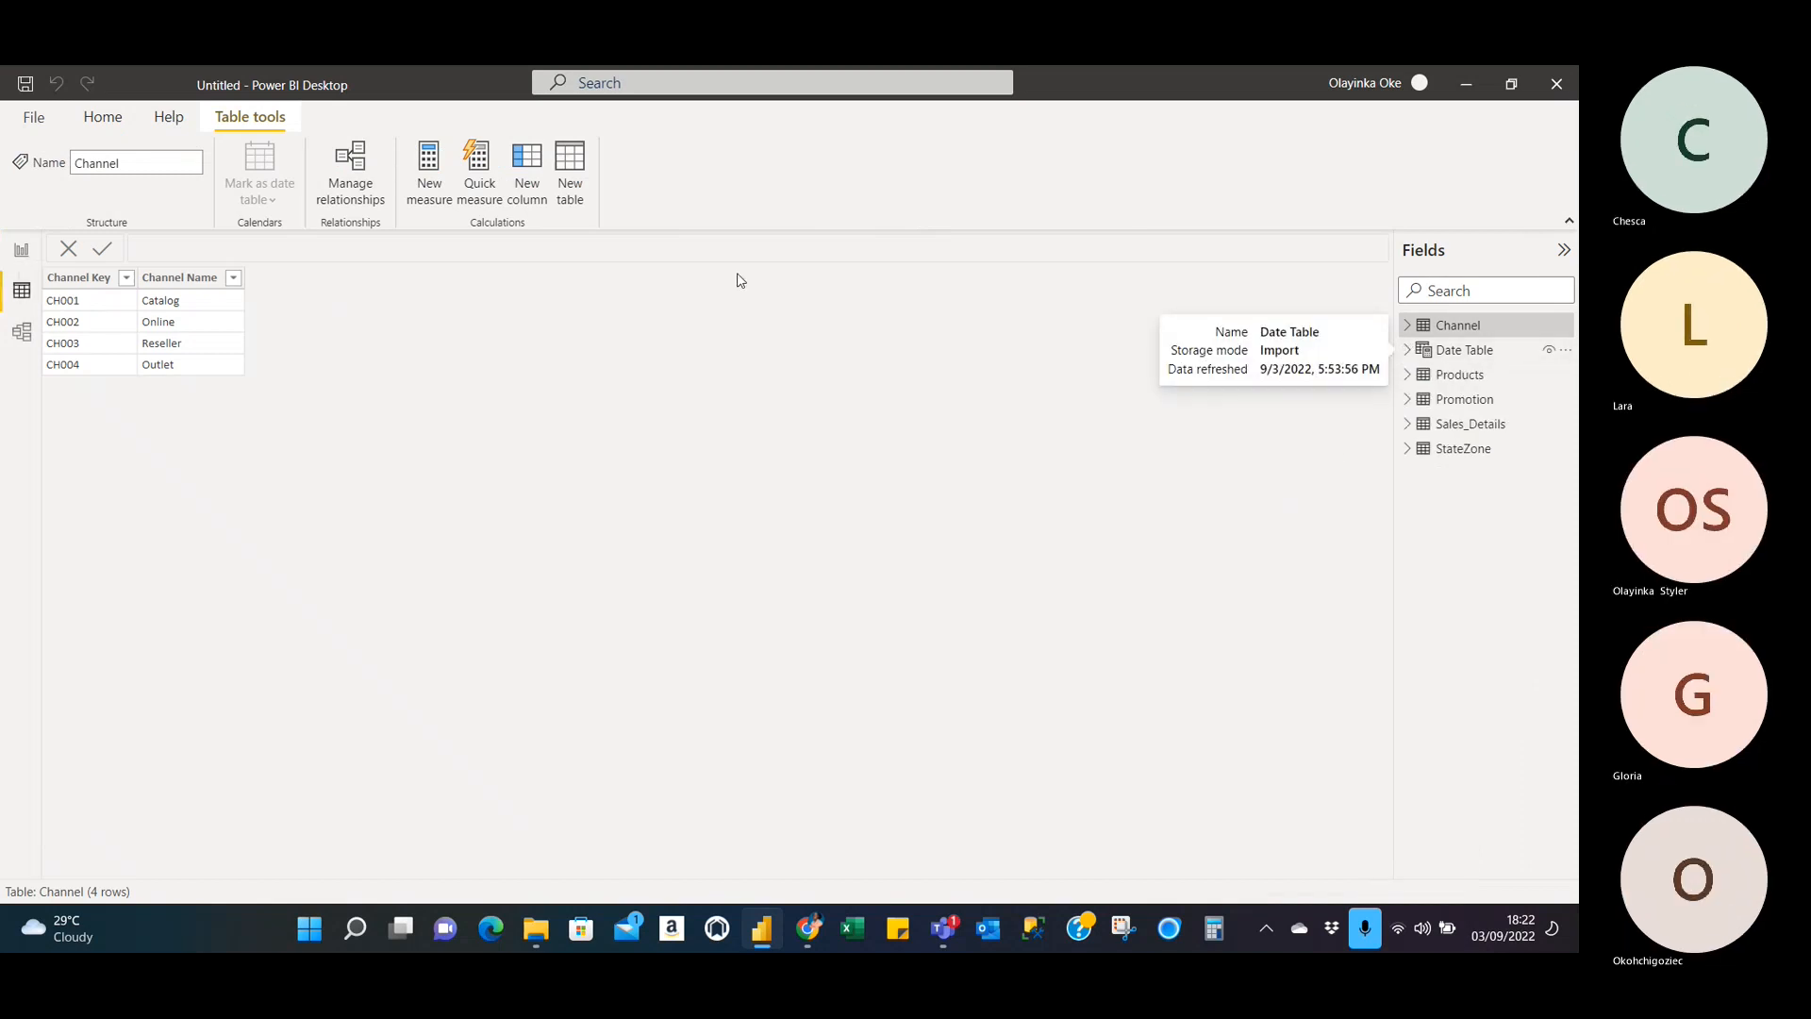
click(570, 168)
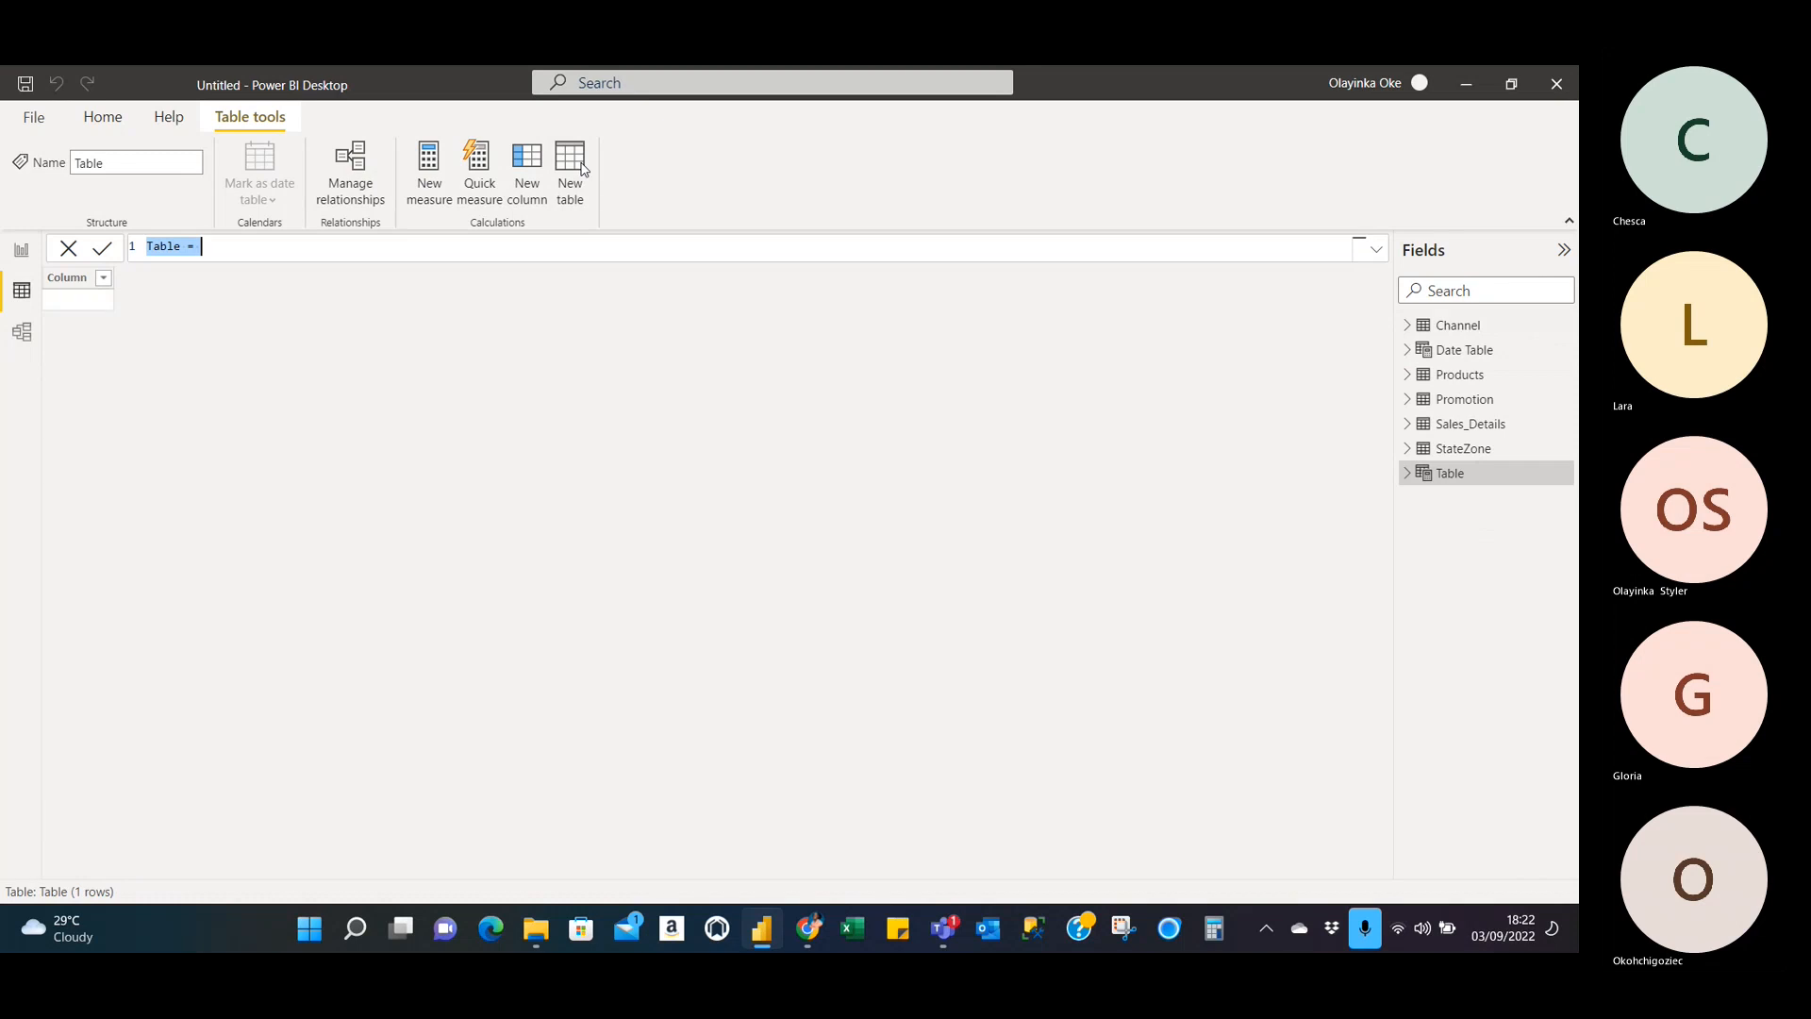
click(32, 302)
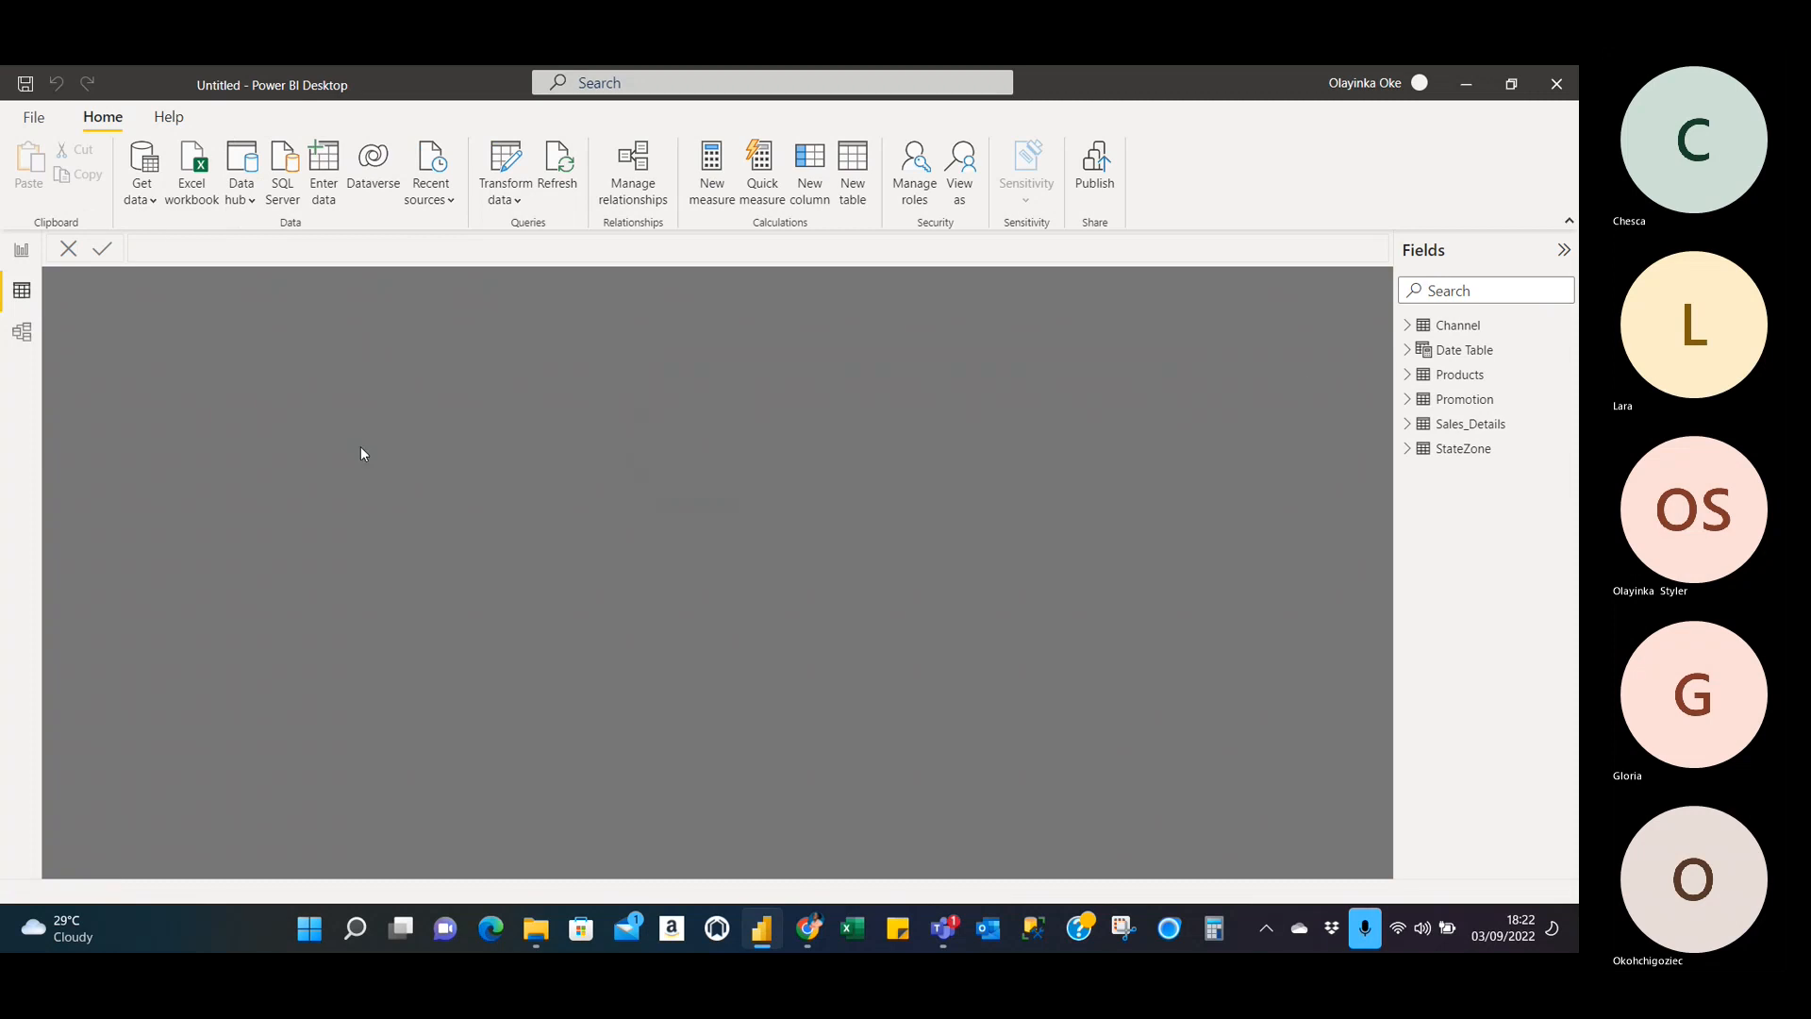
Show the Date Table's data and check the formulas behind its Month Name and Year columns.
click(1491, 351)
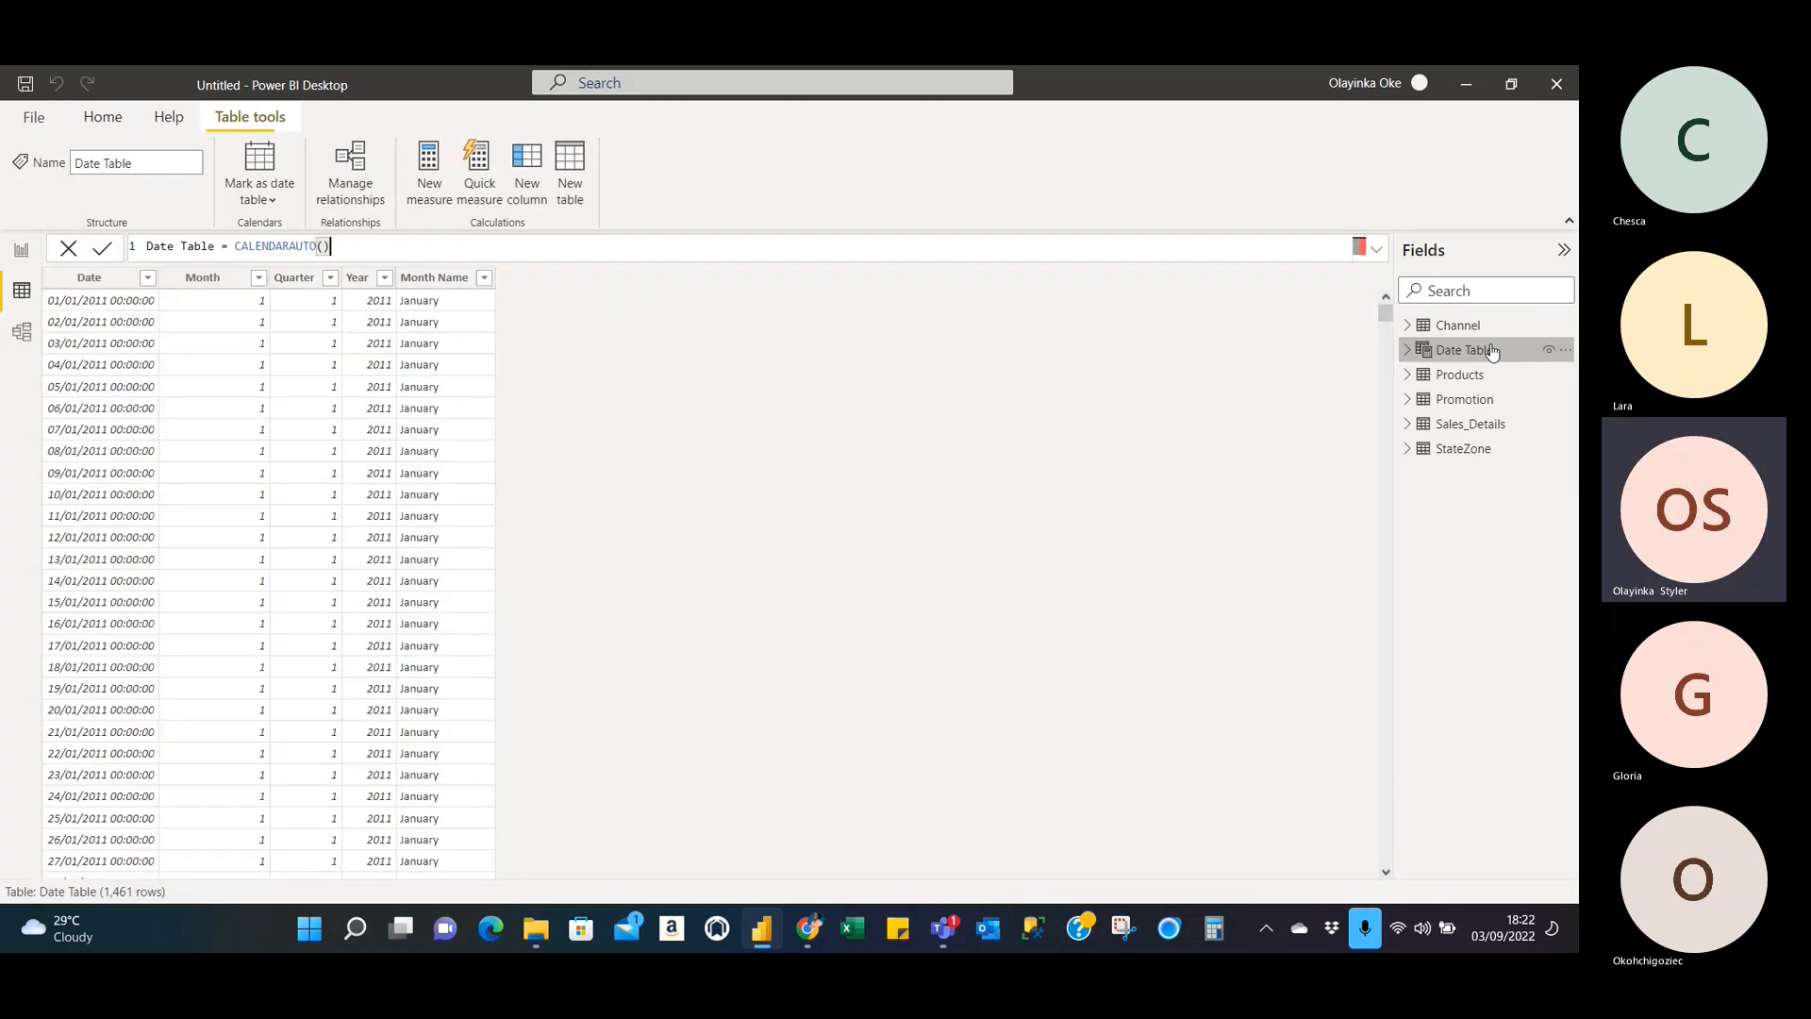
click(456, 285)
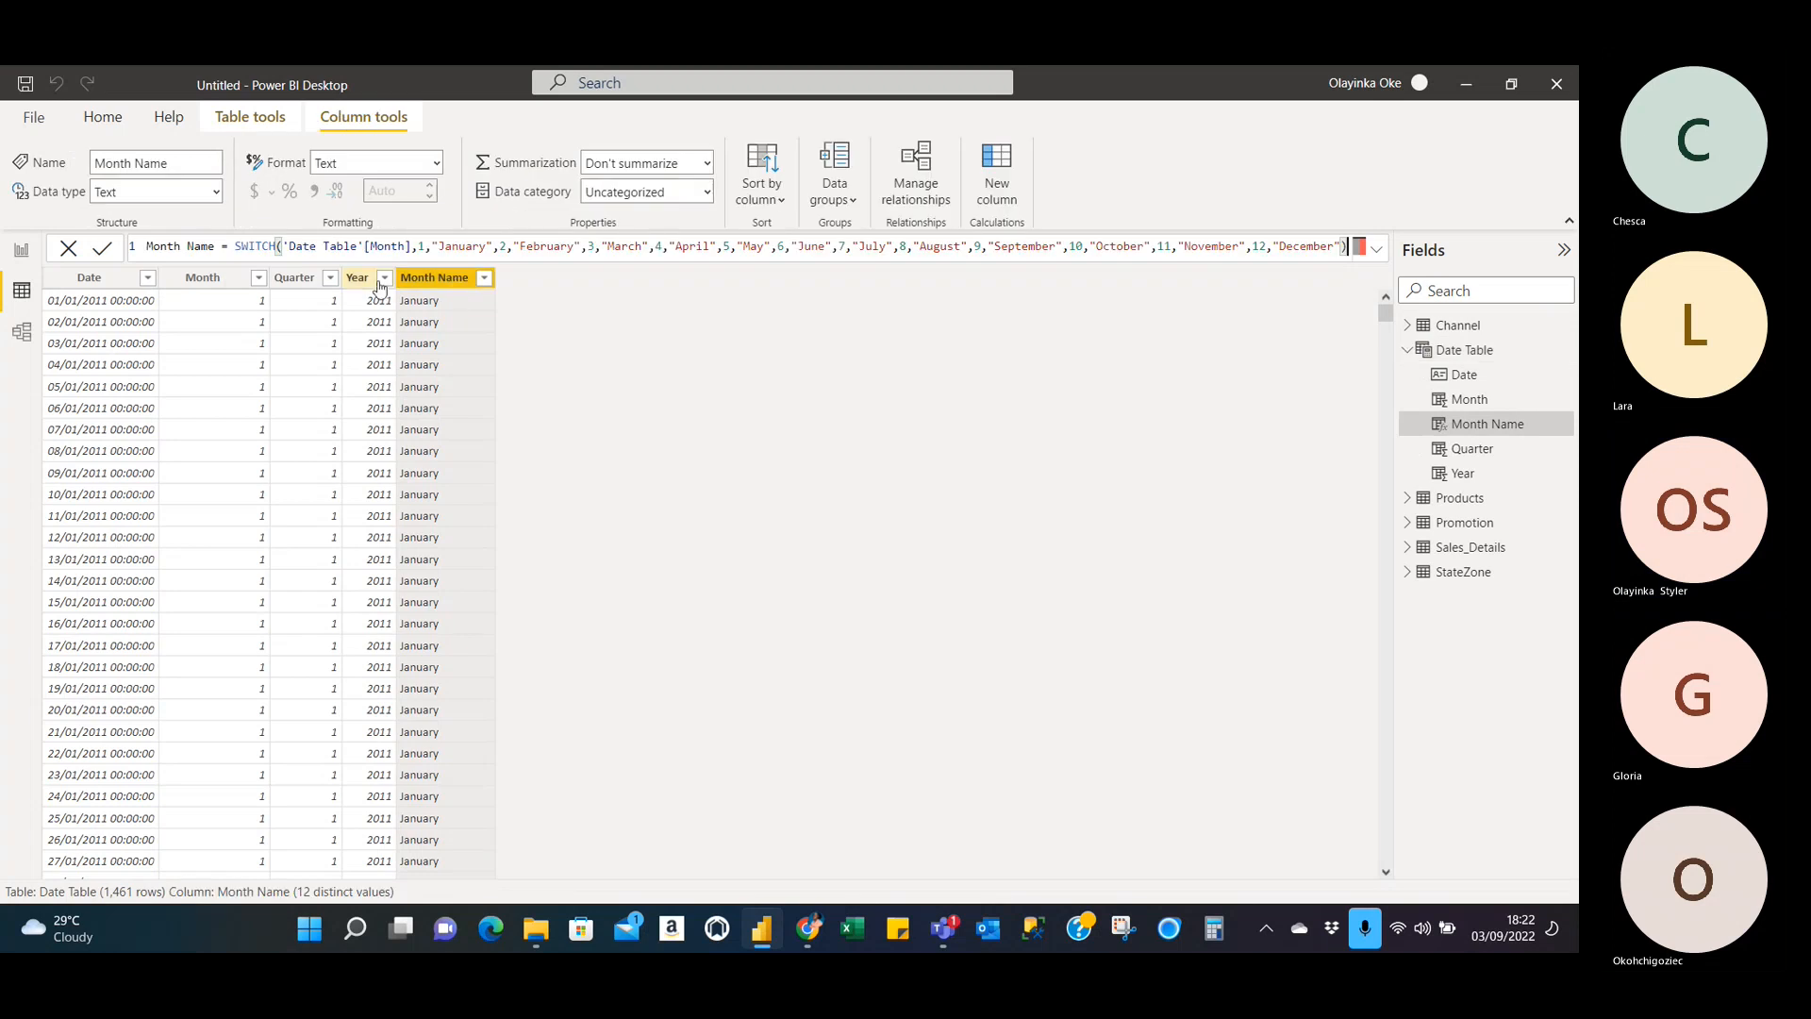
click(380, 285)
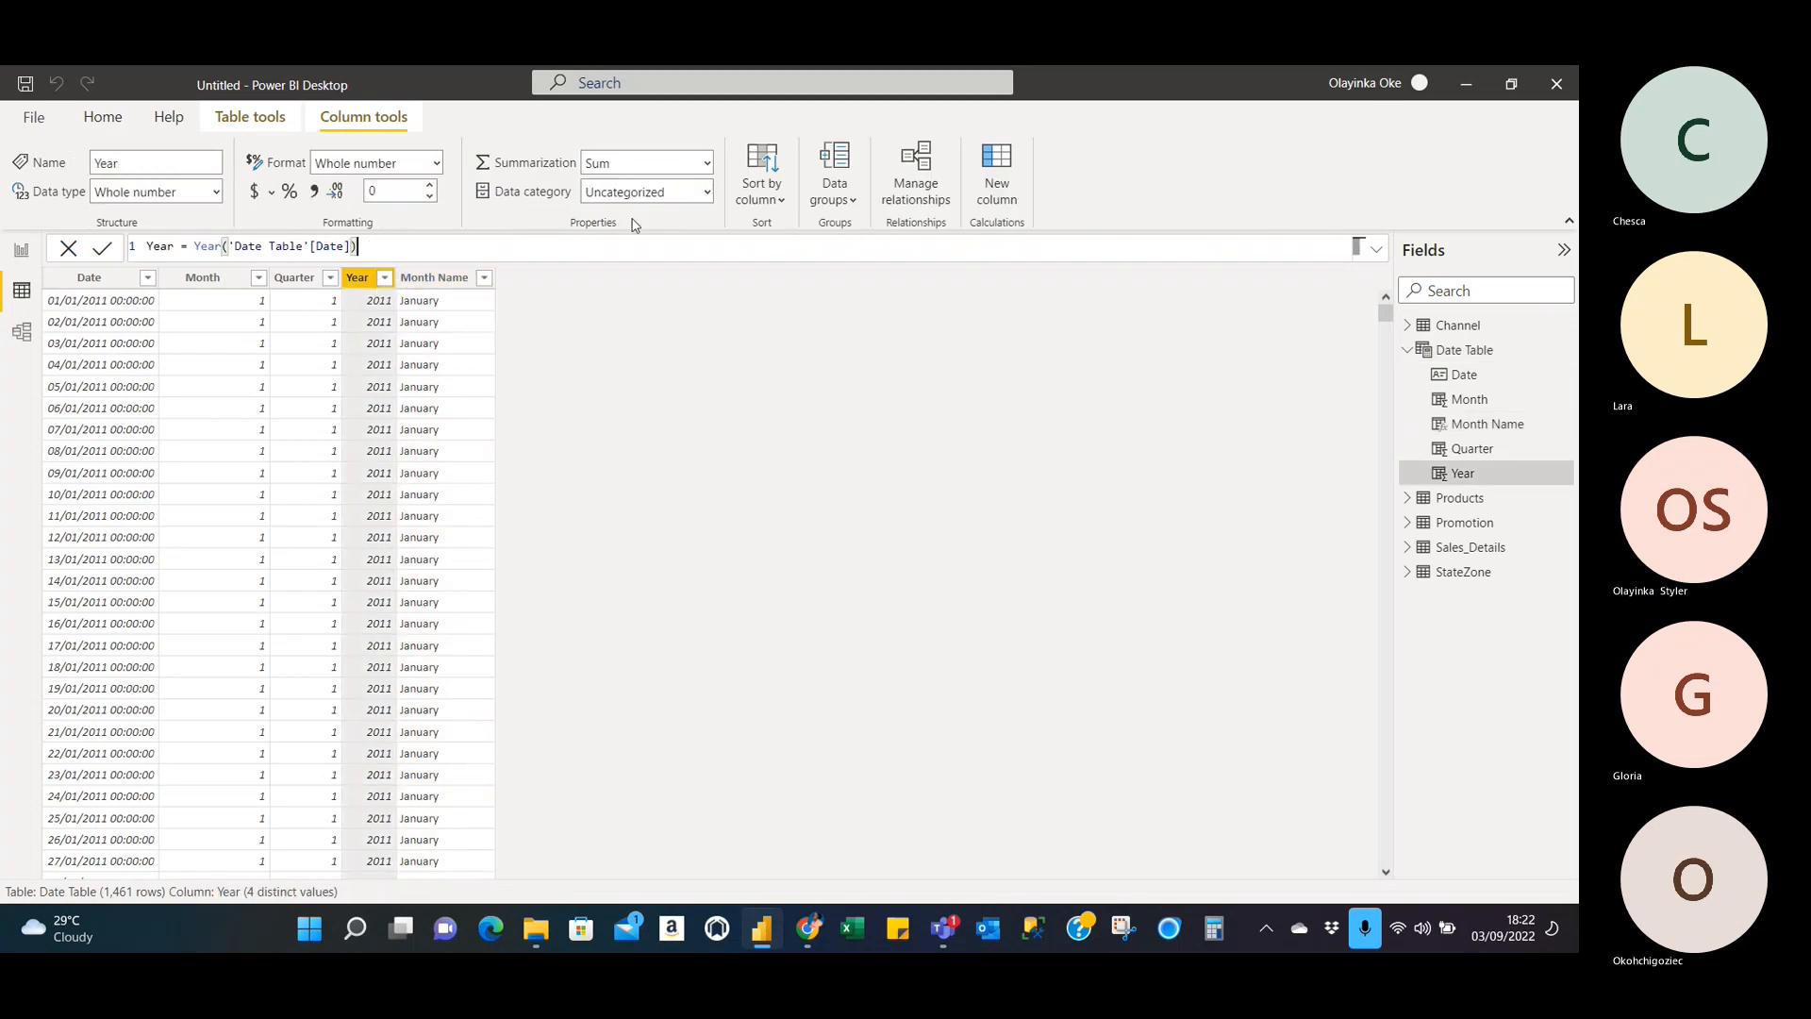
click(990, 183)
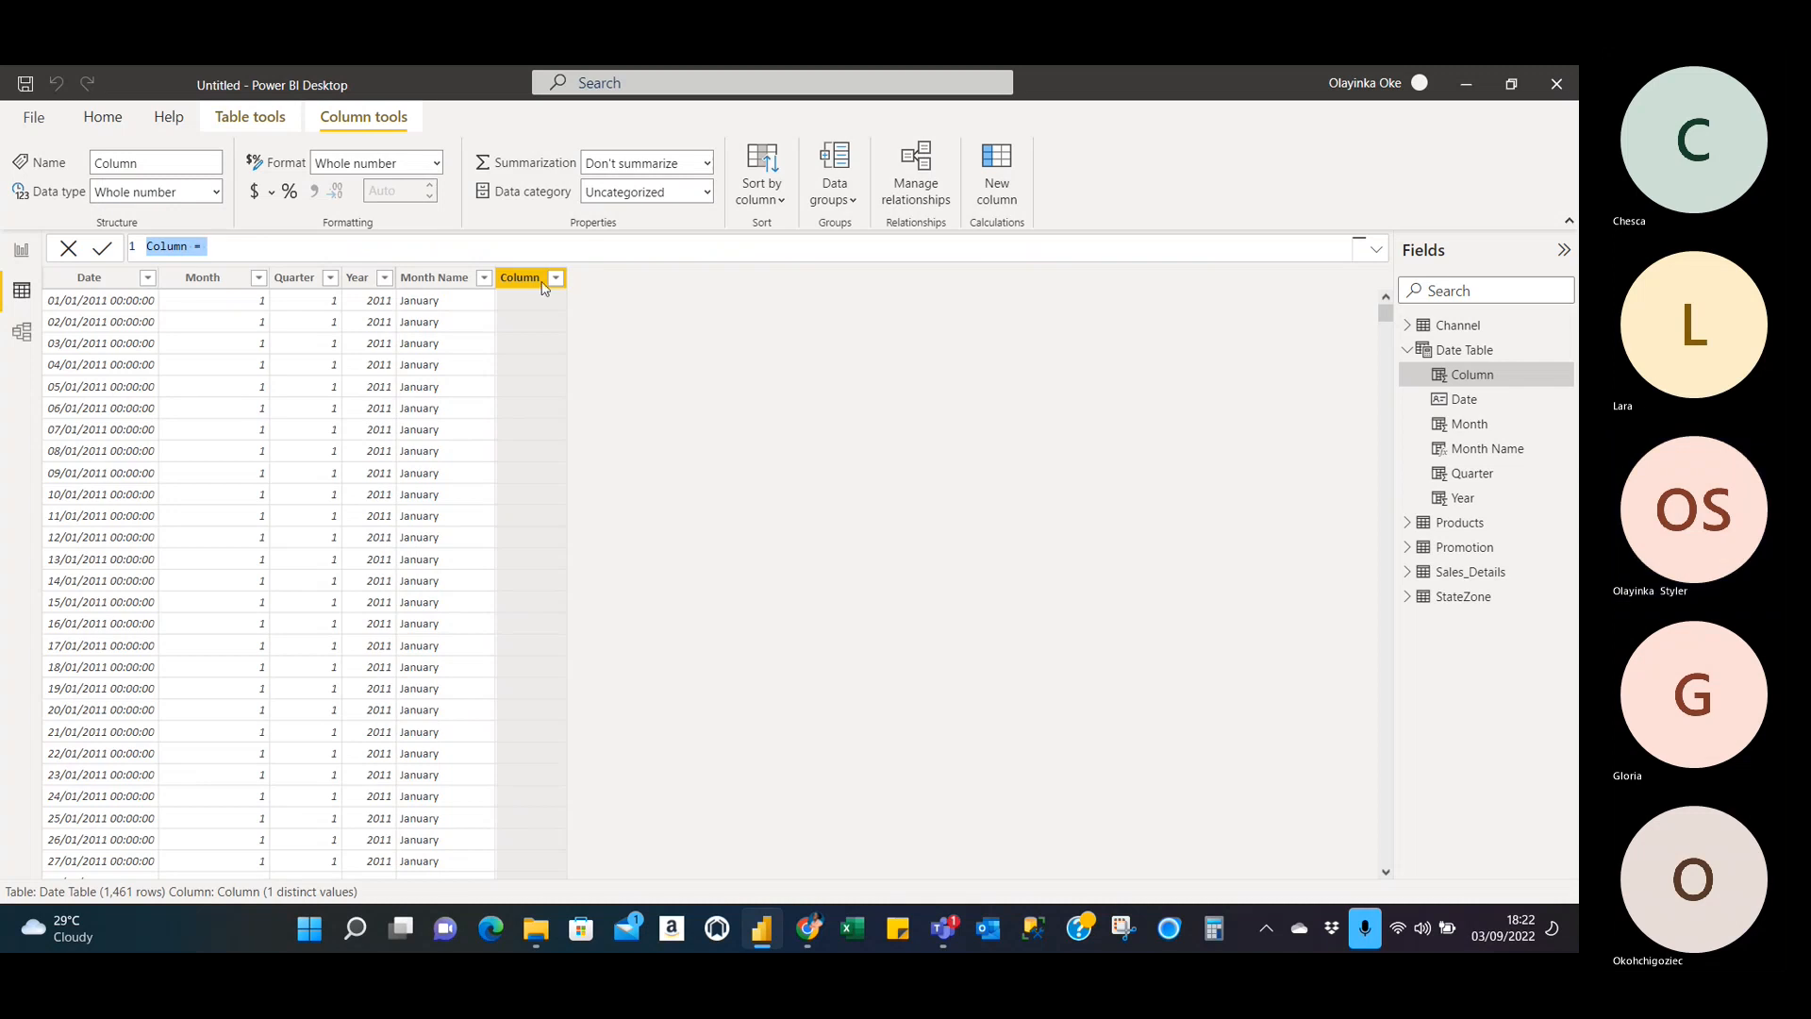
key(Escape)
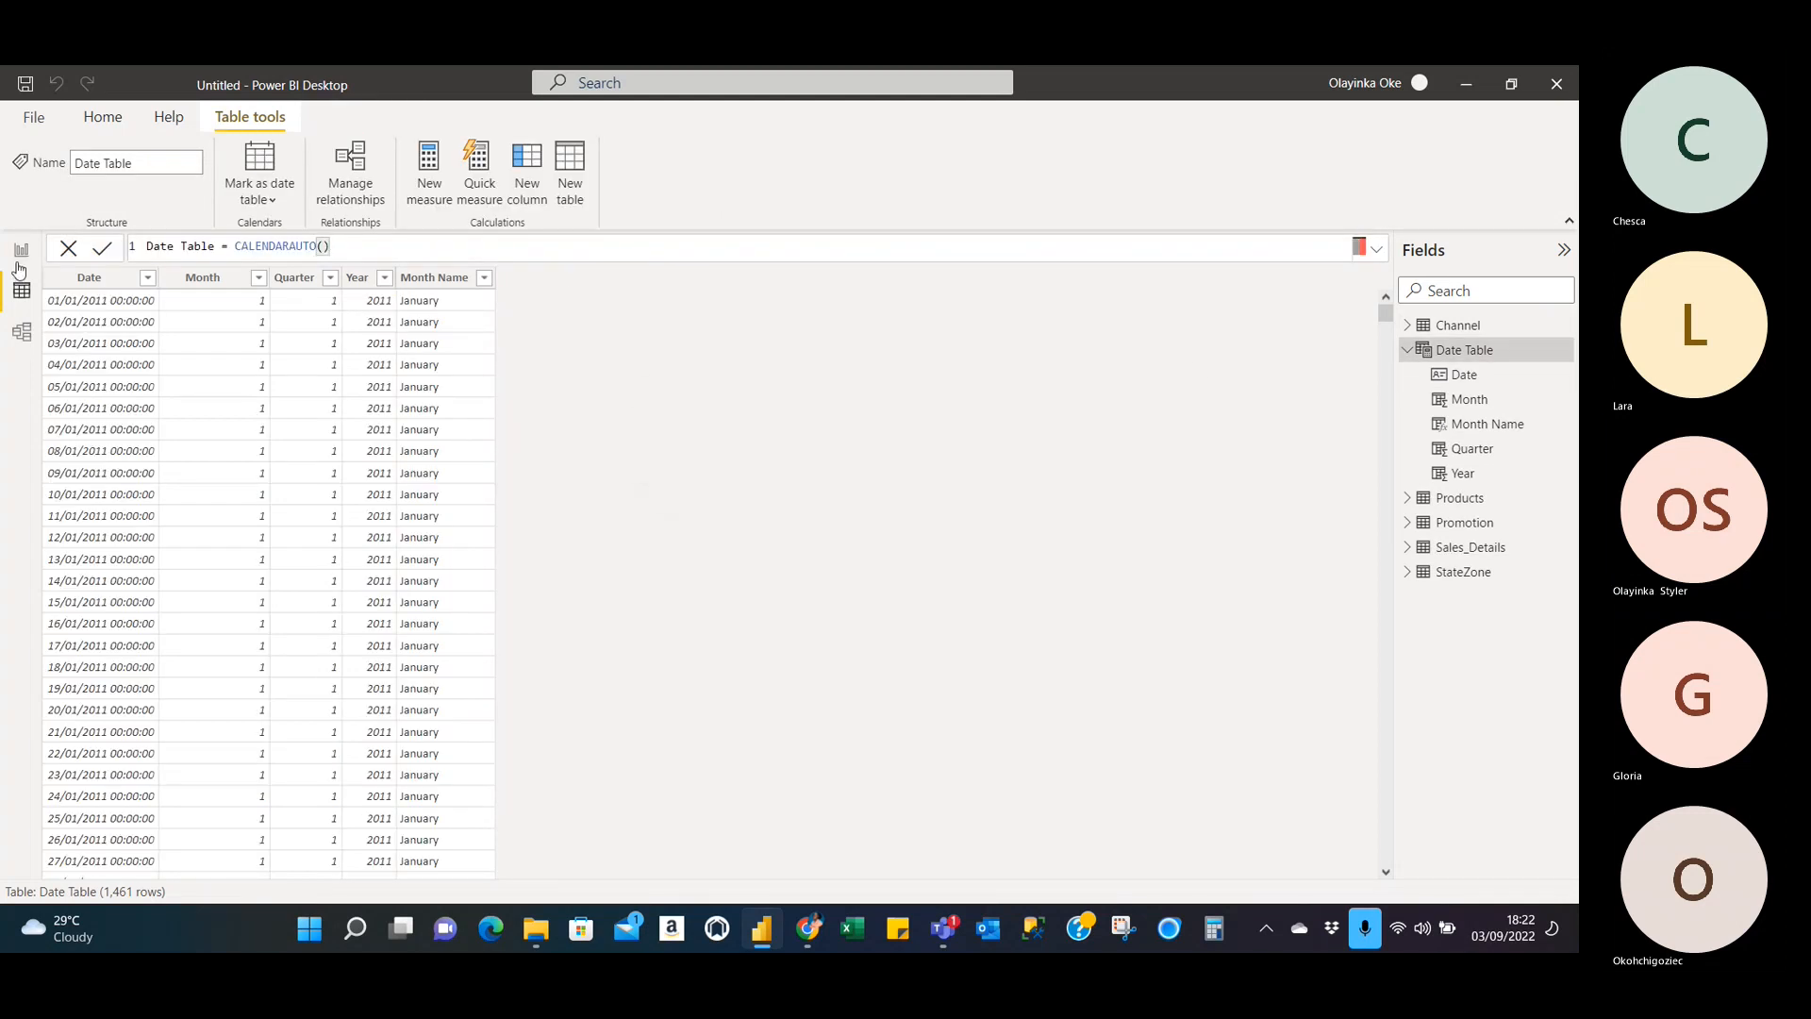
Return to the report view and create a blank query in the Power Query Editor.
click(19, 253)
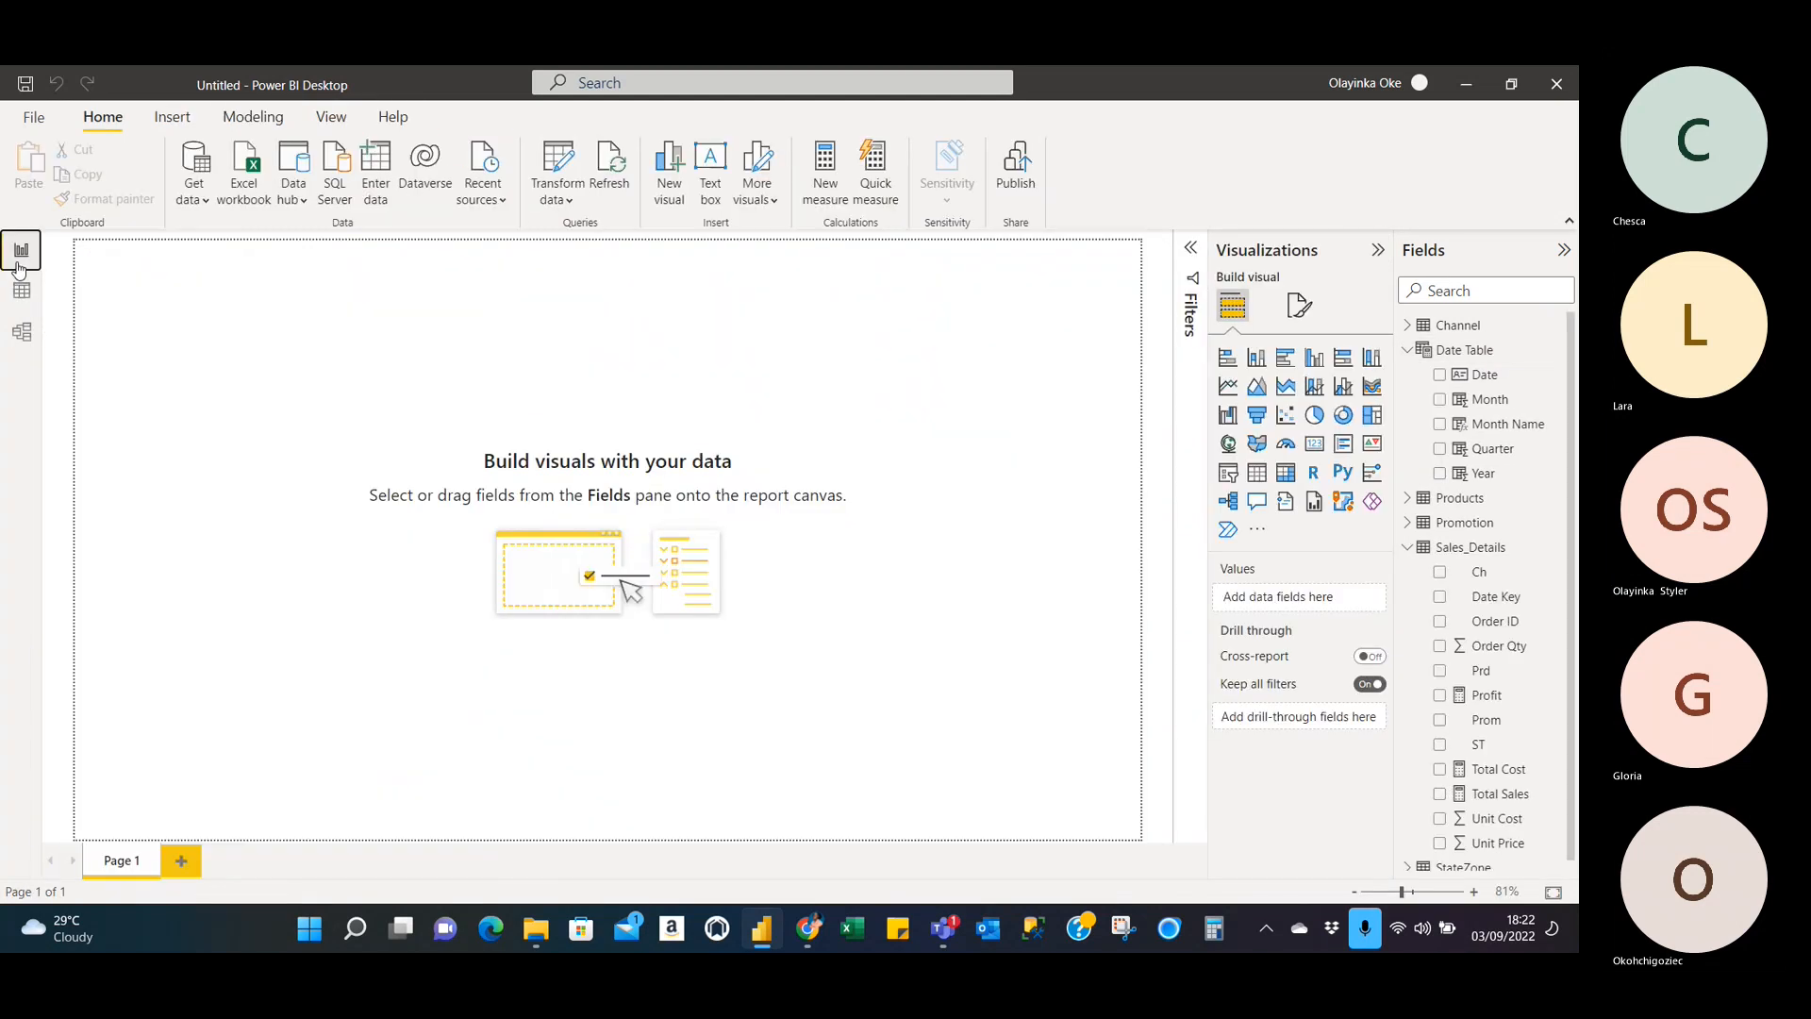
click(244, 169)
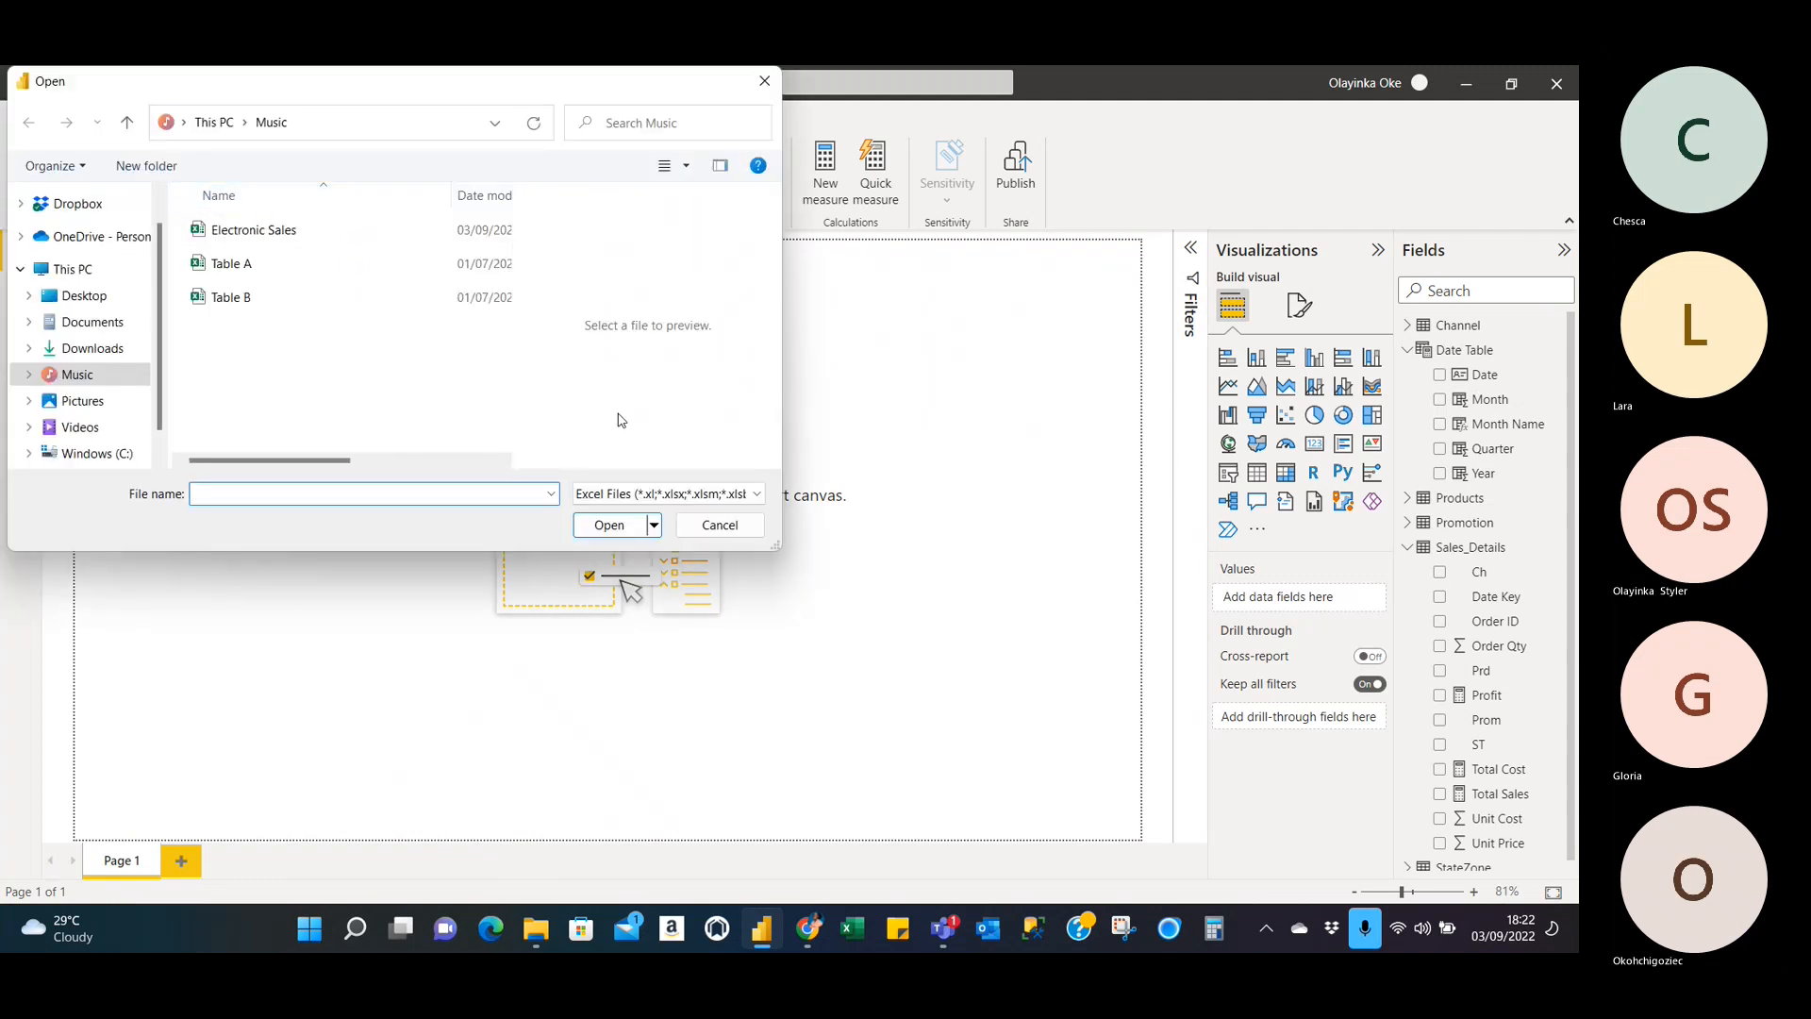
key(Escape)
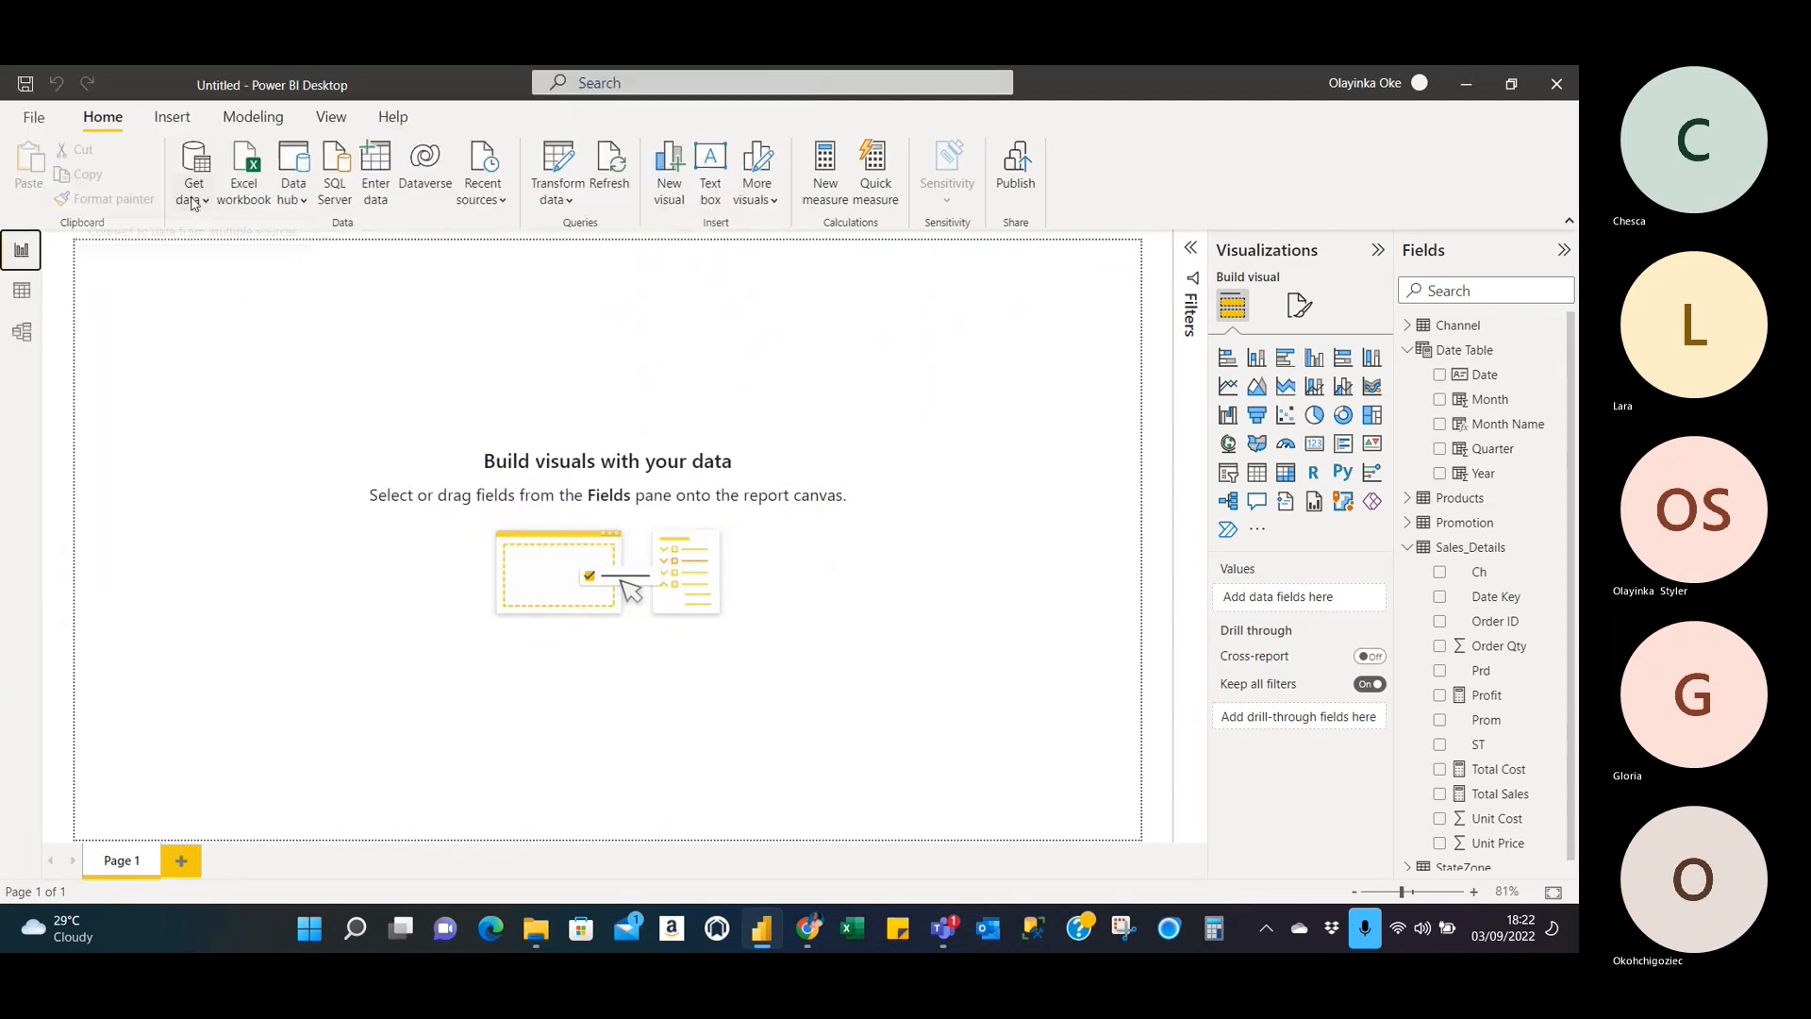
click(194, 196)
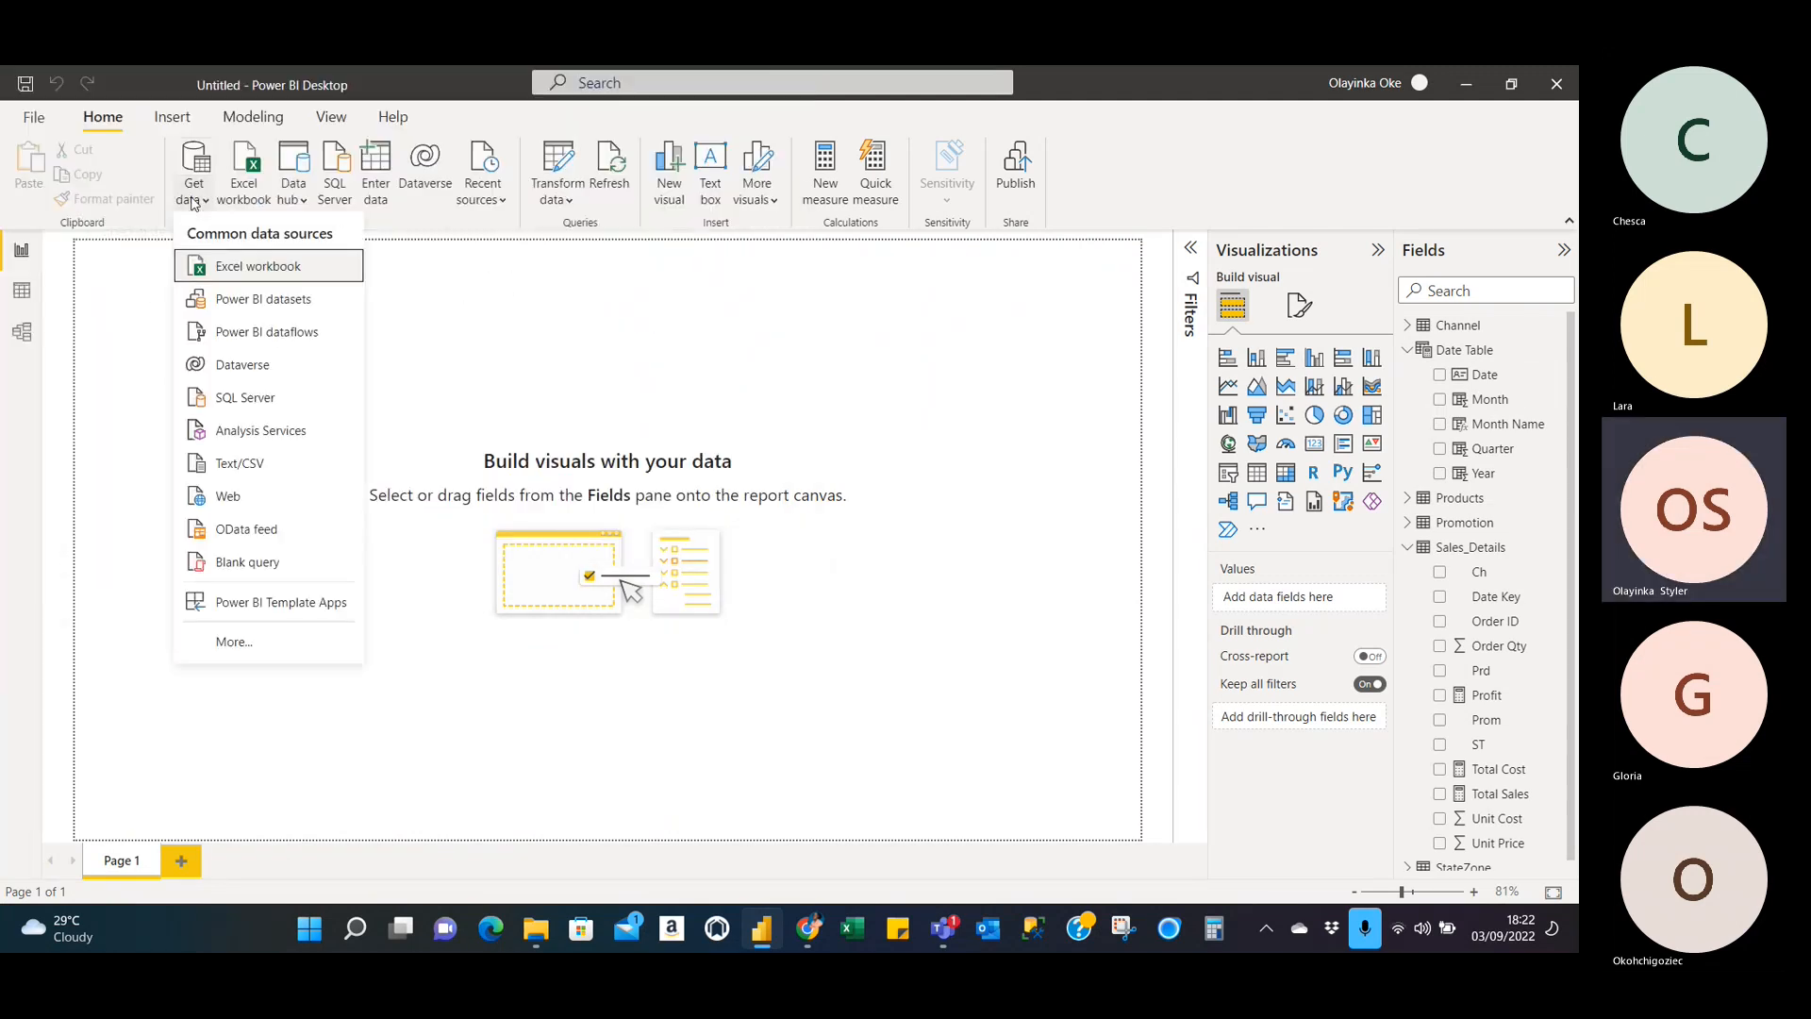
click(255, 569)
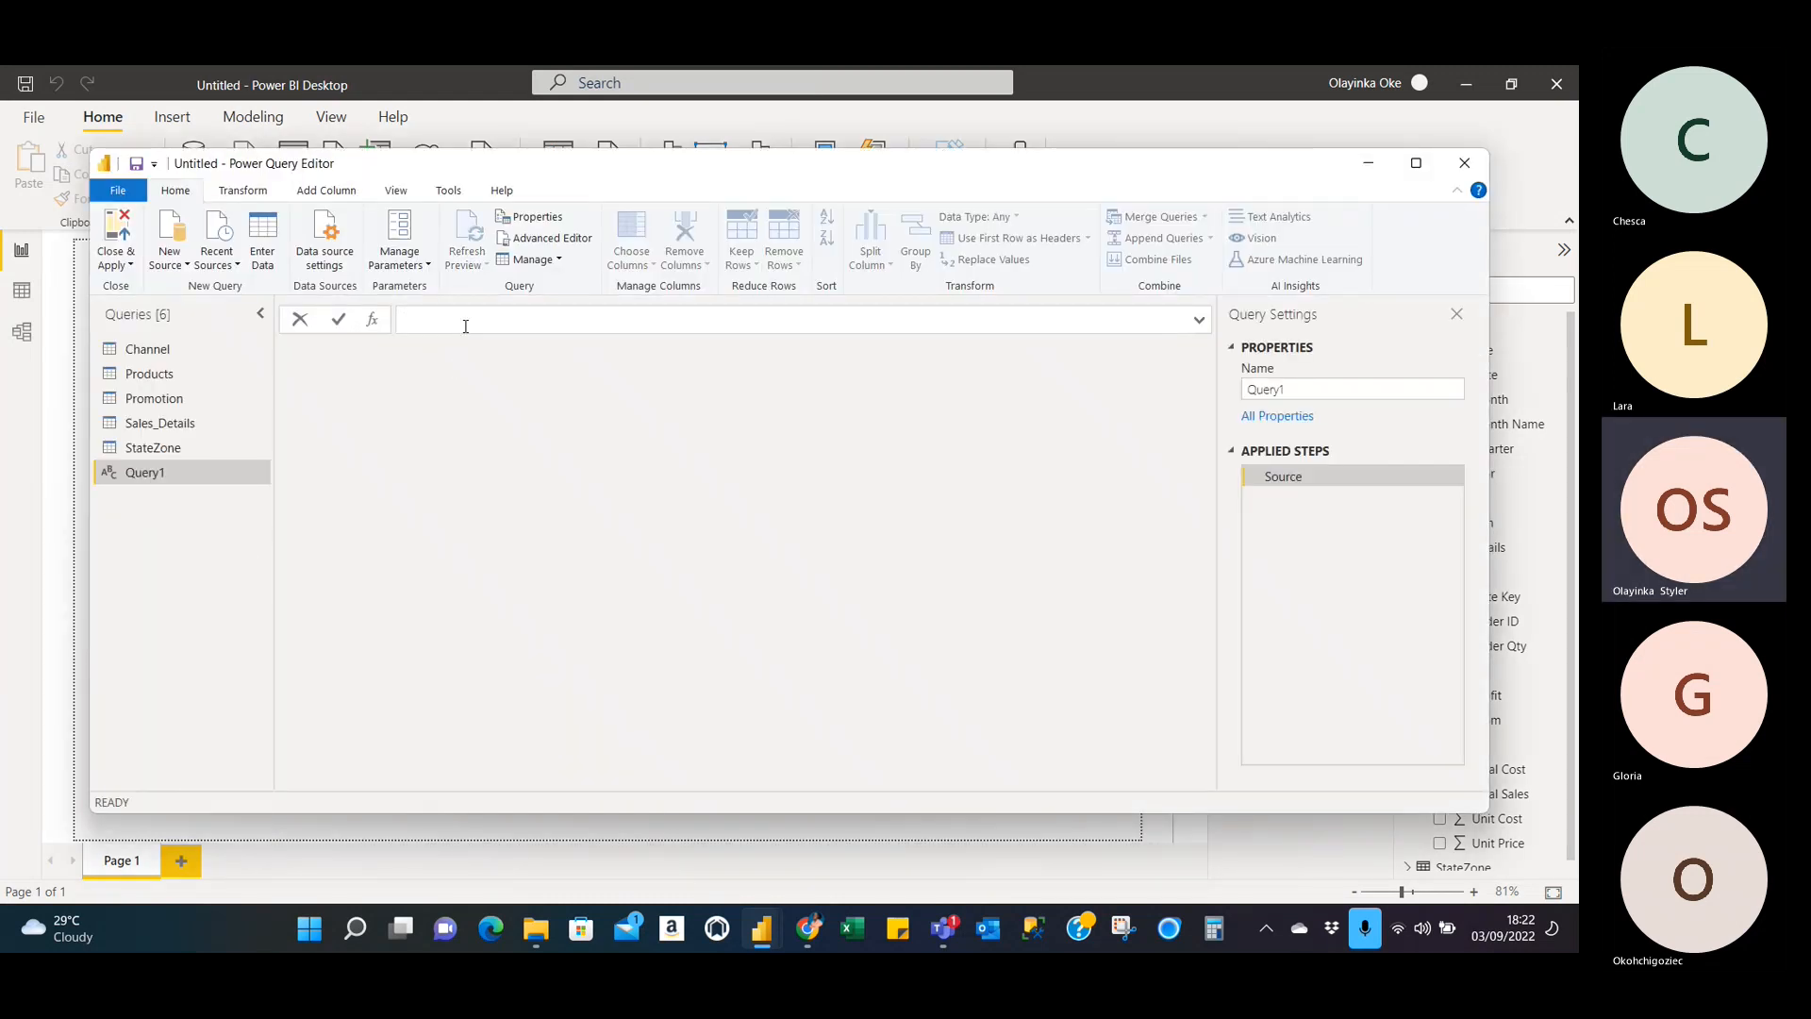
Paste the copied calendar M code into the blank query's Source formula and expand the formula to show it in full.
click(465, 325)
key(ctrl+v)
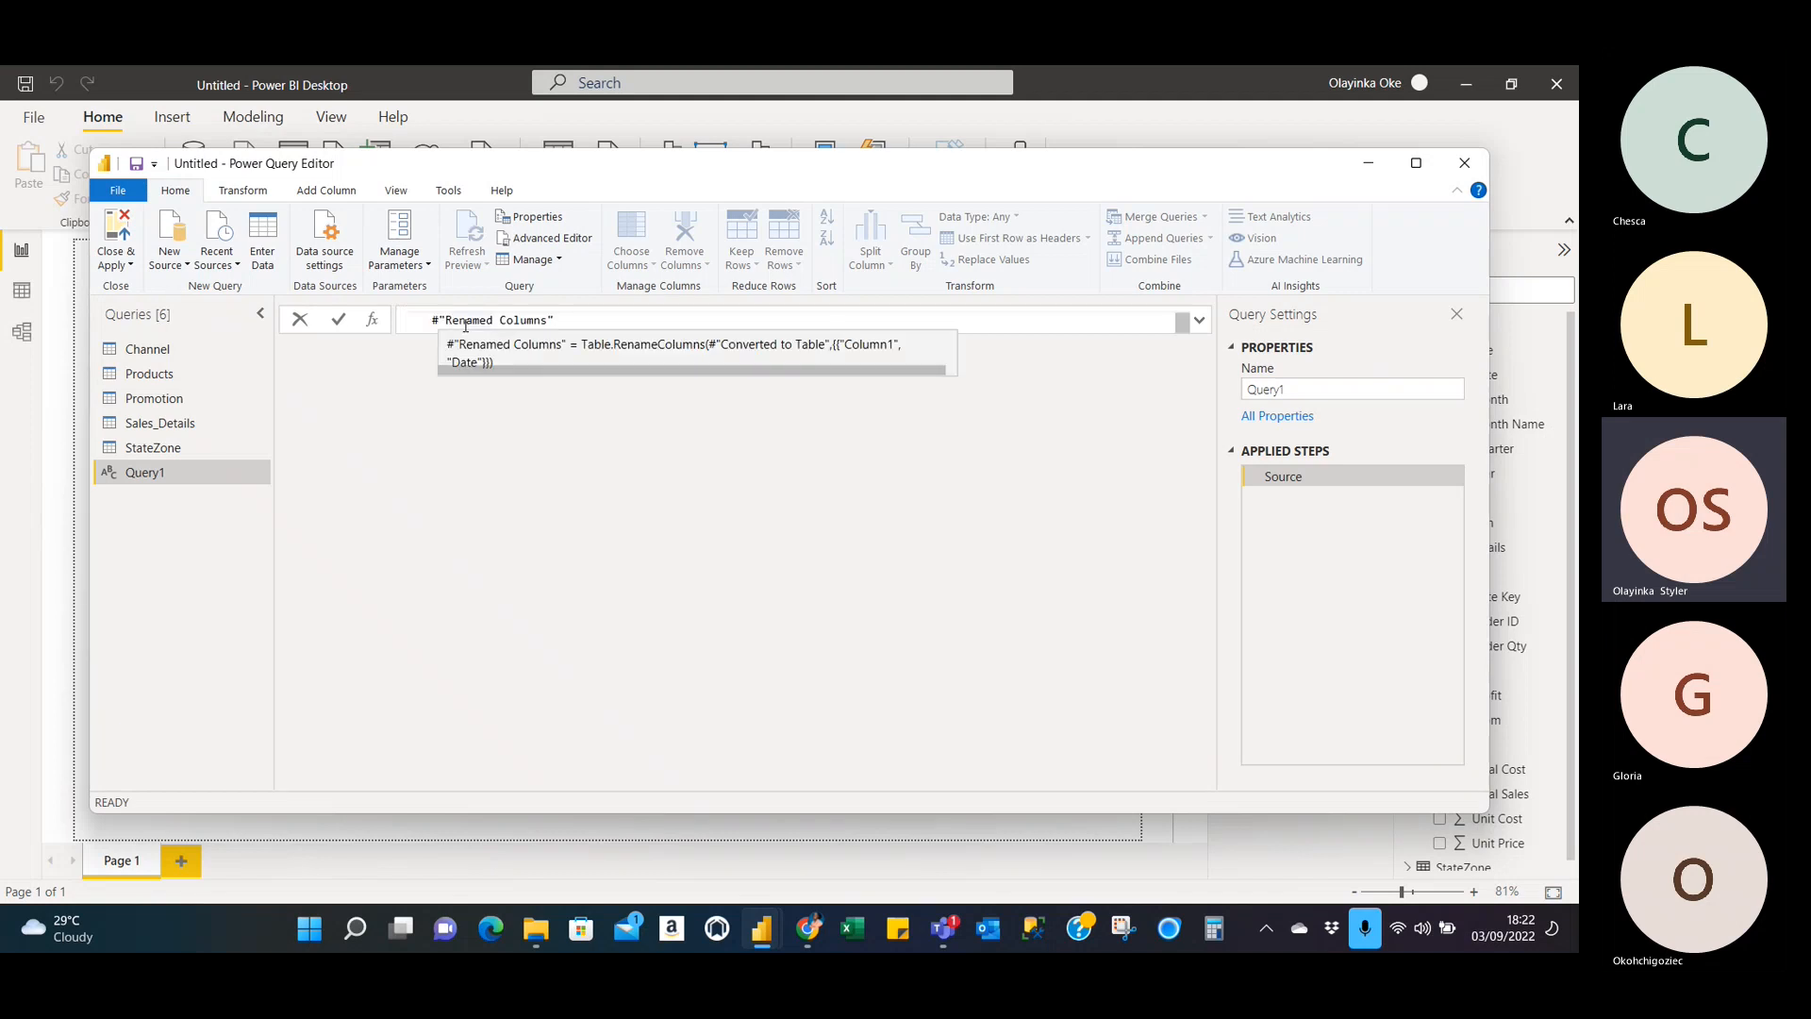
click(1197, 323)
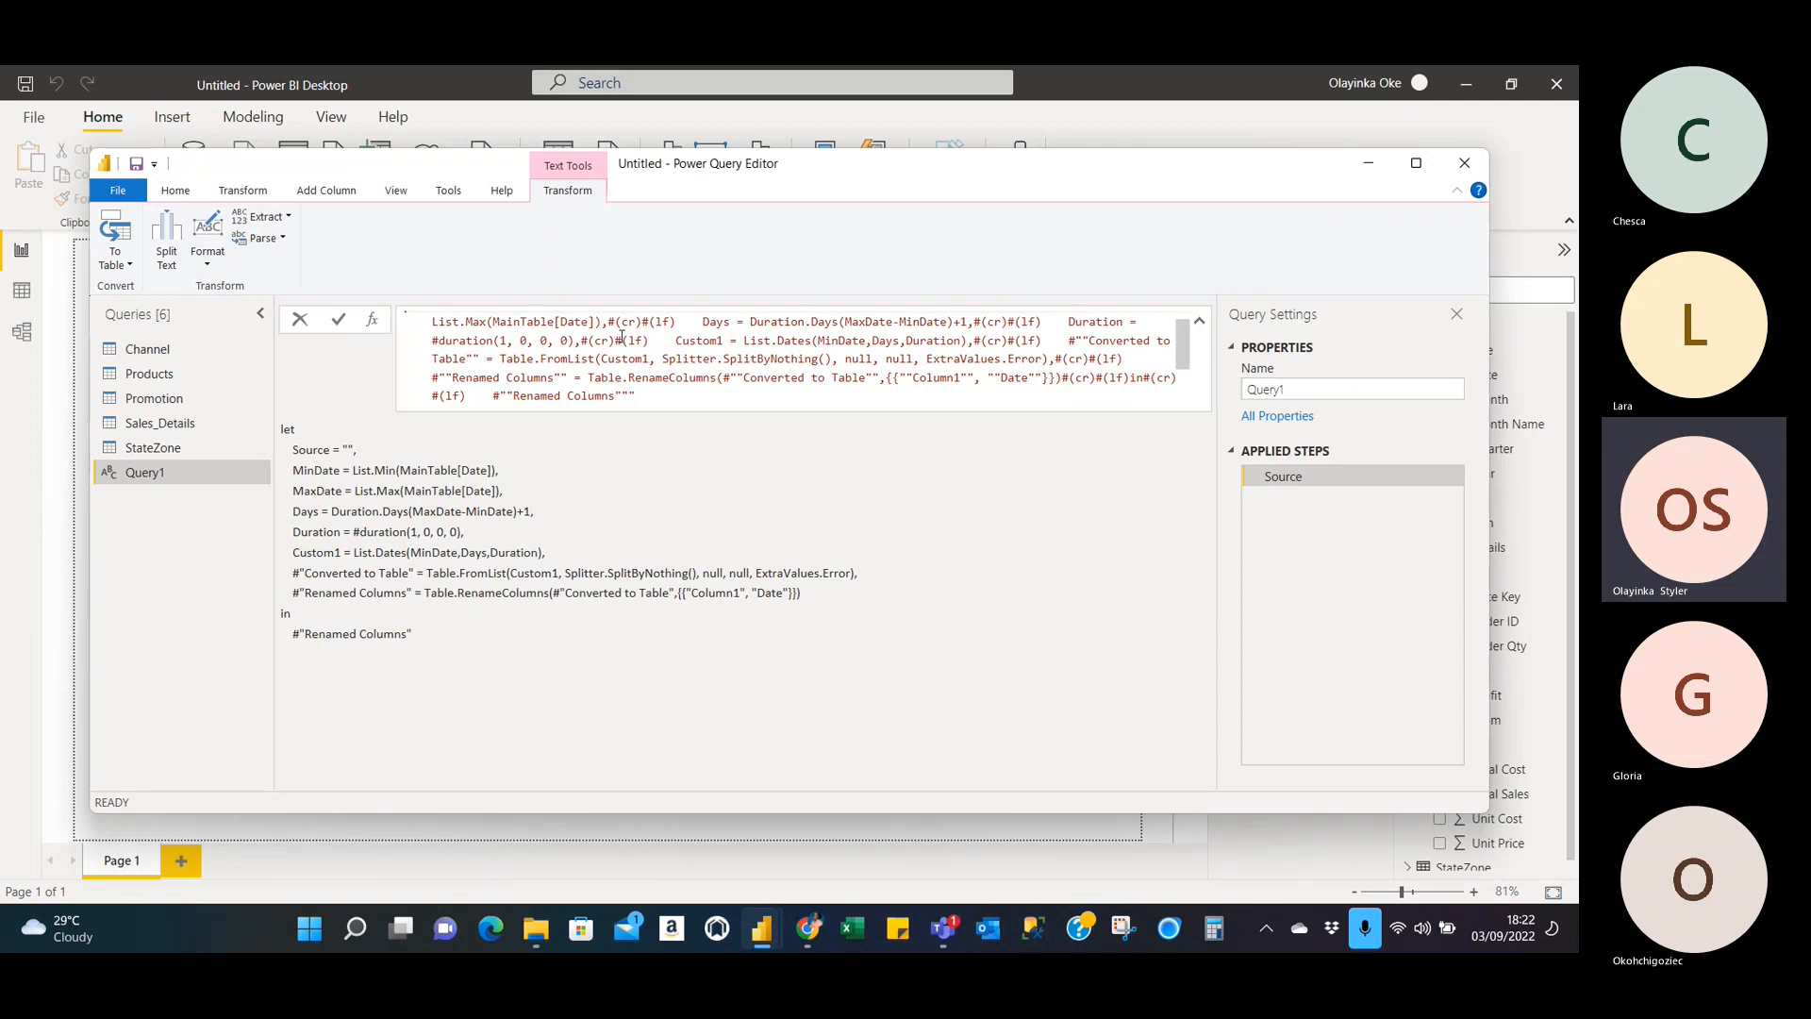
scroll(664, 364, up, 1)
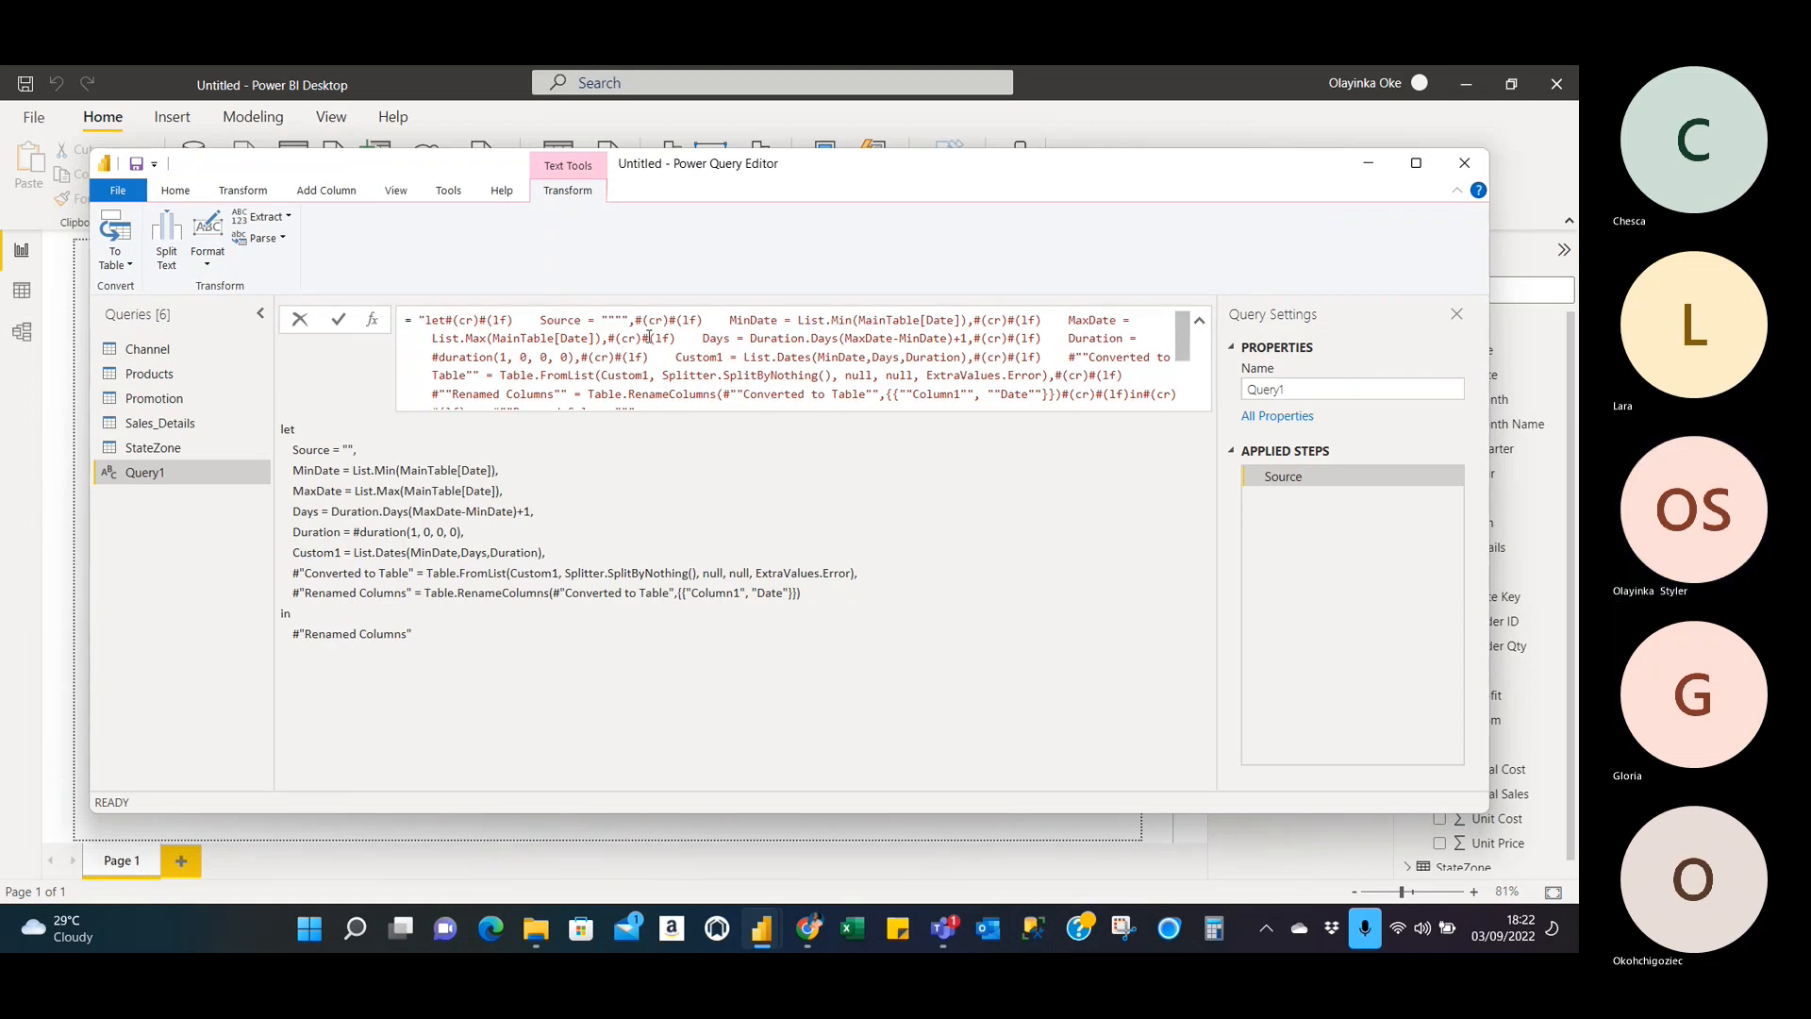
Remove the extra spaces before "Source =" in the pasted formula and apply the edit.
click(541, 320)
key(Return)
click(533, 320)
key(BackSpace)
key(BackSpace)
key(BackSpace)
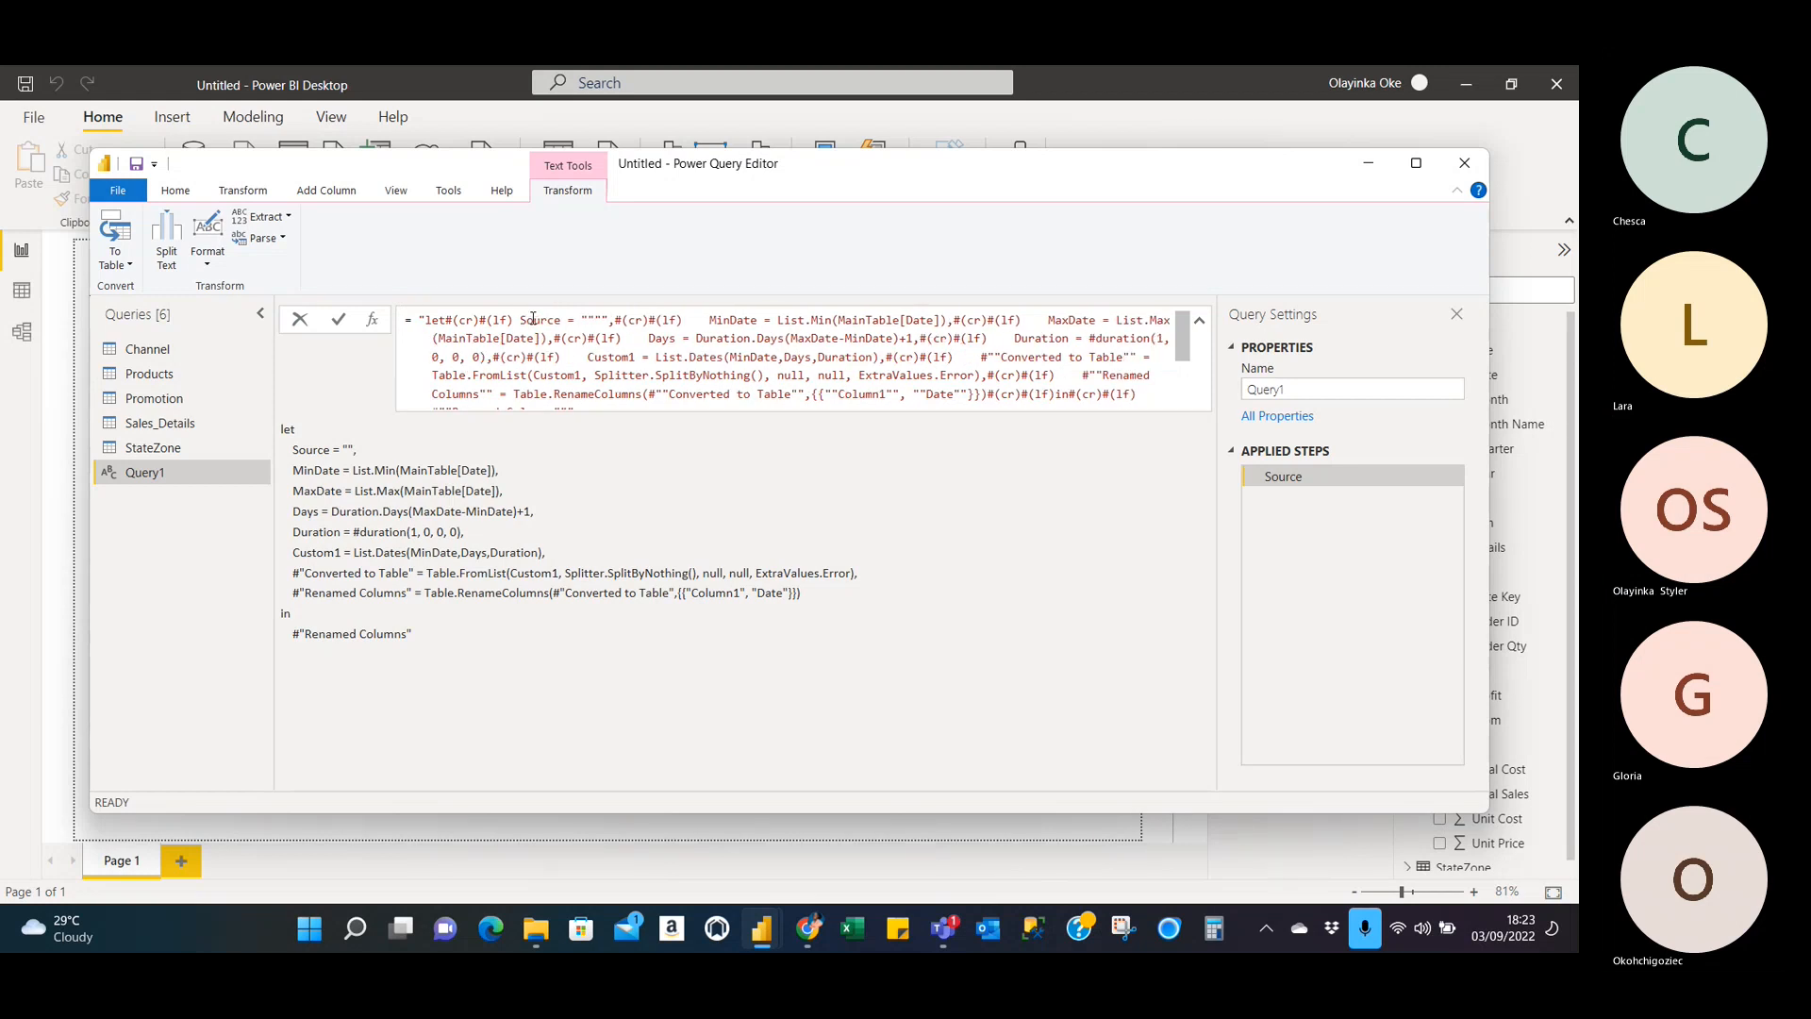
key(Return)
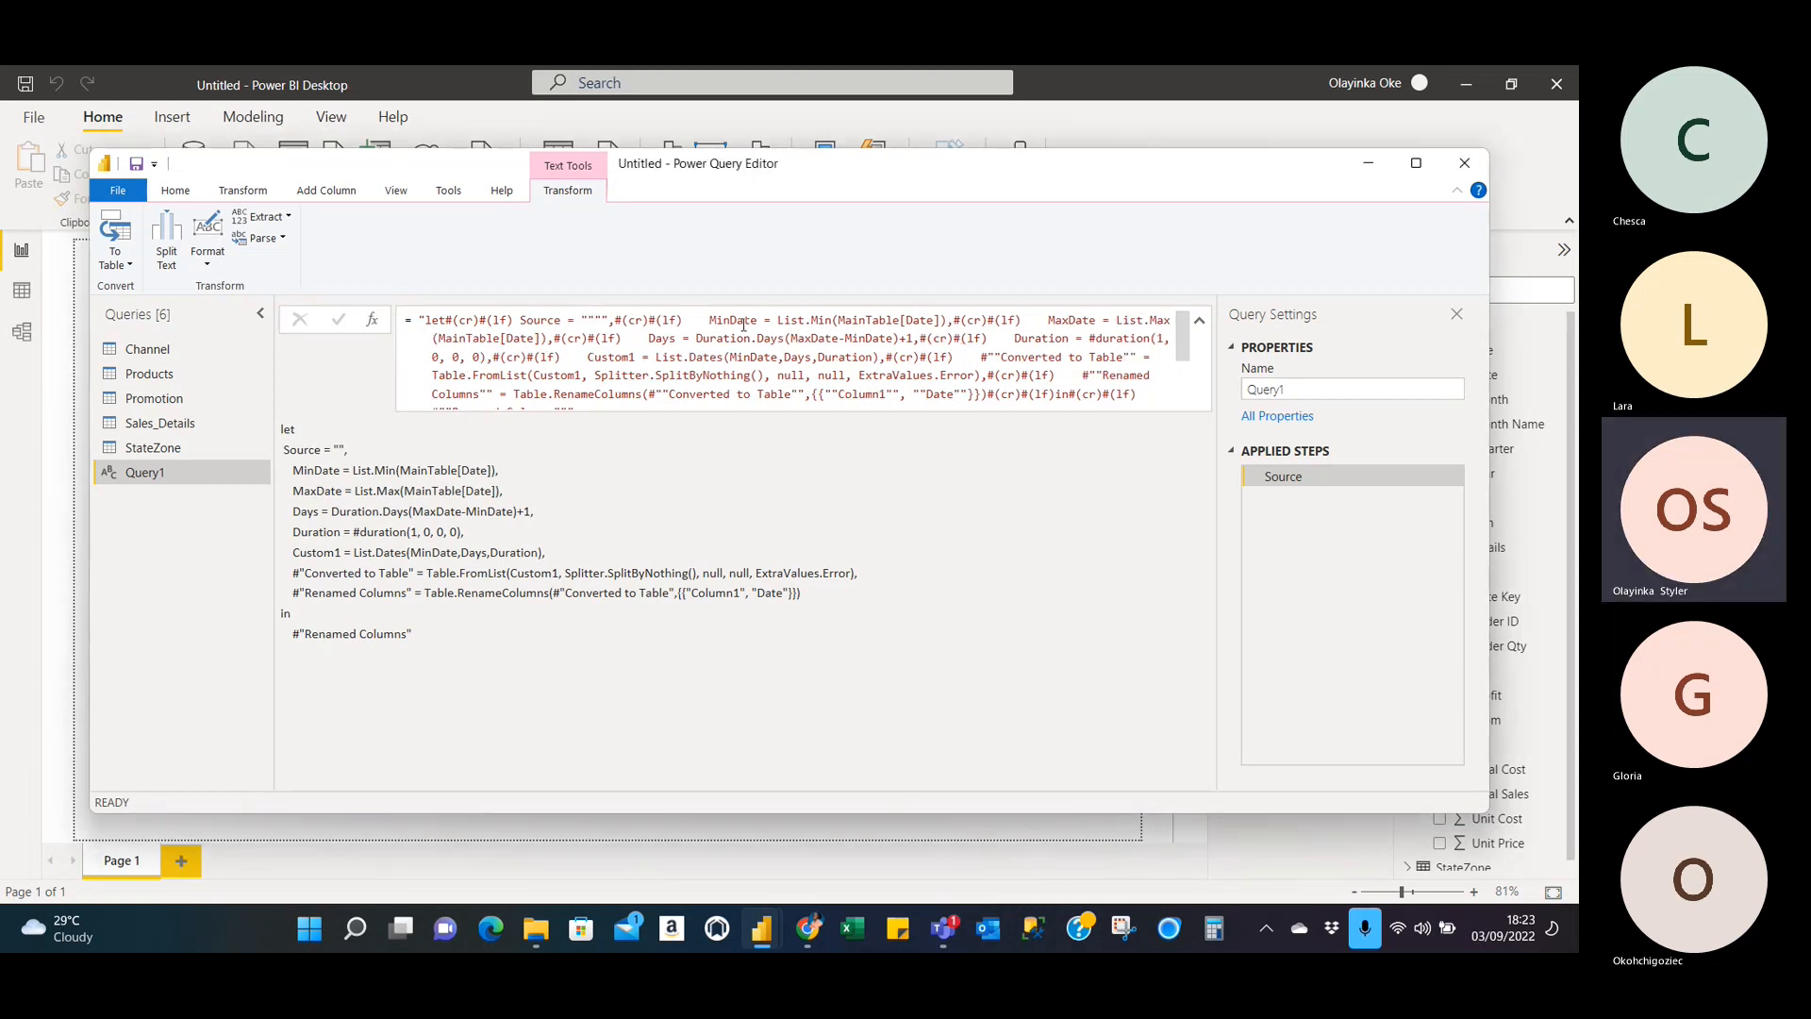
click(374, 323)
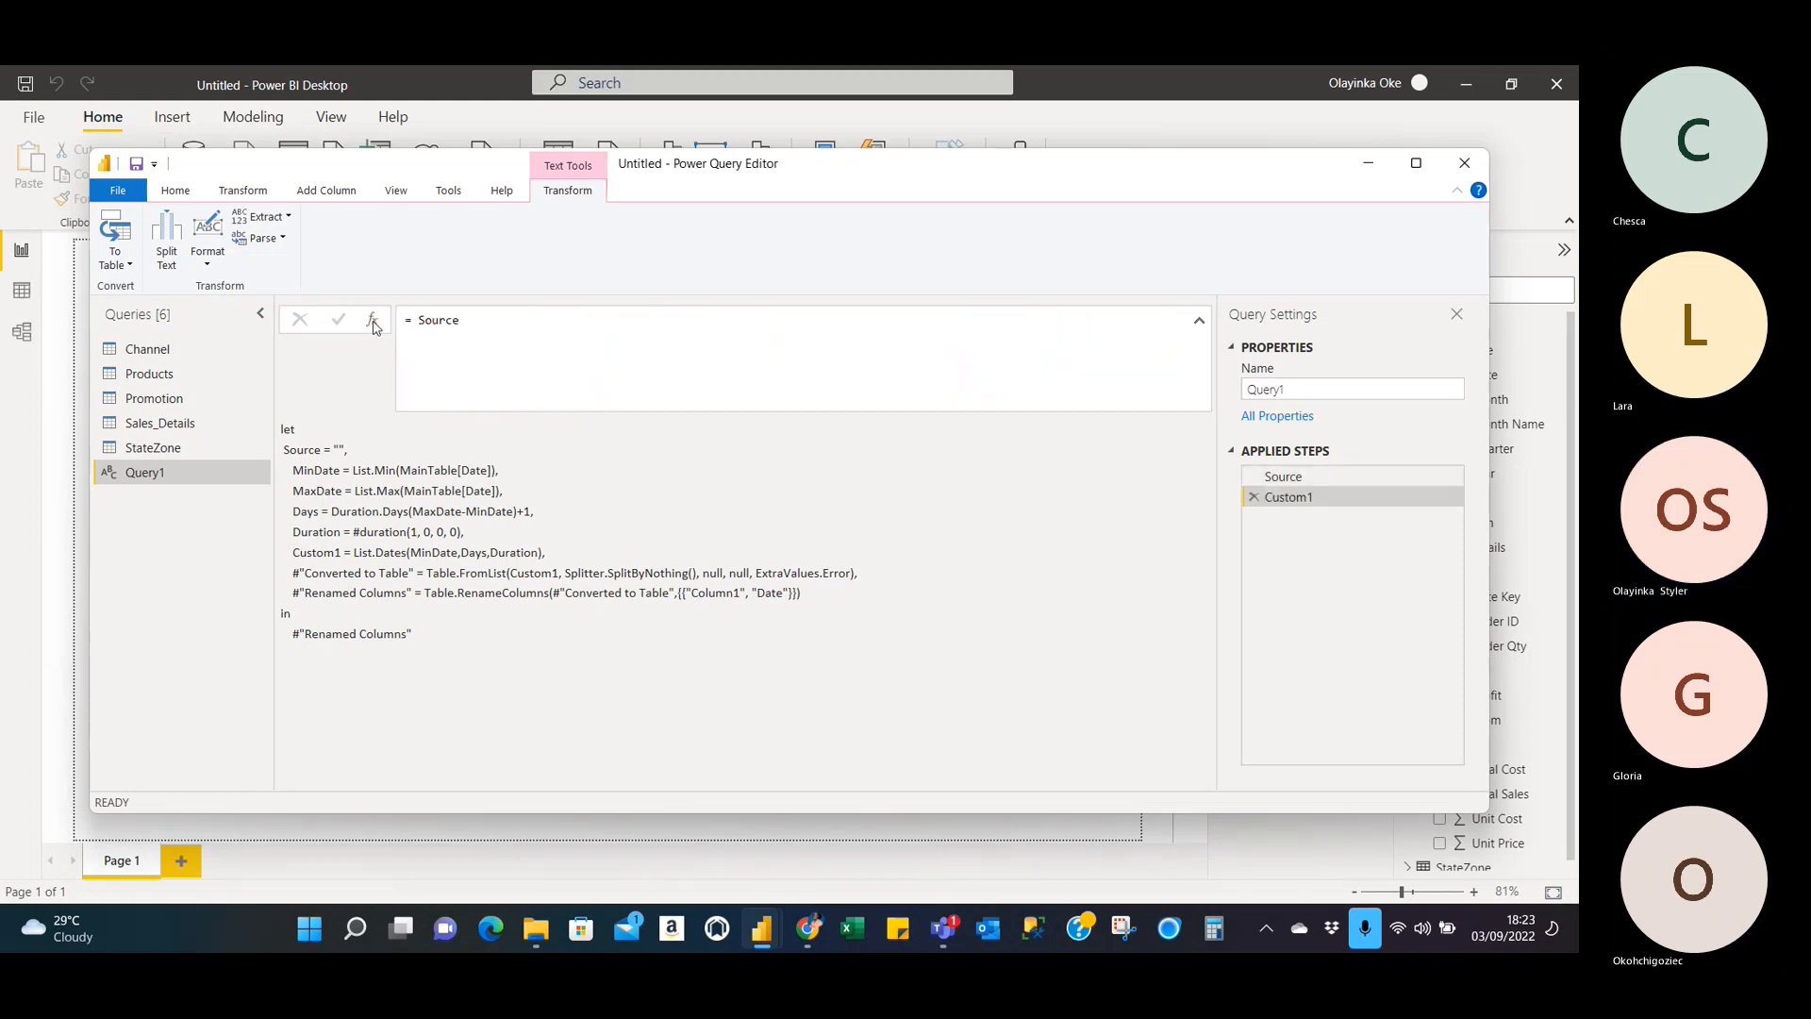
click(512, 326)
click(1254, 499)
click(1254, 500)
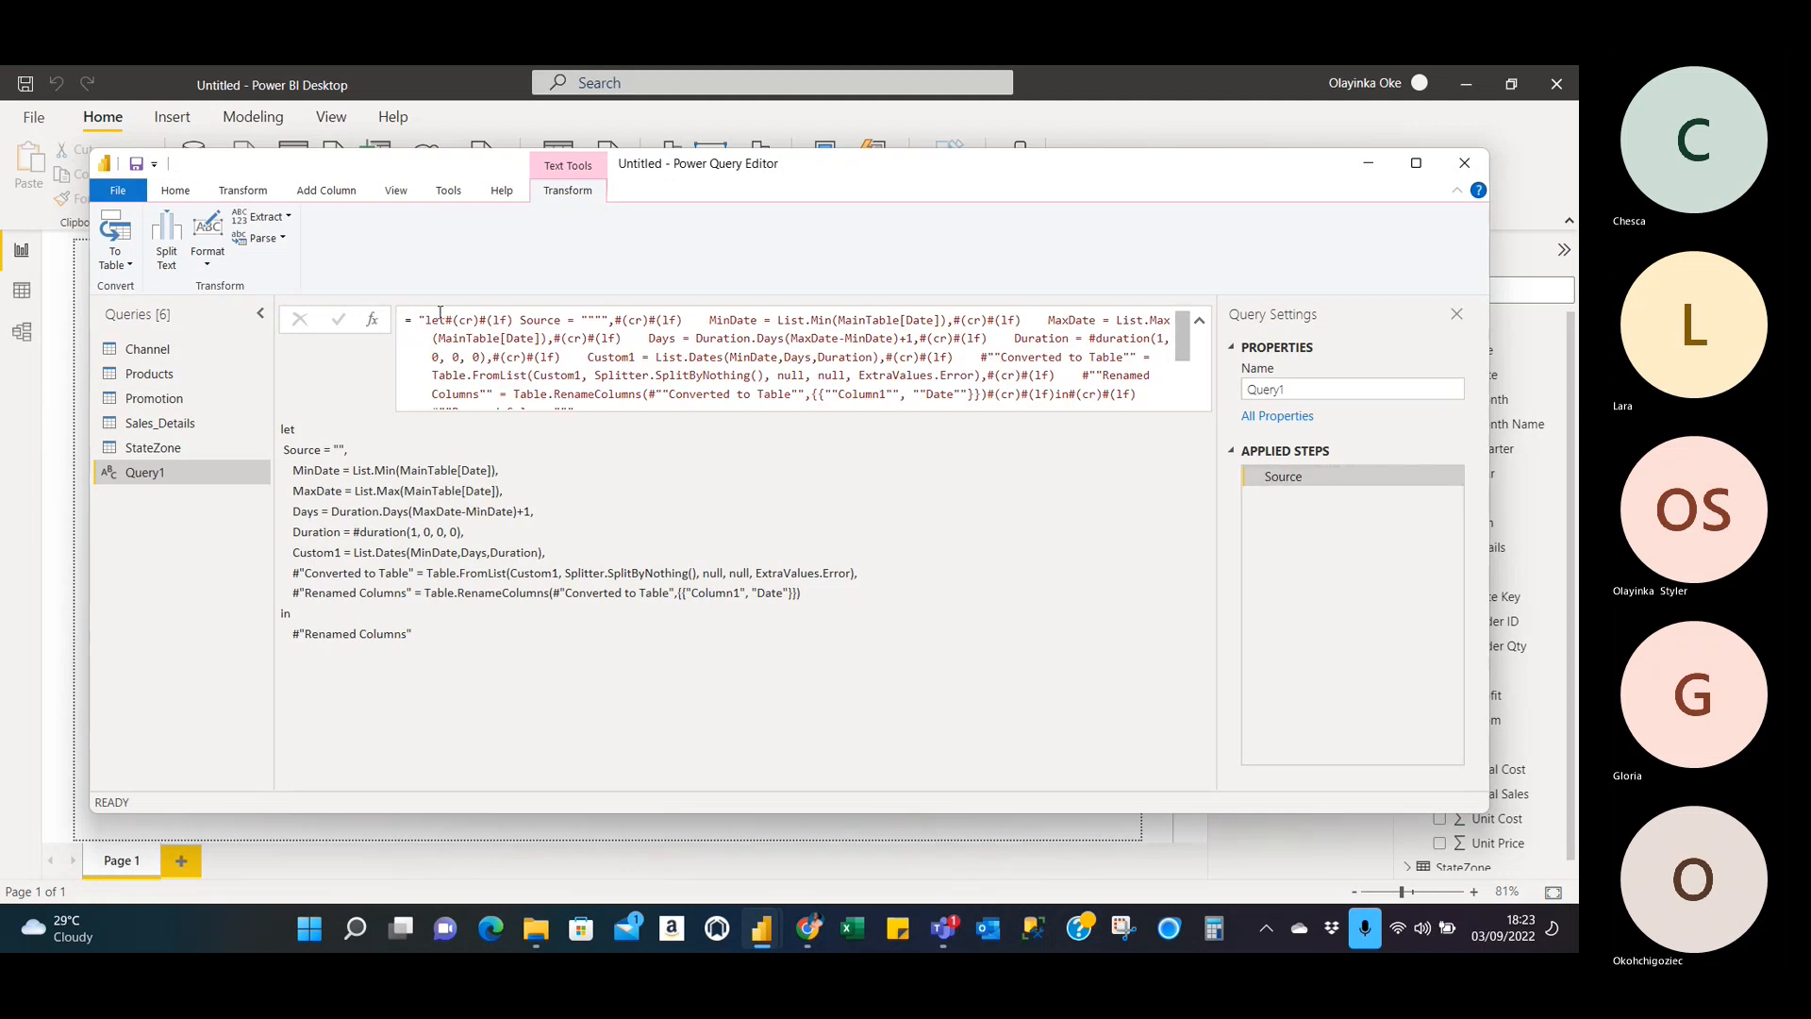
Add a custom step after Source and replace its formula with the copied M code, from let to #"Renamed Columns".
click(369, 322)
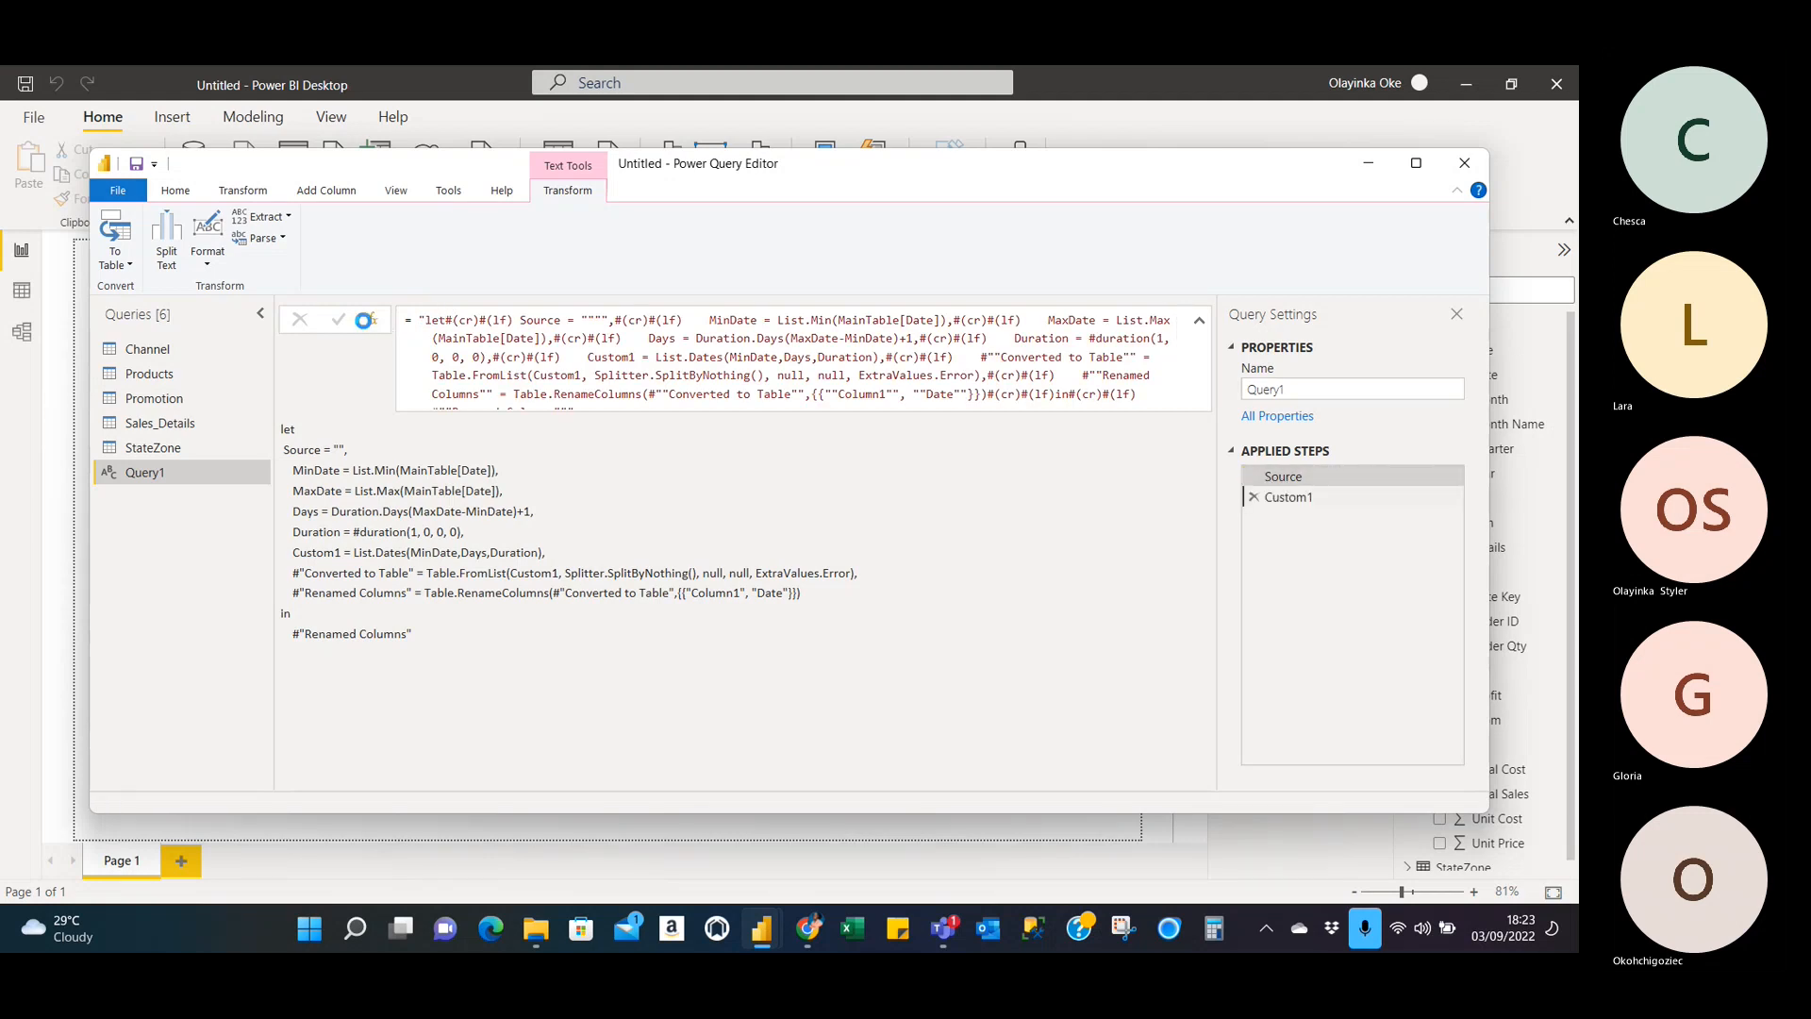
click(501, 325)
key(BackSpace)
key(BackSpace)
key(BackSpace)
key(BackSpace)
key(BackSpace)
key(BackSpace)
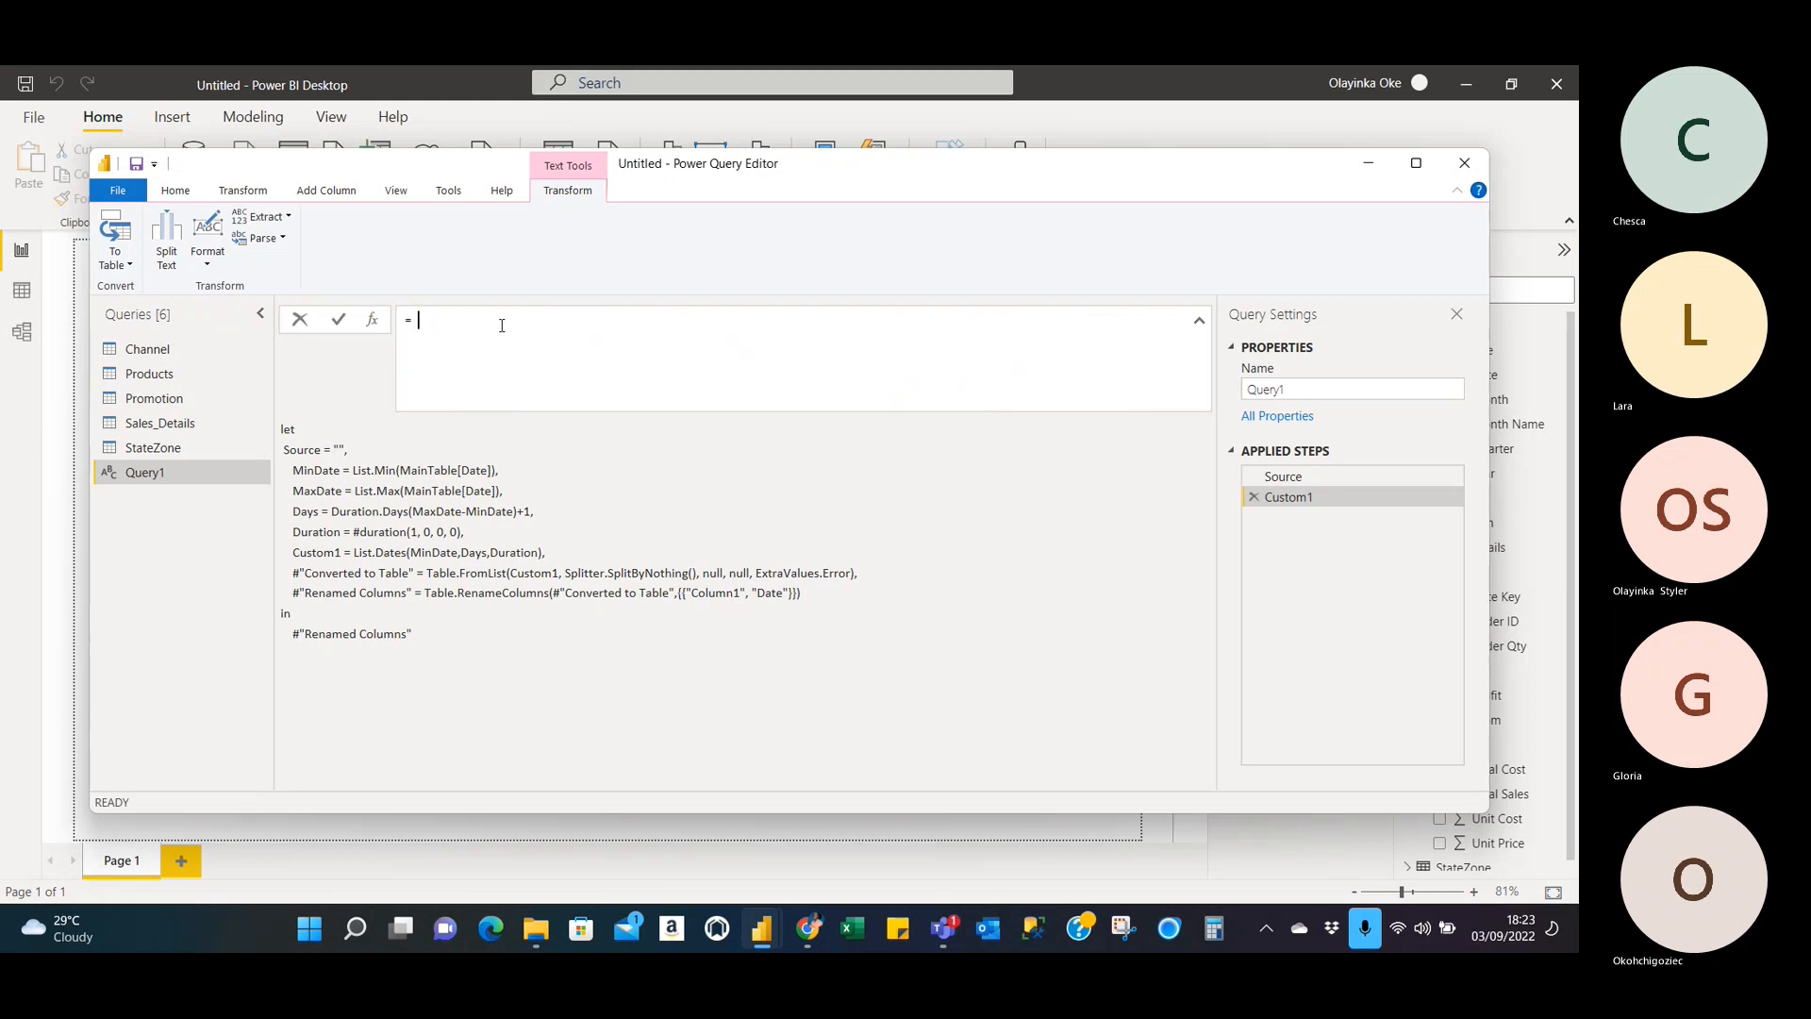
text(let     Source = "",     MinDate = List.Min(MainTable[Date]),     MaxDate = List.Max(MainTable[Date]),     Days = Duration.Days(MaxDate-MinDate)+1,     Duration = #duration(1, 0, 0, 0),     Custom1 = List.Dates(MinDate,Days,Duration),     #"Converted to Table" = Table.FromList(Custom1, Splitter.SplitByNothing(), null, null, ExtraValues.Error),     #"Renamed Columns" = Table.RenameColumns(#"Converted to Table",{{"Column1", "Date"}}) in     #"Renamed Columns")
scroll(502, 325, up, 3)
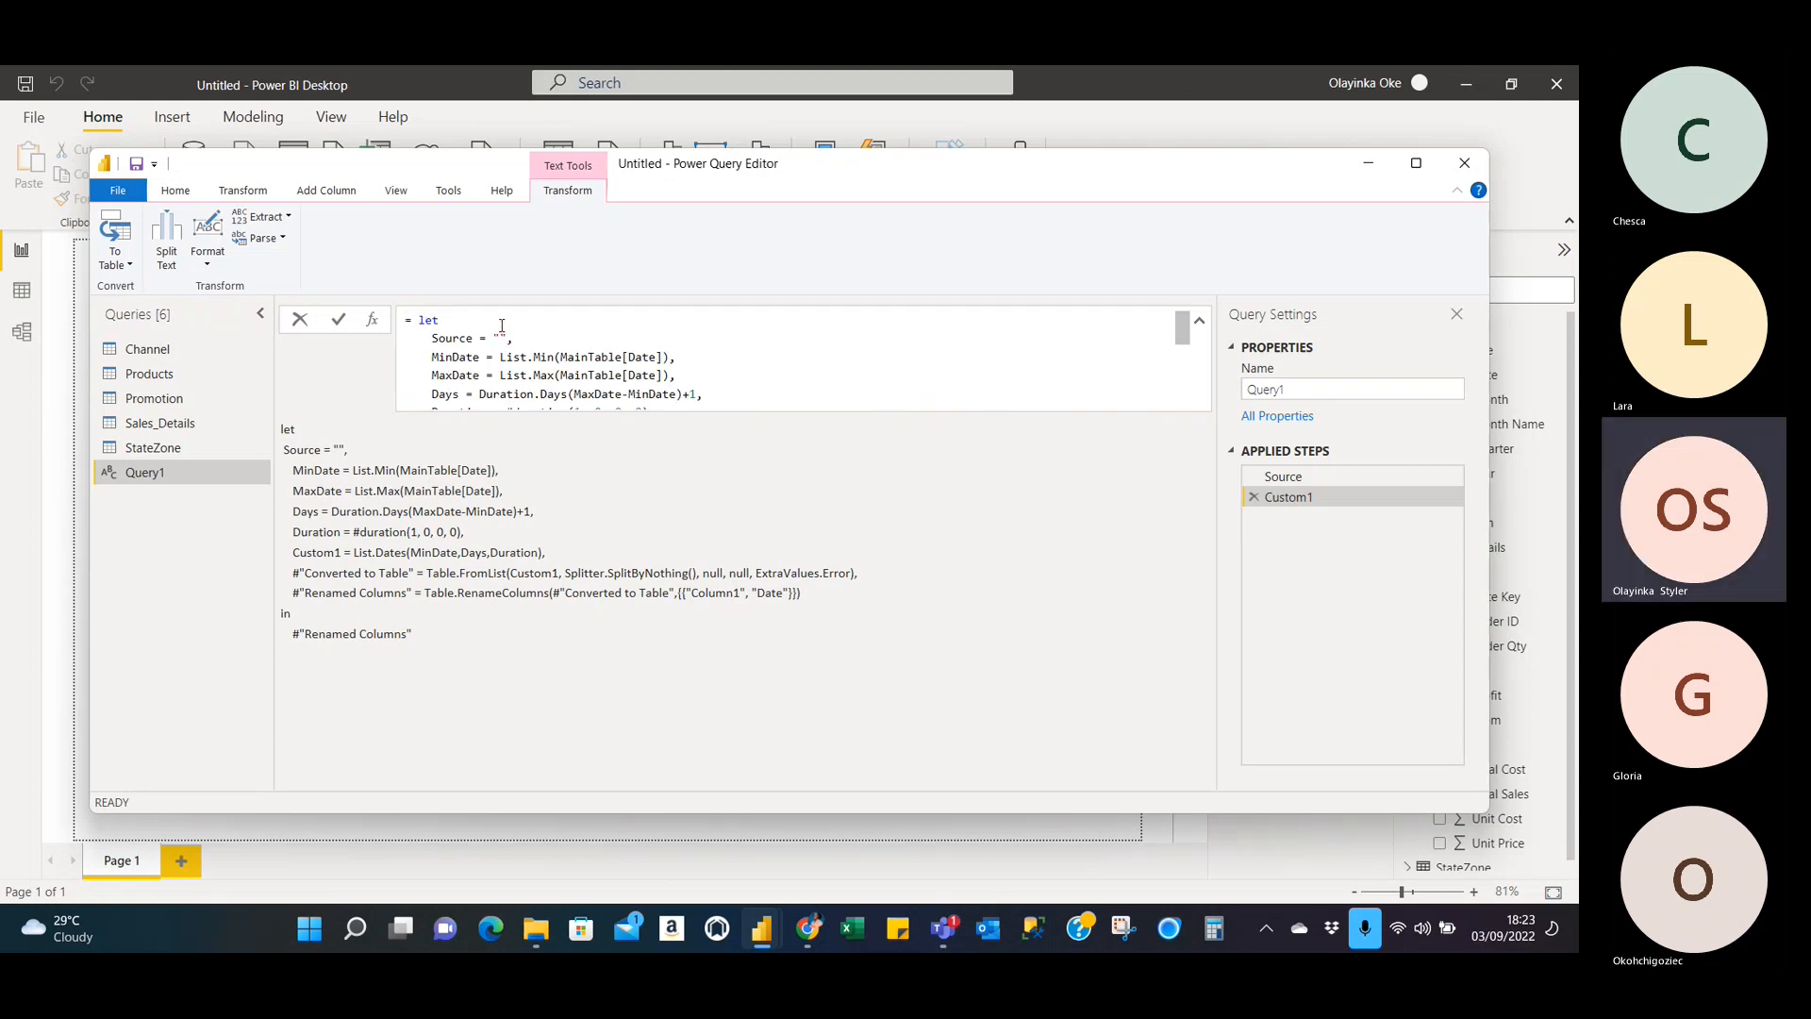
click(338, 322)
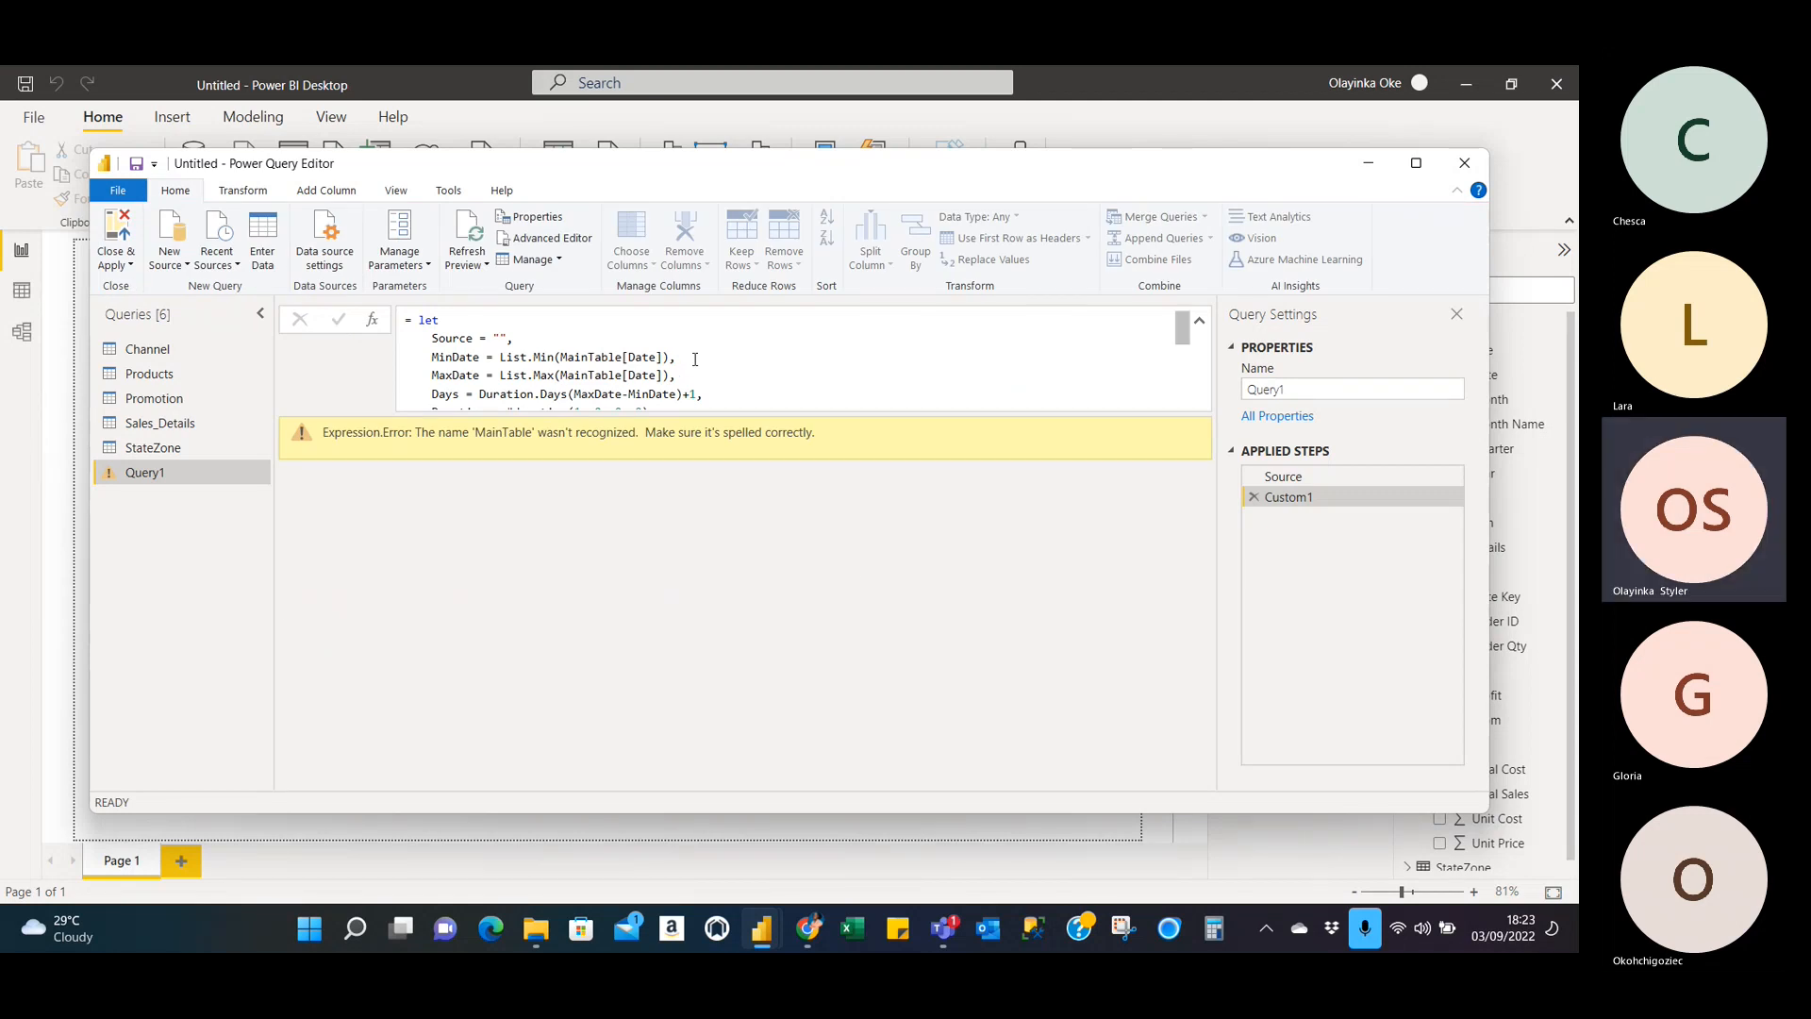
Replace MainTable with Sales_Detai in the MinDate line of the Custom1 step's formula.
click(622, 358)
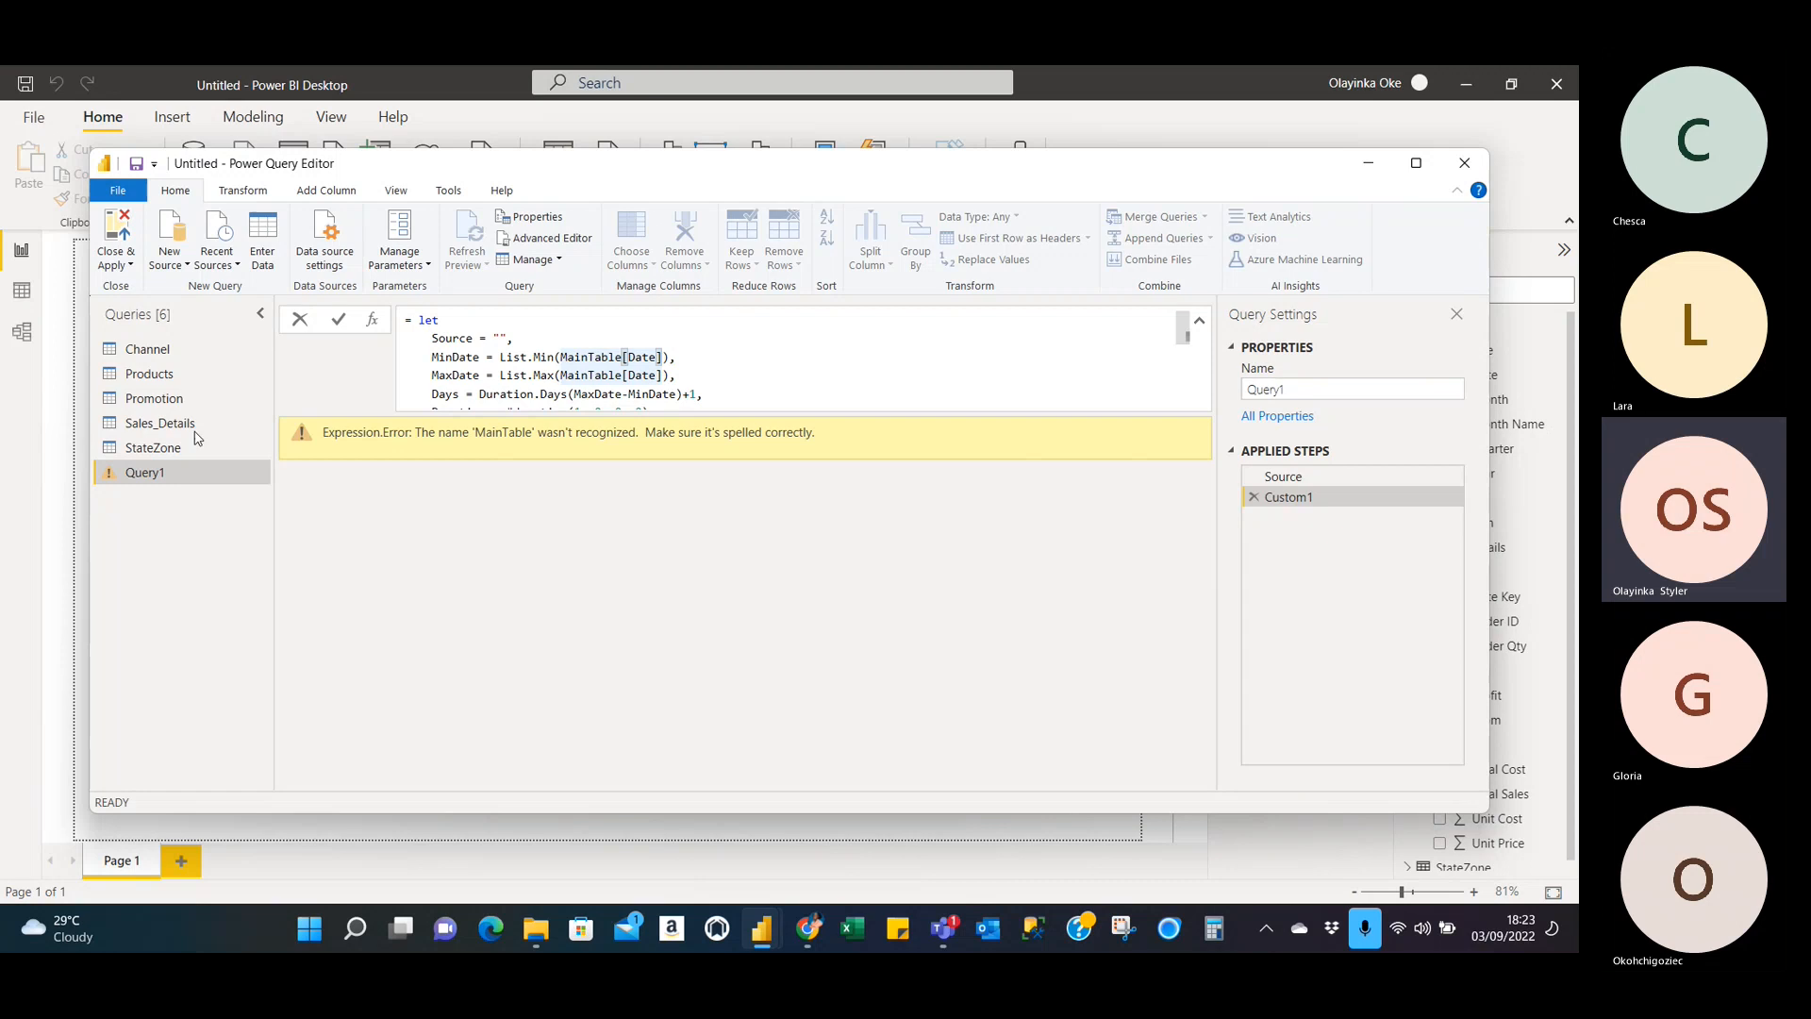
key(BackSpace)
key(BackSpace)
key(BackSpace)
key(BackSpace)
key(BackSpace)
key(BackSpace)
key(BackSpace)
key(BackSpace)
key(BackSpace)
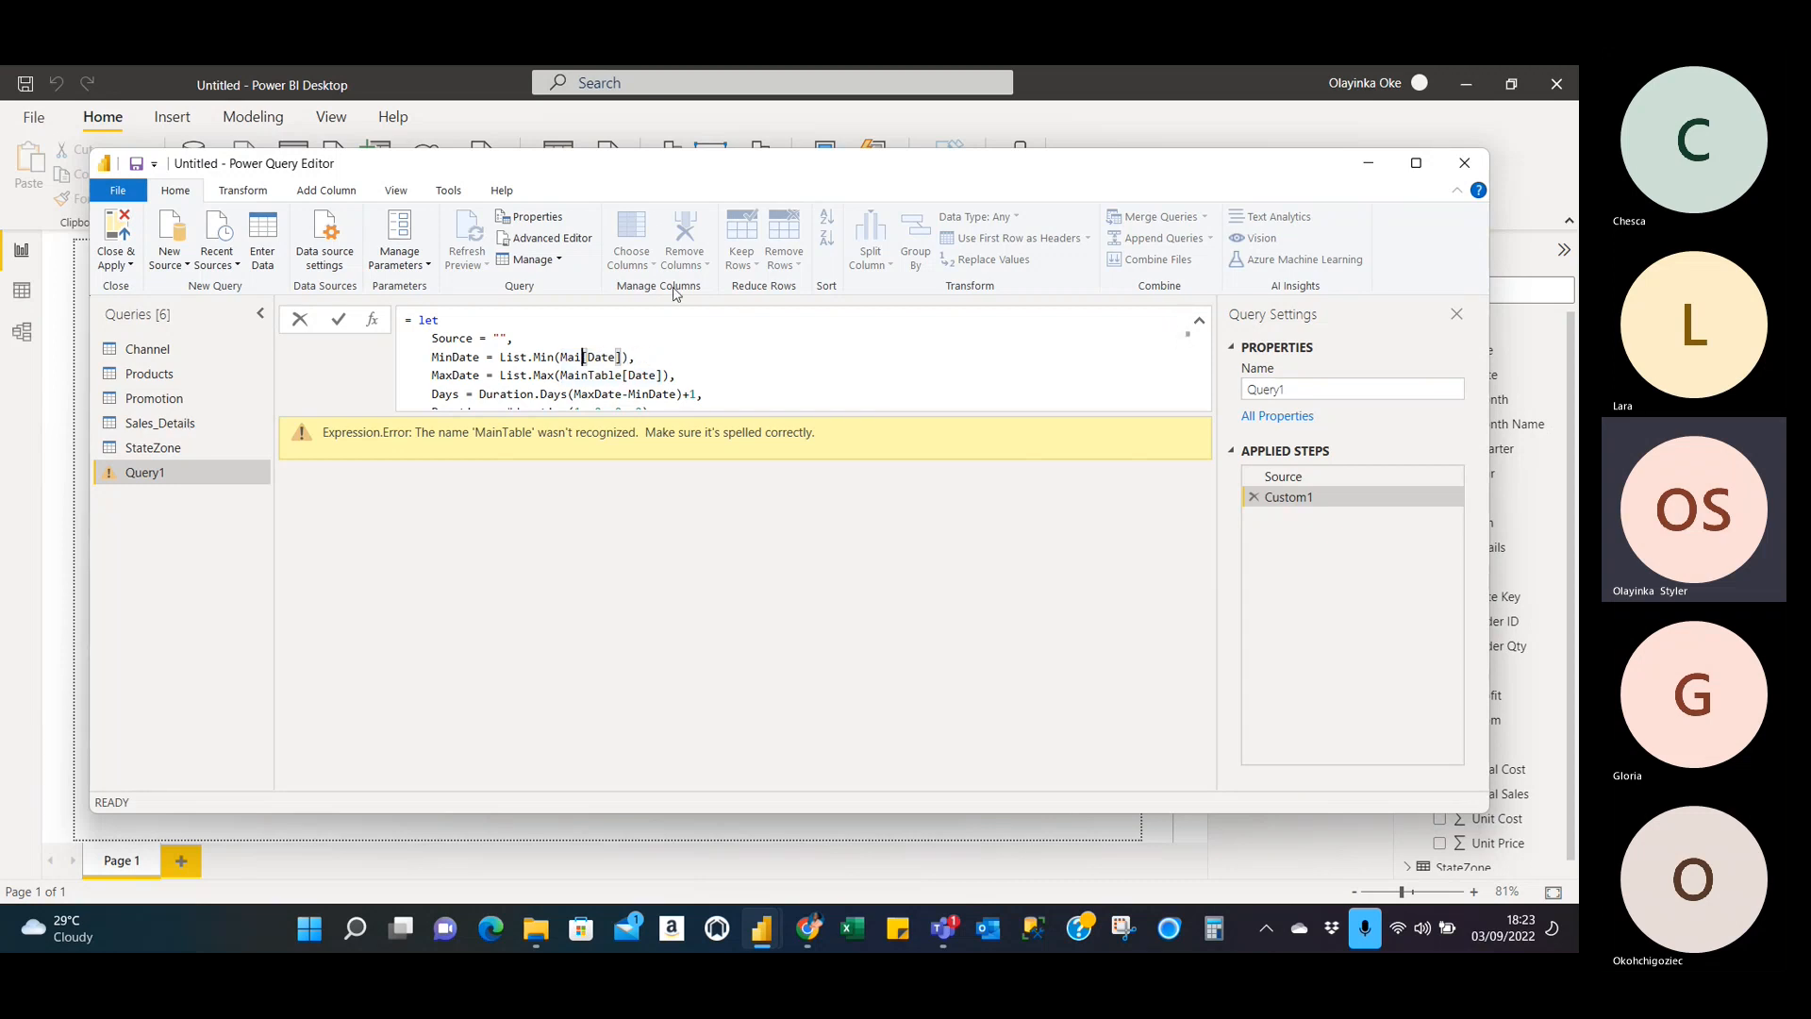
text(sales)
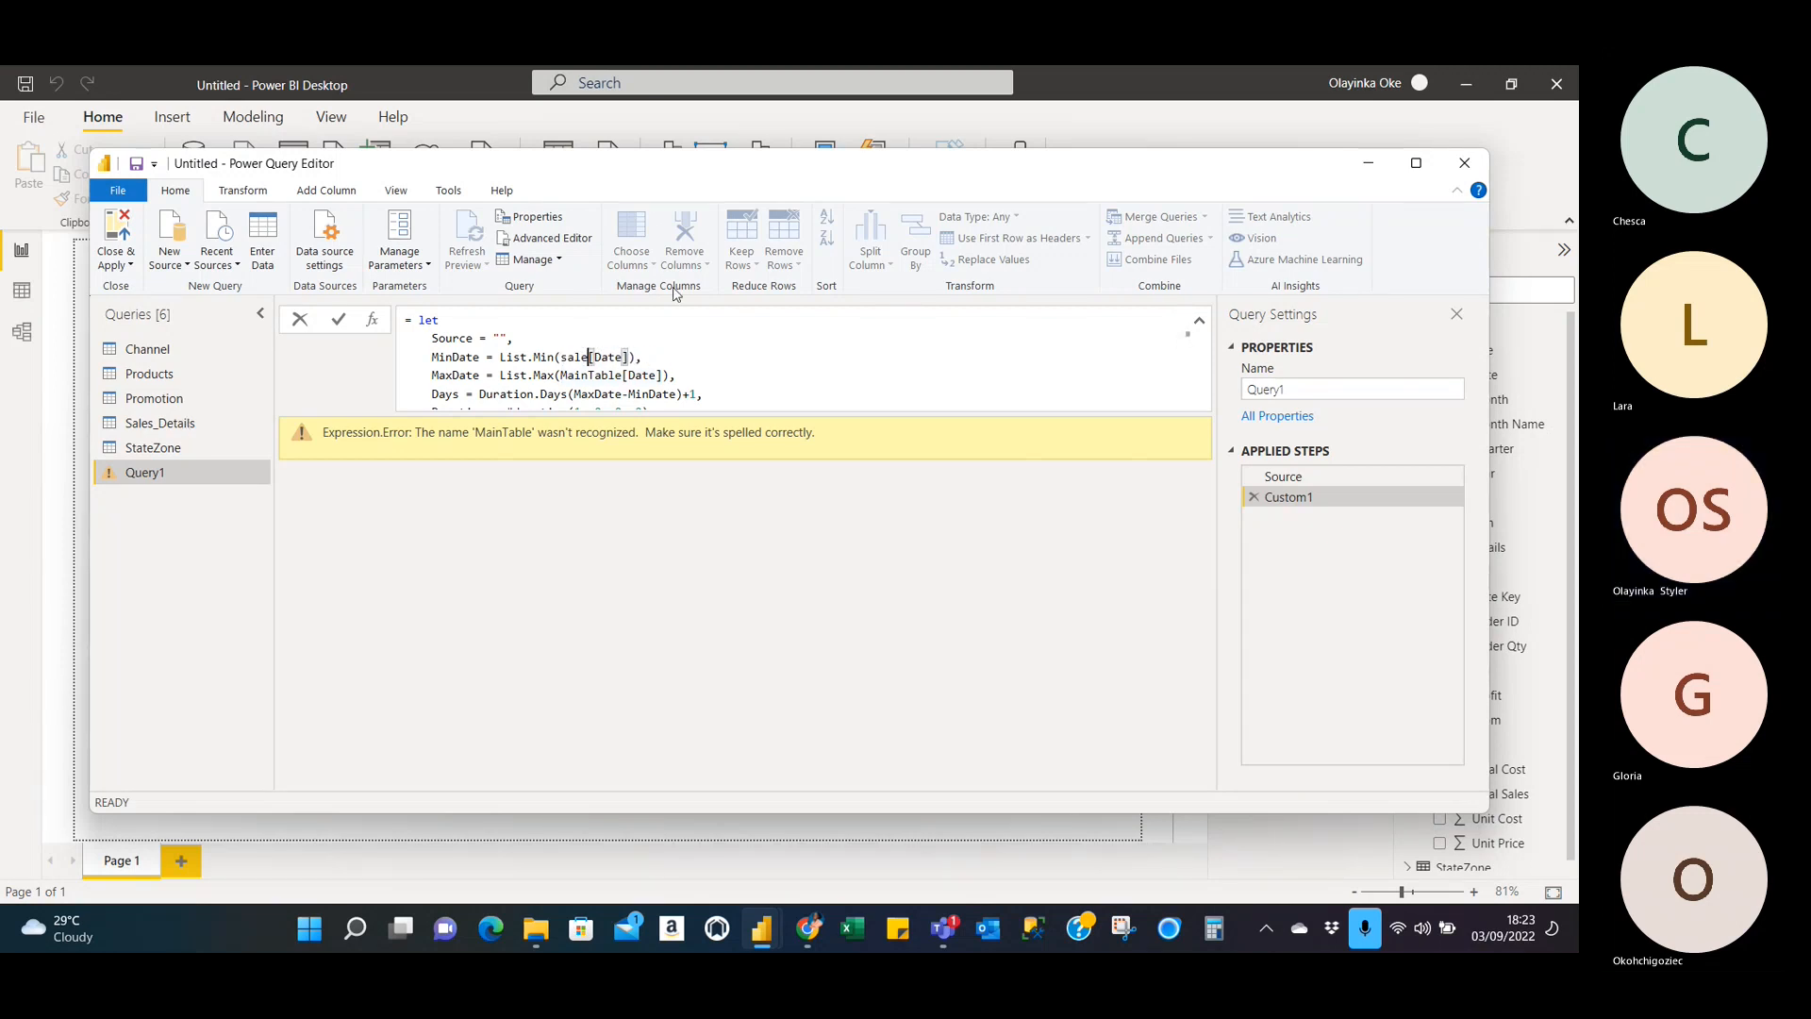
key(BackSpace)
key(BackSpace)
key(BackSpace)
key(BackSpace)
key(BackSpace)
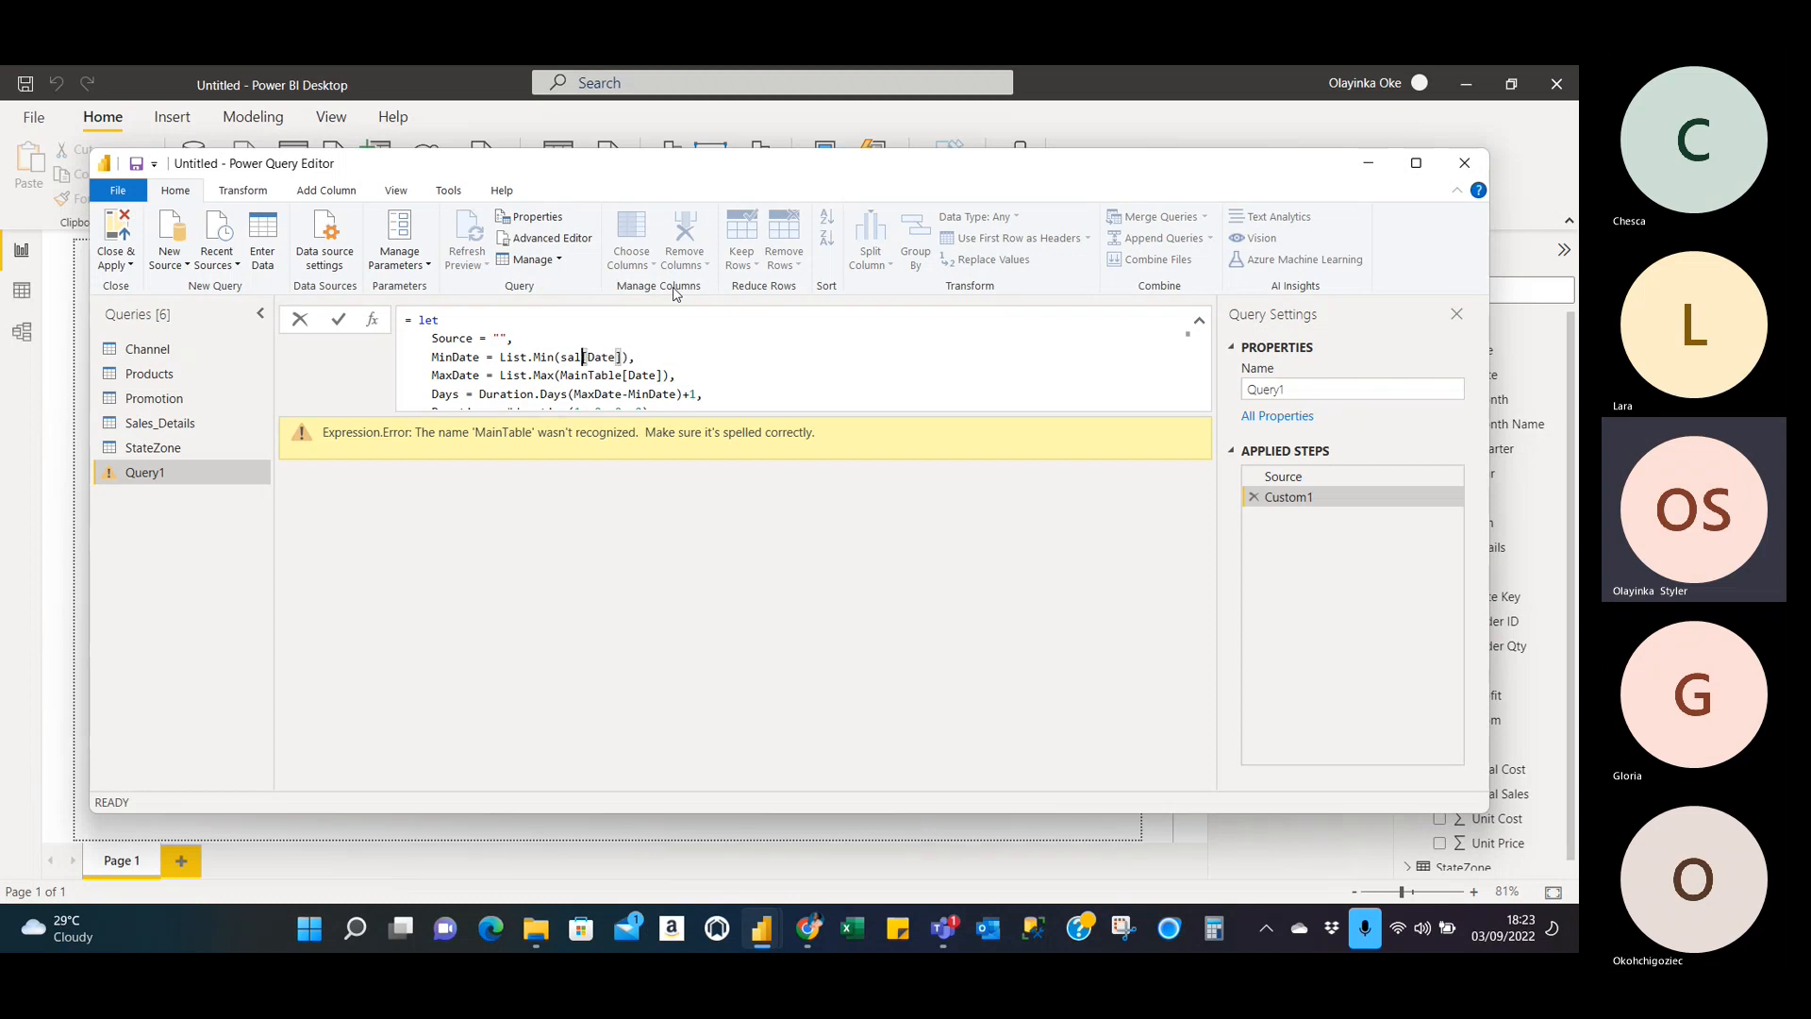
text(Sales)
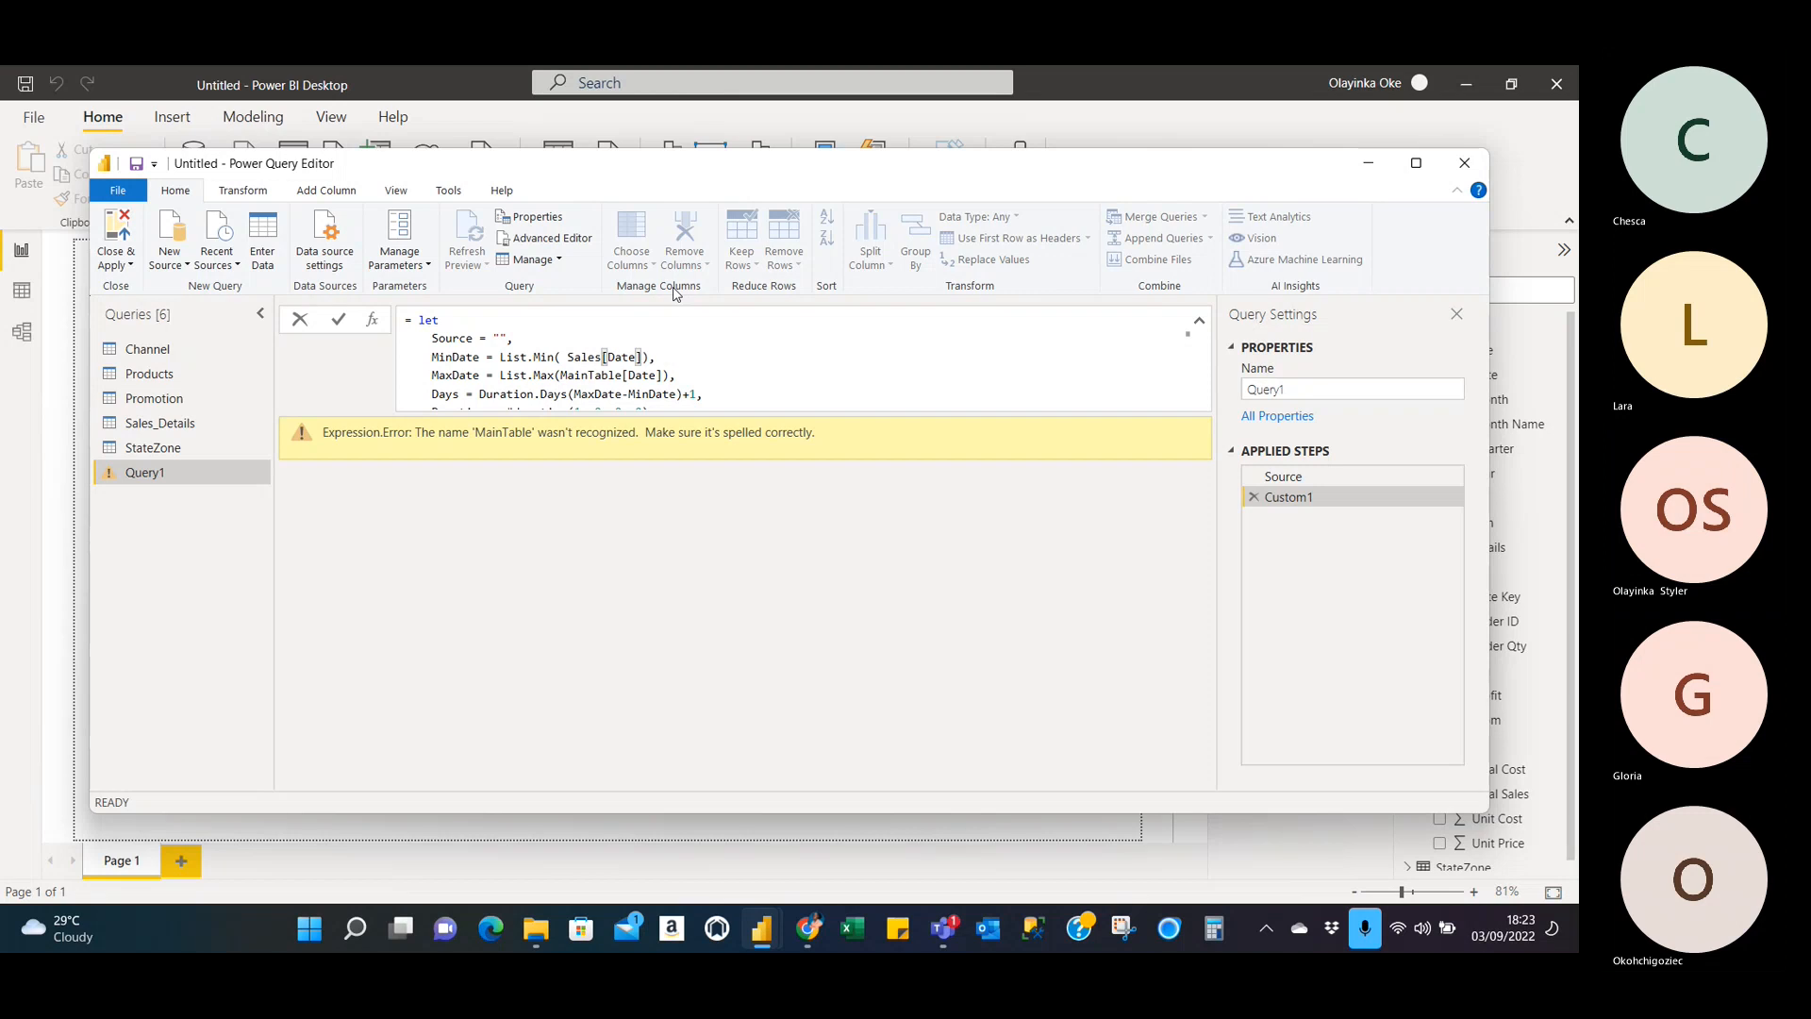
text(_Detaiu)
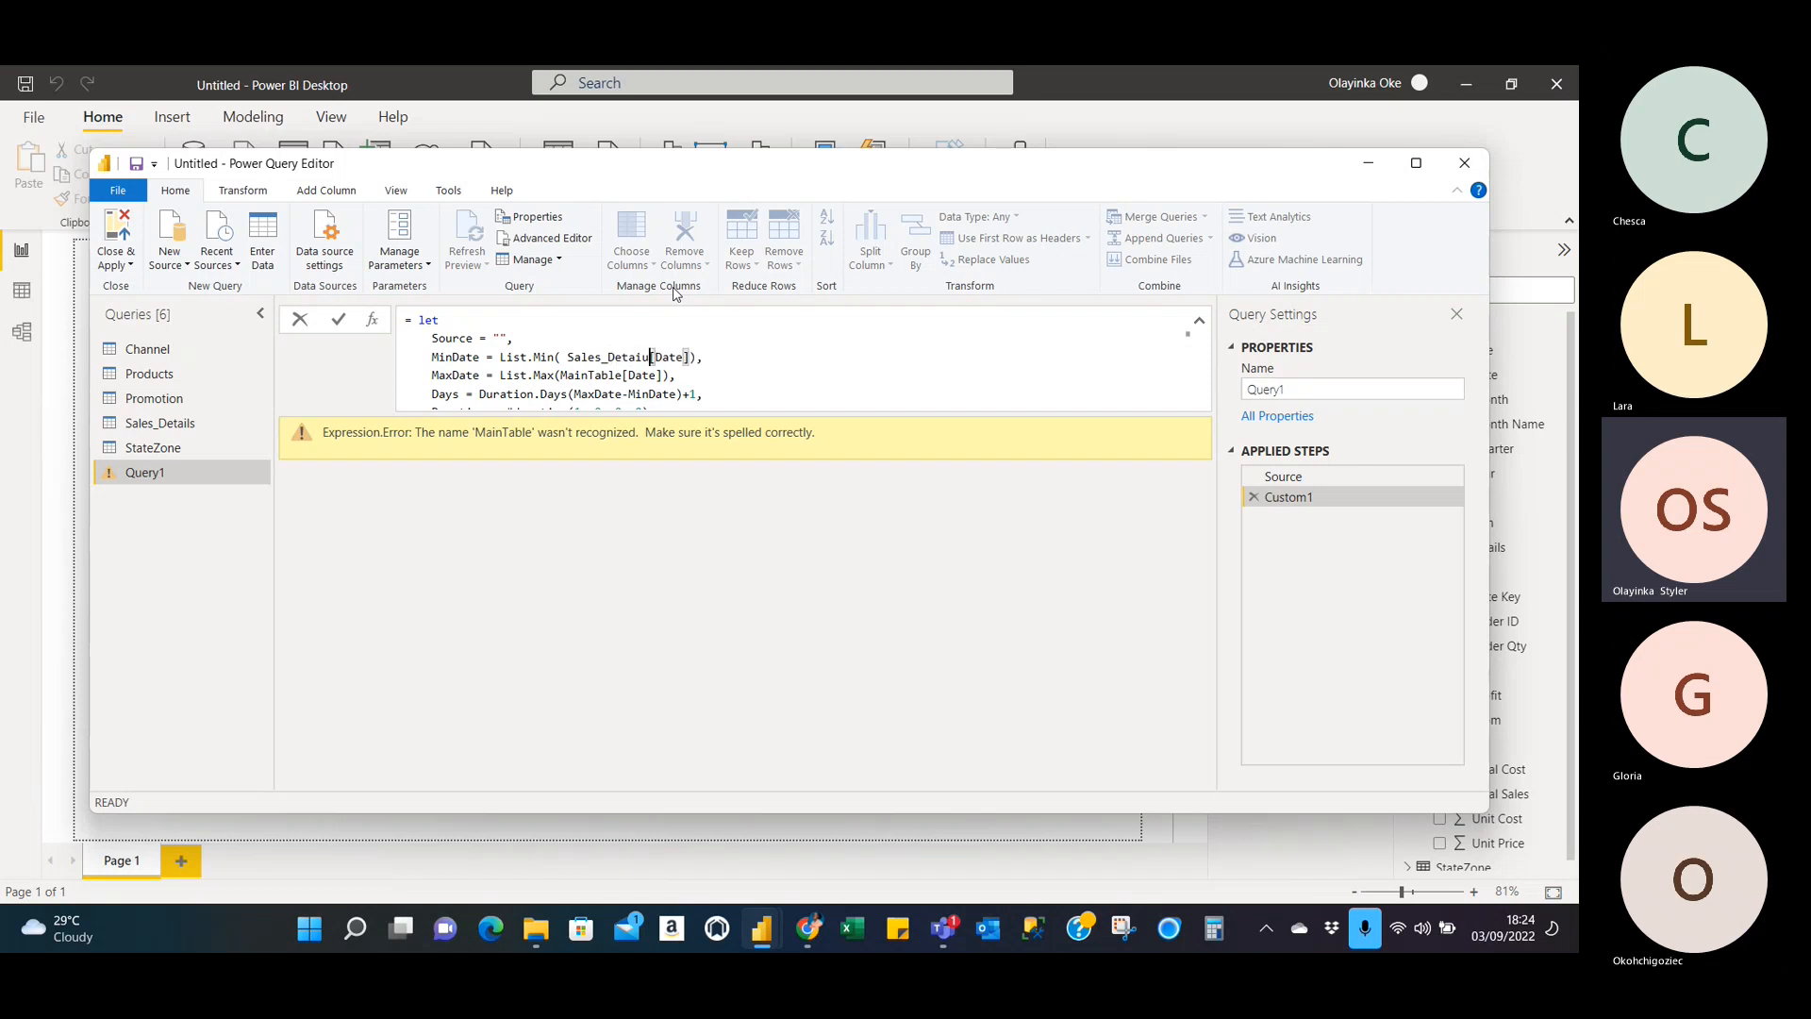
key(BackSpace)
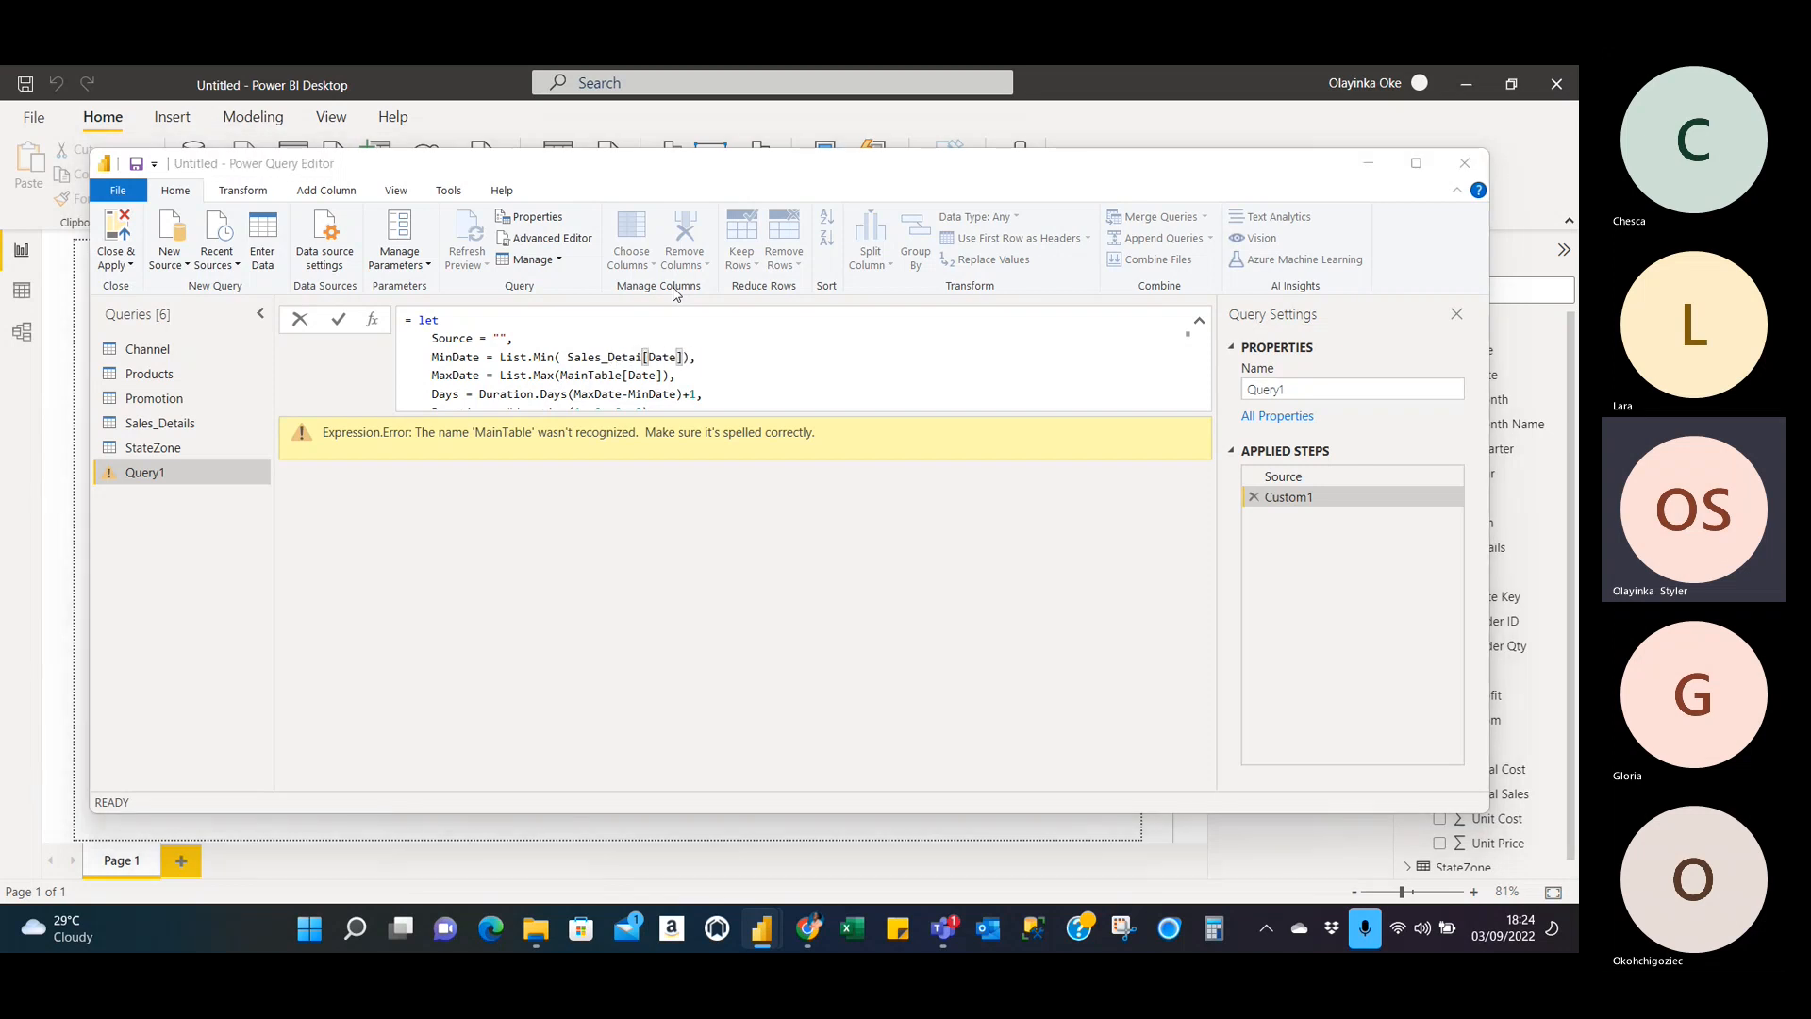
key(alt+Tab)
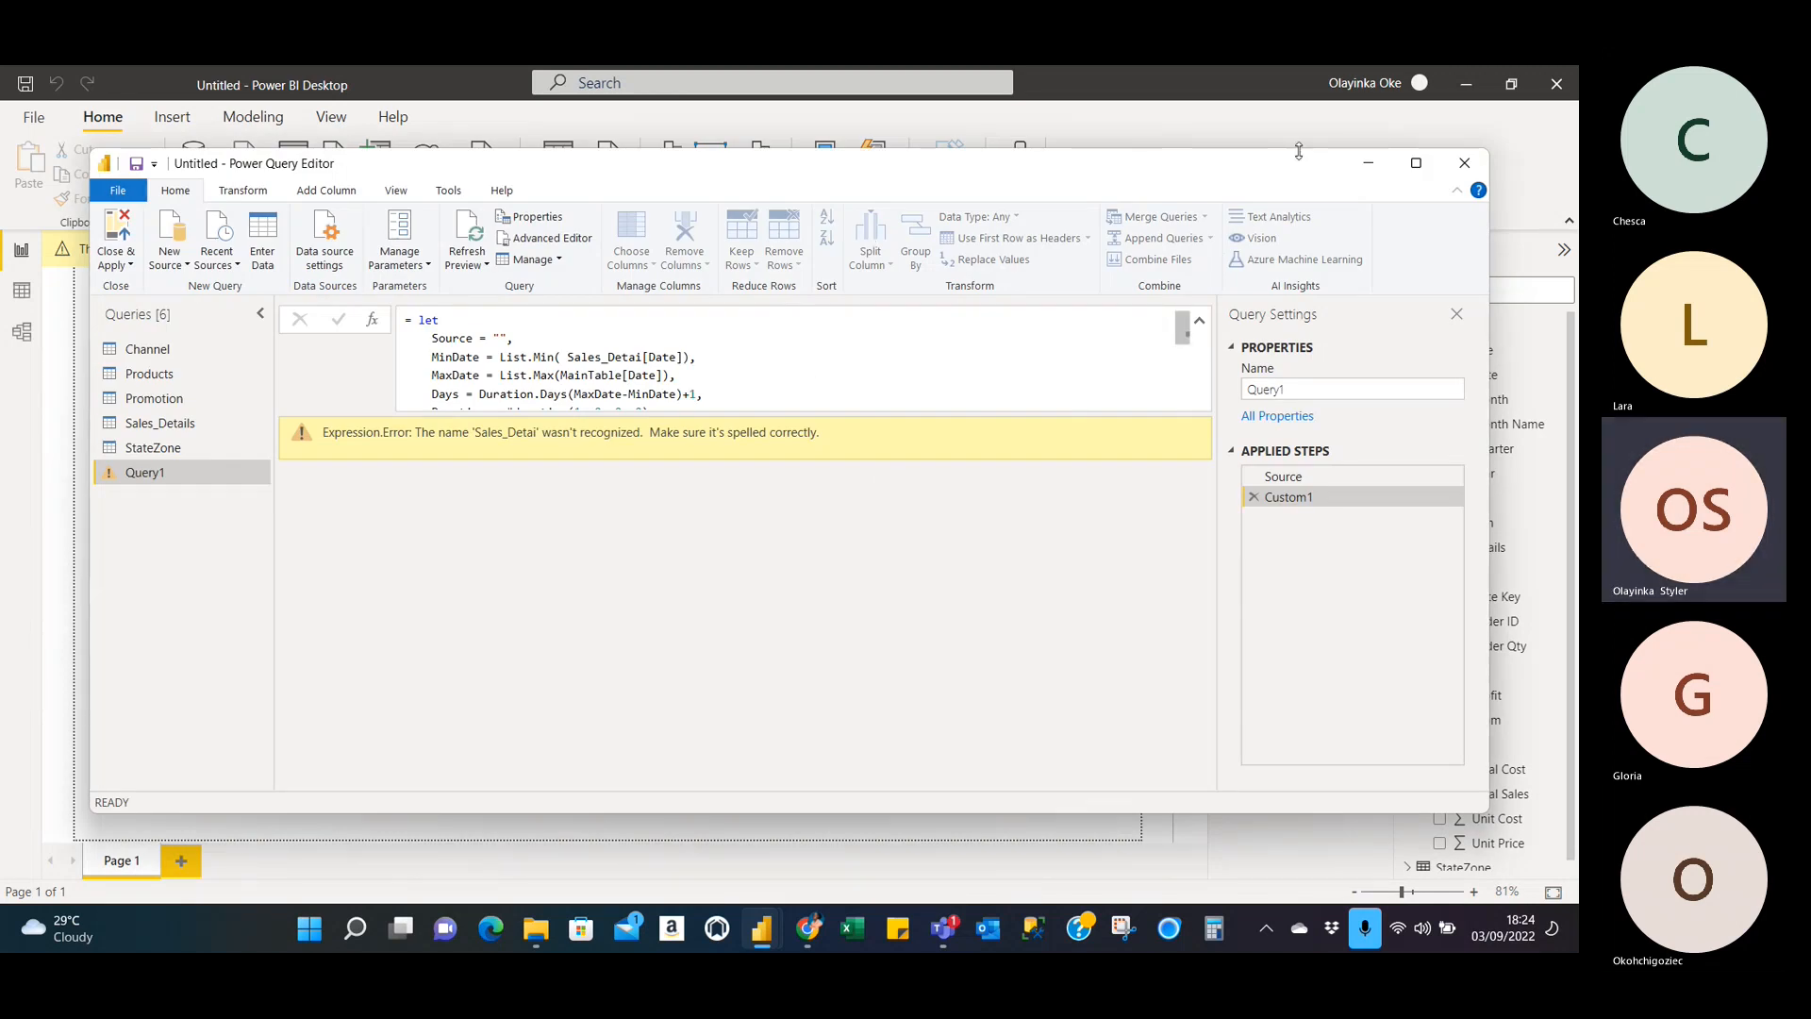
Minimize the Power Query Editor, switch to Microsoft Teams and look through the files of TechDeepDive Cohort 3's Data Analytics - Power BI channel.
click(1370, 168)
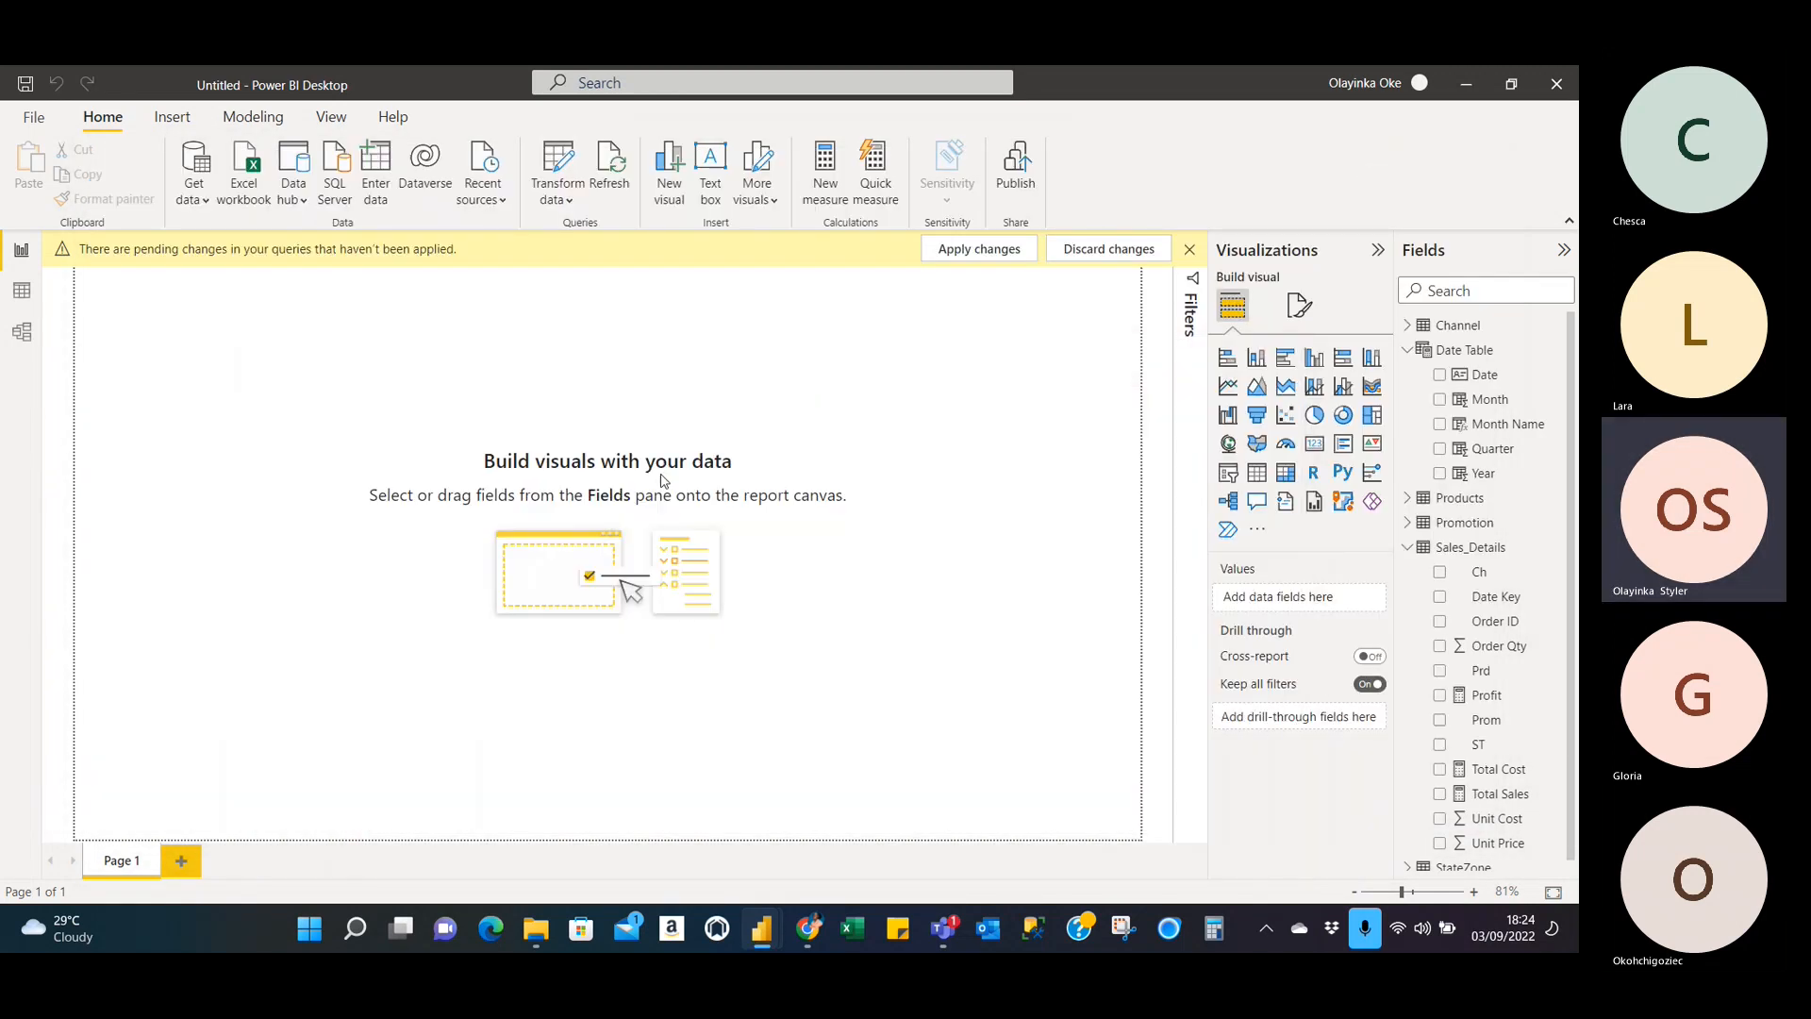
mouse_move(943, 937)
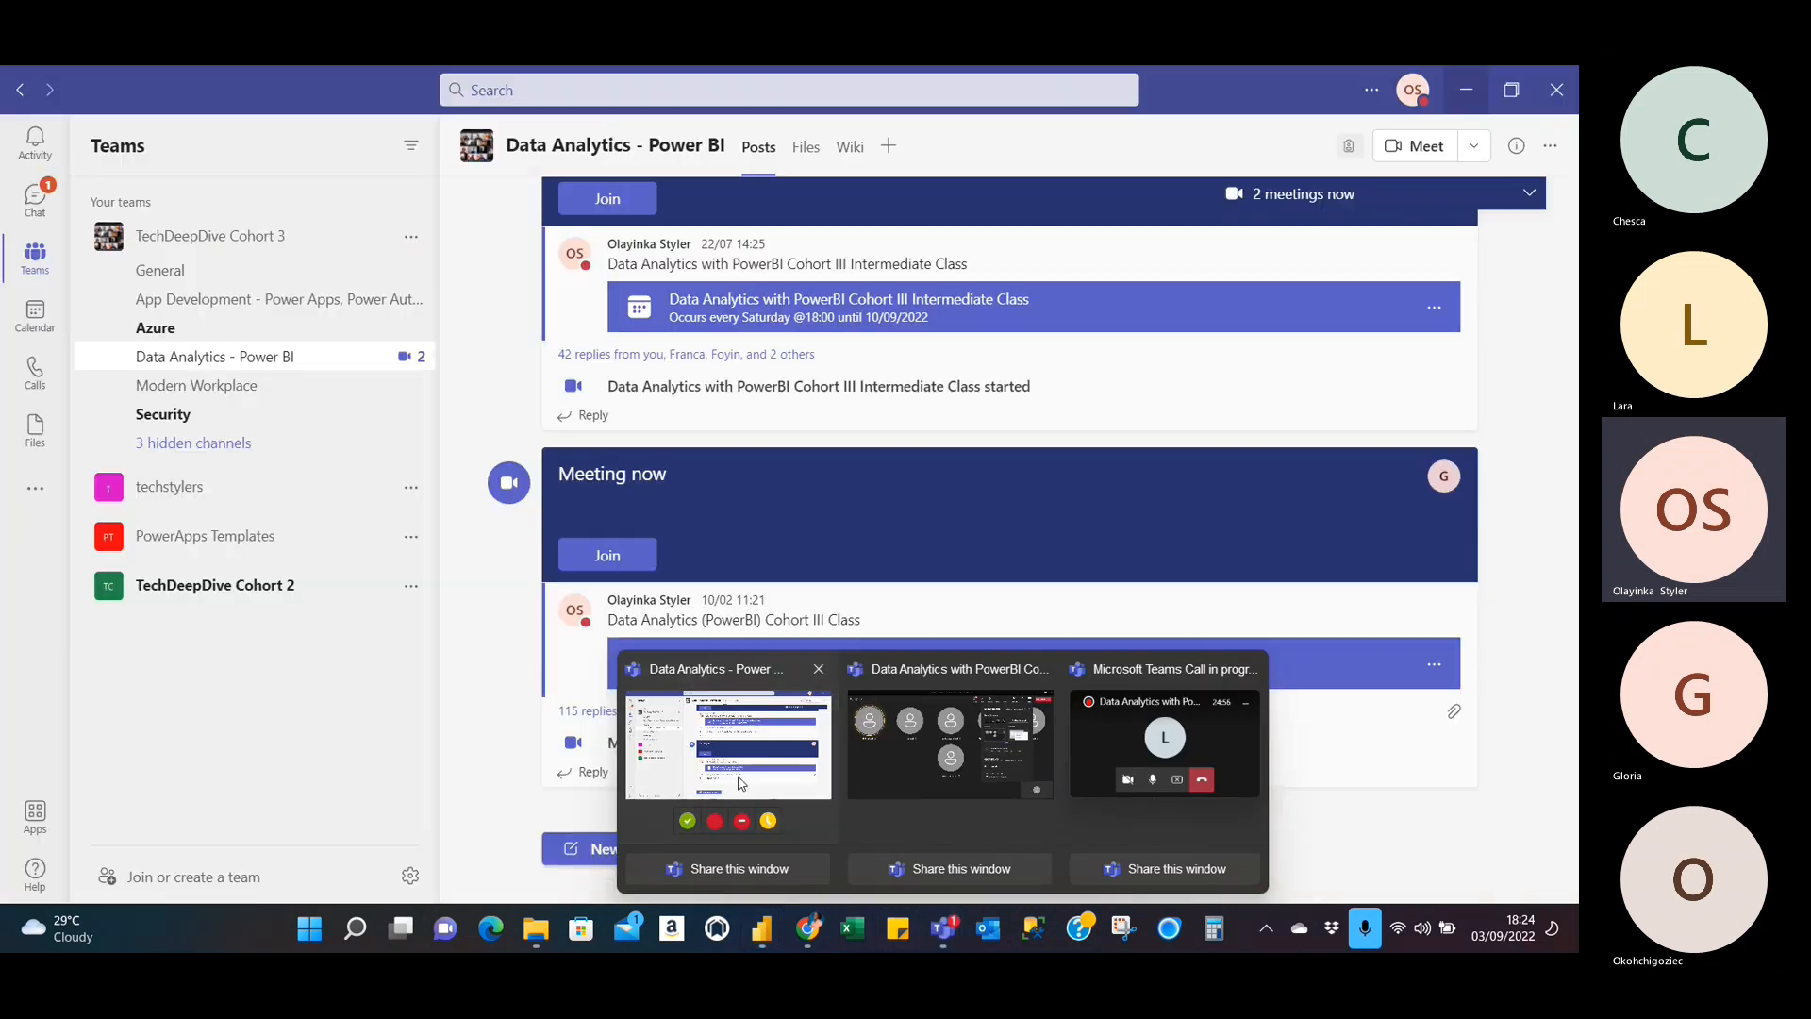
click(740, 782)
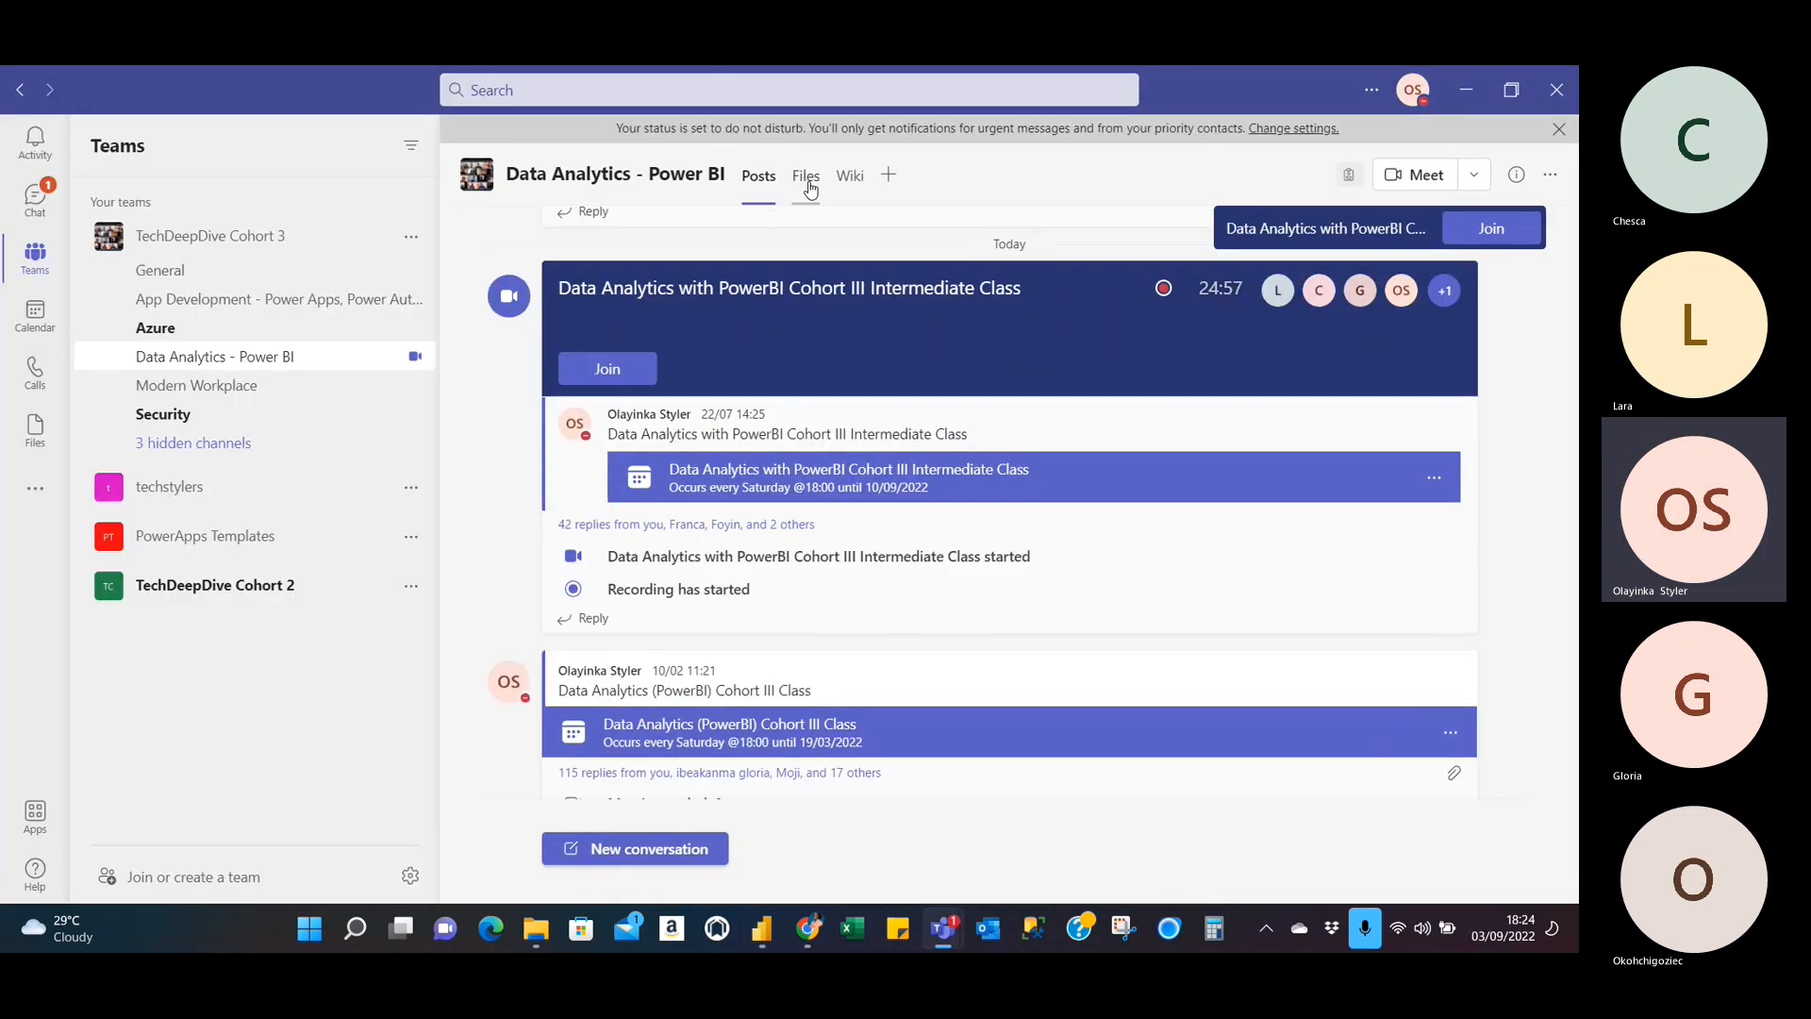
click(806, 179)
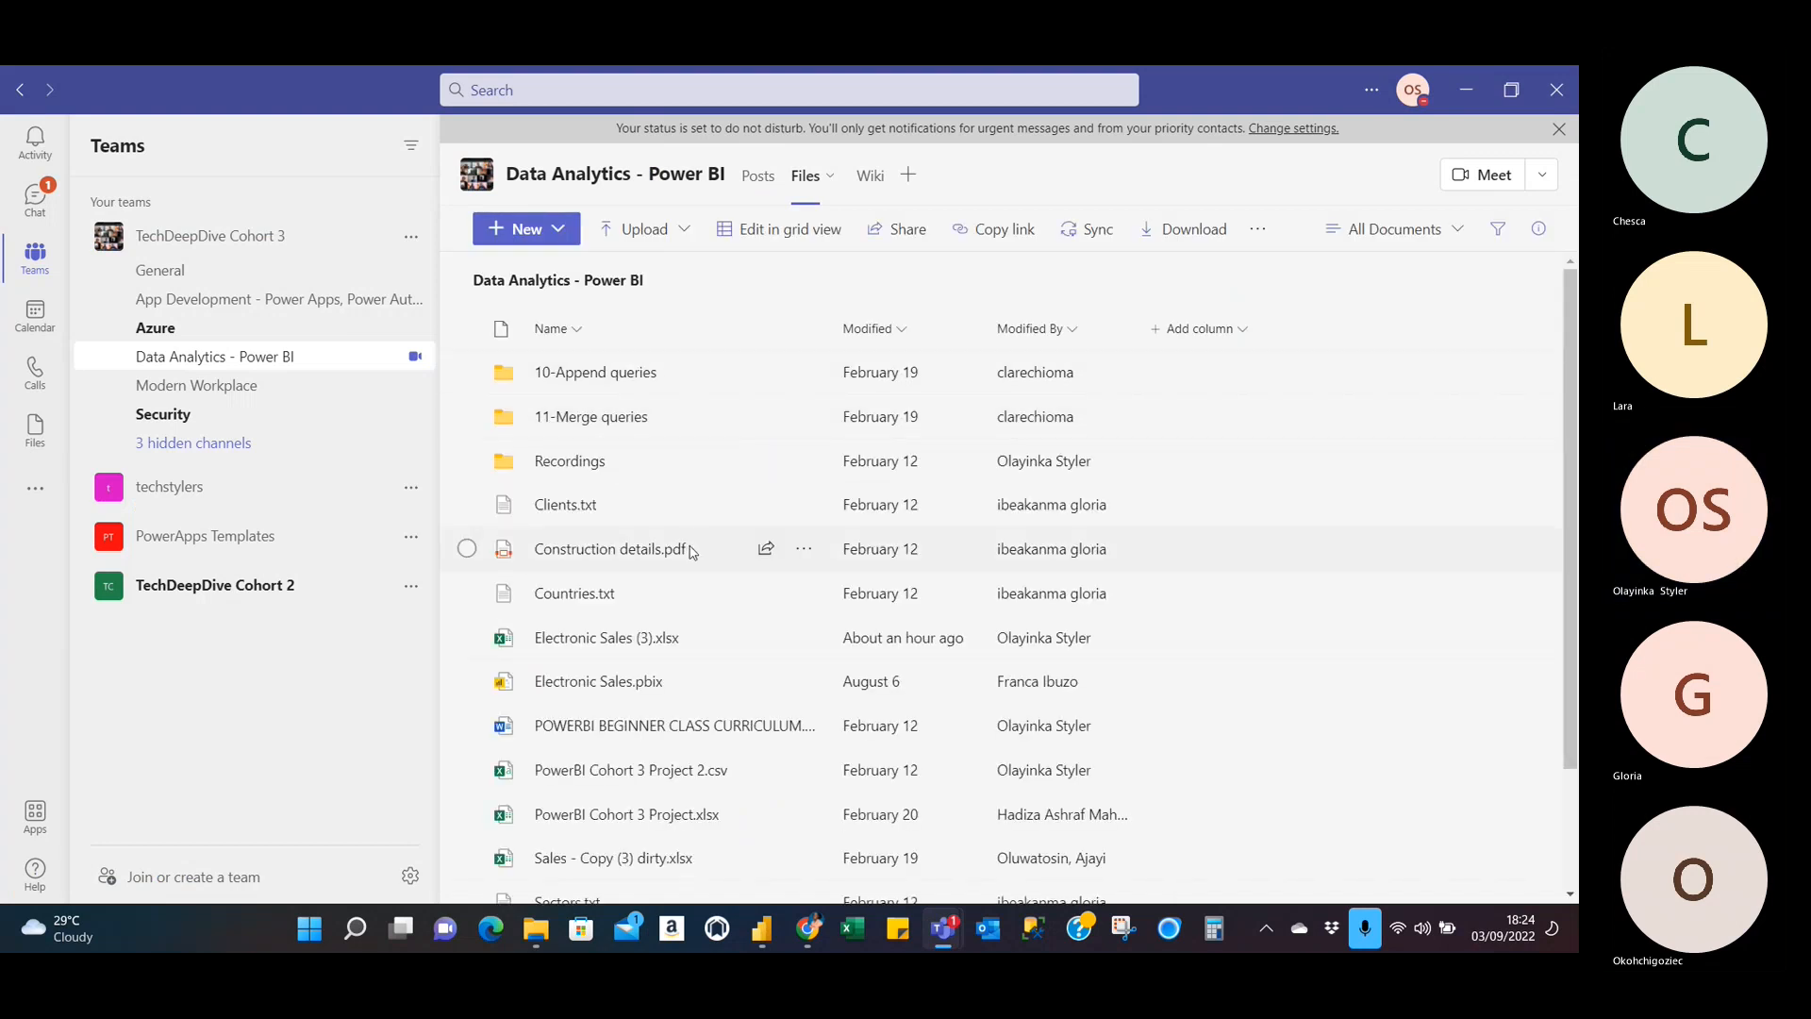
scroll(693, 552, down, 3)
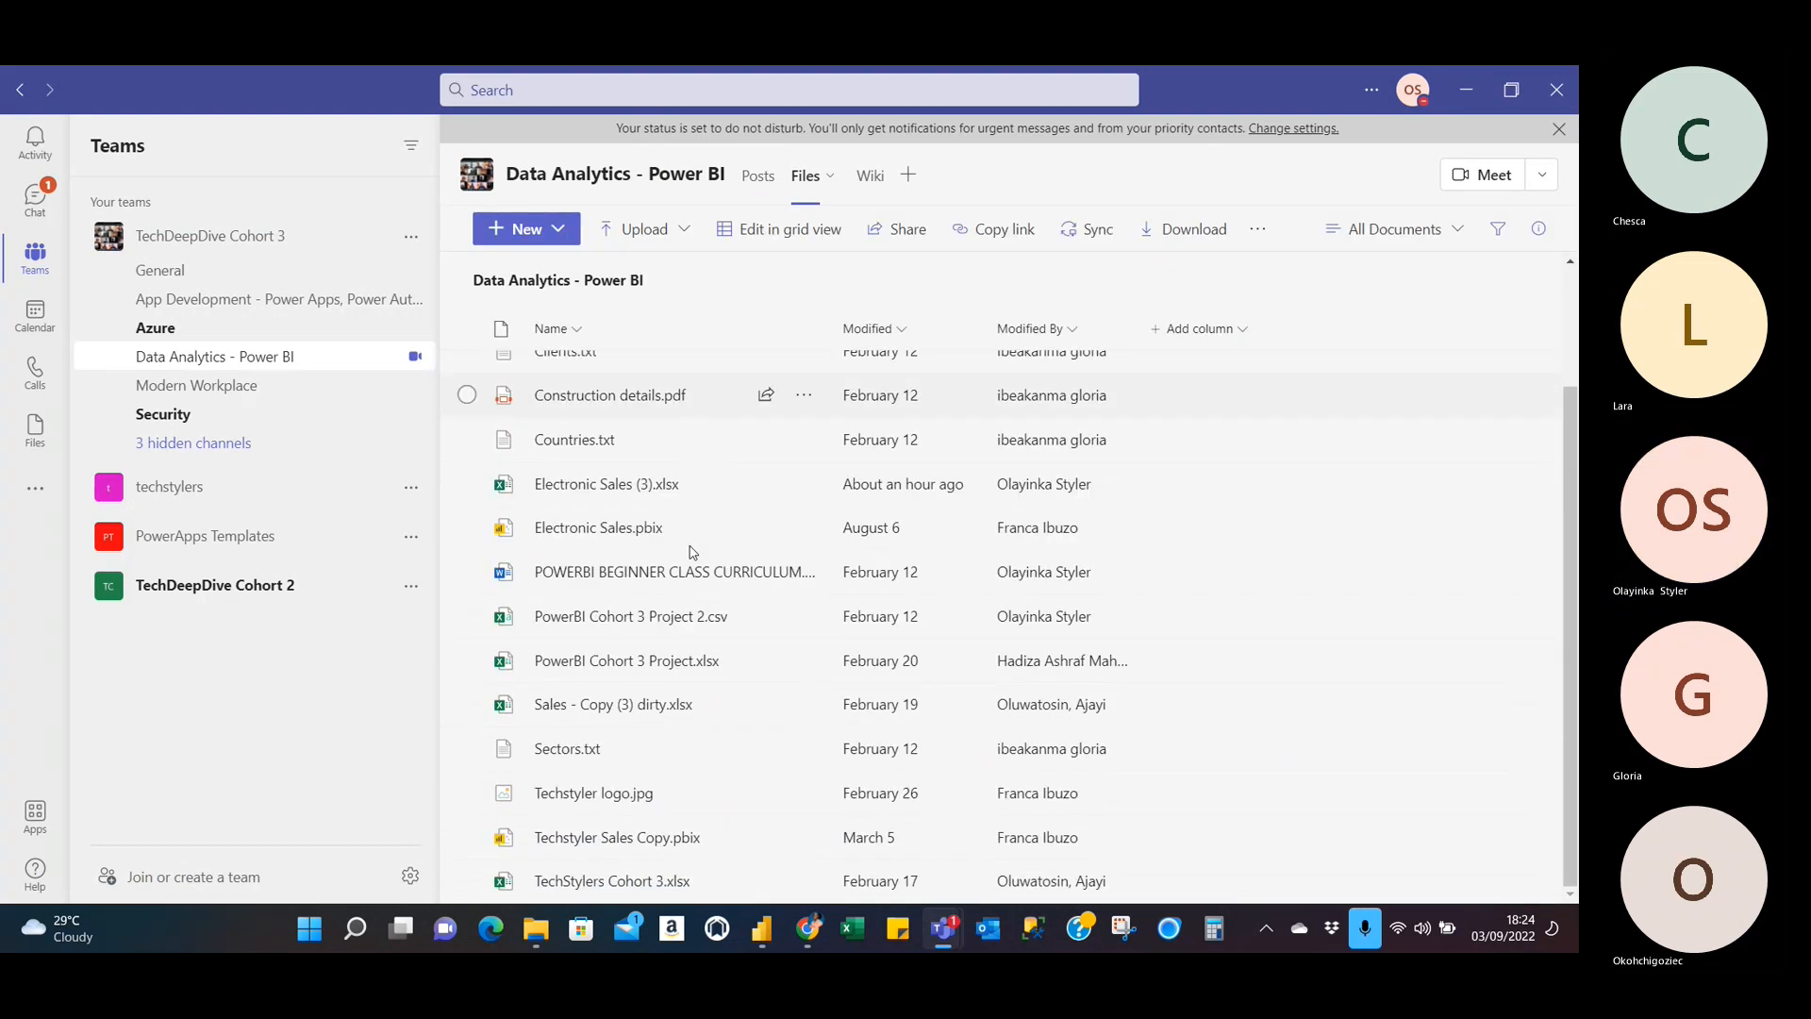
Browse the Class 1 Files folder under Course Exercises in TechDeepDive Cohort 2's Data Analytics - Power BI channel.
click(284, 592)
click(275, 766)
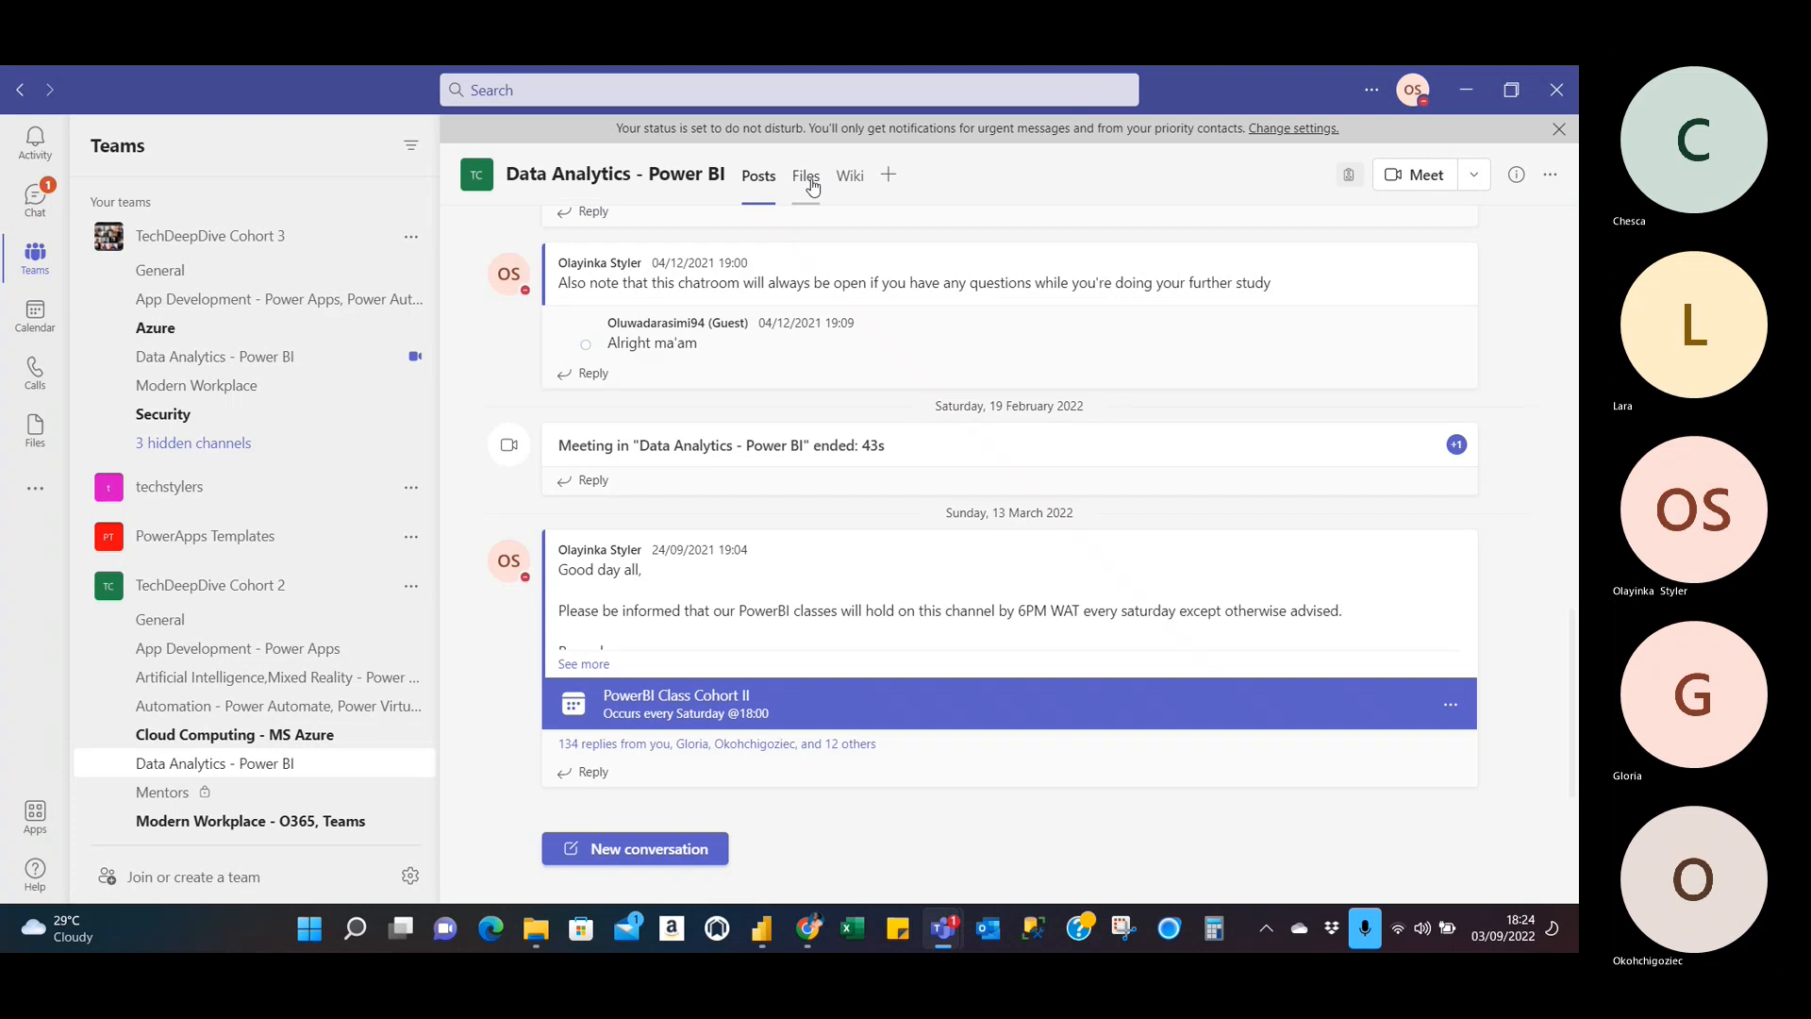
click(812, 188)
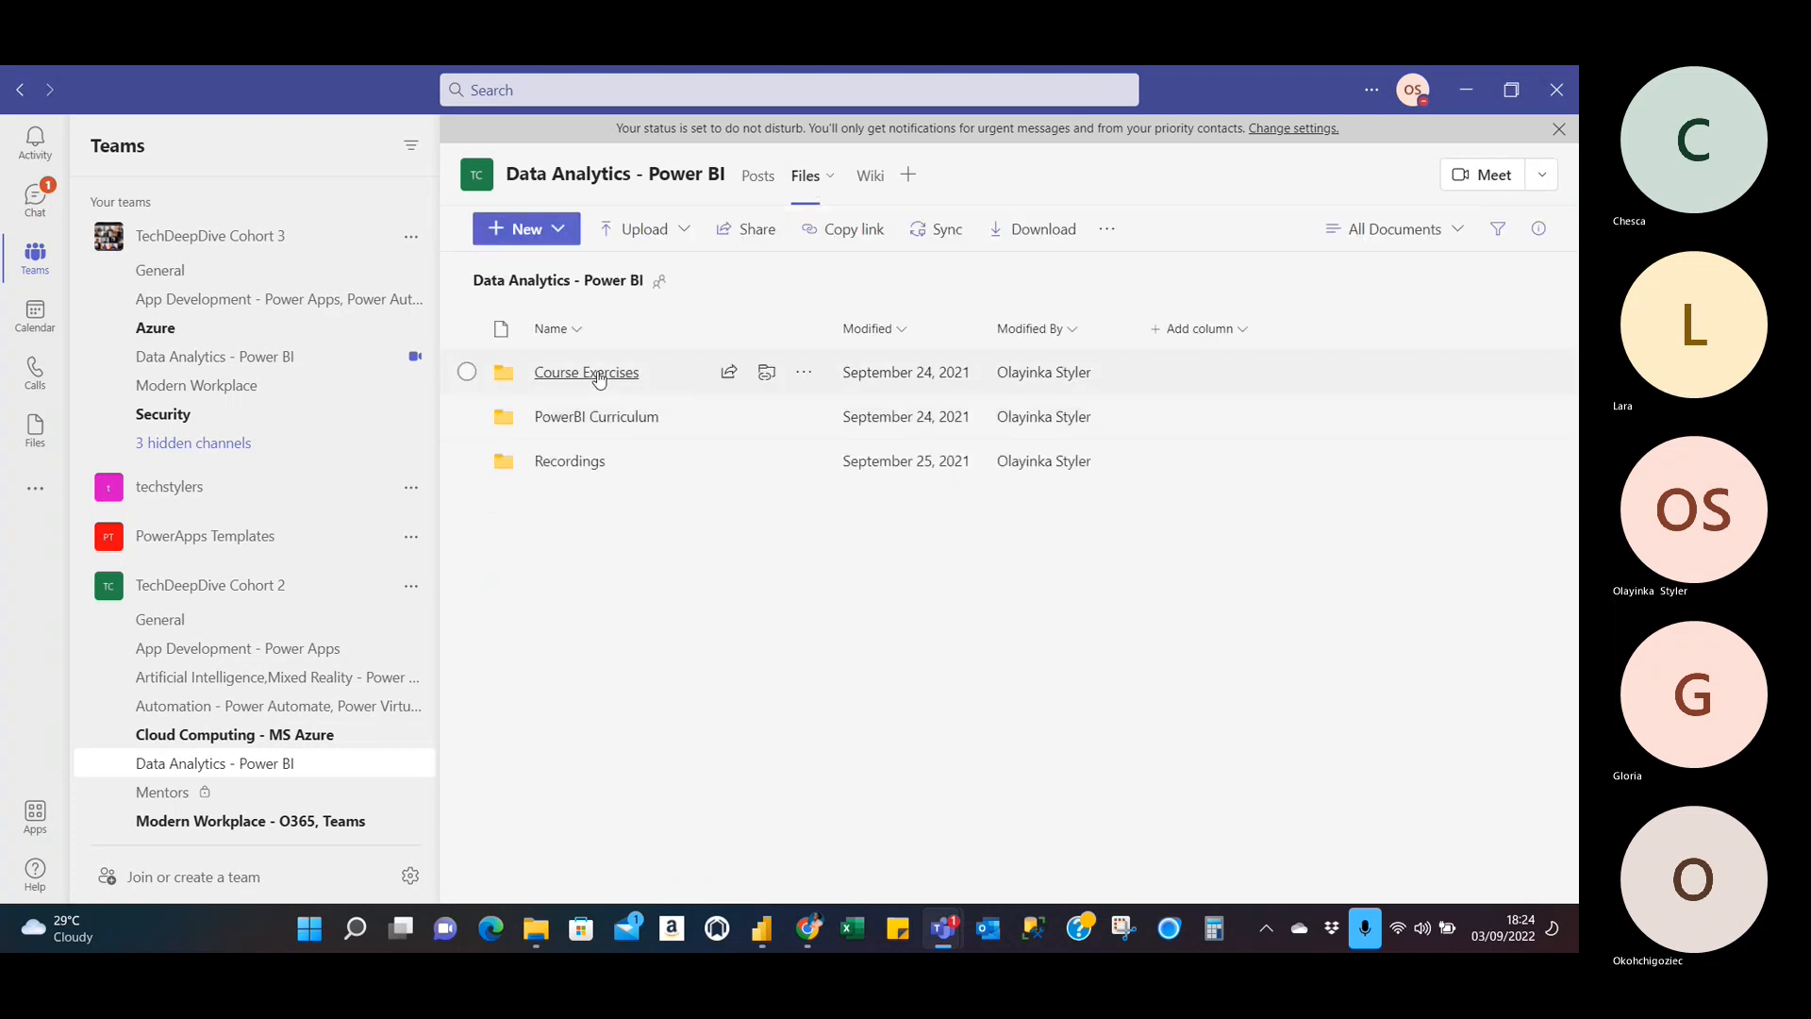
click(599, 378)
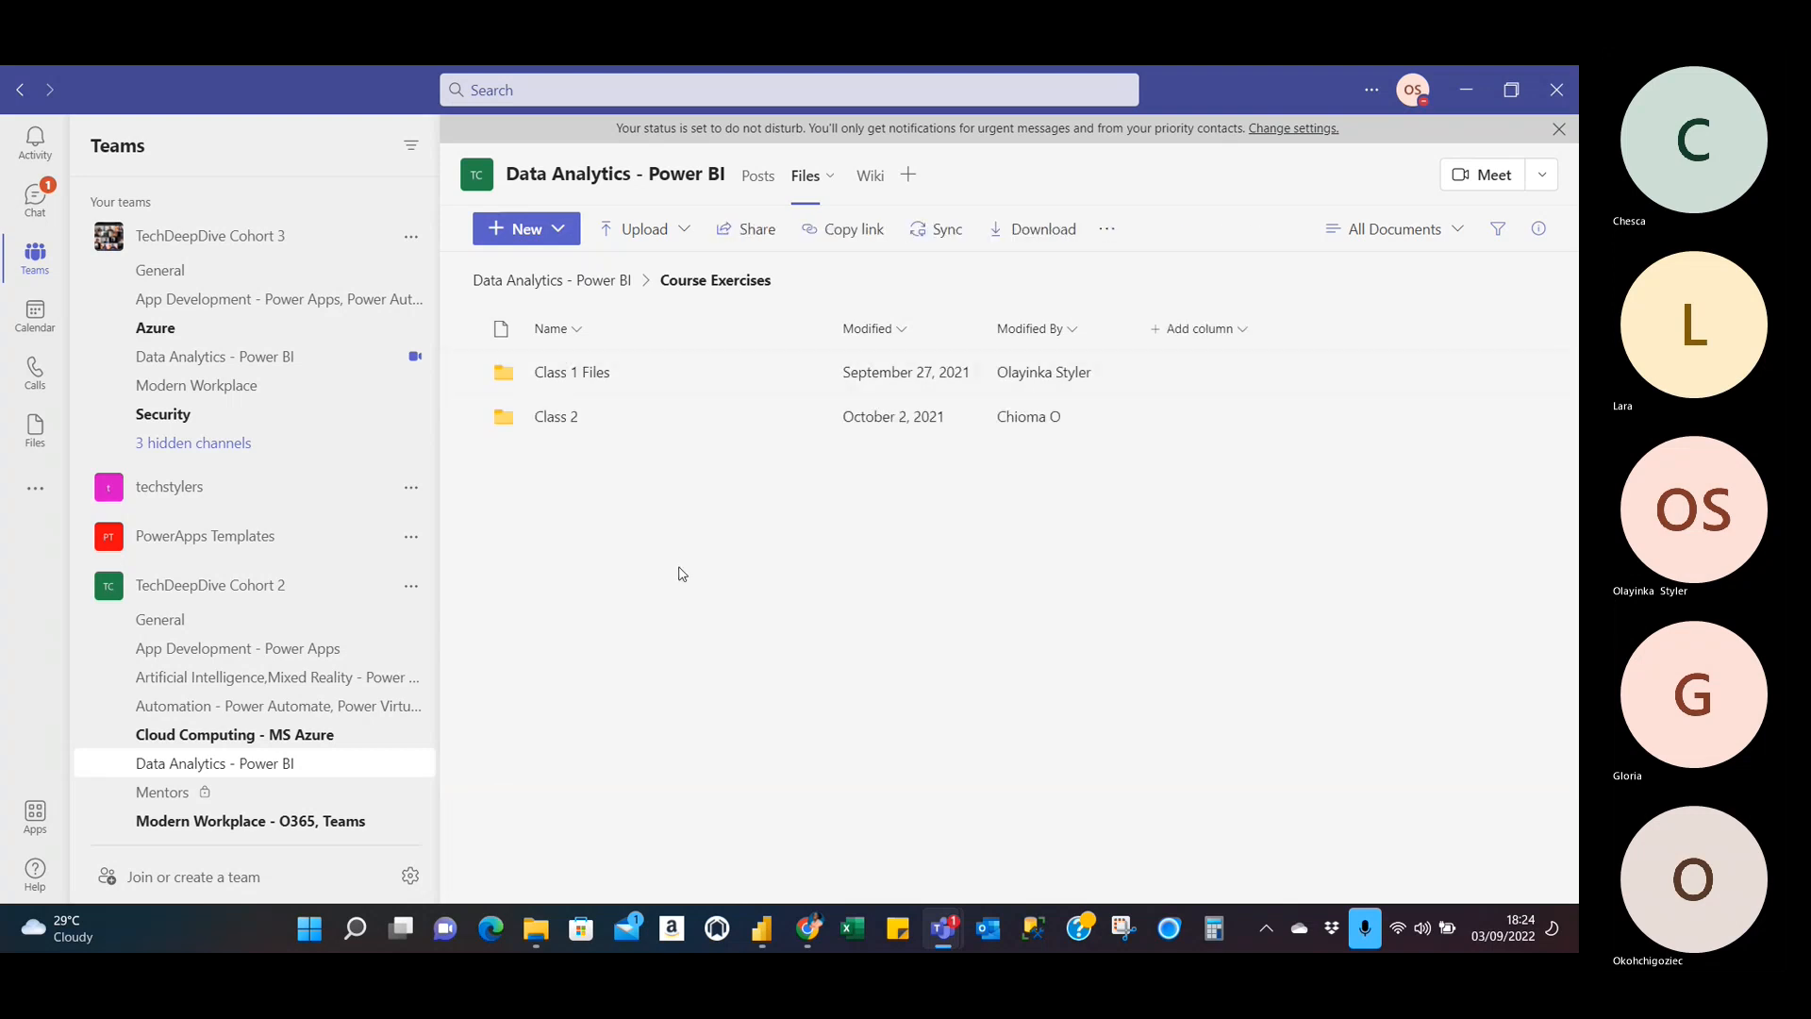
click(592, 373)
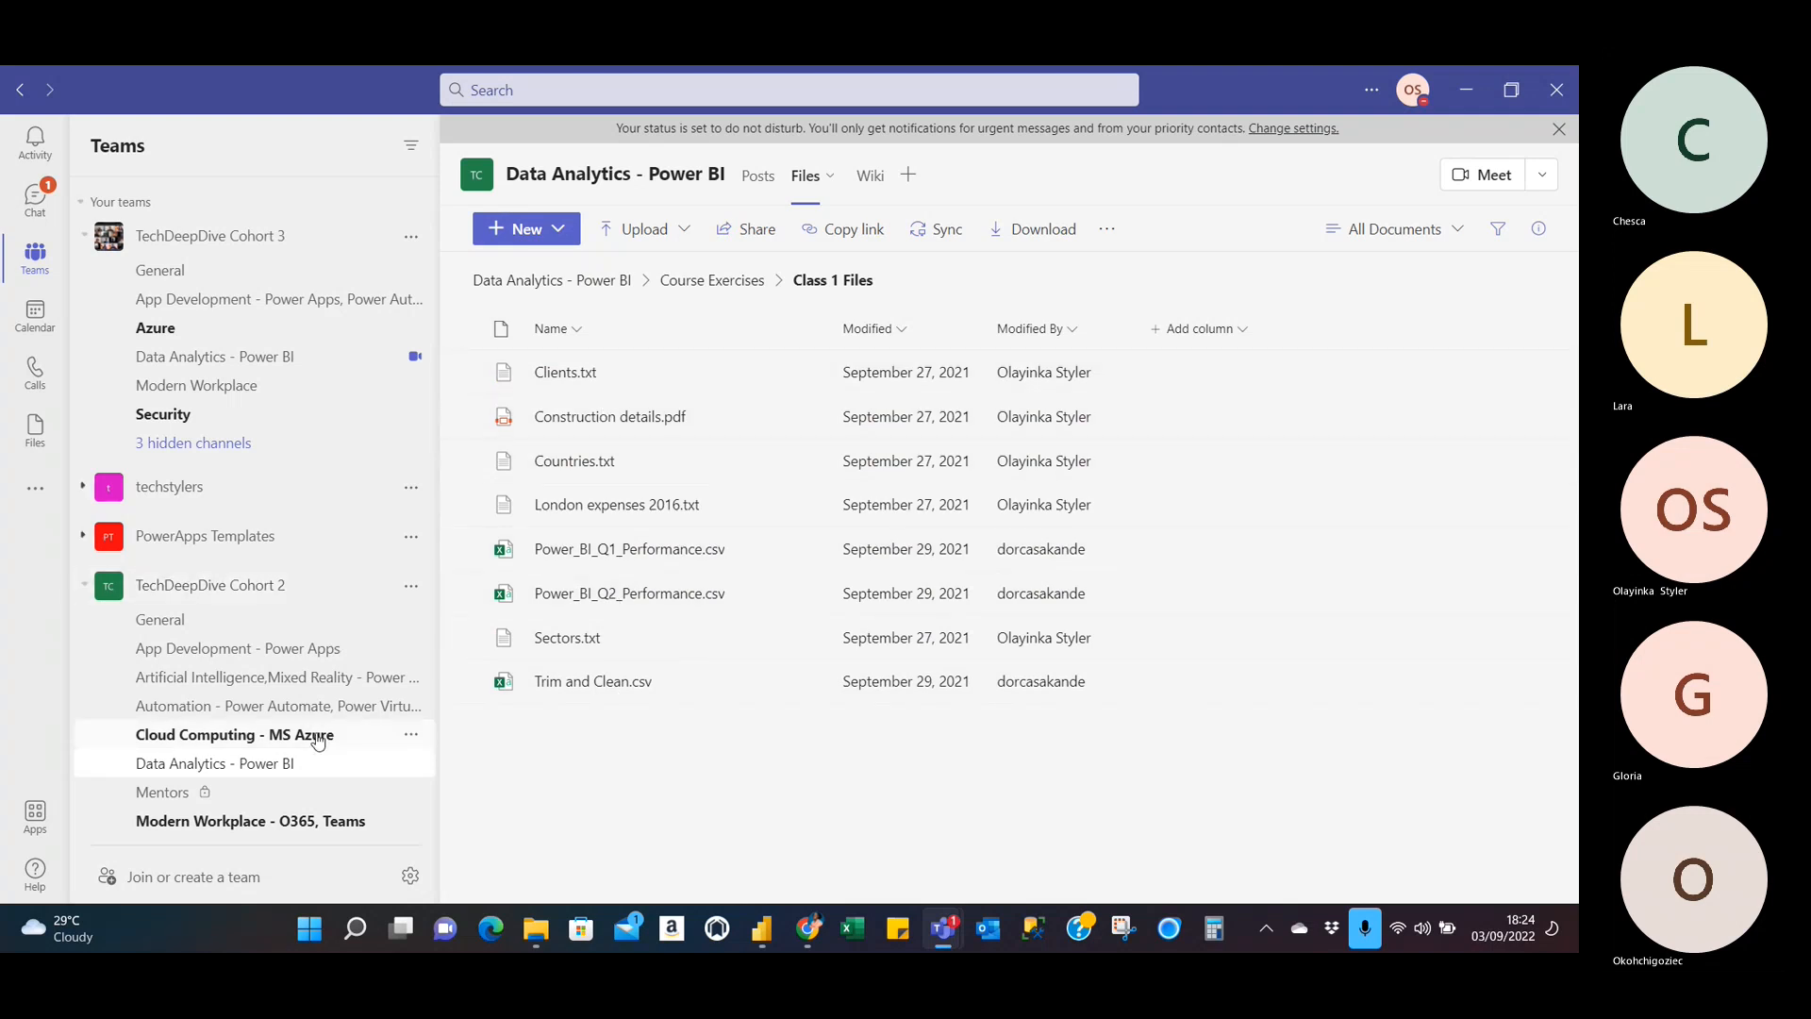
Check the techstylers General channel and the Cohort 2 Data Analytics - Power BI posts, and open the techstylers team's options.
click(222, 484)
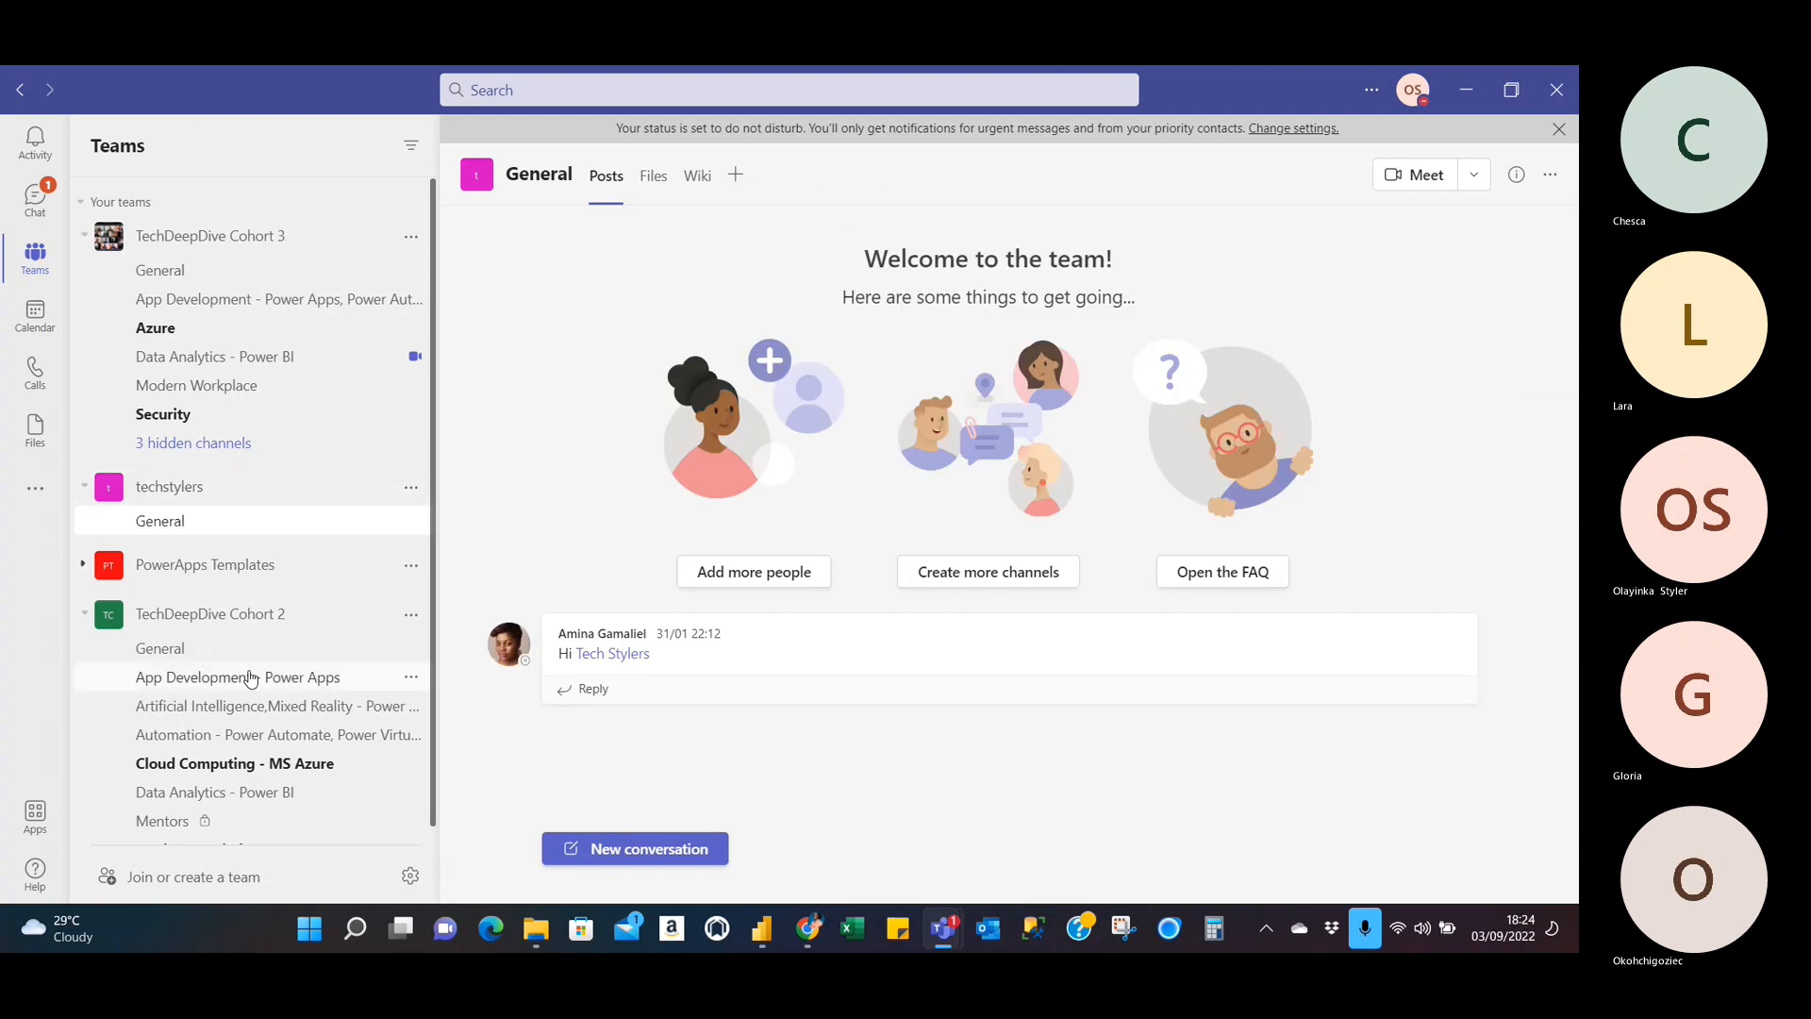
scroll(247, 675, down, 1)
click(264, 761)
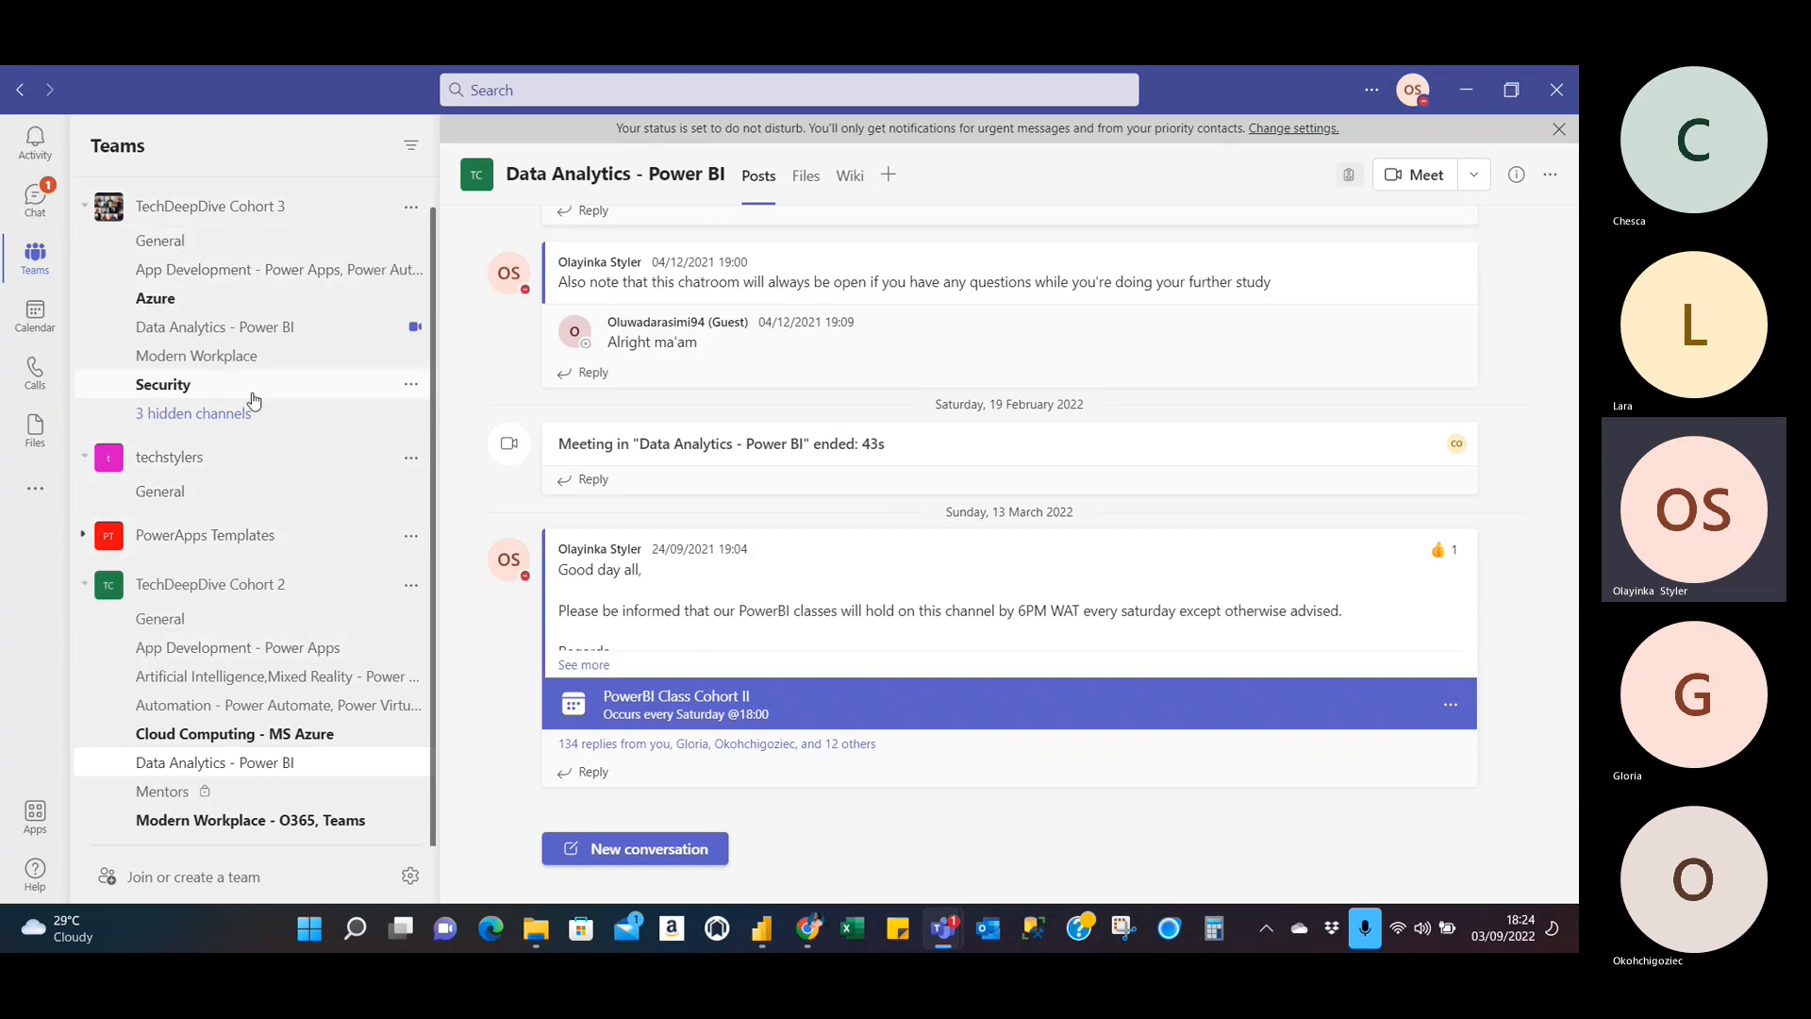
click(238, 493)
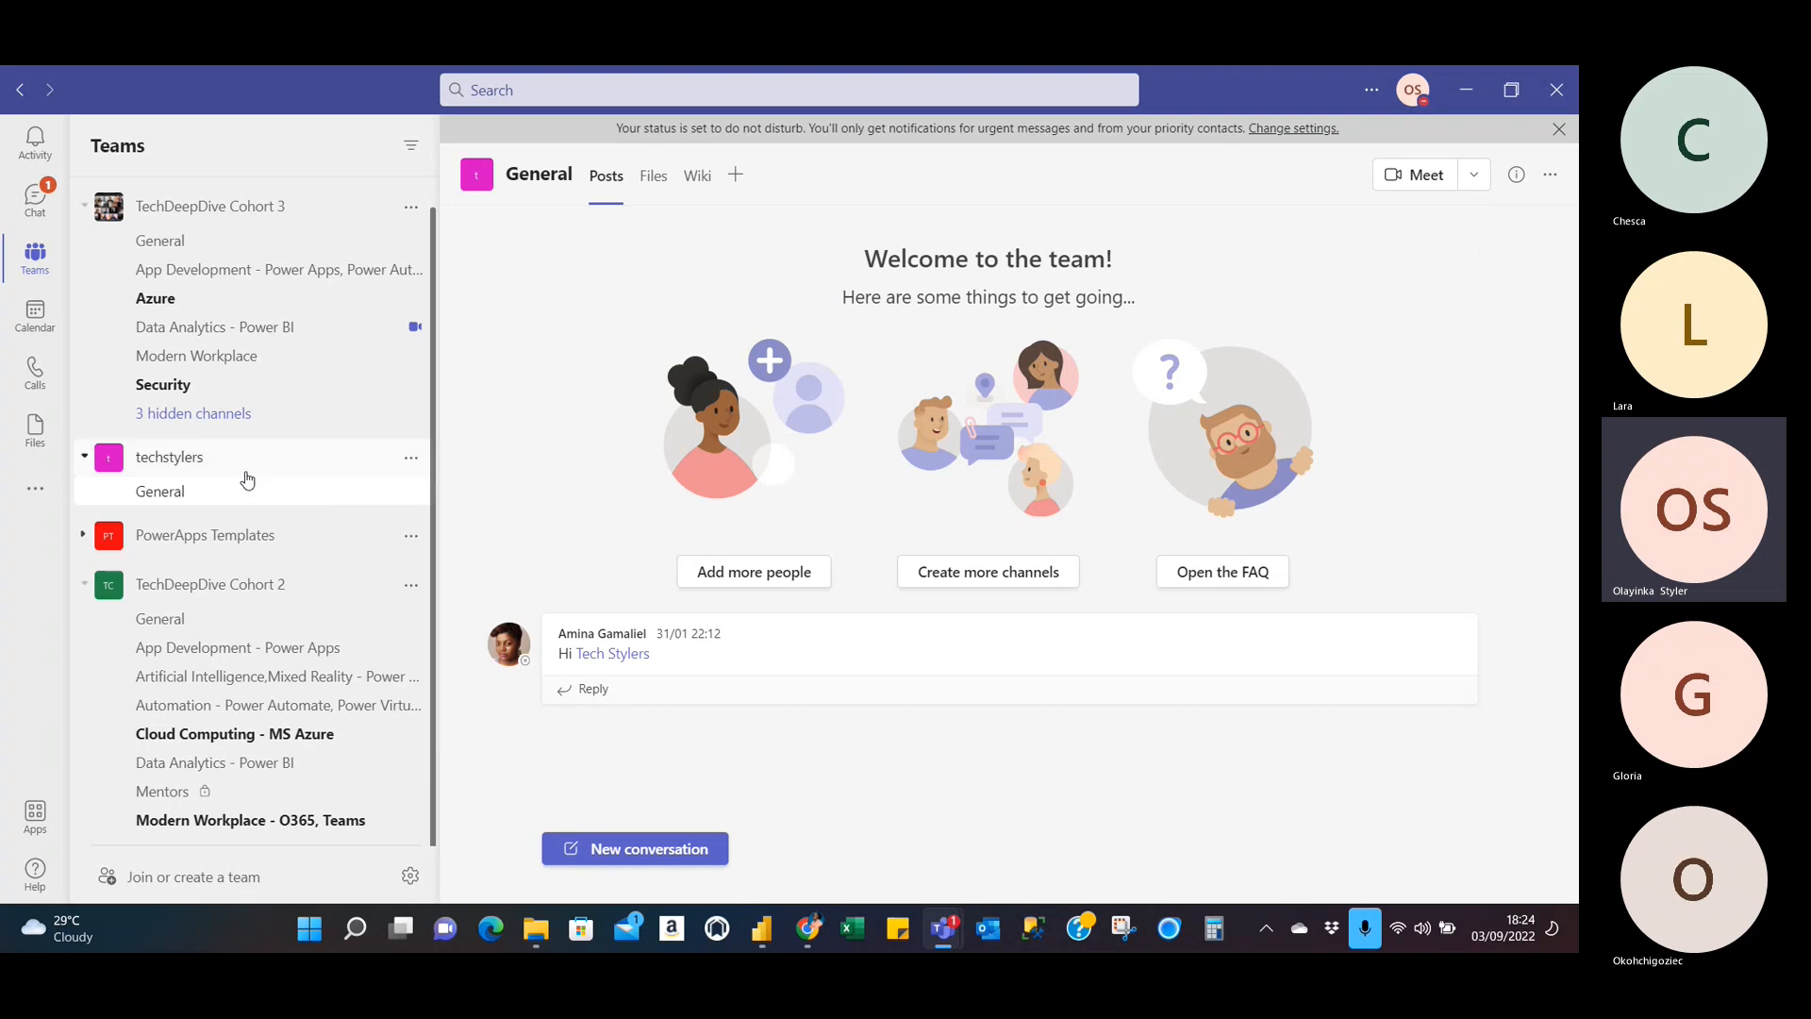
click(86, 461)
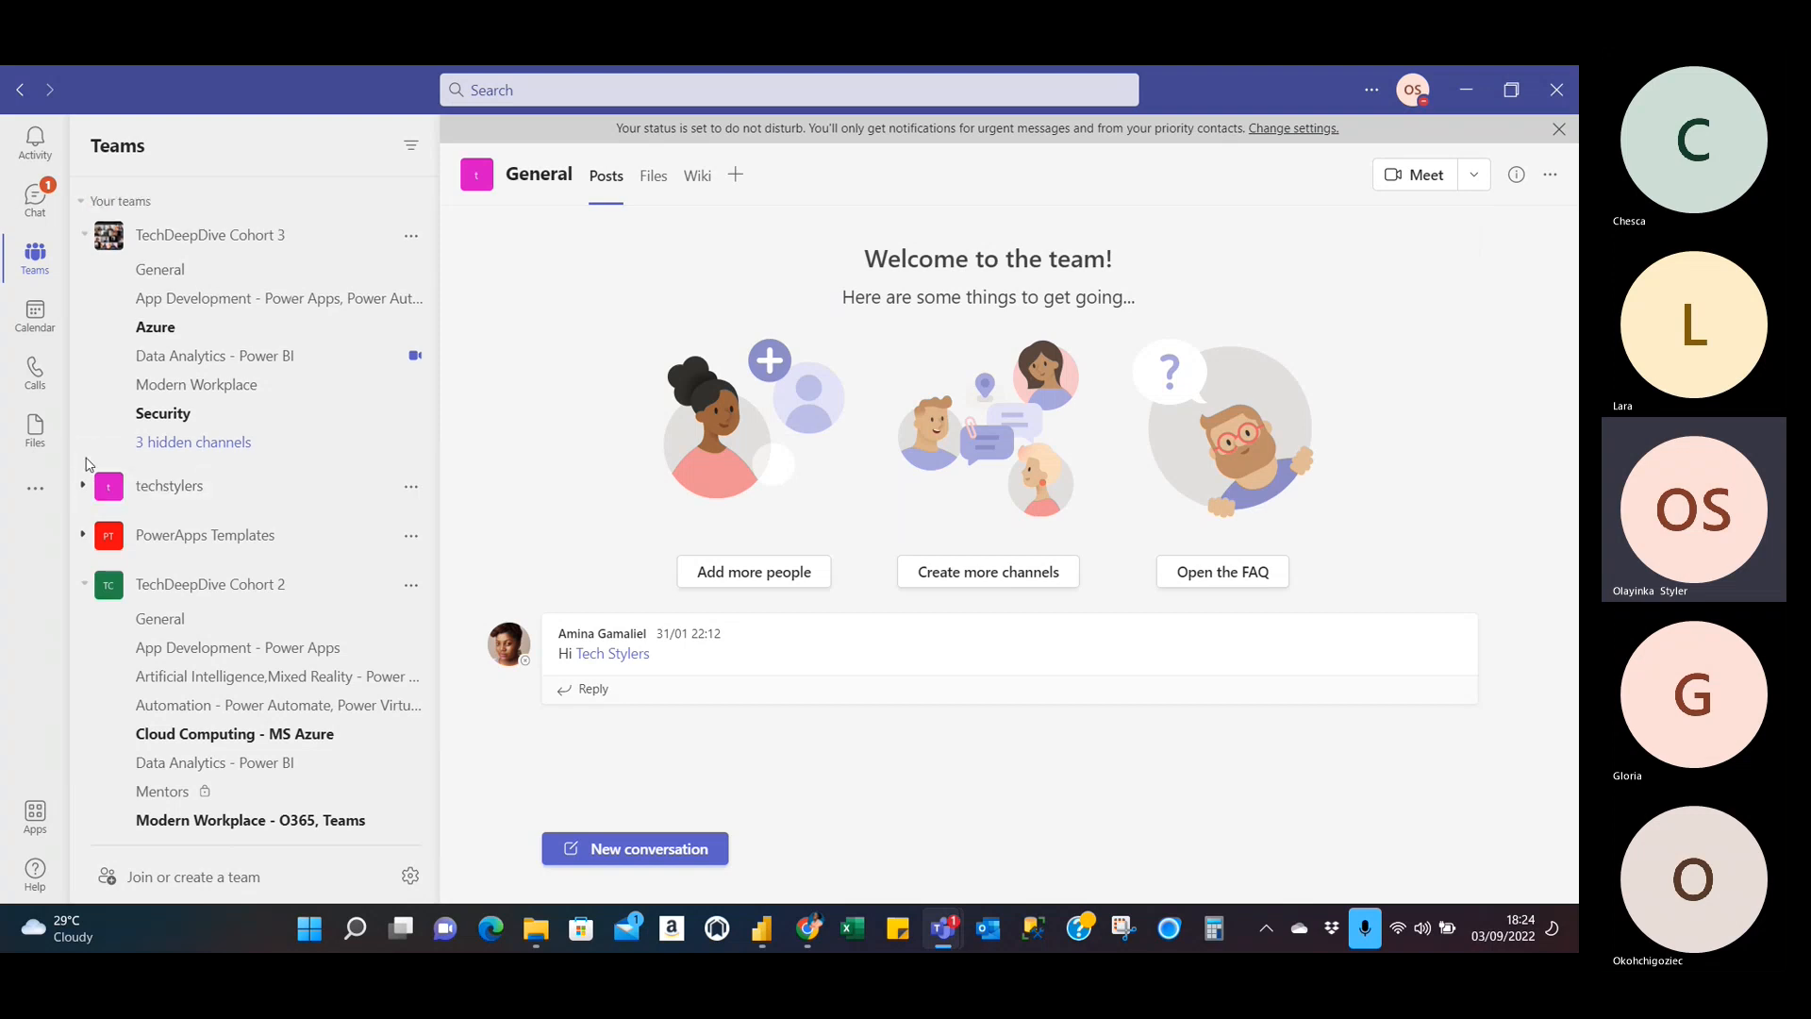
click(165, 486)
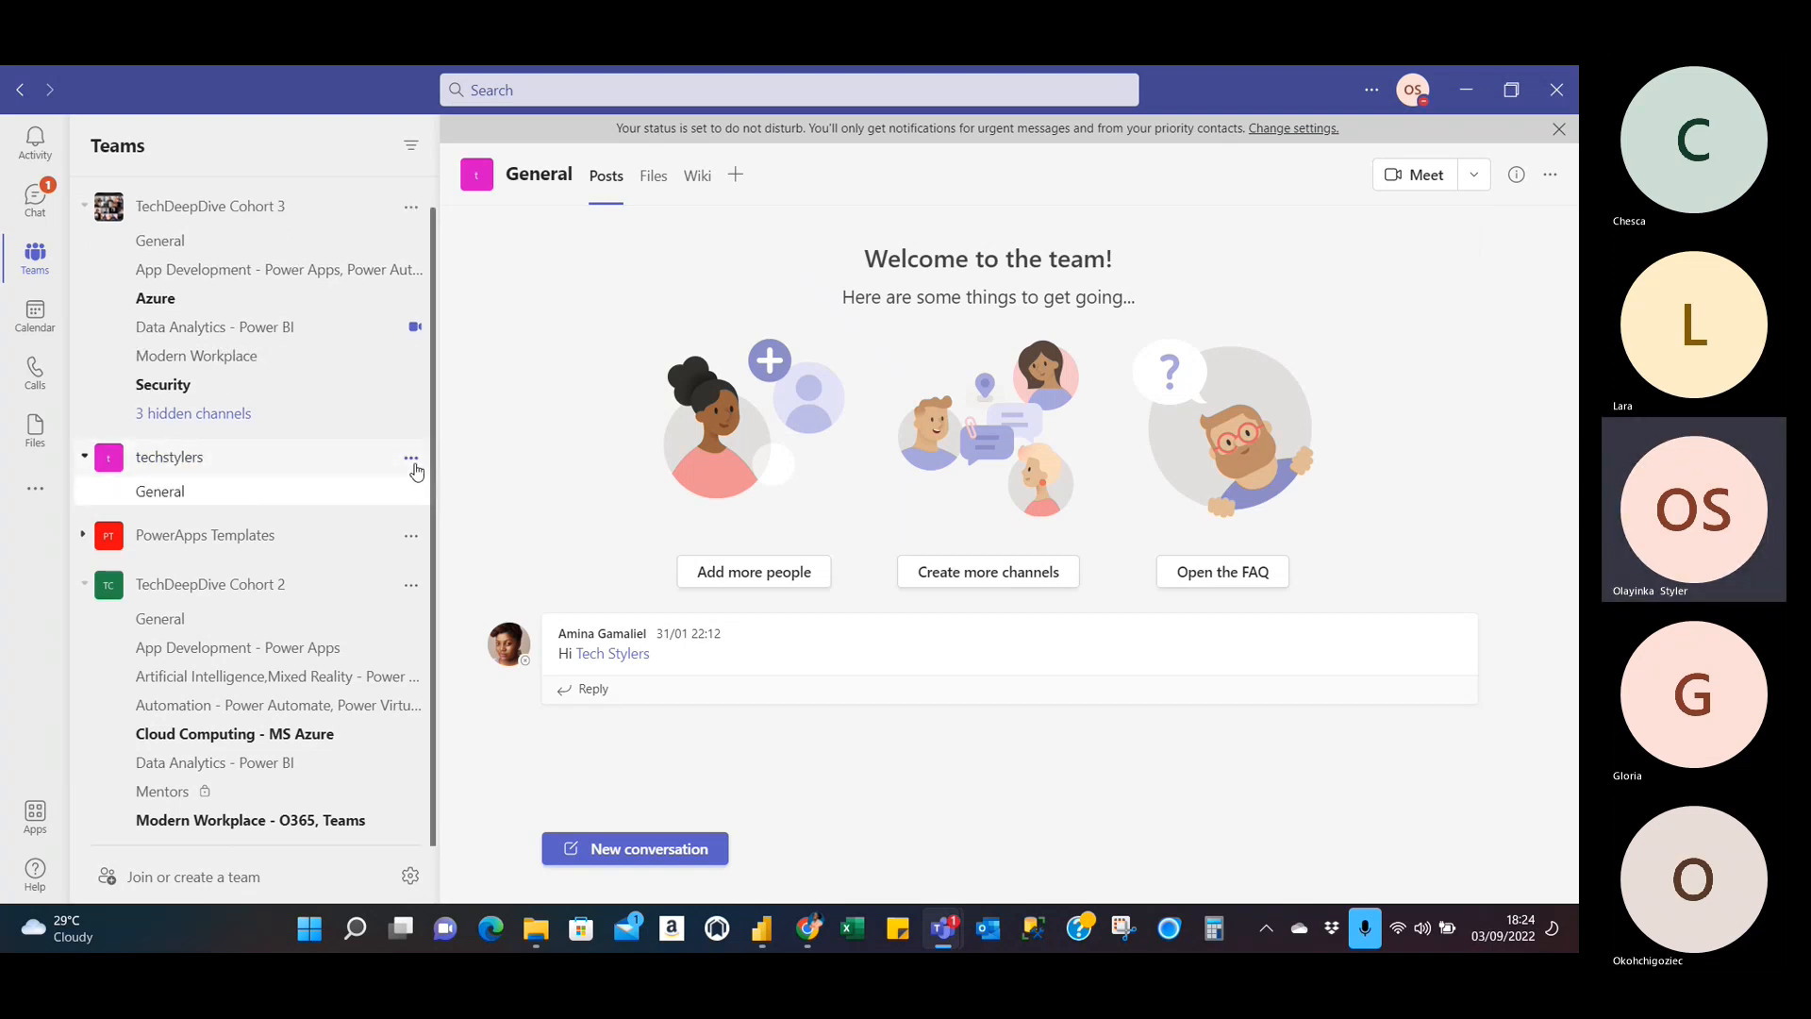
click(411, 458)
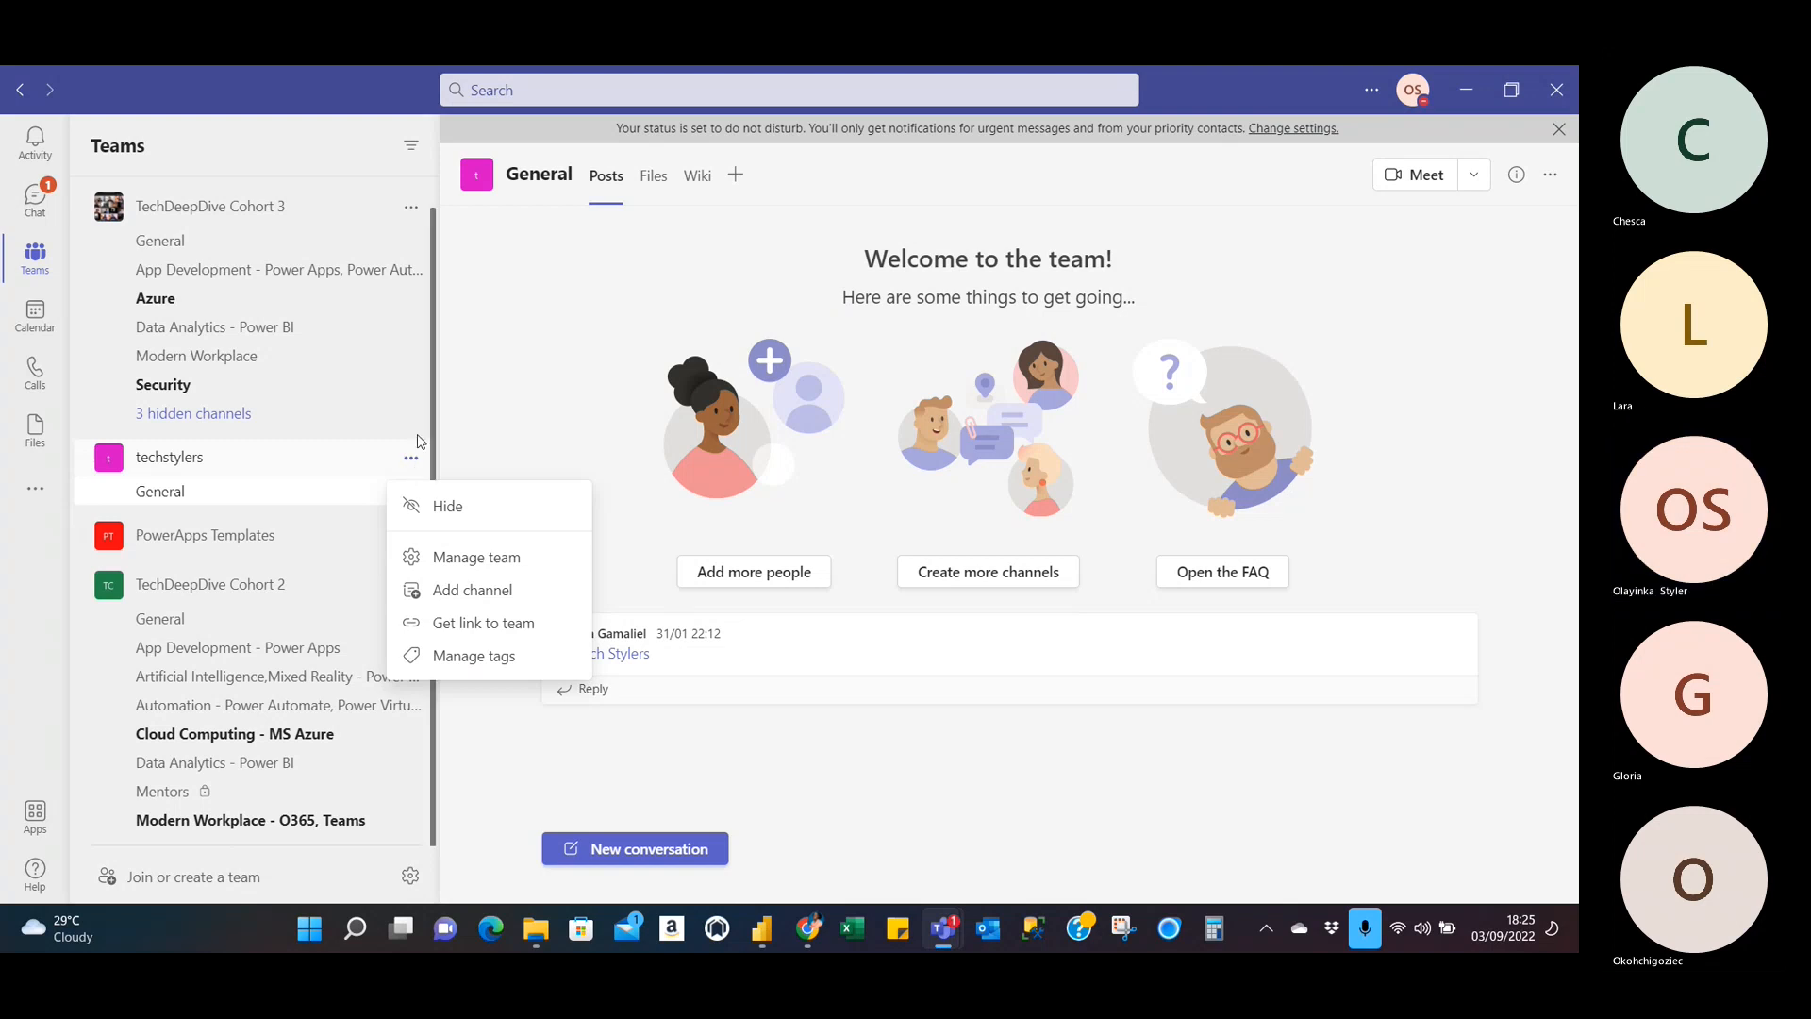
Leave Teams, dismiss Power BI's pending-changes notice, and open the foresightbi.com.ng calendar-table reference from the Power BI community post in Chrome.
click(1462, 88)
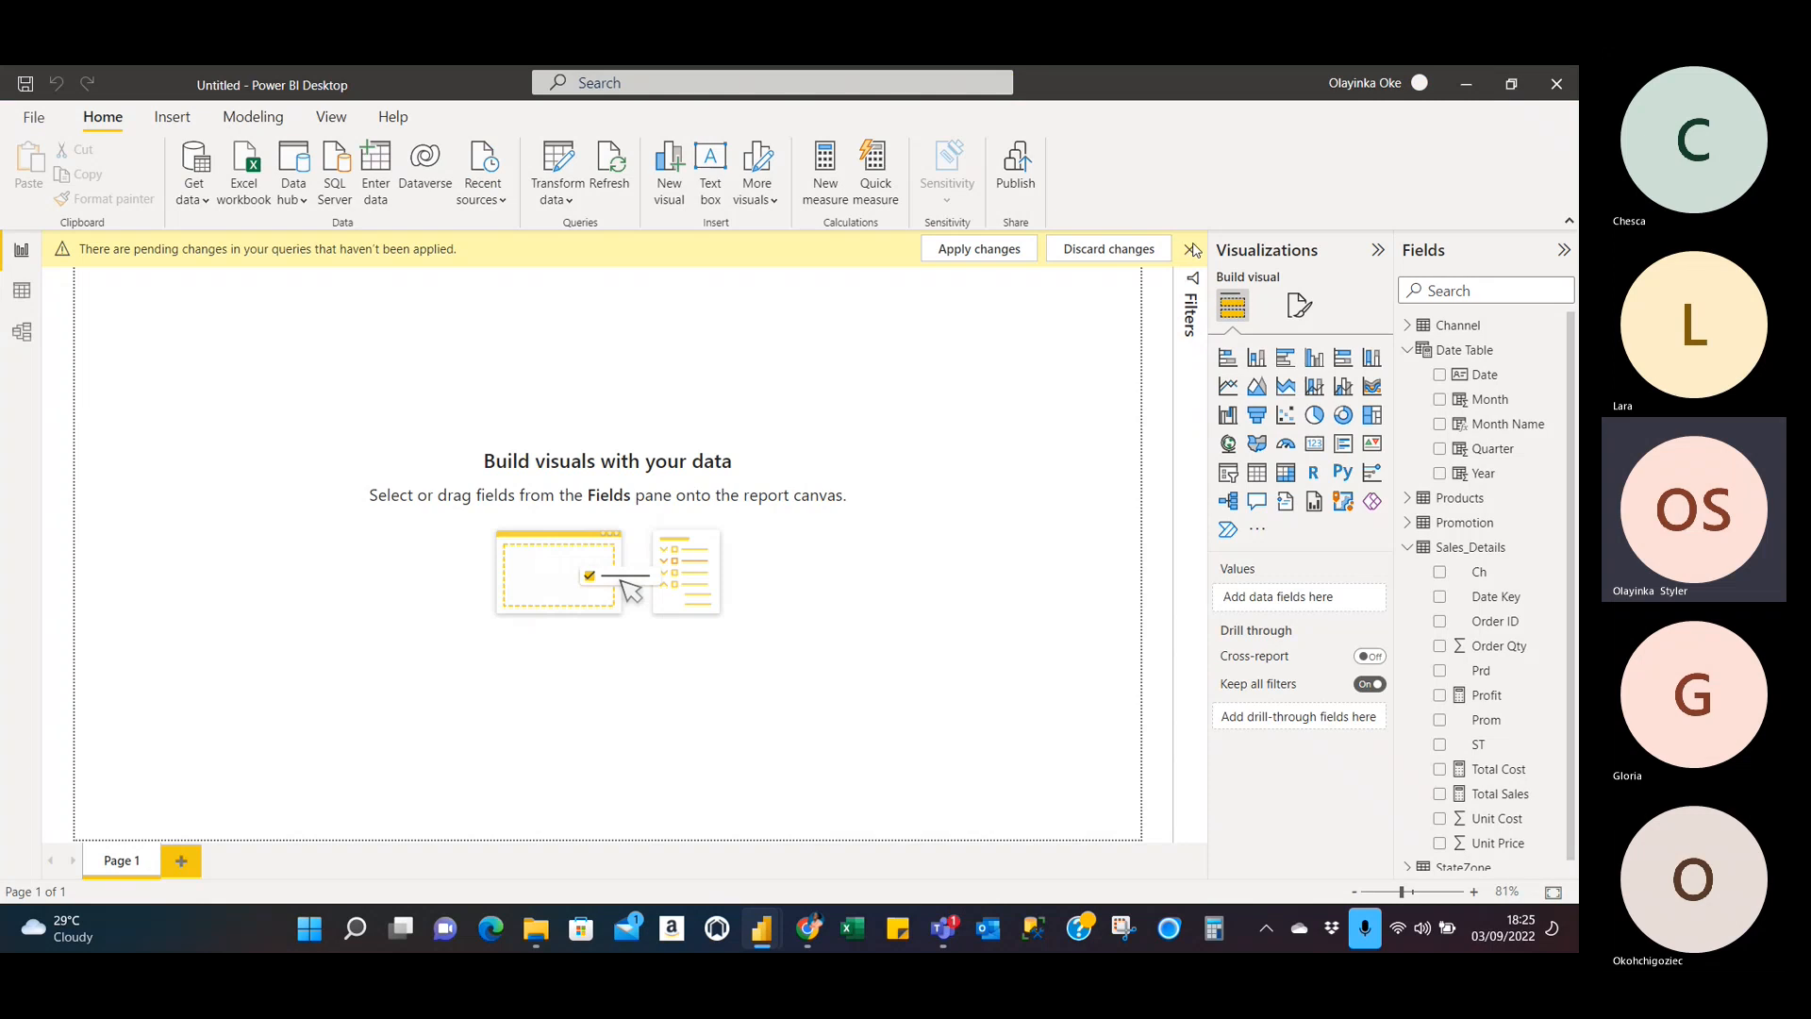
click(1193, 249)
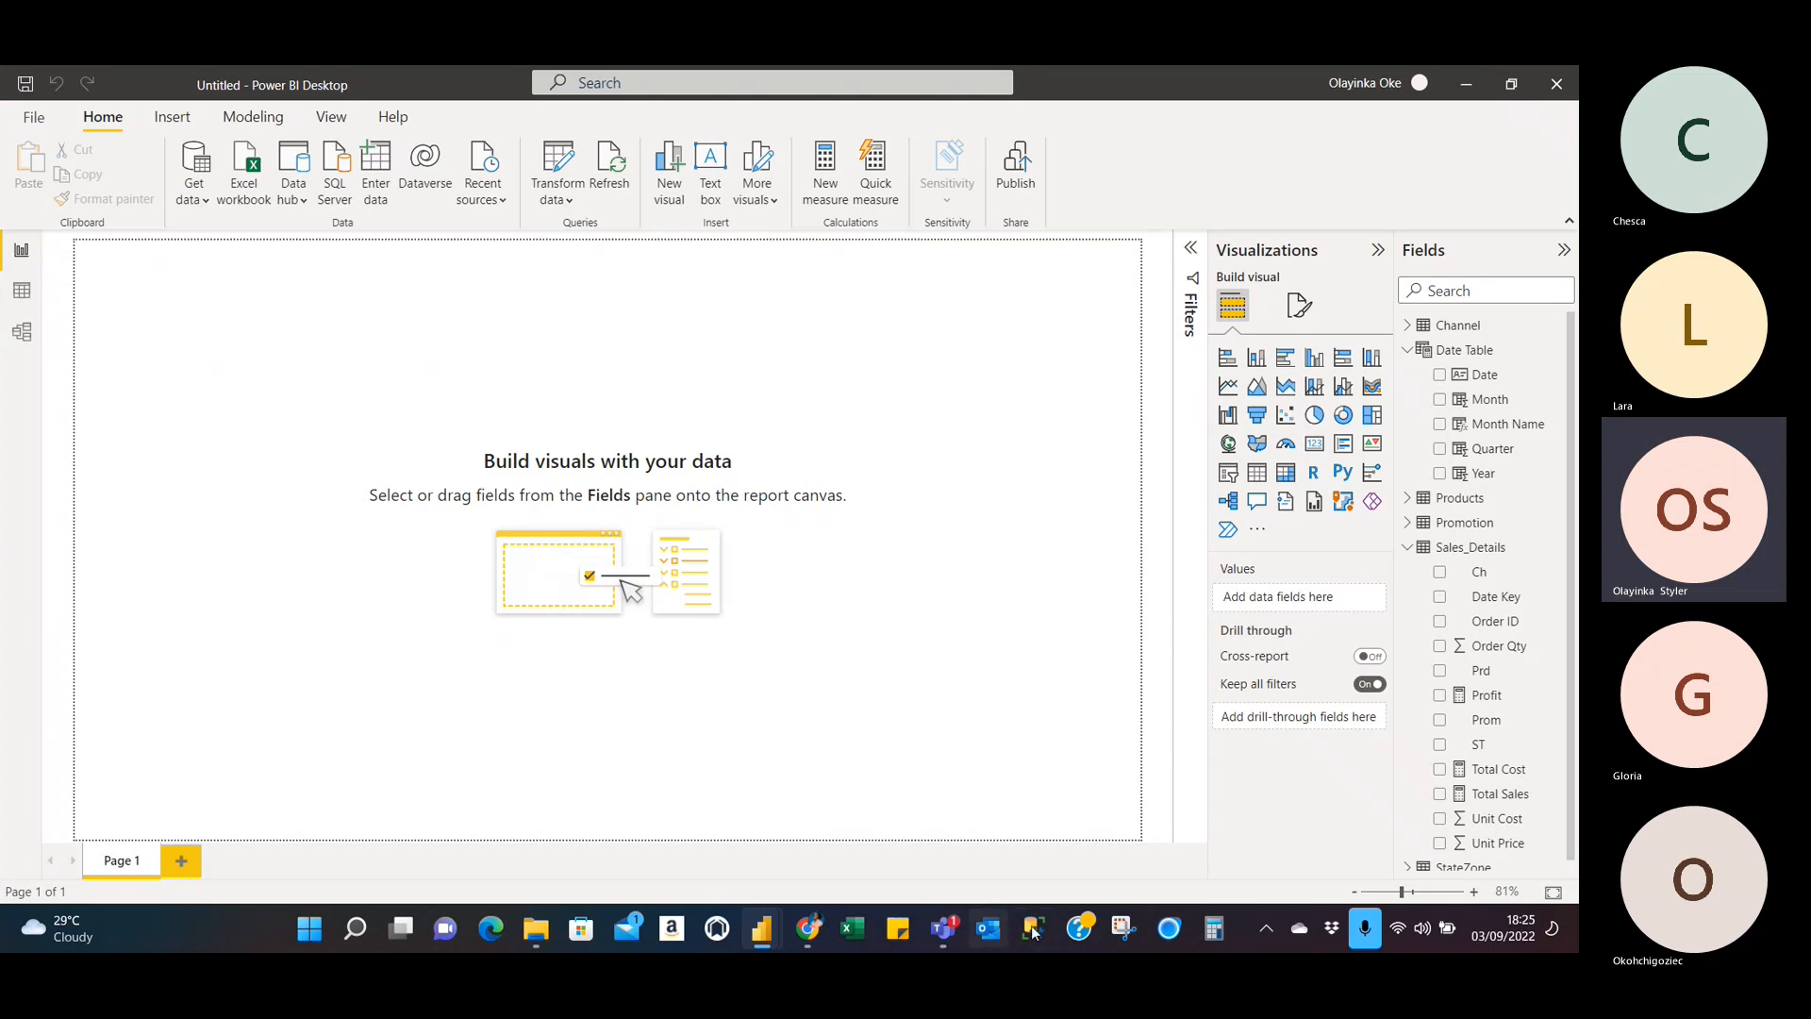
click(808, 946)
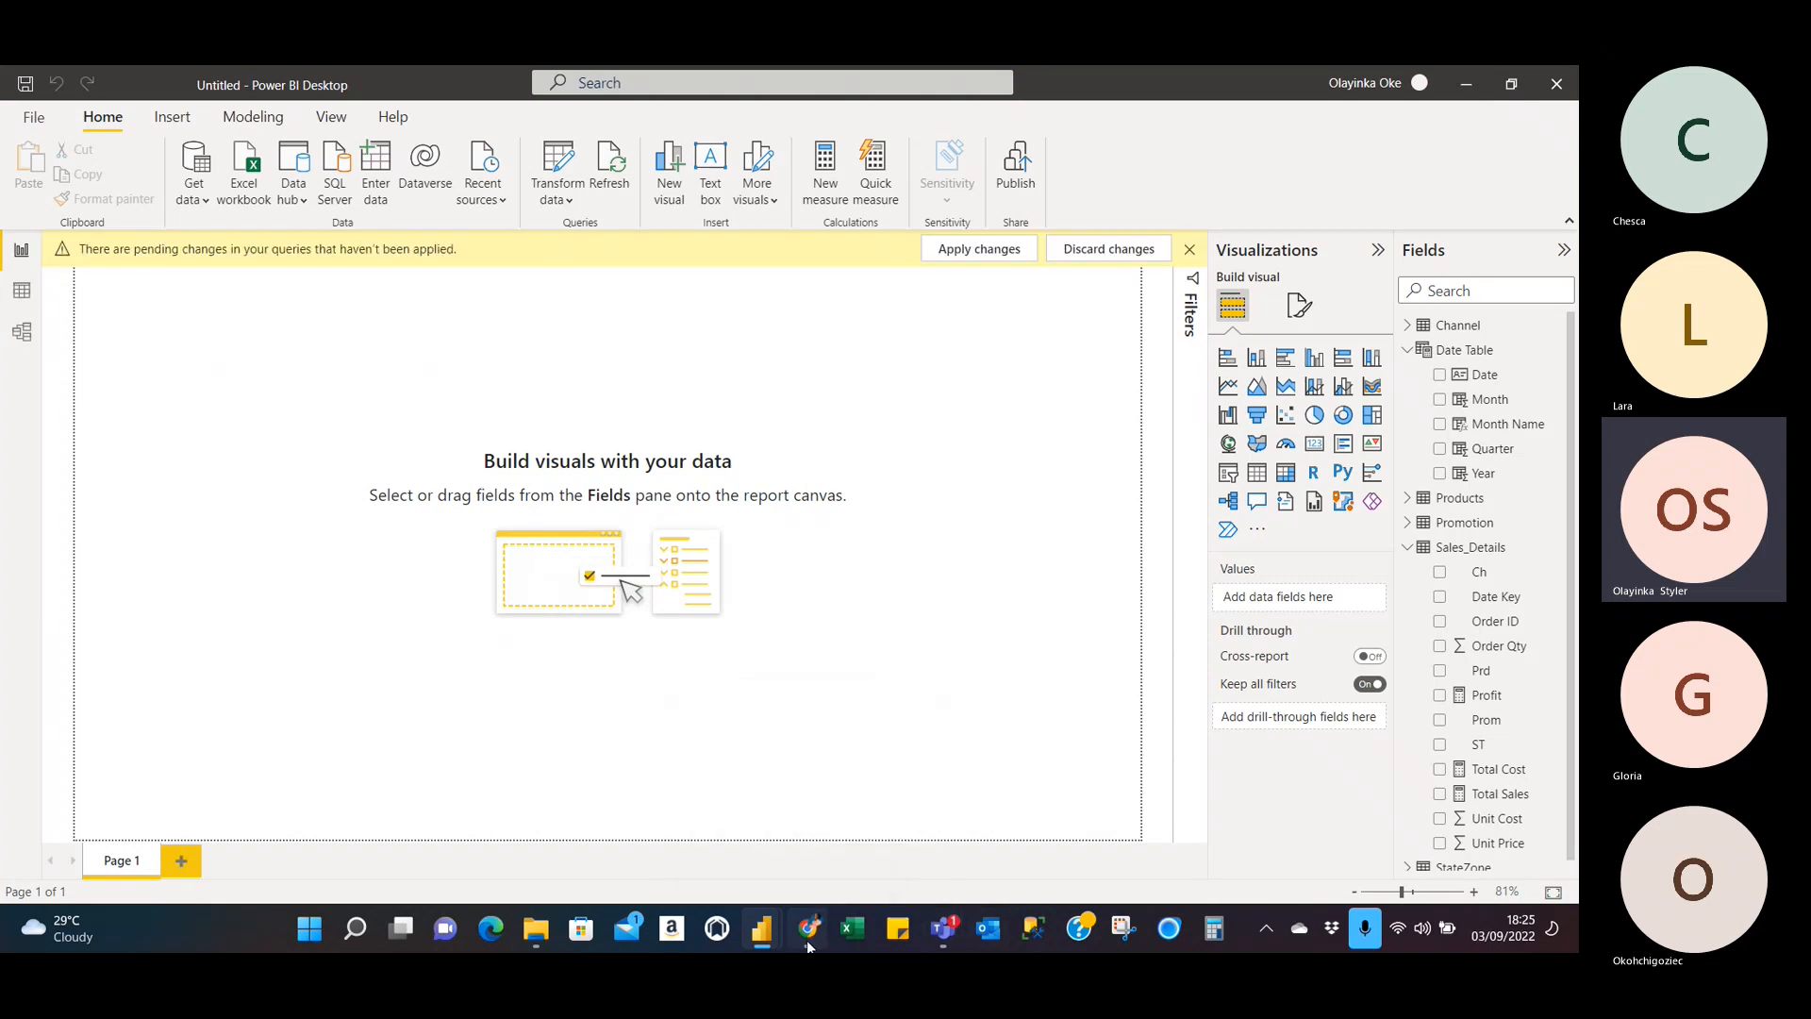
scroll(547, 396, up, 2)
scroll(547, 396, down, 3)
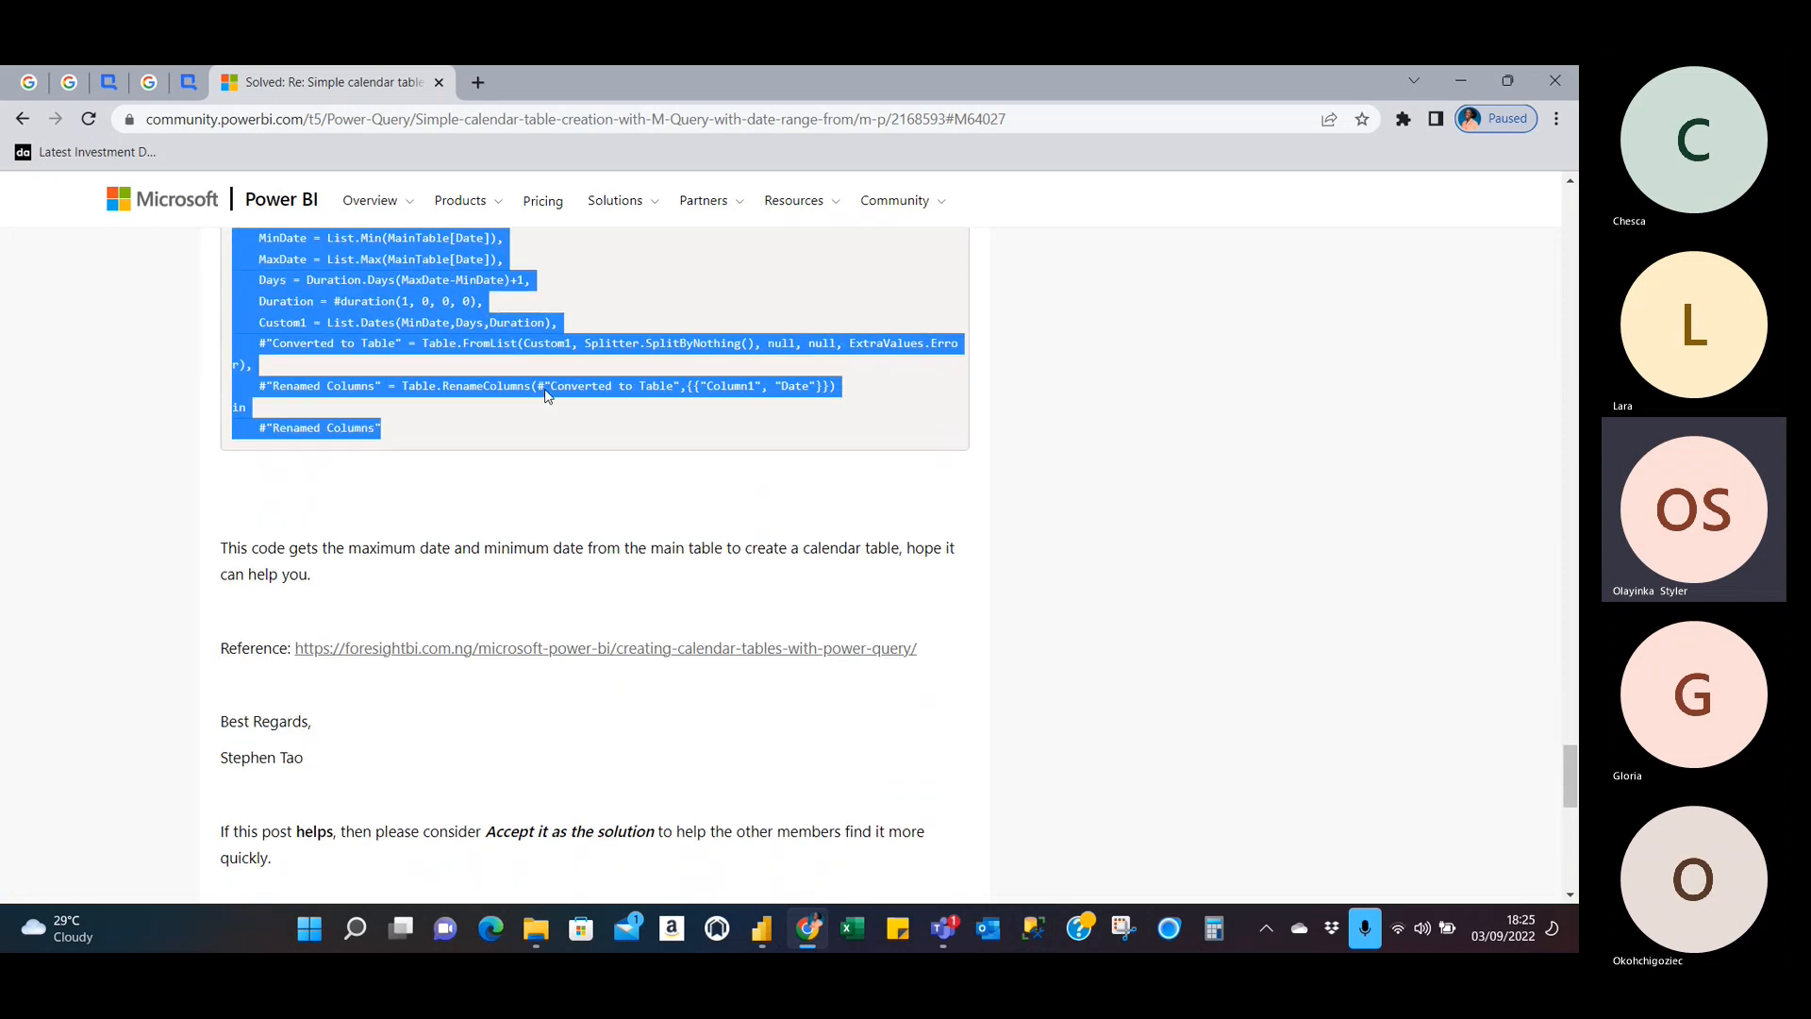
click(627, 651)
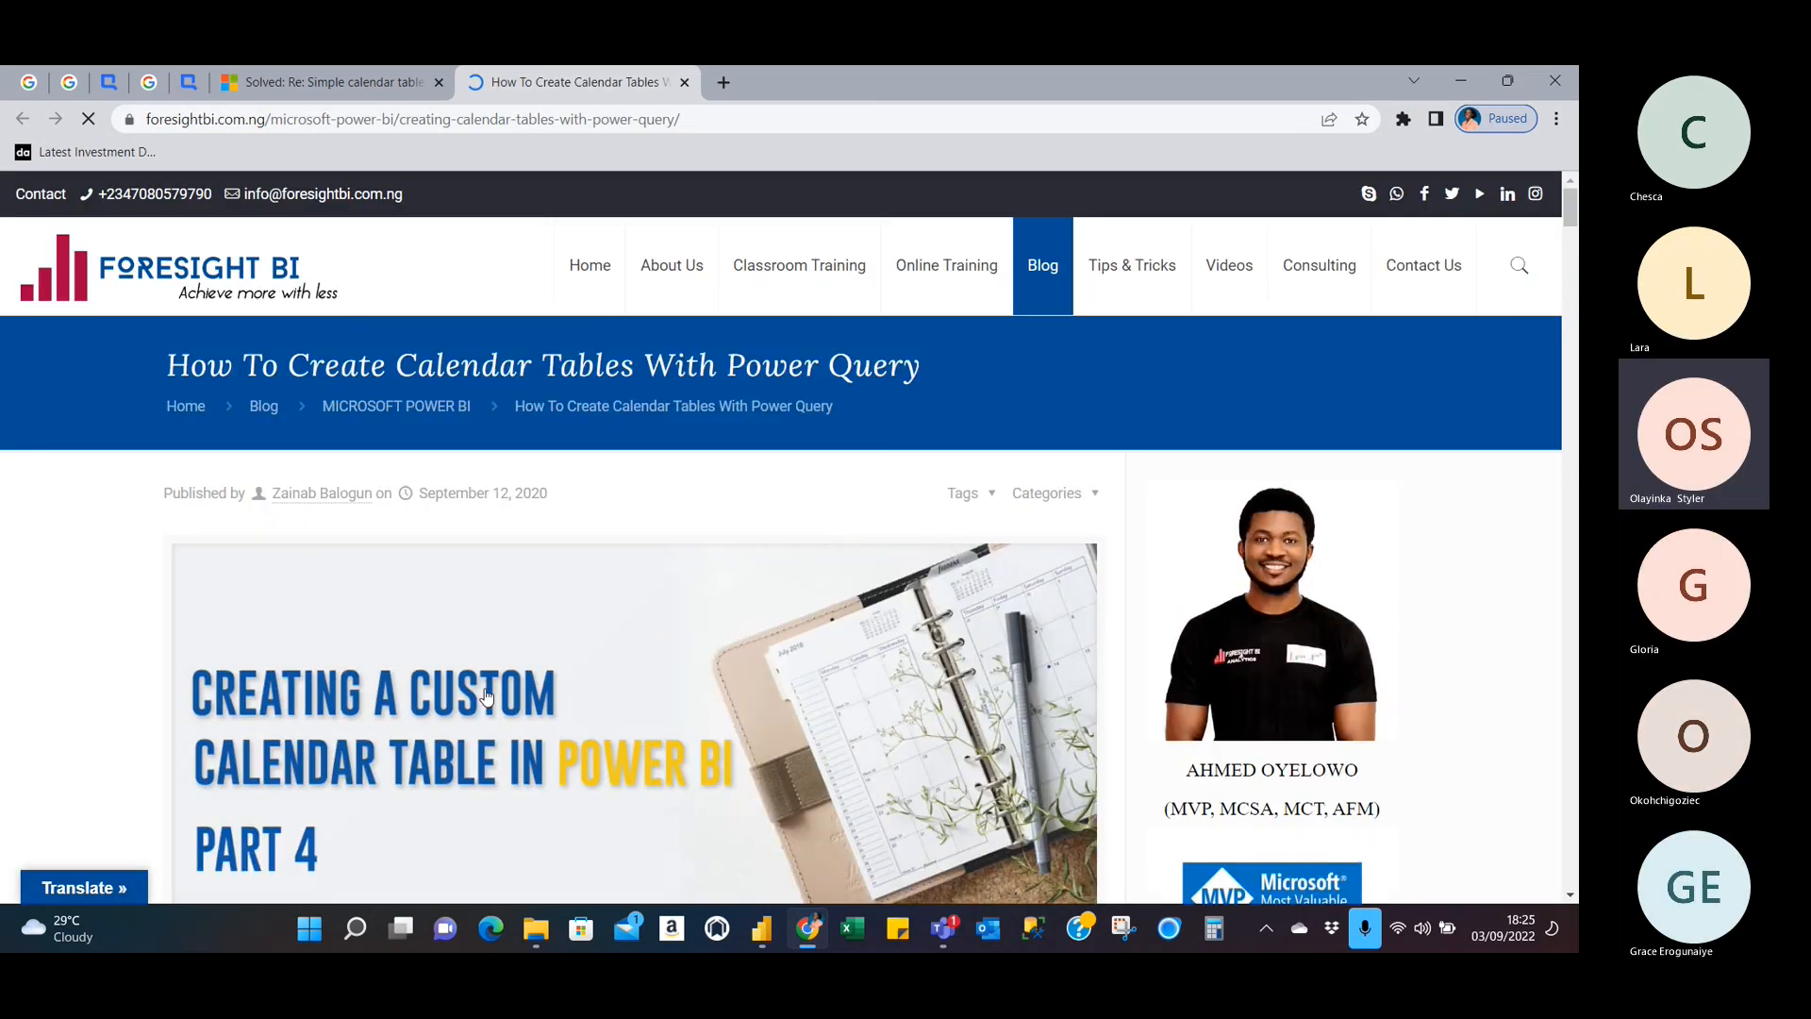
Read the Foresight BI guide's sections on creating the blank query, the List.Dates arguments, and the MinDate and MaxDate formulas.
scroll(521, 759, down, 1)
scroll(521, 759, down, 10)
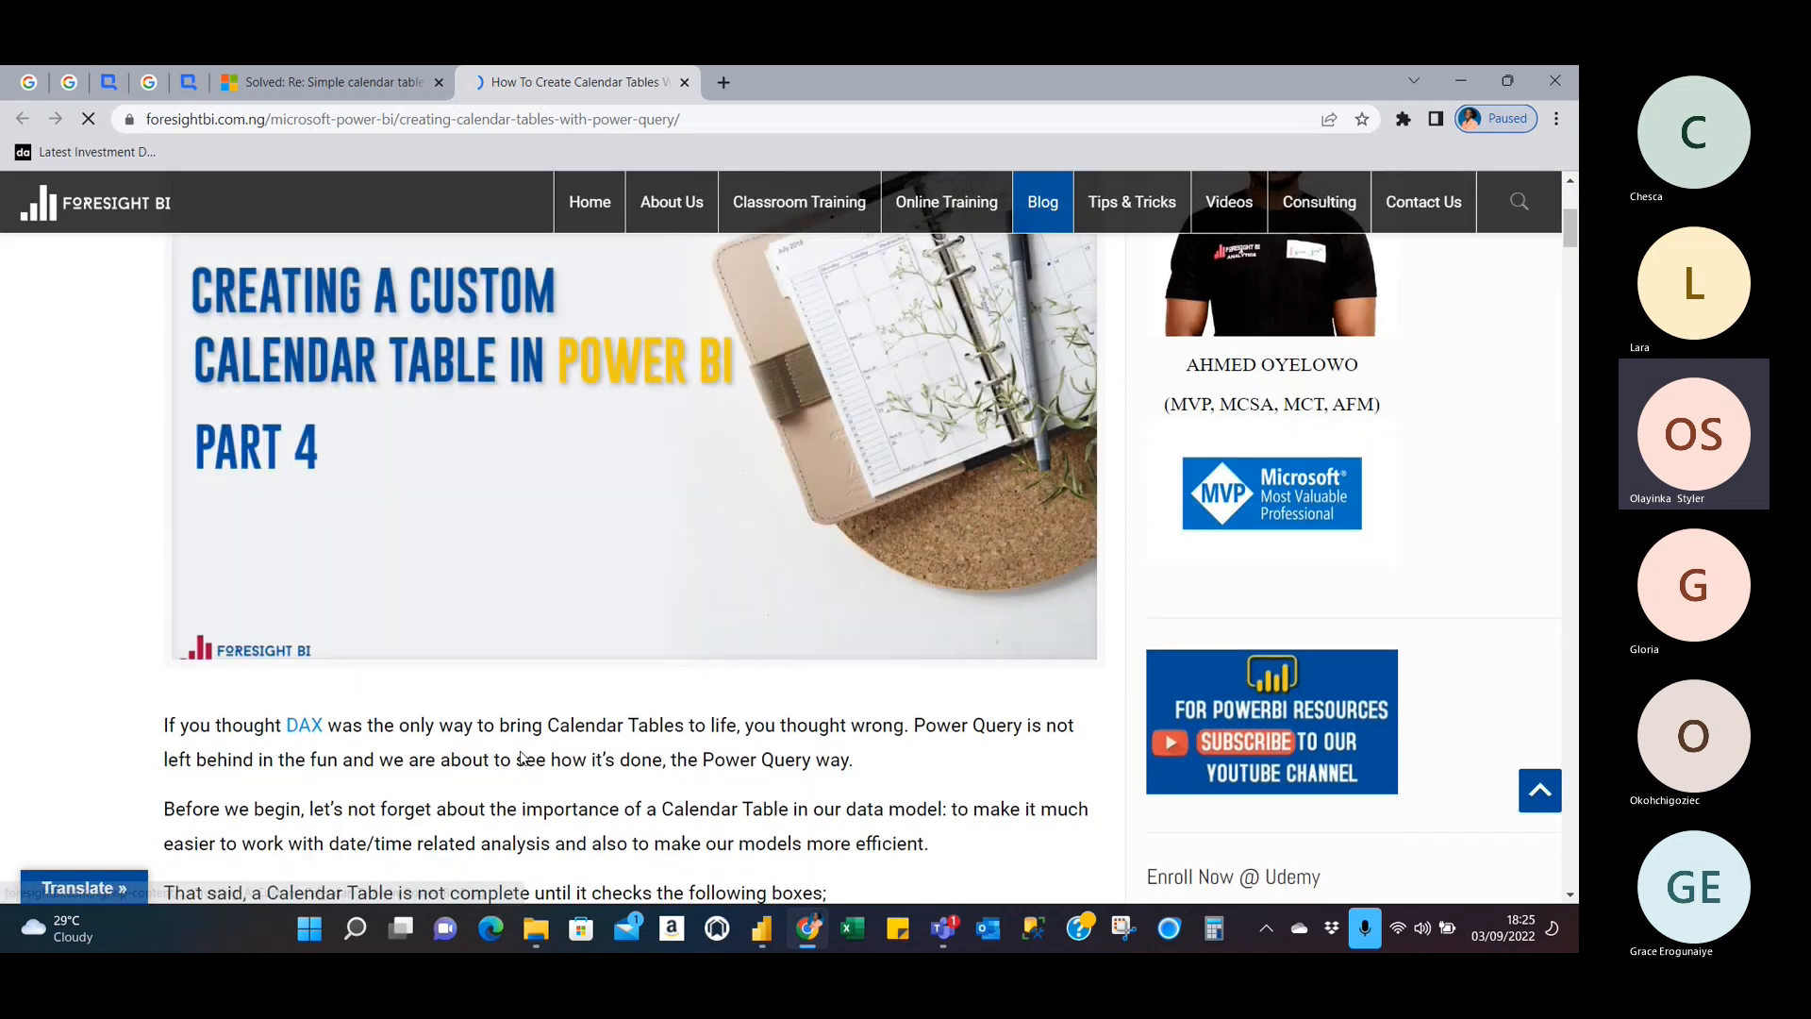
scroll(522, 759, down, 4)
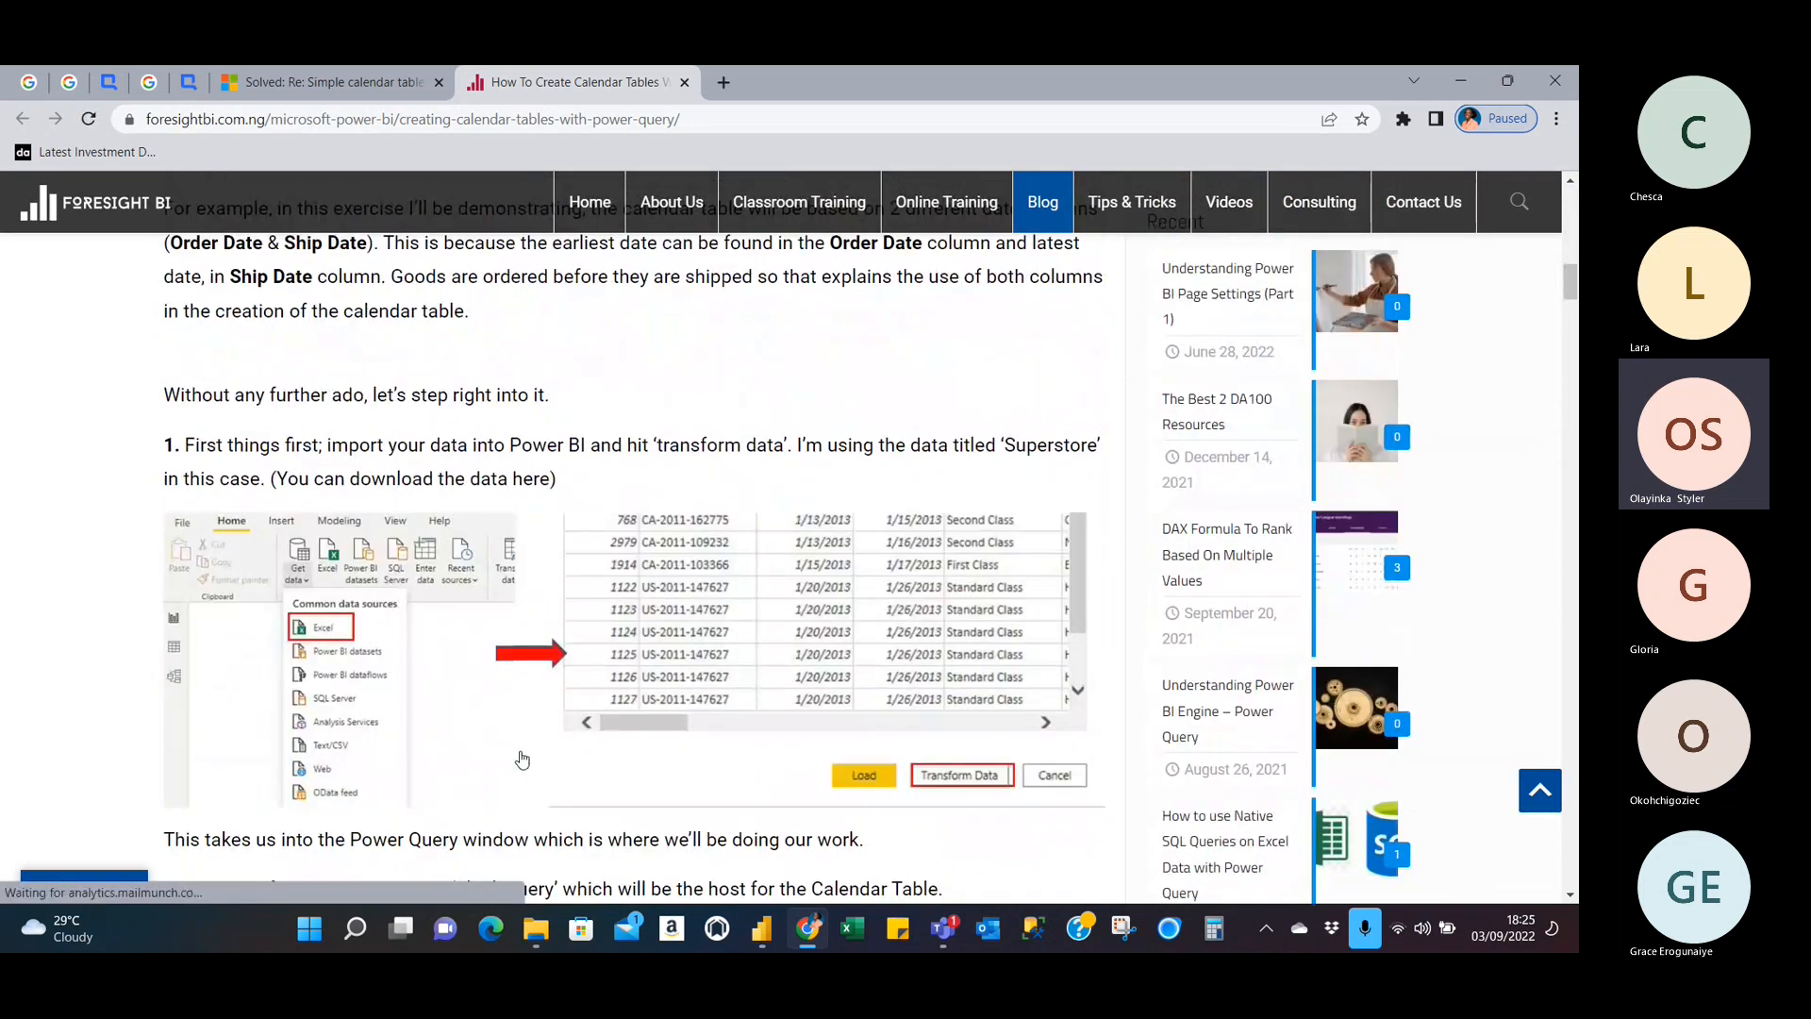
scroll(522, 759, down, 6)
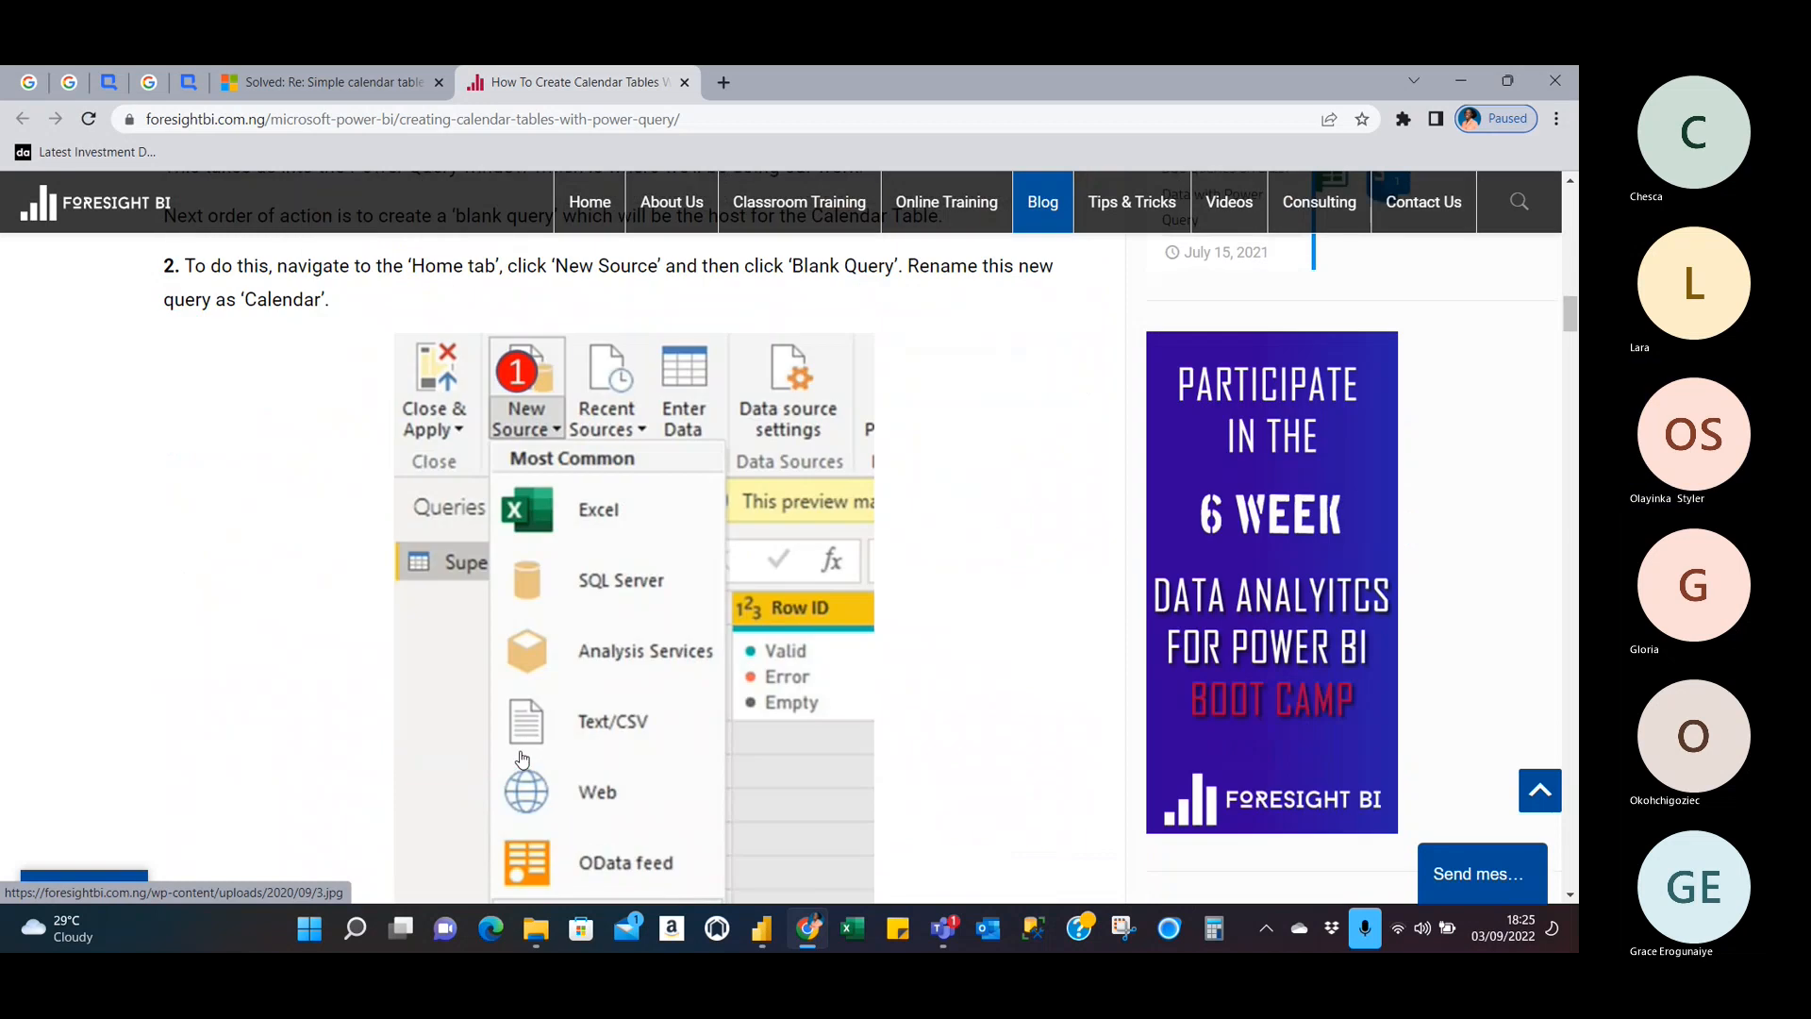
scroll(521, 760, down, 4)
scroll(521, 760, up, 3)
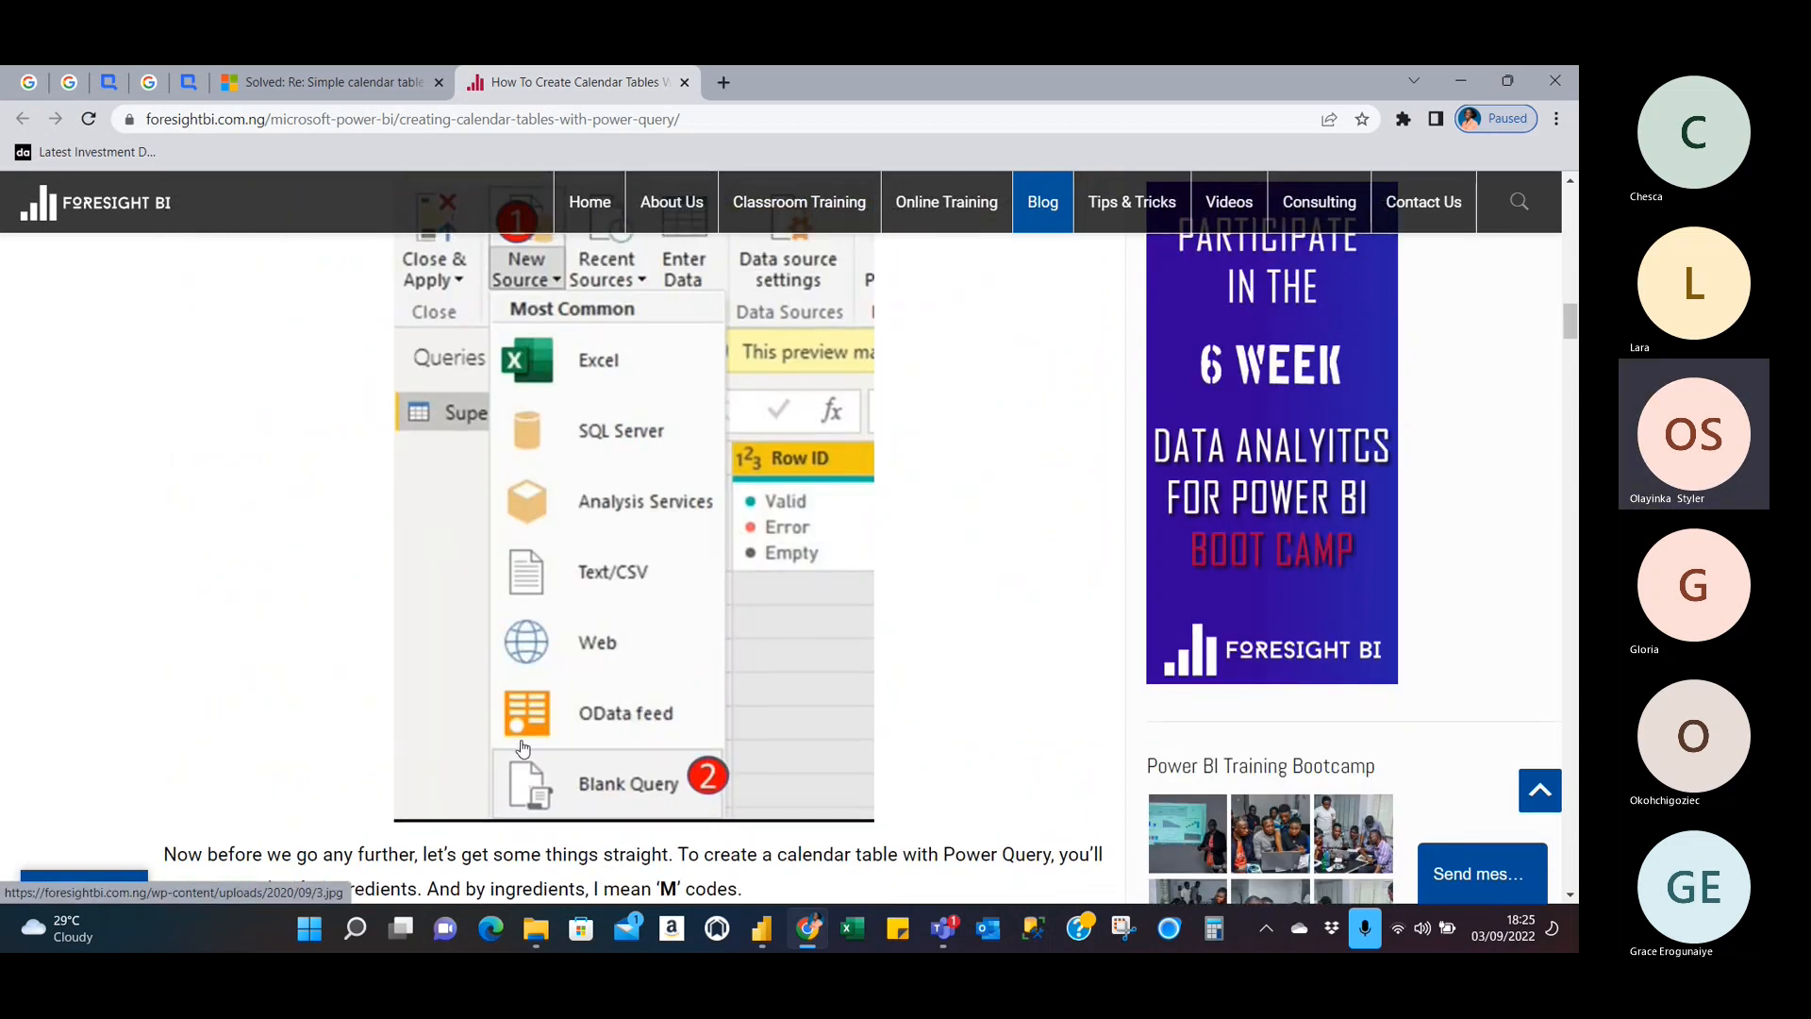
scroll(598, 623, down, 7)
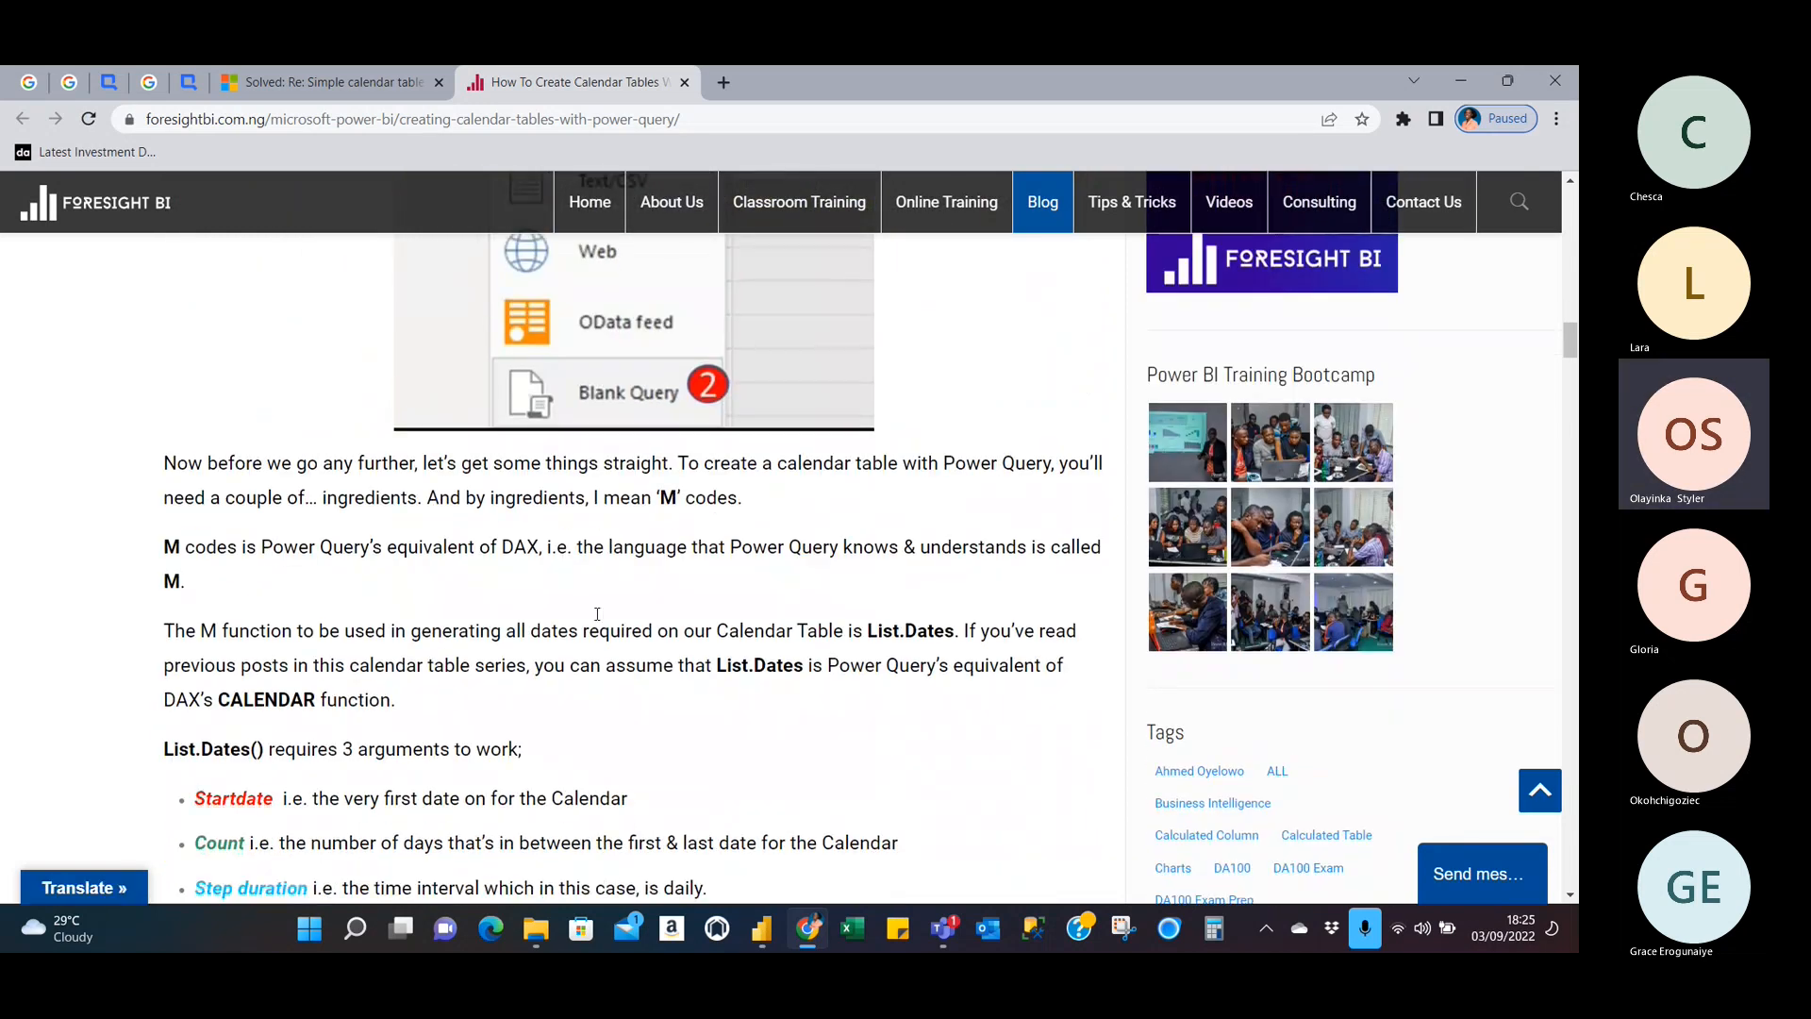
scroll(597, 614, down, 6)
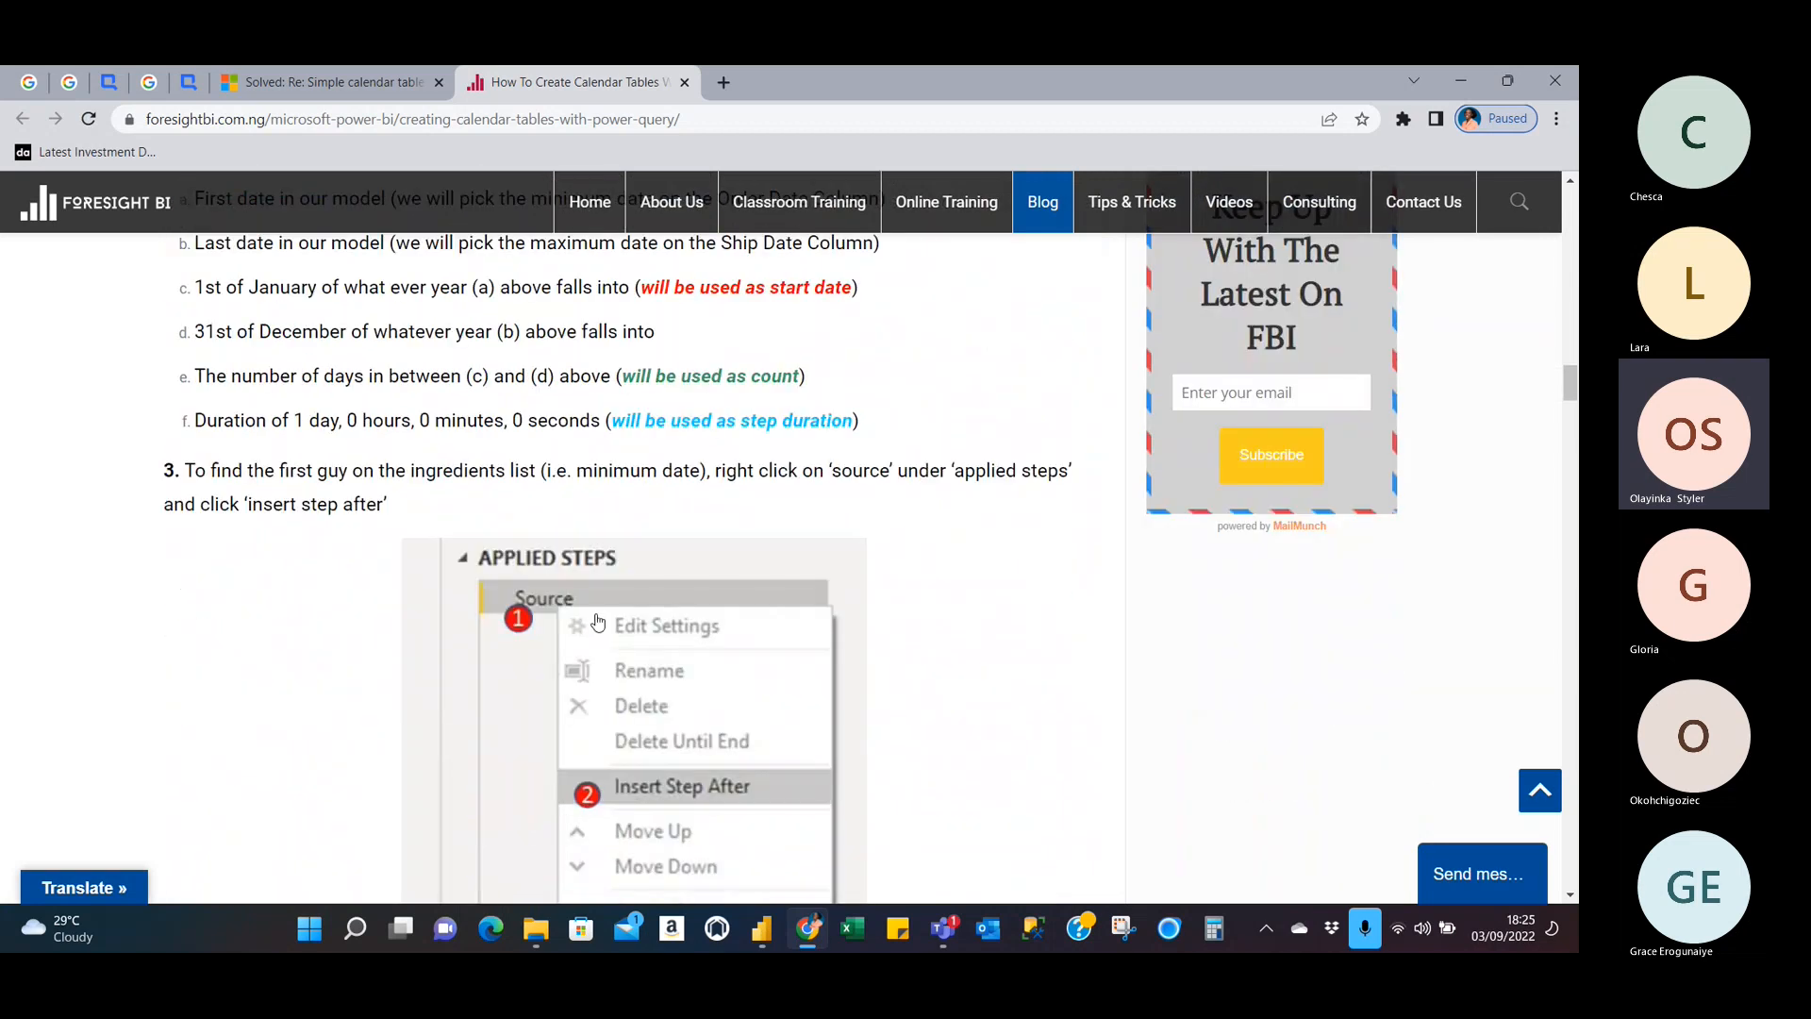
scroll(598, 623, down, 4)
scroll(597, 622, down, 5)
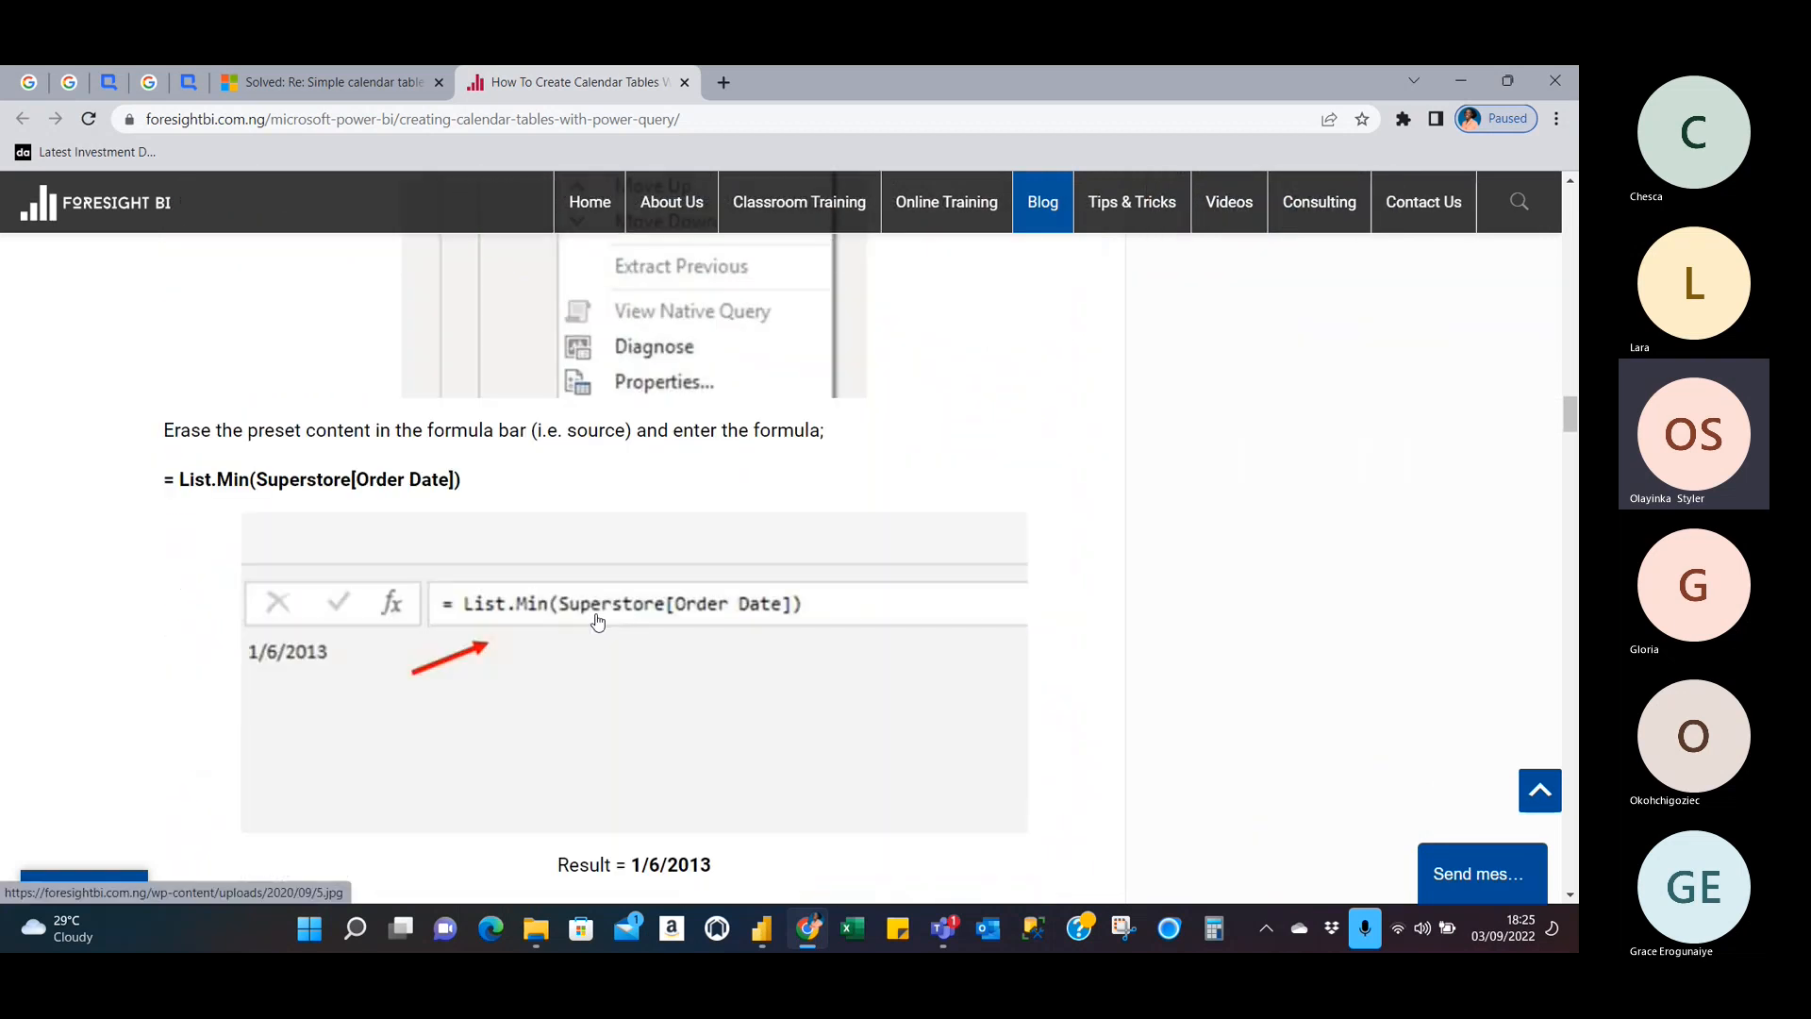
scroll(596, 618, down, 6)
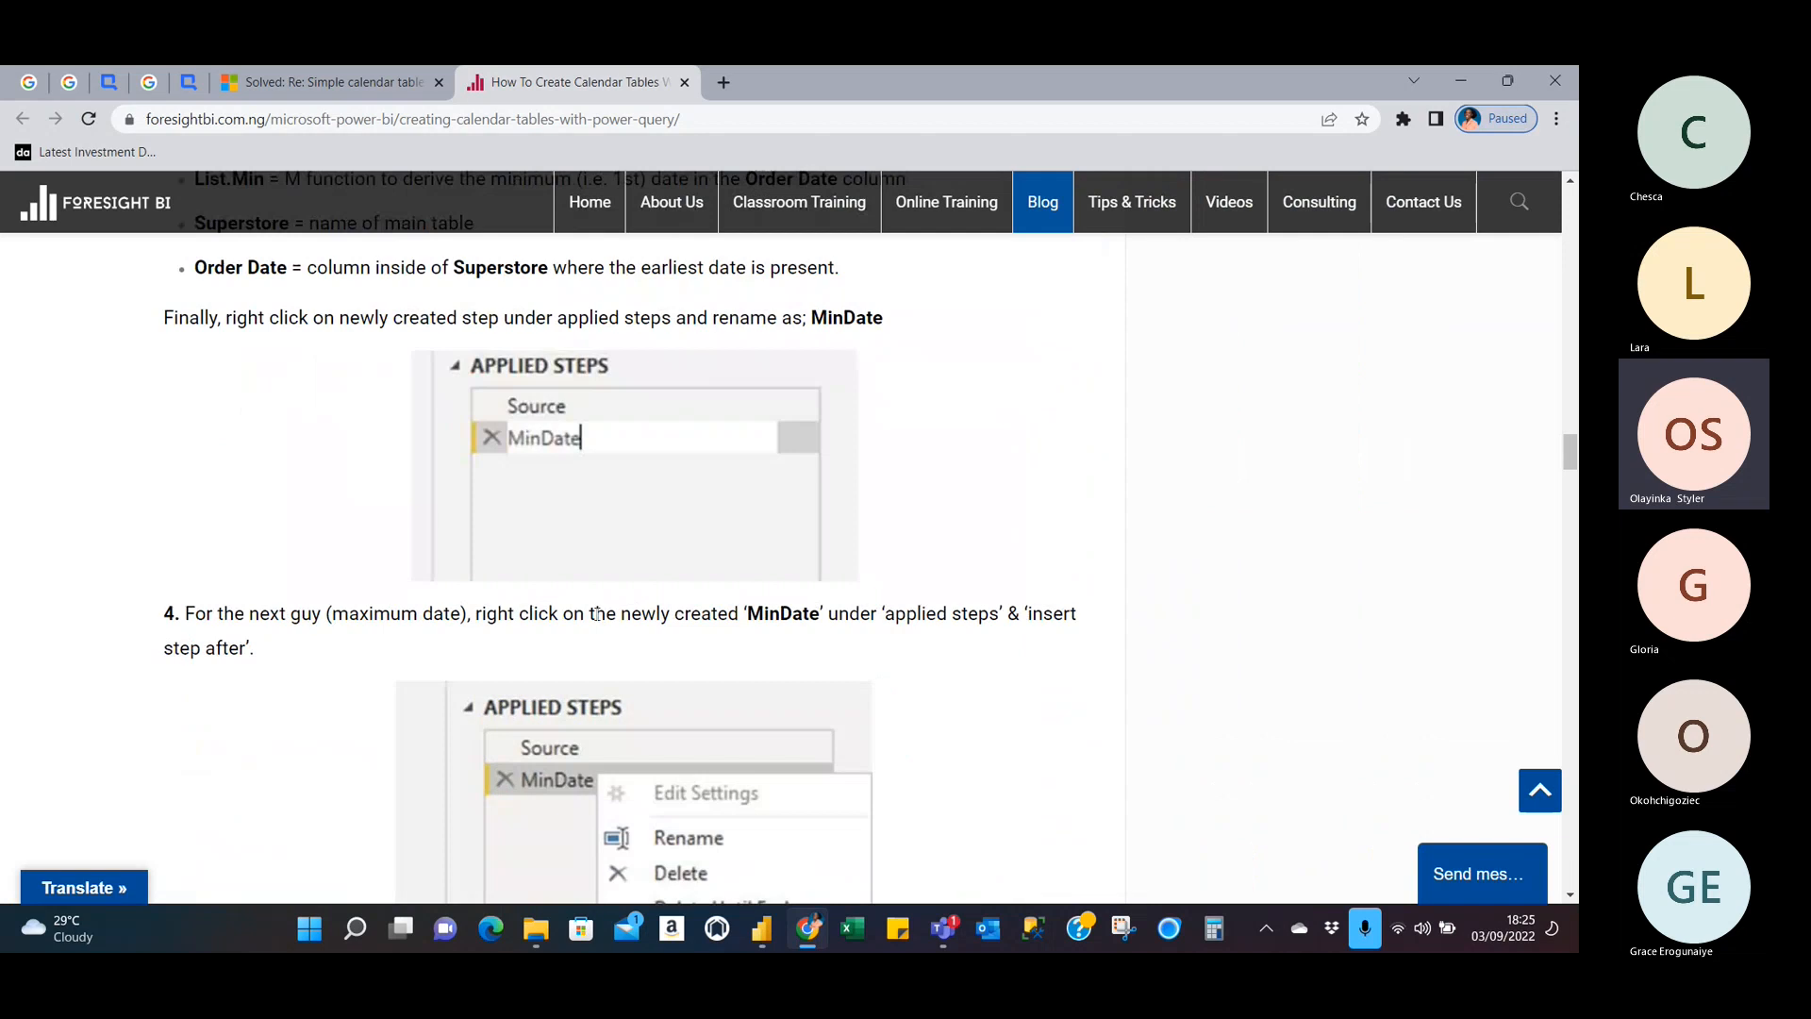
scroll(597, 614, down, 4)
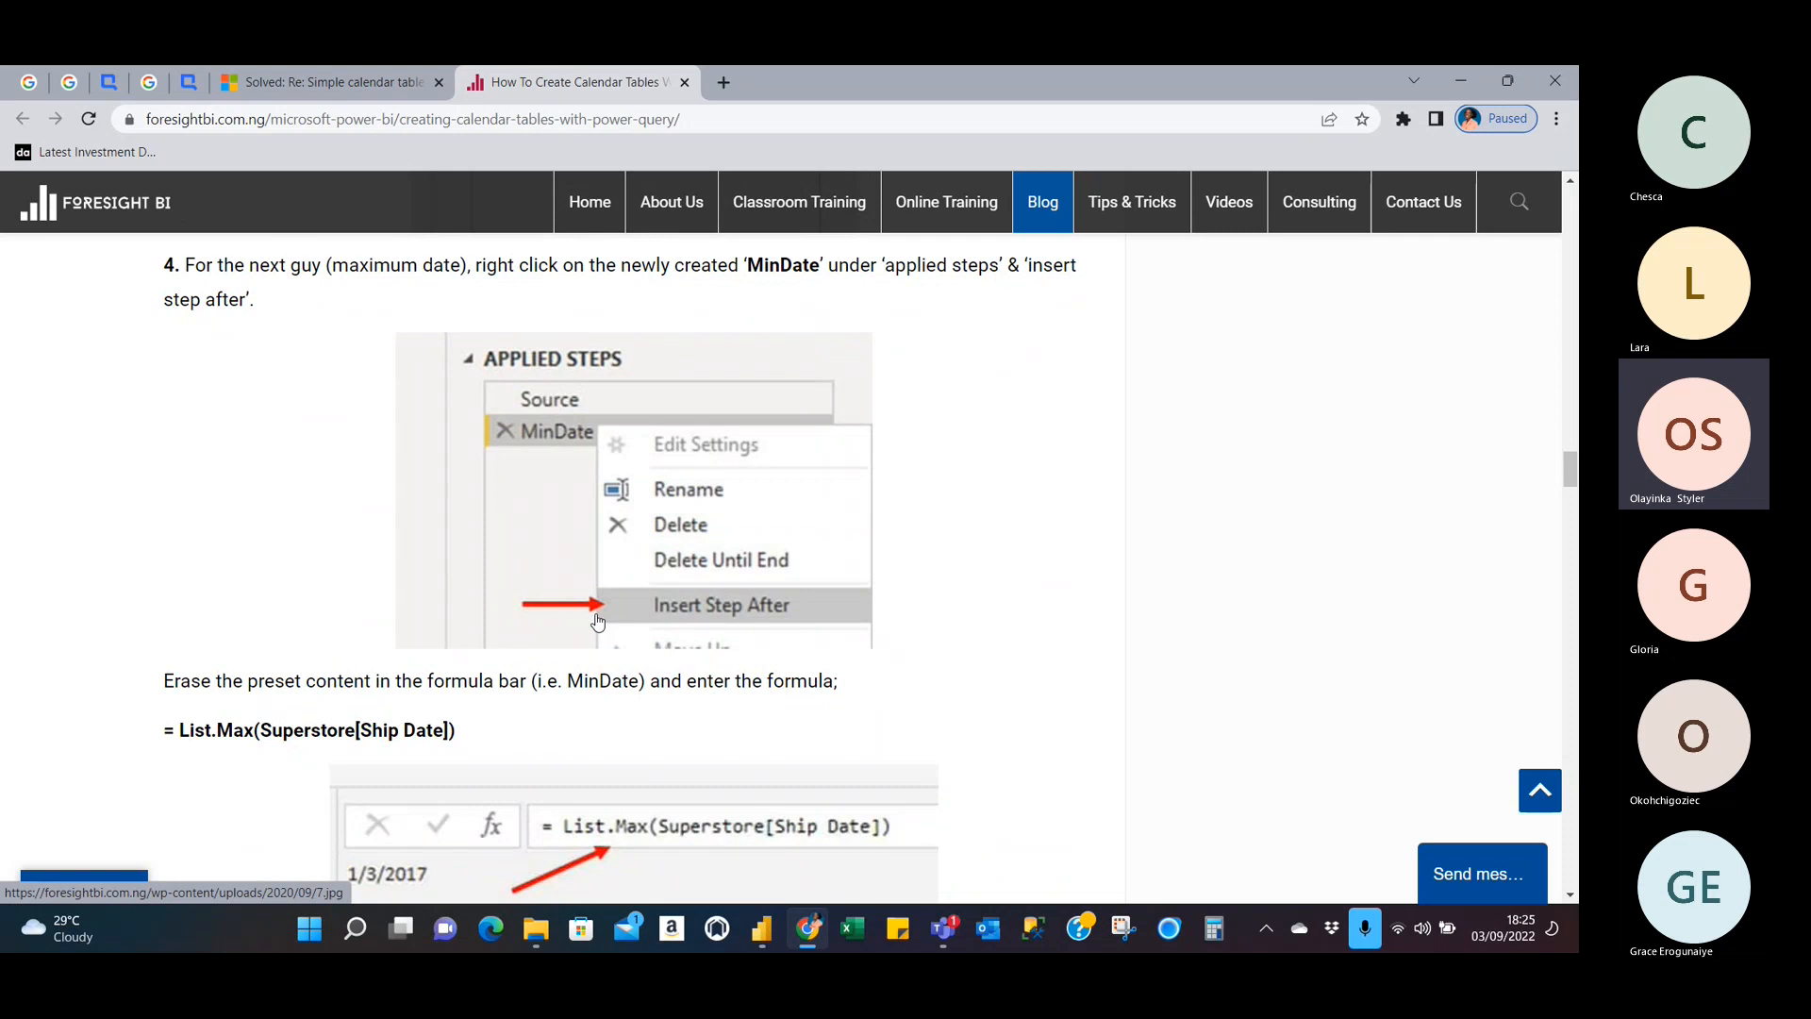
scroll(598, 621, down, 2)
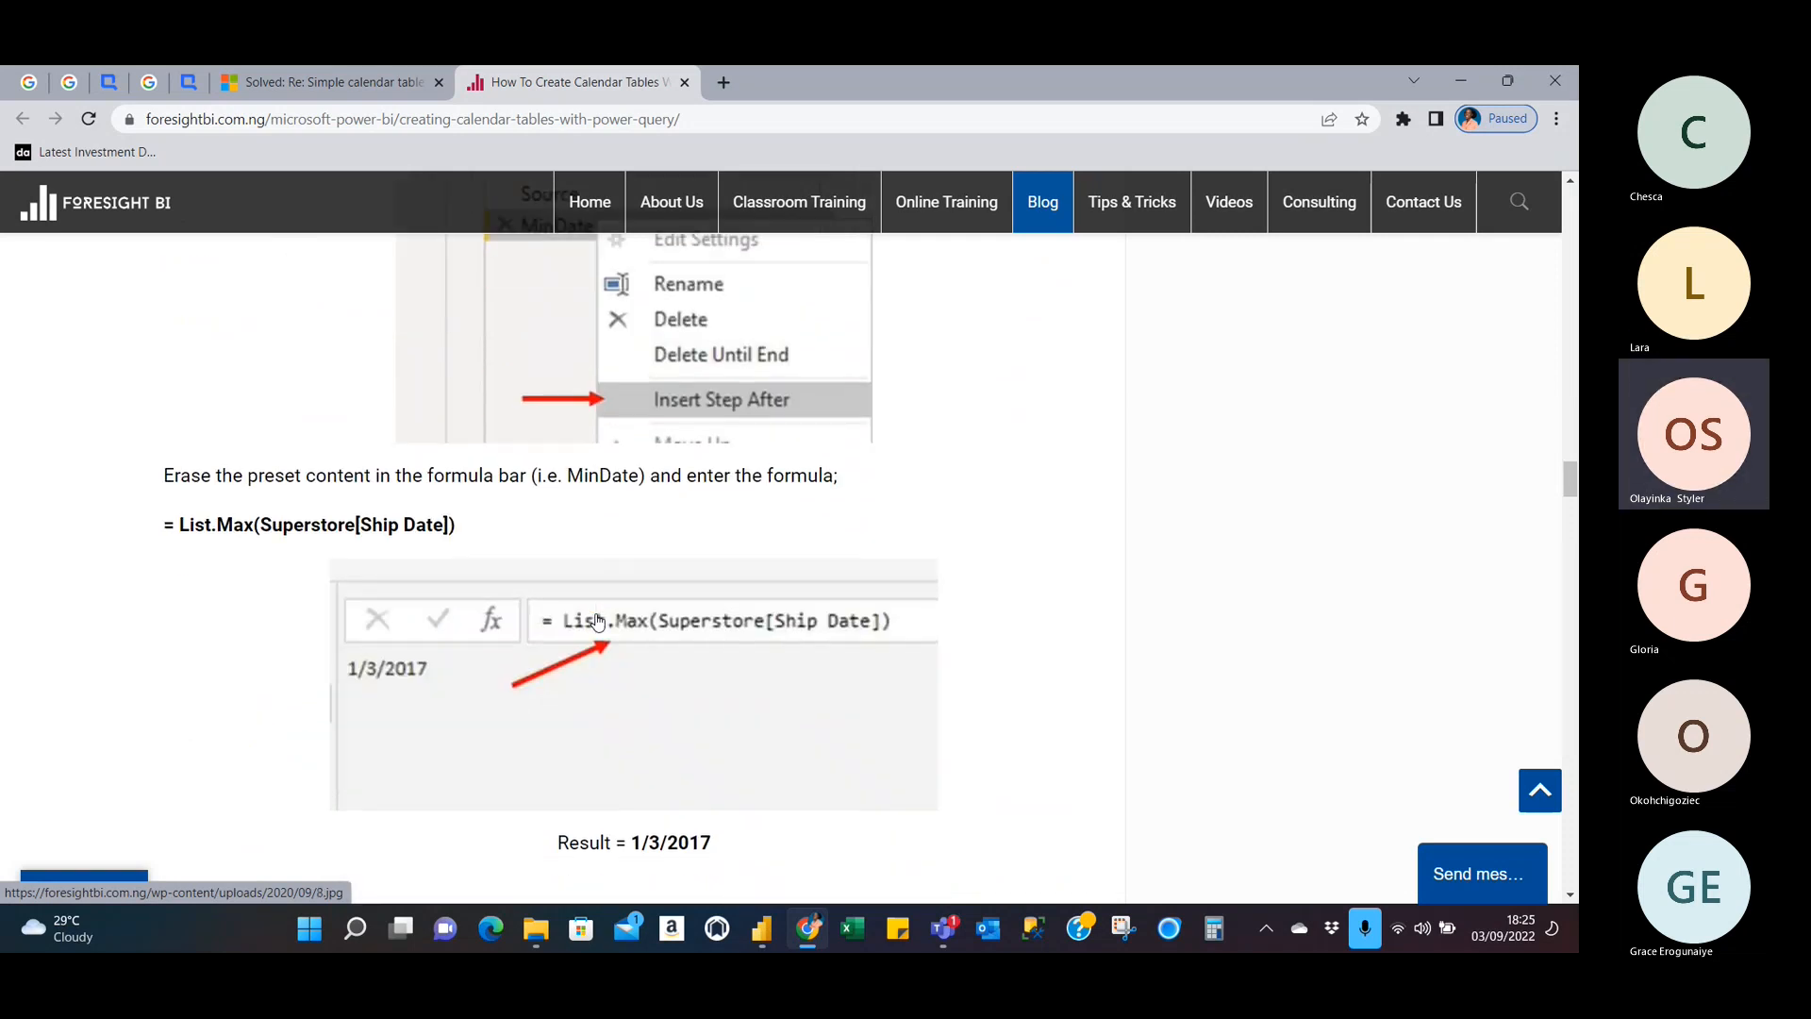
Skim the rest of the guide, covering start and end dates, duration, List.Dates, and the Year, Month and Quarter columns.
scroll(597, 620, down, 16)
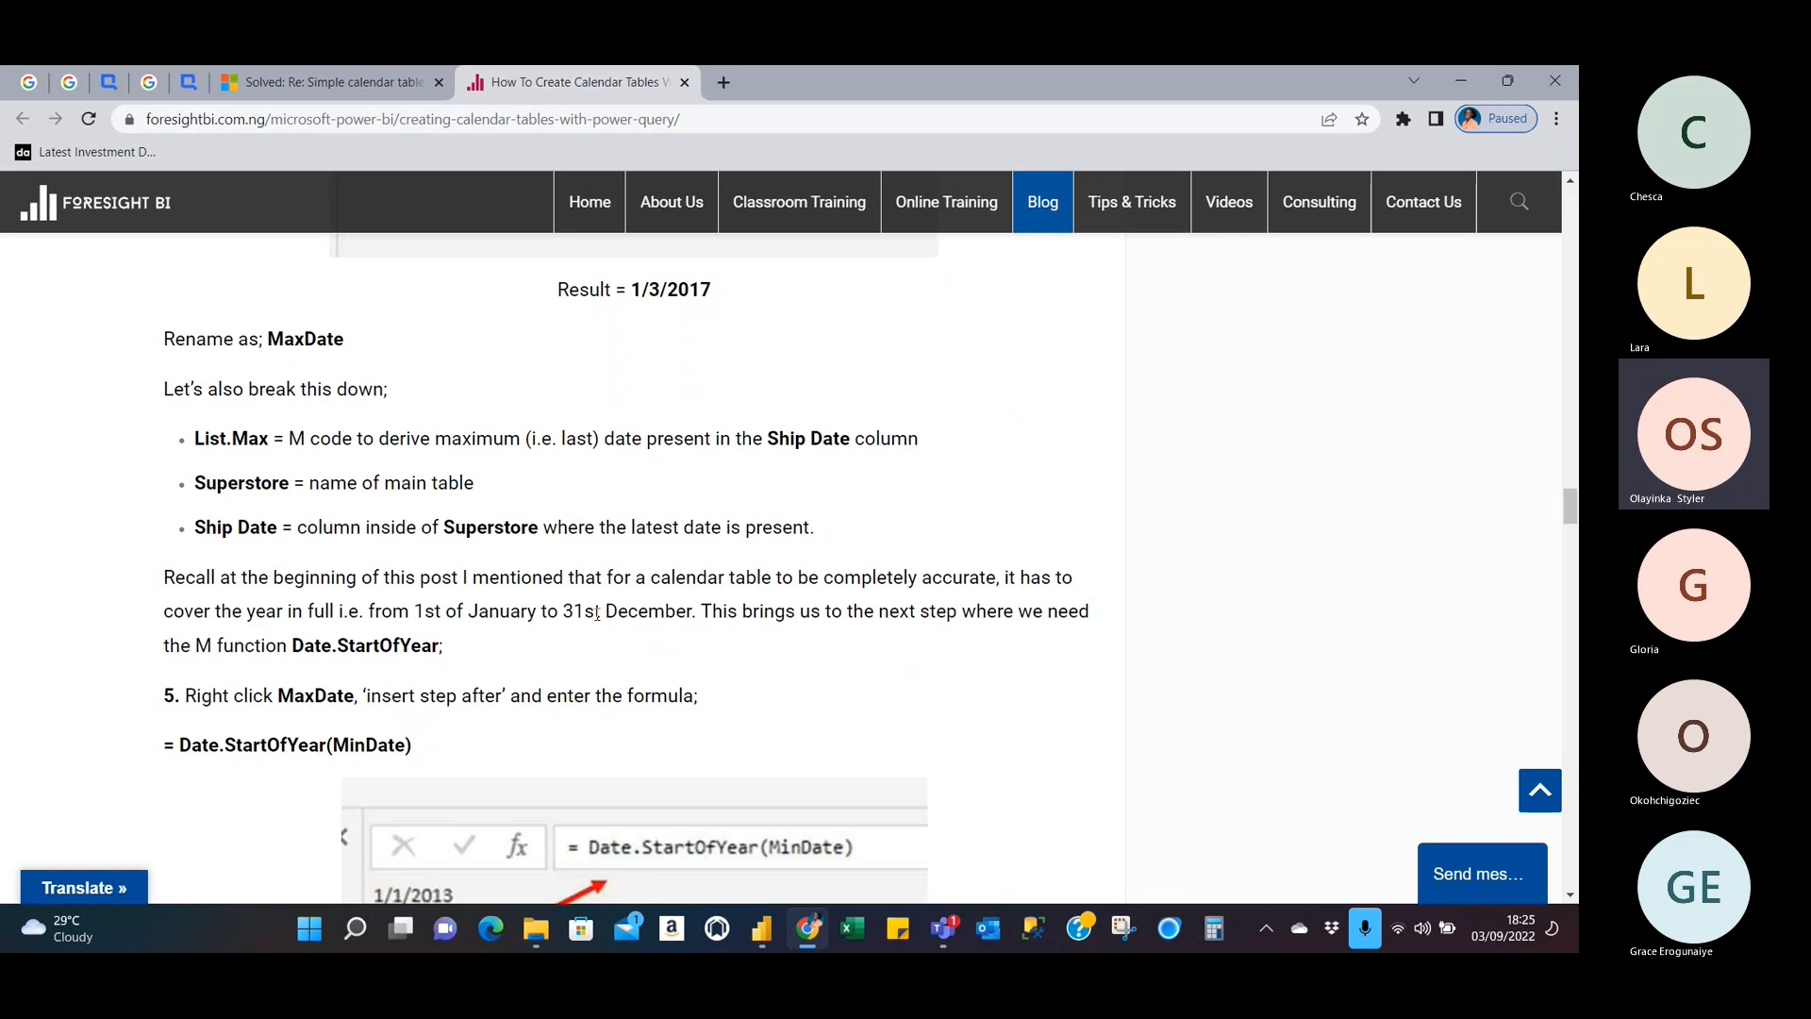
scroll(598, 621, down, 5)
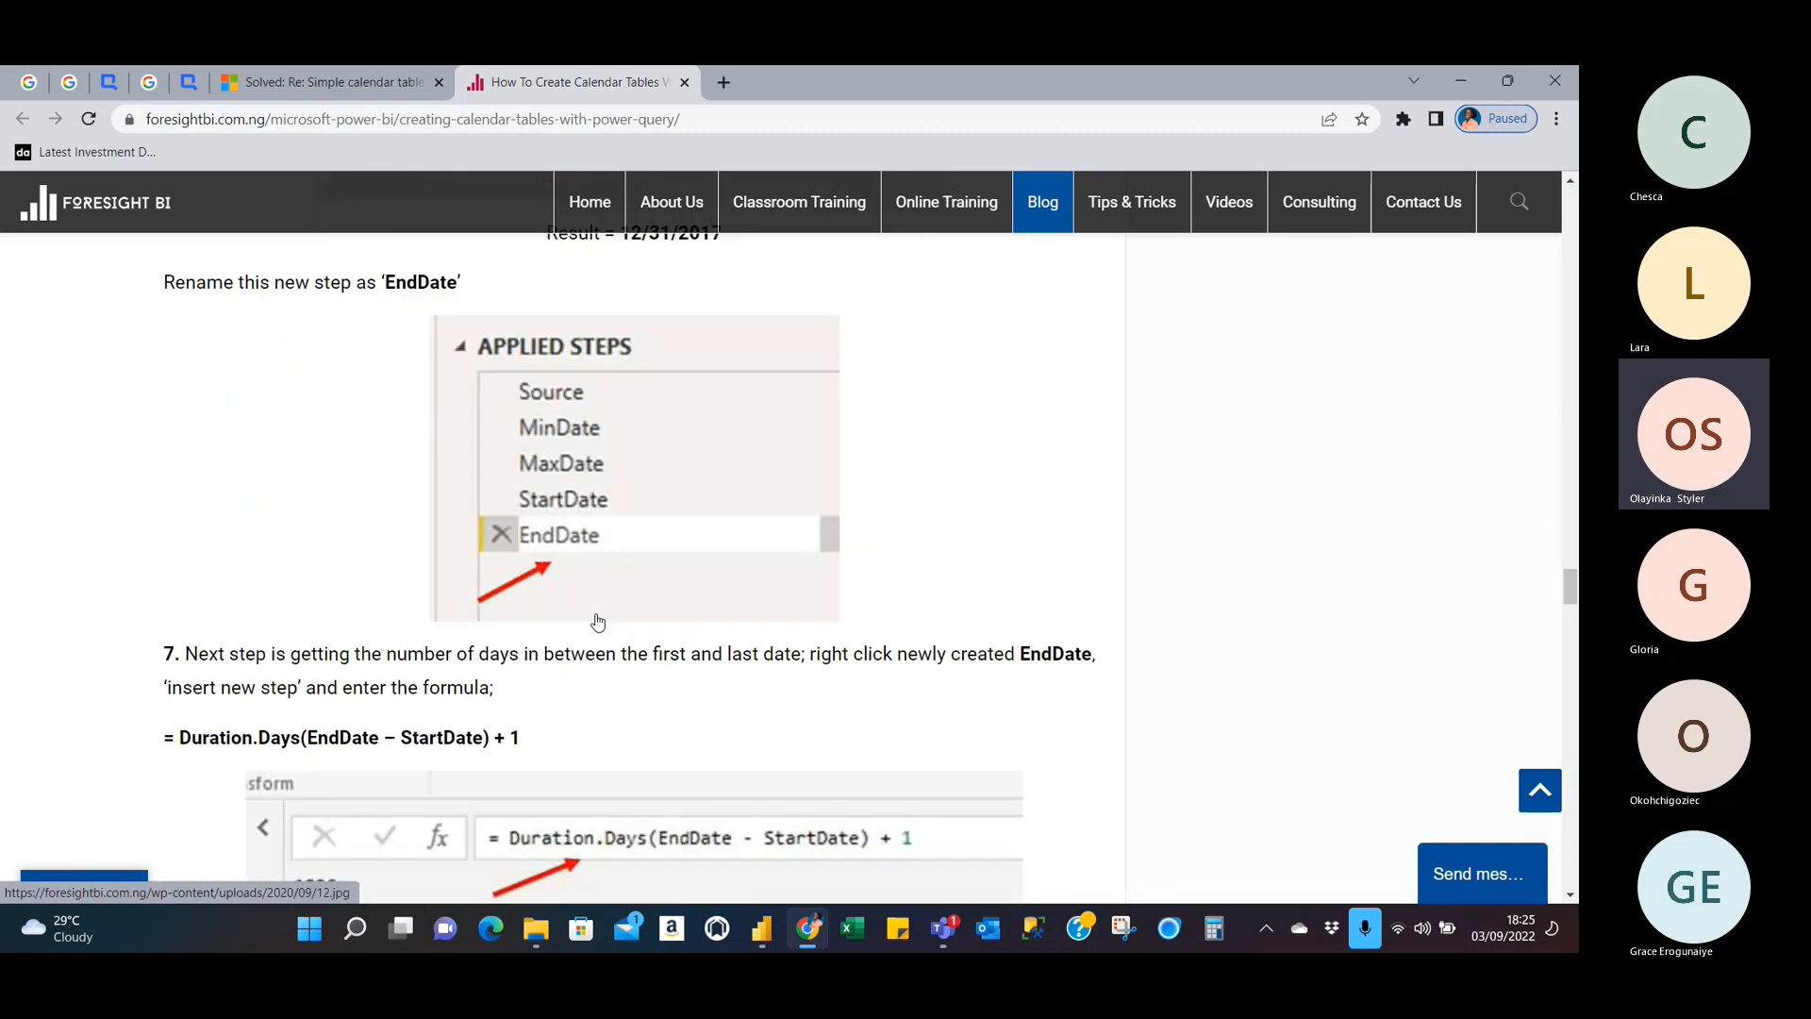
scroll(597, 621, down, 14)
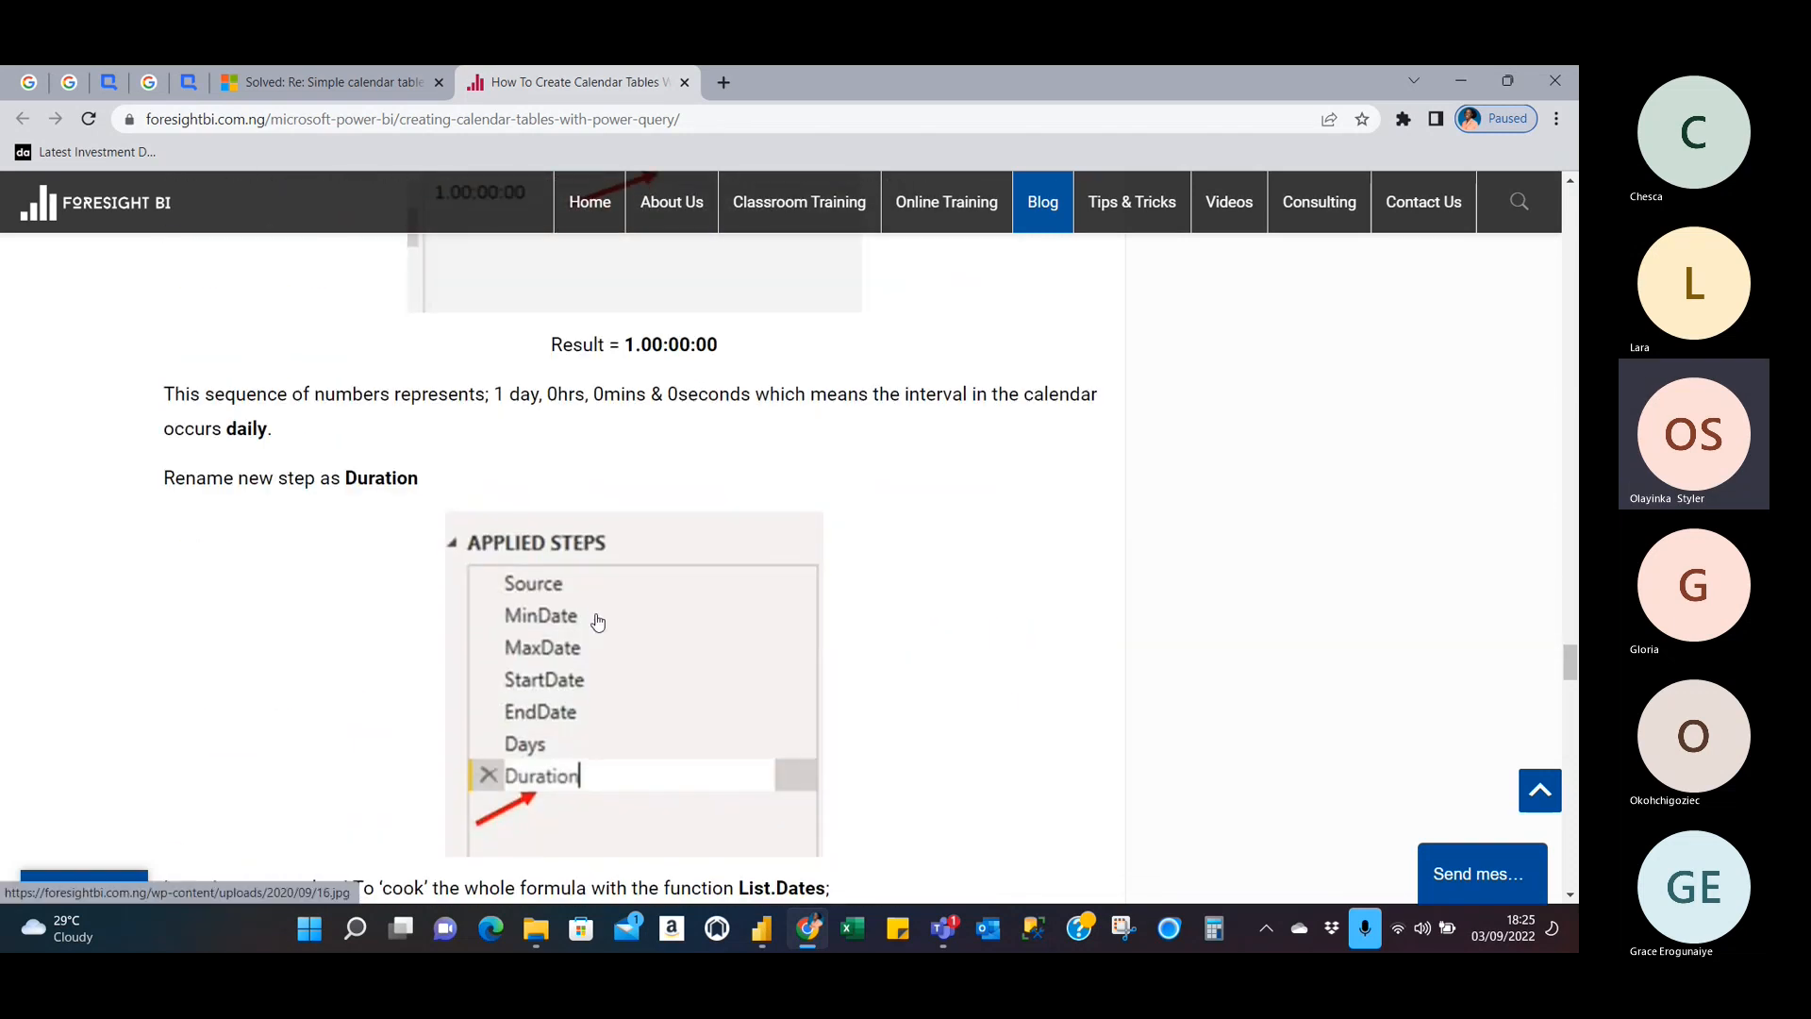
scroll(597, 620, down, 8)
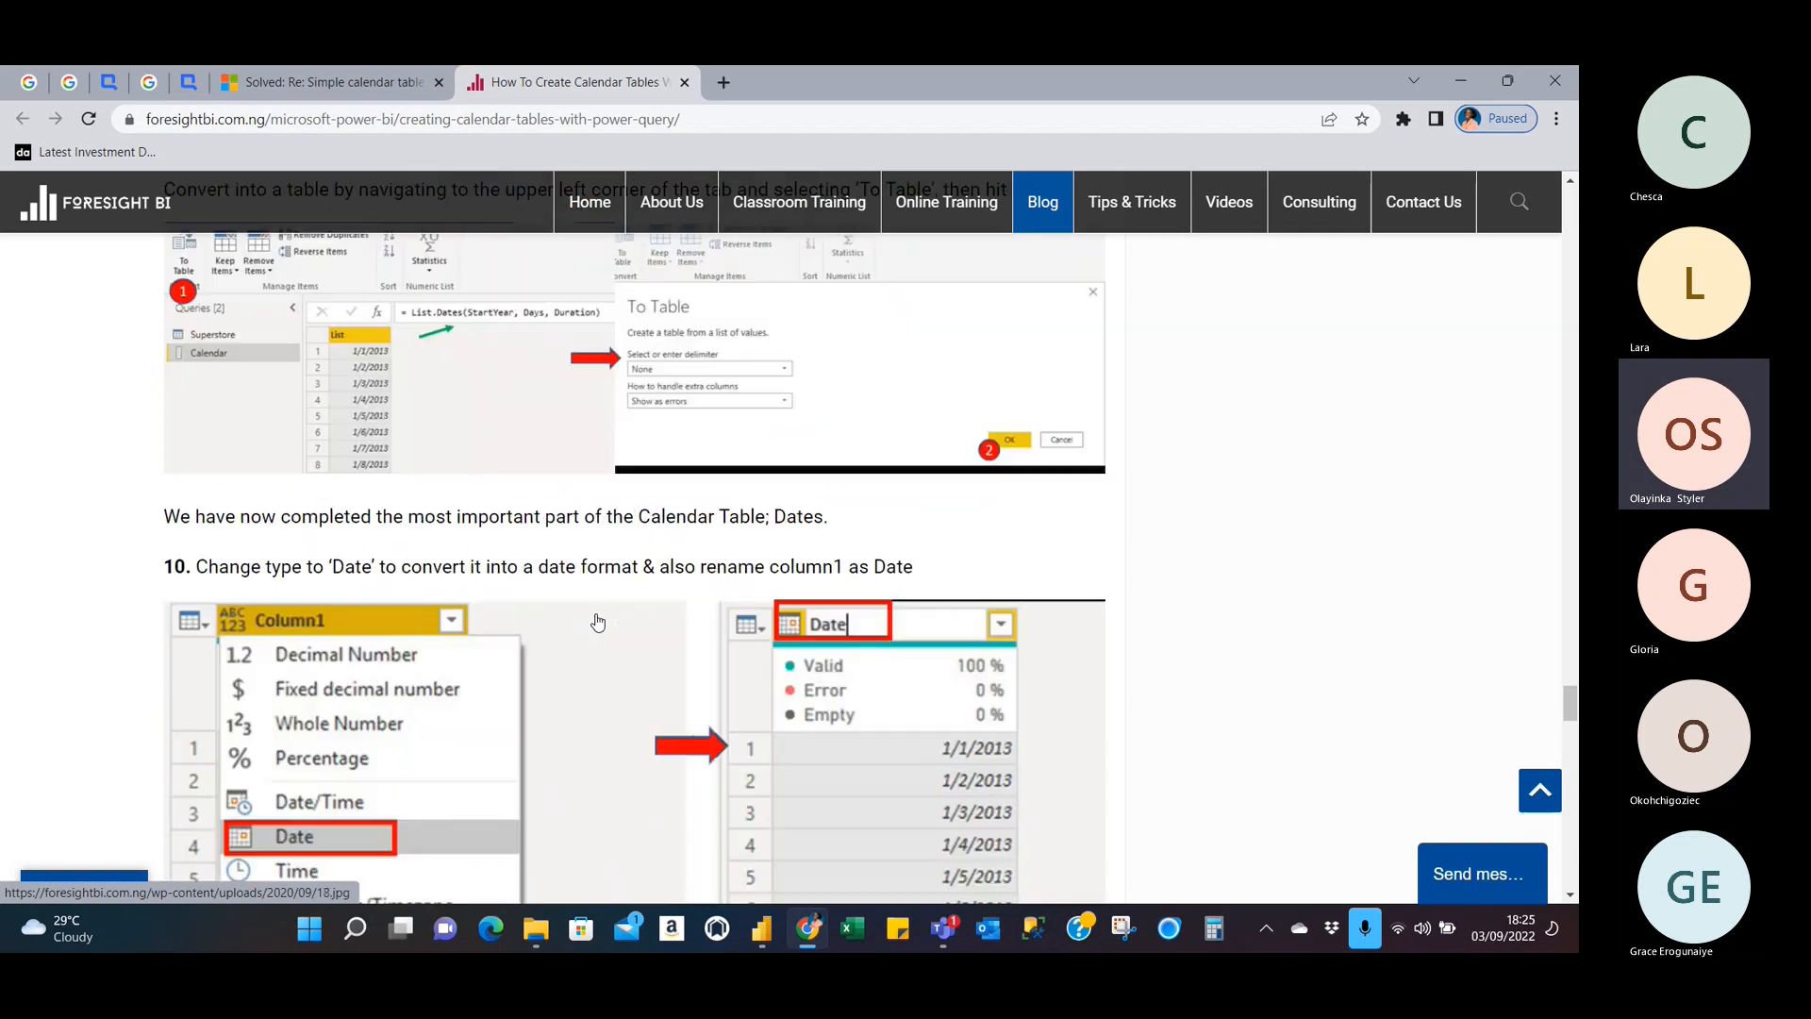
scroll(597, 620, down, 20)
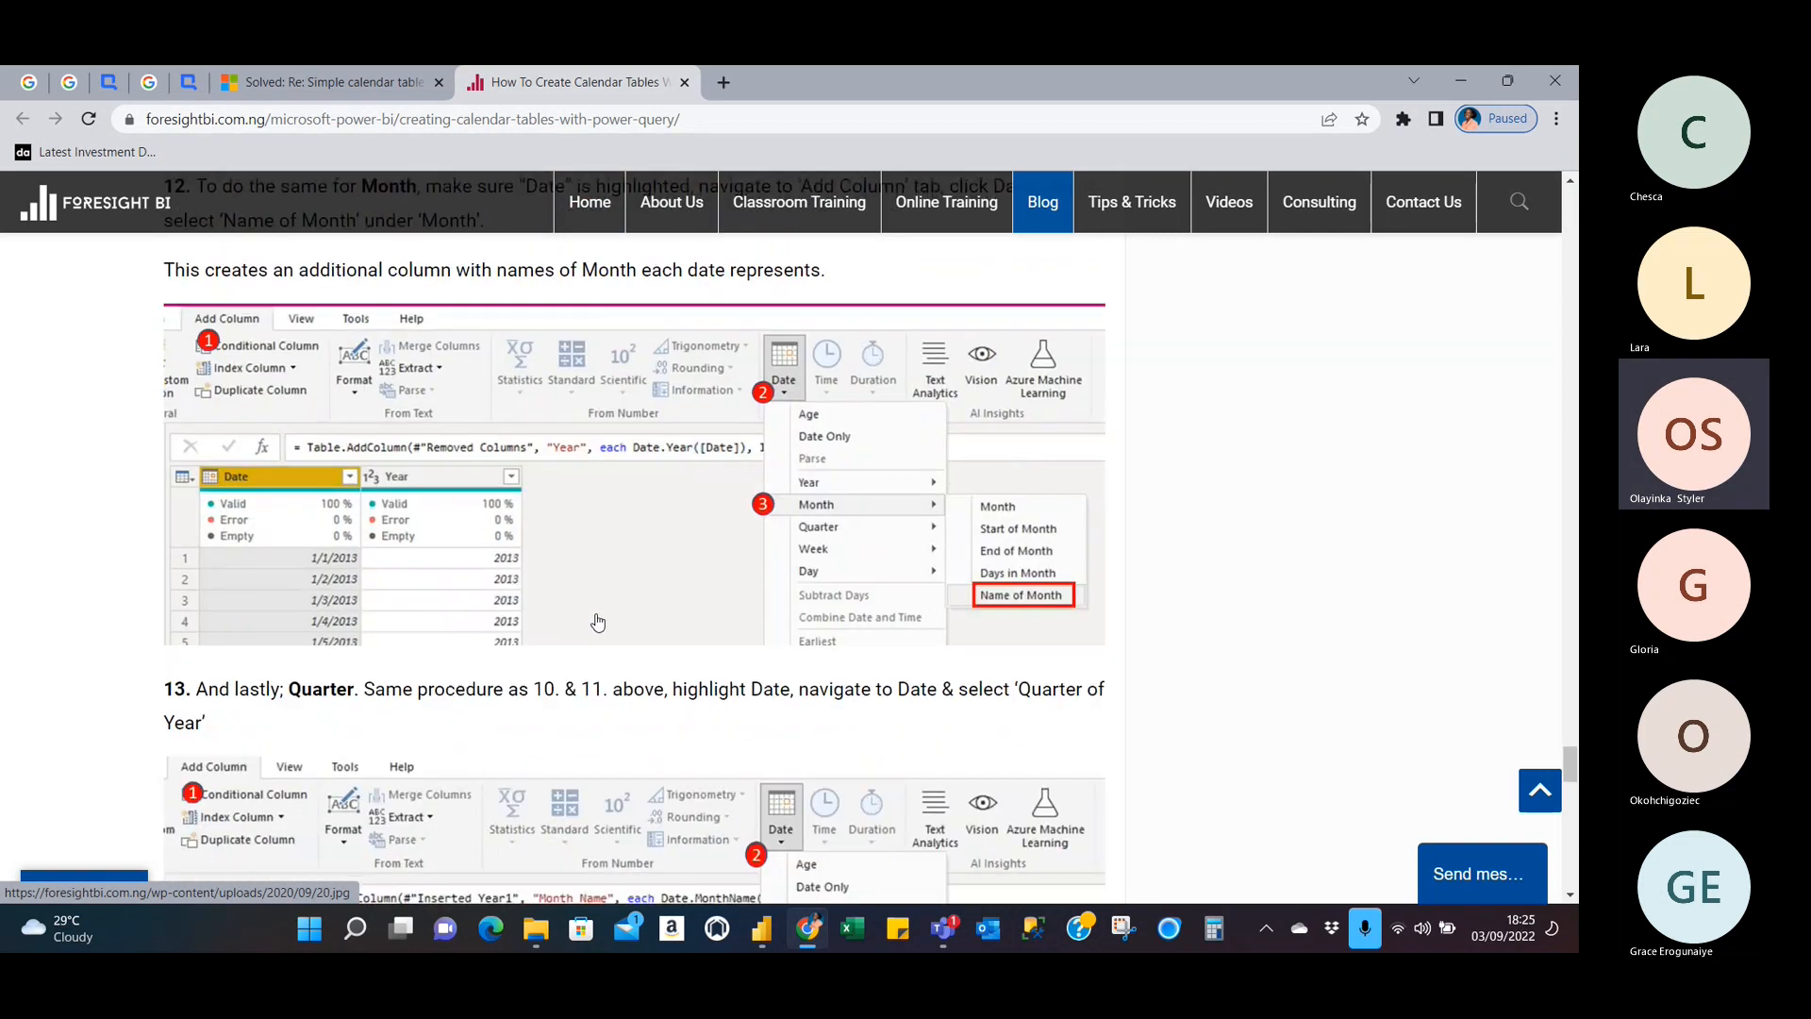
scroll(597, 621, down, 6)
scroll(596, 620, up, 10)
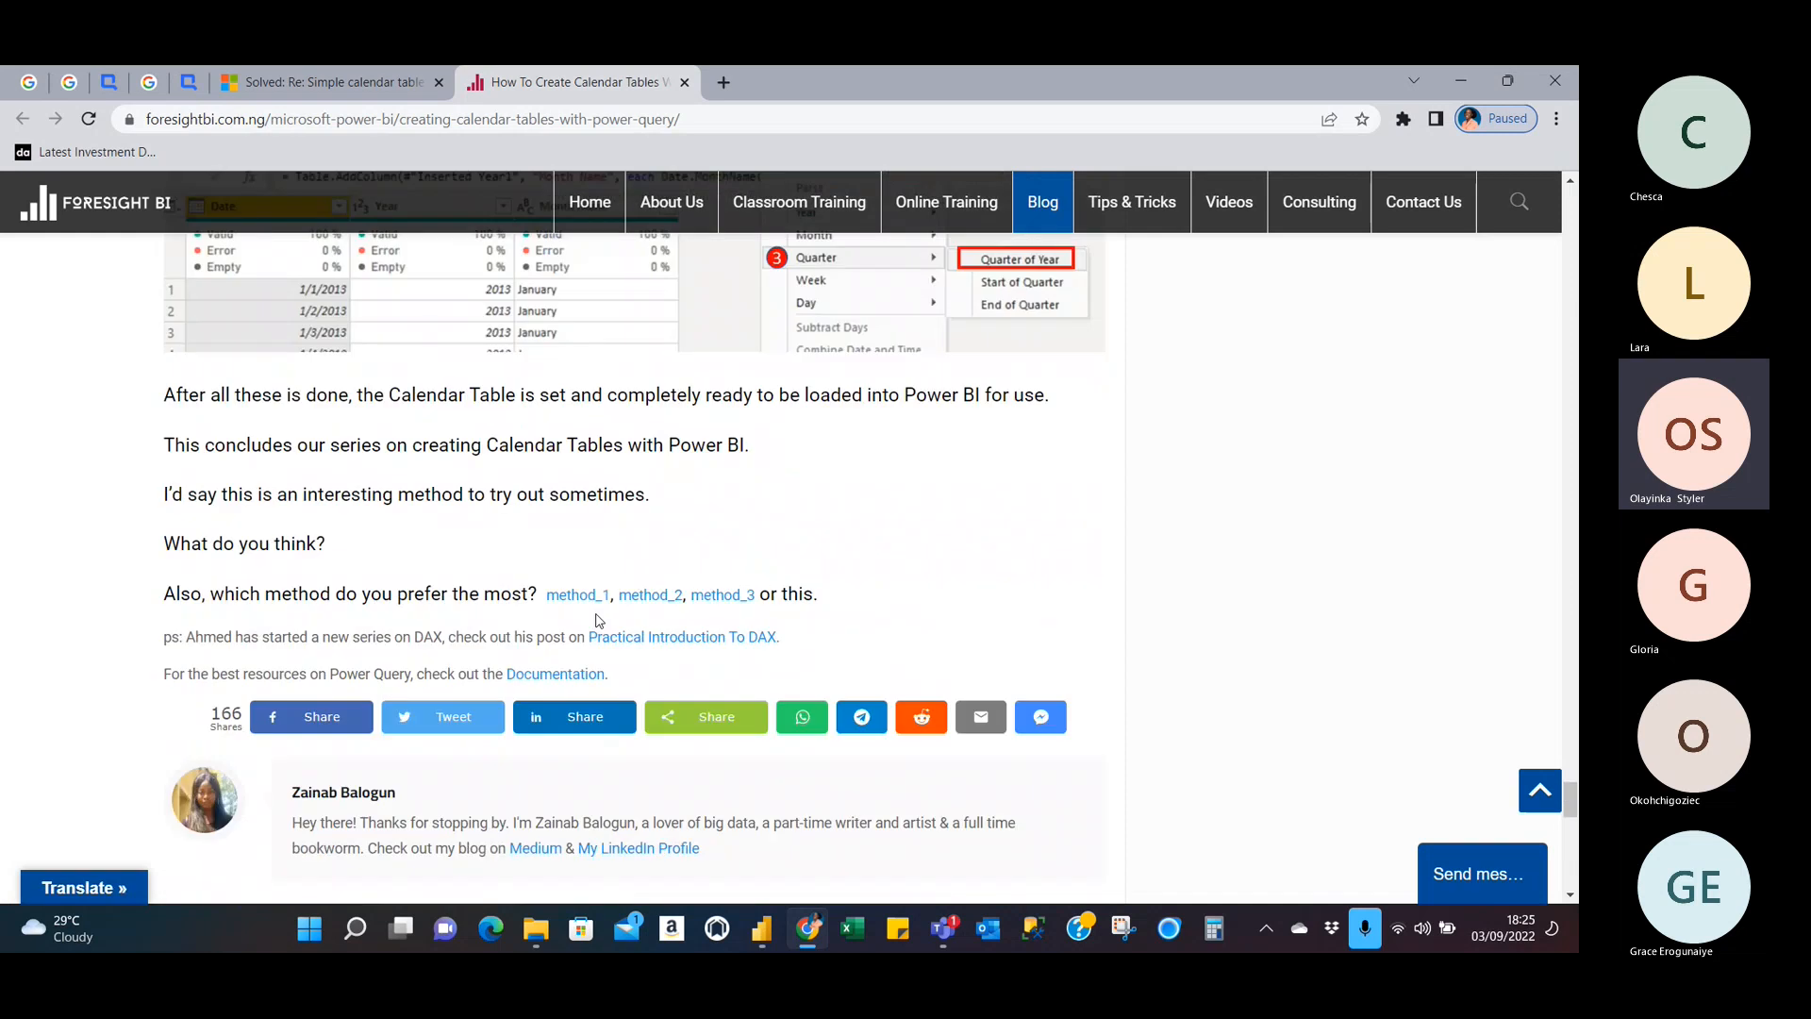
scroll(597, 620, up, 1)
scroll(597, 620, down, 2)
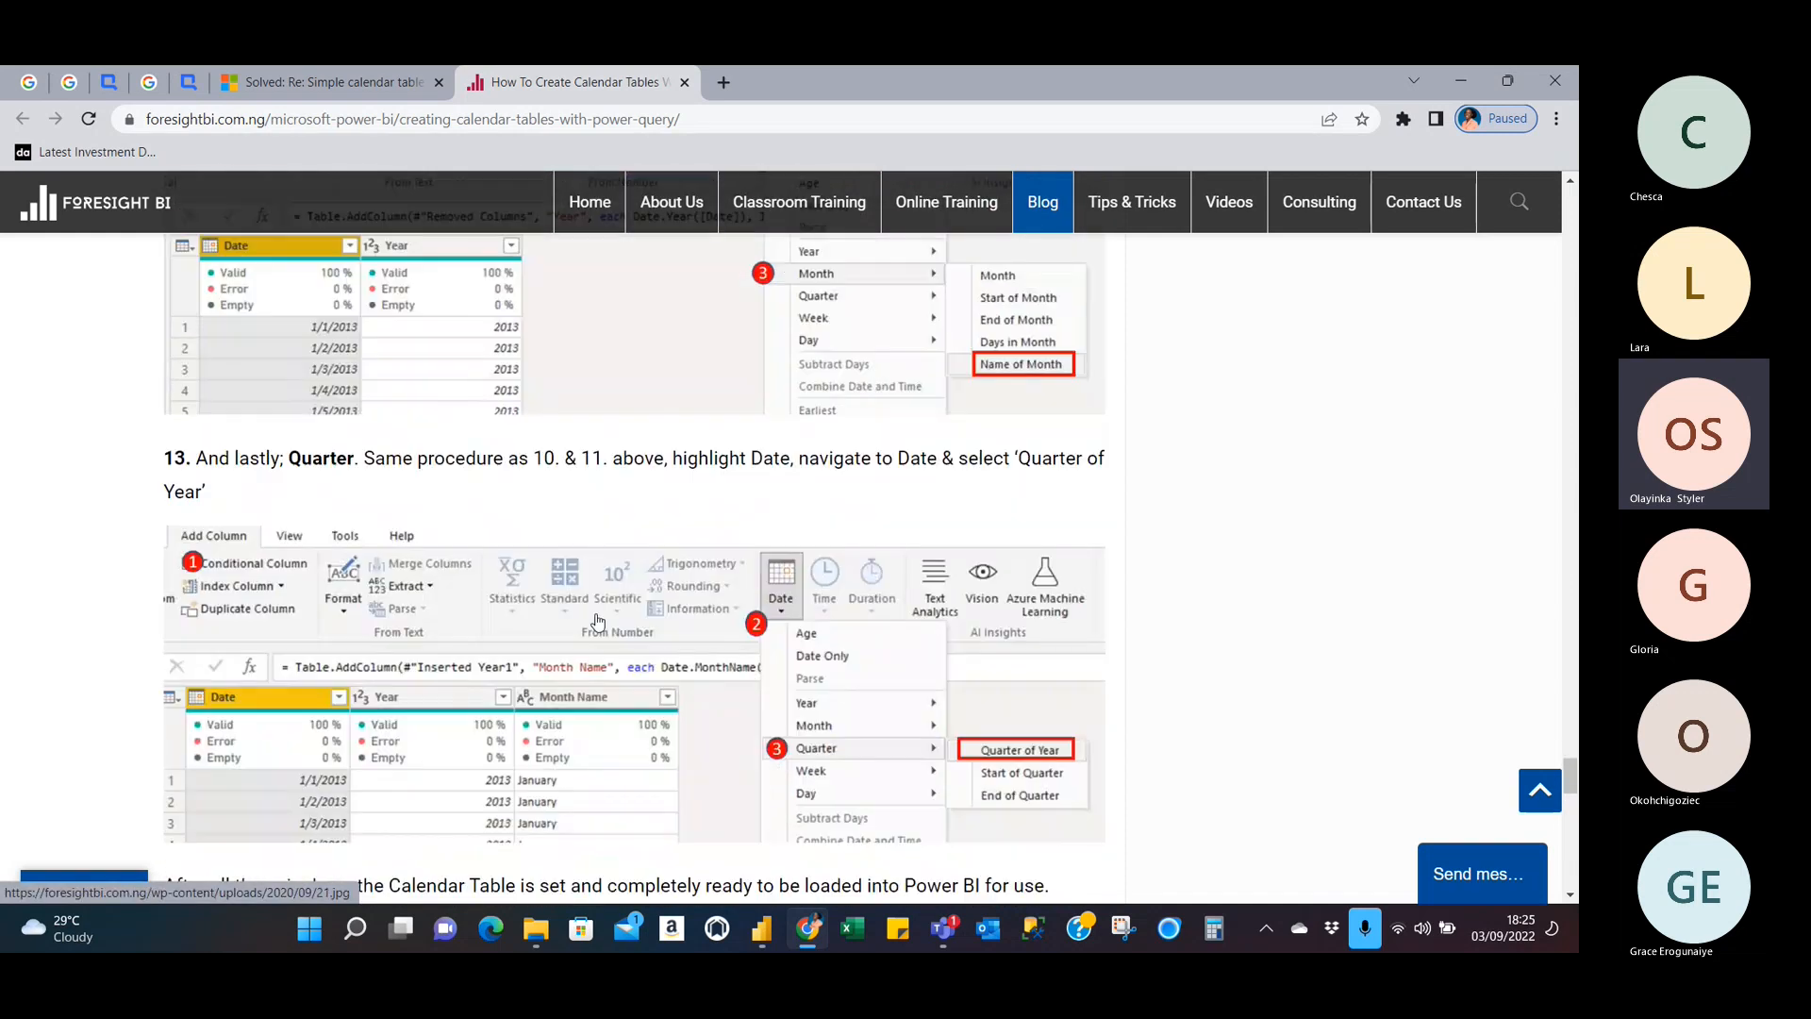
scroll(597, 620, down, 2)
scroll(597, 621, up, 8)
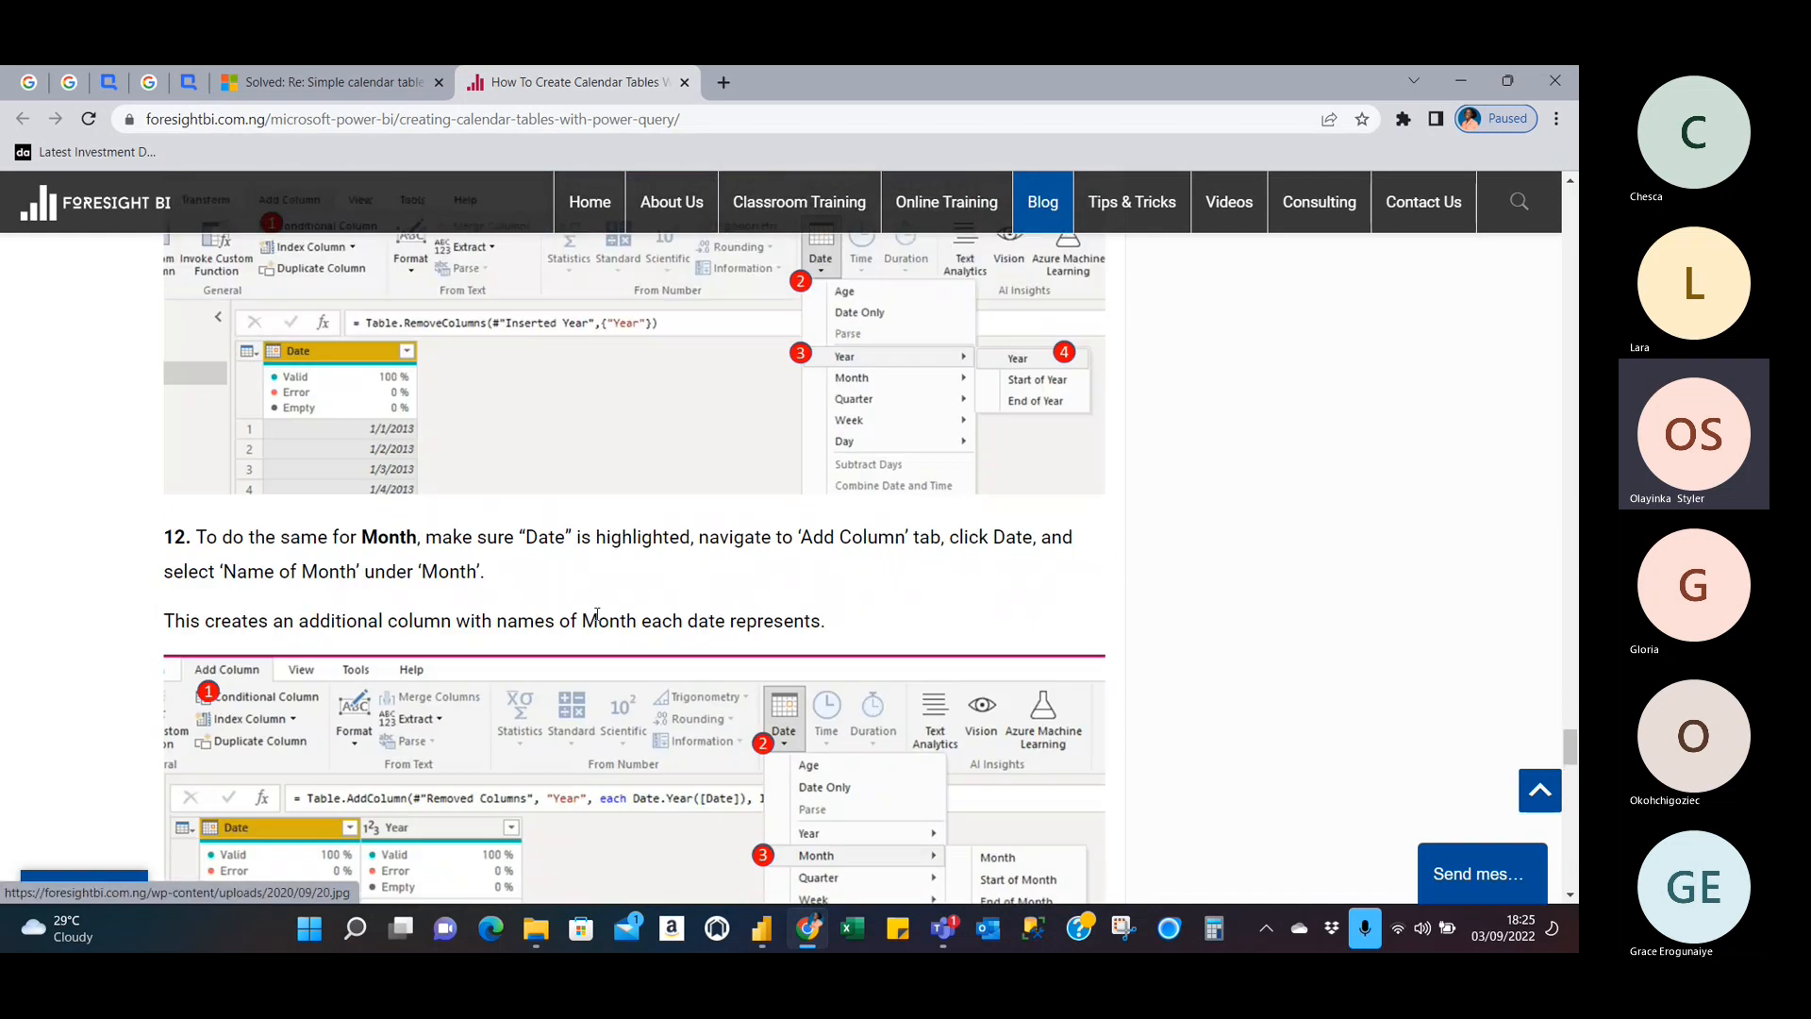
scroll(597, 615, up, 15)
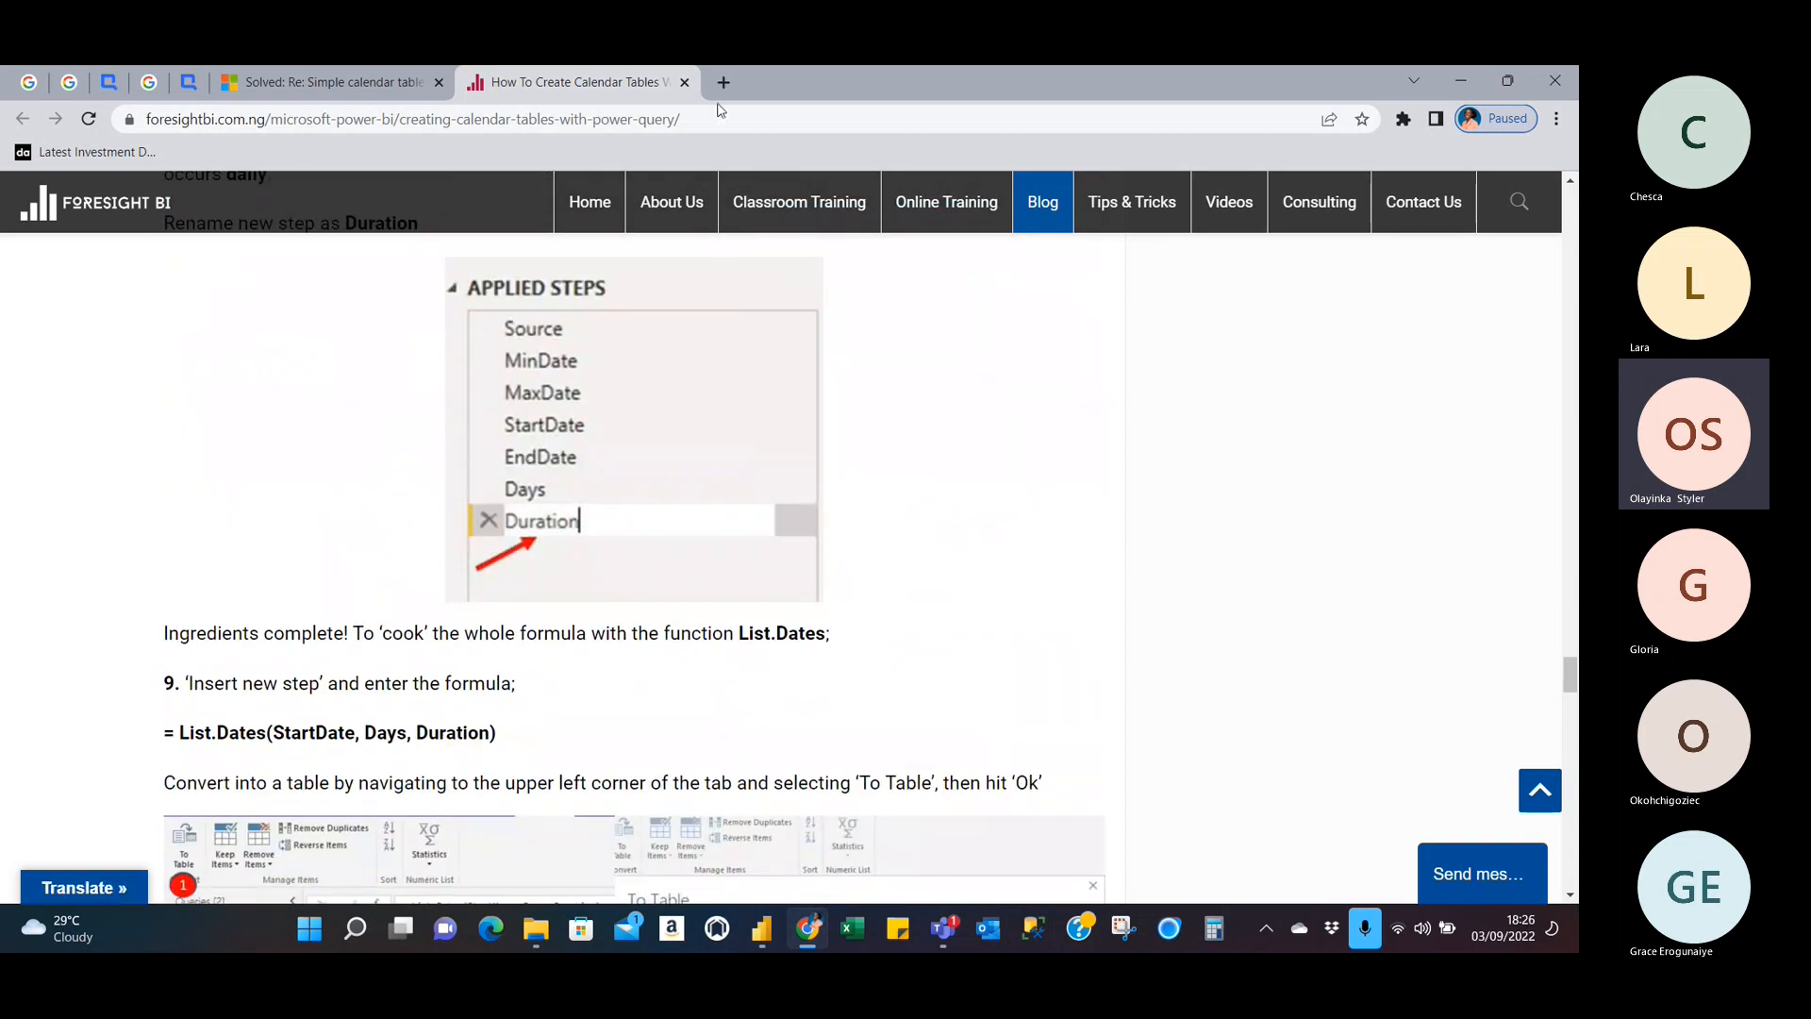
Copy the guide's web address and post it in the Teams meeting chat of the Power BI Cohort III class.
click(714, 113)
key(ctrl+c)
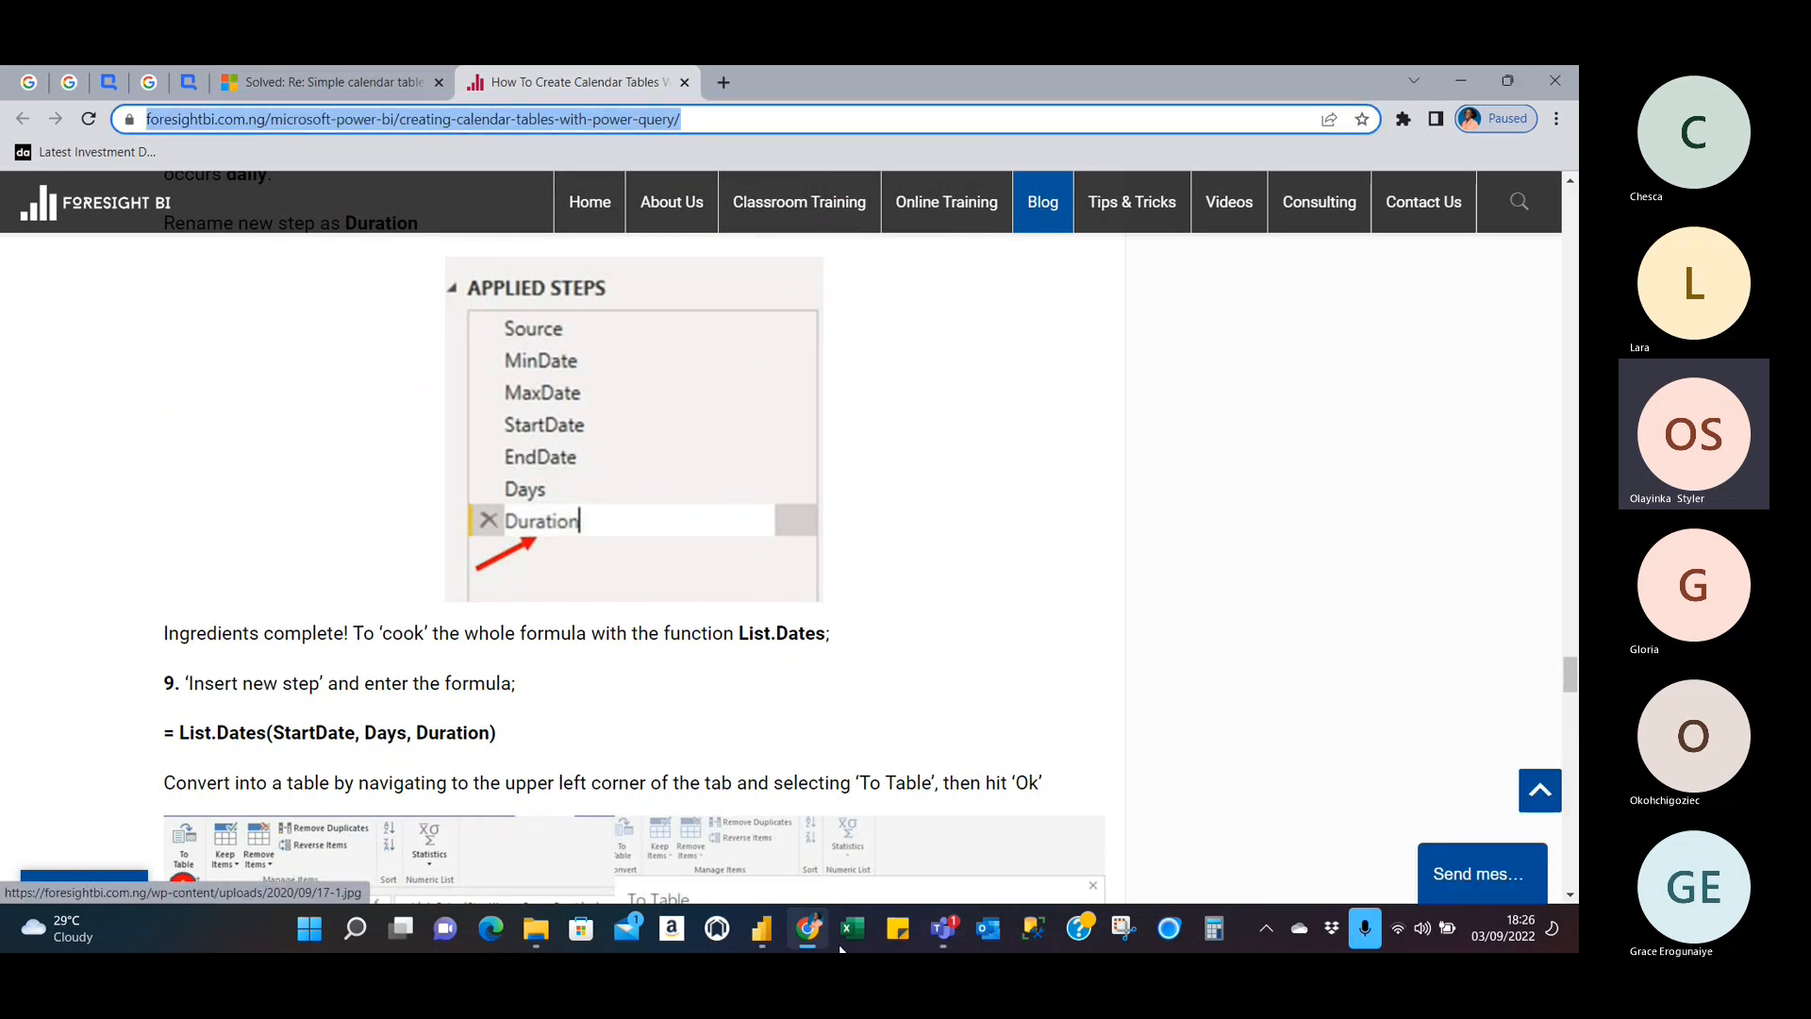
mouse_move(943, 928)
click(919, 750)
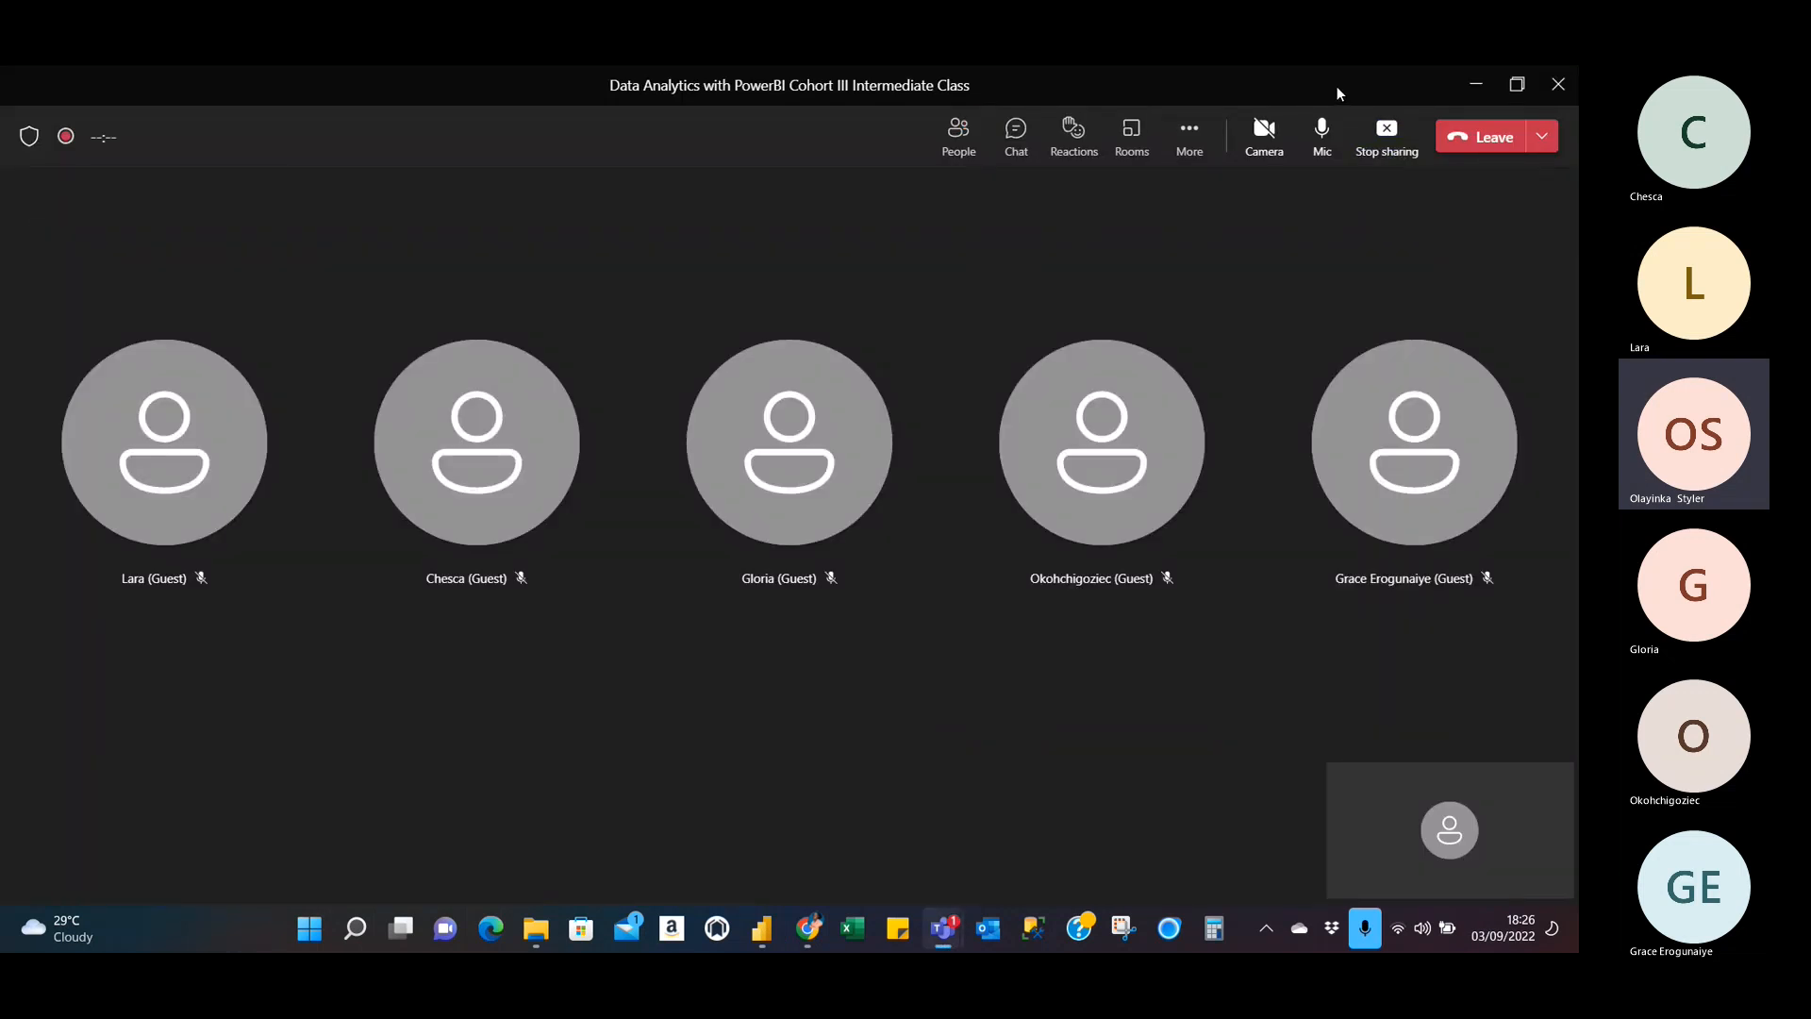
click(1016, 140)
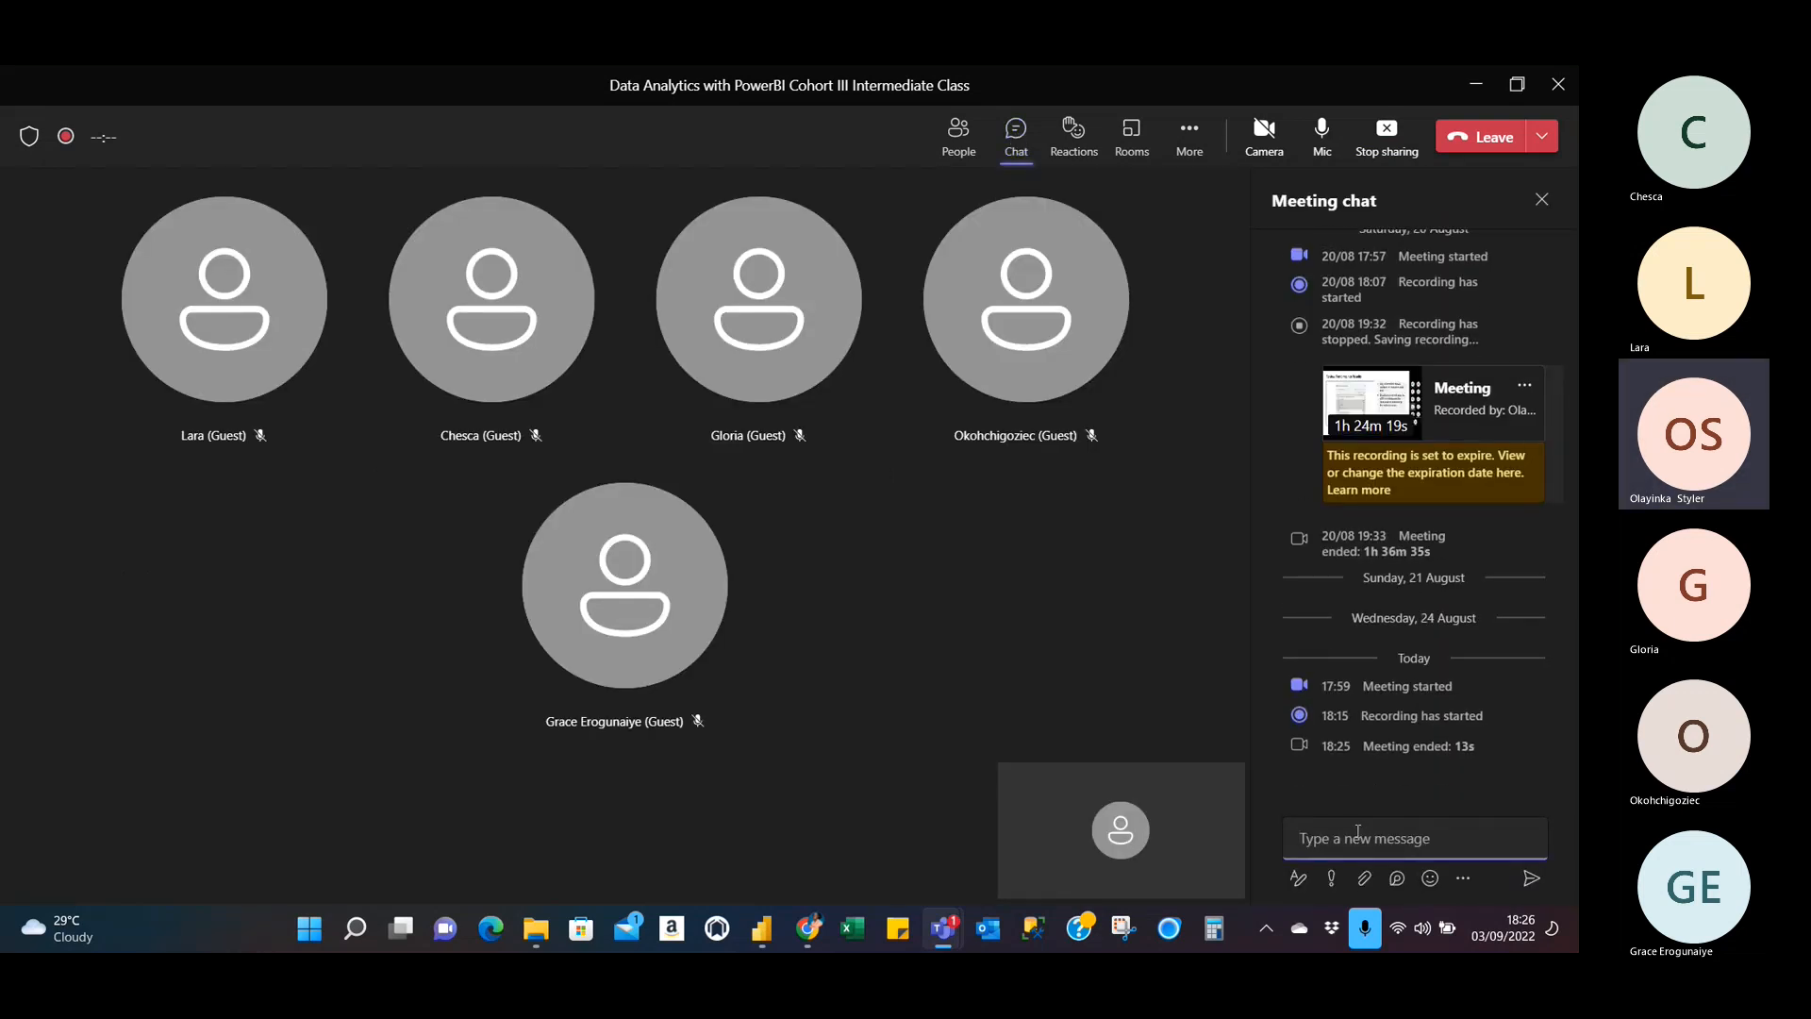
key(ctrl+v)
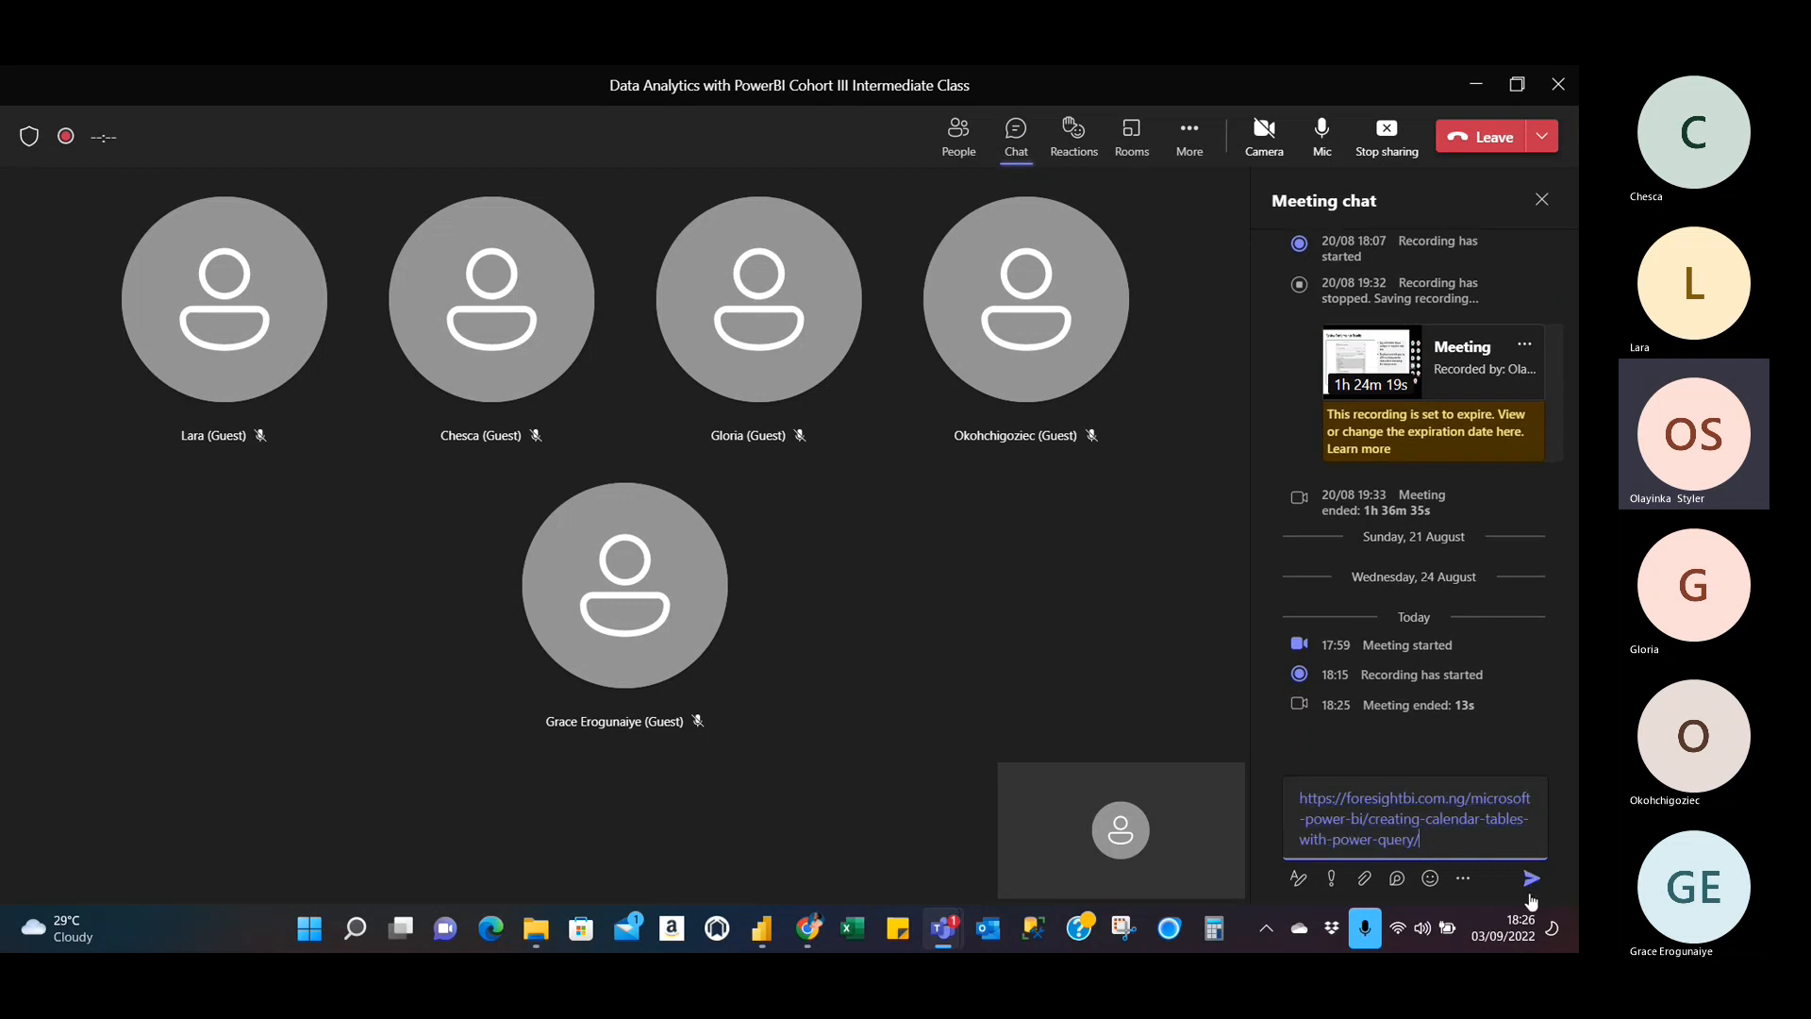
click(1529, 892)
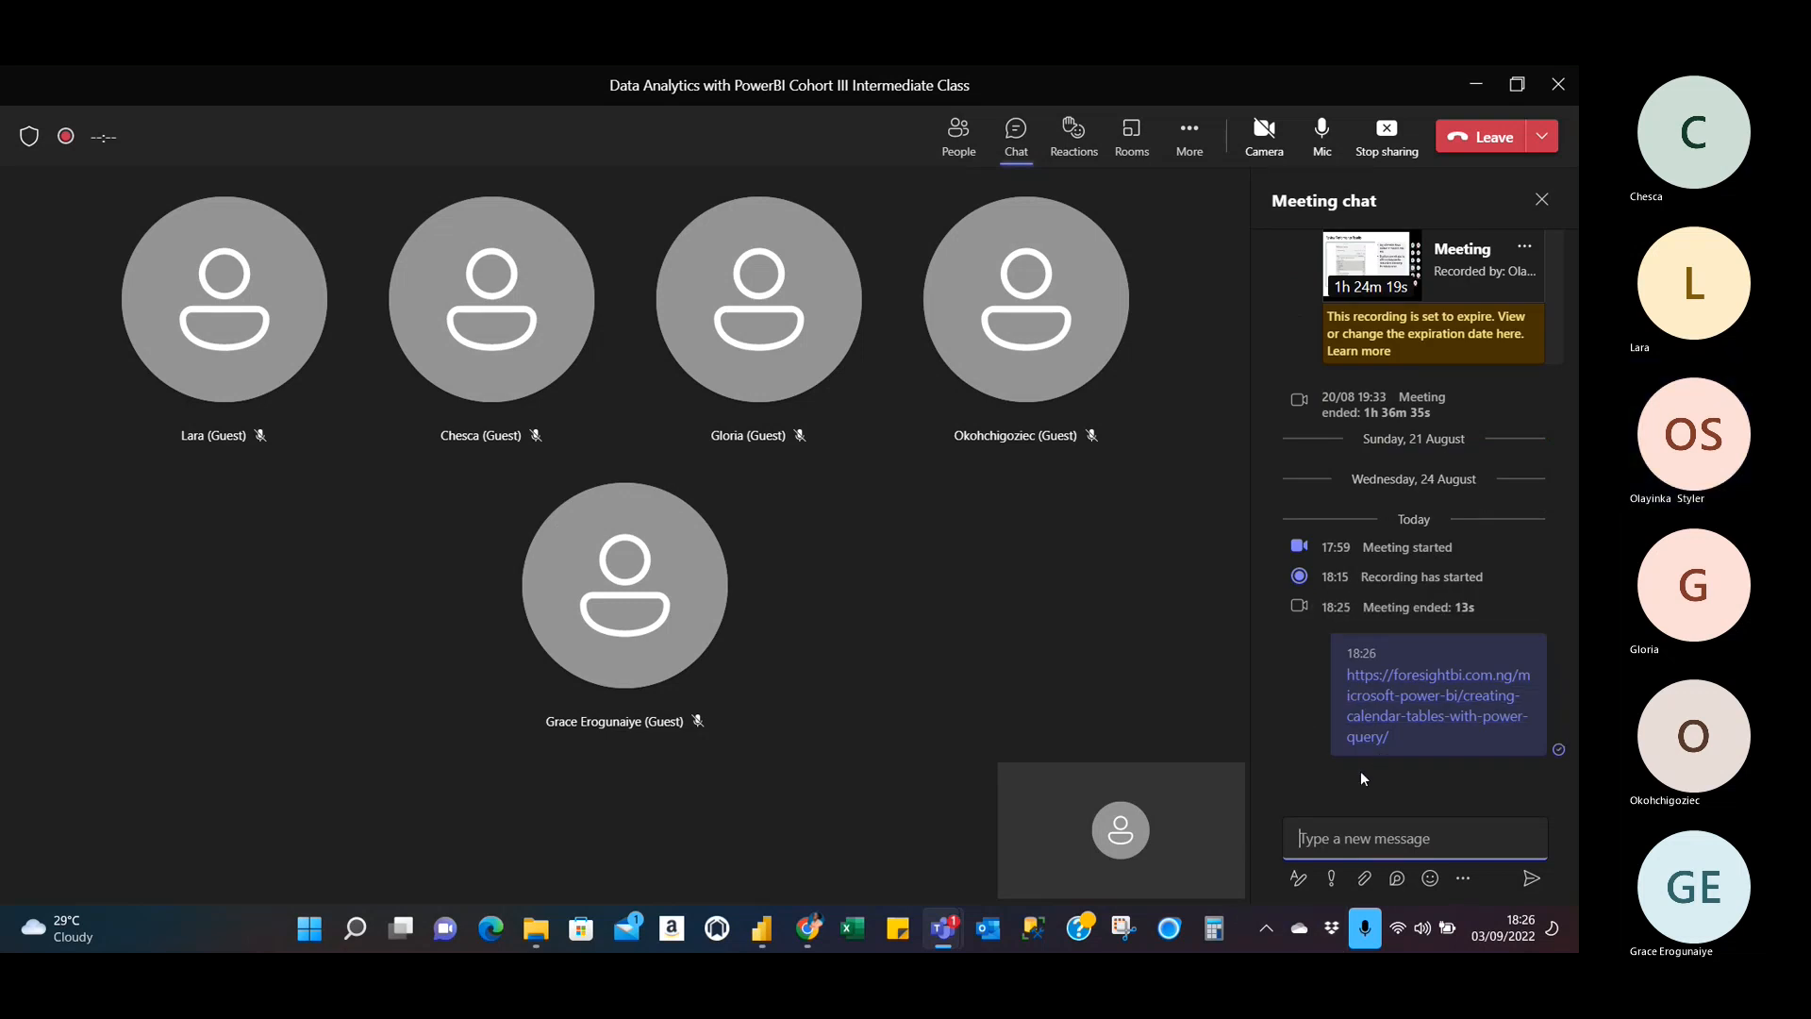
click(1004, 349)
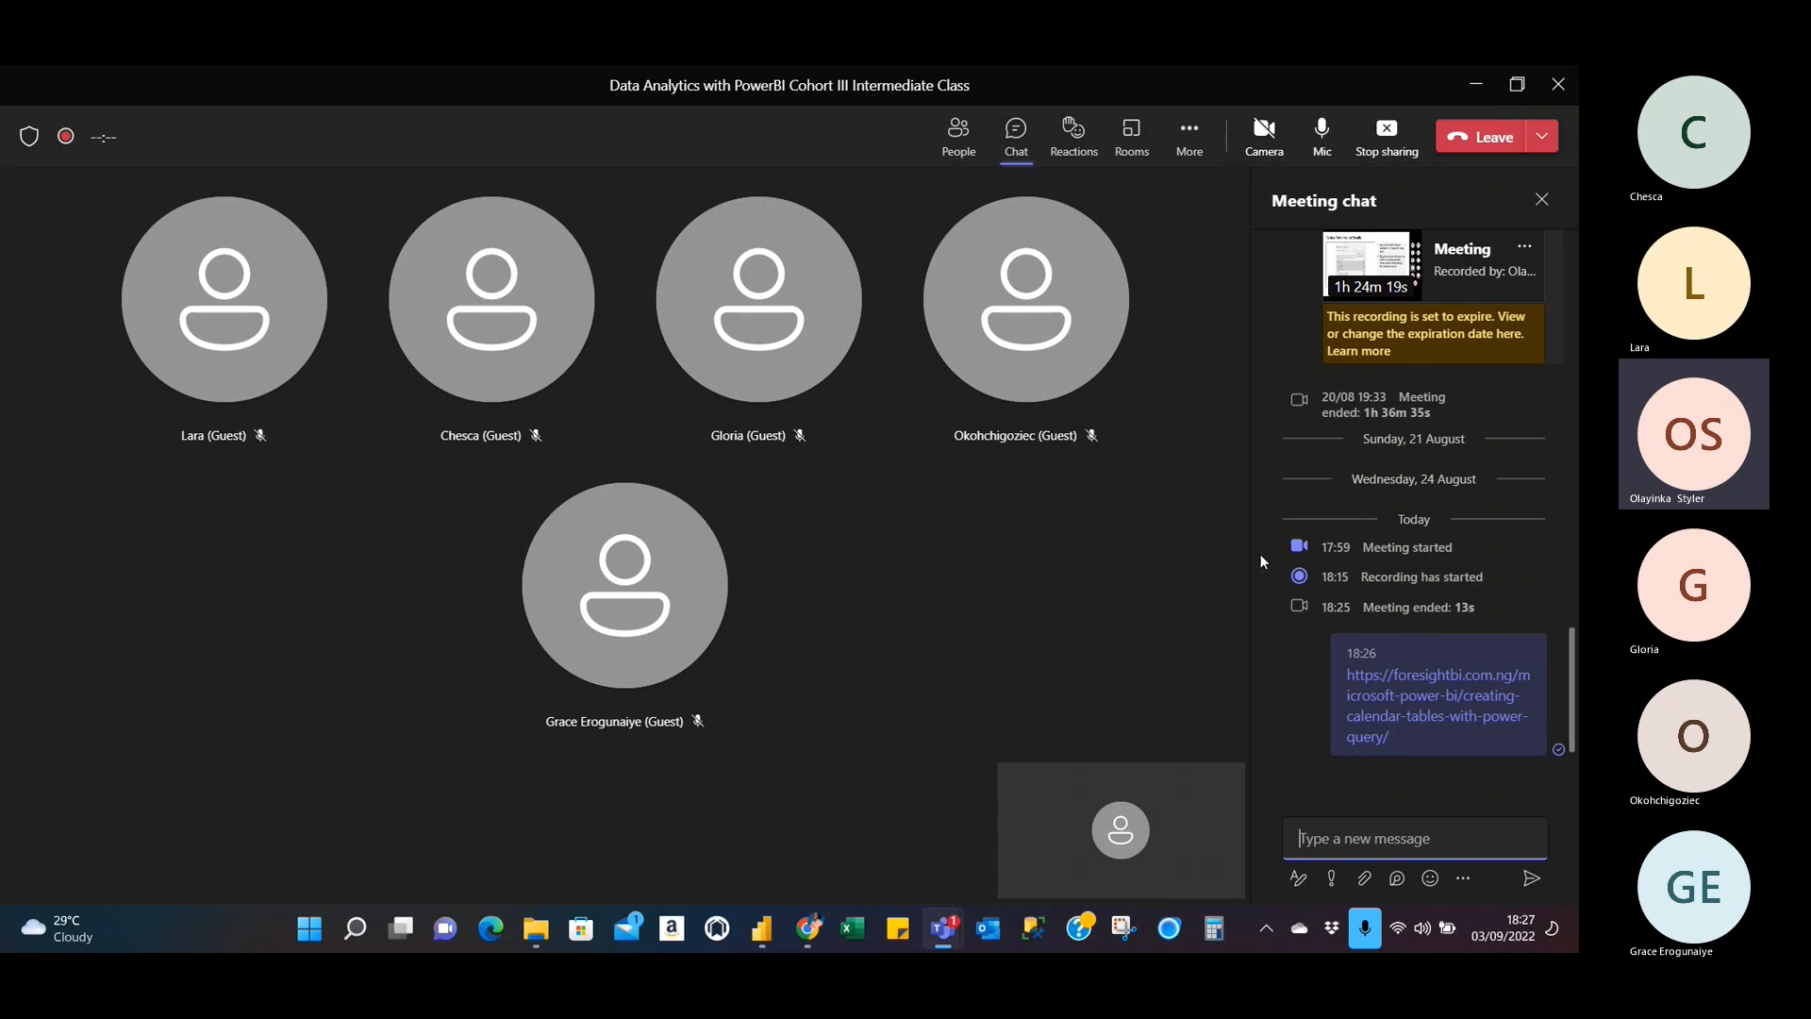
Switch to the Power Query Editor, delete Query1 and close the editor.
click(761, 928)
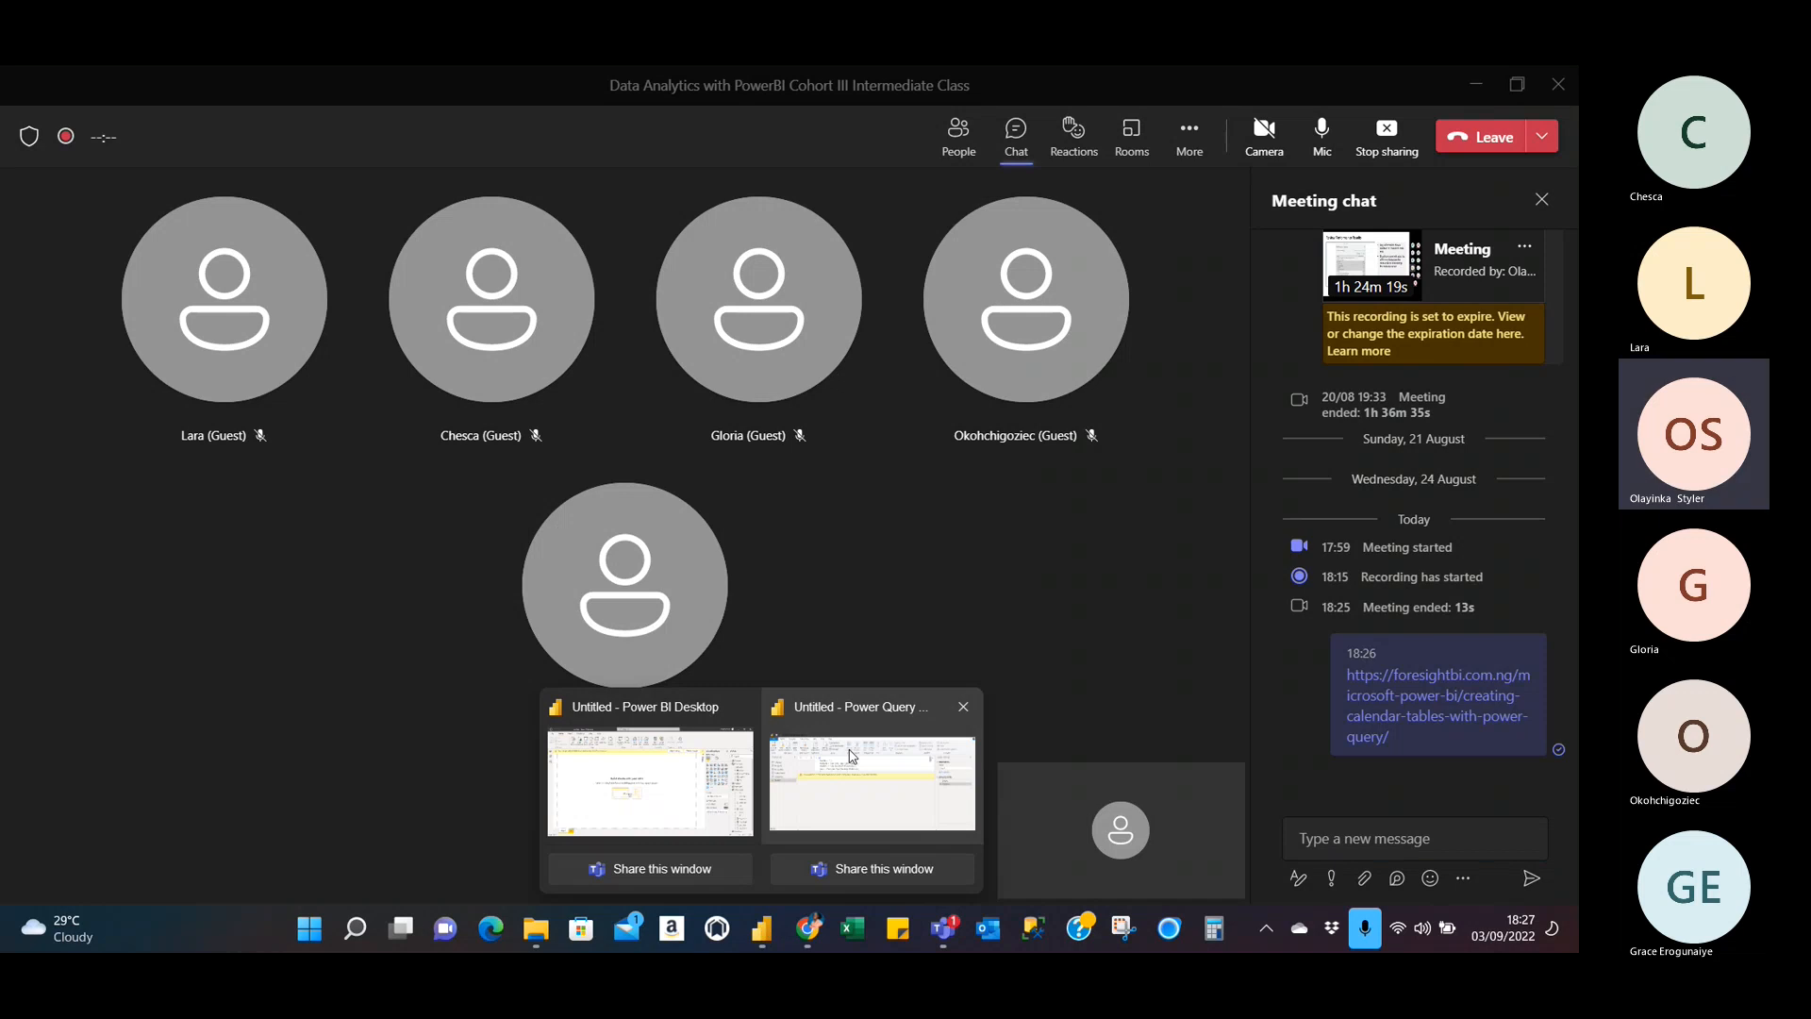
mouse_move(851, 755)
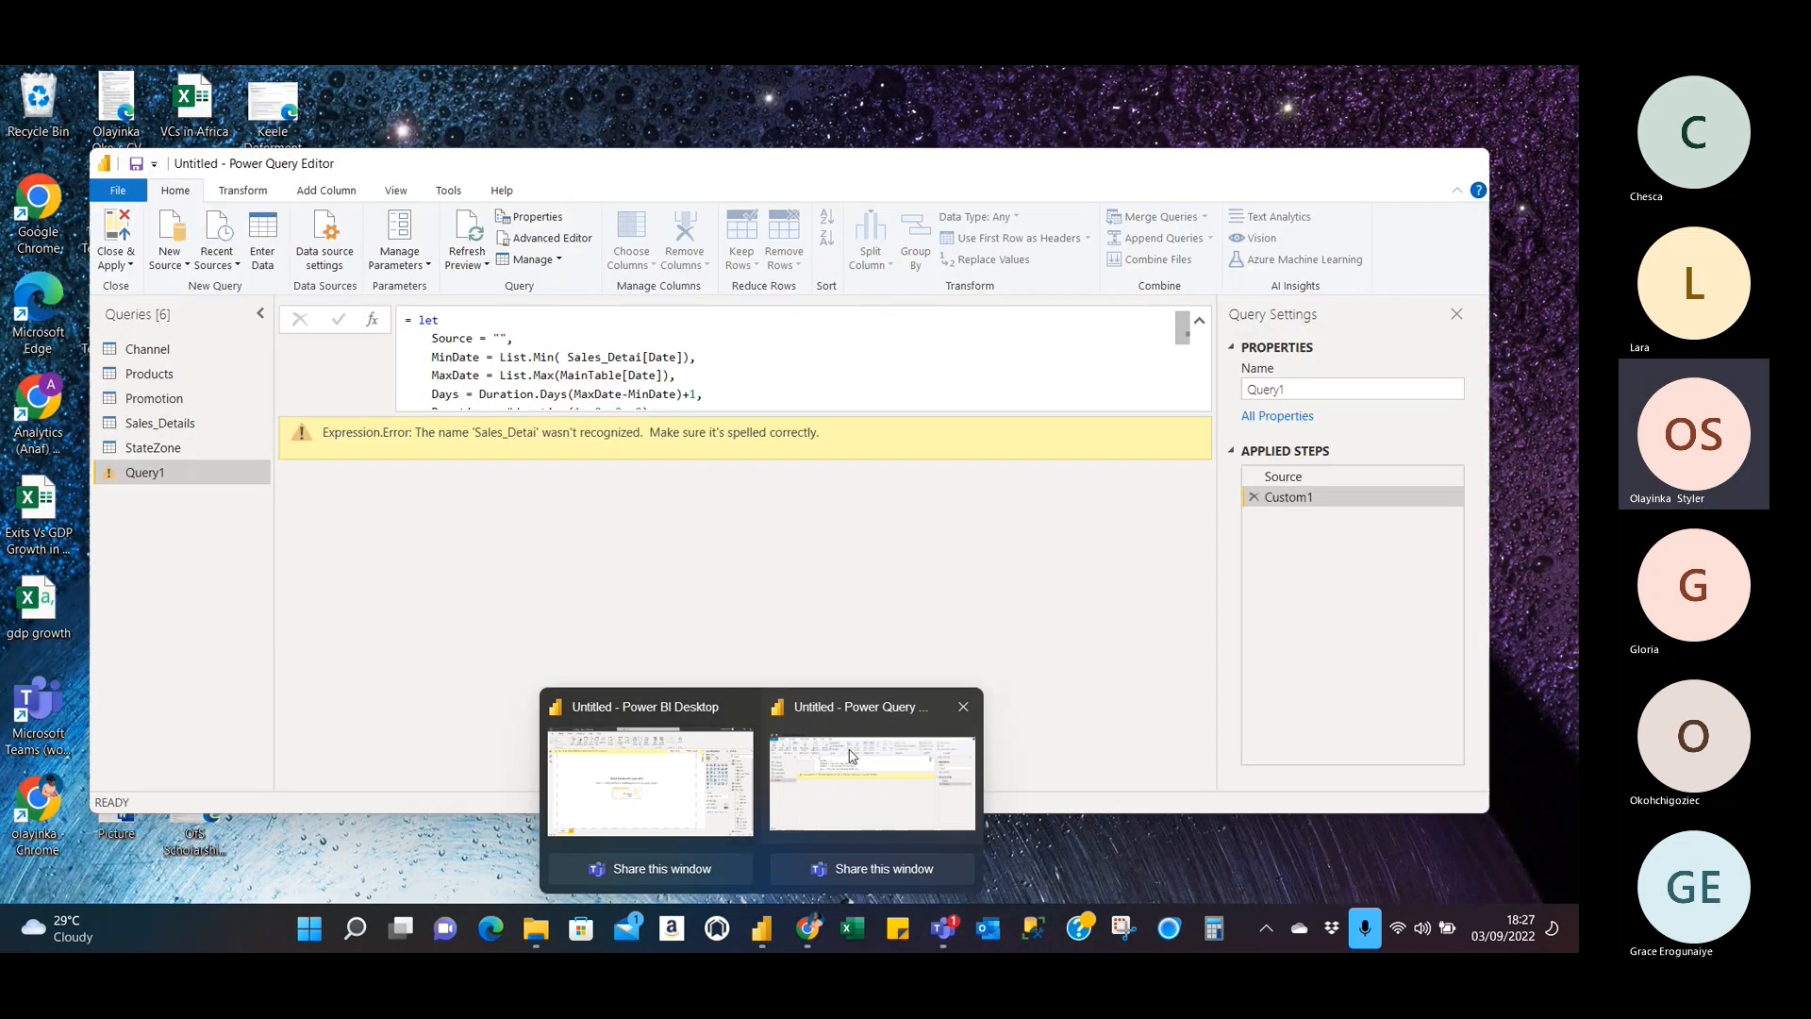
click(852, 755)
right_click(194, 474)
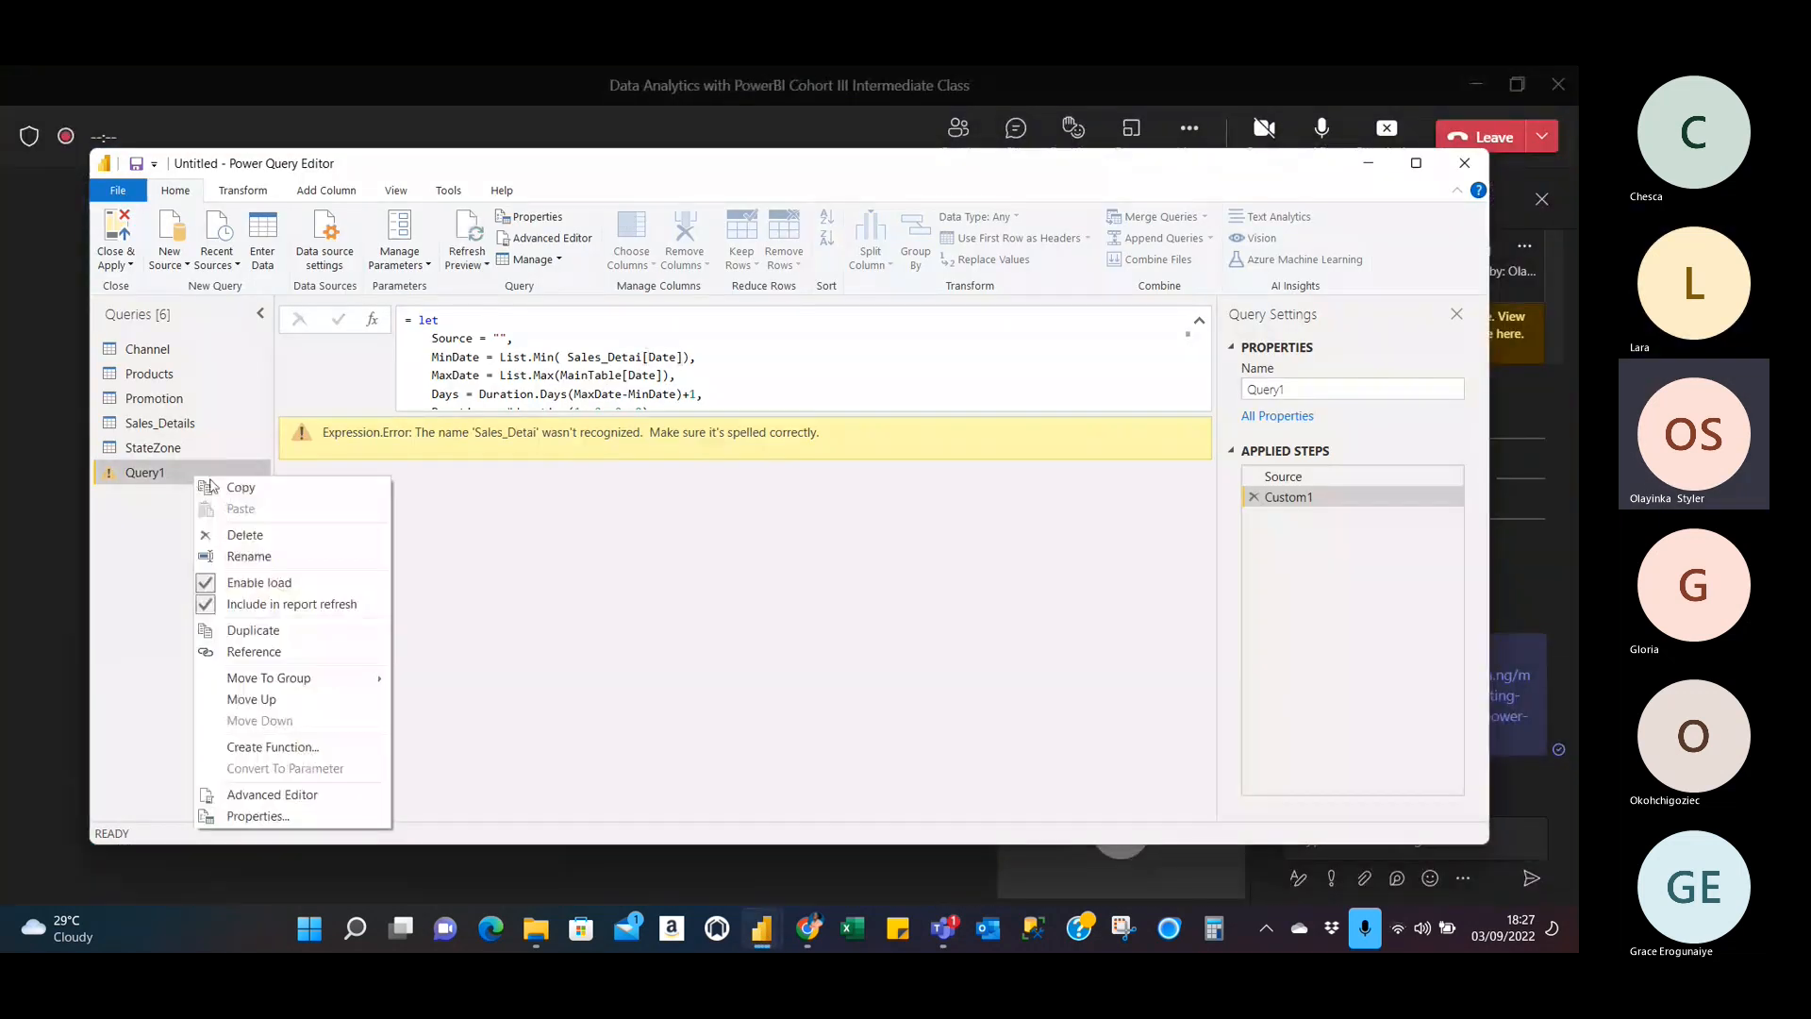
click(296, 537)
click(887, 525)
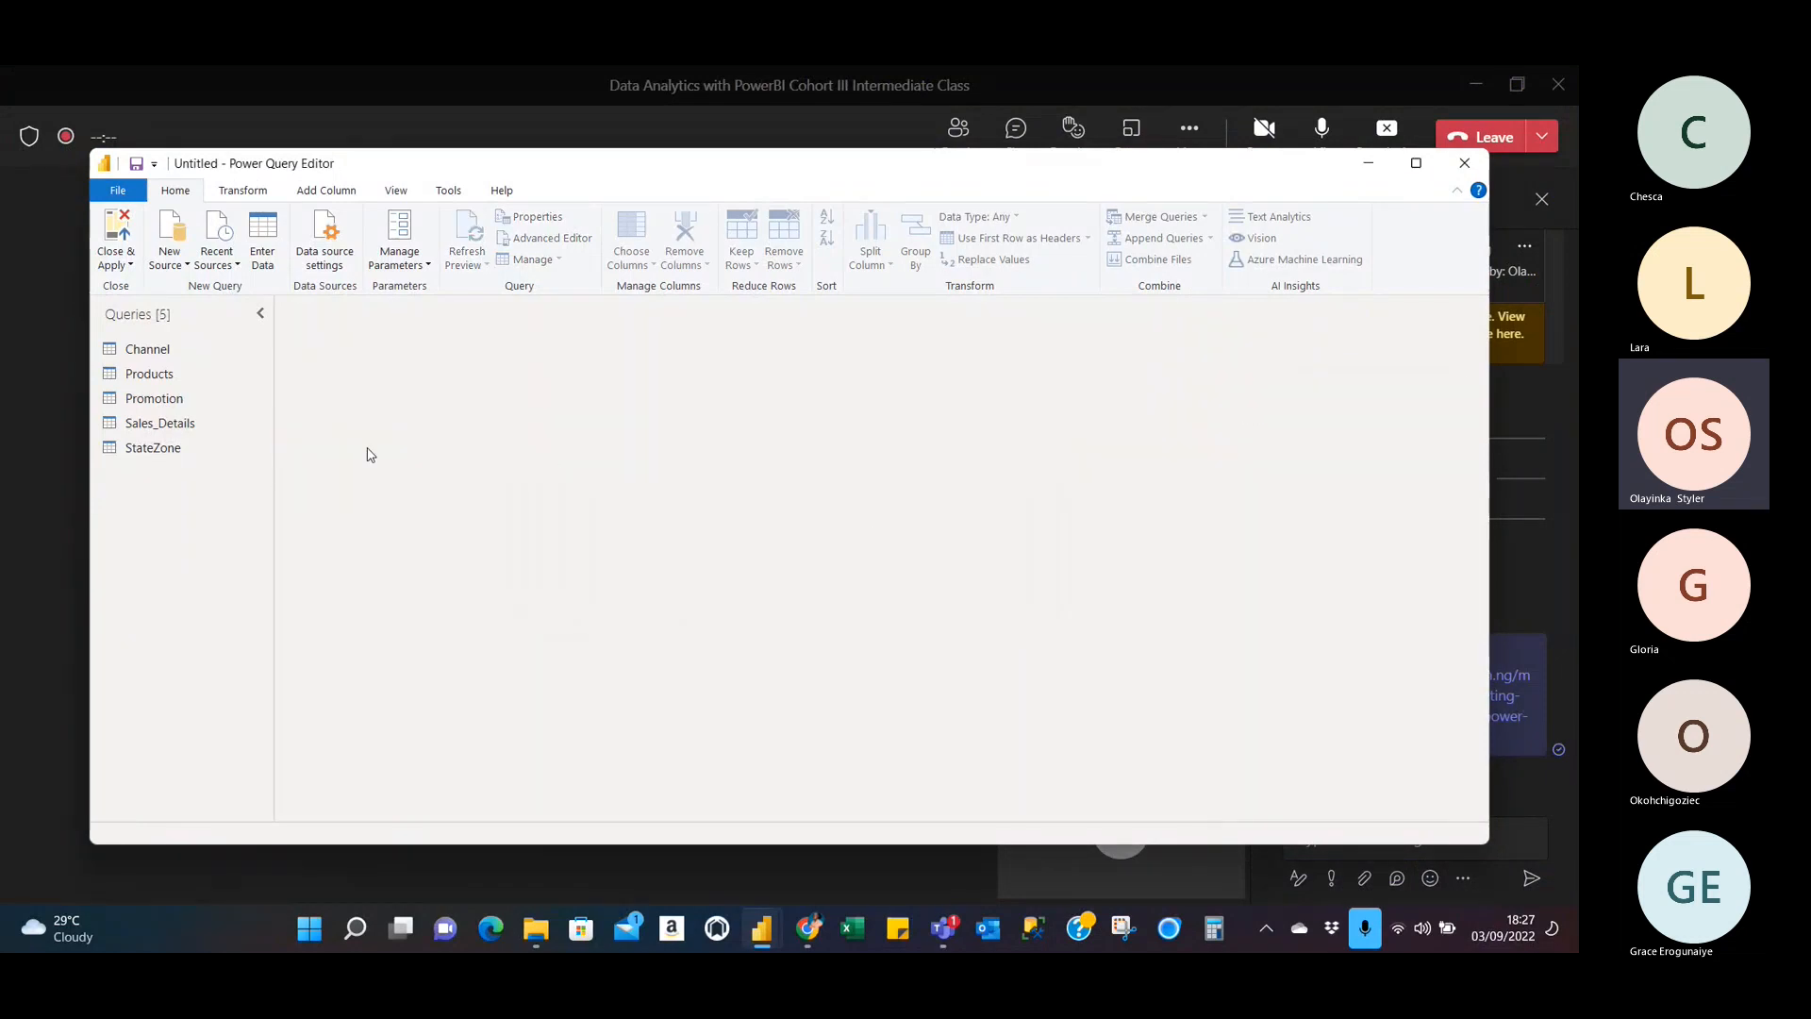
click(1463, 173)
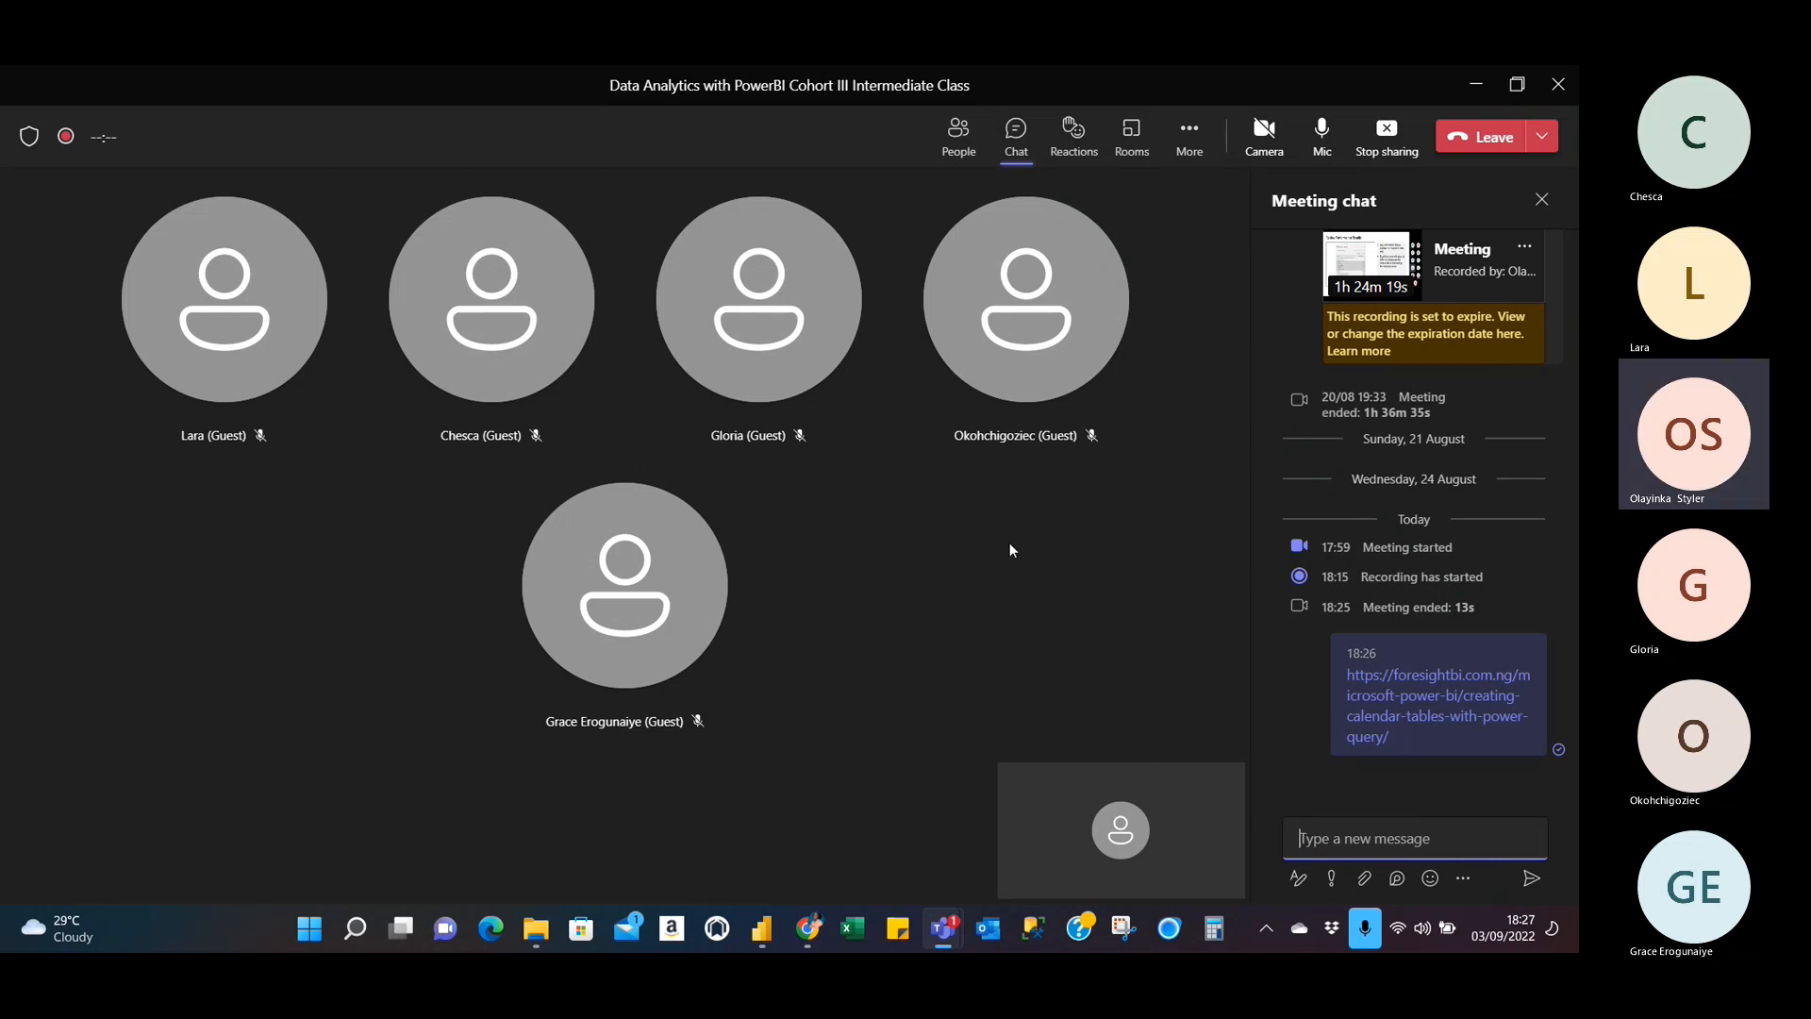
Switch to Power BI Desktop and collapse the Date Table's field list, keeping Sales_Details expanded.
mouse_move(942, 928)
mouse_move(757, 926)
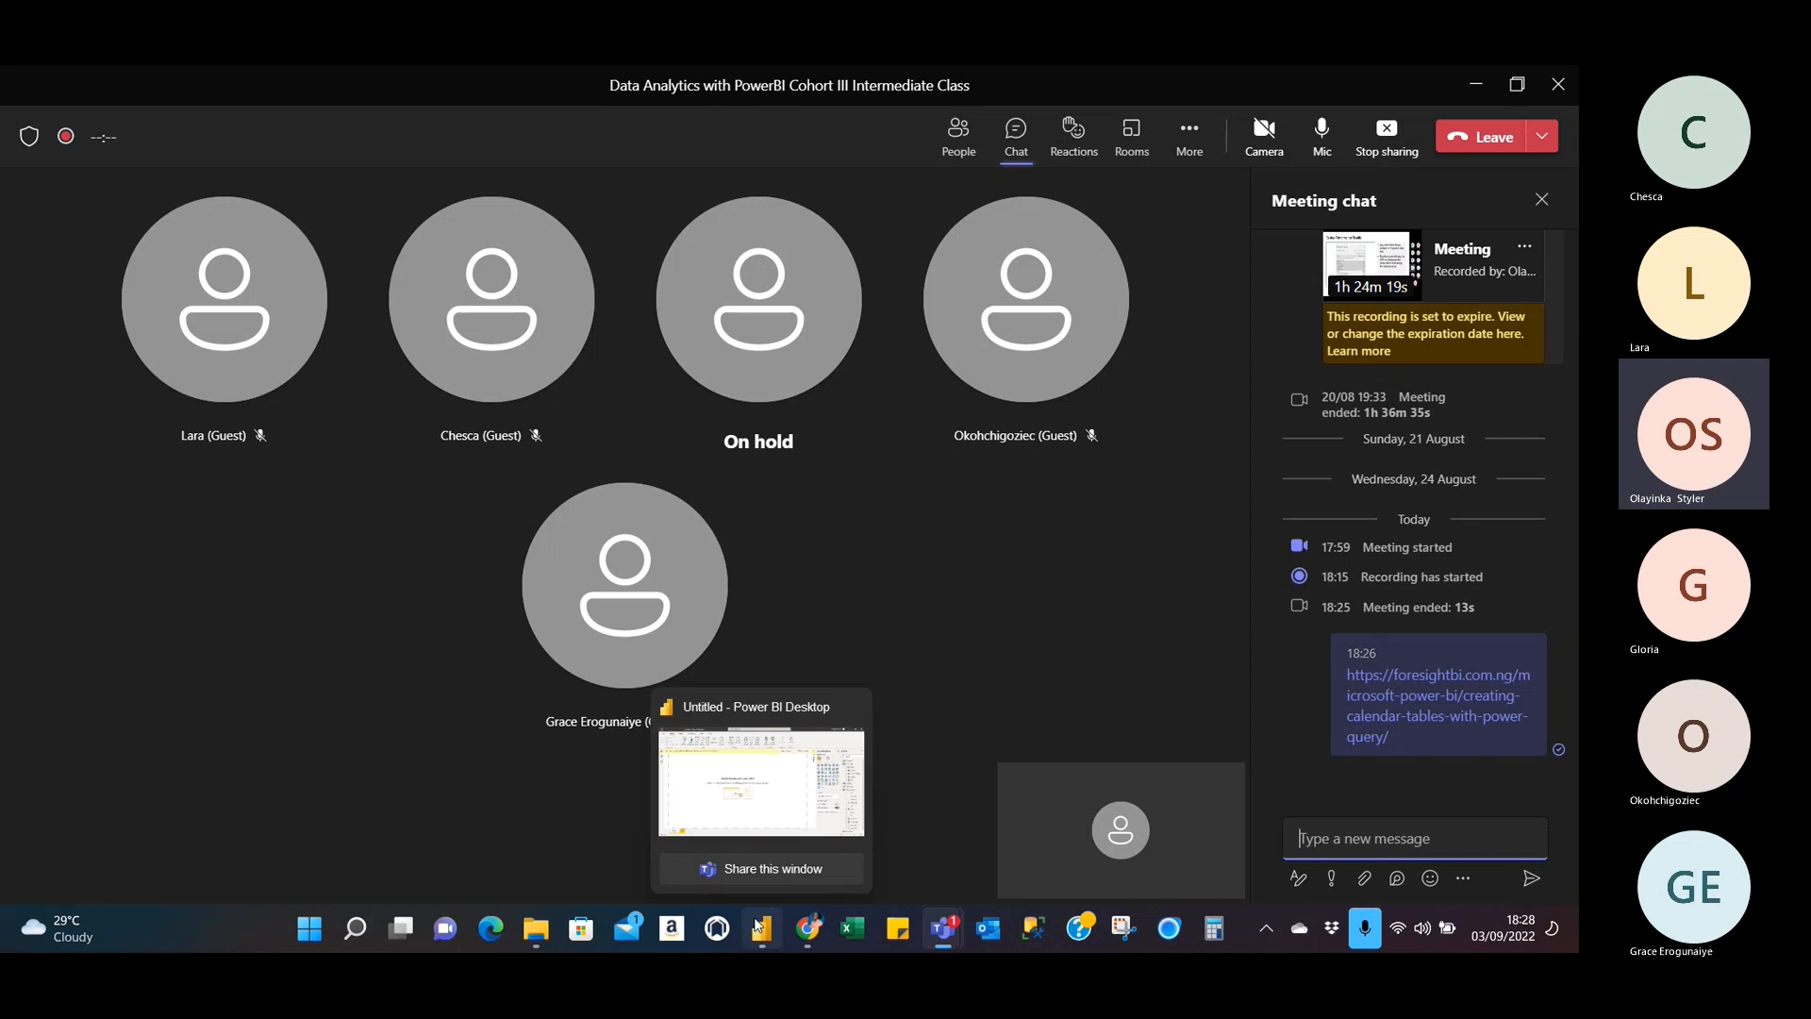
click(757, 926)
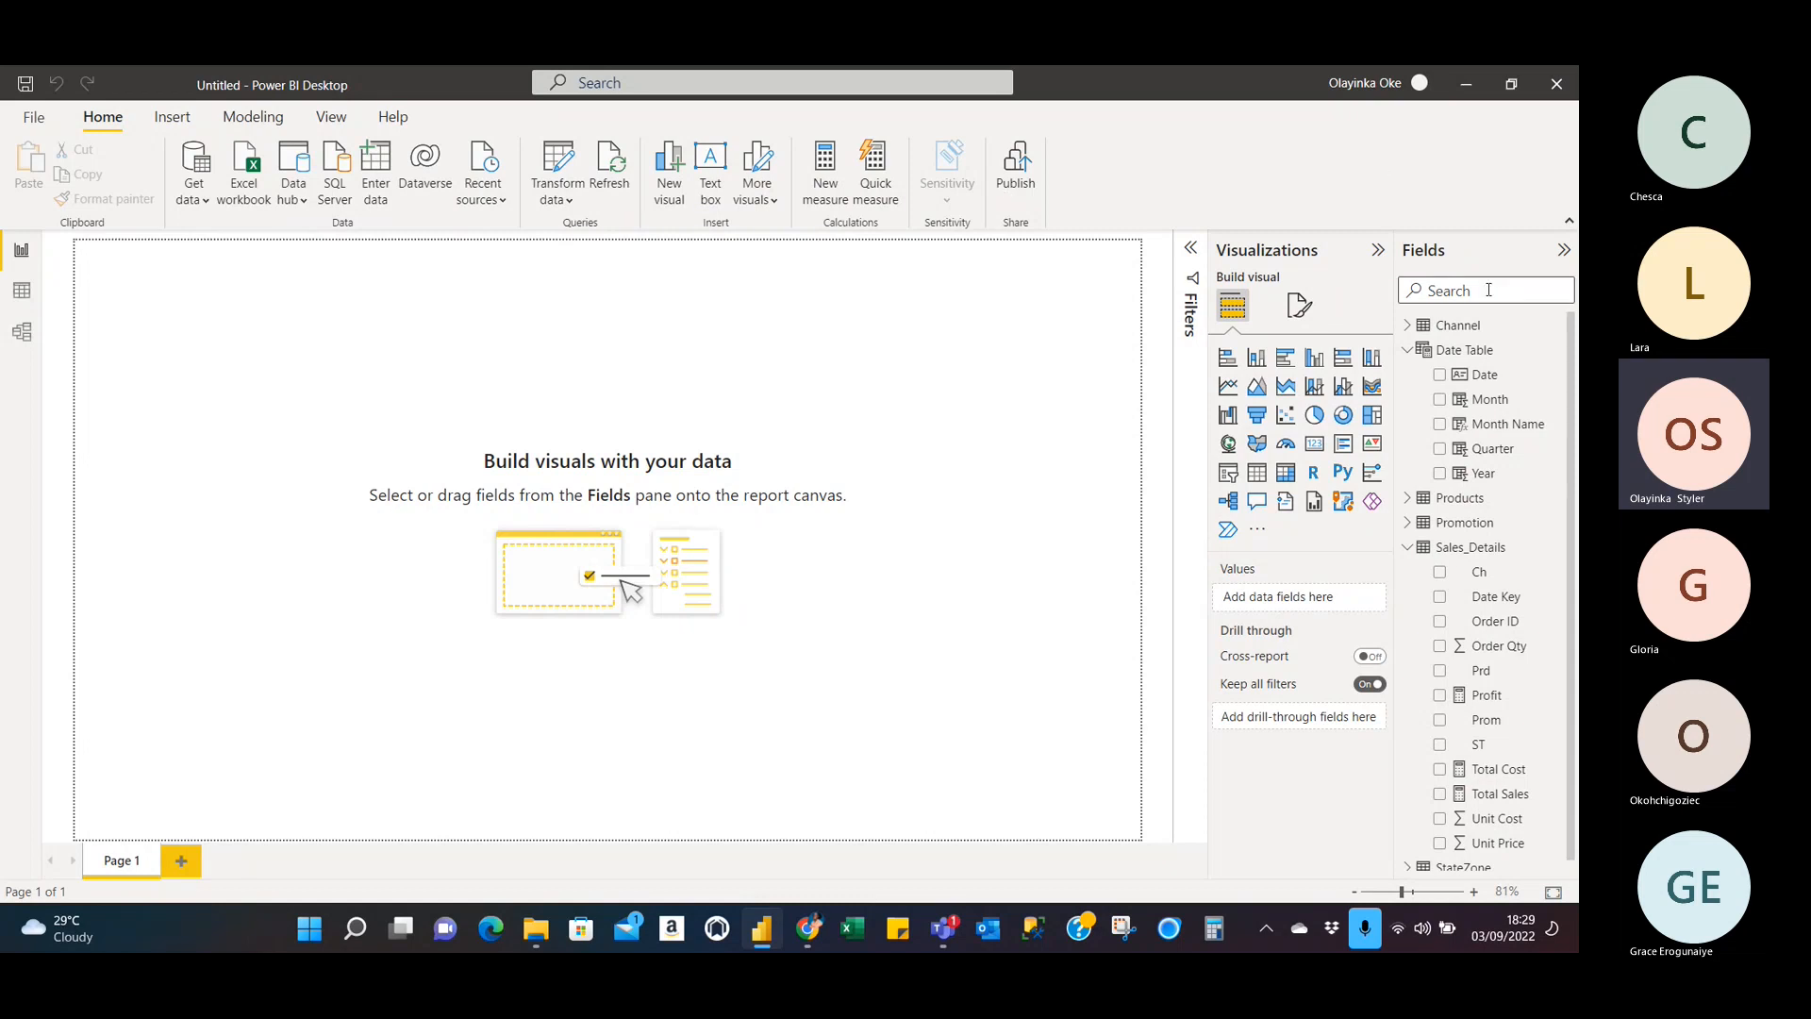
click(1408, 351)
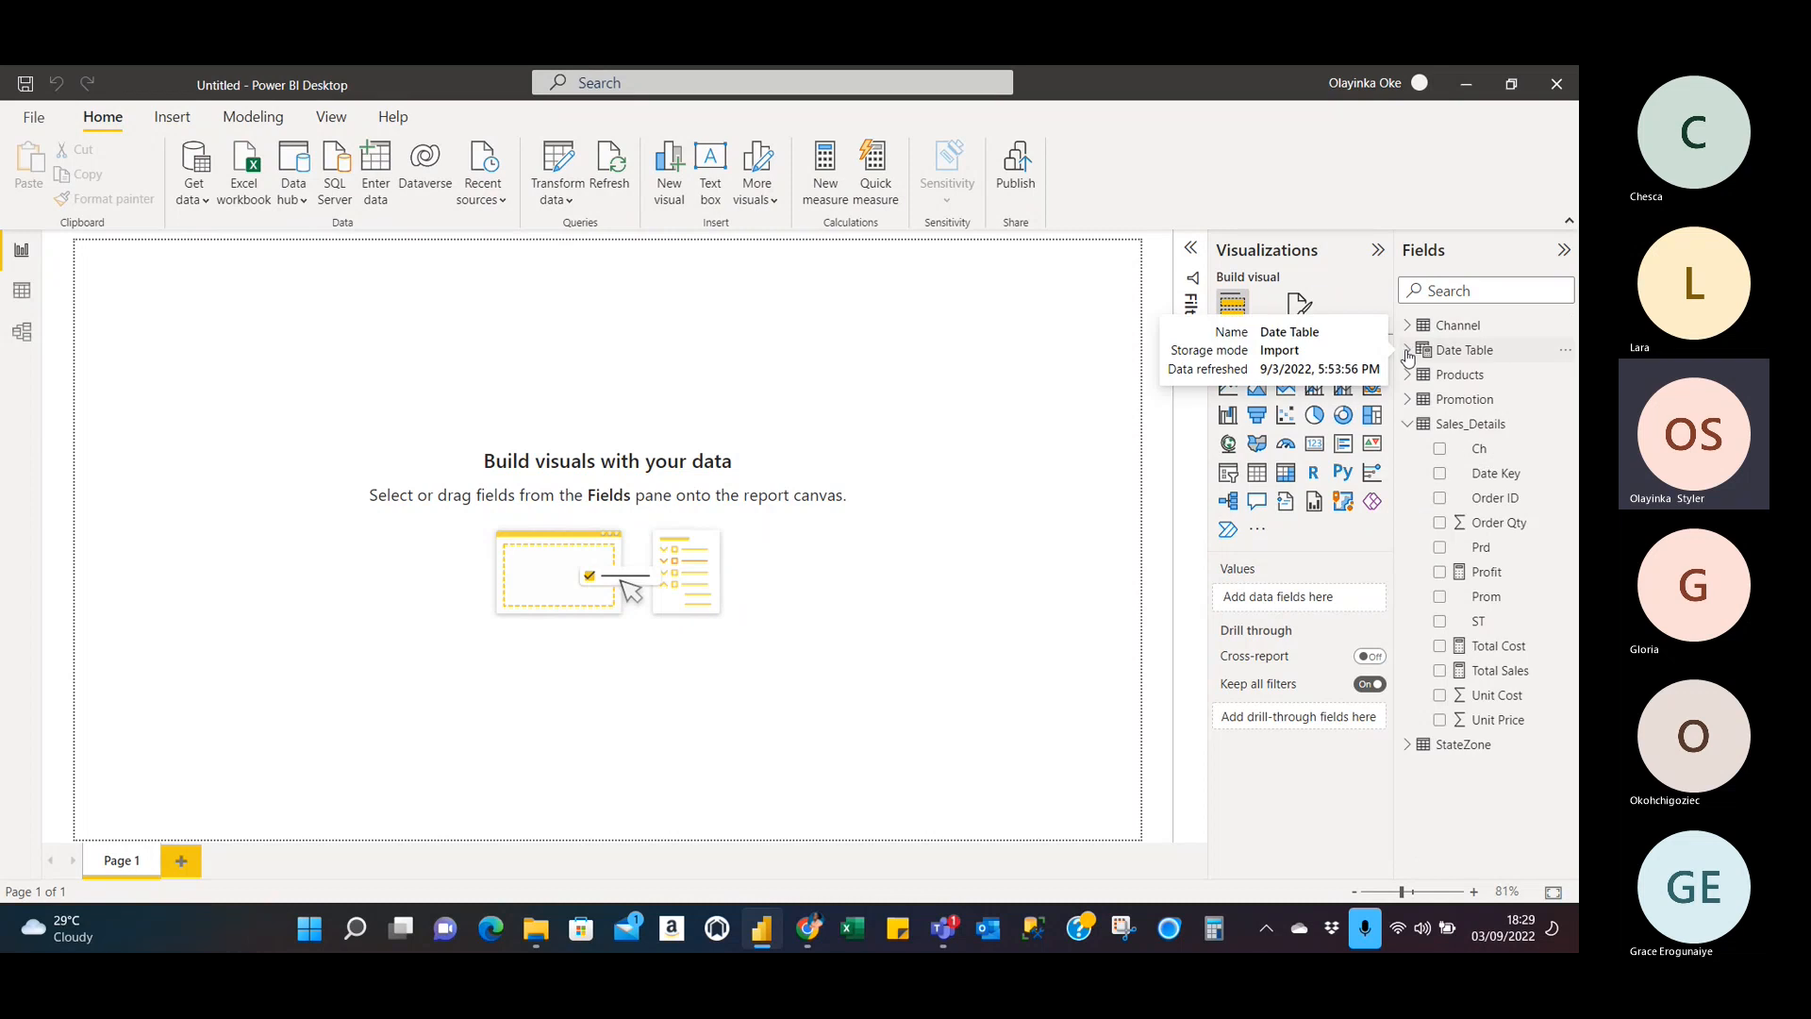
click(1408, 425)
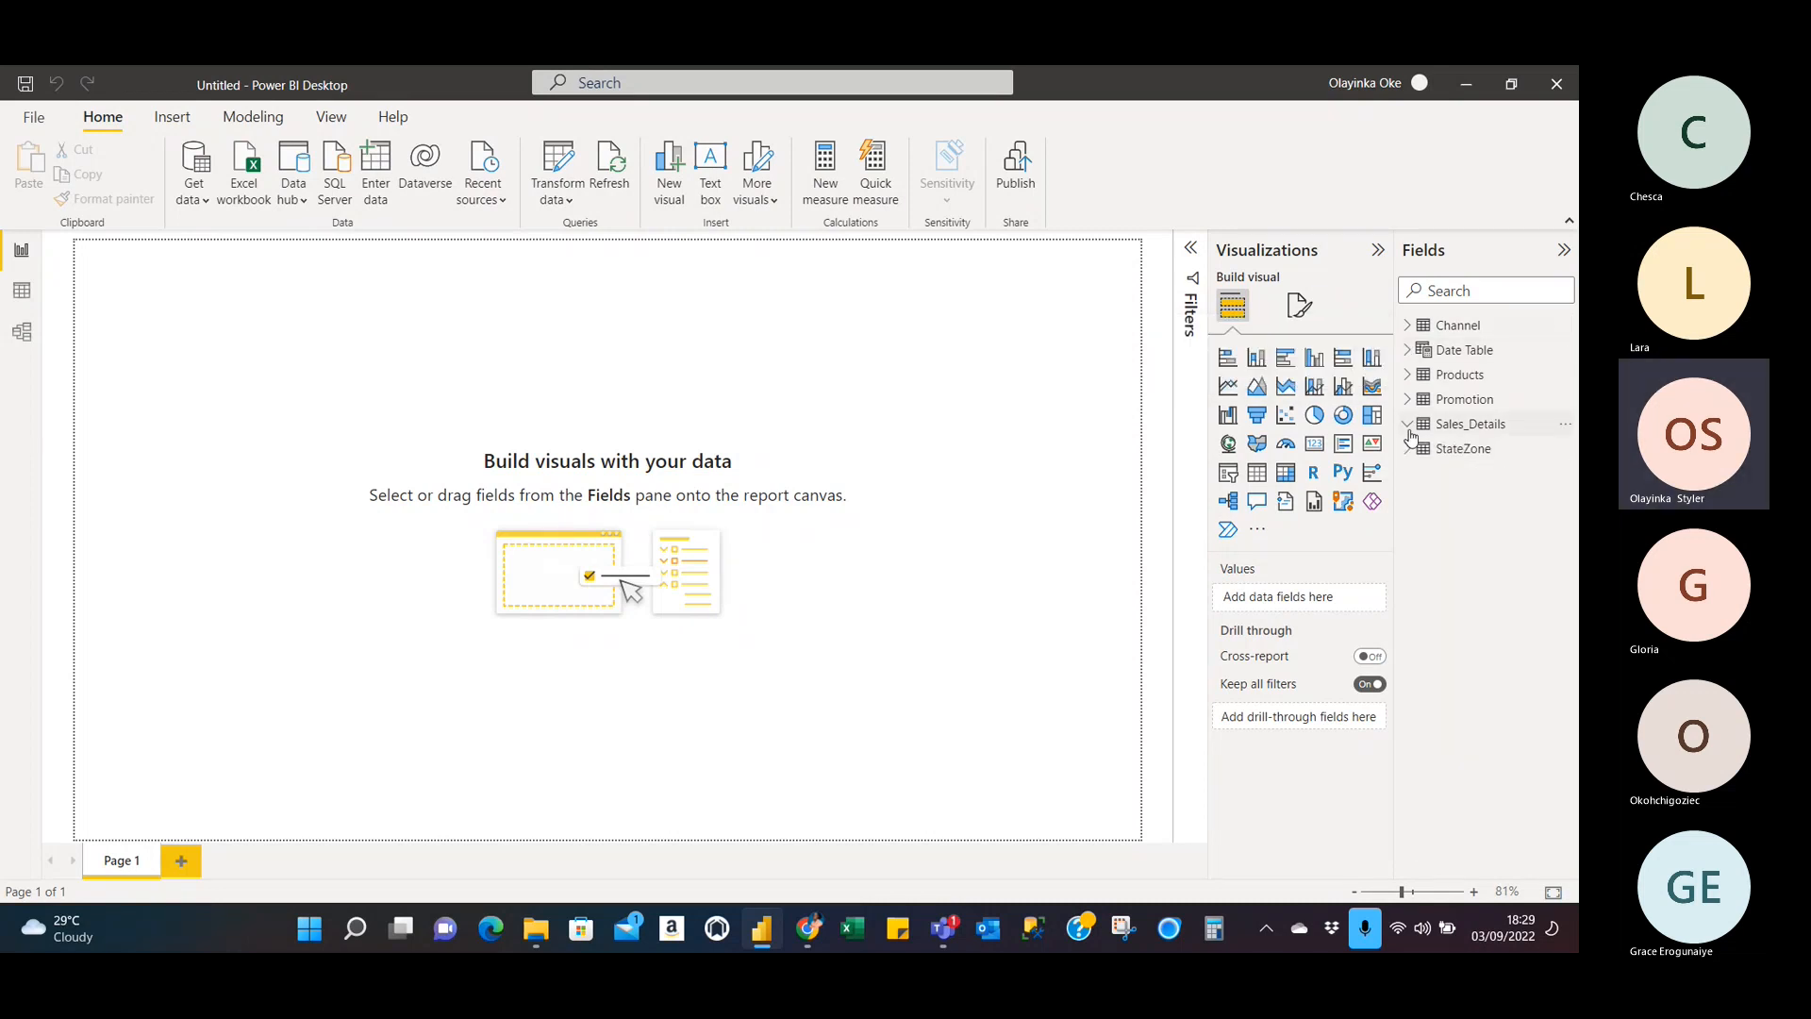
click(1409, 427)
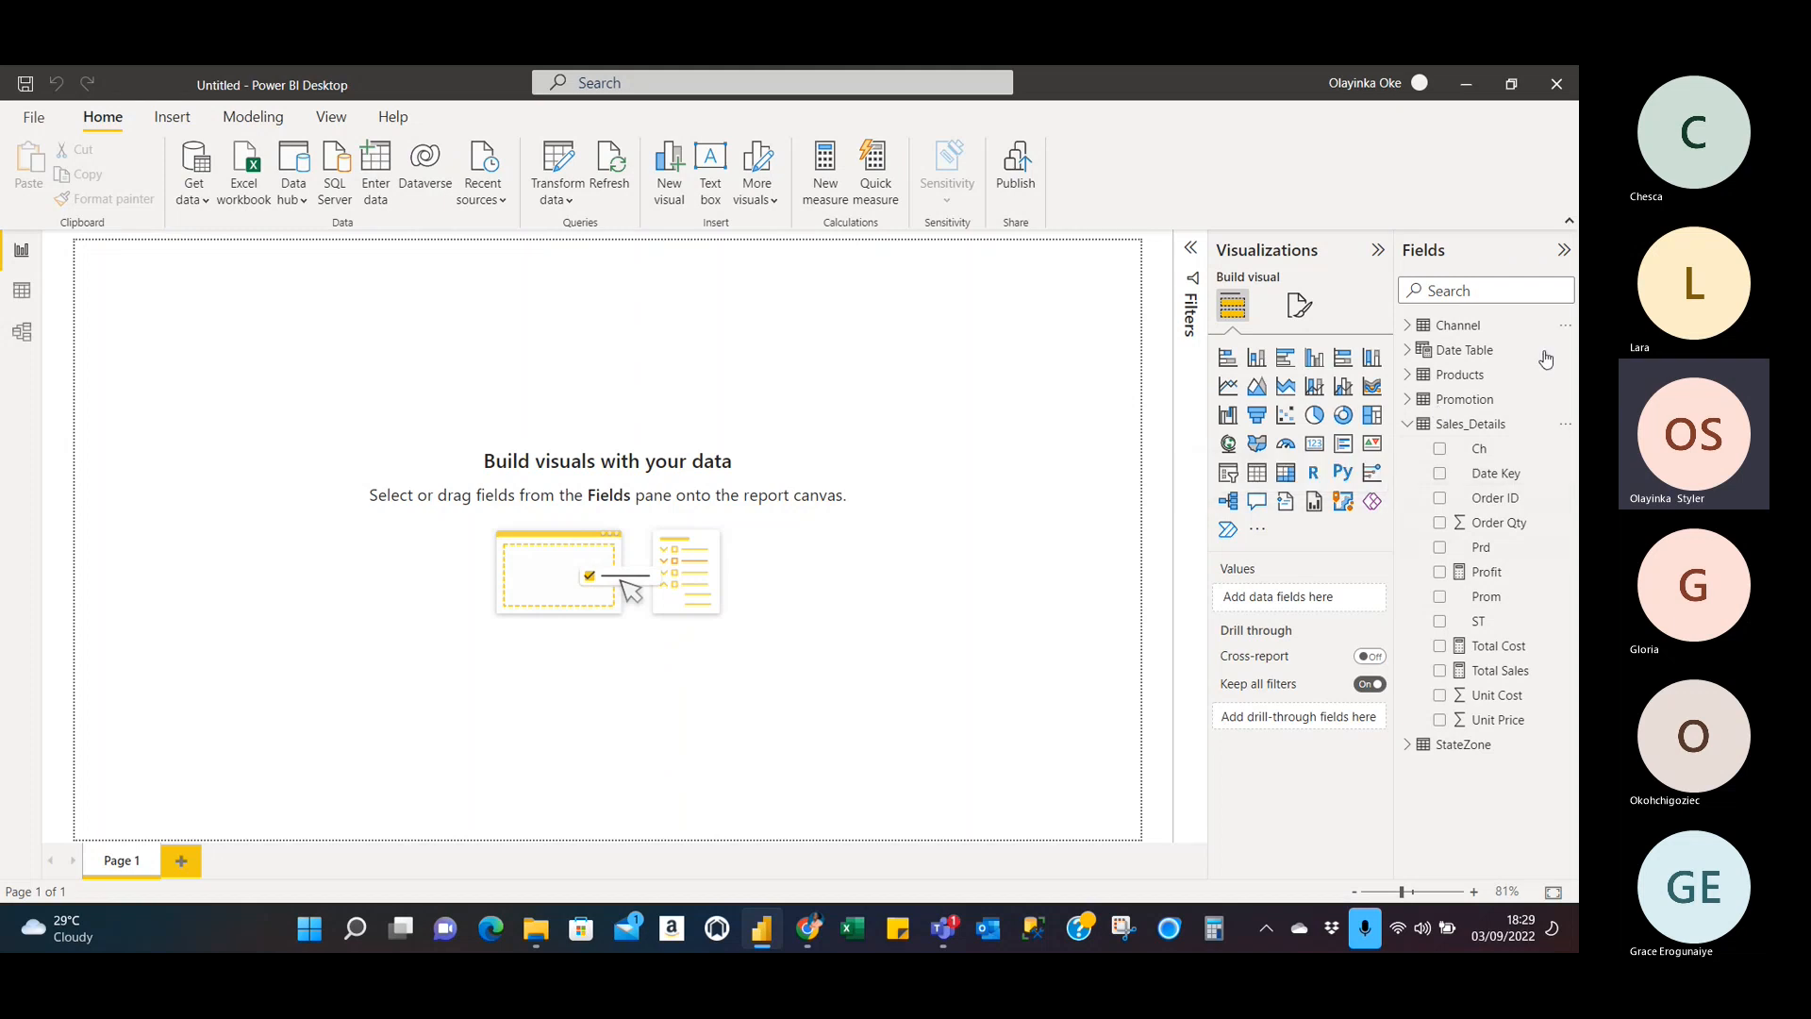
Build a column chart of the Profit measure by State from StateZone and enlarge it across most of the page width.
click(1409, 352)
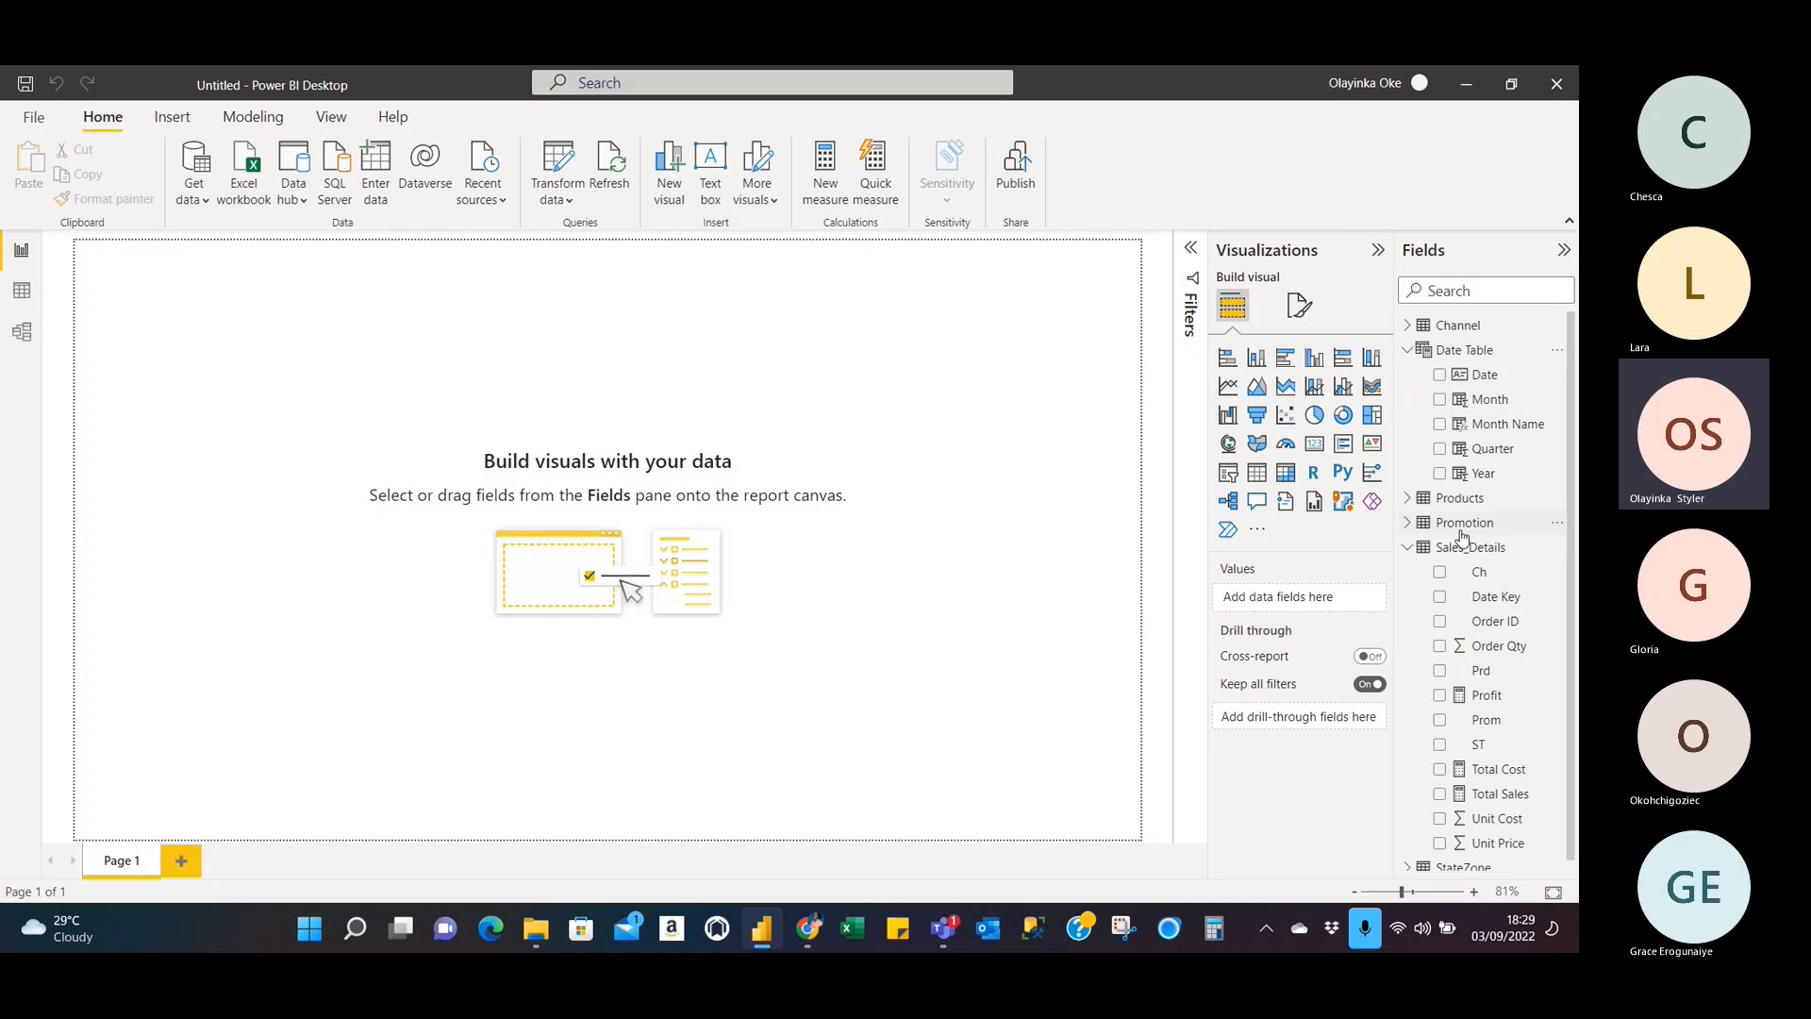
click(1439, 697)
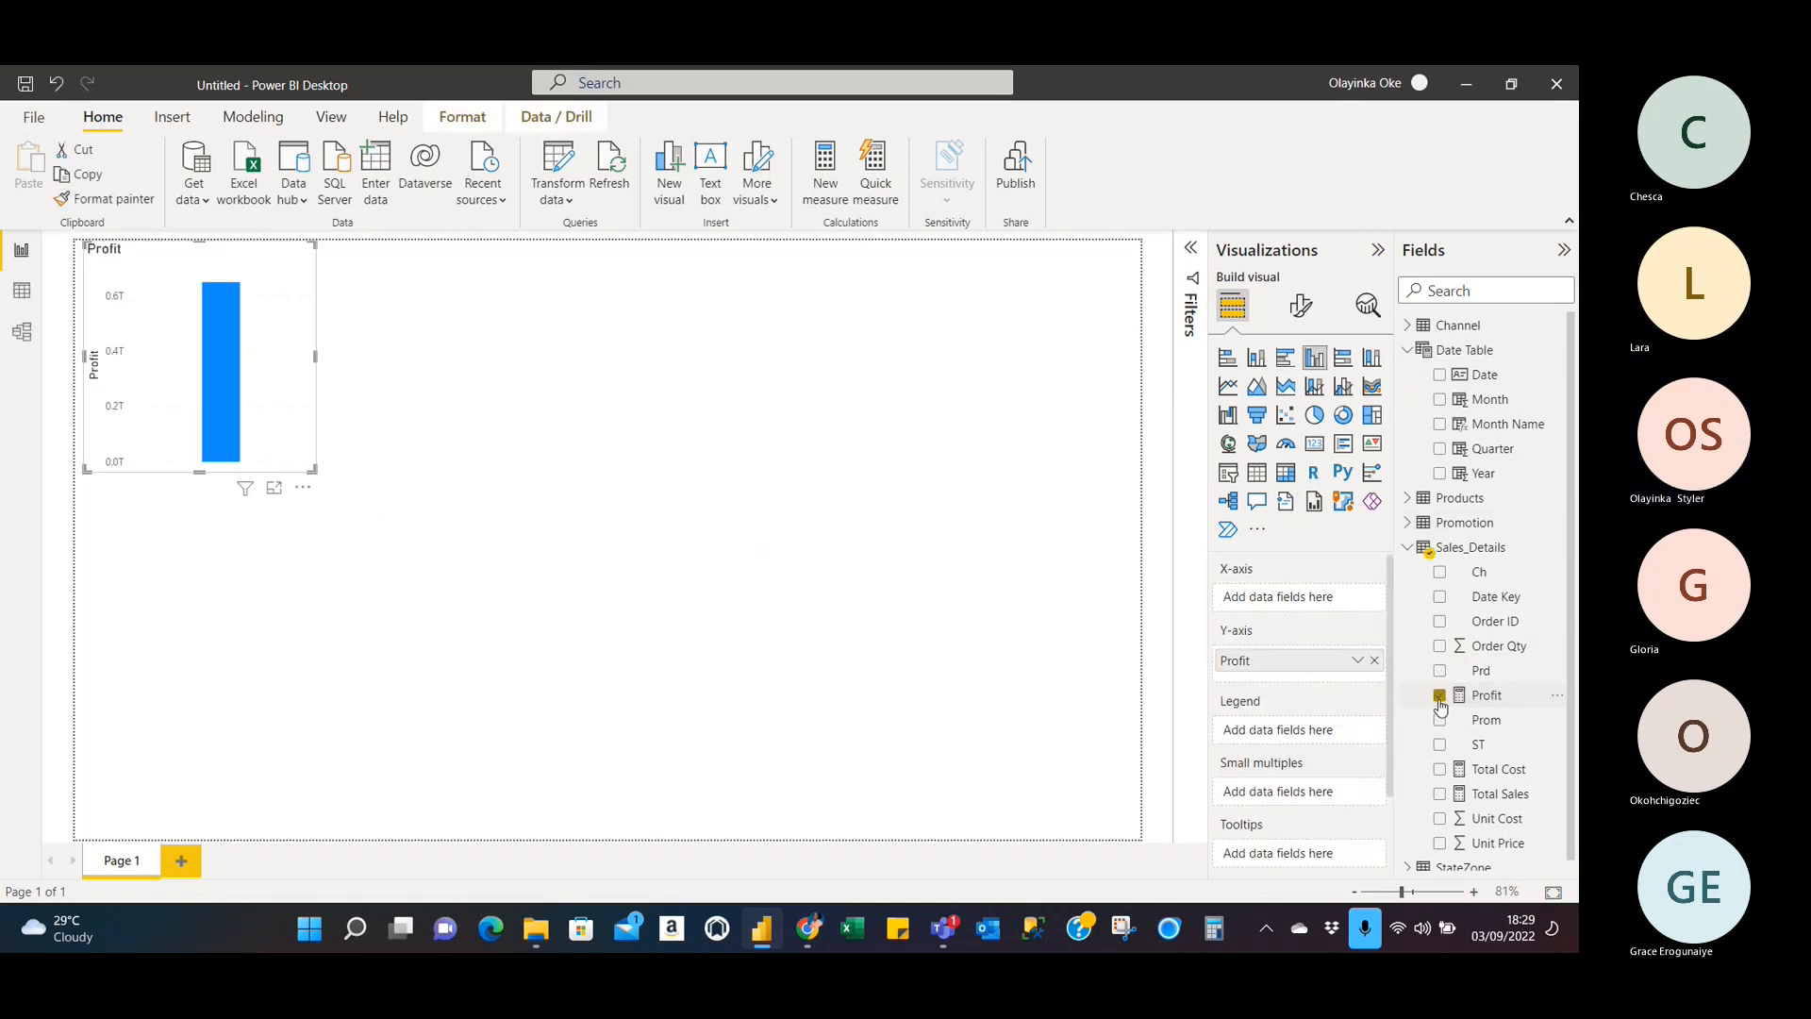
click(1407, 350)
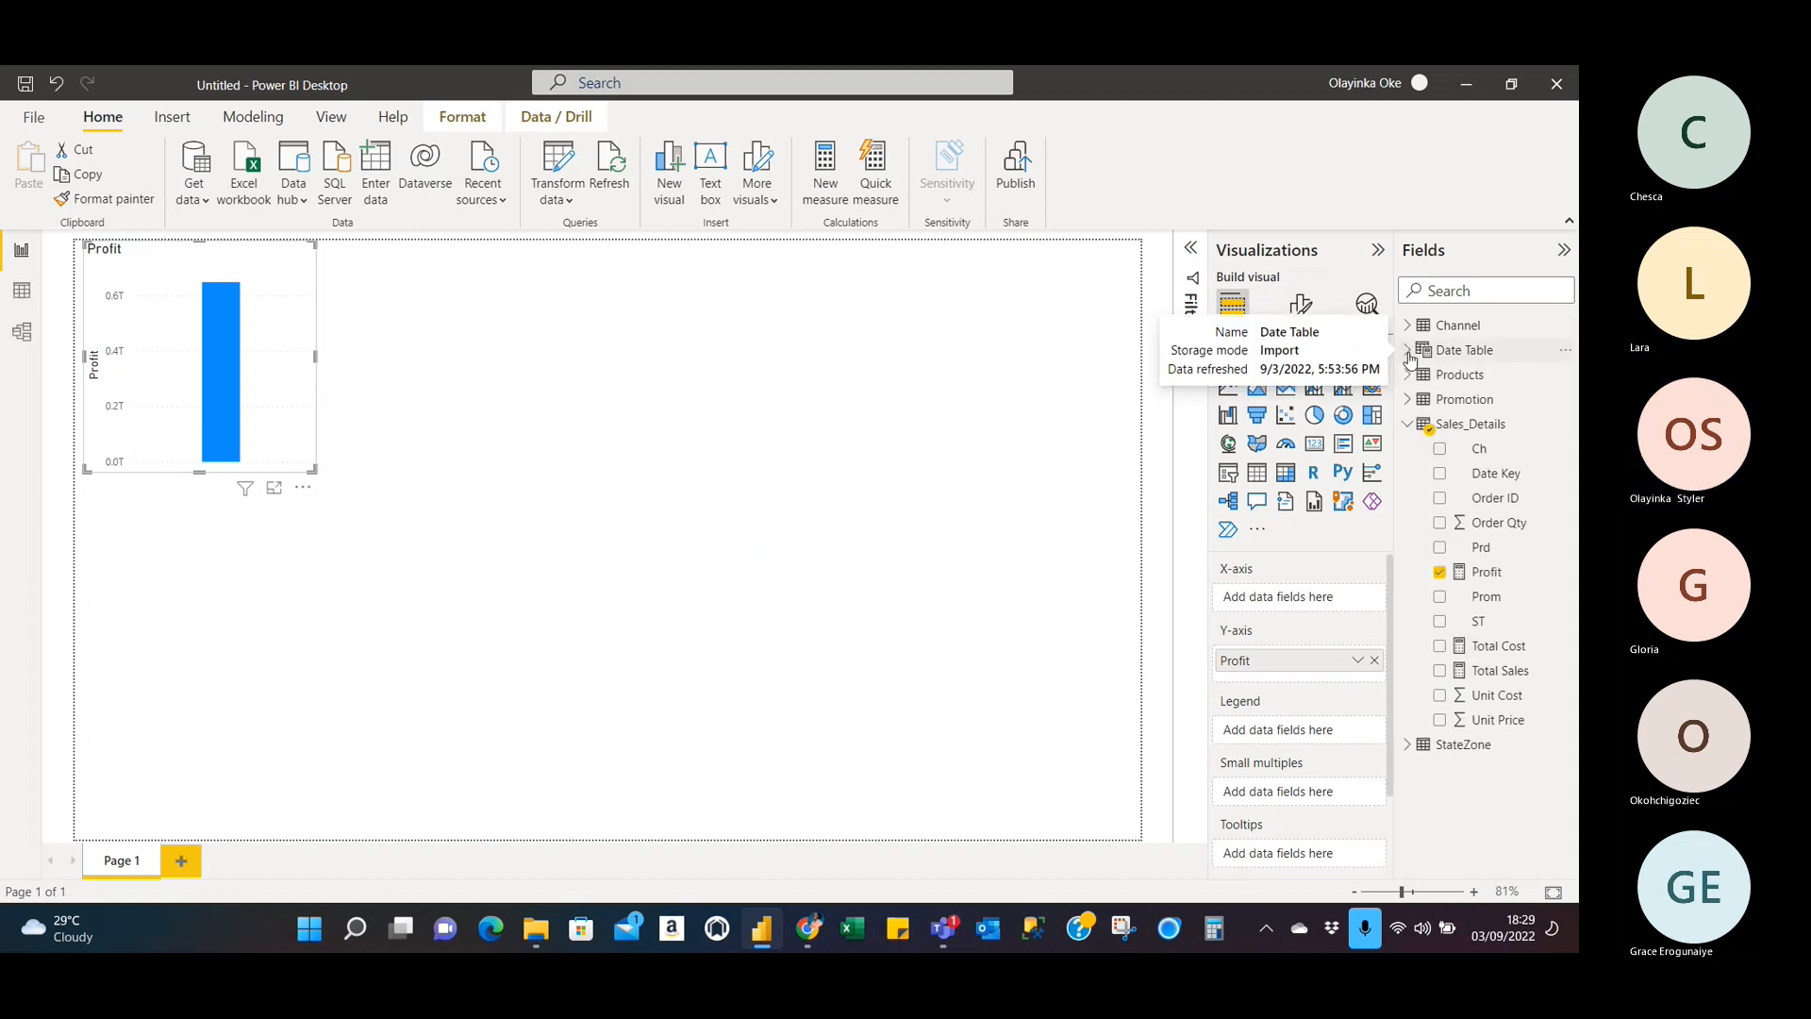
click(1407, 424)
click(1408, 449)
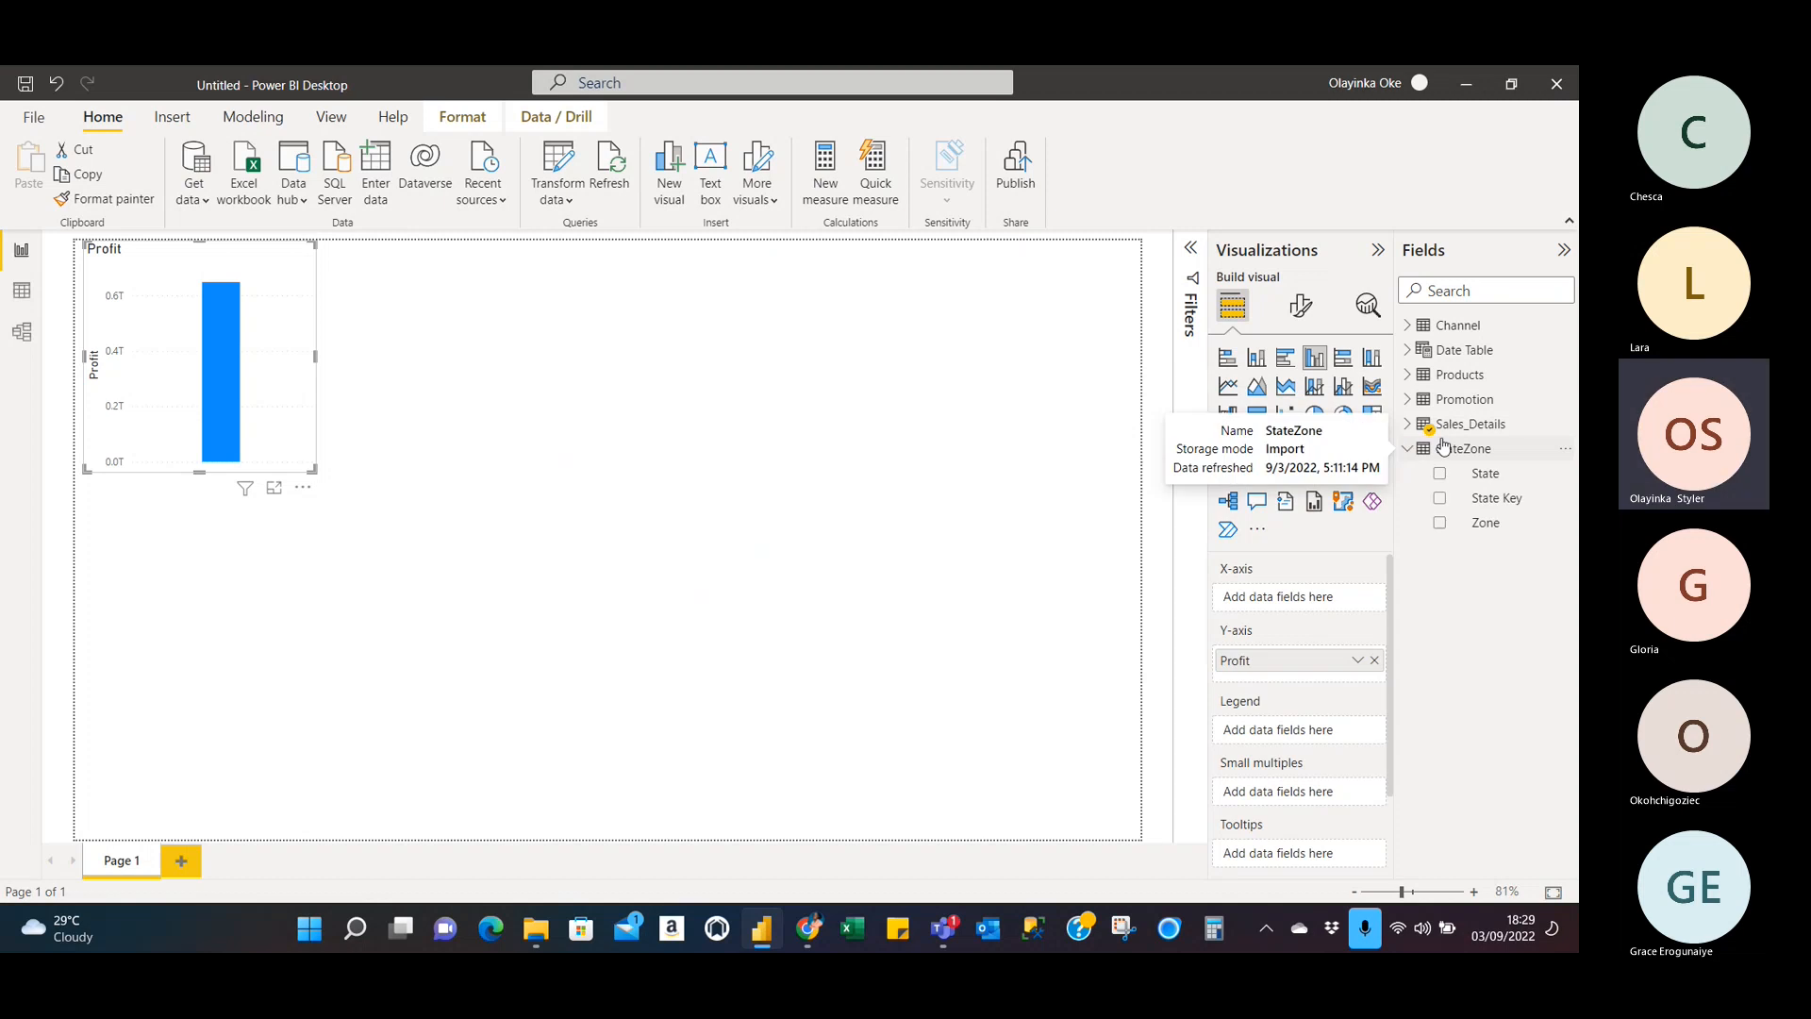
click(1440, 474)
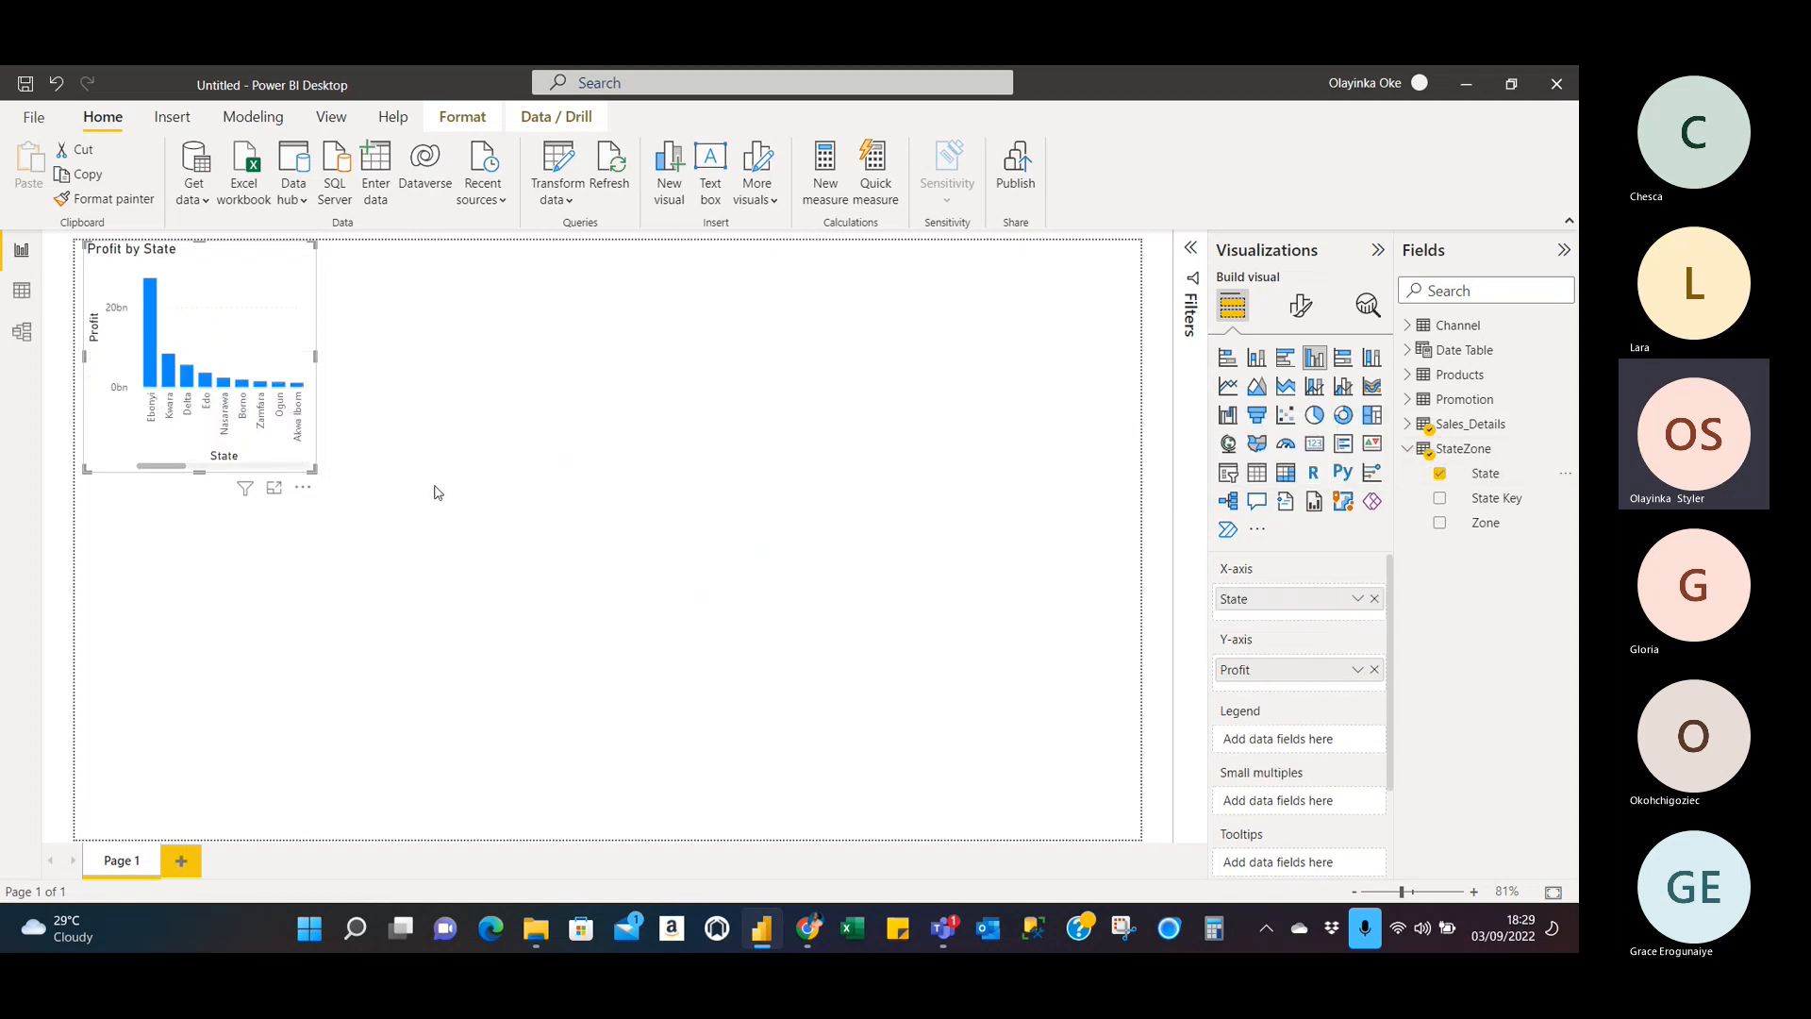
drag(311, 476, 980, 627)
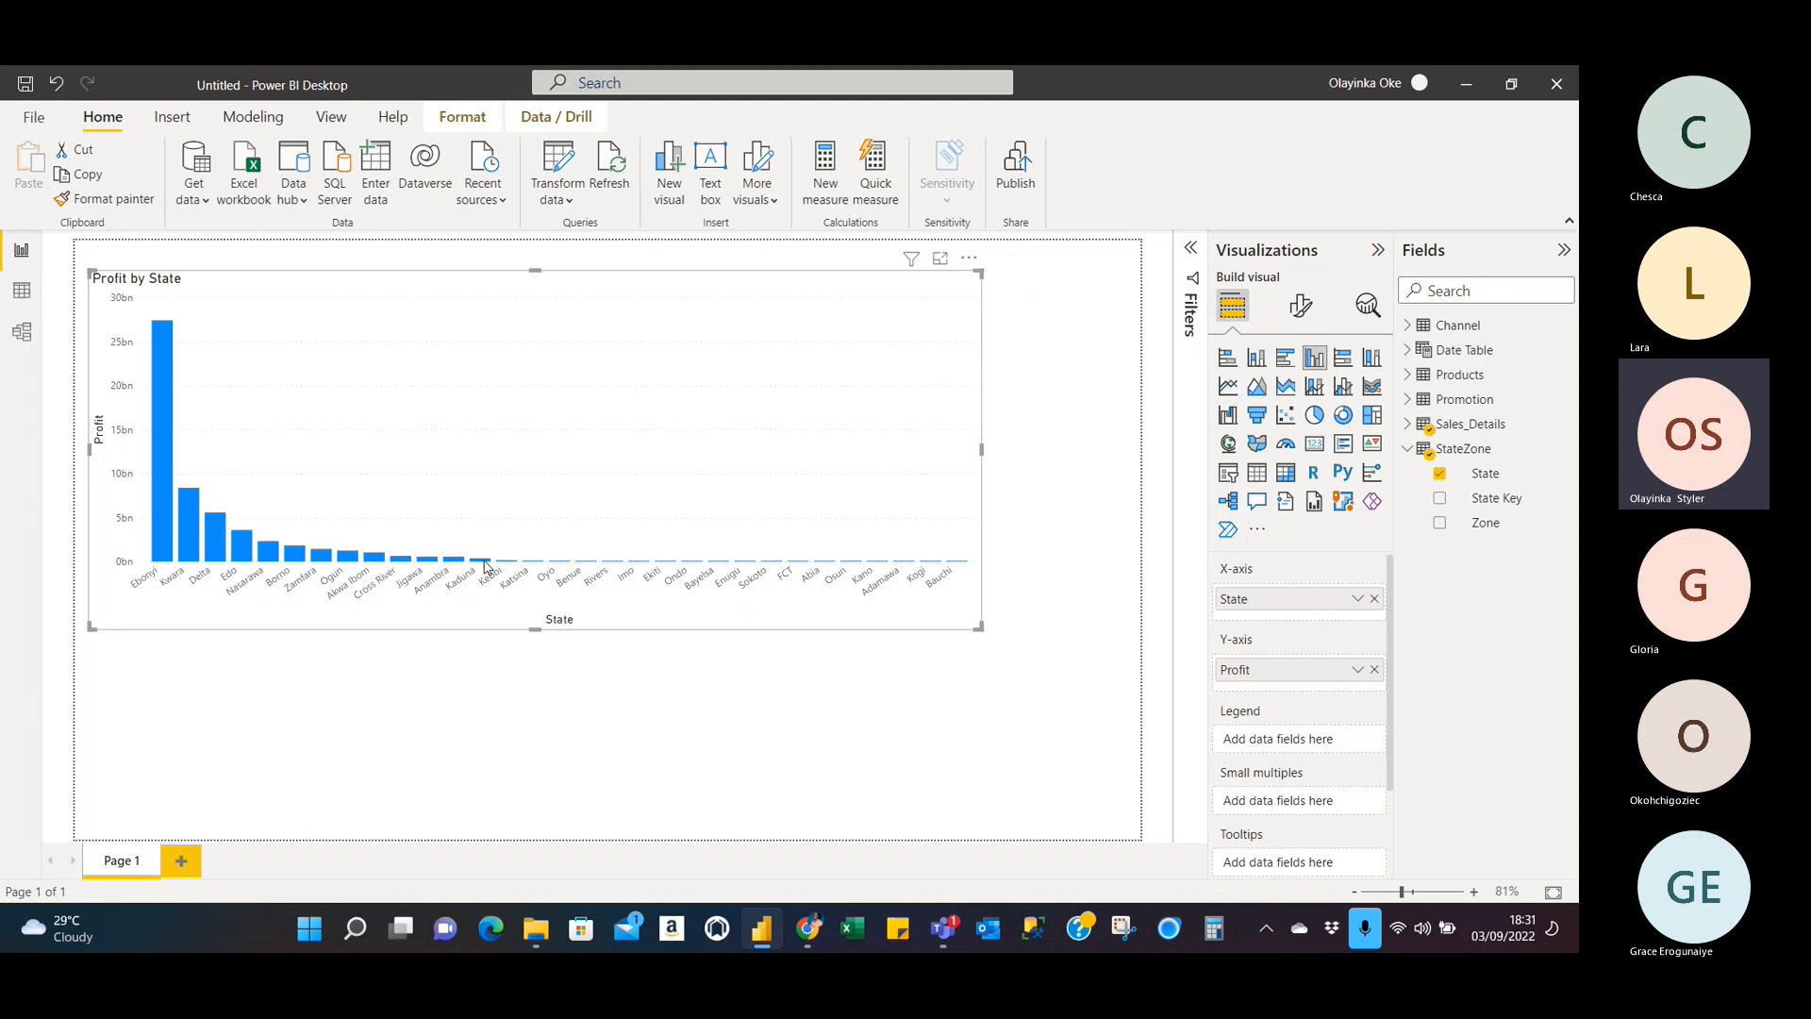
mouse_move(484, 564)
Format the Profit measure of Sales_Details as Currency with 2 decimal places in the data view and return to the report.
click(23, 292)
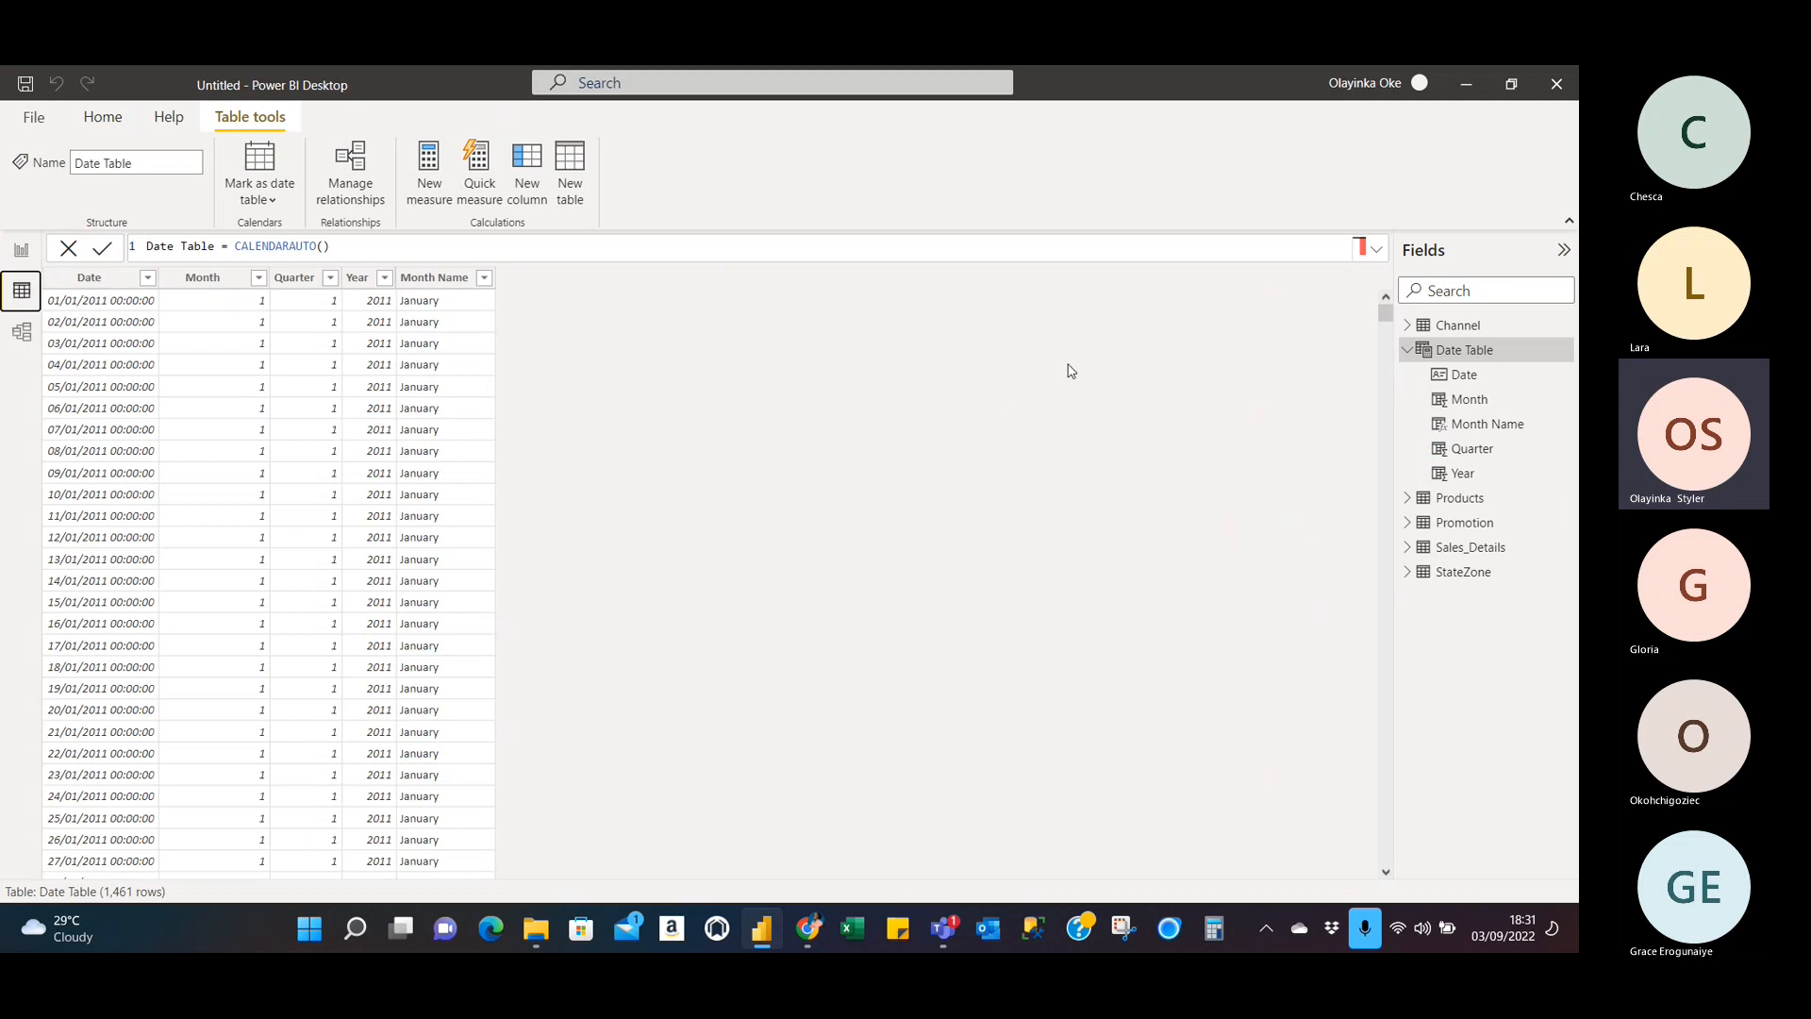
click(1488, 549)
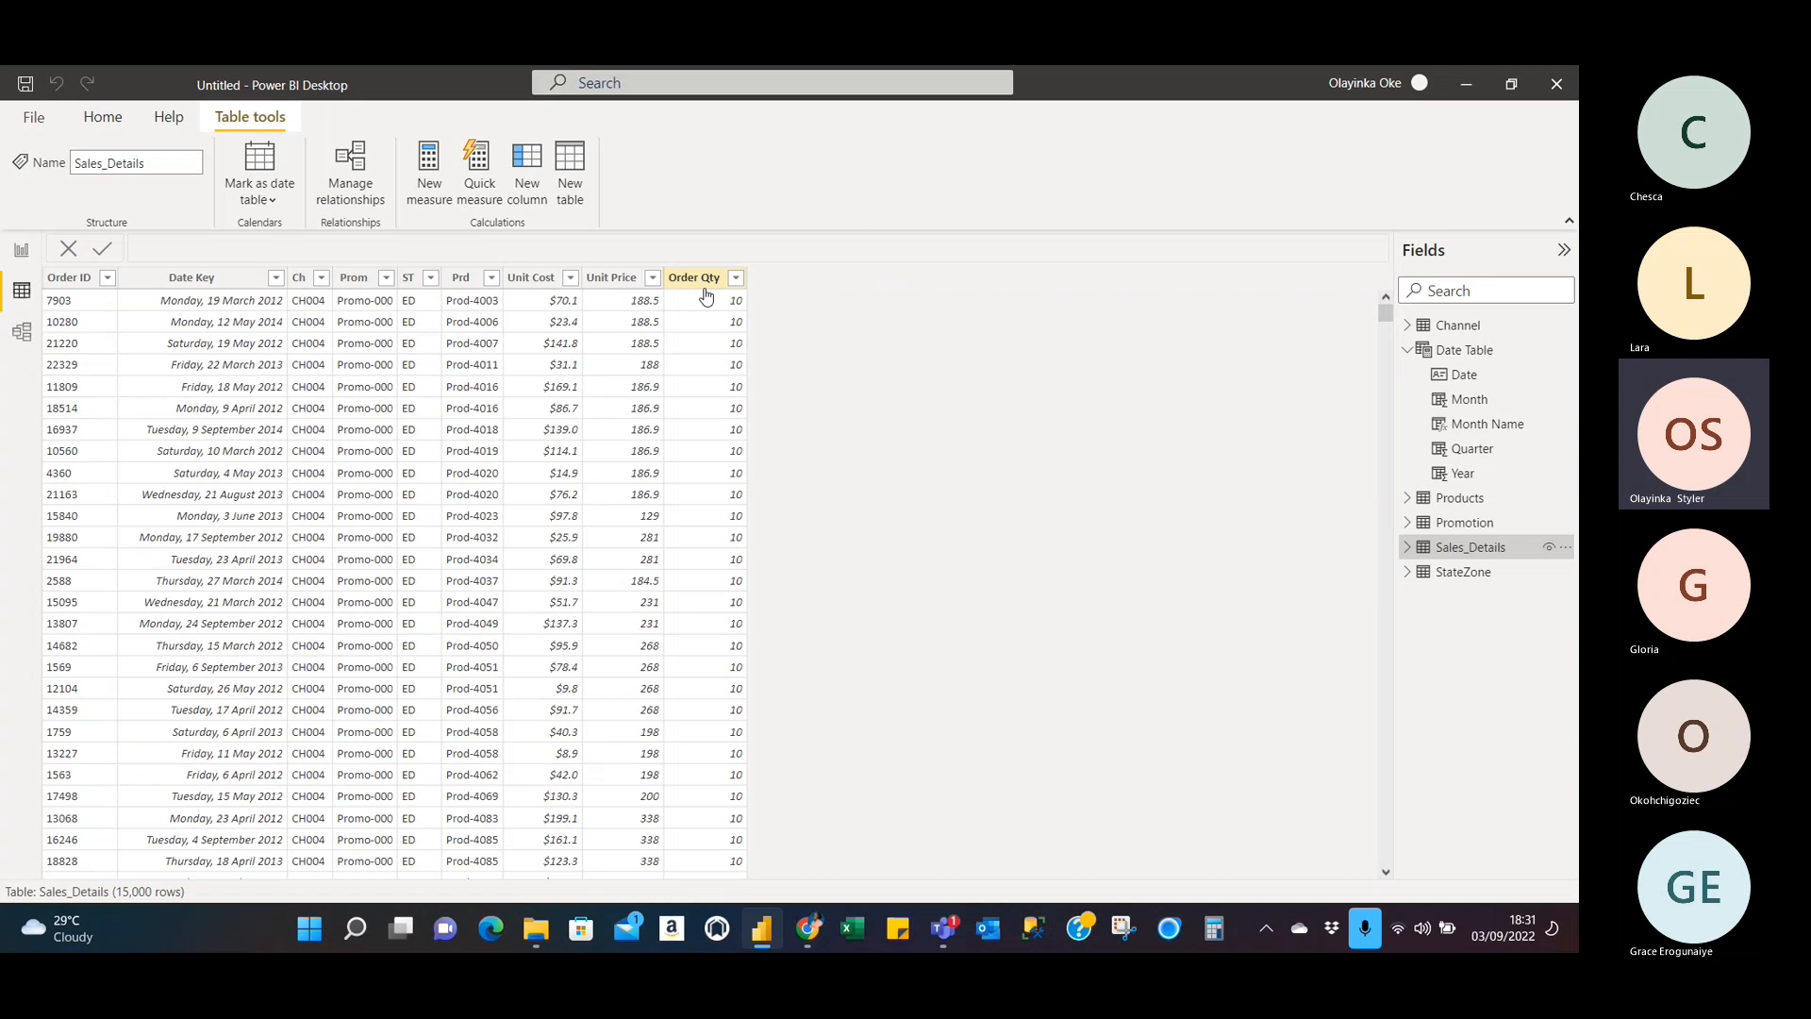
click(1407, 548)
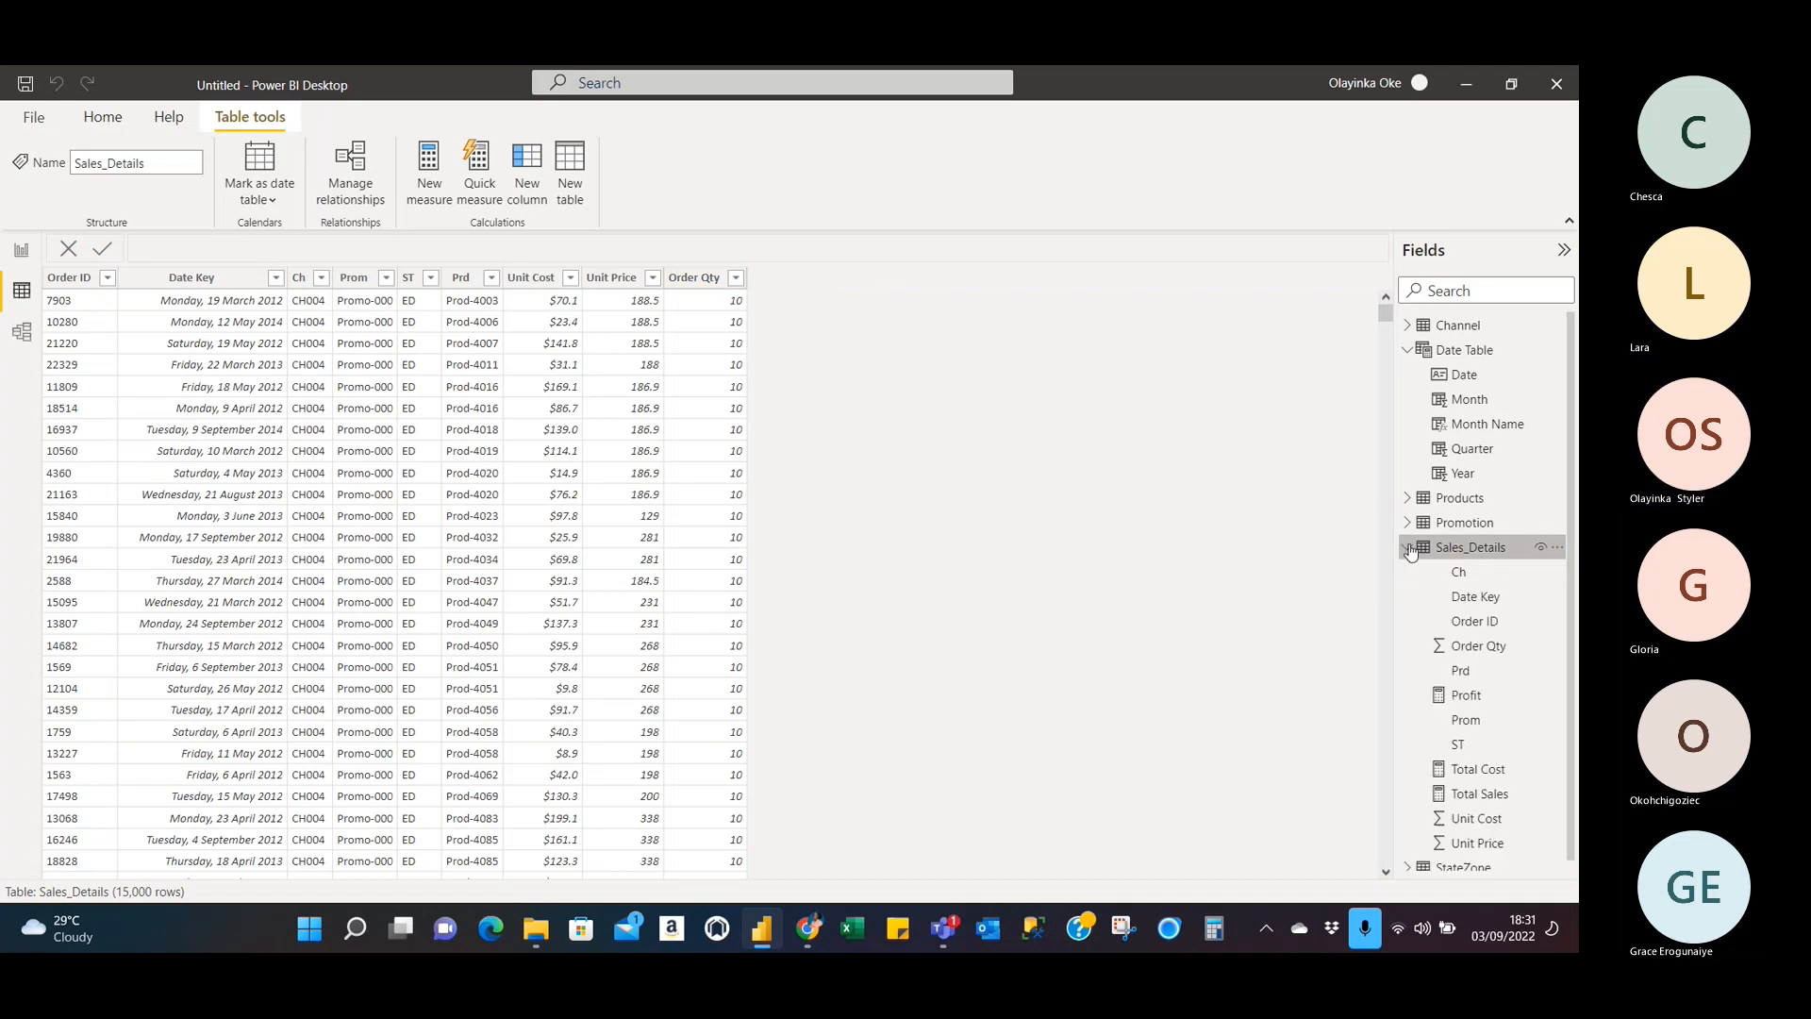
scroll(1474, 698, down, 1)
click(1483, 690)
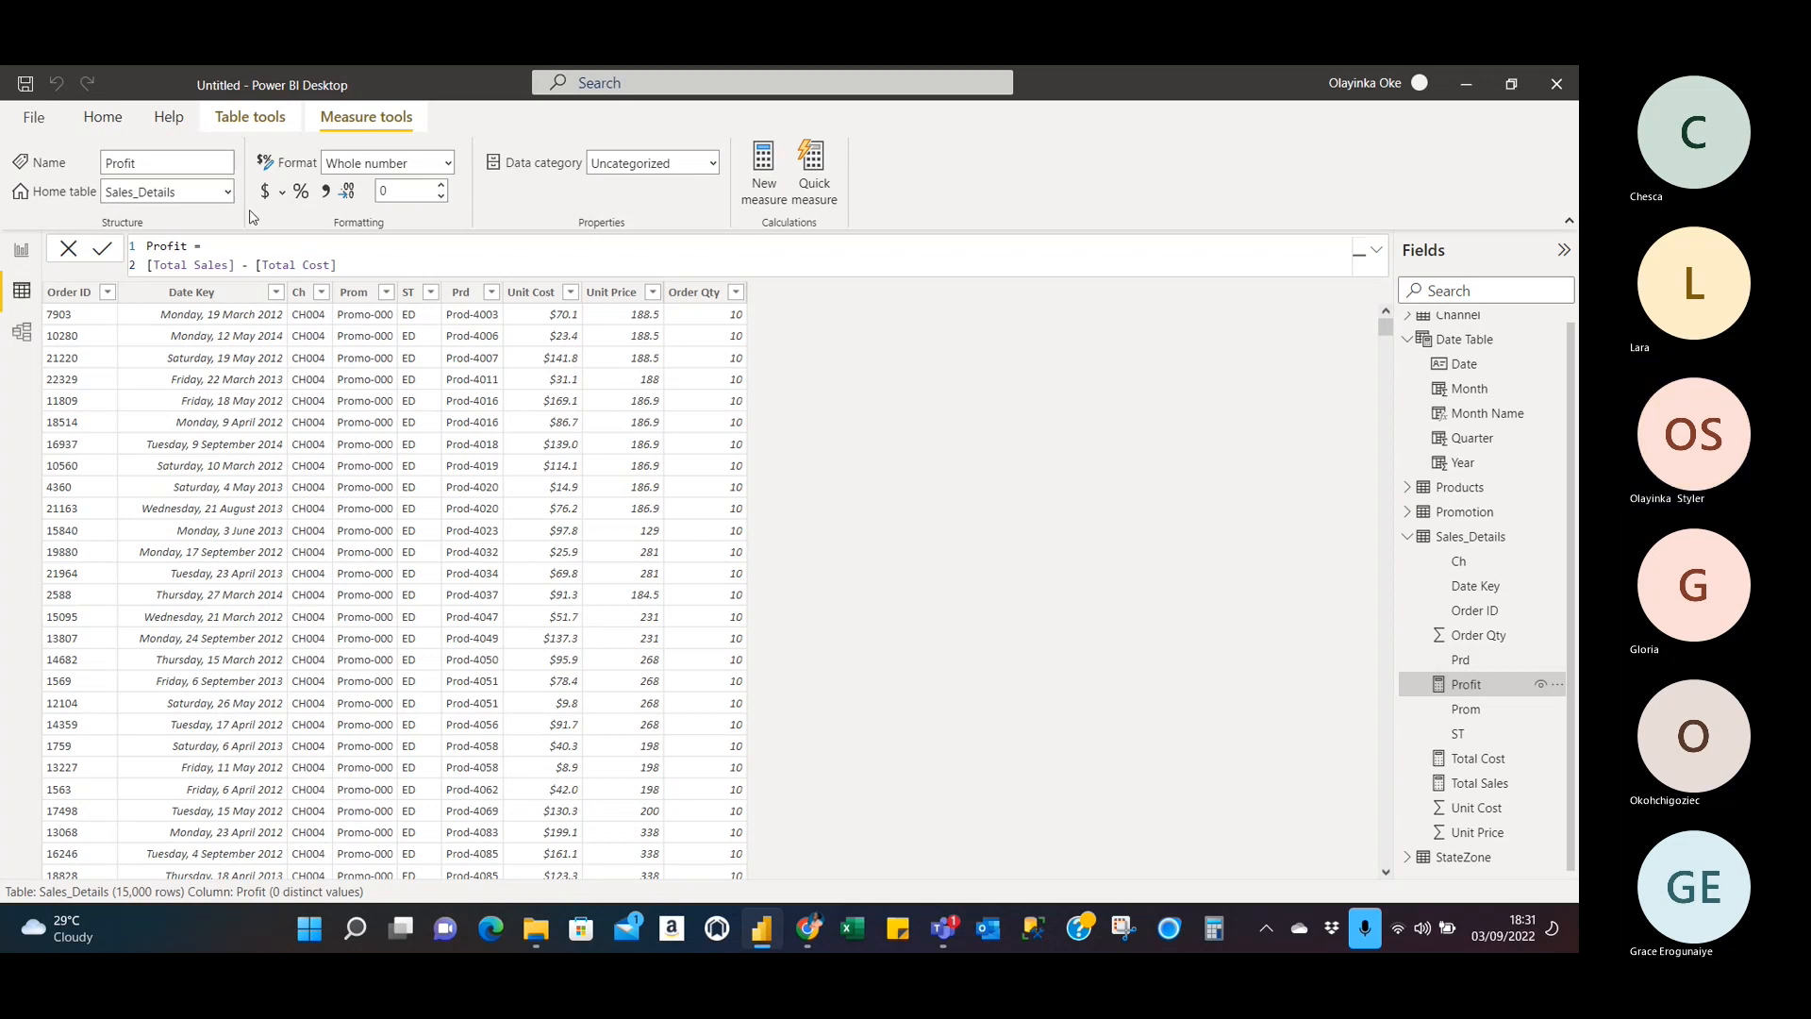
click(448, 164)
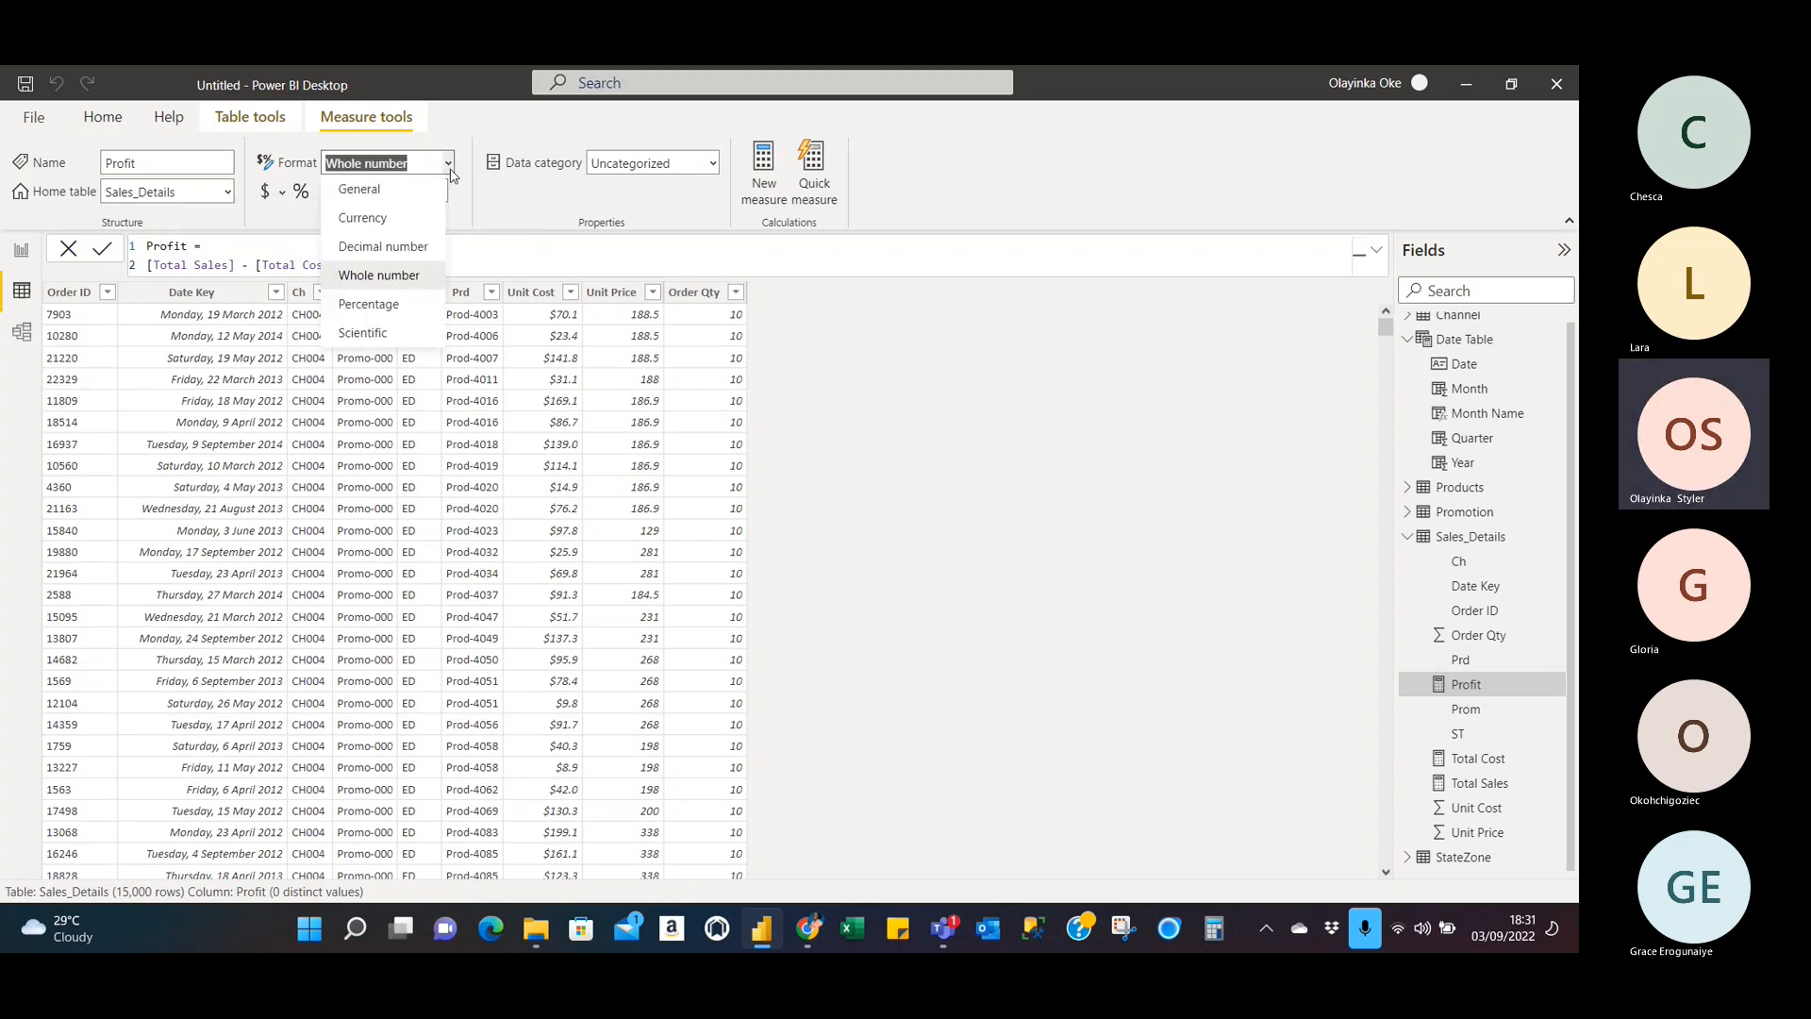
click(384, 219)
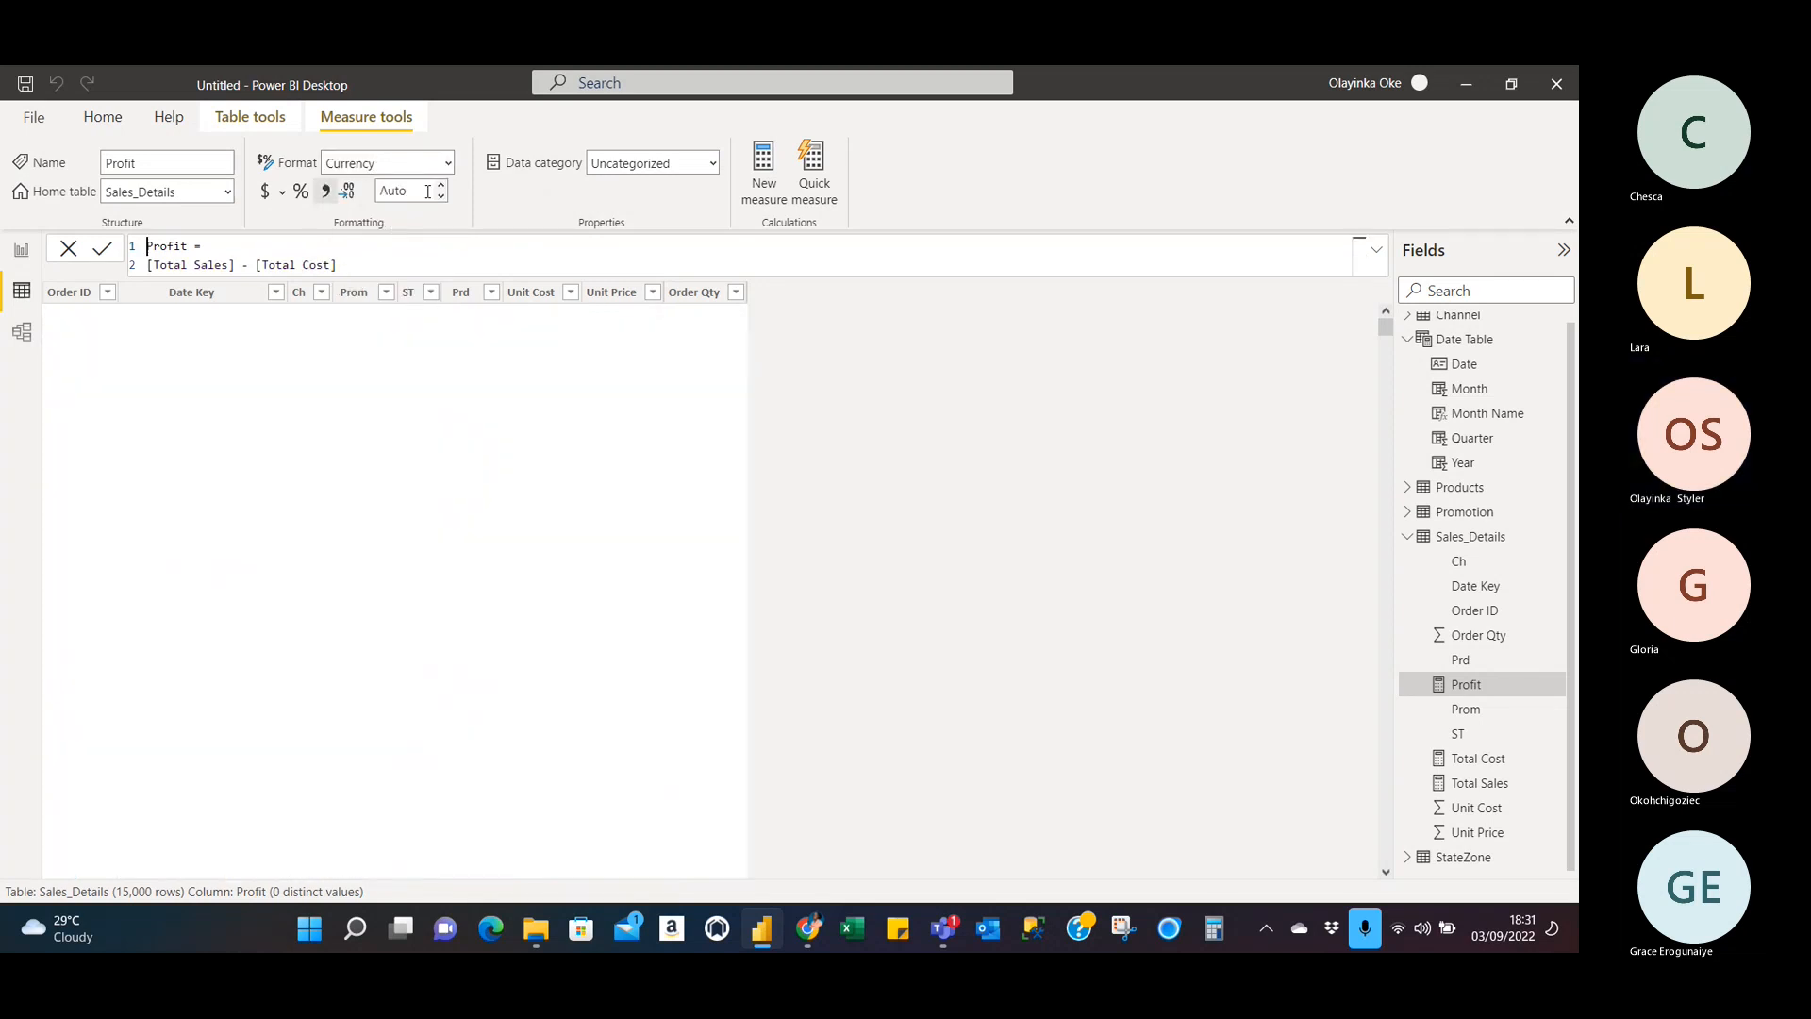
click(415, 191)
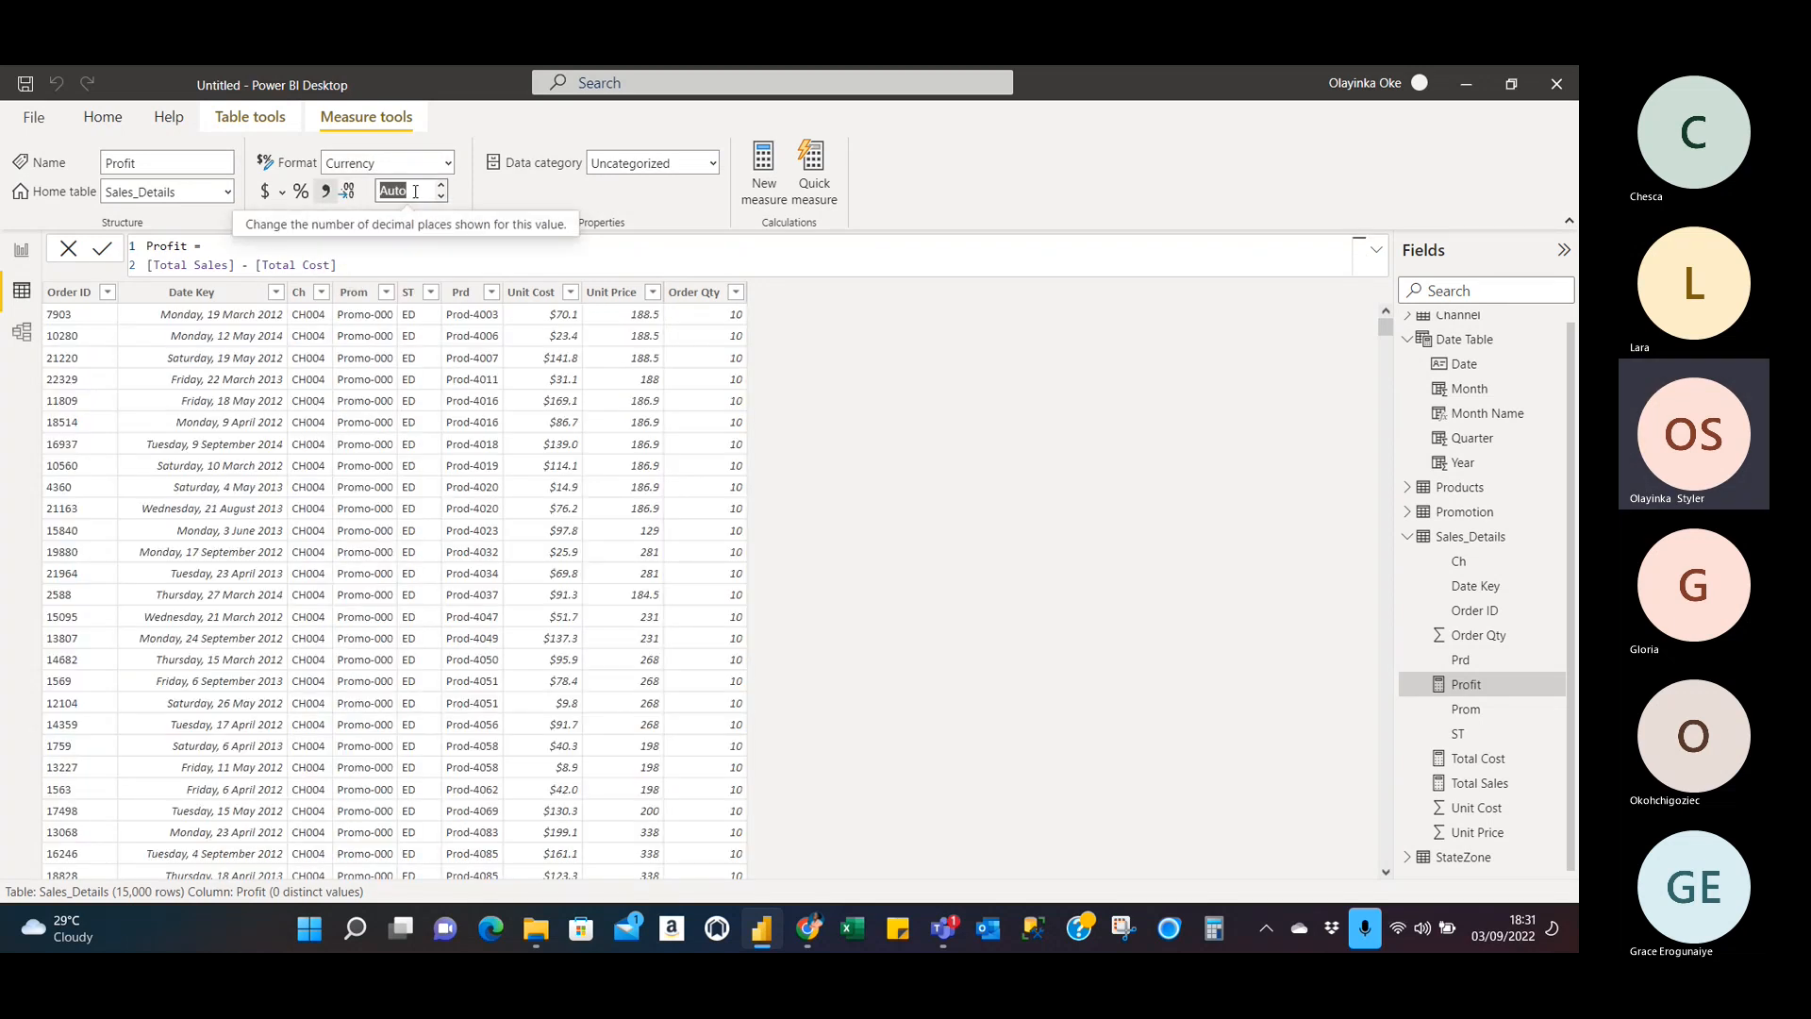
text(2)
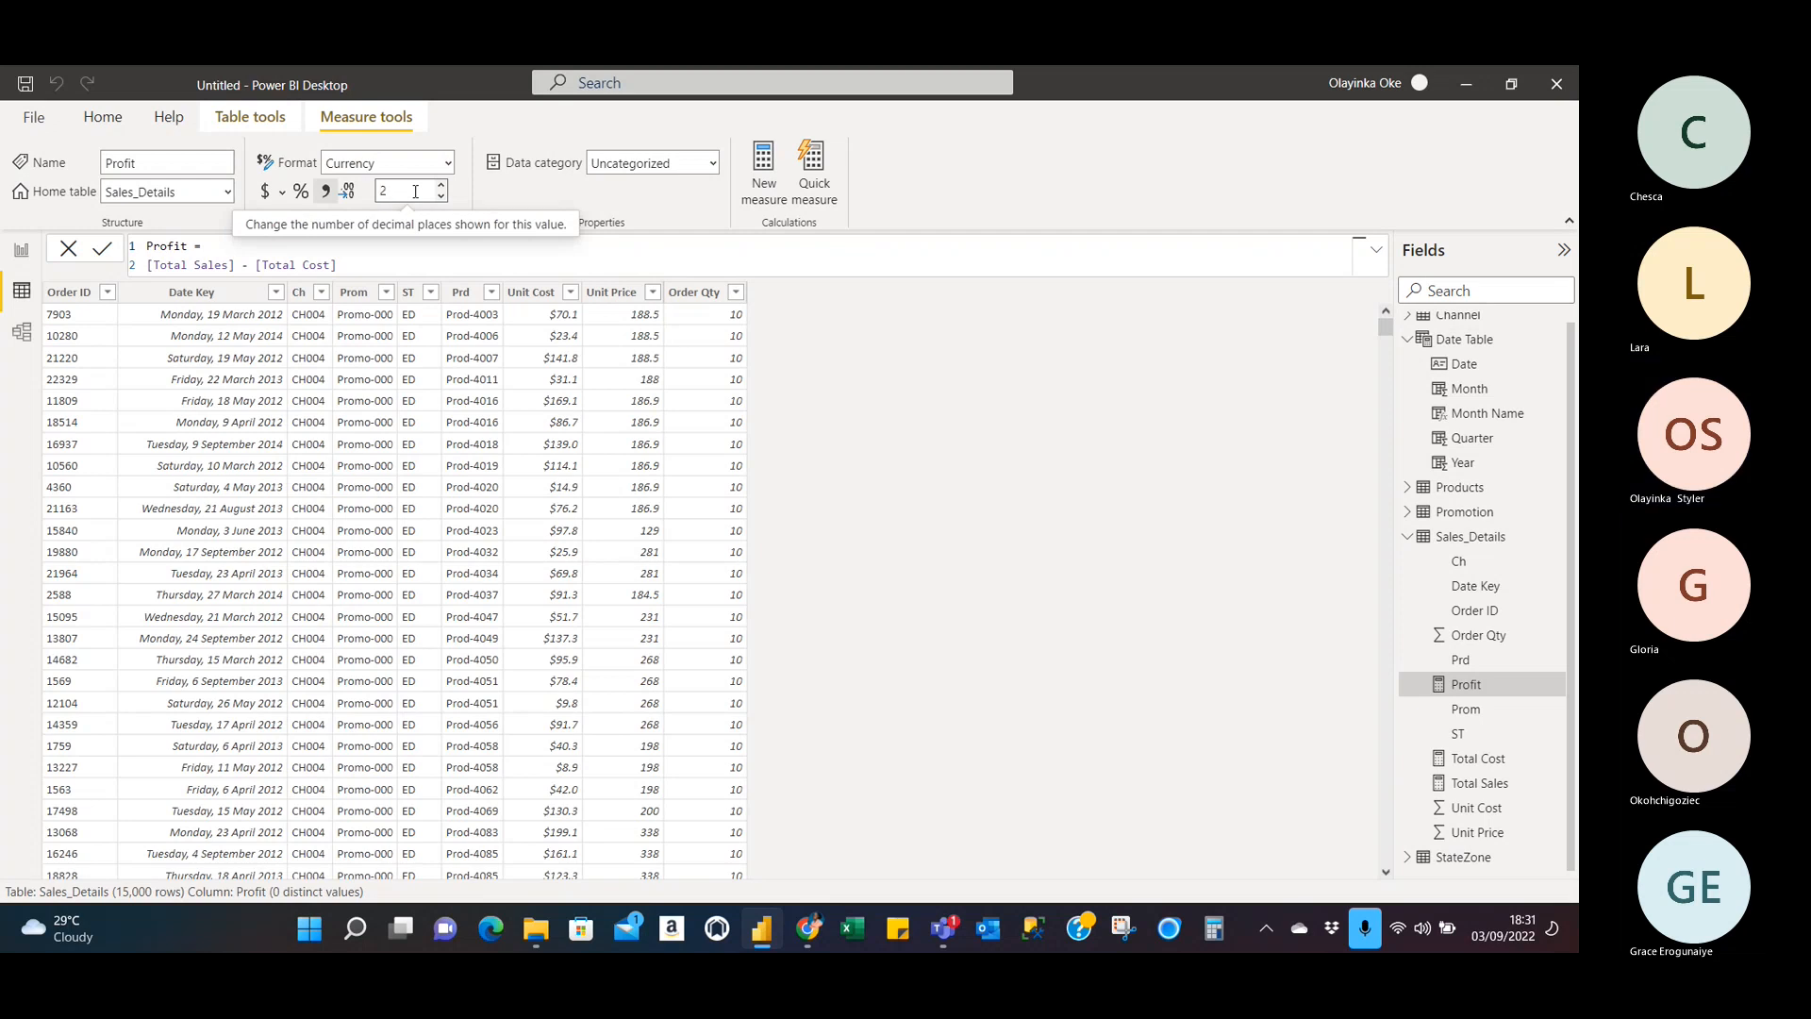
click(647, 198)
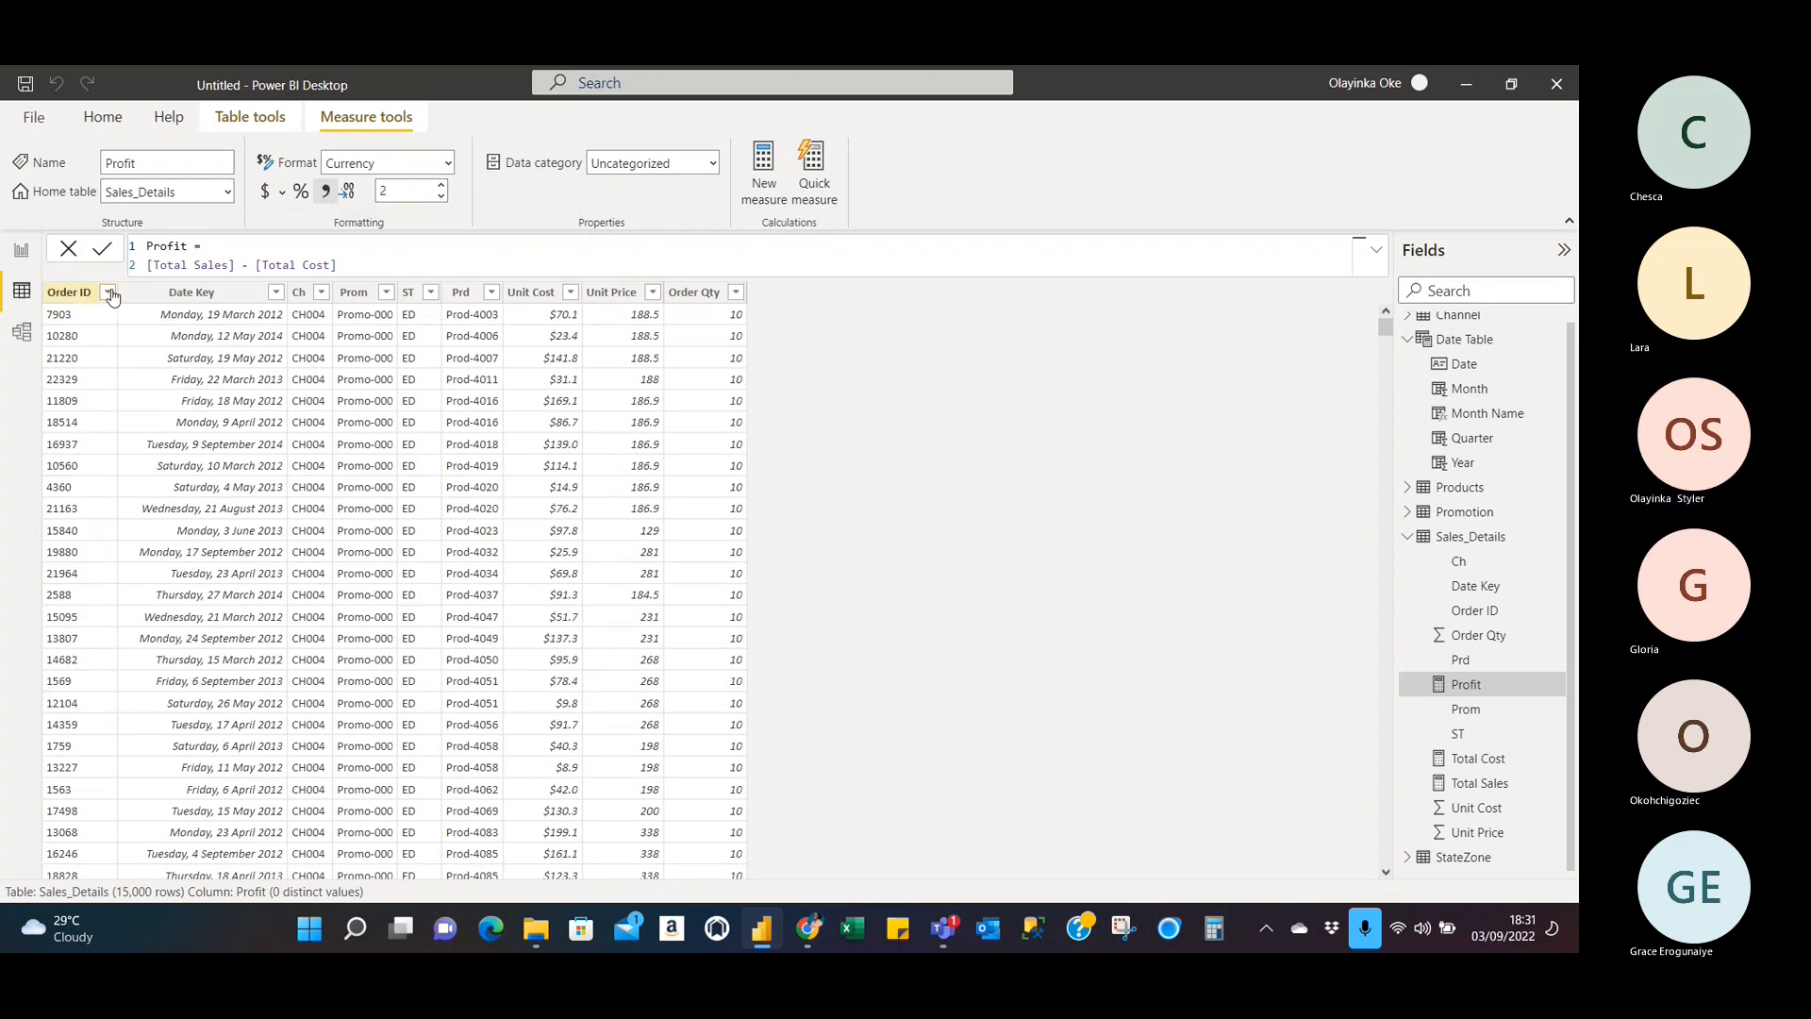
click(20, 253)
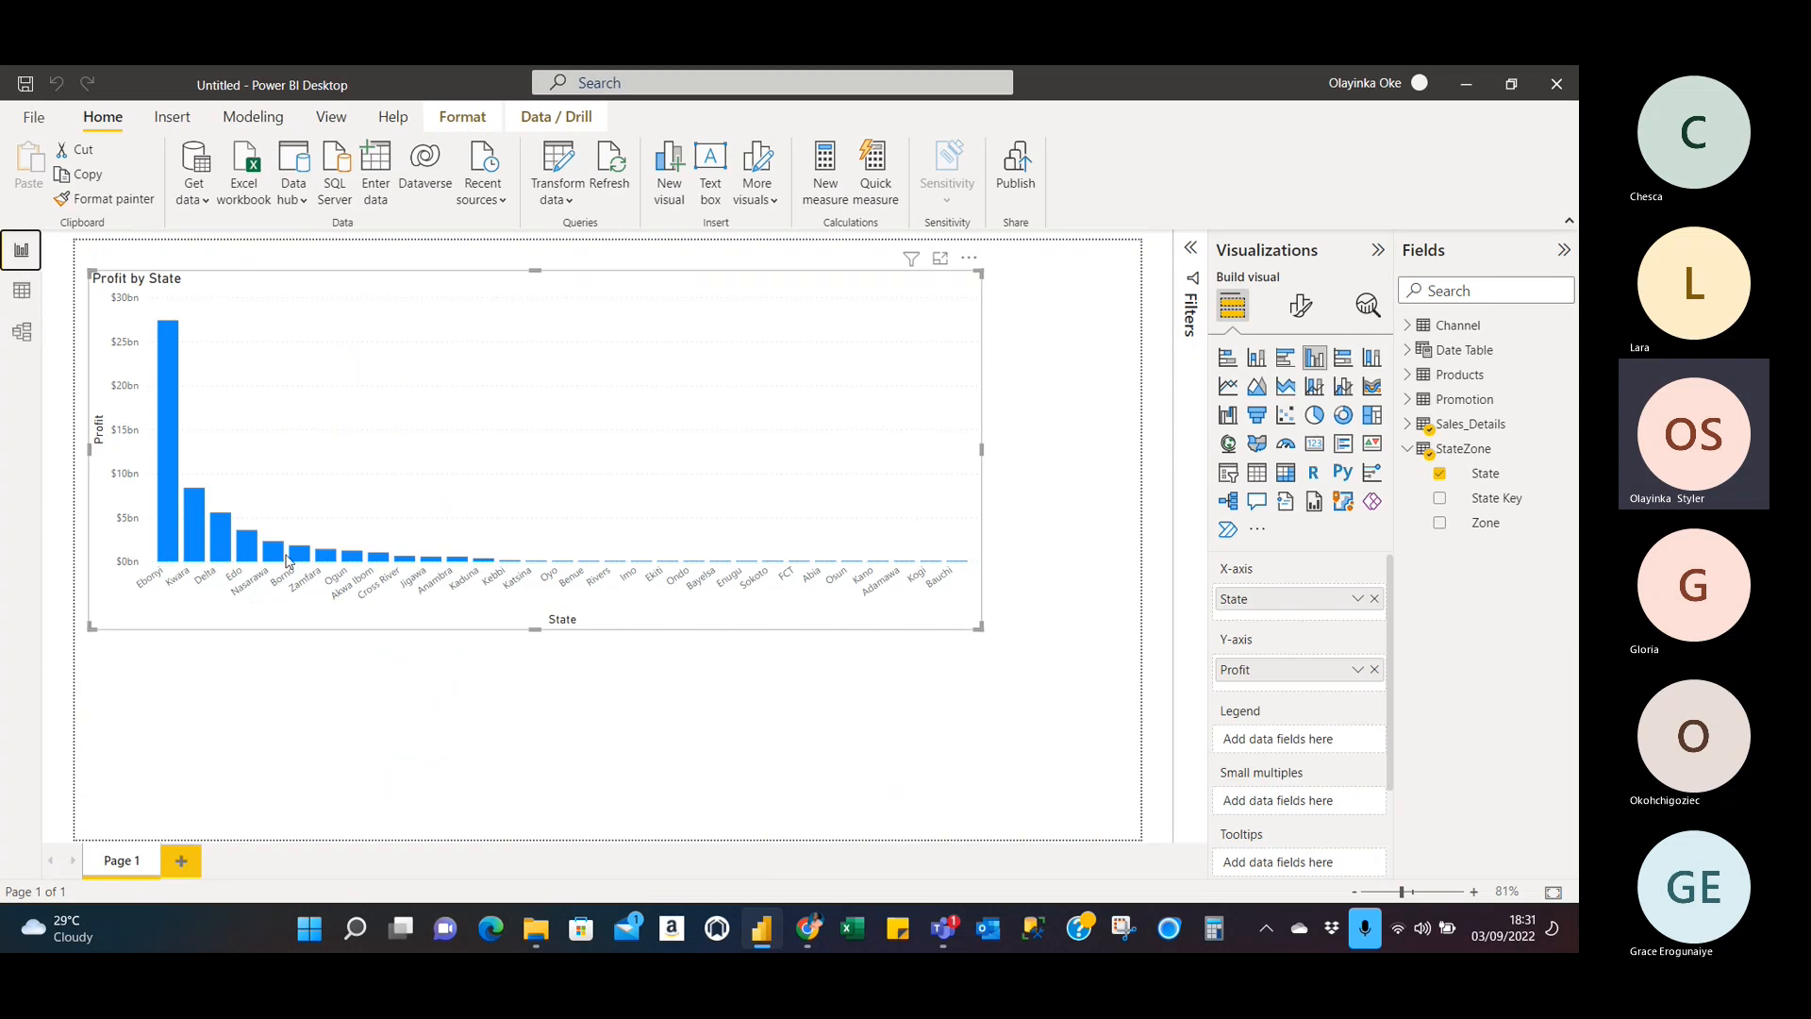
Filter the State field of the Profit by State chart with a Top N filter showing the top 5 by Profit.
mouse_move(275, 558)
click(1301, 306)
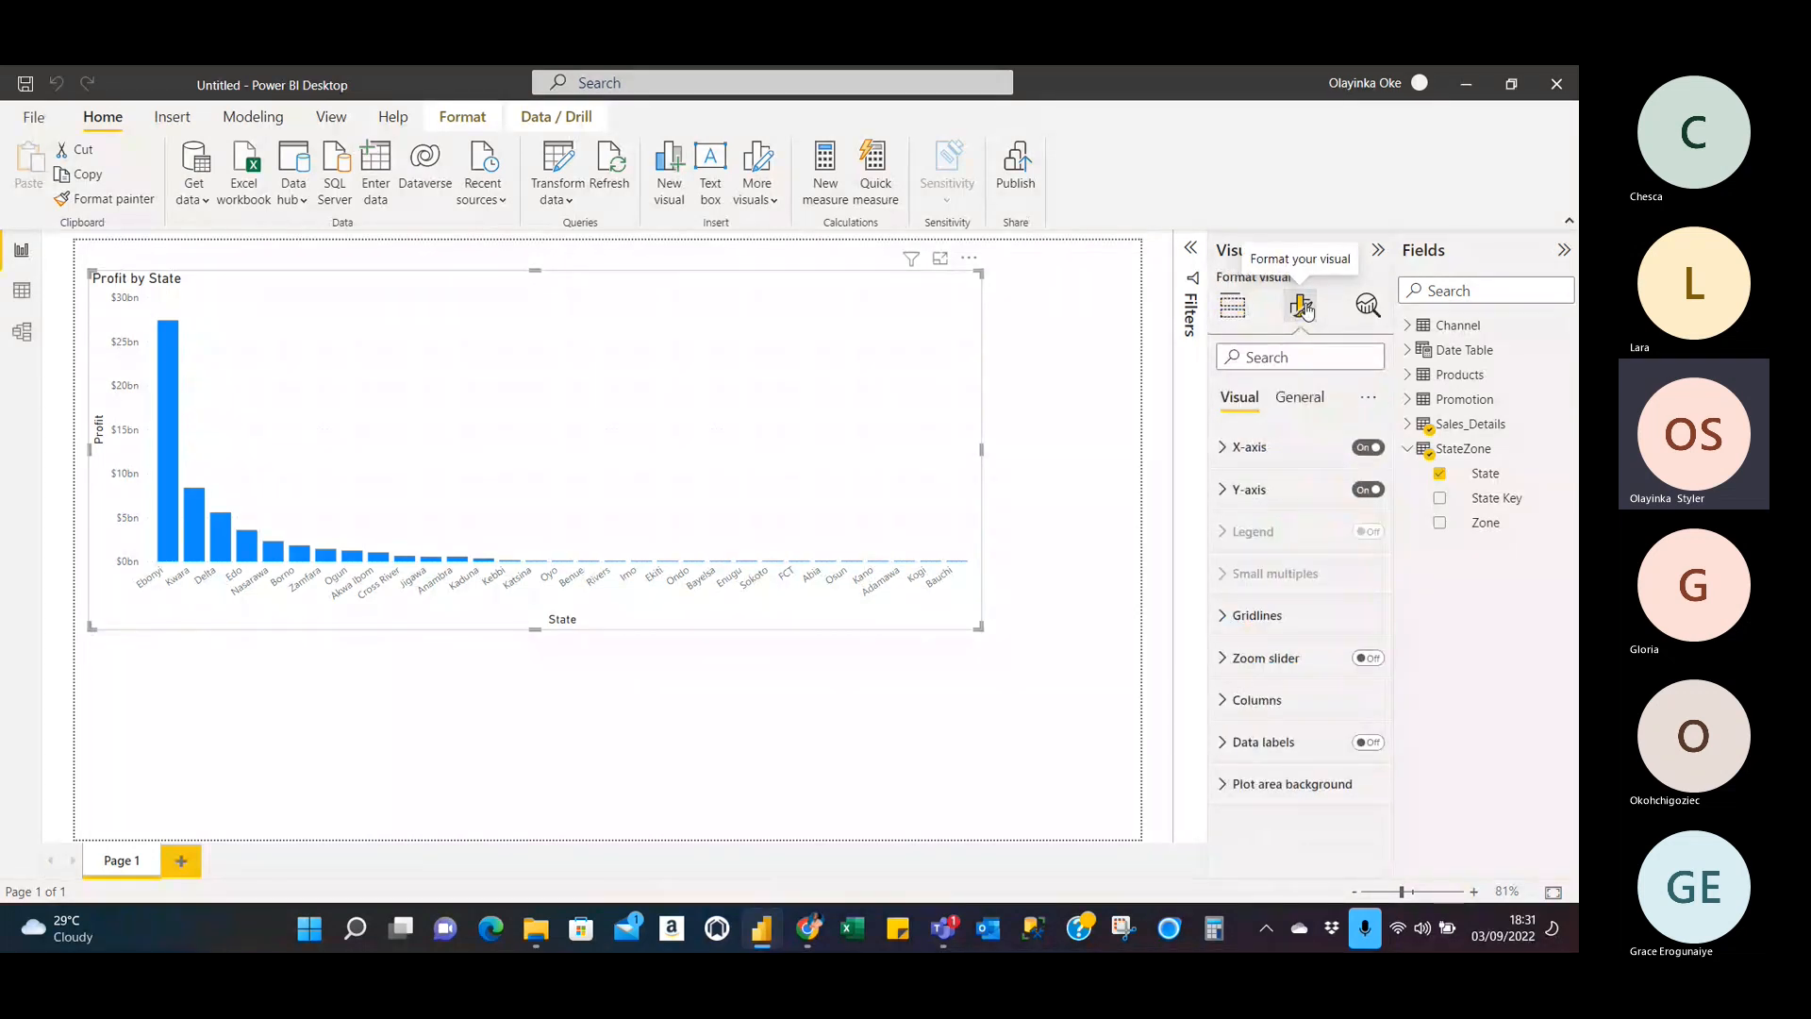
click(1191, 252)
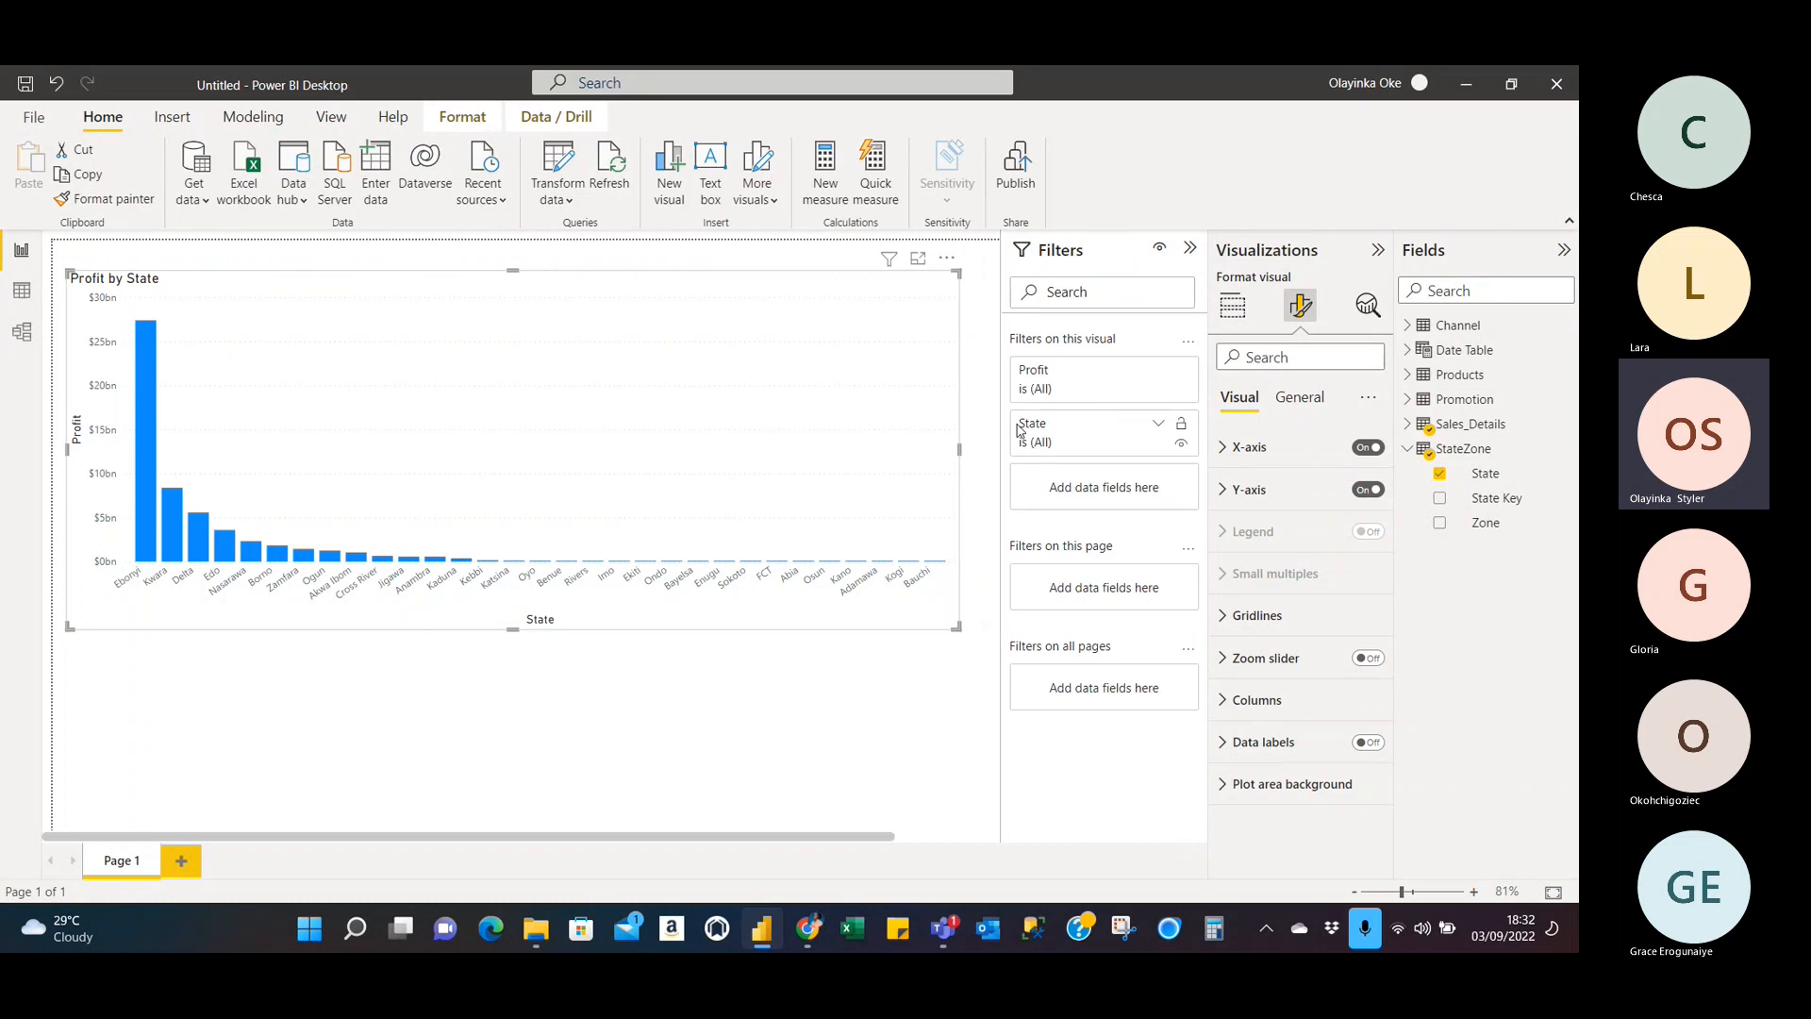
click(1159, 429)
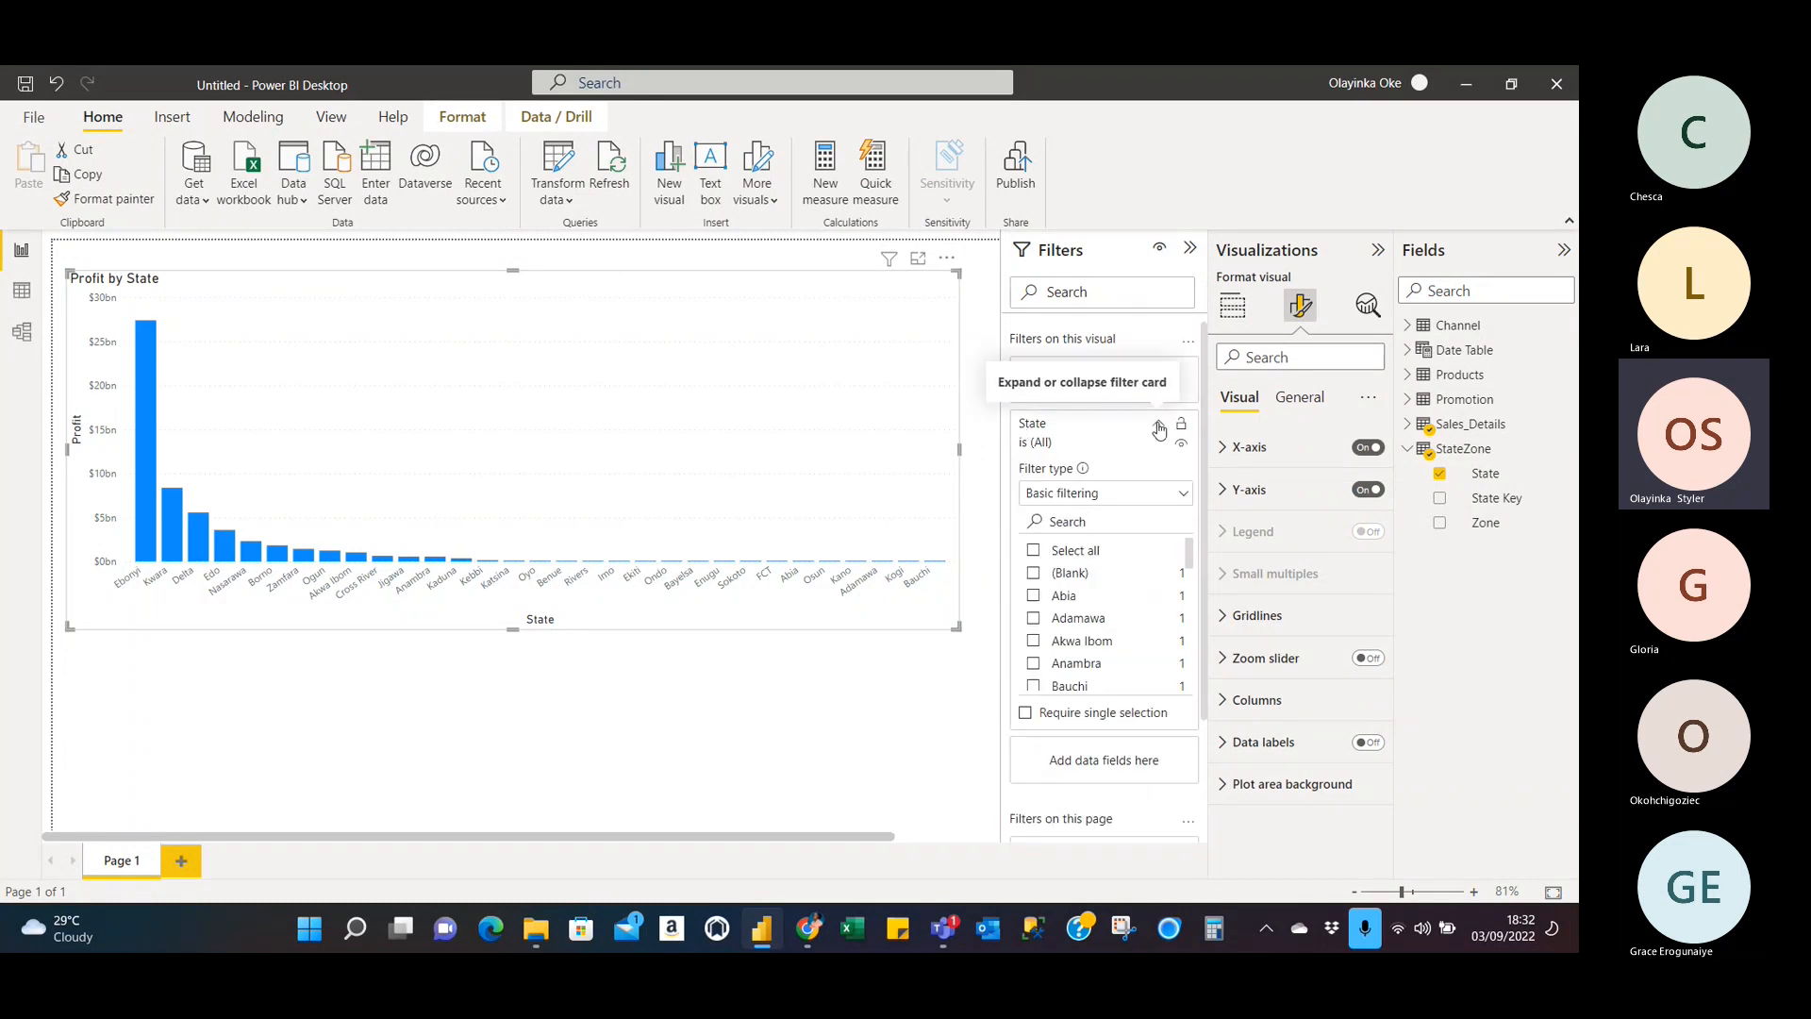
click(1185, 495)
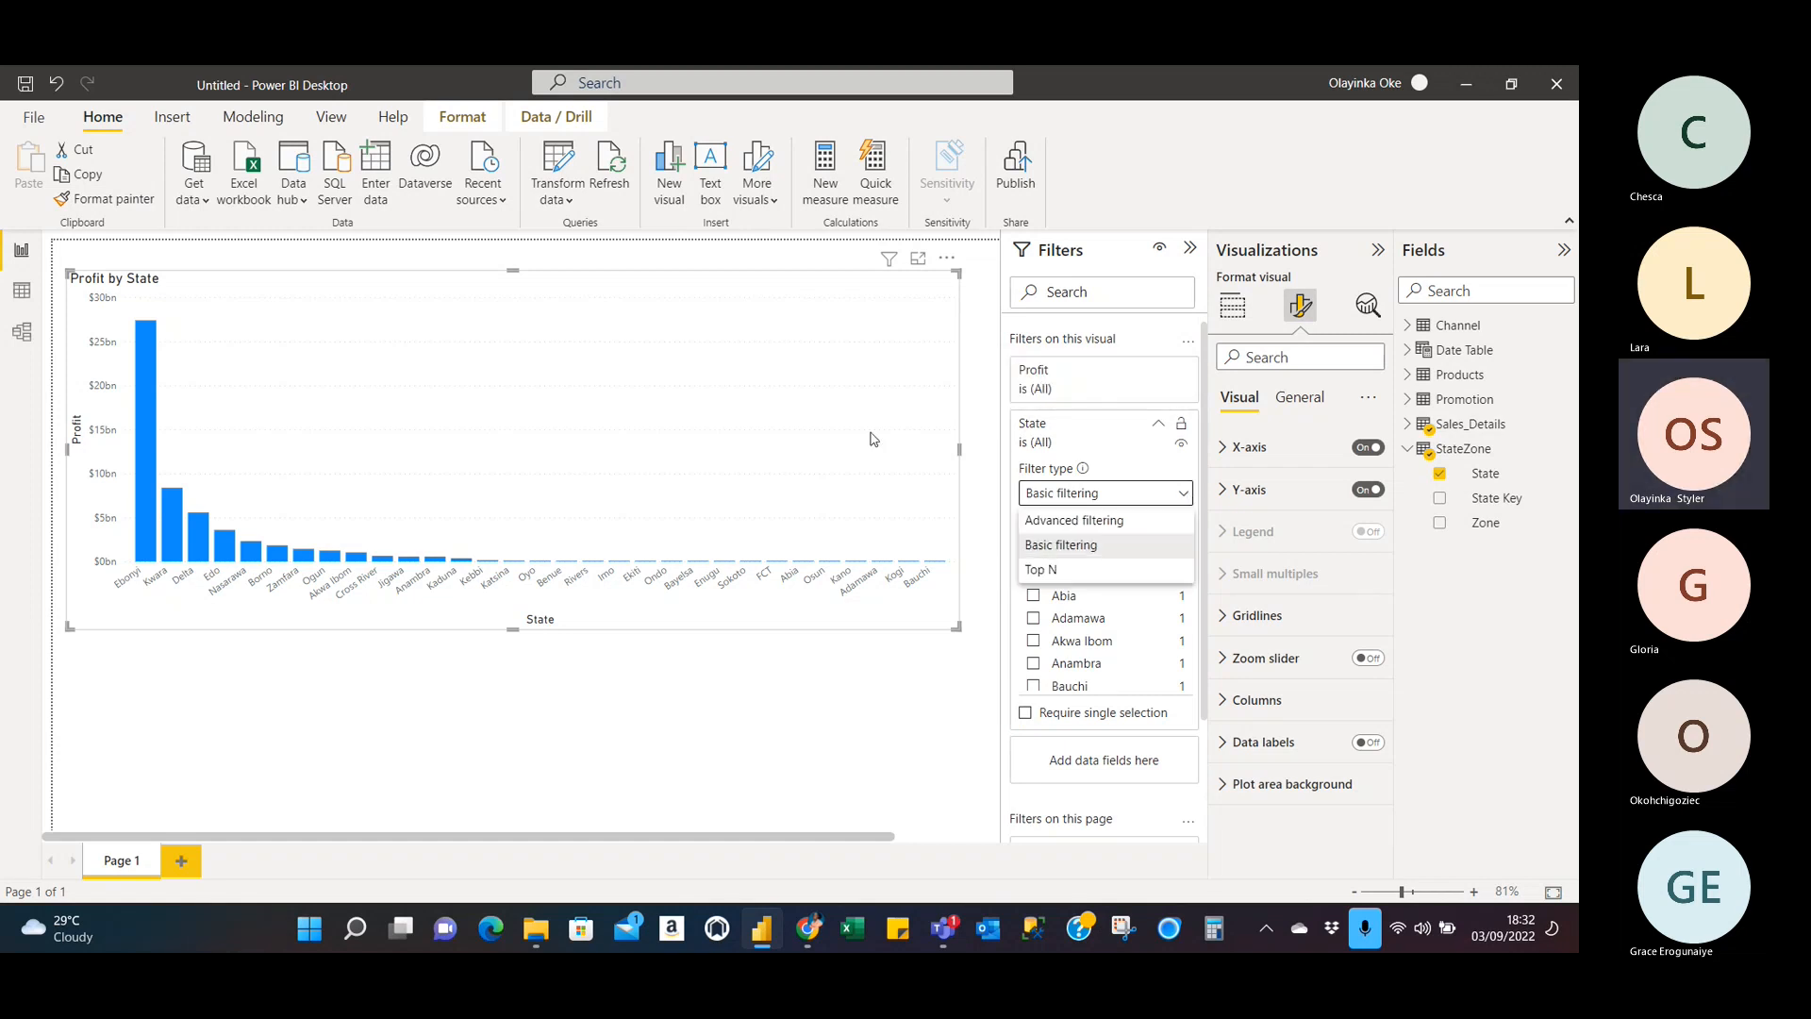
click(1072, 573)
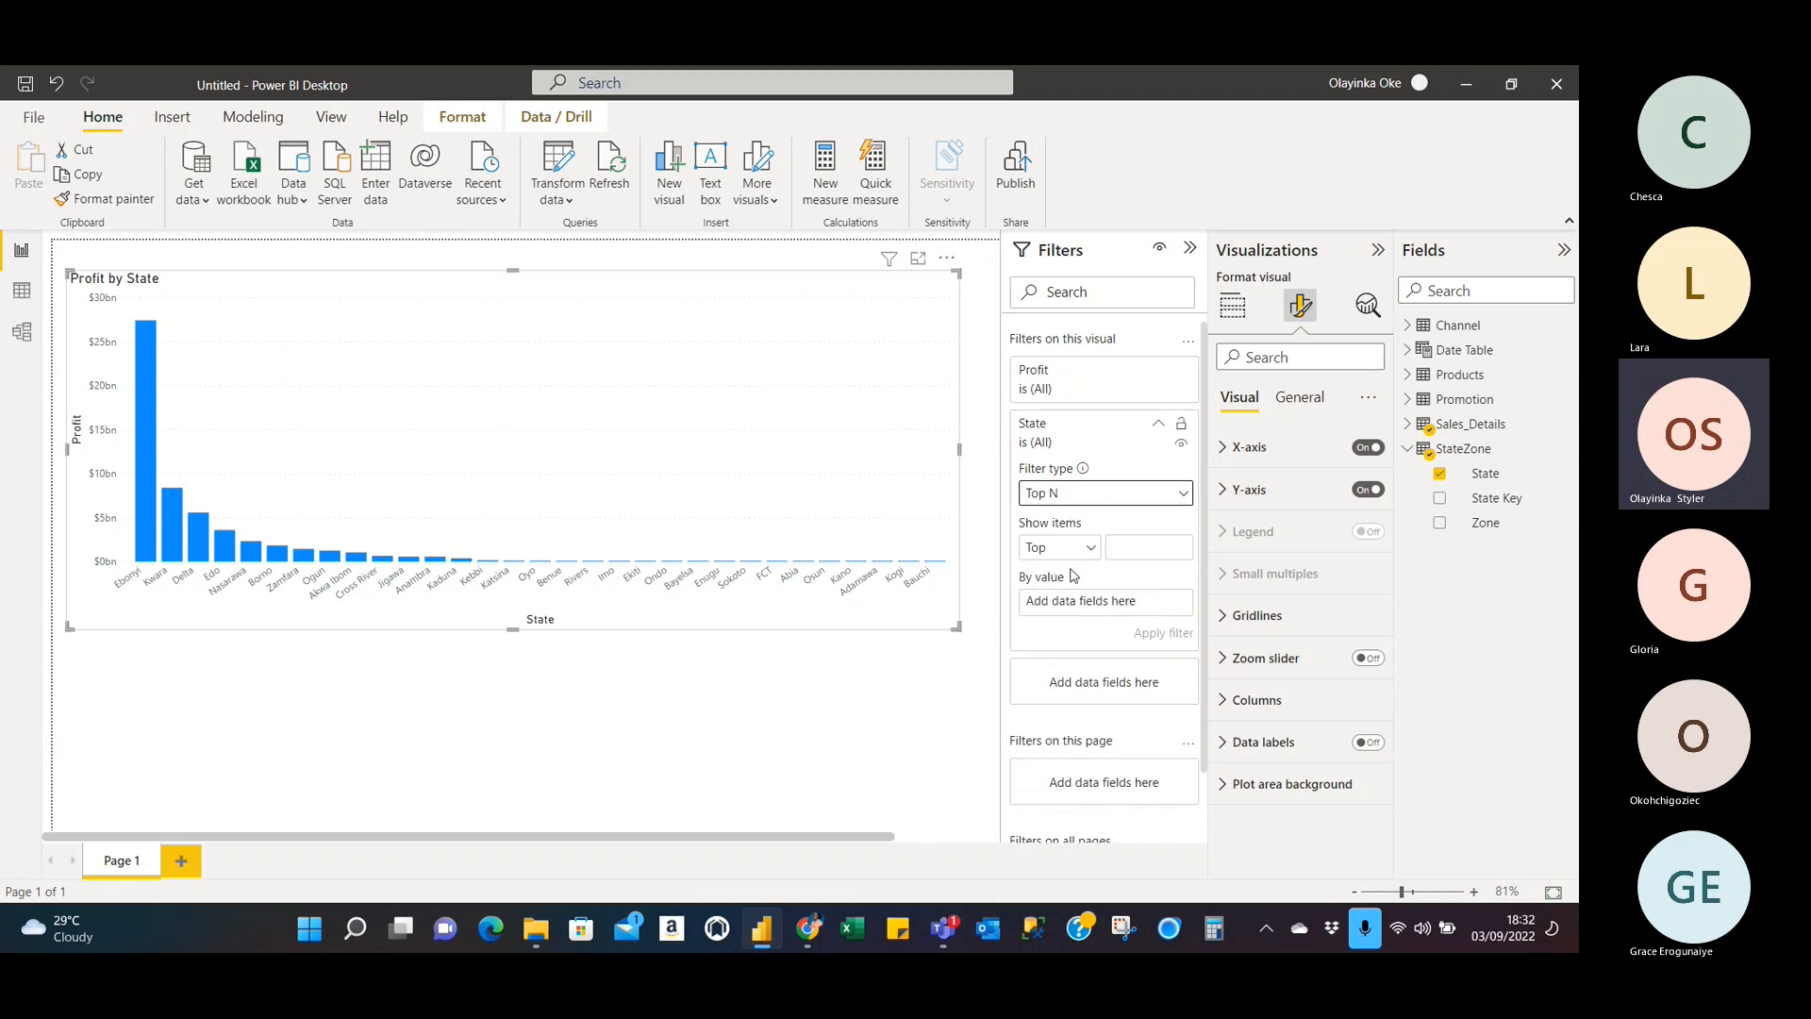
click(1140, 550)
text(5)
click(1407, 425)
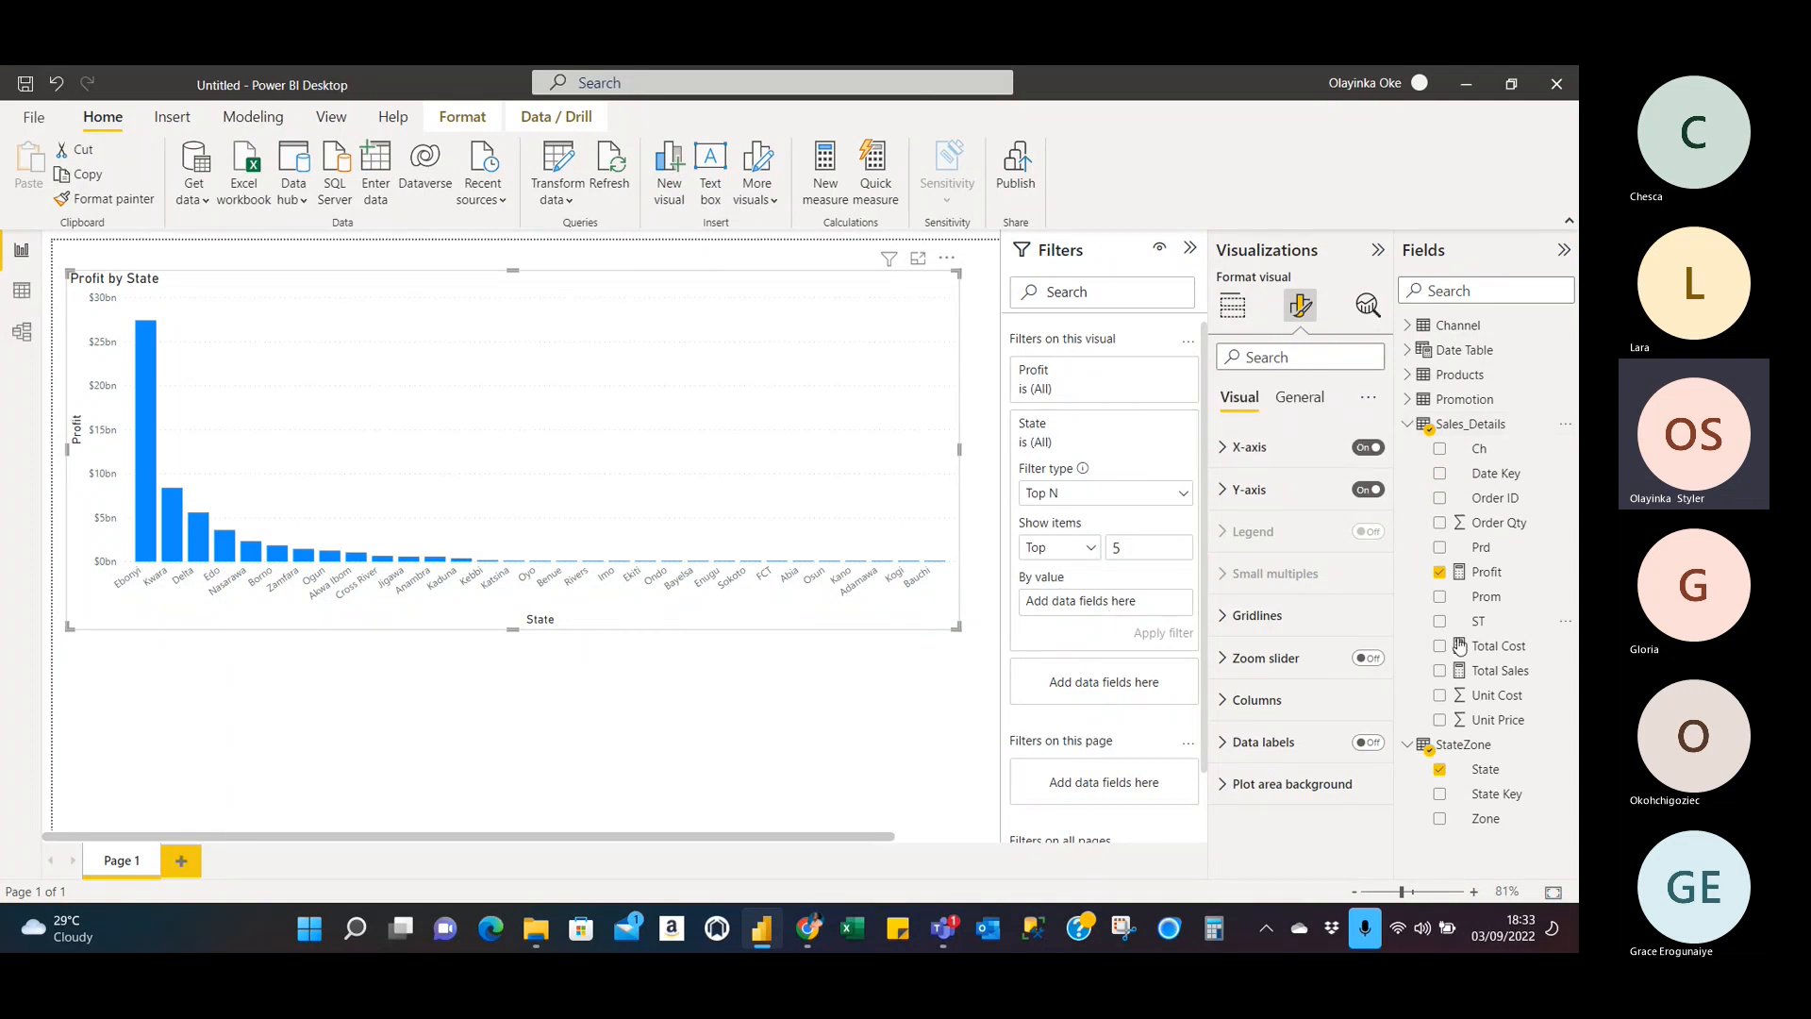
drag(1495, 580, 1121, 605)
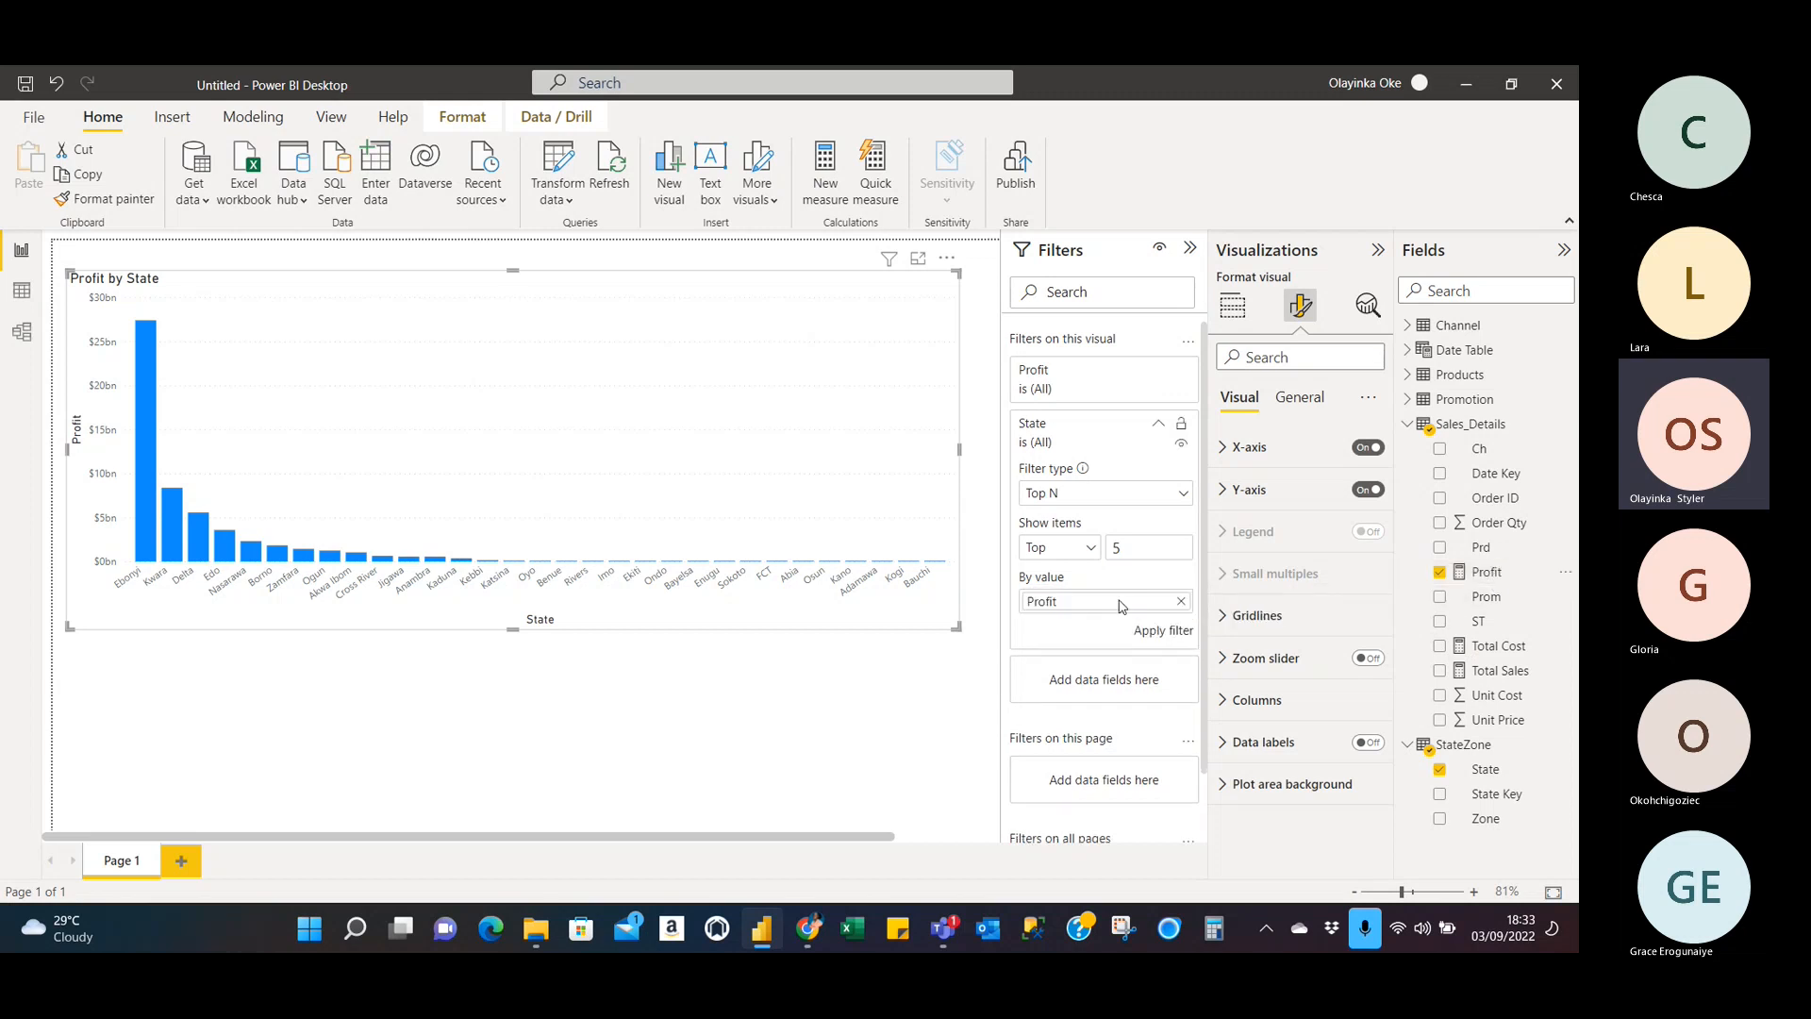
click(1170, 634)
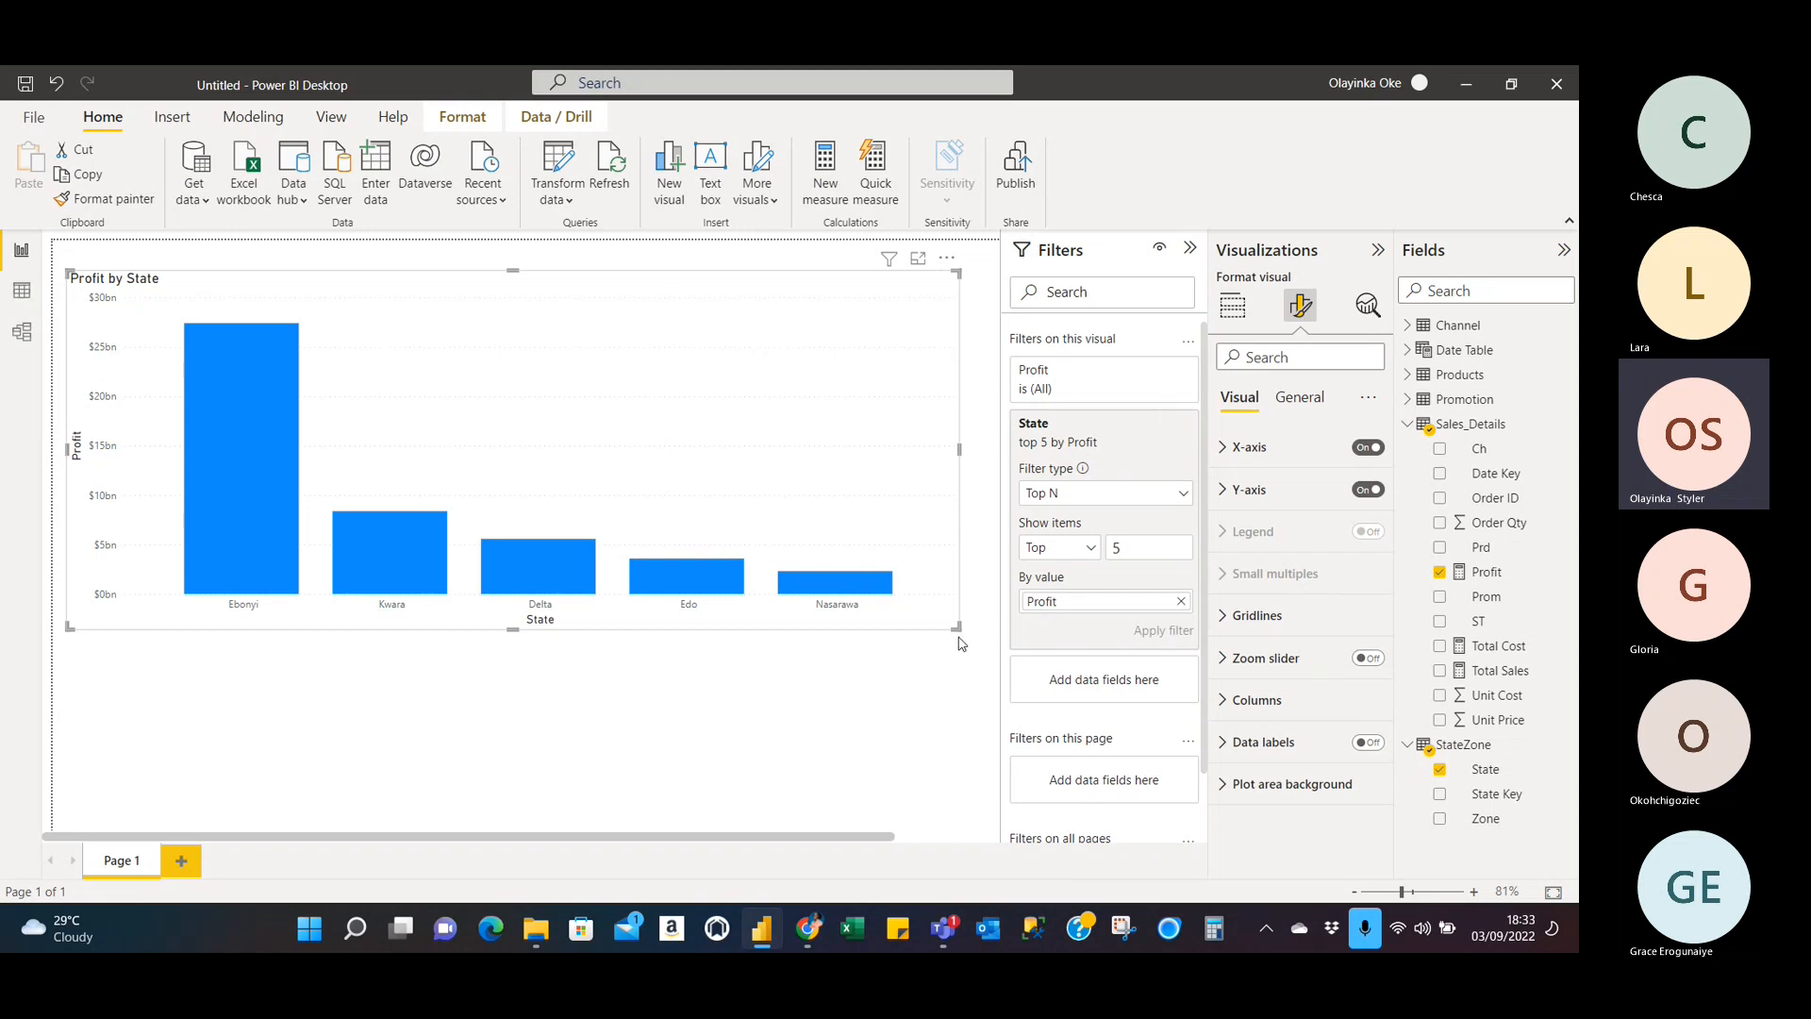
Shrink the Profit by State chart into the page's upper-left corner and place a copy of it underneath.
drag(957, 628, 728, 512)
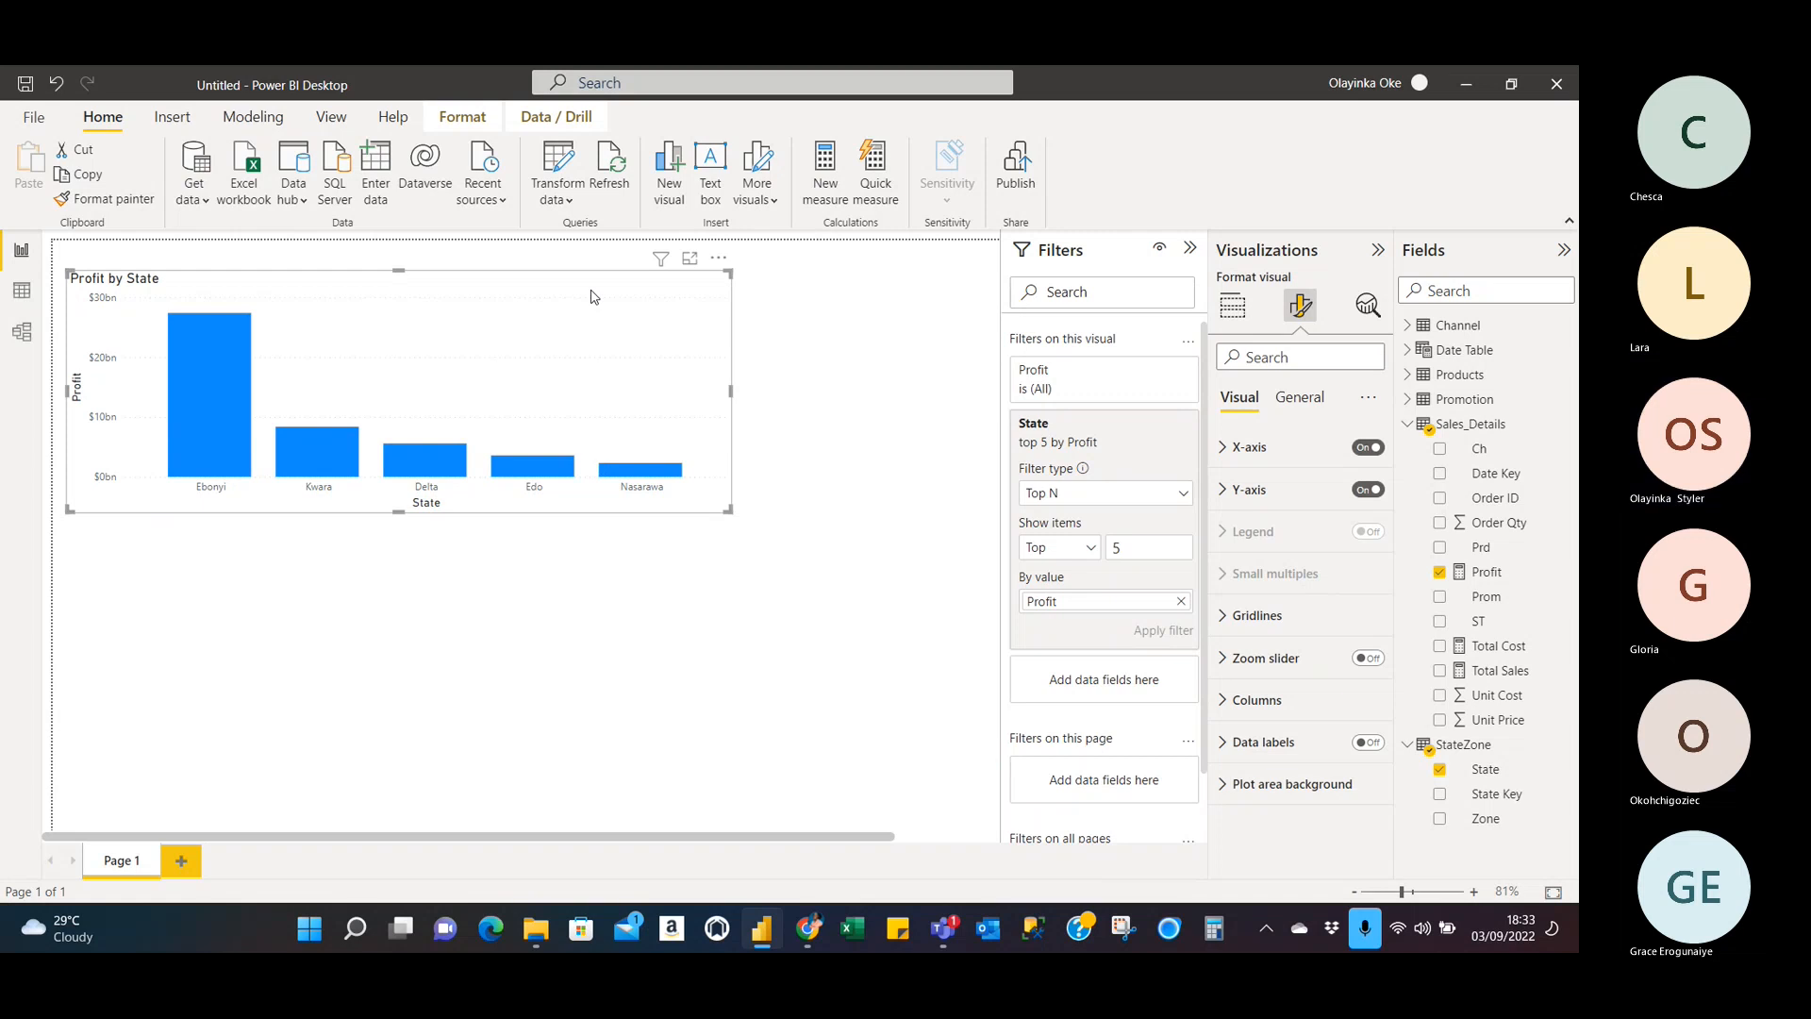
drag(594, 295, 594, 274)
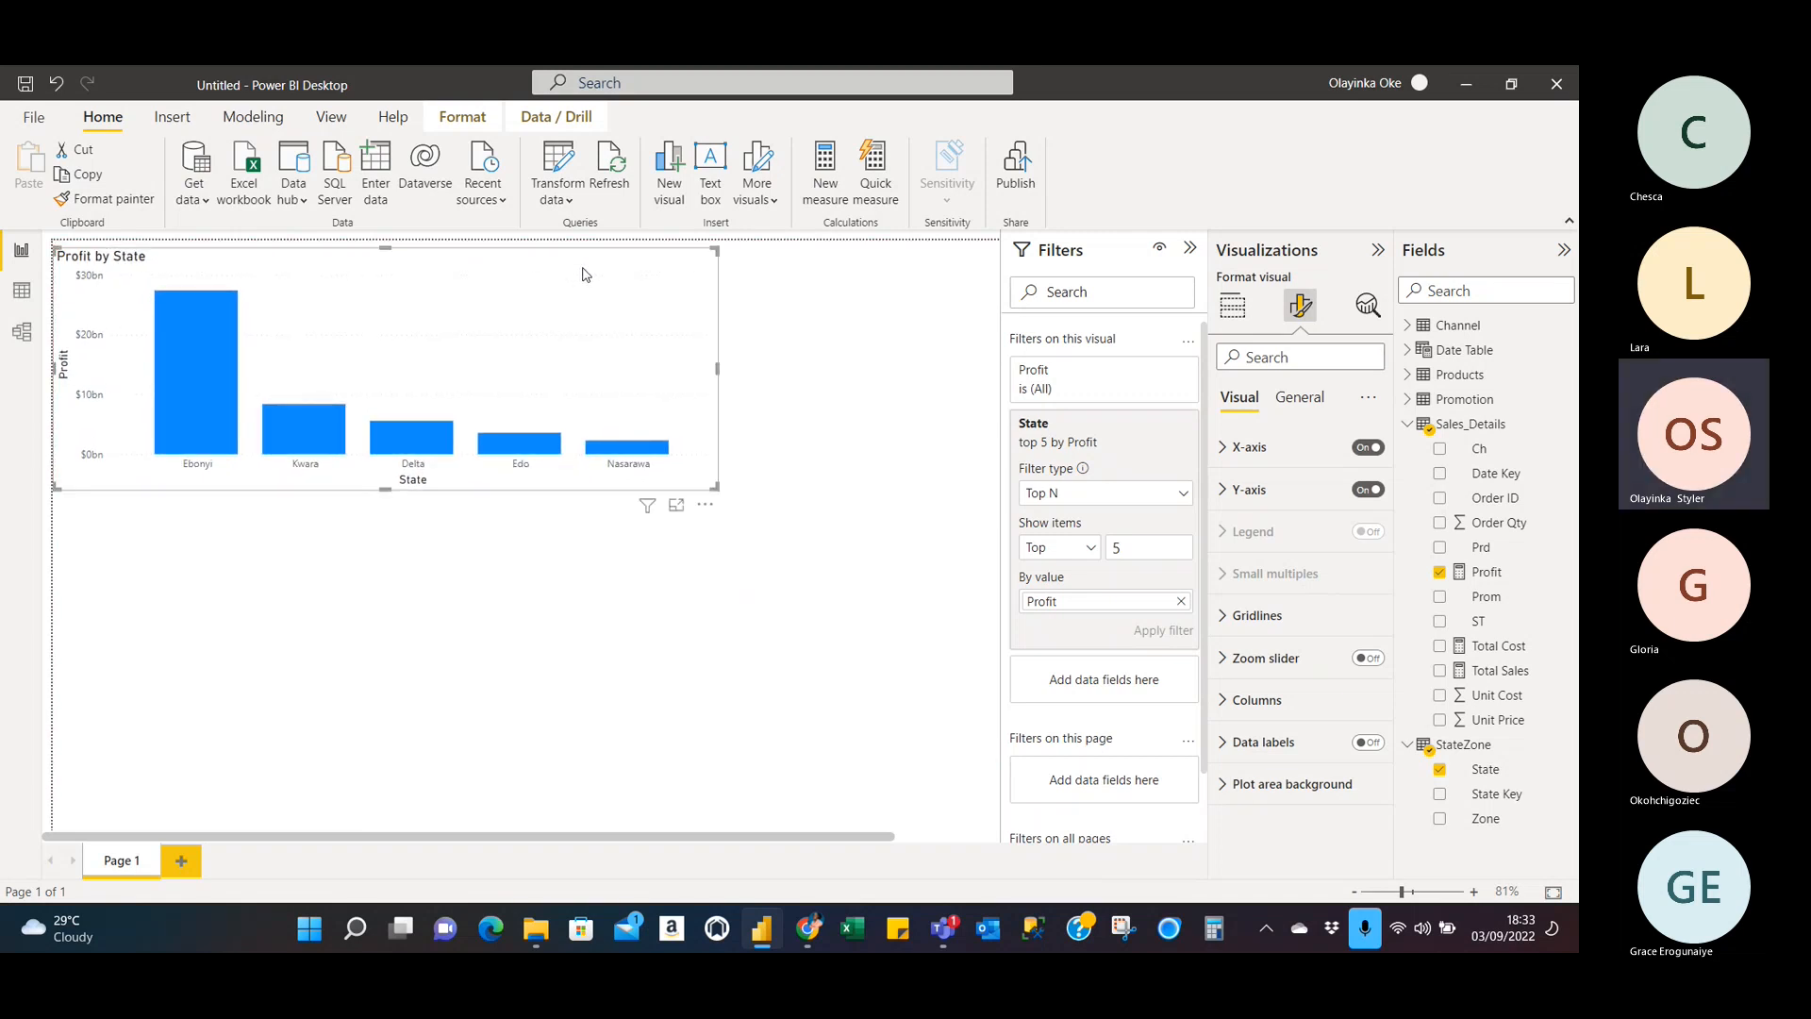
key(ctrl+c)
click(276, 533)
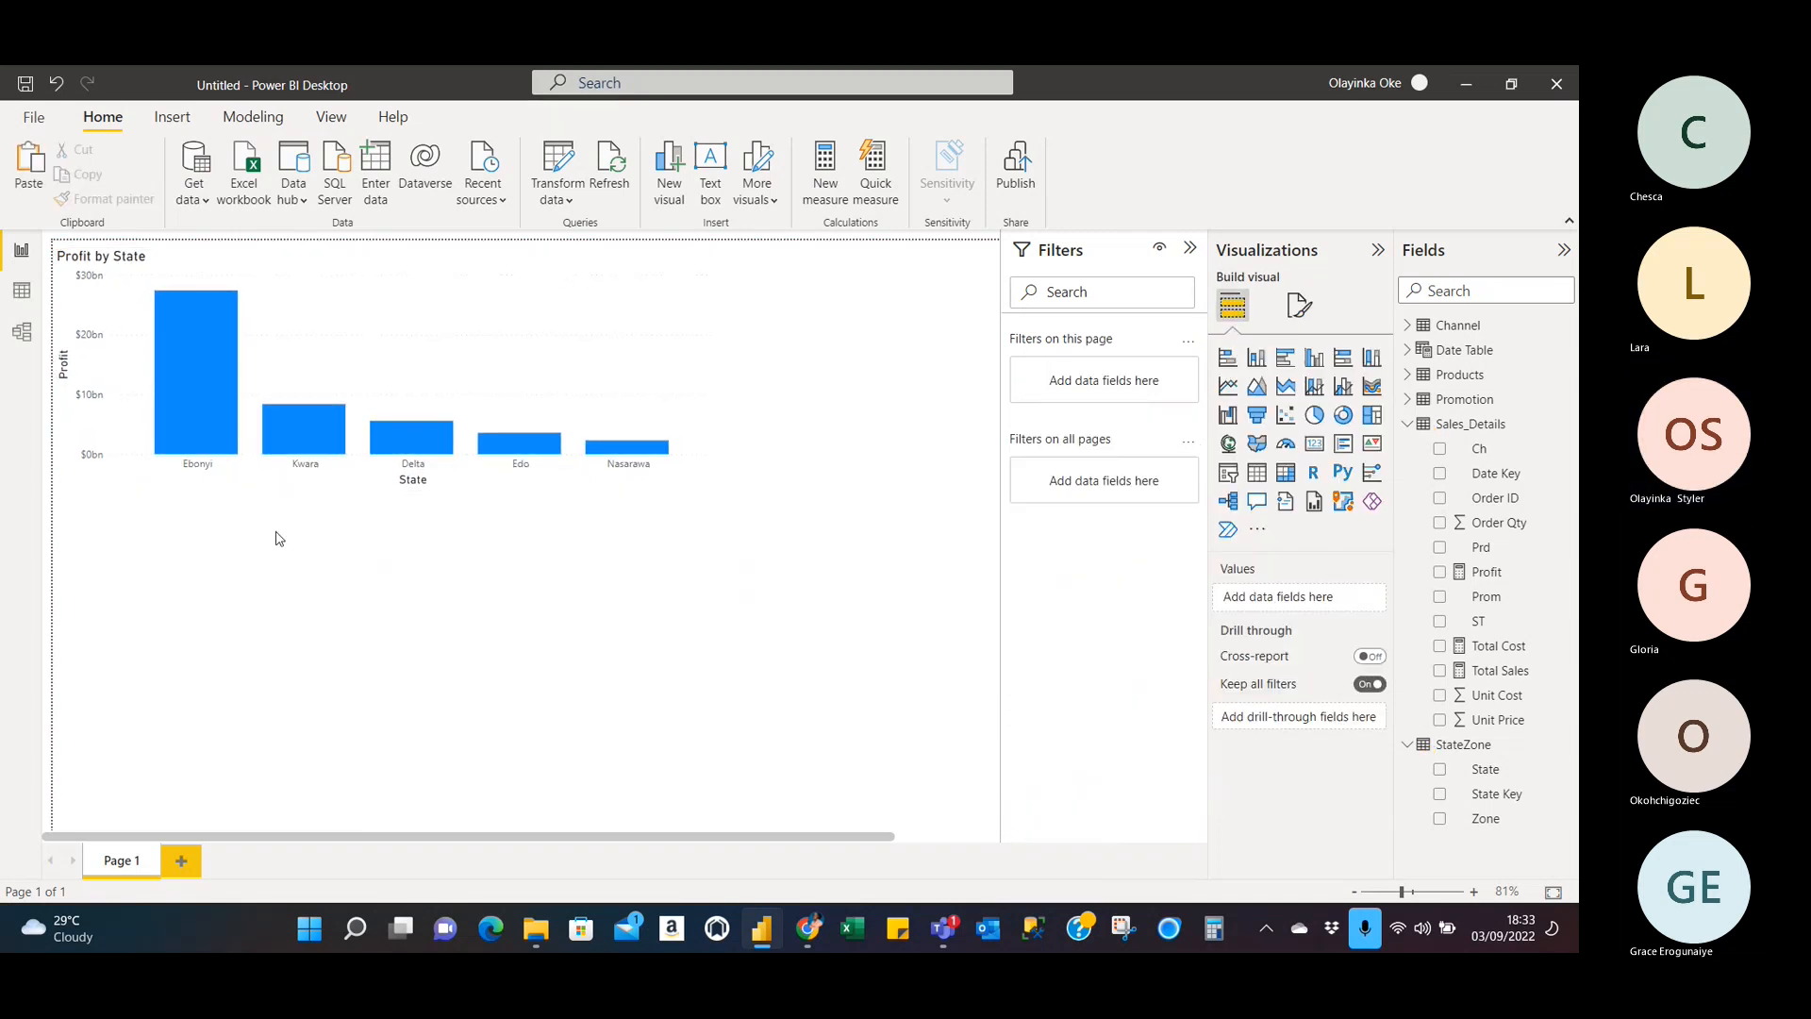
key(ctrl+v)
scroll(419, 329, up, 5)
scroll(419, 329, up, 1)
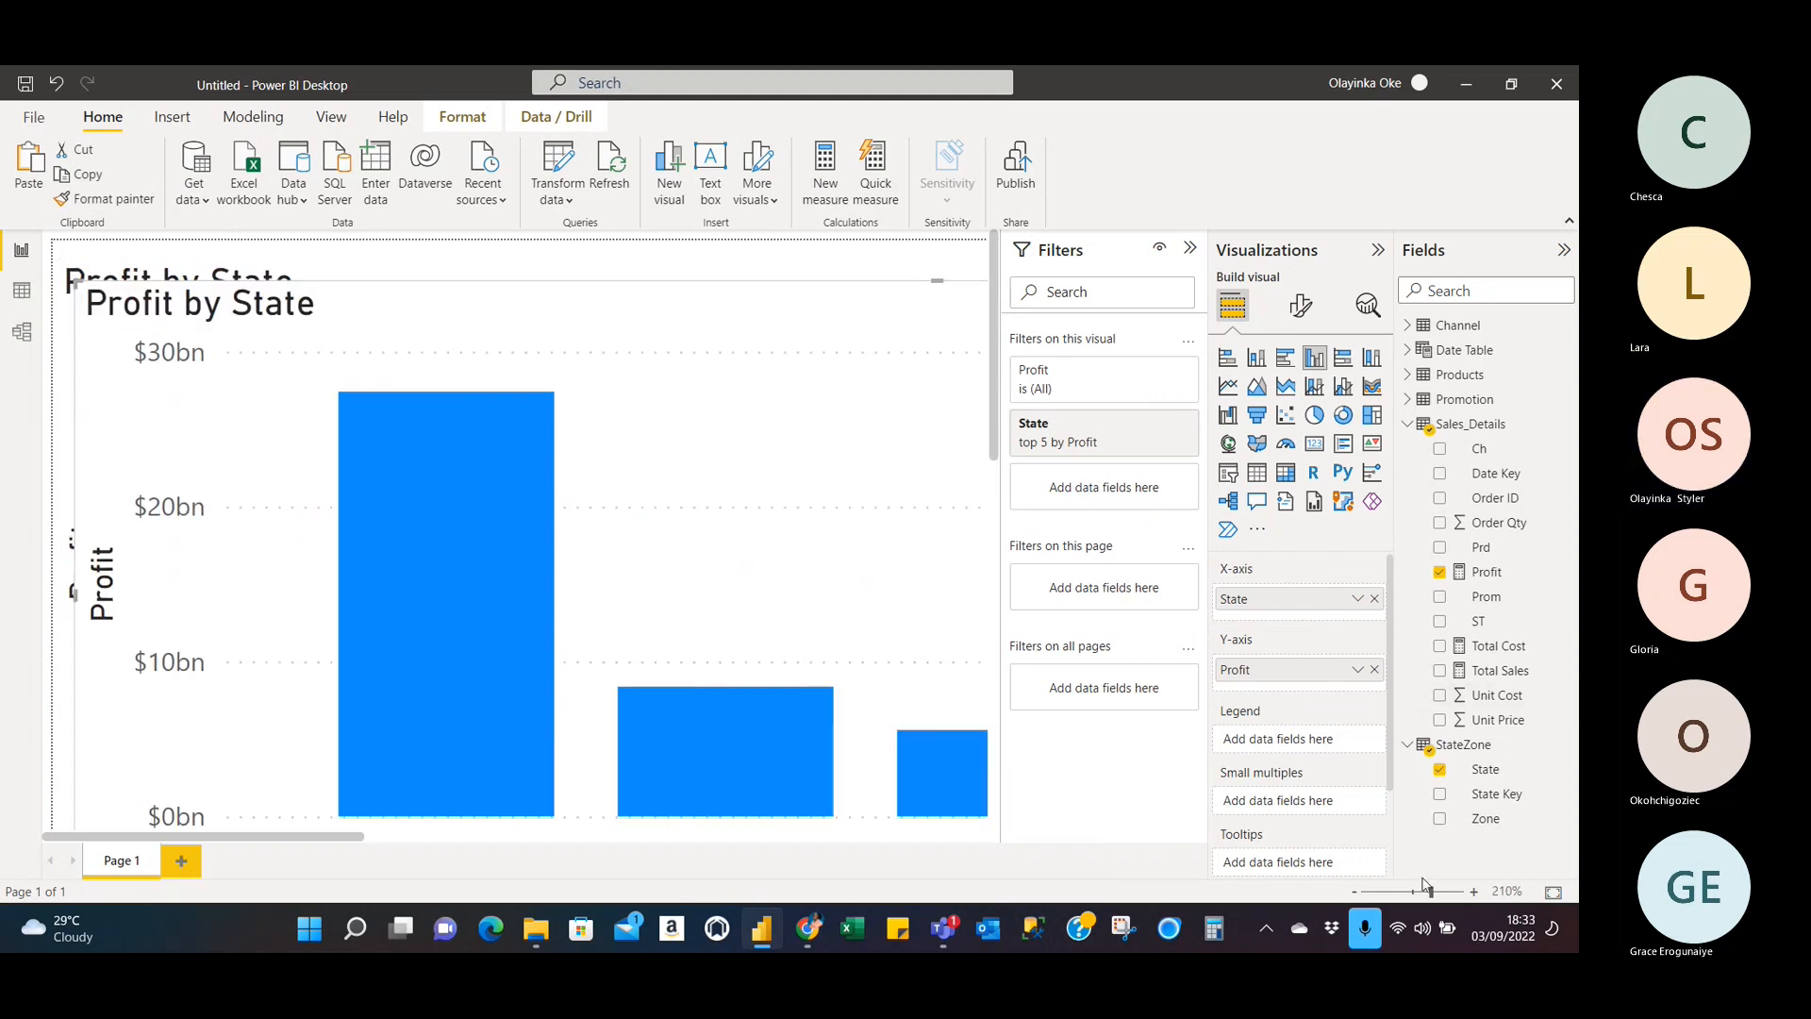
drag(1430, 892, 1415, 892)
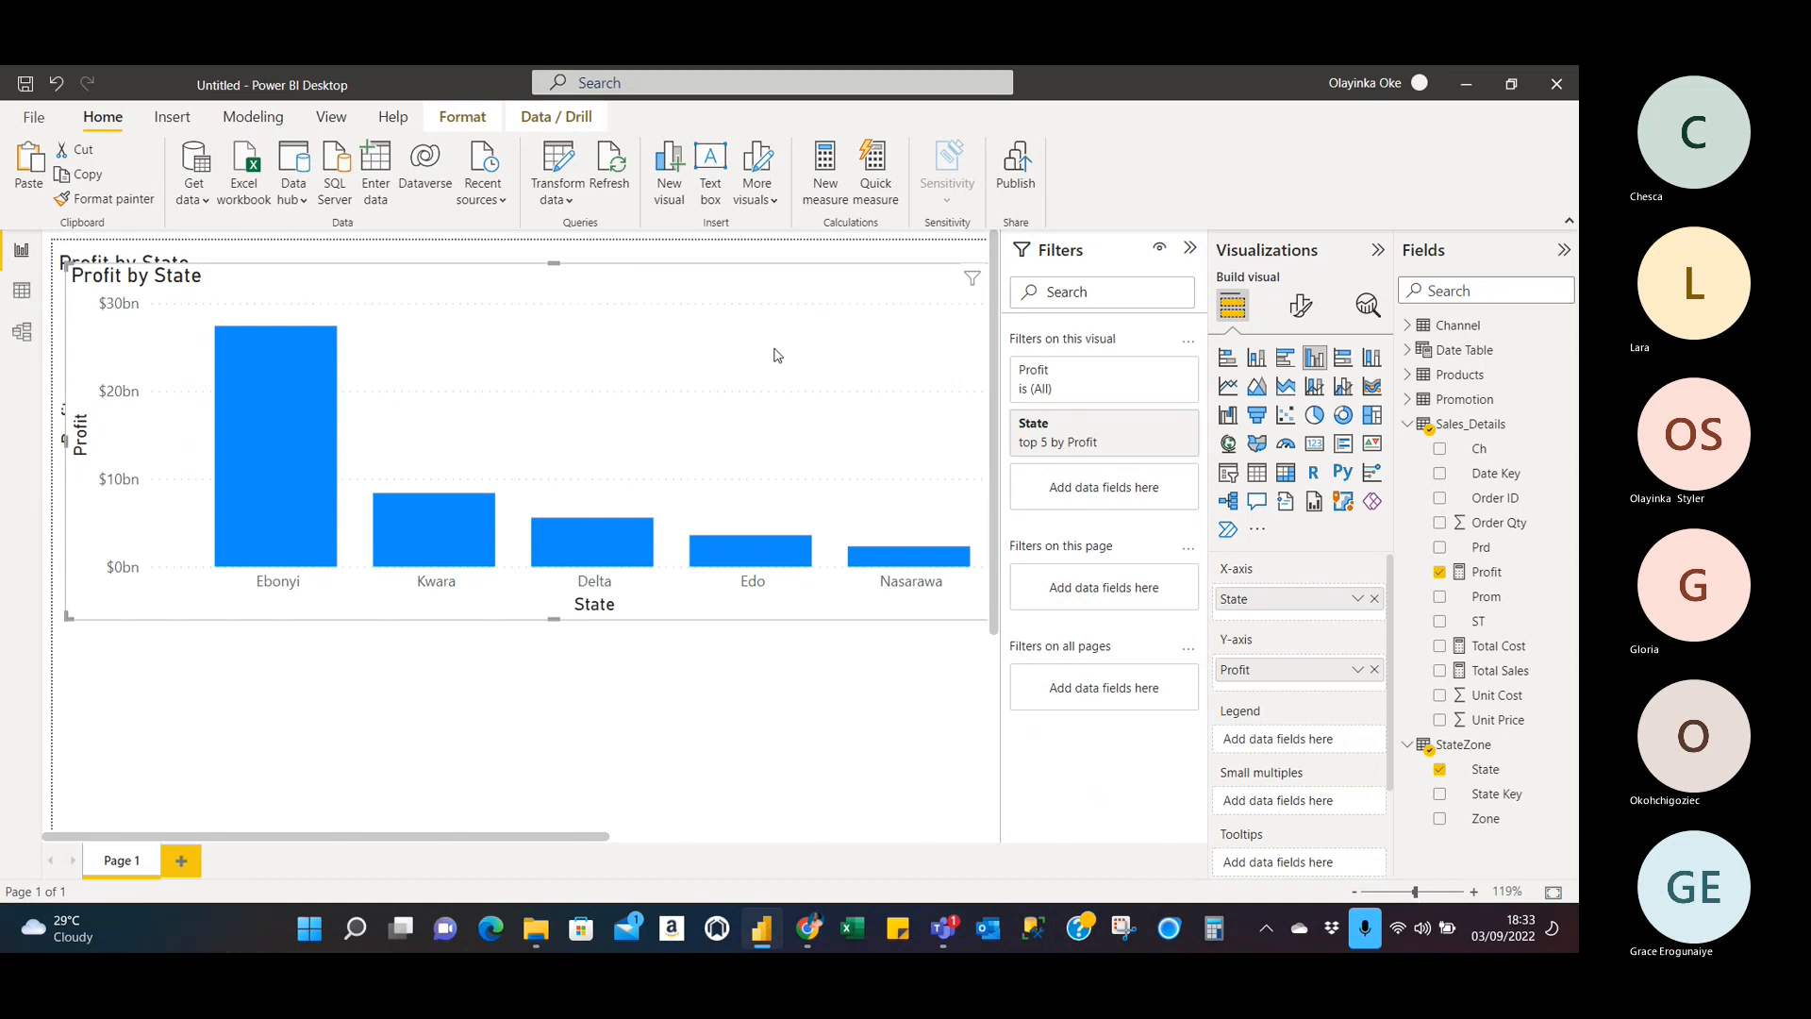
drag(728, 275, 695, 552)
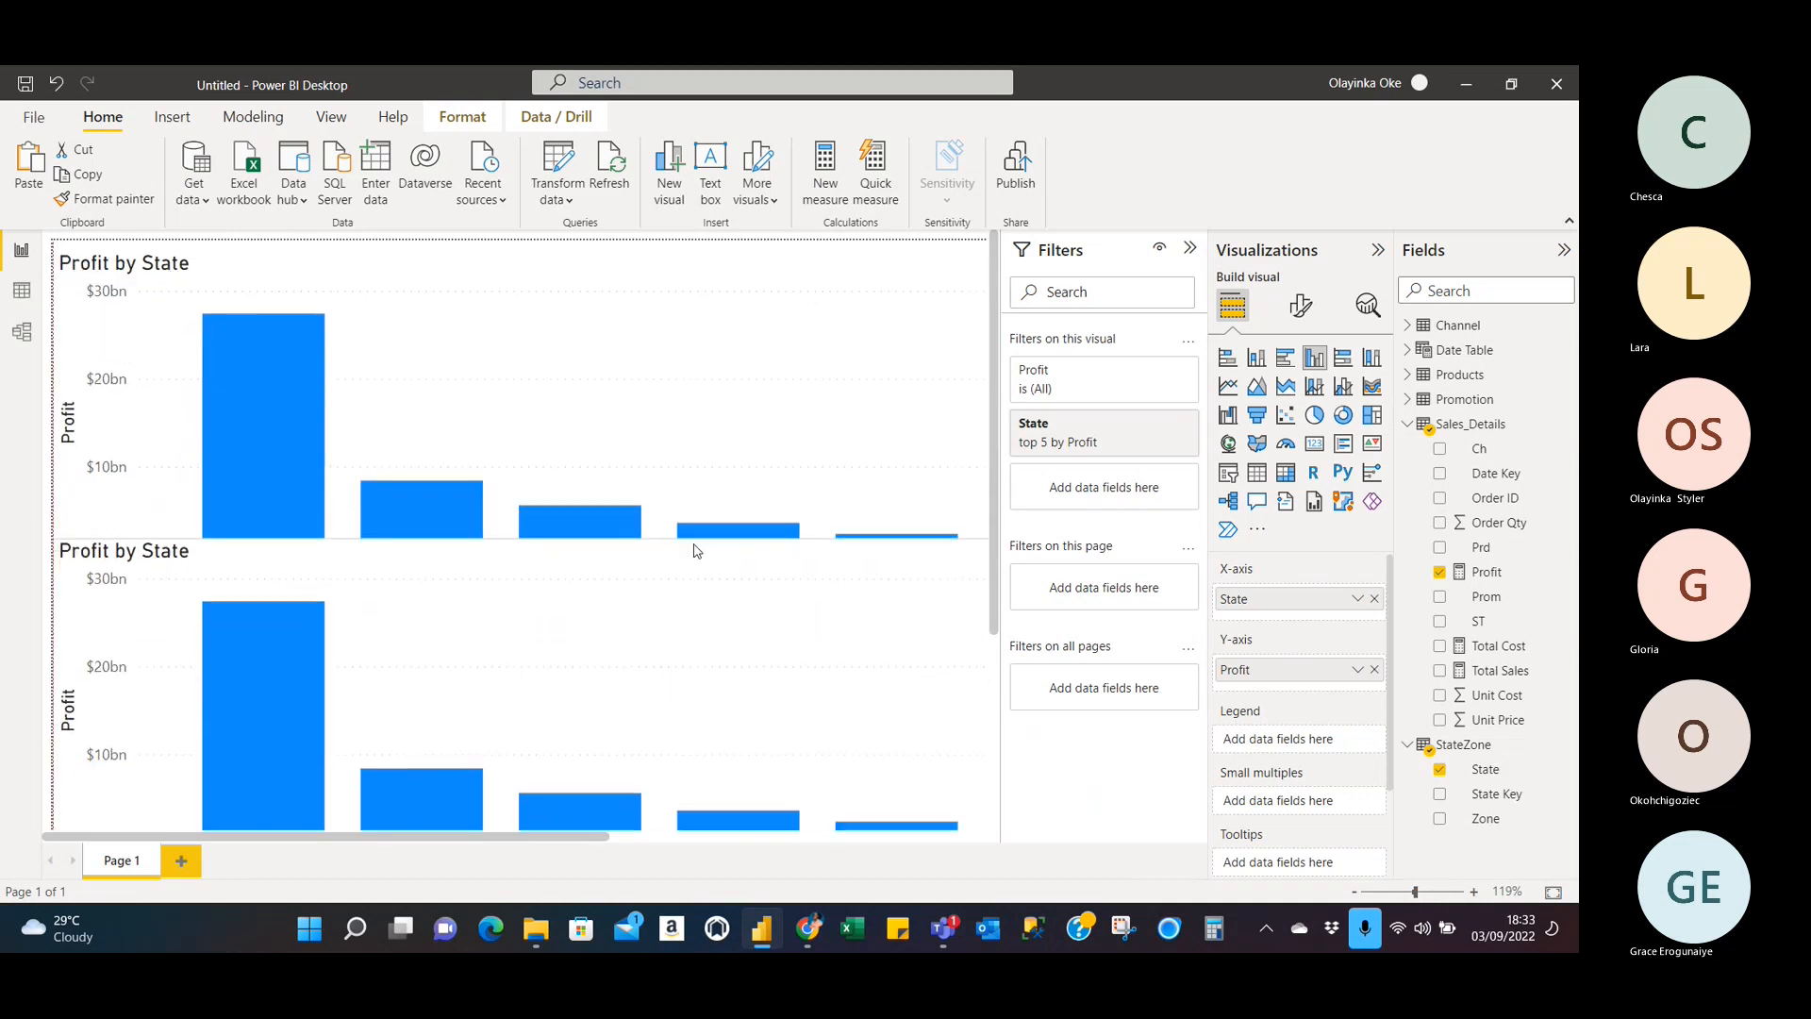
click(1191, 249)
click(1411, 893)
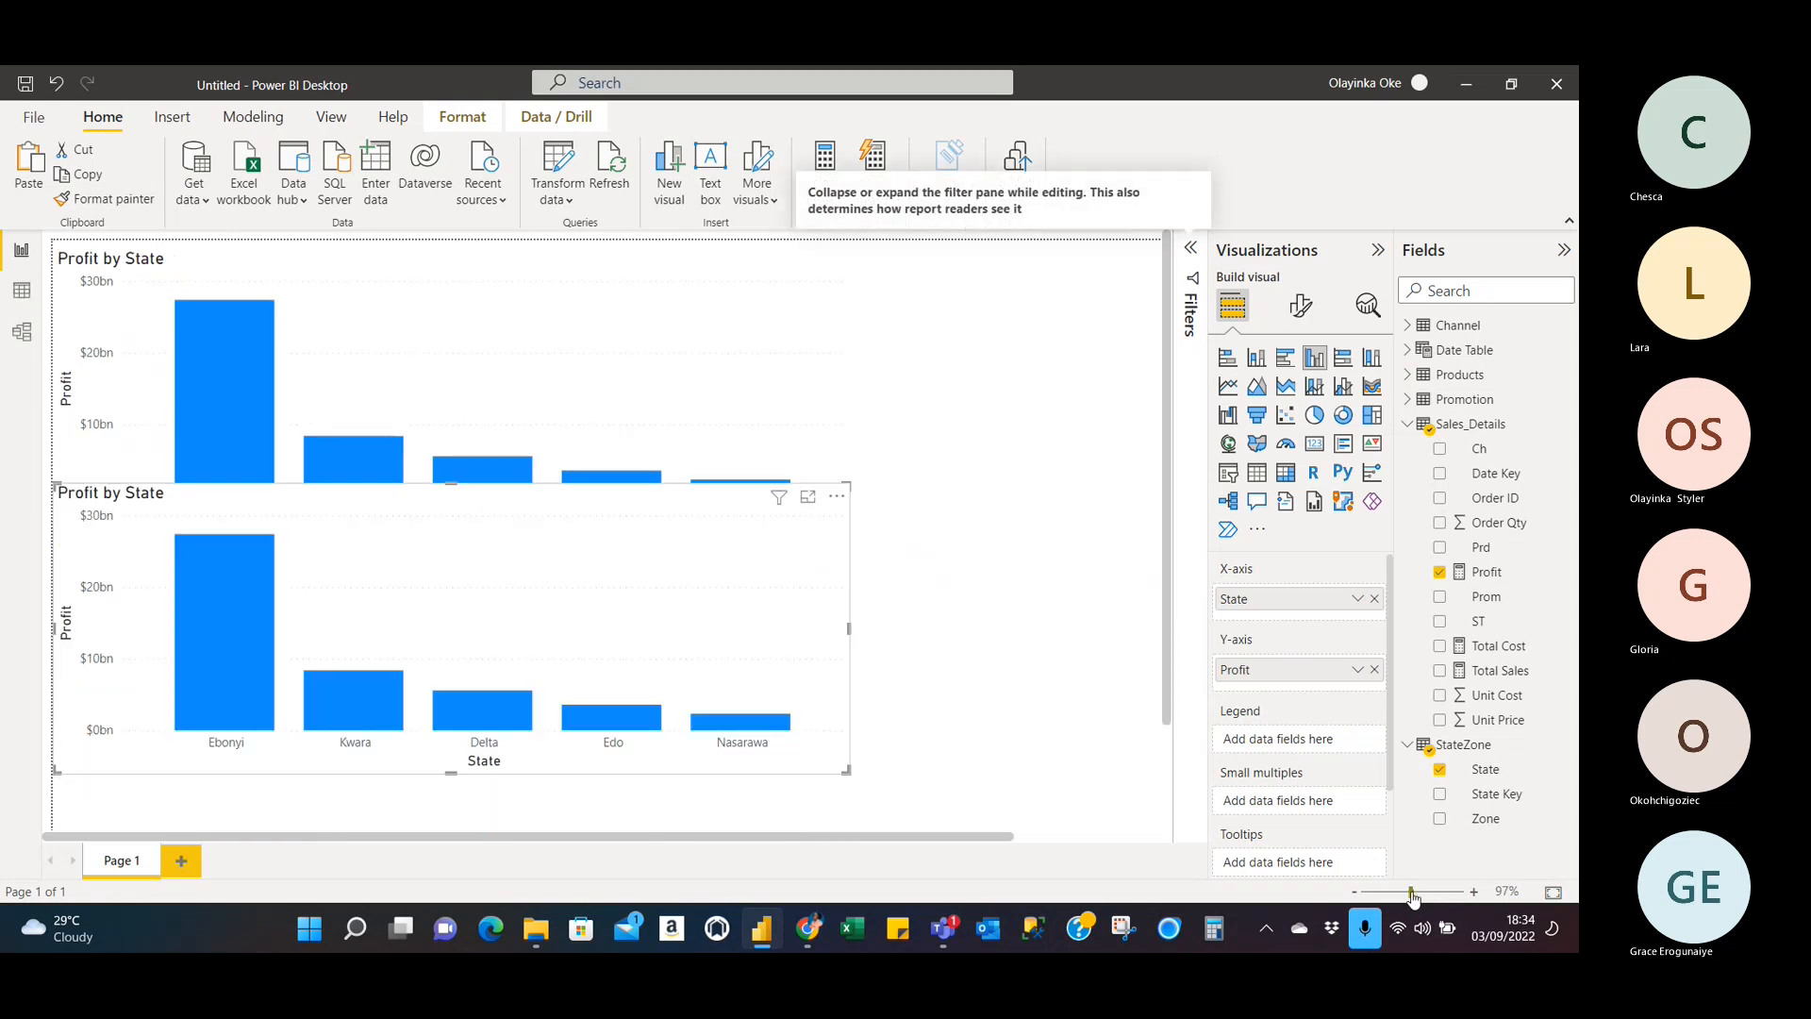
Switch to the Teams meeting, admit the guest waiting in the lobby and return to Power BI Desktop.
click(747, 390)
key(alt+Tab)
click(735, 583)
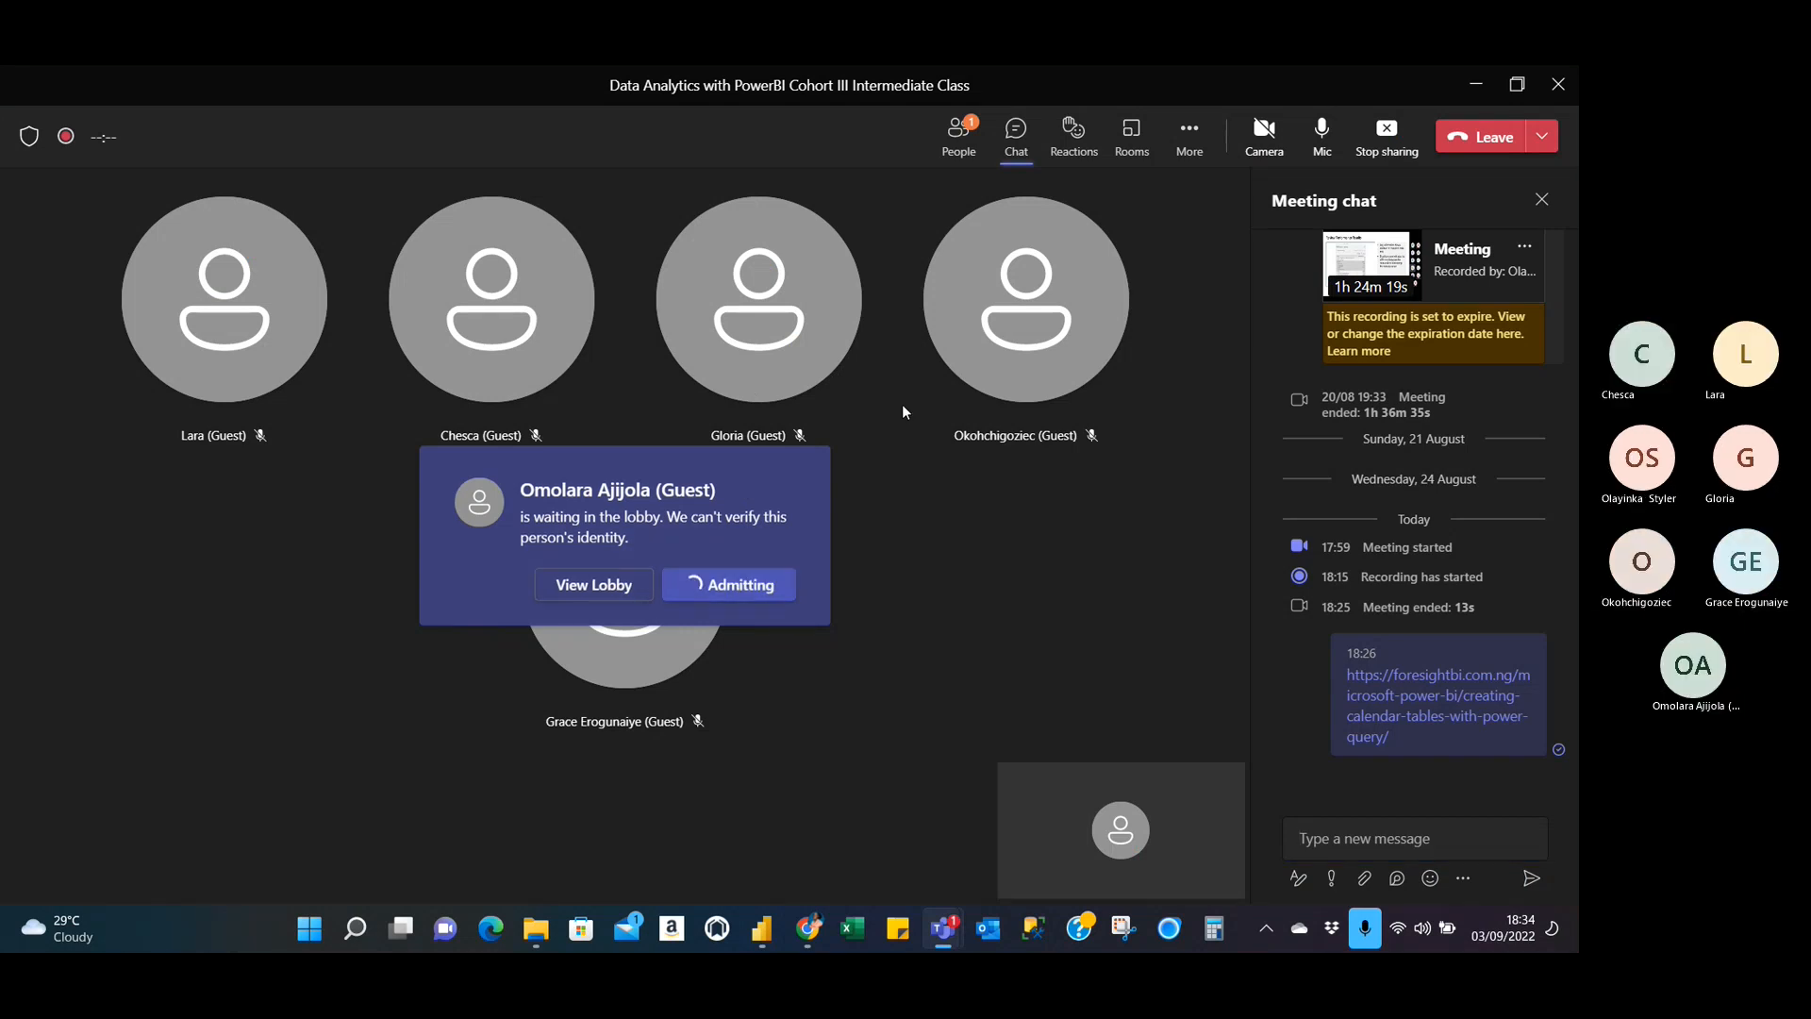
key(alt+Tab)
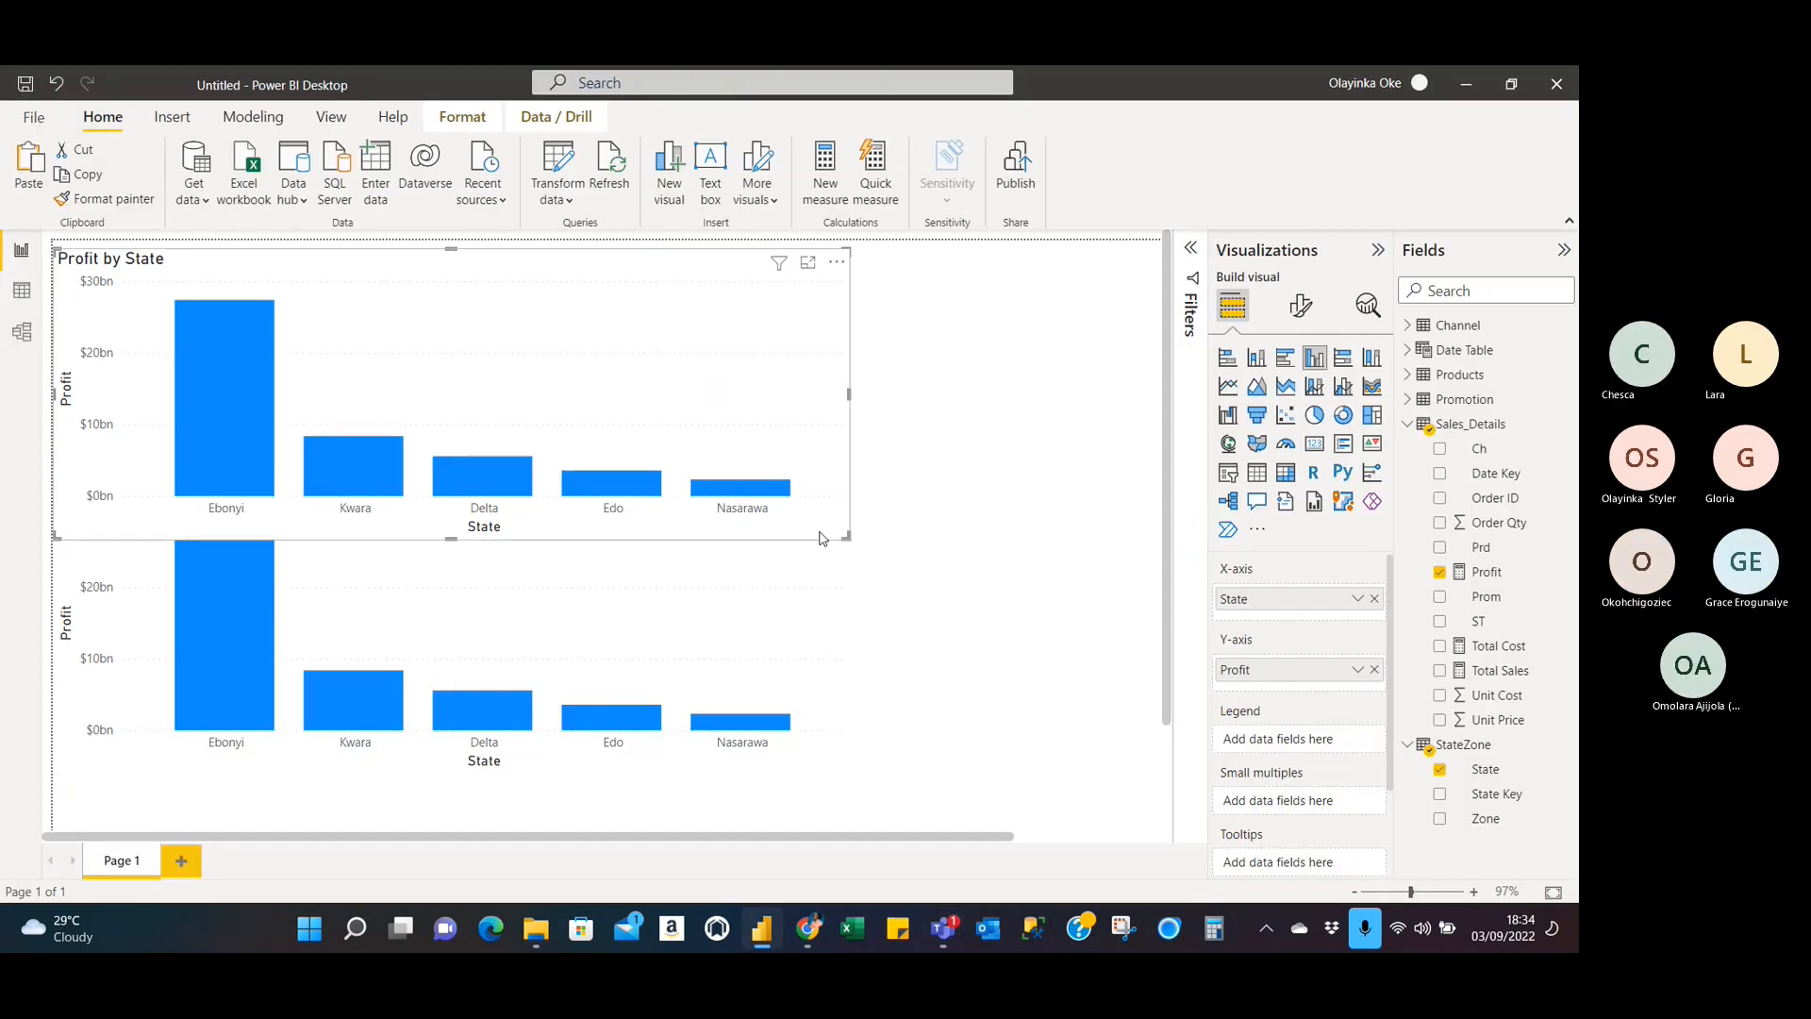
Shrink the upper Profit by State chart and clear the Top N filter on State from the lower copy.
drag(819, 538, 677, 451)
click(666, 564)
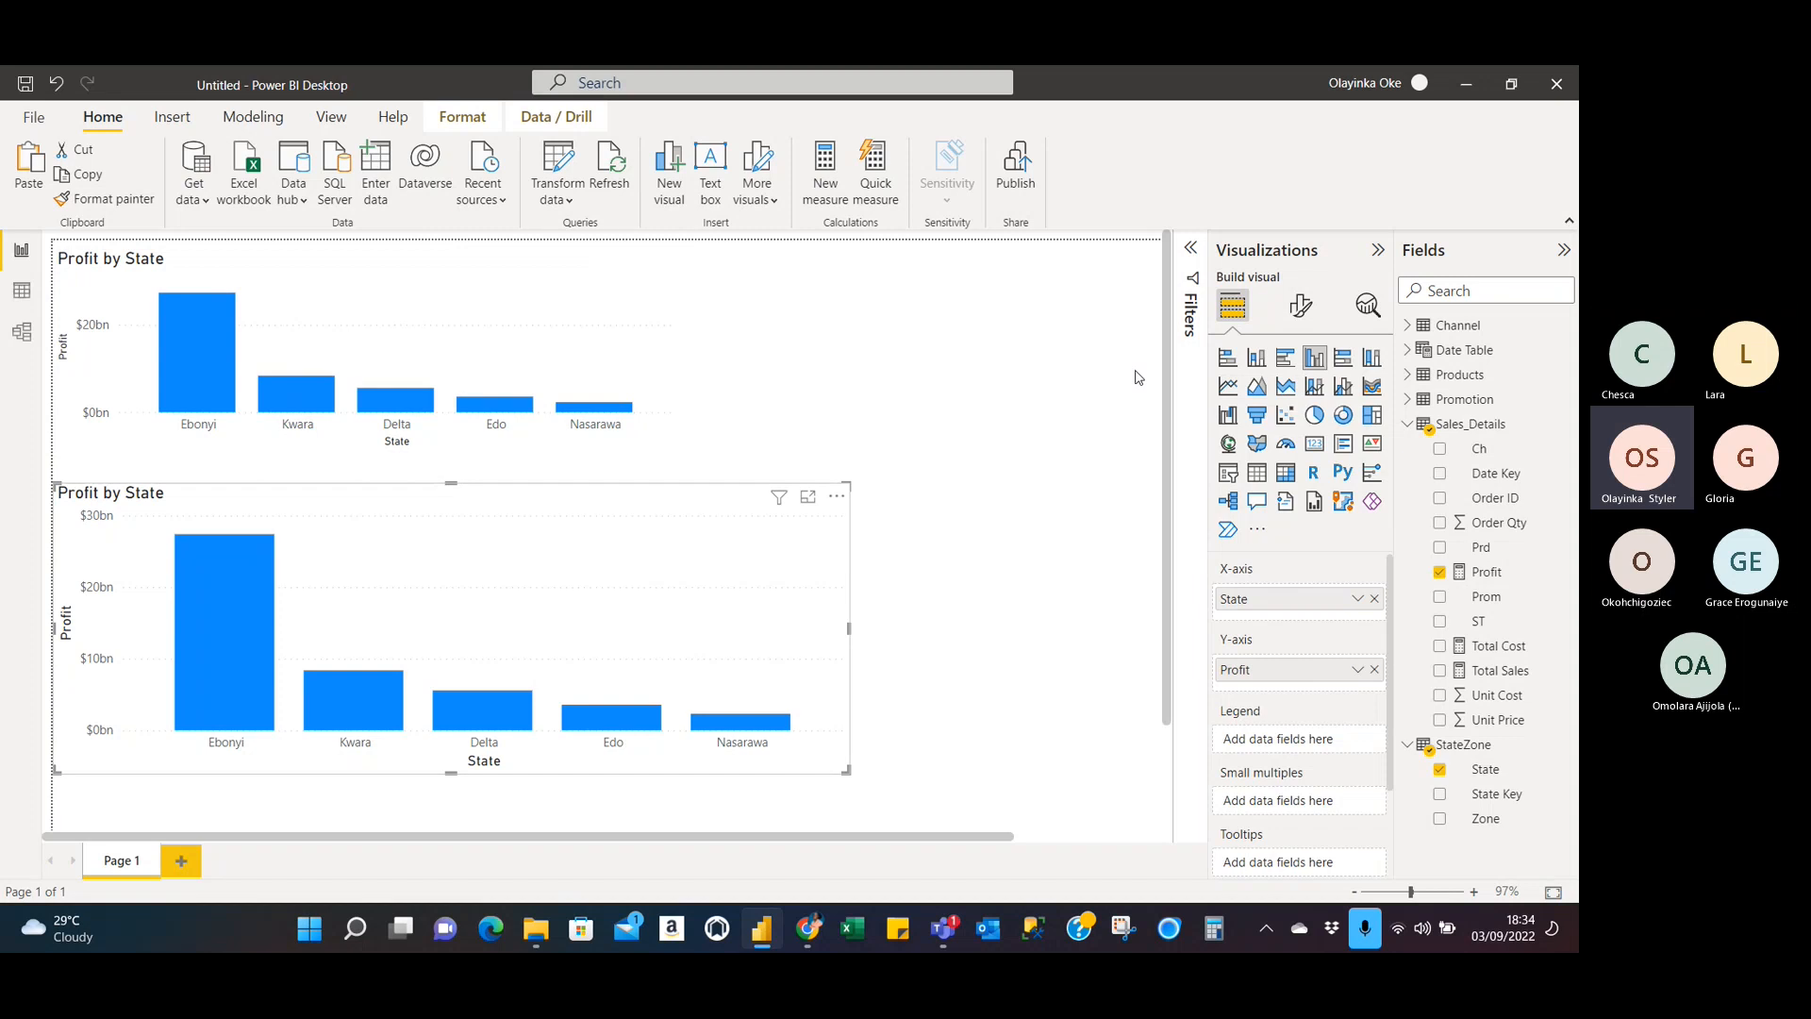
click(1193, 248)
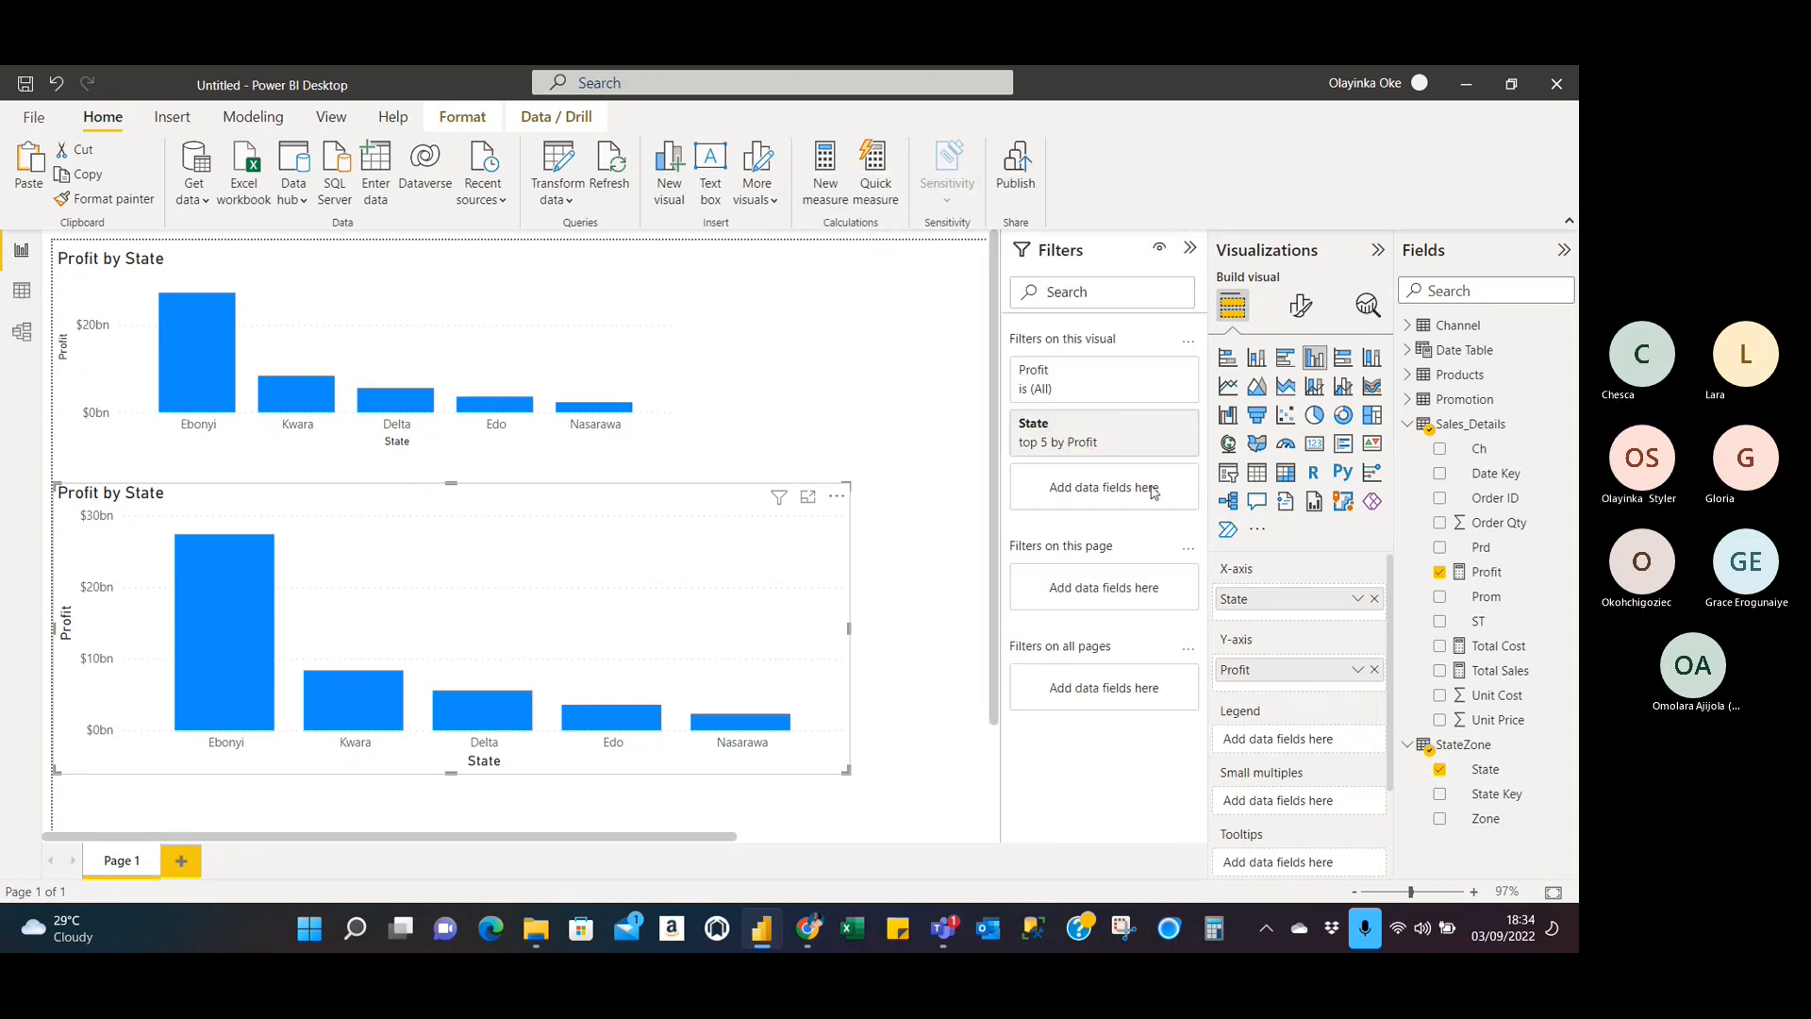
mouse_move(1173, 430)
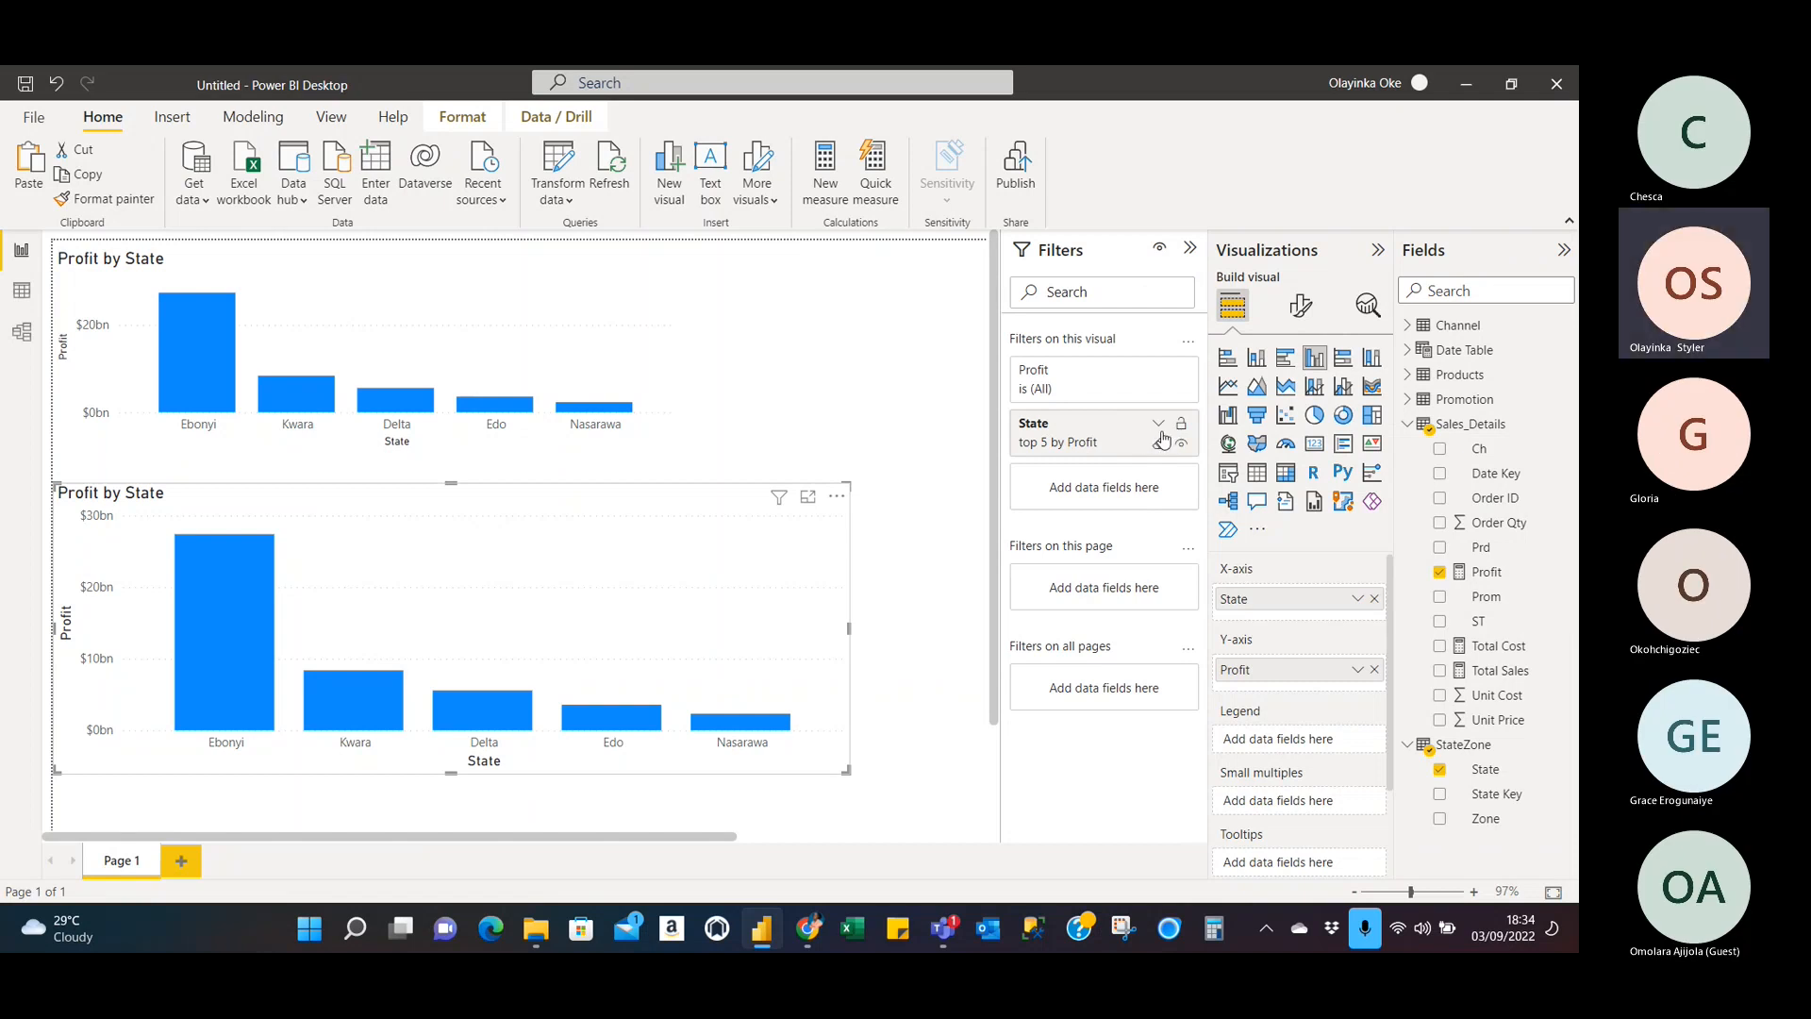
click(1159, 429)
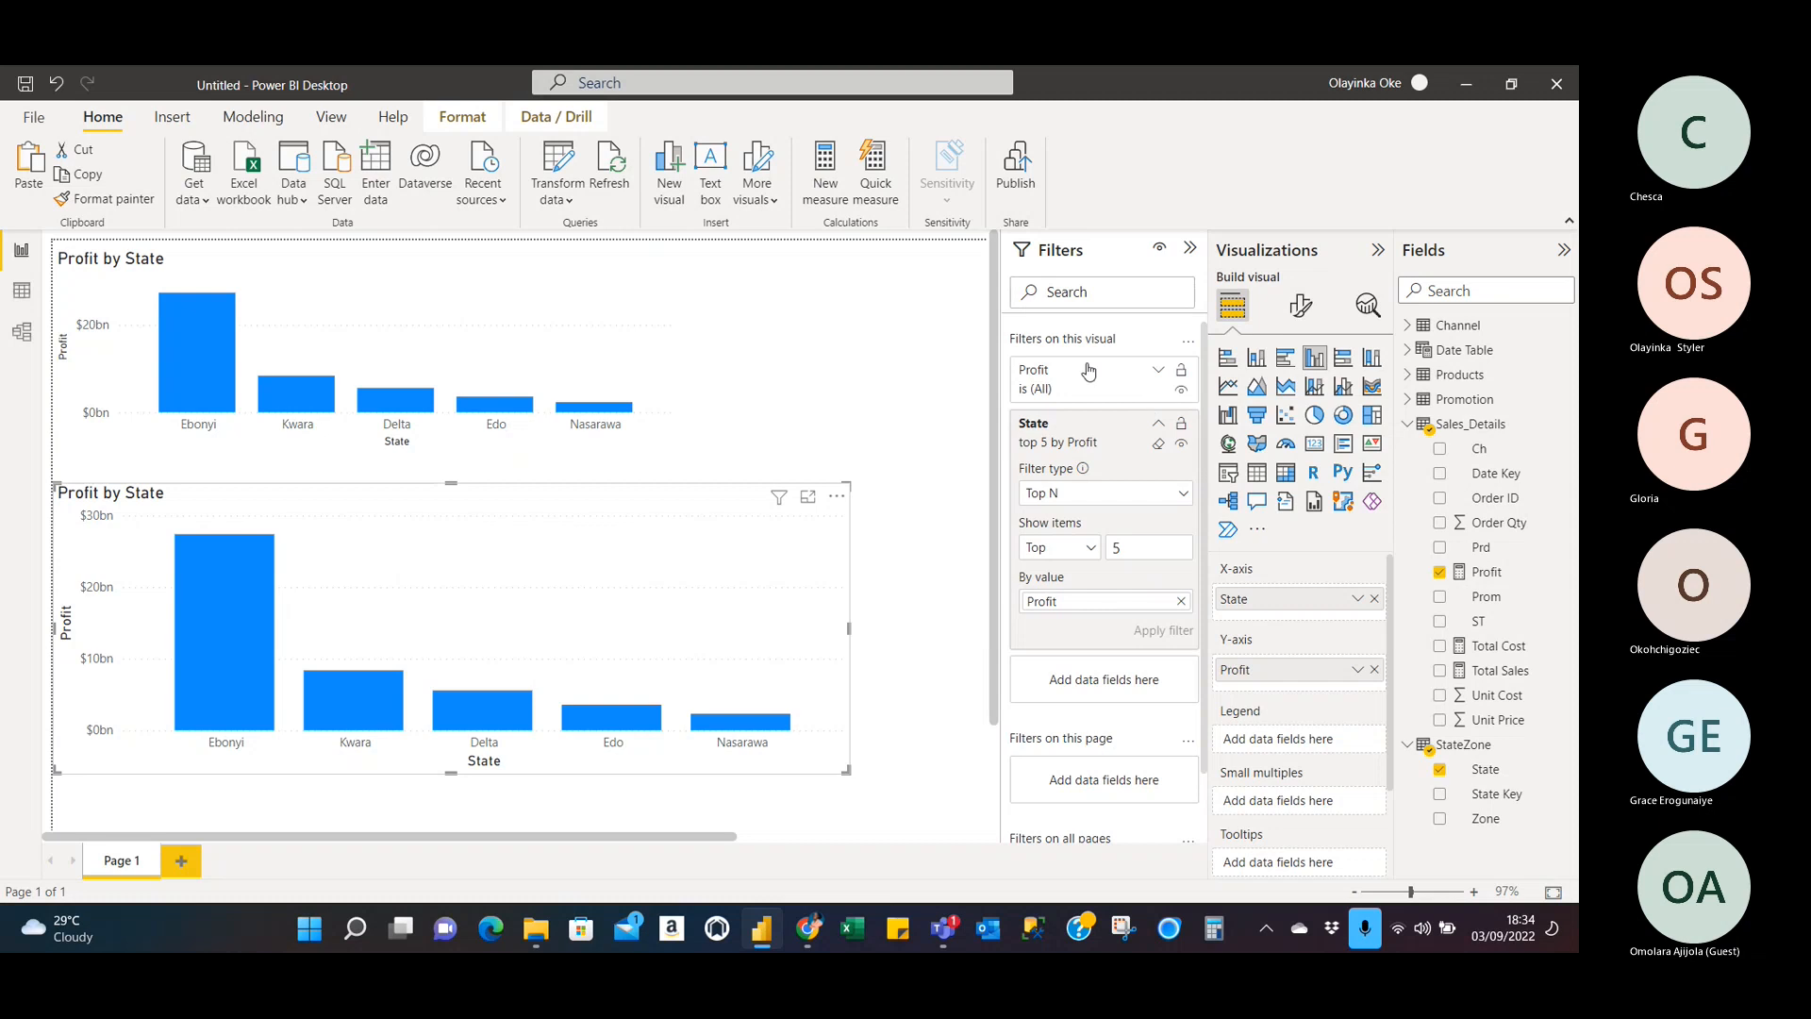
click(1181, 497)
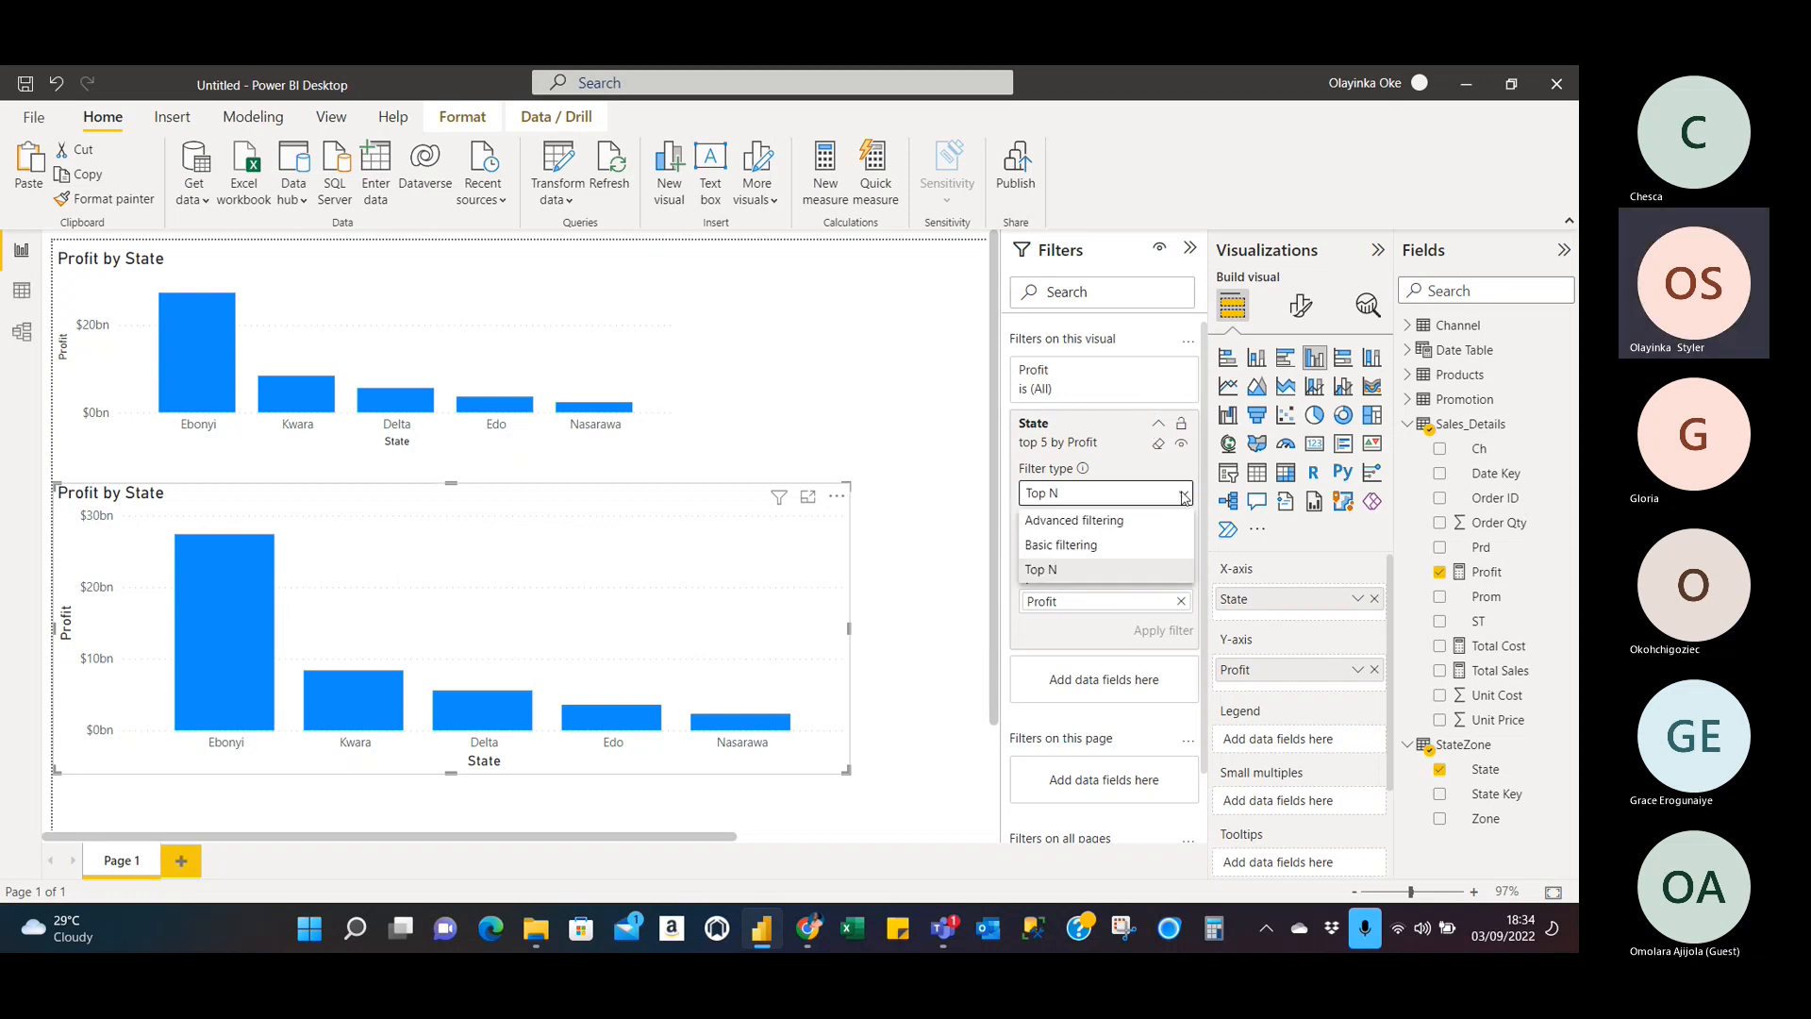
click(1097, 546)
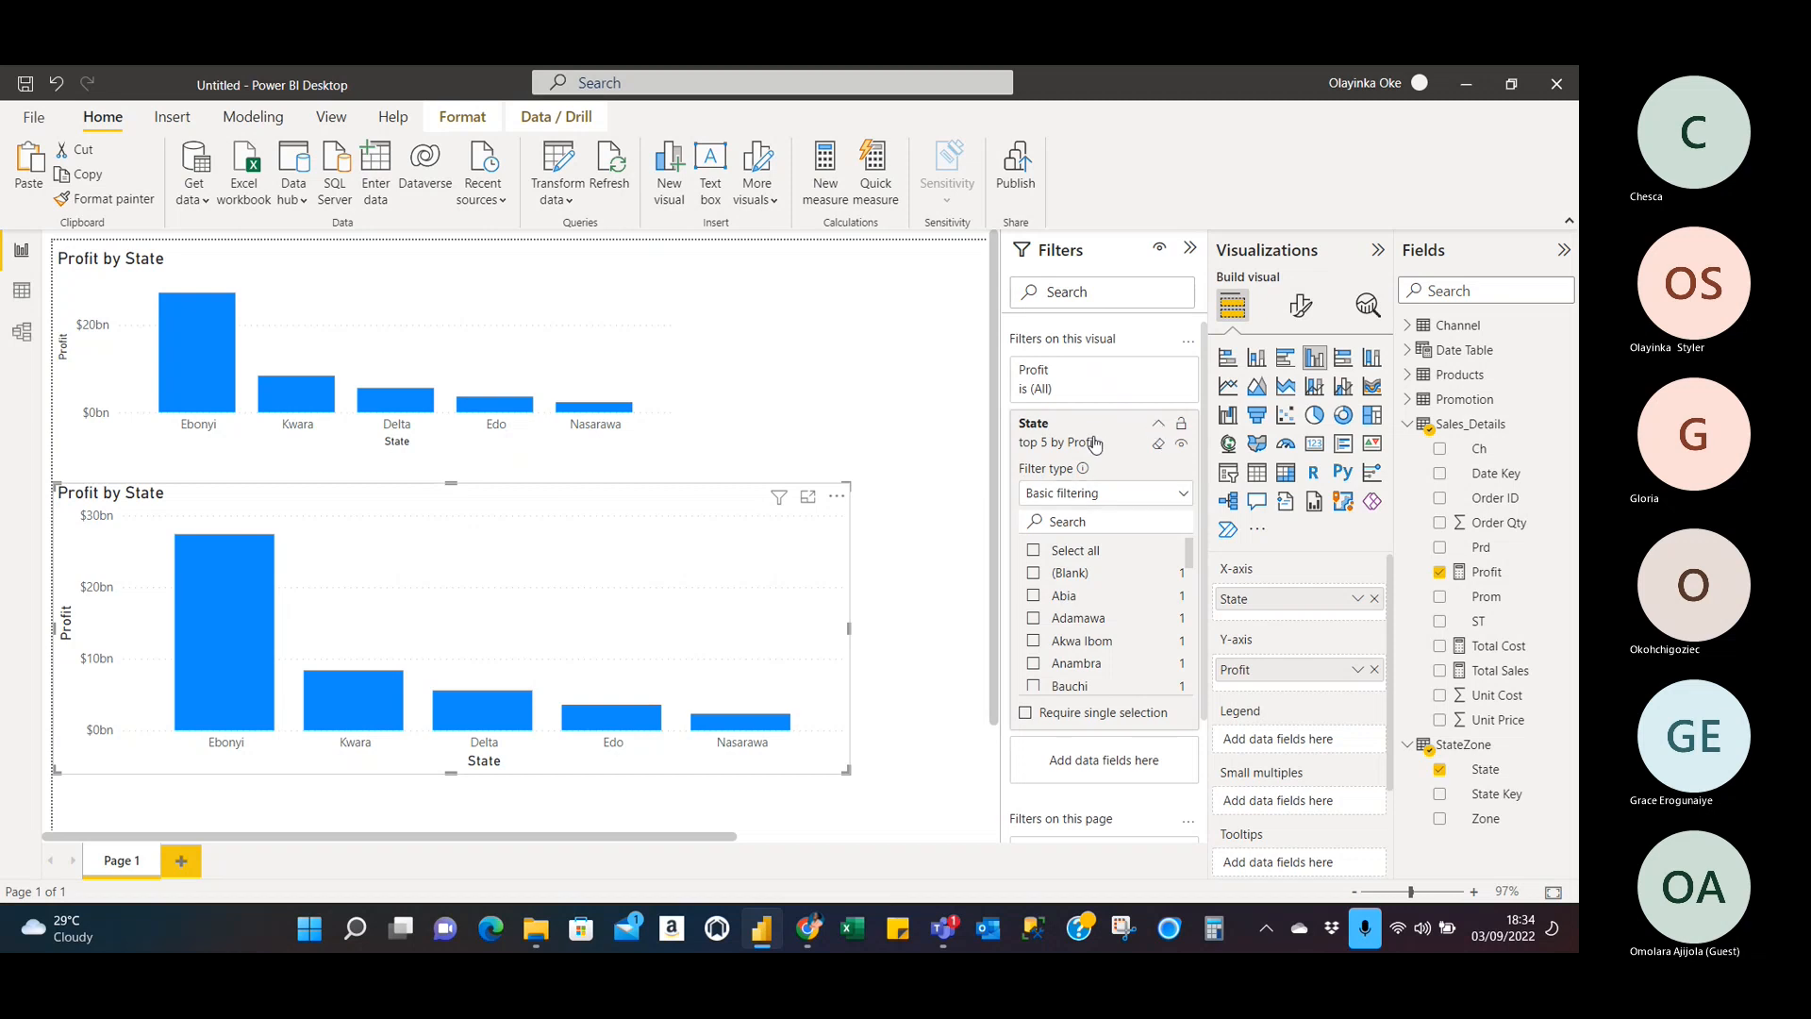
click(1158, 424)
click(1160, 443)
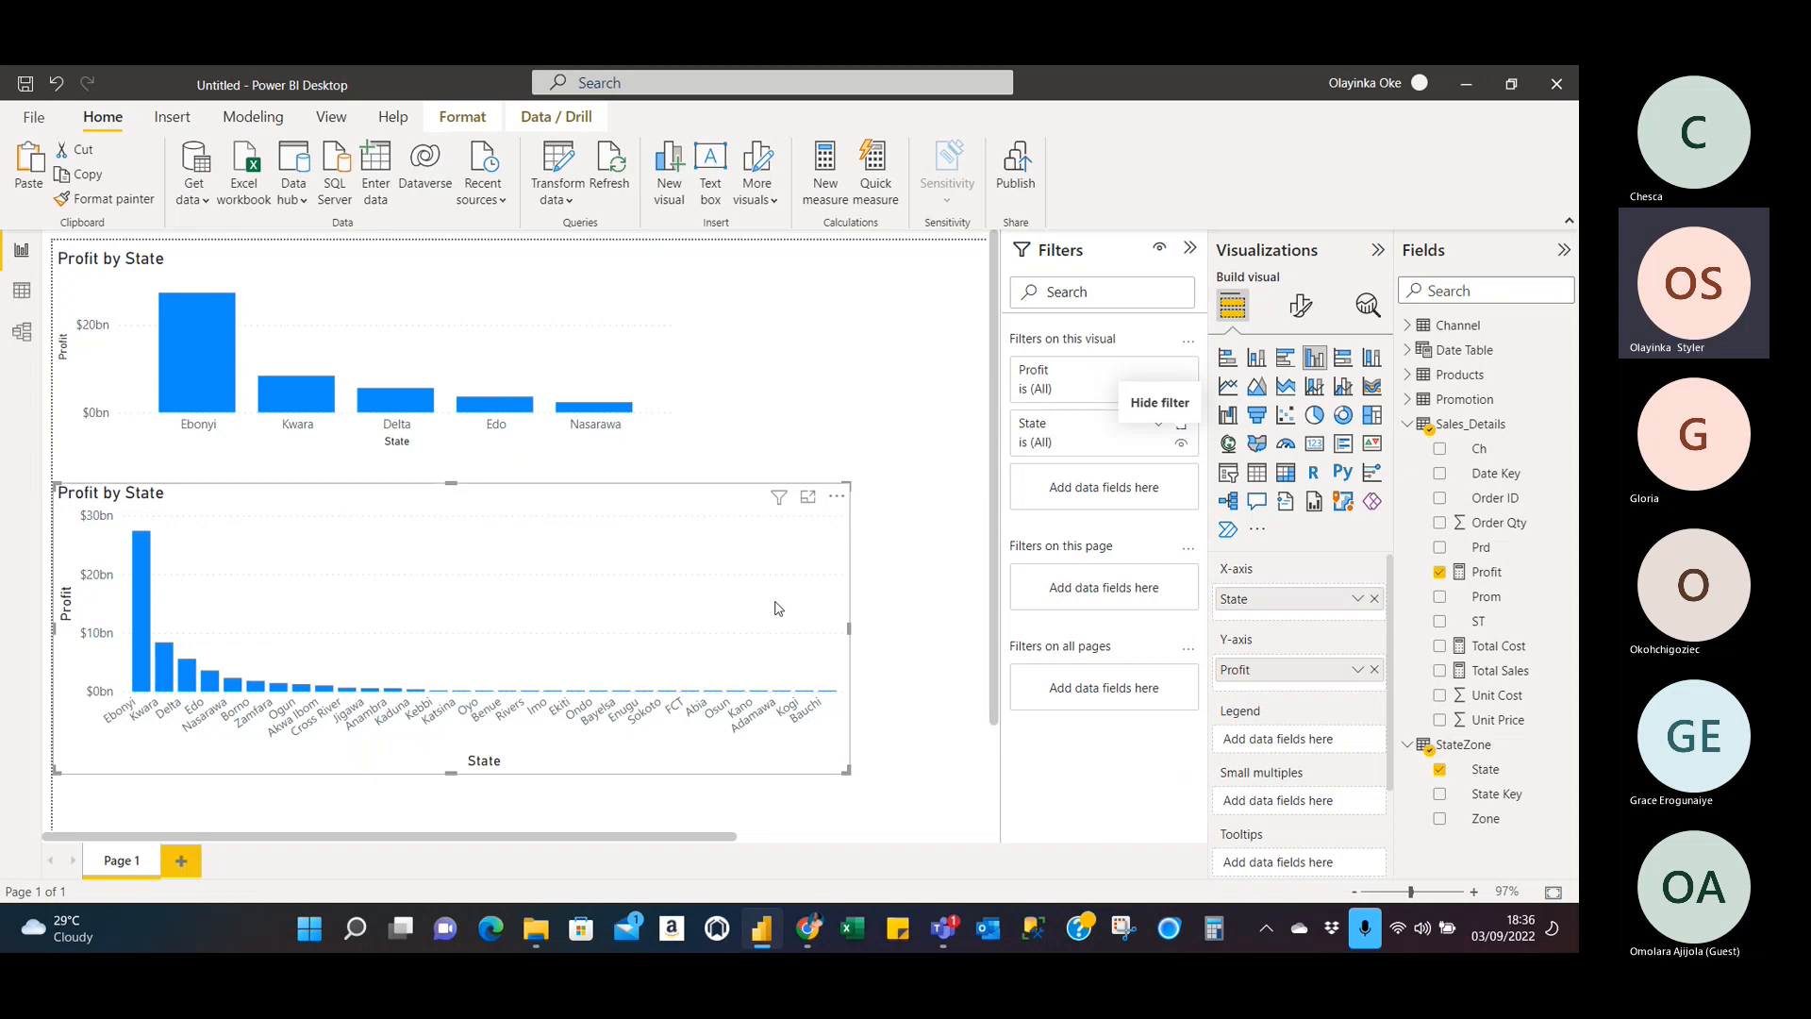
Make the upper chart's Top N filter on State rank by Total Sales instead of Profit and apply it.
click(613, 309)
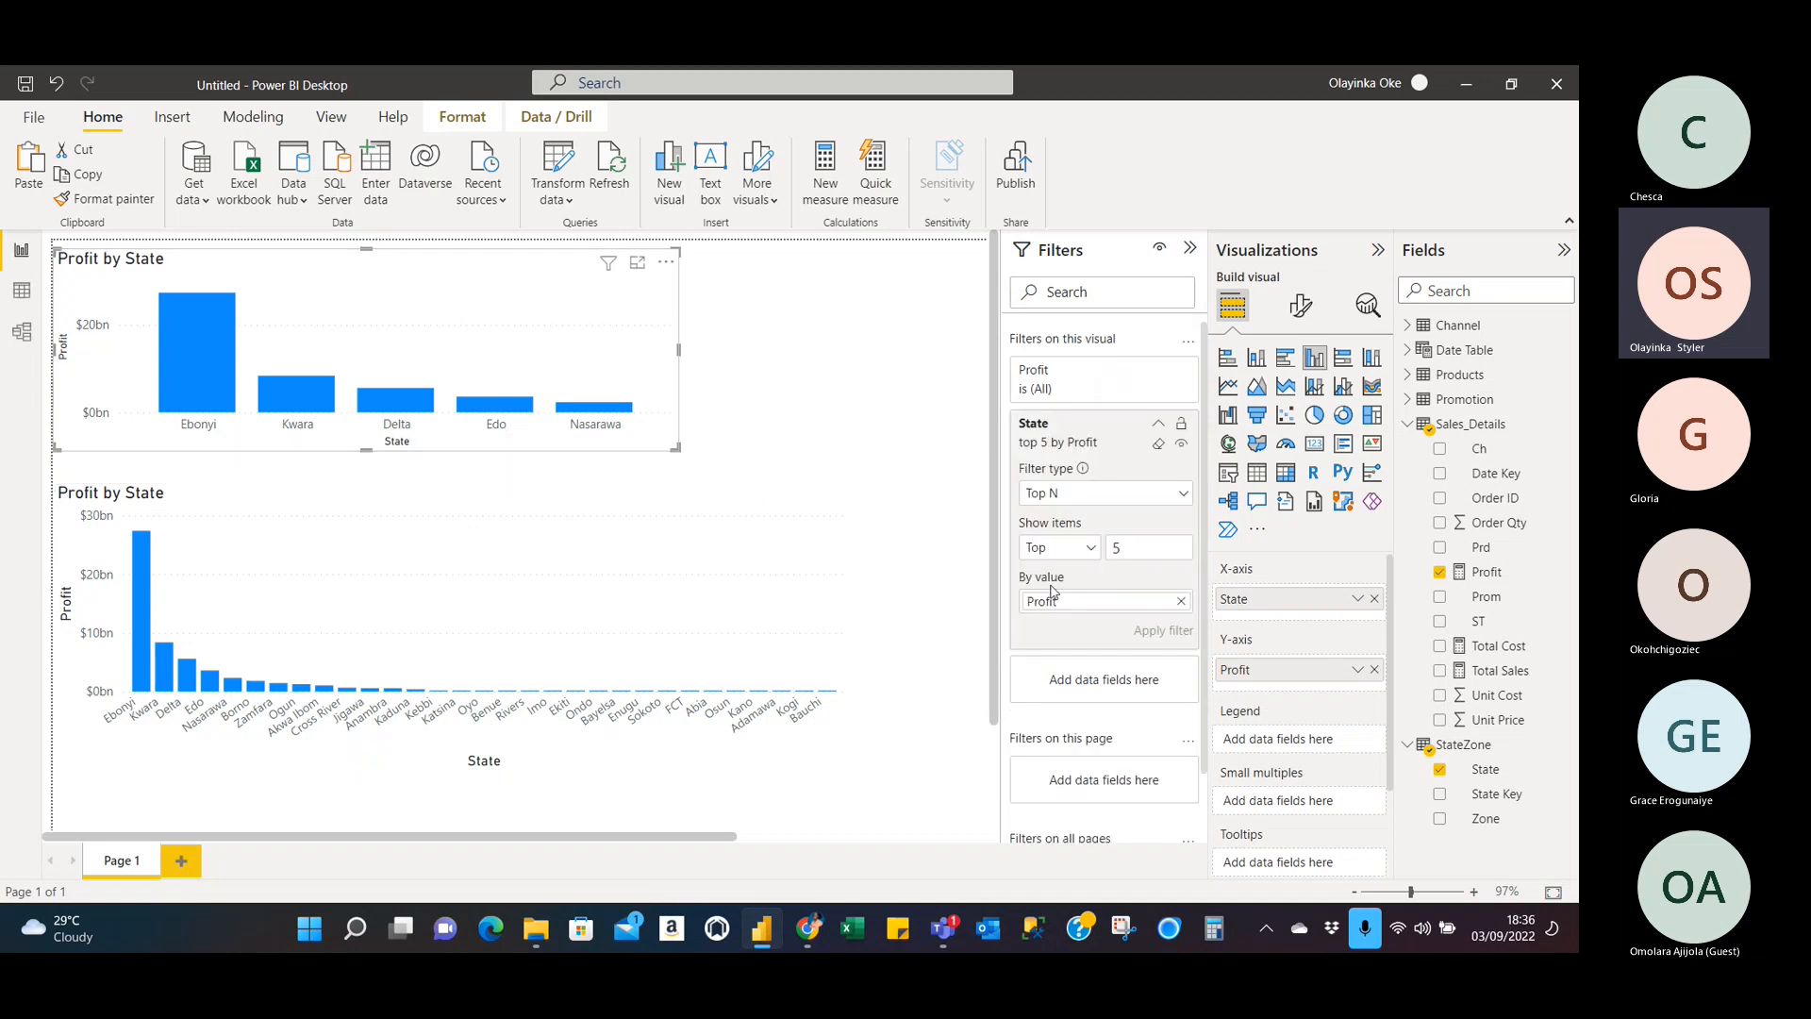
mouse_move(608, 263)
click(1181, 602)
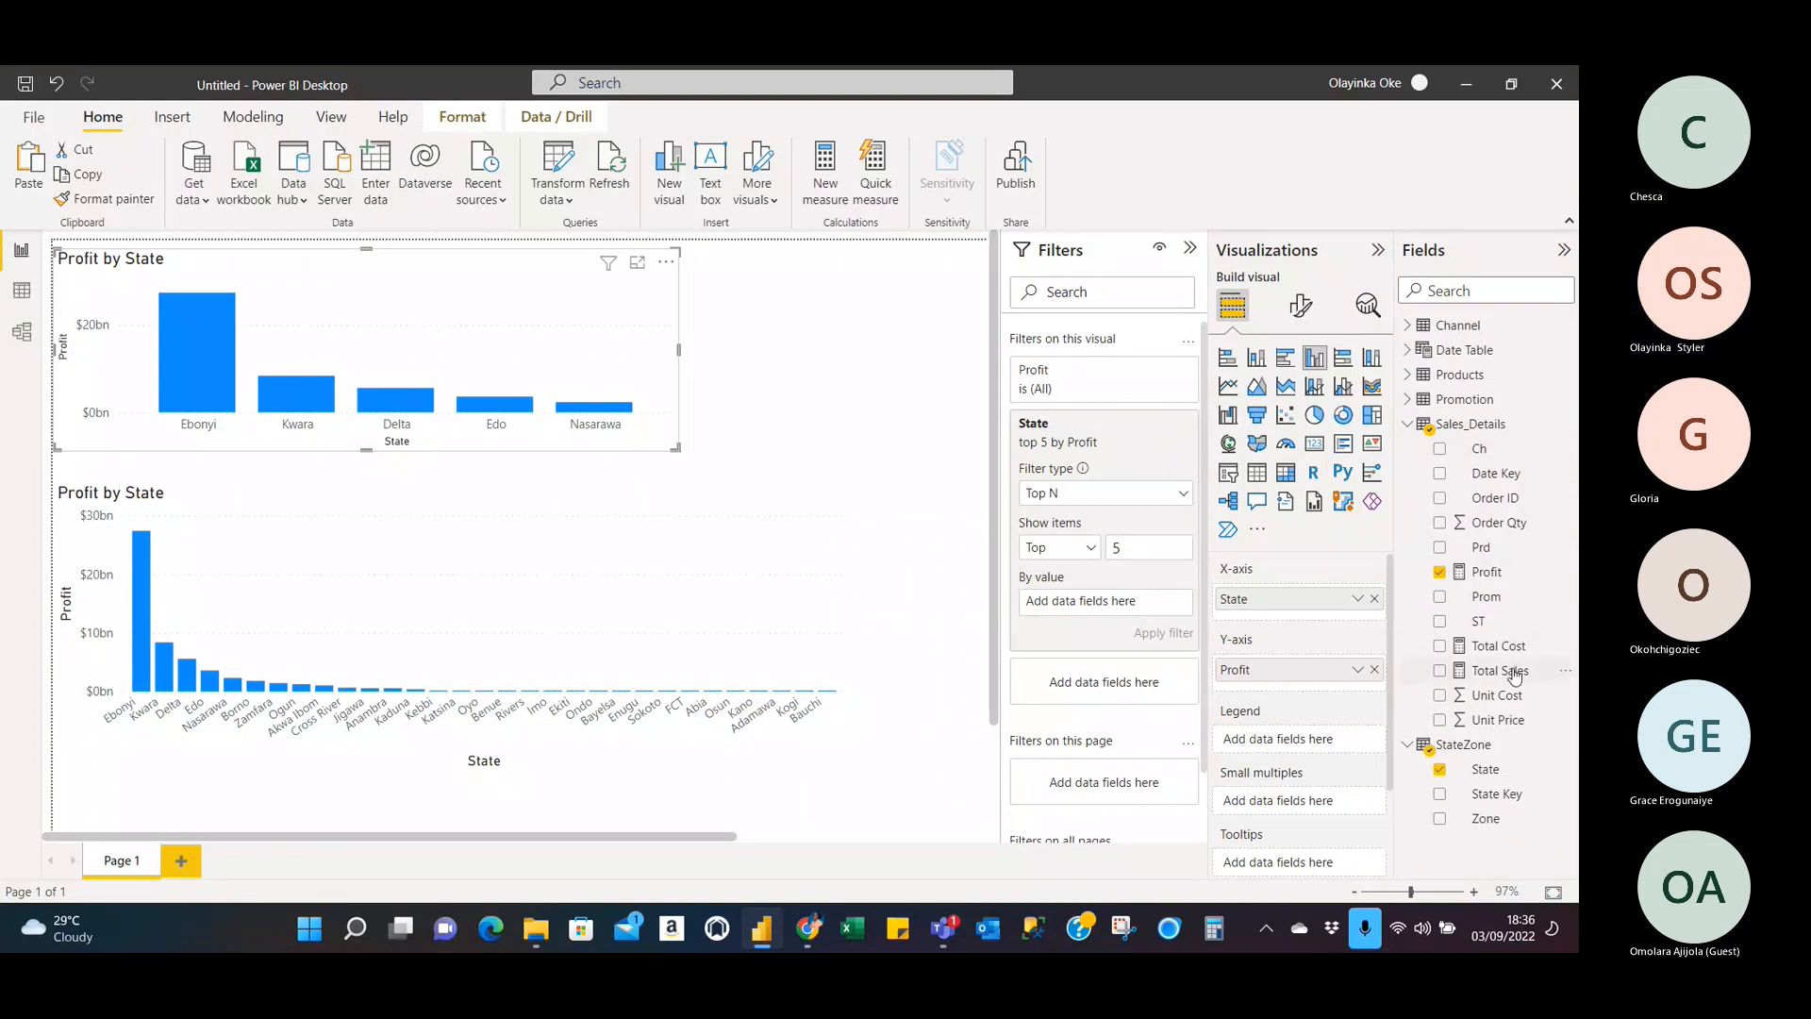
drag(1514, 675, 1133, 605)
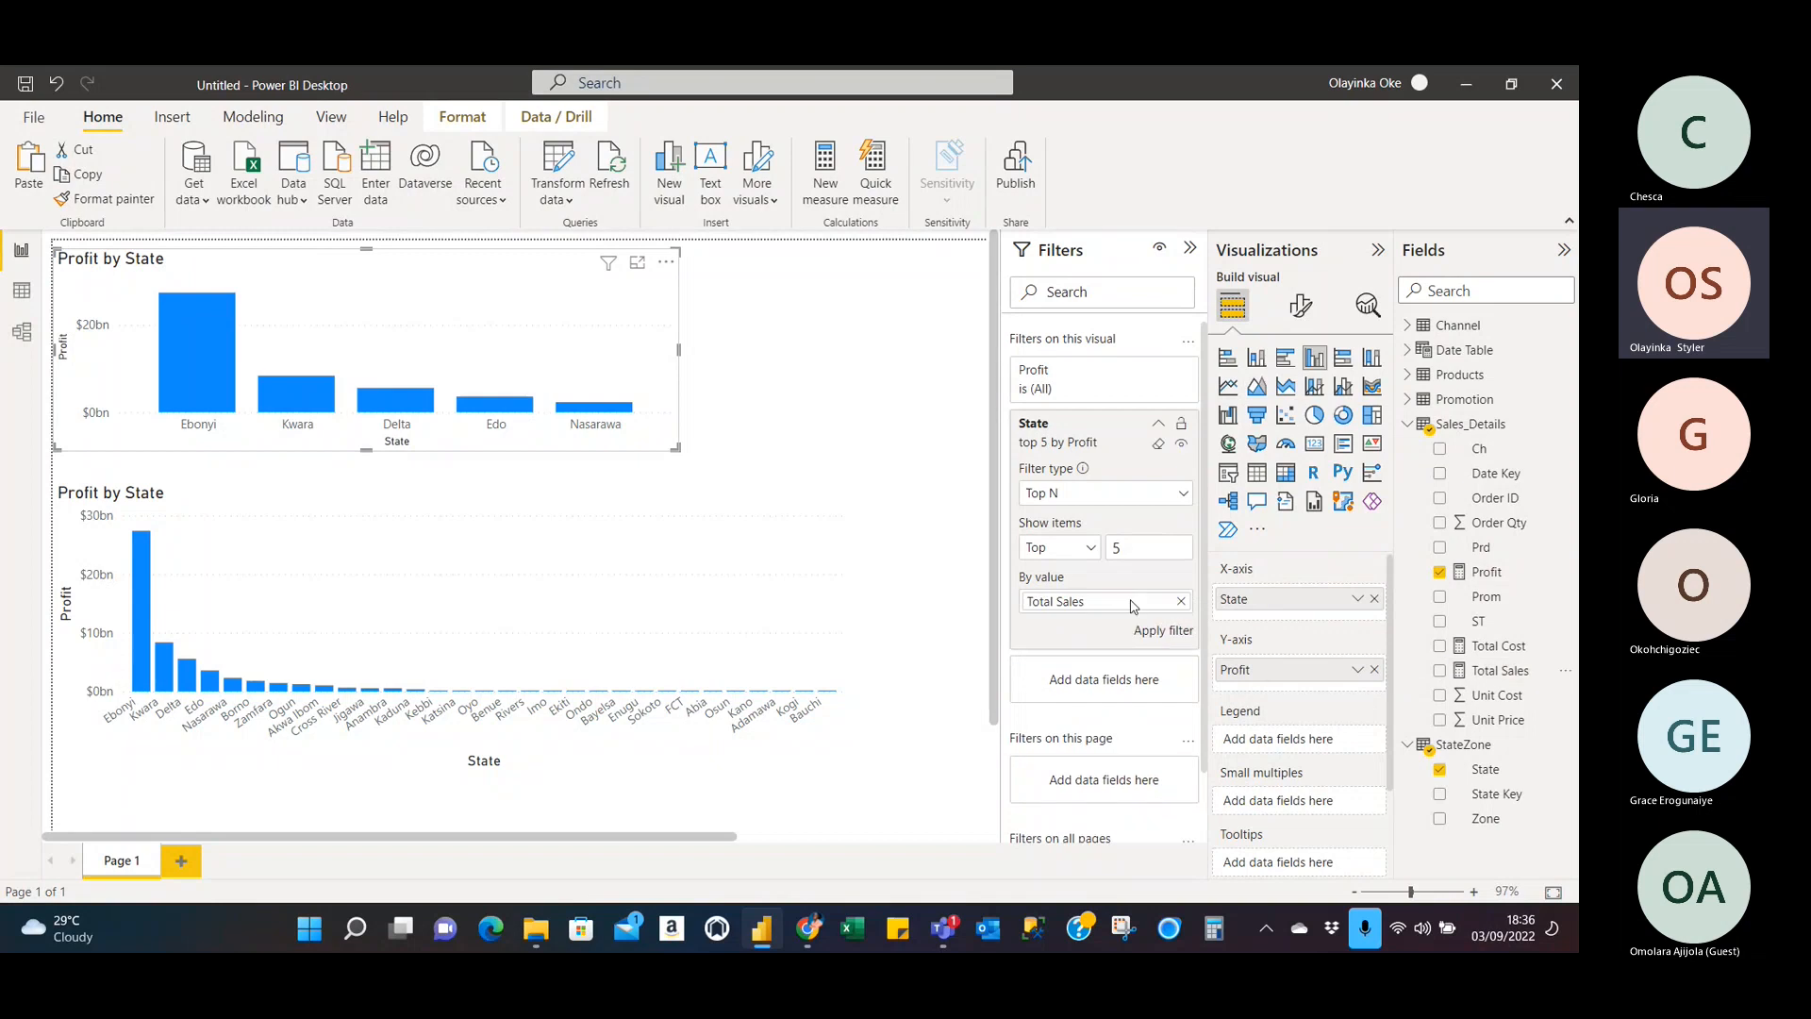
click(1169, 632)
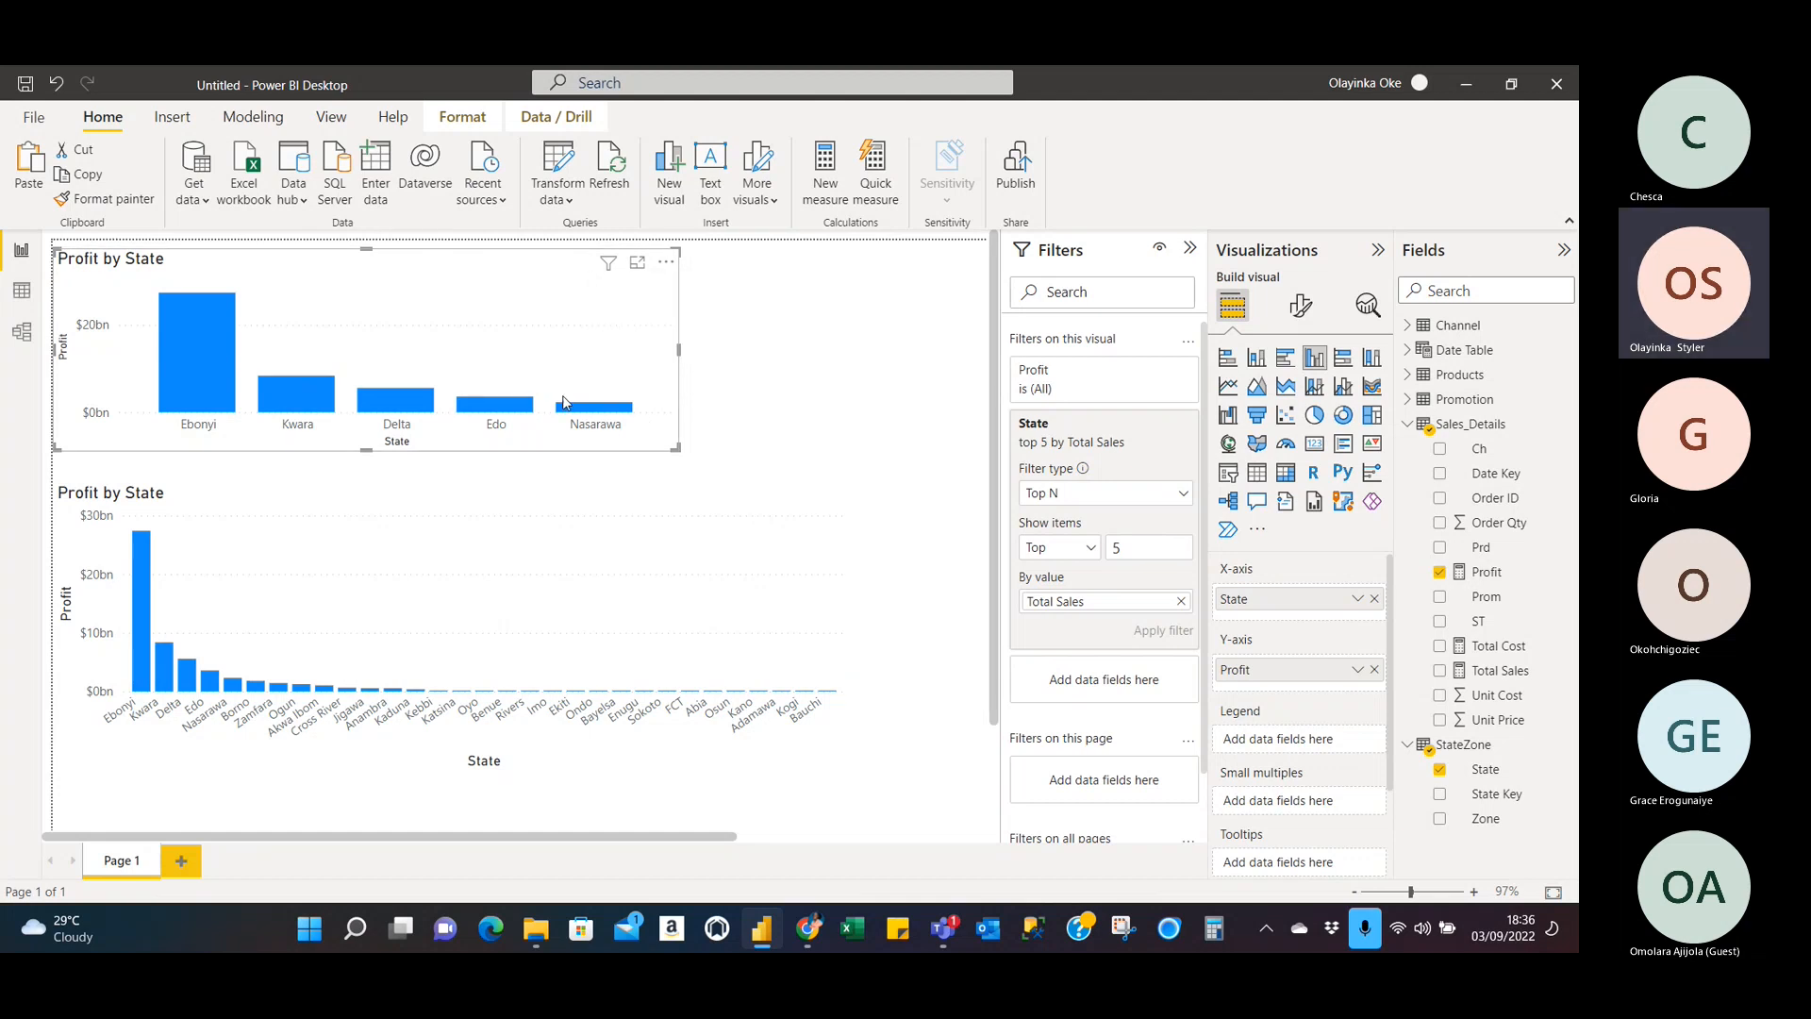
Add Total Sales to the tooltips of the upper Profit by State chart and check the bars' tooltips.
mouse_move(616, 413)
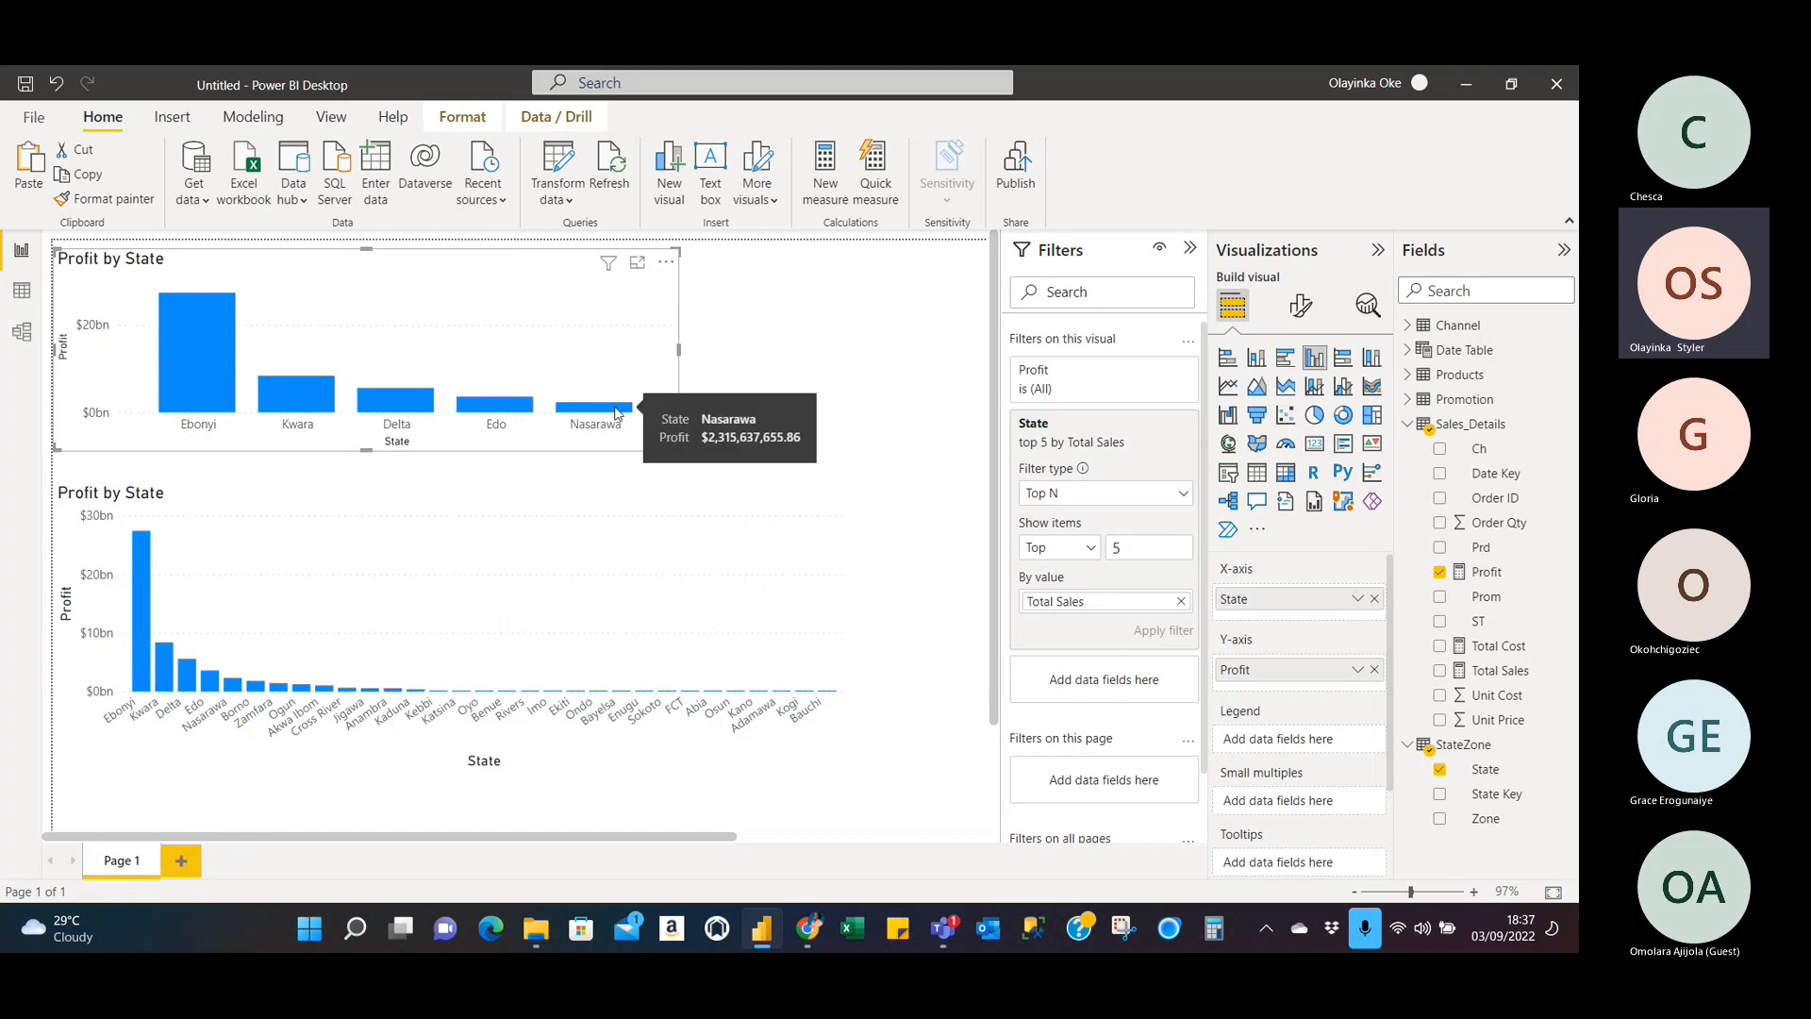
mouse_move(507, 418)
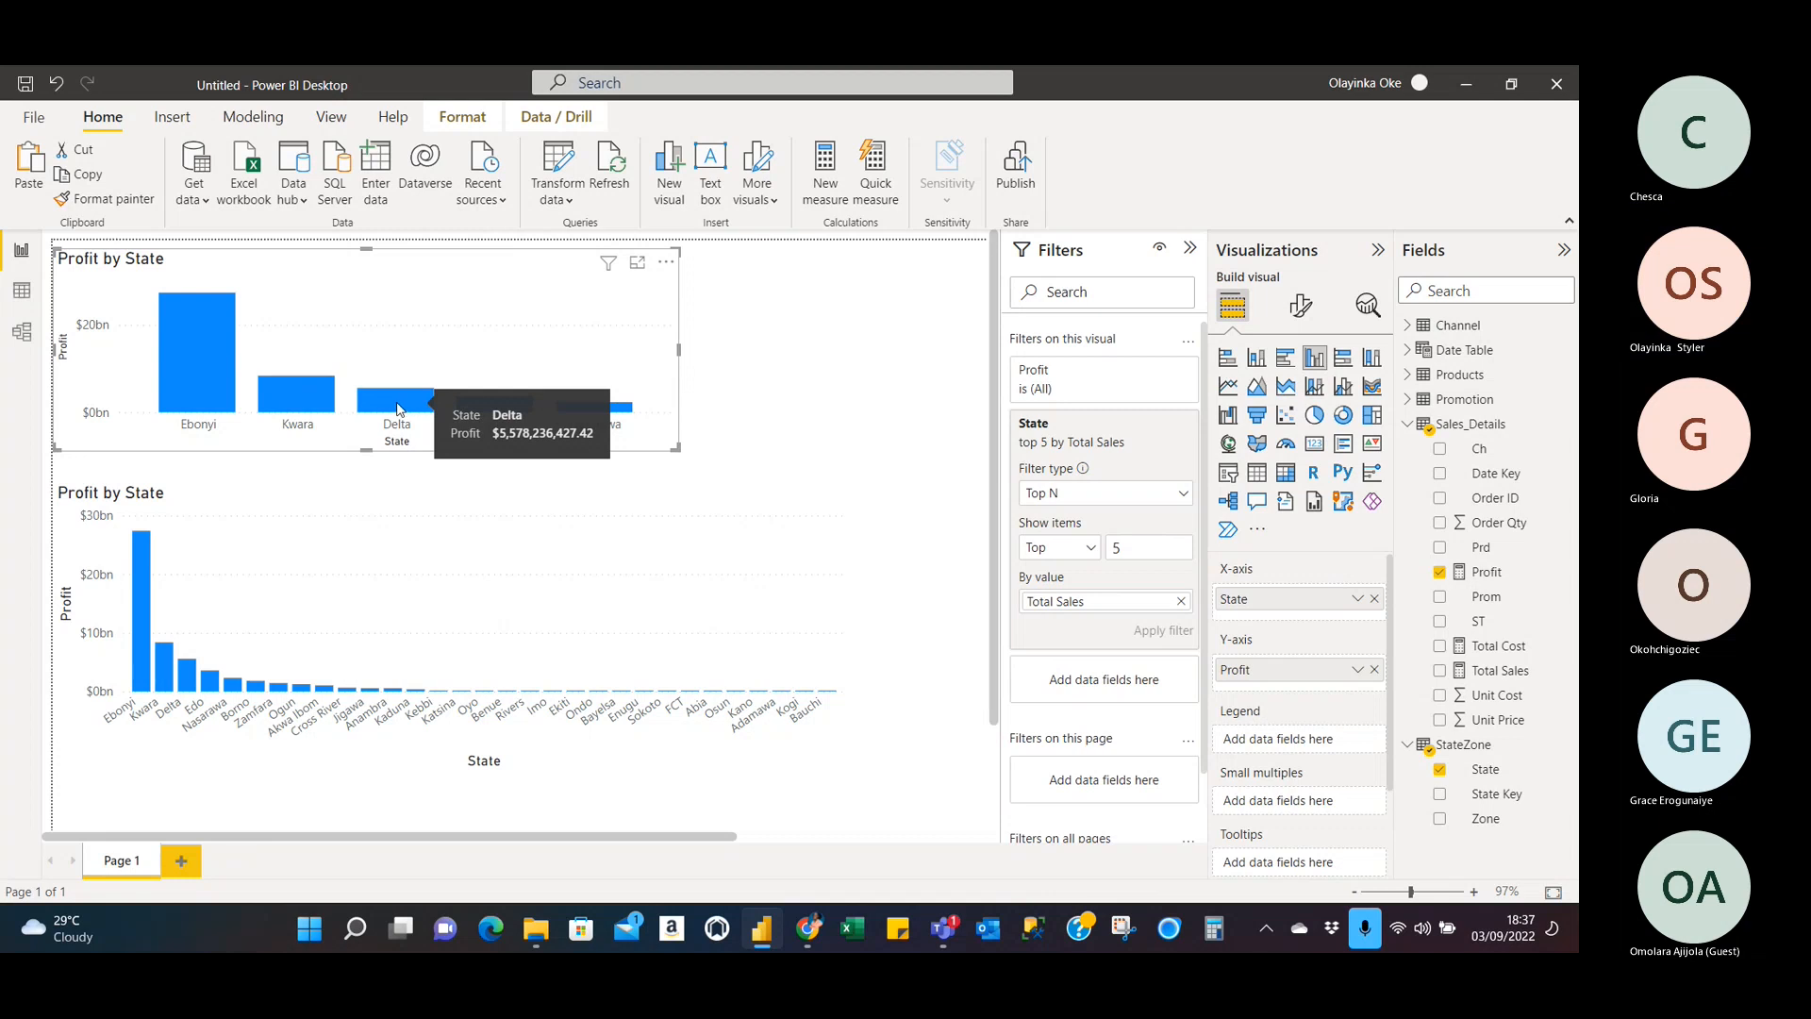
mouse_move(314, 403)
mouse_move(204, 370)
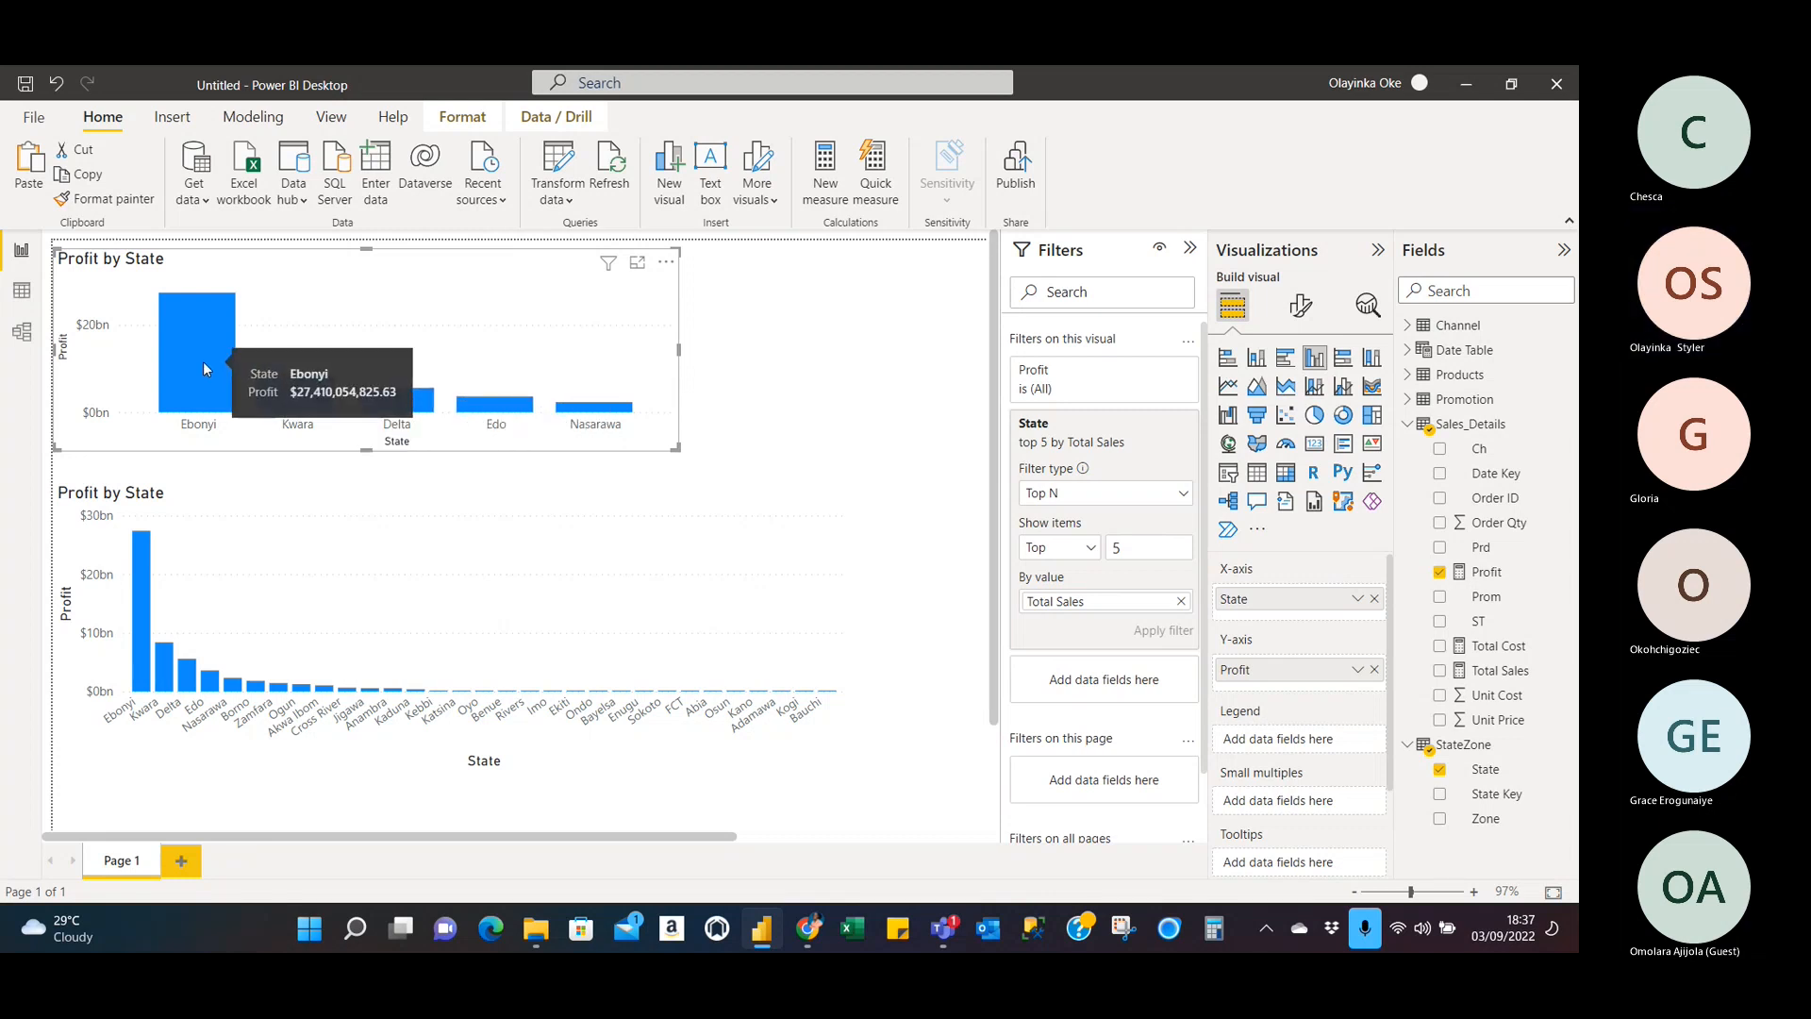
scroll(1292, 717, down, 3)
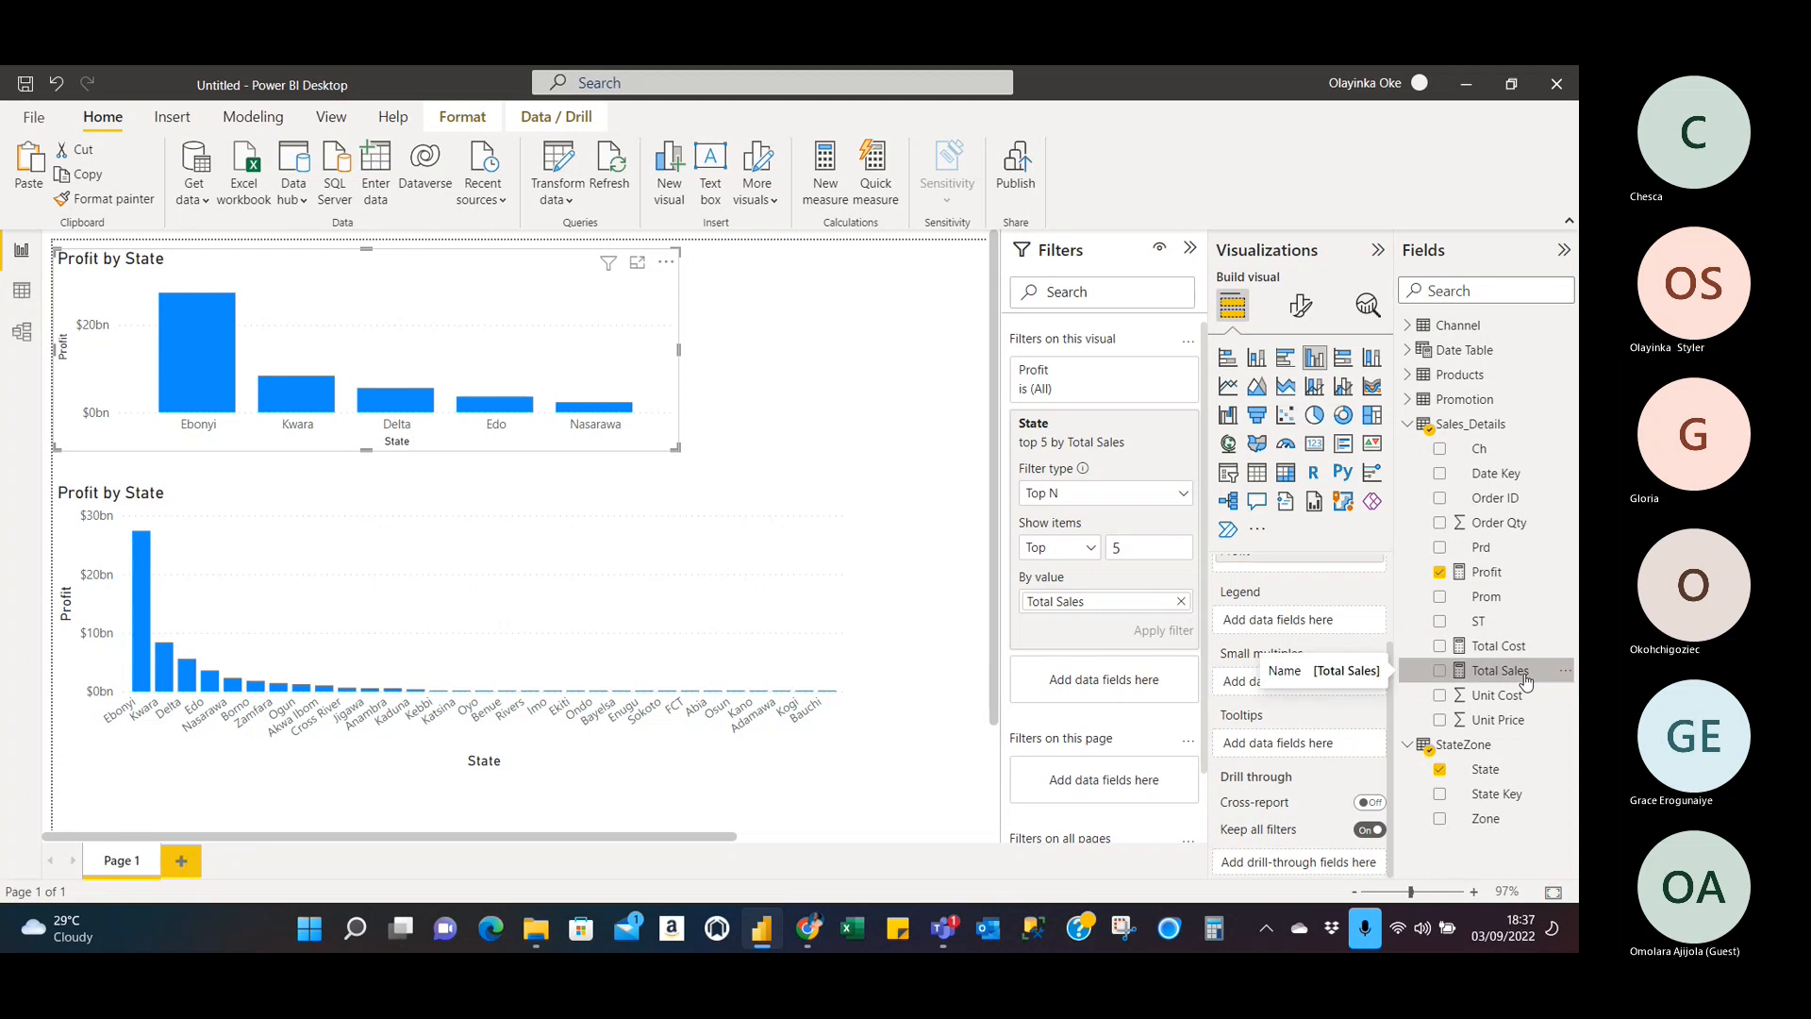
drag(1525, 680, 1337, 755)
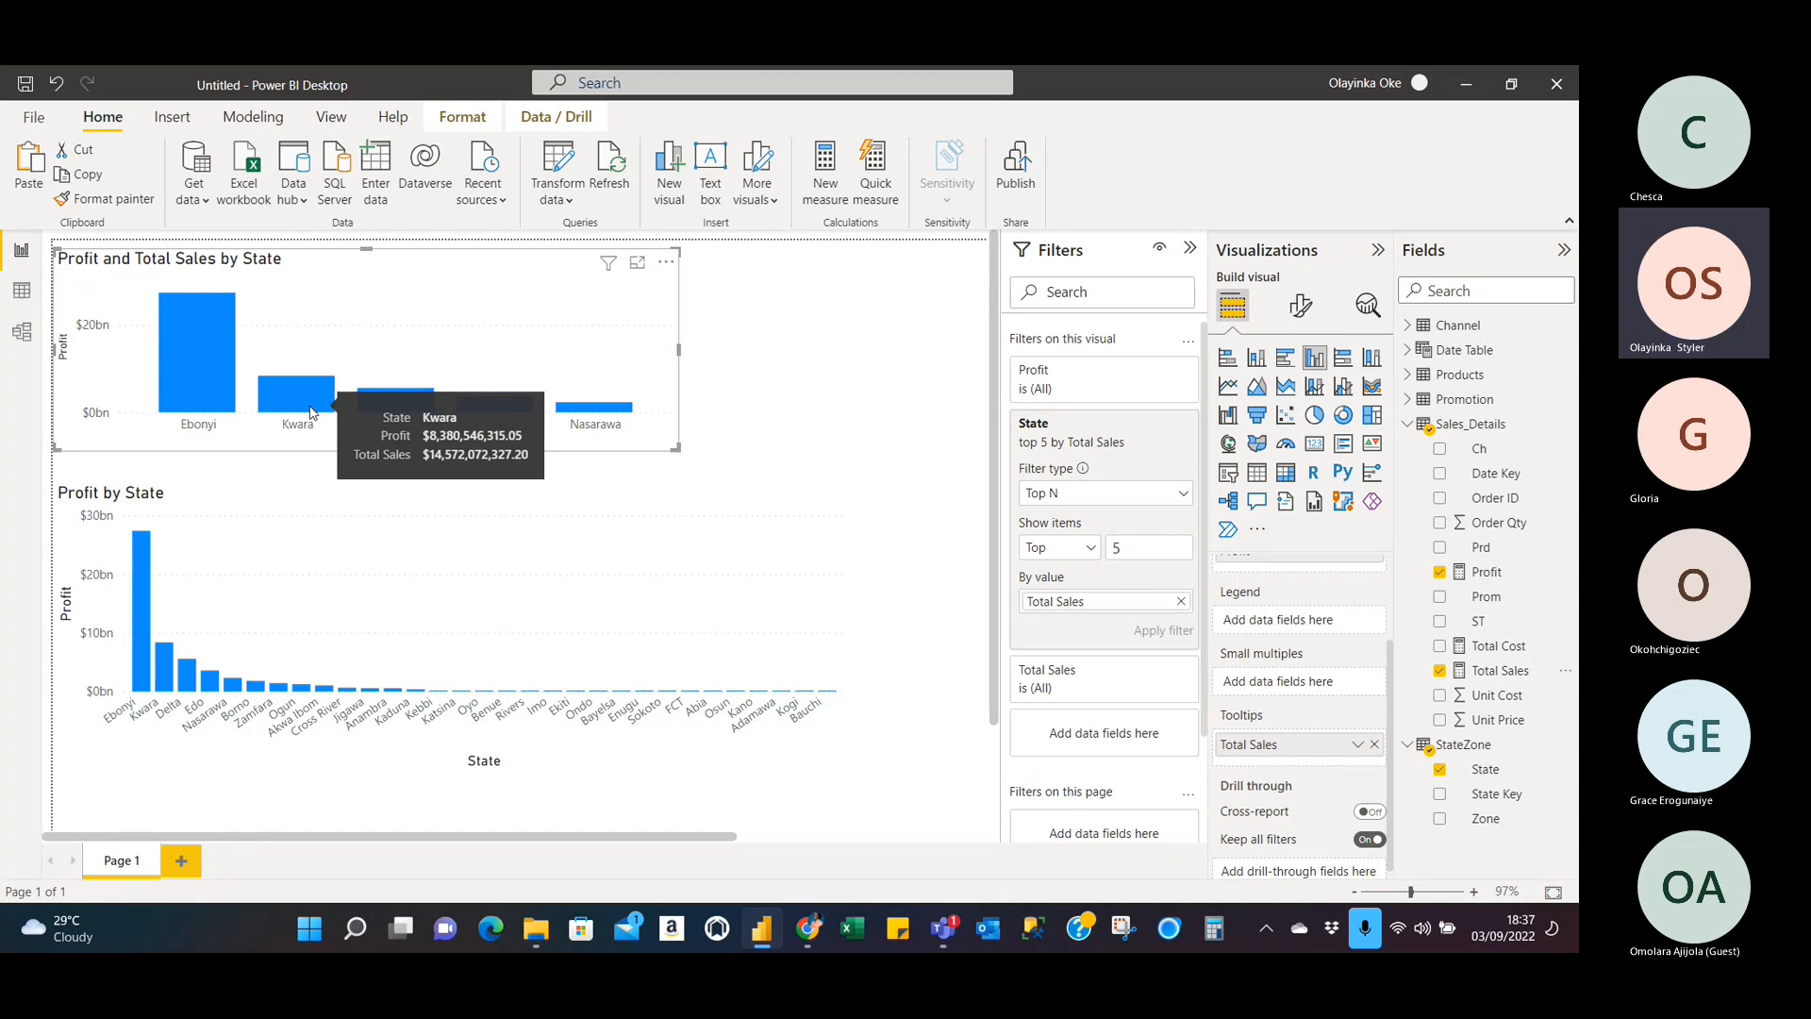
mouse_move(391, 412)
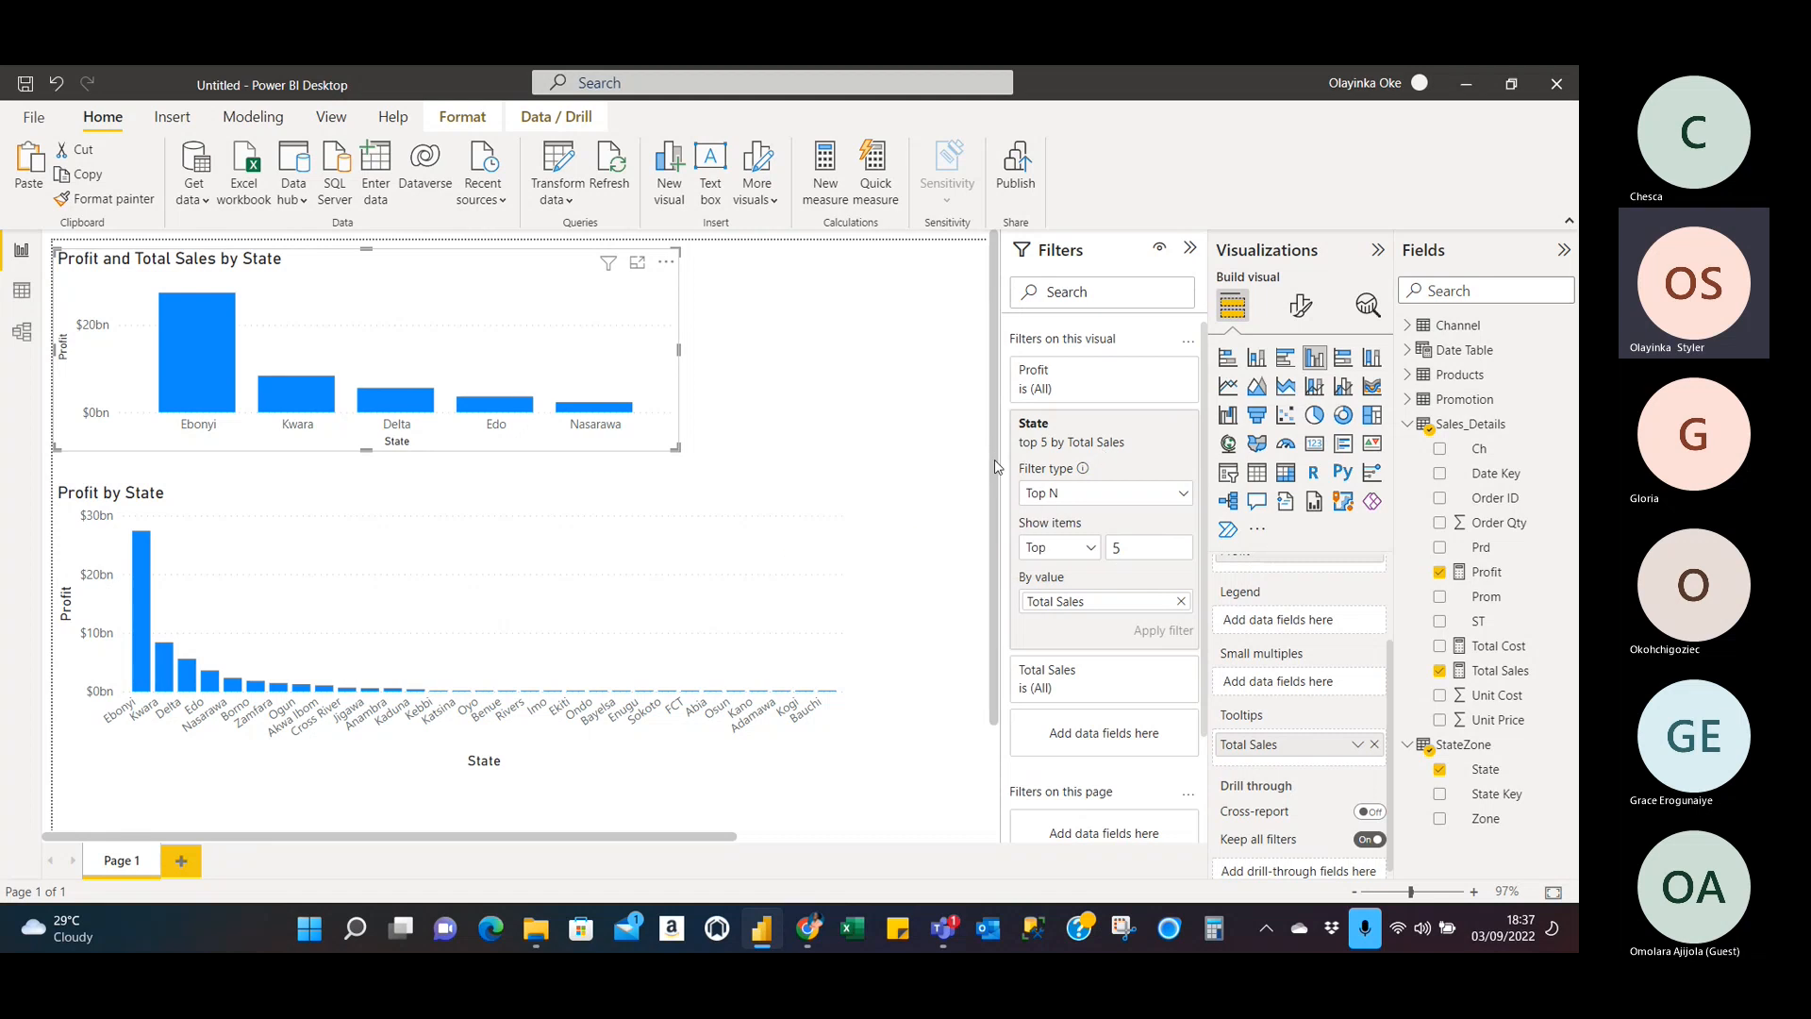
Raise the upper chart's State filter to the top 10 by Total Sales and enlarge the chart slightly.
click(1141, 554)
key(BackSpace)
text(10)
click(1159, 633)
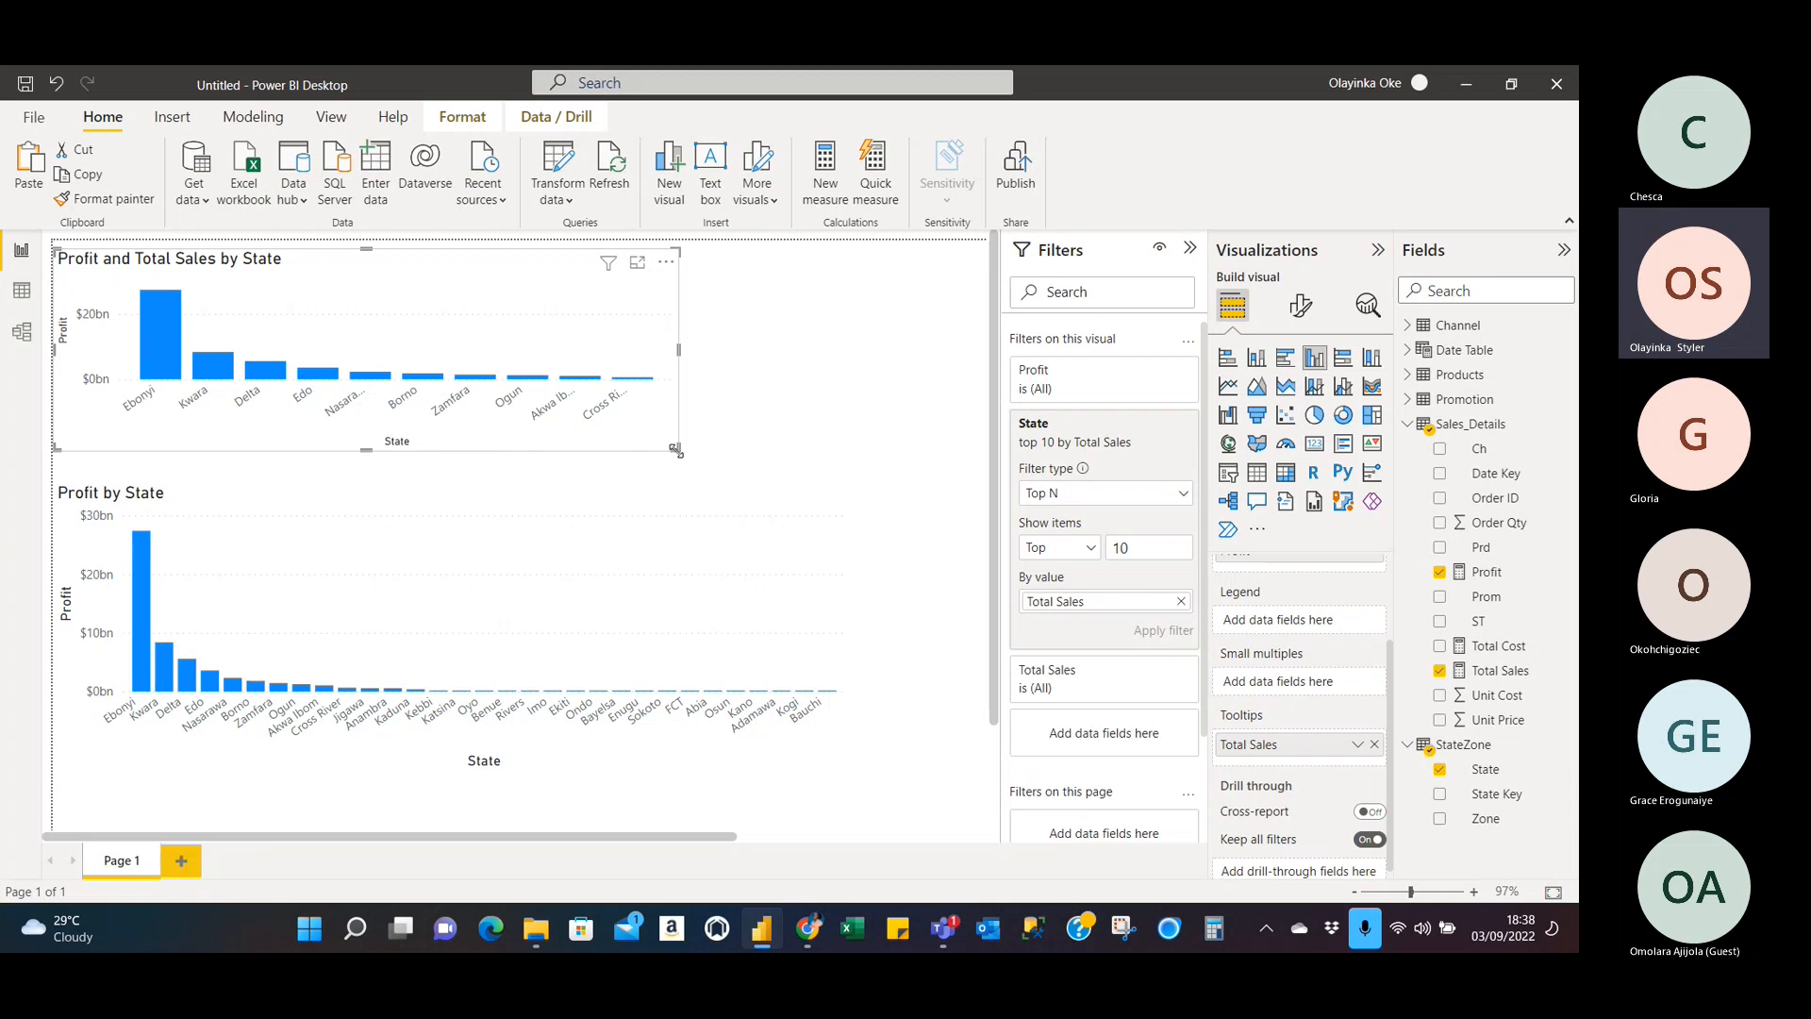
drag(675, 449, 694, 483)
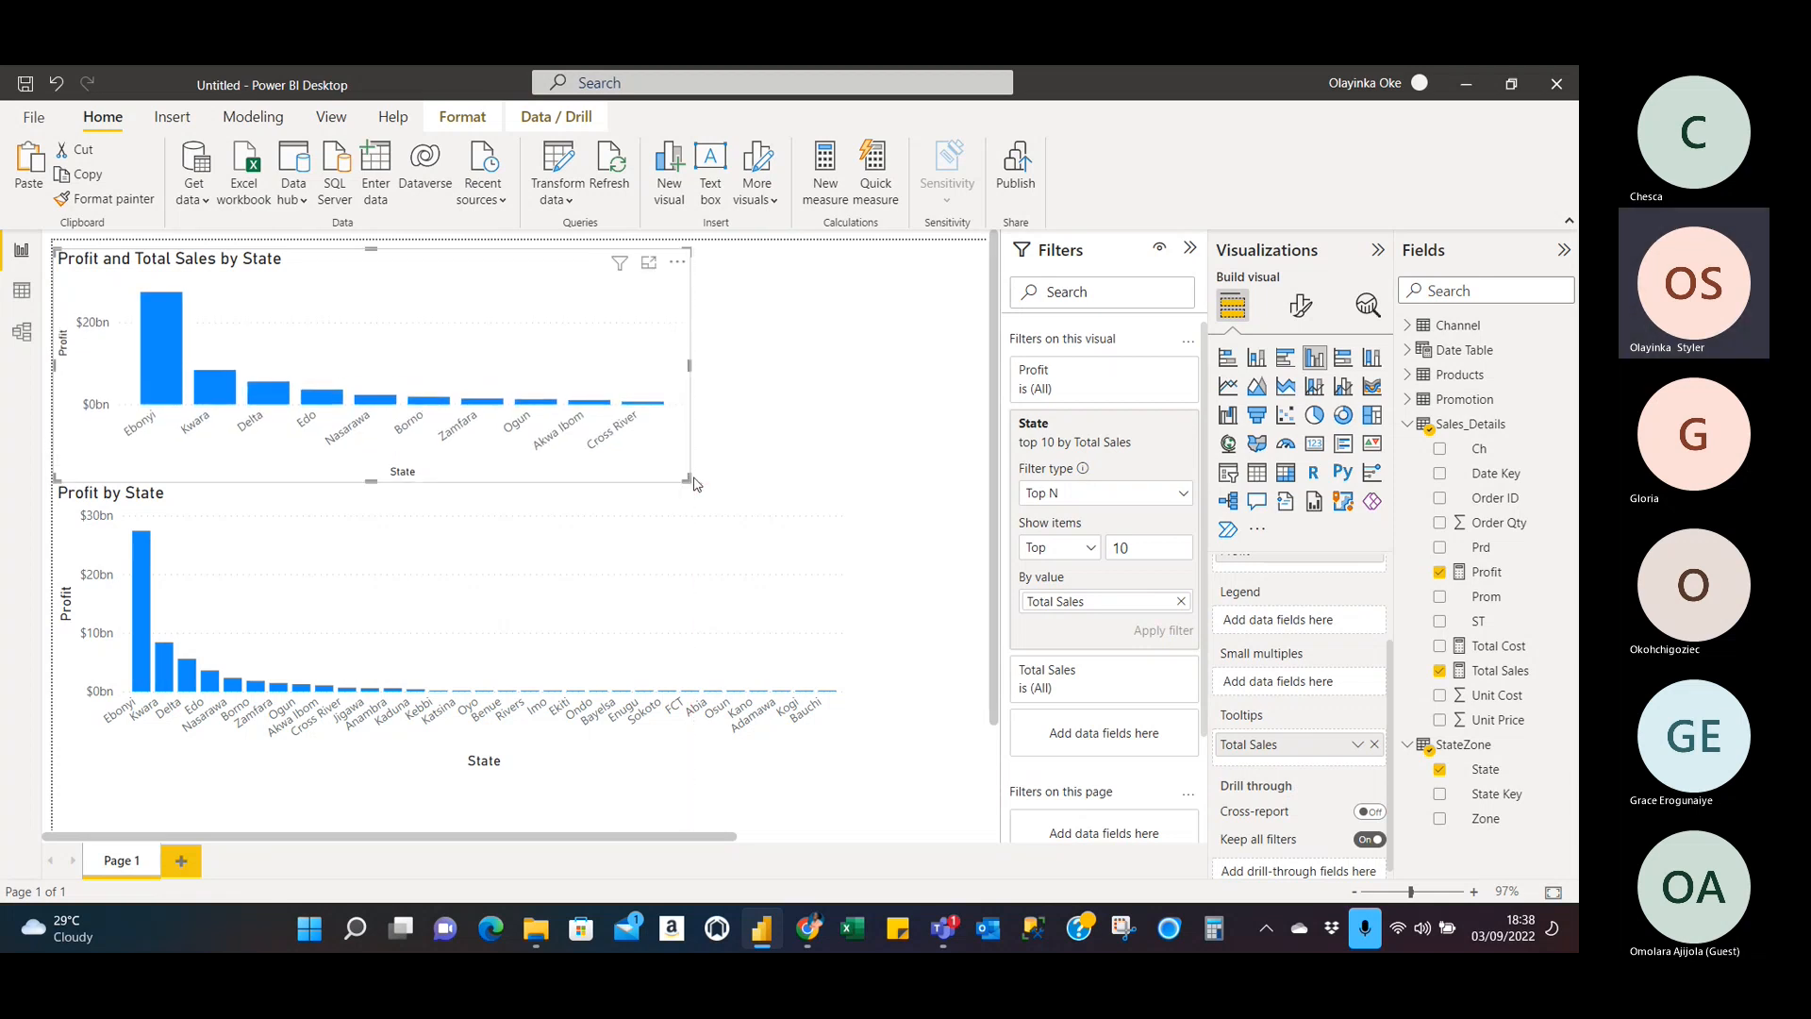
Duplicate report Page 1 with both of its charts.
click(569, 536)
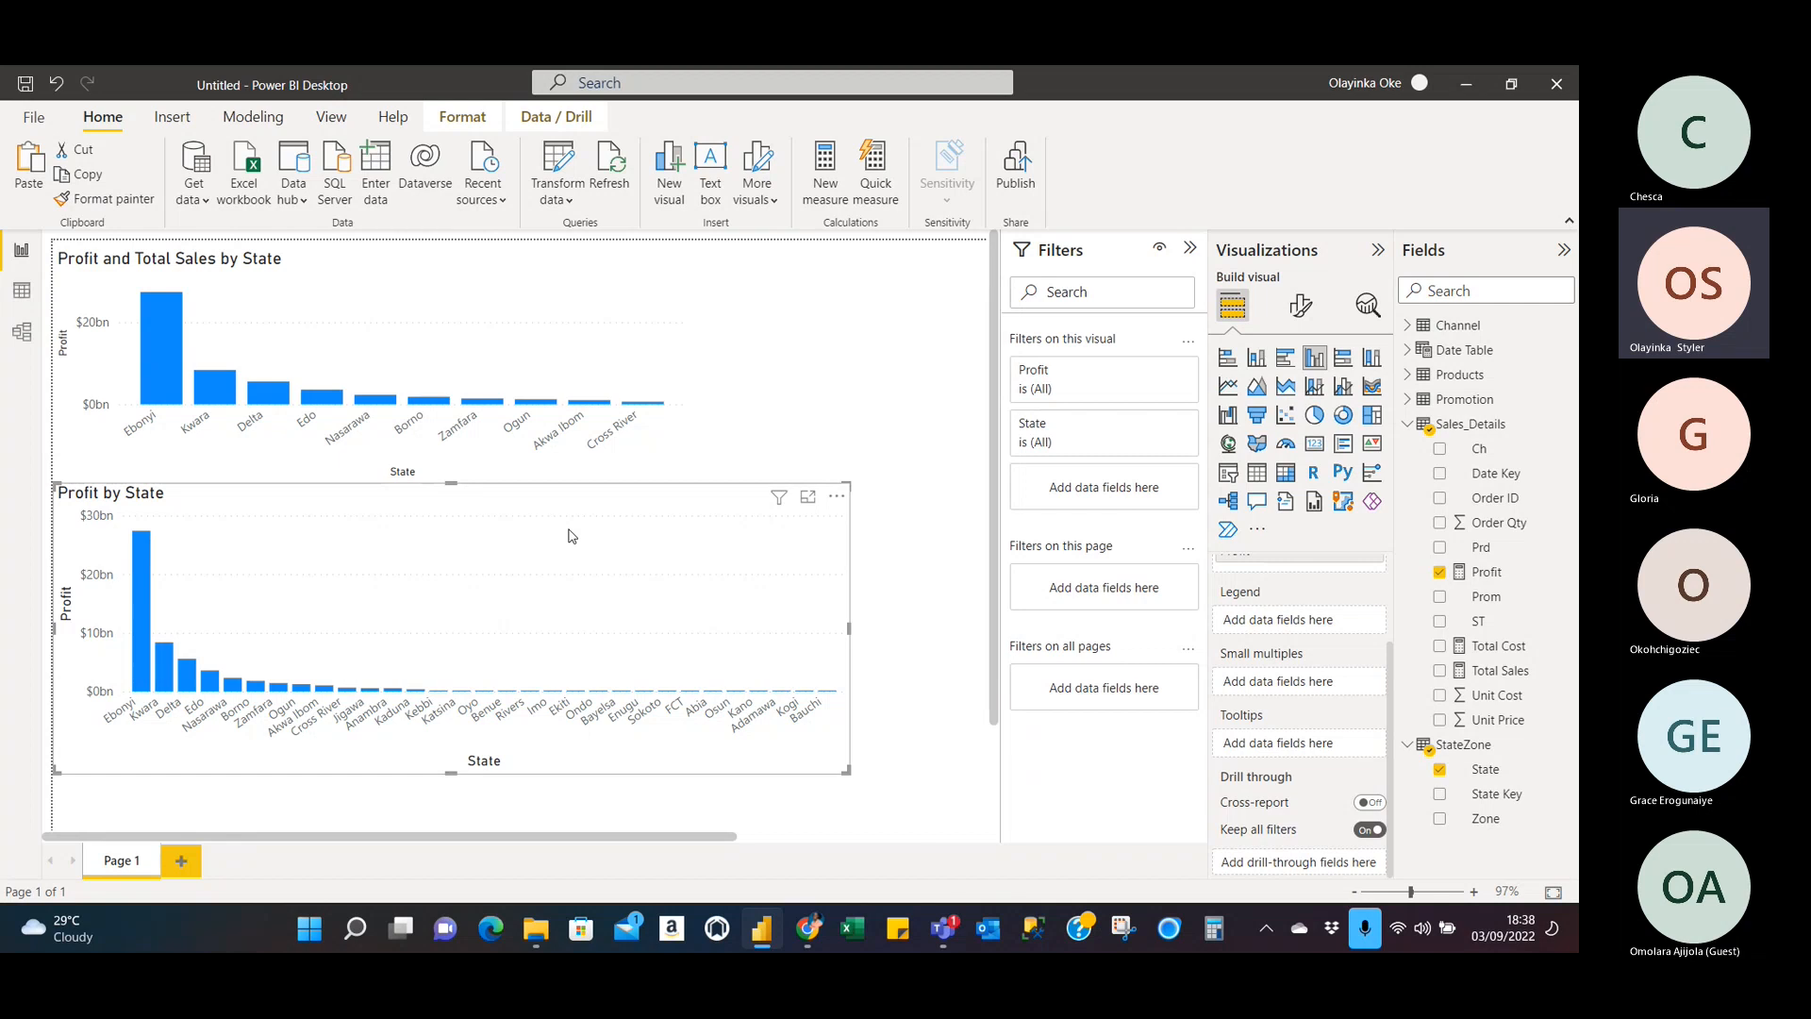
click(584, 370)
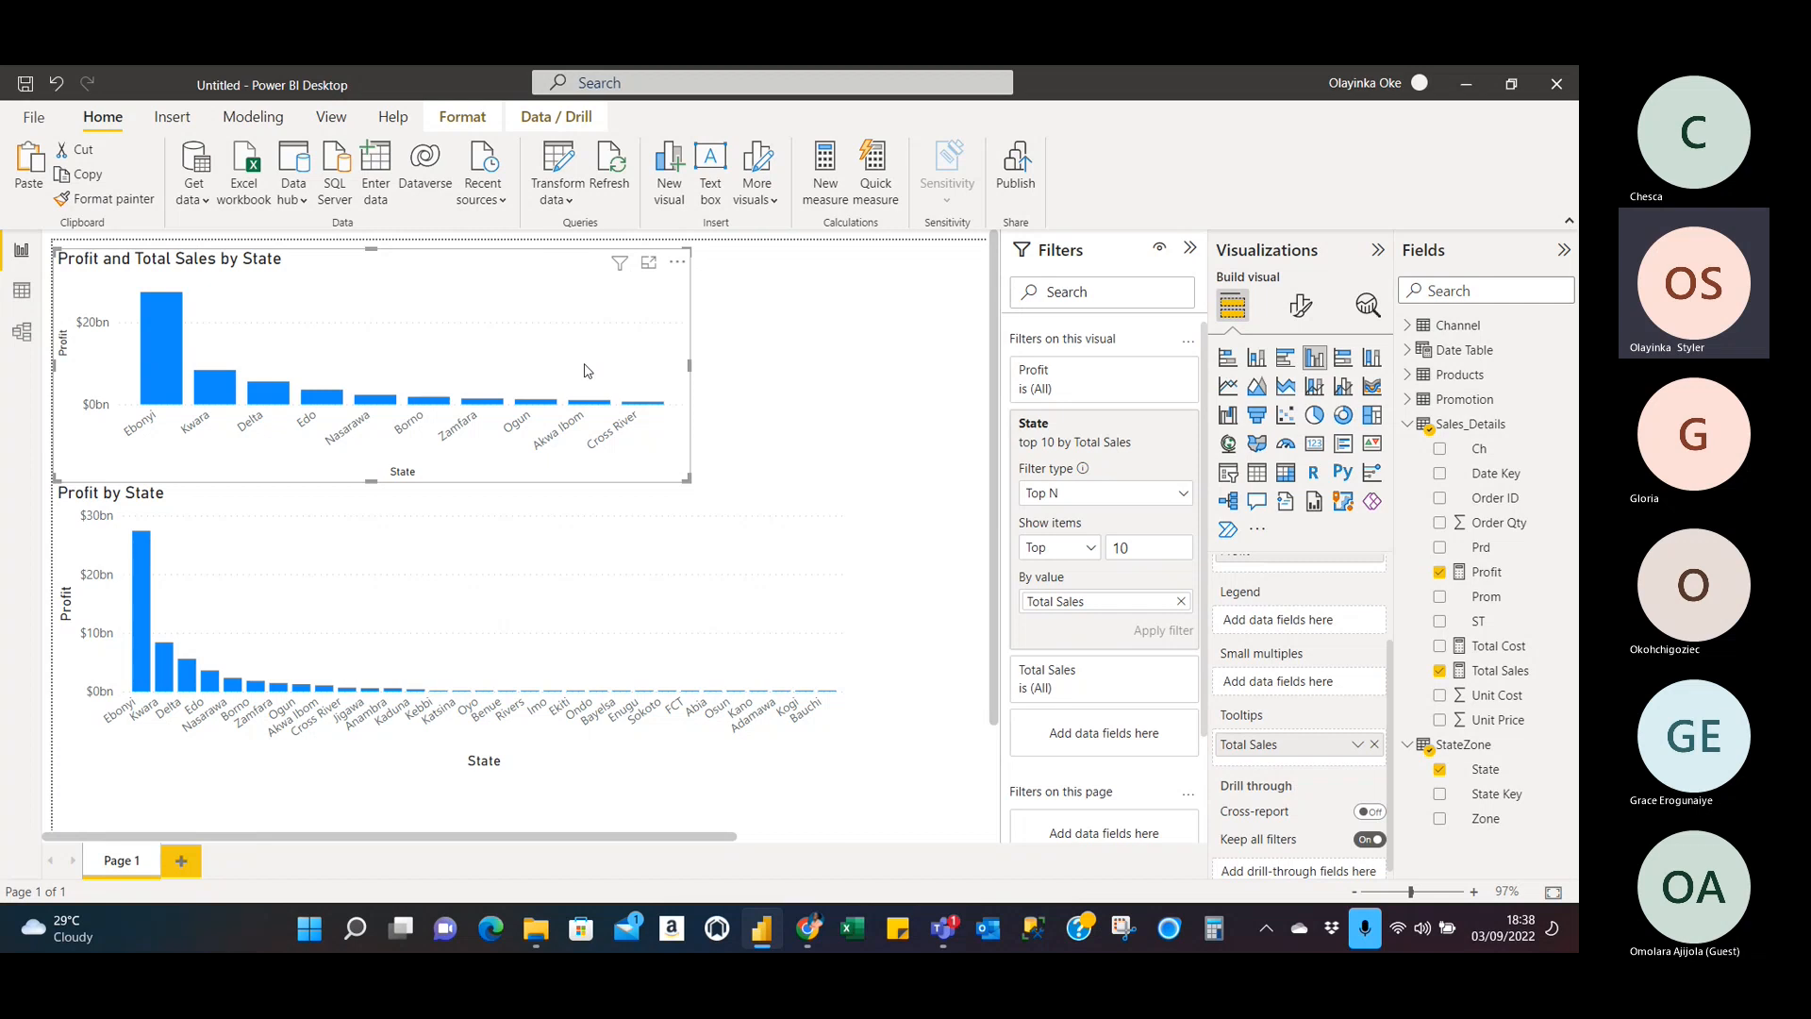
right_click(125, 866)
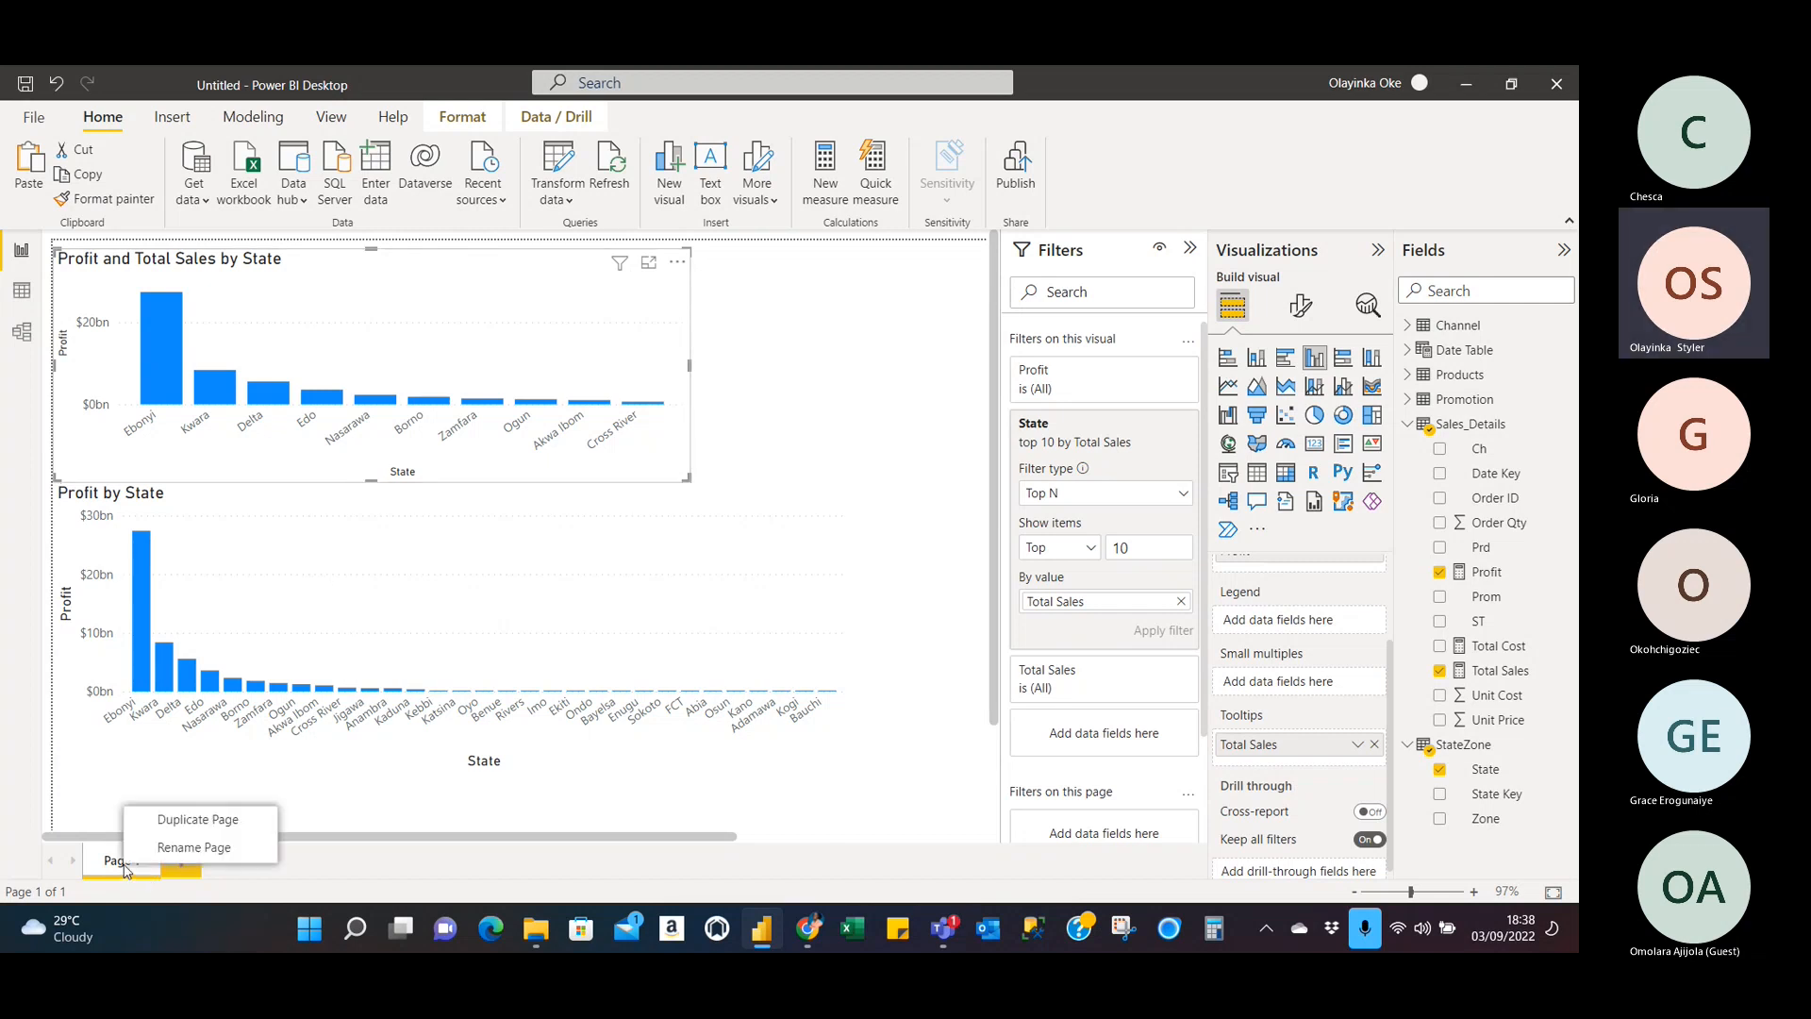
click(181, 820)
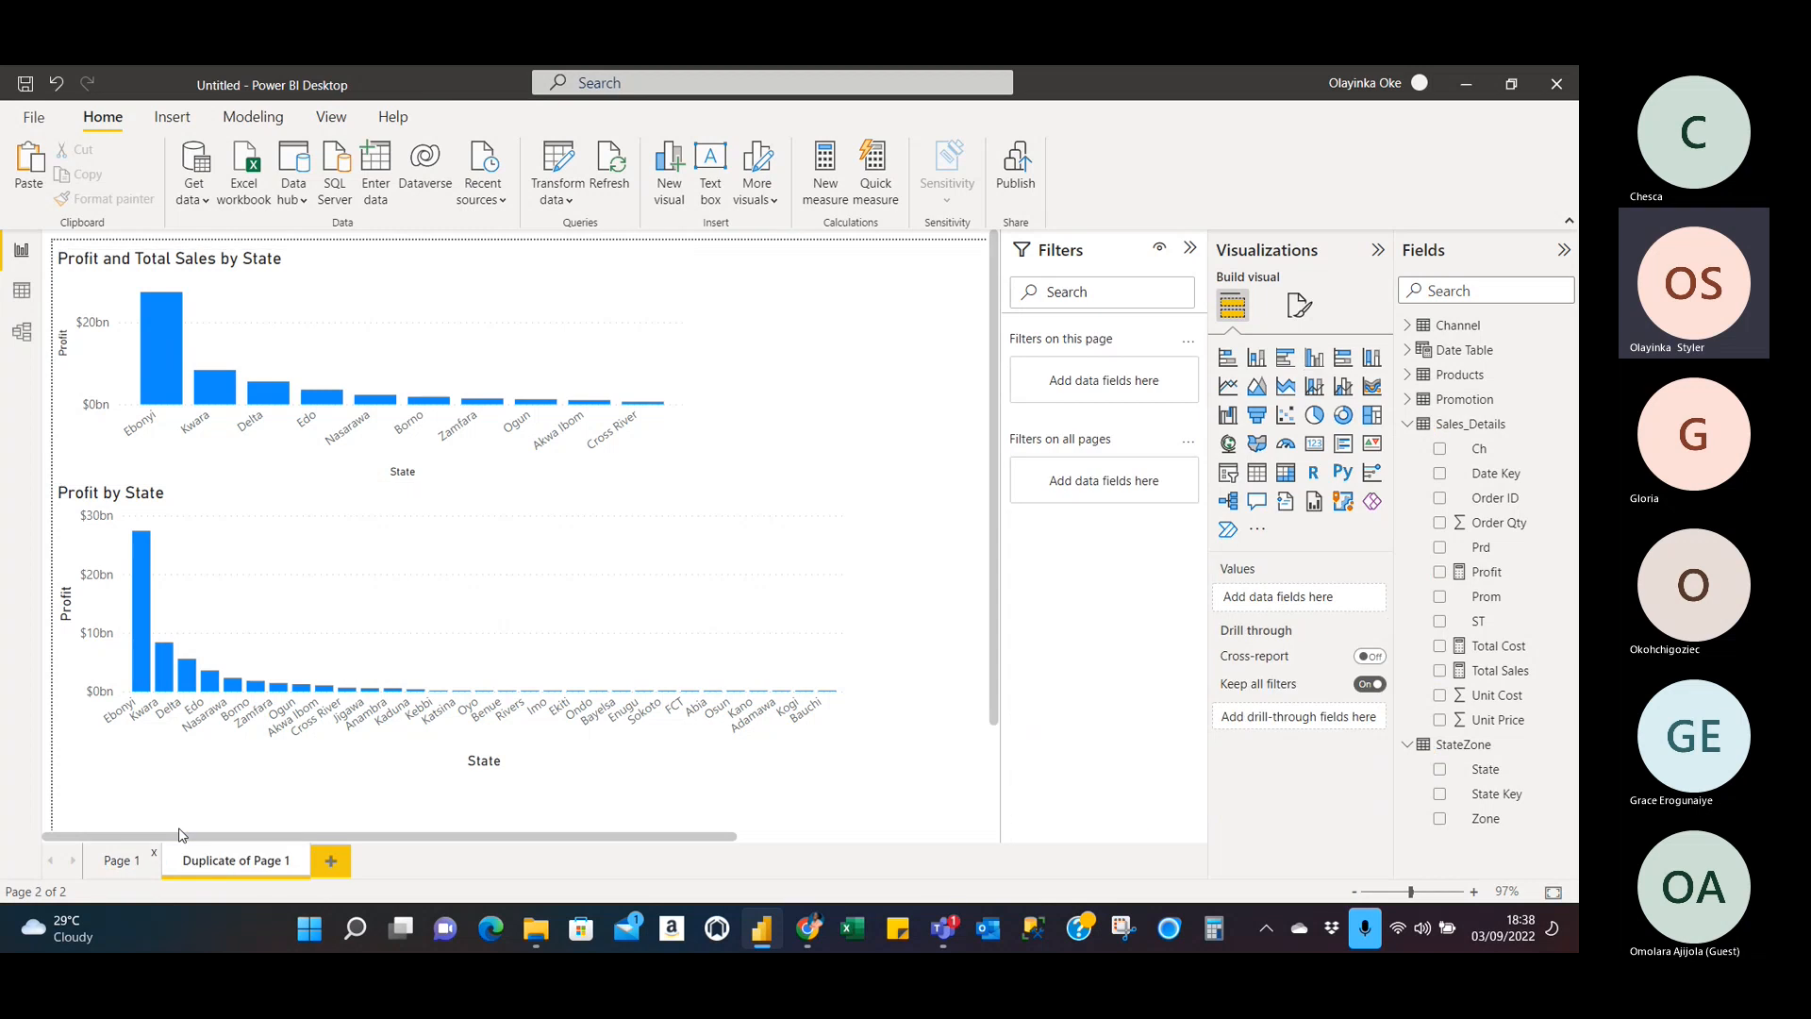
Rename the duplicated report page as Sales.
double_click(253, 869)
click(250, 866)
text(Sales)
key(BackSpace)
key(BackSpace)
key(BackSpace)
key(BackSpace)
key(BackSpace)
key(BackSpace)
key(BackSpace)
key(BackSpace)
key(BackSpace)
key(BackSpace)
key(BackSpace)
key(BackSpace)
key(BackSpace)
key(BackSpace)
key(BackSpace)
key(BackSpace)
key(BackSpace)
key(BackSpace)
key(BackSpace)
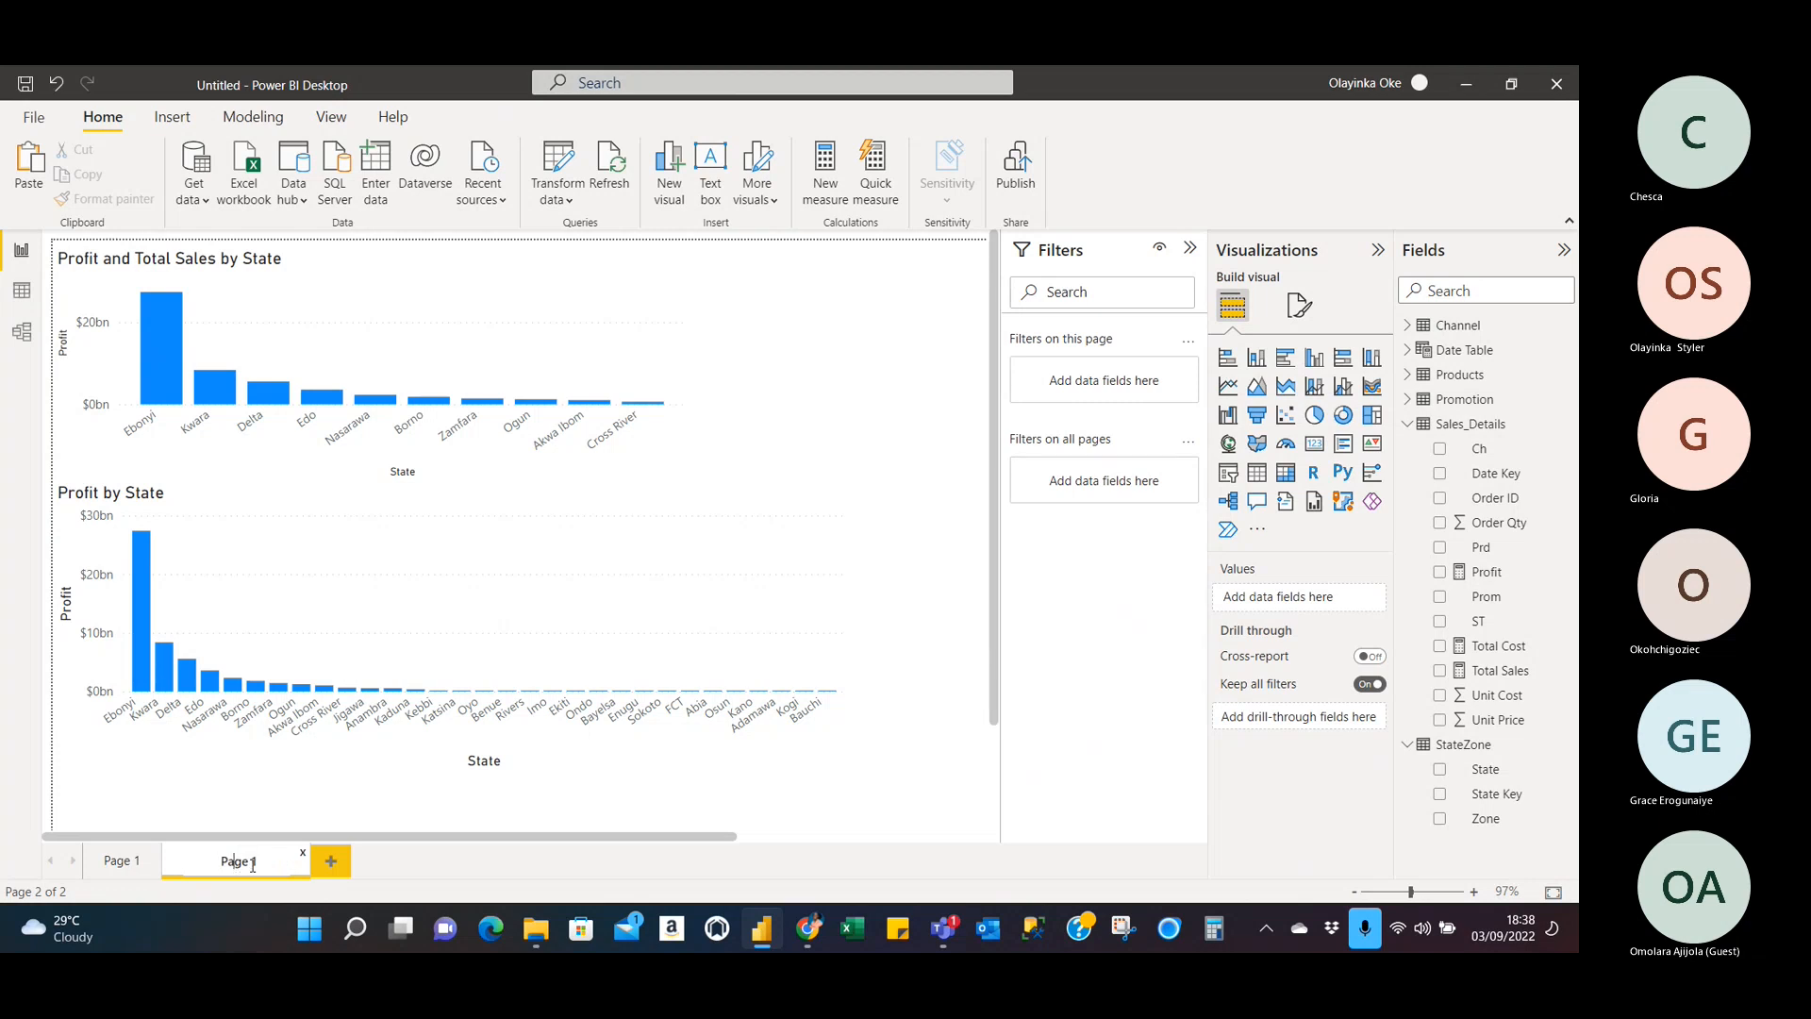
key(BackSpace)
key(BackSpace)
key(BackSpace)
key(BackSpace)
key(BackSpace)
key(BackSpace)
text(Sales)
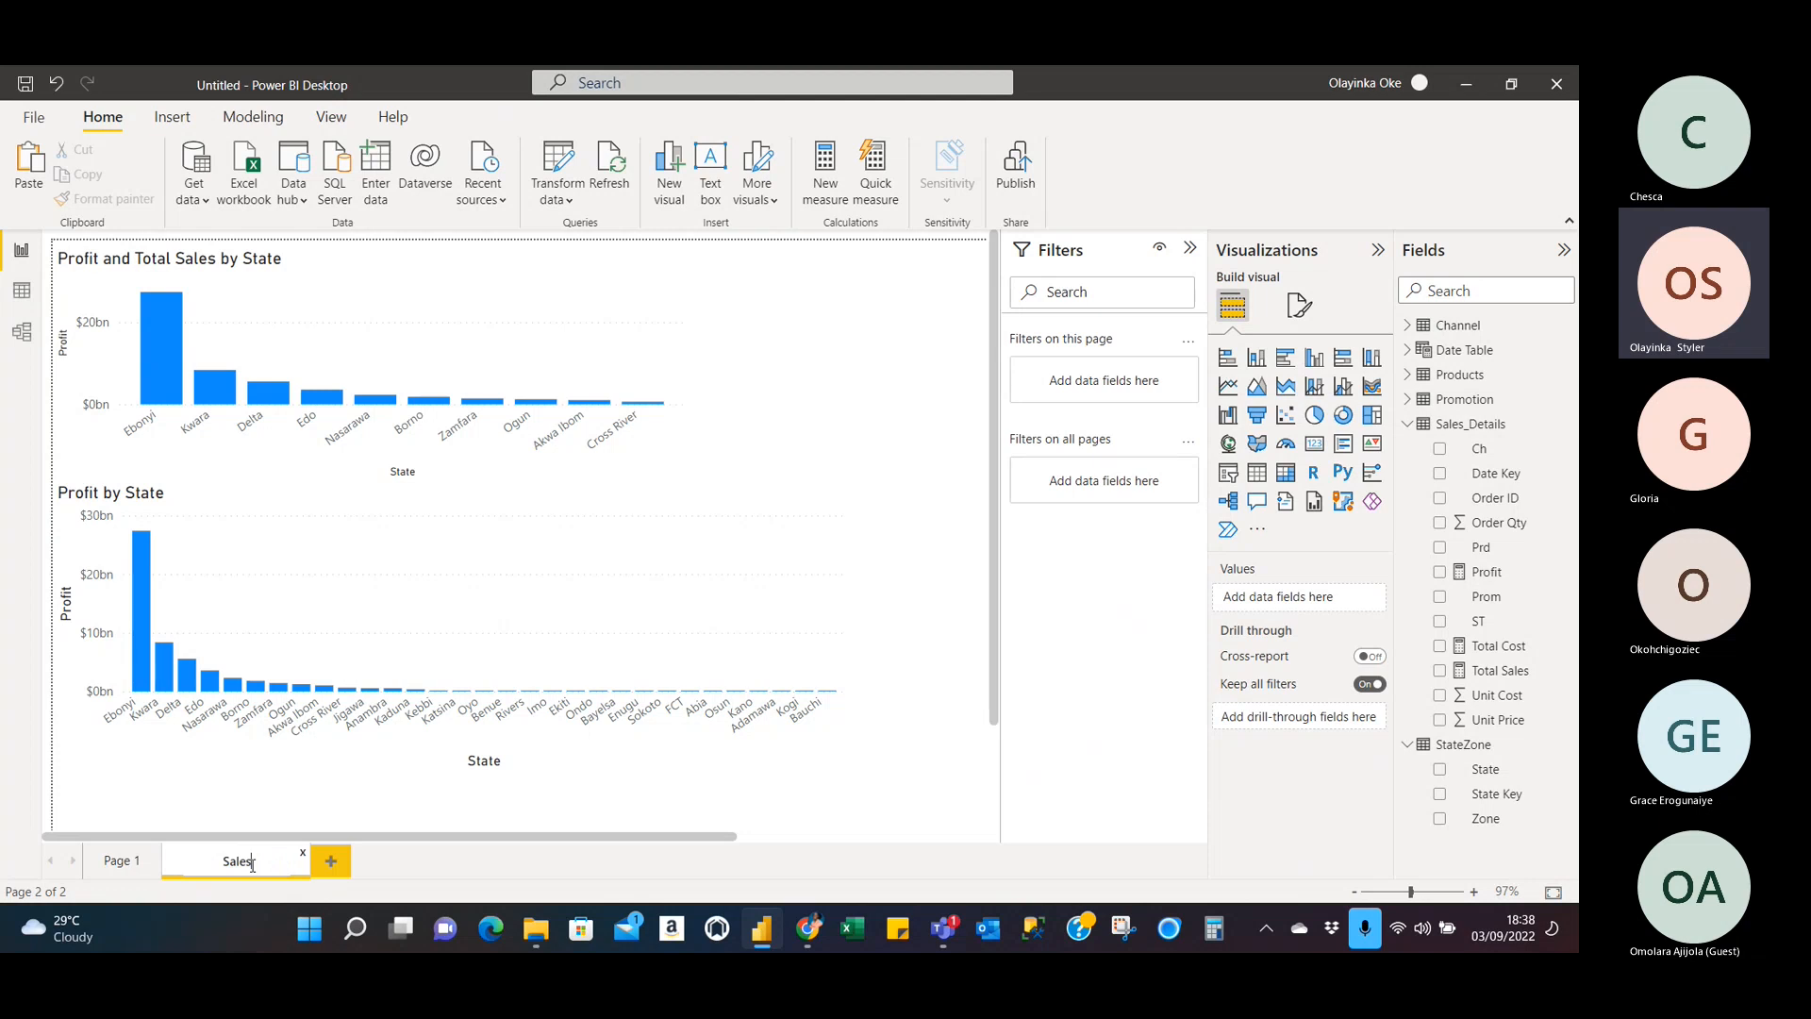
Rename Page 1 as Profit and return to the Sales page.
double_click(125, 871)
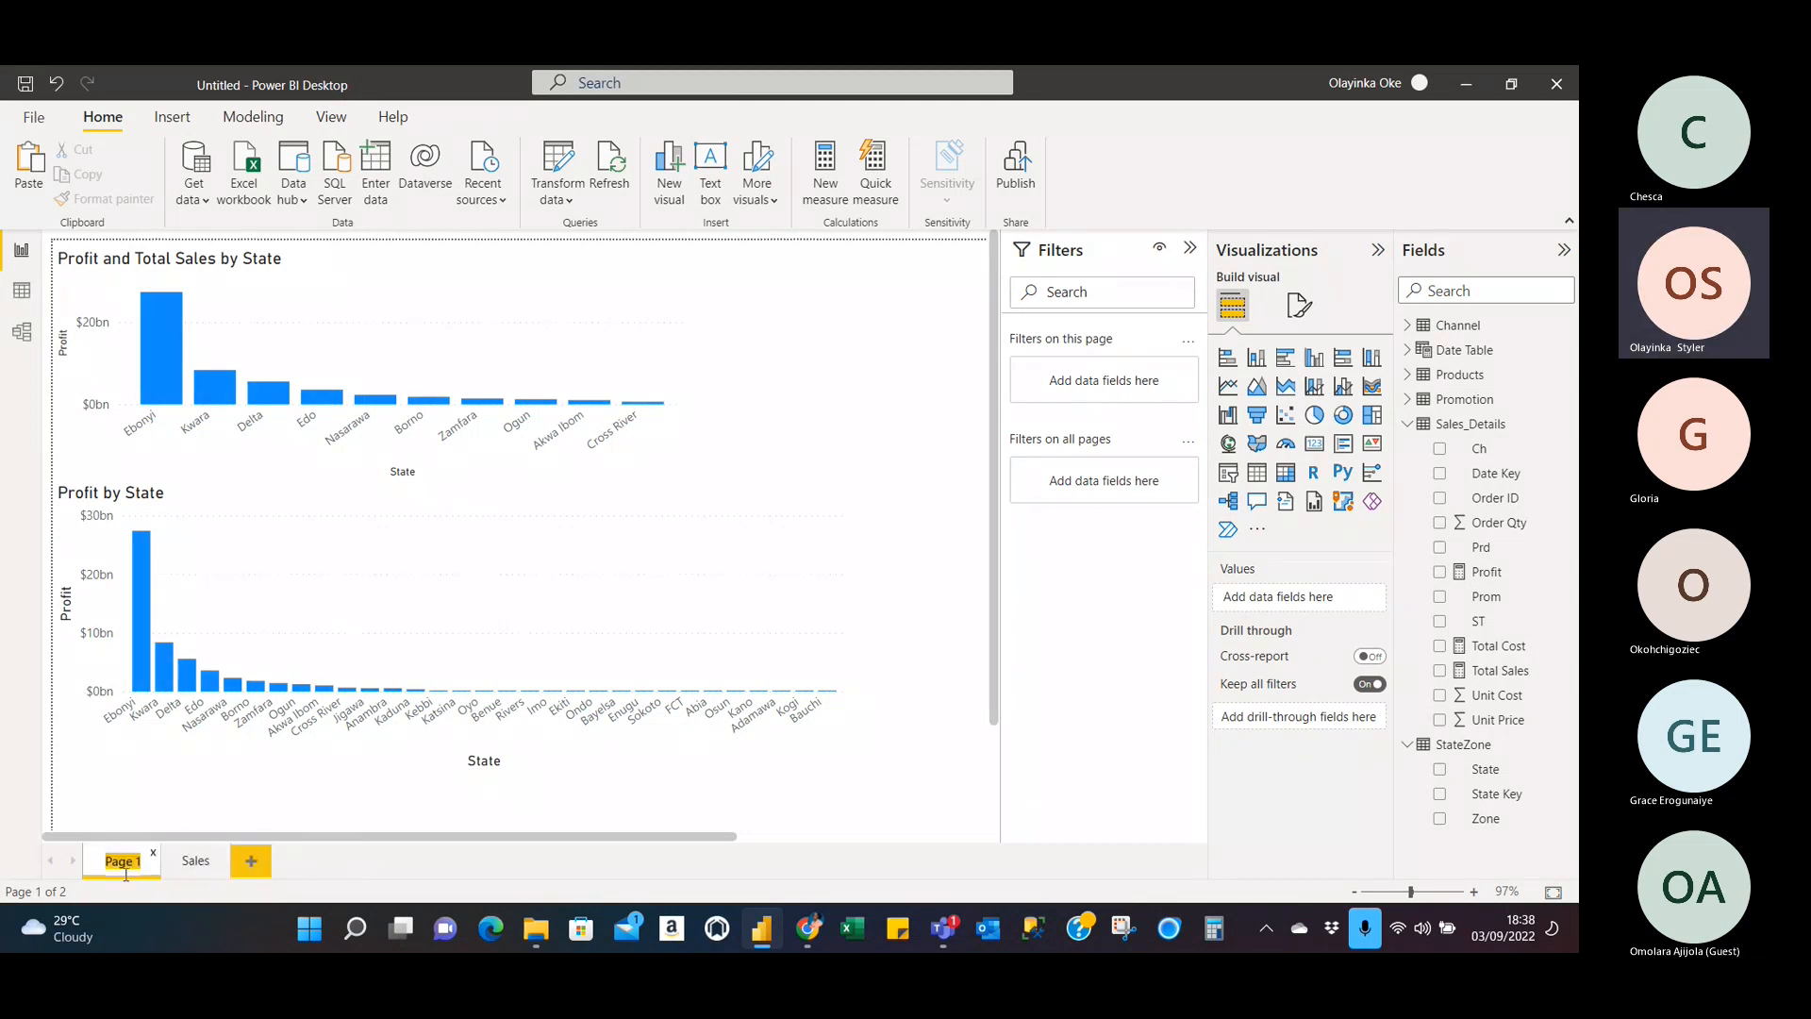
text(Profit)
click(191, 864)
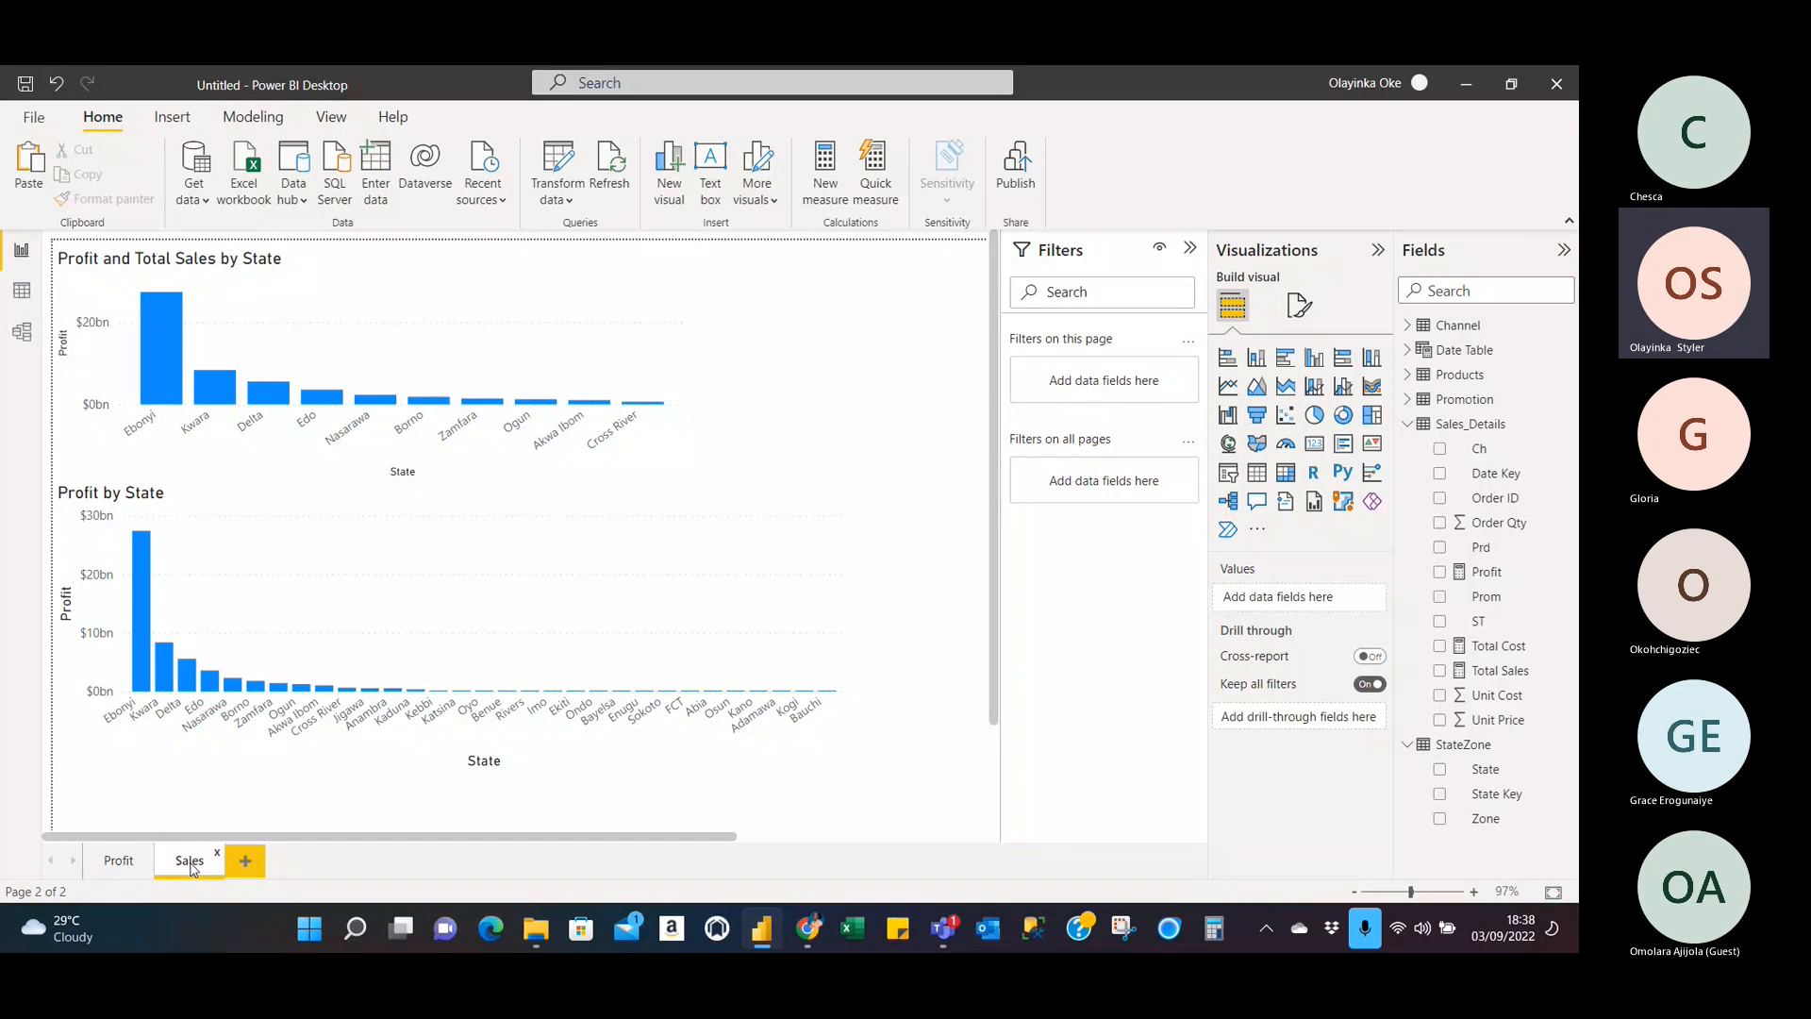
Remove the Profit and Total Sales by State chart from the Sales page.
click(465, 594)
click(645, 283)
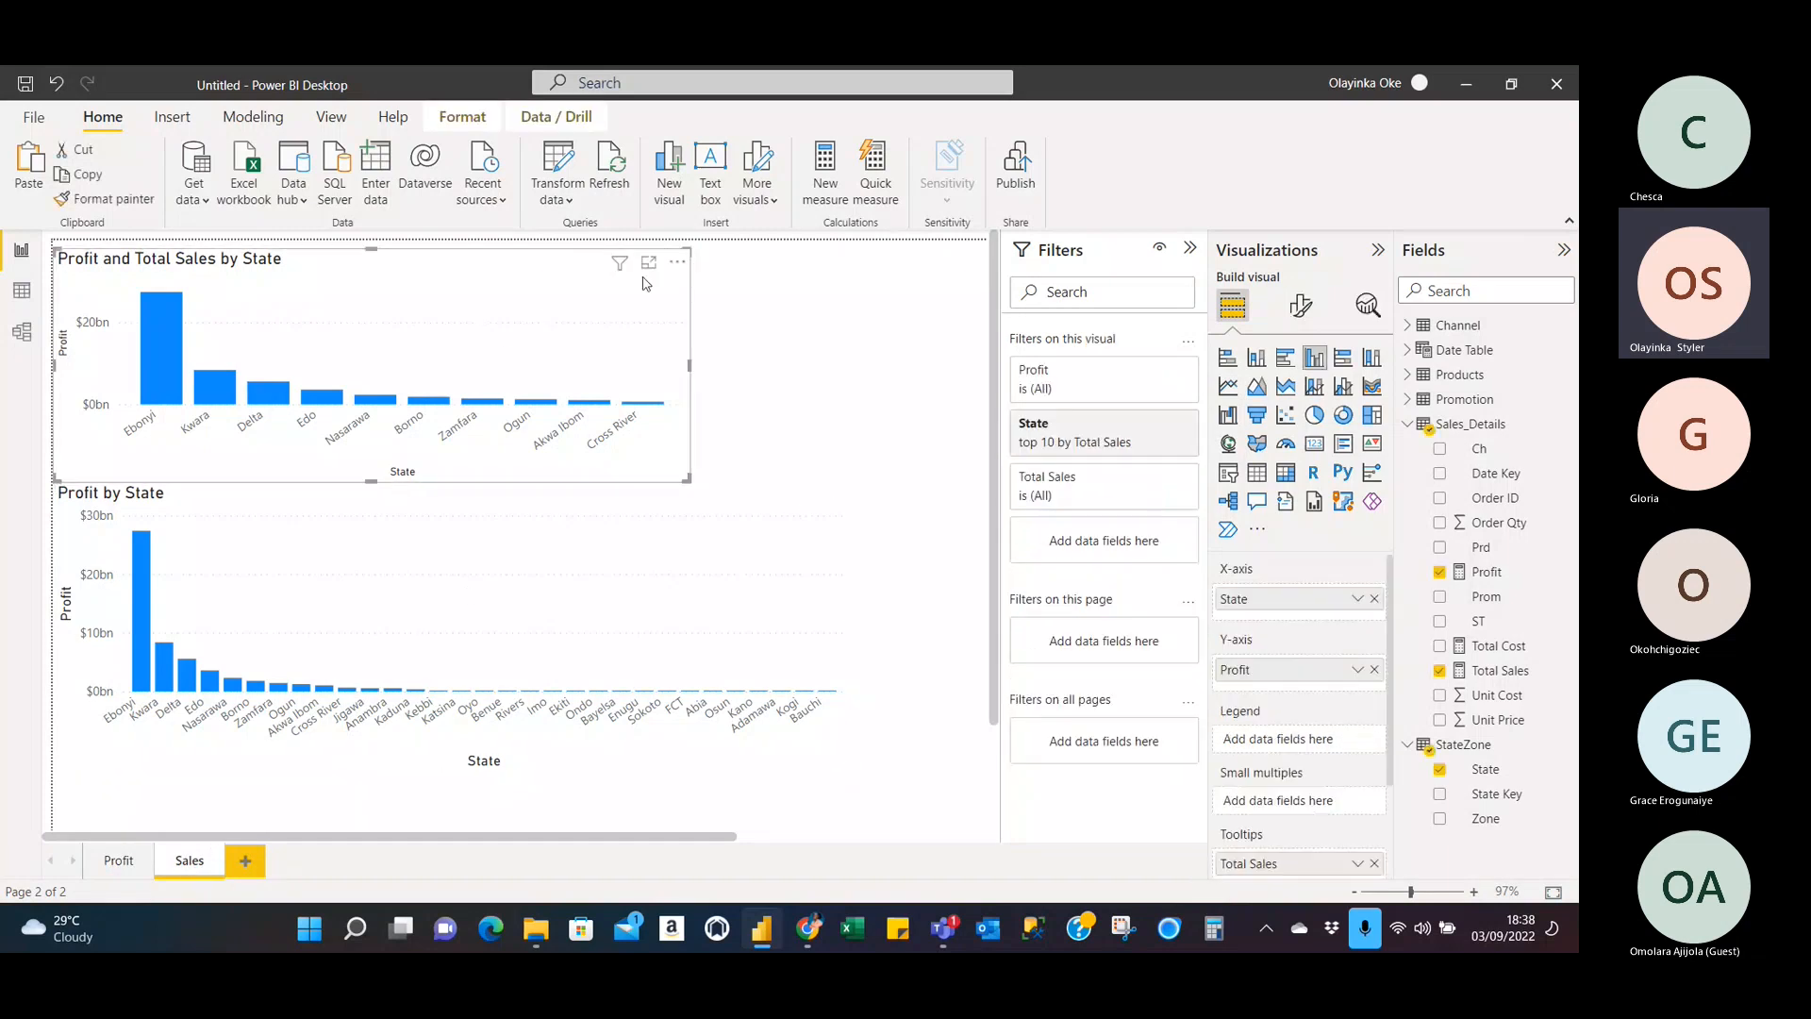
click(677, 262)
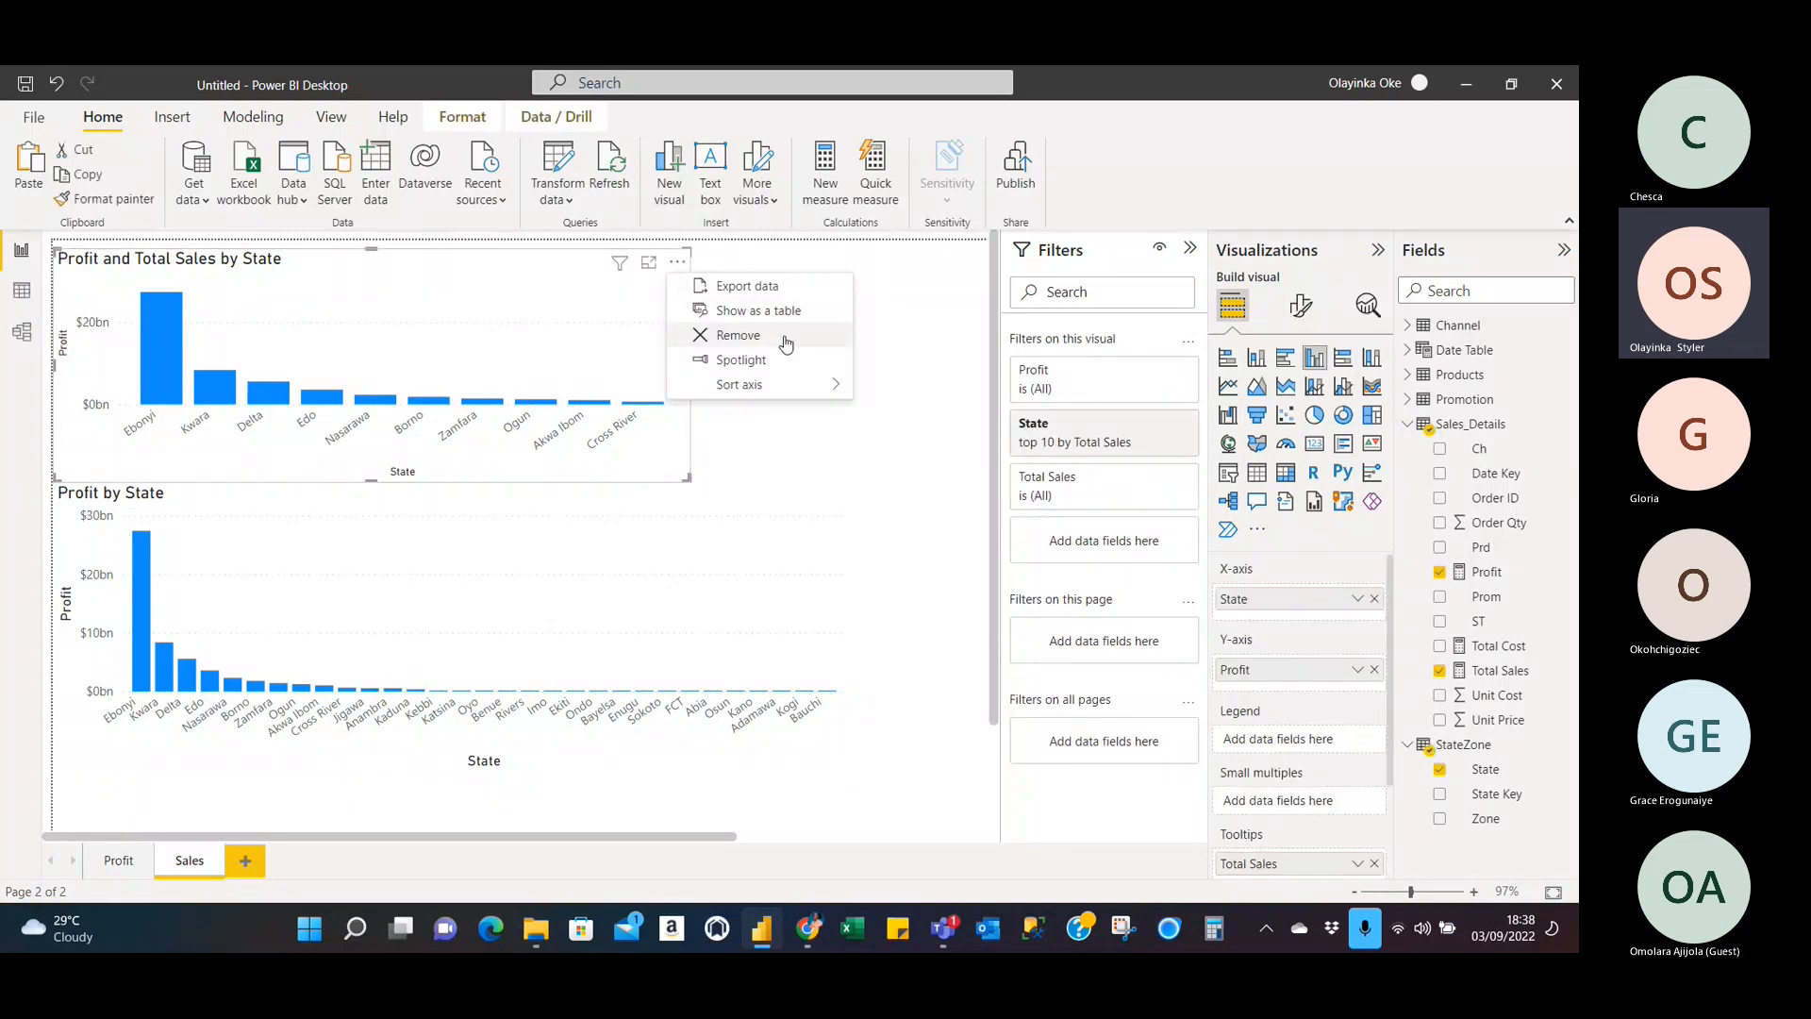
click(737, 335)
Stretch the remaining chart up to the top of the Sales page and plot Total Sales instead of Profit by State.
click(490, 521)
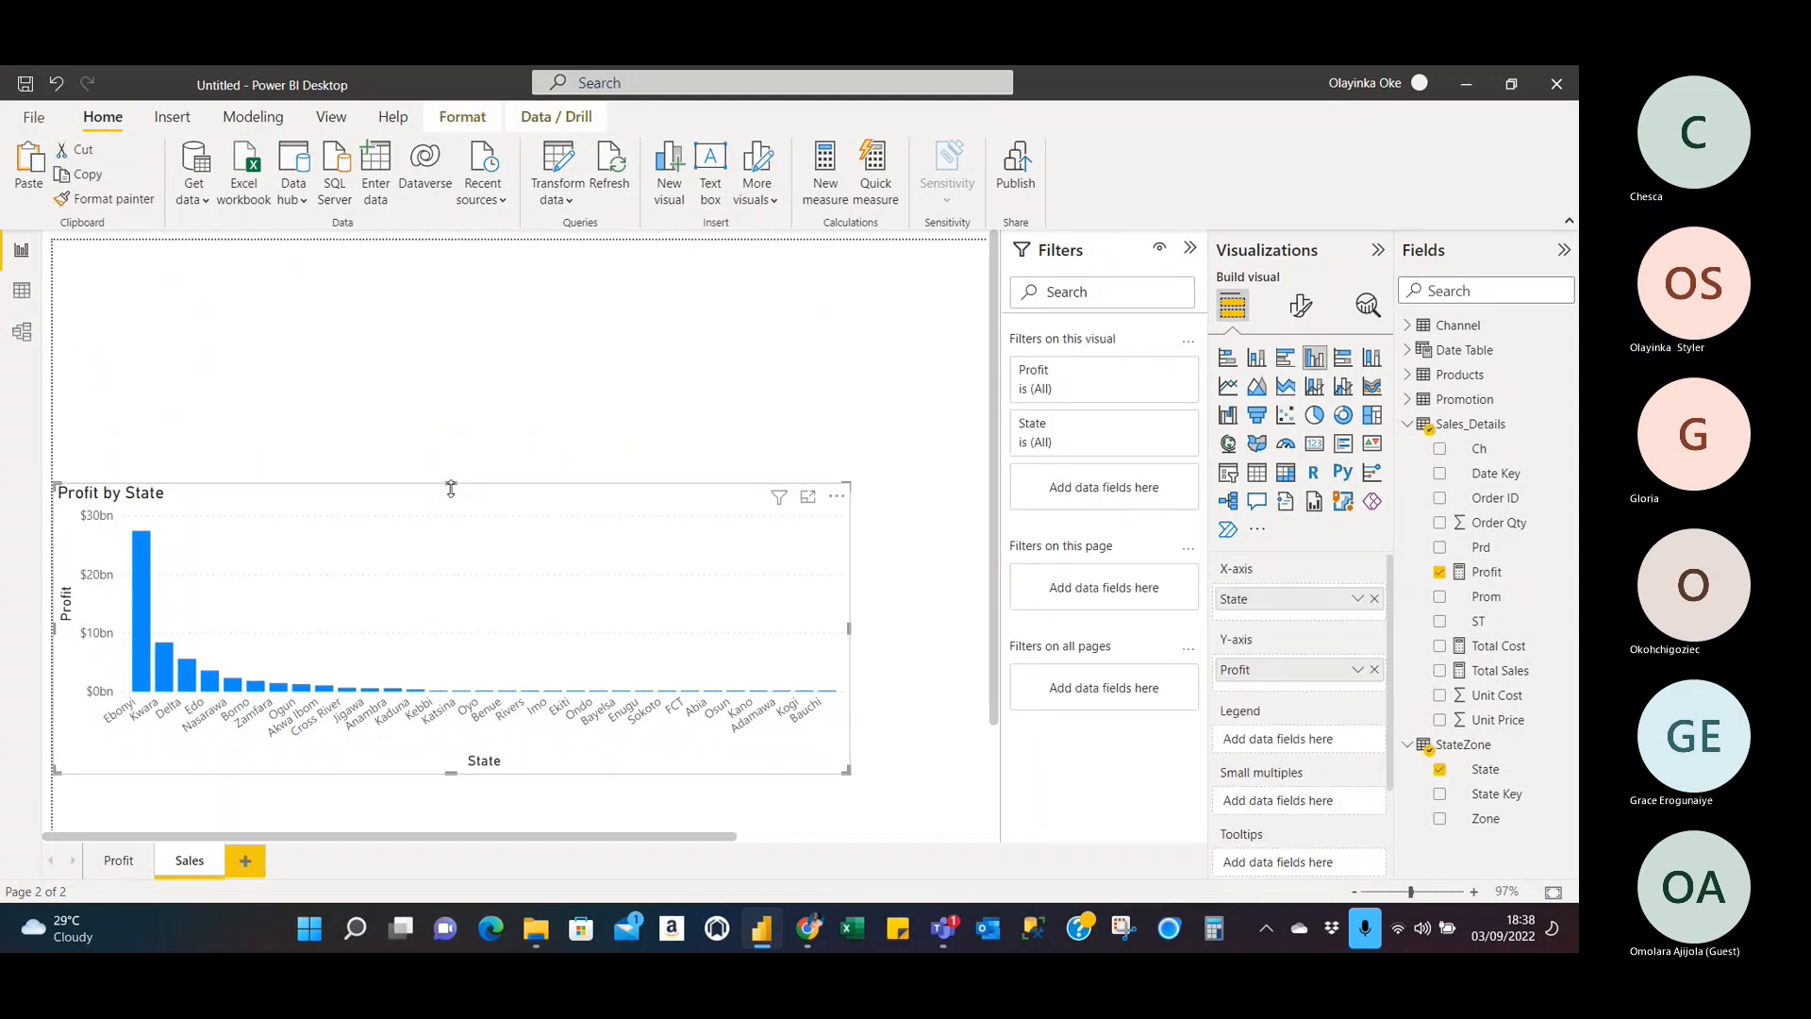
drag(451, 487, 451, 256)
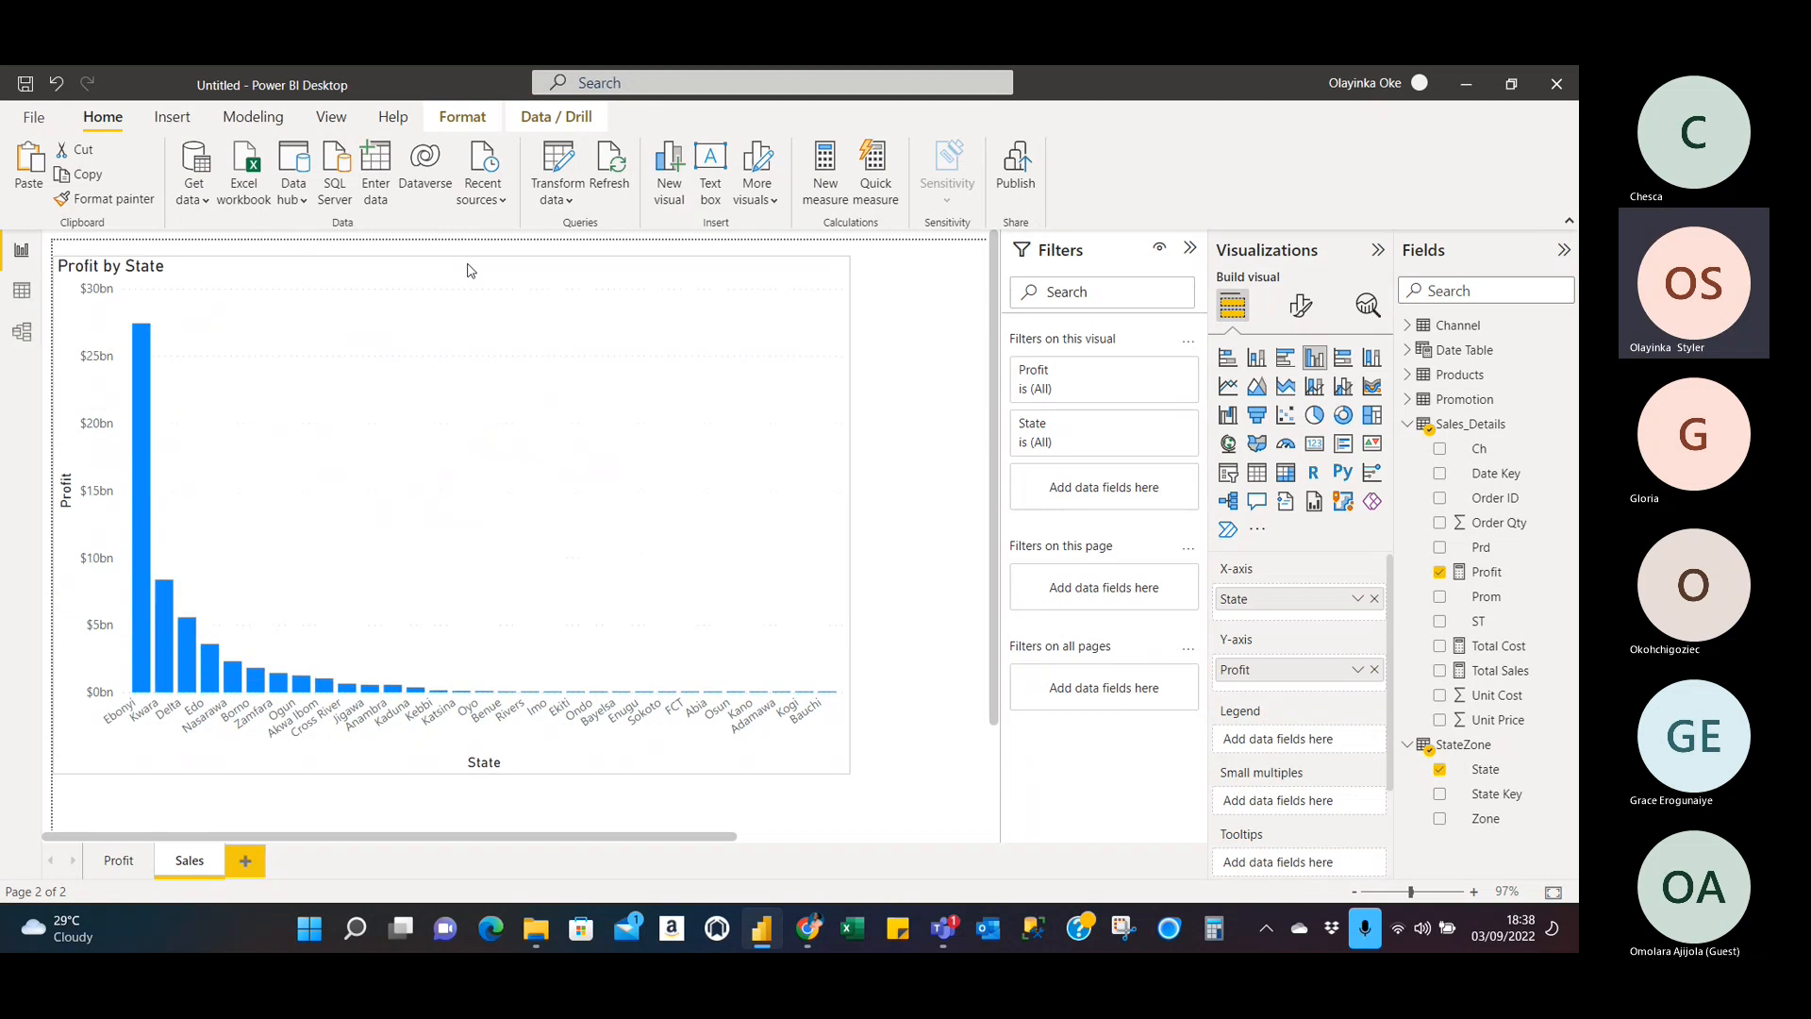
click(1439, 572)
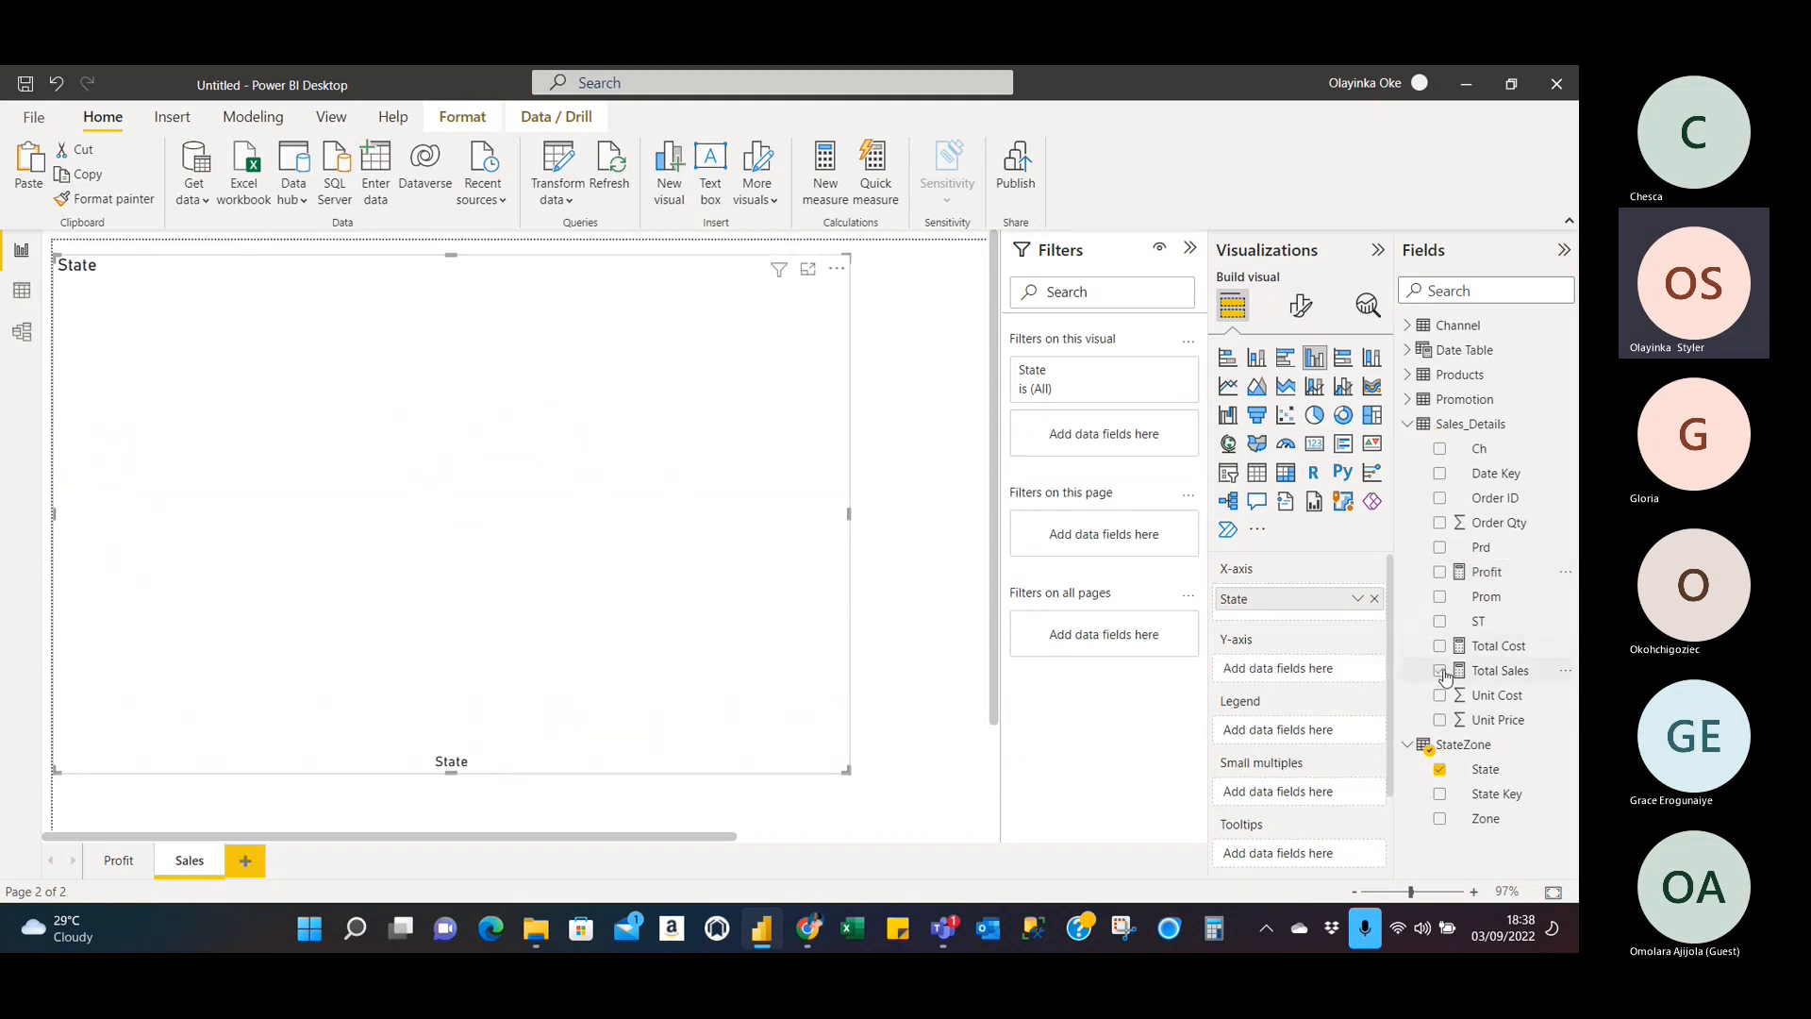
click(1440, 671)
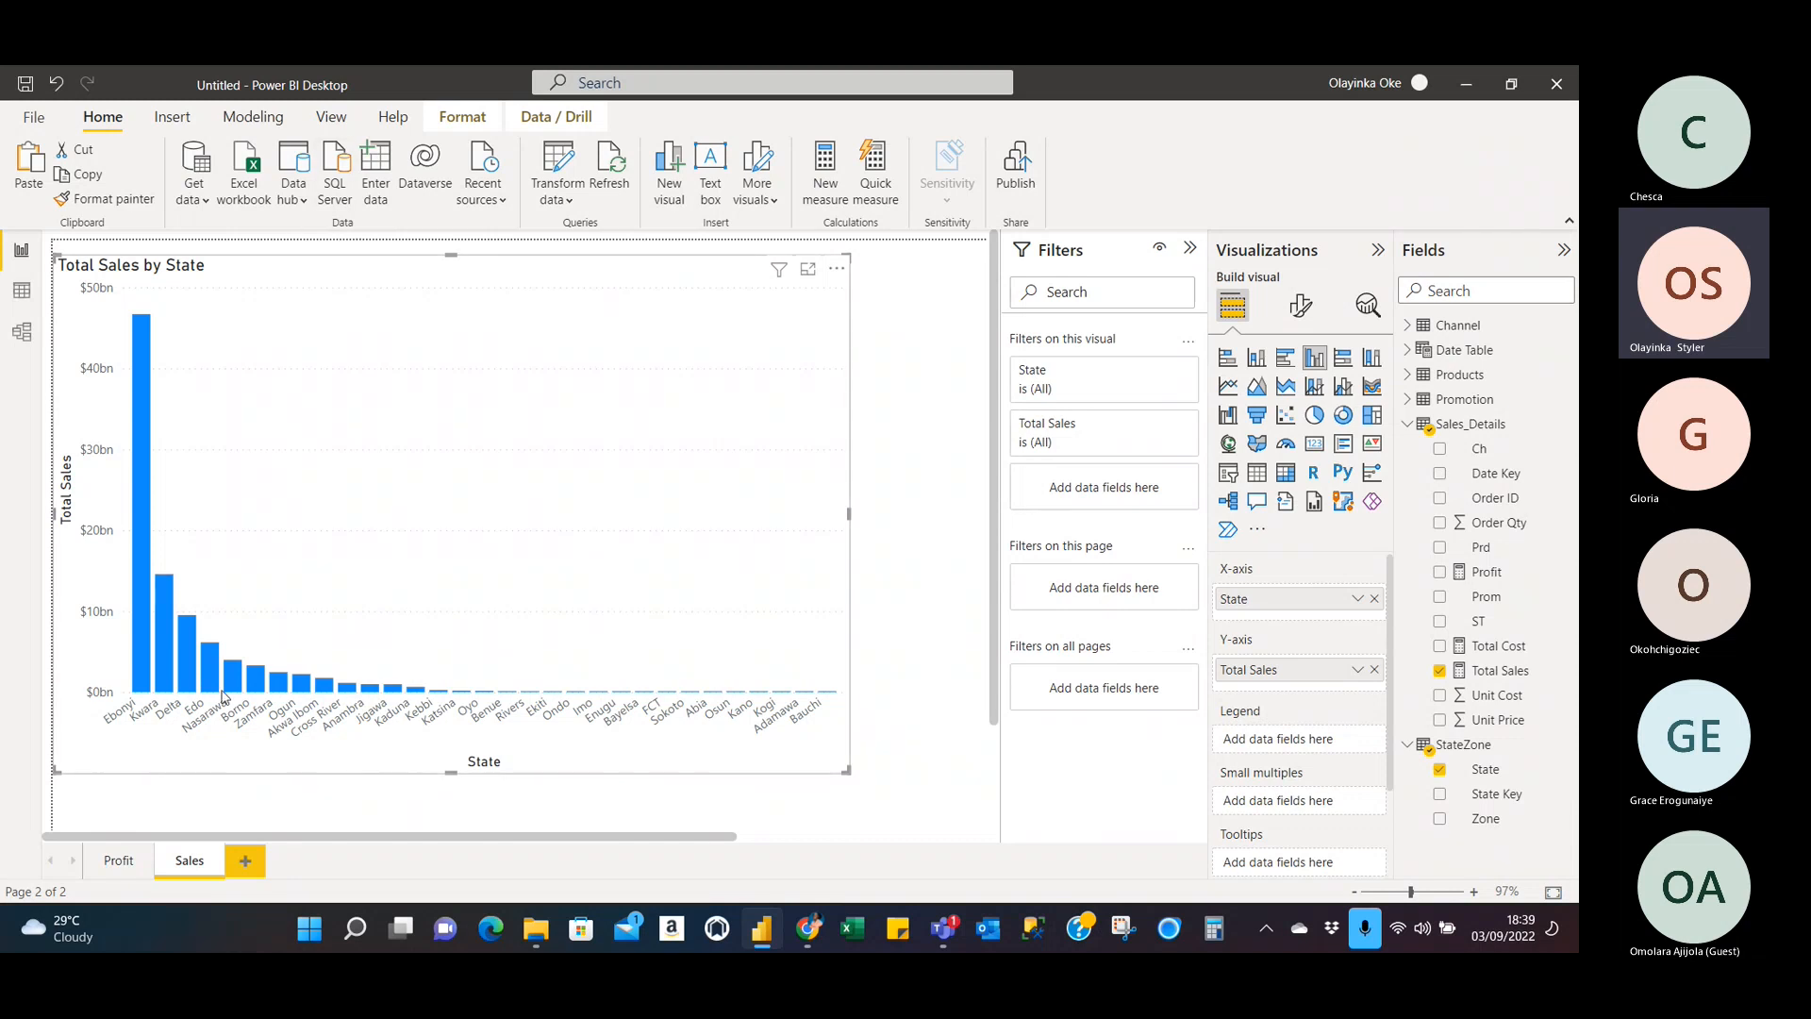
Duplicate the Sales page with its Total Sales by State chart.
right_click(195, 862)
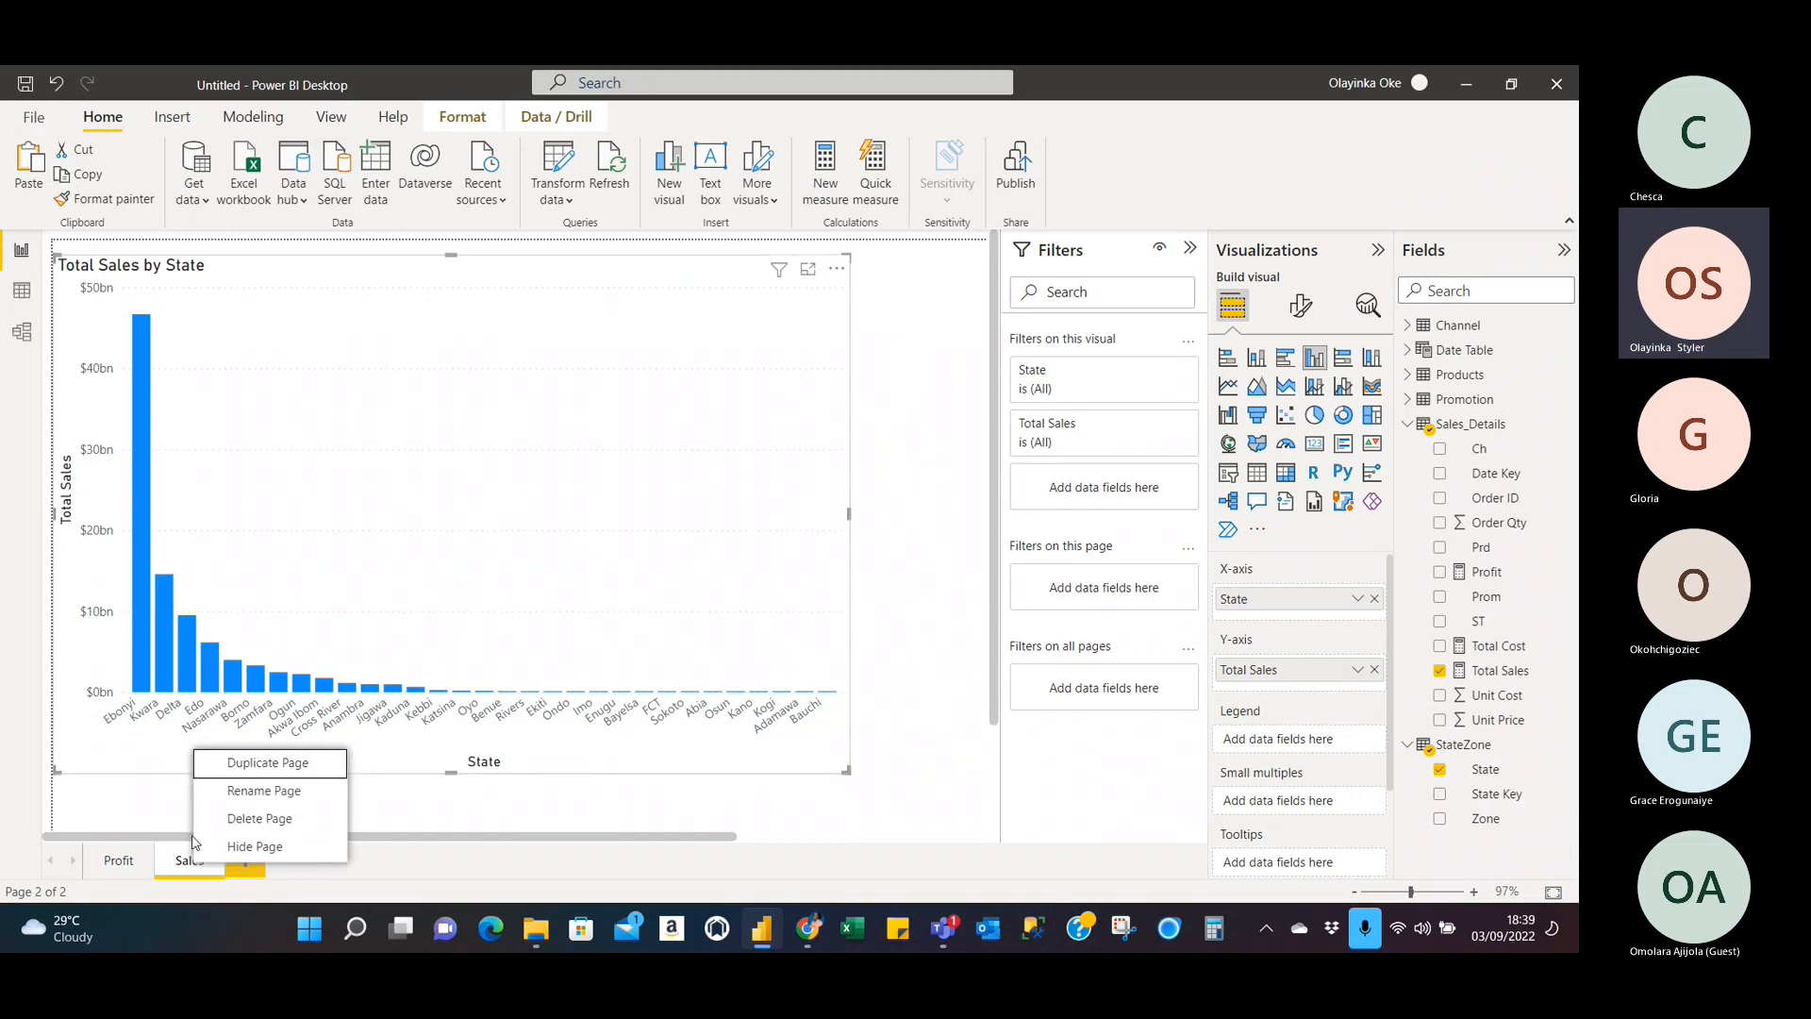
click(297, 762)
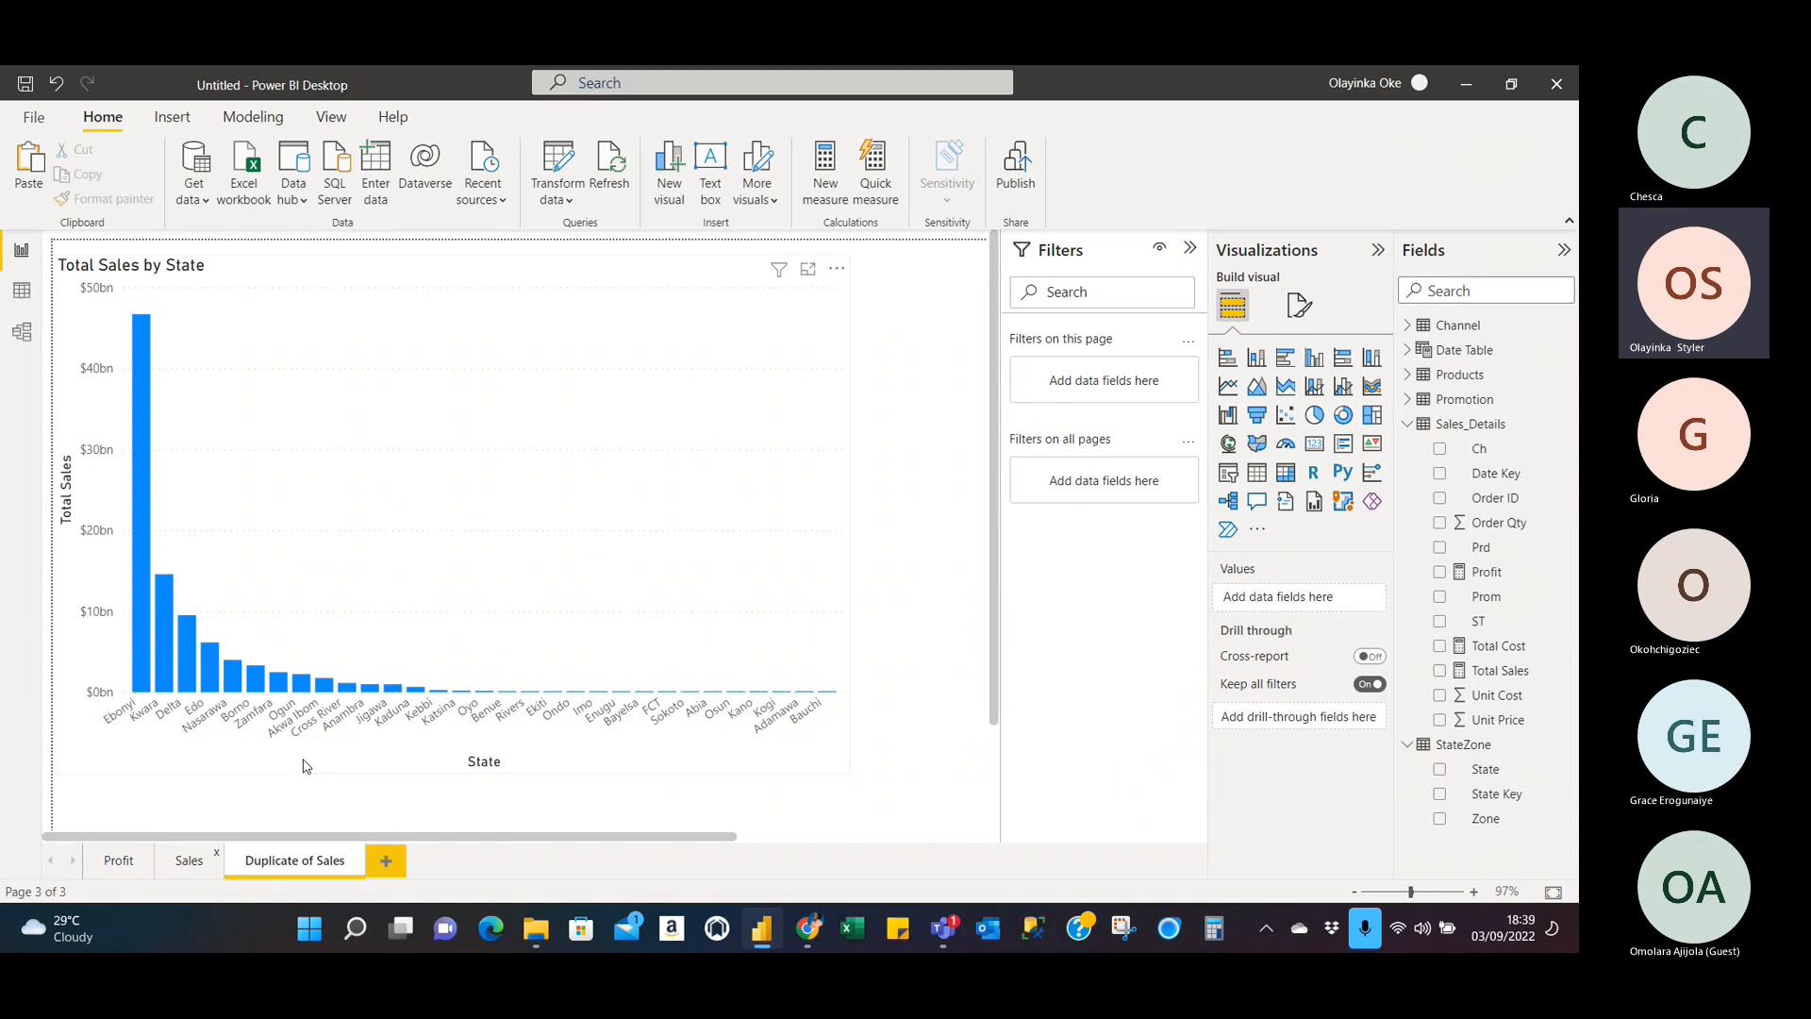
Turn on data labels for the Total Sales by State chart on the Sales page and enlarge the chart slightly.
click(188, 861)
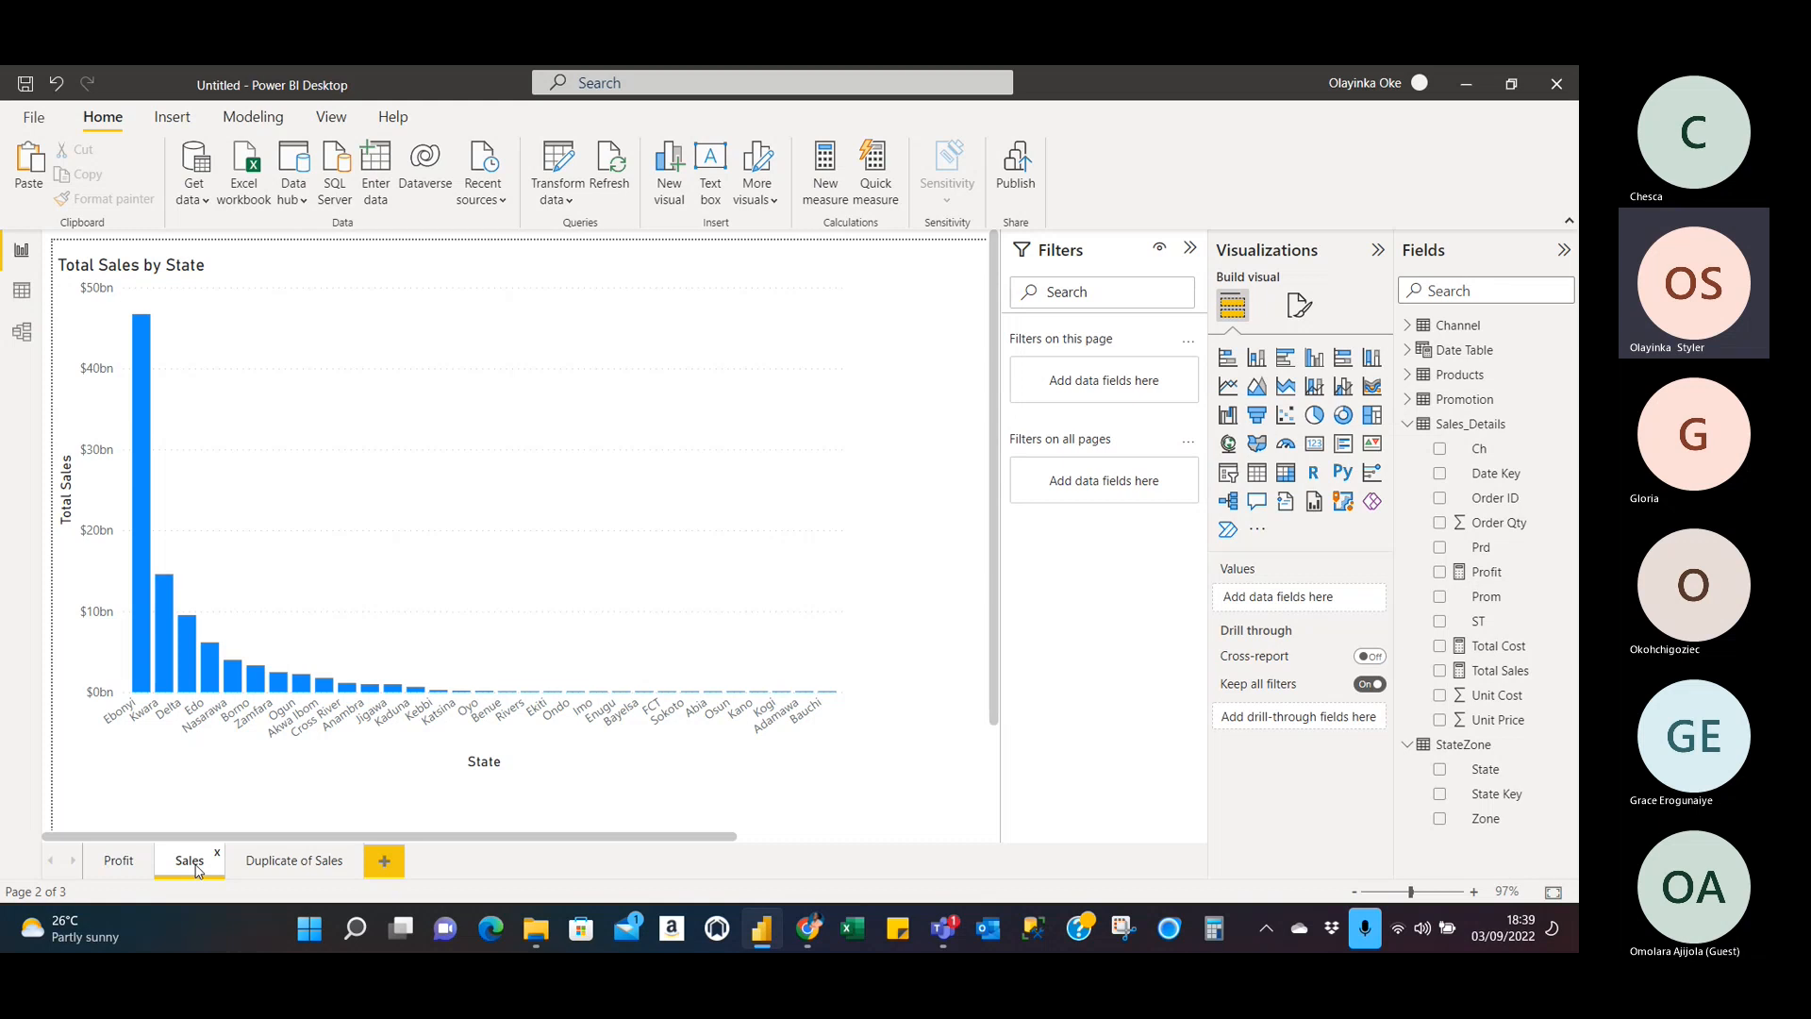
click(512, 284)
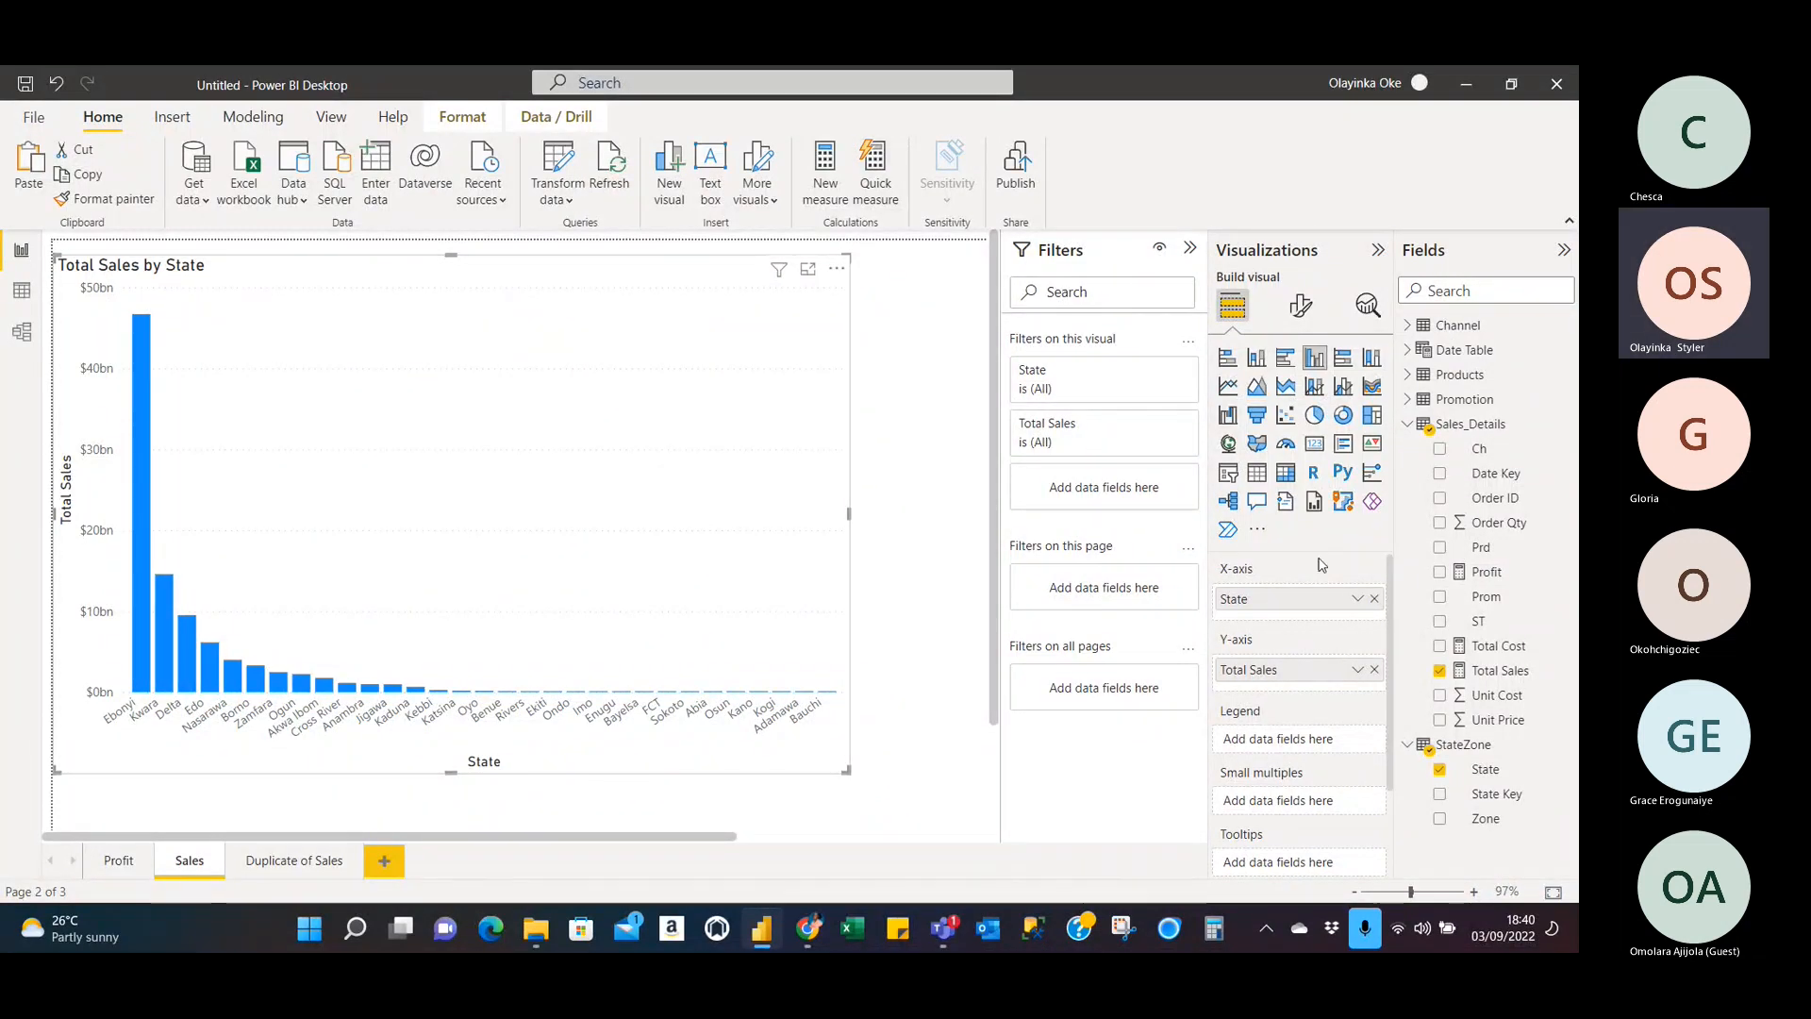
click(1292, 301)
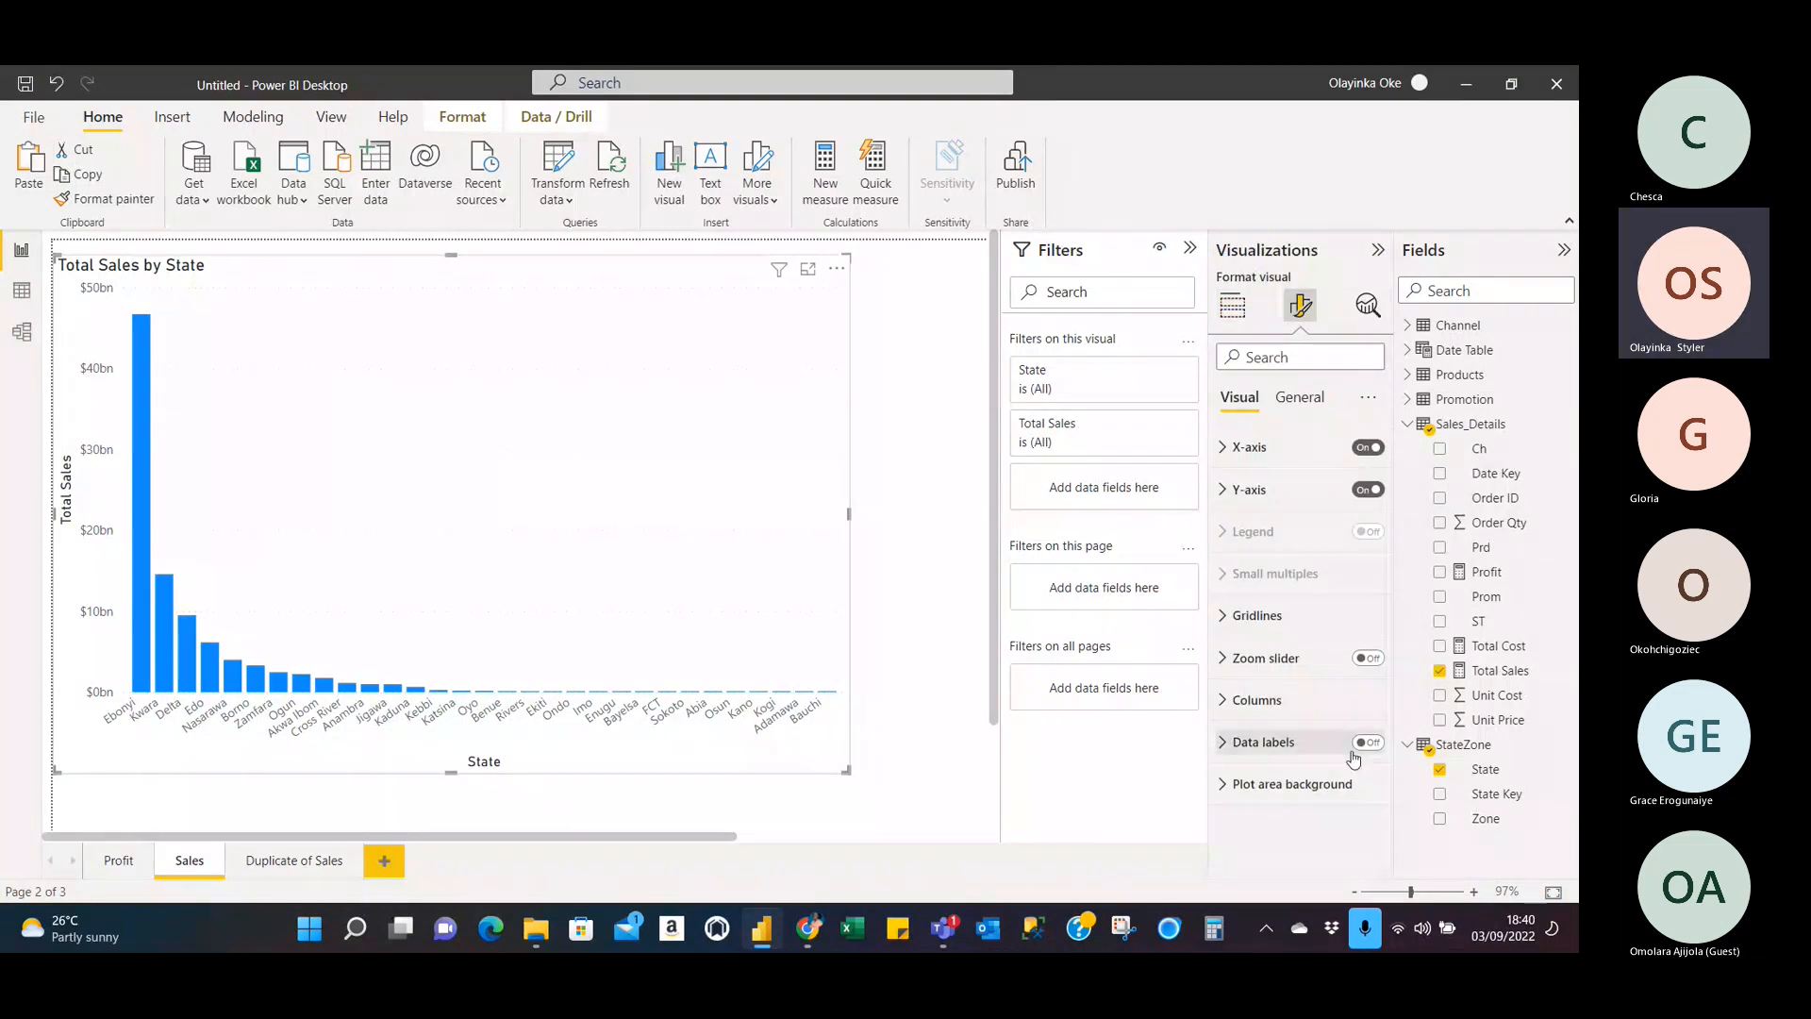
click(1367, 744)
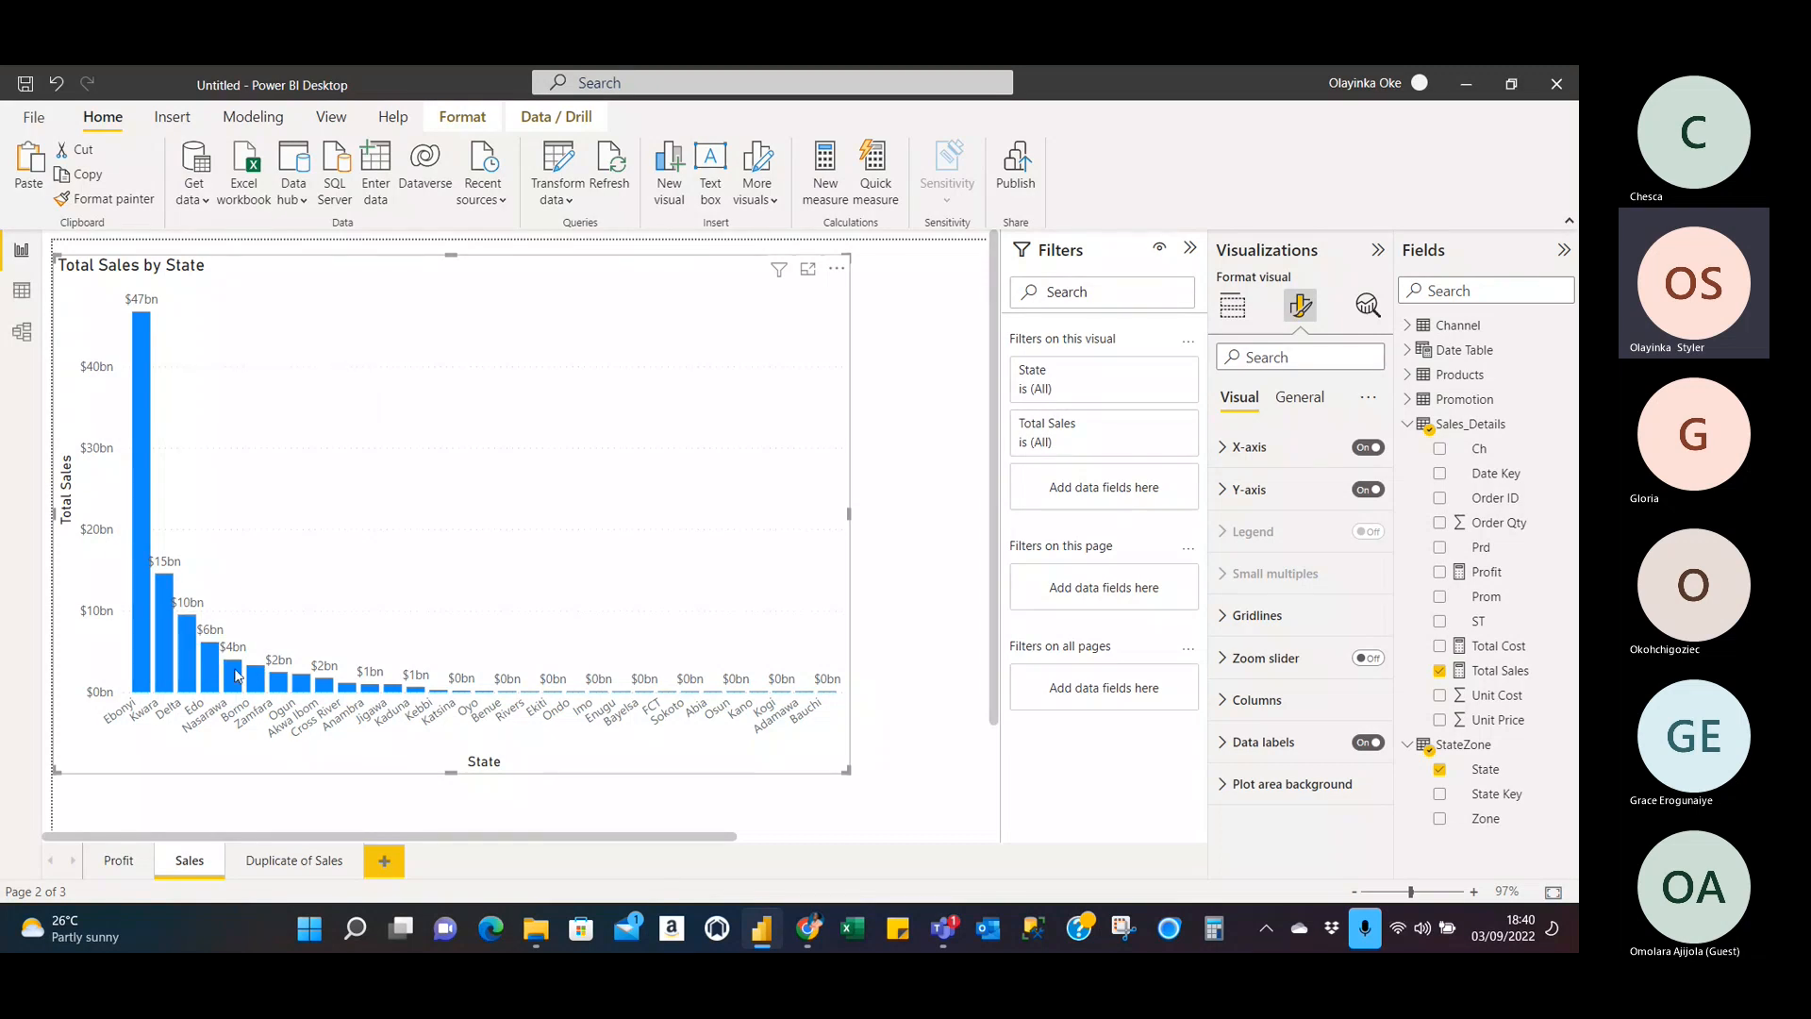
mouse_move(234, 675)
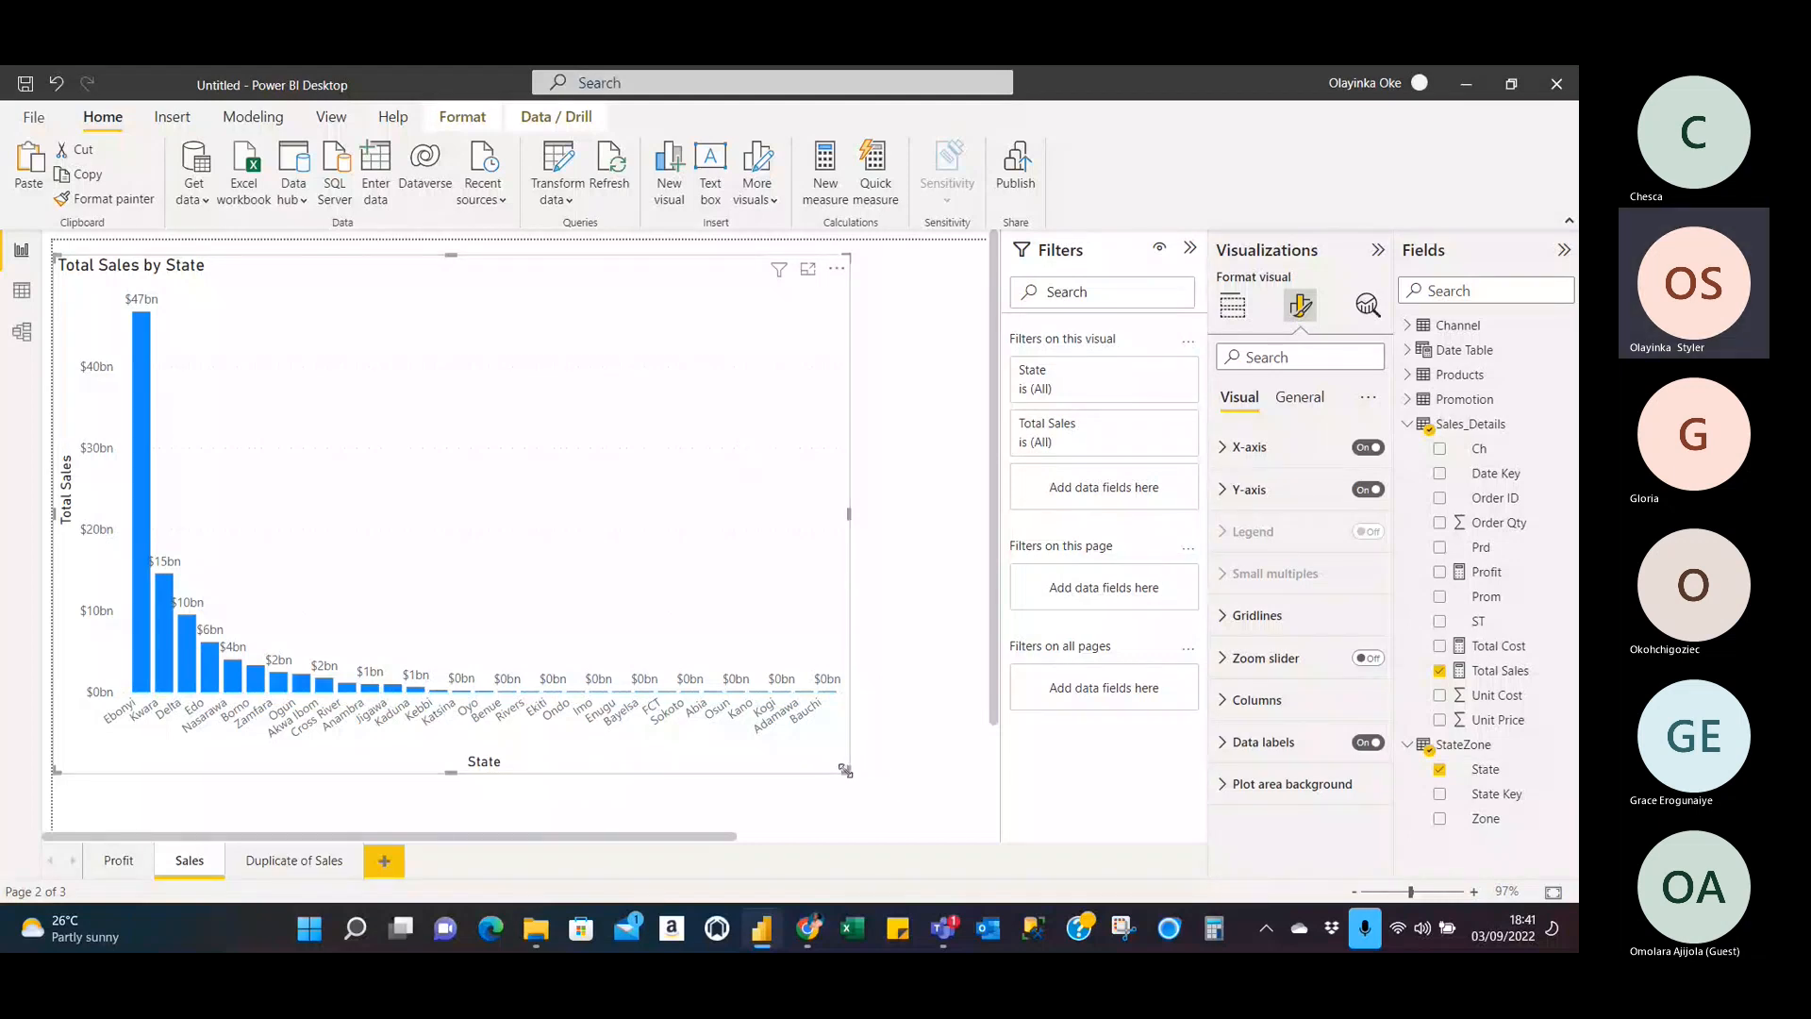
drag(845, 770, 878, 781)
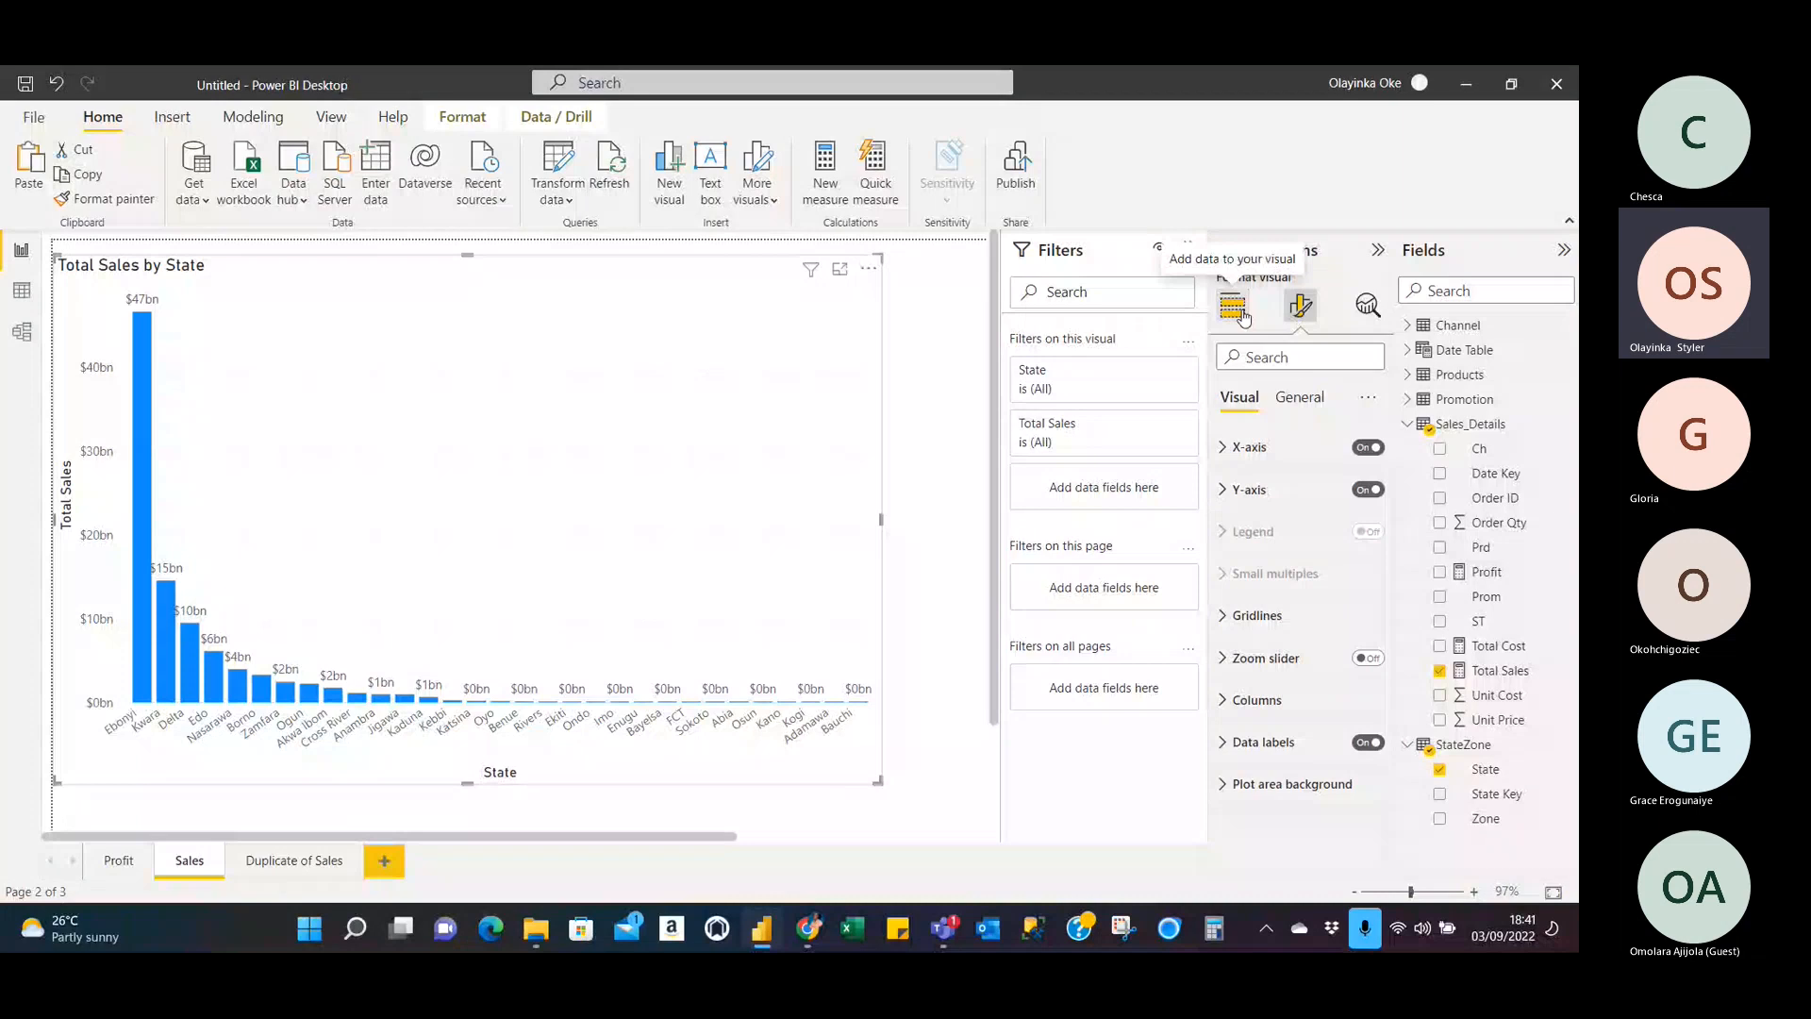
Open the conditional formatting settings for the default column color of the Total Sales by State chart.
click(1292, 320)
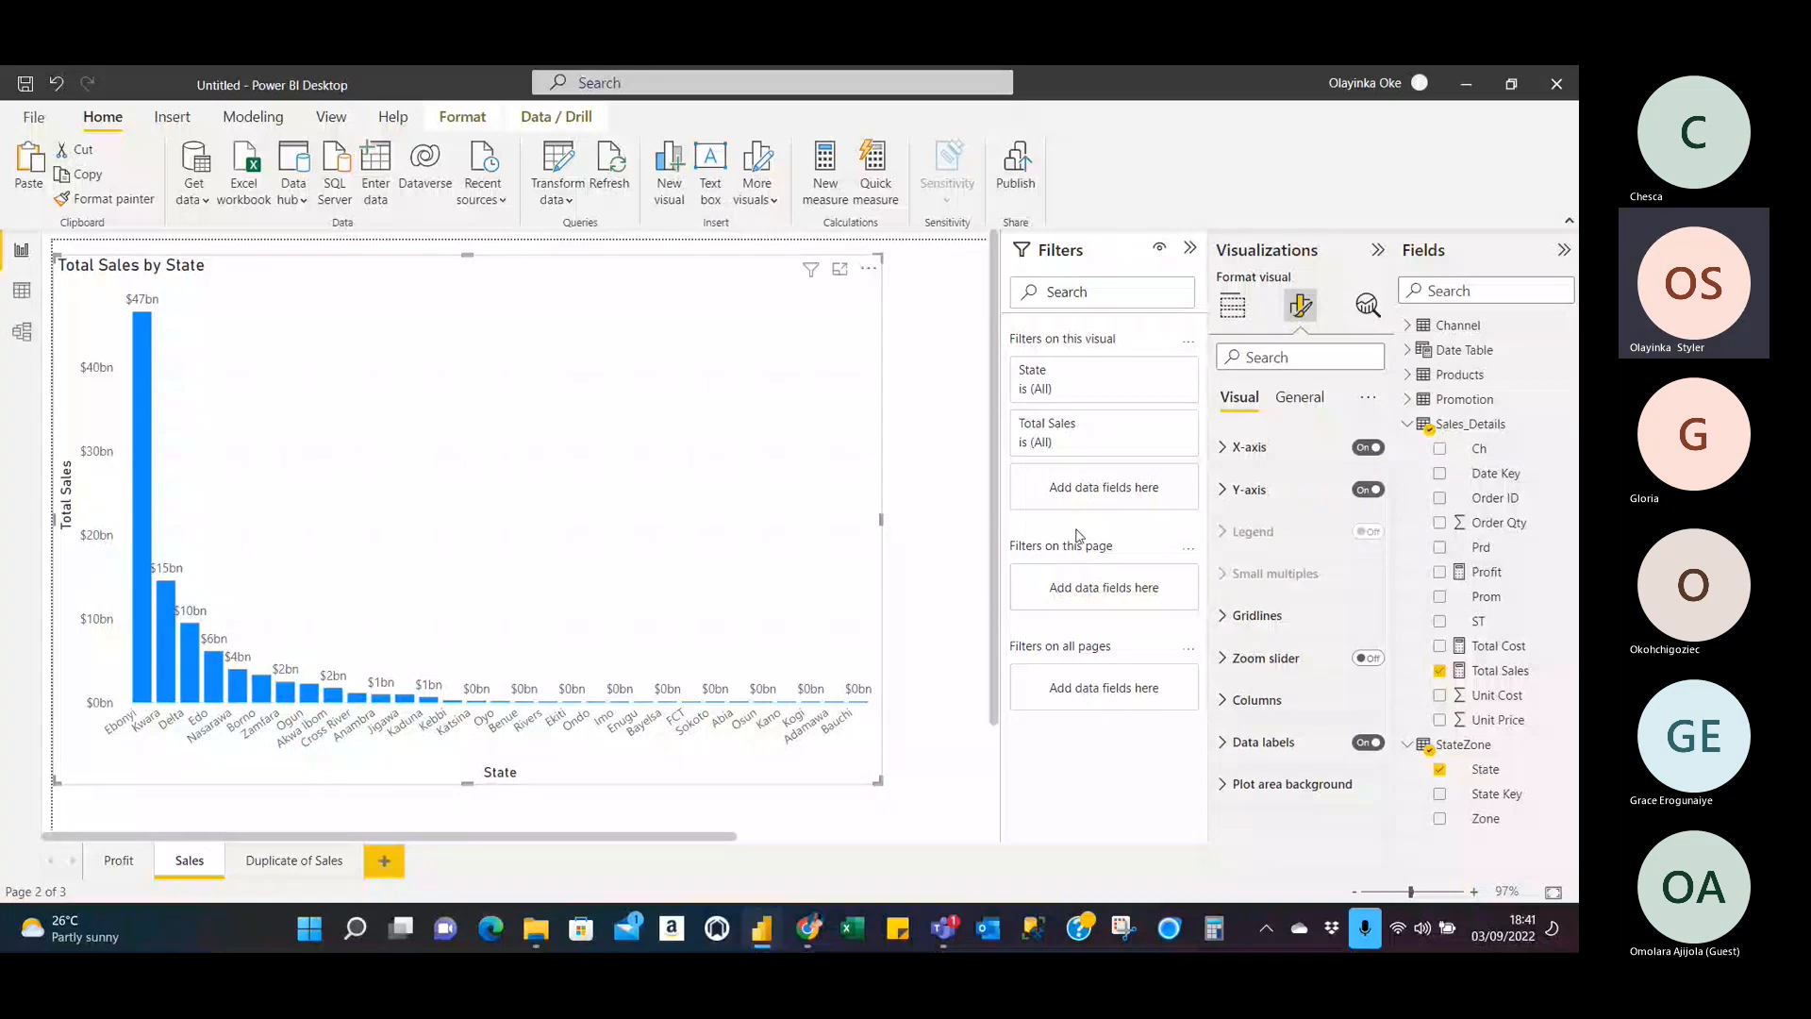
click(1245, 698)
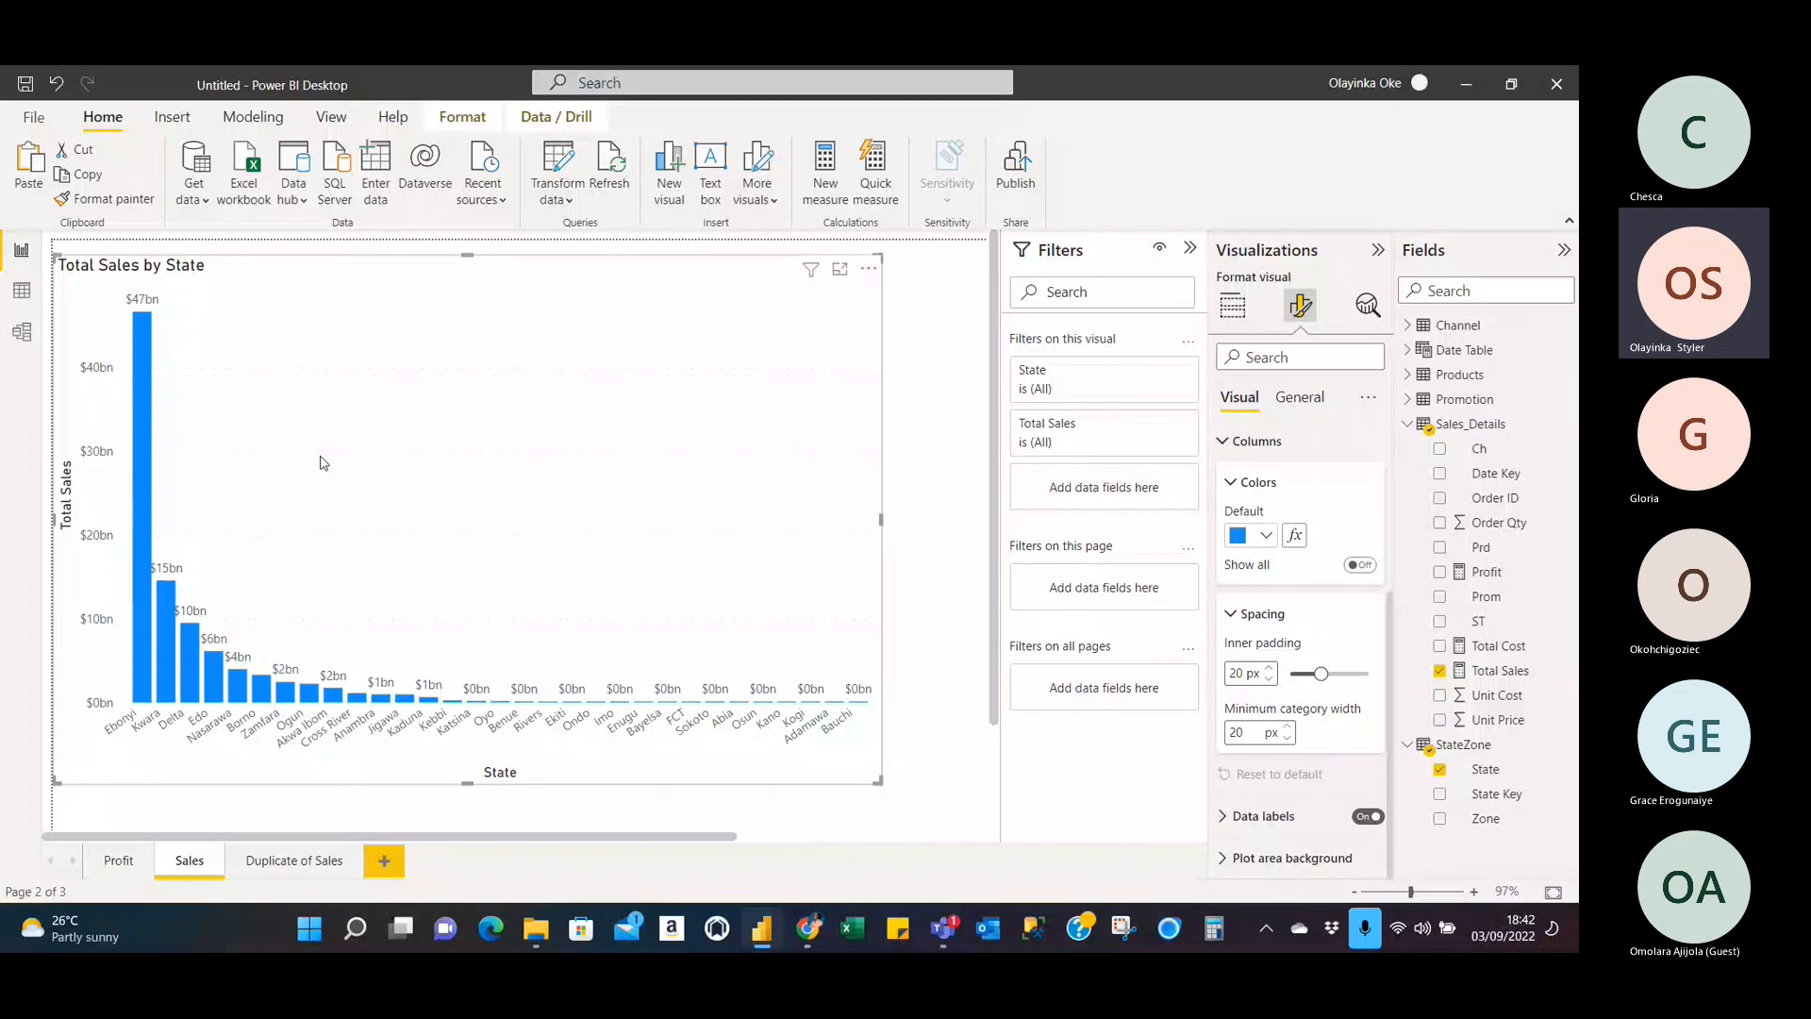
click(1294, 536)
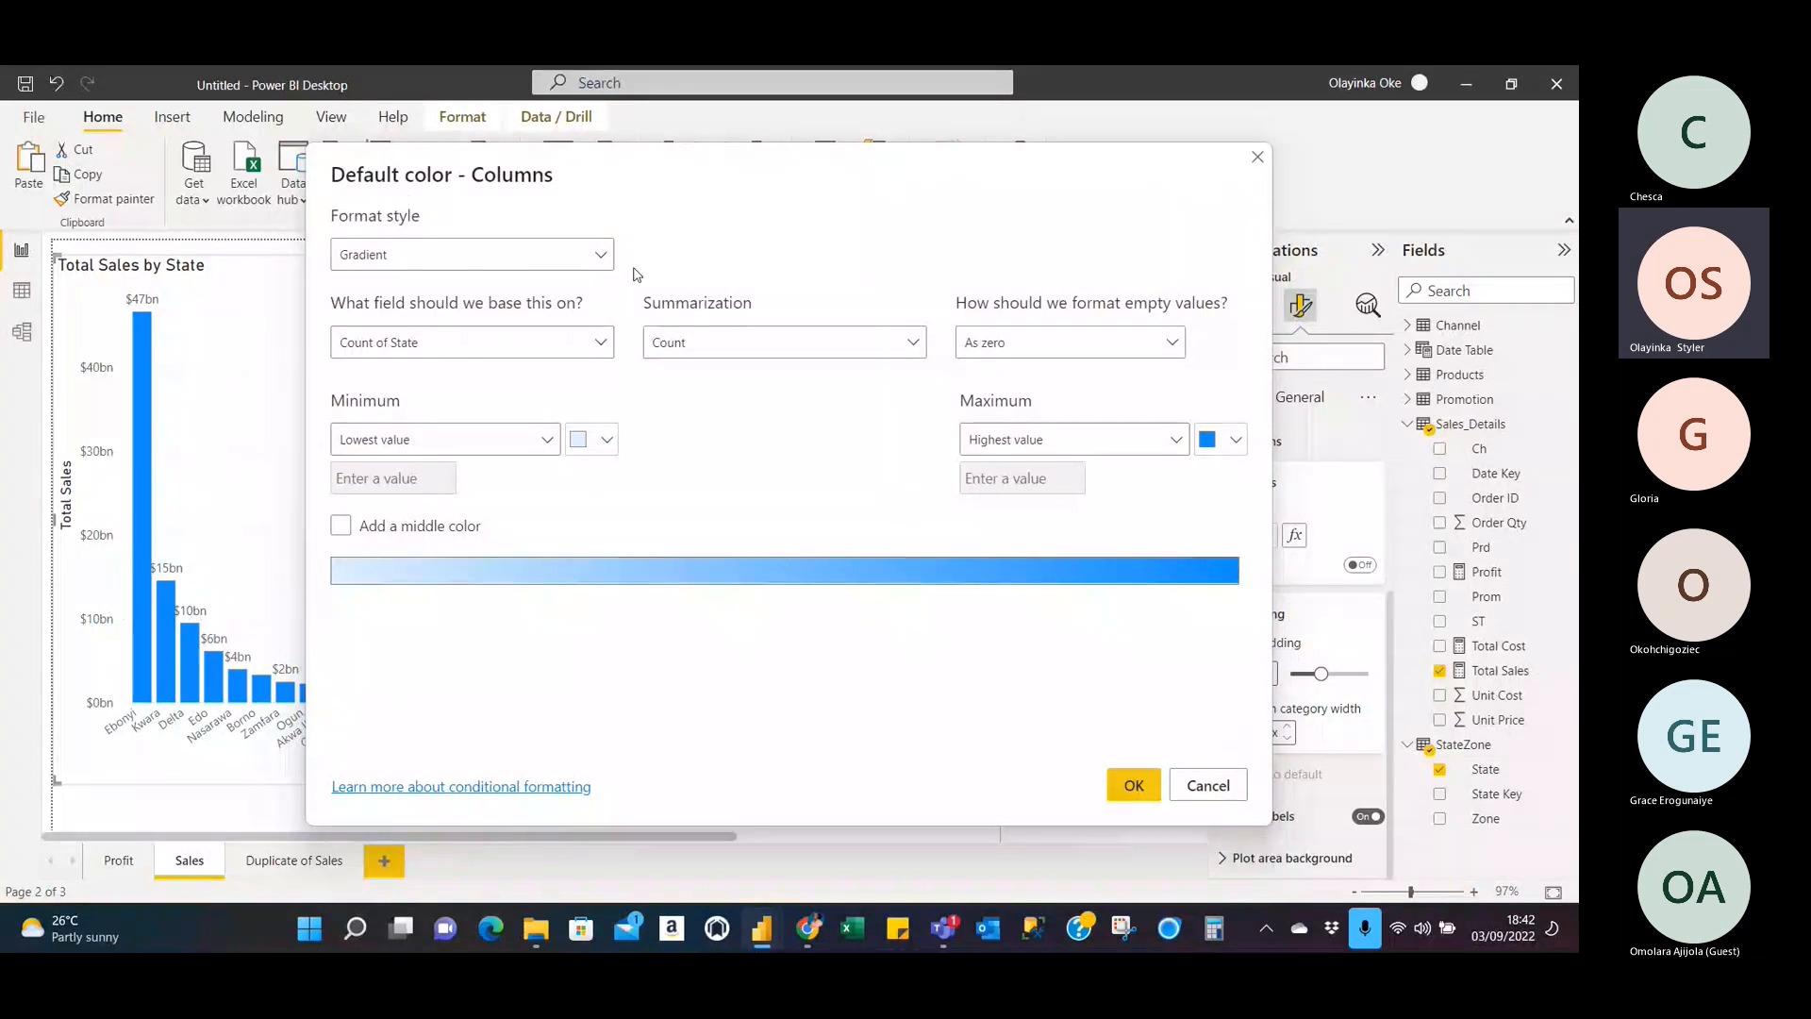
click(595, 256)
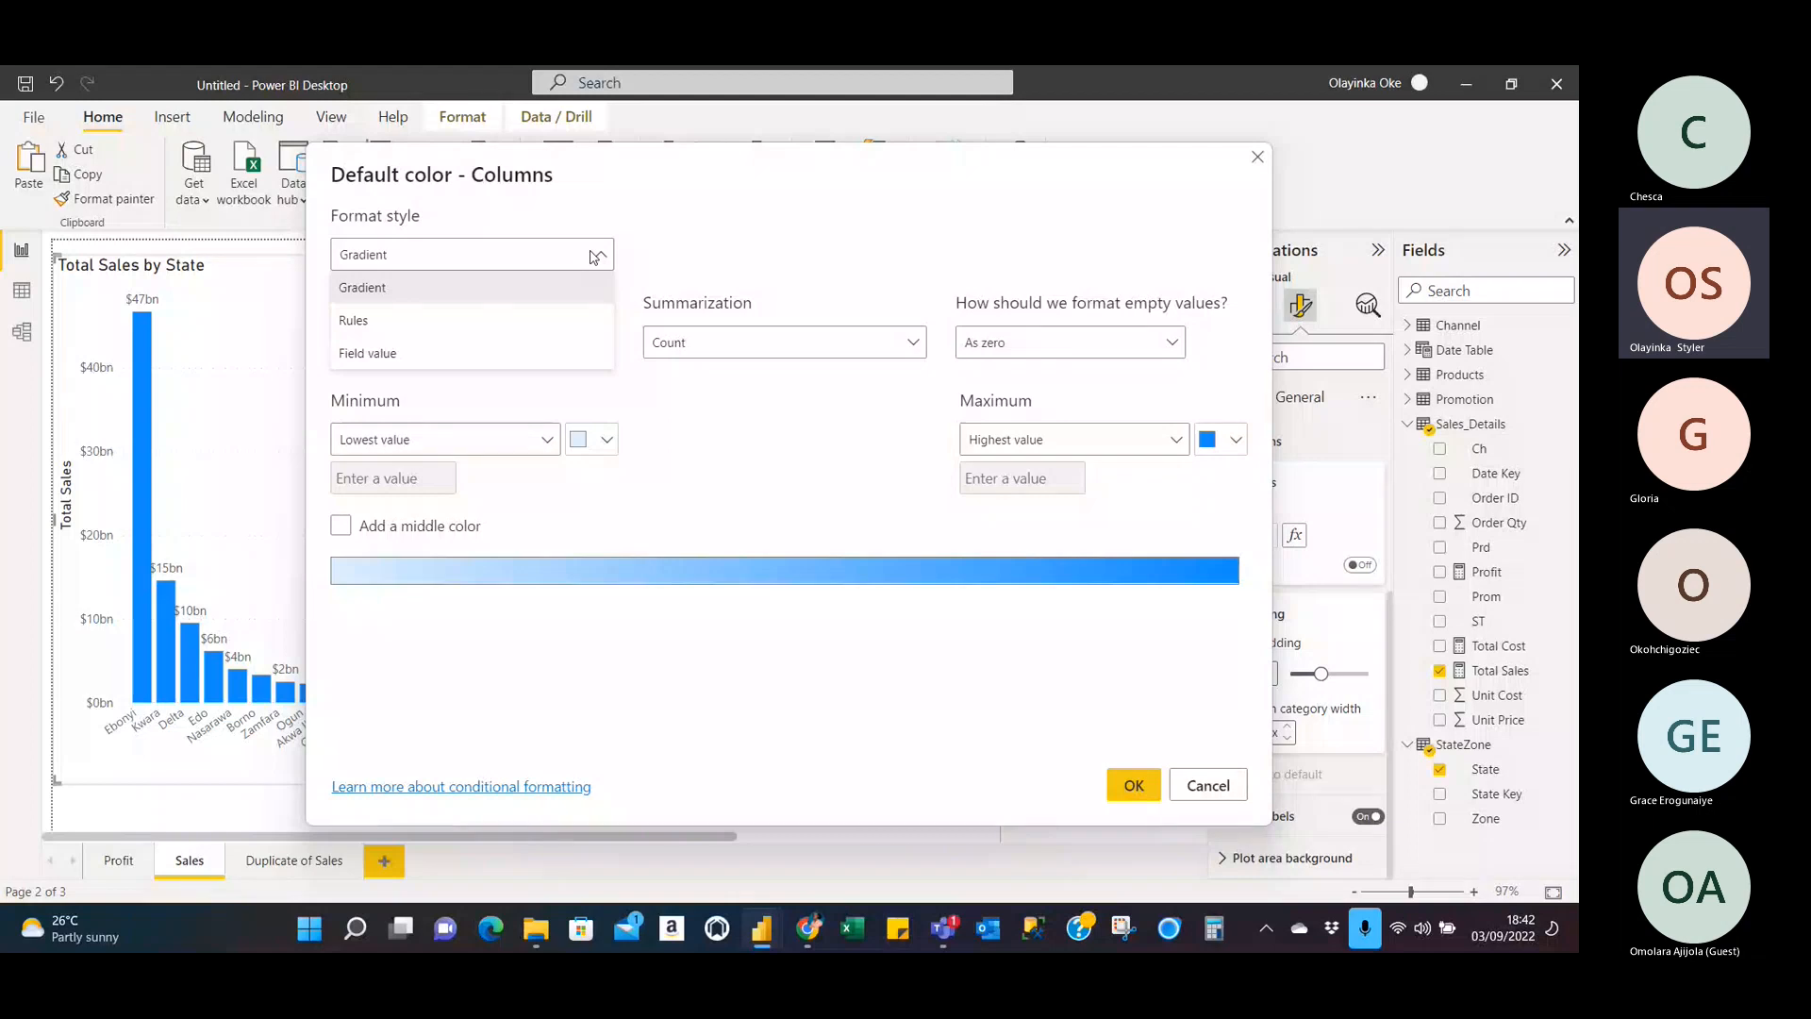
click(536, 321)
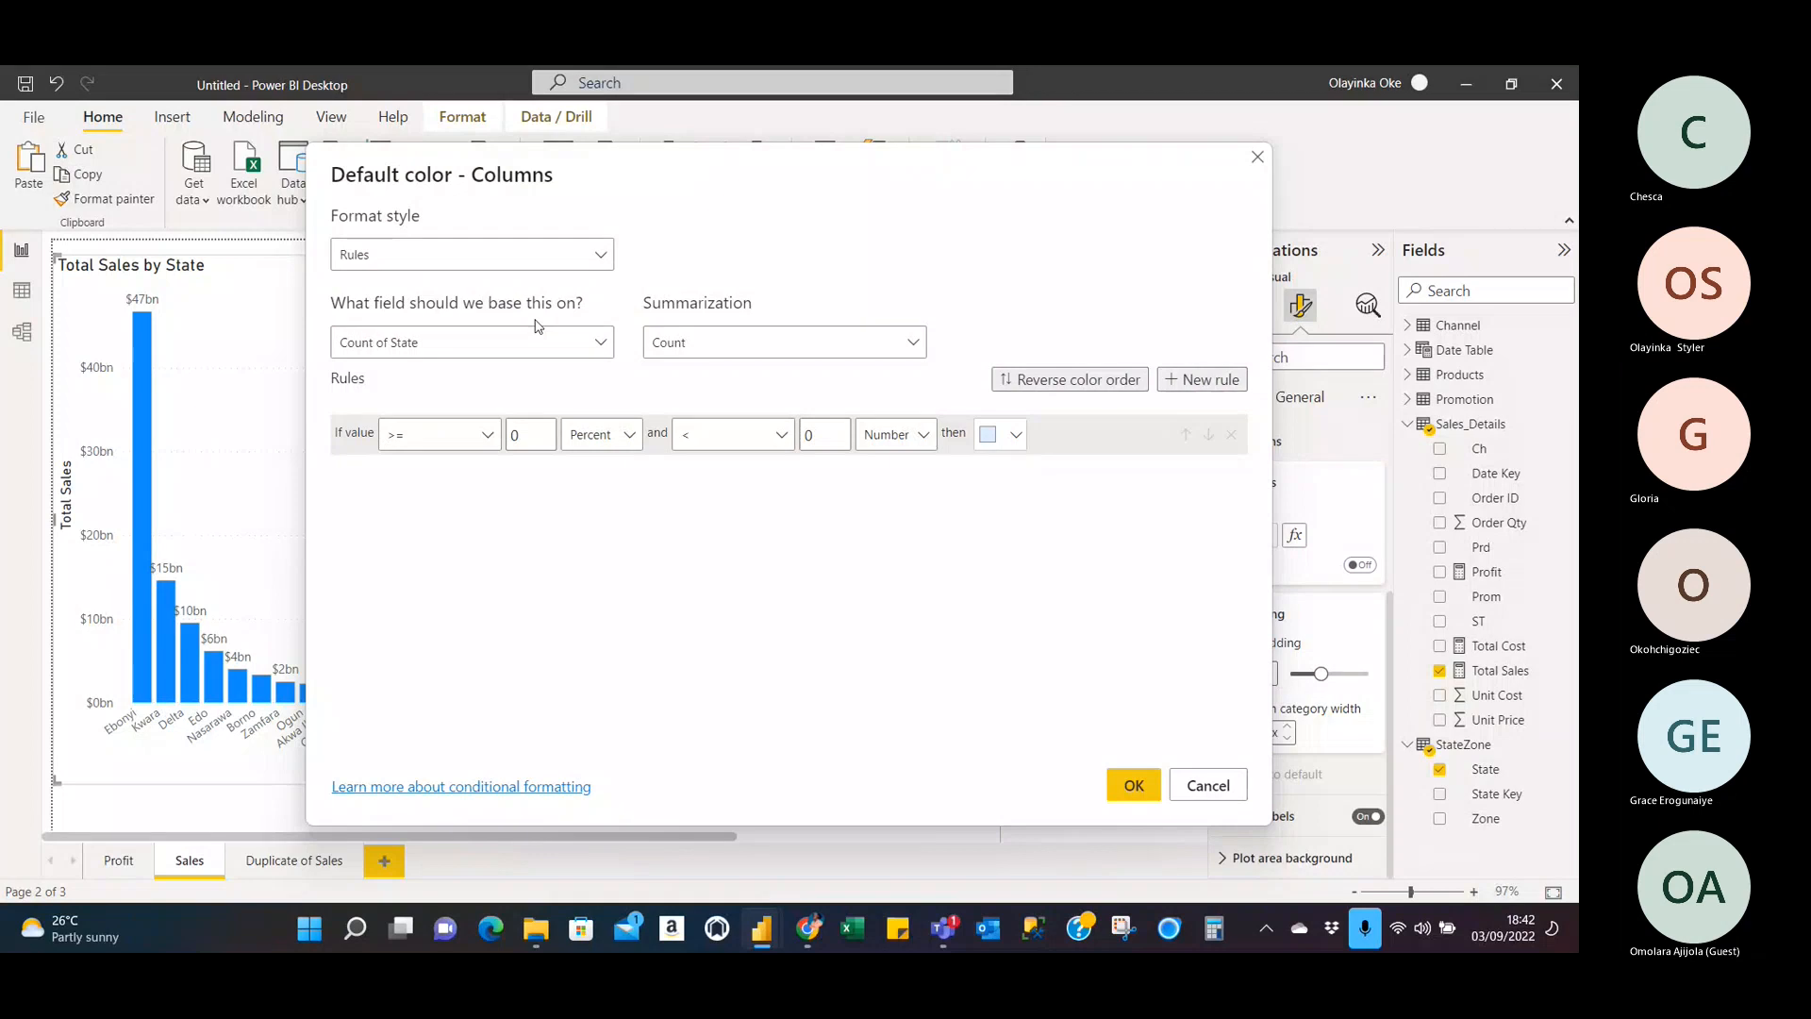
click(597, 253)
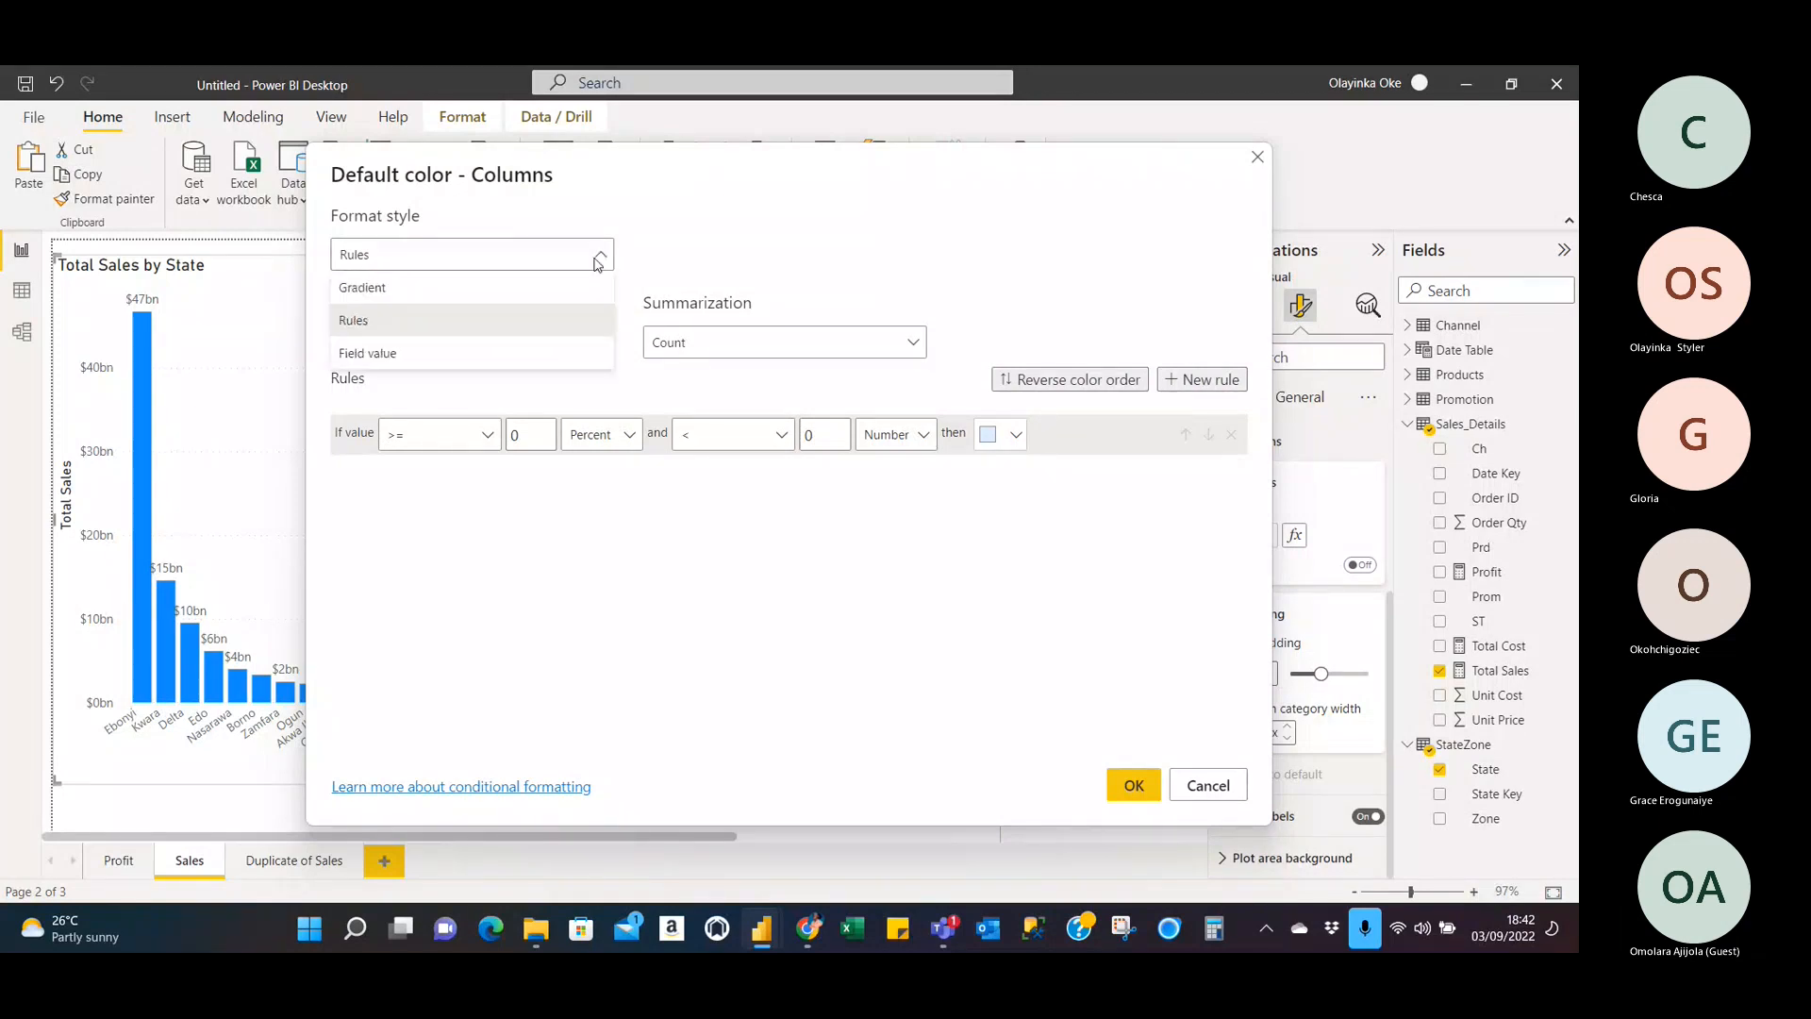
click(536, 289)
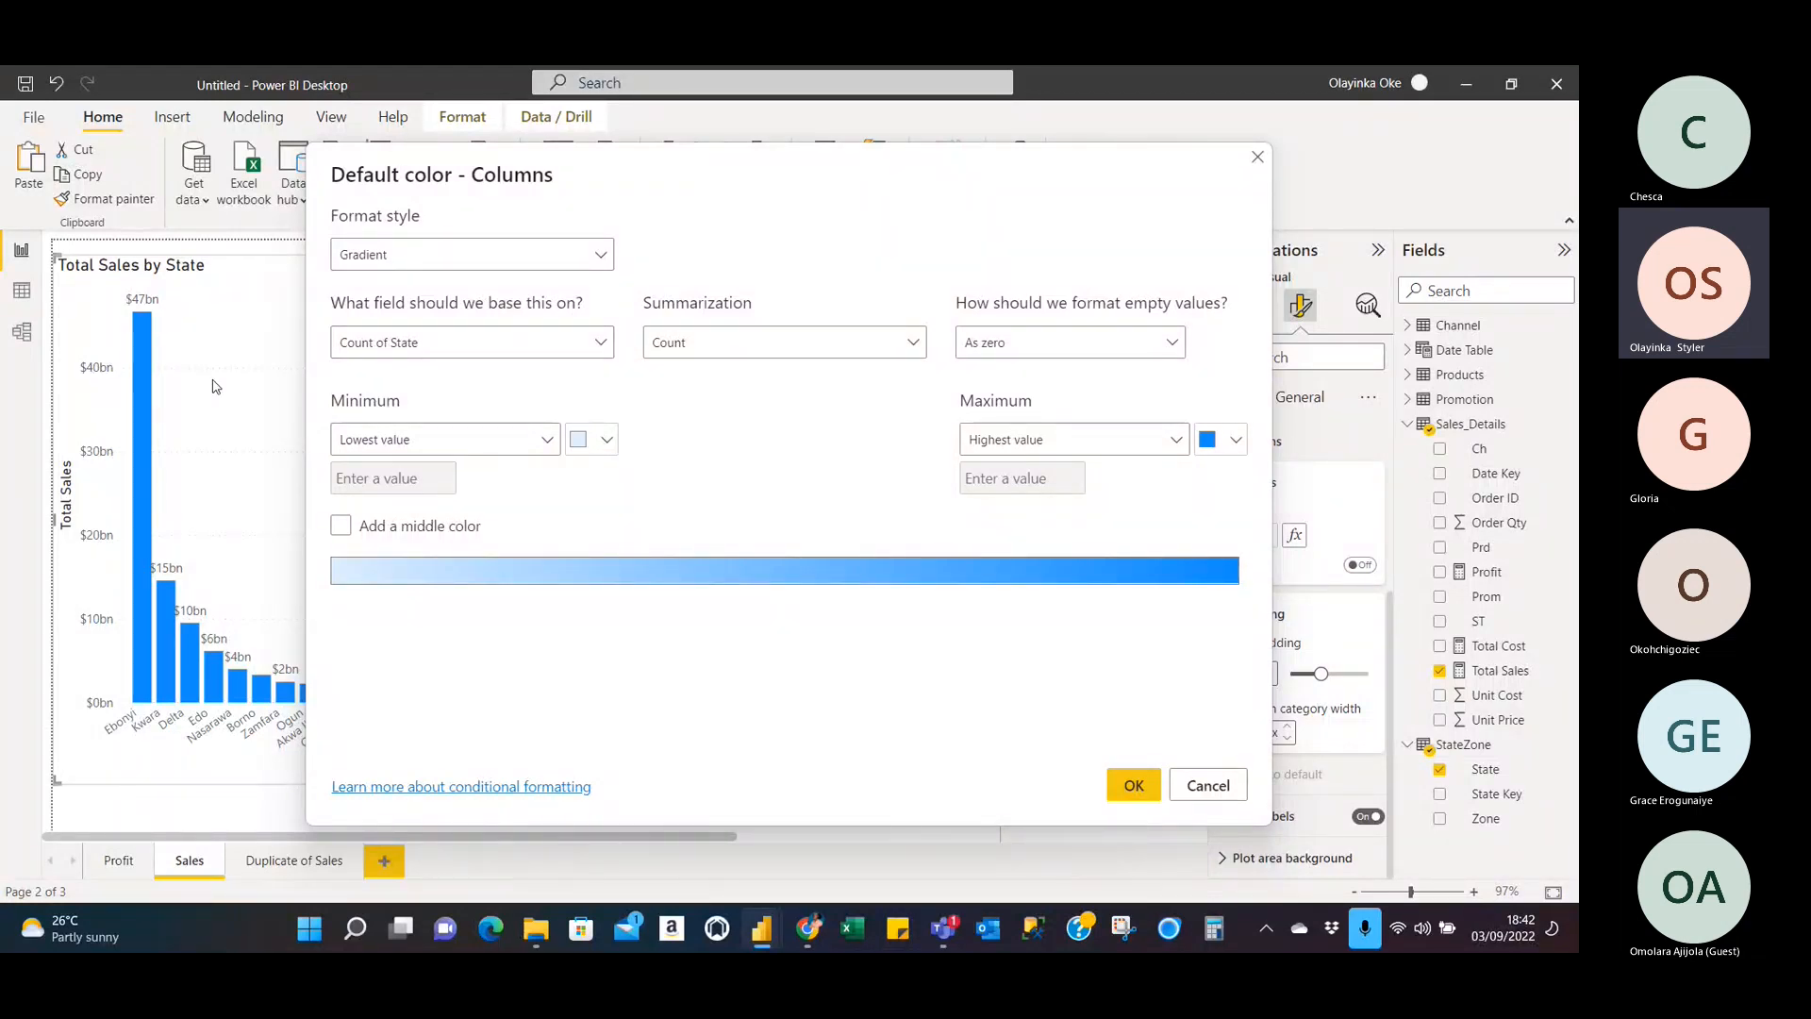
Base the column color gradient on the Total Sales measure from the Sales_Details table.
click(601, 342)
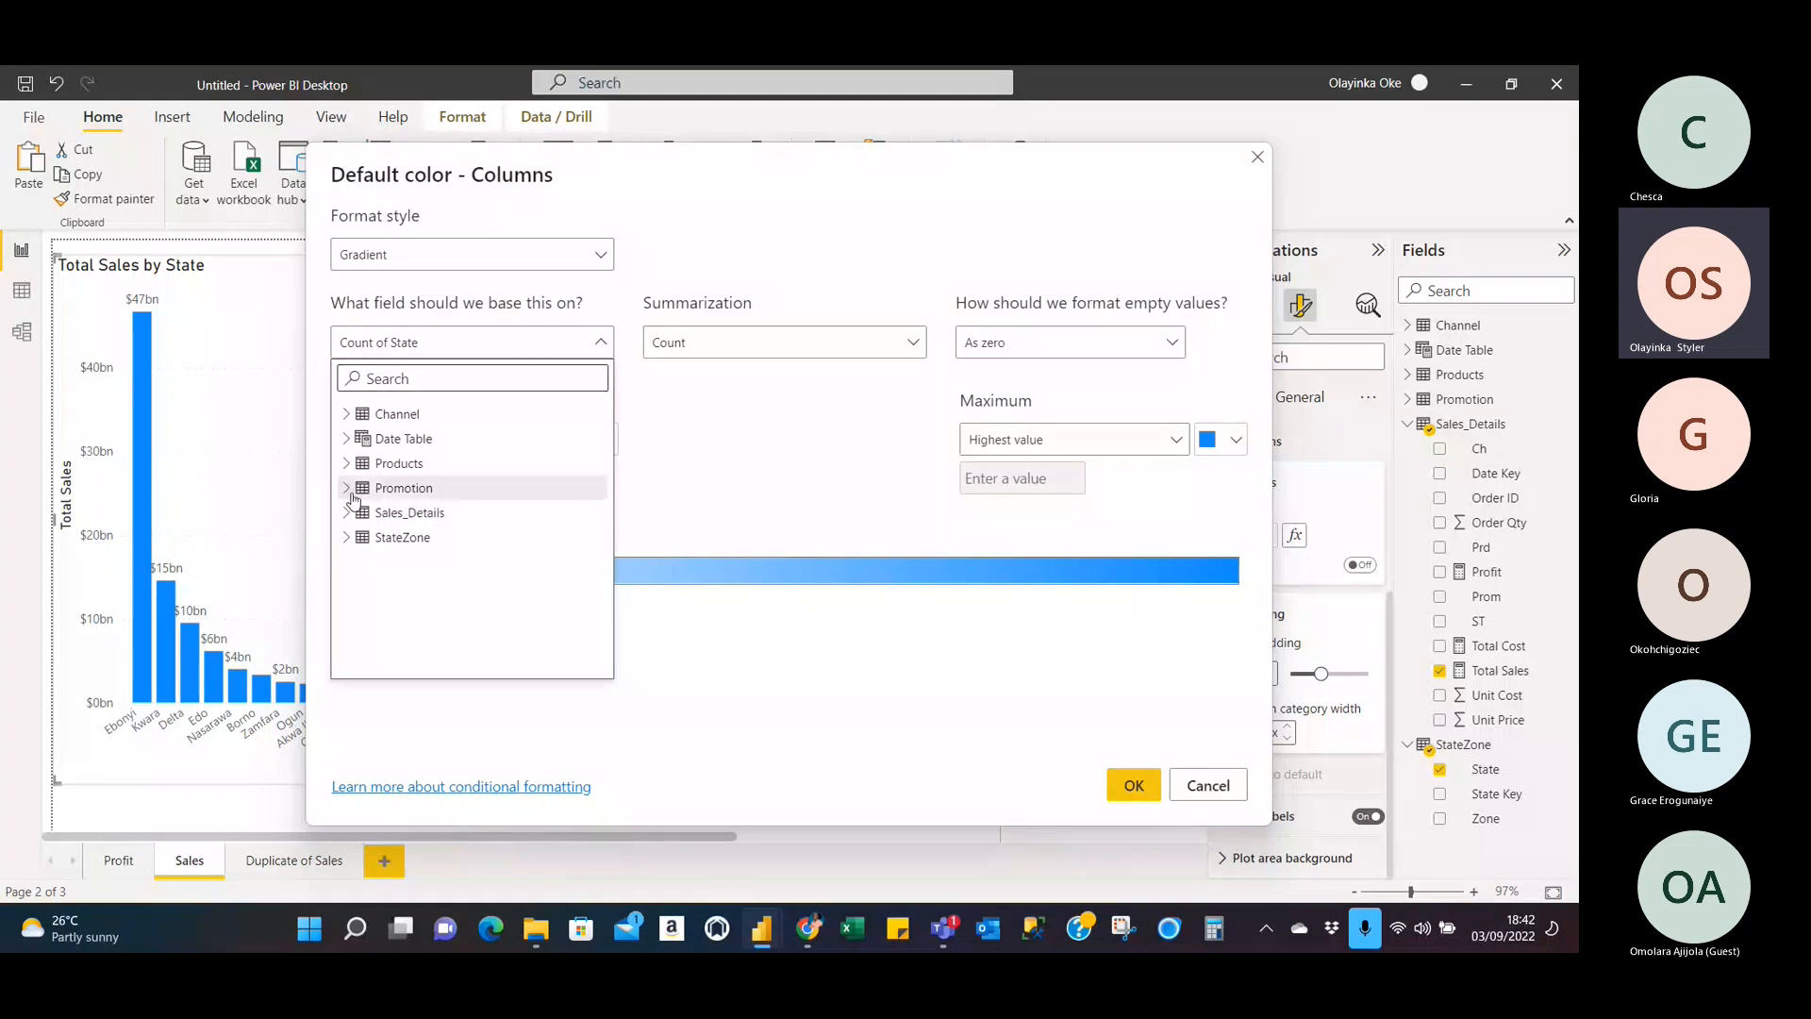
click(347, 512)
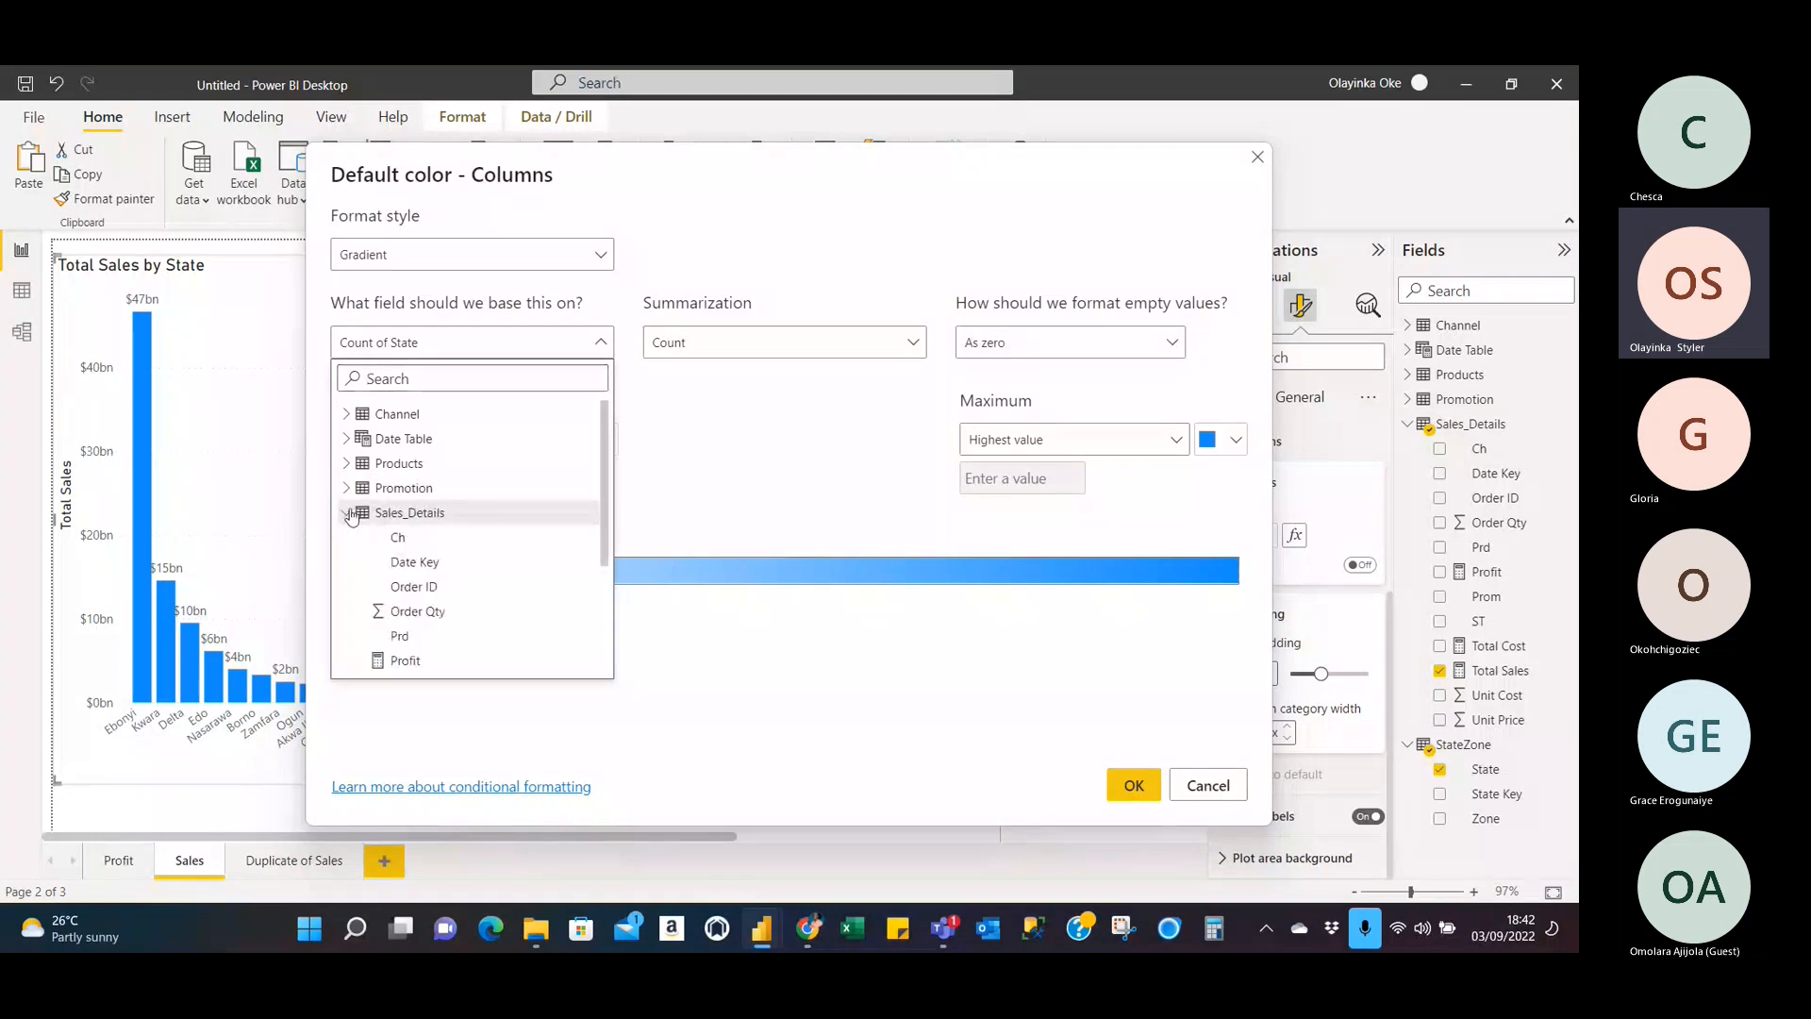
scroll(482, 578, down, 4)
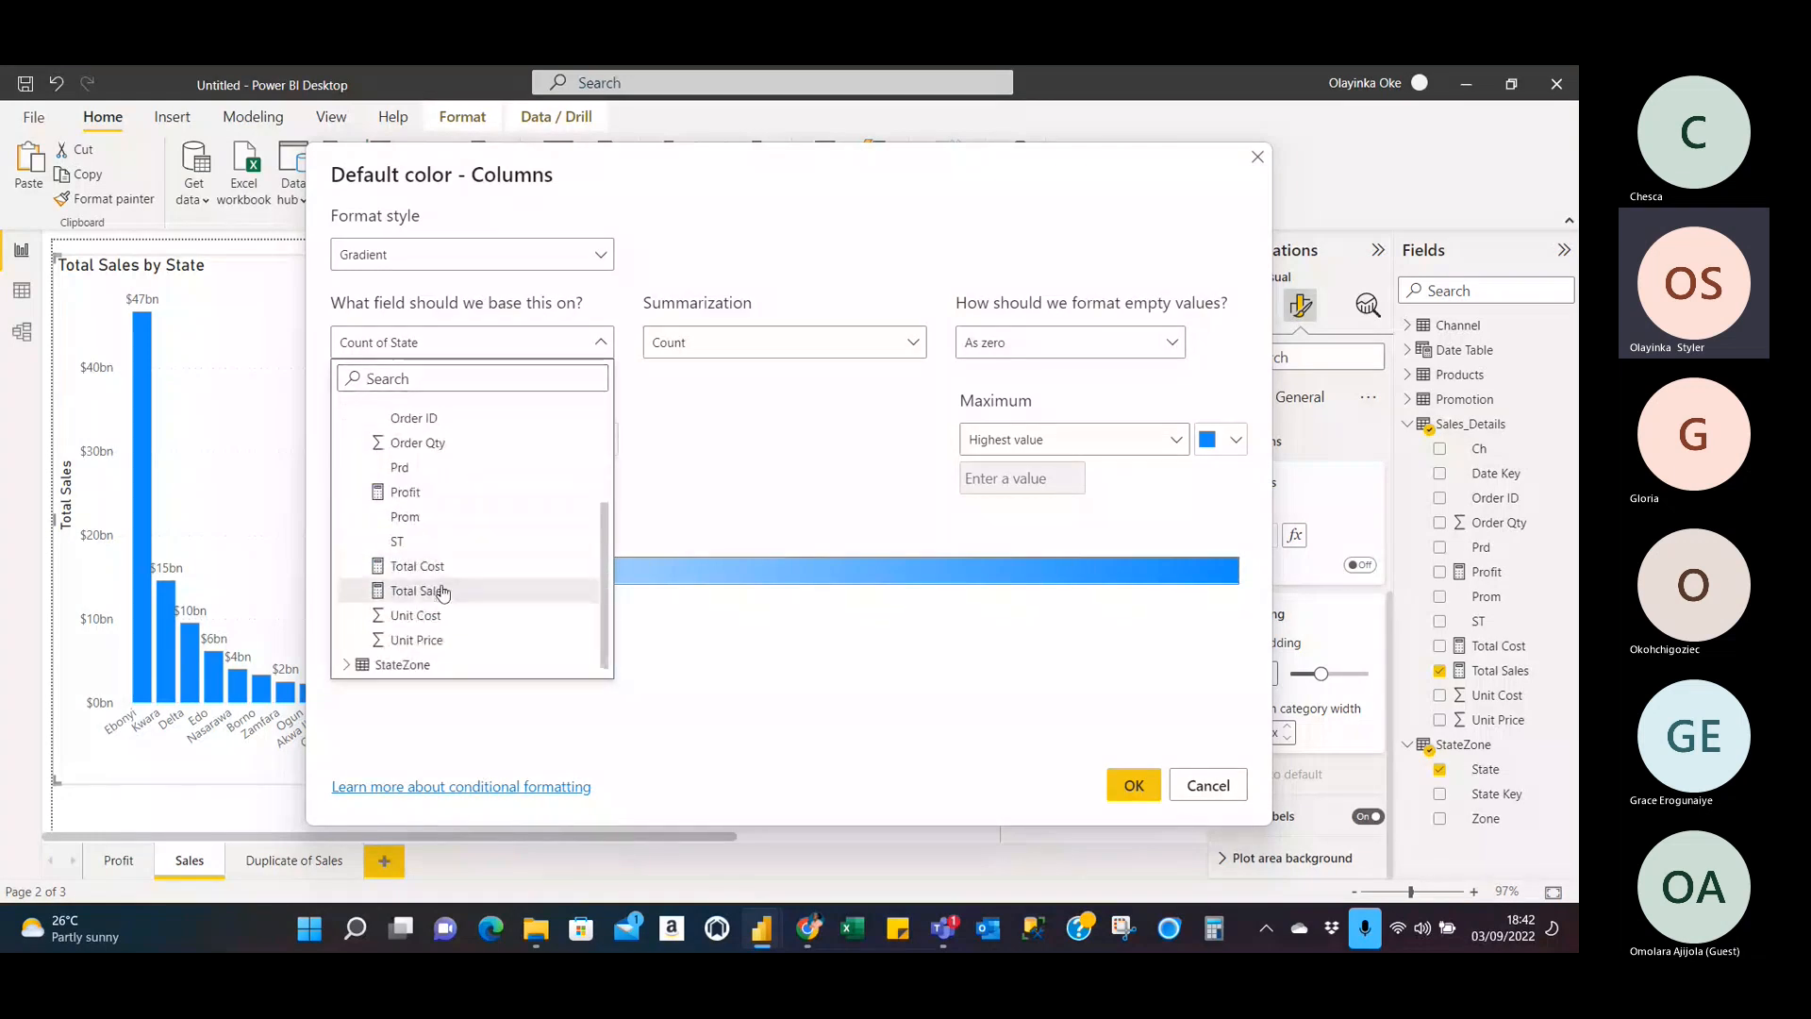
click(440, 587)
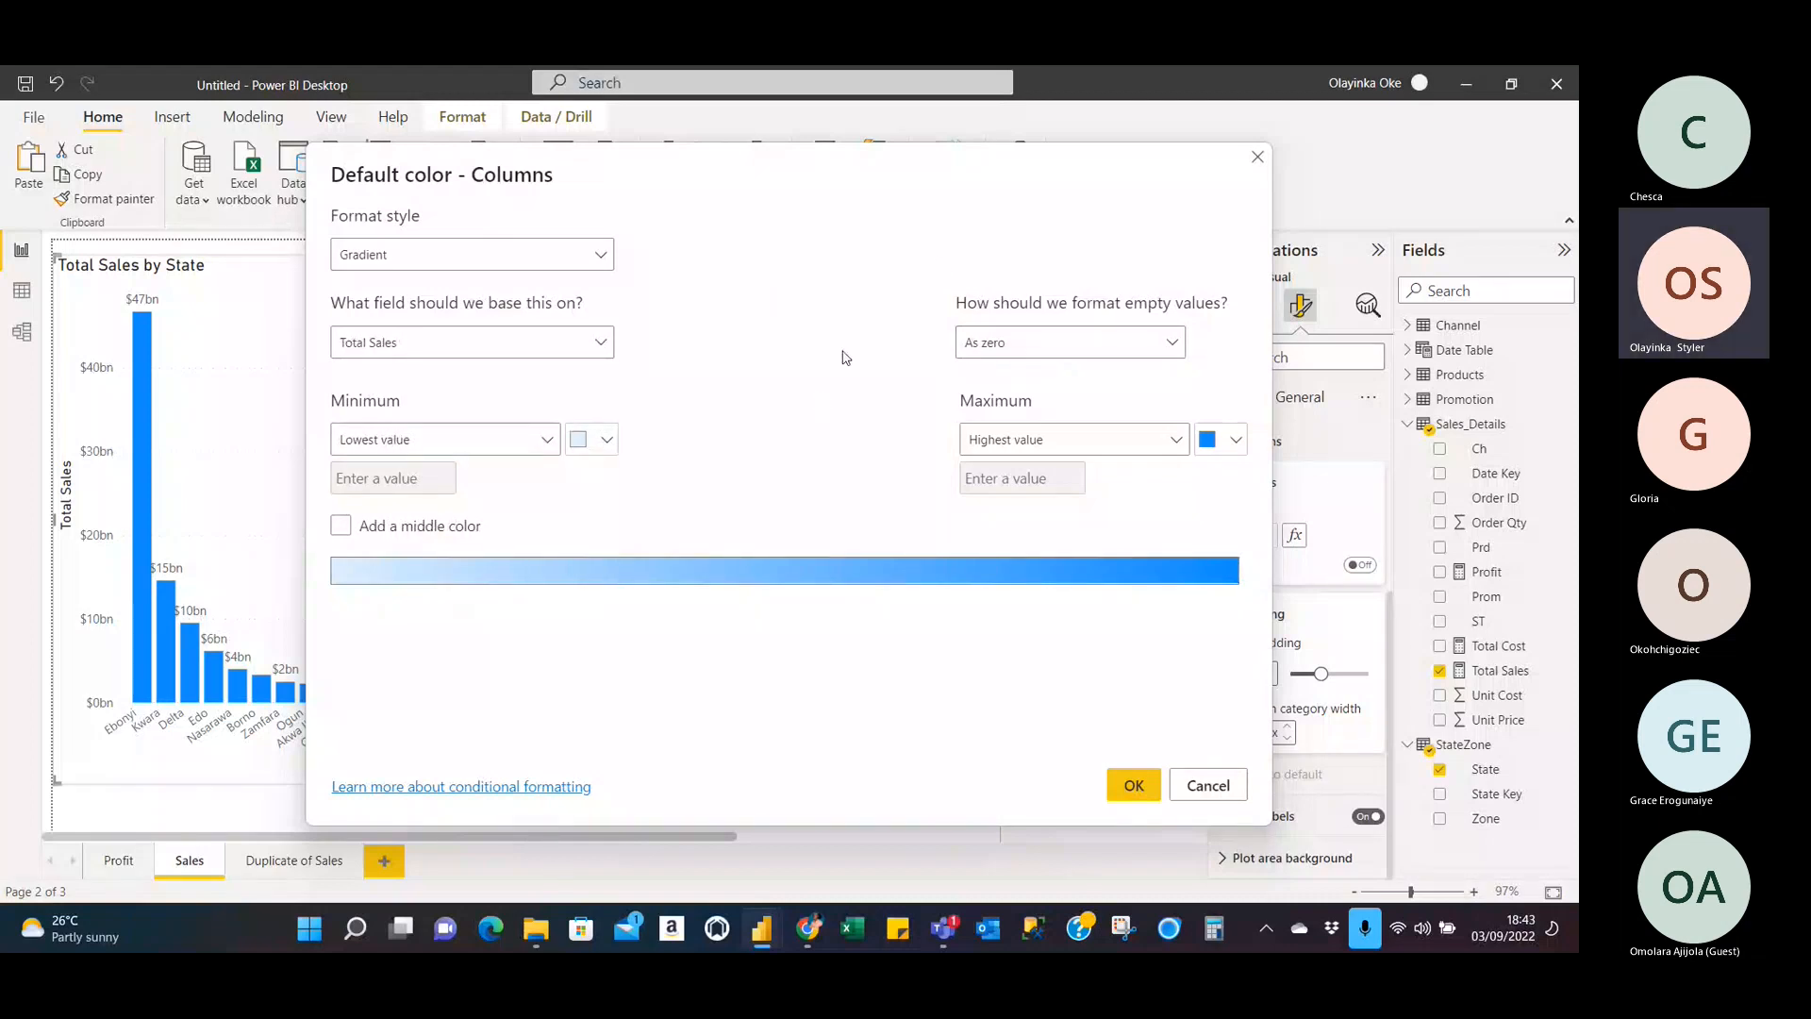
click(543, 445)
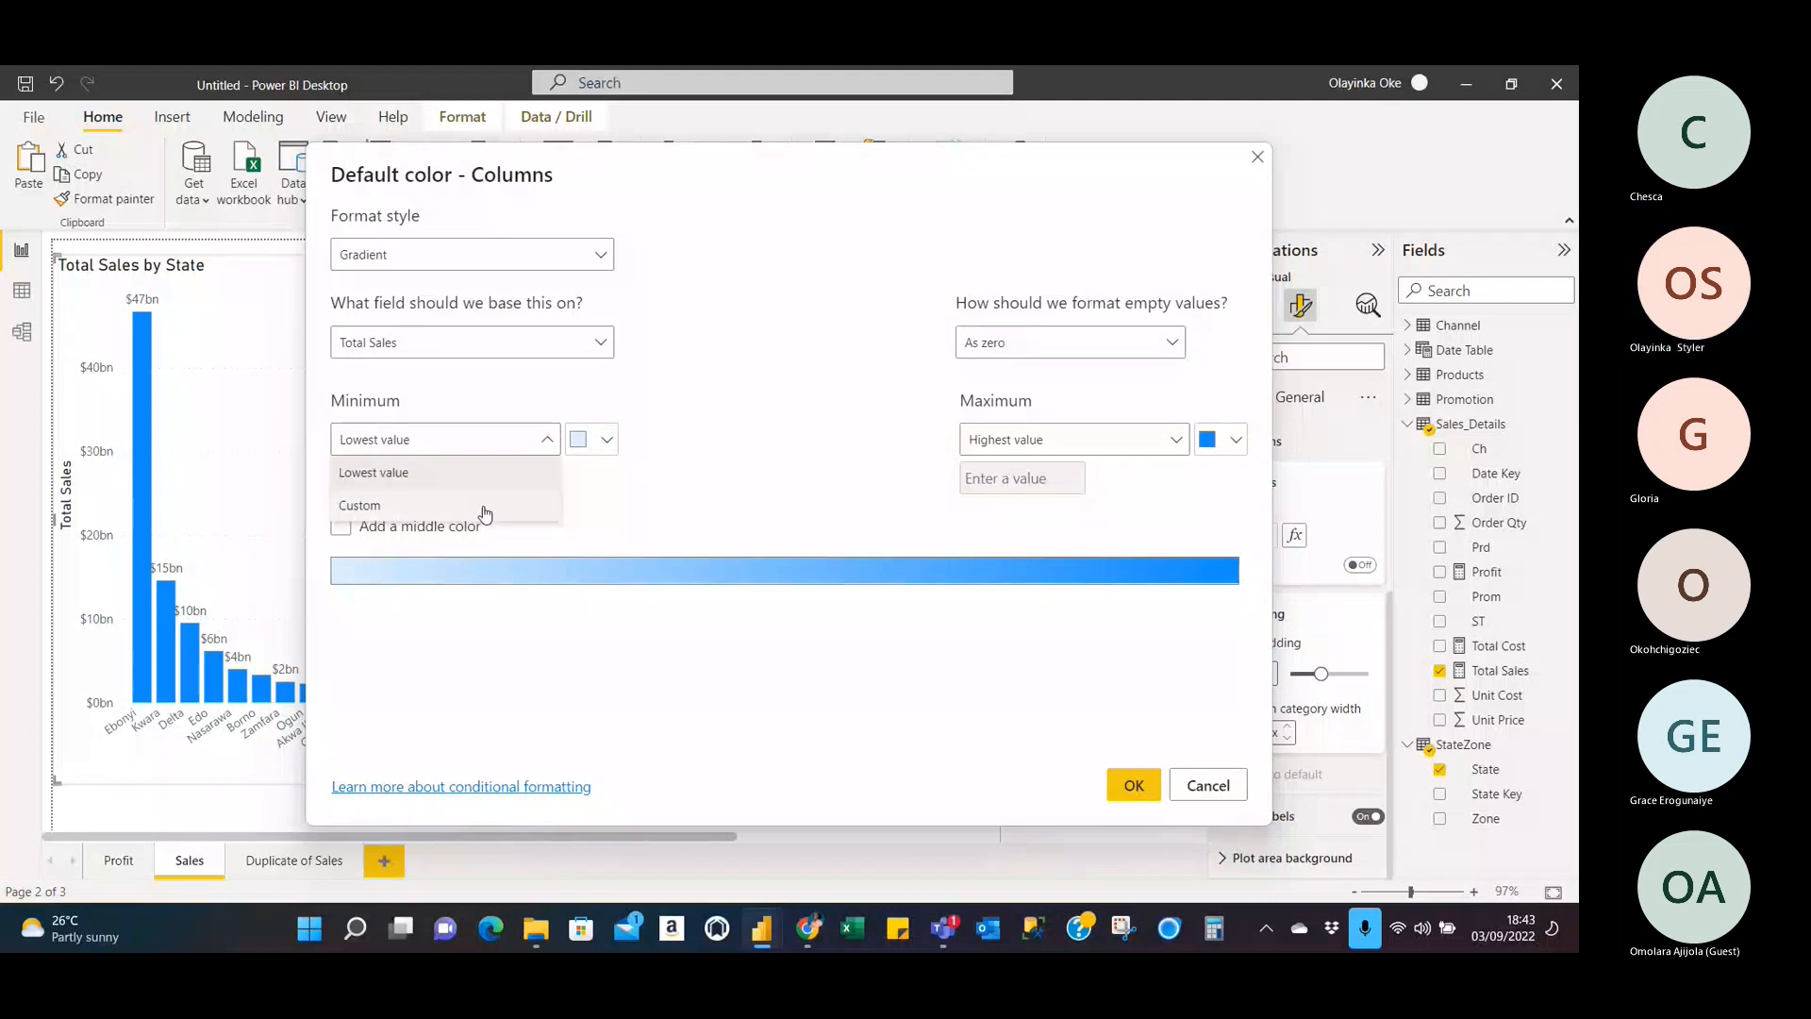
click(546, 444)
click(543, 443)
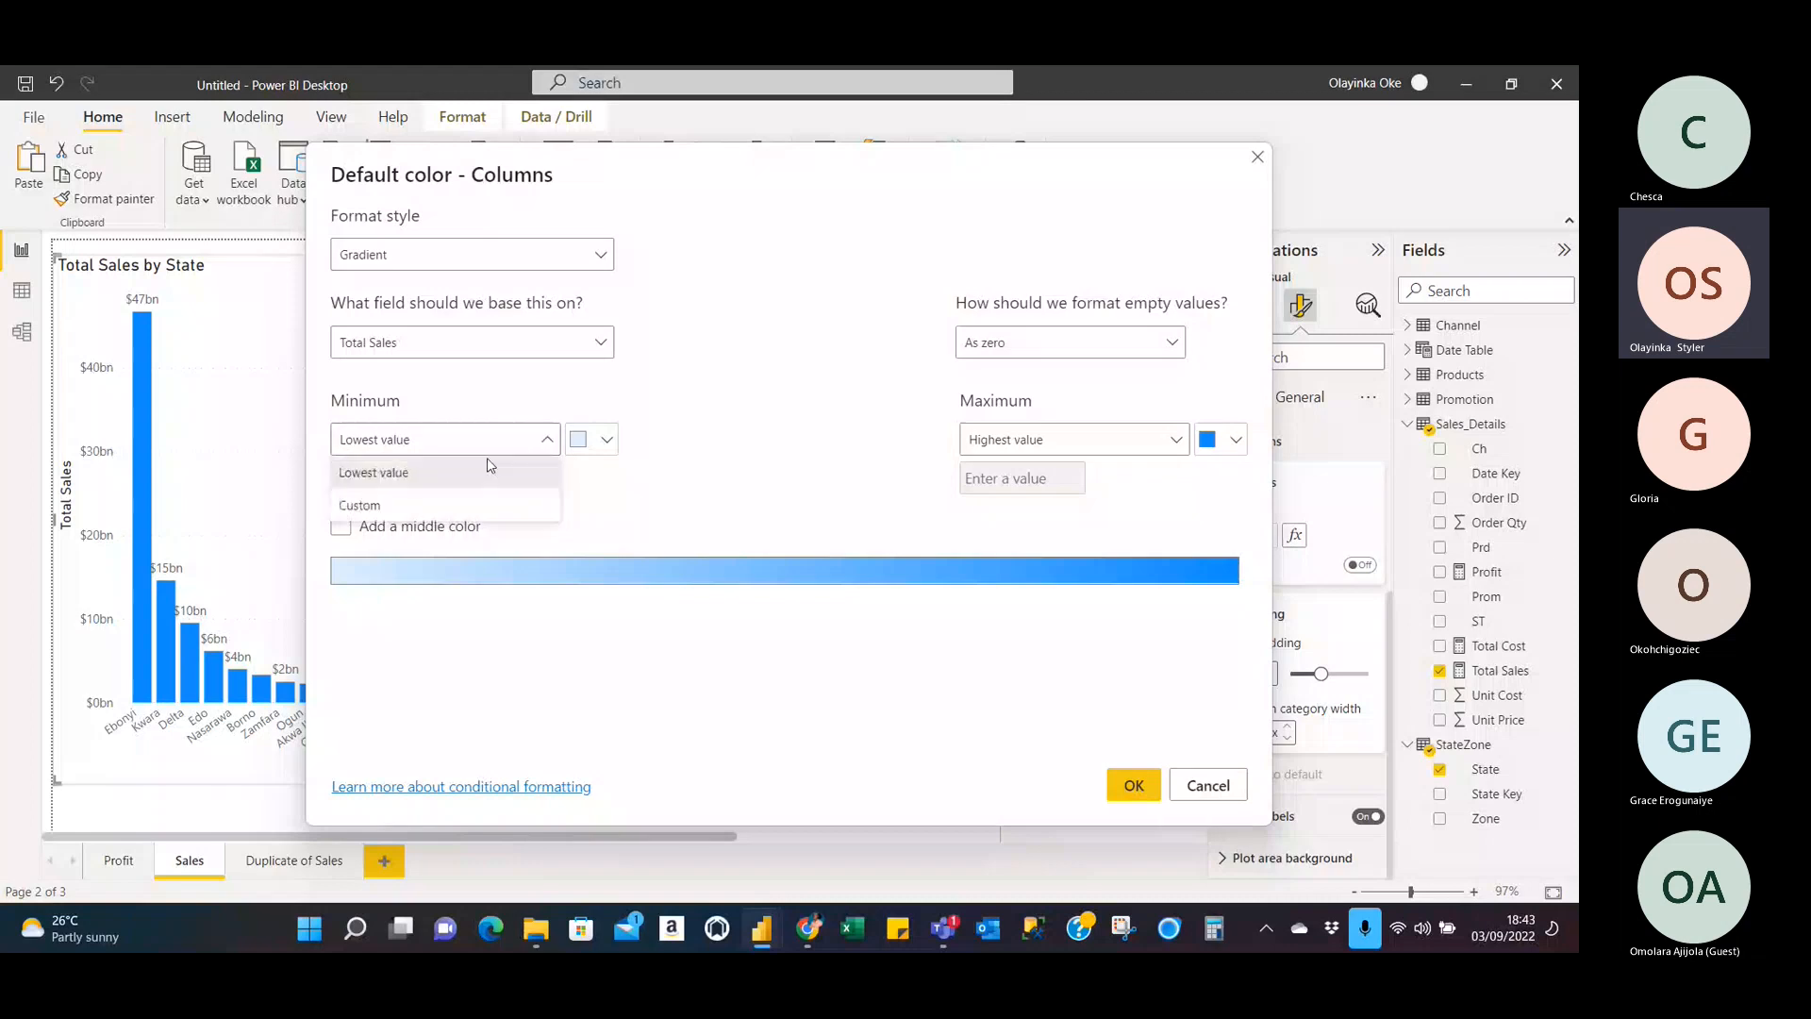
click(486, 511)
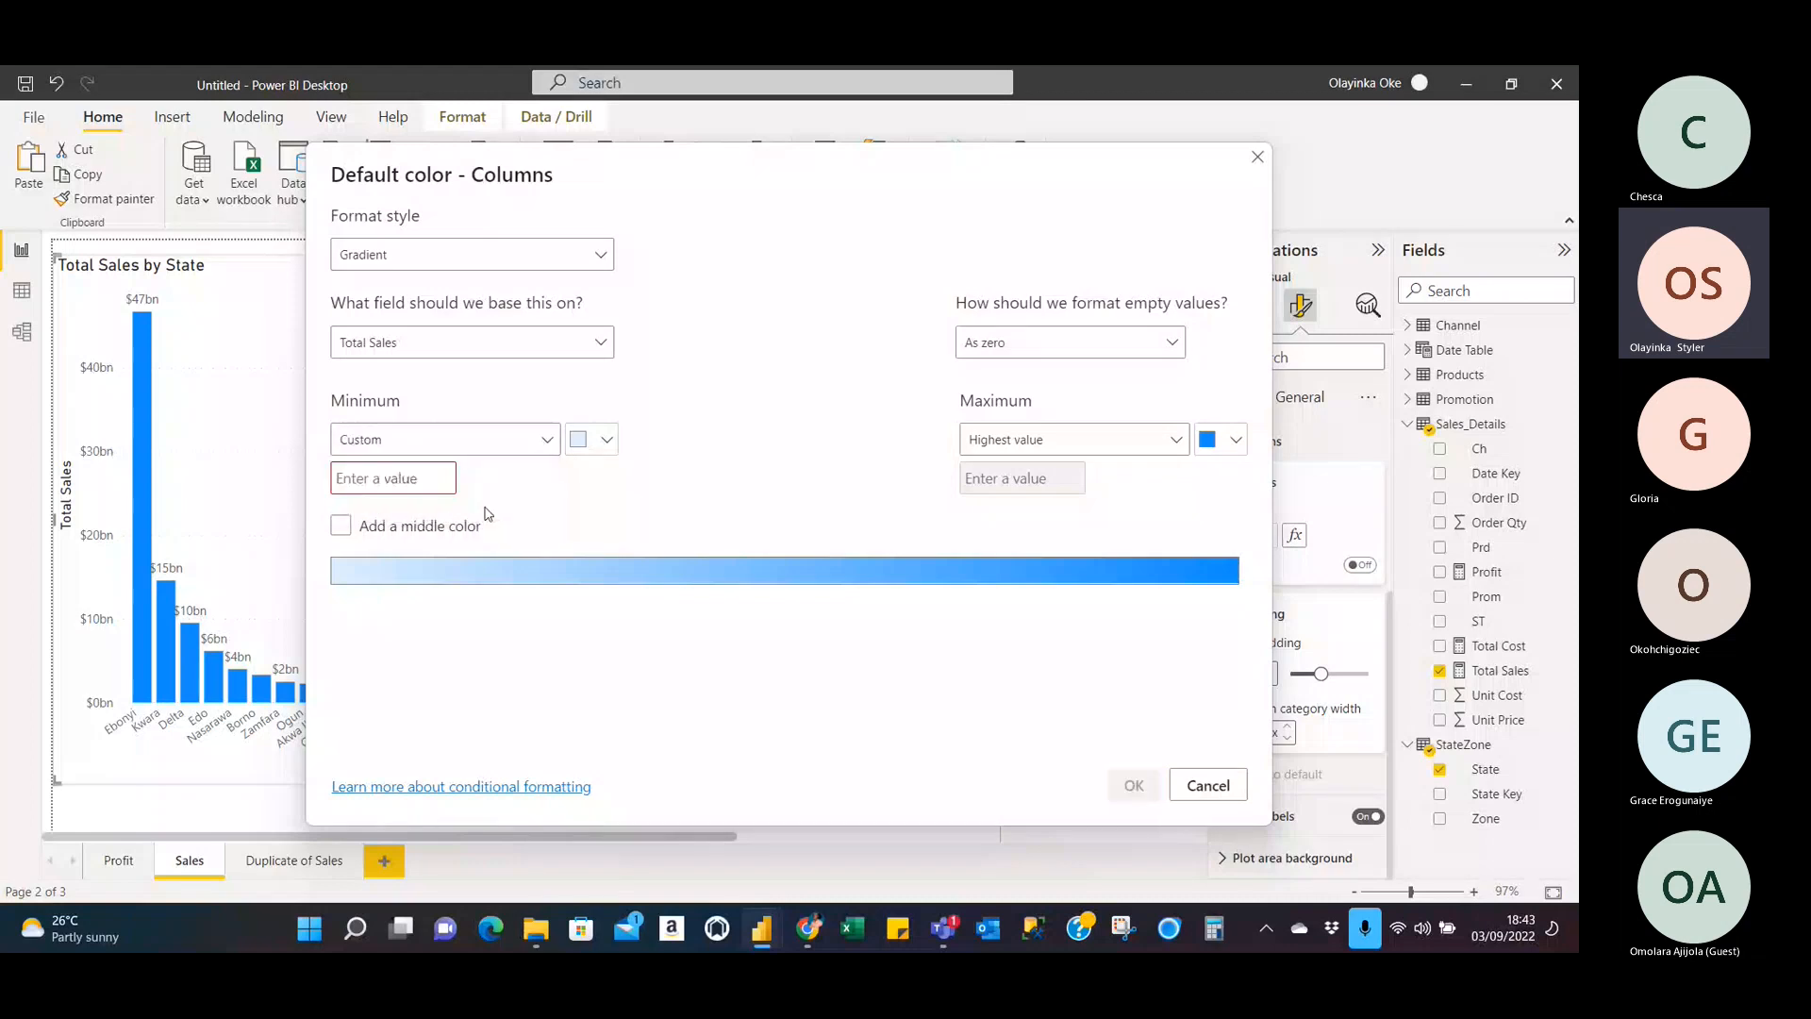
click(548, 442)
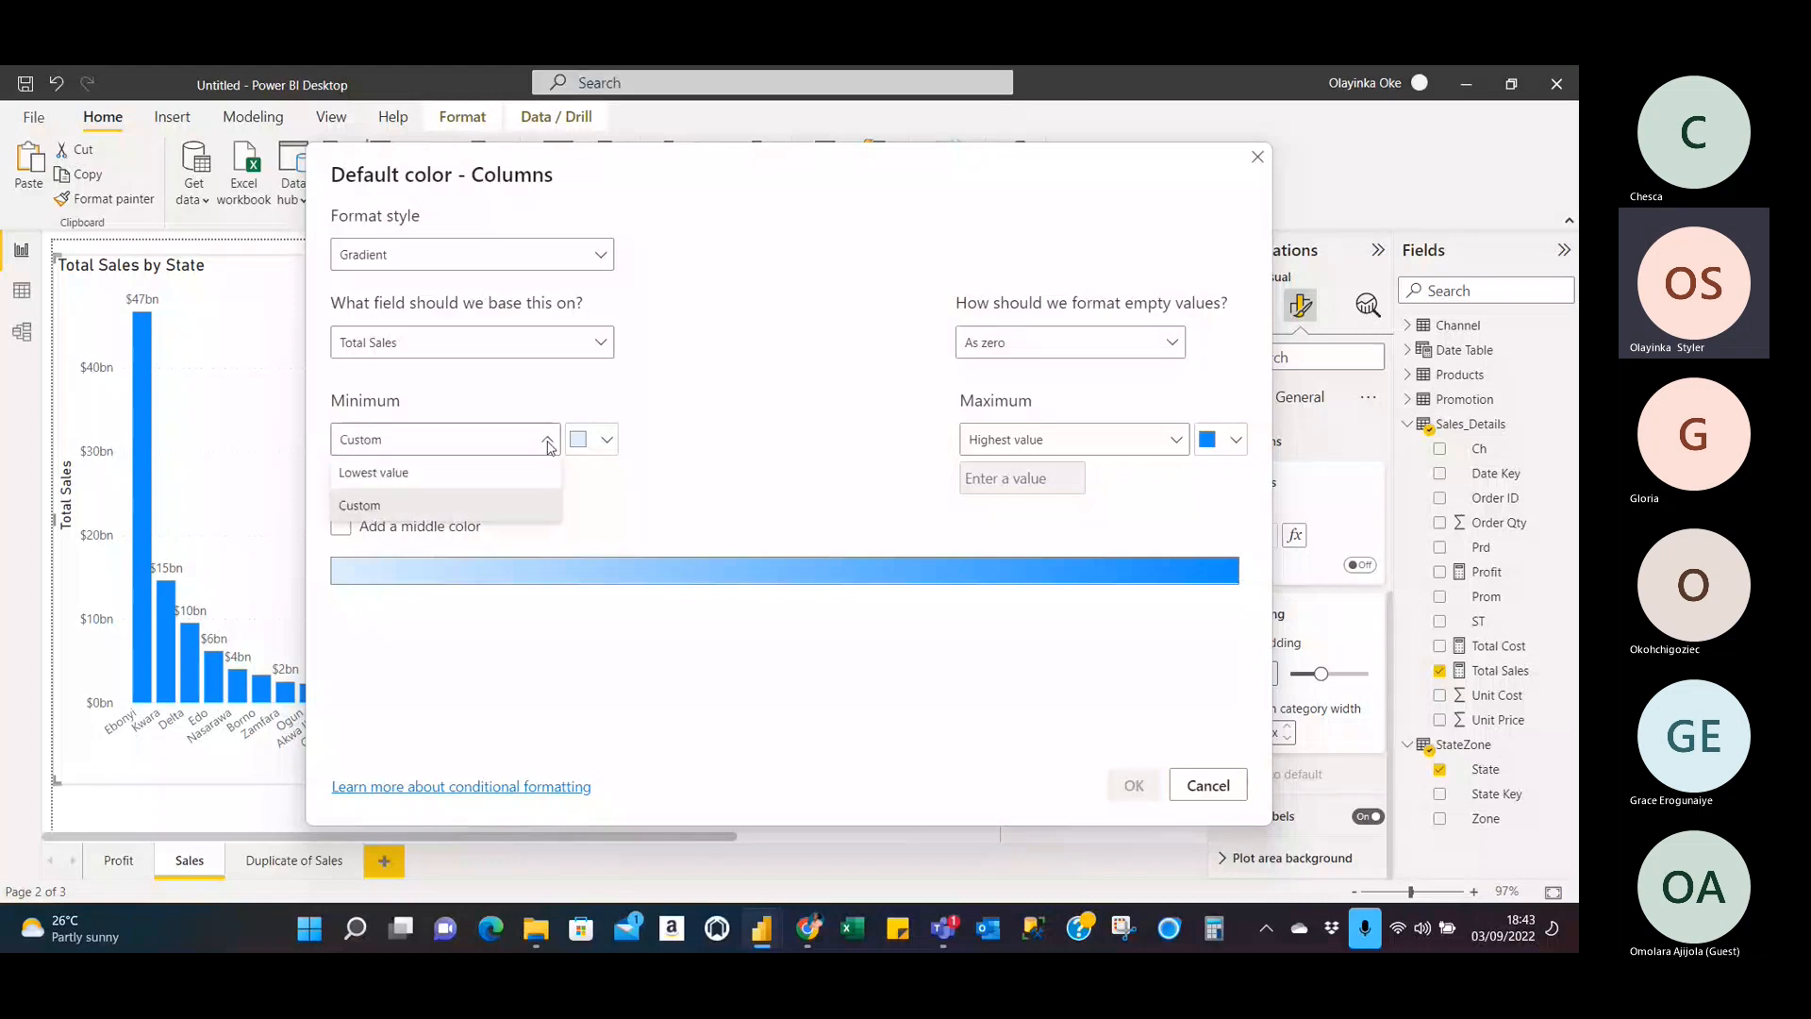
click(454, 475)
Set the gradient's minimum color for the lowest value to the custom red #D12929.
click(605, 440)
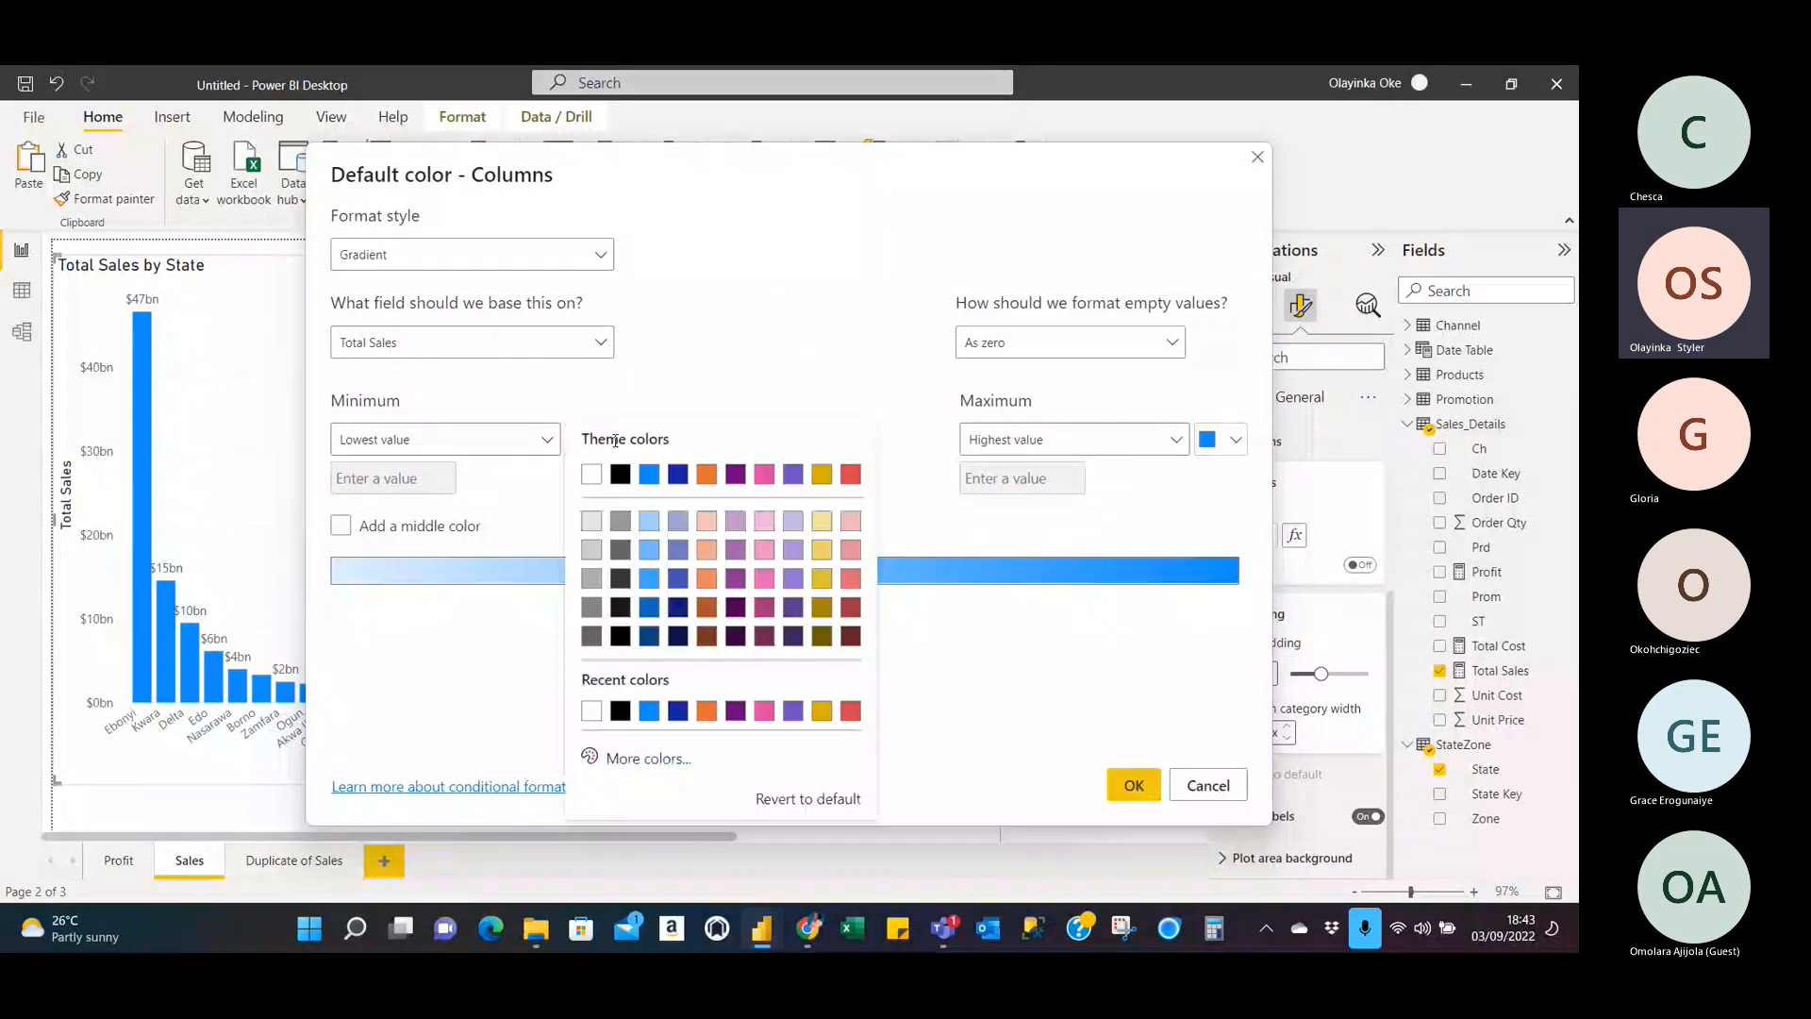
click(649, 760)
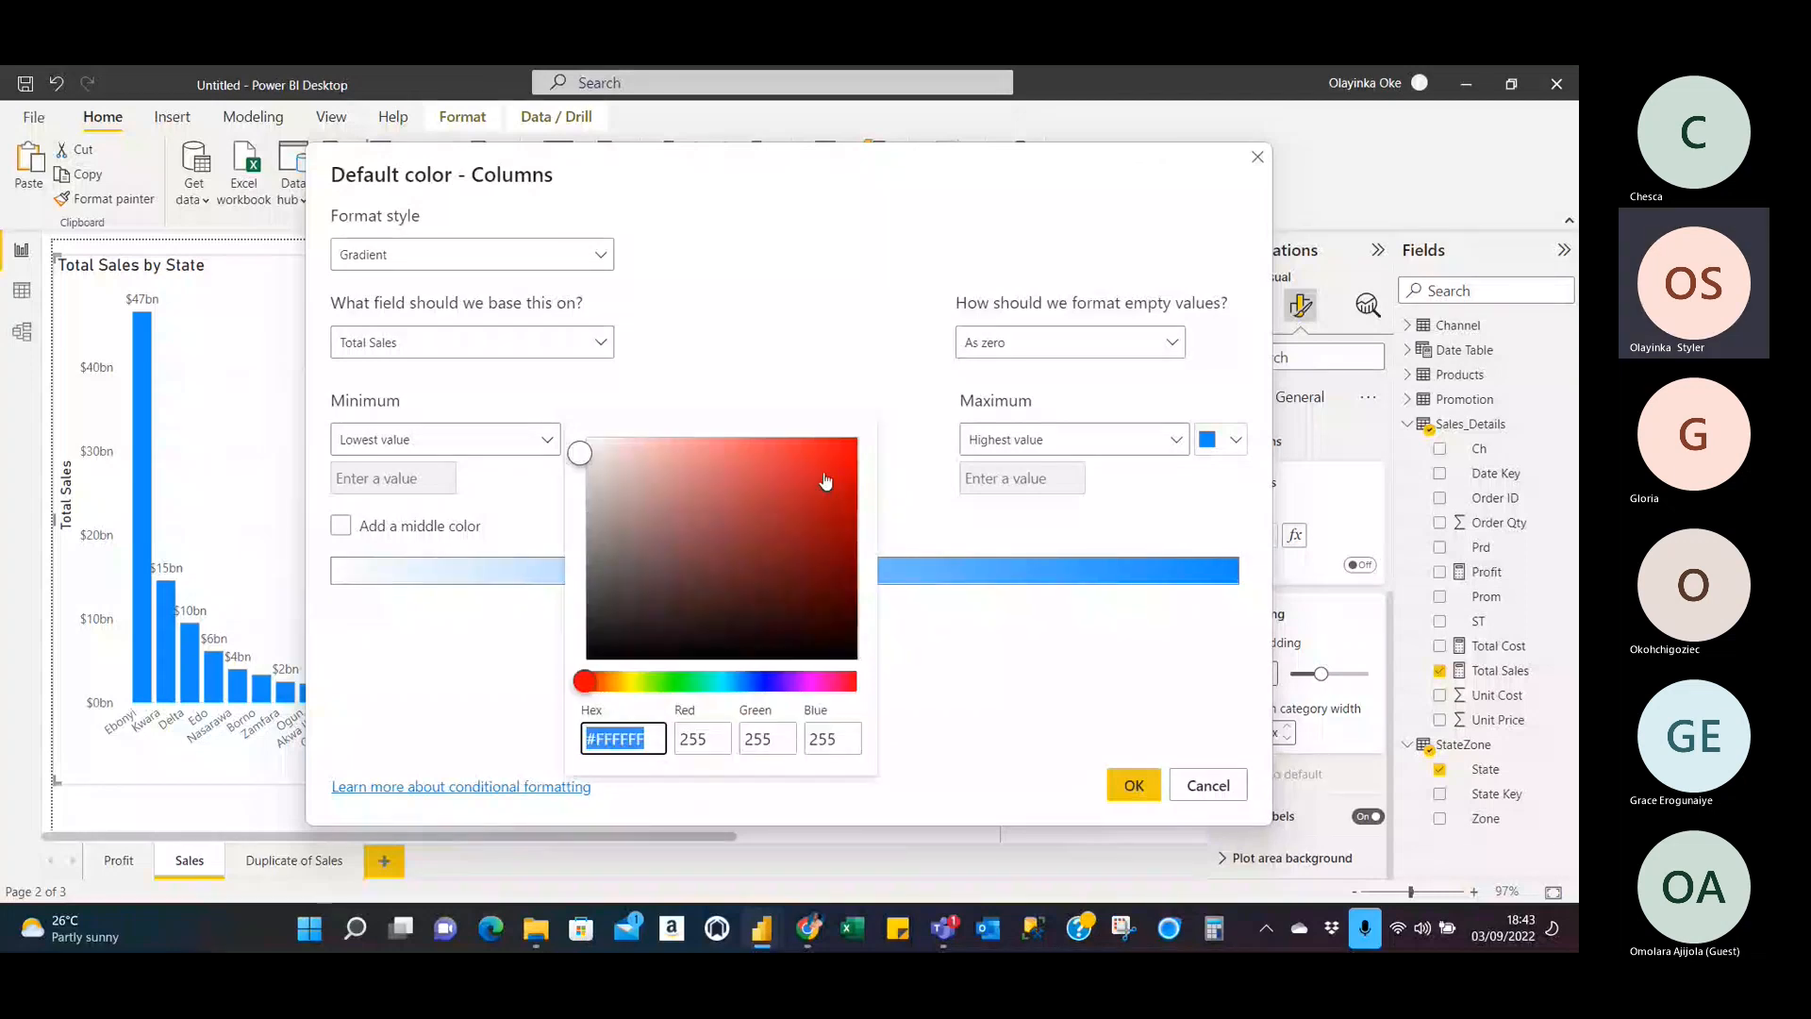
click(796, 474)
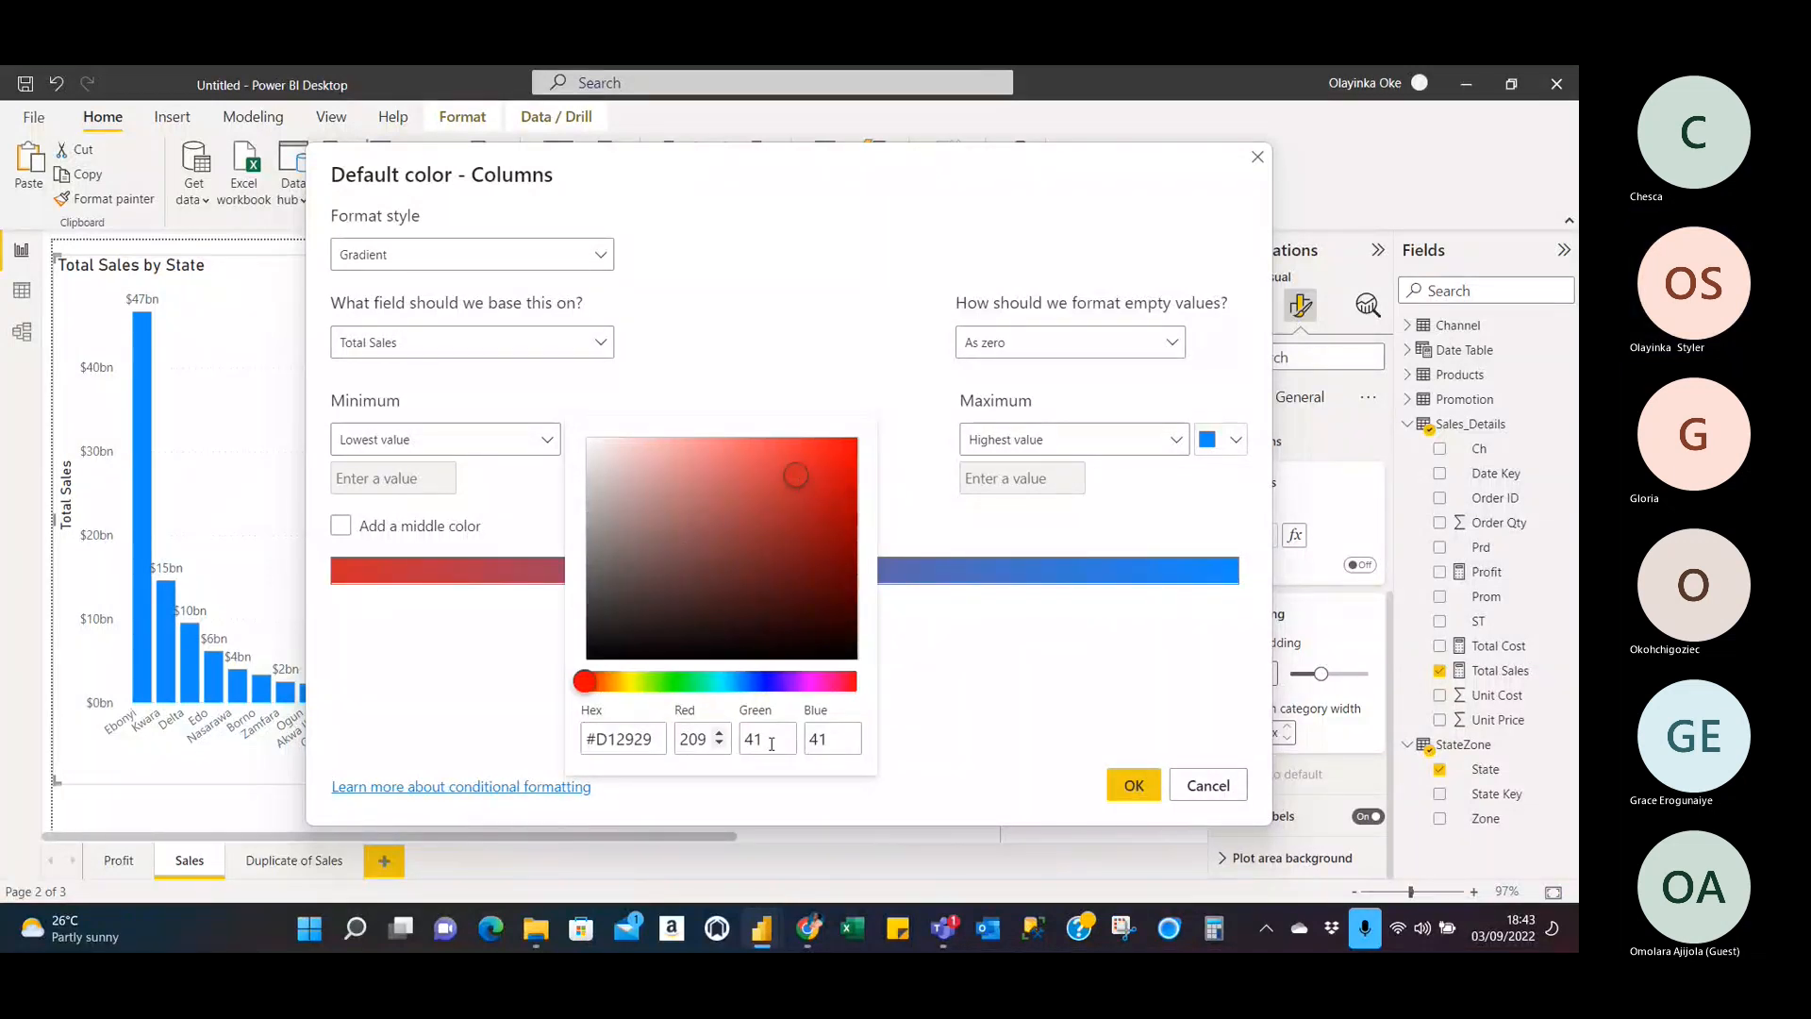
click(938, 692)
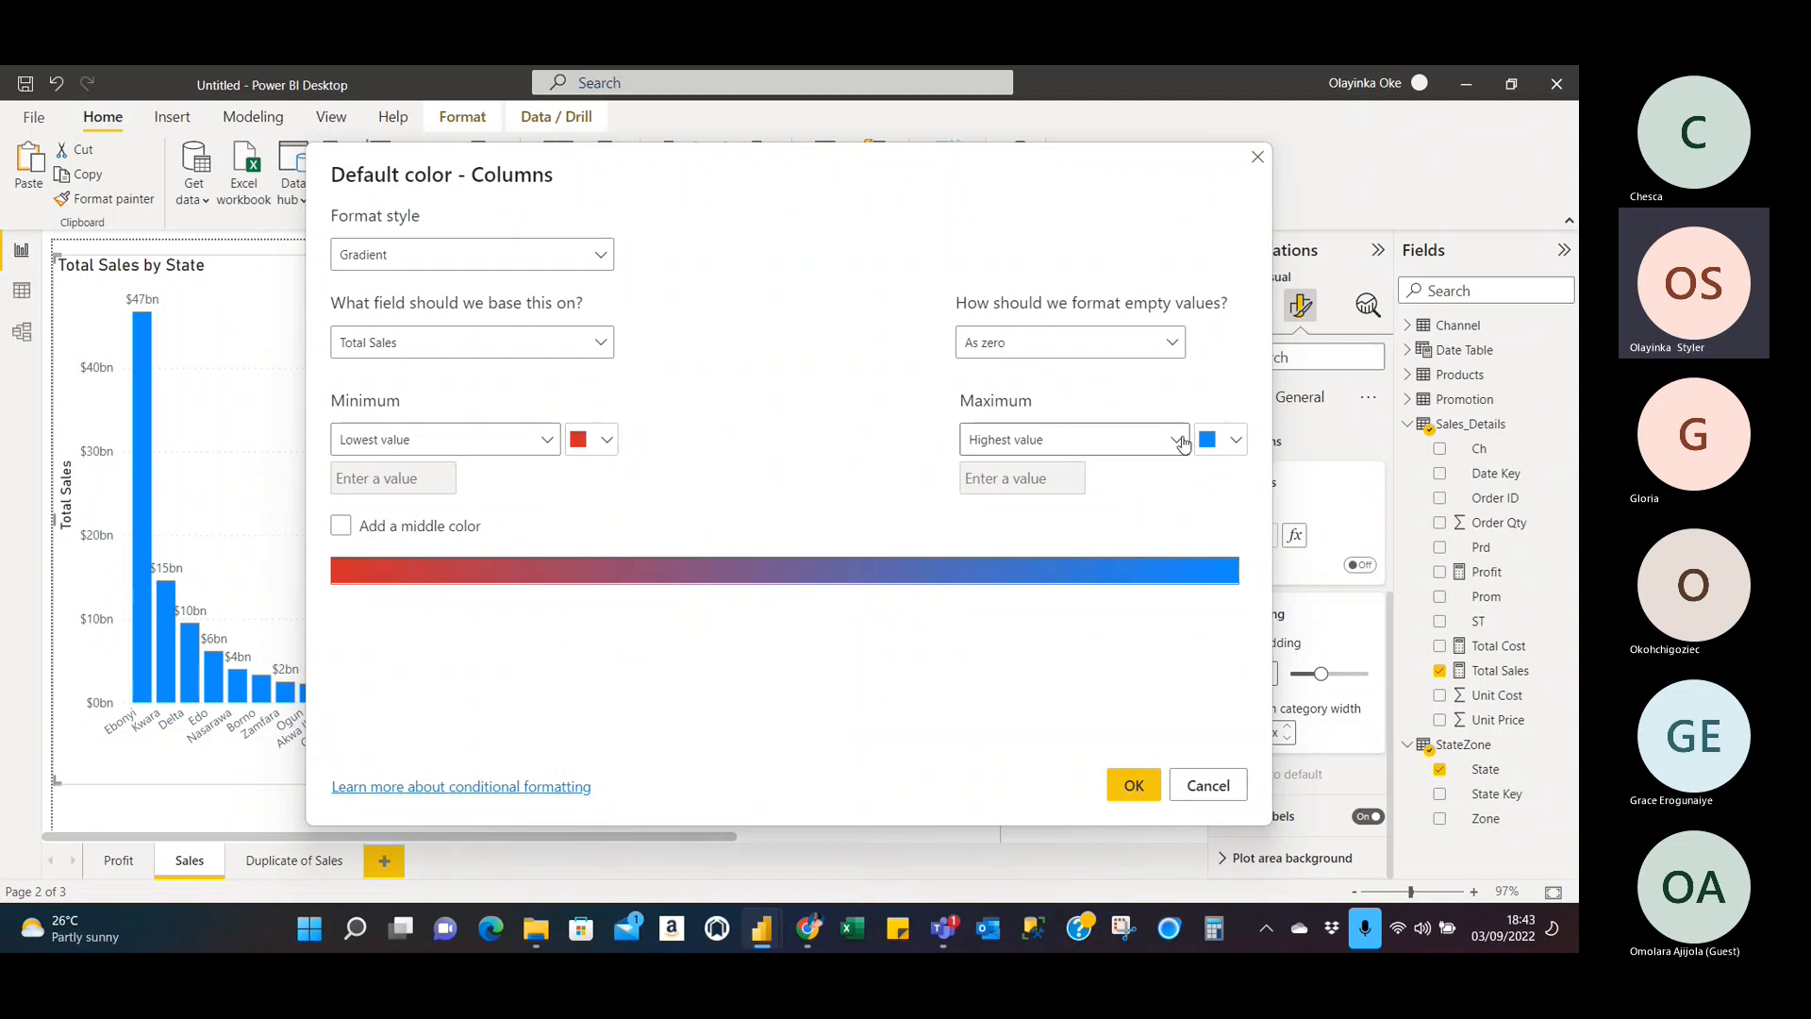
Set the gradient's maximum color for the highest value to the custom green #1FE814.
click(1224, 440)
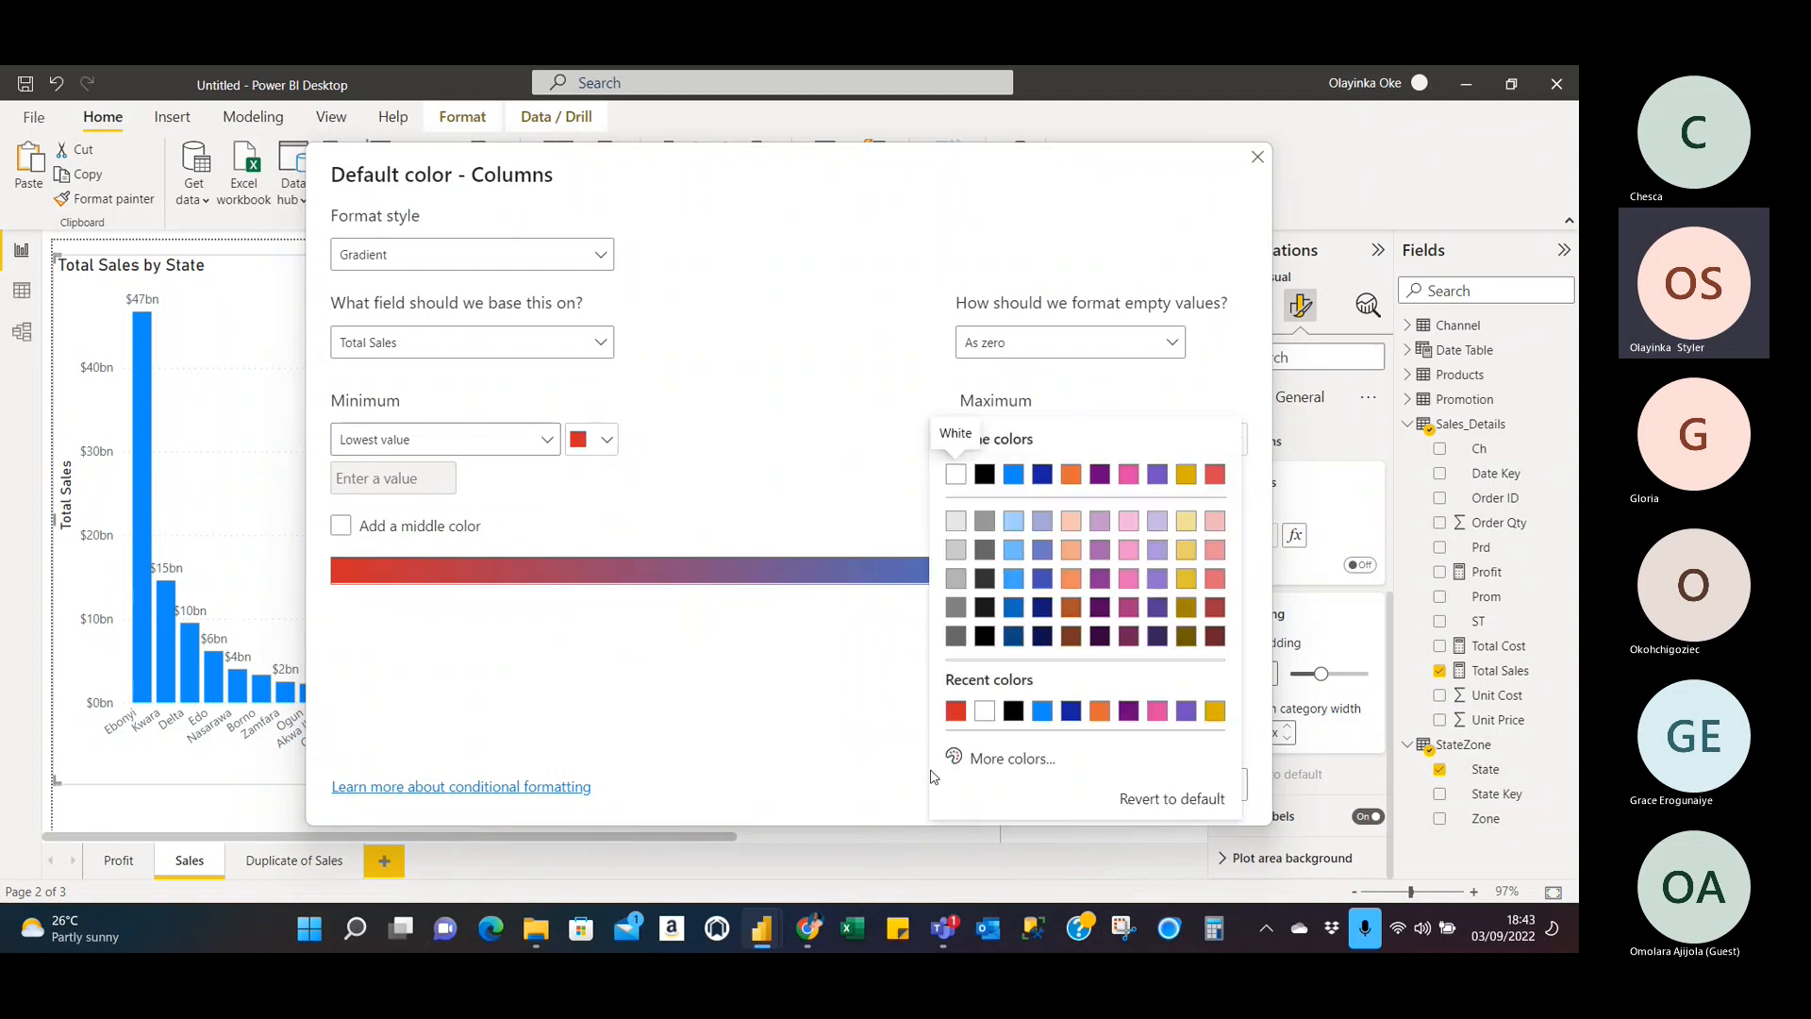
click(995, 756)
click(1036, 680)
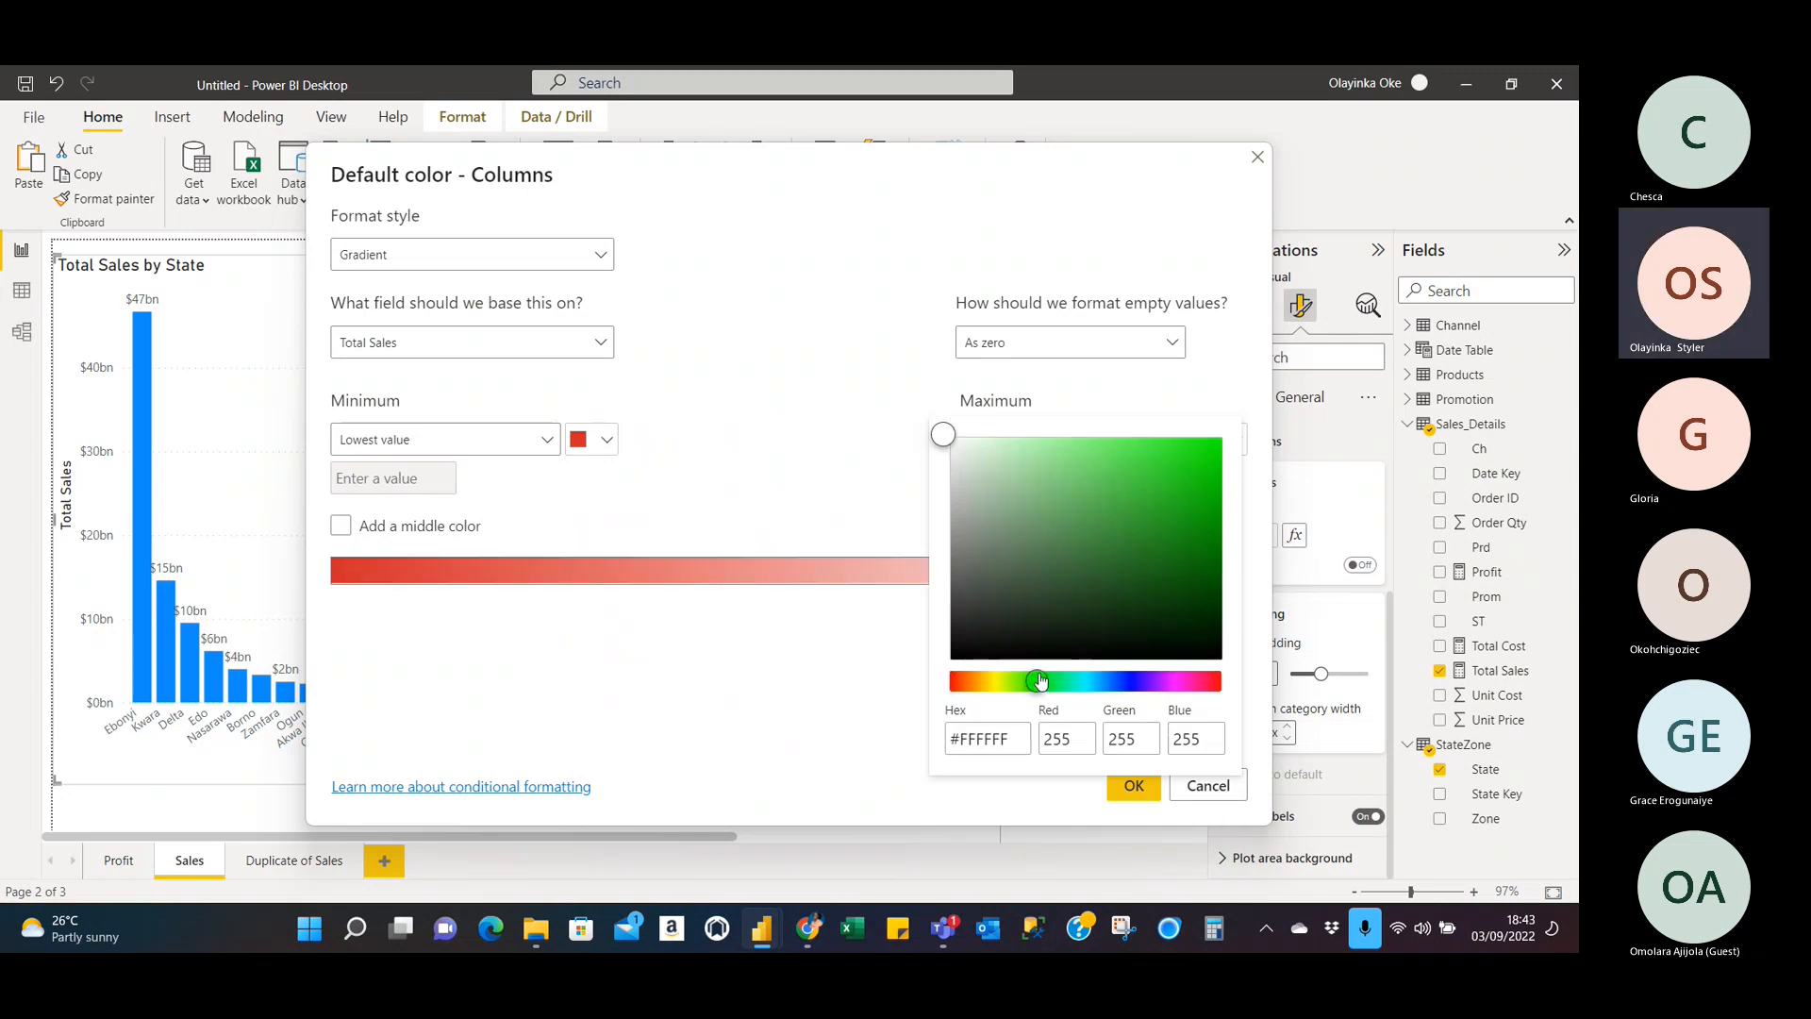
click(1149, 485)
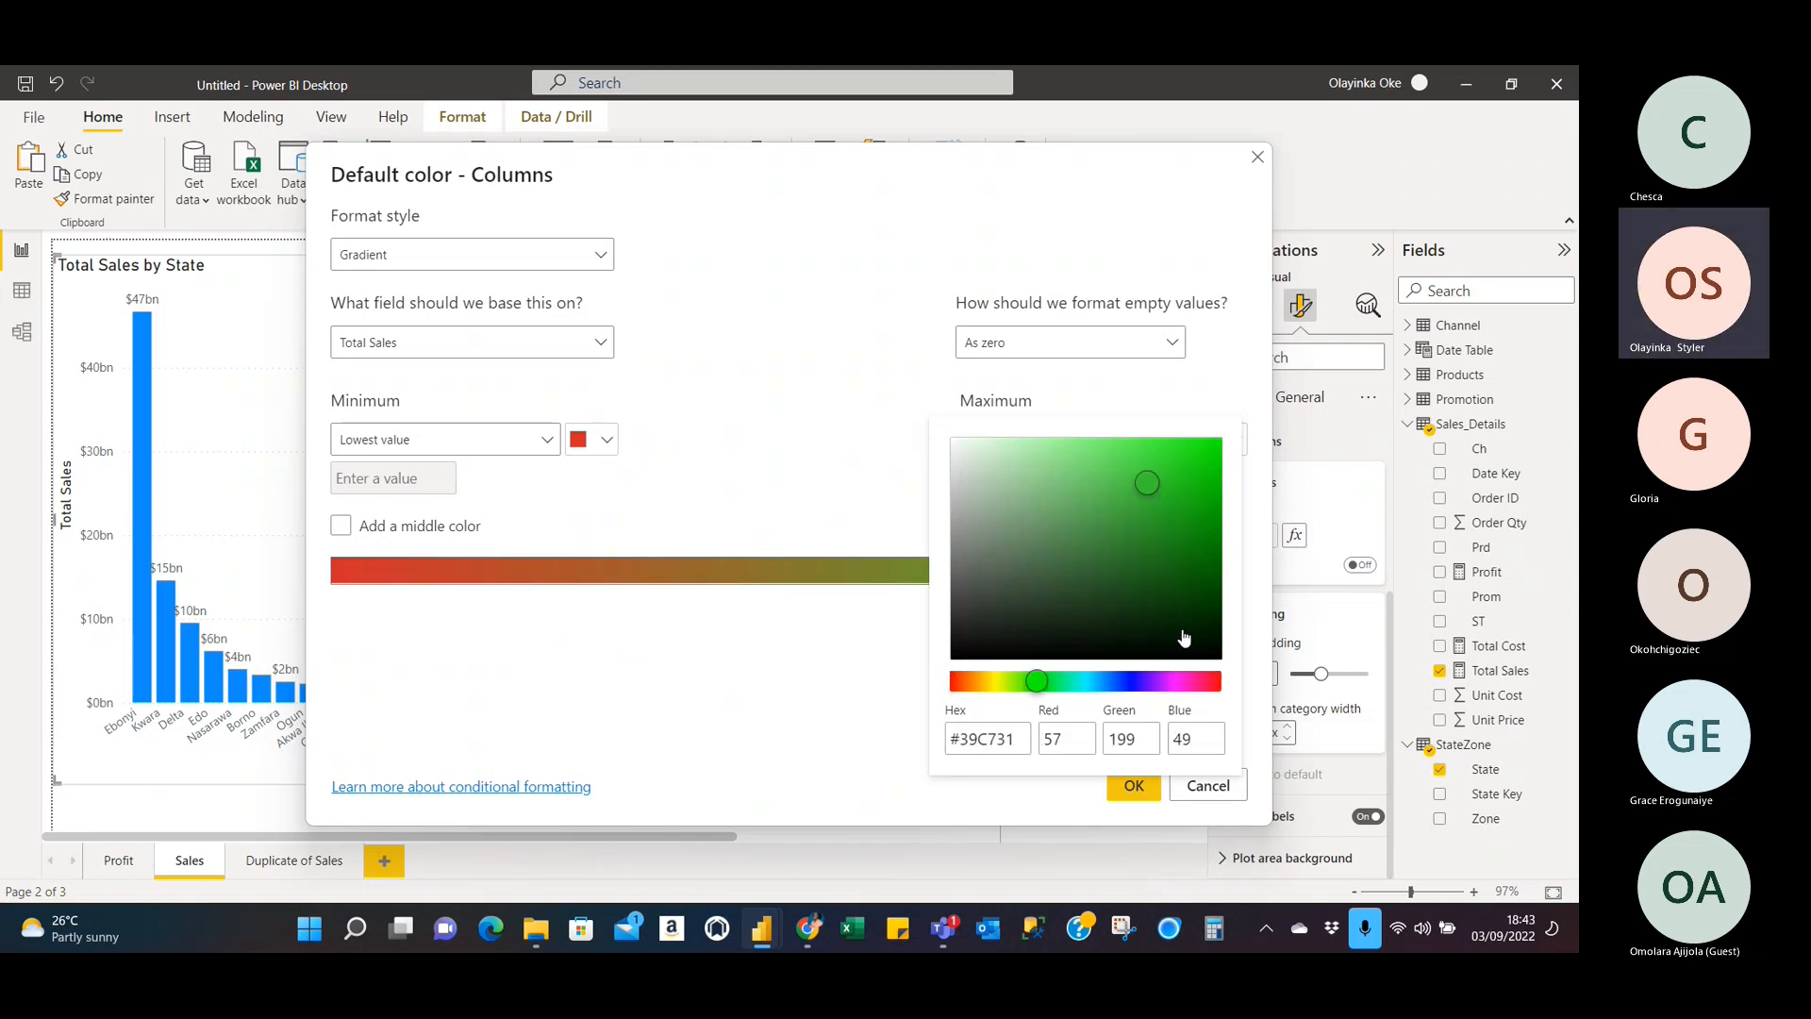
click(1176, 485)
click(1190, 455)
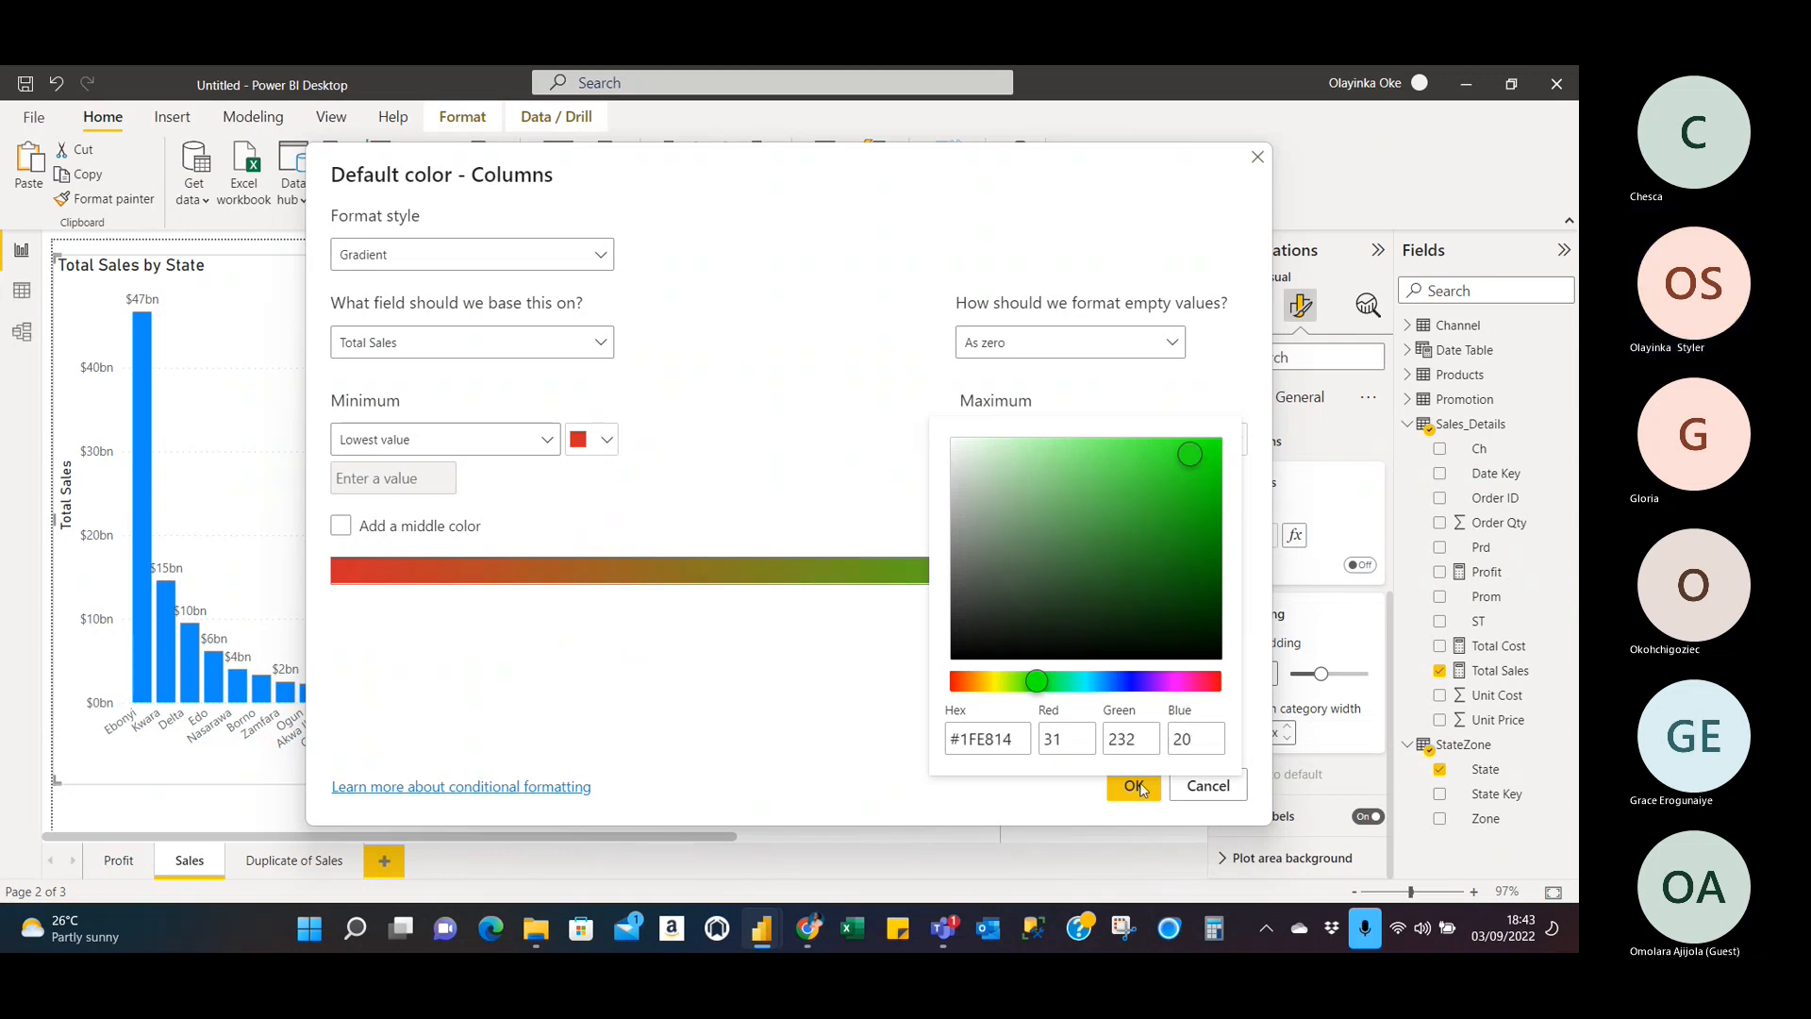
click(788, 667)
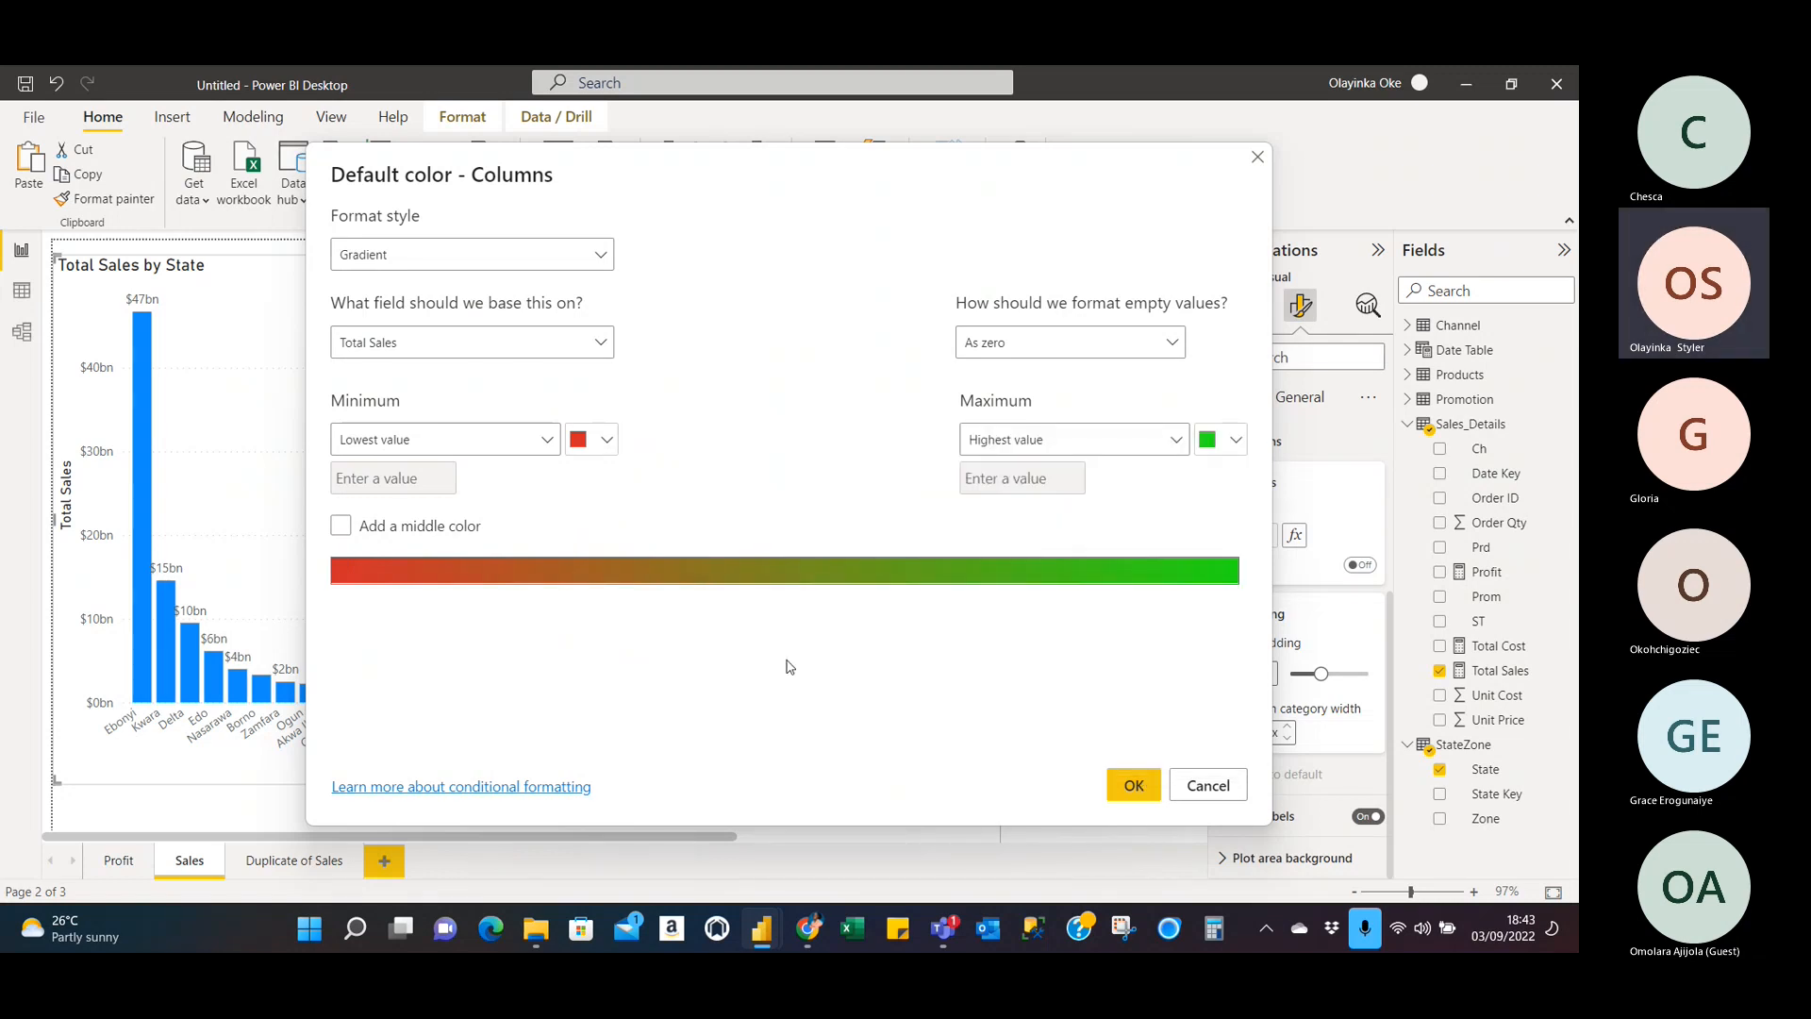
click(789, 667)
click(788, 667)
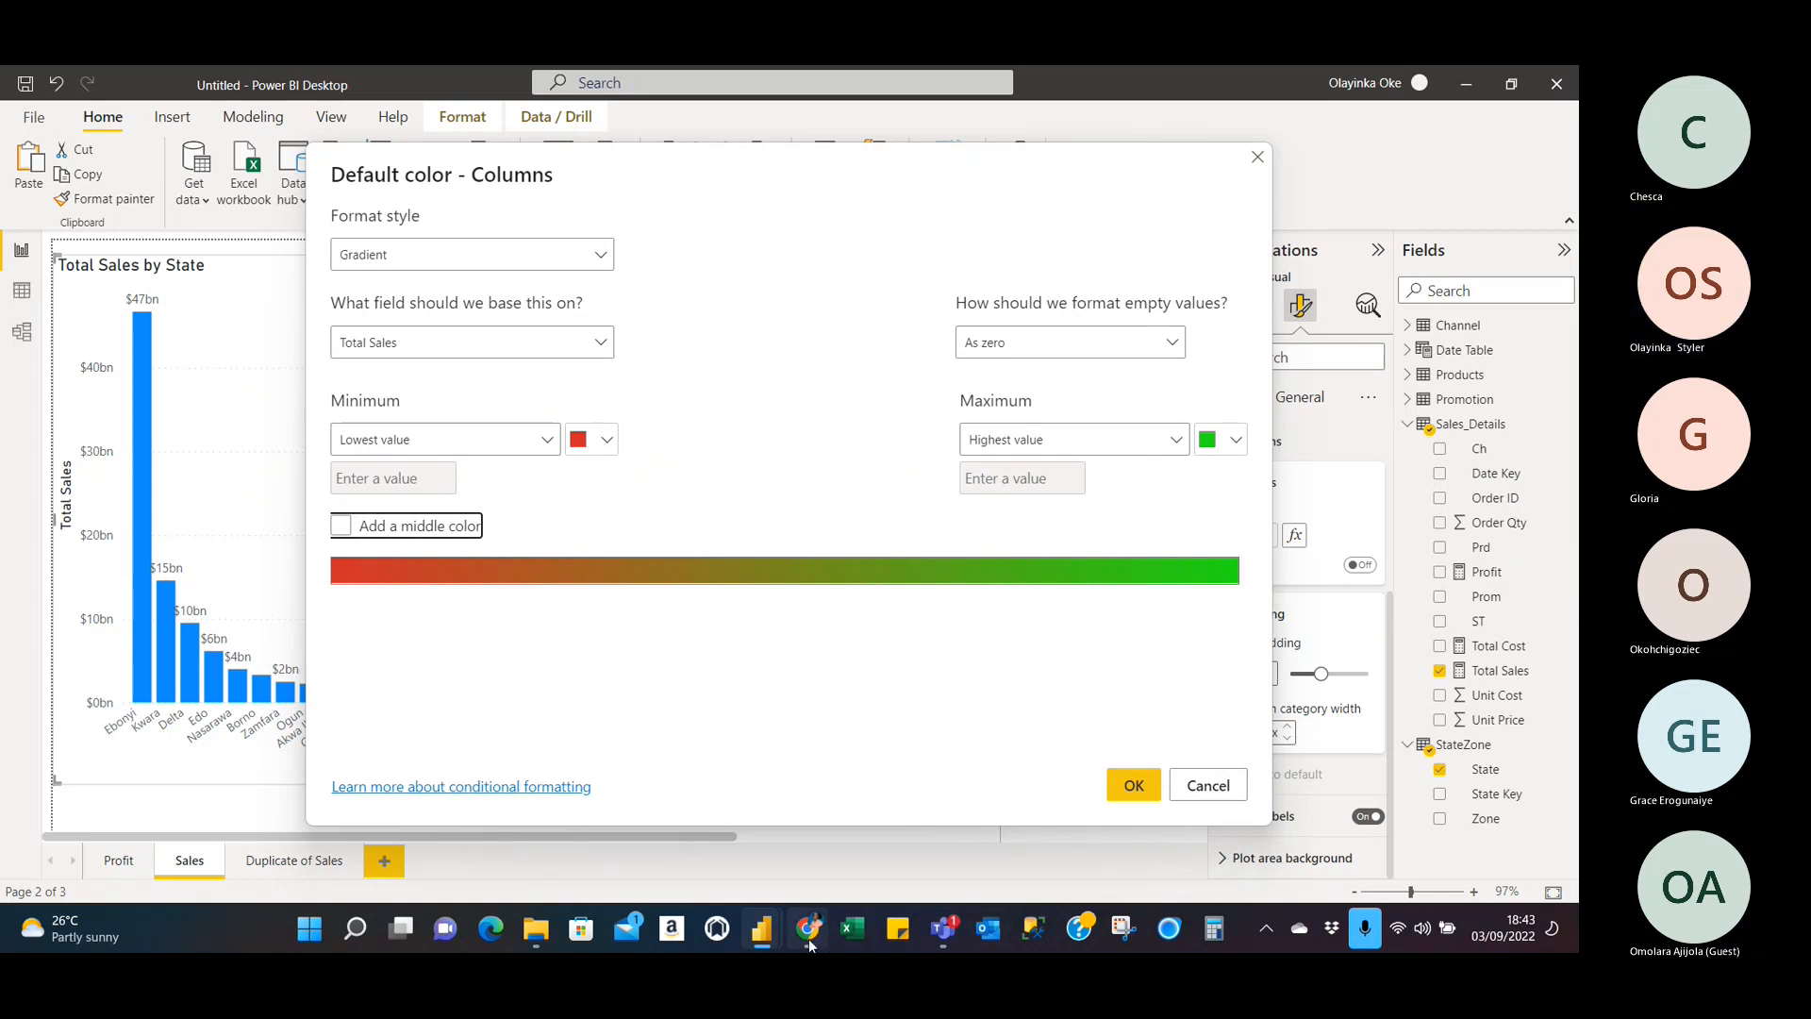
Switch to the Microsoft Teams meeting window and admit the guest waiting in the lobby.
mouse_move(943, 929)
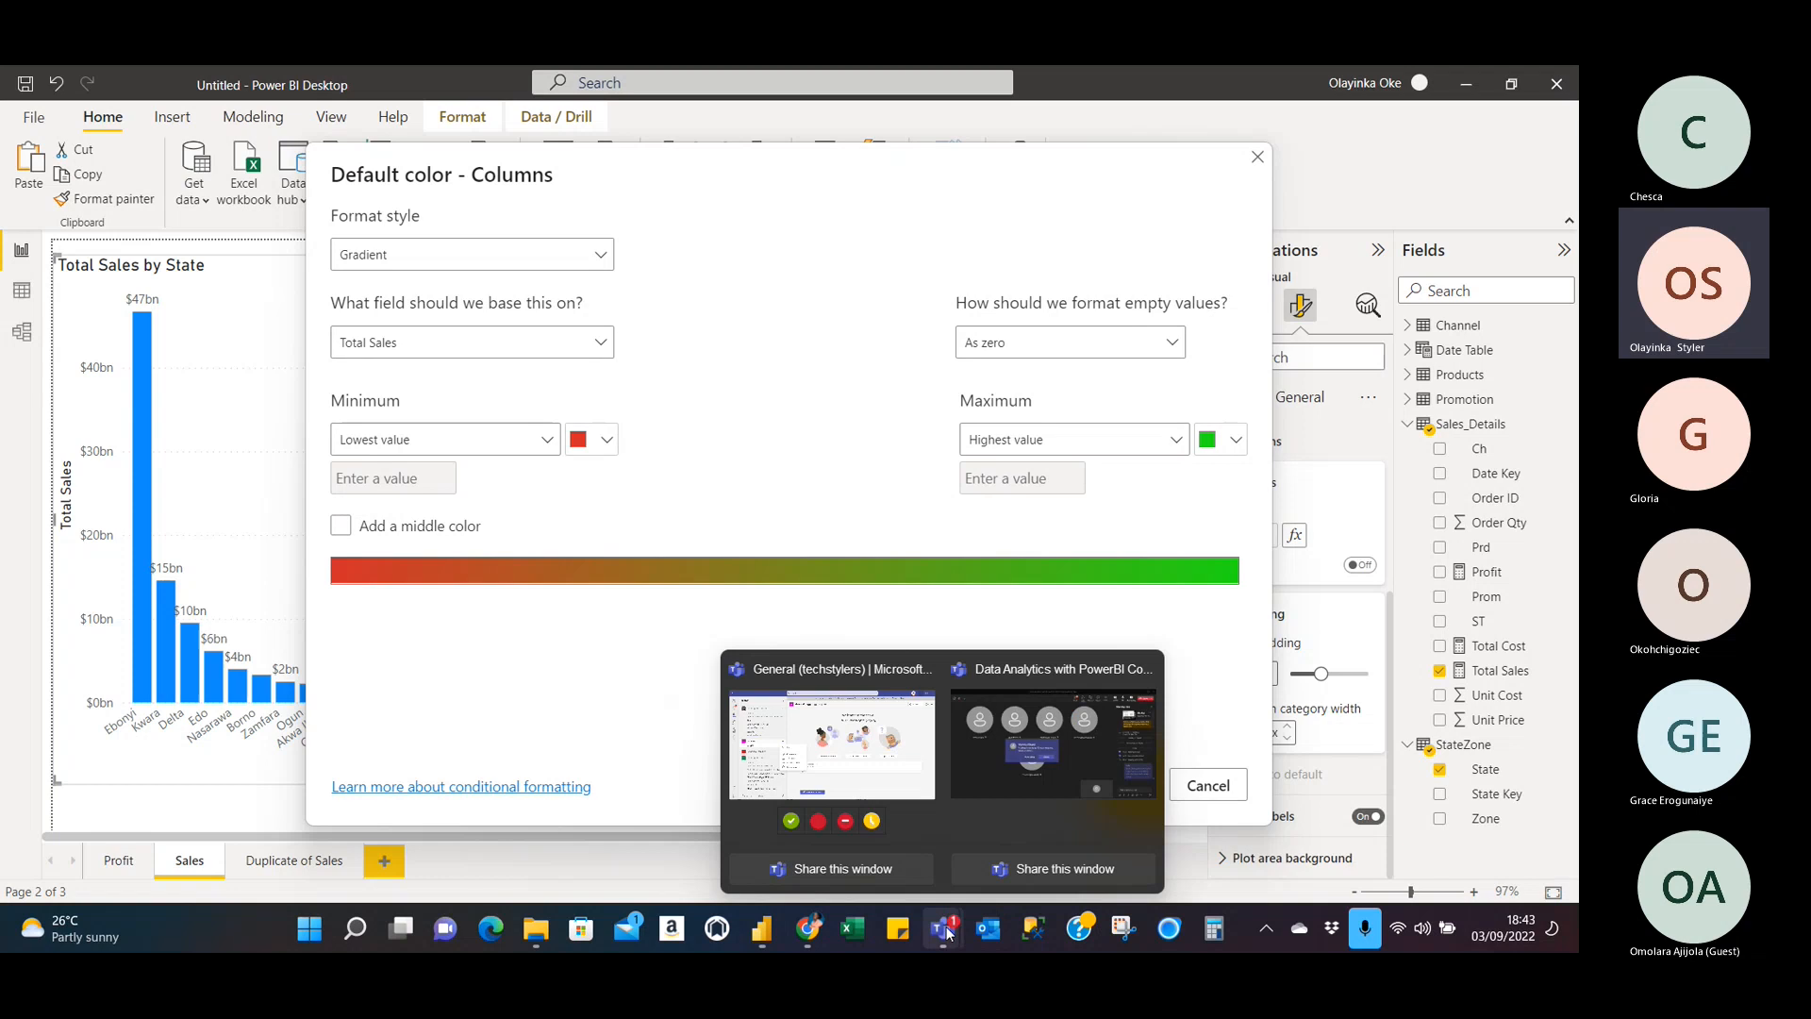
click(1005, 733)
click(745, 584)
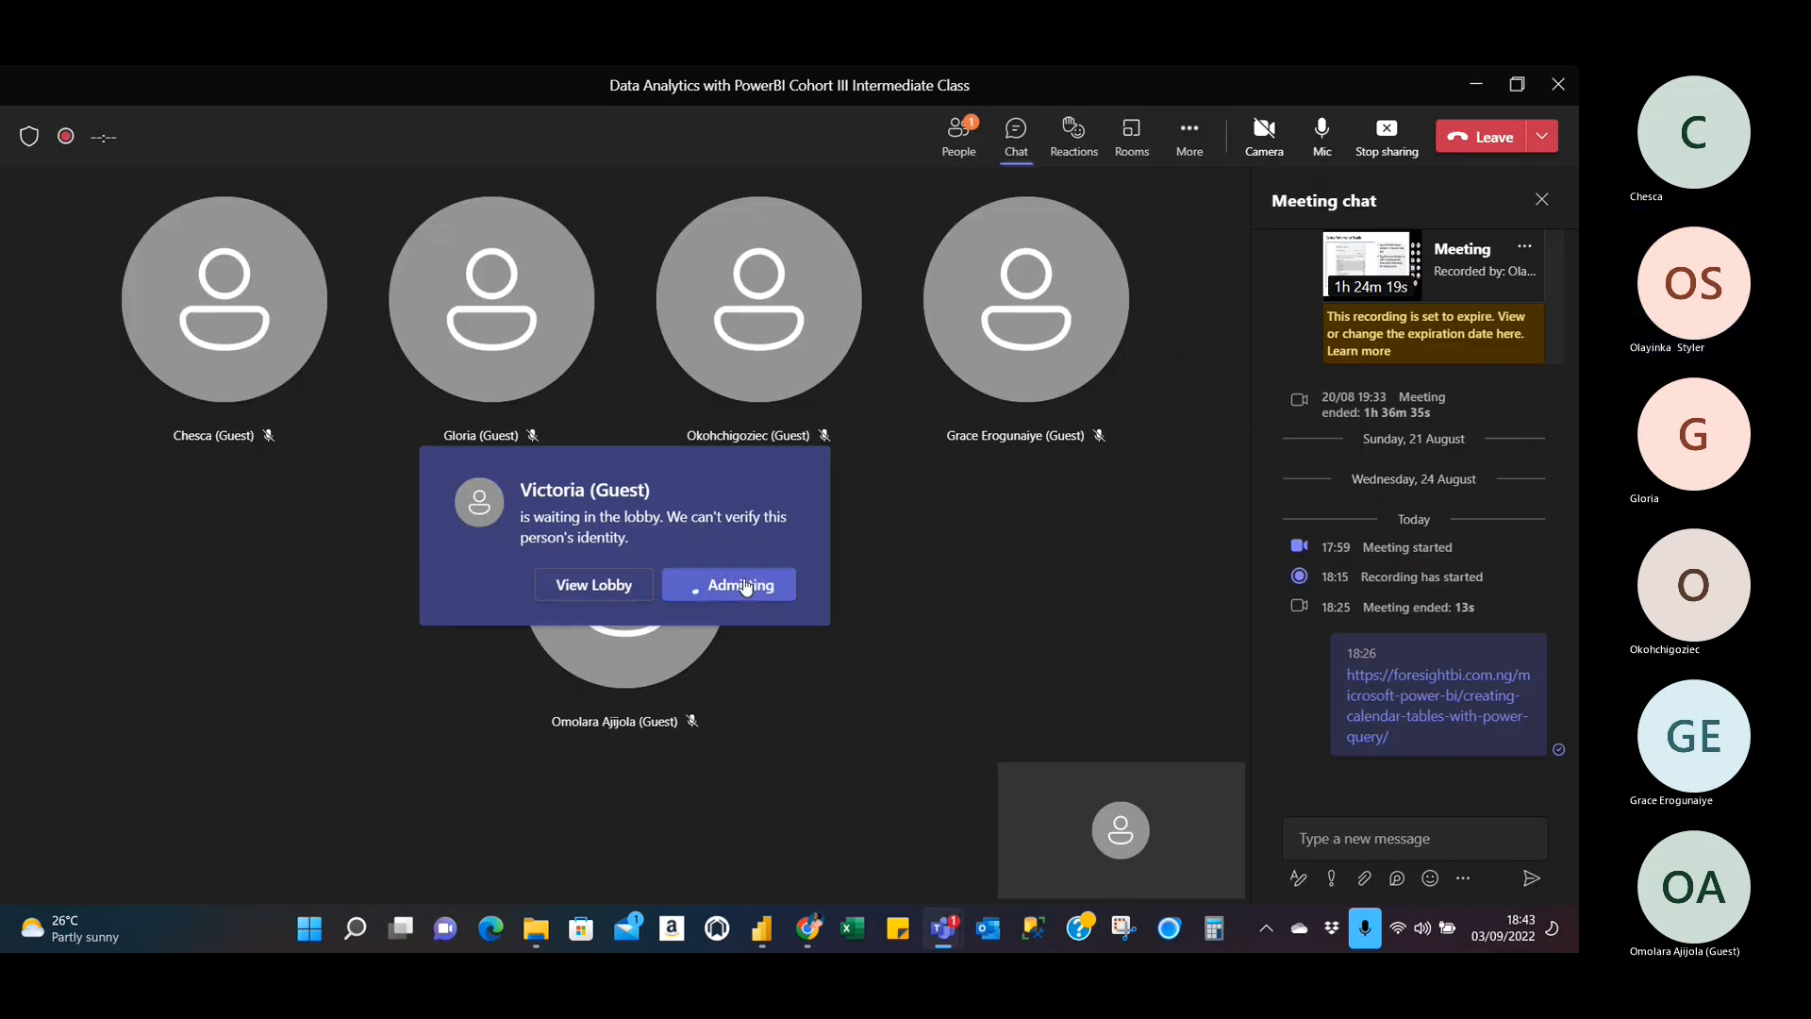
Switch back to Power BI Desktop and apply the red-to-green gradient to the chart's columns.
key(alt+Tab)
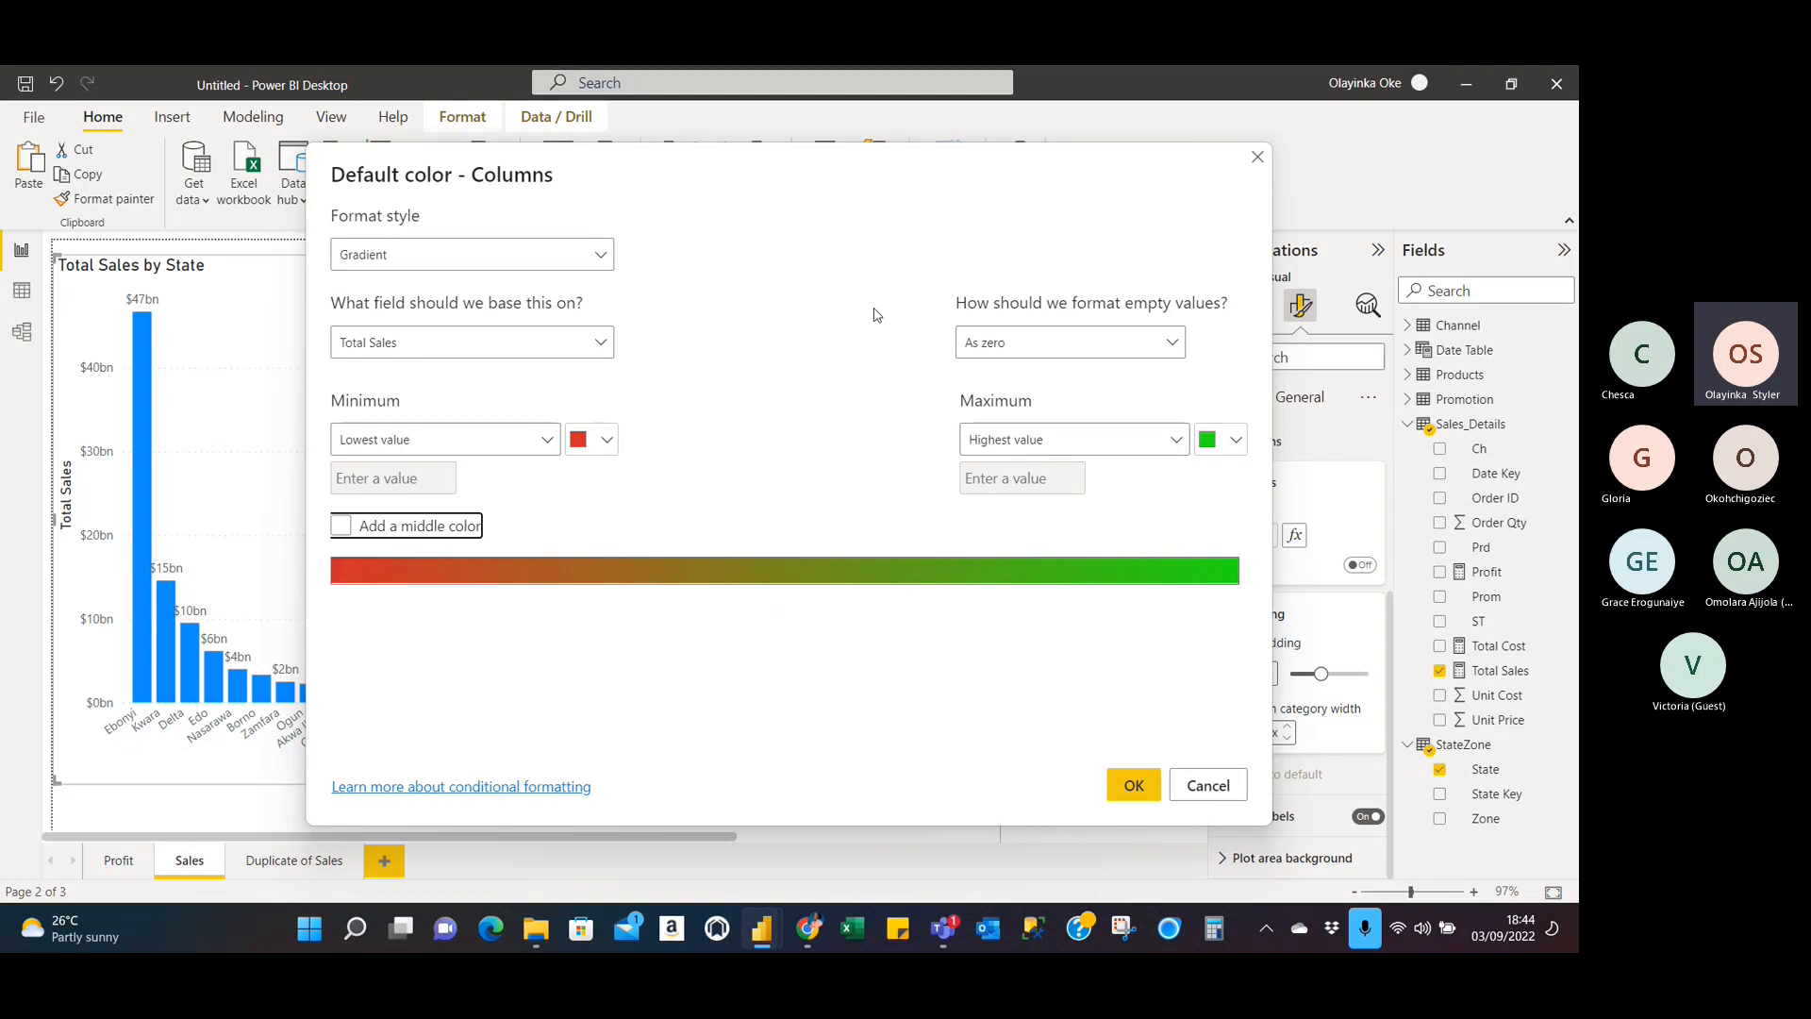
click(1135, 786)
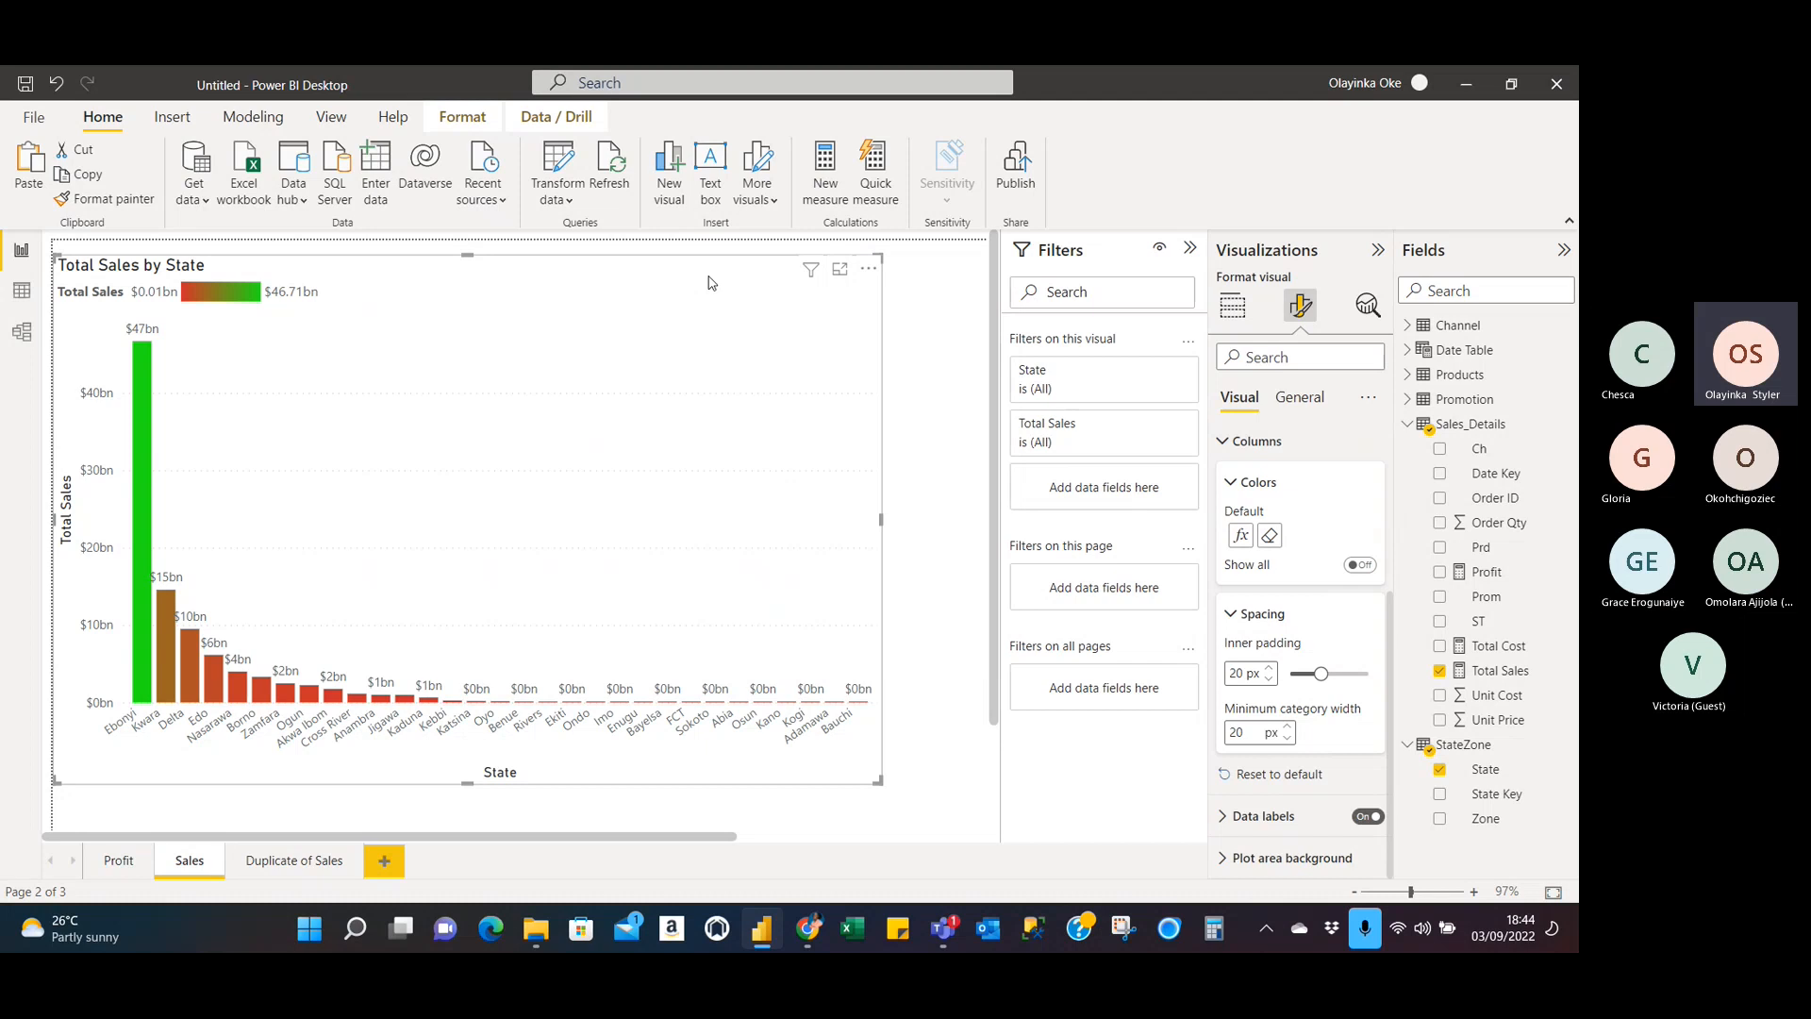
Convert the Total Sales by State column chart to a filled map, trying the bubble map for comparison.
click(1233, 306)
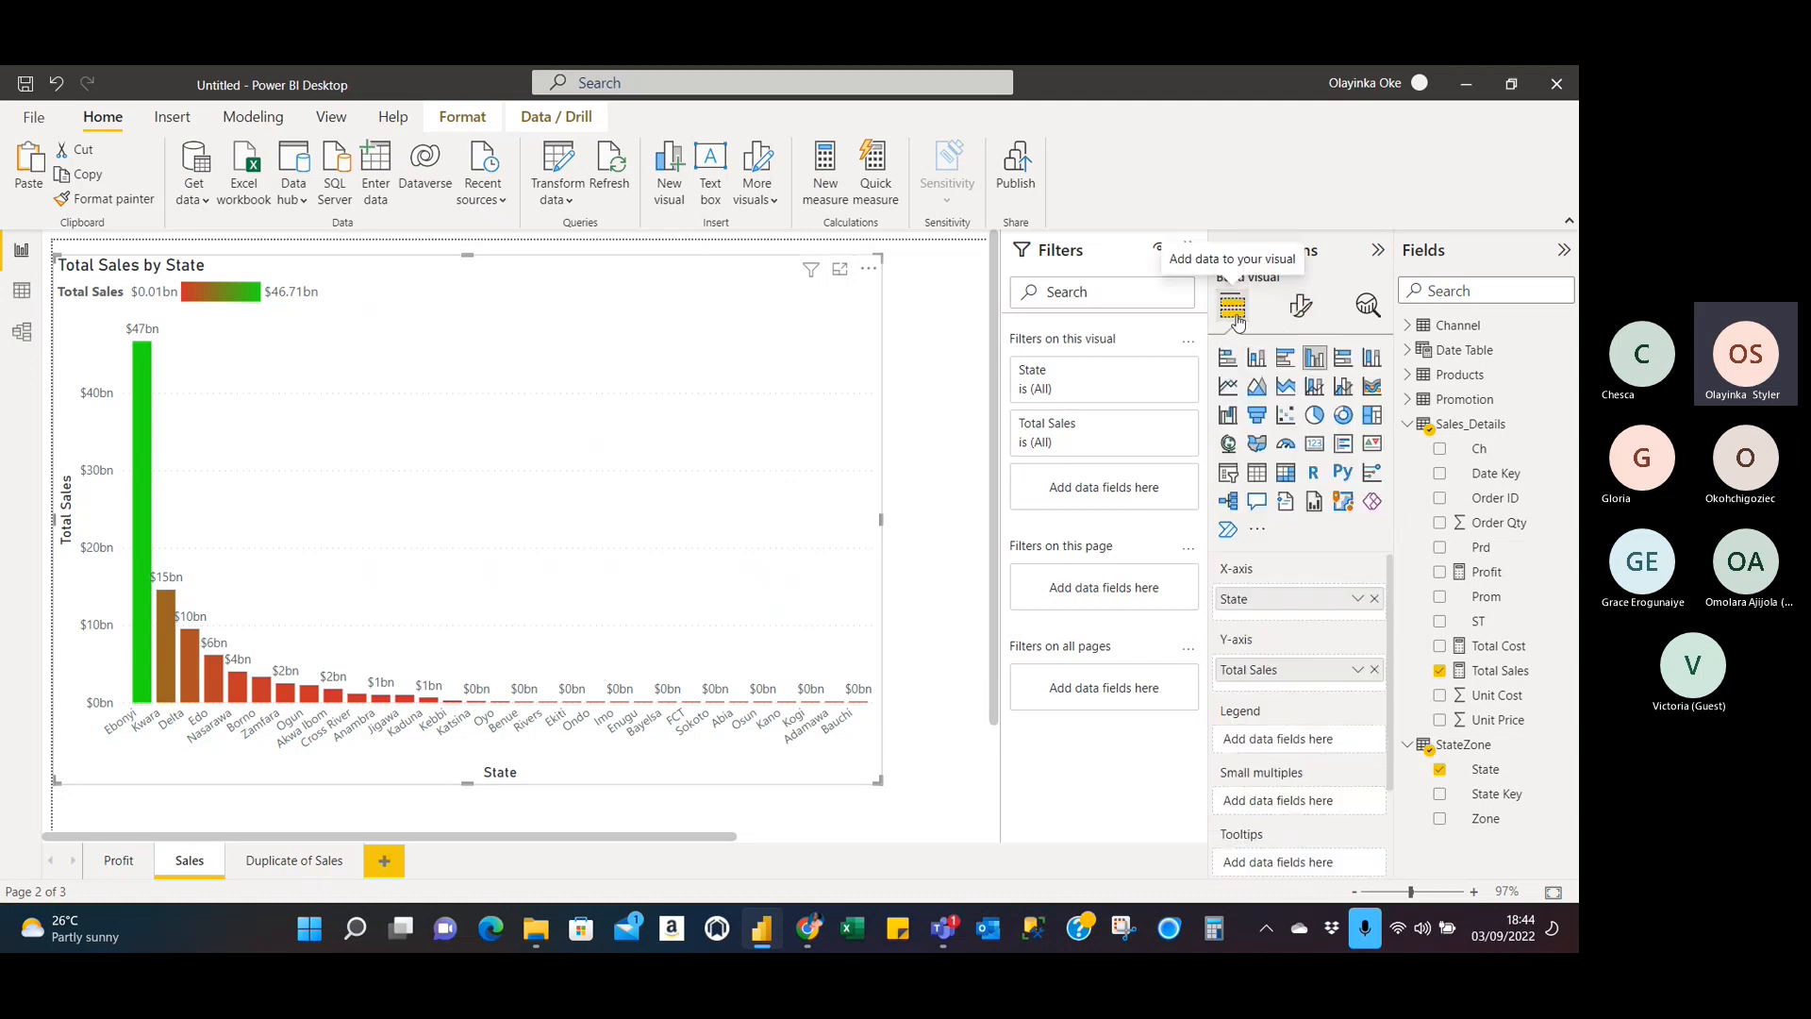
click(1257, 445)
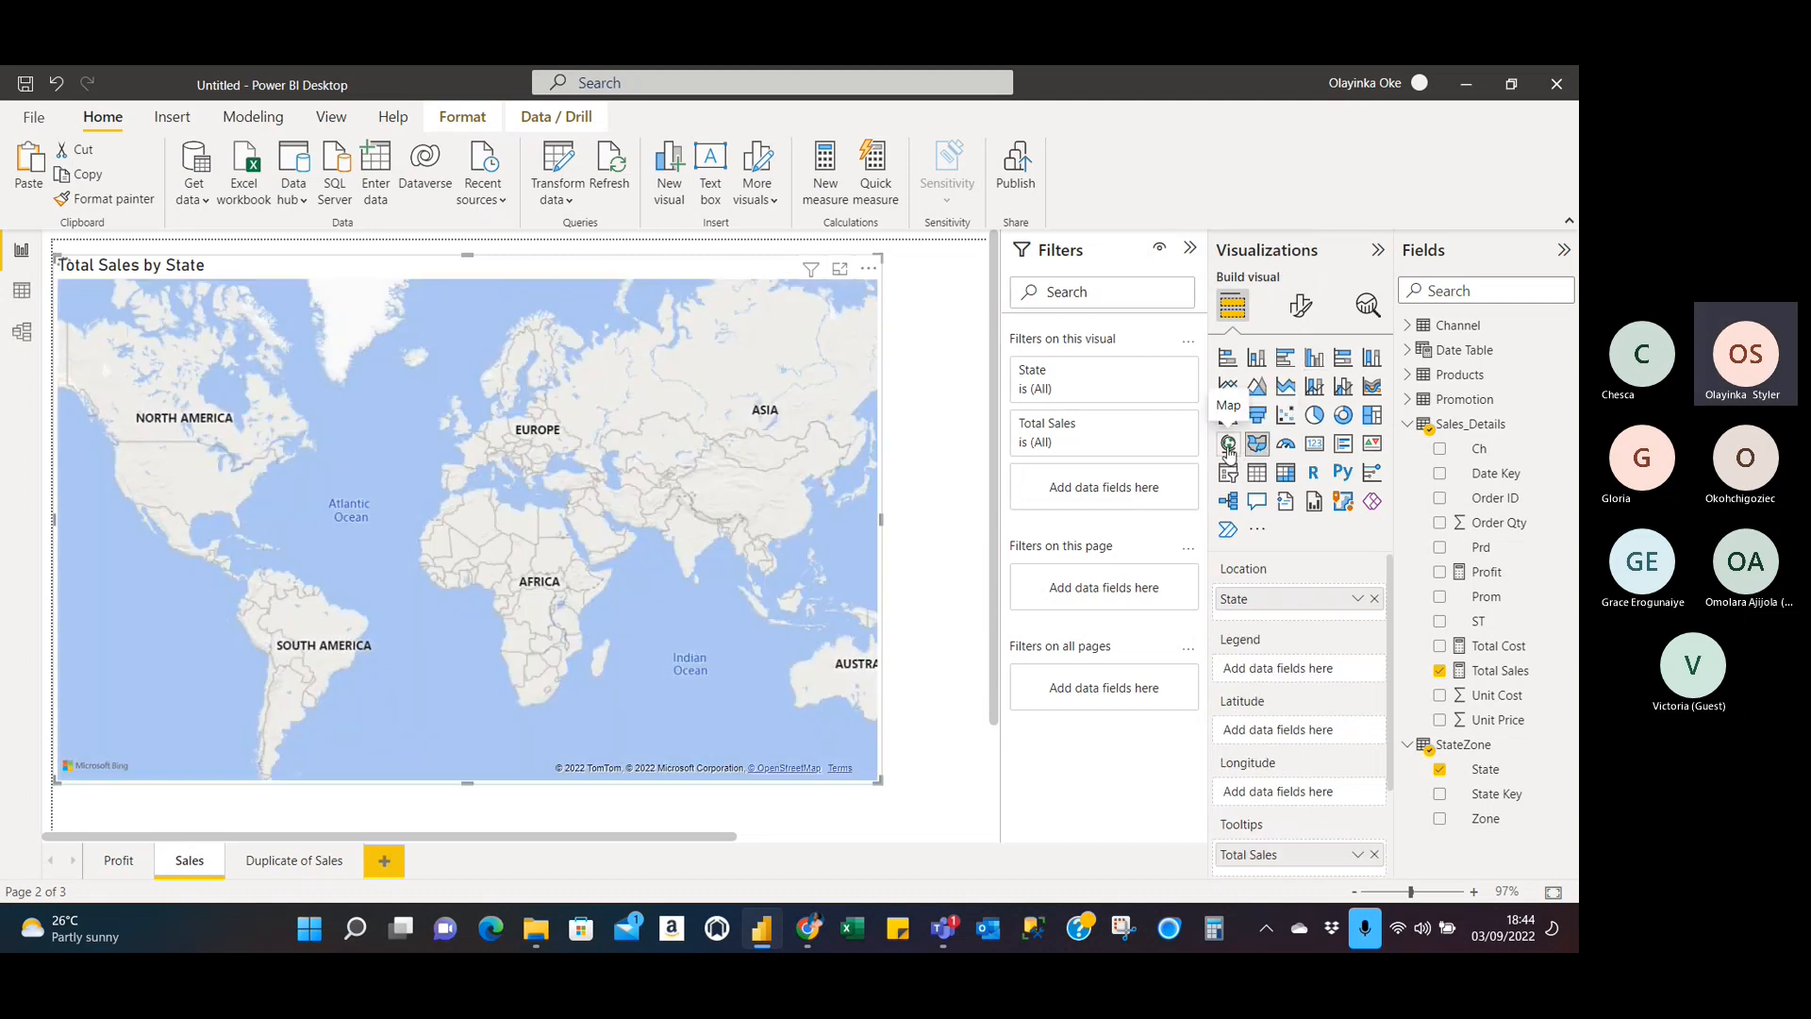
click(1228, 447)
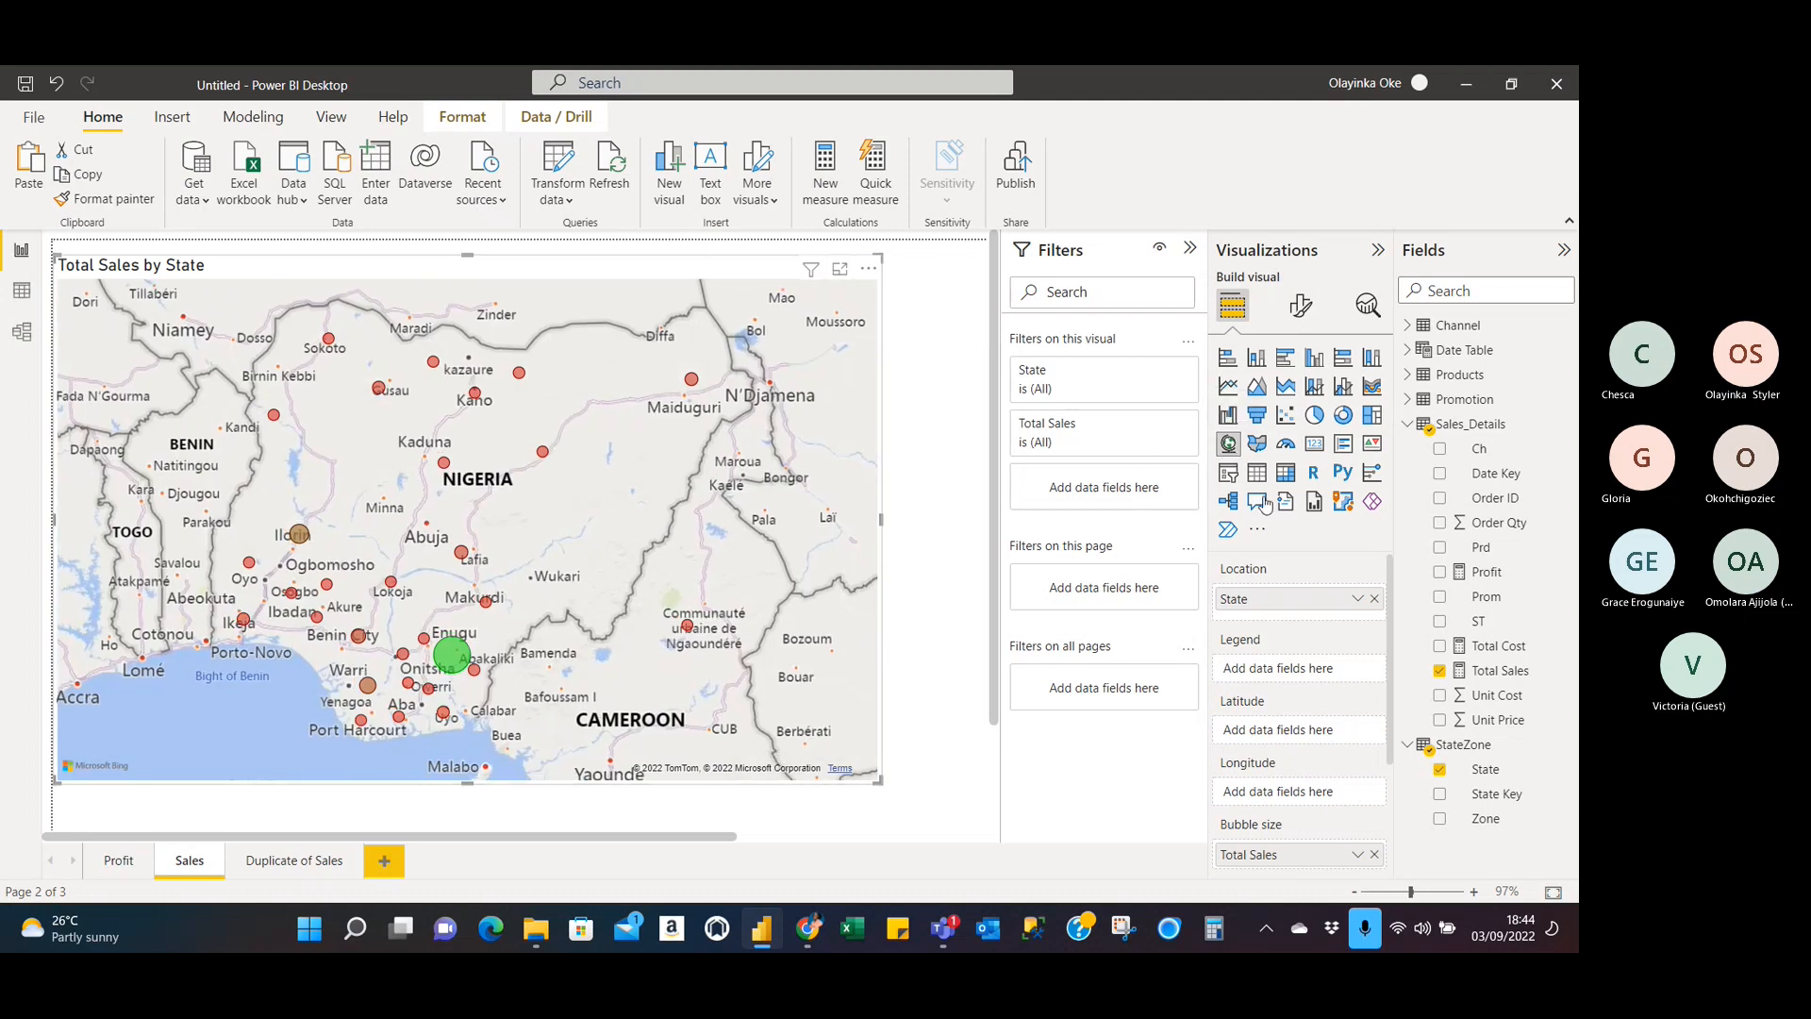
click(1258, 447)
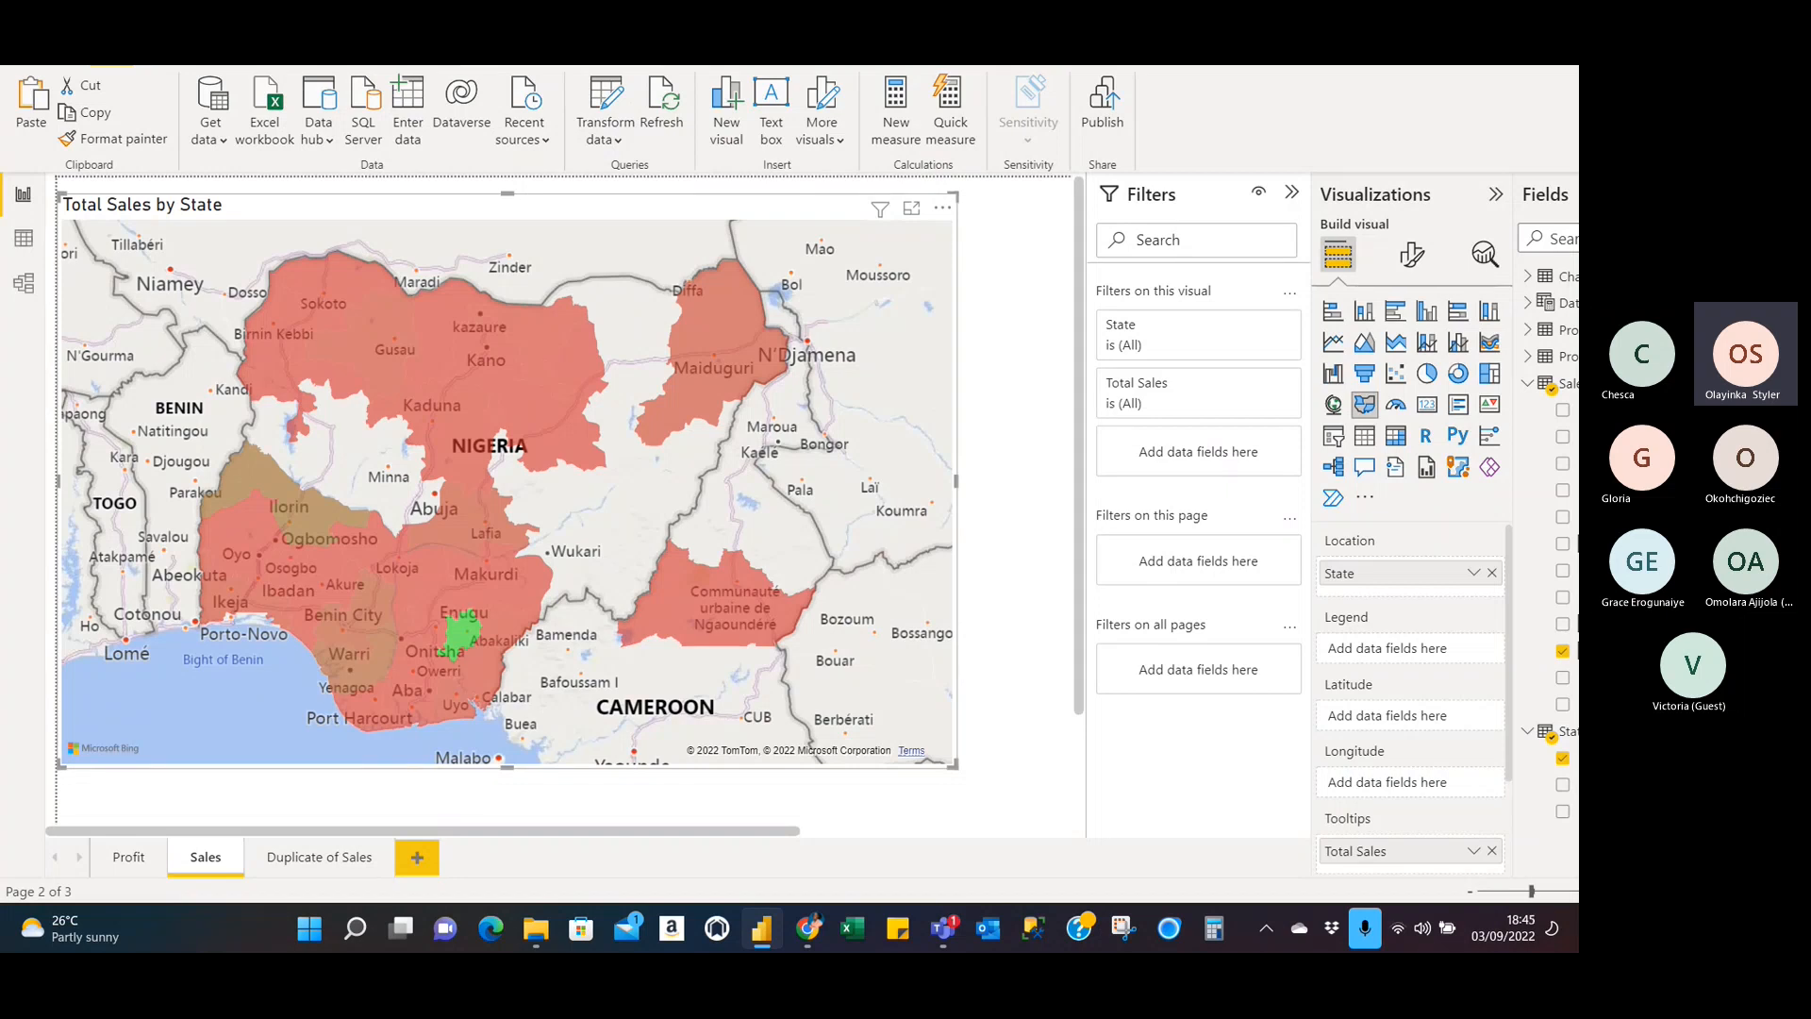
Add a middle color to the gradient conditional formatting of the map's fill colors.
click(1412, 253)
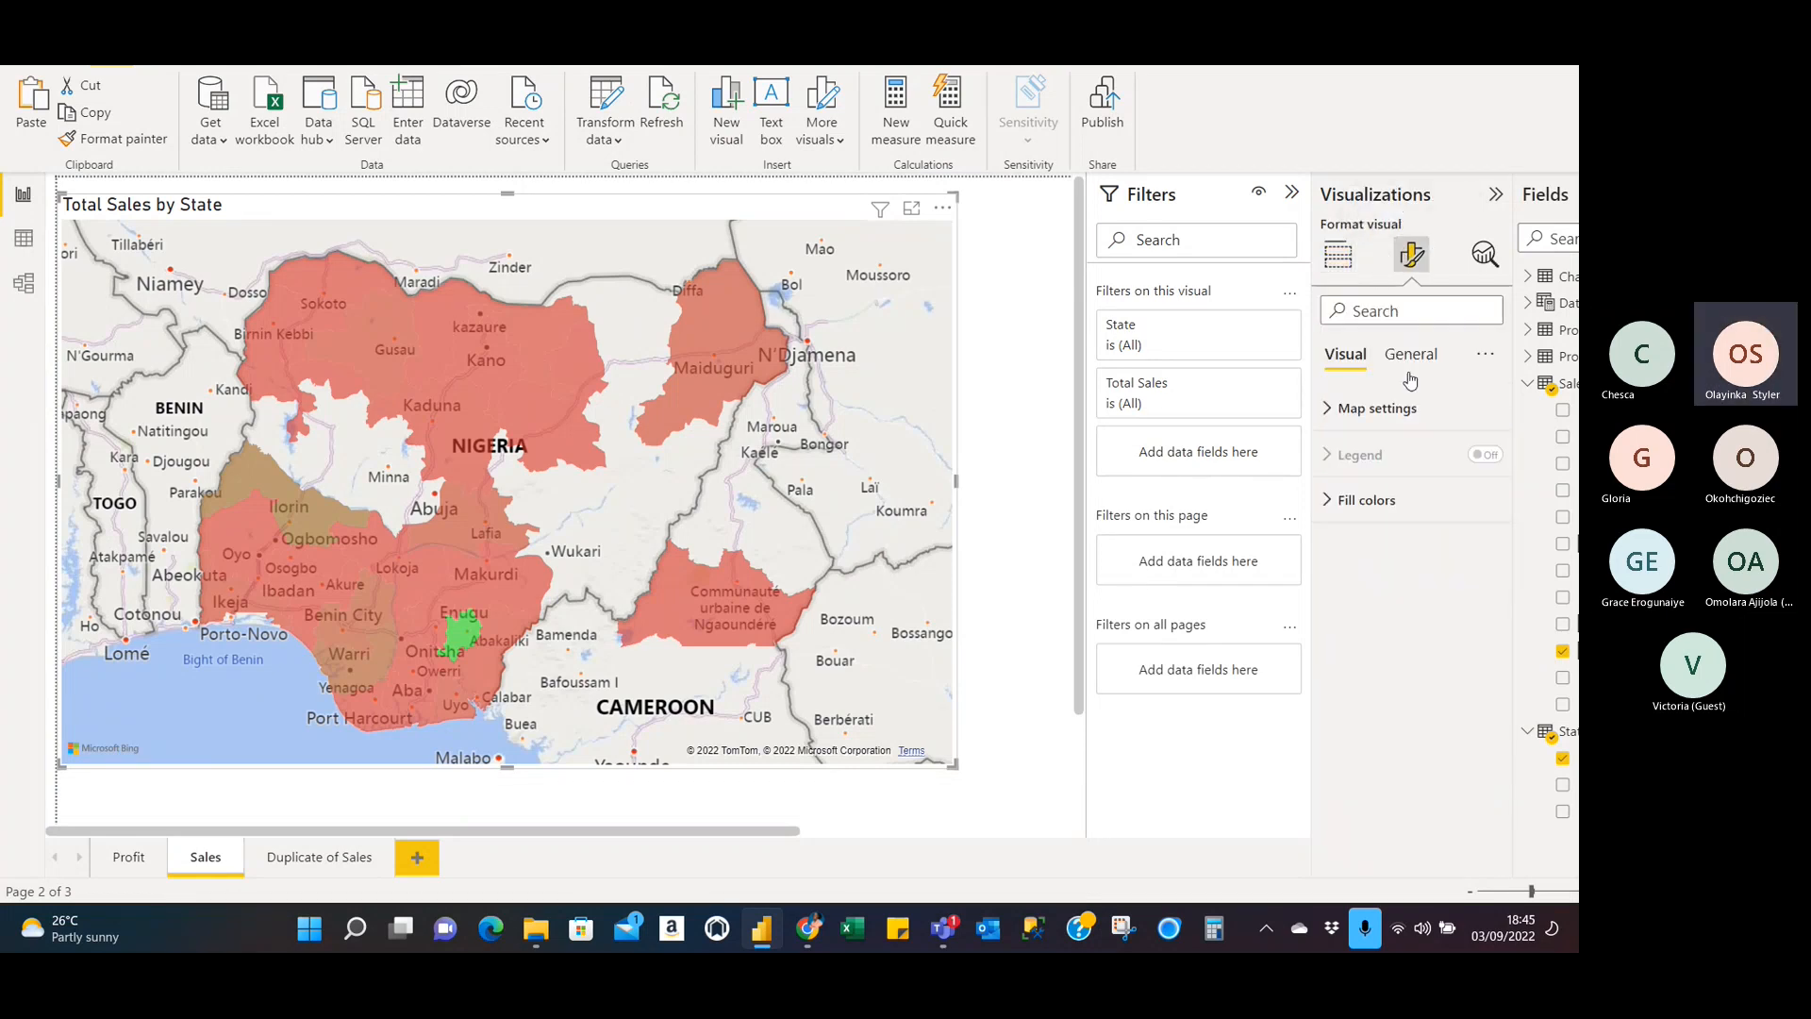
click(1422, 345)
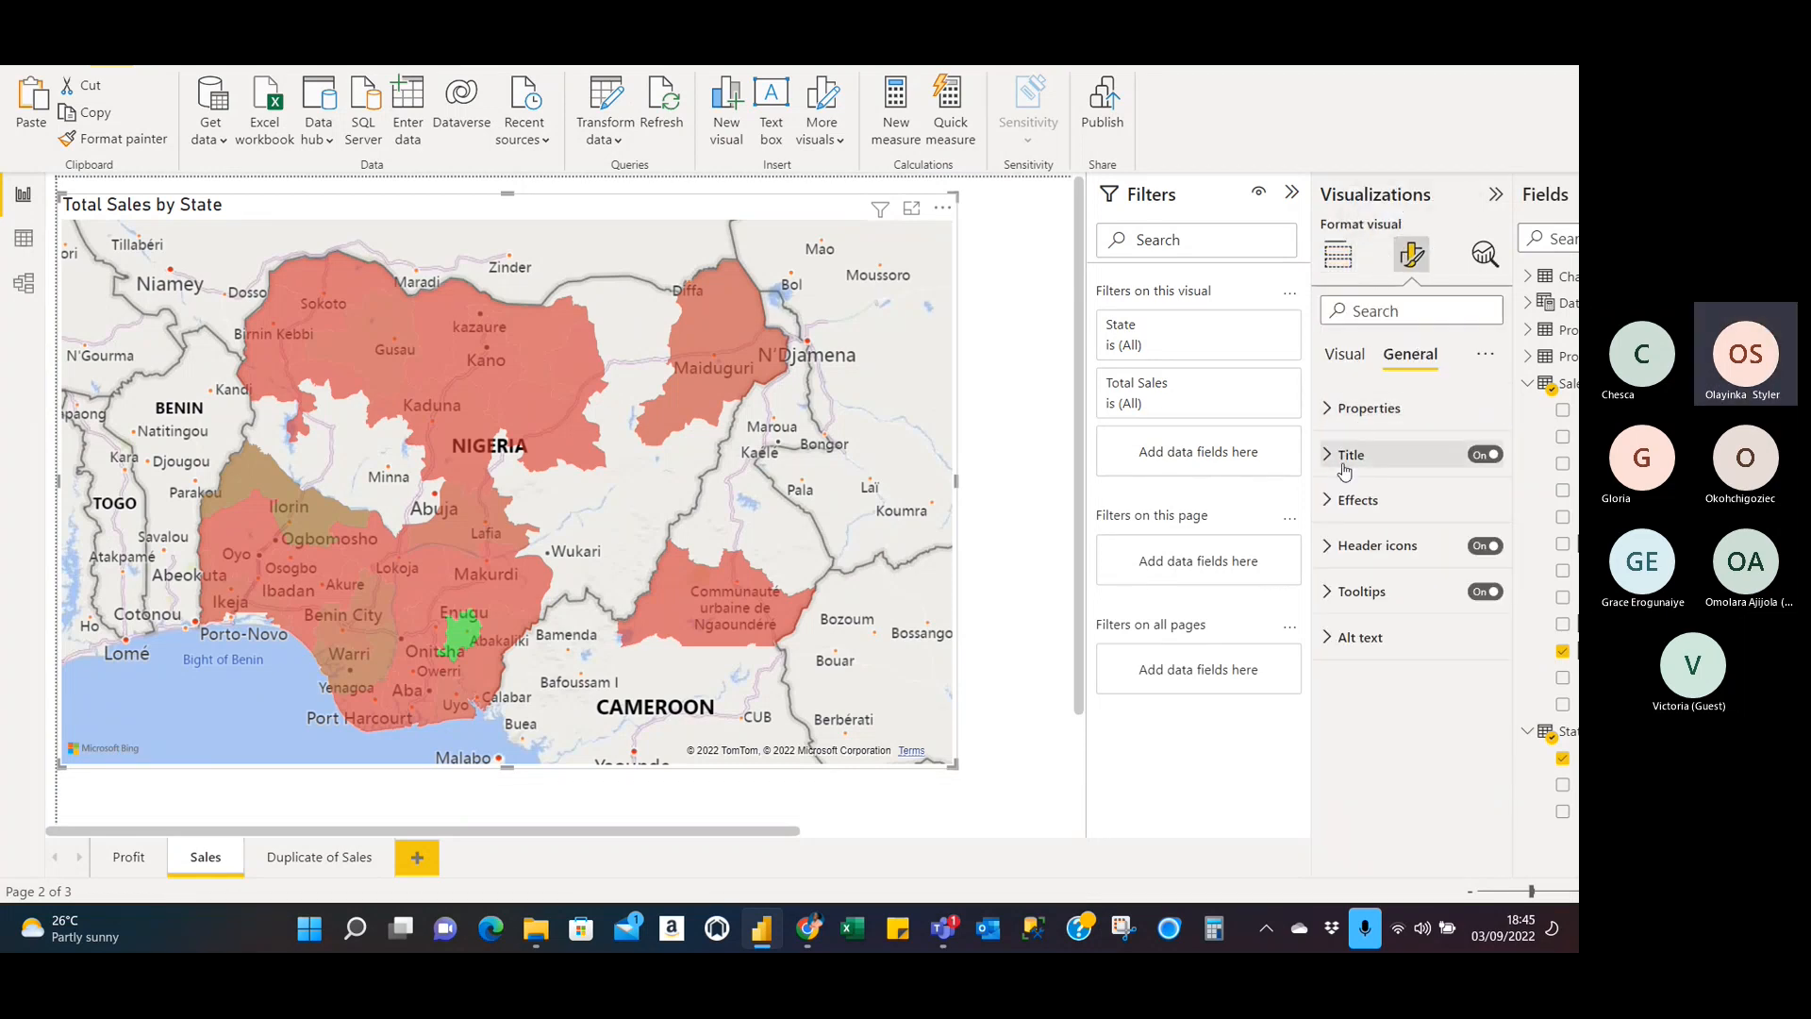
click(1325, 415)
click(1325, 420)
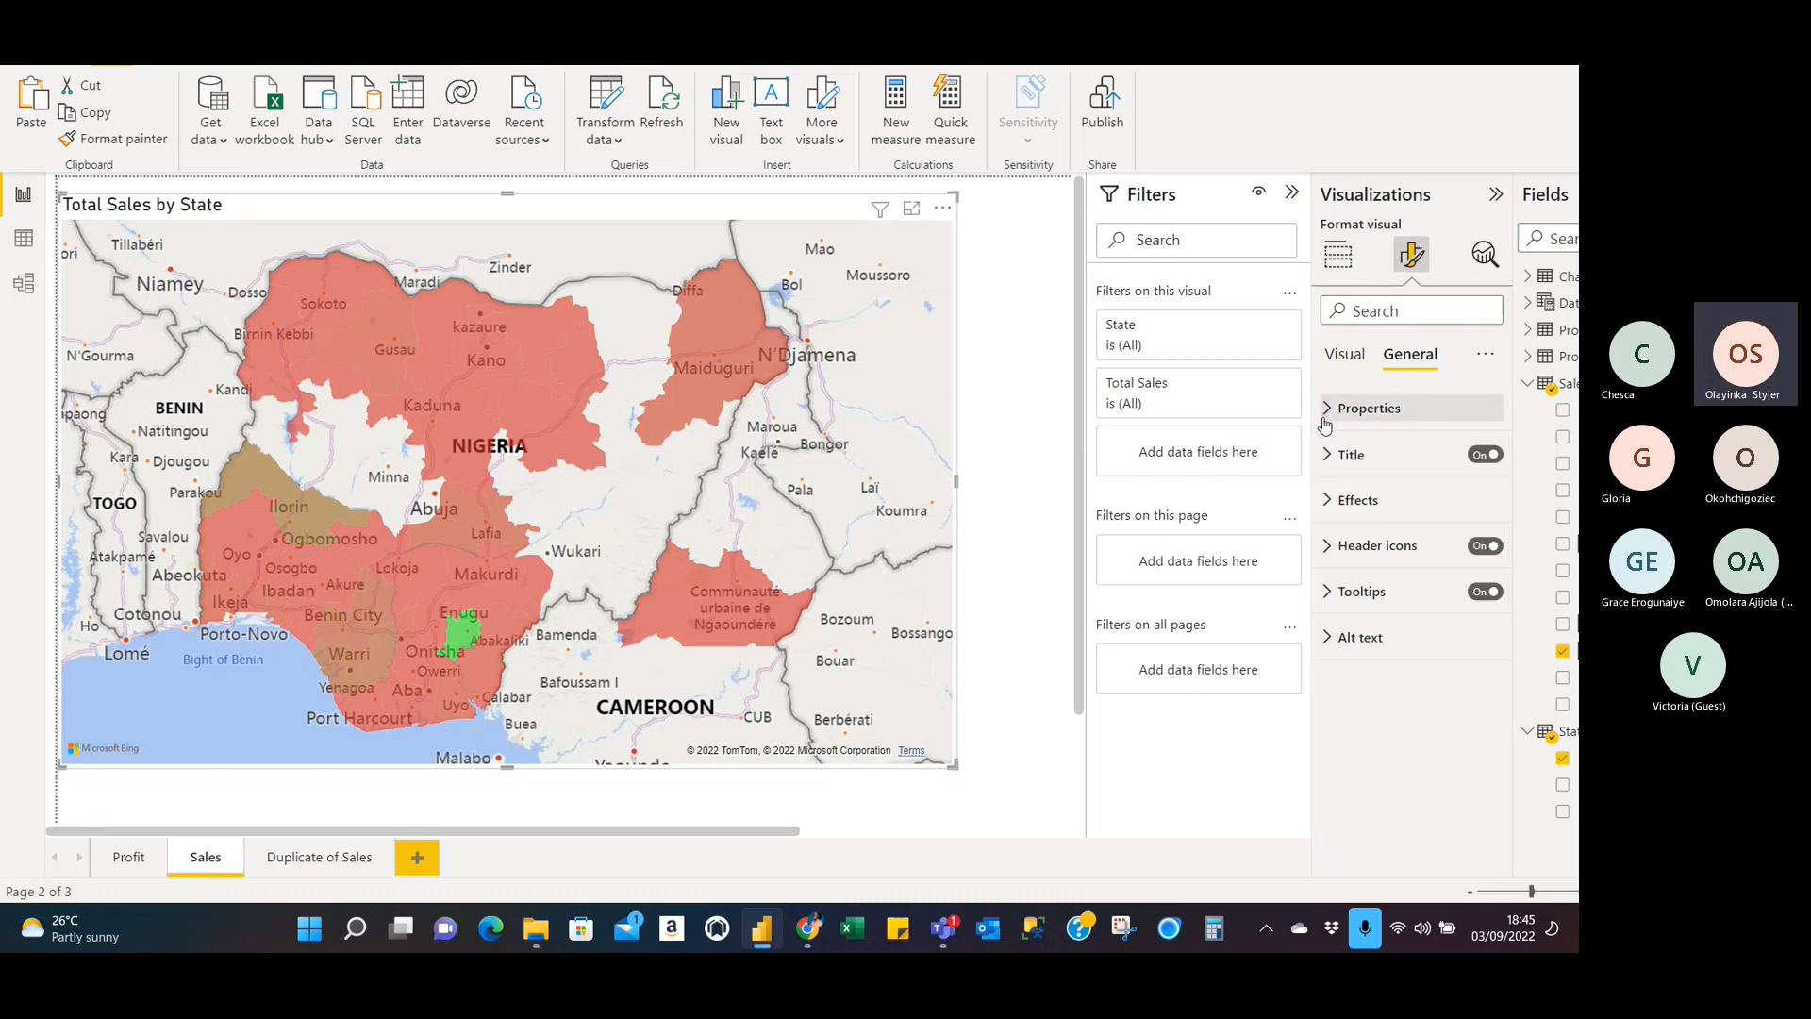
click(1345, 355)
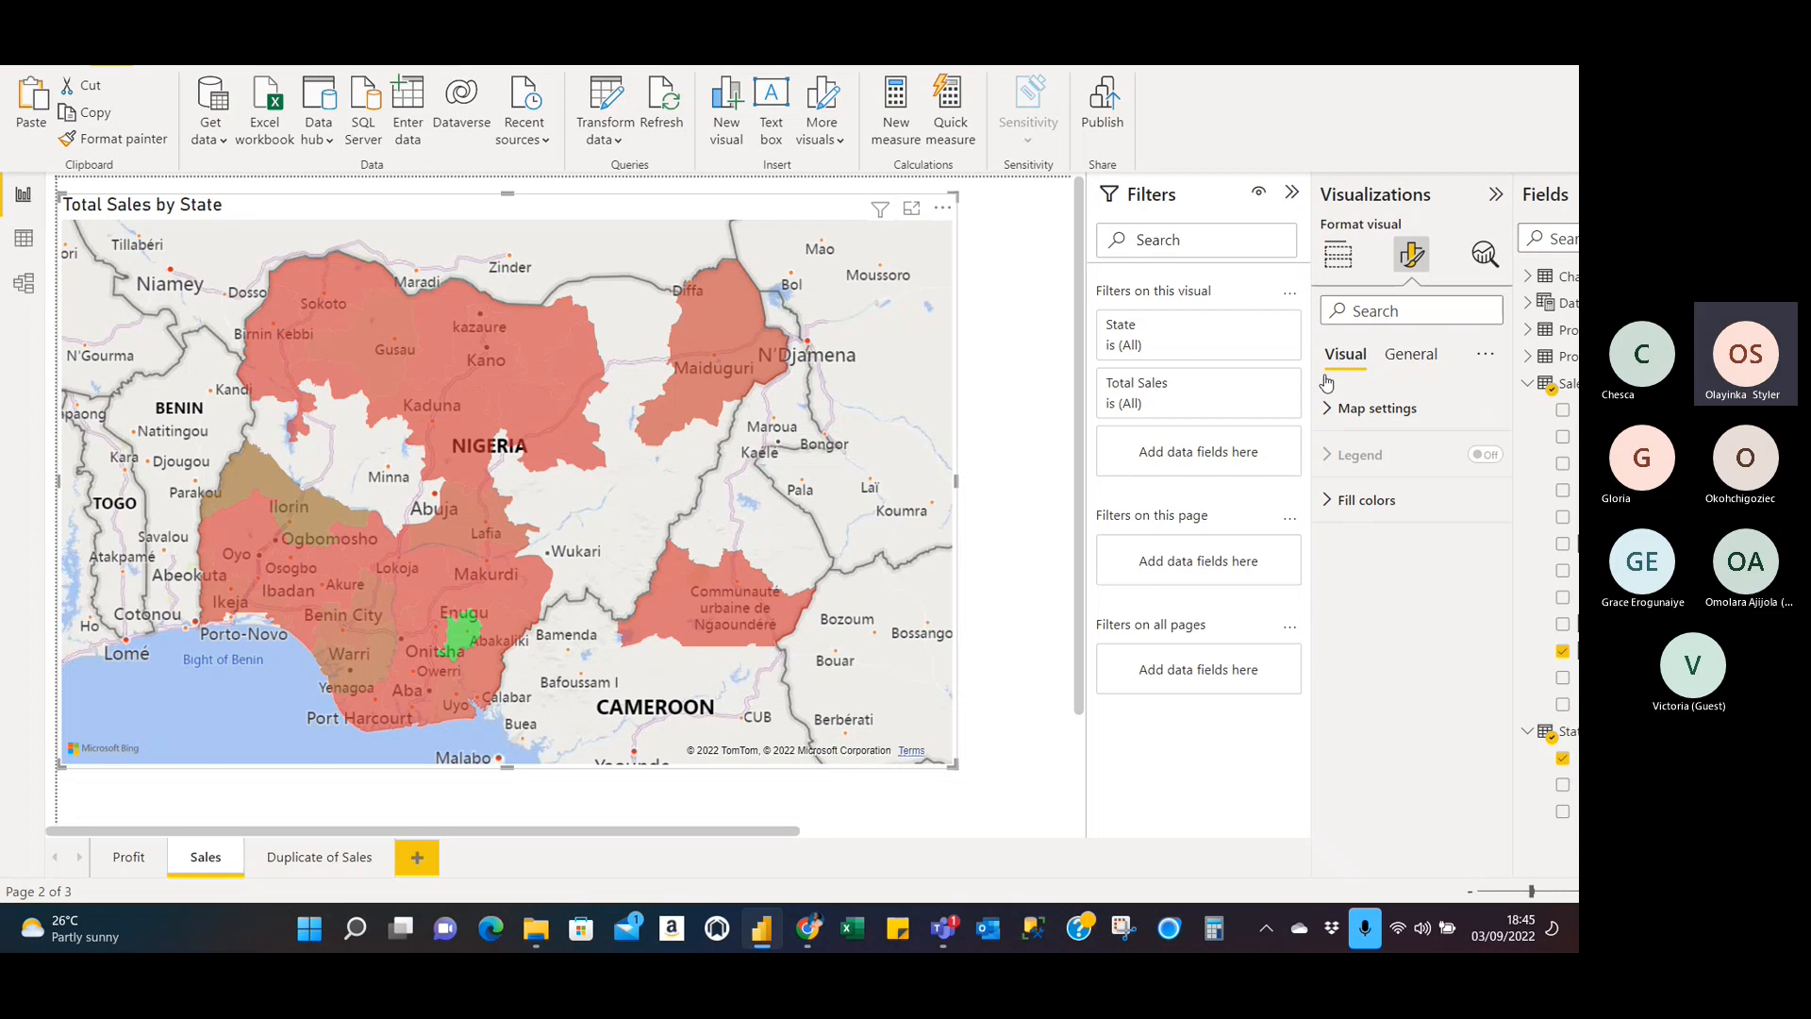
click(1329, 502)
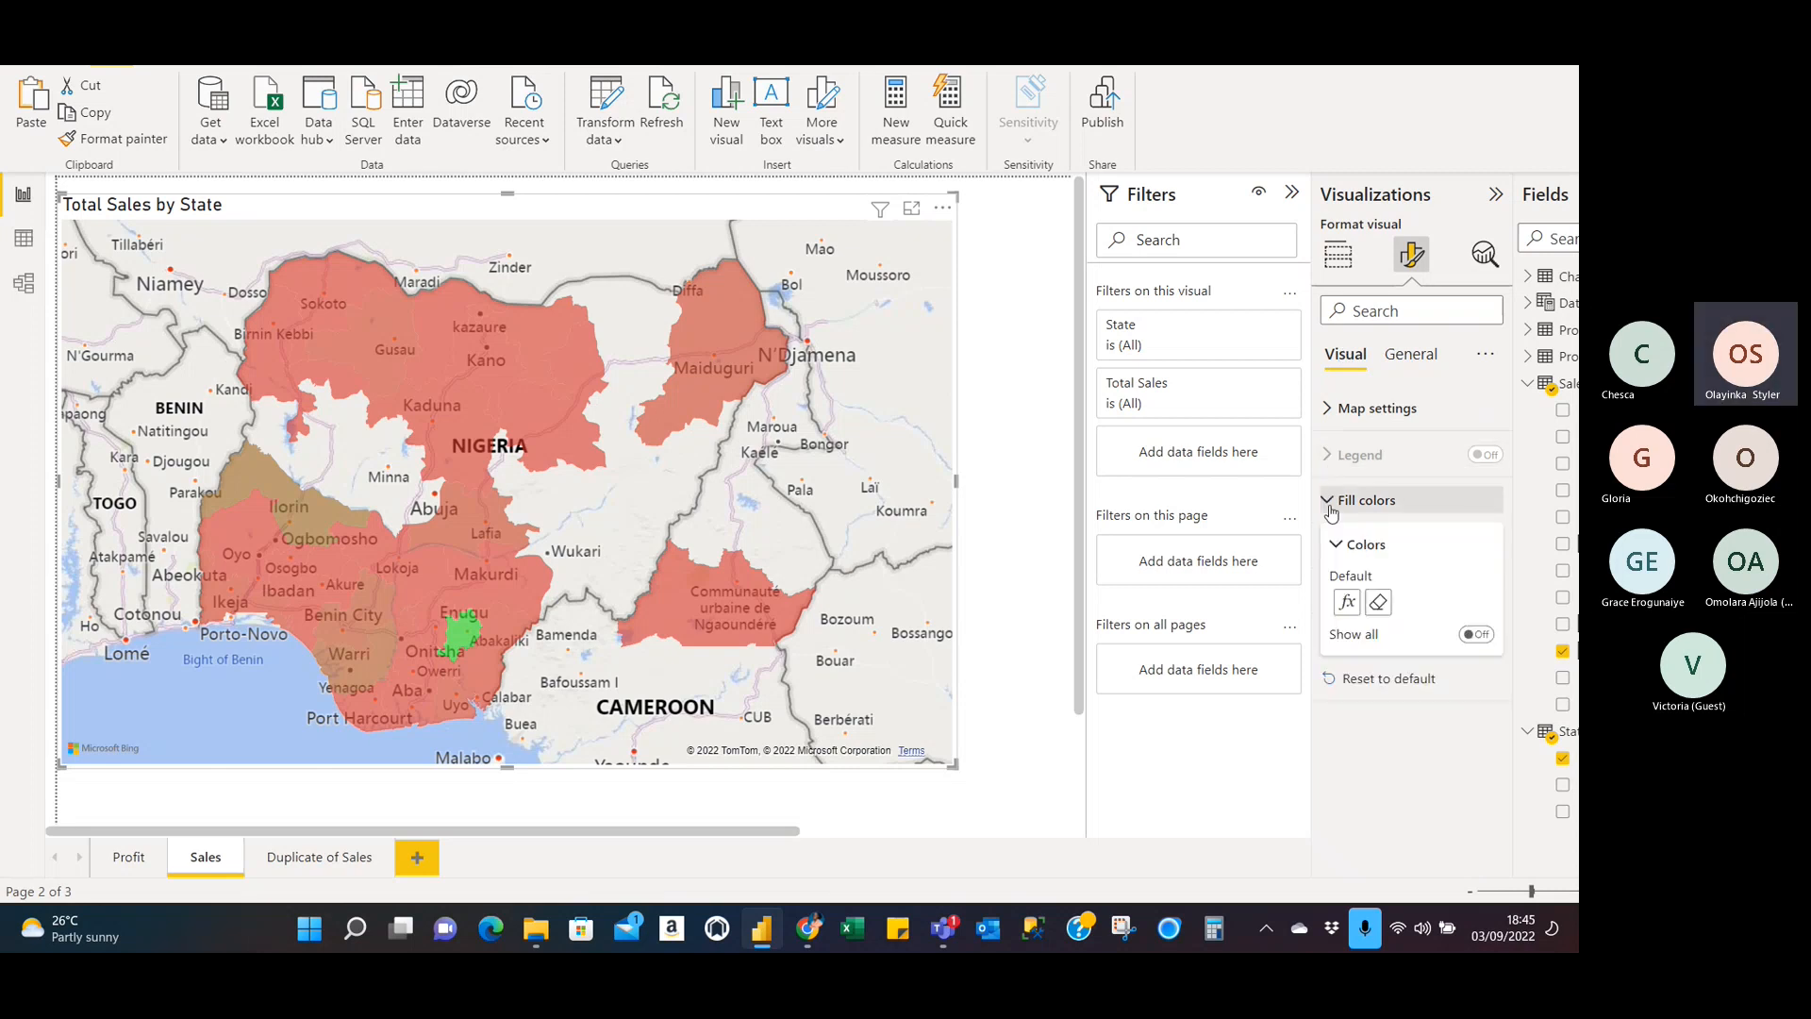
click(1348, 605)
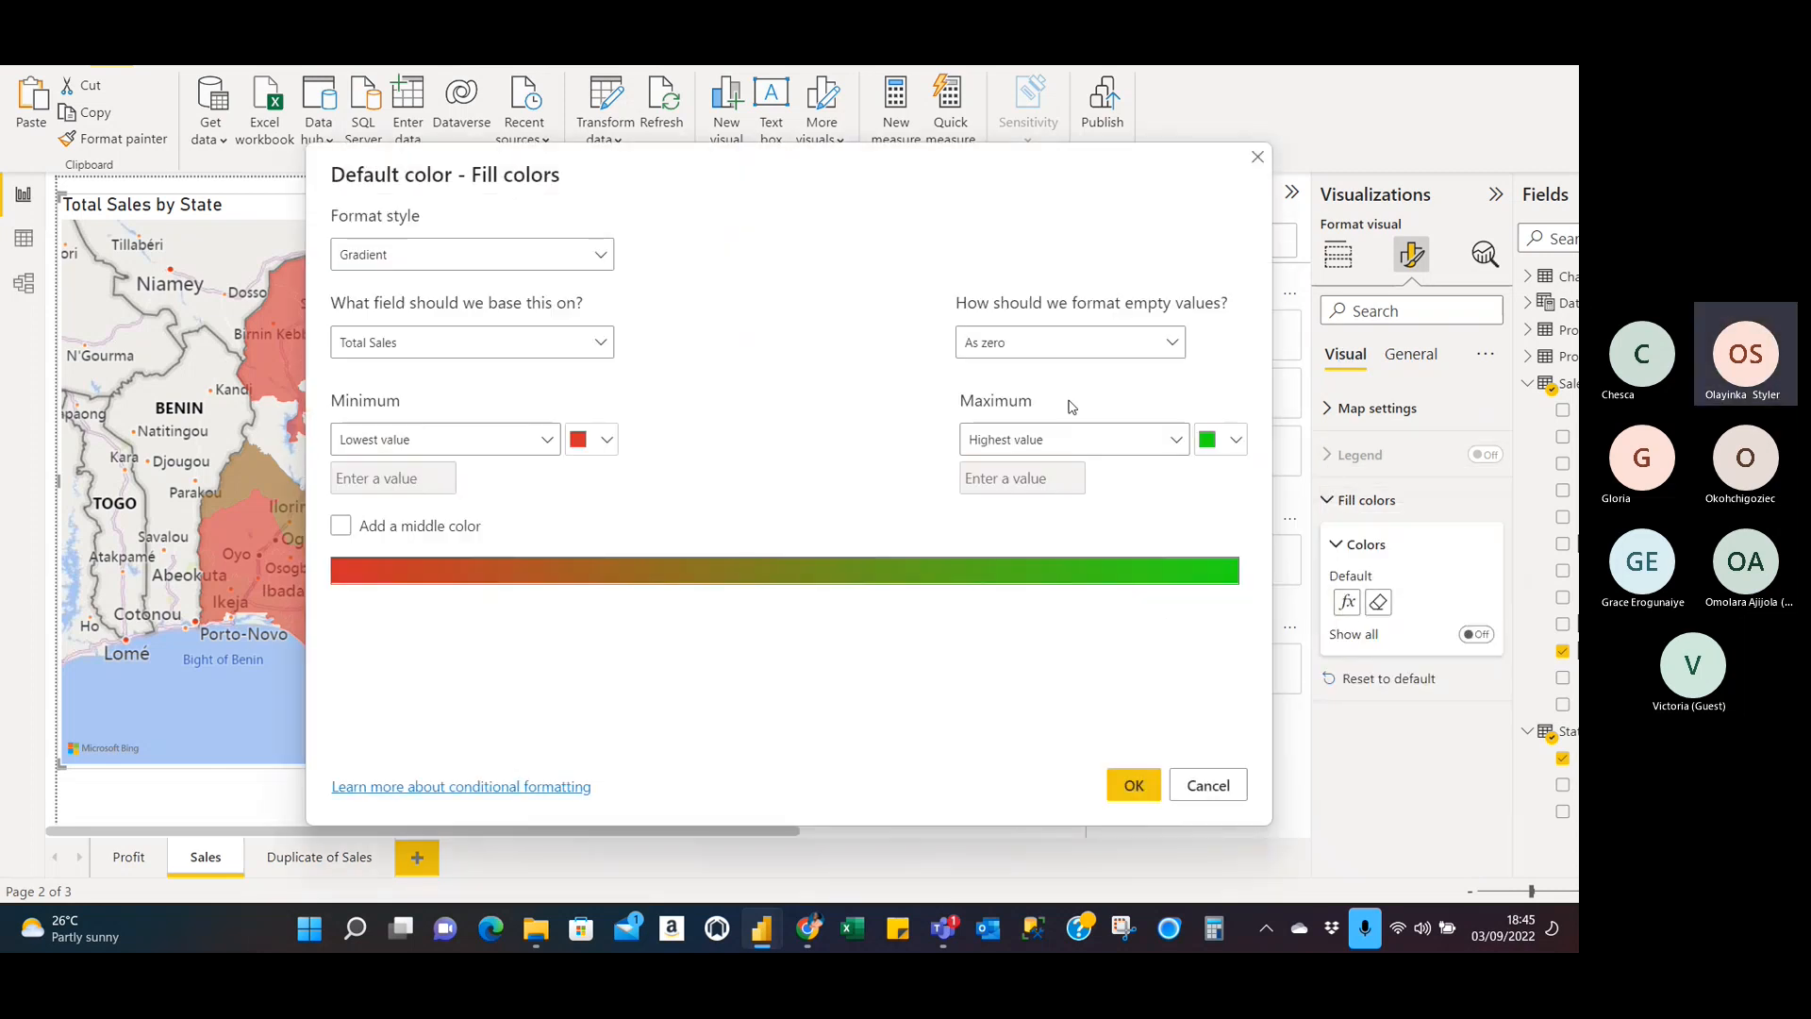
click(341, 527)
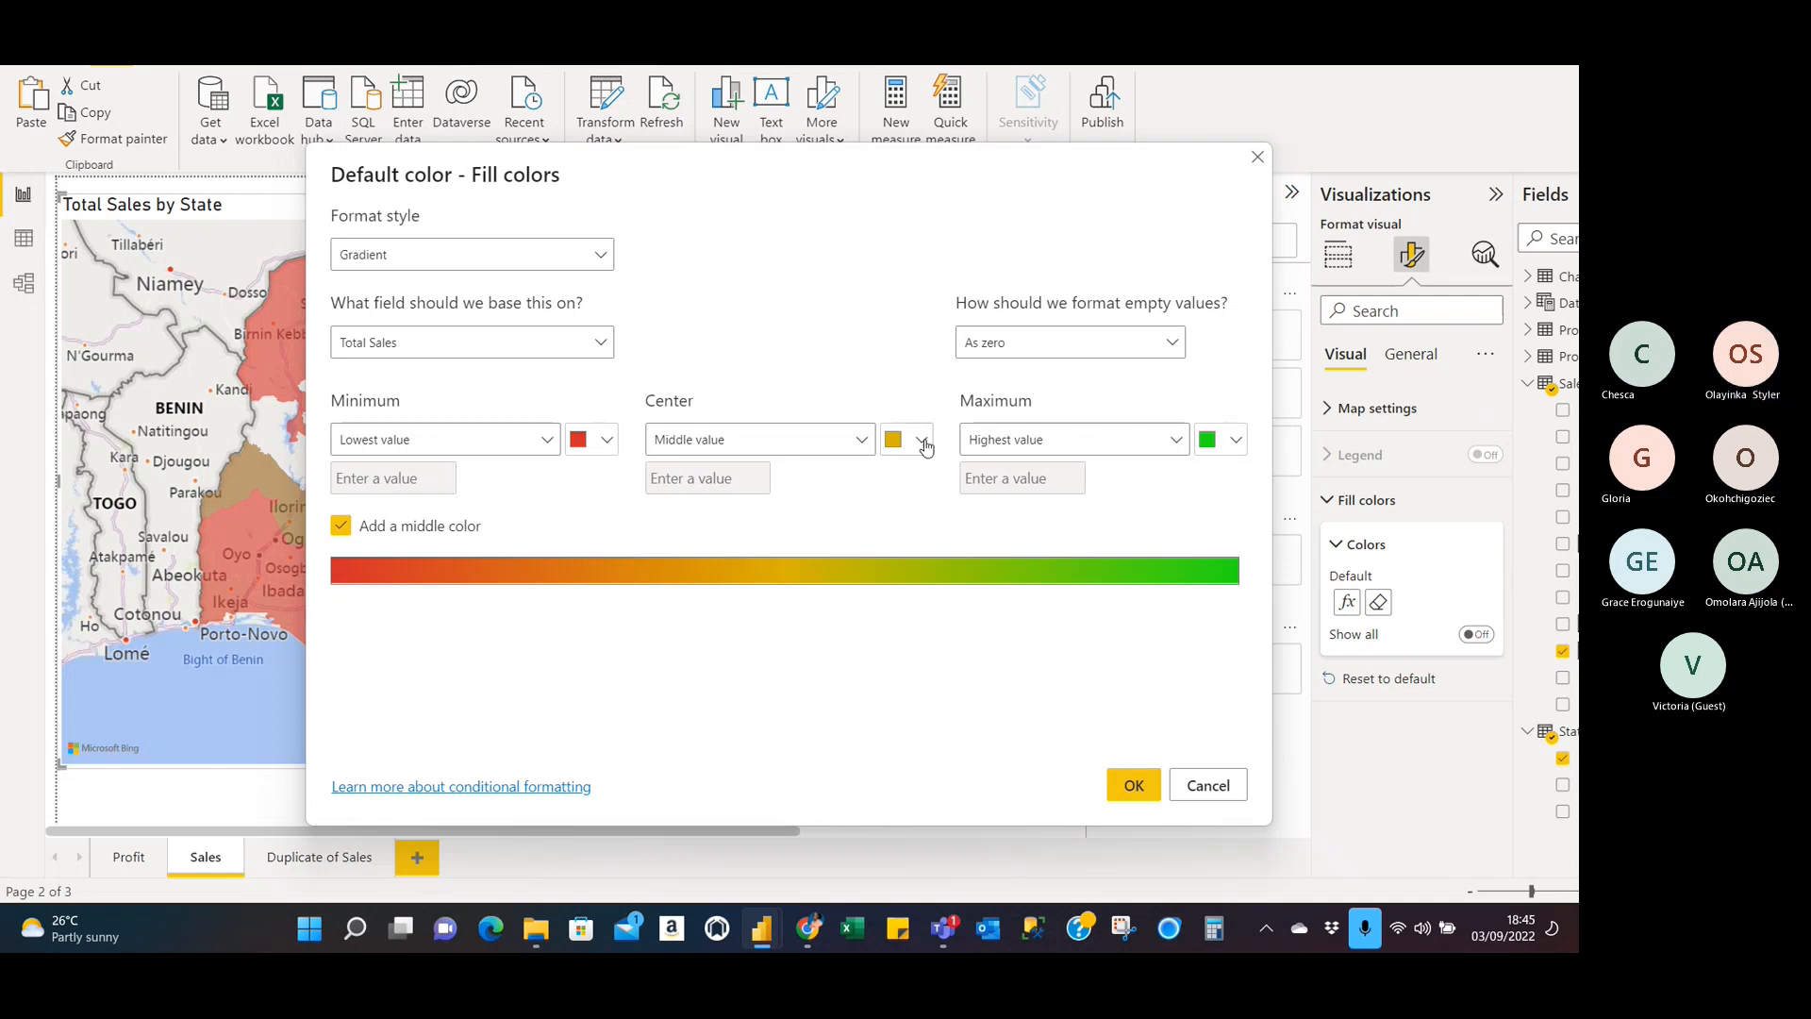
Try a custom center value of 5000000 for the gradient and return the center to Middle value.
click(870, 450)
click(840, 469)
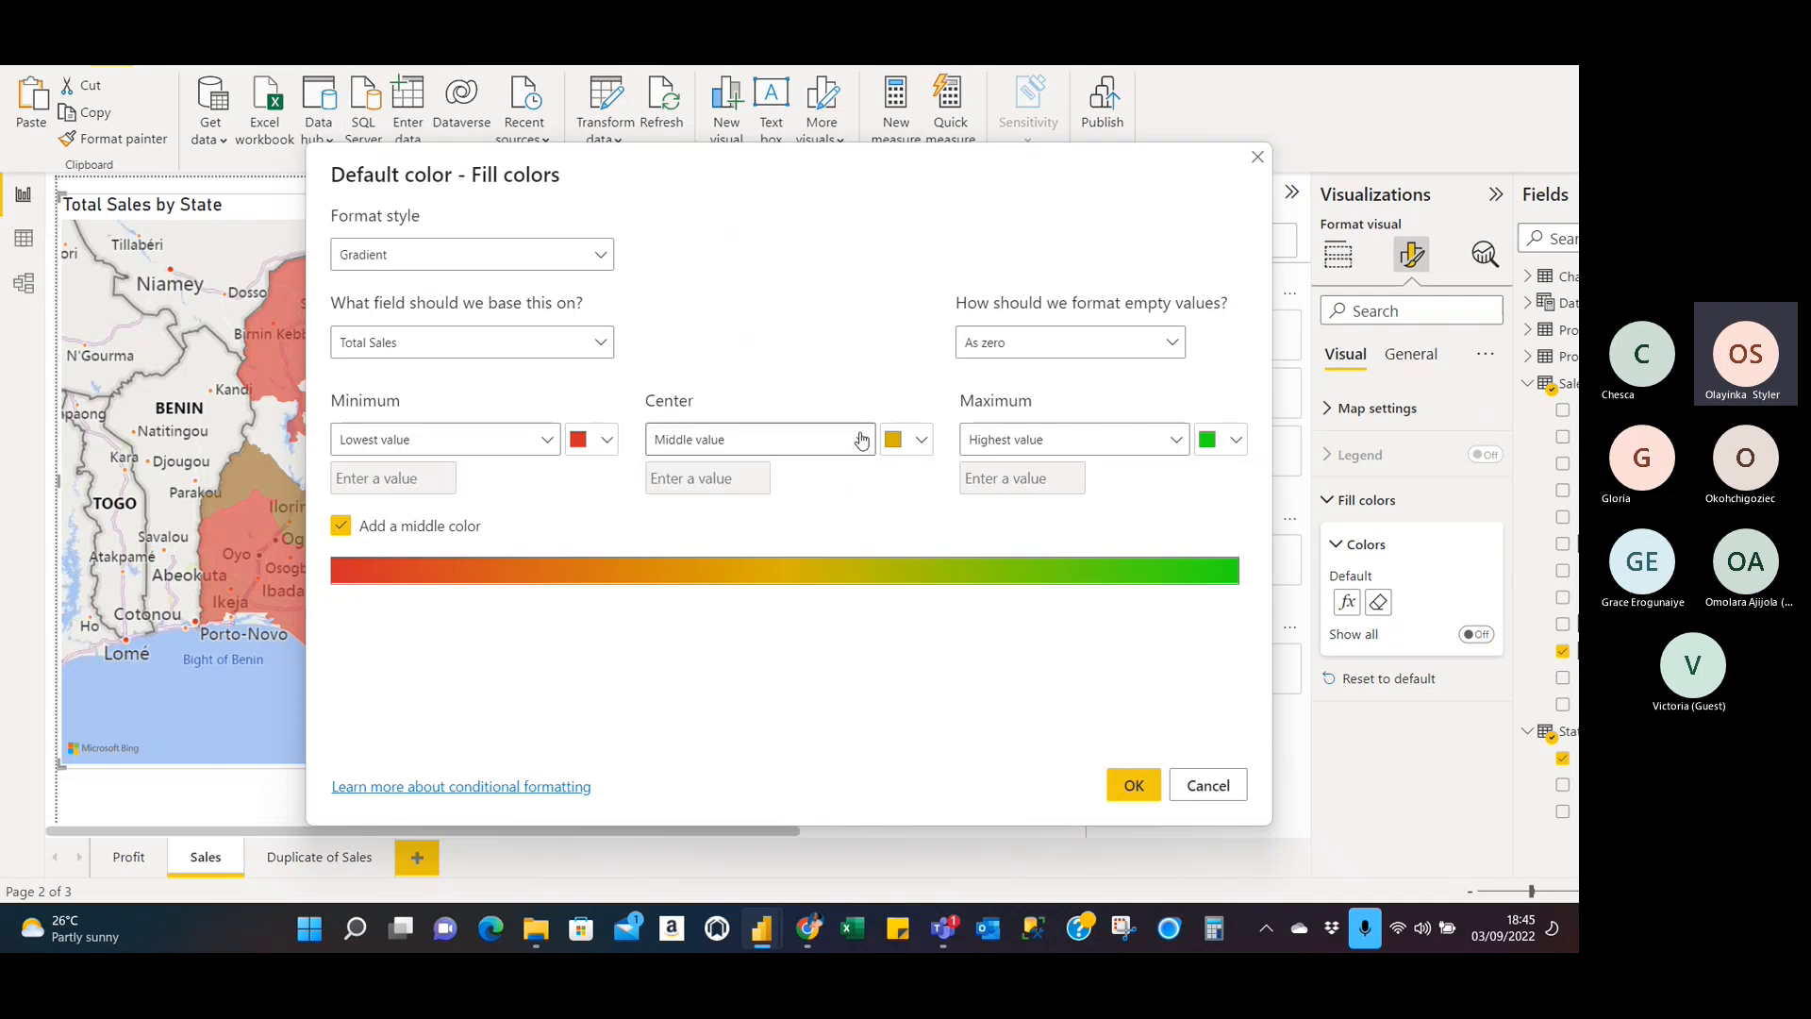
click(861, 441)
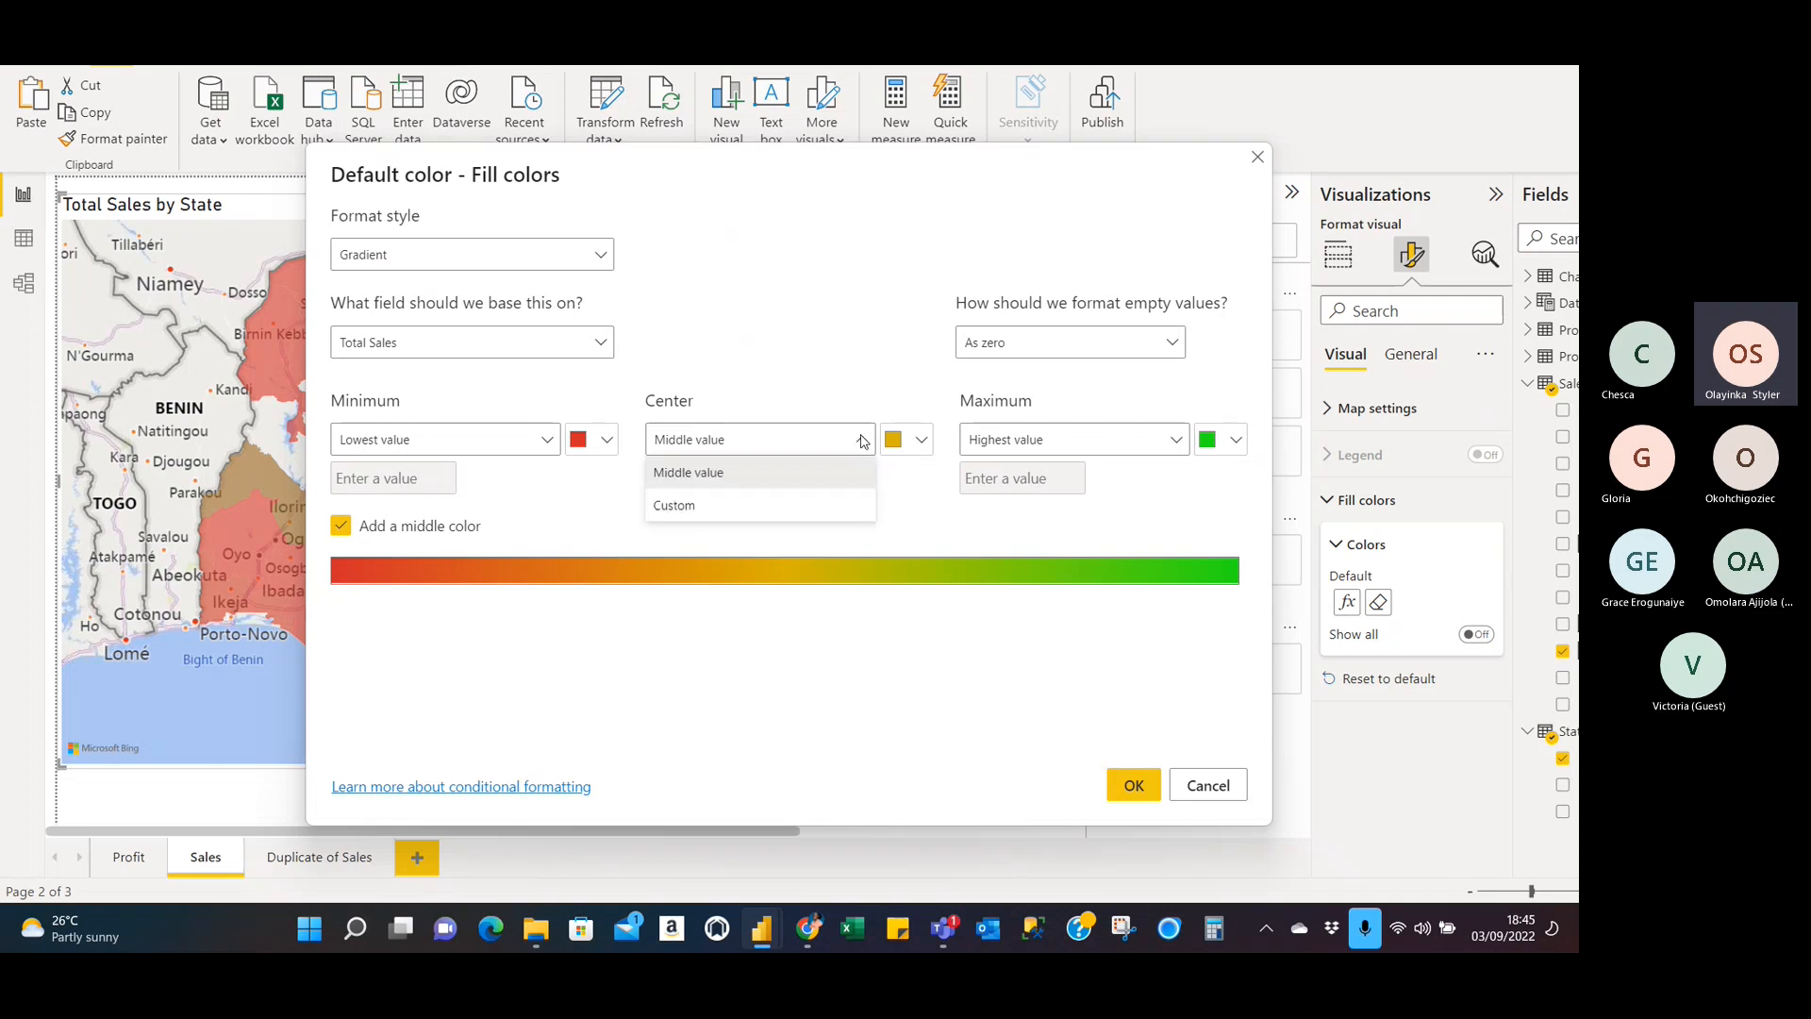
click(751, 515)
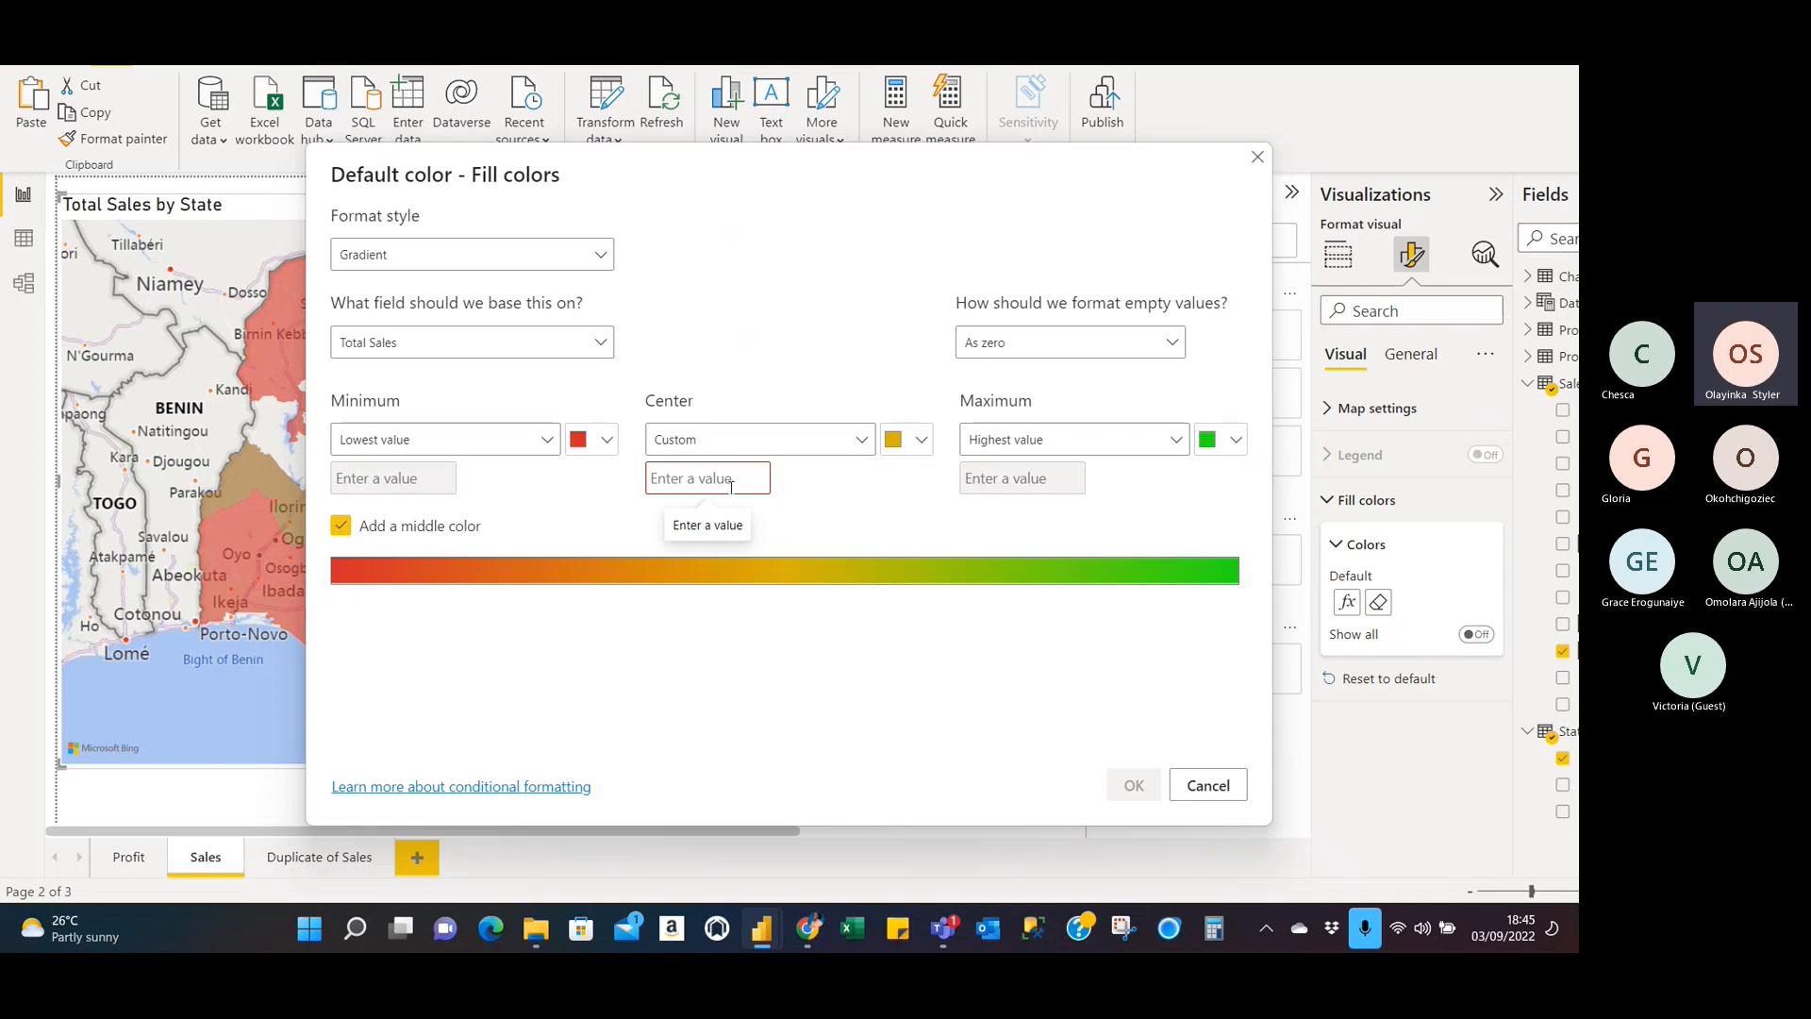
click(732, 478)
text(5000)
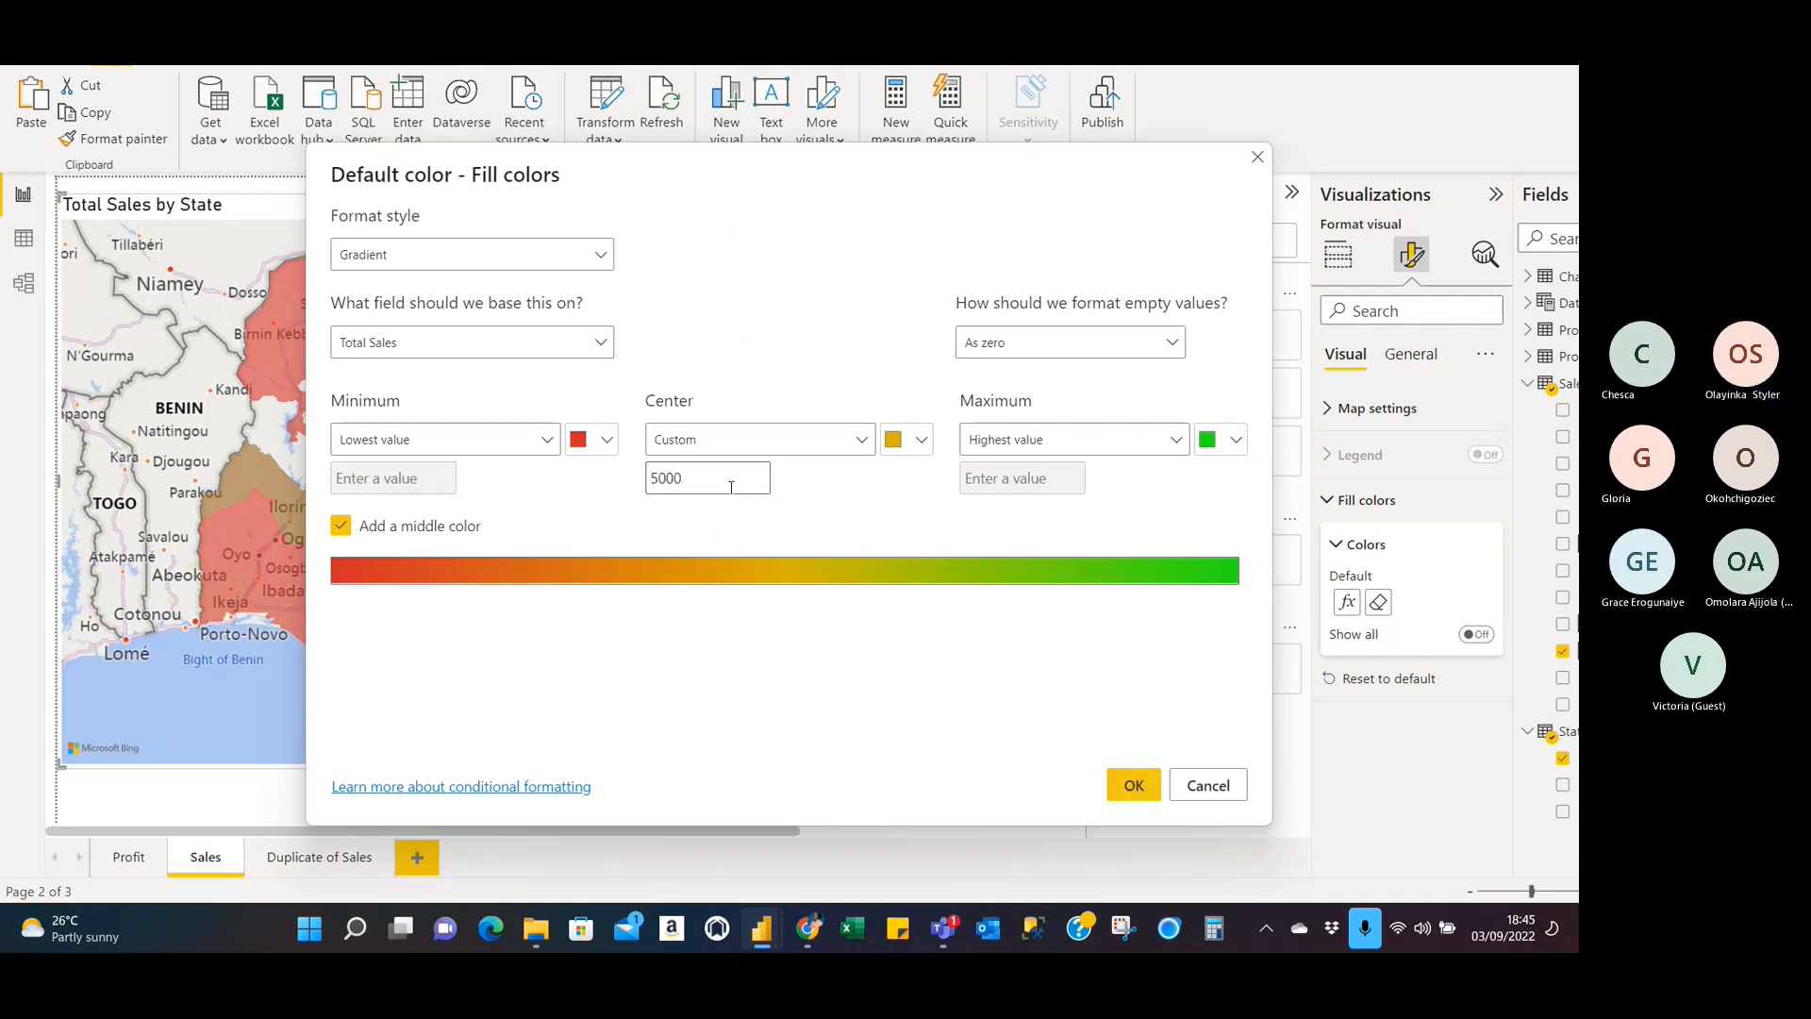
text(000)
click(921, 441)
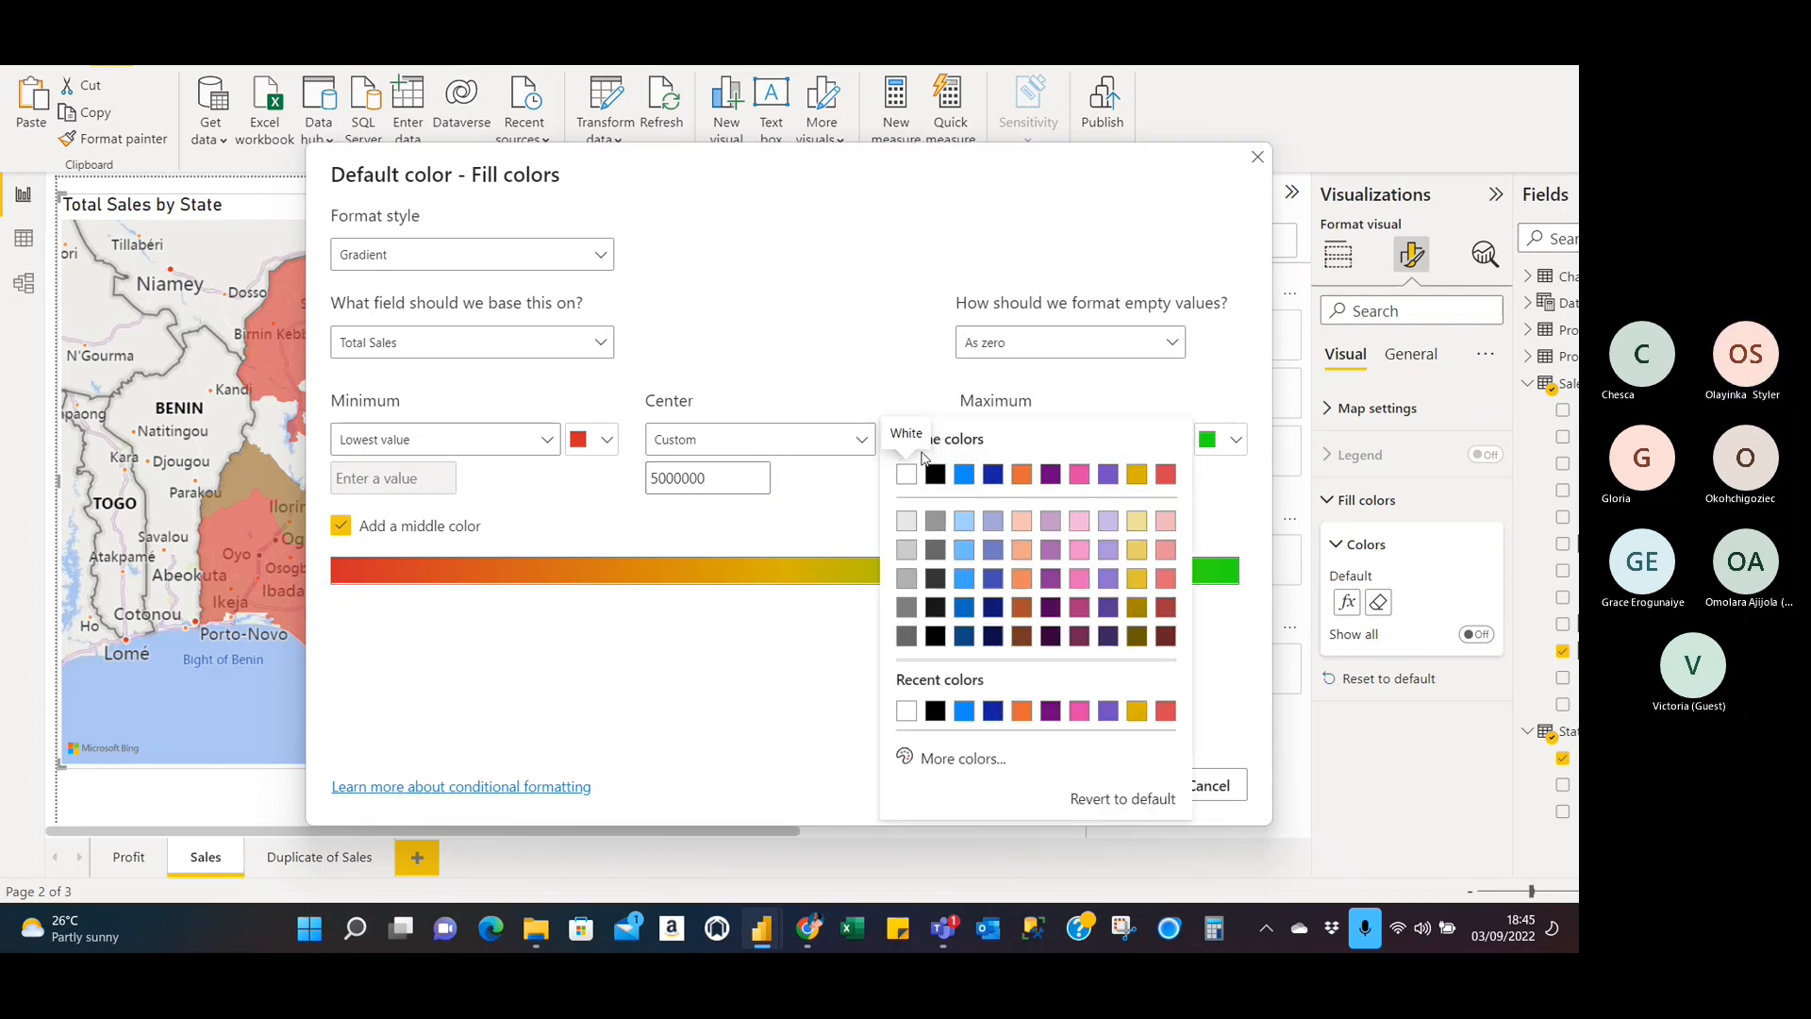
click(865, 455)
click(862, 443)
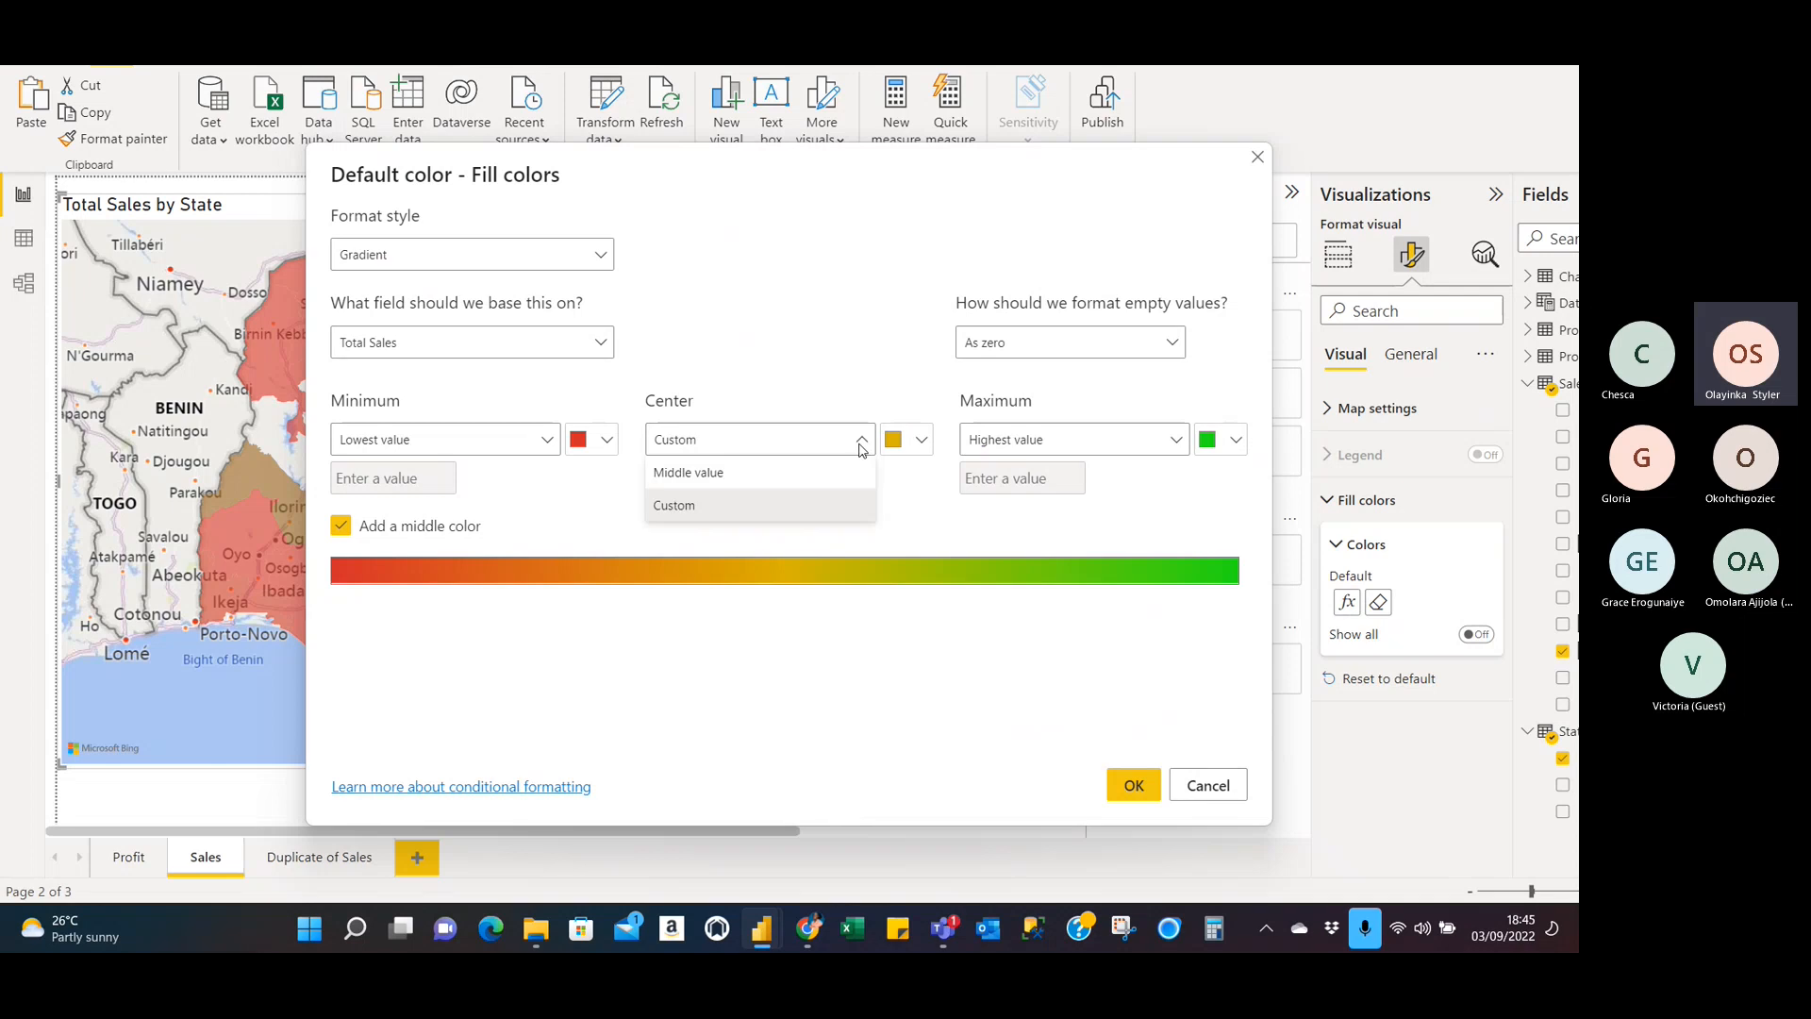
click(731, 476)
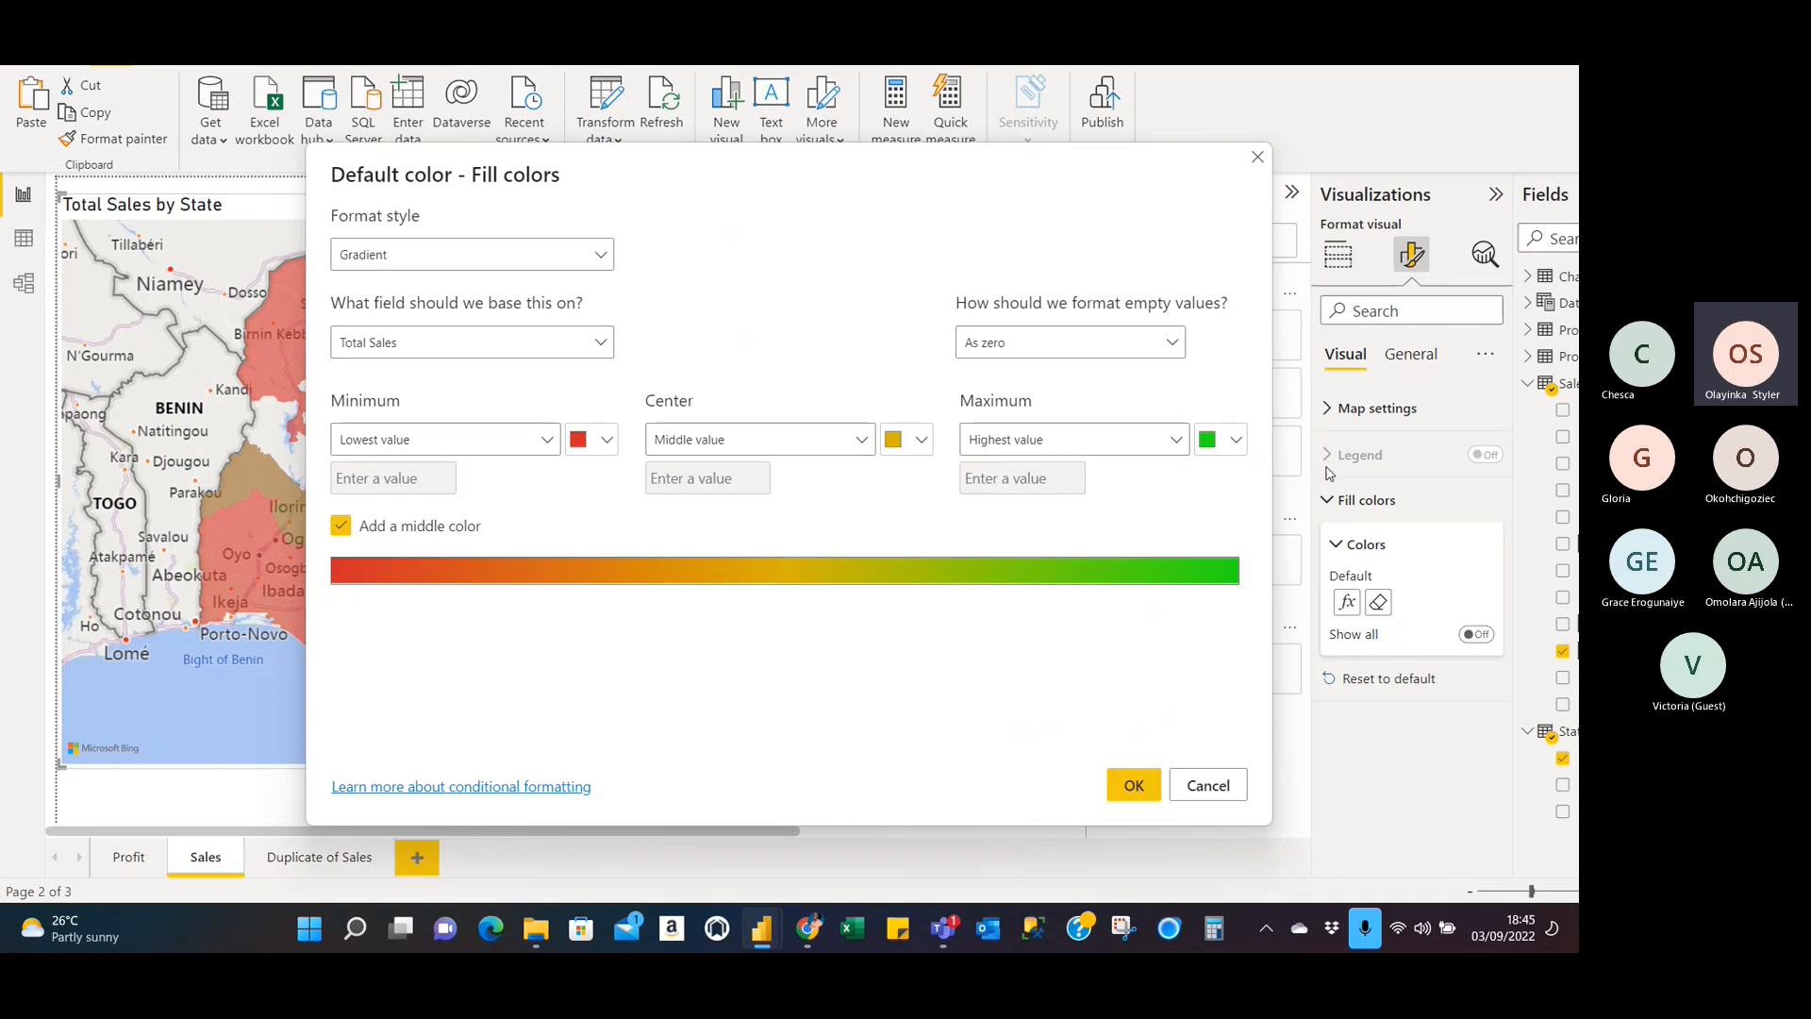
Set the gradient's center color to a lighter gold from the theme colors and apply it to the map.
click(919, 443)
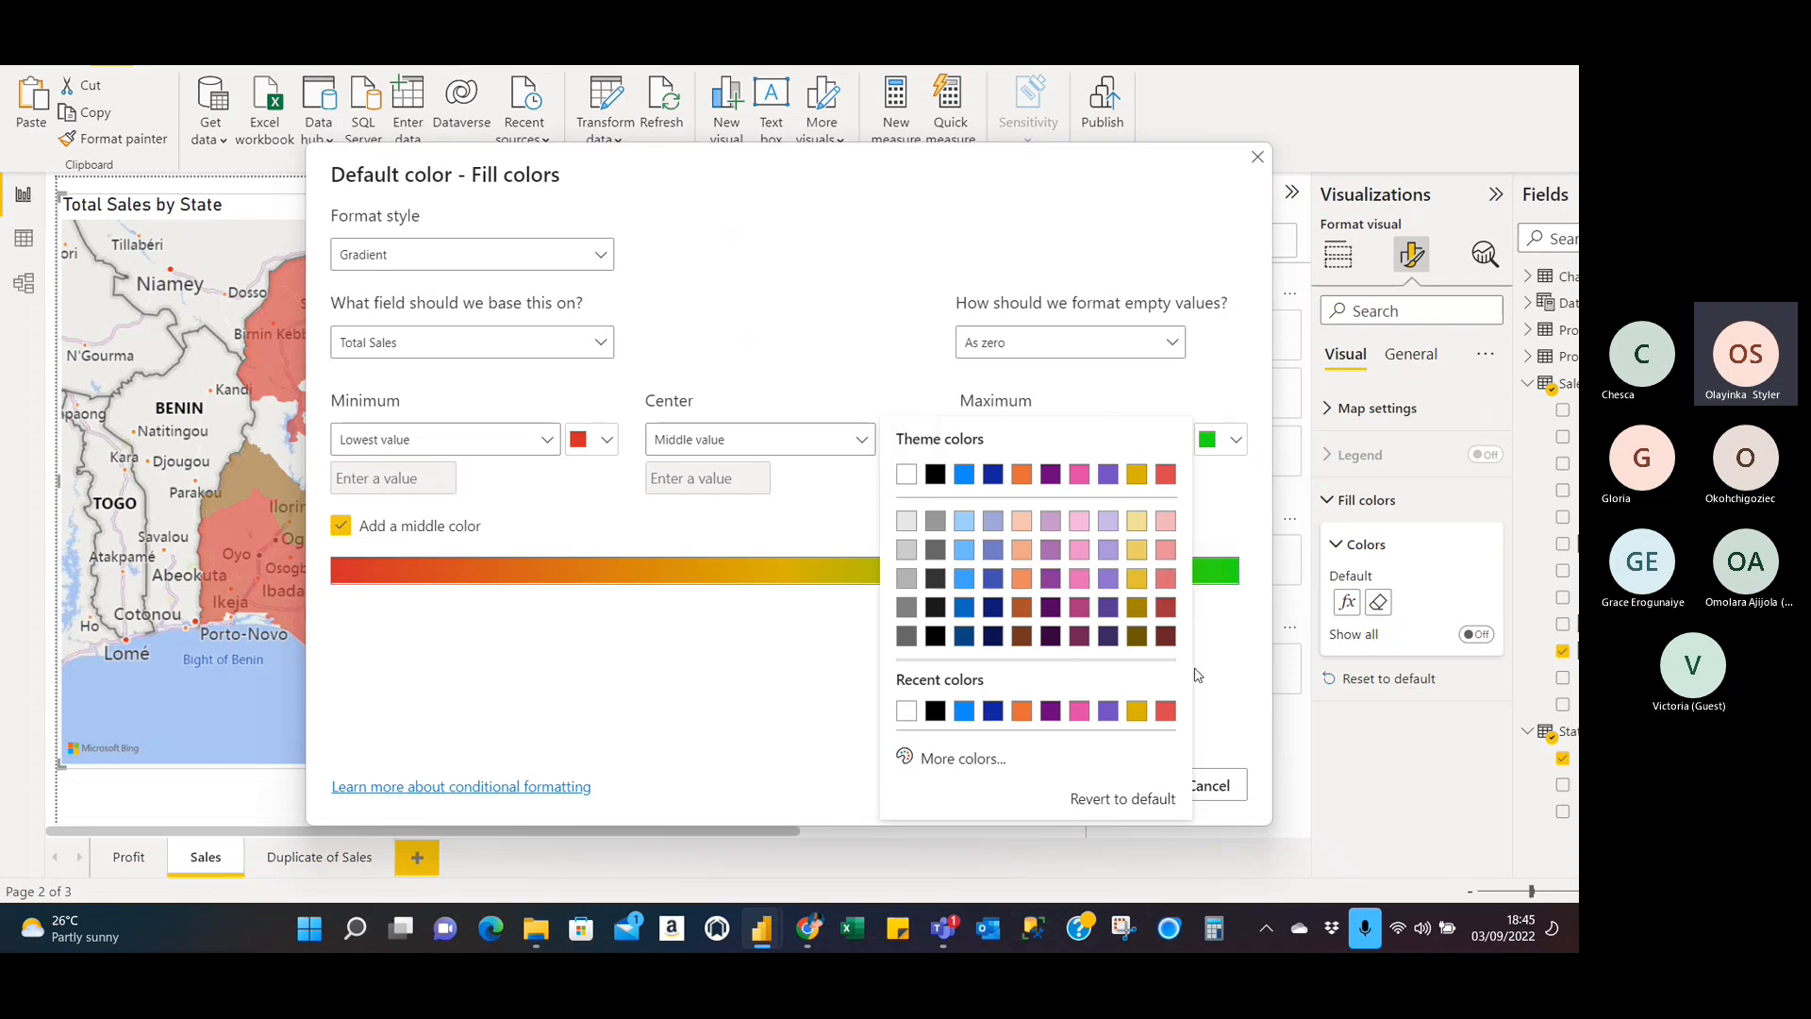
click(1137, 577)
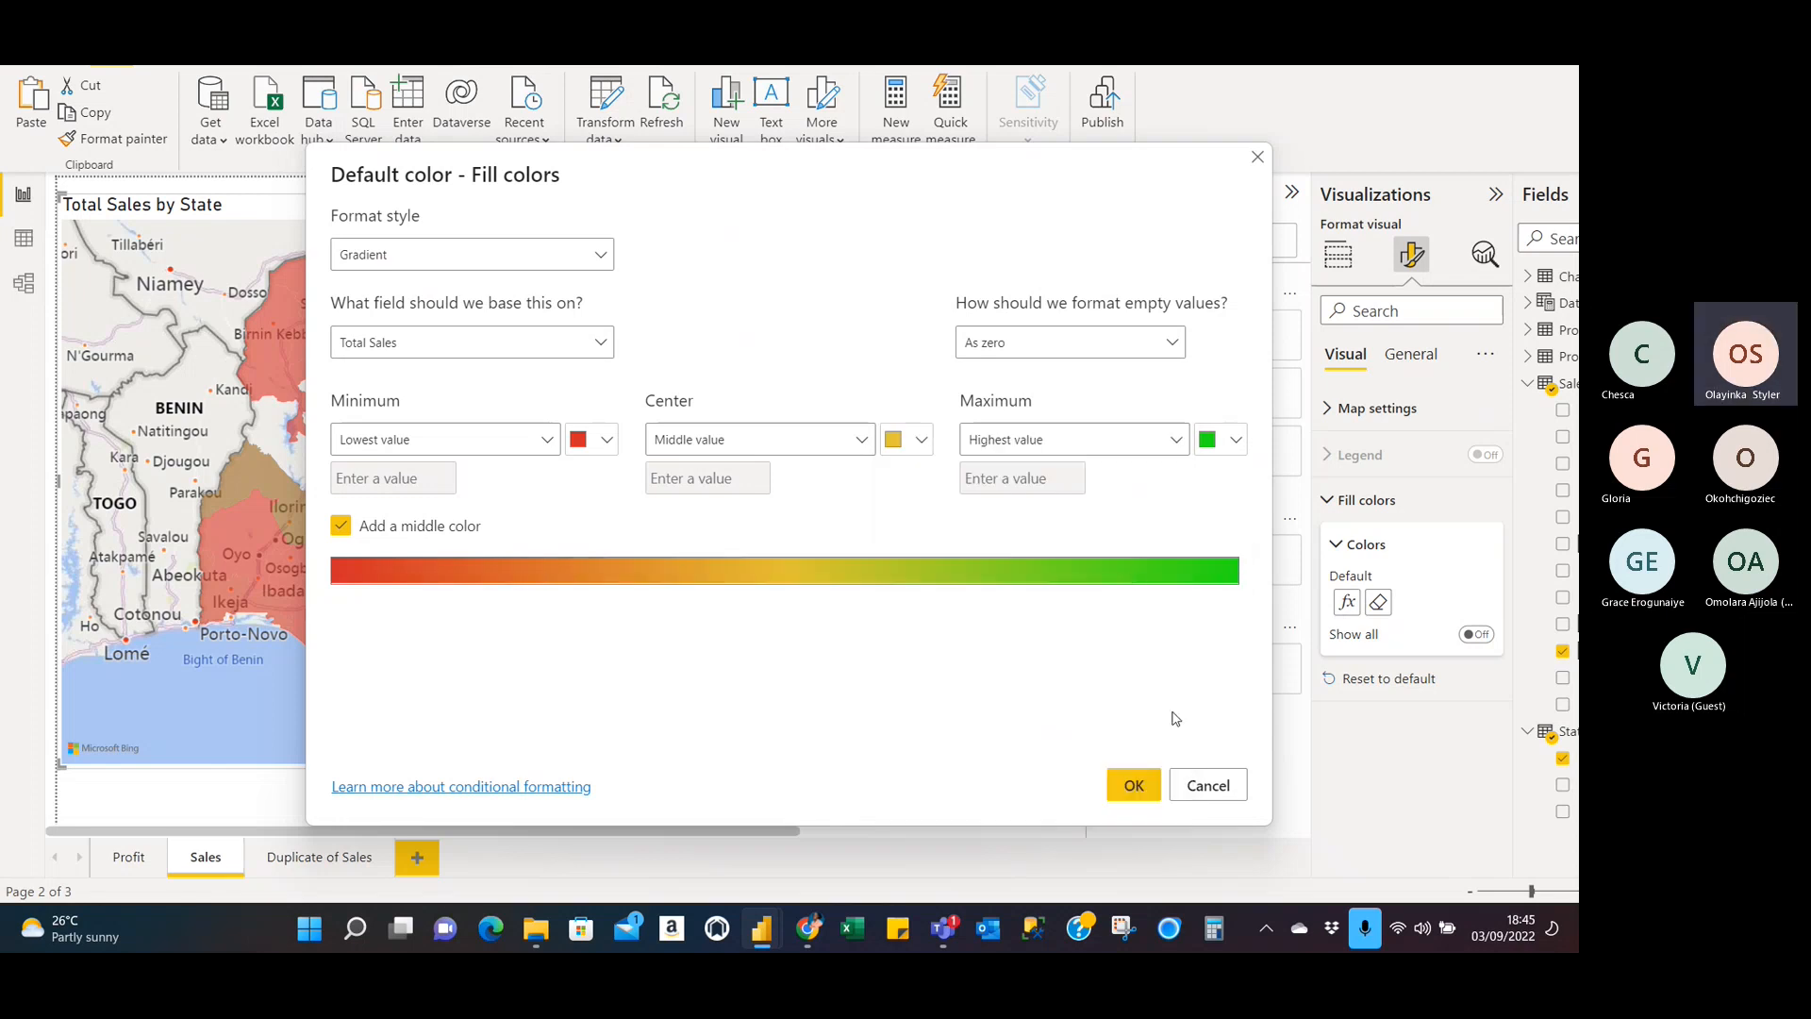
click(1135, 786)
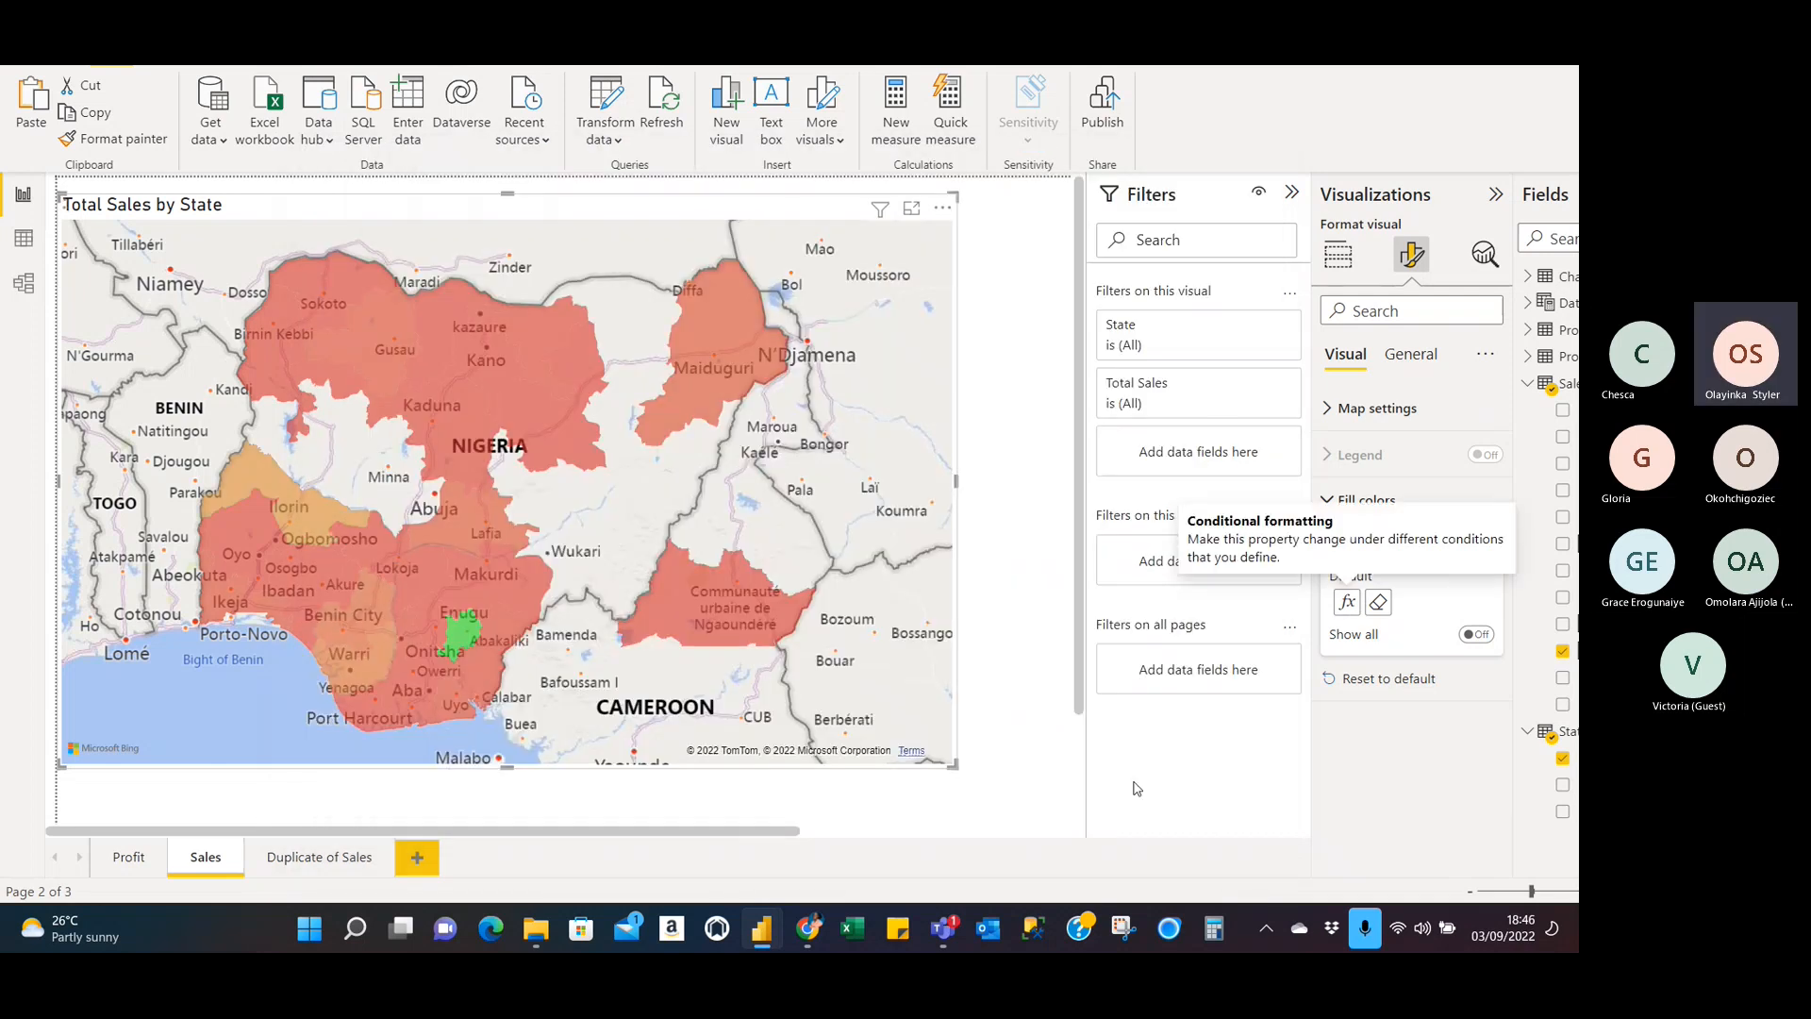
mouse_move(341, 517)
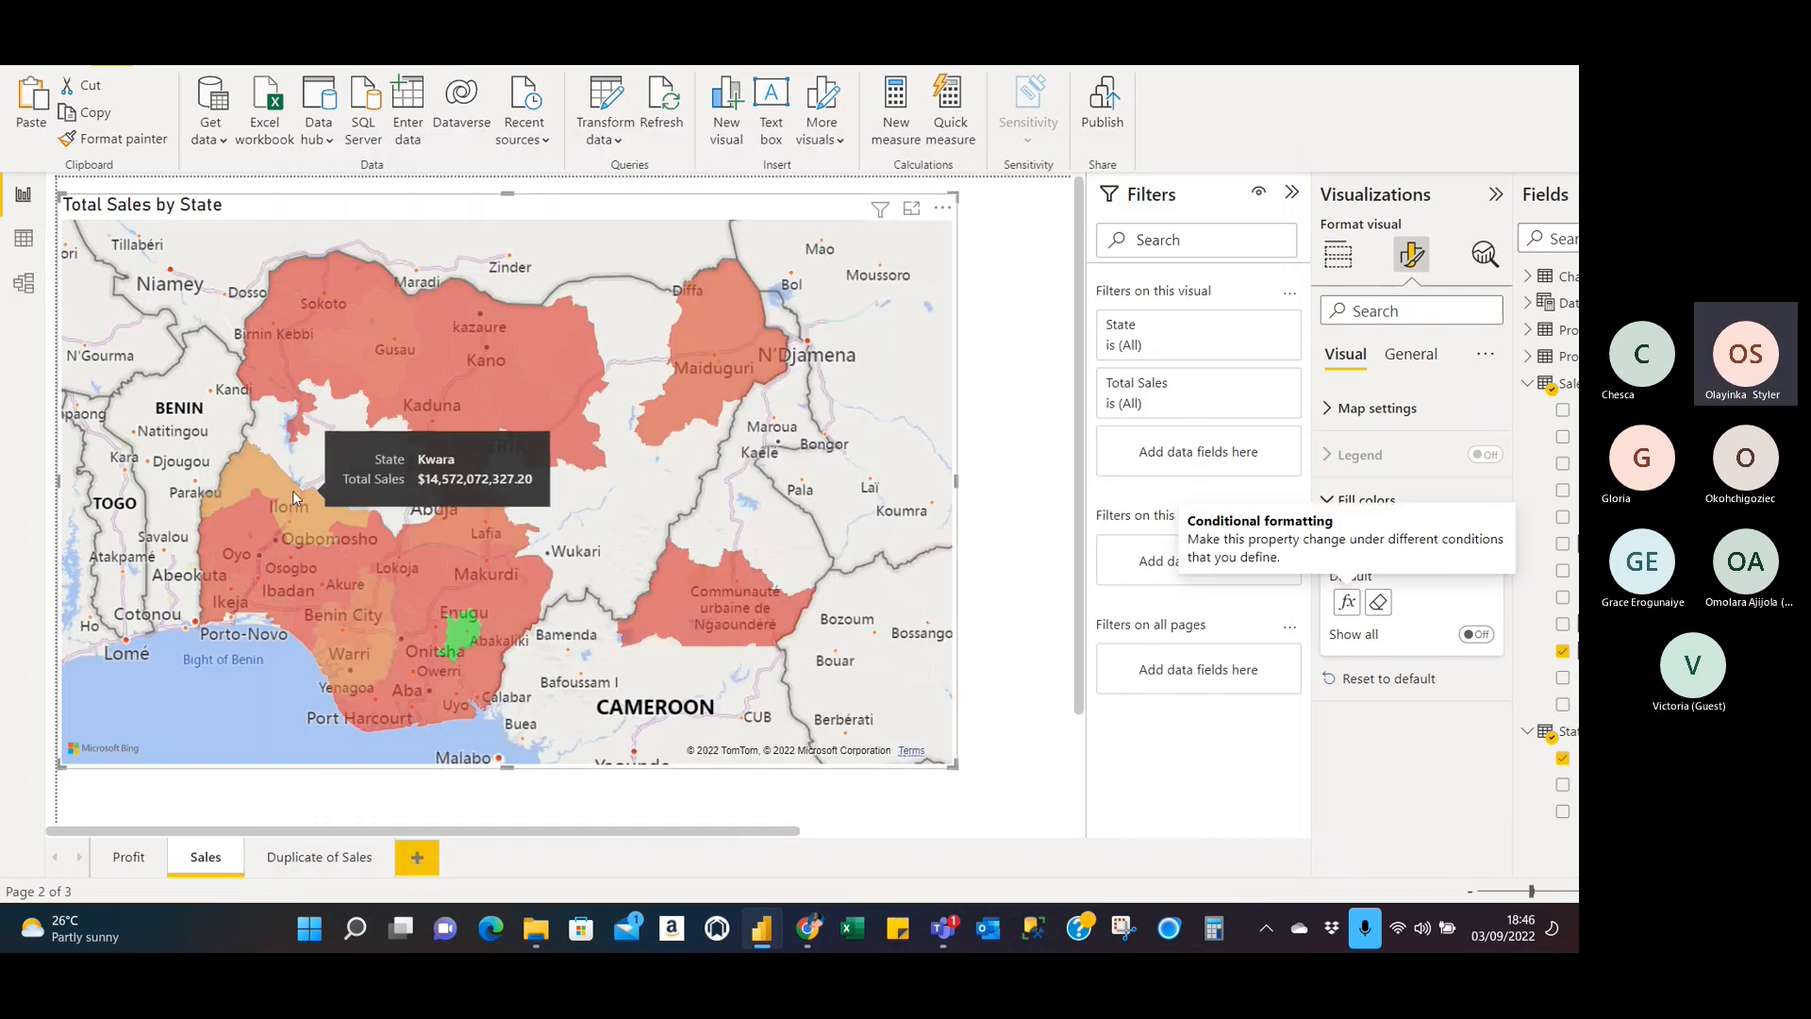
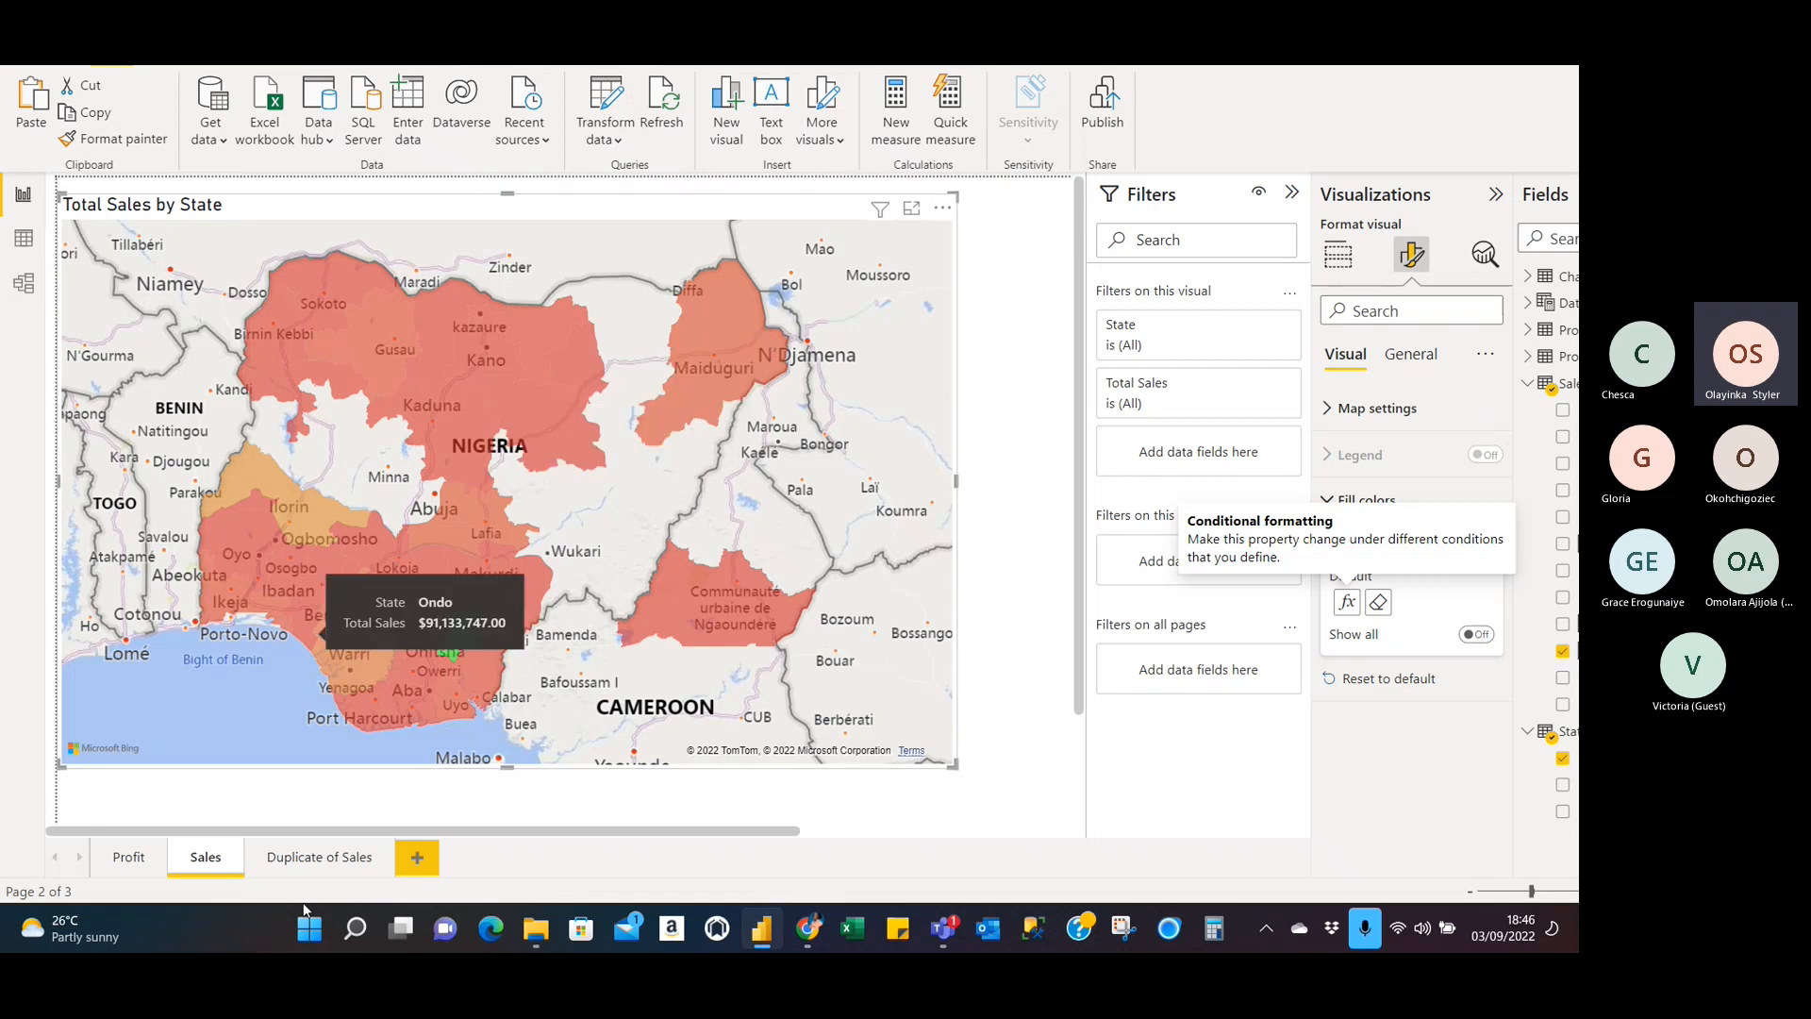
On the Duplicate of Sales page, replace Total Sales with Profit on the Y-axis of the column chart.
click(290, 860)
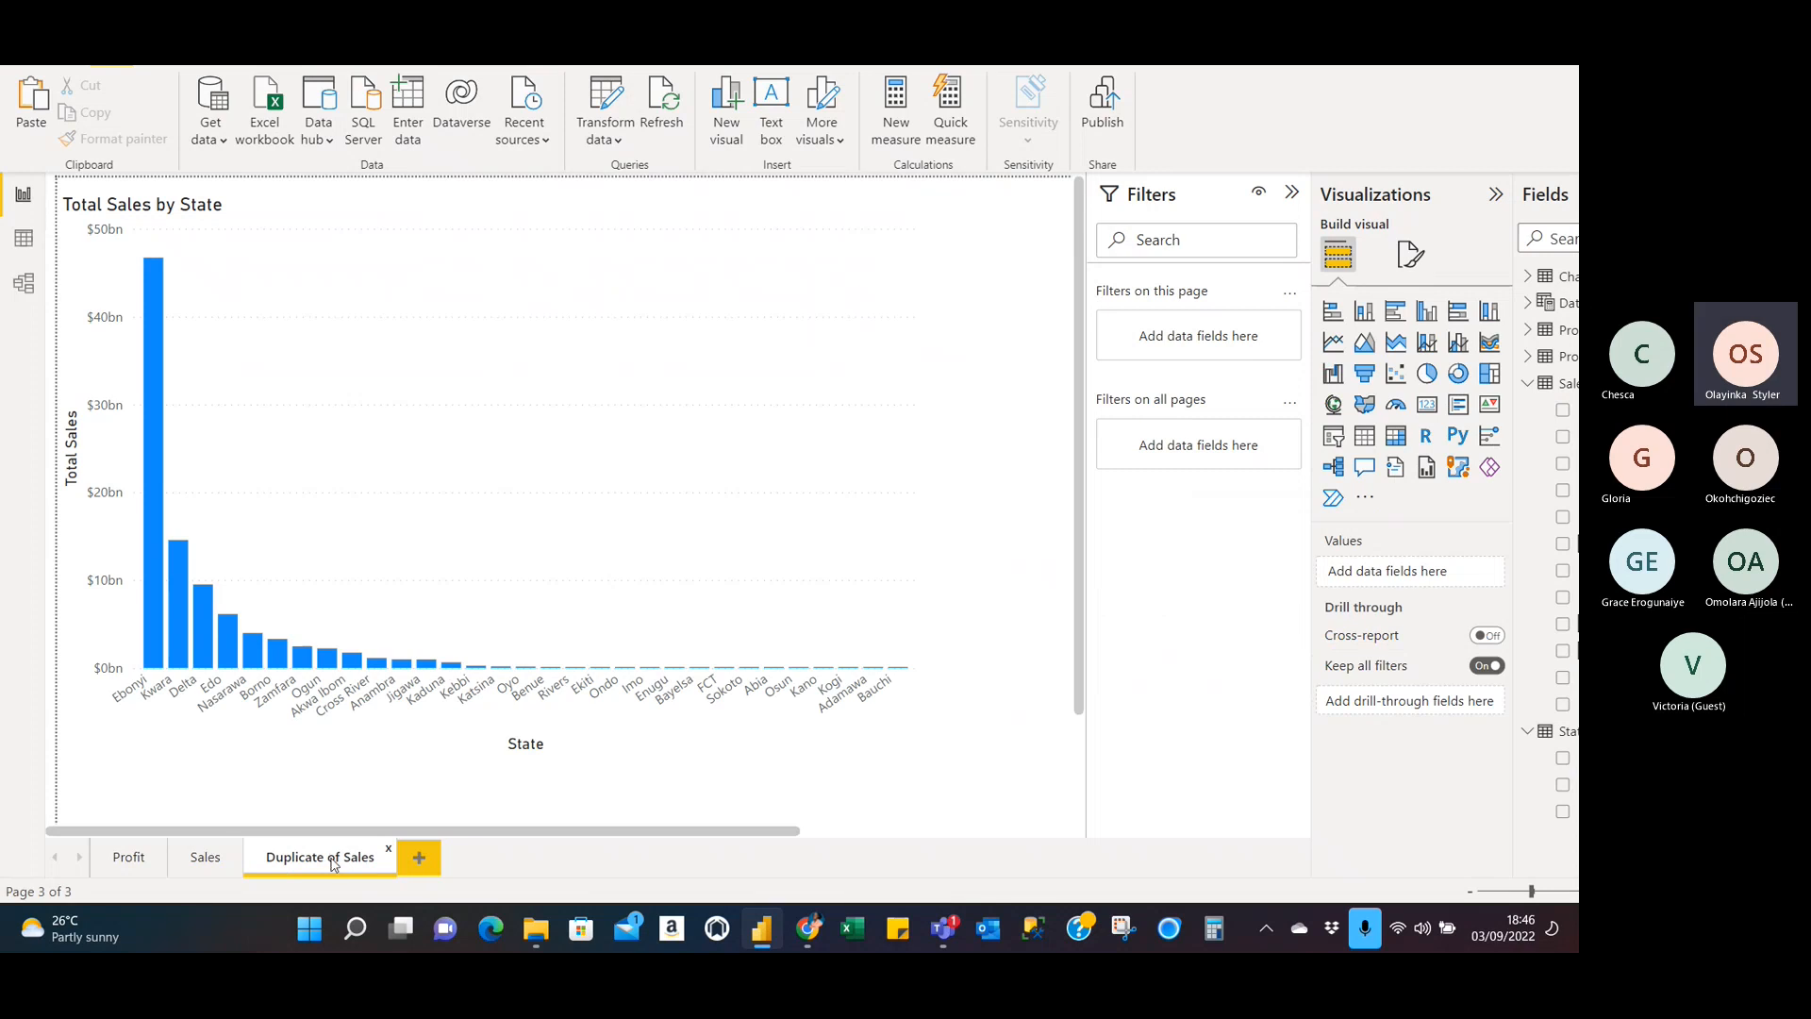
click(651, 332)
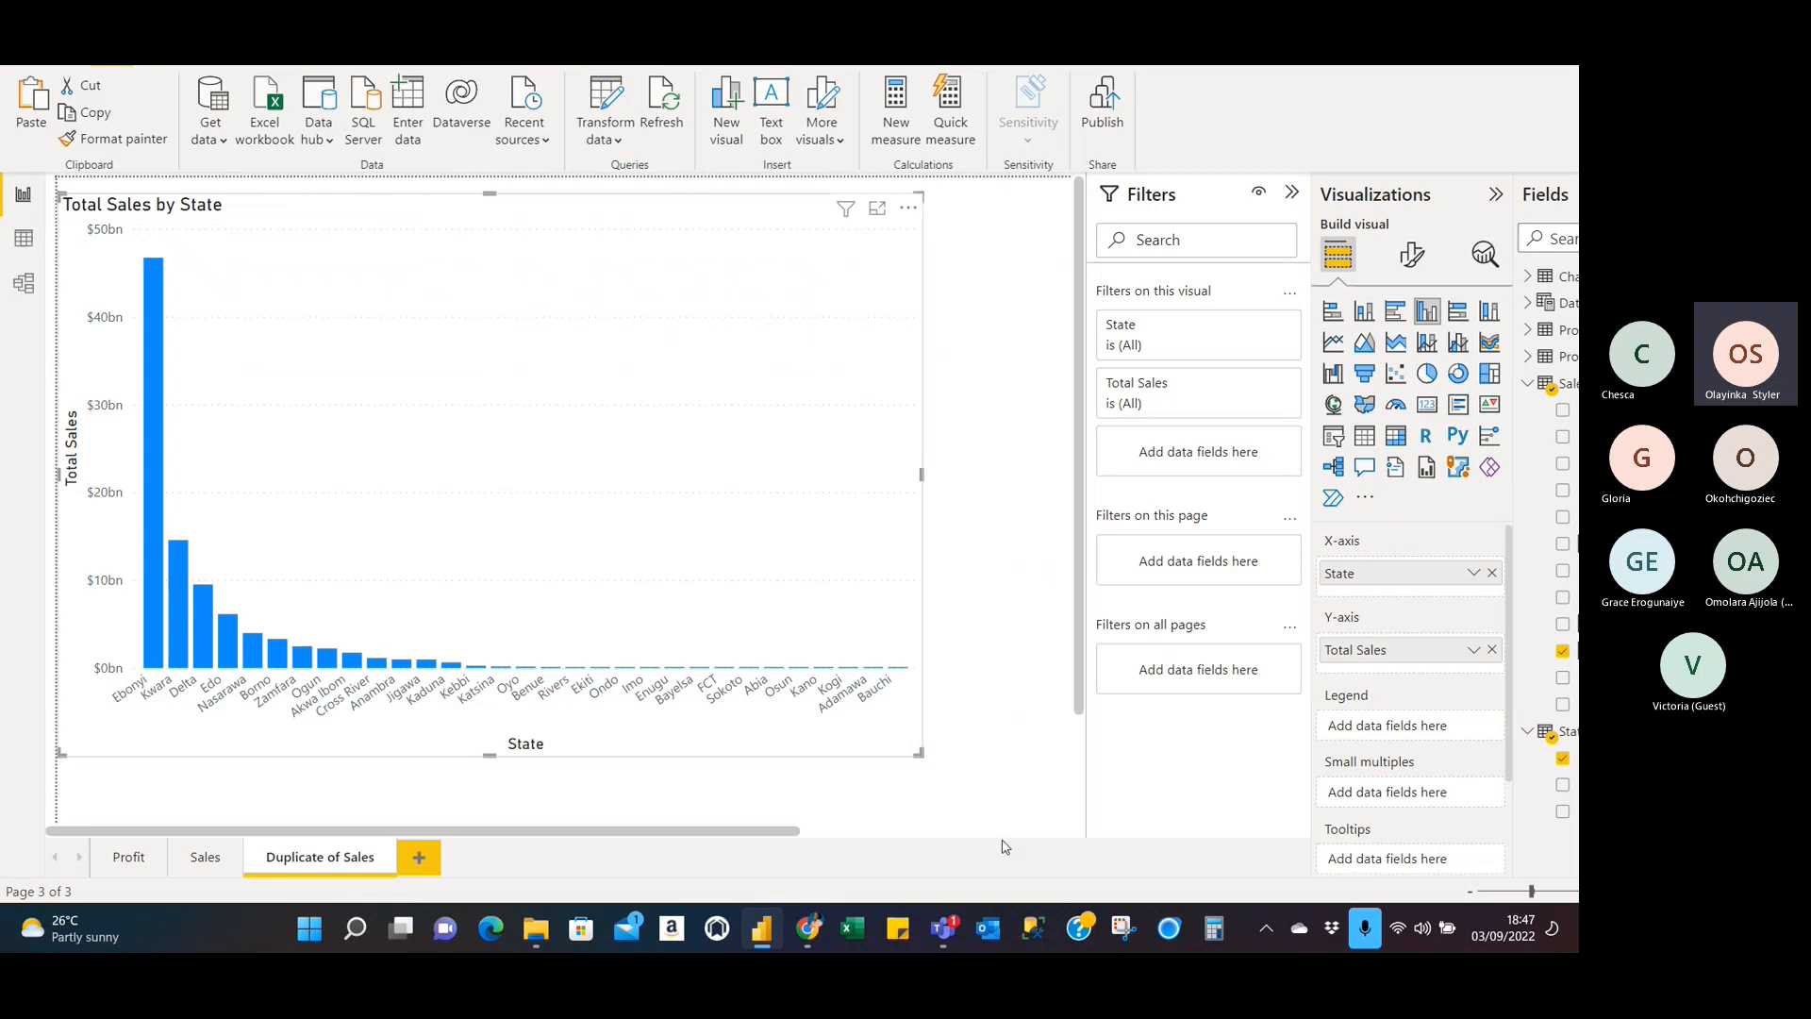
drag(793, 831, 585, 863)
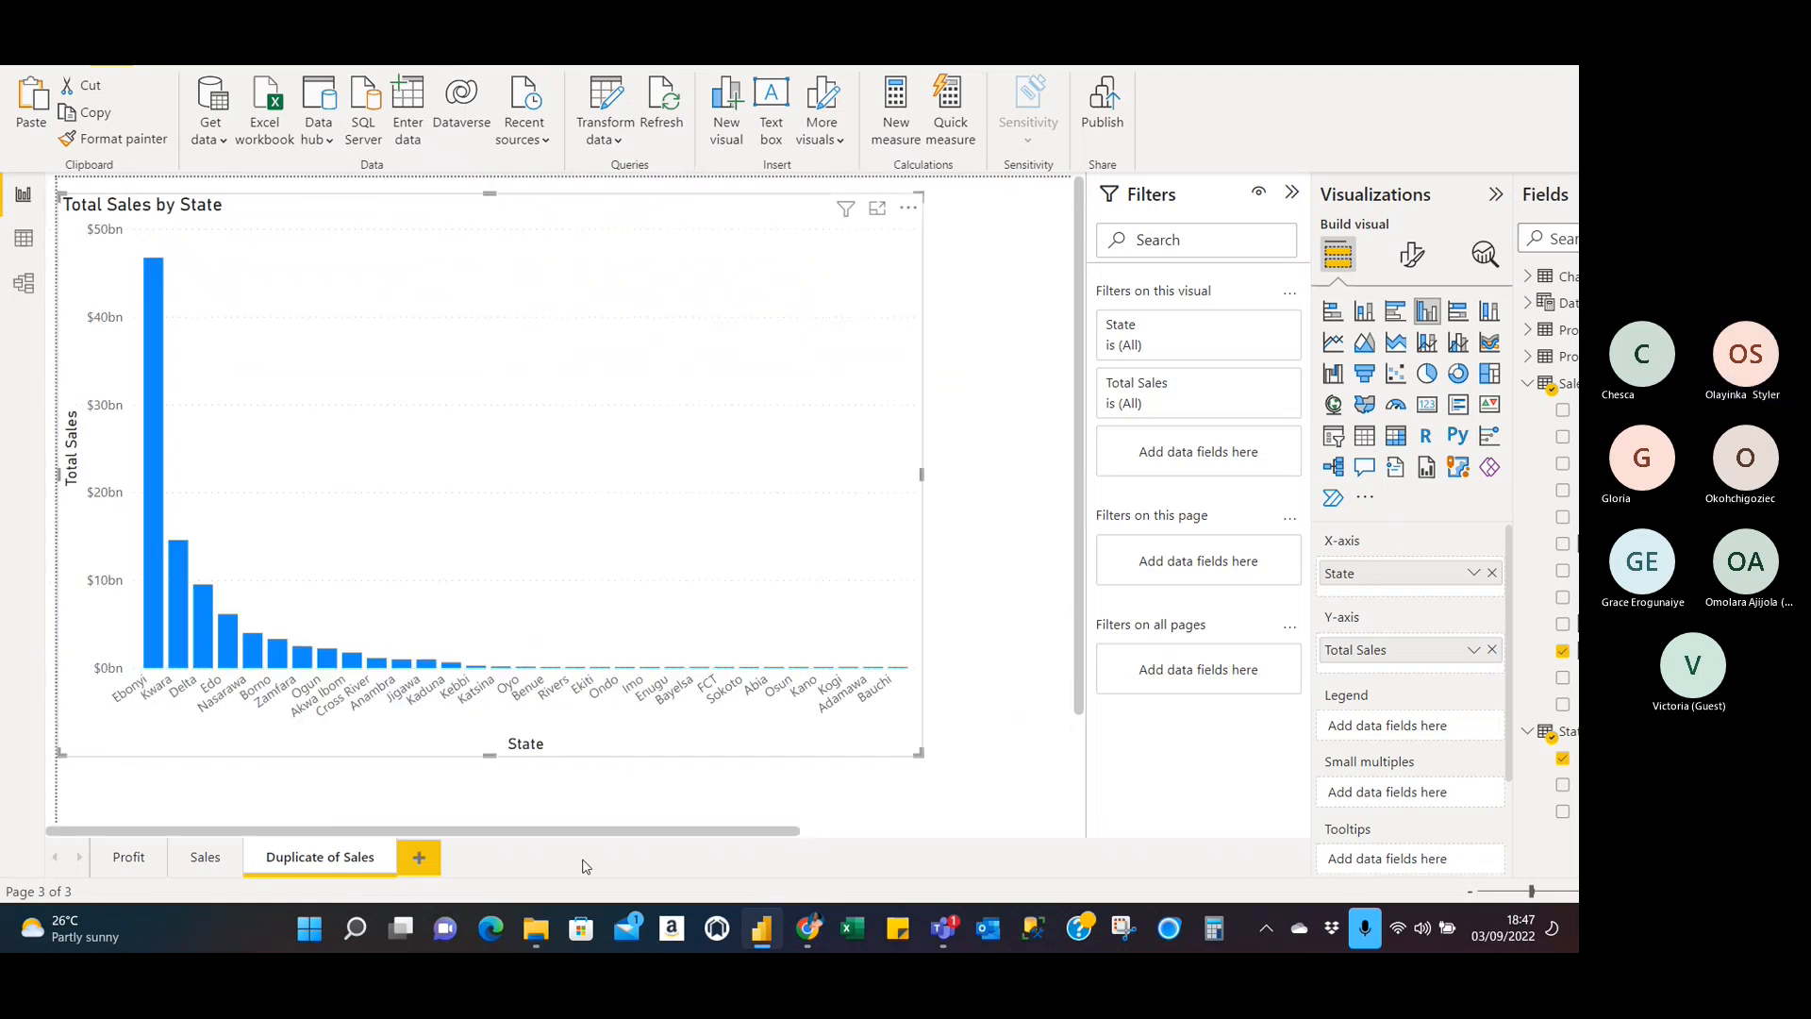
click(1540, 195)
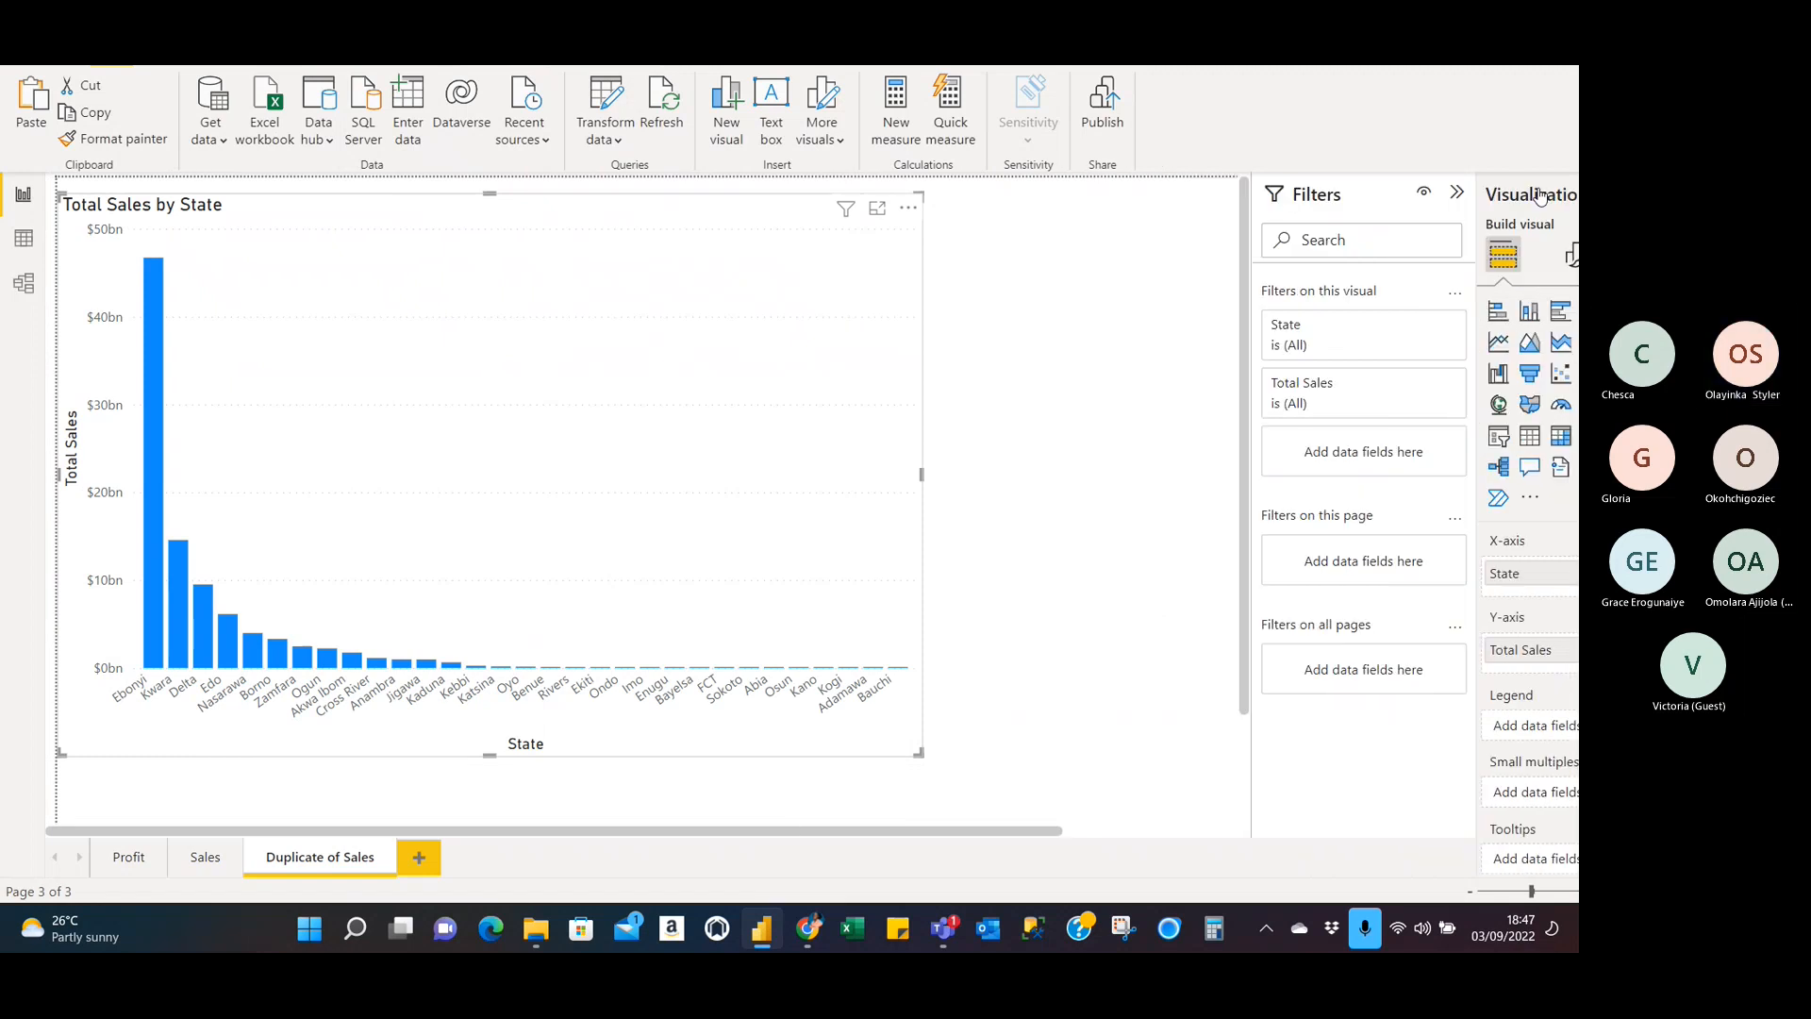
scroll(230, 569, down, 2)
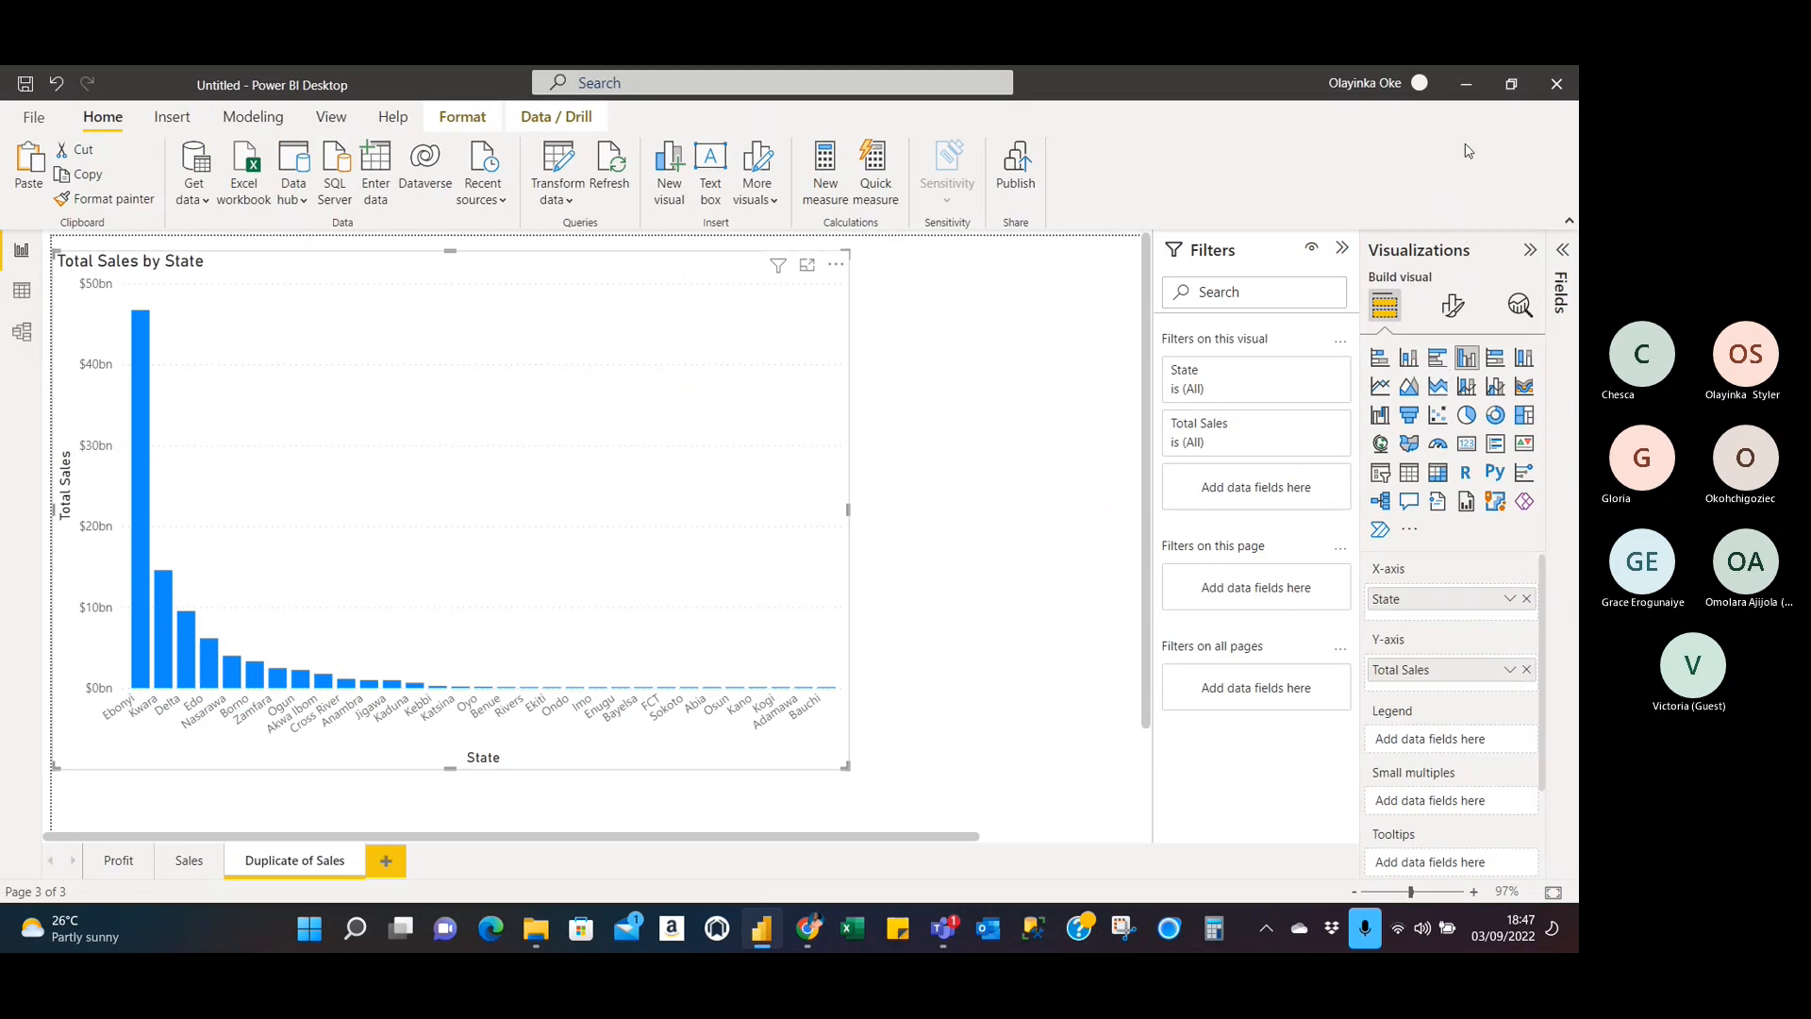
click(1562, 253)
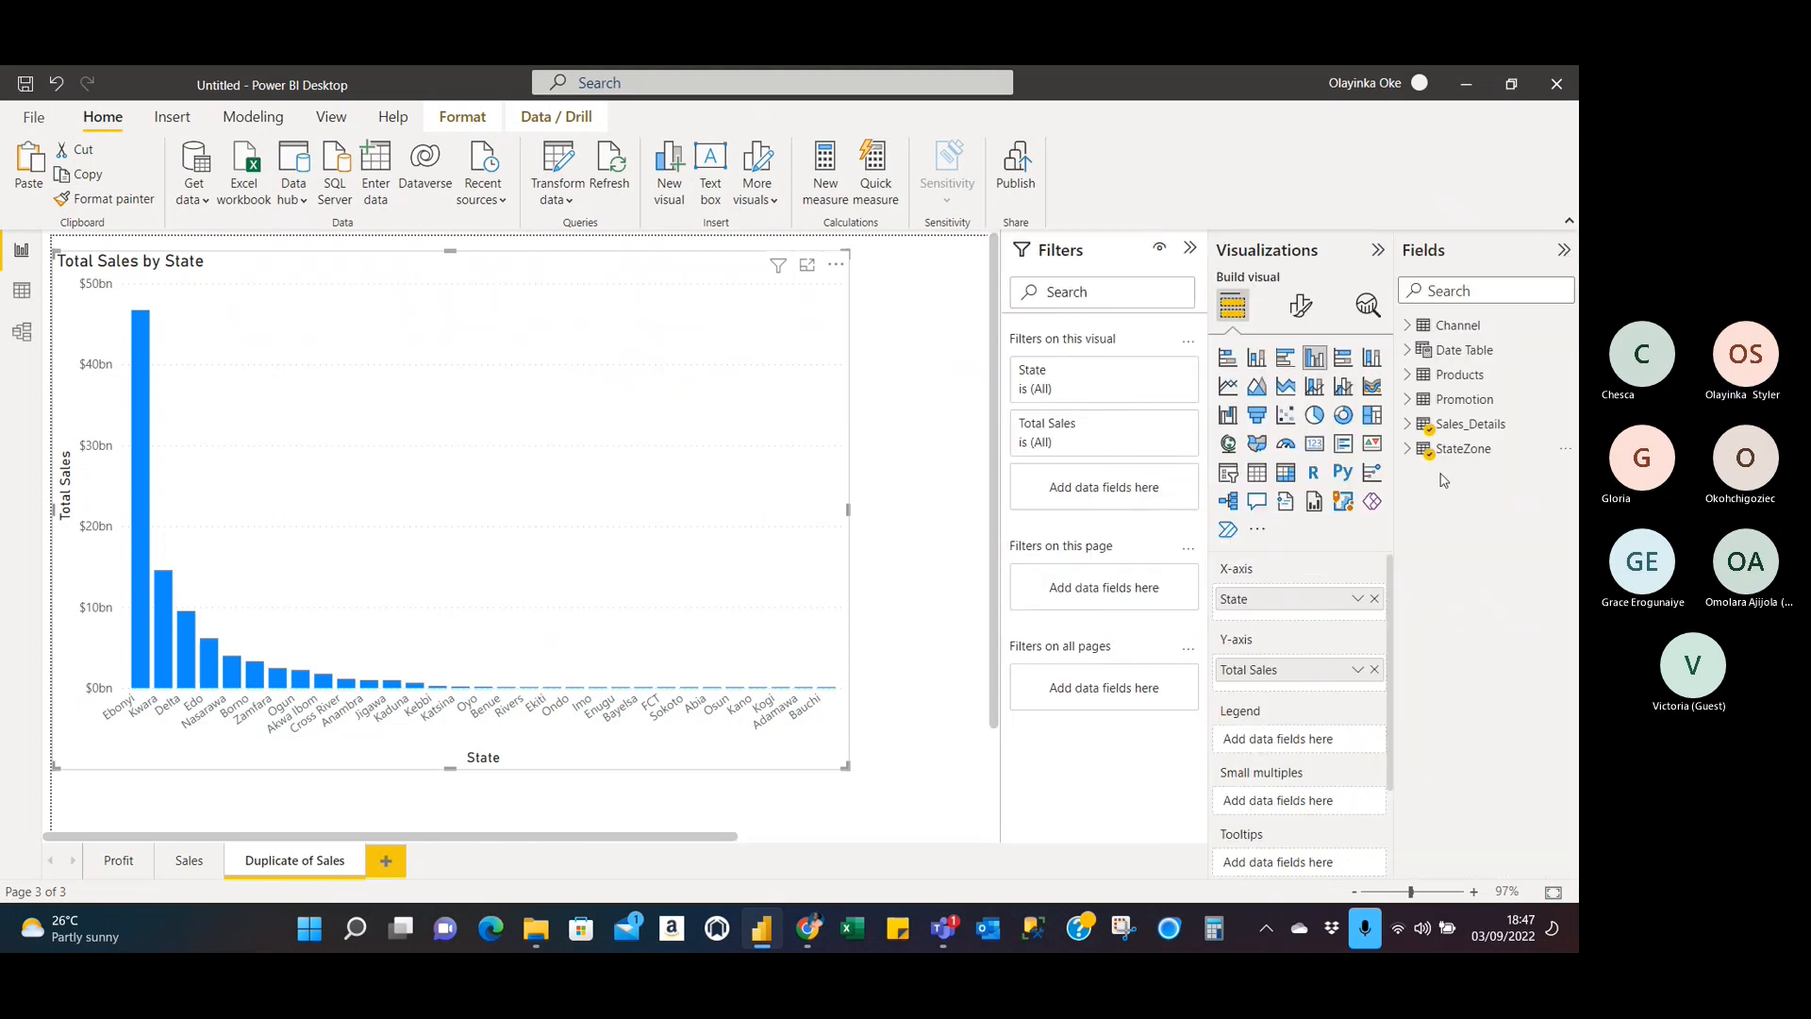
click(1407, 425)
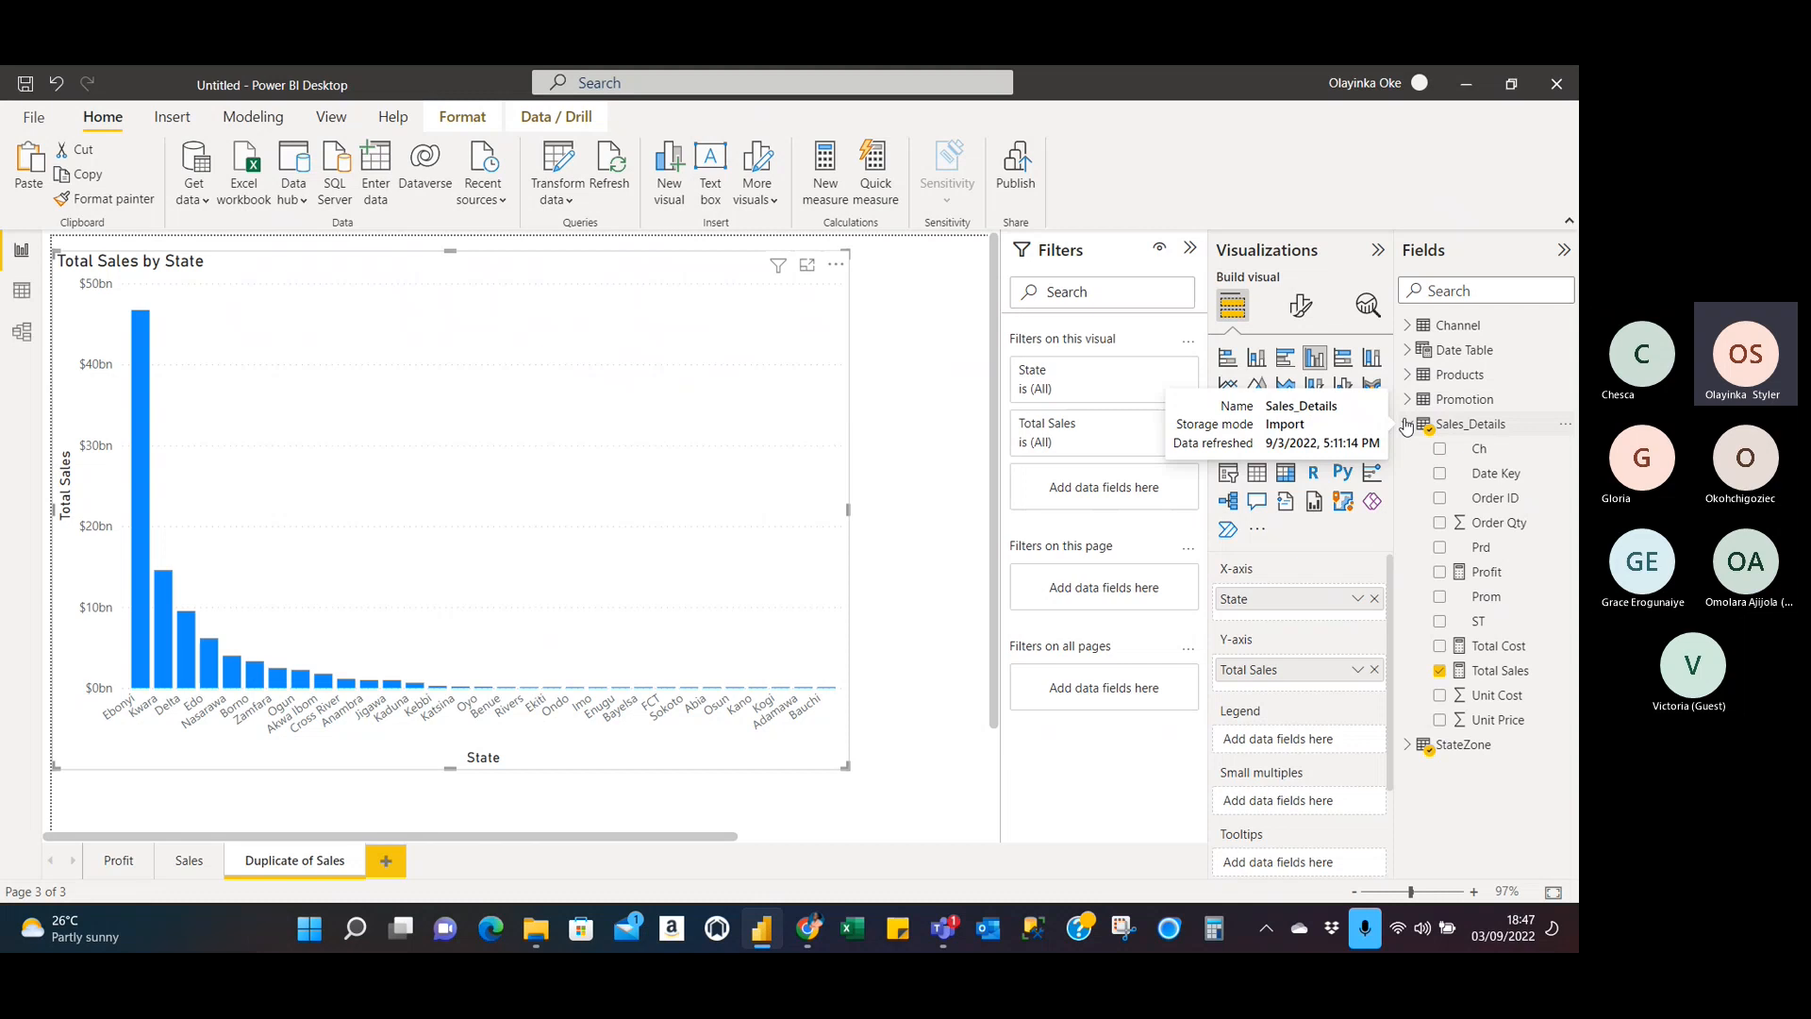
click(1439, 670)
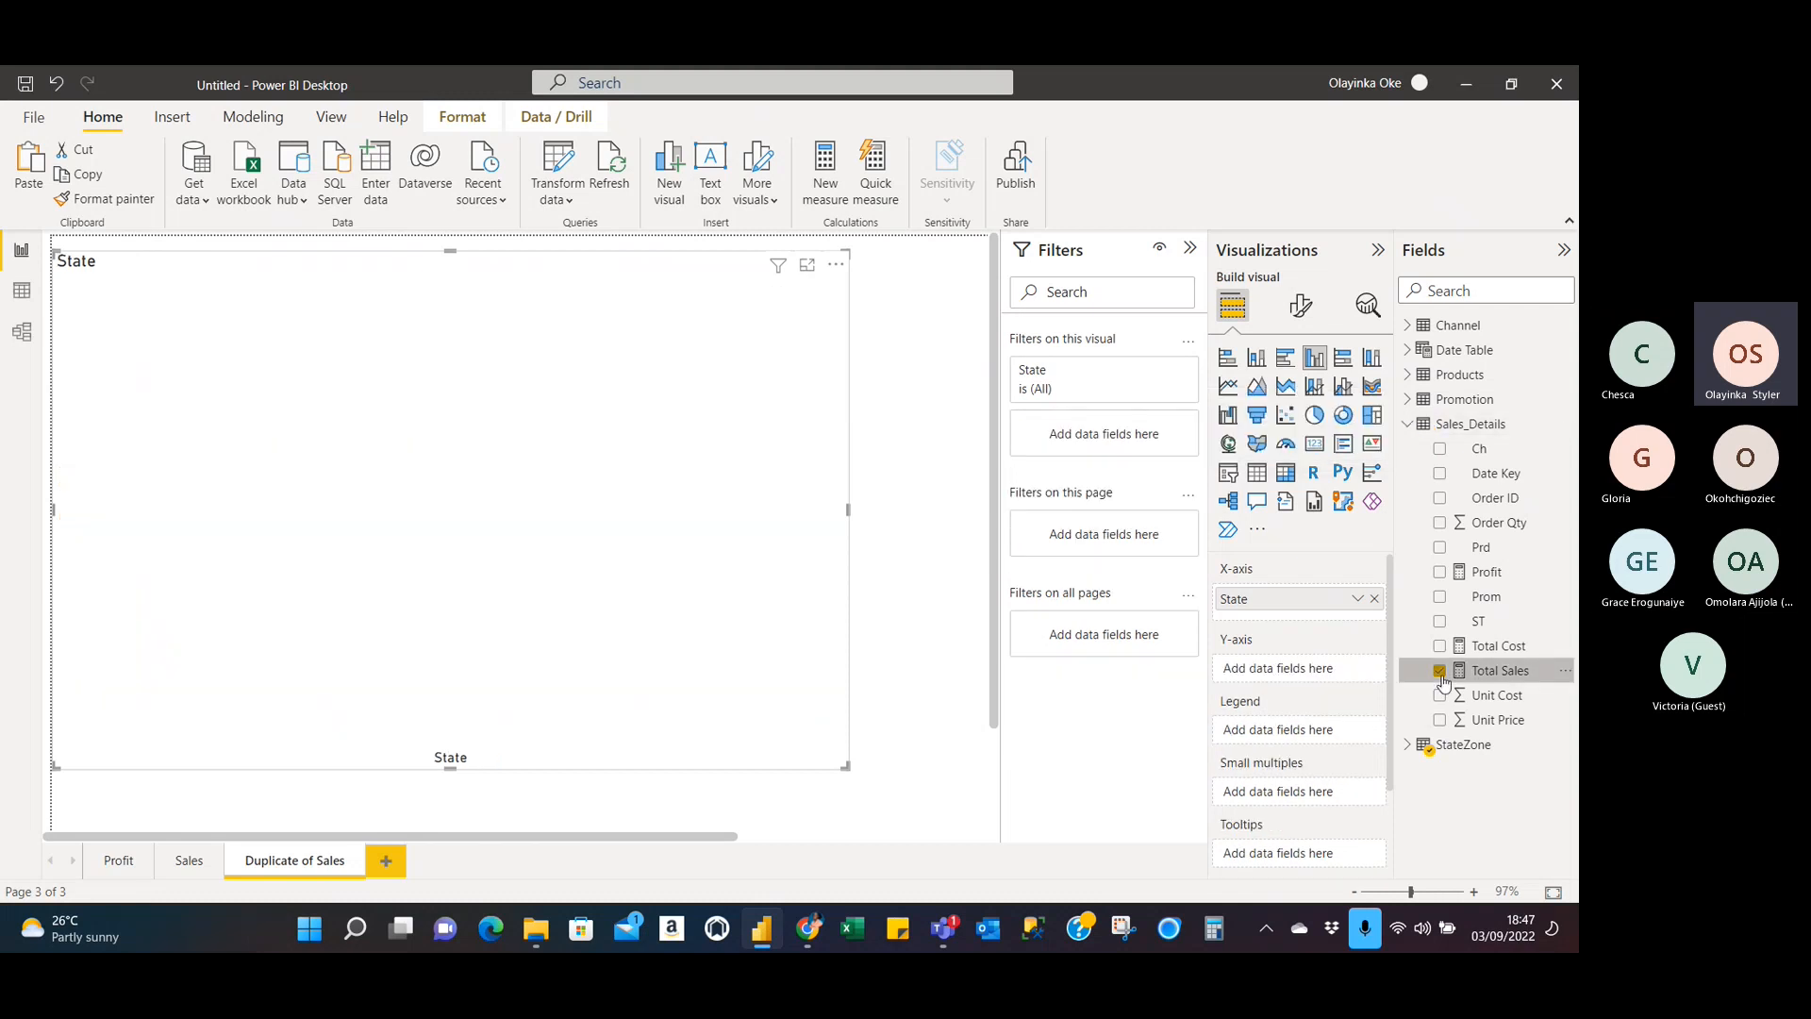
click(1439, 573)
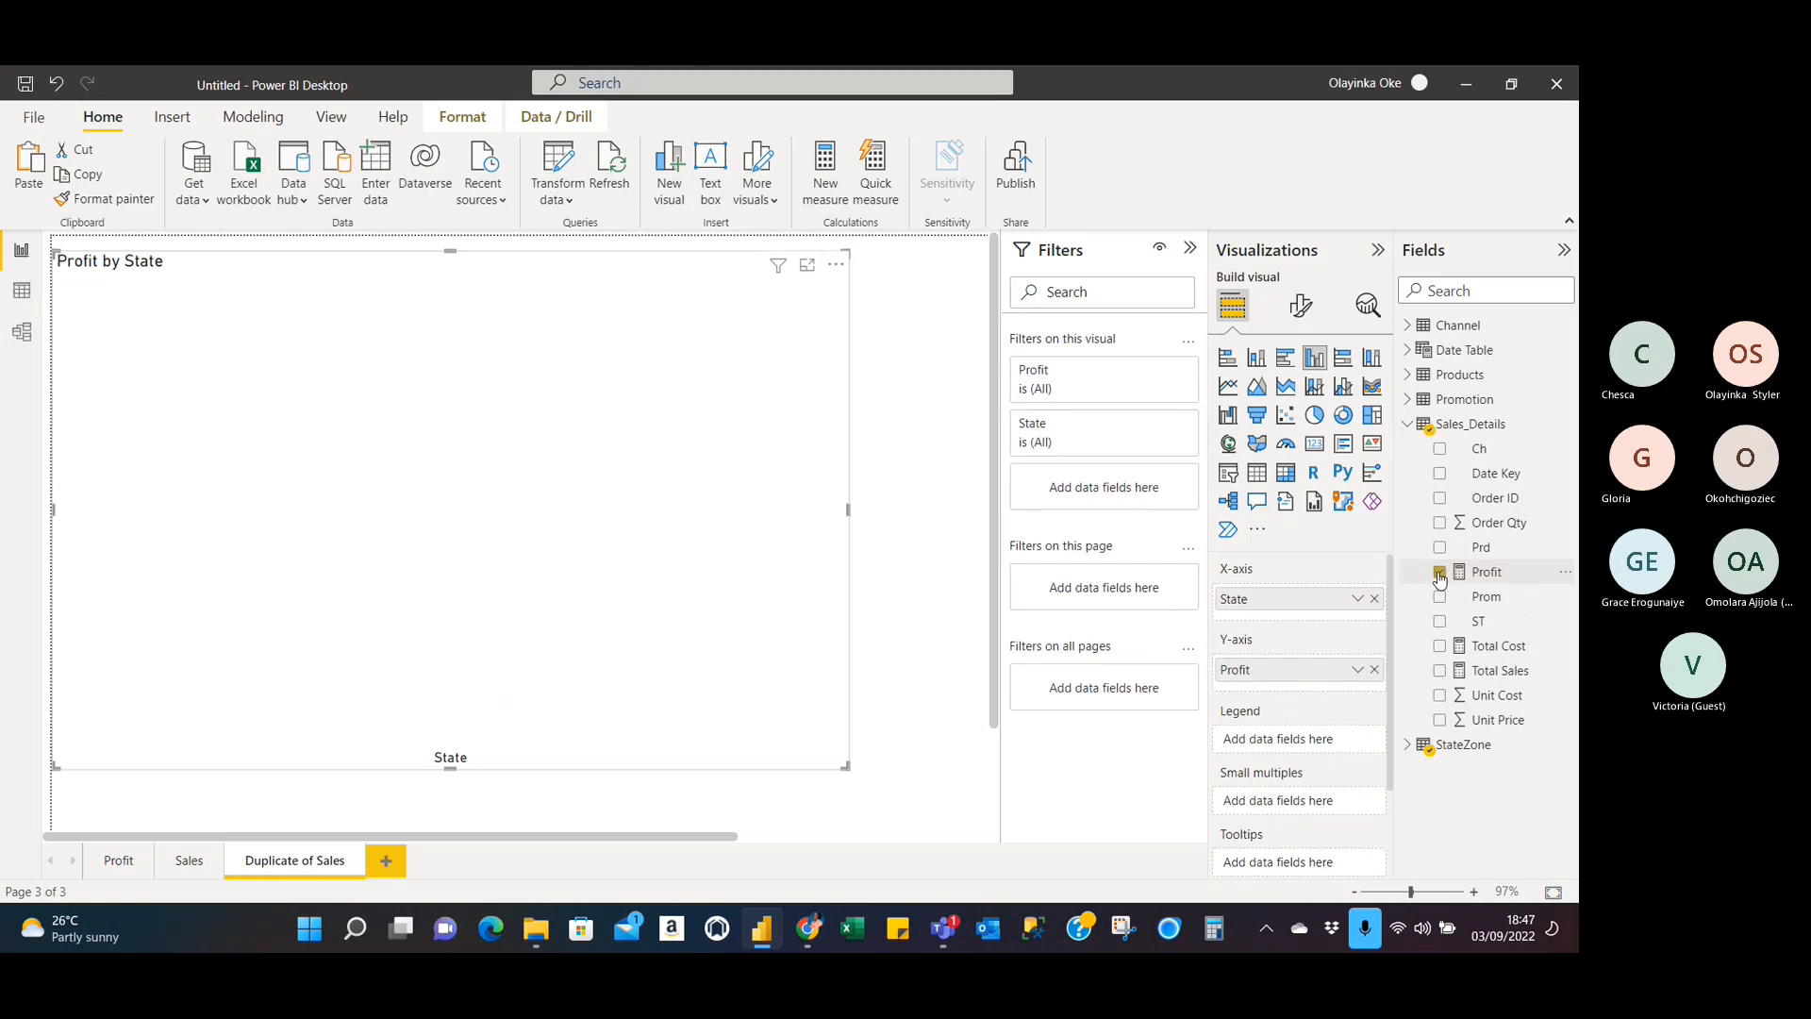
Add Product Category from the Products table as the legend of the Profit by State chart.
click(1406, 430)
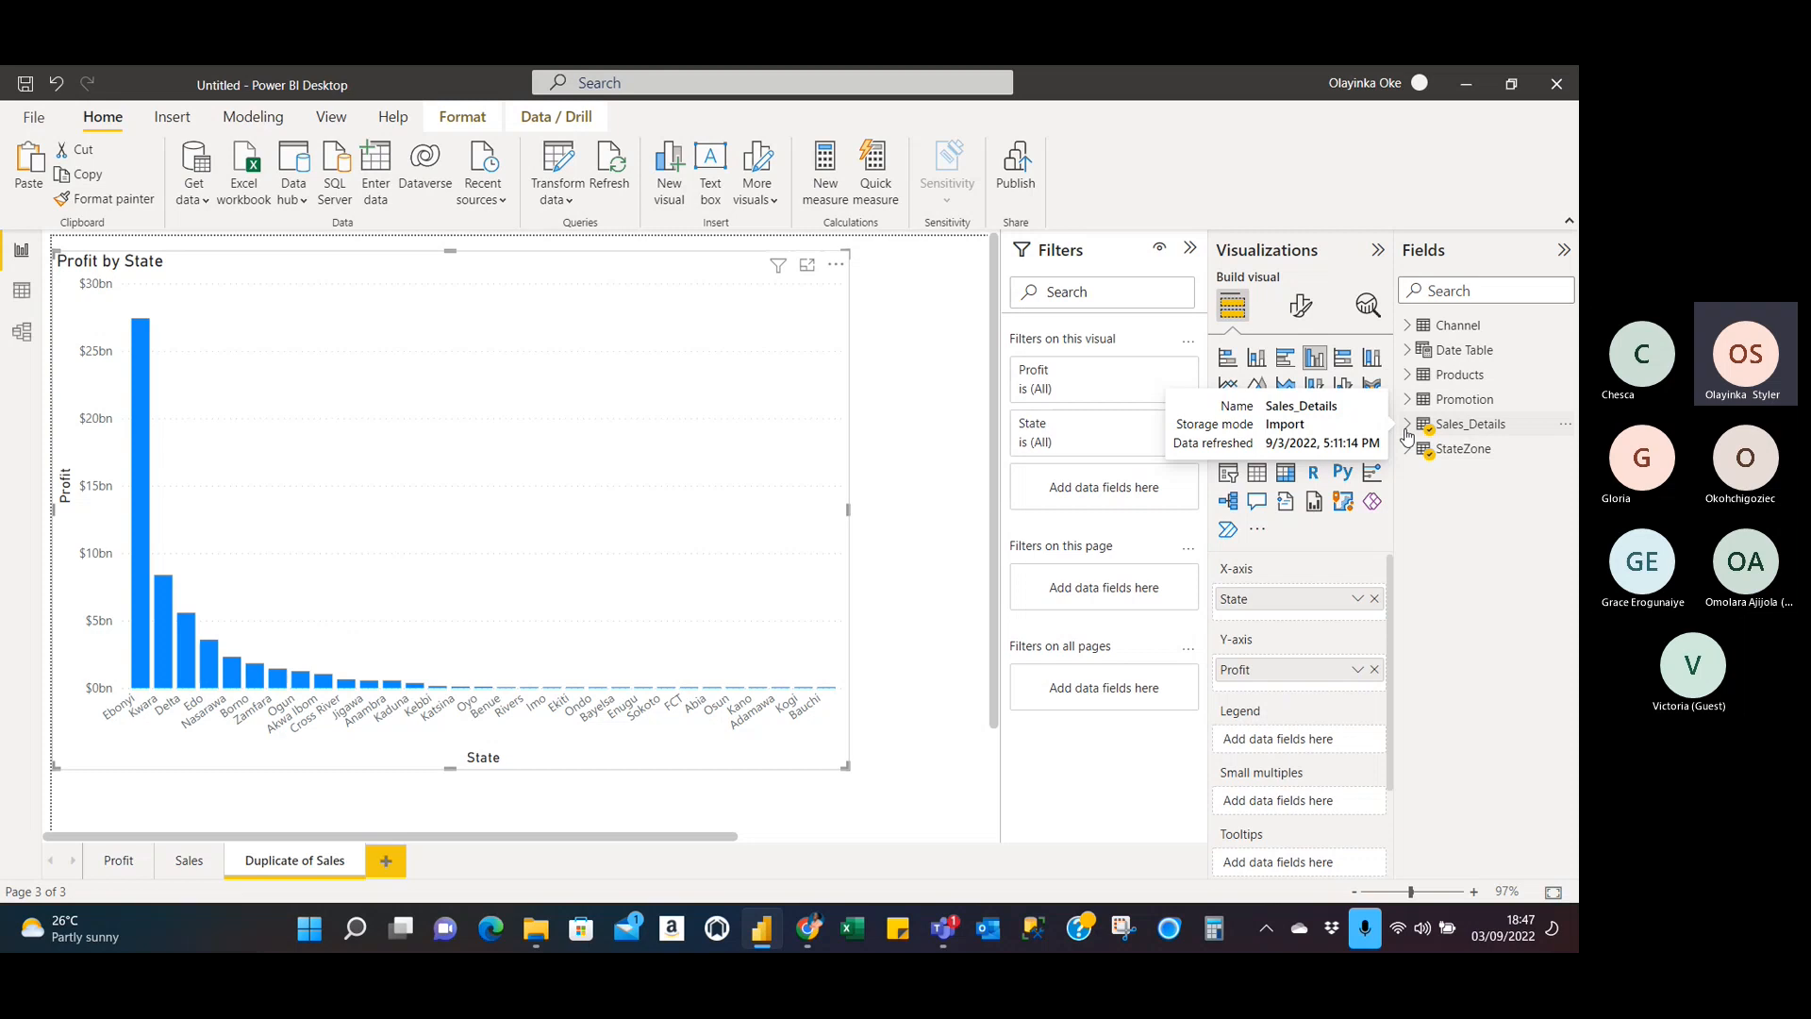
click(1407, 376)
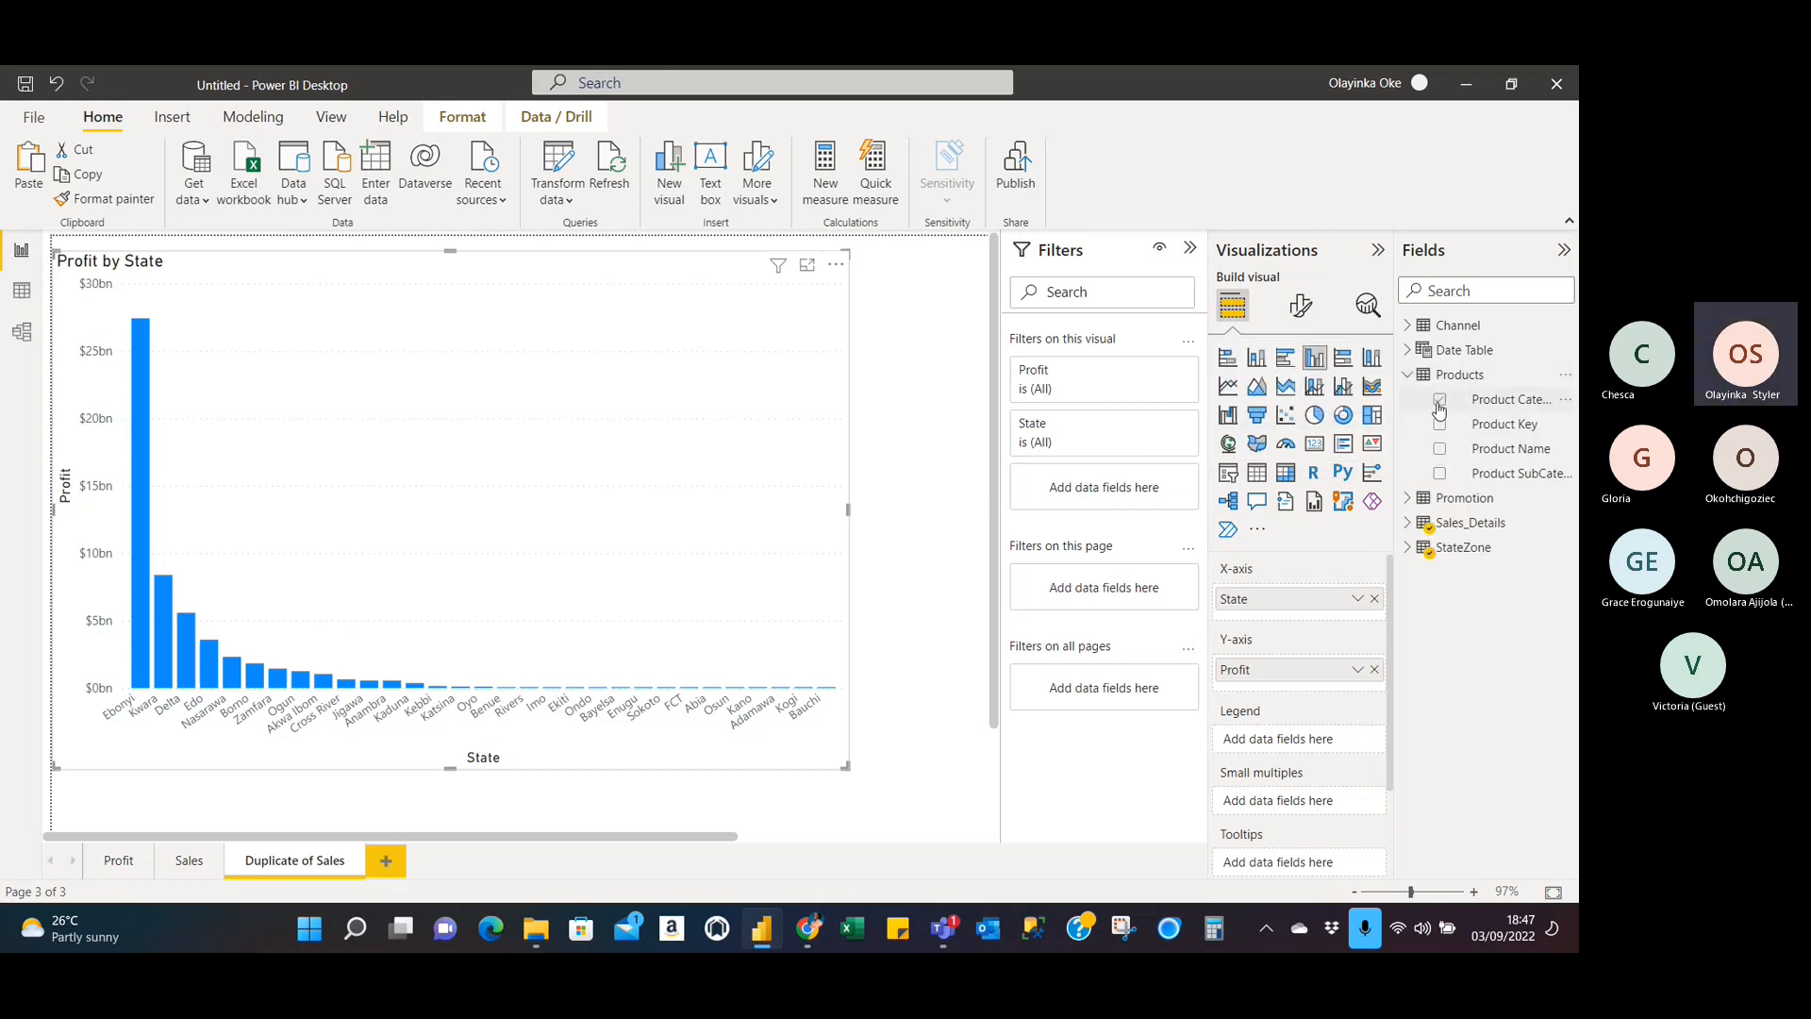
click(1439, 404)
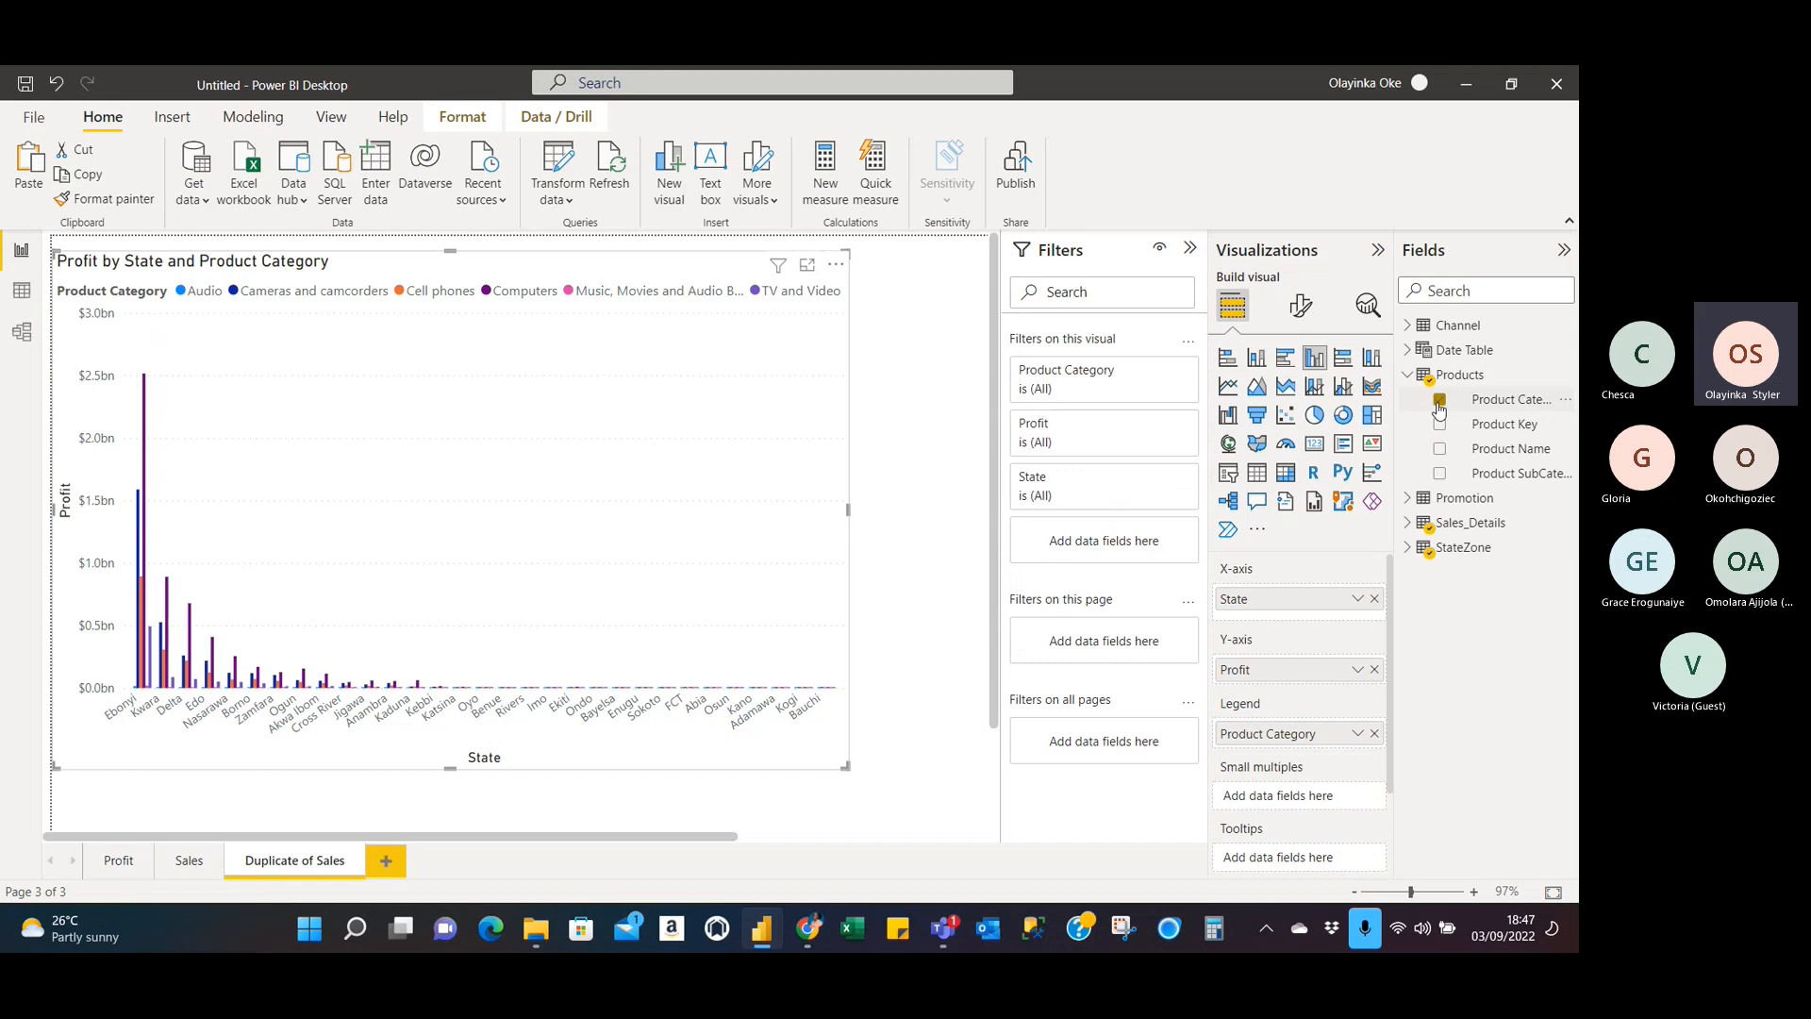
Remove State from the Profit by State and Product Category chart and convert the visual to a table.
click(1409, 548)
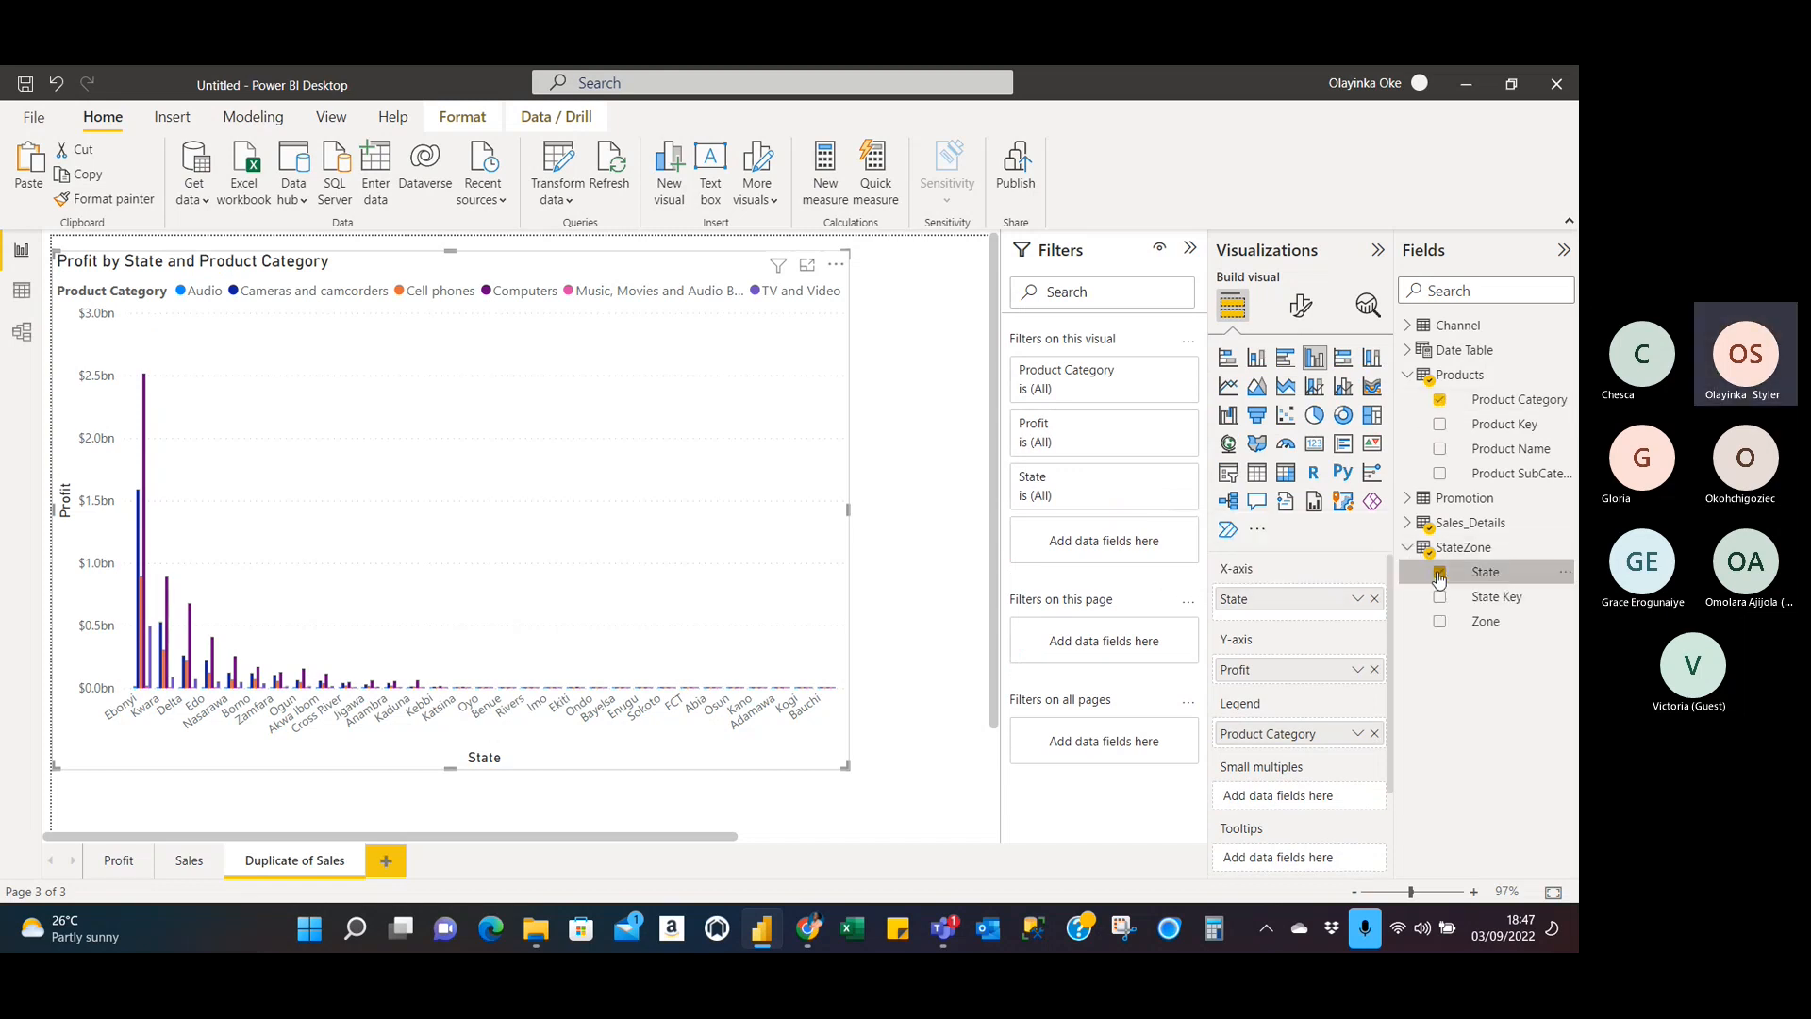
click(1438, 573)
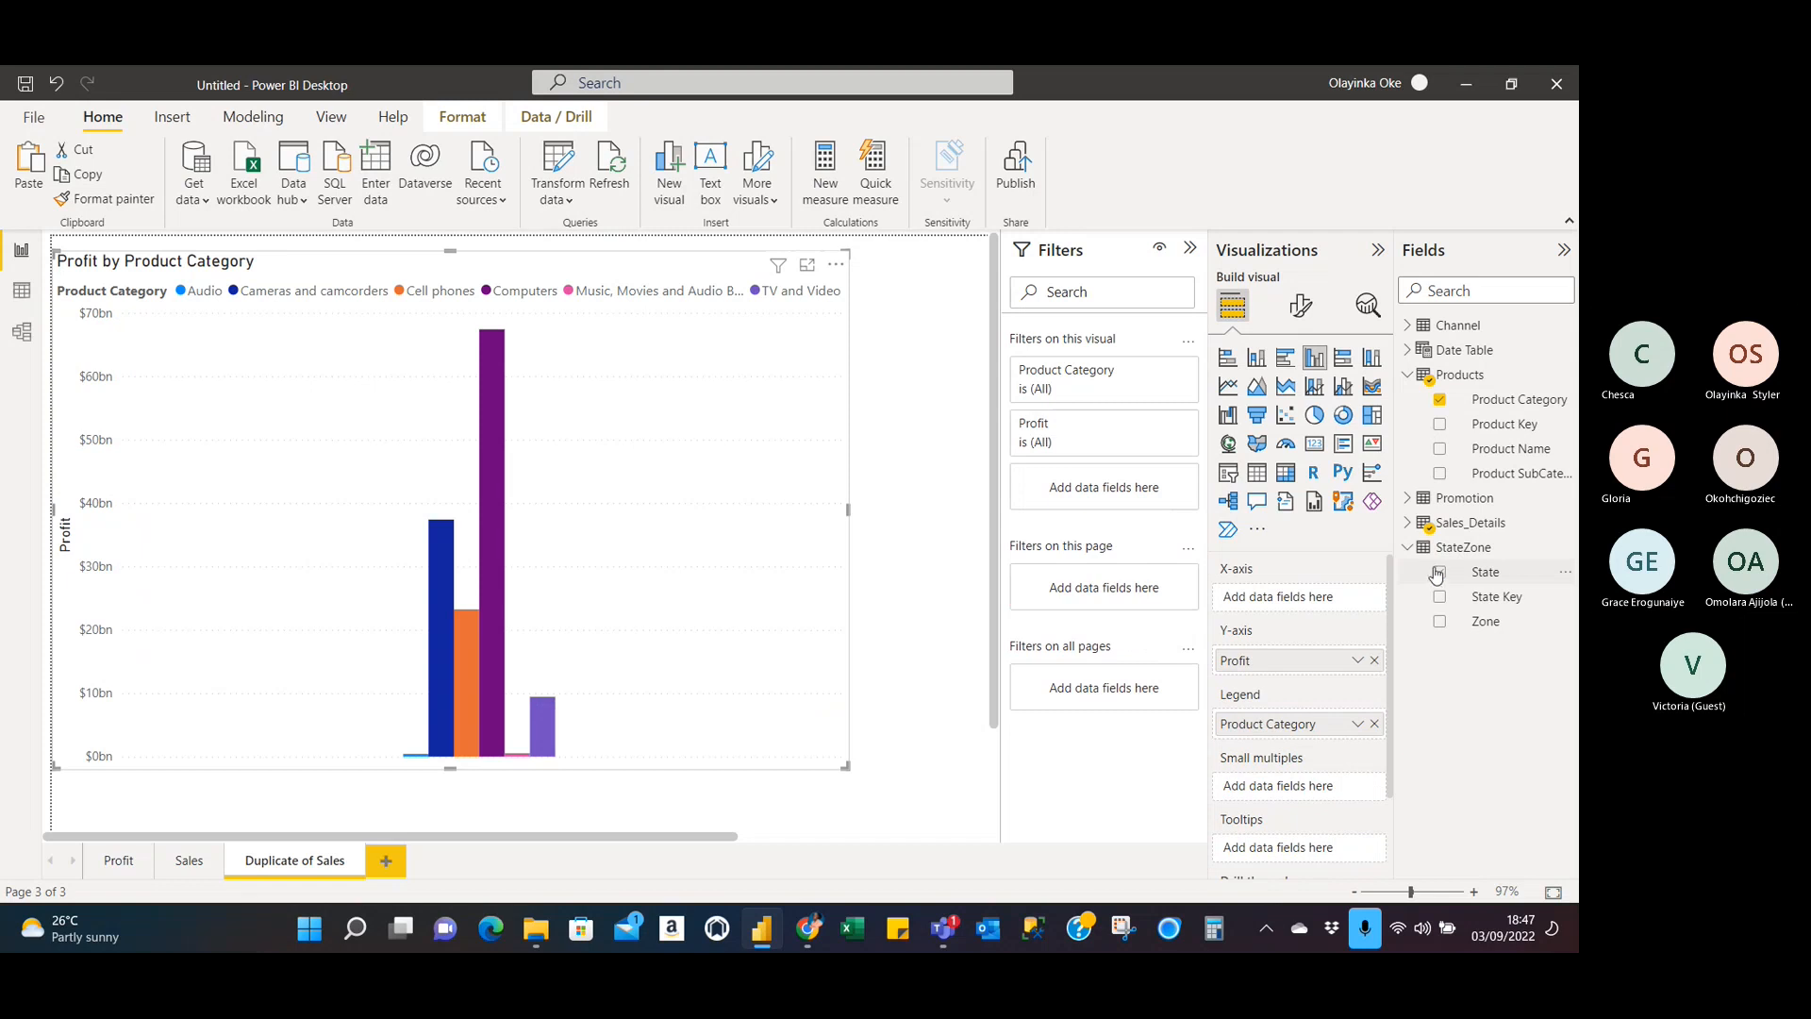
click(1409, 376)
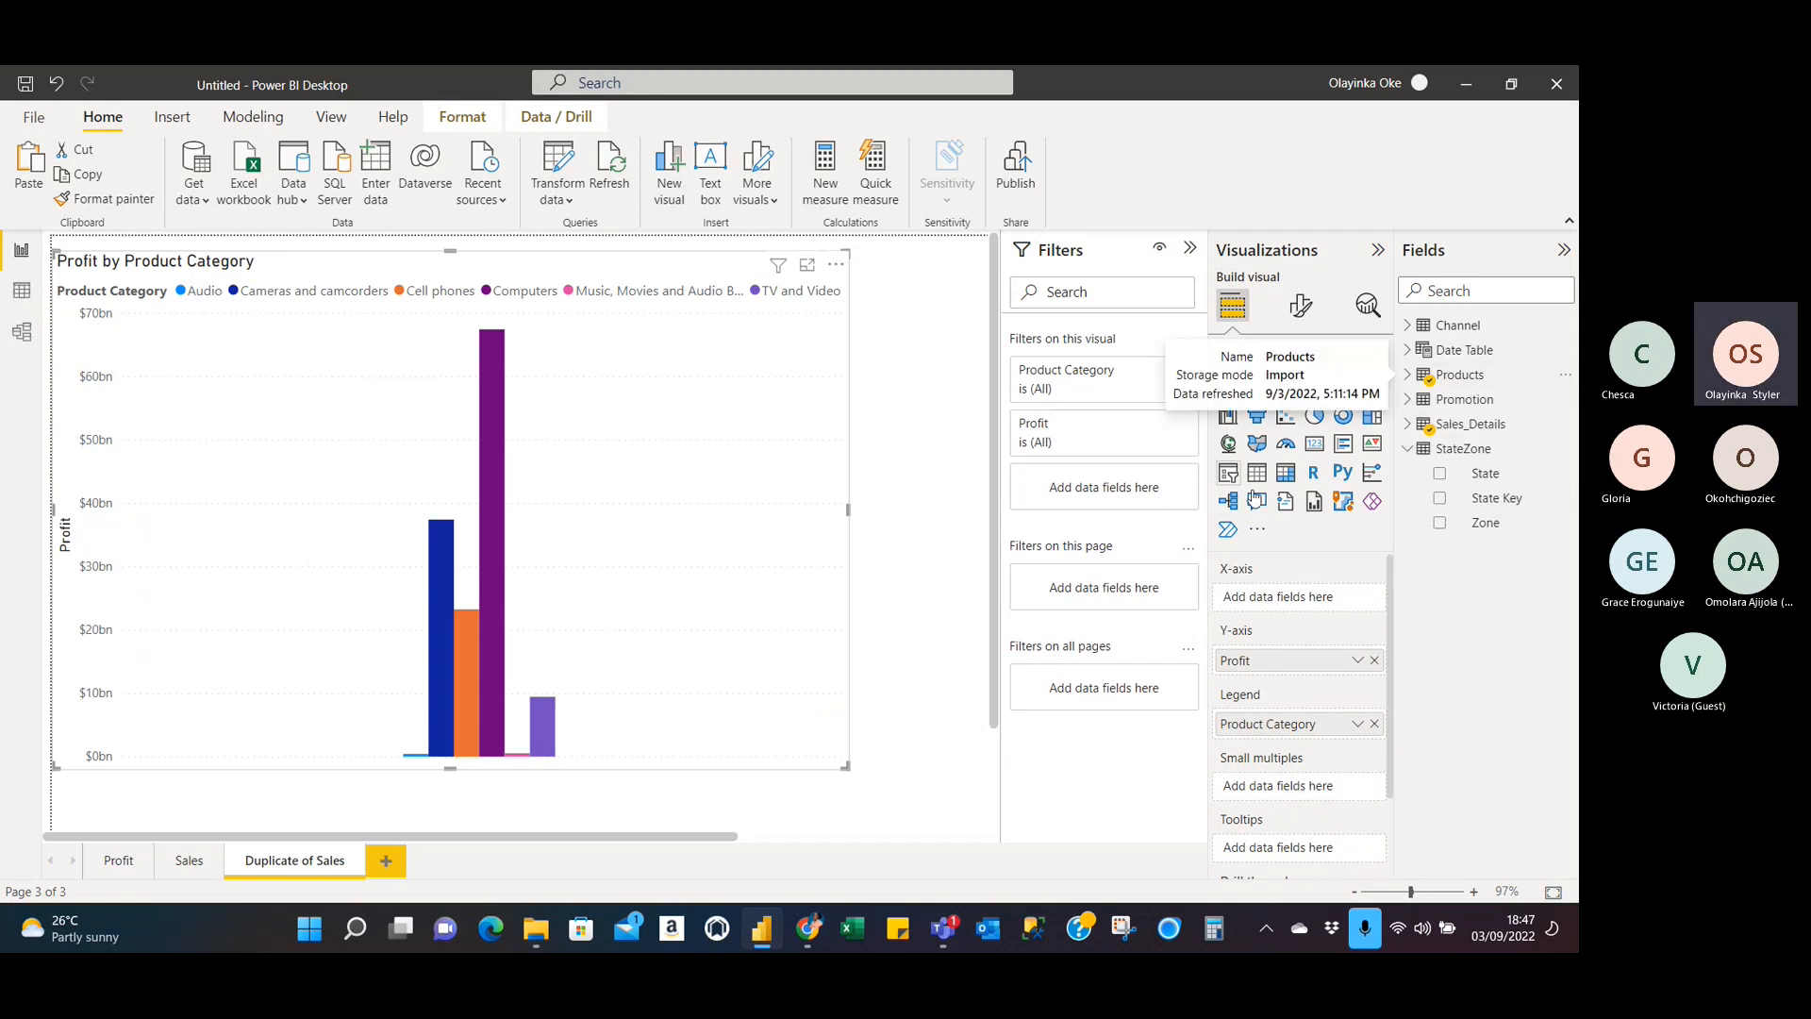
click(1258, 474)
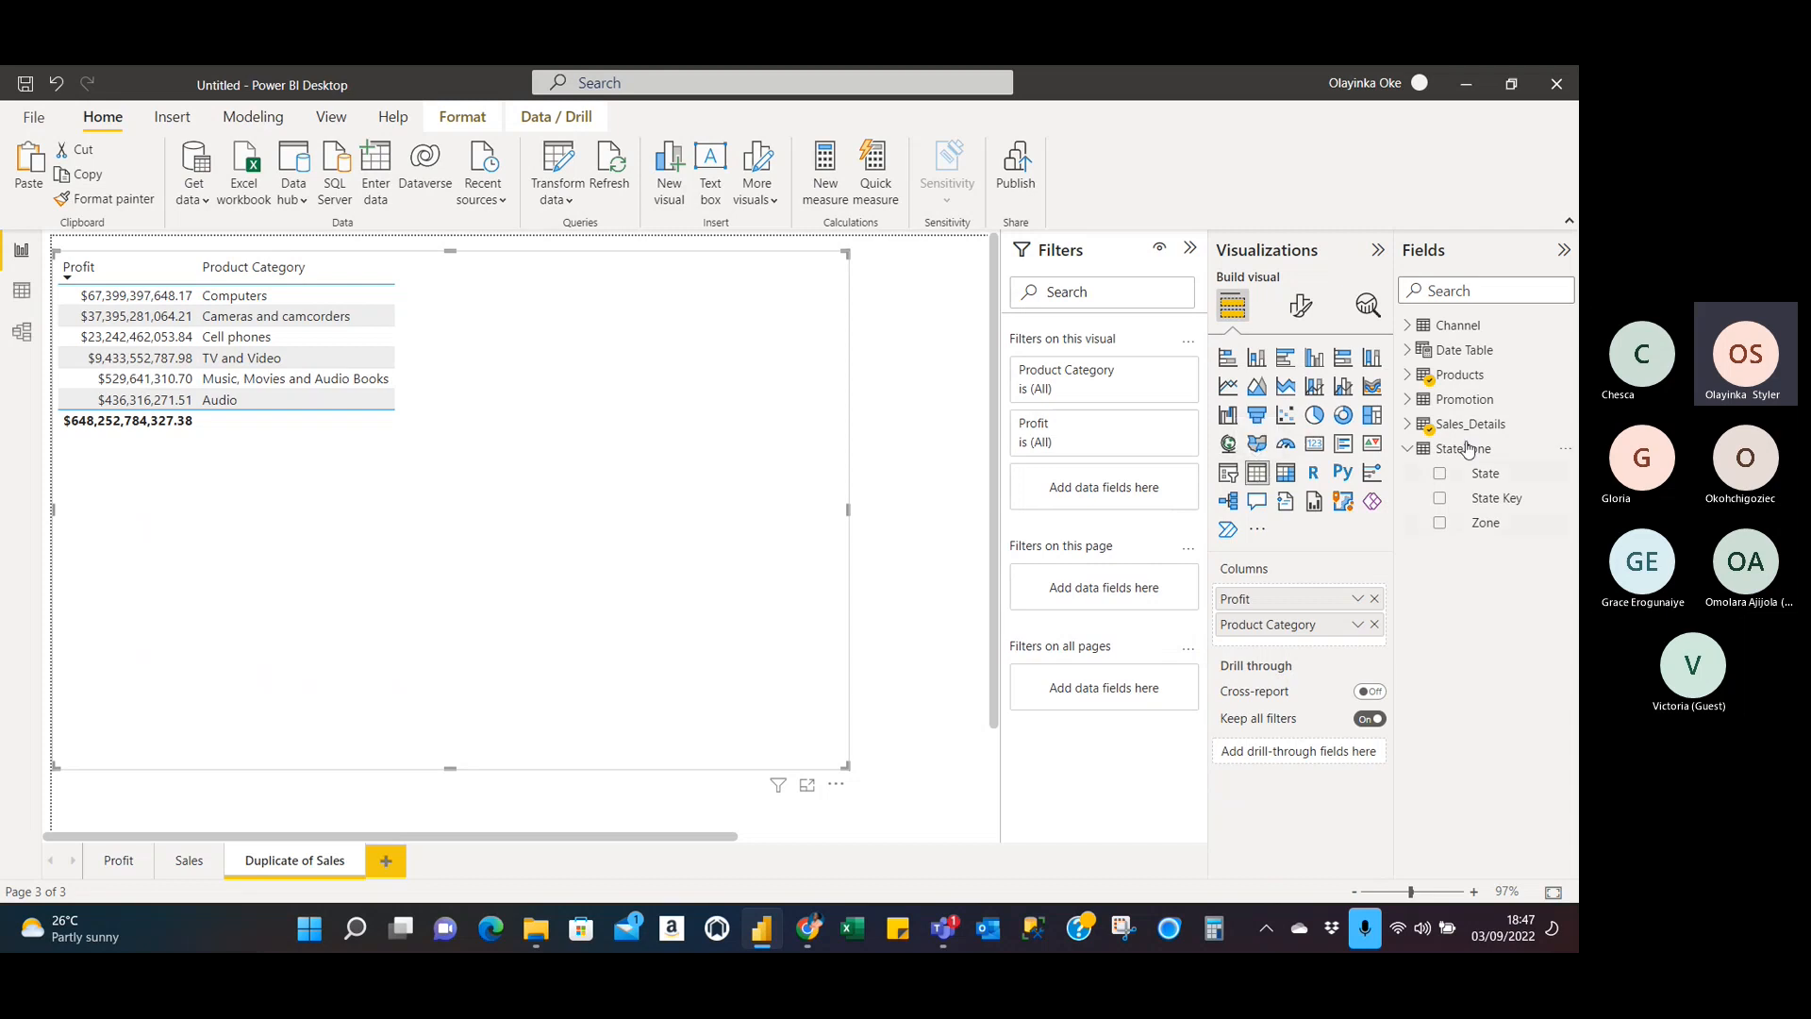
Replace Product Category with Product Name from the Products table and place it before Profit in the table visual.
click(1408, 424)
click(1409, 425)
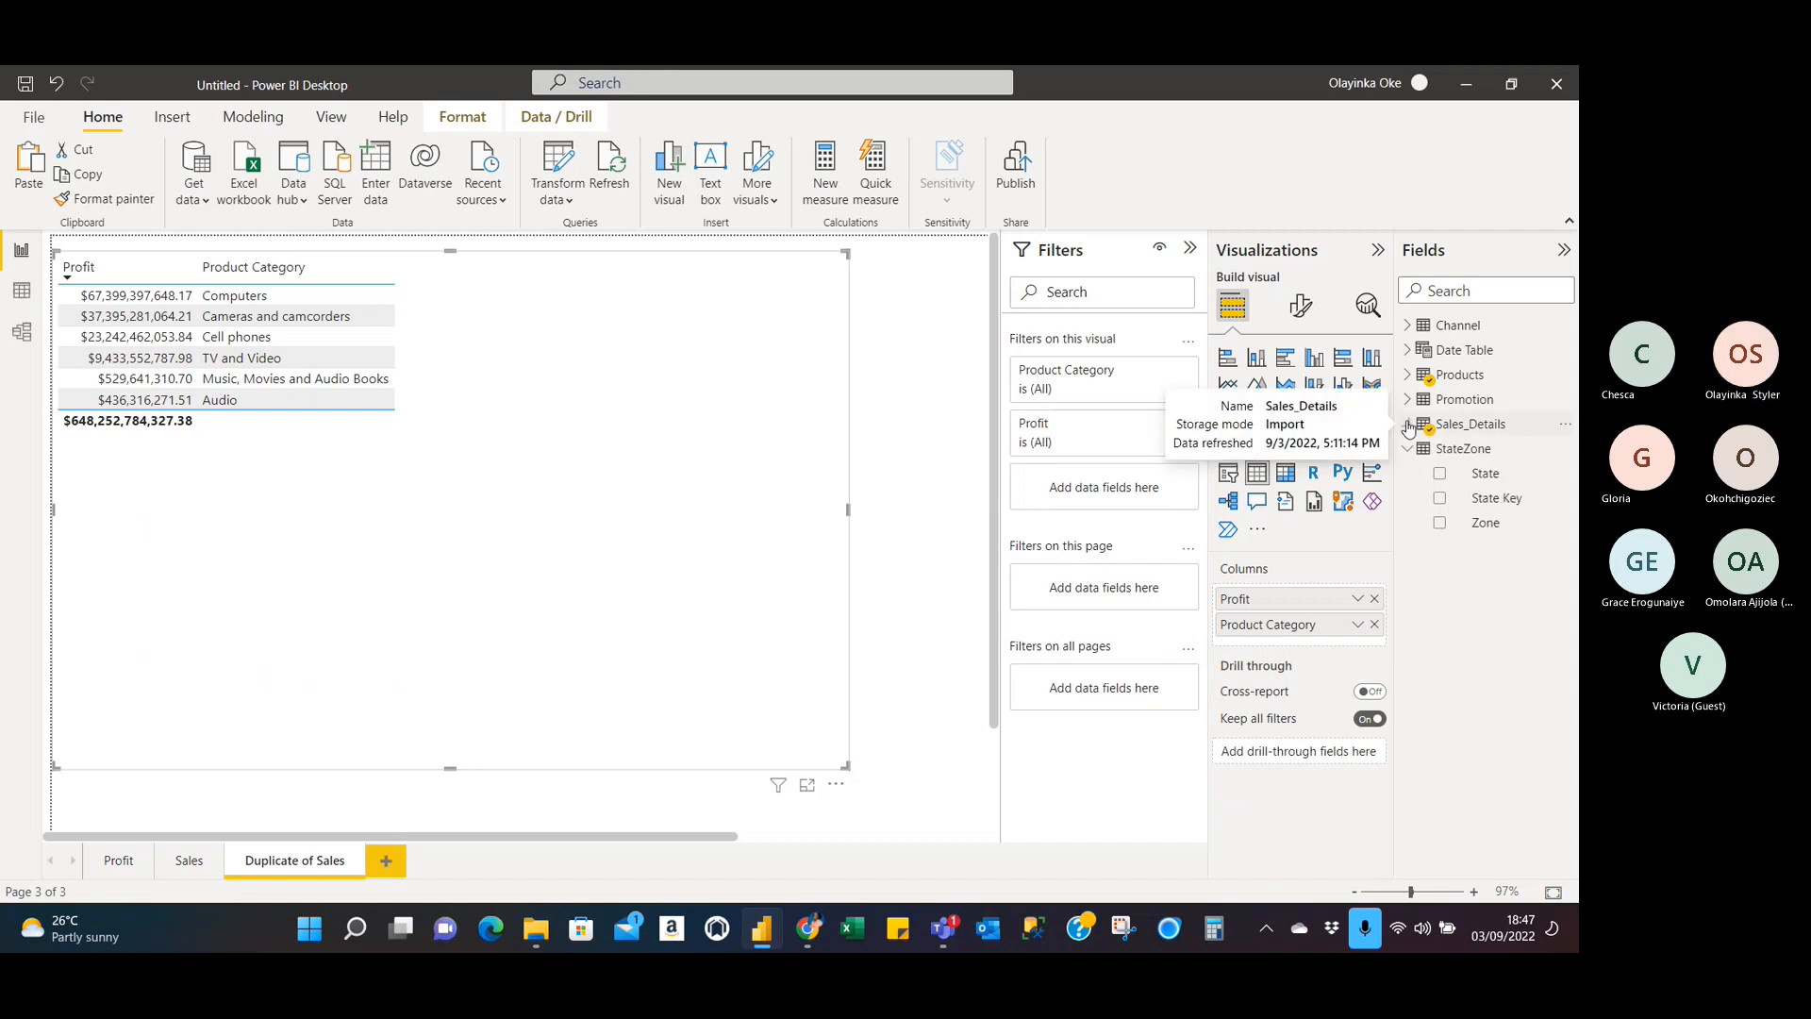
click(1408, 375)
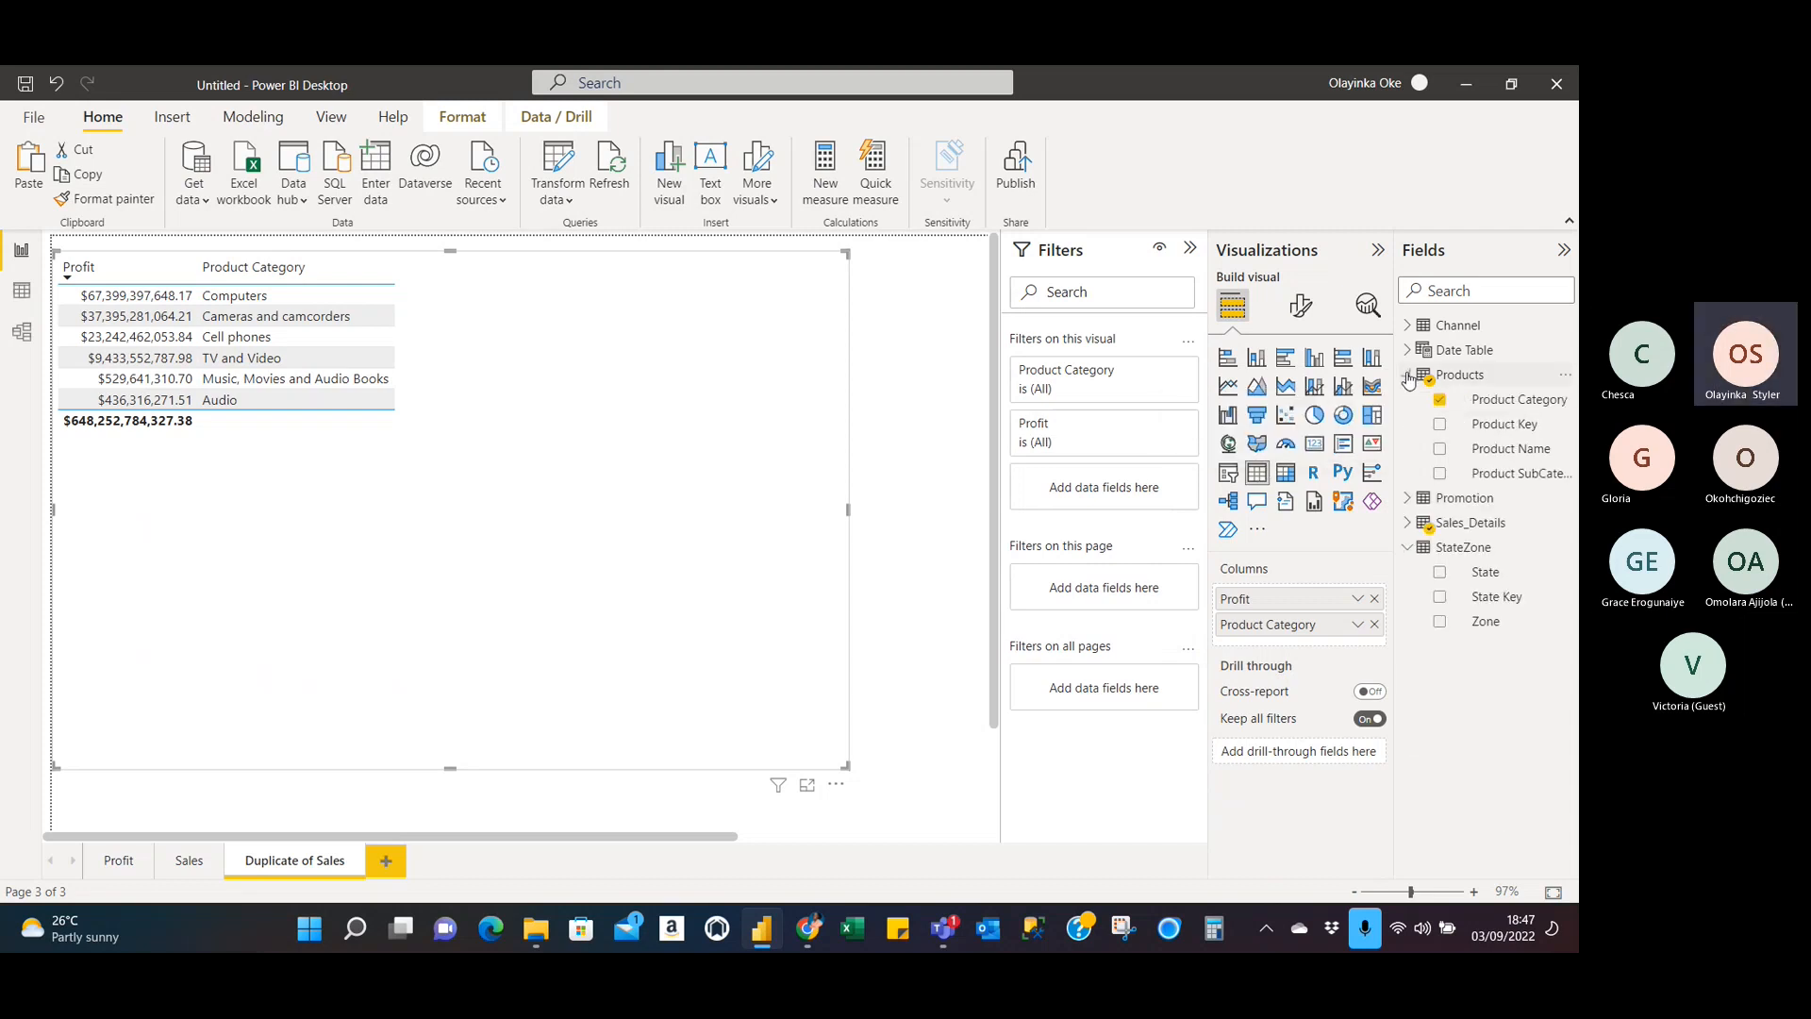
click(1439, 451)
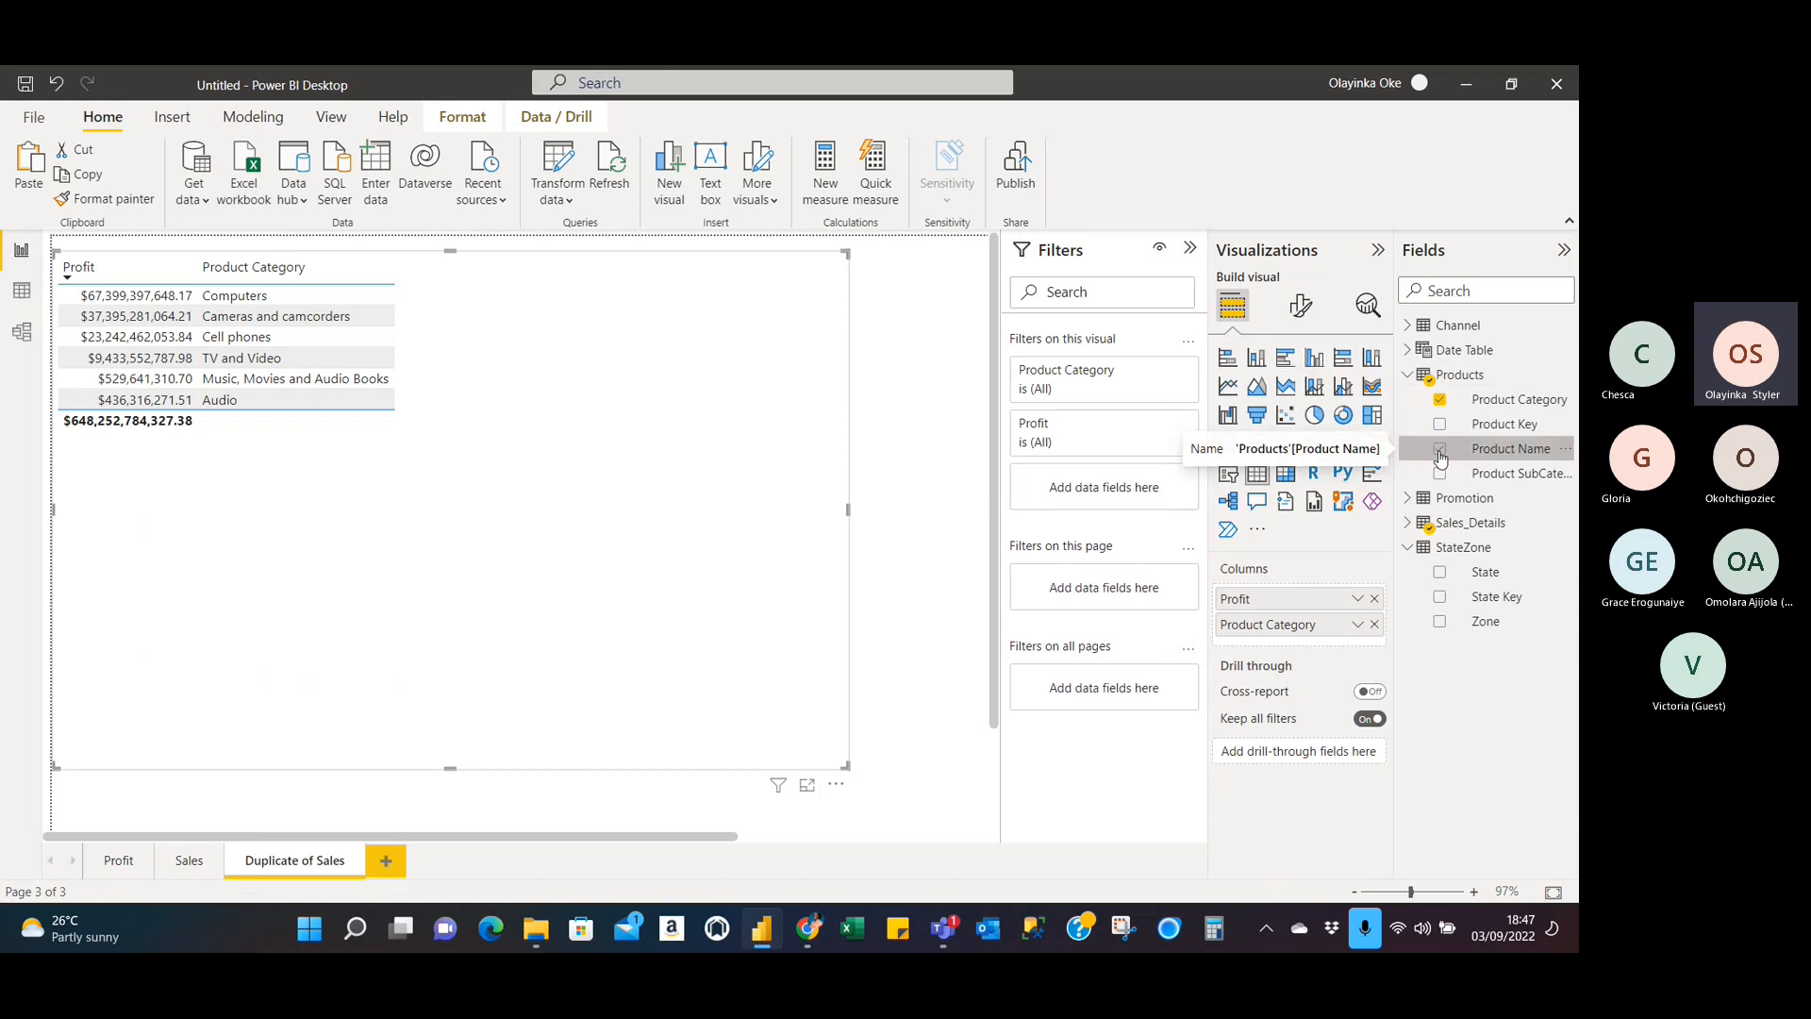
click(1439, 400)
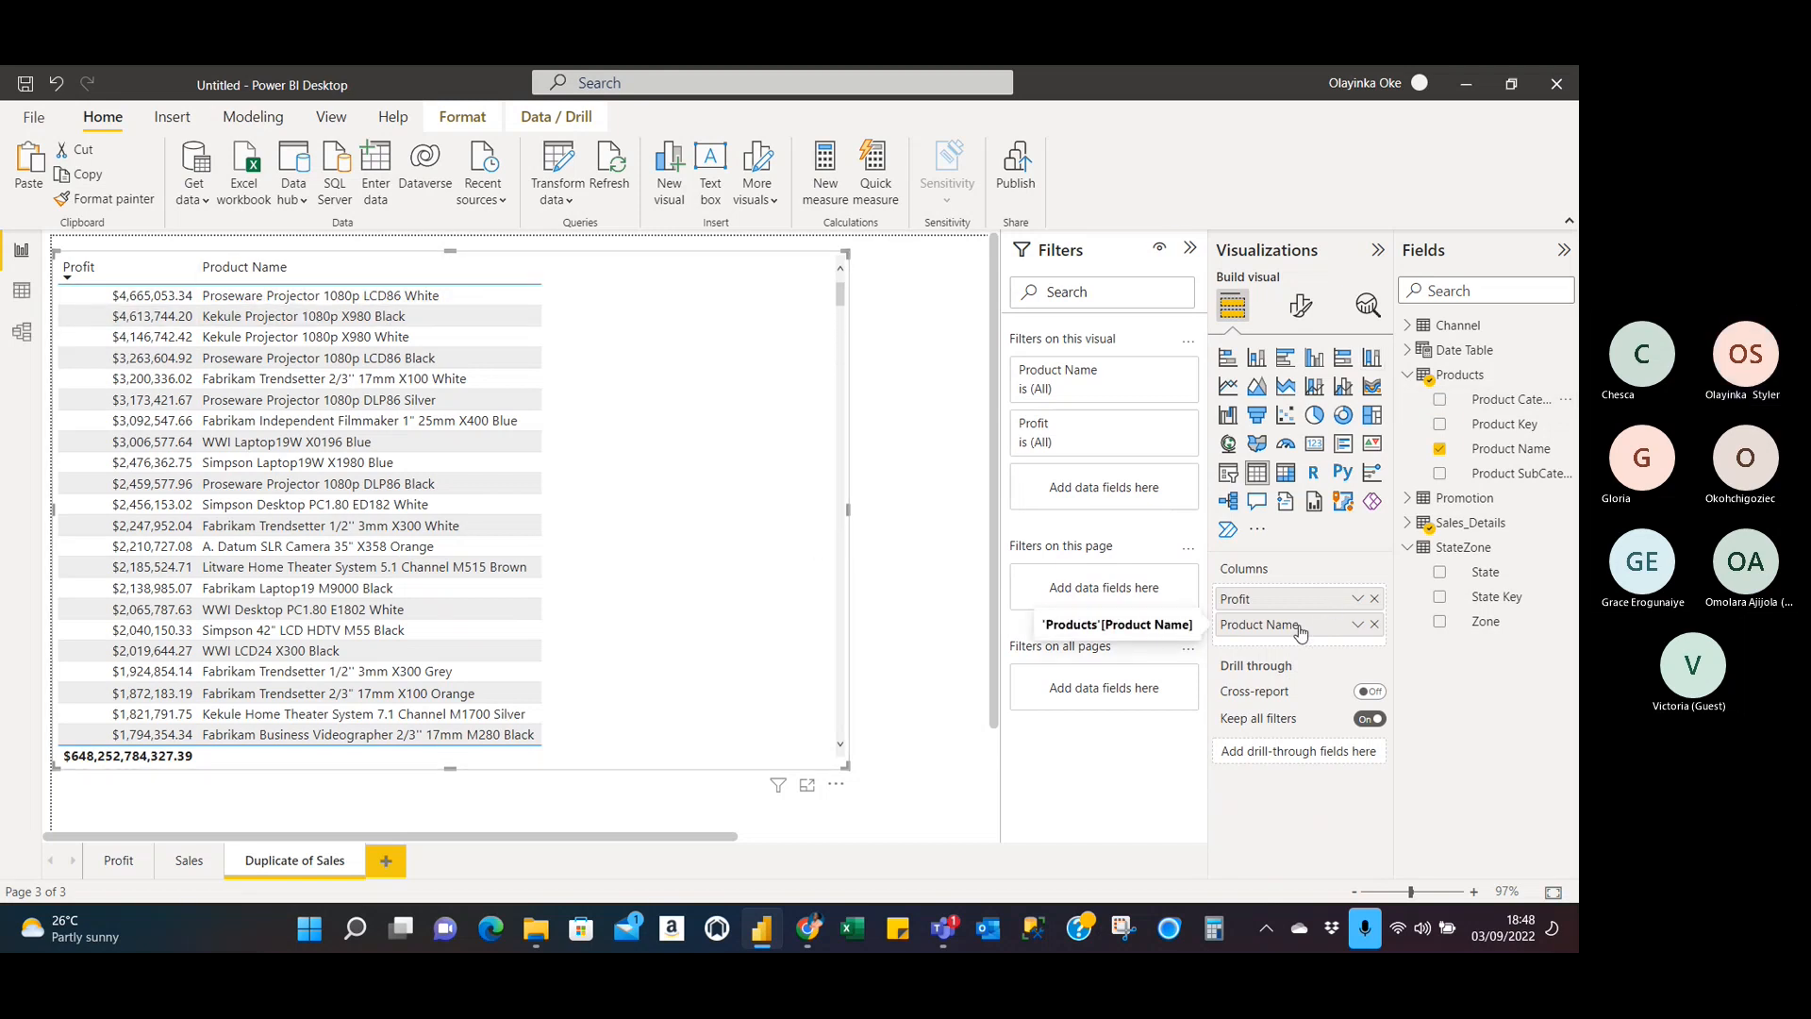
drag(1299, 626, 1296, 604)
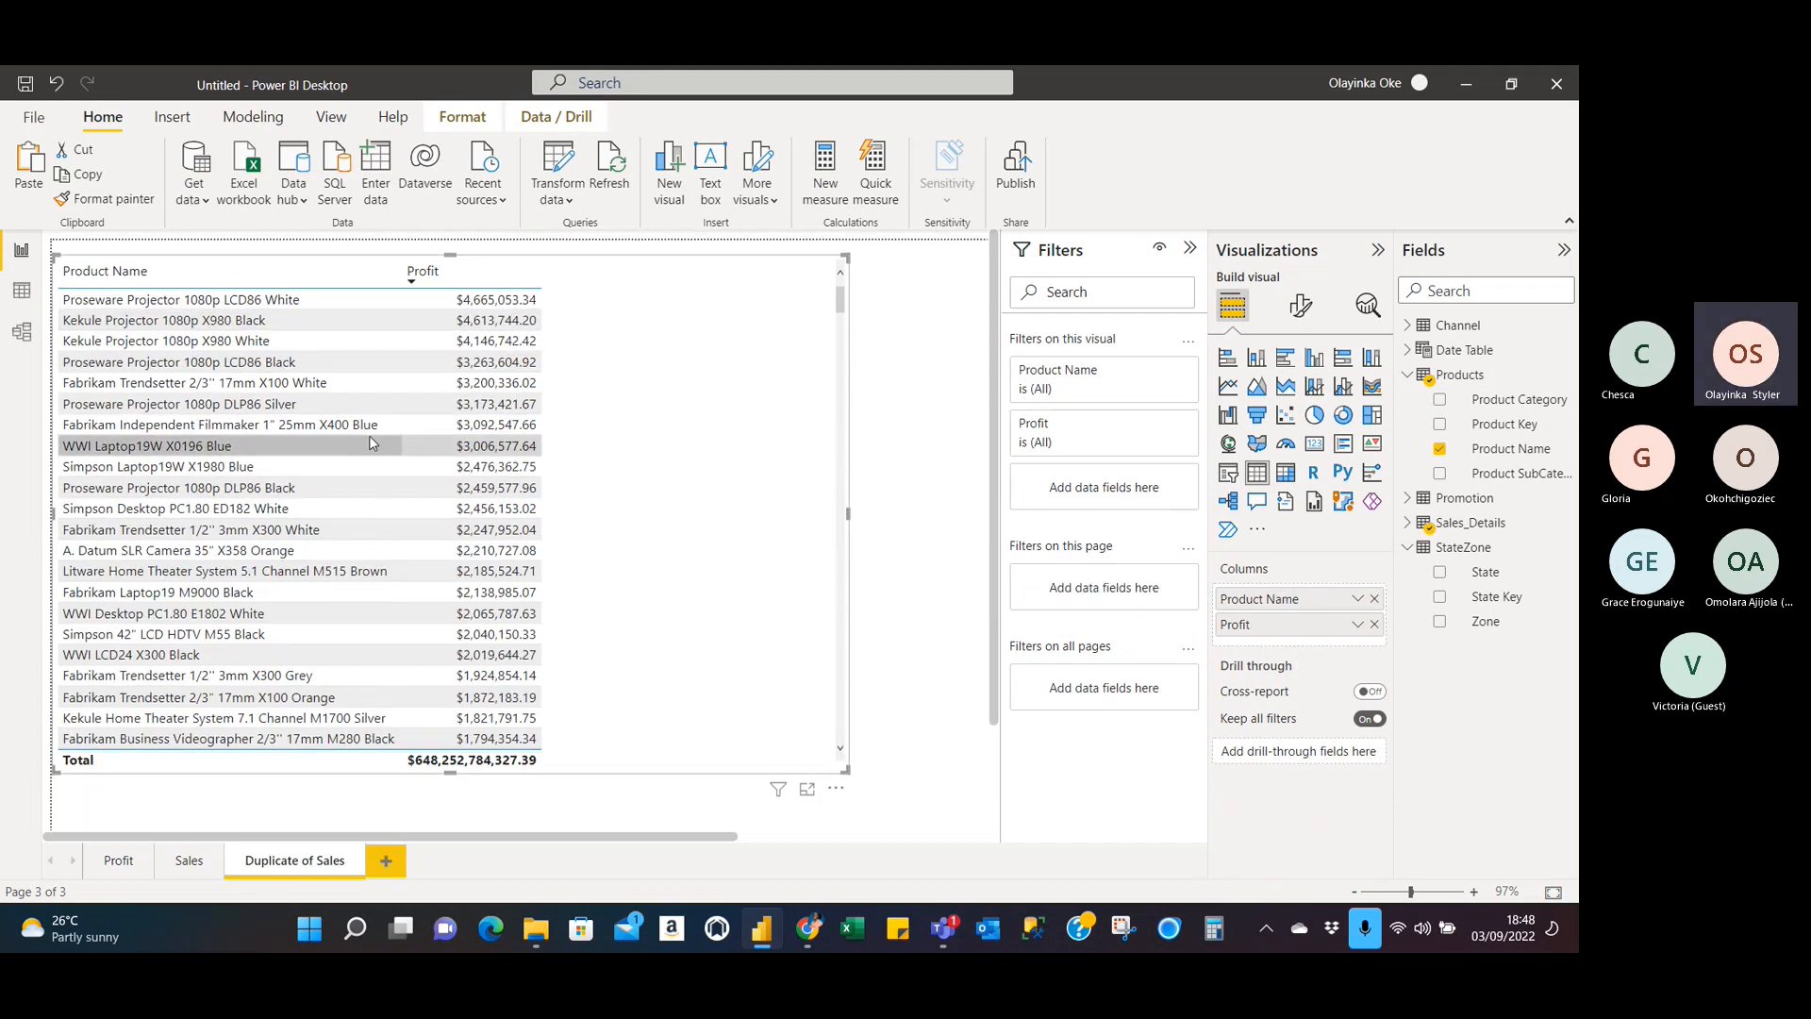
Examine the list of products and their profits throughout the table.
scroll(371, 444, down, 15)
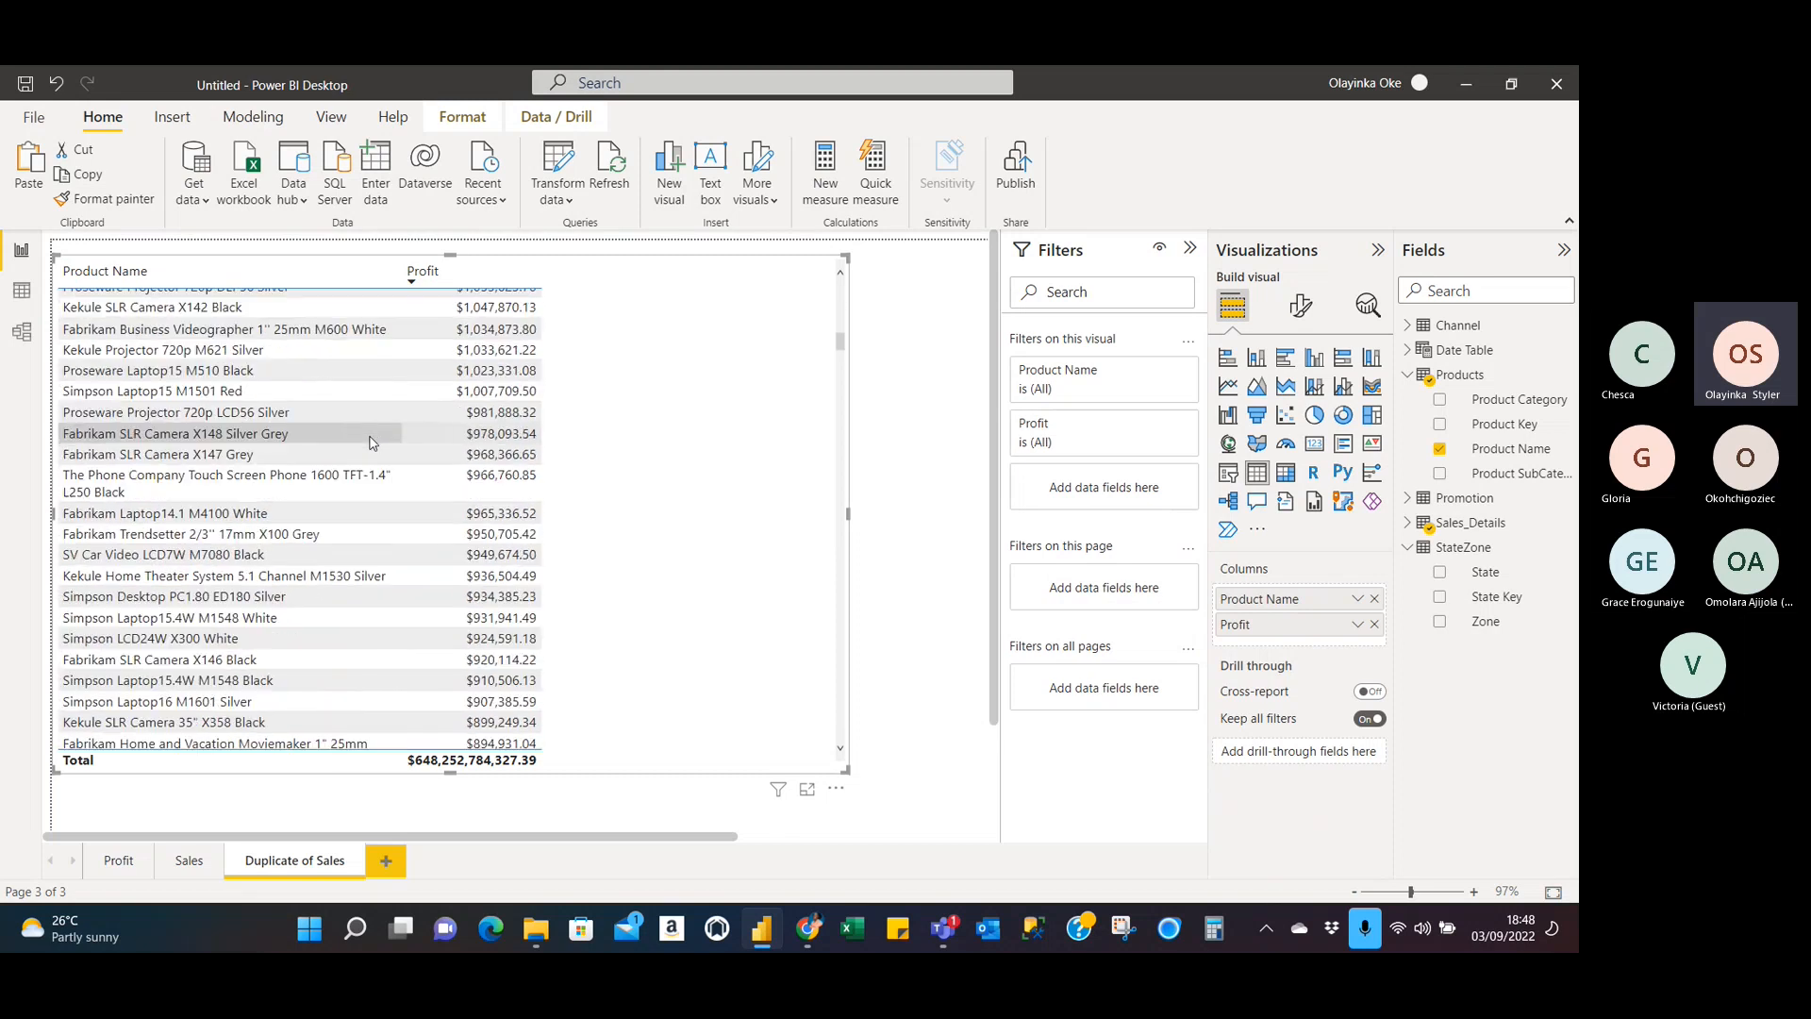
scroll(370, 444, down, 12)
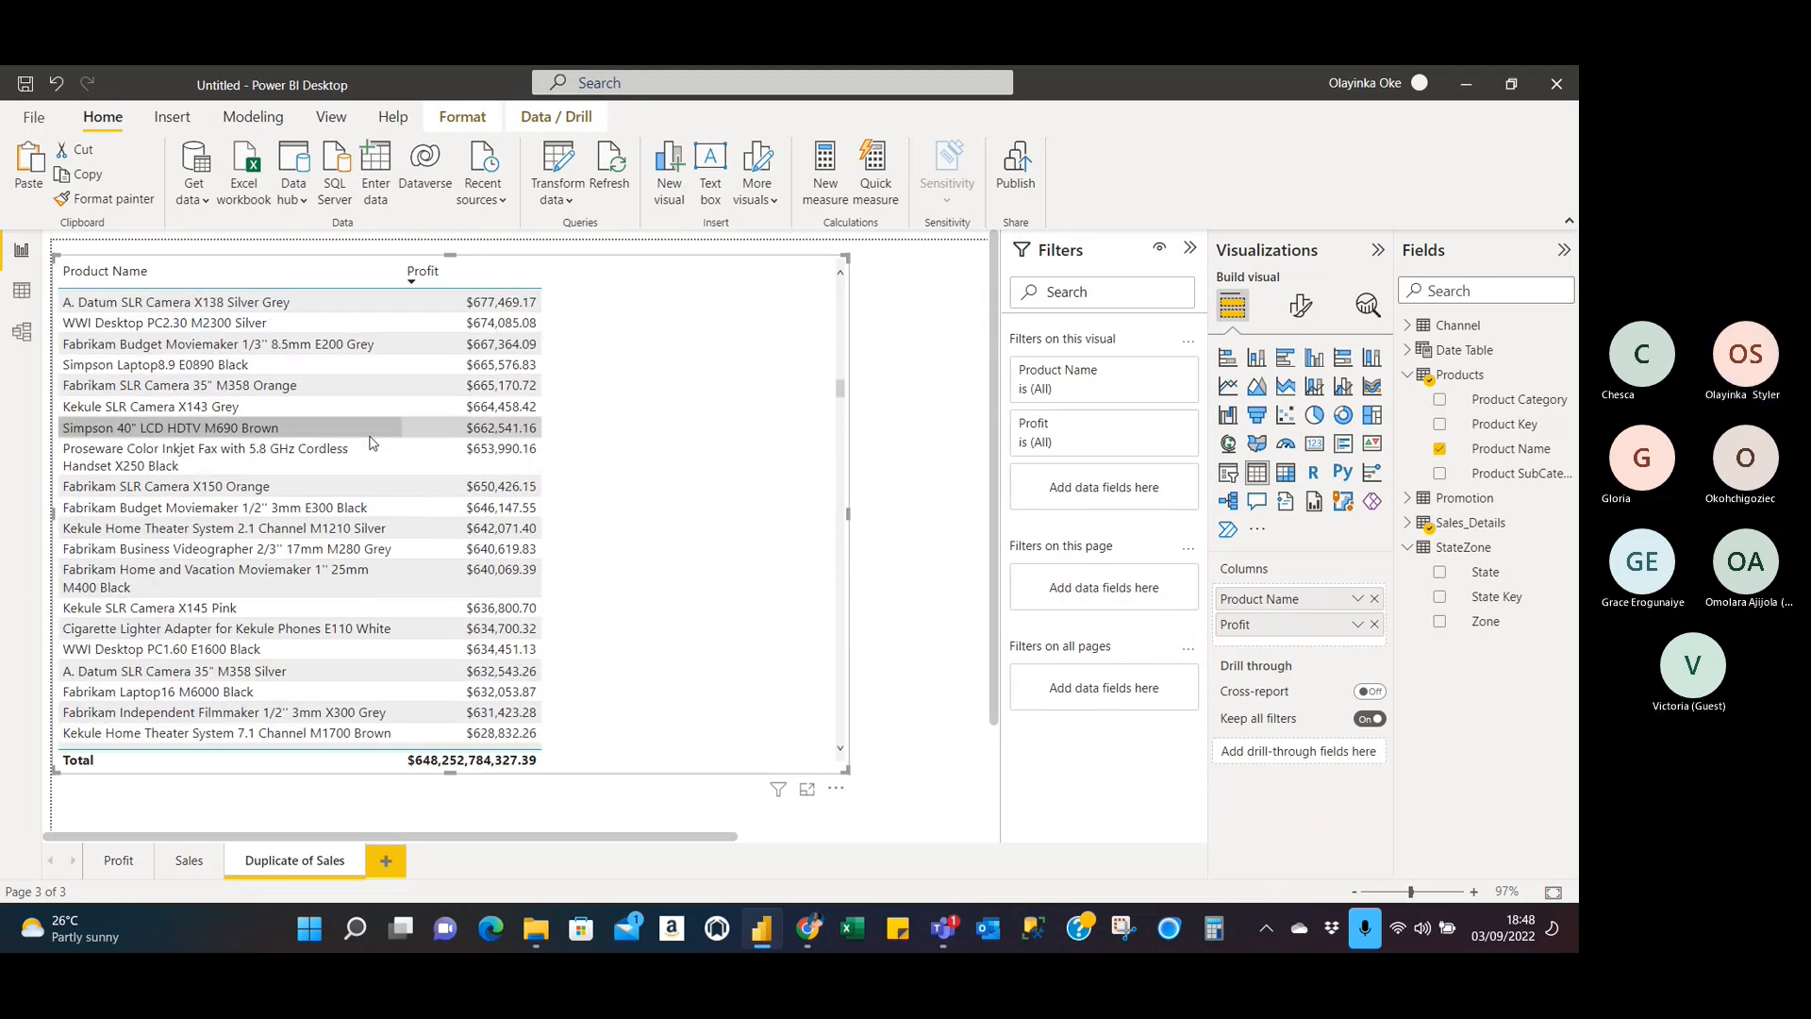
scroll(371, 443, down, 15)
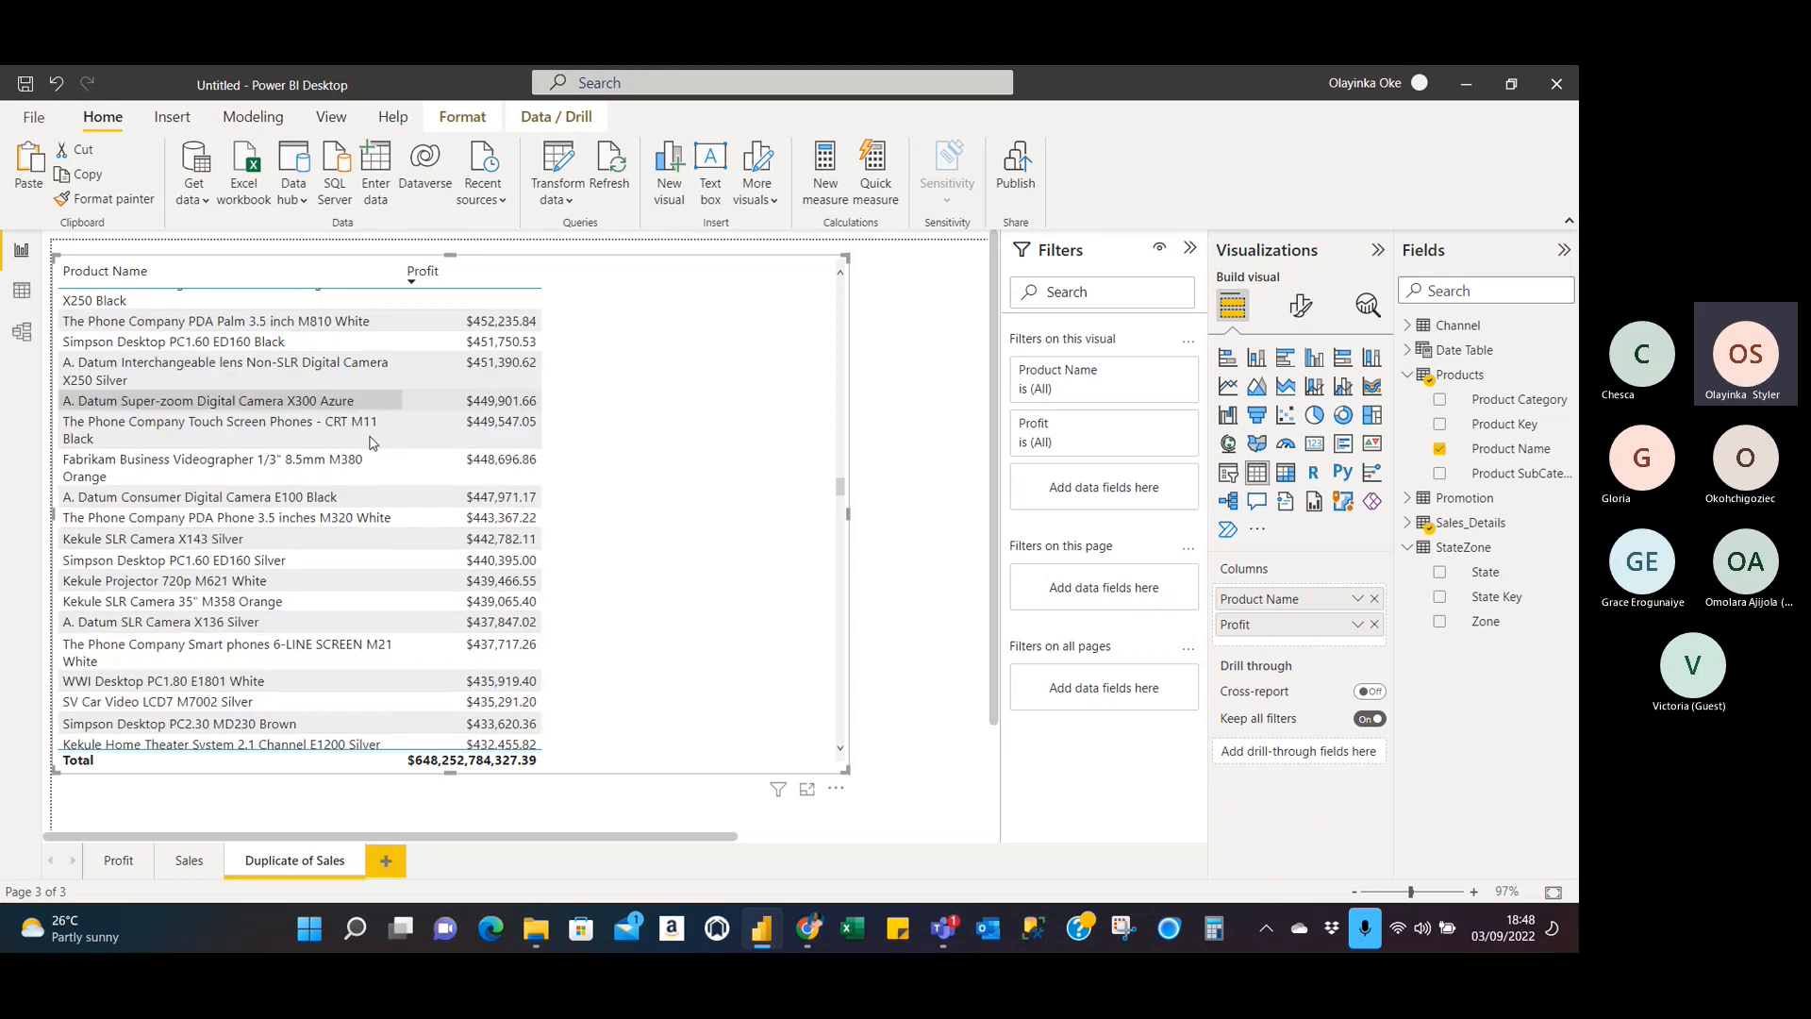
scroll(371, 444, down, 15)
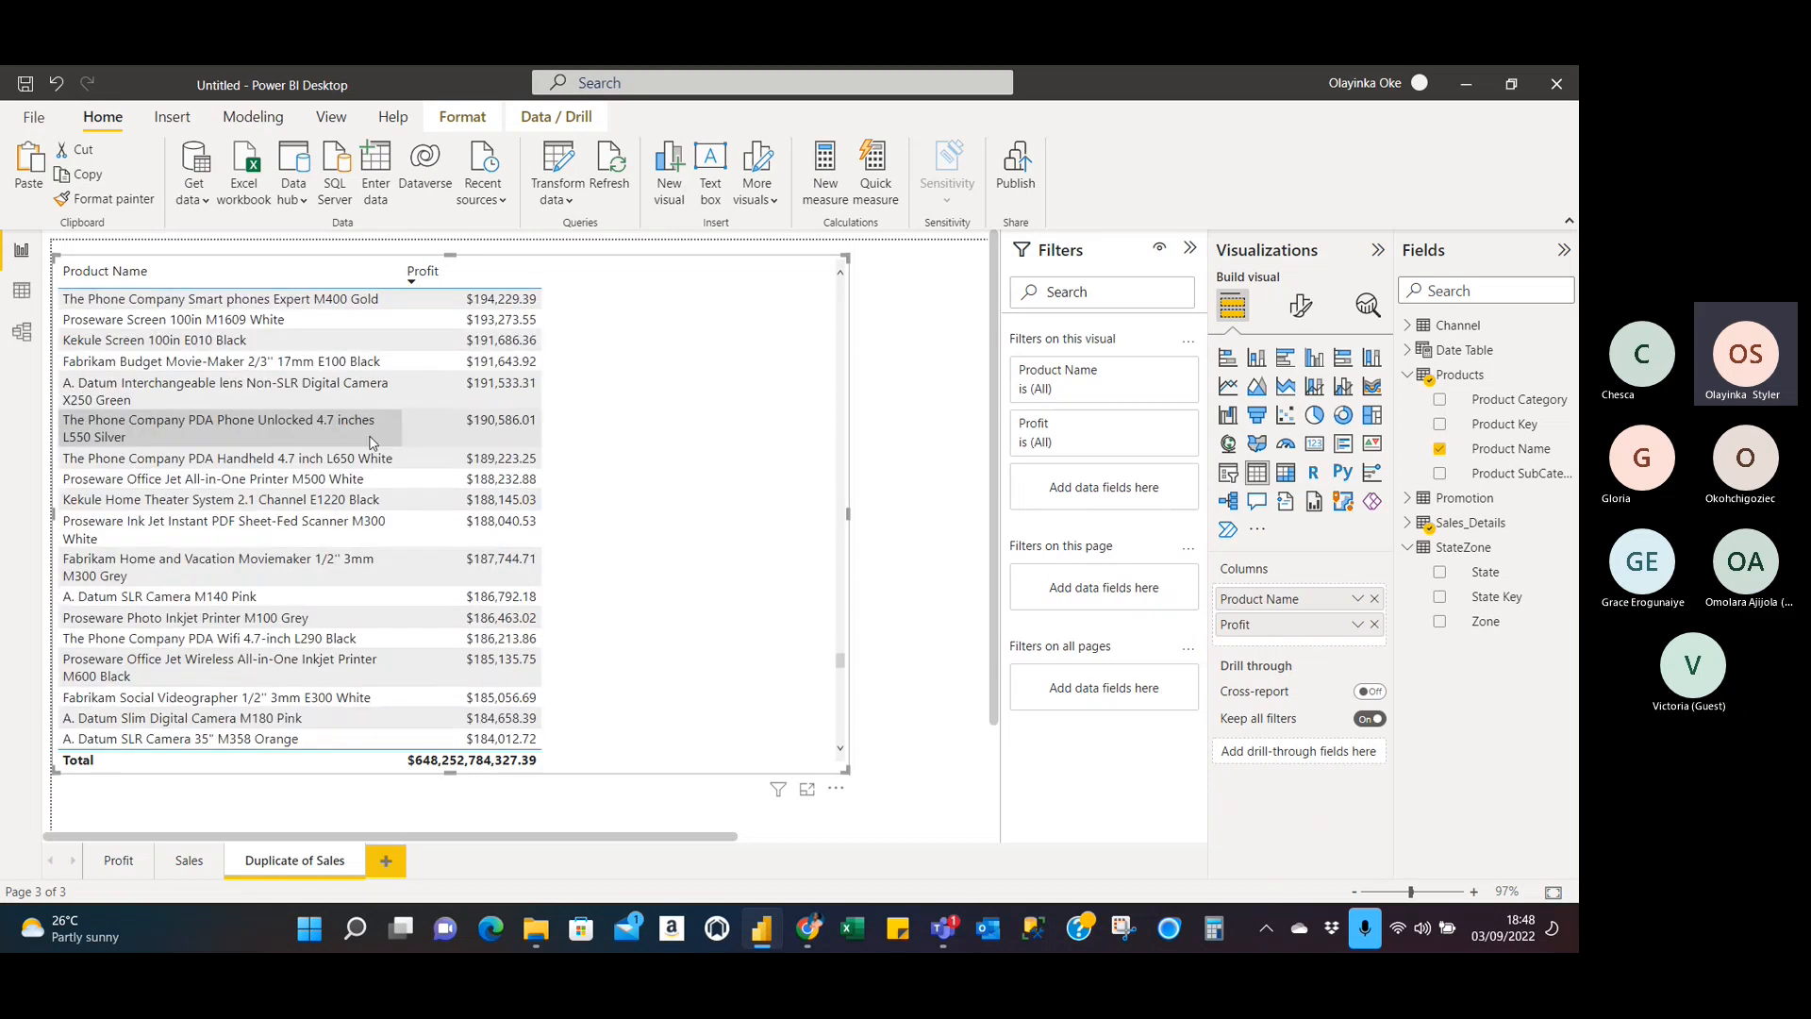
scroll(370, 443, down, 15)
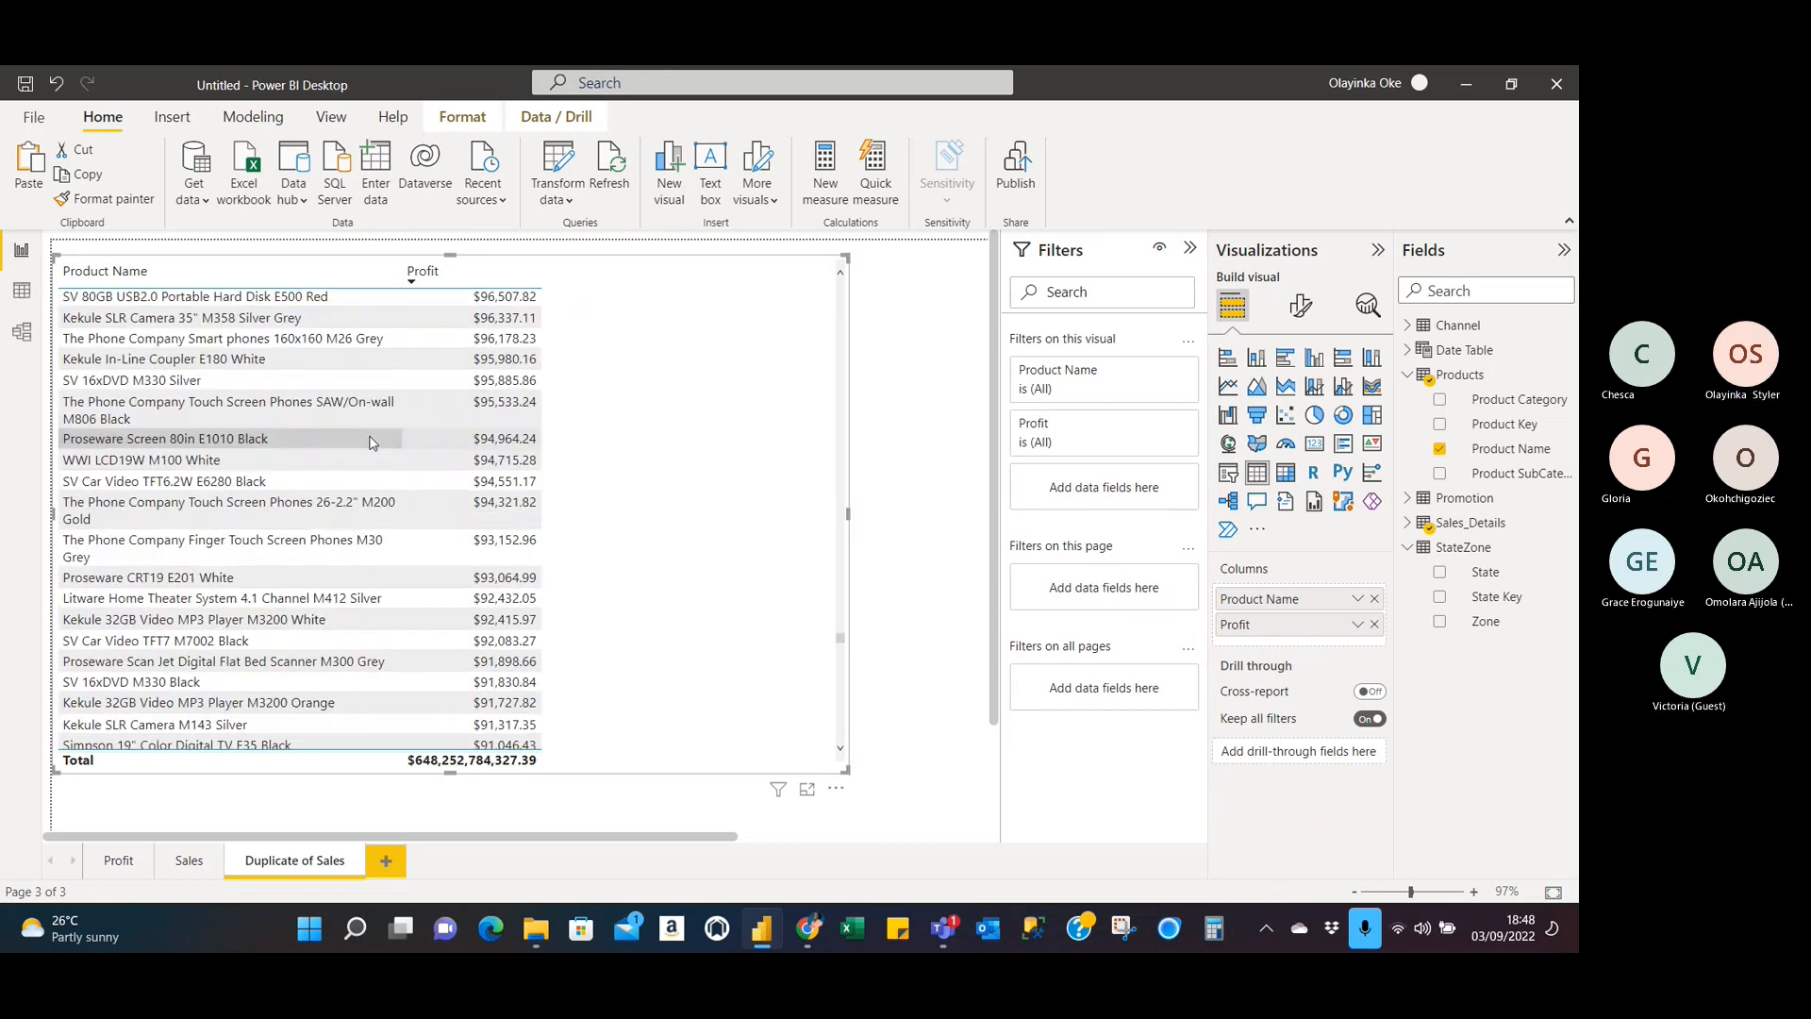
scroll(371, 443, down, 3)
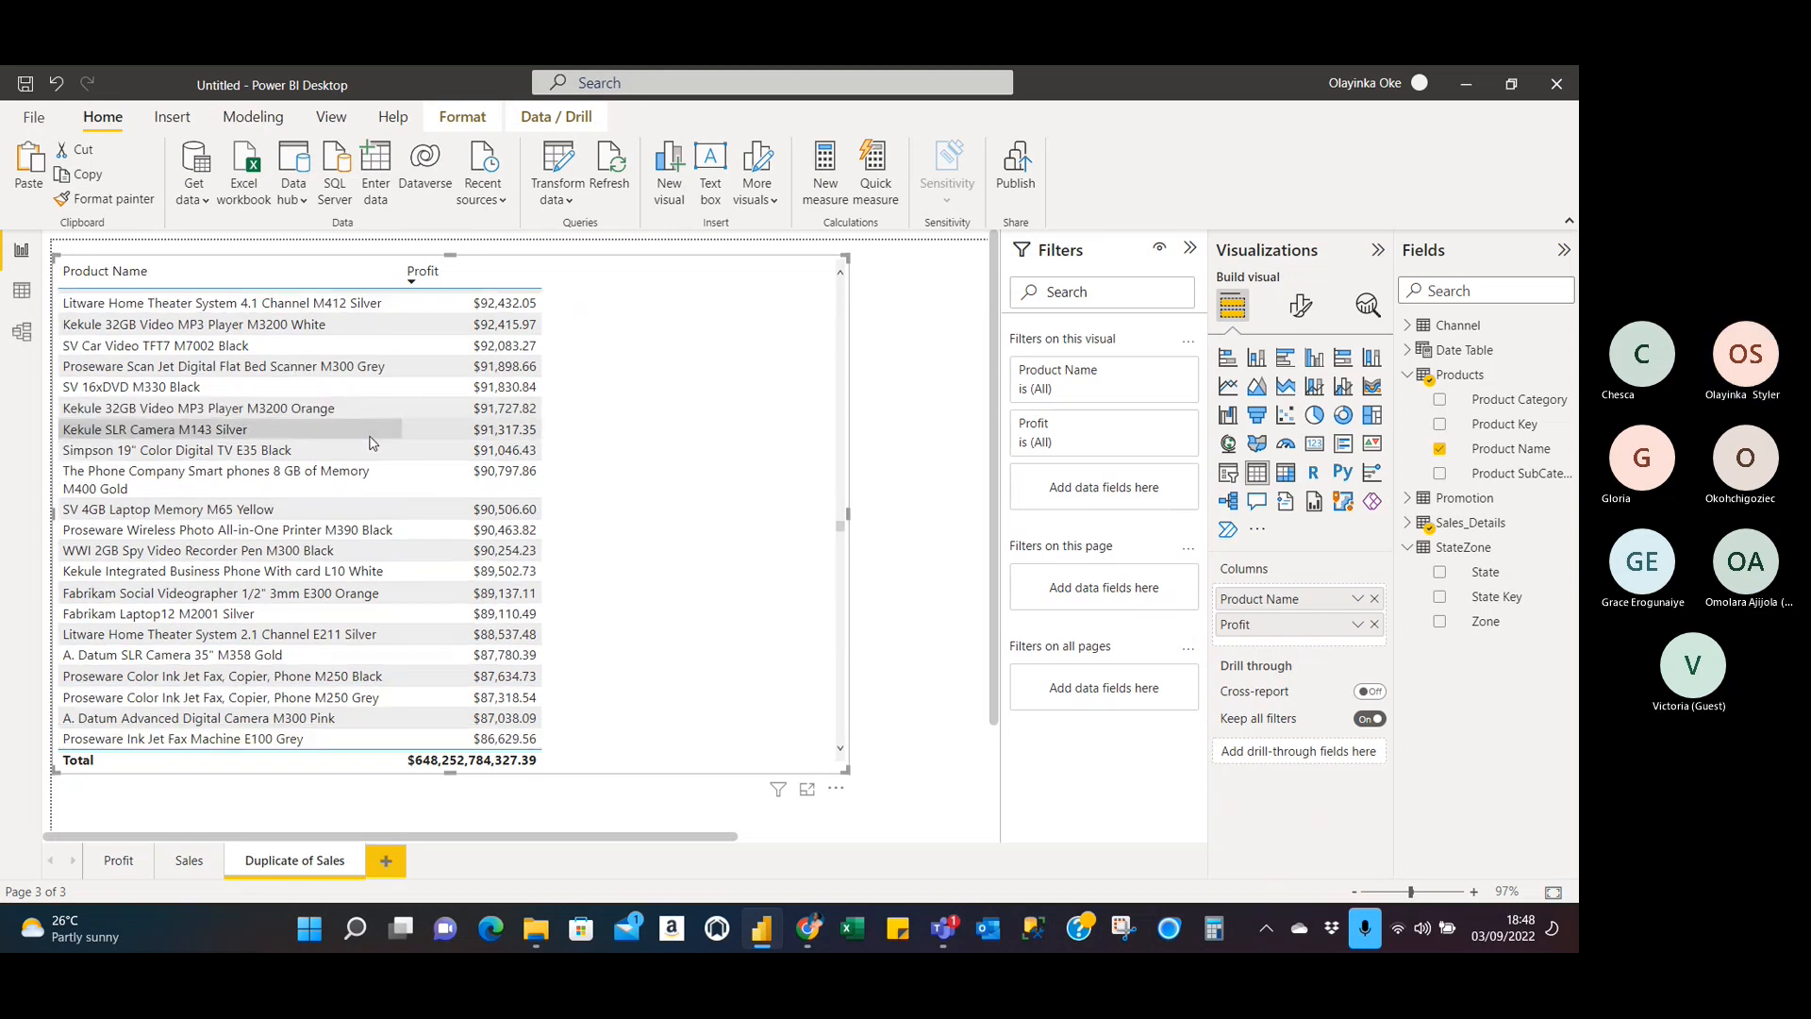
scroll(371, 444, up, 10)
scroll(371, 443, up, 5)
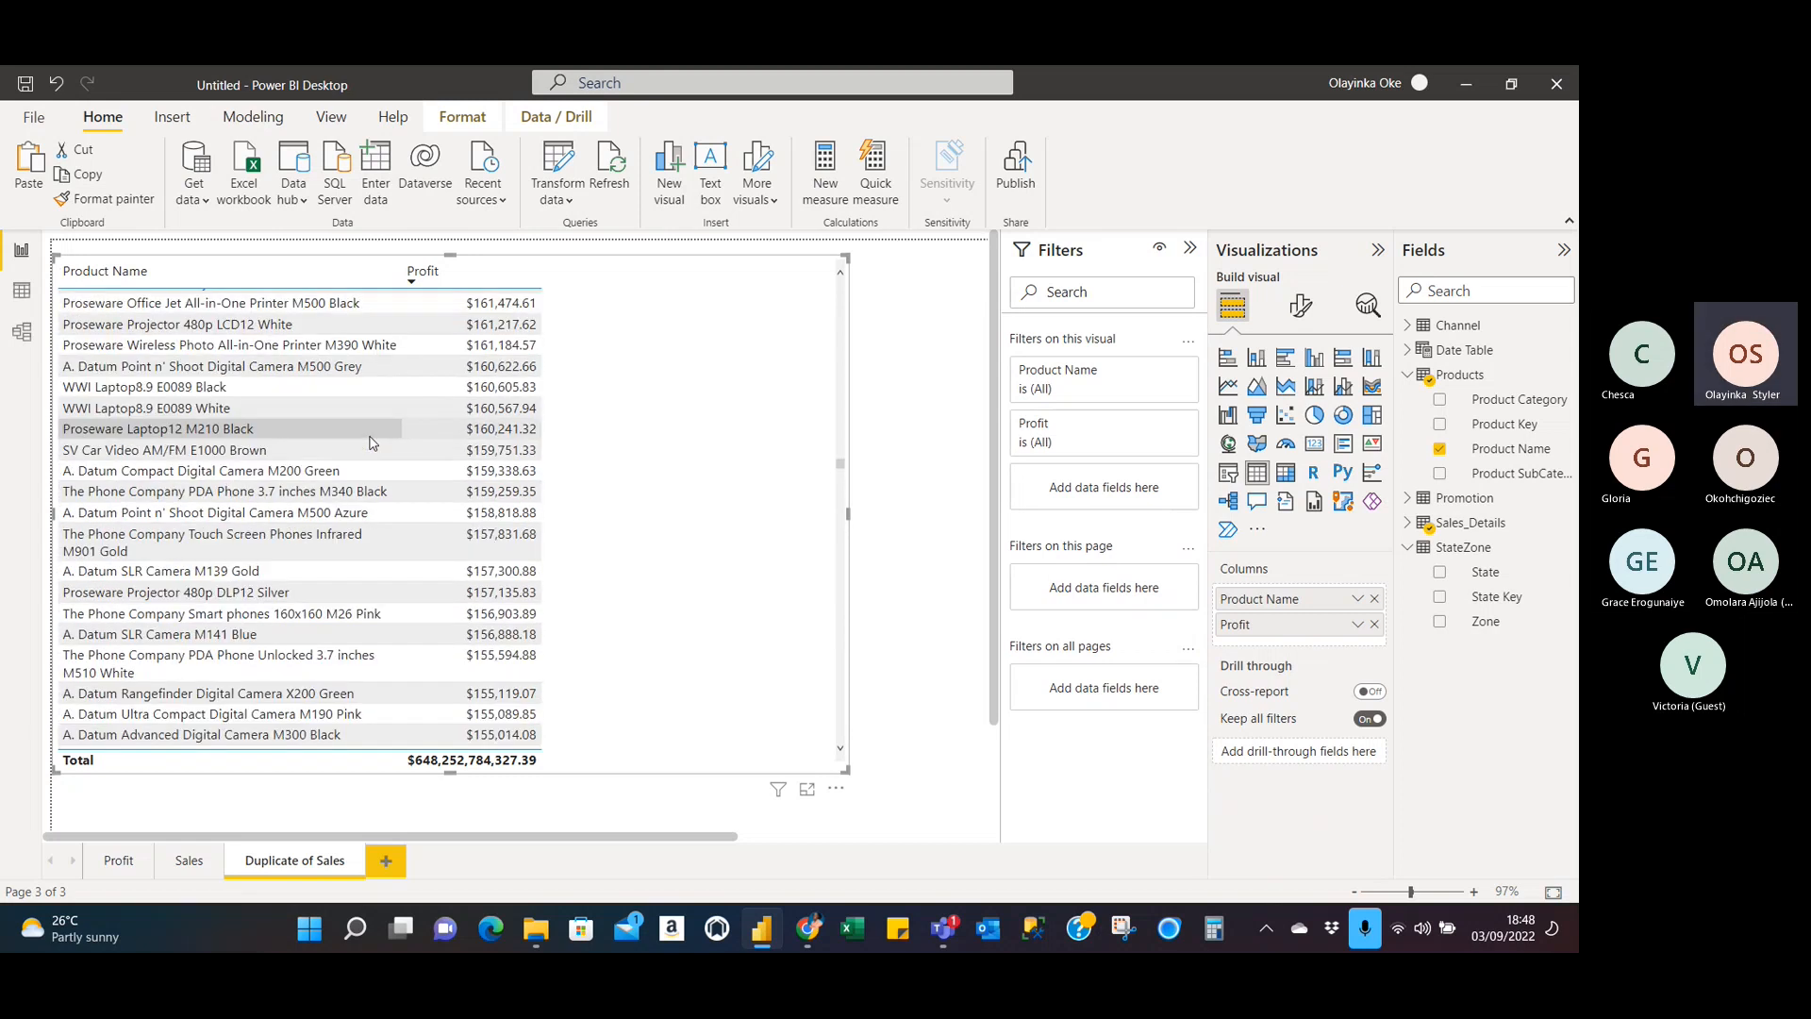
Add Promotion Name from the Promotion table to the table visual and remove Product Name.
click(1409, 375)
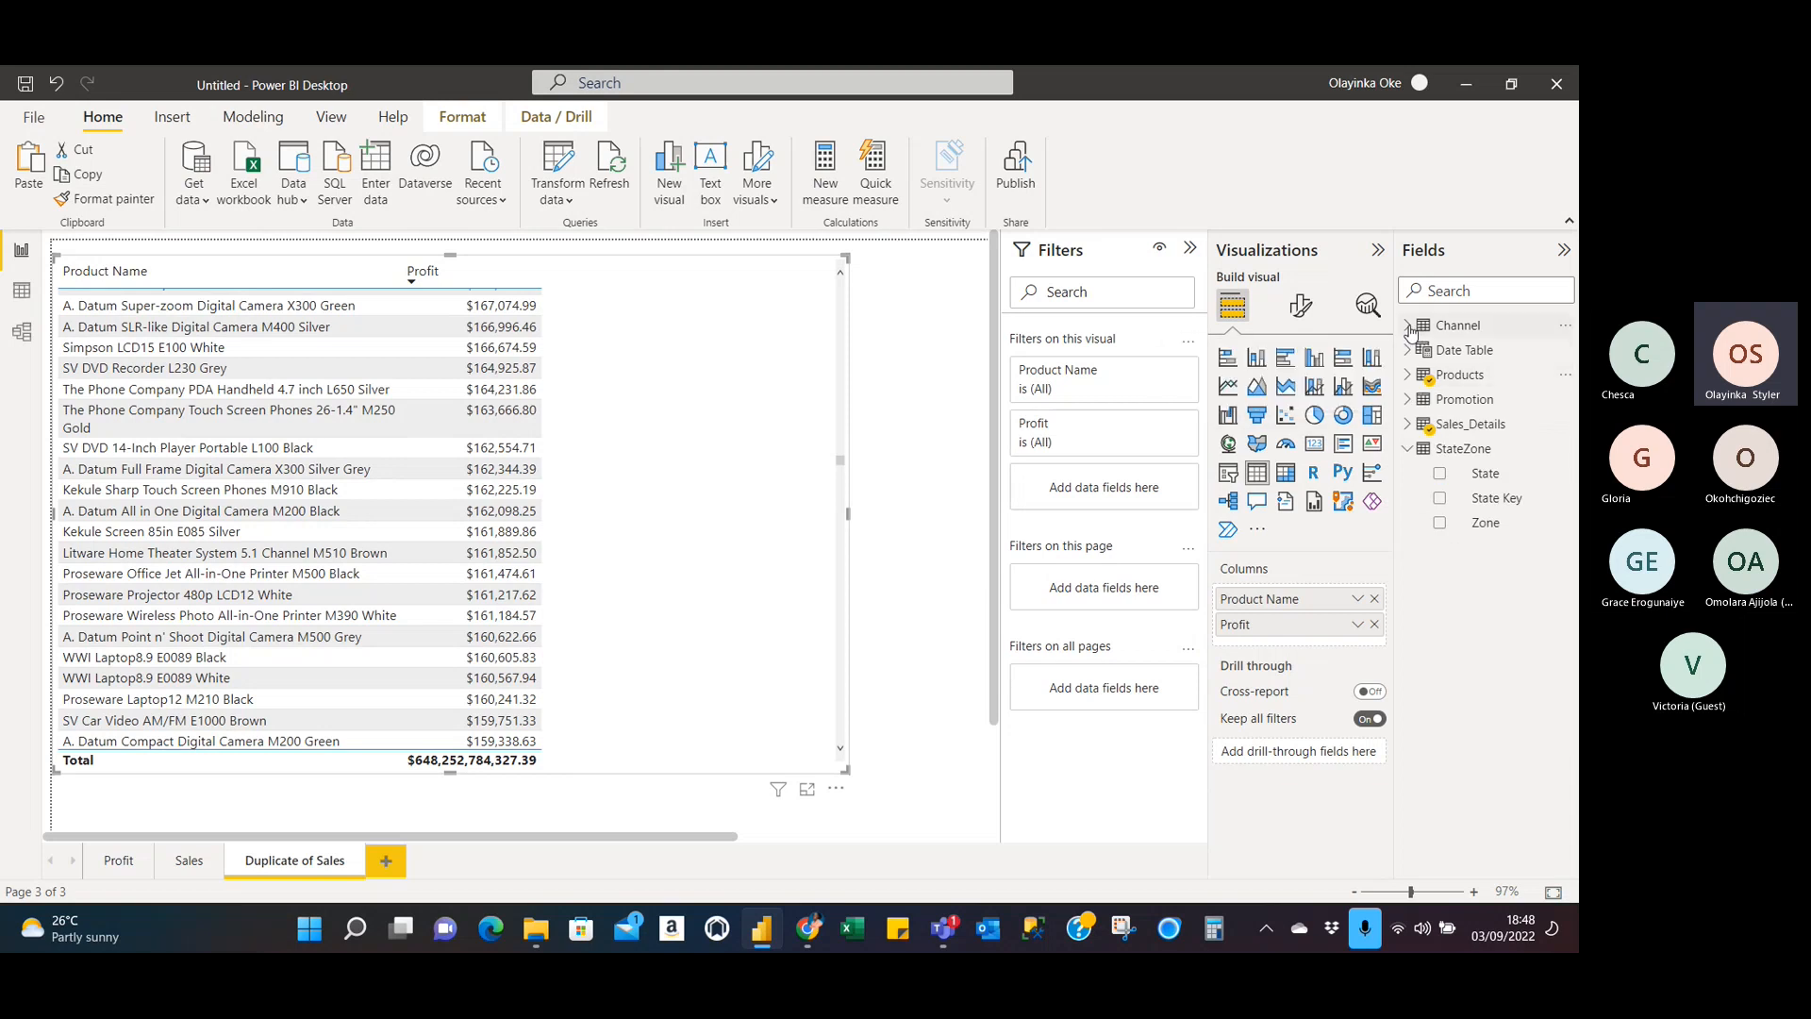
click(1408, 398)
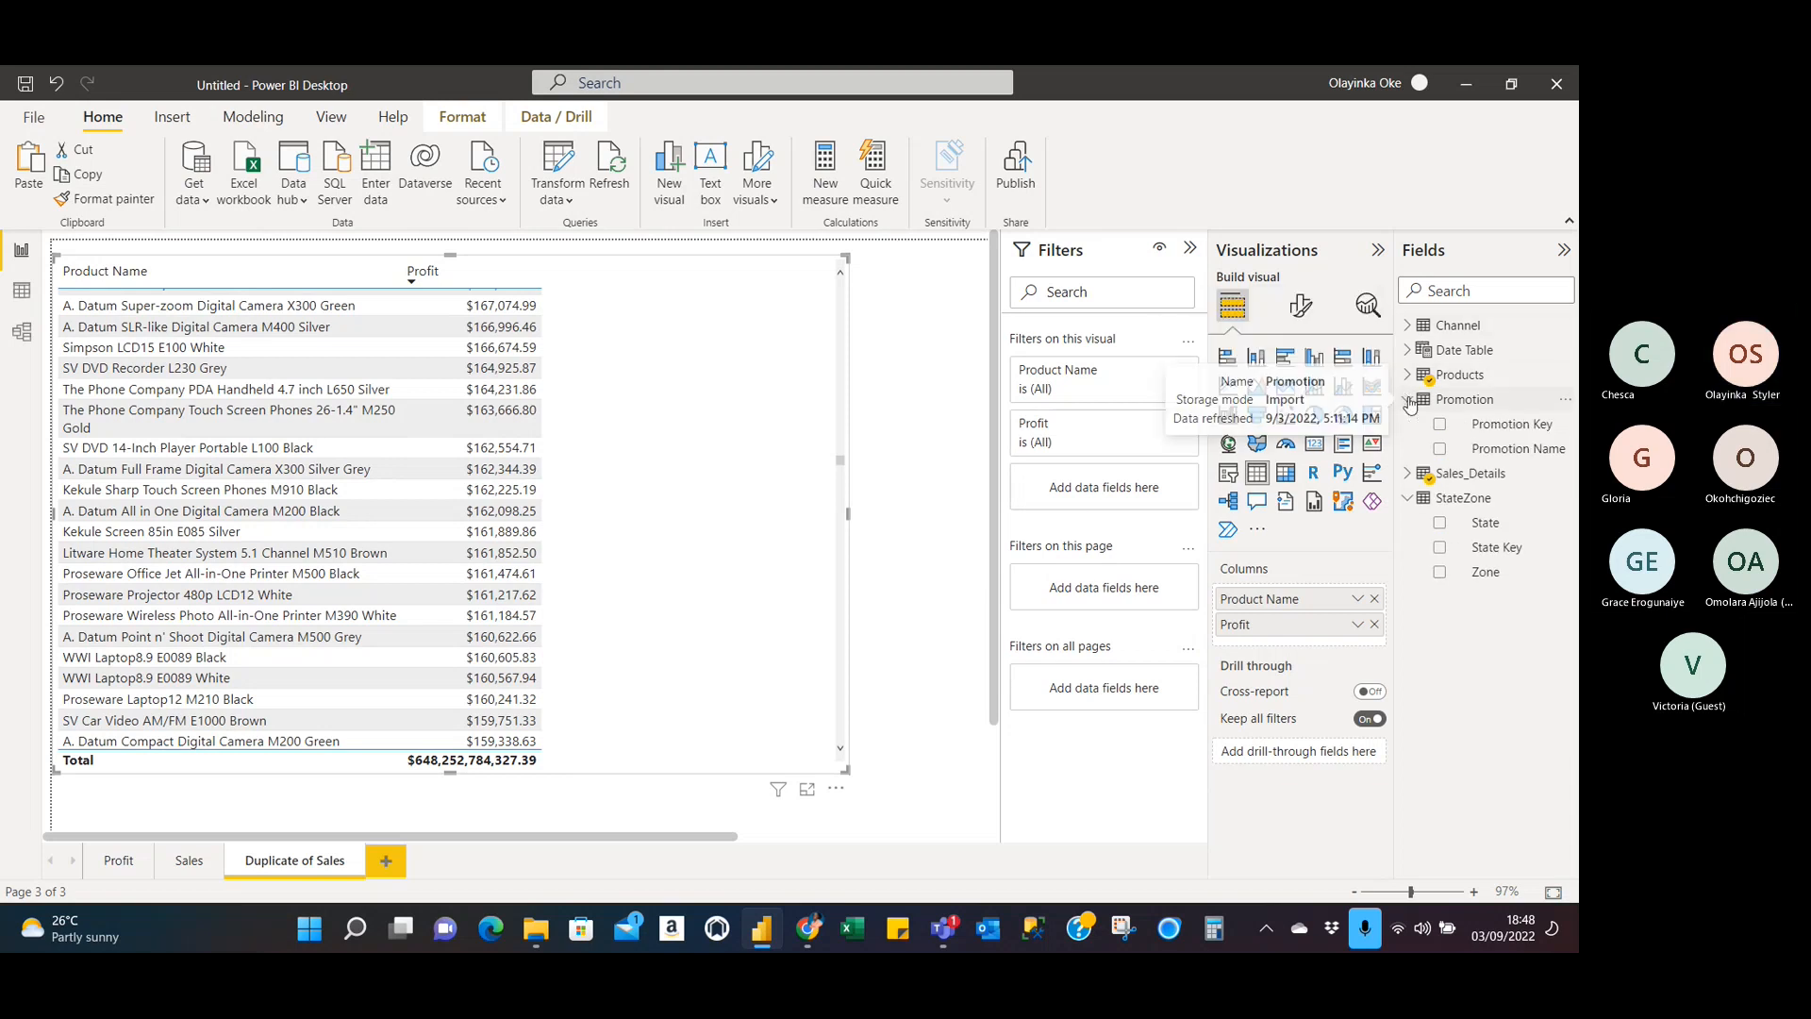
click(1438, 449)
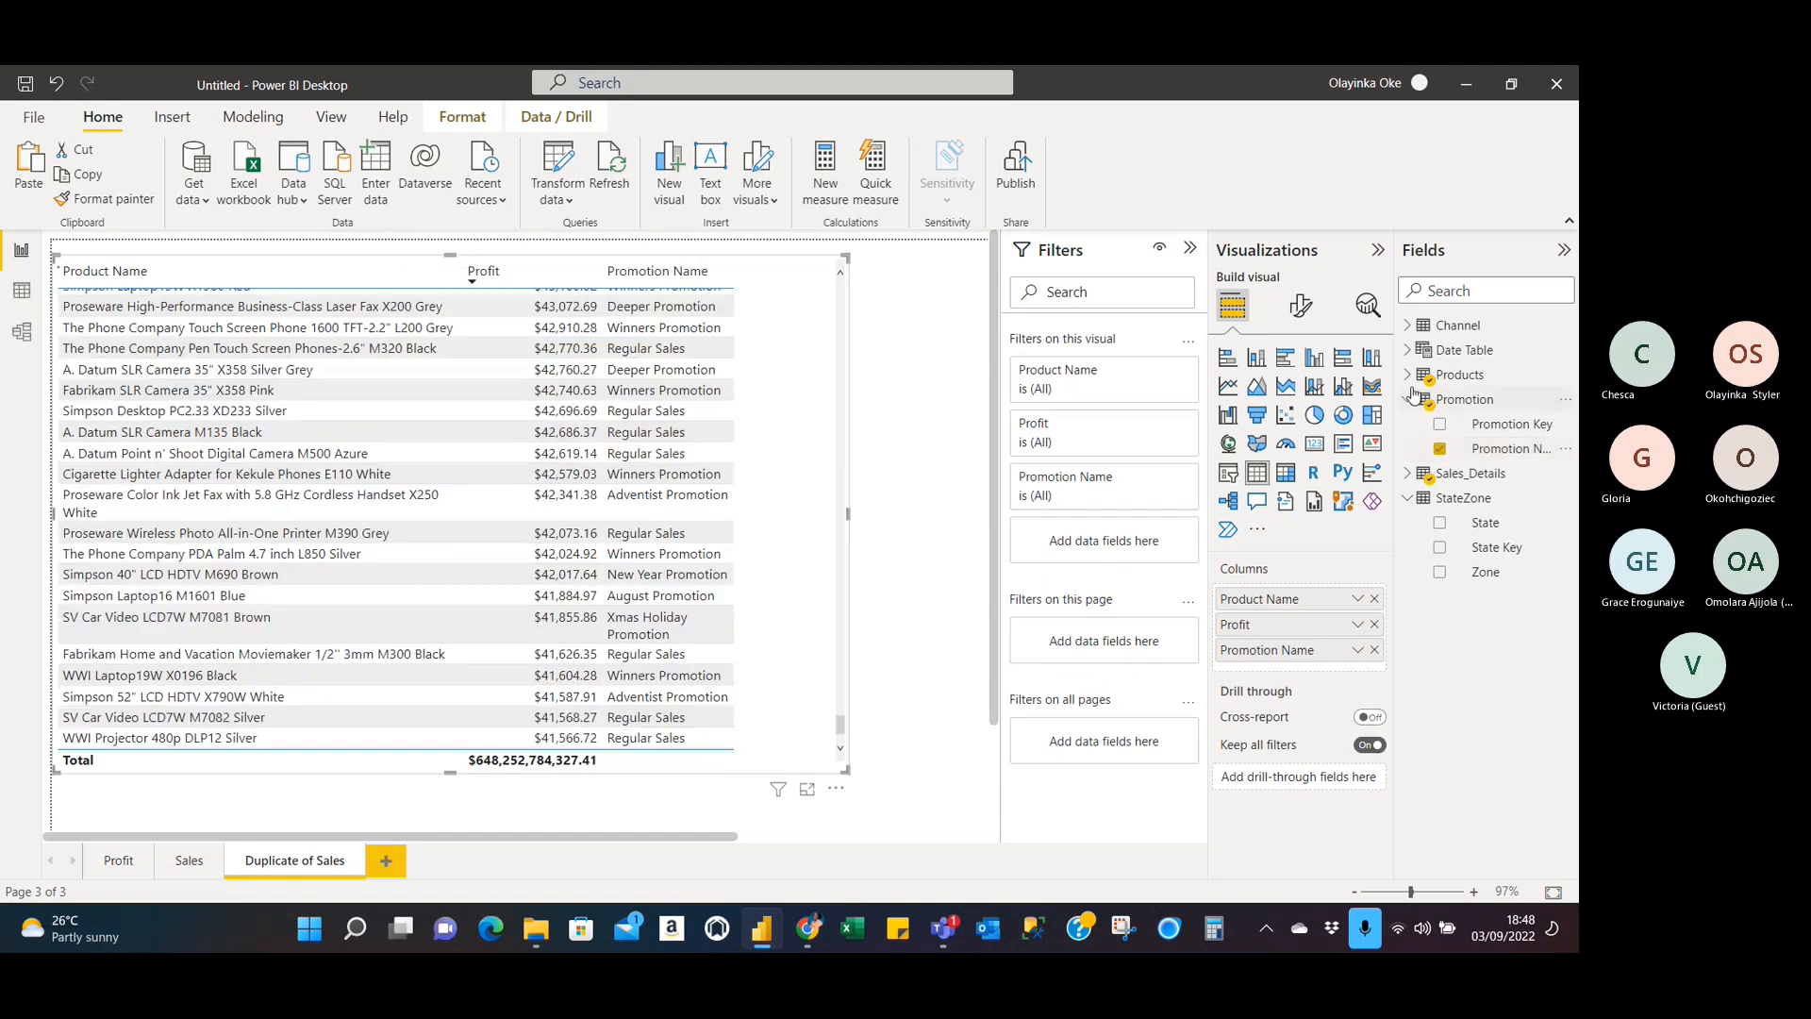
click(1408, 374)
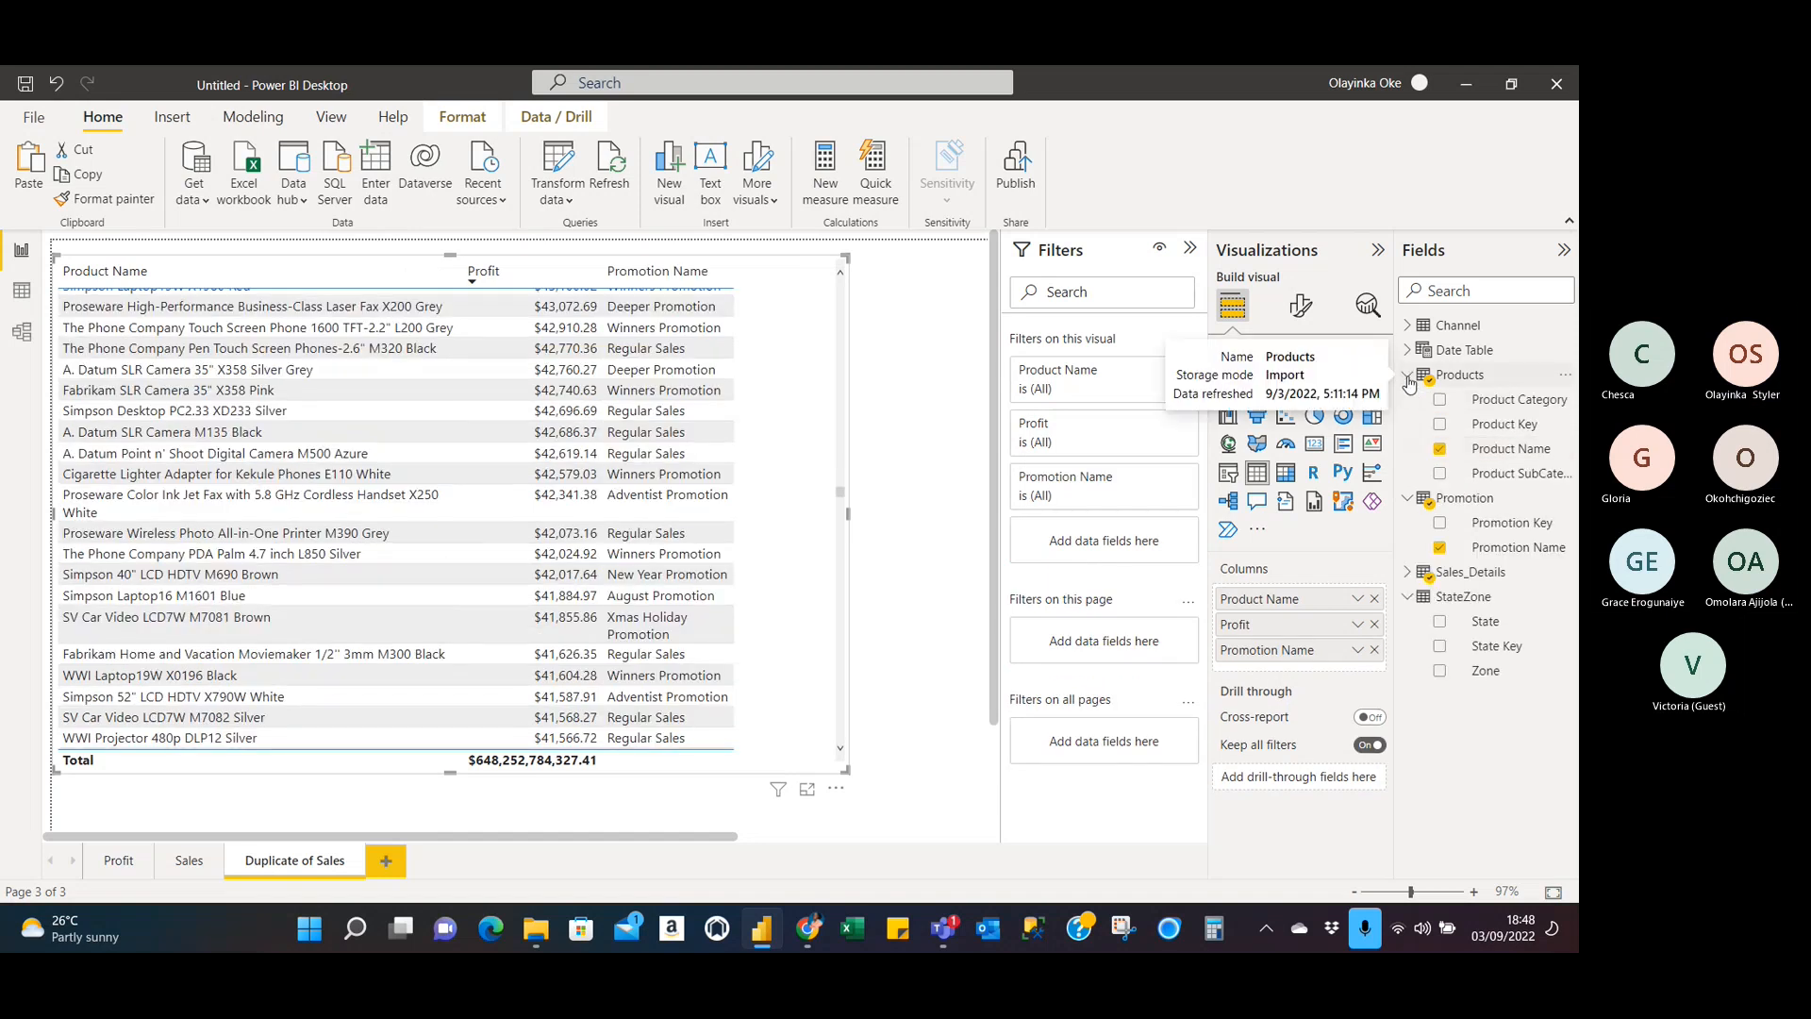
click(1439, 451)
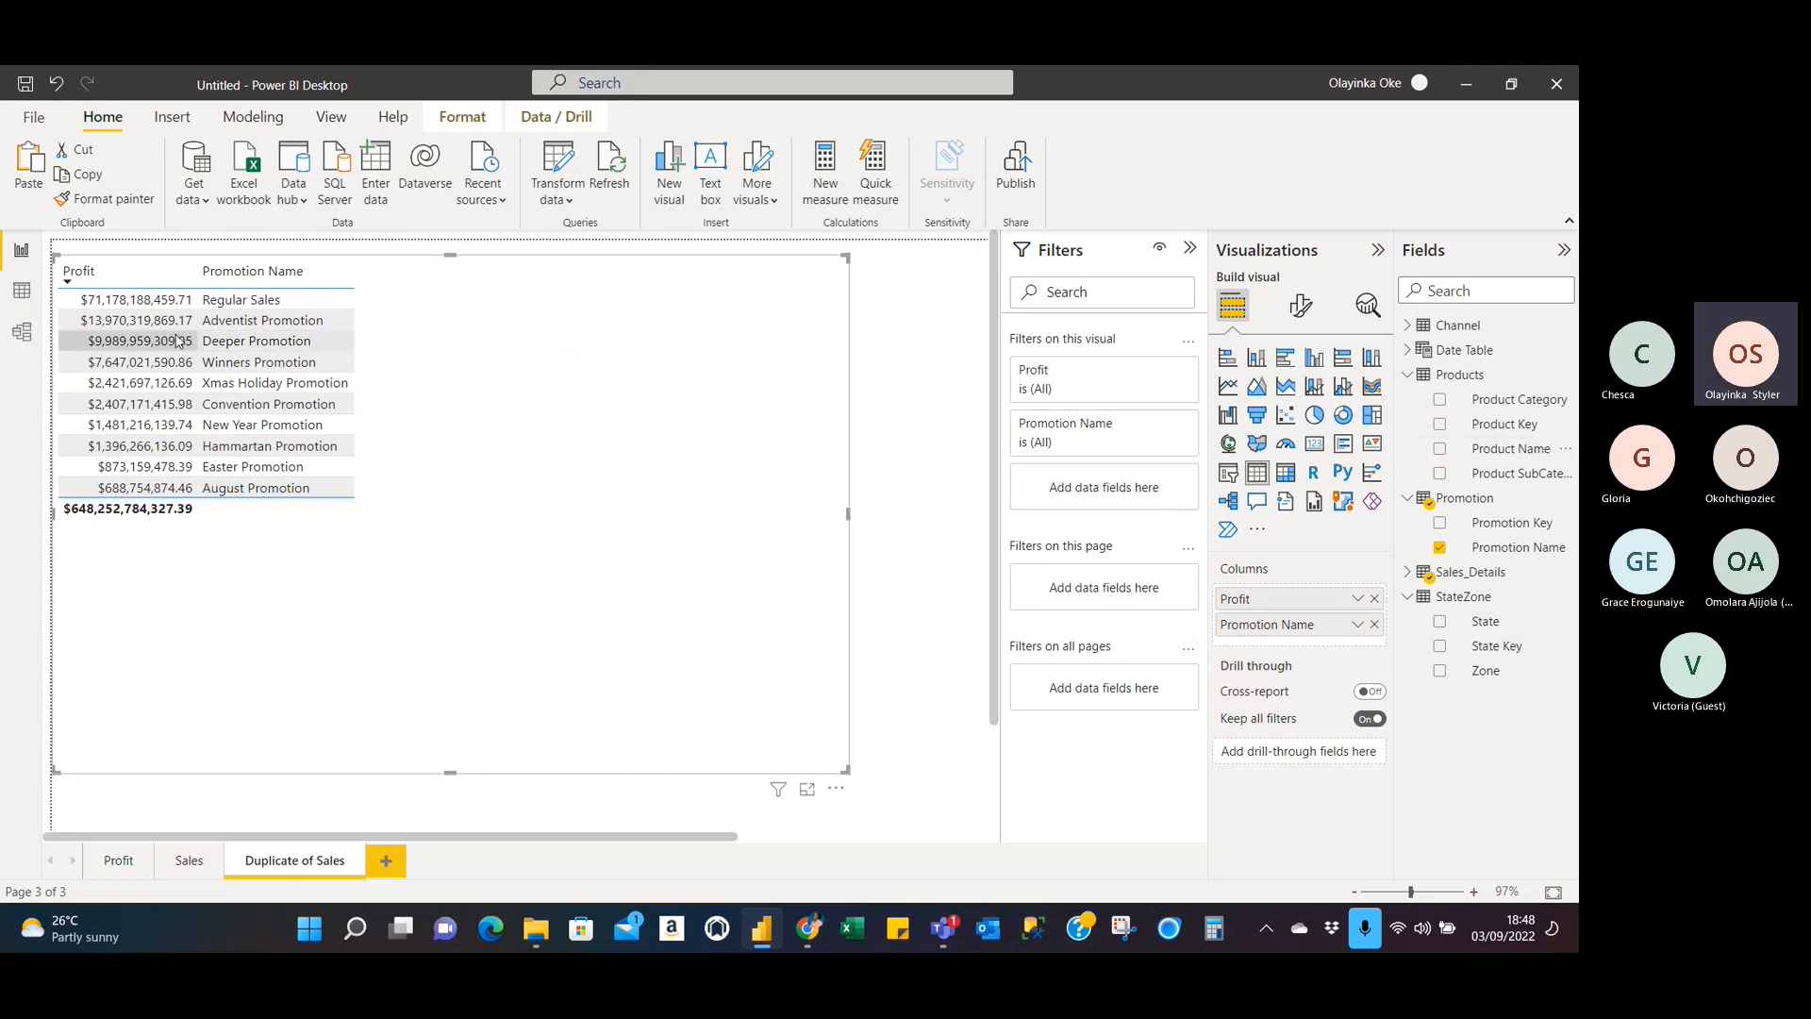
Sort the table by Promotion Name and move the Promotion Name column ahead of Profit.
click(208, 282)
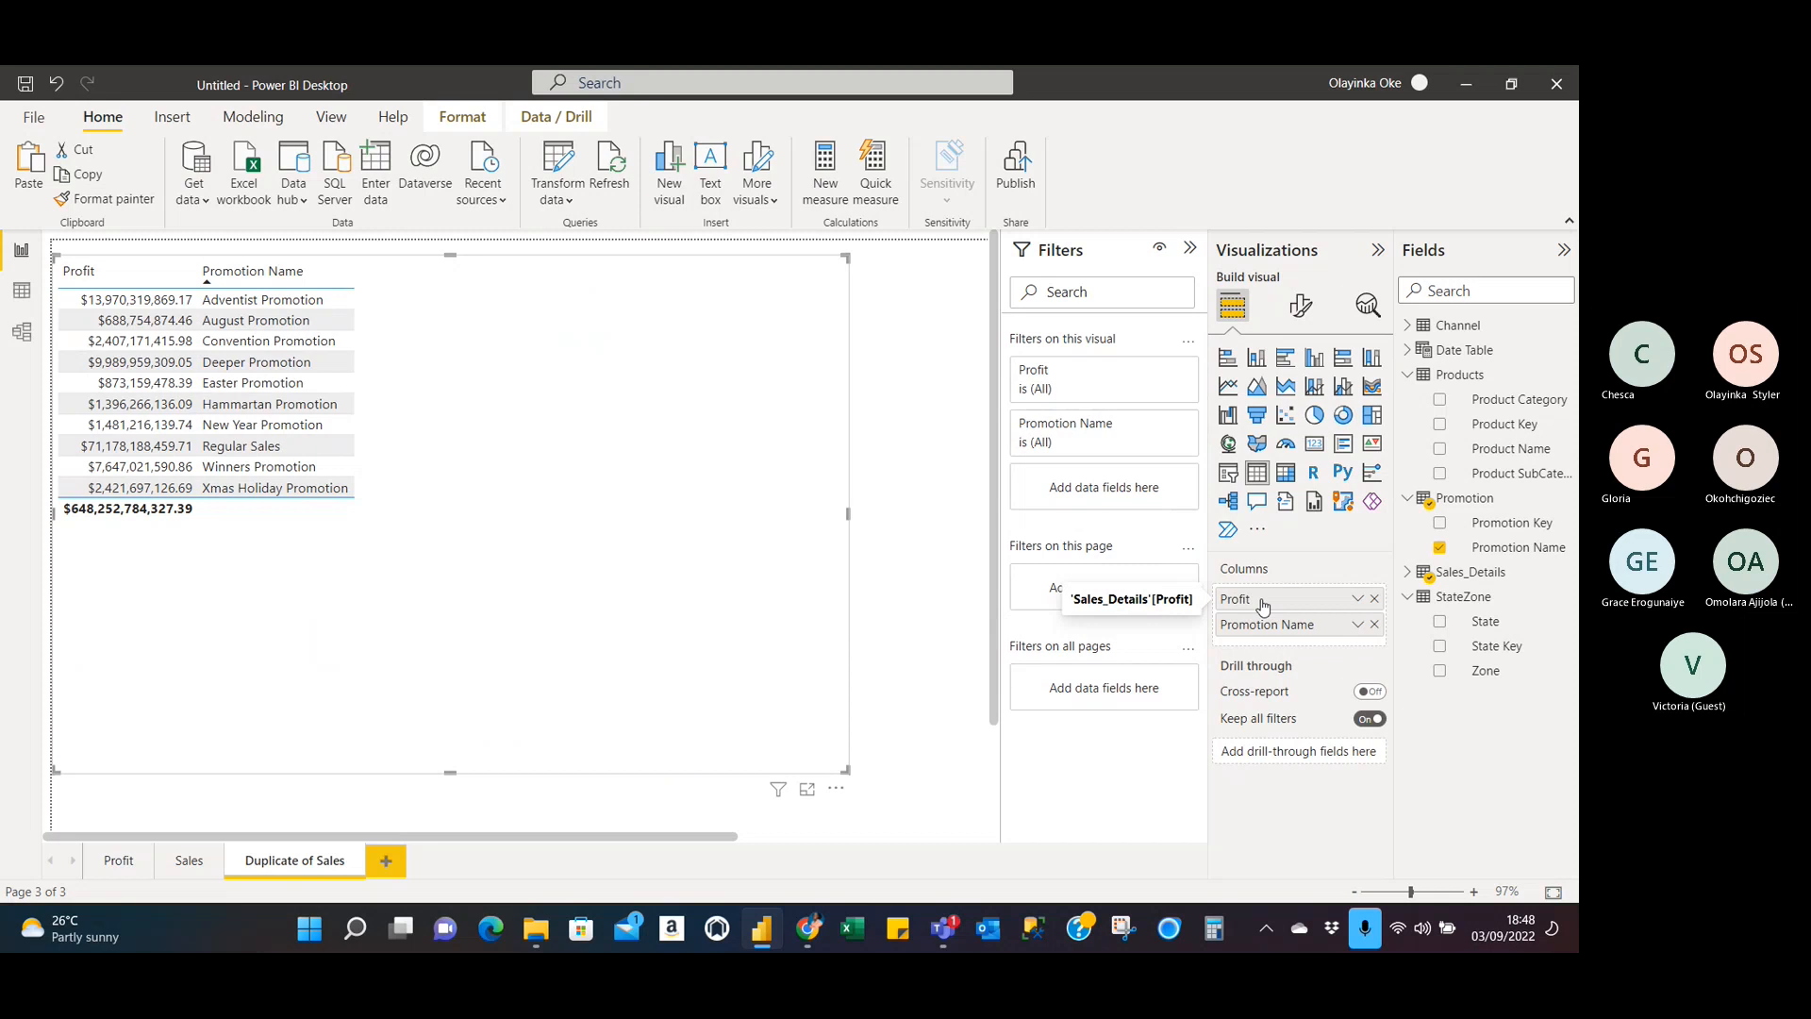
click(1357, 626)
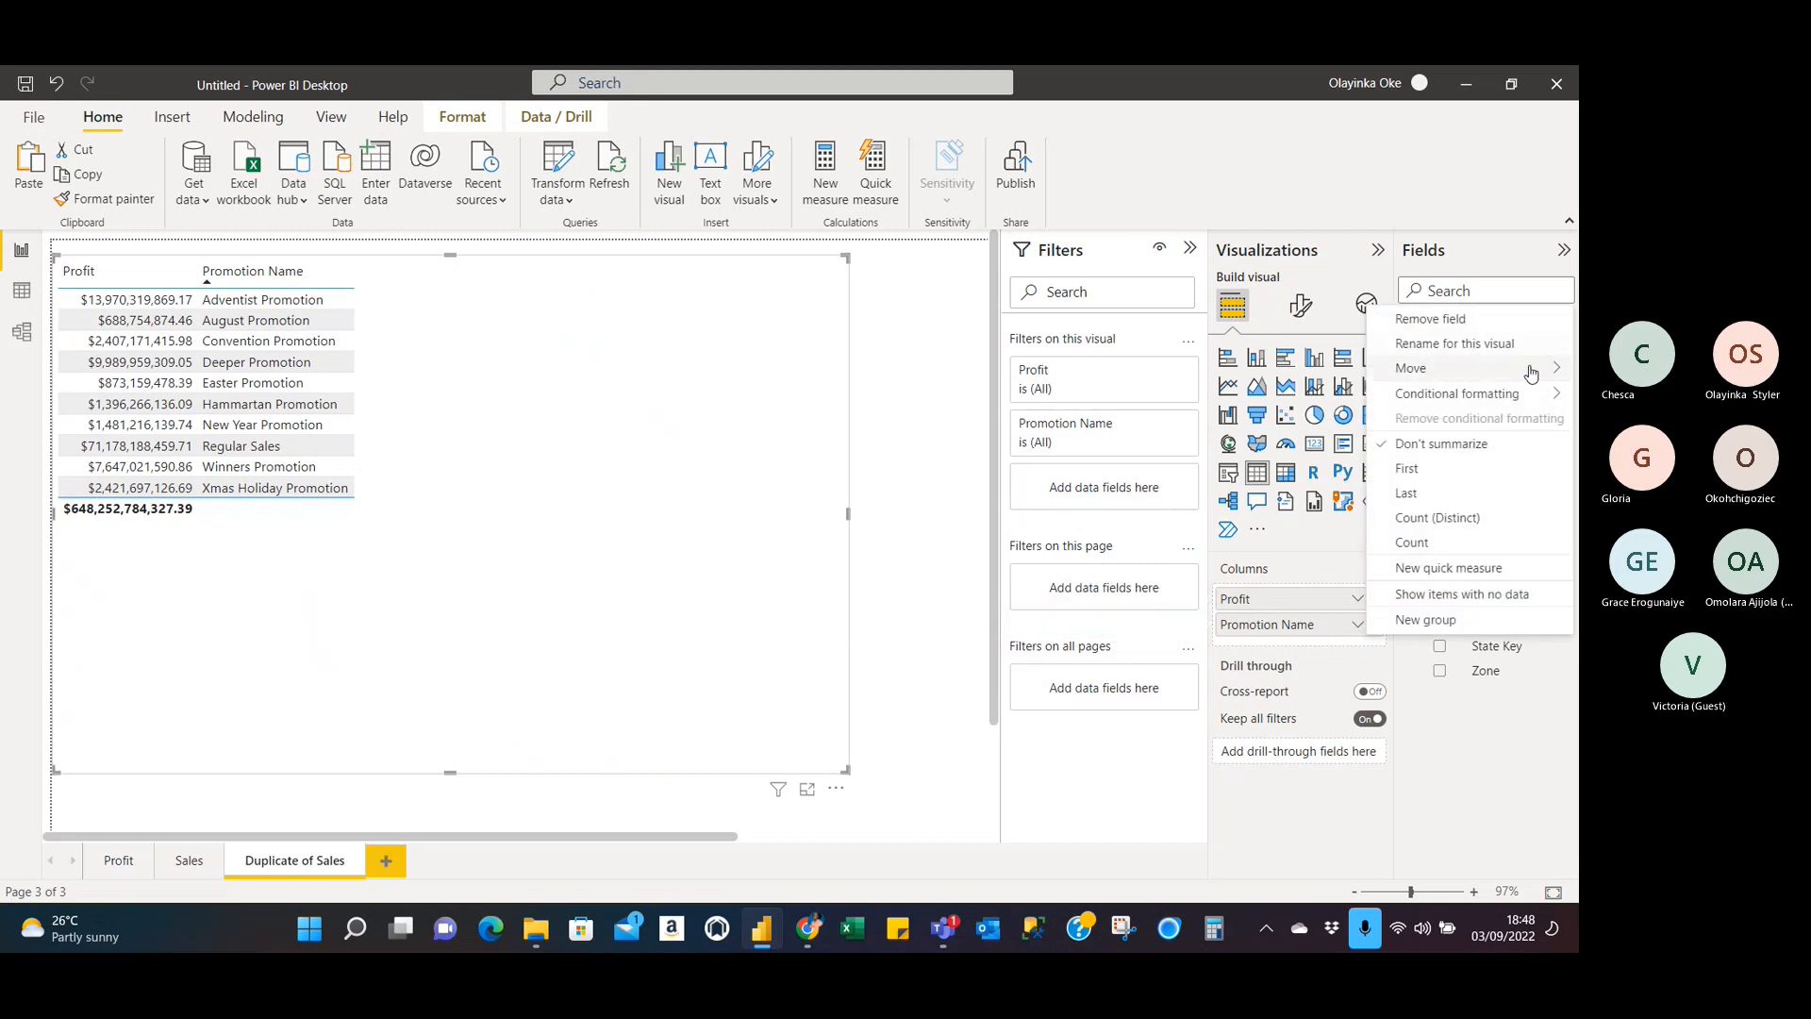
mouse_move(1528, 370)
click(1269, 376)
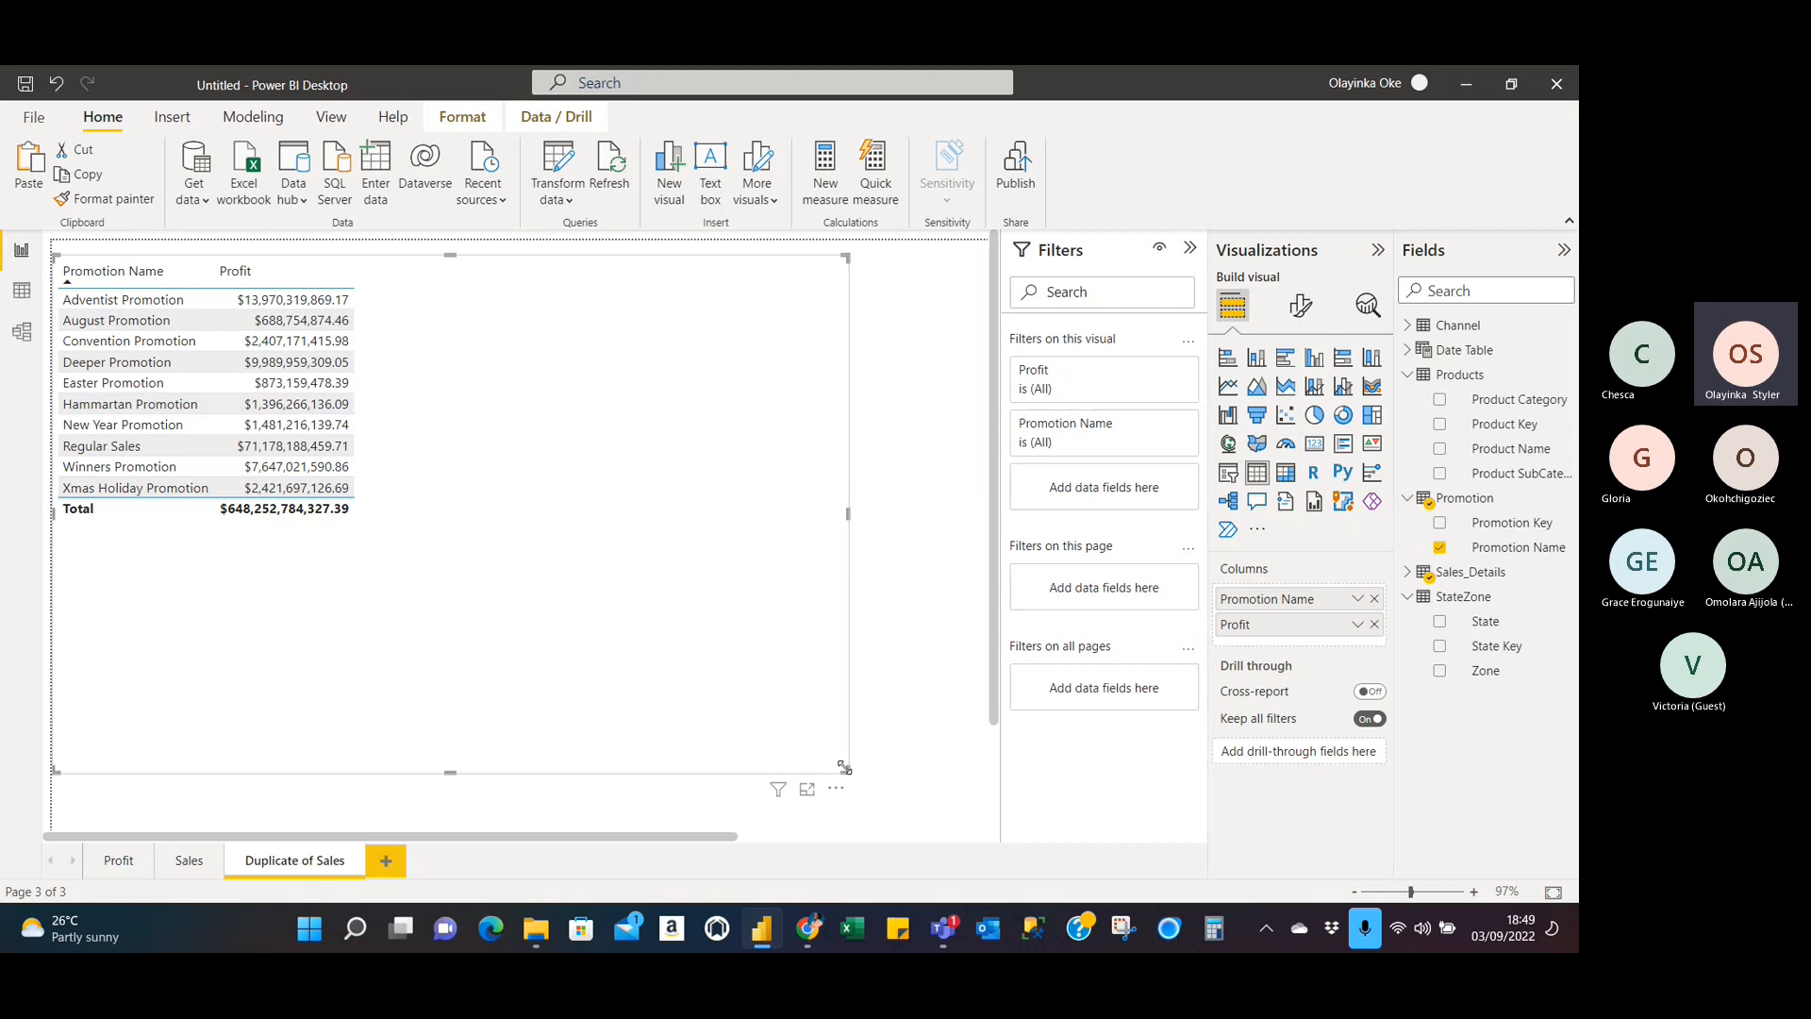
Shrink the table visual so its frame fits more closely around the promotion rows.
drag(845, 768, 433, 594)
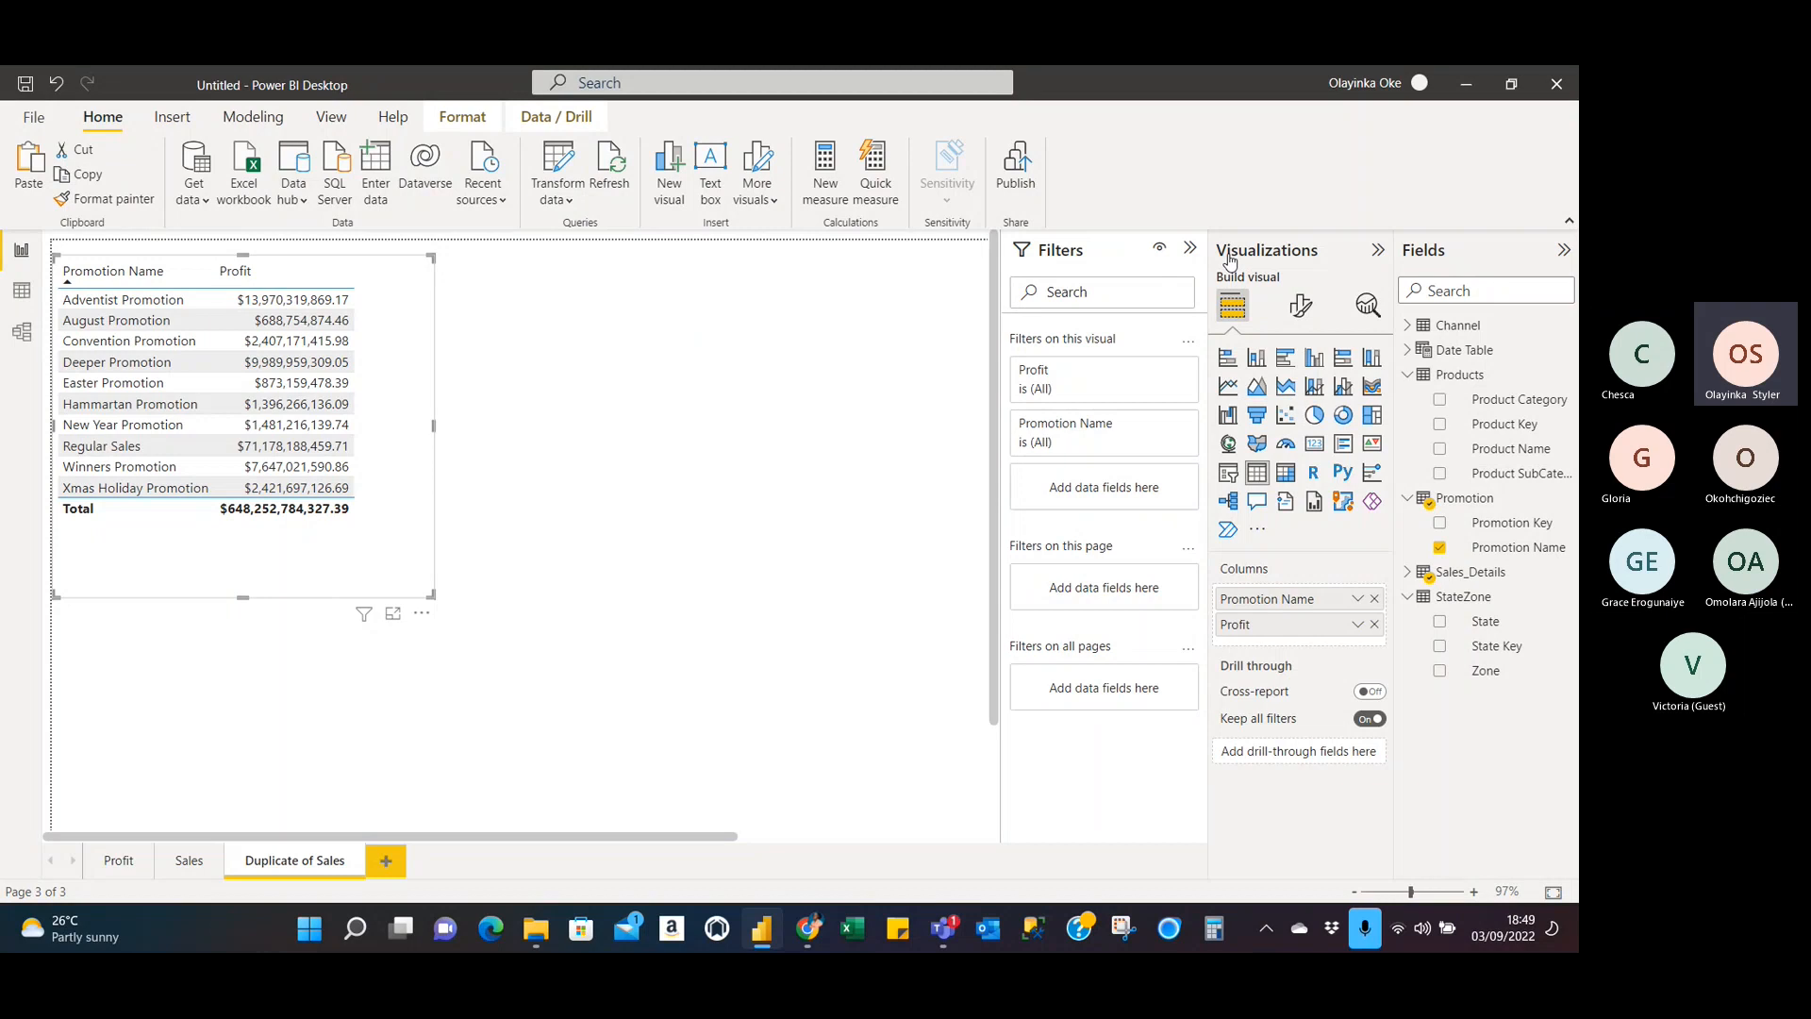
key(alt+Tab)
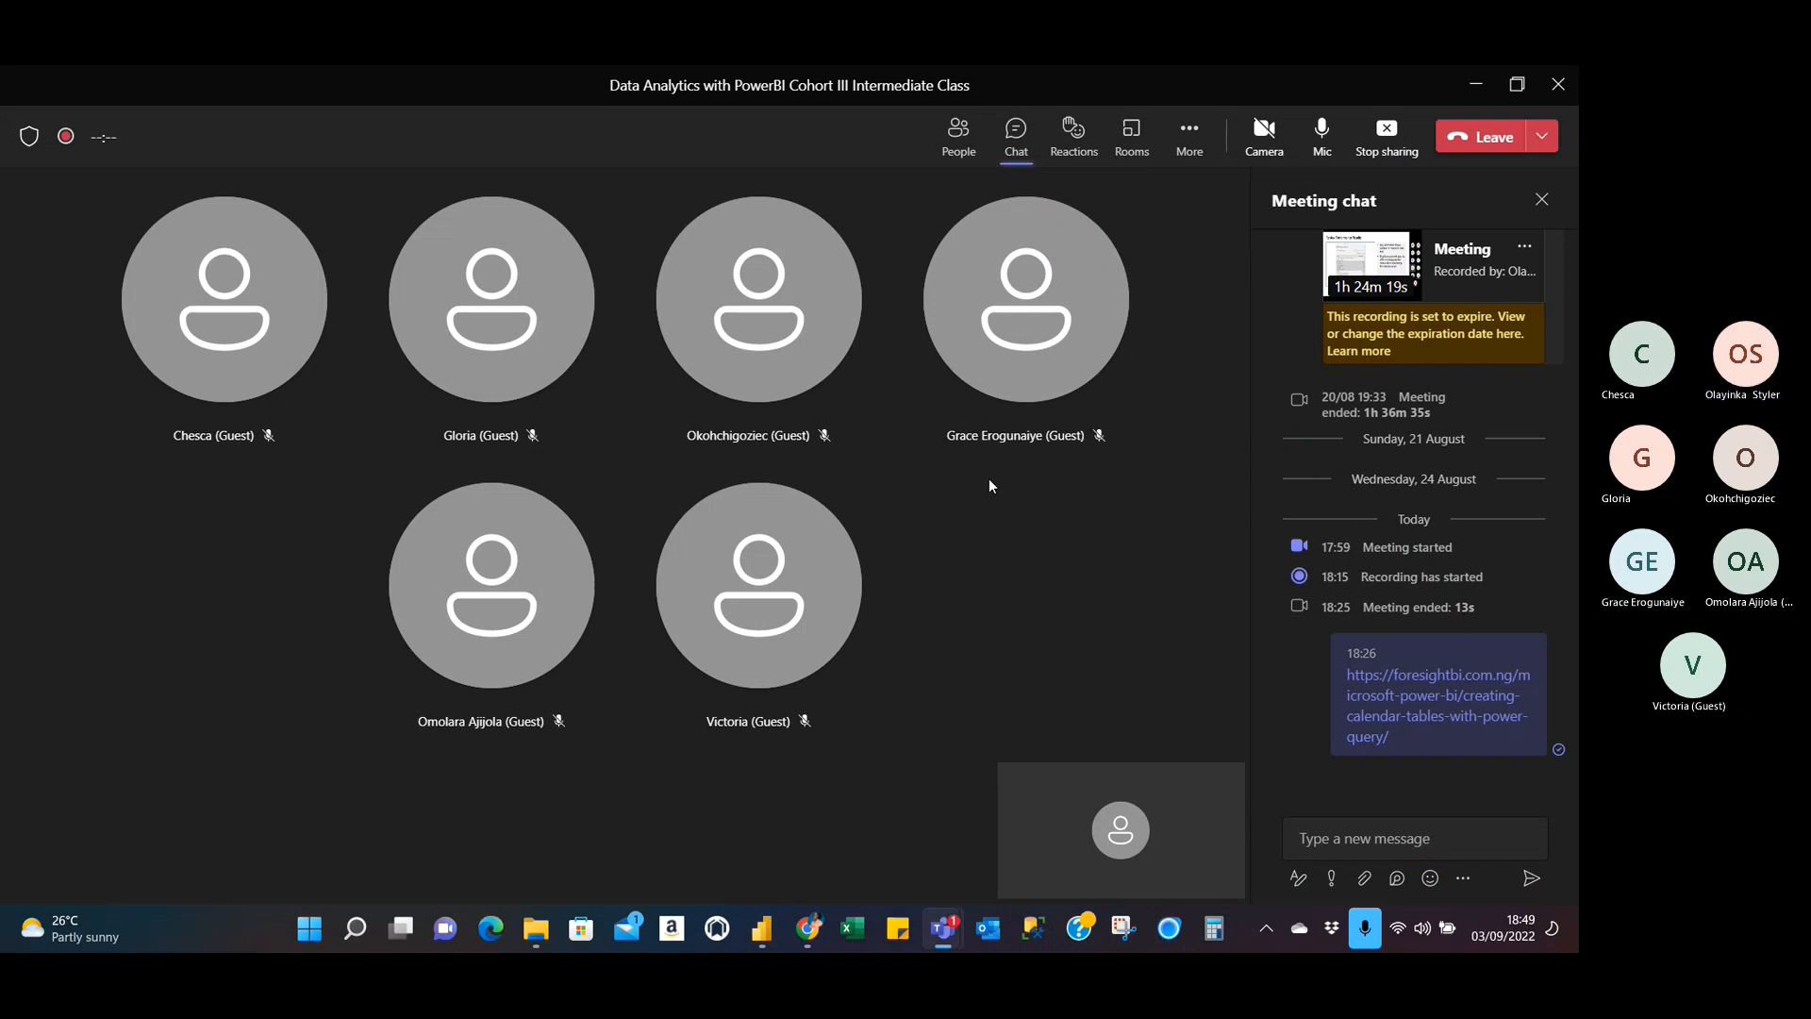
key(alt+Tab)
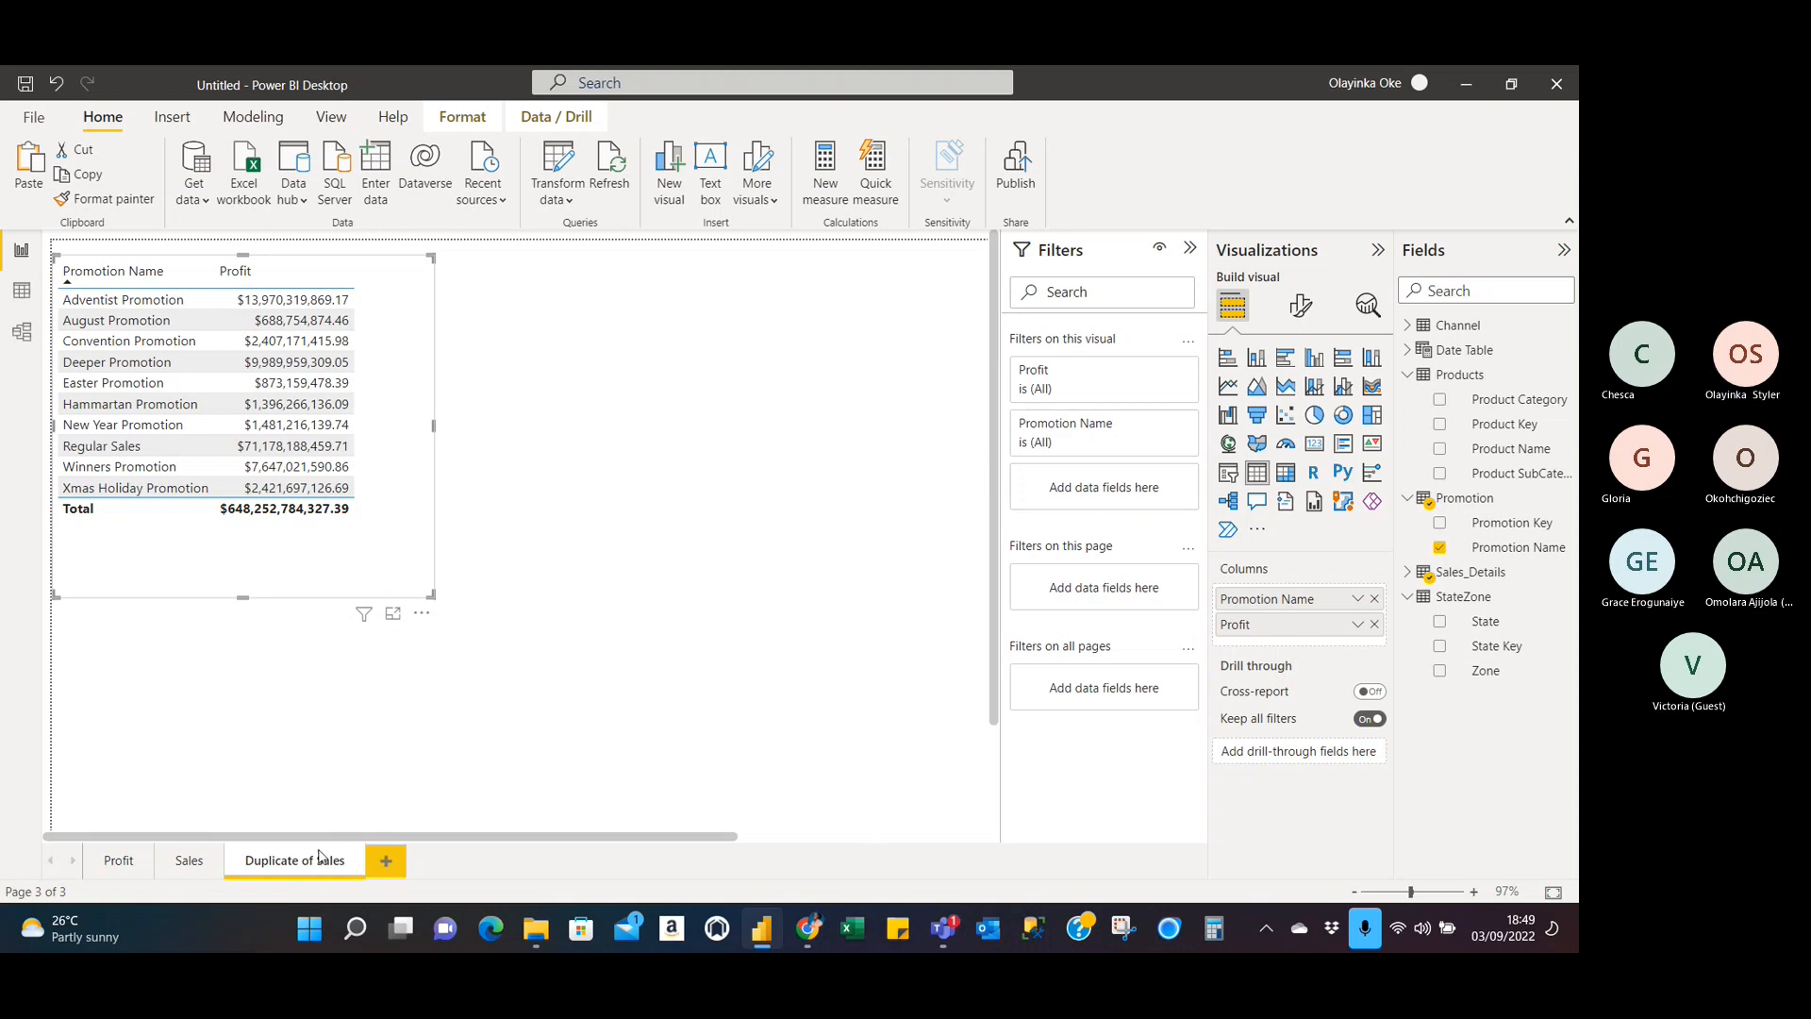
Rename the Sales page as Gradient.
double_click(191, 861)
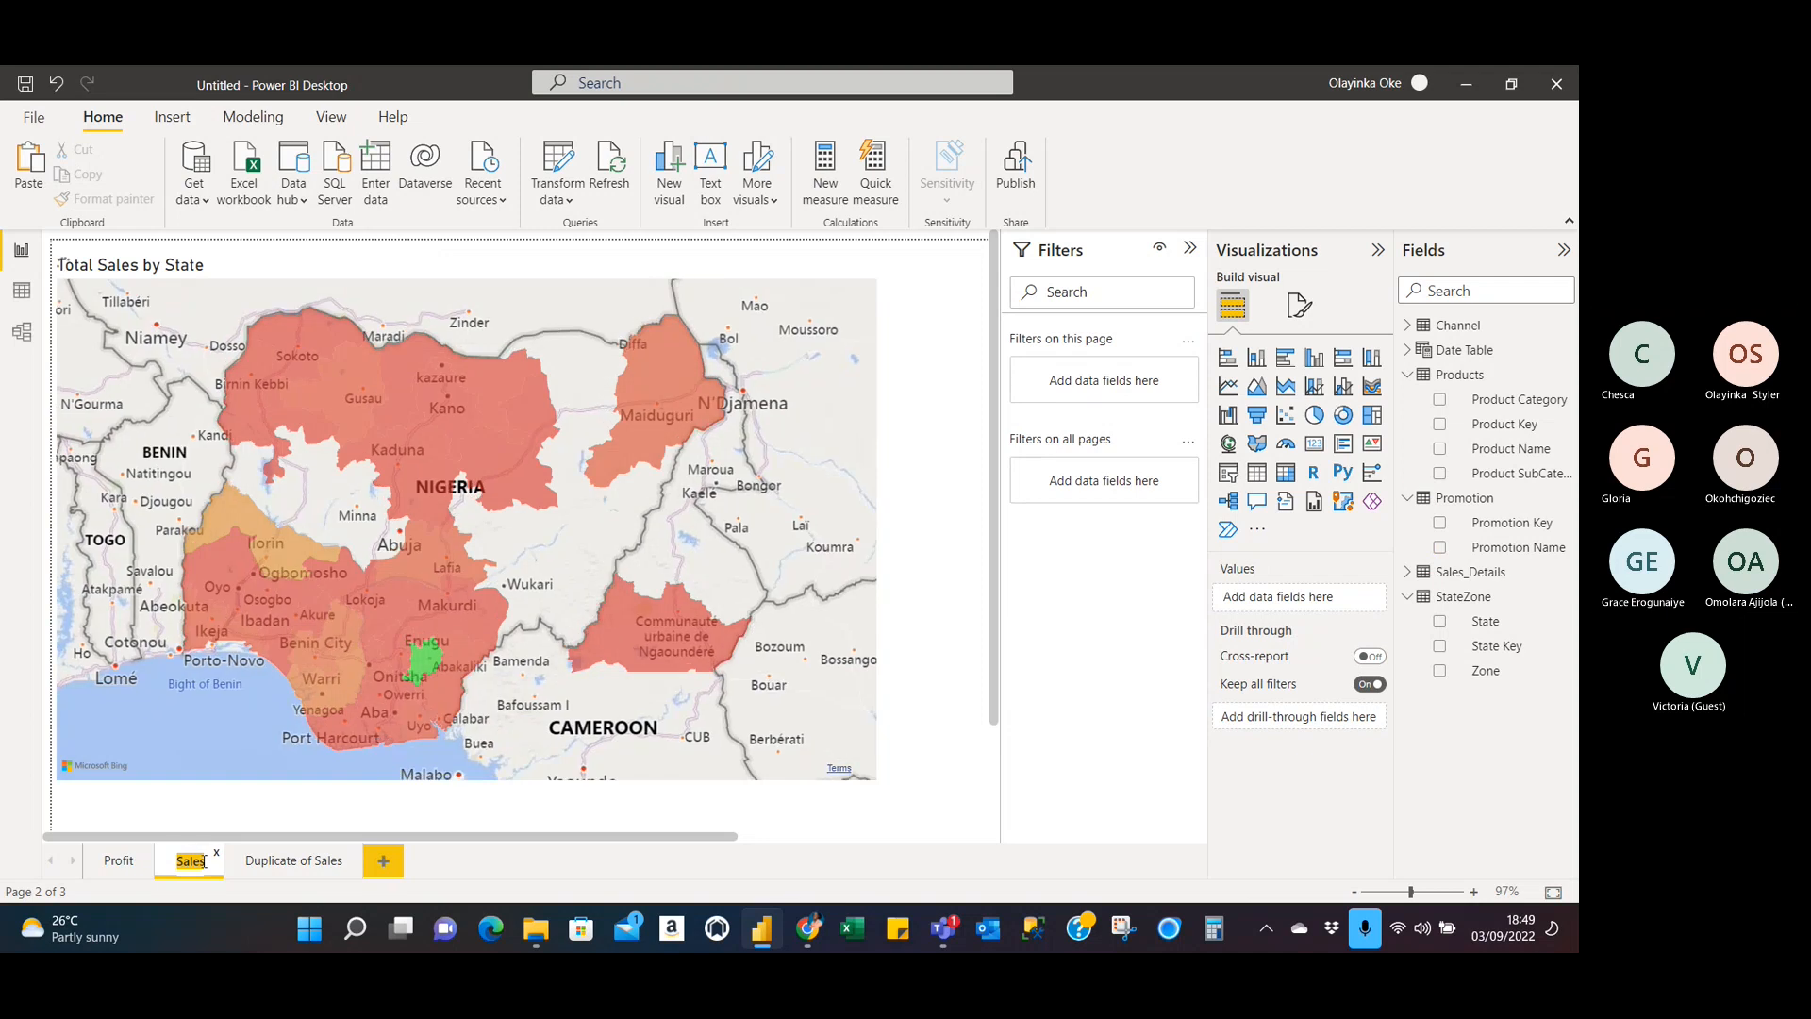
text(Gradi)
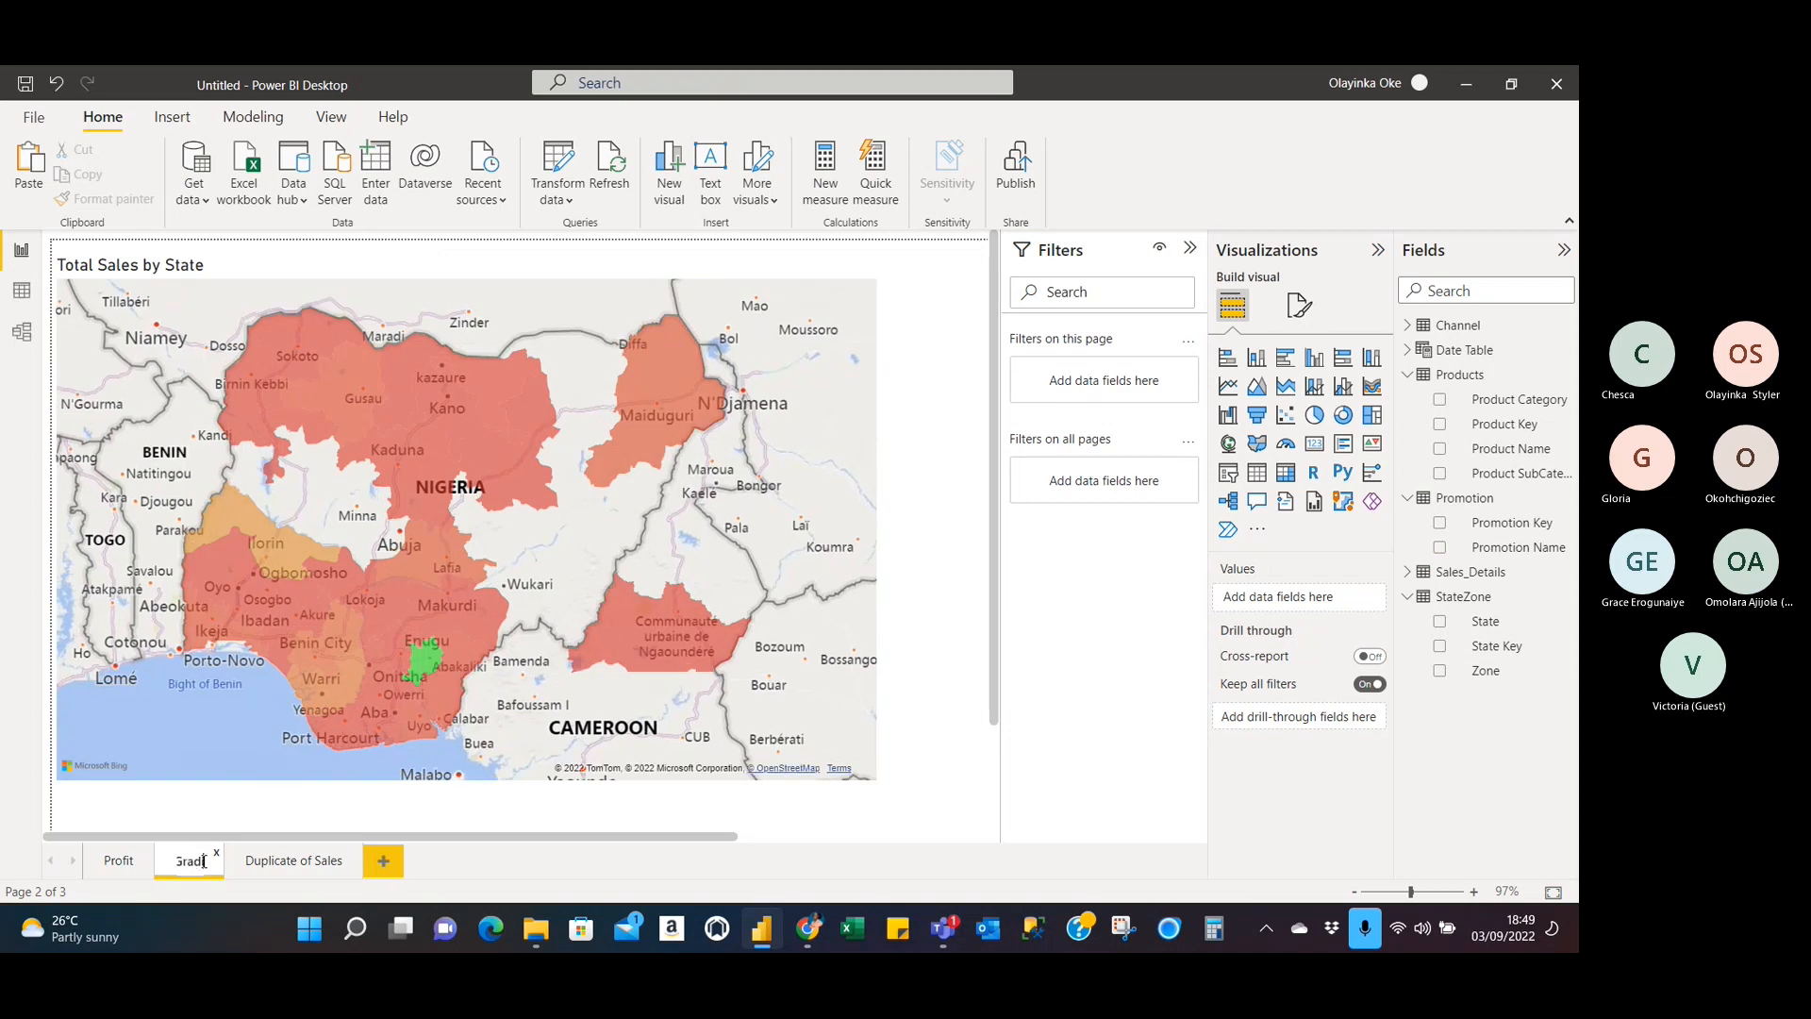
text(ent)
key(Return)
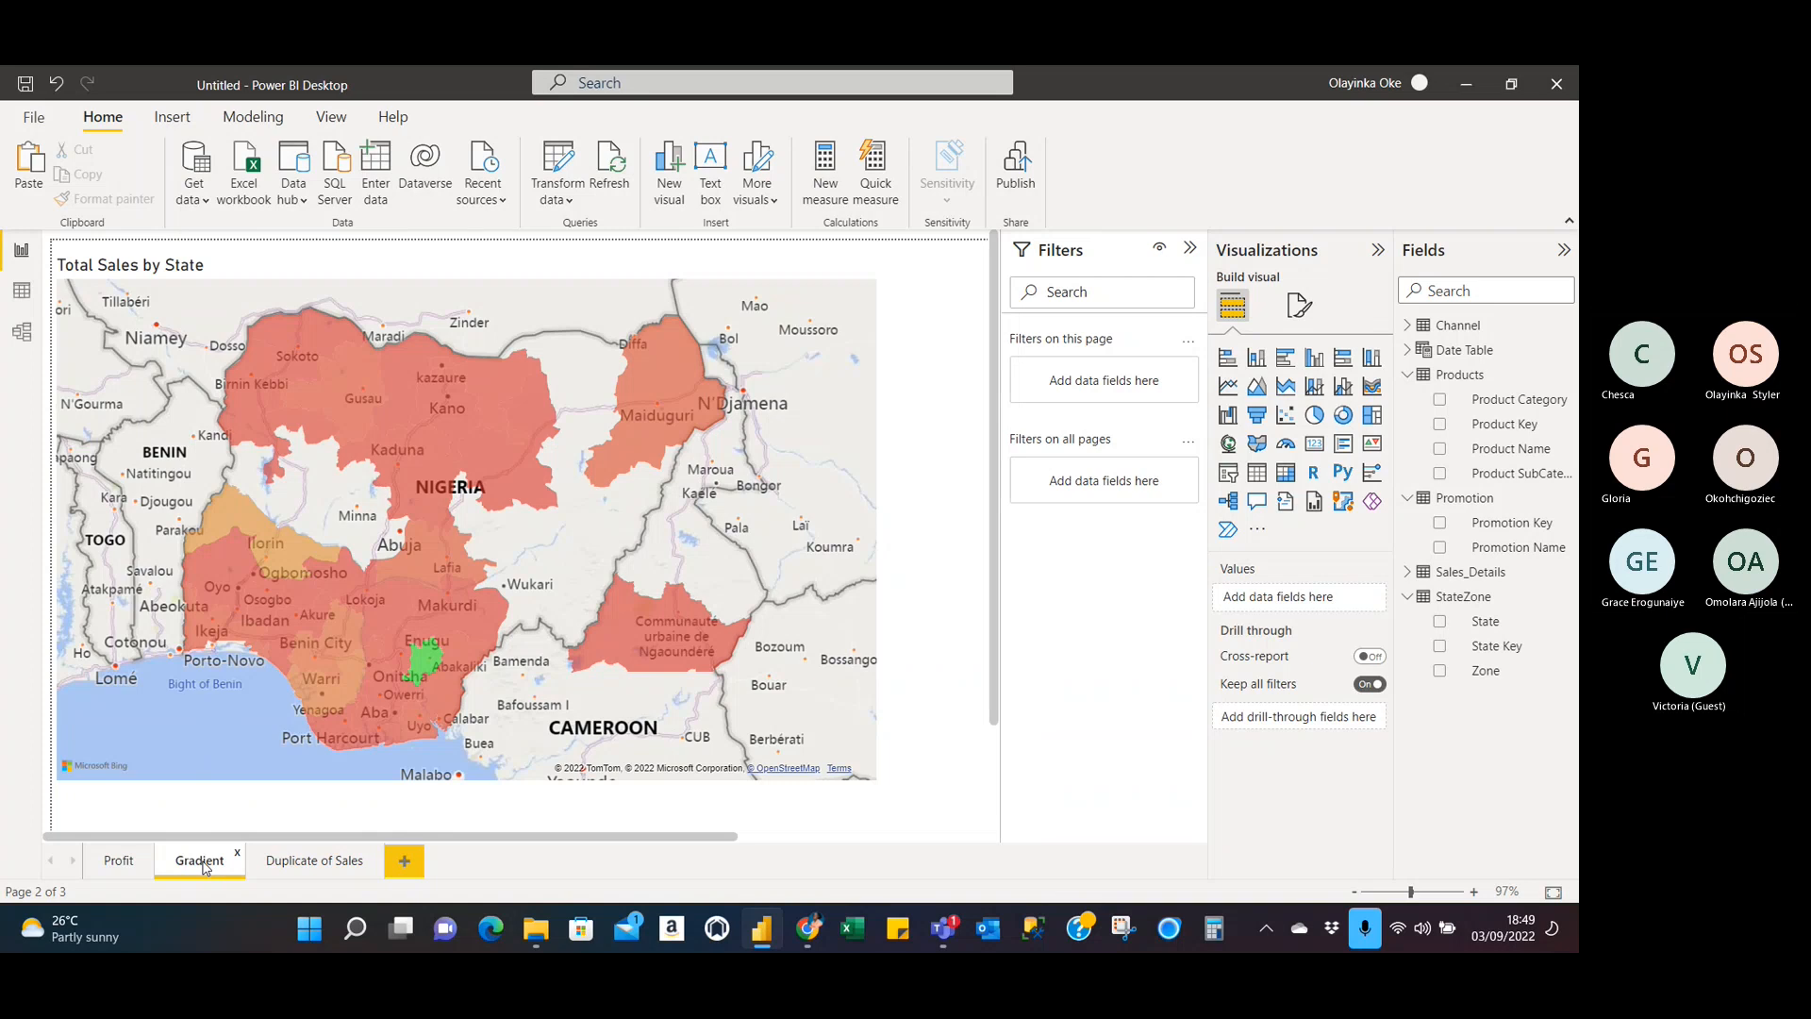
Rename the Duplicate of Sales page as Format by Rules and select its promotion table.
double_click(315, 860)
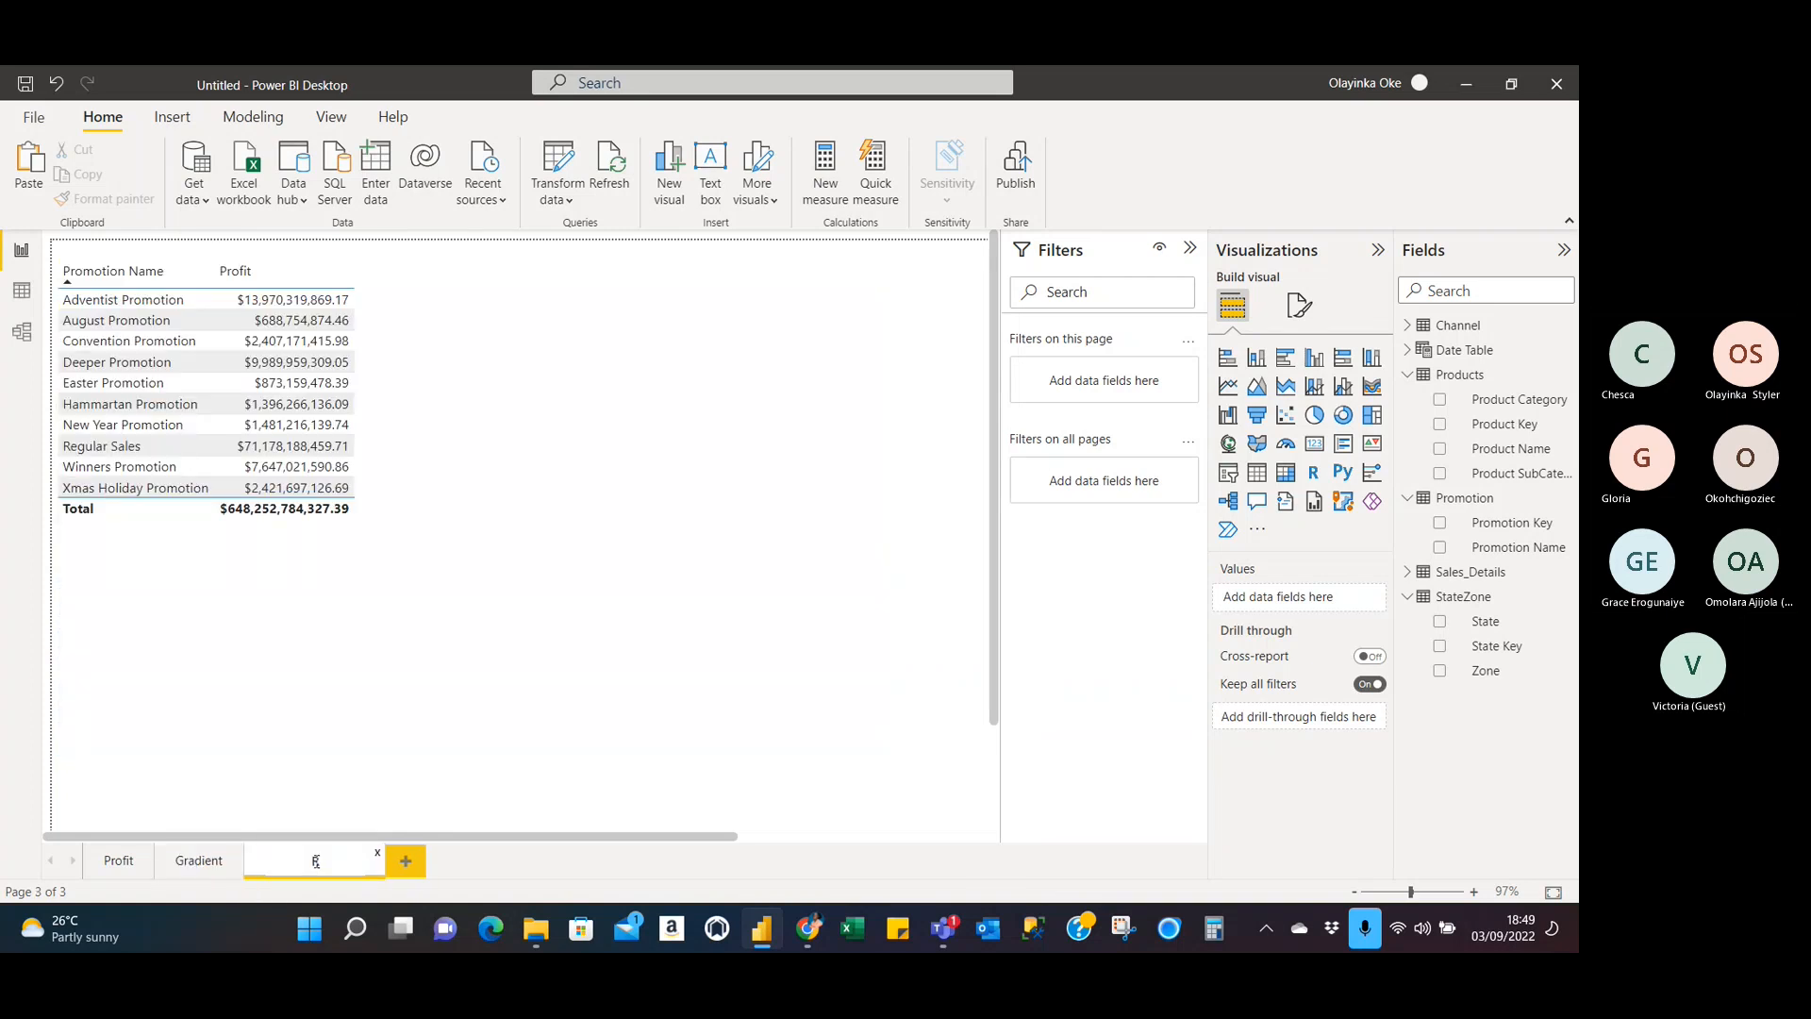
text(Ruels)
key(BackSpace)
key(BackSpace)
key(BackSpace)
text(les)
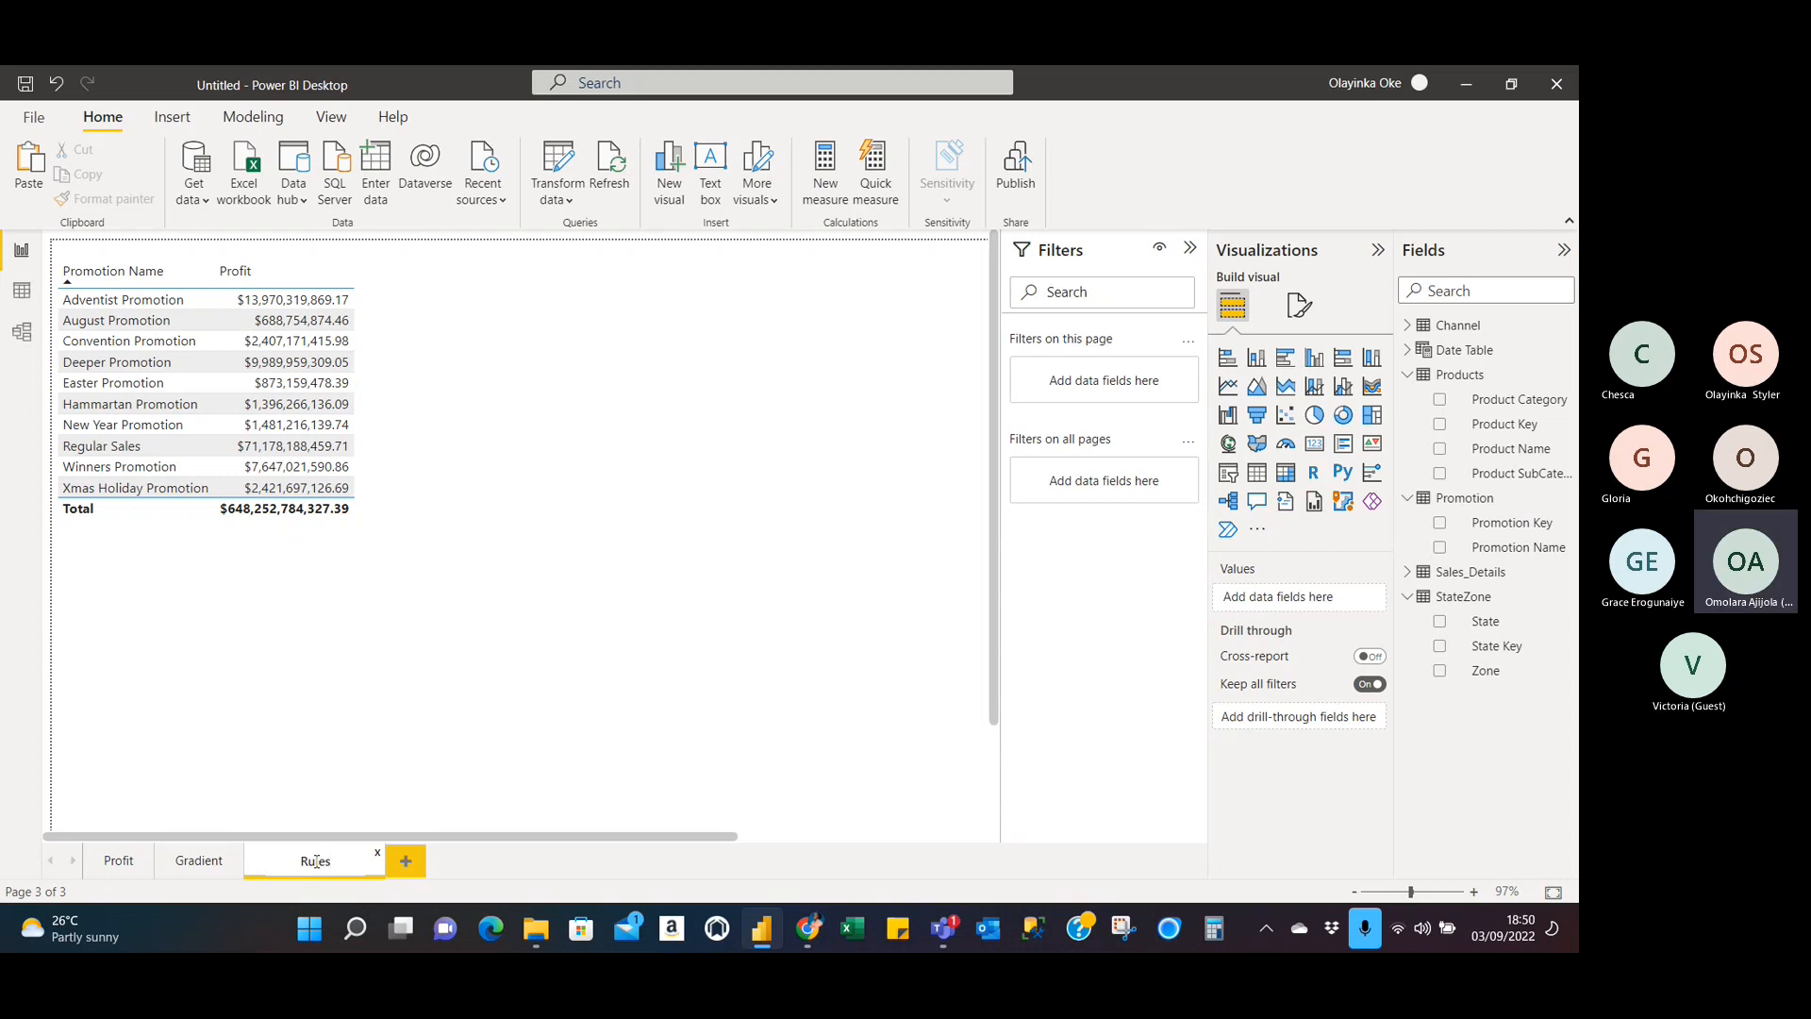
key(Home)
text(Format by)
click(376, 343)
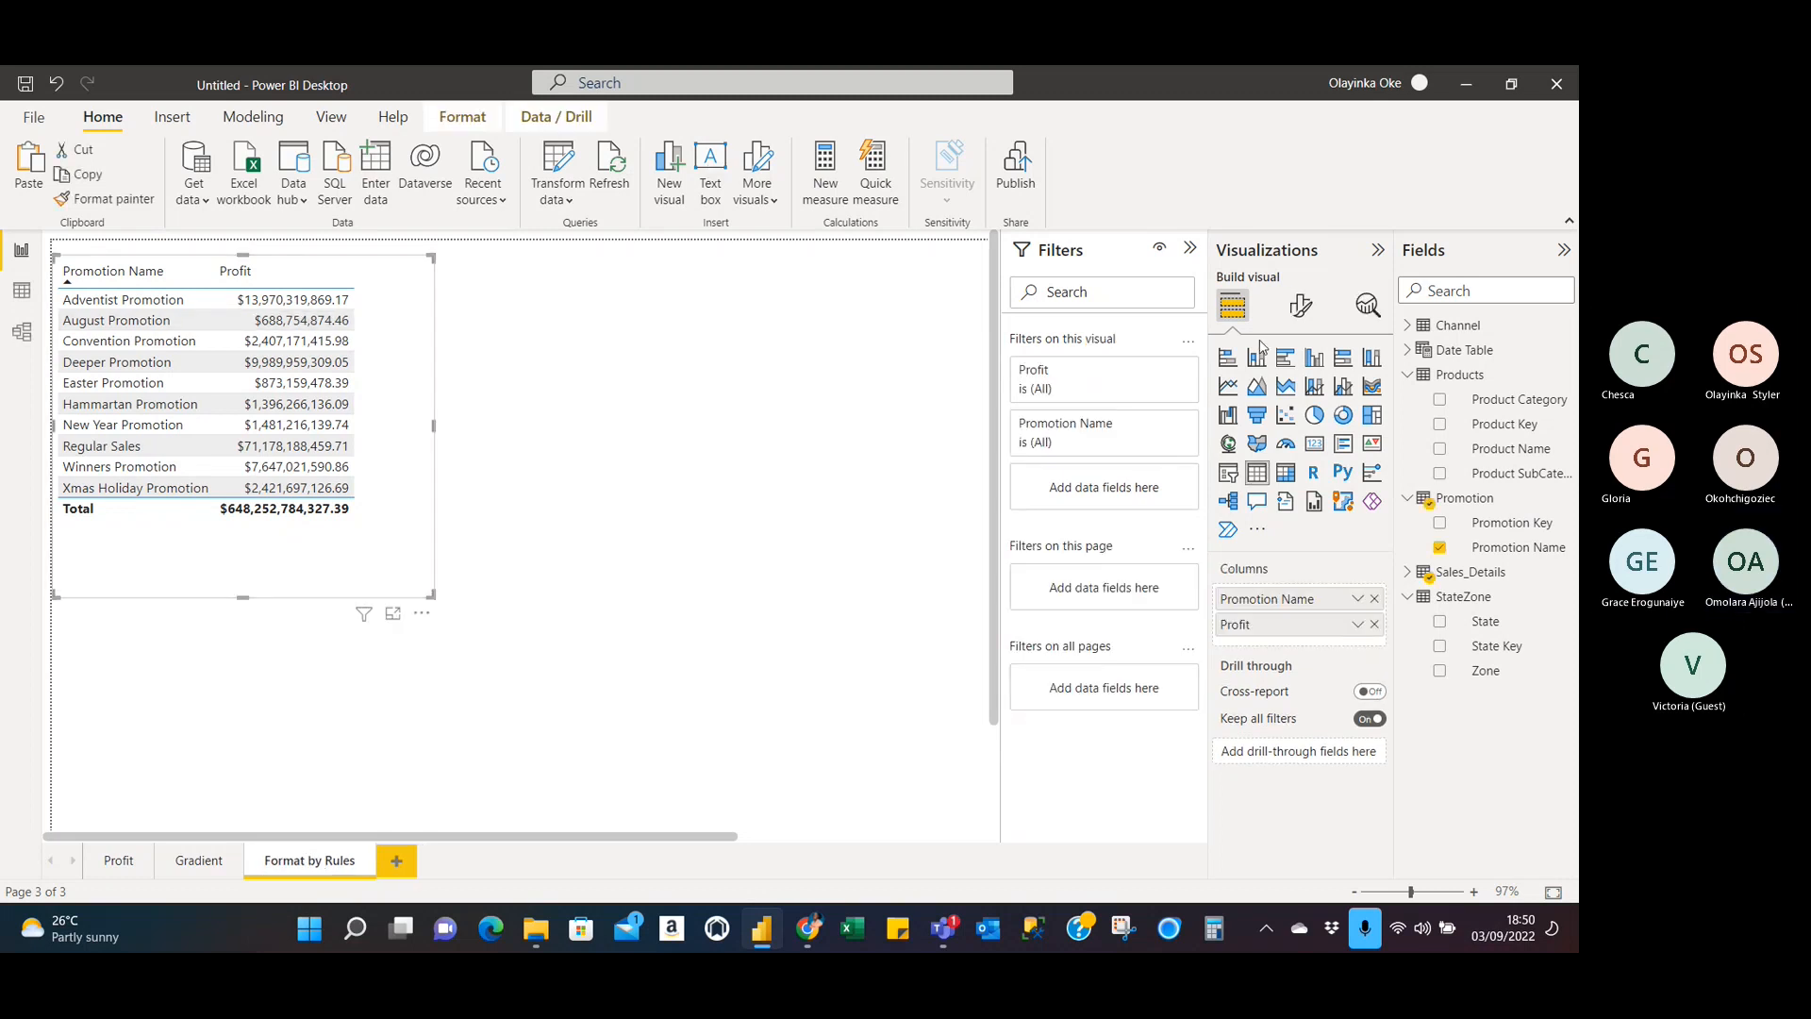
key(alt+Tab)
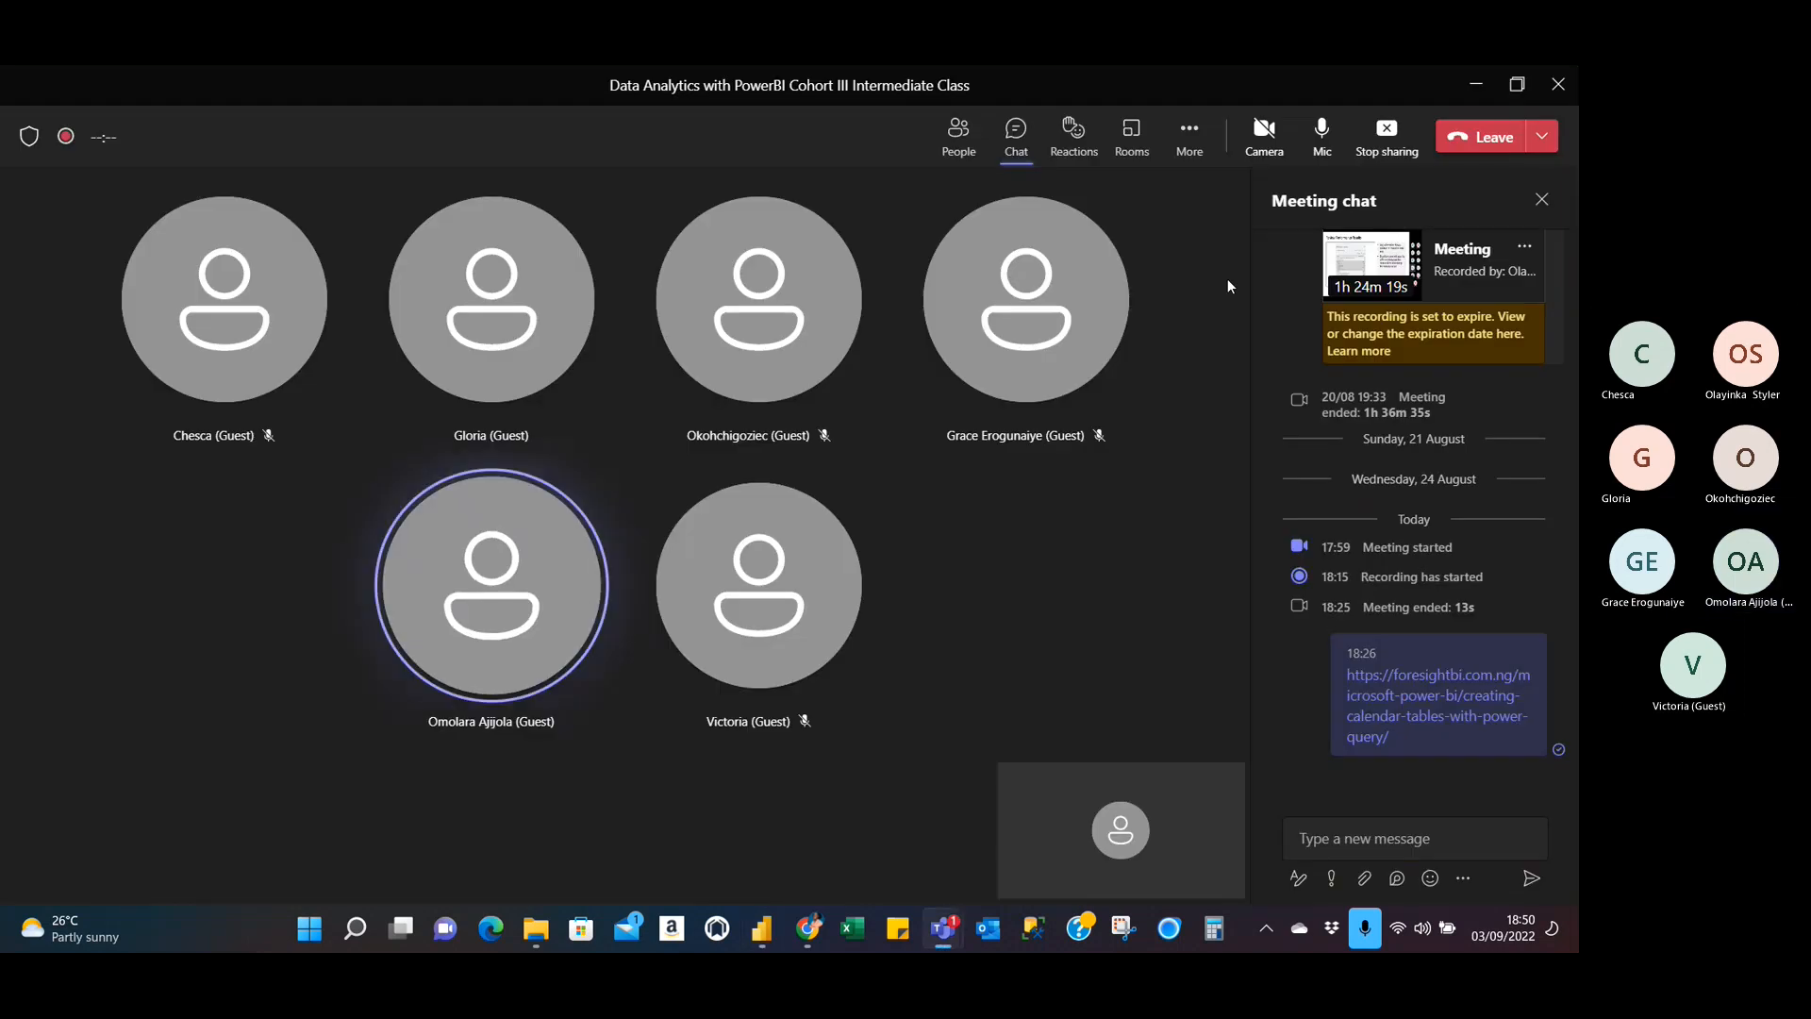
key(alt+Tab)
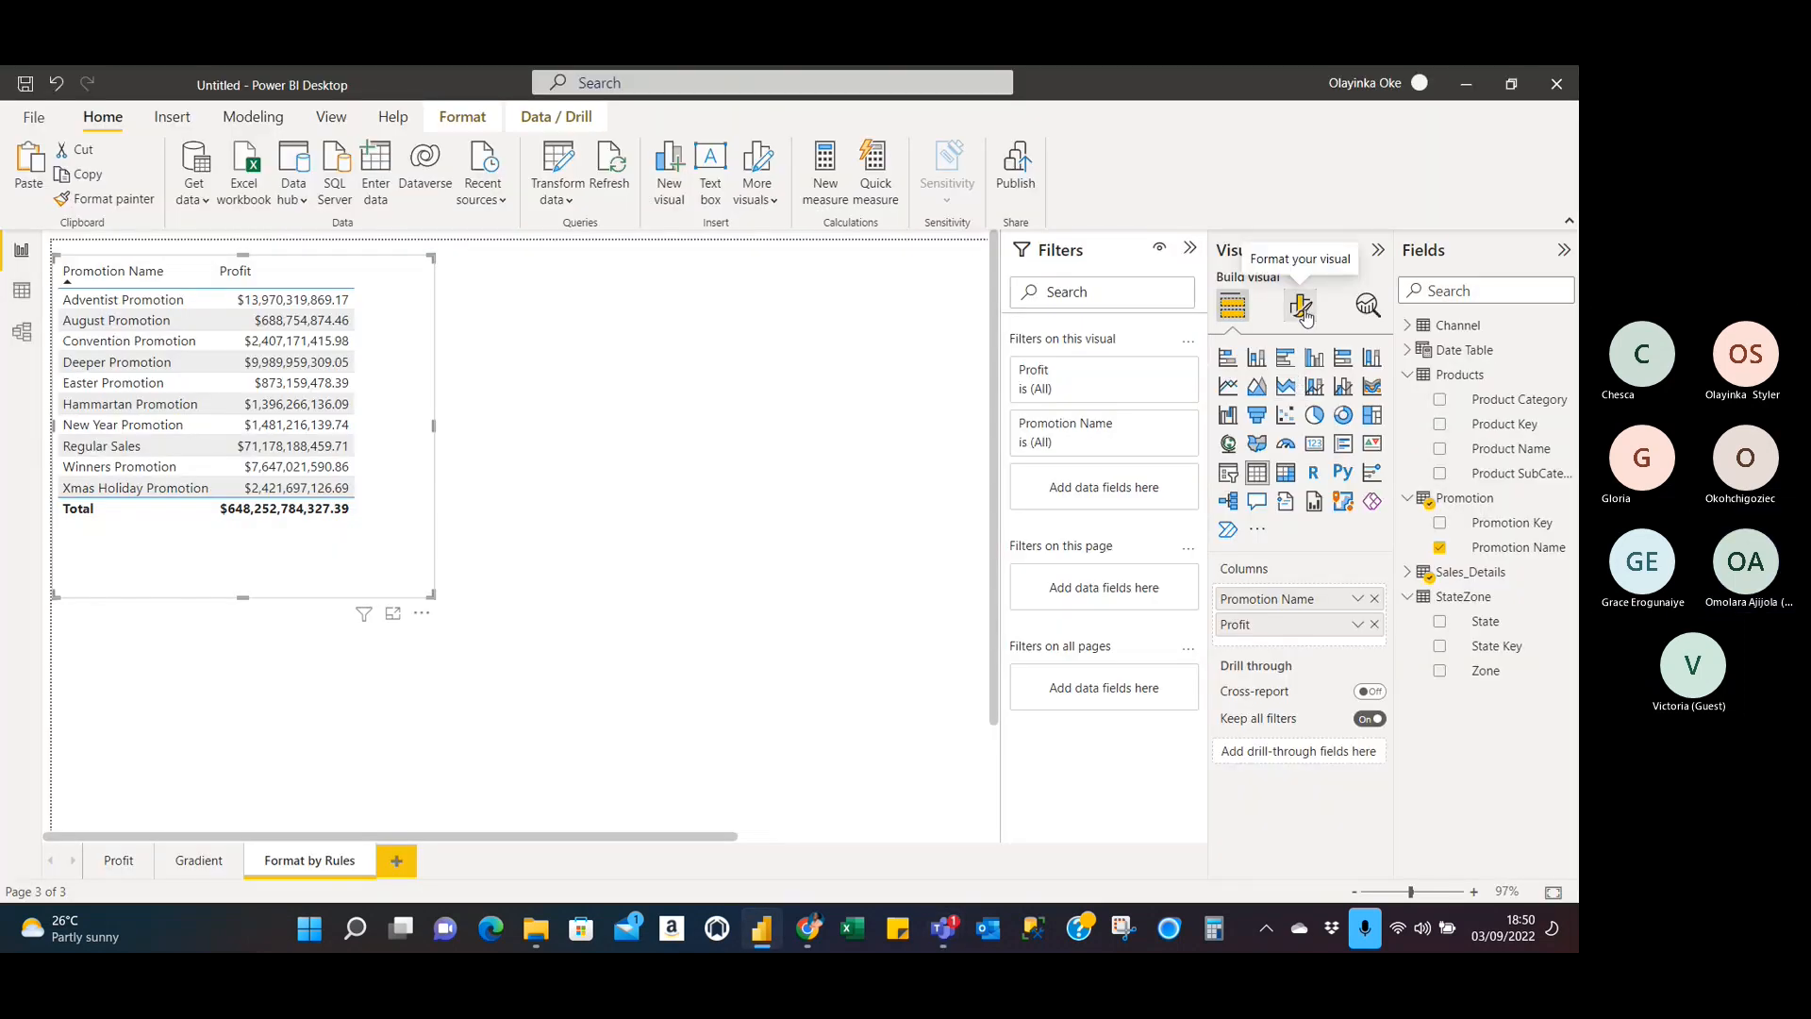
Open the promotion table's formatting options and examine its Values settings for font, text color and background color.
click(1303, 308)
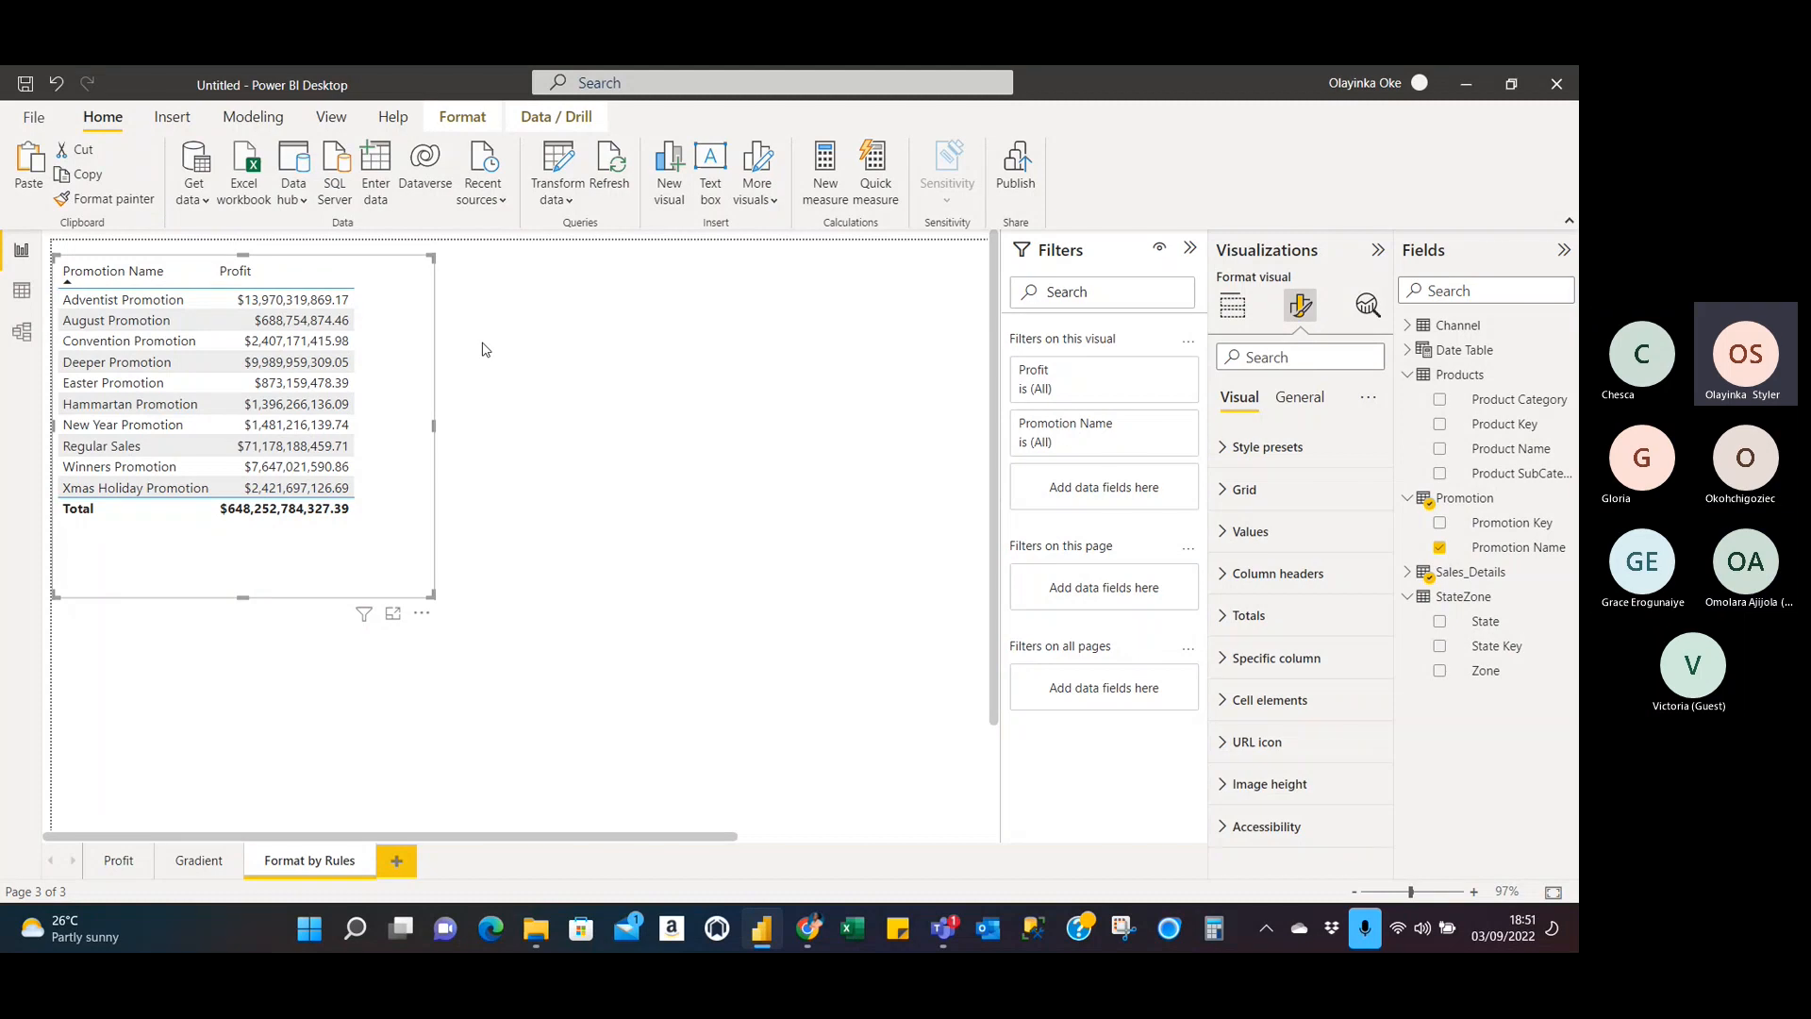
click(1220, 536)
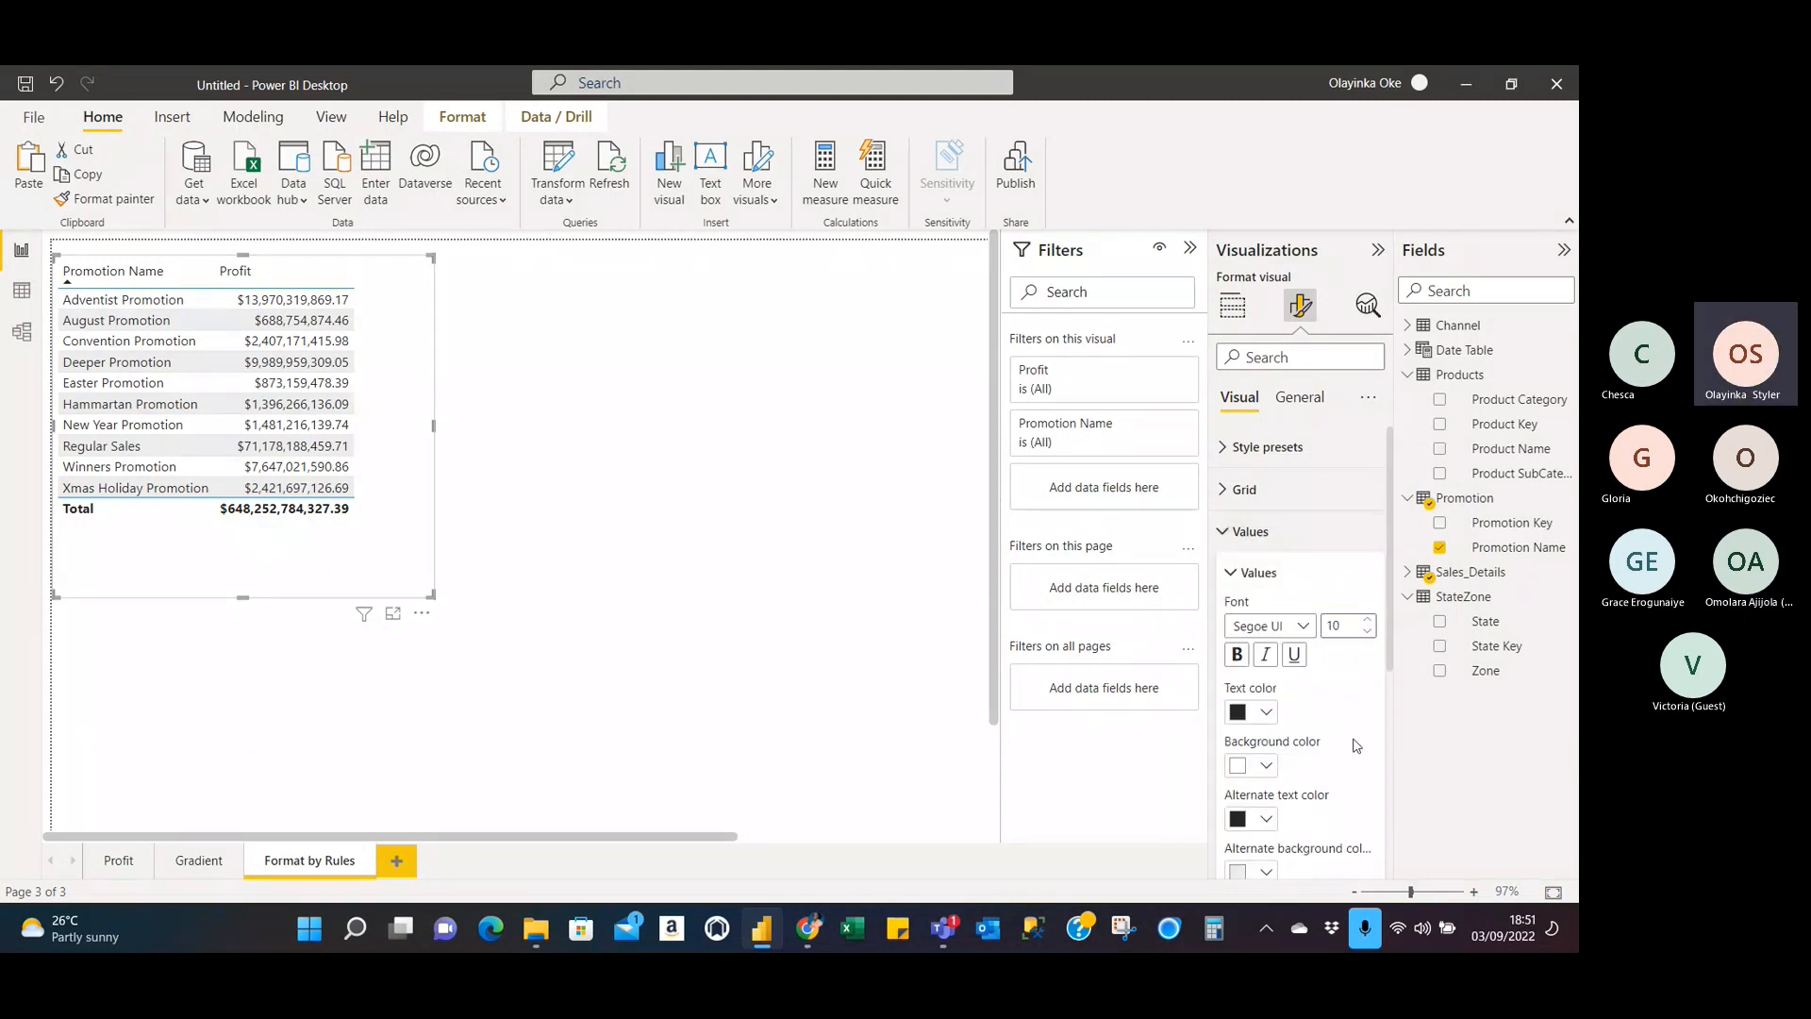
scroll(1355, 745, down, 3)
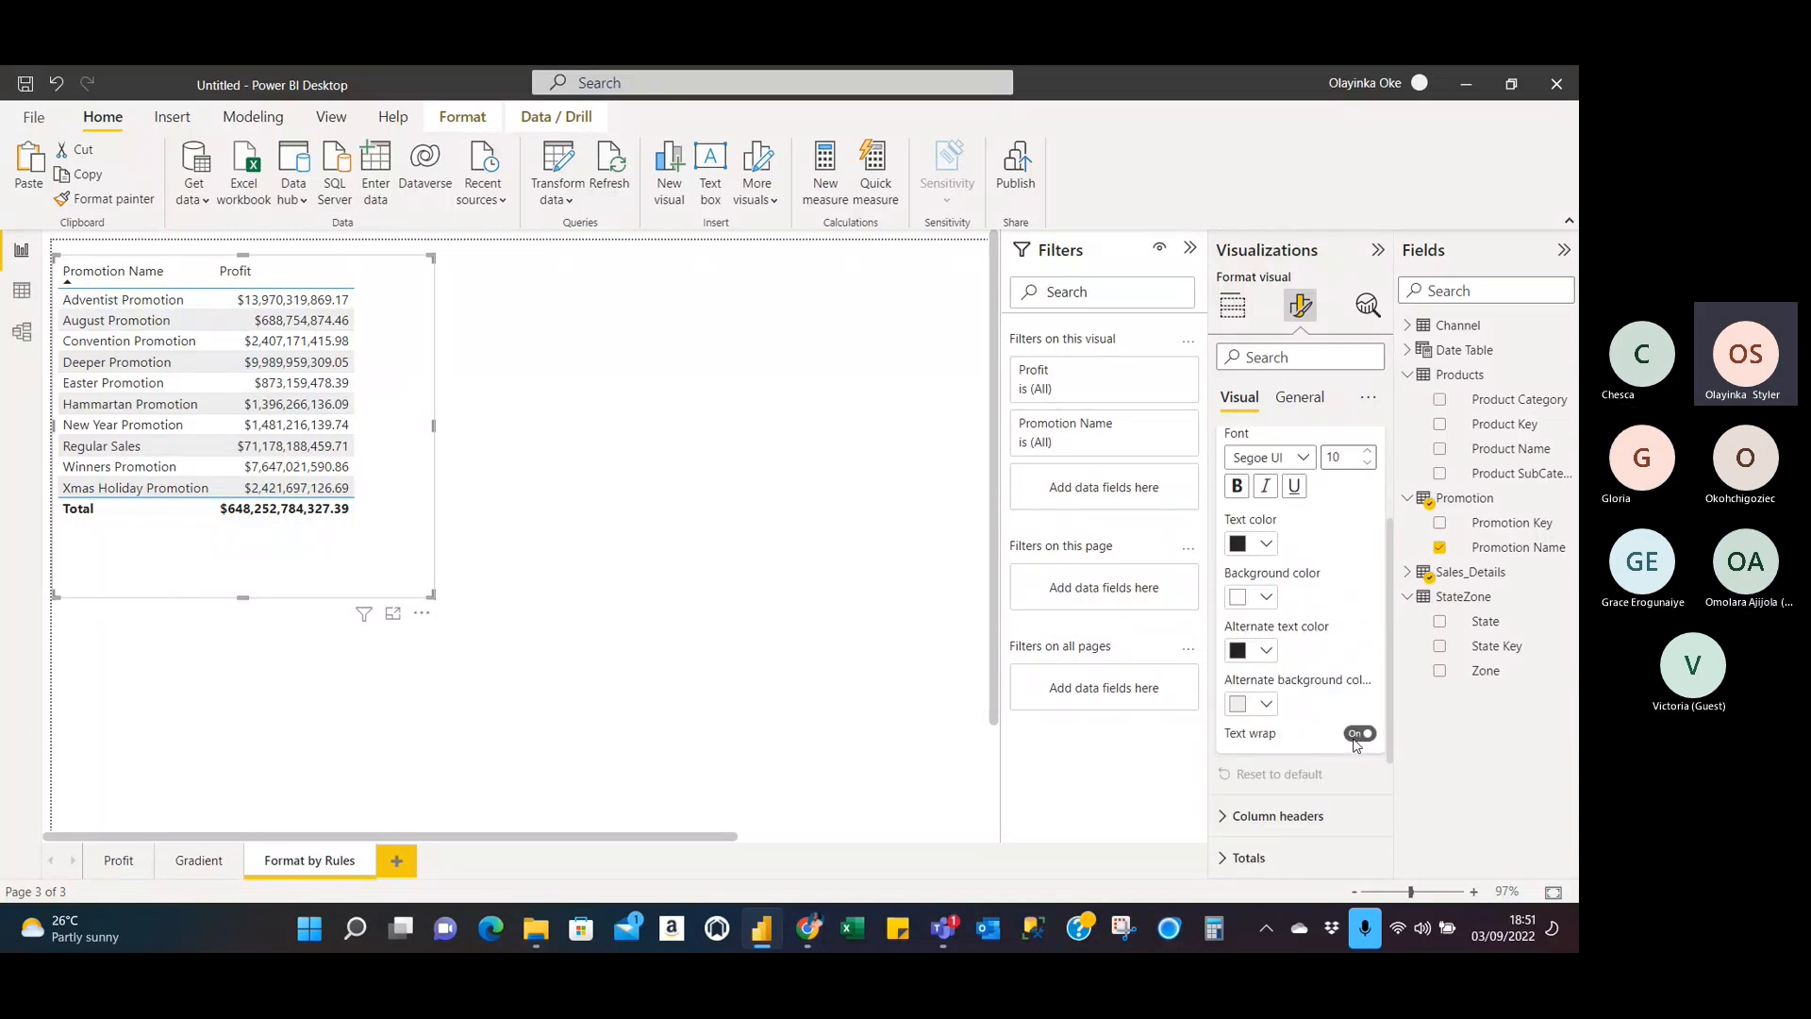
scroll(1355, 746, up, 3)
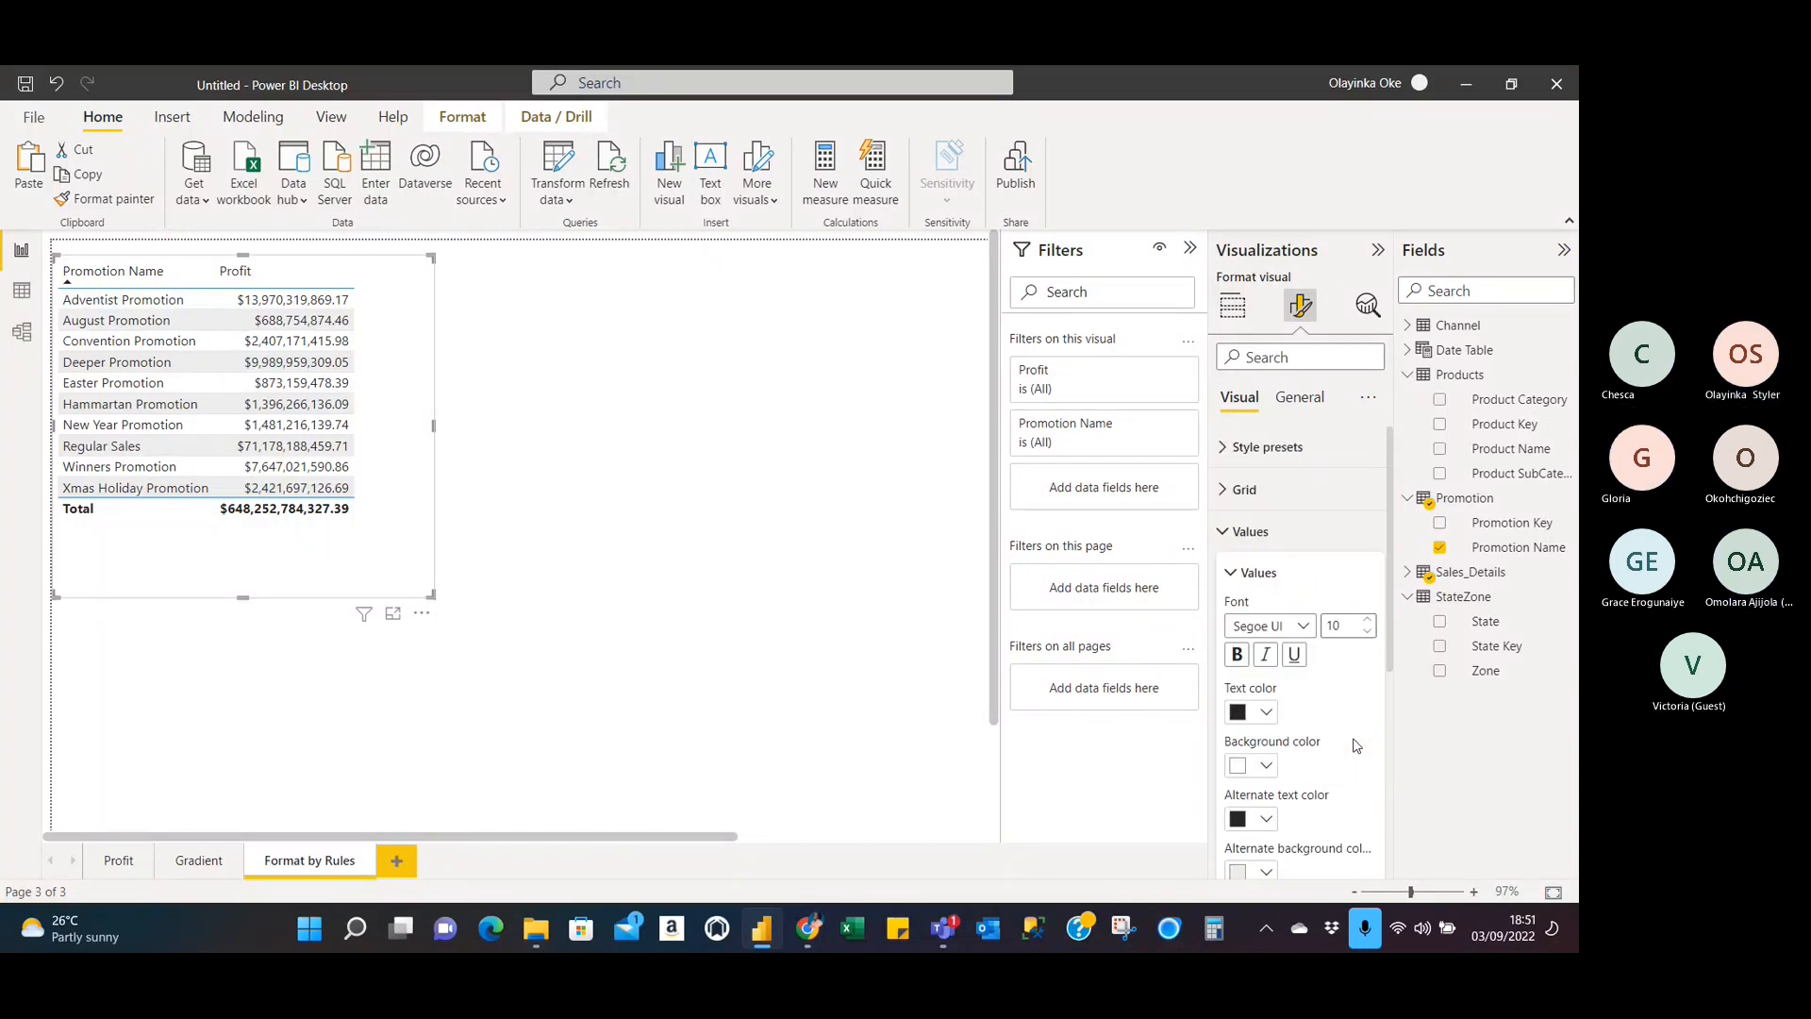
scroll(1355, 745, down, 1)
scroll(1355, 745, down, 3)
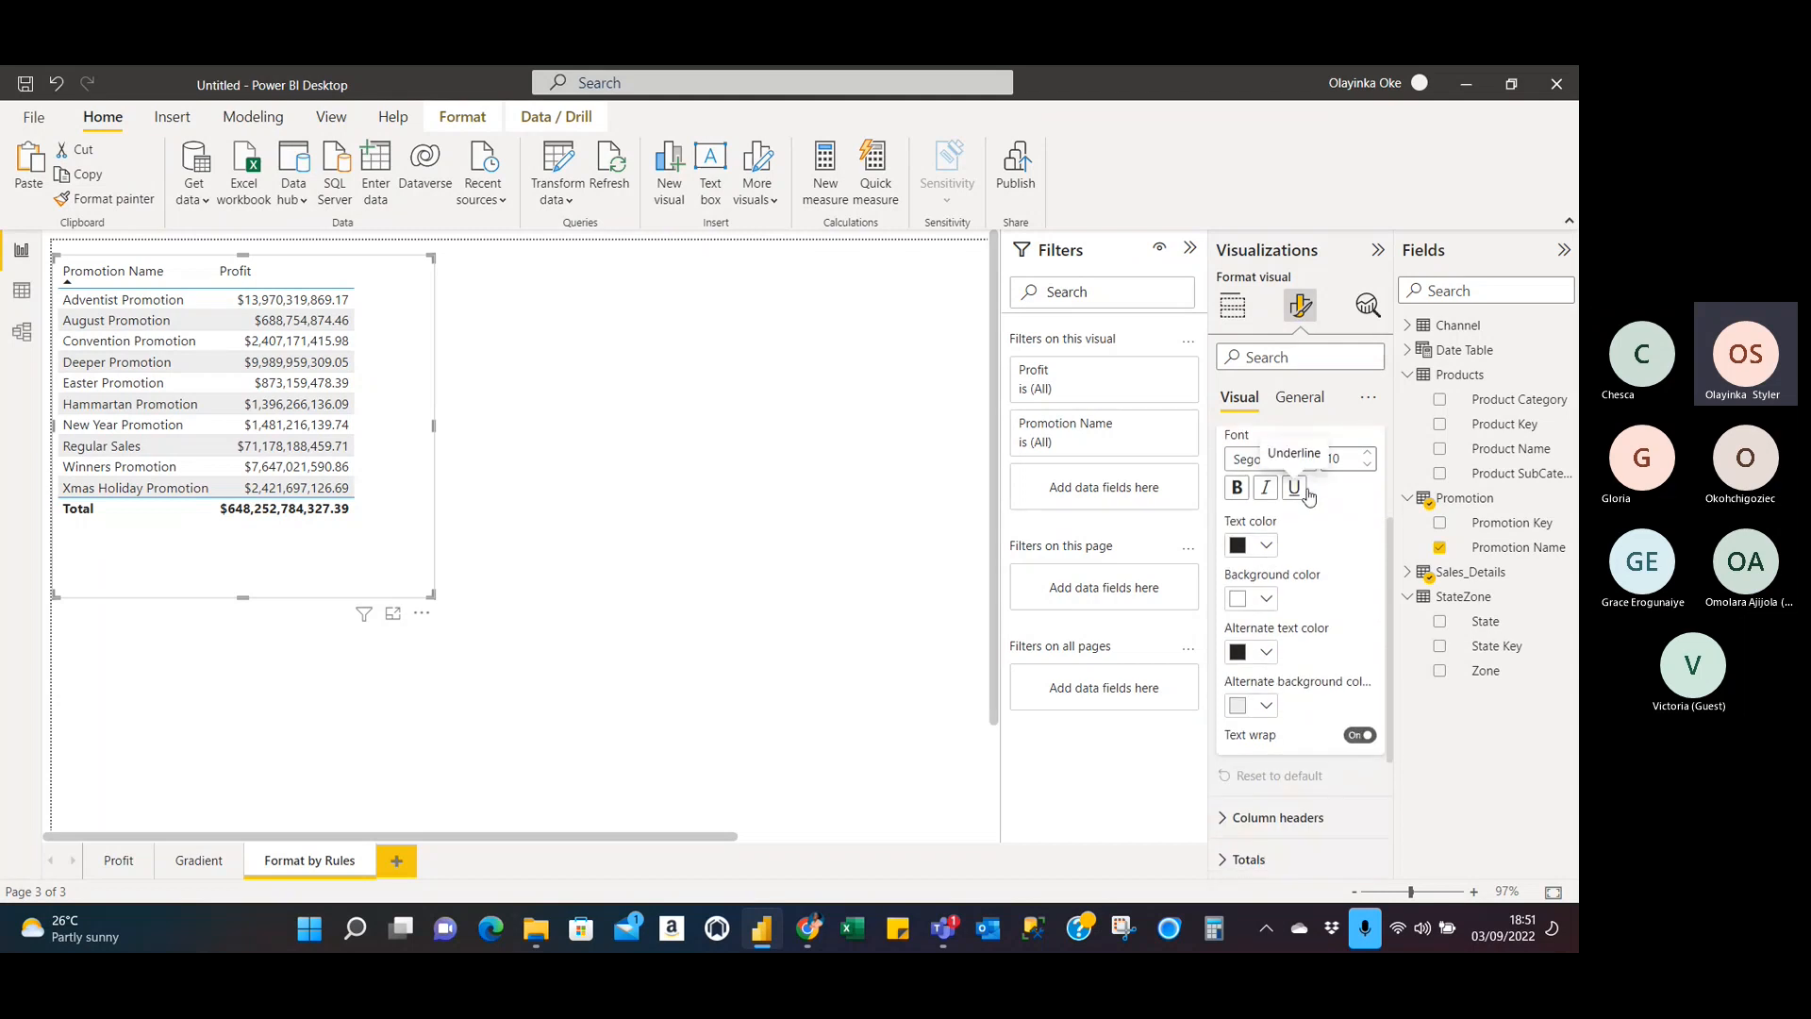
scroll(1313, 627, down, 3)
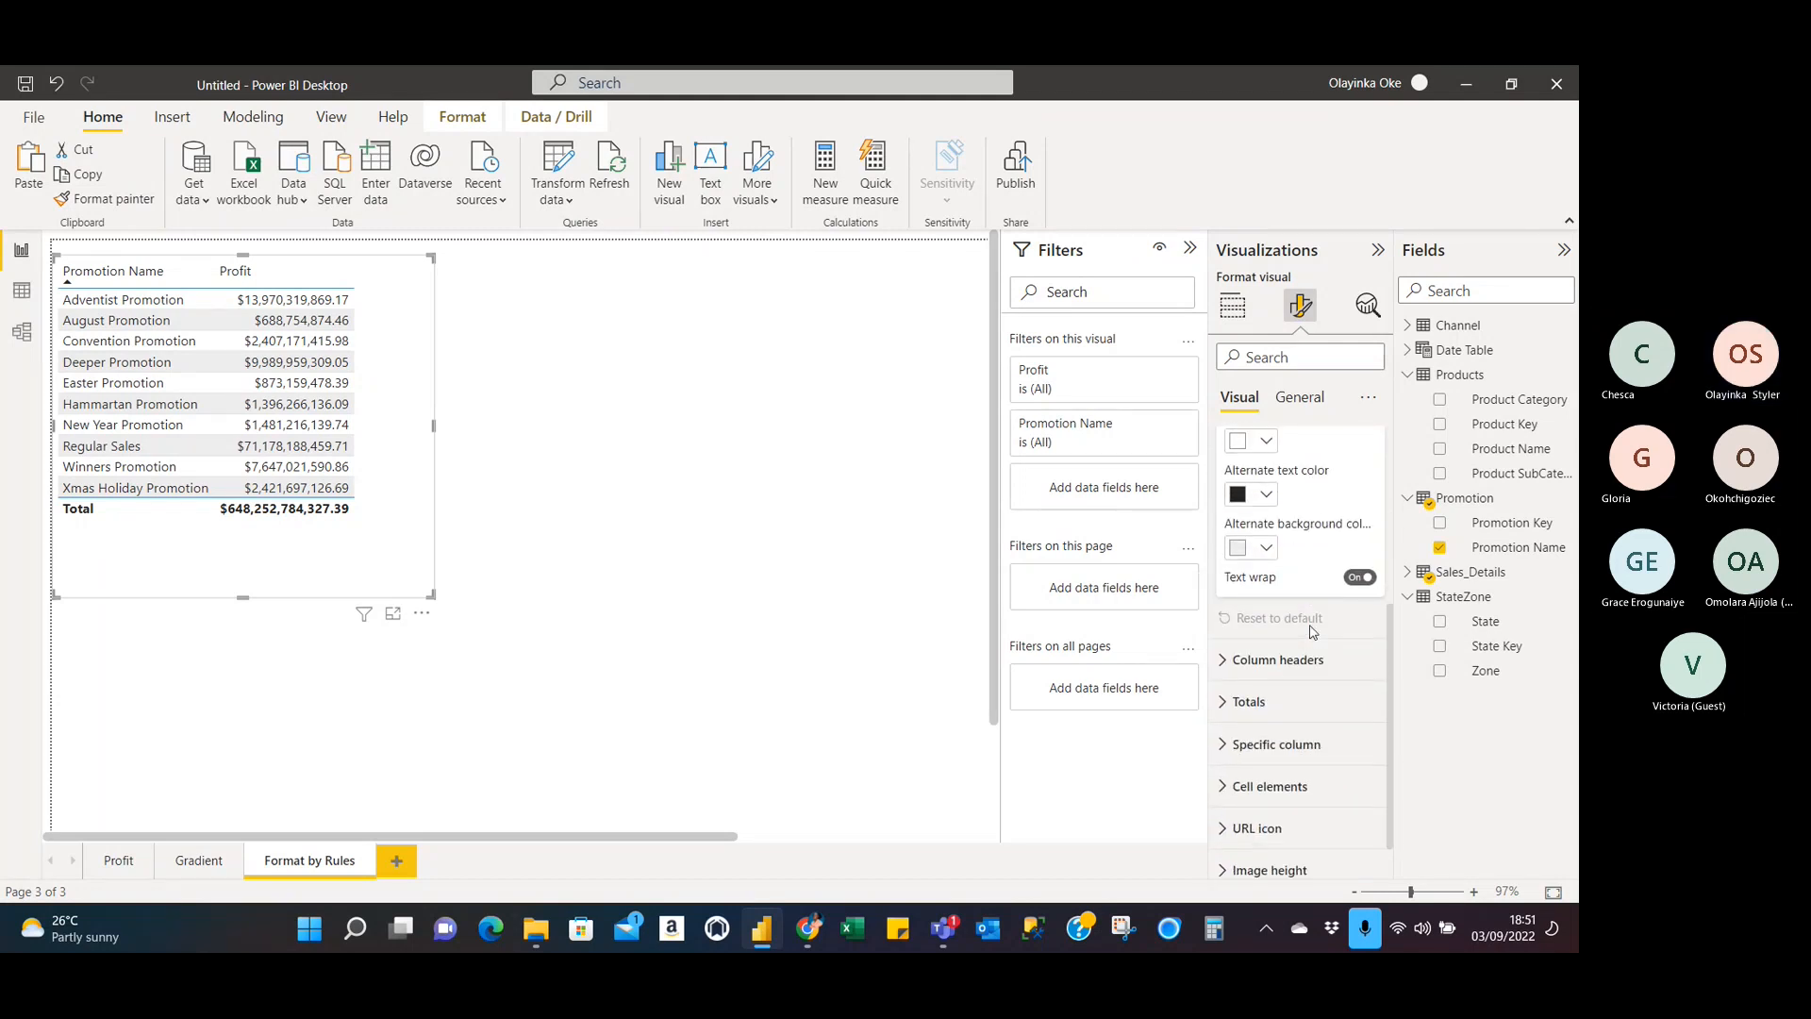
scroll(1312, 630, up, 5)
click(1230, 575)
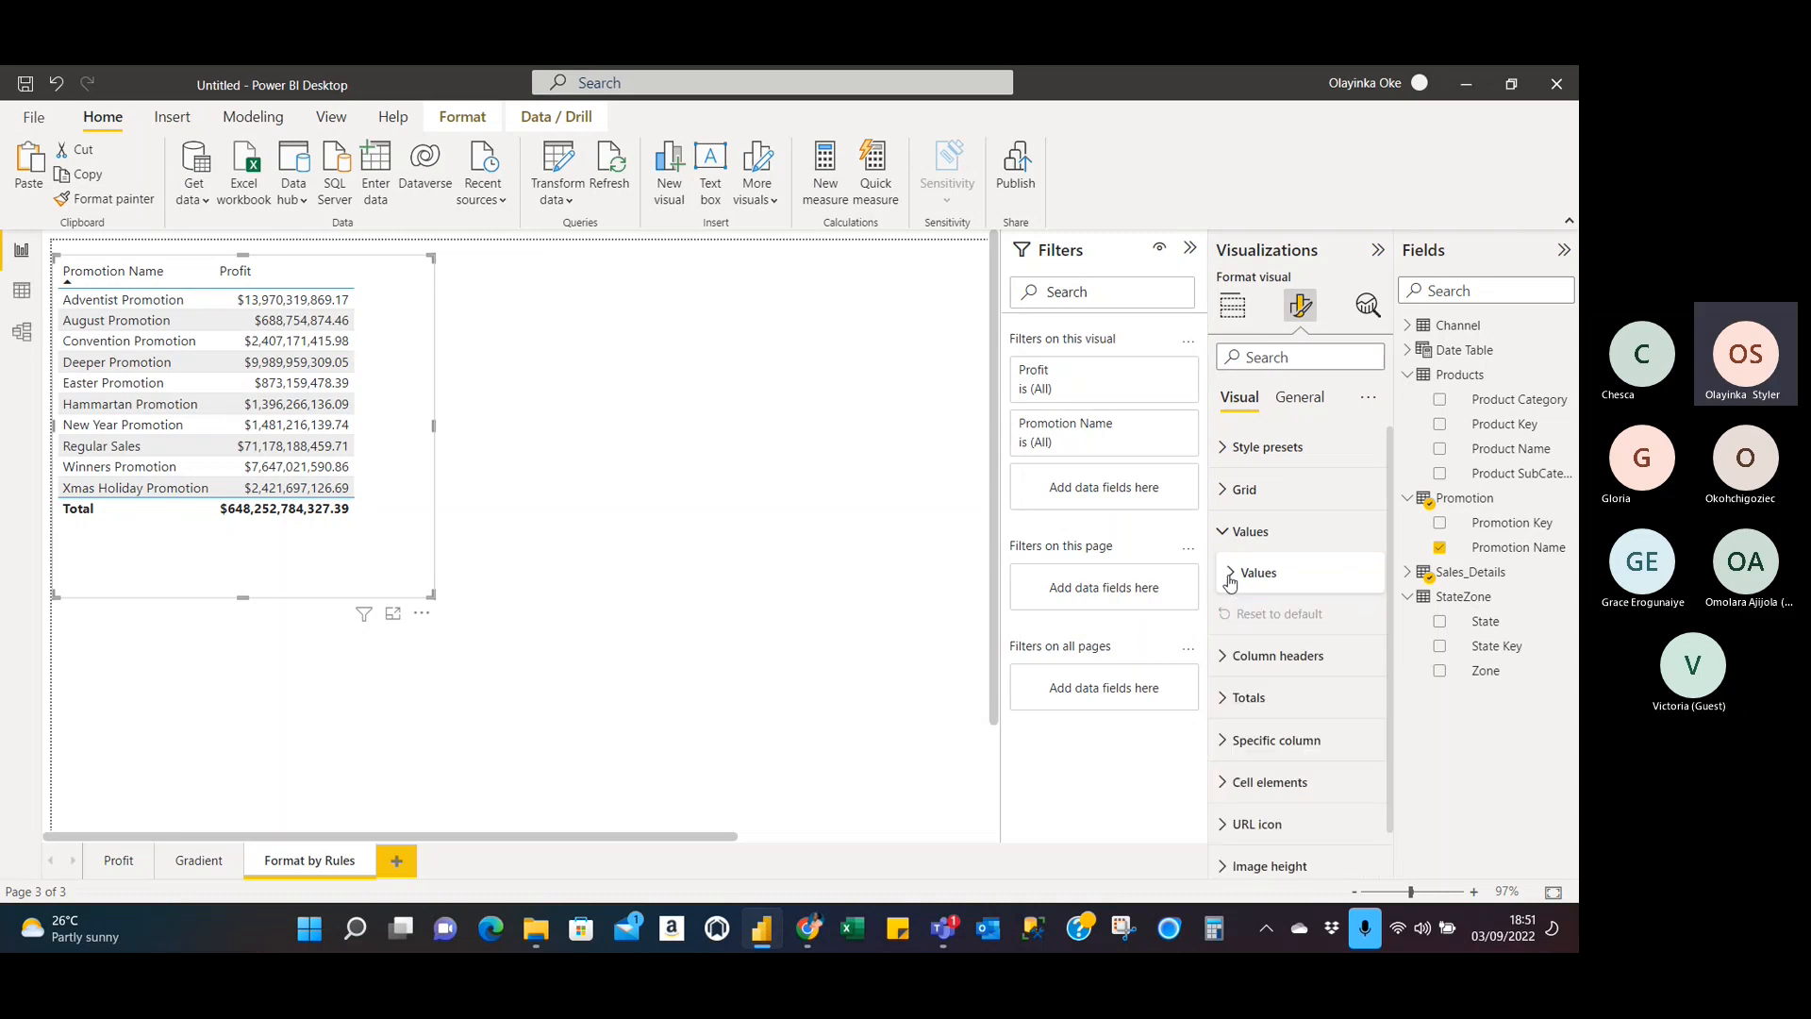
scroll(1226, 613, down, 1)
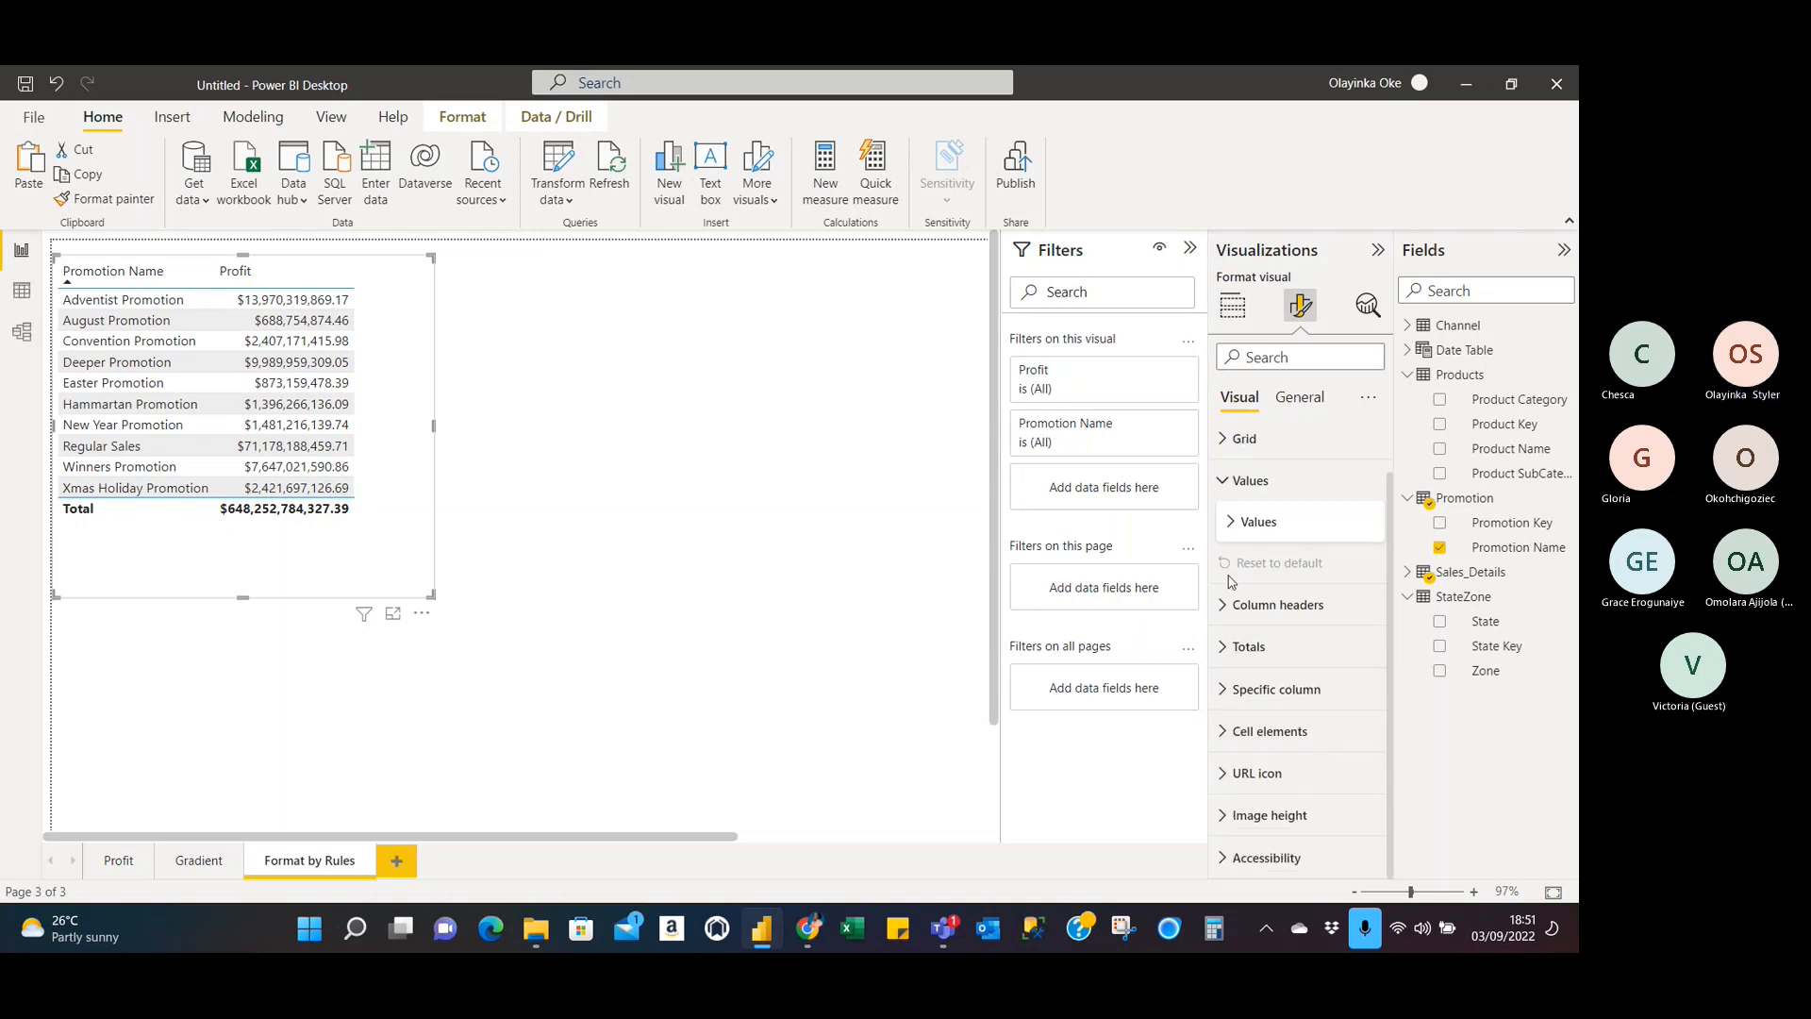
Expand the Specific column and Cell elements settings and examine the options offered for the Promotion Name column.
click(1226, 689)
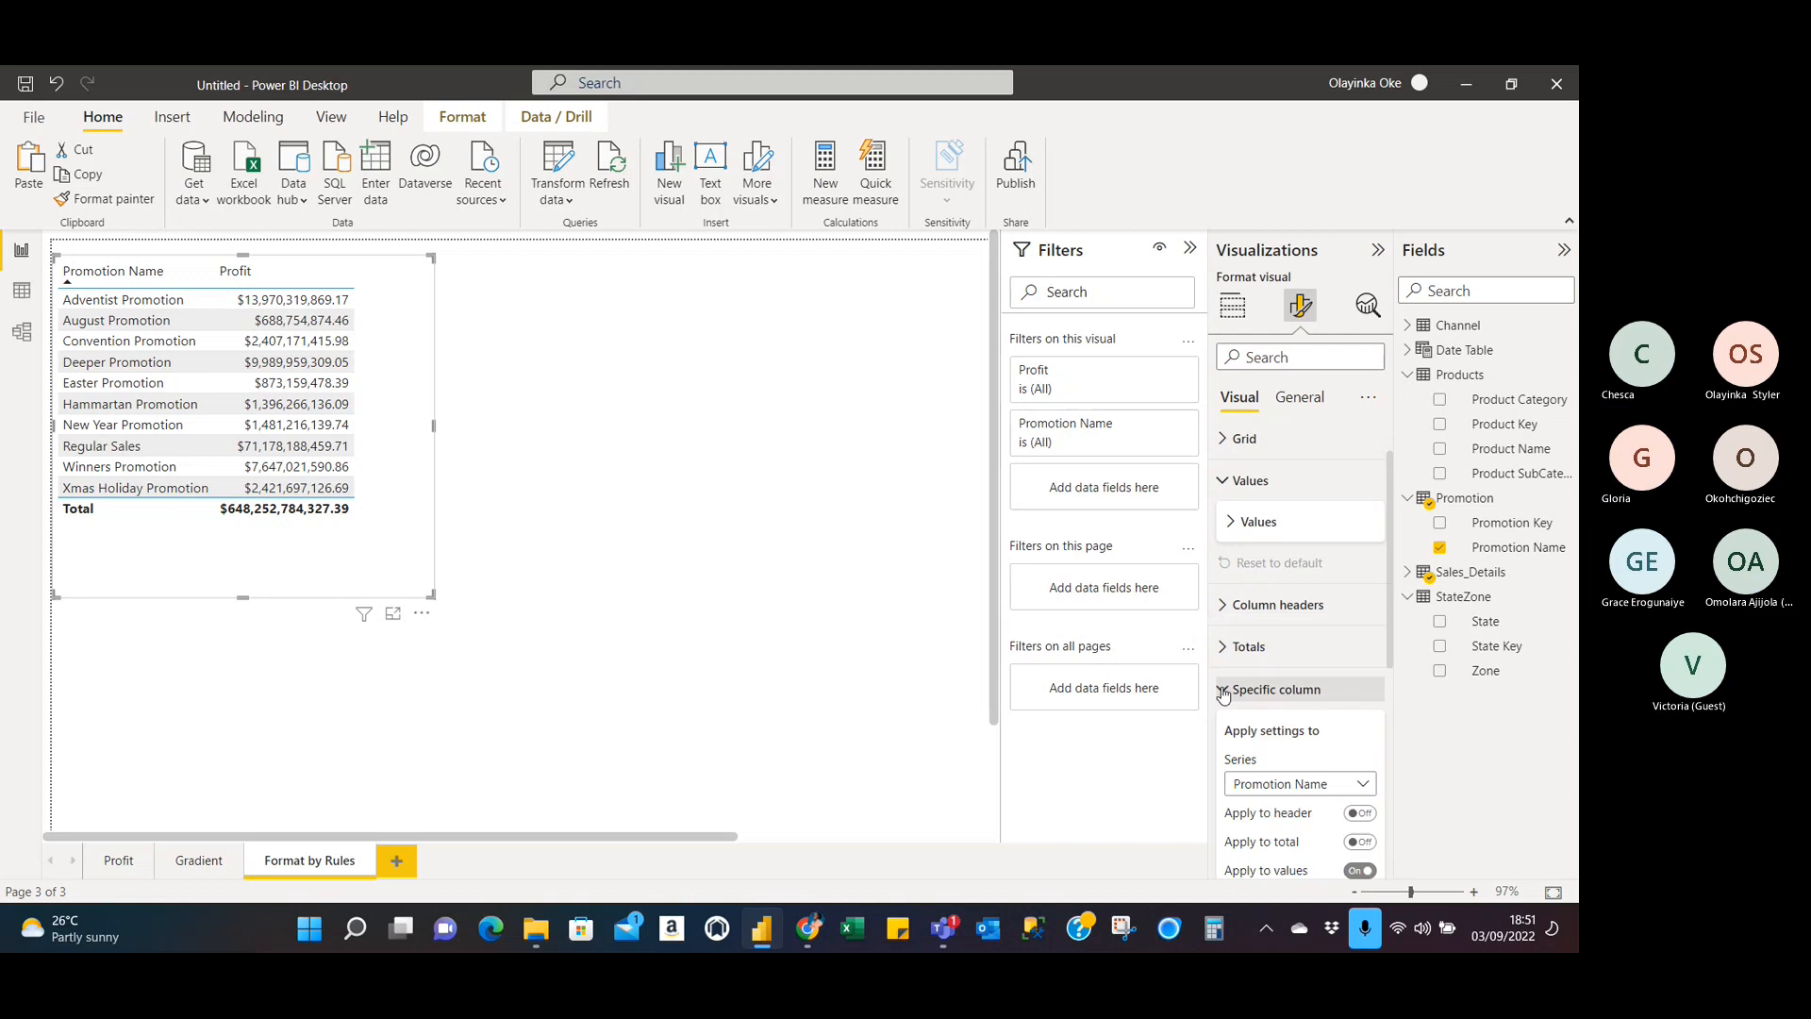
scroll(1285, 736, down, 5)
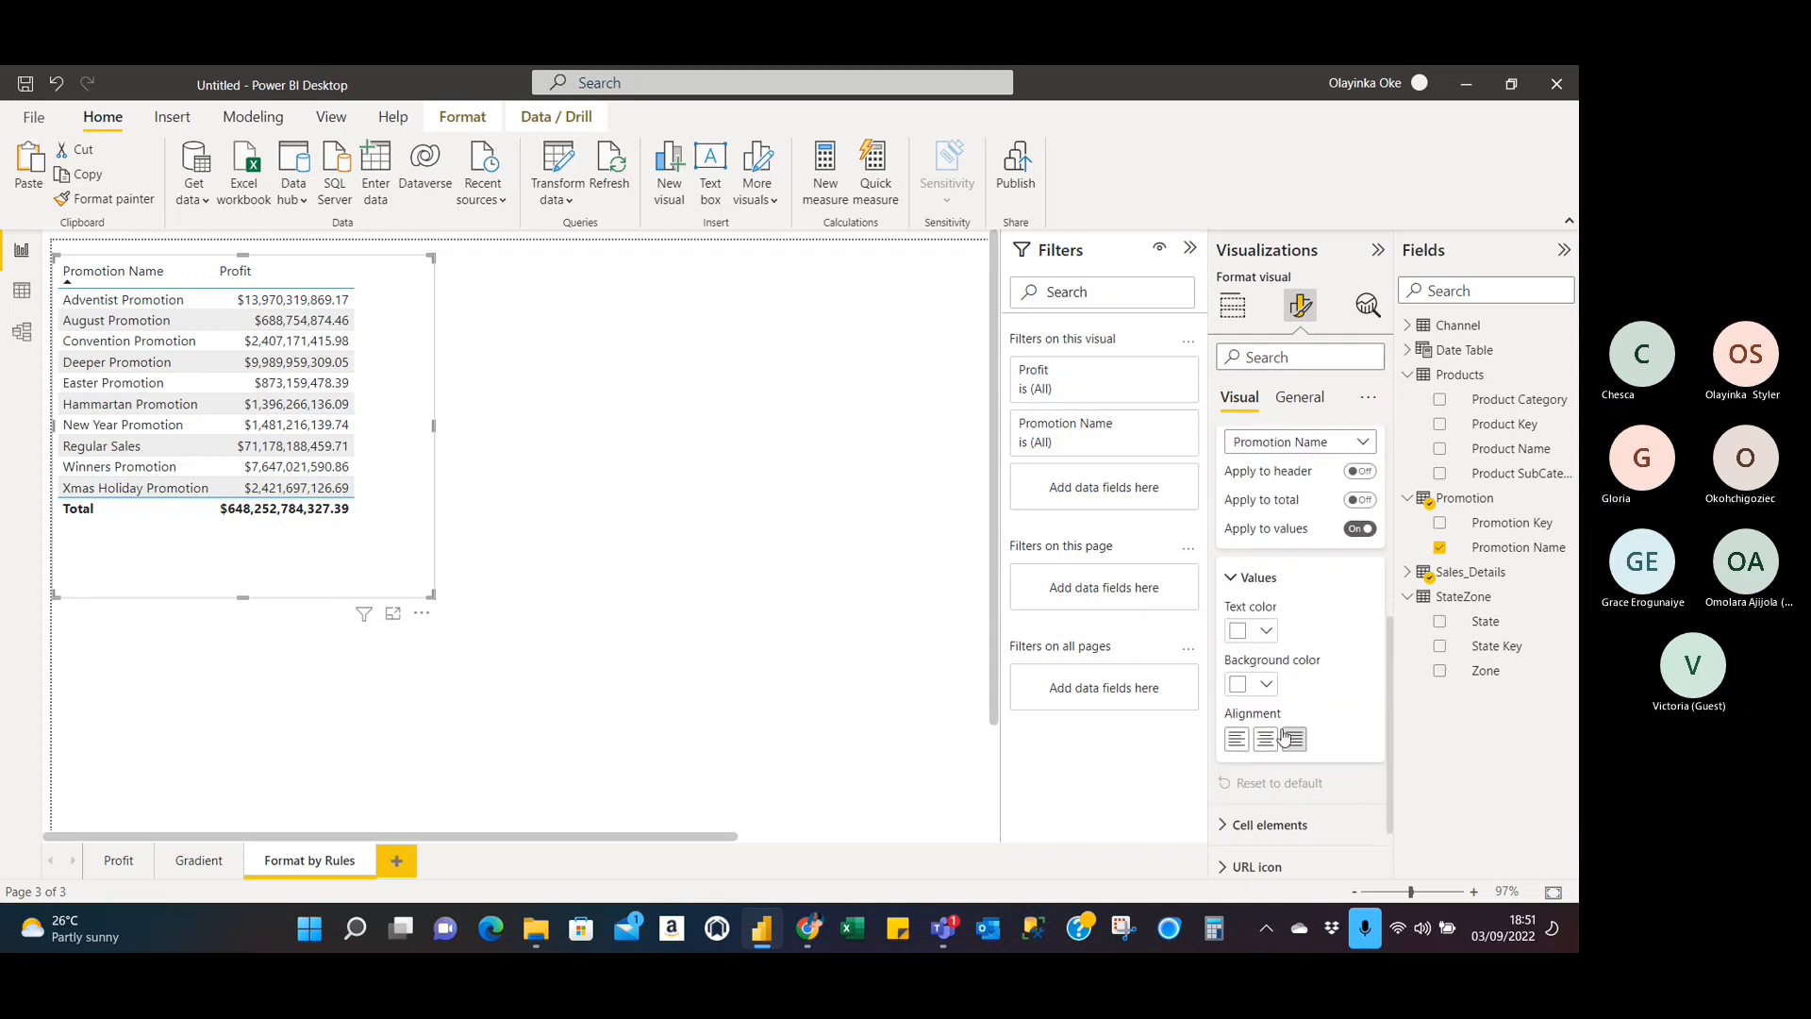
scroll(1284, 737, down, 2)
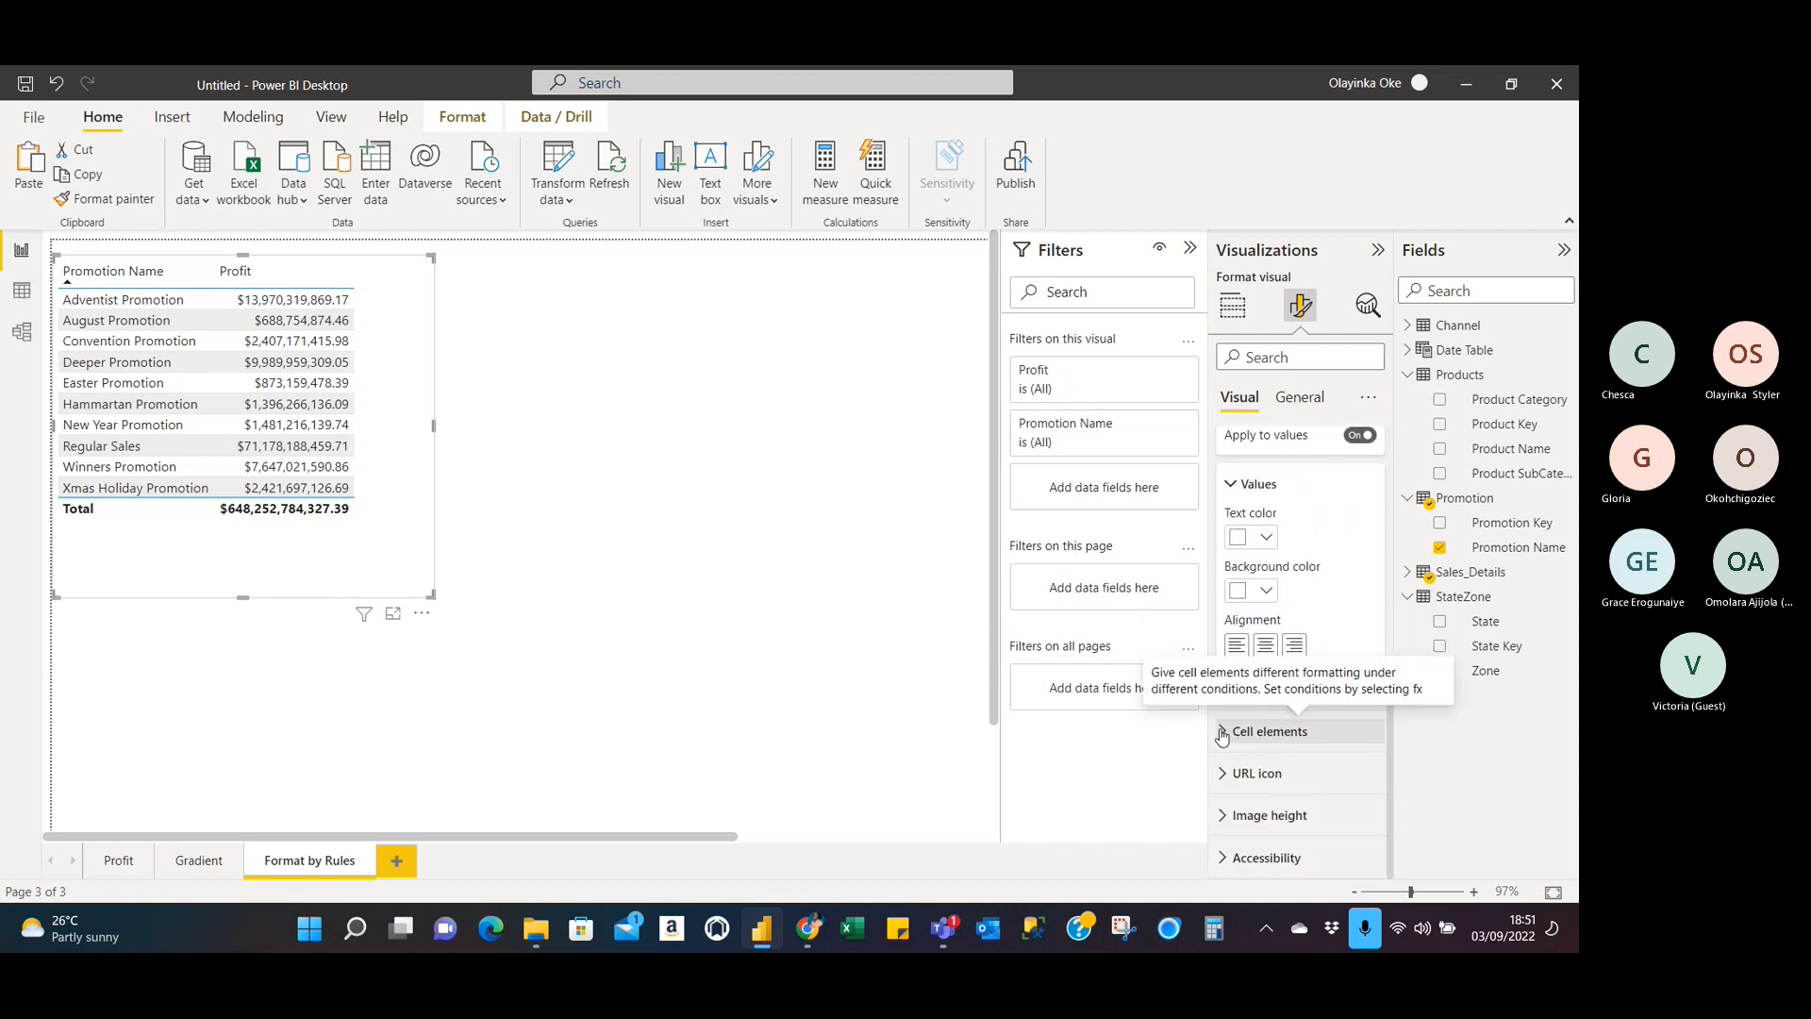
click(1222, 733)
scroll(1318, 723, down, 3)
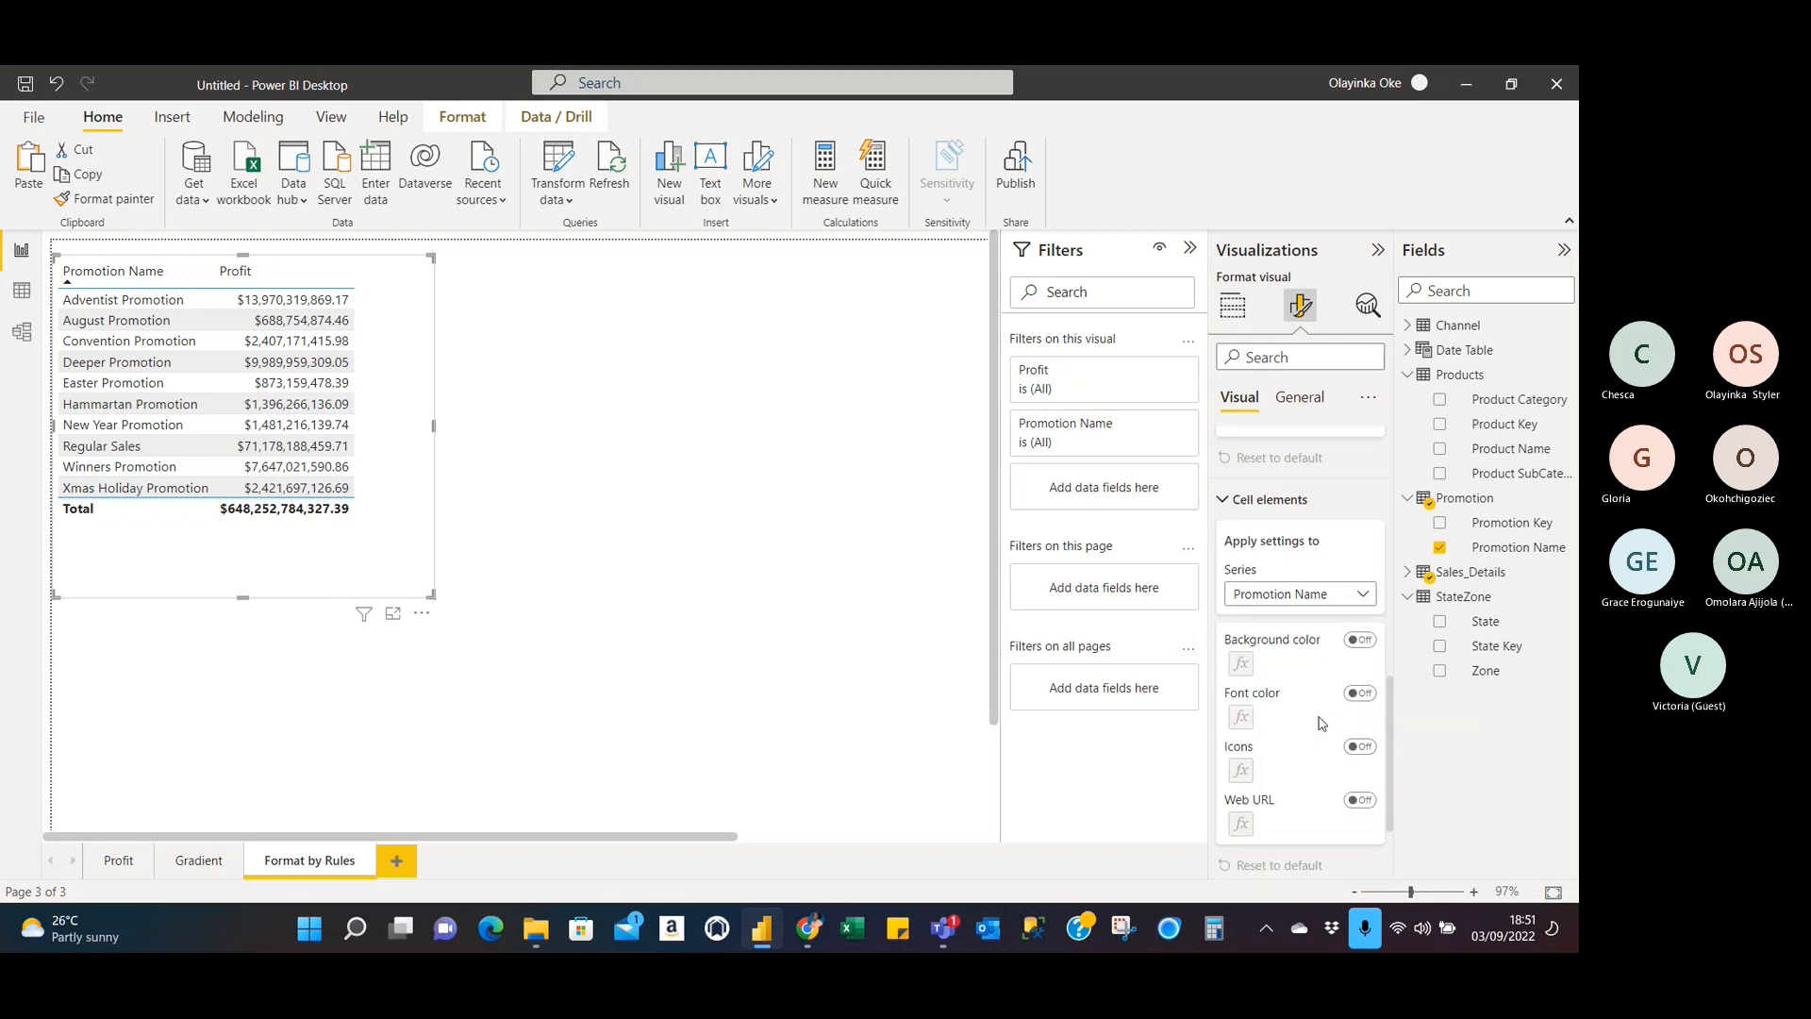
scroll(1321, 723, down, 2)
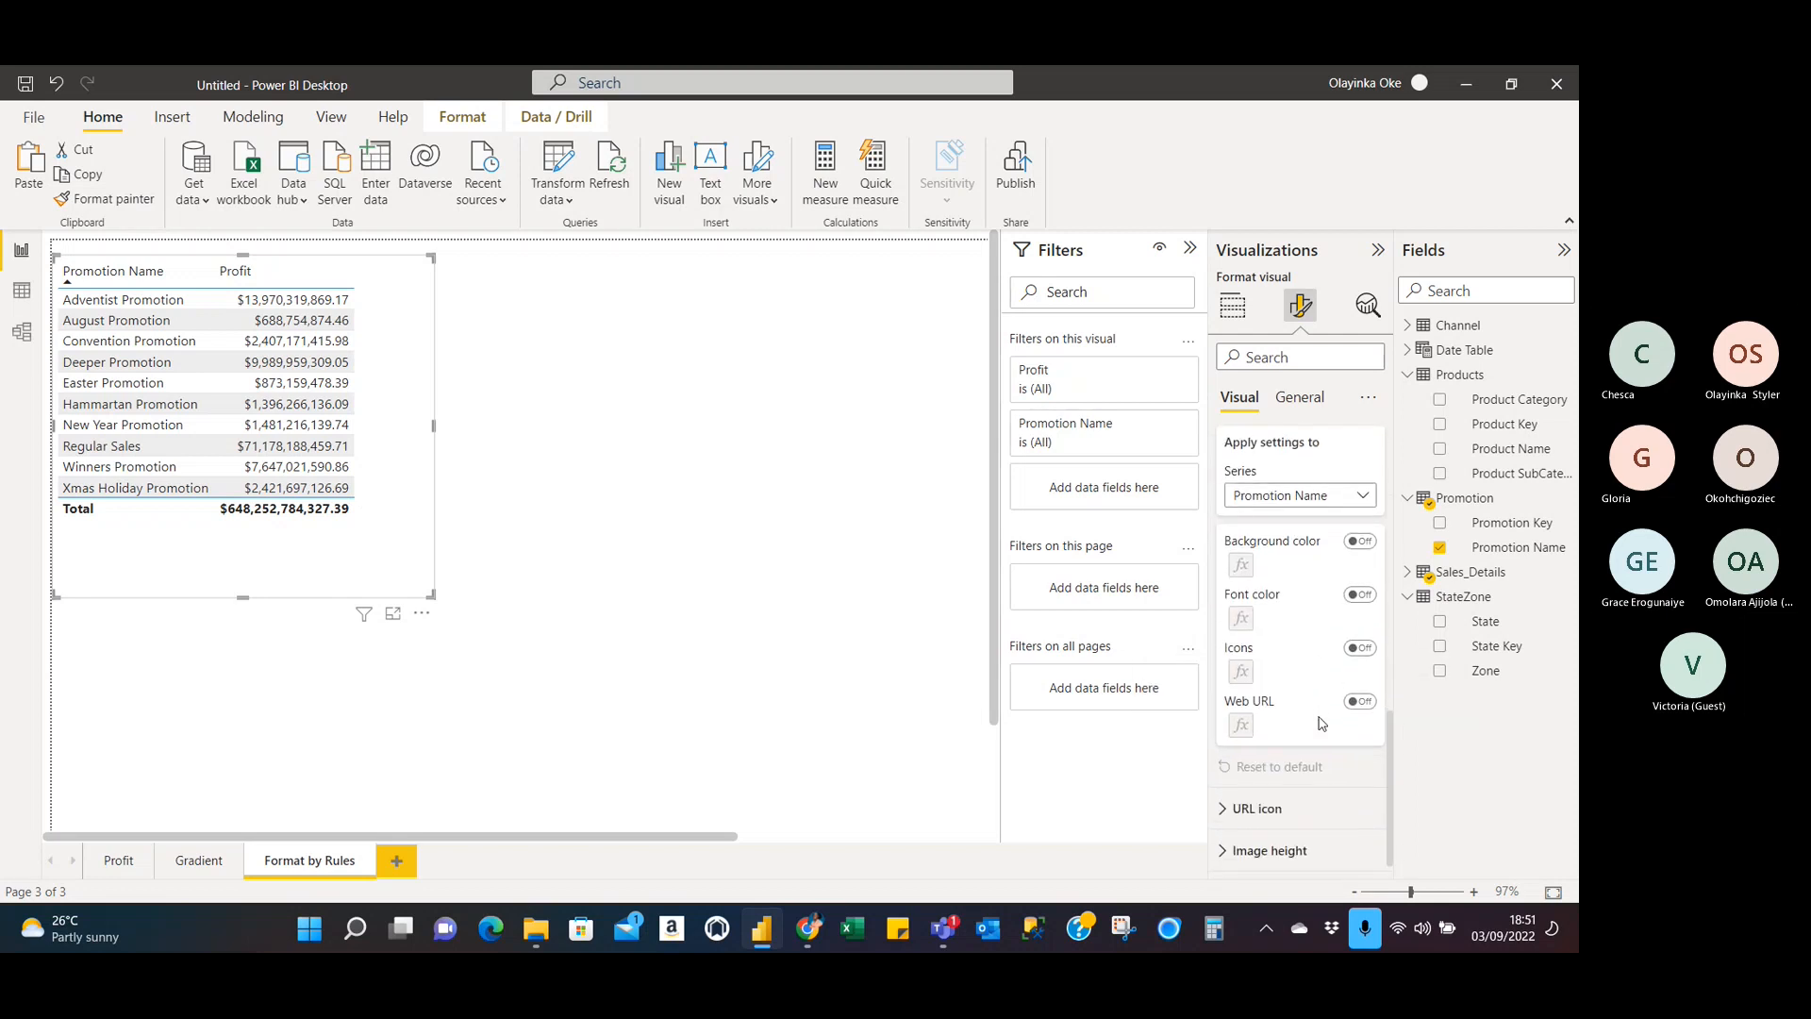
scroll(1321, 724, down, 1)
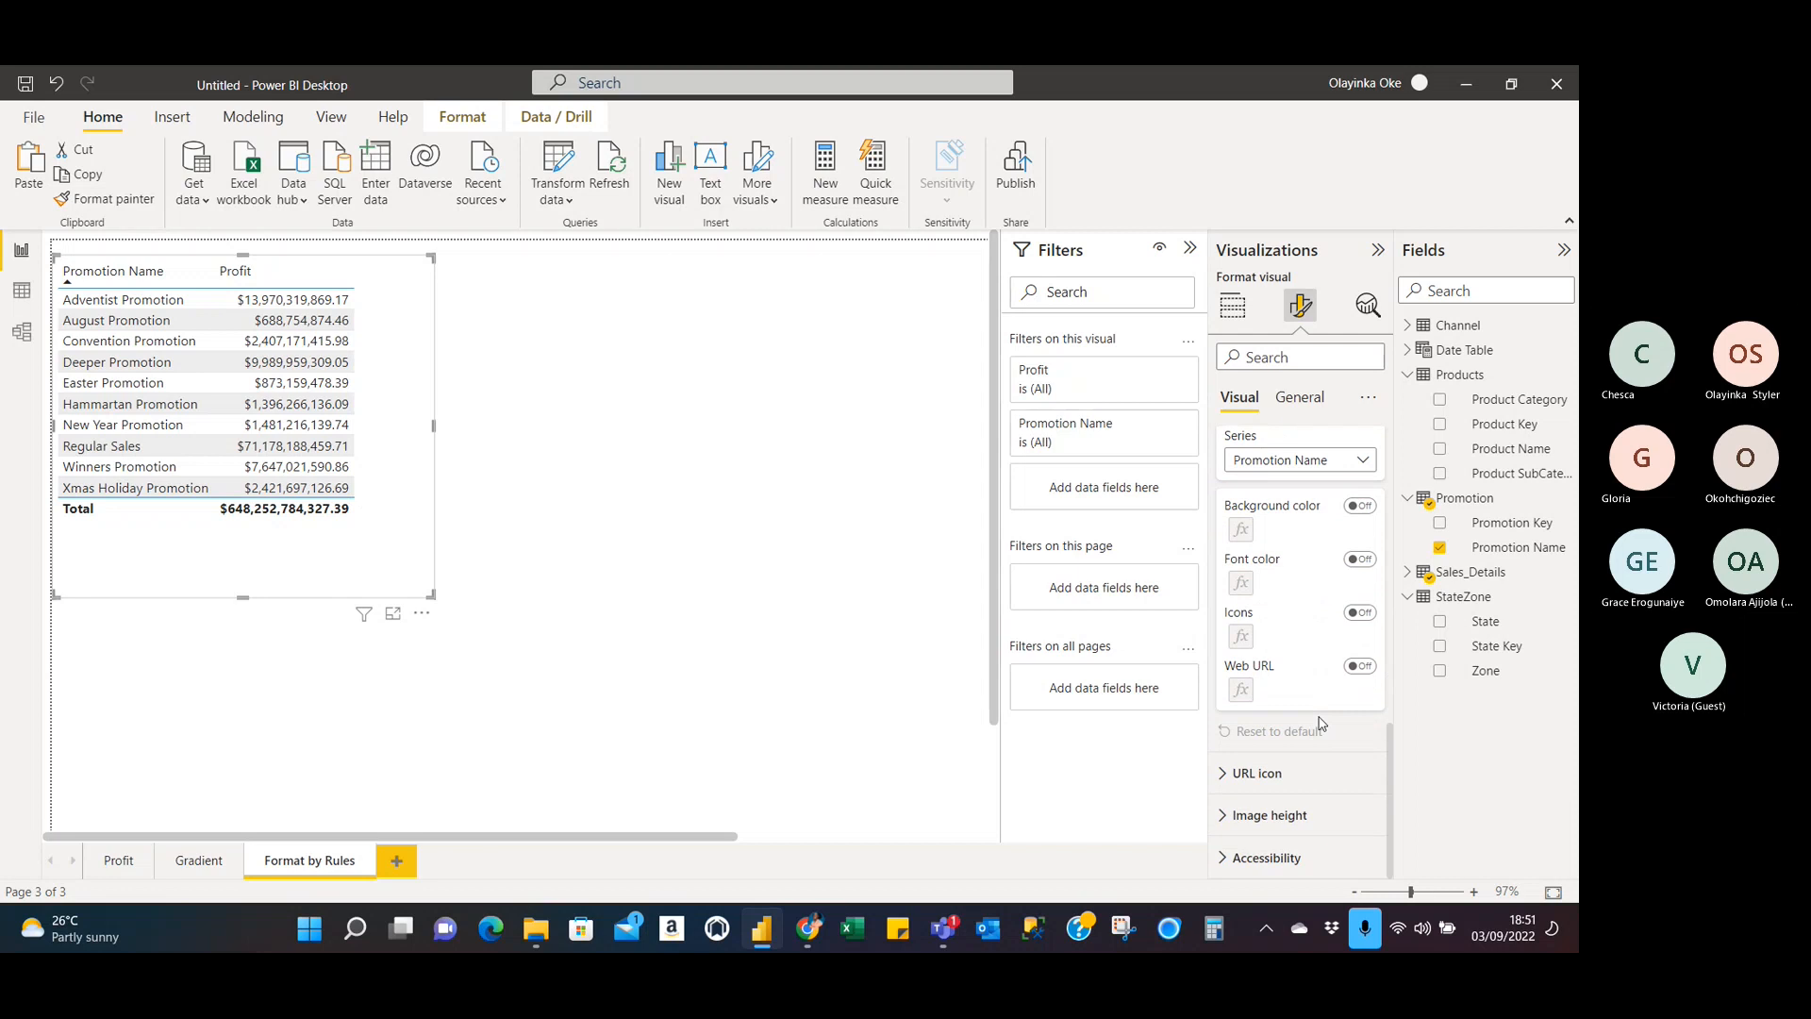
scroll(1319, 723, up, 5)
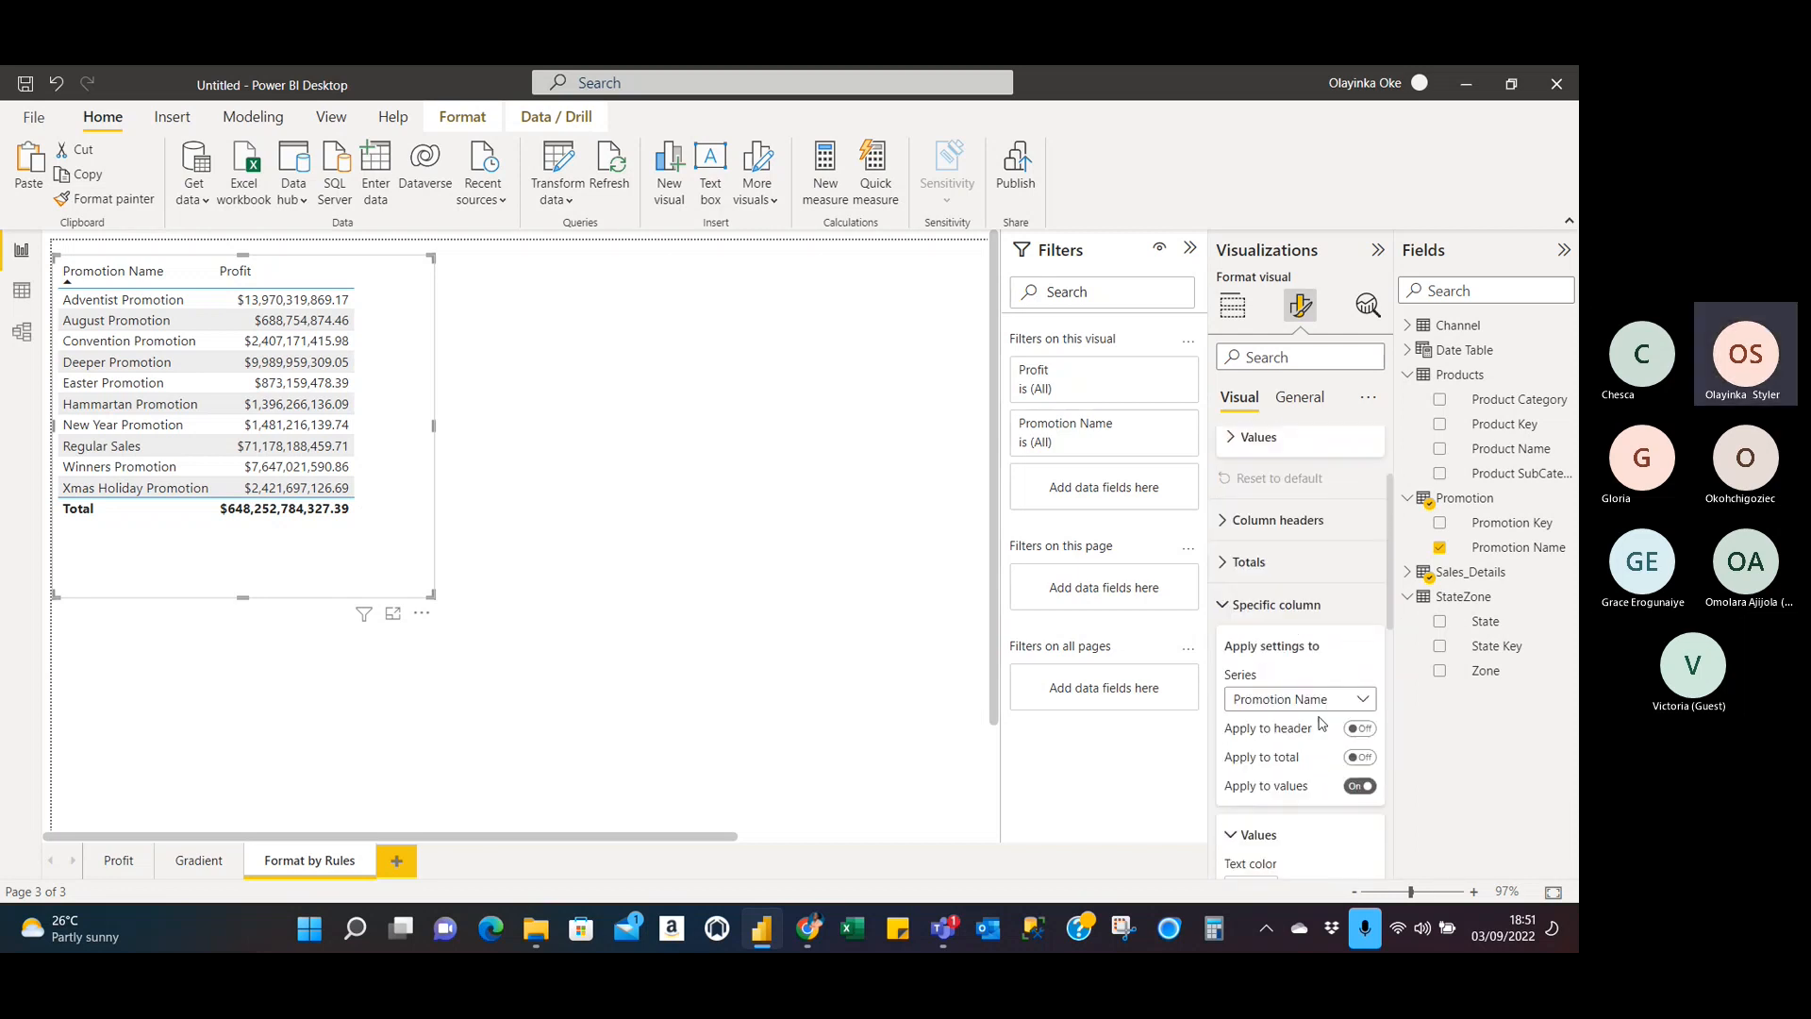
Collapse the Specific column settings, examine the Totals options and check the table's Values options again.
click(1224, 604)
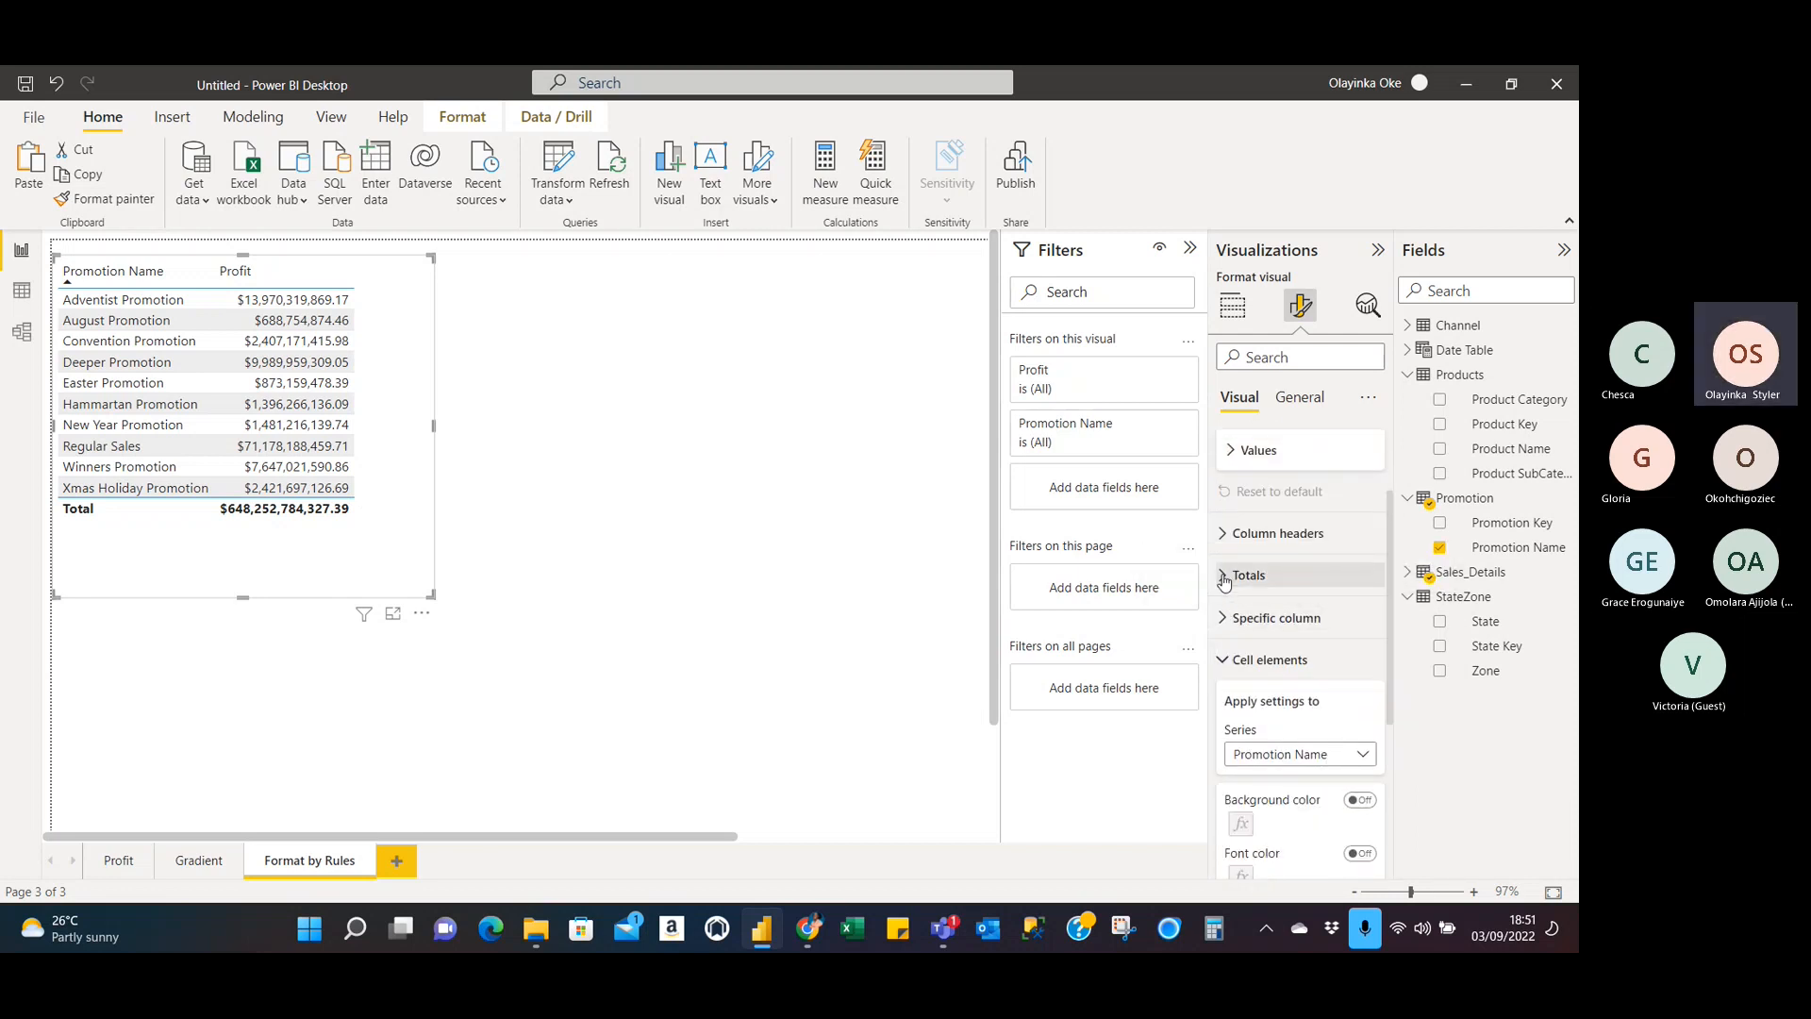
click(1224, 577)
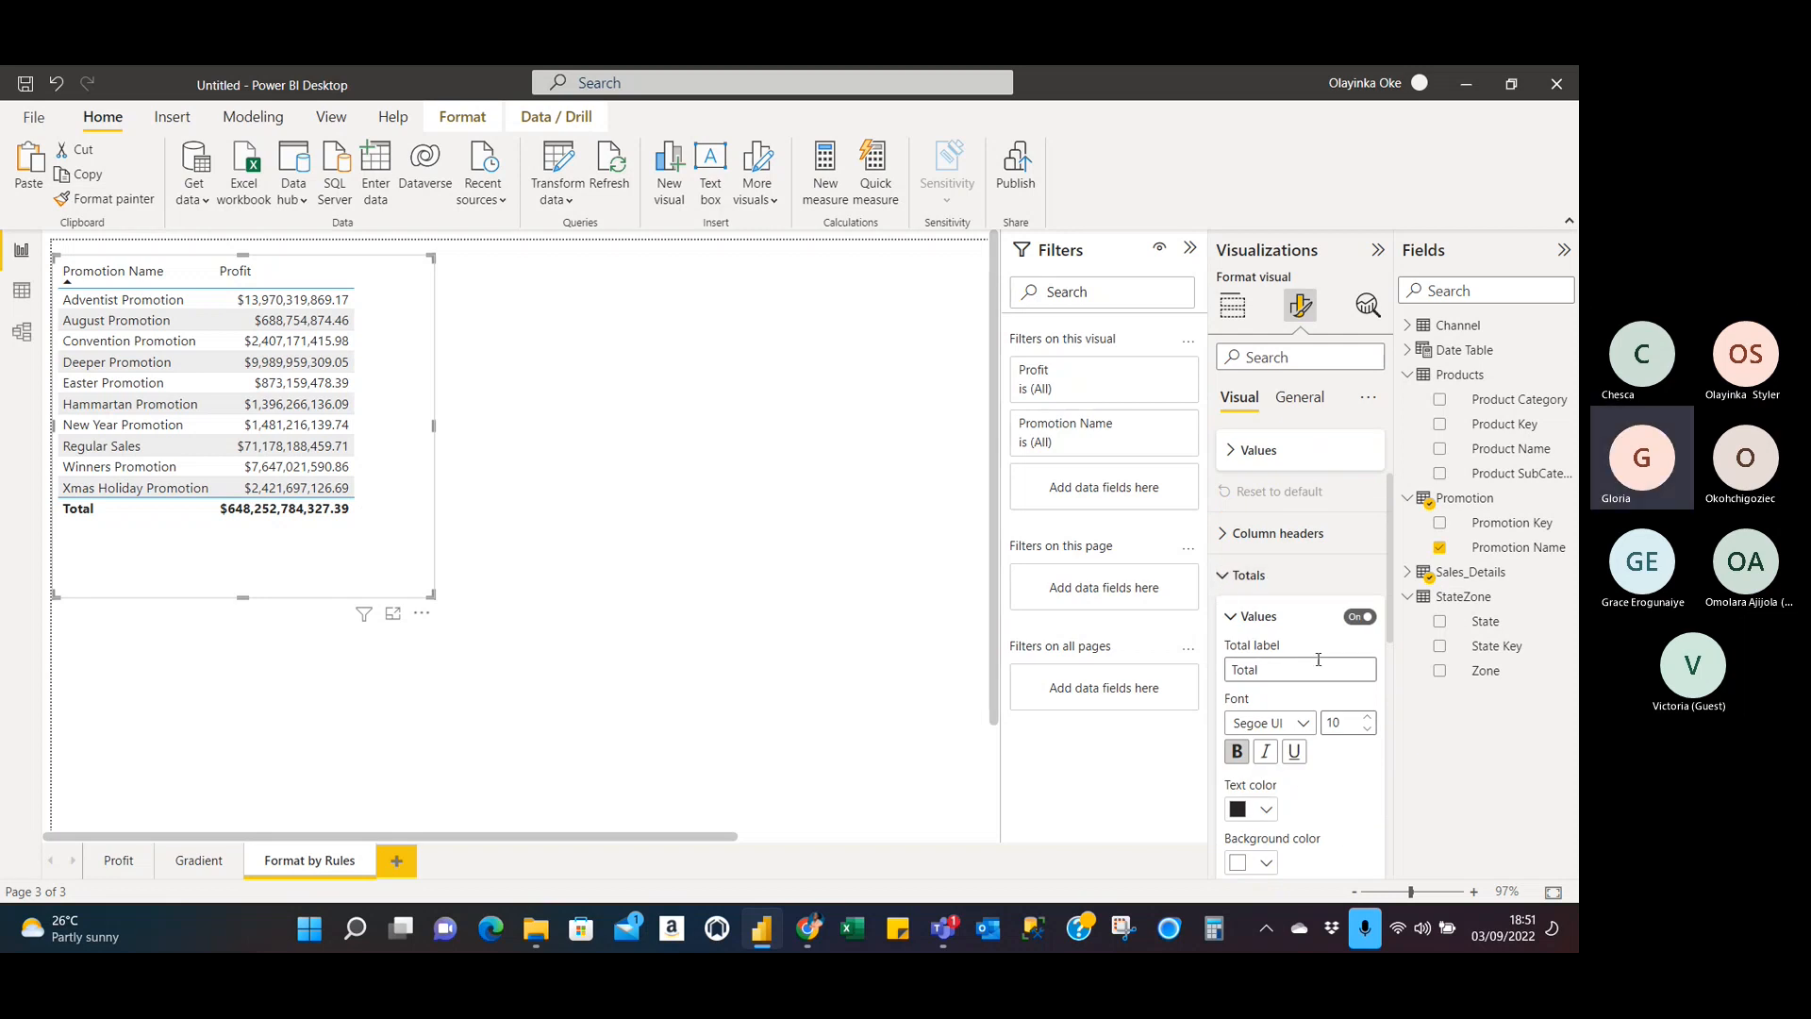
scroll(1319, 659, down, 3)
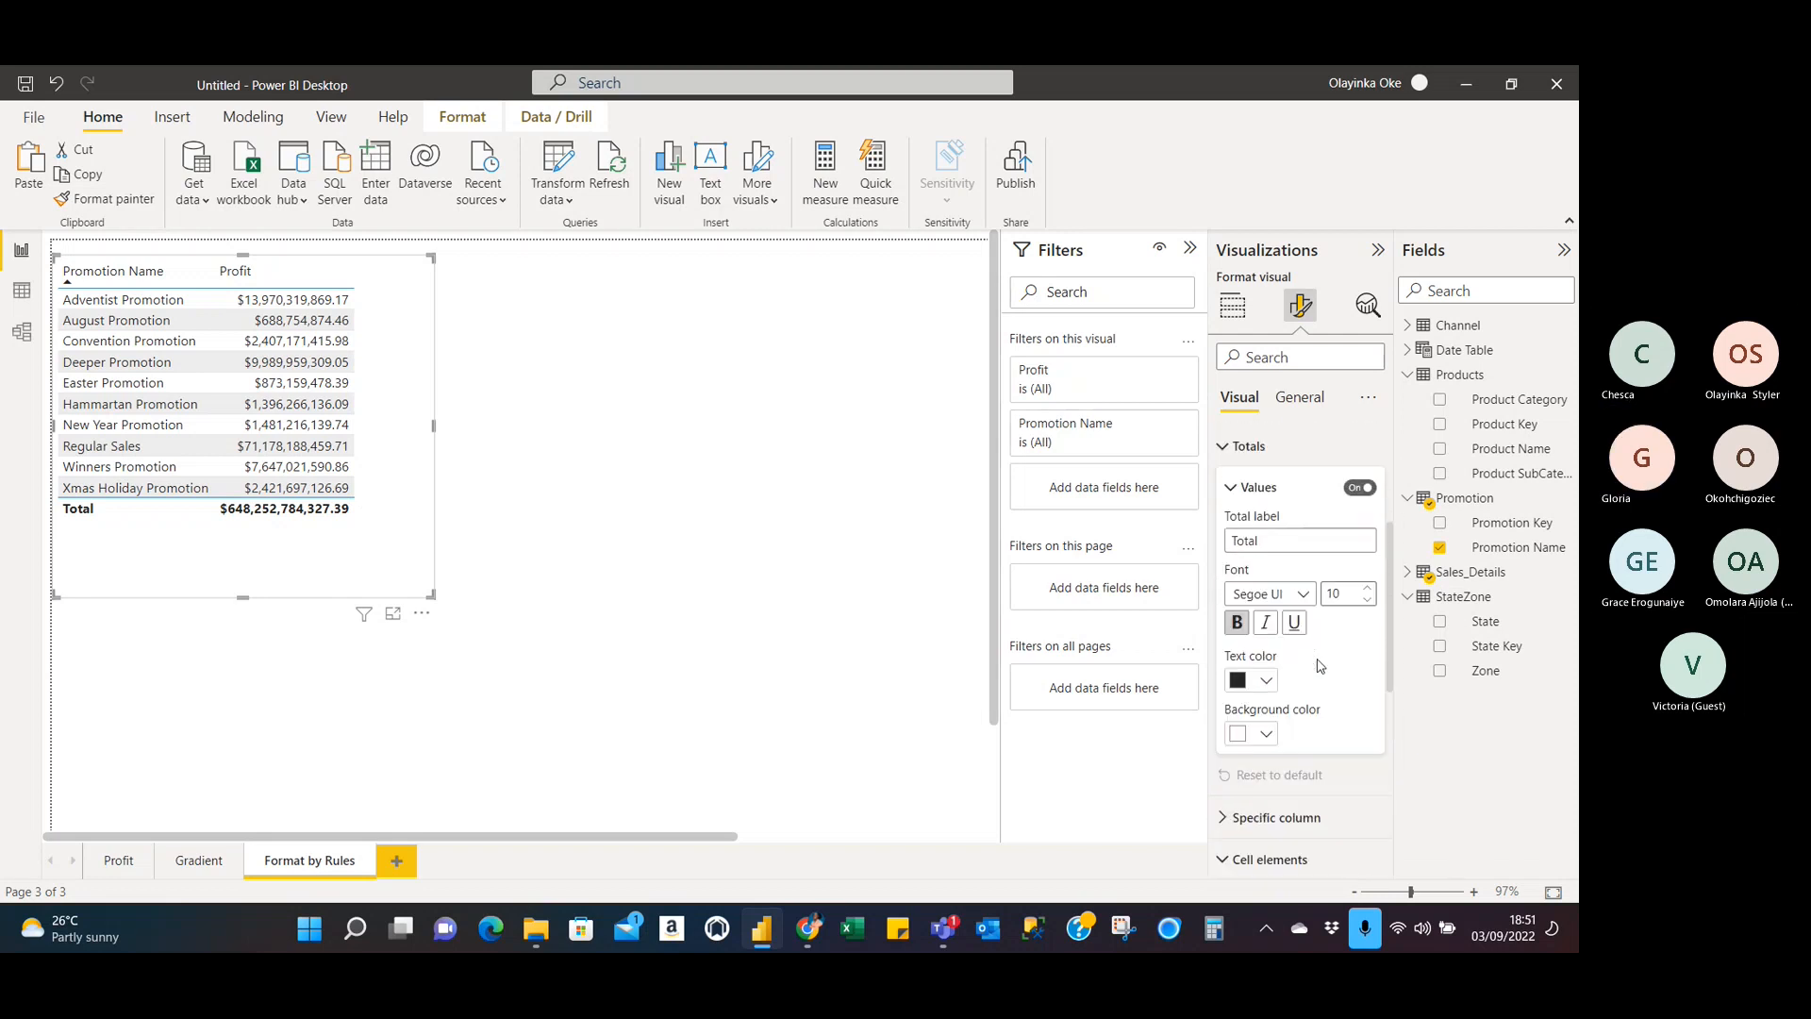
scroll(1318, 665, up, 3)
click(1223, 642)
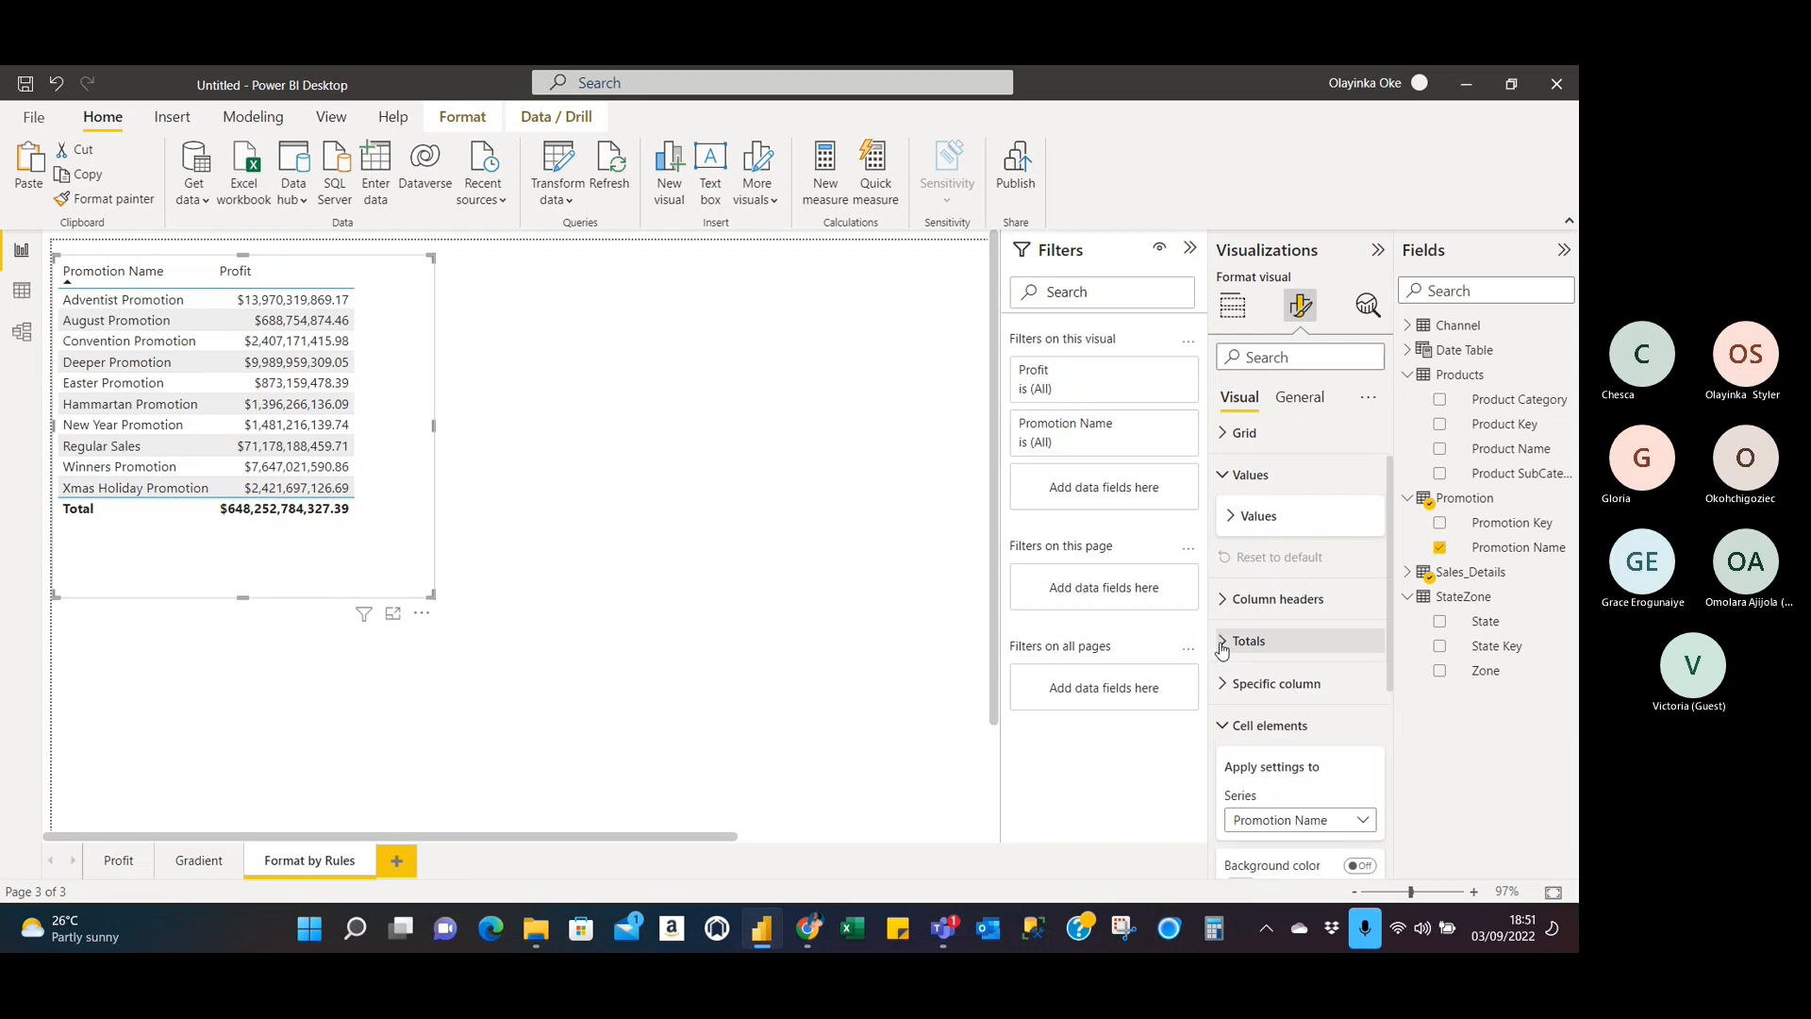
scroll(1273, 481, up, 1)
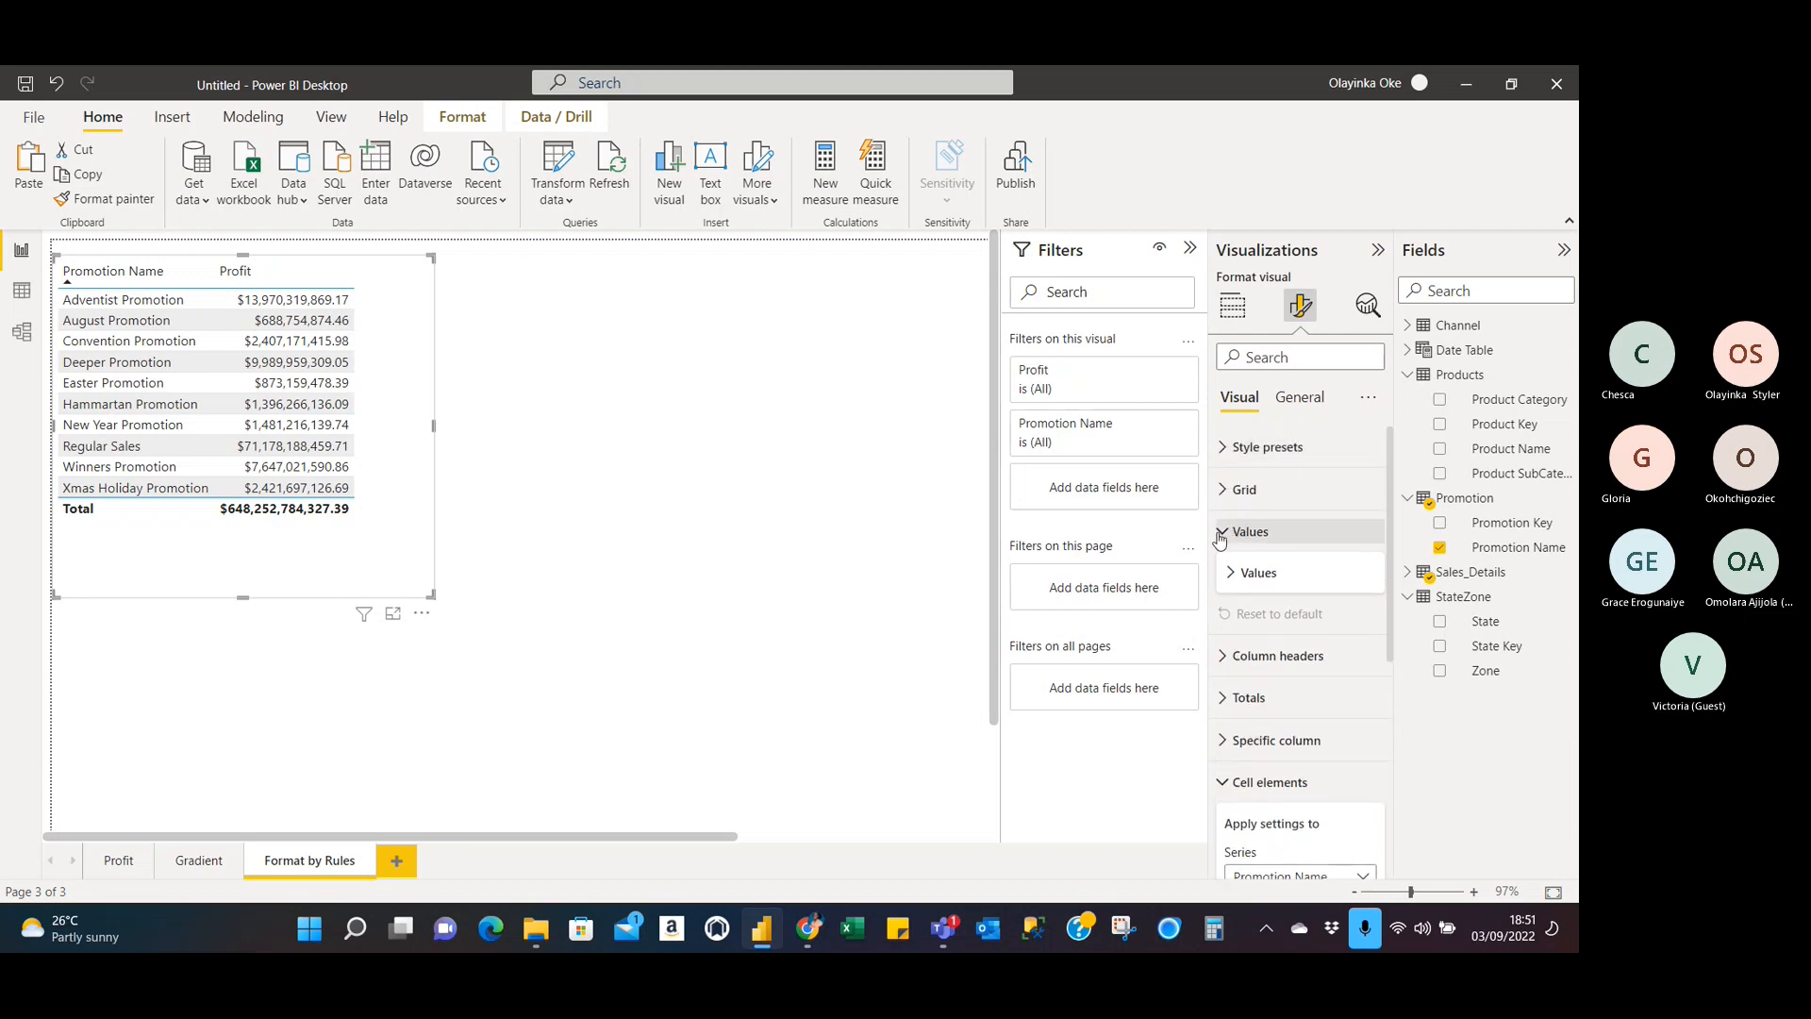
click(1236, 578)
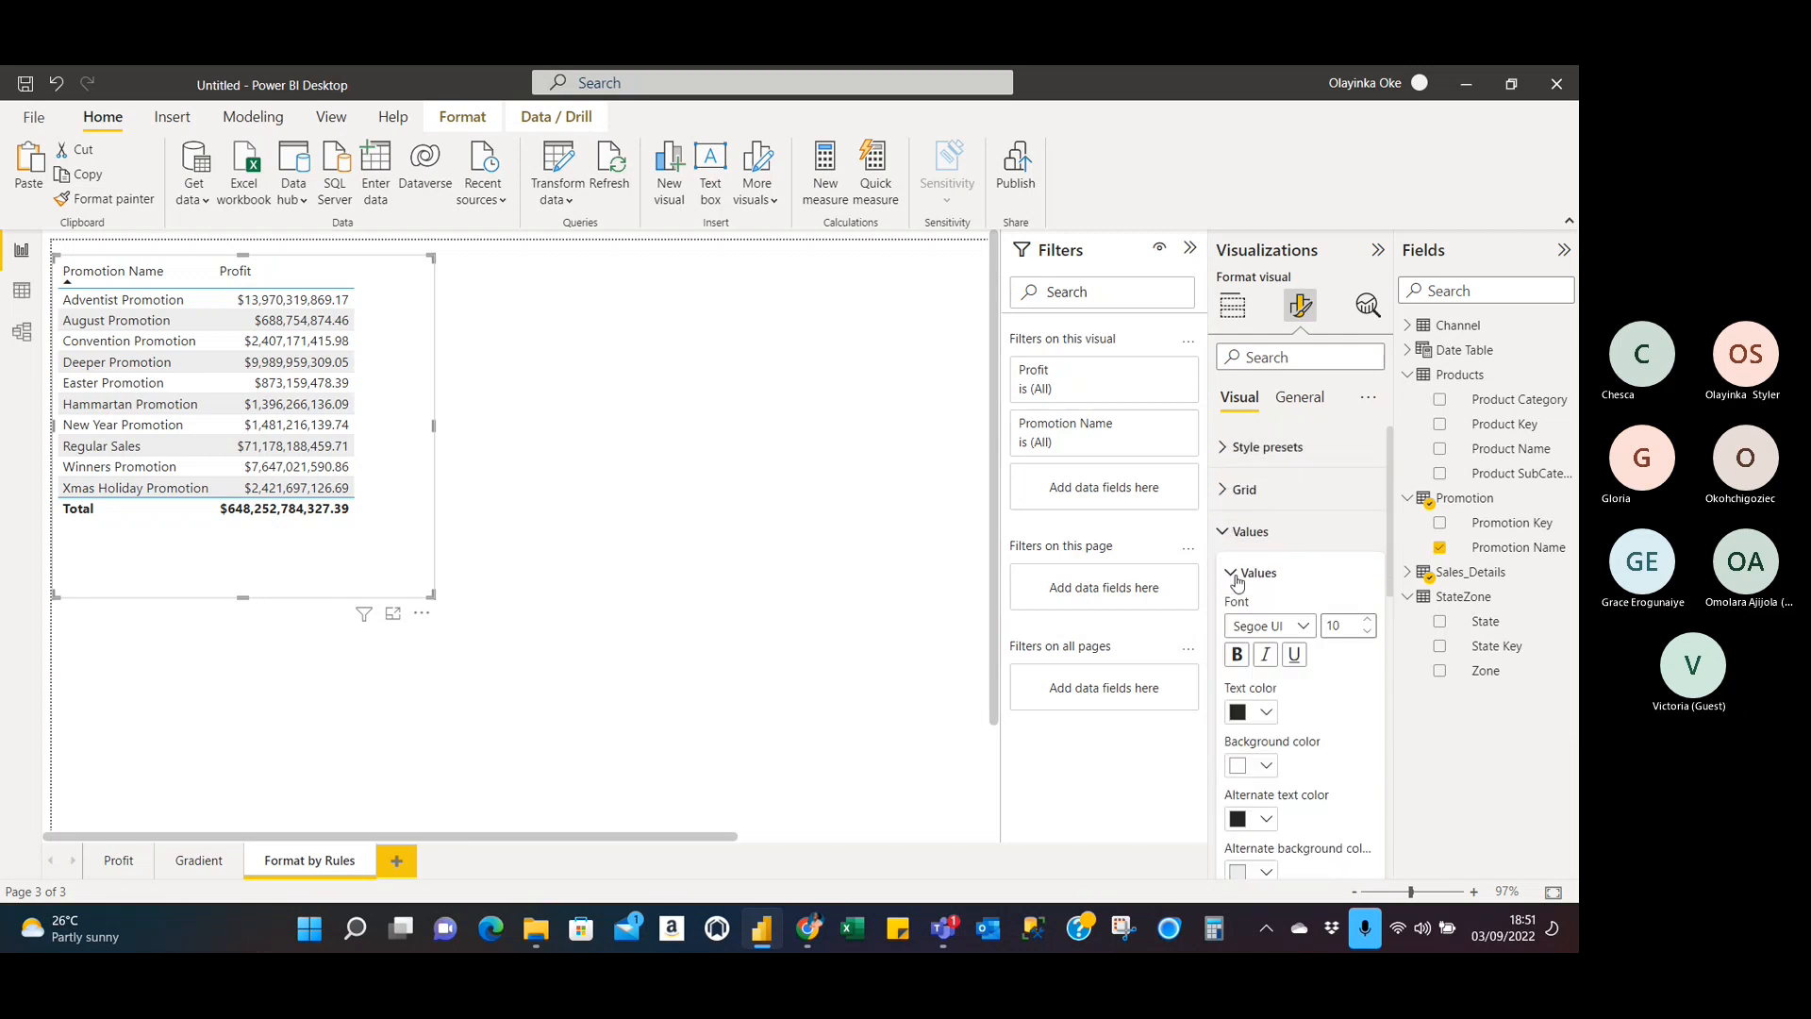
scroll(1341, 735, down, 4)
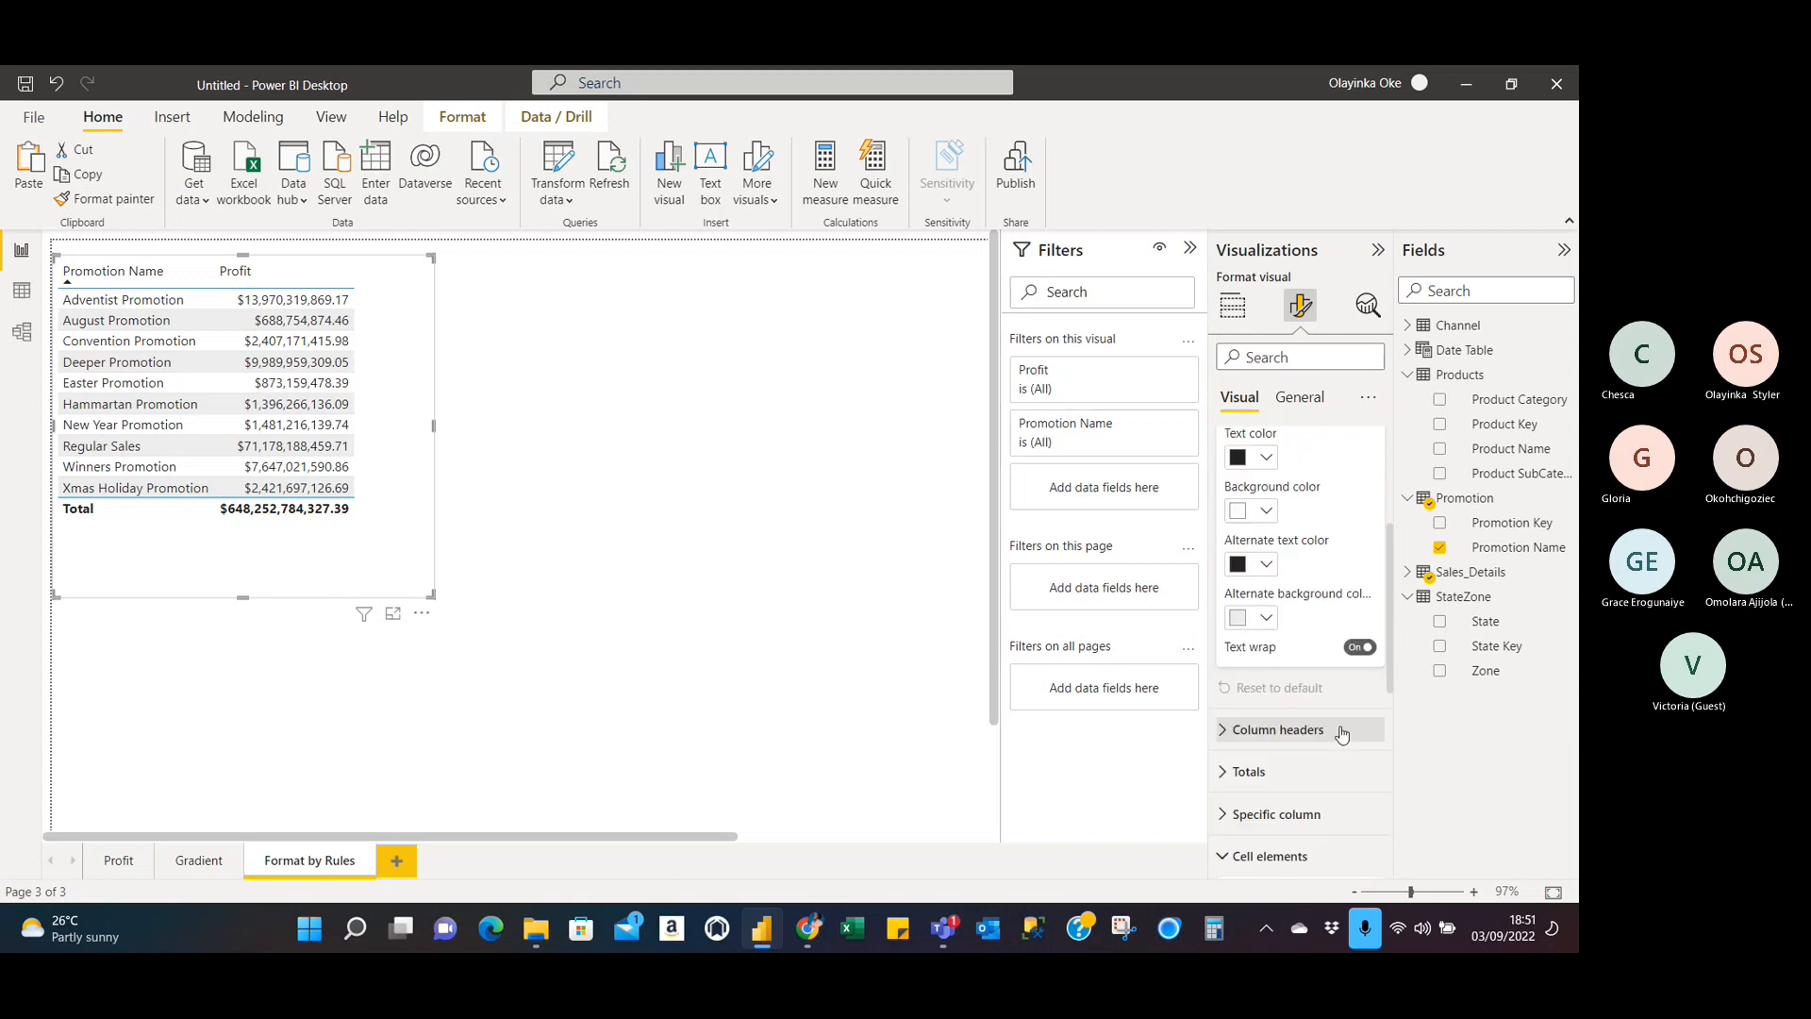
scroll(1341, 735, up, 4)
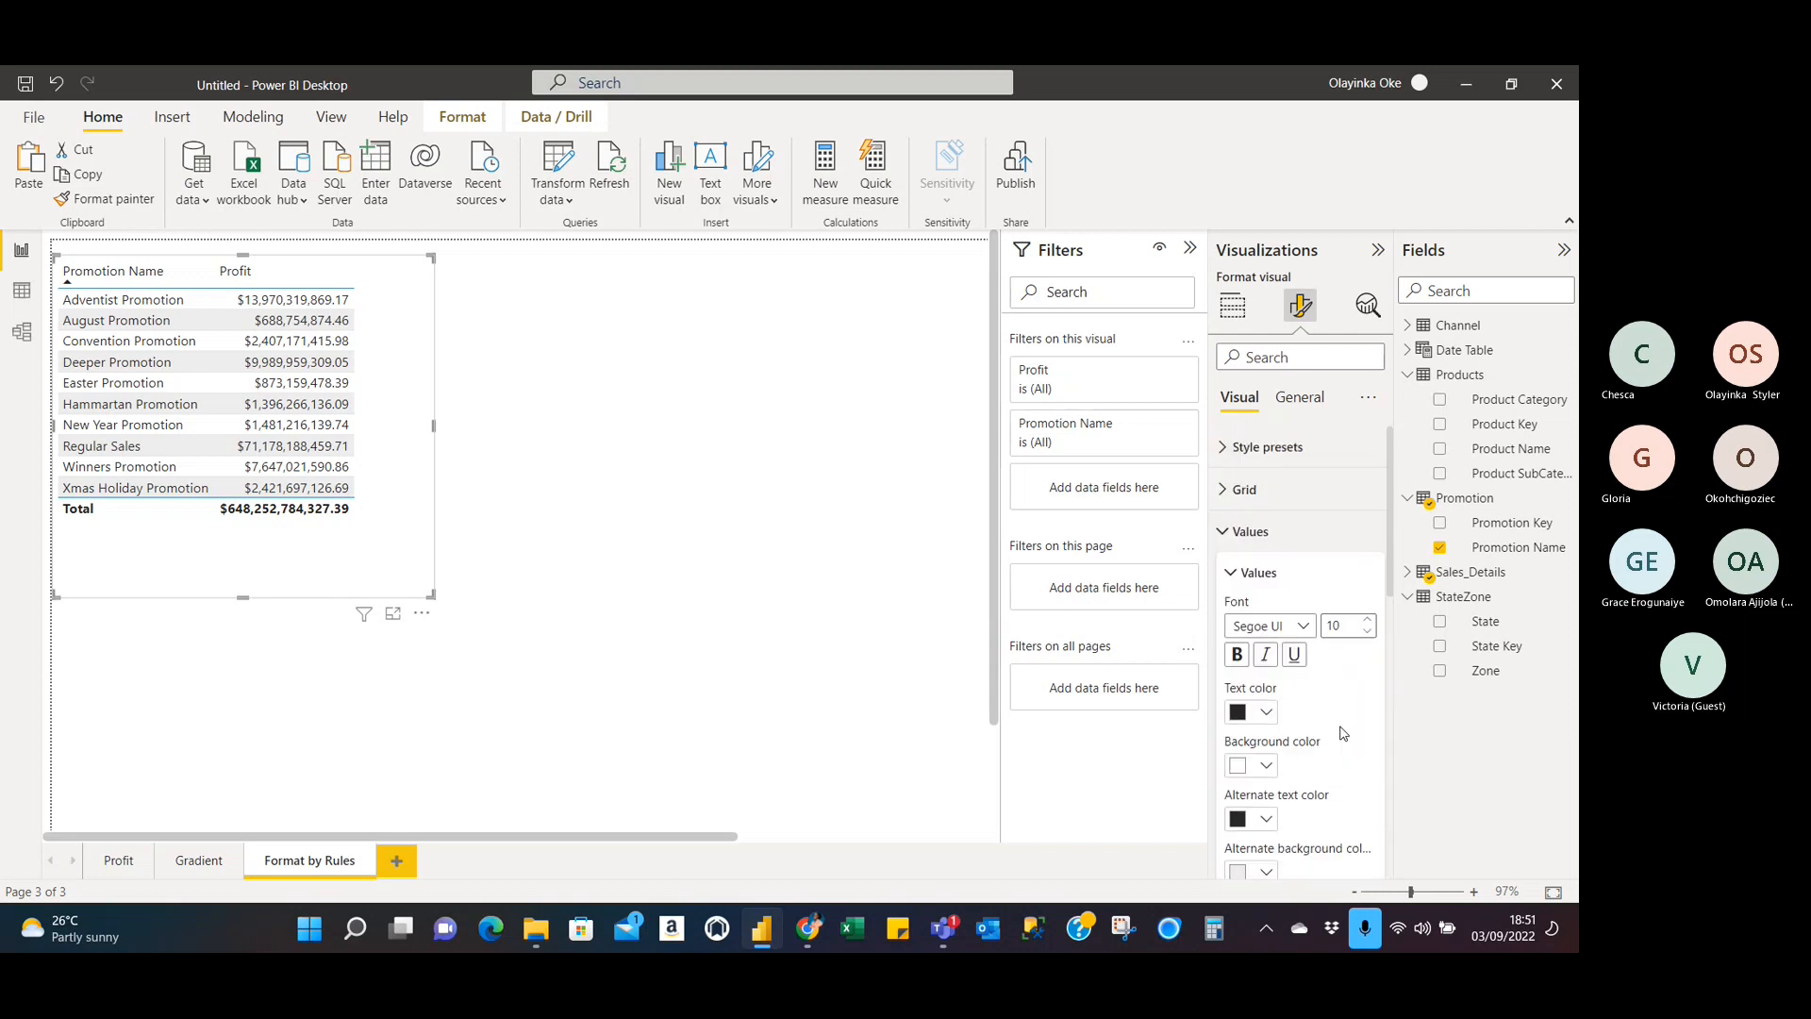
click(1228, 576)
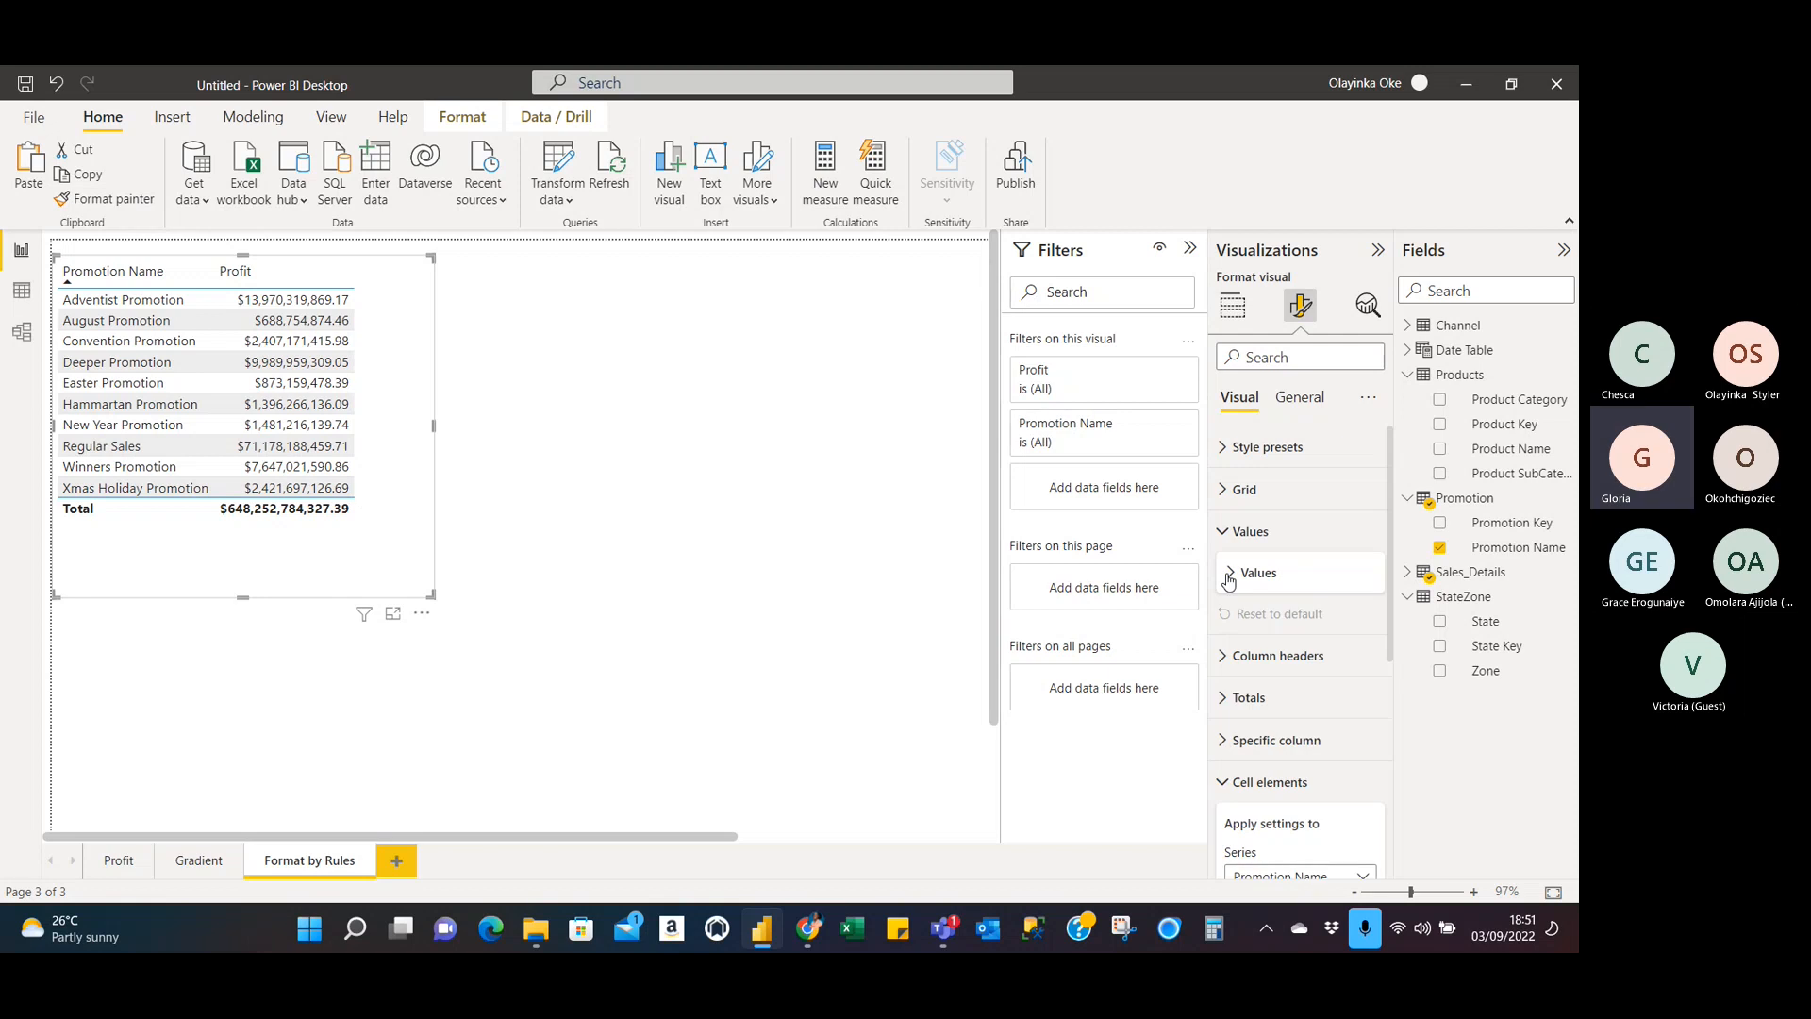
scroll(1330, 750, down, 3)
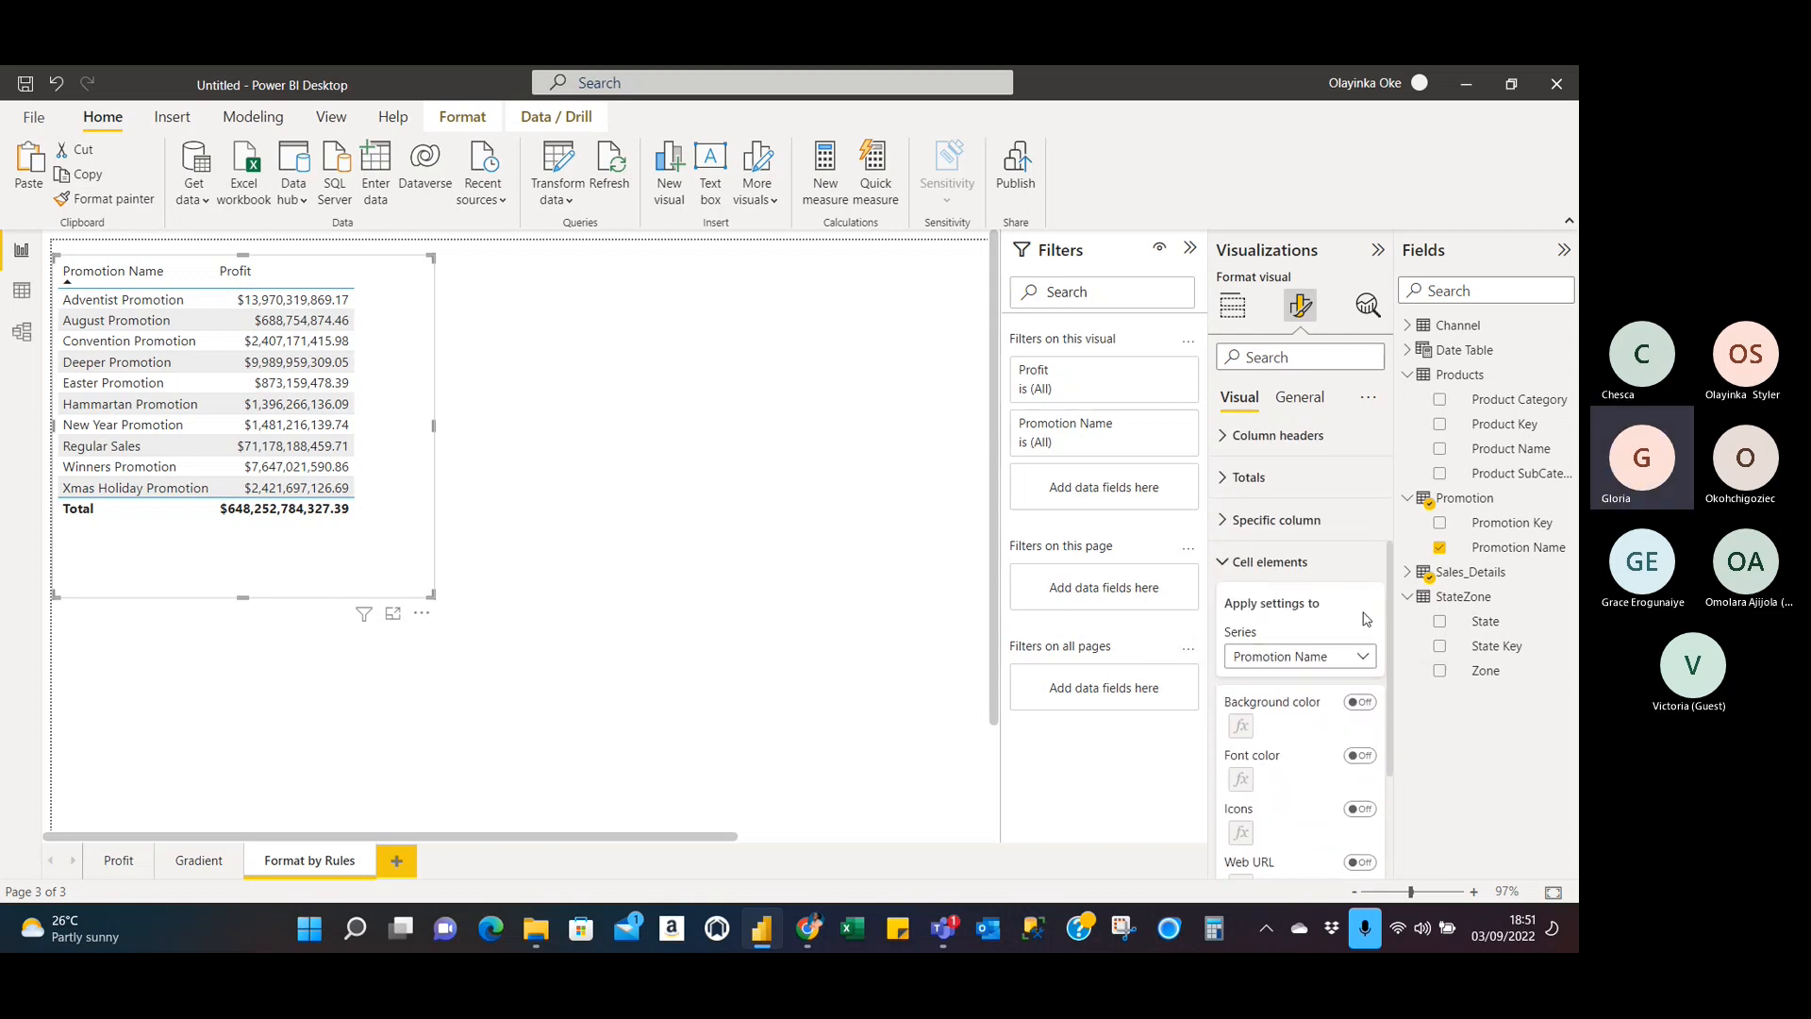
click(1361, 657)
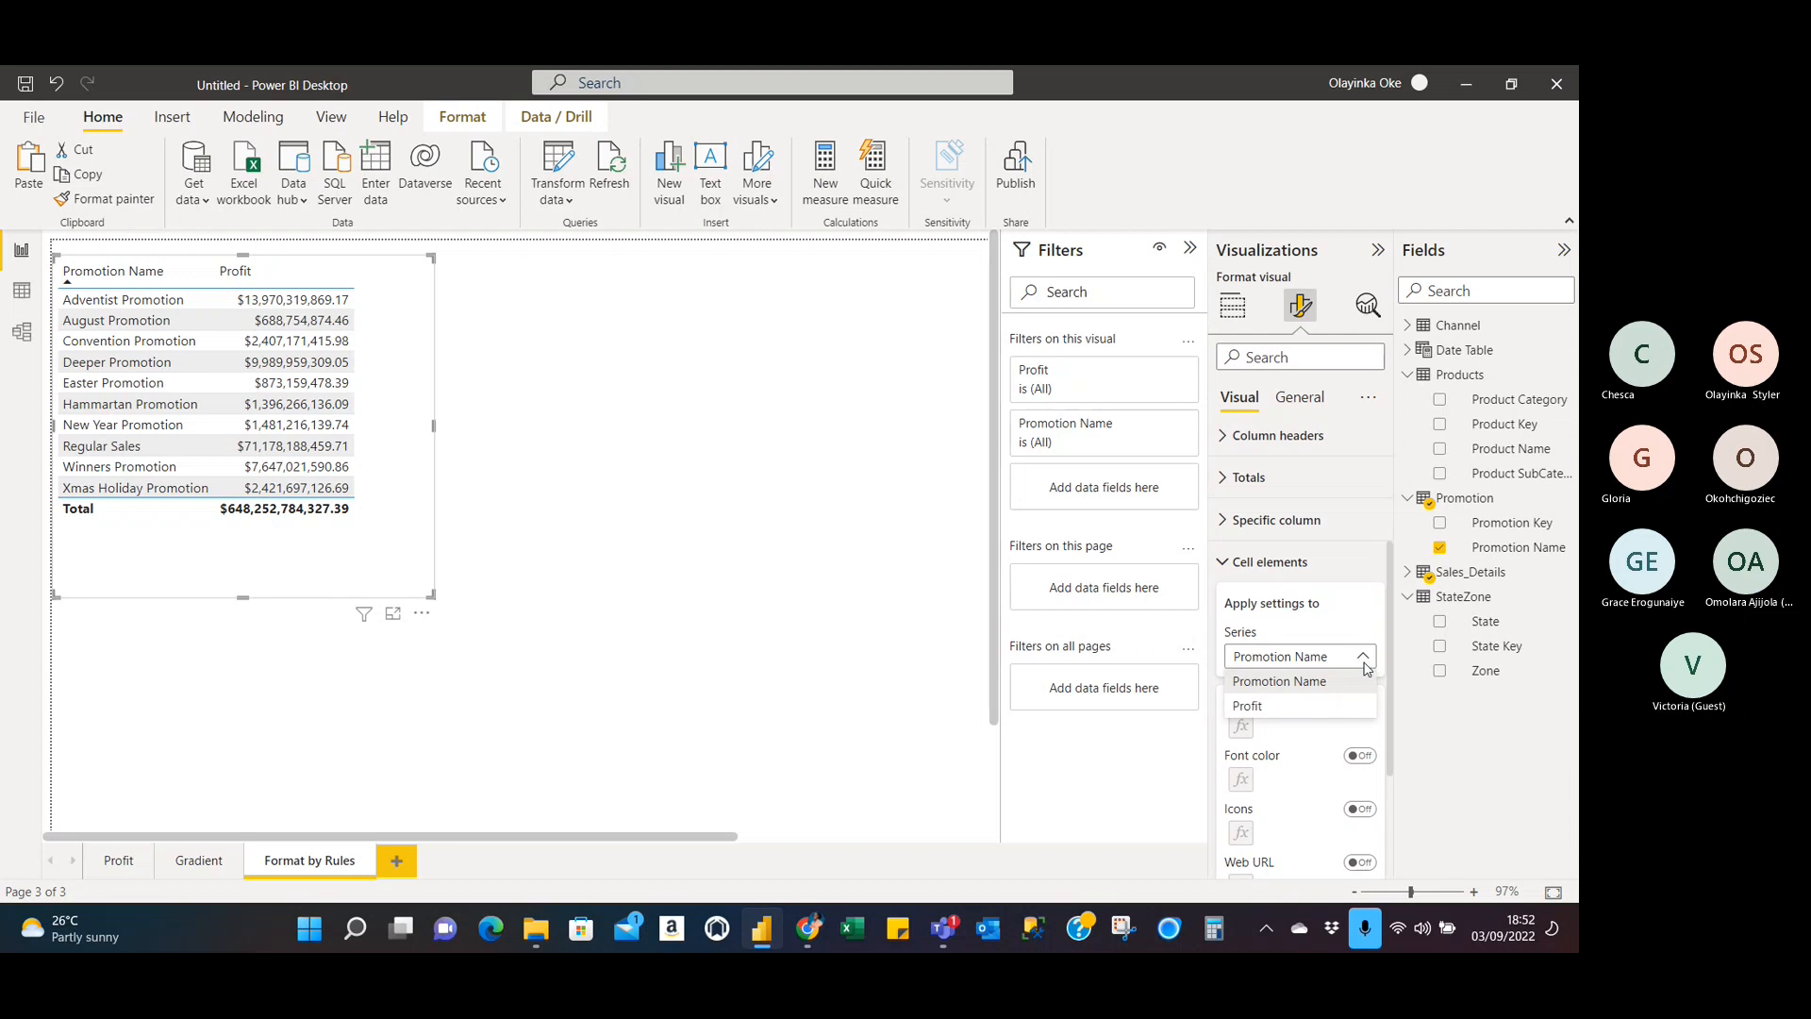
click(1333, 681)
scroll(1316, 753, down, 3)
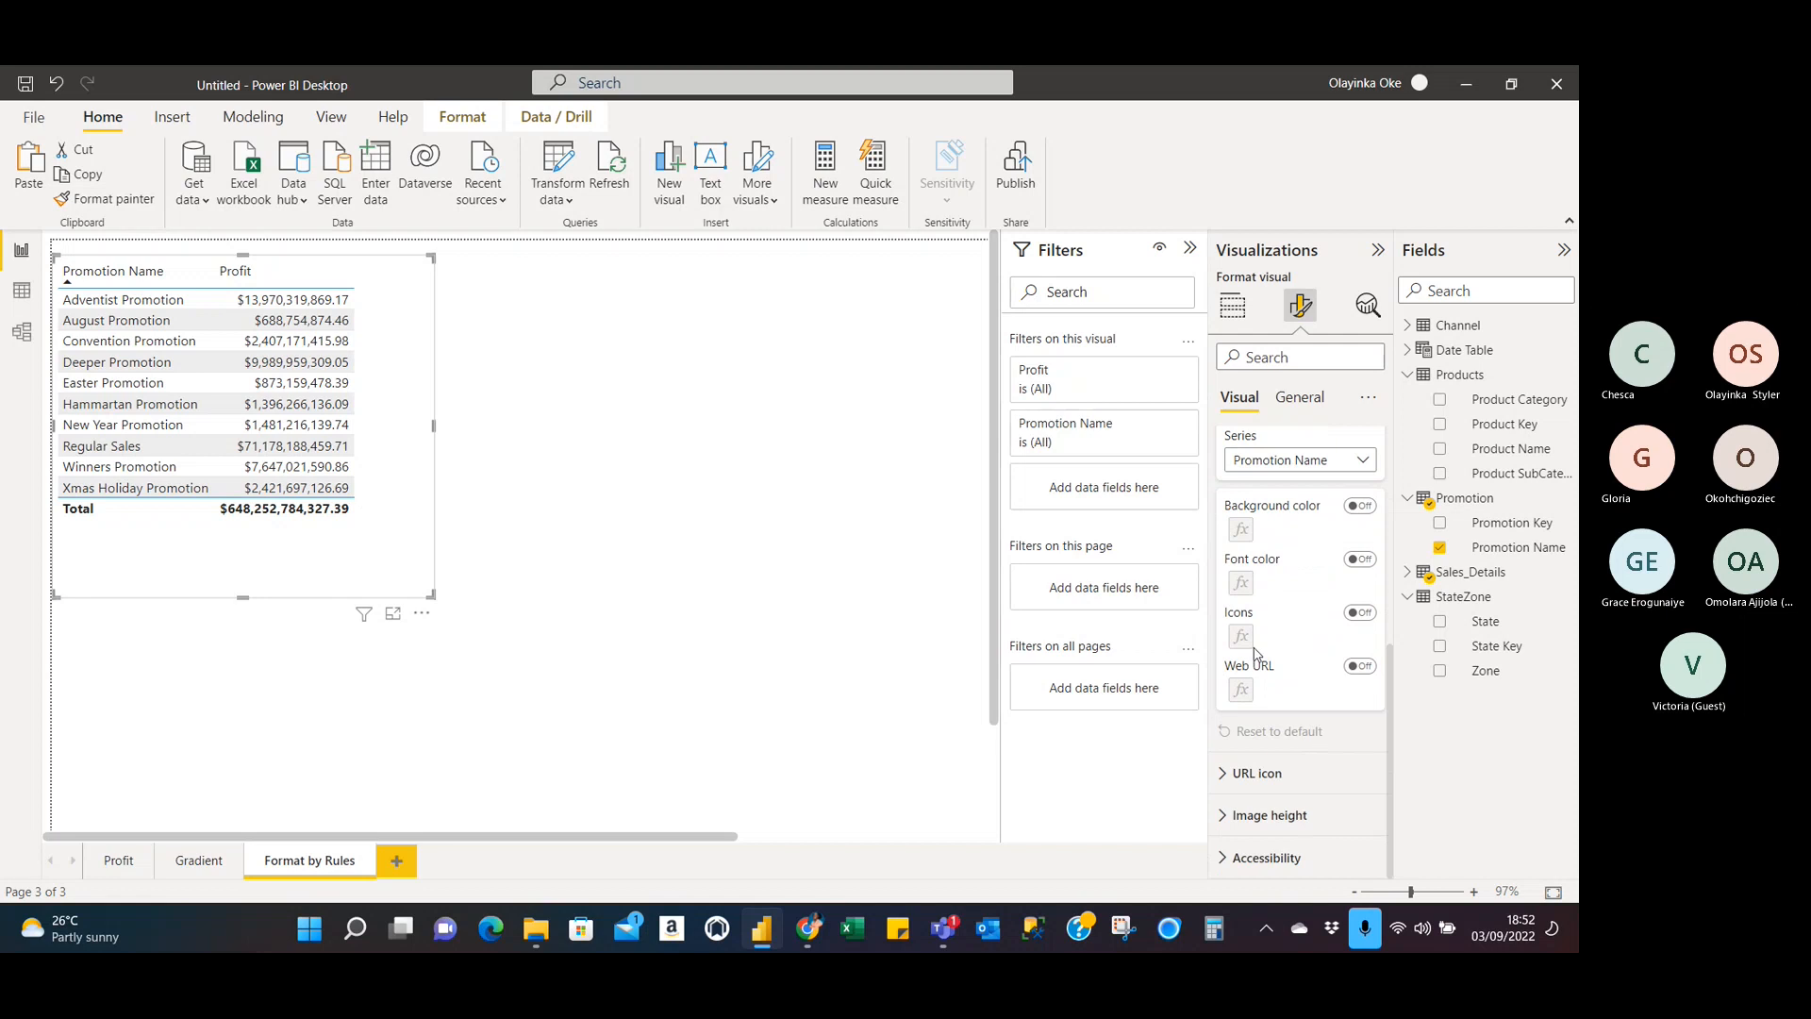
click(1363, 614)
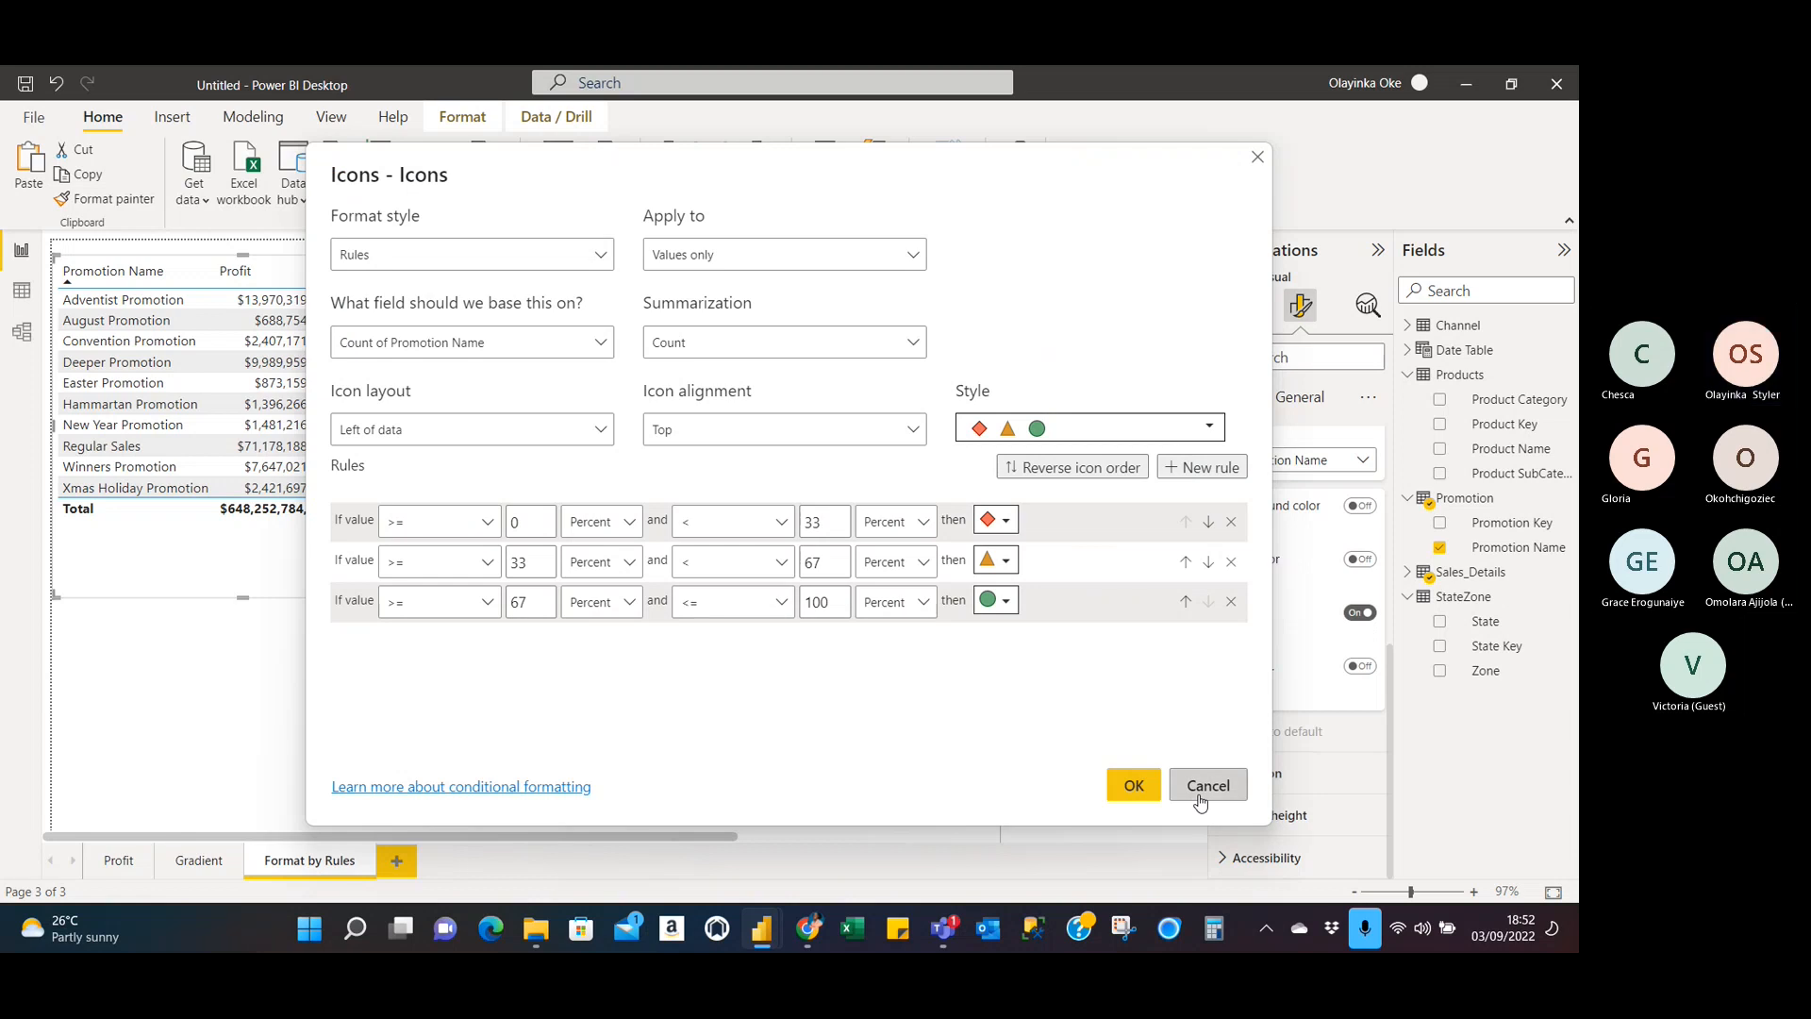
click(1201, 797)
Collapse the Values settings and set the Cell elements series to the Profit column.
scroll(1283, 535, up, 2)
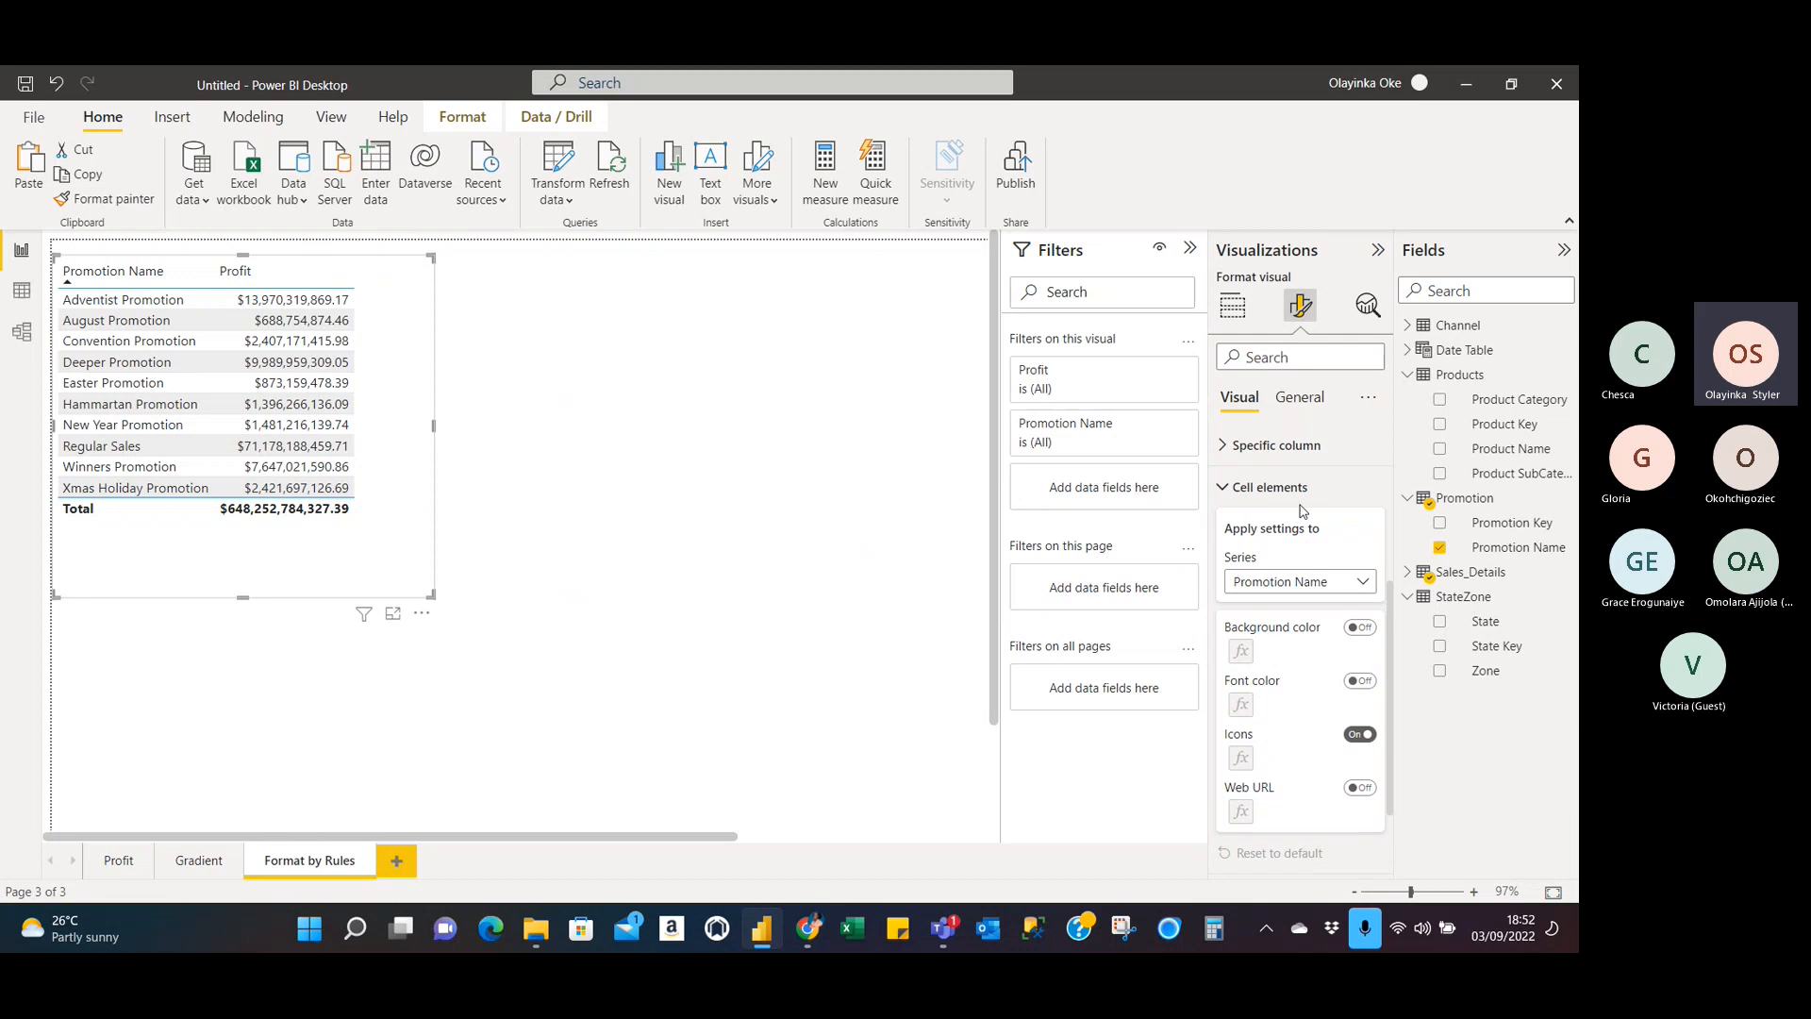
scroll(1273, 528, up, 3)
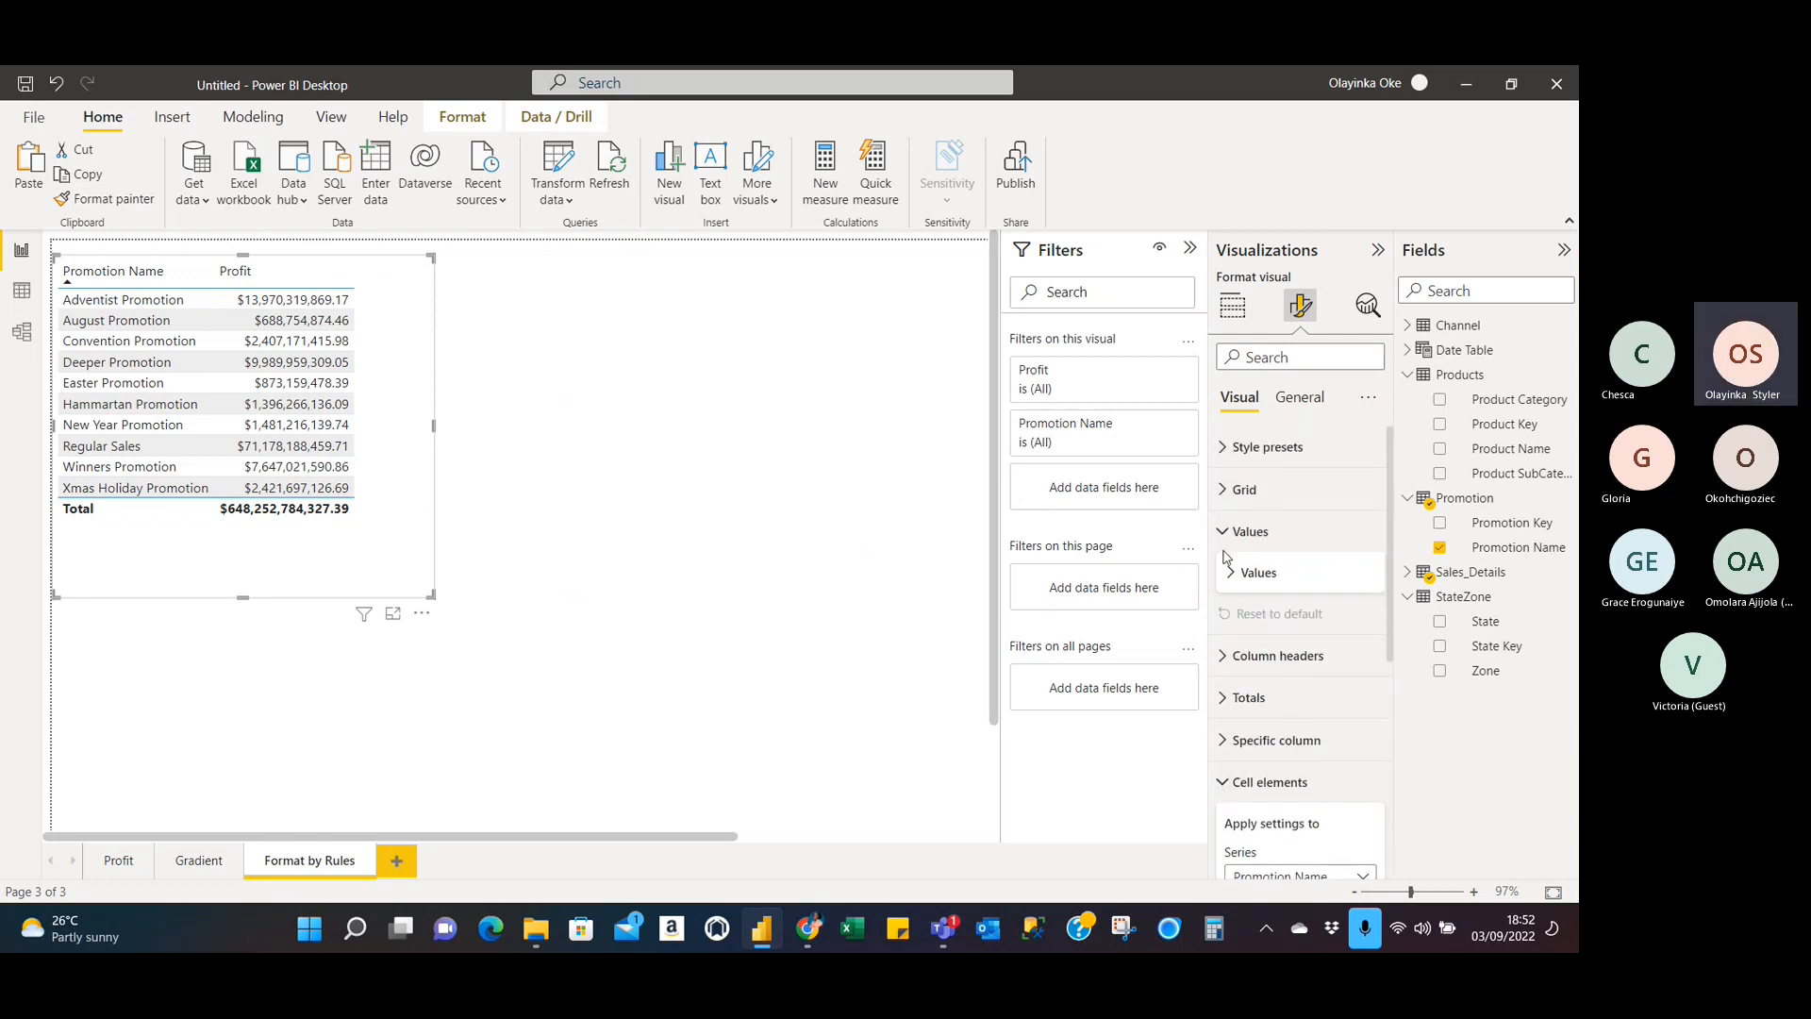
click(1228, 531)
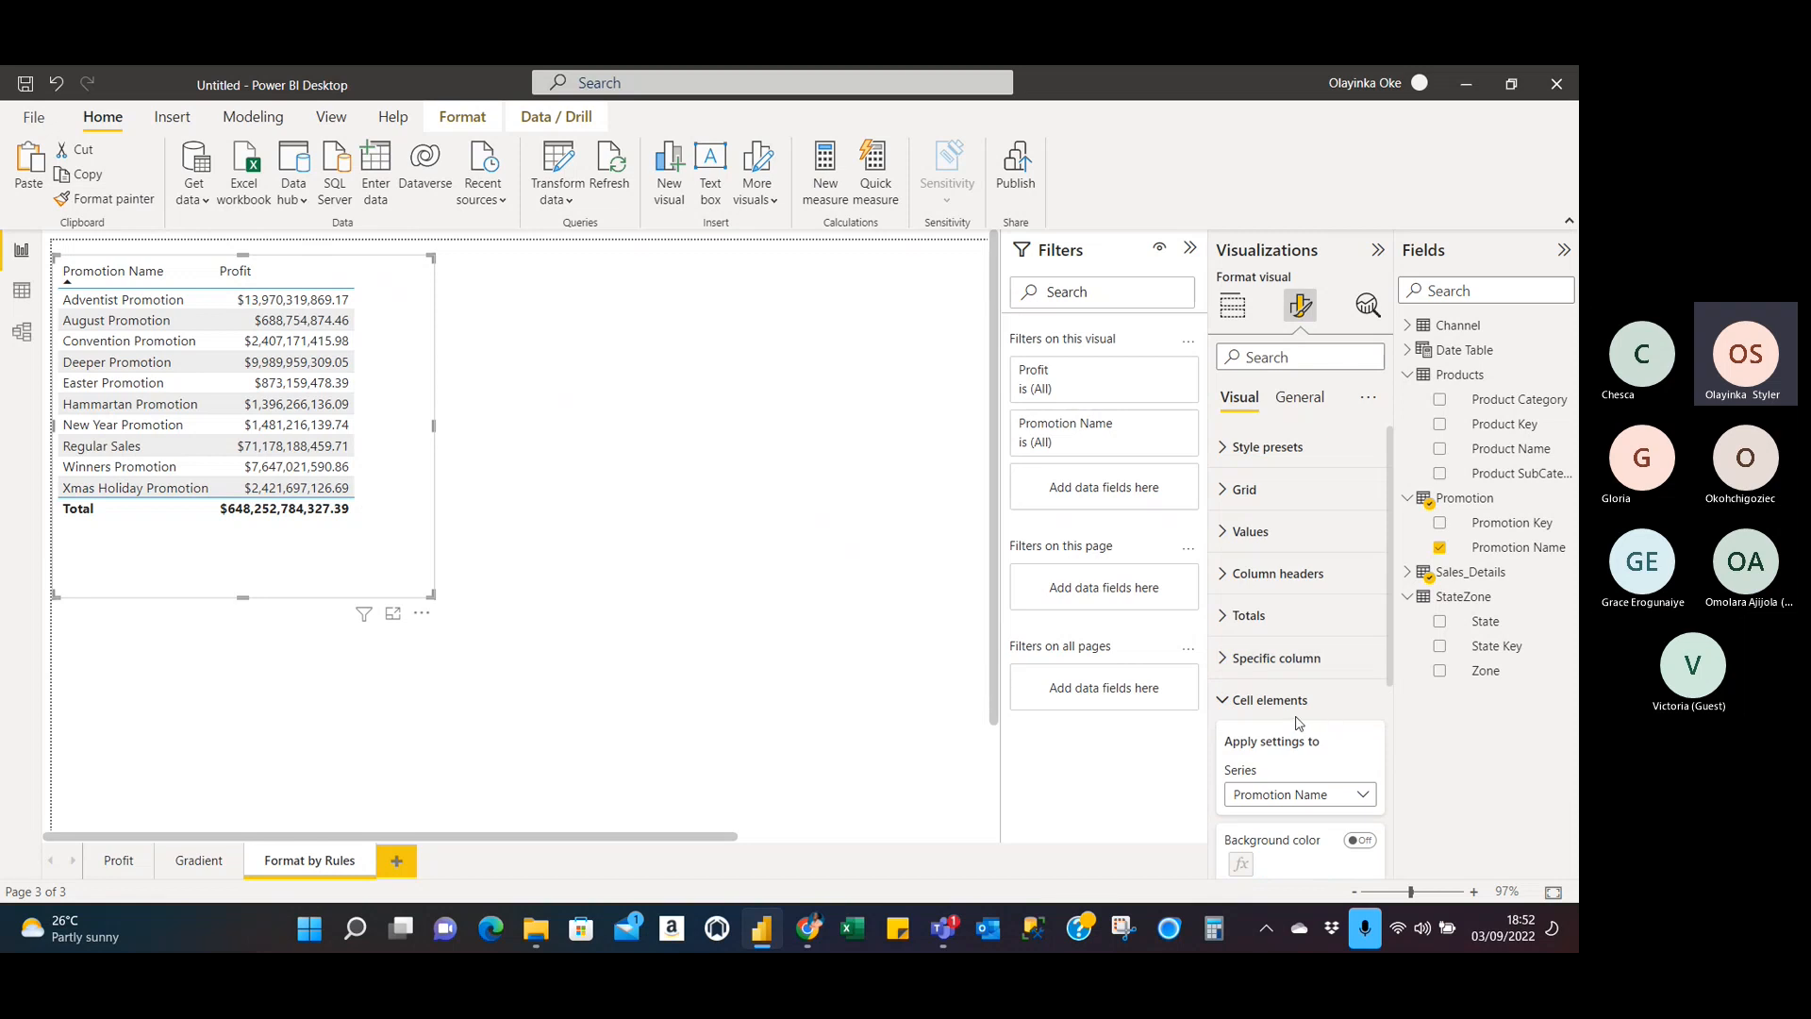
scroll(1297, 723, down, 3)
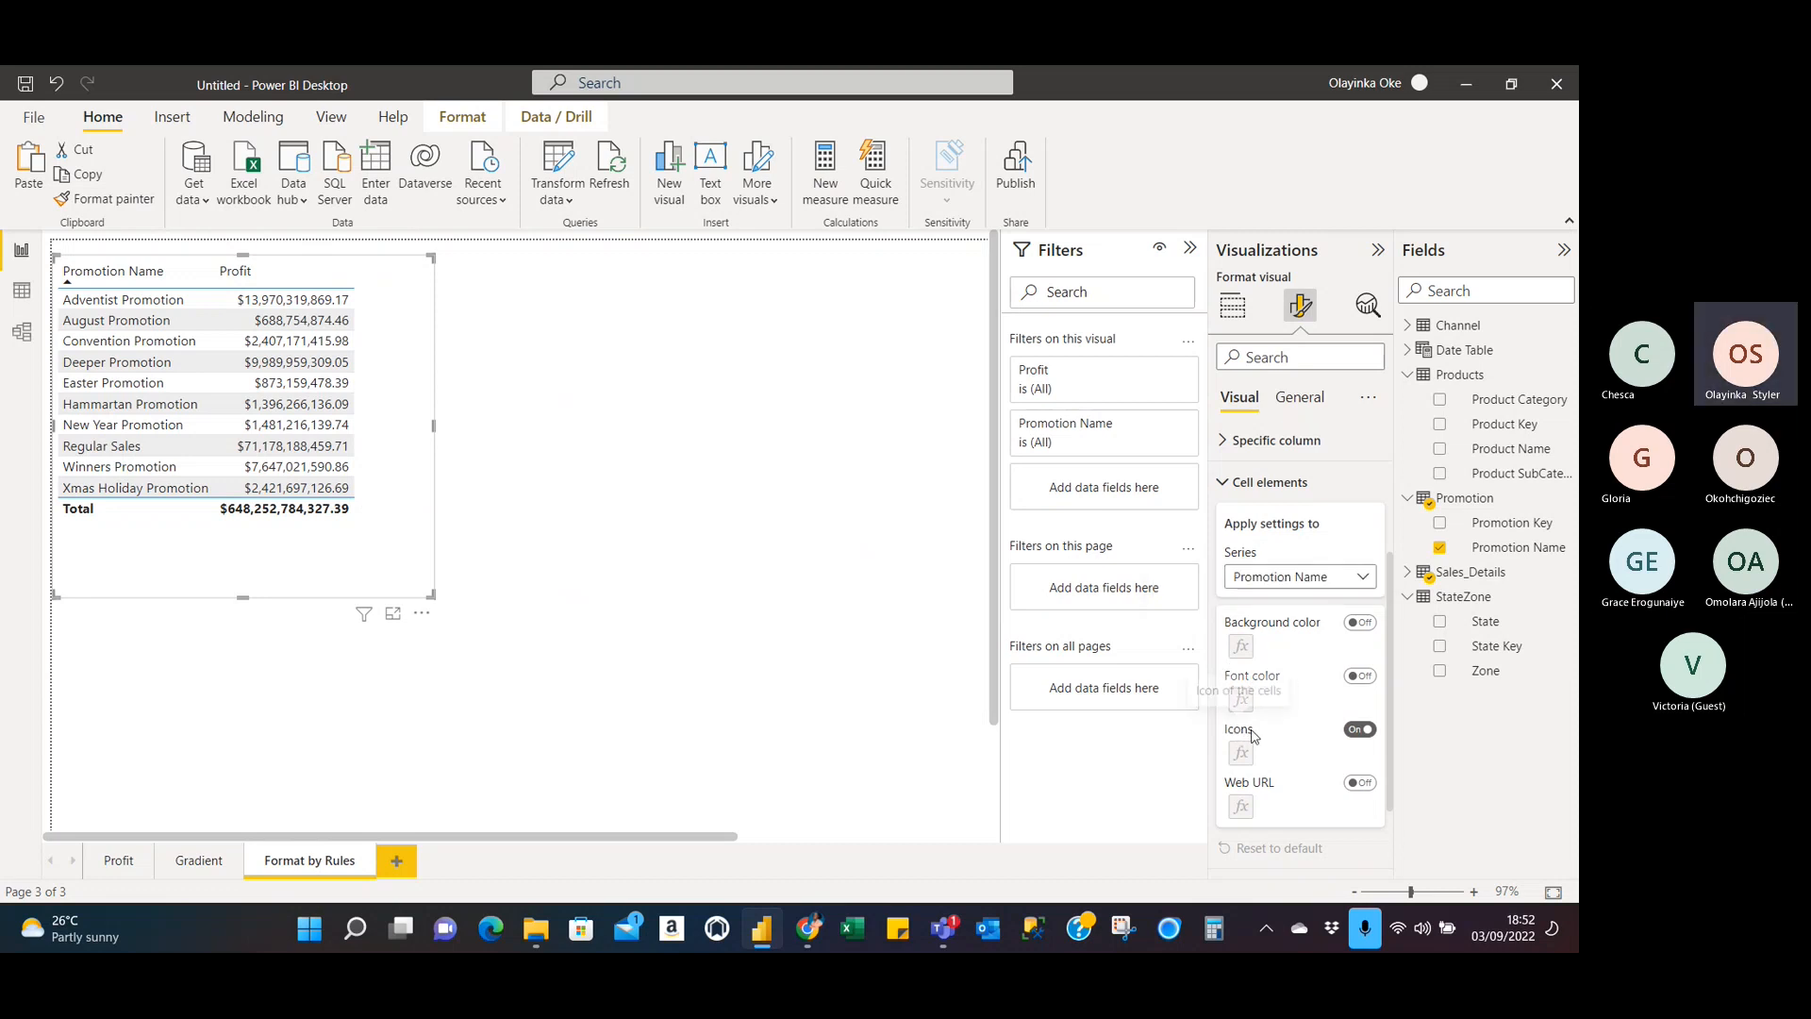
scroll(1273, 735, down, 3)
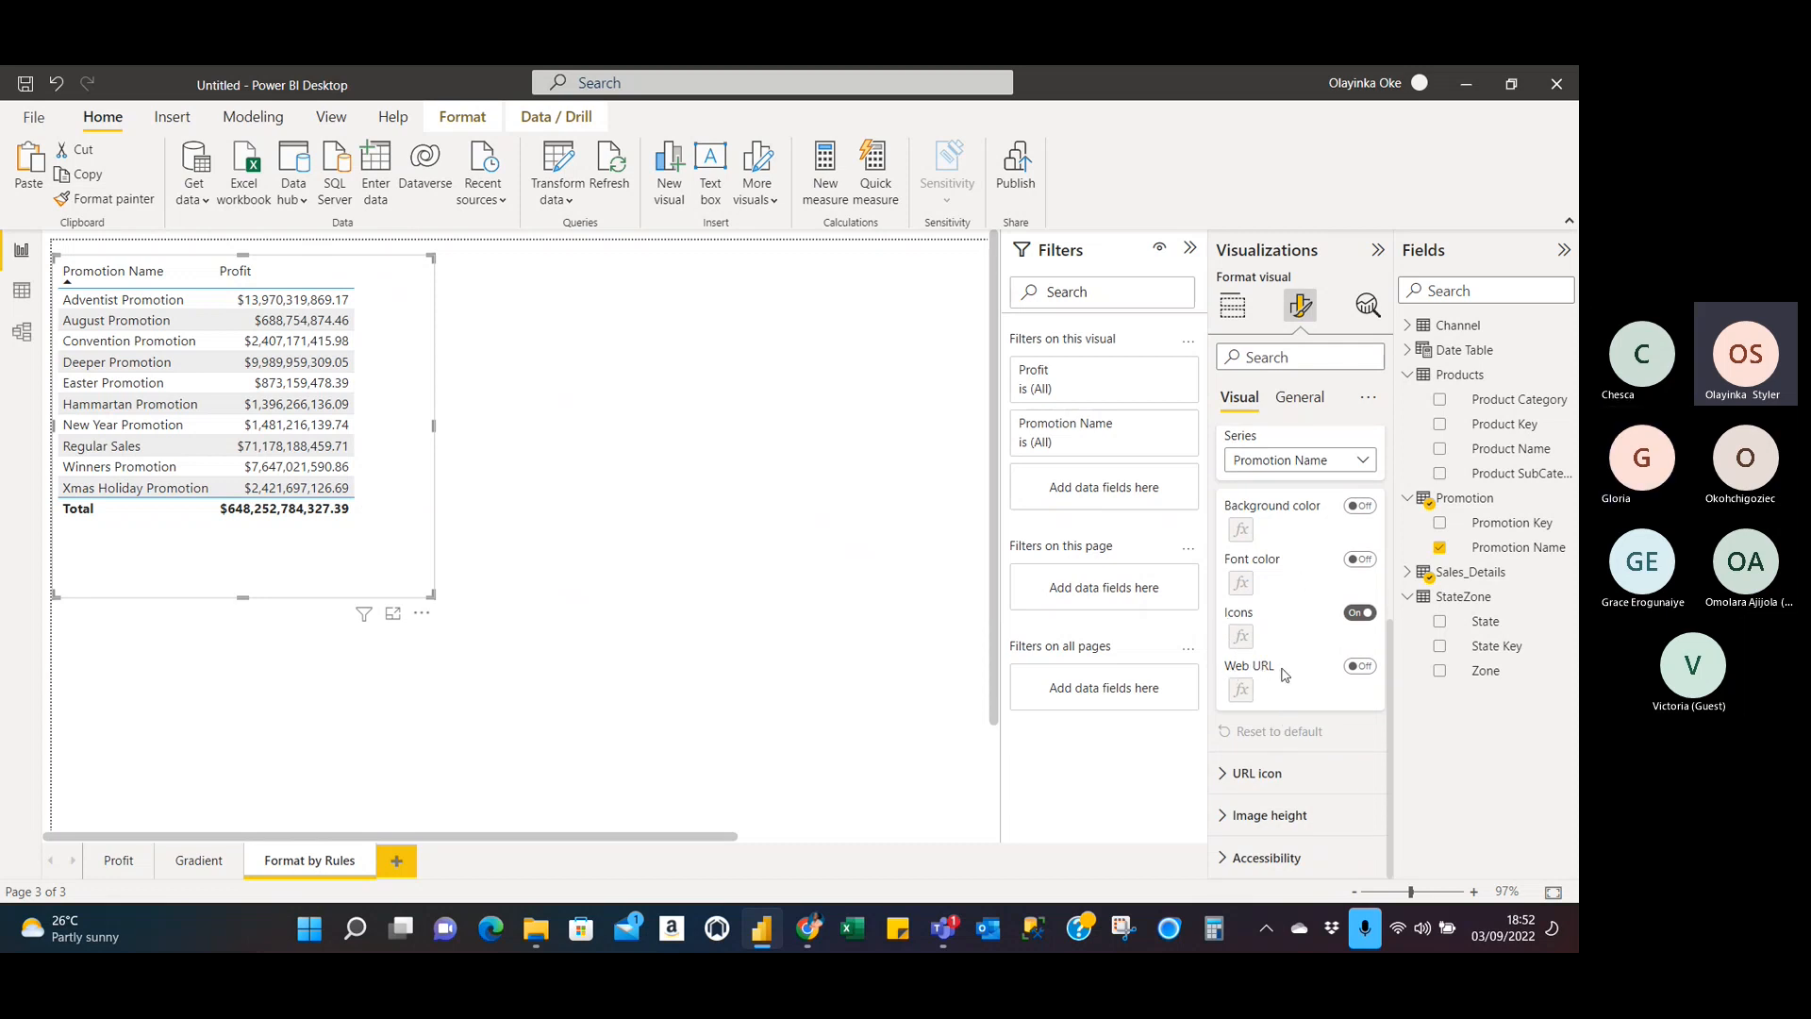
scroll(1273, 660, up, 3)
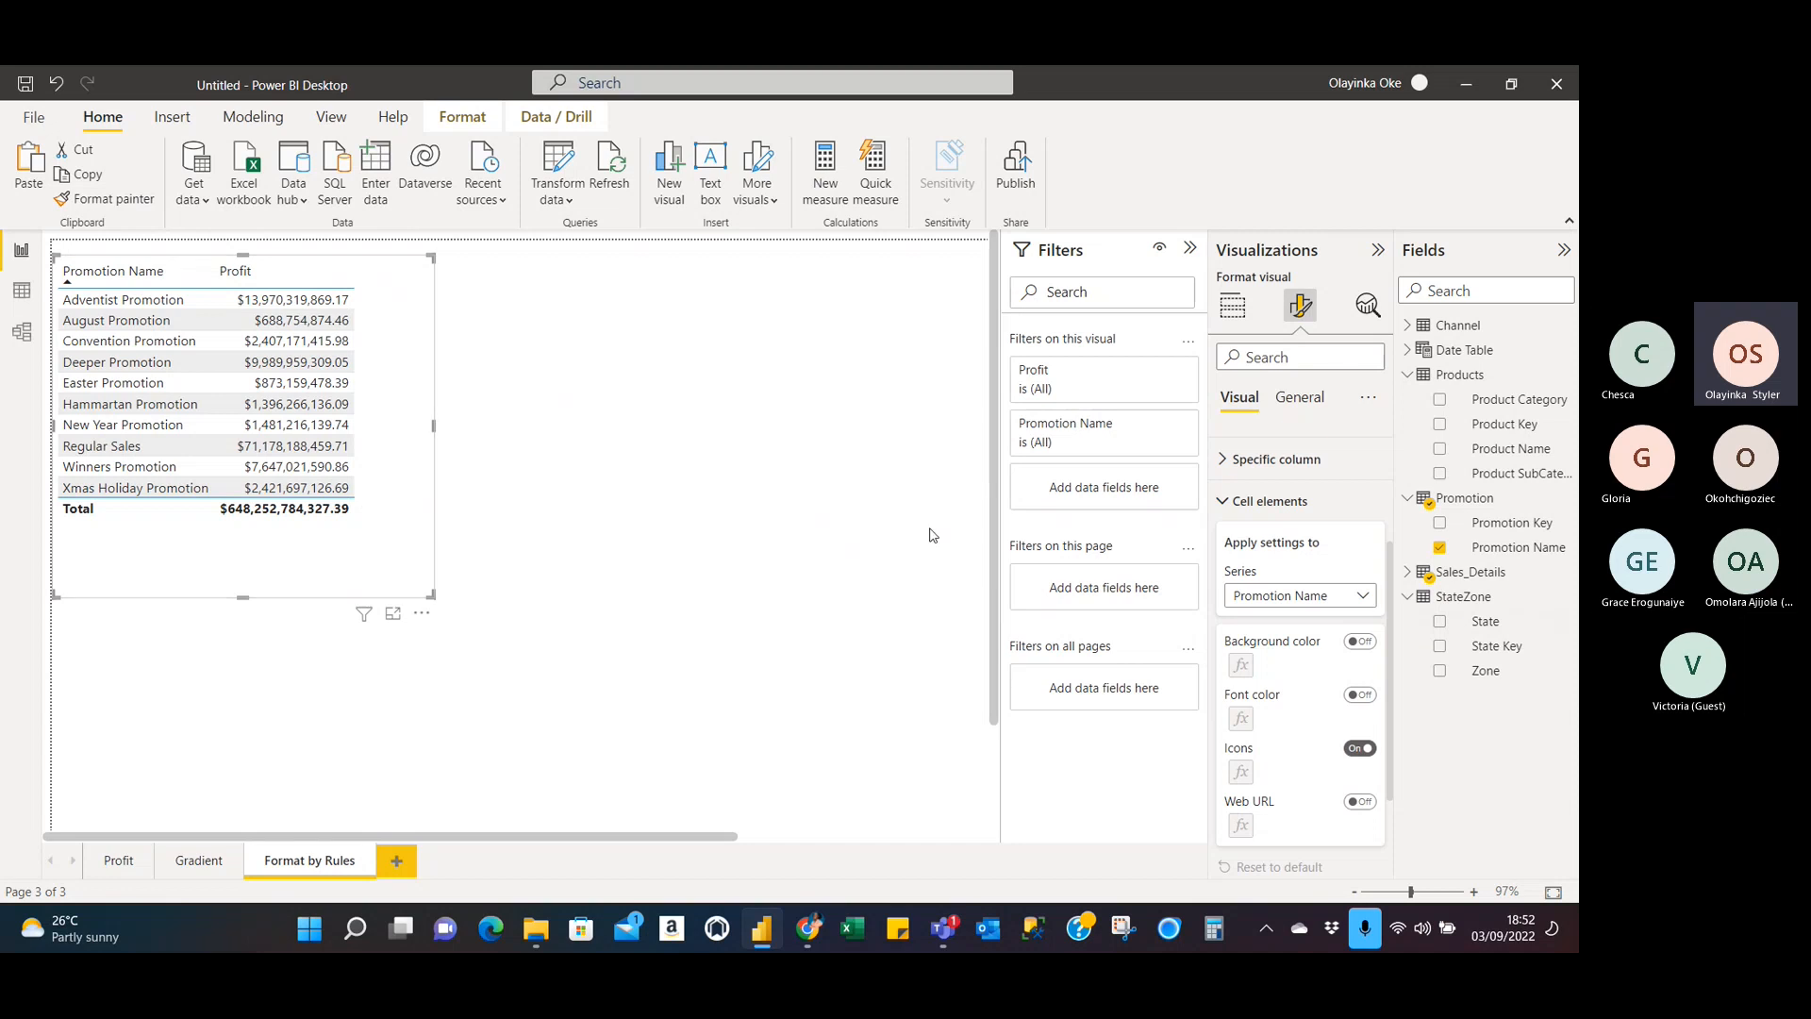
click(1362, 597)
click(1273, 645)
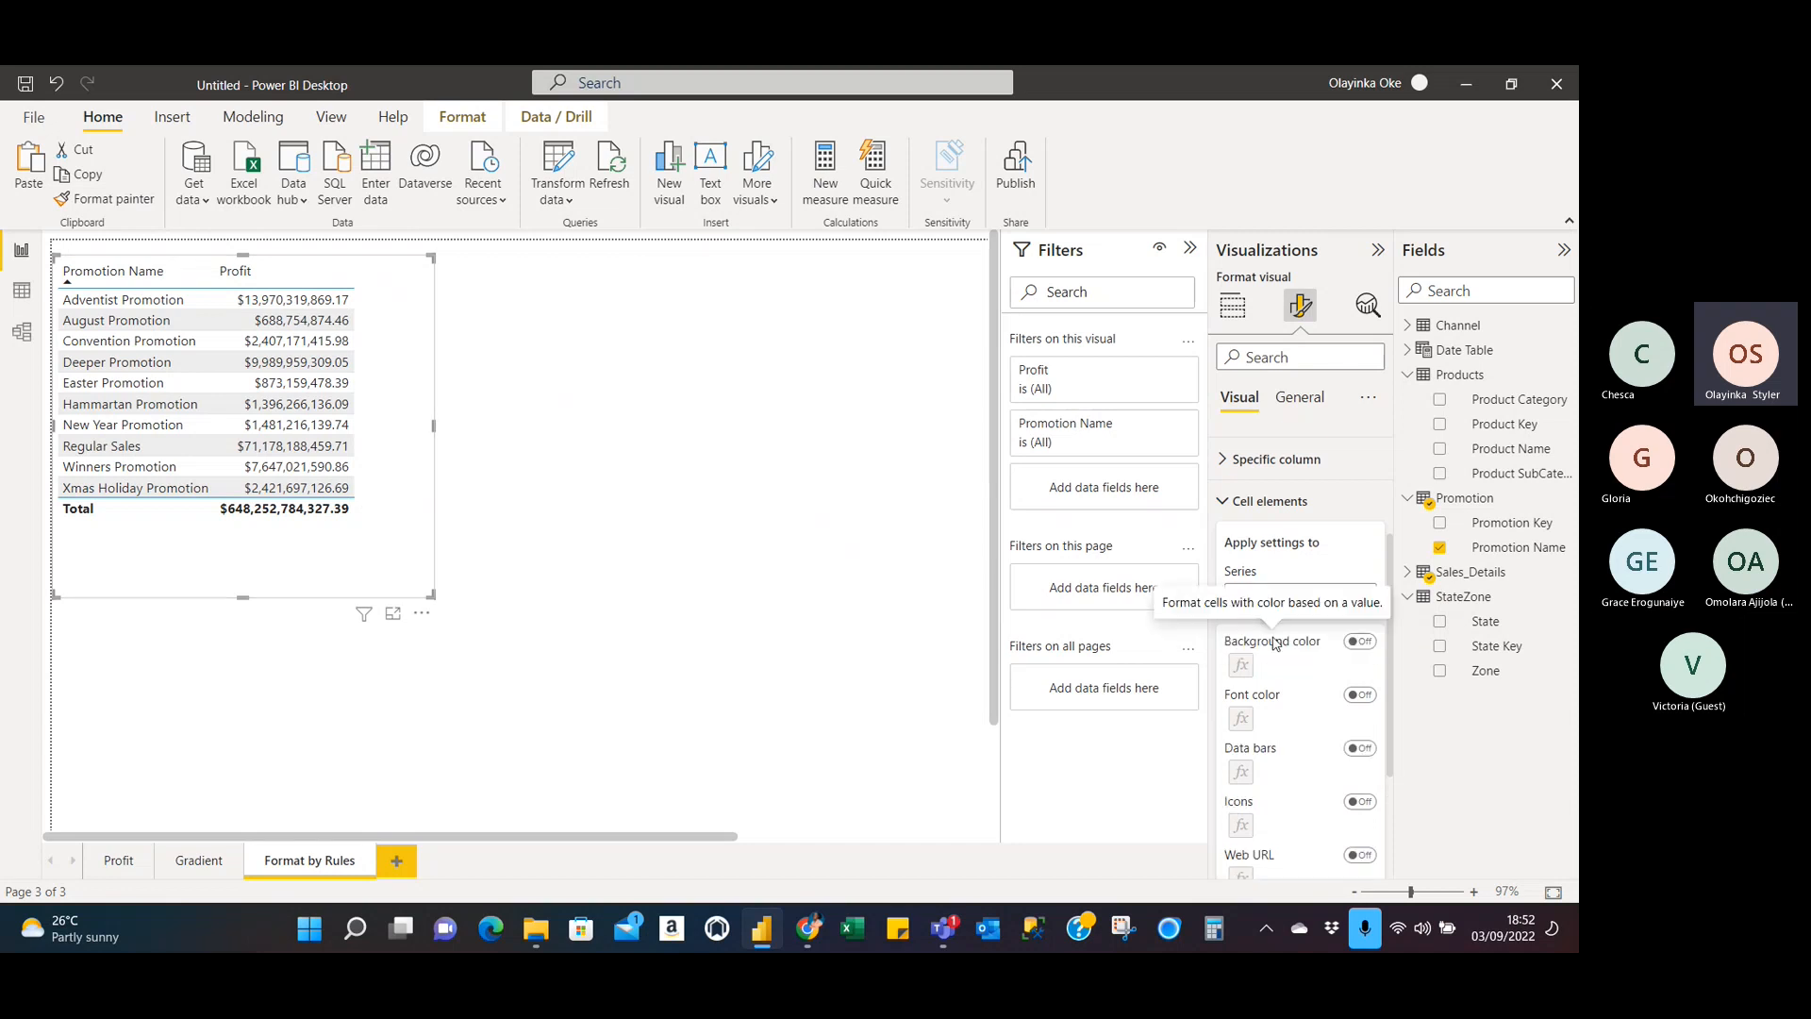
scroll(1313, 698, down, 4)
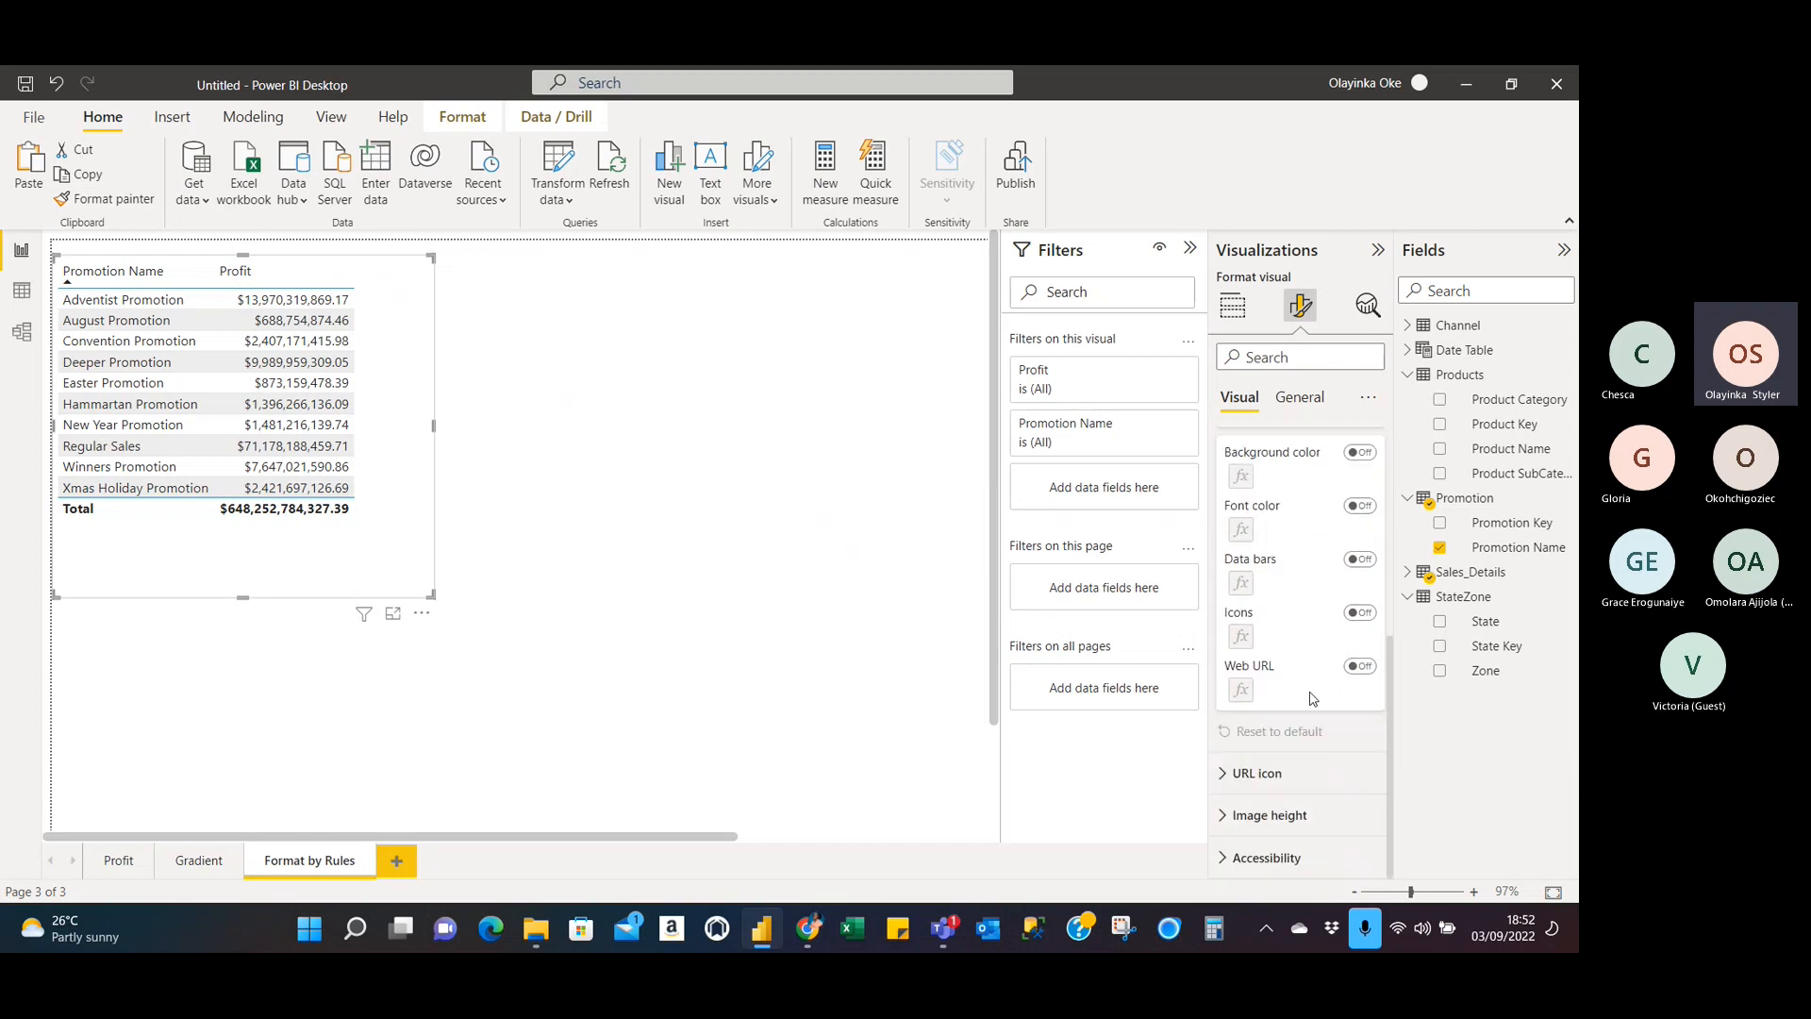
Apply the table's cell element settings to the Promotion Name series.
scroll(1310, 698, up, 3)
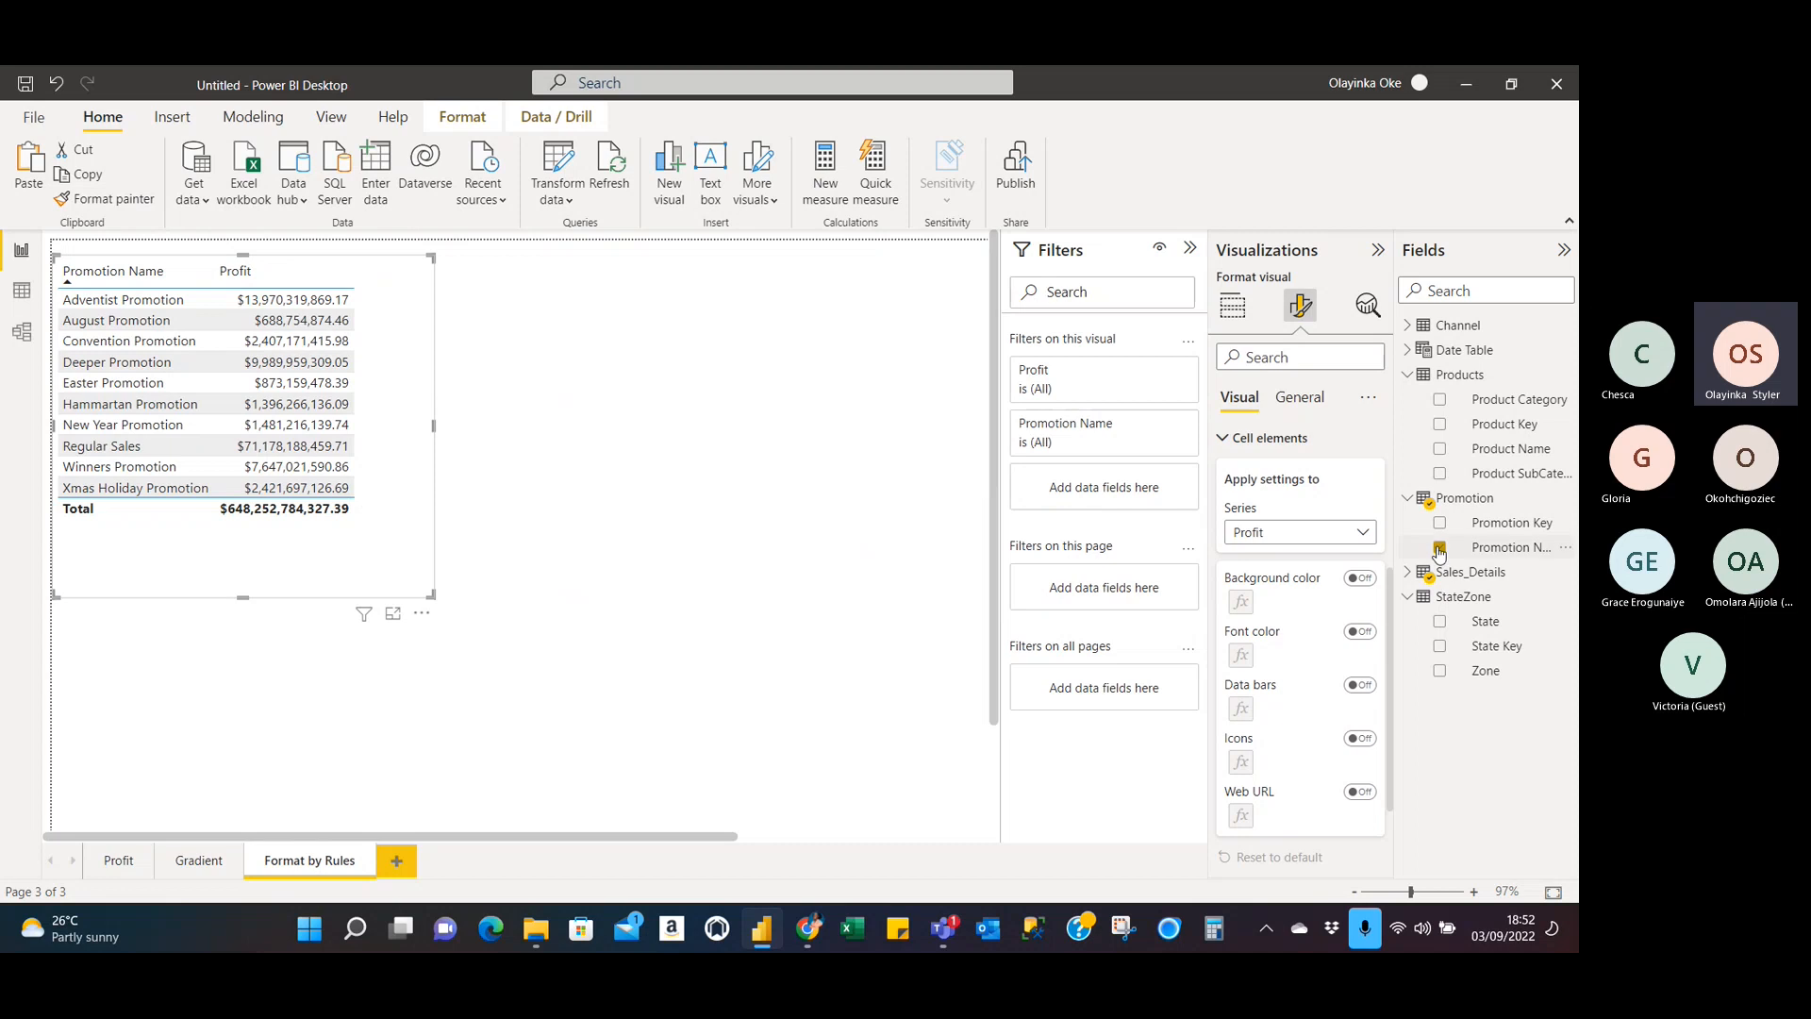
click(1302, 532)
click(1284, 564)
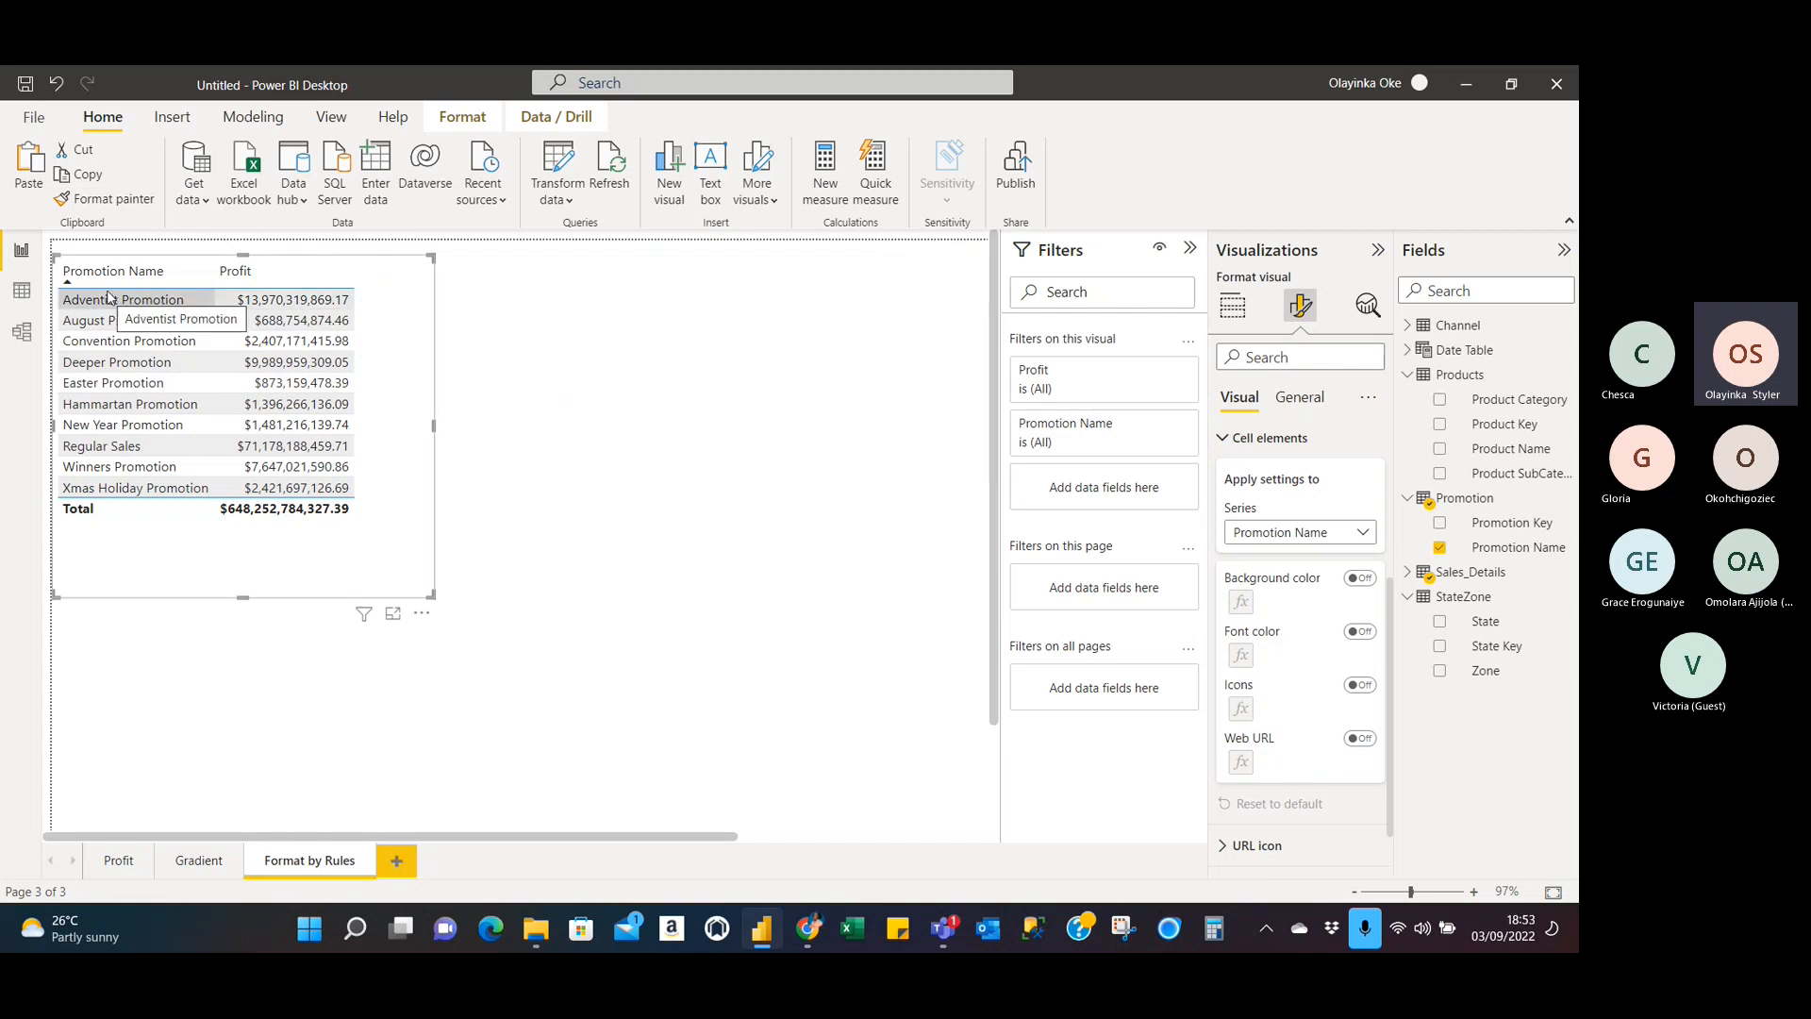
click(321, 273)
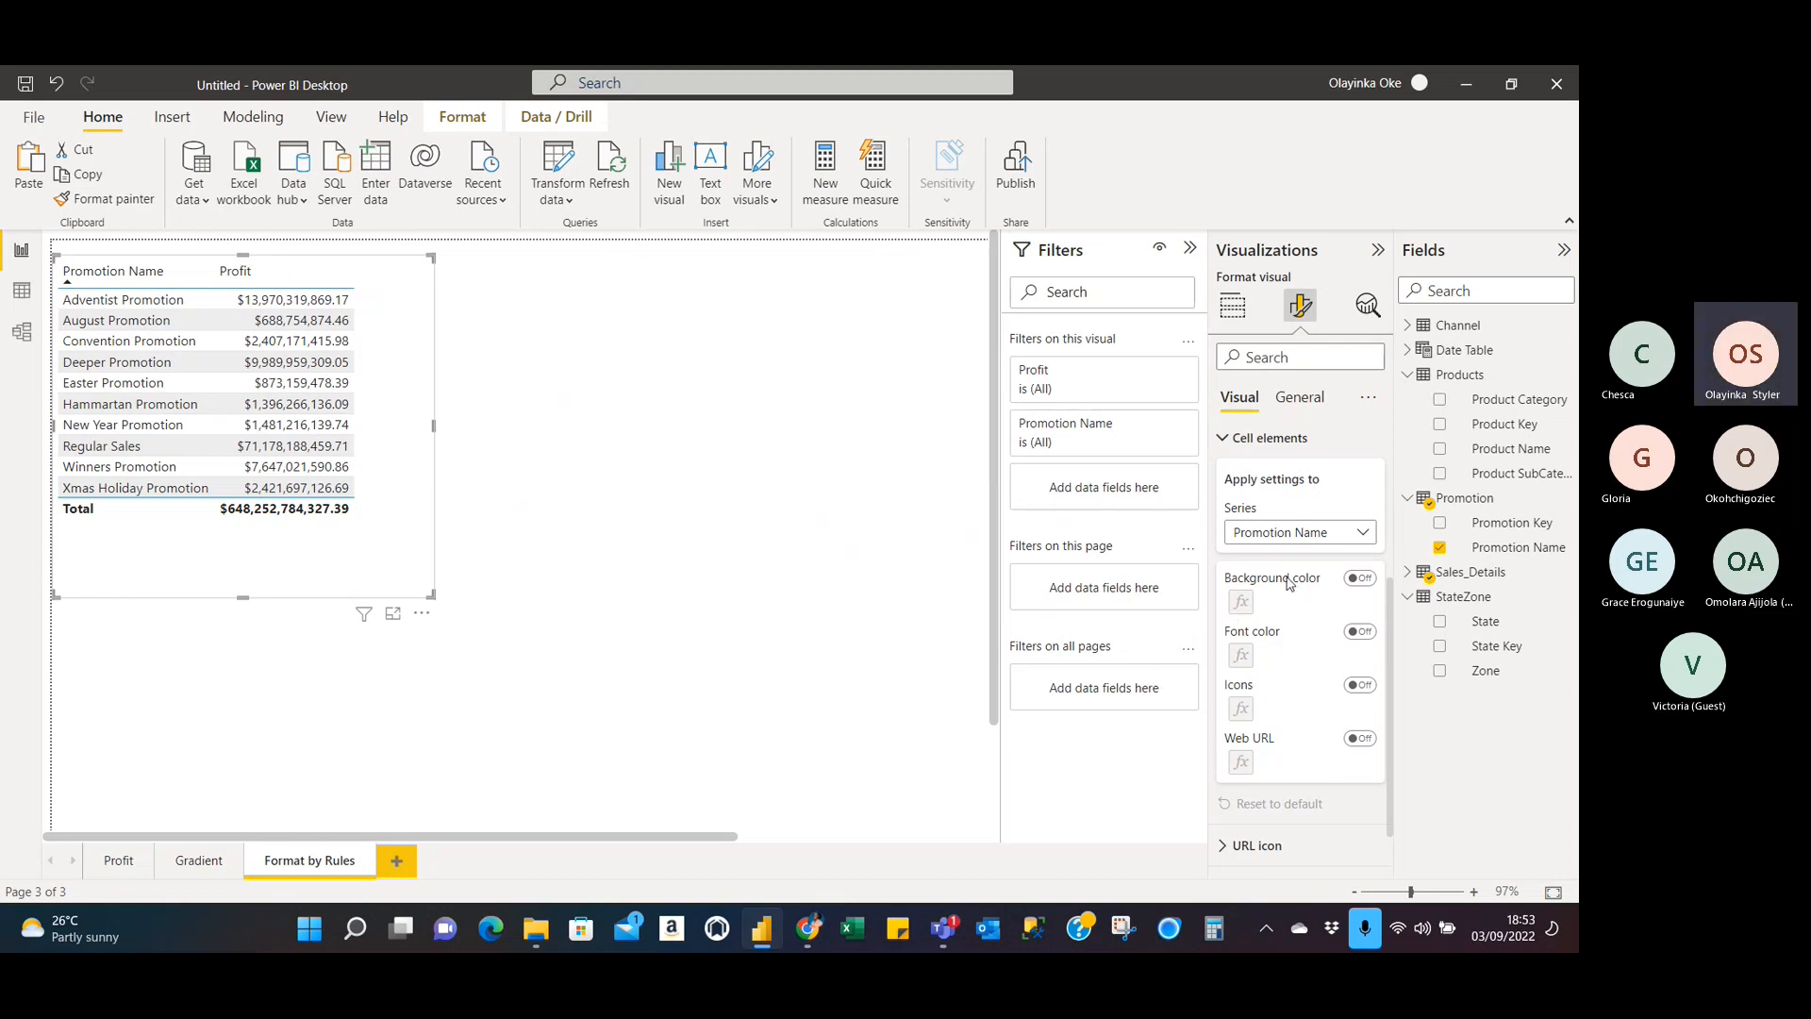
click(1362, 579)
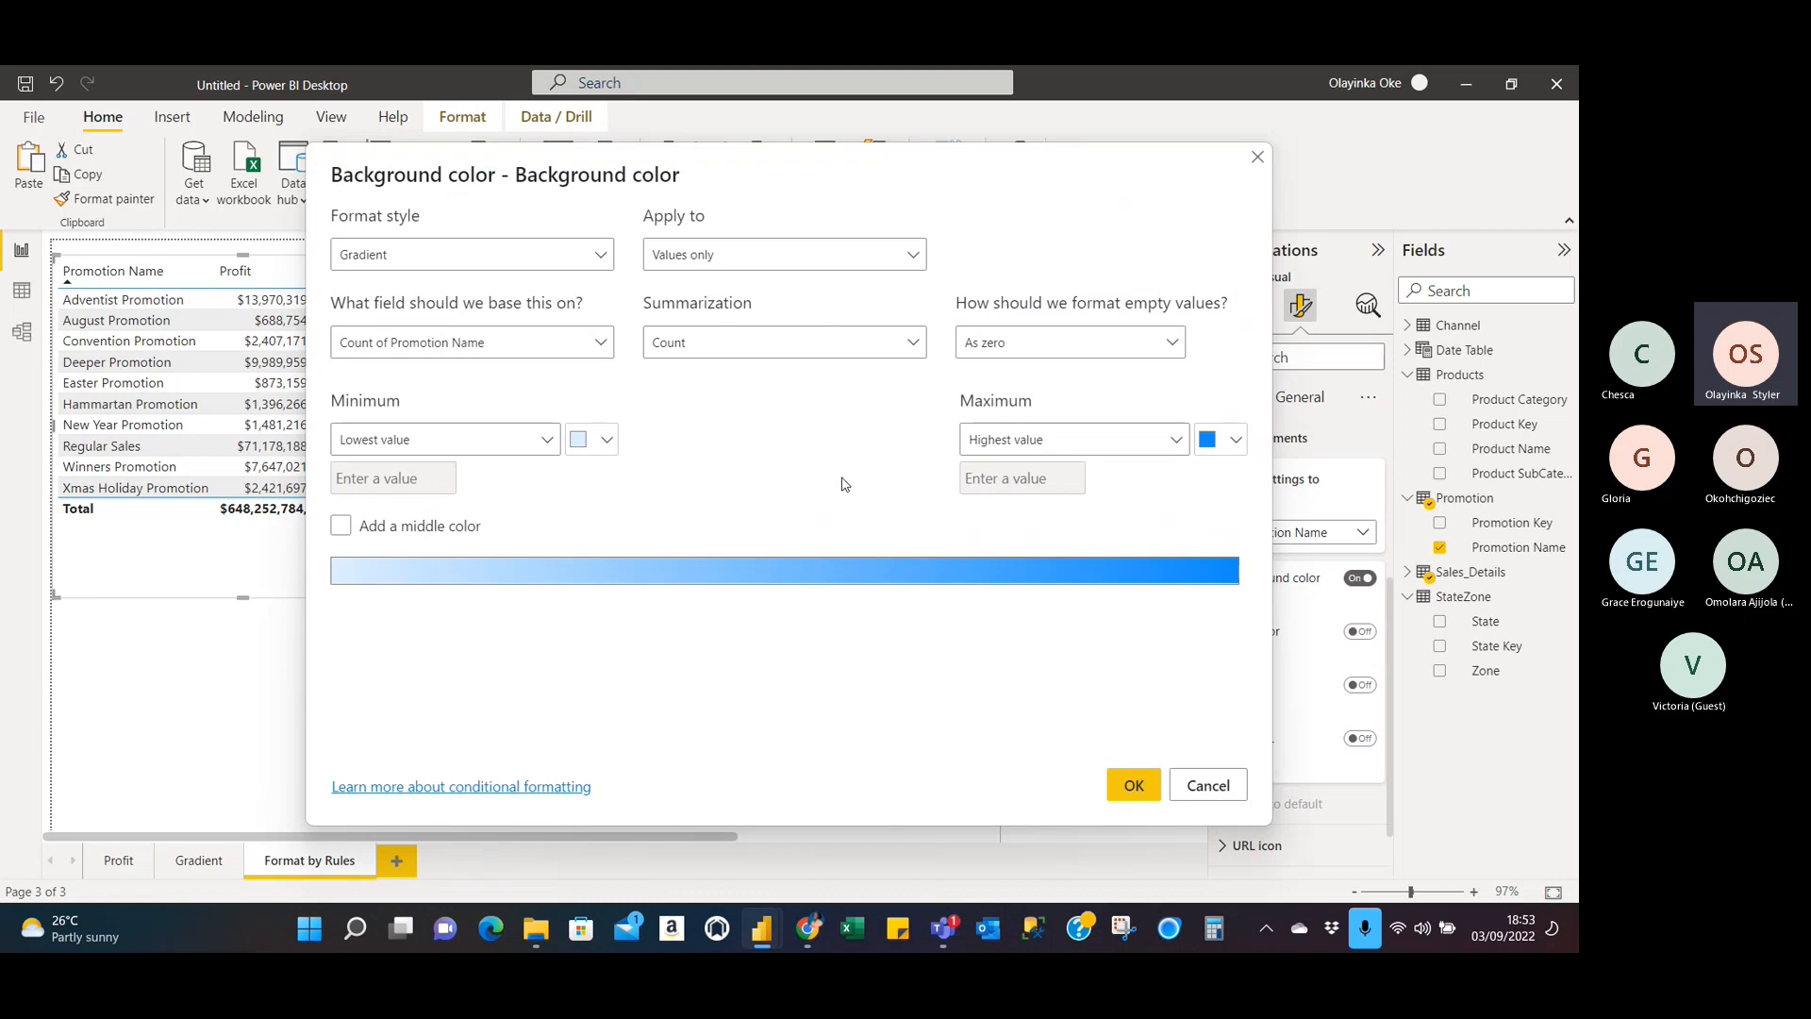
click(1221, 782)
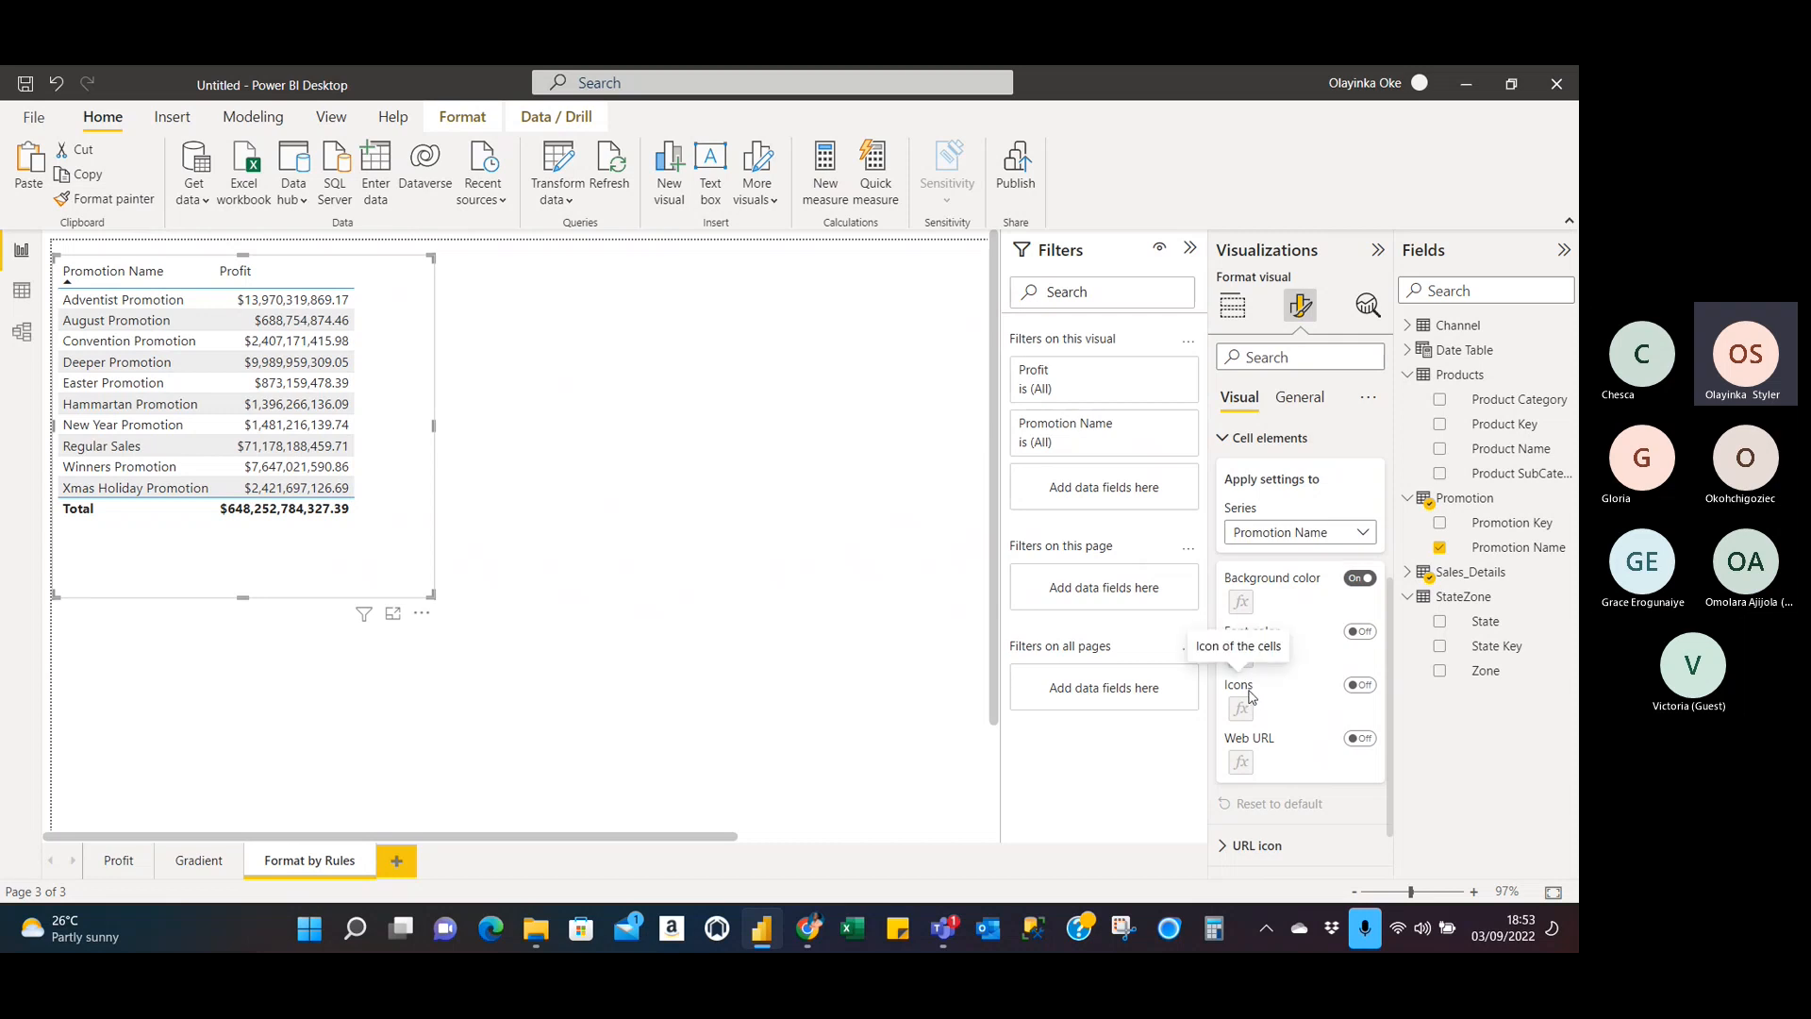
click(1360, 582)
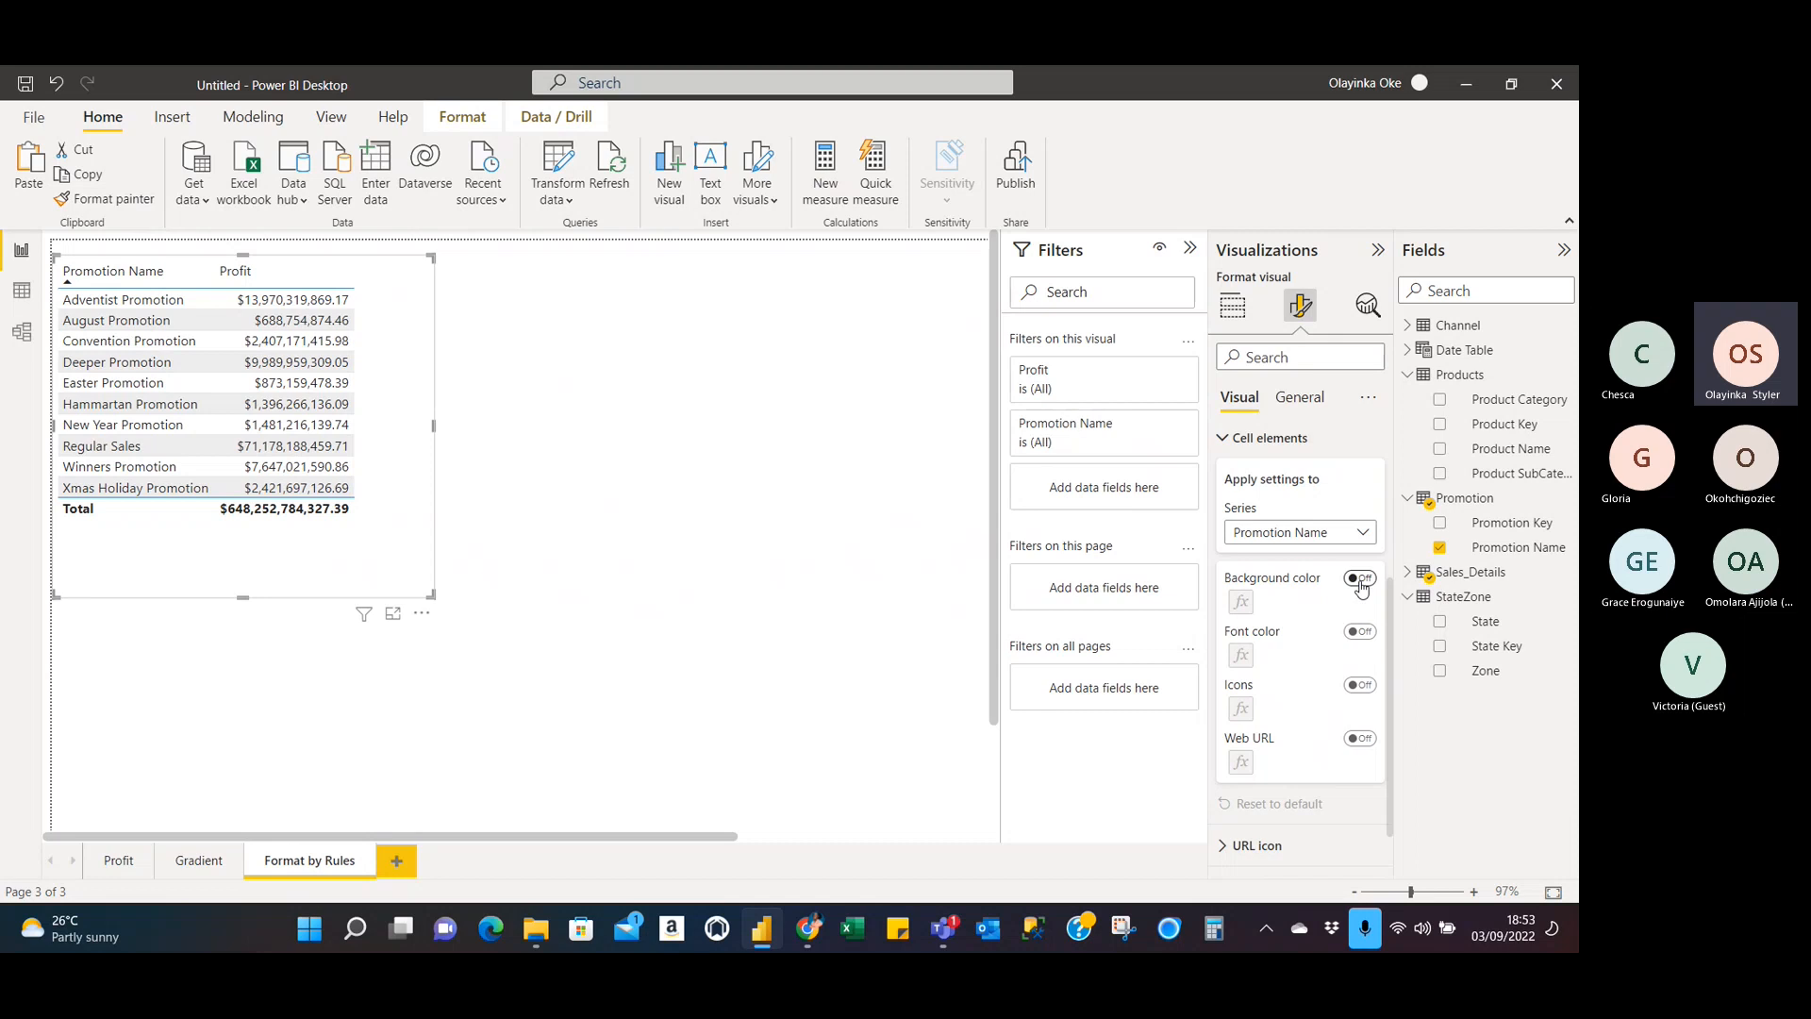
Turn on background color for Promotion Name, using the Rules format style based on the Profit field from Sales_Details.
click(1367, 581)
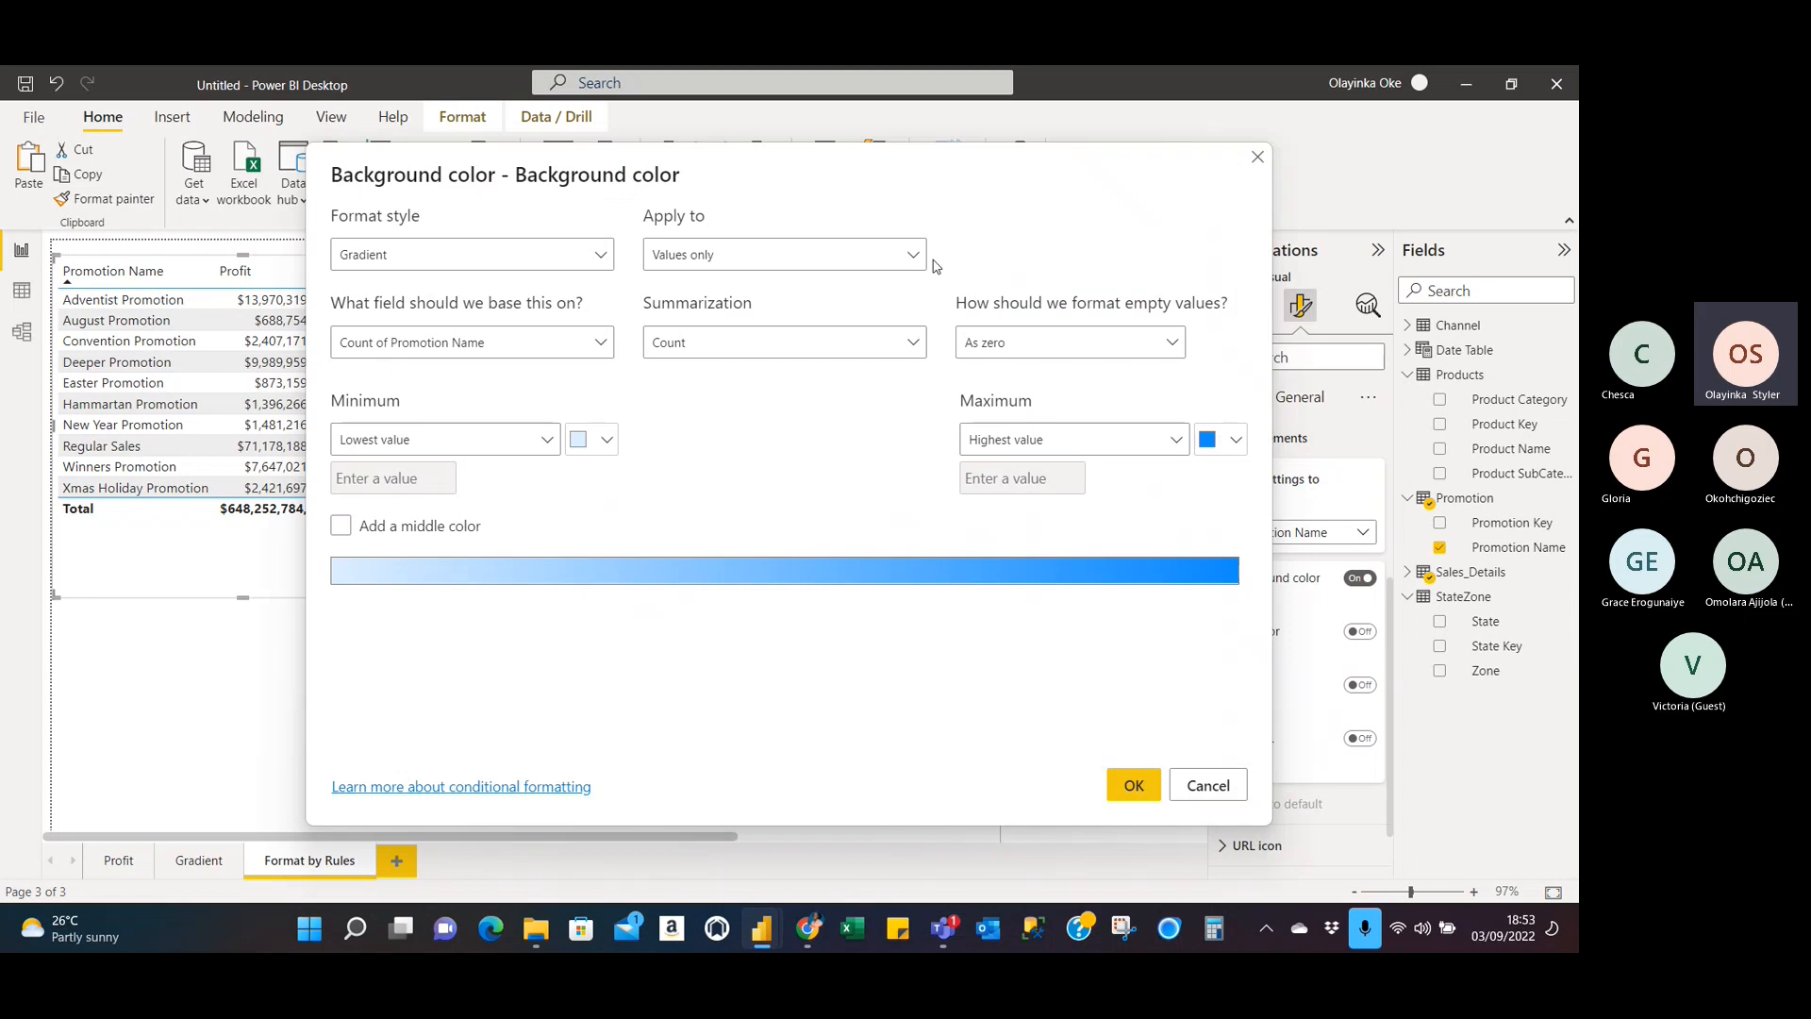
click(597, 260)
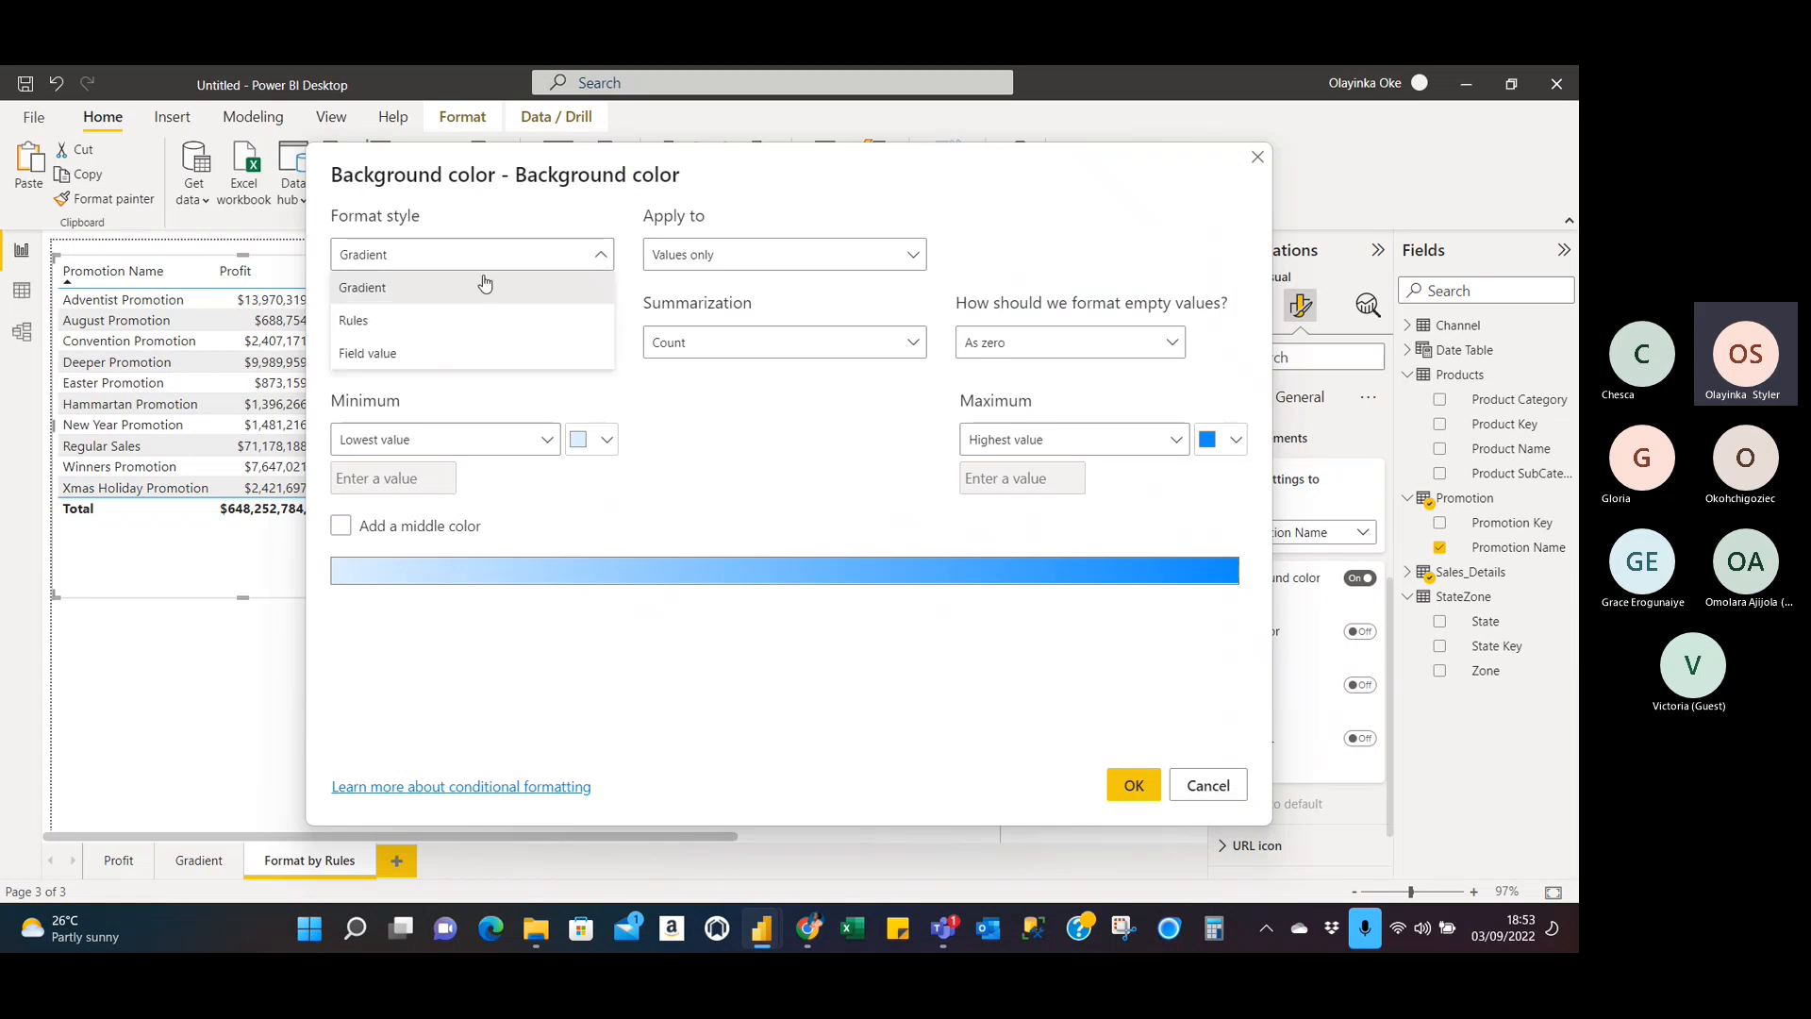
click(464, 323)
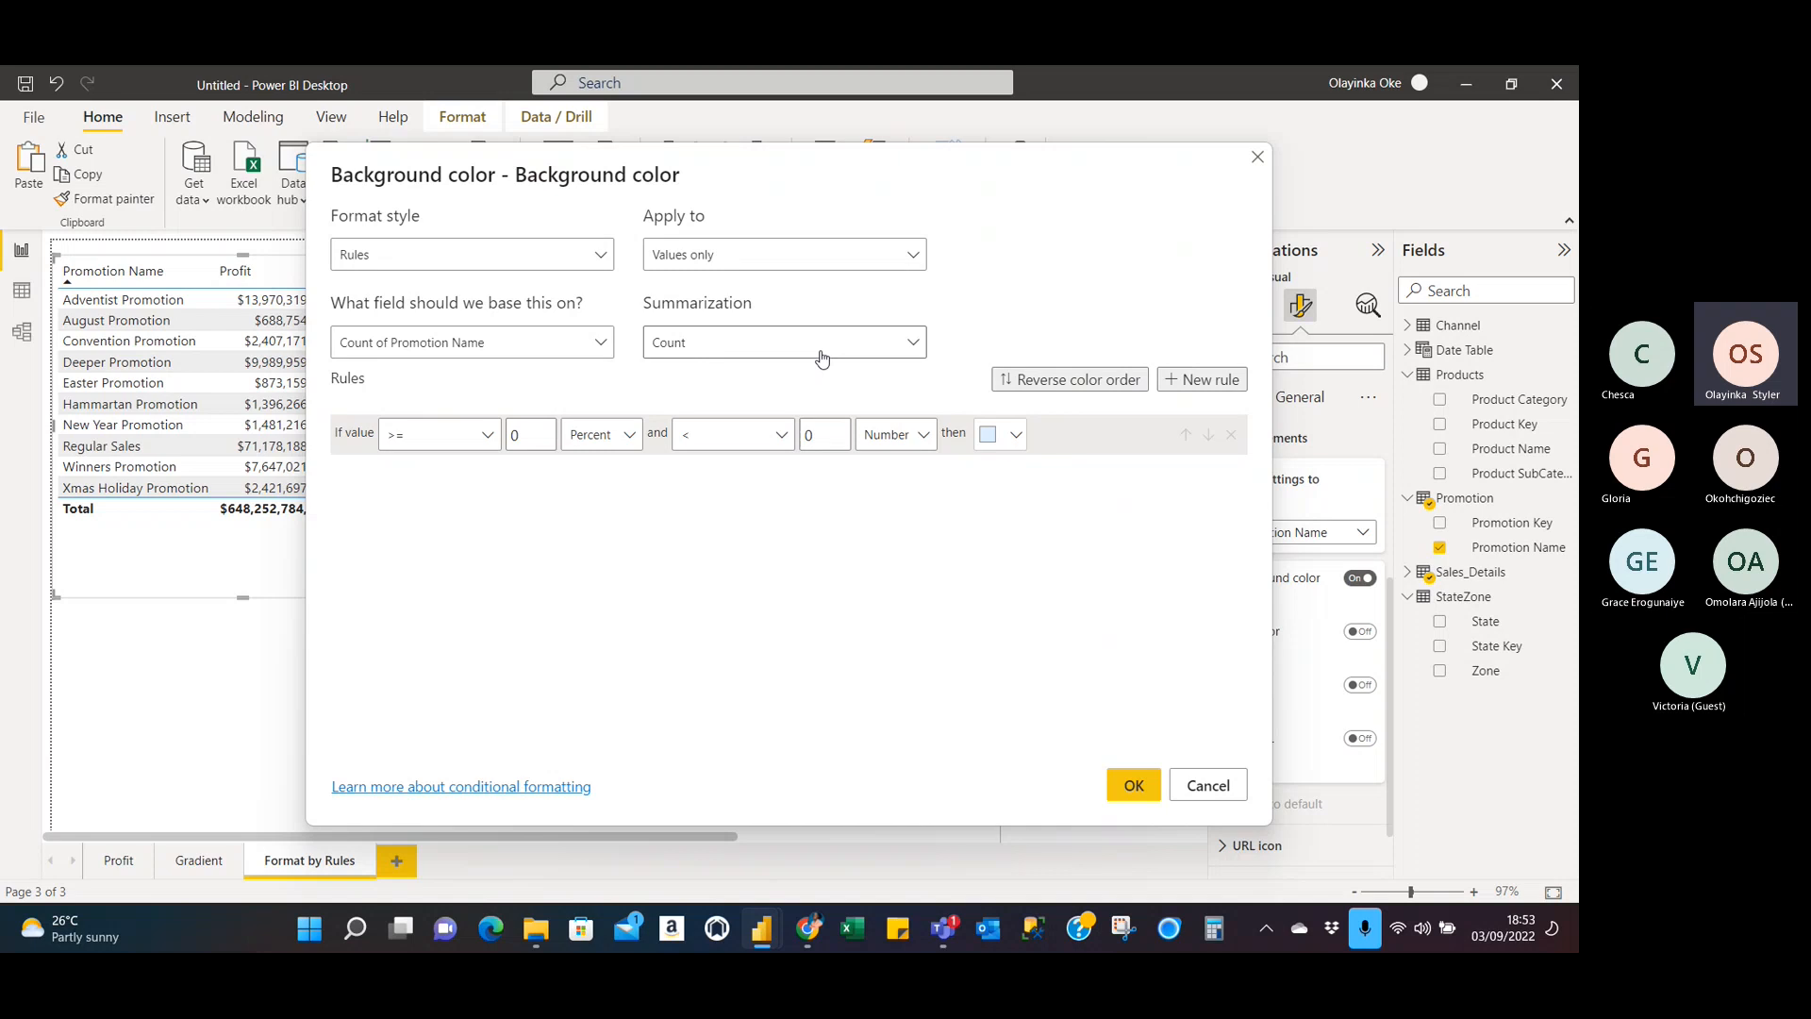
click(600, 341)
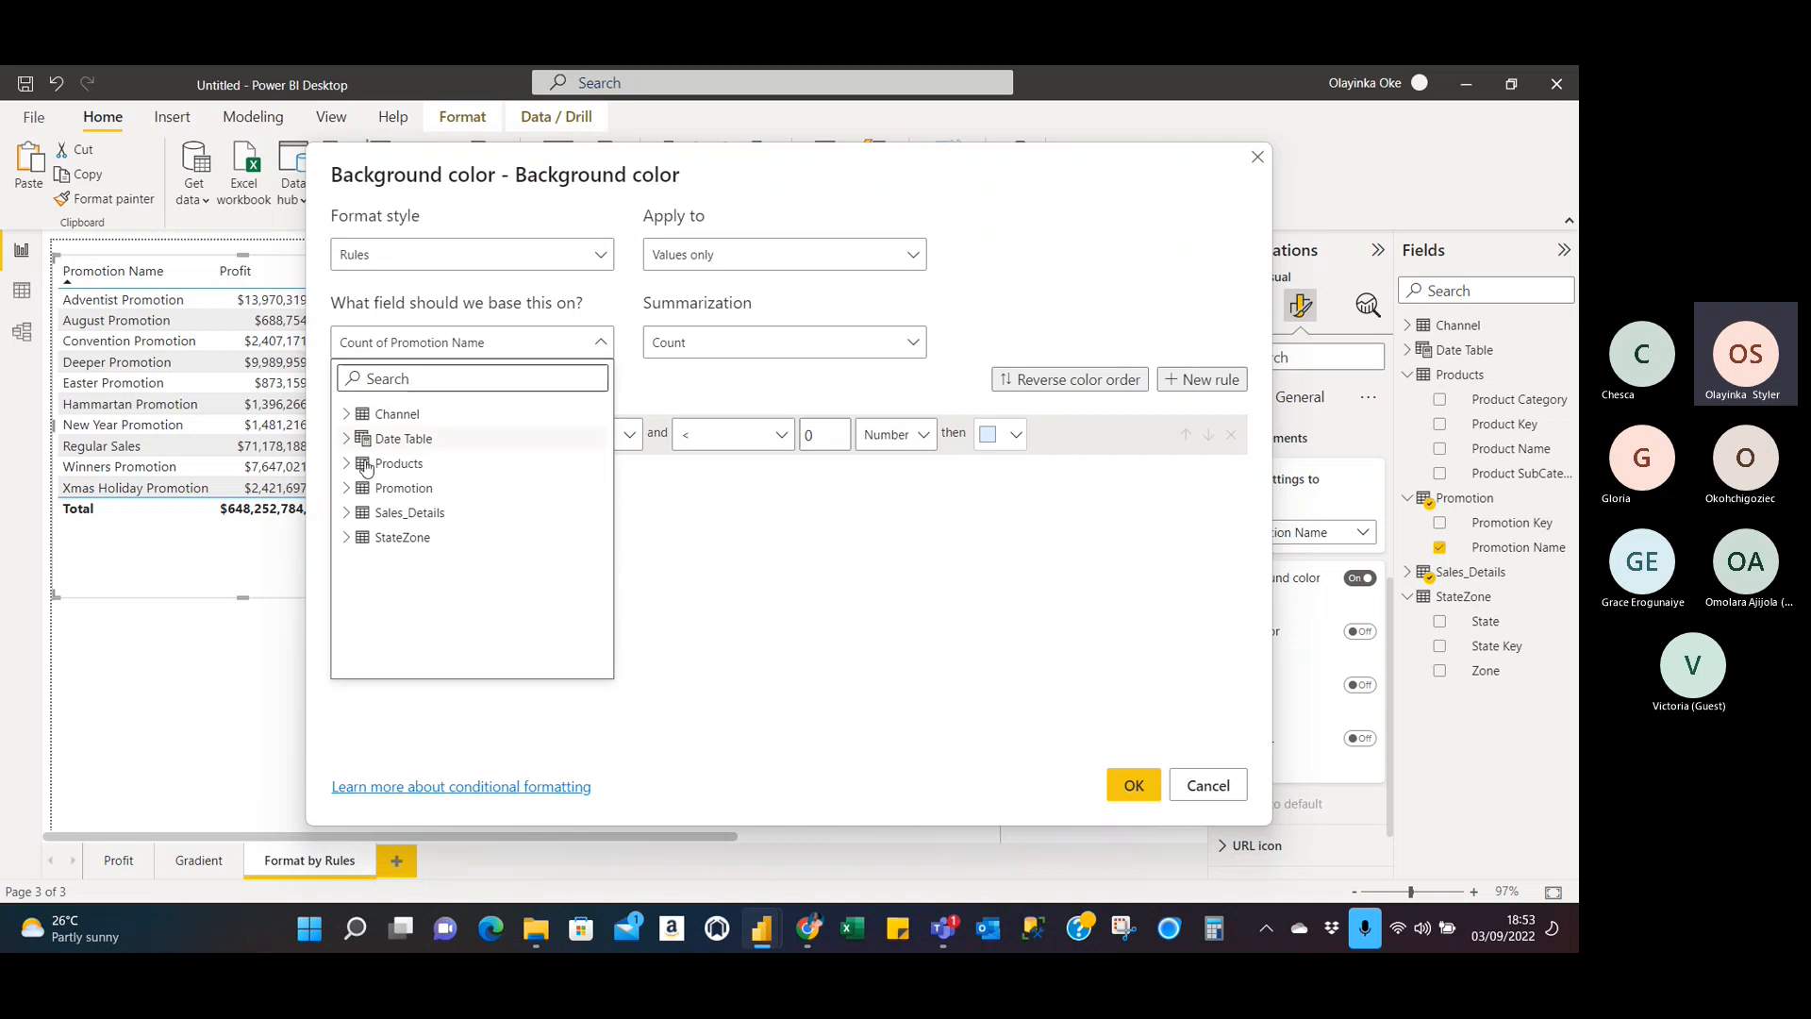
click(406, 512)
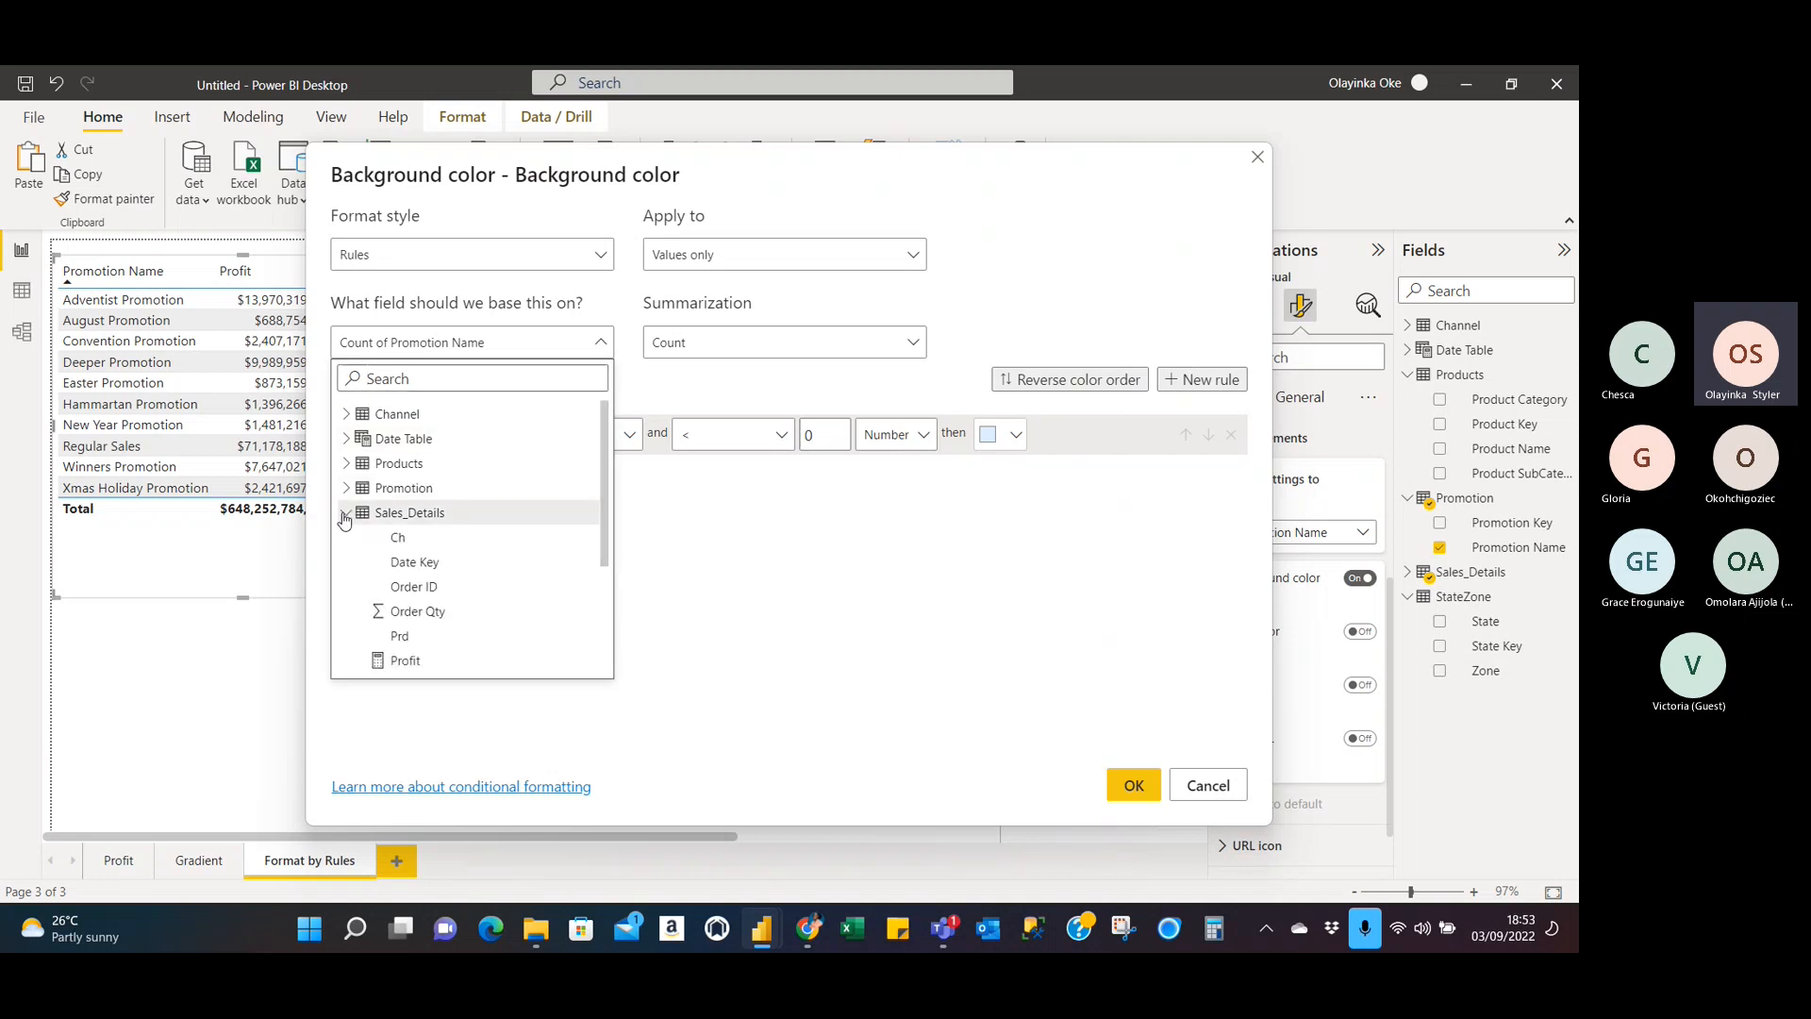
scroll(442, 594, down, 1)
click(415, 598)
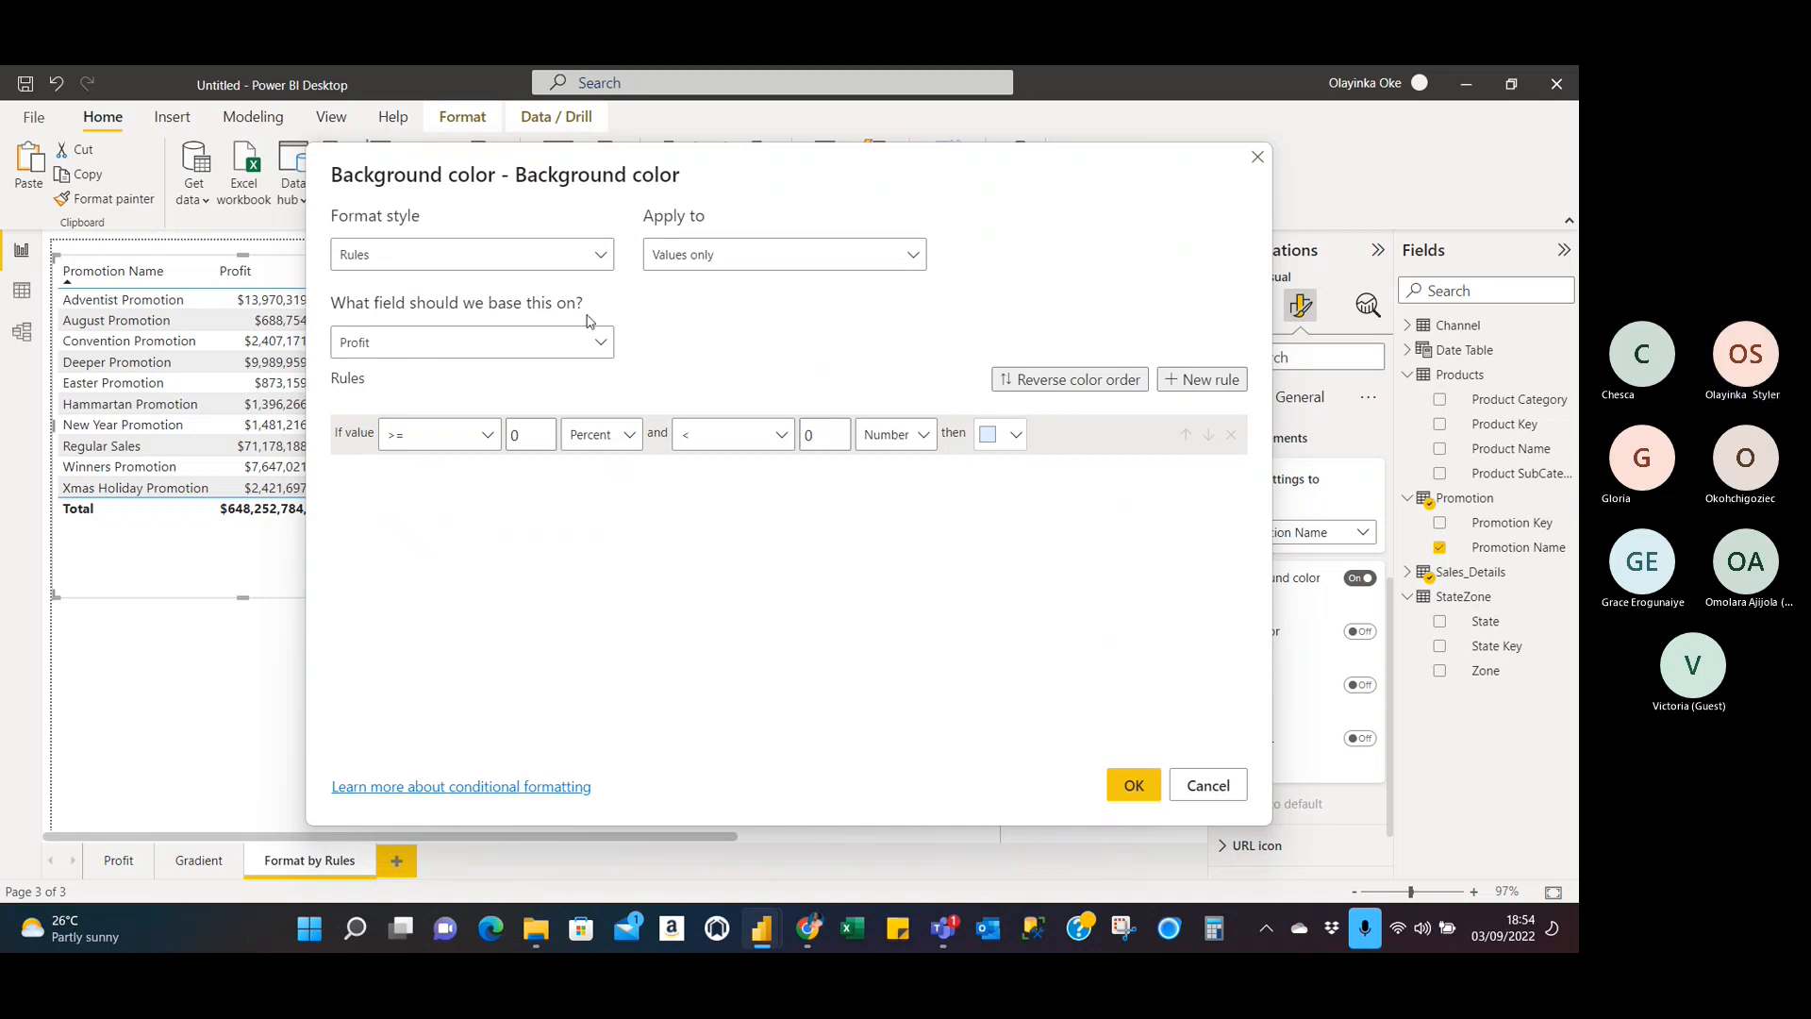
Set the first rule's lower condition to greater than 0, evaluated as a number.
click(488, 440)
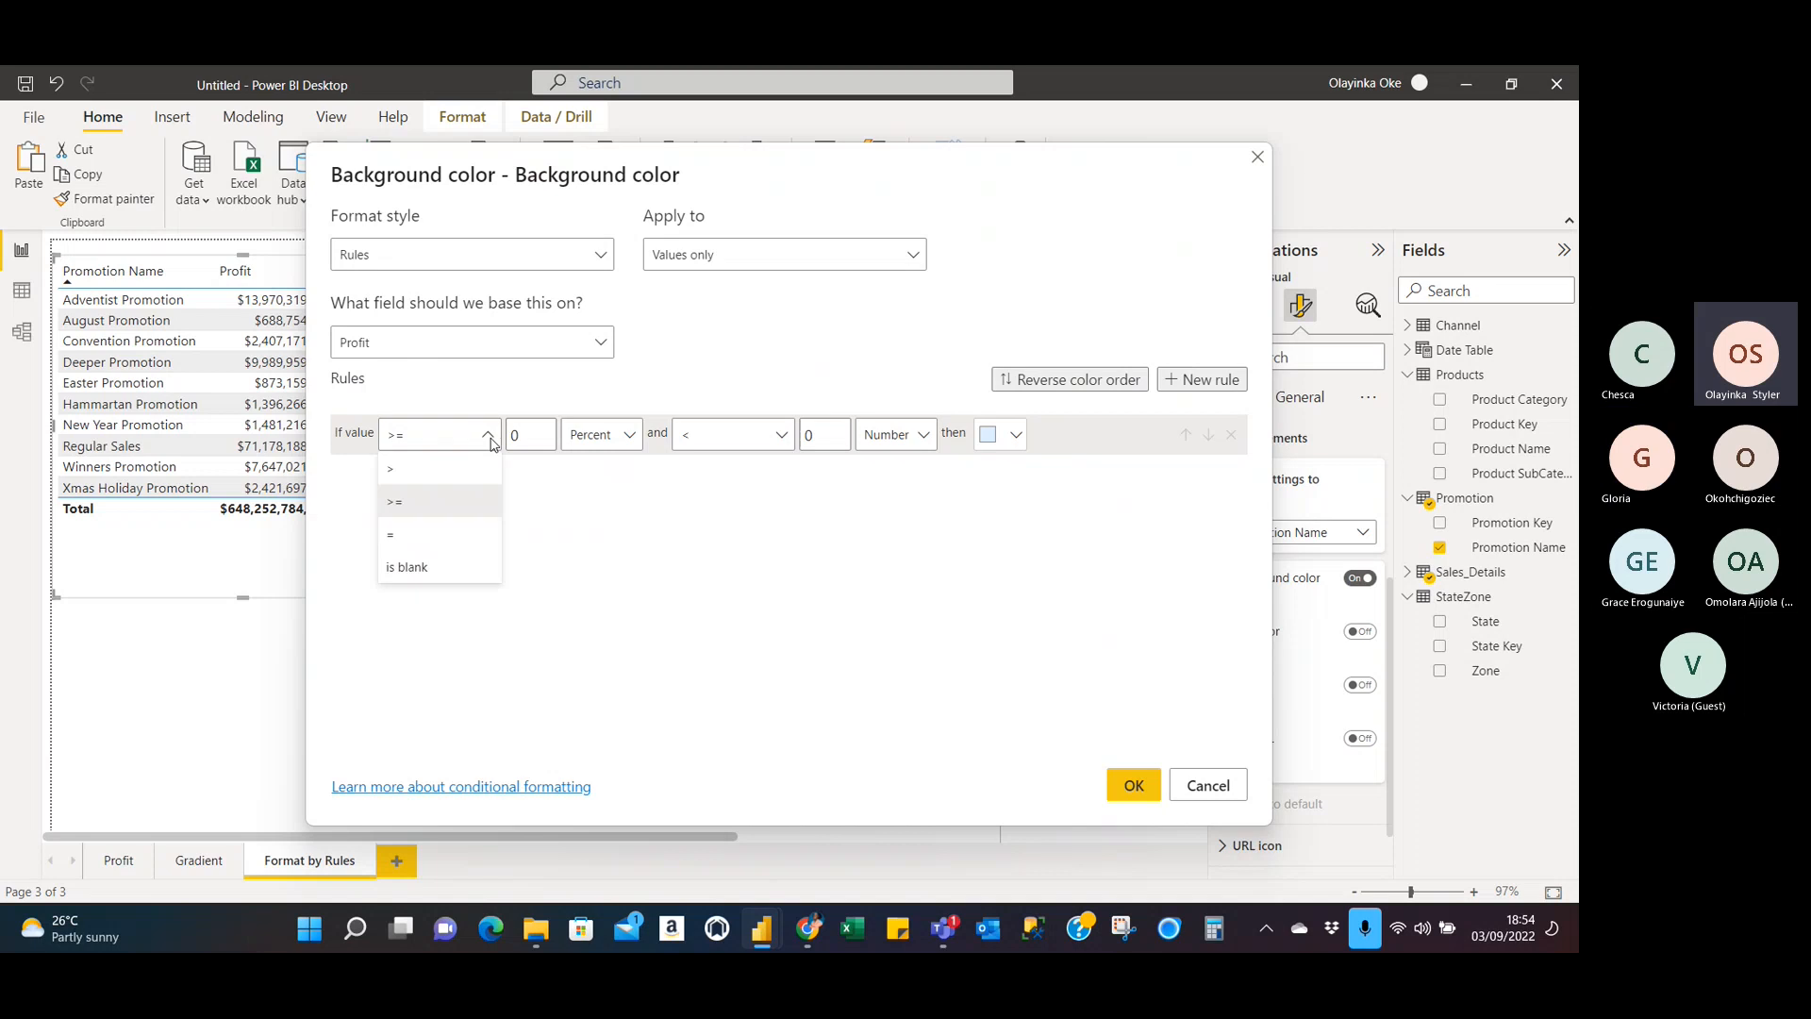
click(419, 481)
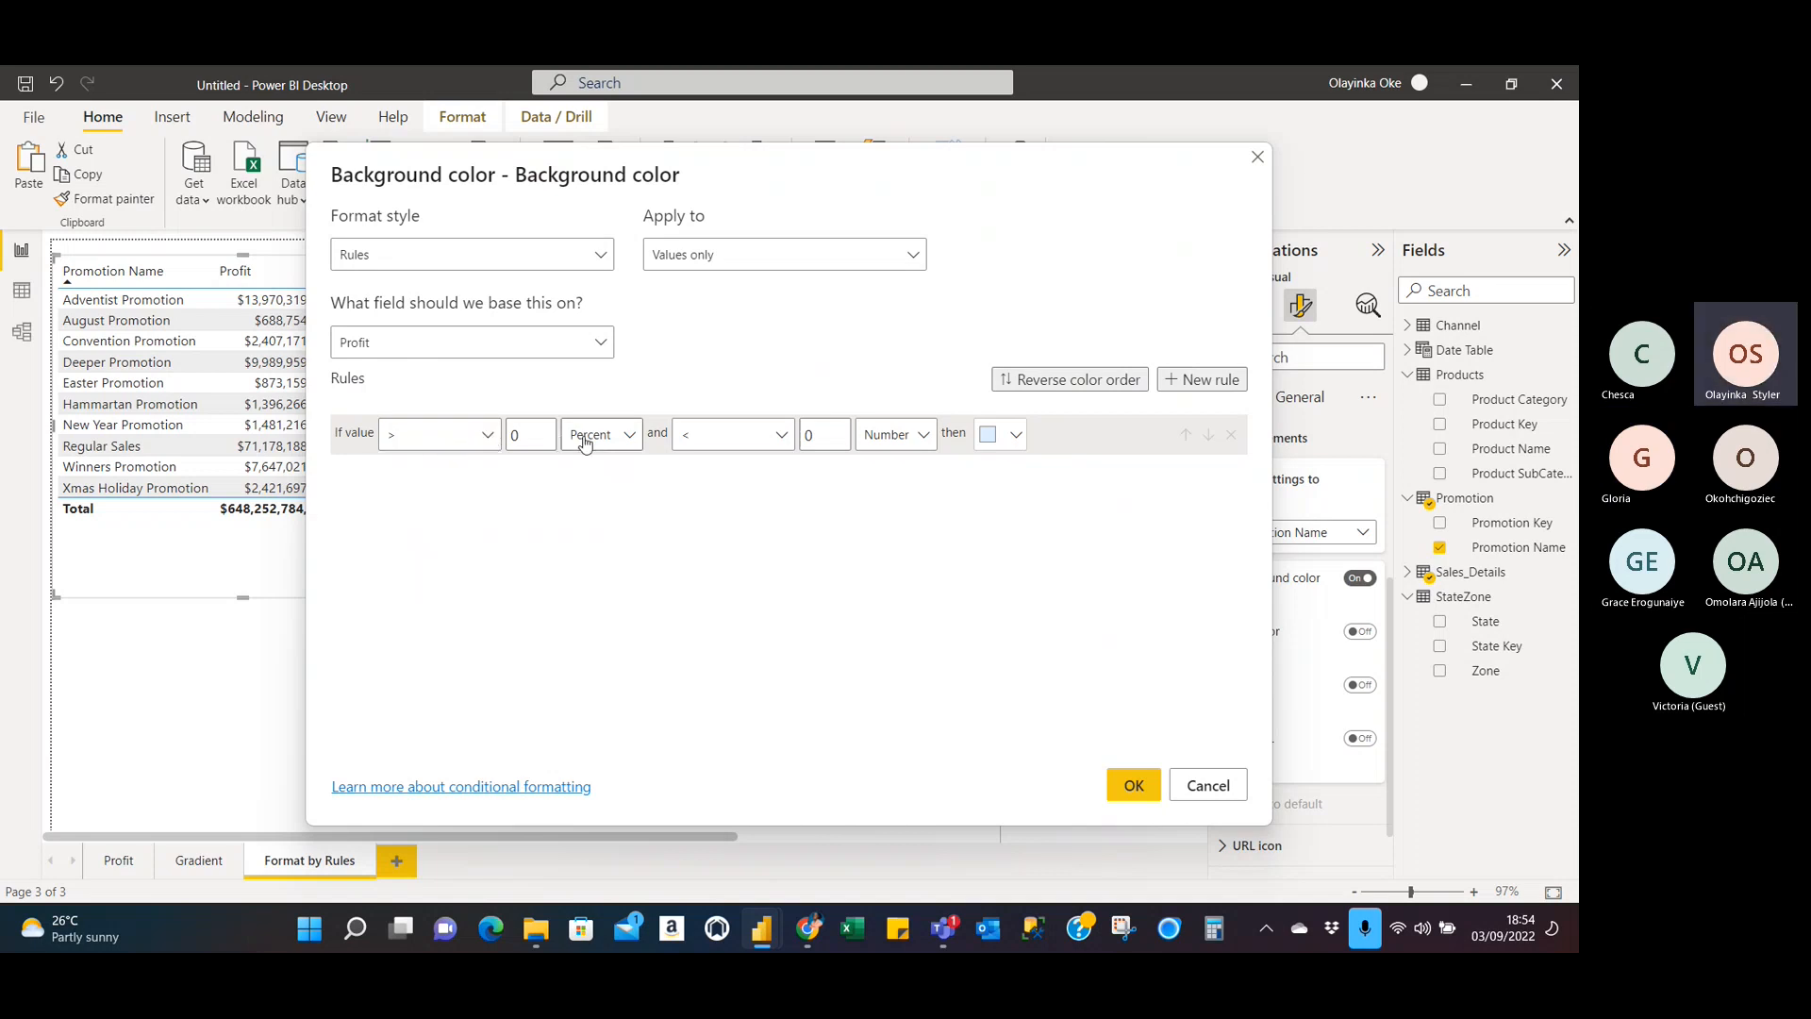
click(627, 442)
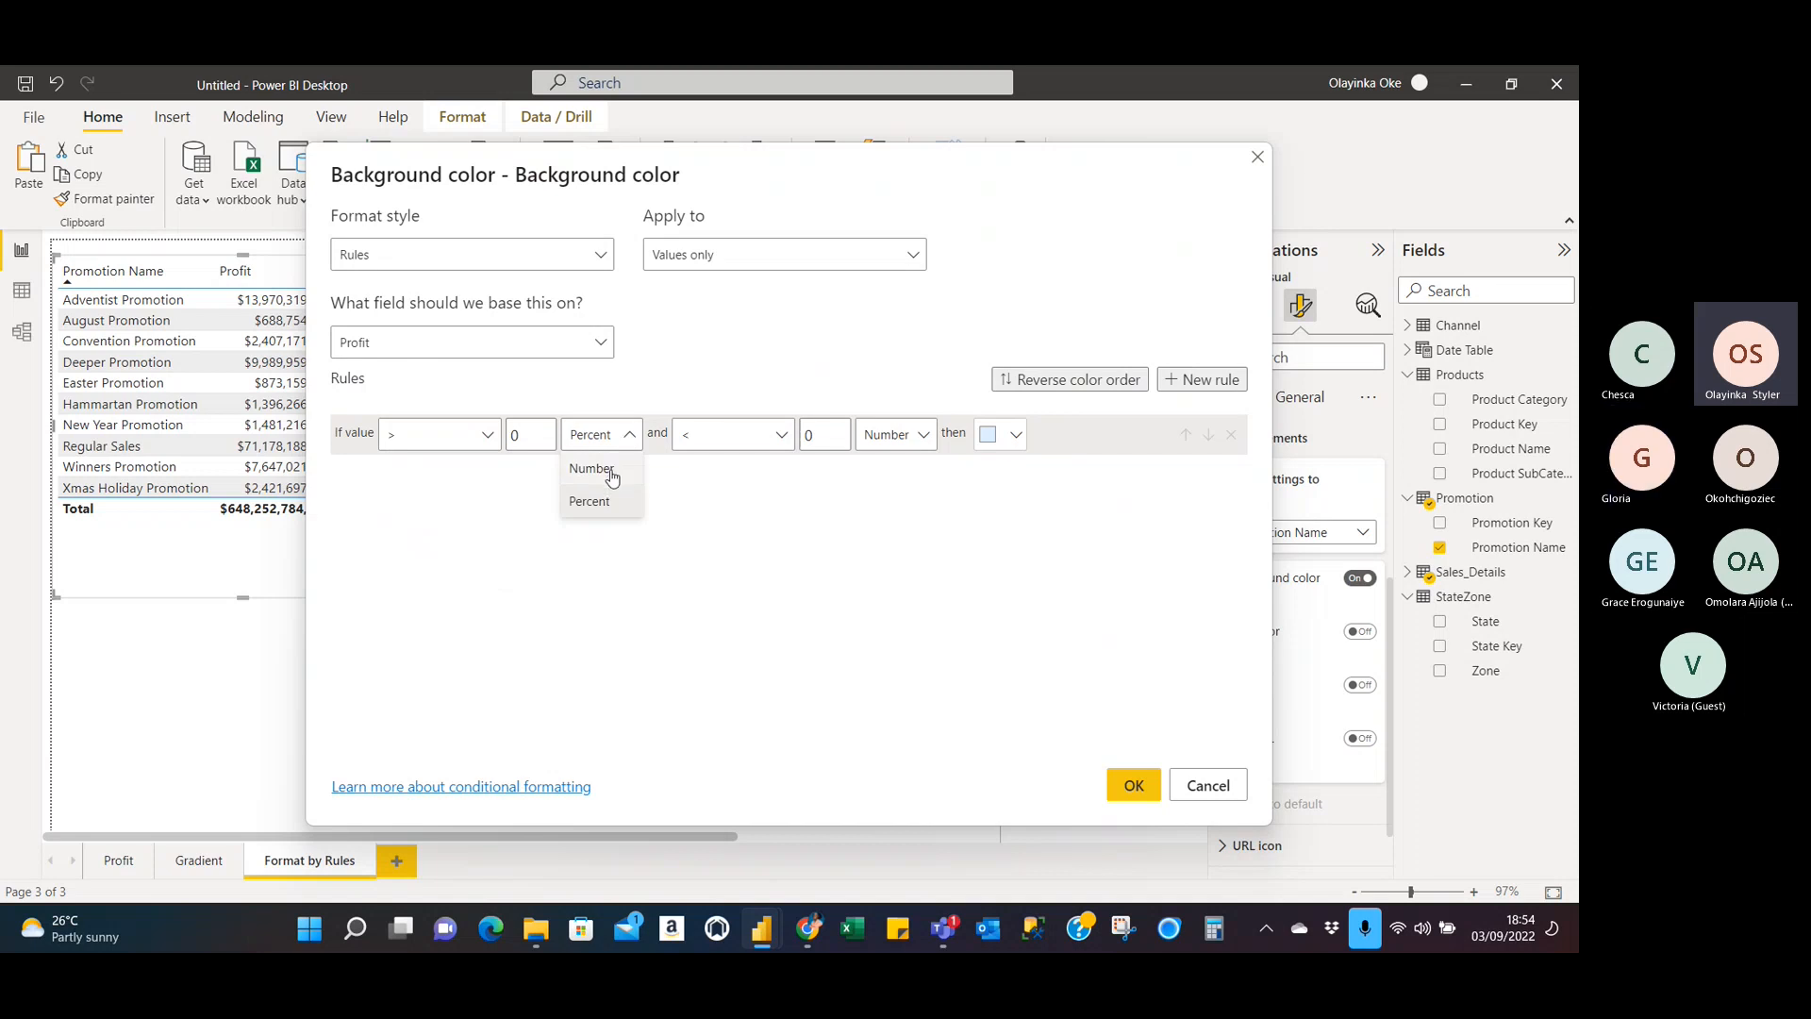
click(611, 475)
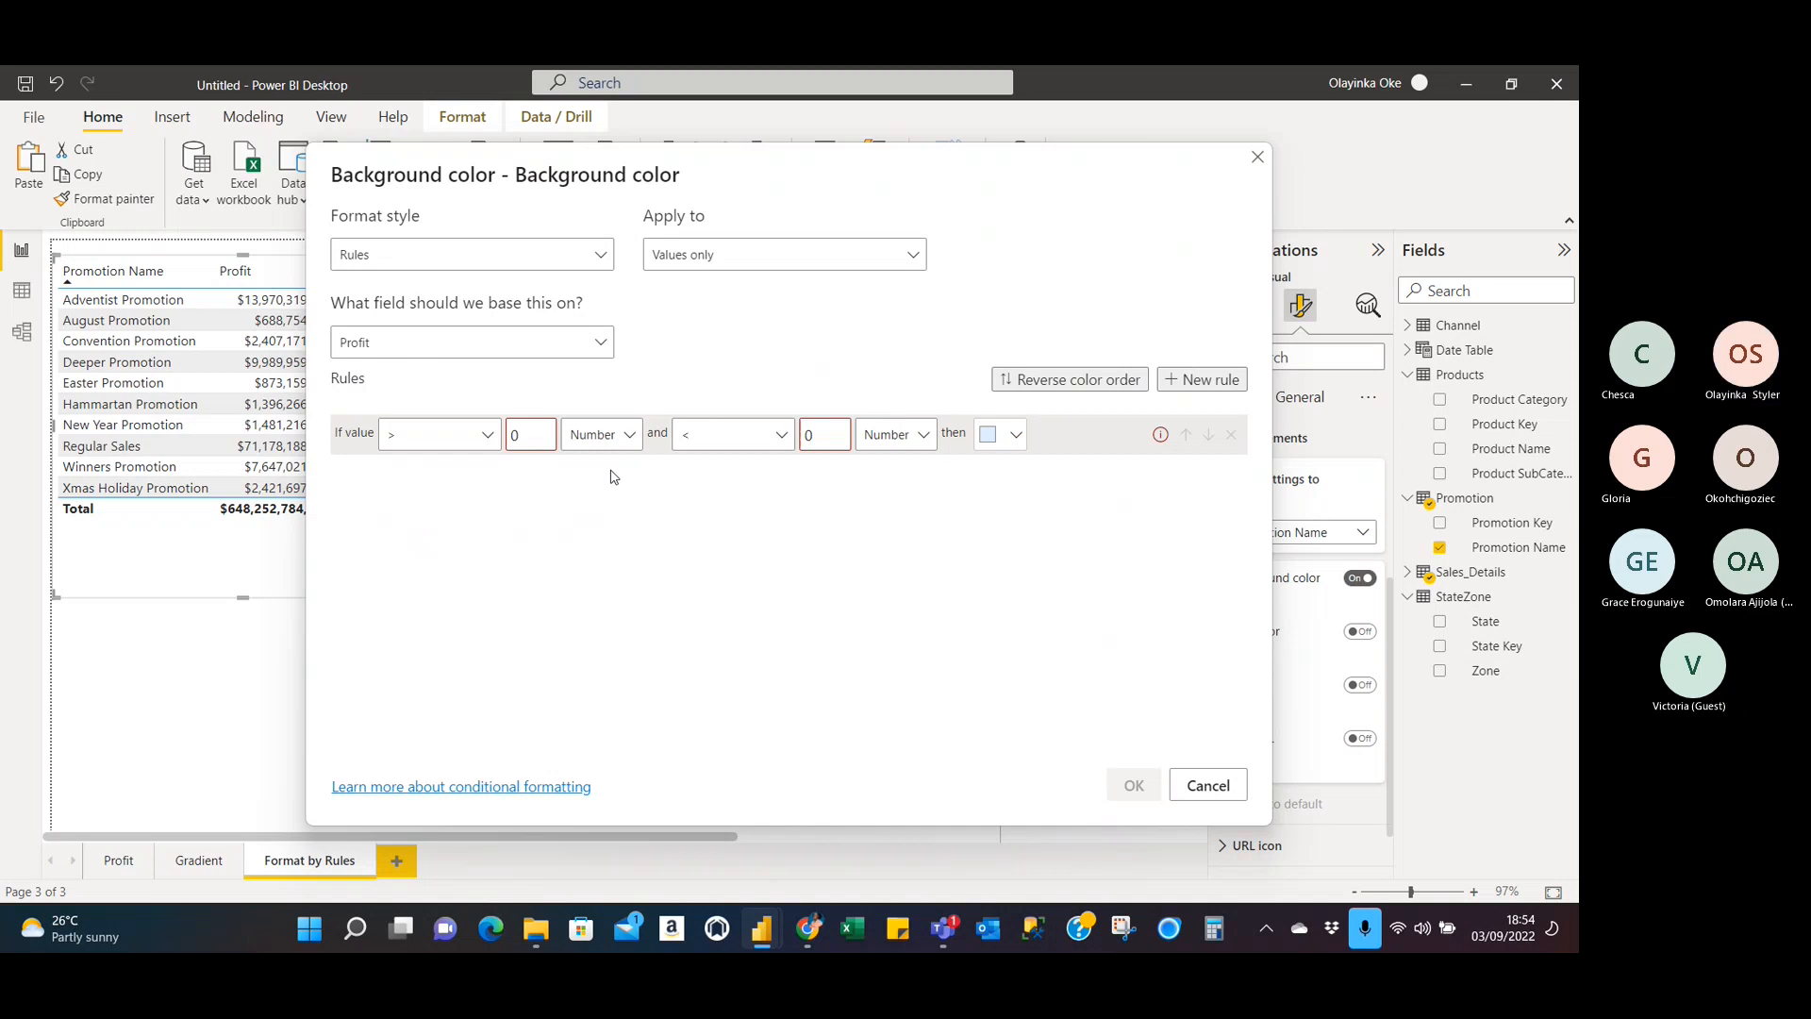
Set the first rule's upper condition to less than or equal to 20000000 and its color to dark red.
click(783, 434)
click(711, 507)
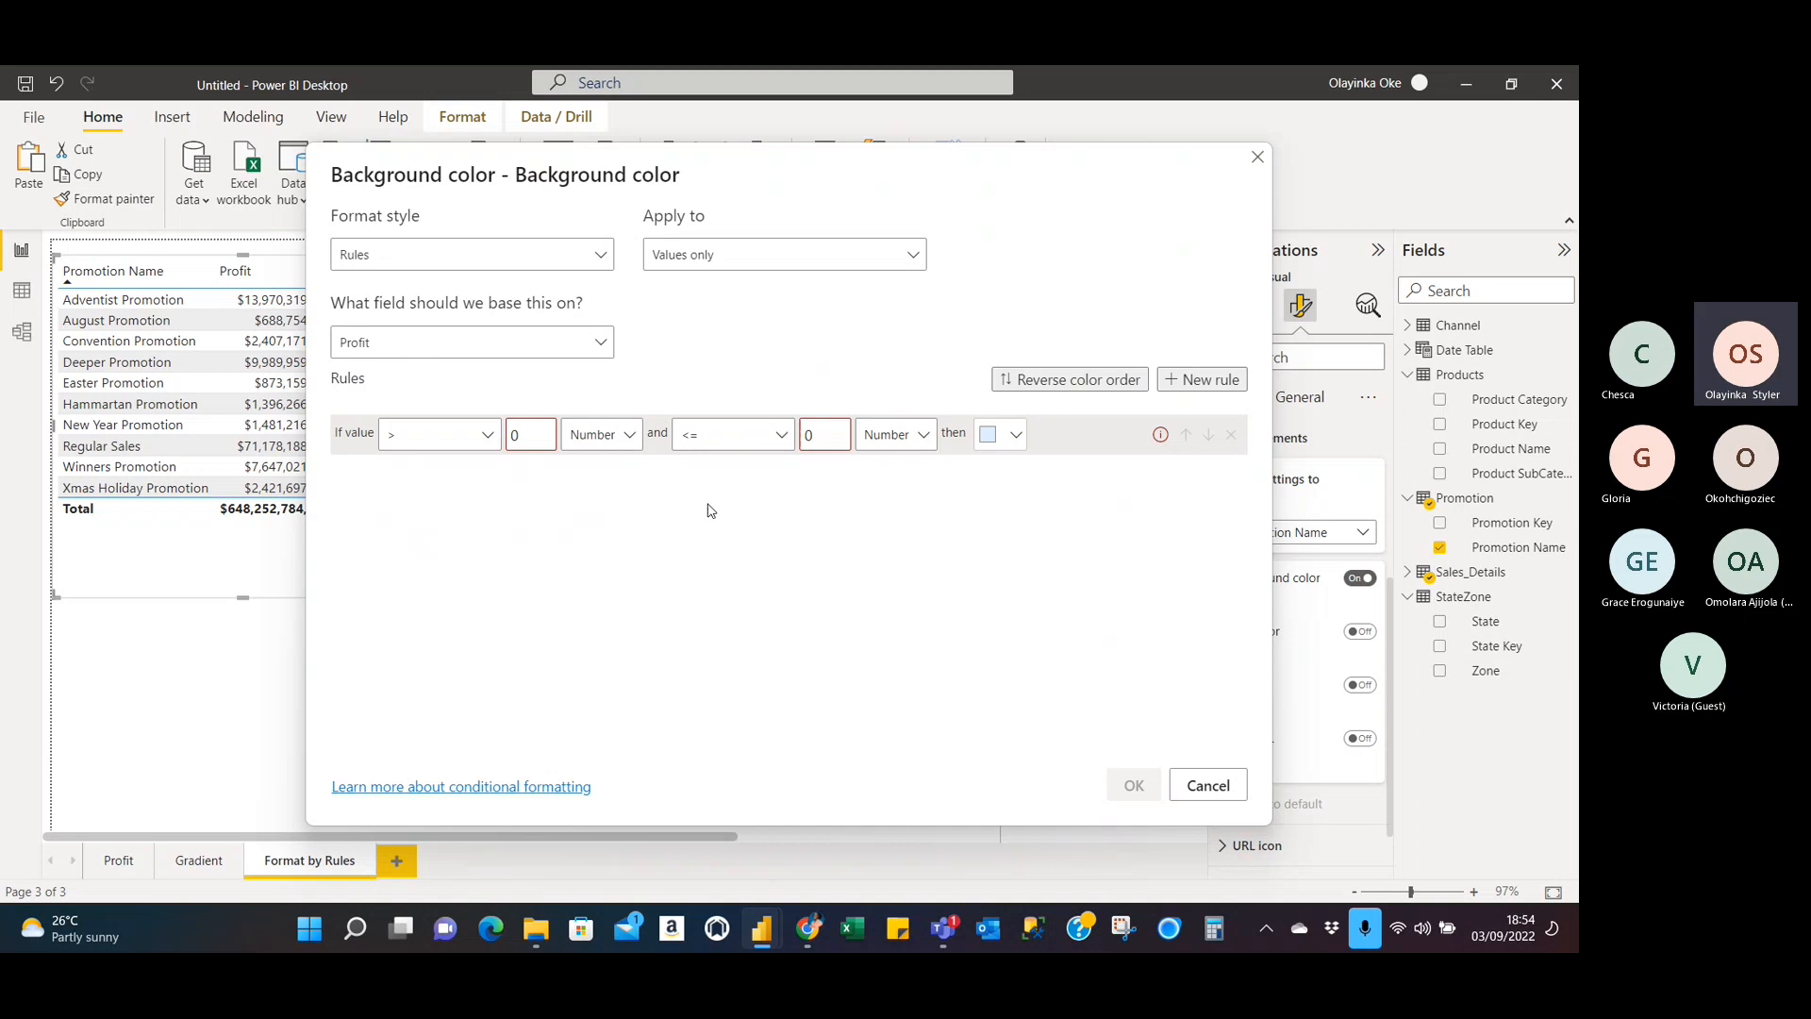
click(837, 435)
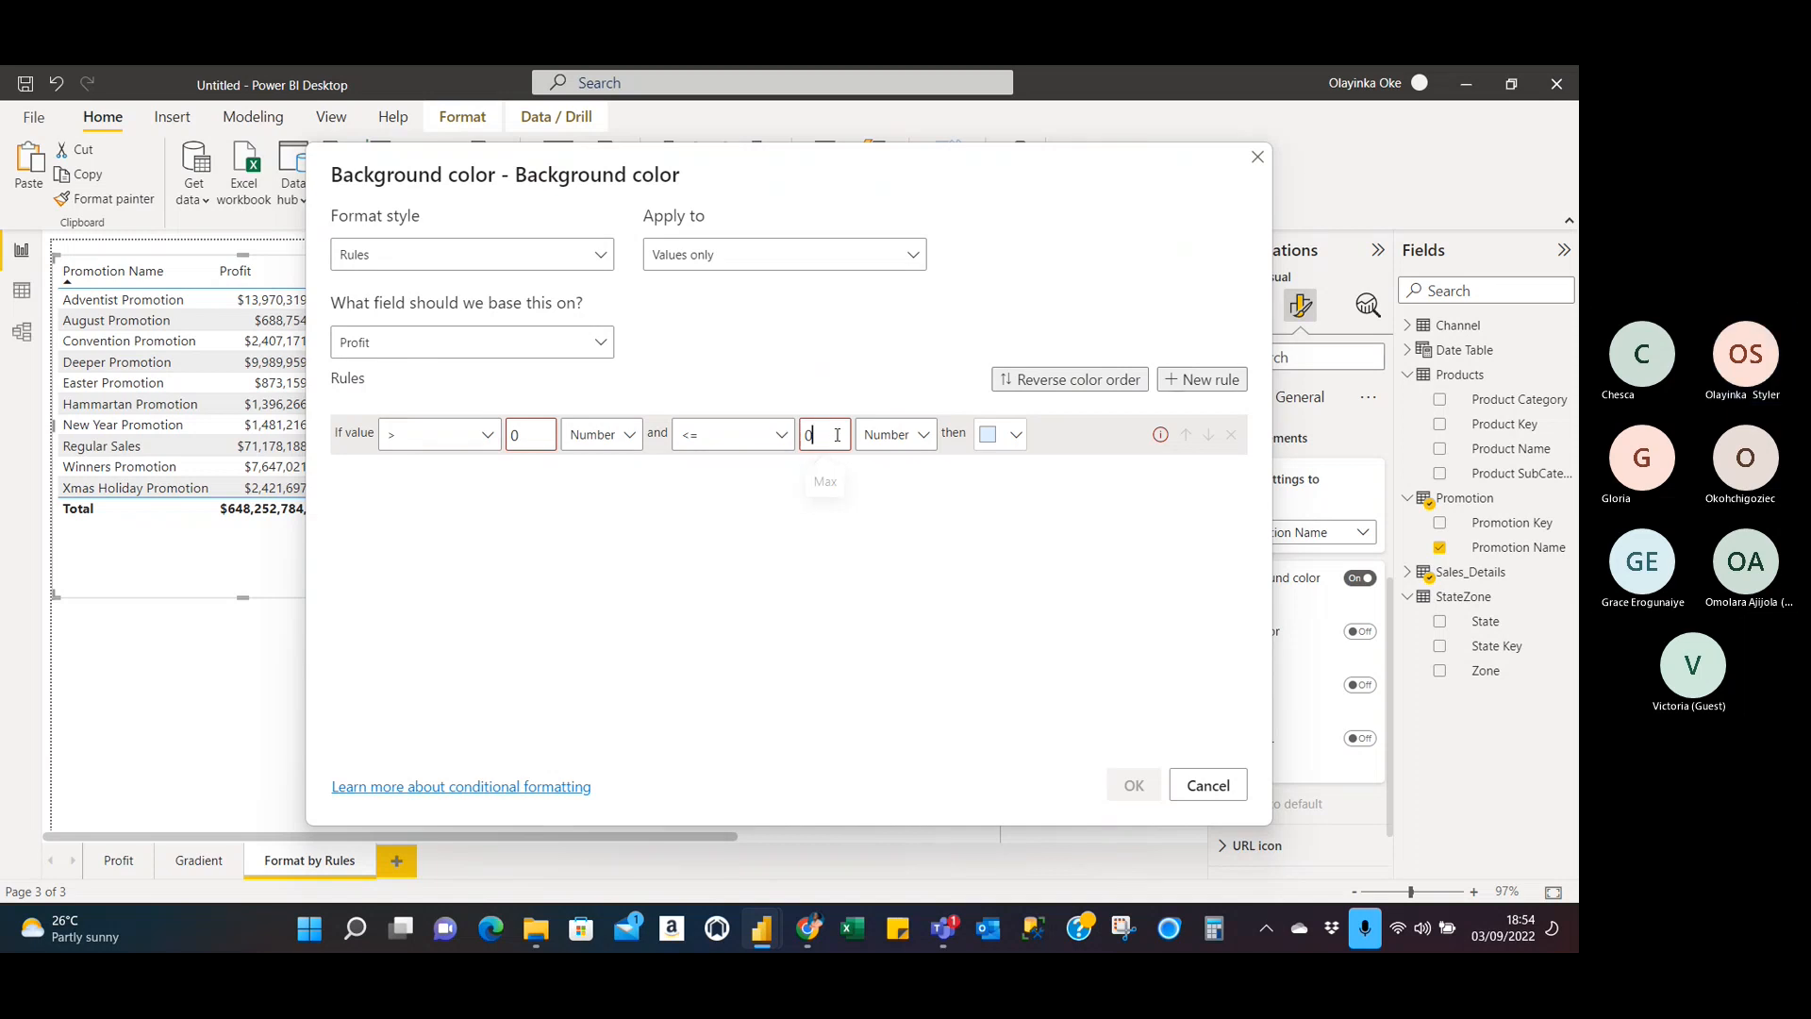
key(BackSpace)
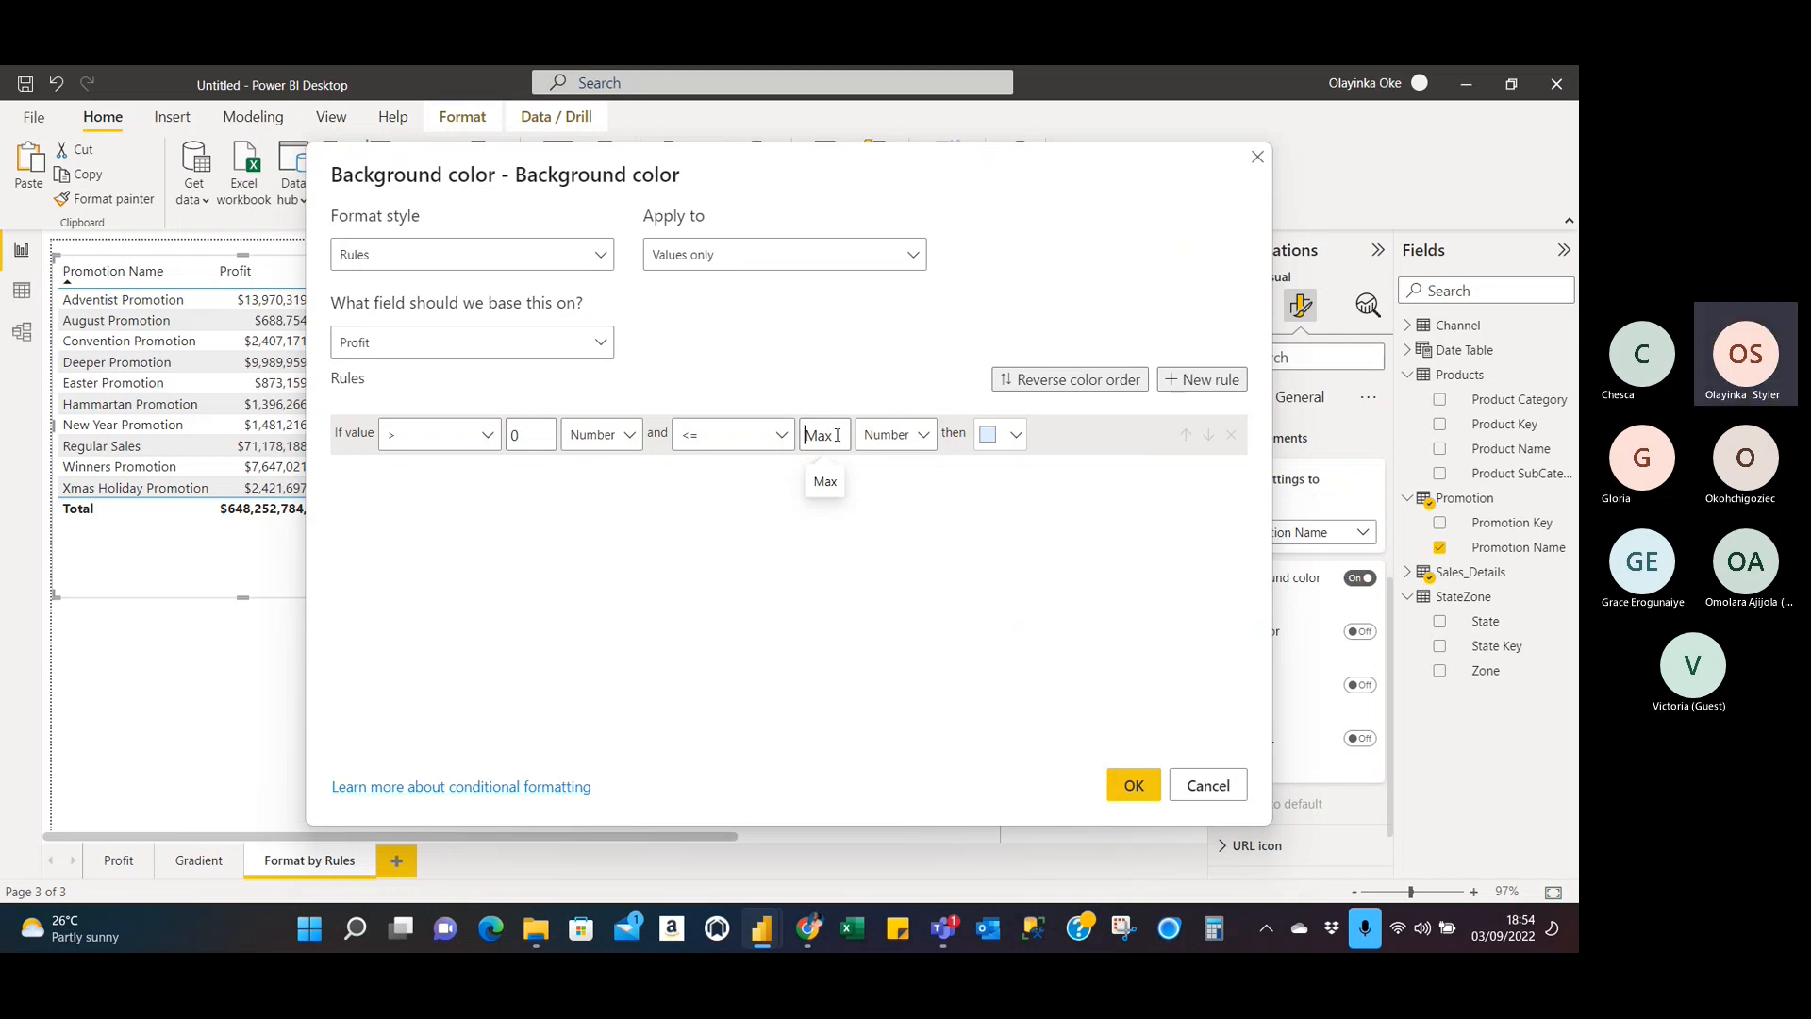
text(2)
text(000000)
text(0)
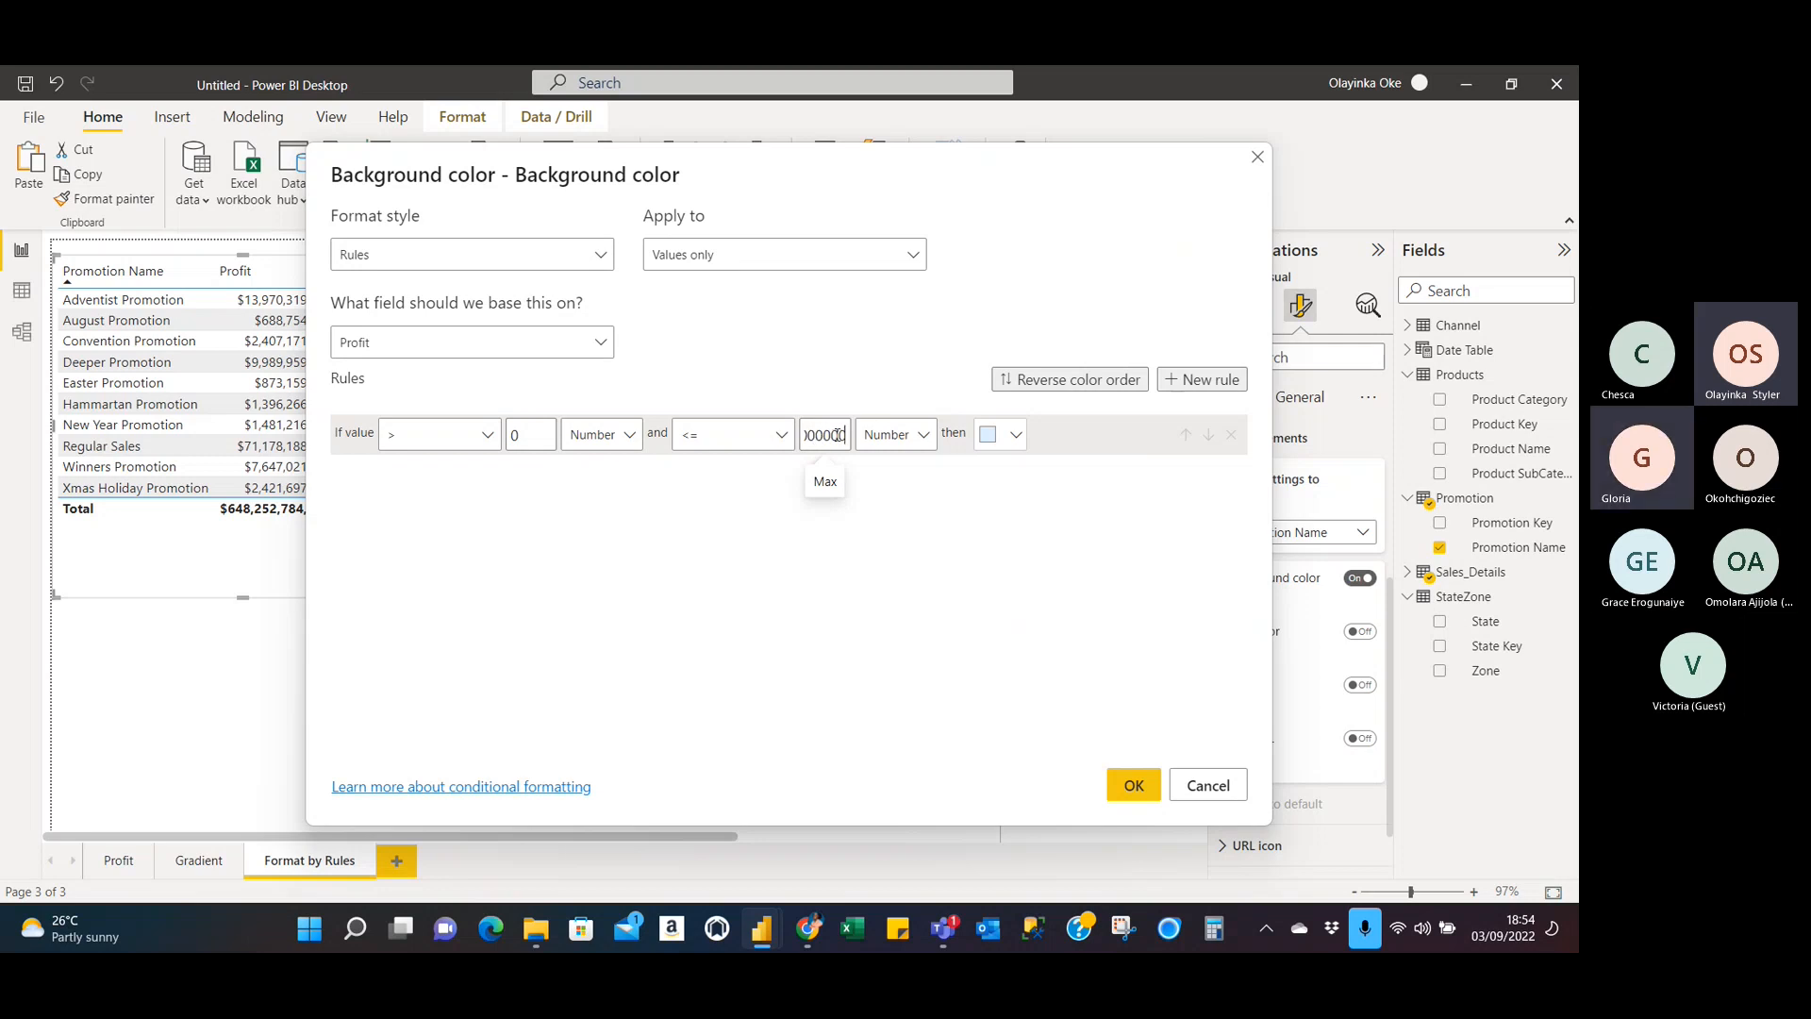
click(1026, 442)
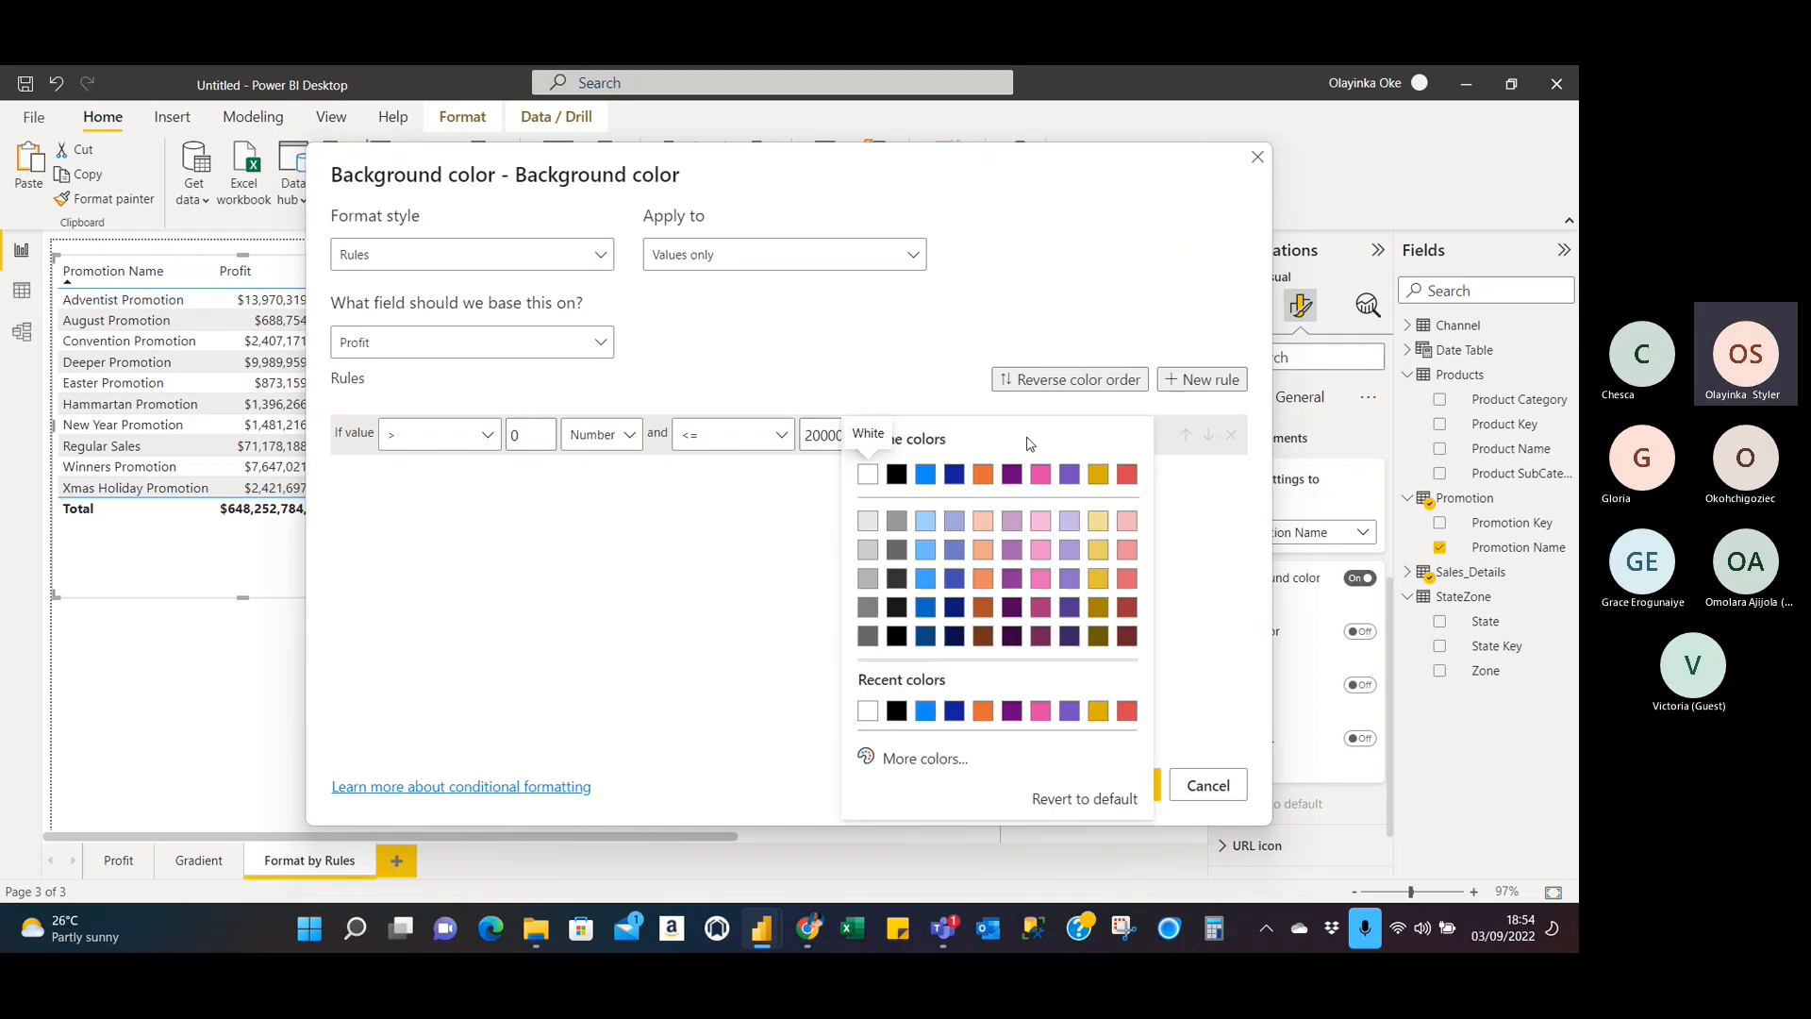
click(1129, 609)
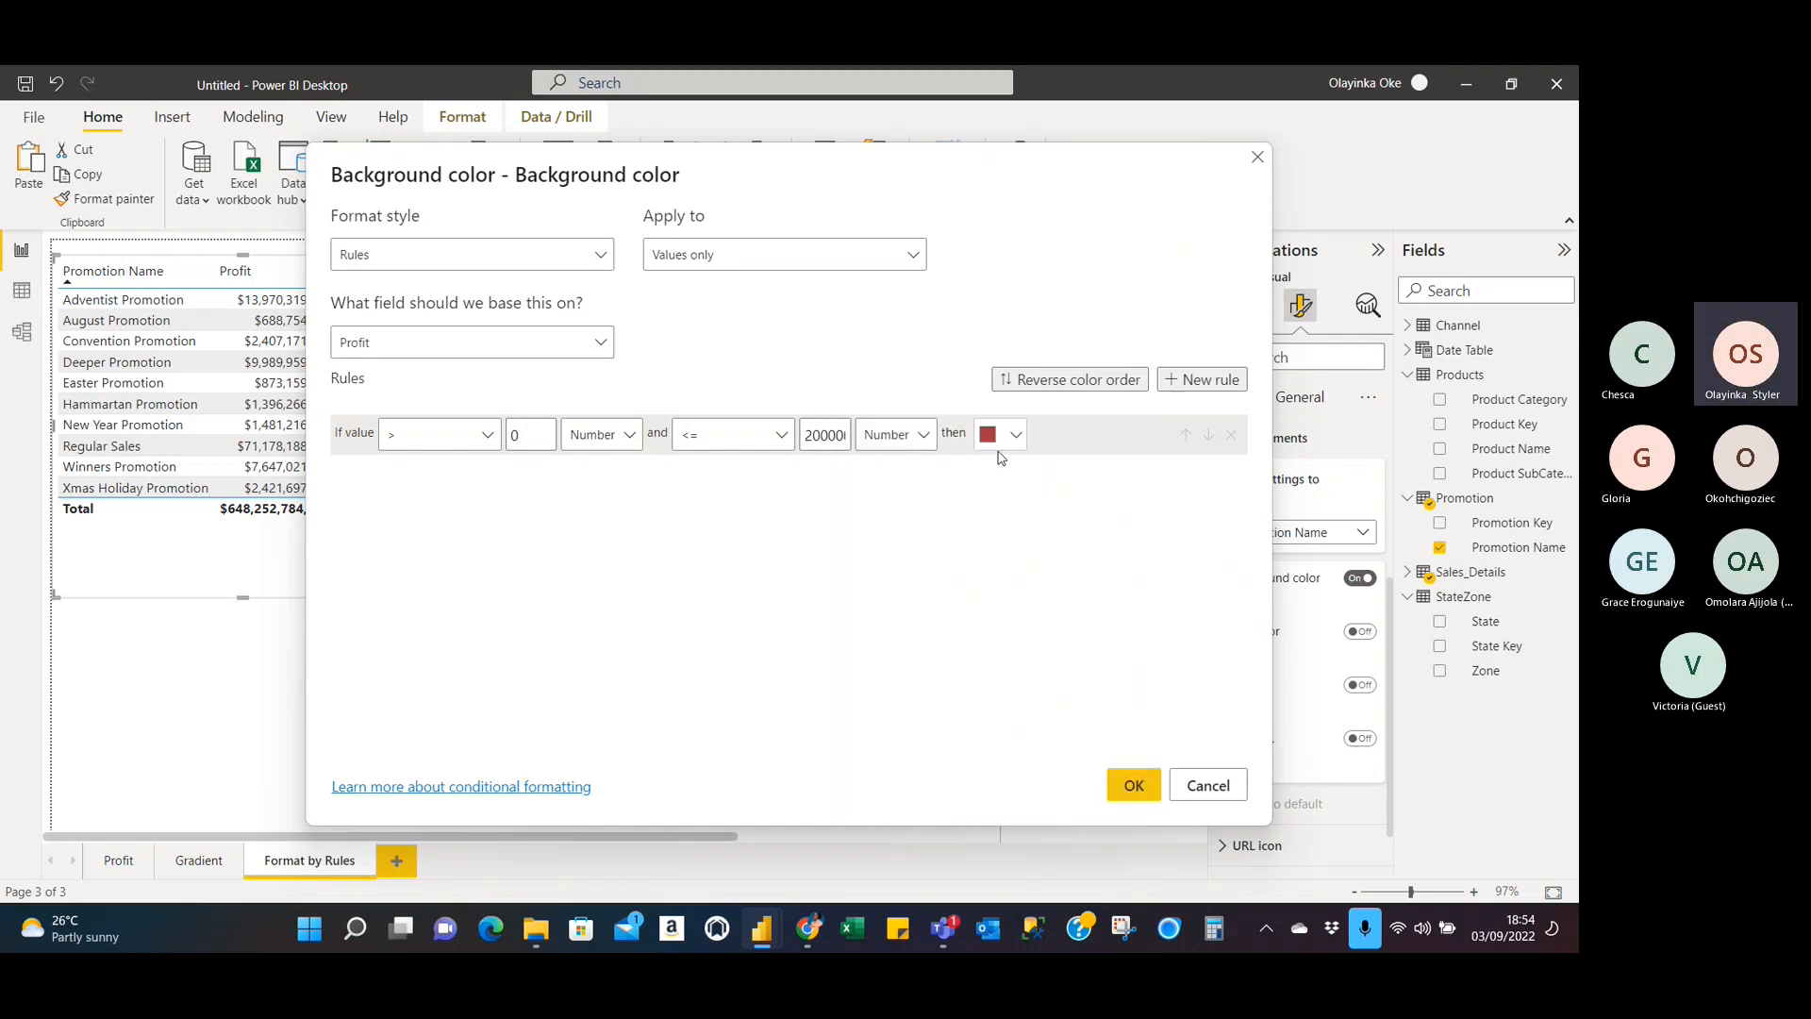
Add a second rule with a lower condition of greater than 200000, evaluated as a number.
click(1208, 380)
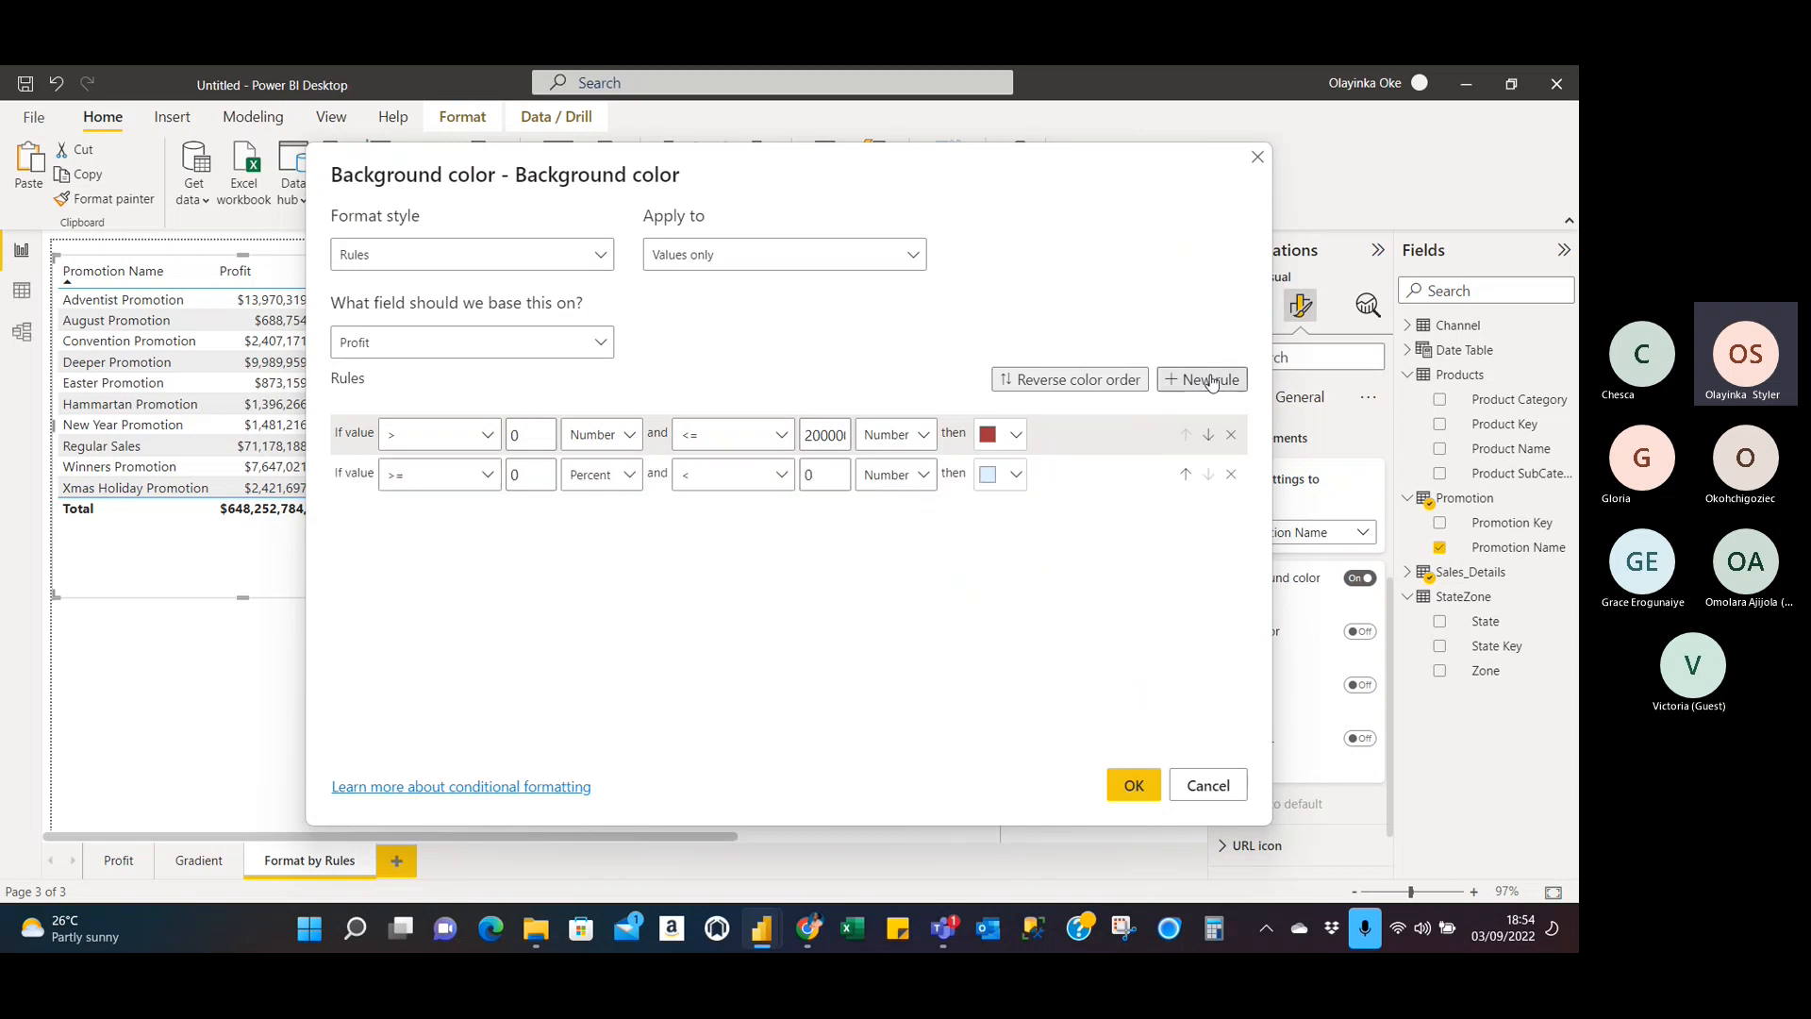
click(469, 475)
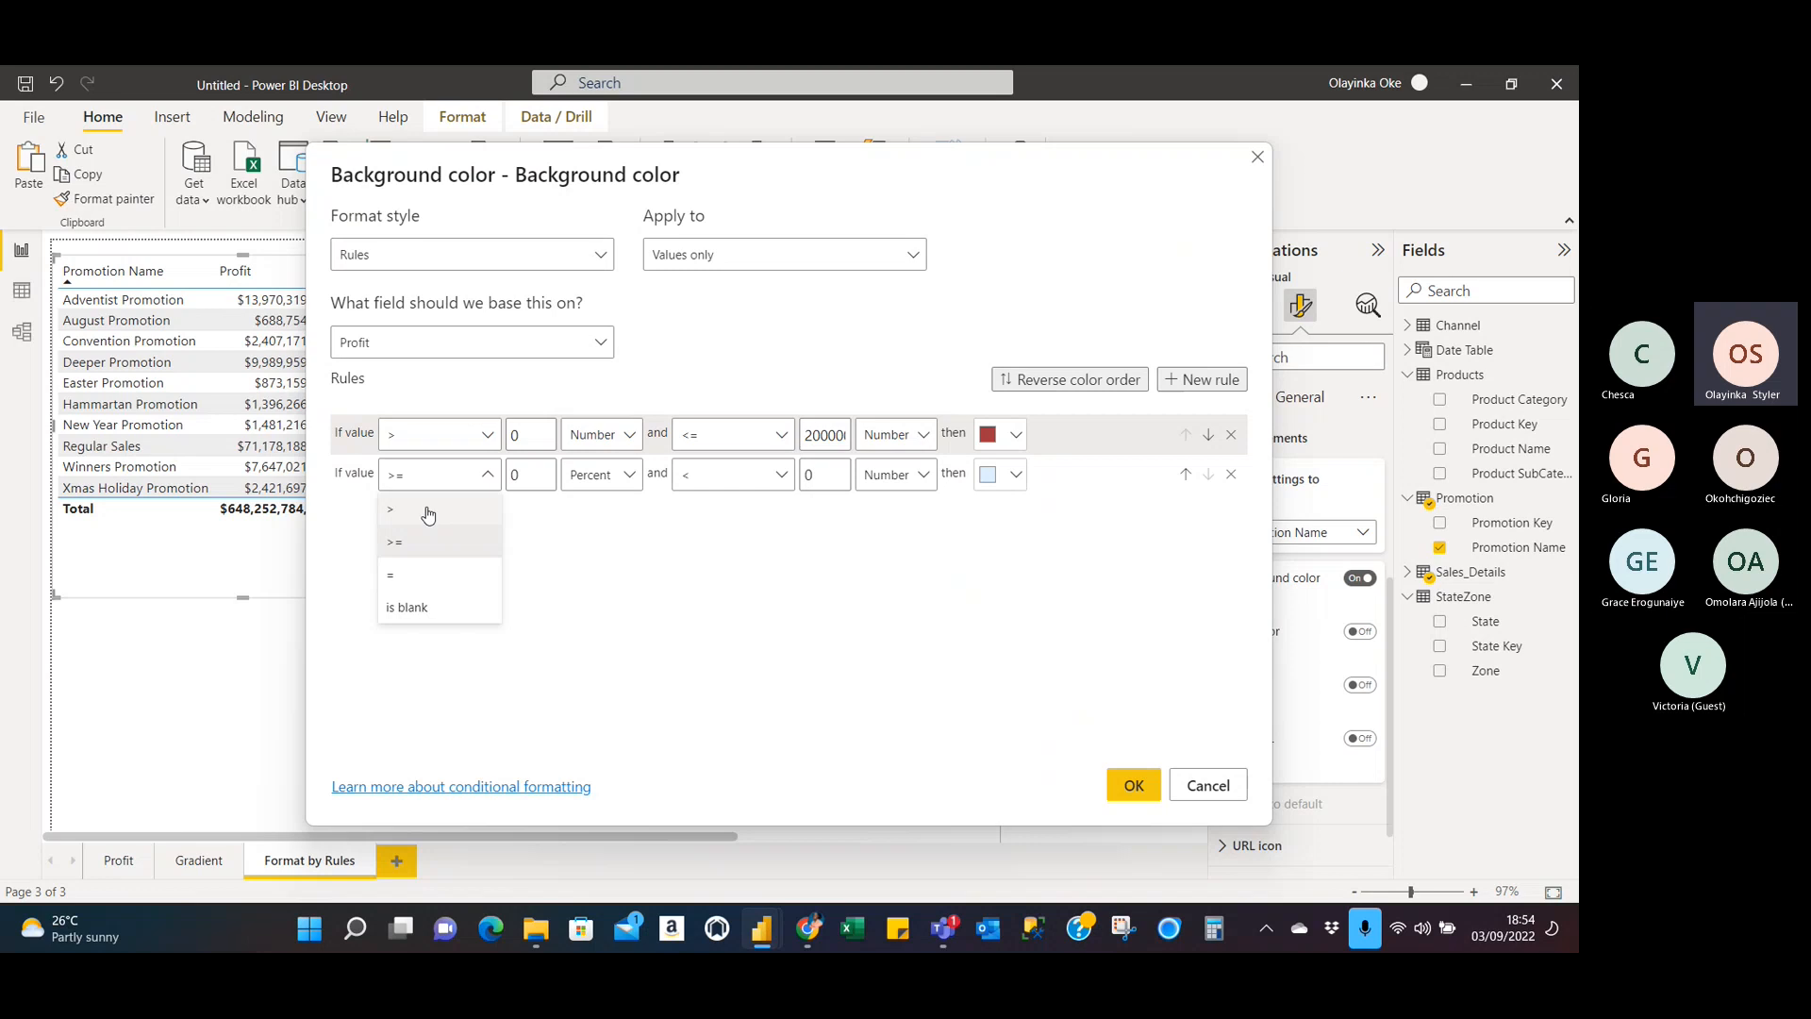
click(428, 512)
click(534, 476)
key(BackSpace)
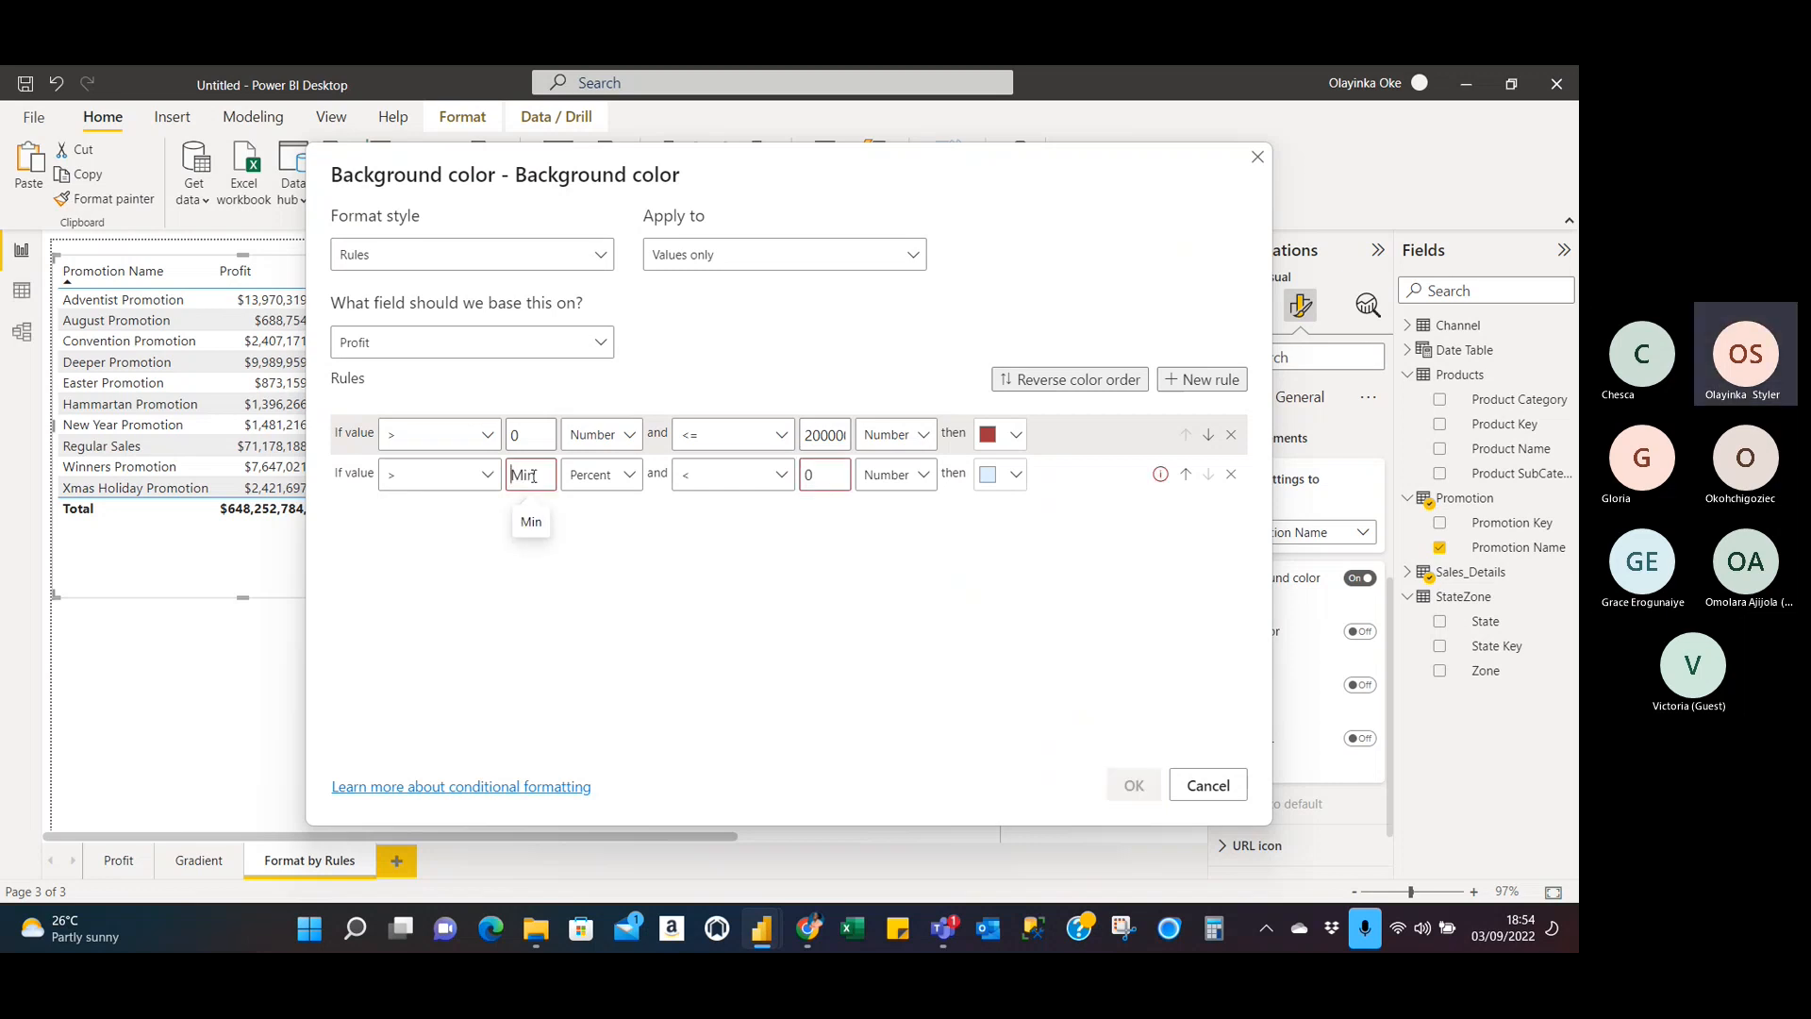
text(200000)
click(623, 476)
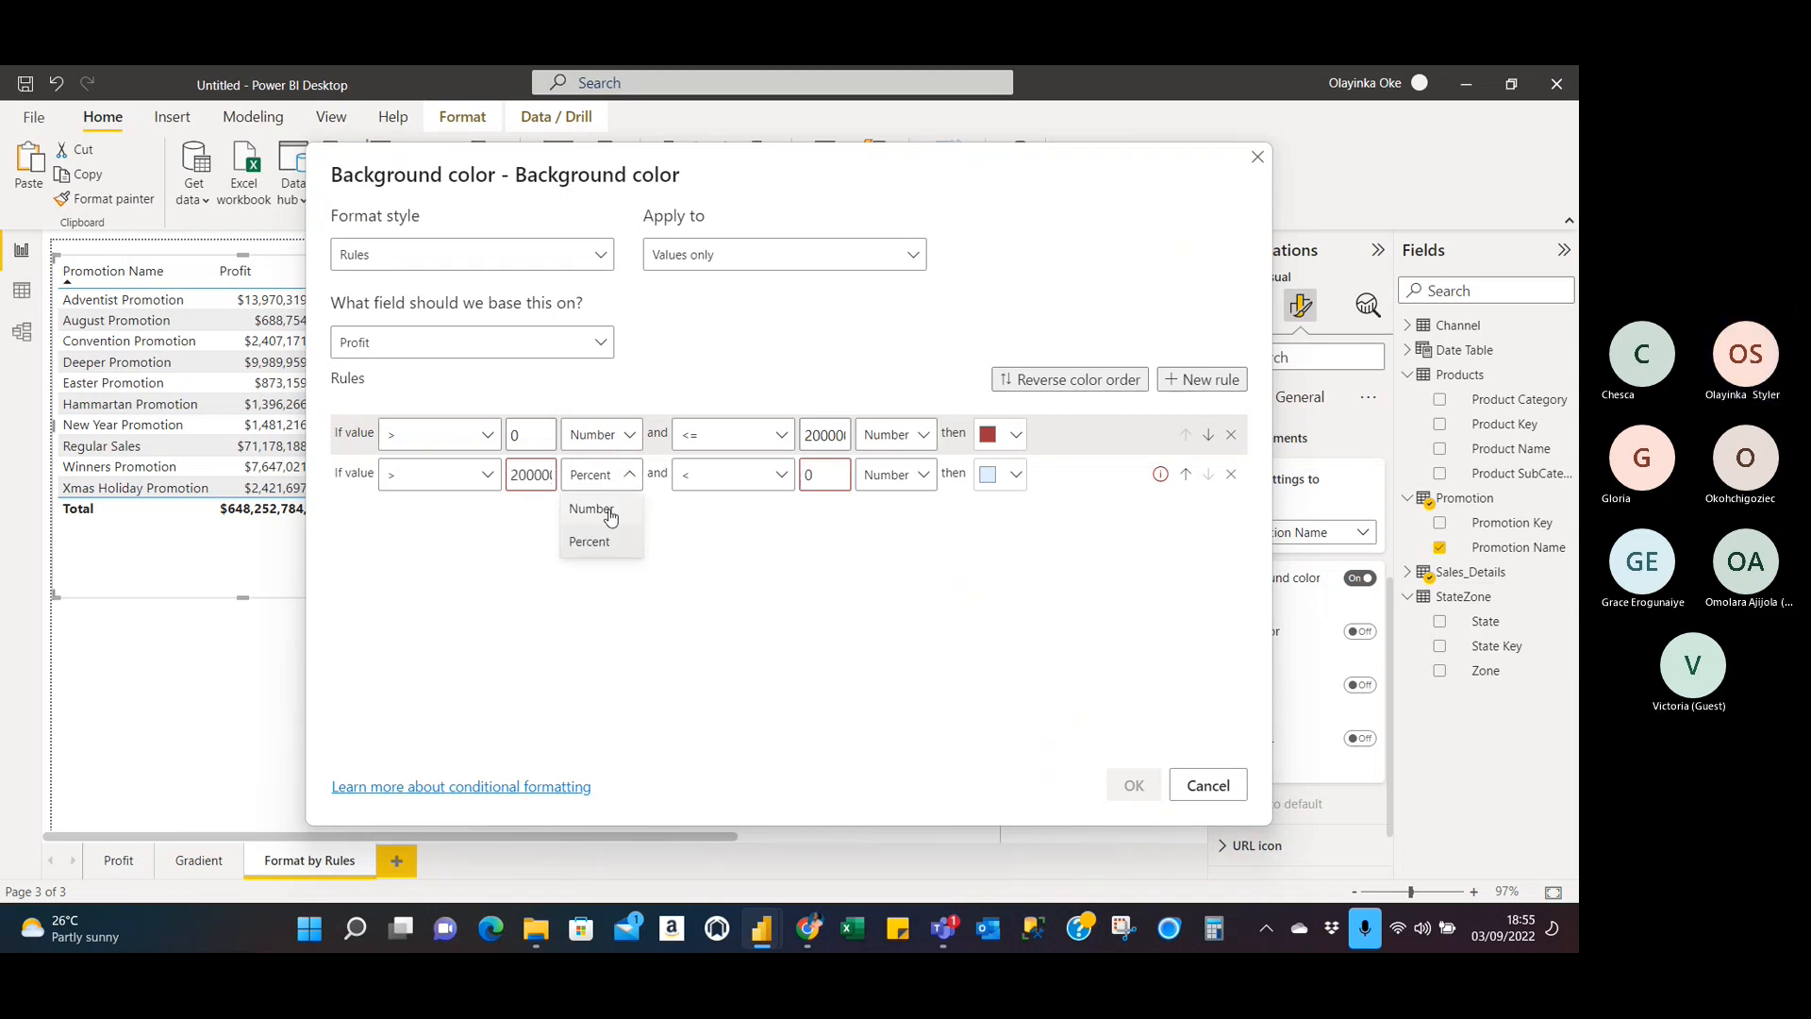
click(600, 509)
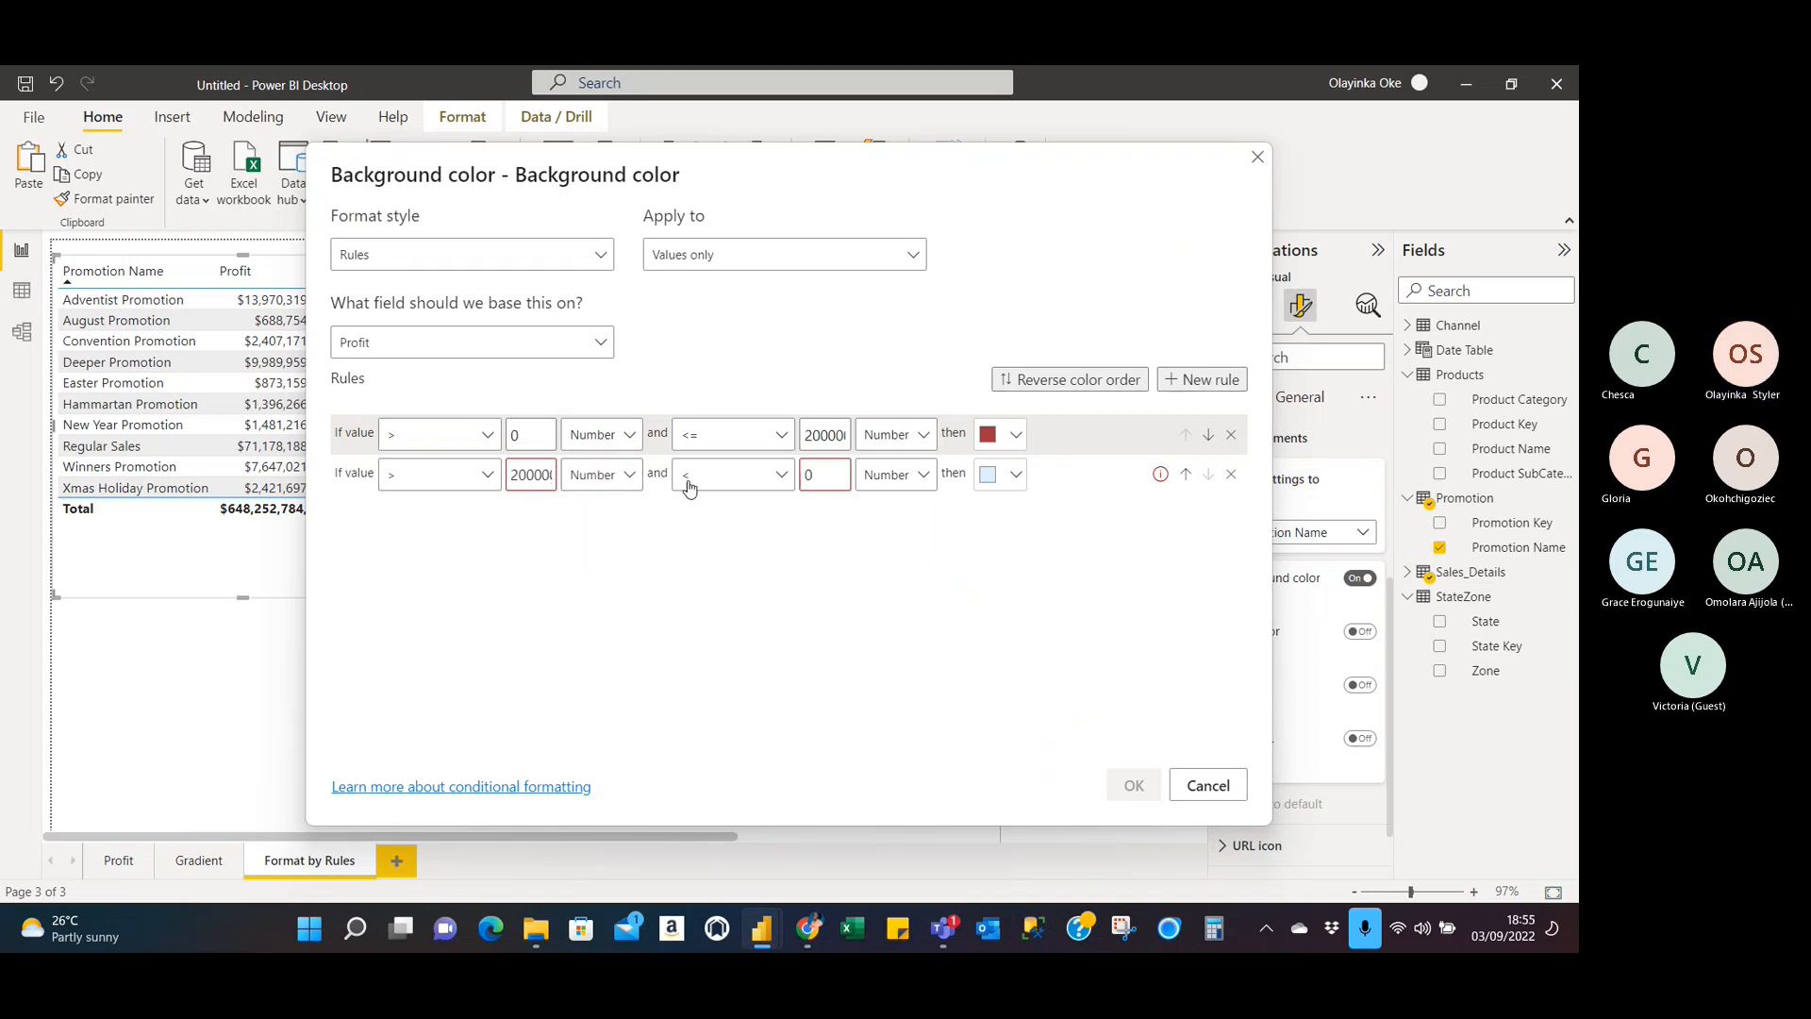
Set the second rule's upper condition to less than or equal to Max as a number, with dark blue color.
click(780, 475)
click(740, 543)
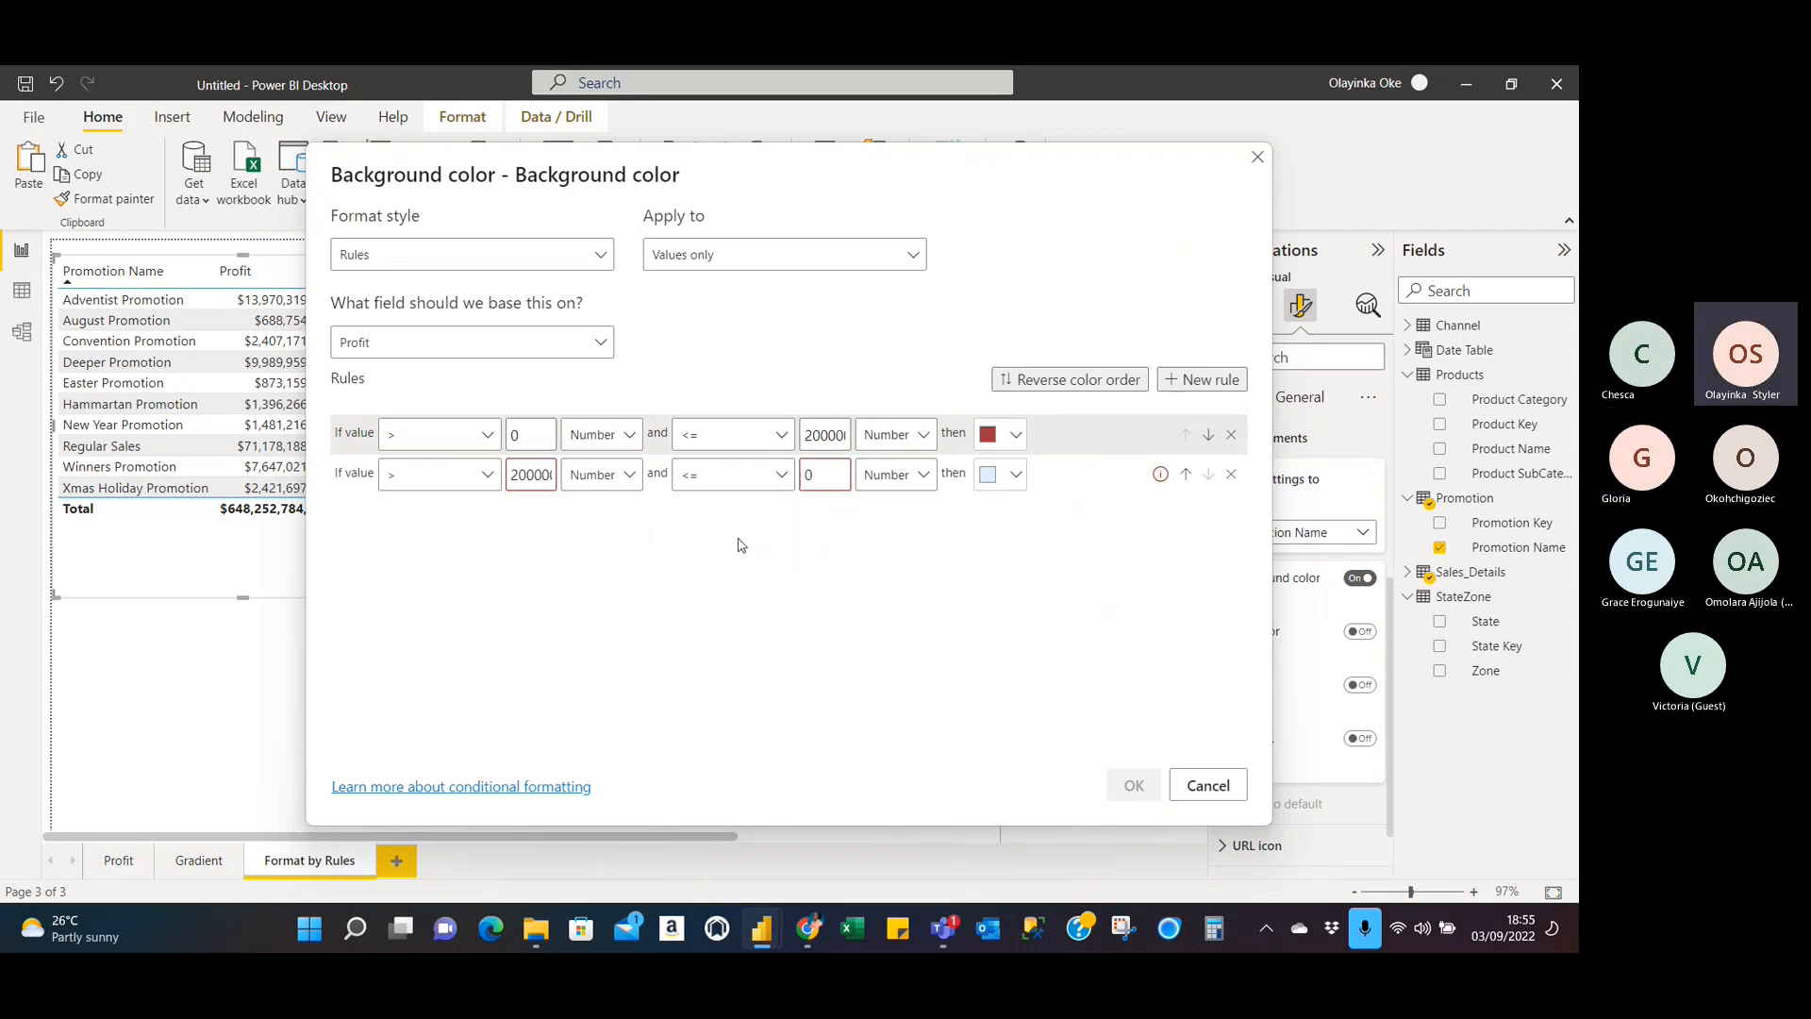
click(830, 478)
key(BackSpace)
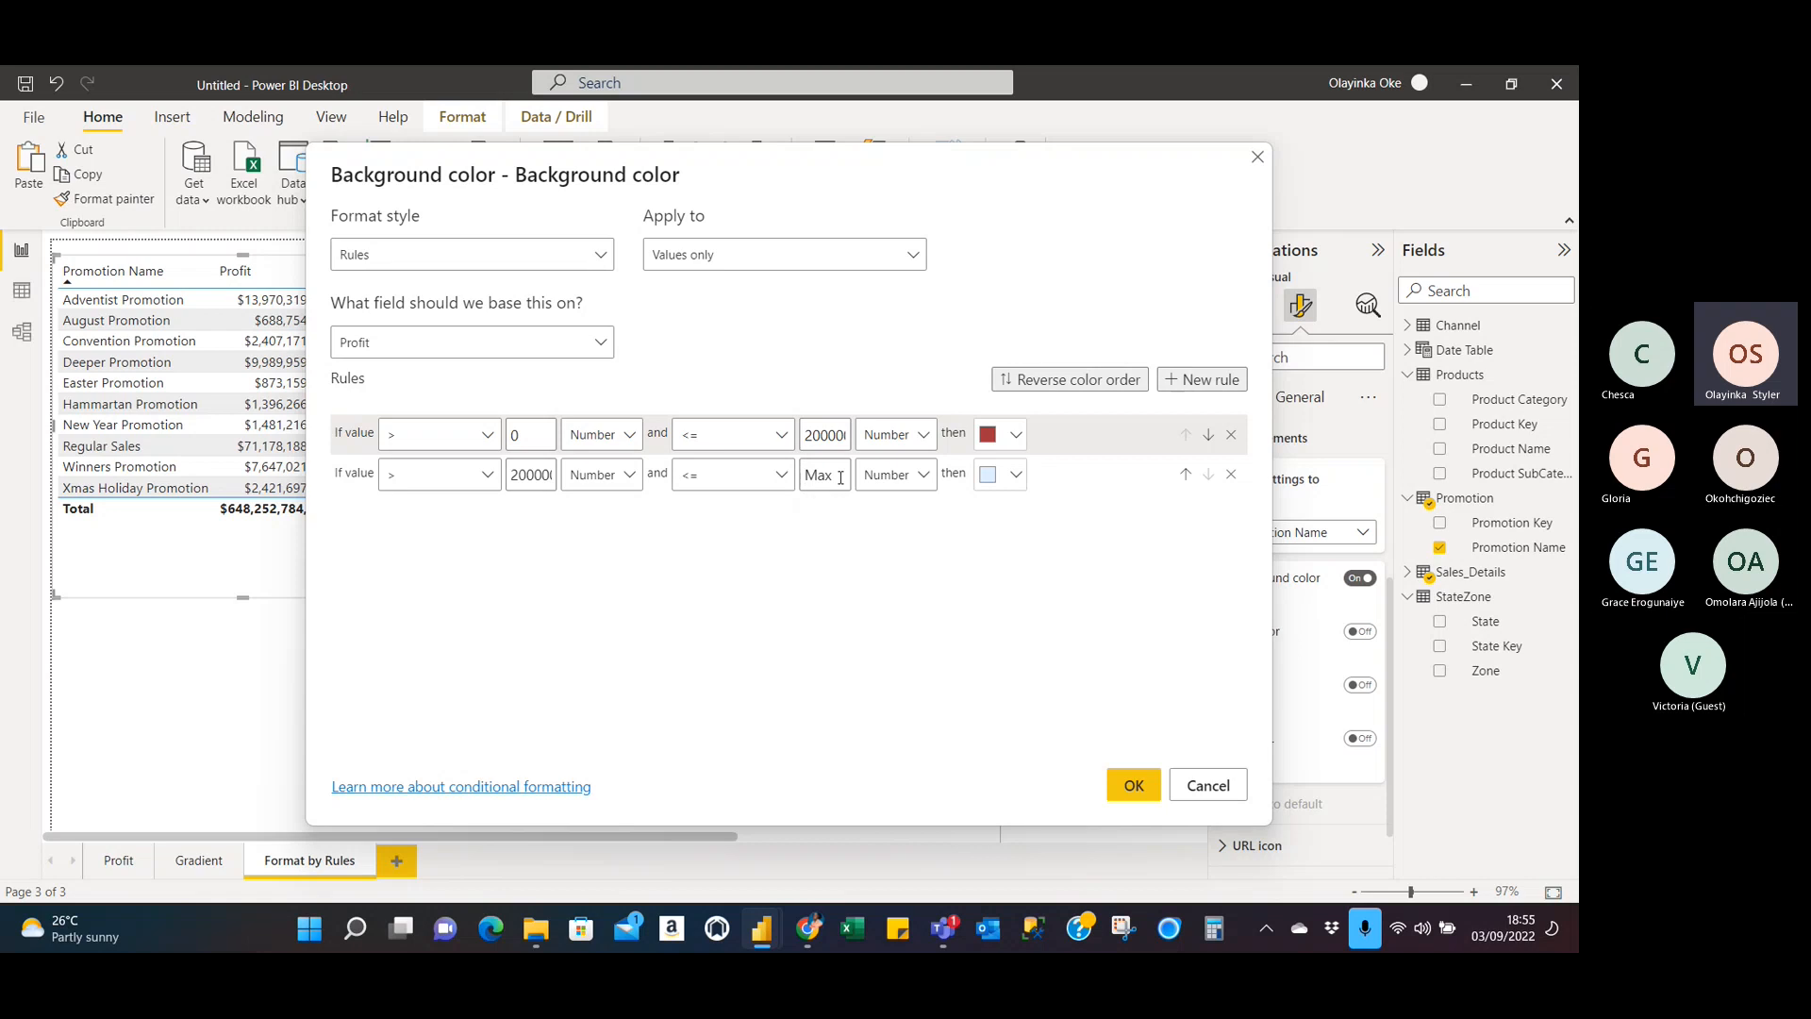
click(891, 474)
click(890, 521)
click(1017, 474)
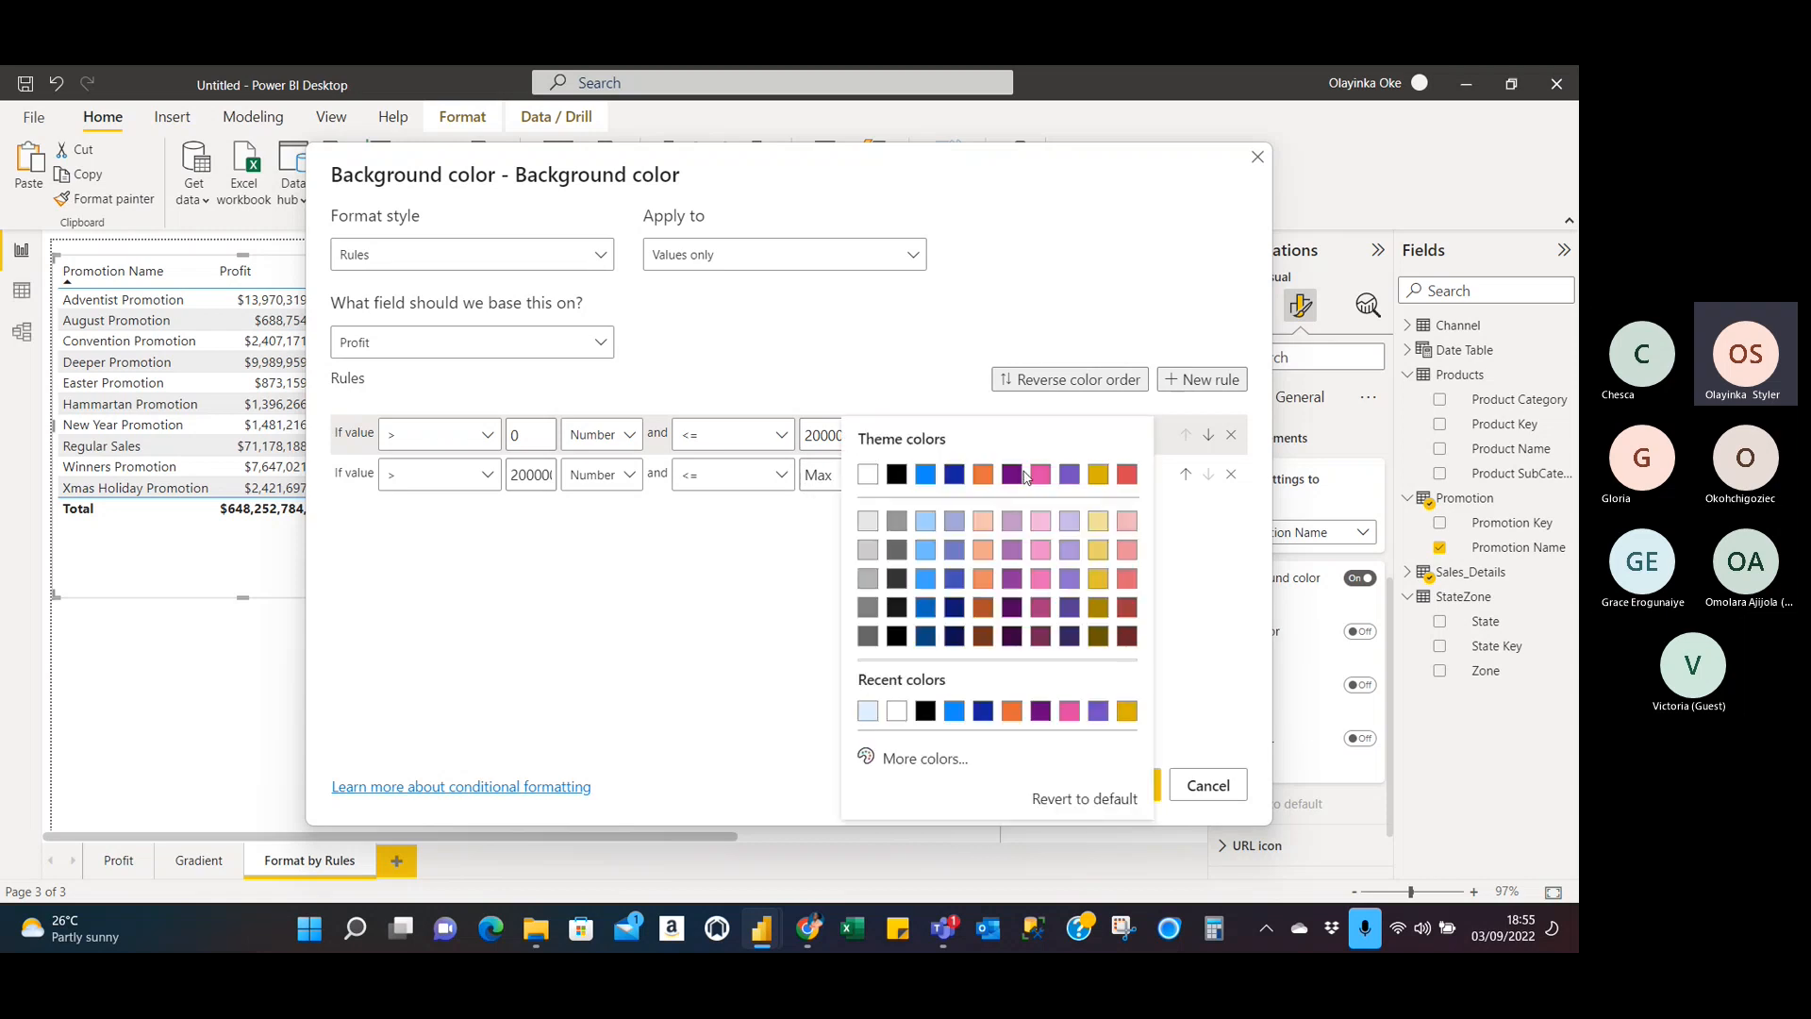
click(925, 636)
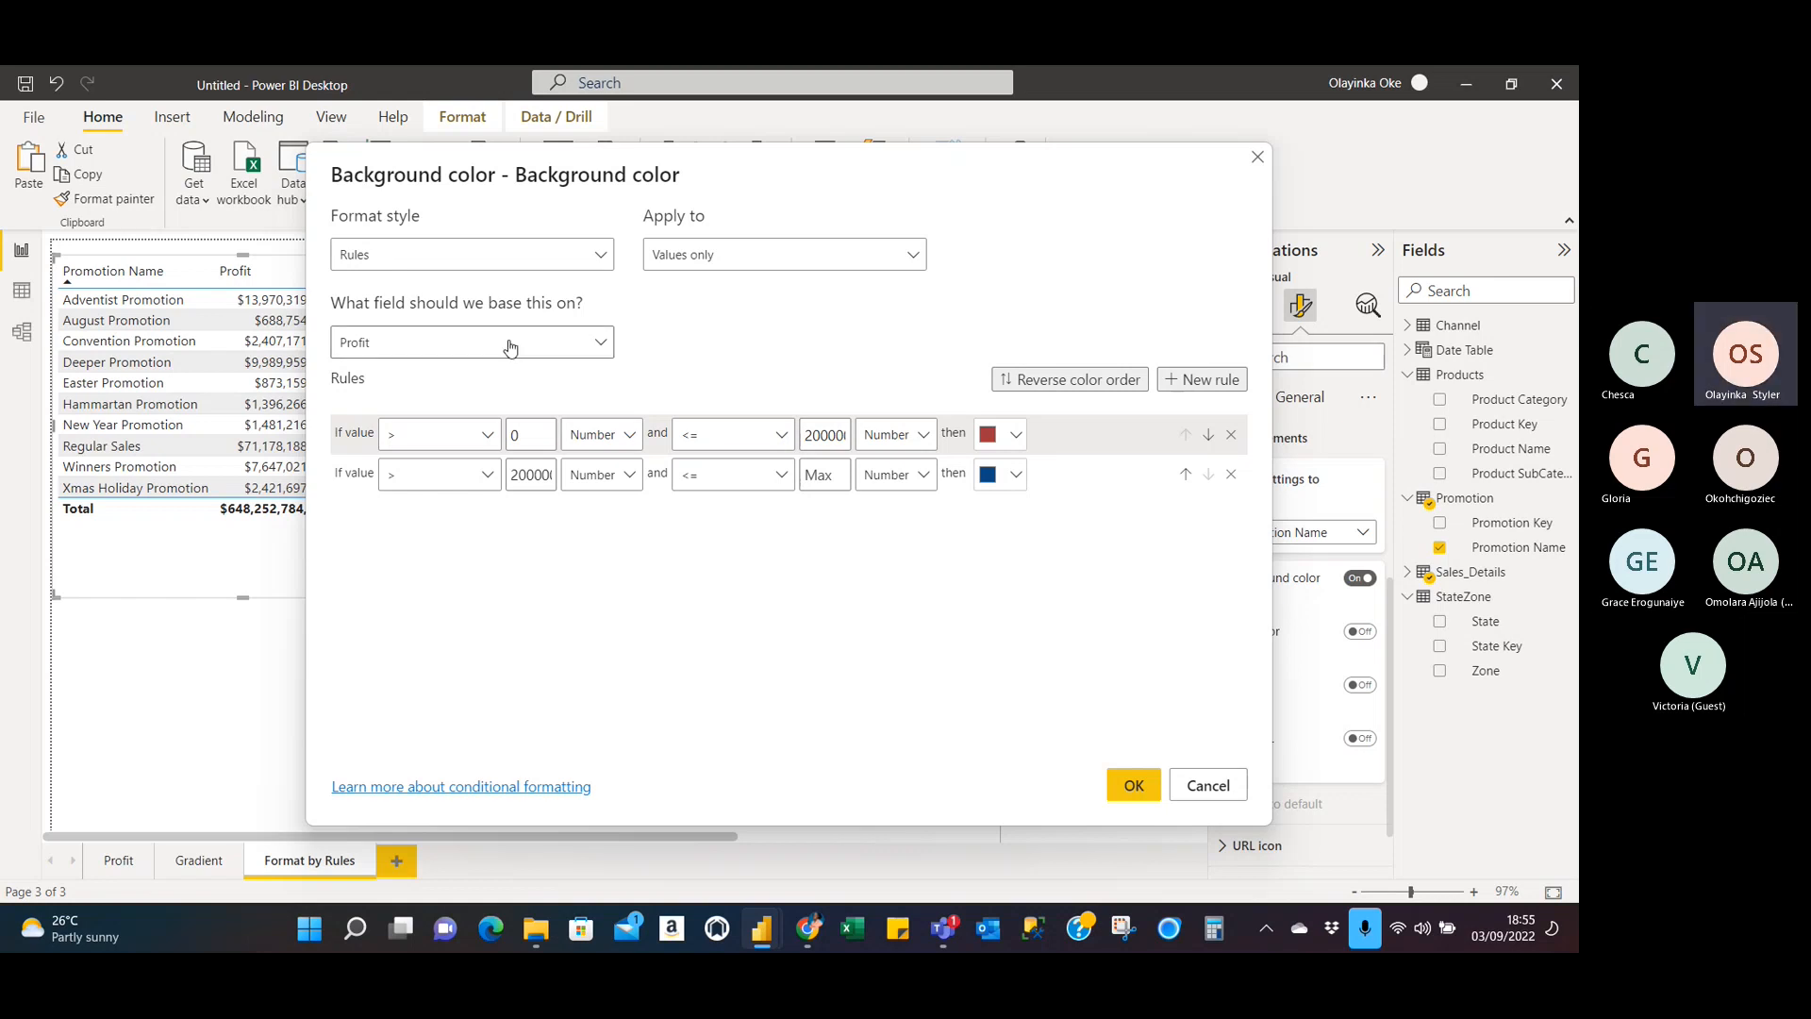
click(459, 343)
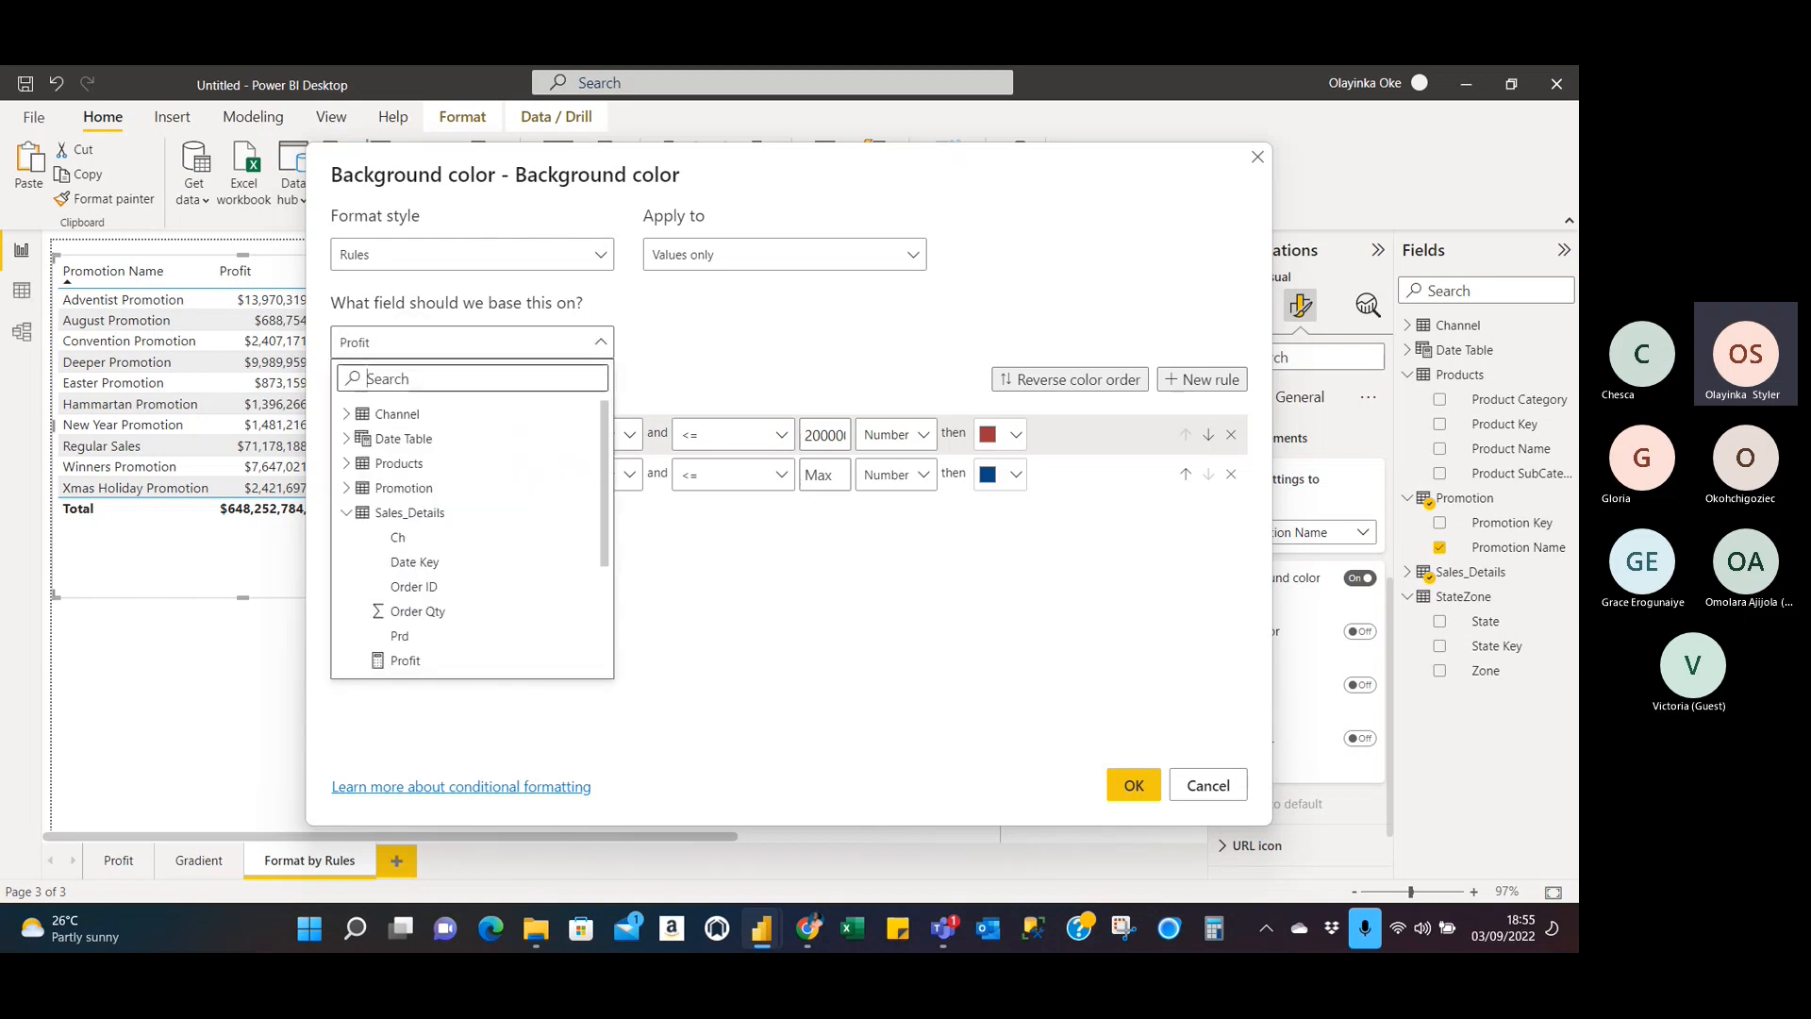
click(716, 341)
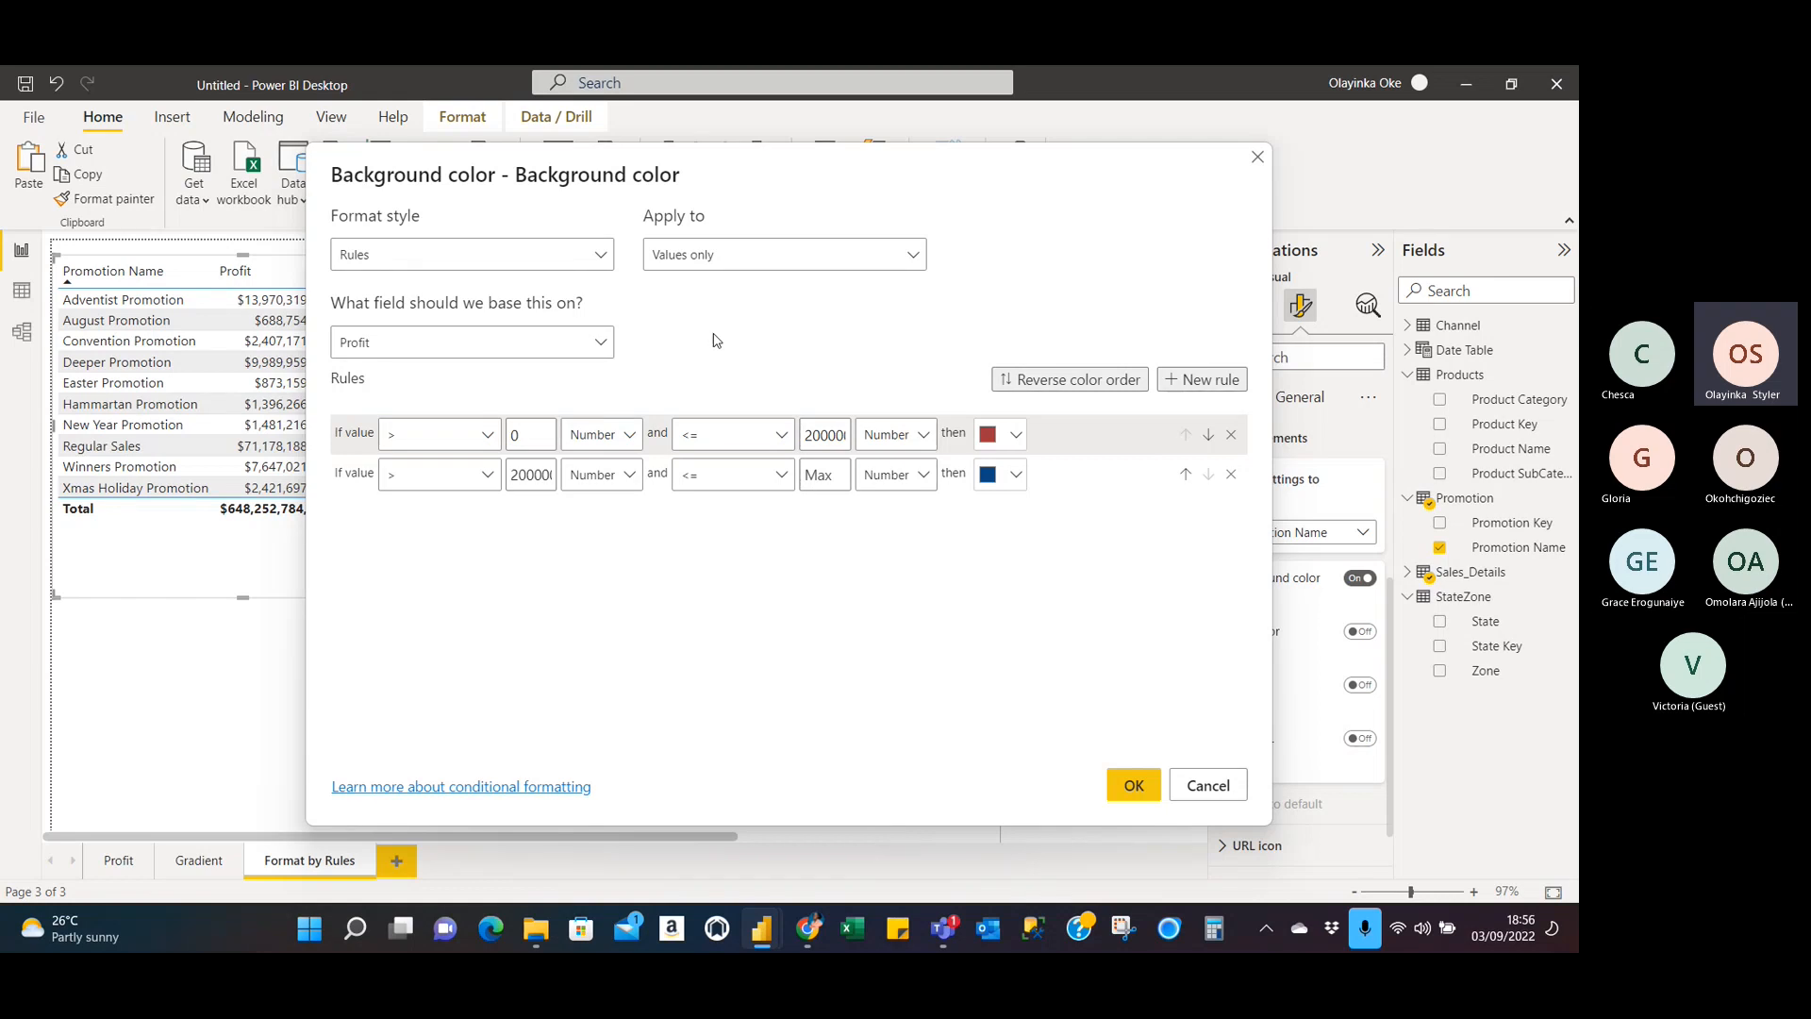
click(624, 443)
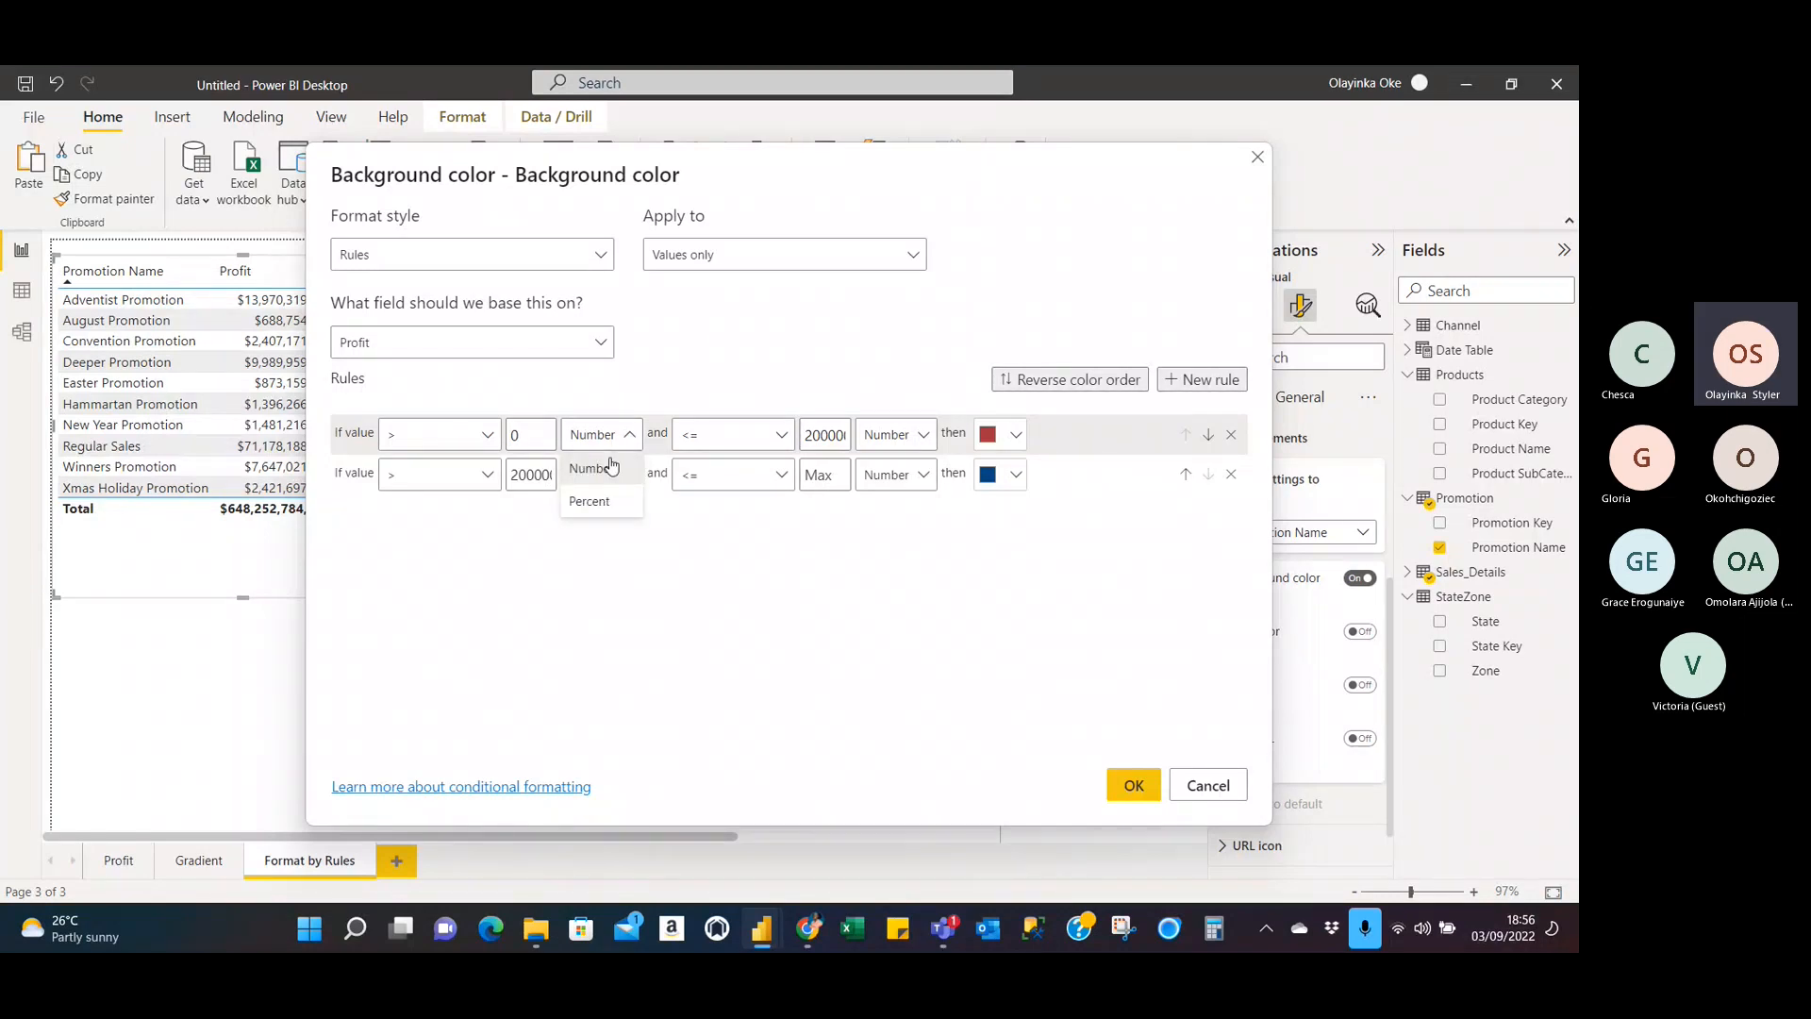
click(611, 473)
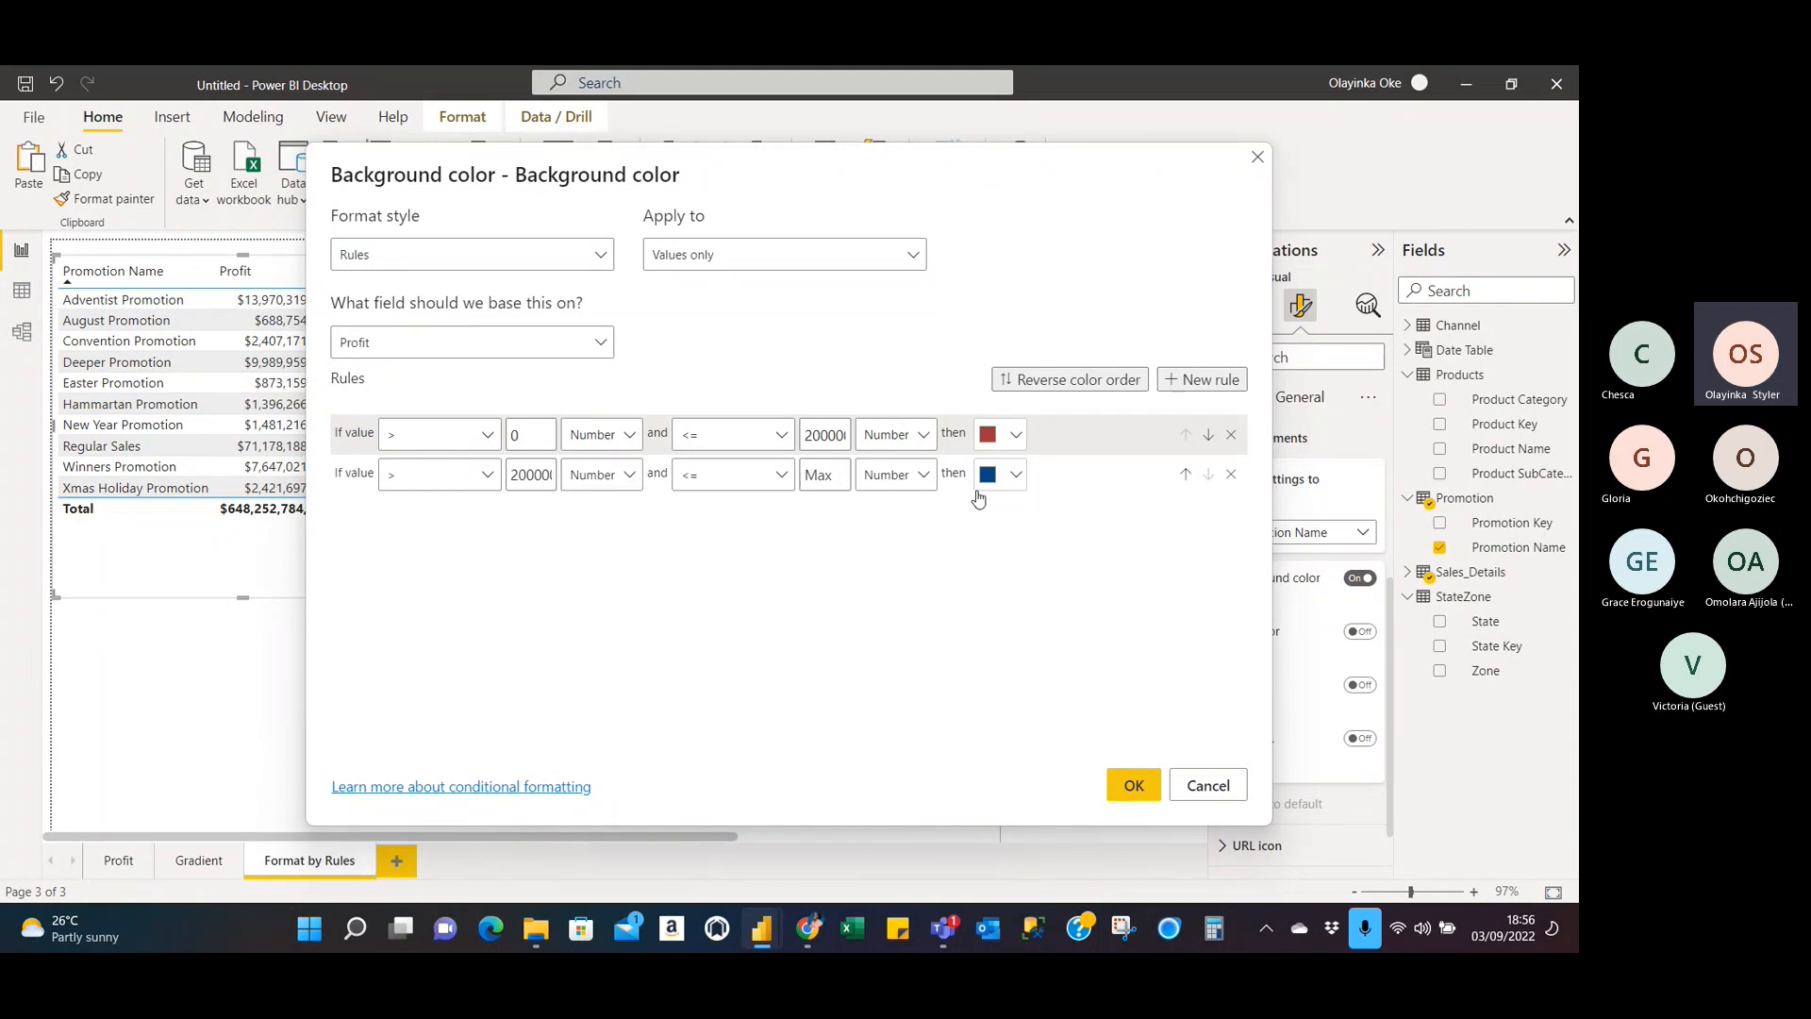
Apply the background color rules to the Promotion Name column.
click(1133, 786)
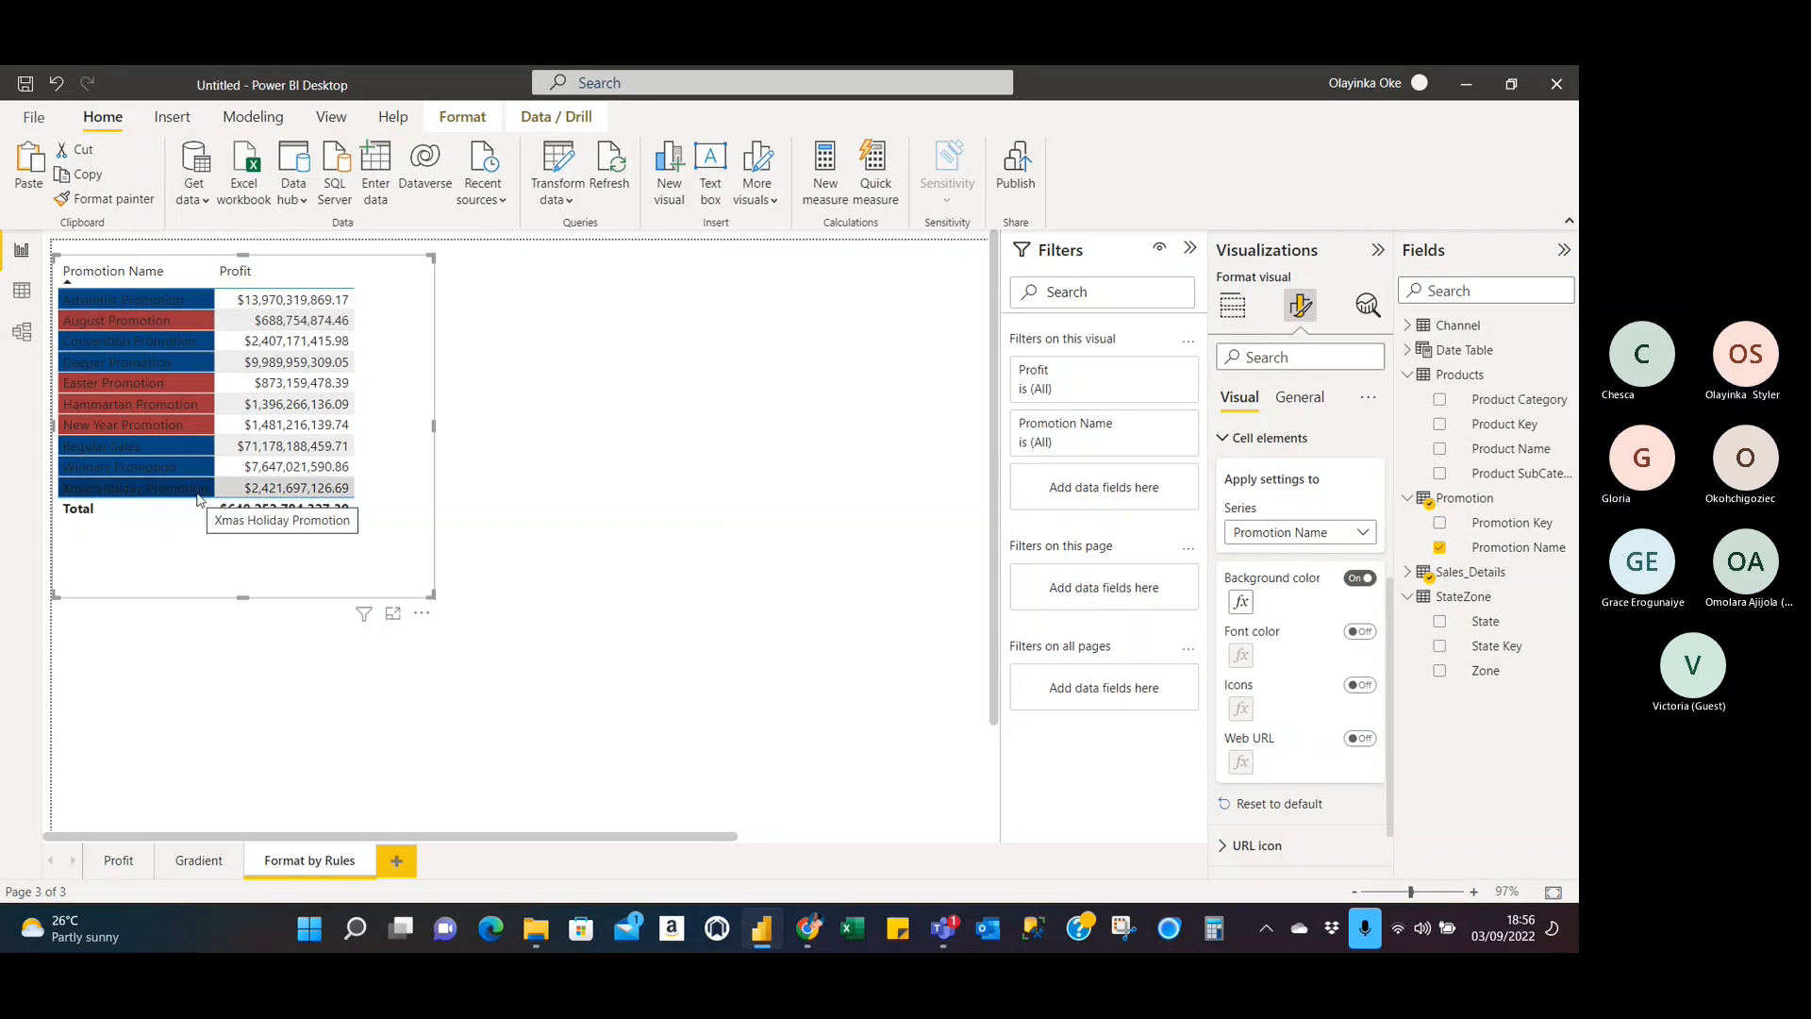
key(alt+Tab)
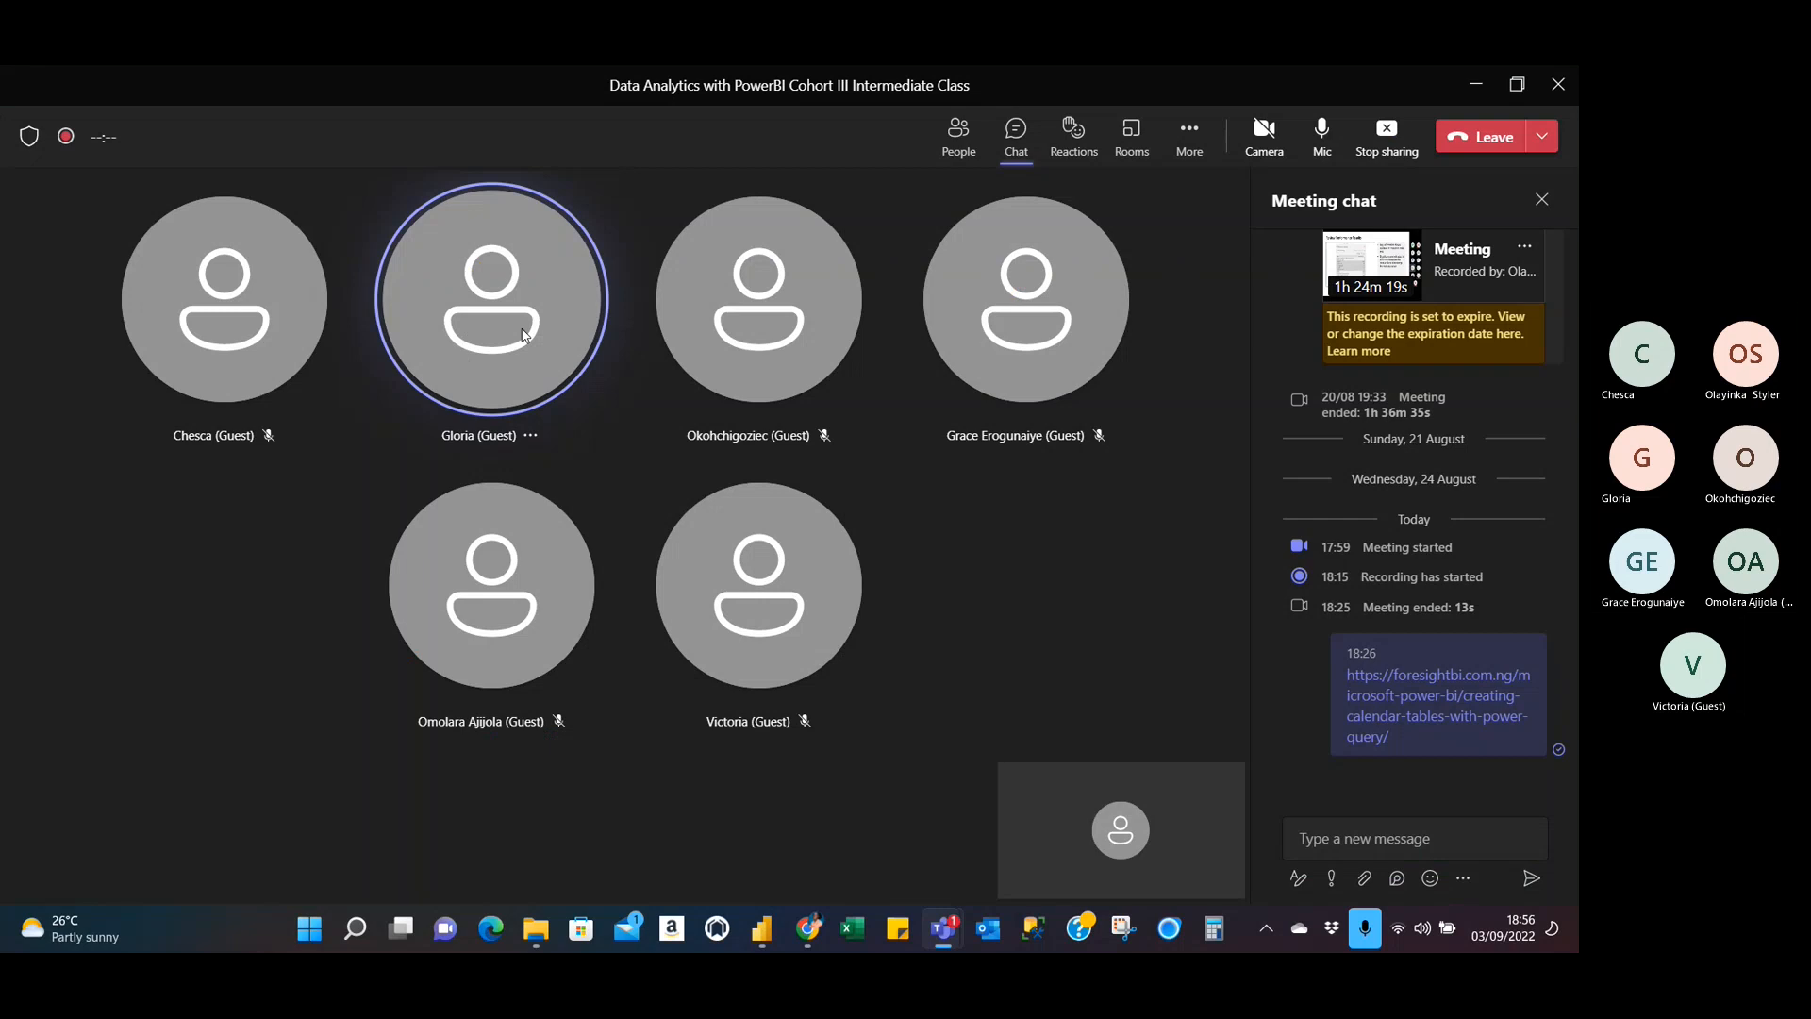
mouse_move(723, 238)
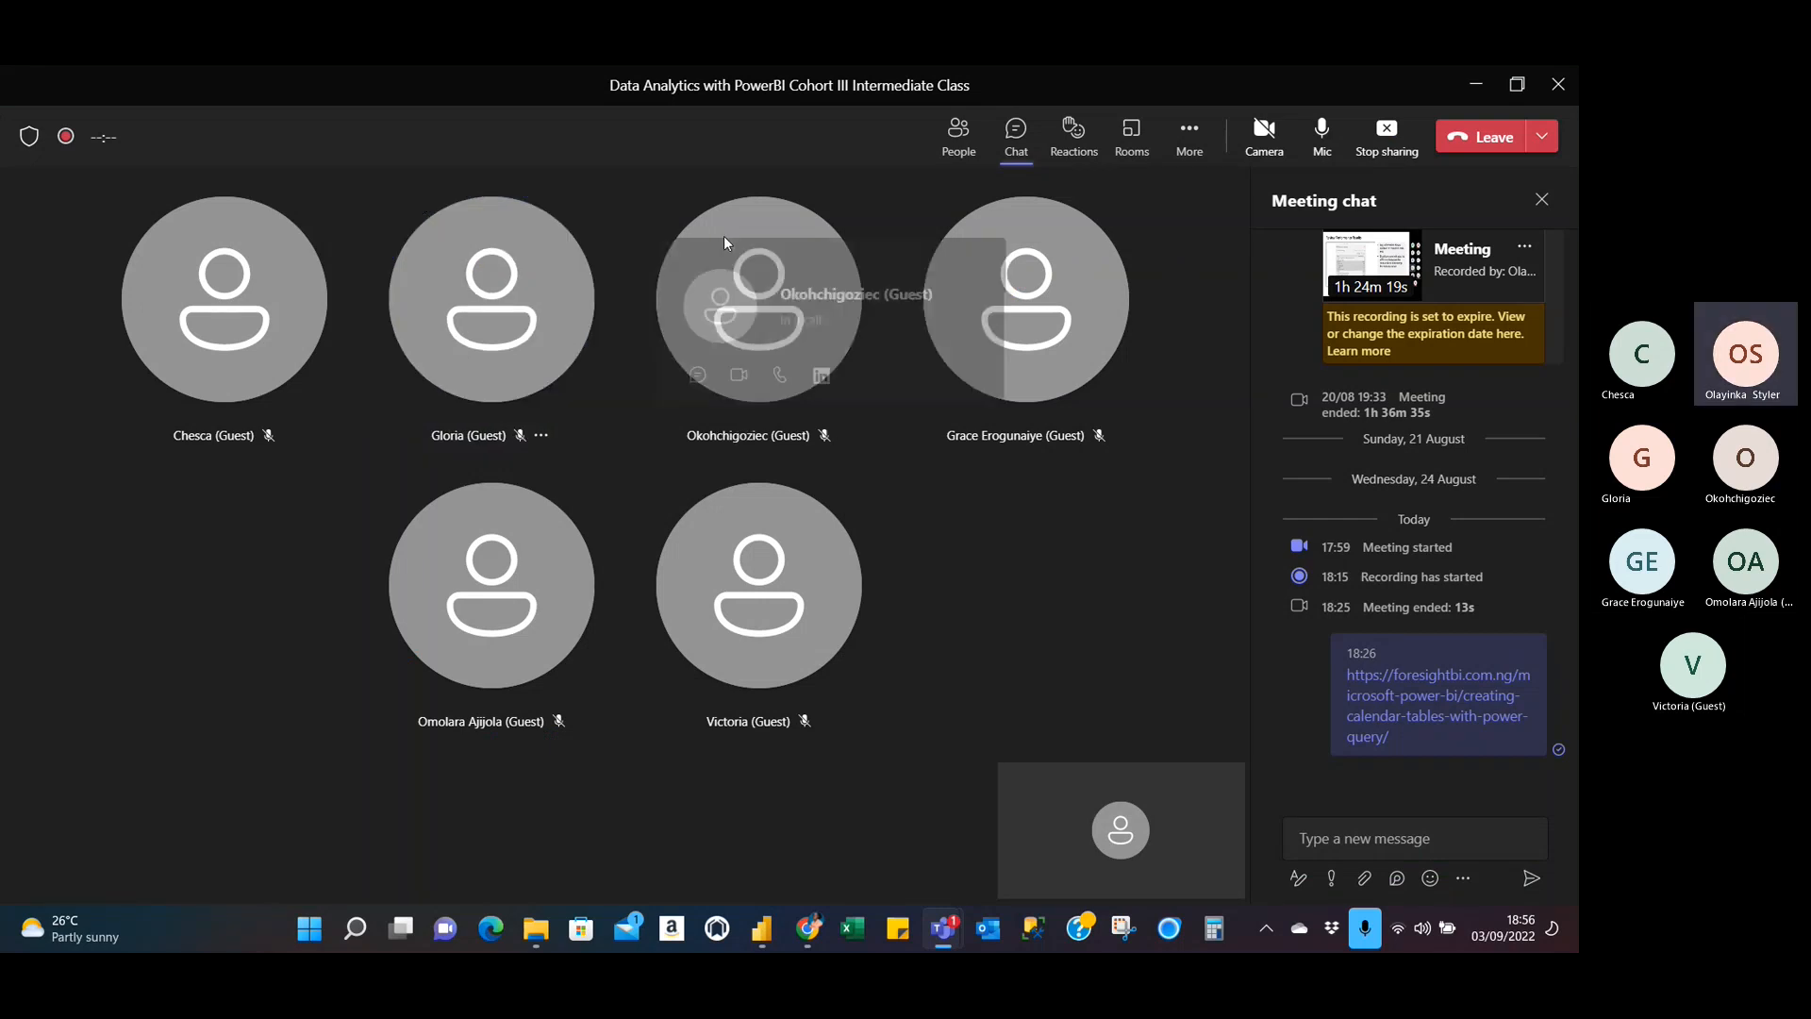
key(alt+Tab)
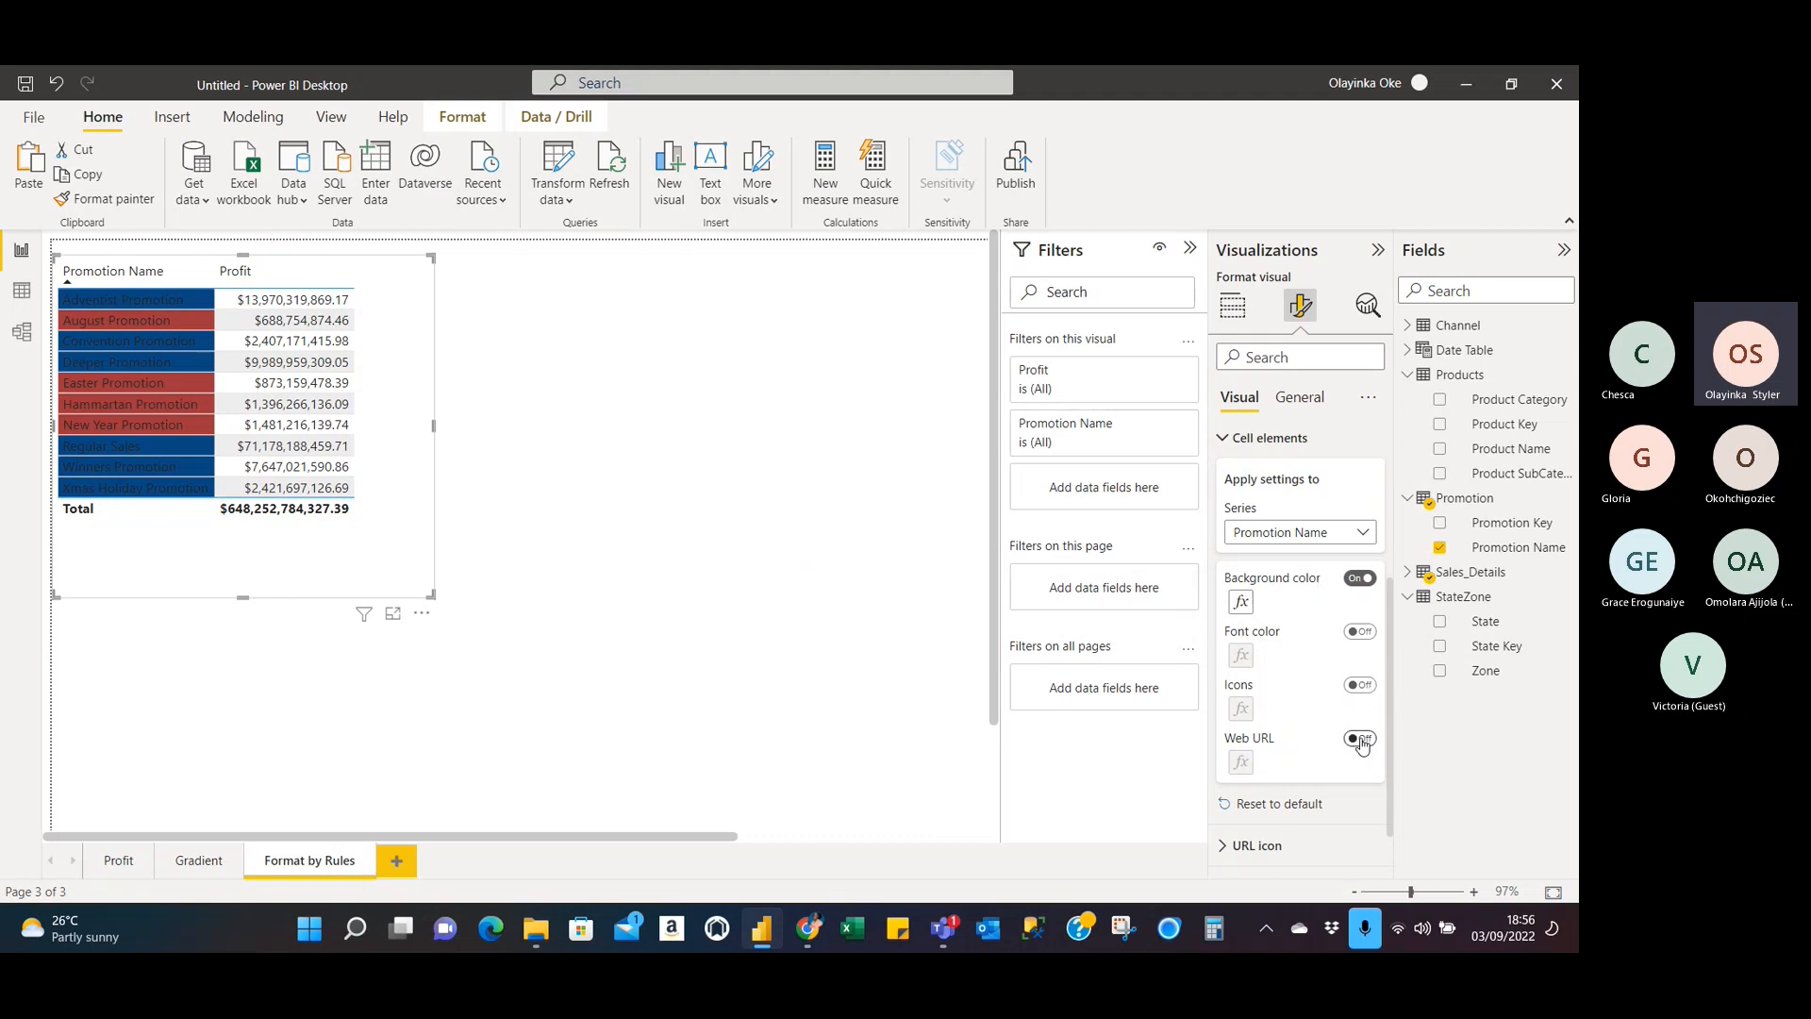
Switch the cell elements settings to the Profit series and turn on its conditional icons.
click(1367, 542)
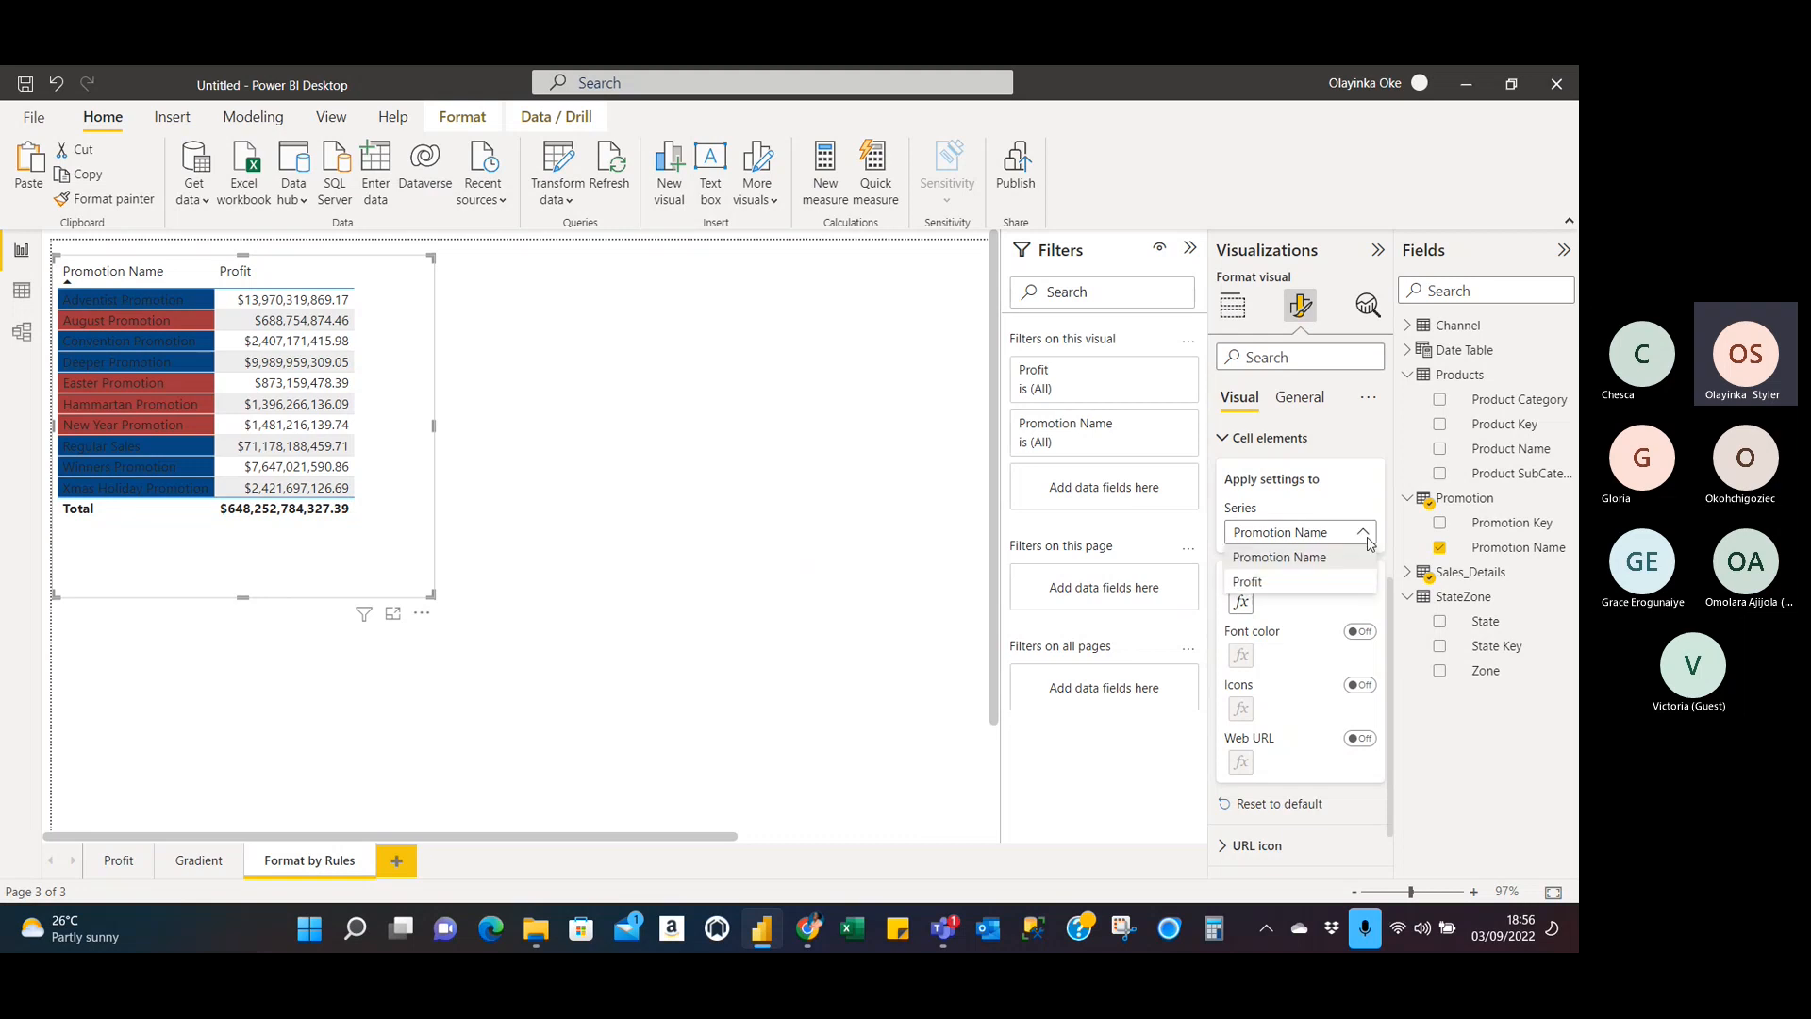
click(1298, 585)
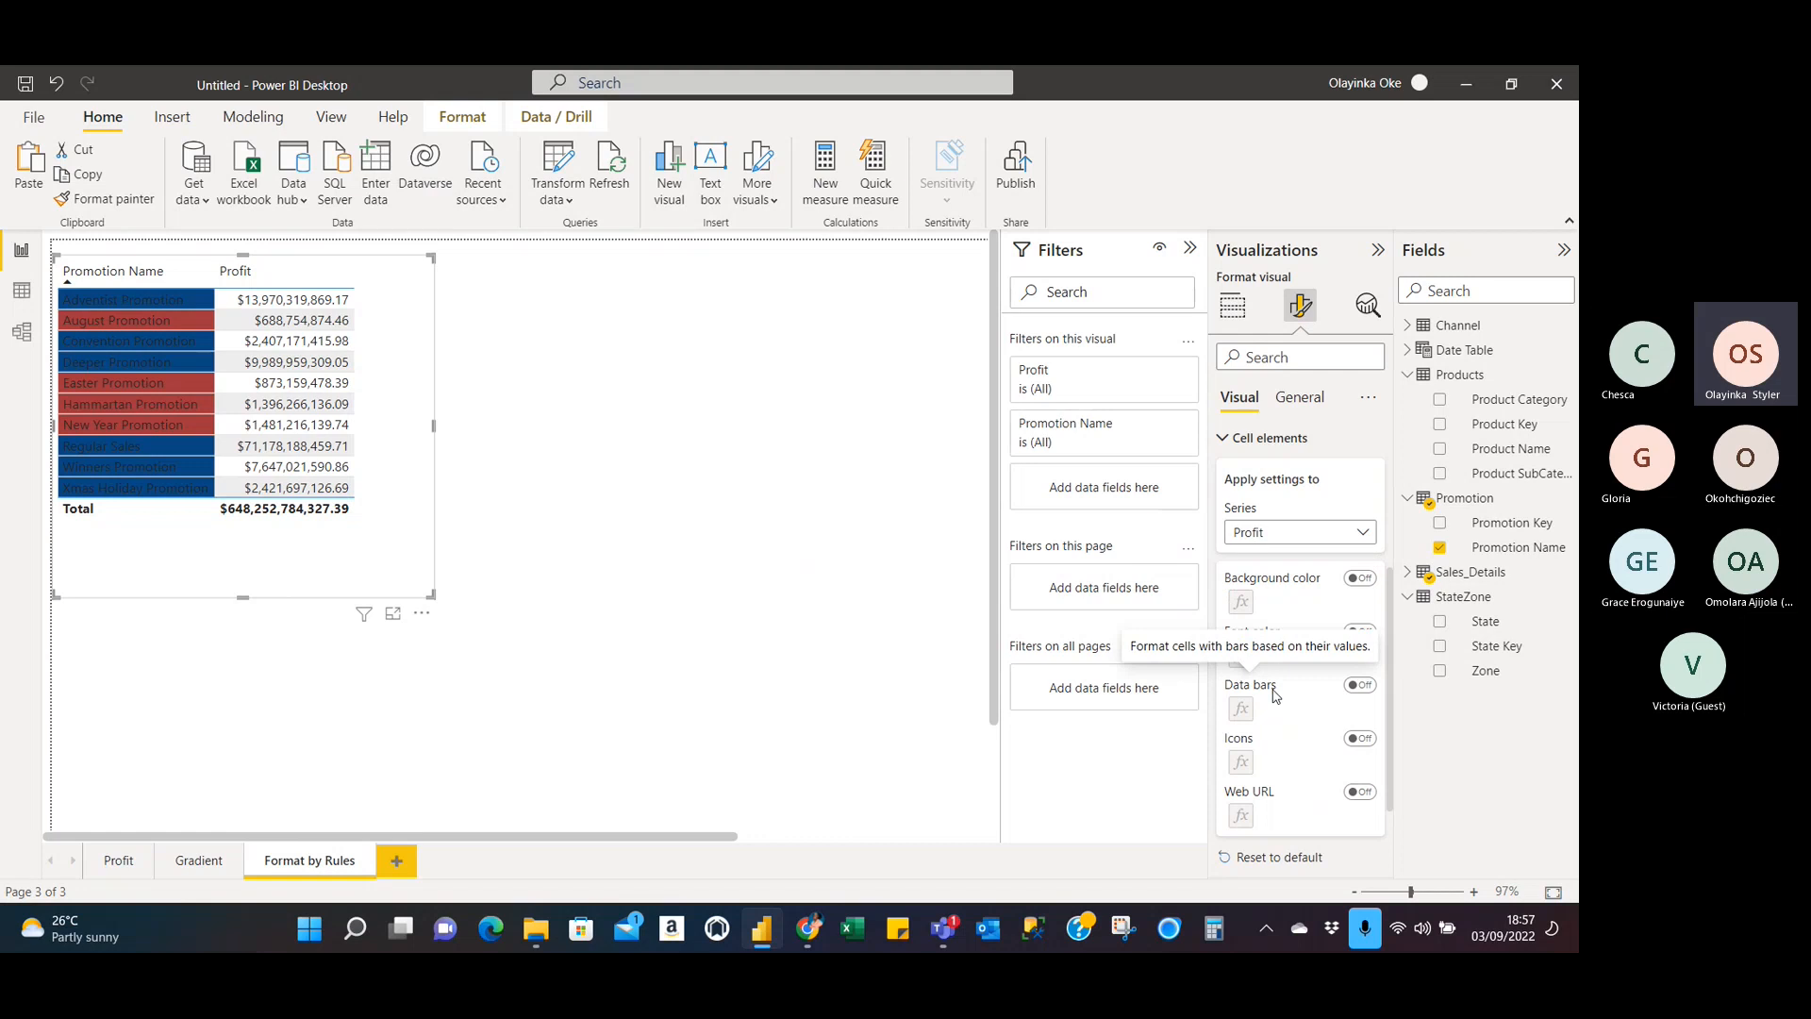
scroll(1259, 688, down, 1)
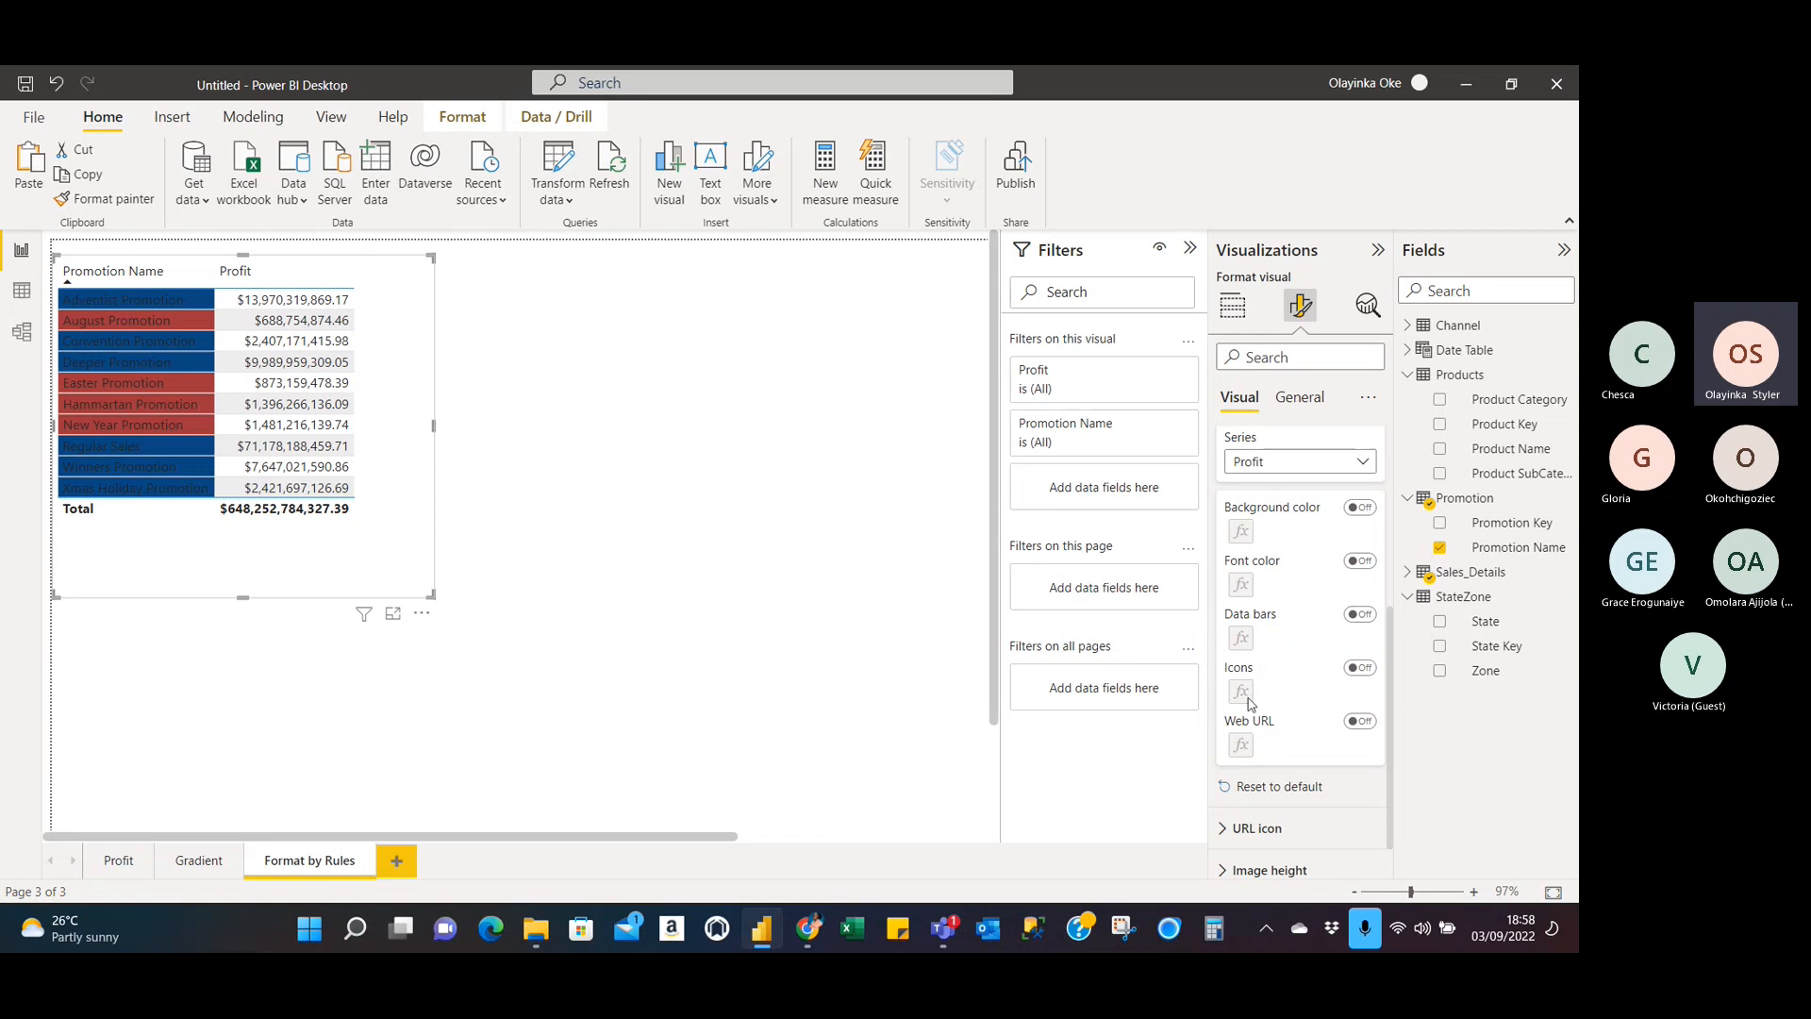
click(1361, 669)
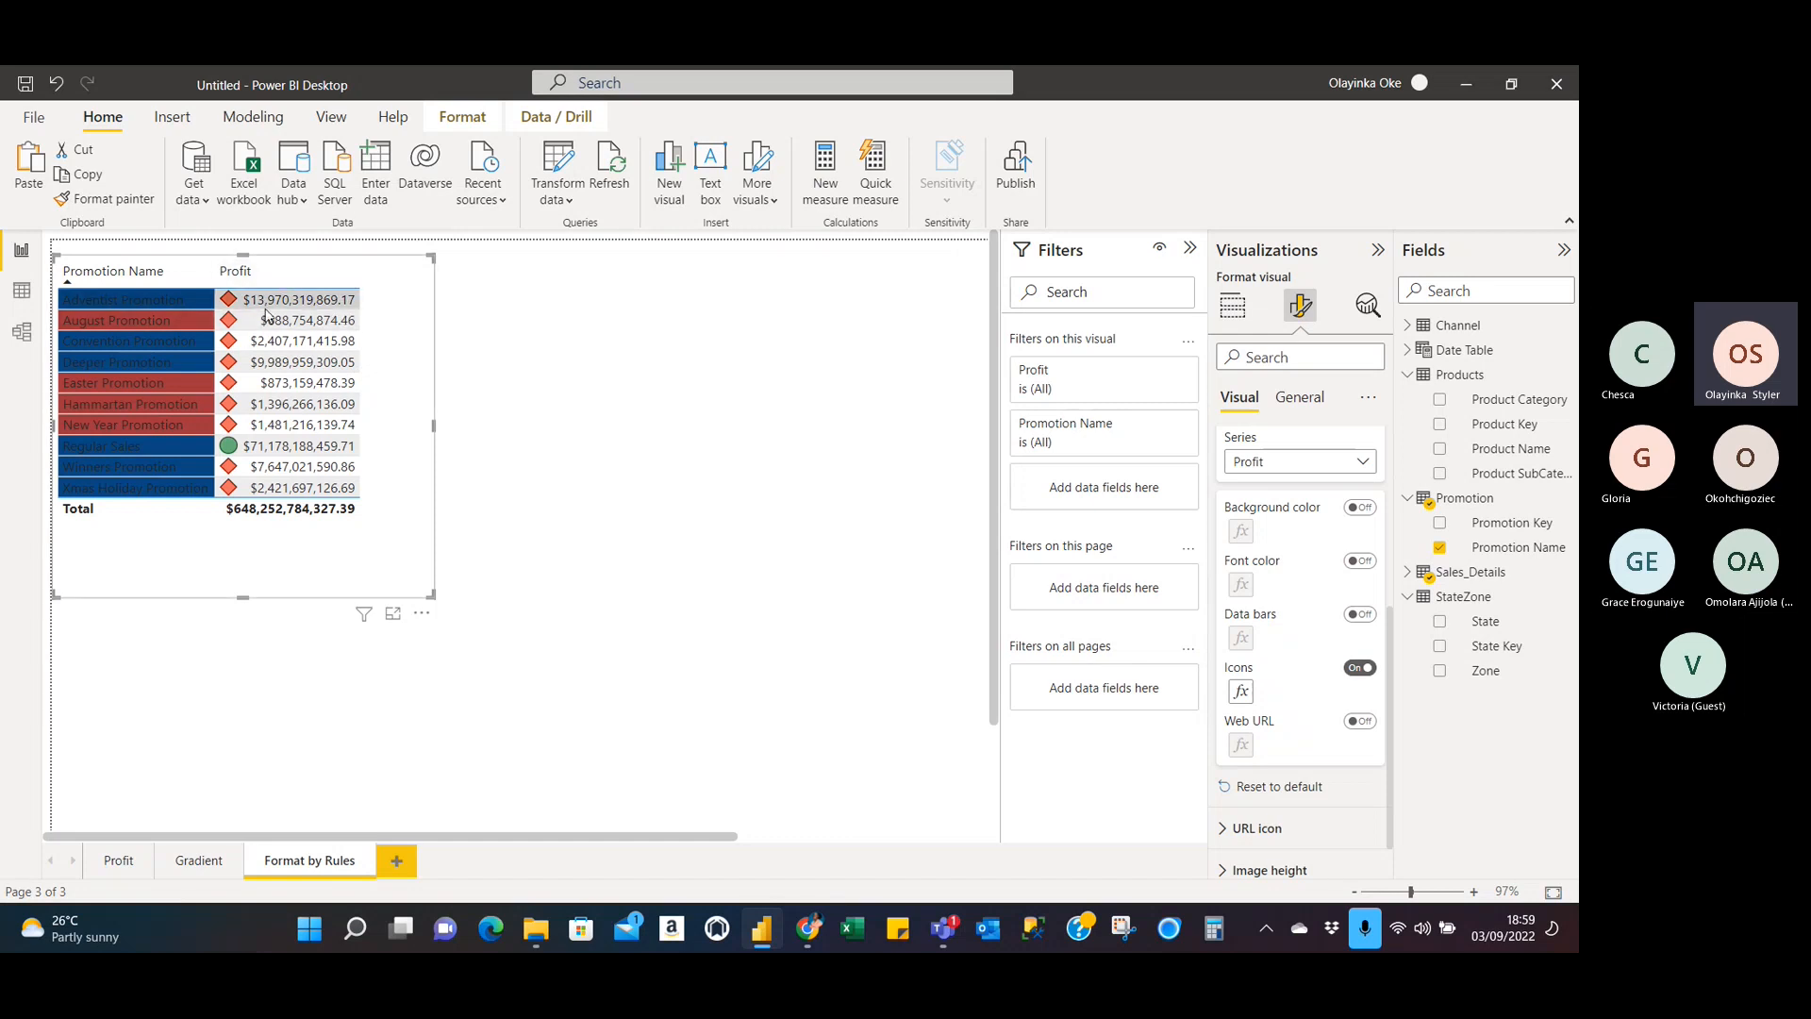
Open the conditional icon settings for Profit, keeping Rules as the format style and Profit as the base field.
click(1241, 693)
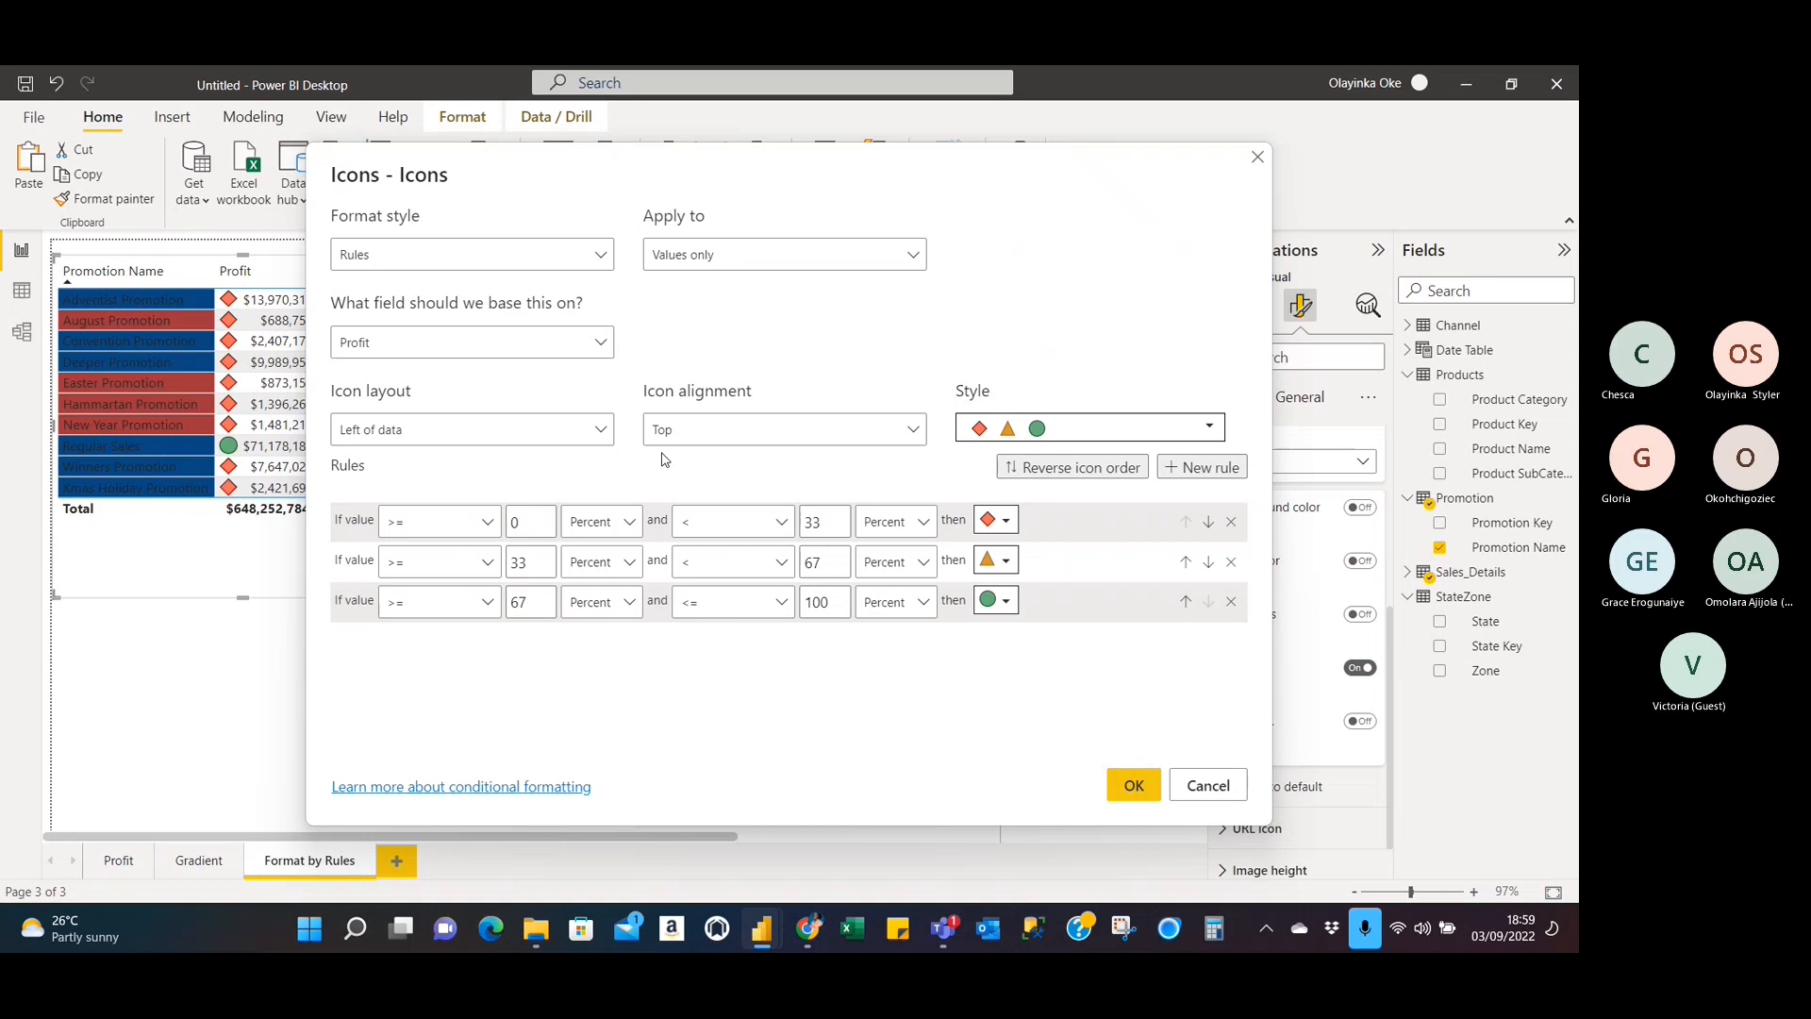
click(610, 258)
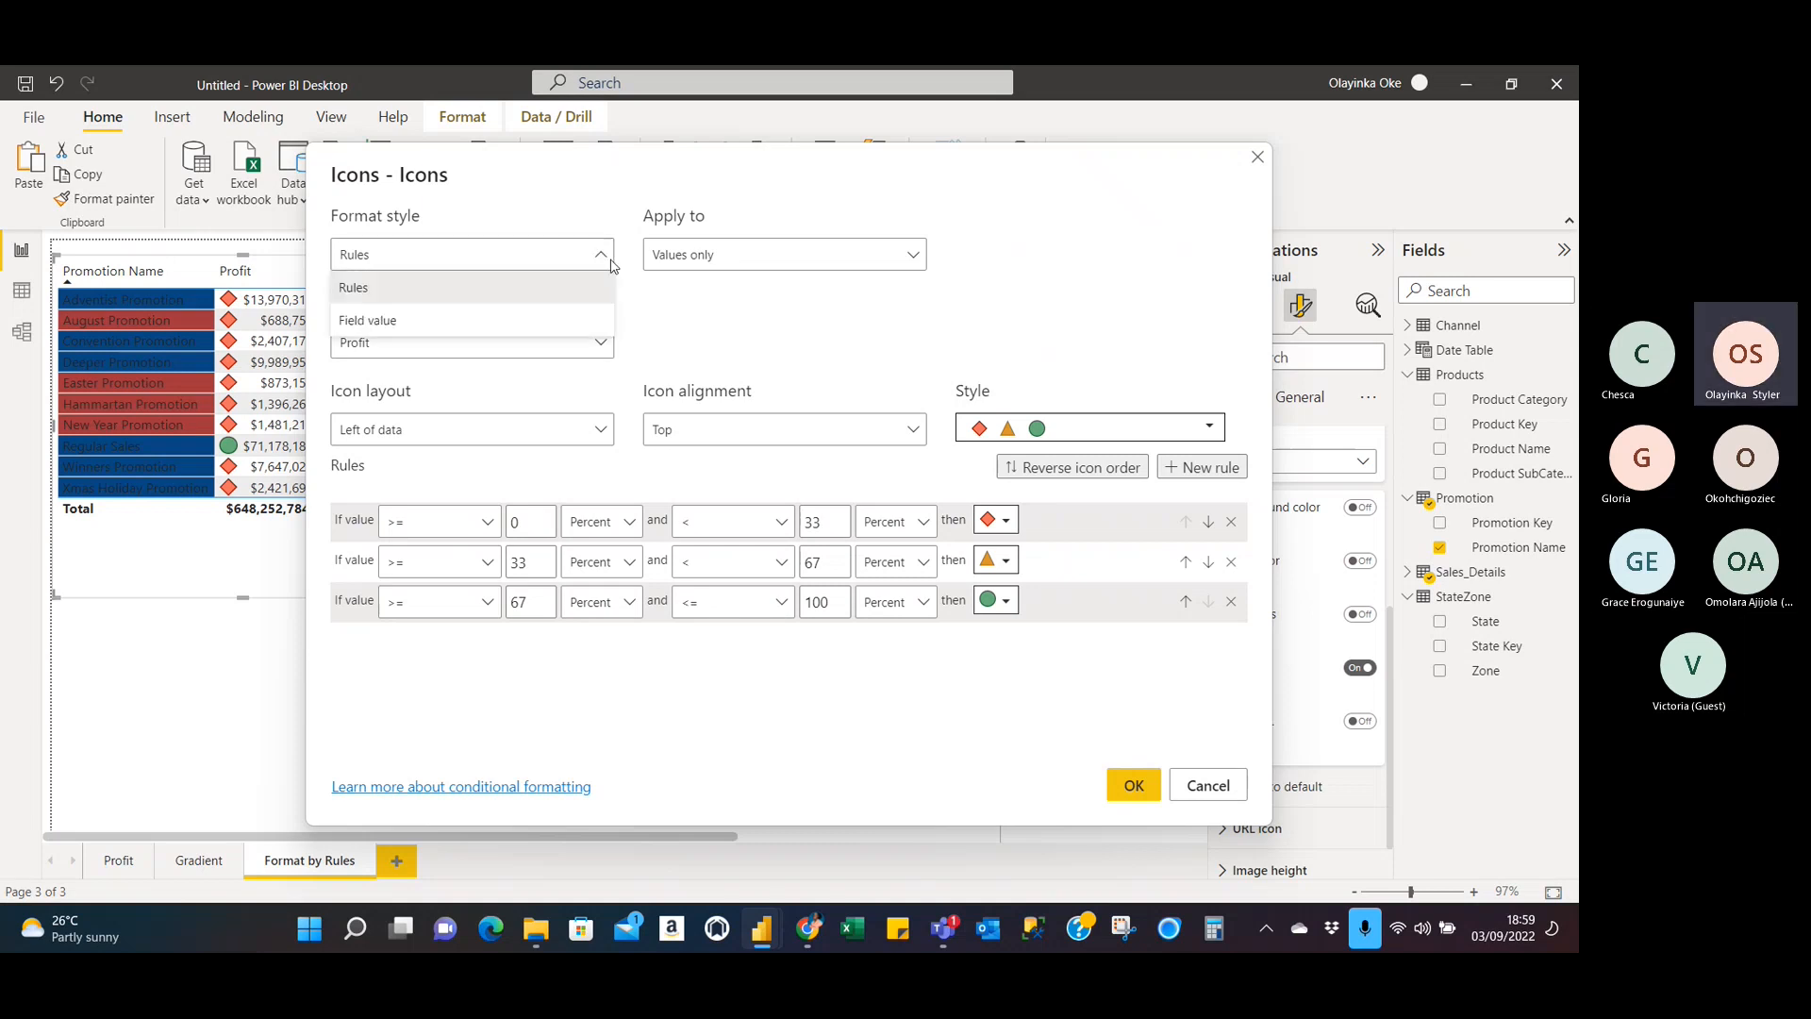
click(514, 288)
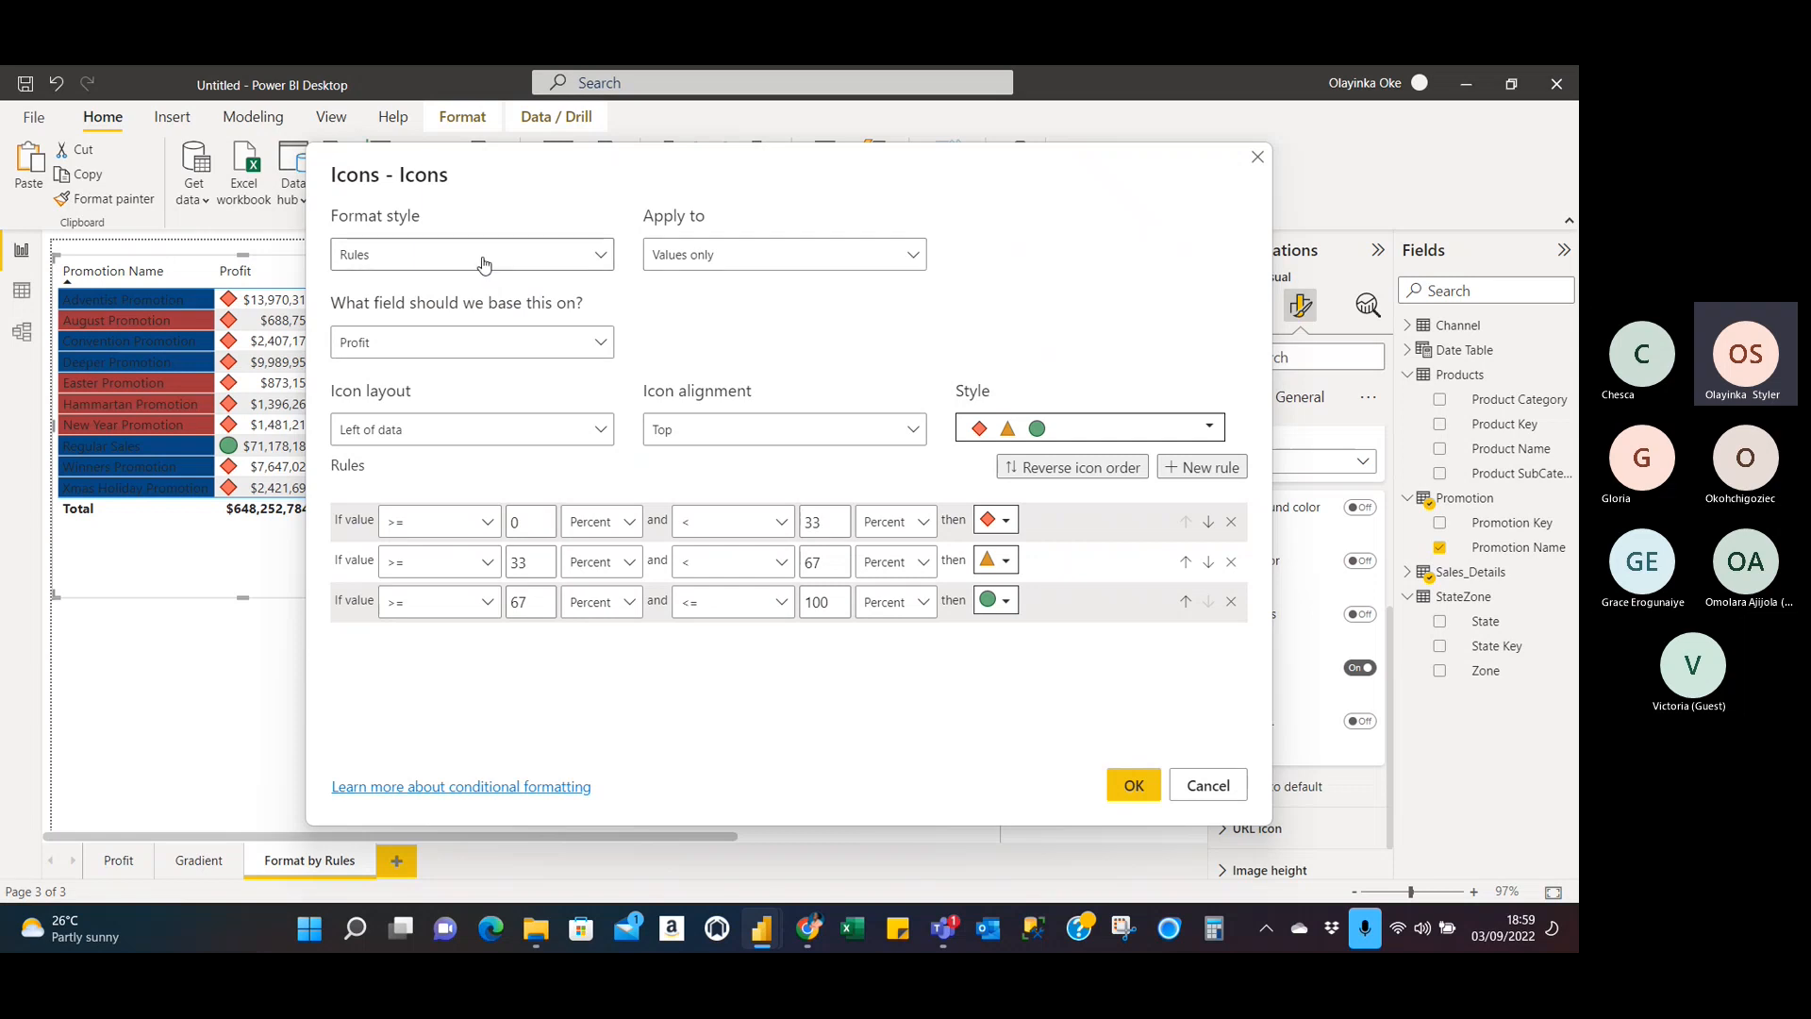
click(597, 349)
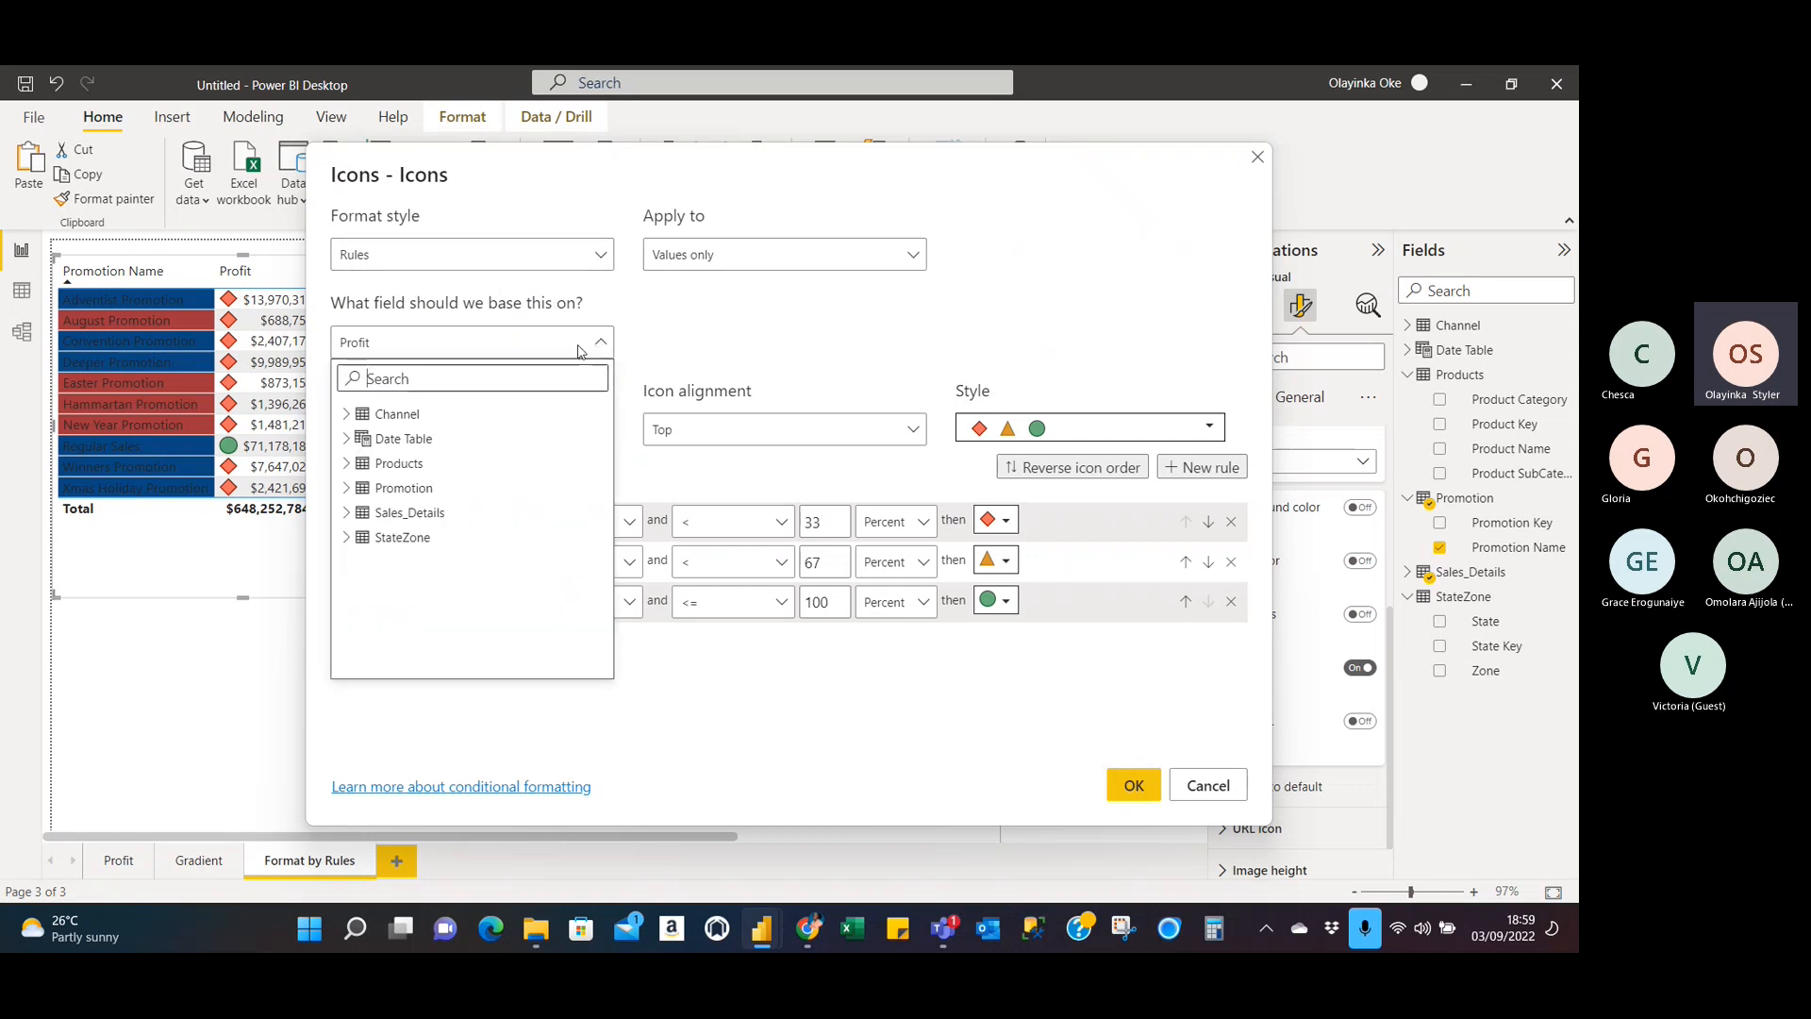
click(680, 344)
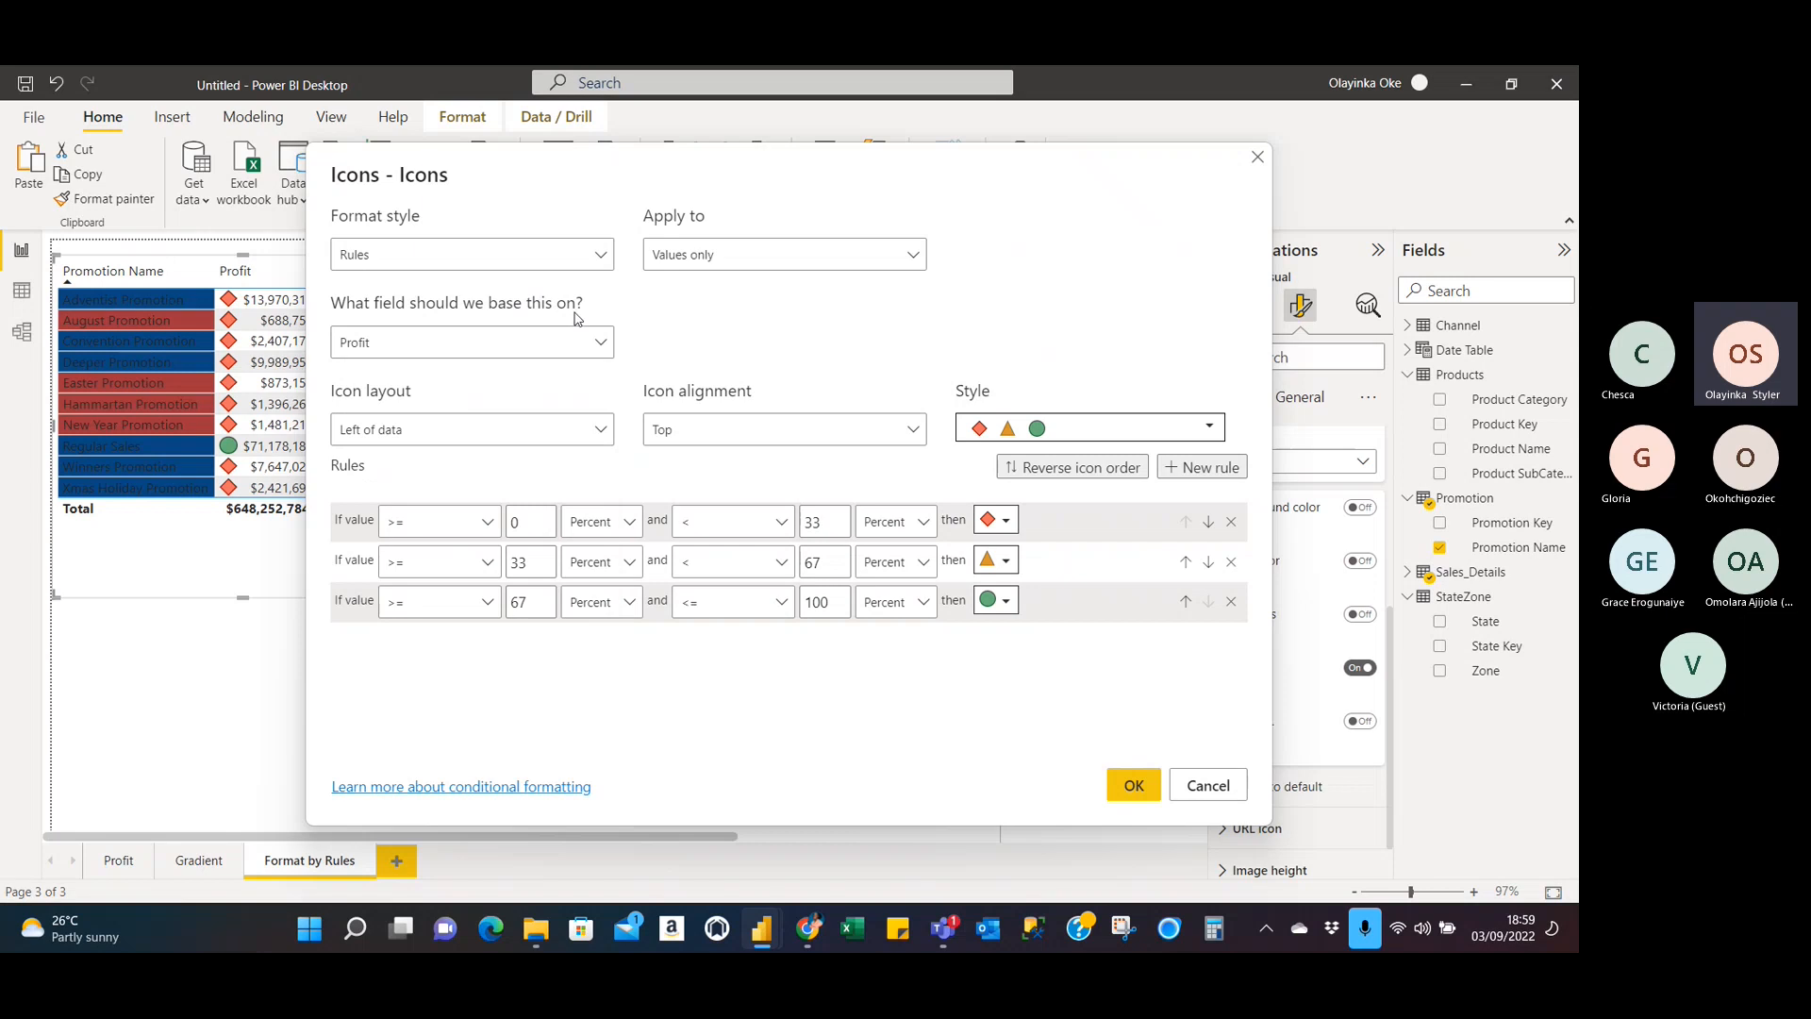
Try the Icon only layout and set the icon layout to Right of data.
click(603, 432)
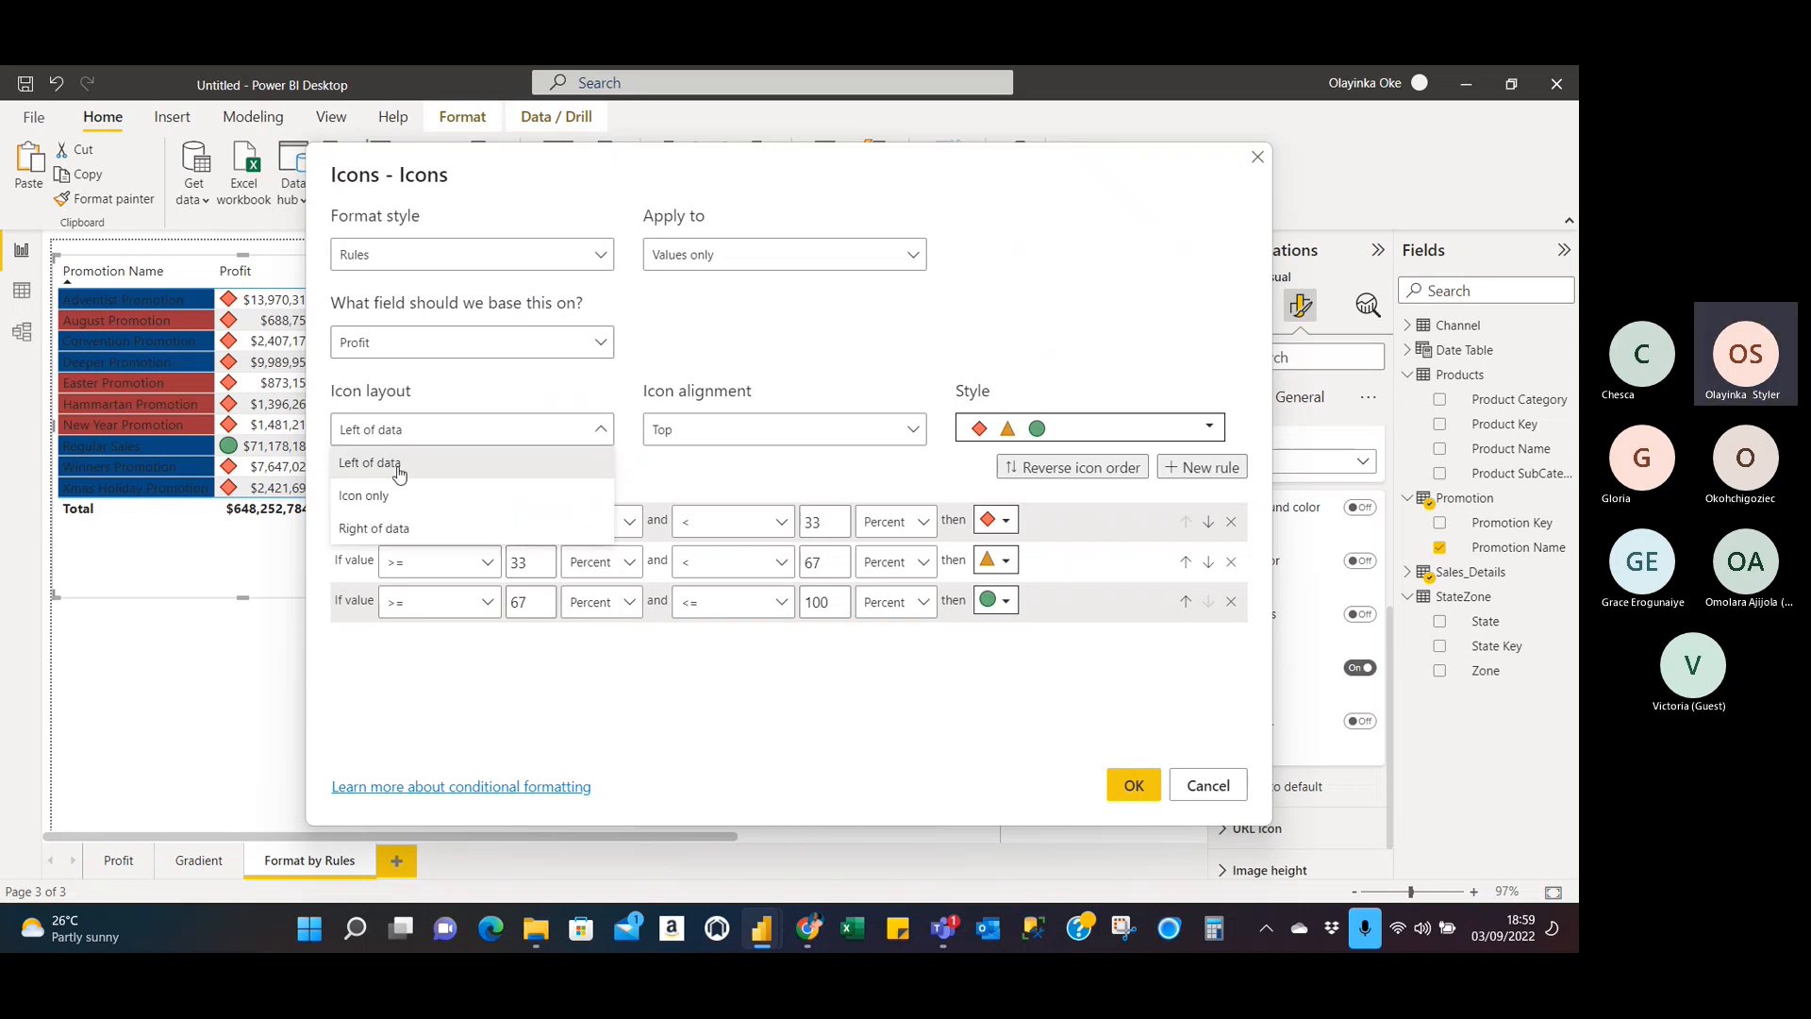
click(433, 537)
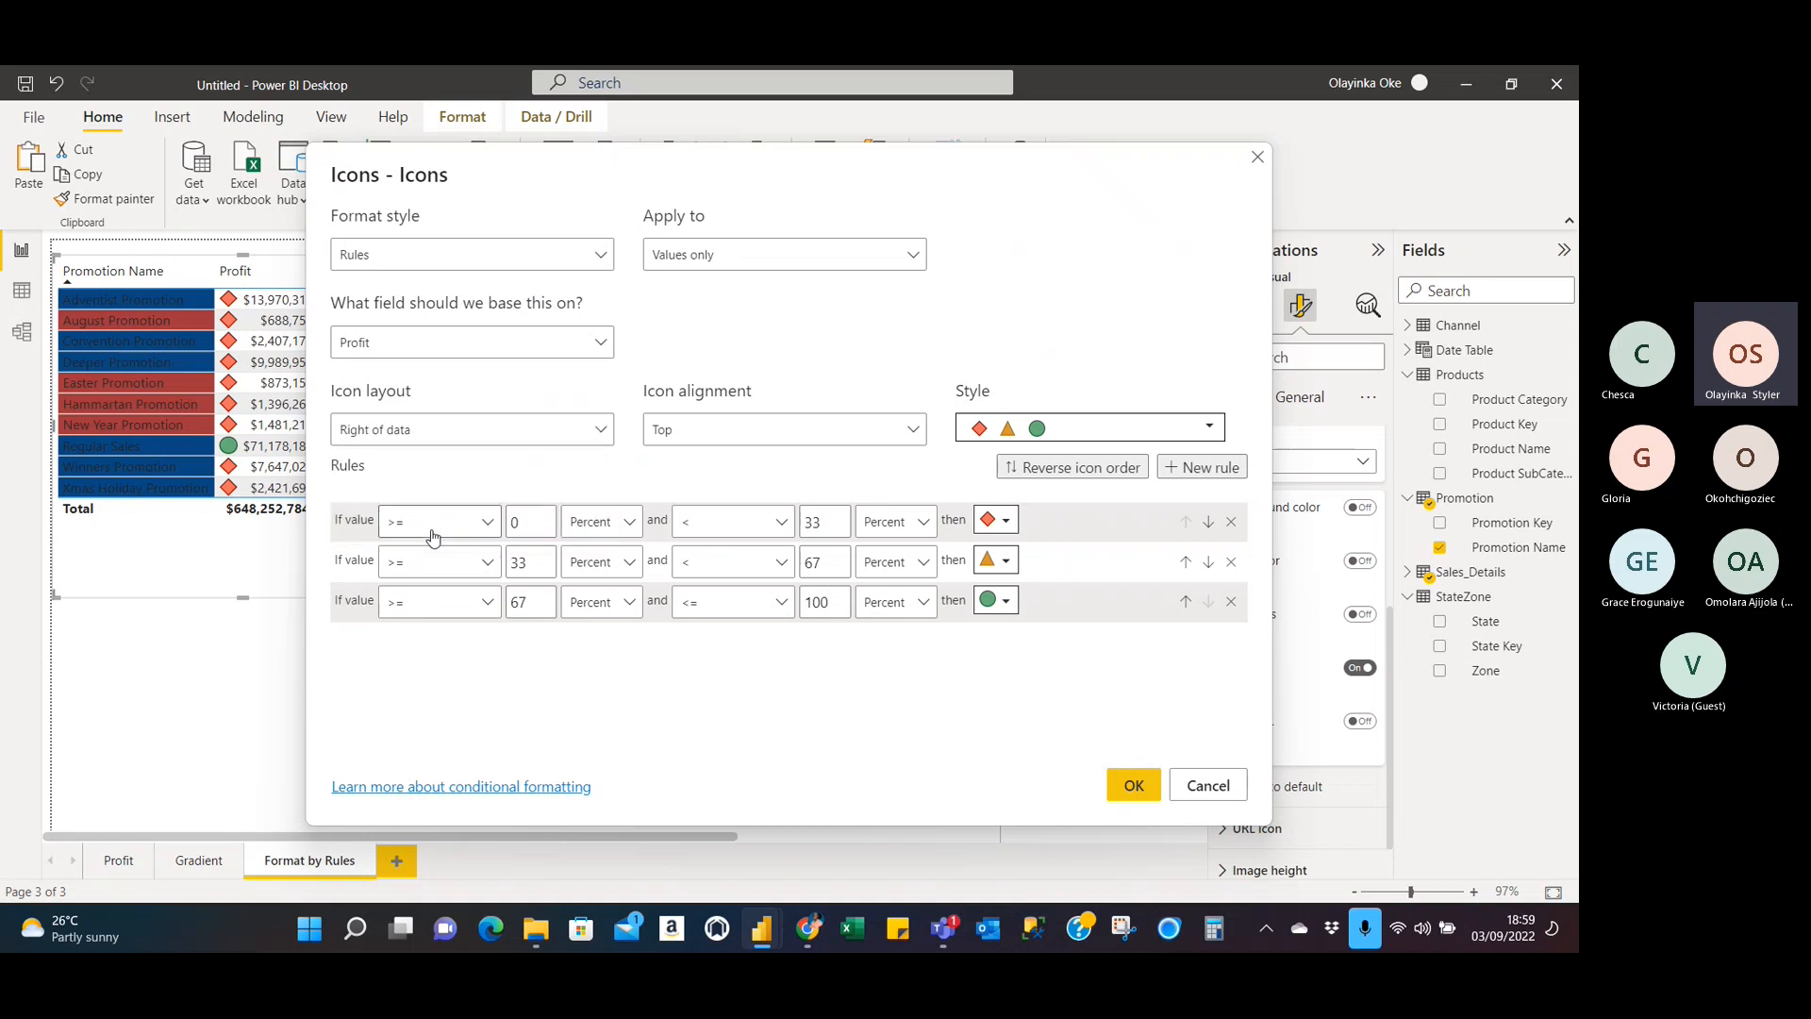
click(604, 436)
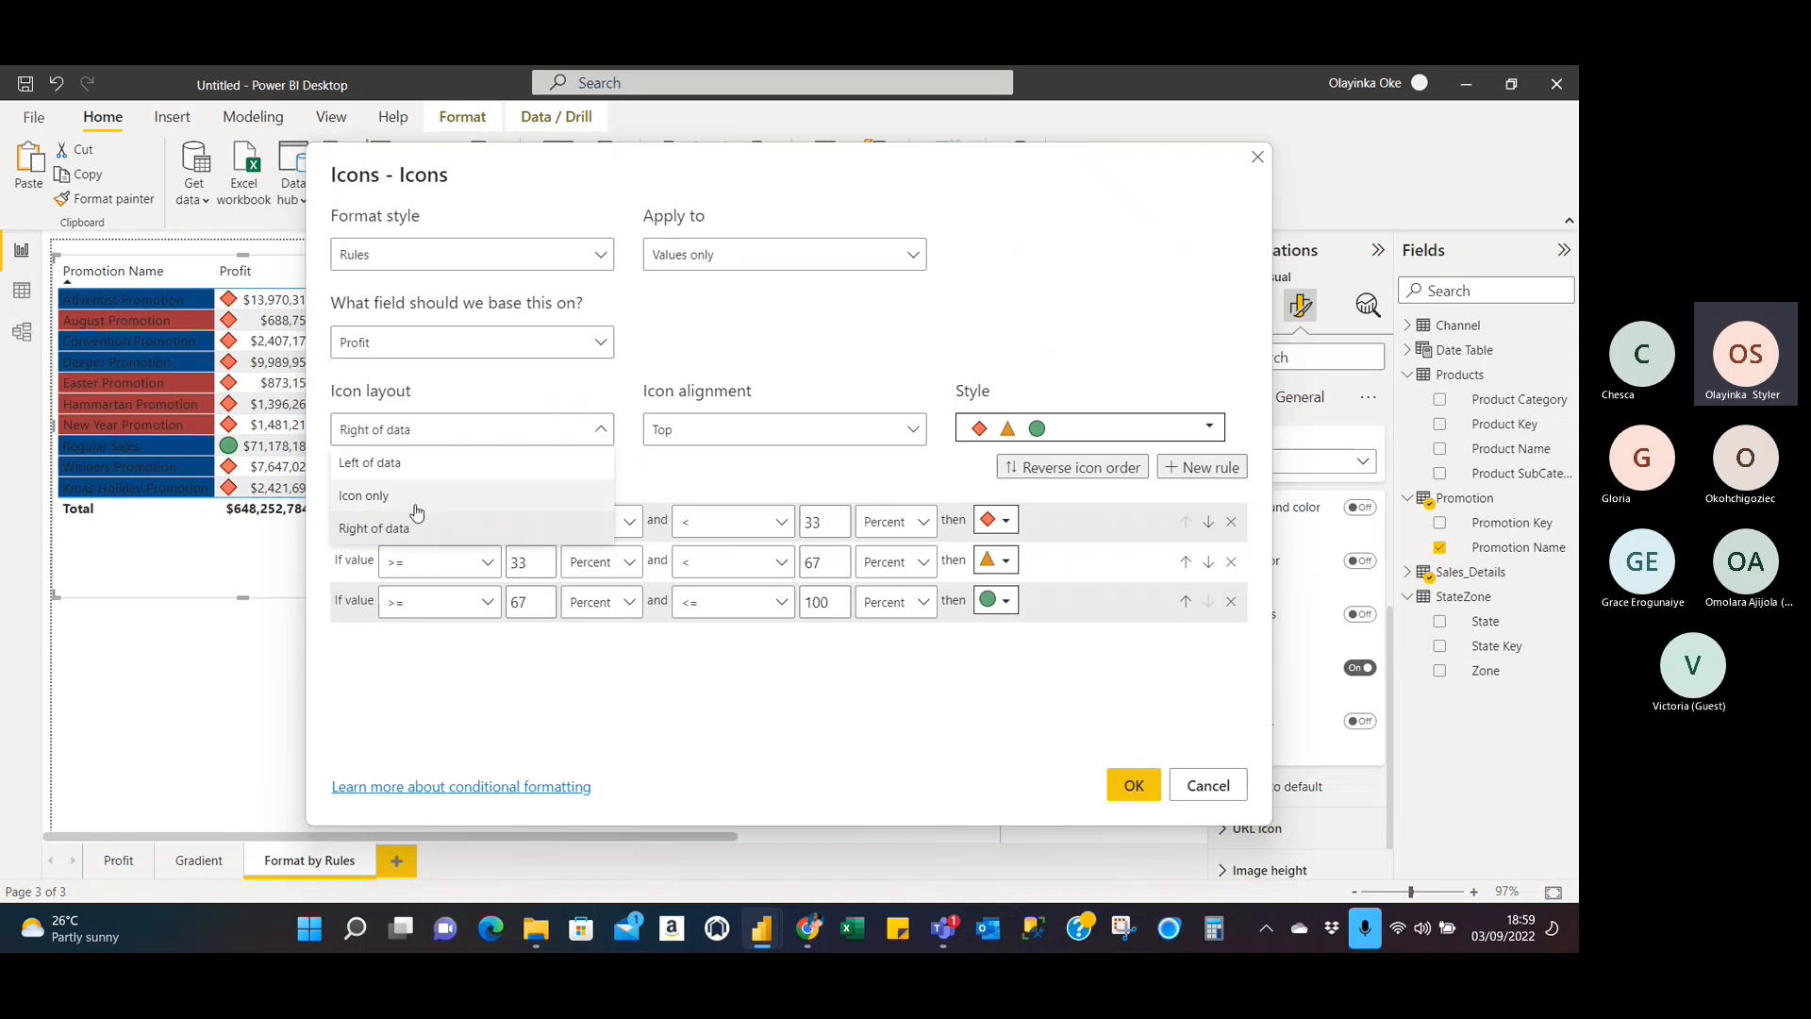
click(411, 500)
click(600, 429)
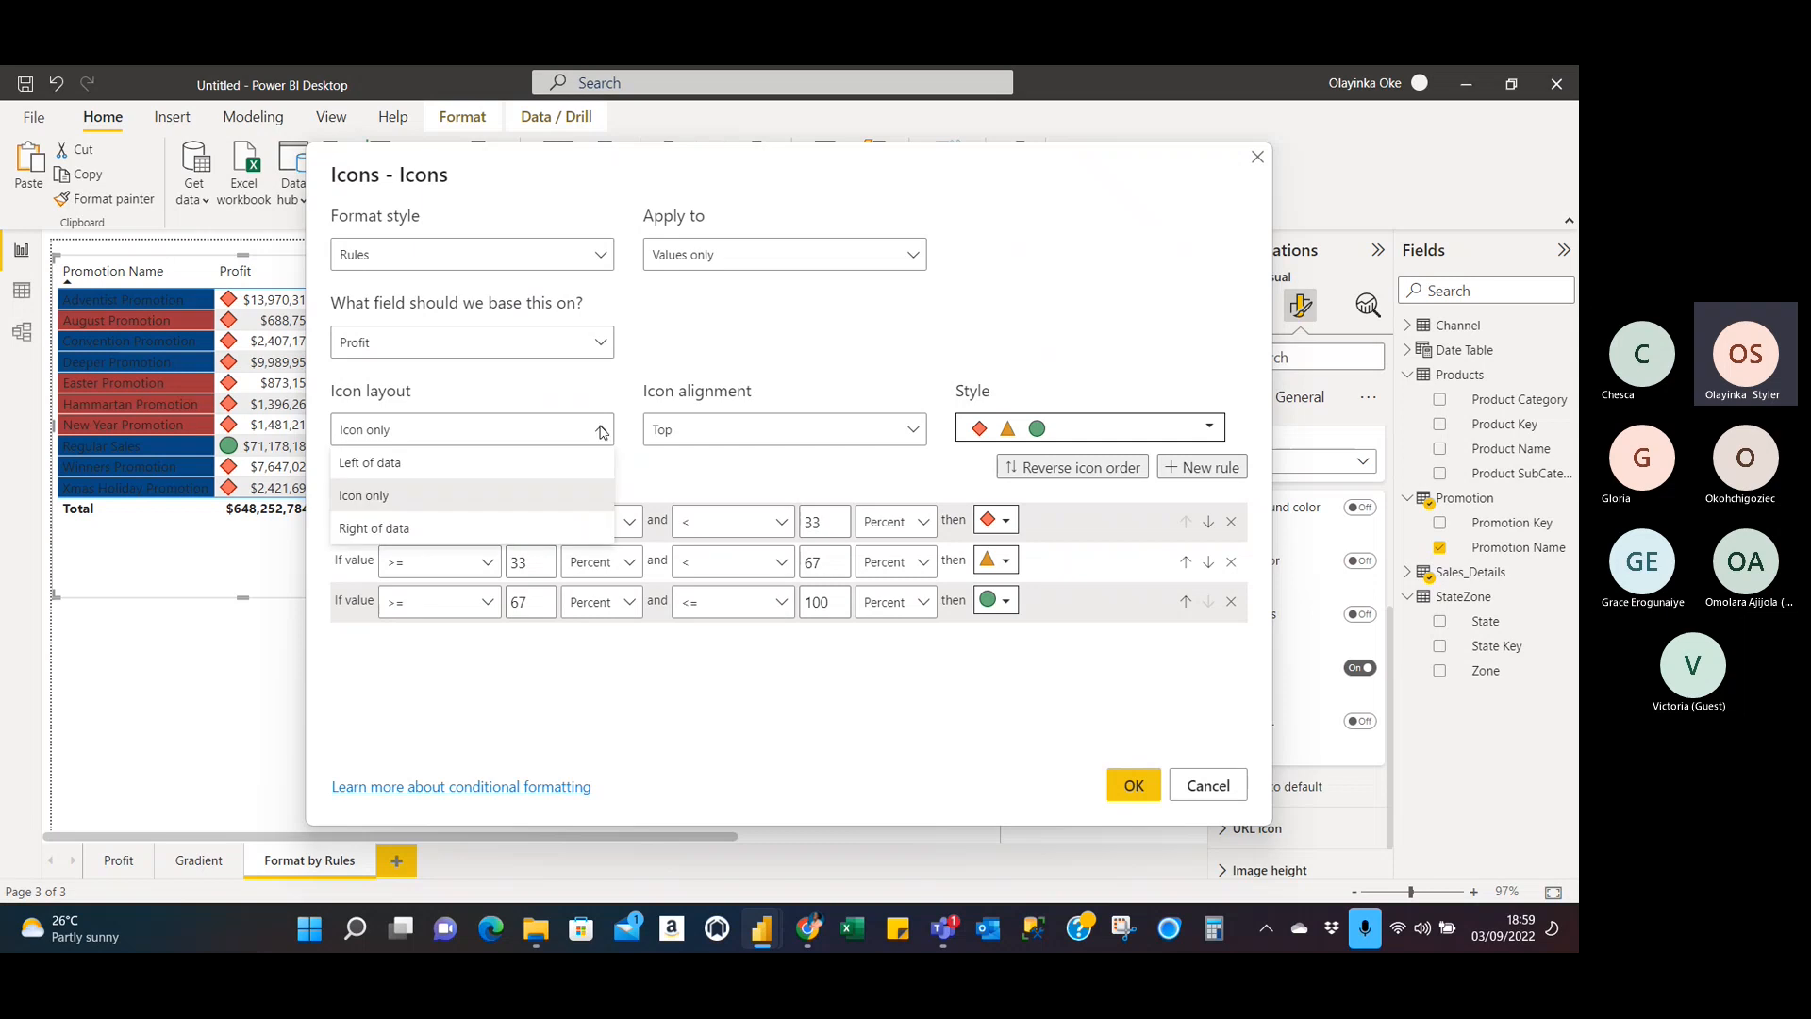
click(411, 529)
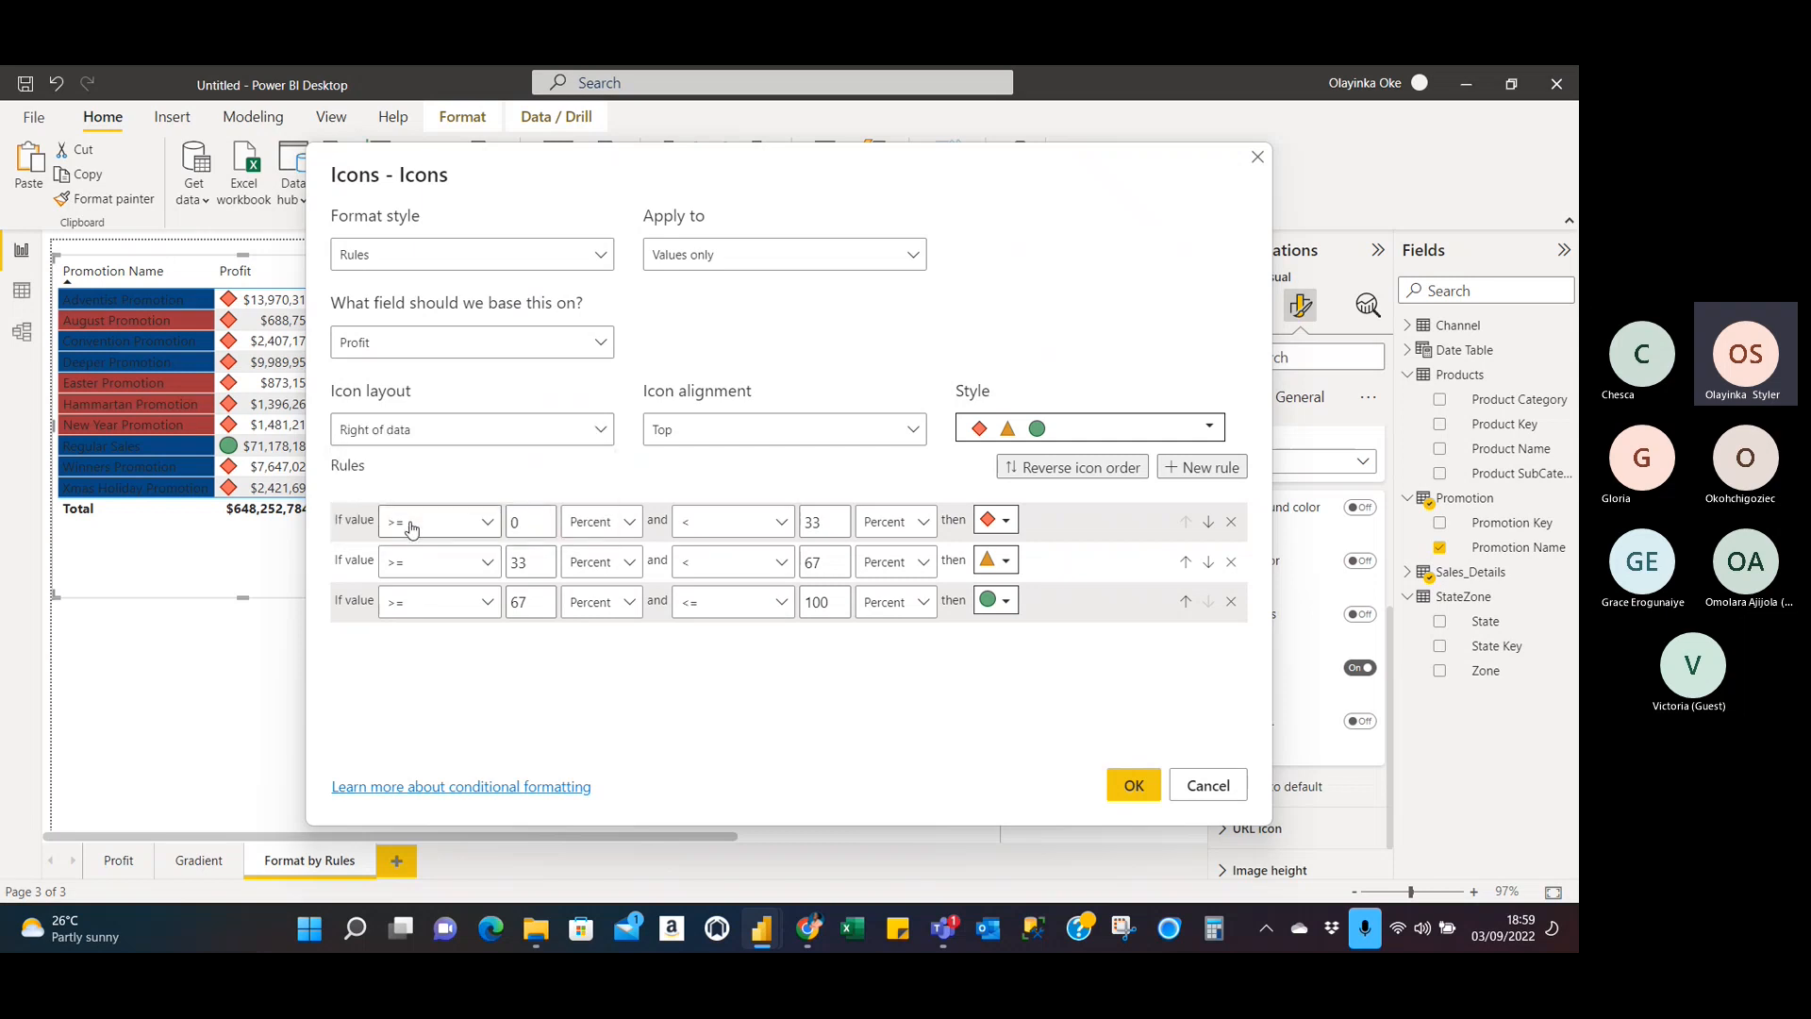
Browse the available icon sets and choose the style with empty, half-filled and full gold stars.
click(916, 430)
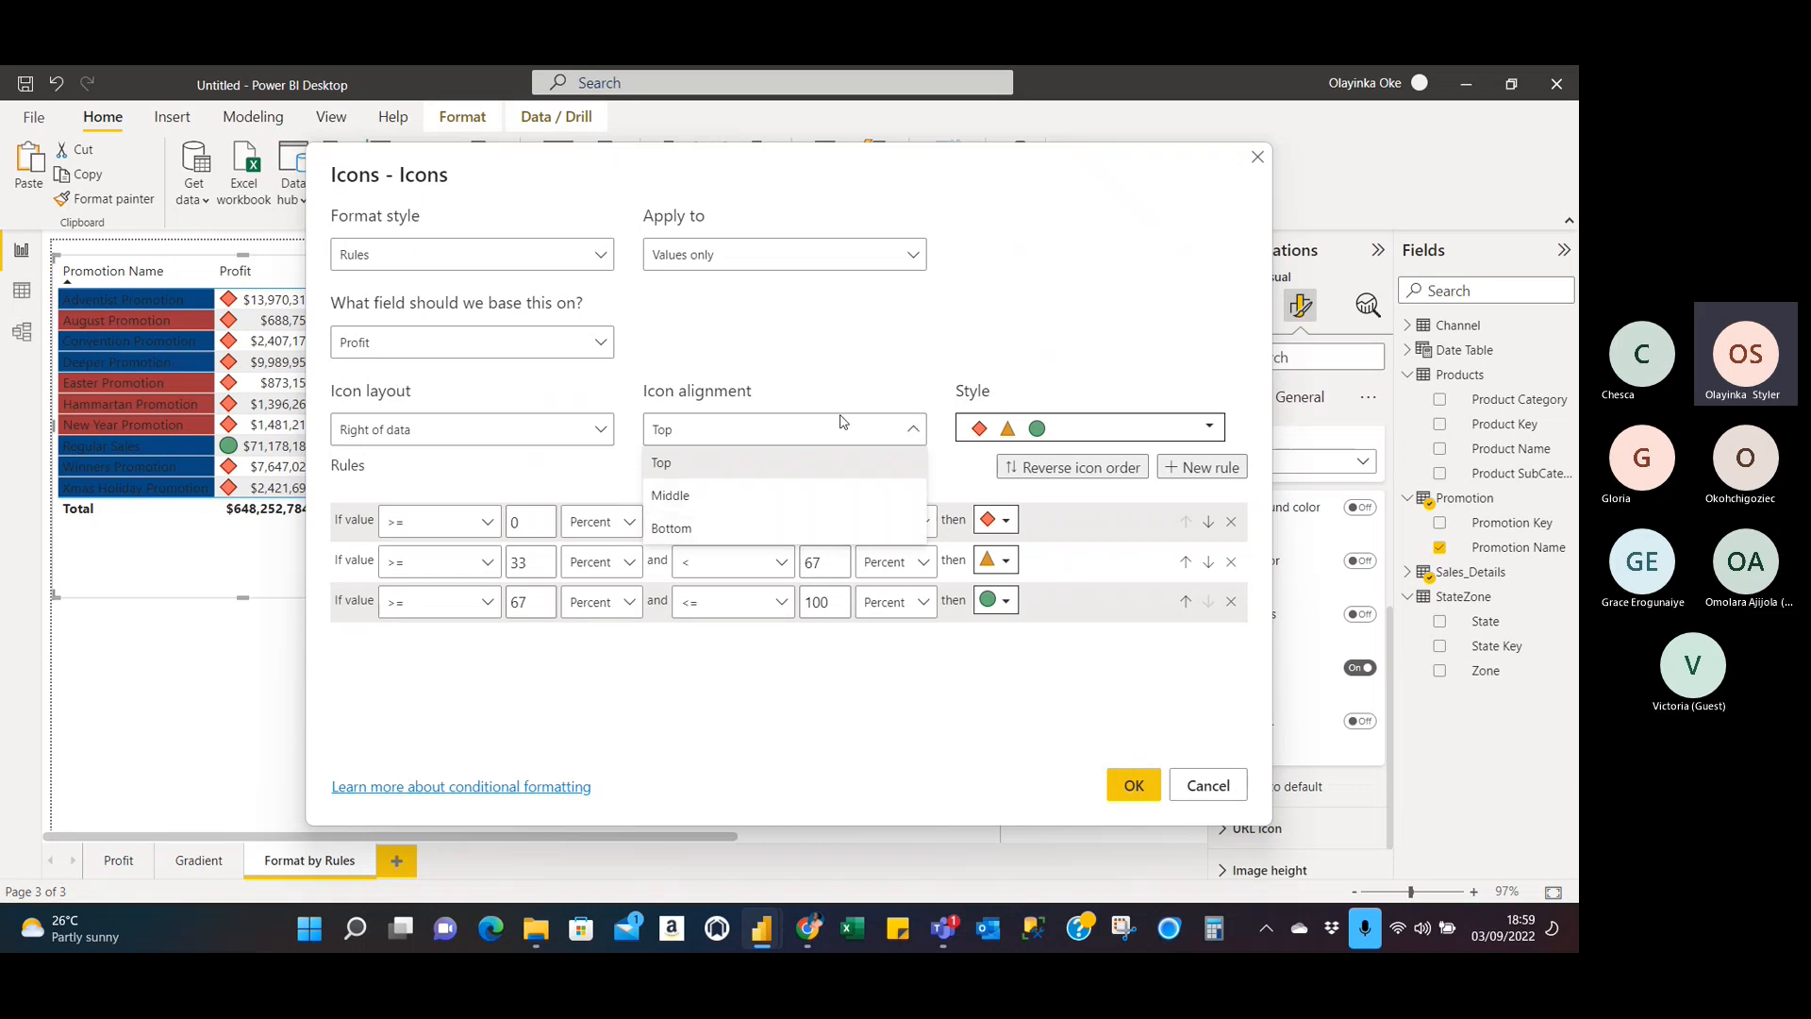
click(1211, 431)
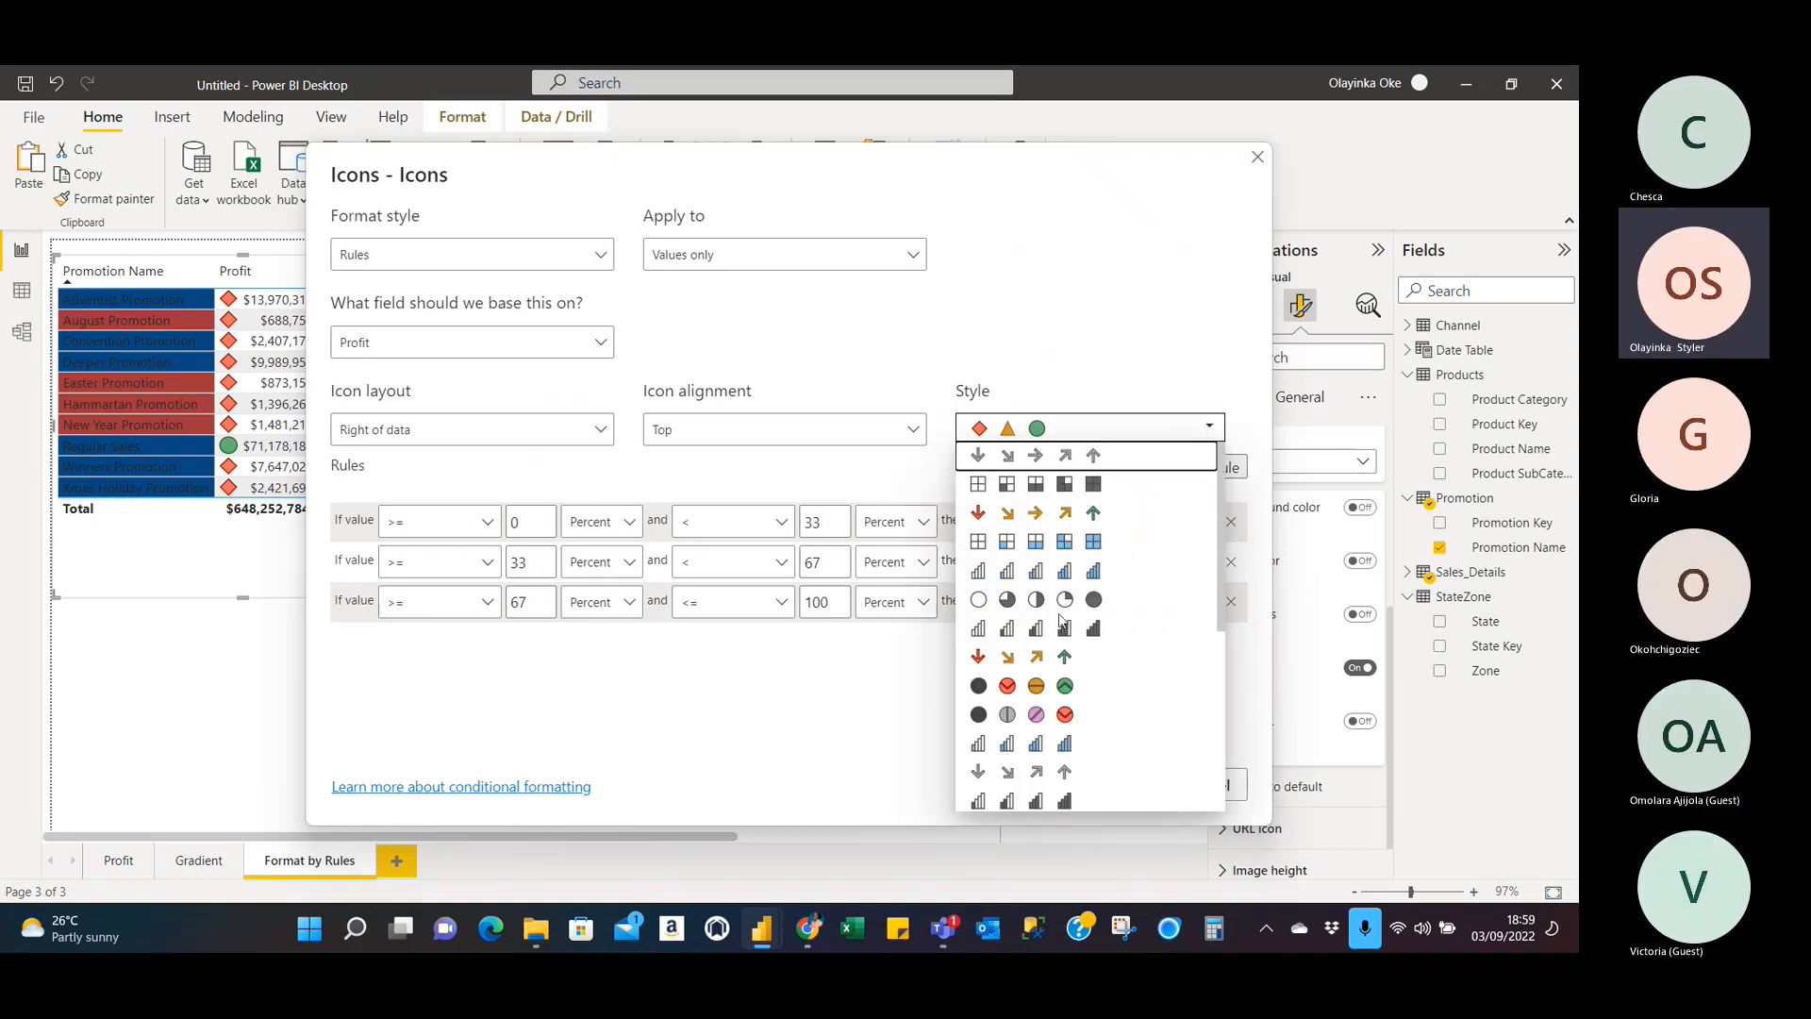
scroll(1158, 733, down, 3)
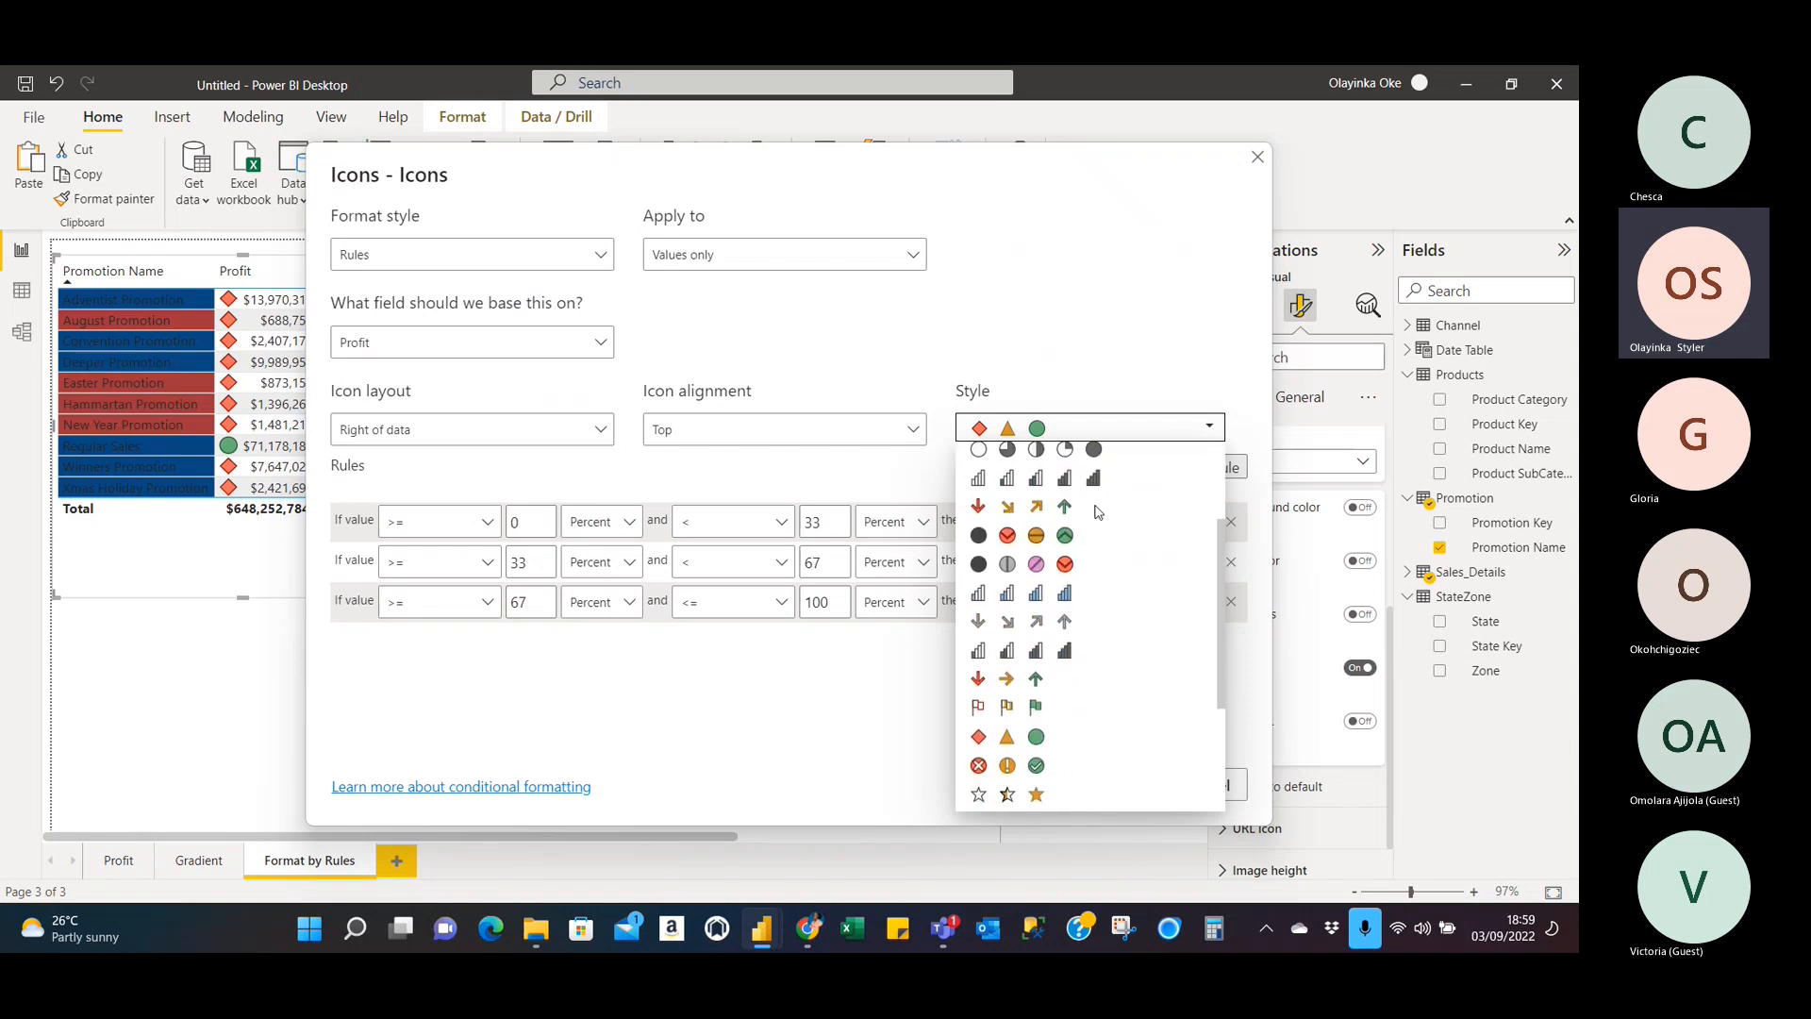
scroll(1131, 676, down, 1)
scroll(1131, 676, down, 2)
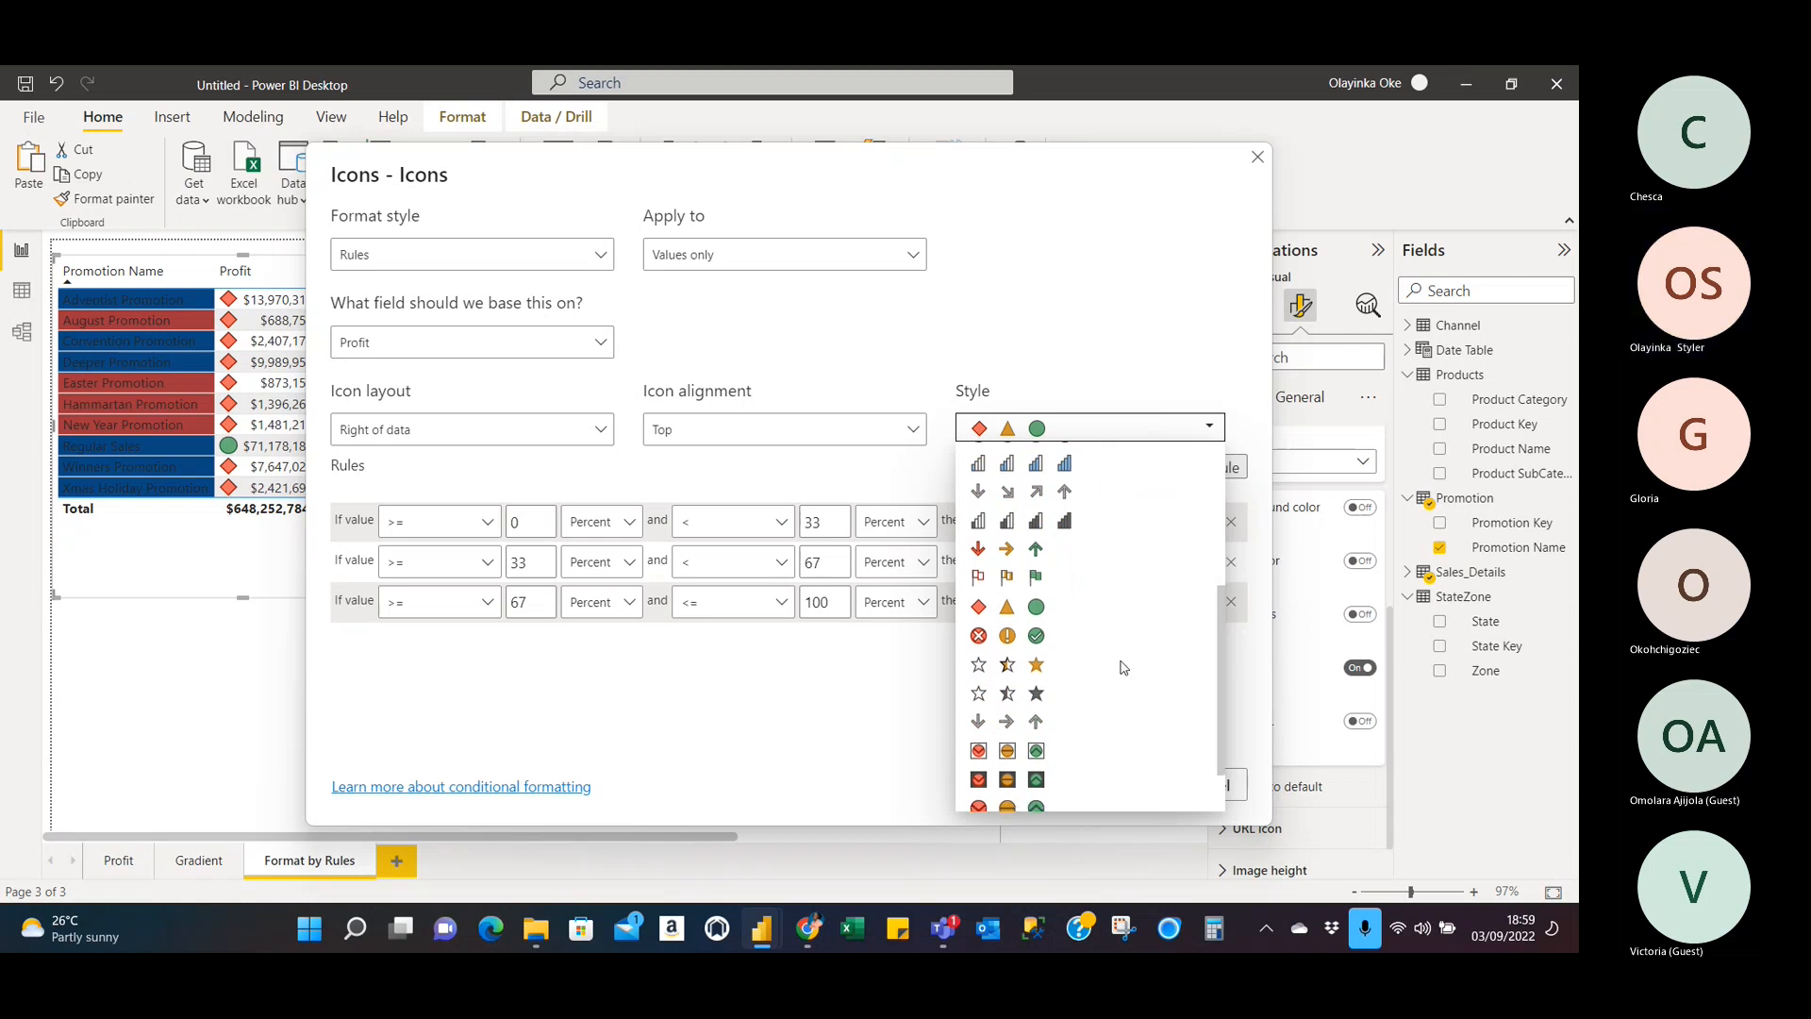
scroll(1122, 666, down, 2)
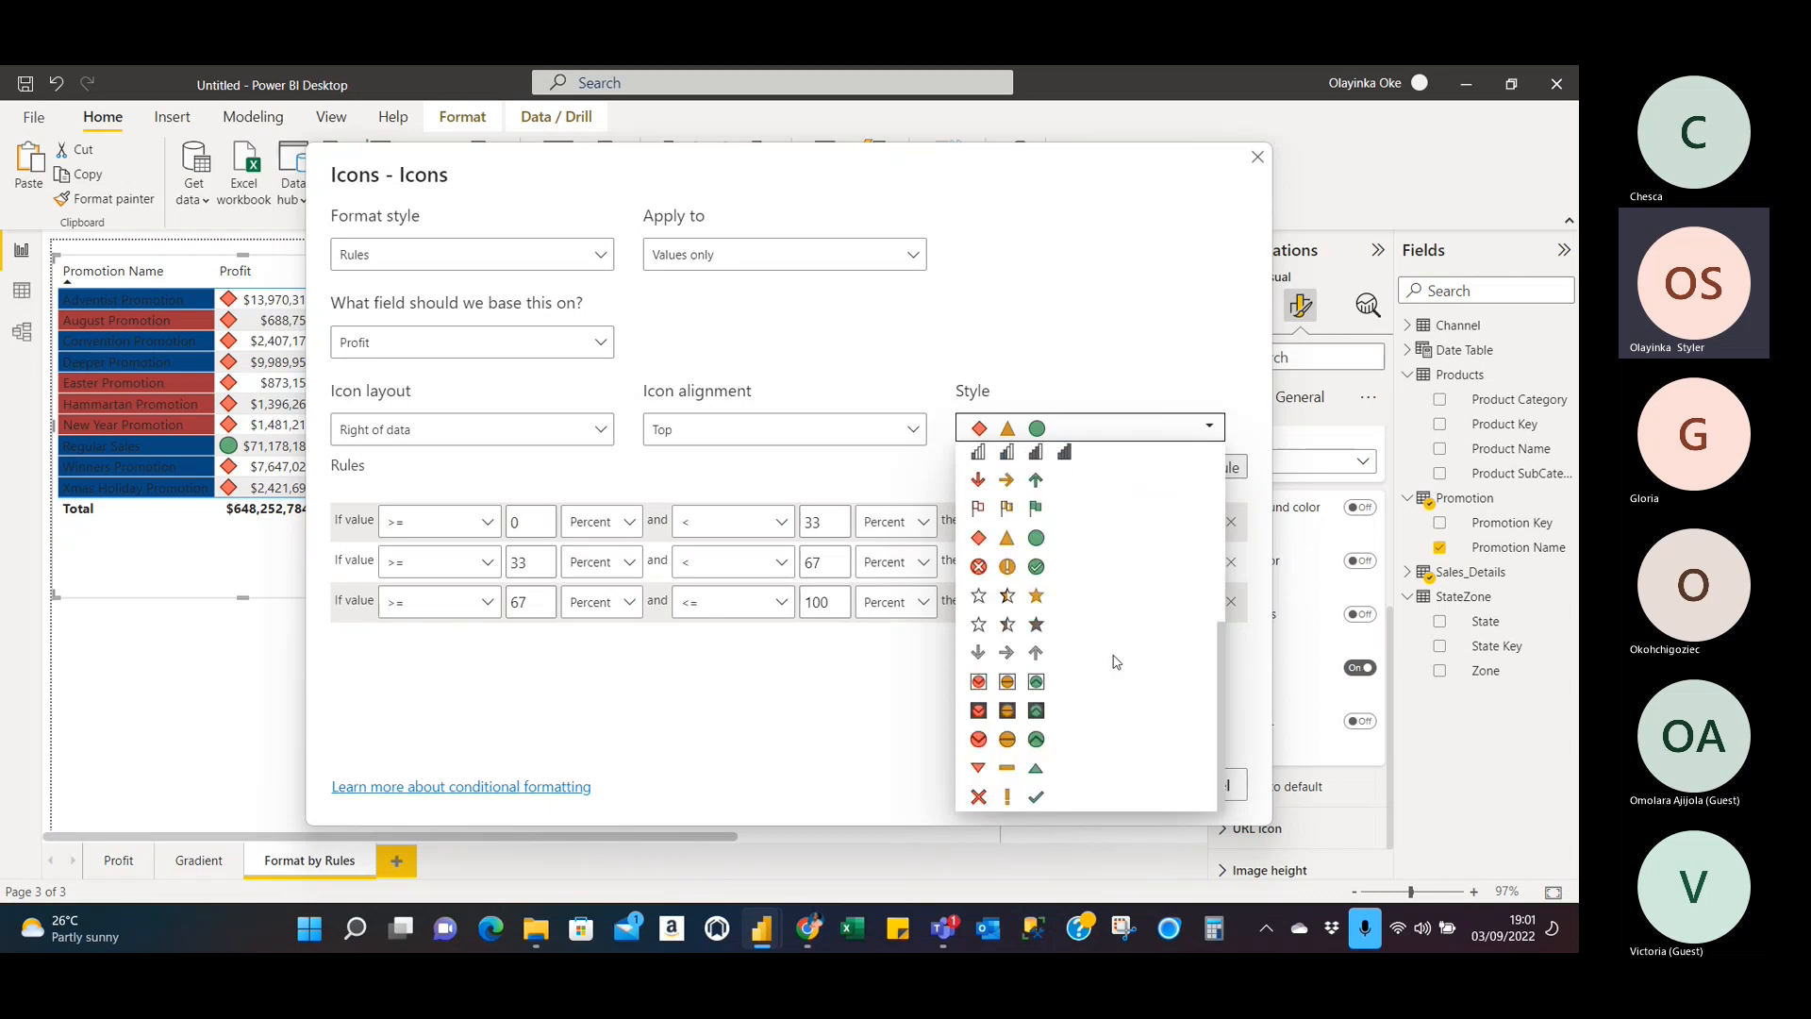
scroll(1115, 662, up, 4)
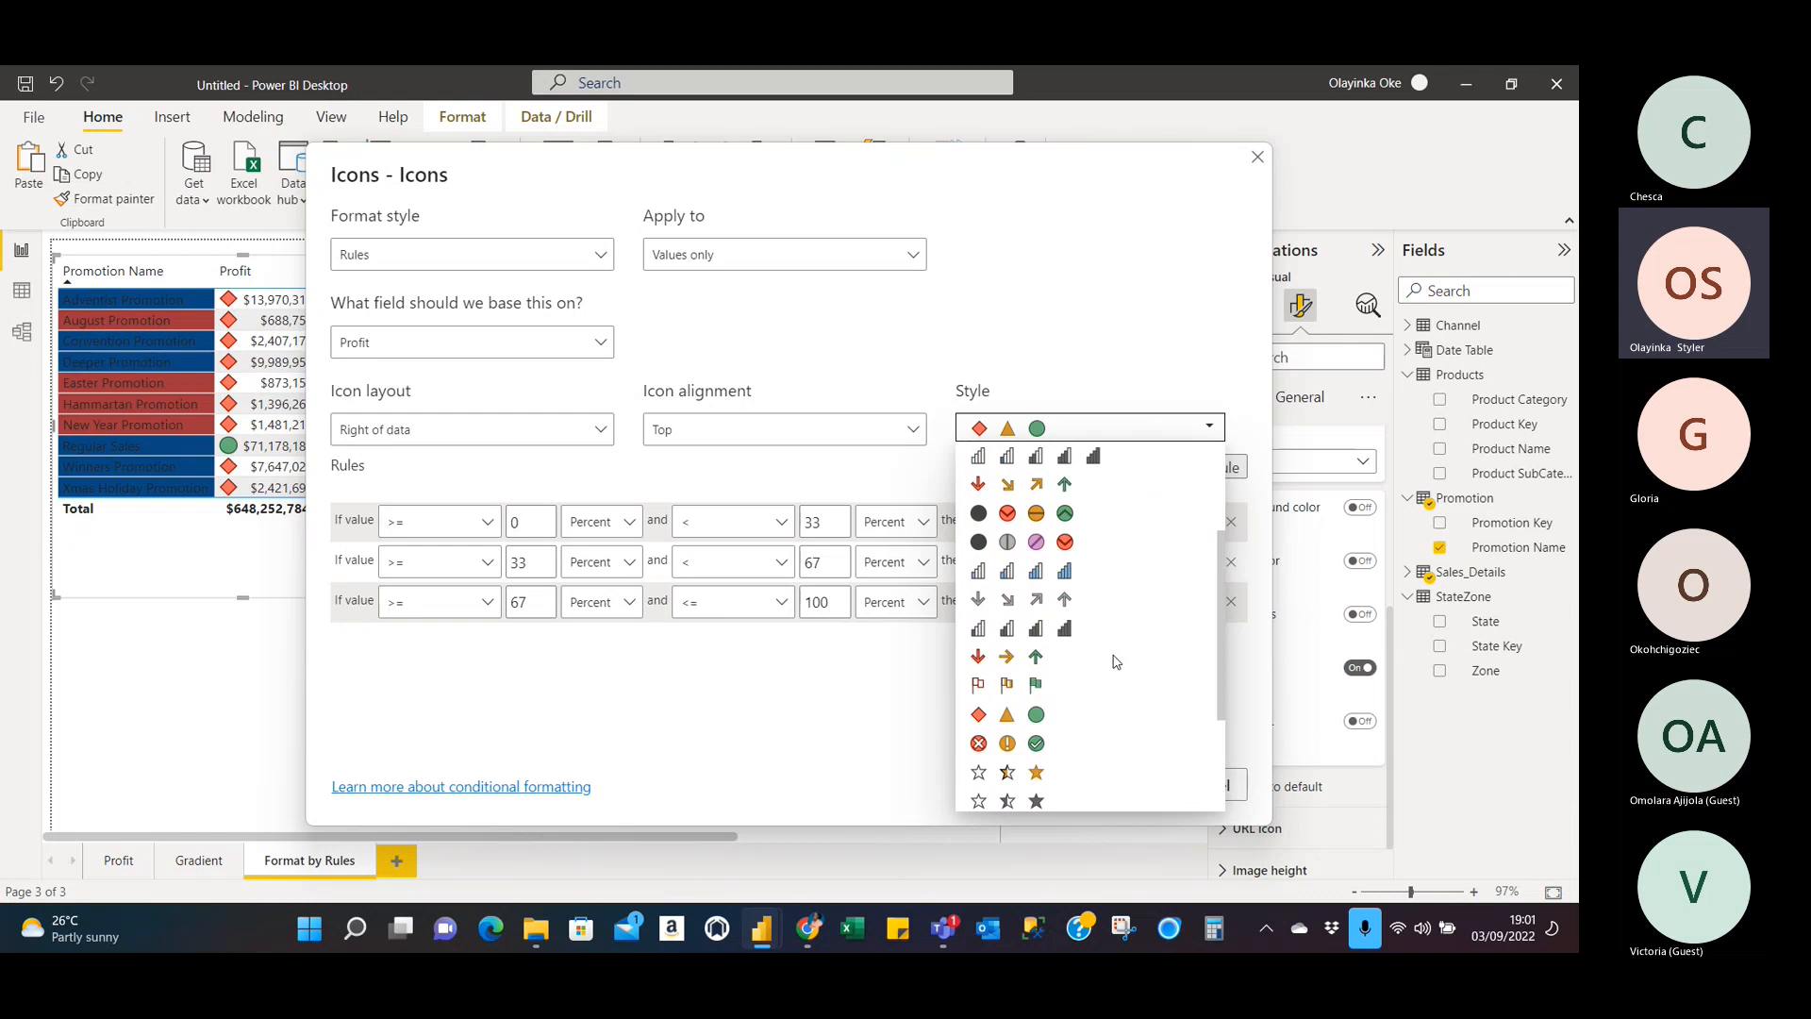
scroll(1115, 661, up, 3)
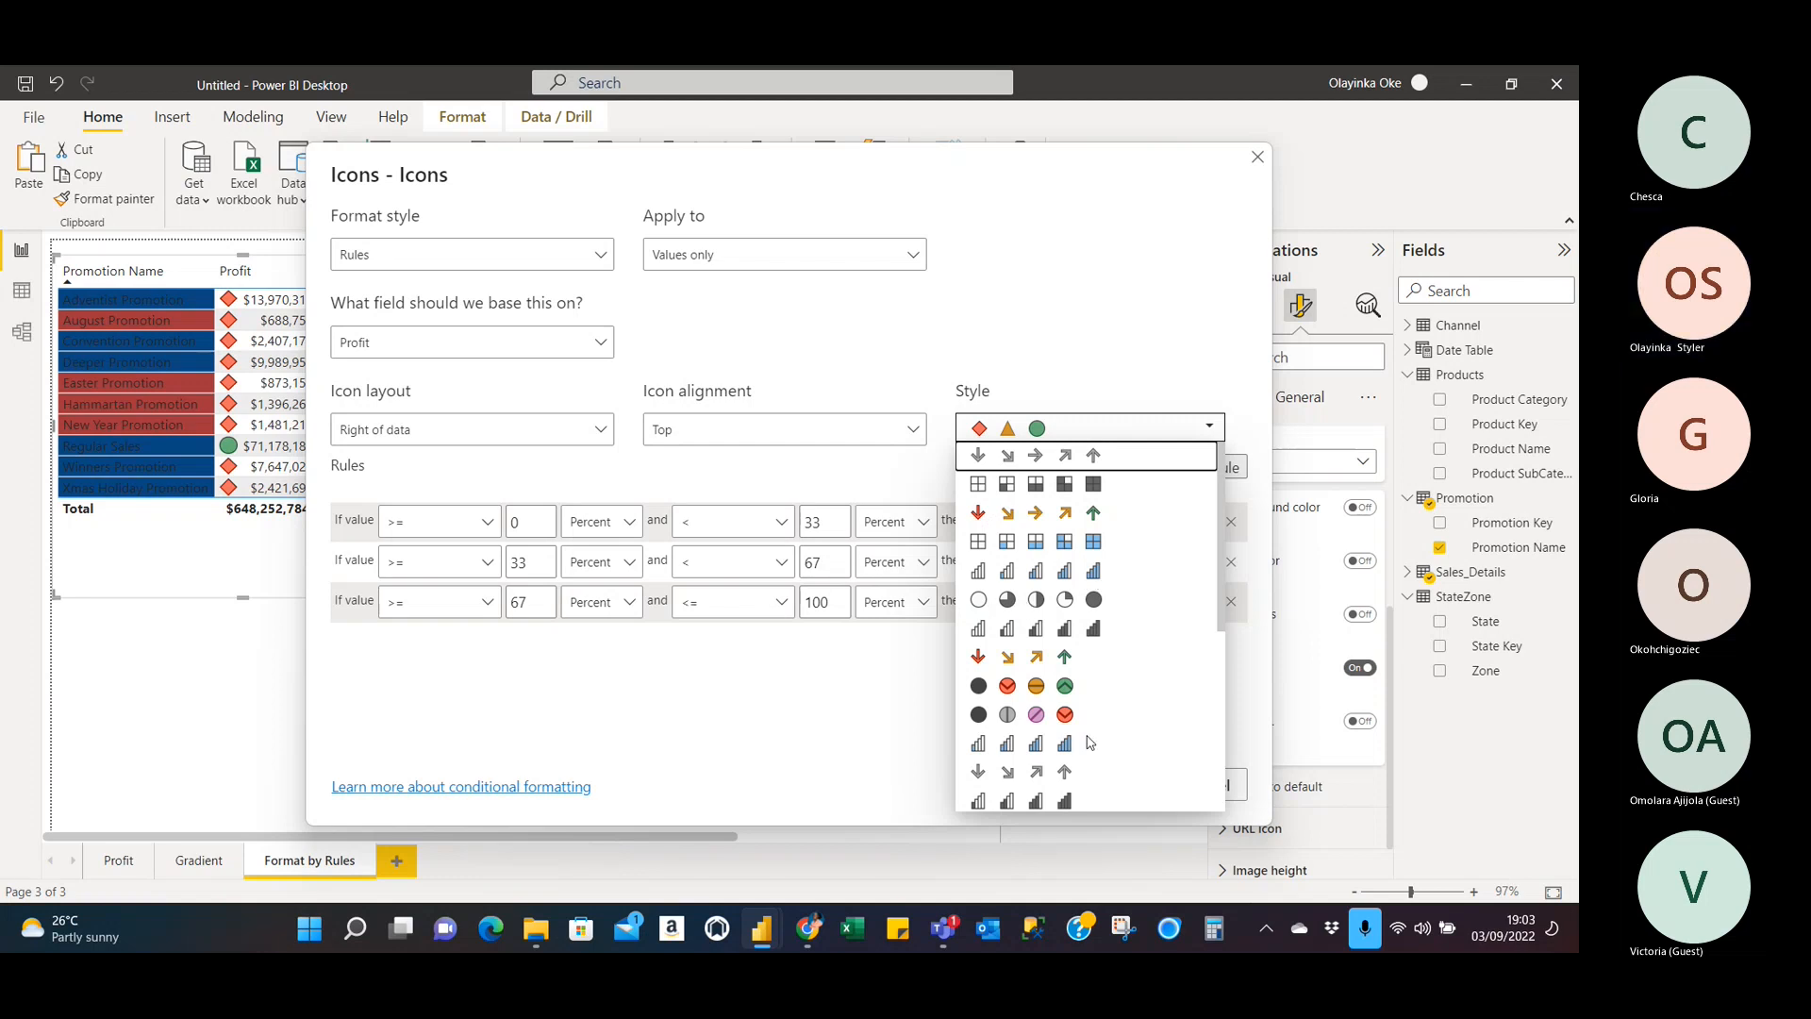
scroll(1095, 747, down, 2)
scroll(1097, 749, down, 4)
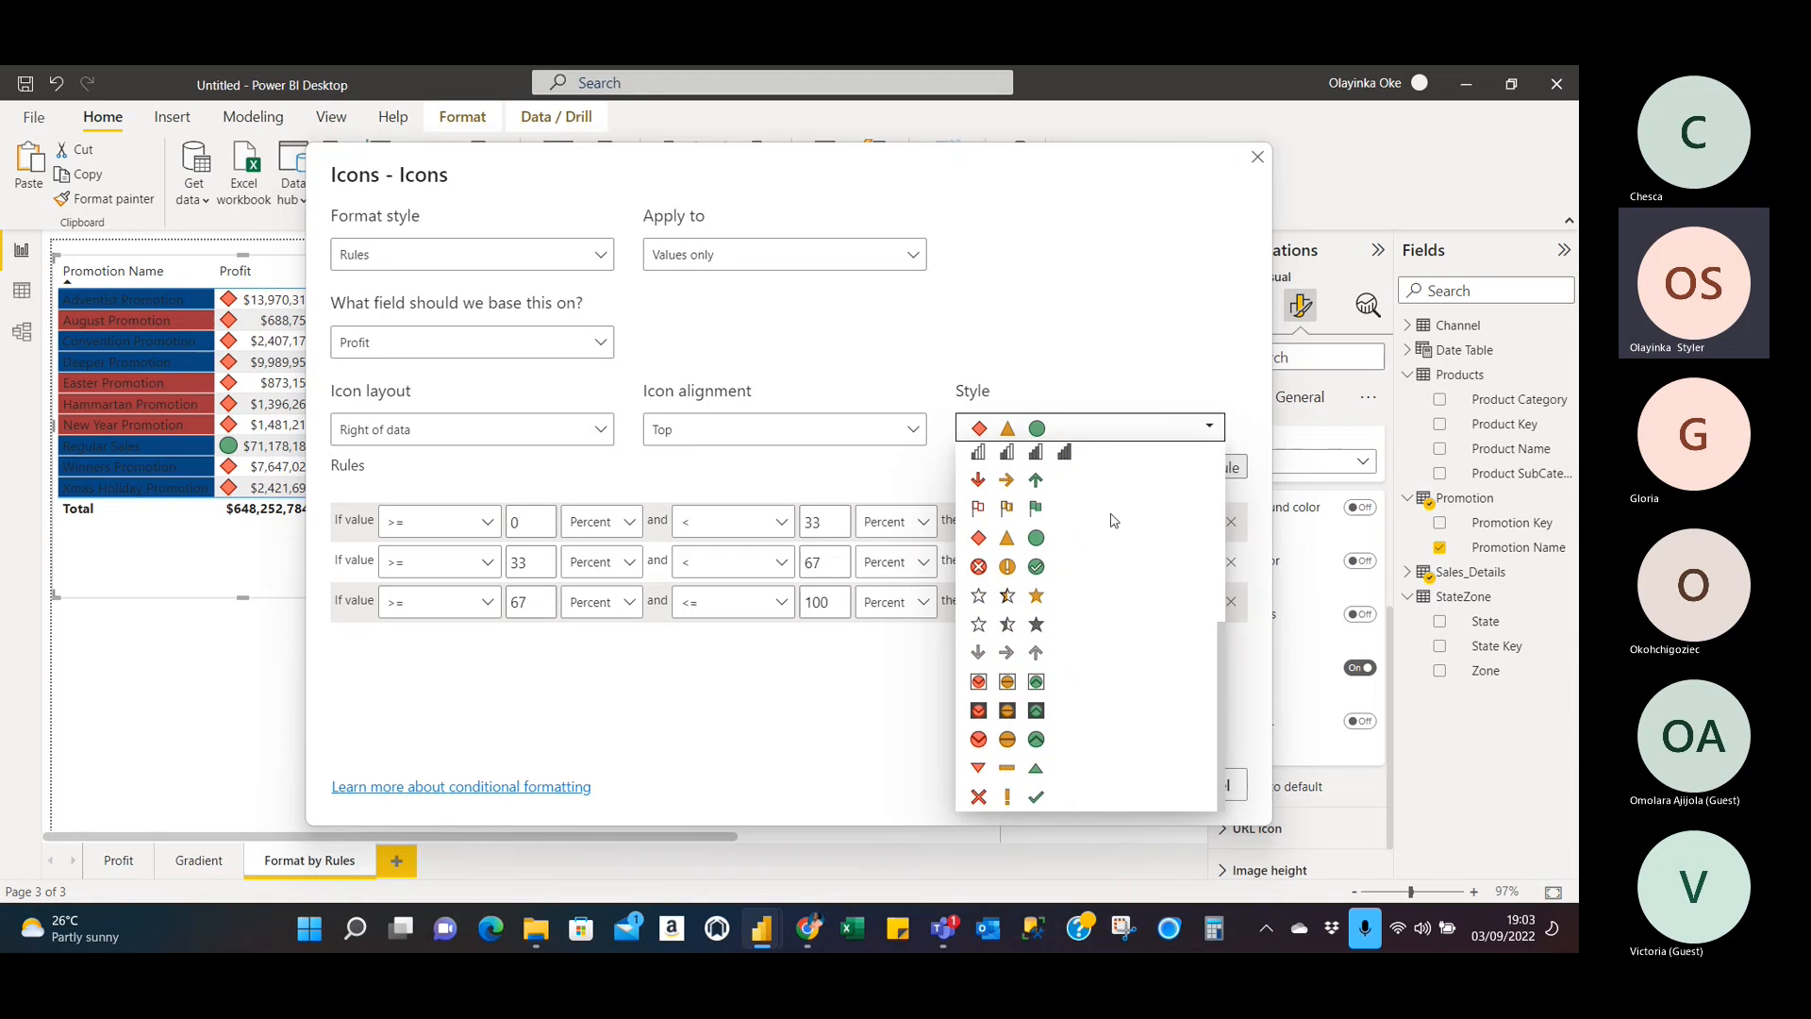
scroll(1114, 486, up, 10)
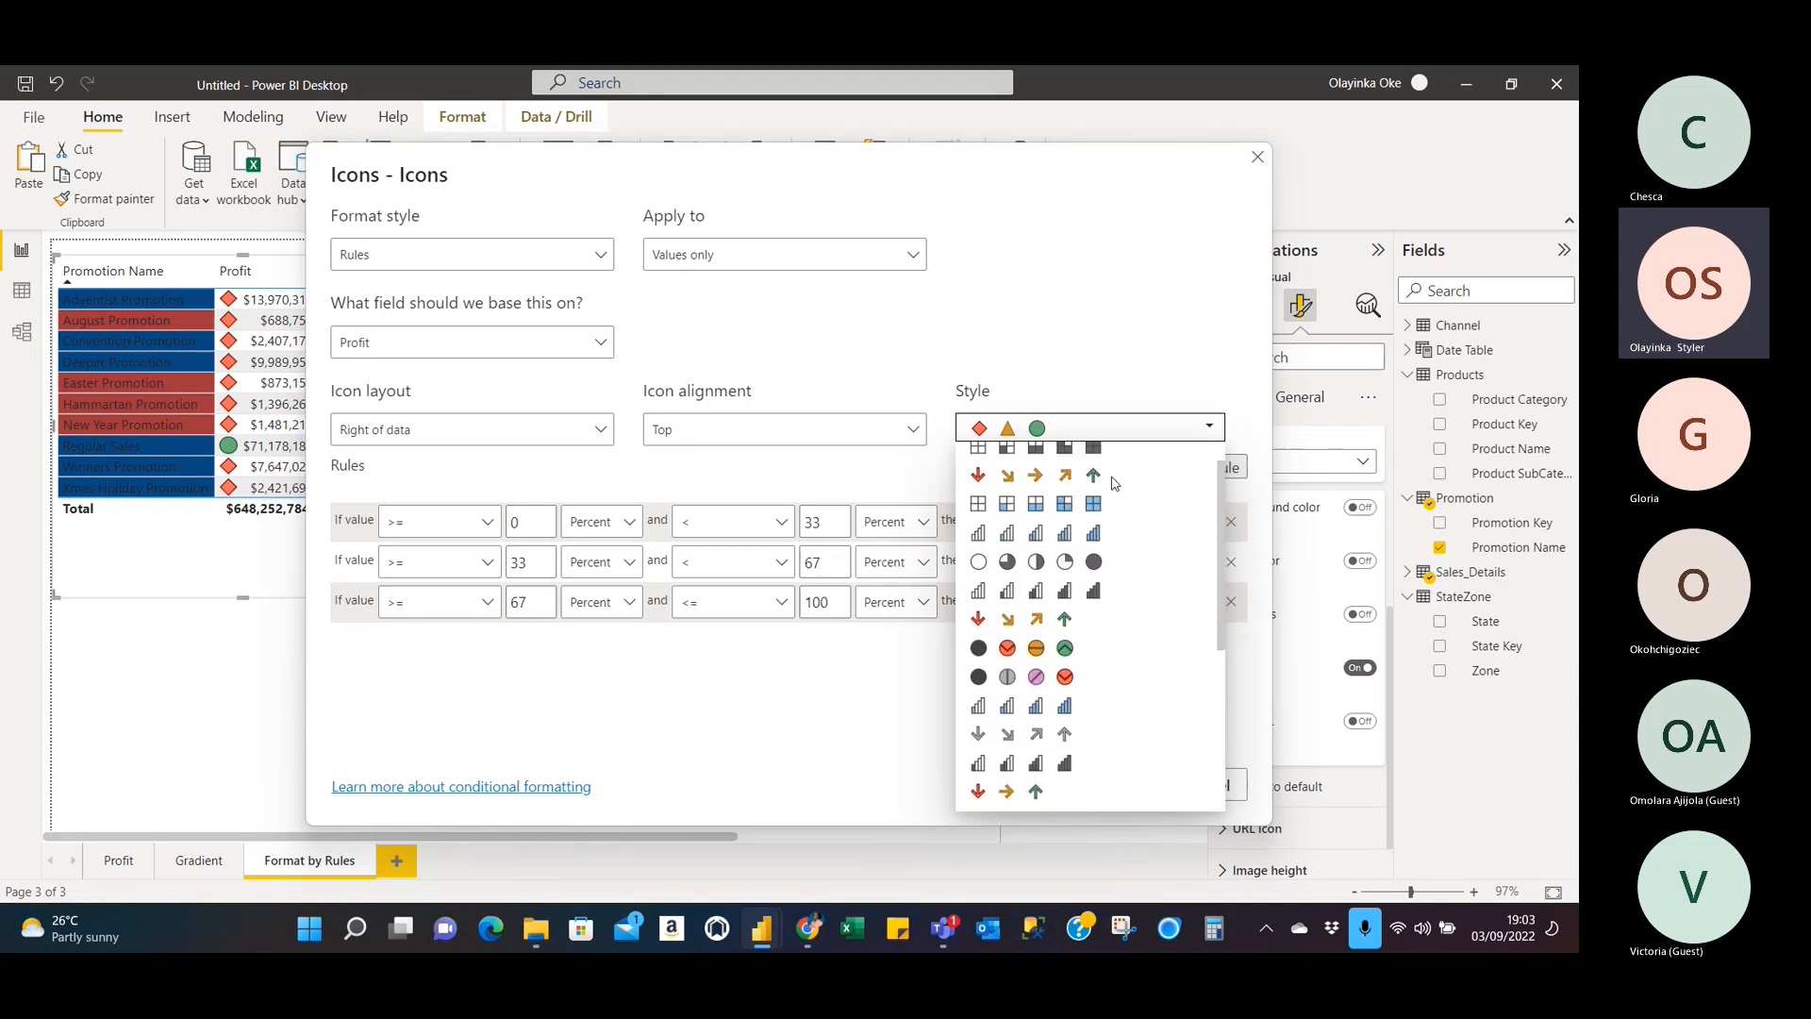
scroll(1114, 483, up, 1)
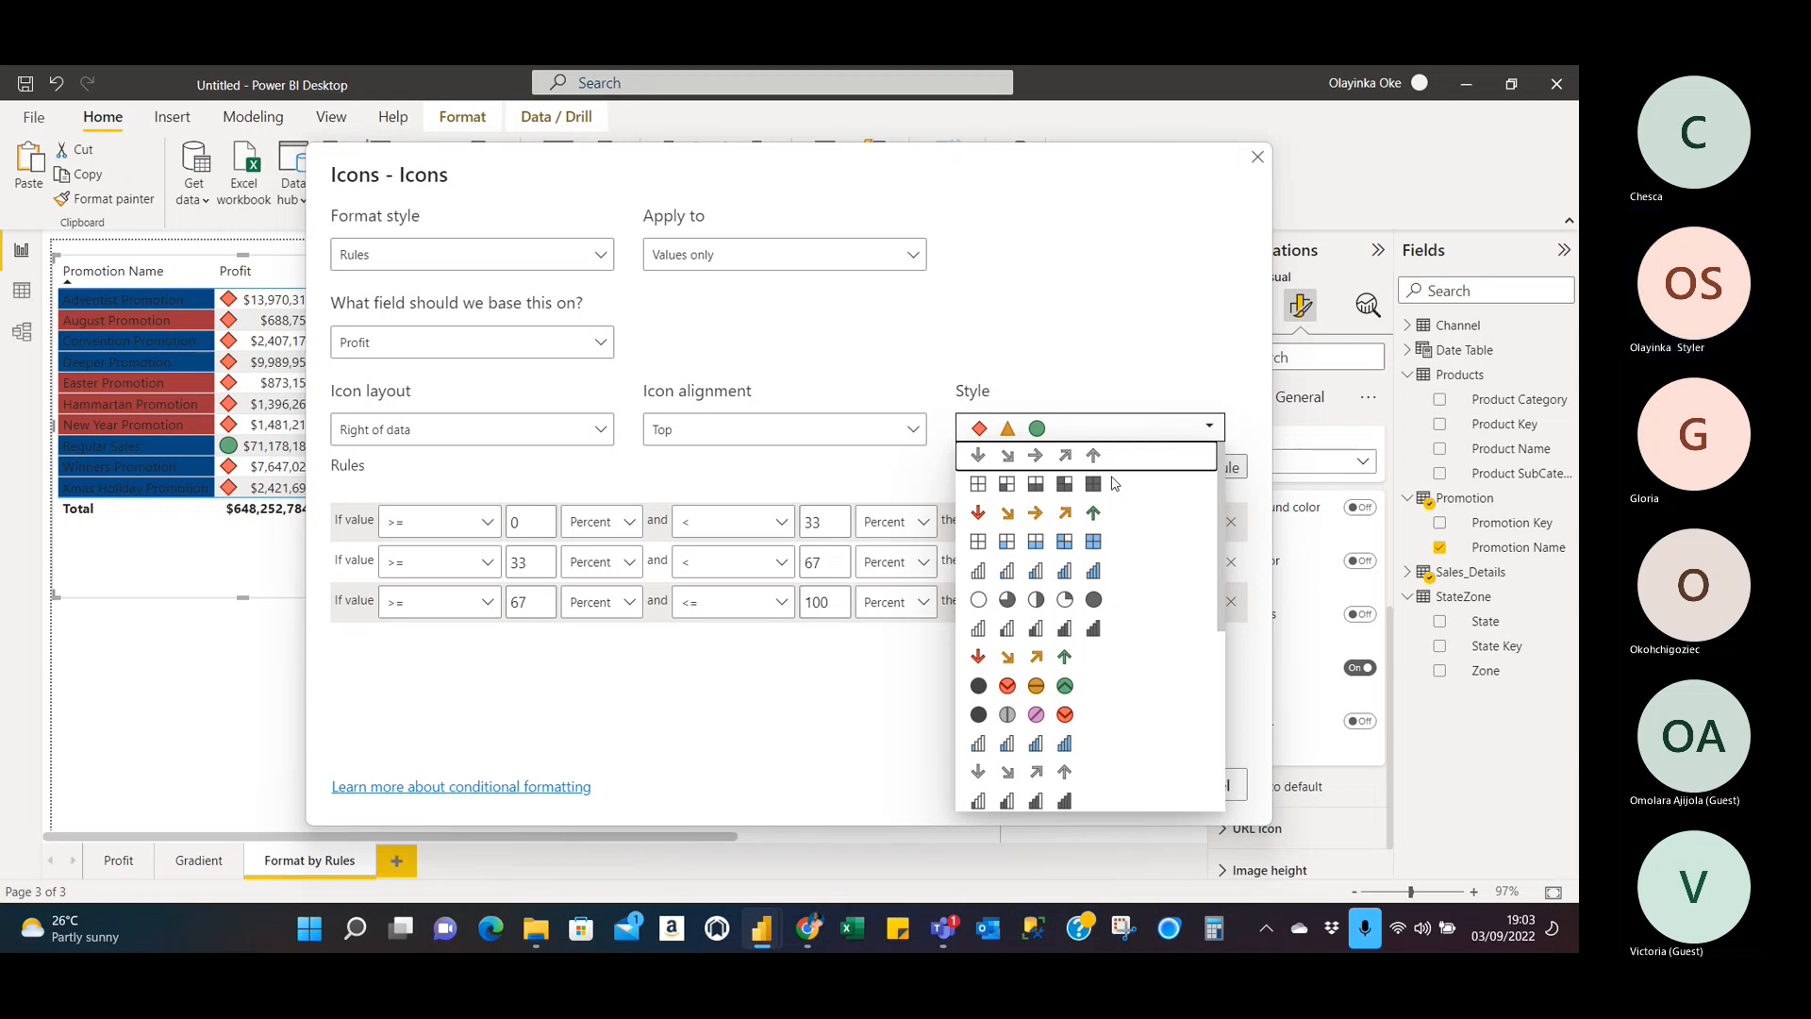
scroll(1112, 483, down, 5)
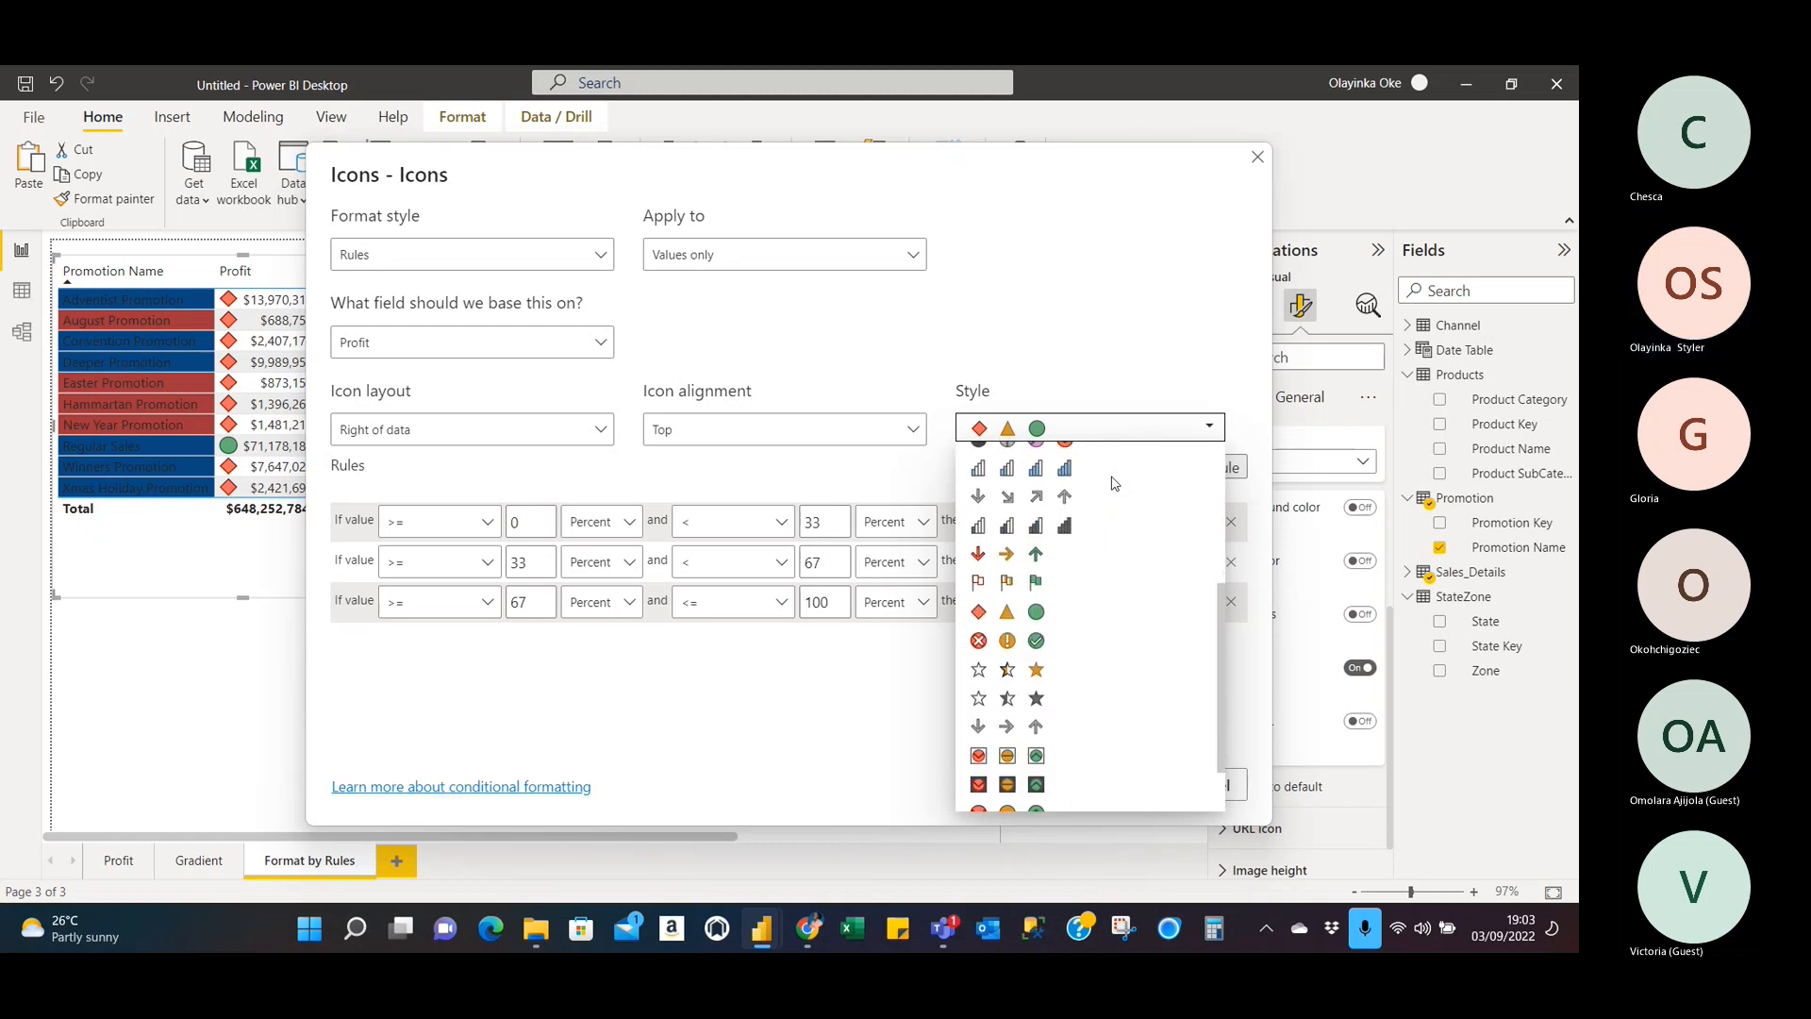
scroll(1112, 483, down, 2)
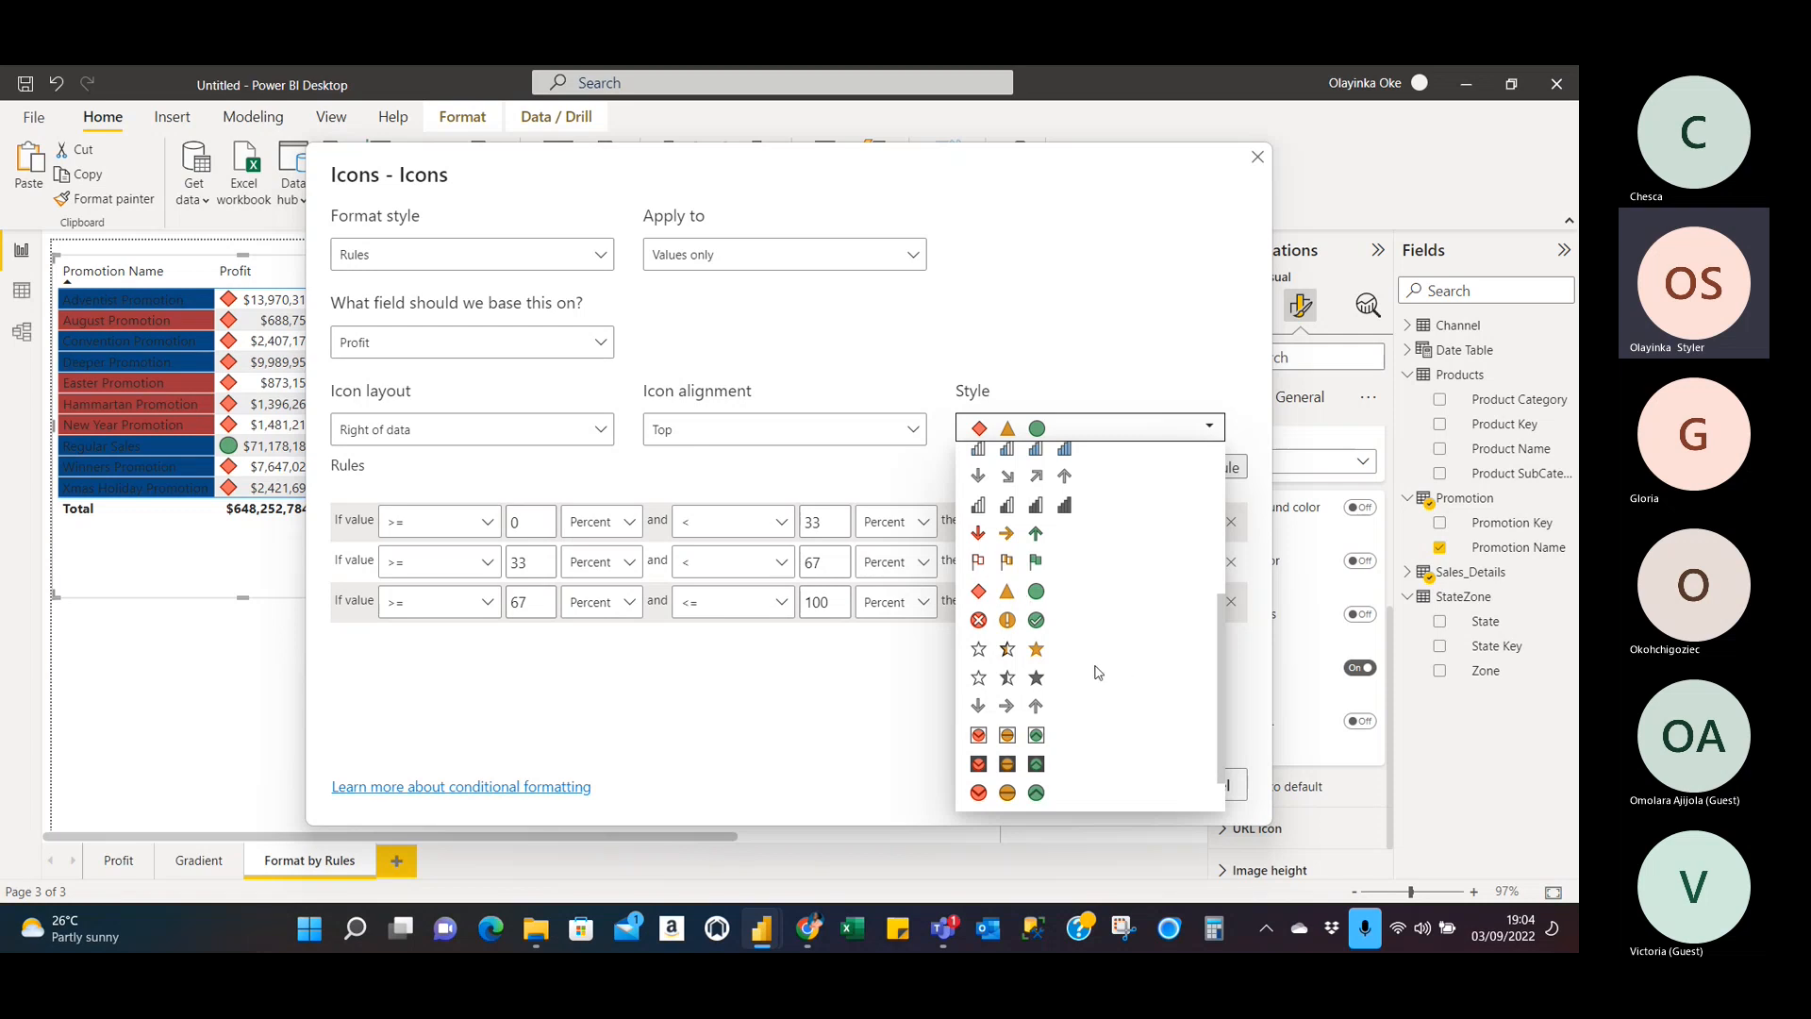
click(1041, 657)
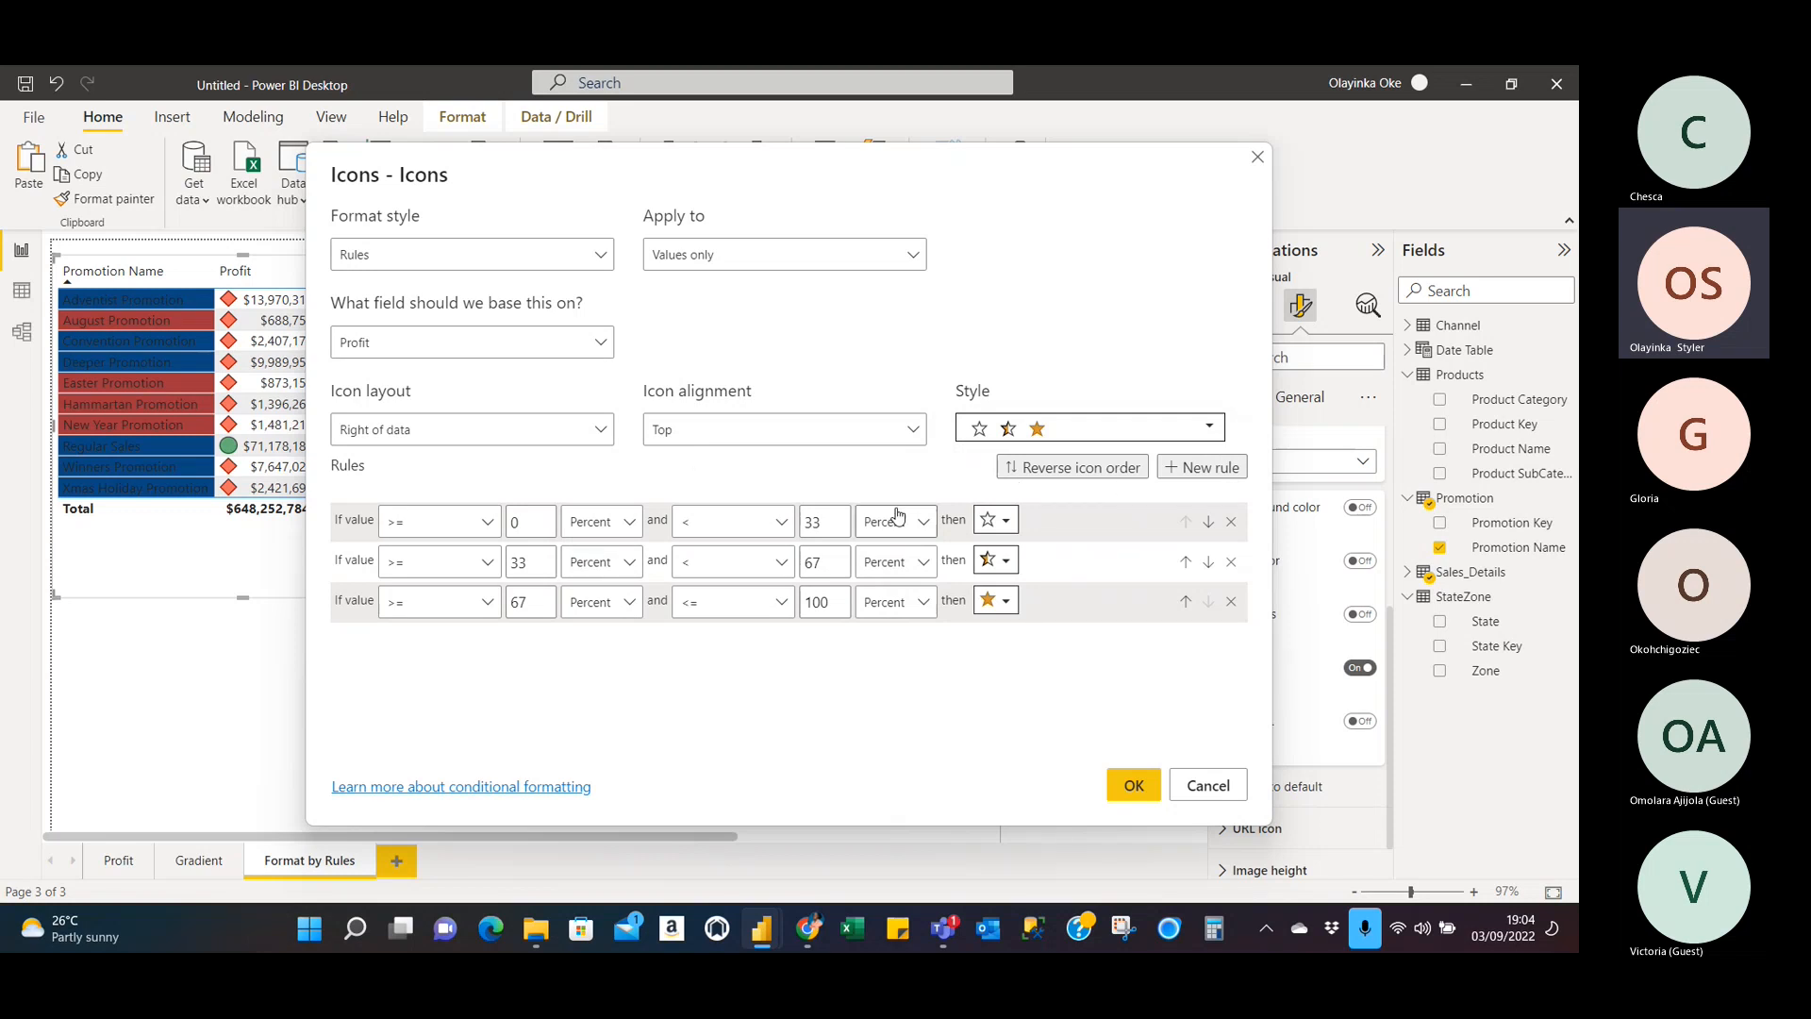
Add a fourth icon rule with a dark filled star, and delete that rule again.
click(1217, 470)
click(1007, 642)
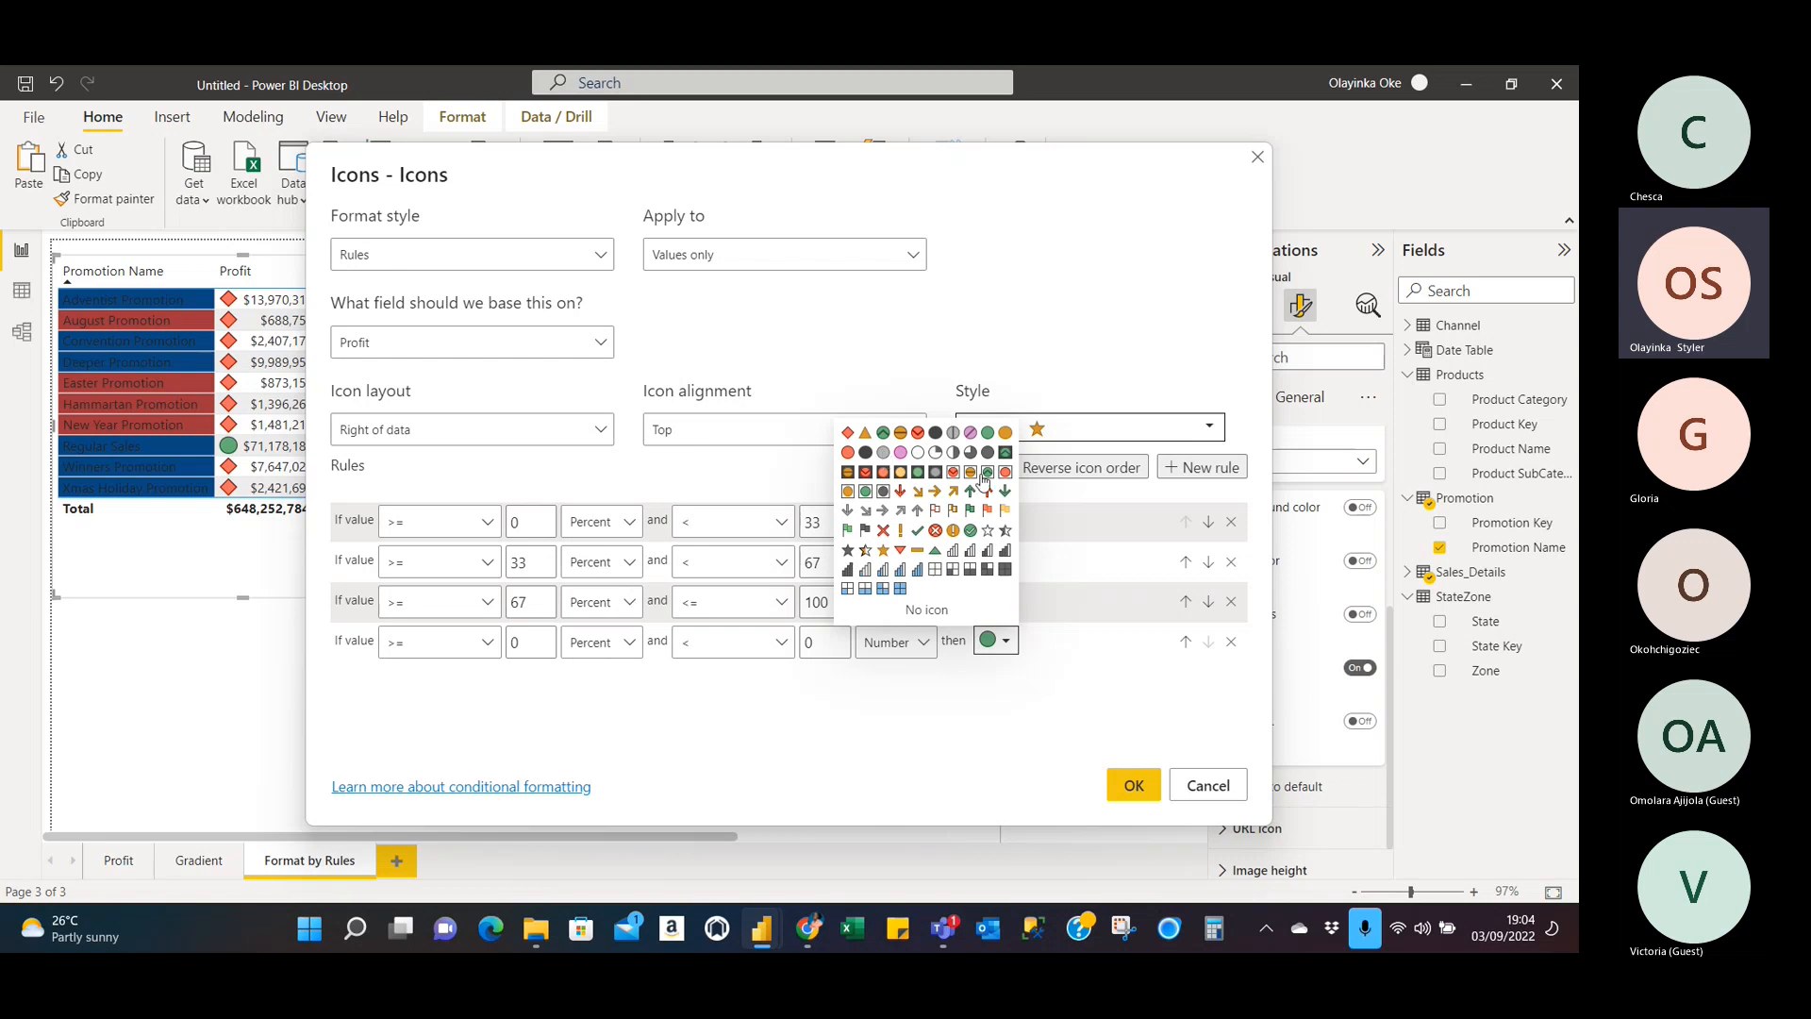
click(847, 550)
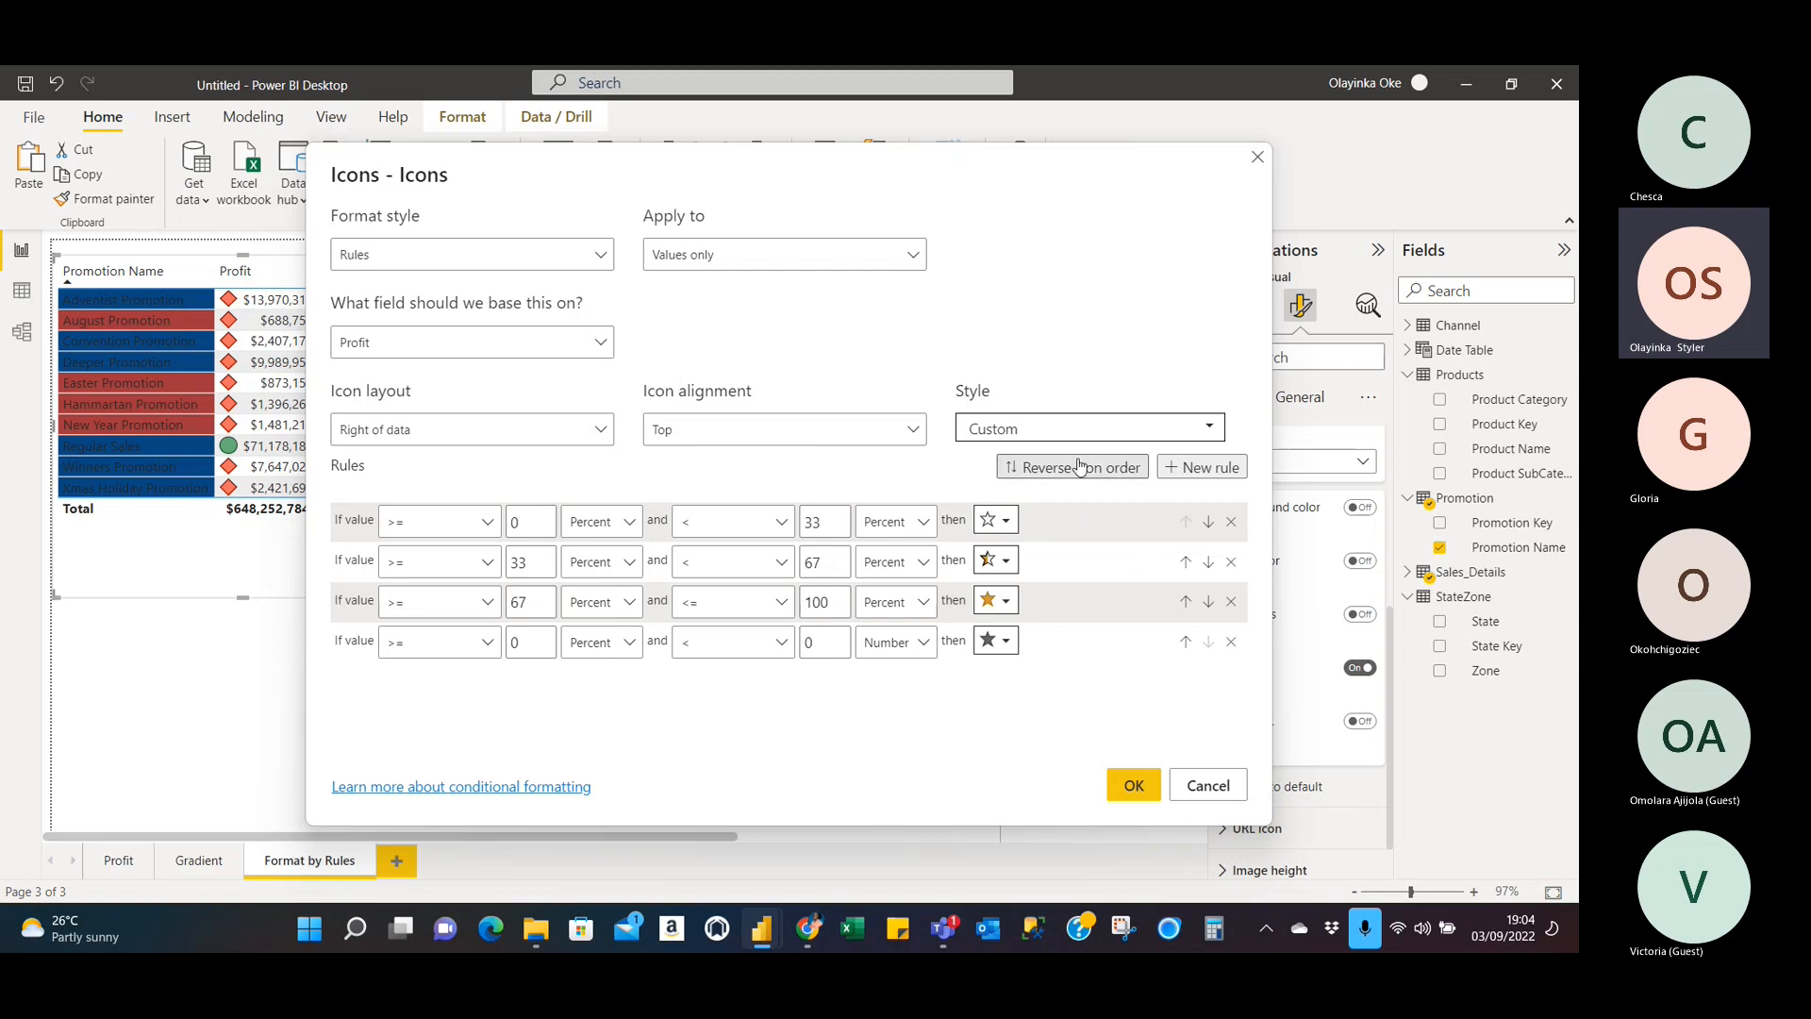
click(1231, 642)
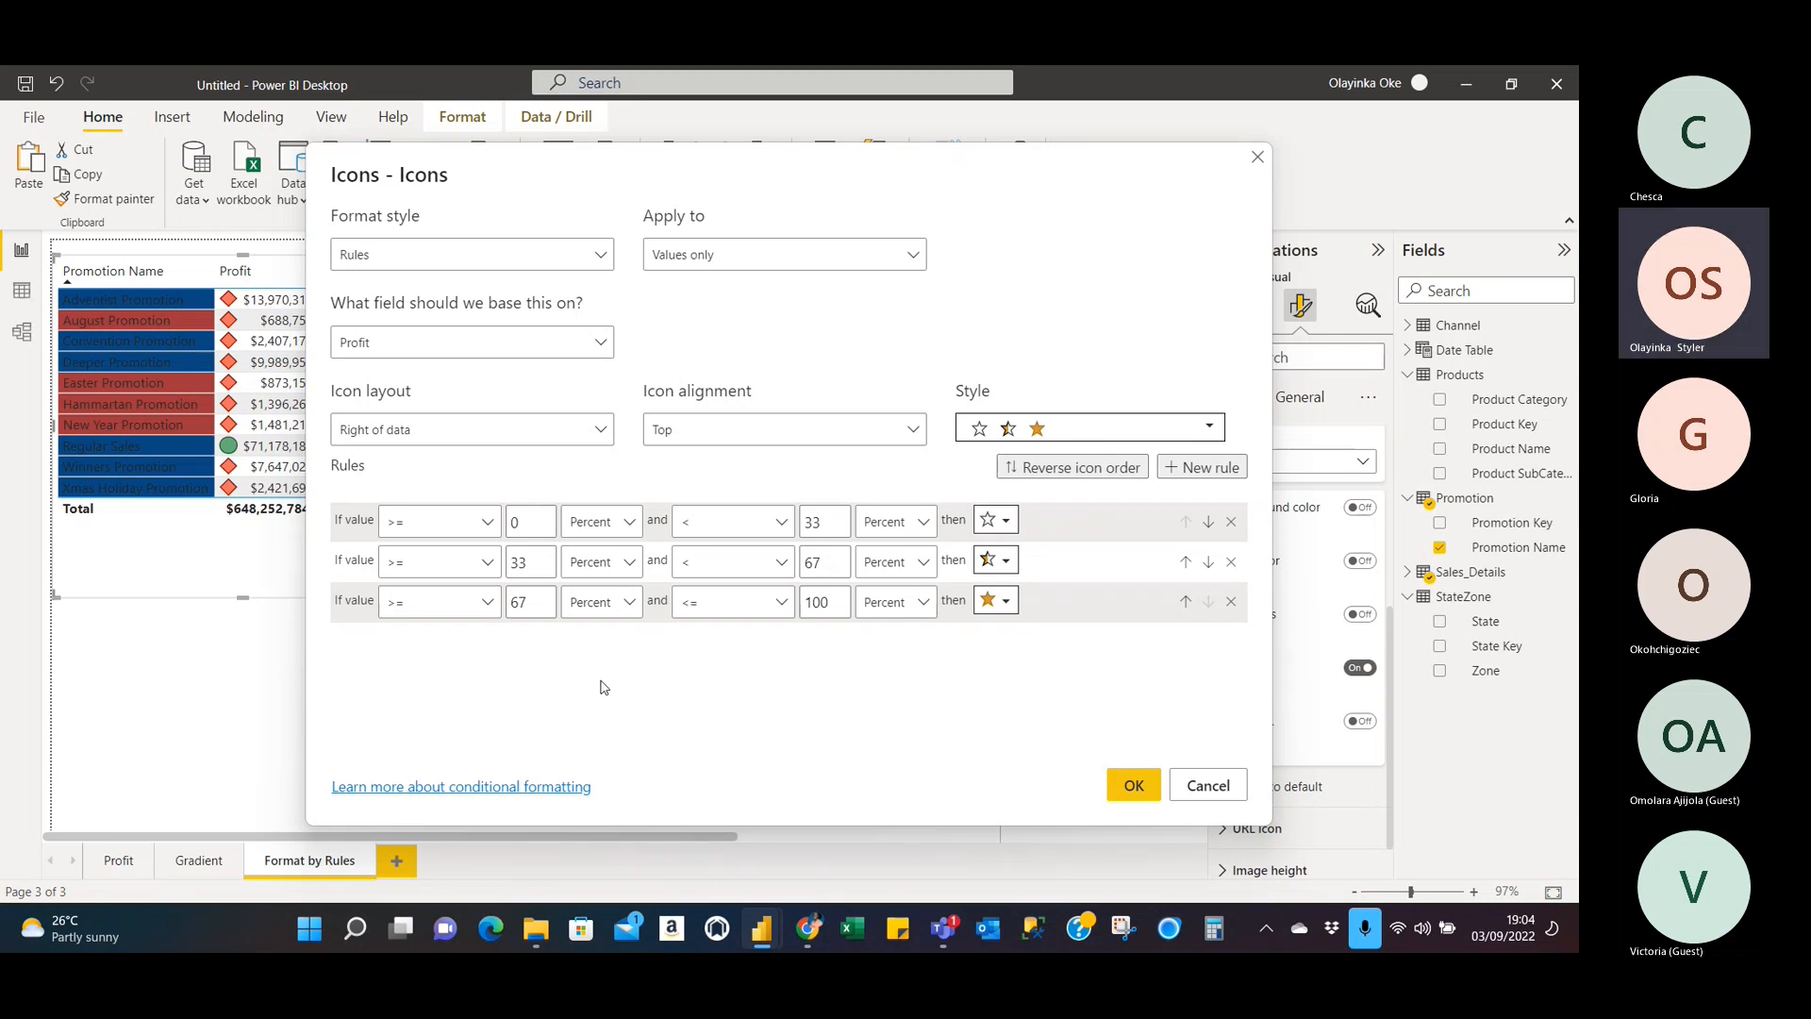
Set the empty-star rule's lower bound to greater than (>) Min, measured as a Number.
click(489, 524)
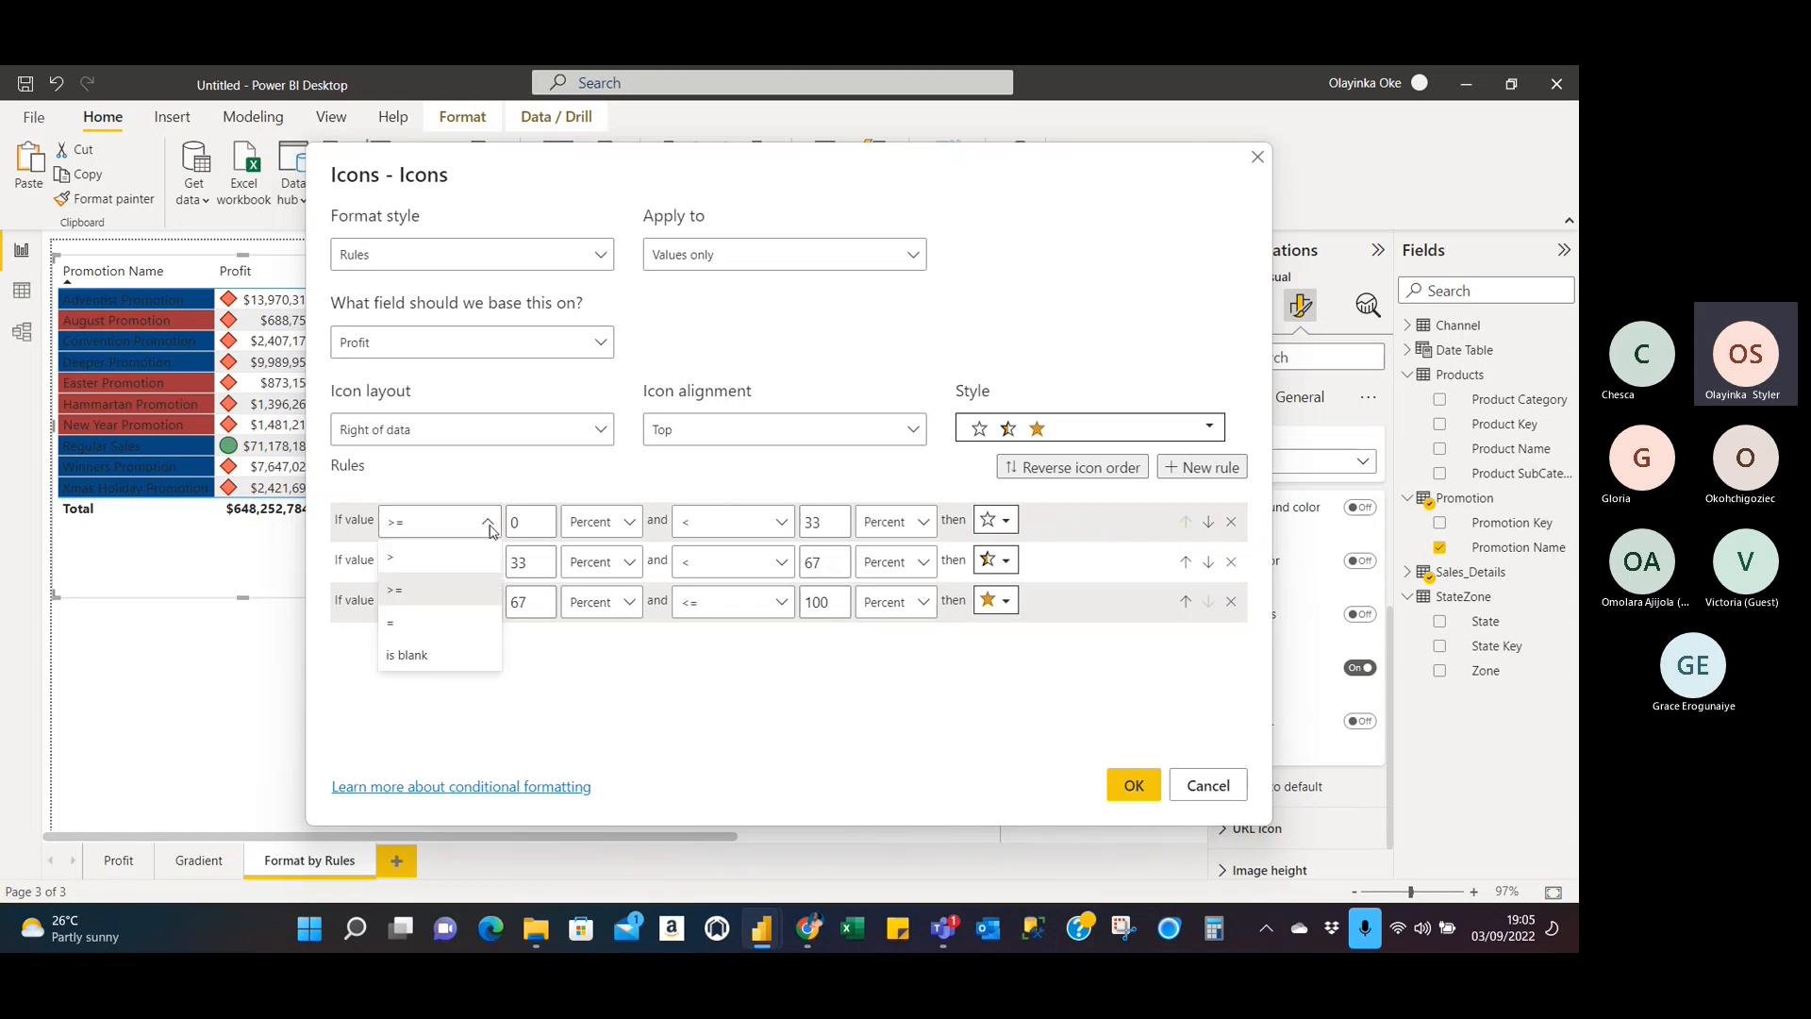
click(435, 559)
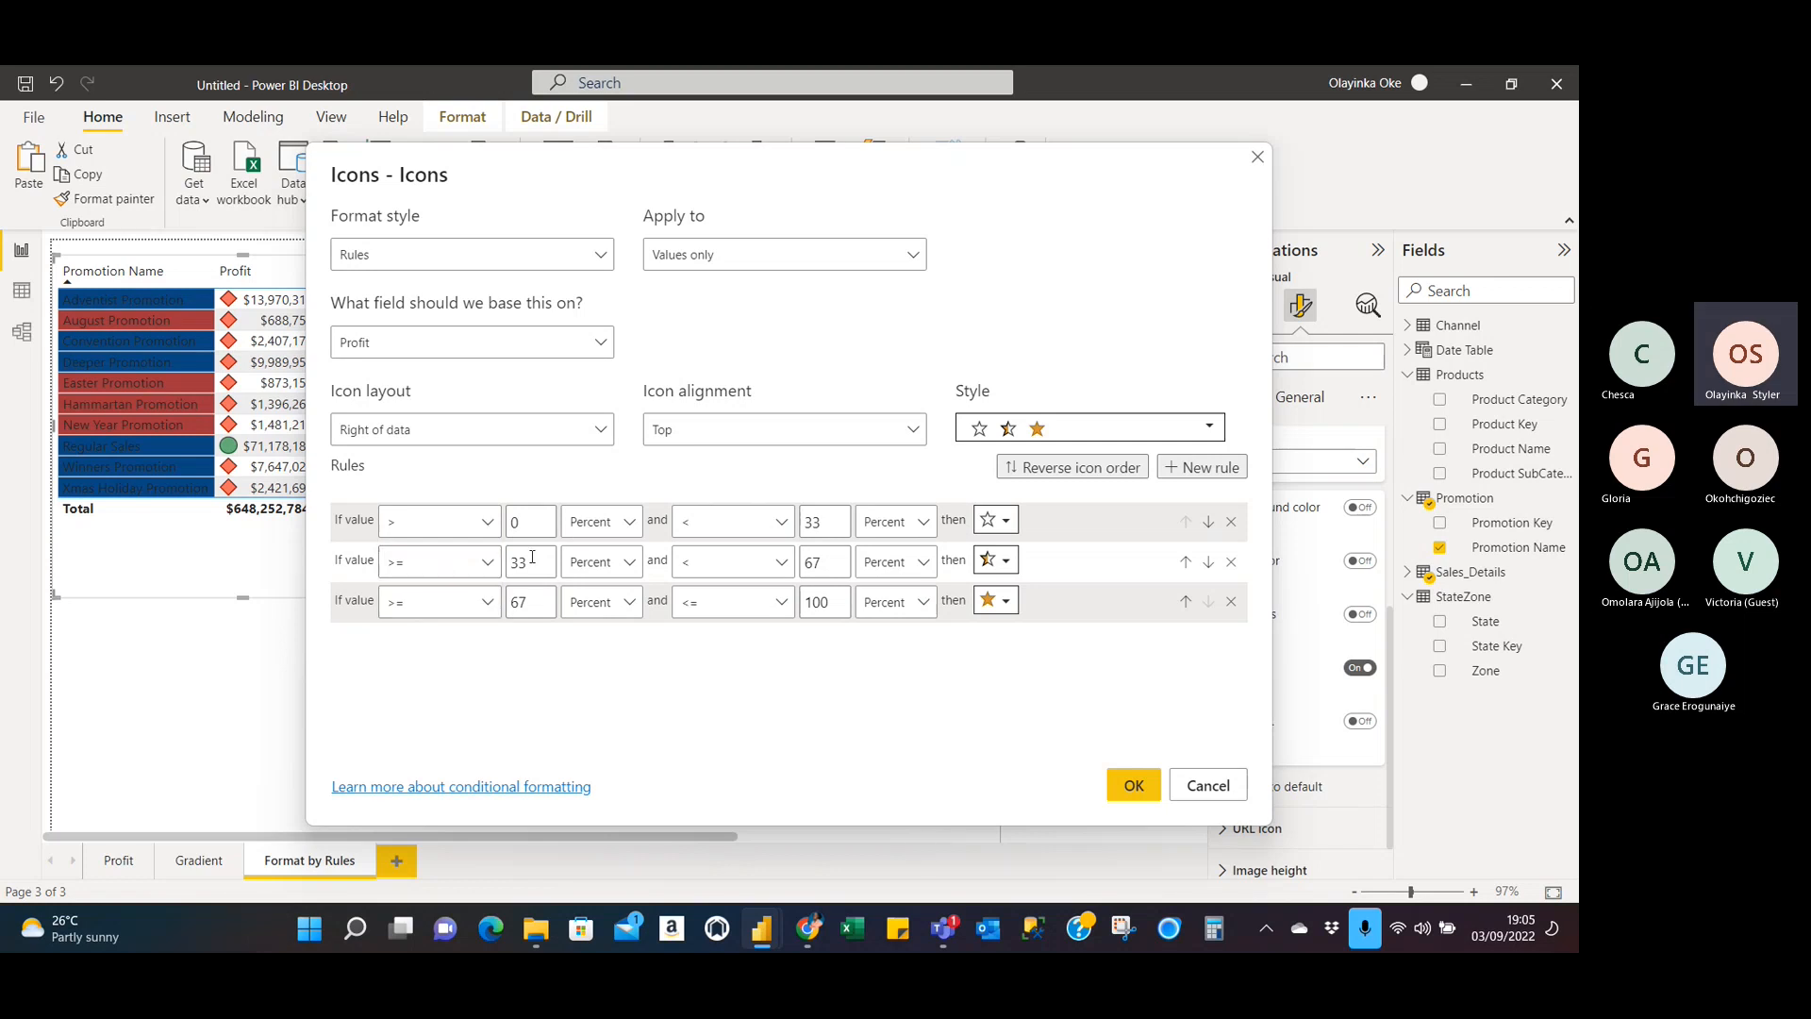
key(BackSpace)
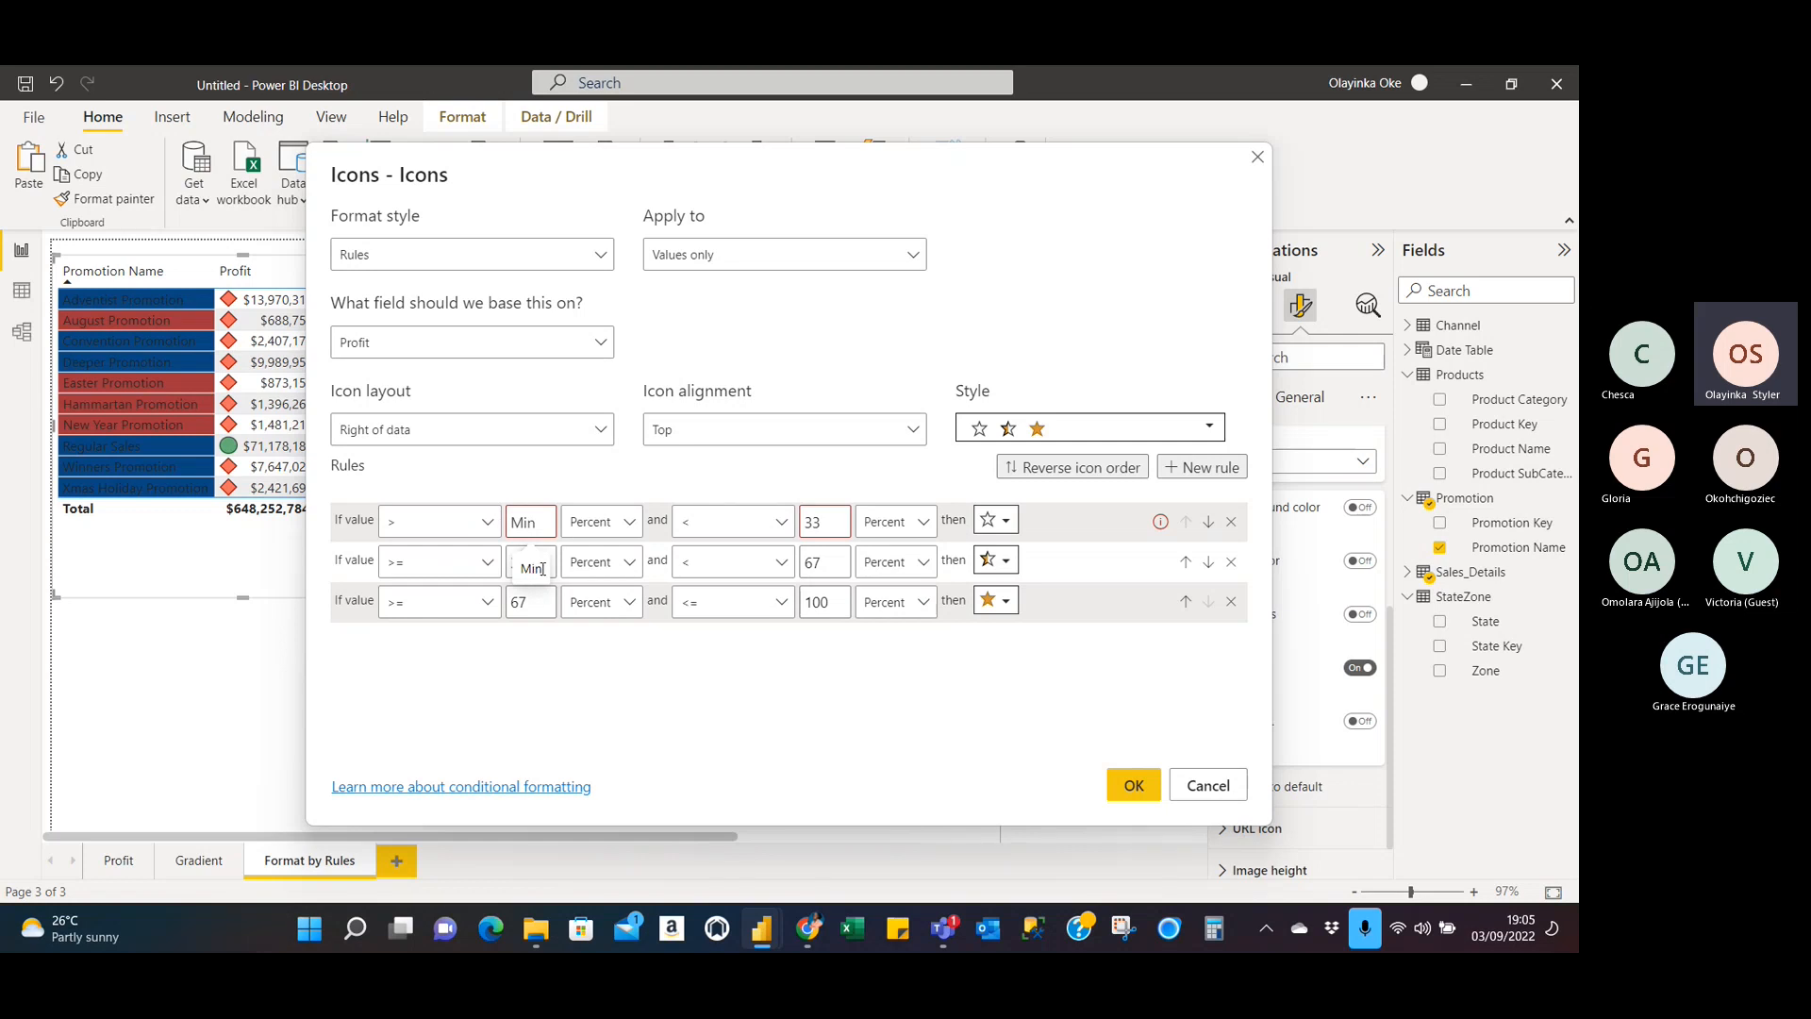
click(542, 568)
text(33)
click(629, 521)
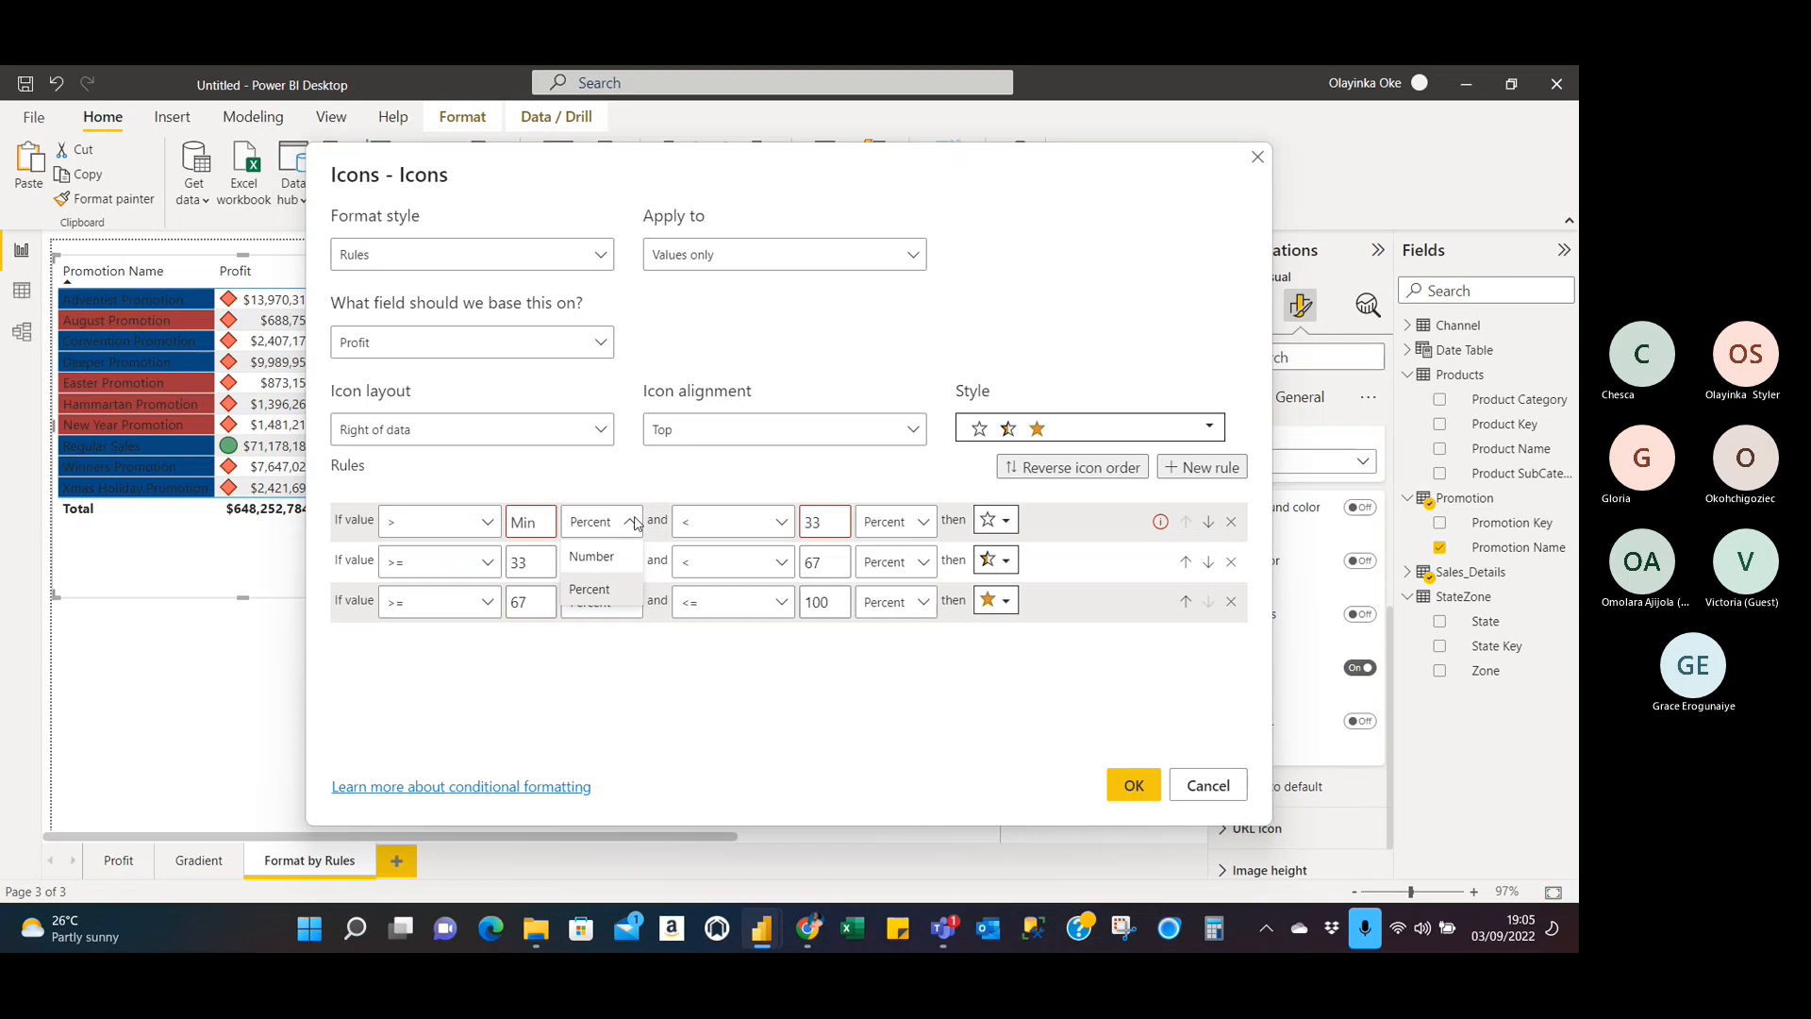
click(609, 558)
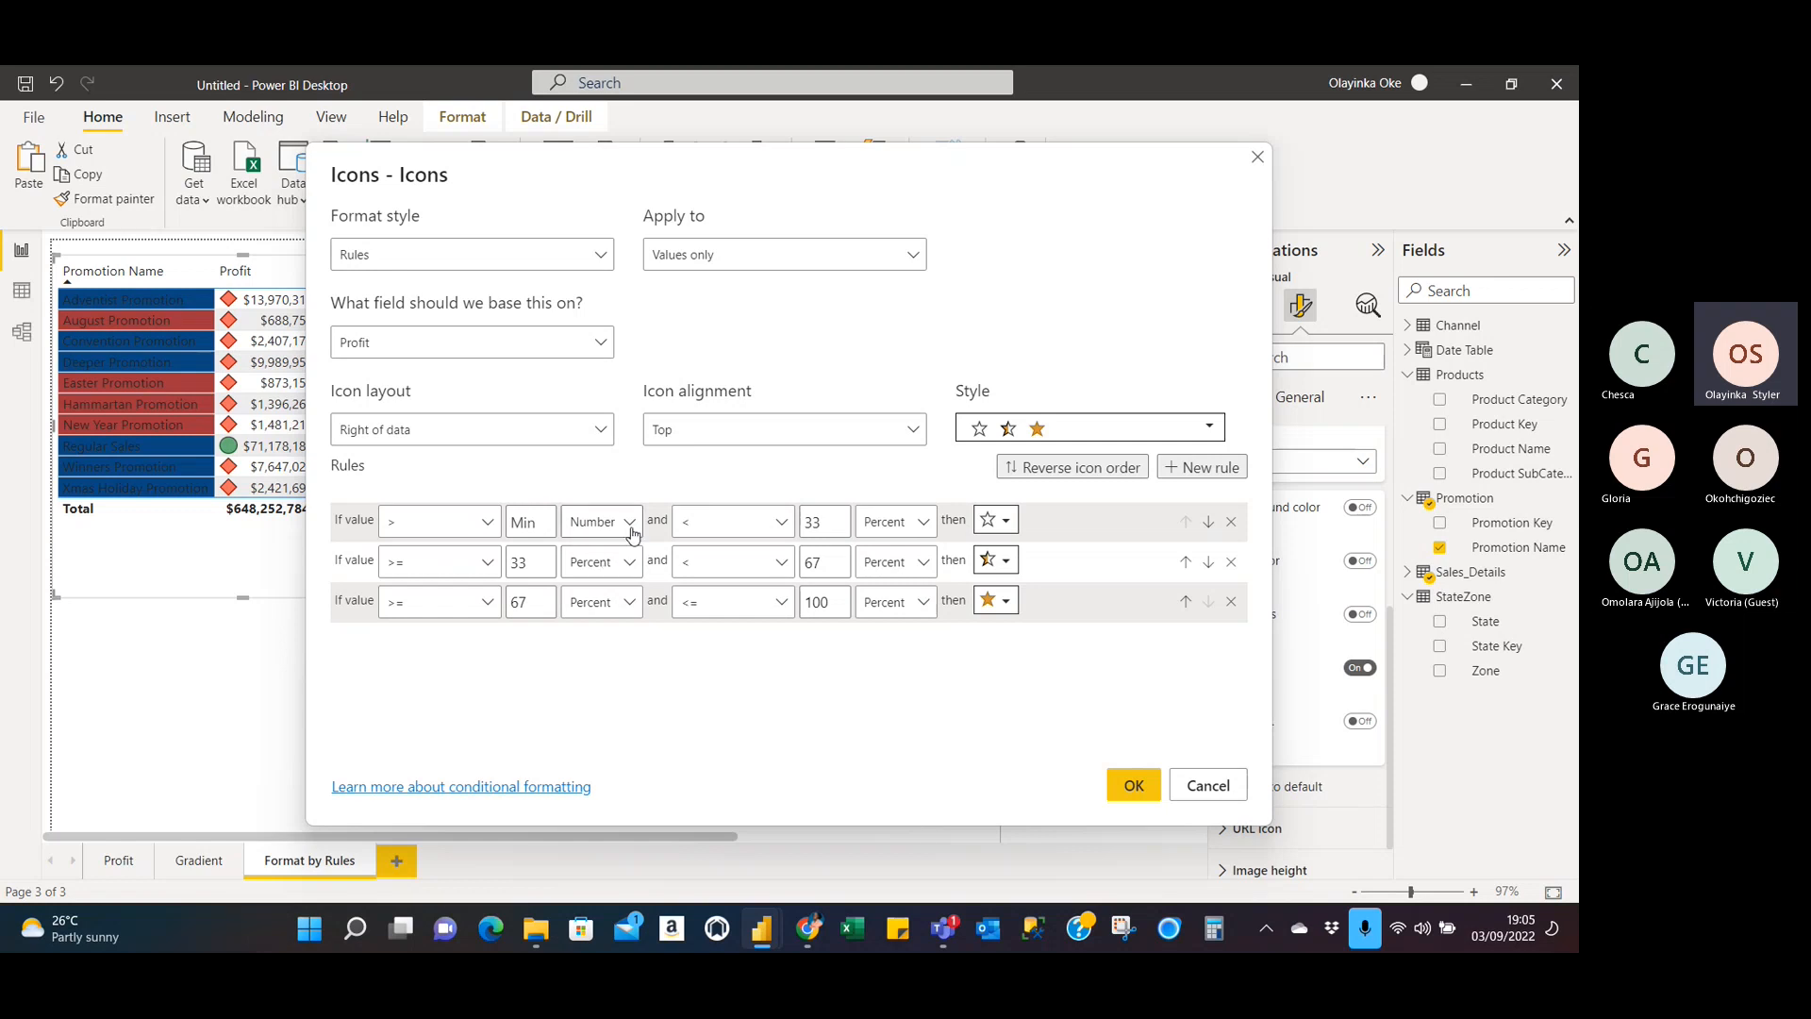
click(631, 532)
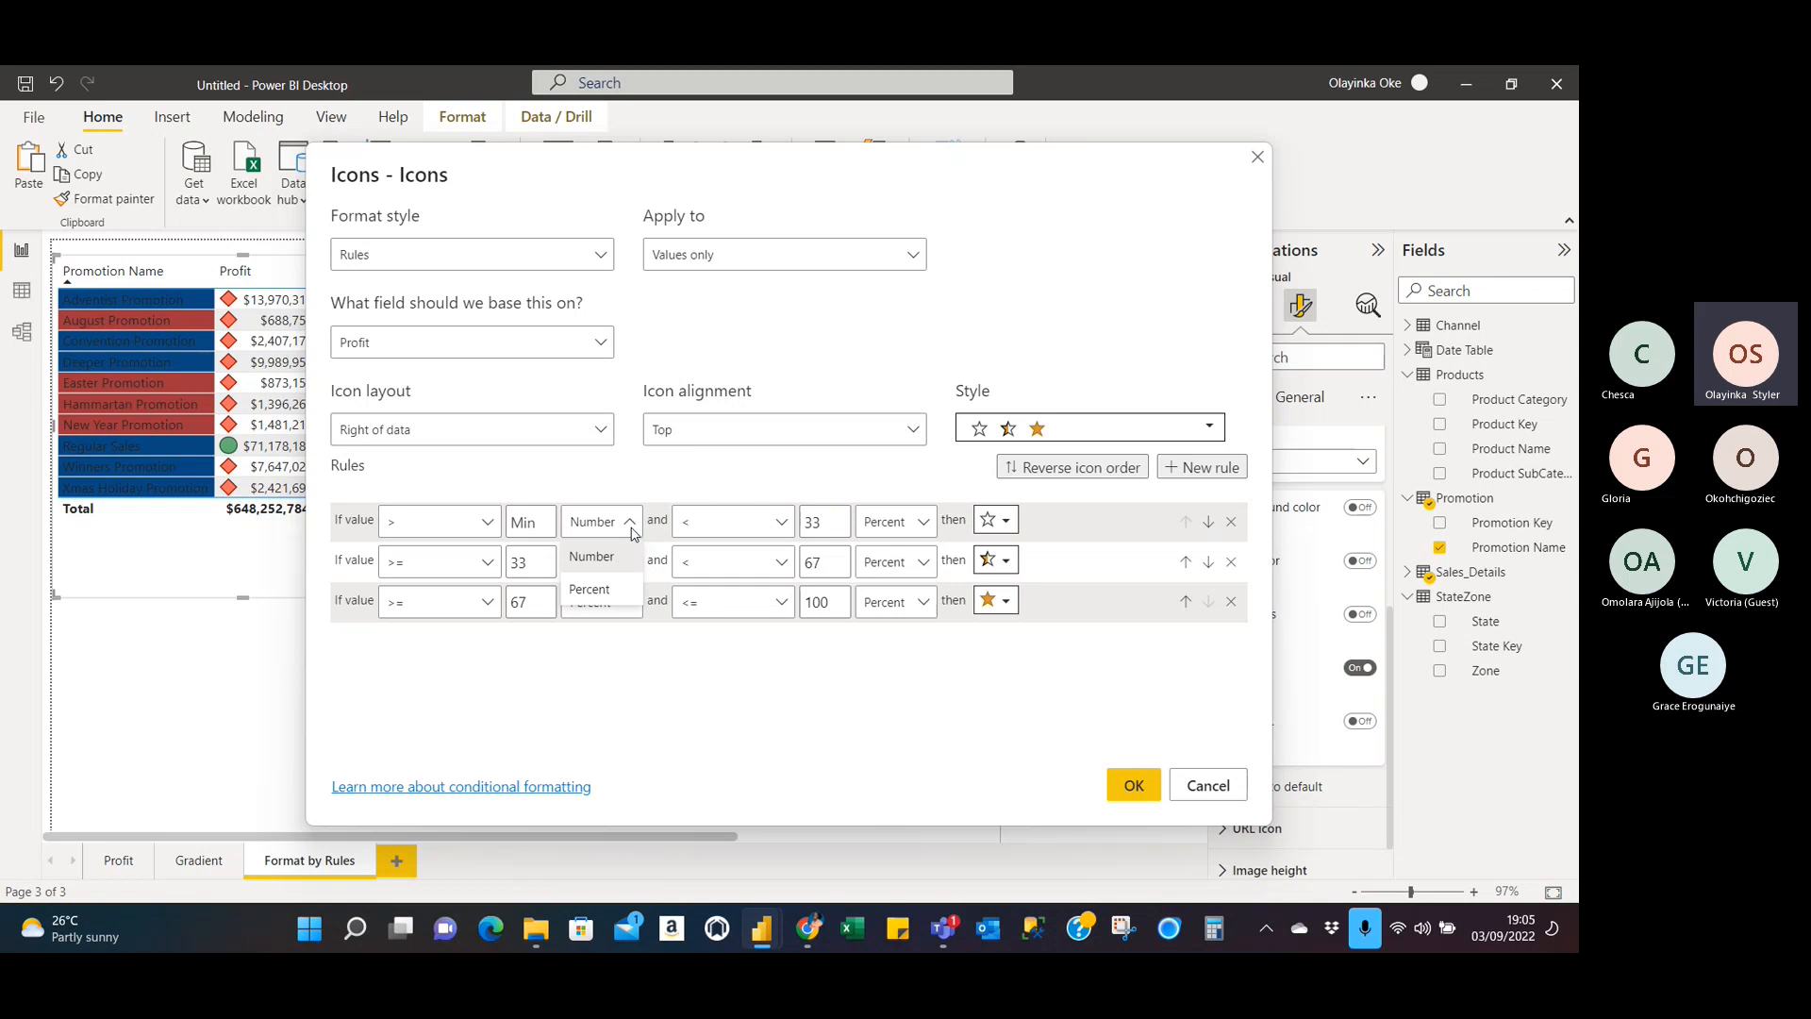
click(592, 557)
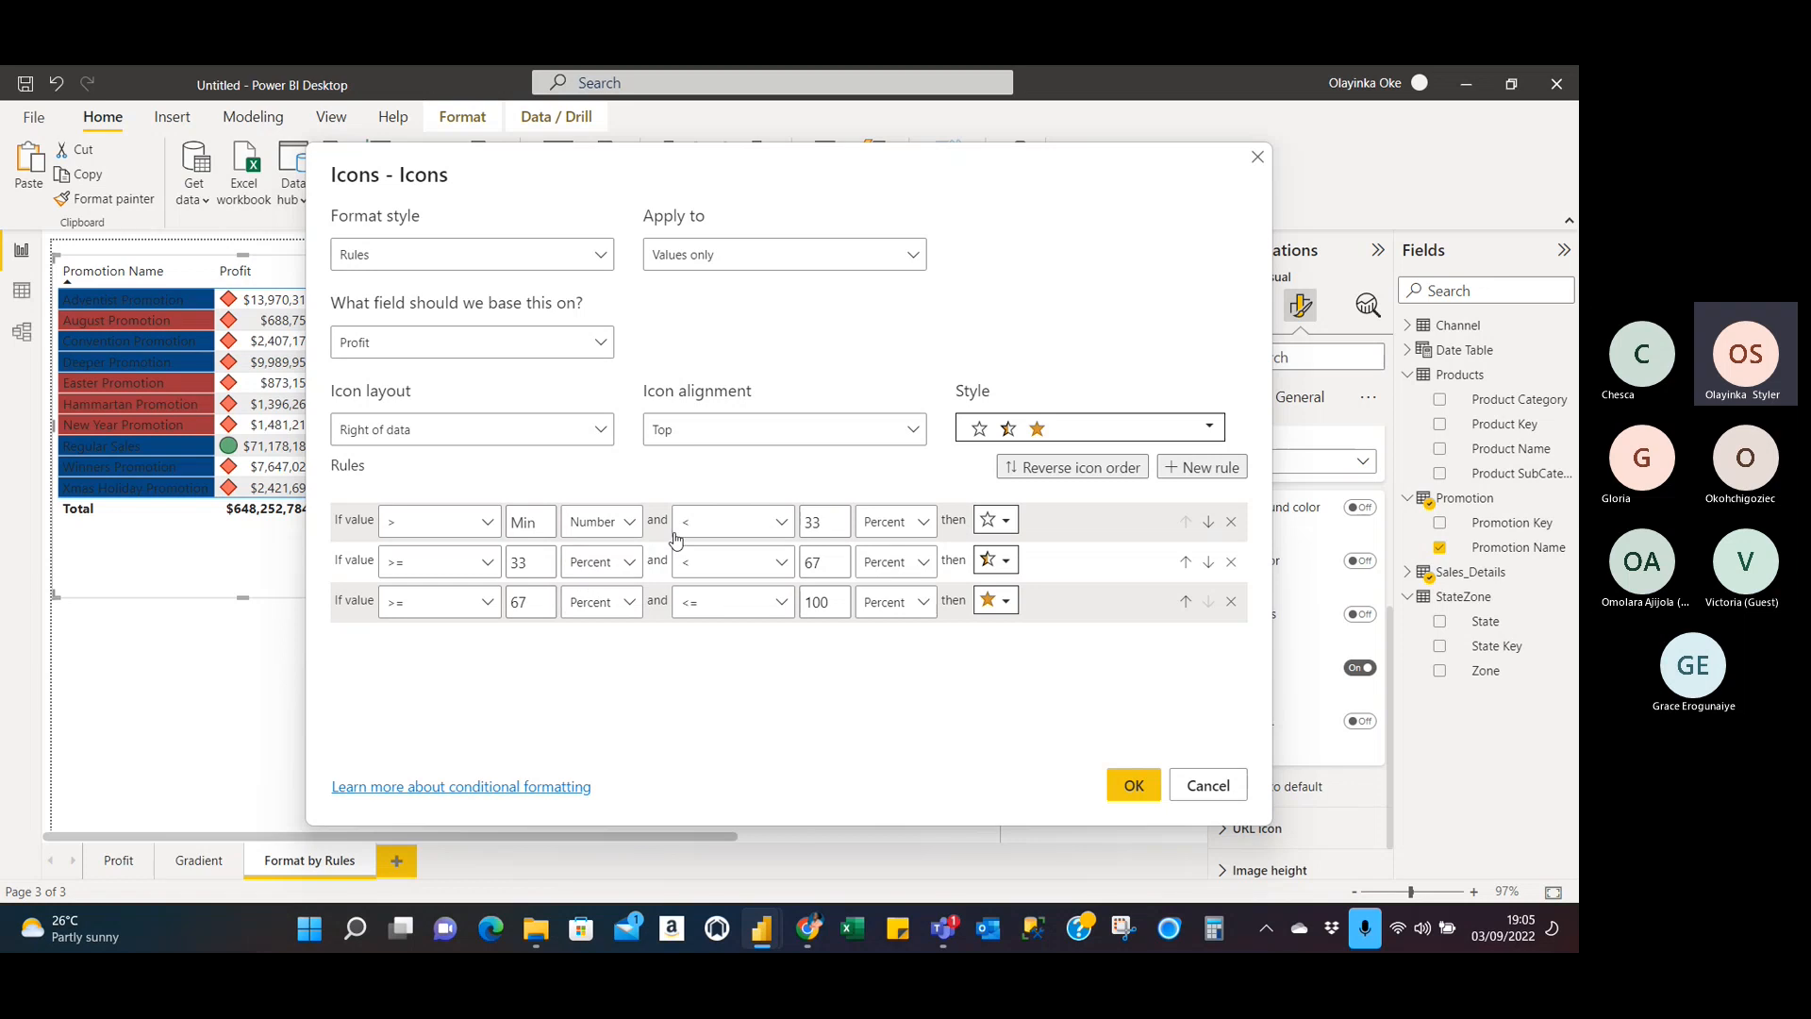
Set the empty-star rule's upper bound to less than or equal to (<=) 1000000, measured as a Number.
click(787, 533)
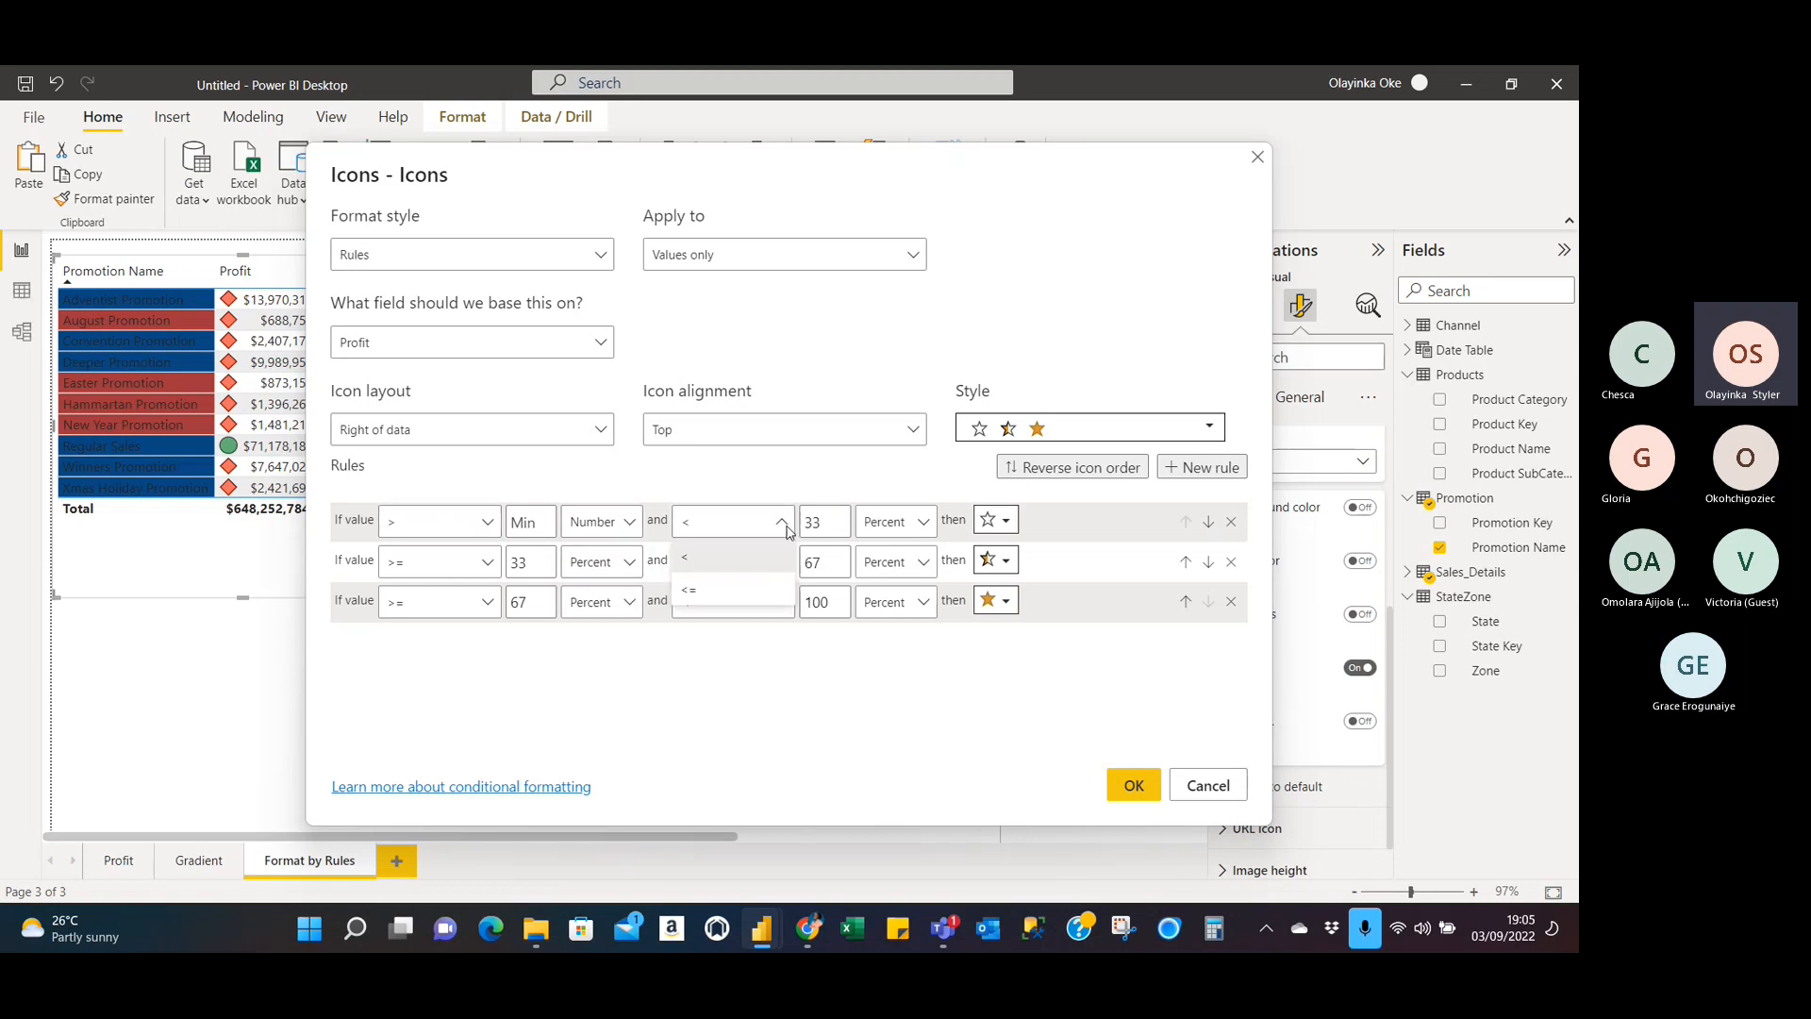
click(739, 592)
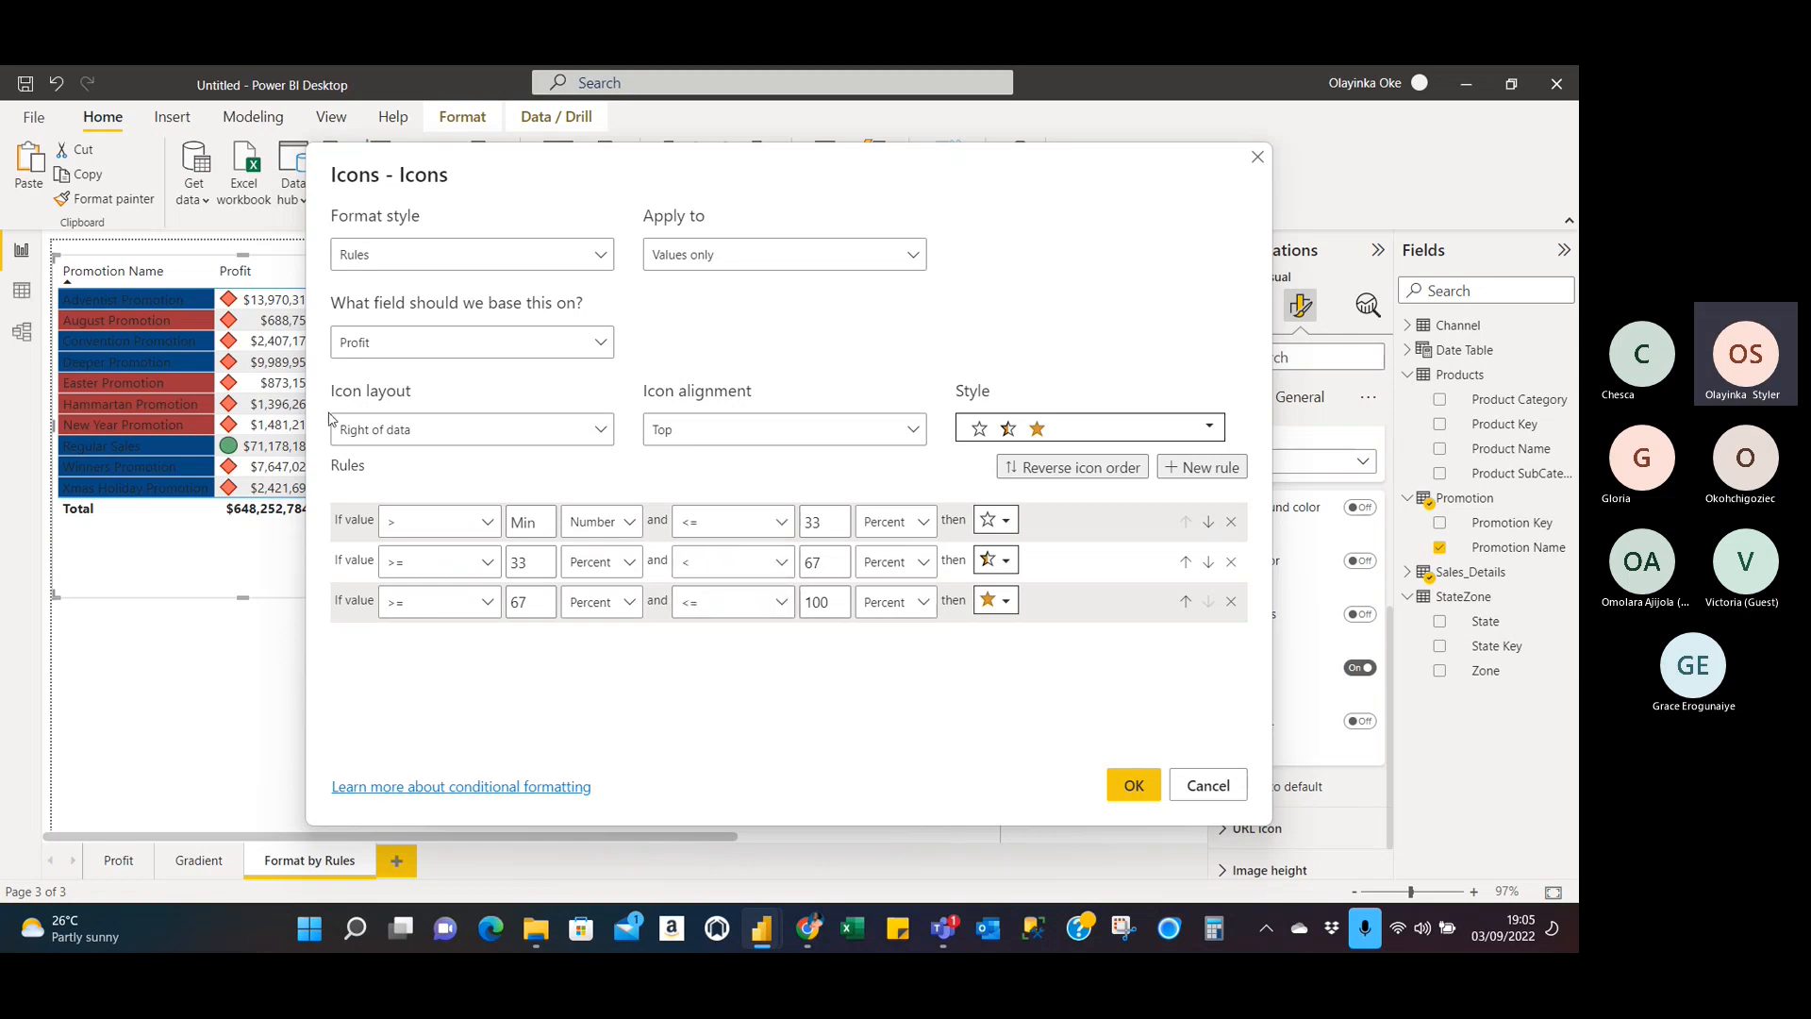
click(827, 528)
key(BackSpace)
key(BackSpace)
text(1)
text(000000)
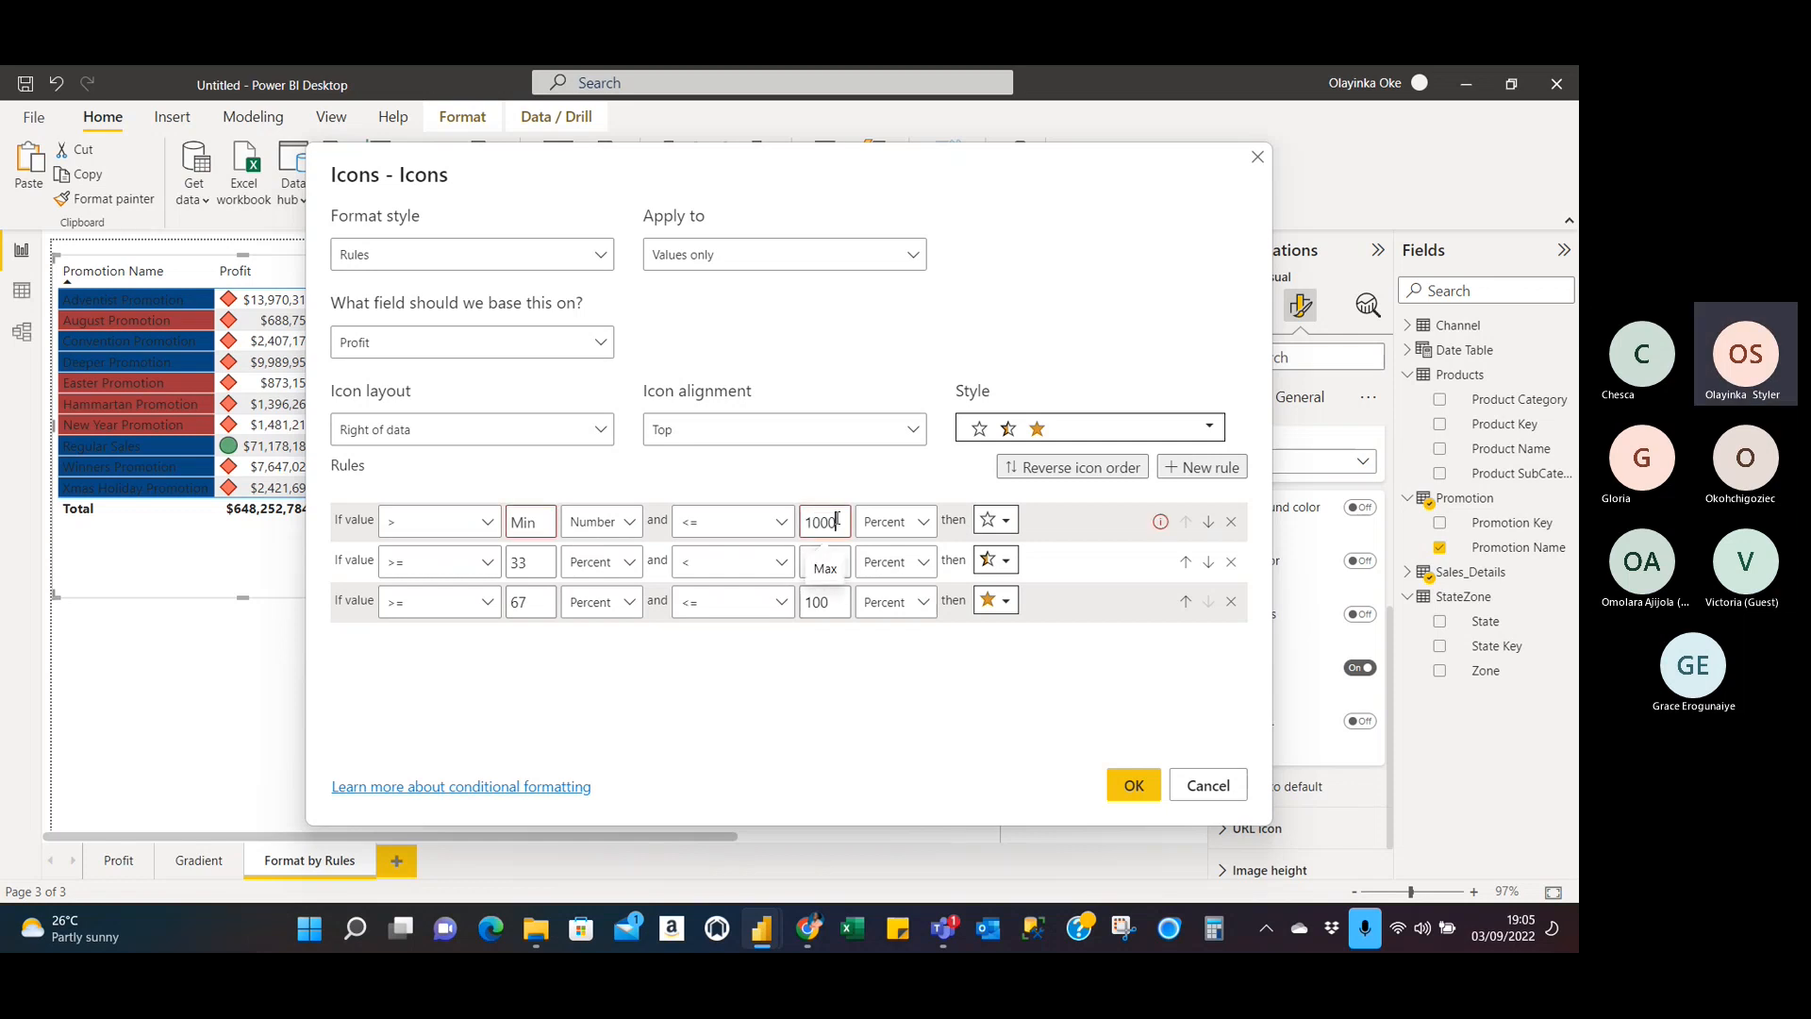
click(892, 522)
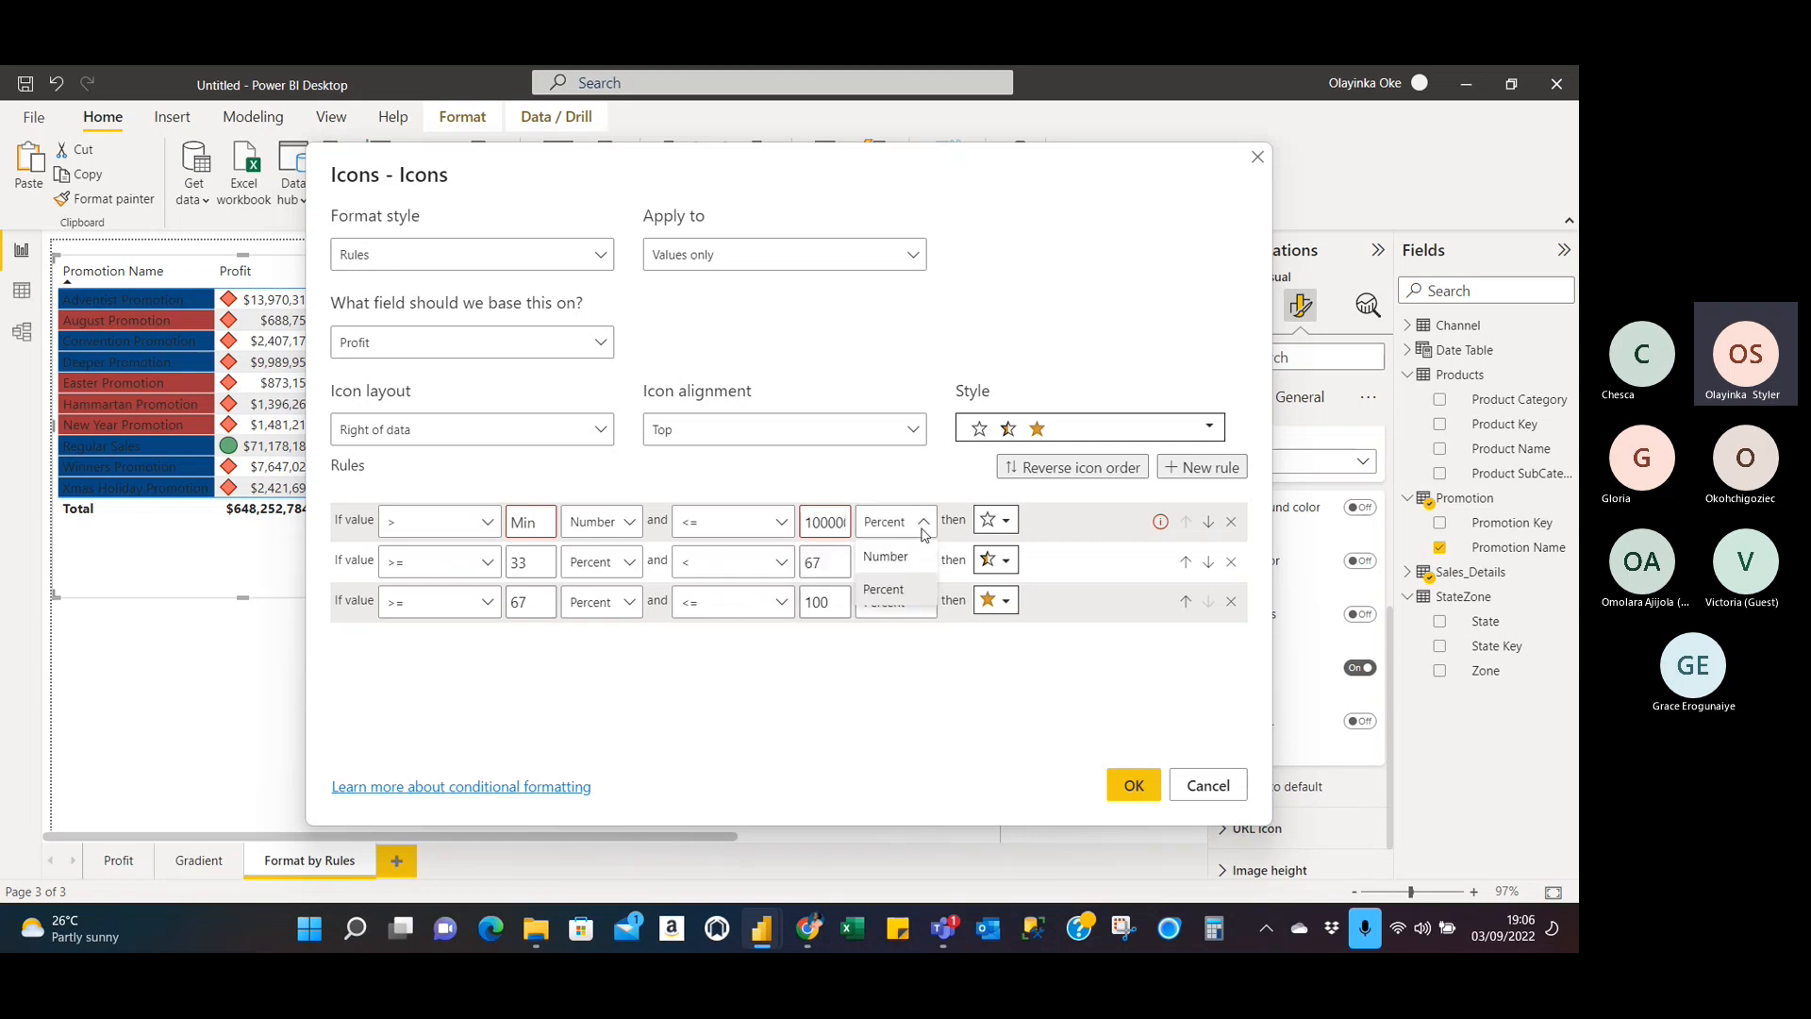
click(898, 571)
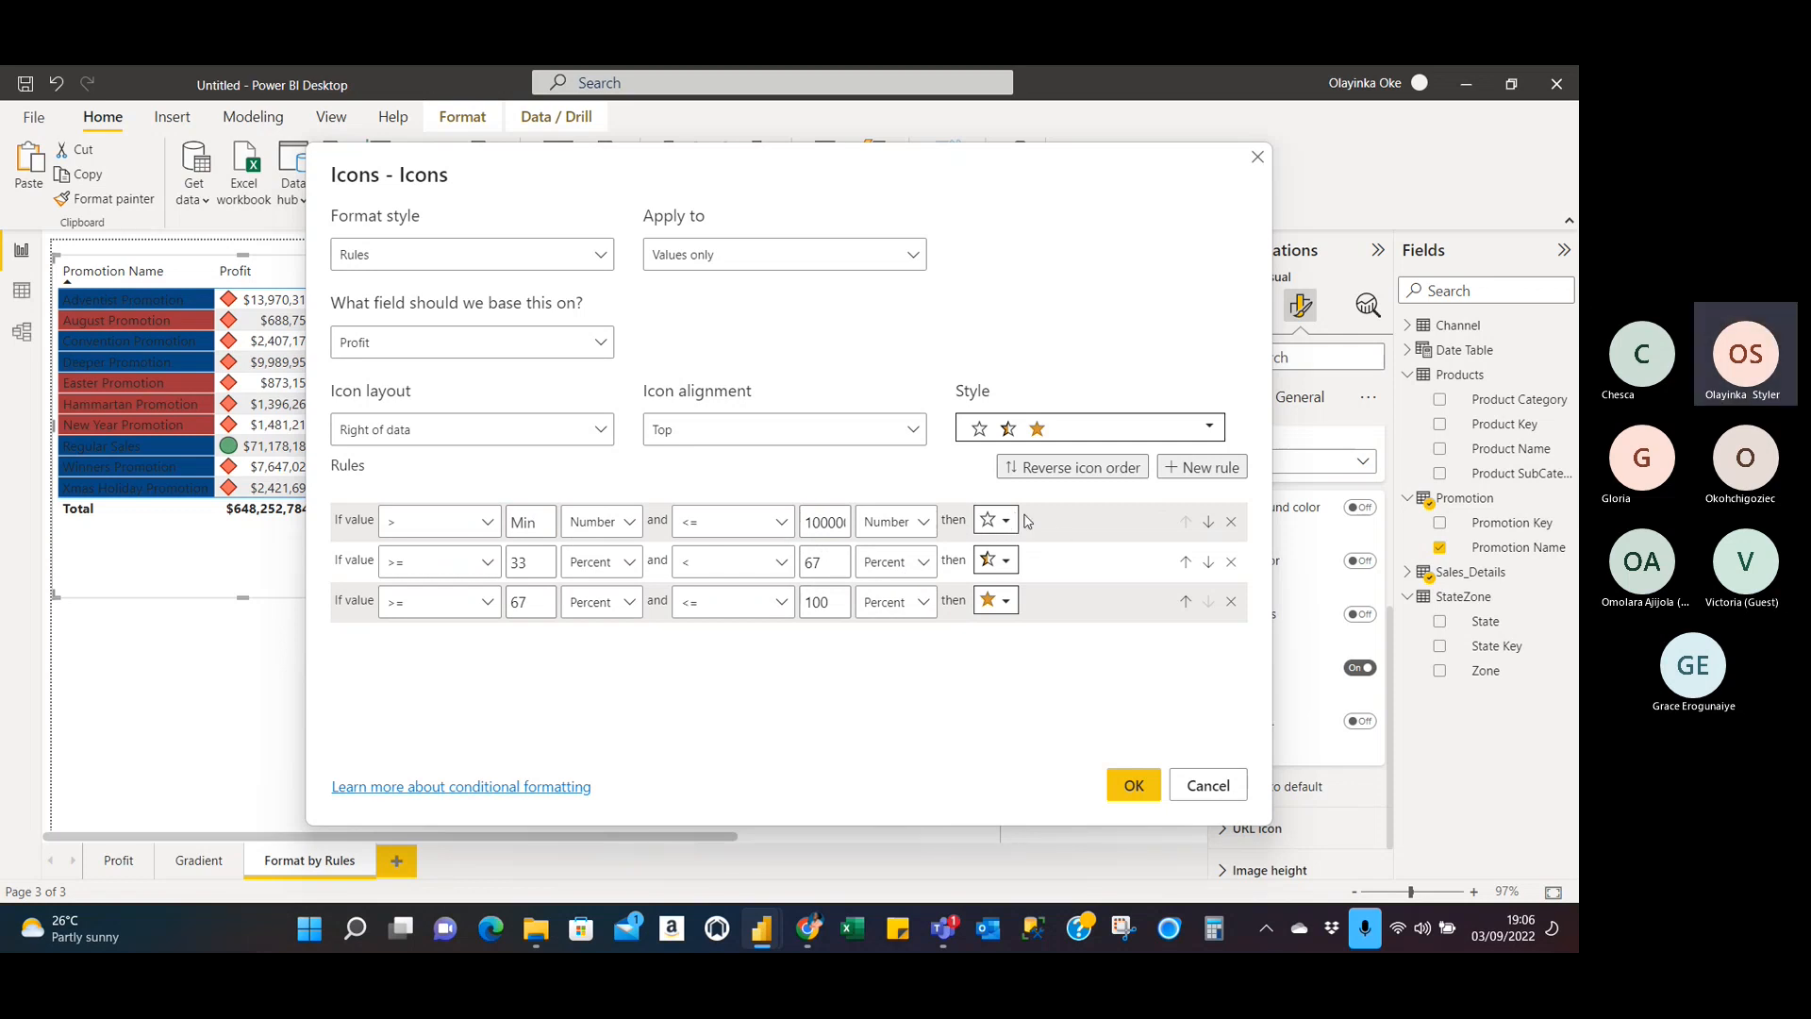
Make the half-filled star rule start above the empty-star rule's upper limit, using the > operator and Number as the unit.
click(486, 566)
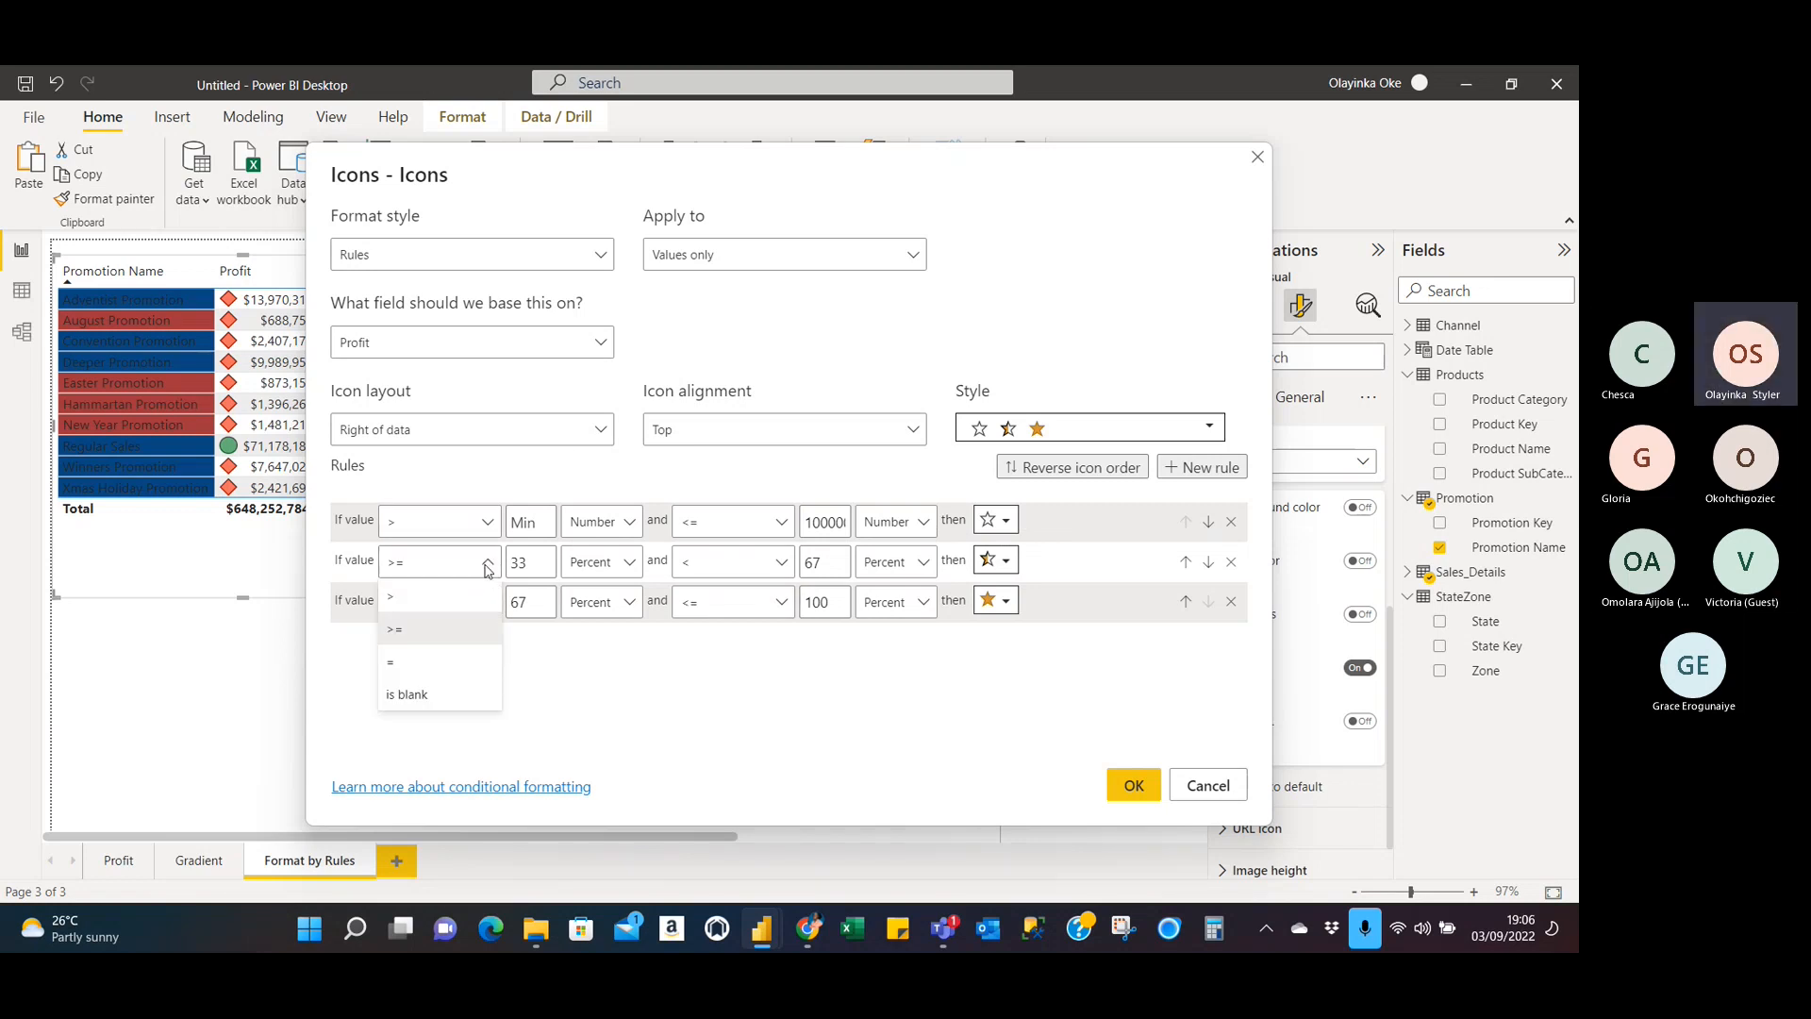
click(415, 596)
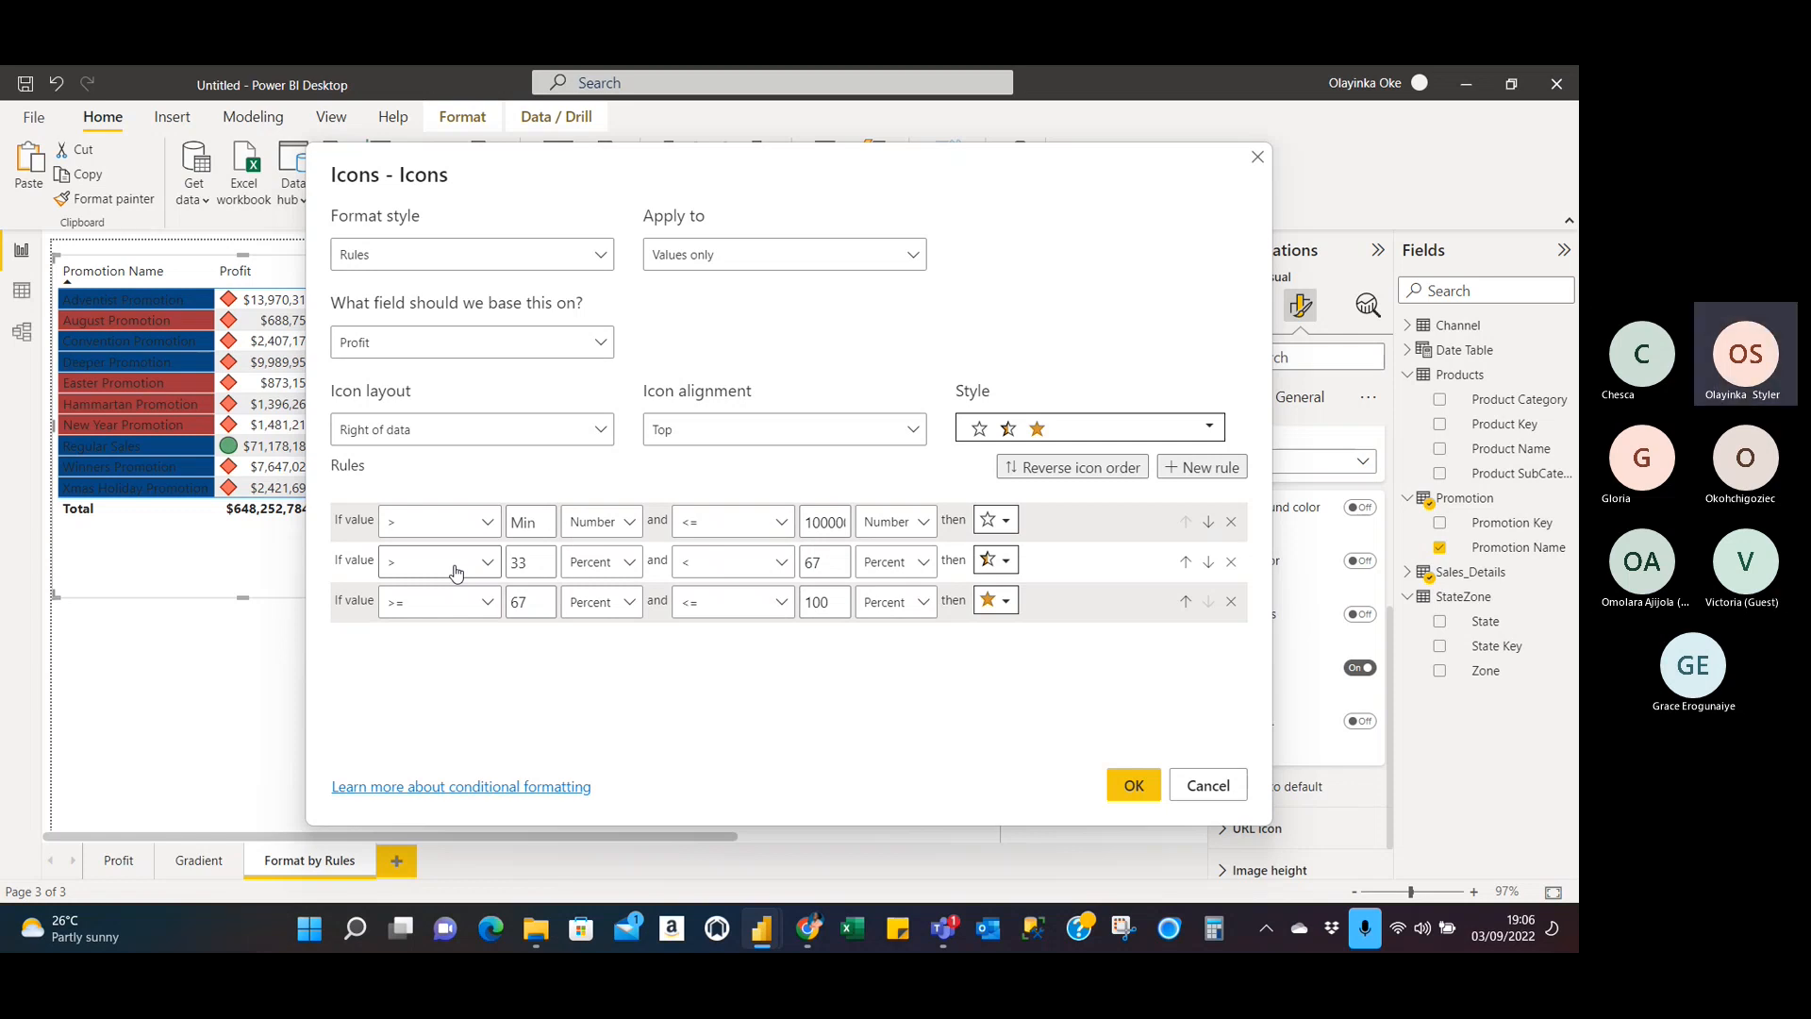
click(549, 561)
key(BackSpace)
key(BackSpace)
text(1)
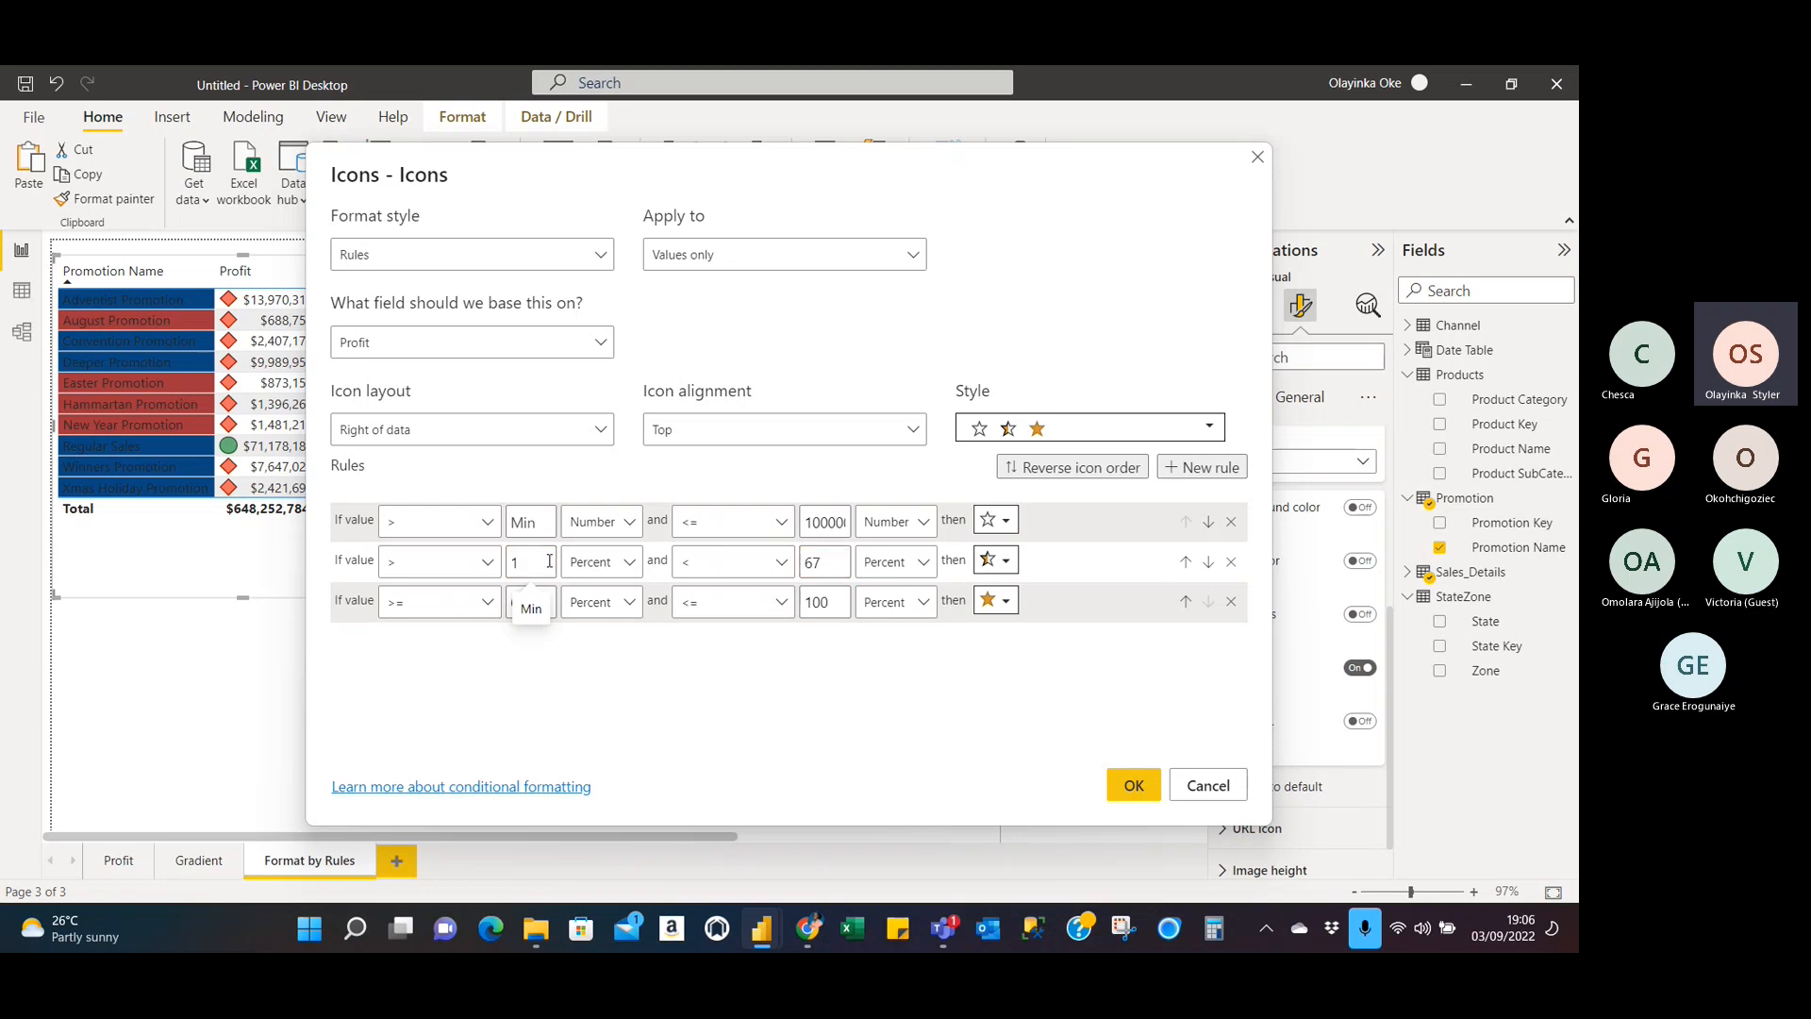
text(00000)
click(602, 561)
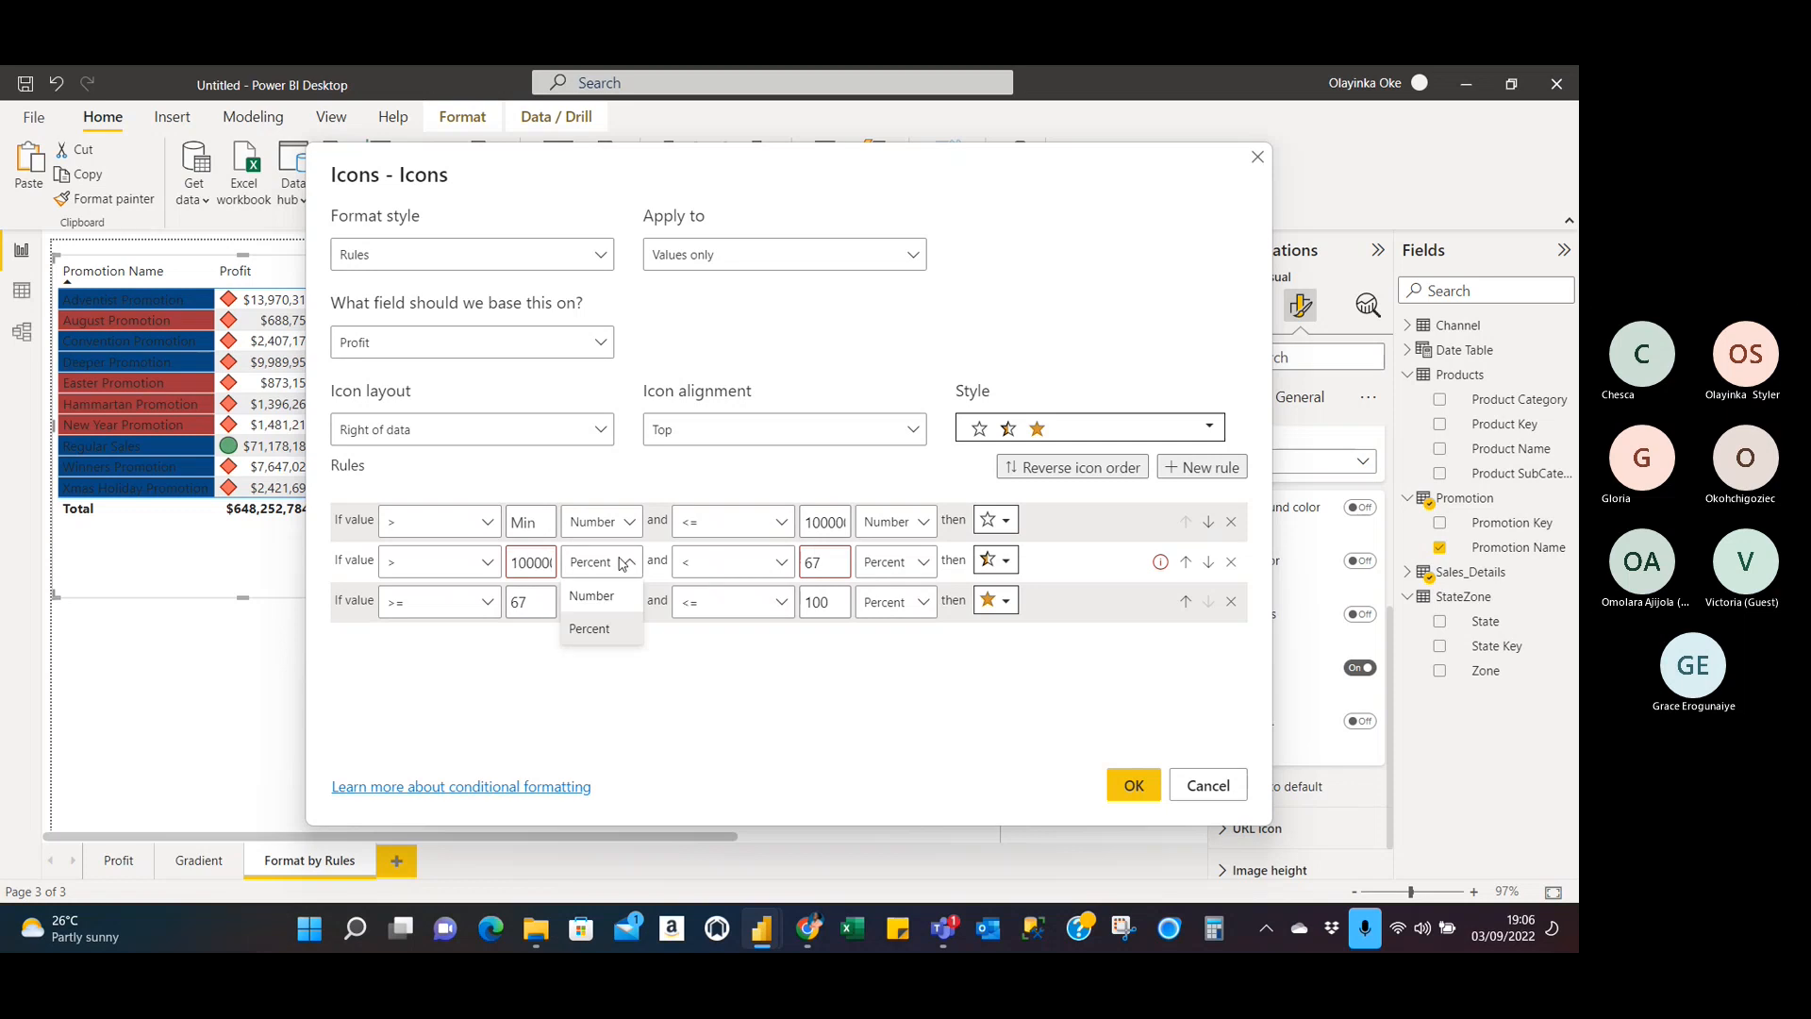
click(612, 600)
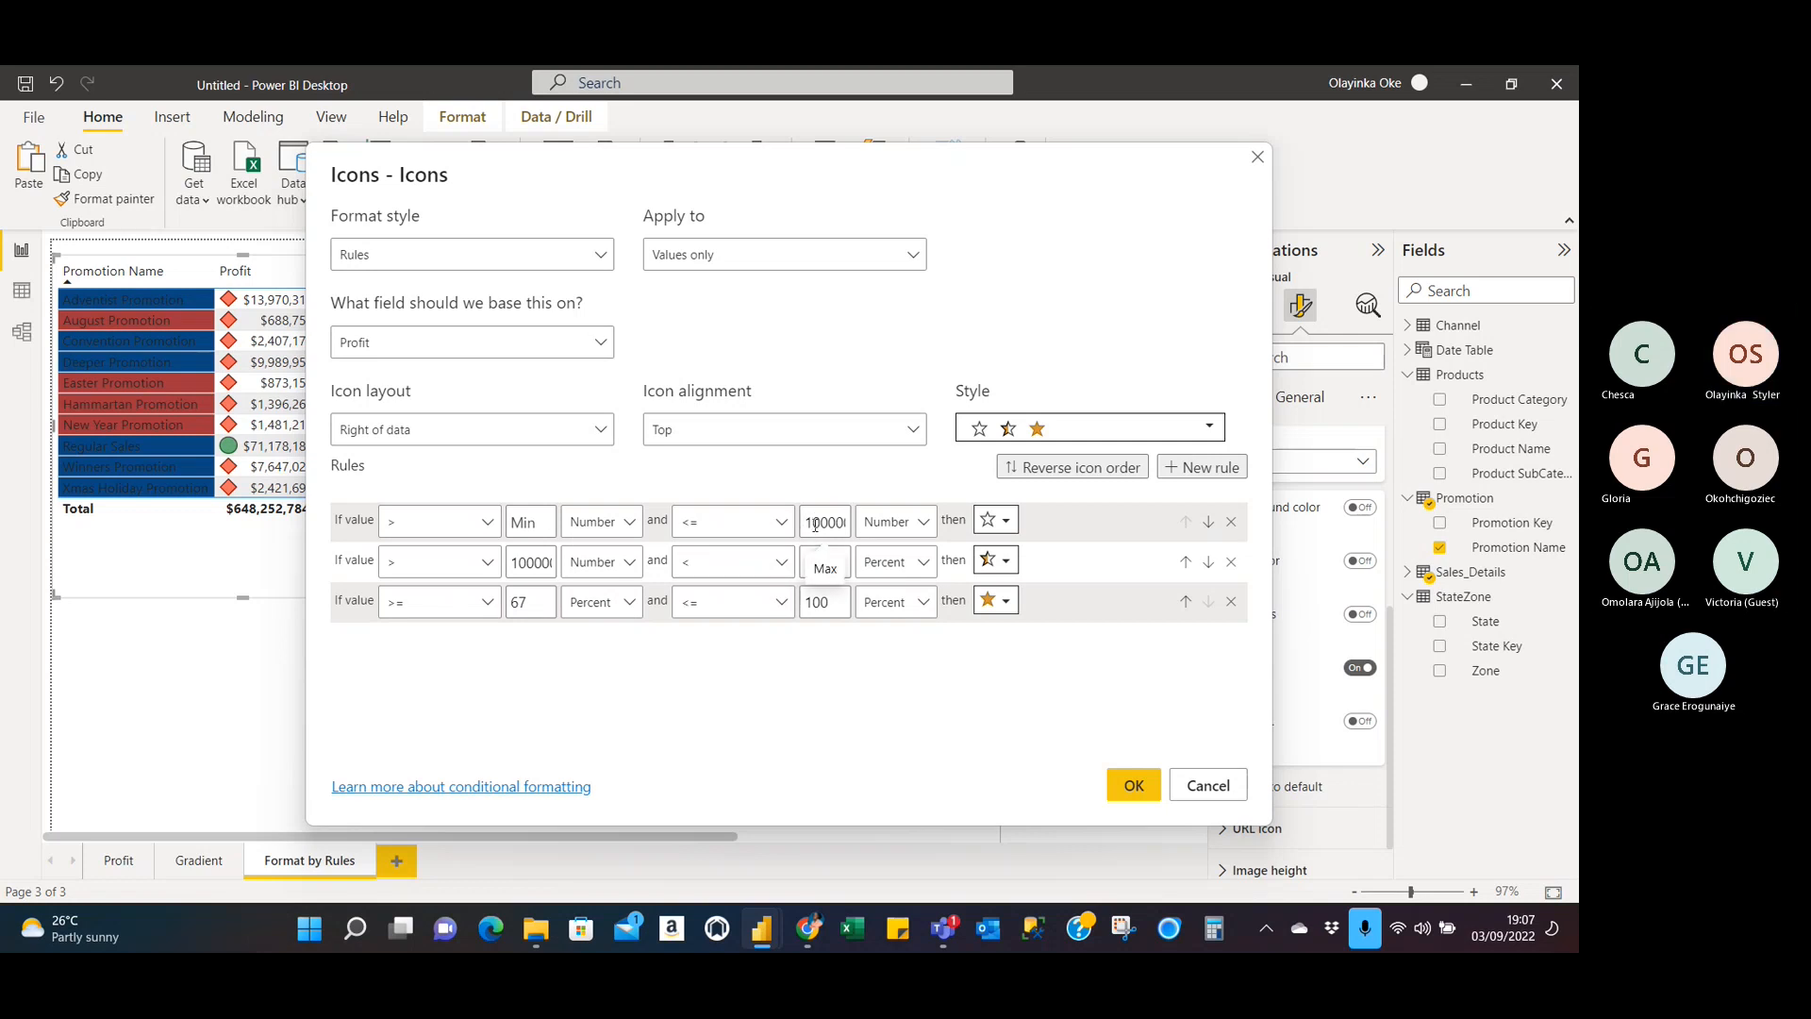
Raise the empty-star rule's upper limit to 2000000 and match the half-filled star rule's lower limit to it.
key(BackSpace)
text(2)
click(518, 563)
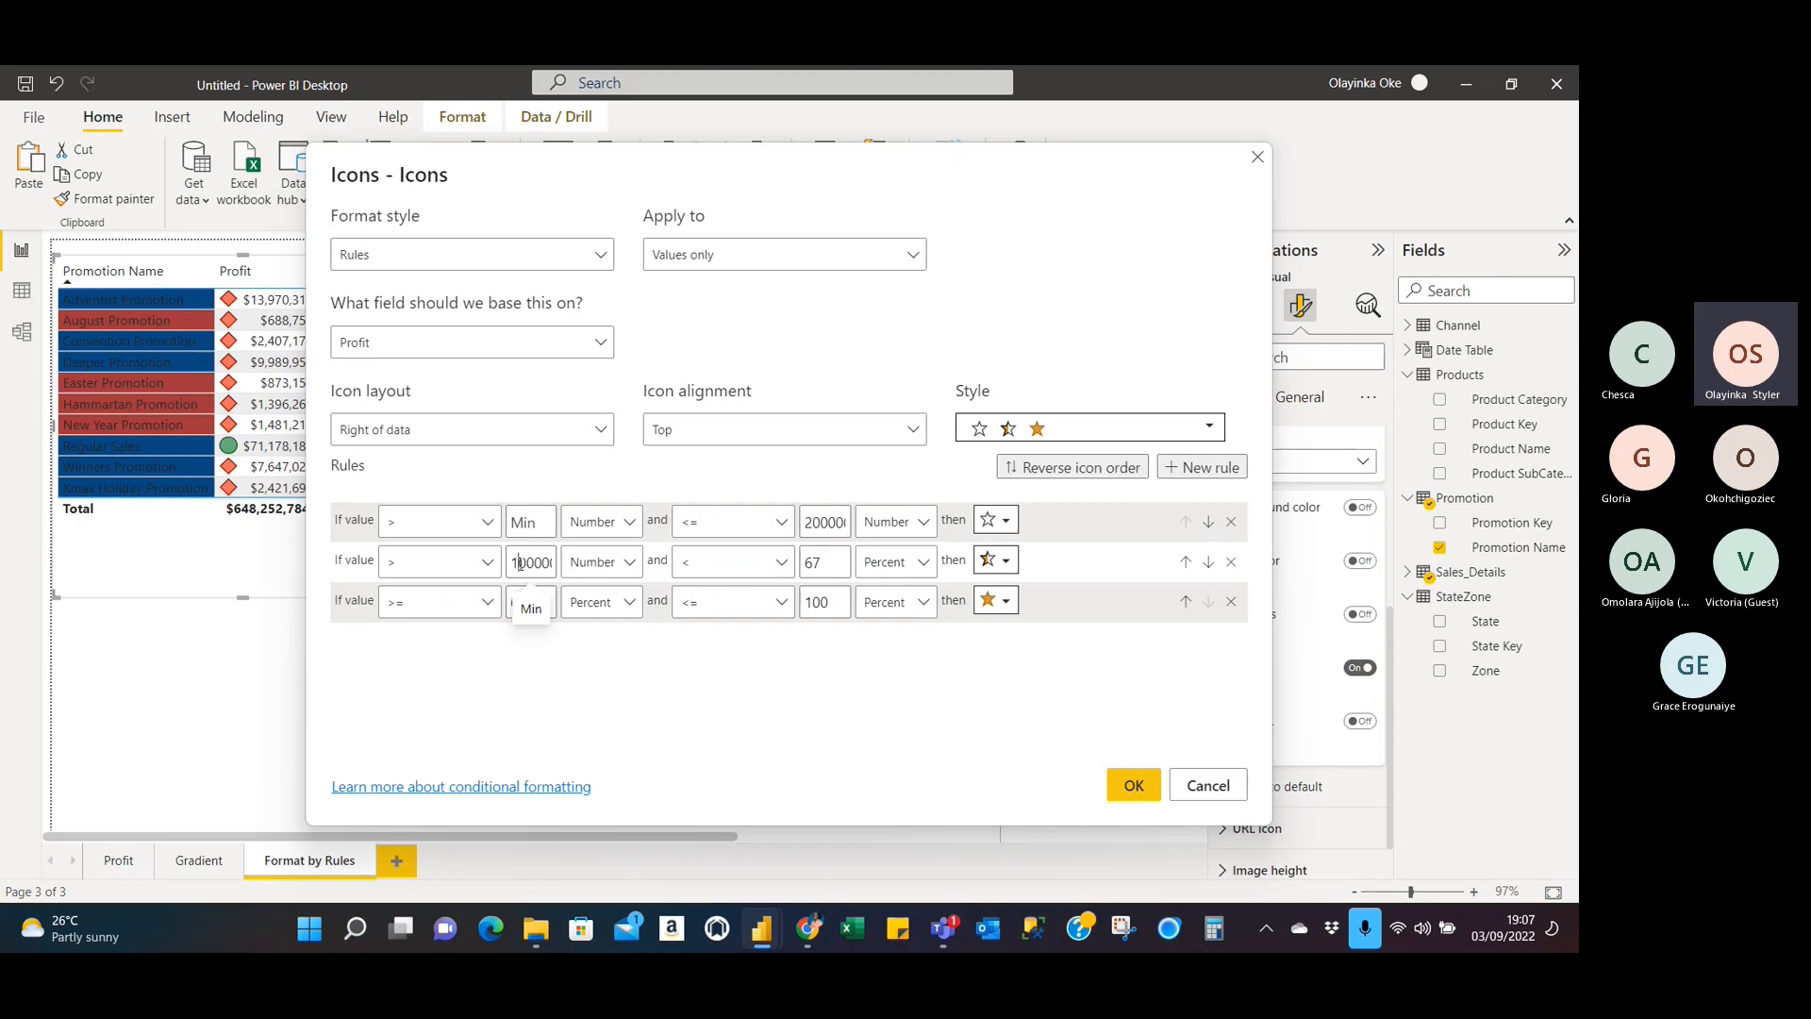
key(BackSpace)
text(2)
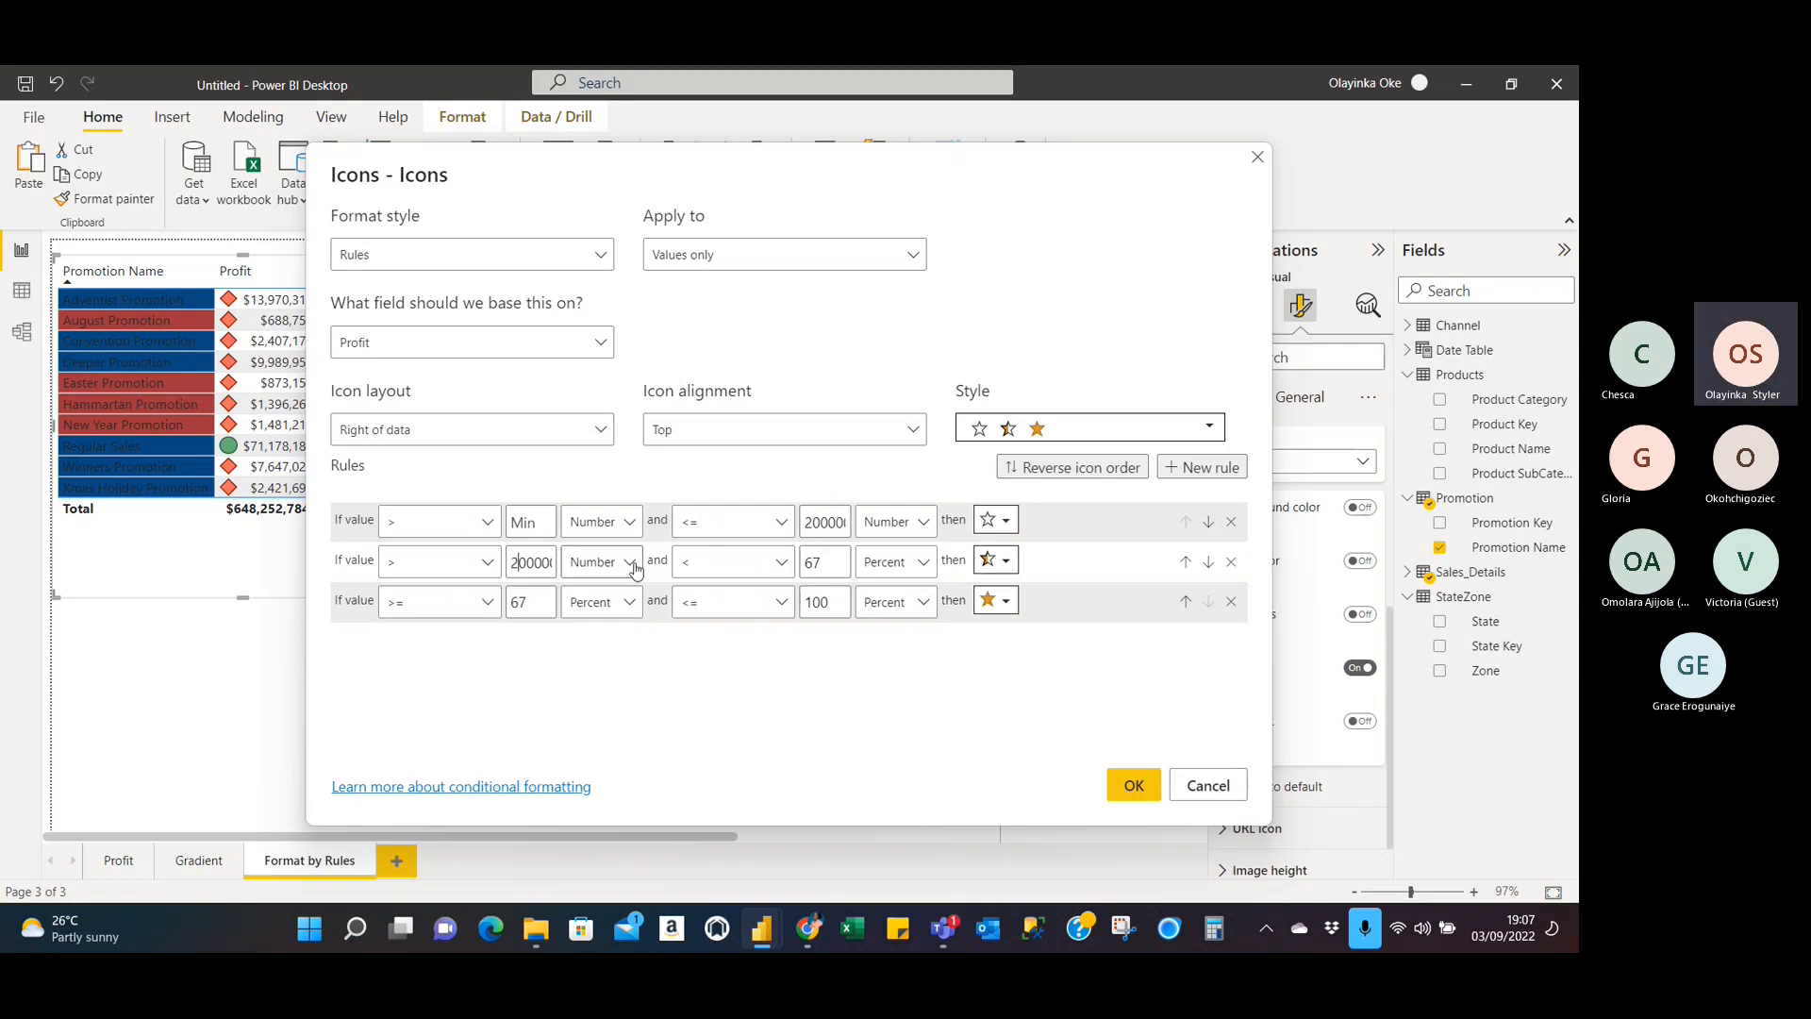
Set the half-filled star rule's upper bound to less than or equal to (<=) 10000000, measured as a Number.
click(788, 568)
click(715, 632)
click(831, 564)
key(BackSpace)
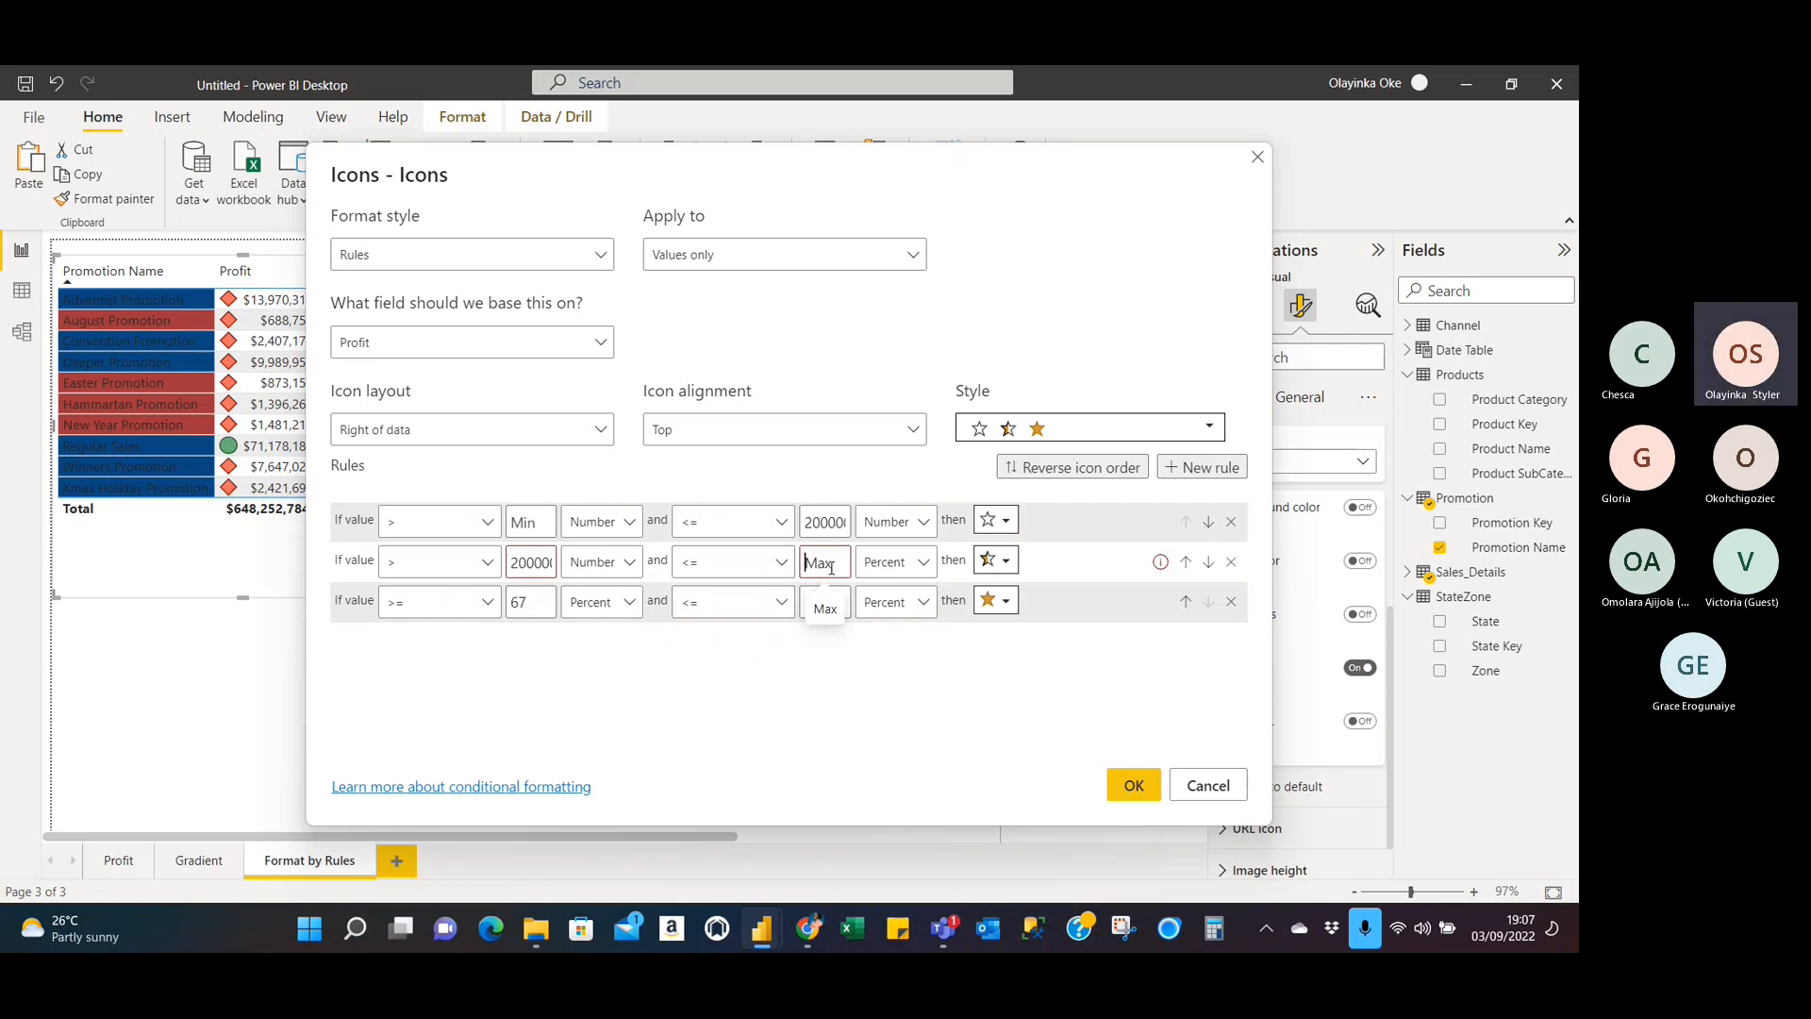
key(BackSpace)
text(10)
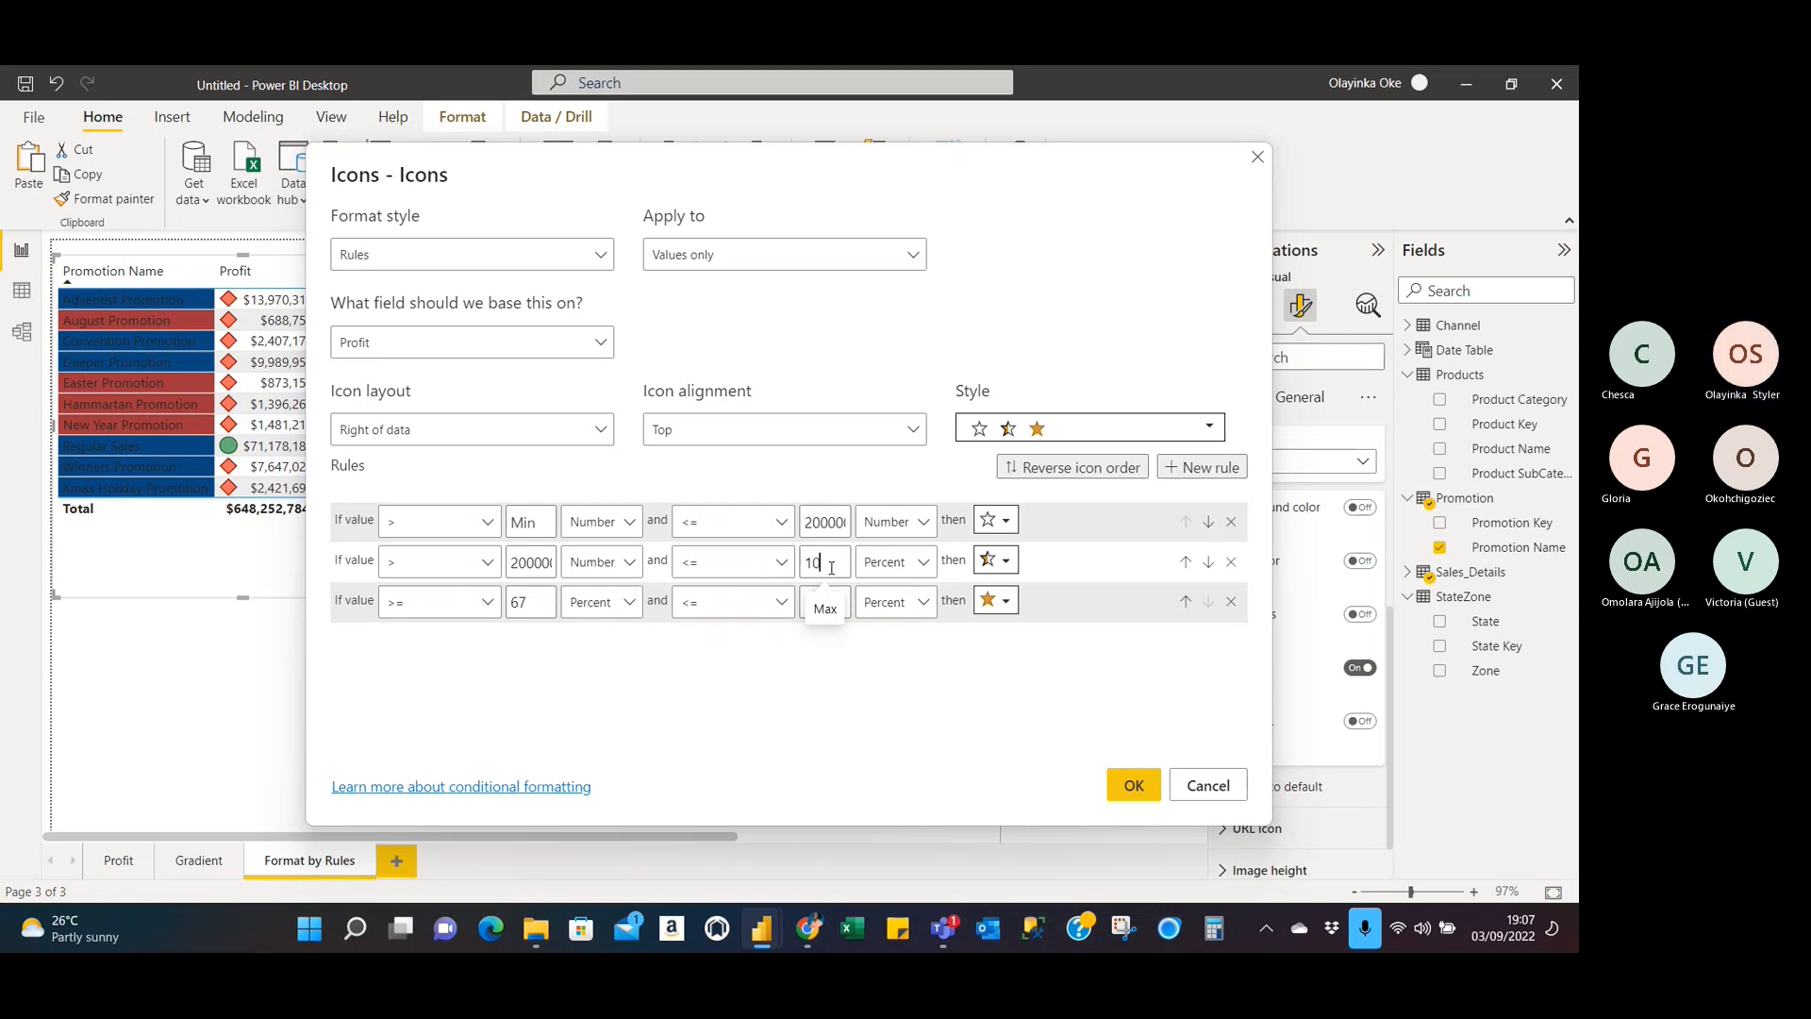
text(00000)
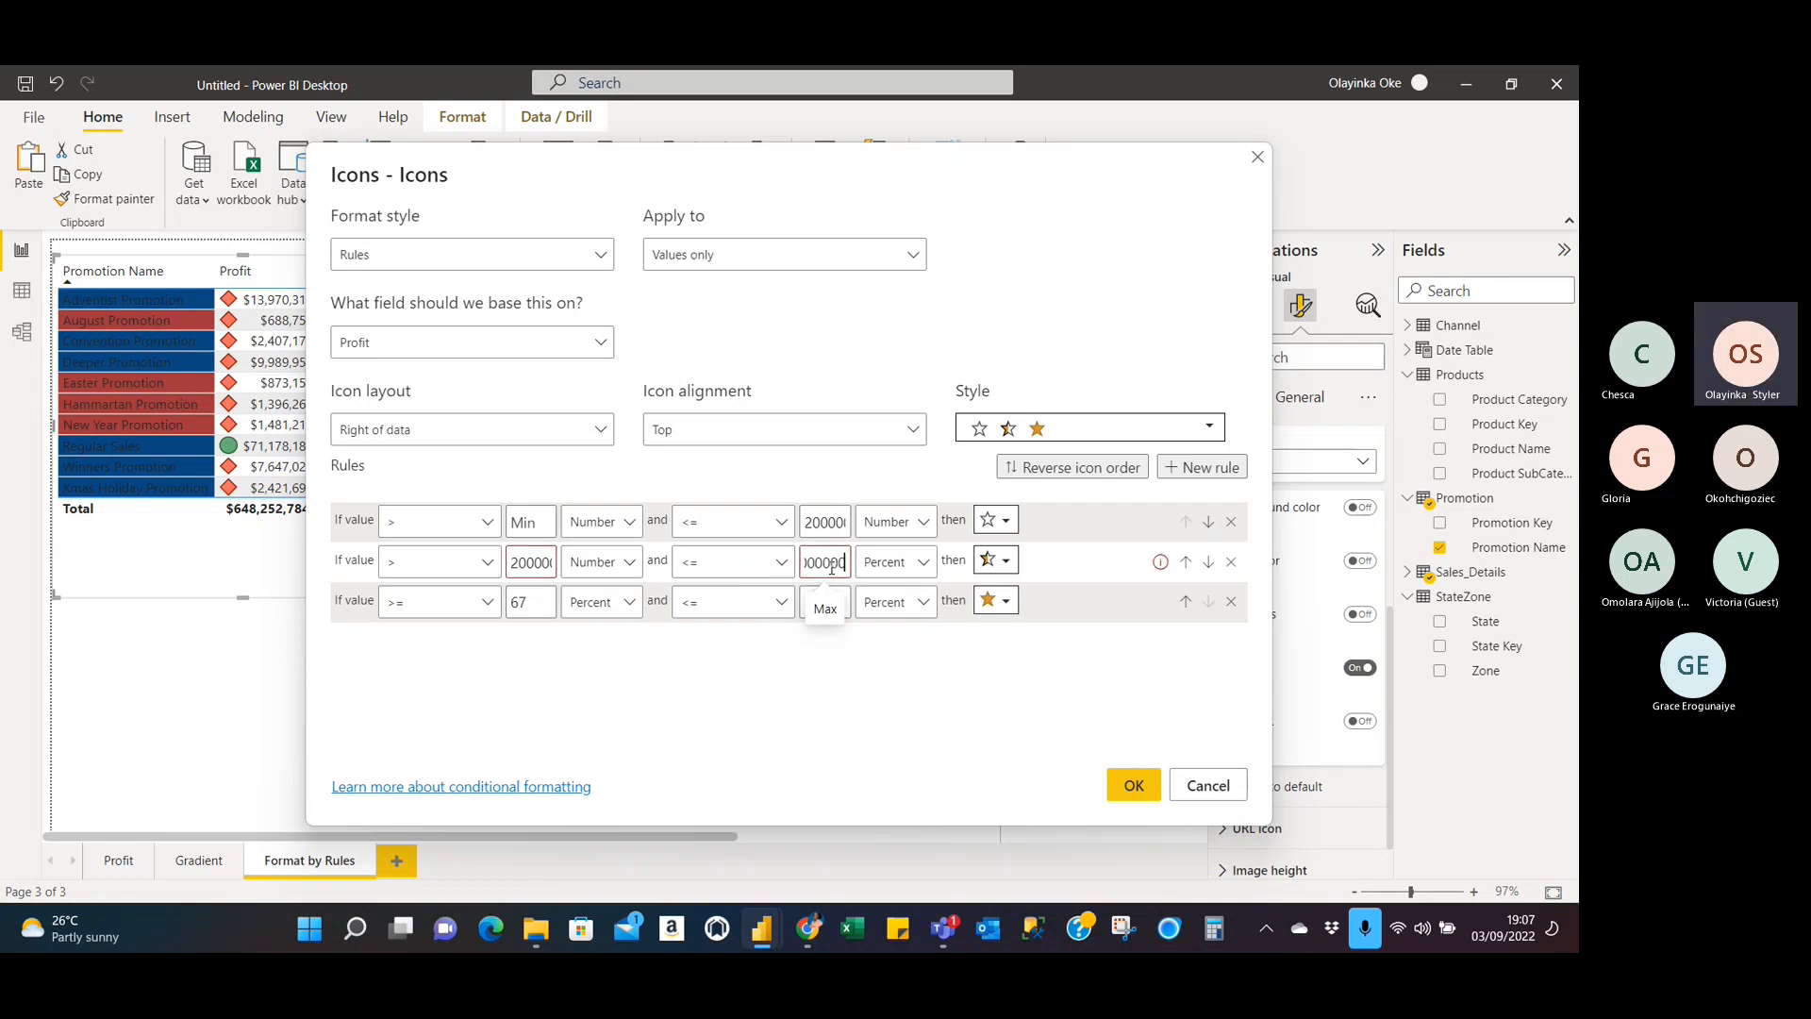
text(0)
click(901, 562)
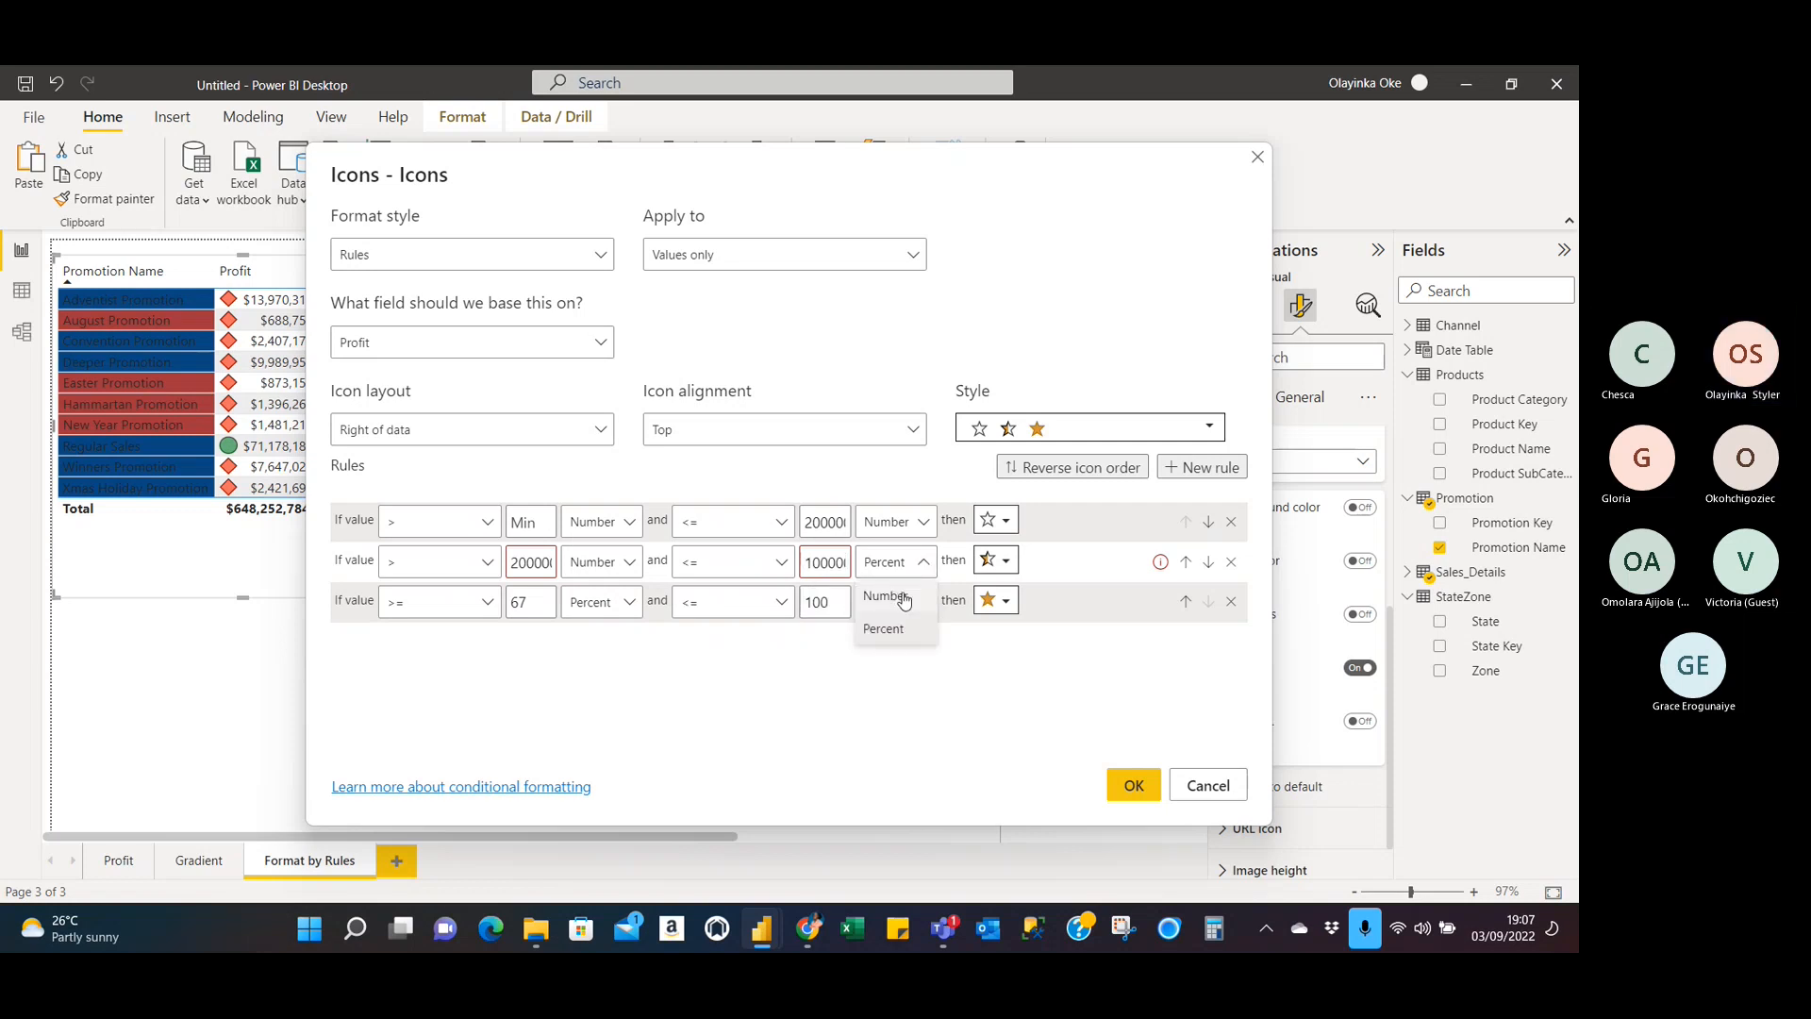
click(901, 597)
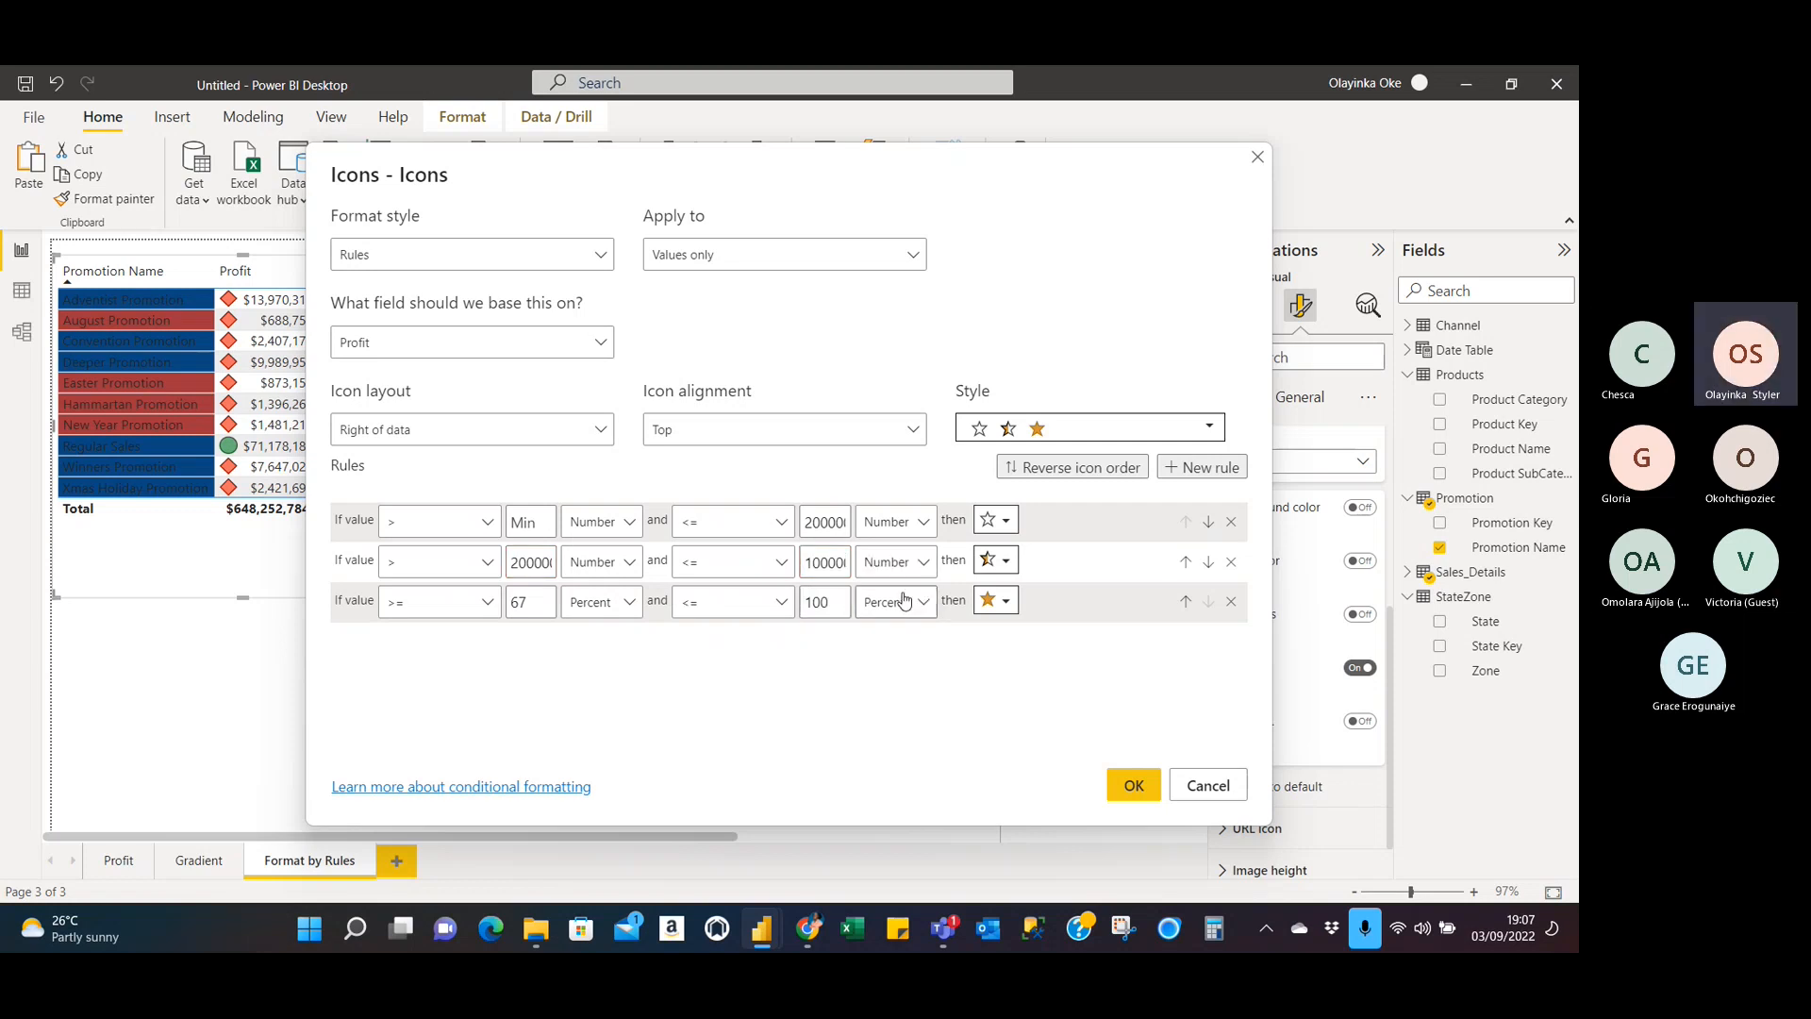
Set the full gold star rule's lower bound to greater than (>) 10000000, measured as a Number.
click(490, 608)
click(405, 647)
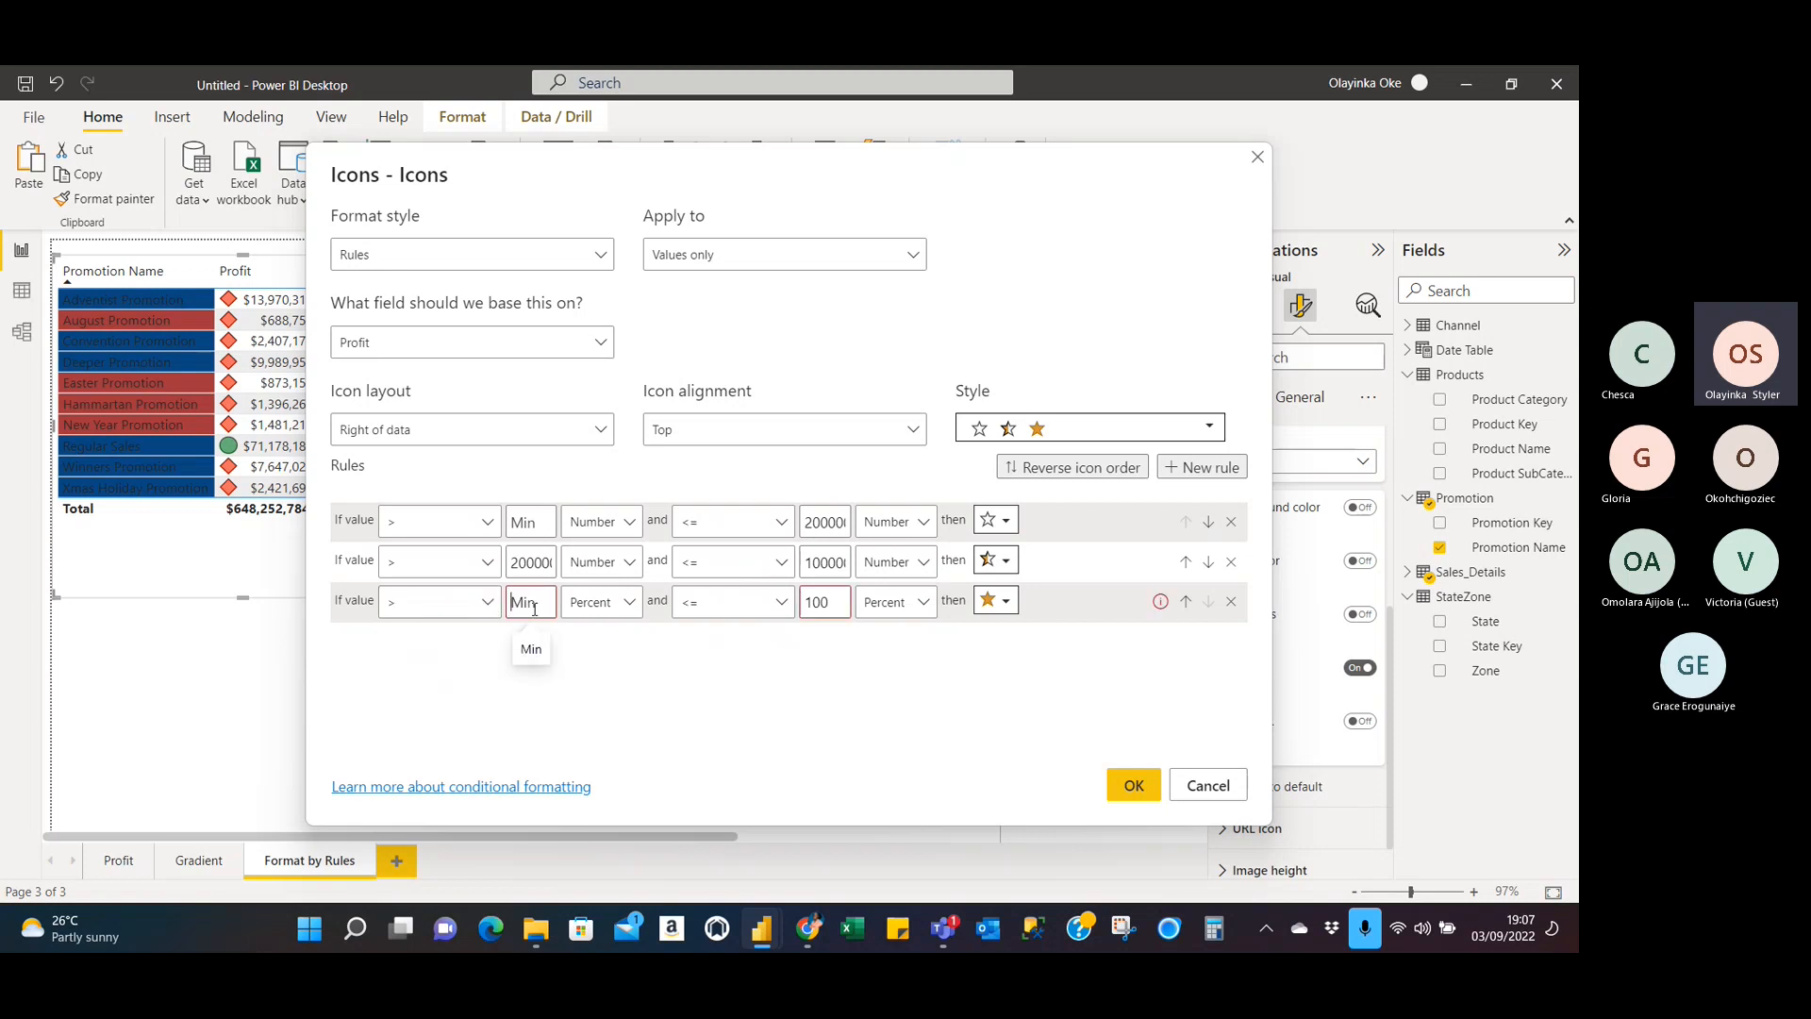
key(BackSpace)
key(BackSpace)
text(10)
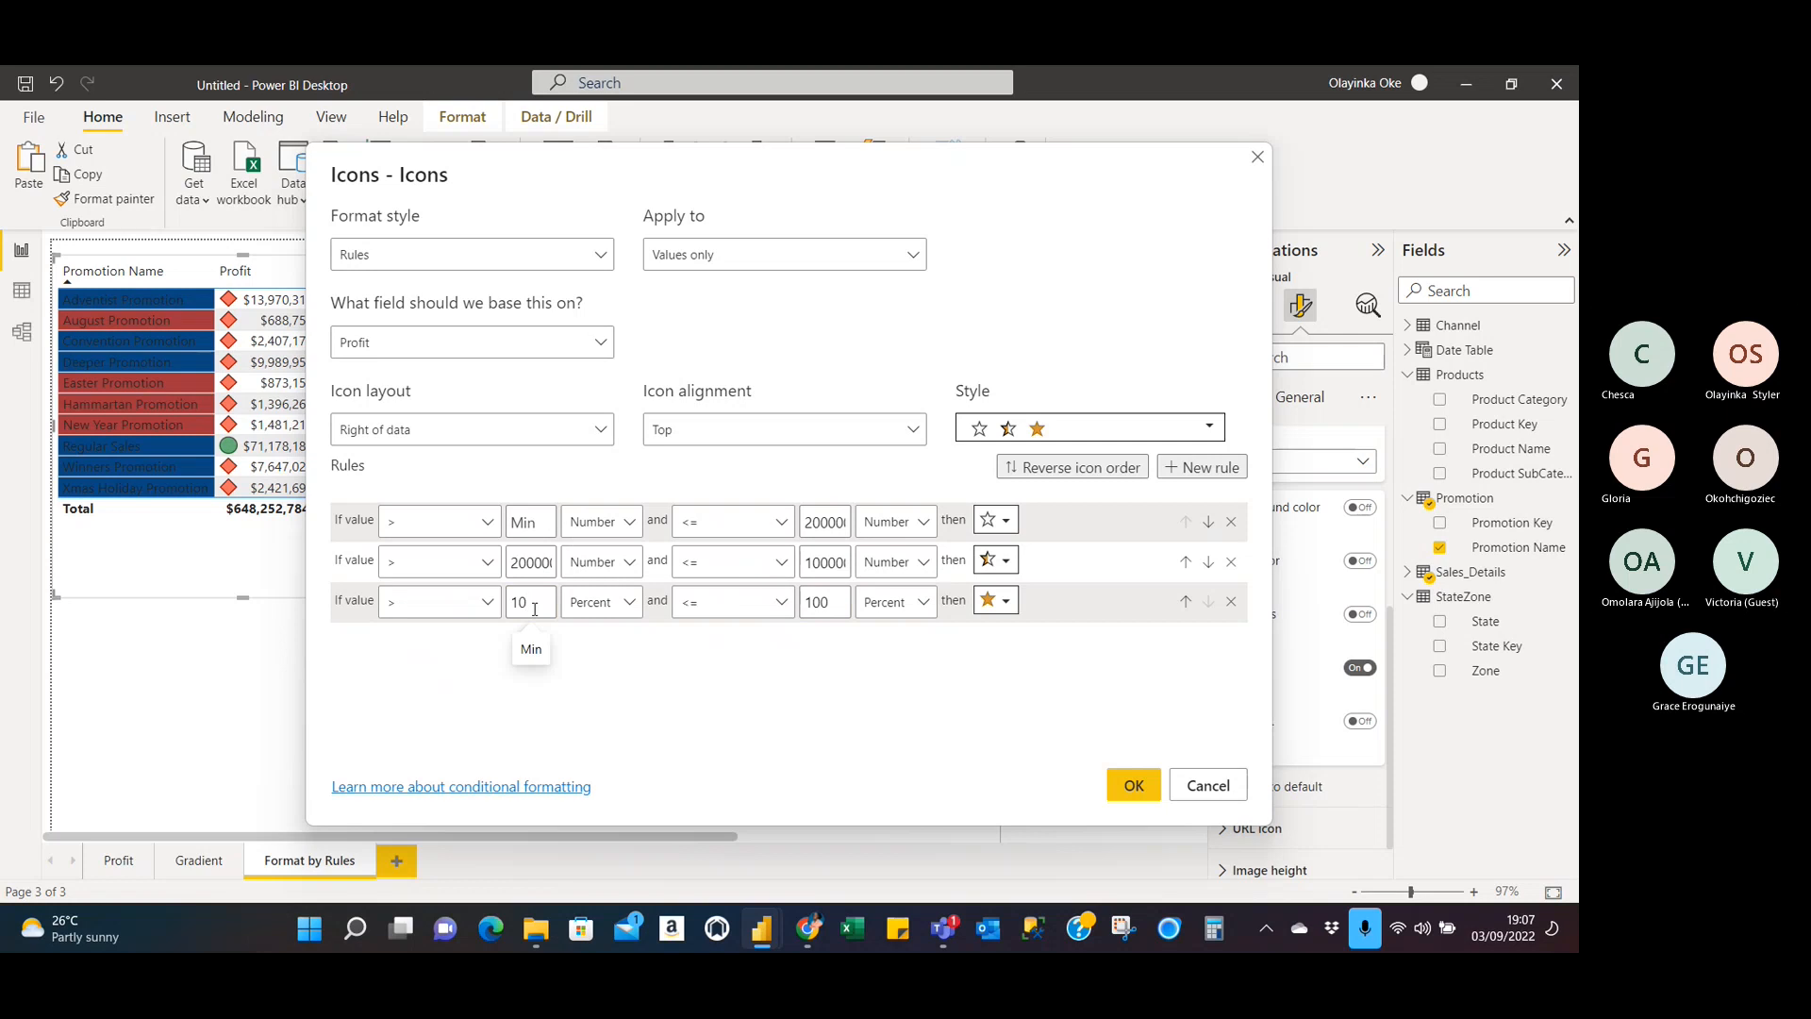
text(00000)
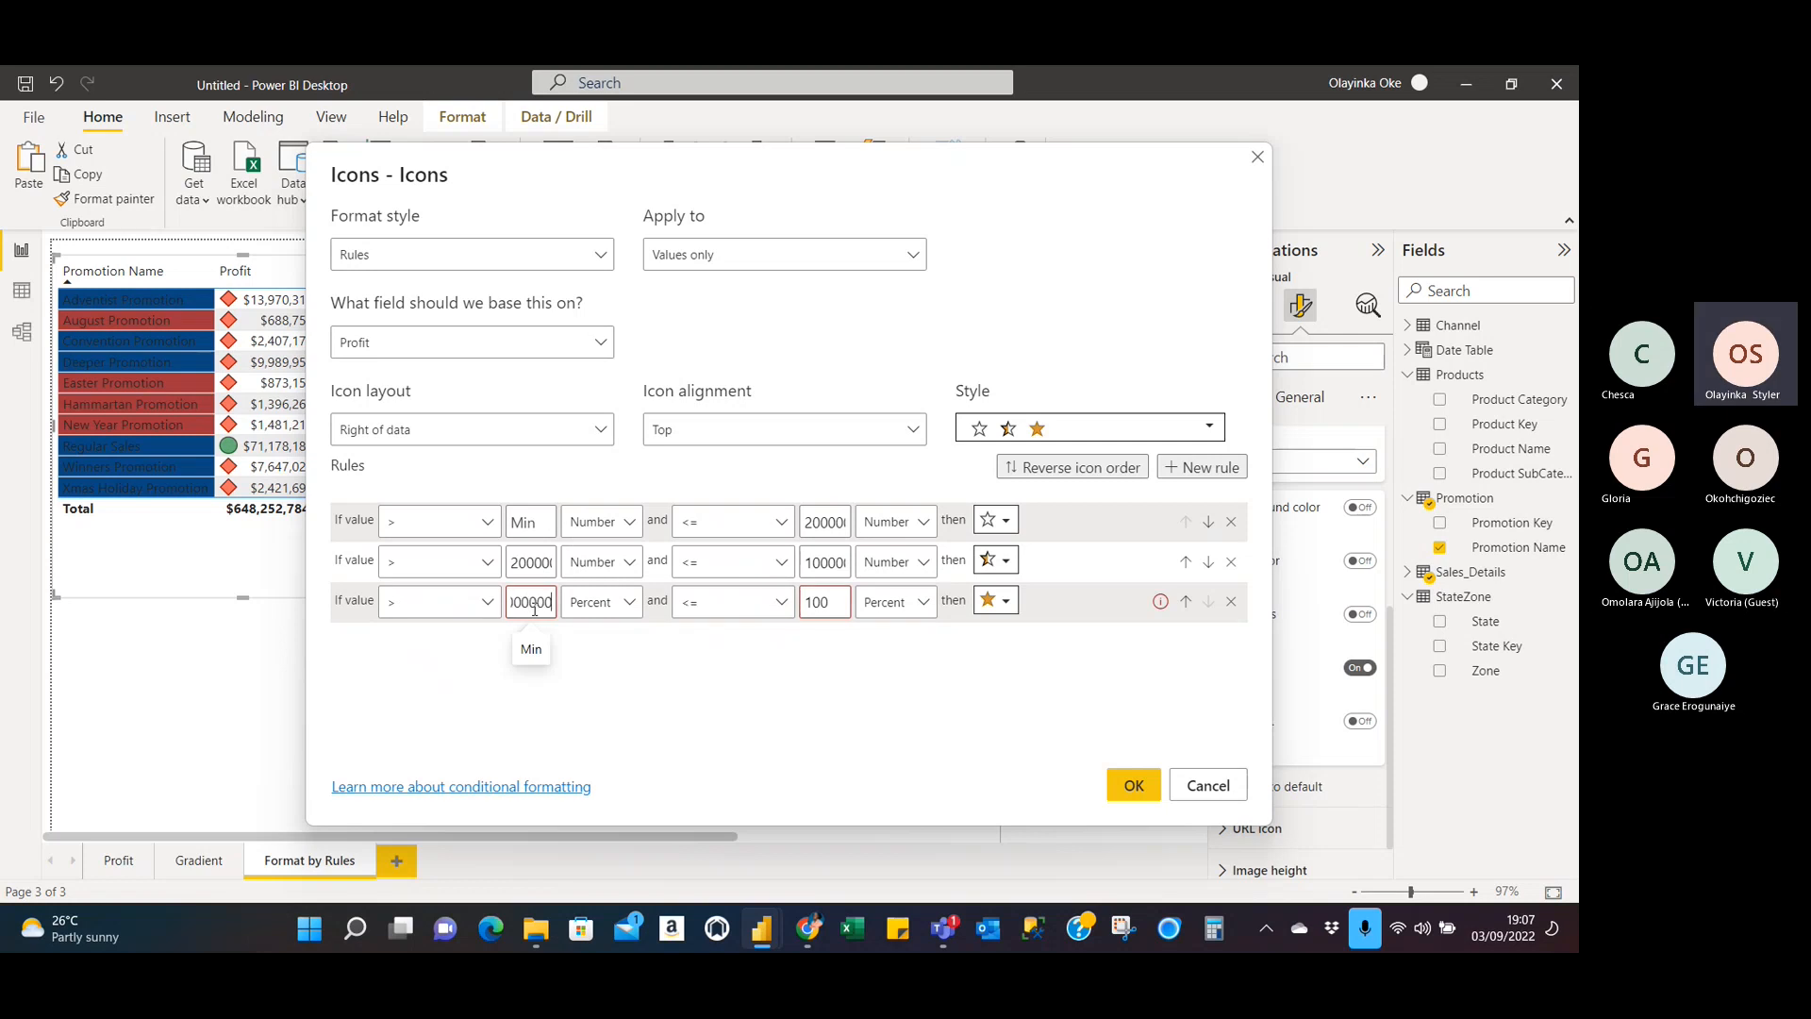
text(0)
click(596, 602)
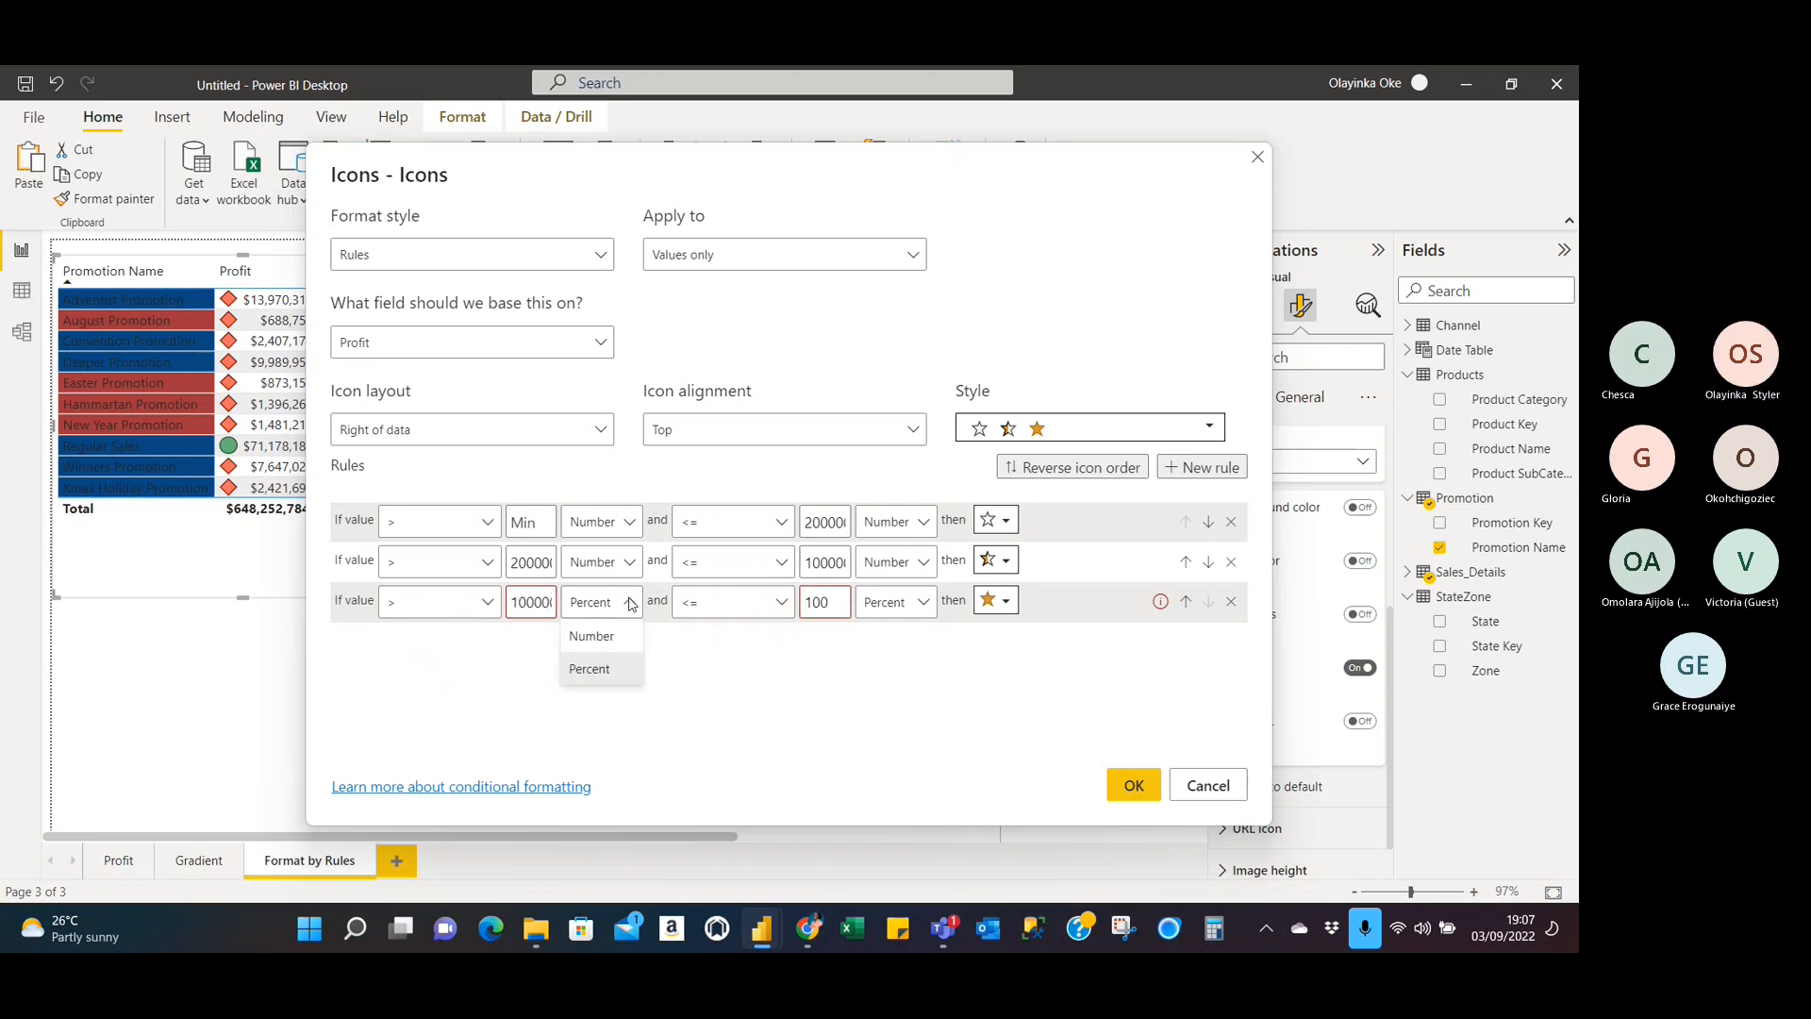
click(611, 637)
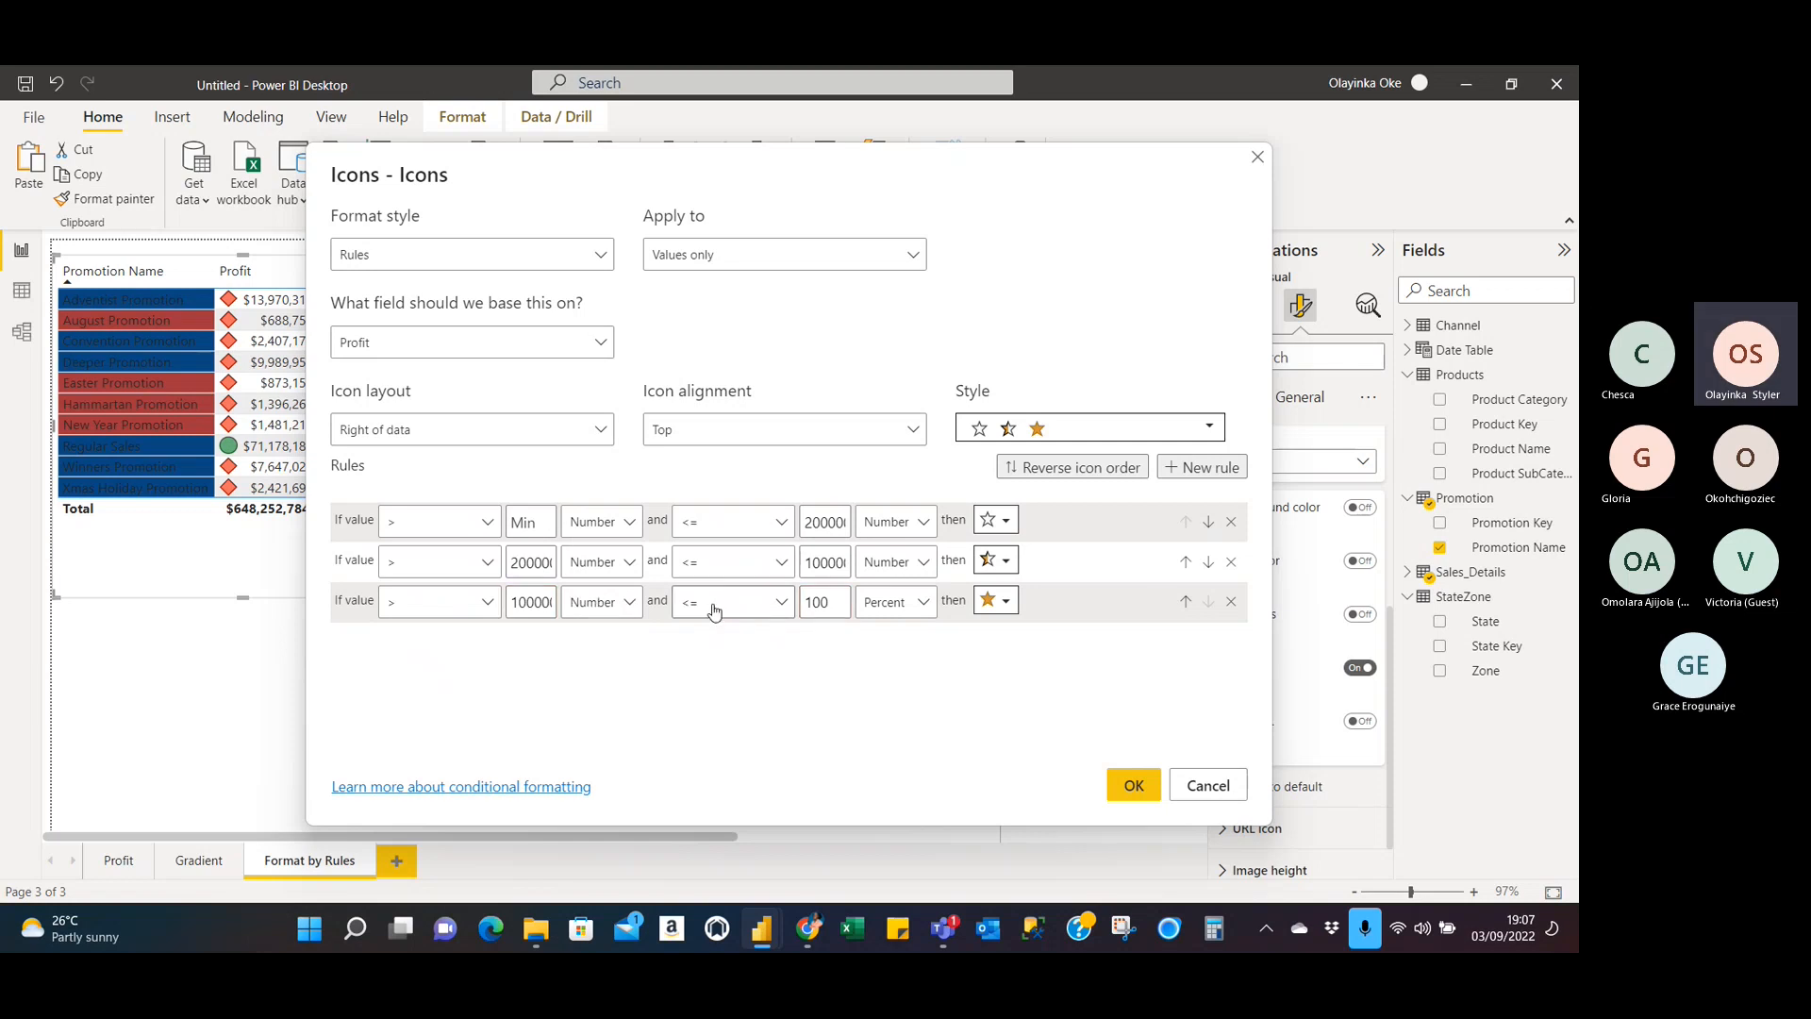
Set the full gold star rule's upper bound to less than or equal to (<=) Max, measured as a Number.
click(781, 608)
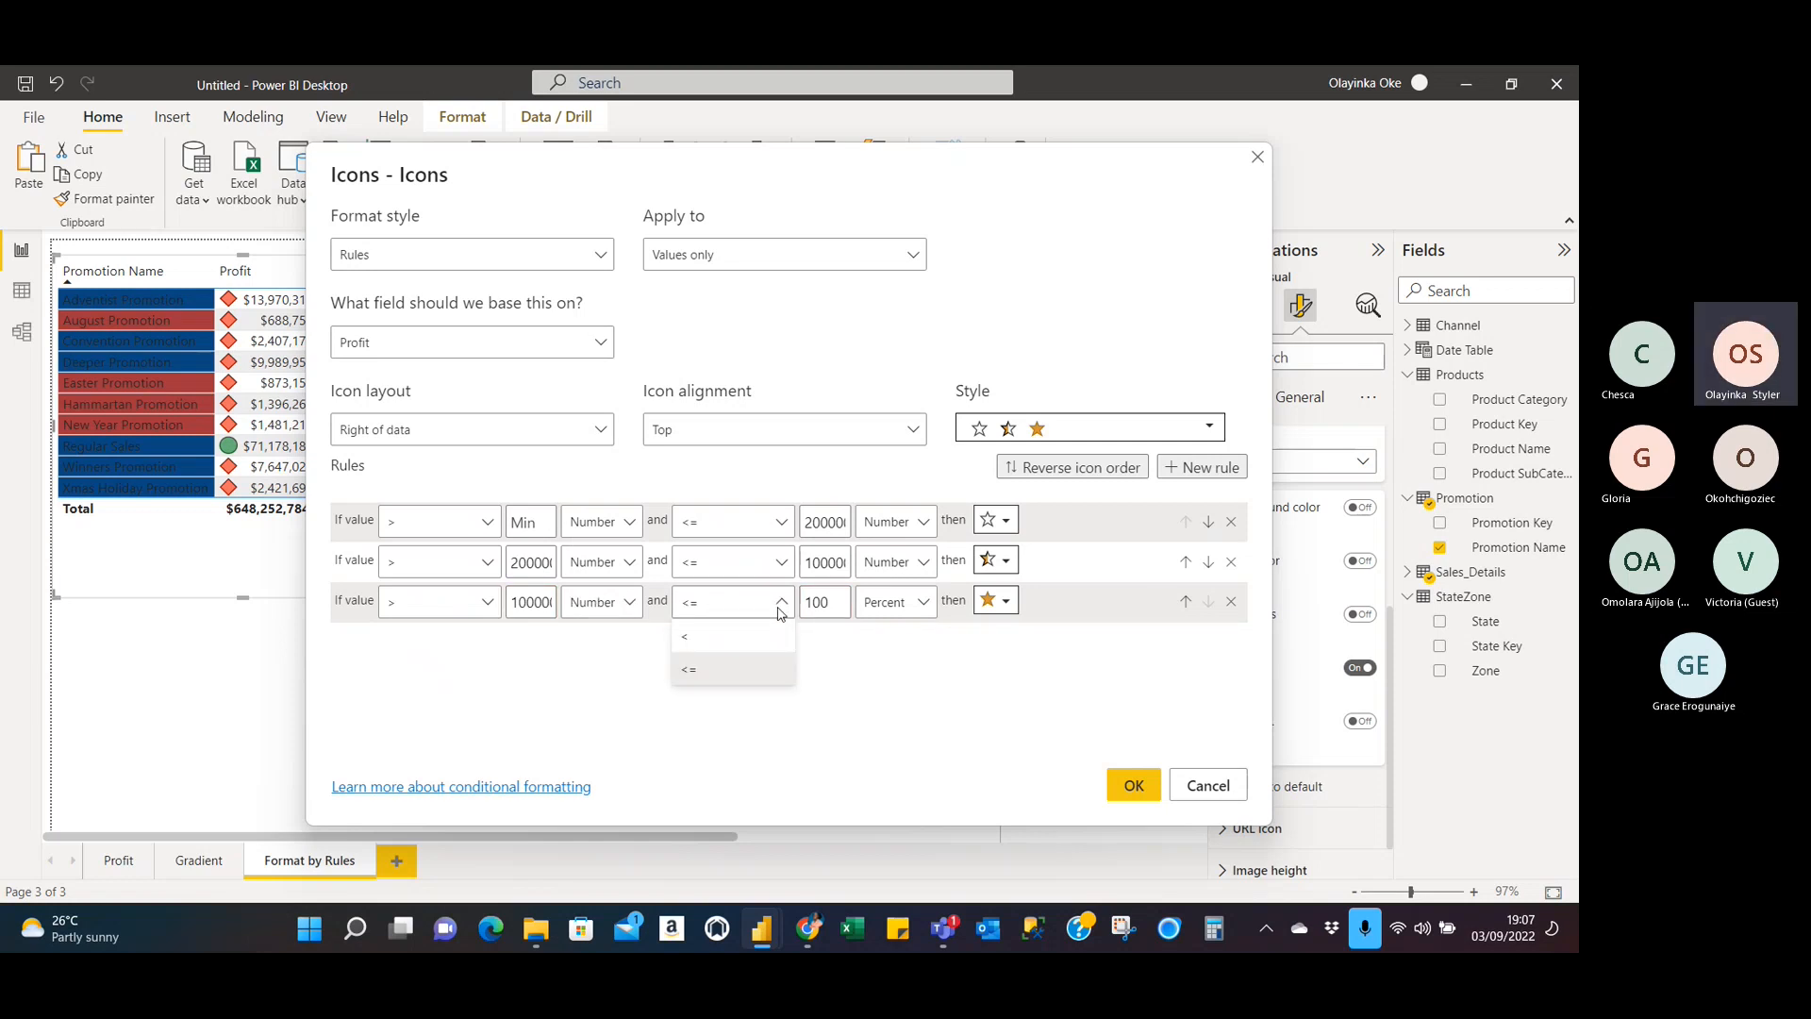
click(758, 670)
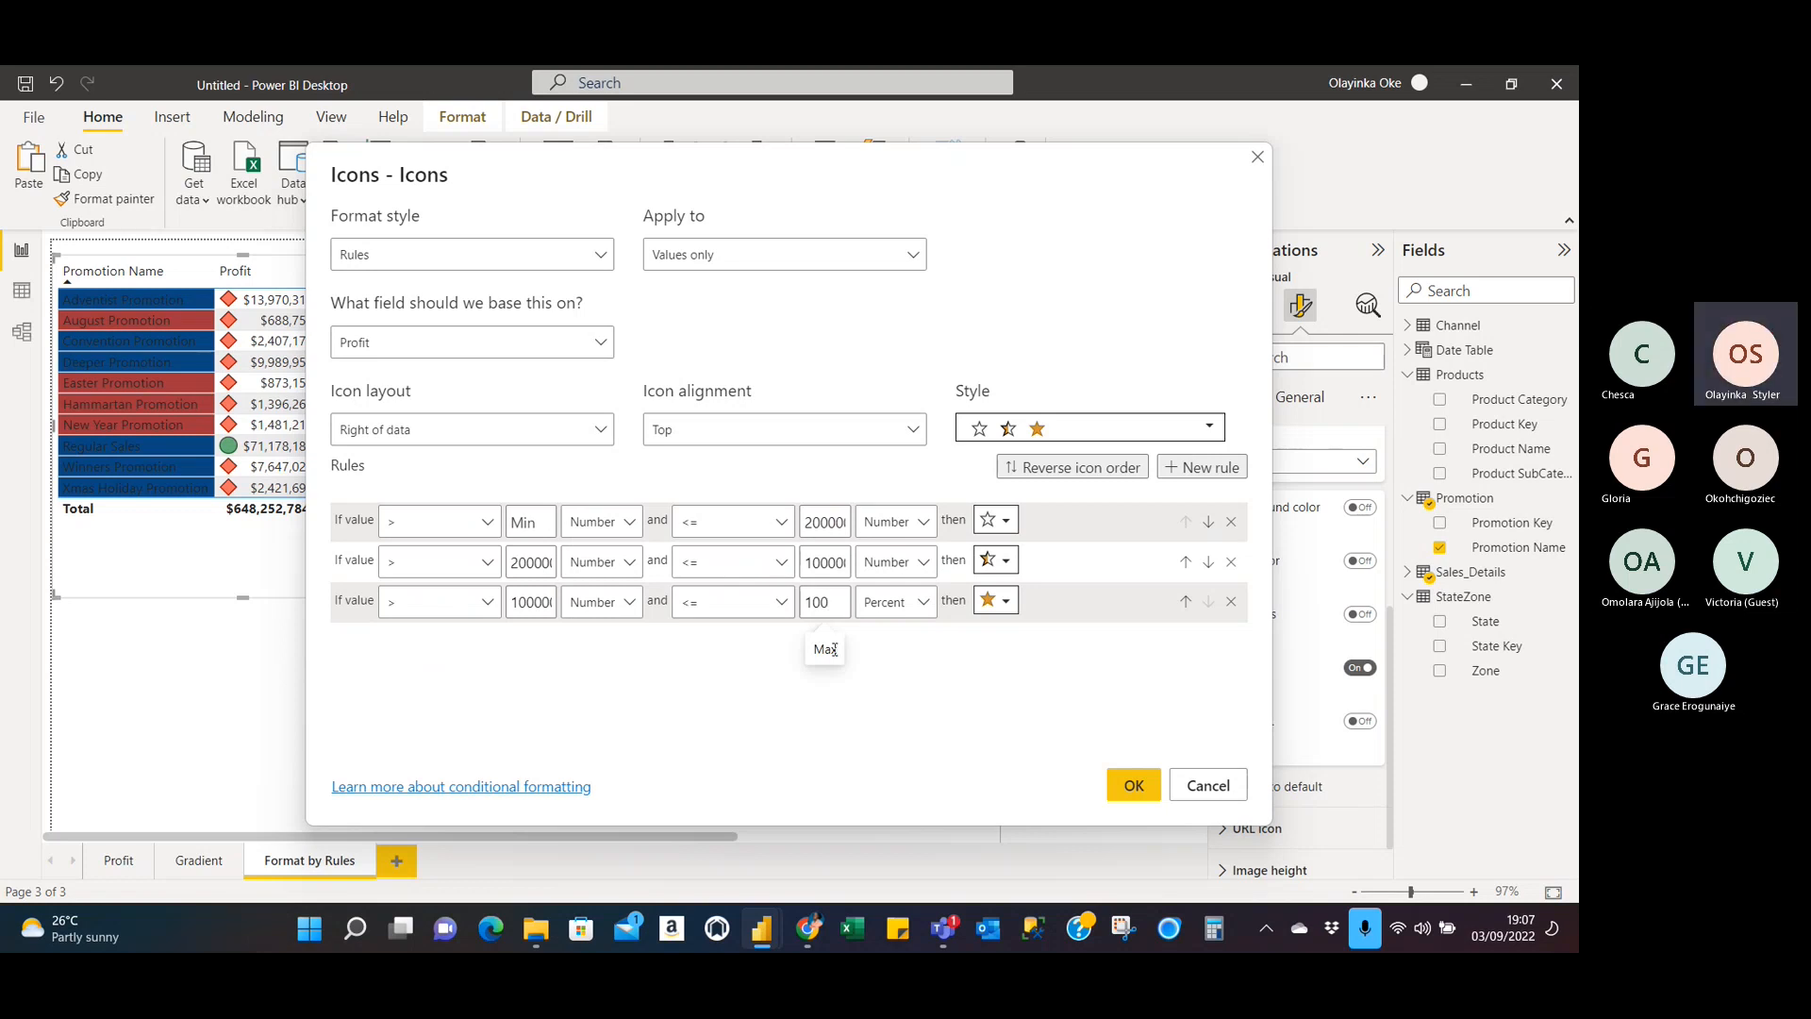
click(831, 598)
key(BackSpace)
key(BackSpace)
key(BackSpace)
click(909, 609)
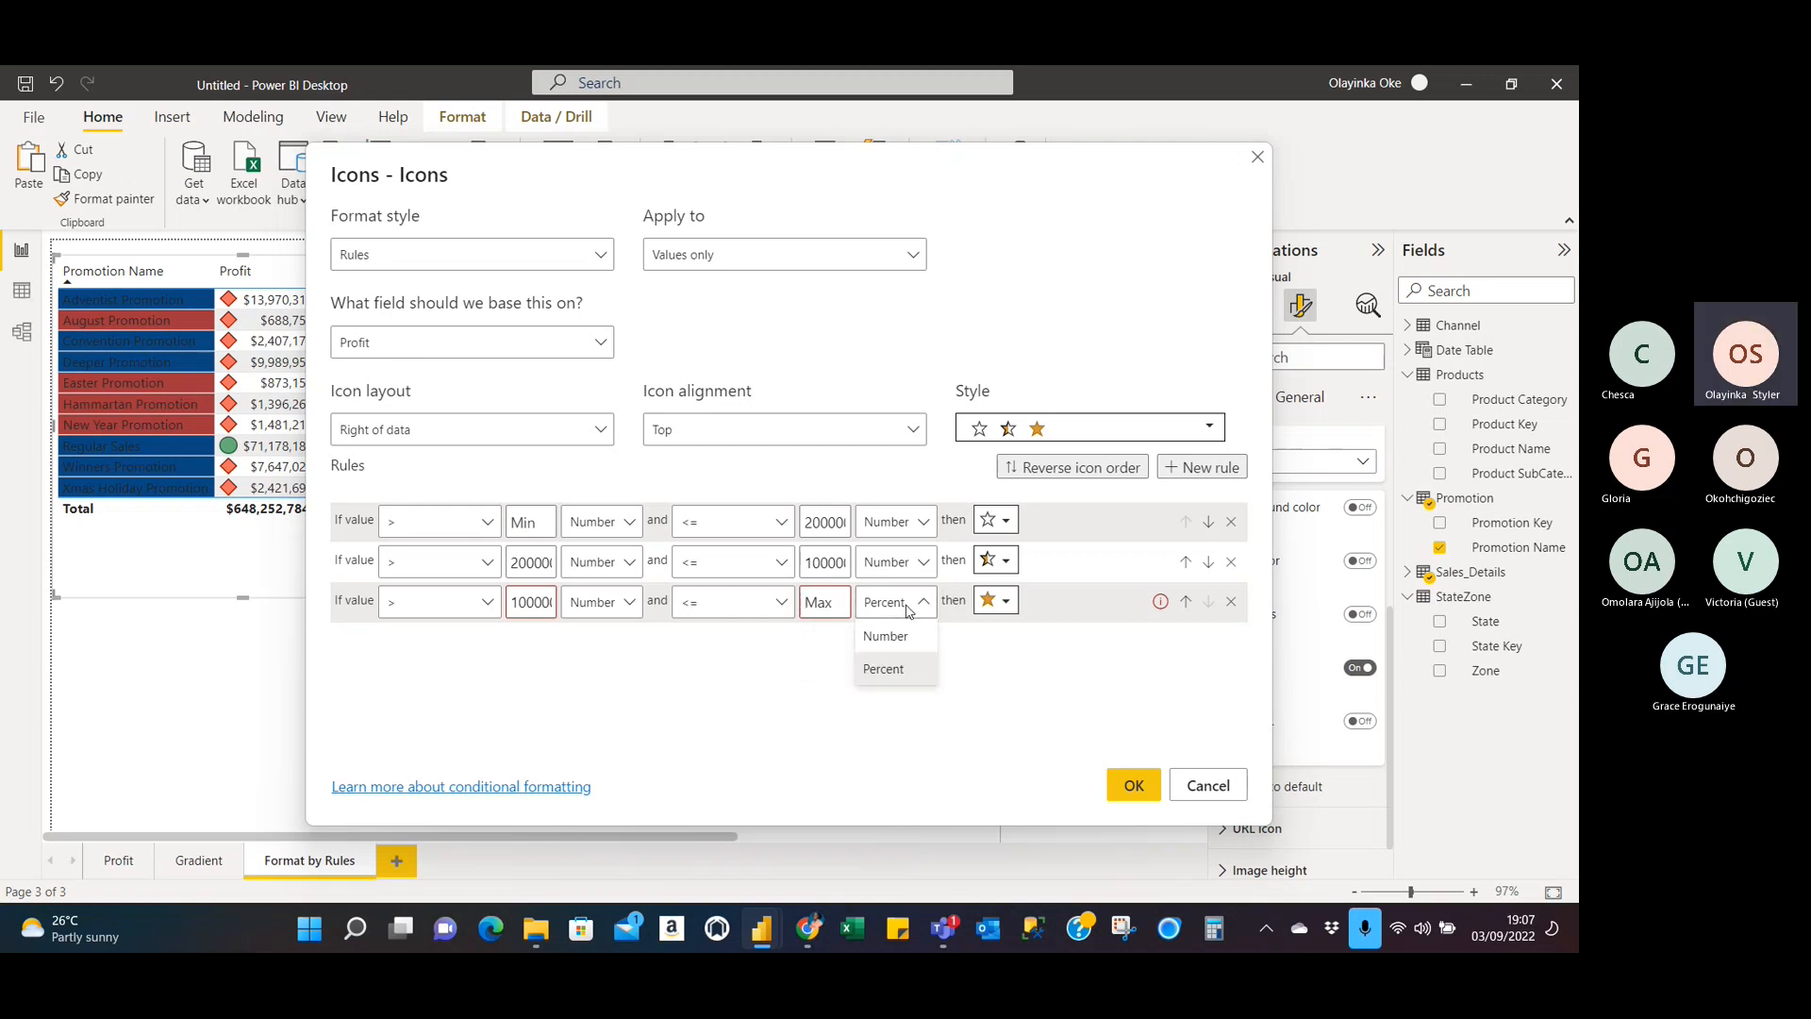
click(886, 635)
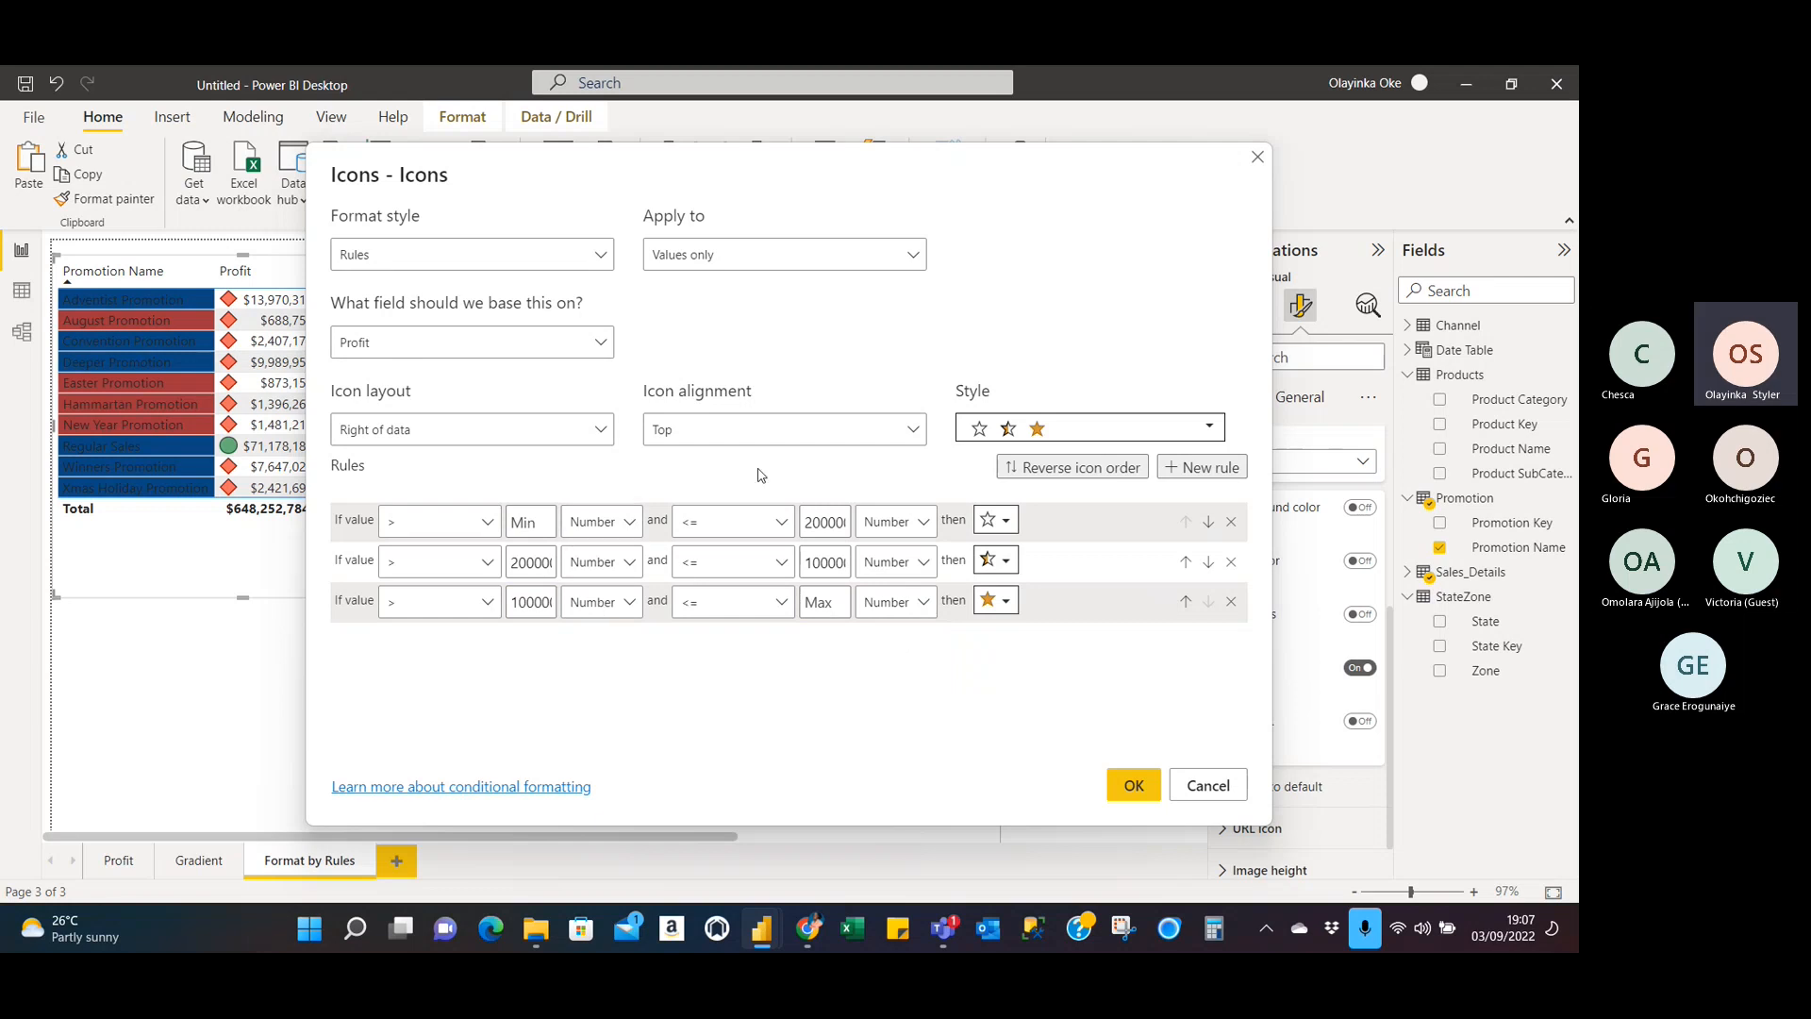
click(783, 525)
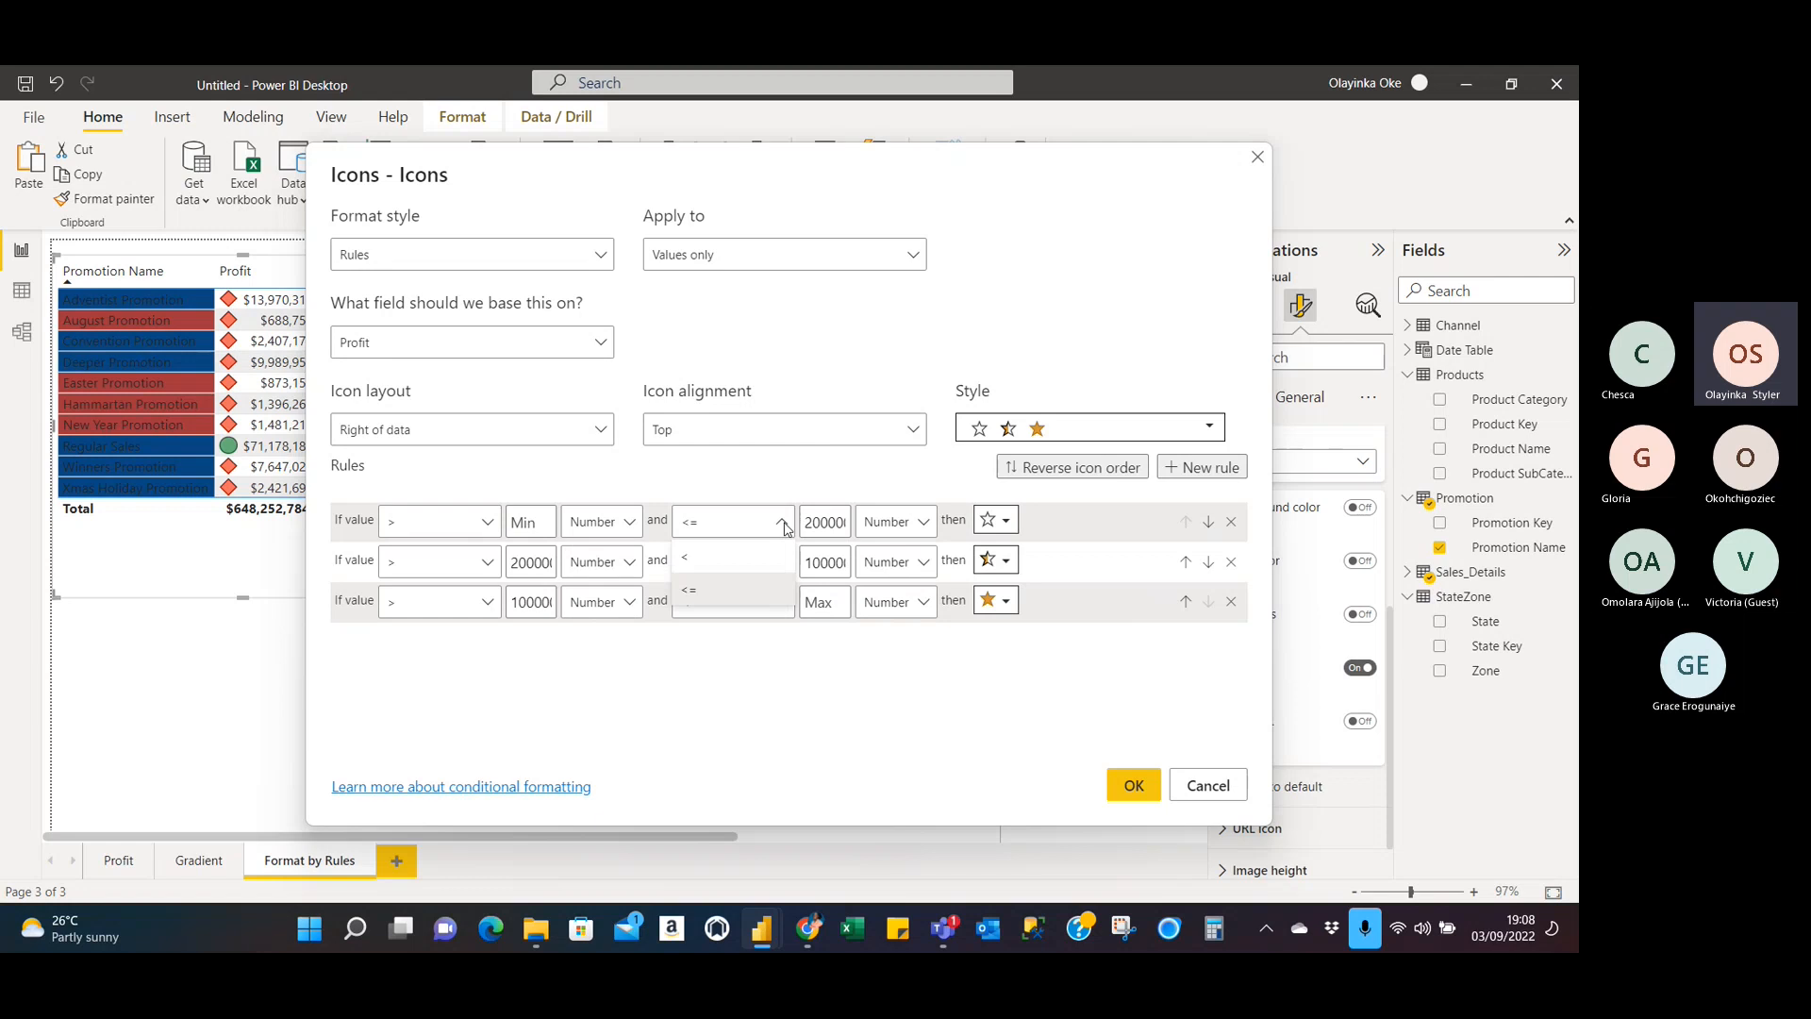
click(768, 588)
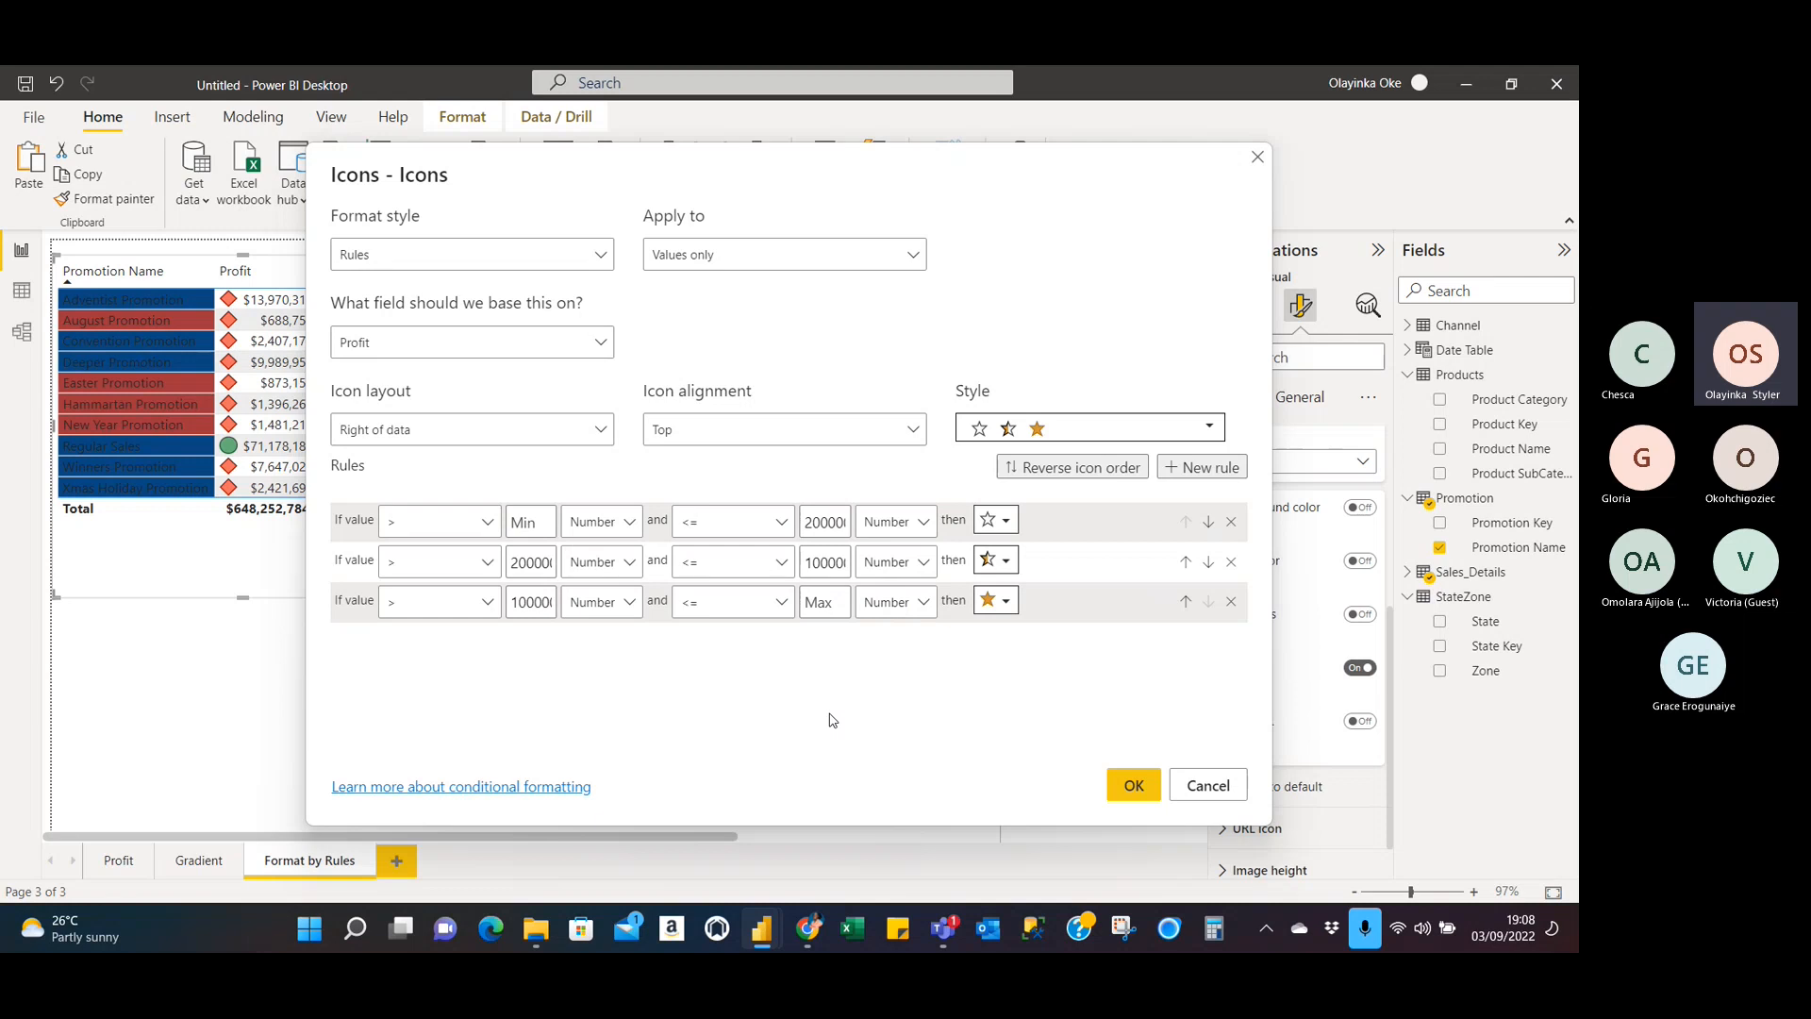
Apply the star icon rules and turn on data bars for Profit with red as the negative bar color.
click(1134, 785)
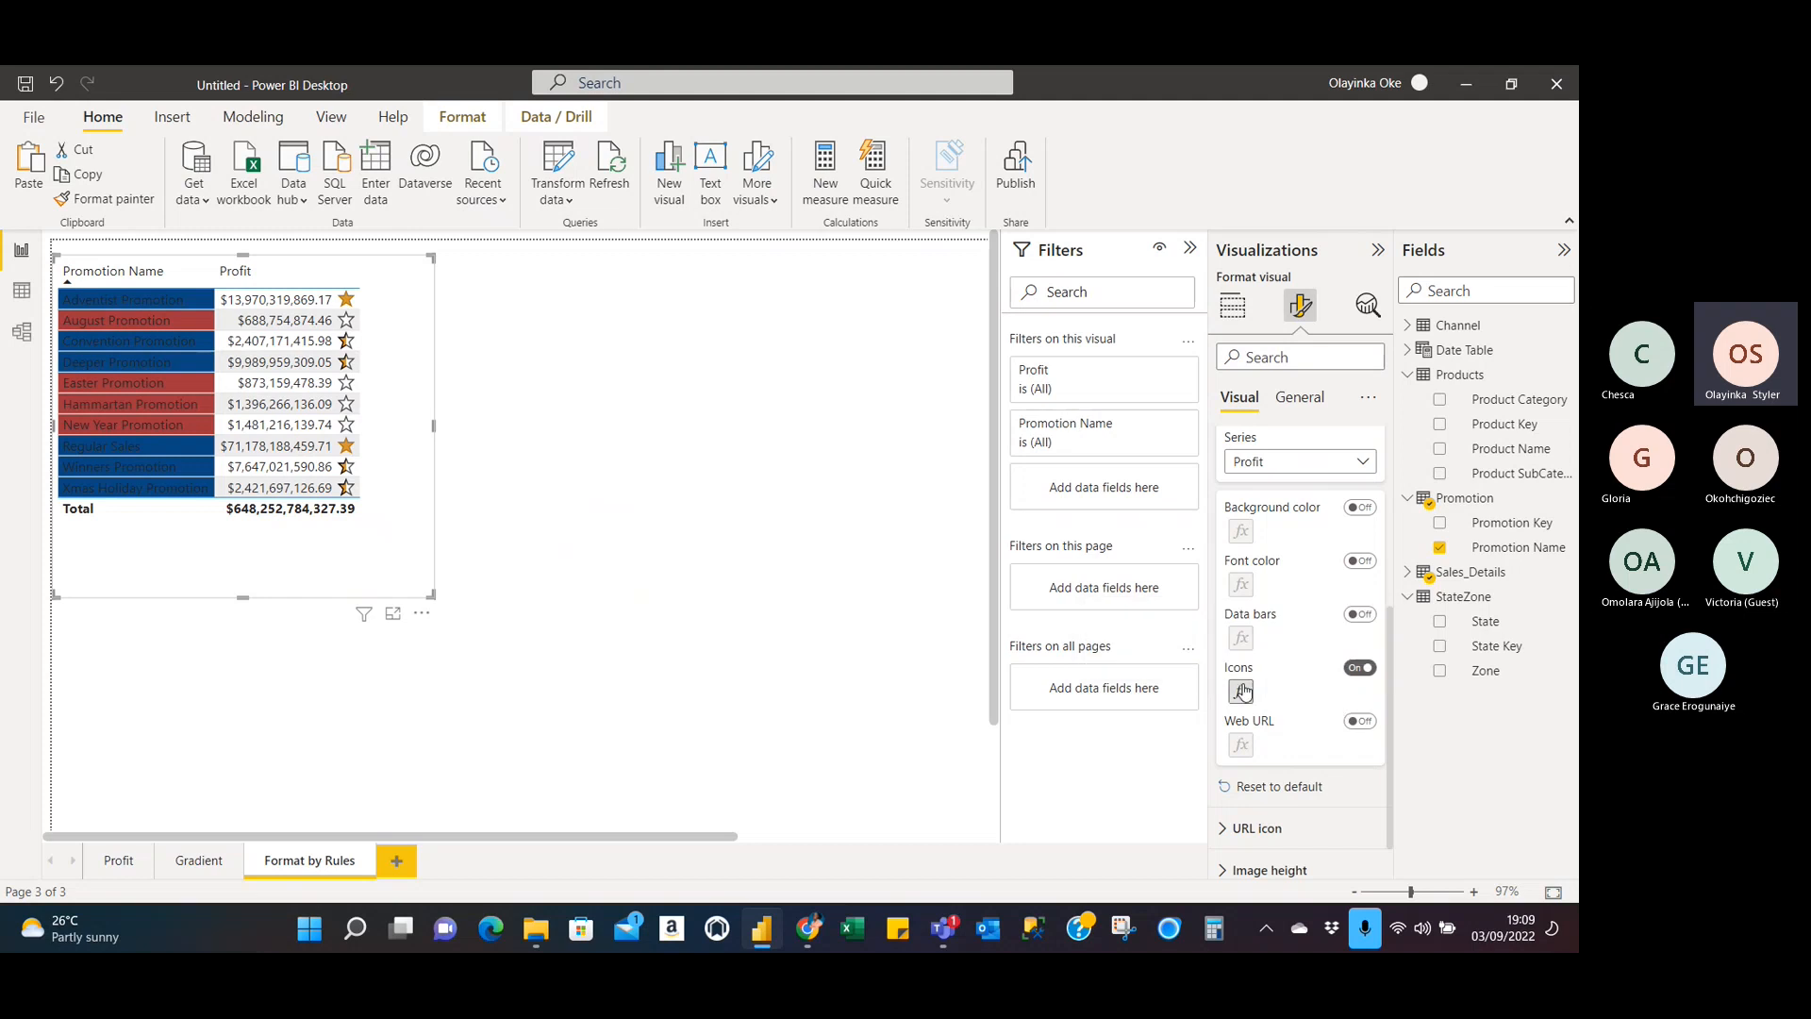
click(1363, 617)
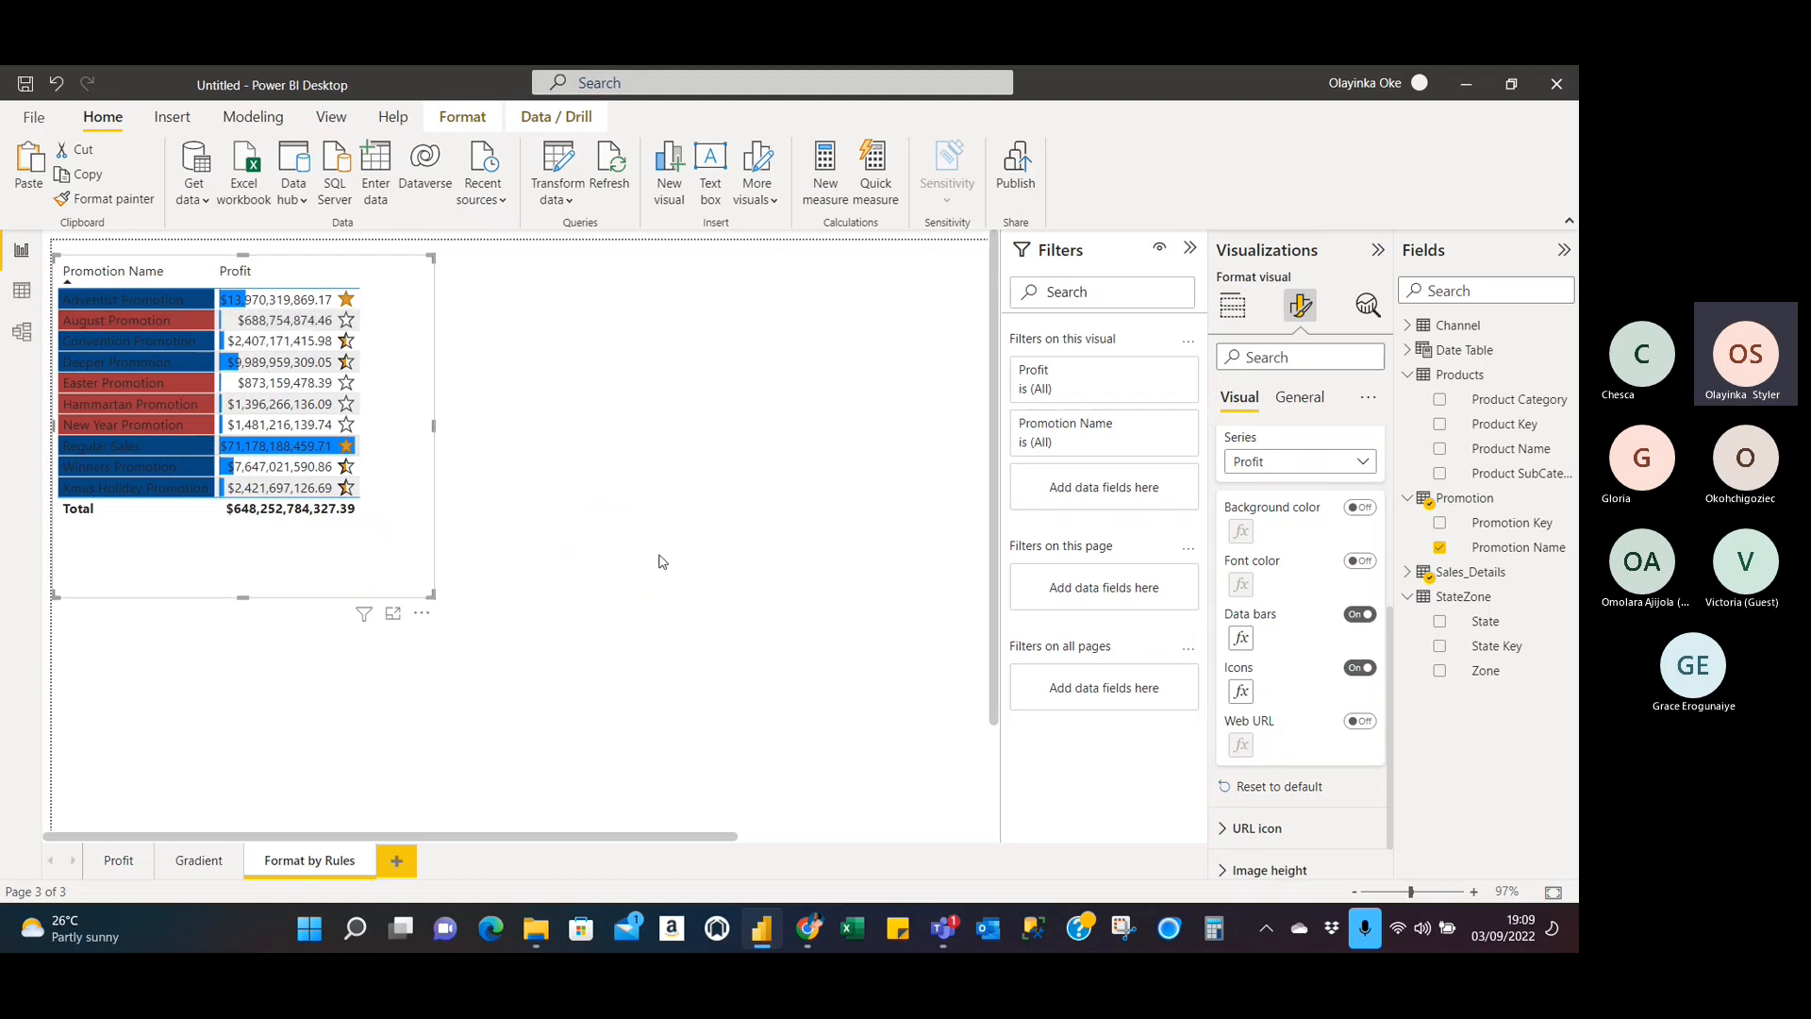
click(1242, 641)
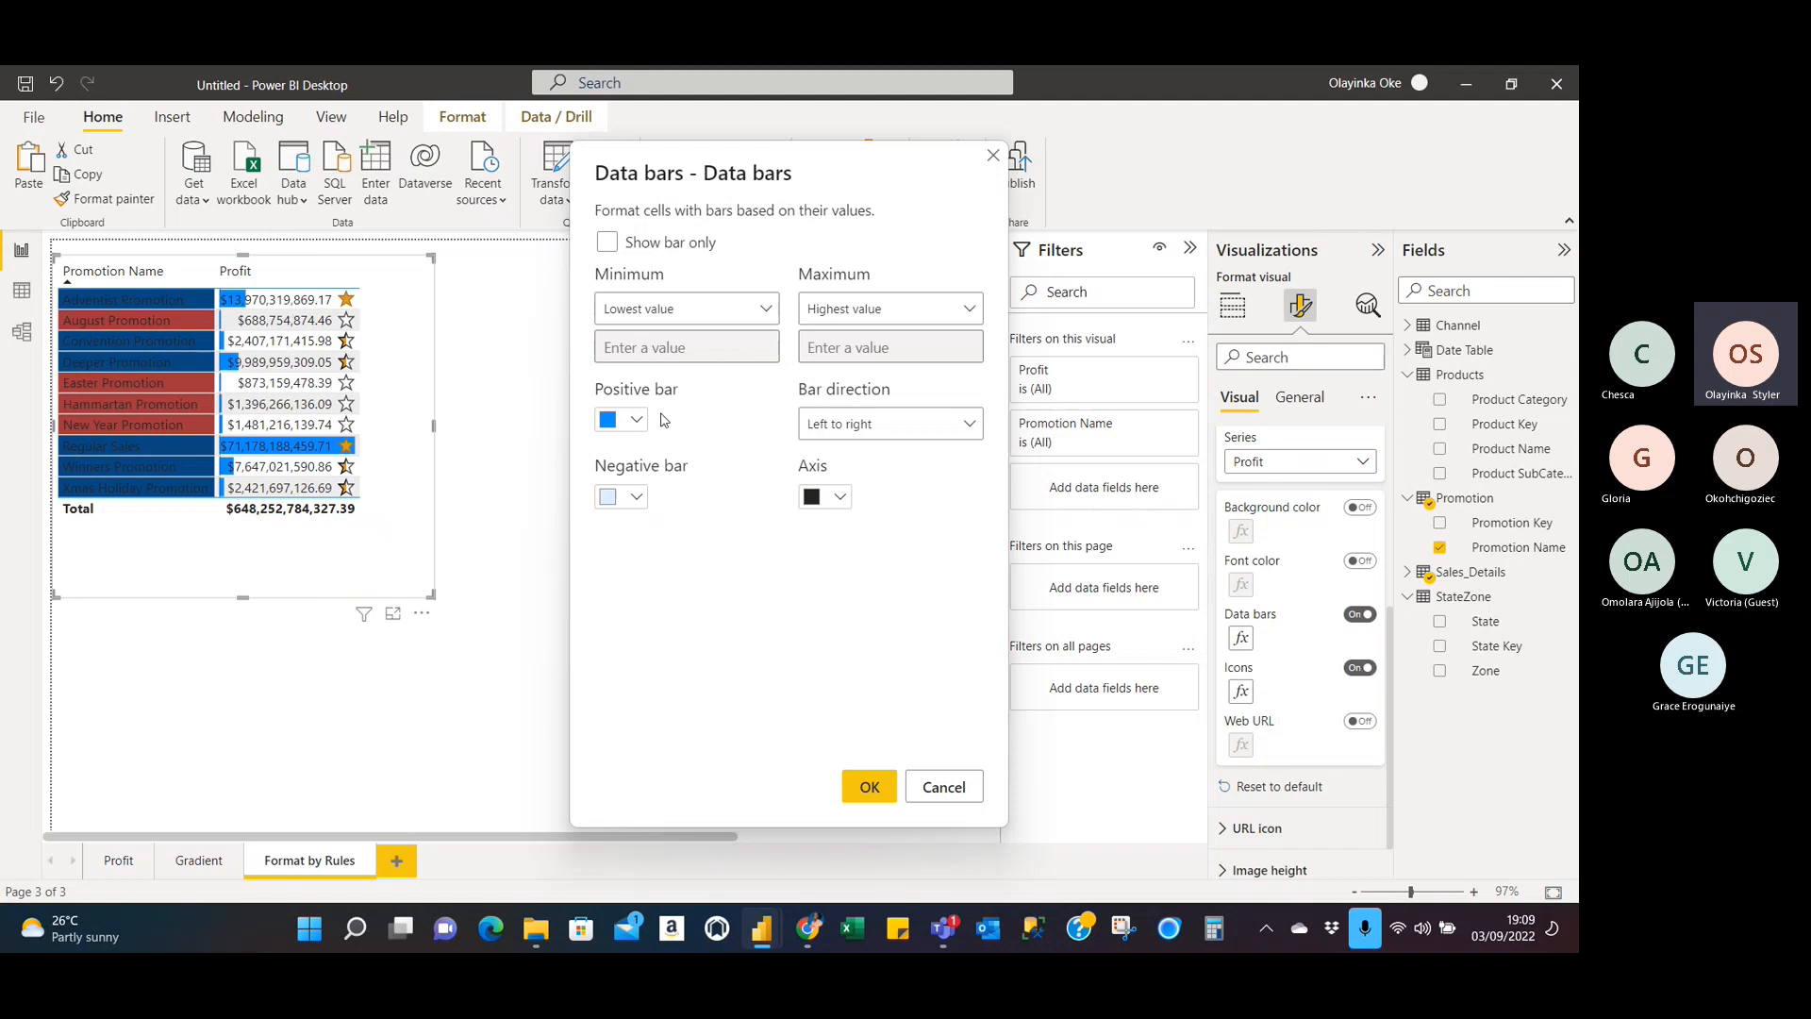
click(638, 498)
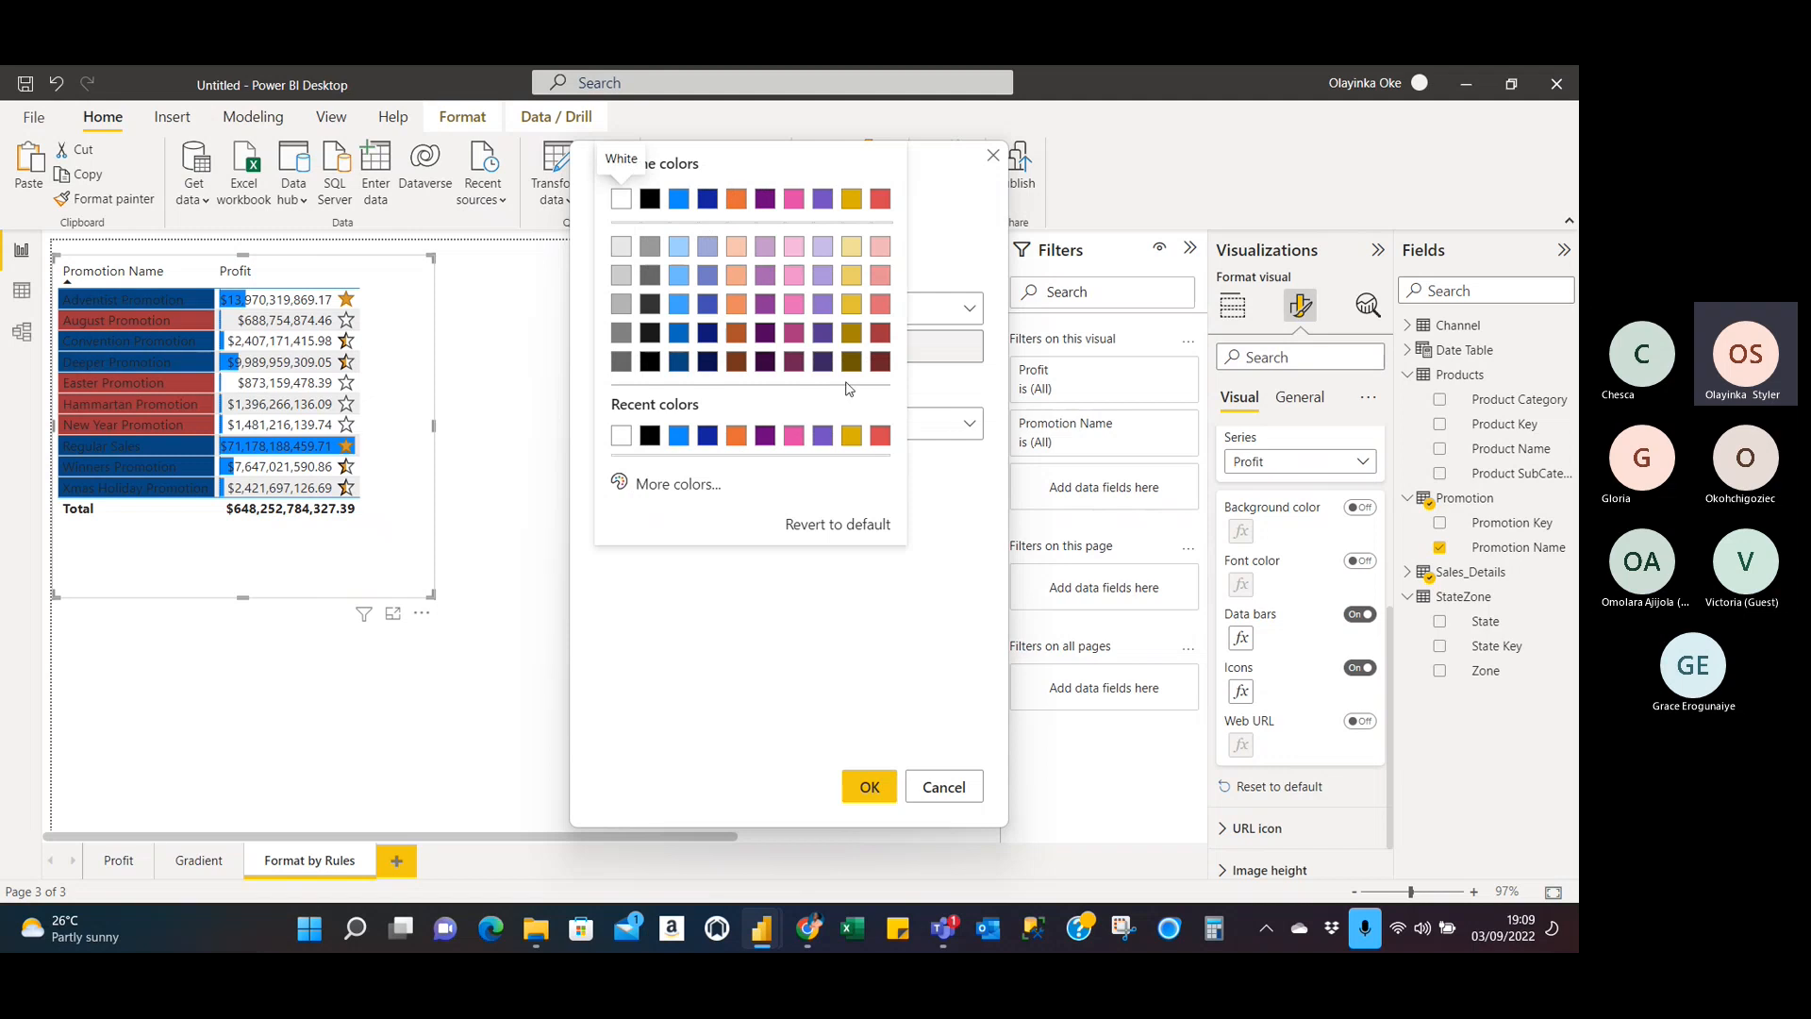
click(880, 435)
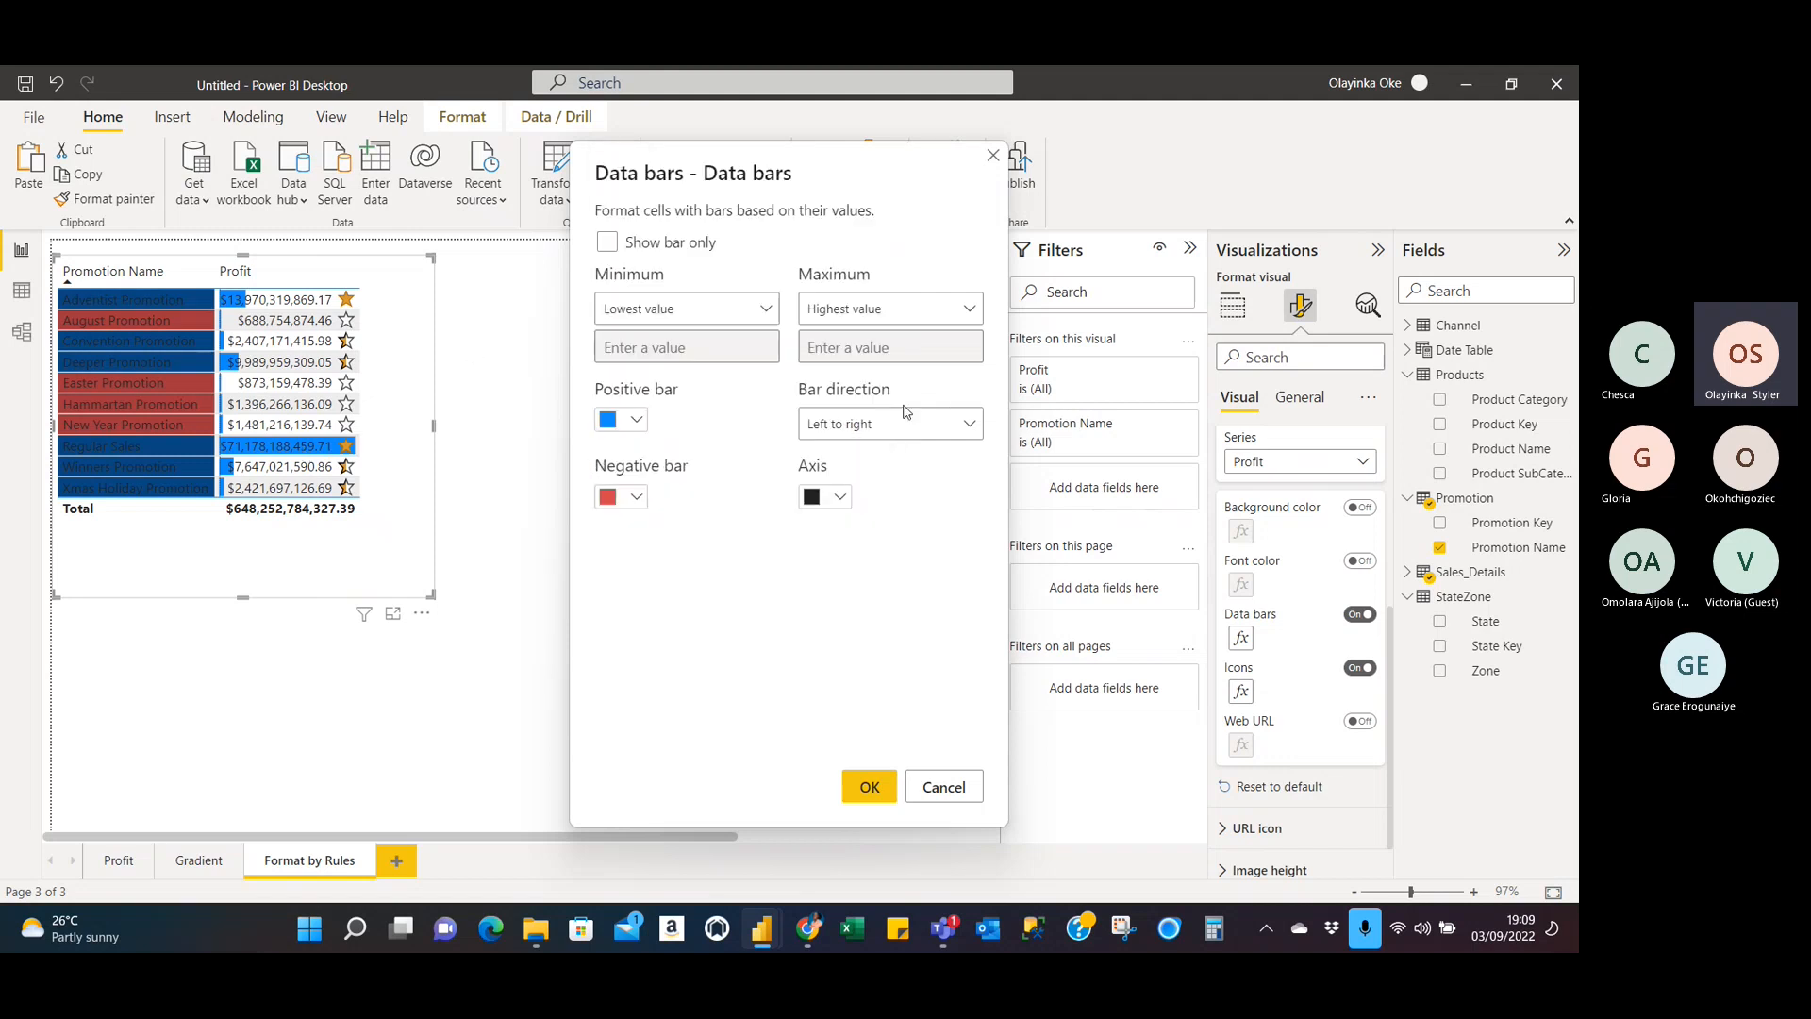
click(868, 792)
Try showing only the data bars in the Profit column, and restore the values alongside the bars.
click(606, 242)
click(872, 787)
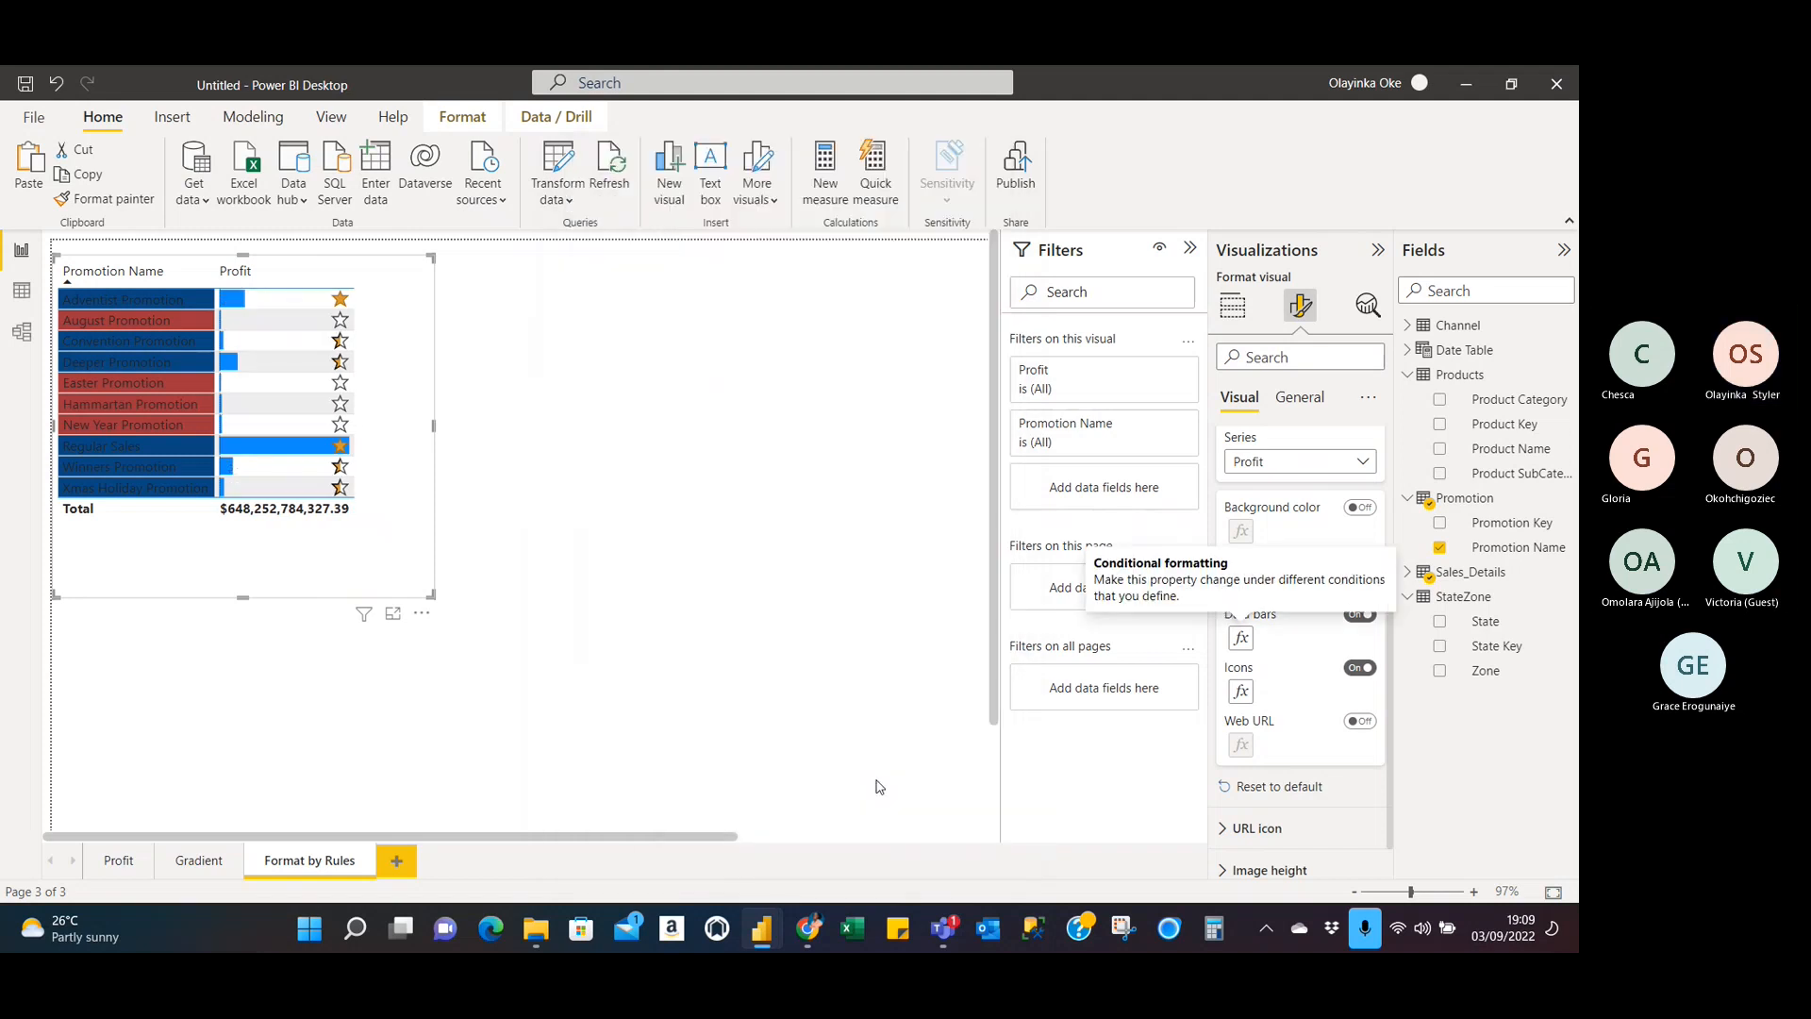
click(1241, 638)
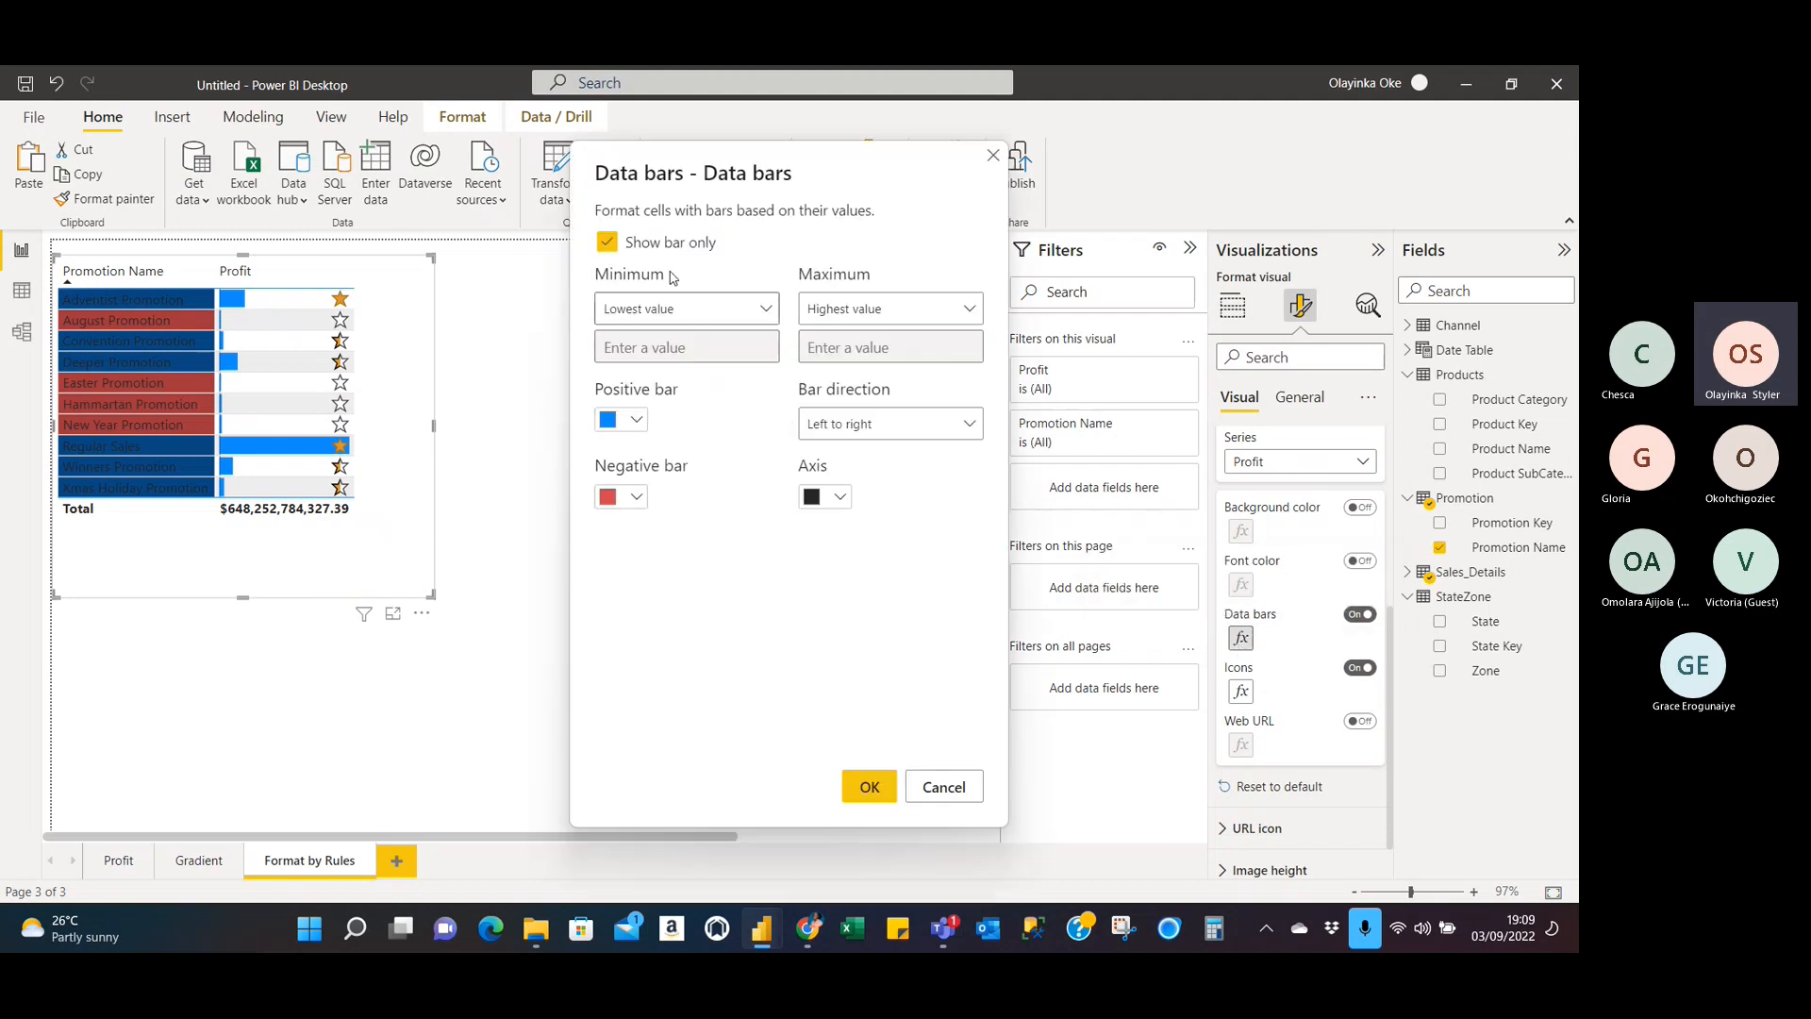
click(609, 245)
click(869, 789)
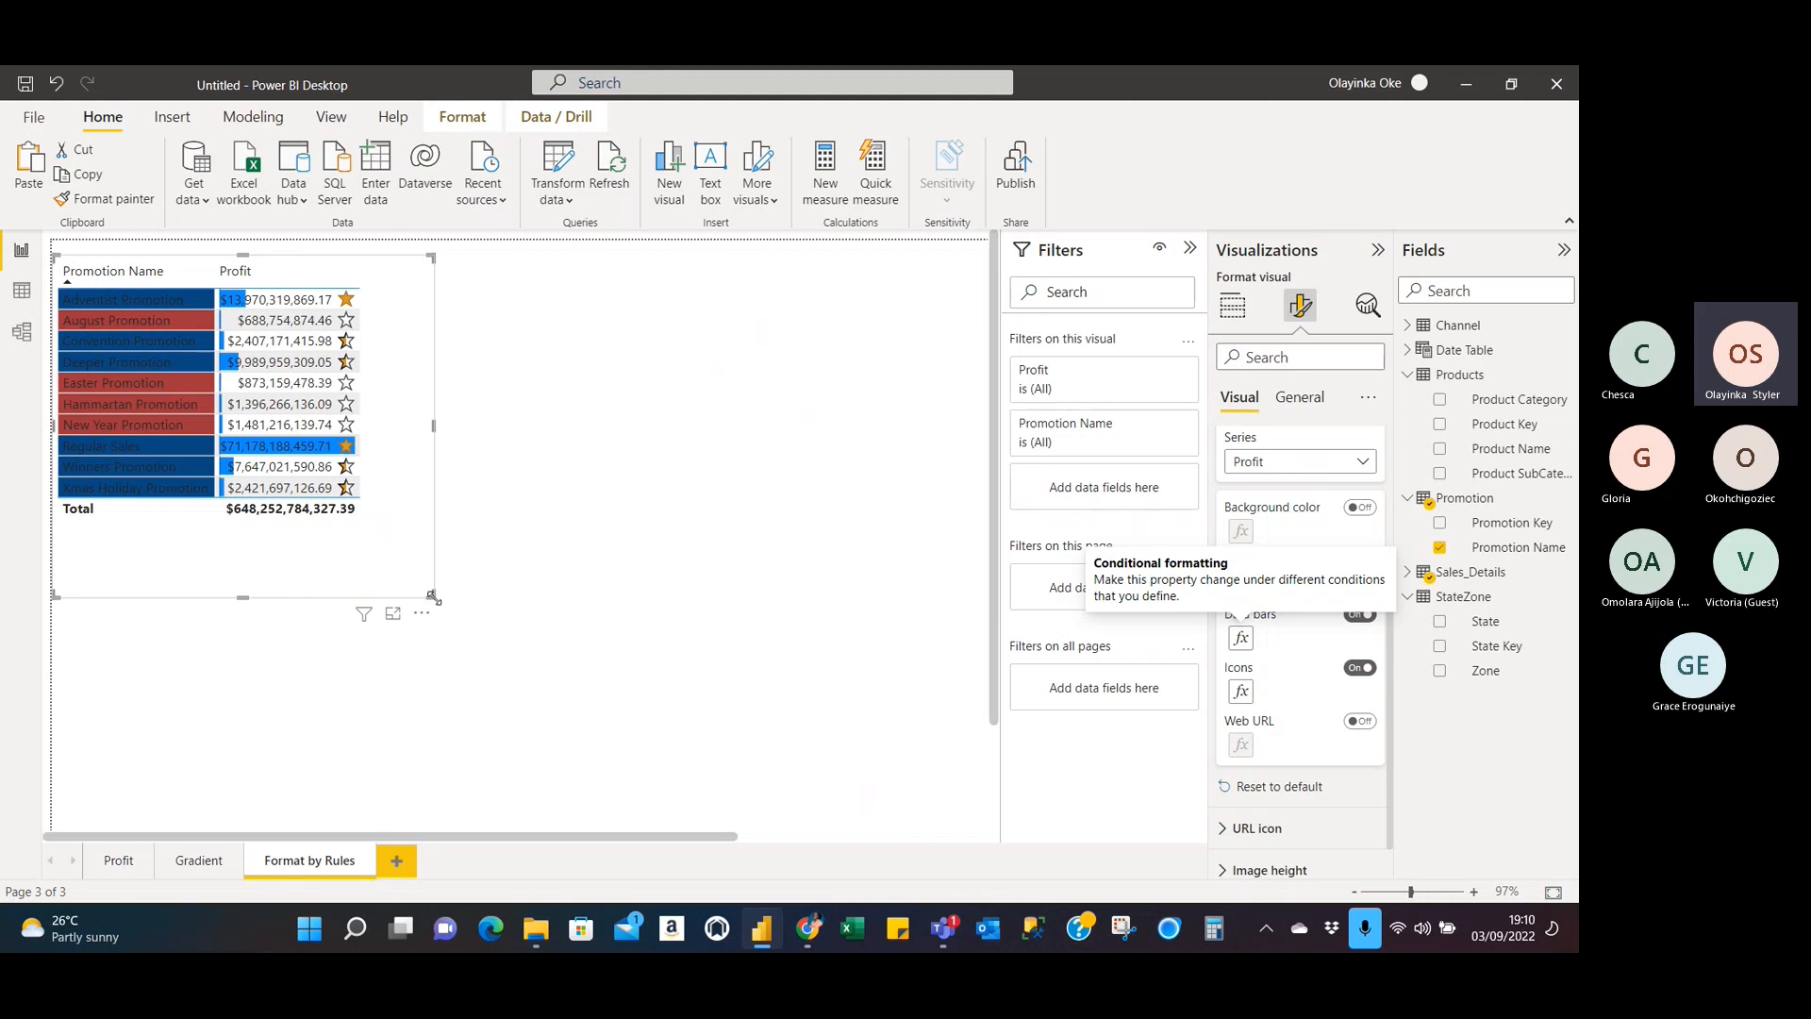
Enlarge the table visual and examine the cell element options for the Profit series, including Web URL.
drag(433, 597, 639, 705)
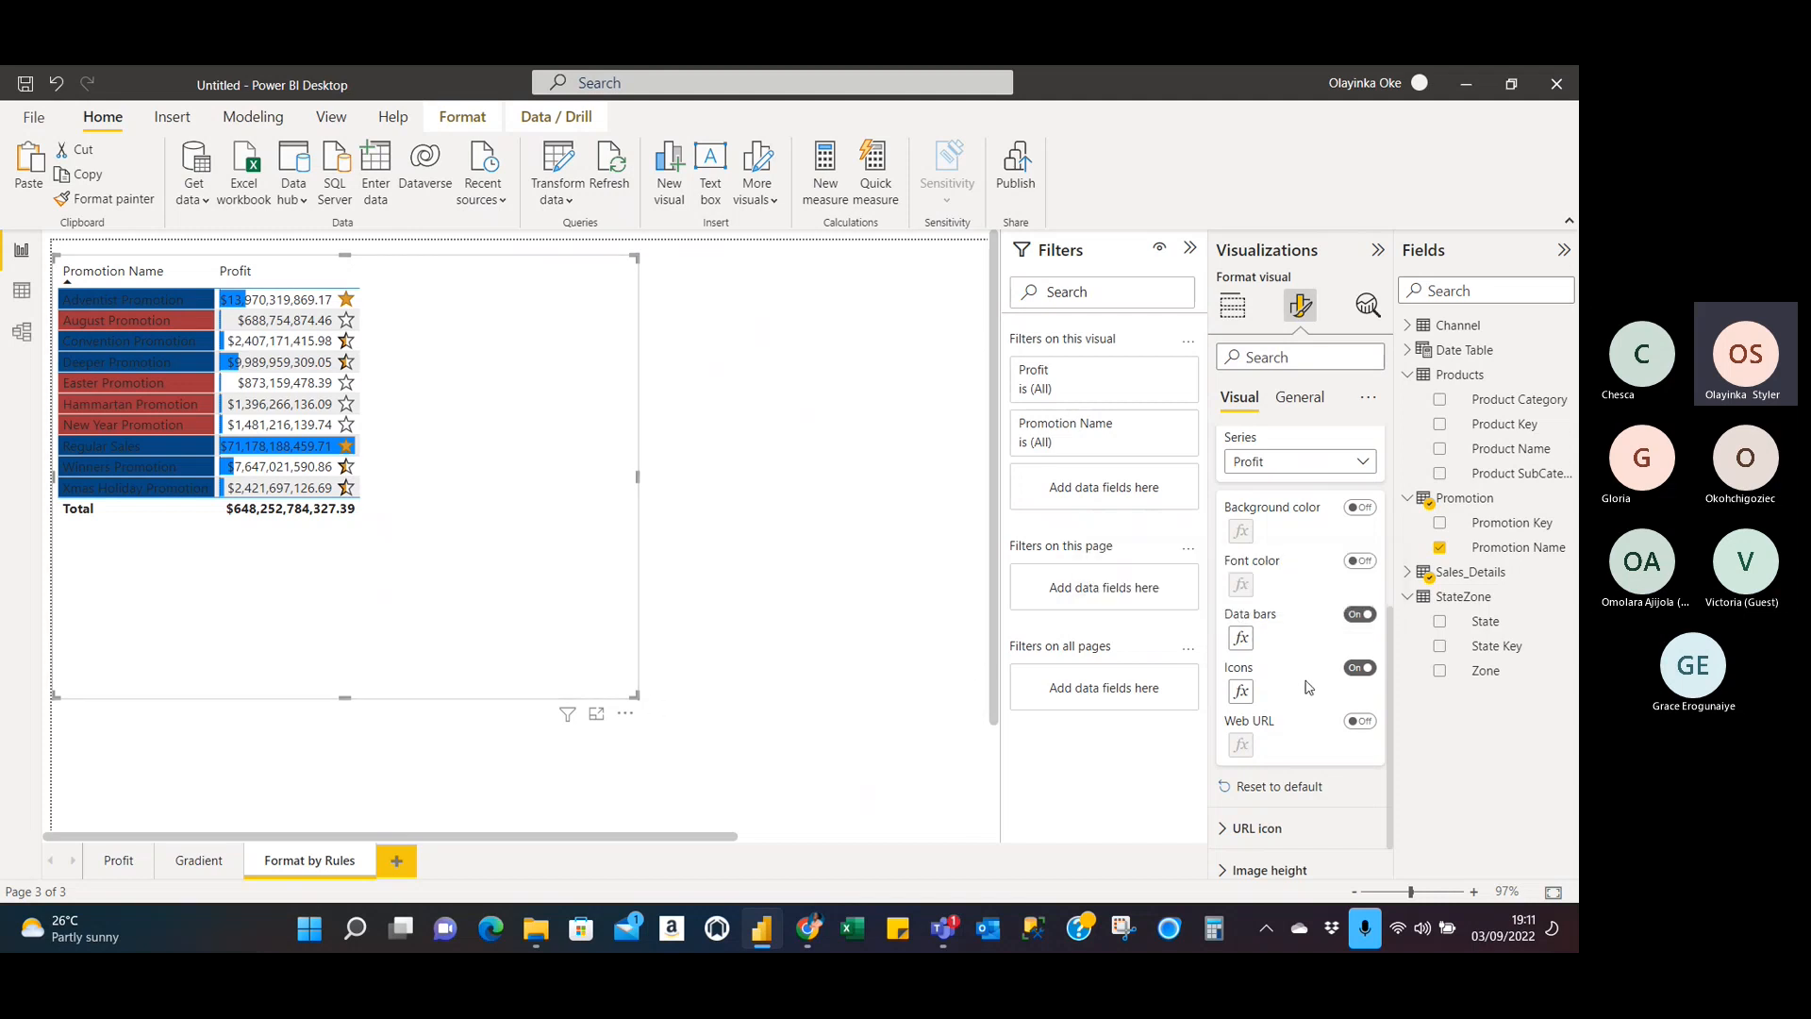
scroll(1307, 688, up, 4)
scroll(1307, 688, down, 5)
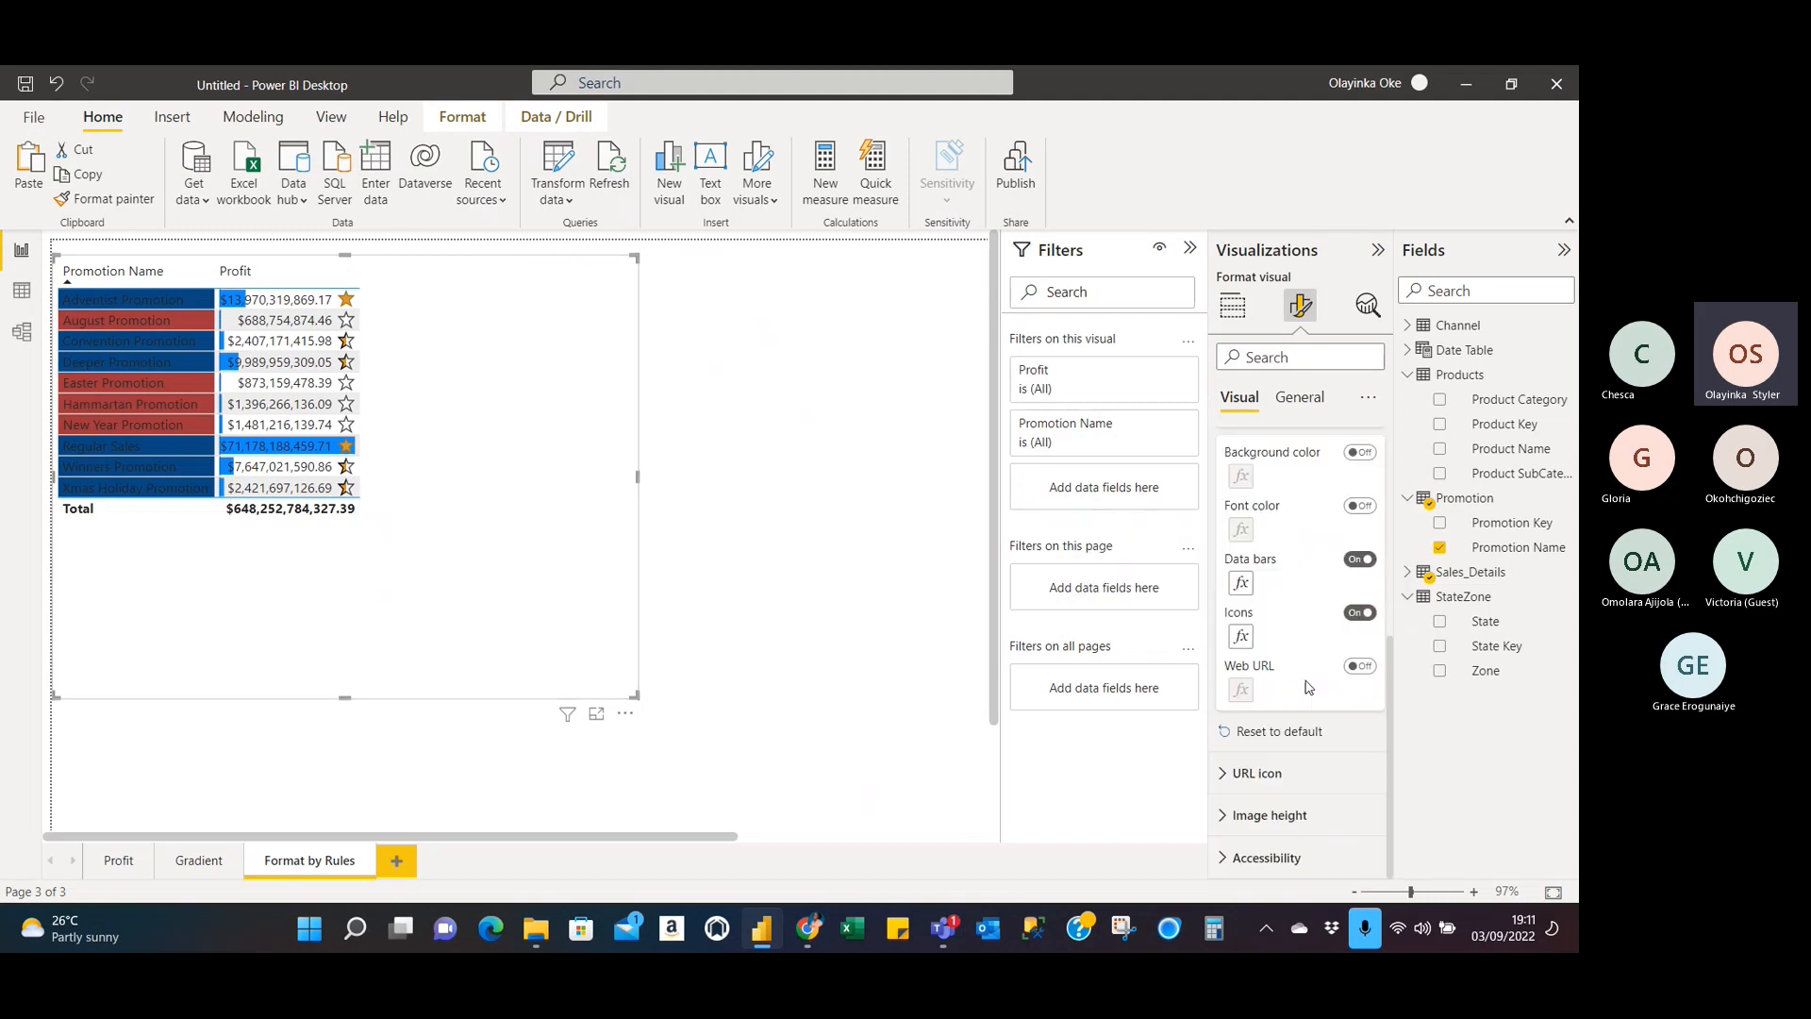
scroll(1307, 688, up, 3)
scroll(1309, 687, down, 1)
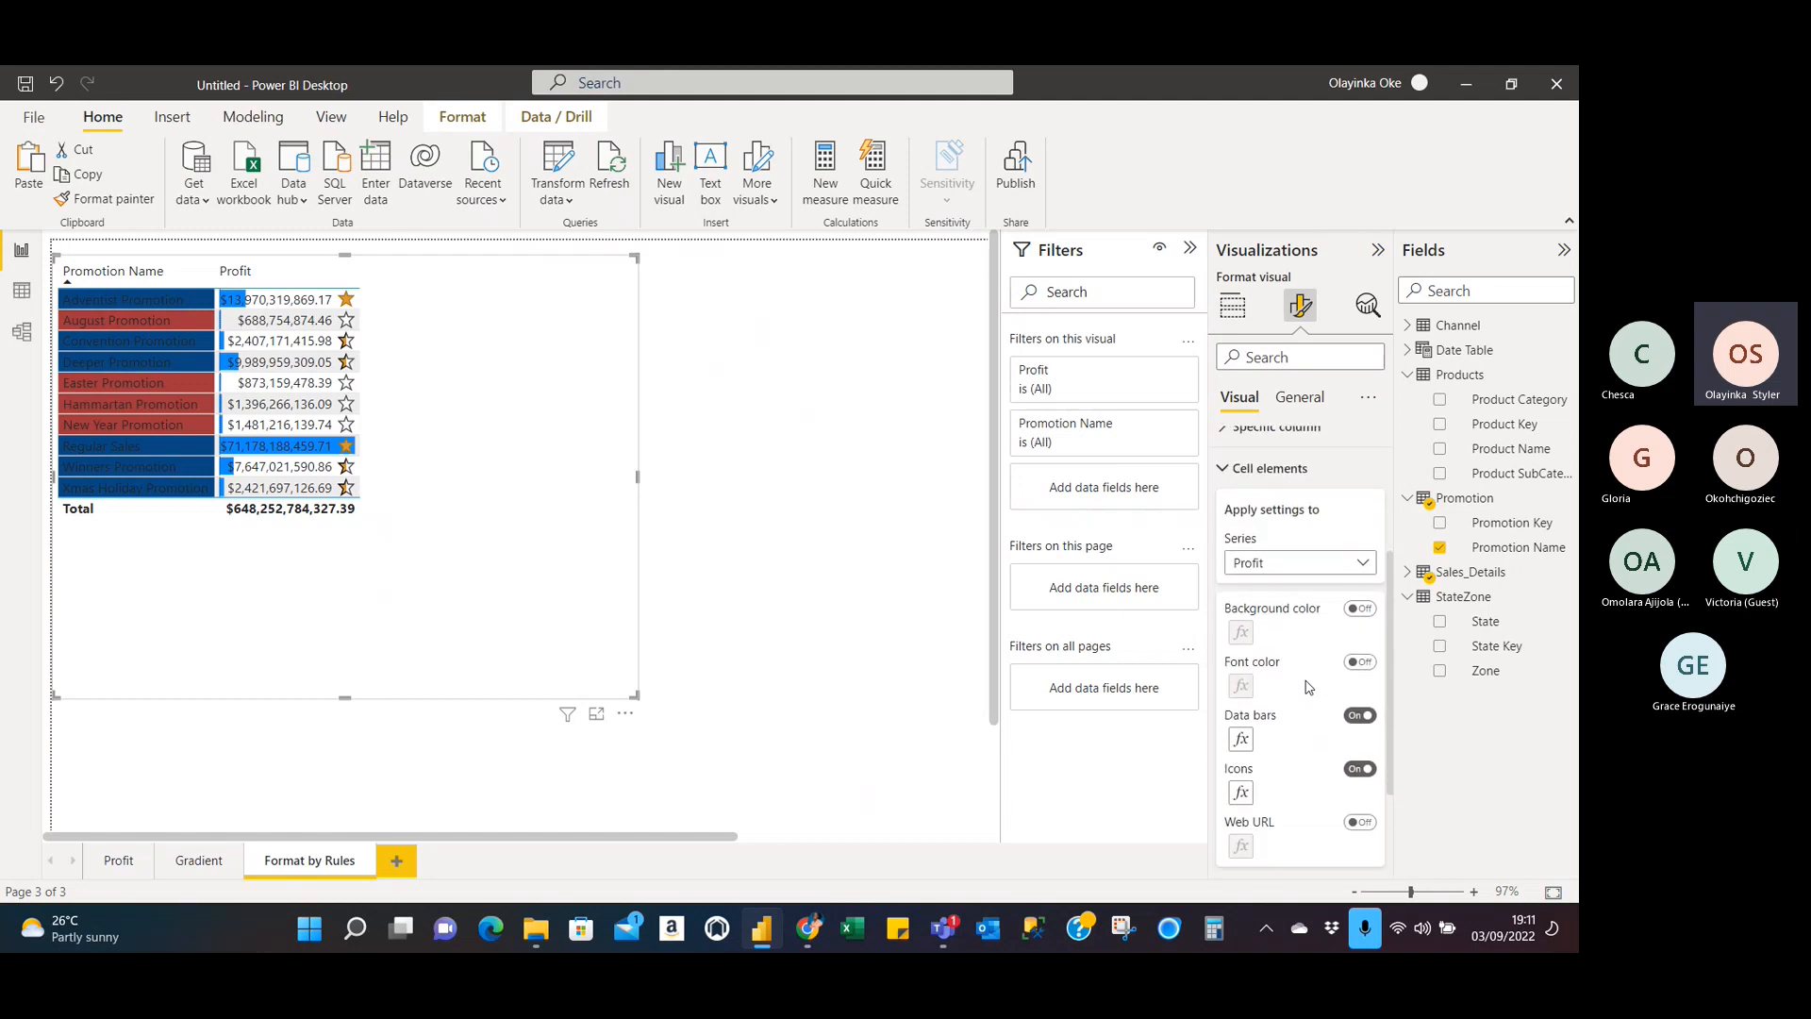
click(1364, 565)
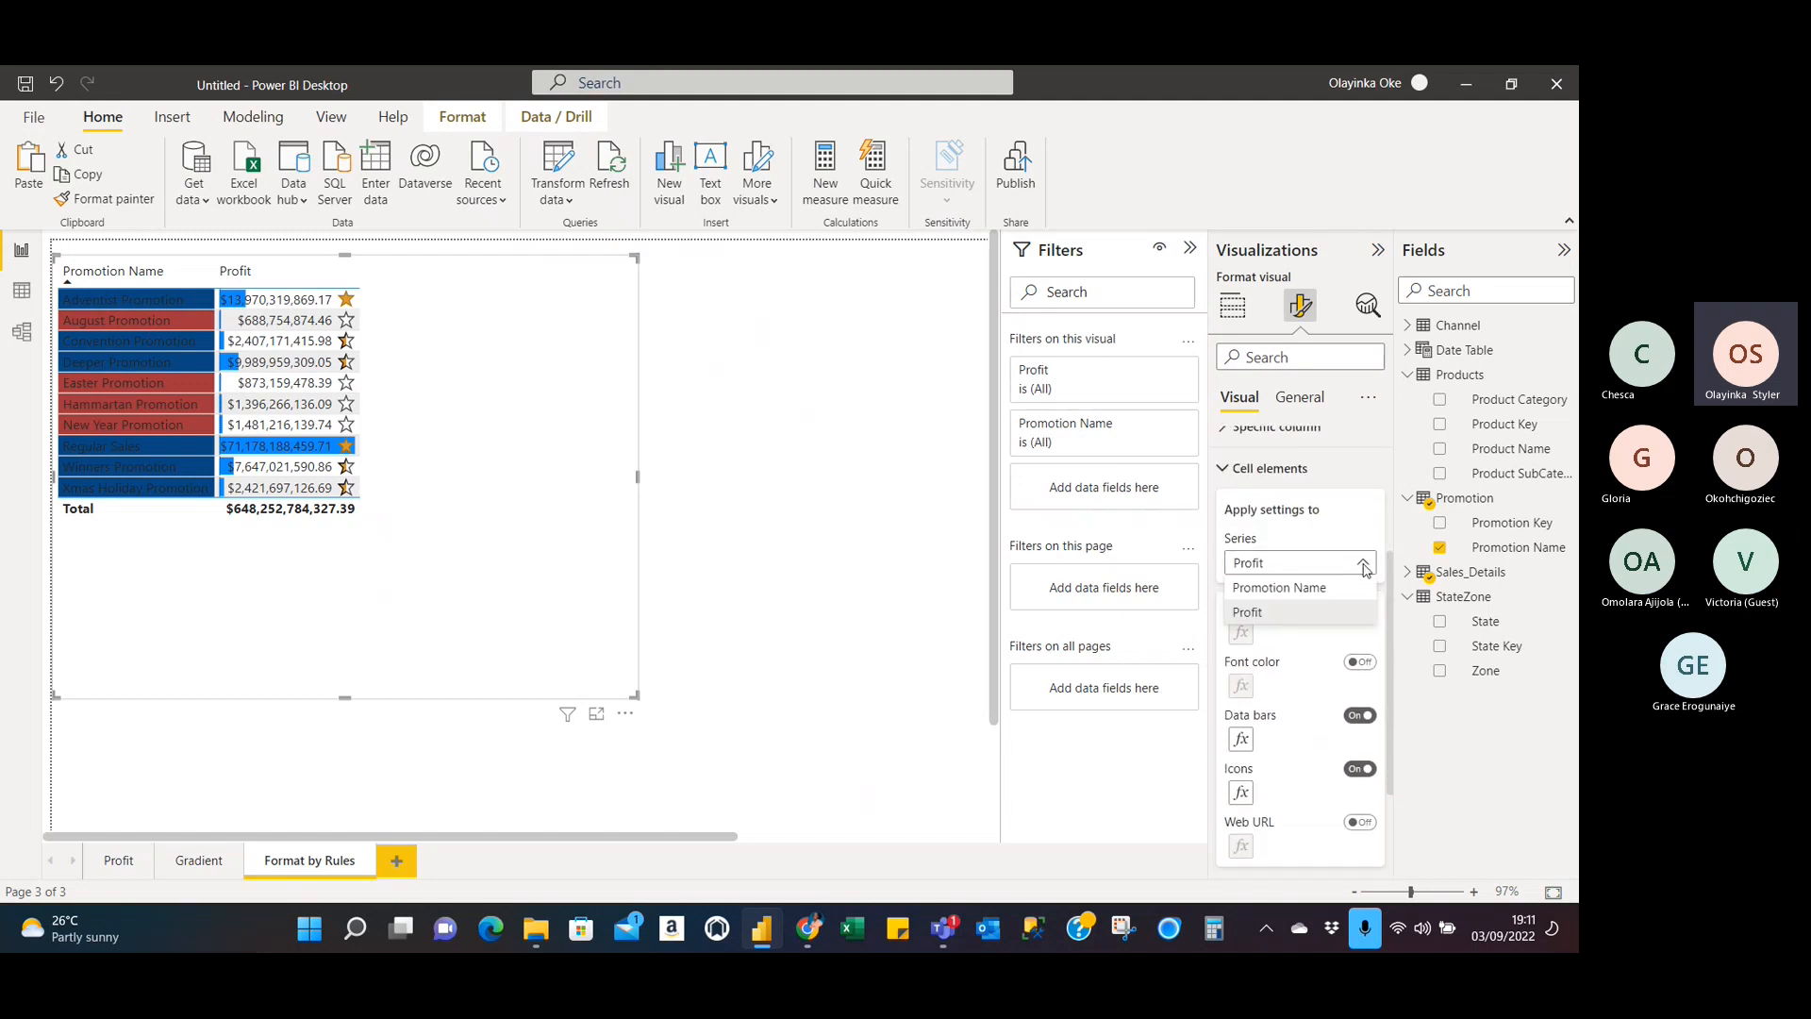
click(1311, 612)
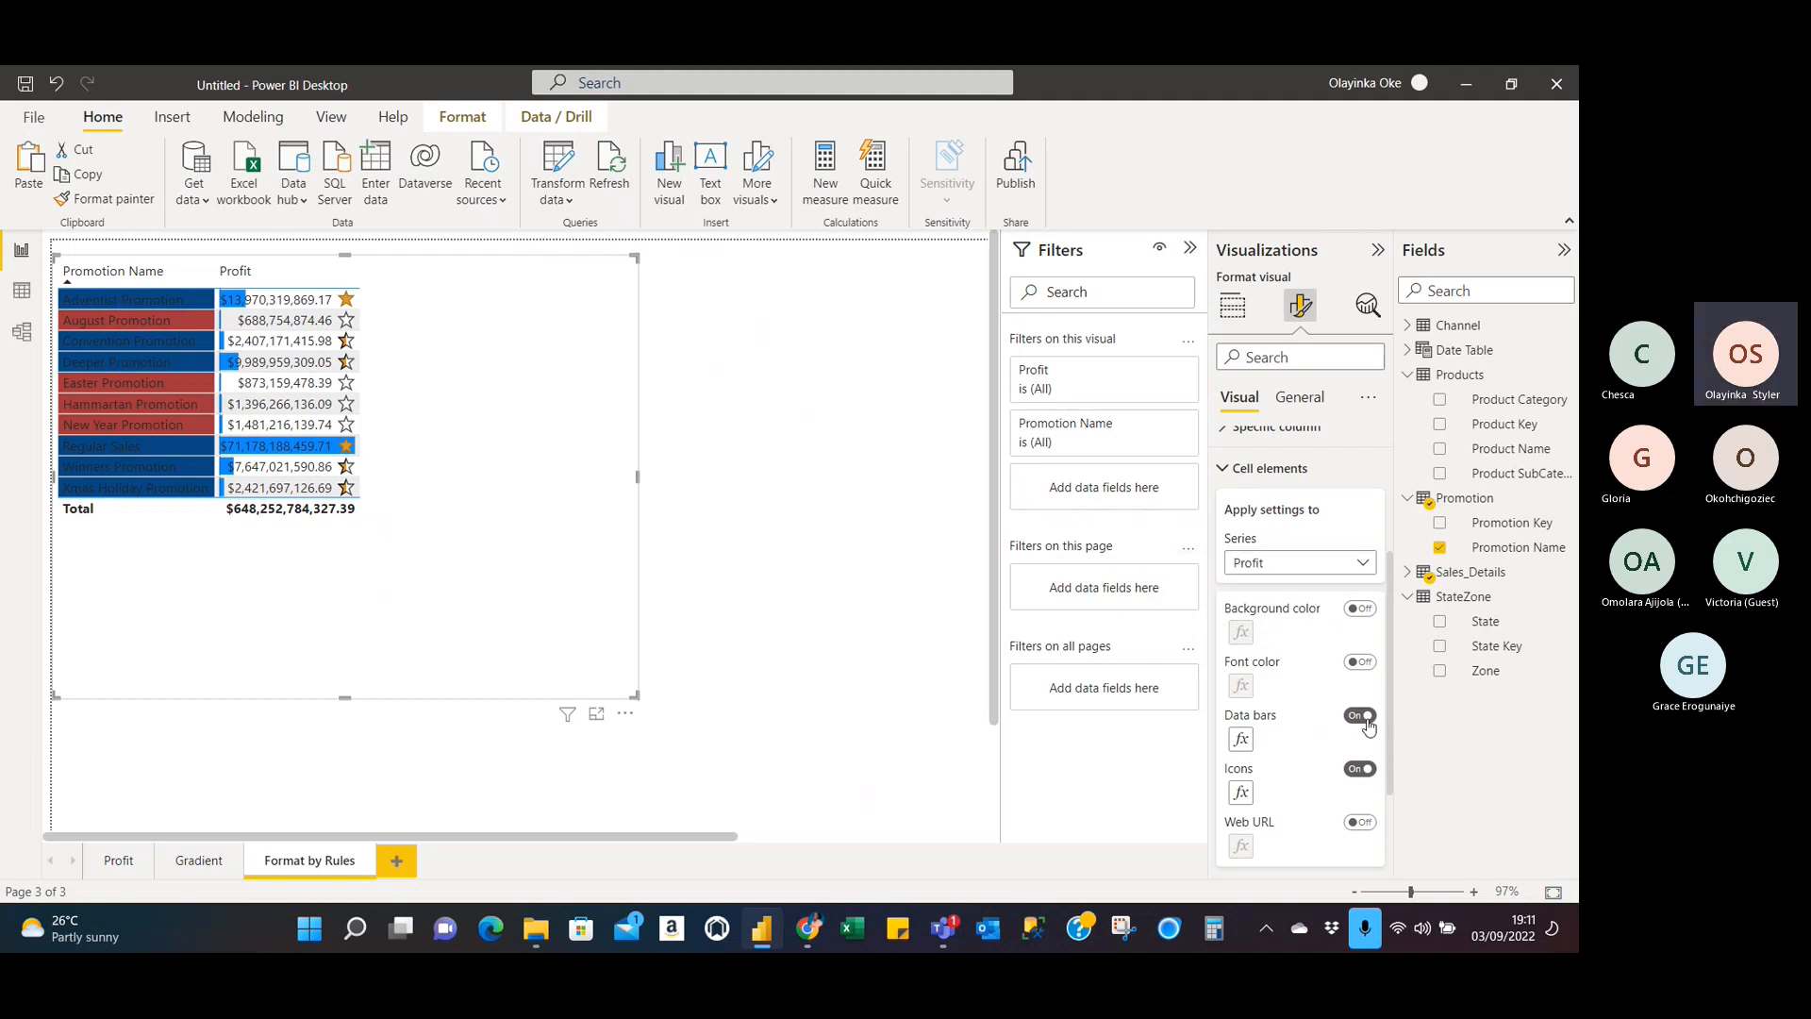
scroll(1316, 736, down, 3)
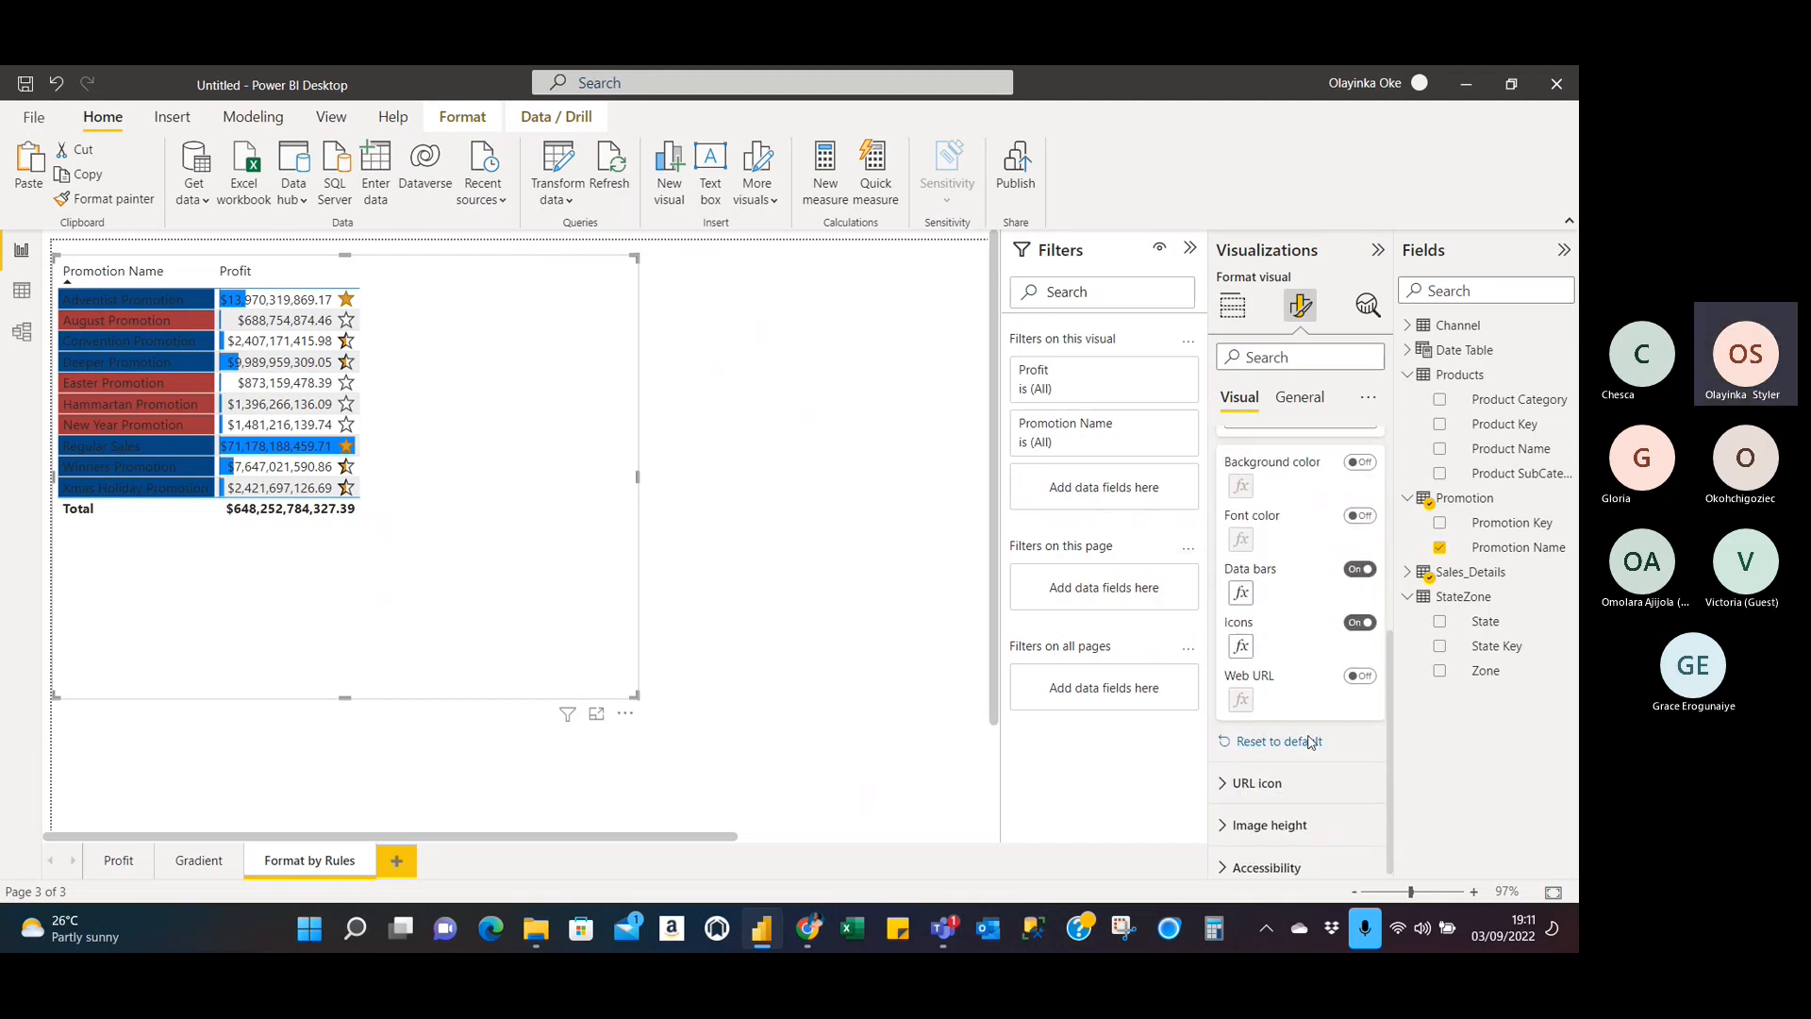
scroll(1314, 738, up, 3)
scroll(1309, 742, down, 1)
scroll(1309, 741, down, 1)
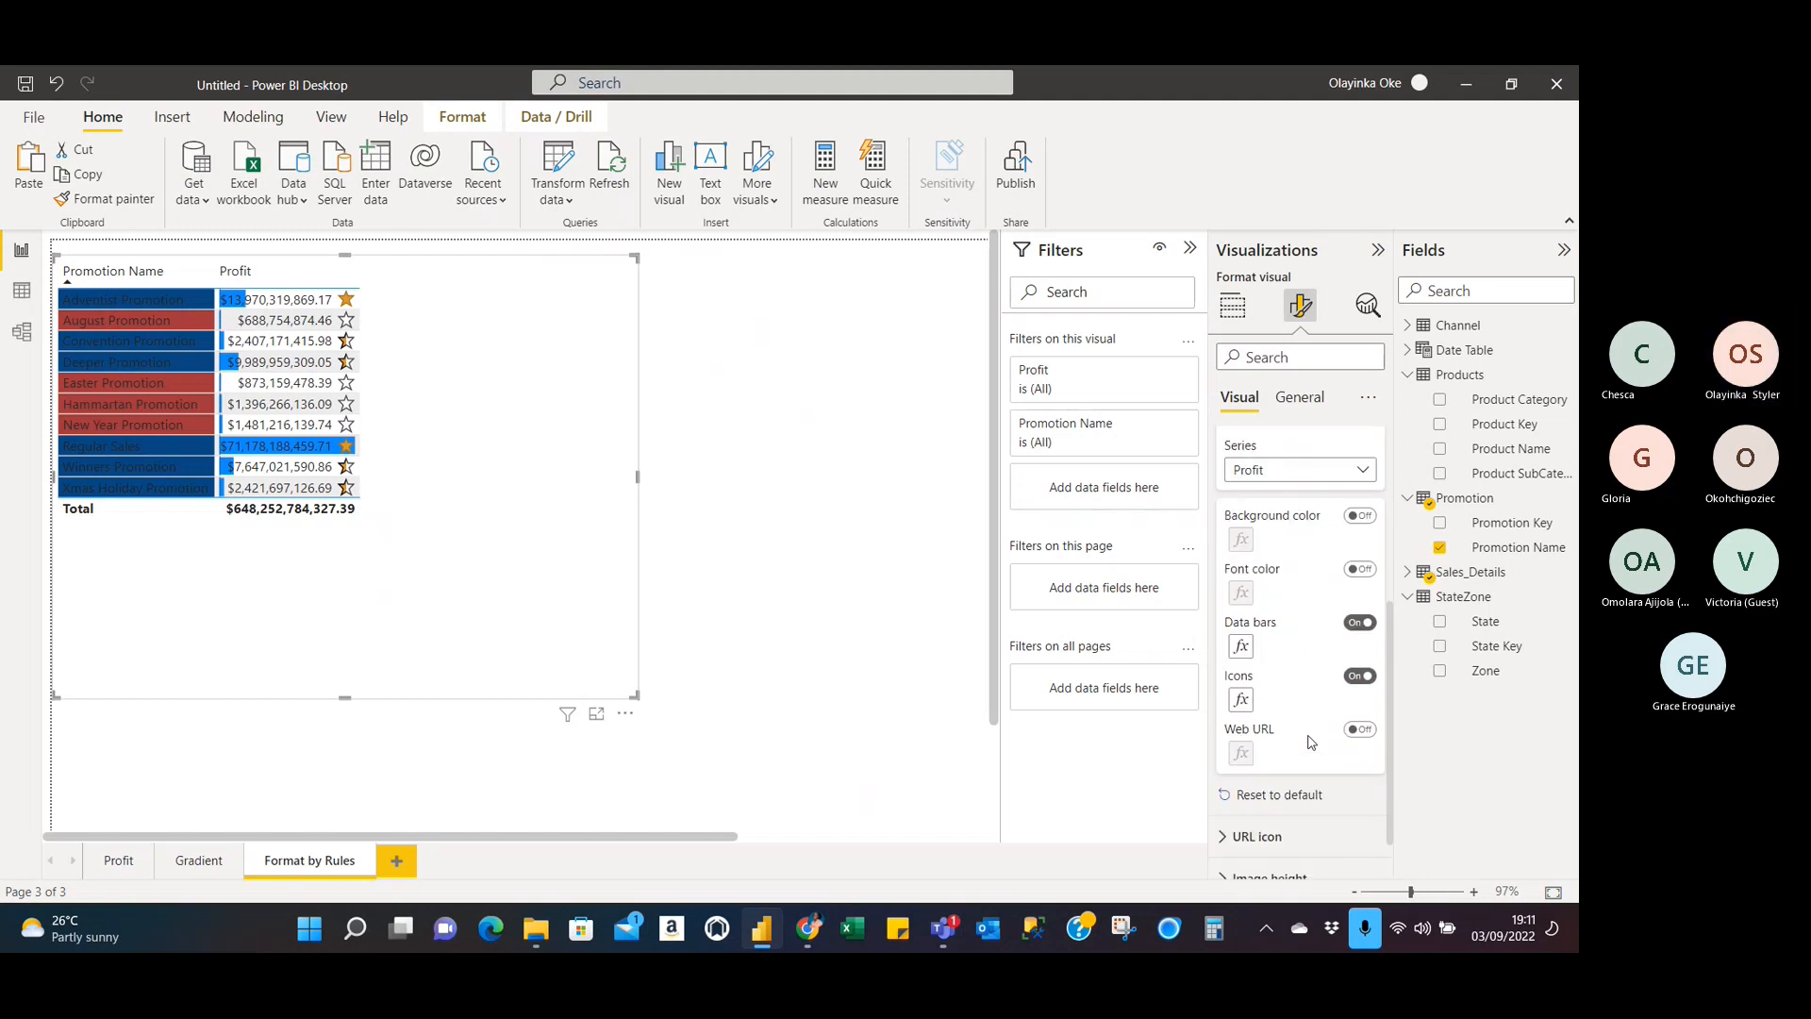
scroll(1309, 742, up, 3)
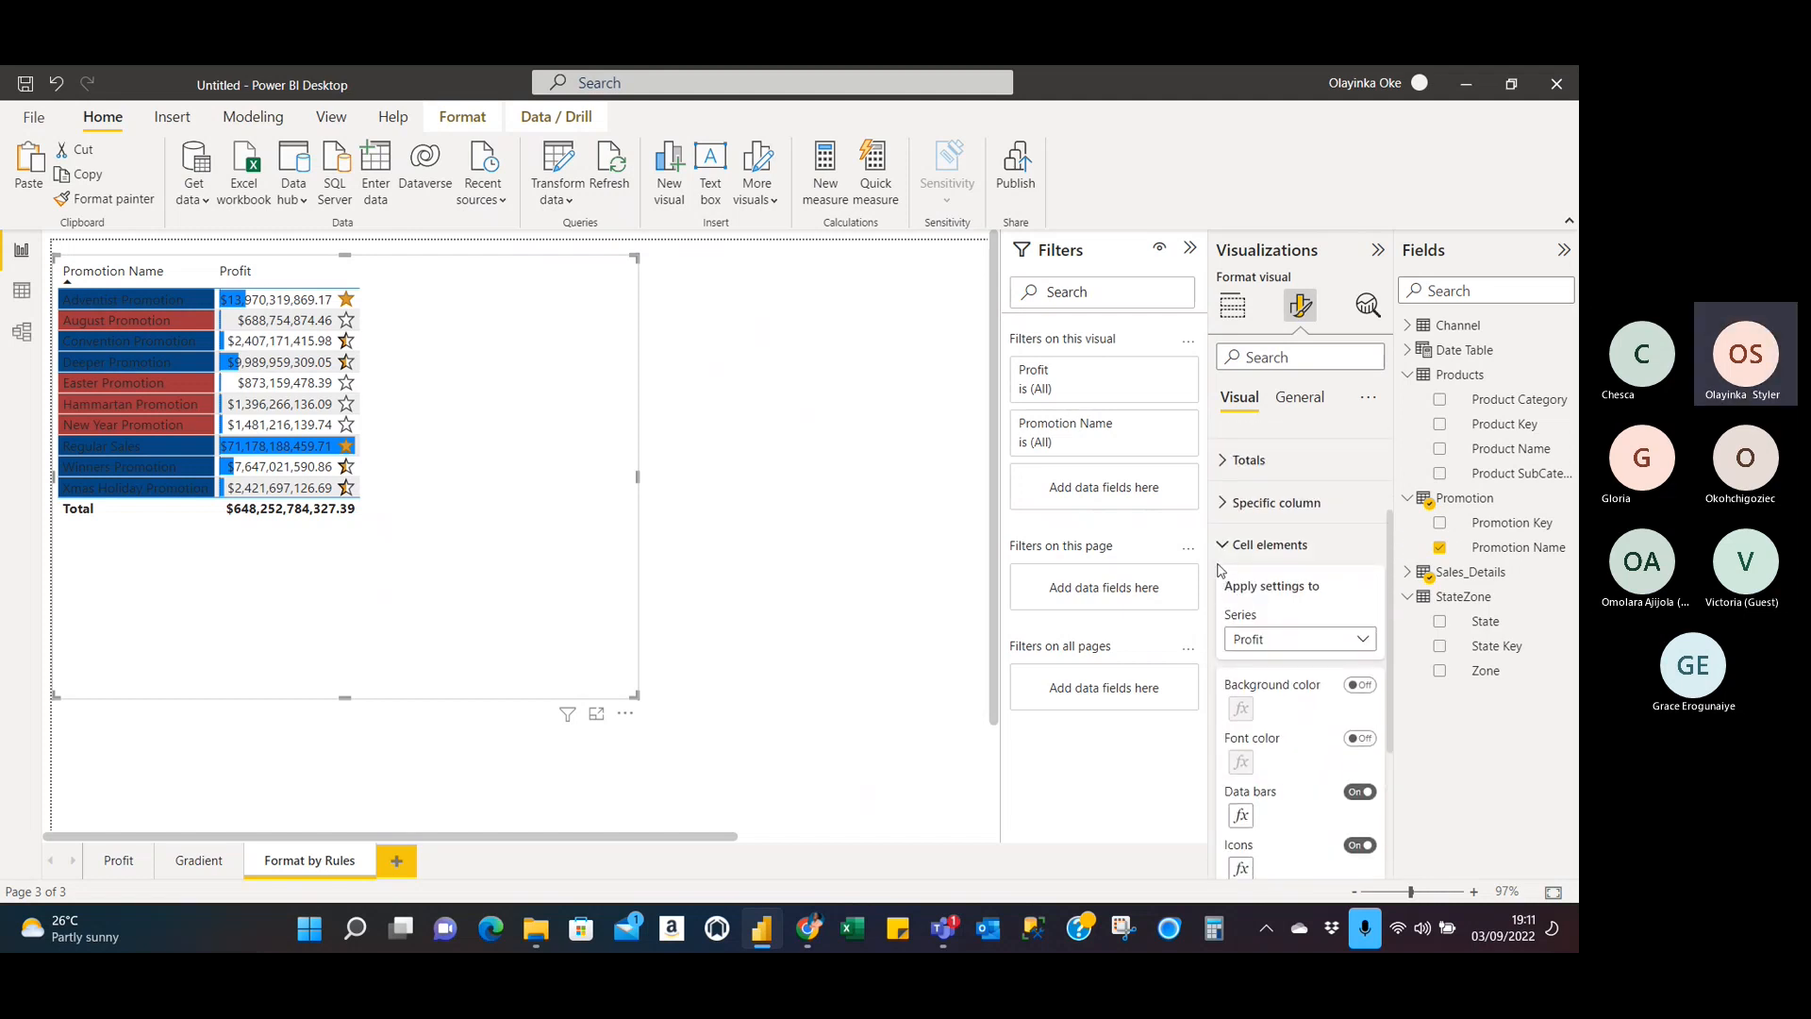
scroll(1283, 760, down, 2)
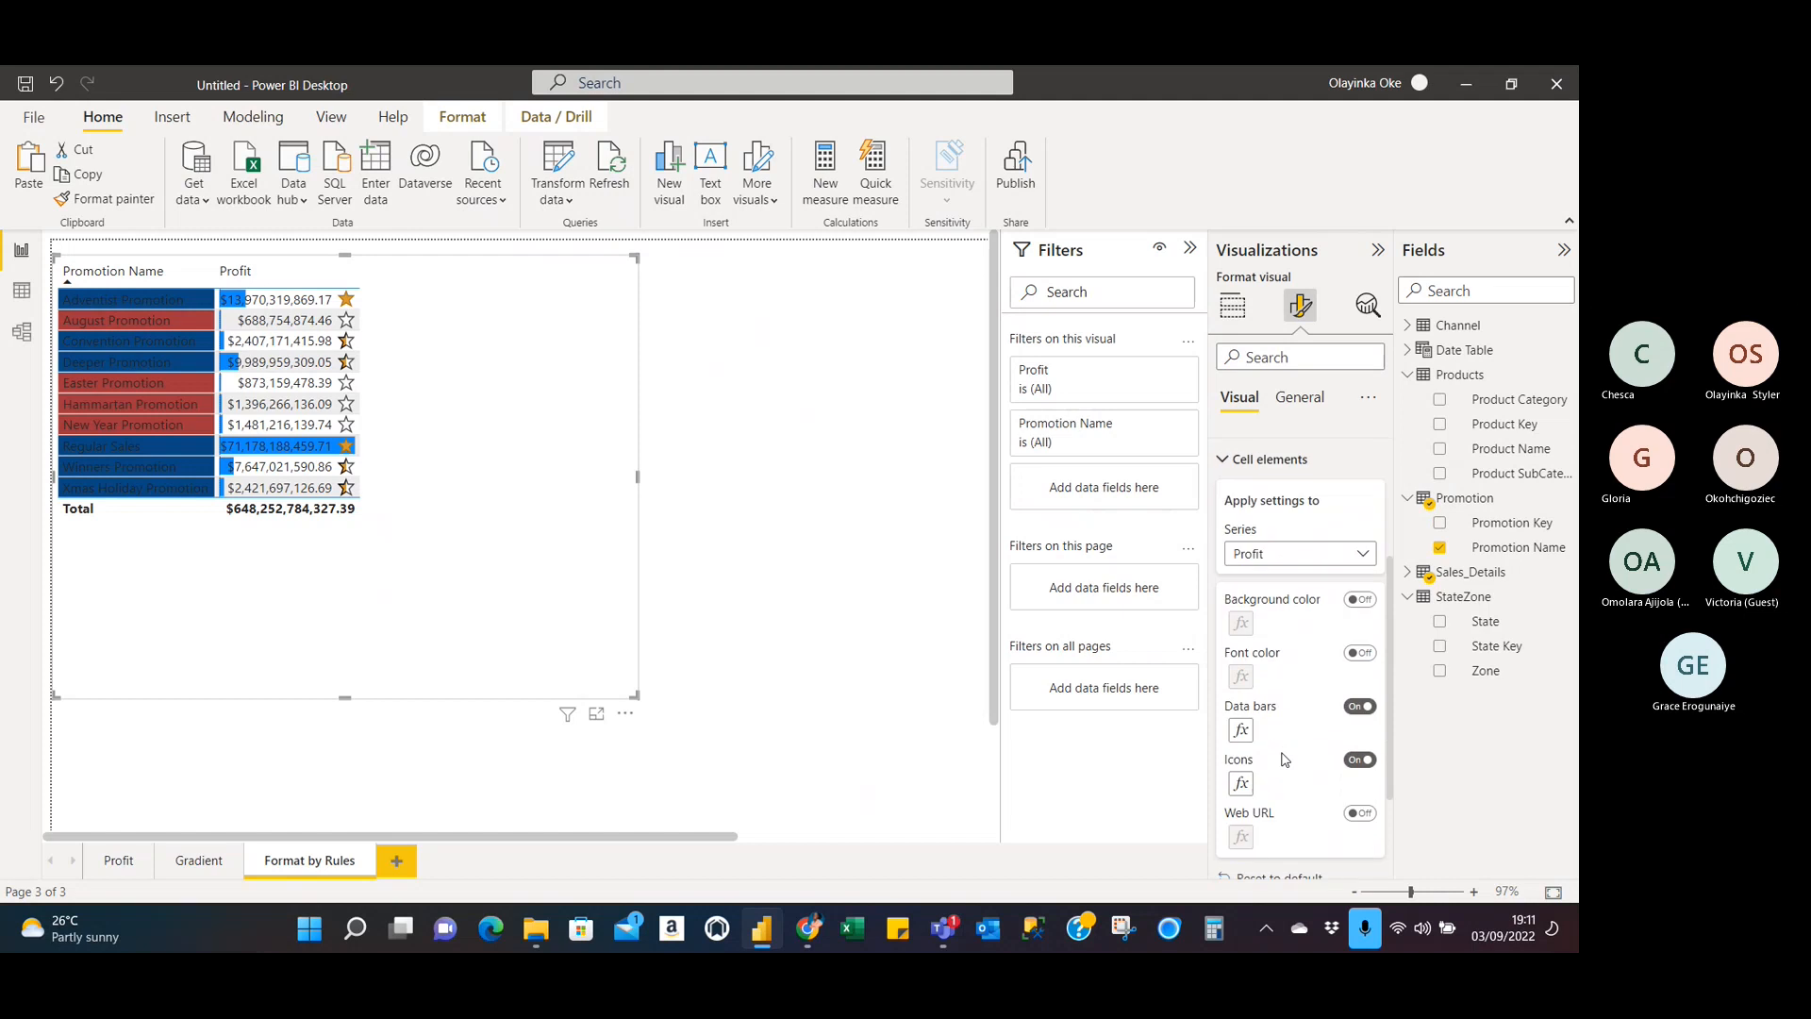
scroll(1282, 761, up, 1)
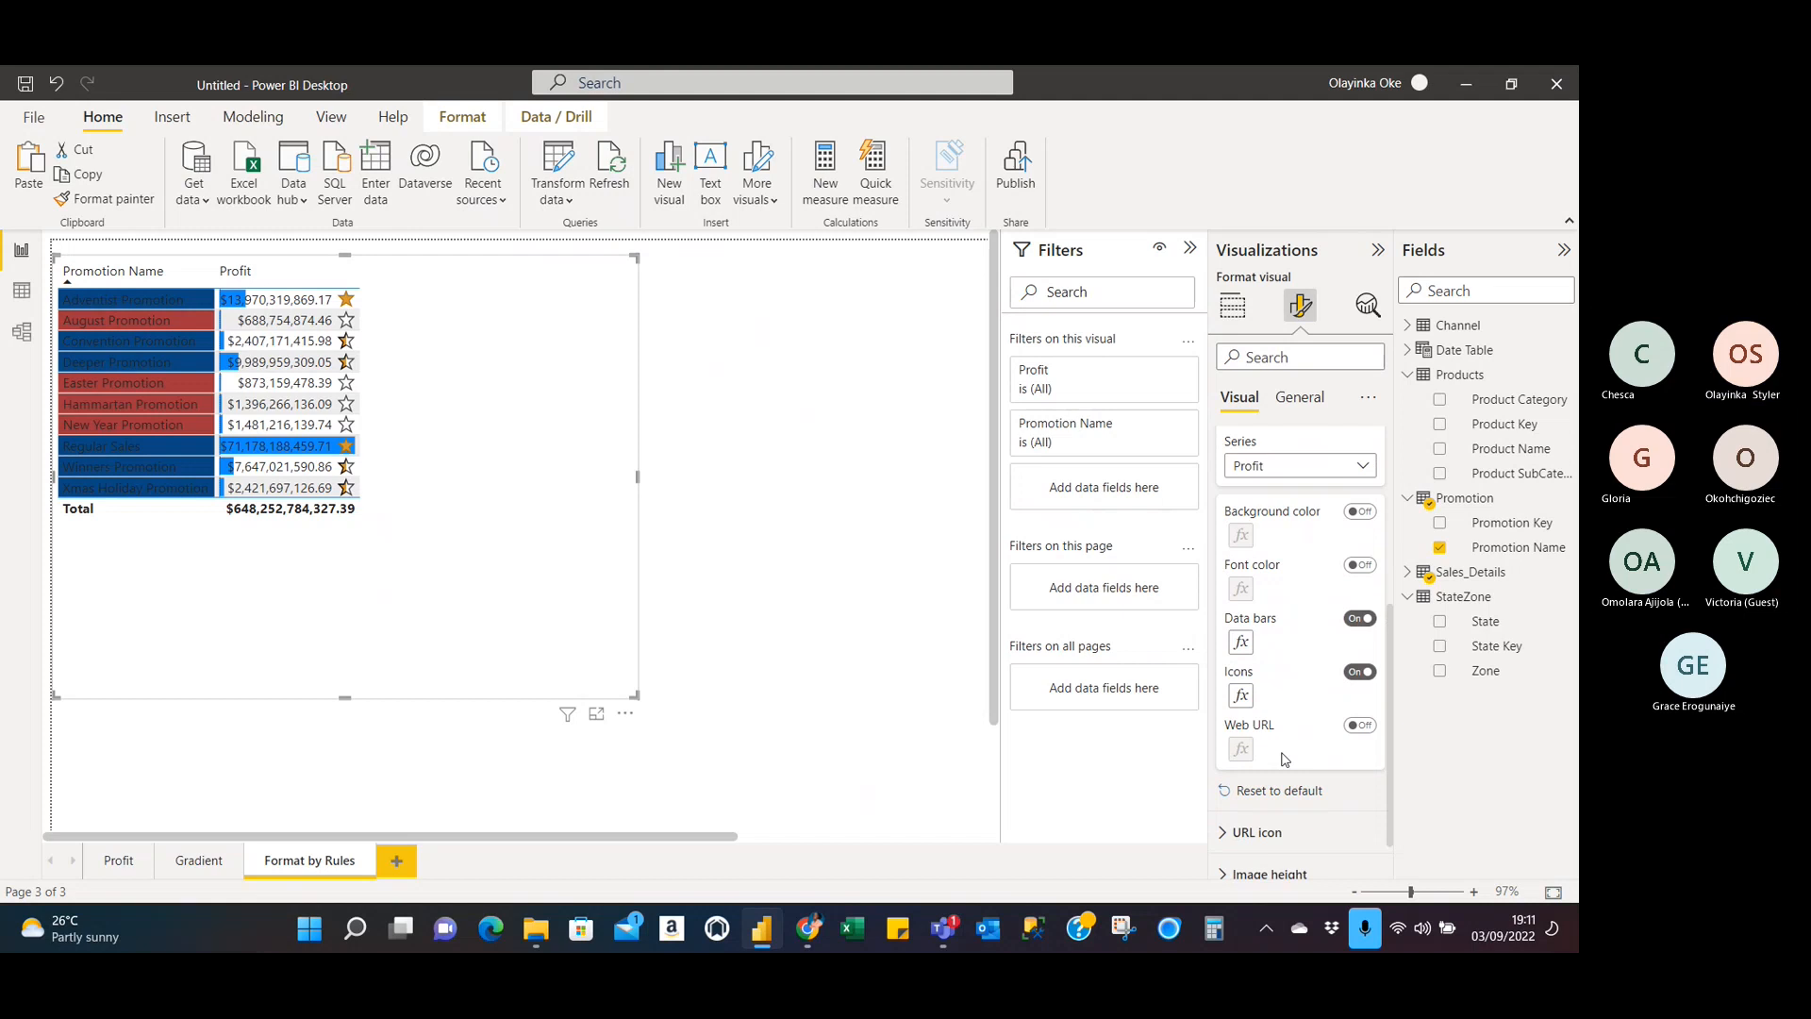
Switch to the Teams meeting chat and draft the message "Conditional formatting with Web URL".
key(alt+Tab)
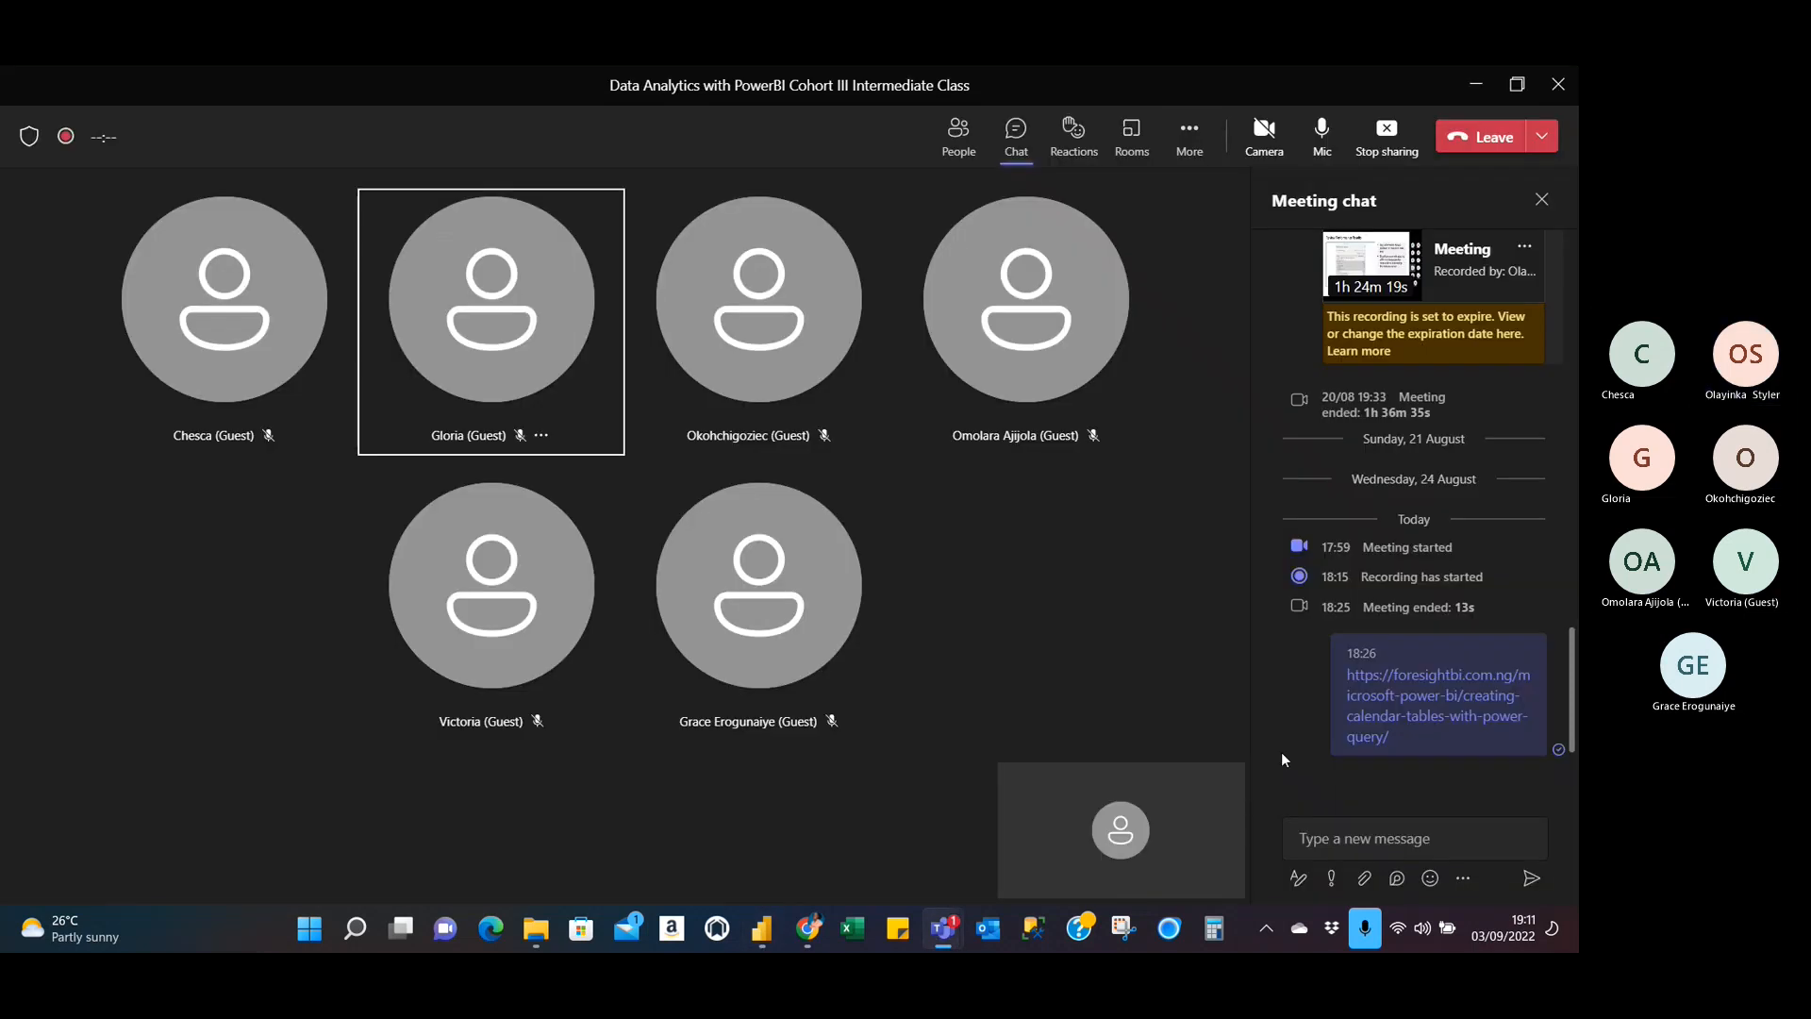
click(1436, 838)
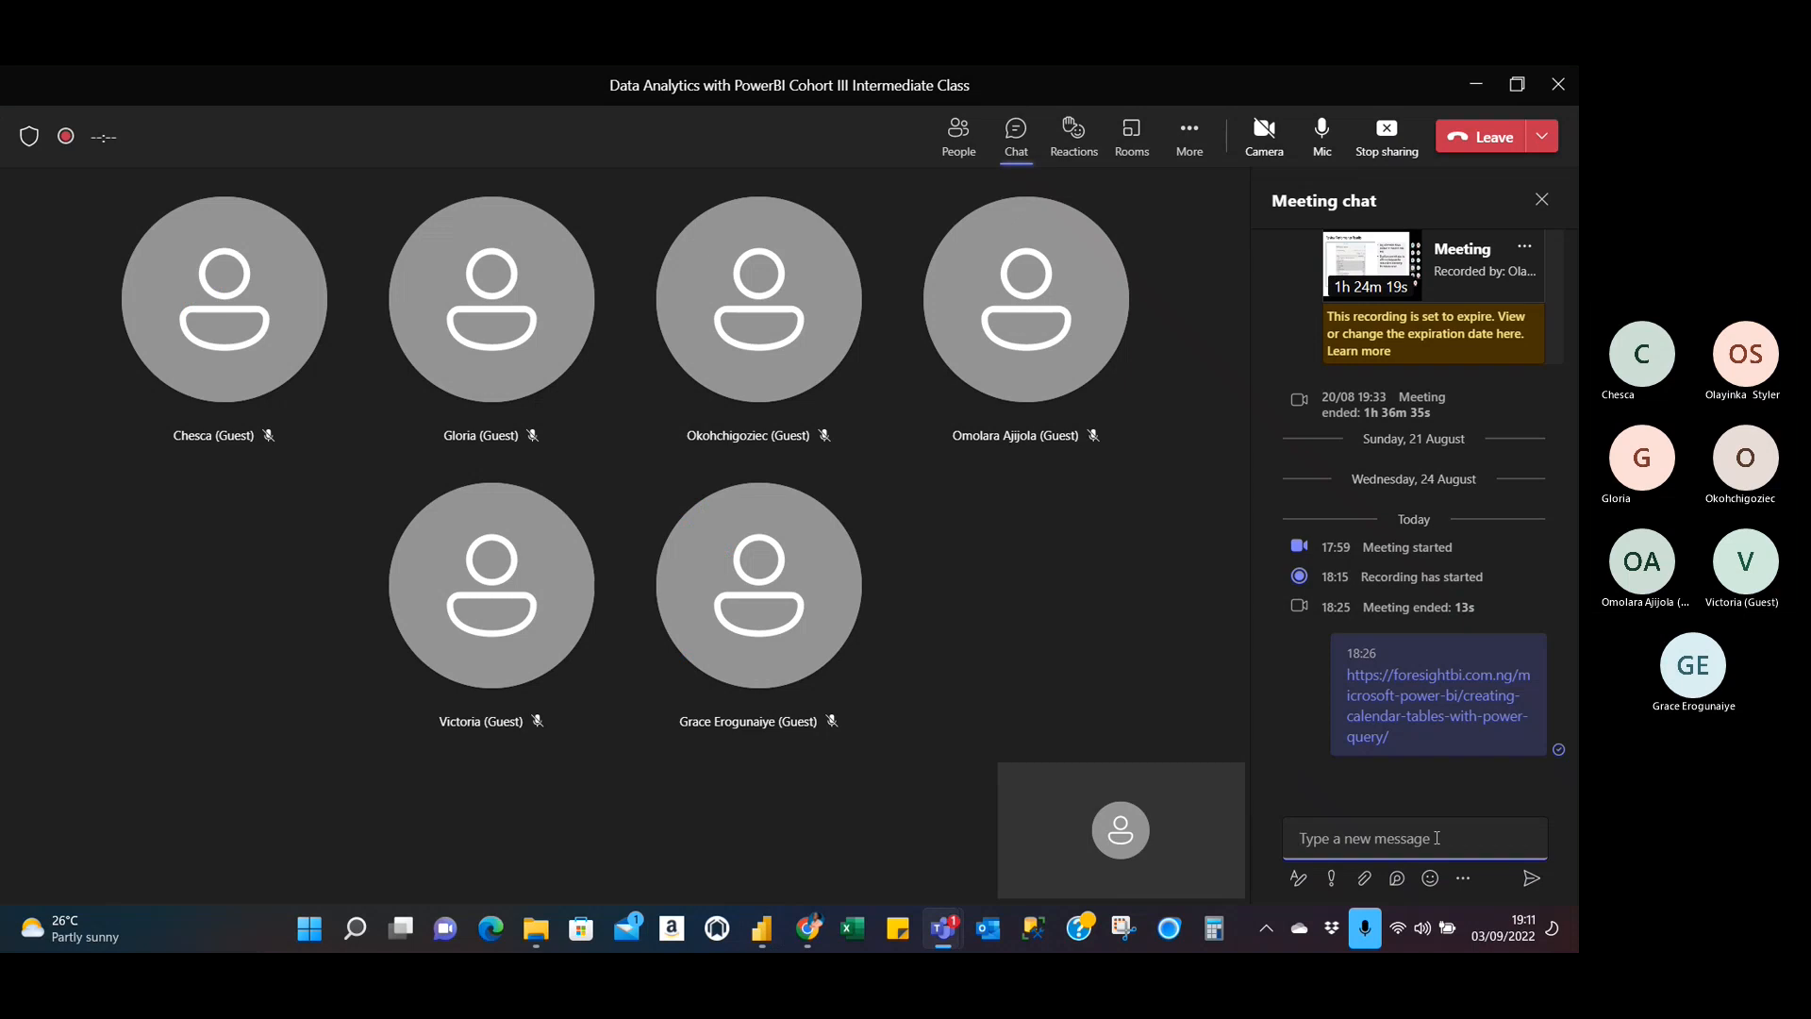
text(Conditional Formati)
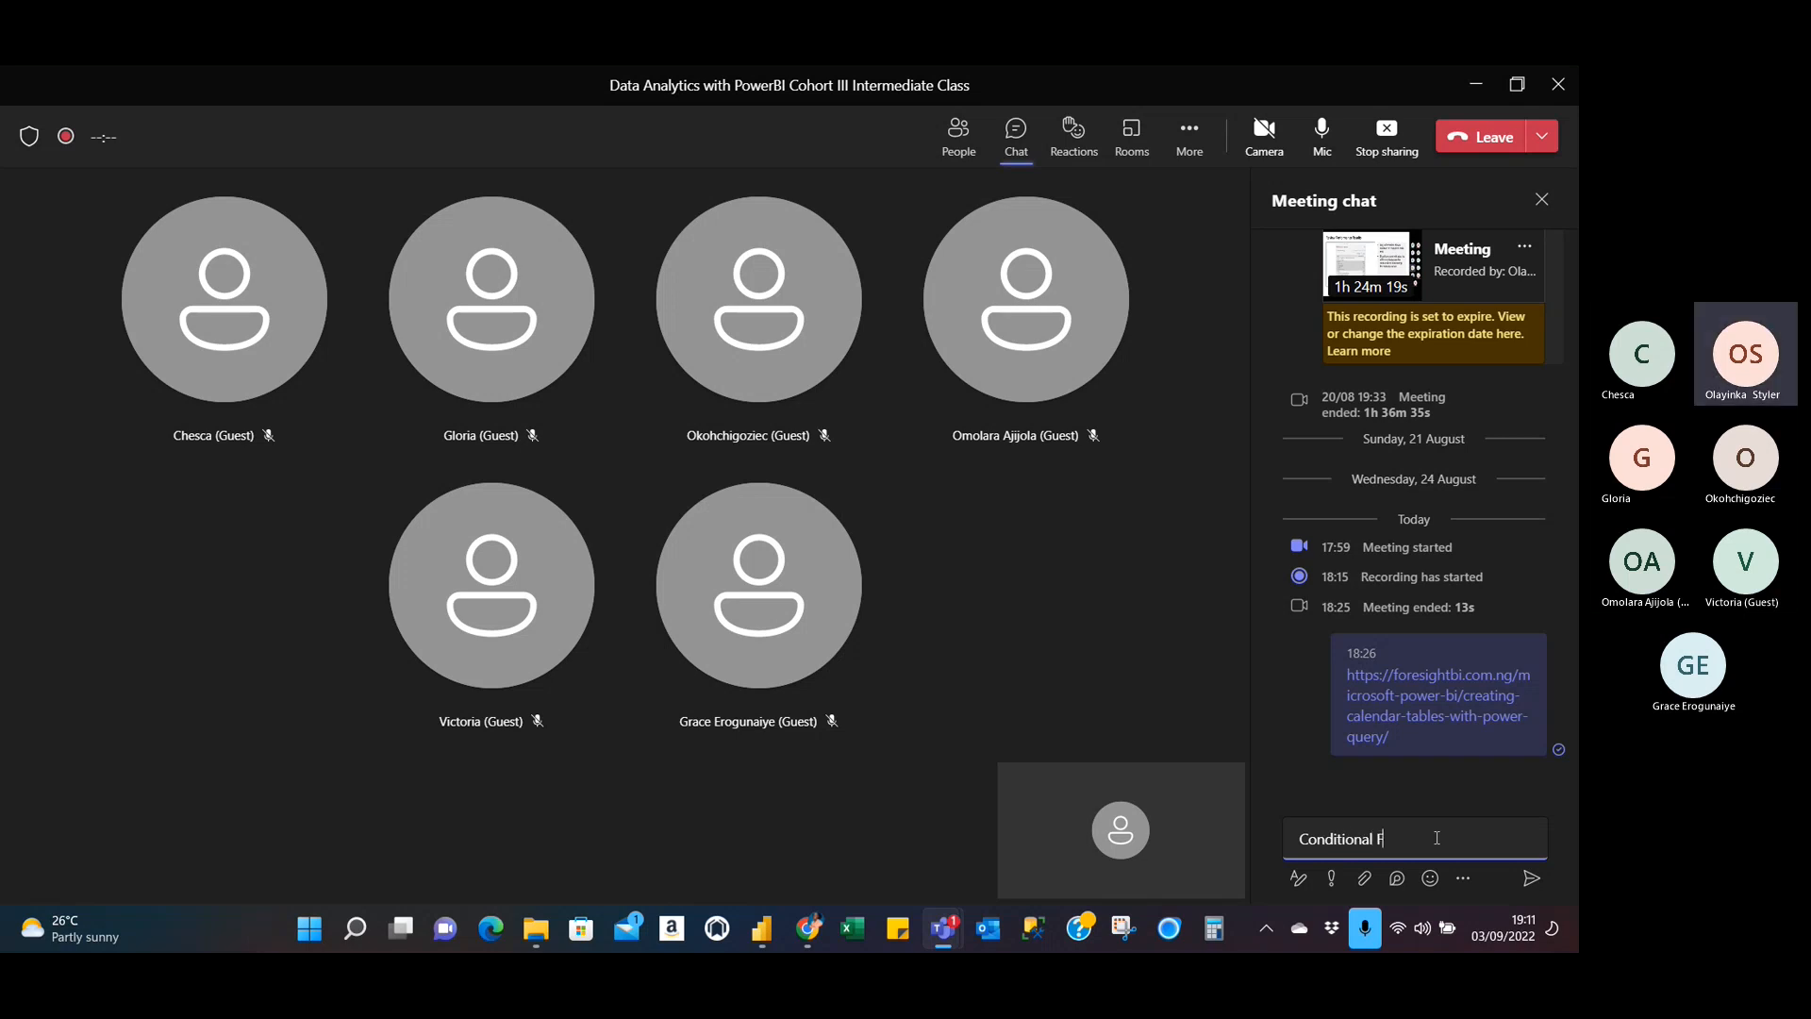
key(BackSpace)
key(BackSpace)
key(BackSpace)
key(BackSpace)
key(BackSpace)
key(BackSpace)
key(BackSpace)
text(formatting w)
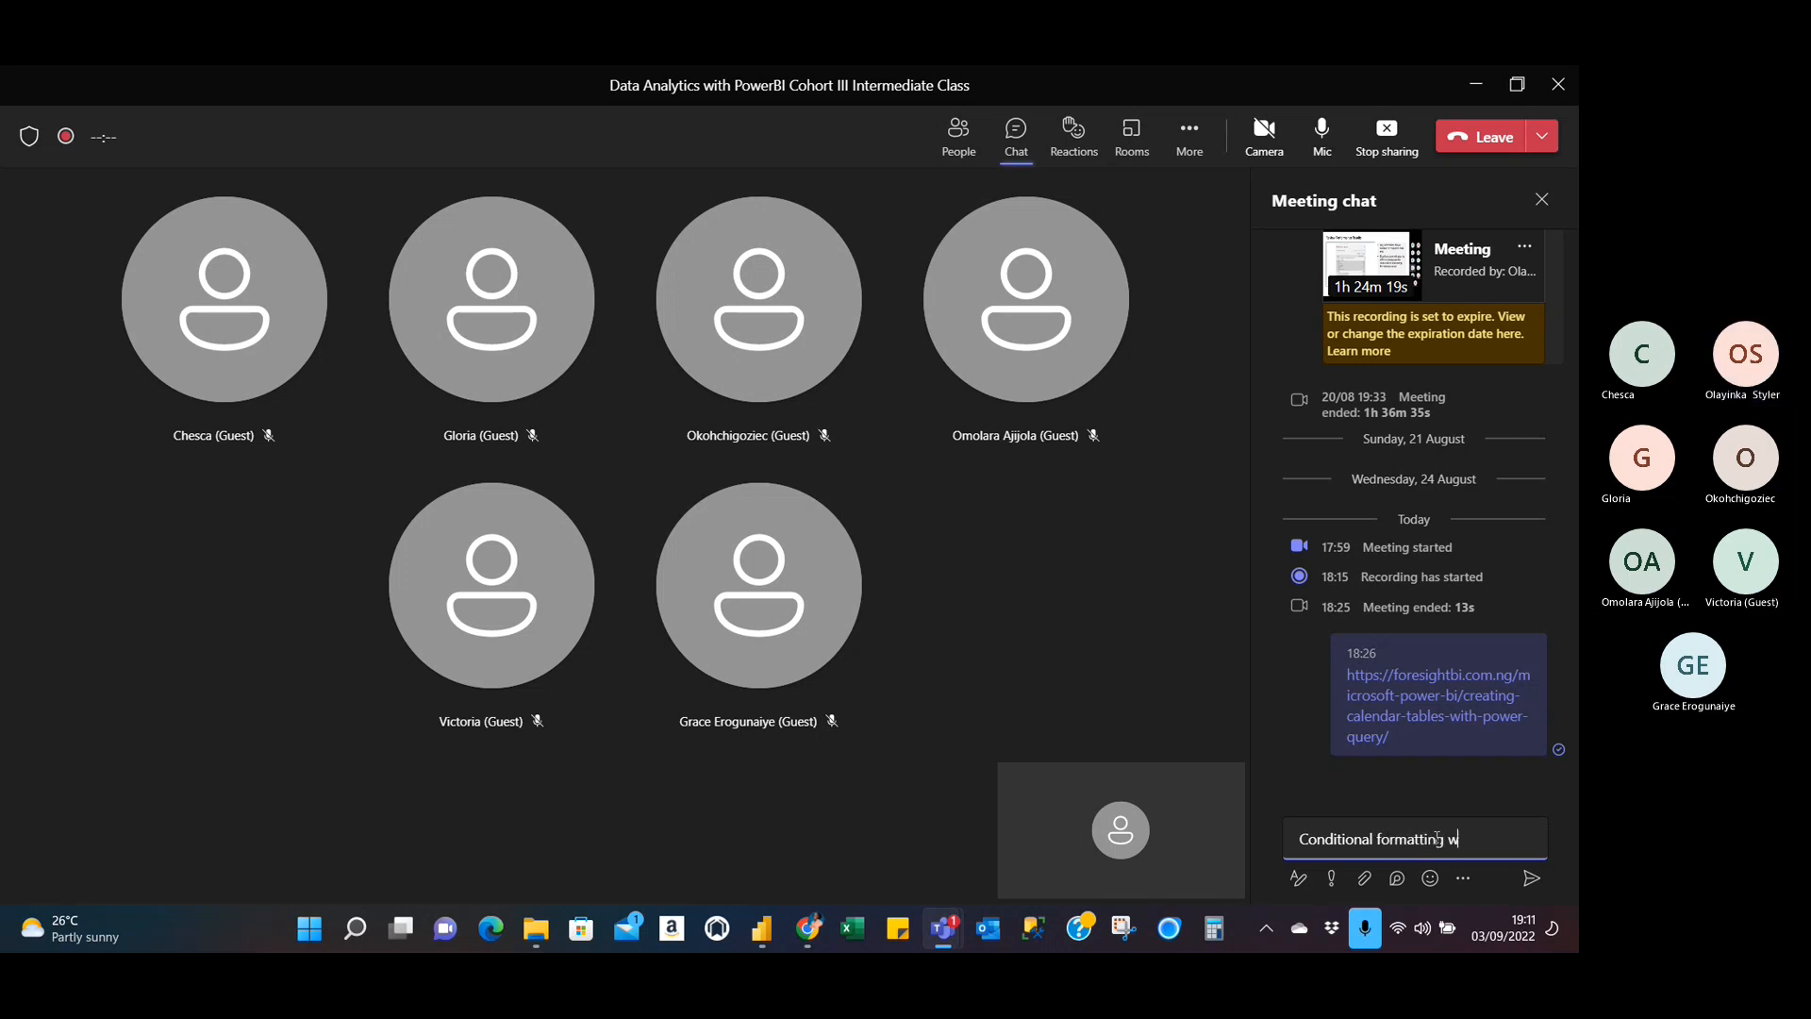
text(ith Web)
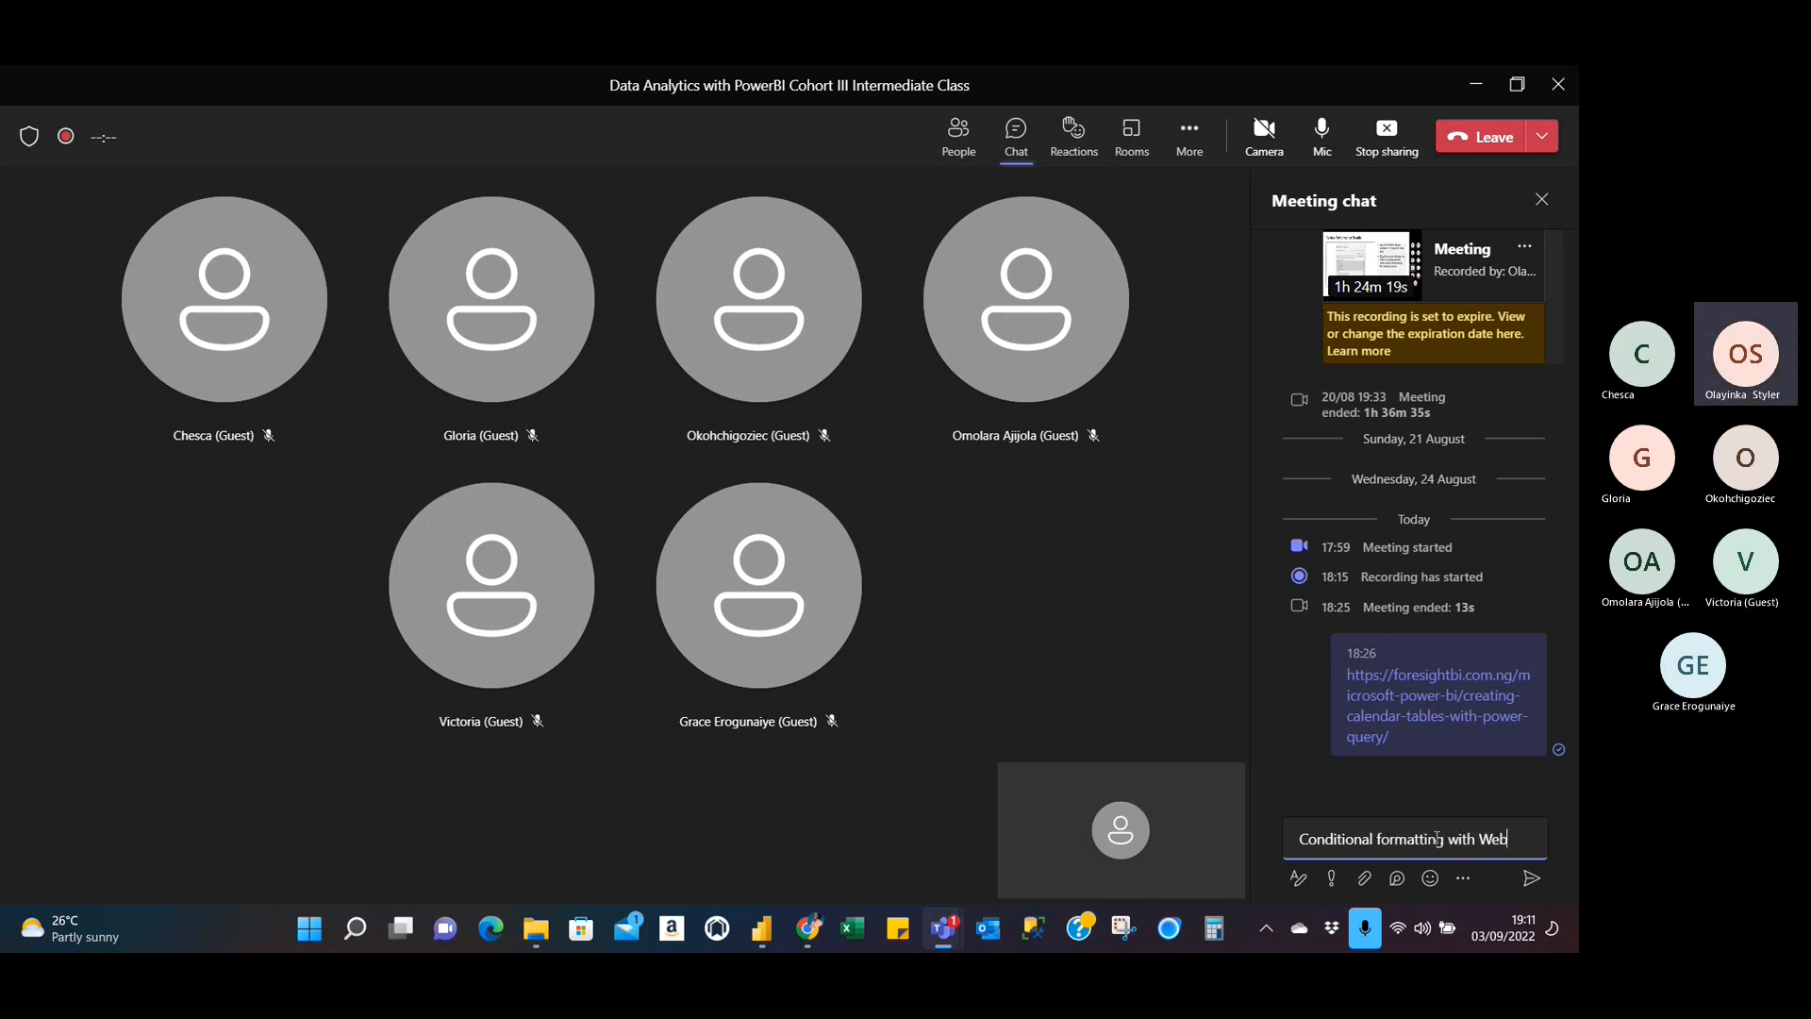
text( URL)
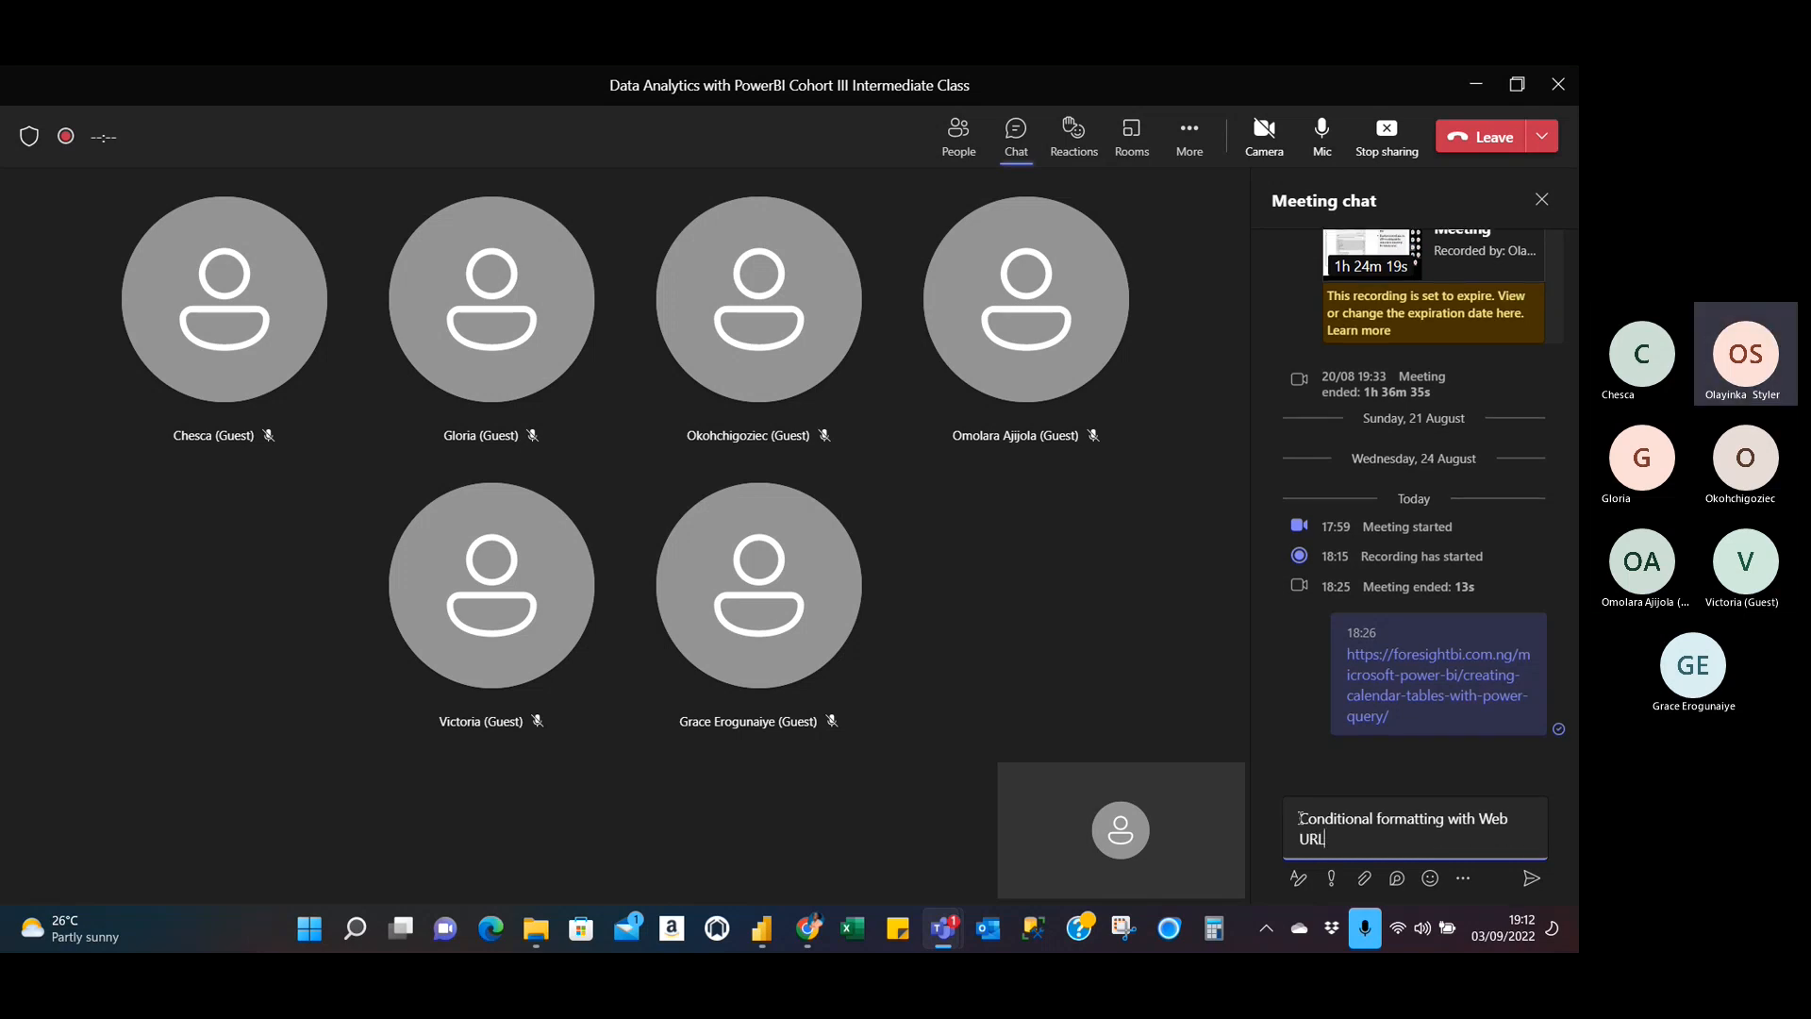
Add "Application of" to the start of the drafted message and send it to the meeting chat.
click(1301, 817)
text(Applica)
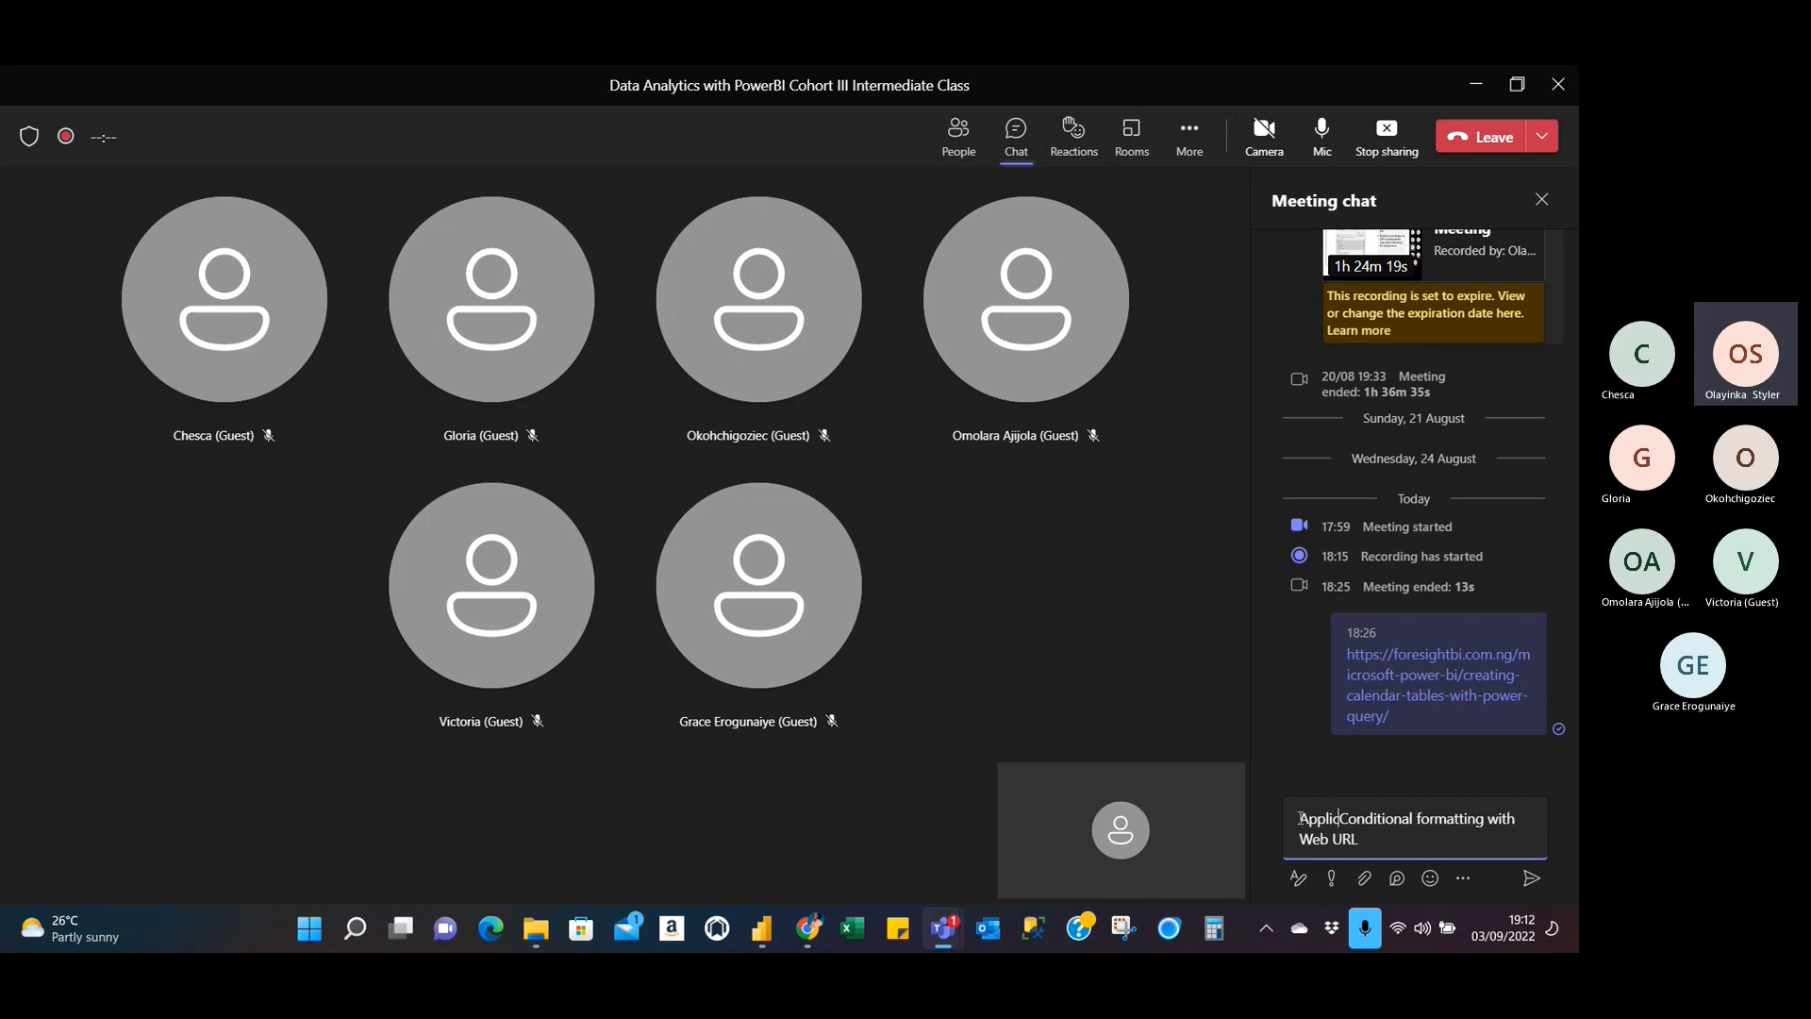
text(tion Conditional)
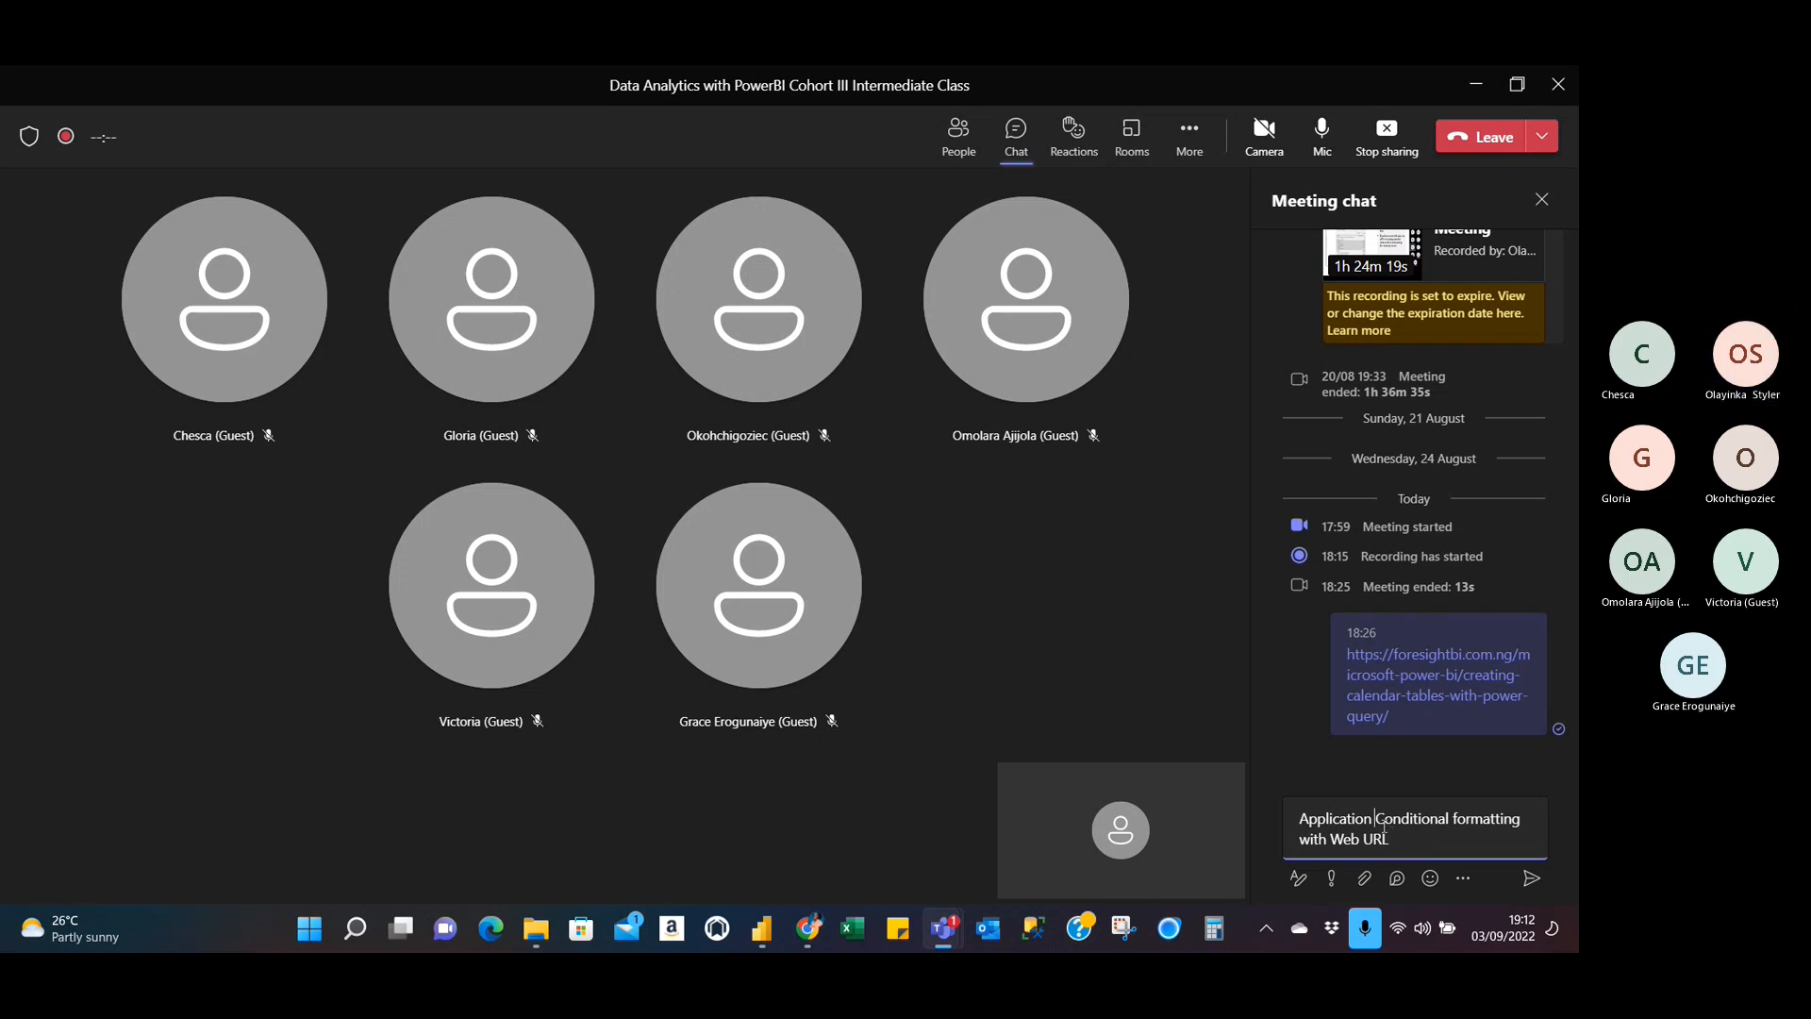
text(of)
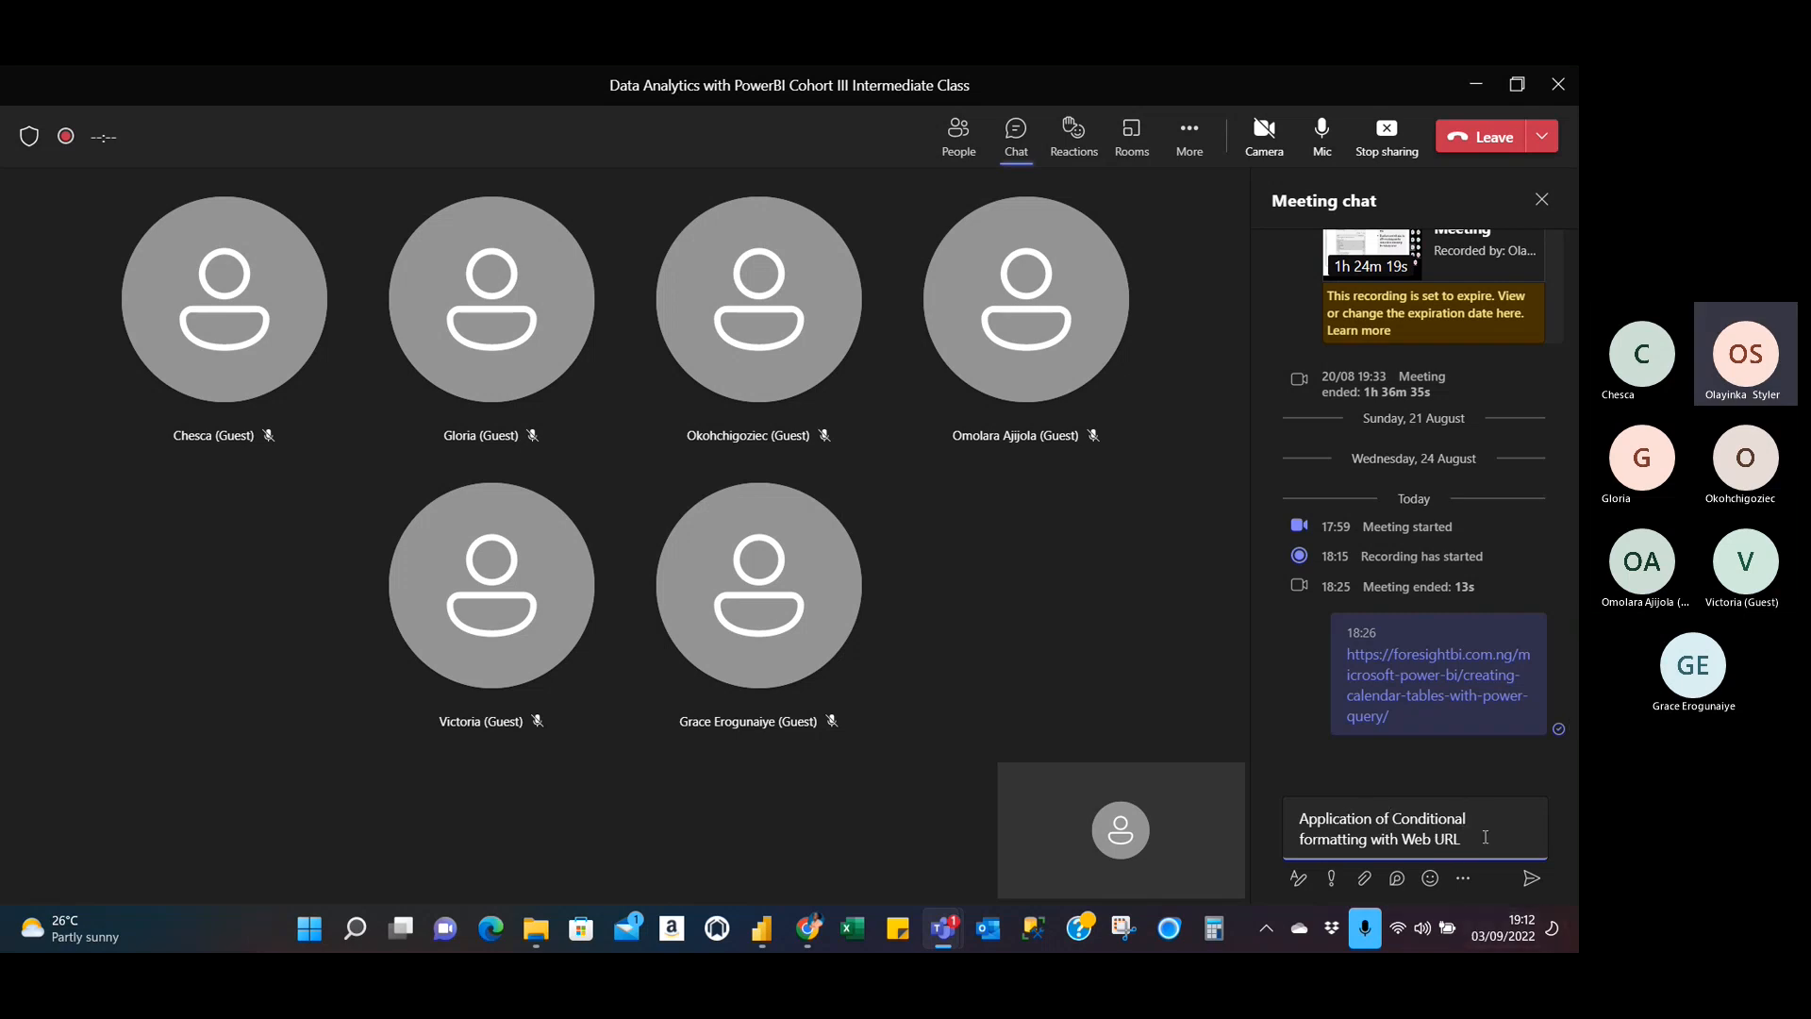
click(1531, 878)
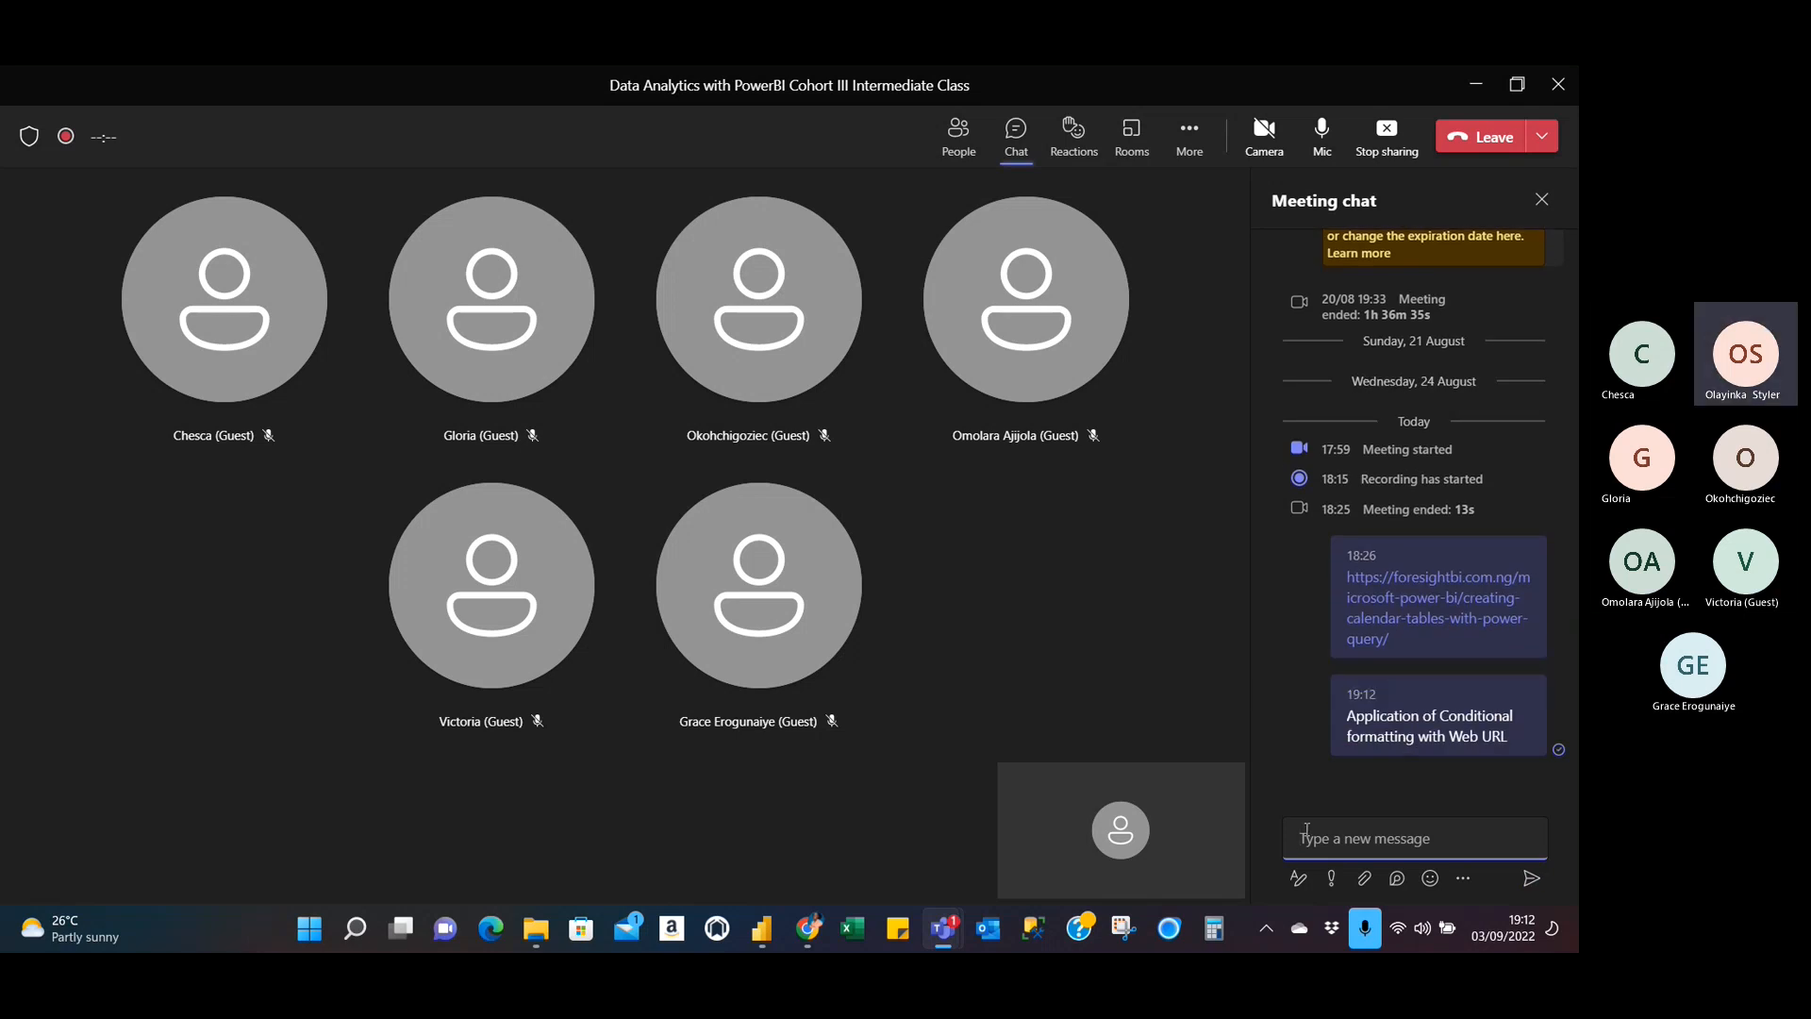
Send "Assignment for next week" as a second message in the meeting chat.
text(Assighn)
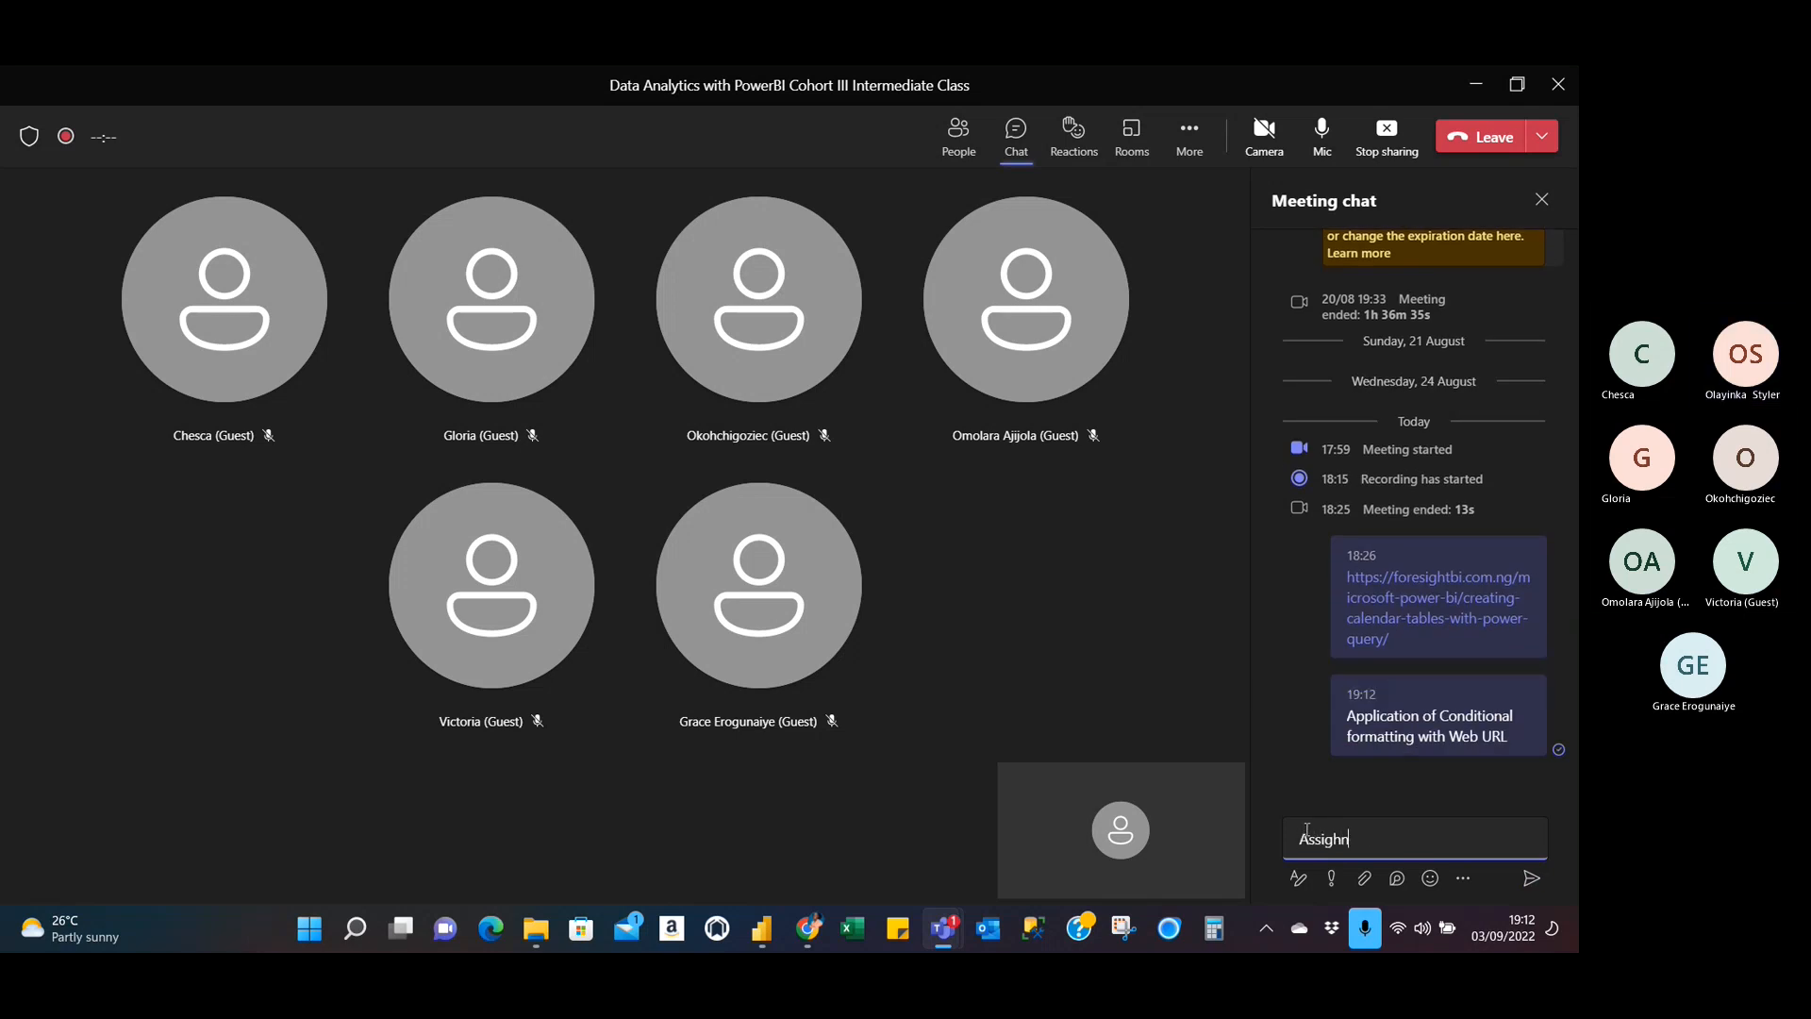
key(BackSpace)
key(BackSpace)
text(nment for next)
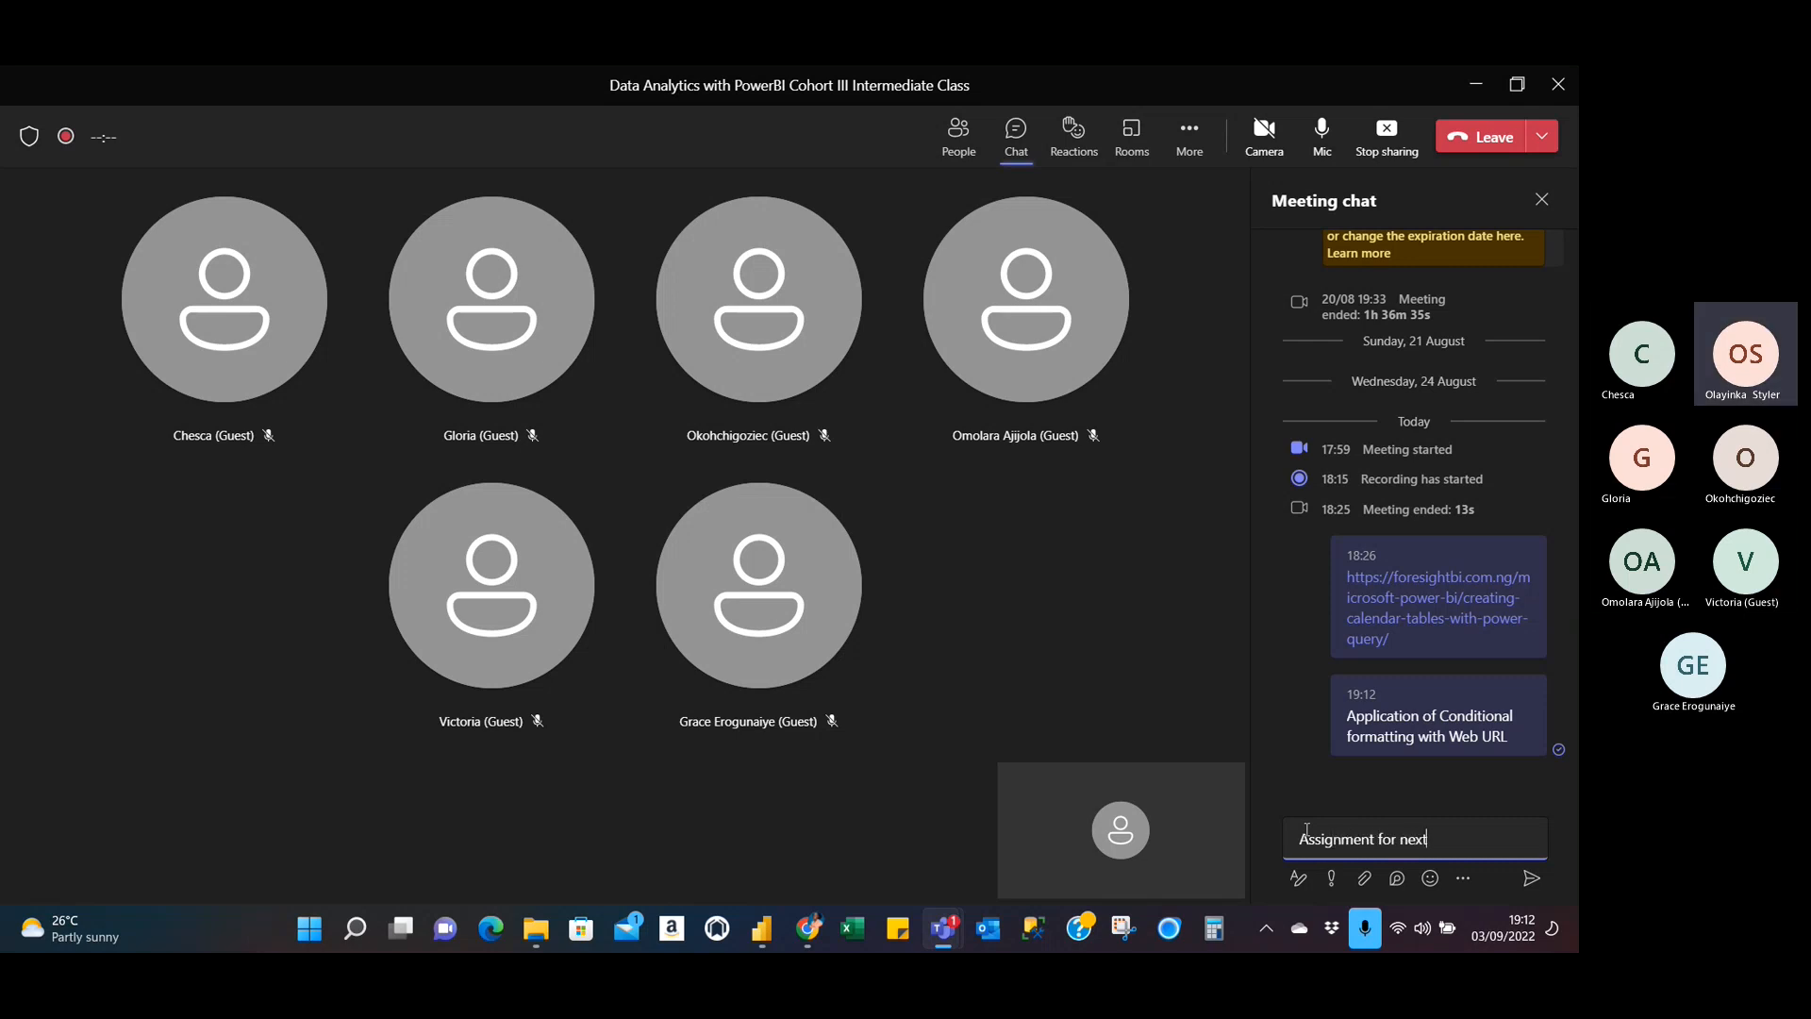
text(week)
key(Return)
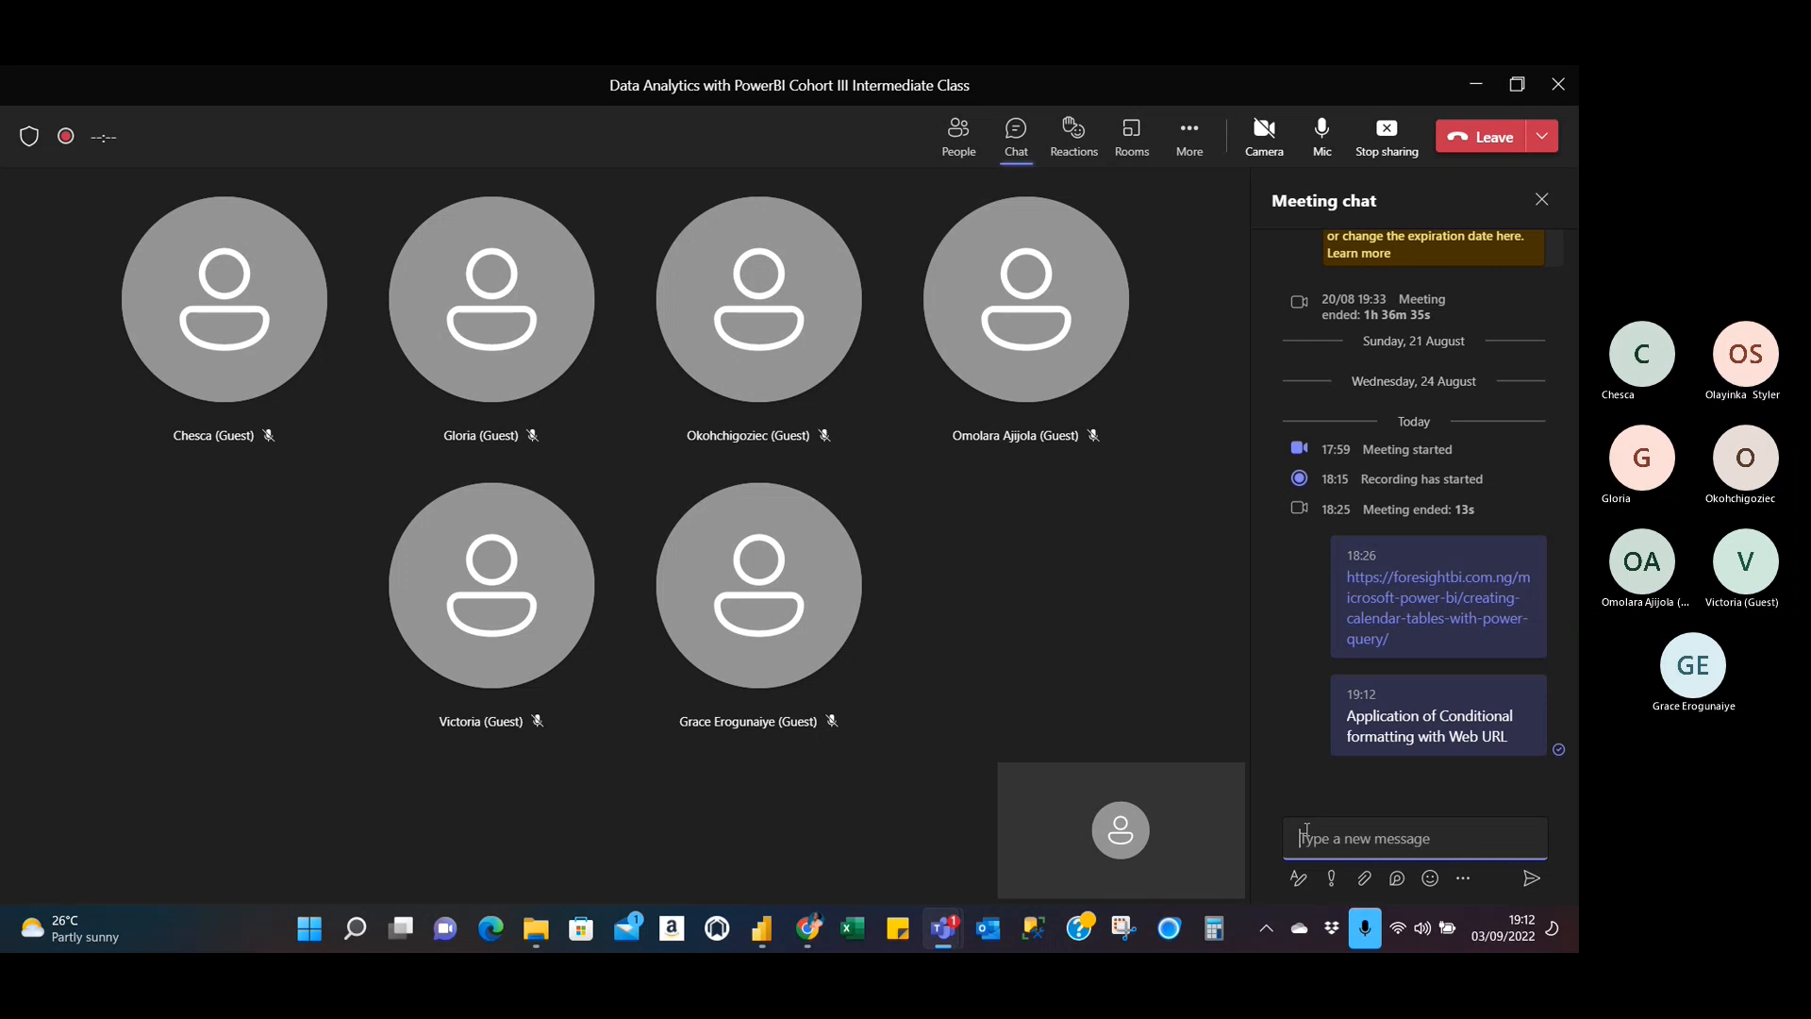
Switch back to Power BI Desktop and shrink the table visual closer to its data.
key(alt+Tab)
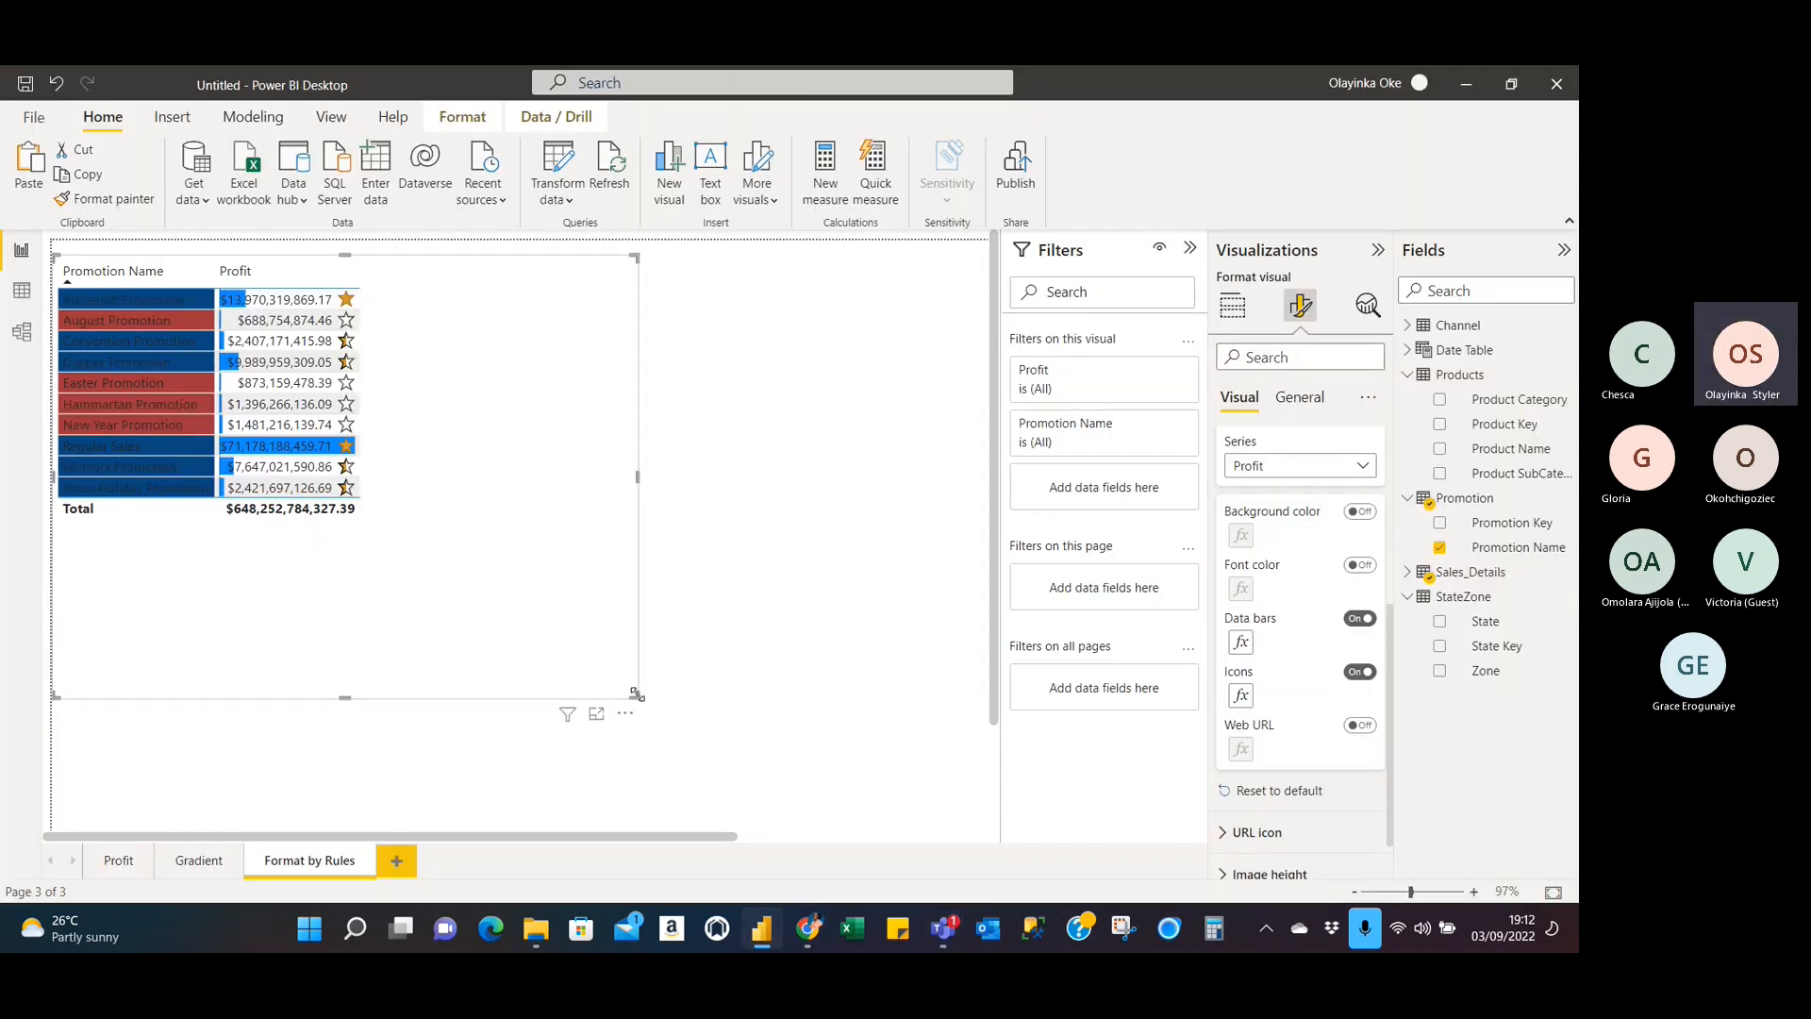
drag(637, 694, 491, 568)
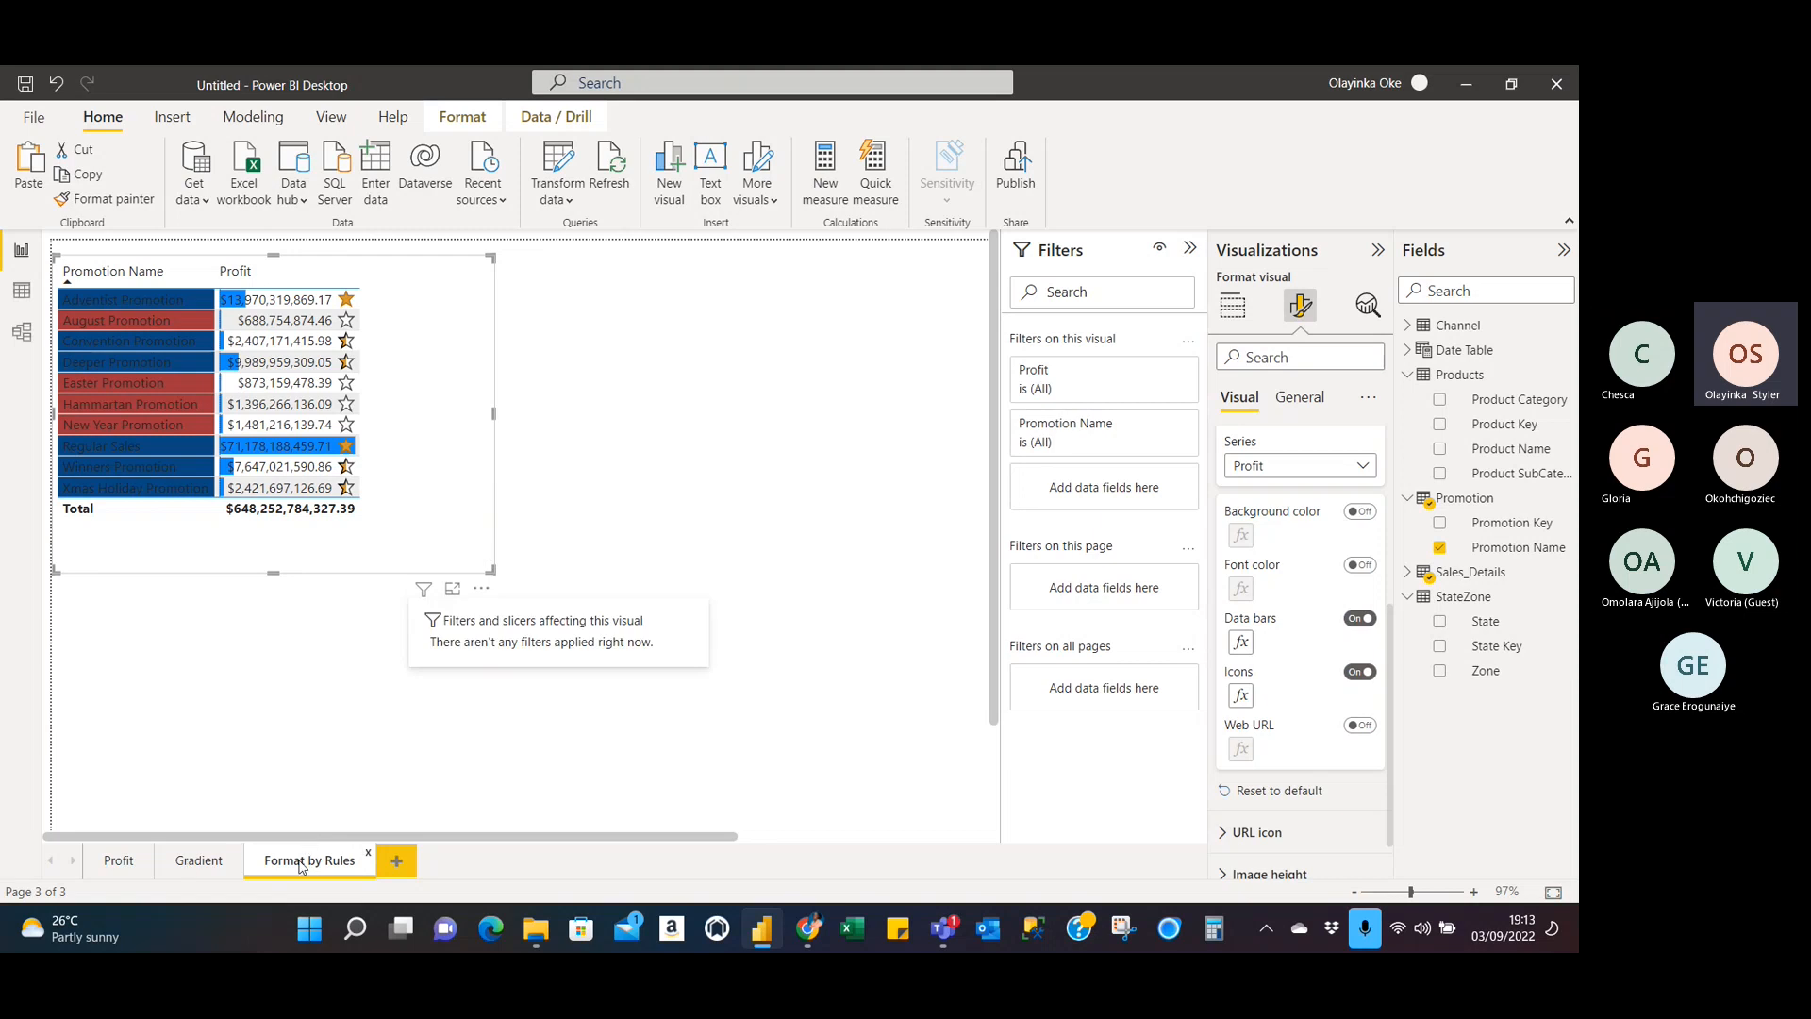
Add a new blank report page after Format by Rules.
click(396, 862)
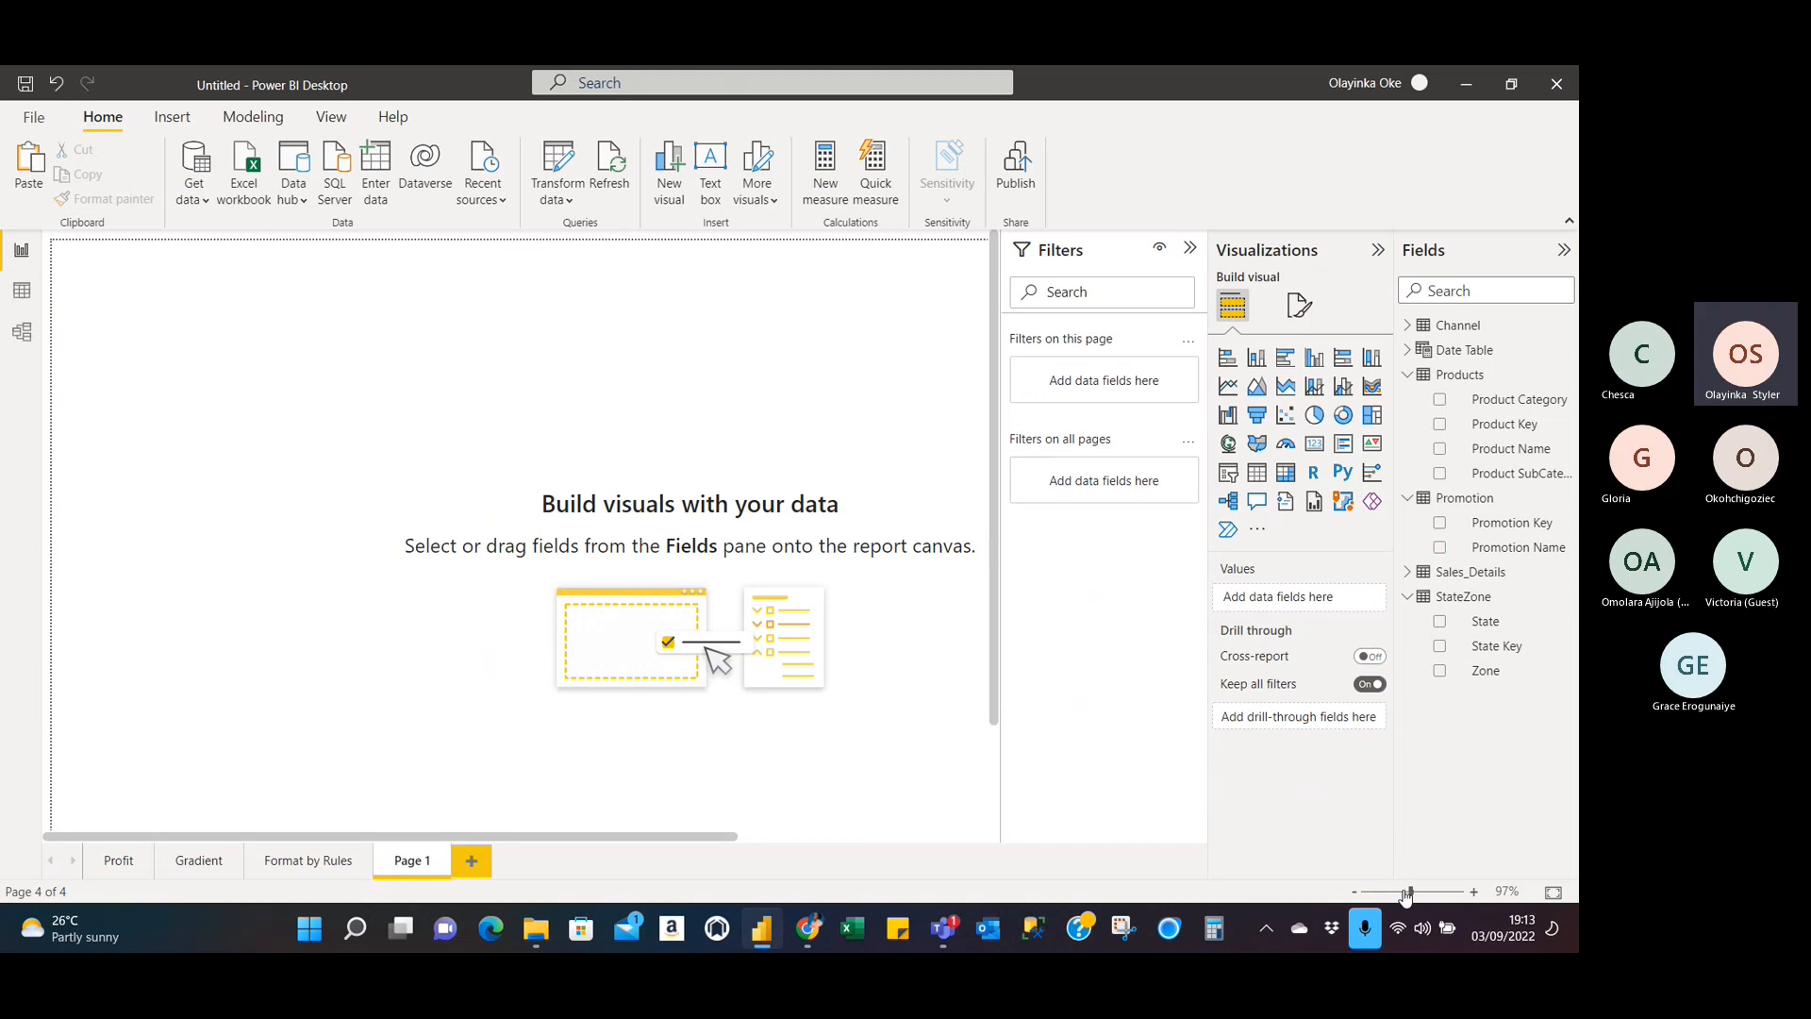
scroll(521, 537, right, 1)
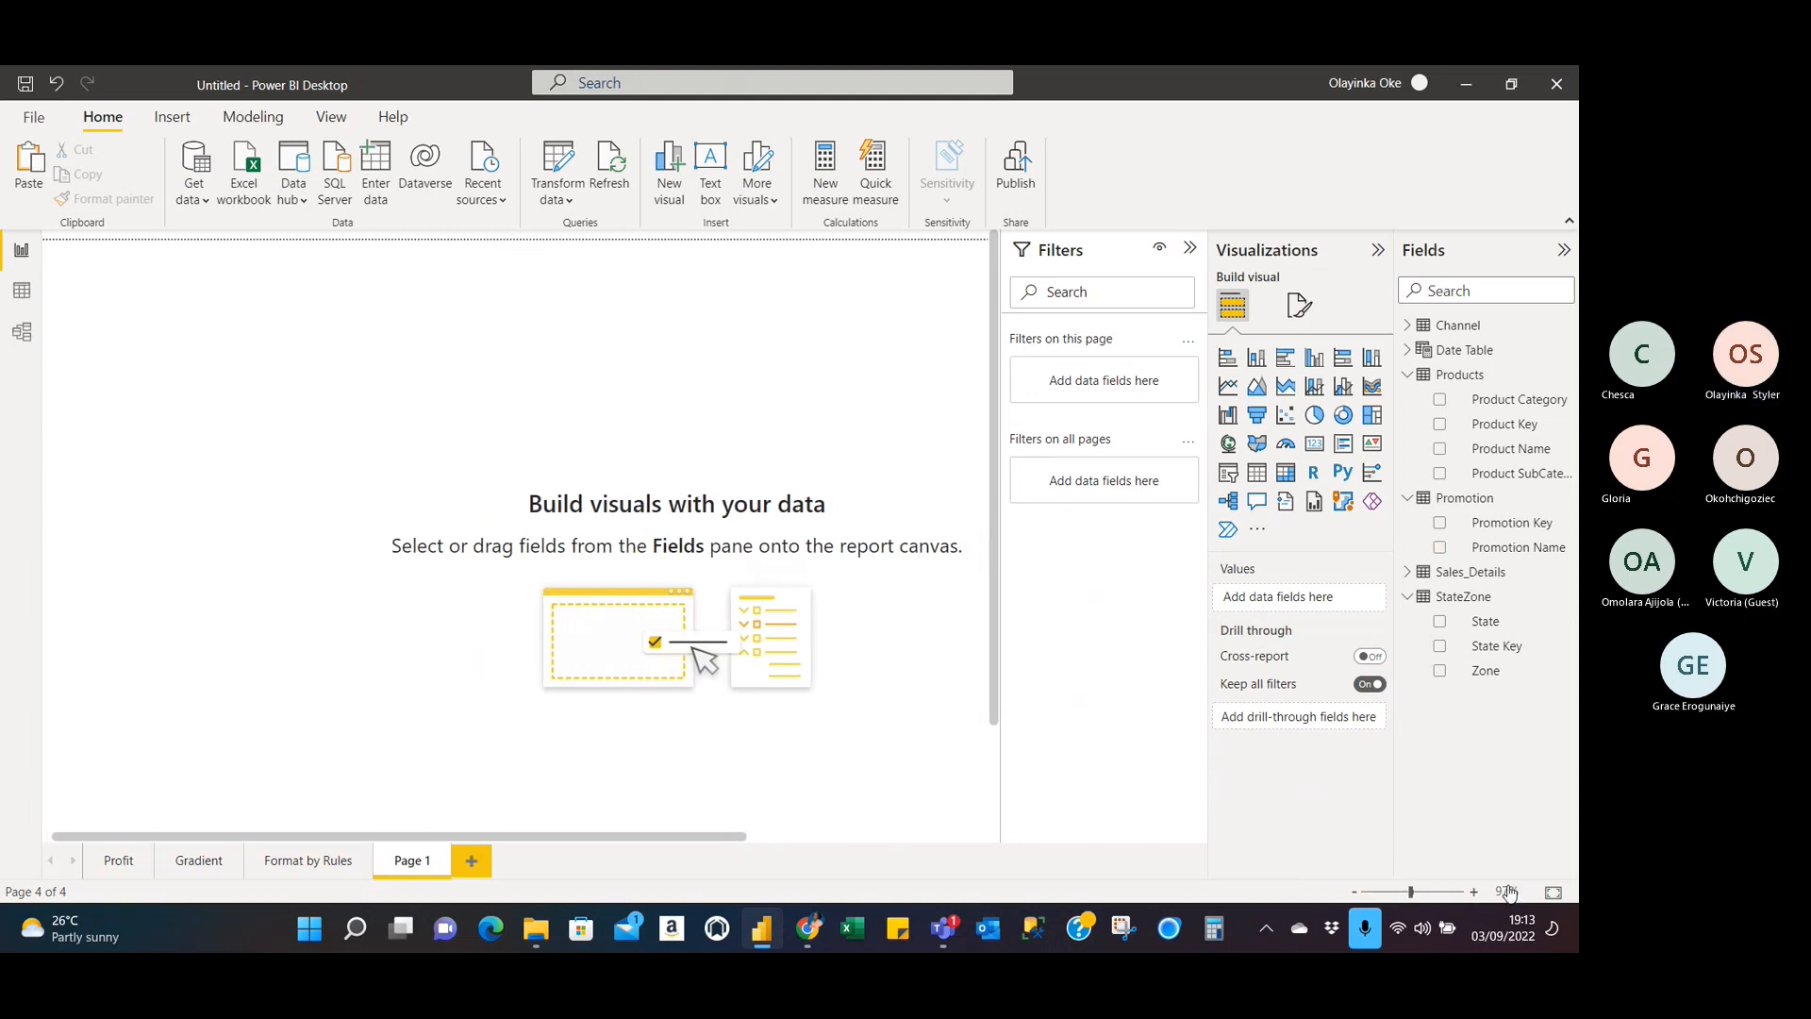
Rename the new report page as "Reference Lines".
click(1403, 892)
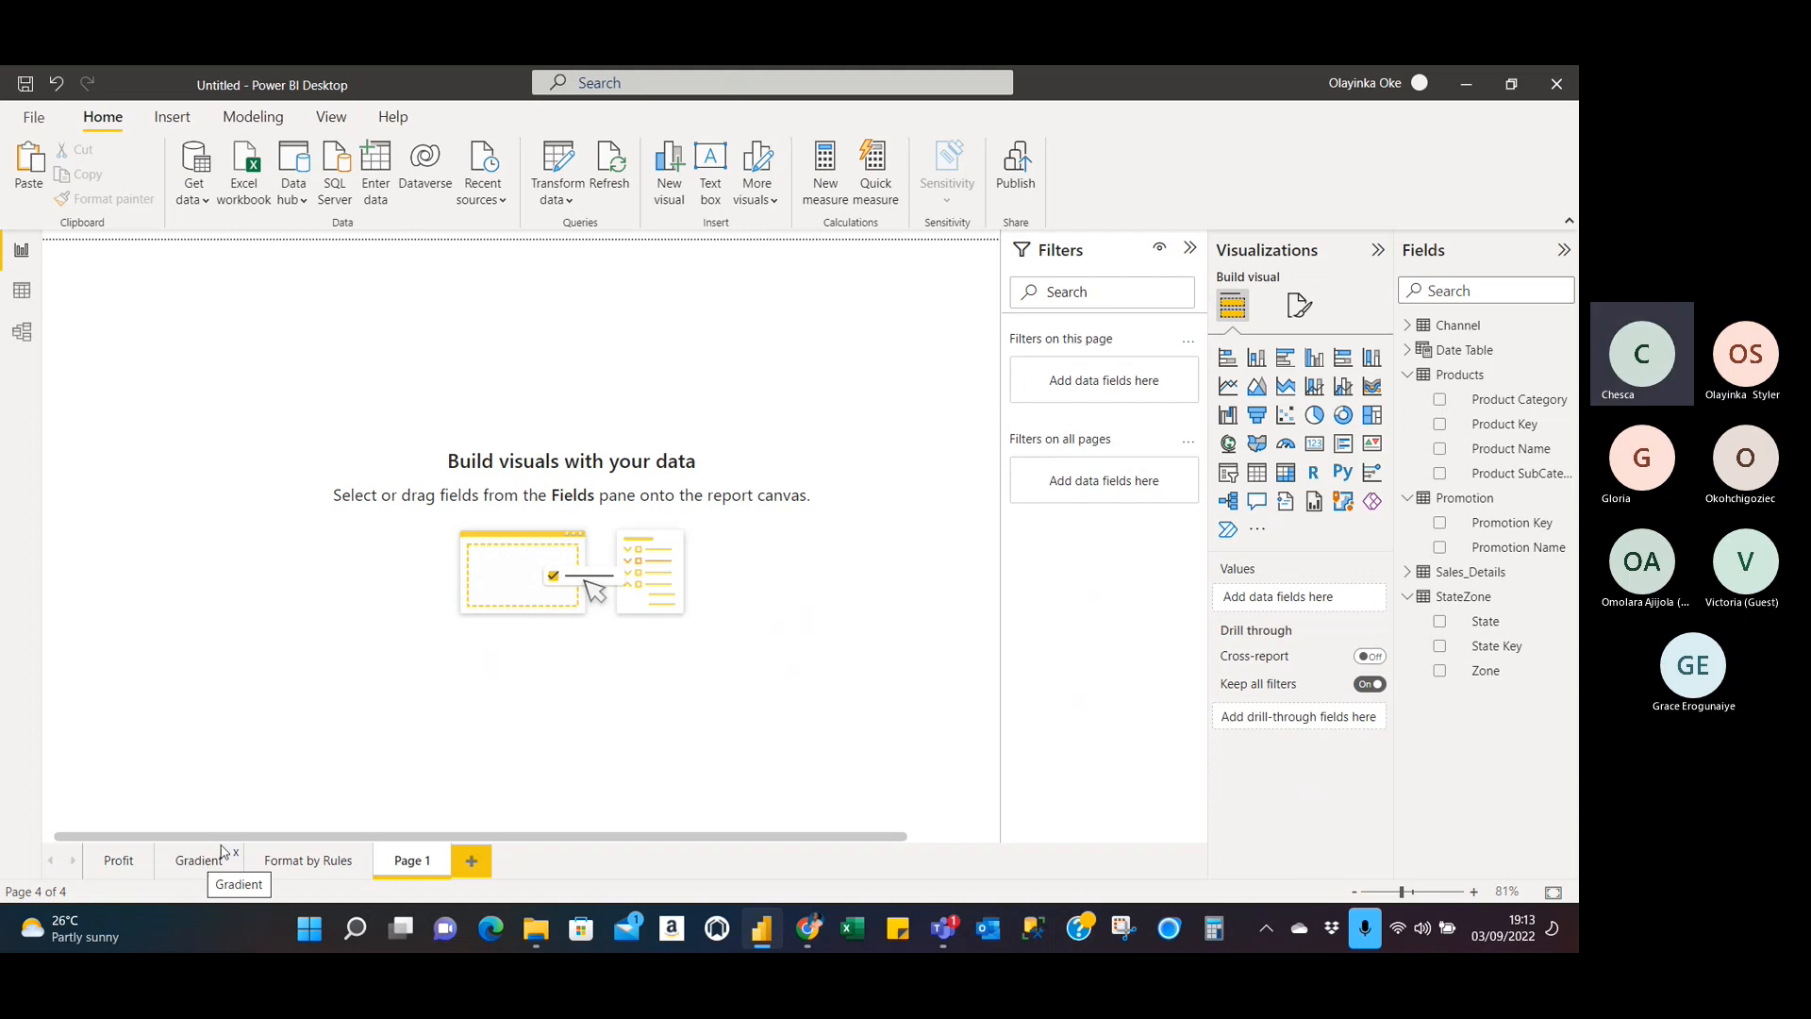
double_click(405, 867)
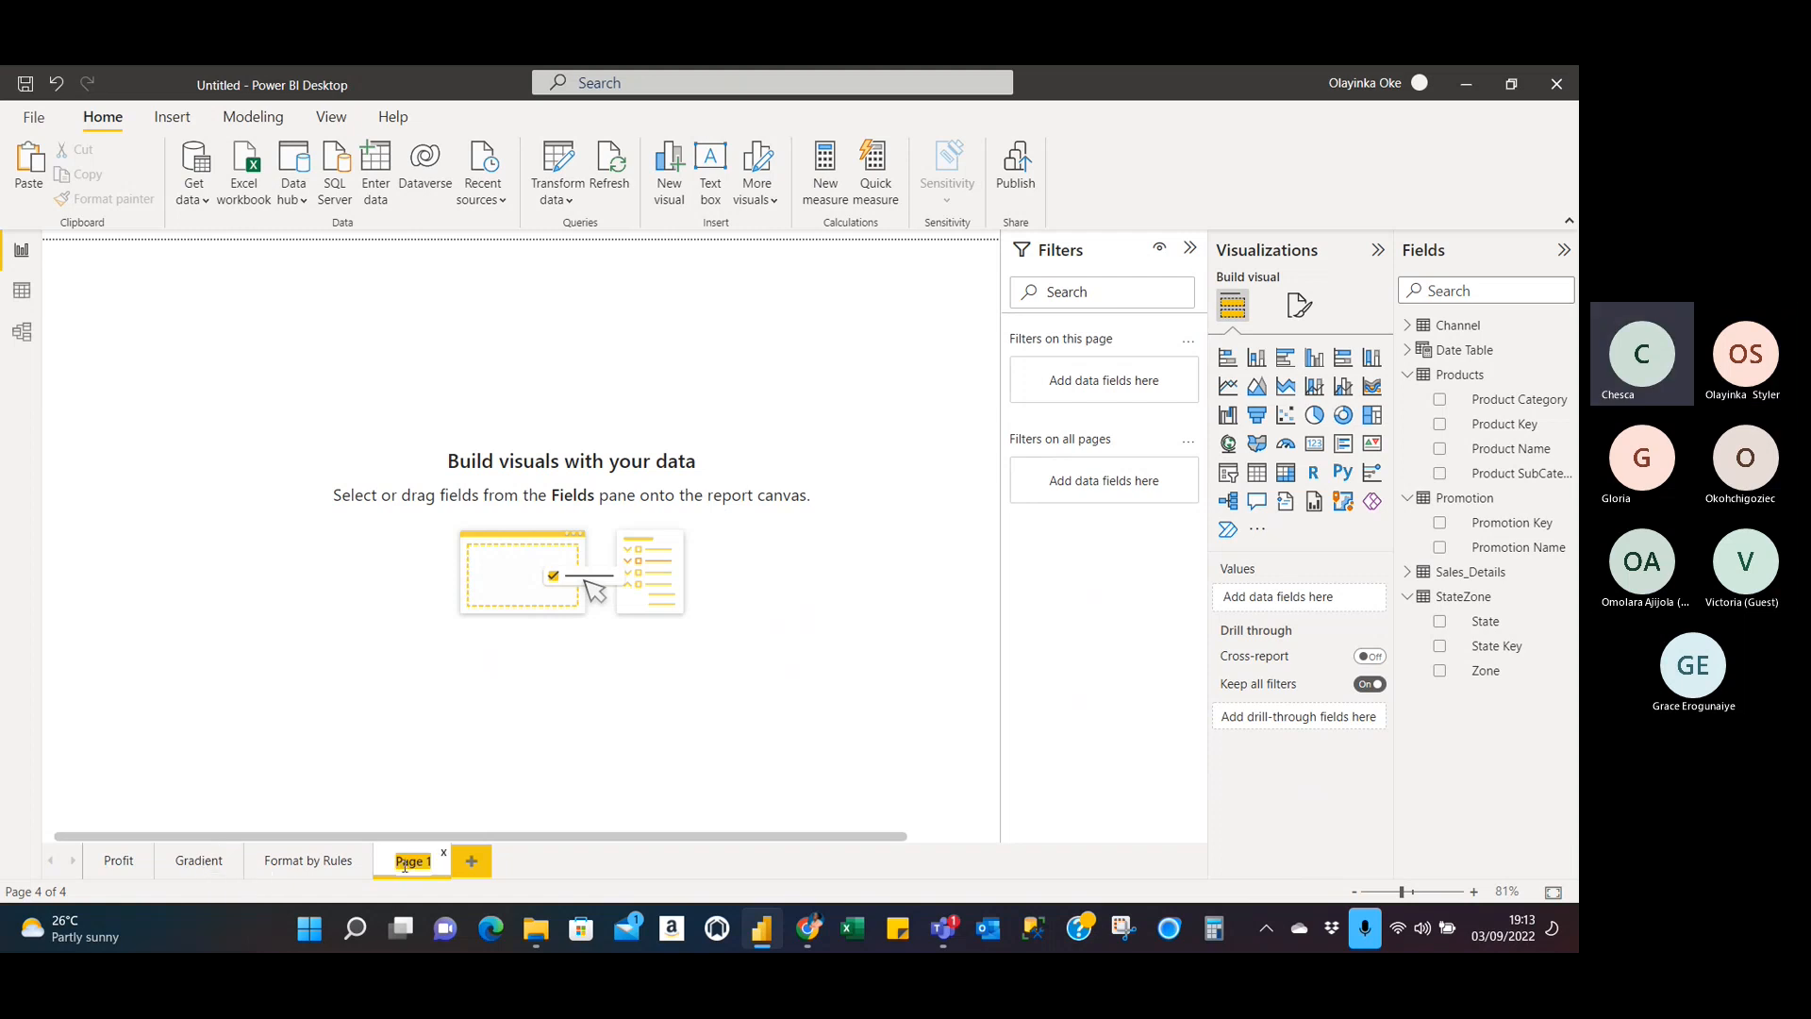
text(Refere)
text(nce)
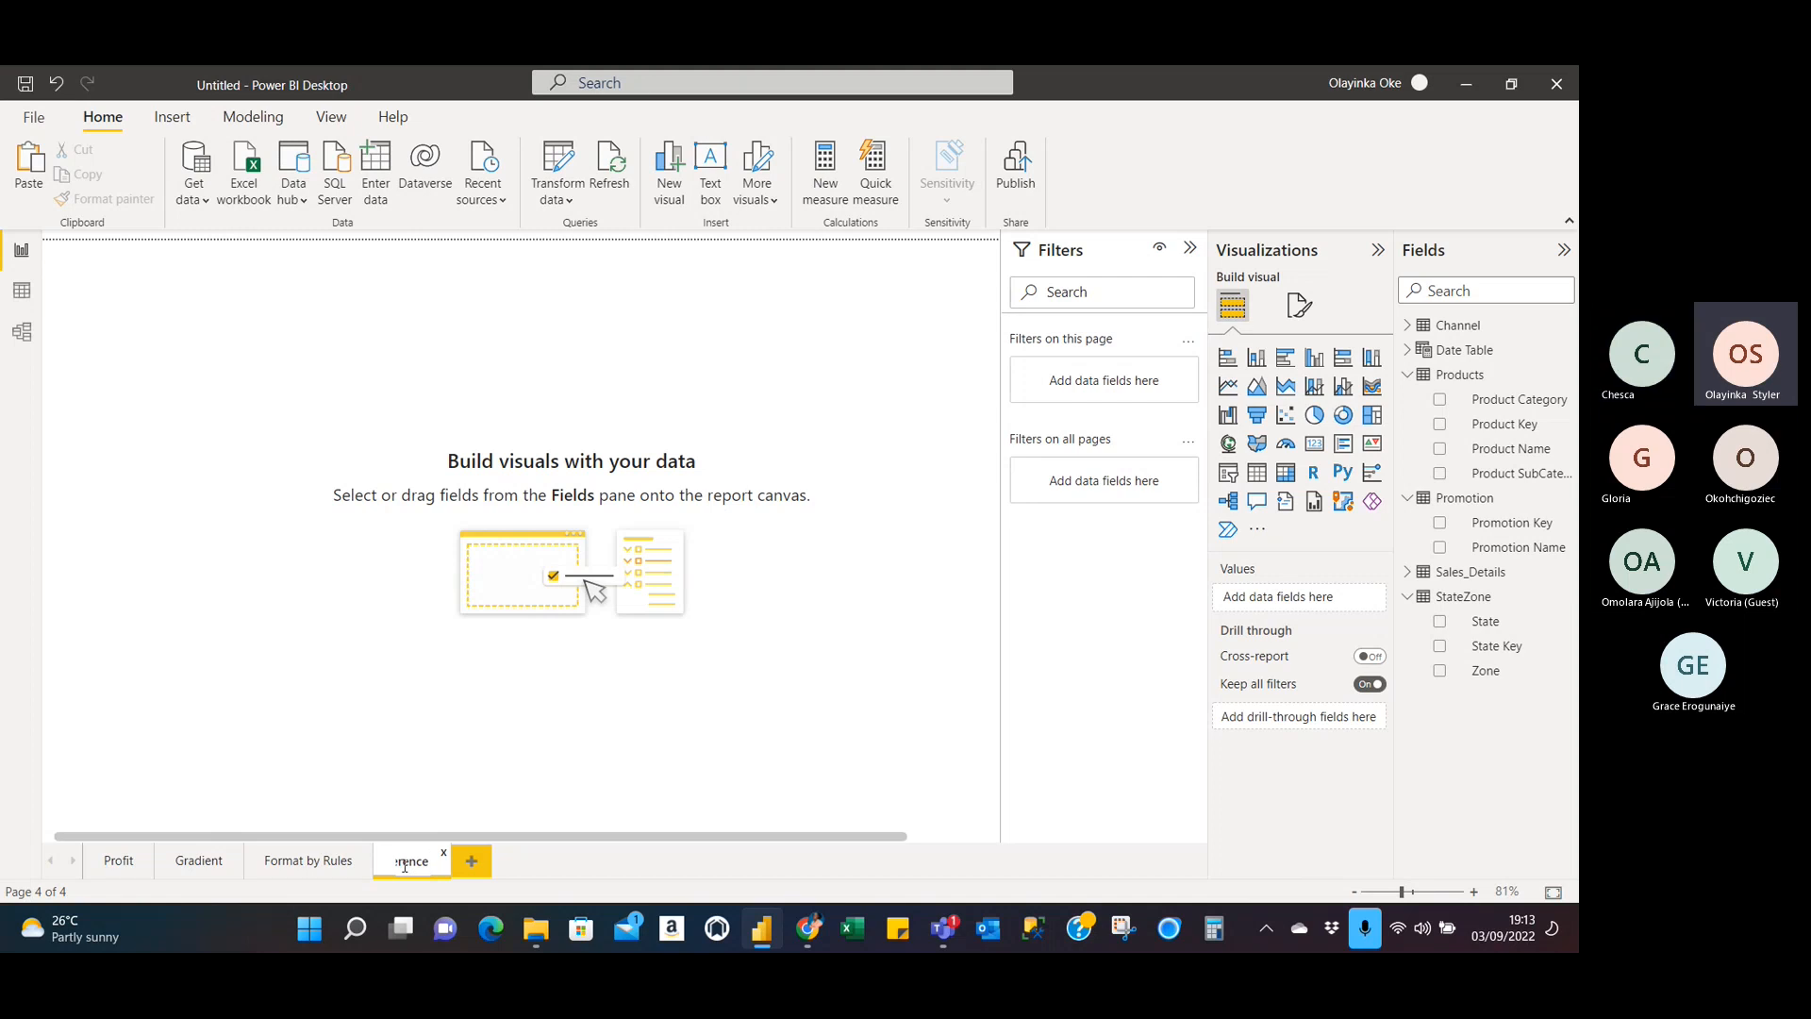
text( Linea)
key(BackSpace)
text(s)
key(Return)
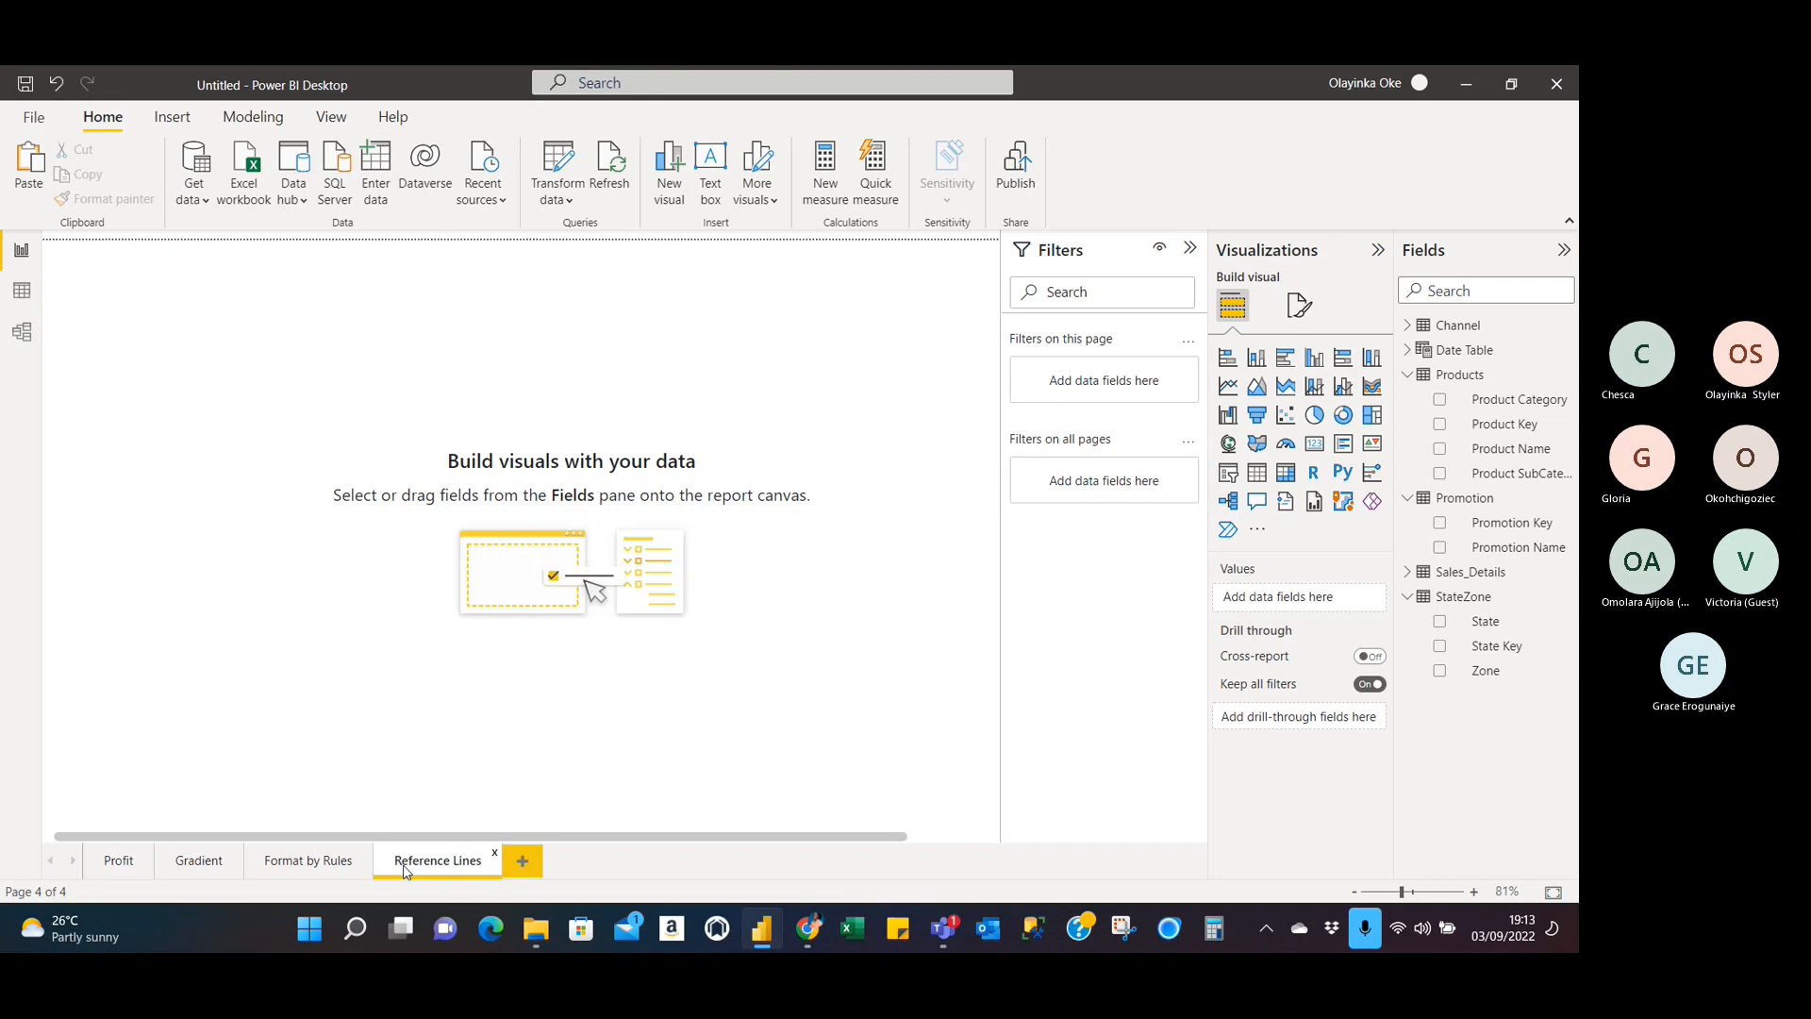
key(alt+Tab)
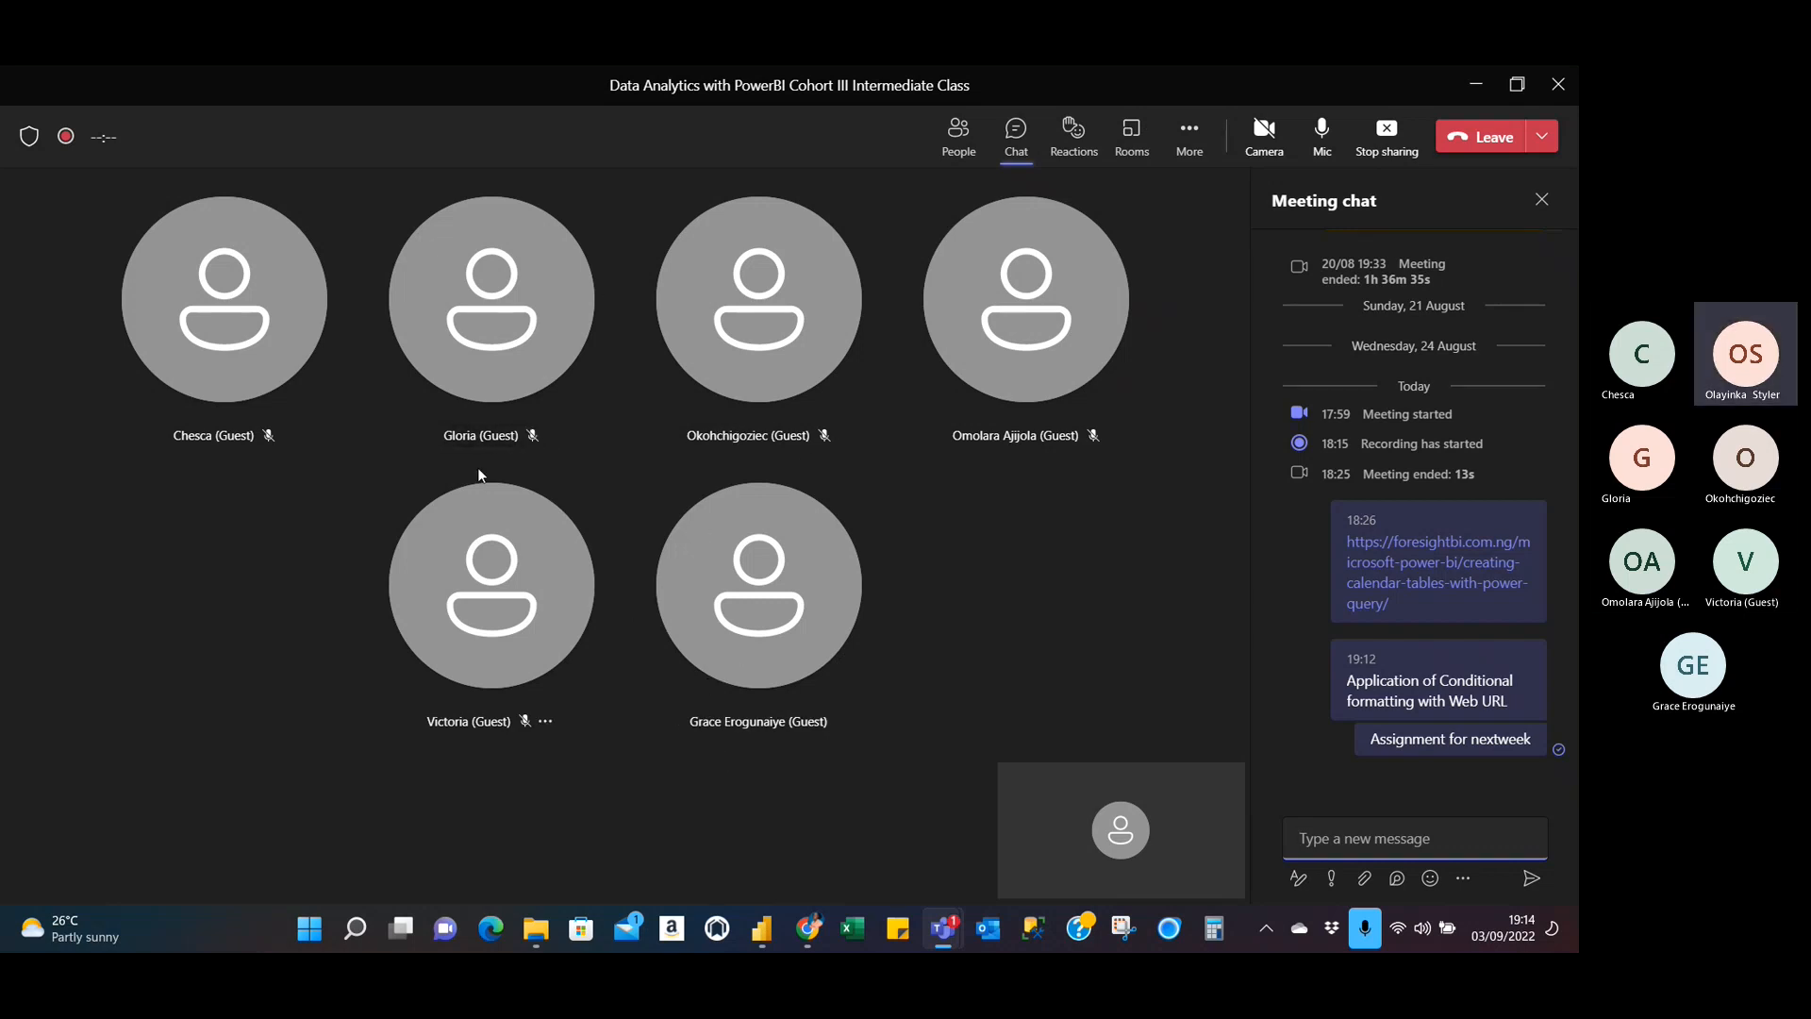
key(alt+Tab)
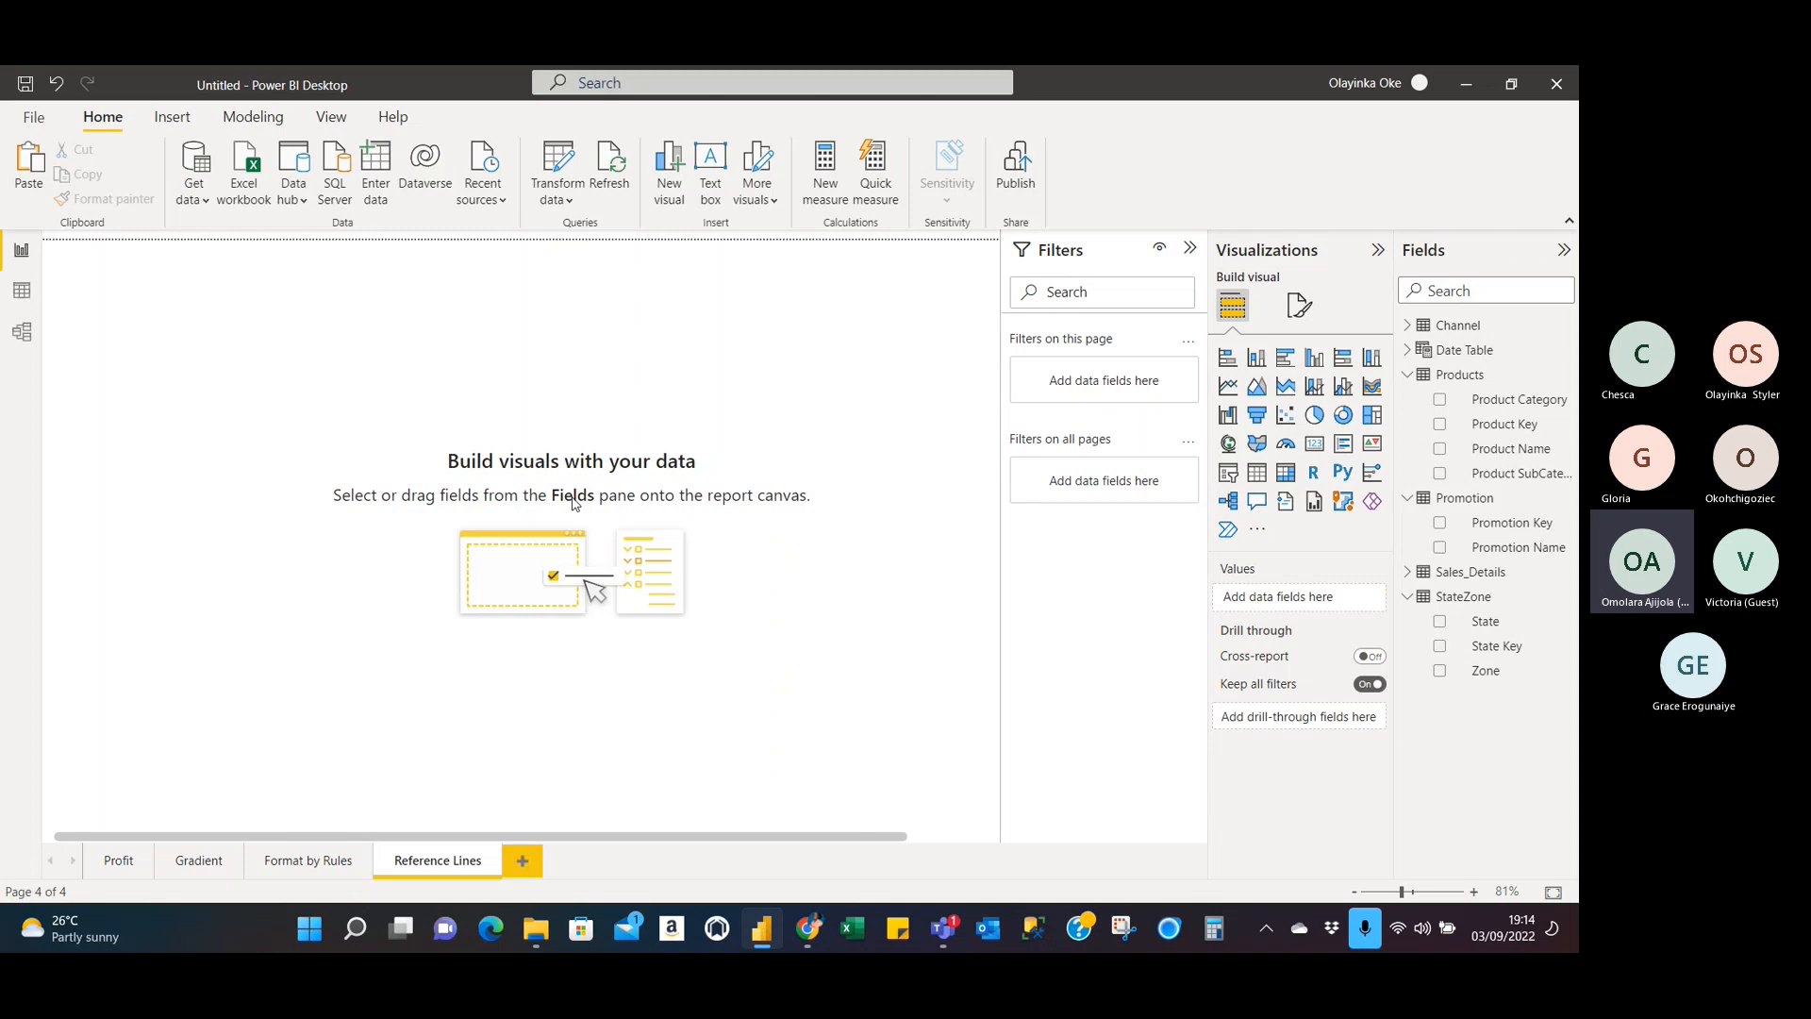
key(alt+Tab)
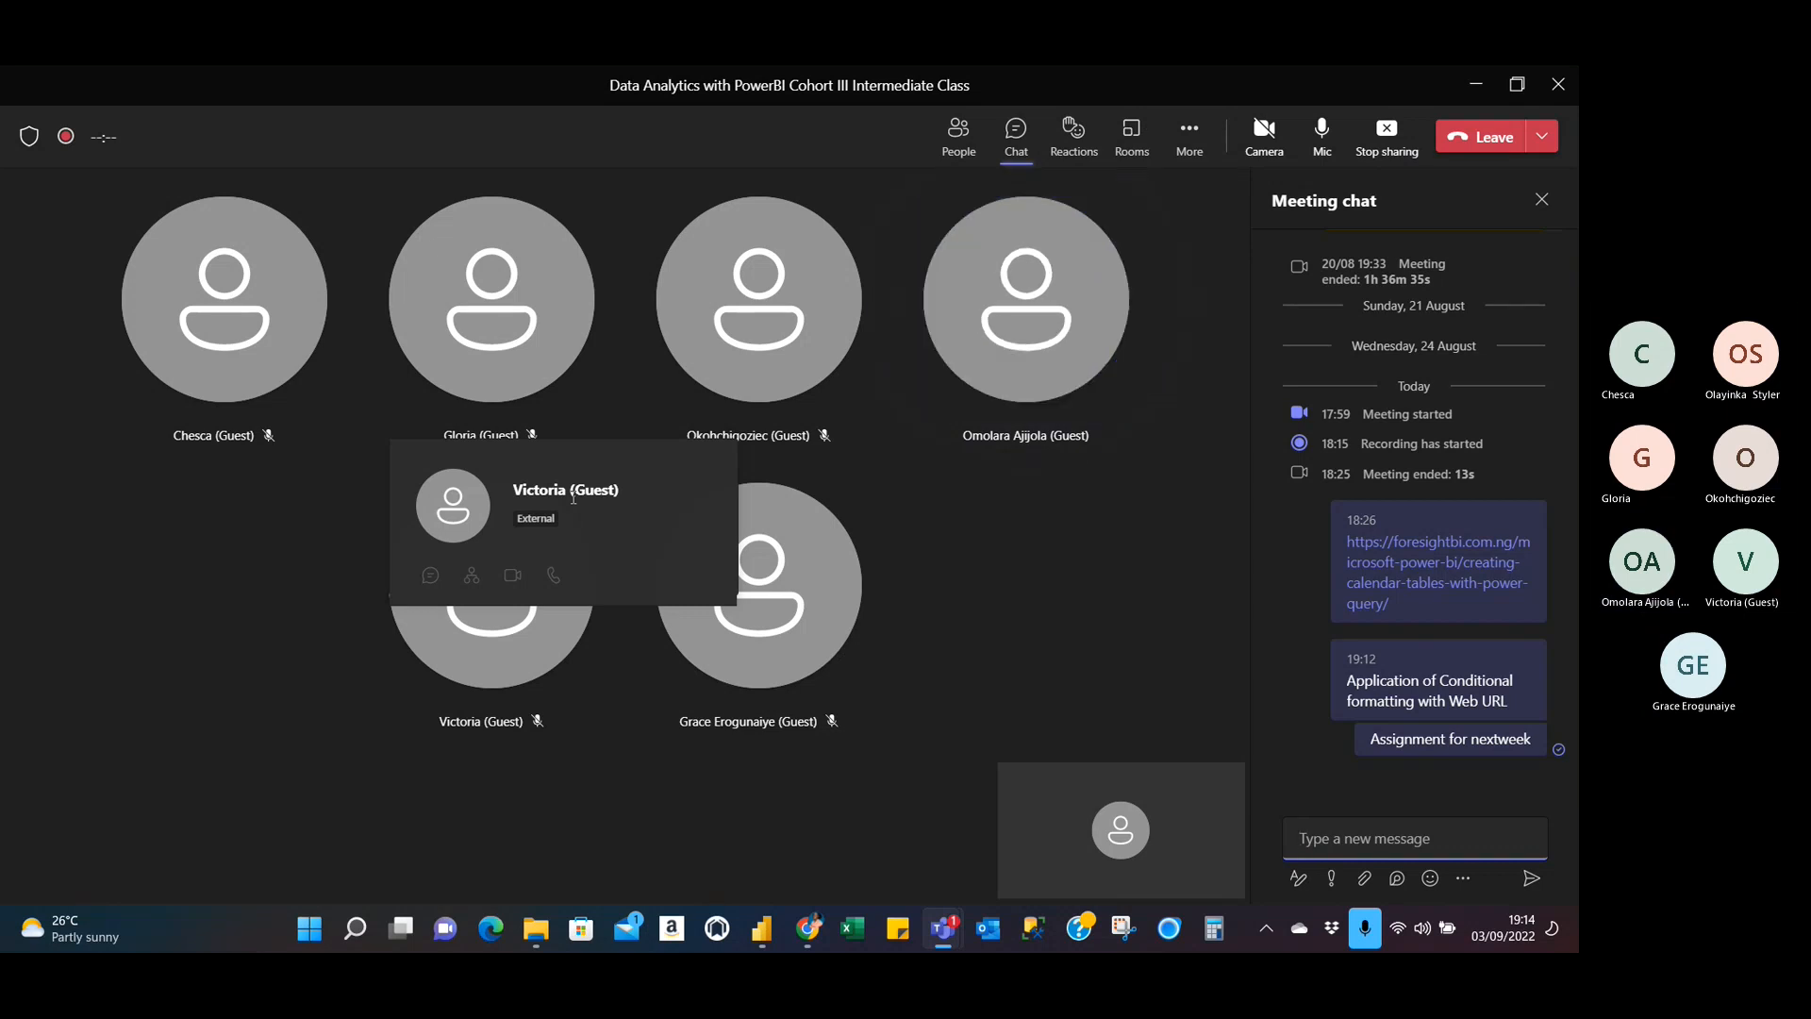
key(alt+Tab)
key(alt+Tab)
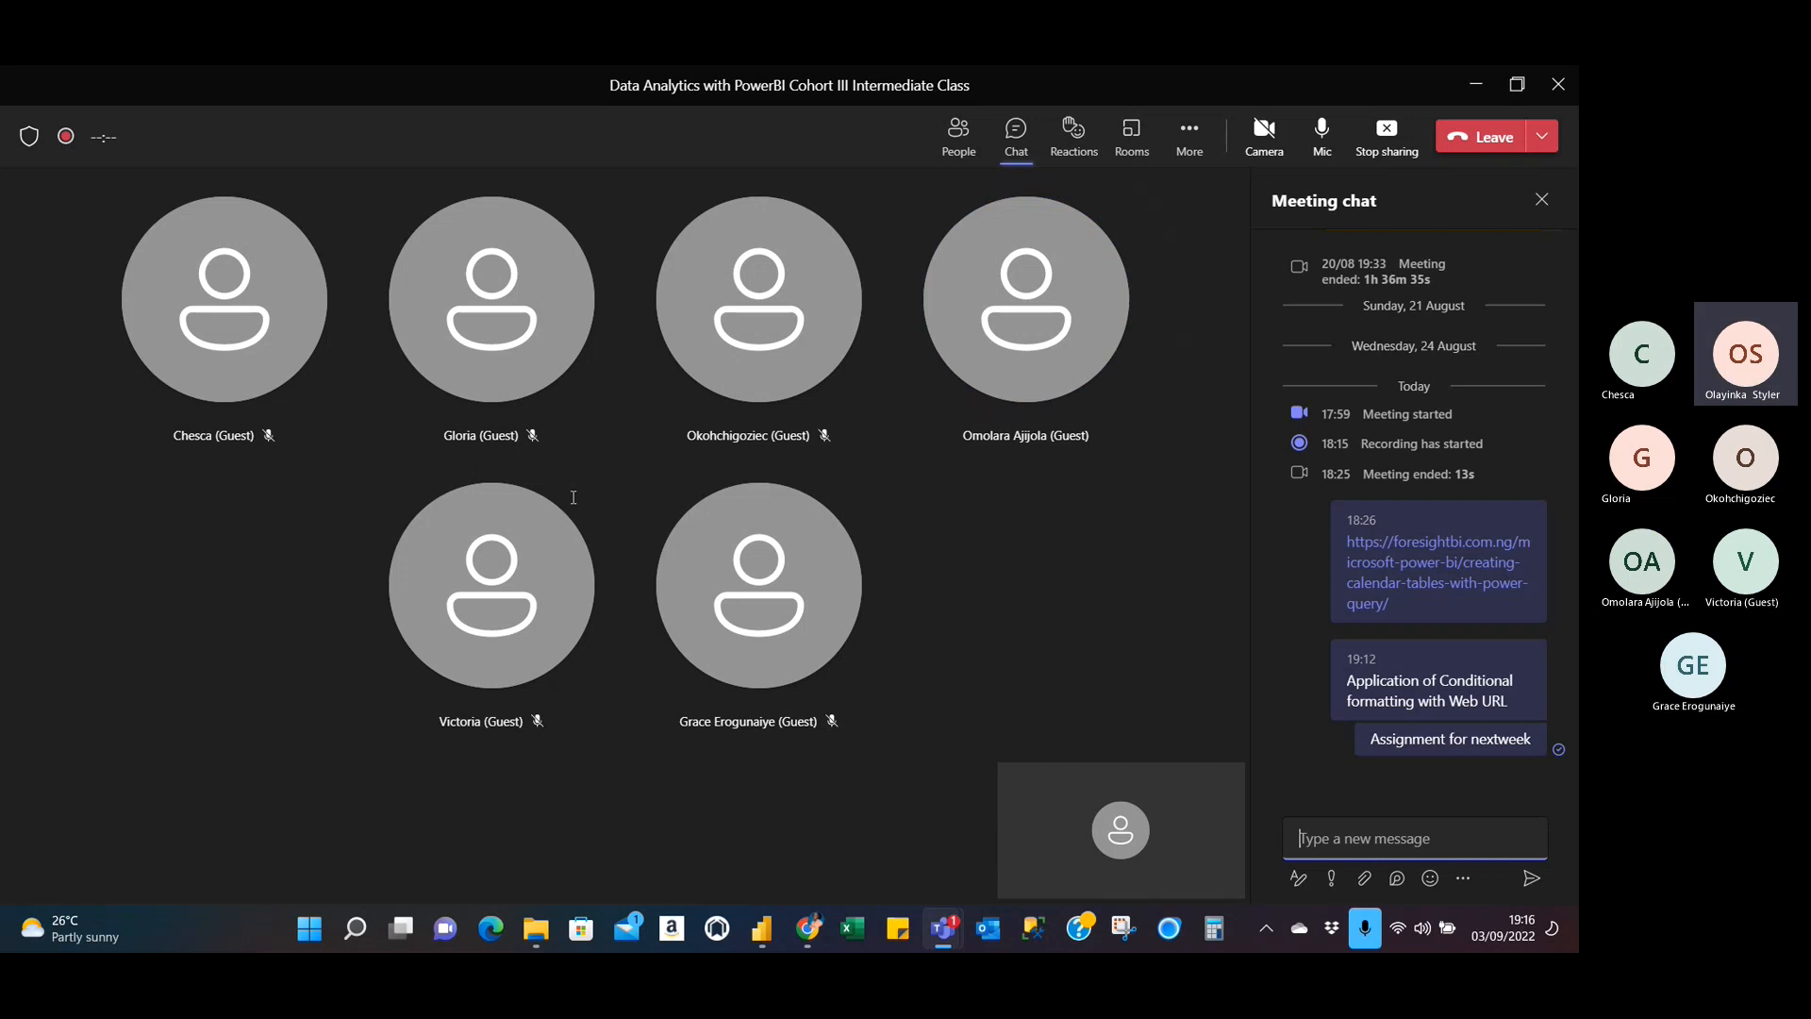
key(alt+Tab)
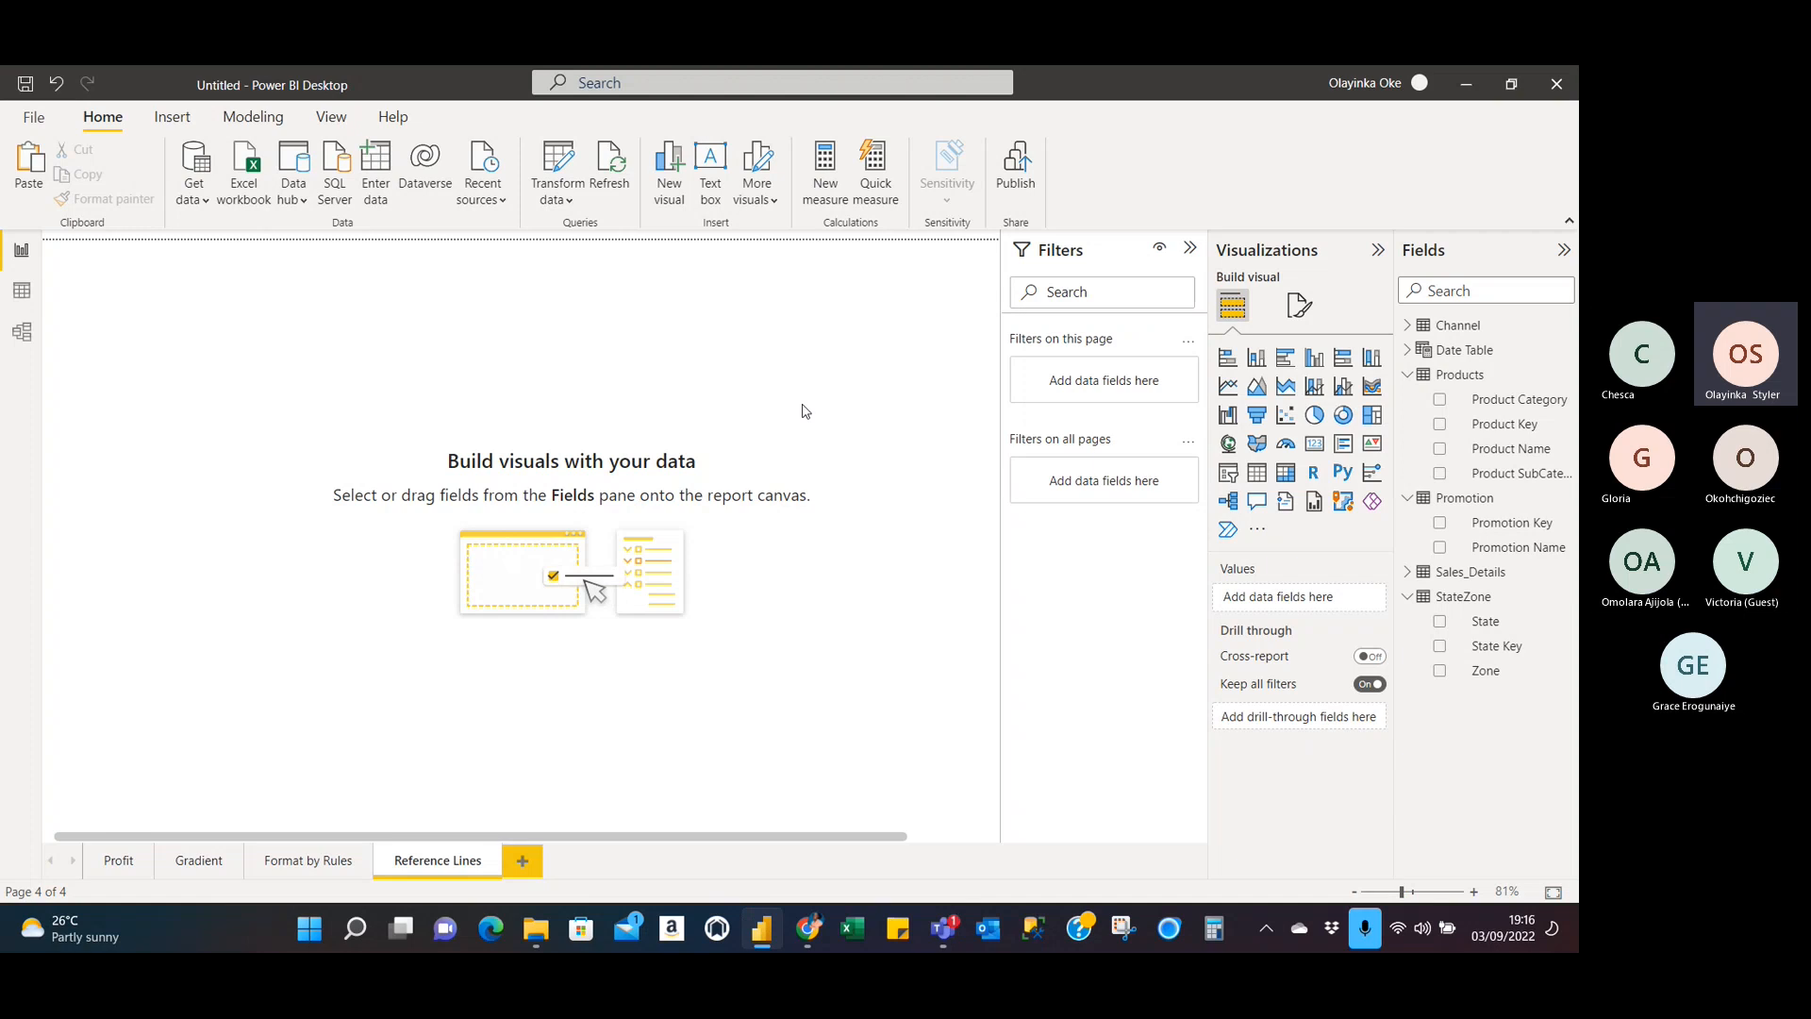
Create a table visual of Month Name from Date Table and enlarge it to fit all twelve months.
click(1409, 378)
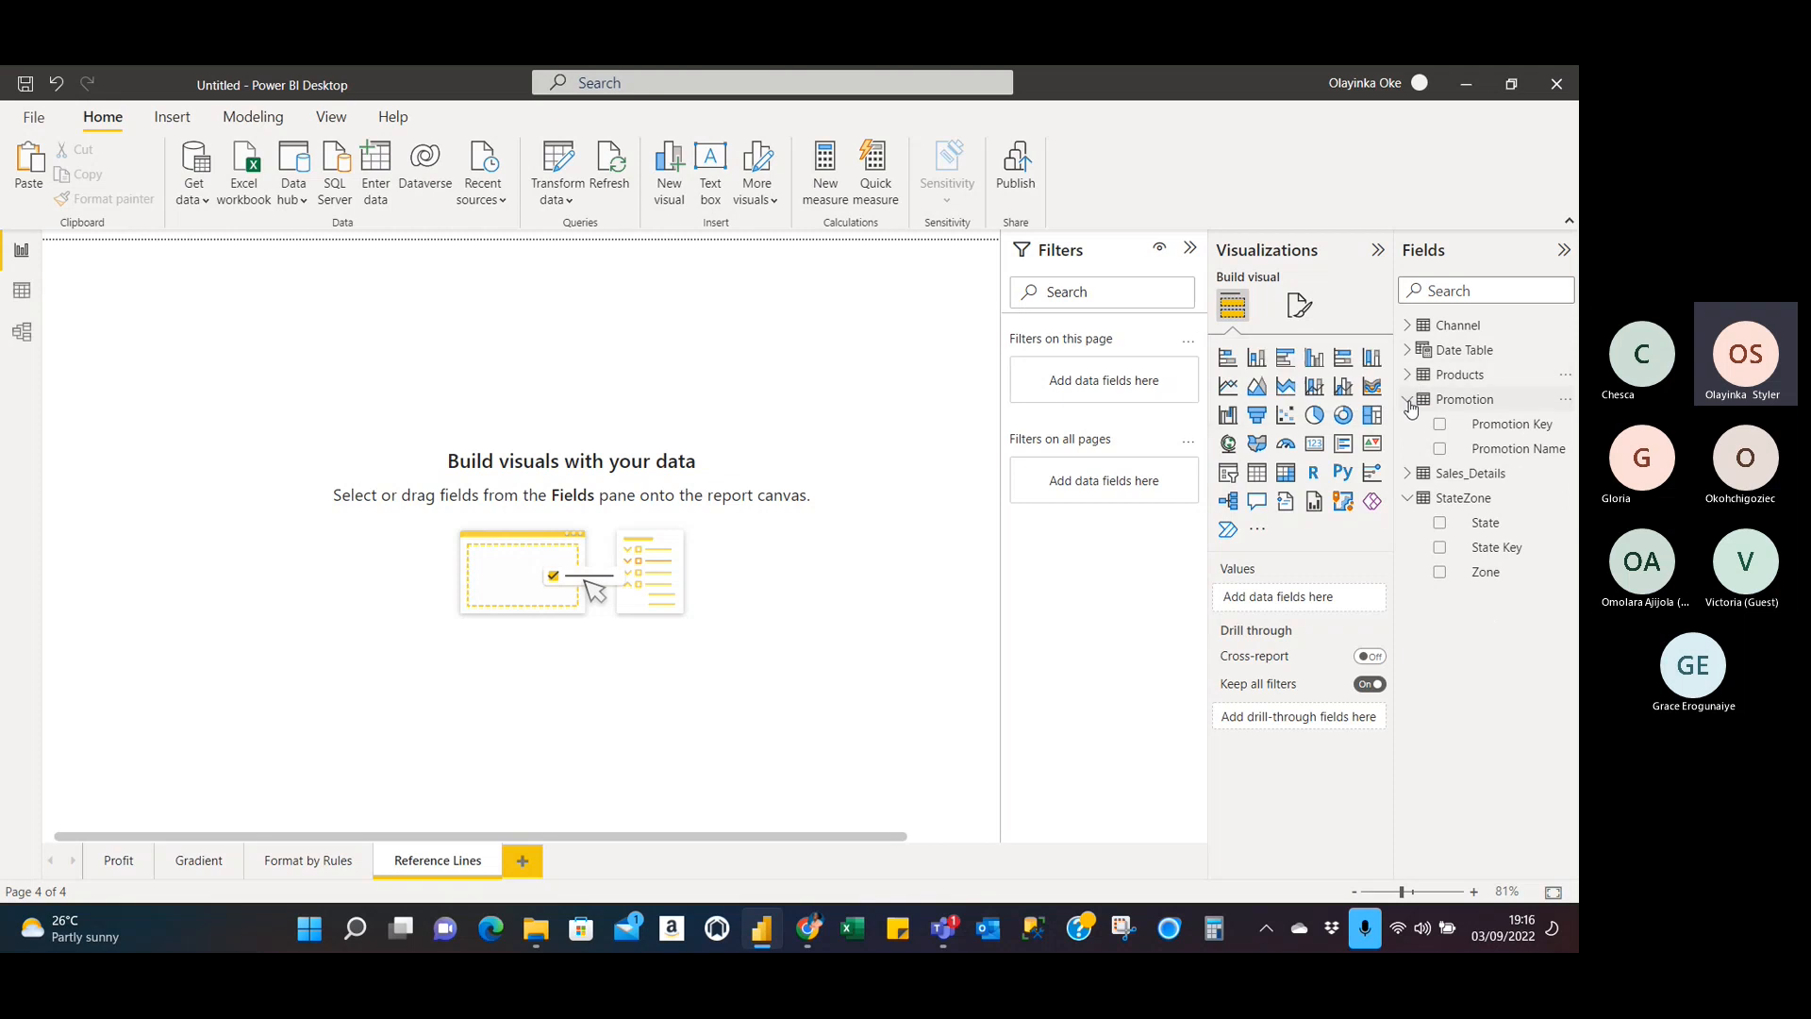
click(1409, 401)
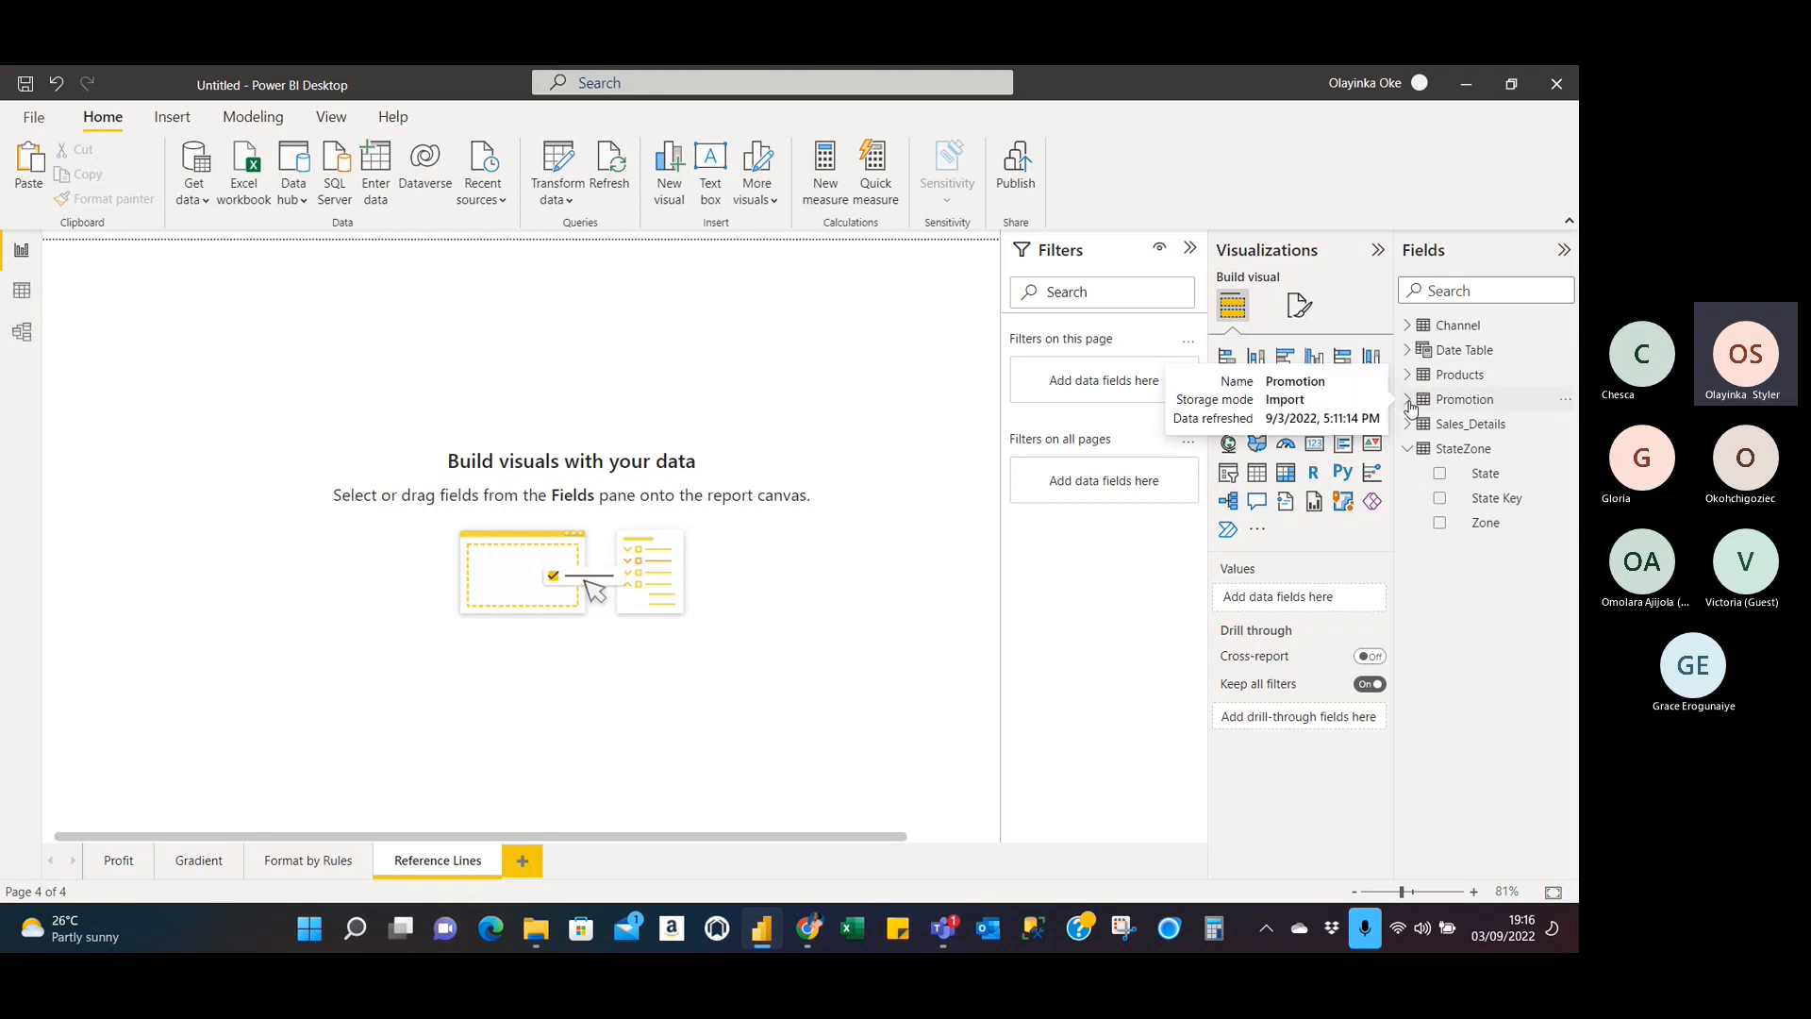
click(1407, 456)
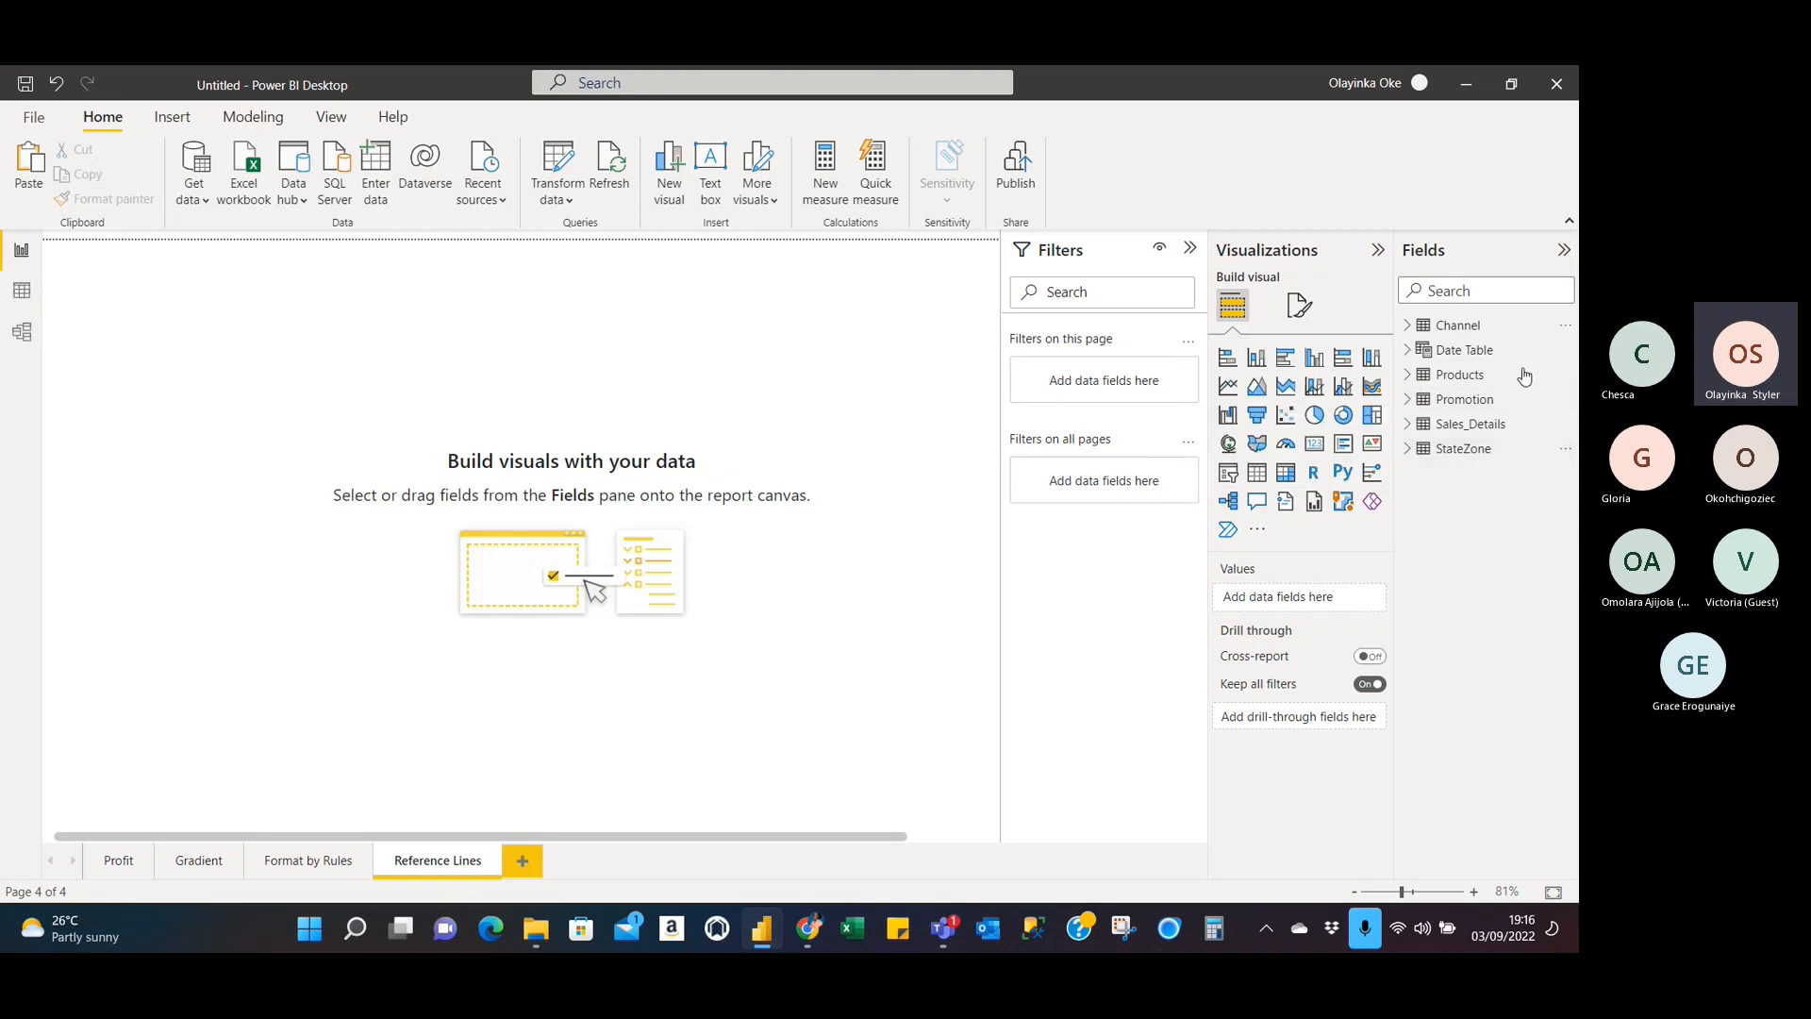
click(1408, 353)
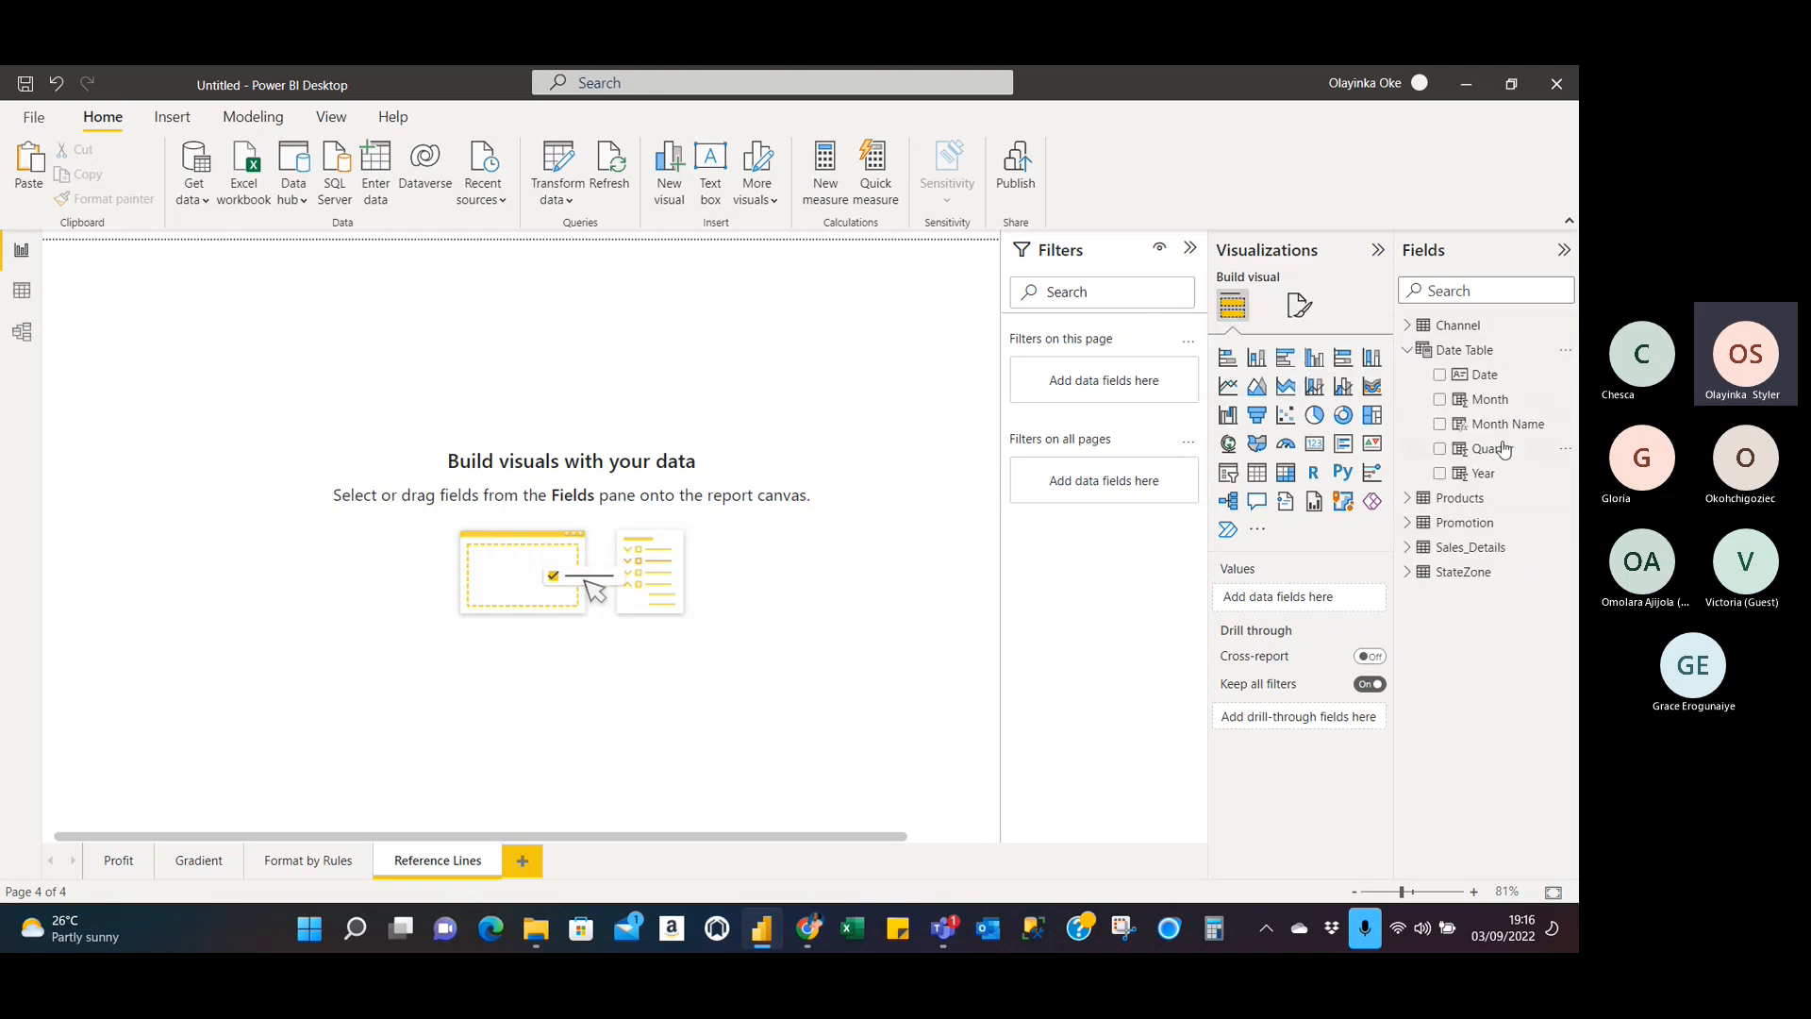
click(1440, 424)
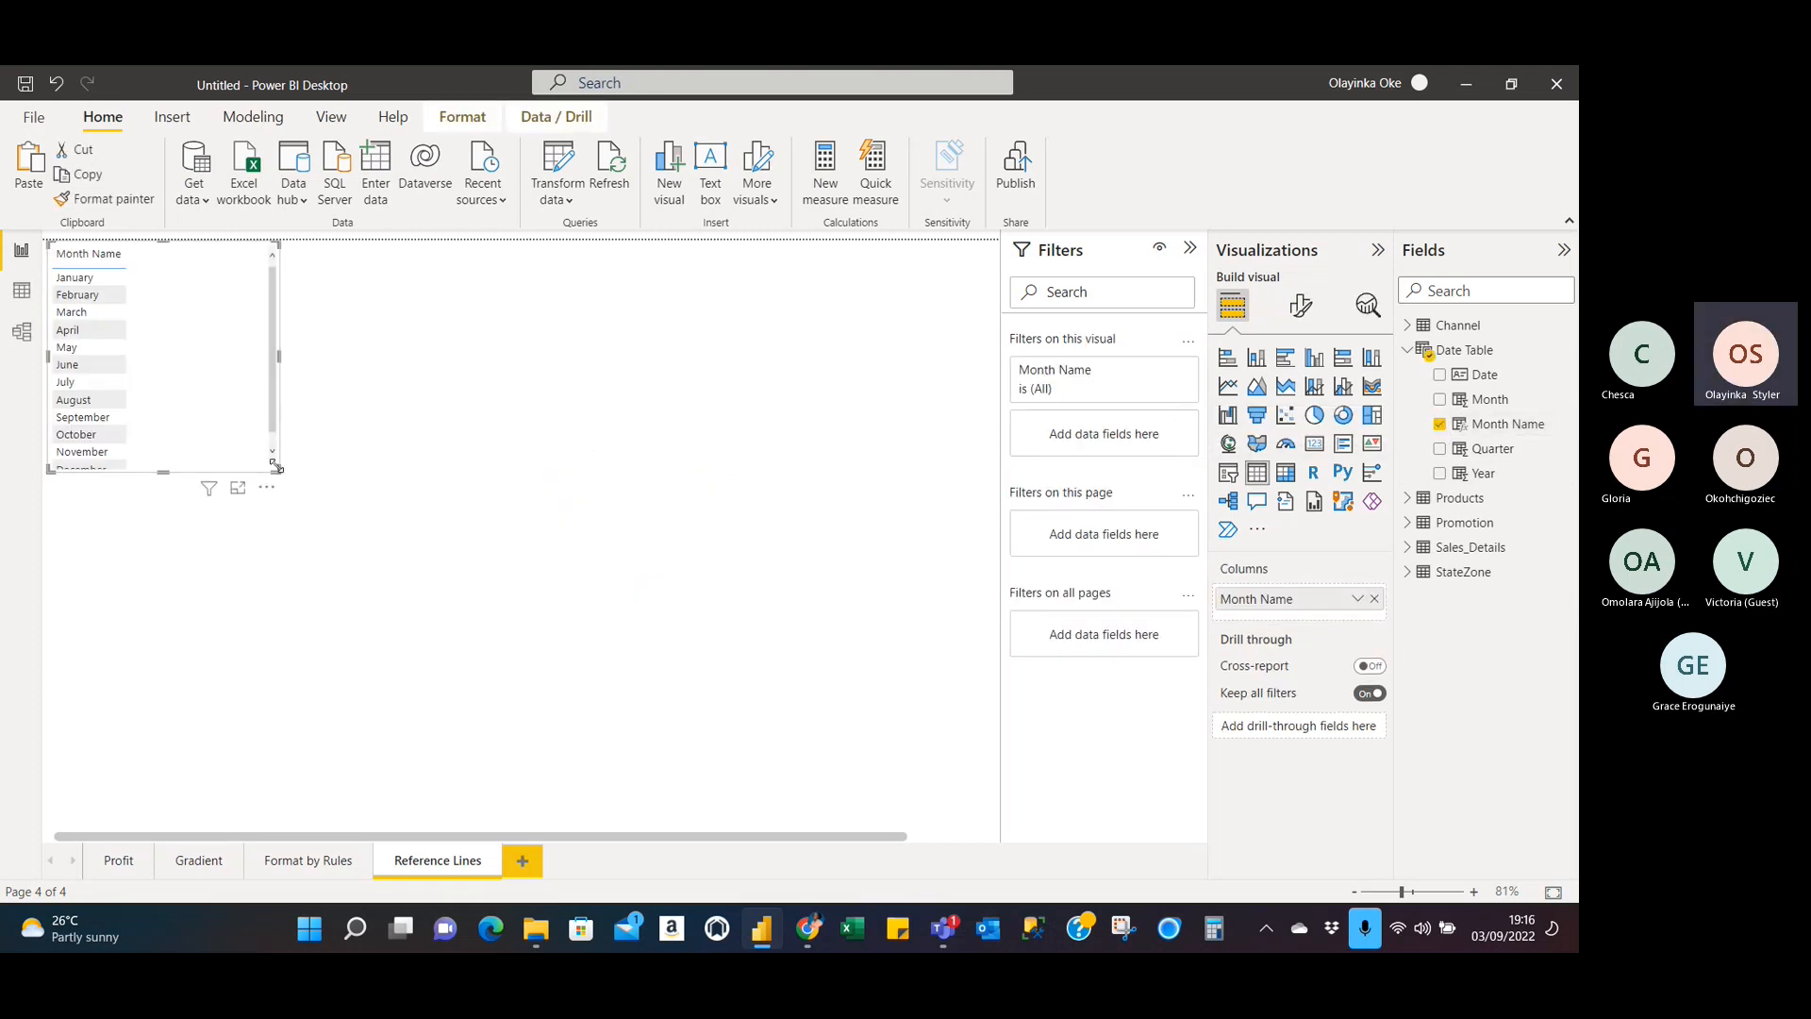
drag(275, 468, 314, 504)
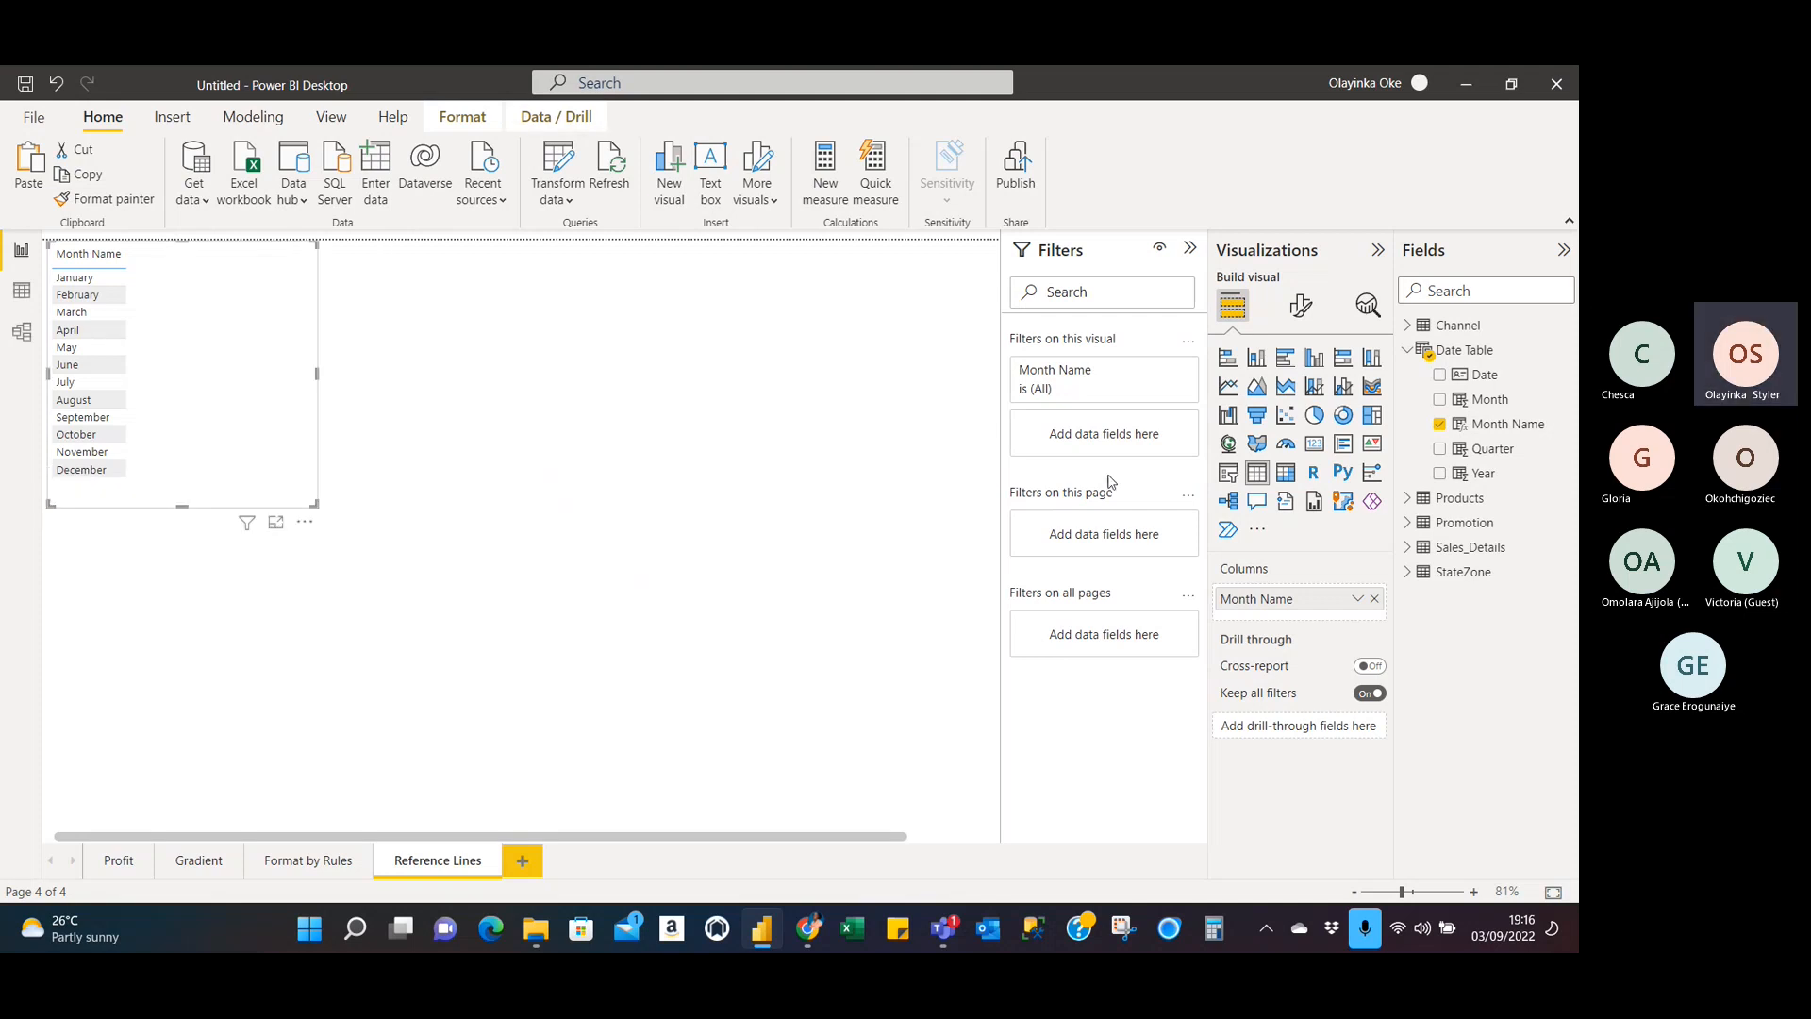
Add the Total Cost measure from Sales_Details to the month table.
click(1407, 350)
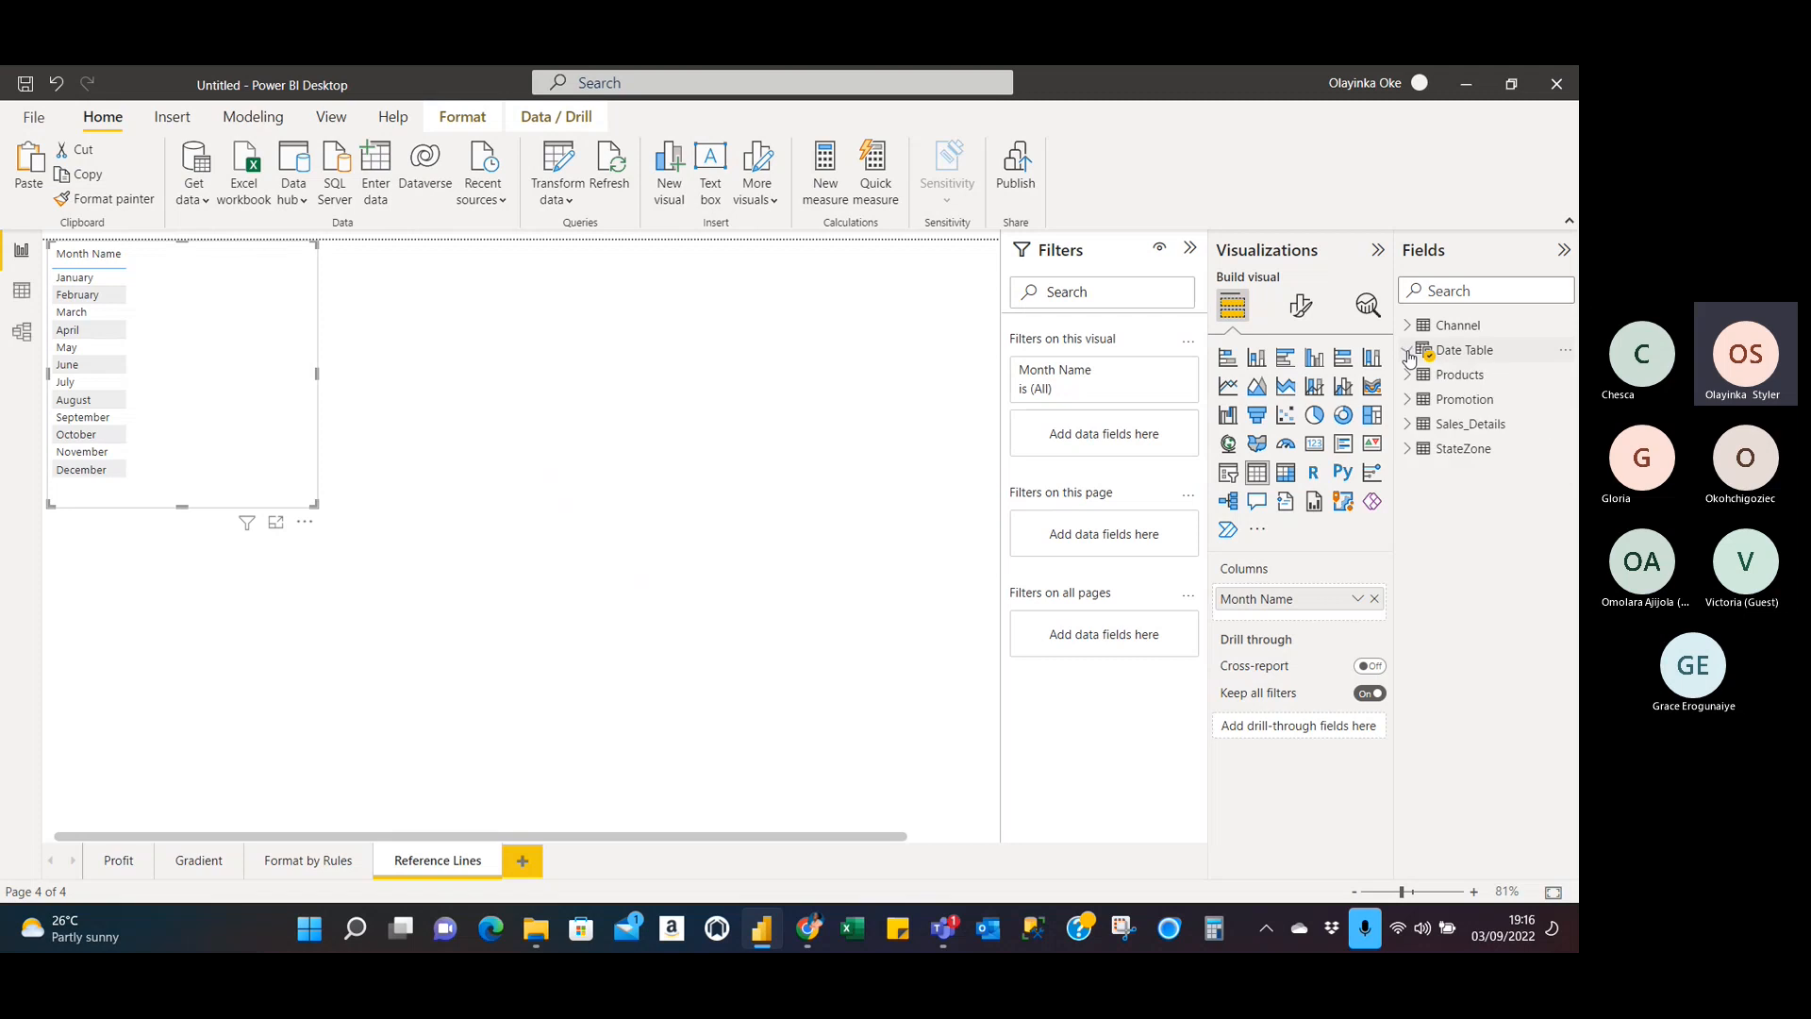
click(1410, 450)
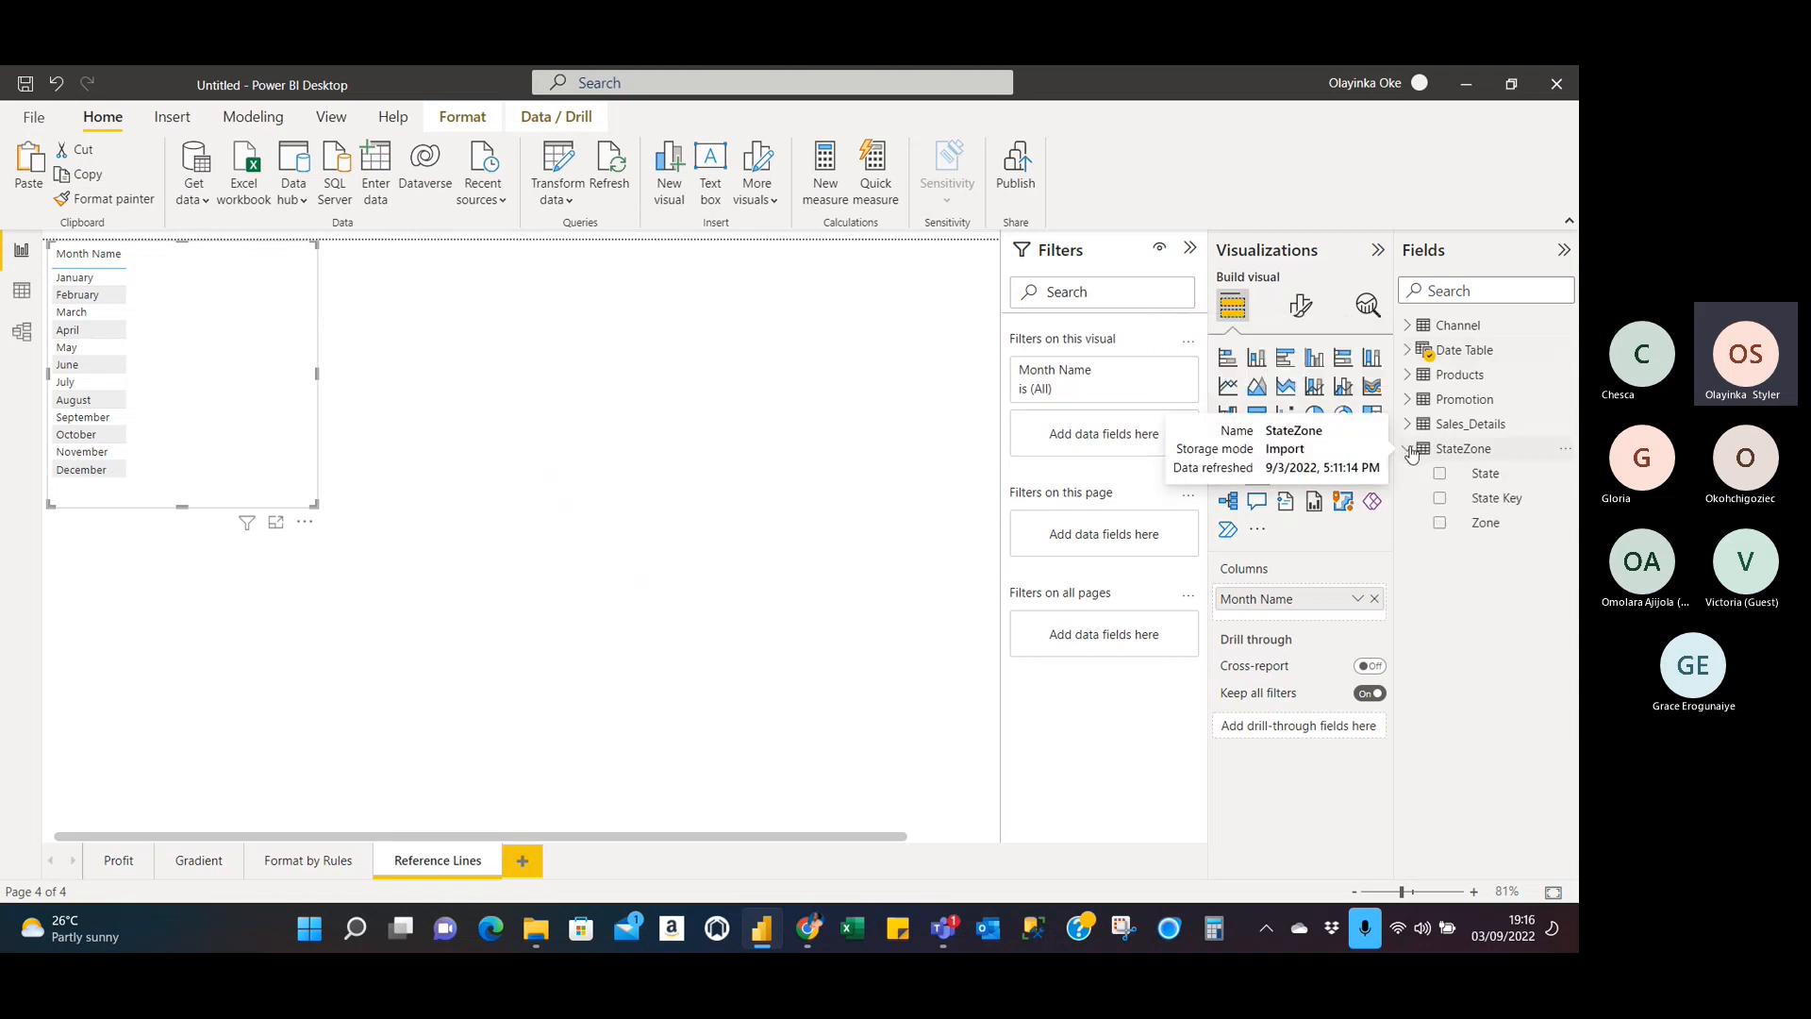
click(1410, 450)
click(1408, 424)
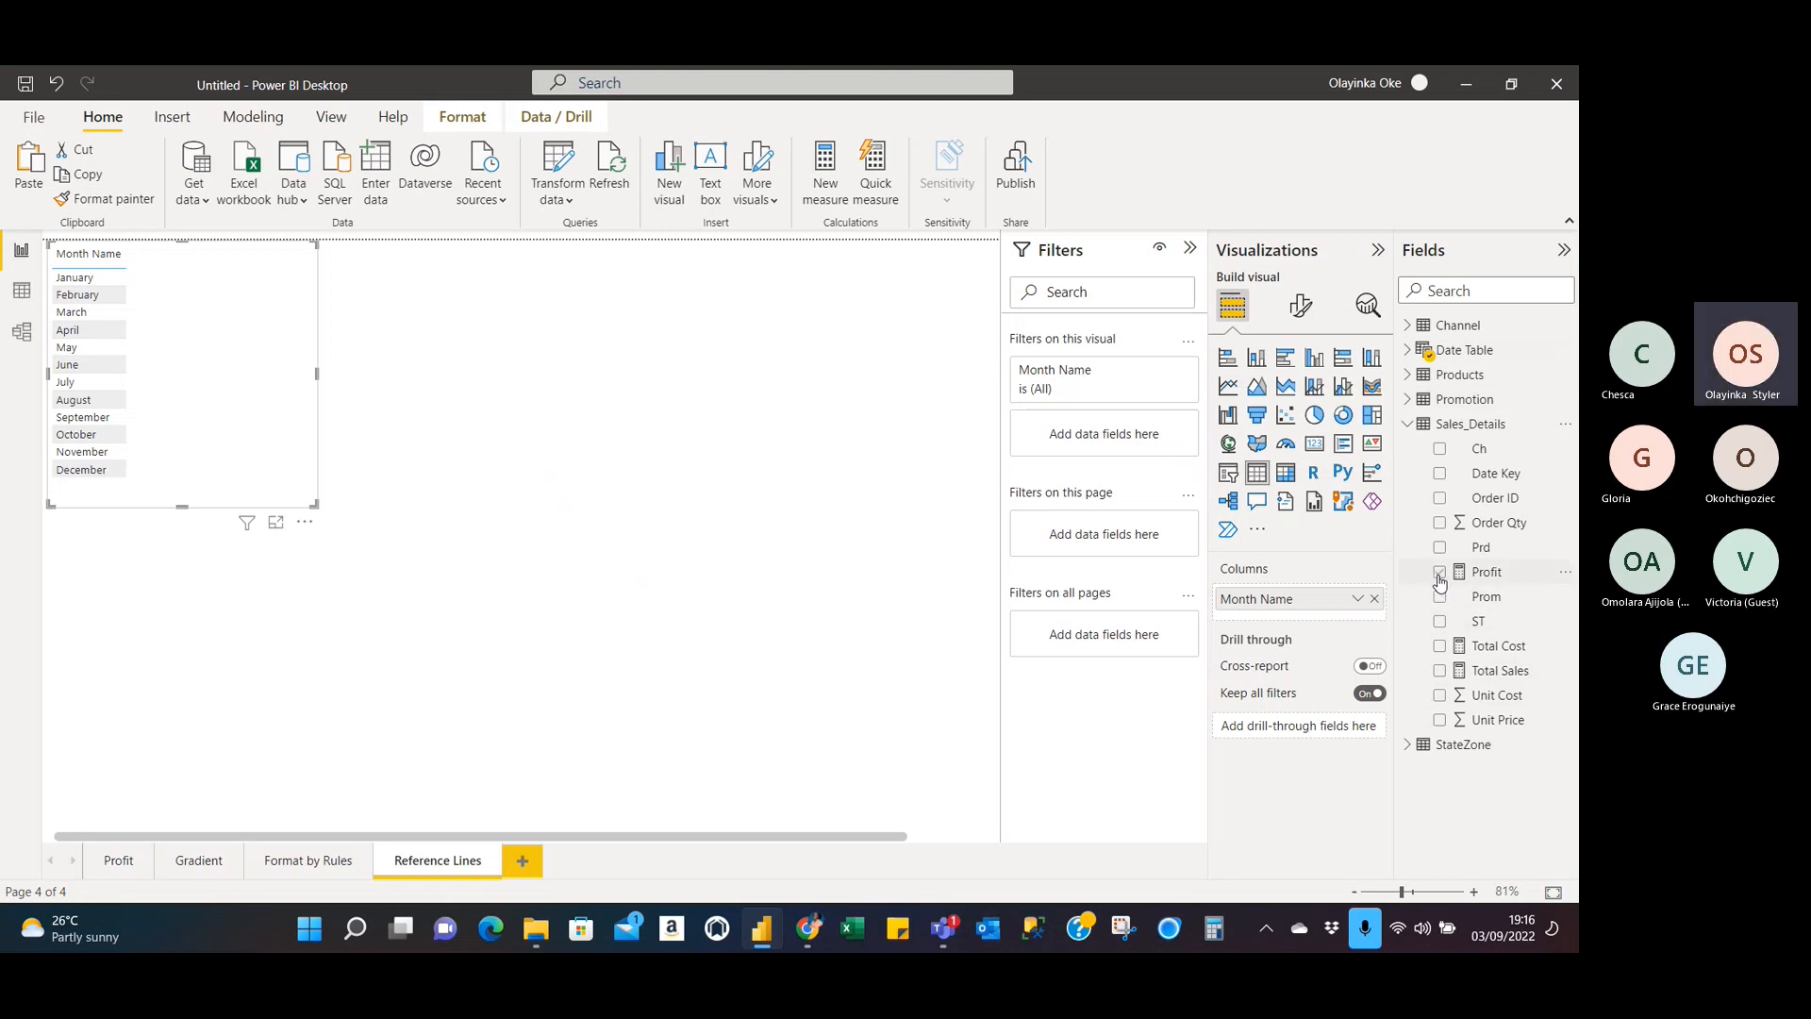
click(1440, 647)
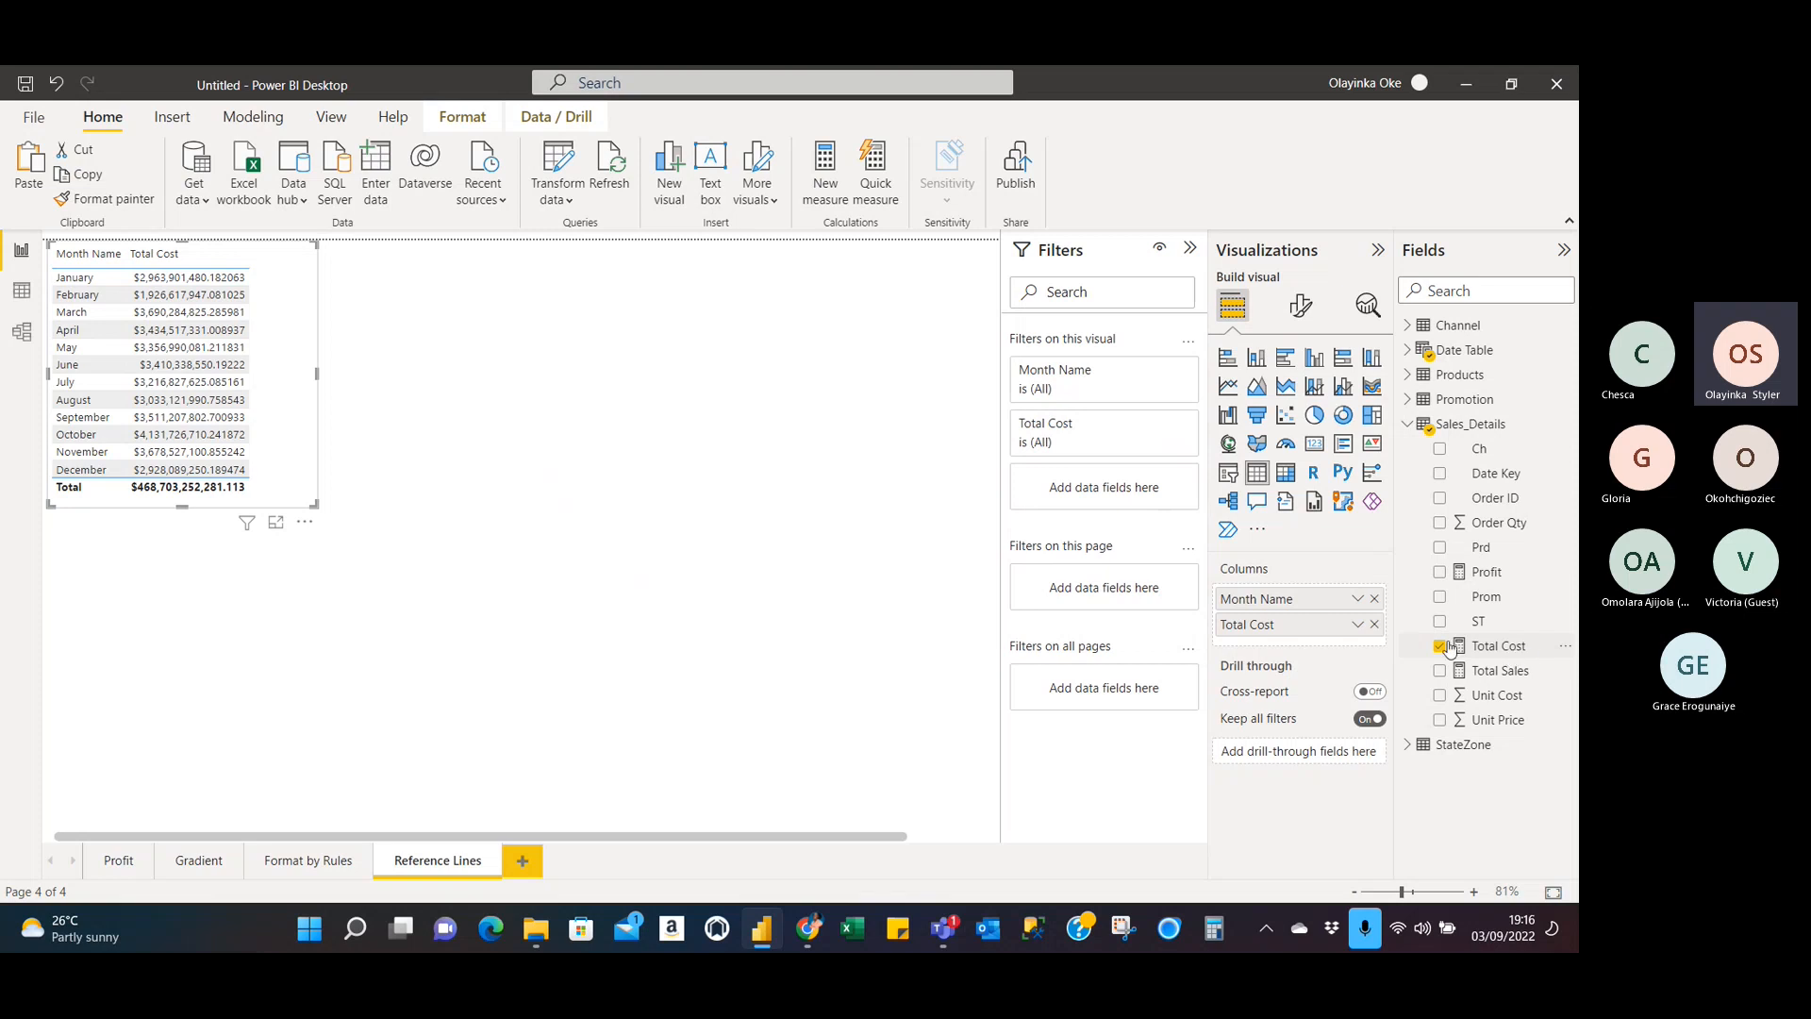
Format the Total Cost measure with 2 decimal places in Data view and return to the report.
click(22, 294)
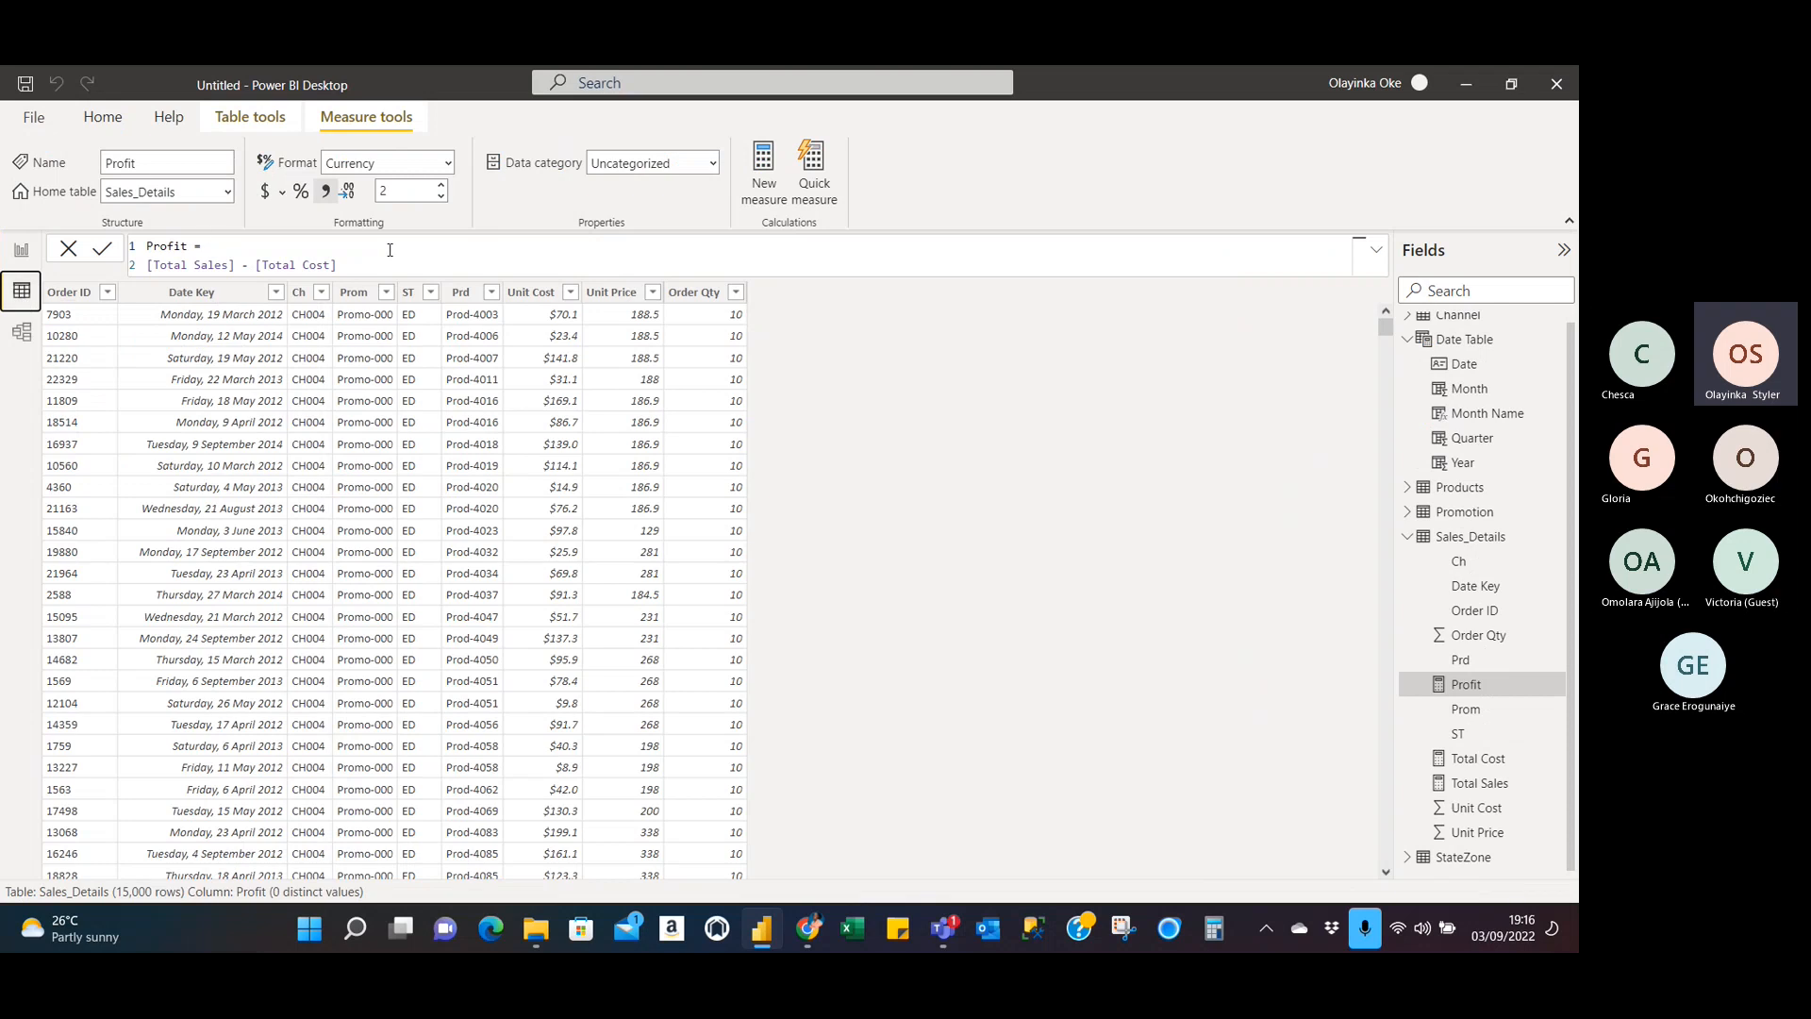
click(1474, 764)
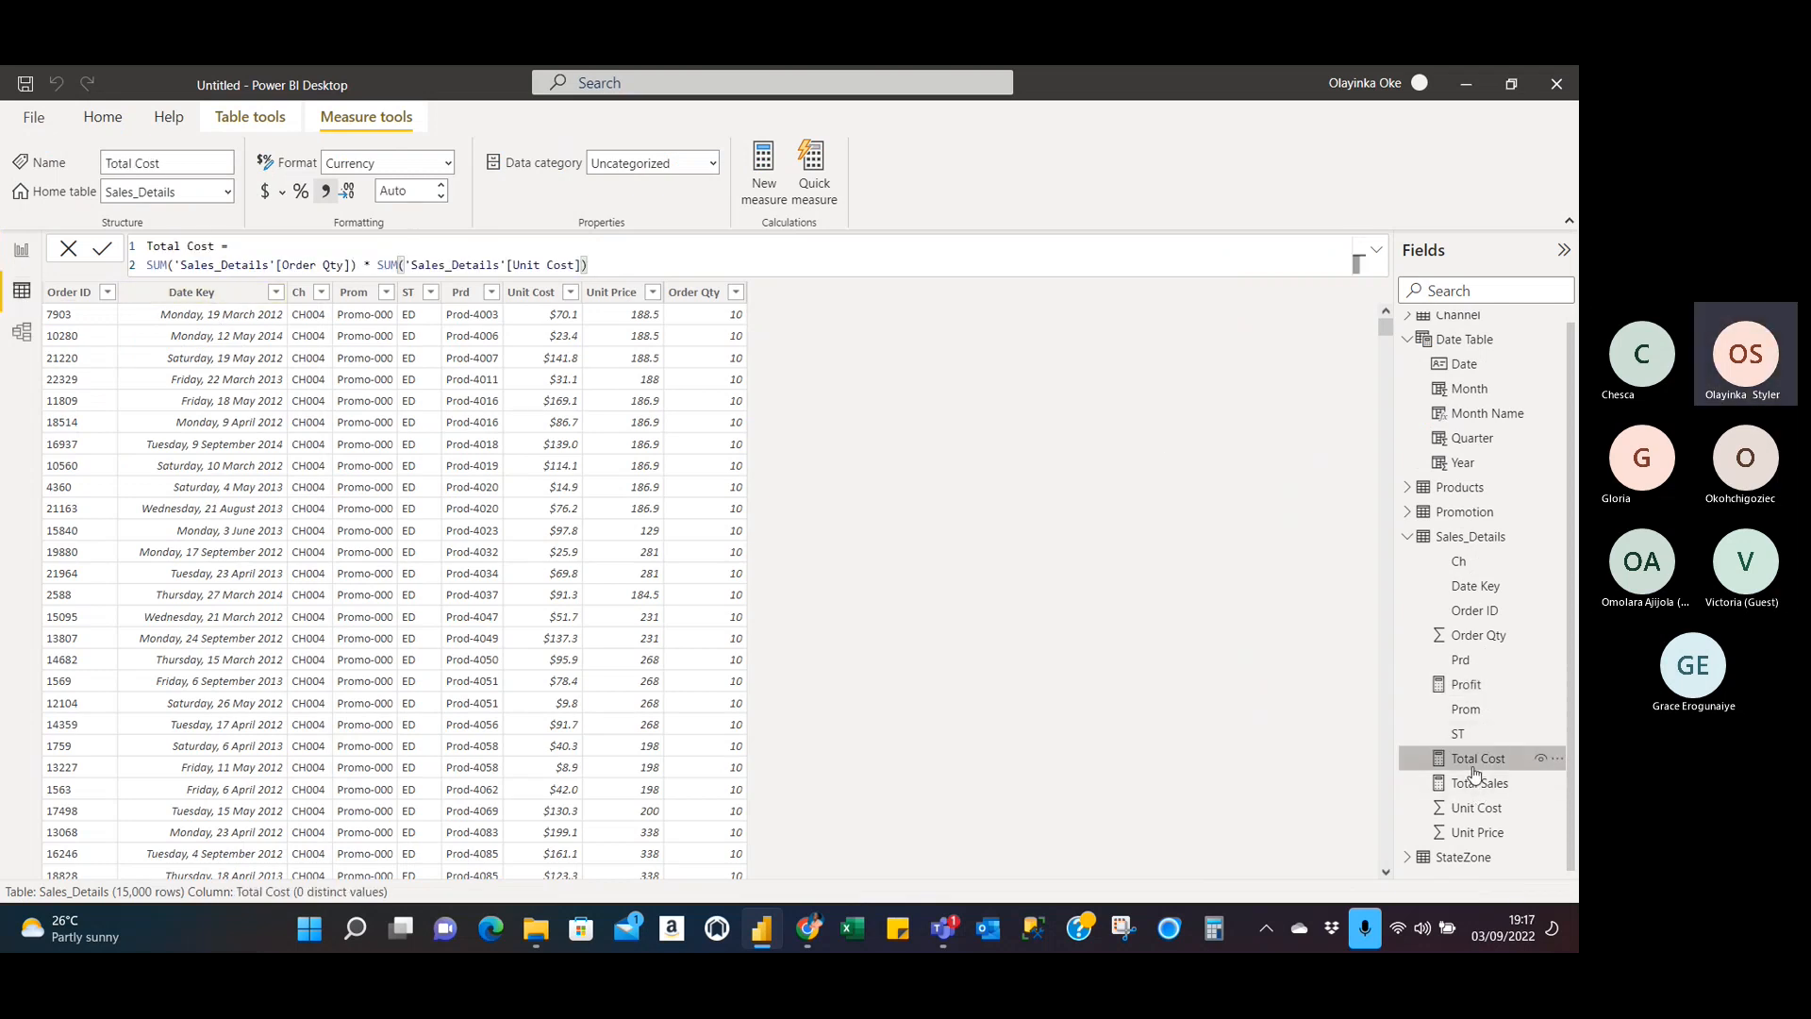
click(428, 192)
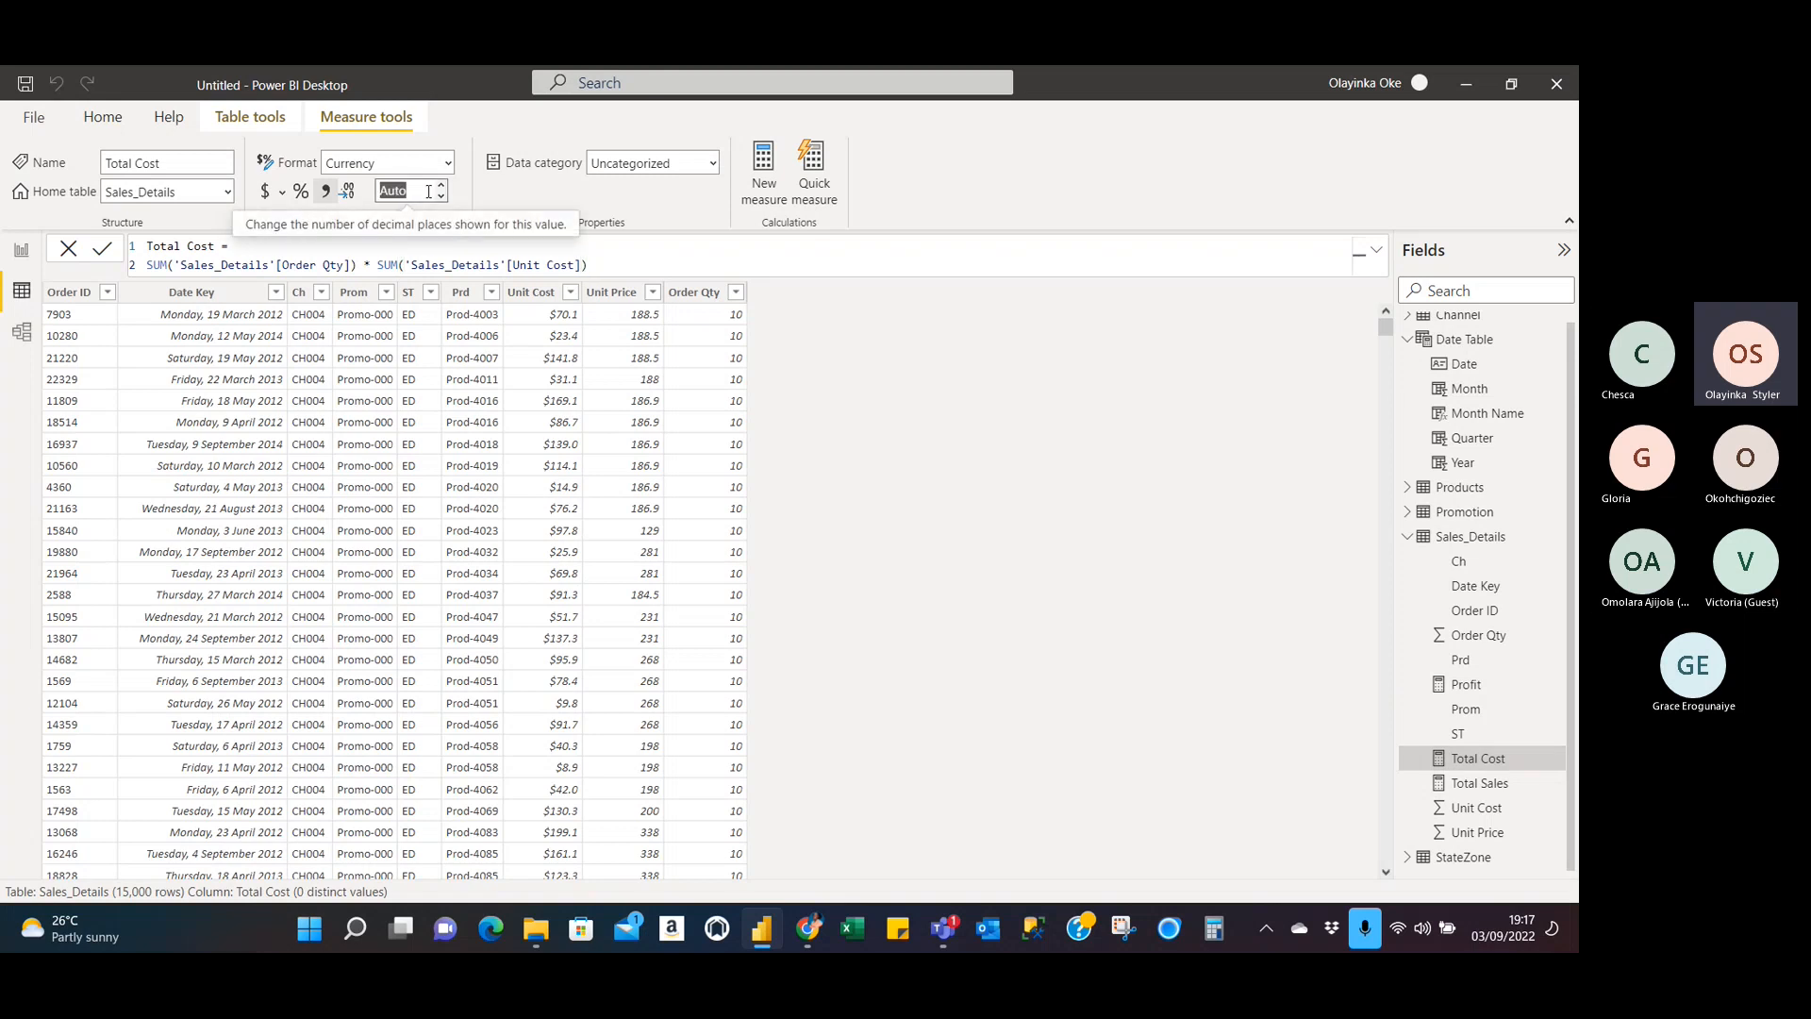
text(2)
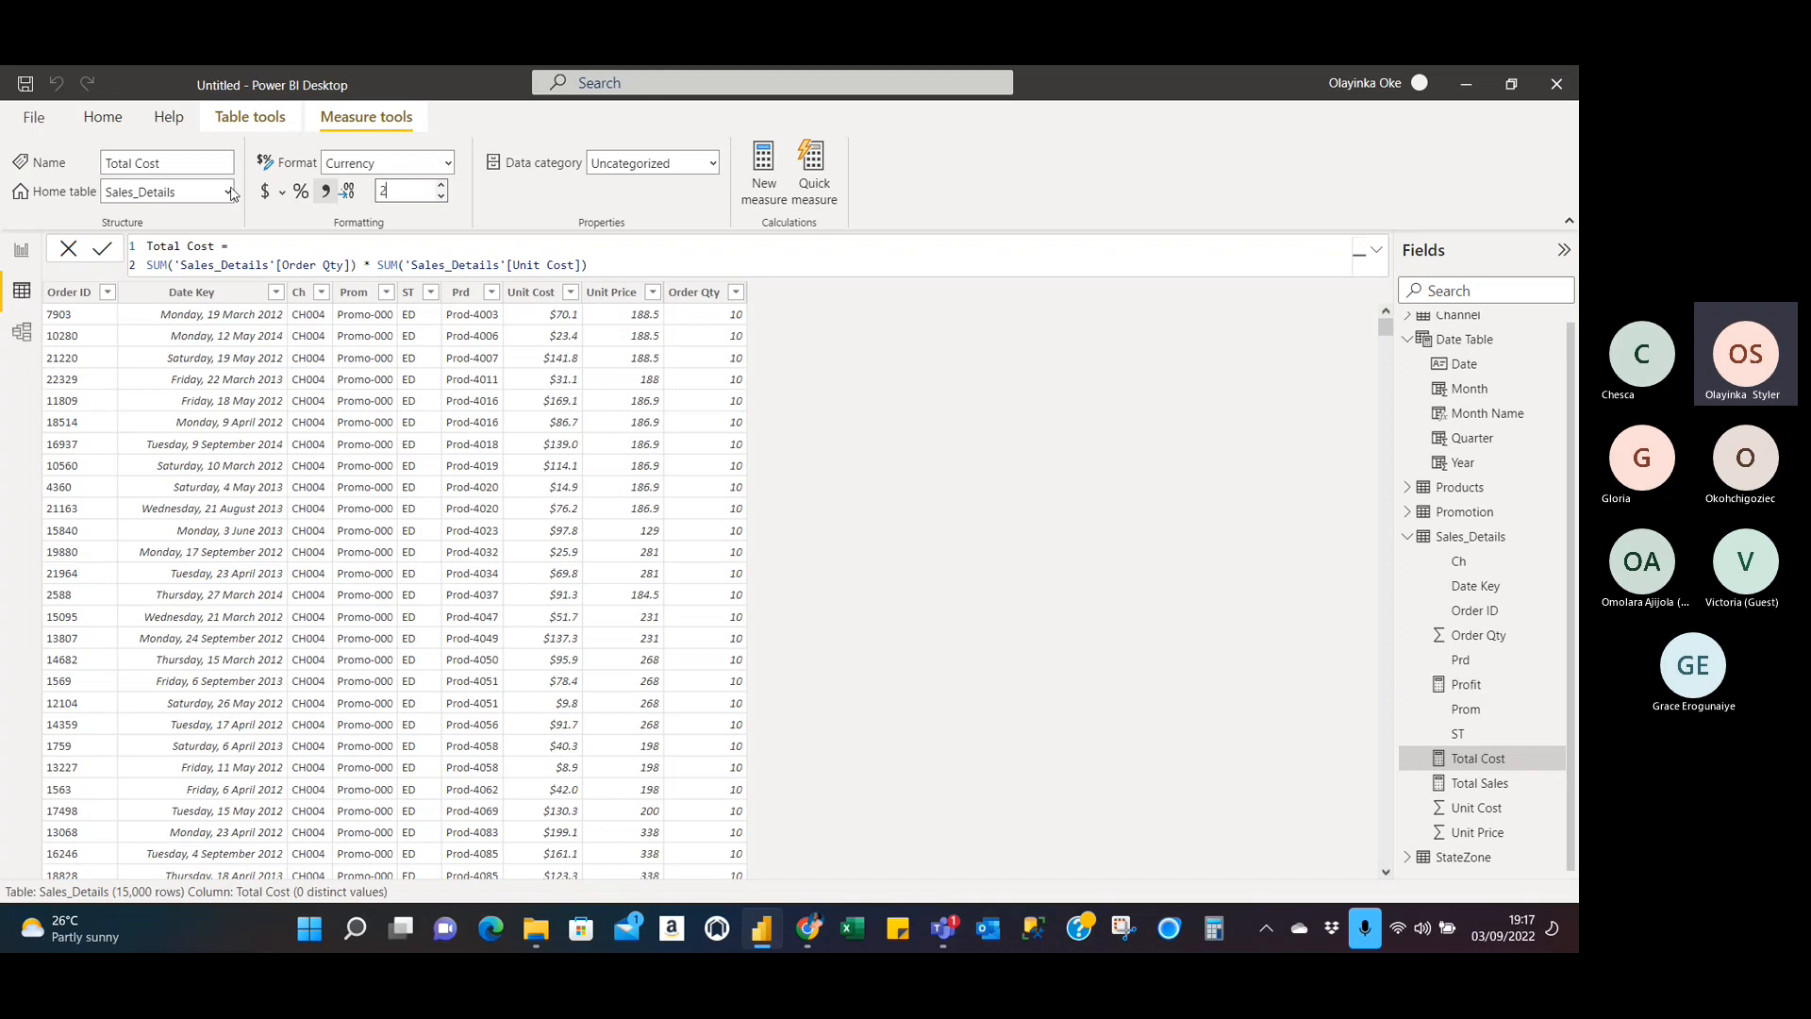
key(Return)
click(20, 250)
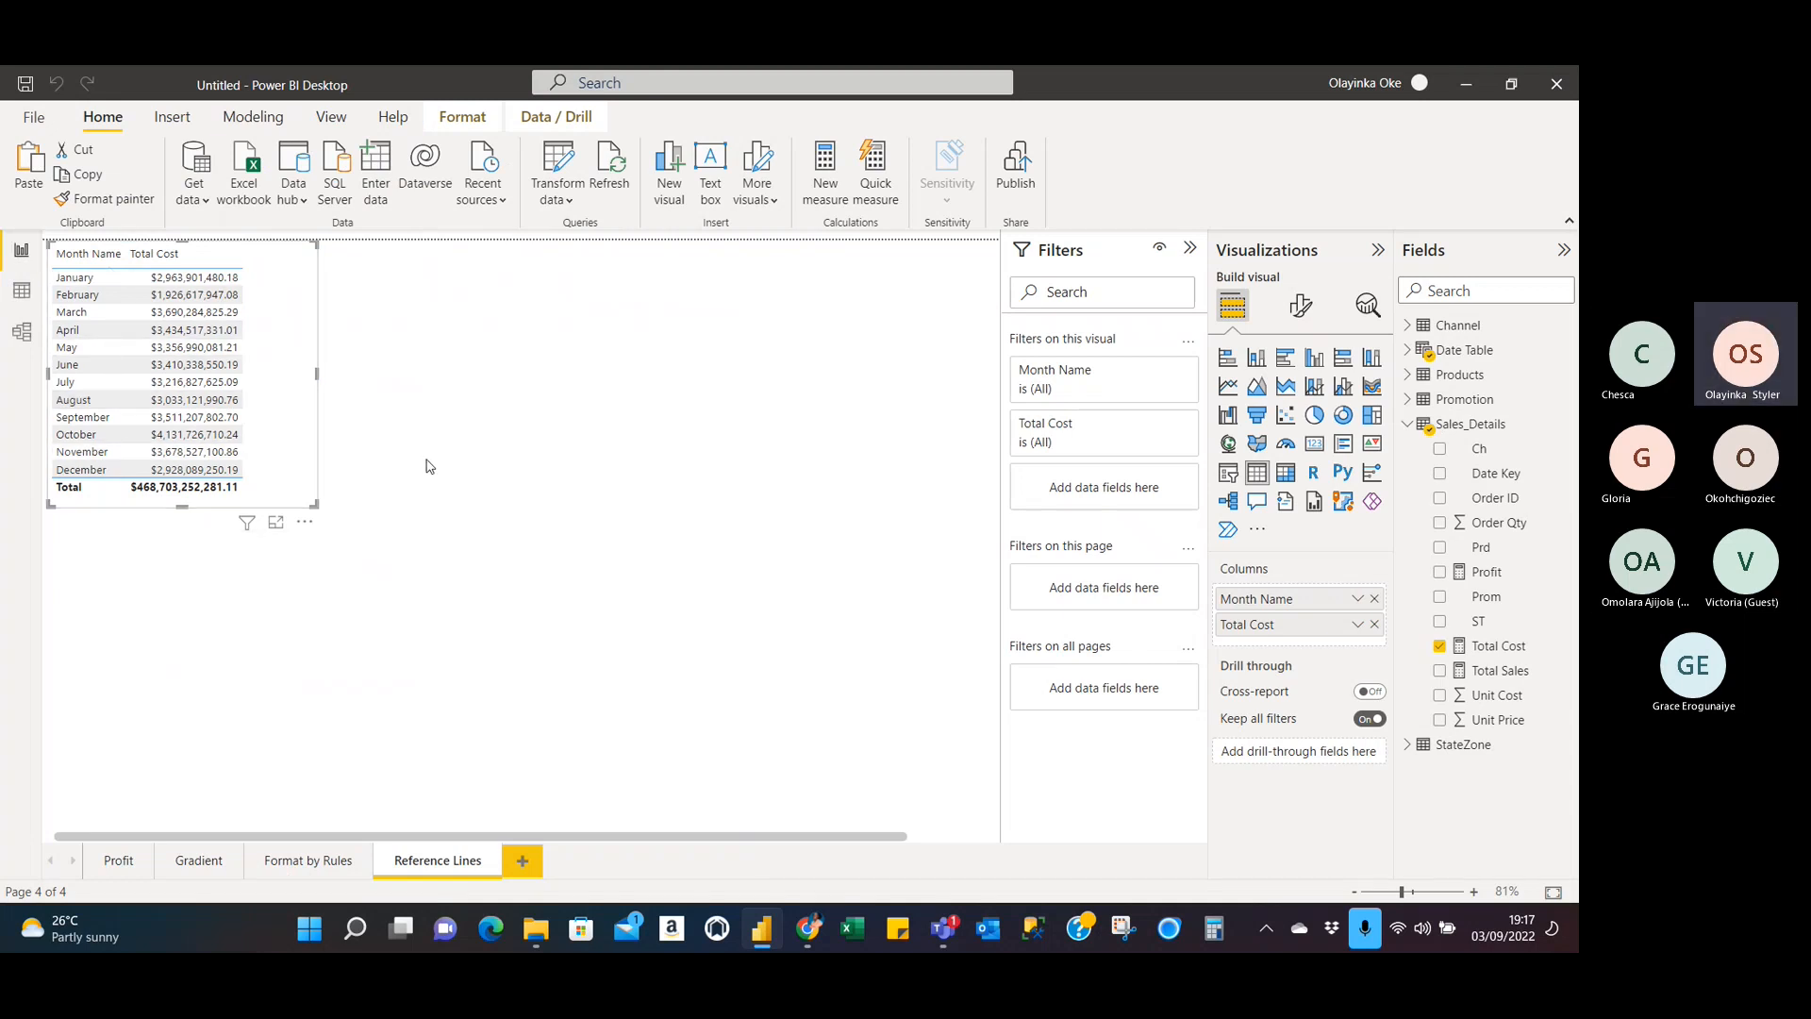
Convert the table into an enlarged line chart with Year placed above Month Name on the X-axis.
click(1226, 387)
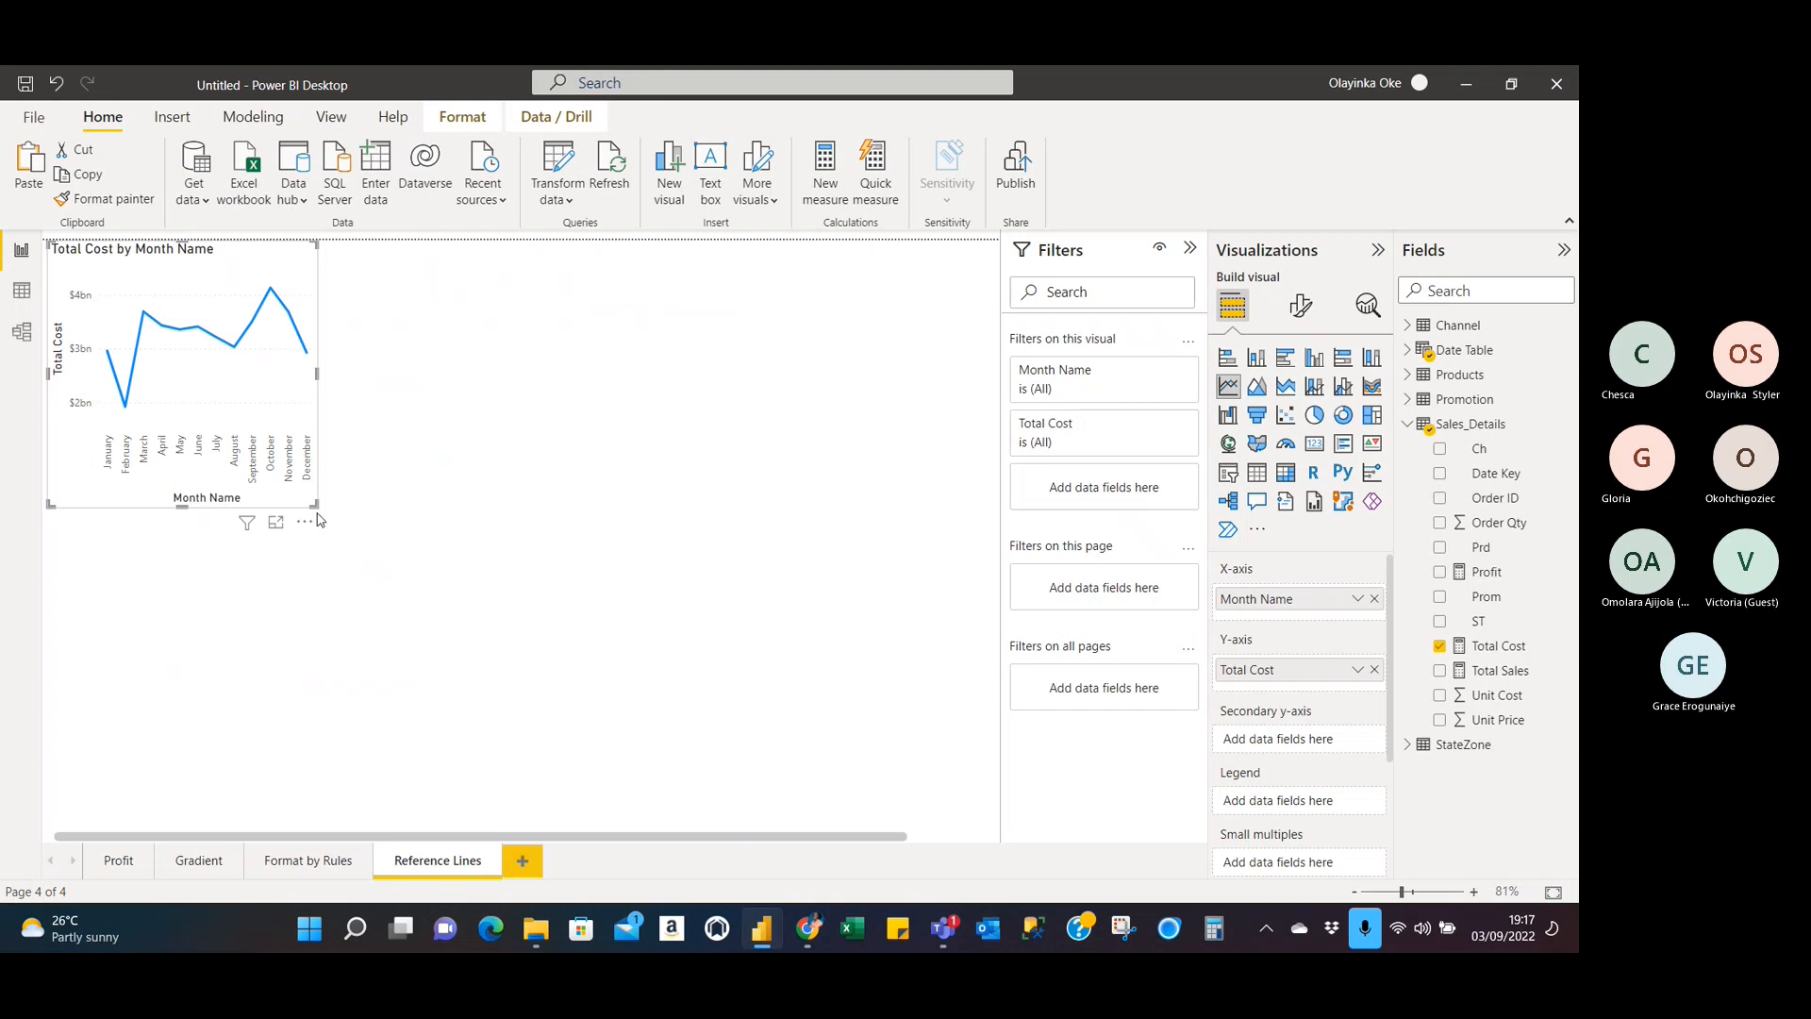
drag(318, 517, 736, 606)
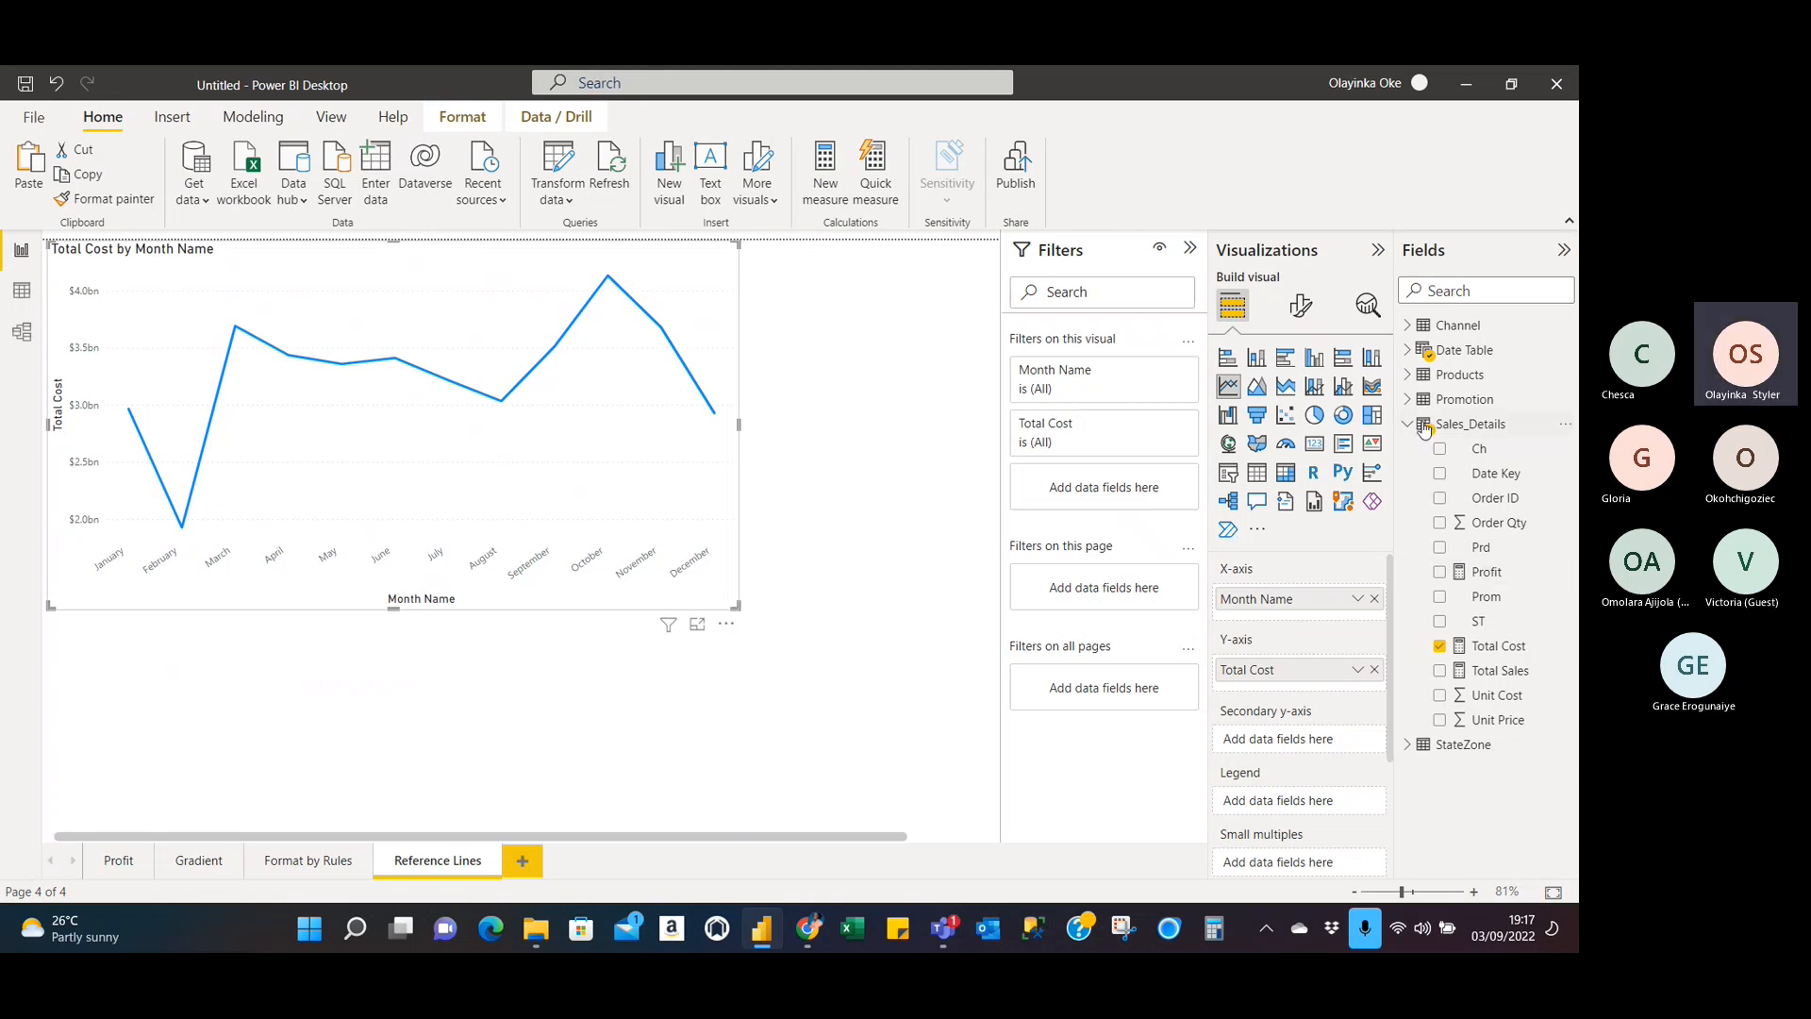
click(1408, 350)
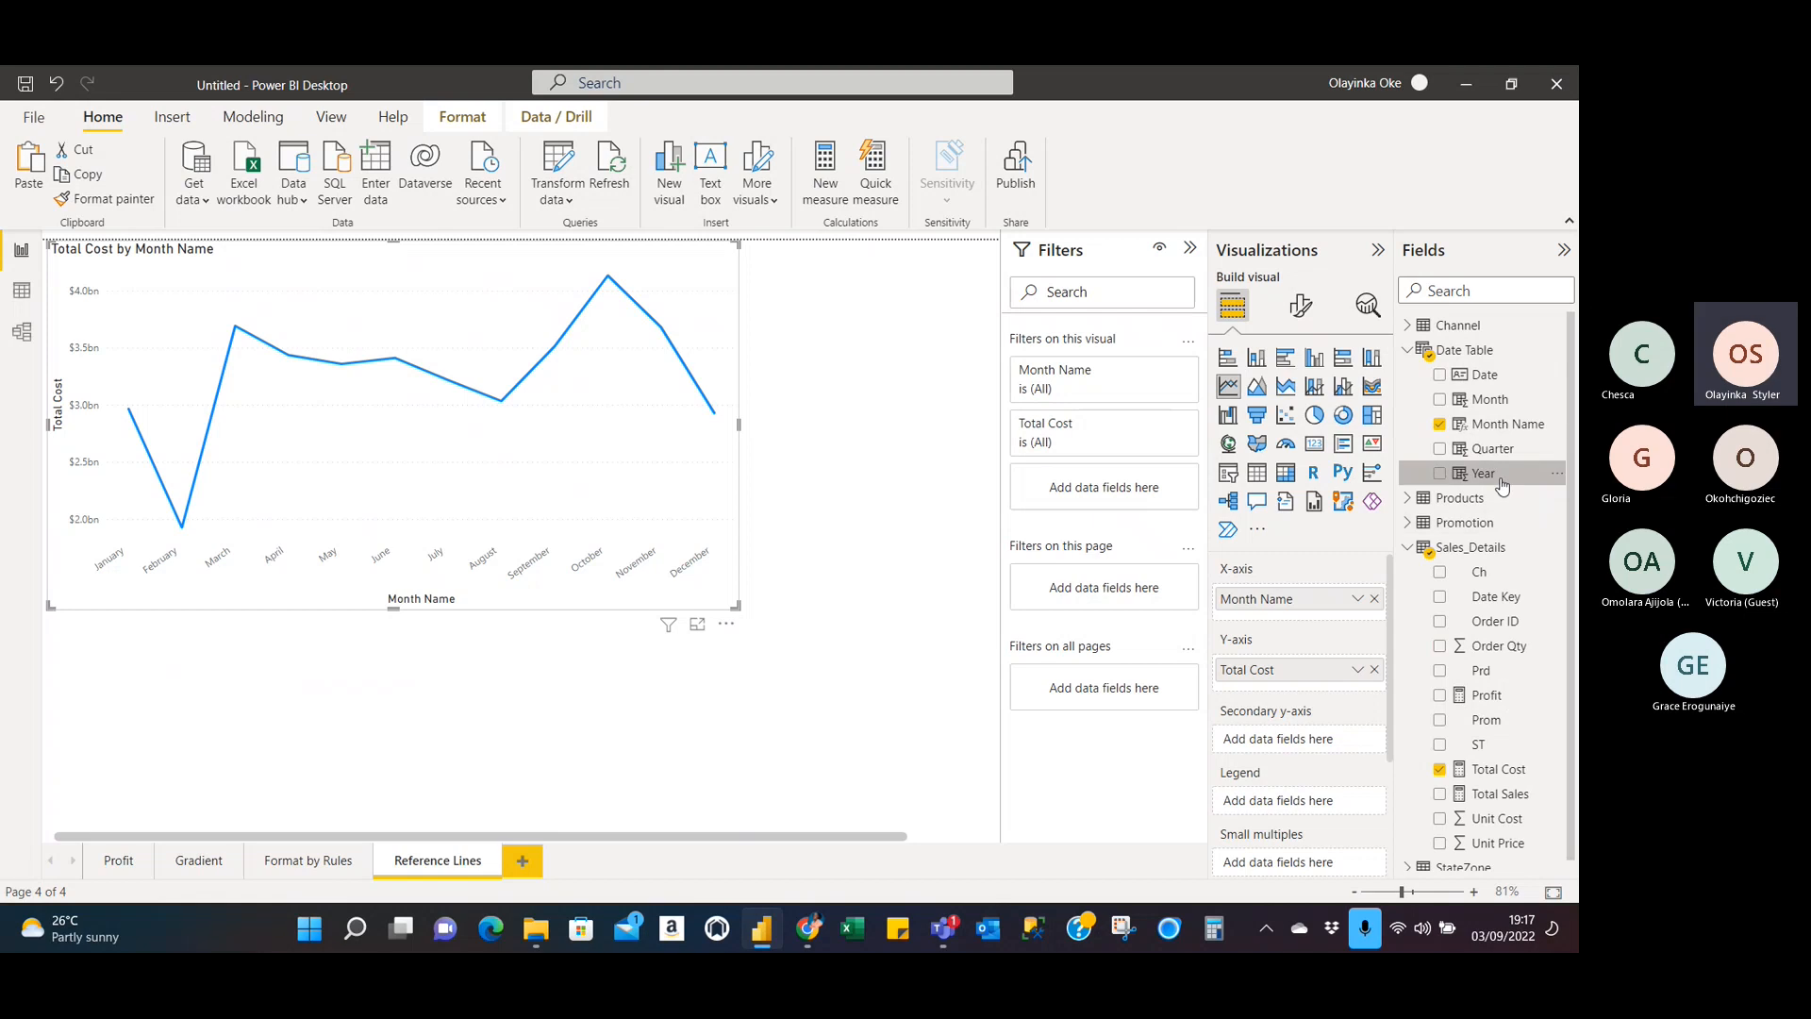
drag(1509, 474, 1318, 600)
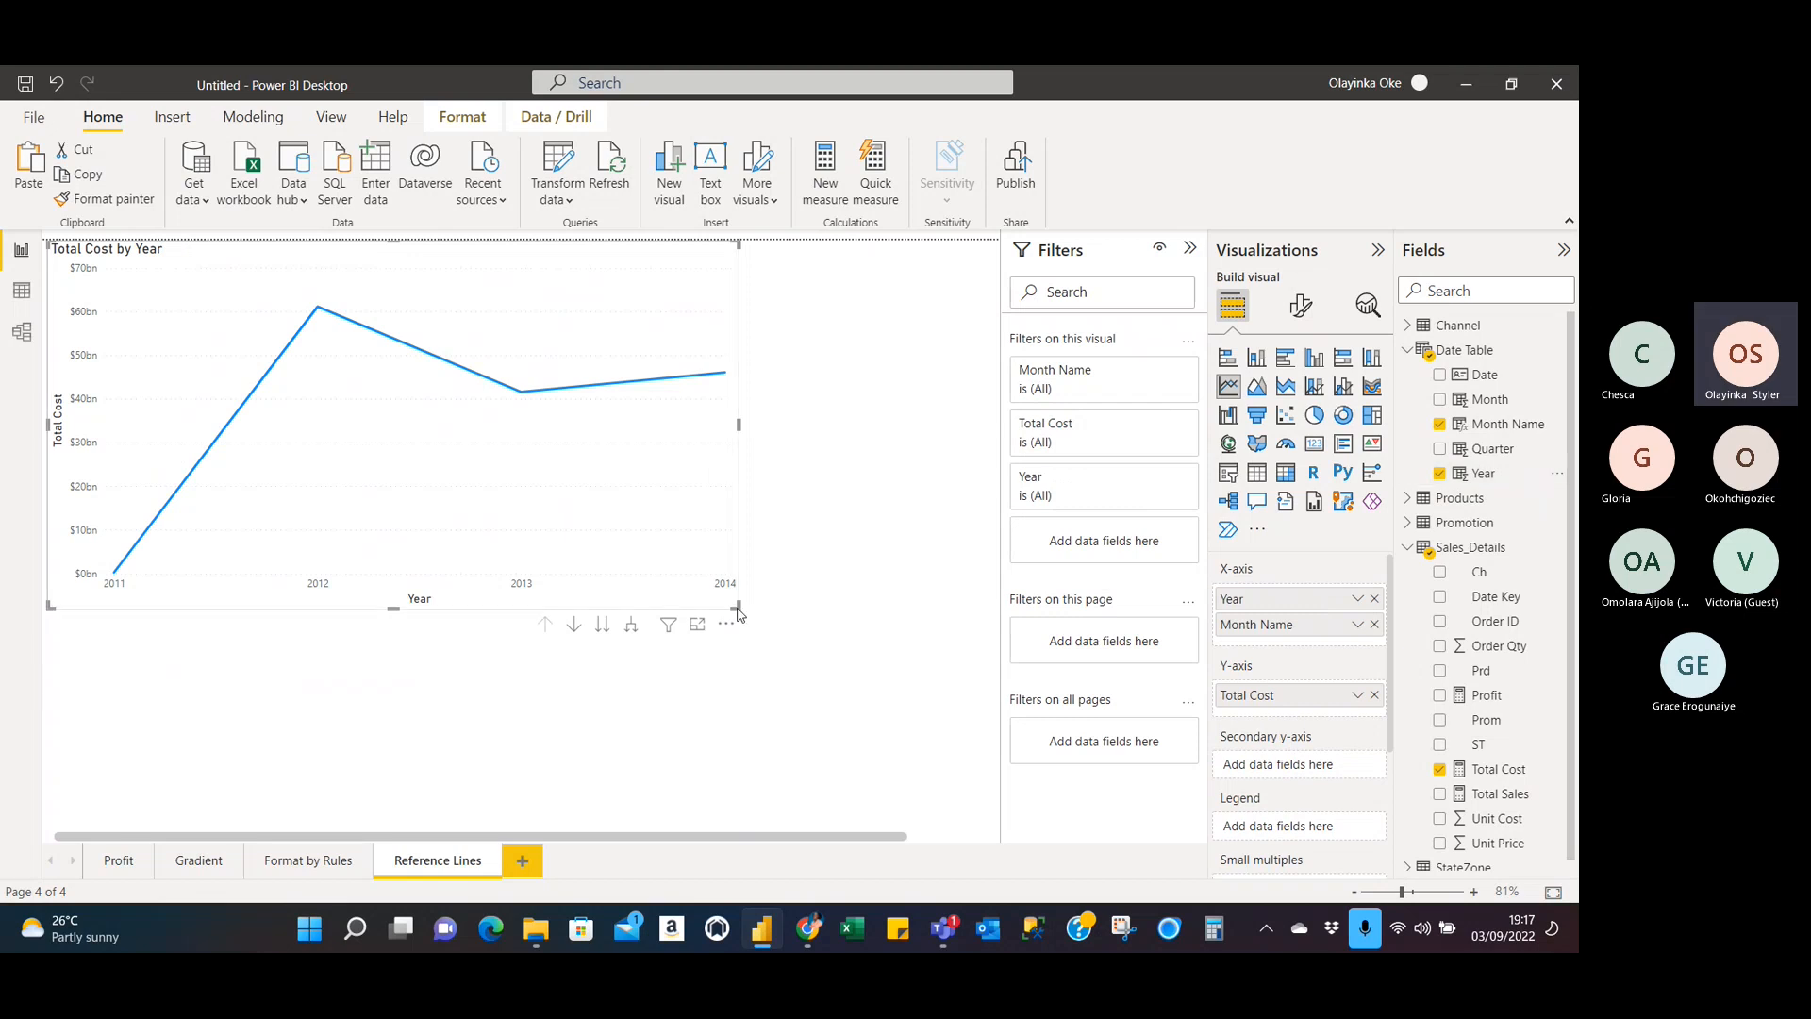
drag(739, 613, 858, 628)
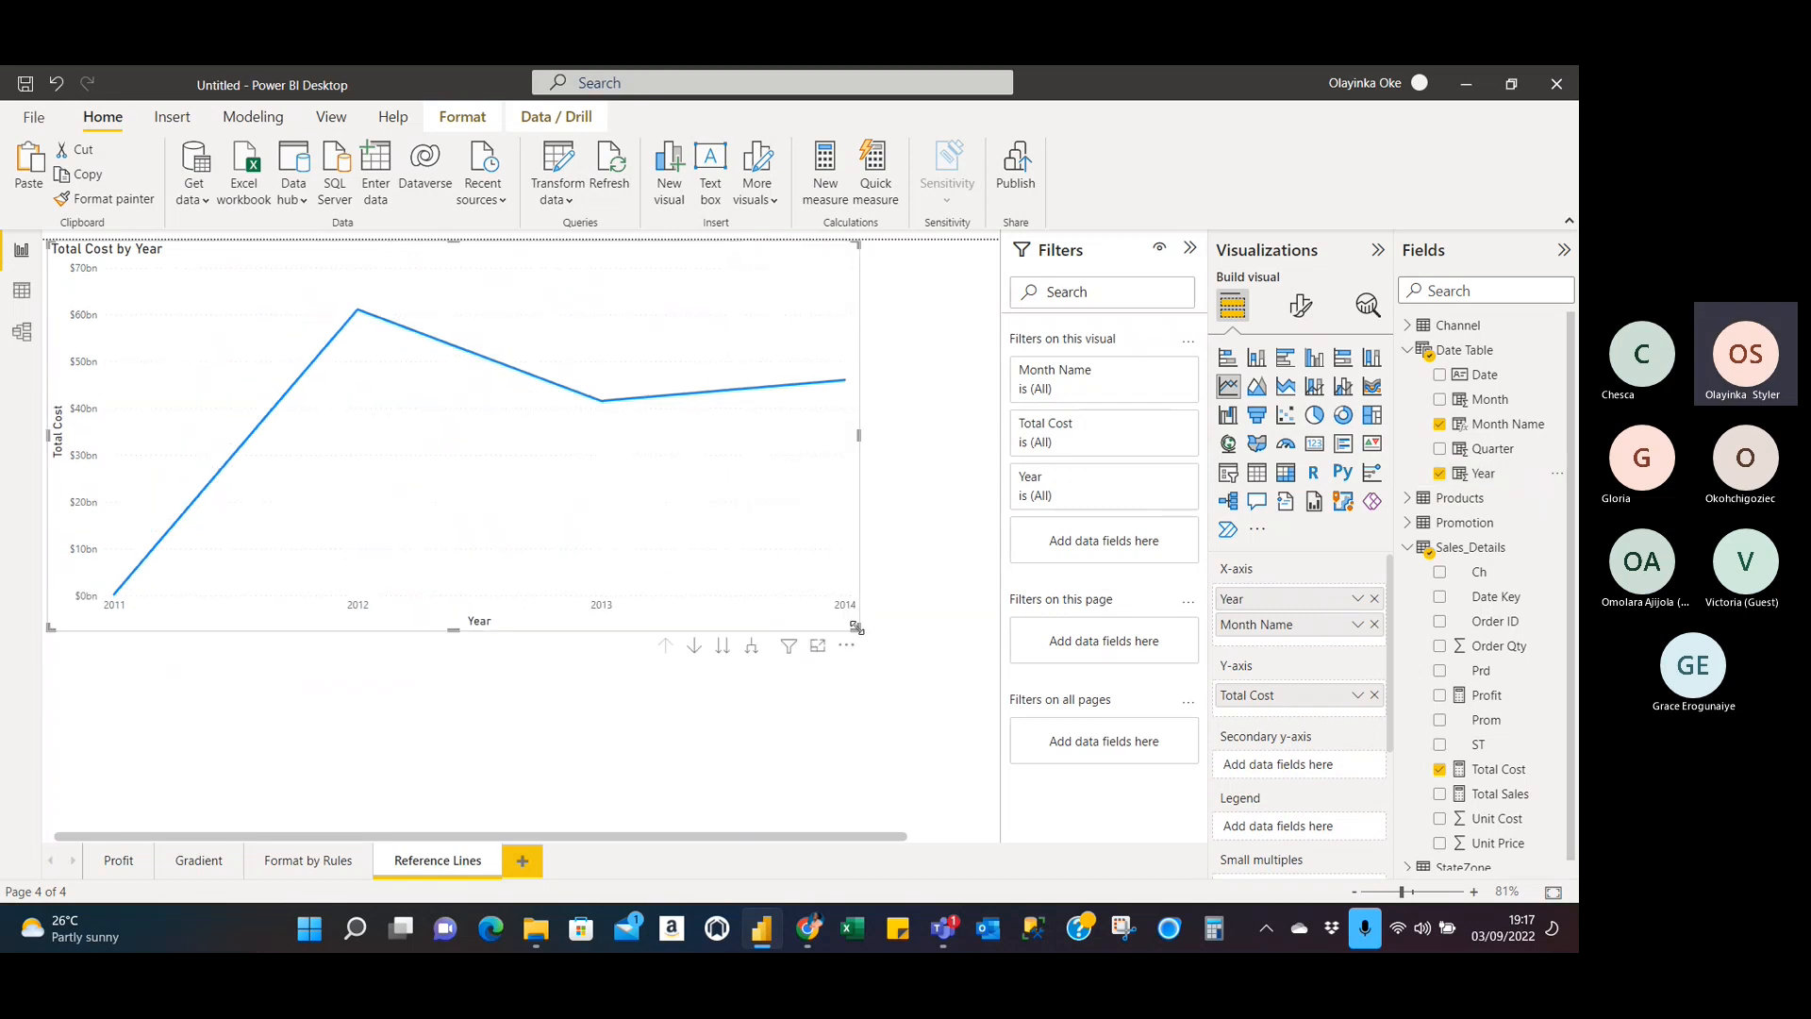
Turn on drill-down mode for the line chart and go to the Month Name level of the hierarchy.
click(694, 649)
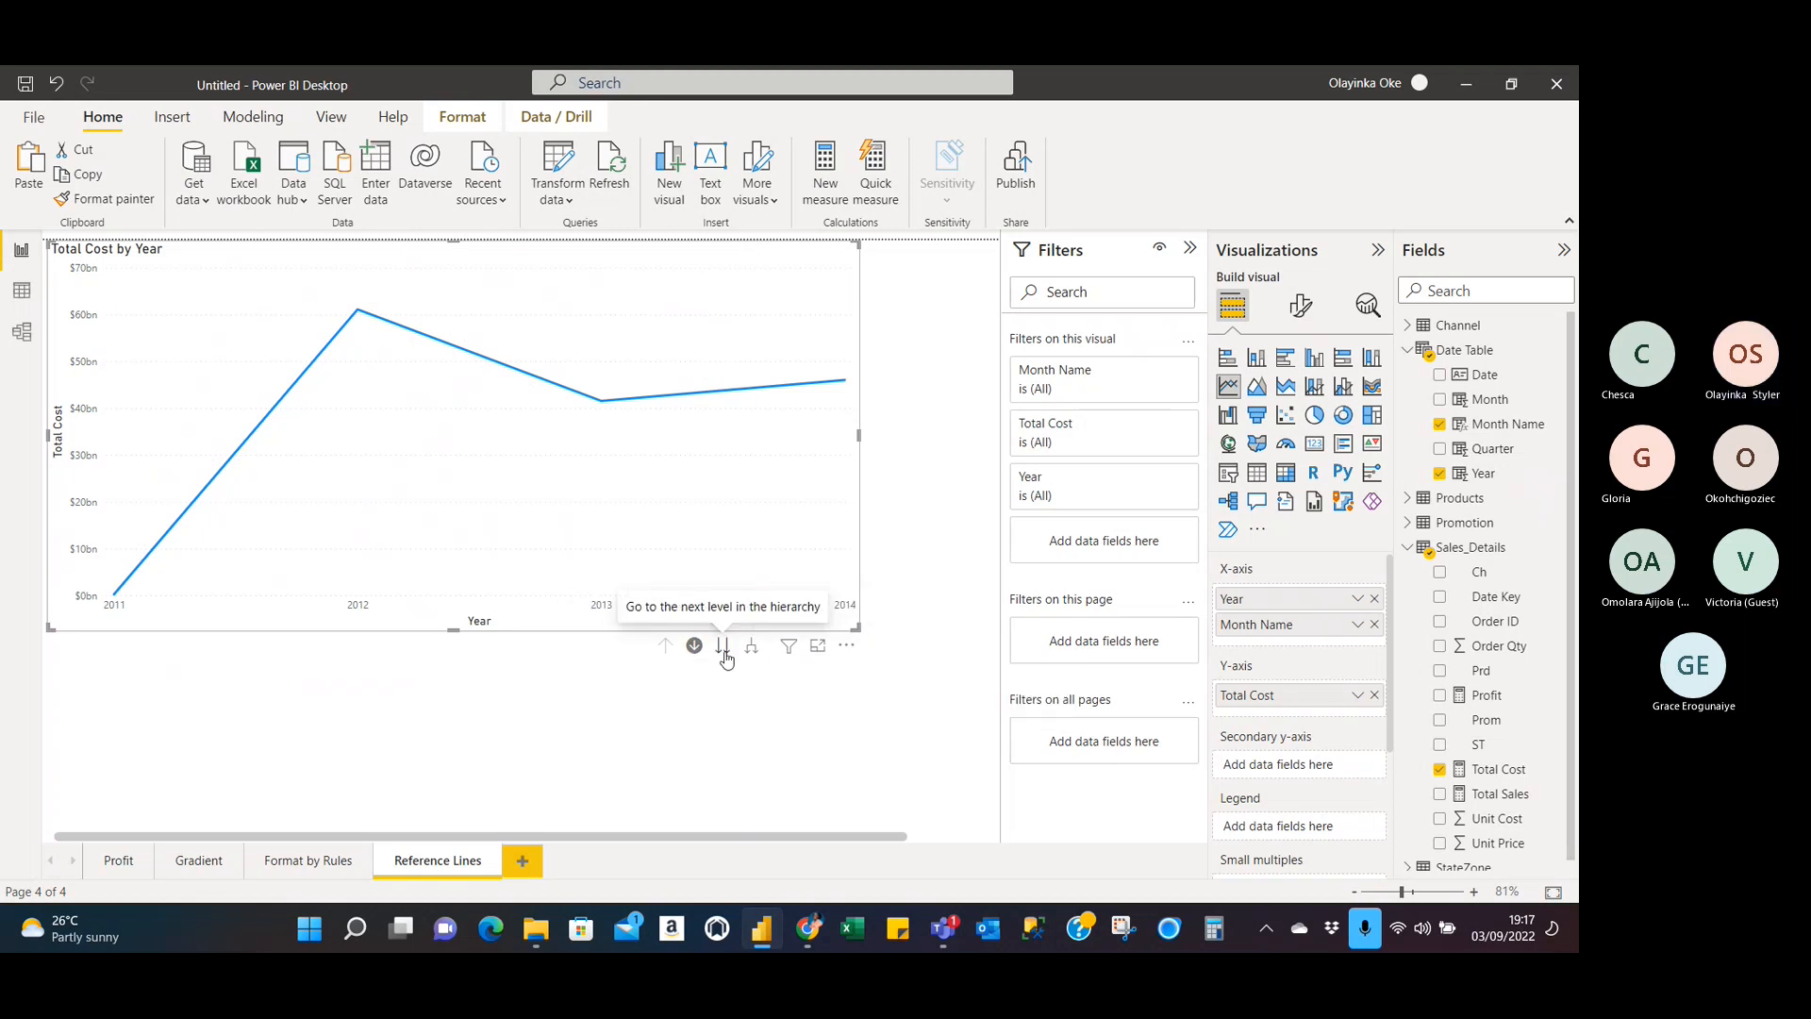
click(723, 647)
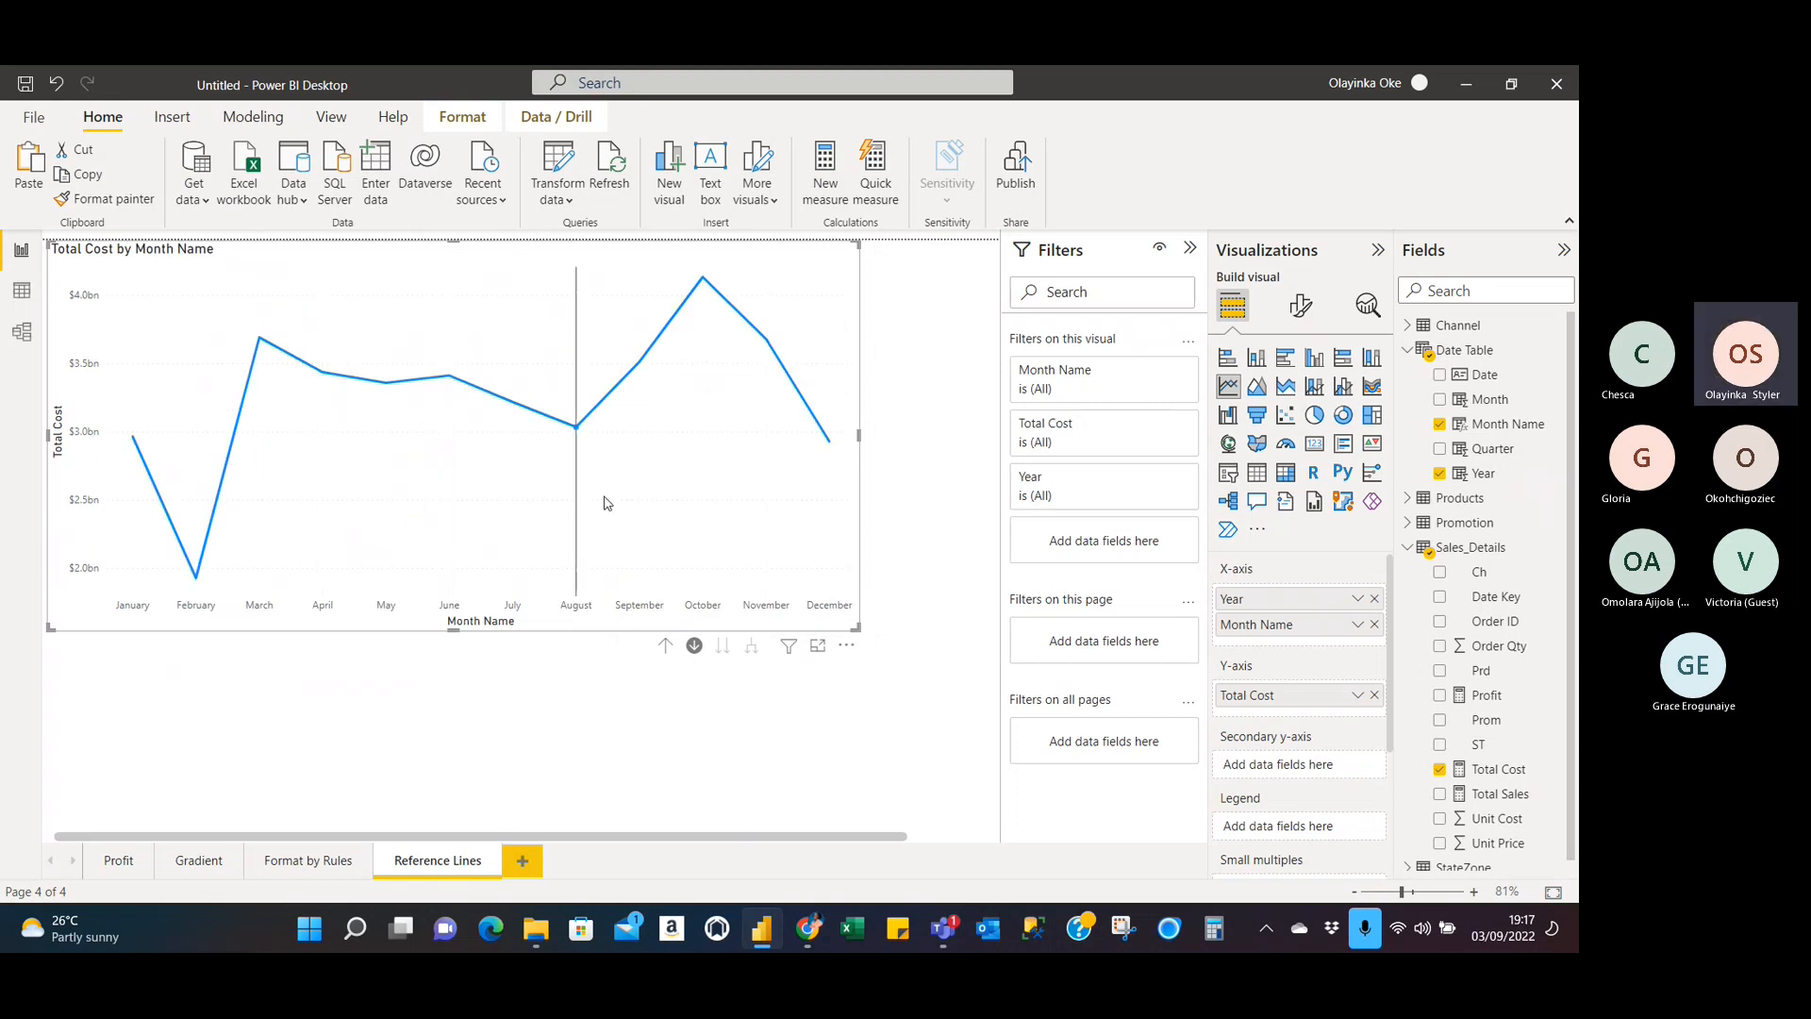
Examine the 2011 breakdown by drilling into that year from the Year level, and return the chart to the Month Name level.
click(665, 645)
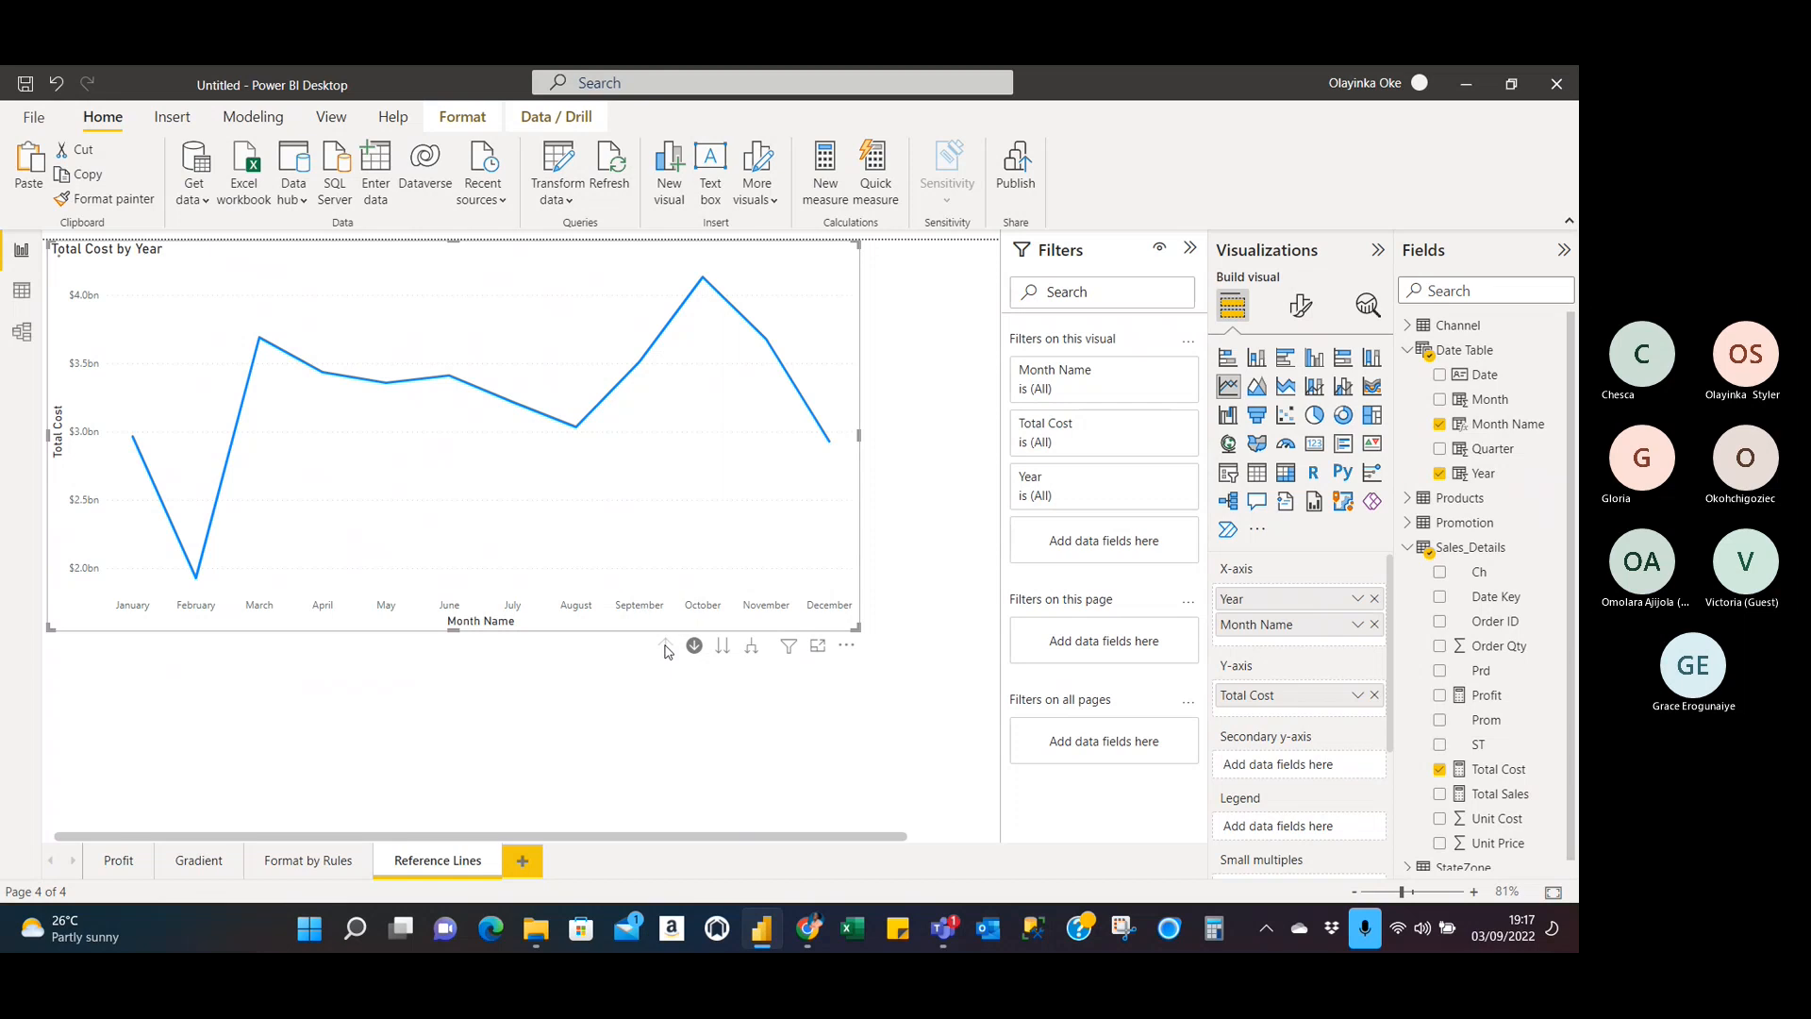
click(114, 595)
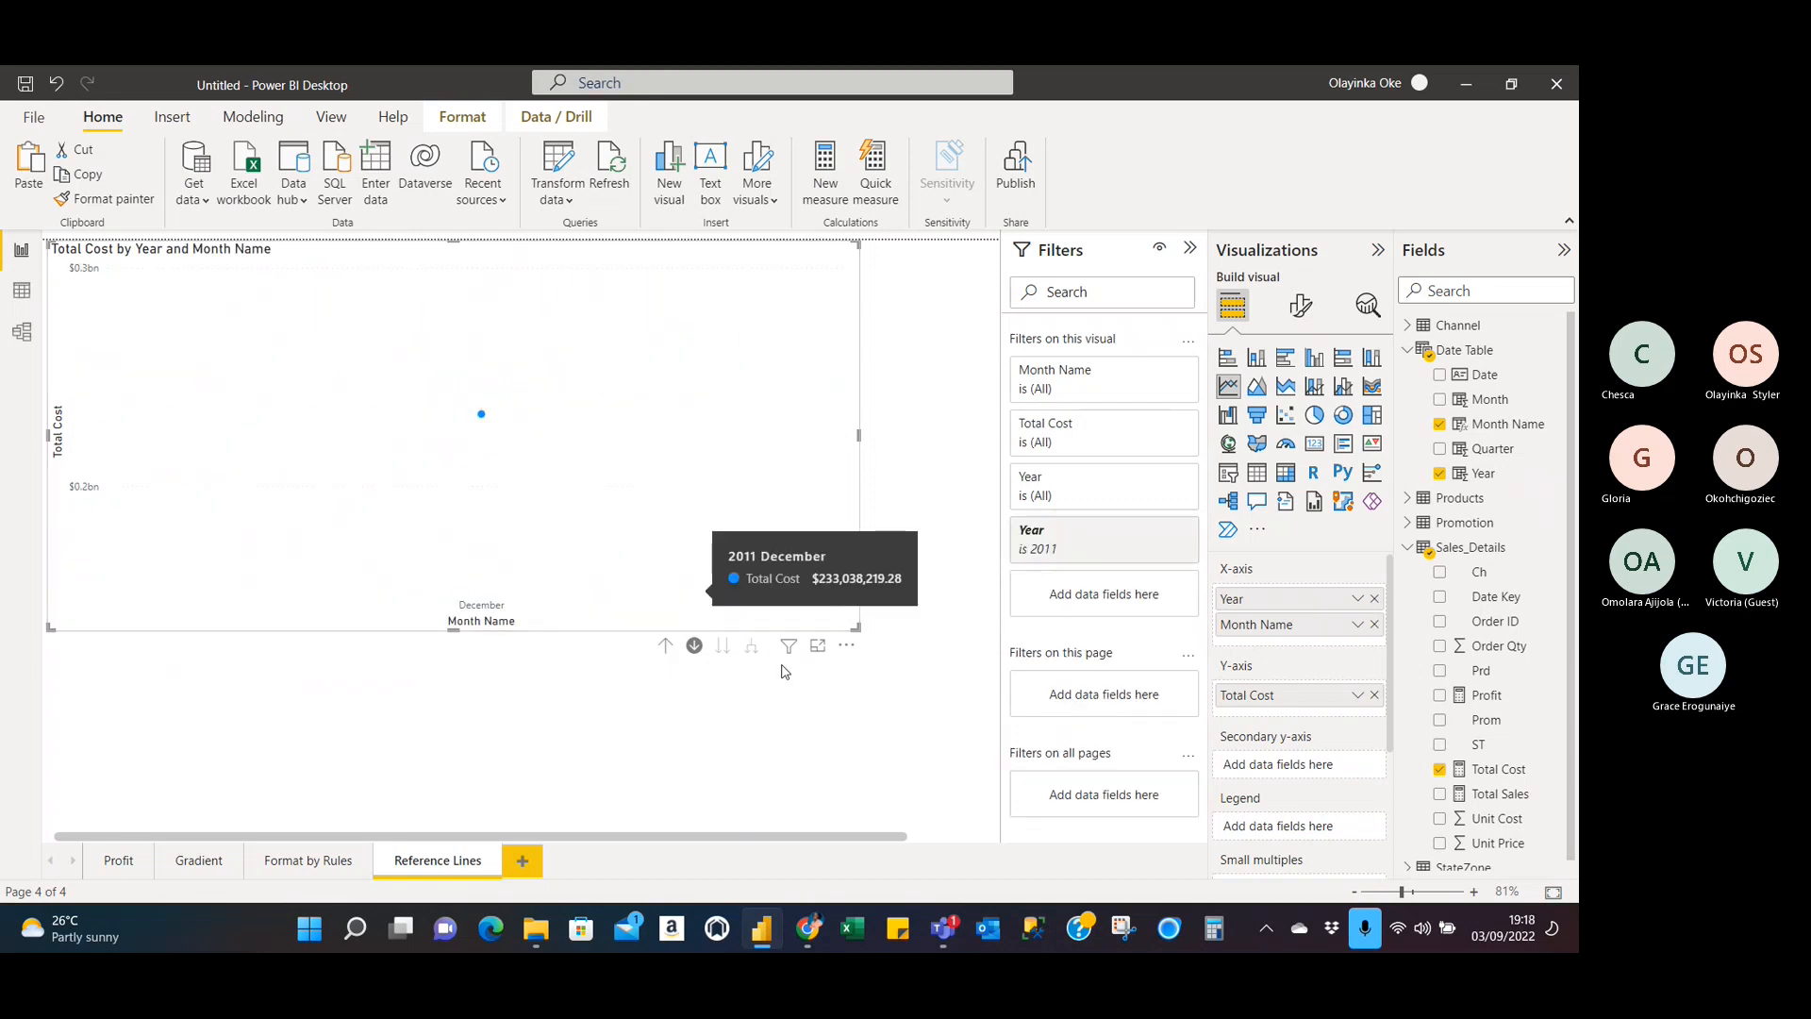
click(667, 649)
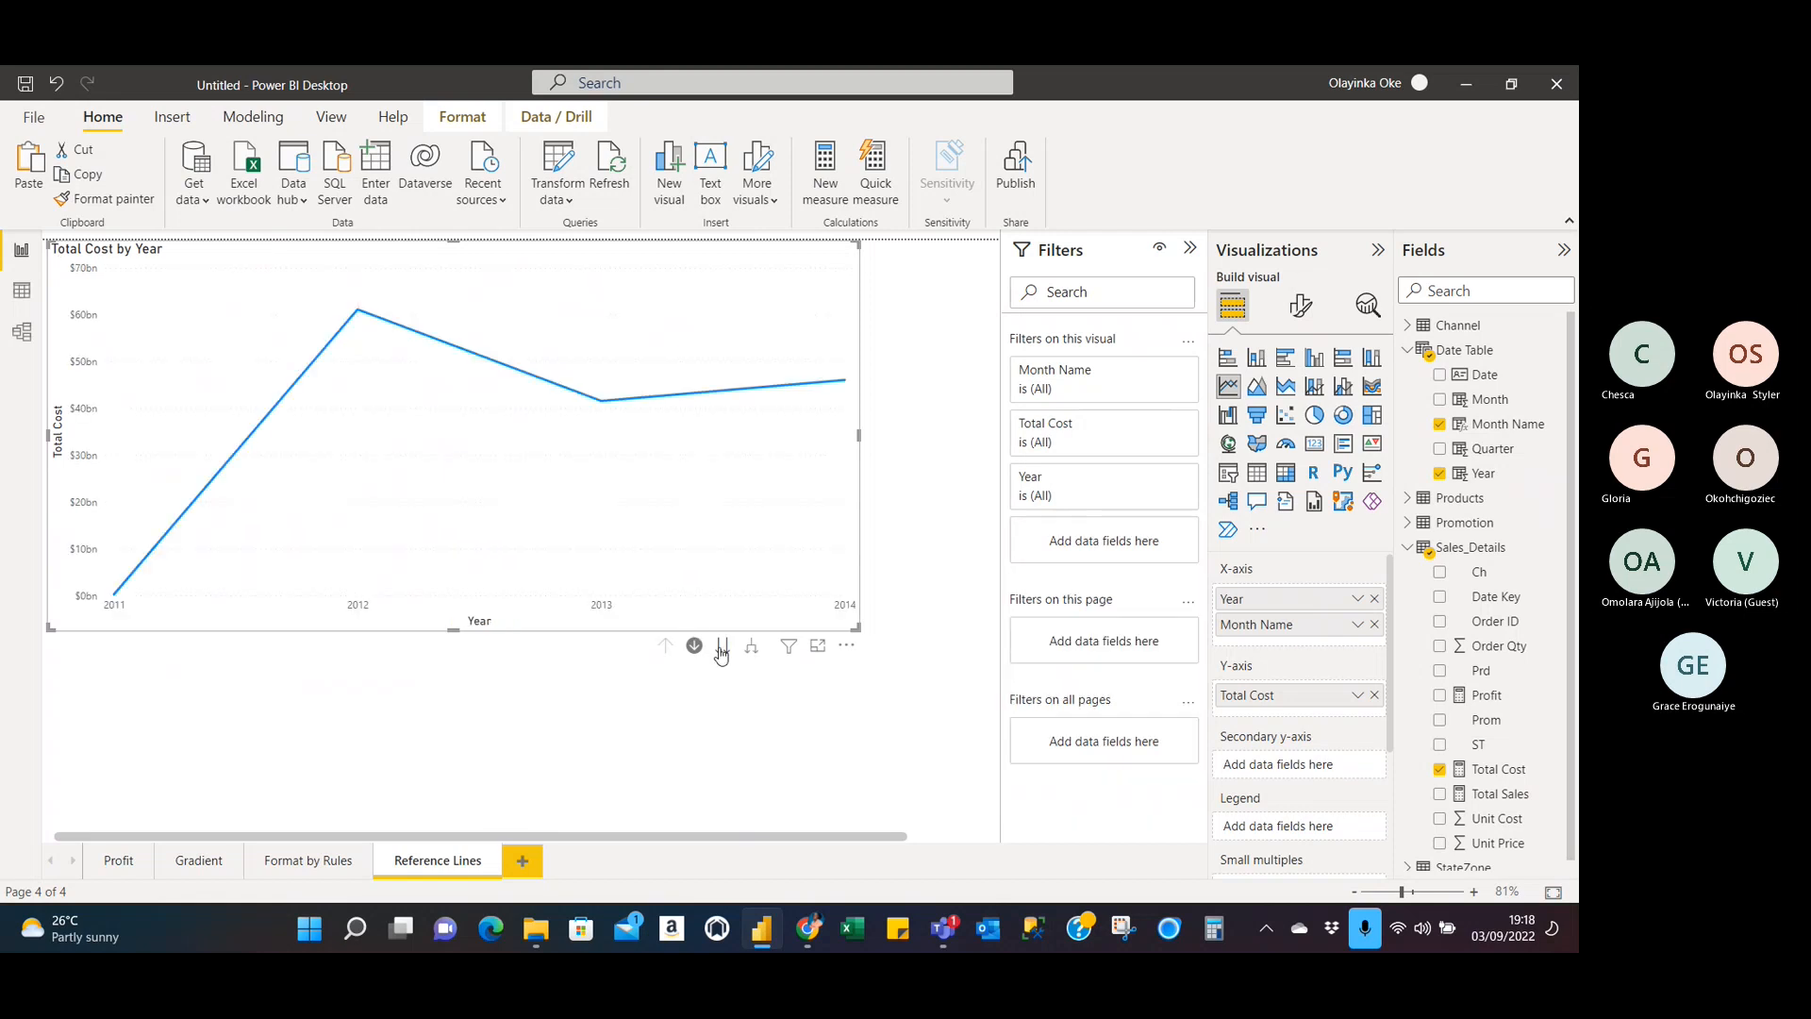
click(722, 647)
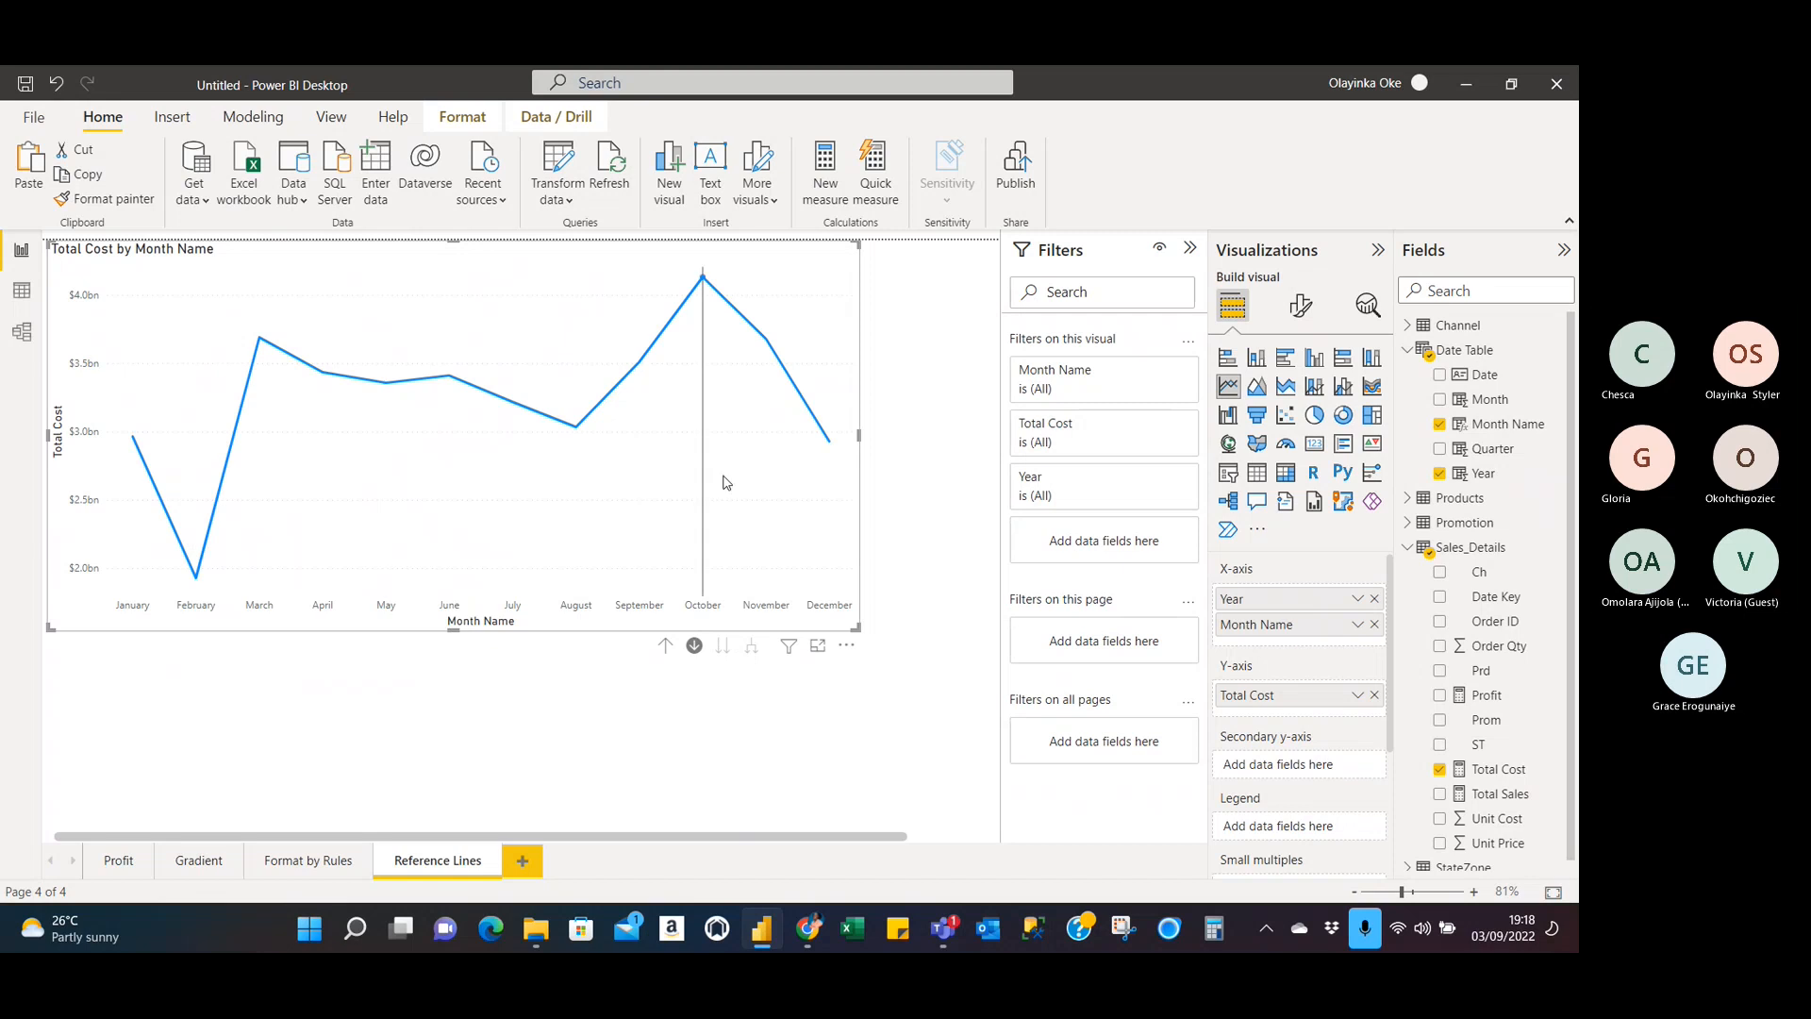
Turn on markers and data labels for the Total Cost line chart.
mouse_move(535, 364)
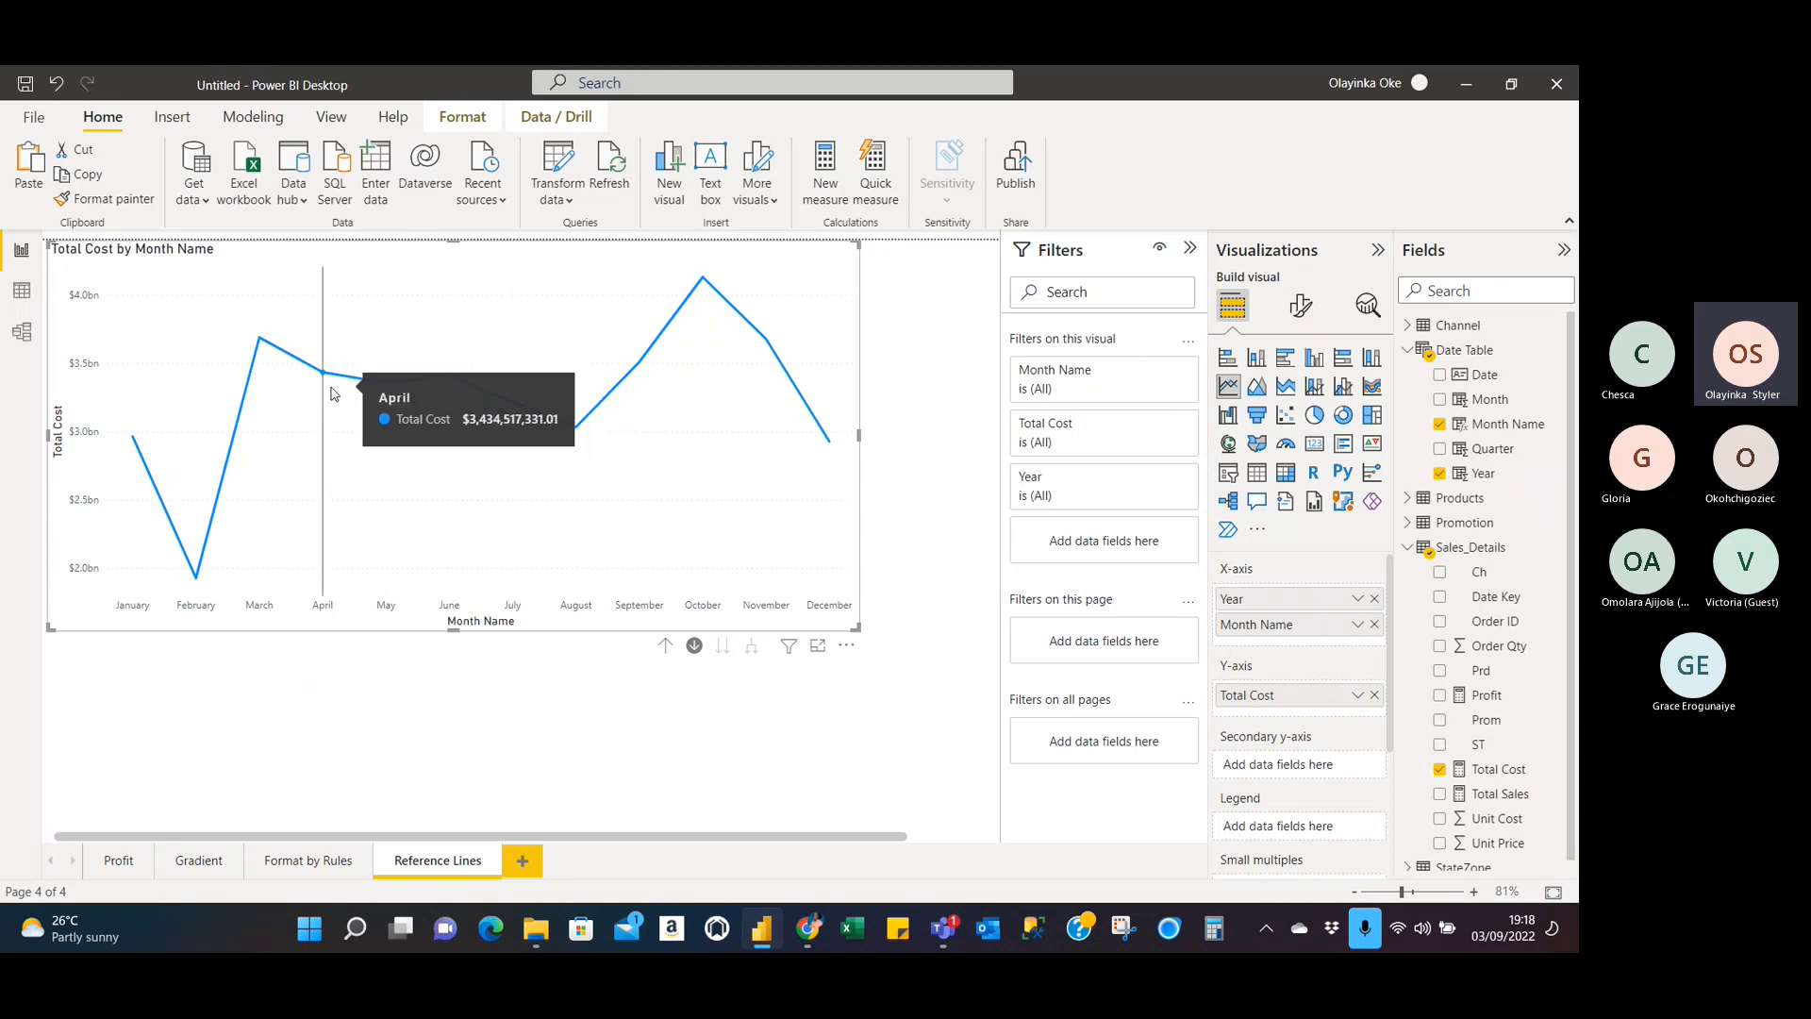
click(1299, 305)
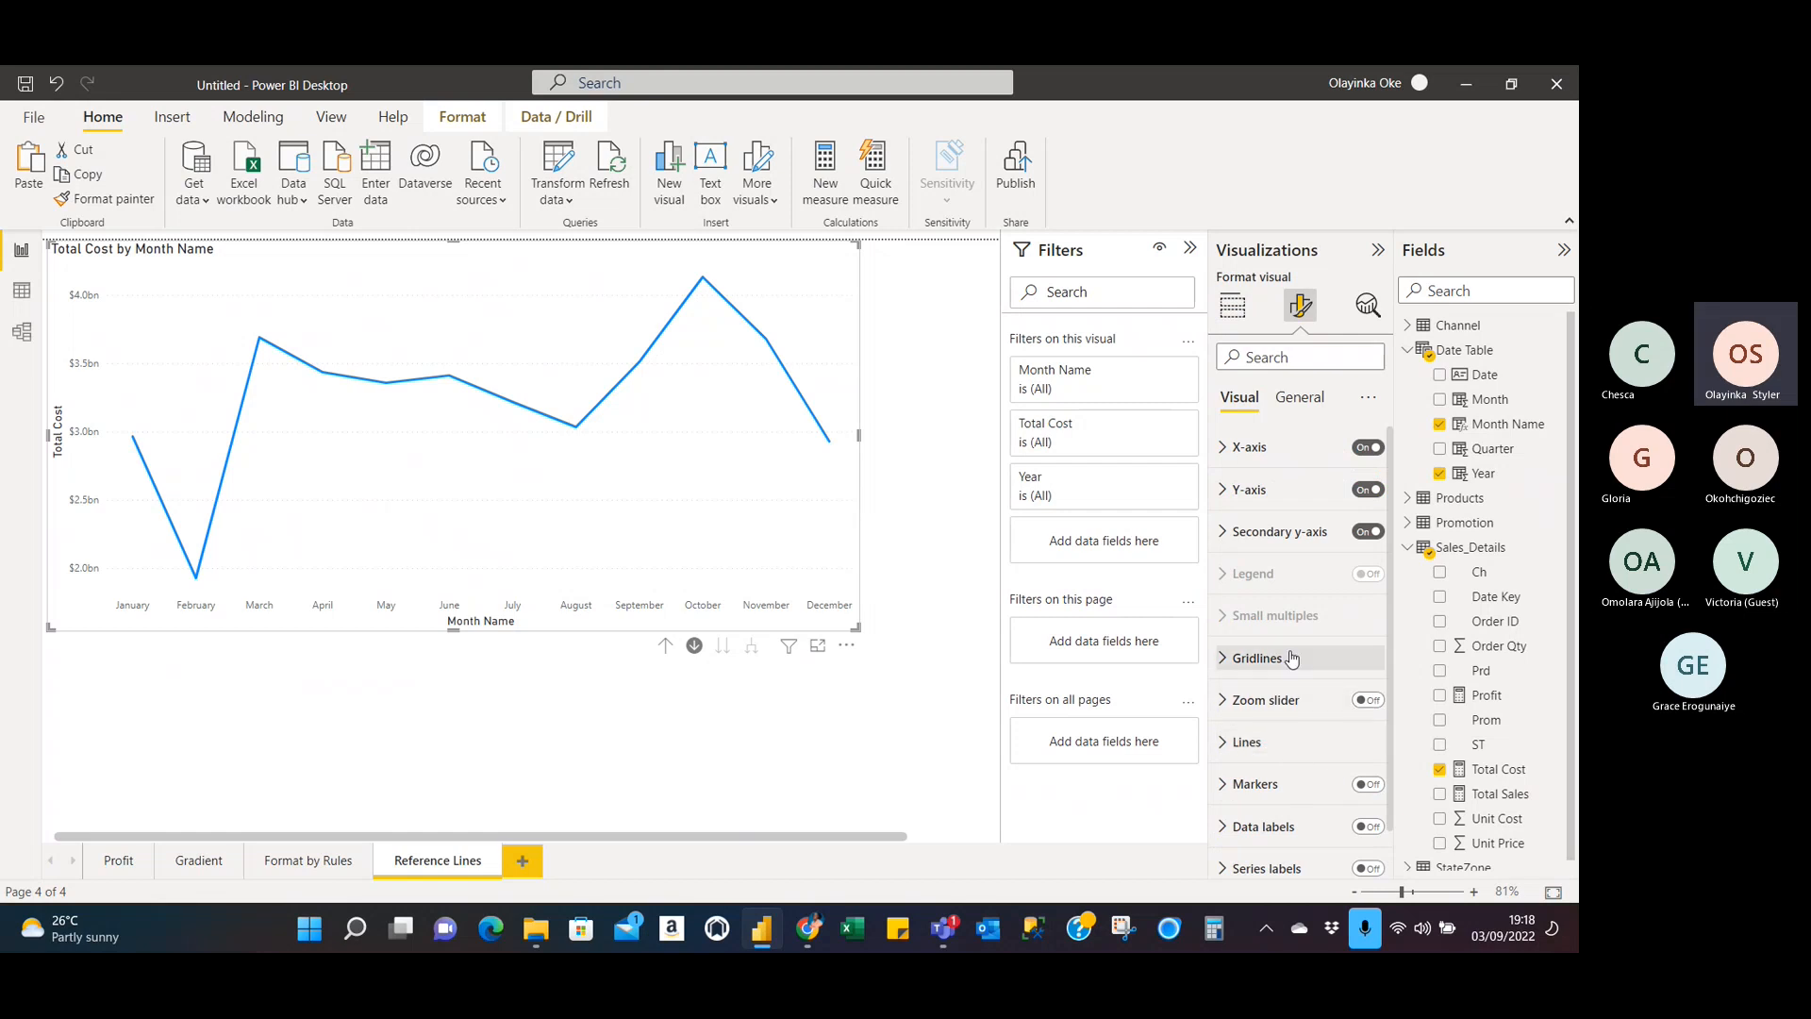
scroll(1308, 672, down, 1)
click(1369, 733)
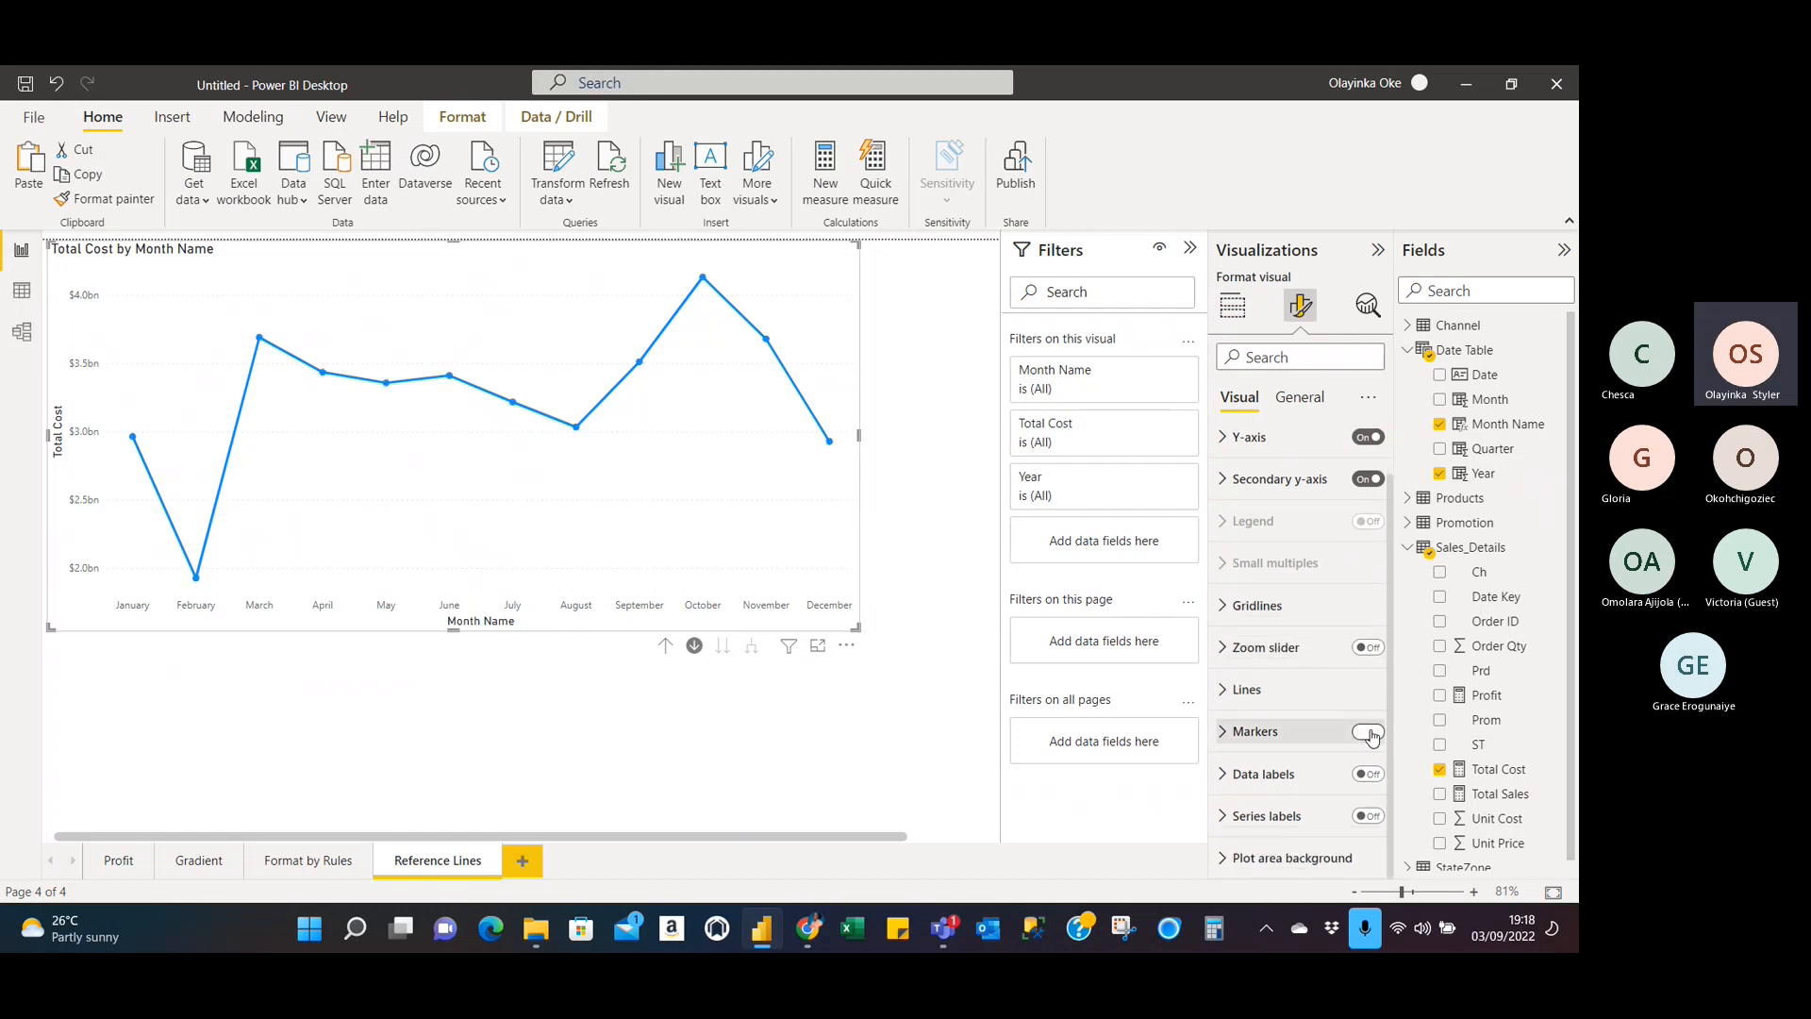
click(1368, 774)
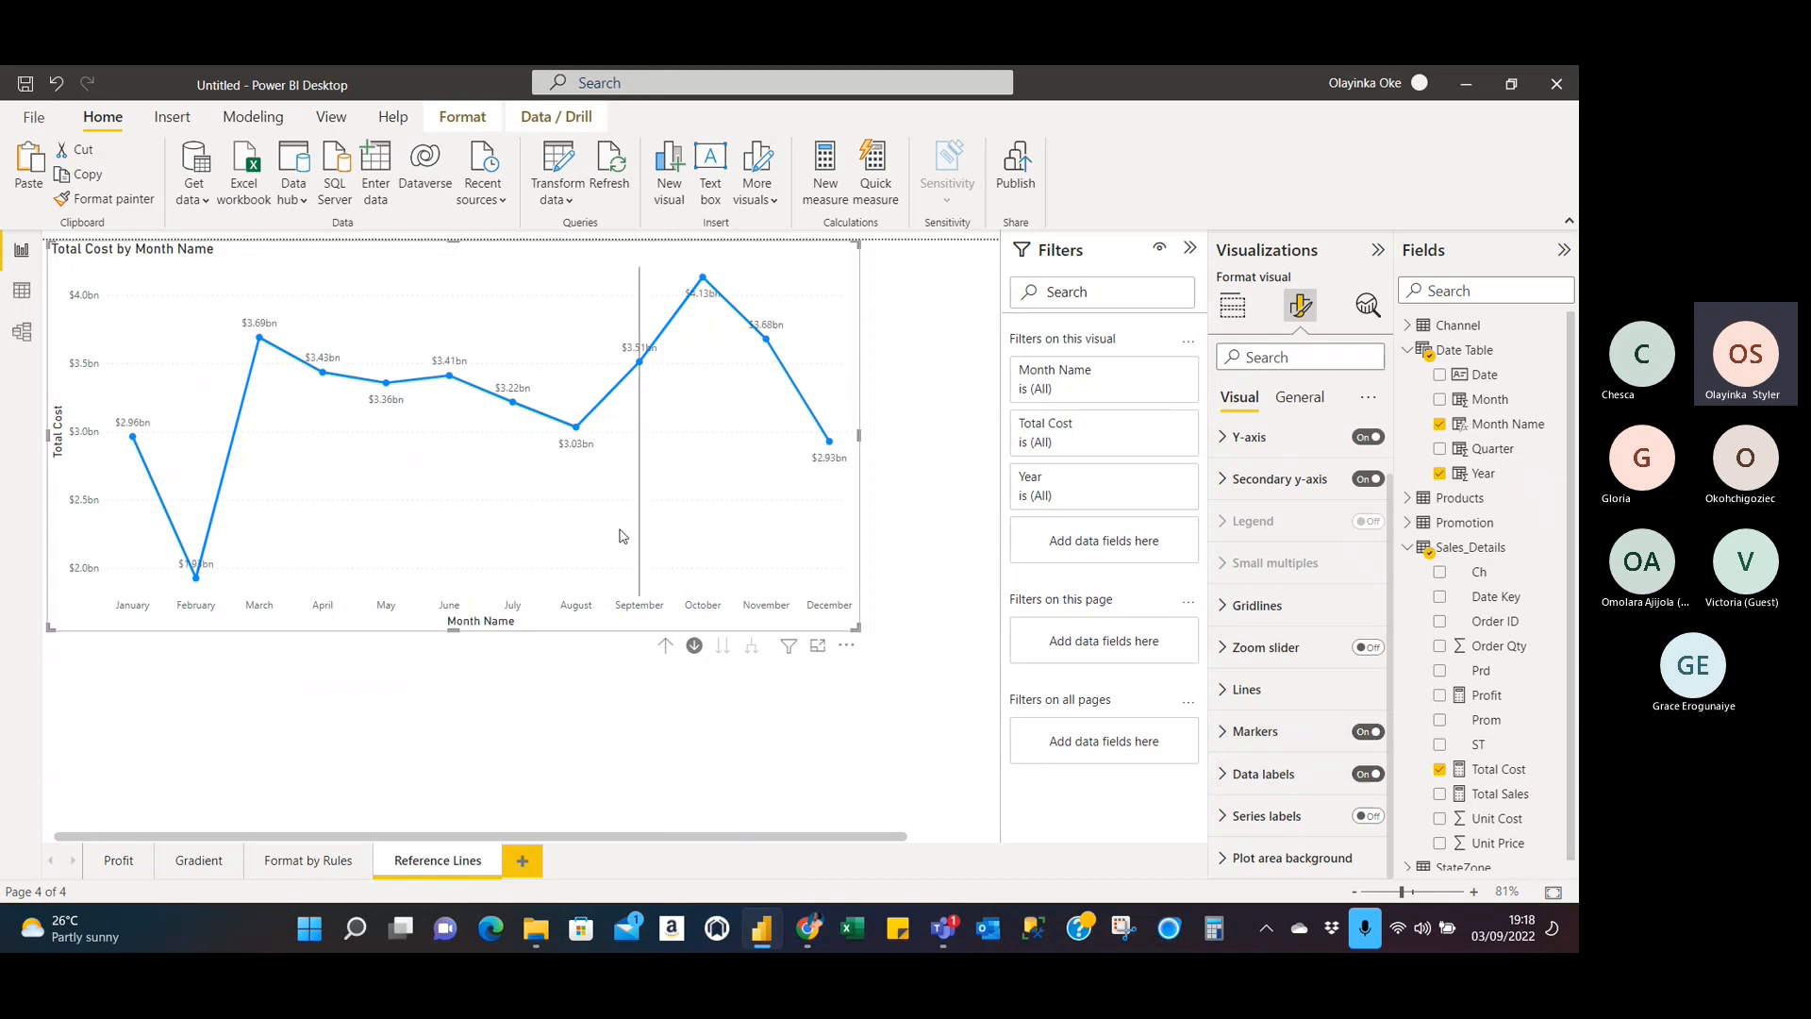
Enlarge the line chart to about 1063 wide by 526 high and reposition it at about 147 horizontal and 22 vertical.
mouse_move(140, 444)
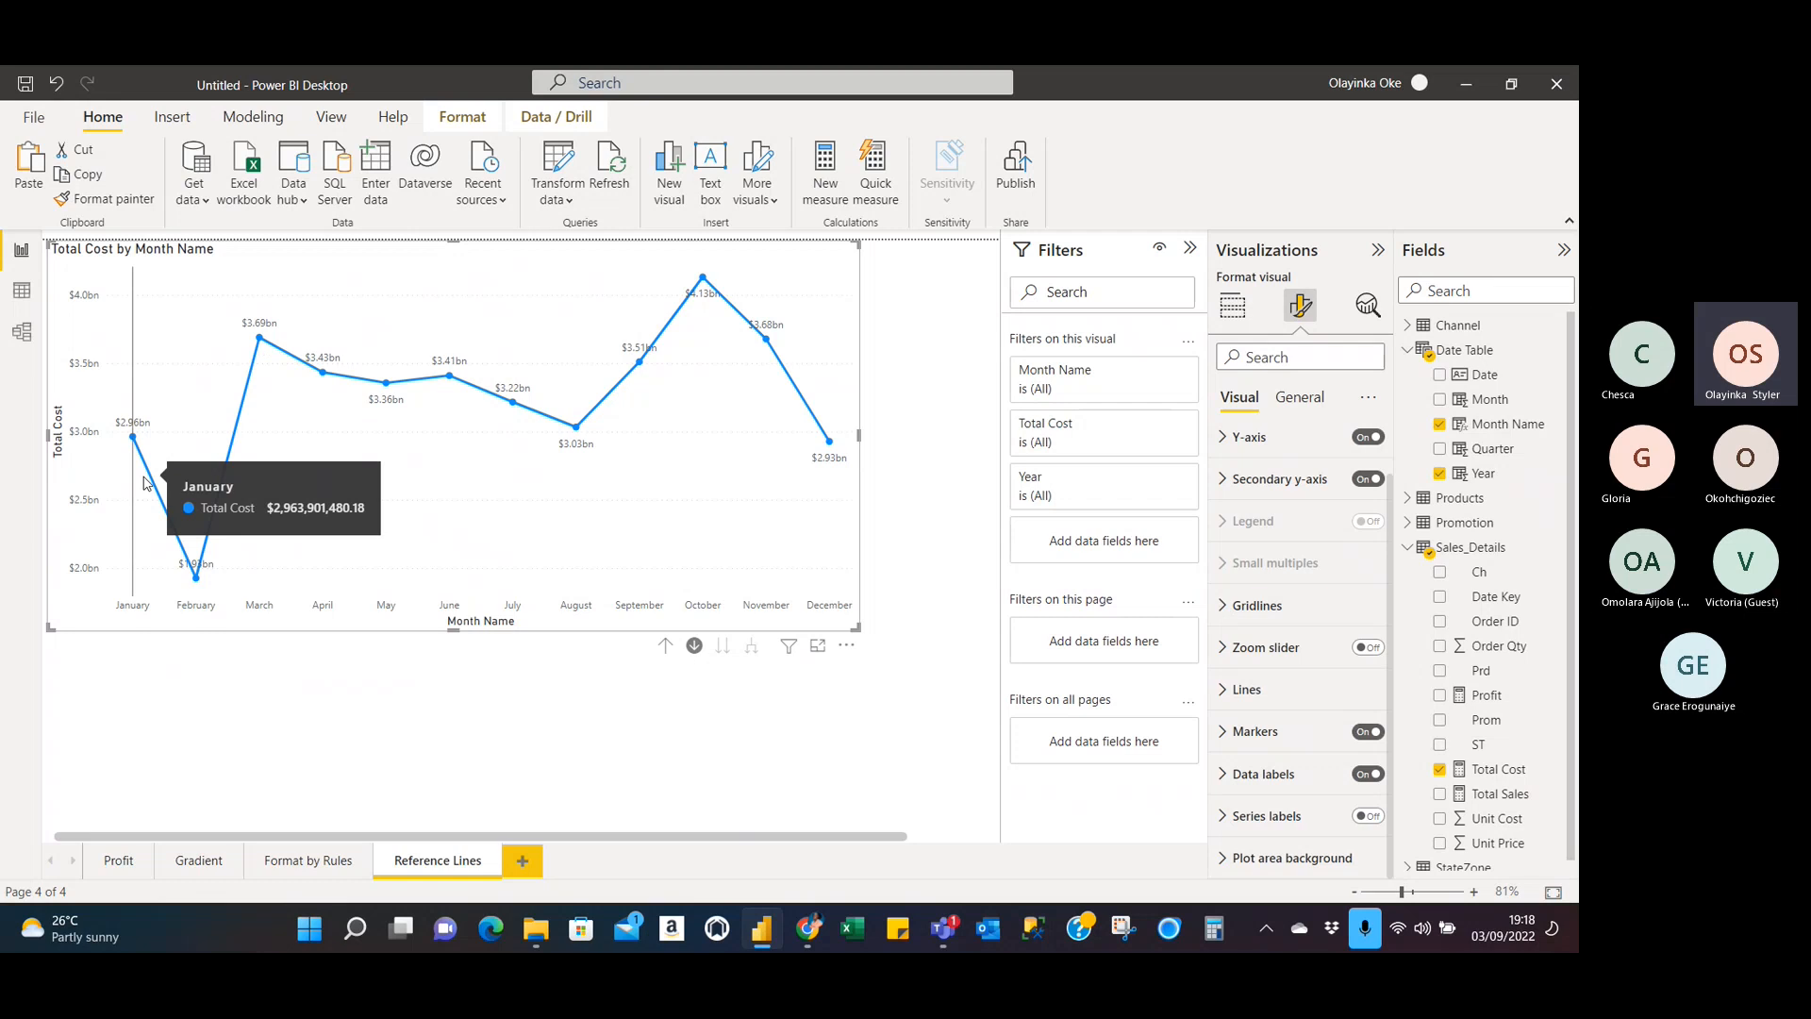
mouse_move(244, 495)
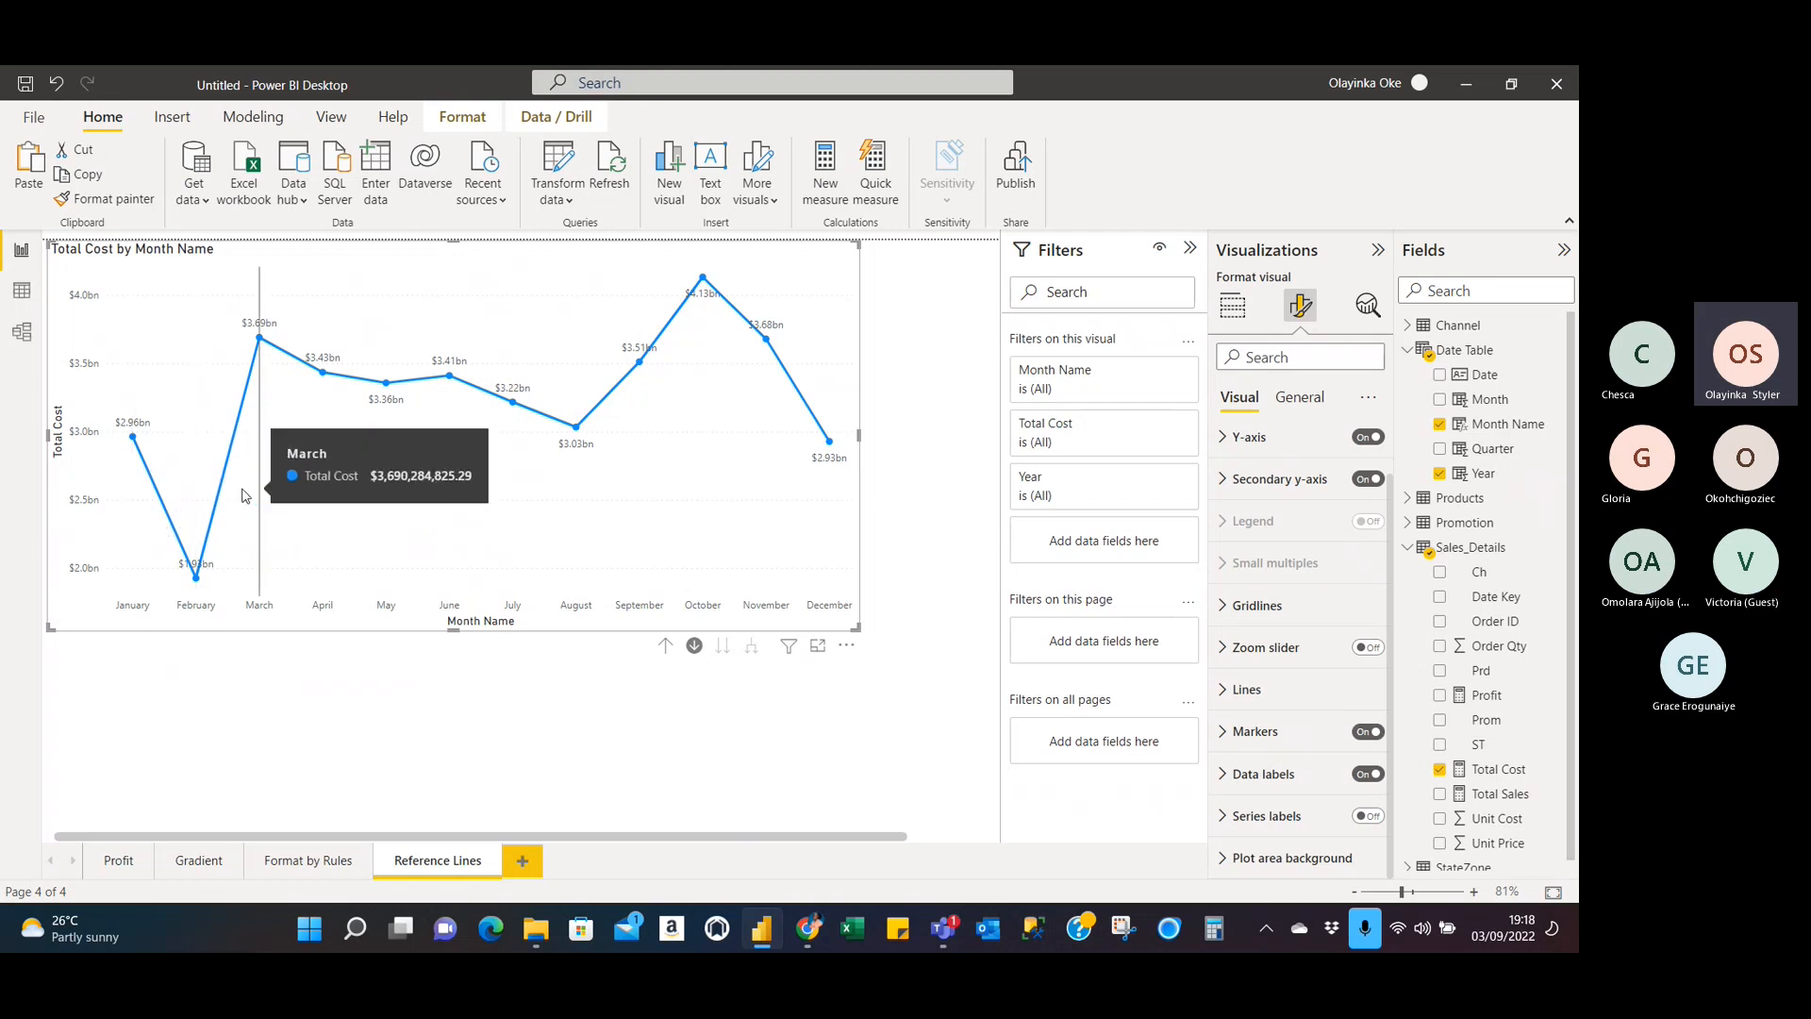
mouse_move(321, 500)
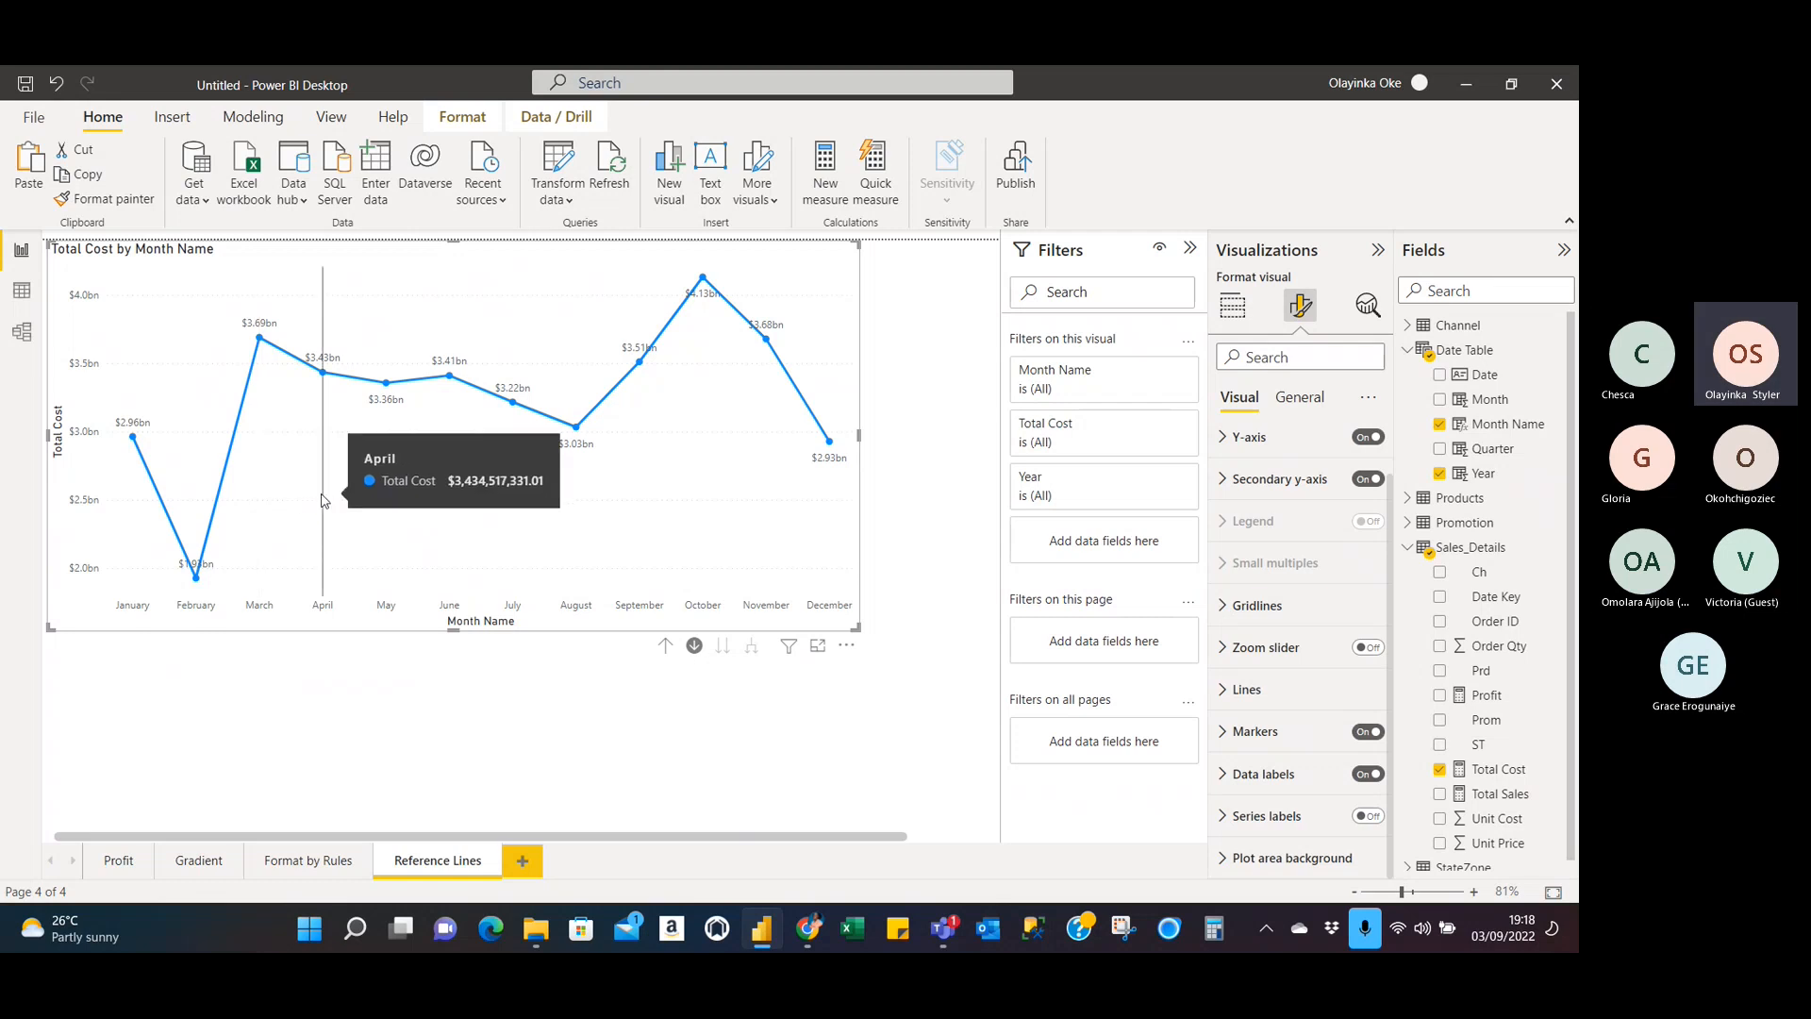
mouse_move(506, 502)
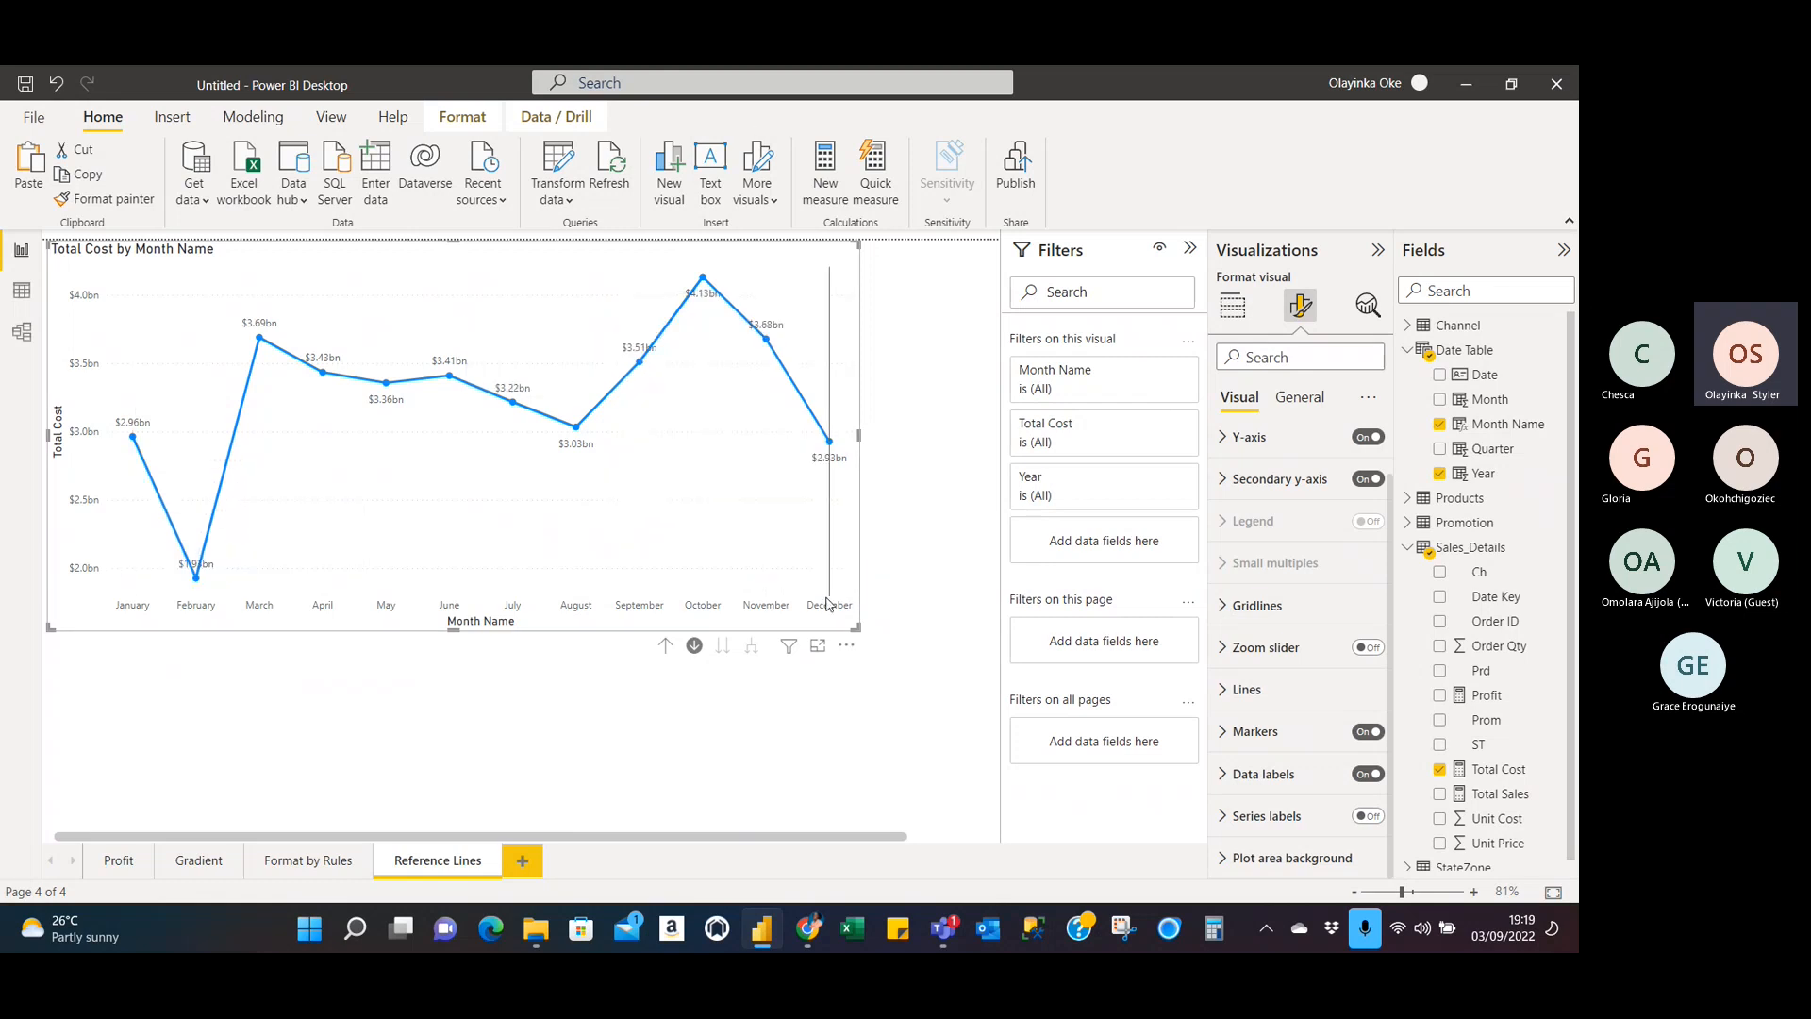
drag(856, 627, 930, 676)
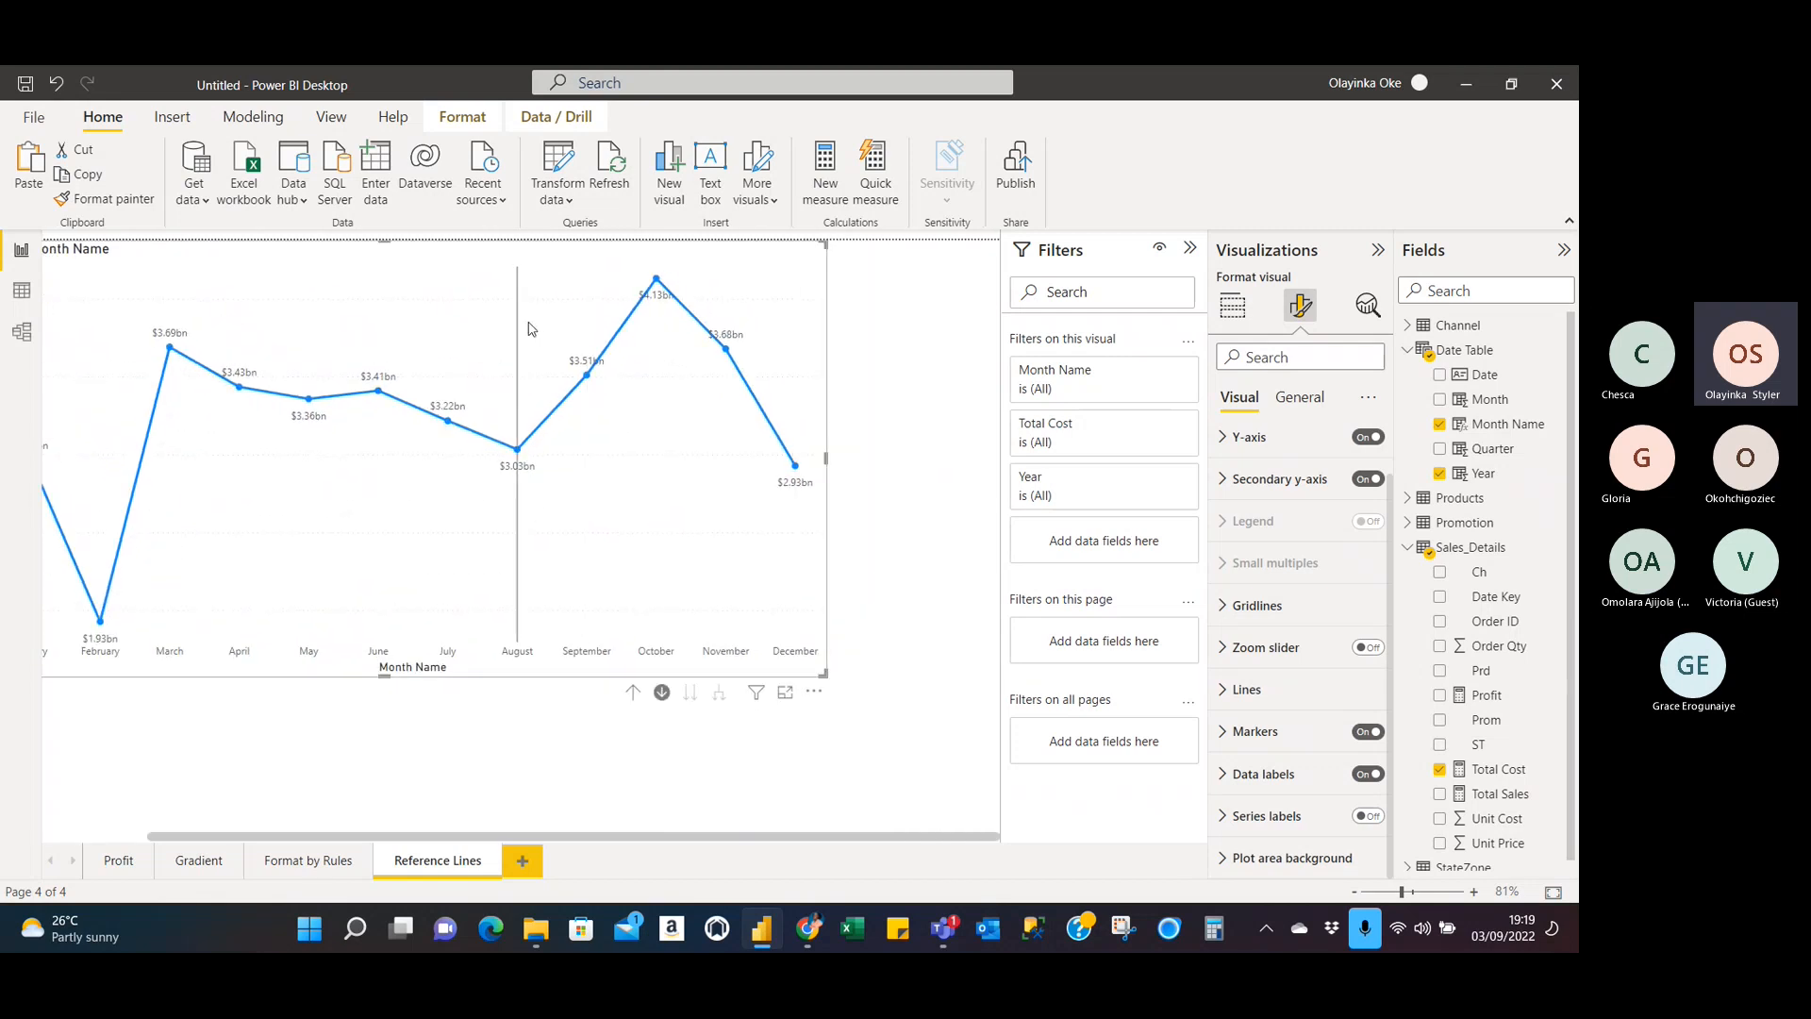
drag(405, 290, 519, 315)
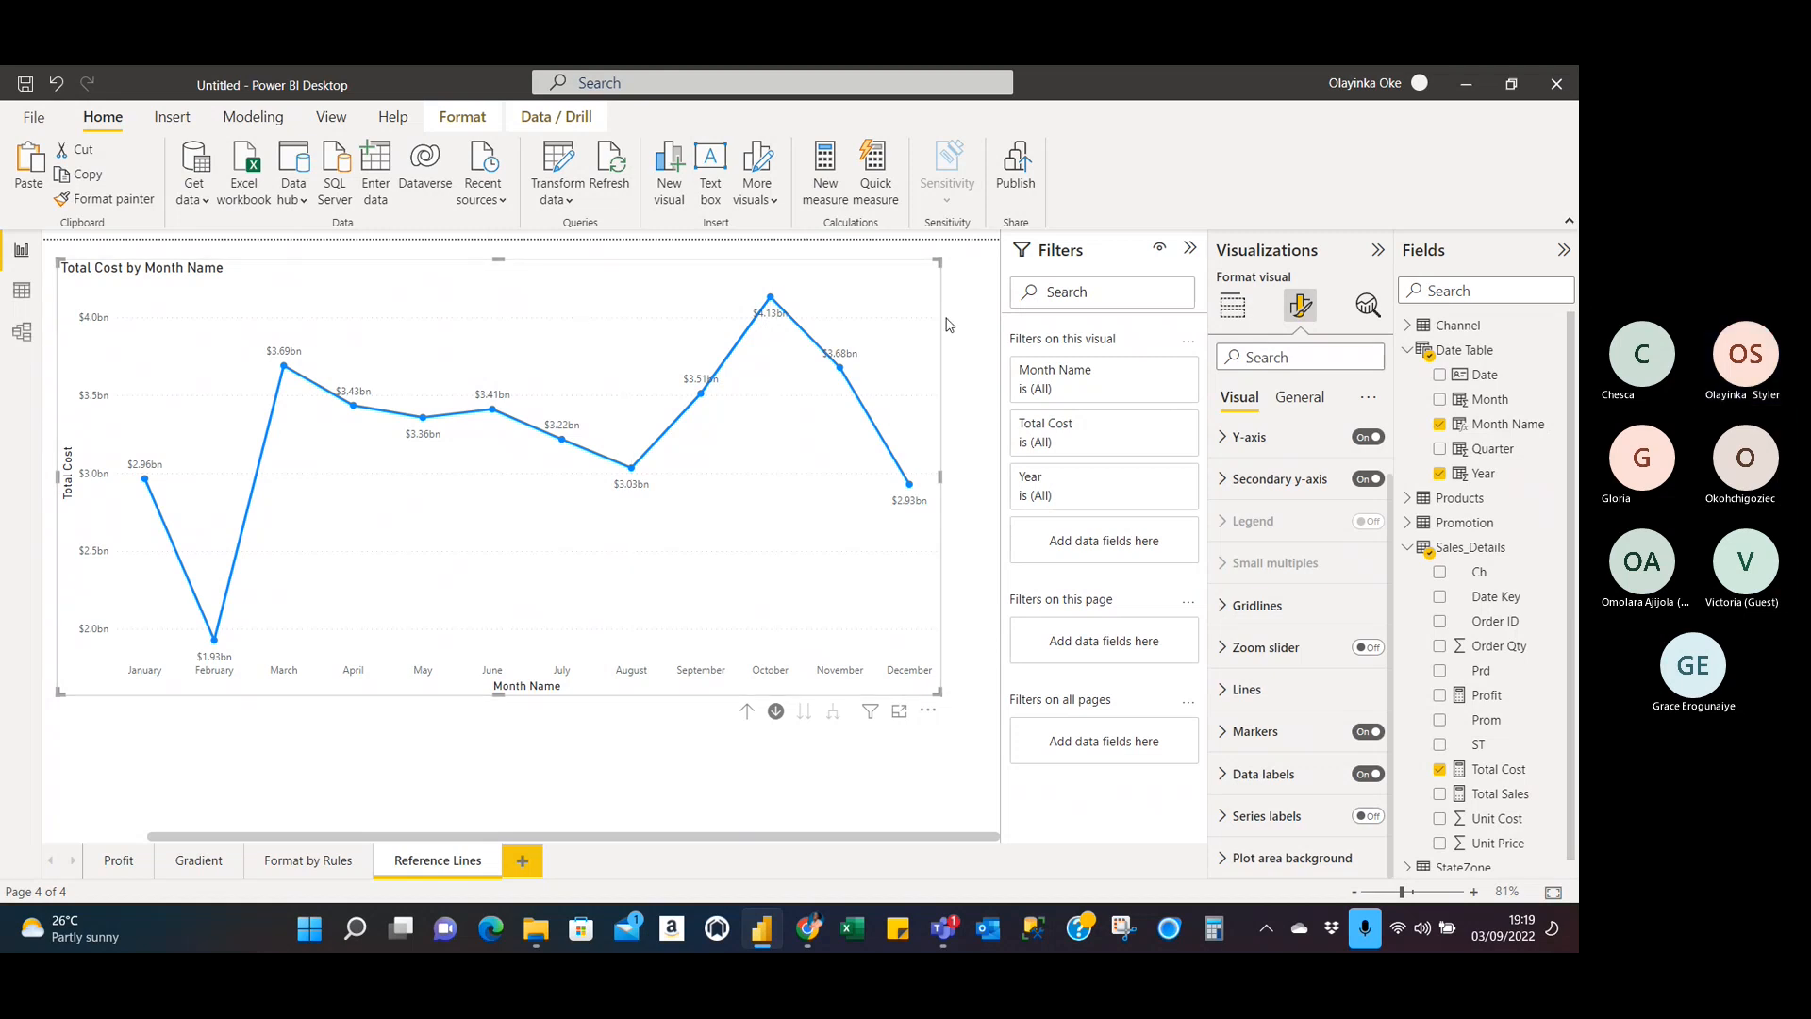
Examine the line chart's secondary y-axis options, its data field wells, and the shape, color and spacing settings of its lines.
click(1221, 478)
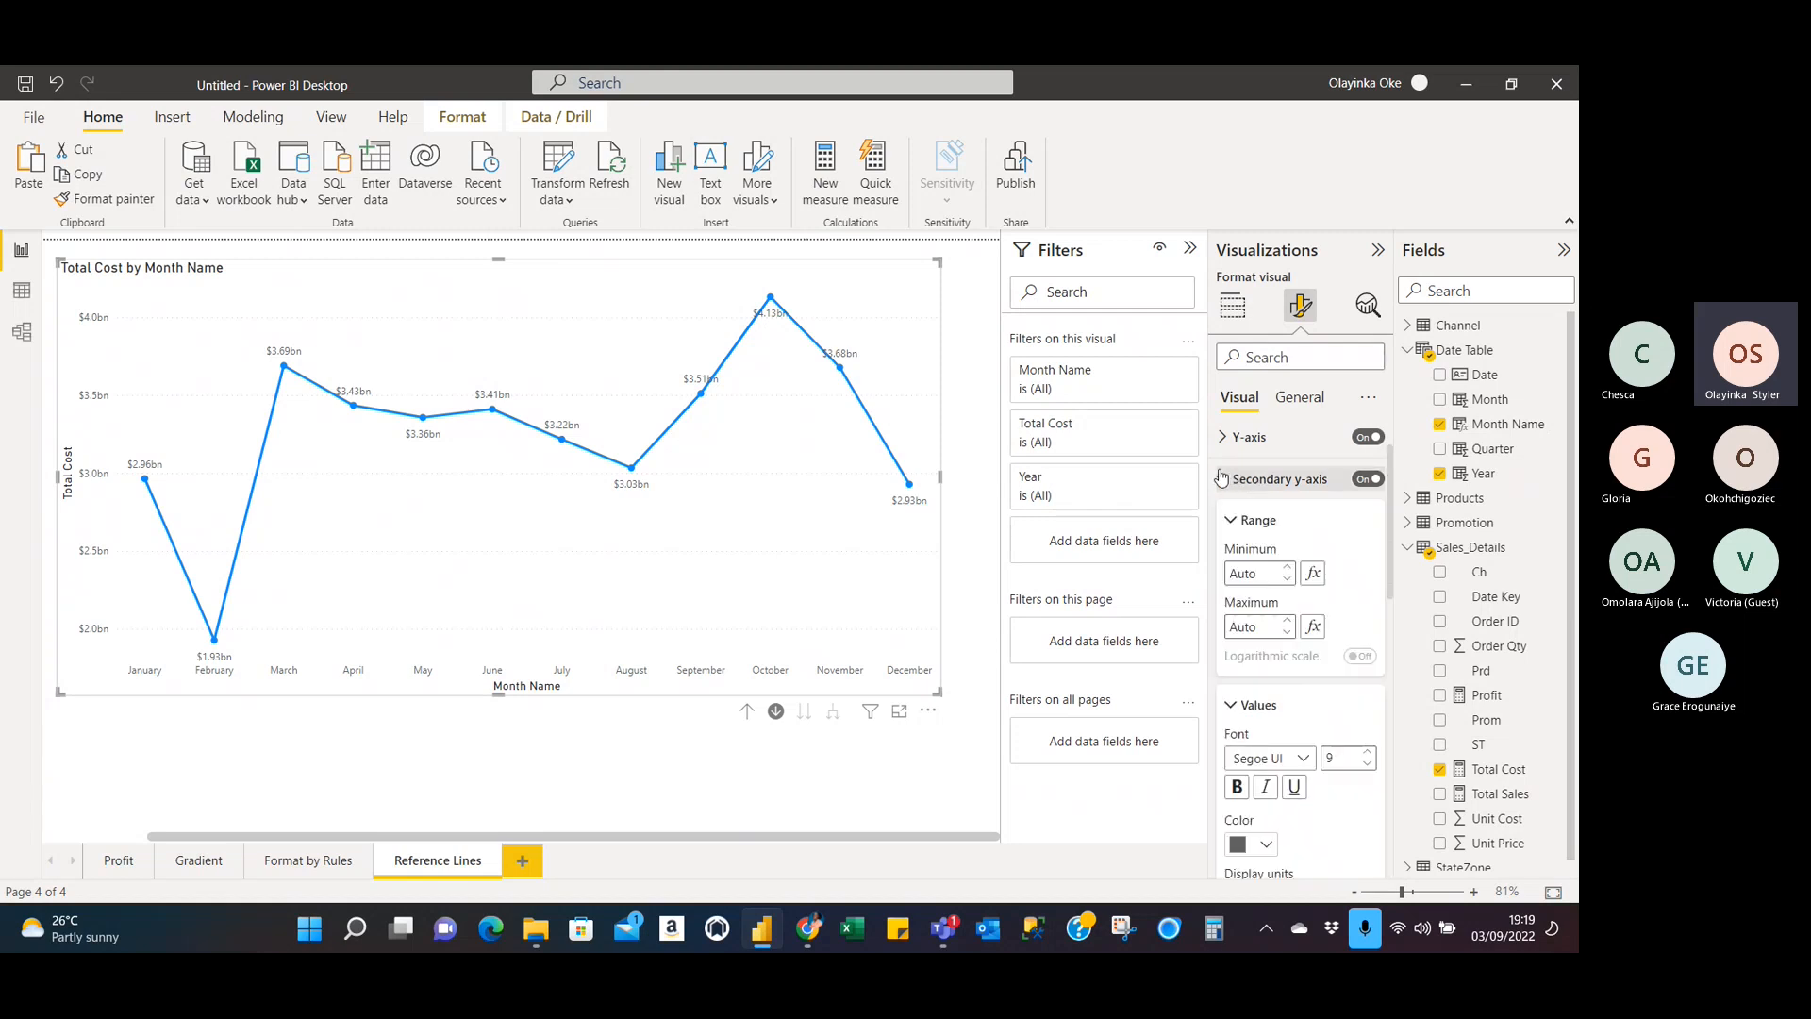
click(1222, 478)
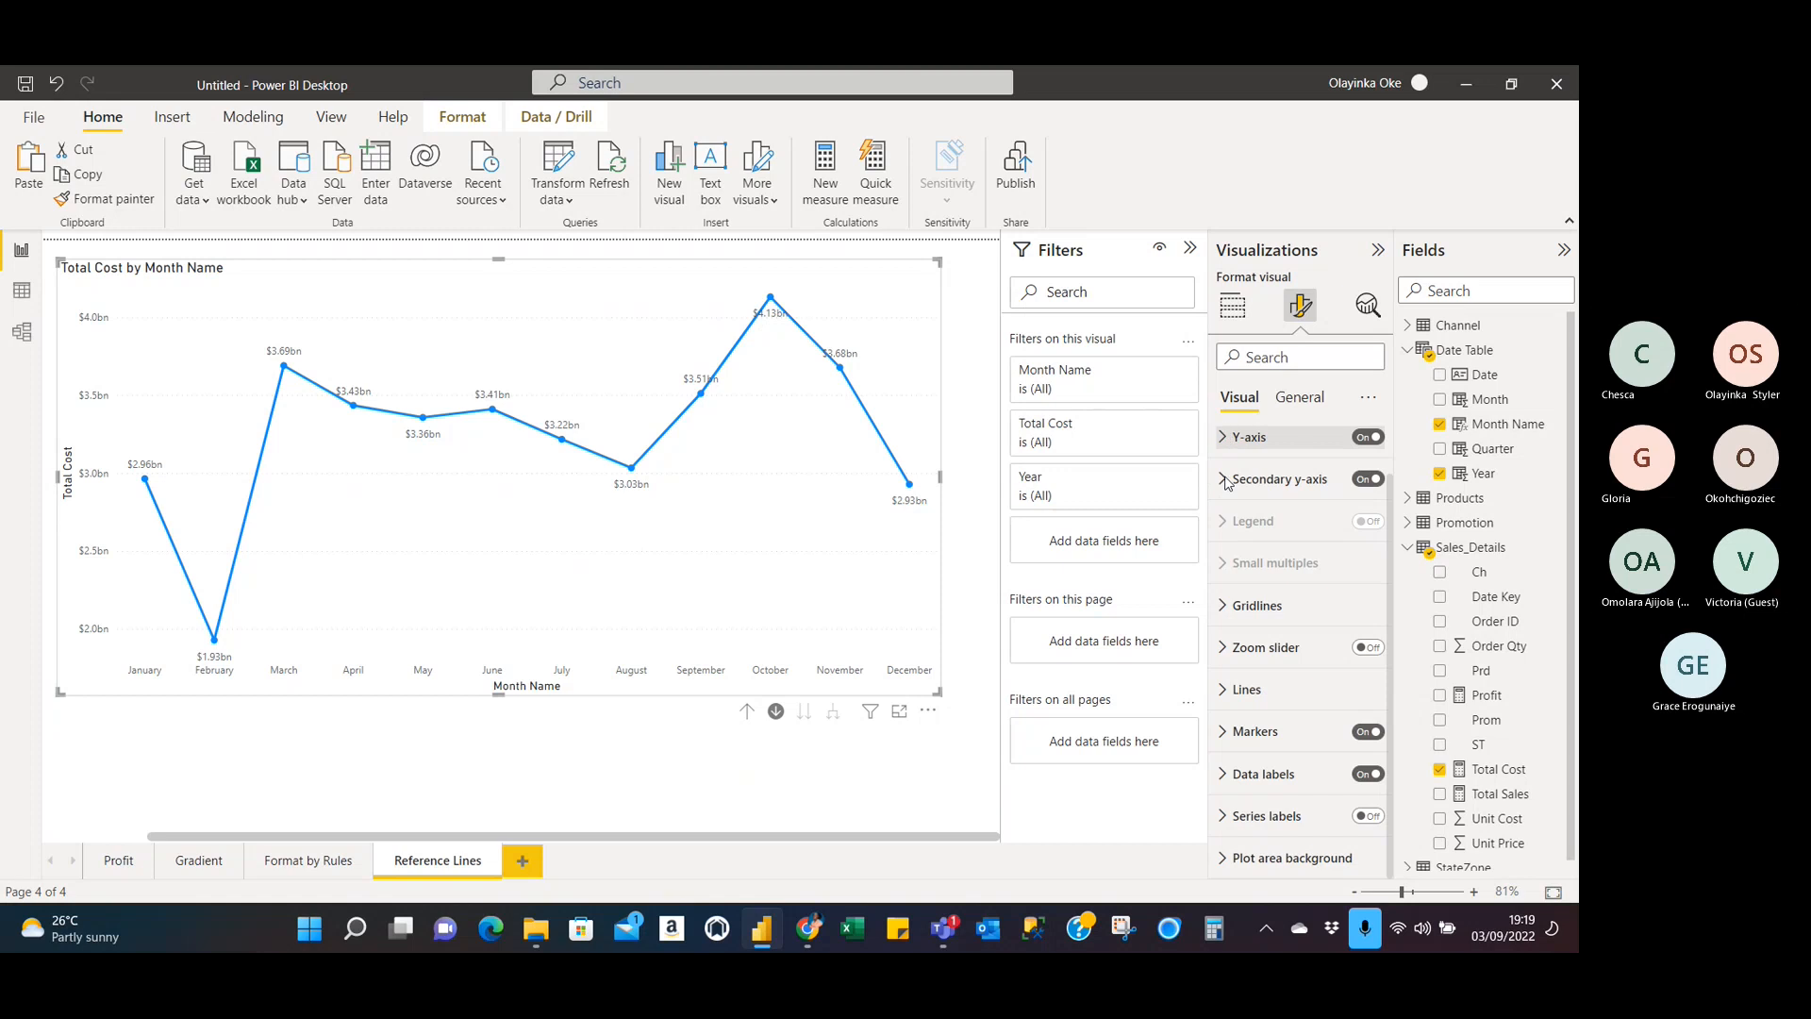
click(1306, 411)
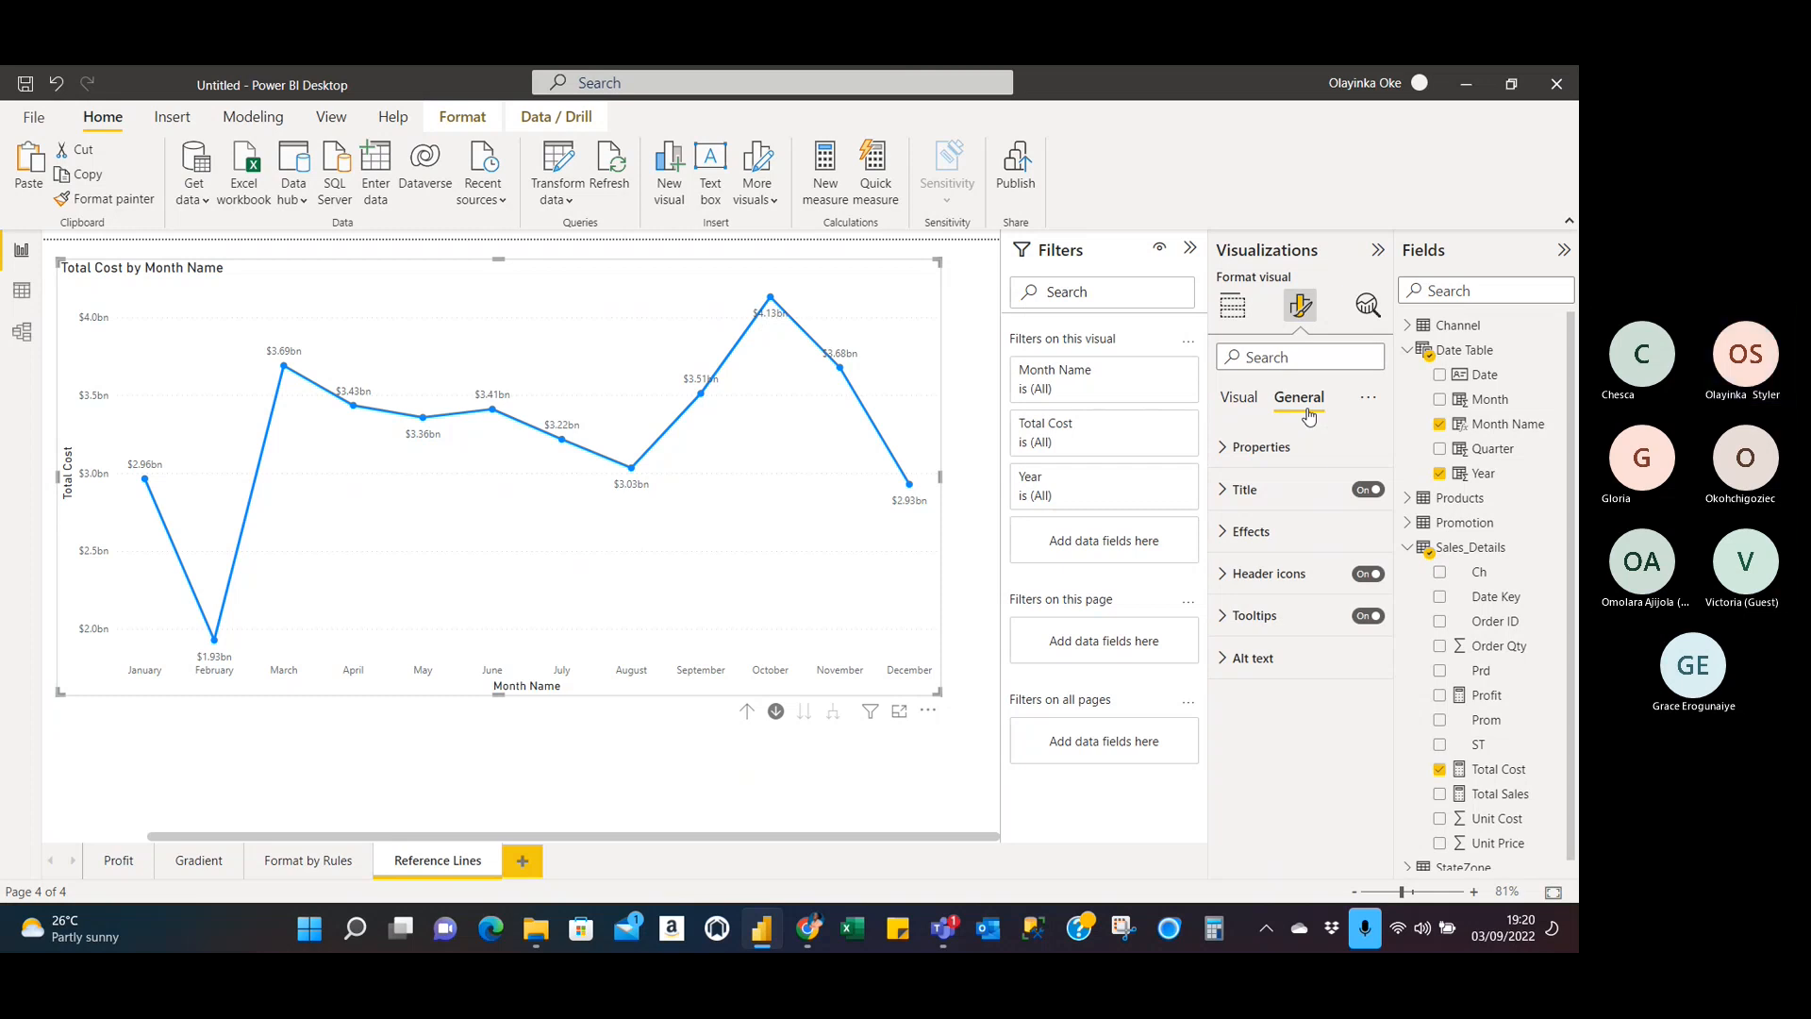
click(1231, 317)
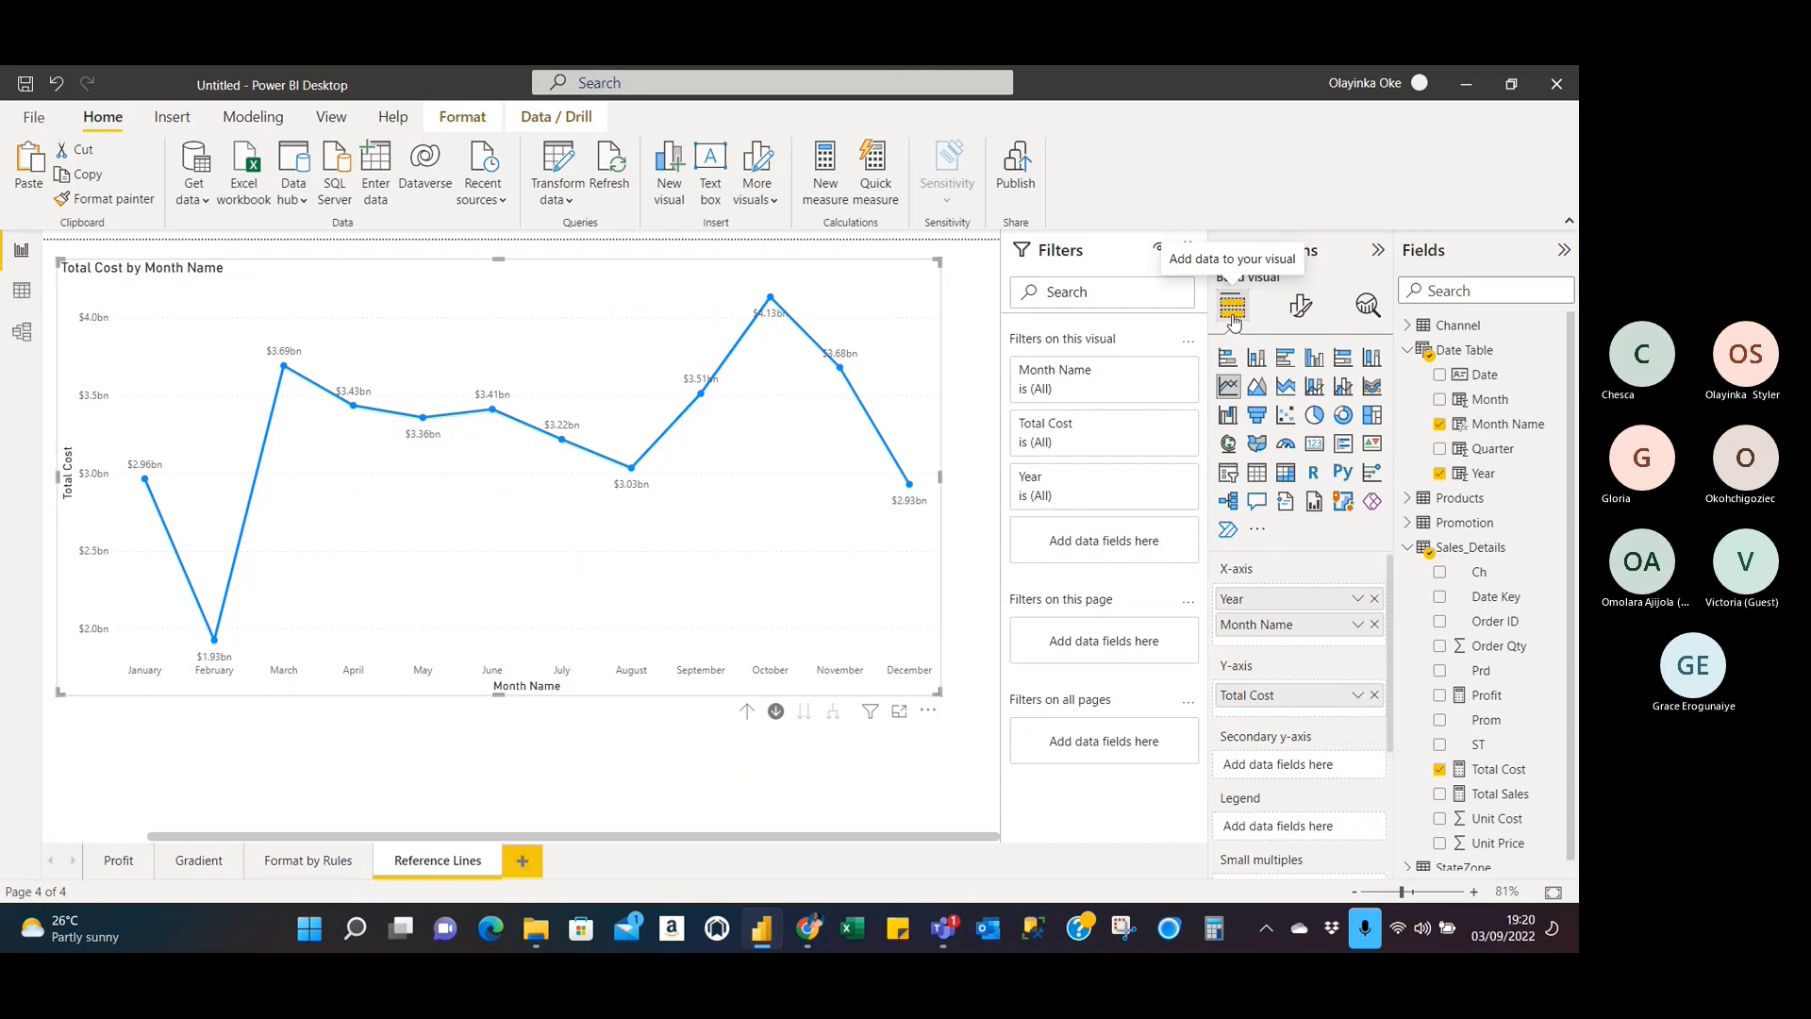
scroll(1315, 766, down, 3)
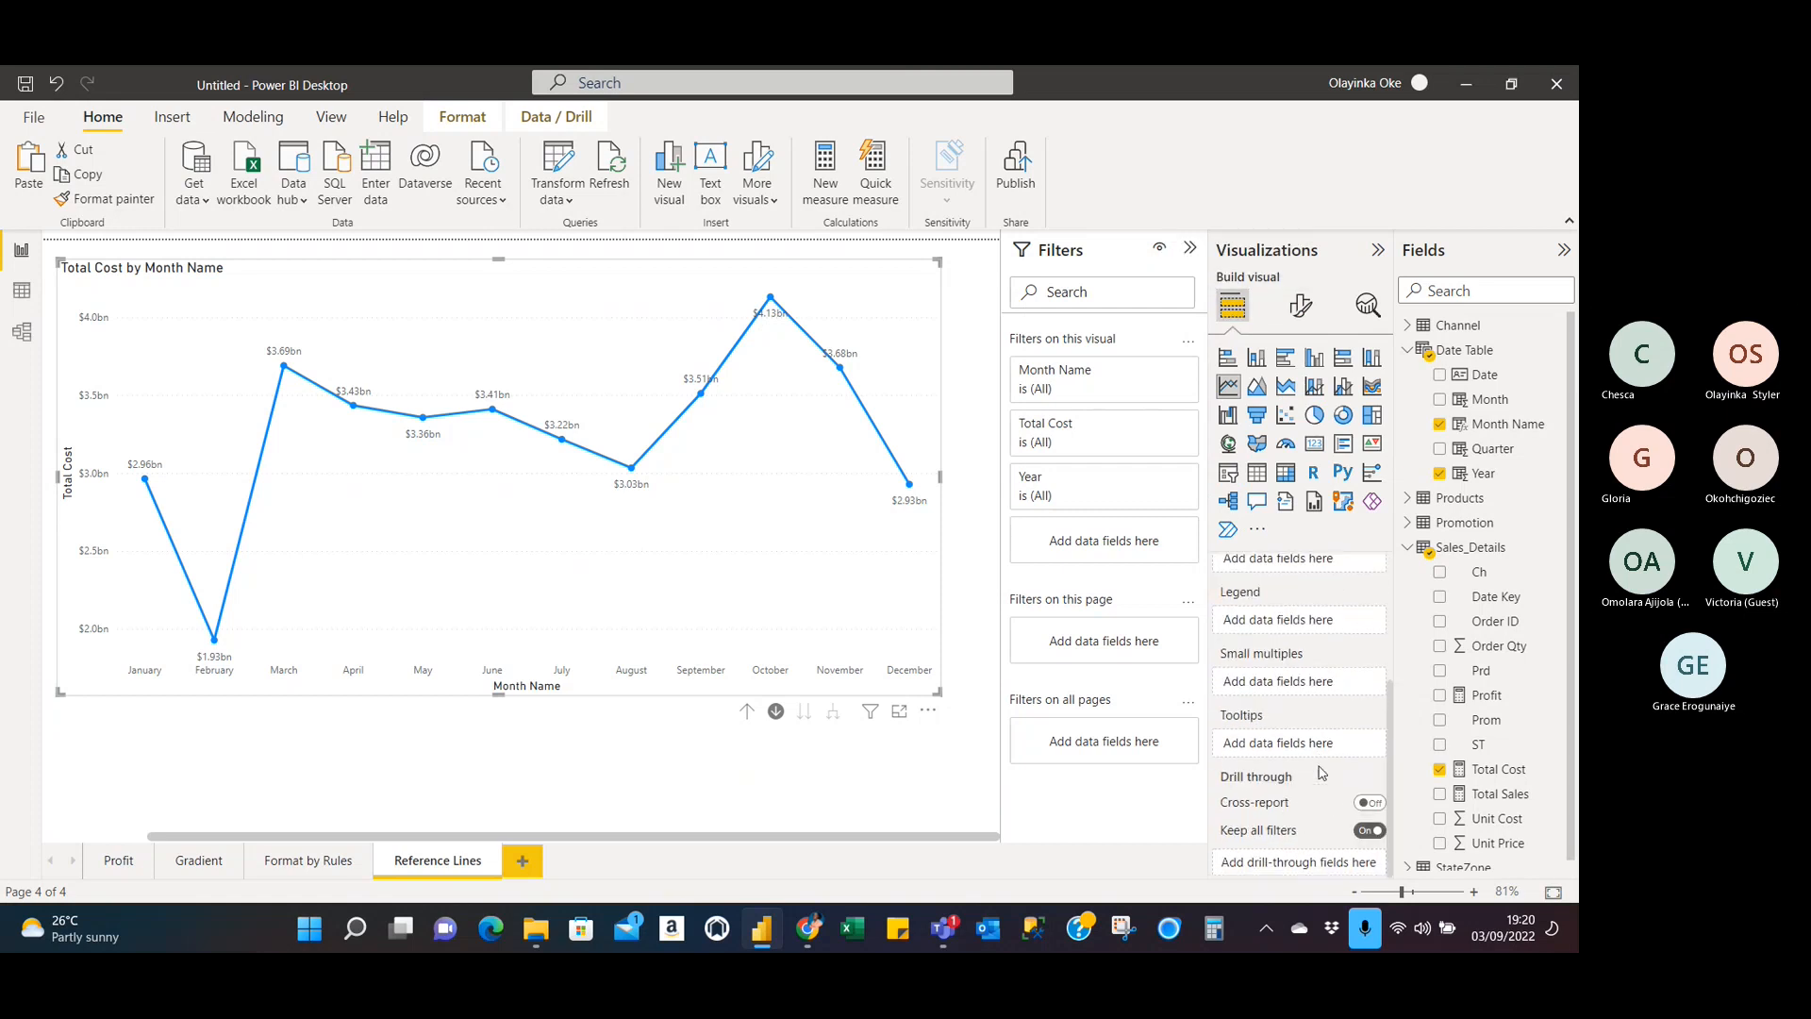
click(1298, 304)
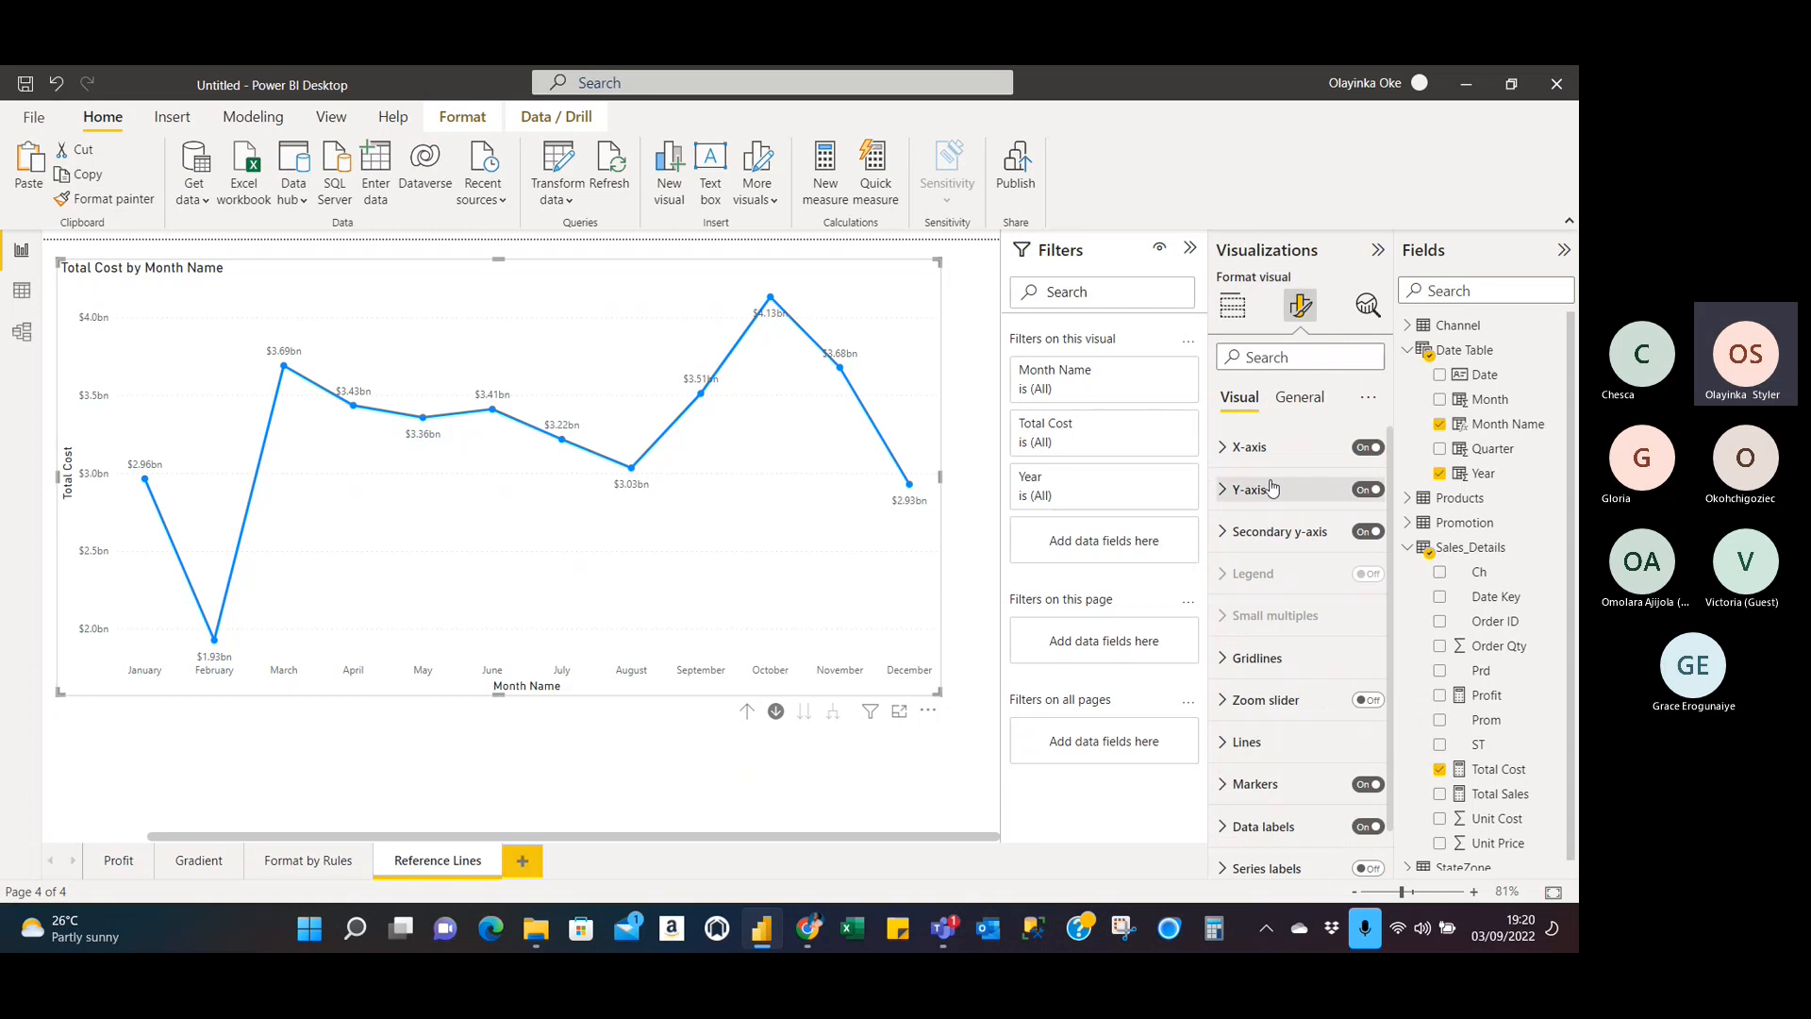
scroll(1272, 488, down, 1)
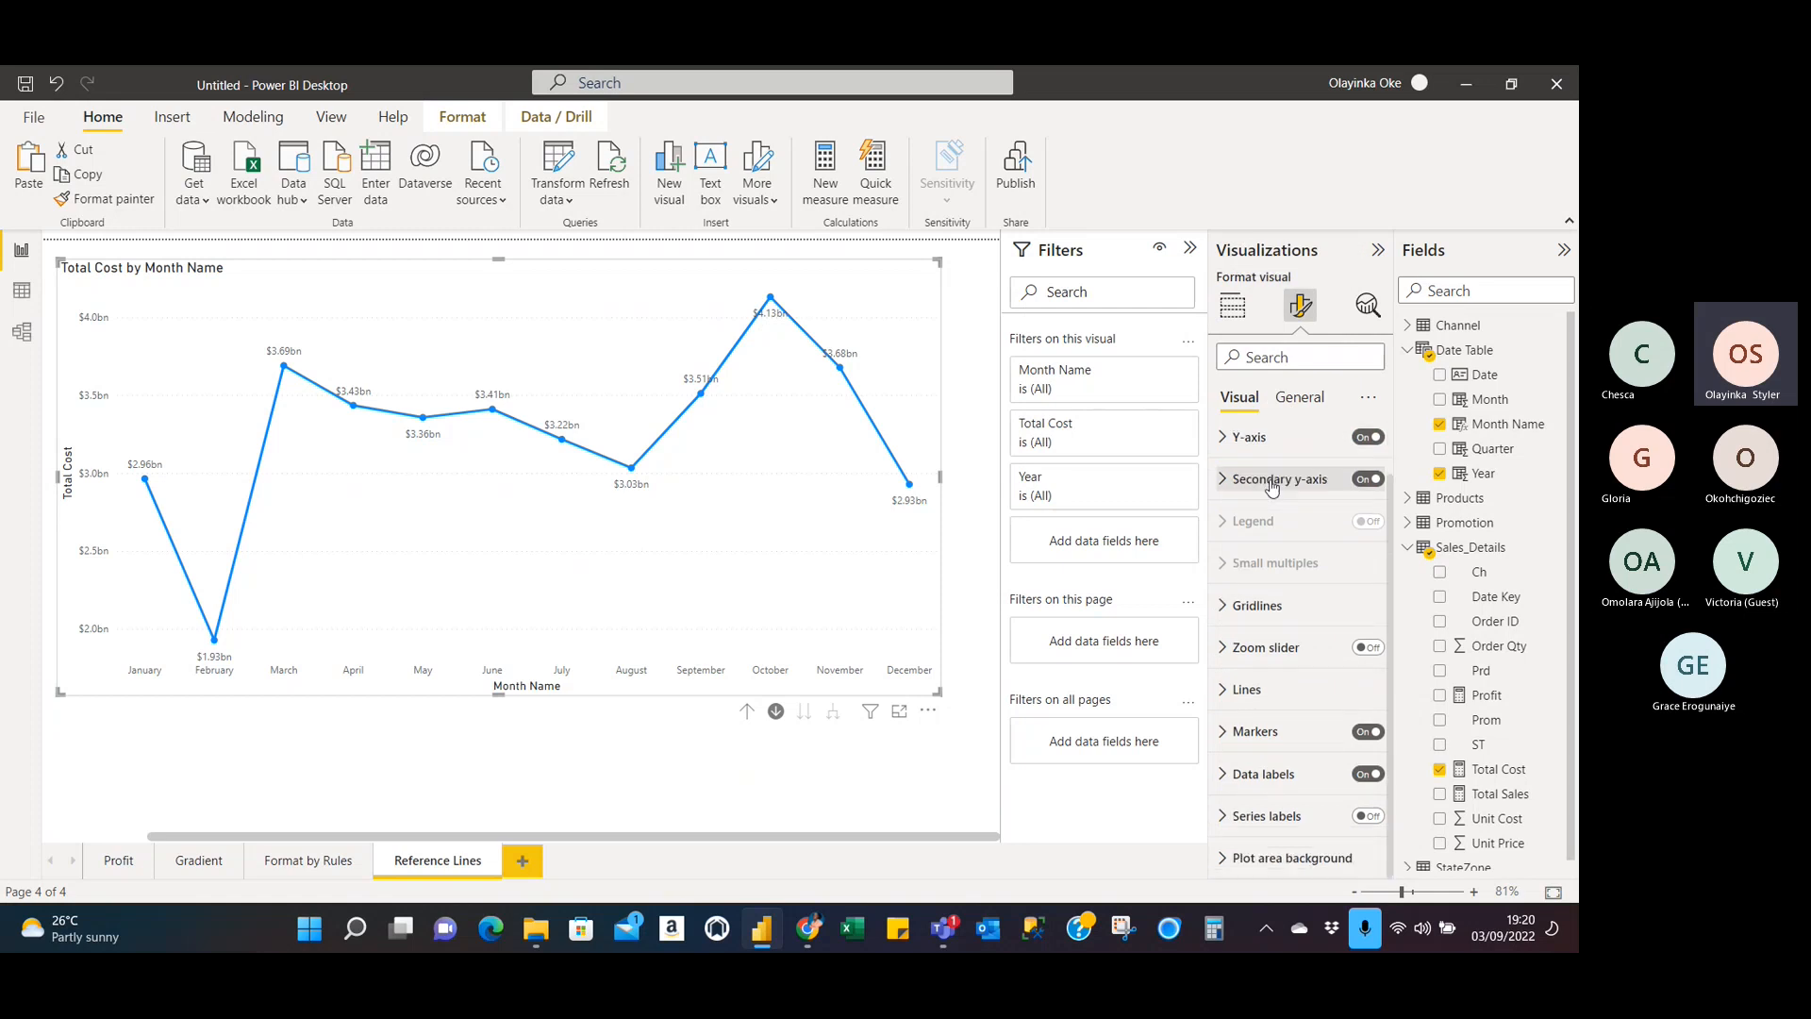
click(1245, 690)
scroll(1292, 763, down, 10)
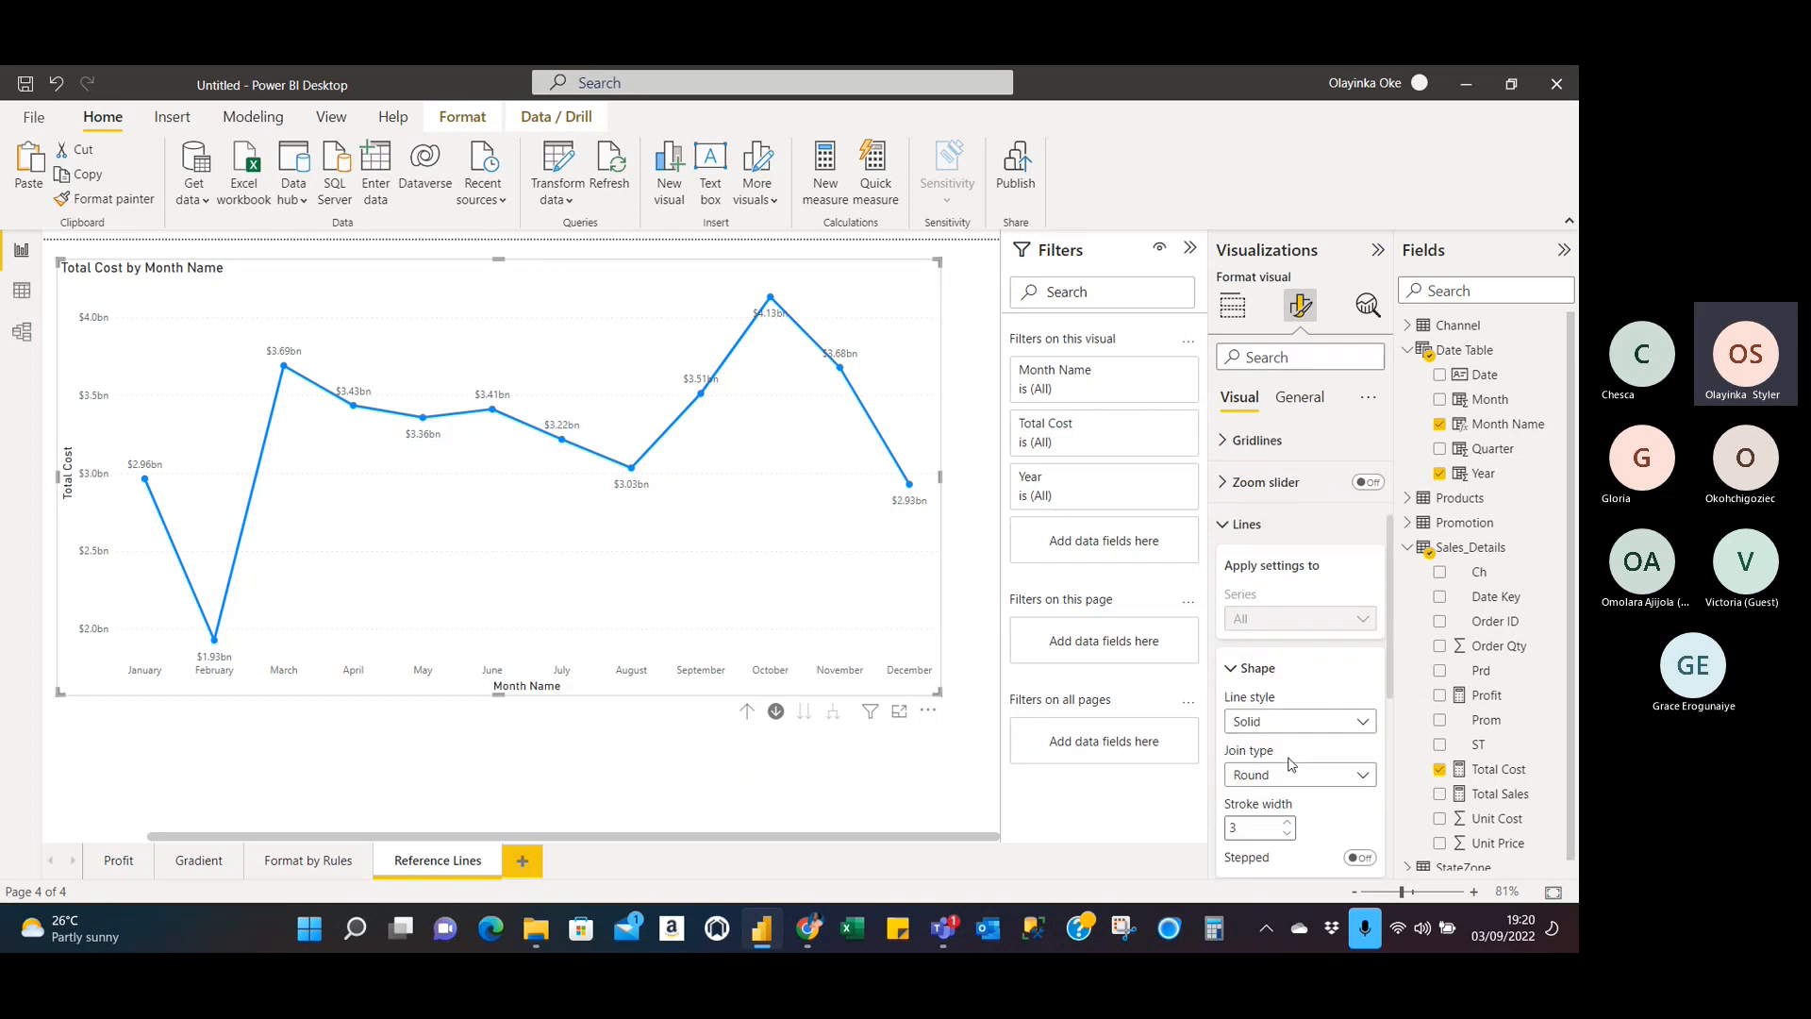
scroll(1290, 763, down, 3)
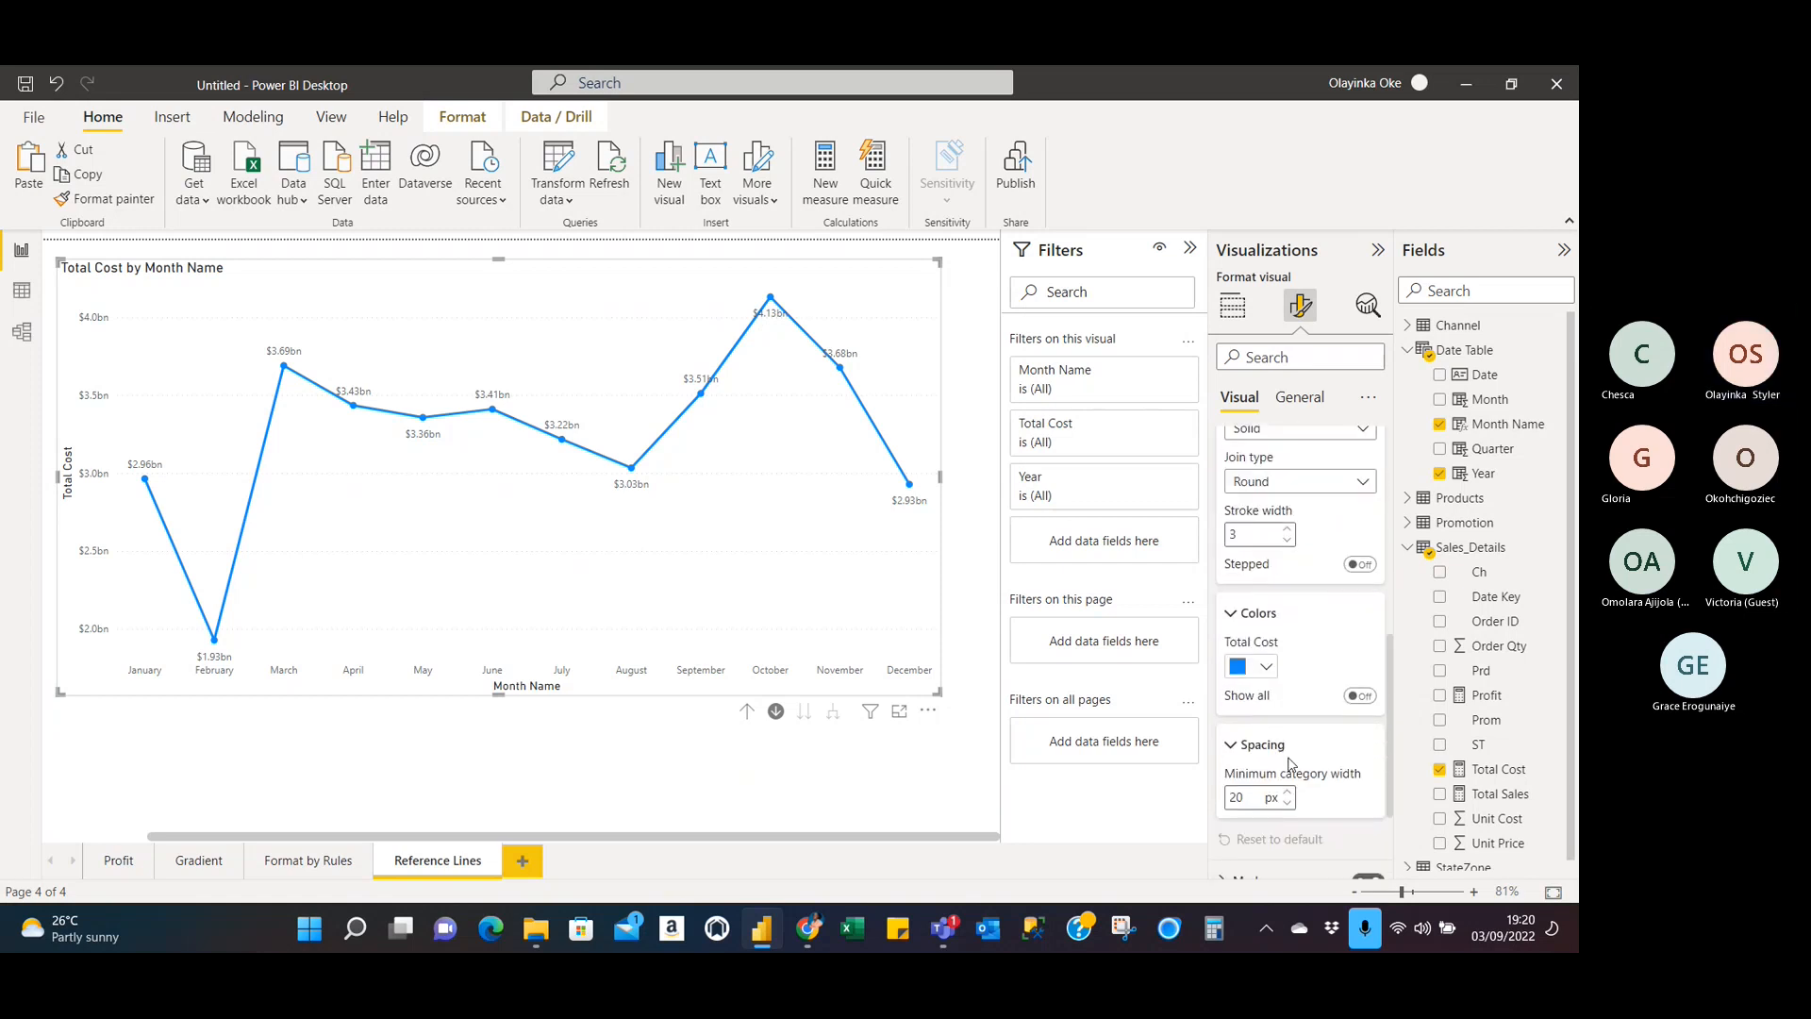
scroll(1290, 763, up, 10)
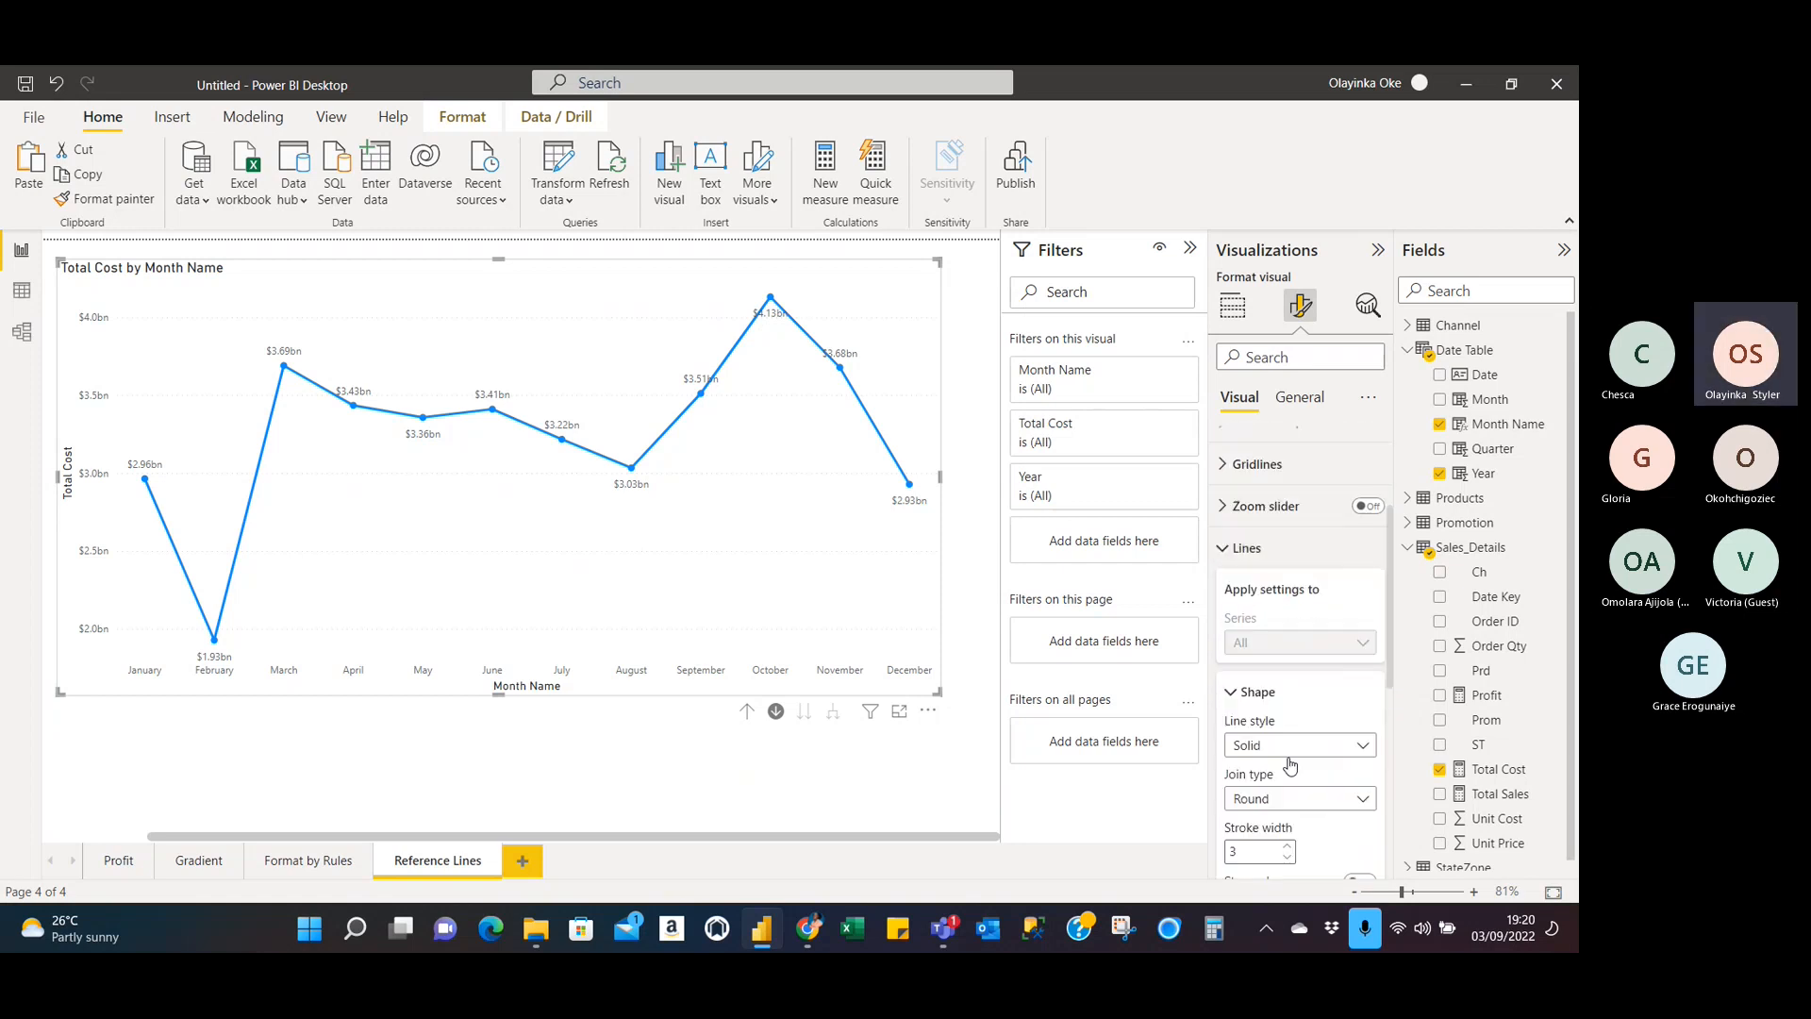
Examine the line chart's general effects settings for background, visual border and shadow.
click(1306, 408)
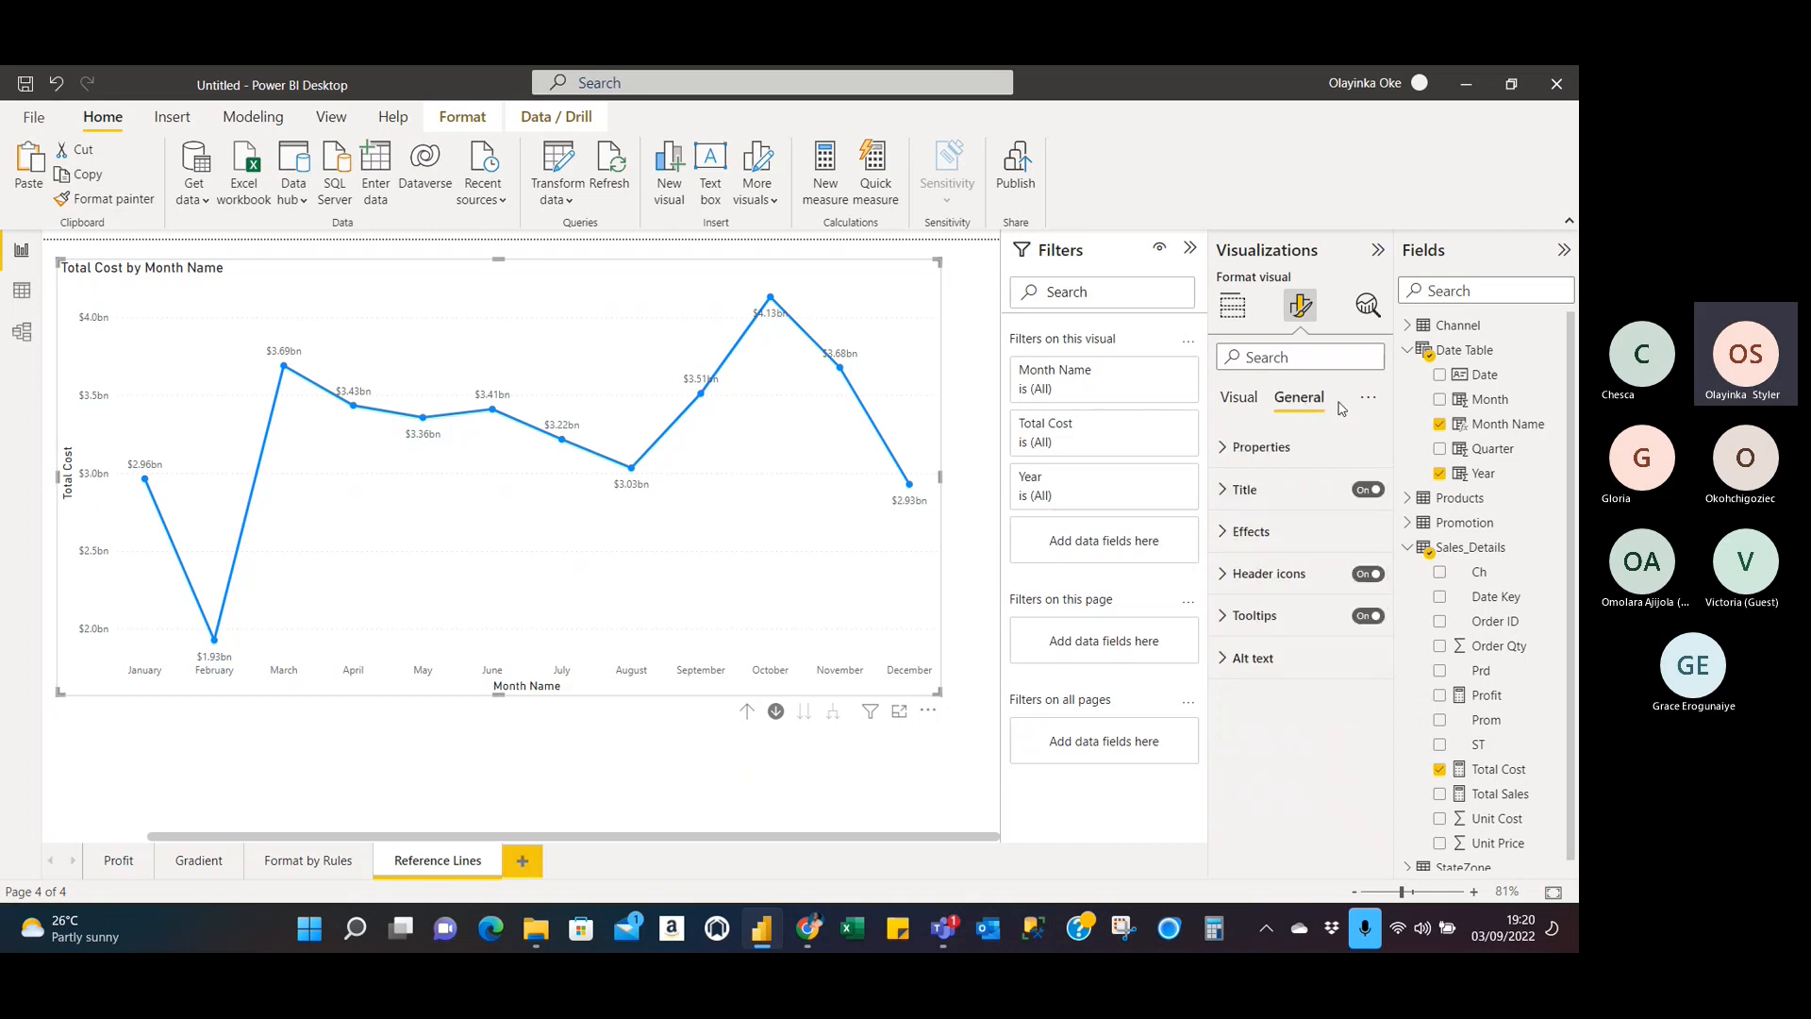
click(1363, 399)
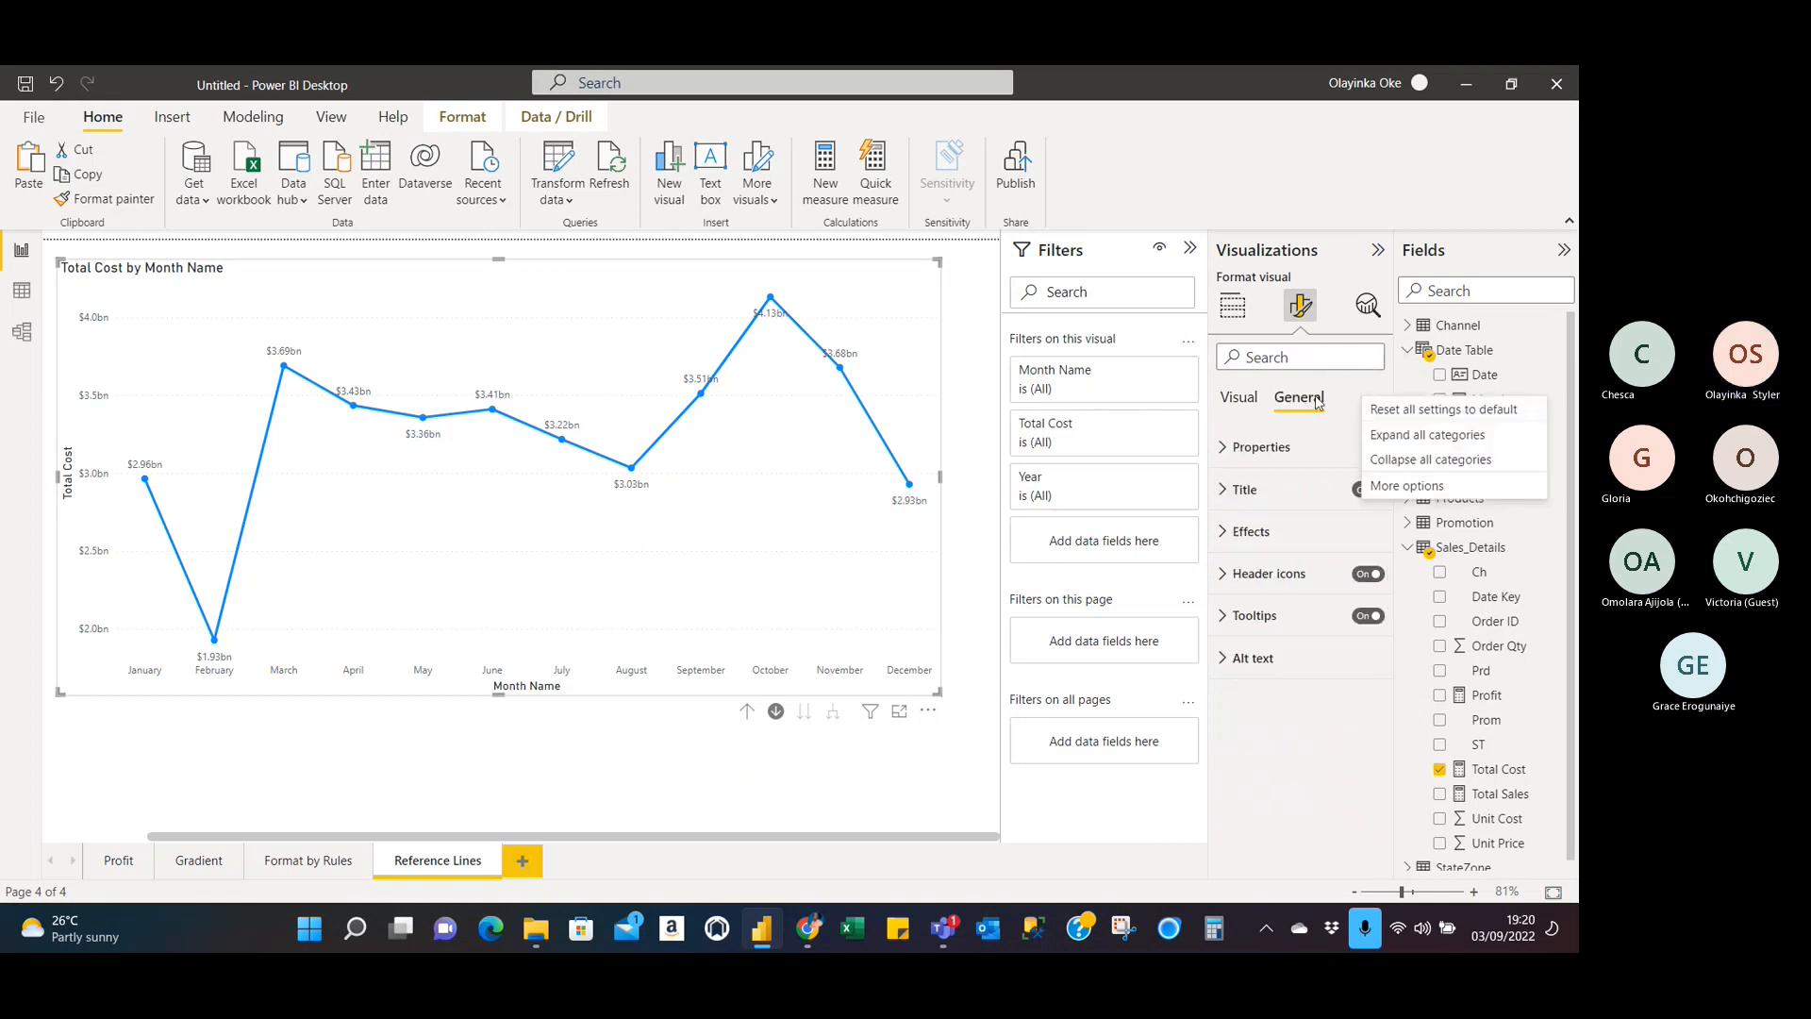
click(1222, 538)
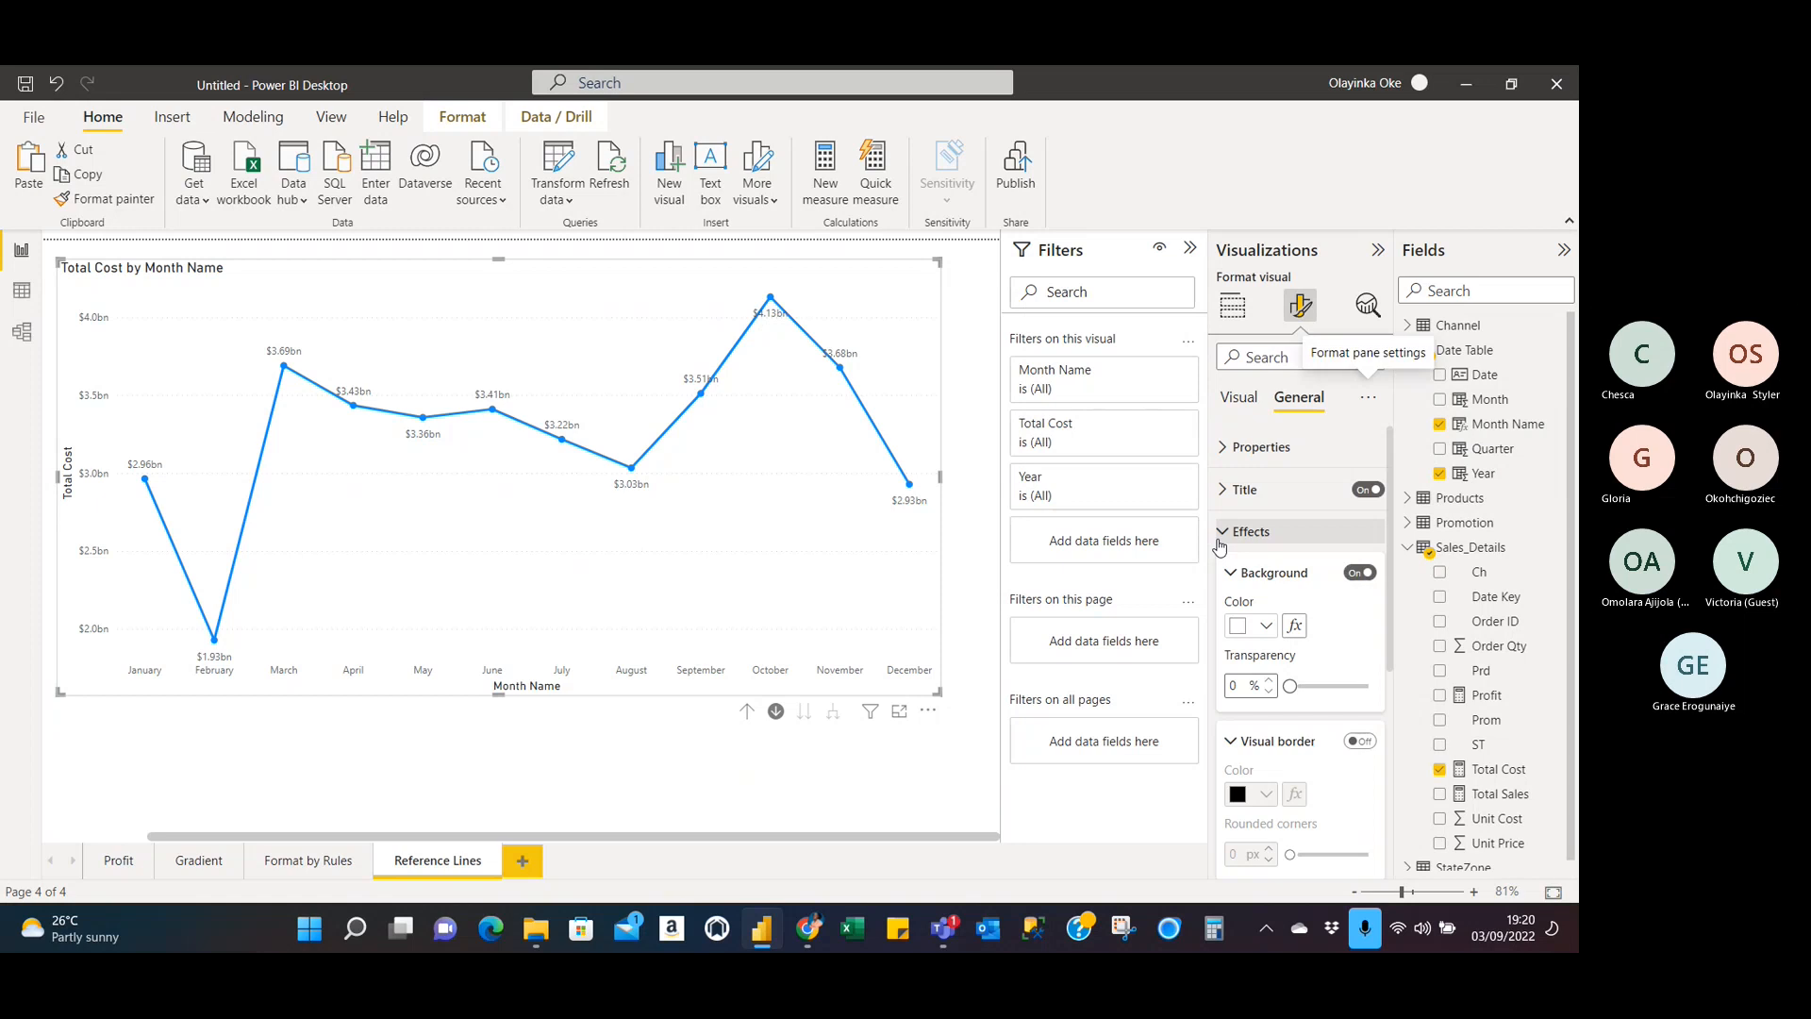
scroll(1309, 698, down, 2)
scroll(1309, 698, up, 2)
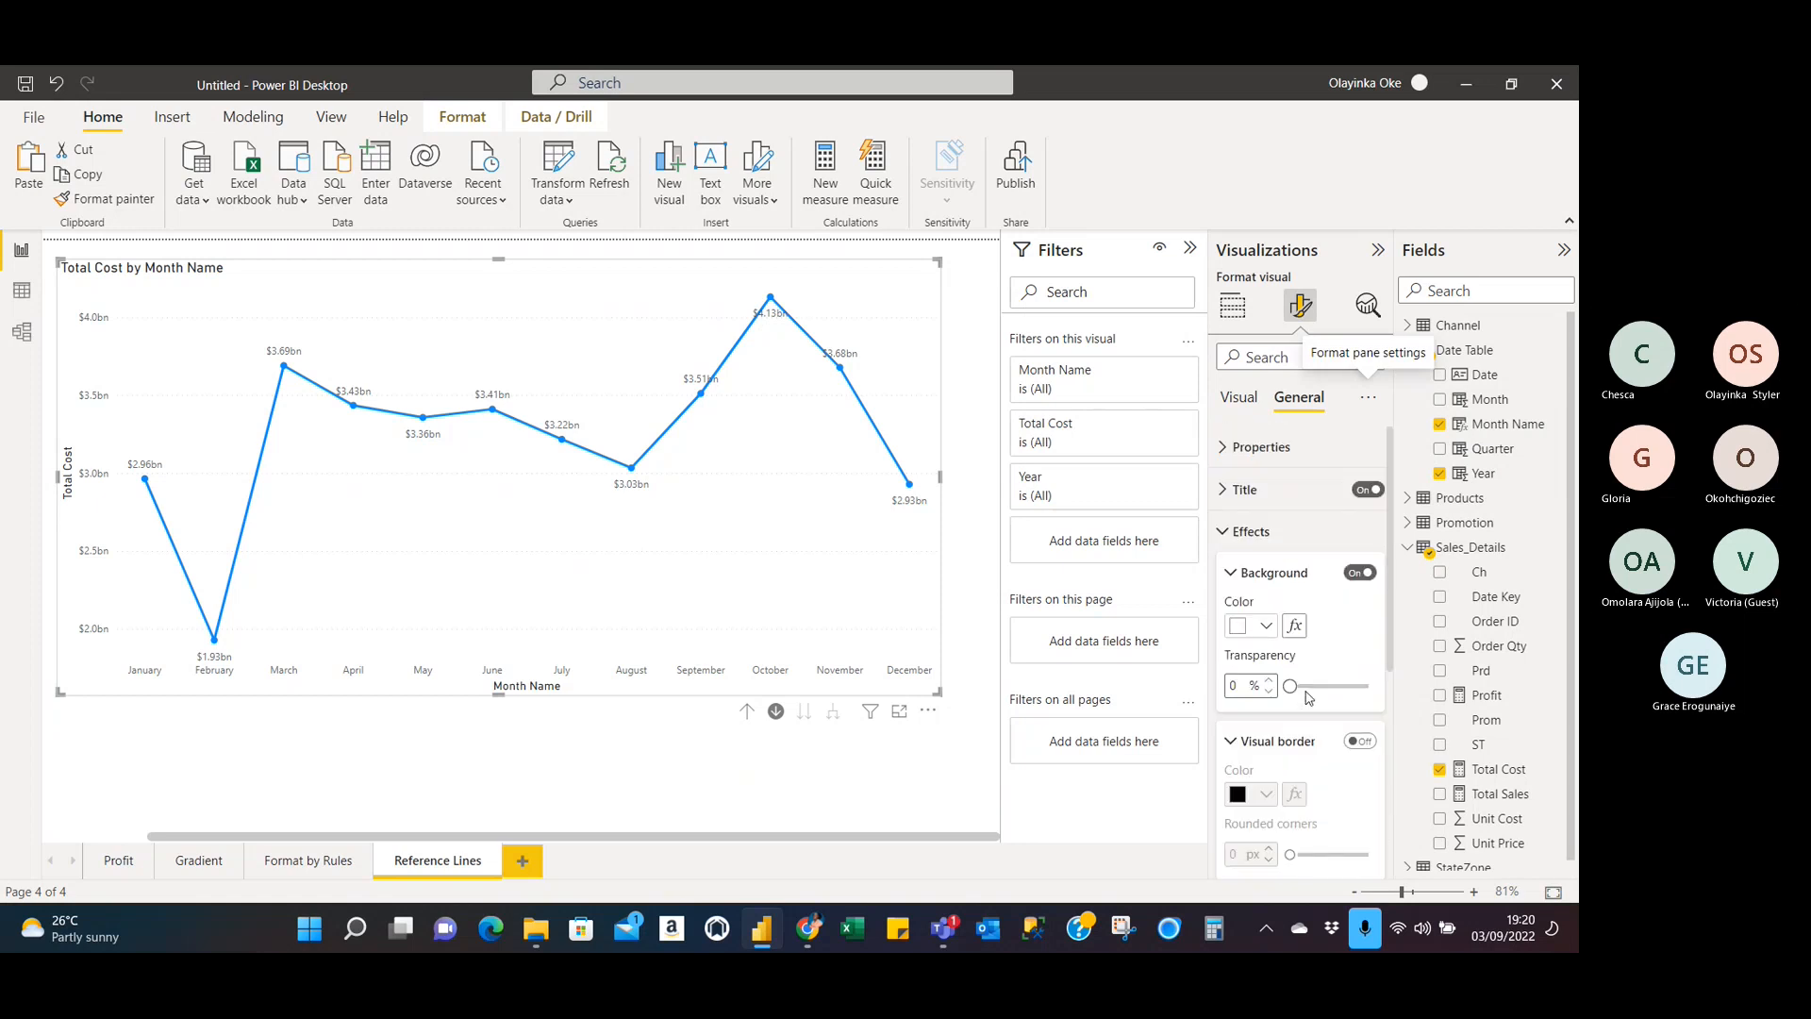
click(1231, 574)
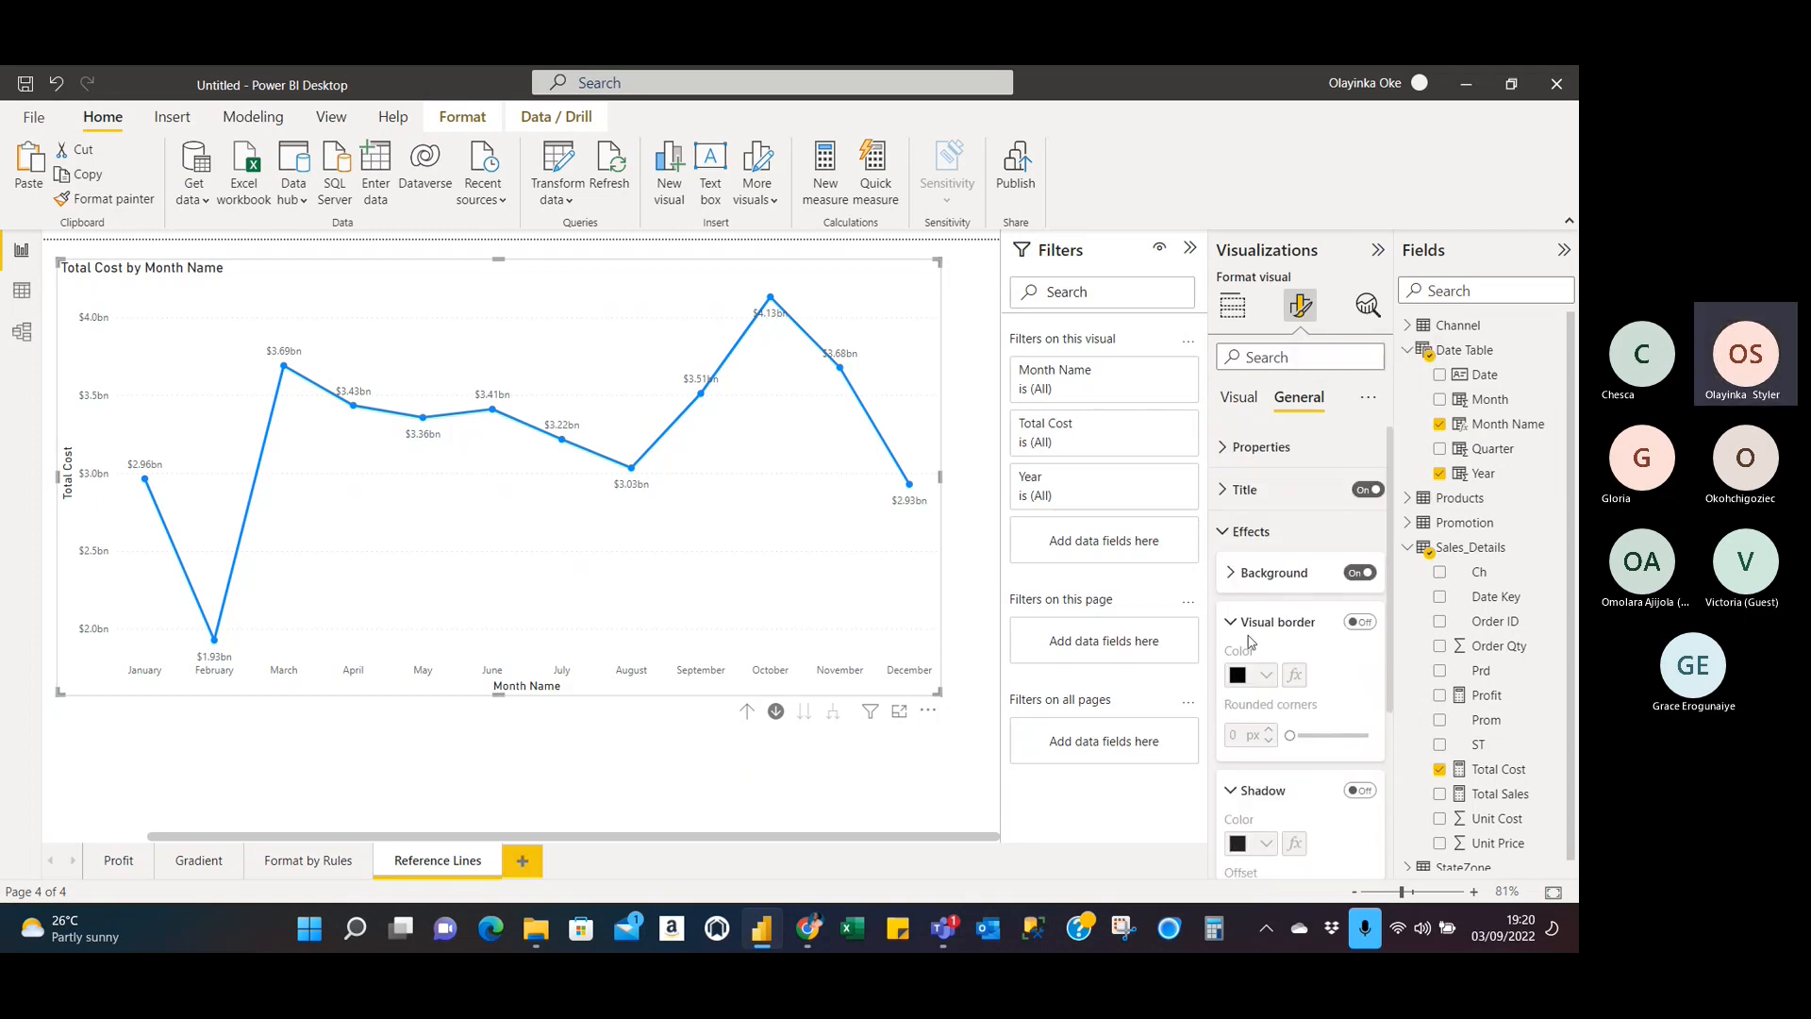
click(1231, 623)
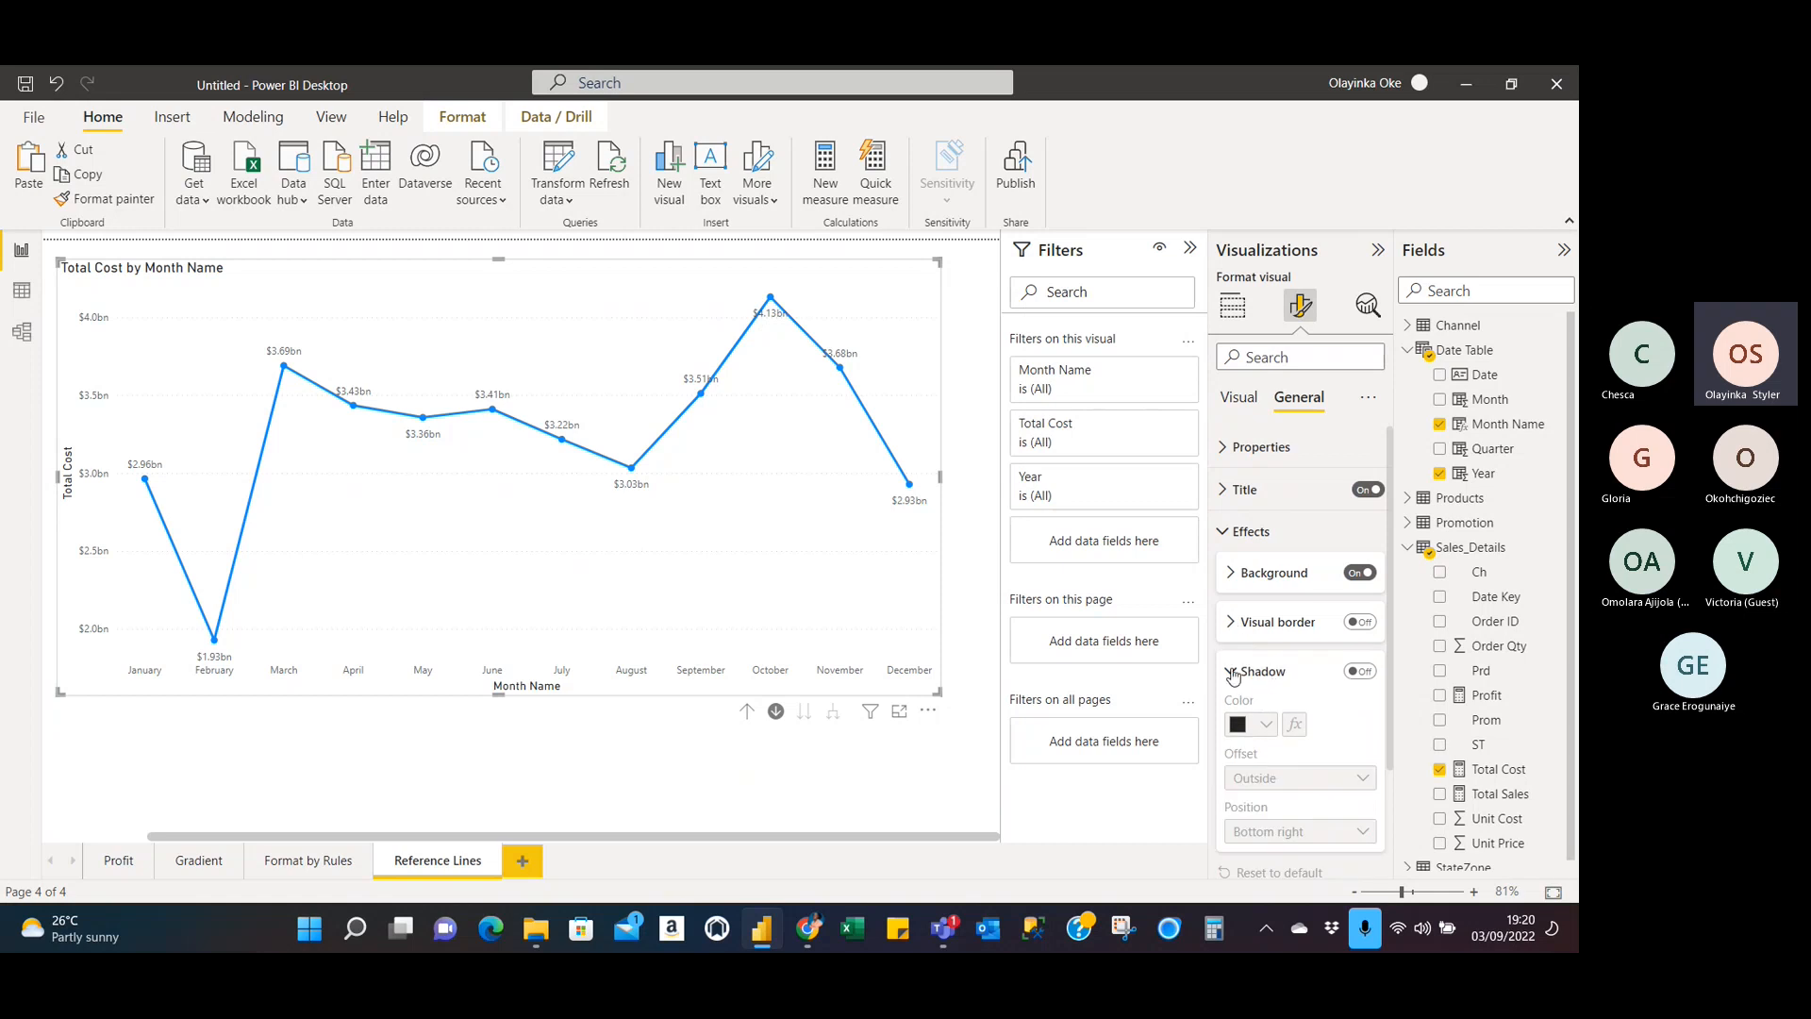
click(1230, 672)
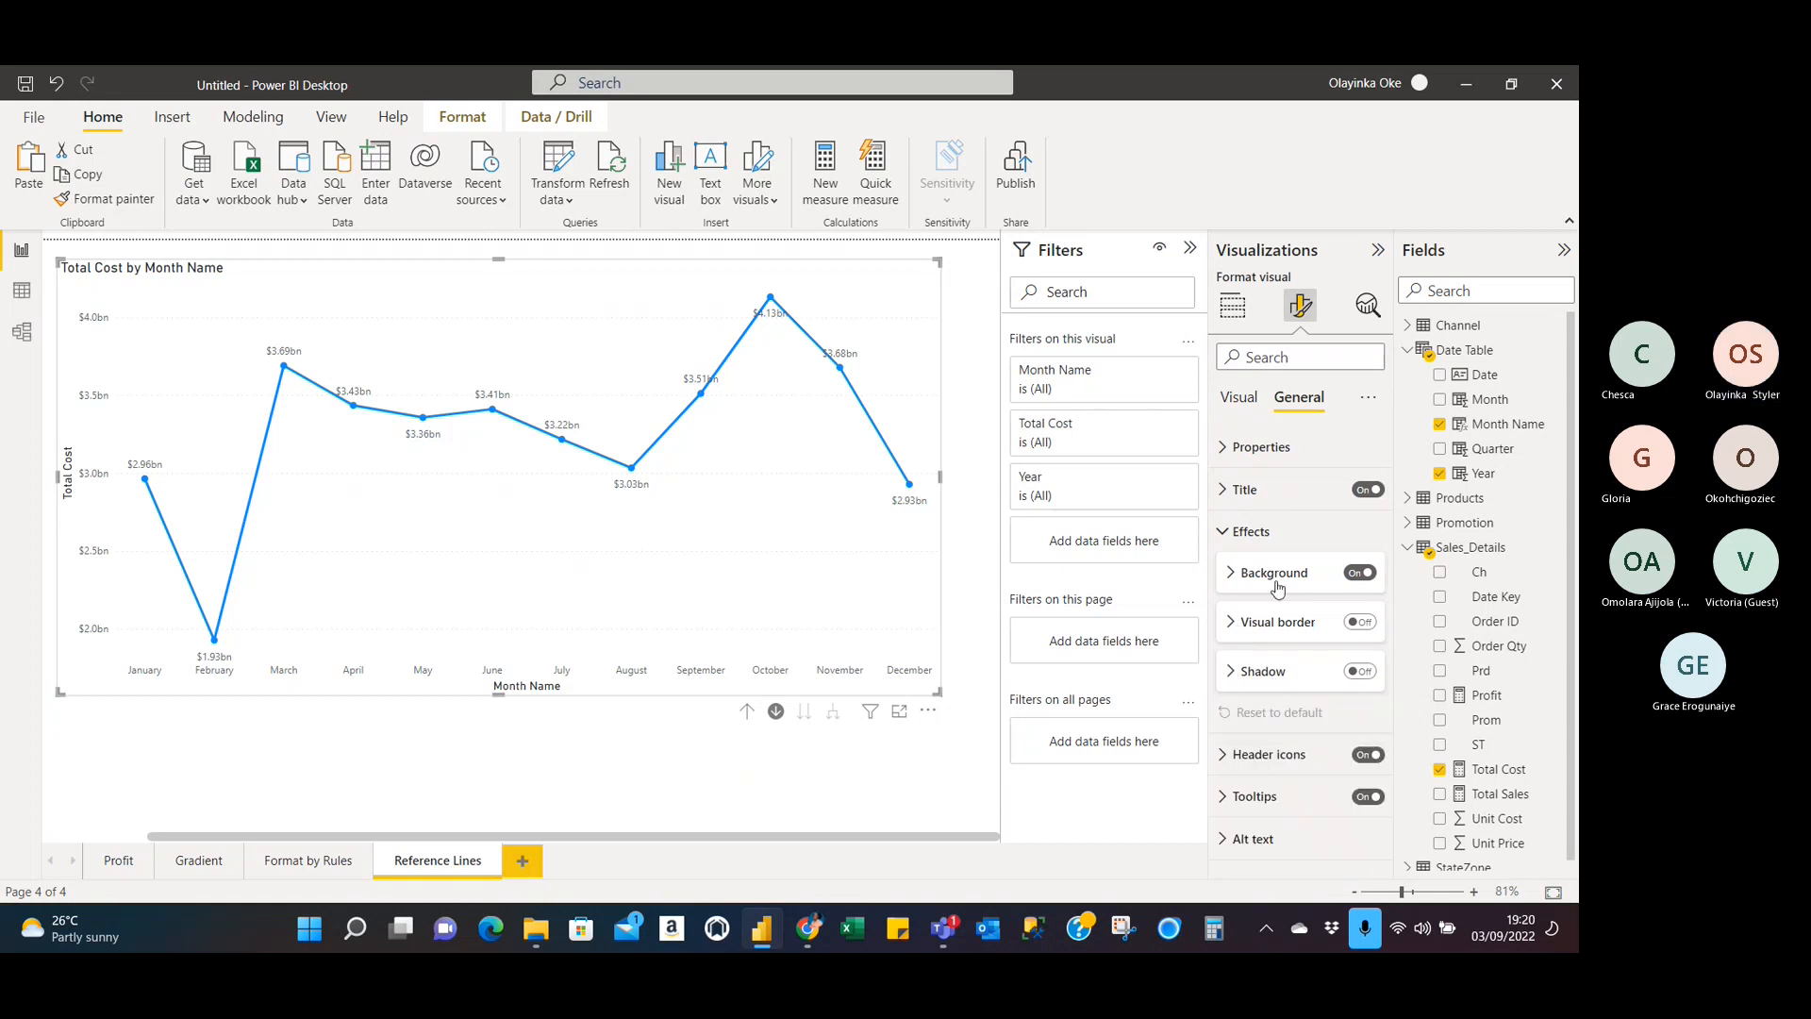
click(1224, 531)
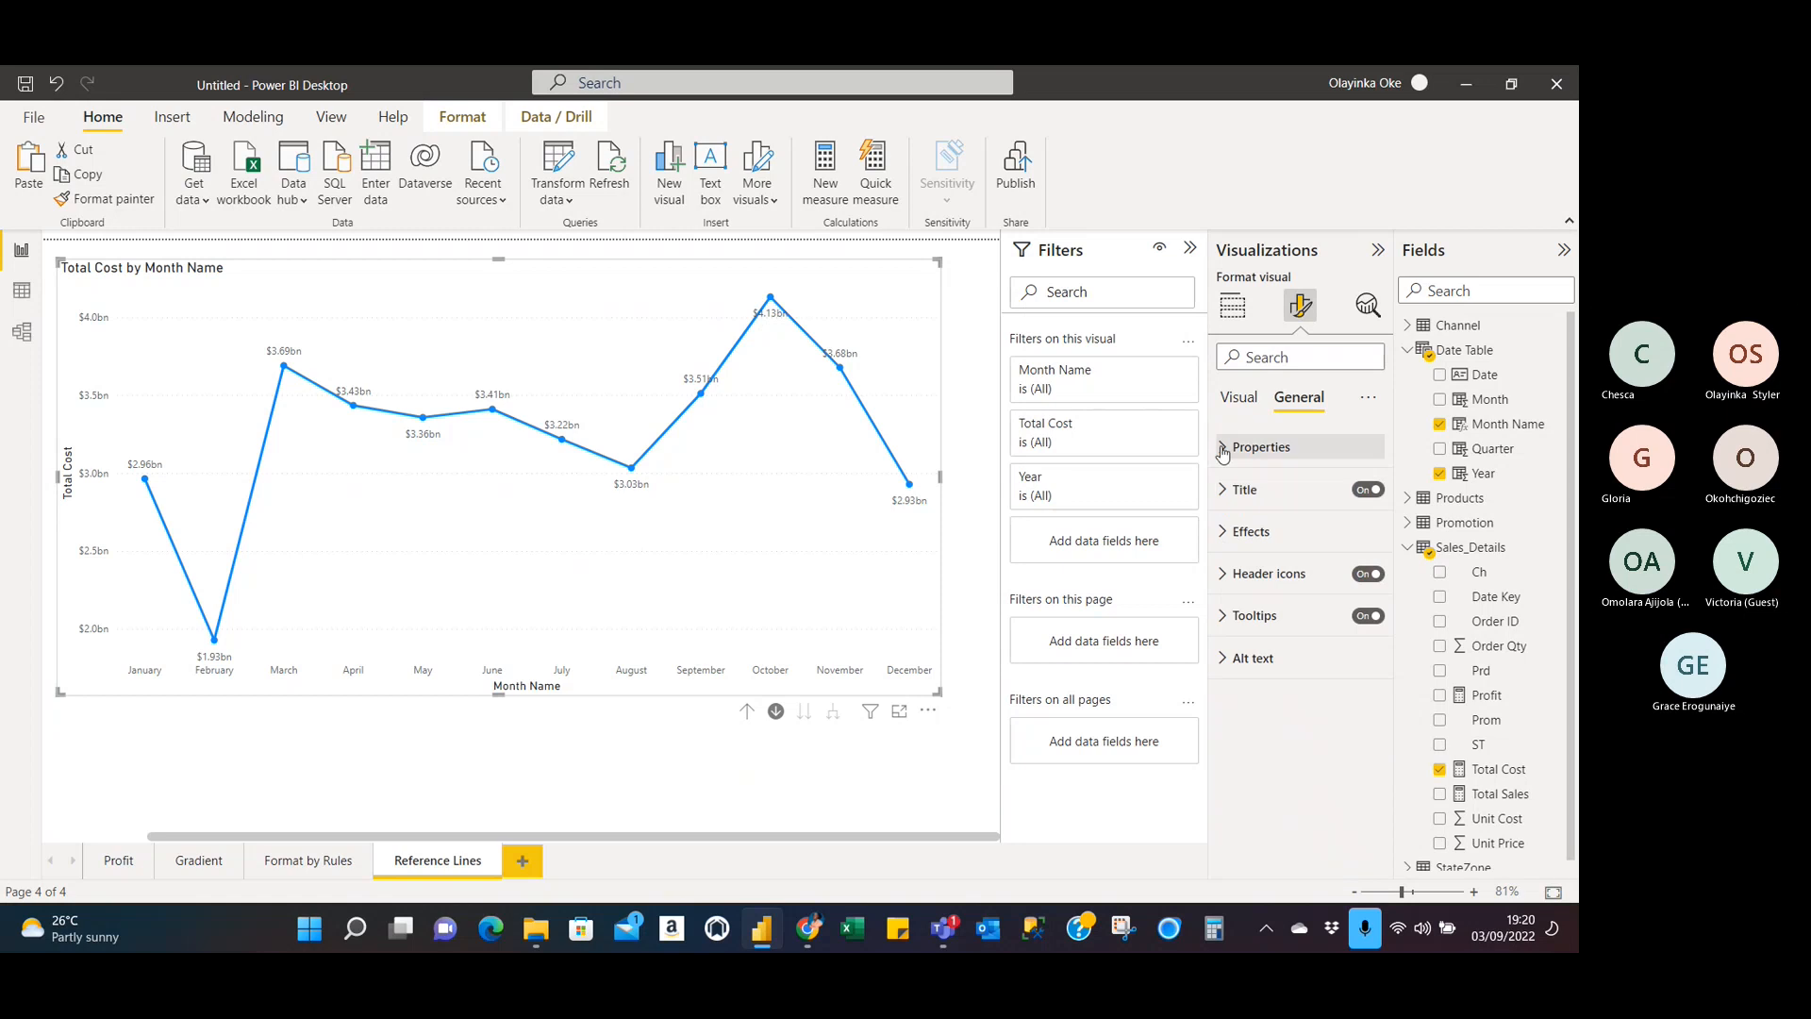
Examine the line chart's general properties for size, position and advanced options, and its effects and alt text sections.
click(1222, 449)
scroll(1319, 642, down, 3)
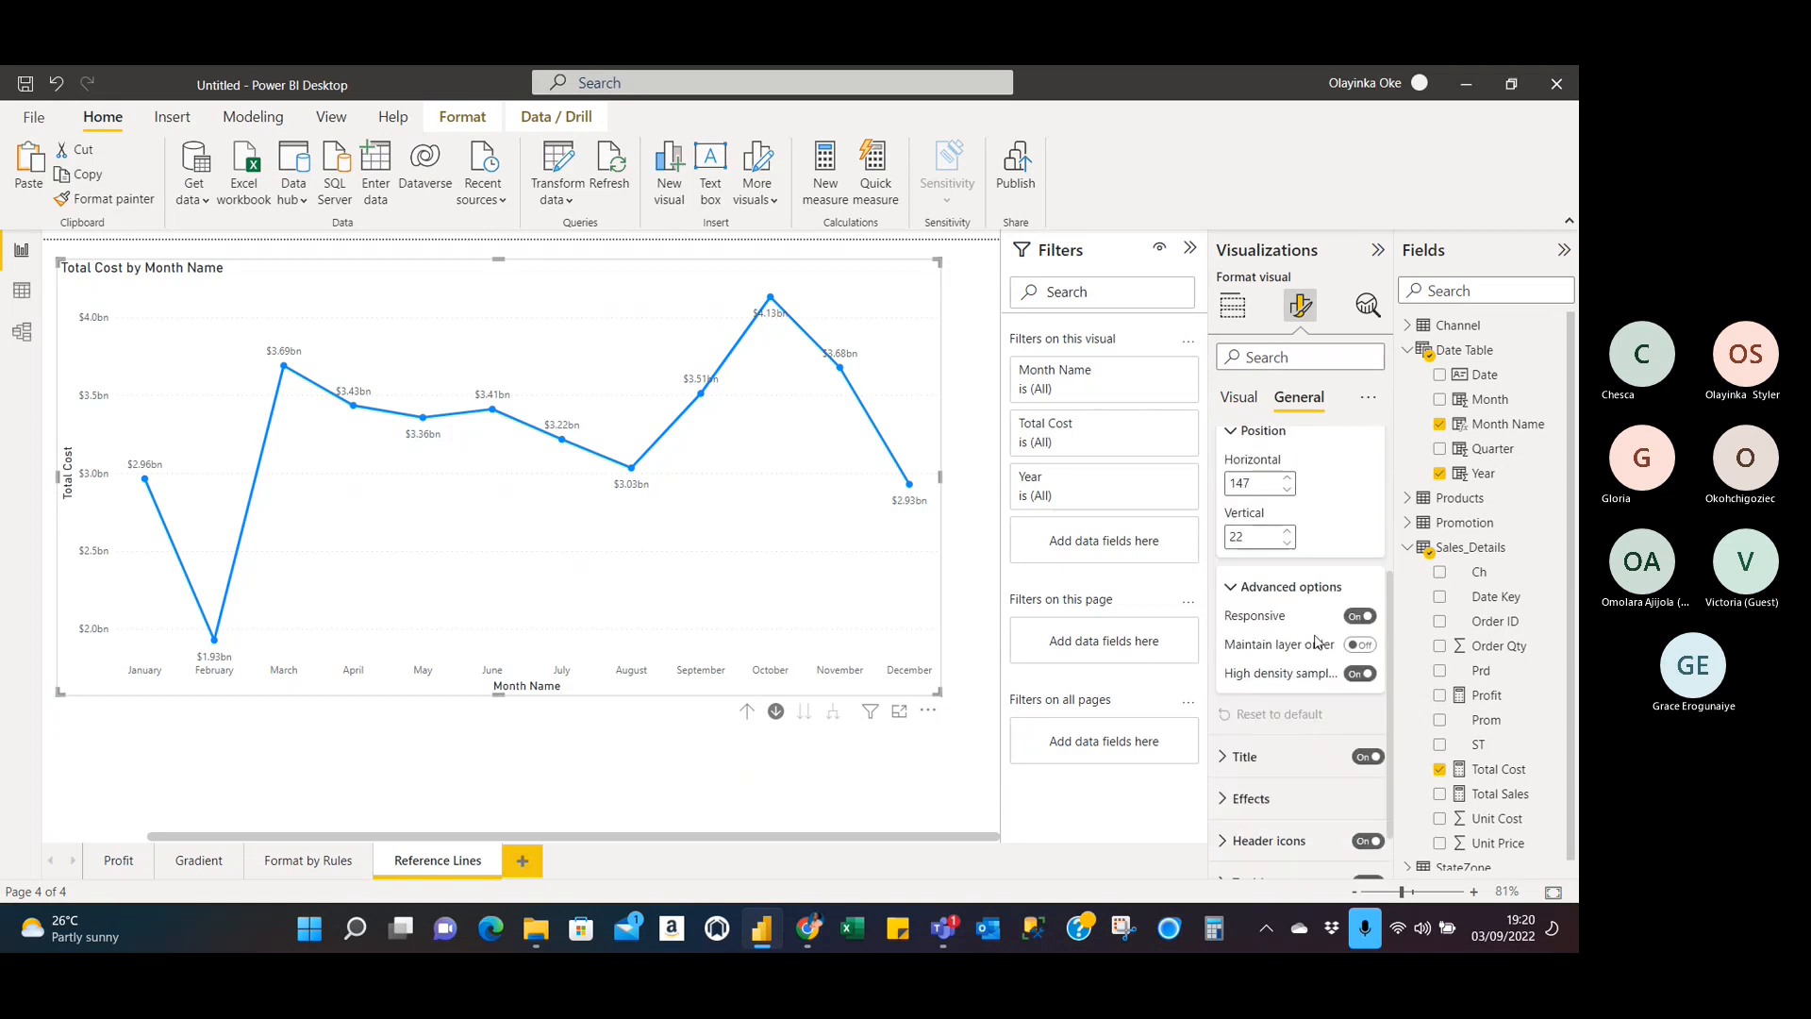
scroll(1319, 642, down, 1)
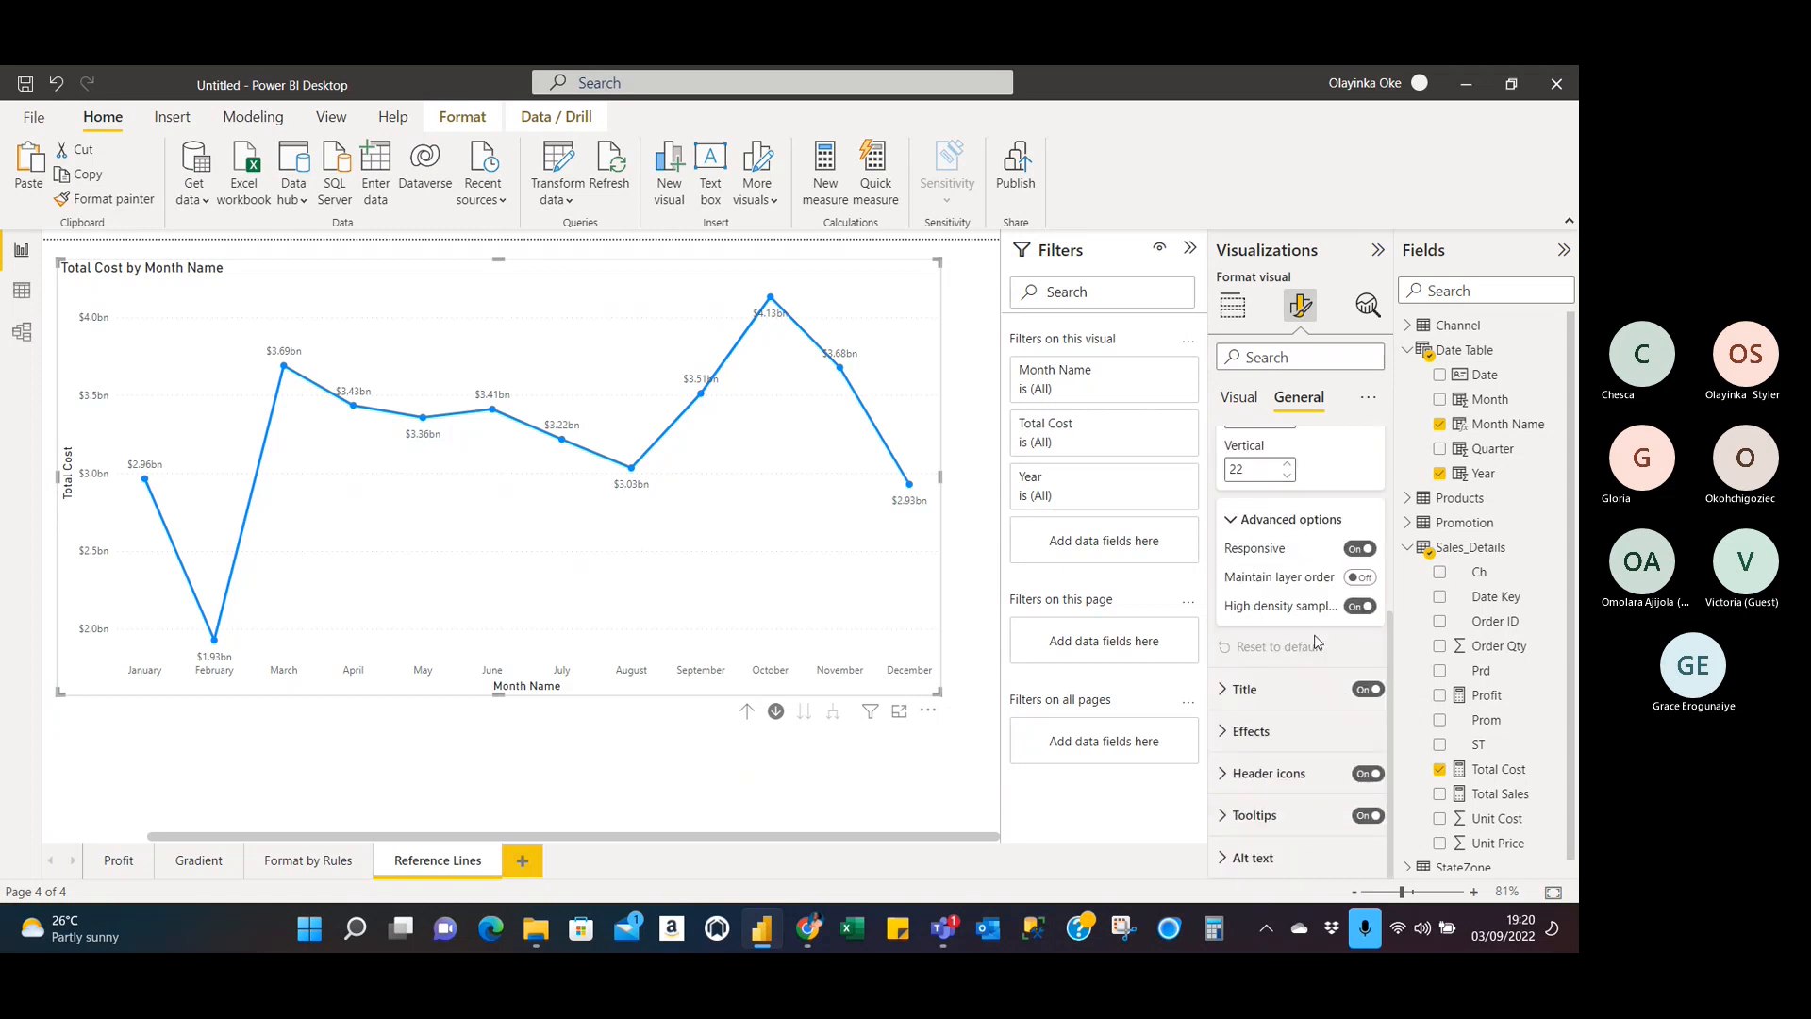
scroll(1318, 642, up, 5)
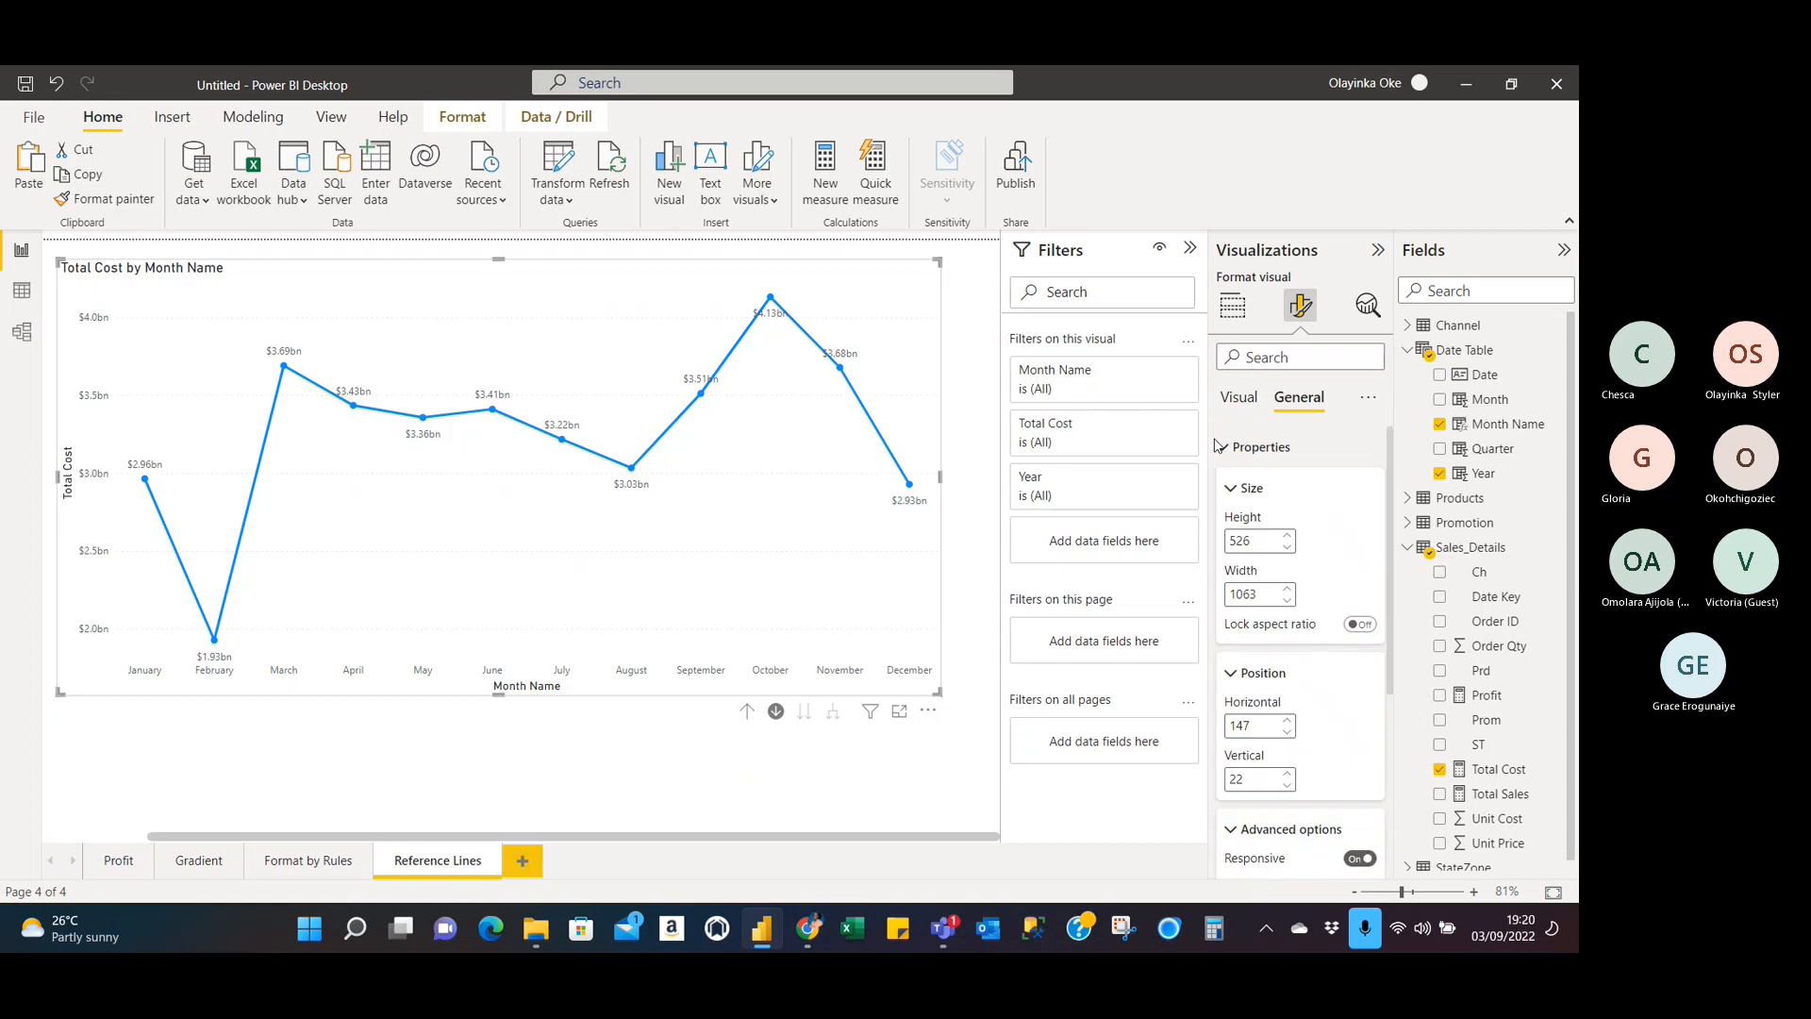
click(1233, 490)
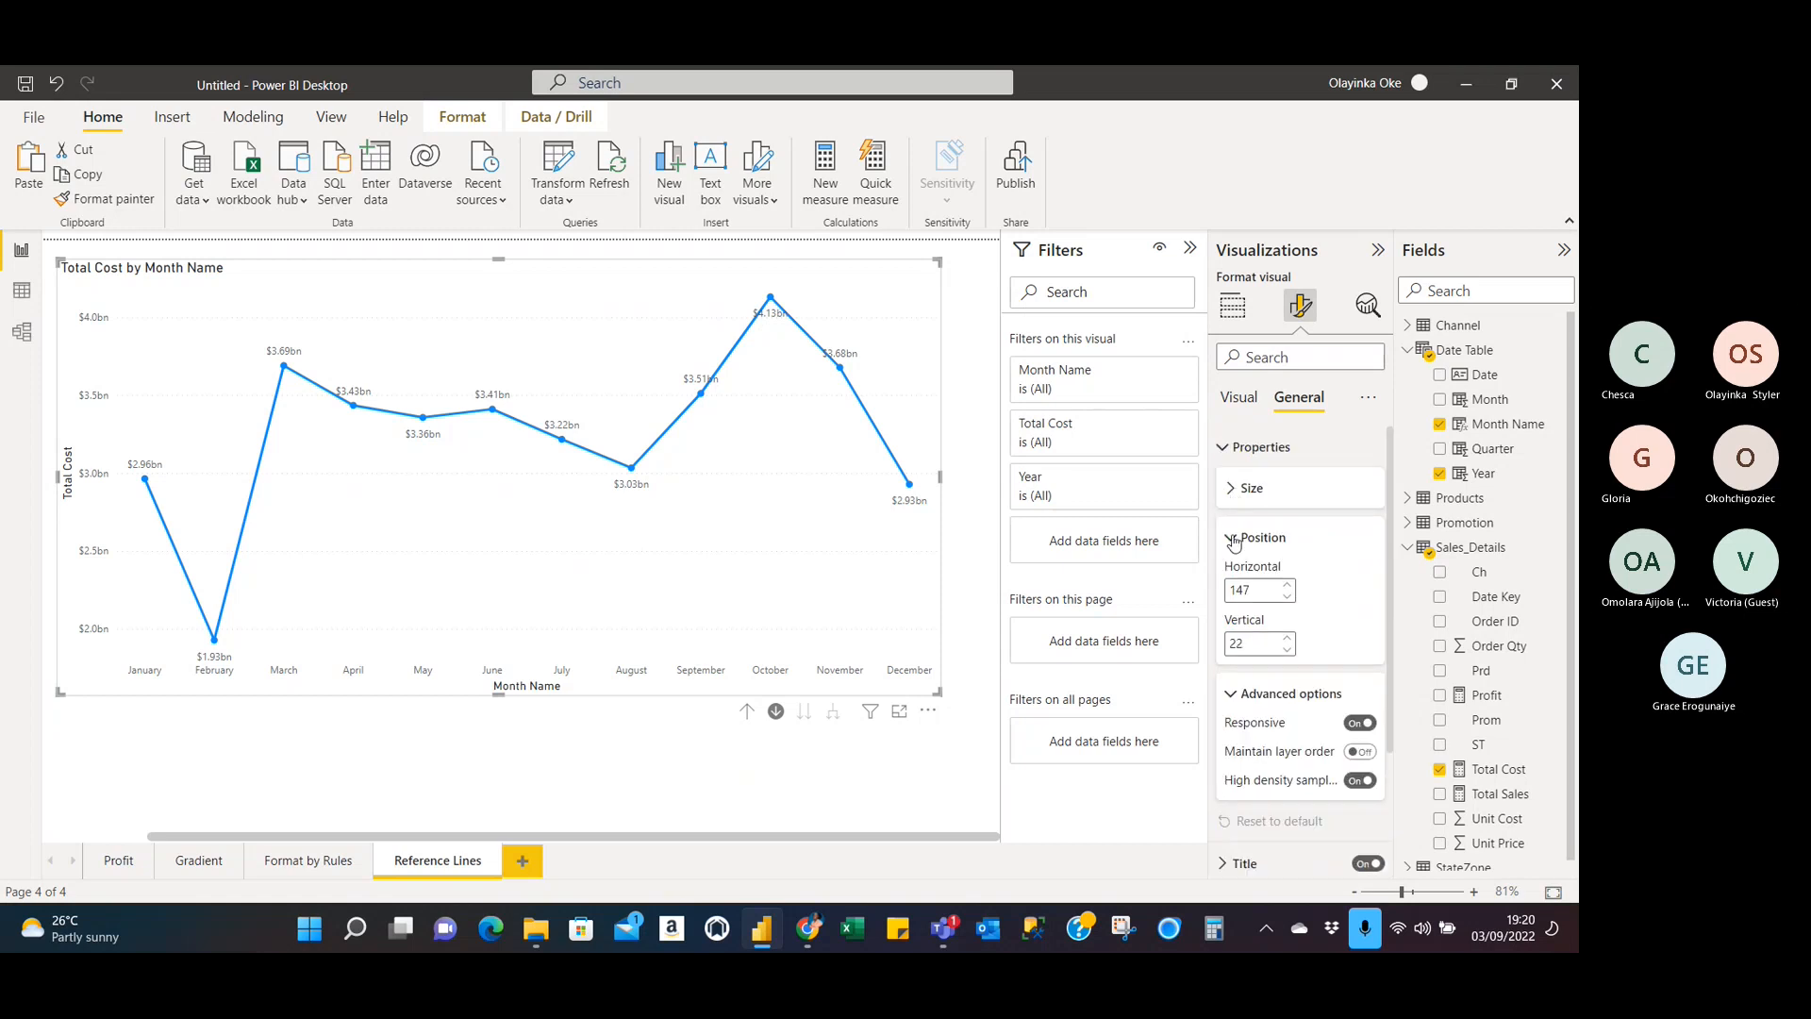
click(1232, 539)
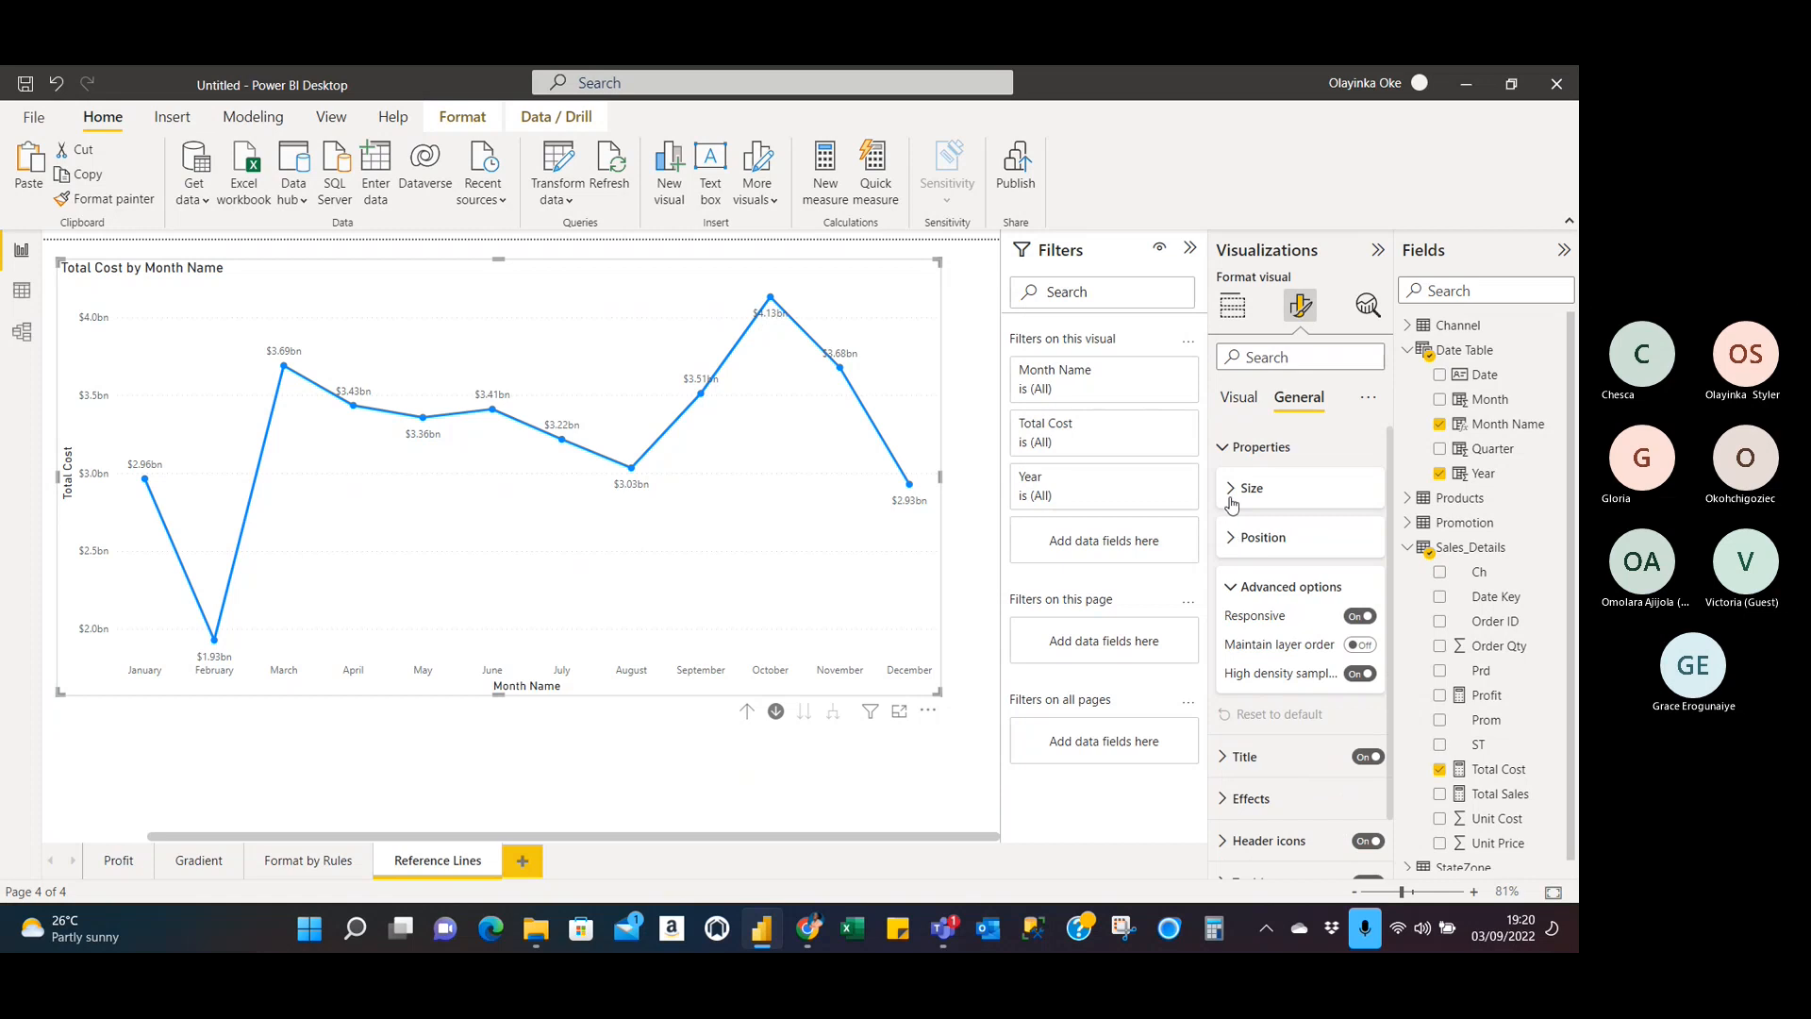
click(1224, 453)
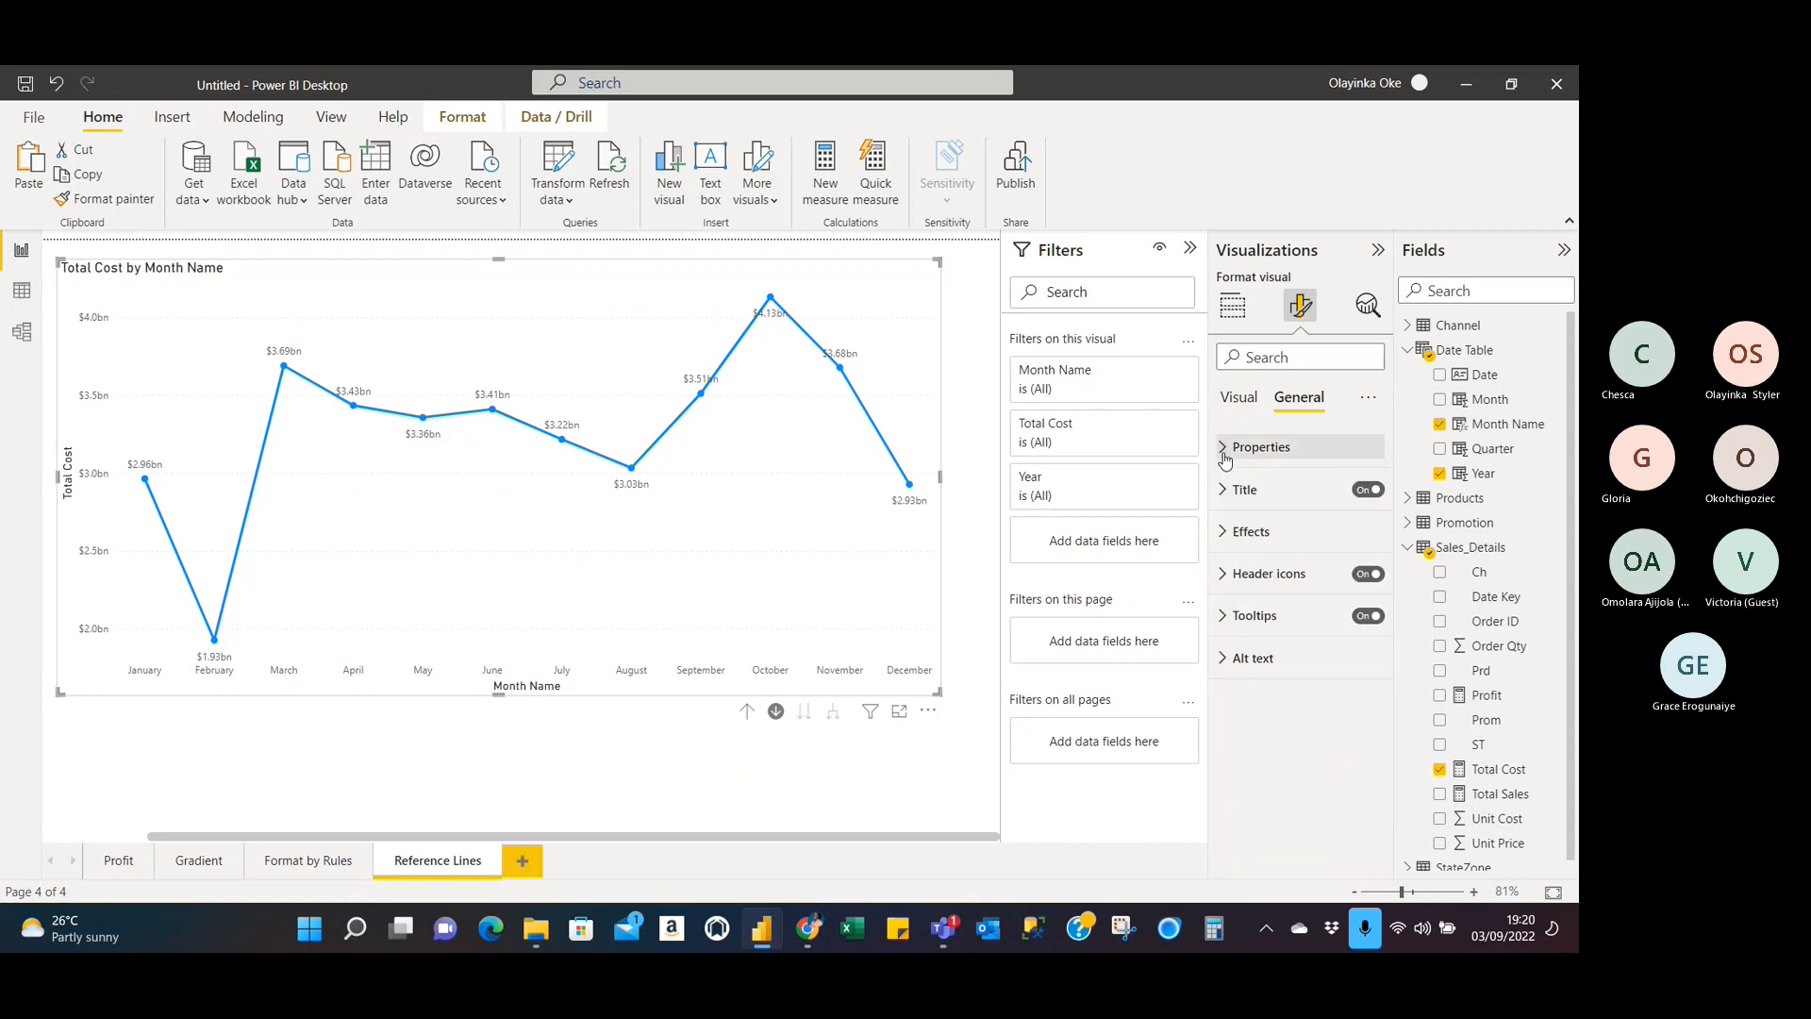
click(1238, 547)
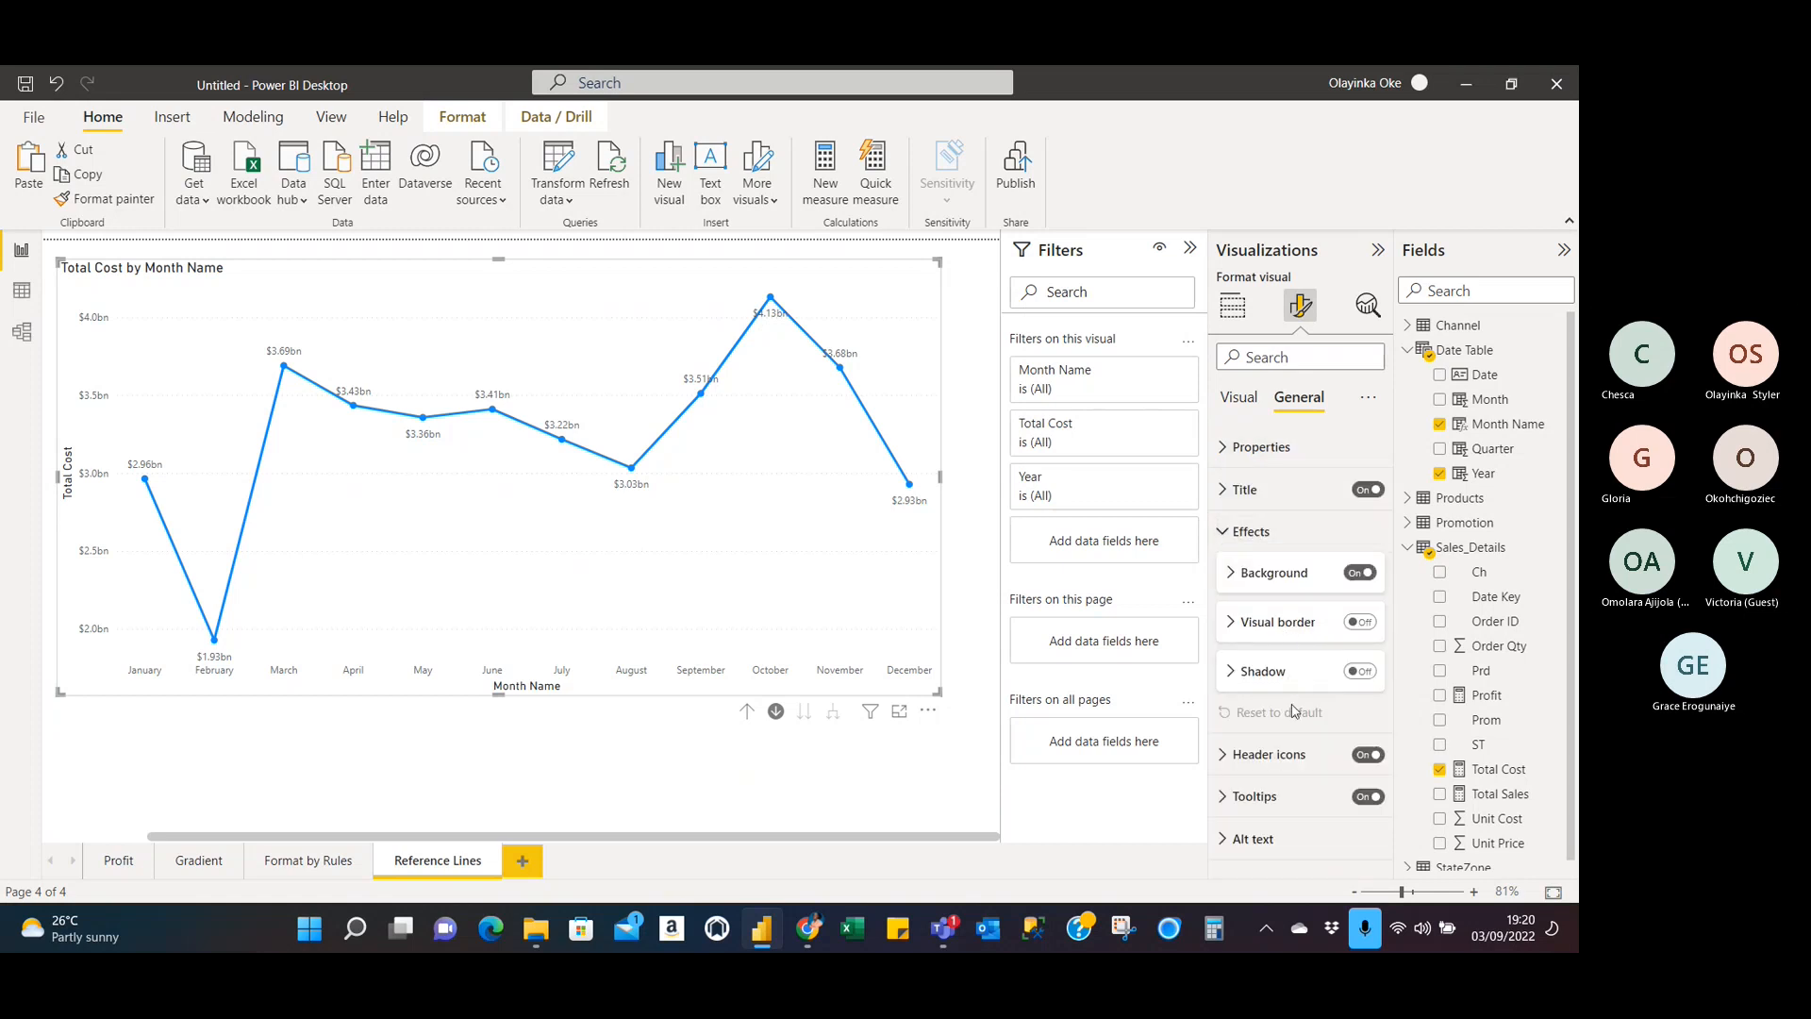
click(1222, 538)
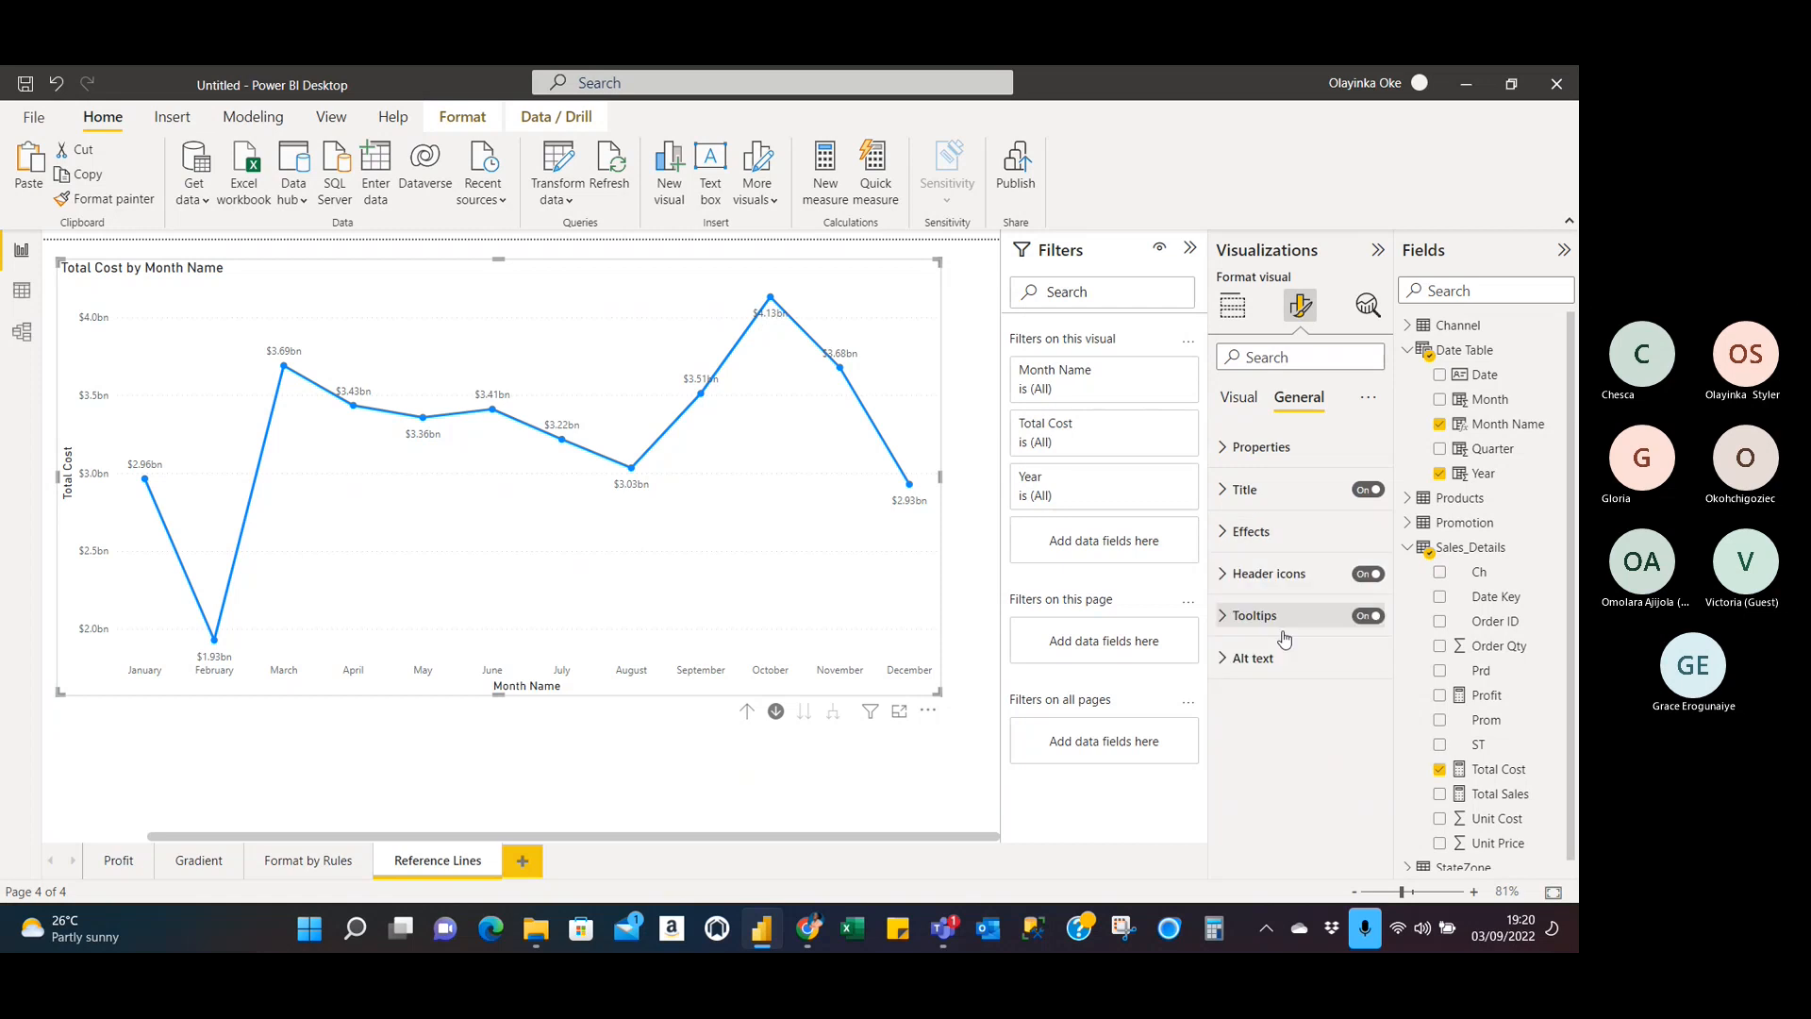
click(1222, 659)
click(1222, 660)
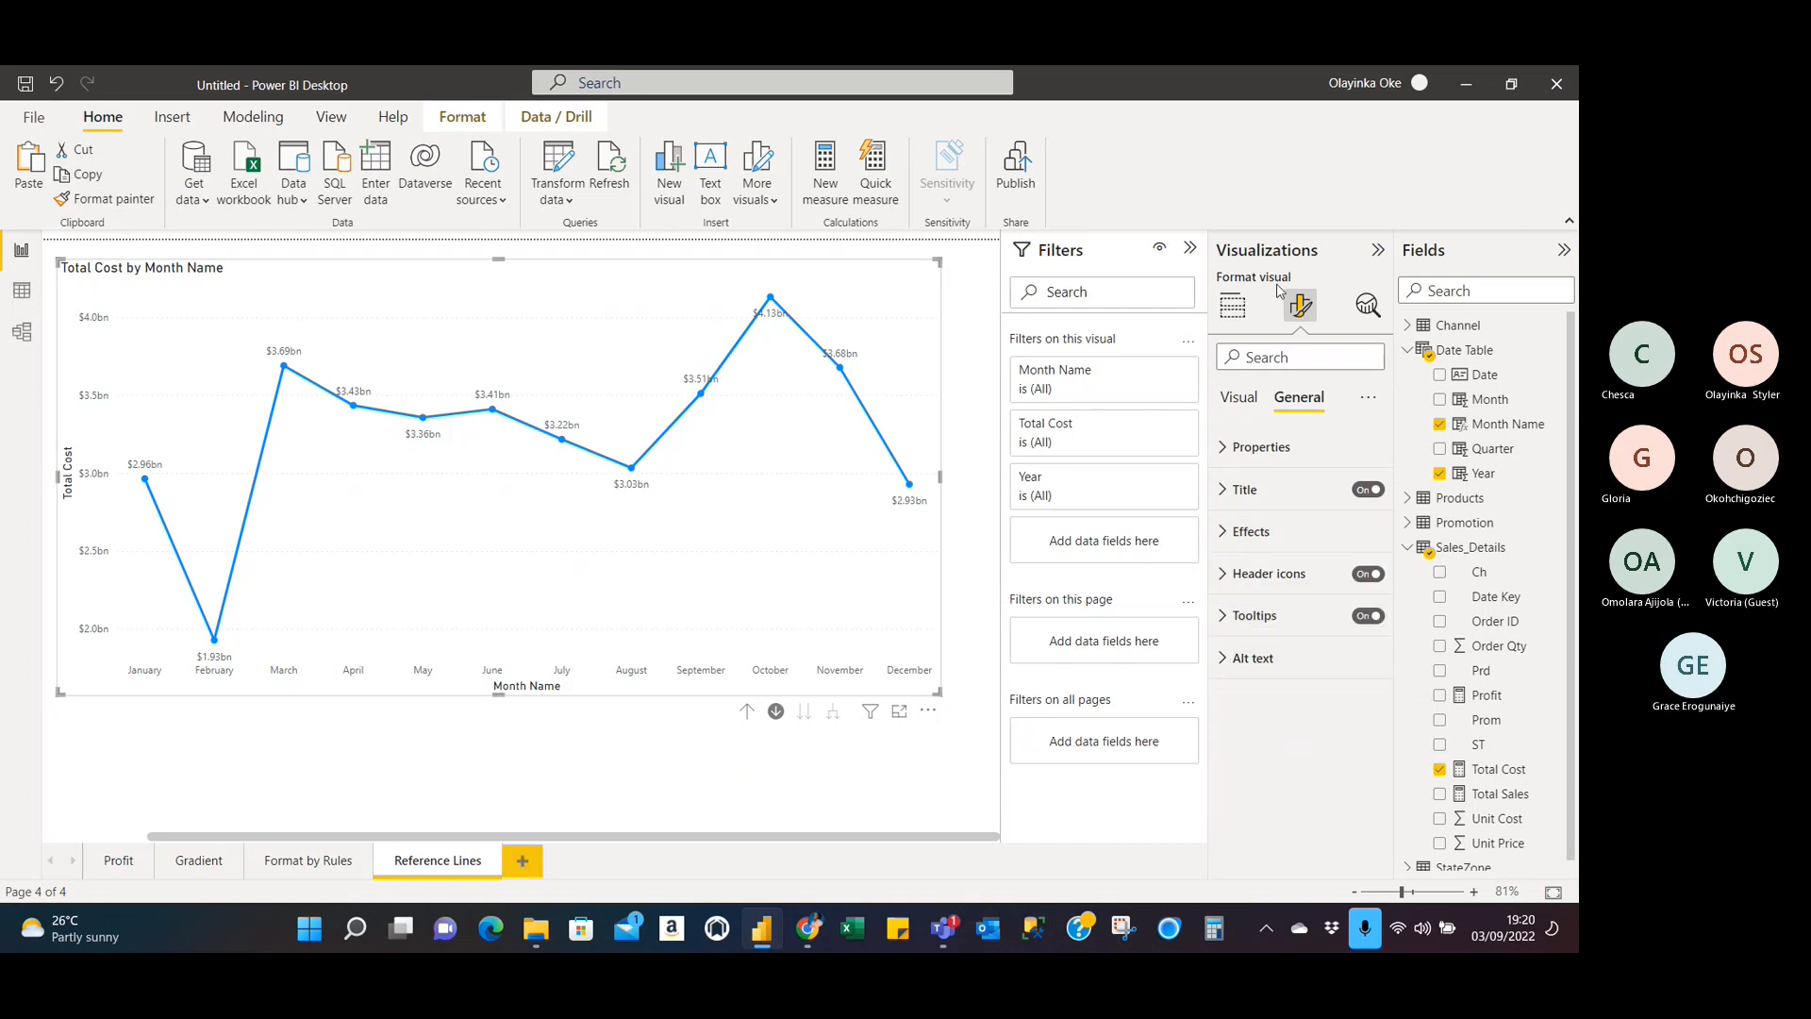
Open the line chart's analytics options for the Y-axis constant line.
click(1364, 307)
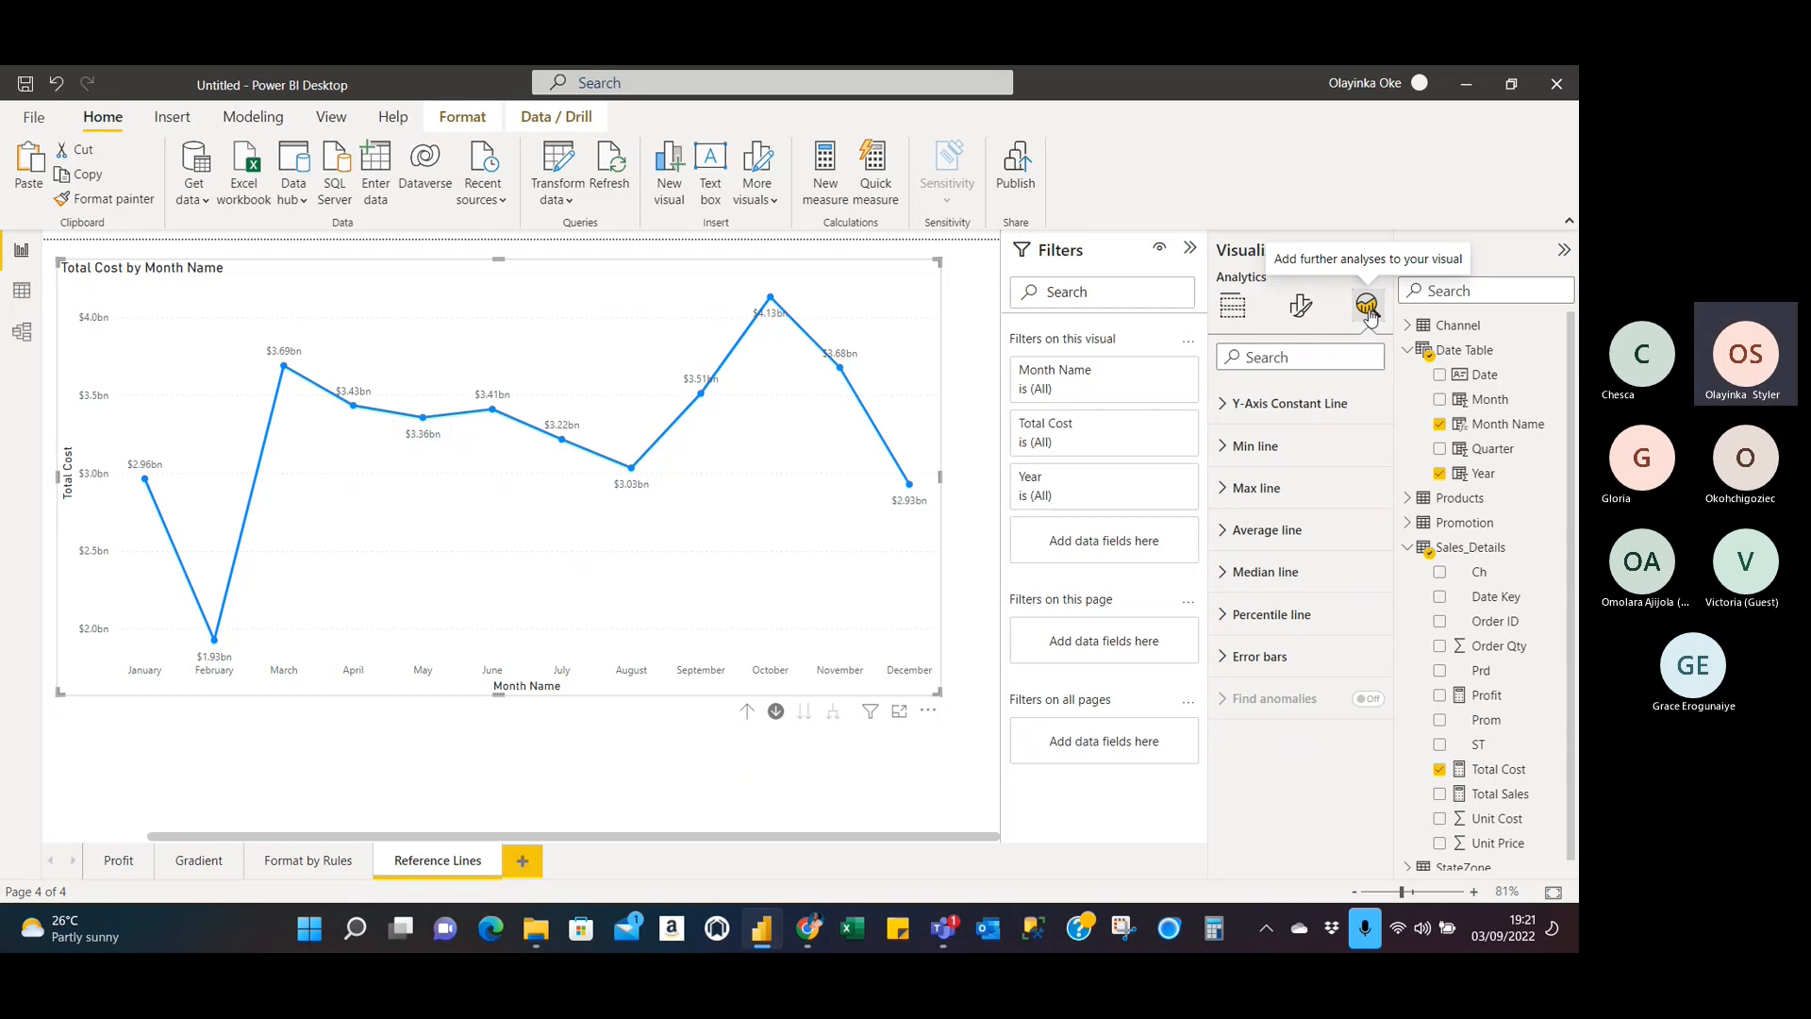
click(1222, 406)
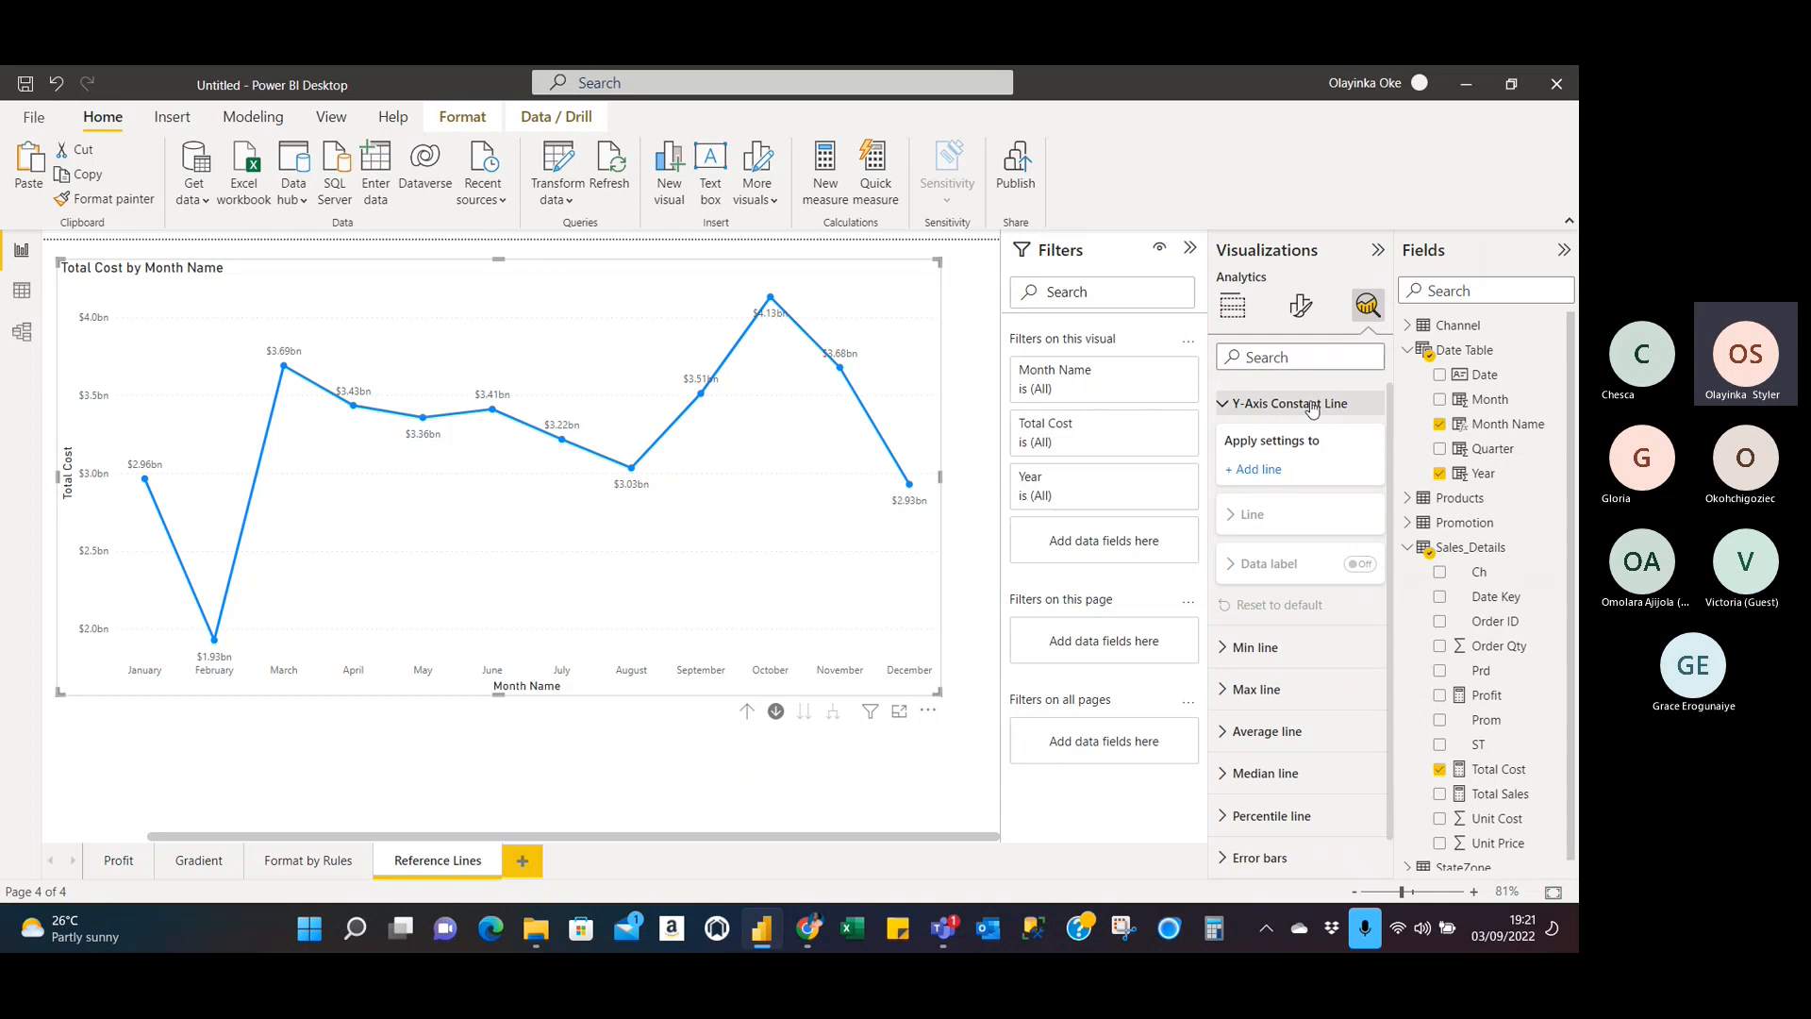
click(1231, 405)
click(1231, 406)
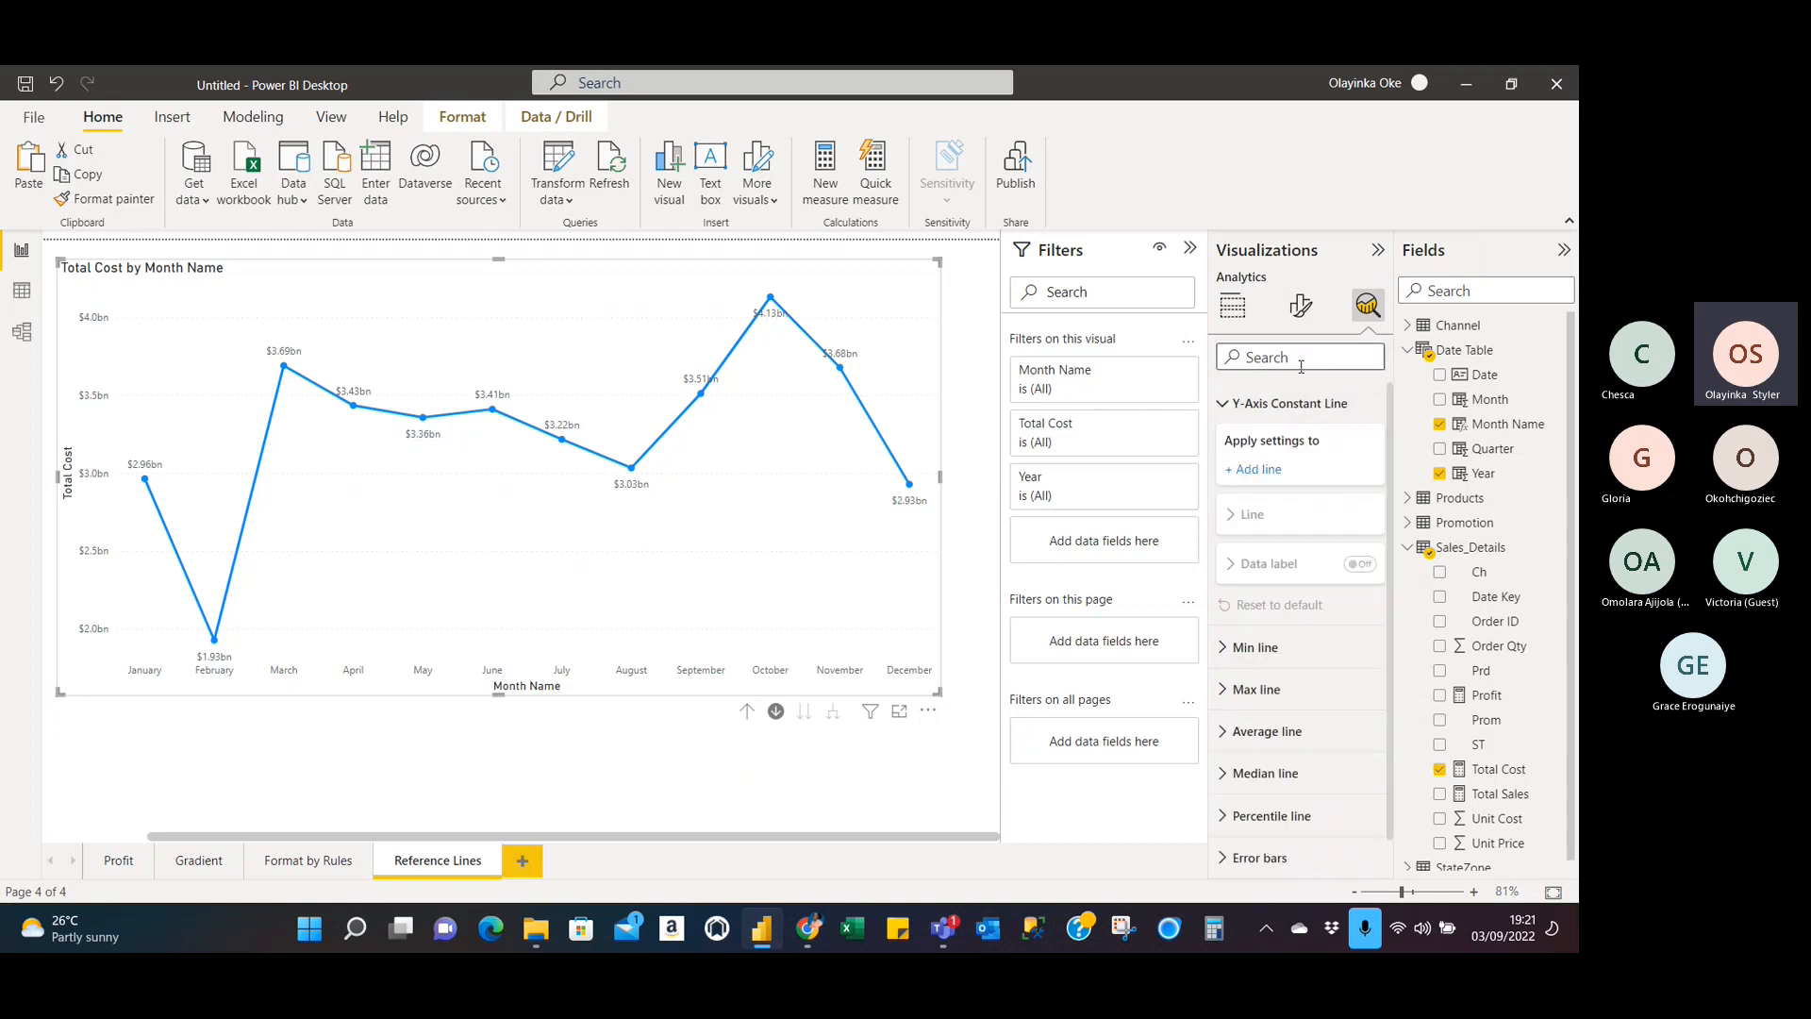
click(1260, 471)
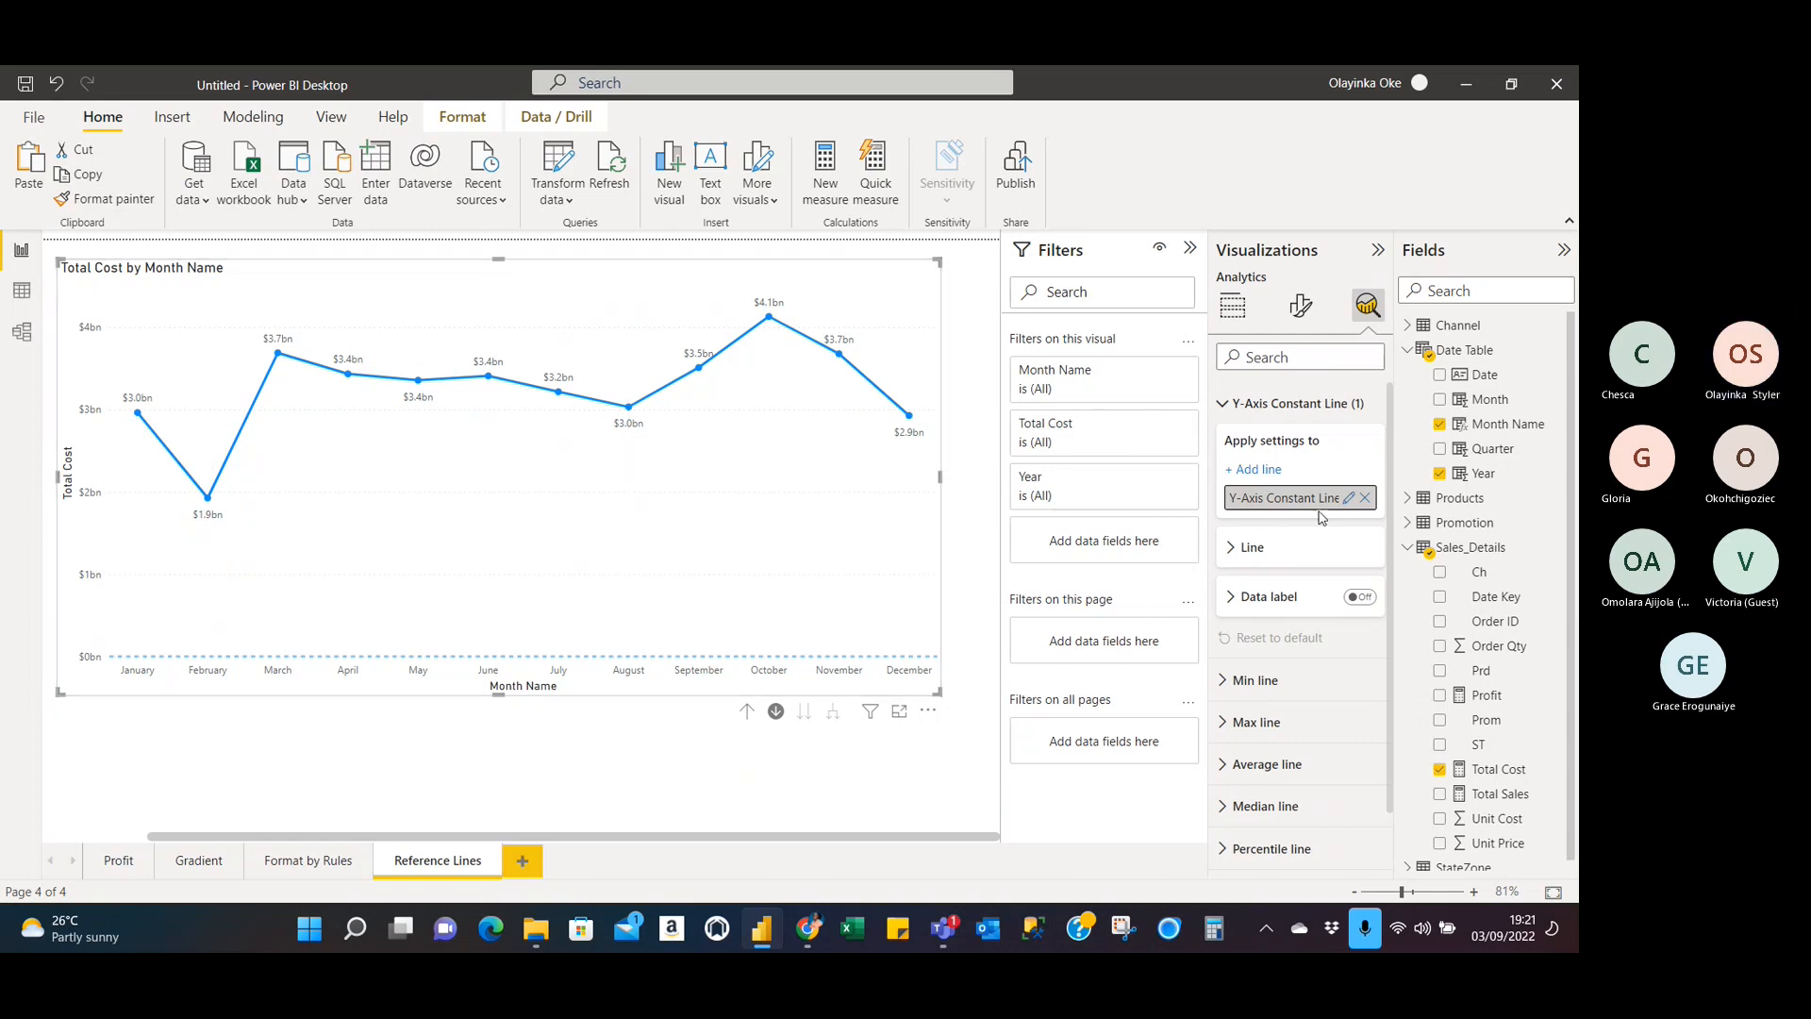
click(1236, 551)
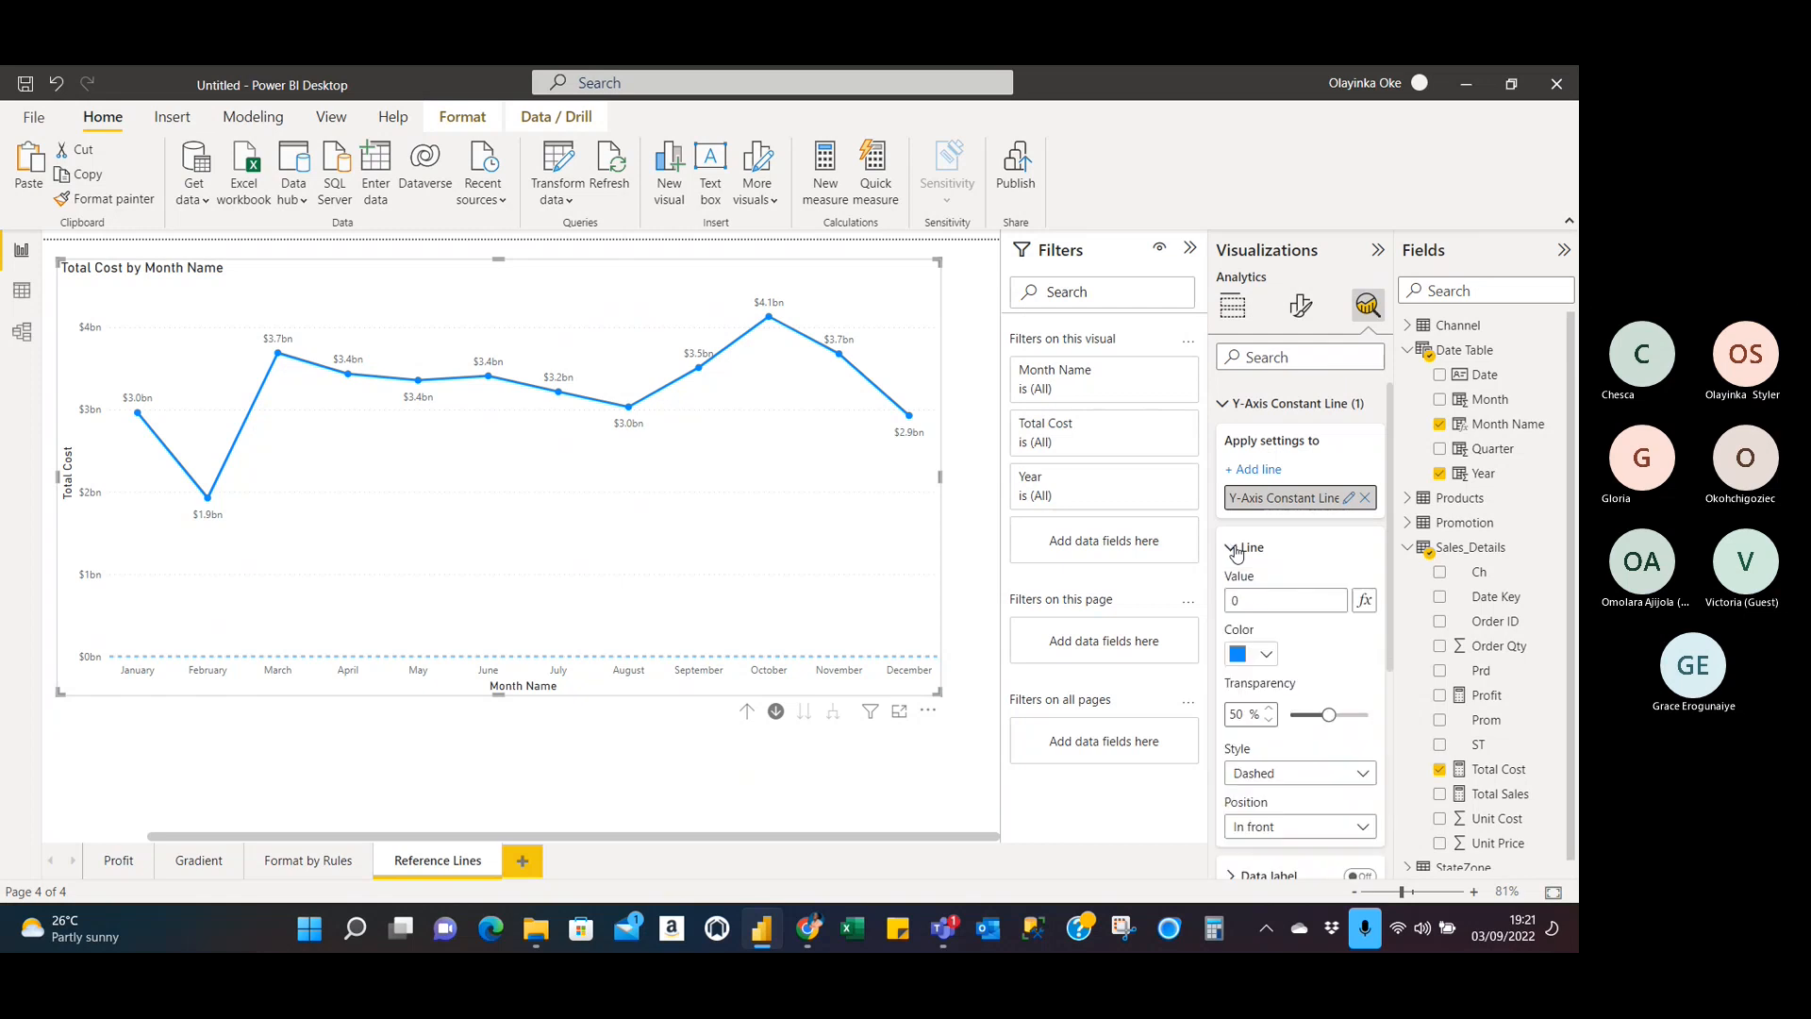
click(1236, 551)
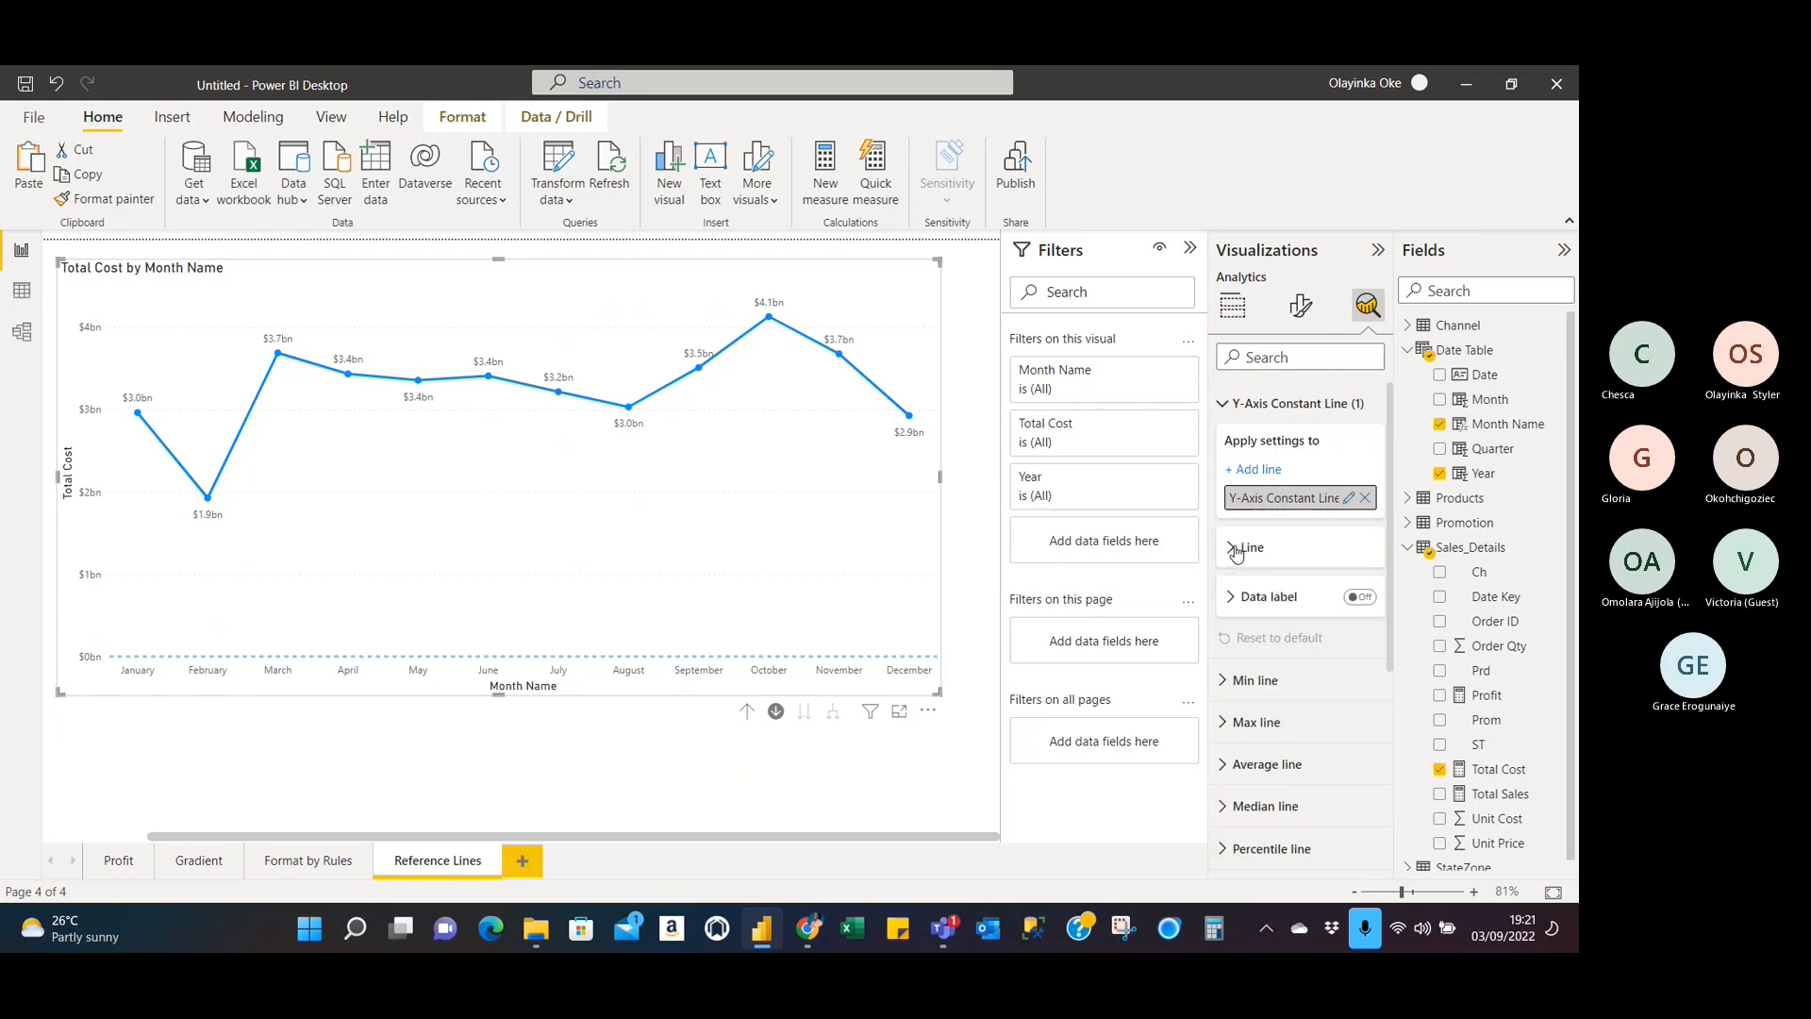
click(1364, 497)
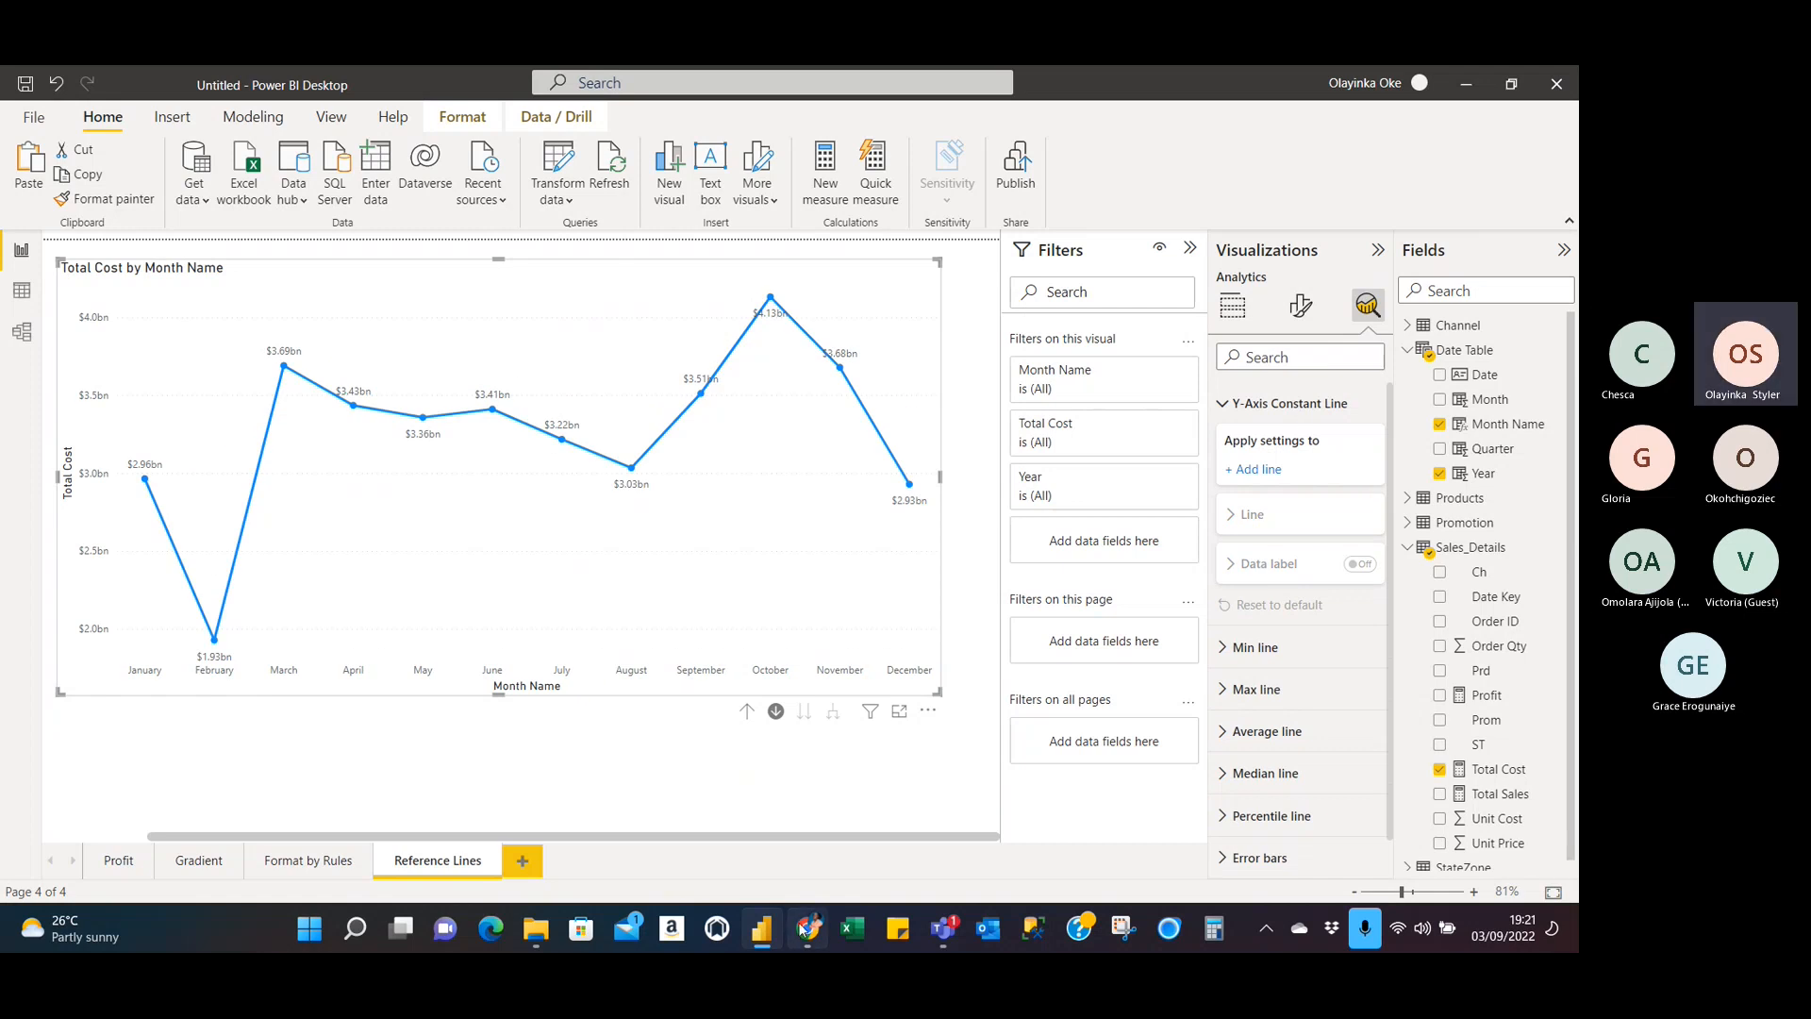
mouse_move(943, 937)
click(1056, 773)
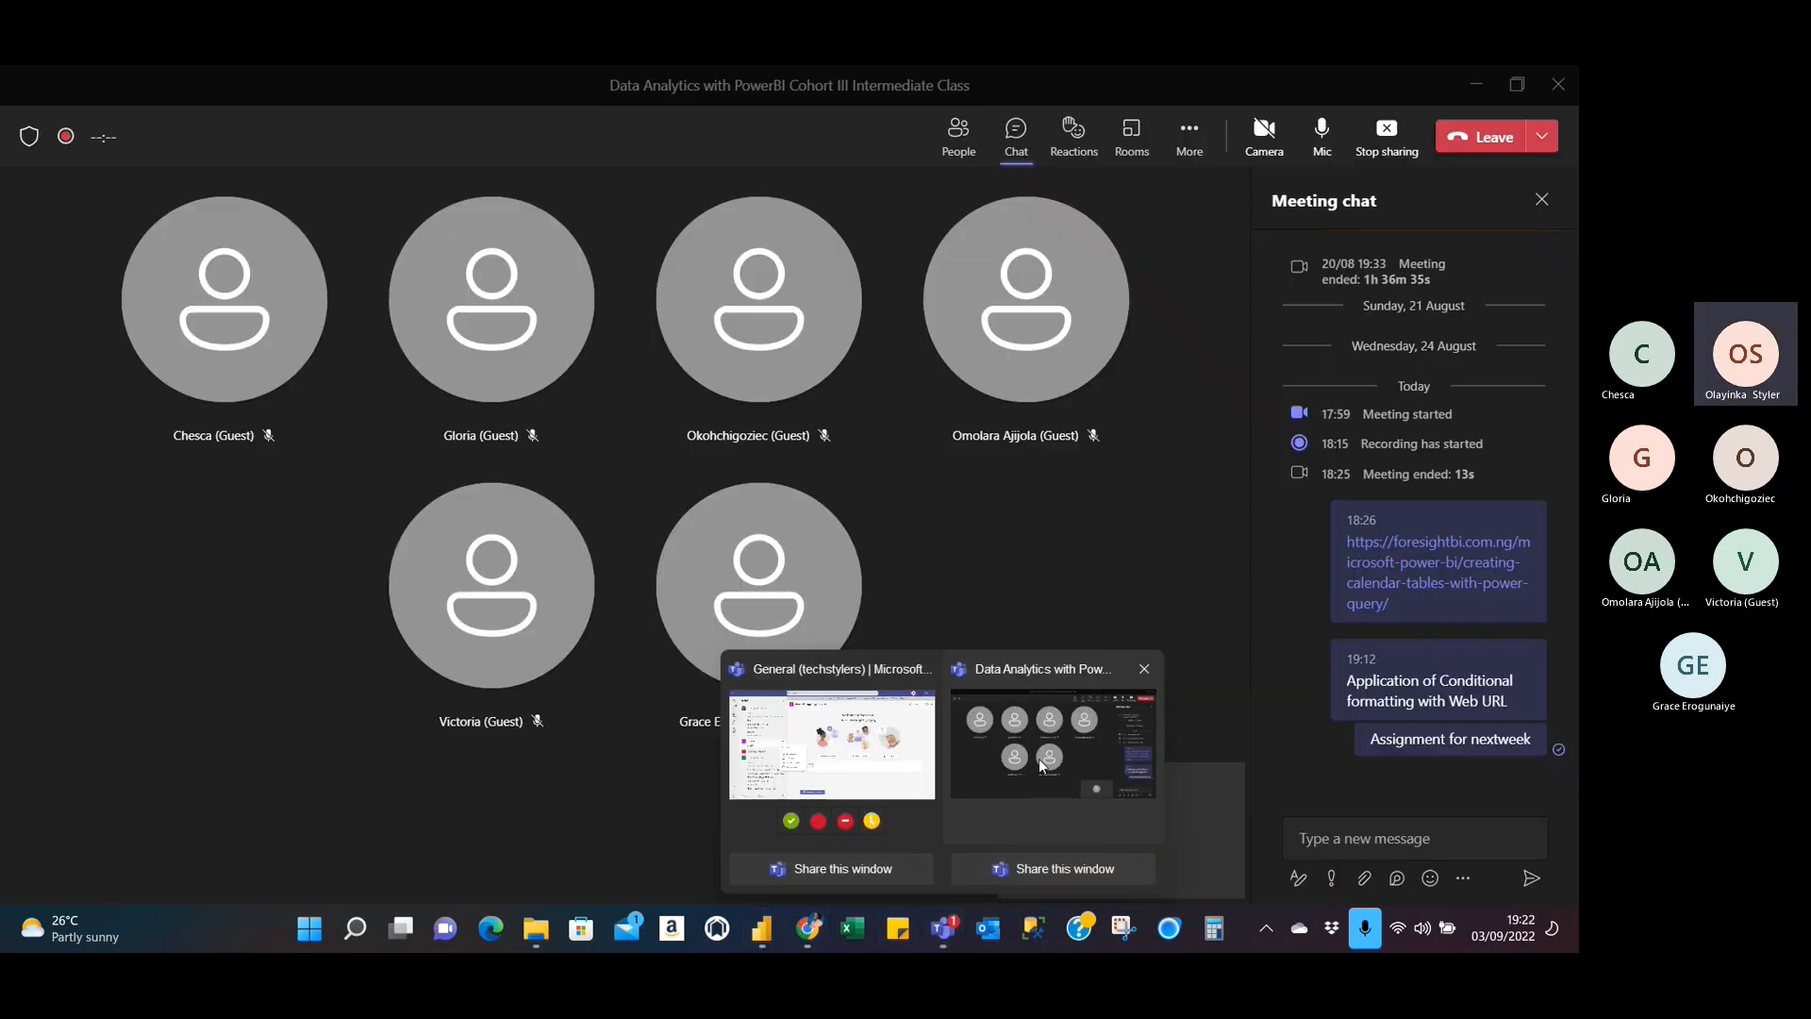
click(1329, 137)
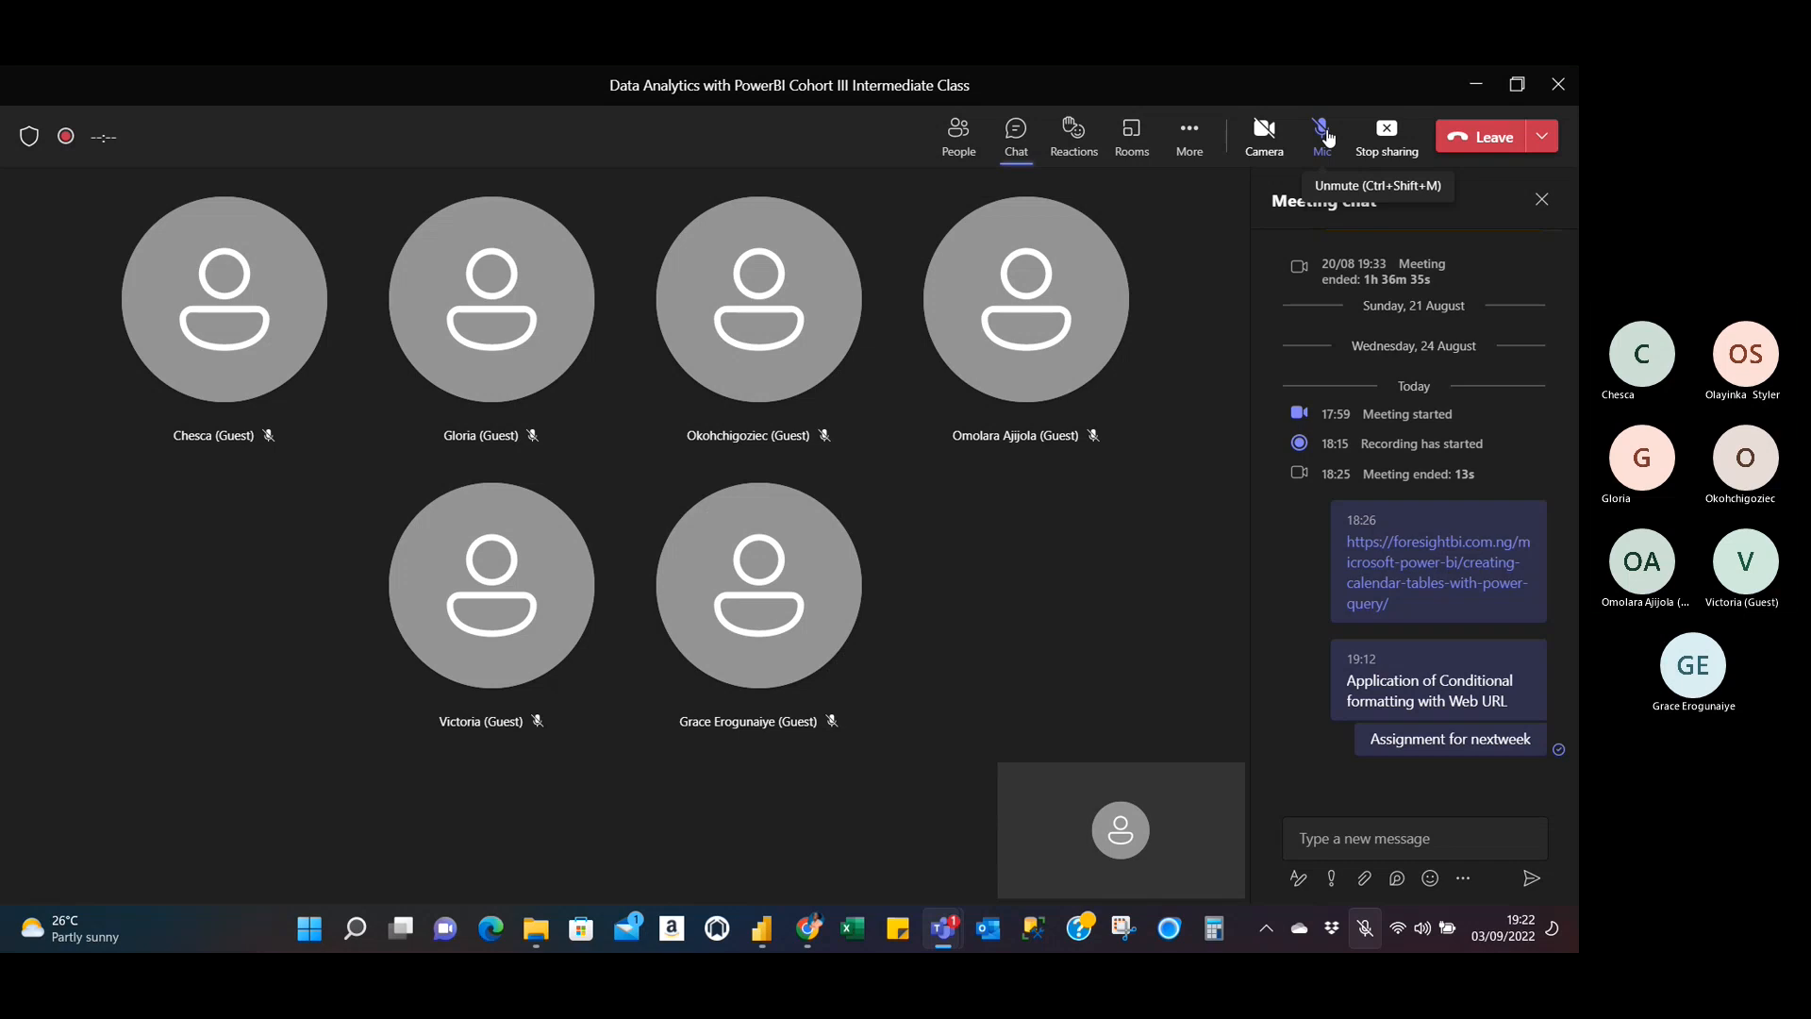
click(1324, 132)
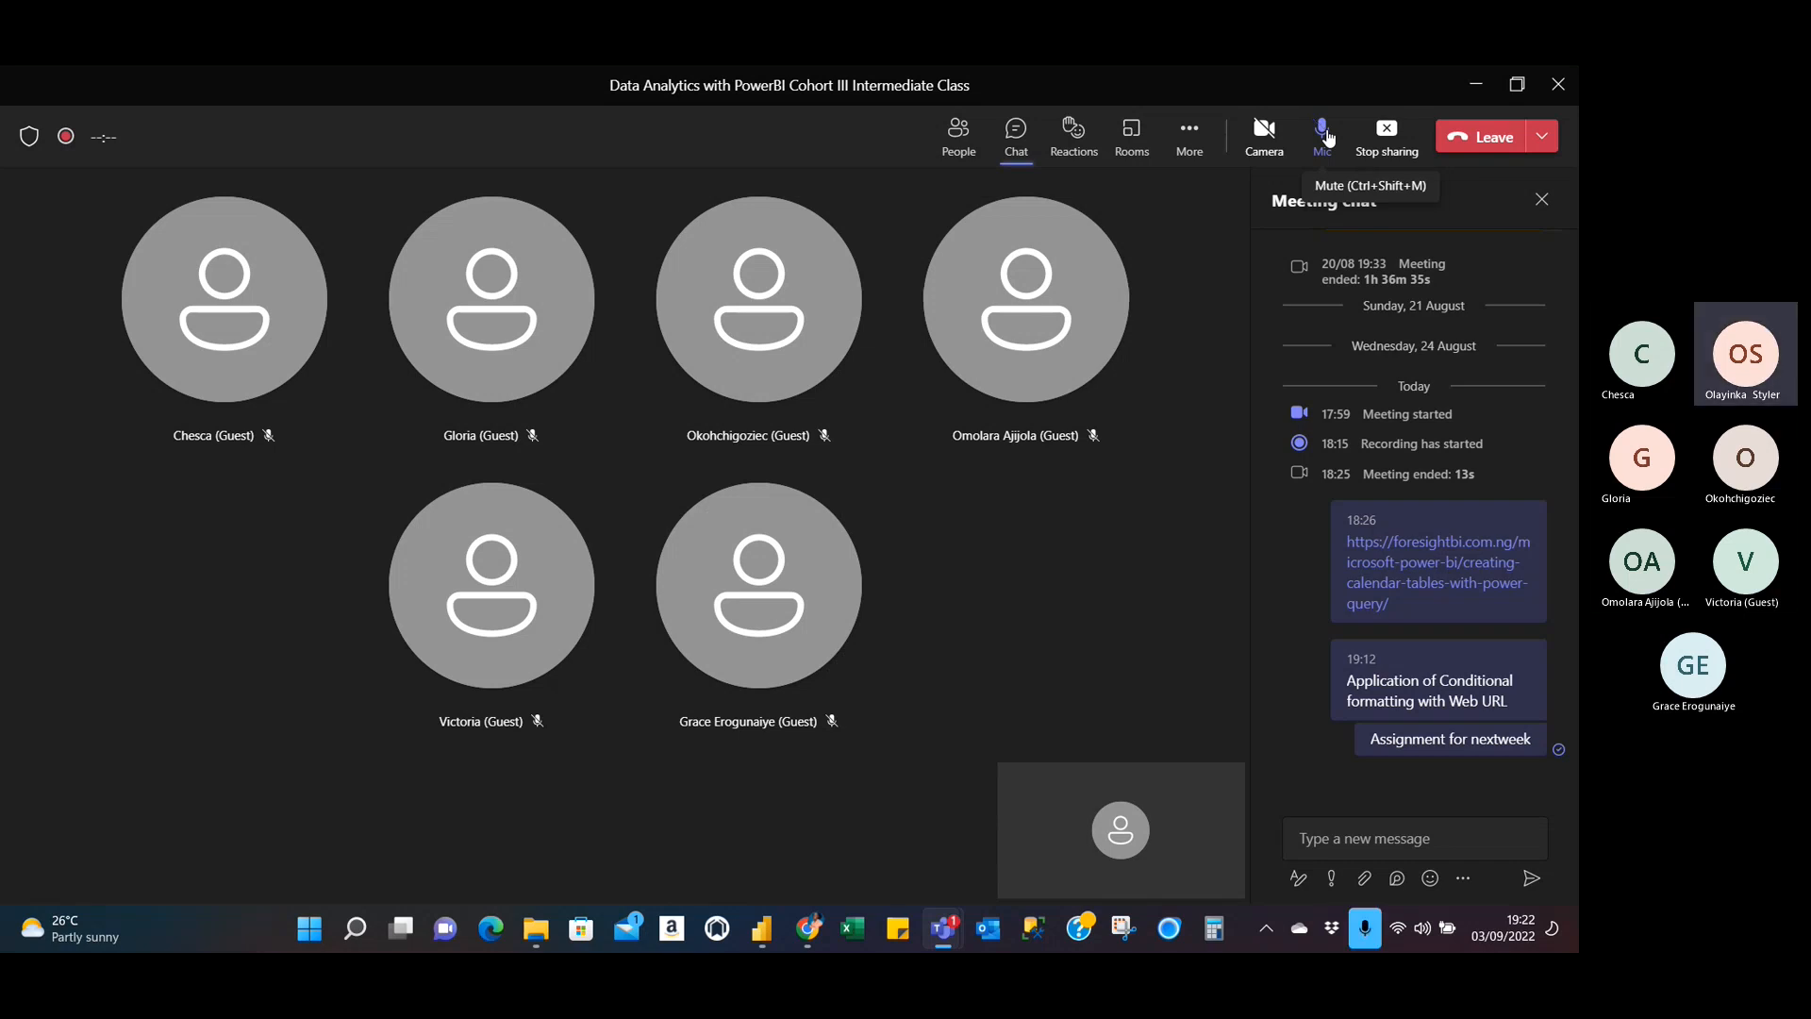
click(1477, 89)
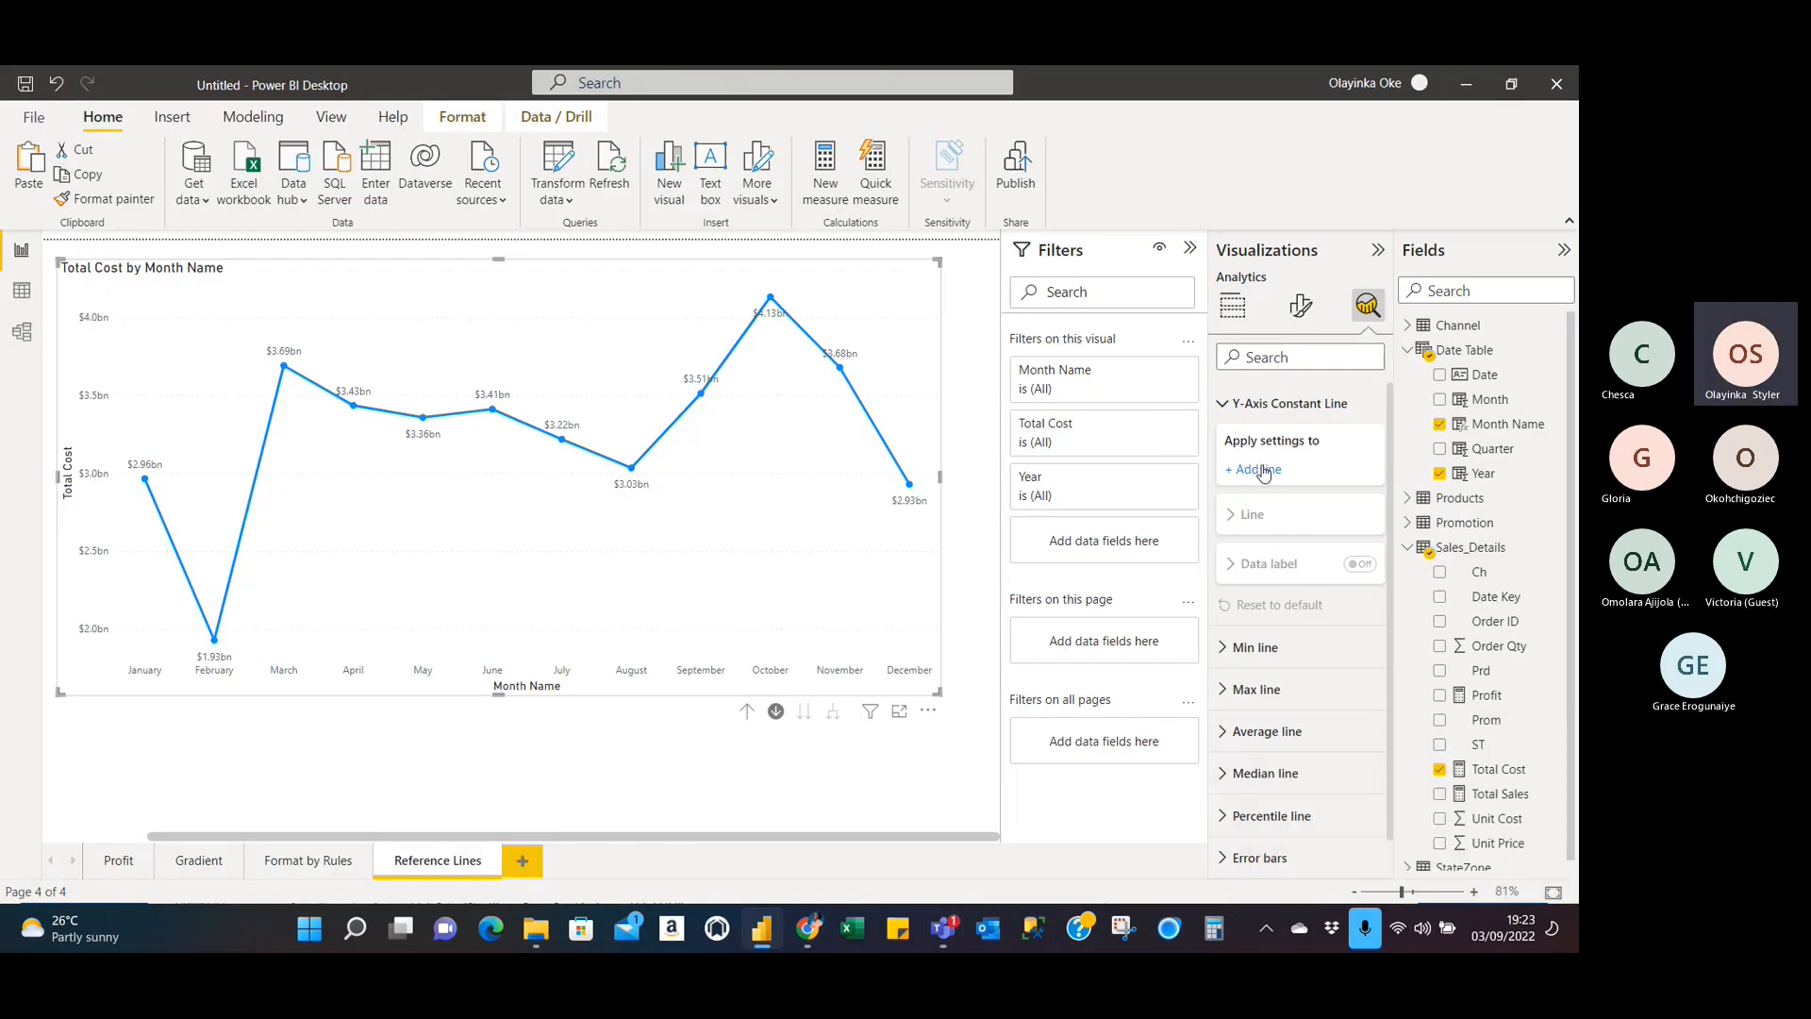
click(1260, 470)
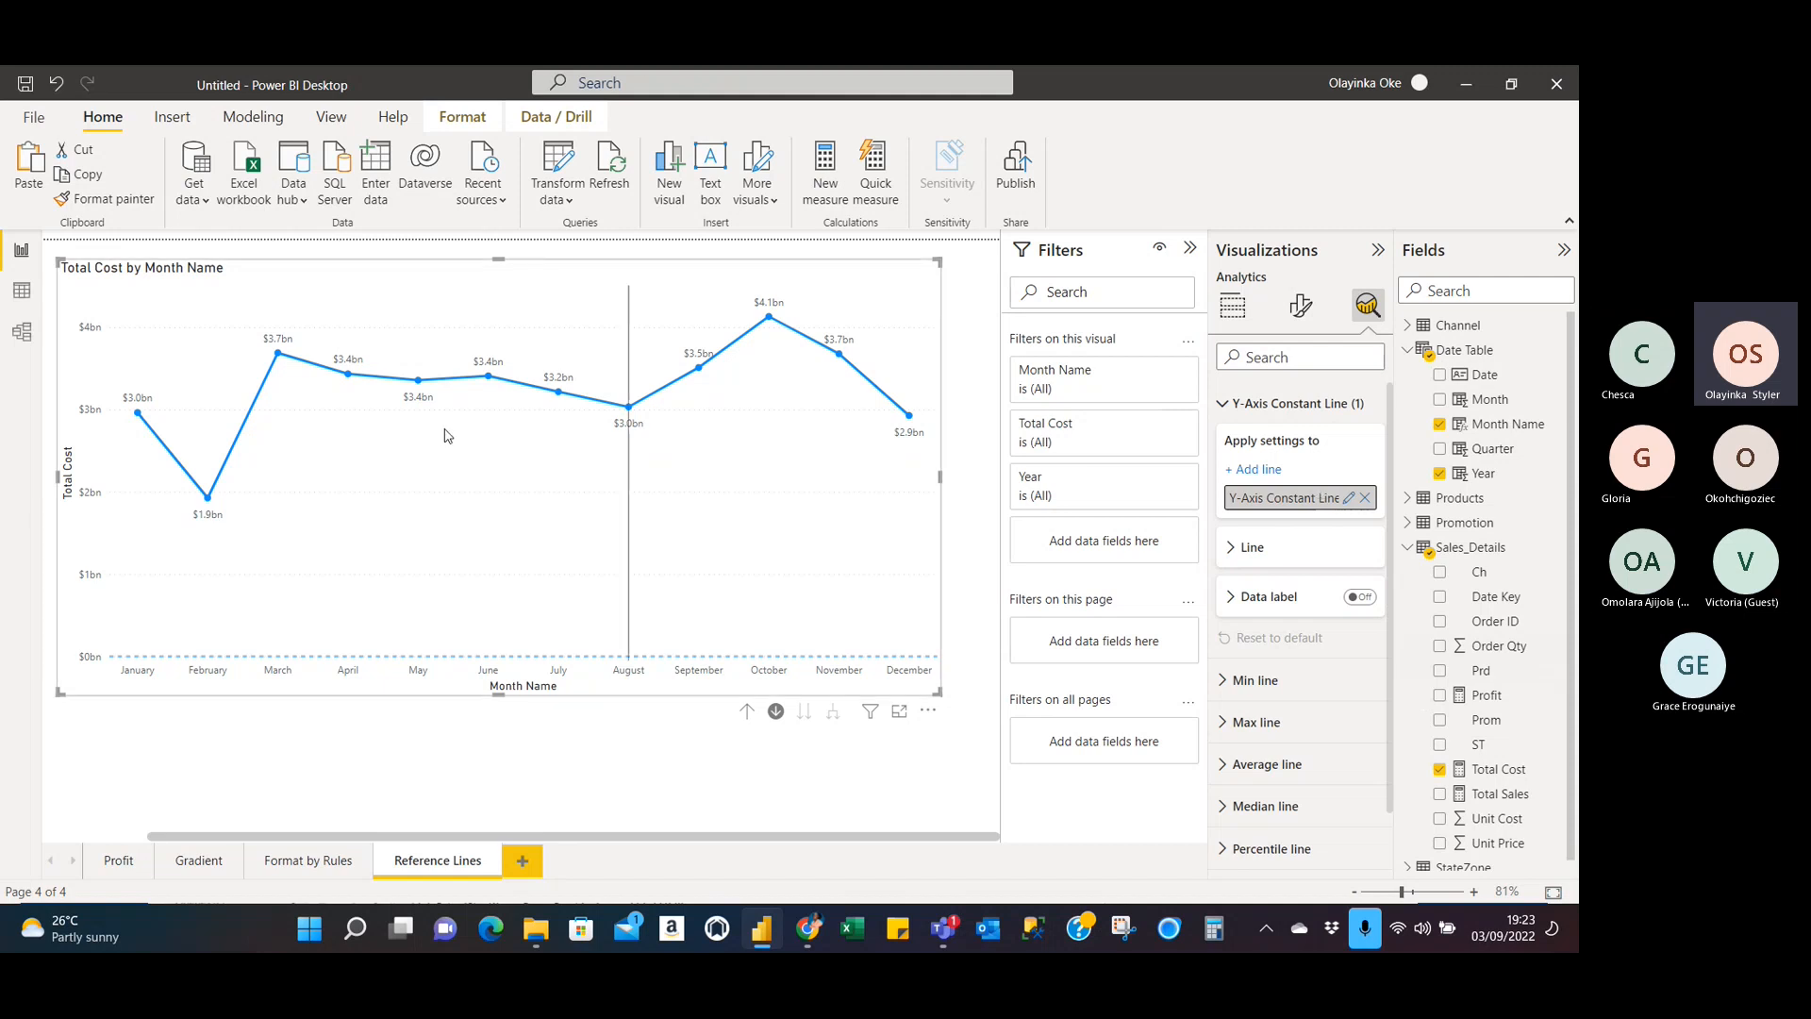
mouse_move(632, 660)
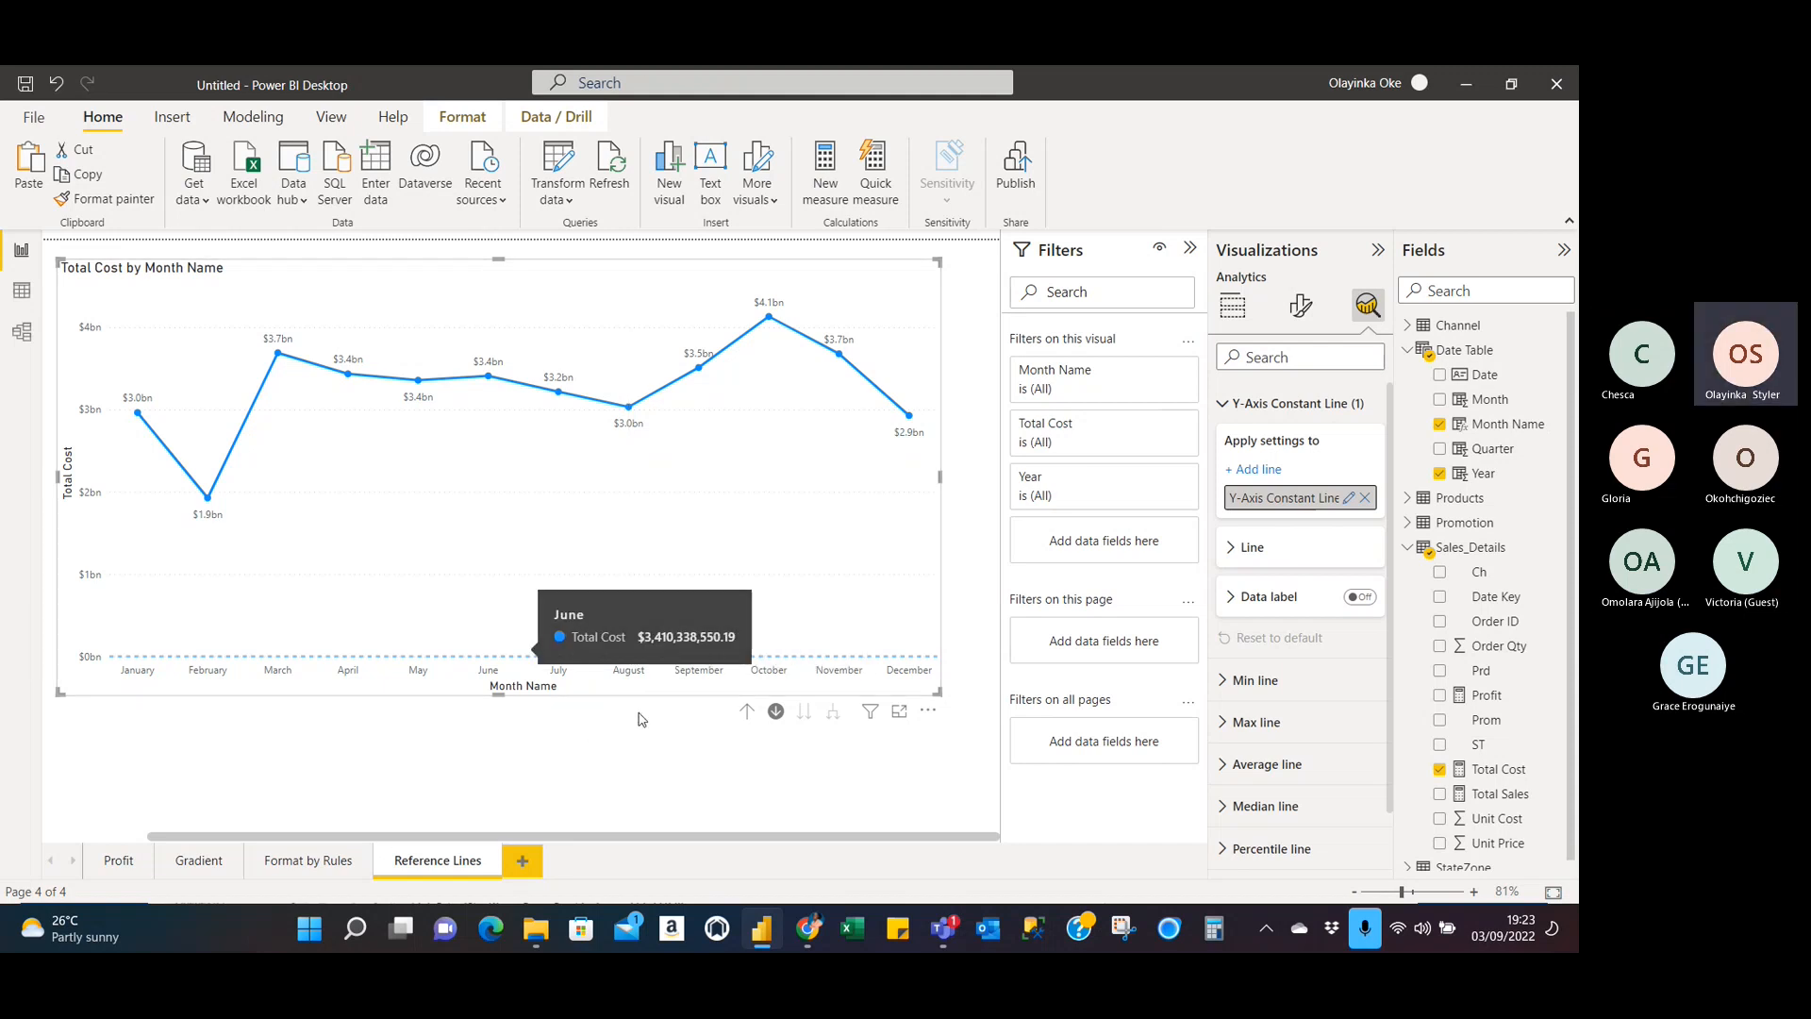
click(1232, 554)
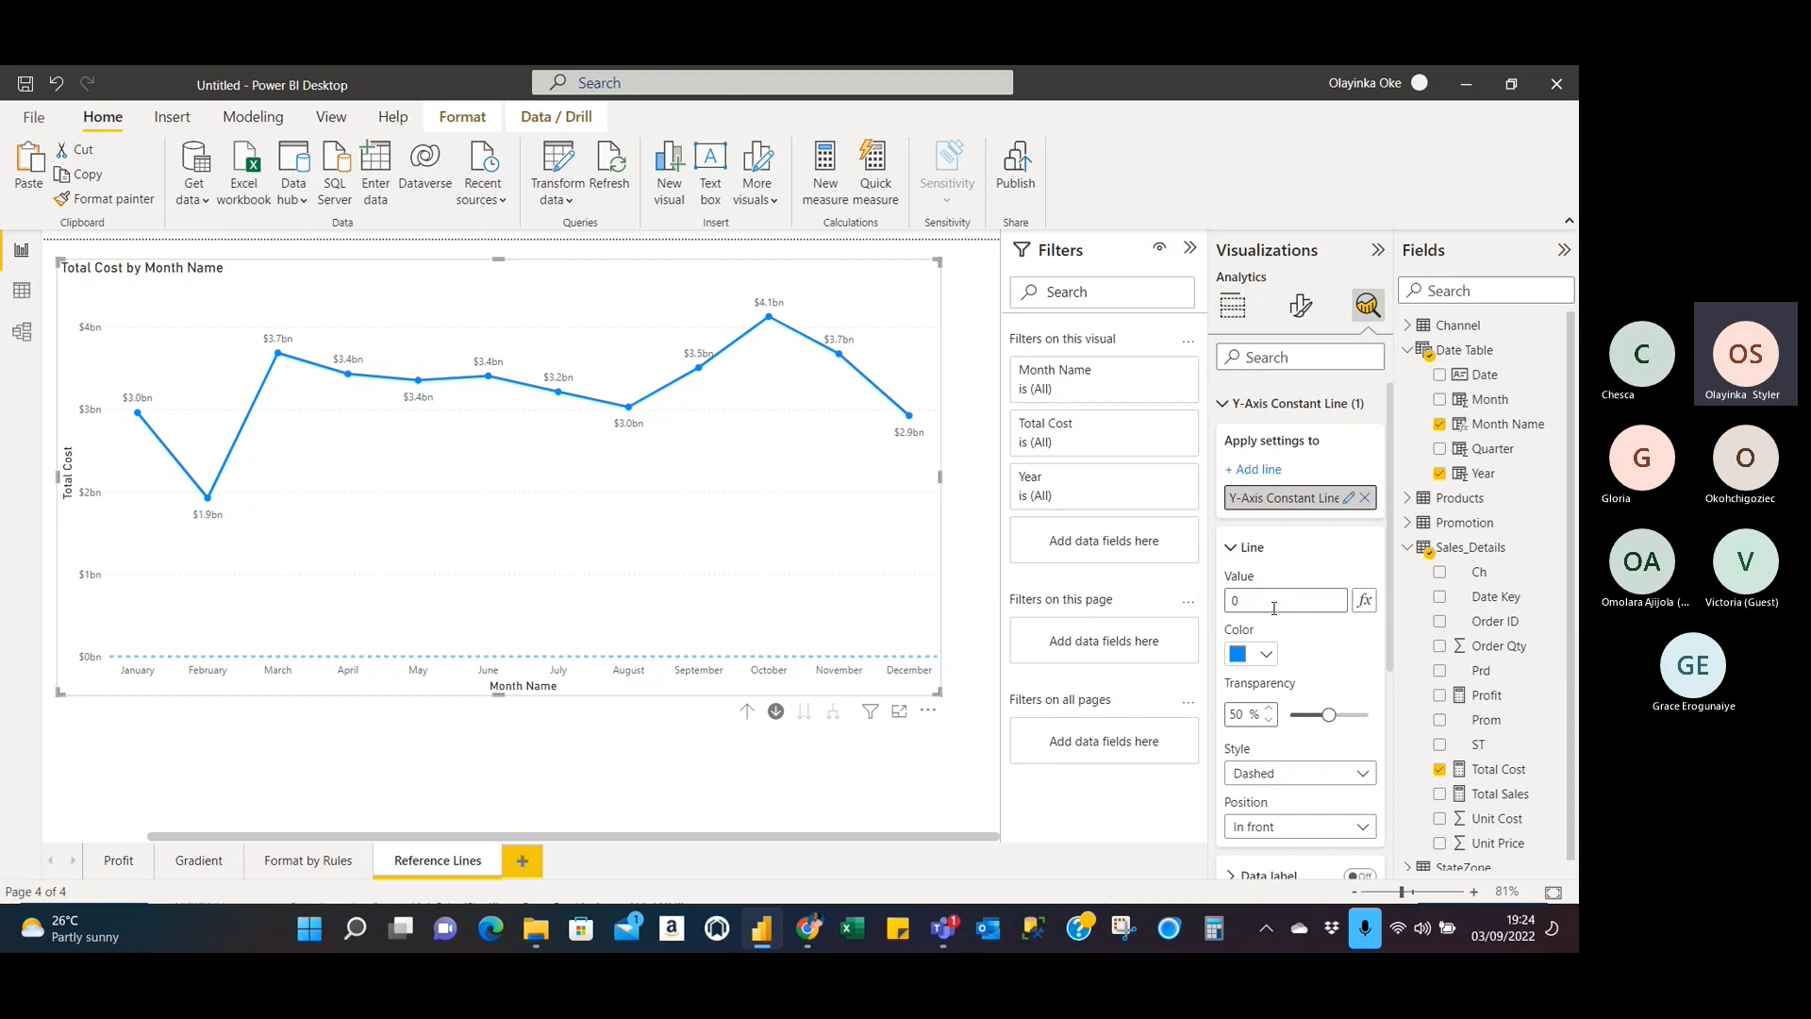
key(BackSpace)
text(2000)
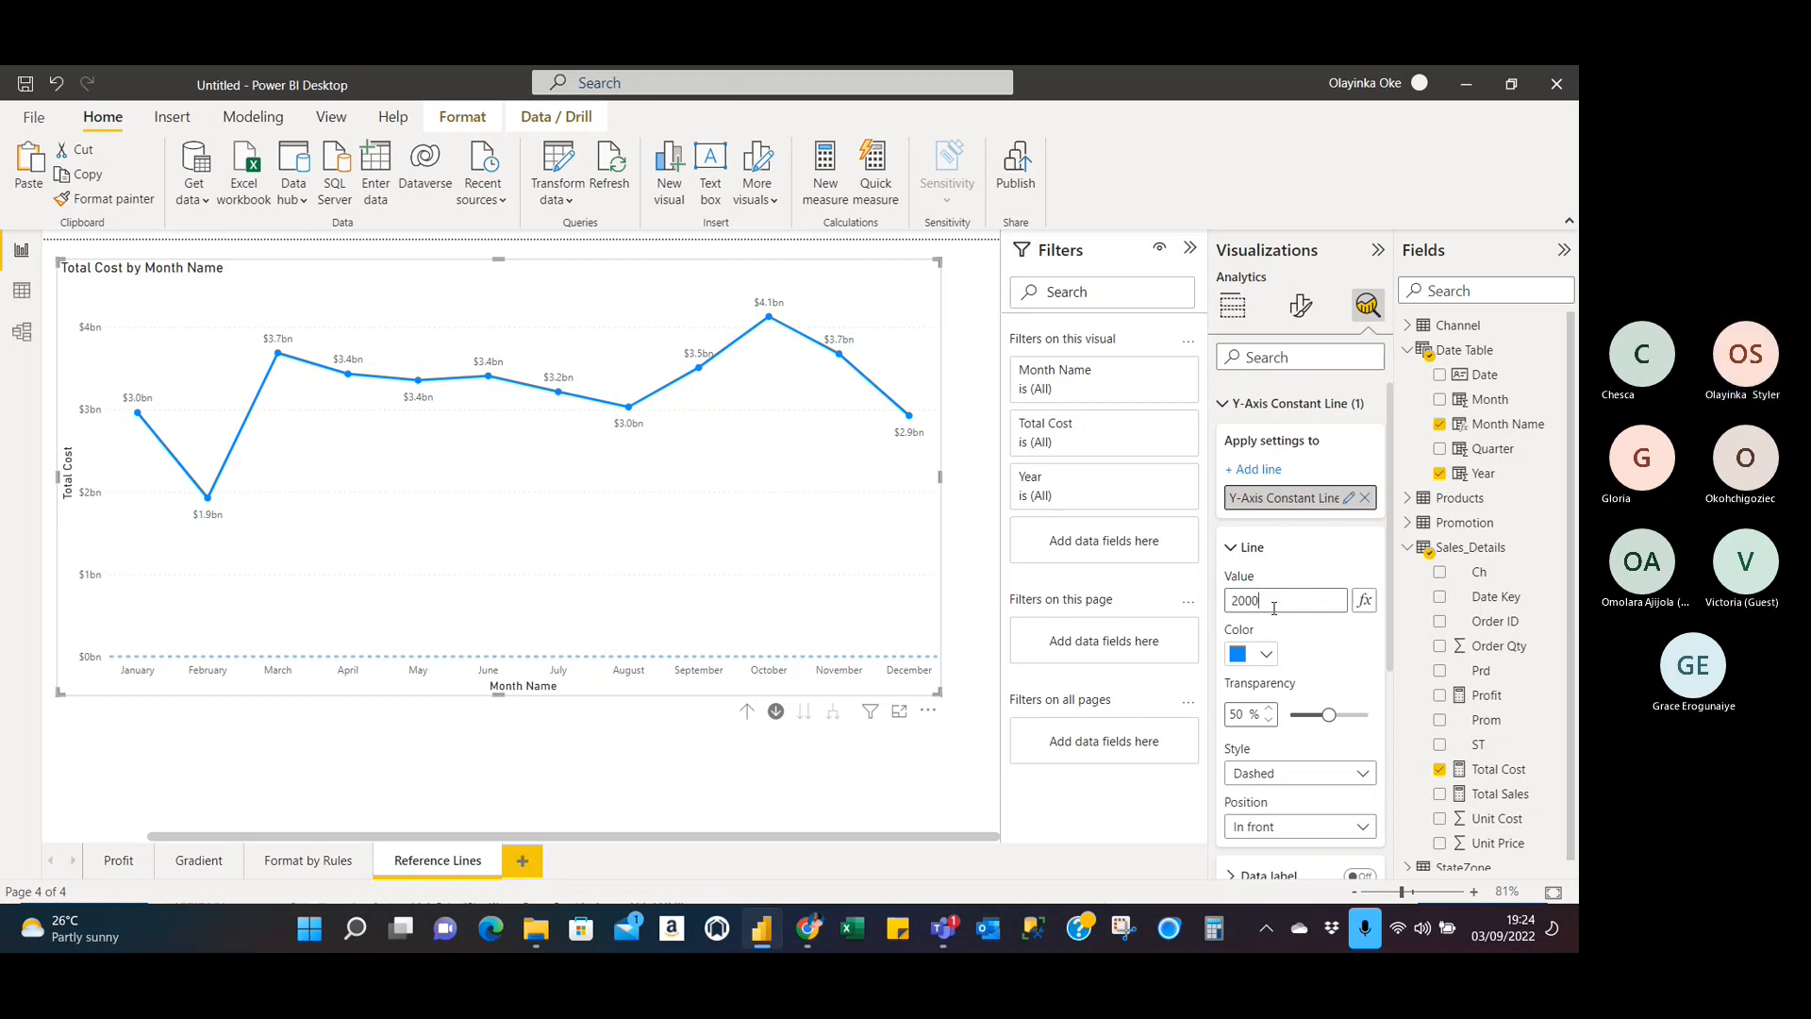
text(000000)
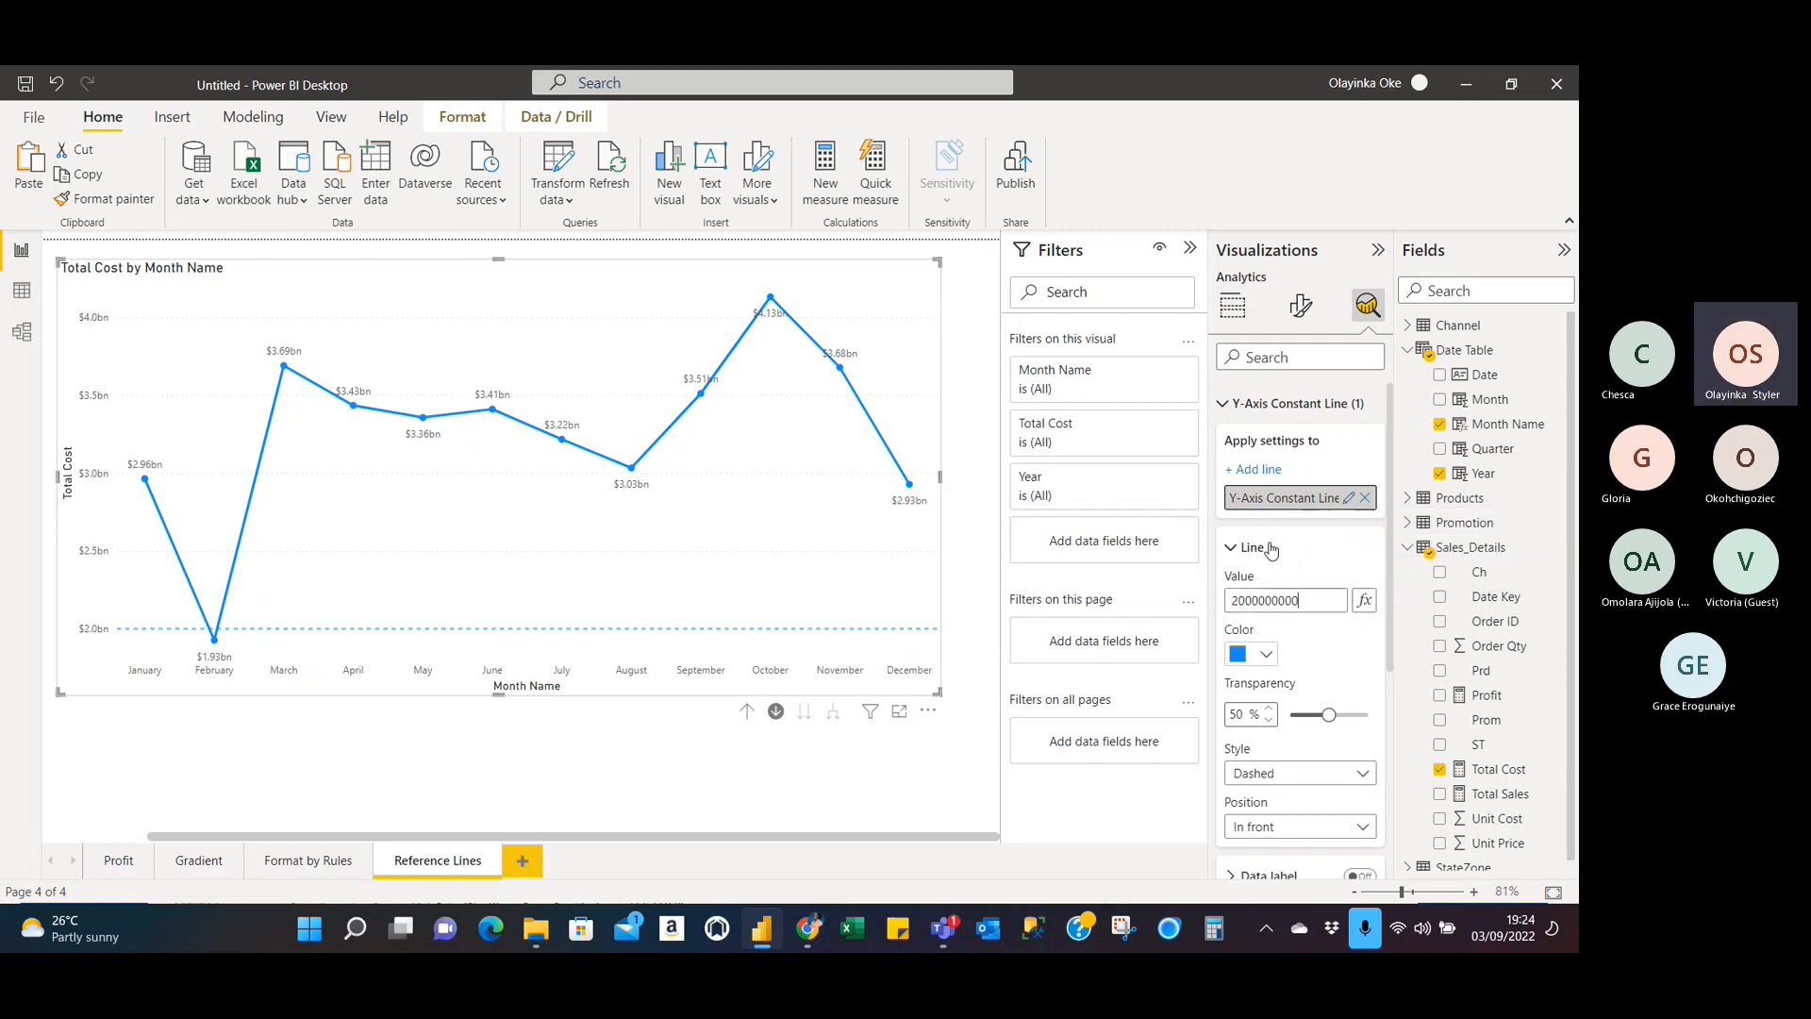
click(1264, 591)
key(BackSpace)
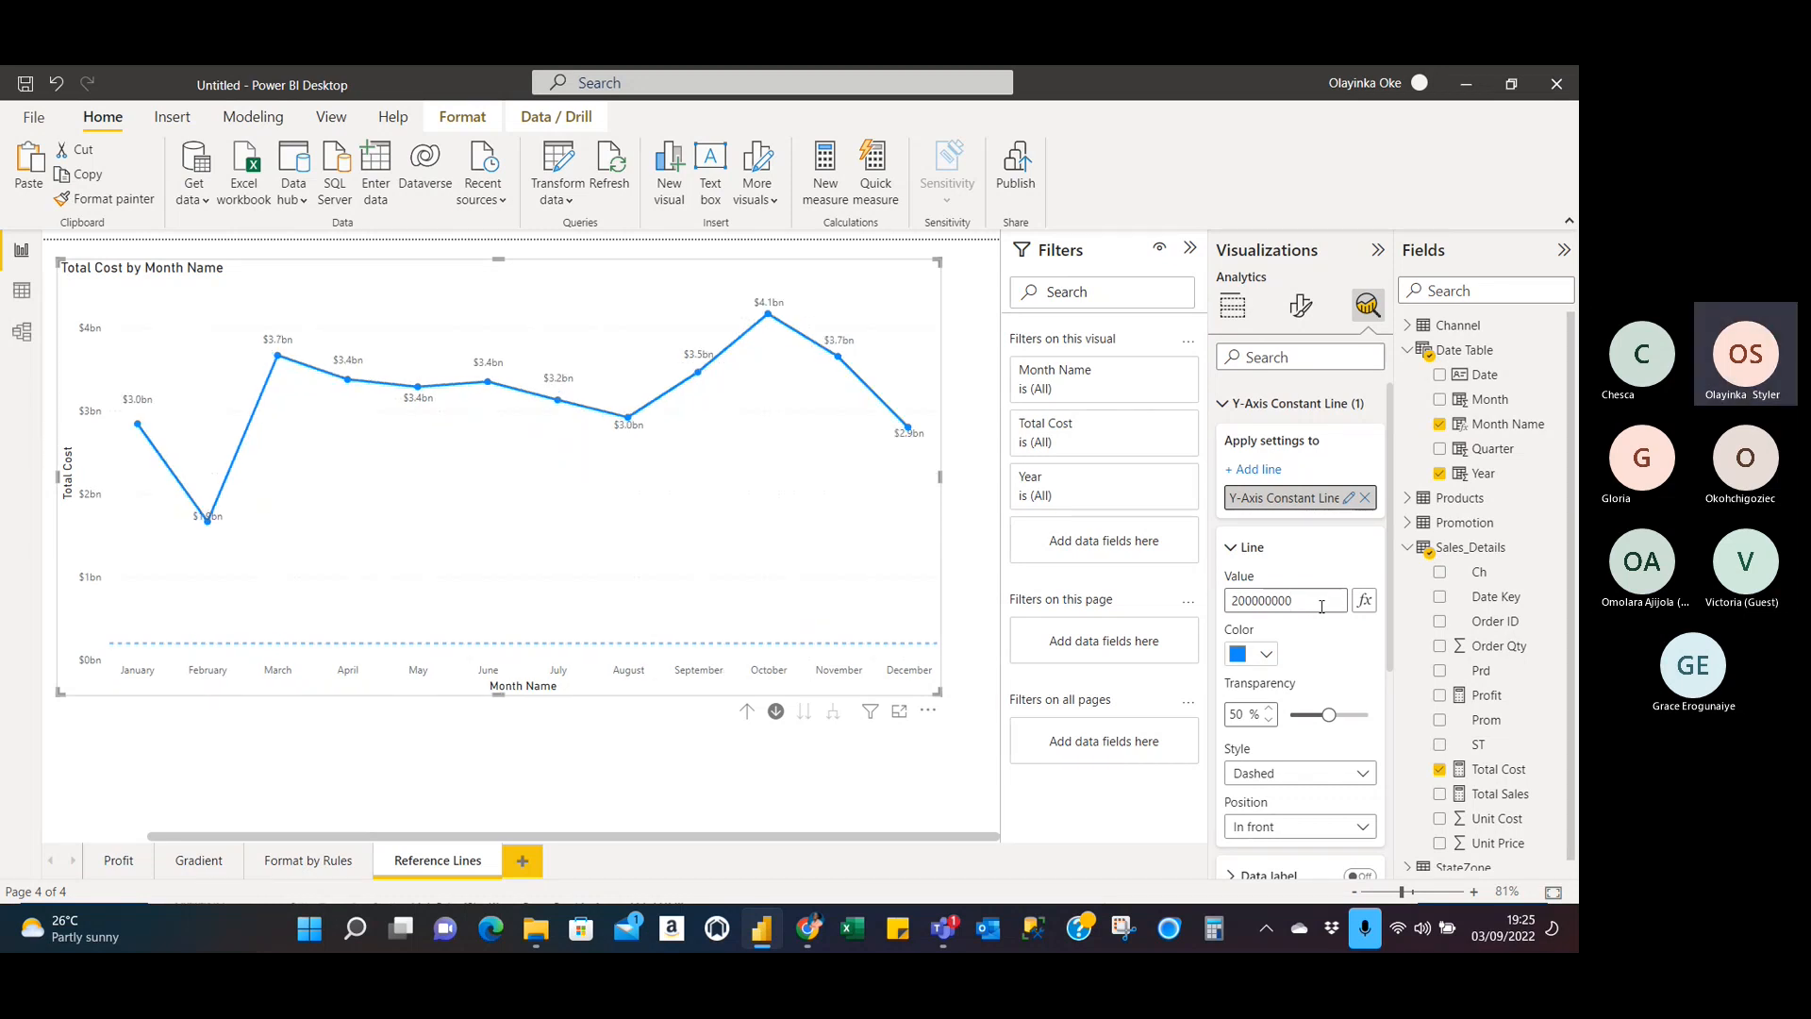
text(0)
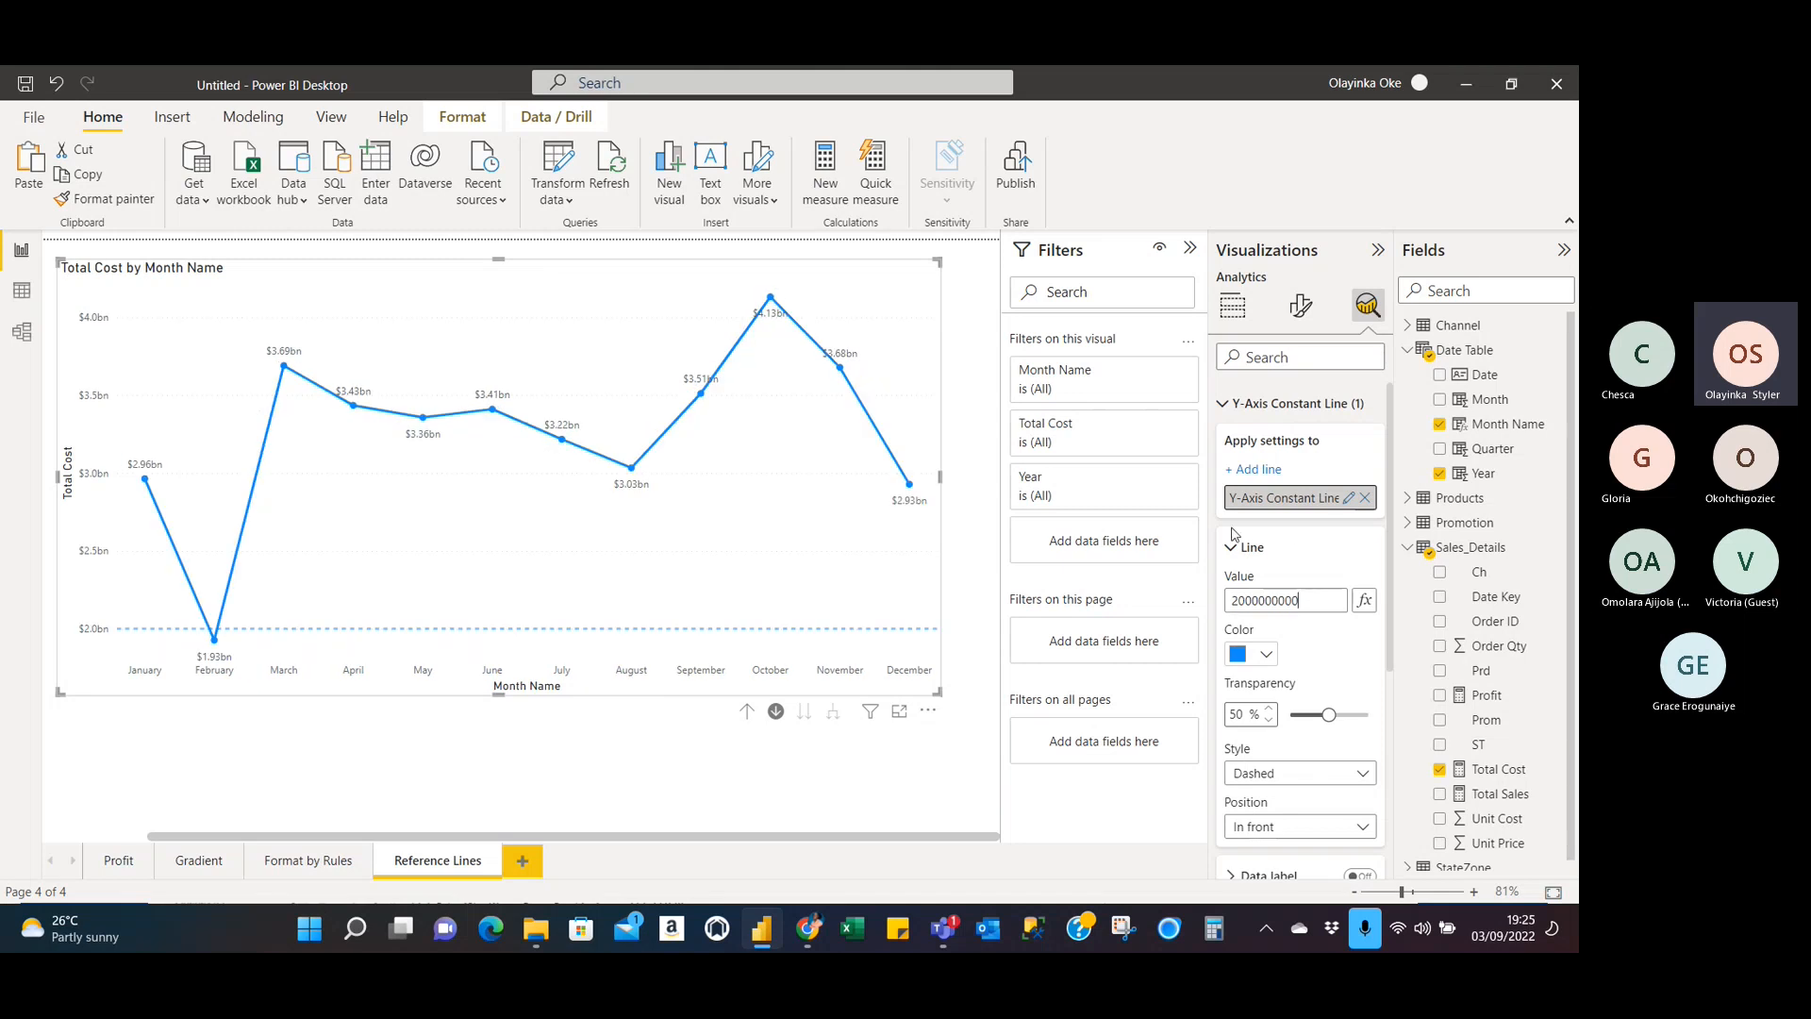
Add a min line to the Total Cost line chart, keeping its default name.
click(1225, 406)
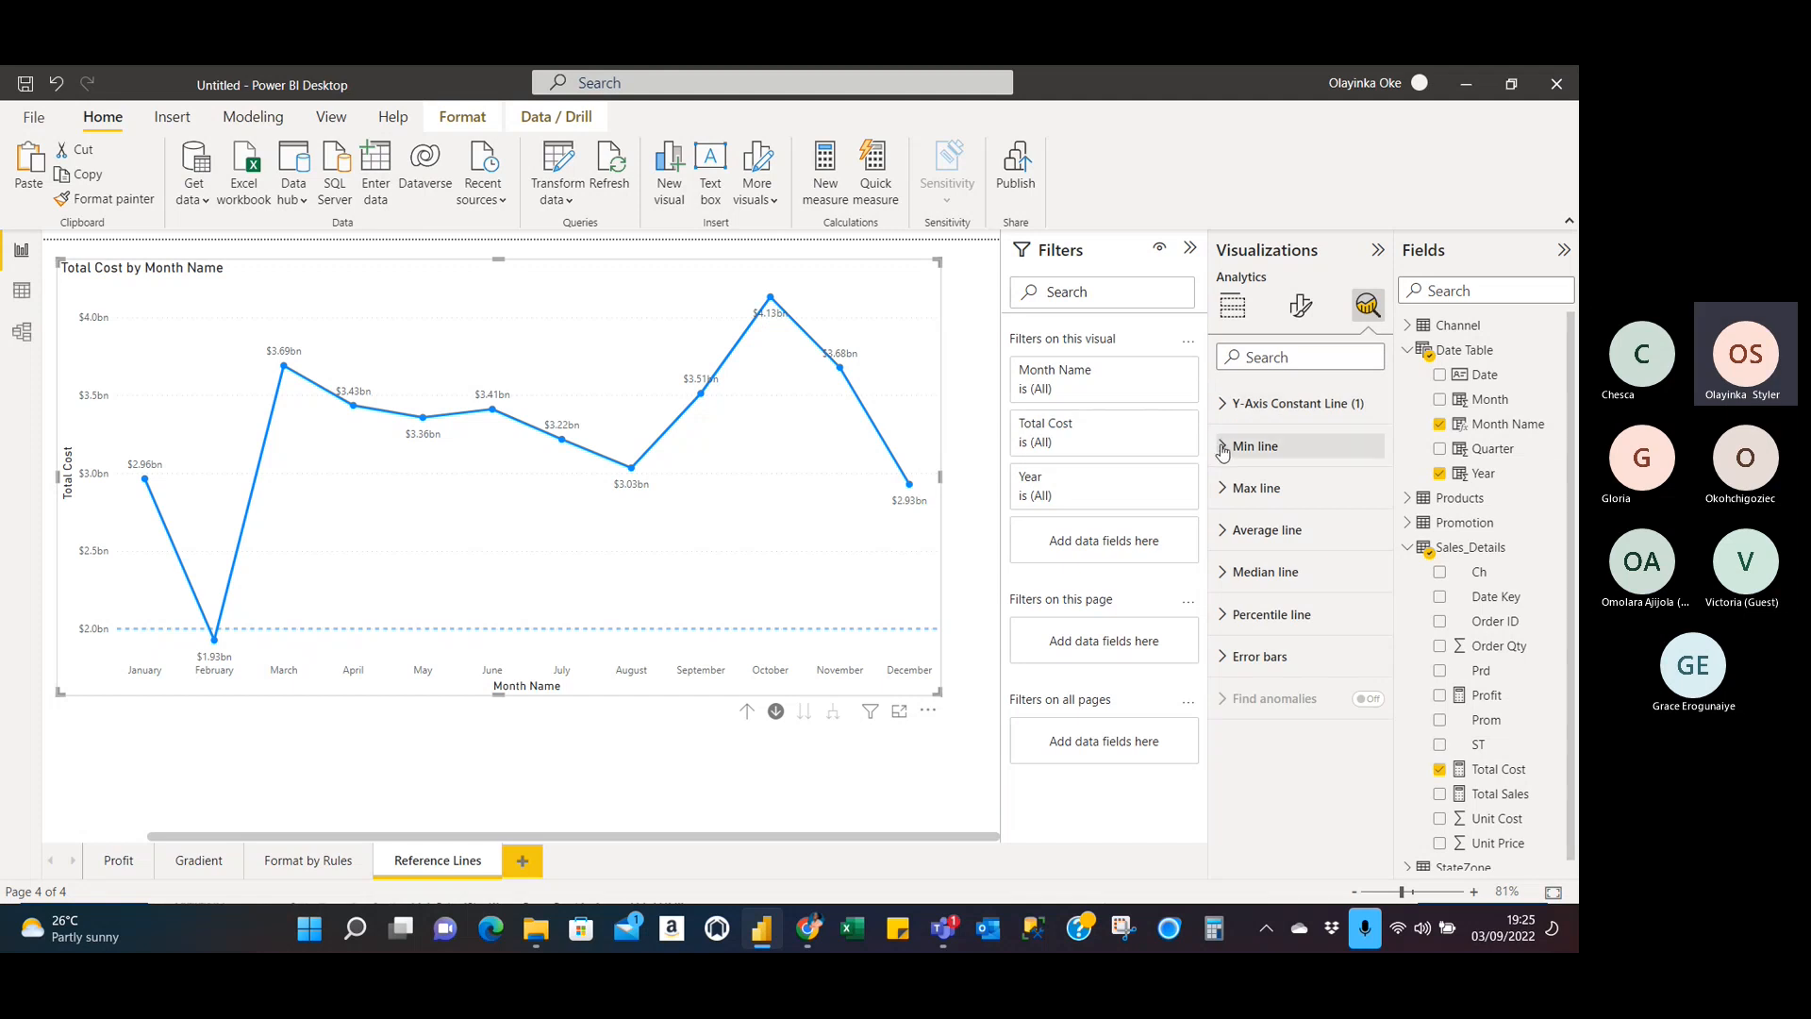
click(1223, 449)
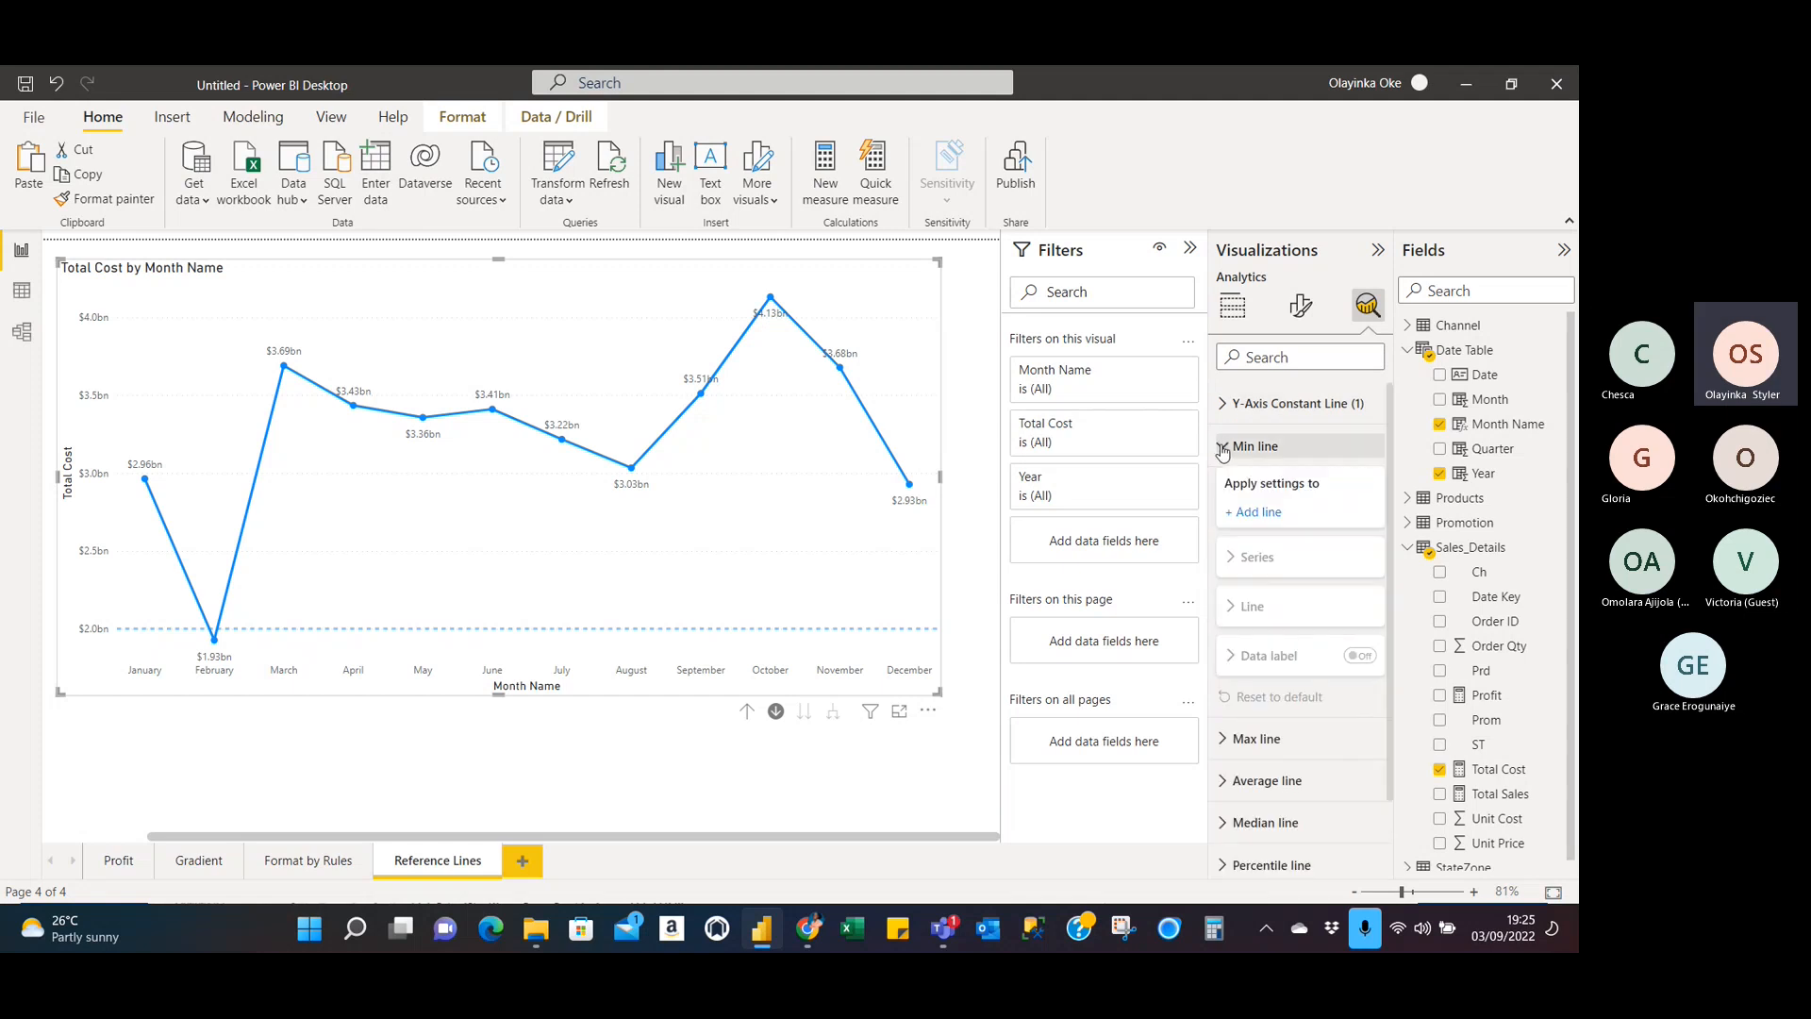
click(1270, 514)
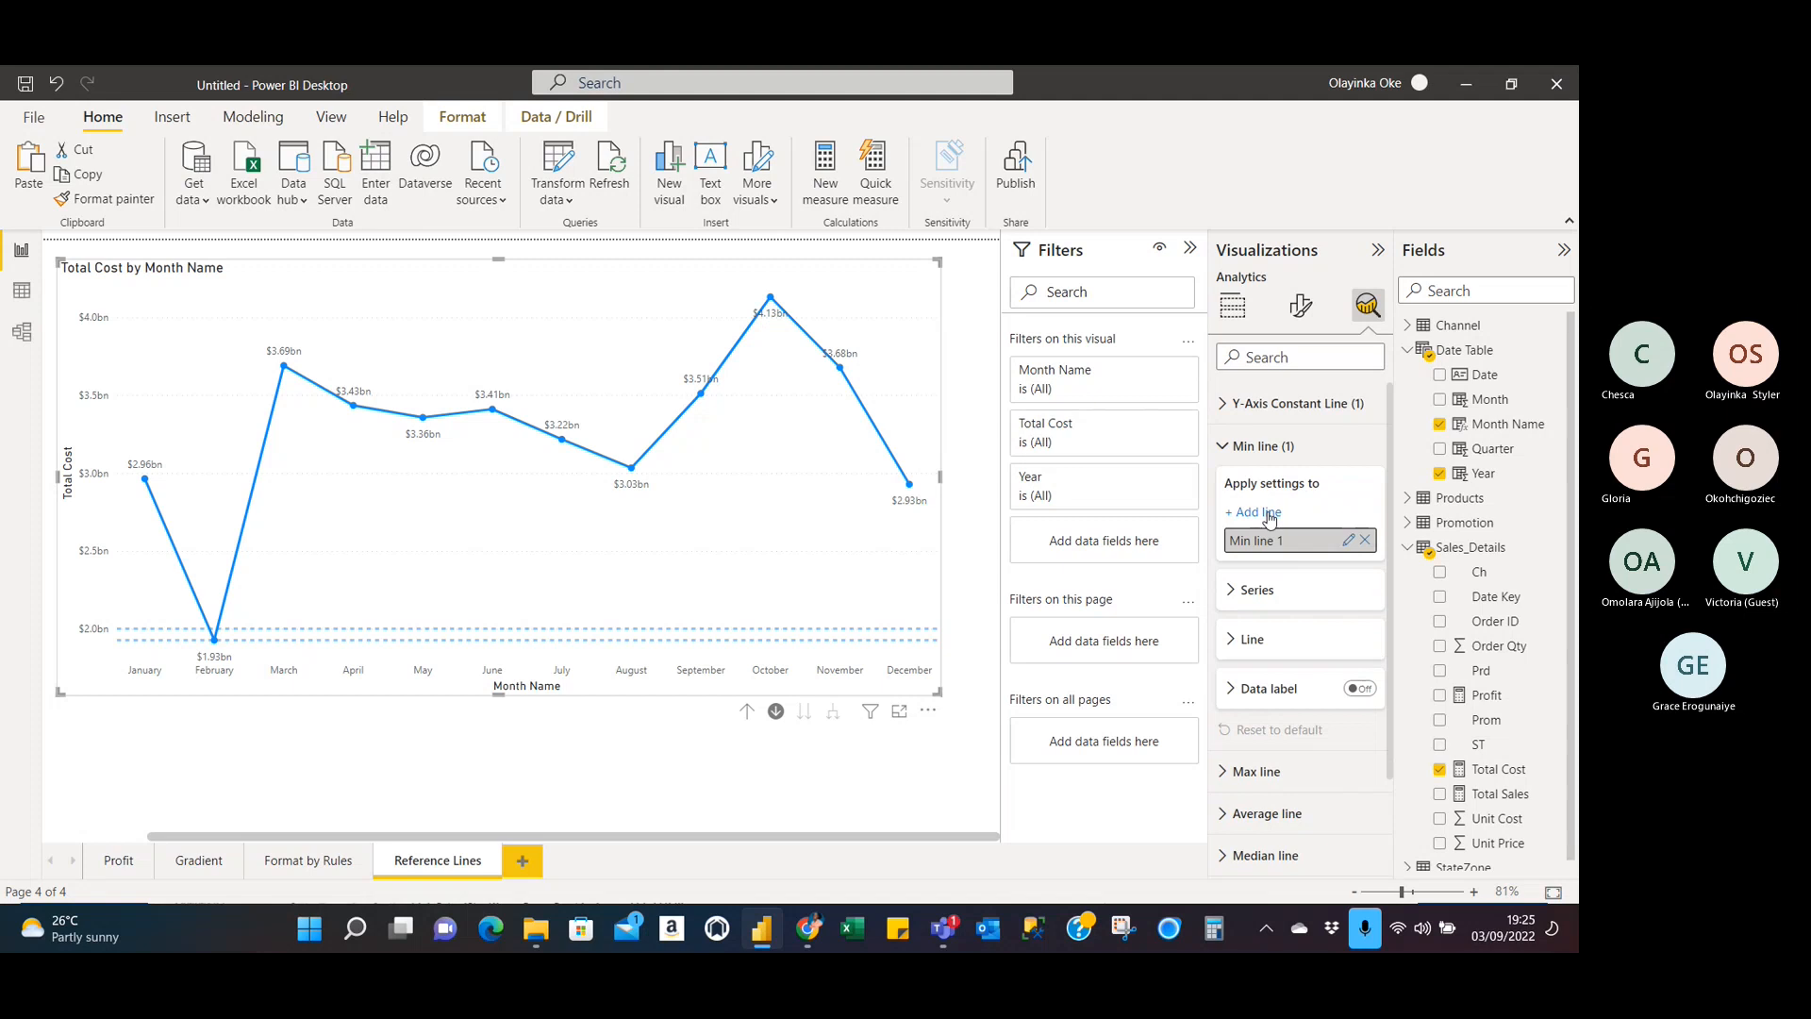
click(1349, 540)
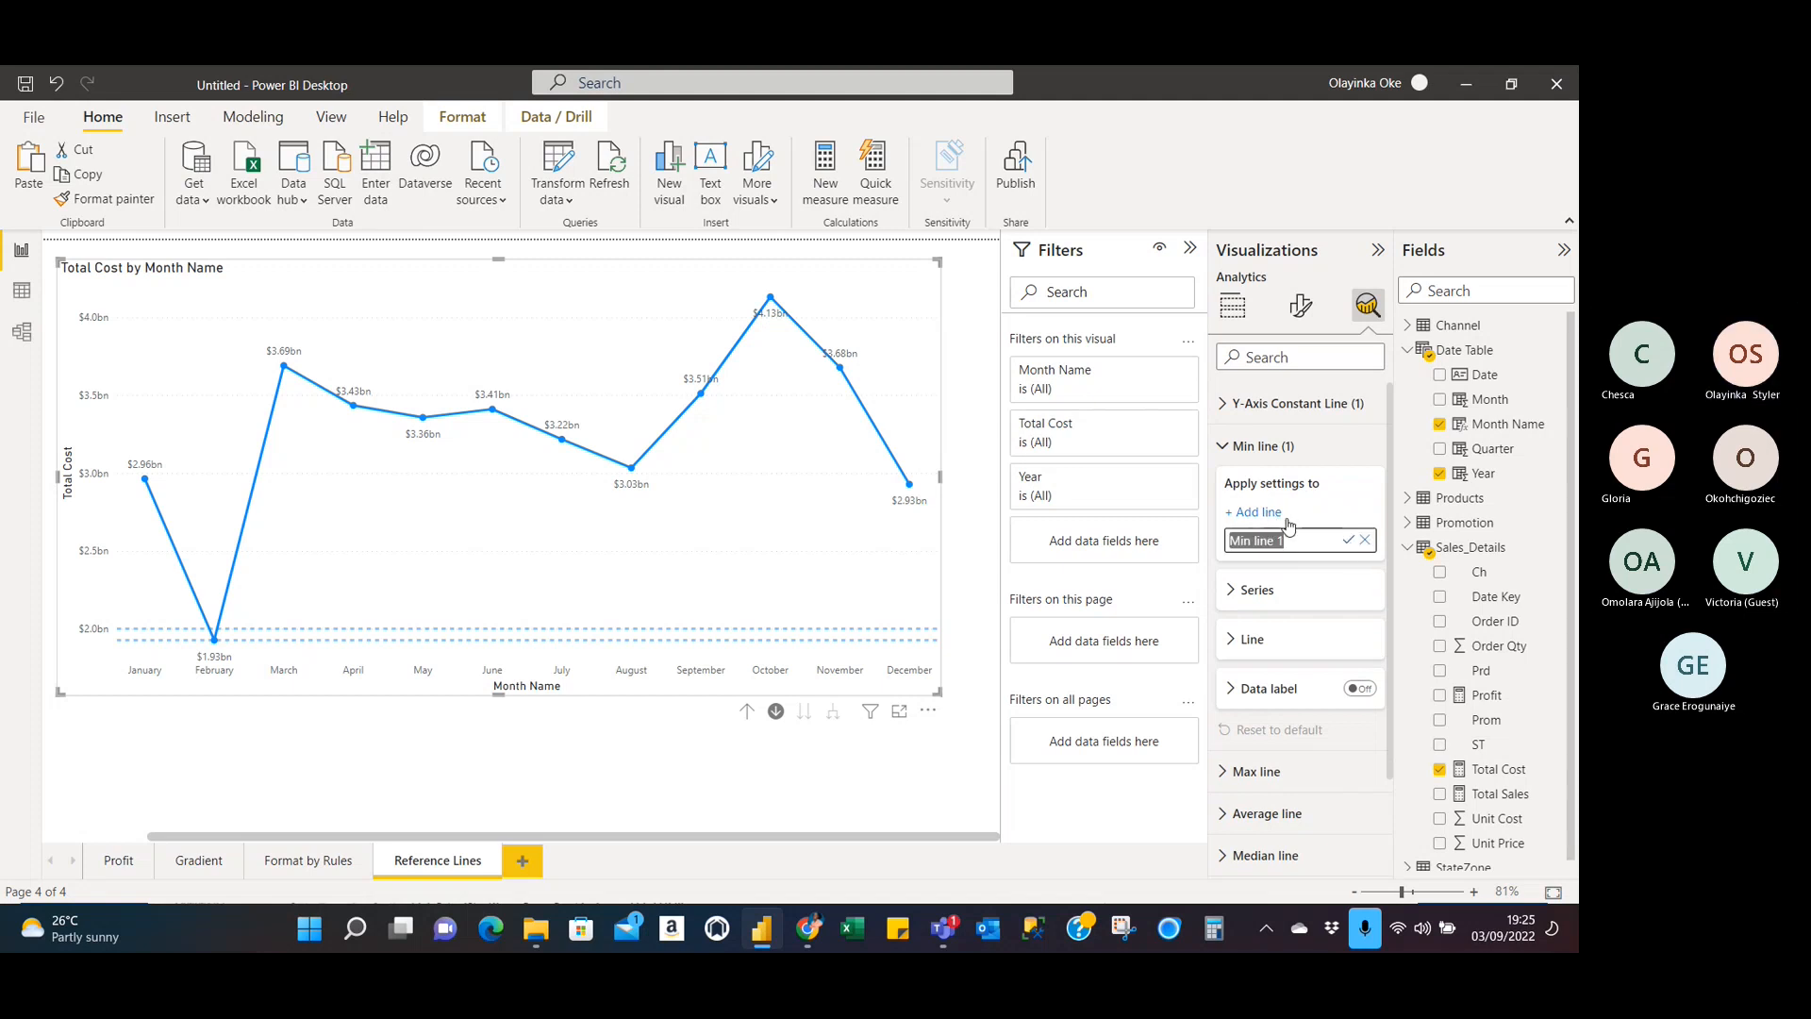
click(1335, 501)
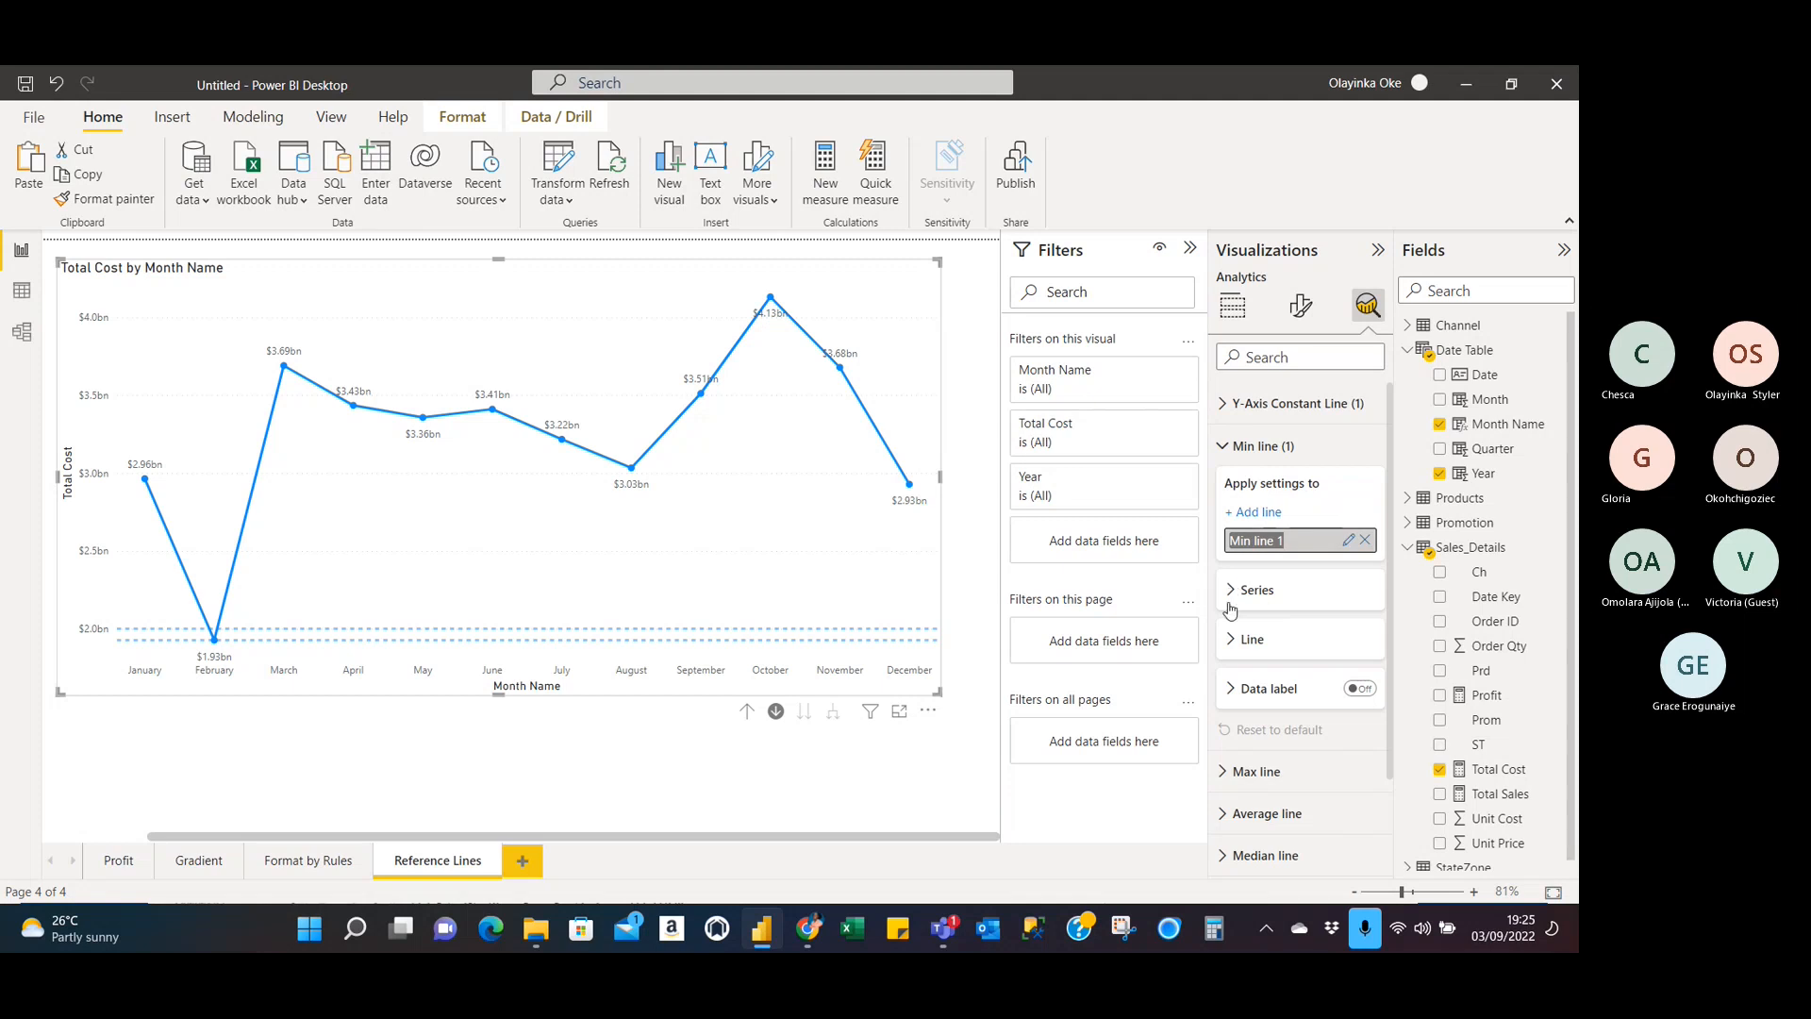
Examine the min line's color, transparency, style and position settings, along with the remaining analytics options.
click(1235, 639)
scroll(1301, 657, down, 5)
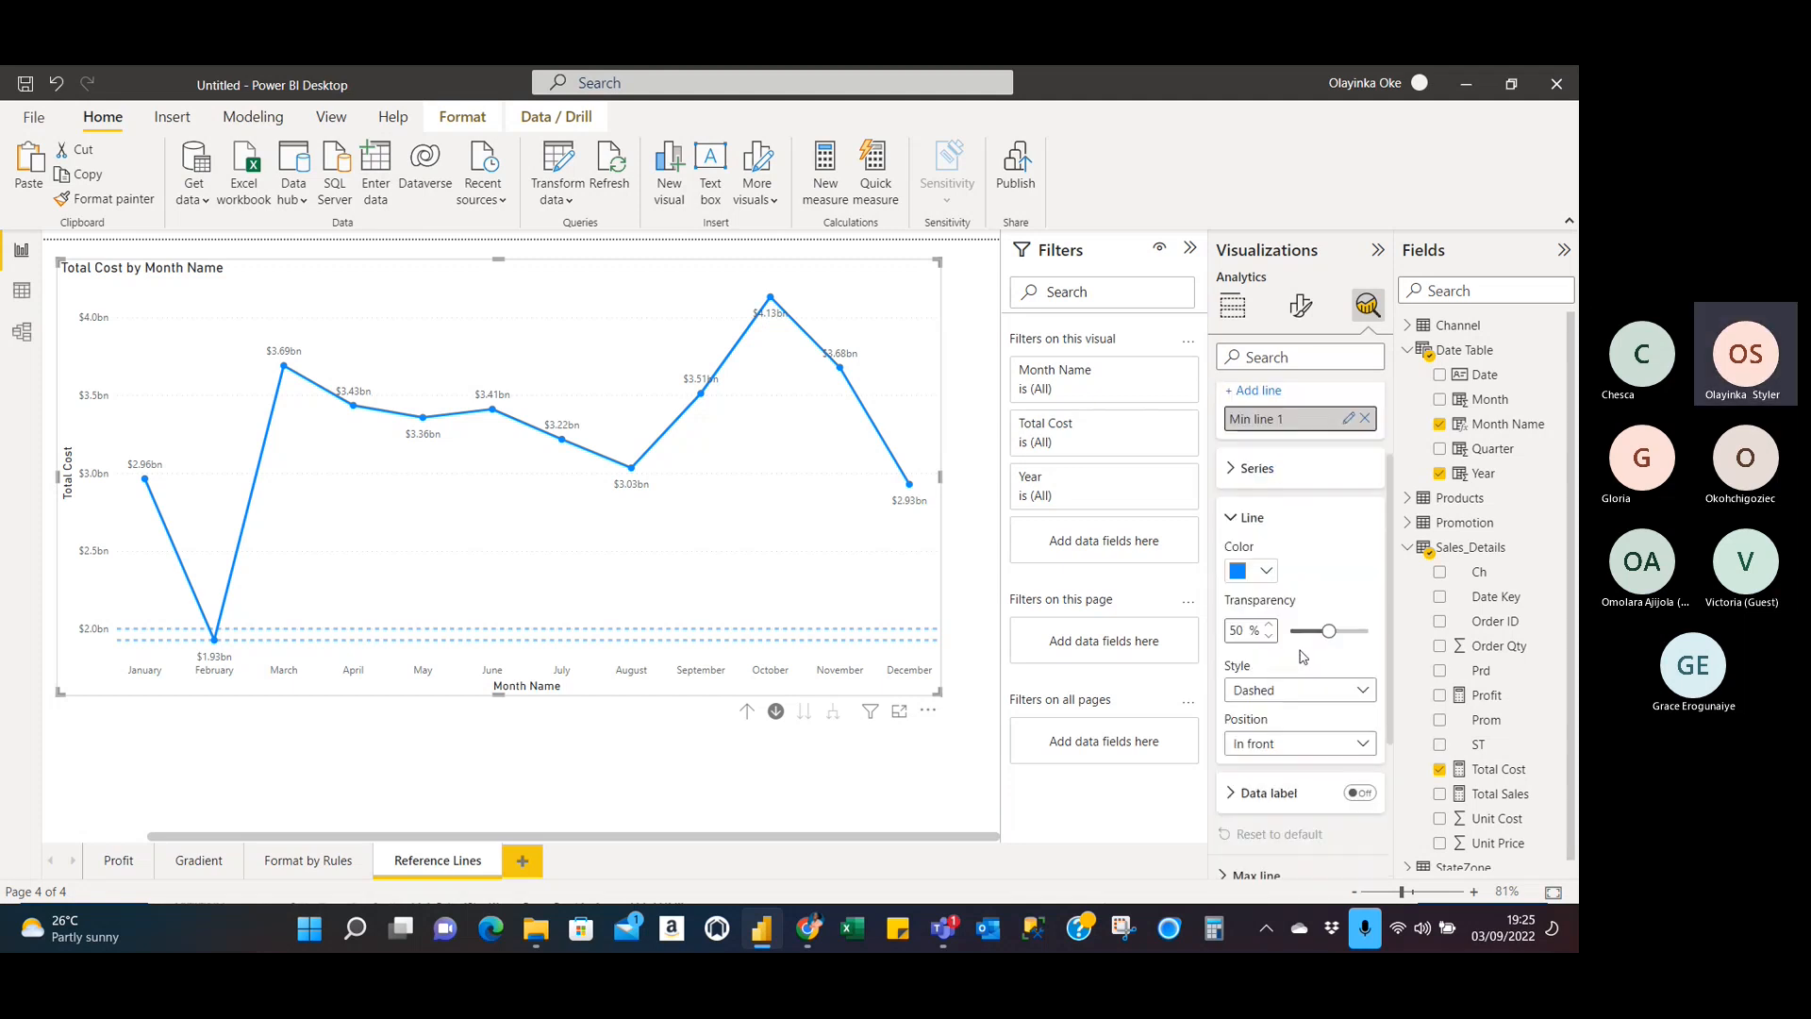
scroll(1301, 657, down, 3)
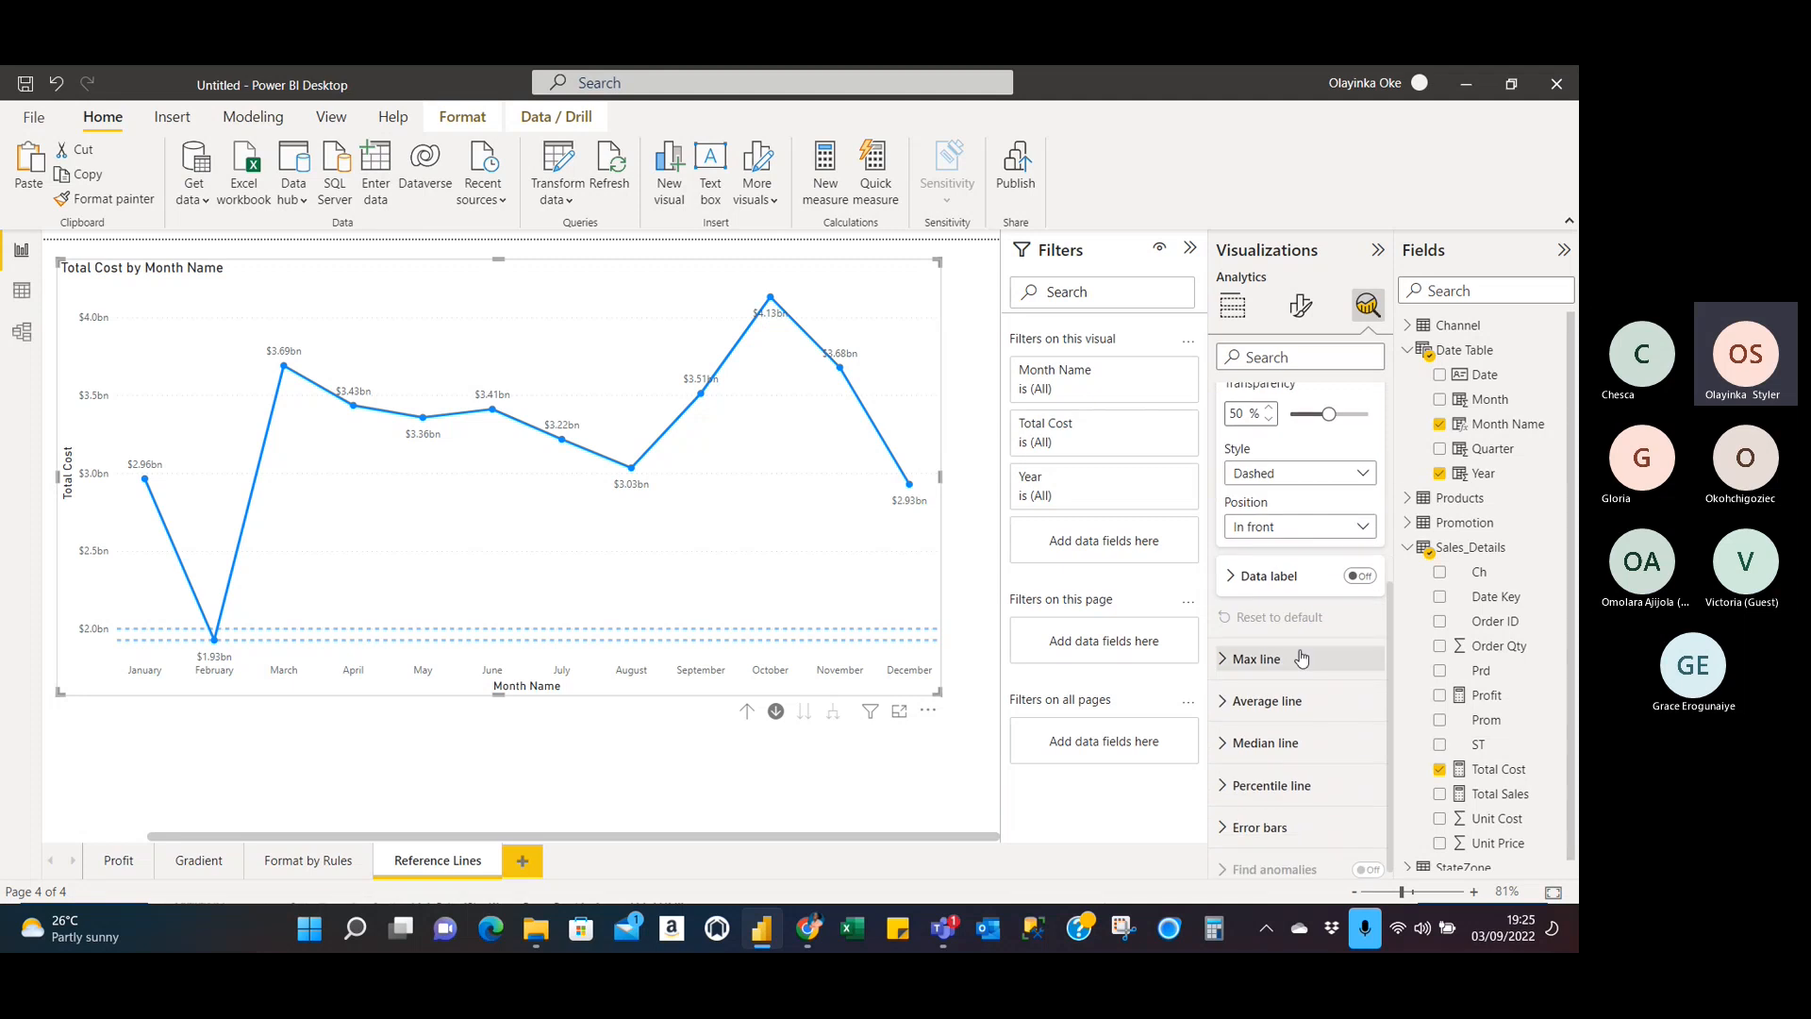
scroll(1302, 657, up, 6)
scroll(1302, 657, down, 4)
scroll(1302, 658, up, 4)
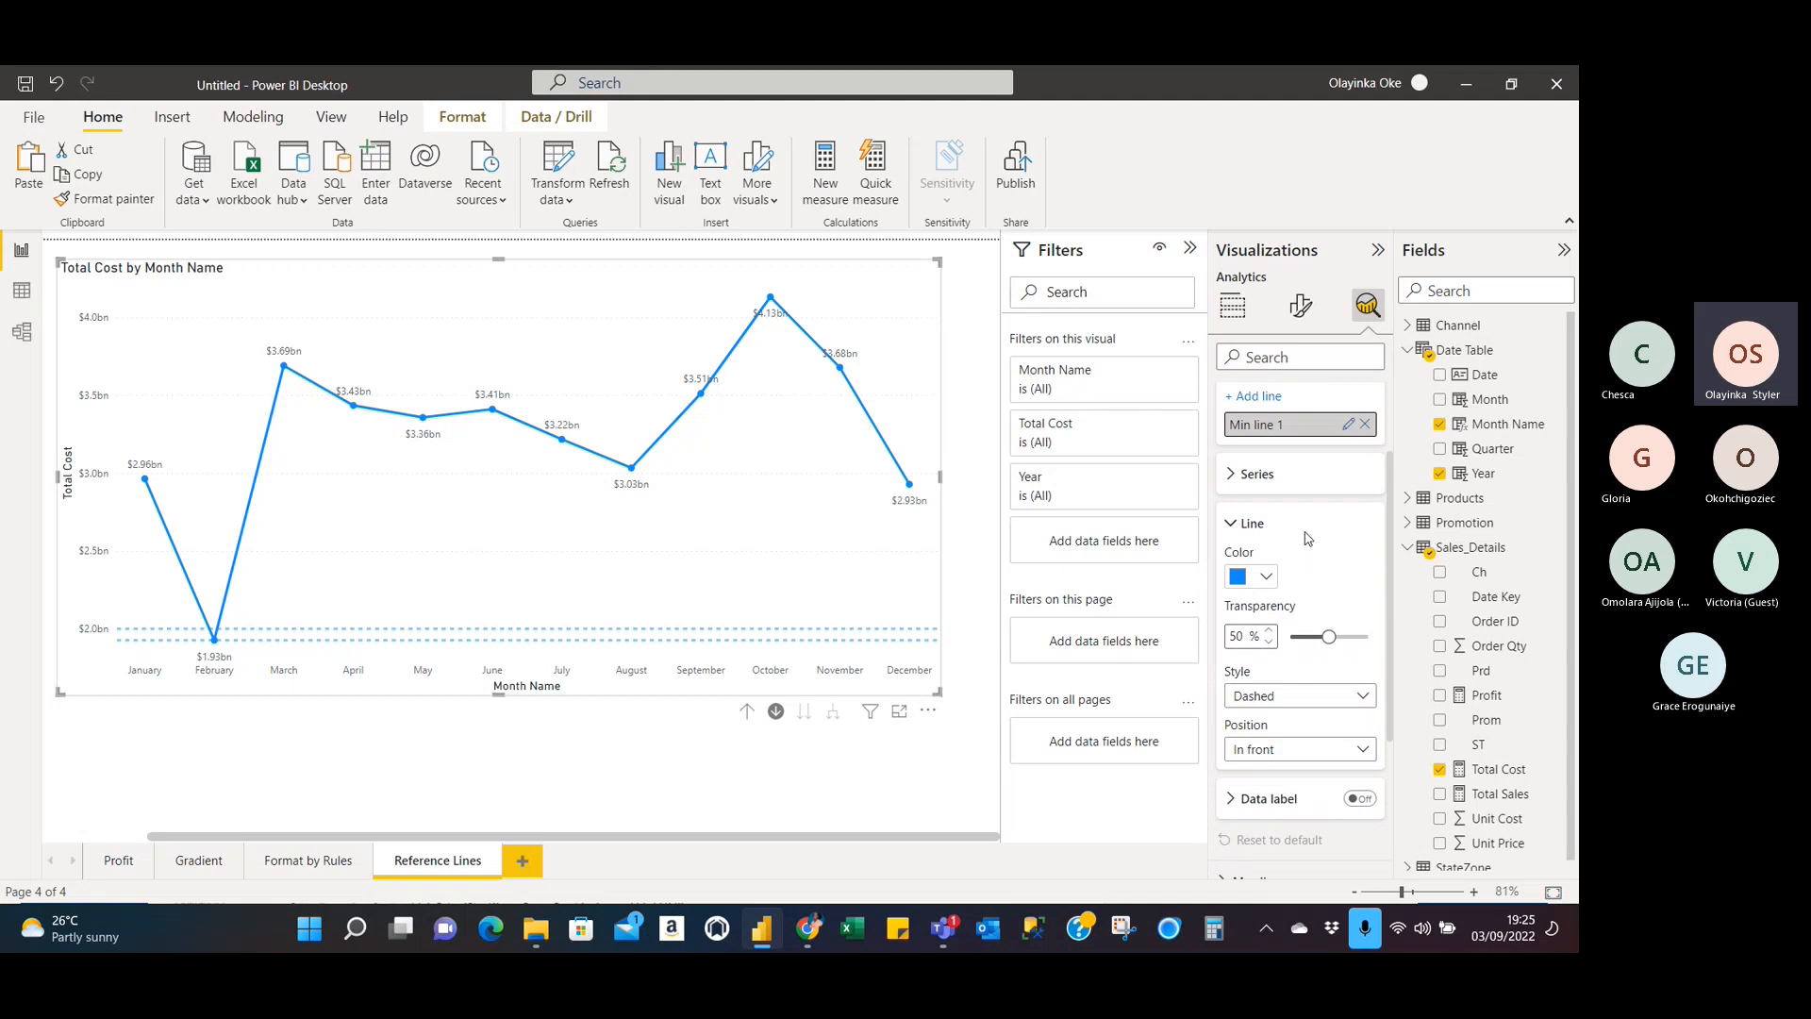
Change the min line's color to dark purple and its style to Dotted.
scroll(1306, 526, up, 3)
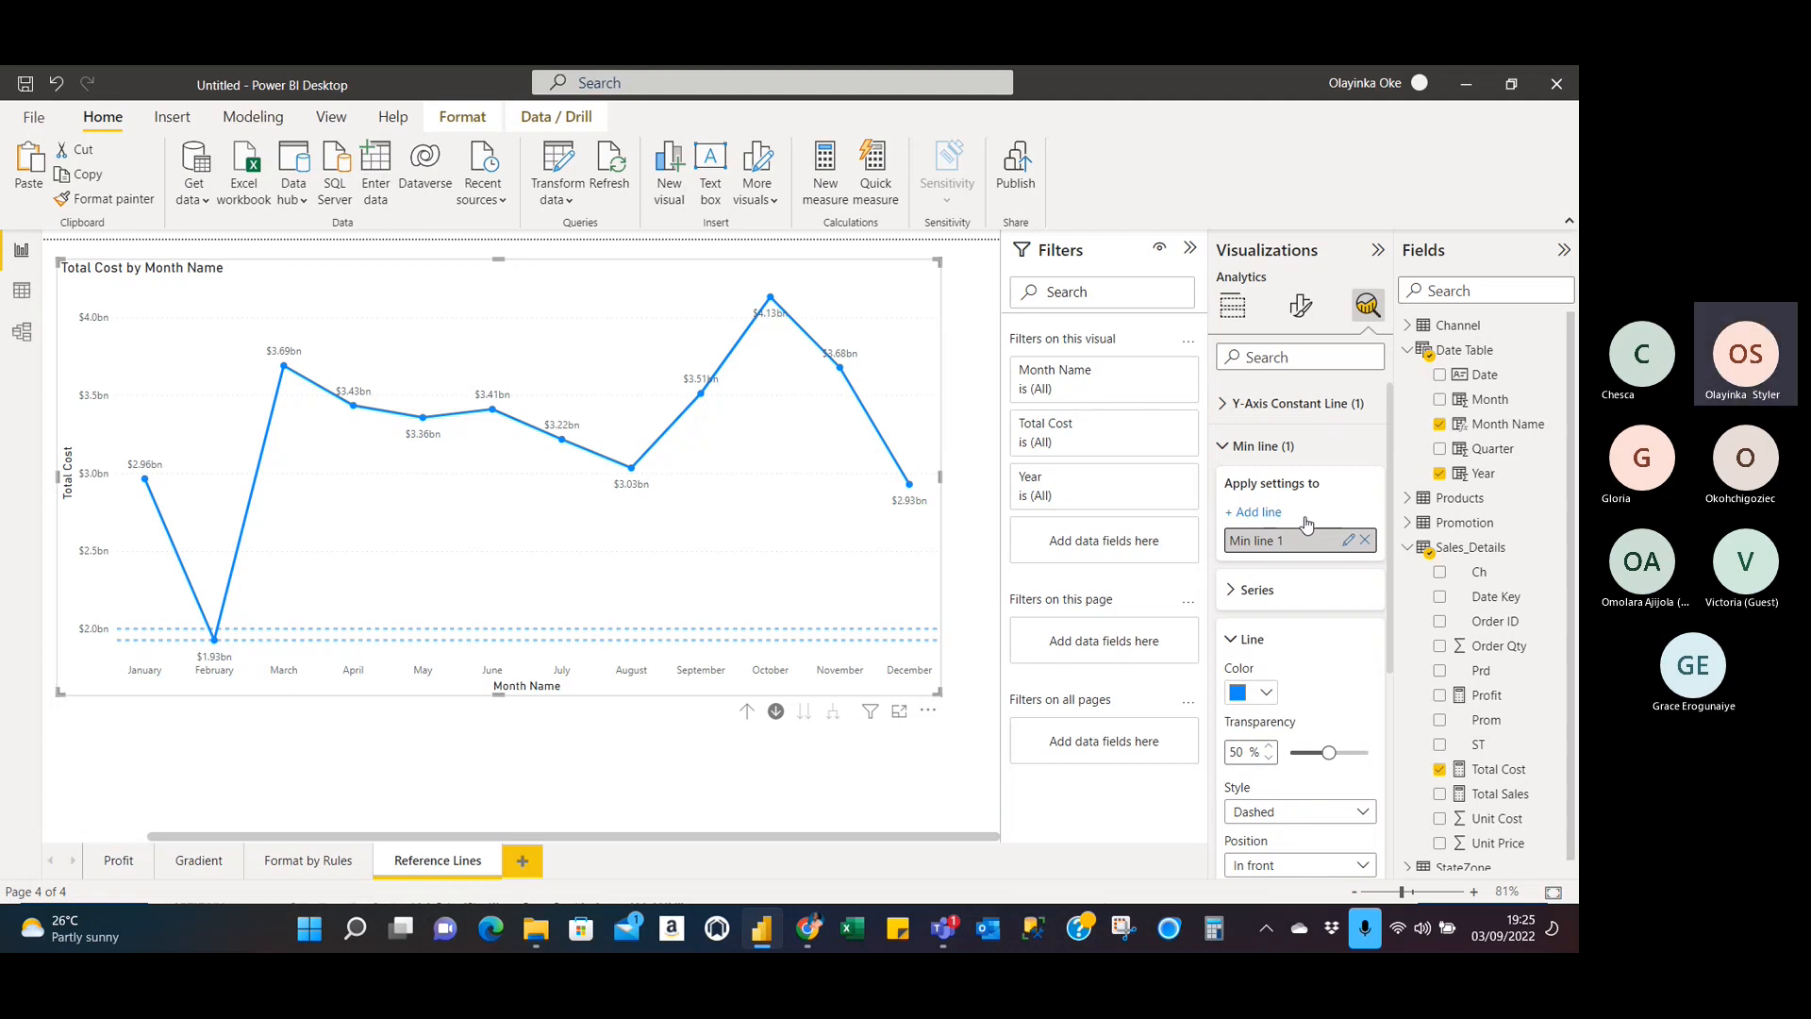
scroll(1318, 671, down, 2)
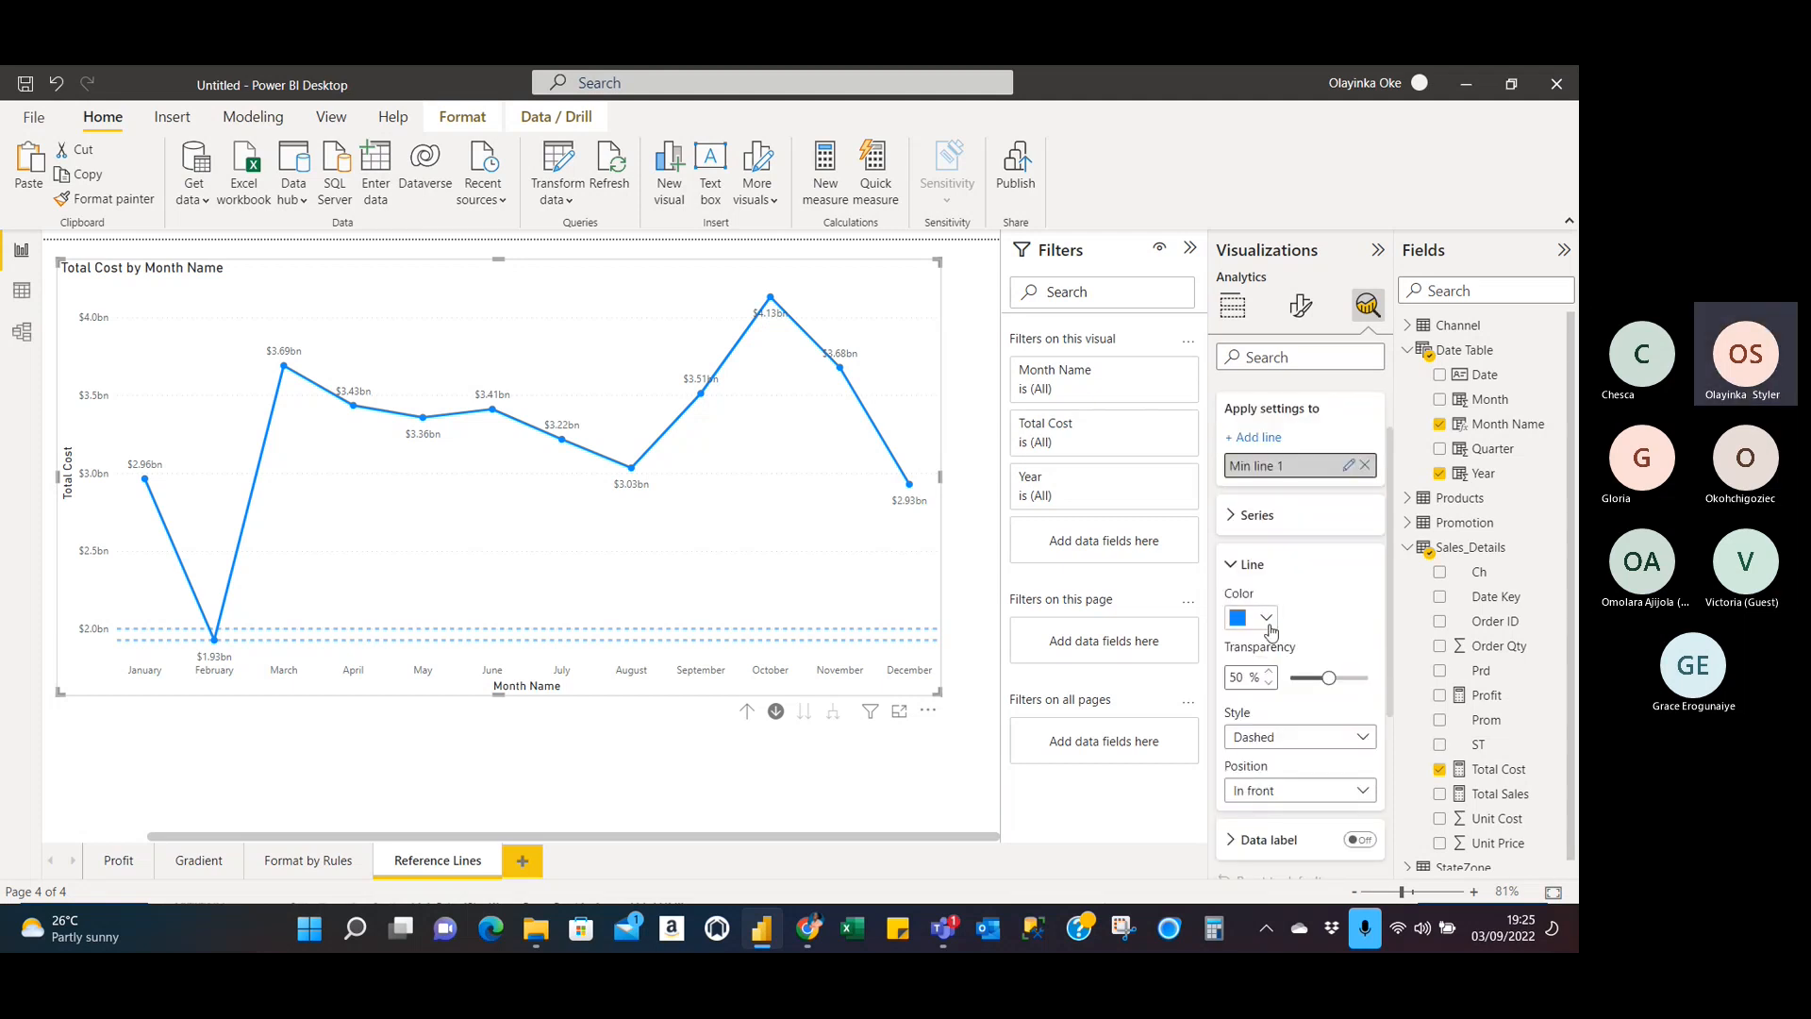
click(1267, 623)
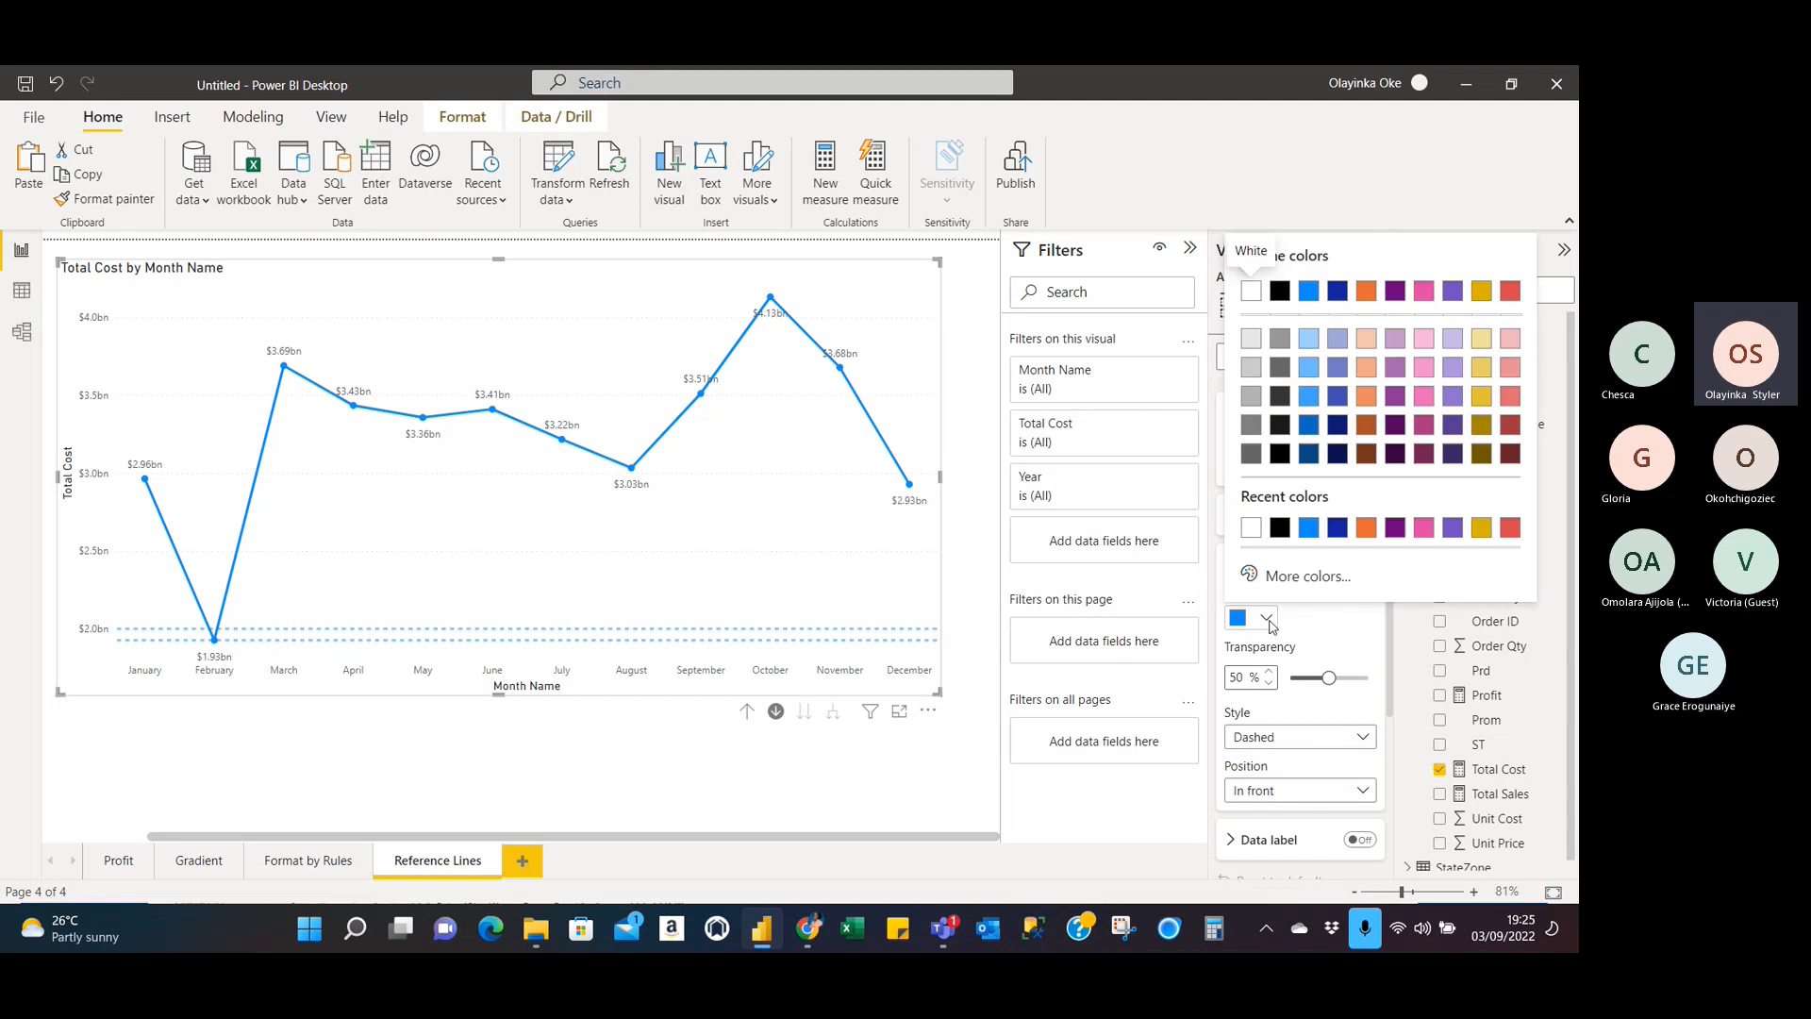
click(1451, 427)
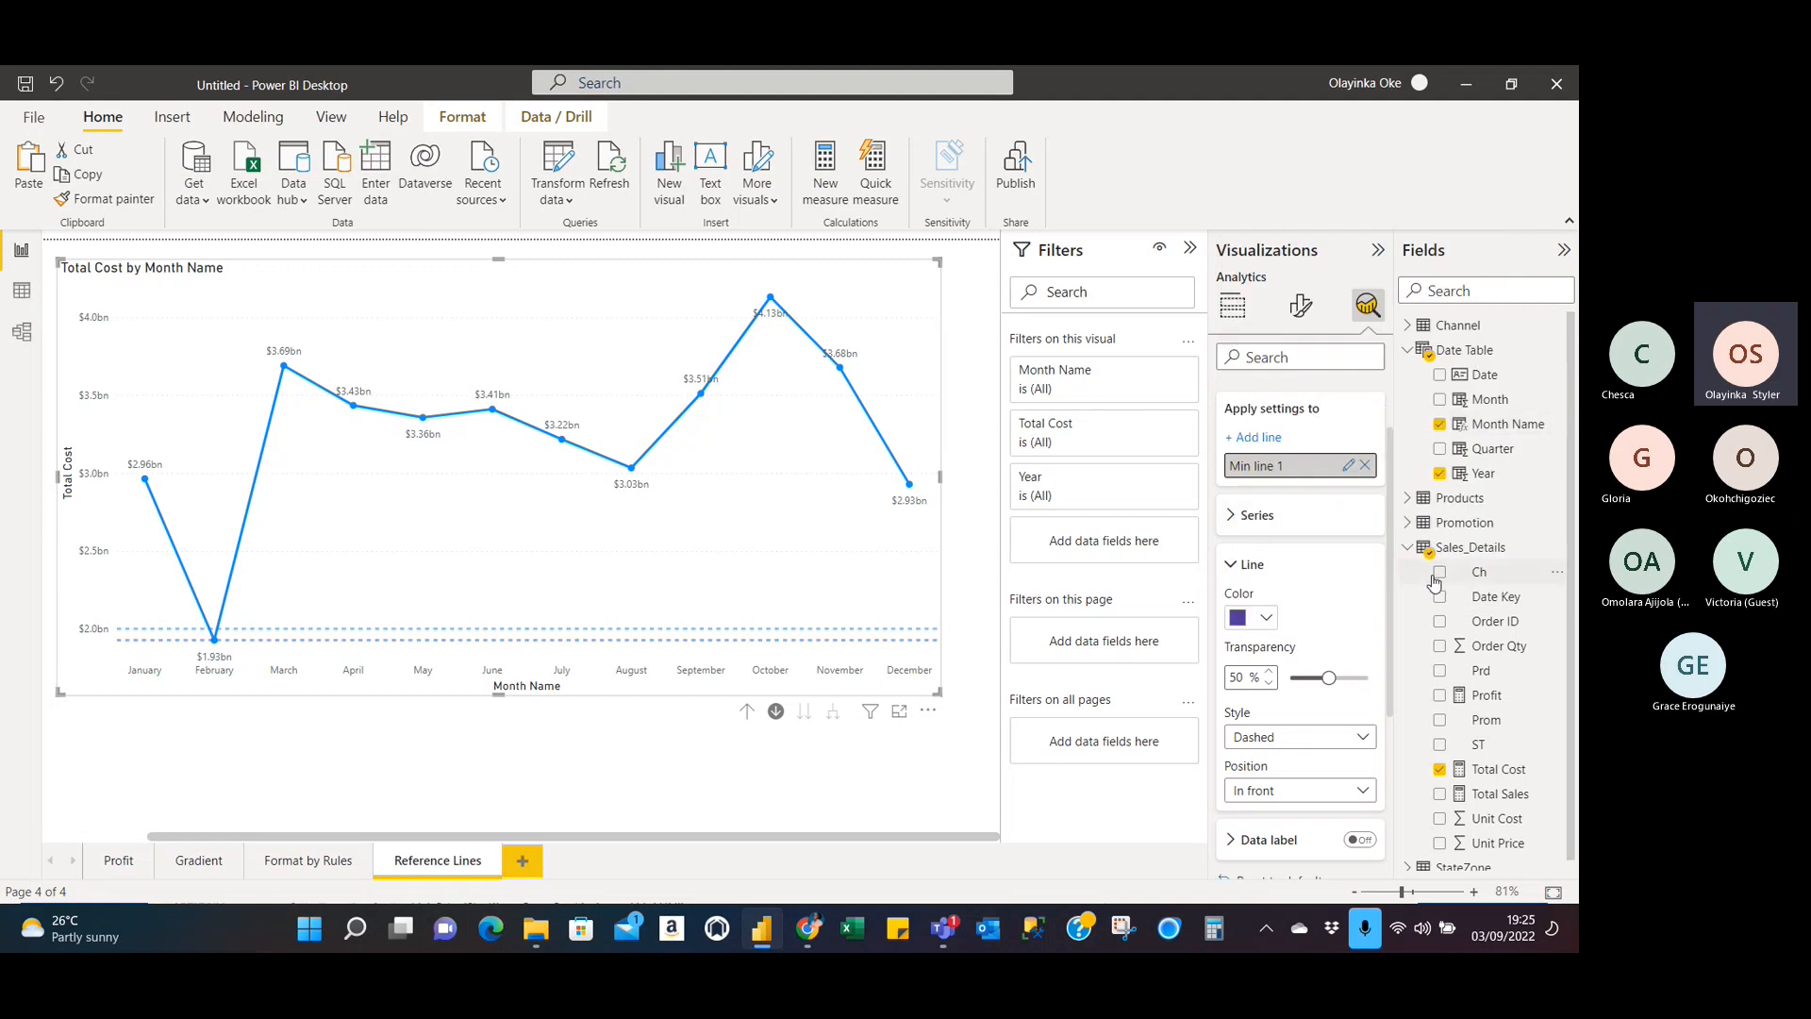
scroll(1358, 622, down, 2)
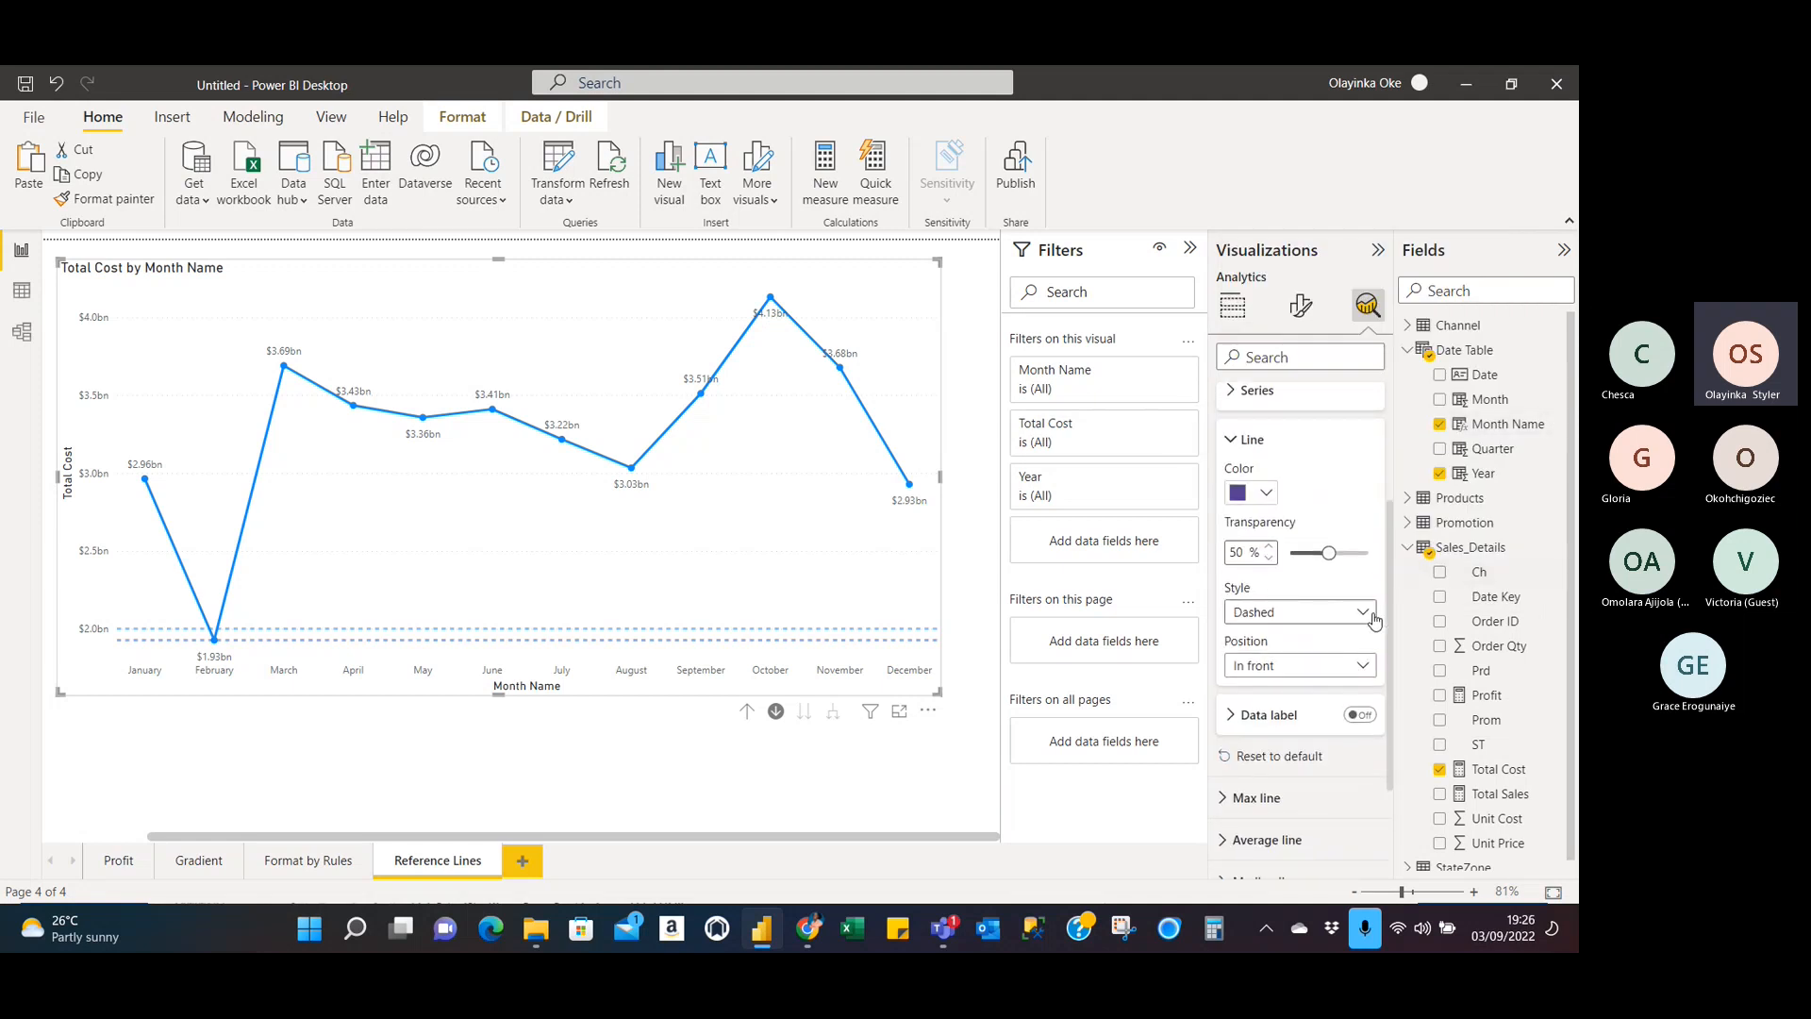
click(1373, 616)
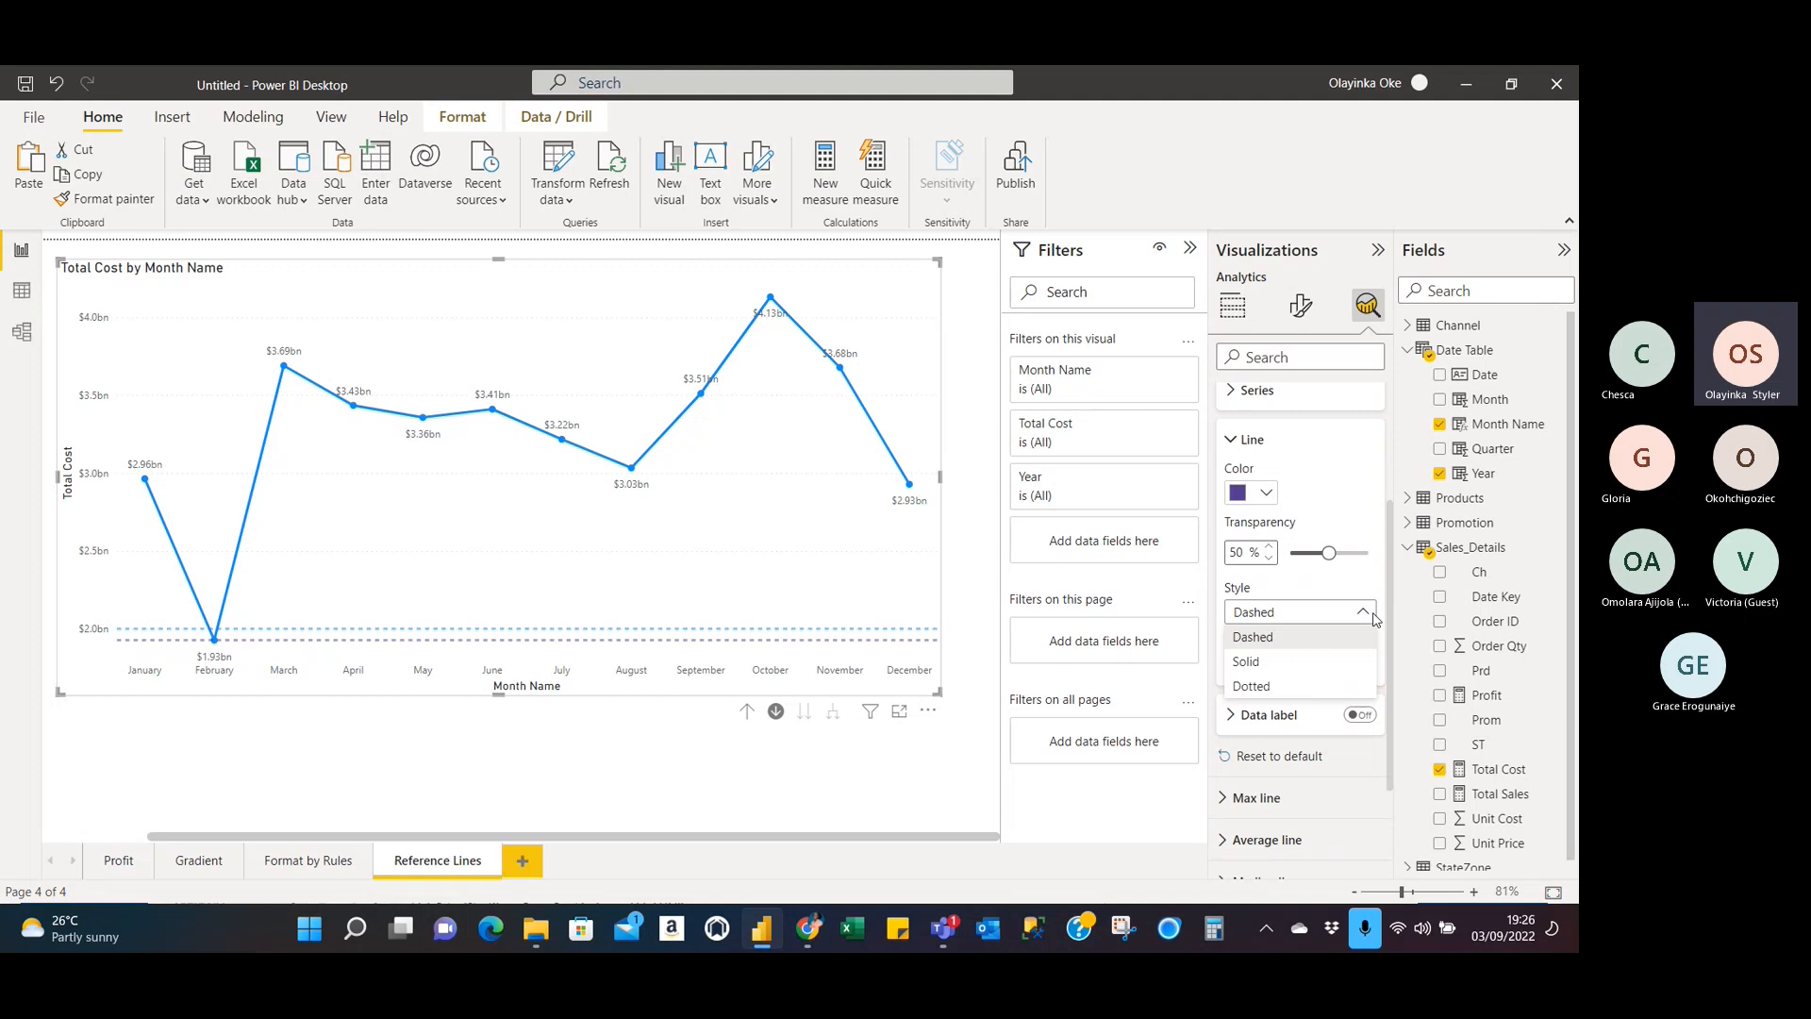
click(1283, 687)
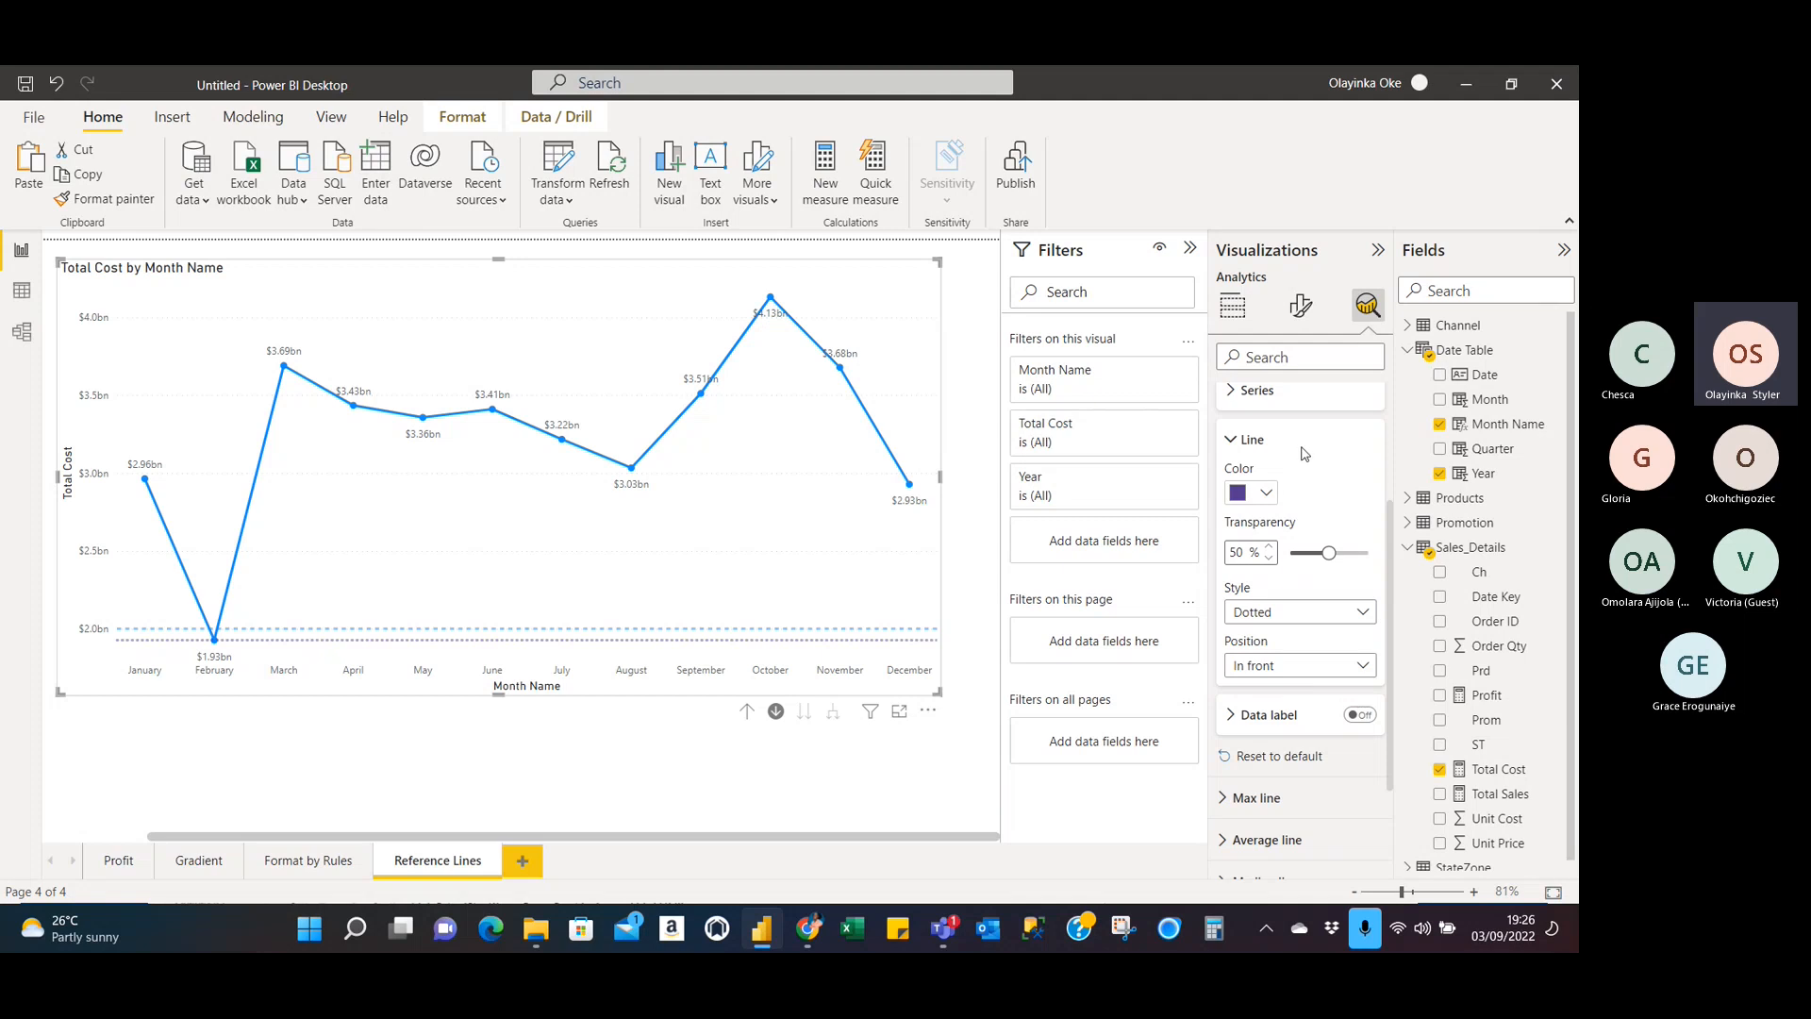
scroll(1322, 421, up, 3)
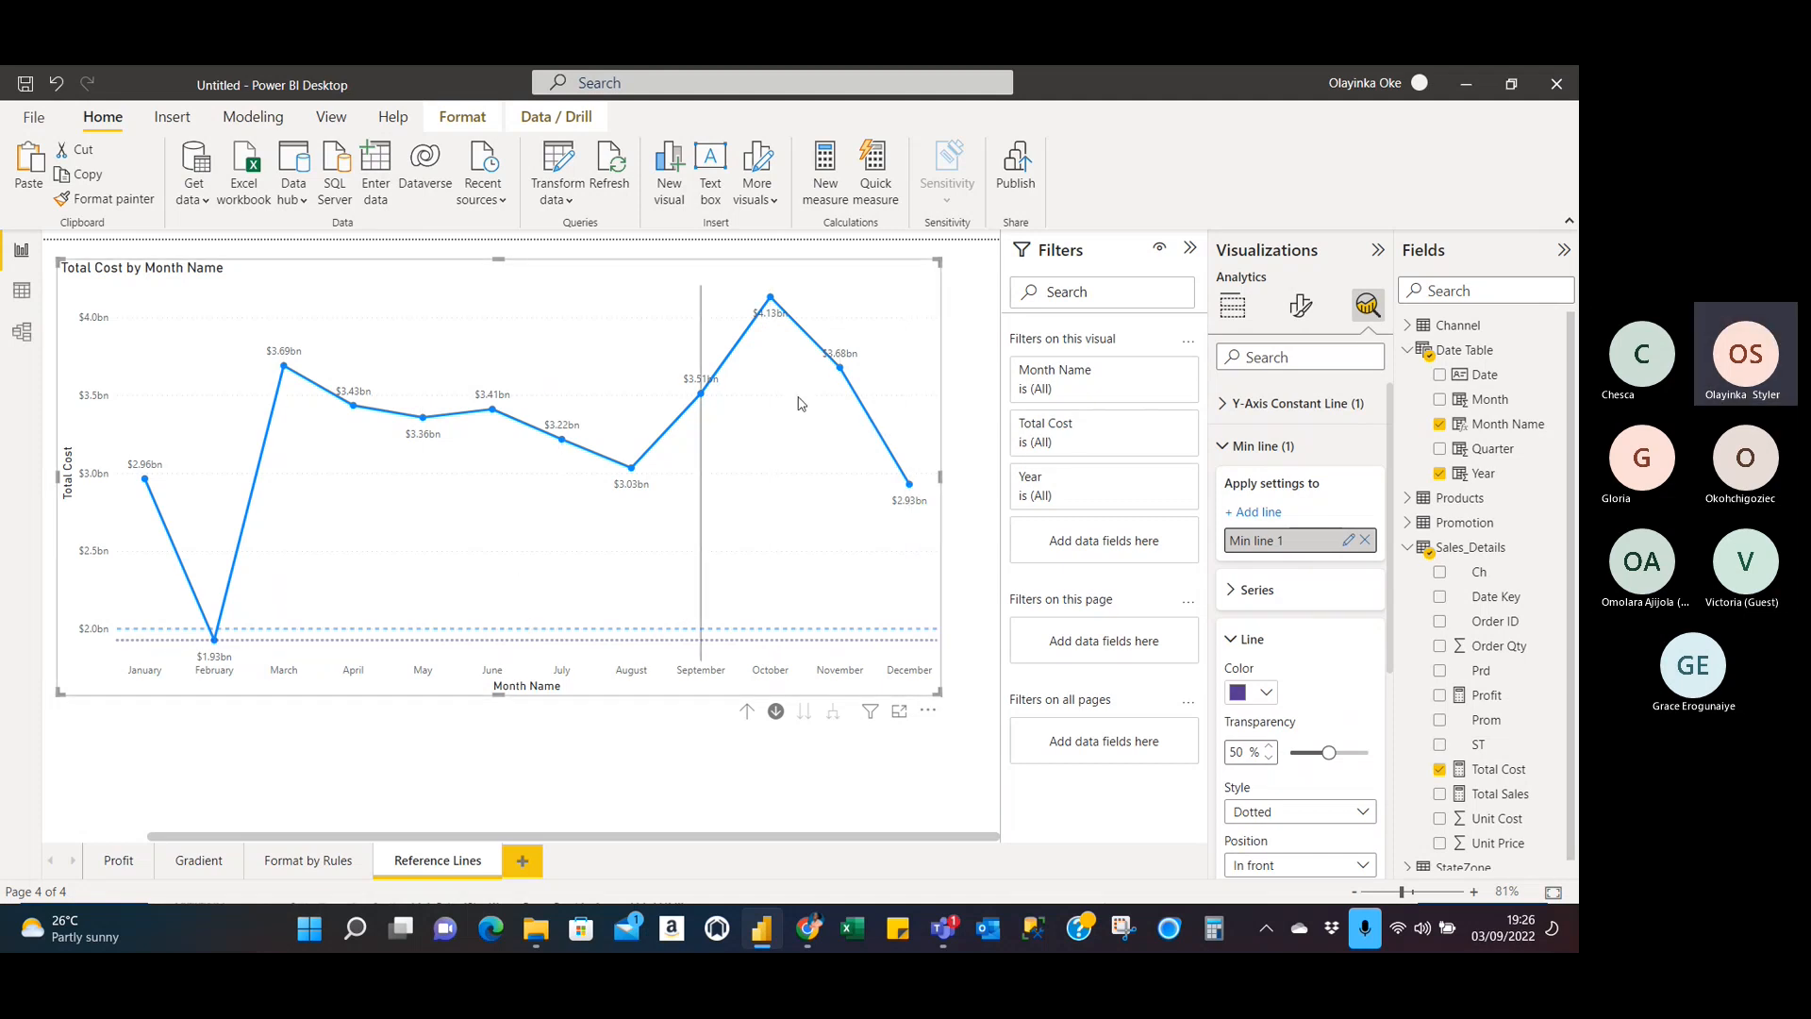
mouse_move(883, 447)
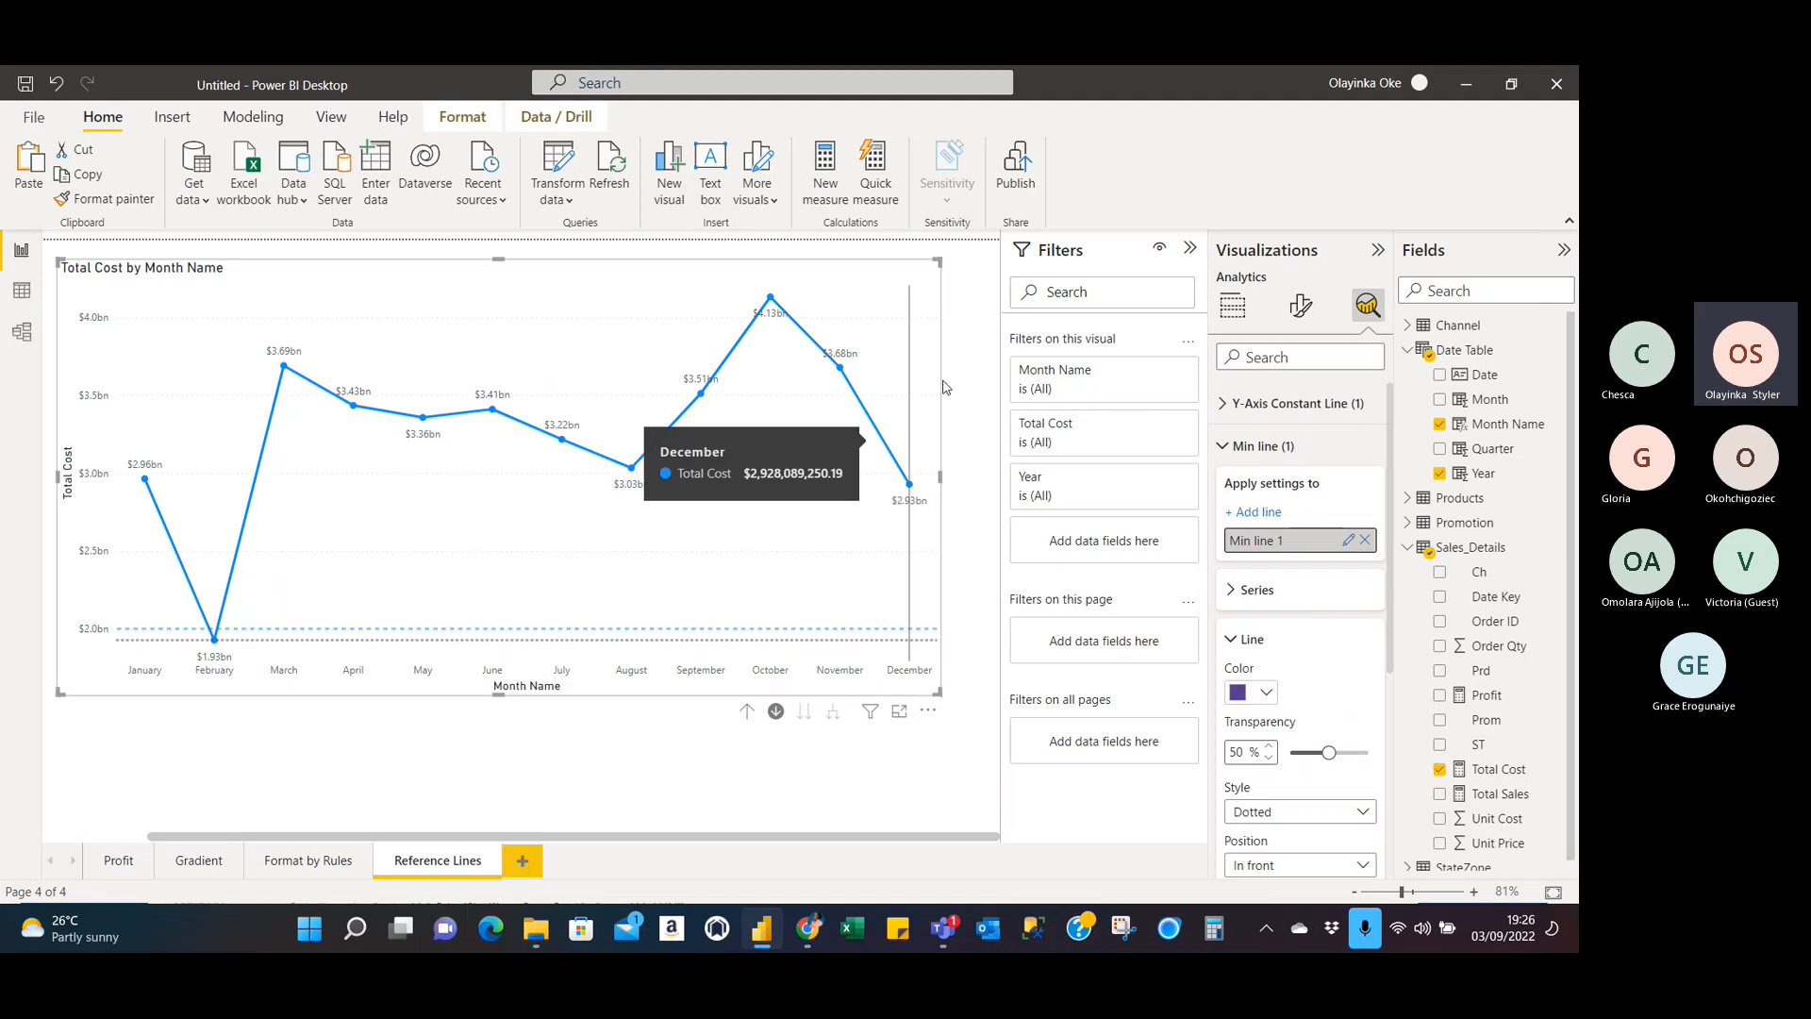
Close the min line settings and open the max line settings for the Total Cost line chart.
click(1218, 450)
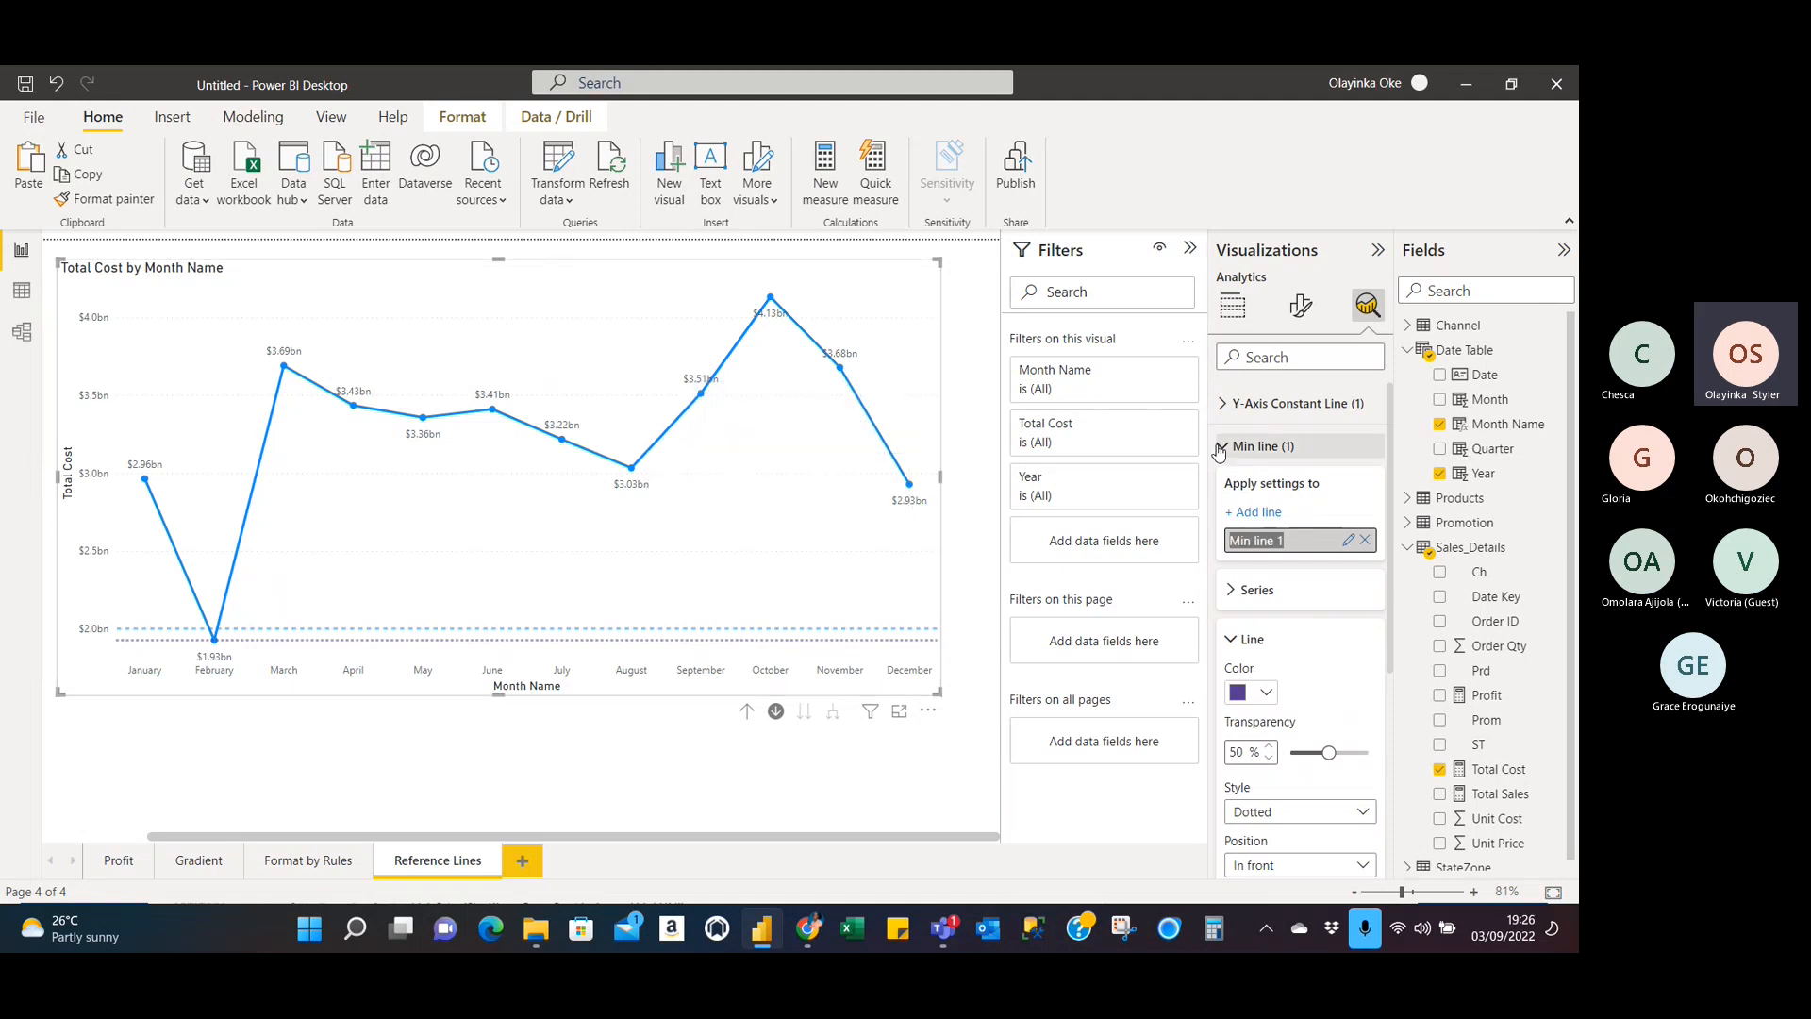
click(1220, 448)
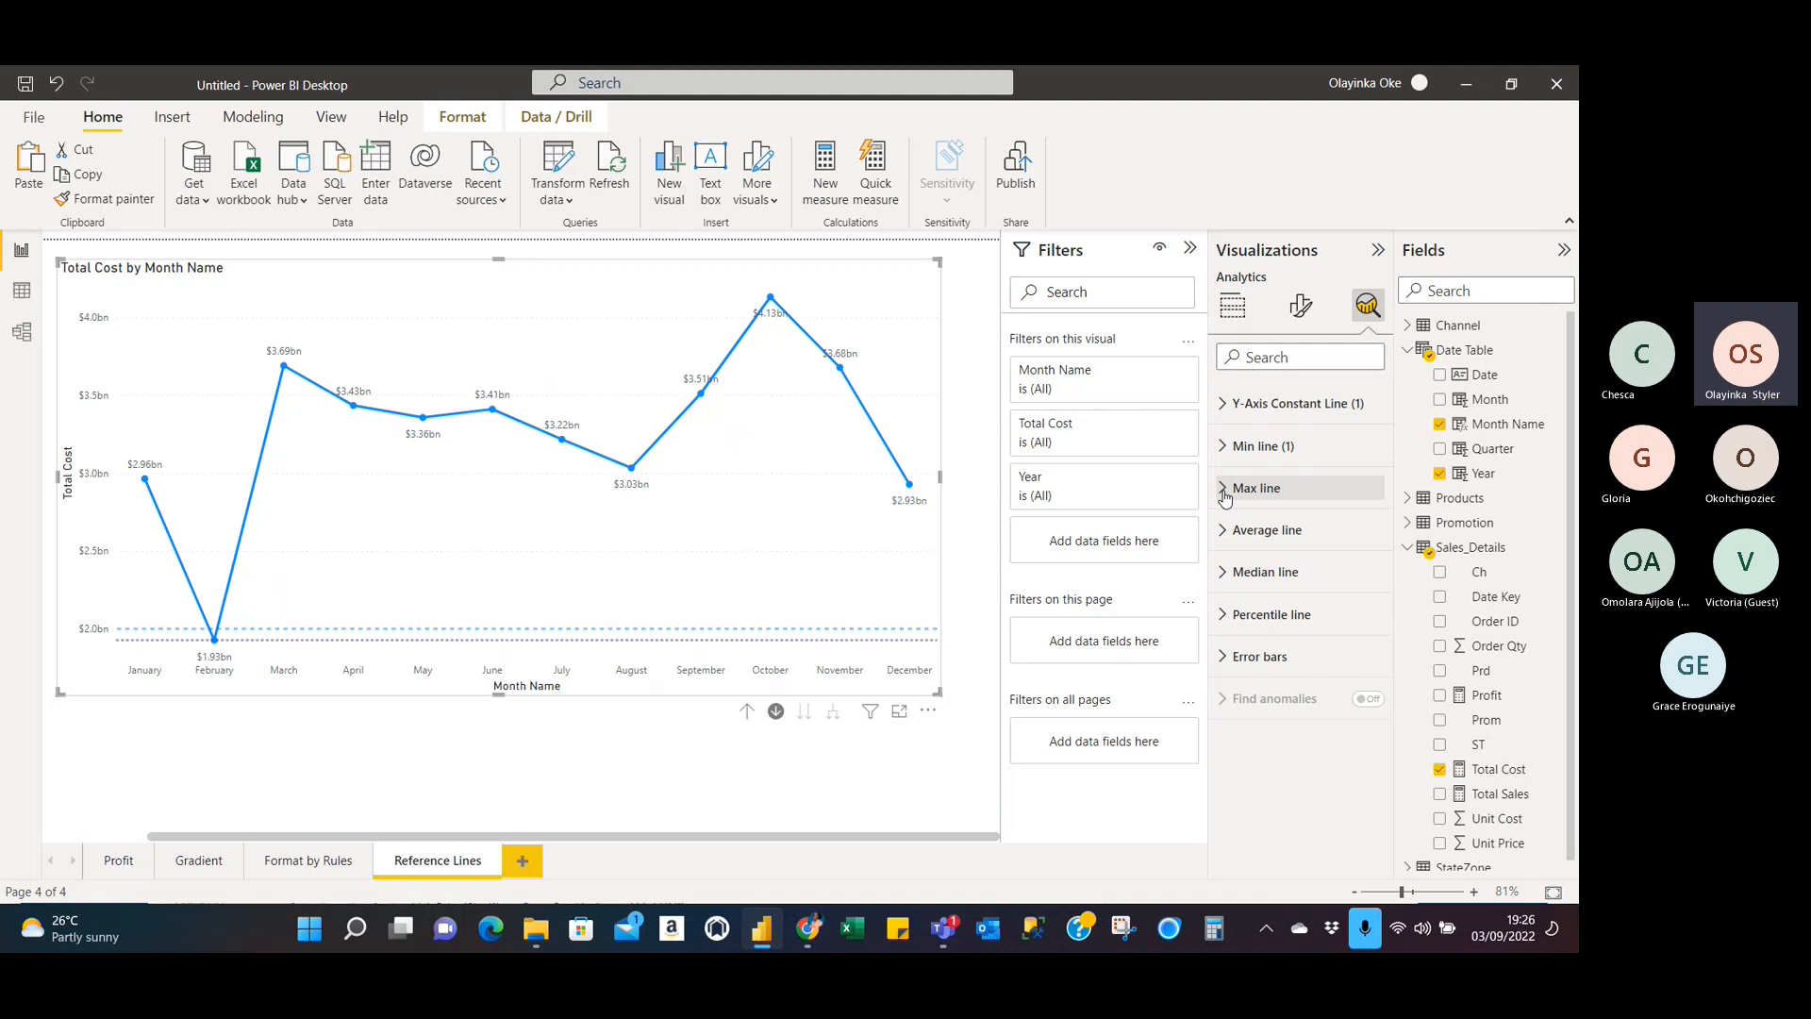
click(1224, 490)
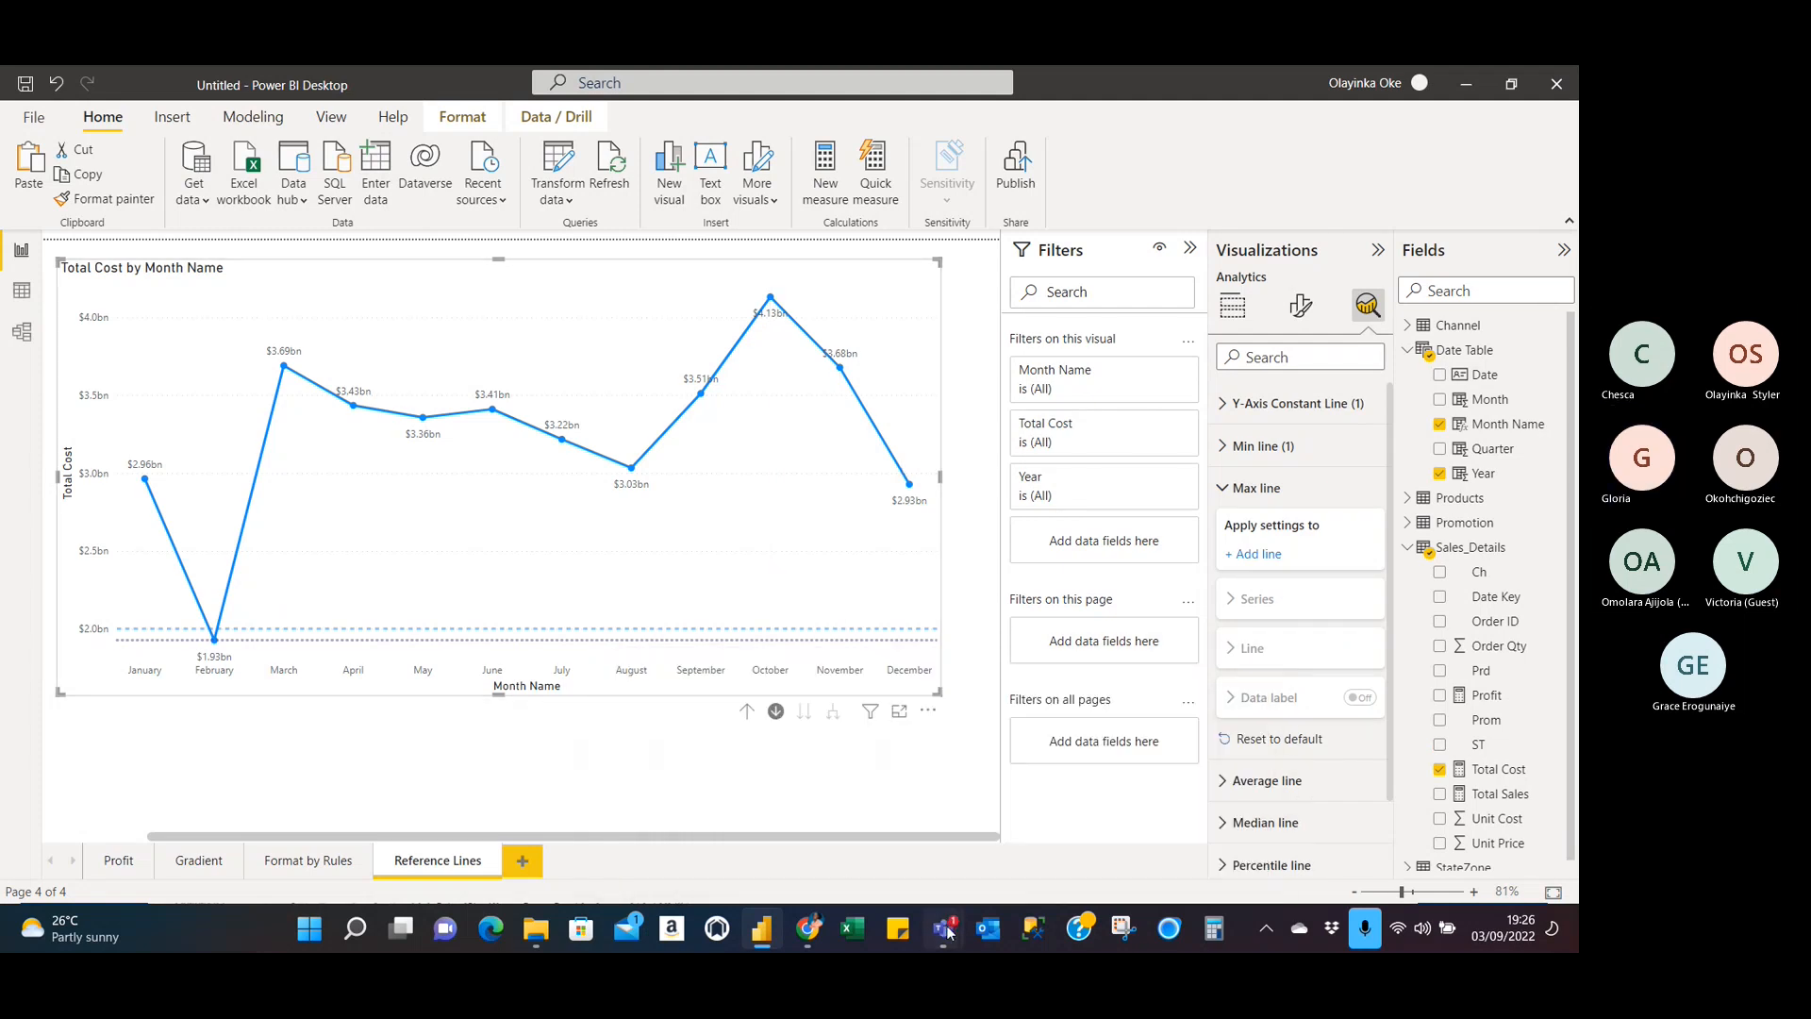
Switch to the Teams meeting window to check the participants and chat, and return to the Power BI report.
mouse_move(943, 931)
click(948, 745)
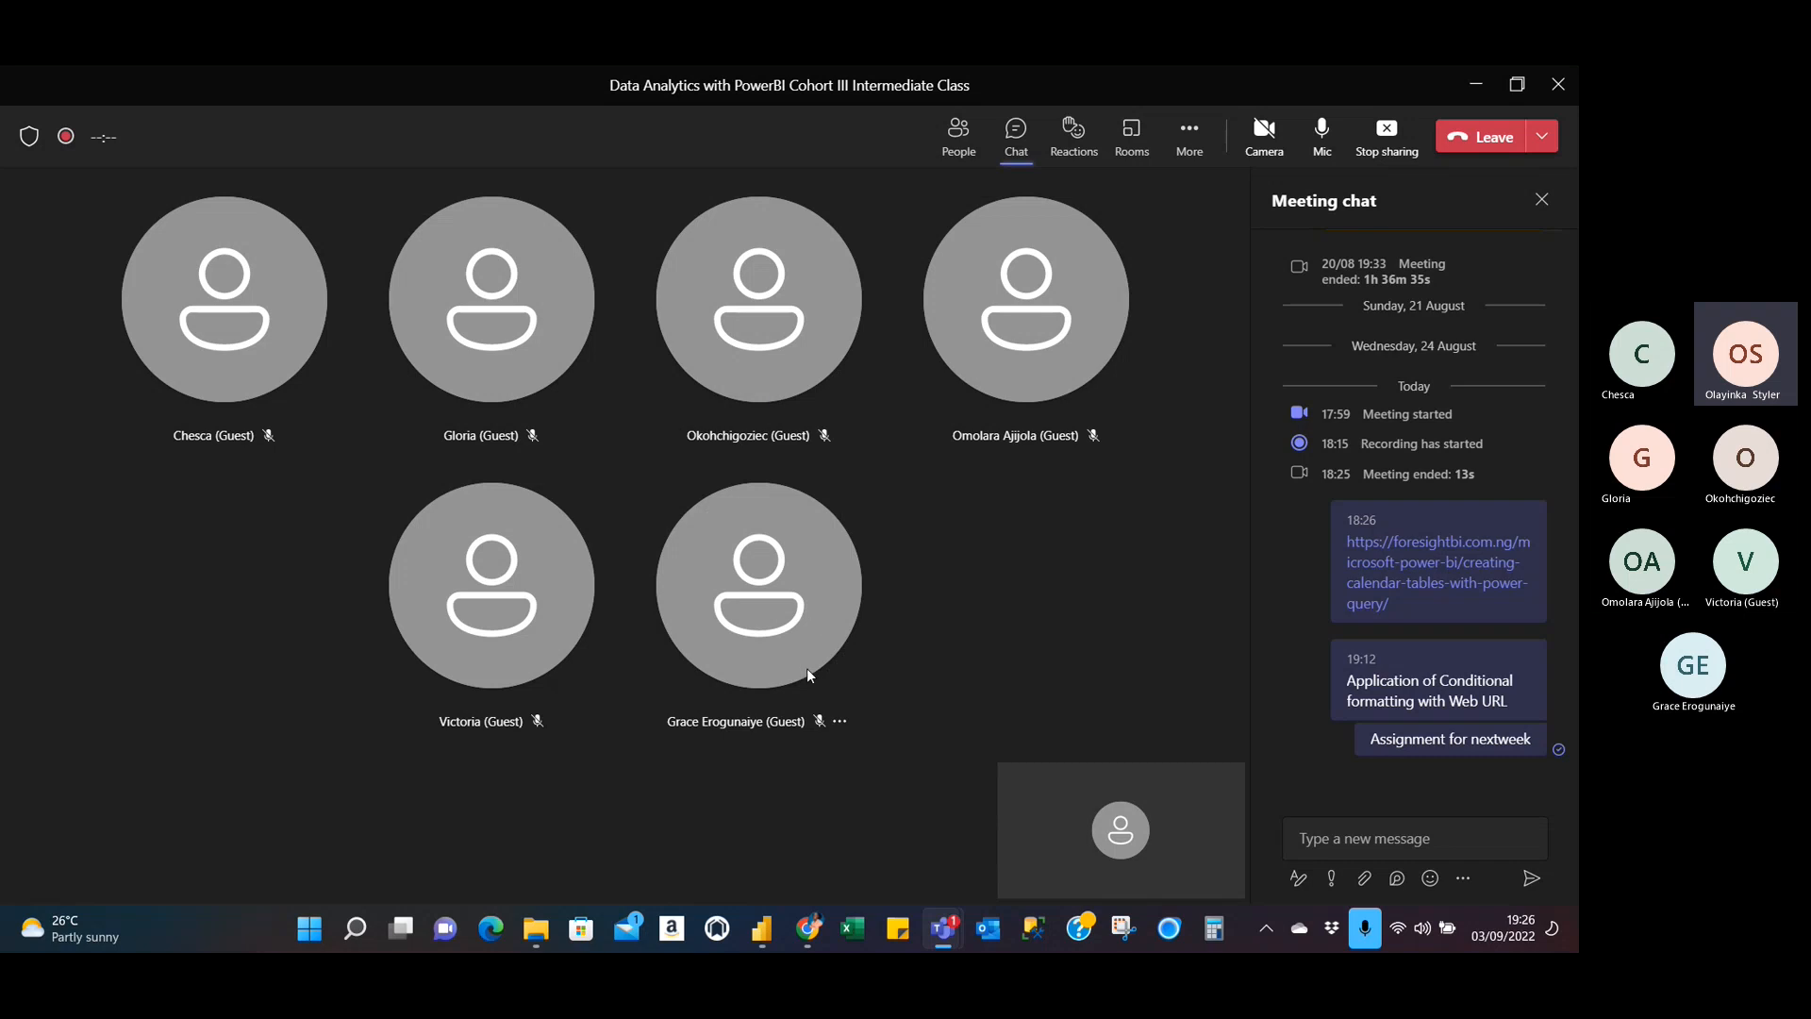
mouse_move(805, 668)
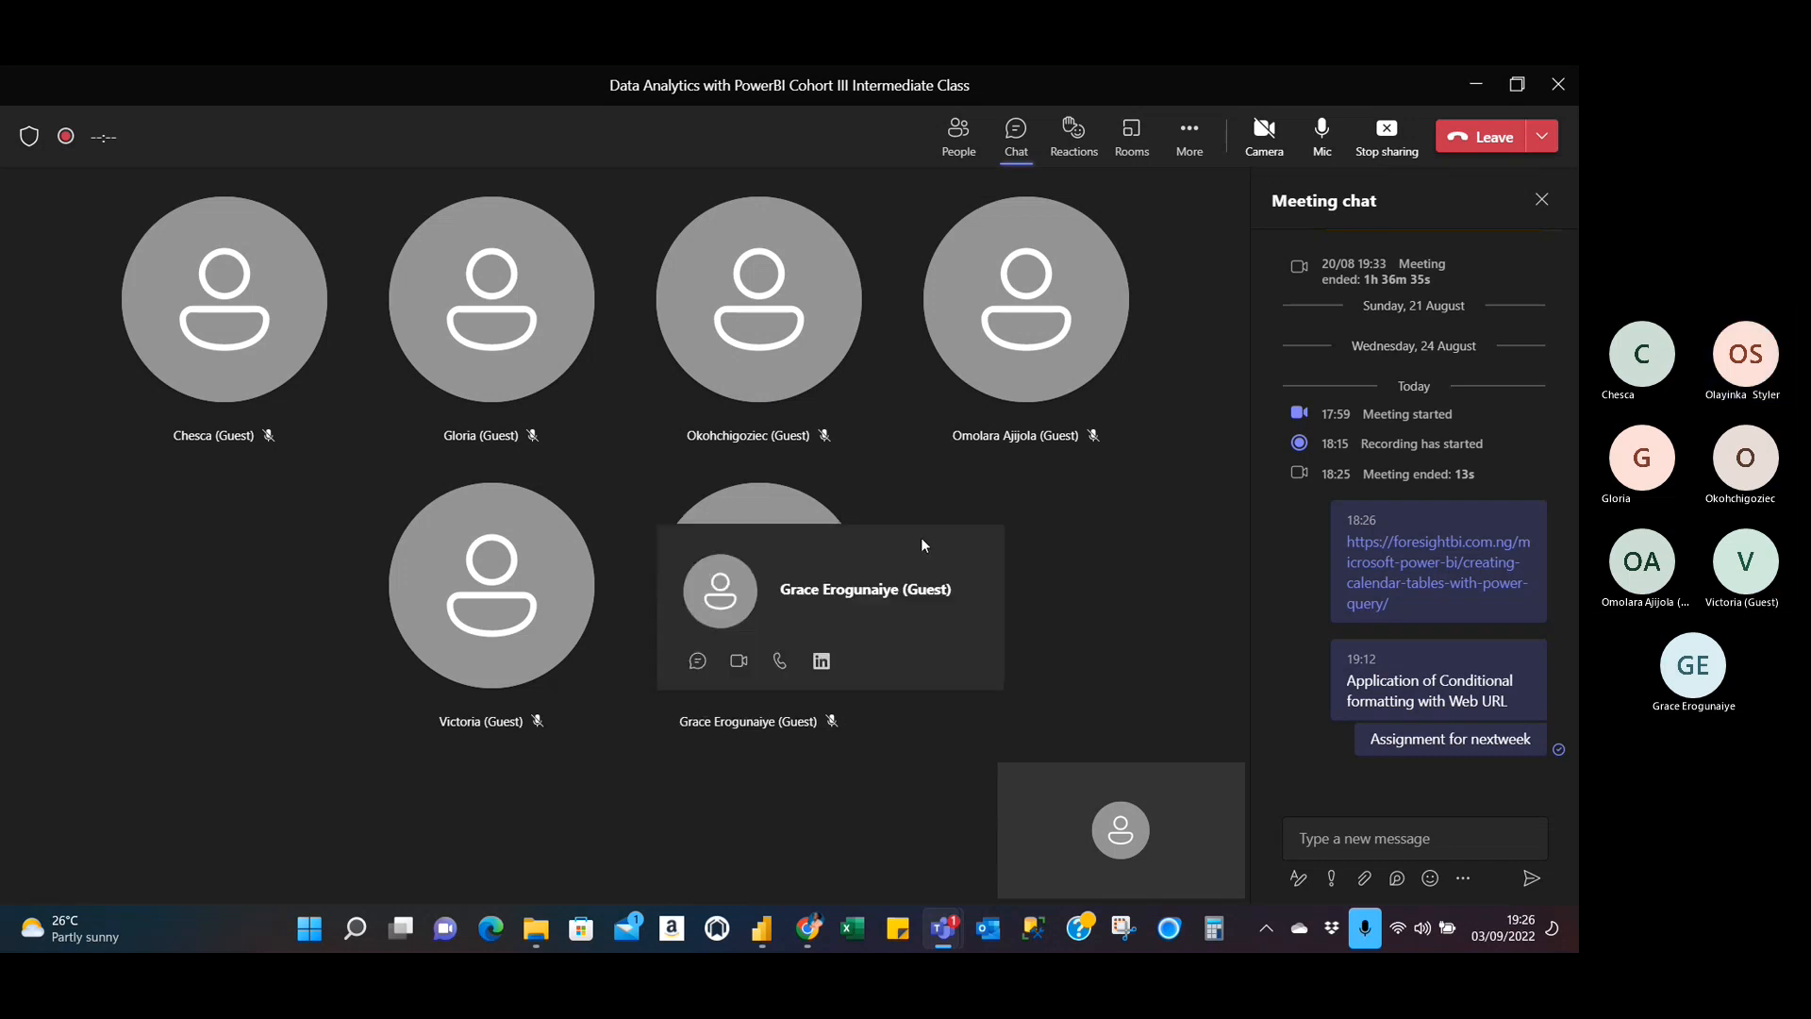
click(1476, 93)
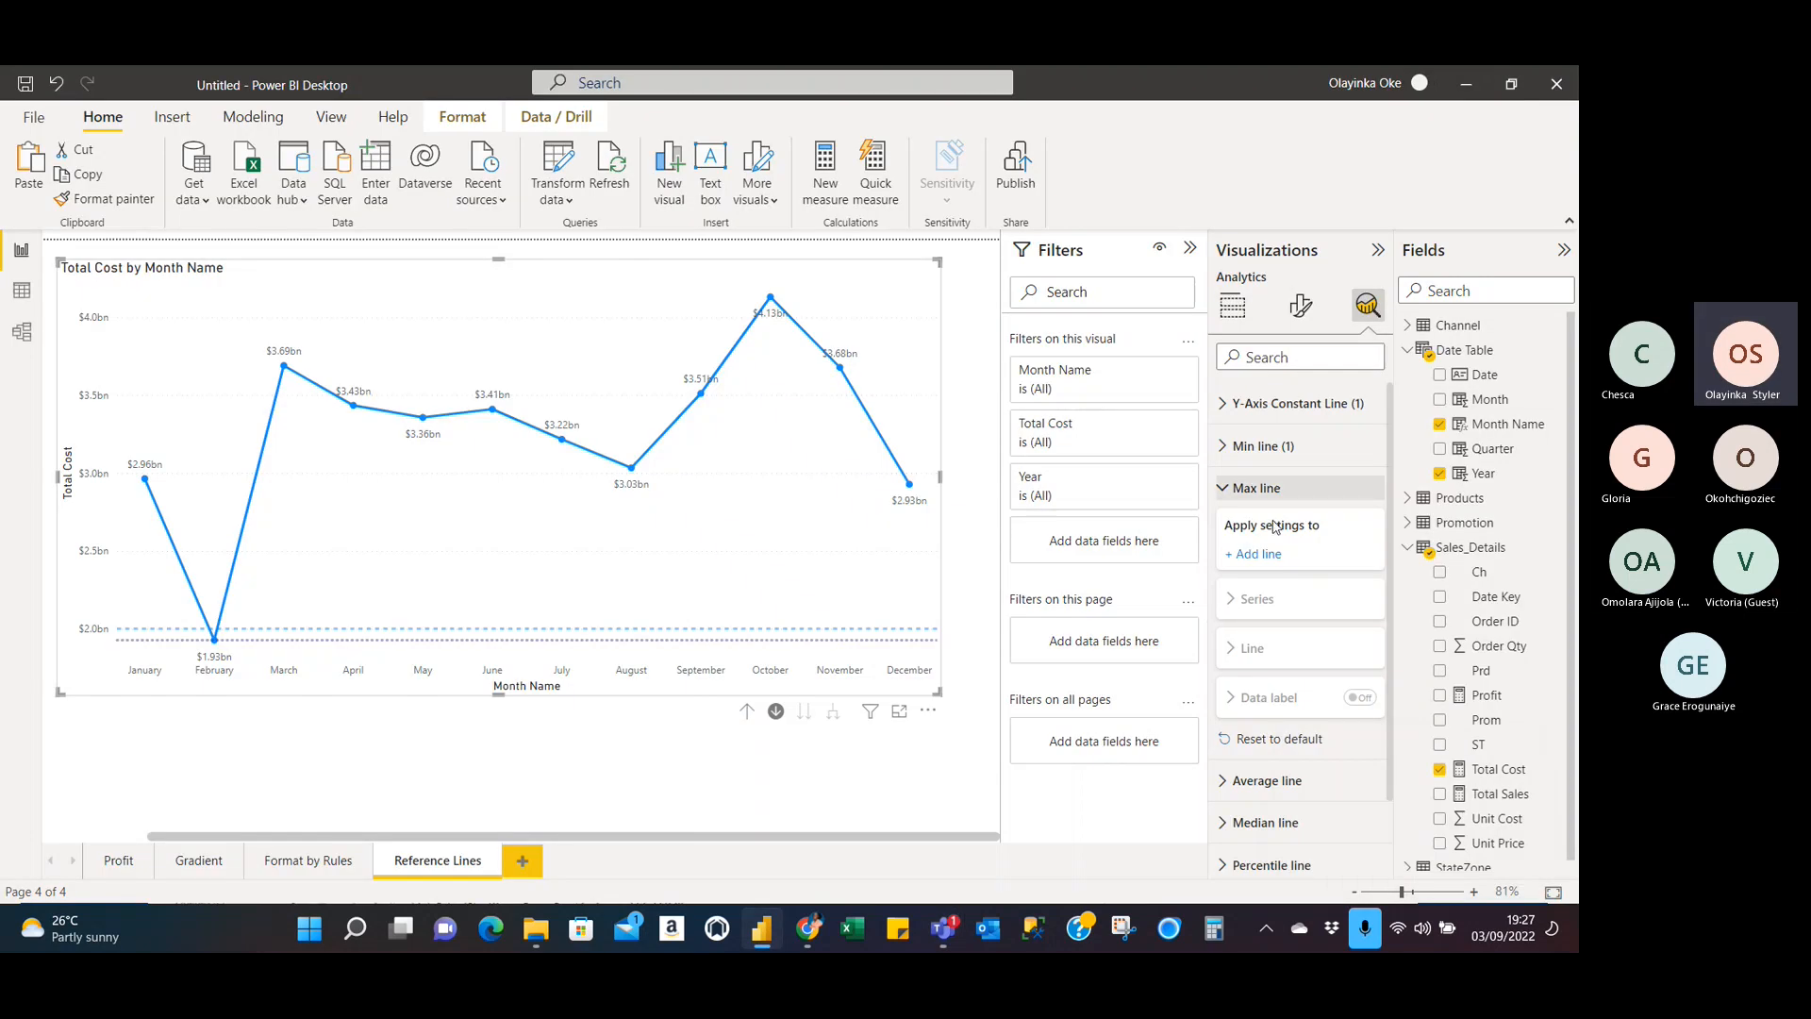
Add a max line to the Total Cost line chart, using Total Cost as its series.
click(1258, 554)
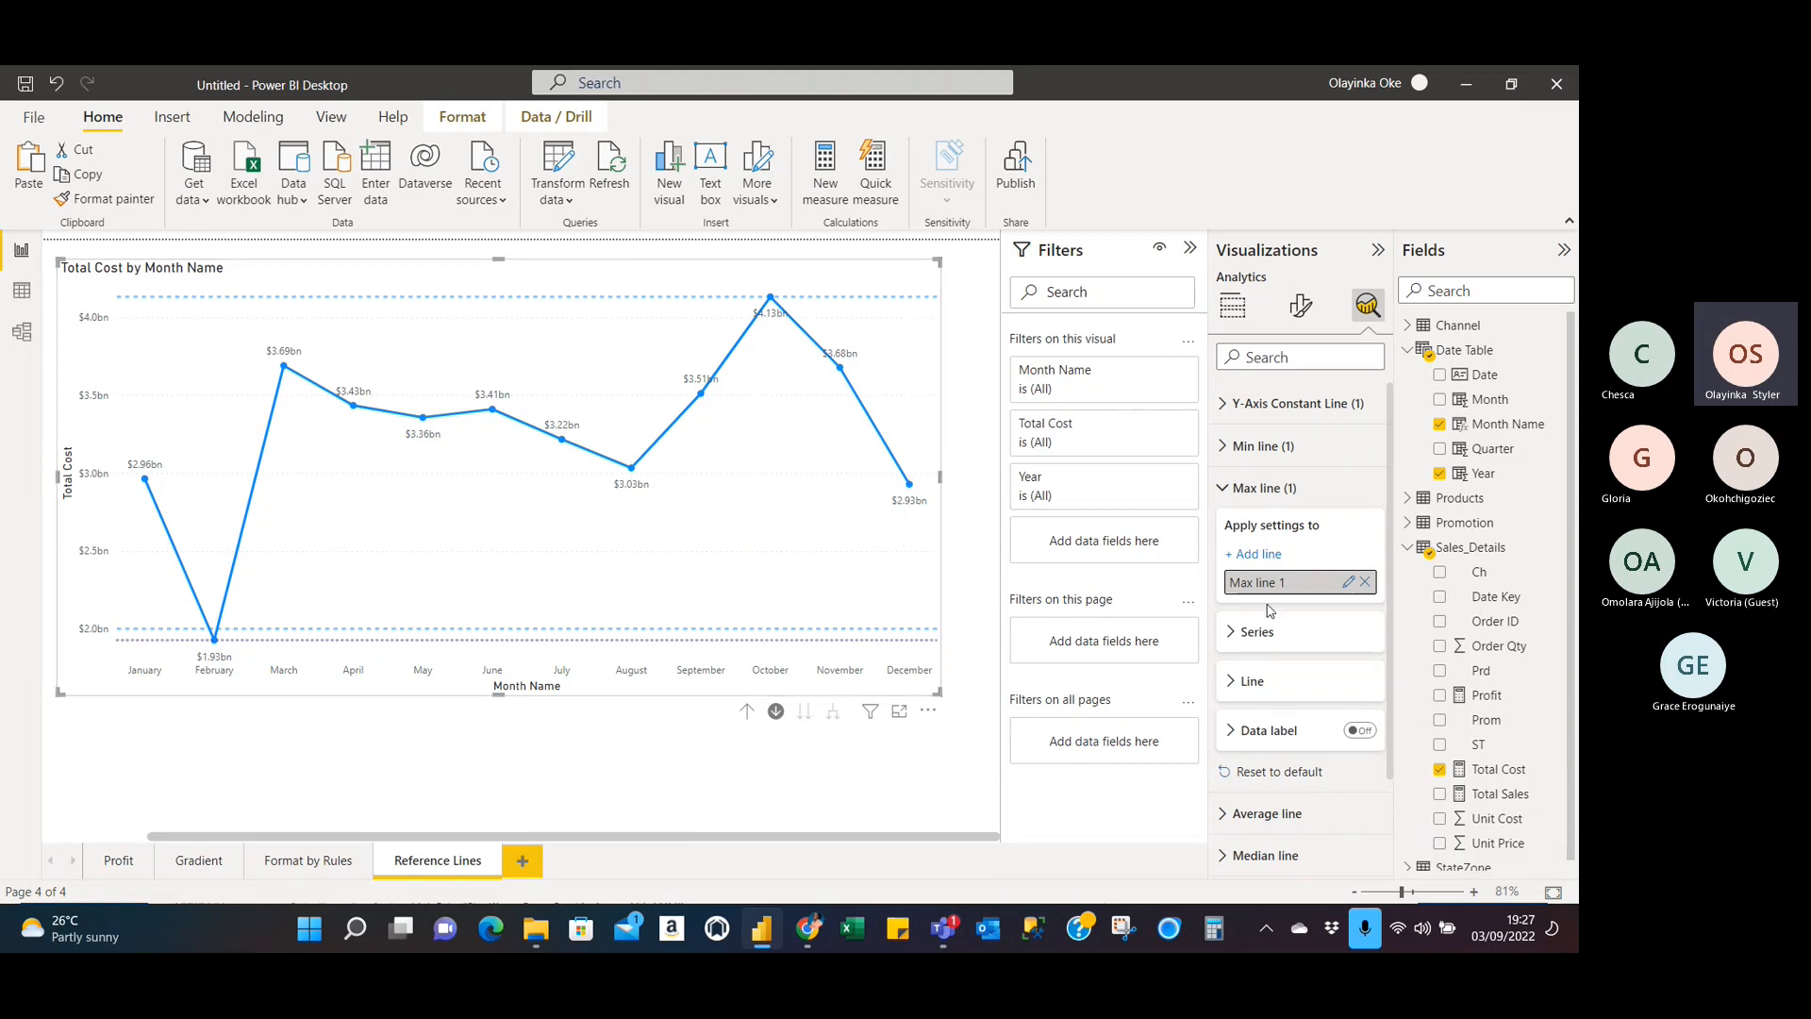
scroll(1285, 663, down, 3)
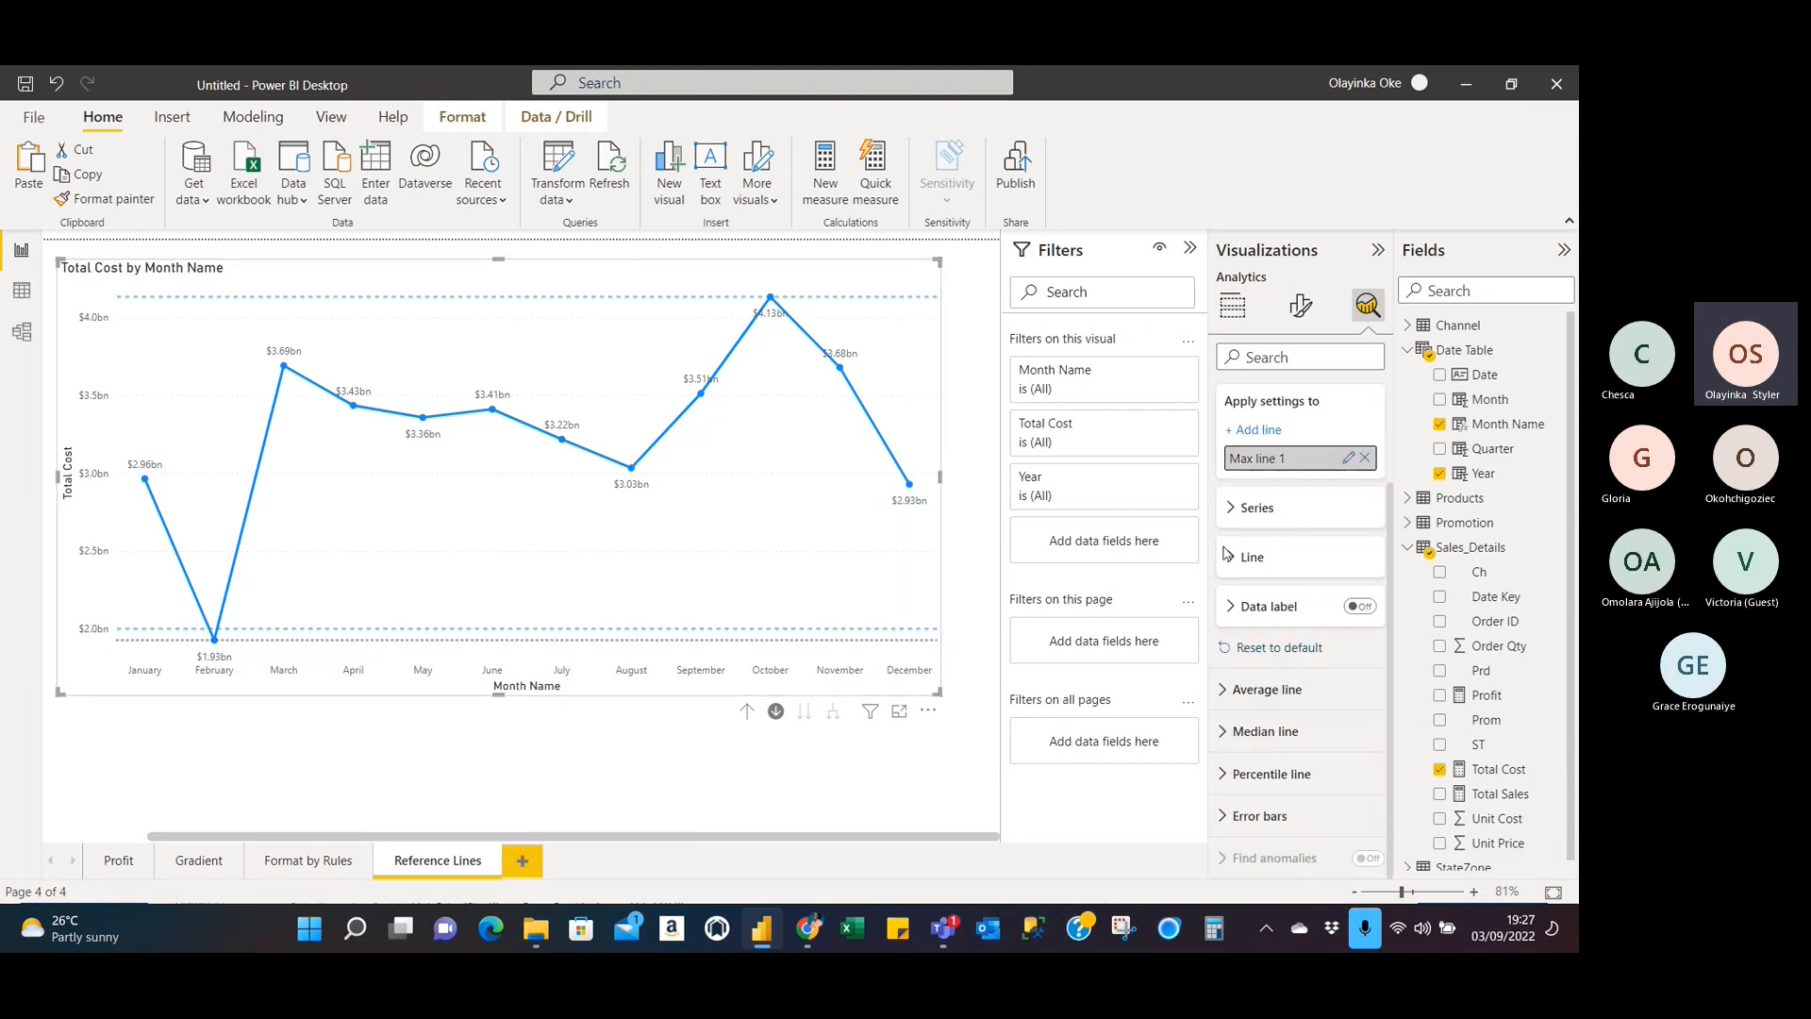
click(1229, 557)
click(1230, 557)
click(1231, 509)
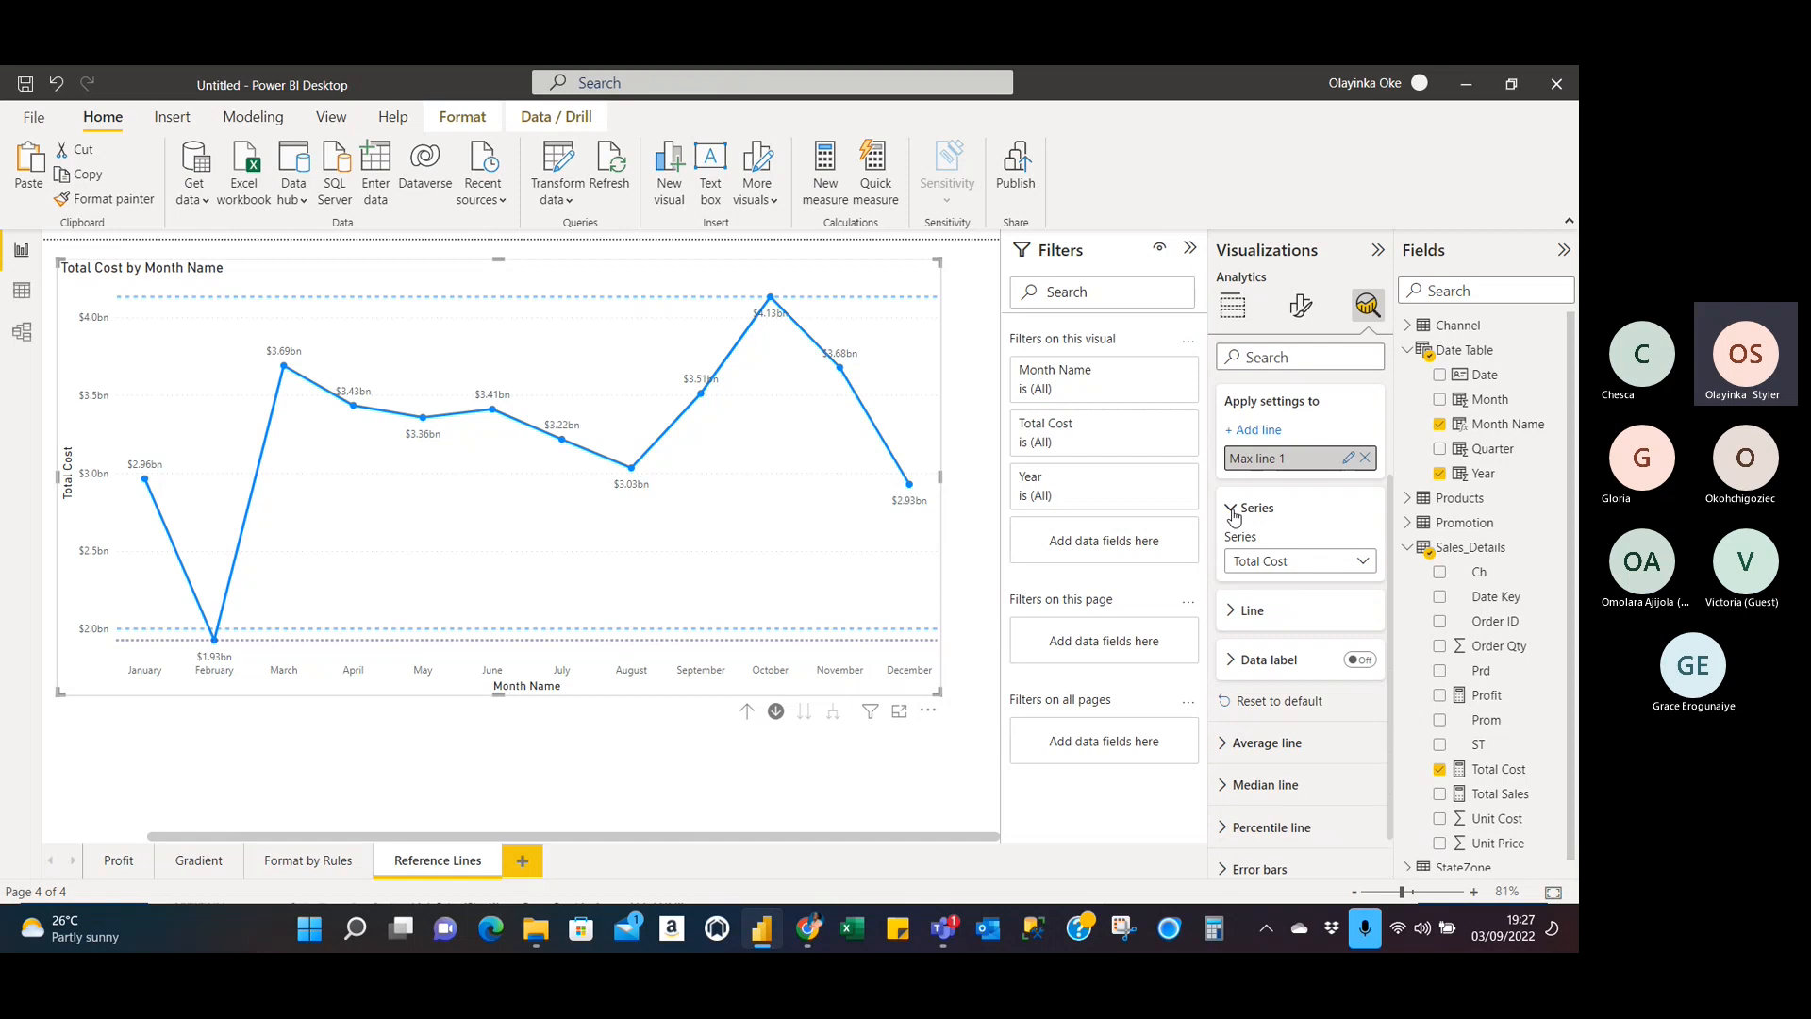
click(1362, 562)
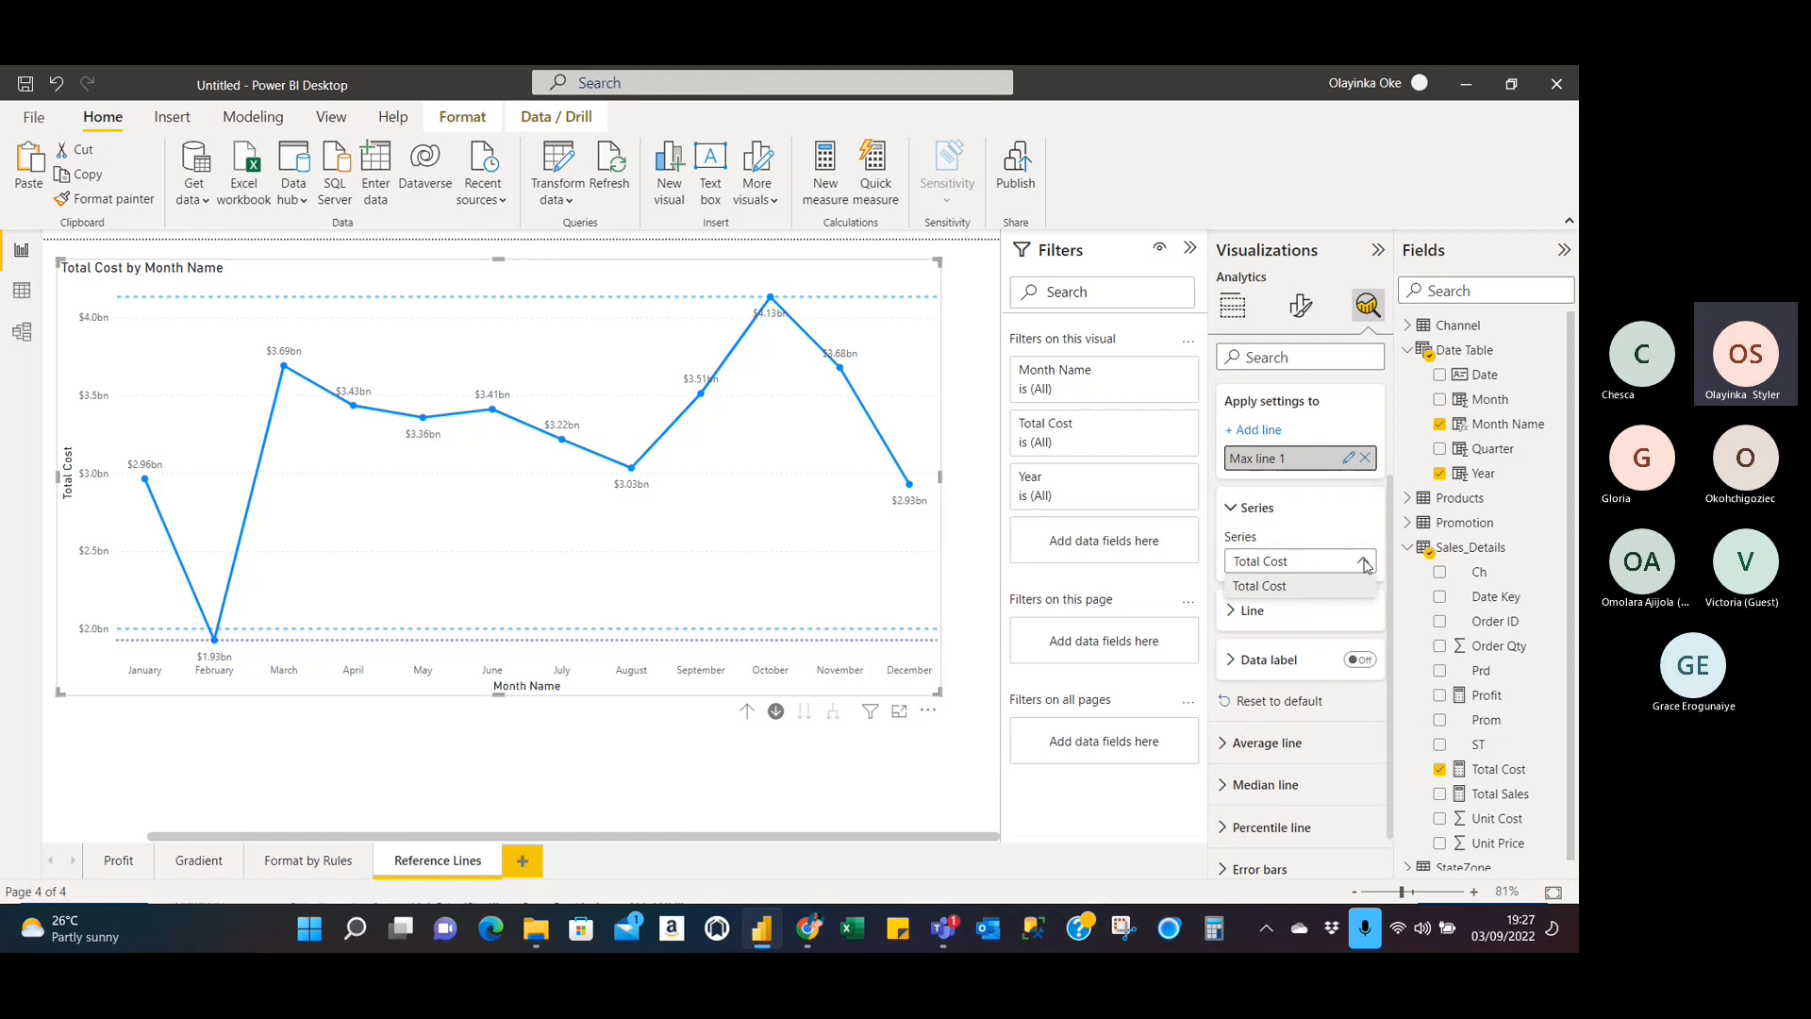
click(1284, 586)
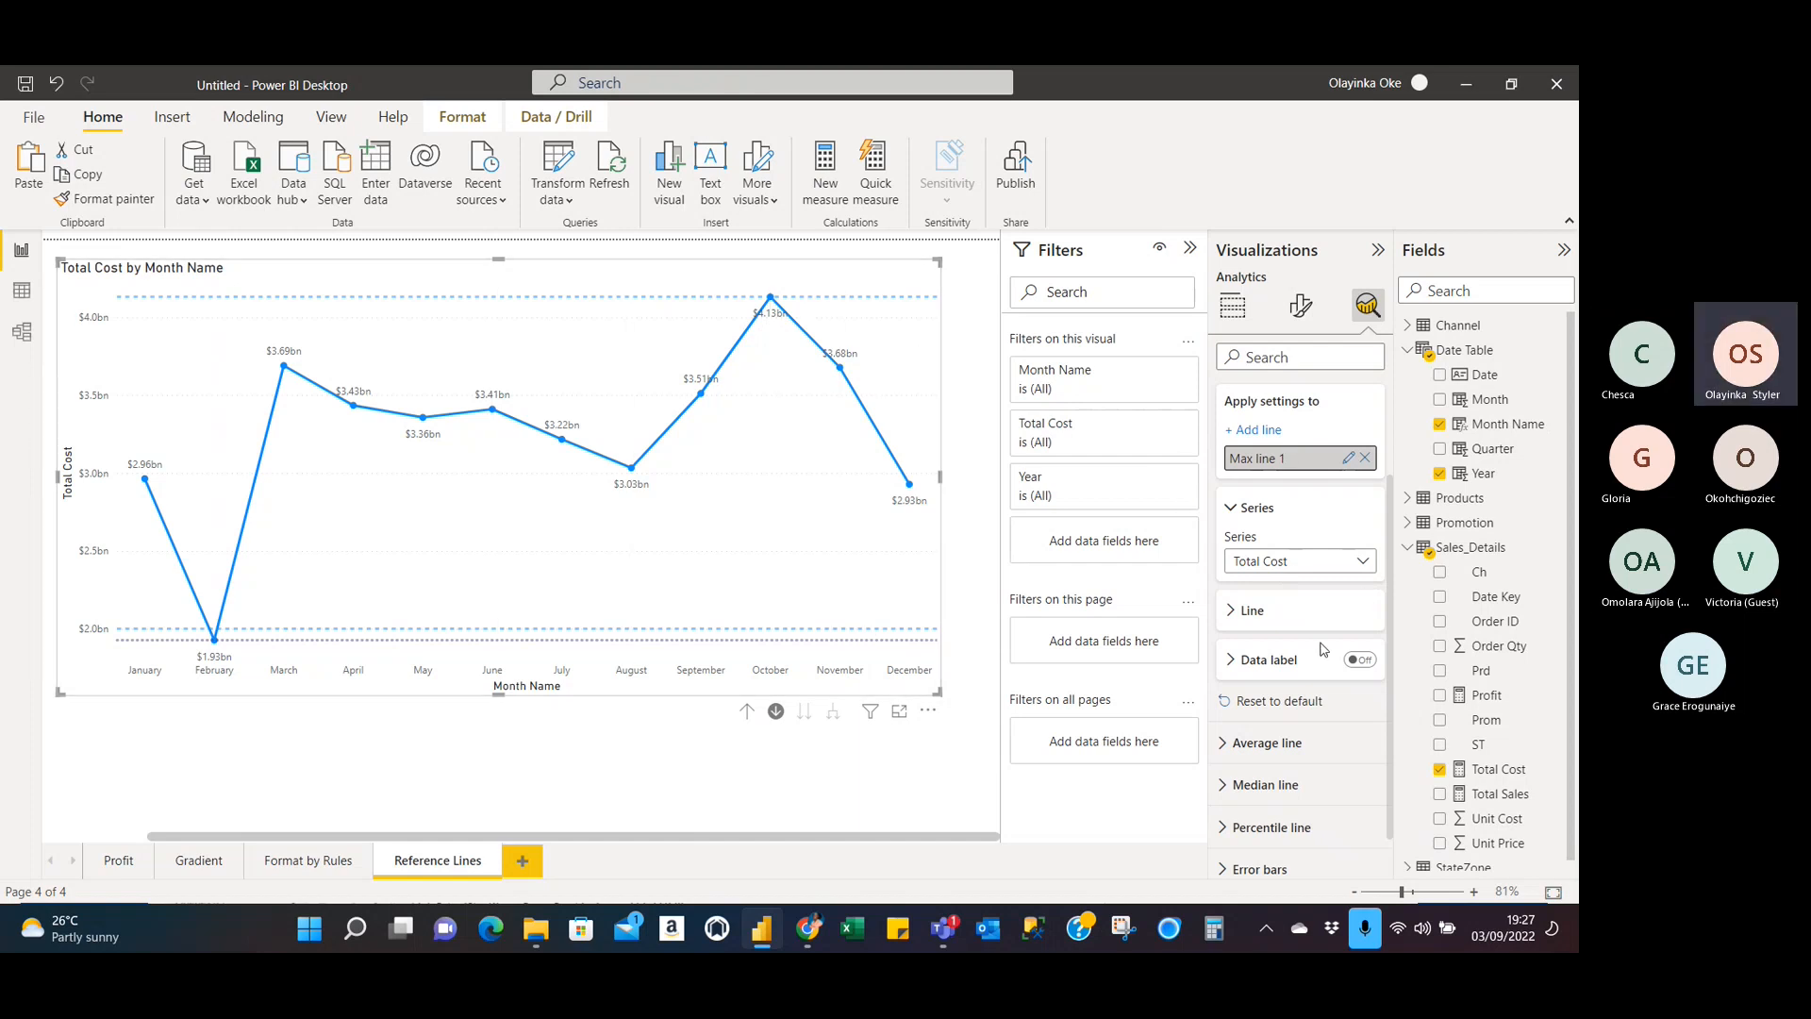
Turn on the max line's data label and close the max line settings.
click(1360, 659)
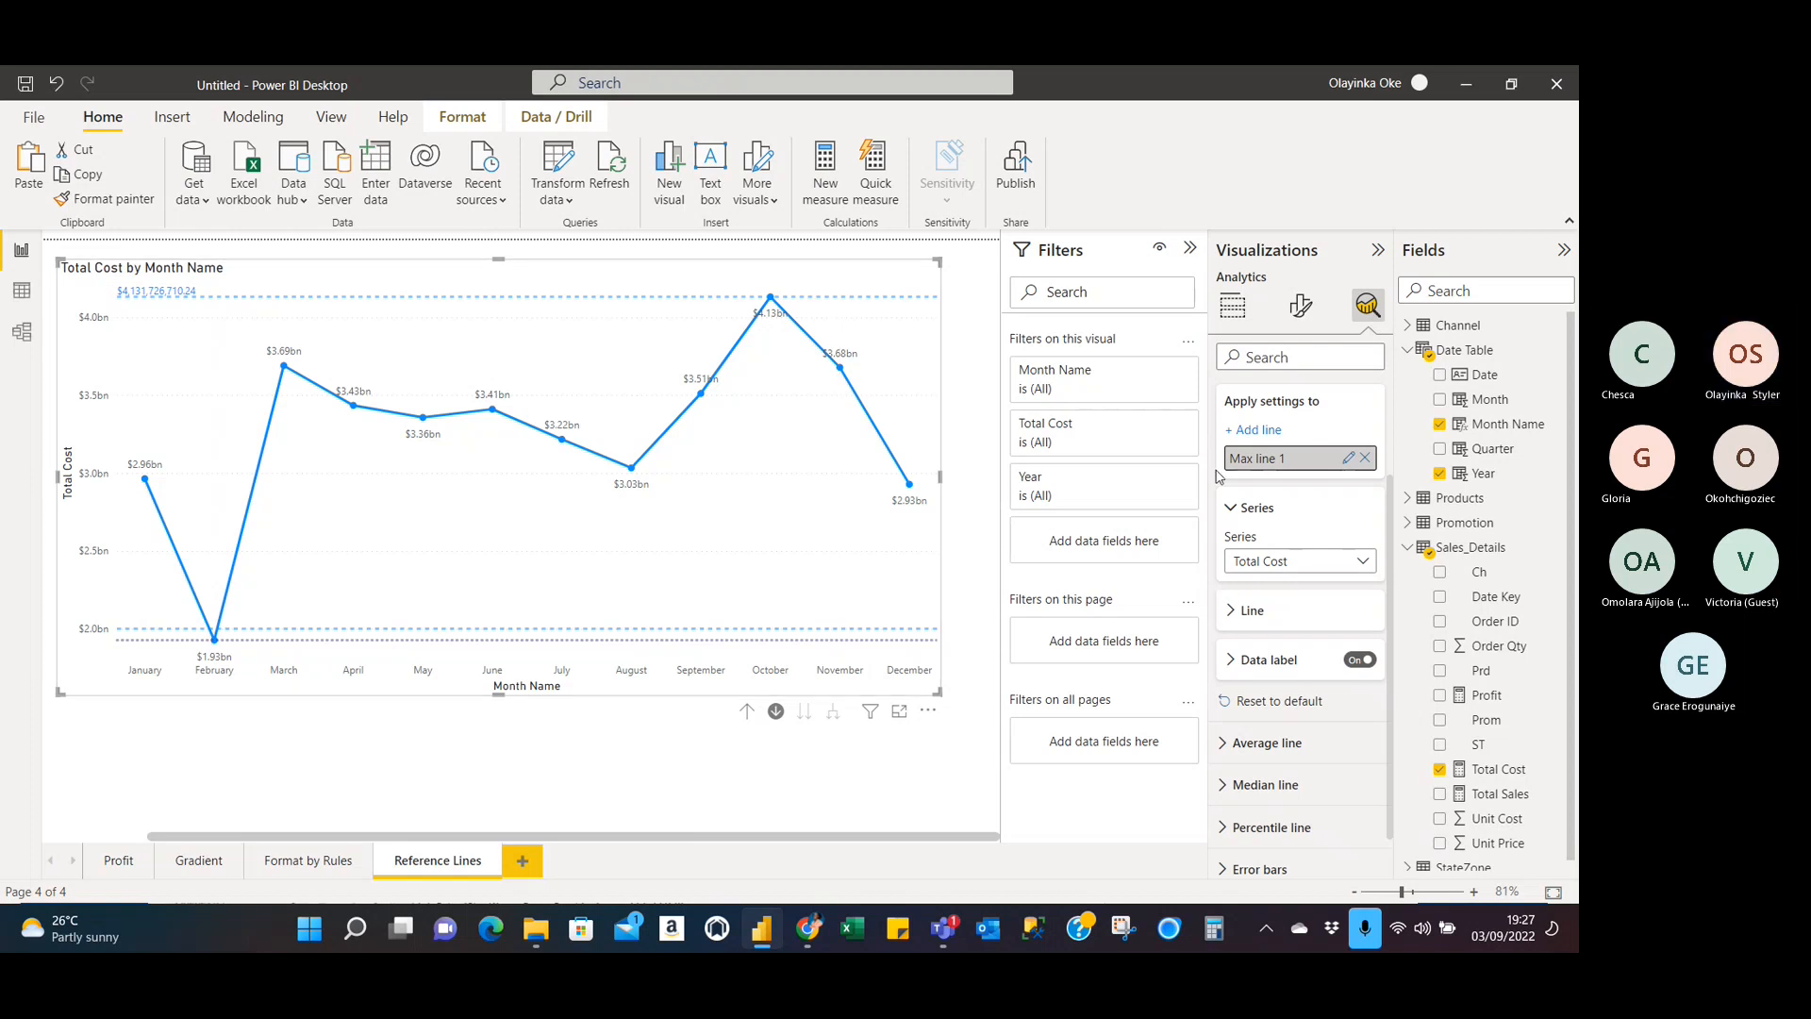
scroll(1262, 450, up, 2)
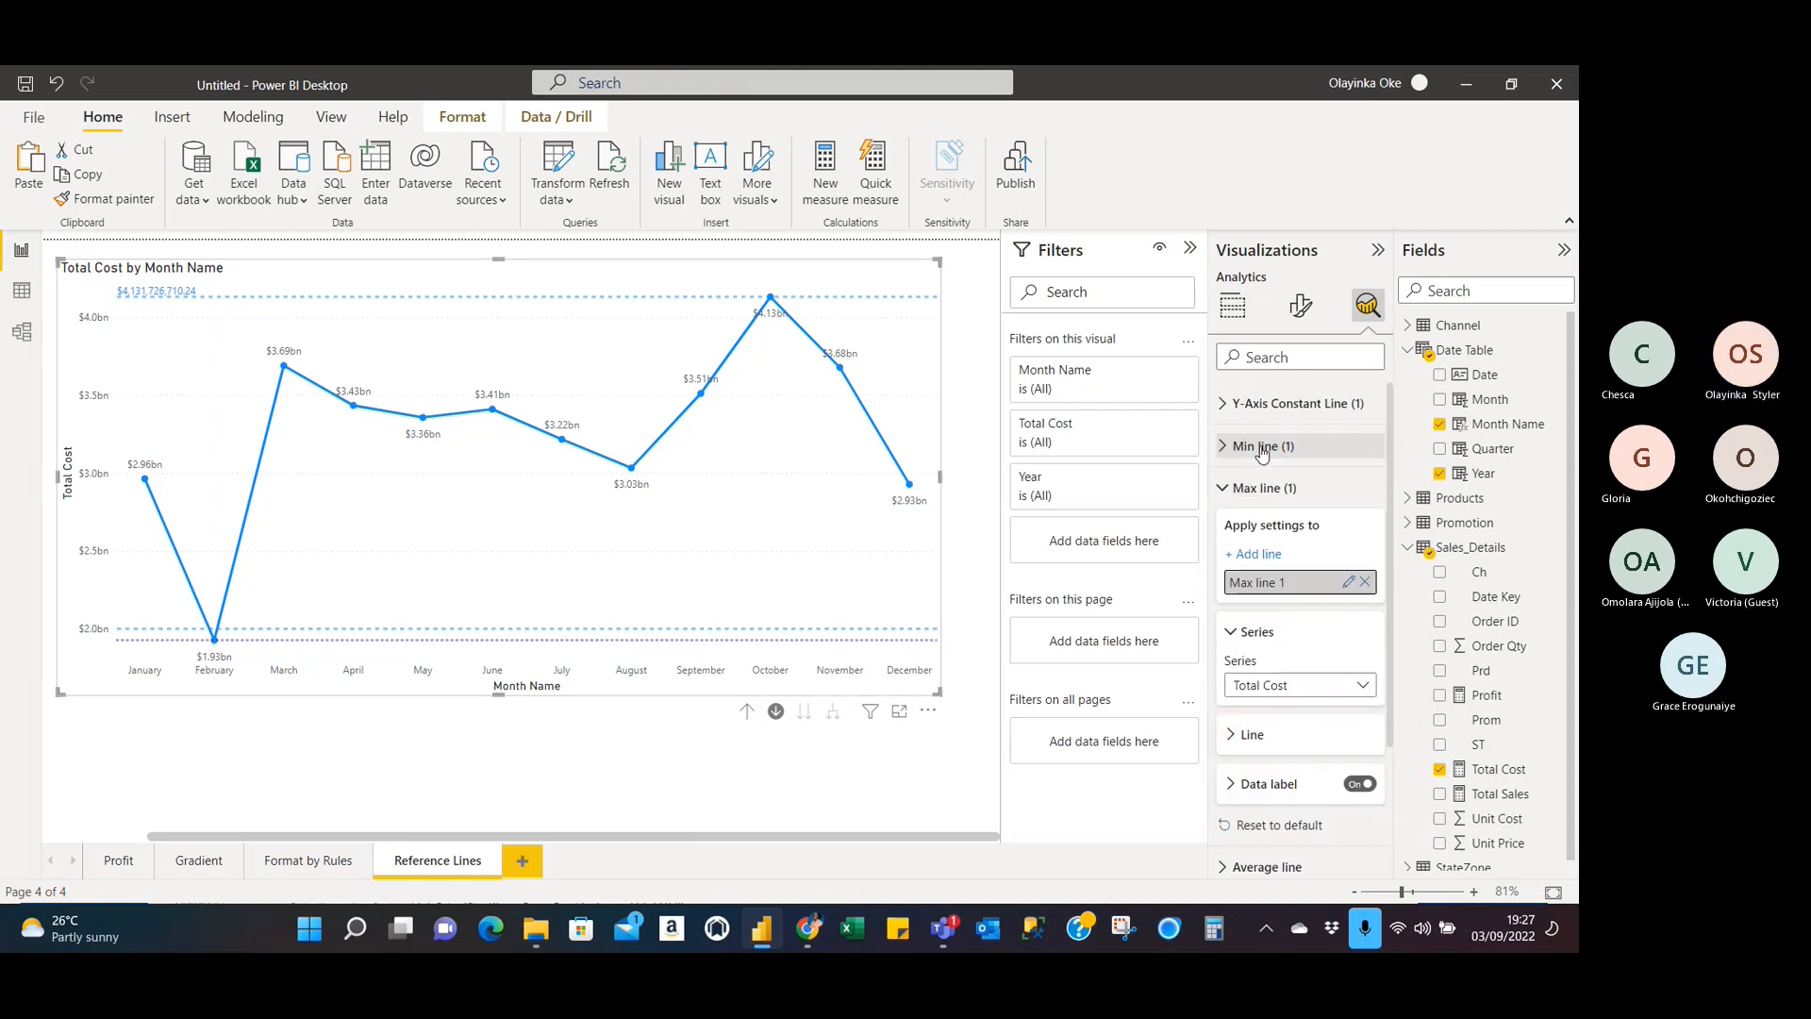
click(1229, 500)
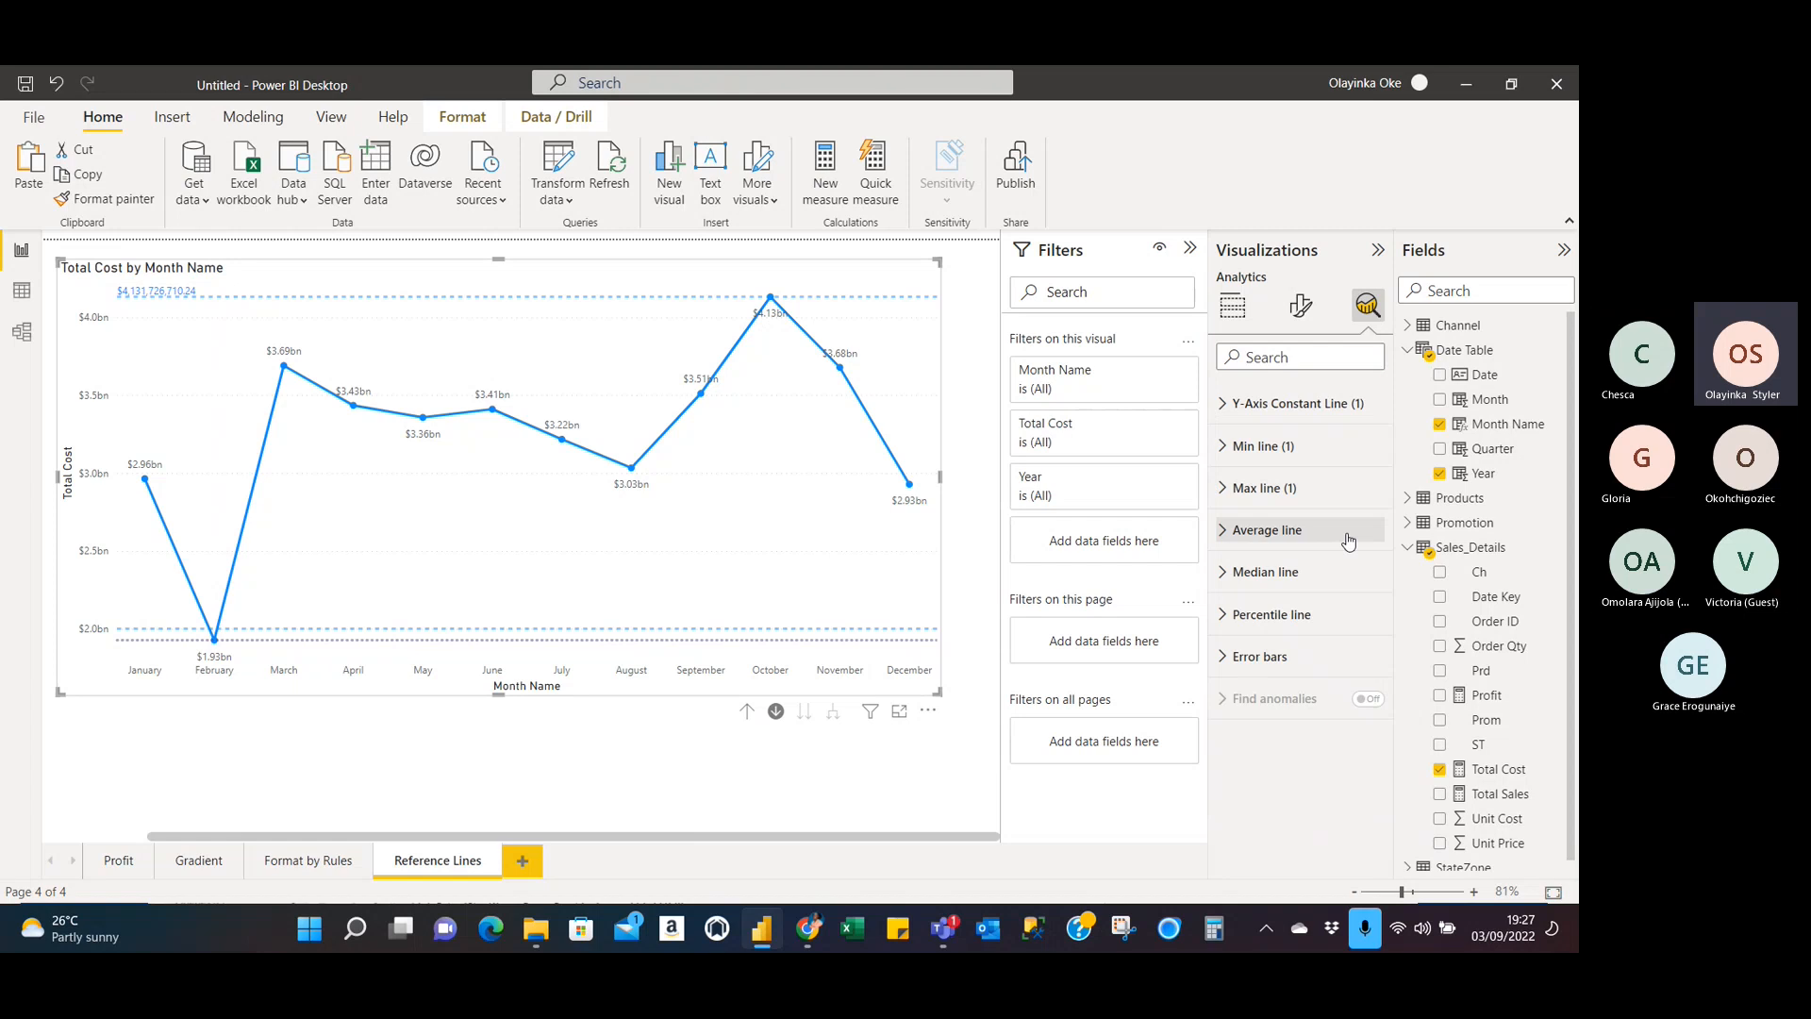
Examine the average line and median line options.
click(1224, 533)
click(1224, 533)
click(1223, 572)
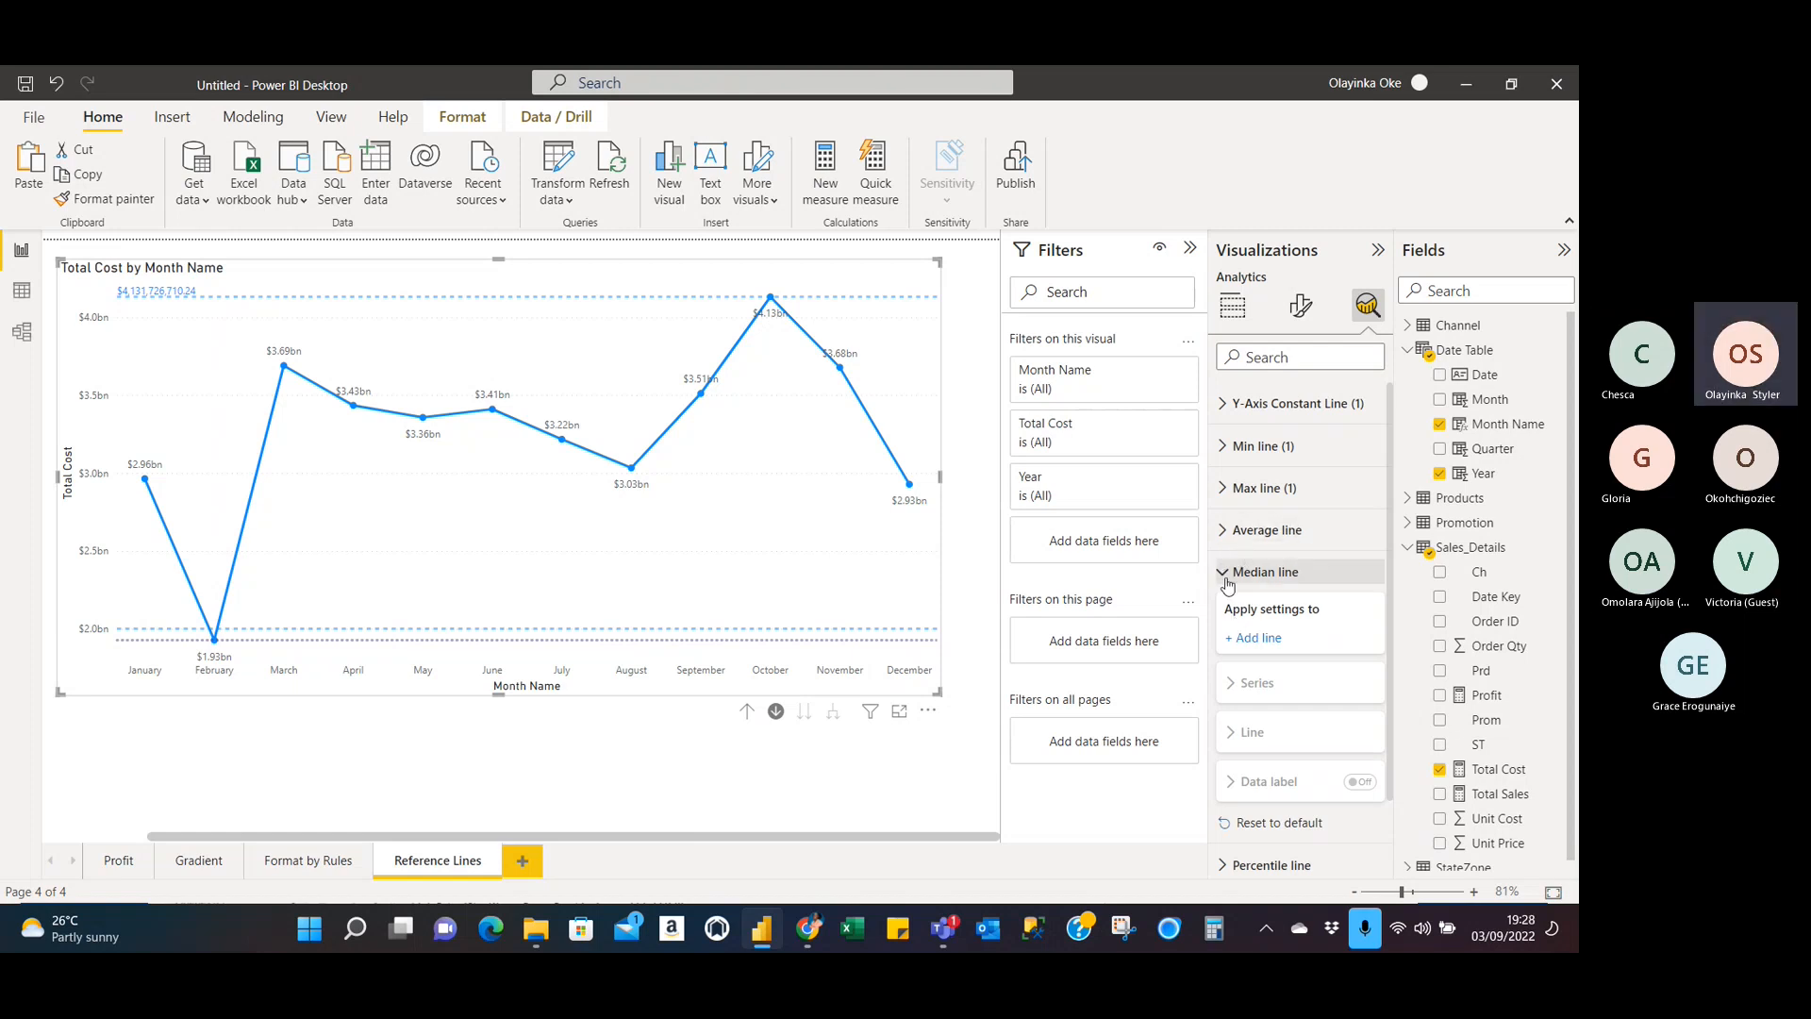
click(1226, 577)
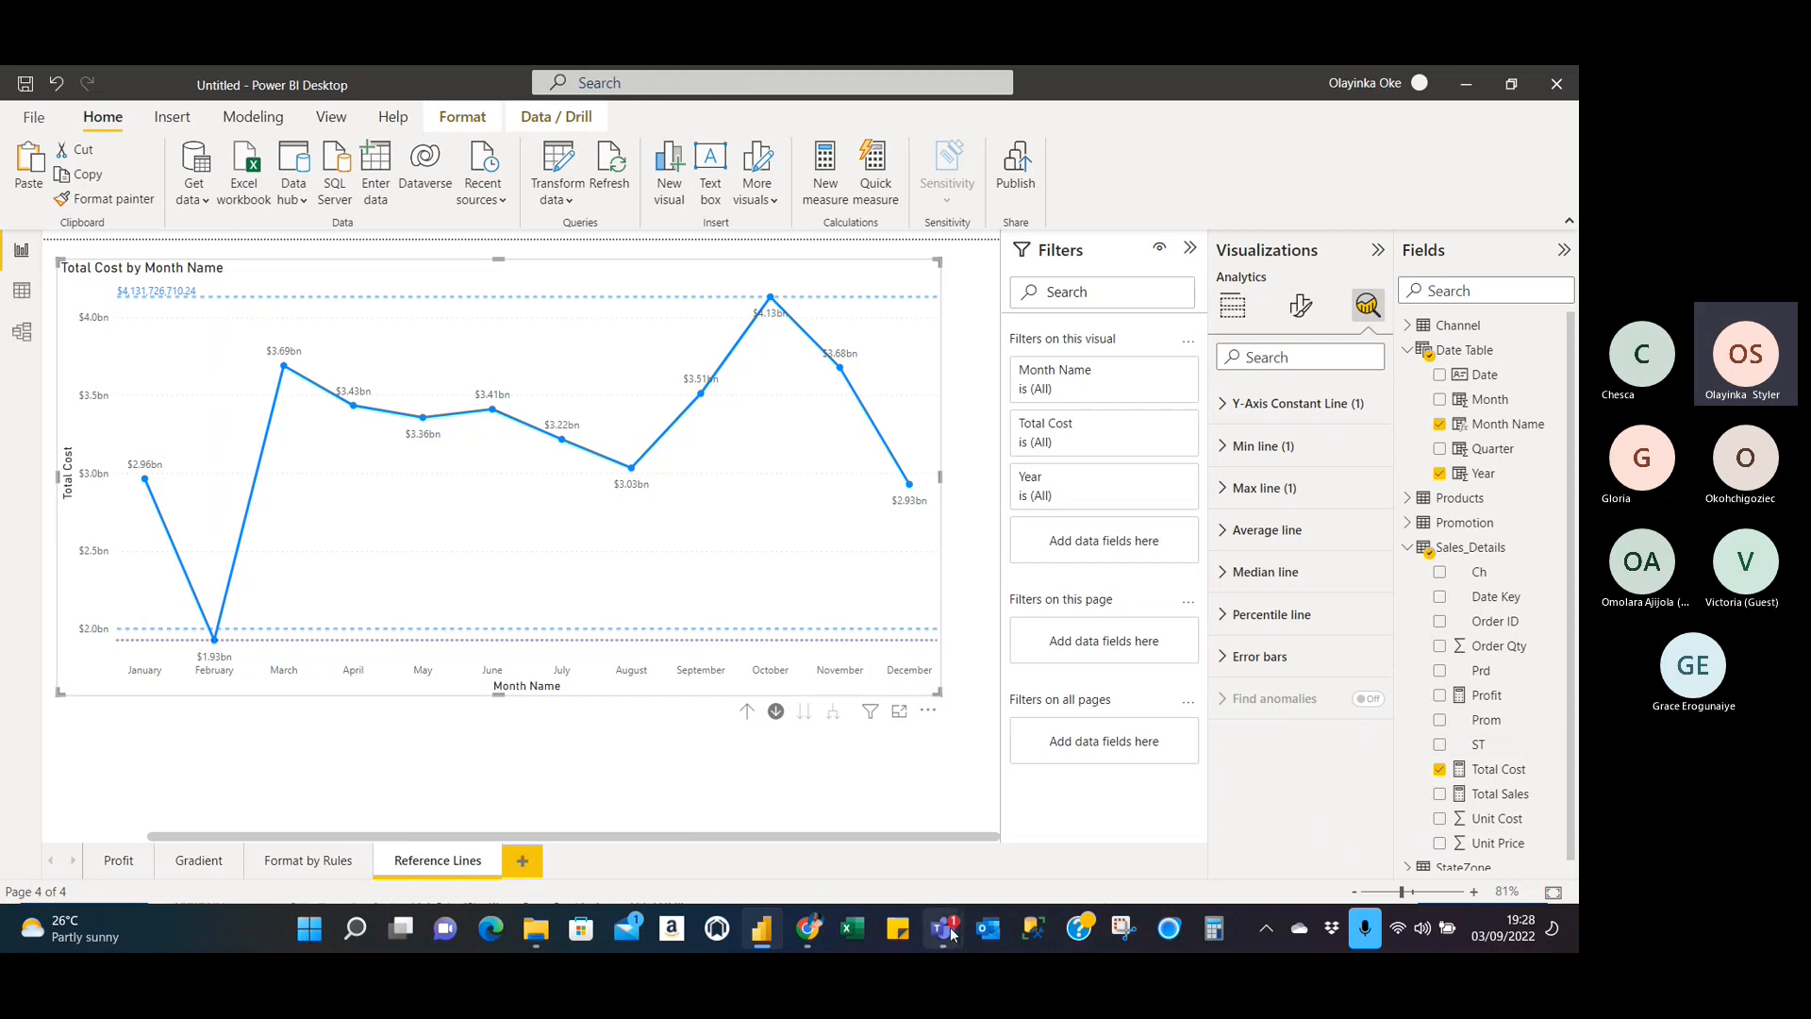
Review the participants in the Teams meeting window and go back to the Power BI report.
mouse_move(946, 931)
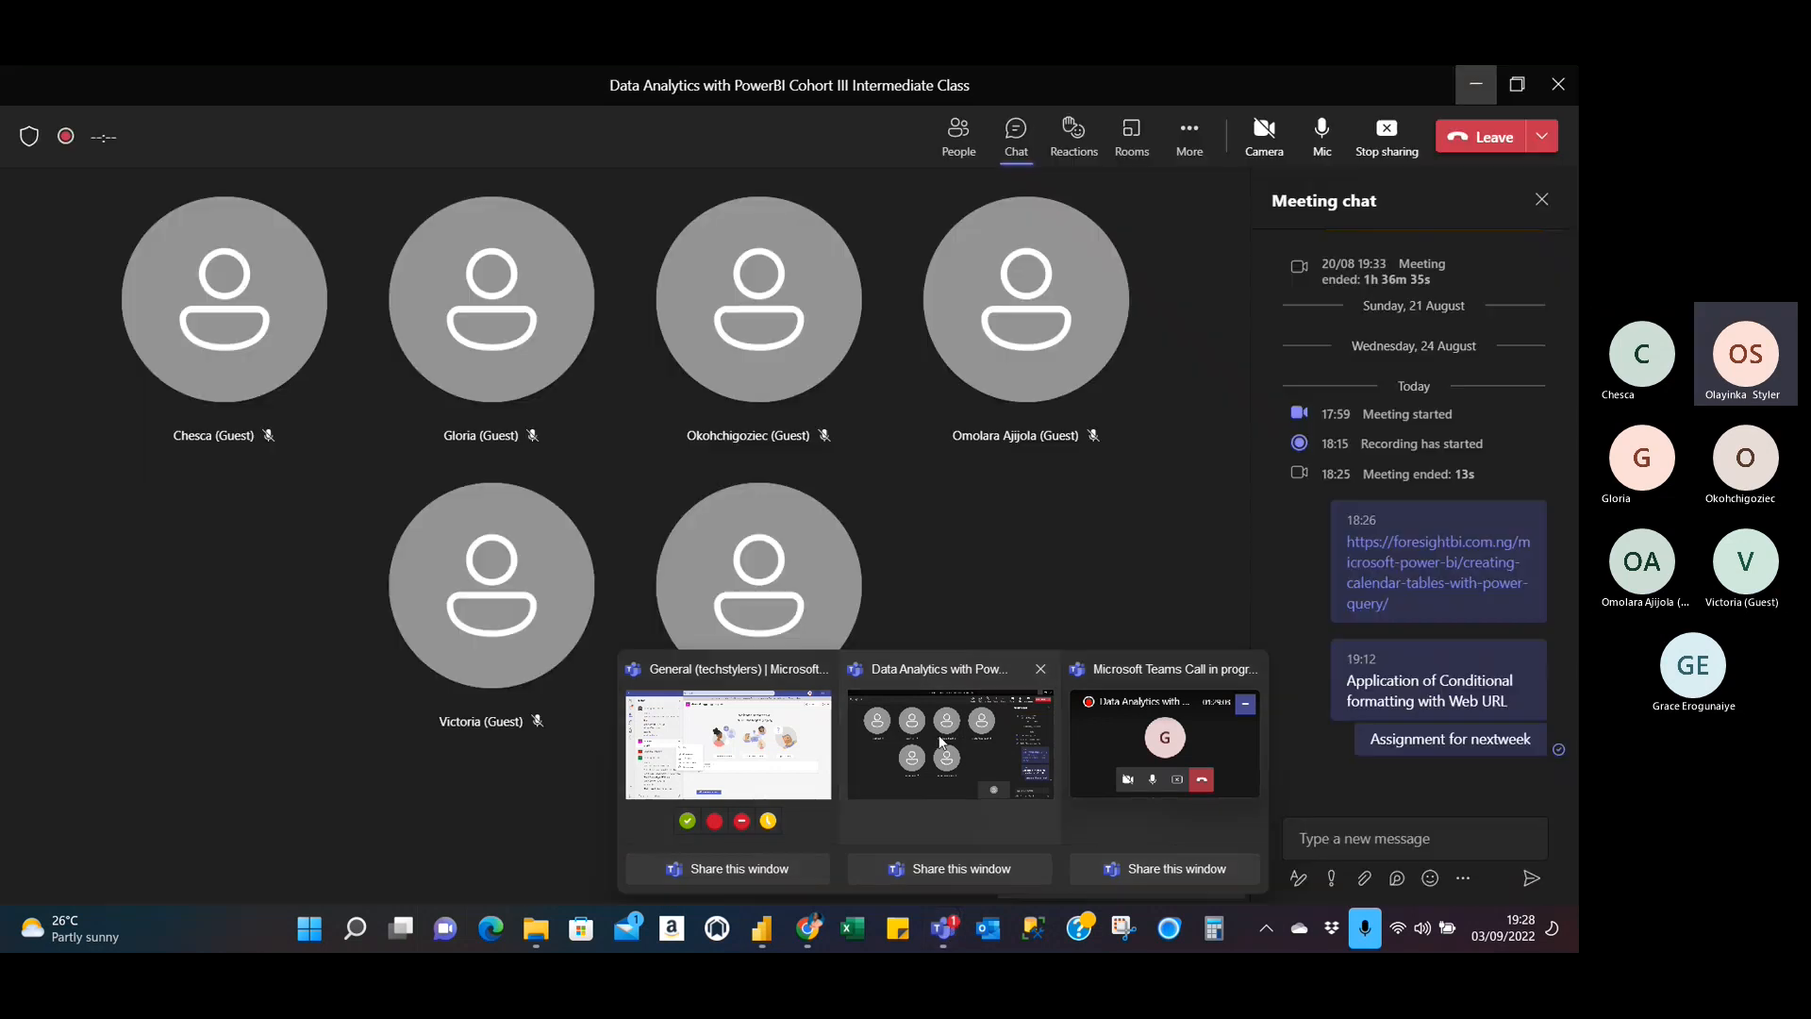
click(942, 740)
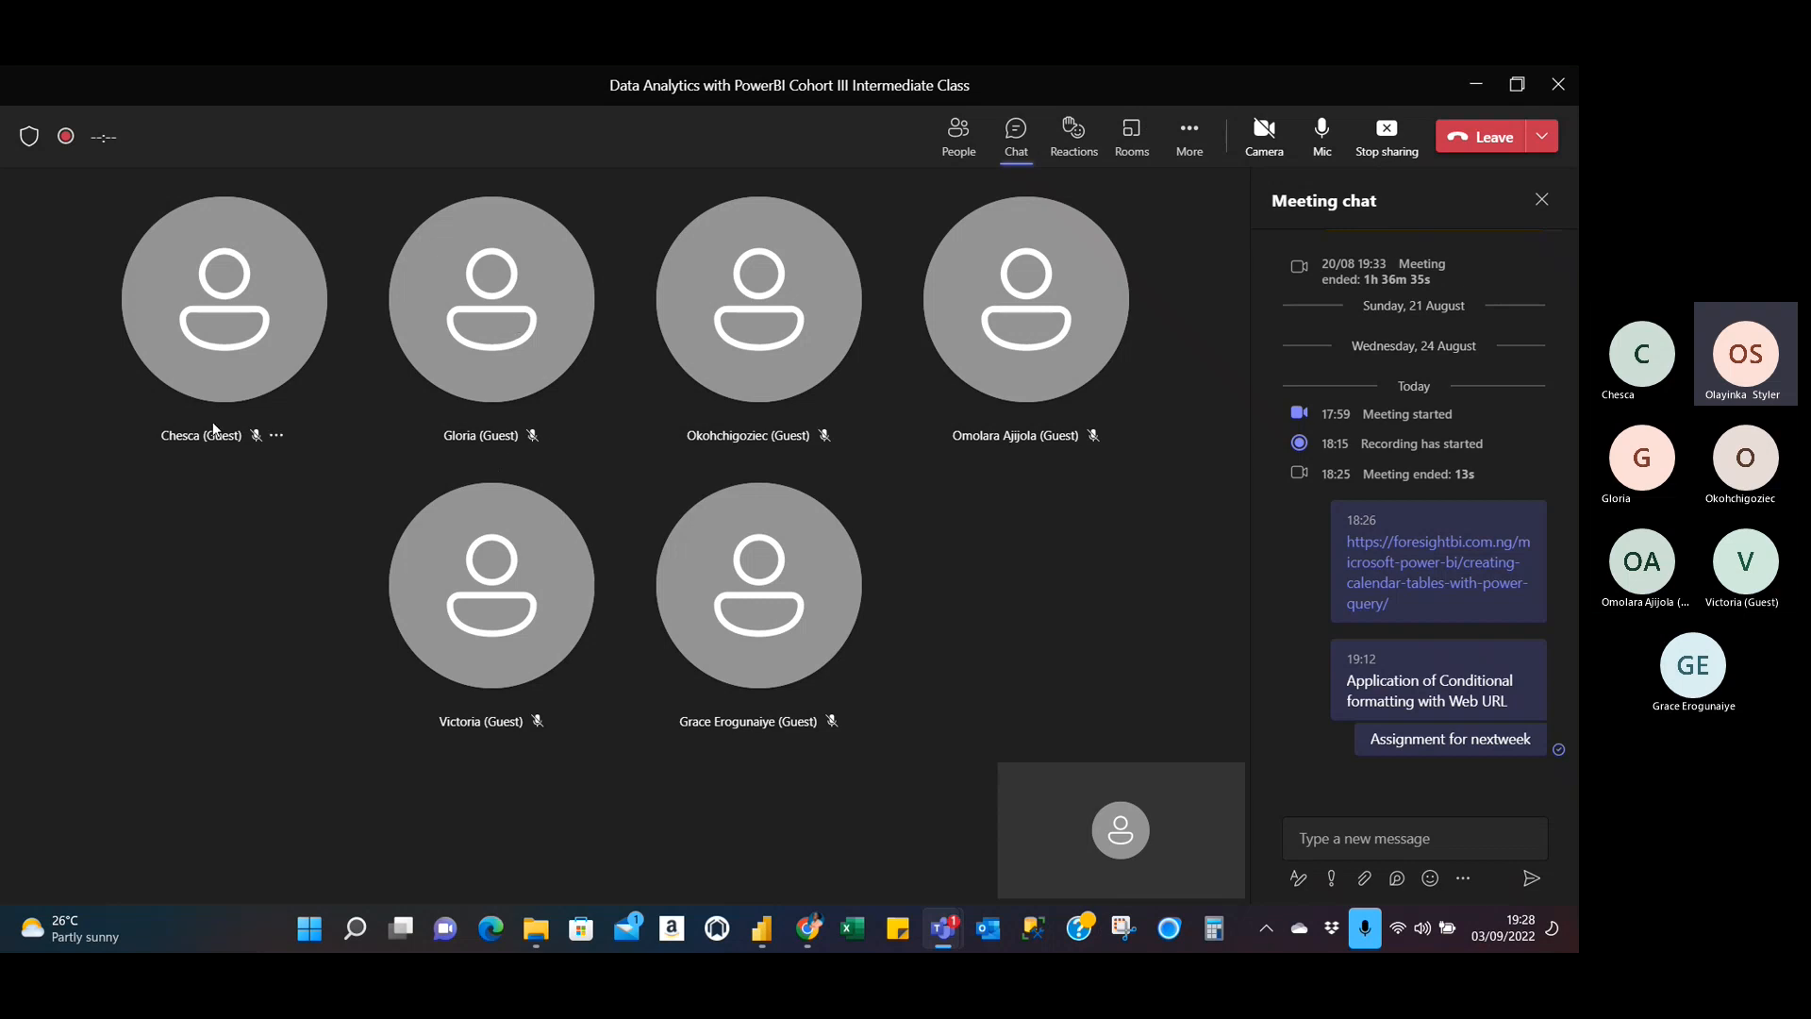
mouse_move(511, 377)
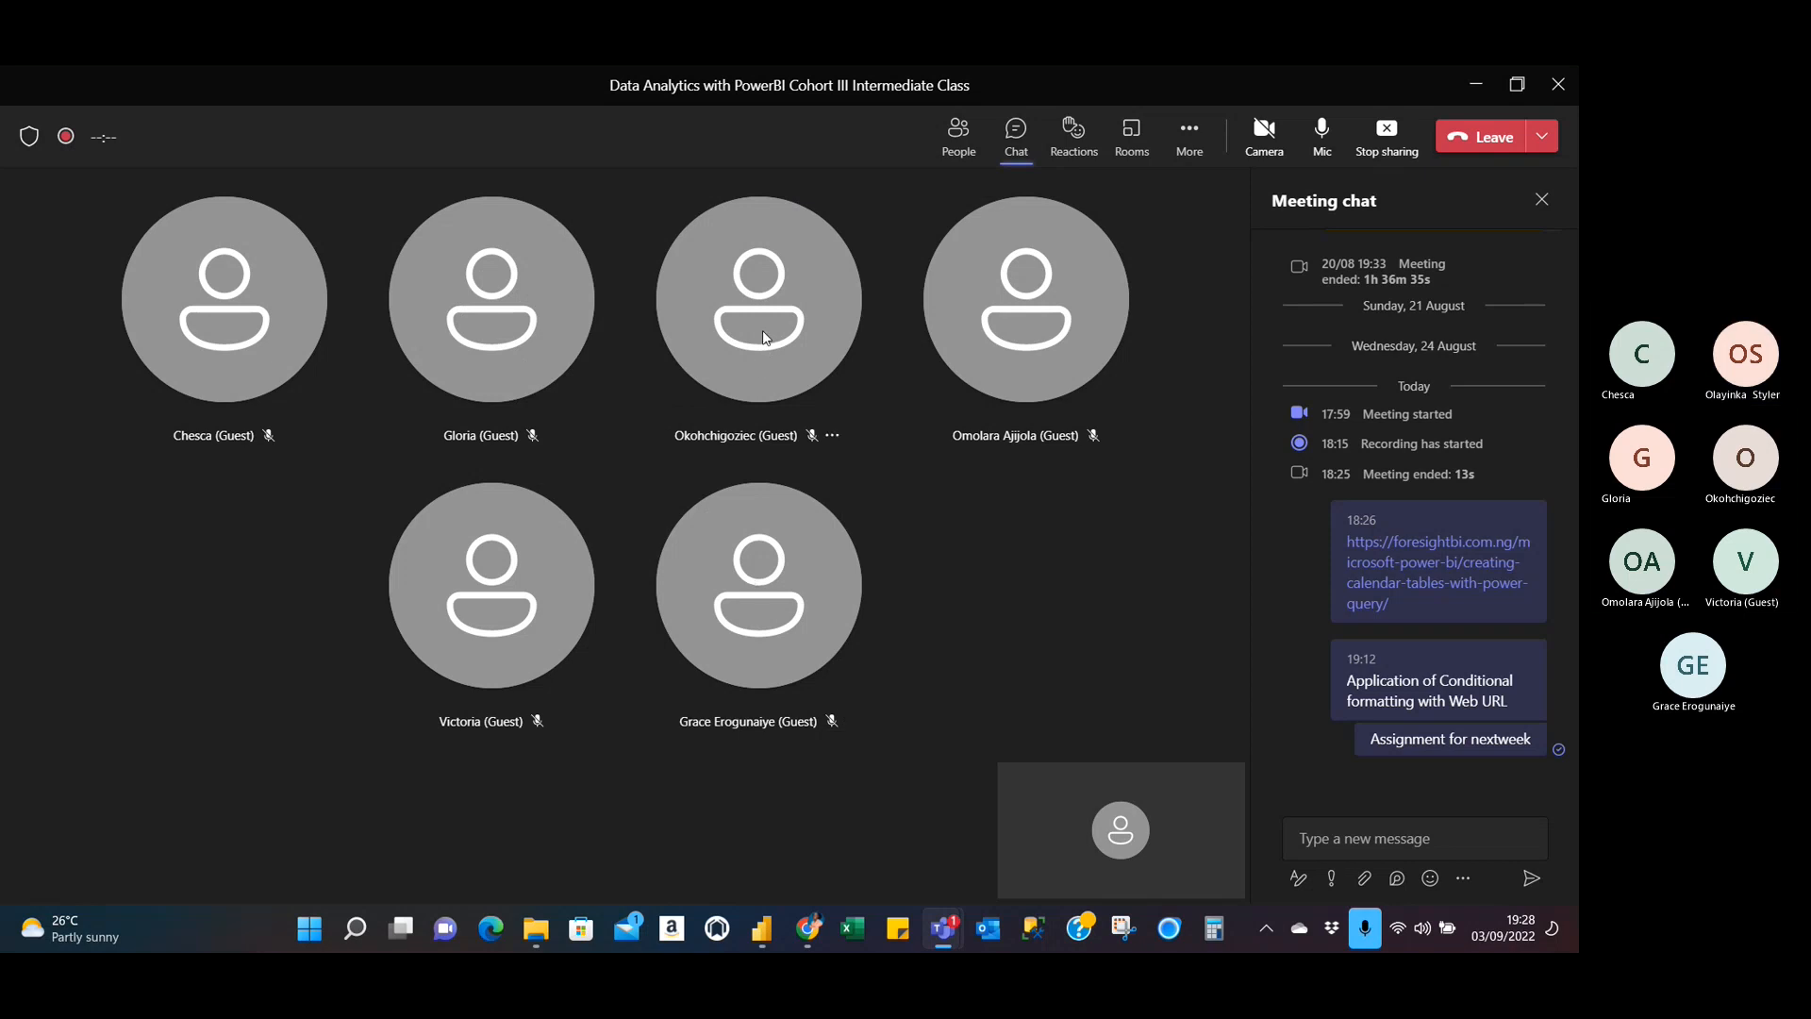
mouse_move(766, 338)
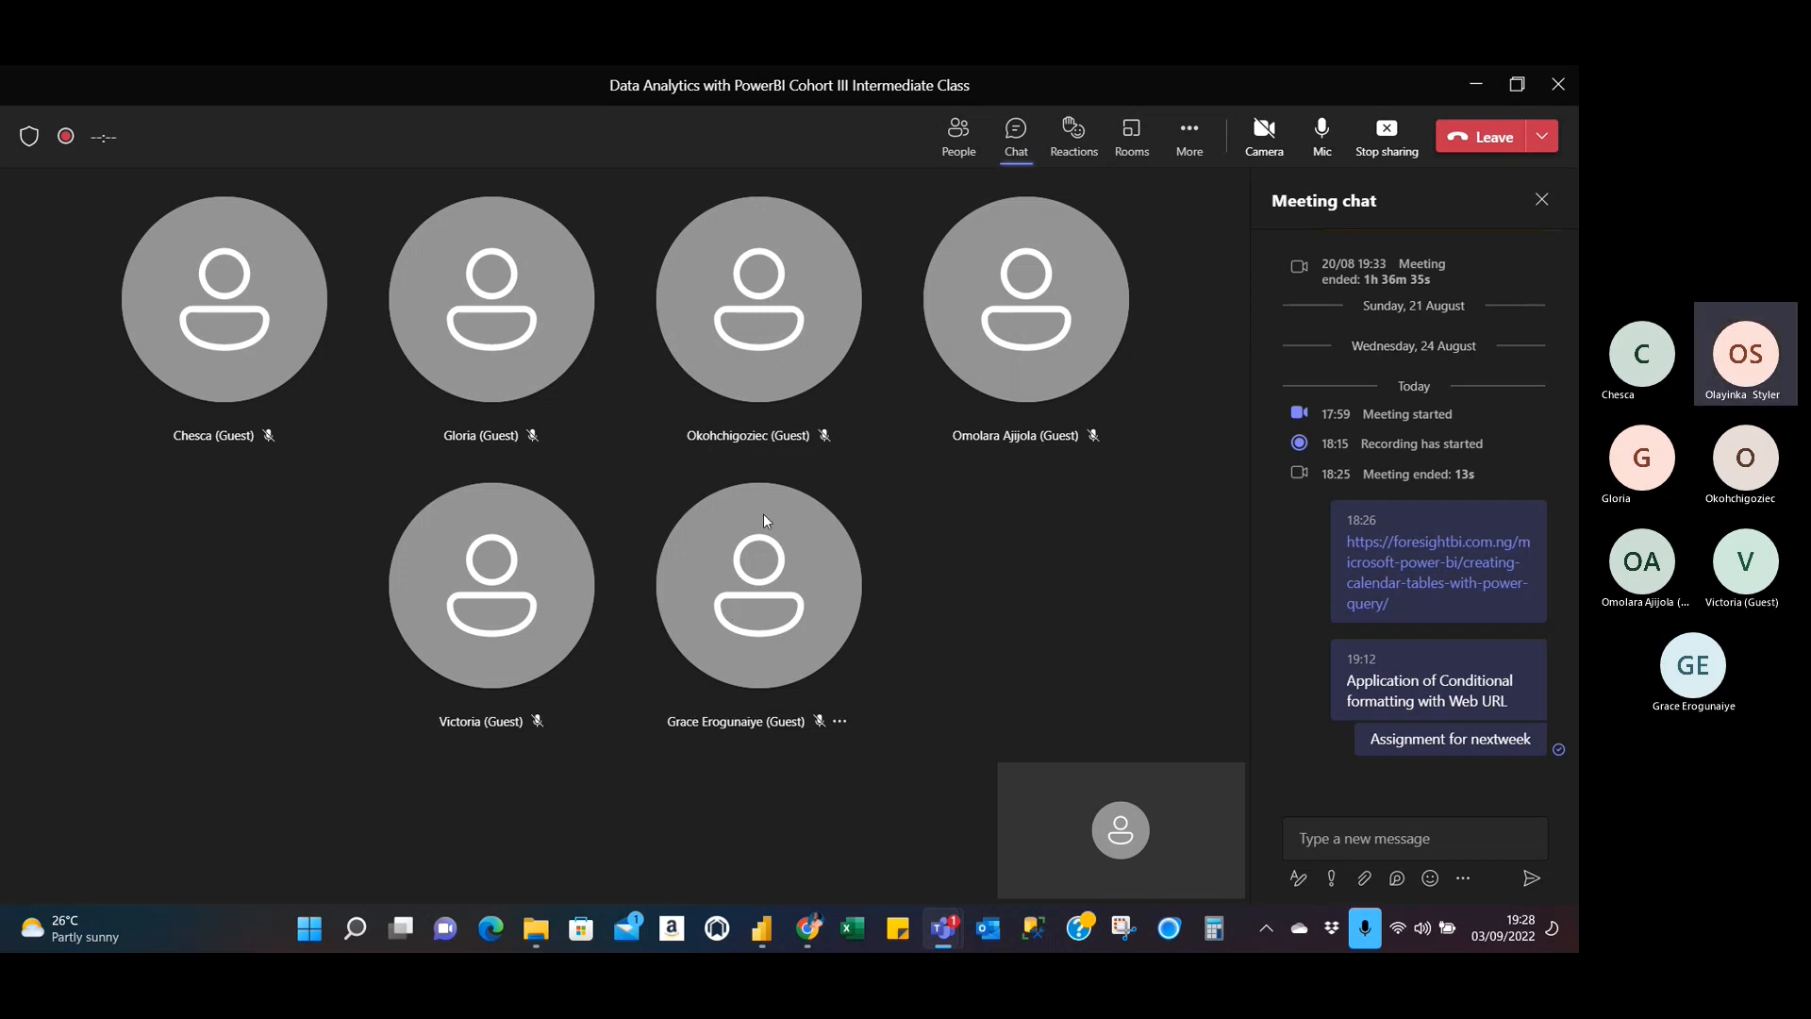
mouse_move(788, 507)
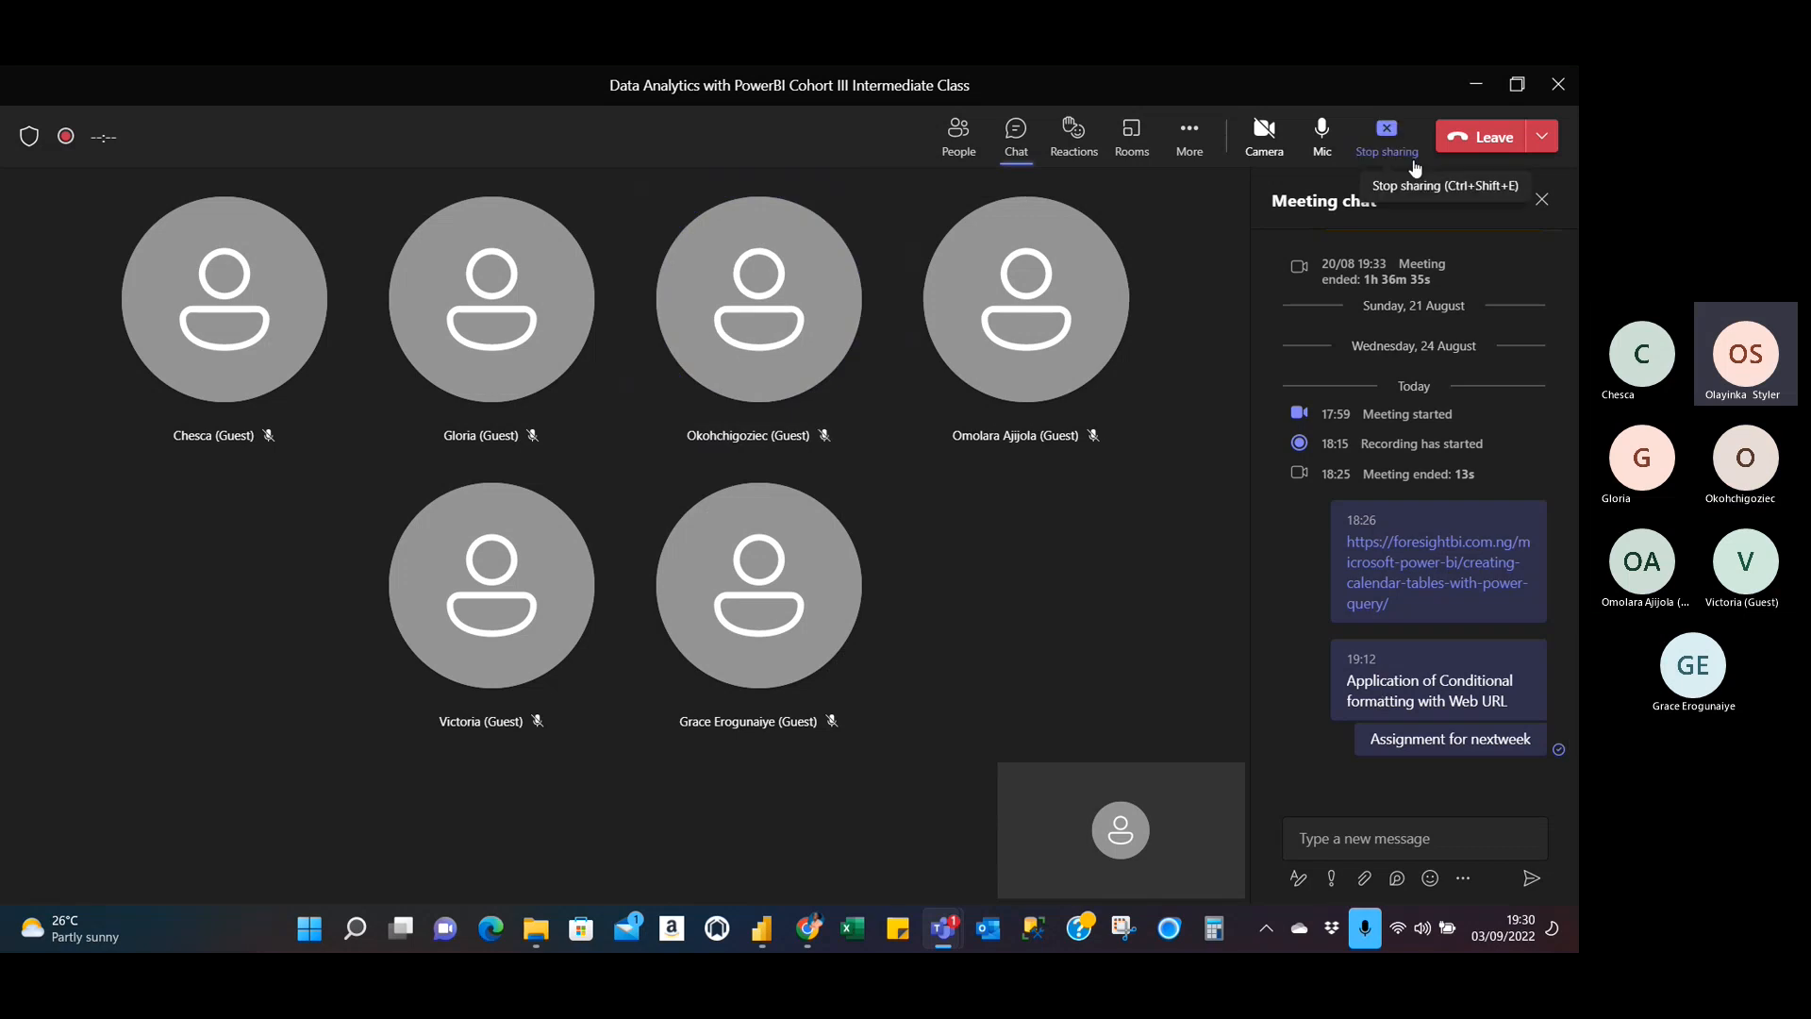
click(1478, 85)
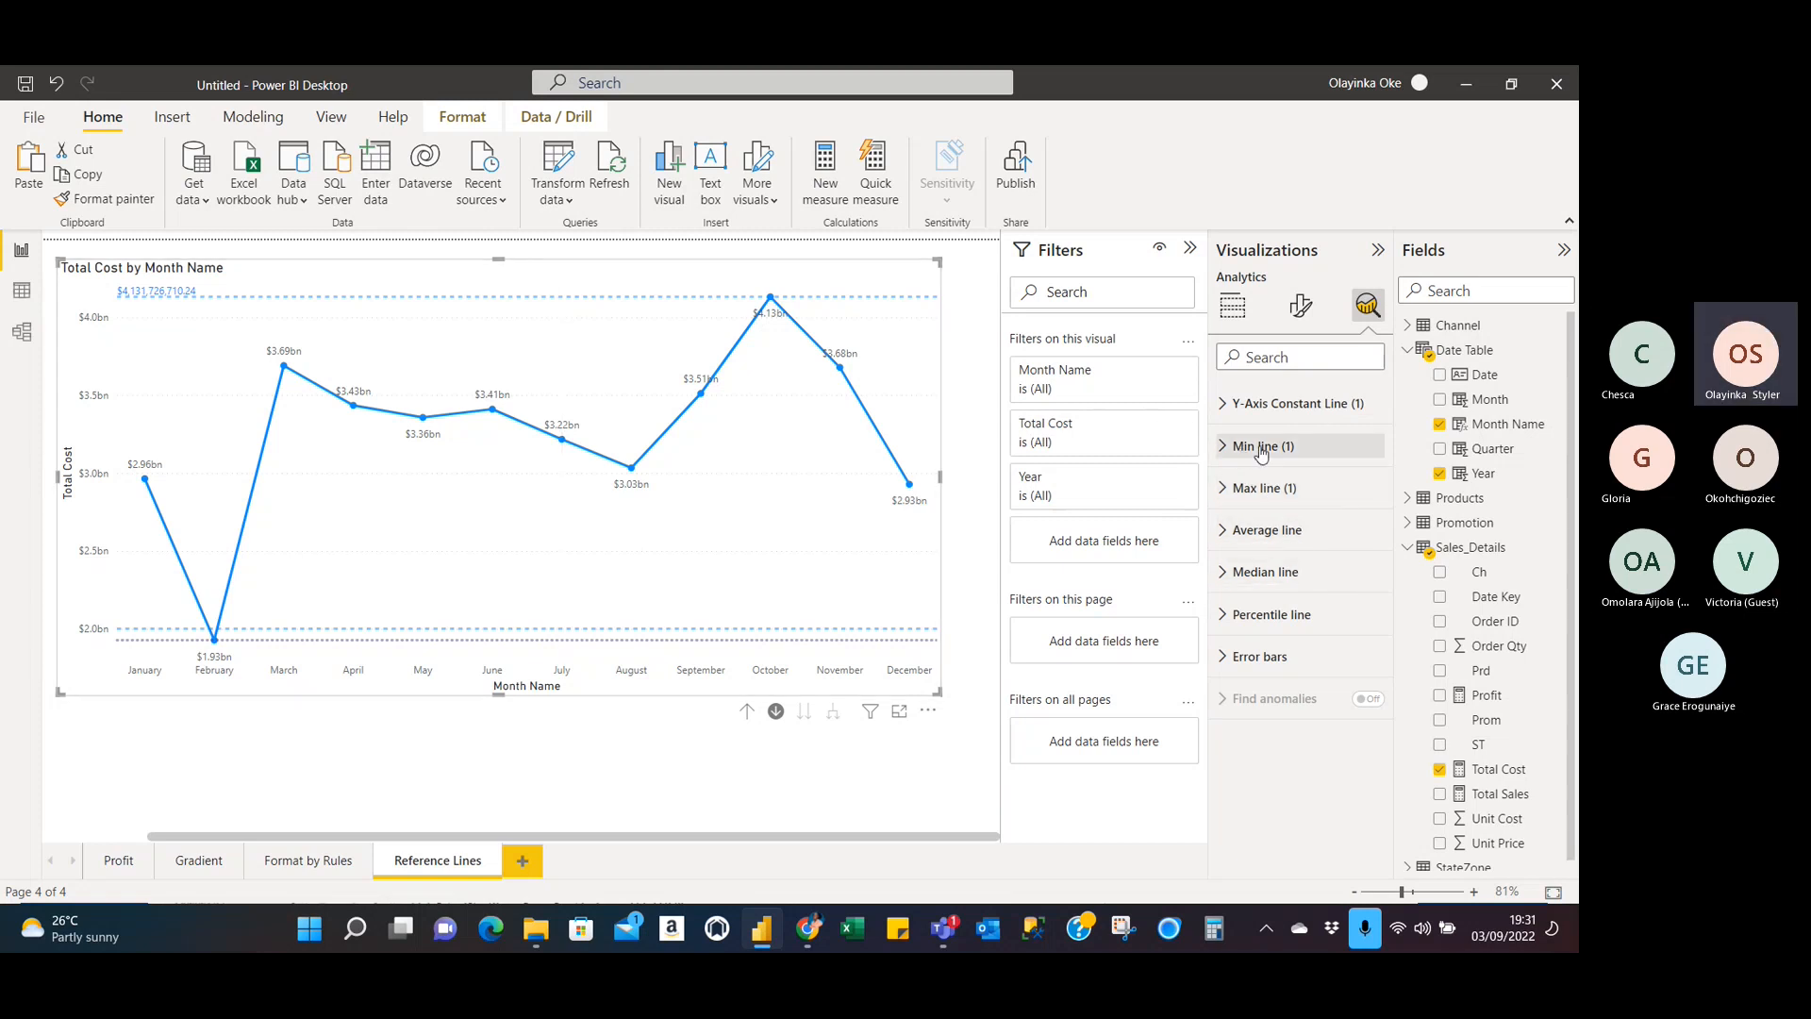
Delete the min line from the Total Cost line chart.
click(1222, 449)
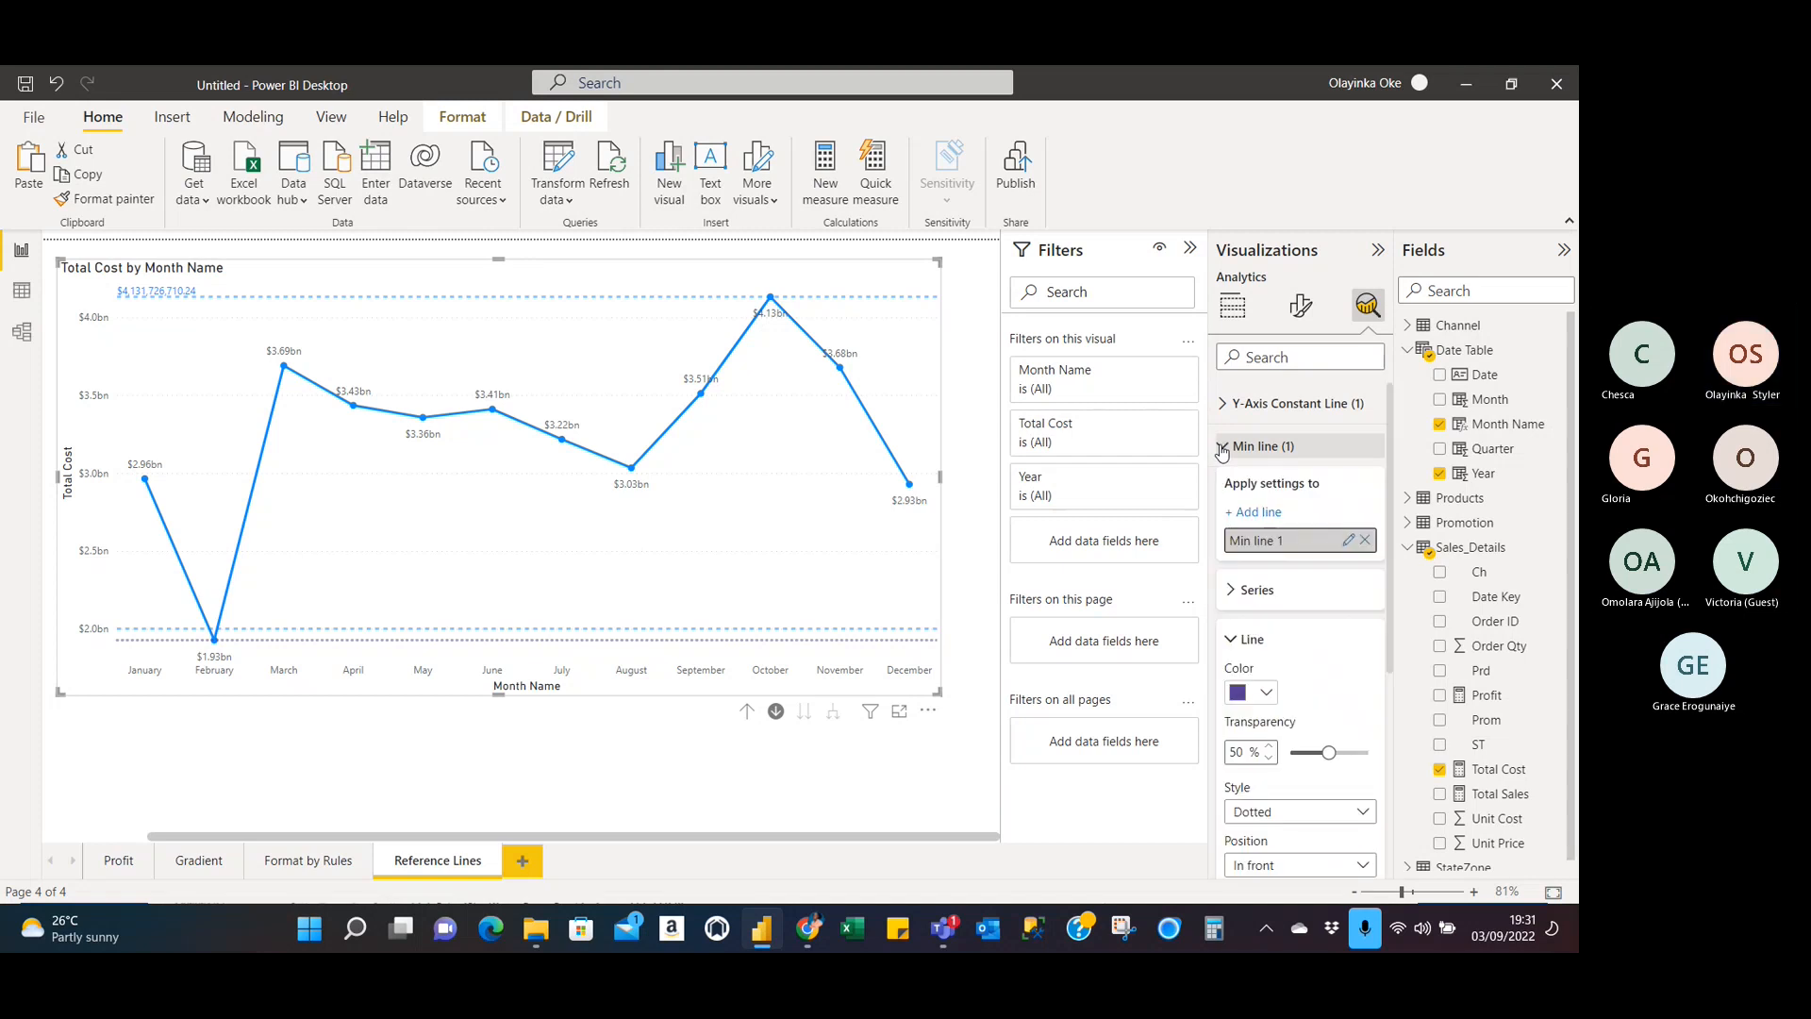
click(1221, 450)
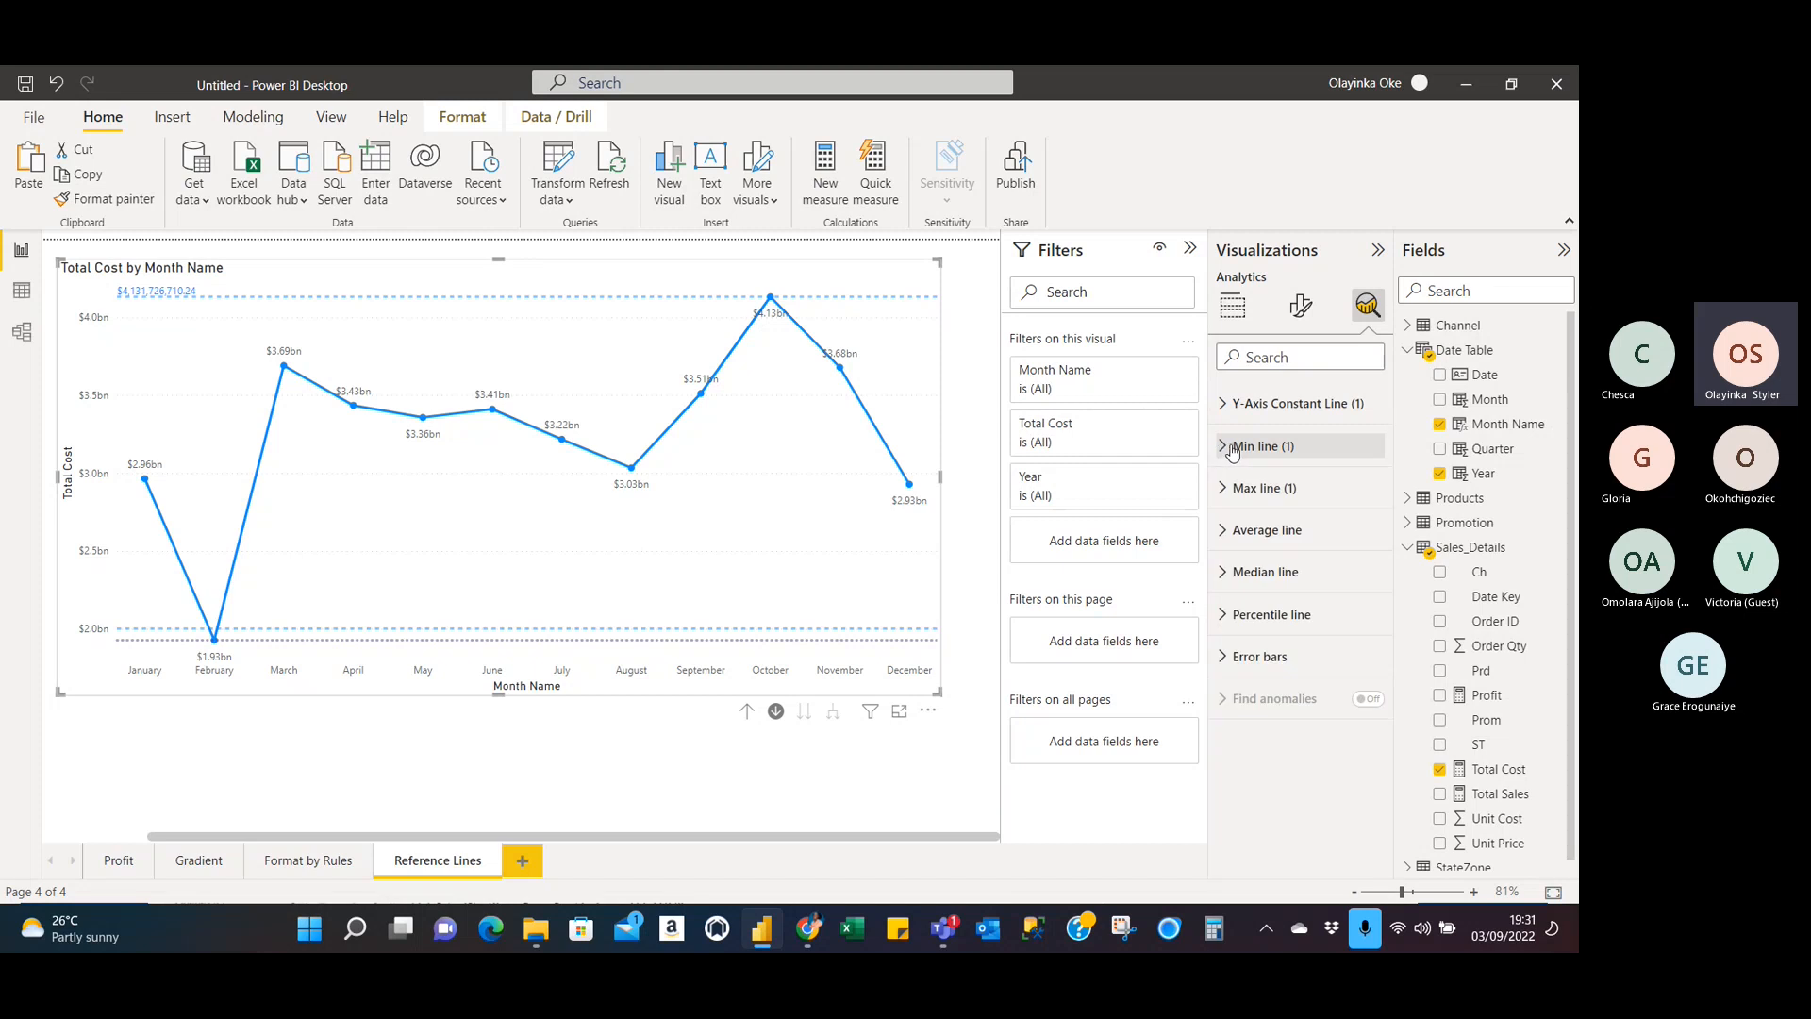
click(1223, 451)
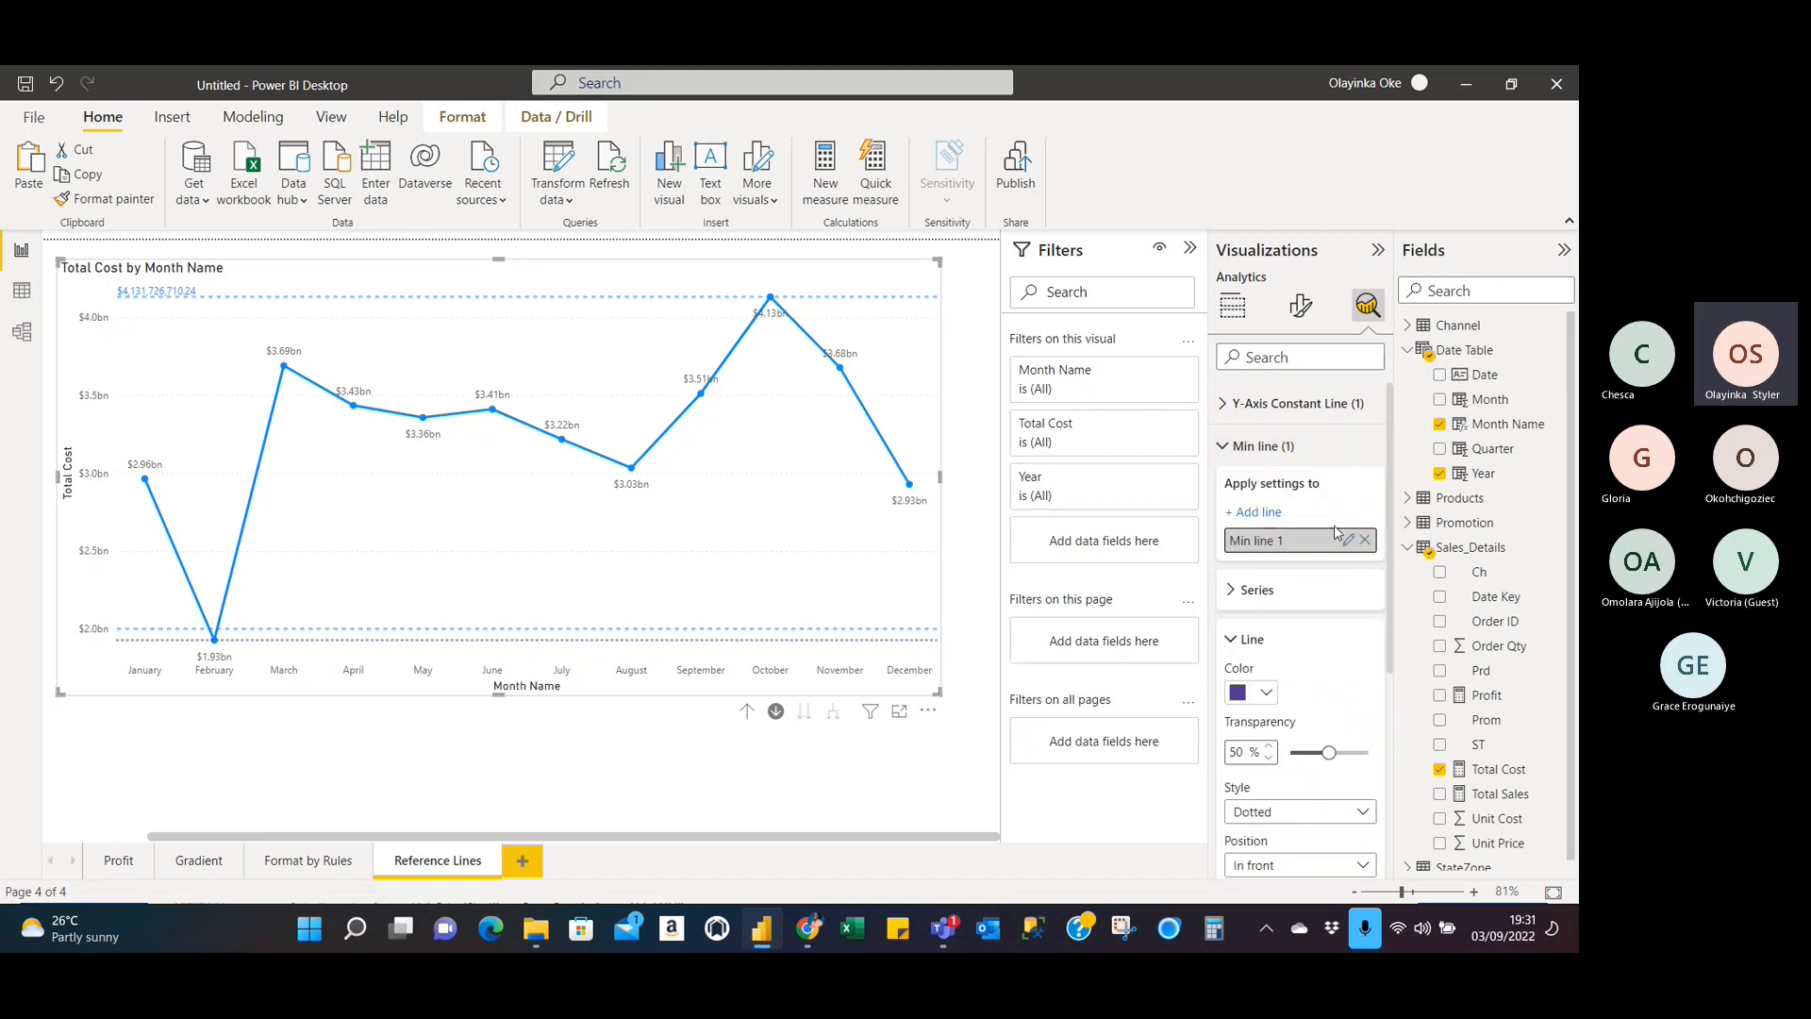
click(1365, 541)
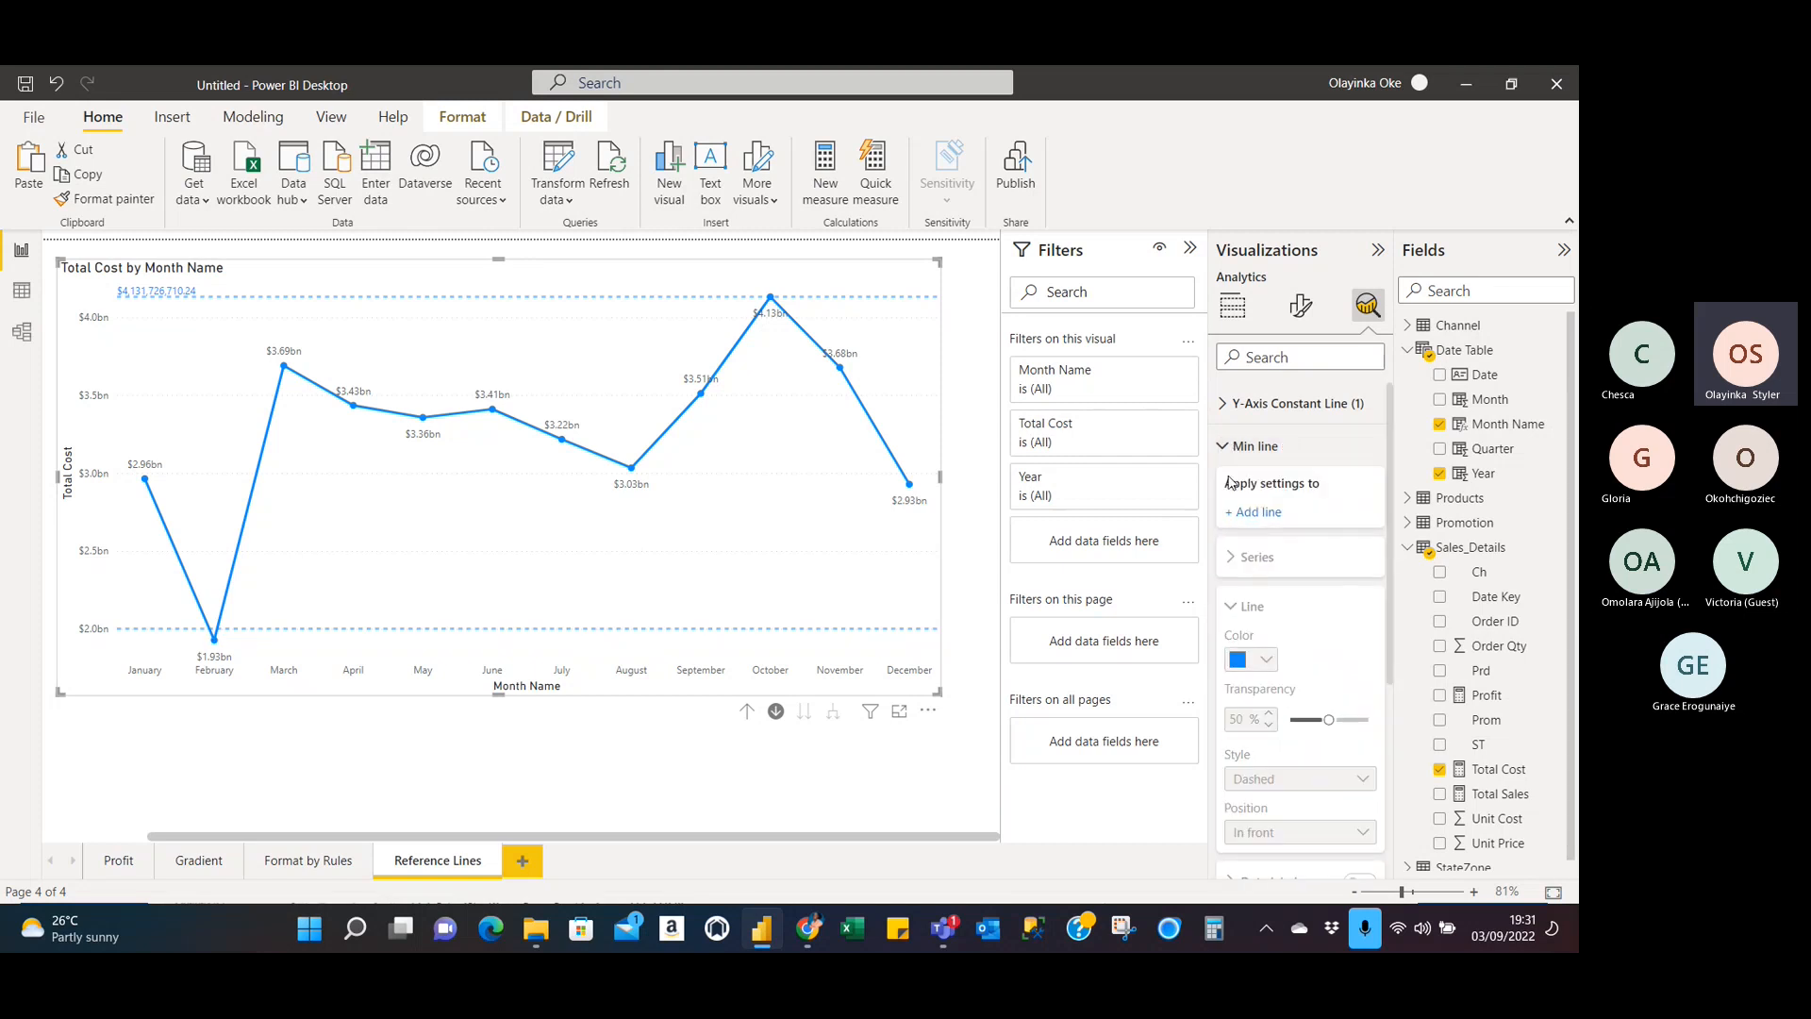
Add an average line to the Total Cost line chart and set its line color to gold.
click(1221, 449)
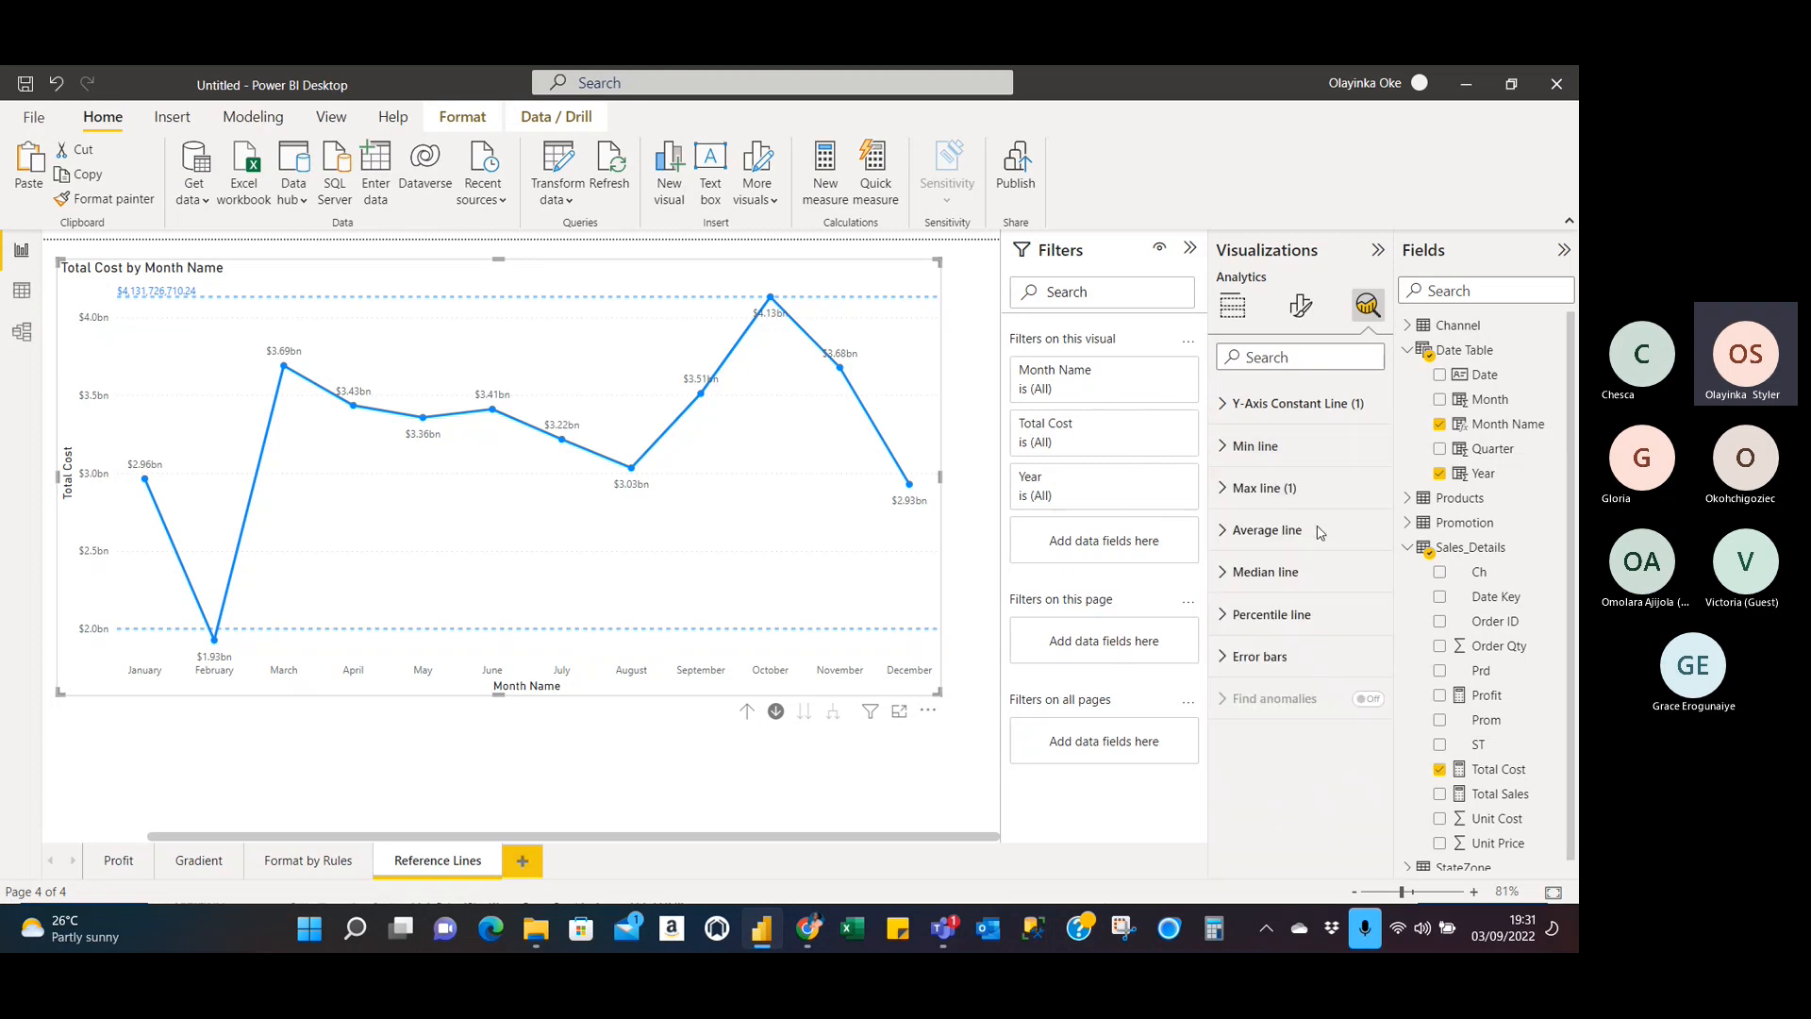
click(1224, 533)
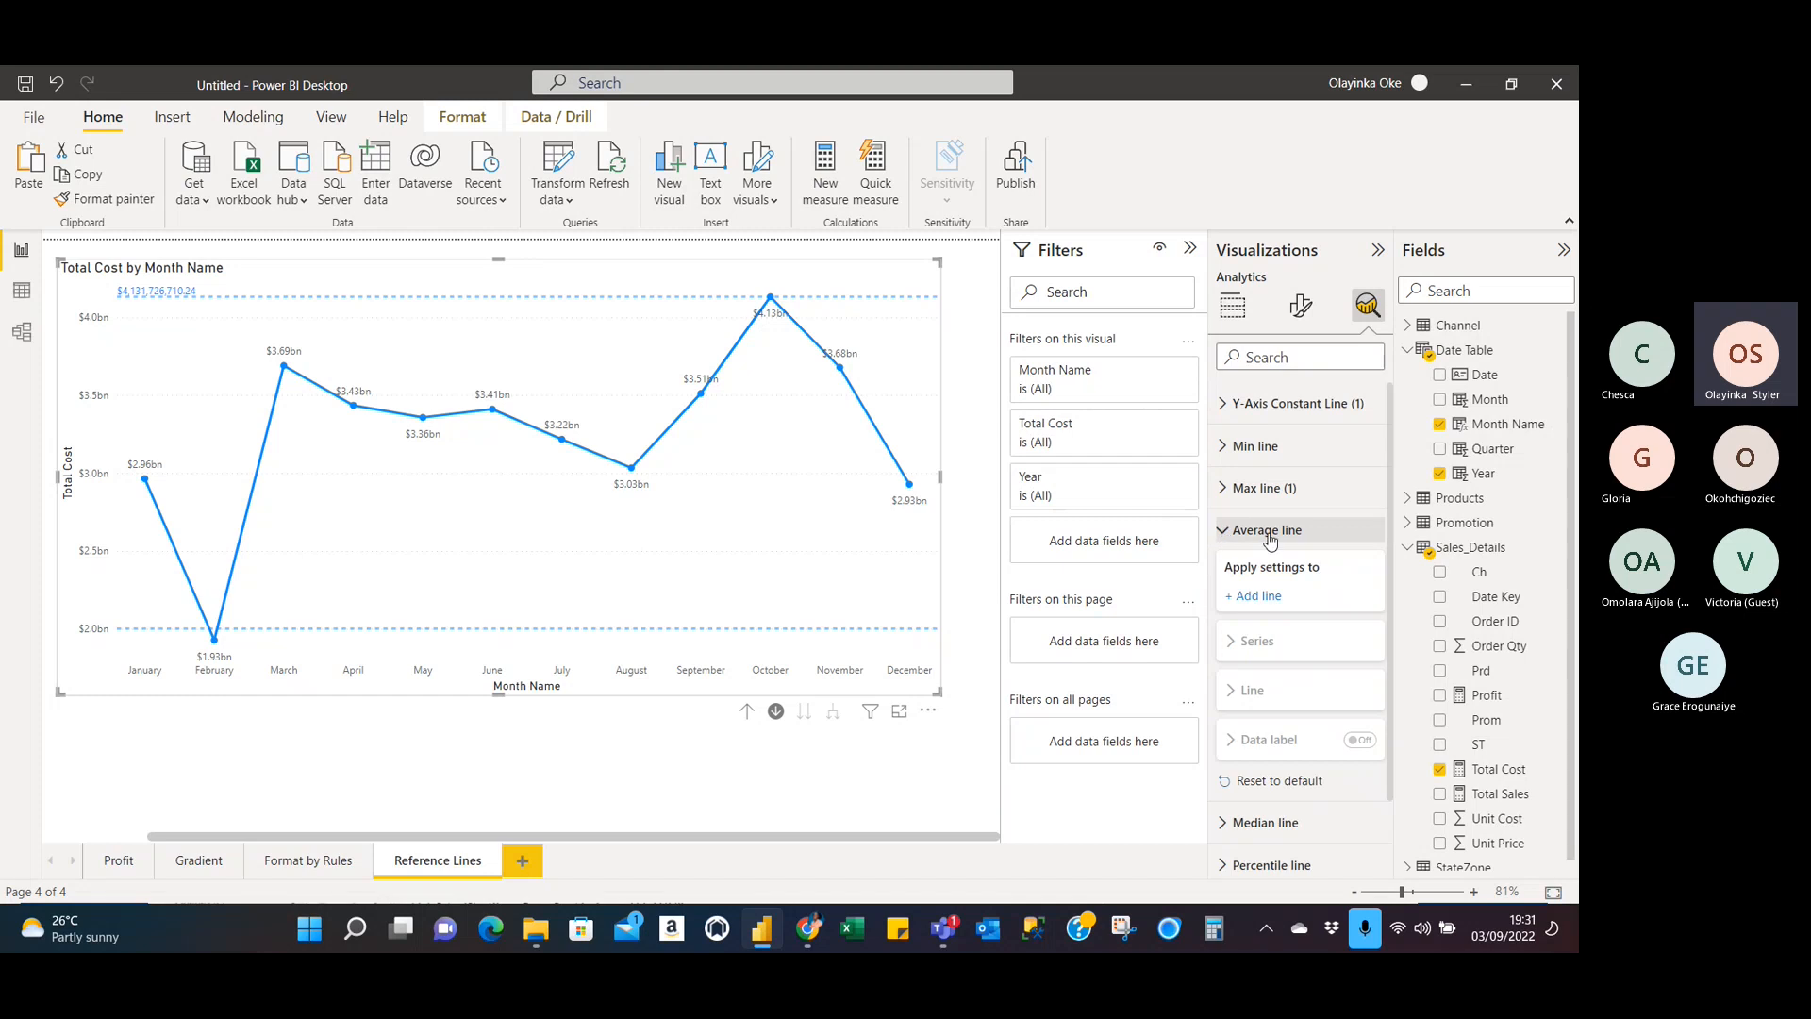
click(1273, 597)
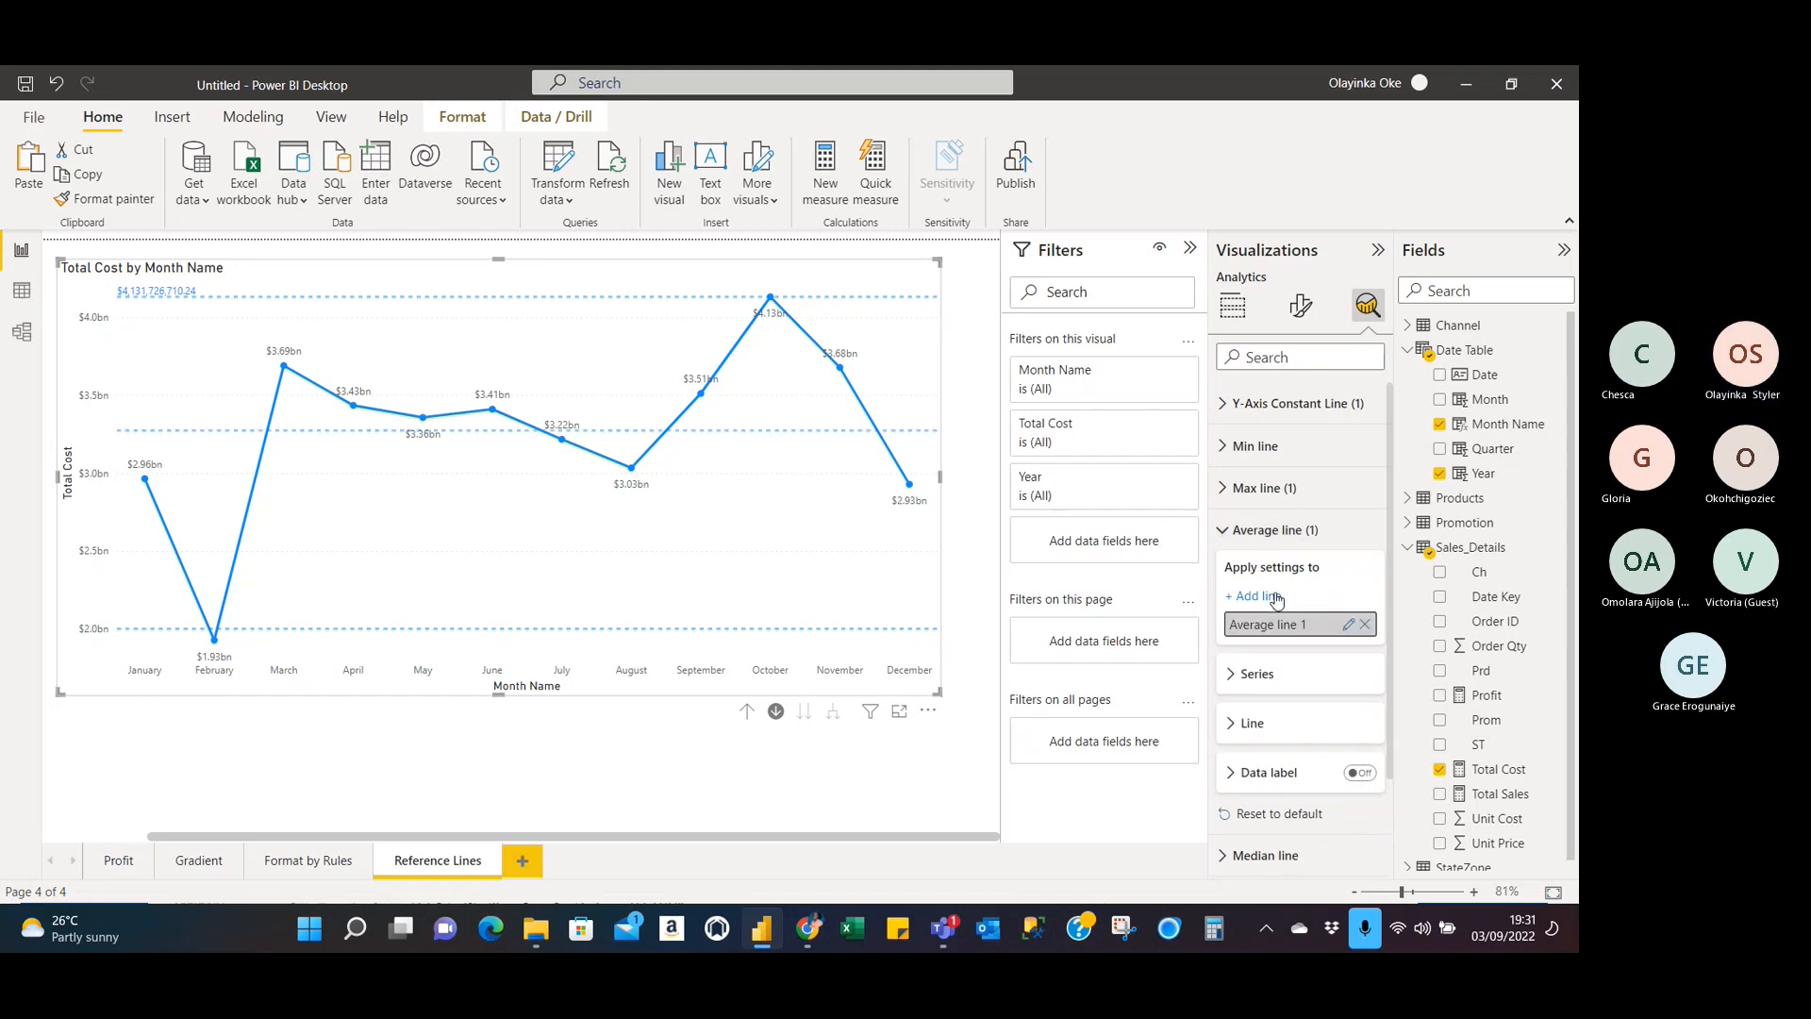
scroll(1340, 586, down, 3)
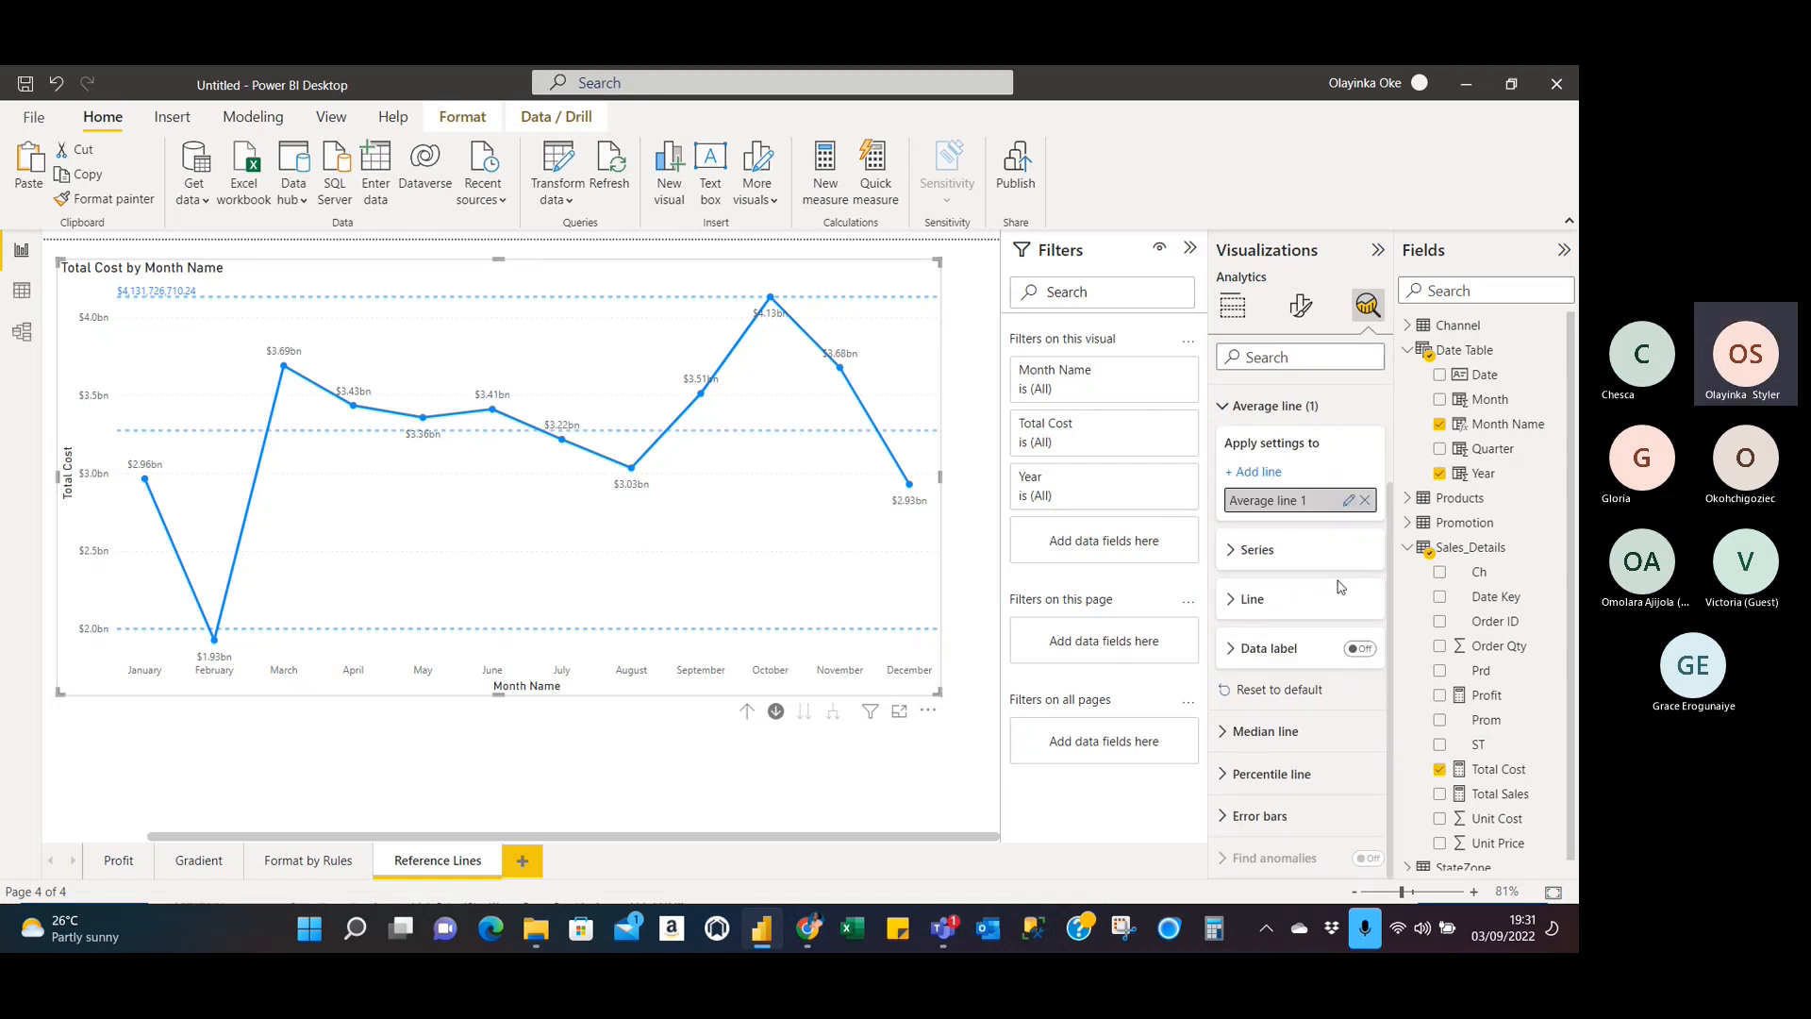
click(1231, 604)
scroll(1326, 651, down, 3)
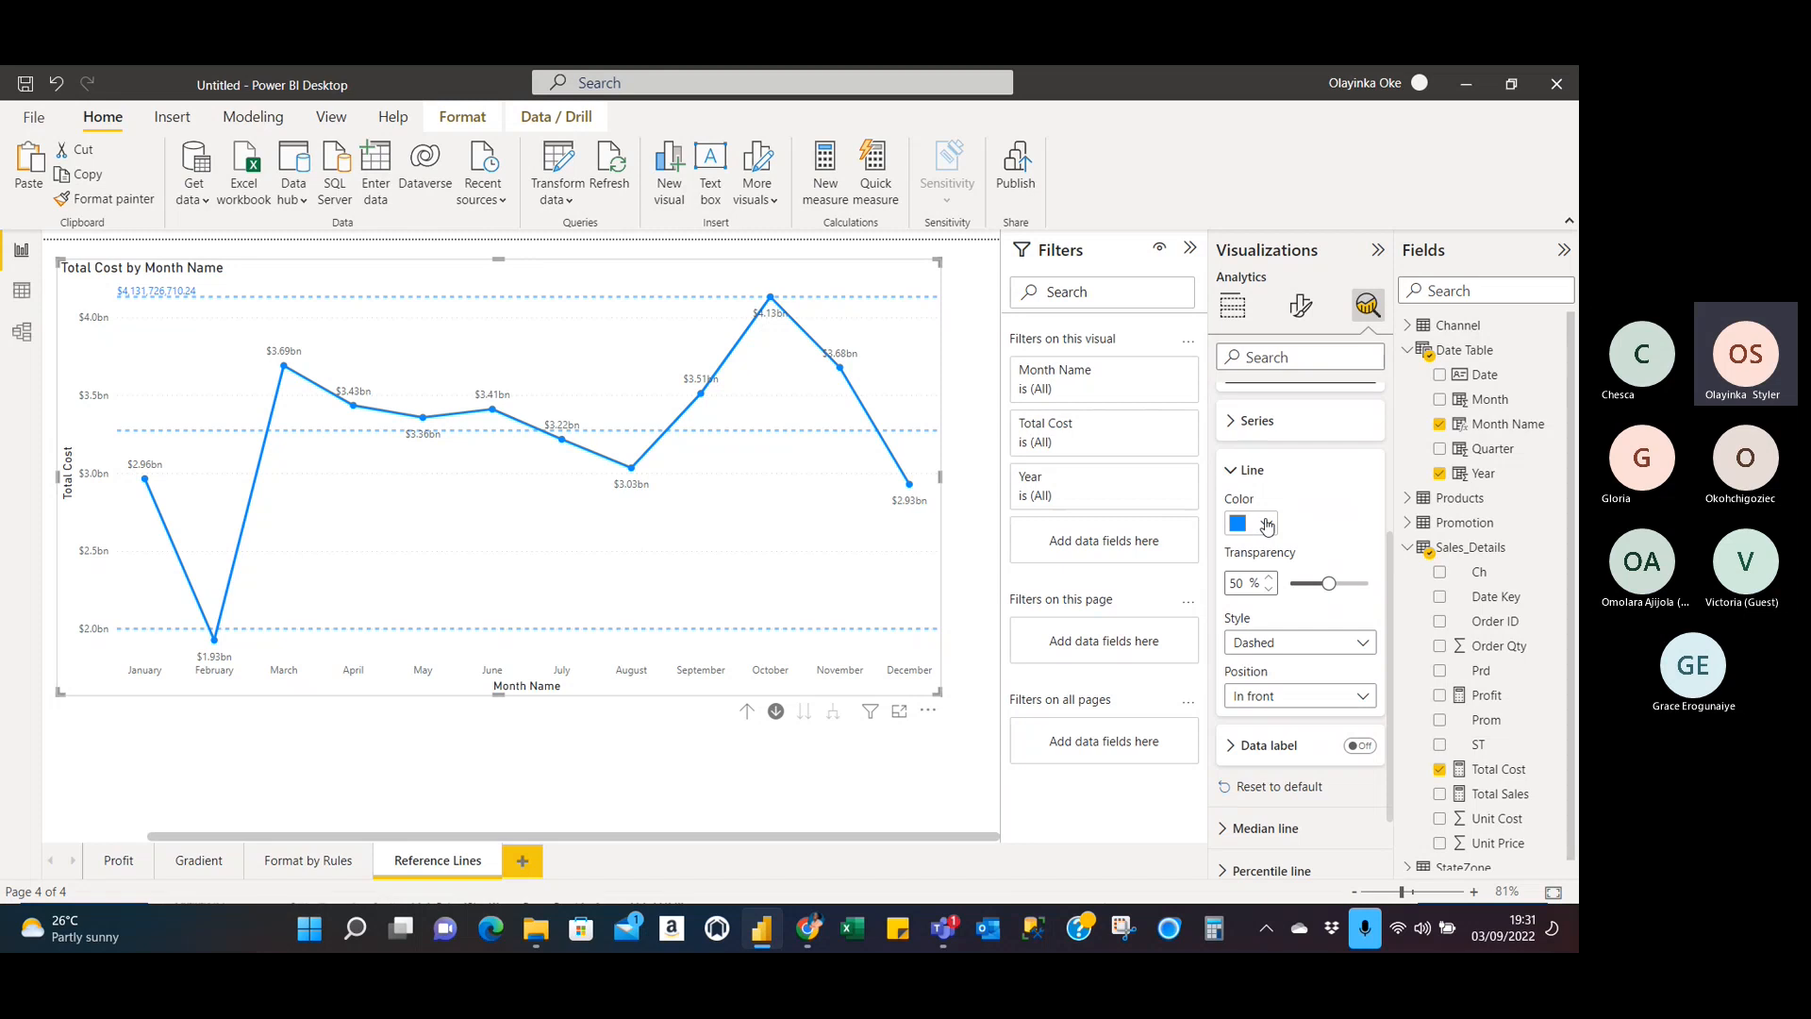
click(1266, 526)
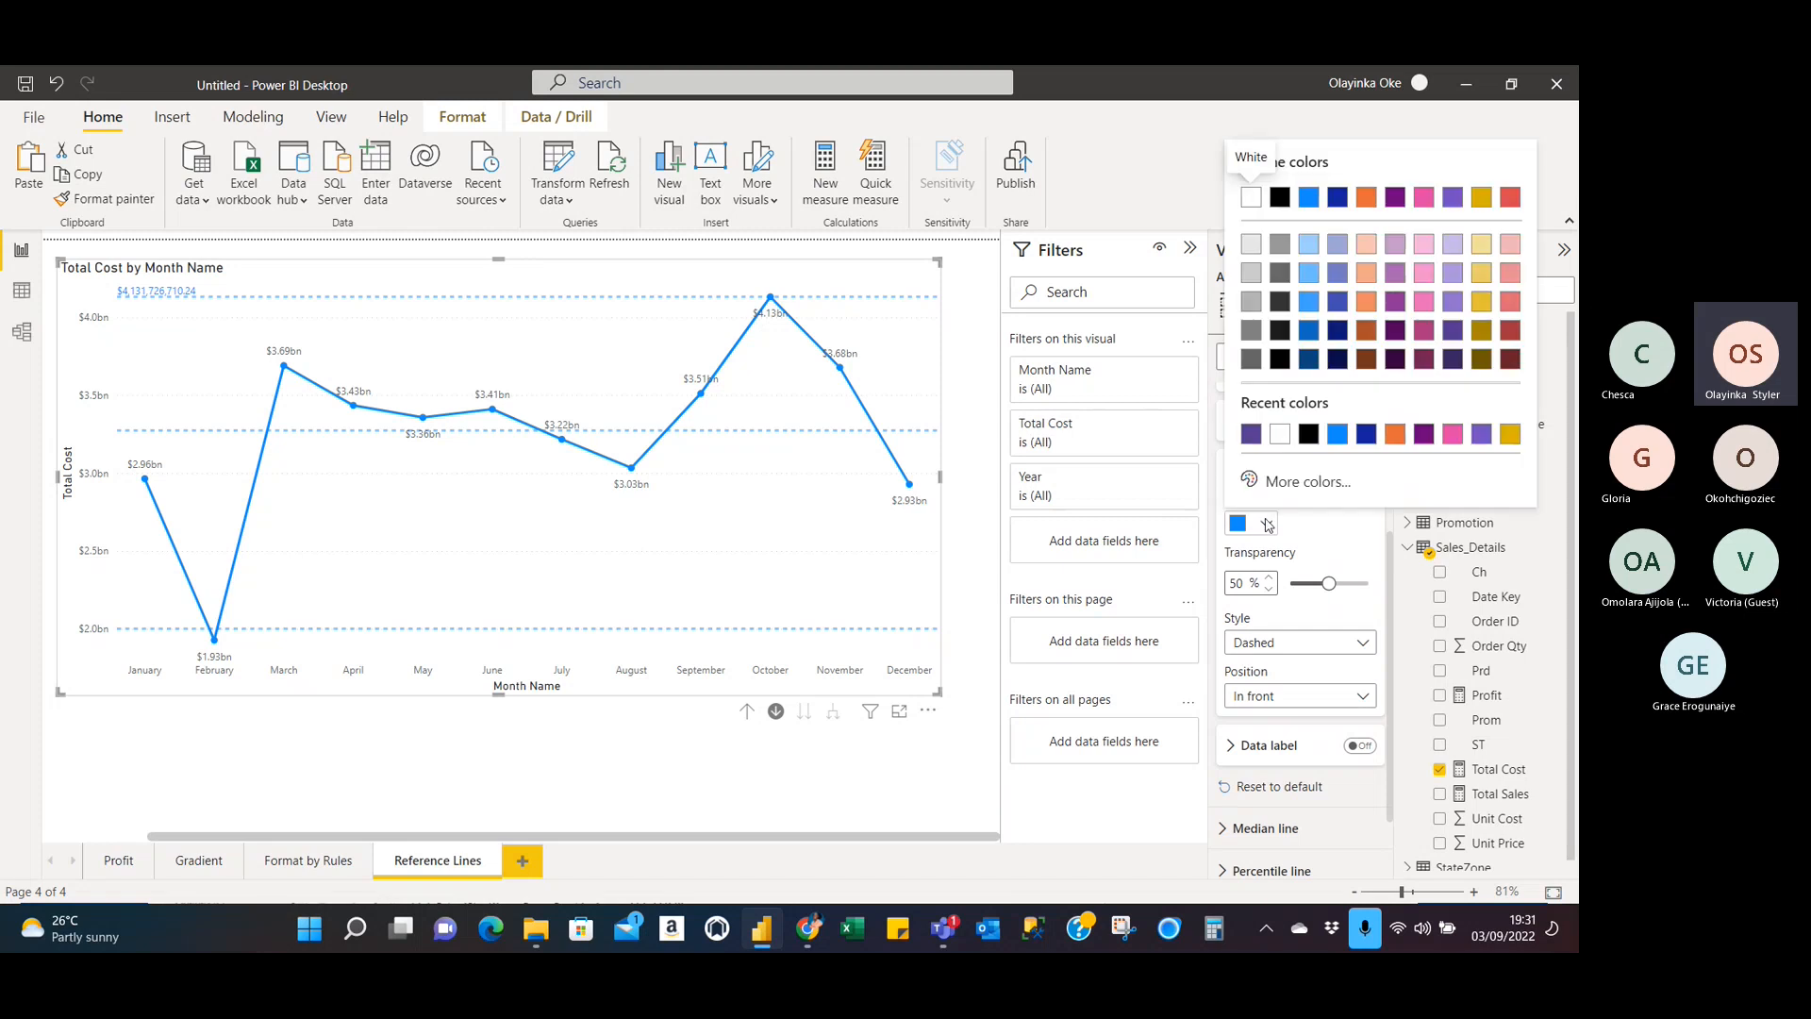
click(1513, 439)
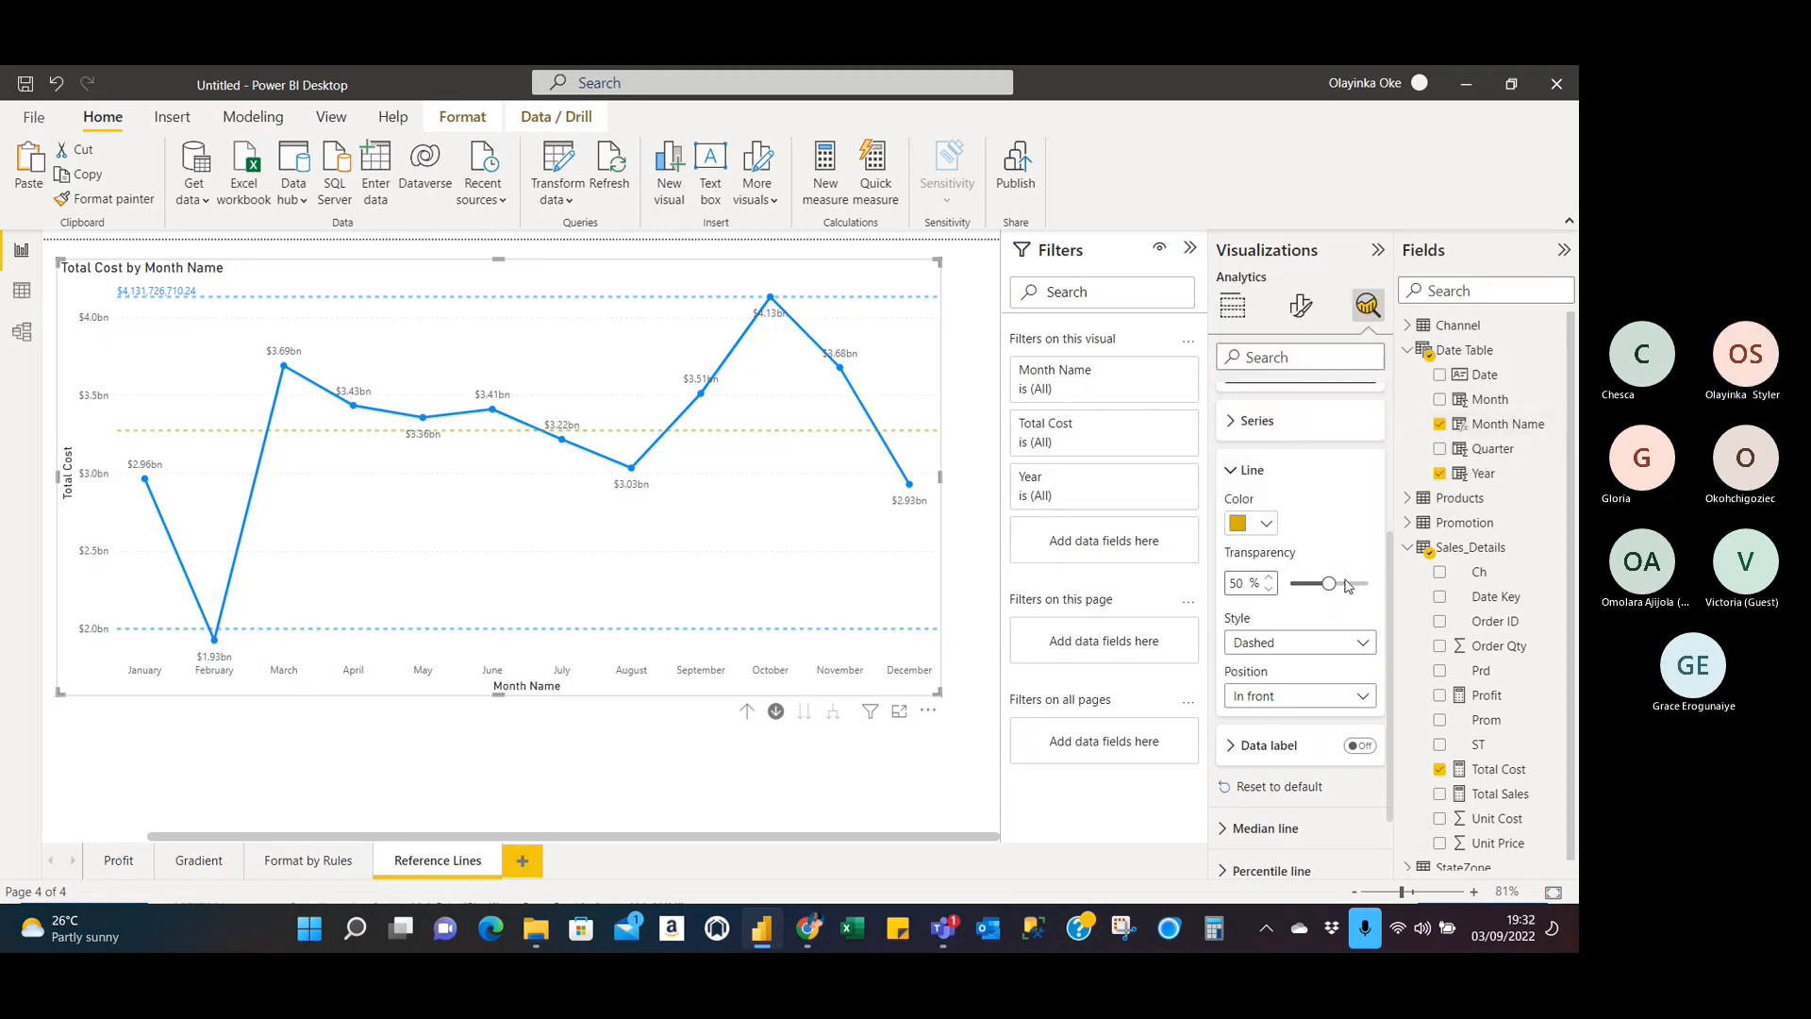
Check the average line's series options, turn on its data label, and close the average line settings.
scroll(1345, 586, down, 2)
scroll(1345, 585, up, 3)
scroll(1345, 585, up, 1)
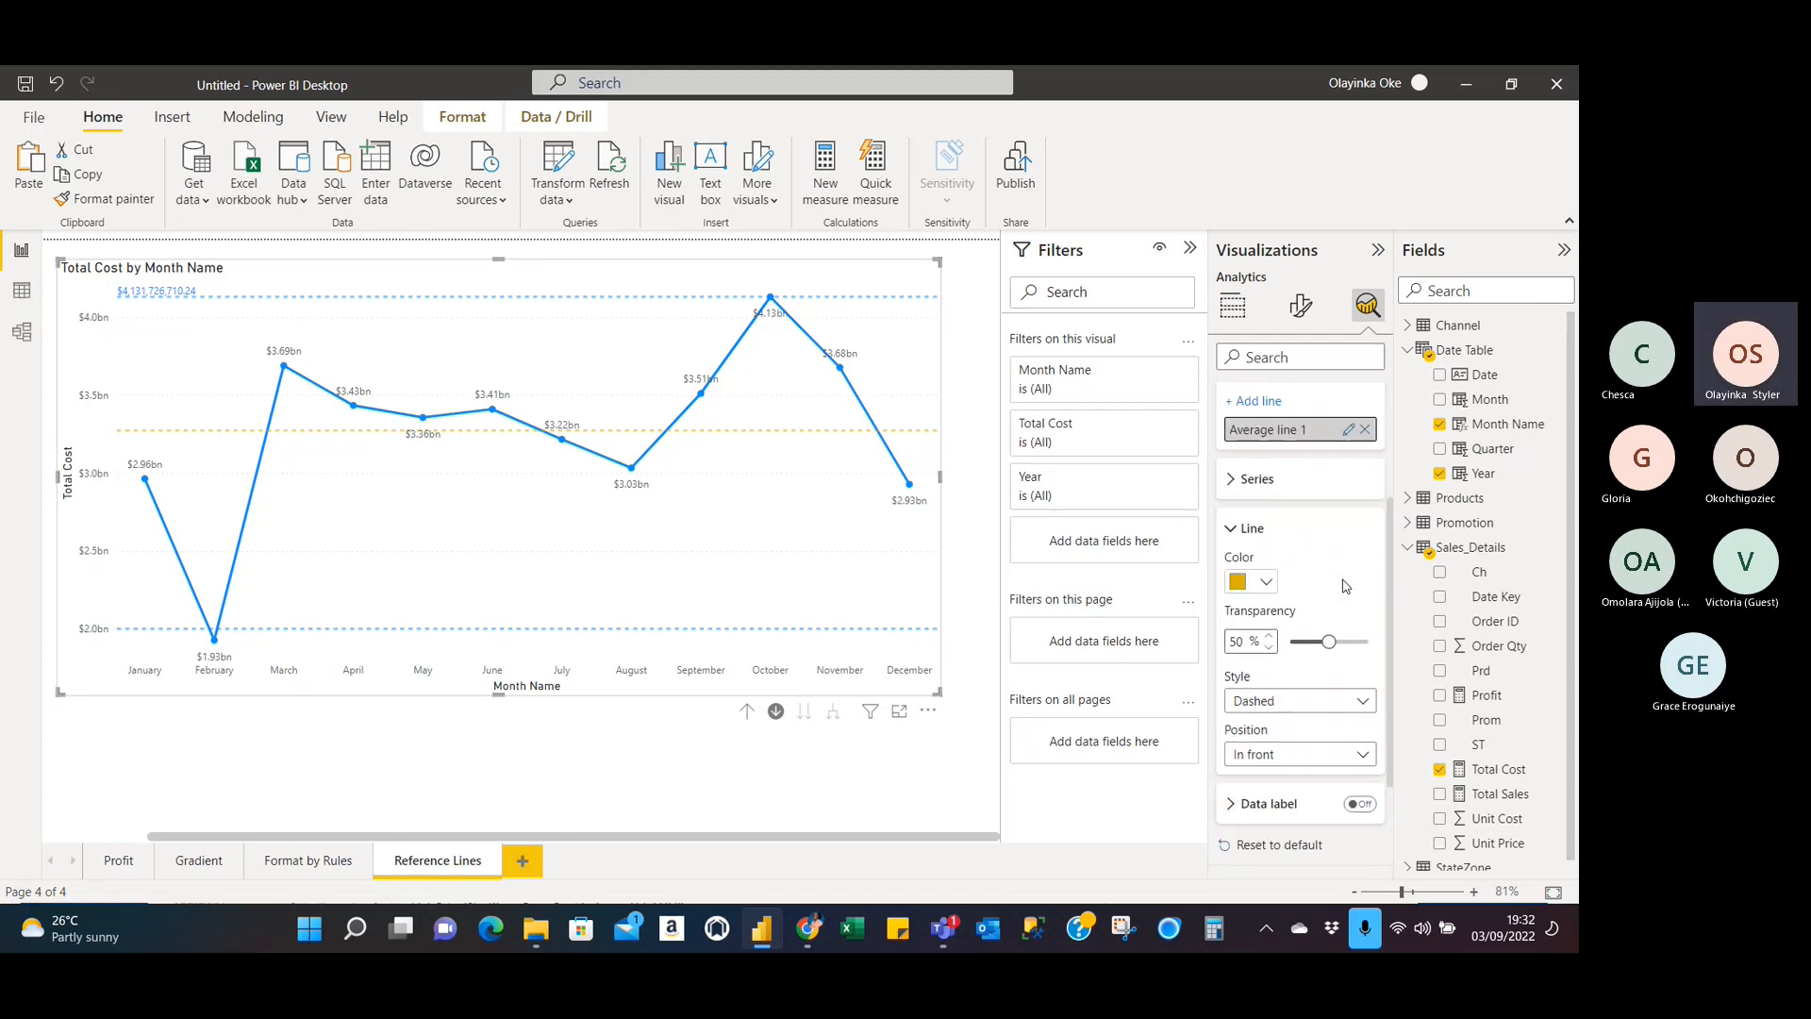
click(1238, 479)
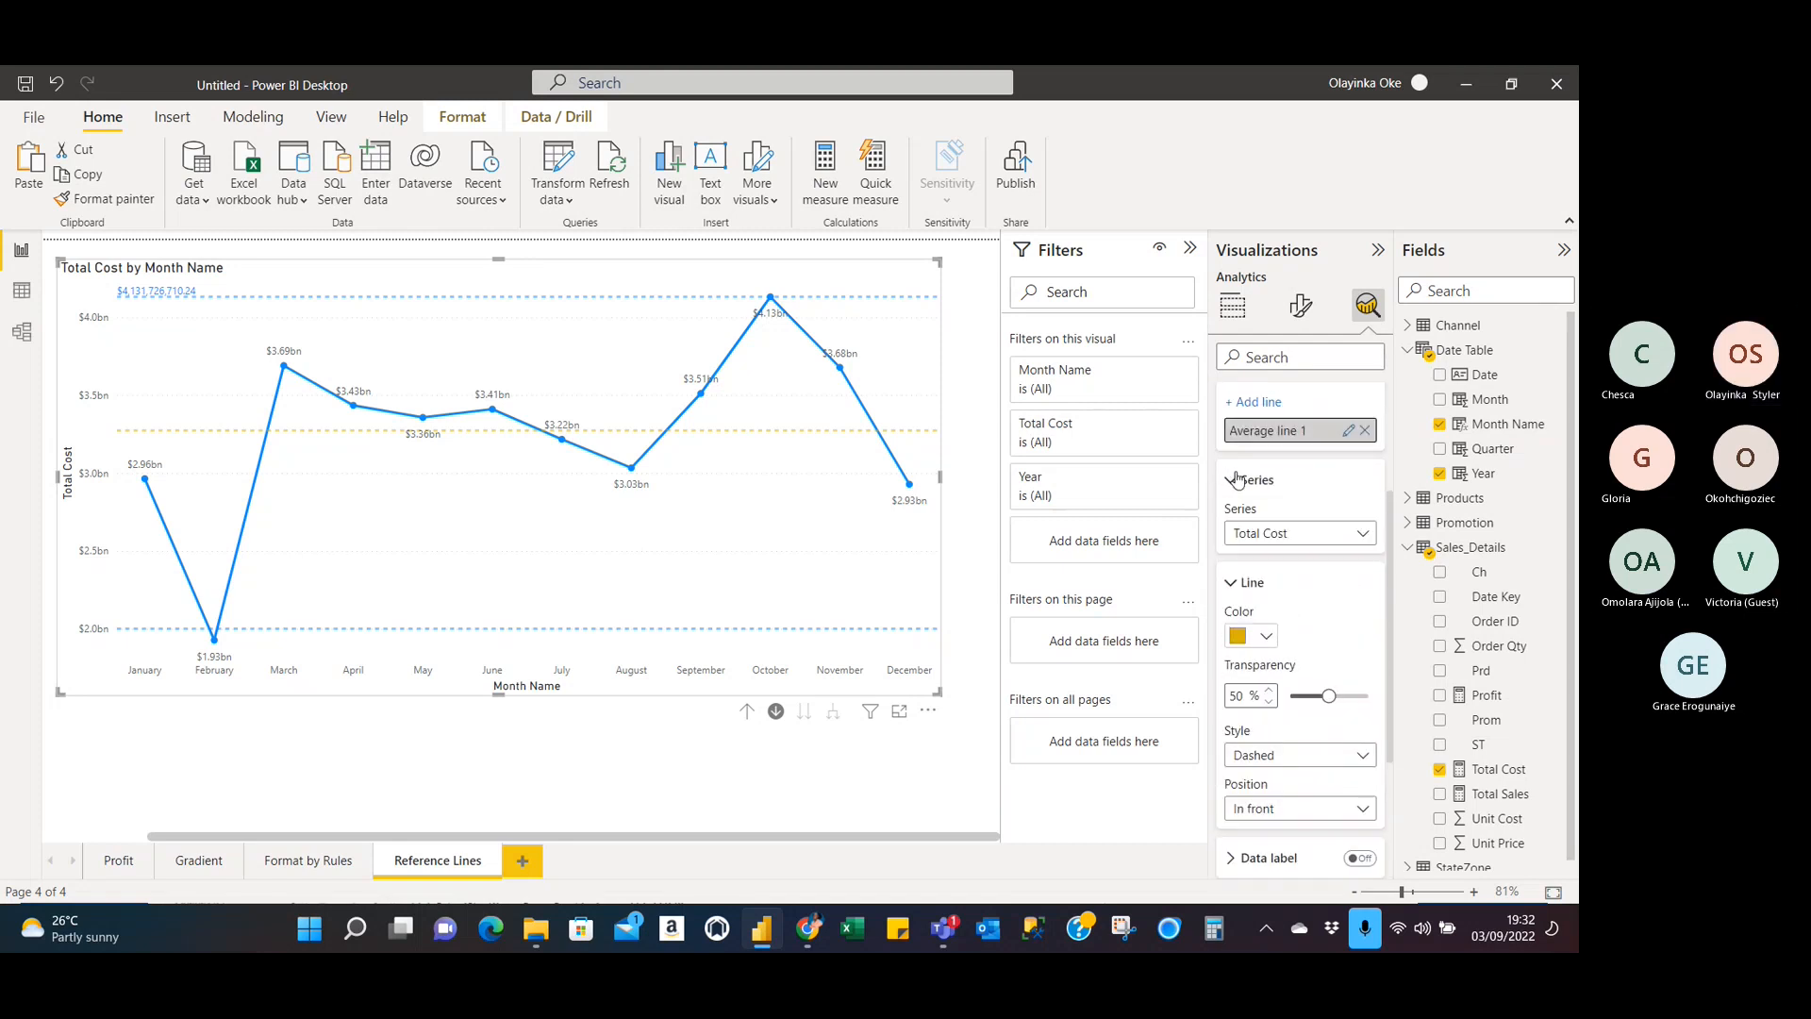
click(1363, 534)
click(1363, 535)
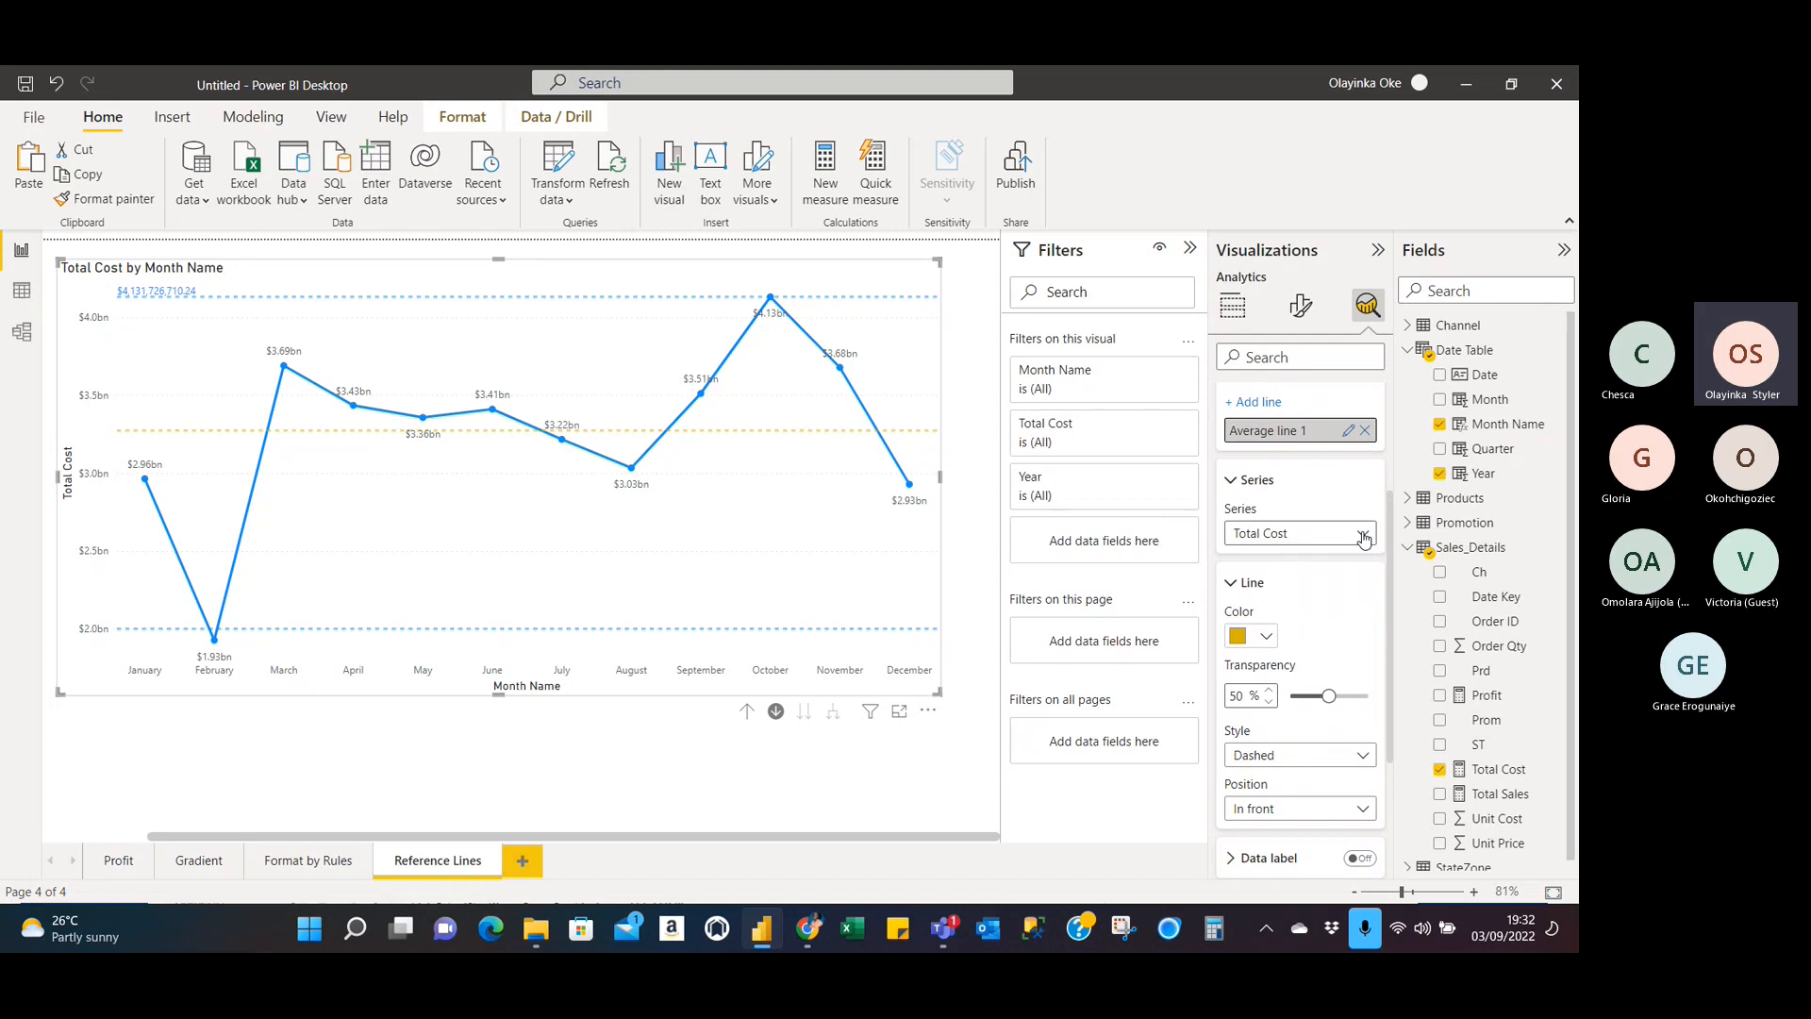
scroll(1327, 605, down, 2)
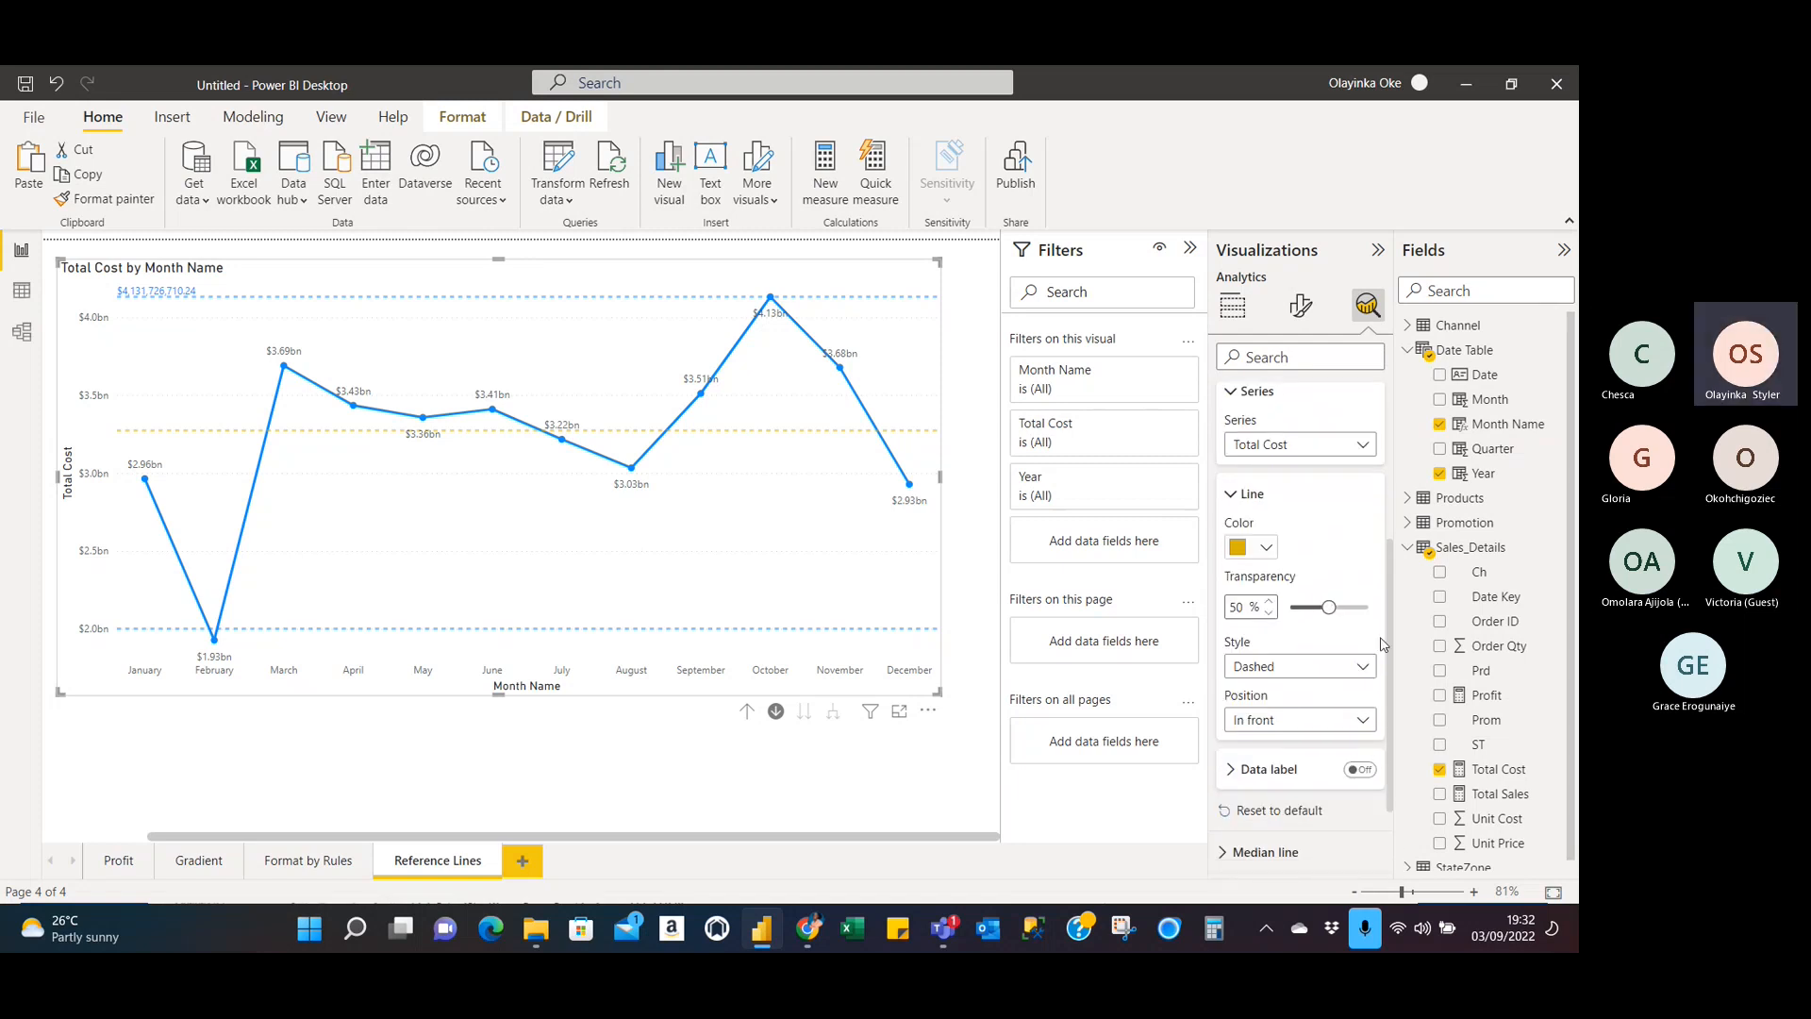
scroll(1339, 632, down, 3)
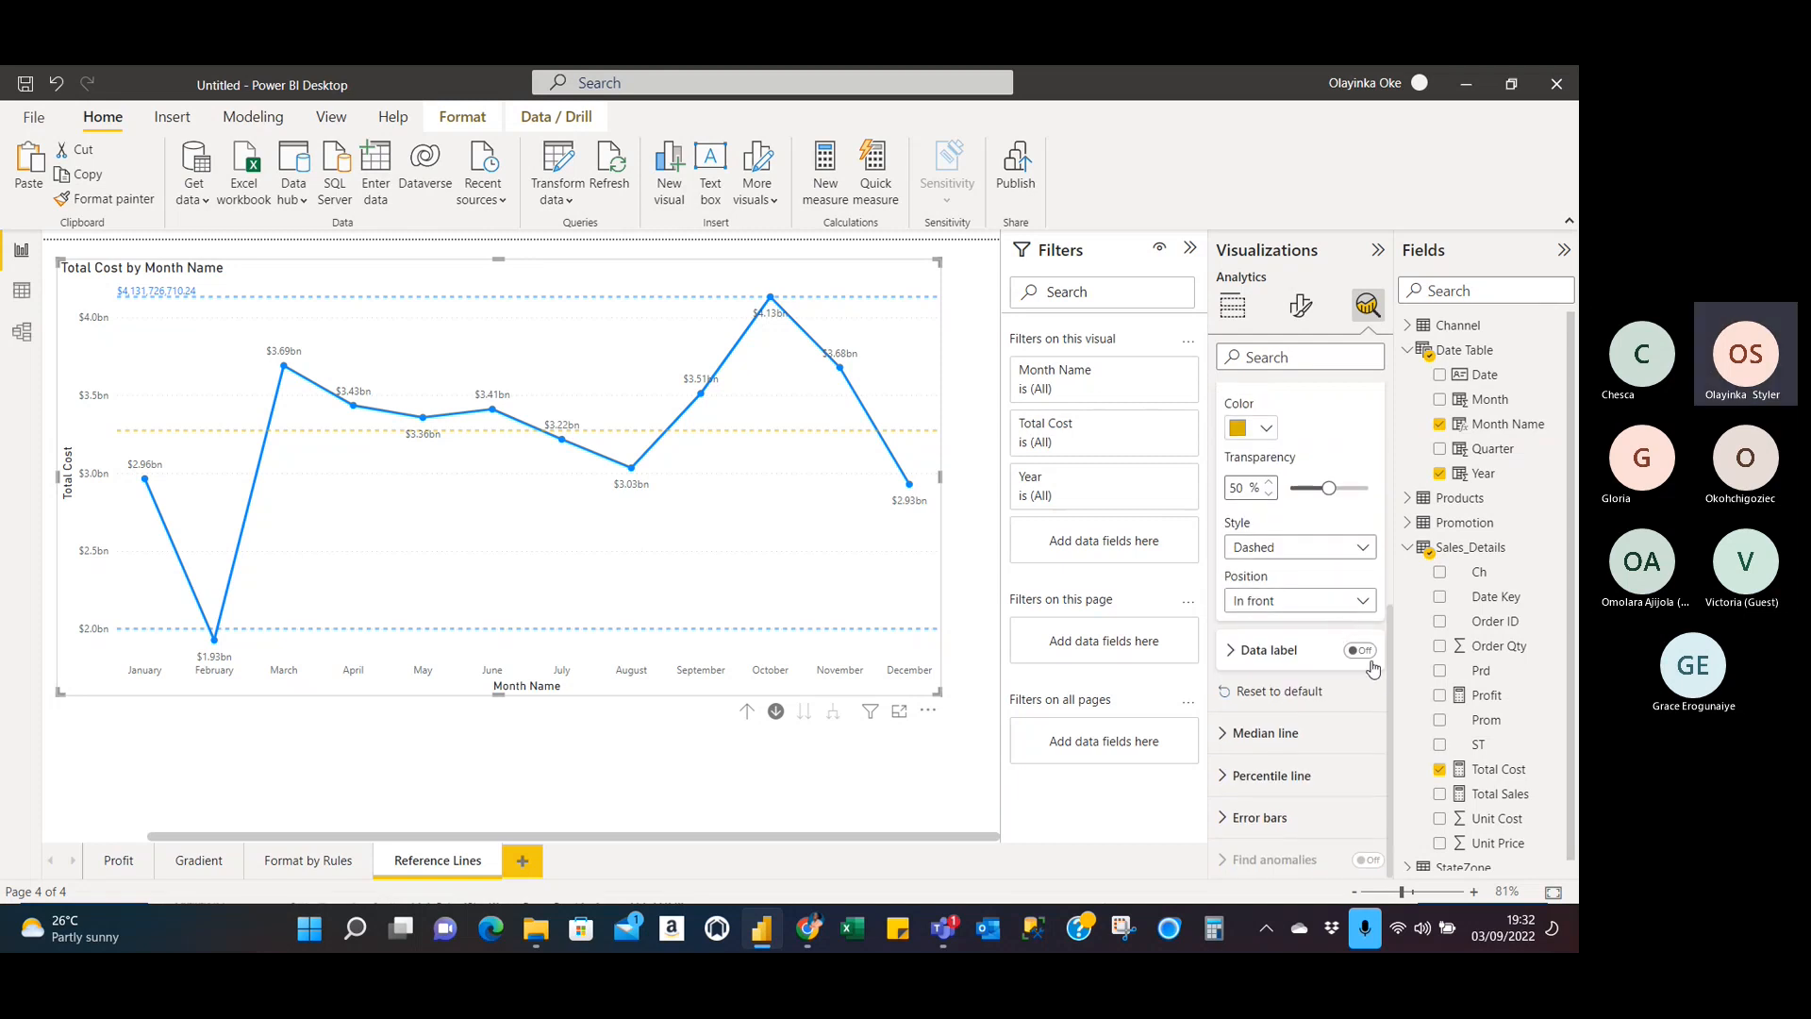
click(1364, 651)
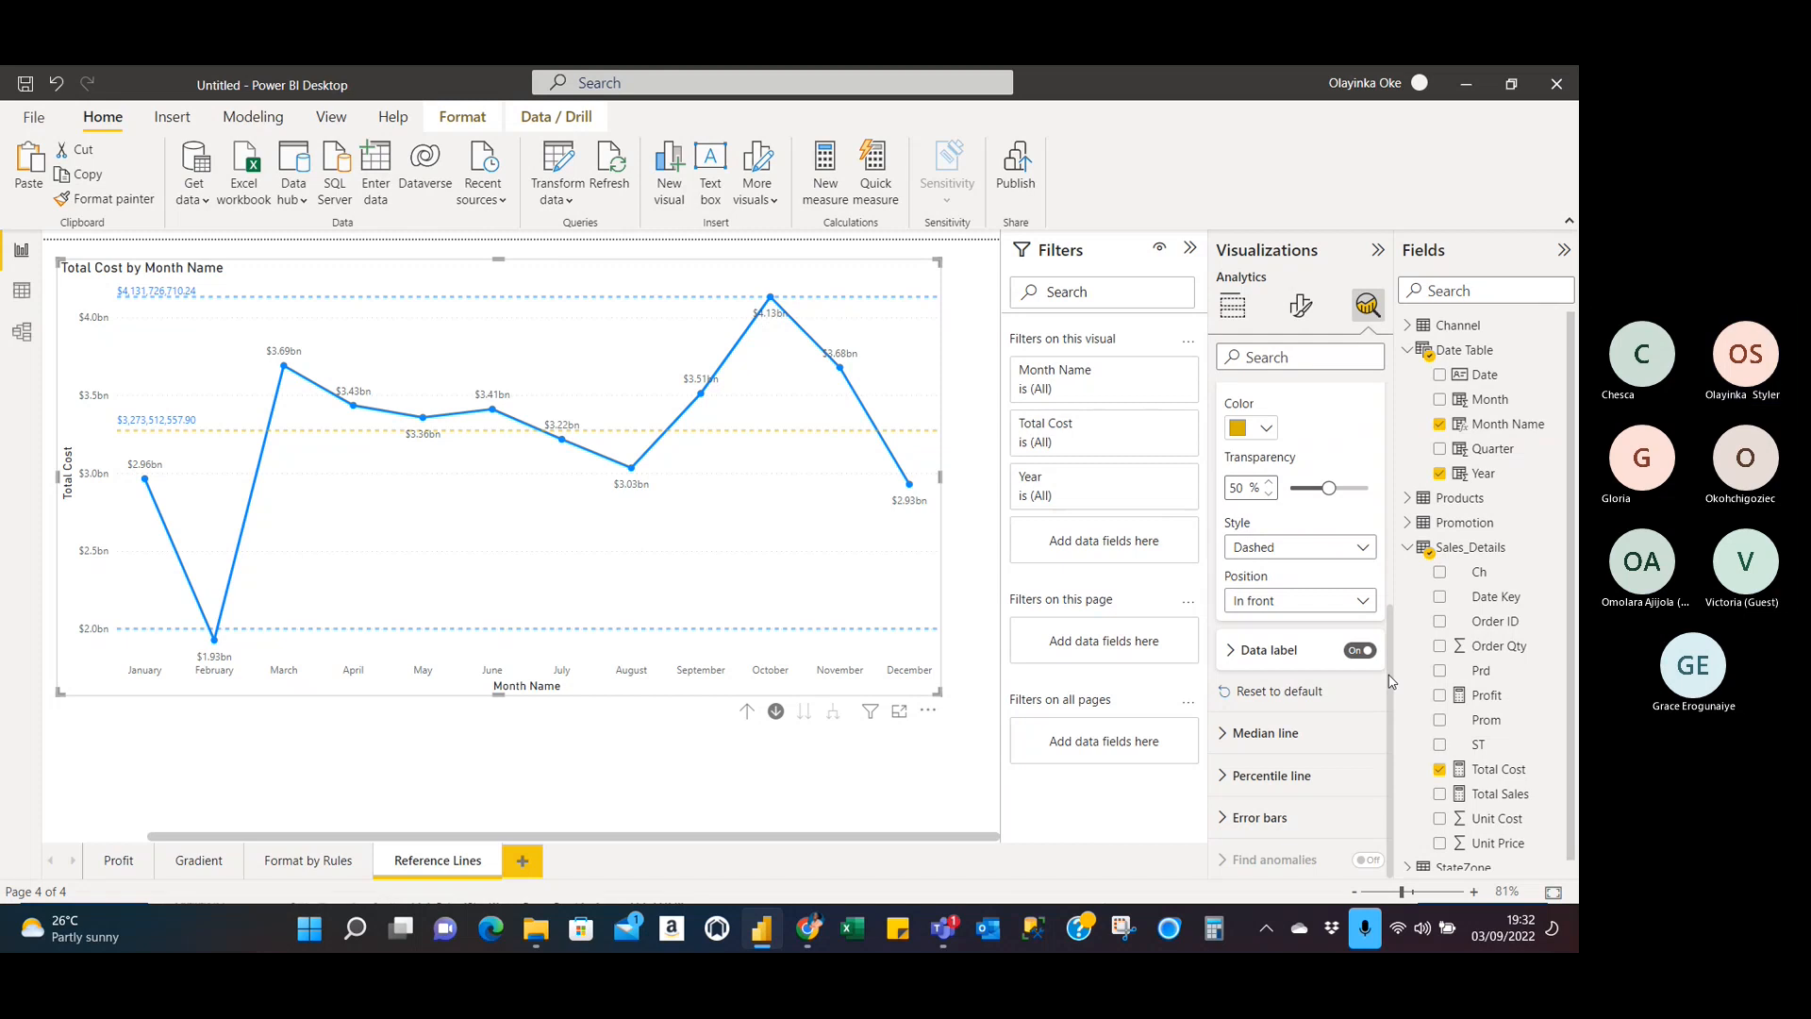
scroll(1282, 613, up, 6)
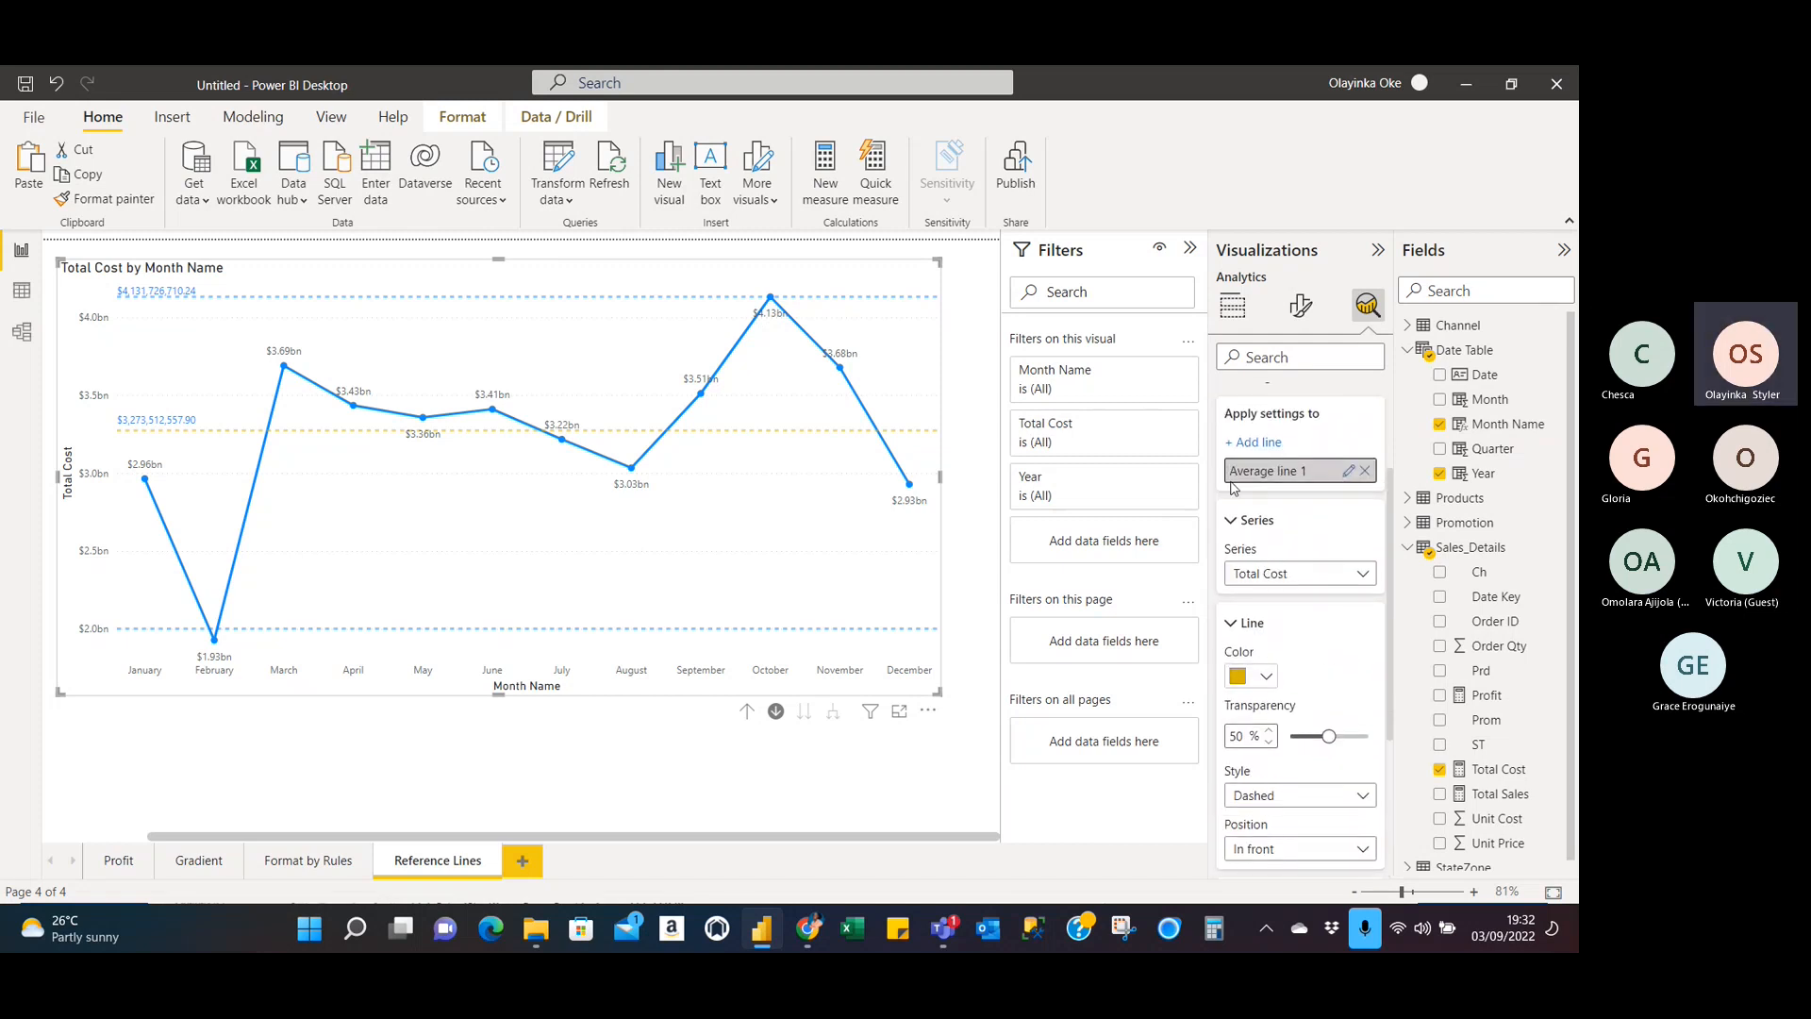
click(1232, 521)
scroll(1230, 500, up, 2)
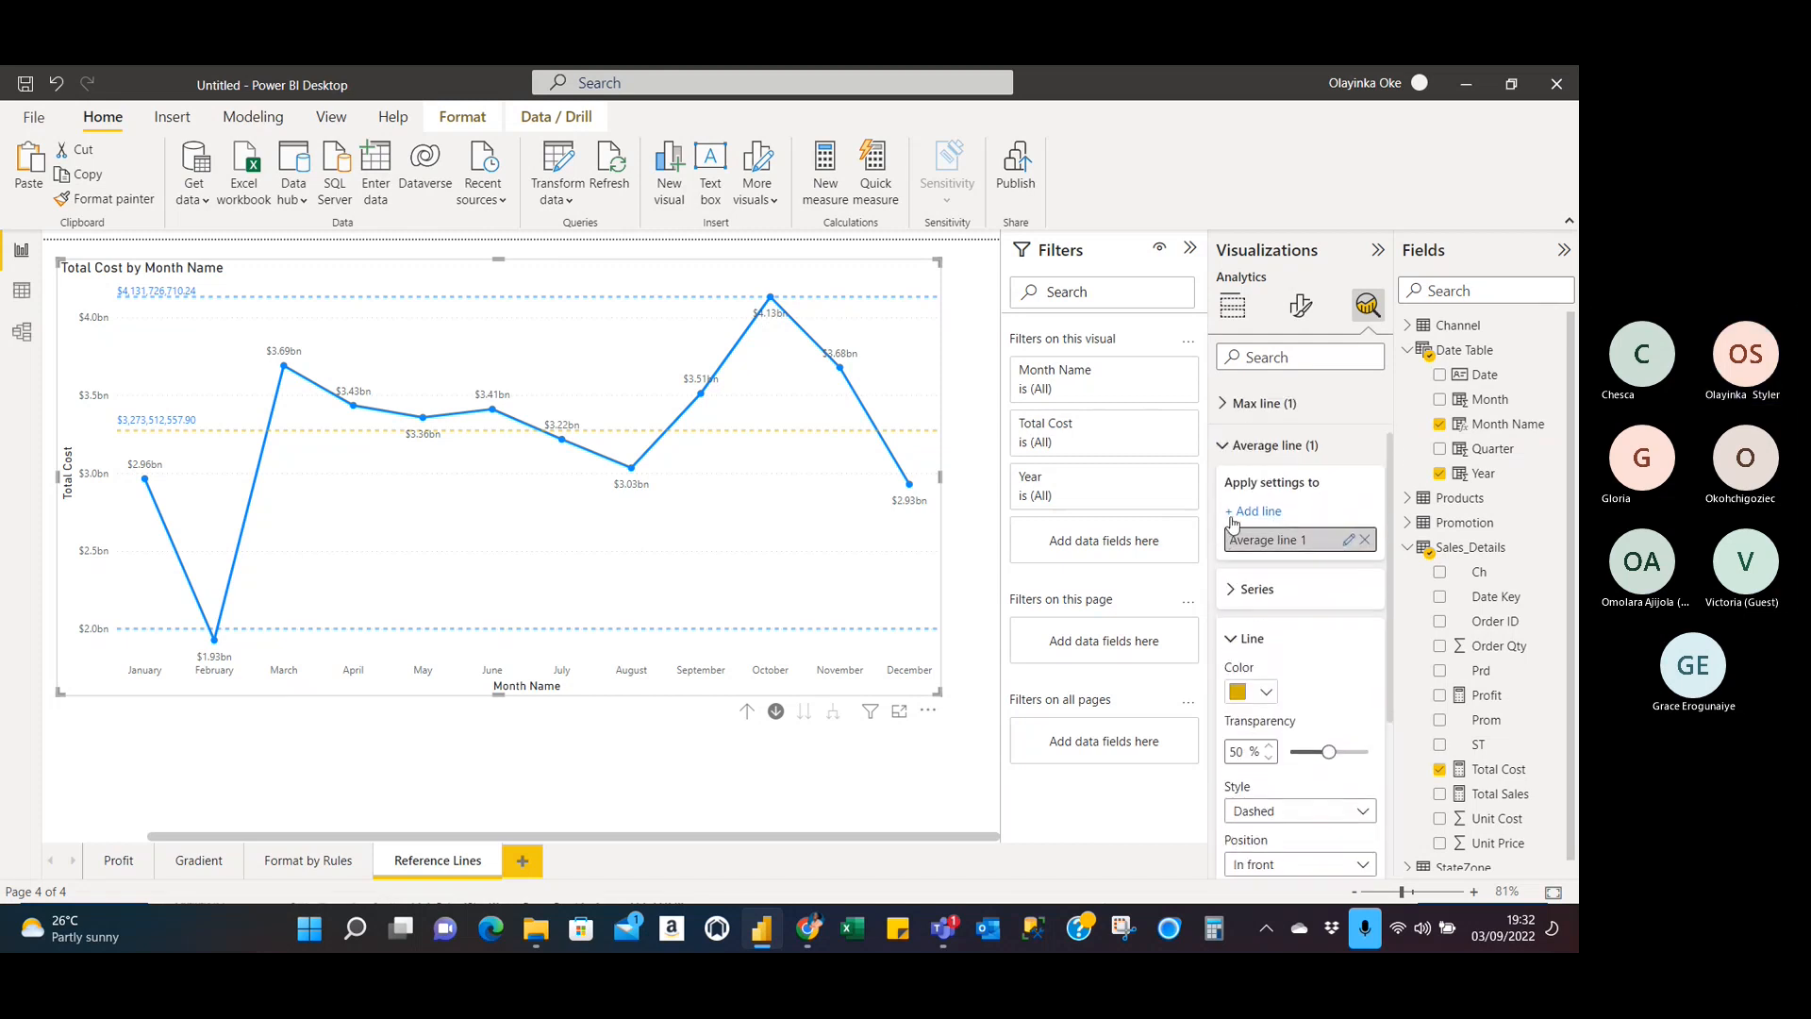
click(1225, 446)
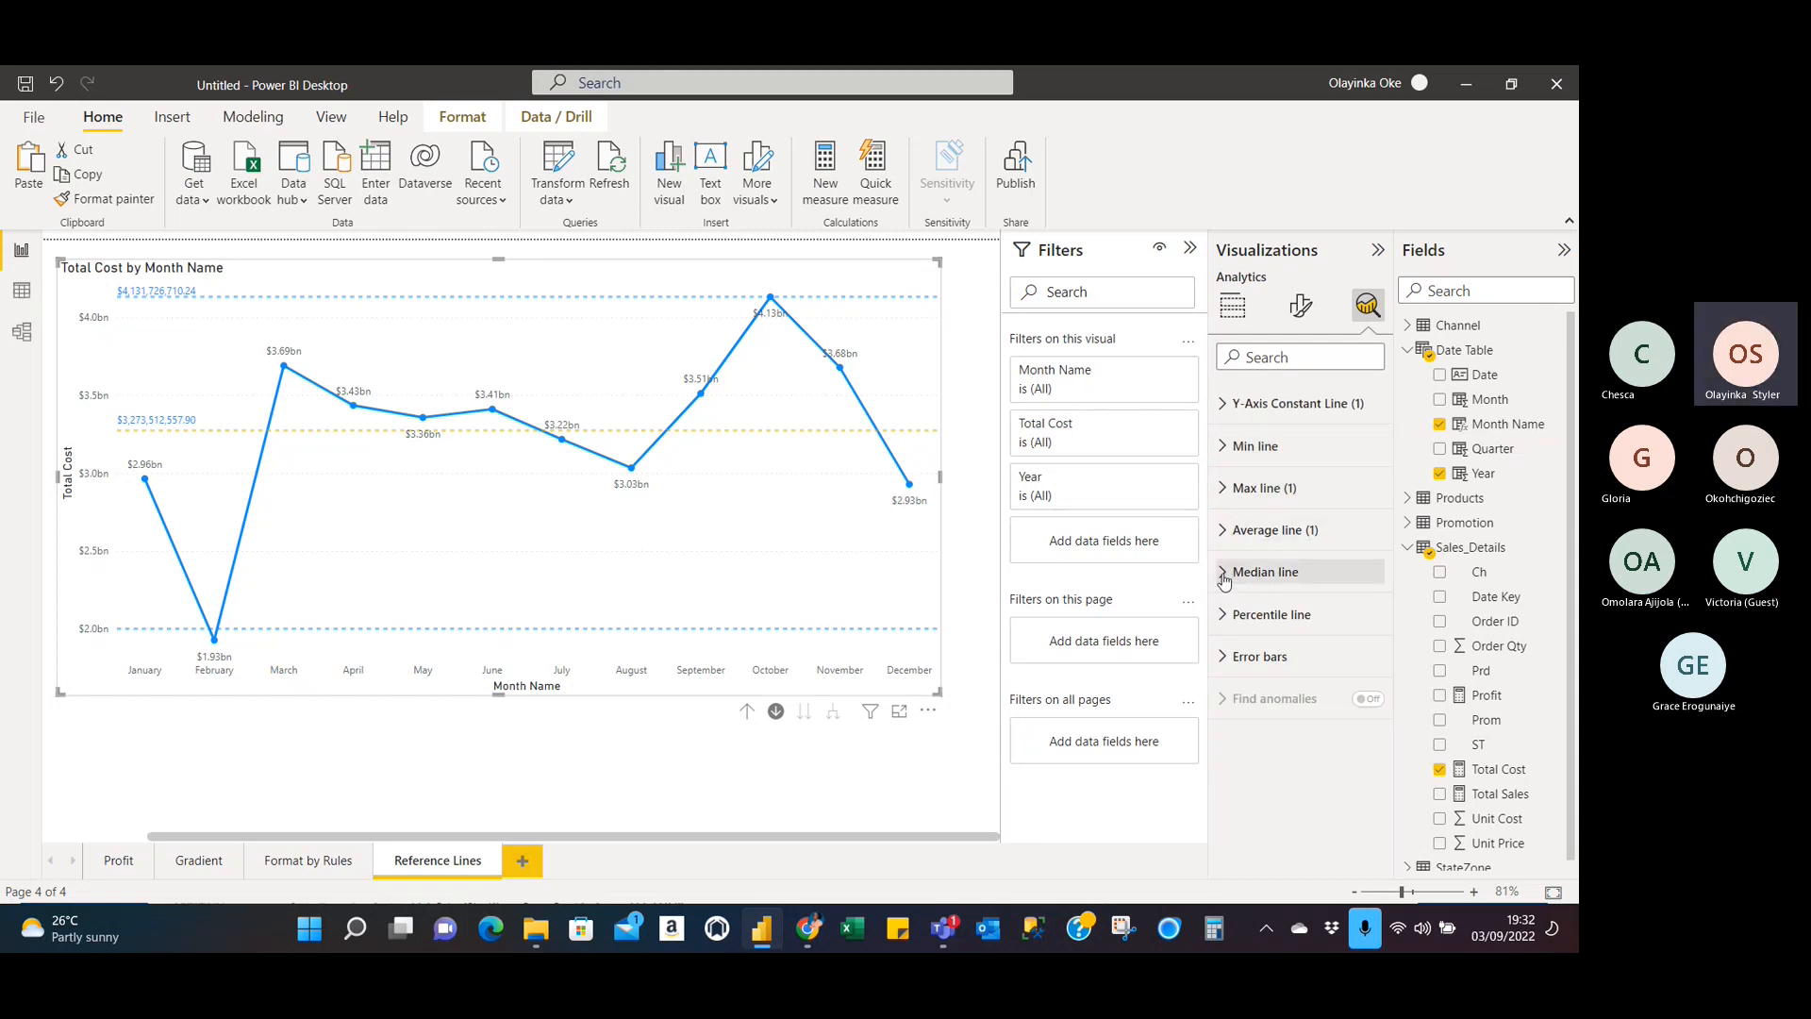
Add a median line to the Total Cost line chart and close the median line settings.
click(1259, 575)
click(1256, 642)
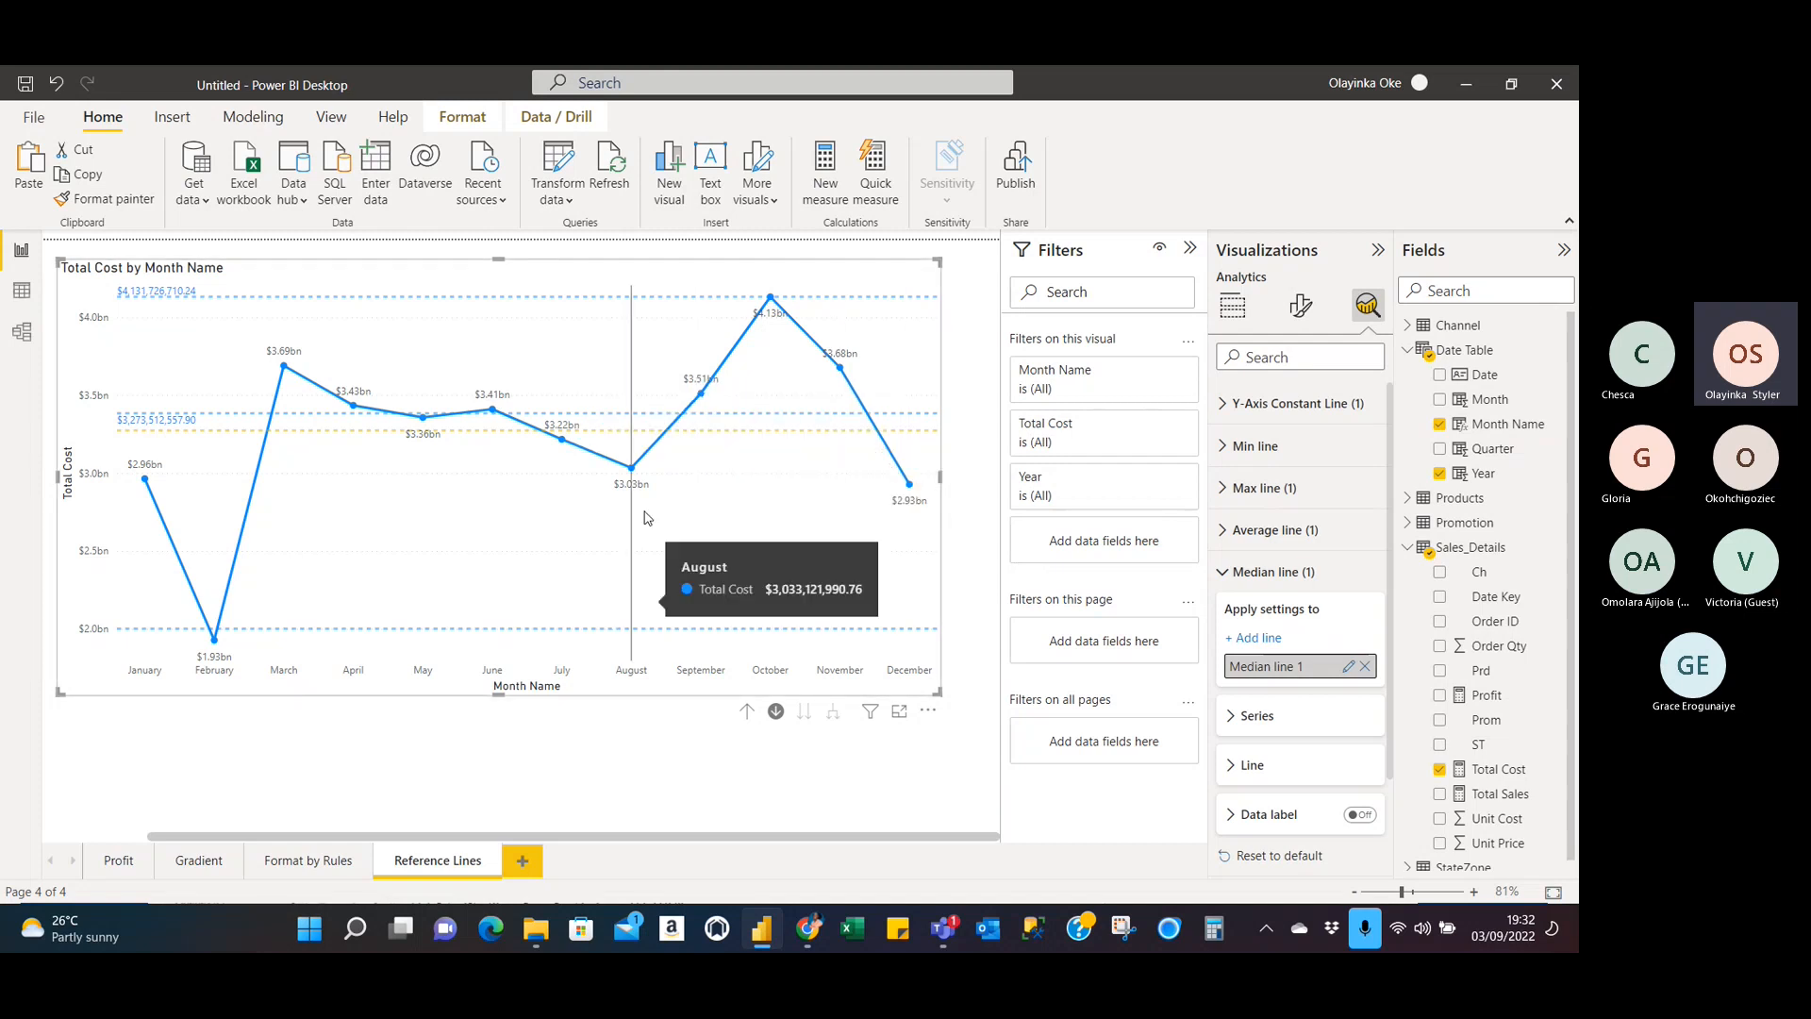
scroll(1320, 651, down, 2)
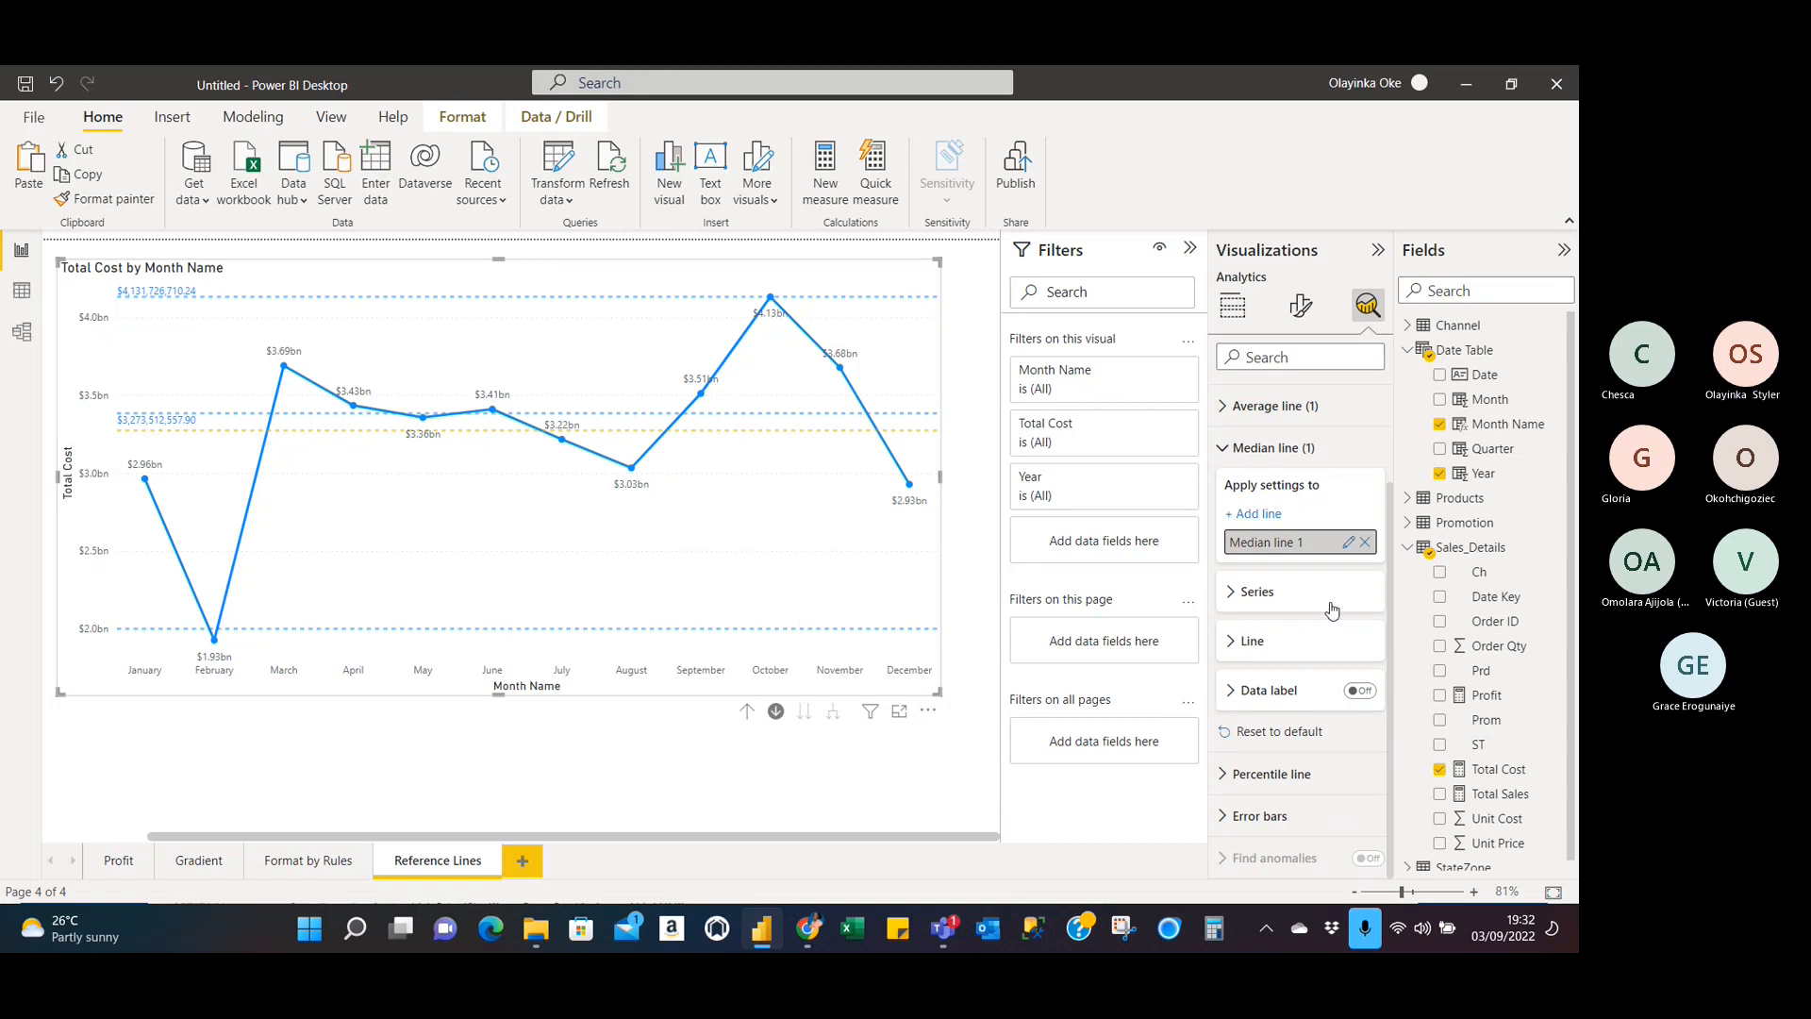
click(1224, 451)
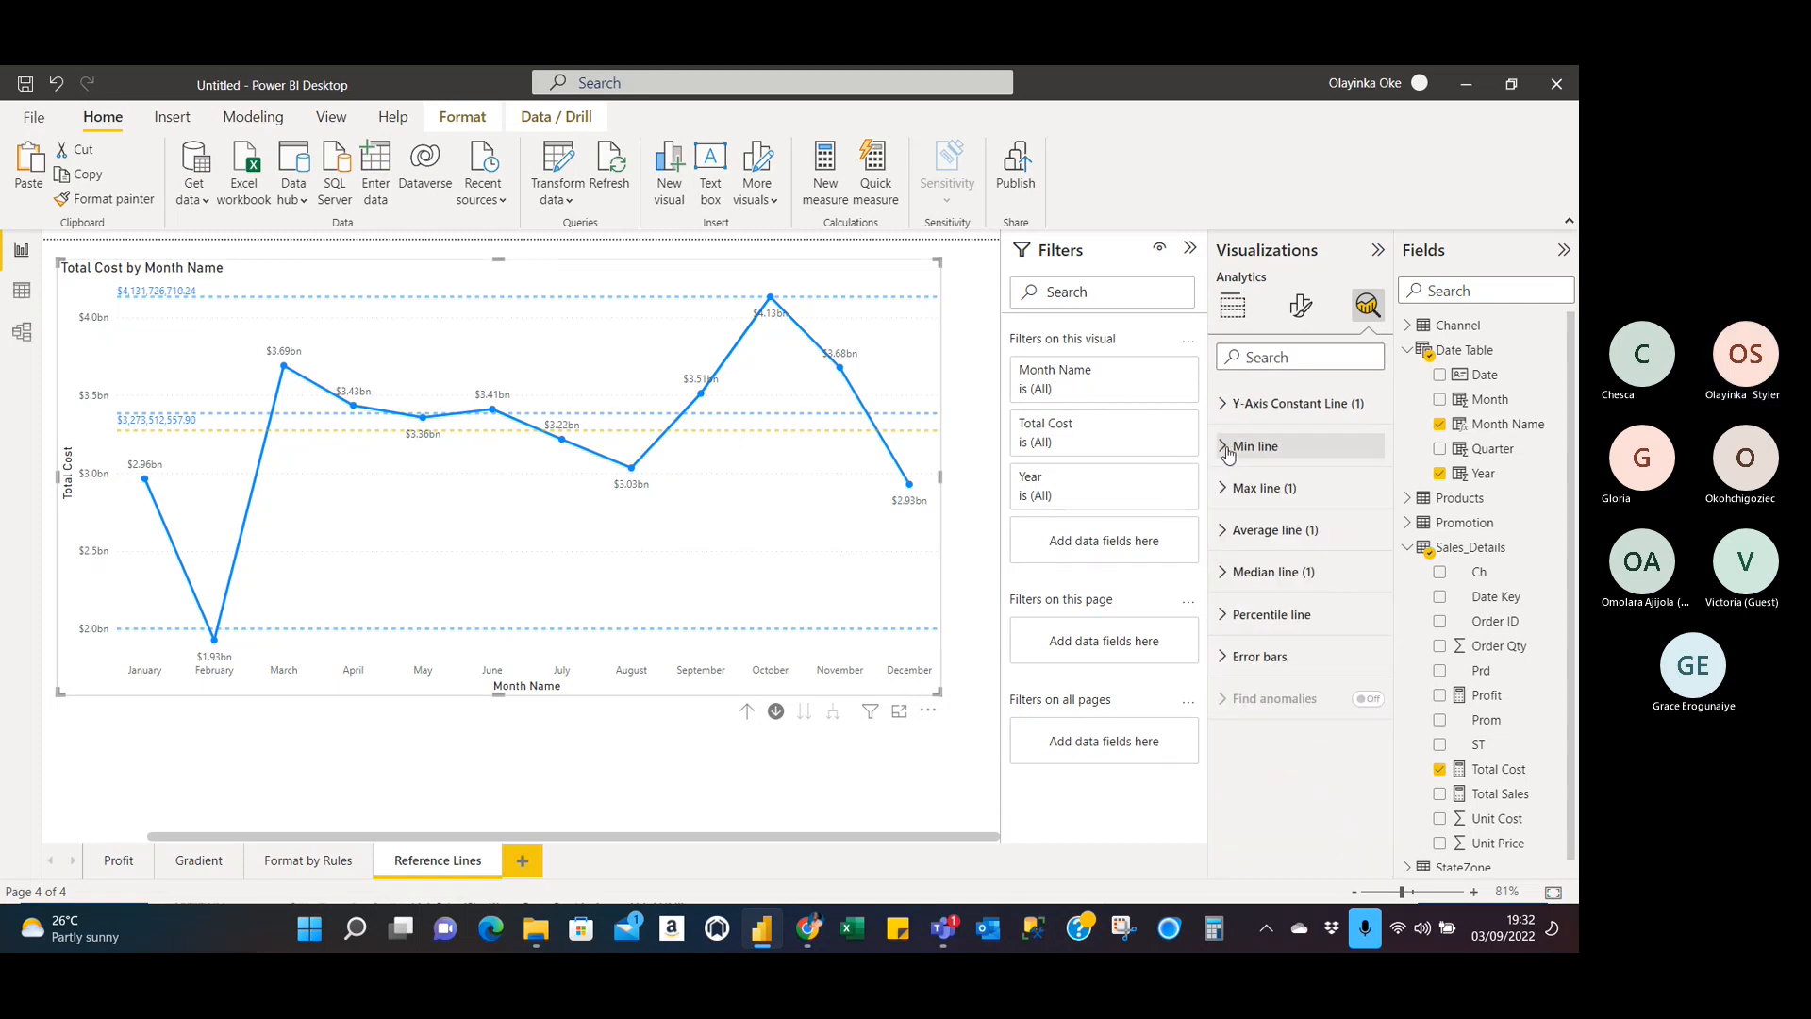
Add a percentile line to the Total Cost line chart and check which series it applies to.
click(1224, 615)
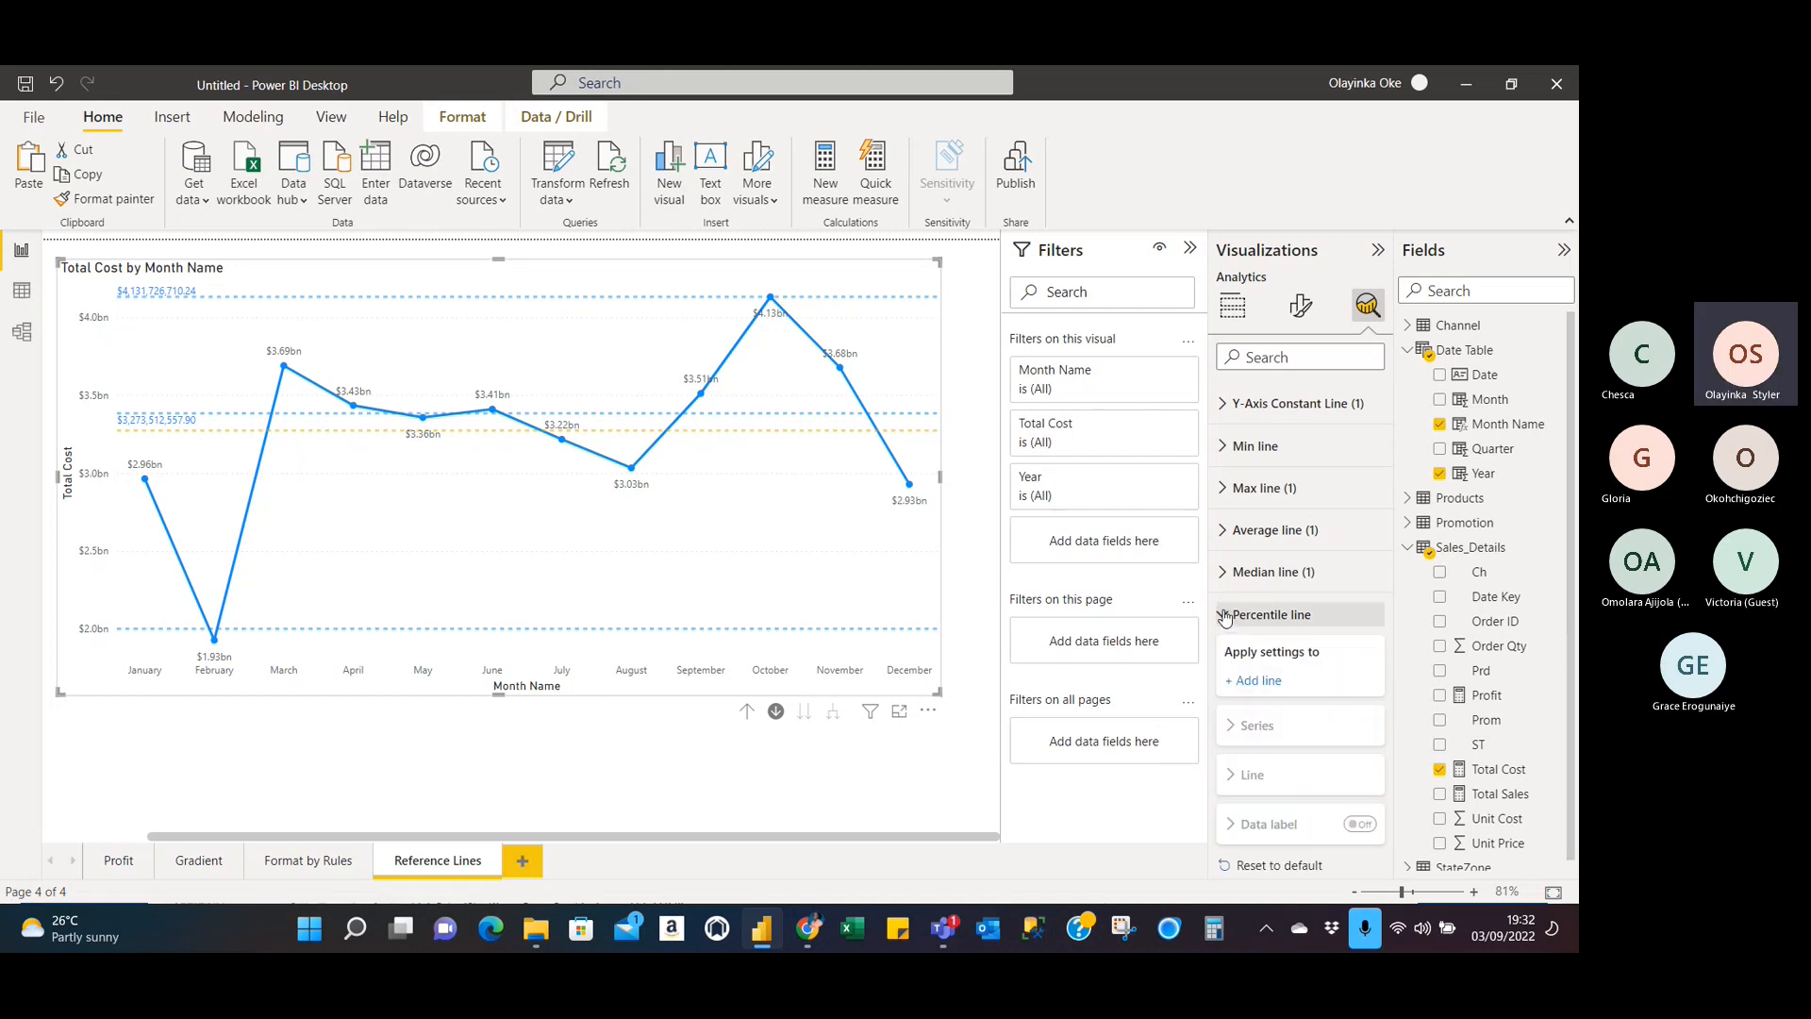
scroll(1325, 642, down, 1)
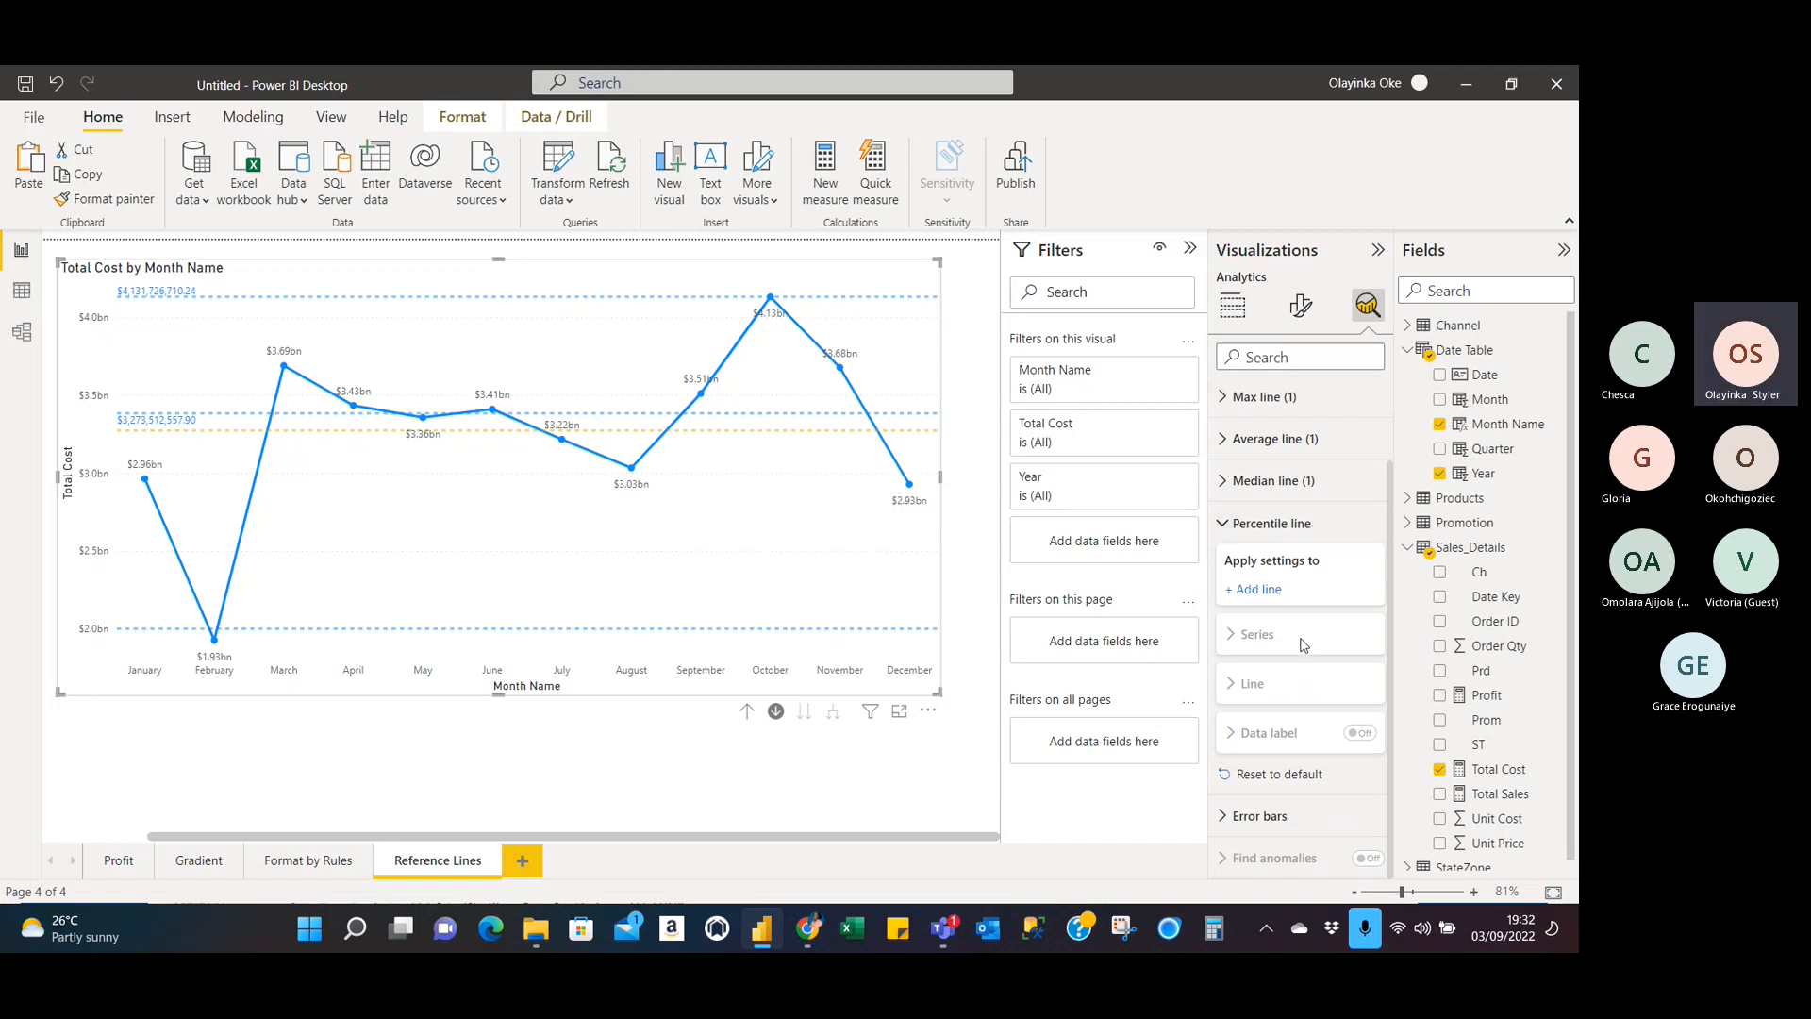
click(1260, 591)
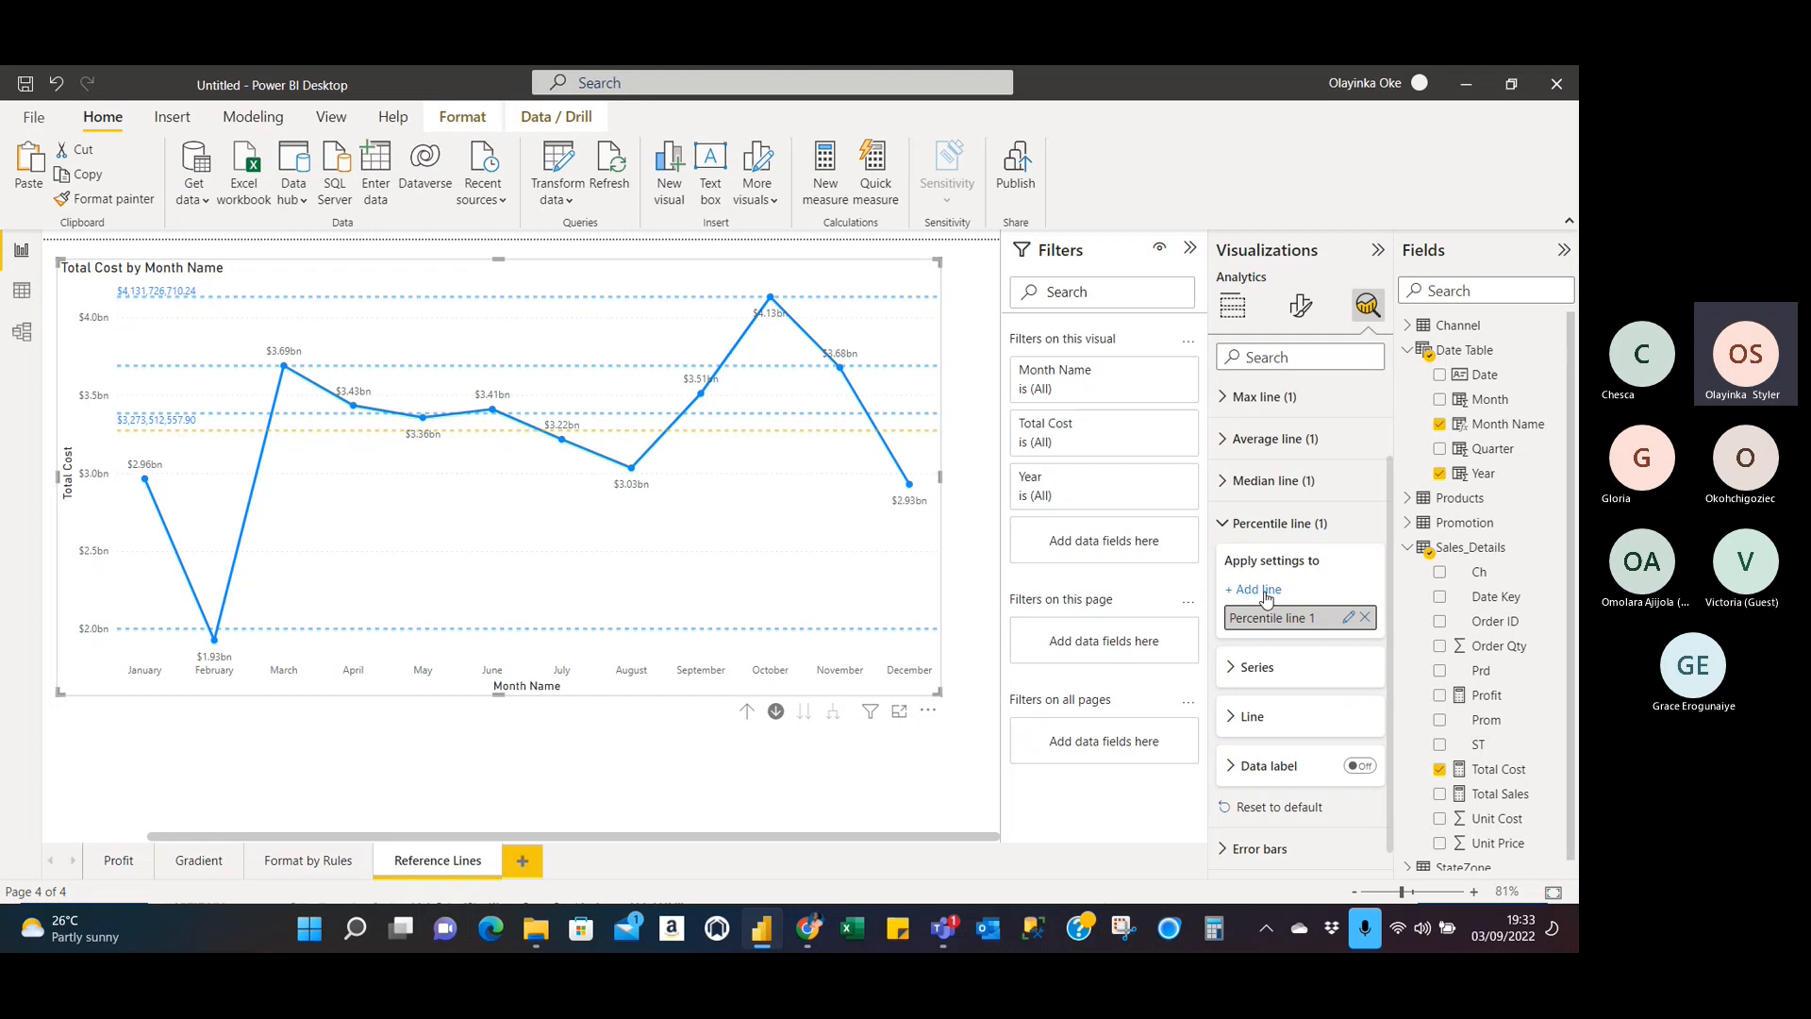
scroll(1266, 594, down, 1)
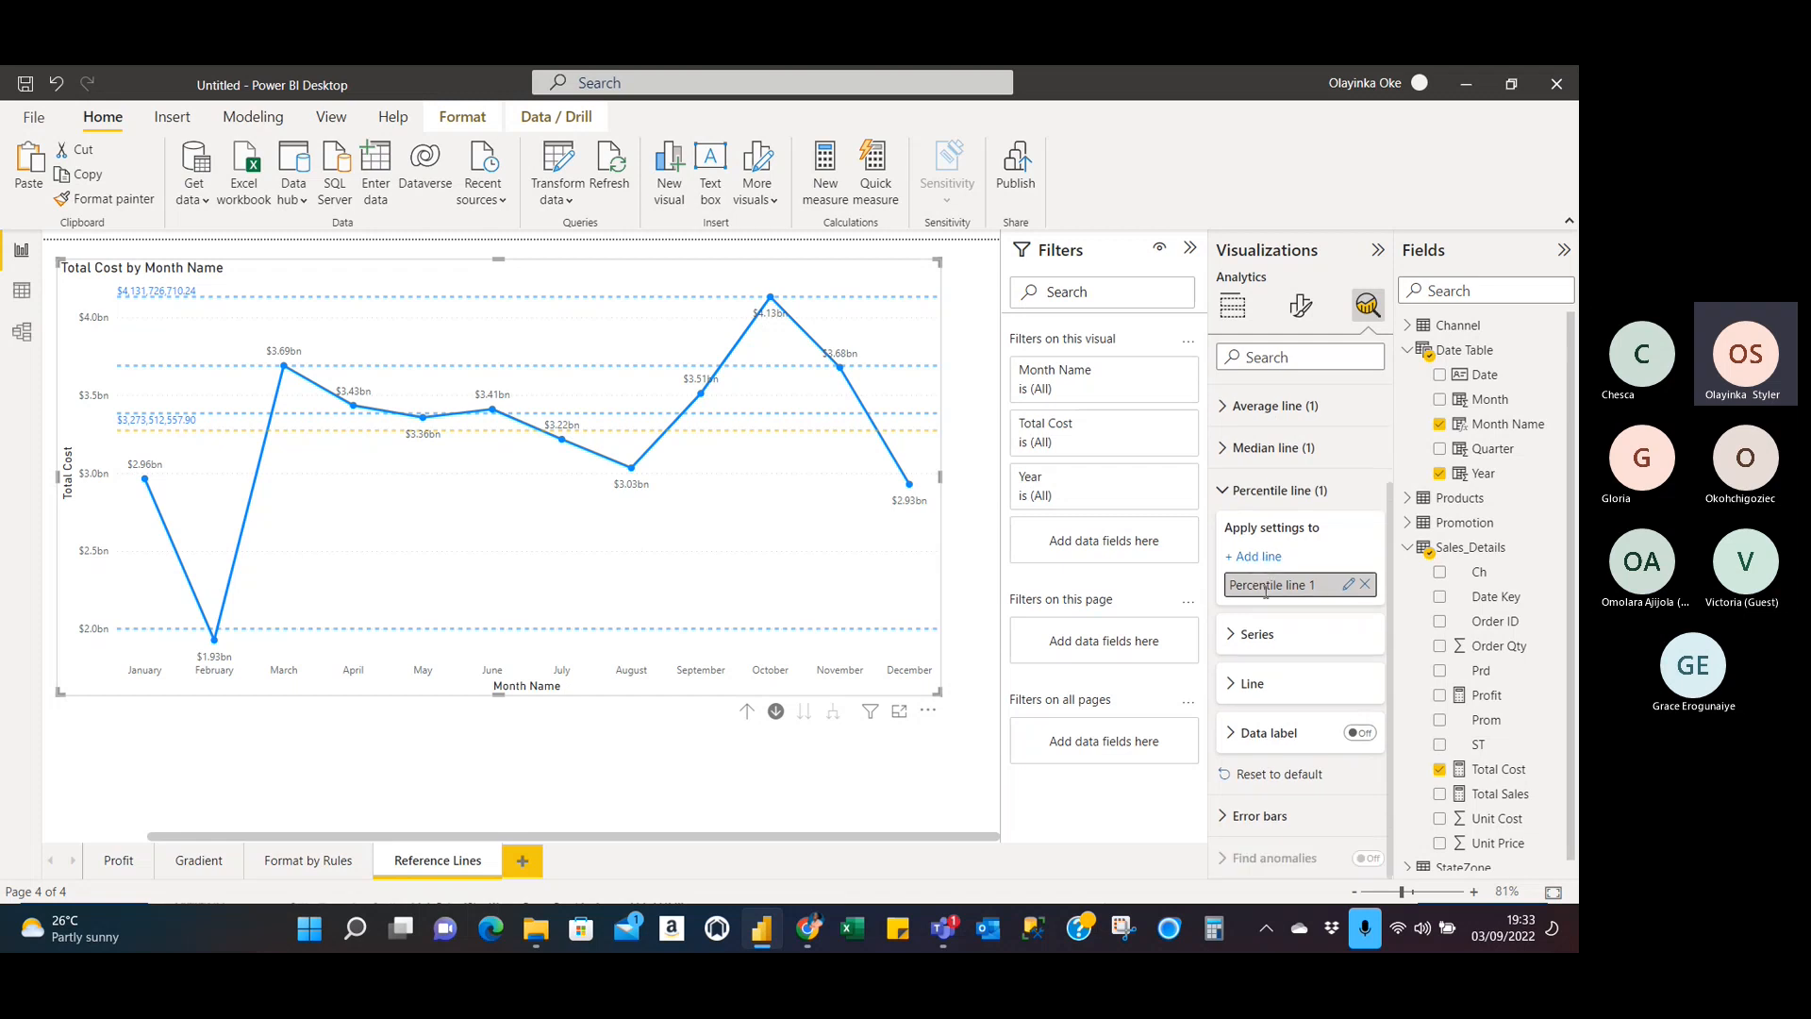
click(1230, 634)
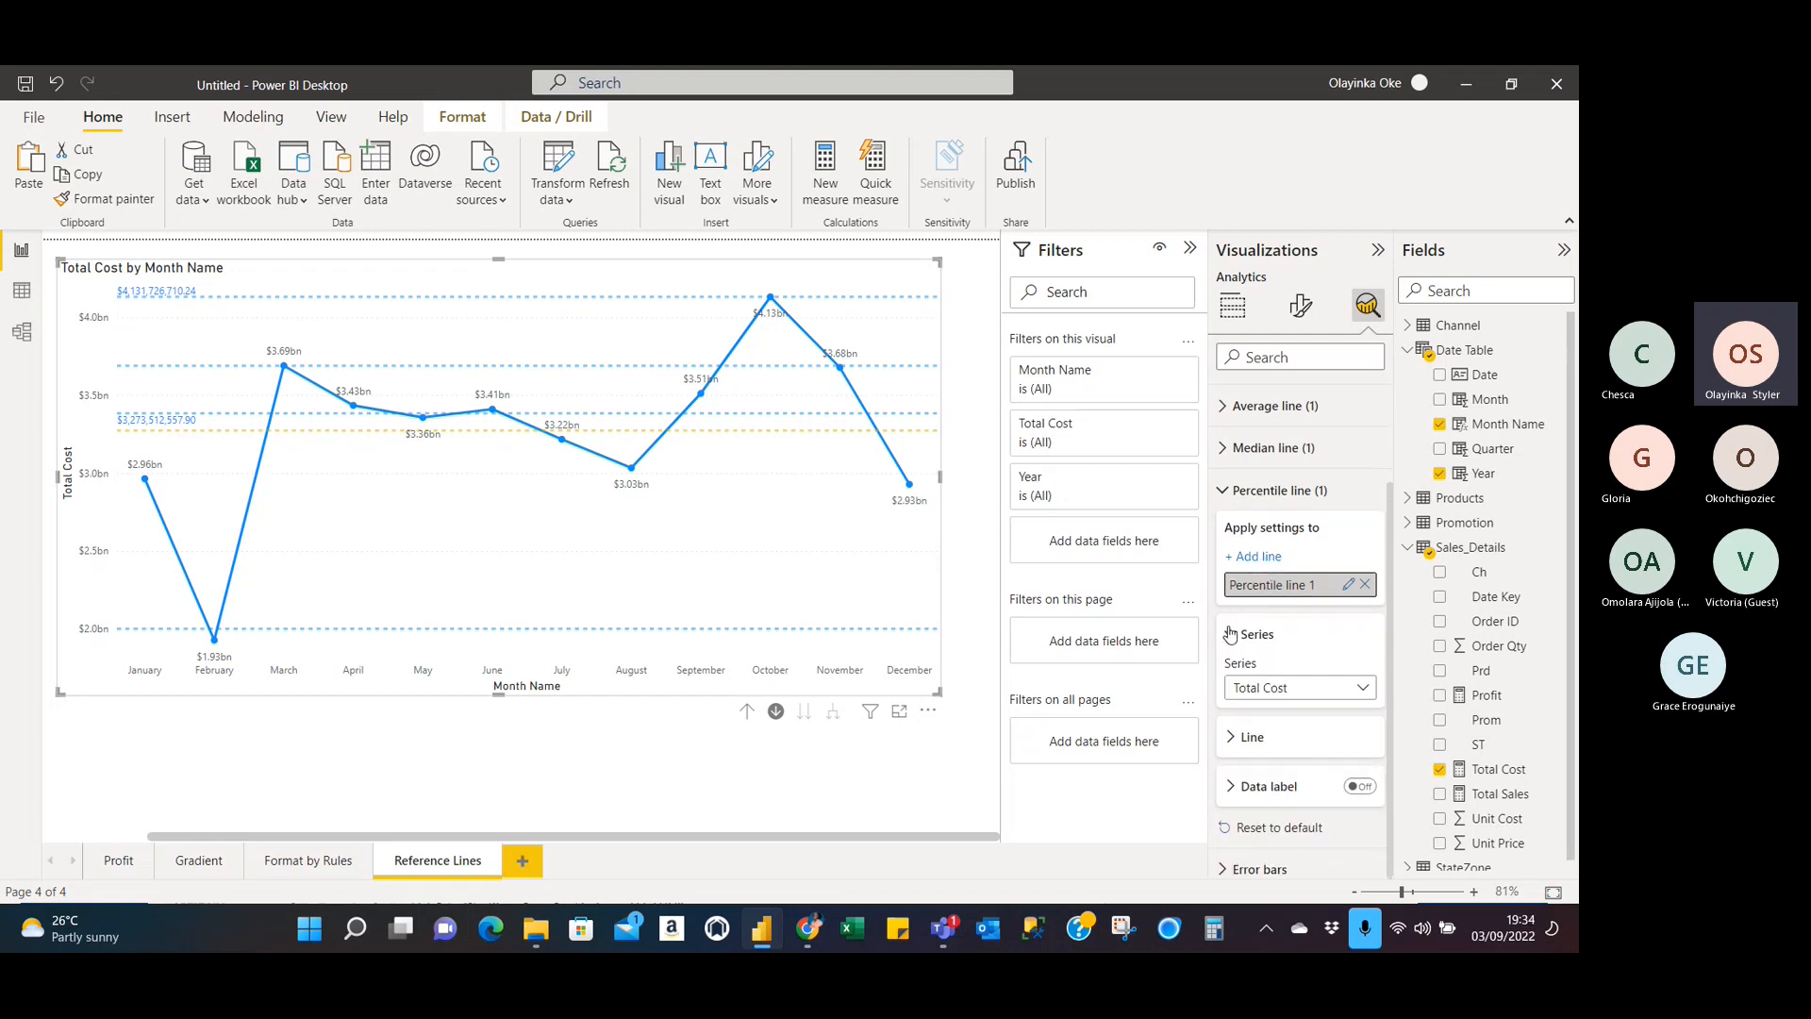
scroll(1230, 627, down, 1)
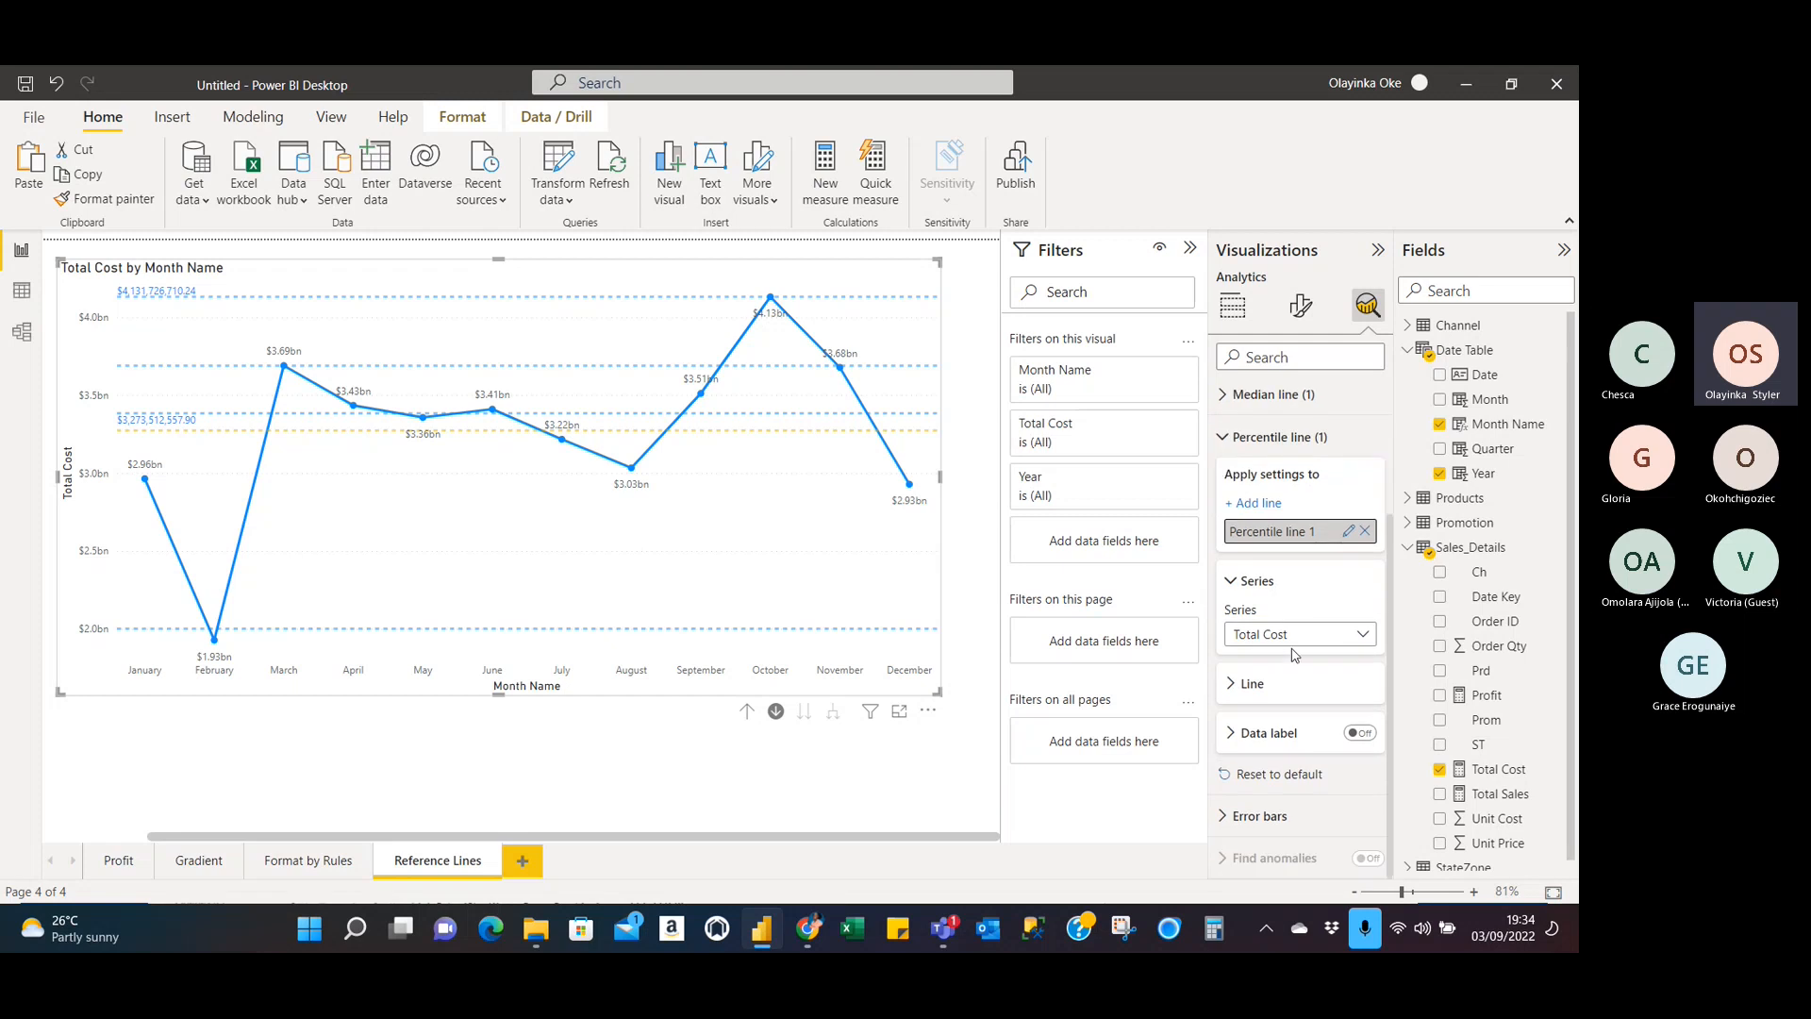
click(1230, 581)
Set the percentile line's color to the custom red #FF2010.
click(1236, 687)
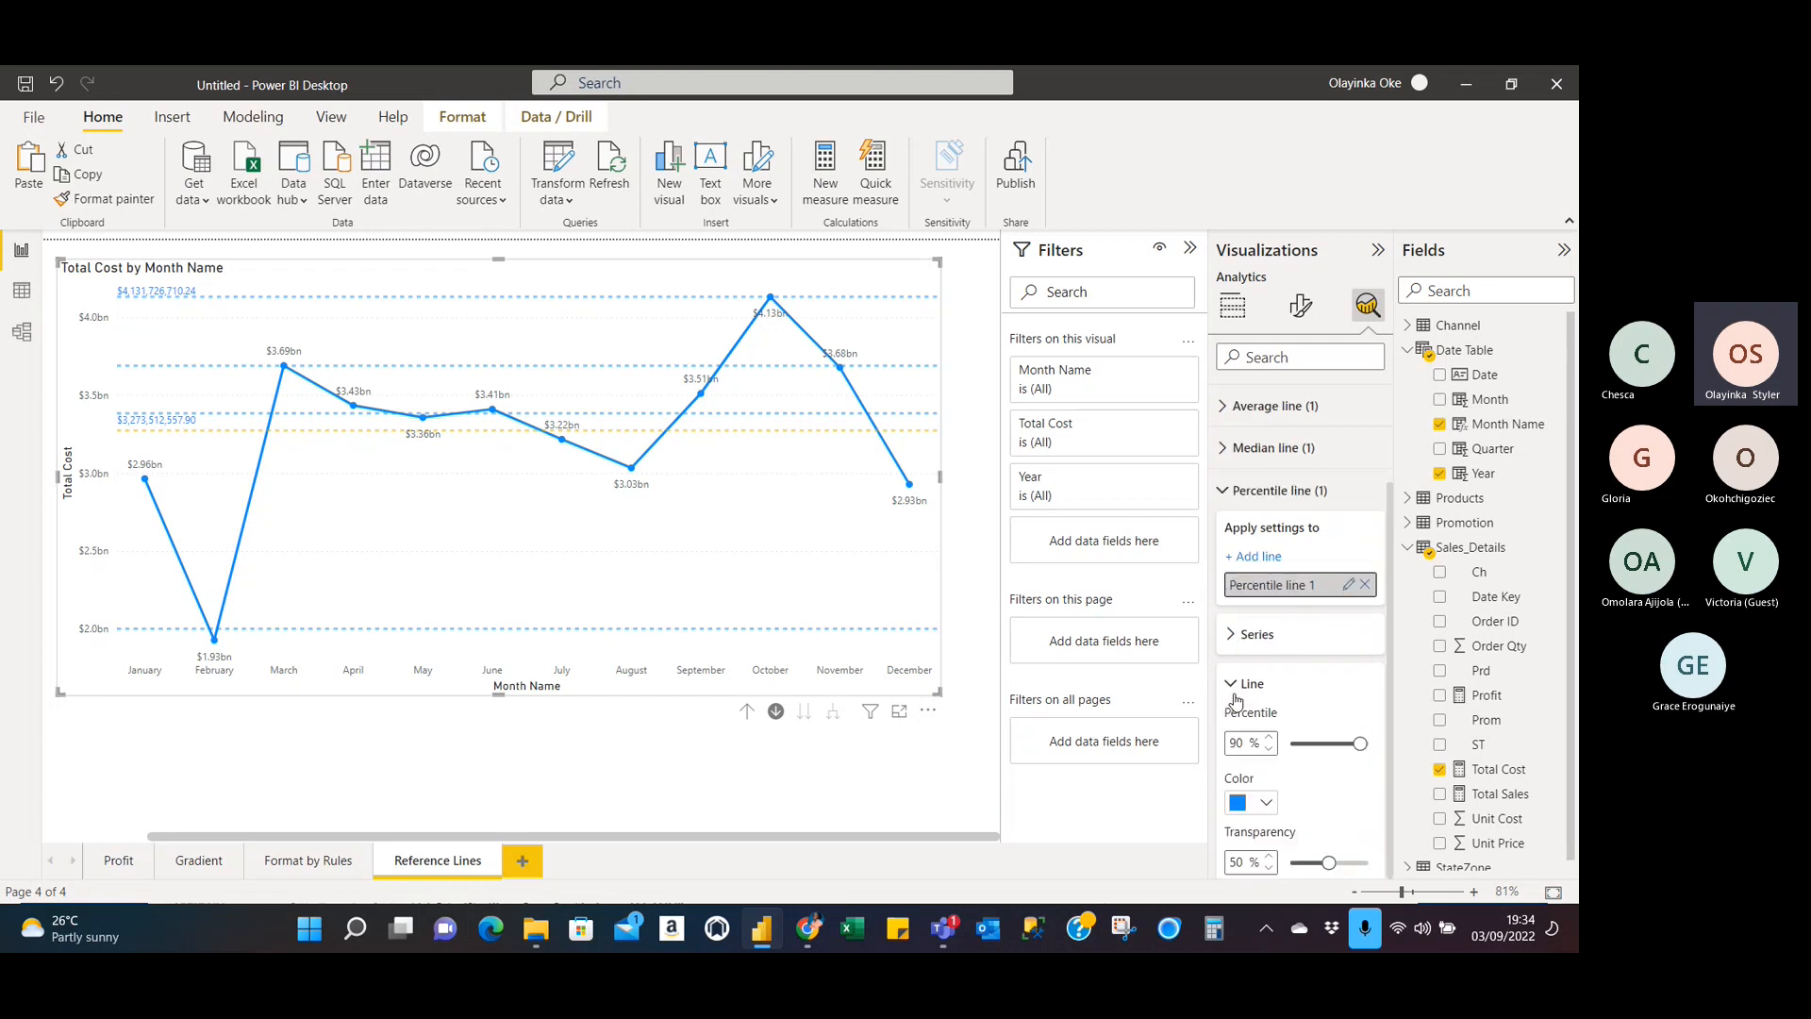
scroll(1302, 689, down, 3)
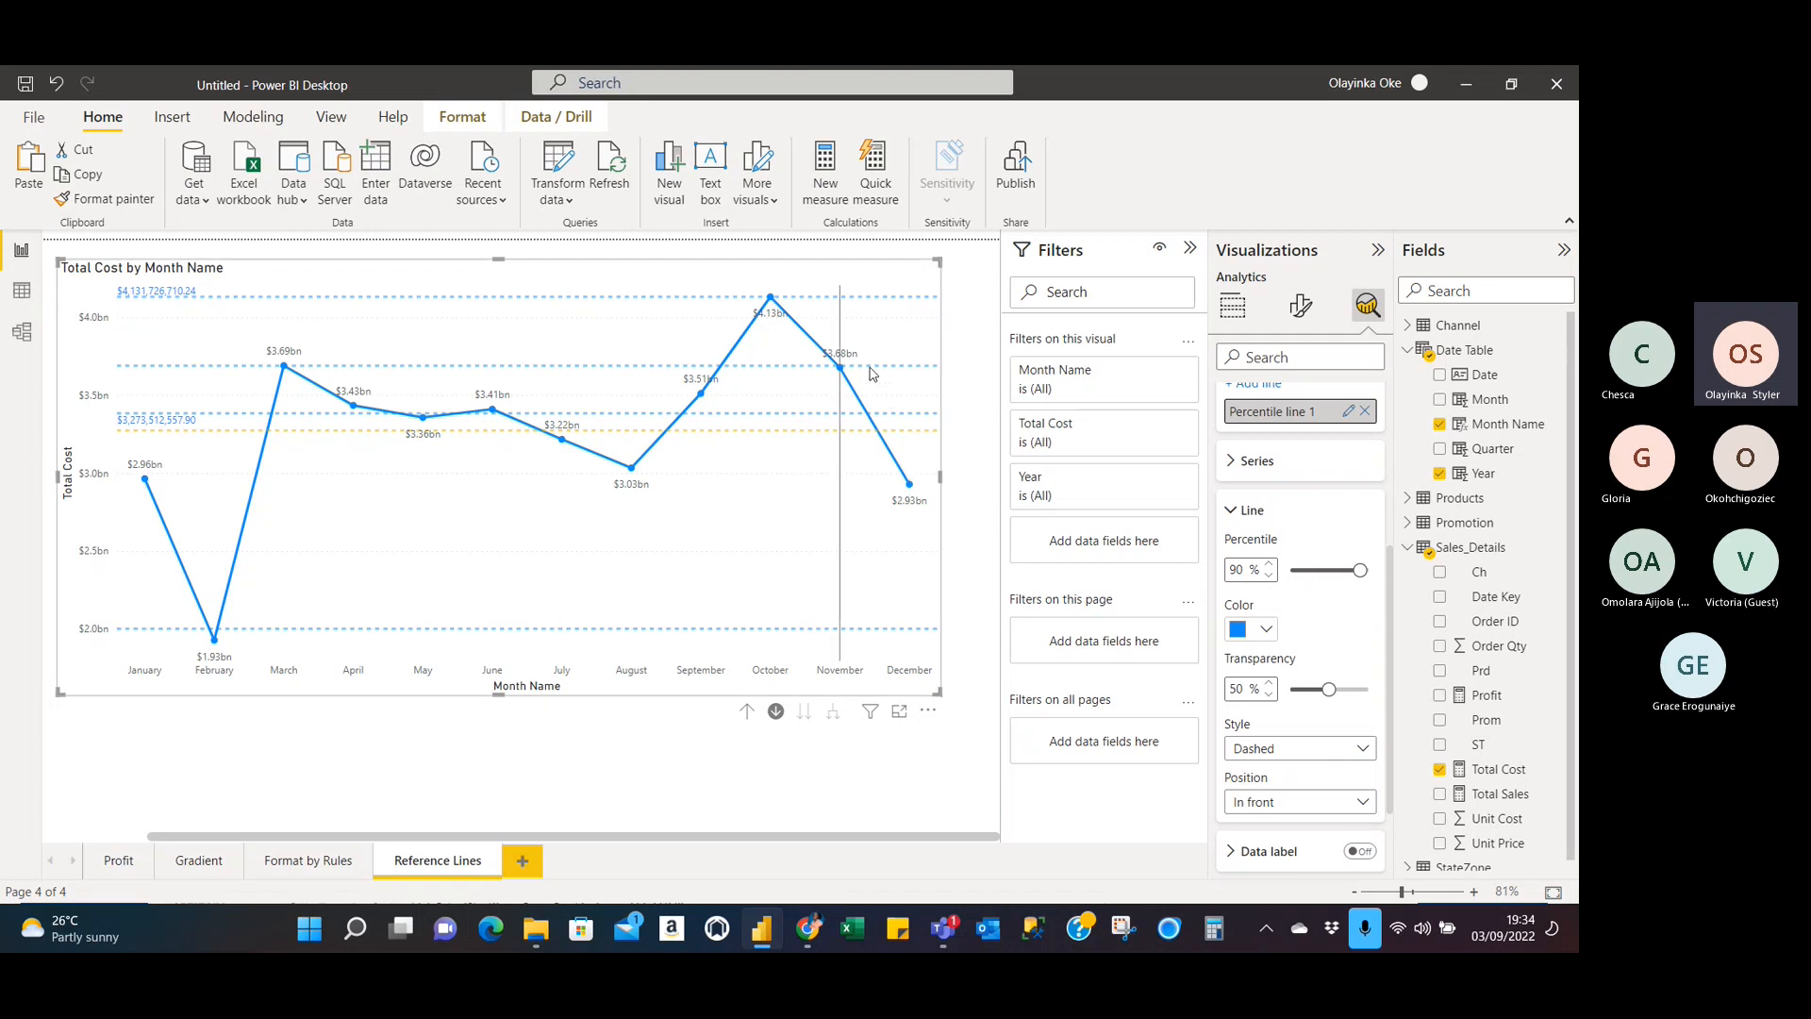
click(1267, 632)
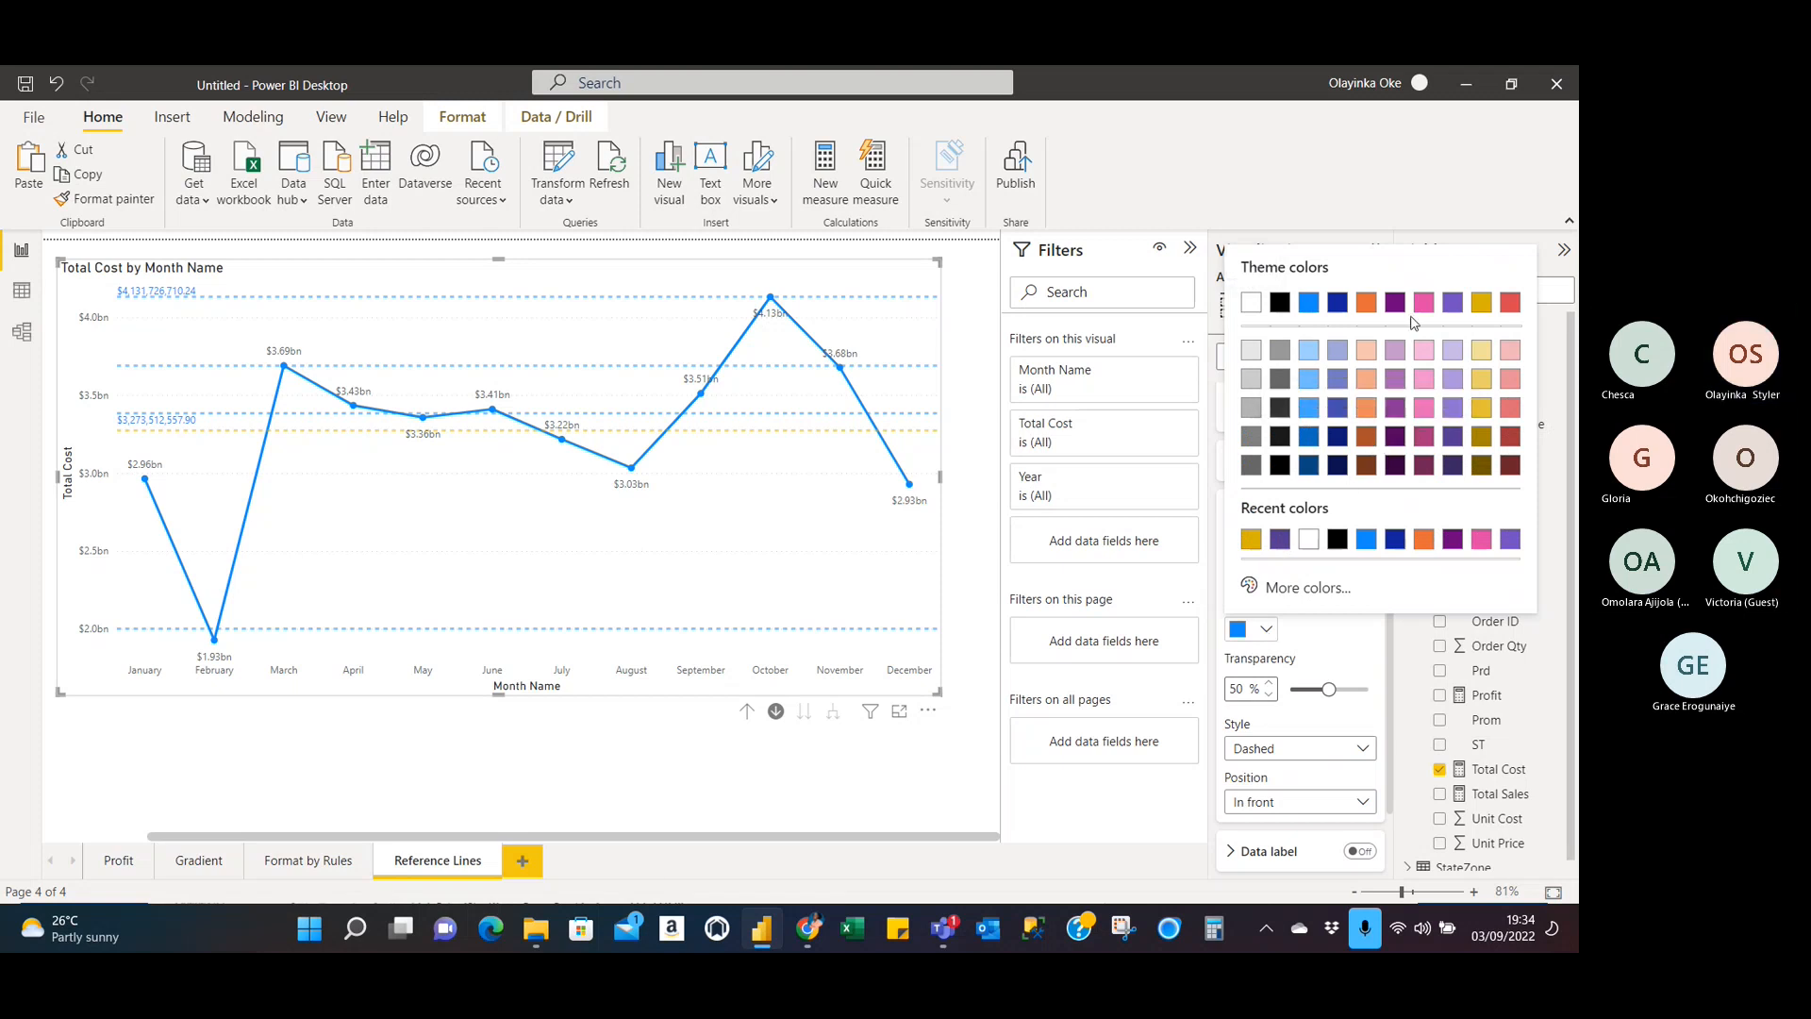
click(1299, 587)
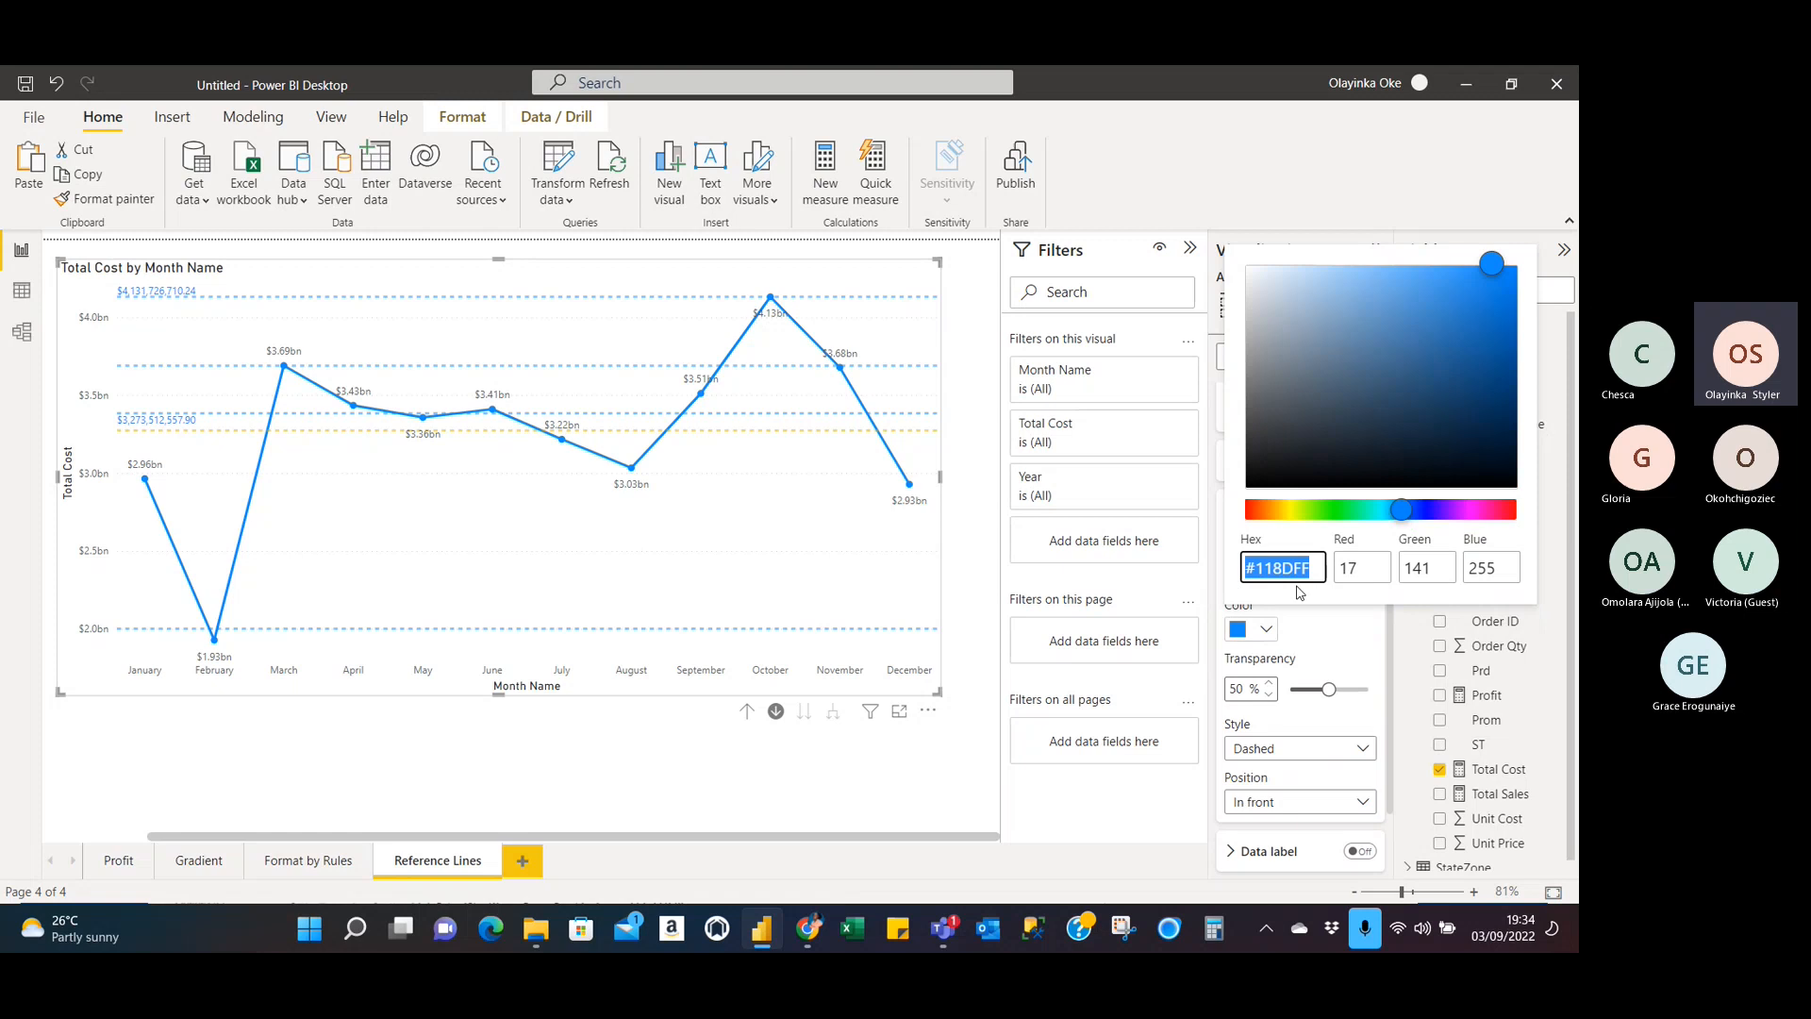
click(1249, 517)
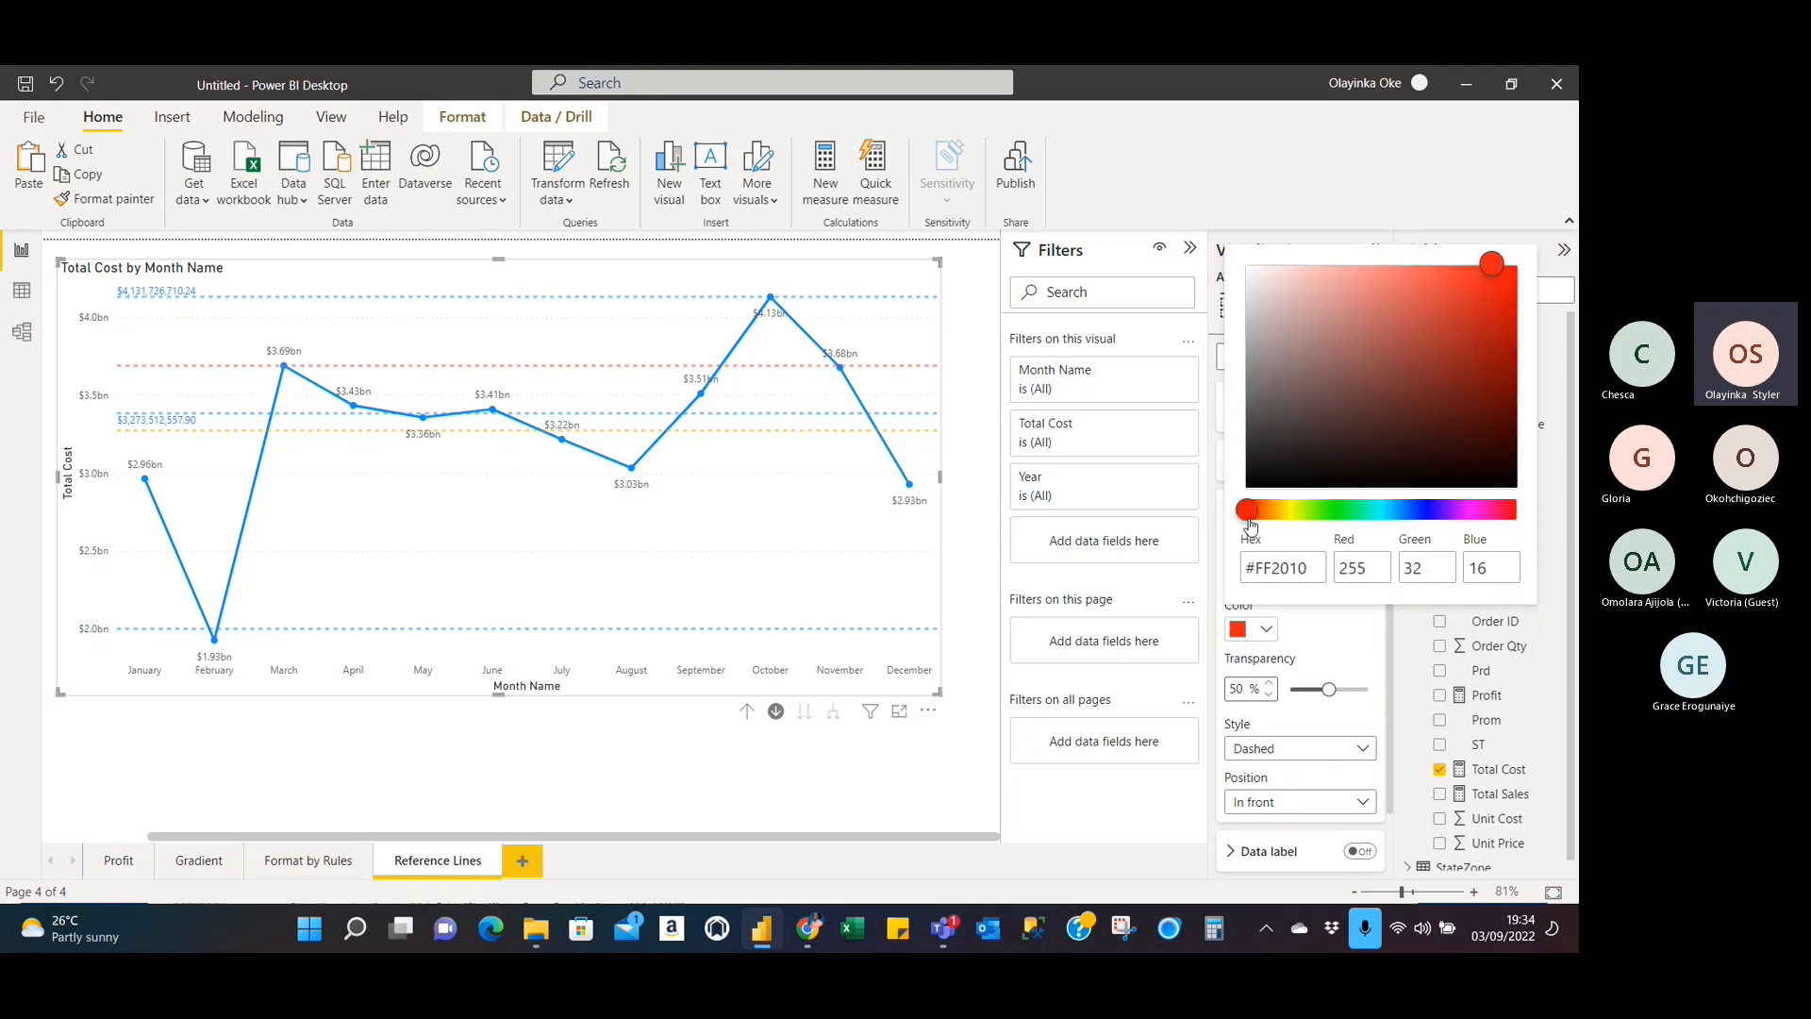
click(1366, 642)
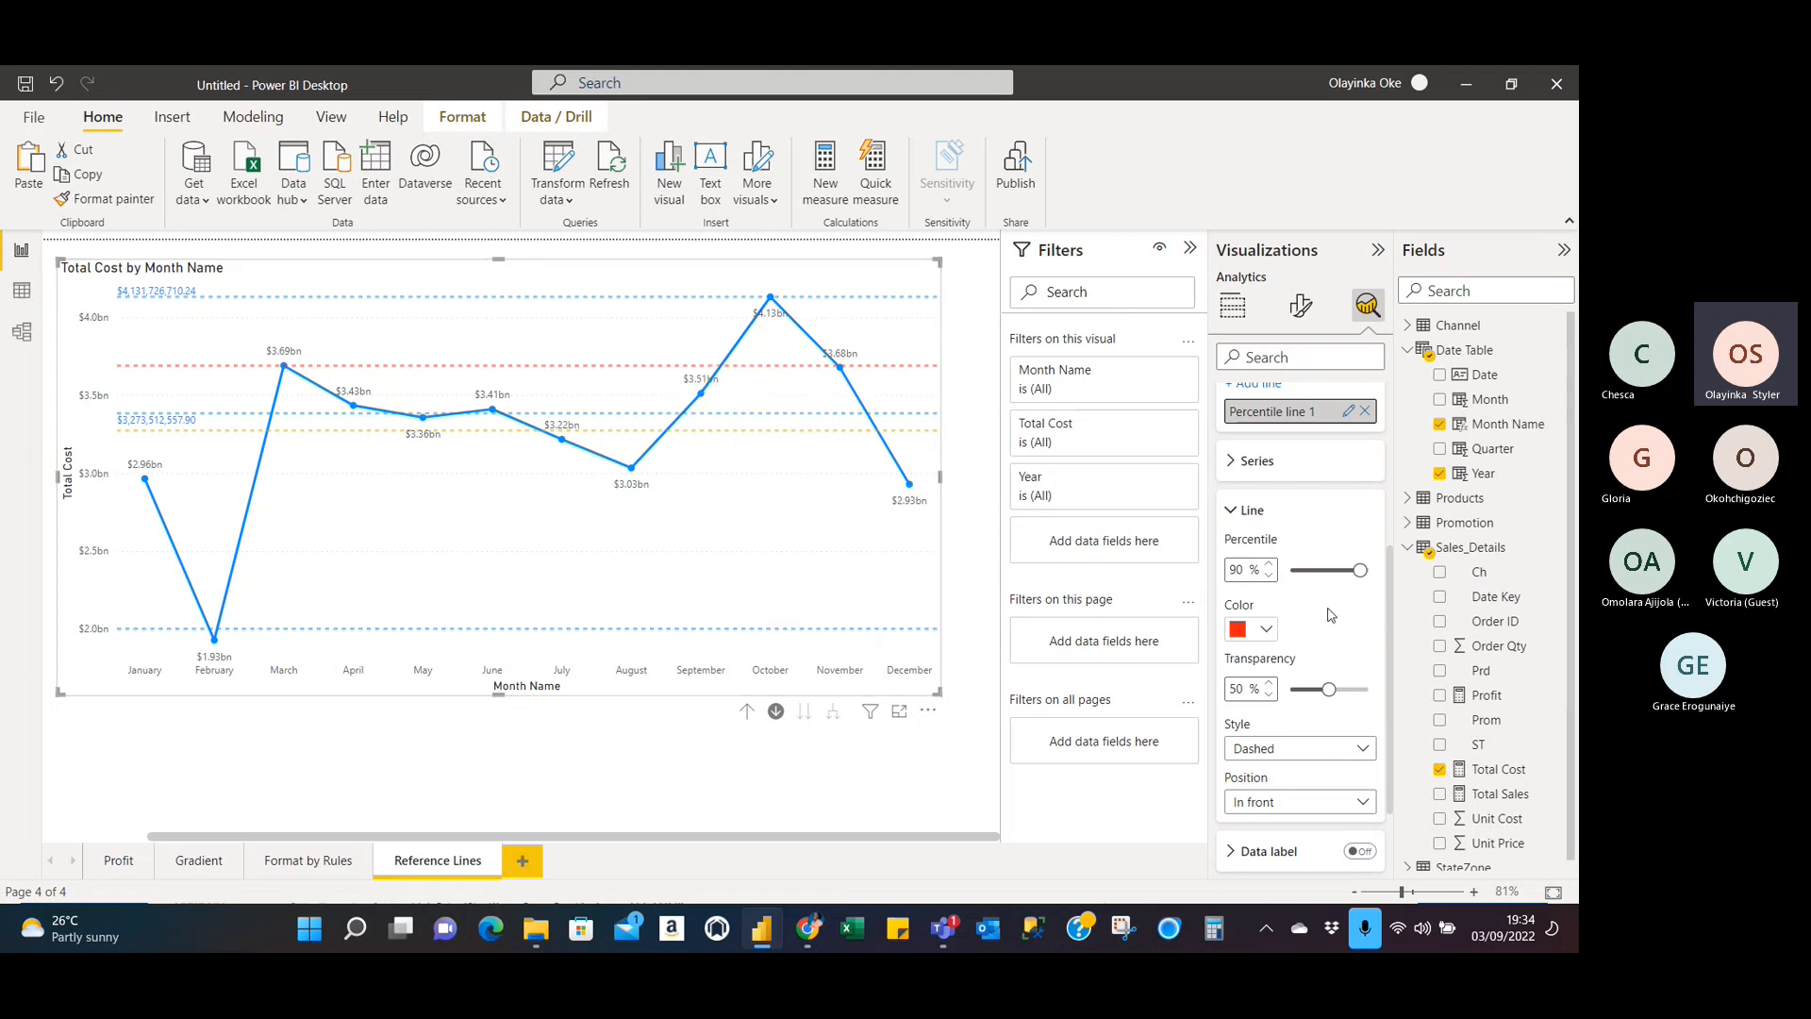
Set the percentile line's percentile value to 40%.
scroll(1330, 614, down, 1)
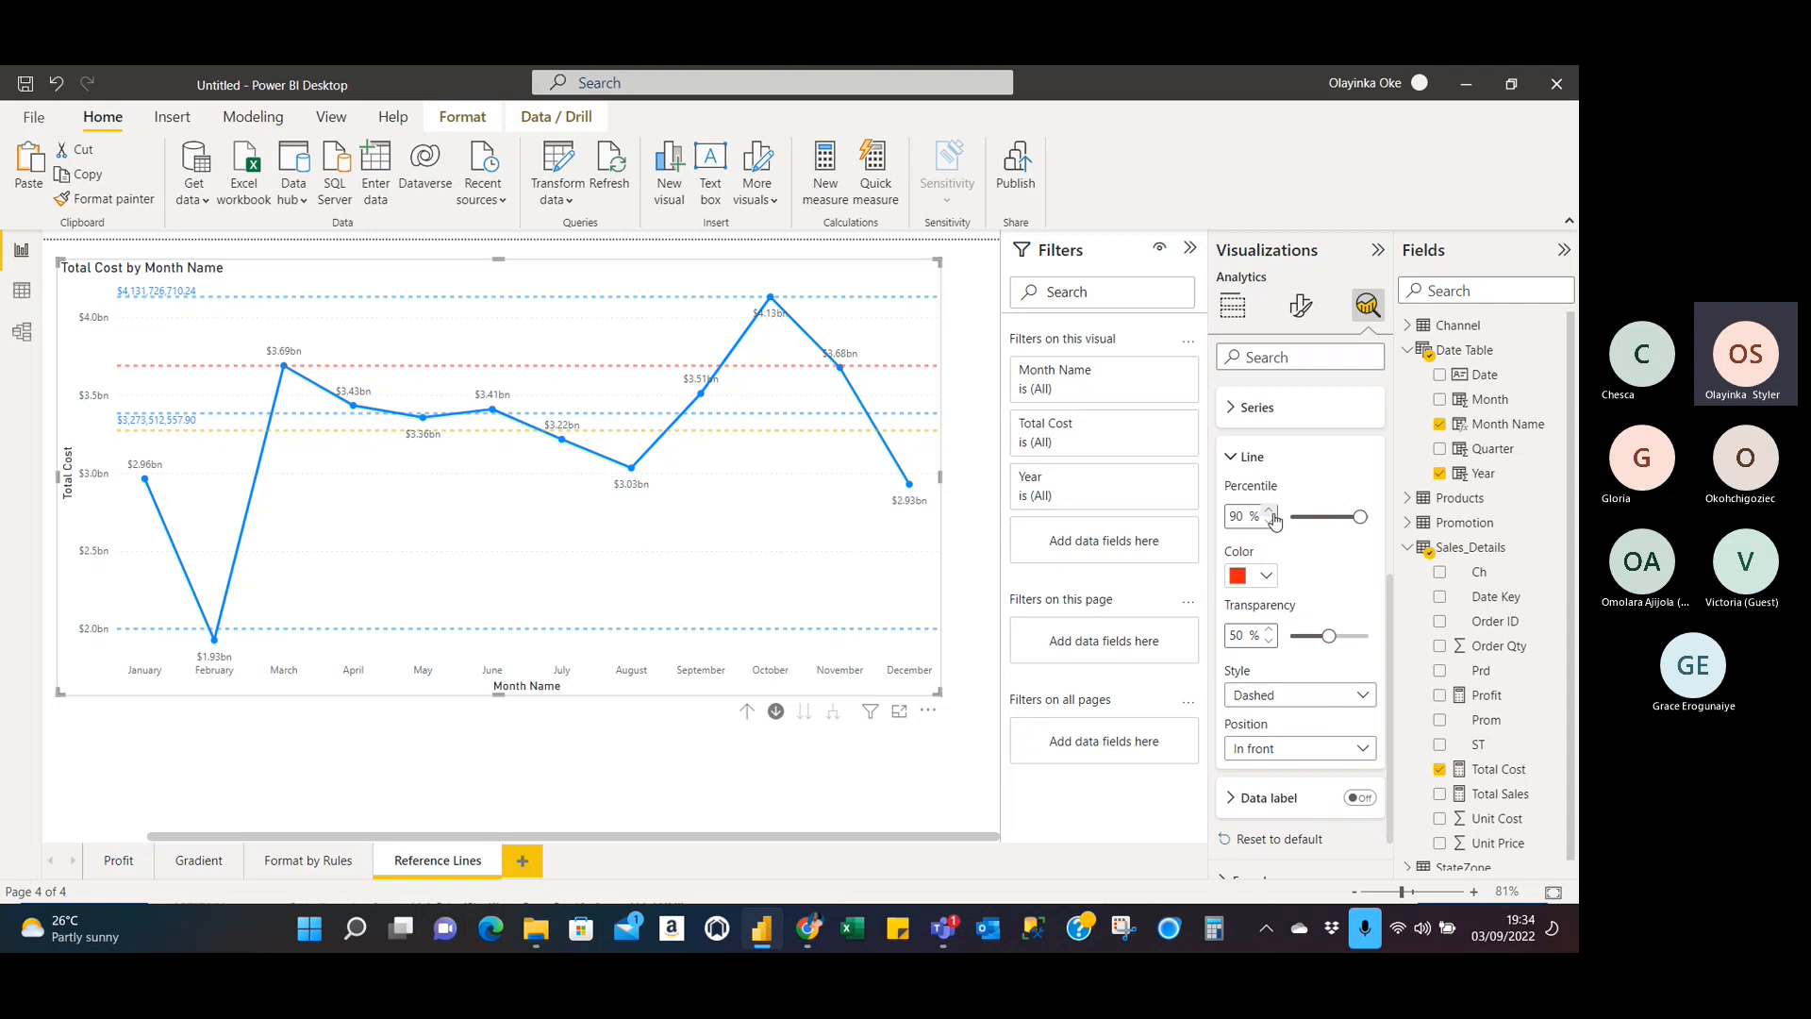
double_click(1238, 515)
text(40)
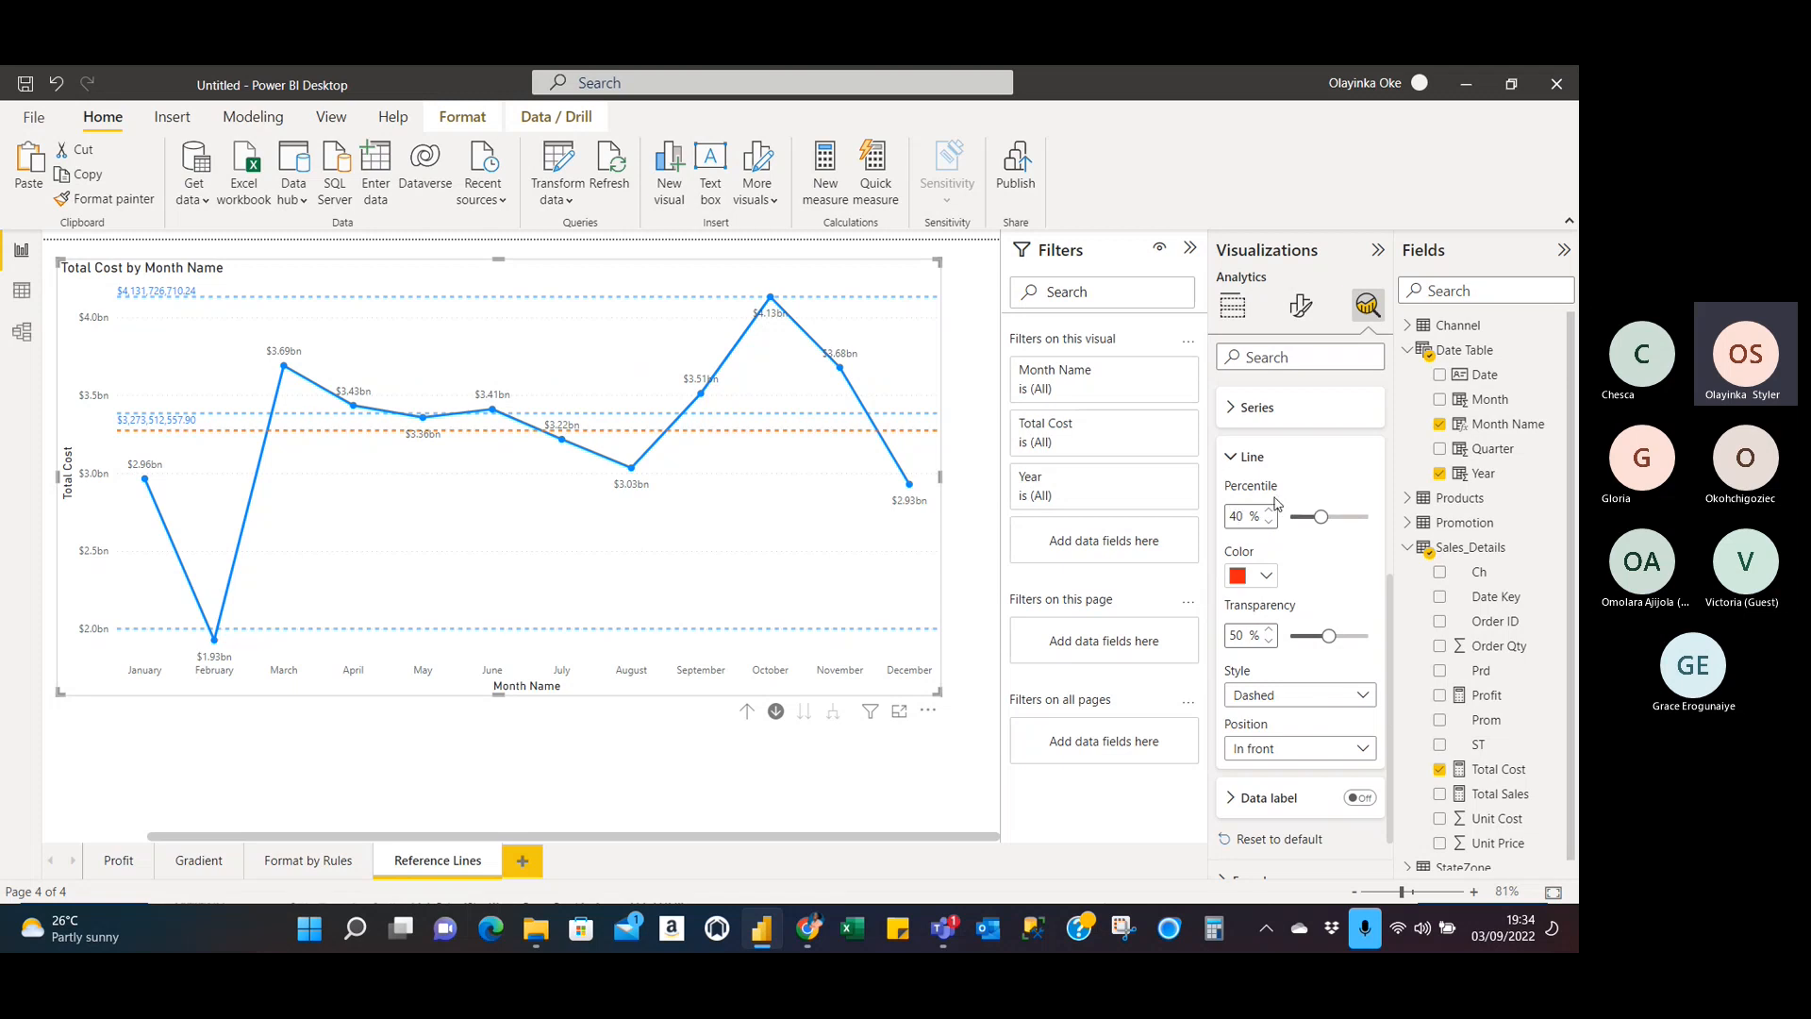
Raise the percentile line's percentile value in single increments up to 61%.
click(1270, 512)
click(1271, 512)
click(1270, 512)
click(1271, 512)
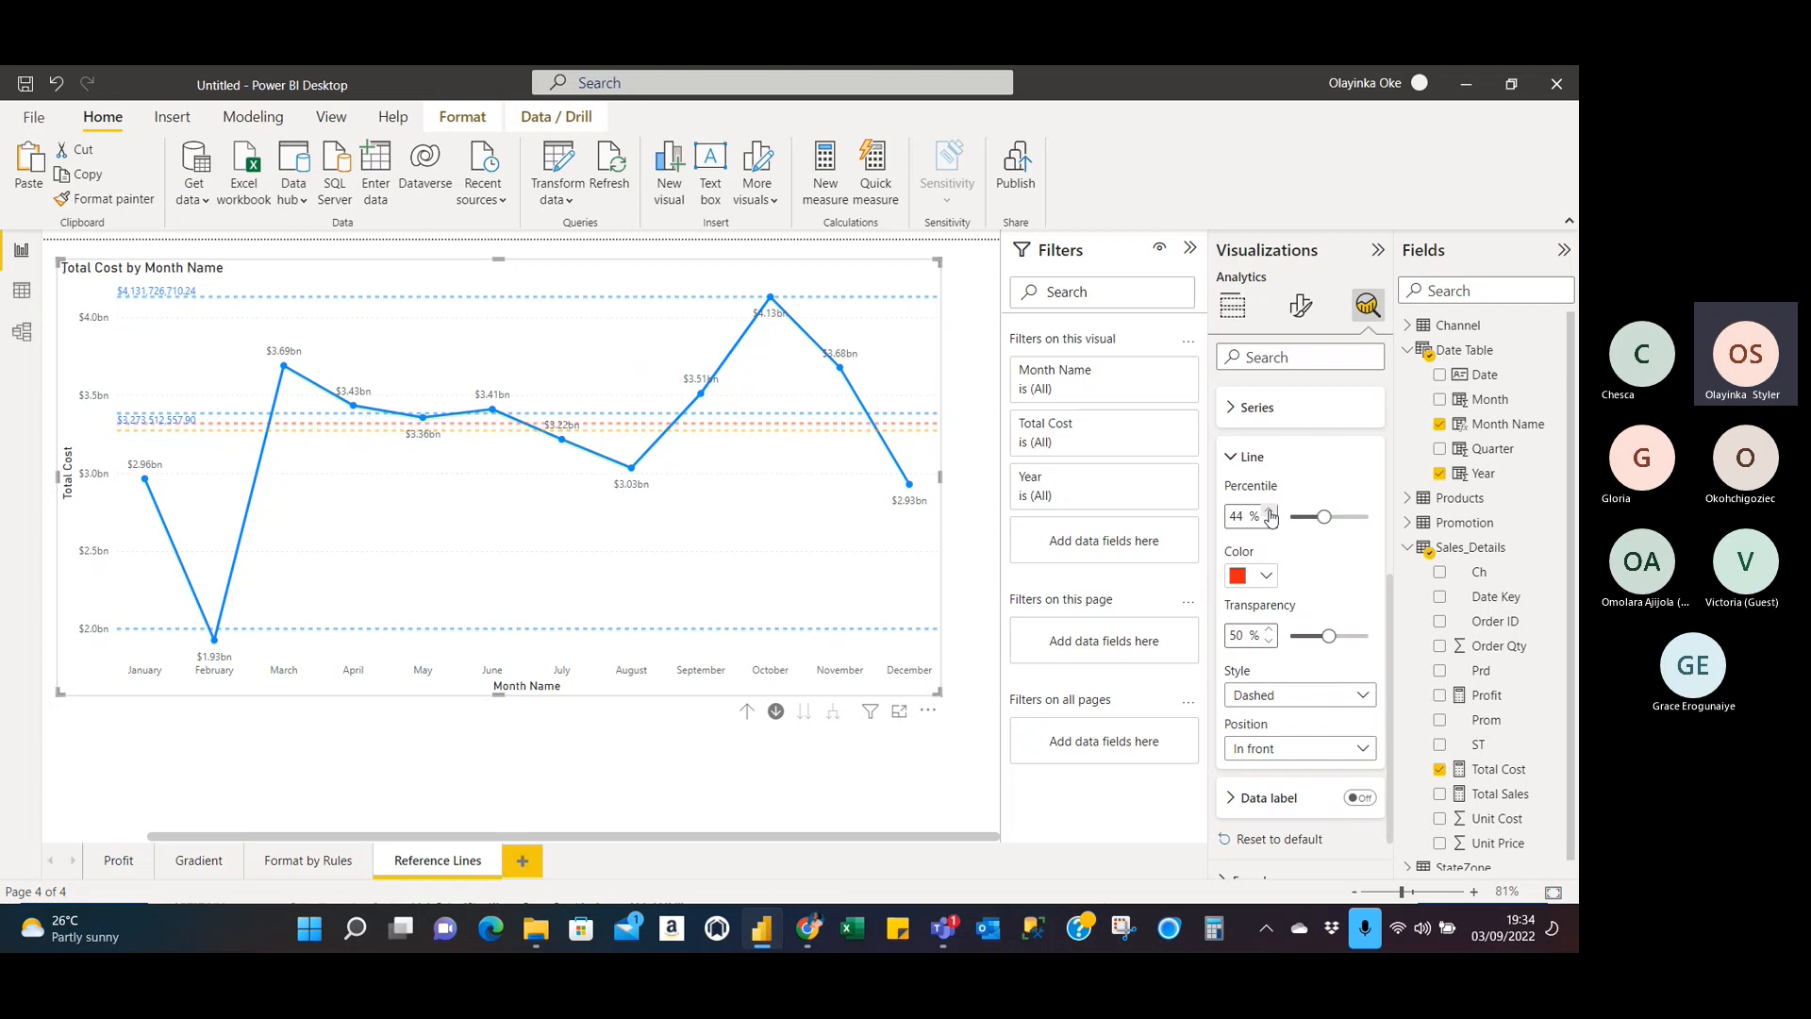
click(1270, 512)
click(1270, 512)
click(1270, 512)
click(1271, 512)
click(1270, 512)
click(1270, 512)
click(1270, 512)
click(1271, 512)
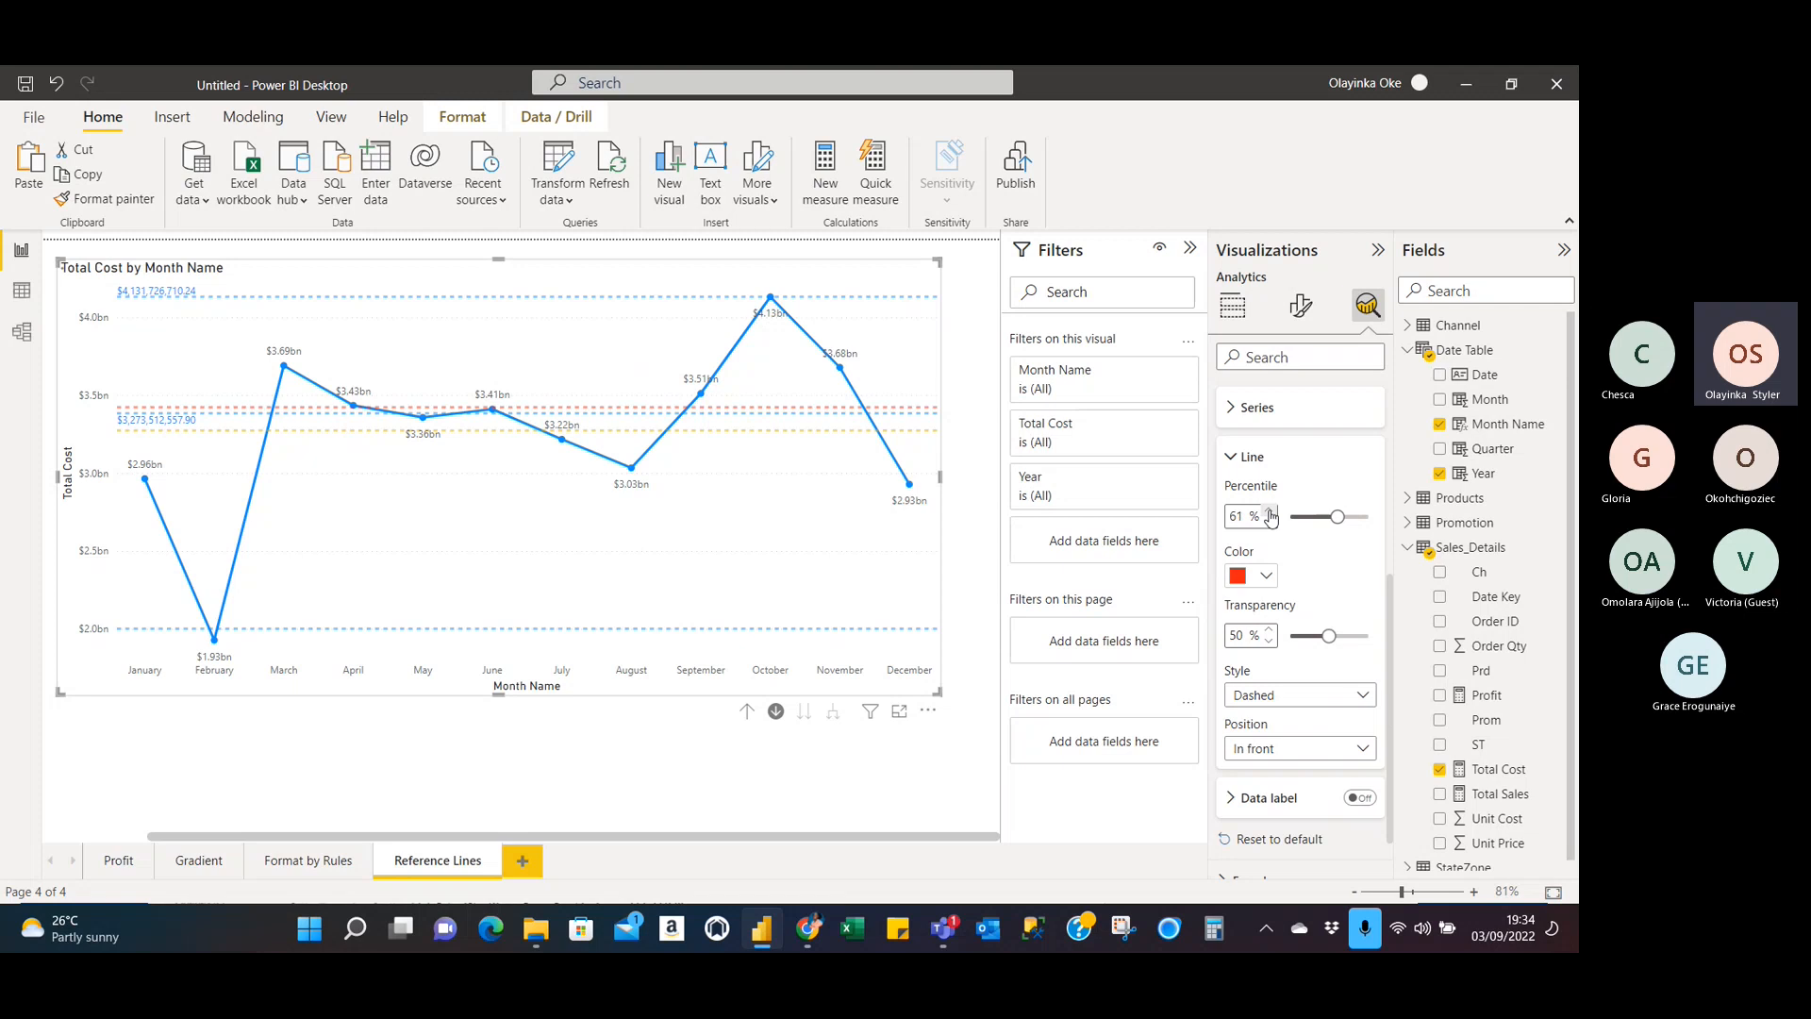
Raise the percentile line's percentile value in single increments past 76%.
click(1270, 512)
click(1271, 512)
click(1270, 513)
click(1270, 512)
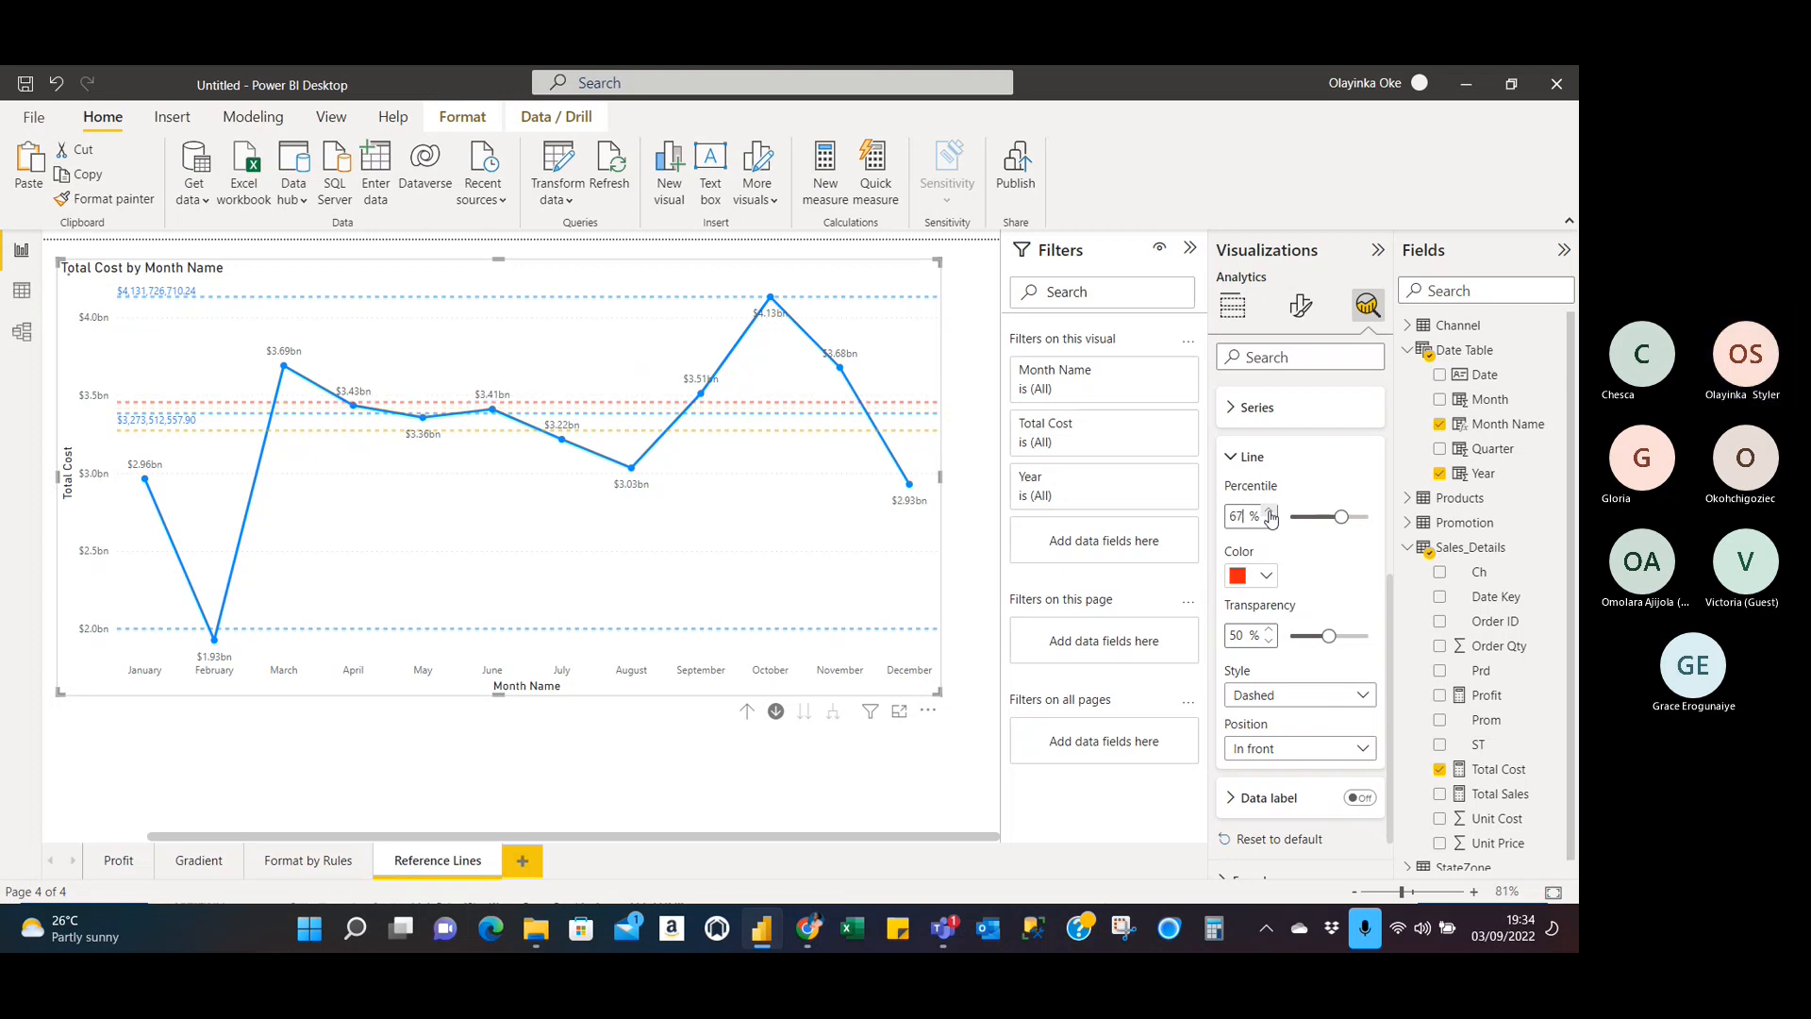
click(1270, 512)
click(1270, 512)
click(1271, 512)
click(1271, 512)
click(1270, 512)
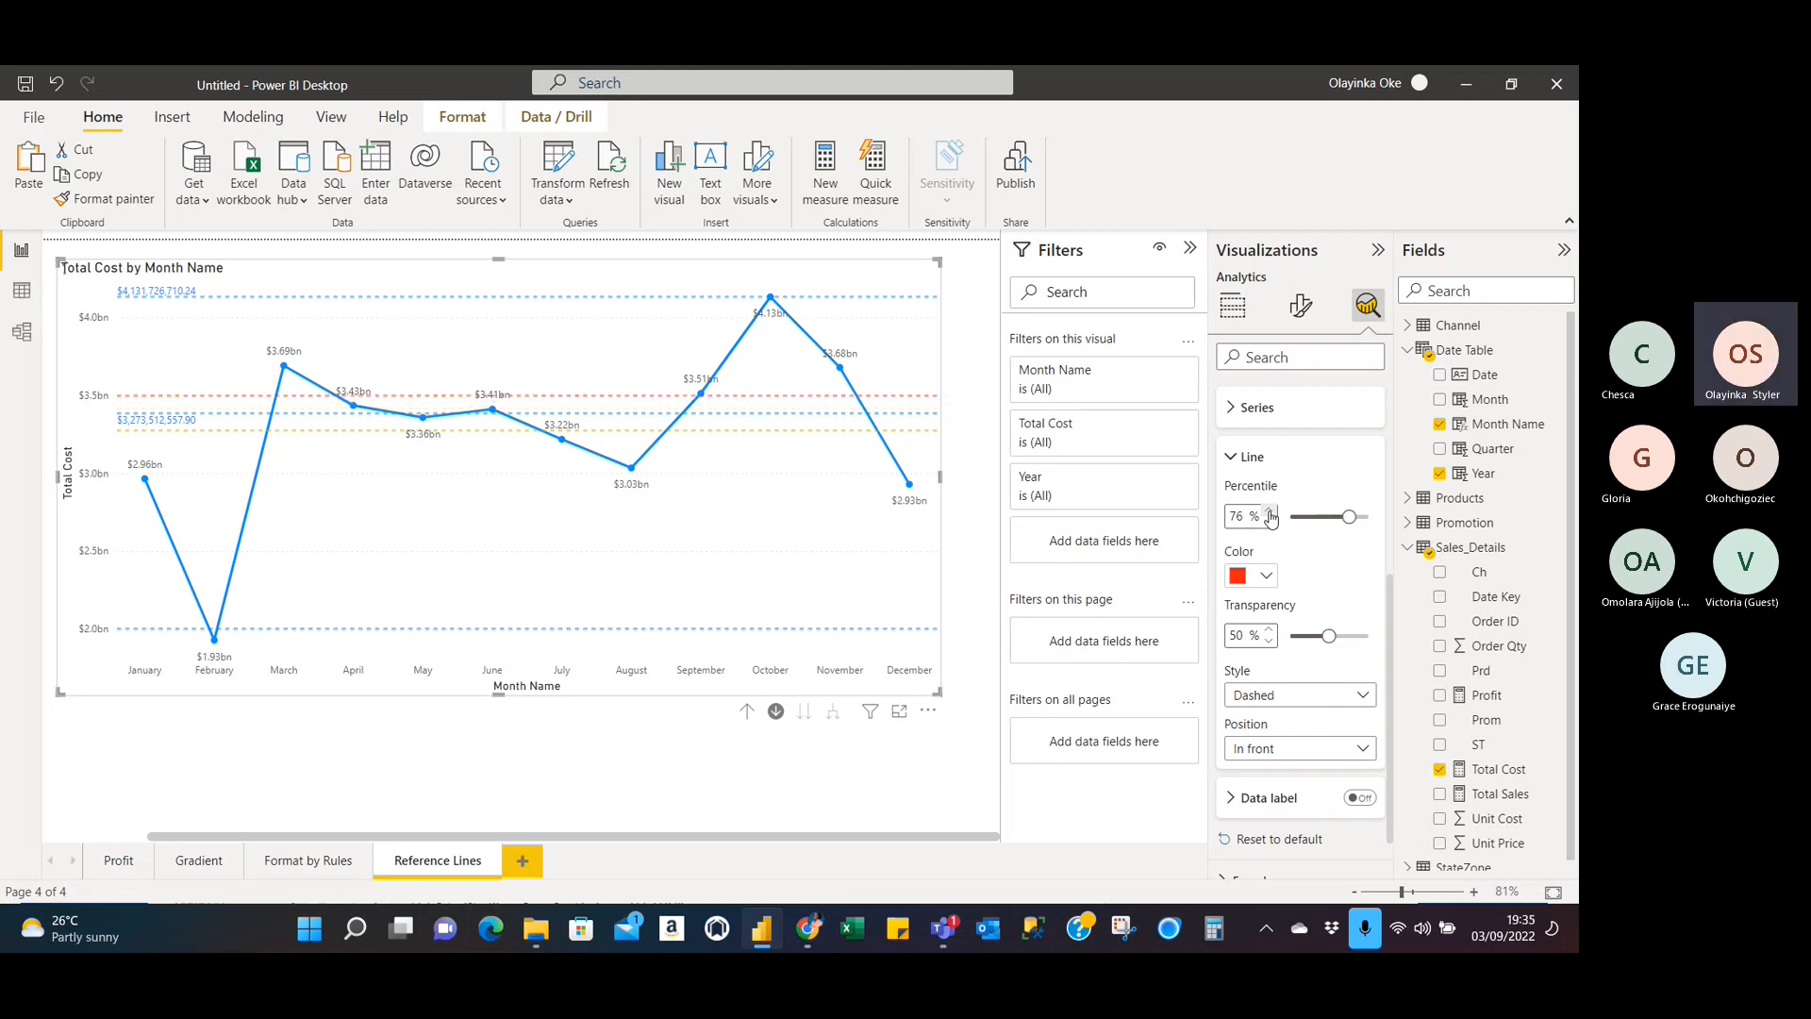
click(1271, 512)
click(1271, 512)
click(1270, 513)
click(1271, 512)
click(1270, 512)
click(1270, 512)
click(1270, 512)
click(1271, 513)
click(1271, 512)
click(1270, 512)
click(1270, 512)
click(1270, 512)
Try entering percentile values of 1, 10 and 7% directly for the percentile line.
double_click(1247, 514)
key(BackSpace)
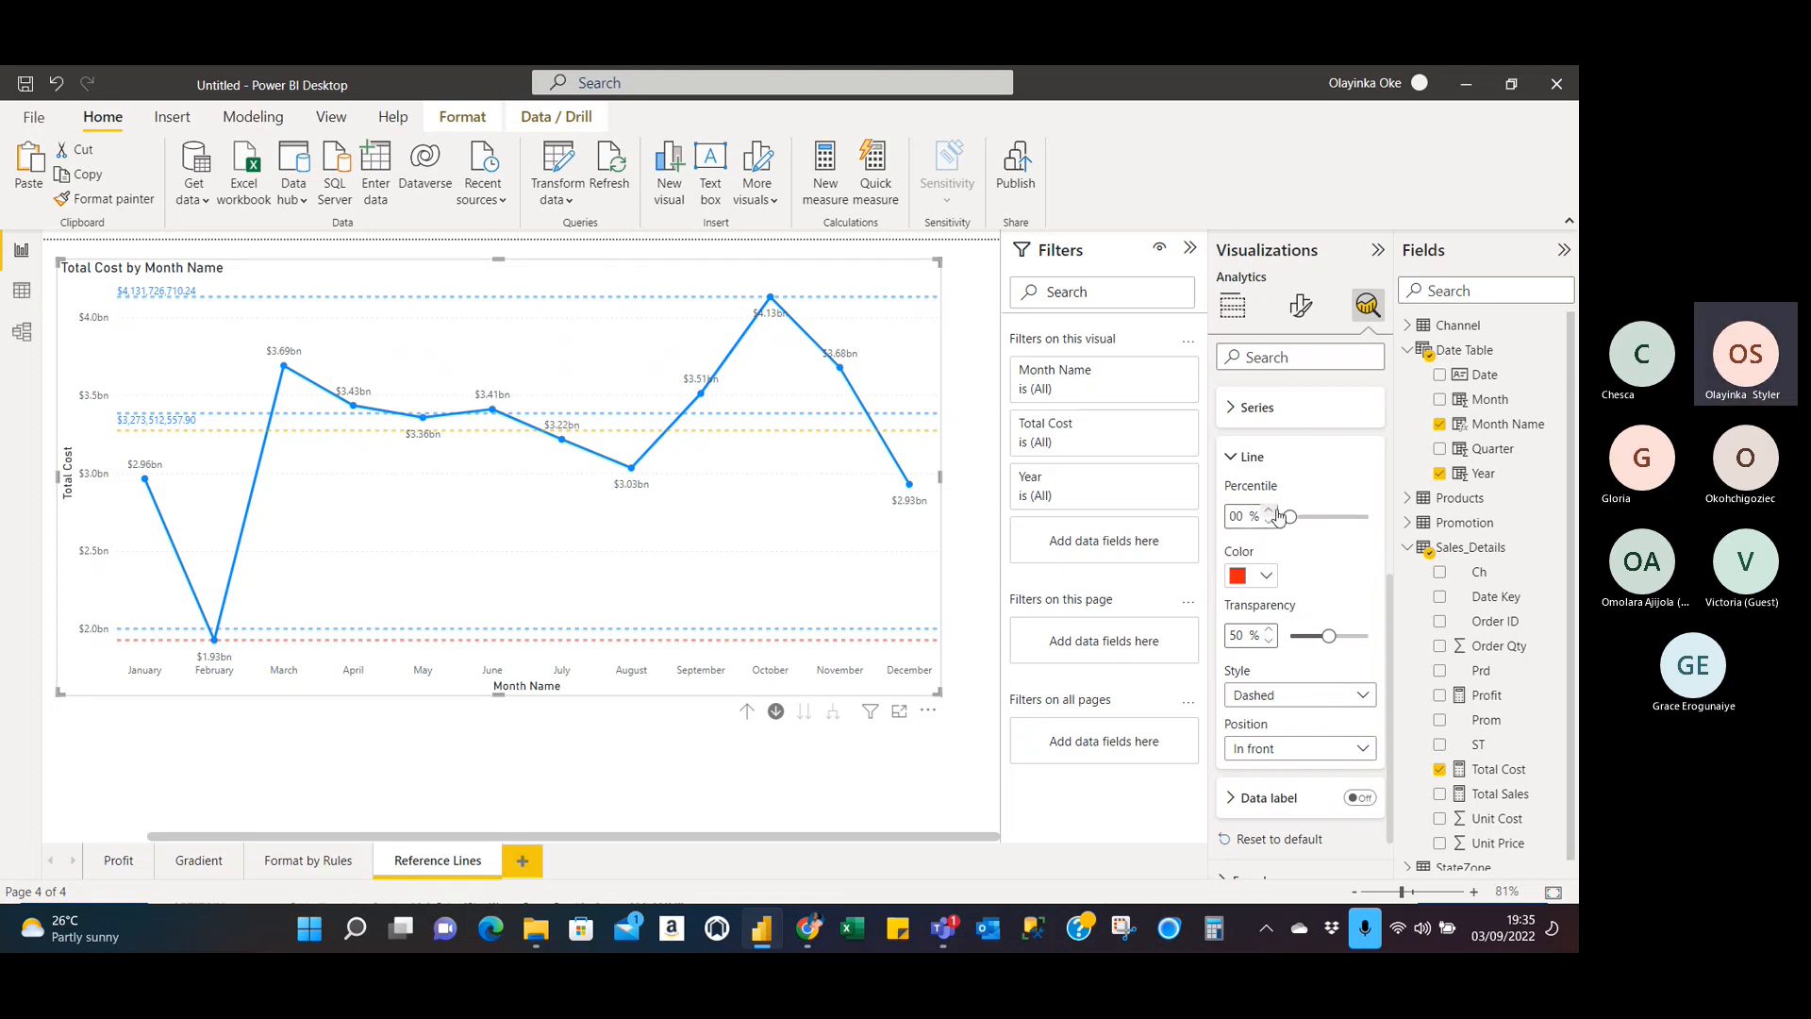
text(1)
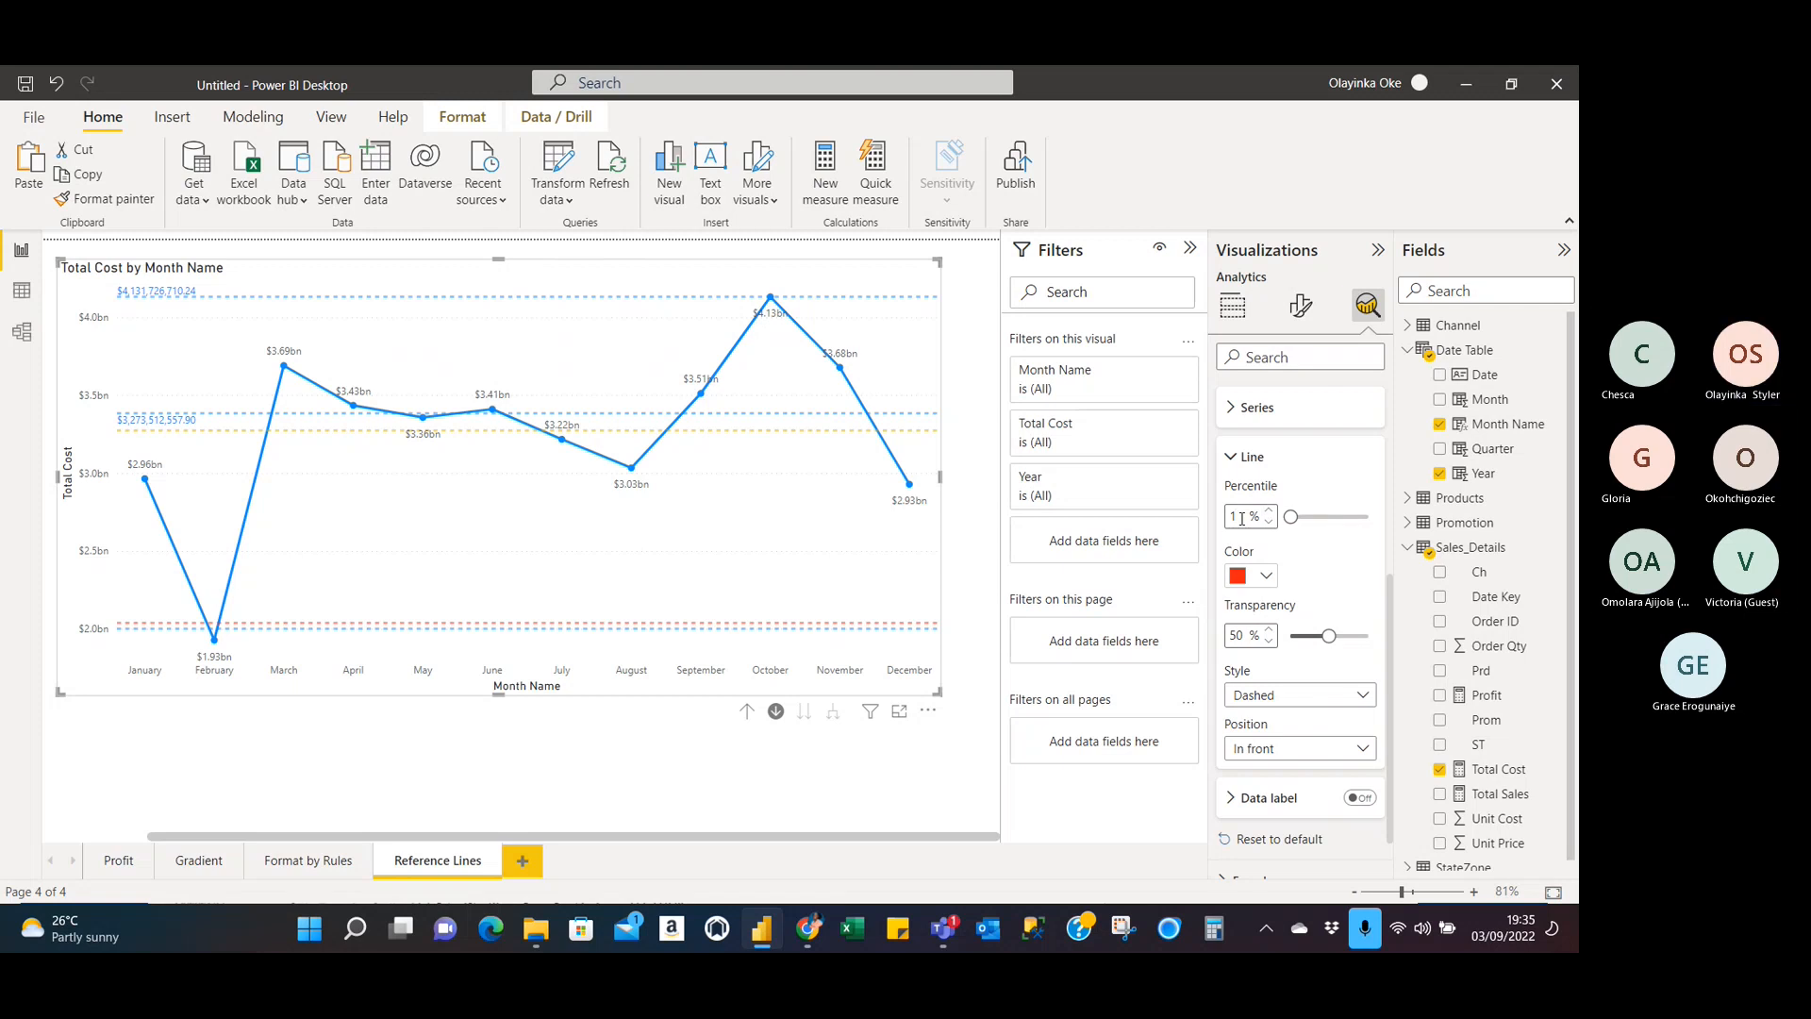
key(BackSpace)
text(0)
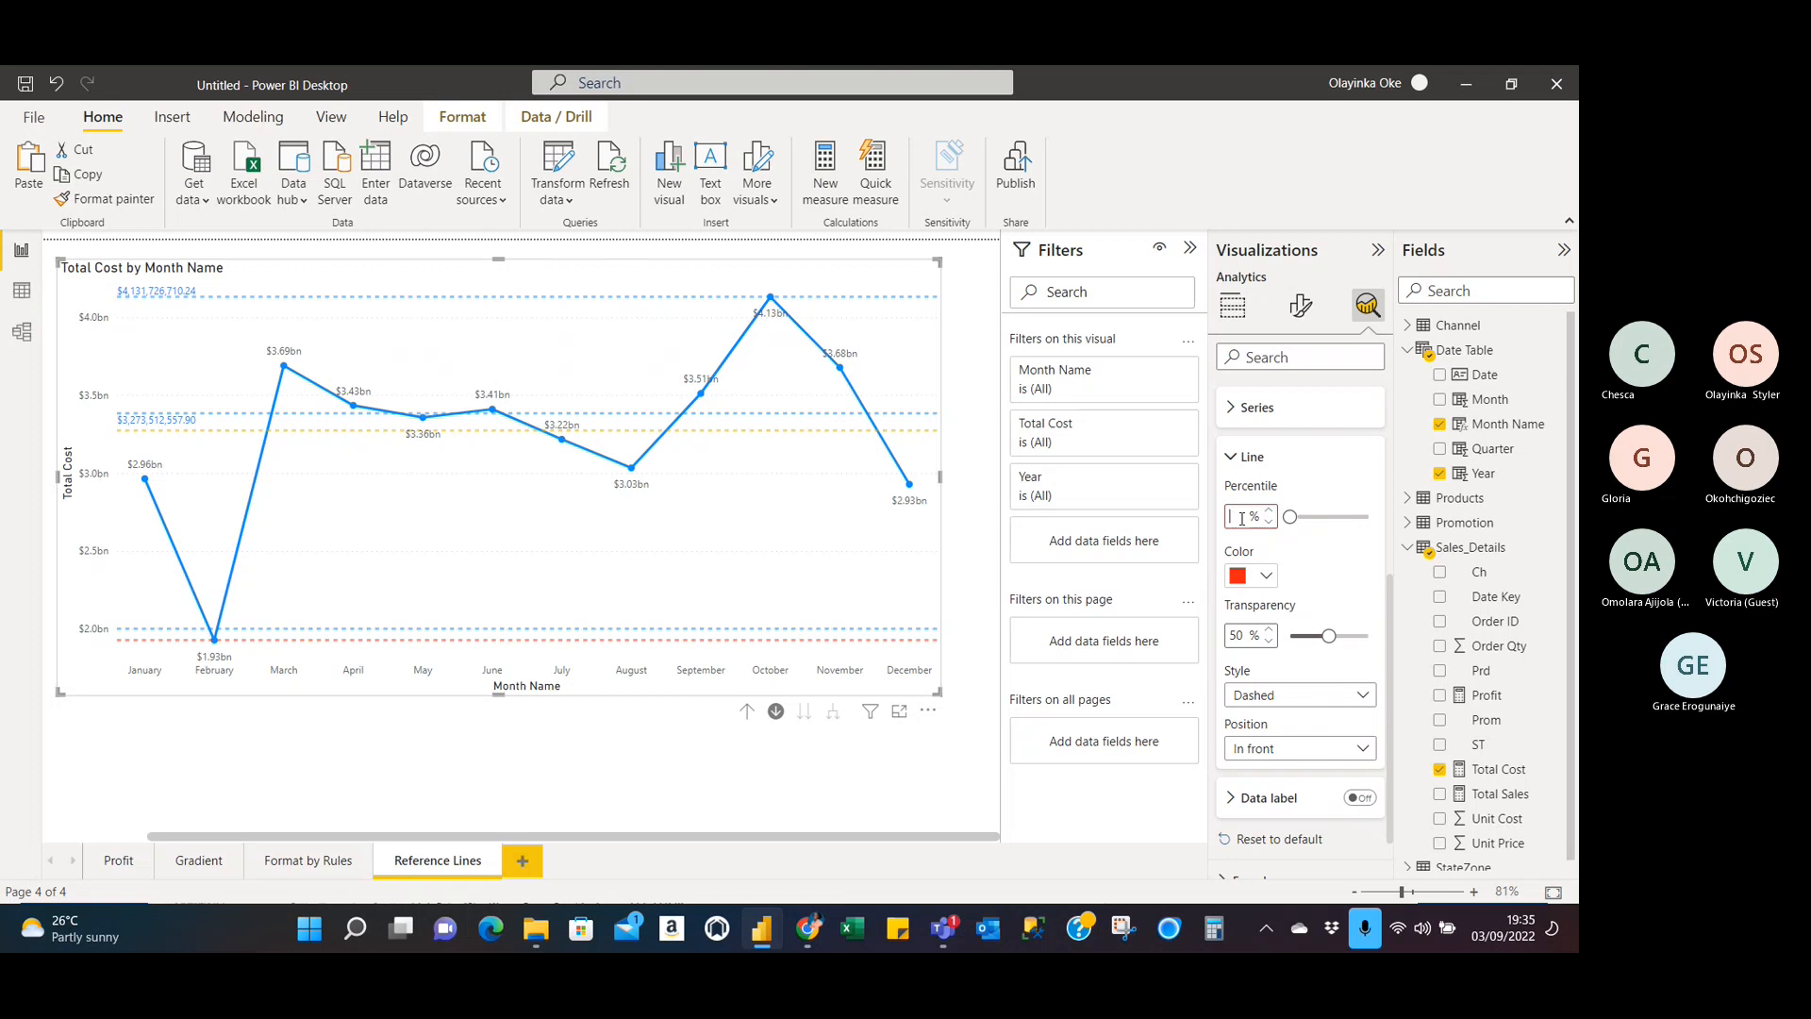
text(10)
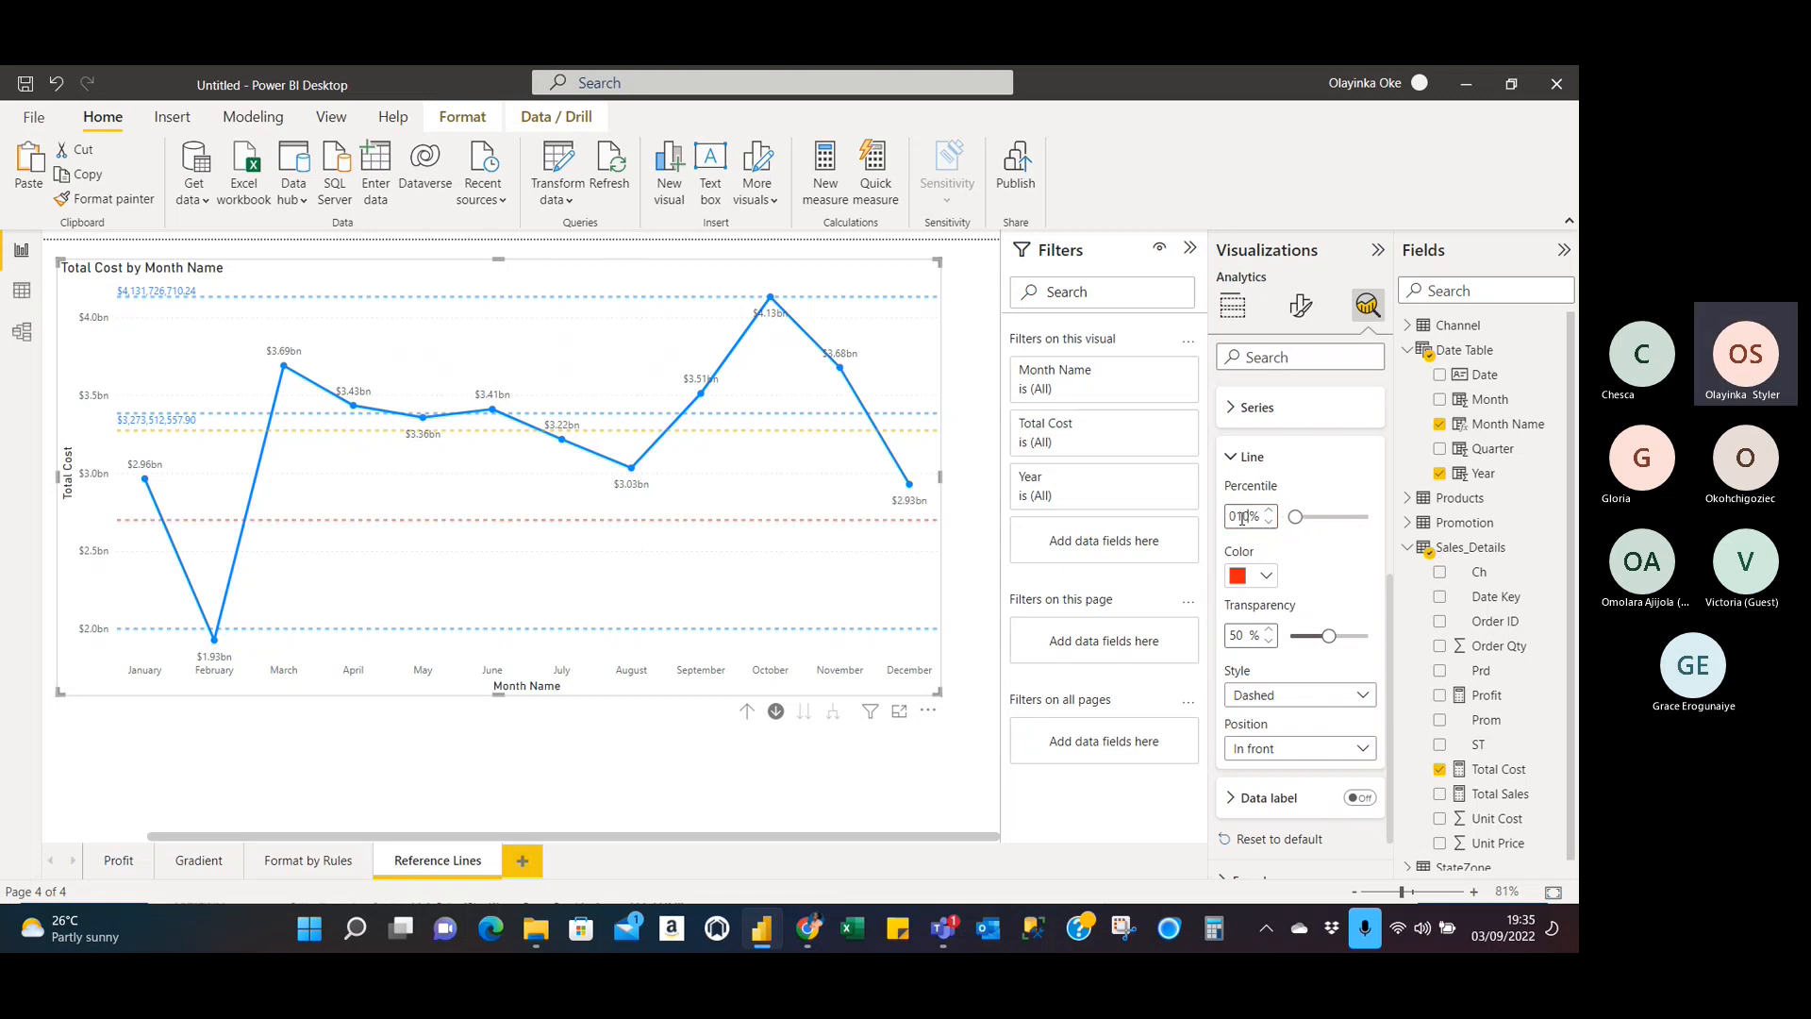
key(BackSpace)
key(BackSpace)
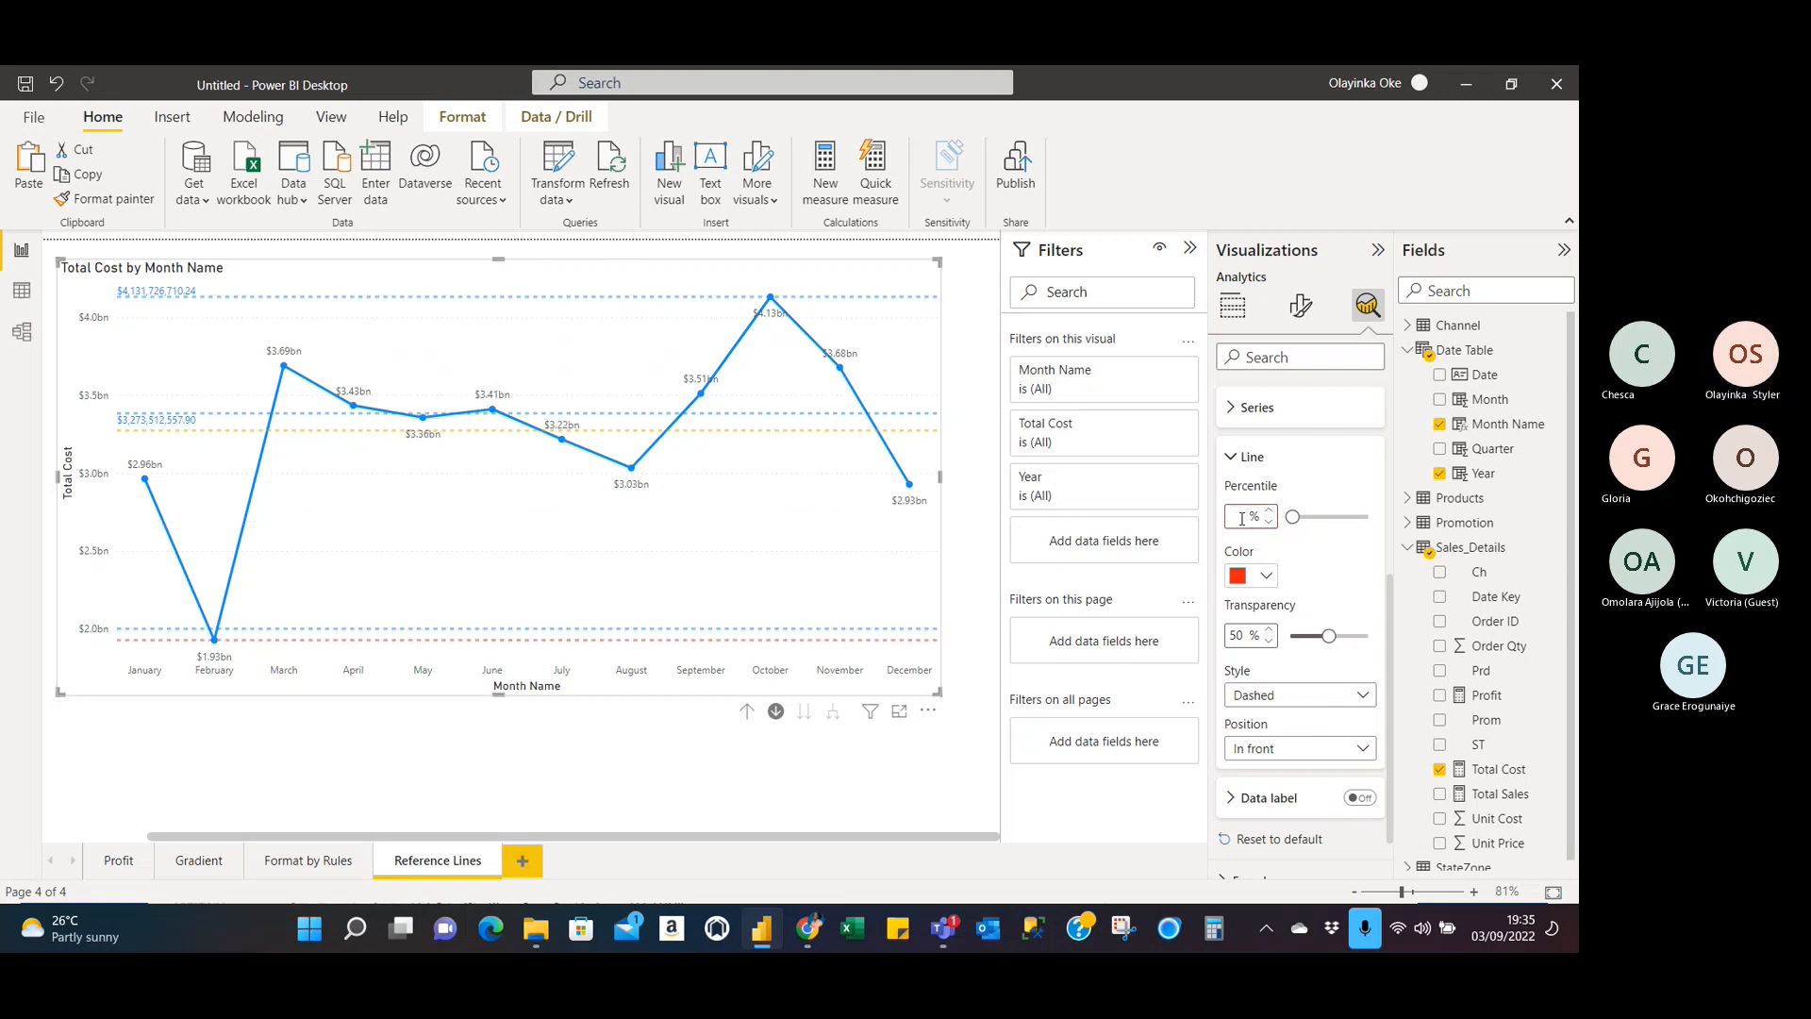
text(7.0)
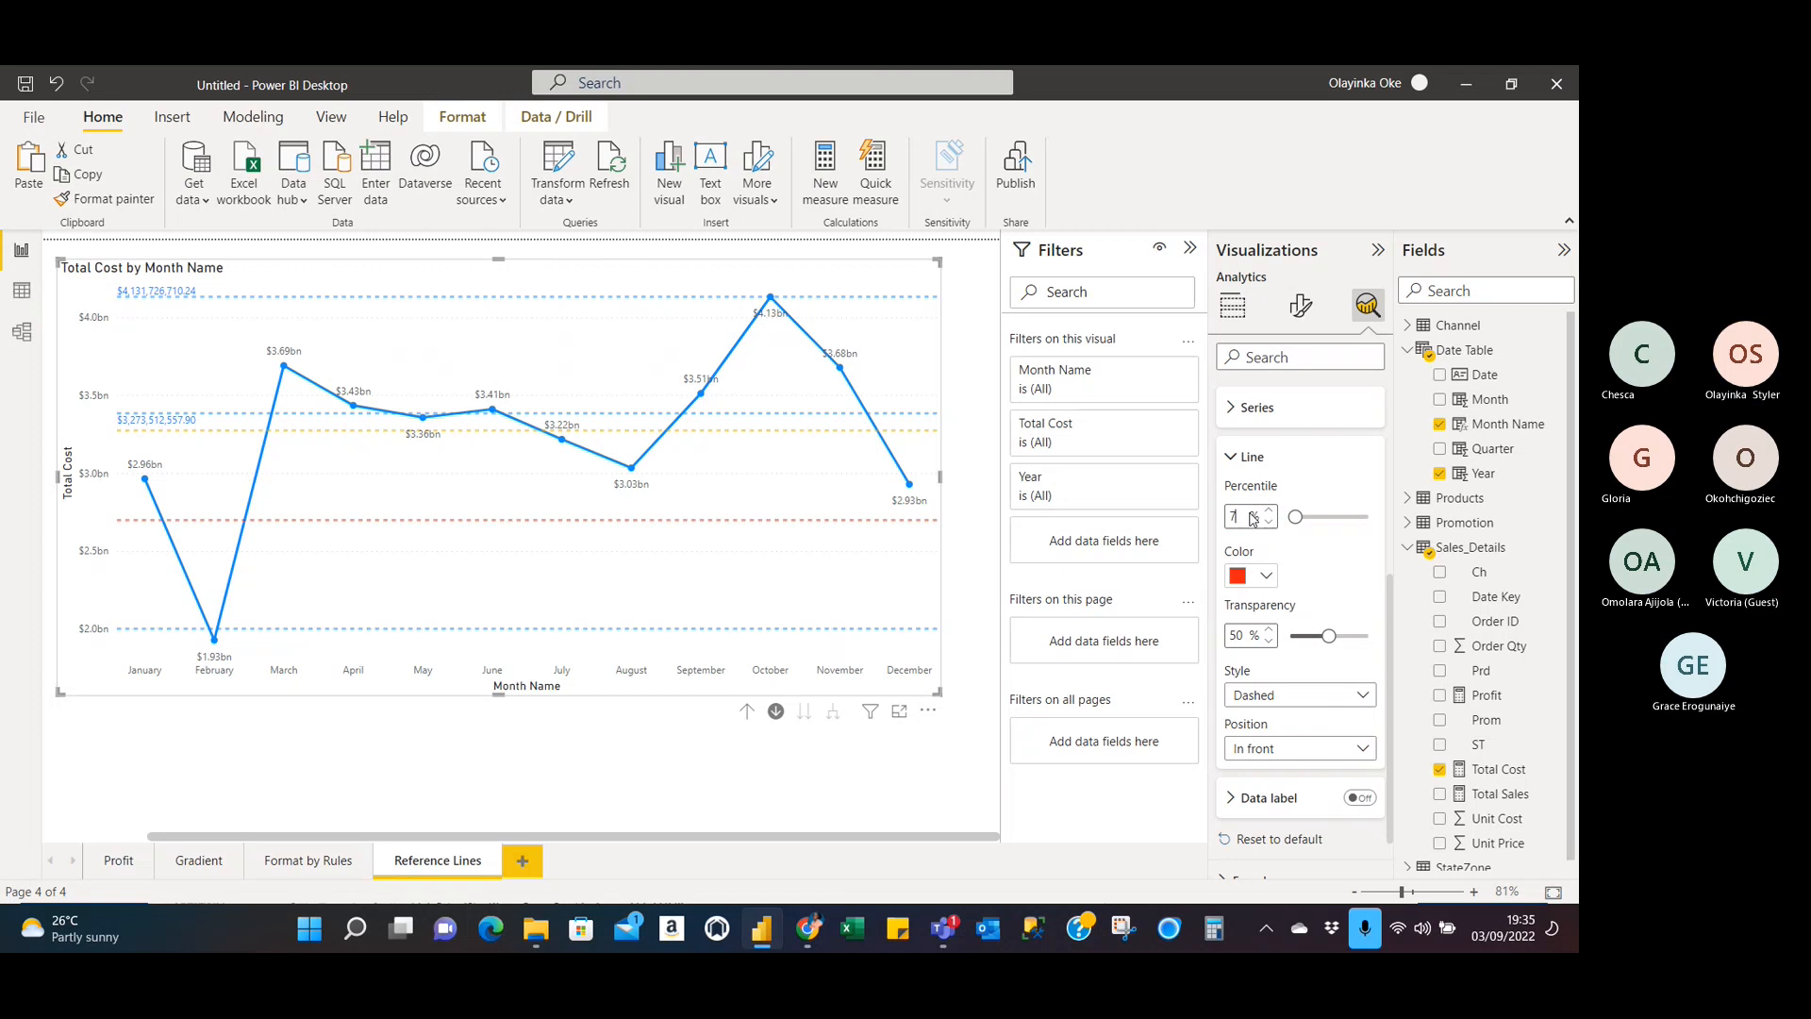
key(BackSpace)
key(BackSpace)
text(10)
Set the percentile line's percentile value to 70% and collapse its settings.
drag(1295, 516, 1344, 517)
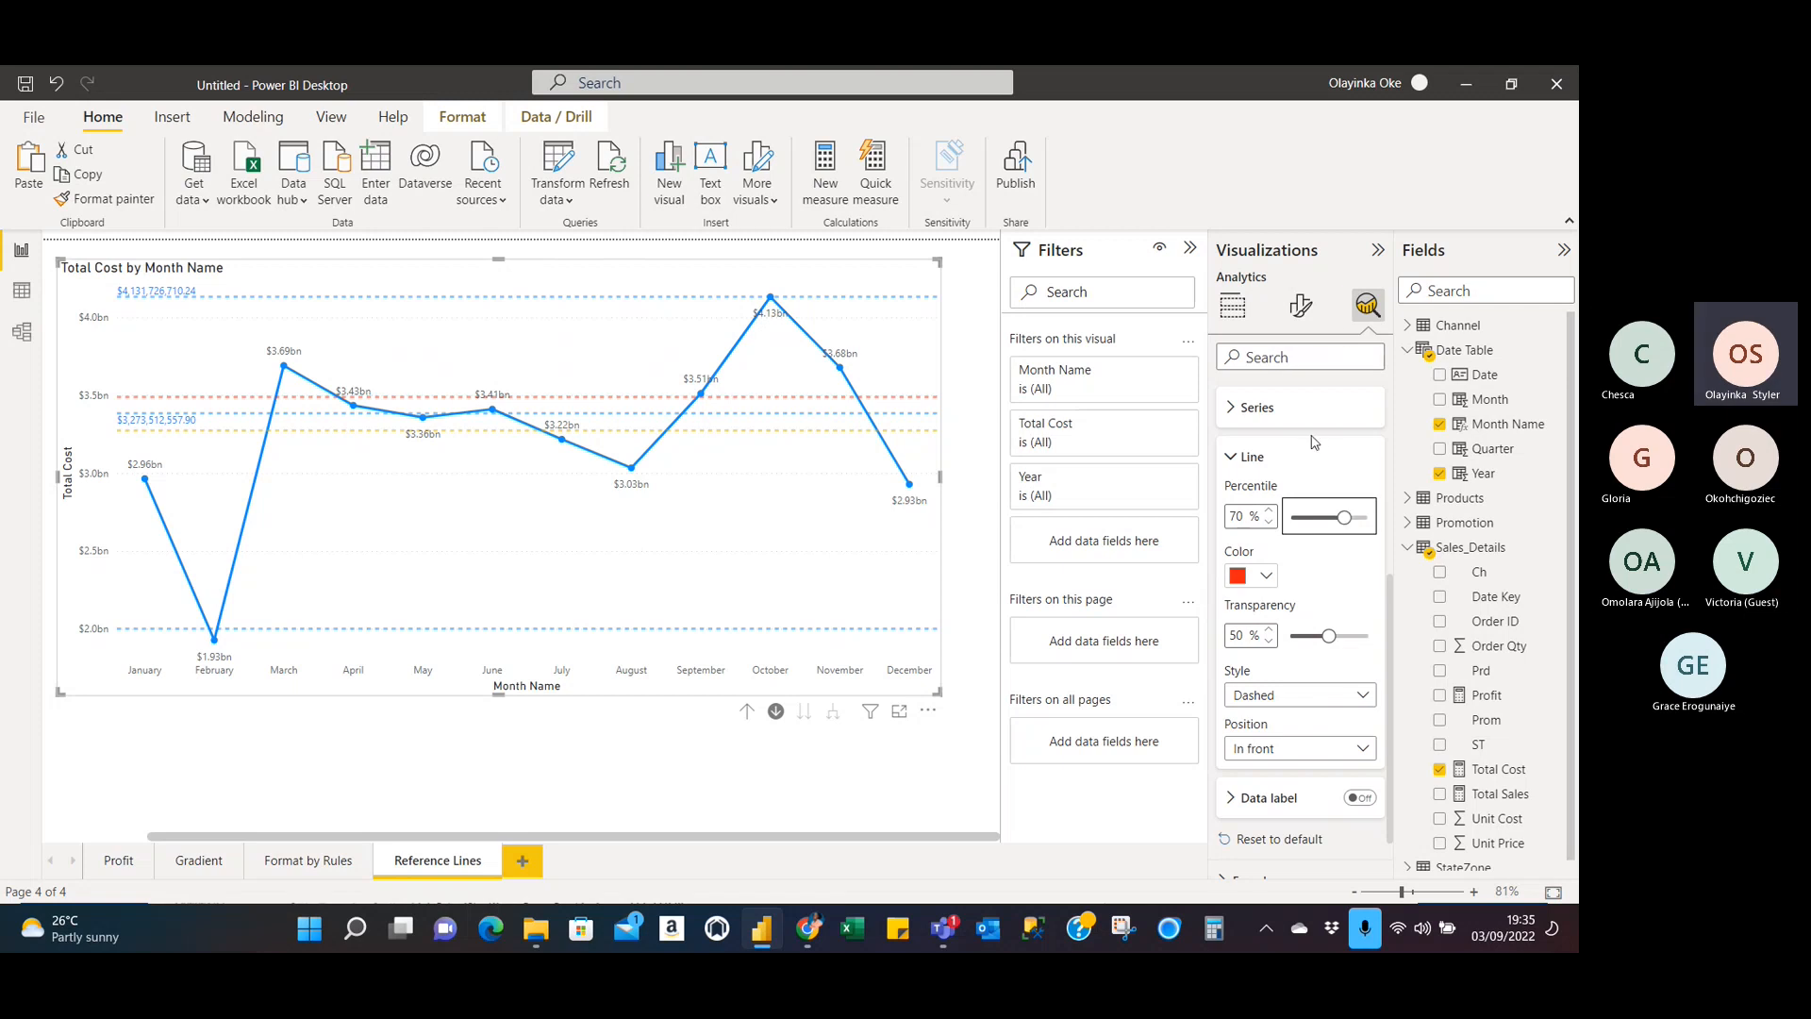
scroll(1314, 441, up, 3)
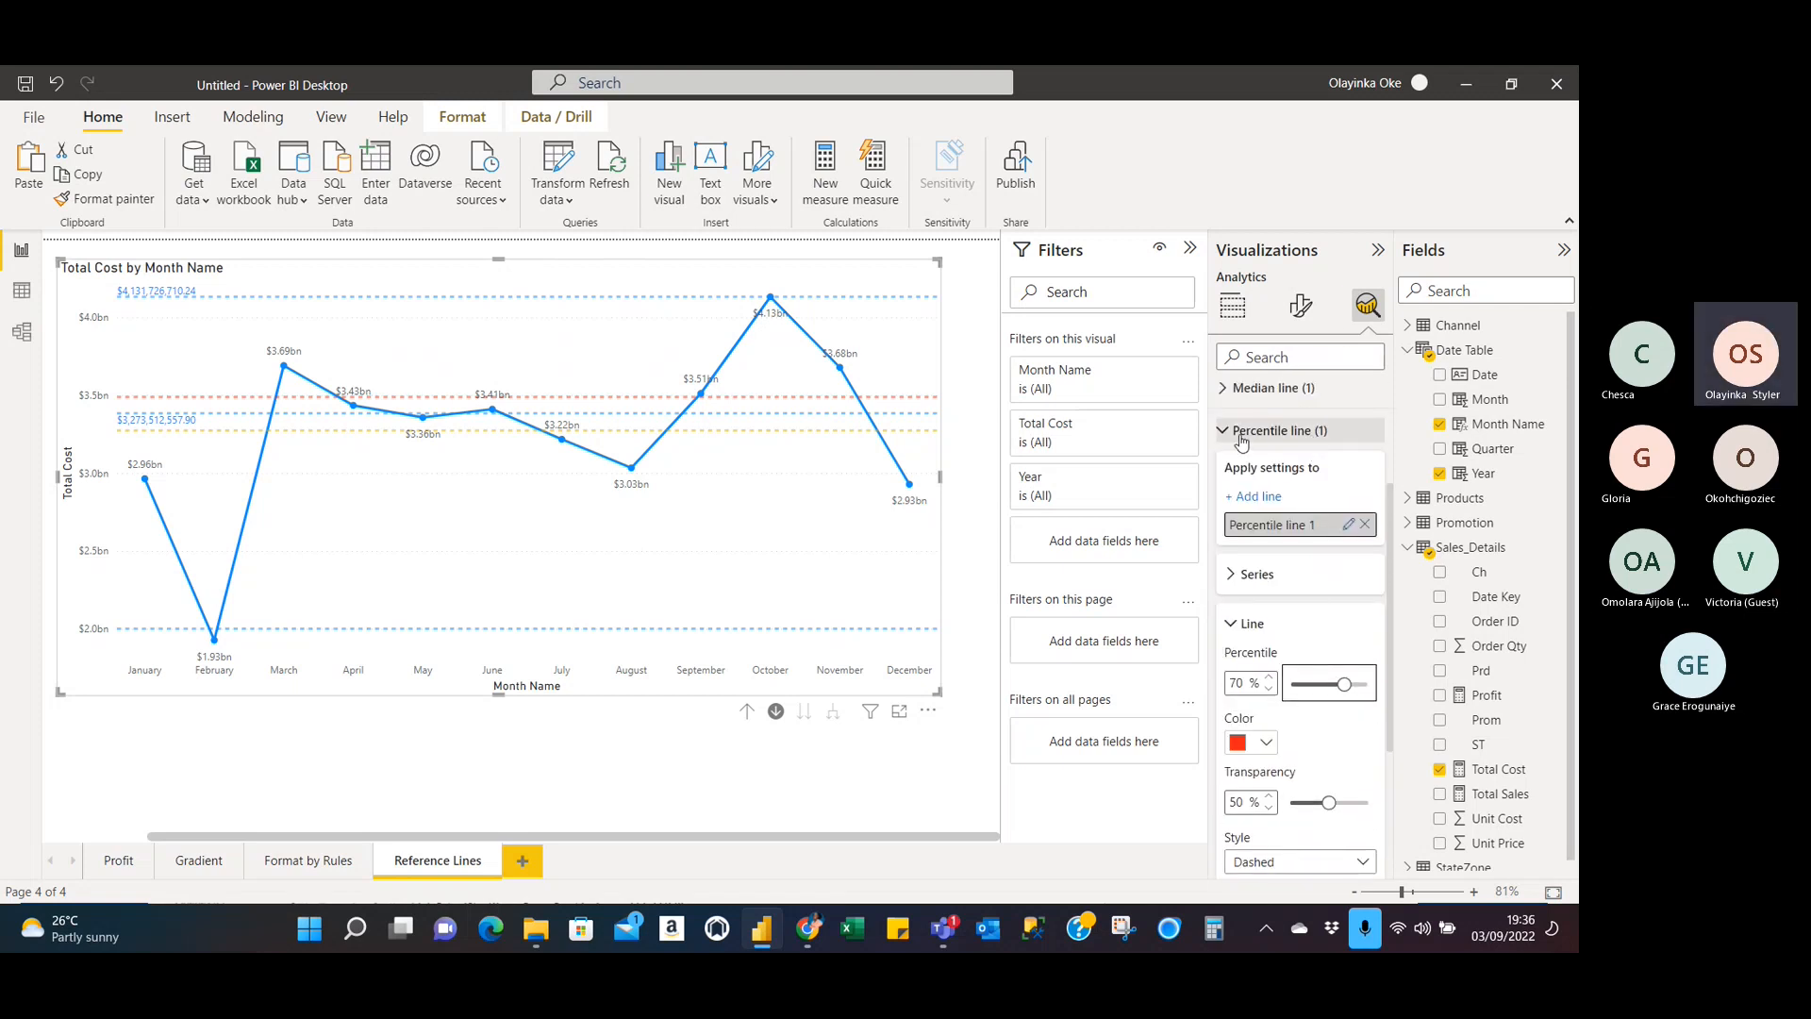
click(1241, 432)
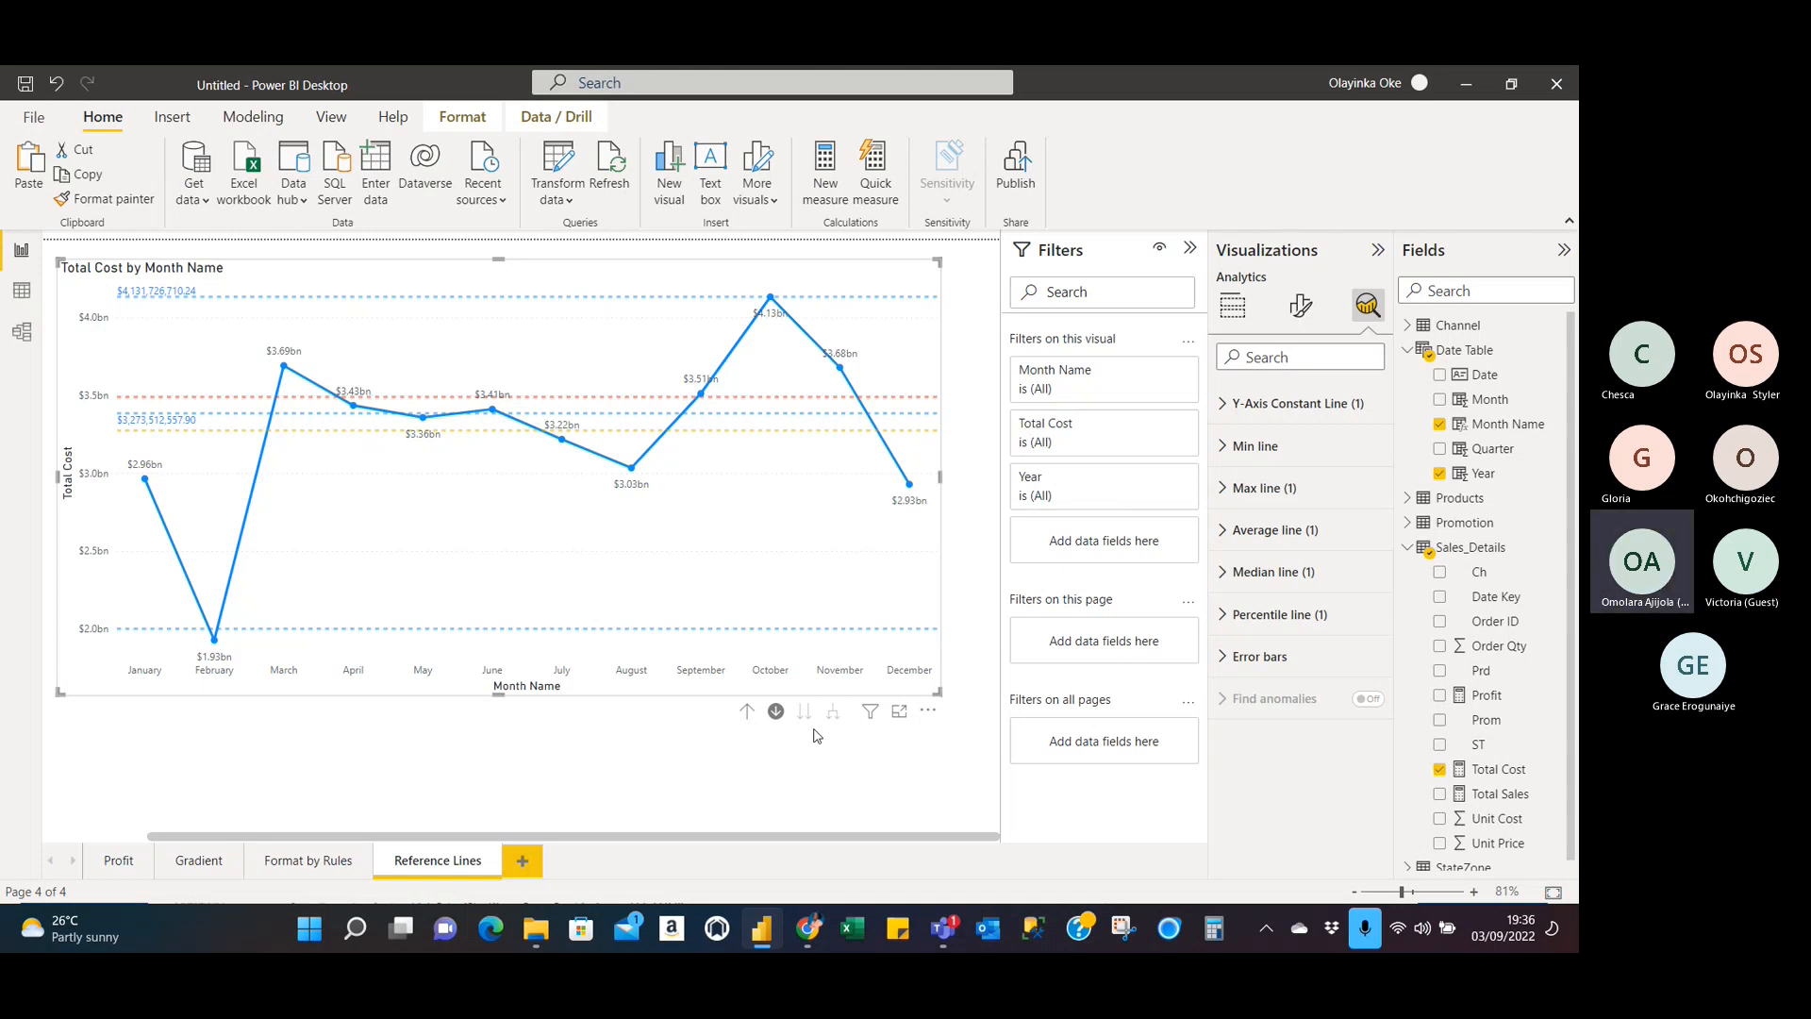
Check the Microsoft Teams meeting window and its chat, and return to the Power BI report.
key(alt+Tab)
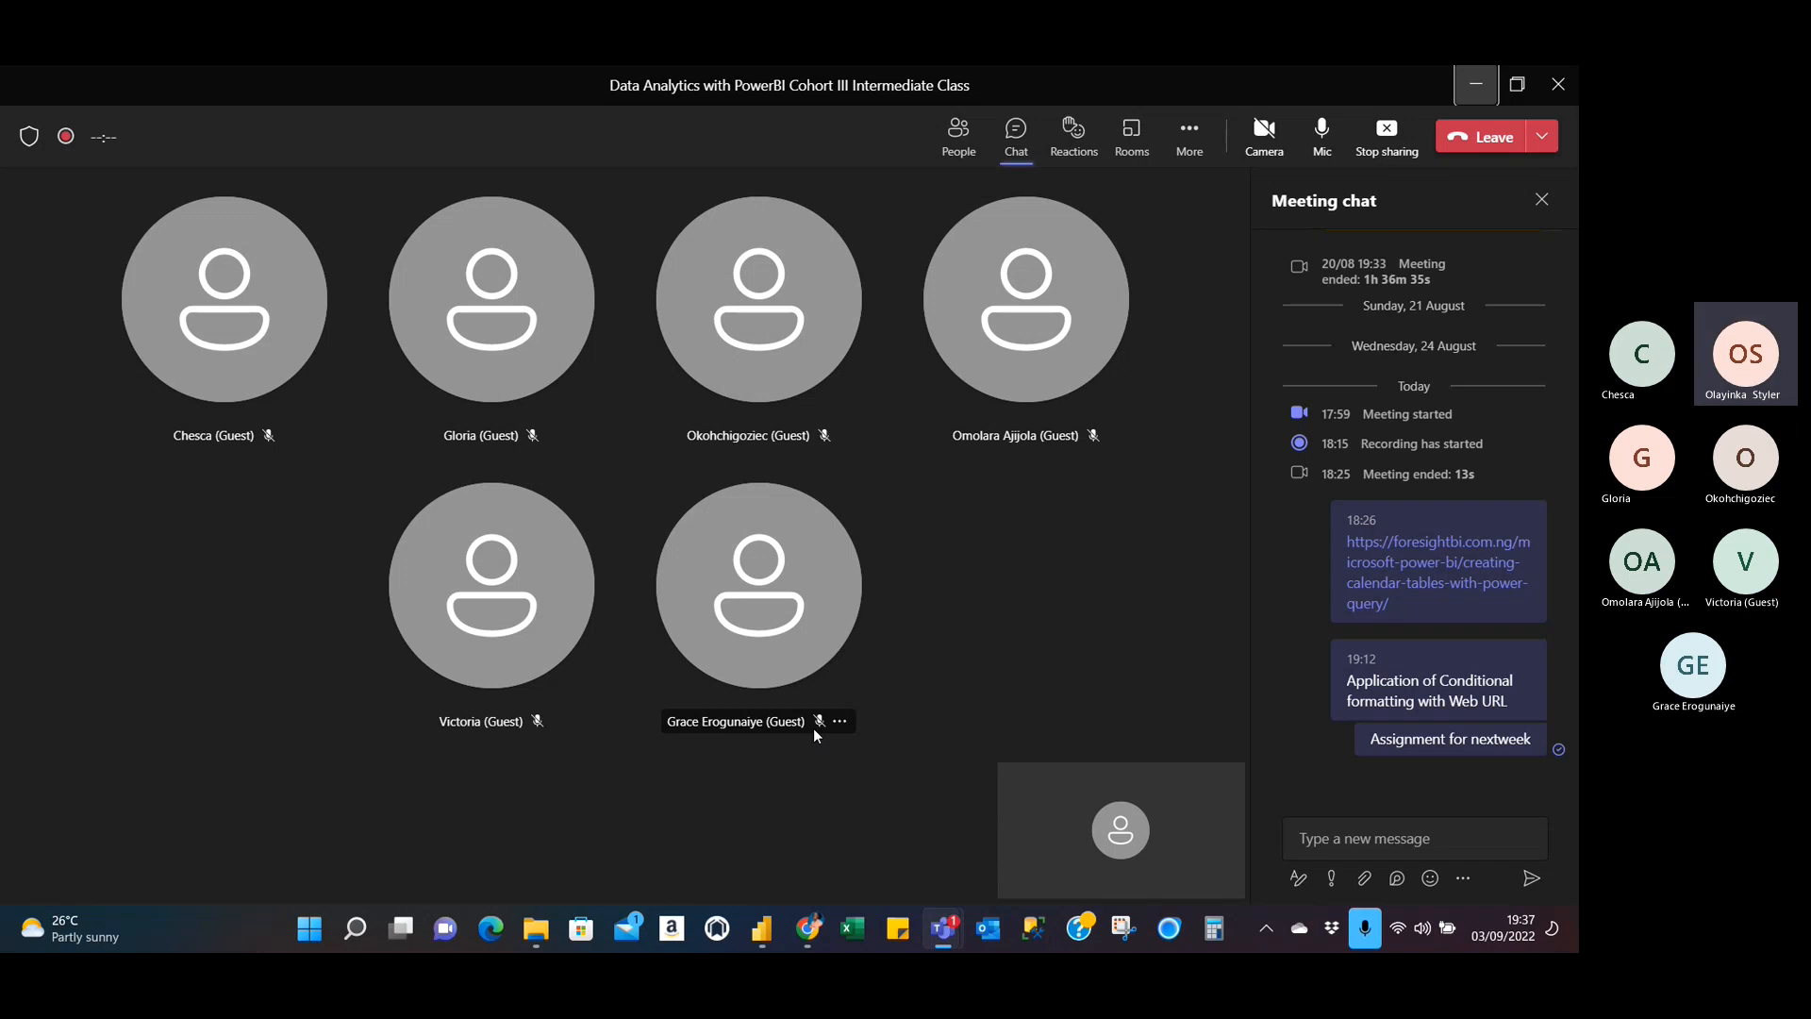
key(alt+Tab)
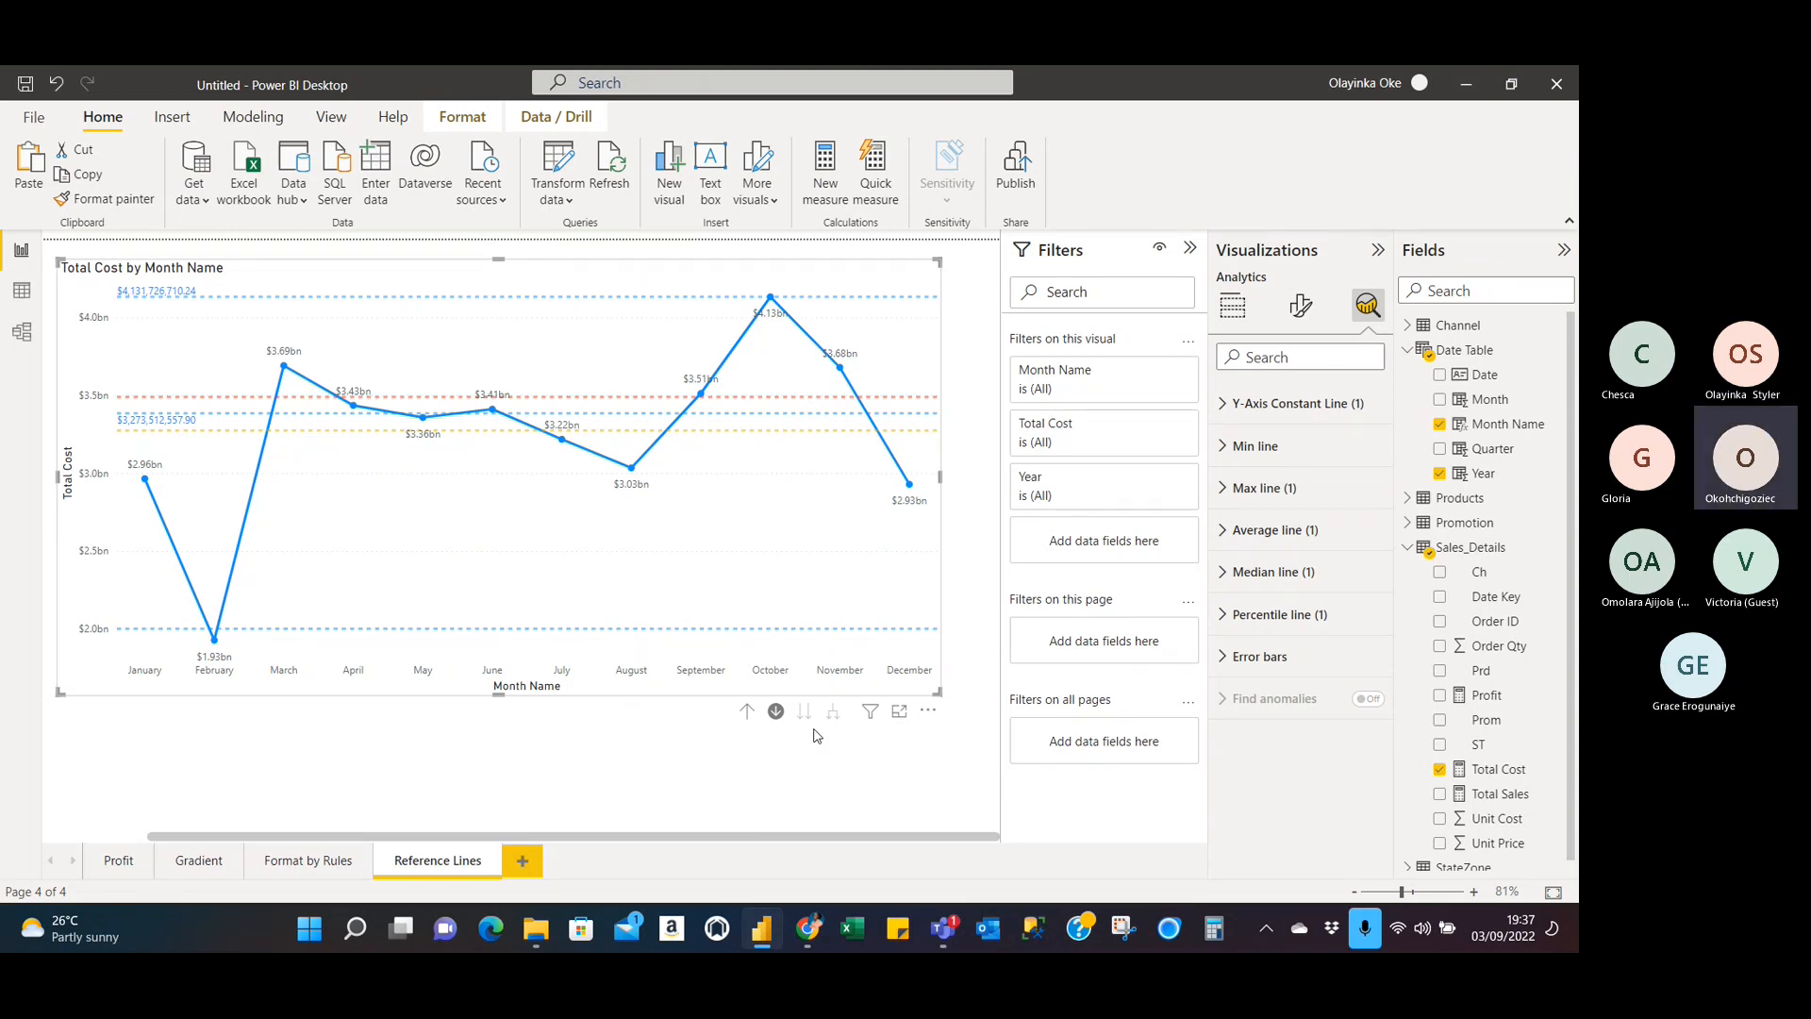
key(alt+Tab)
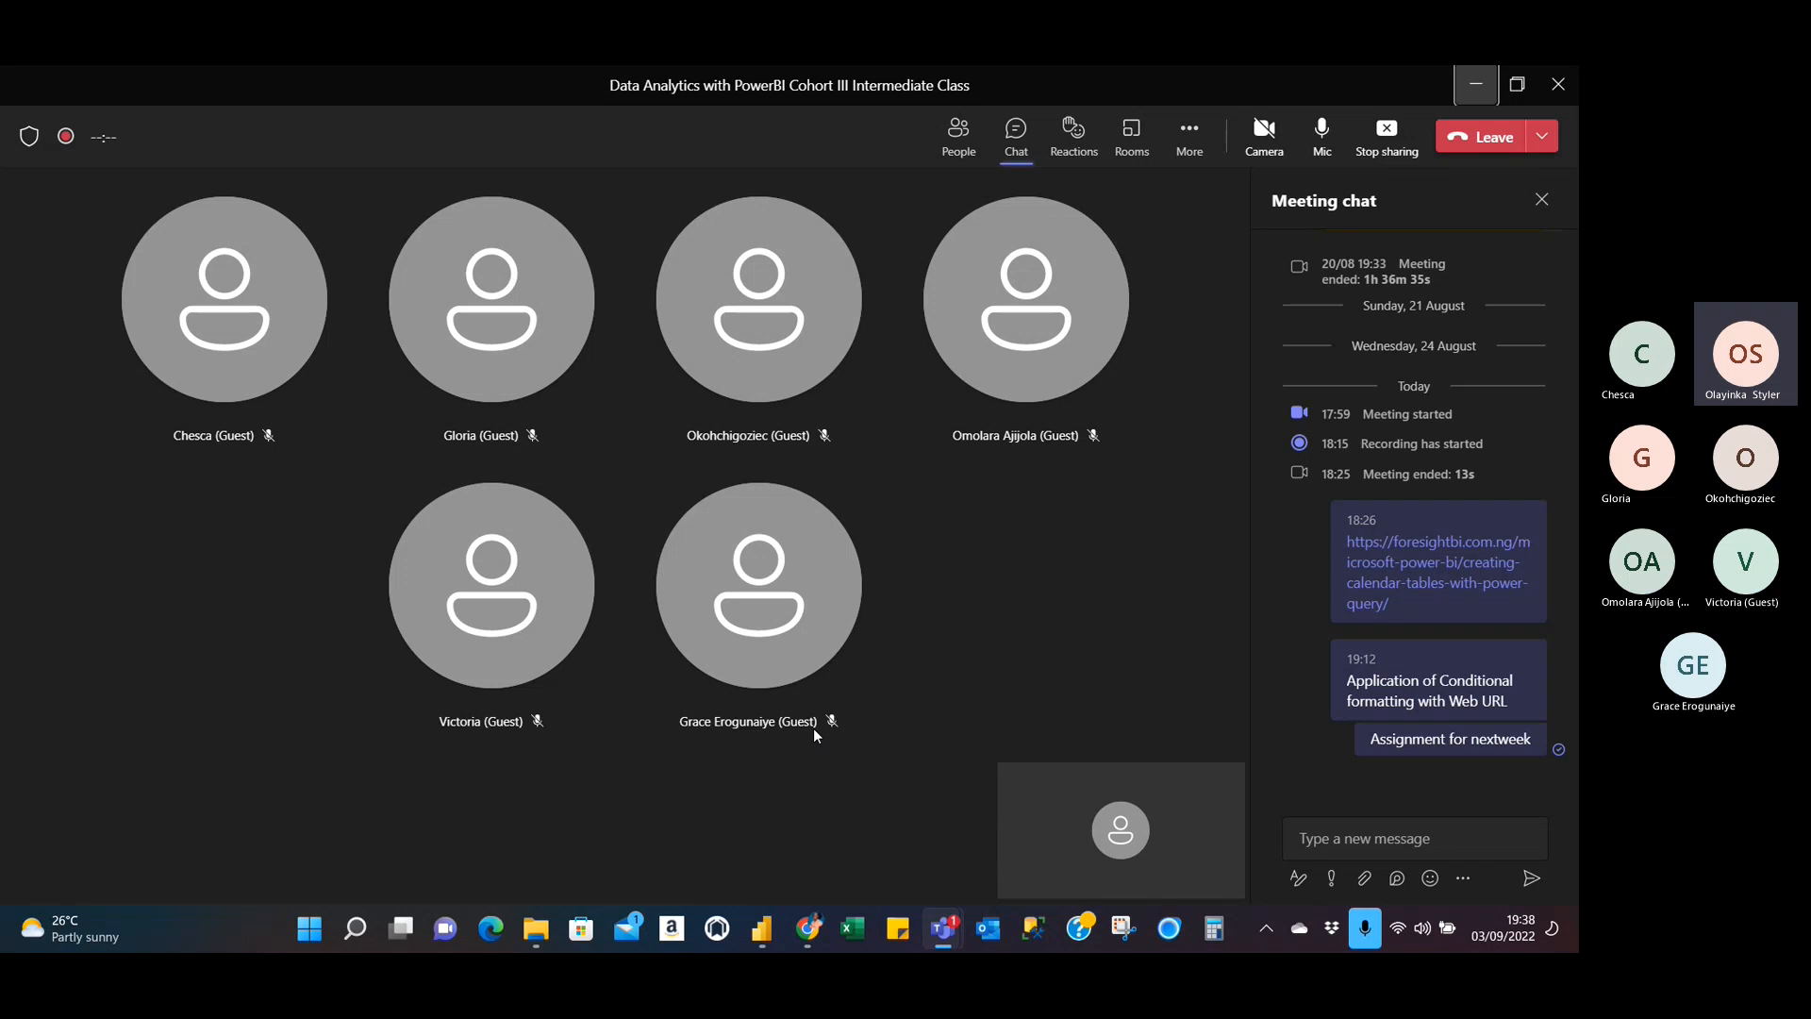
key(alt+Tab)
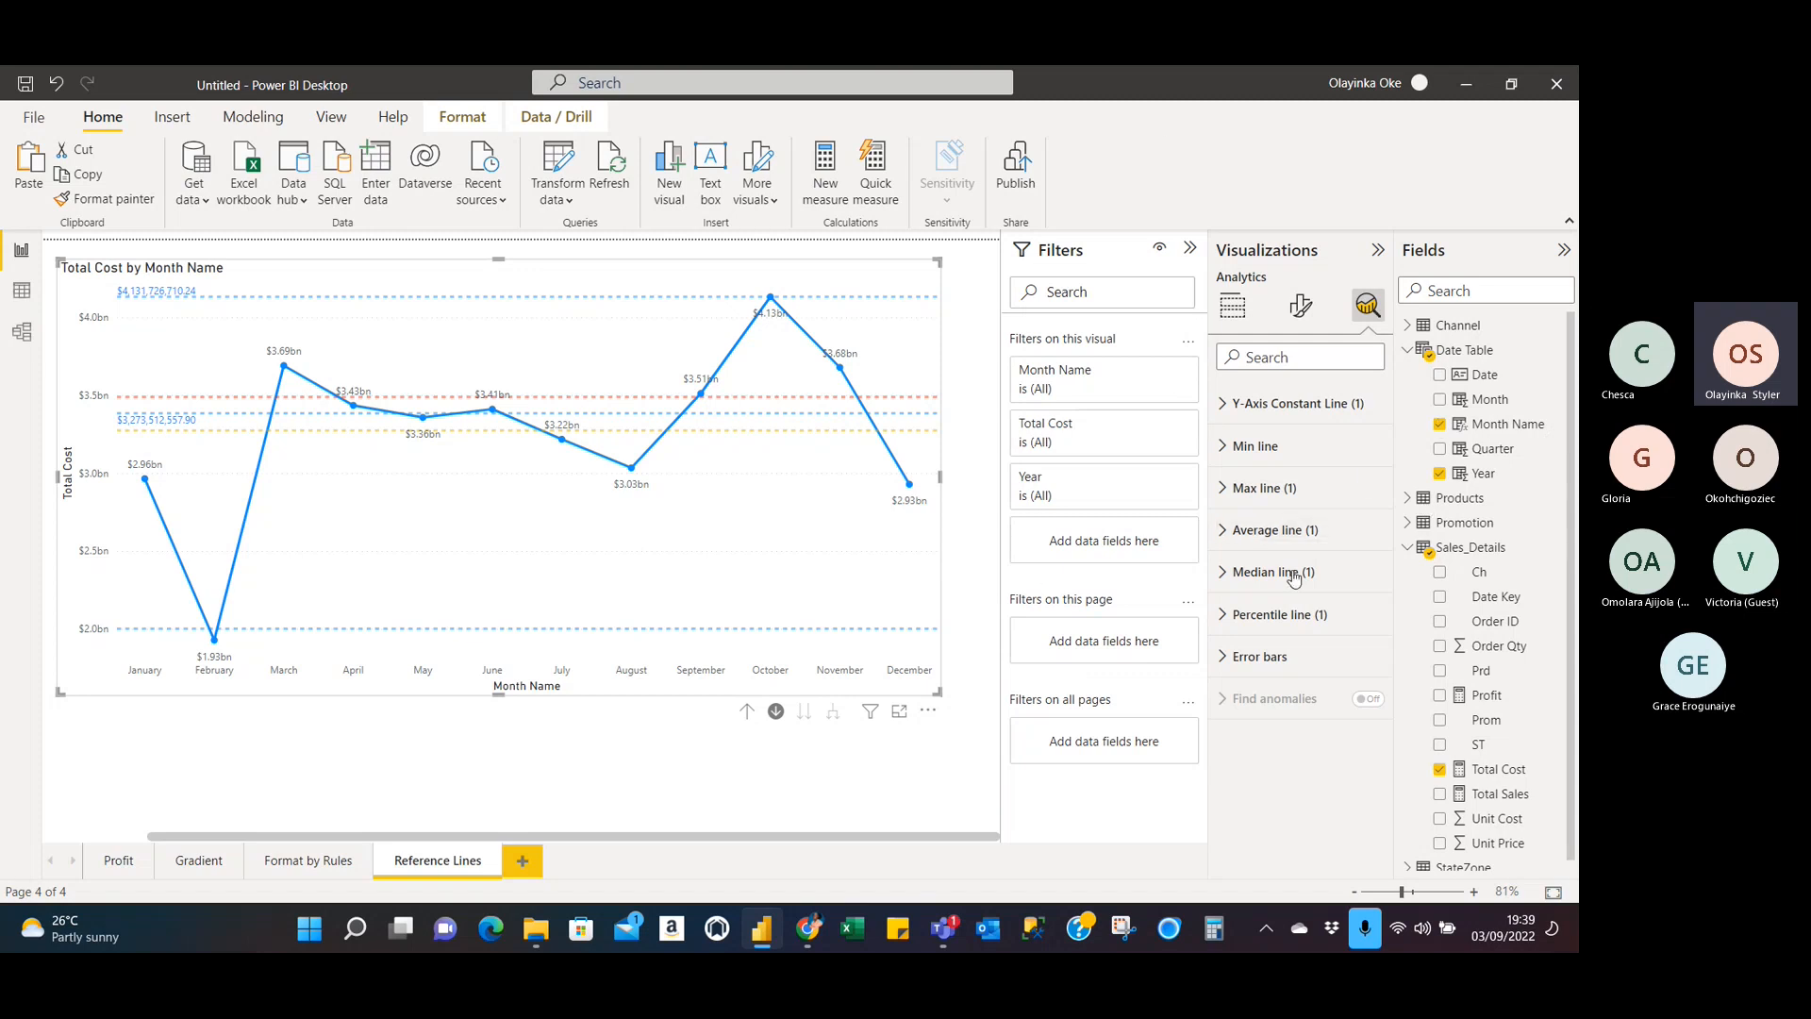
Look through the error bar settings available for the Total Cost series and collapse them again.
click(1224, 657)
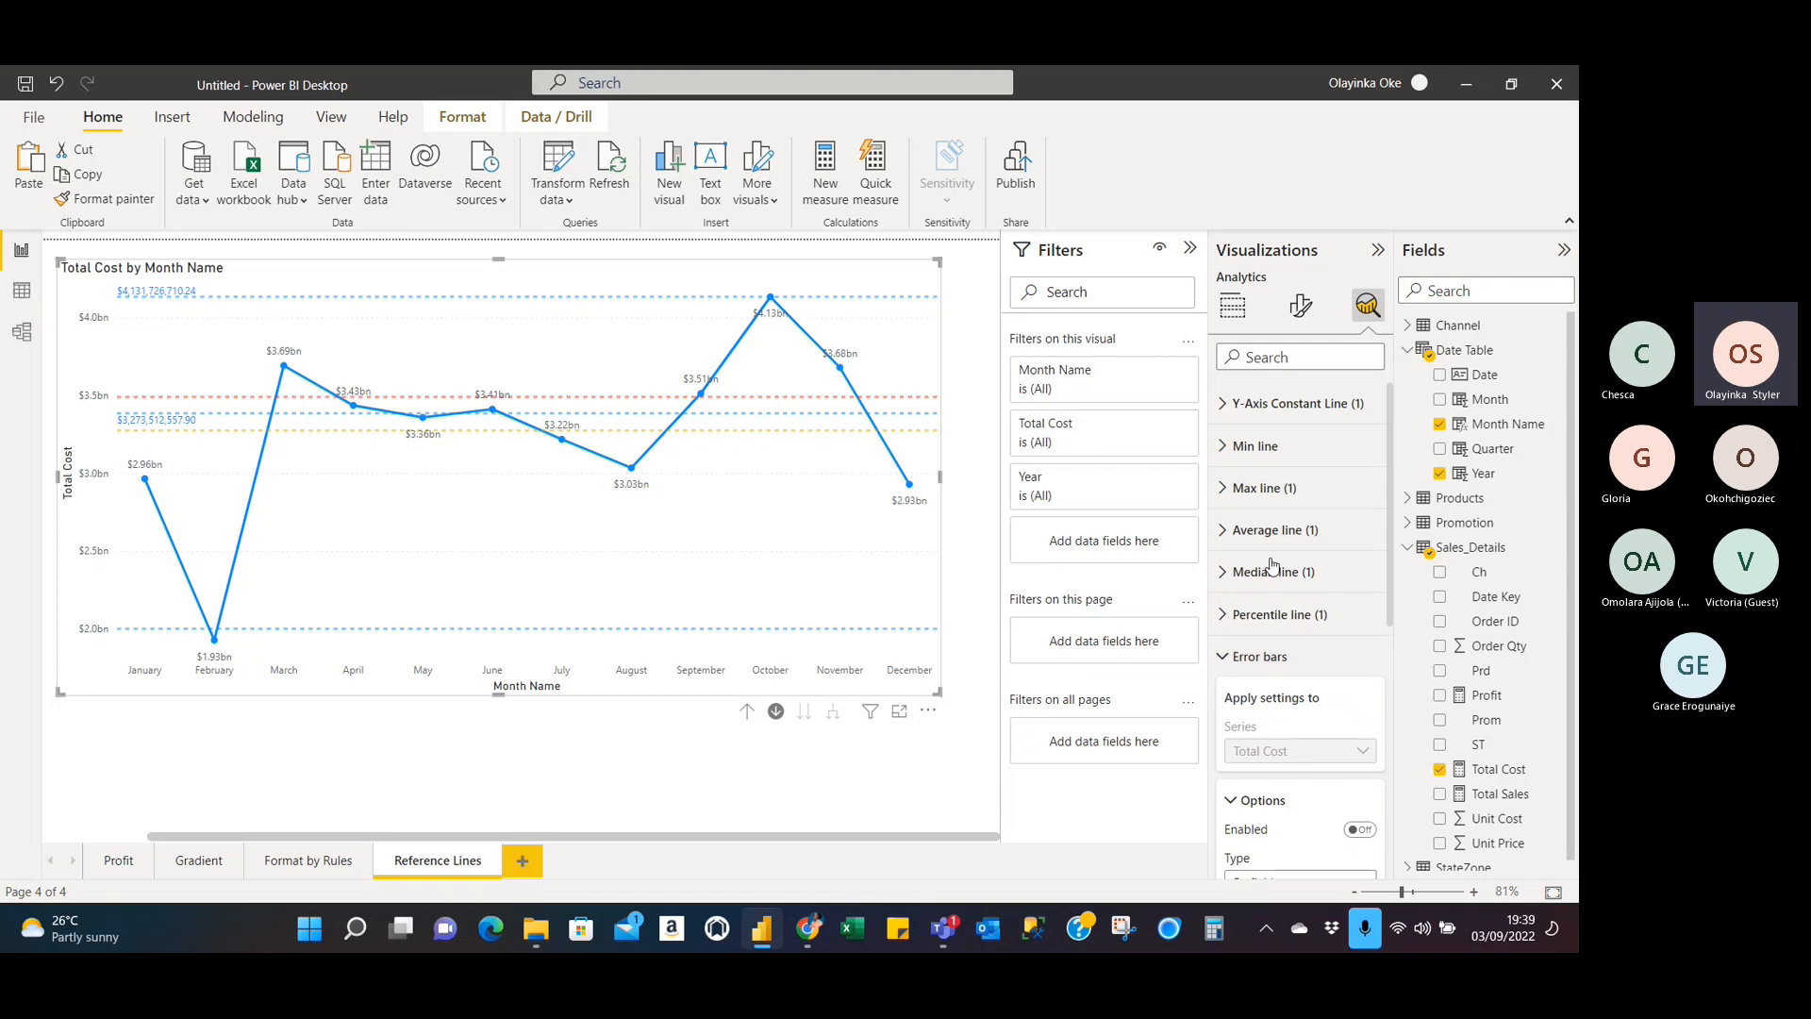
scroll(1289, 669, down, 5)
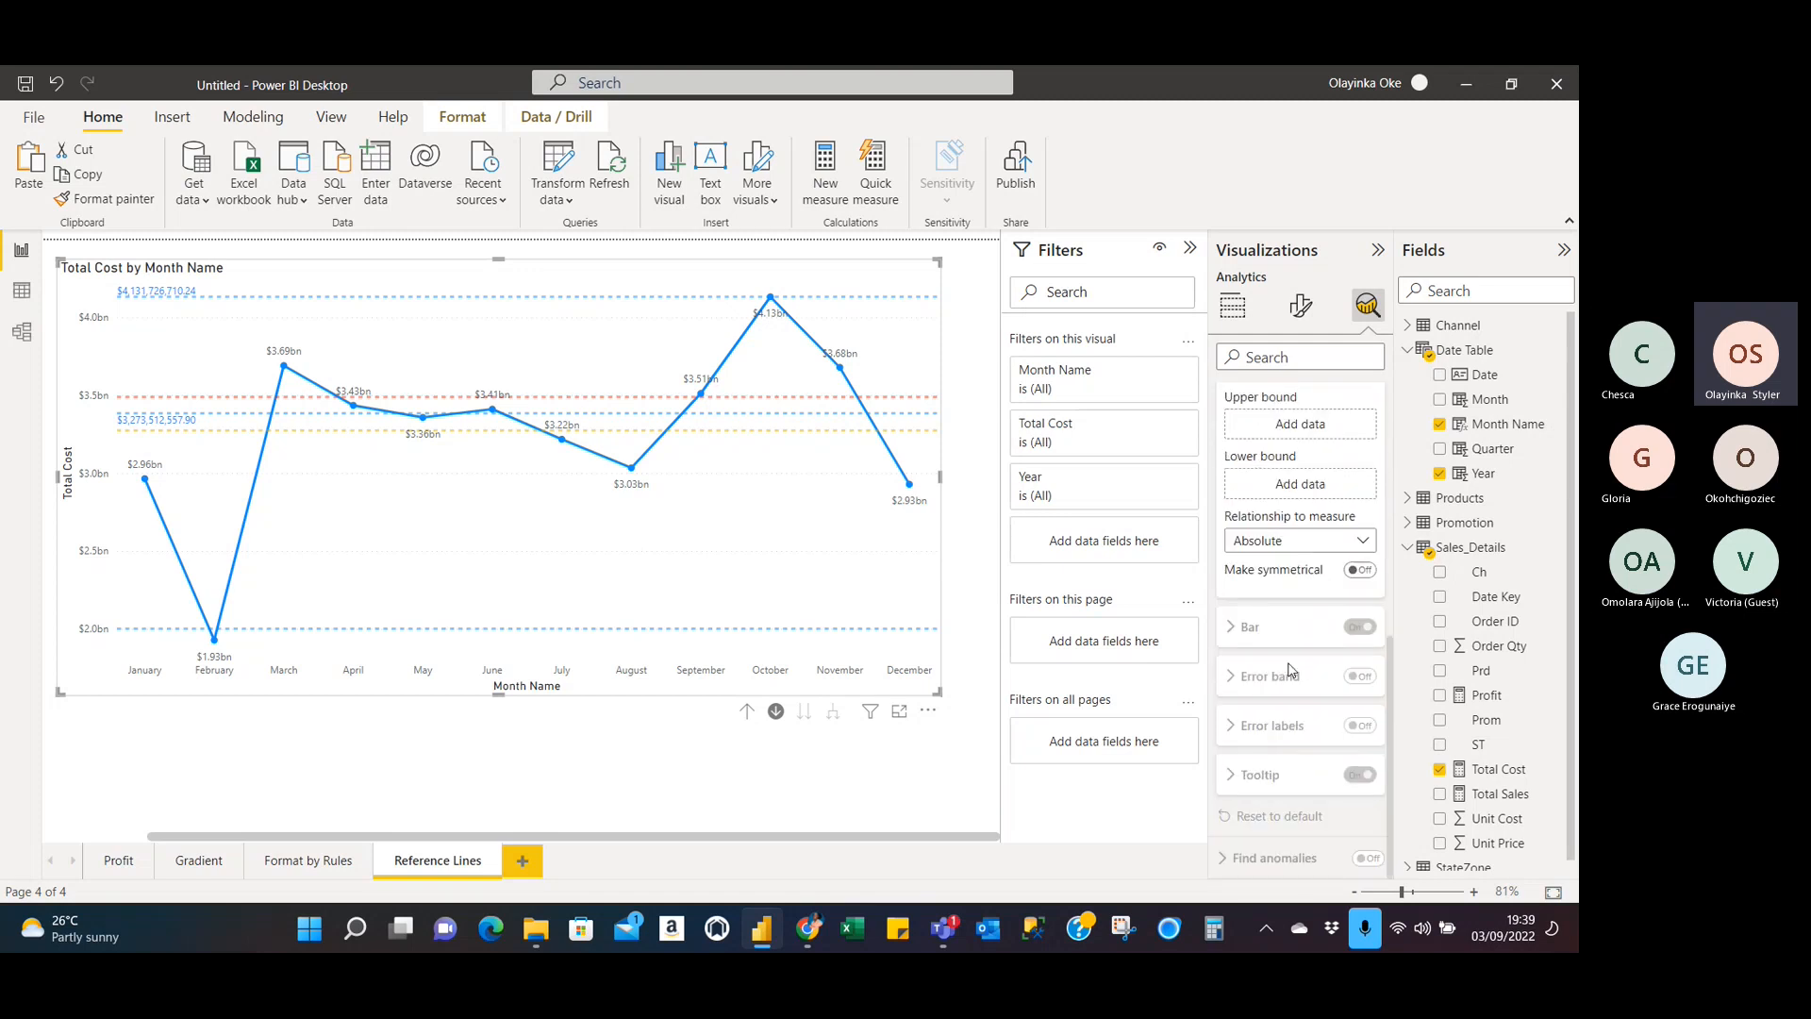
scroll(1289, 669, up, 5)
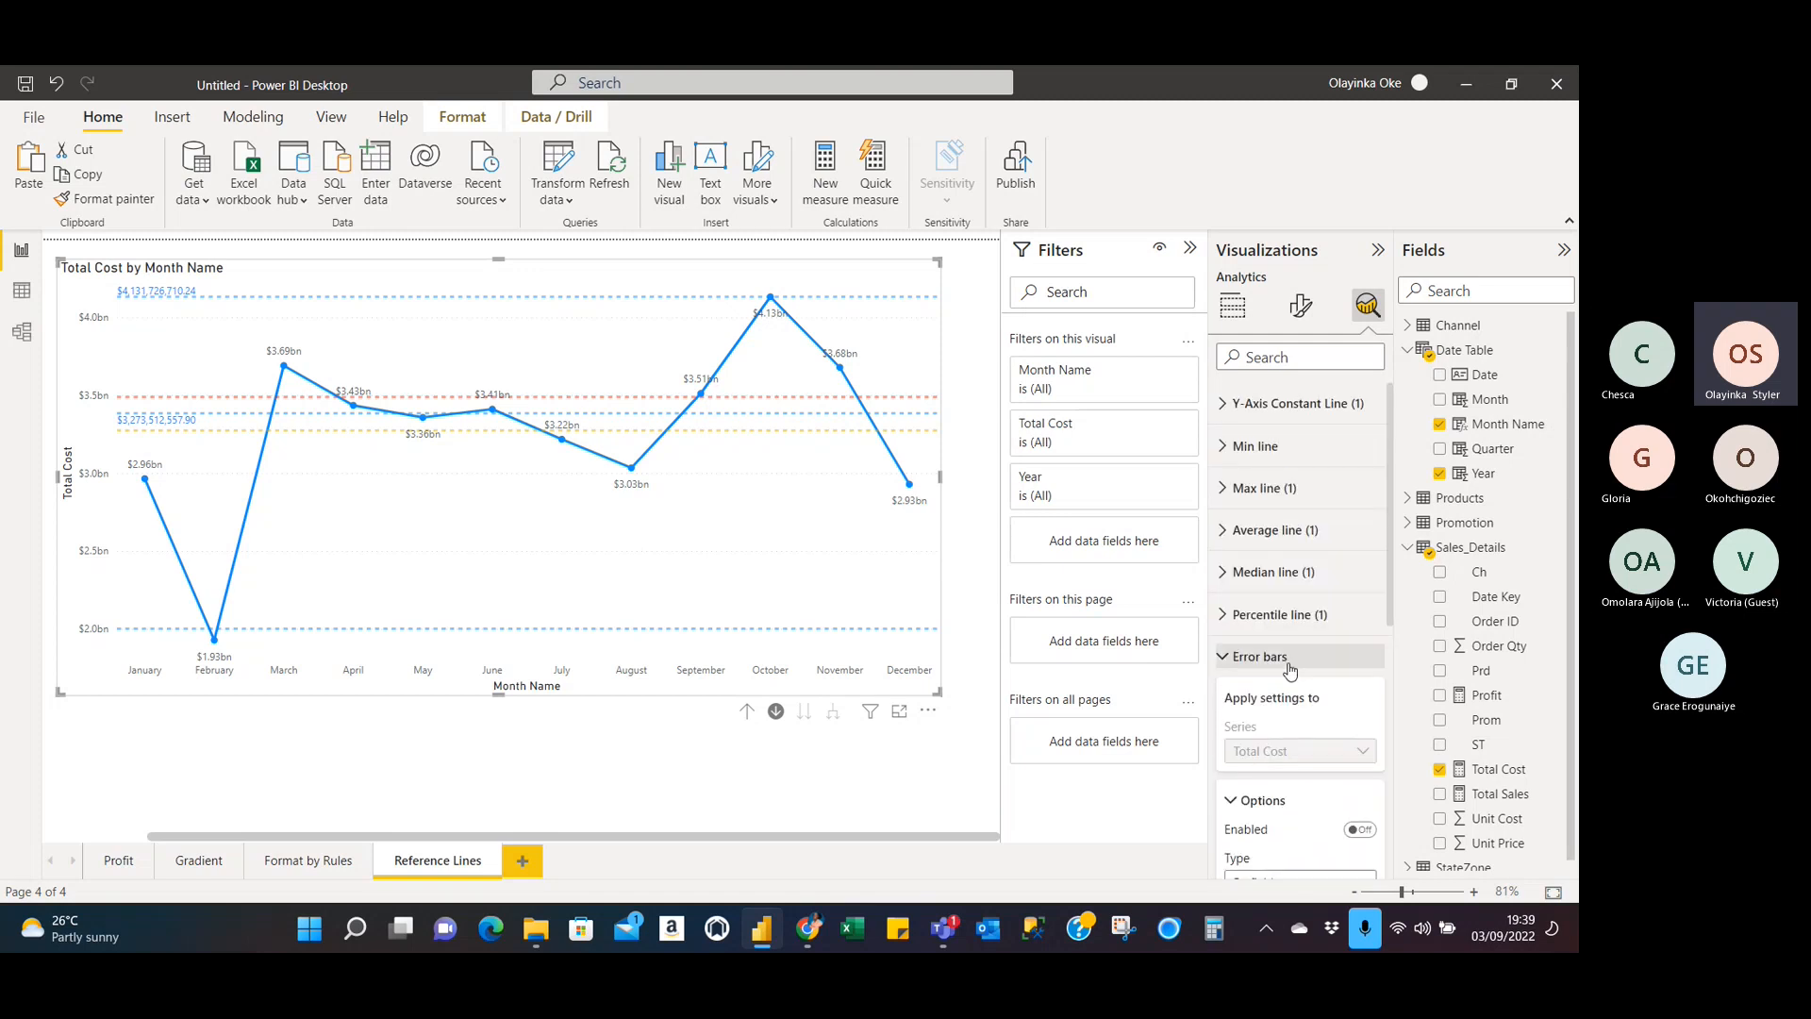
click(1221, 660)
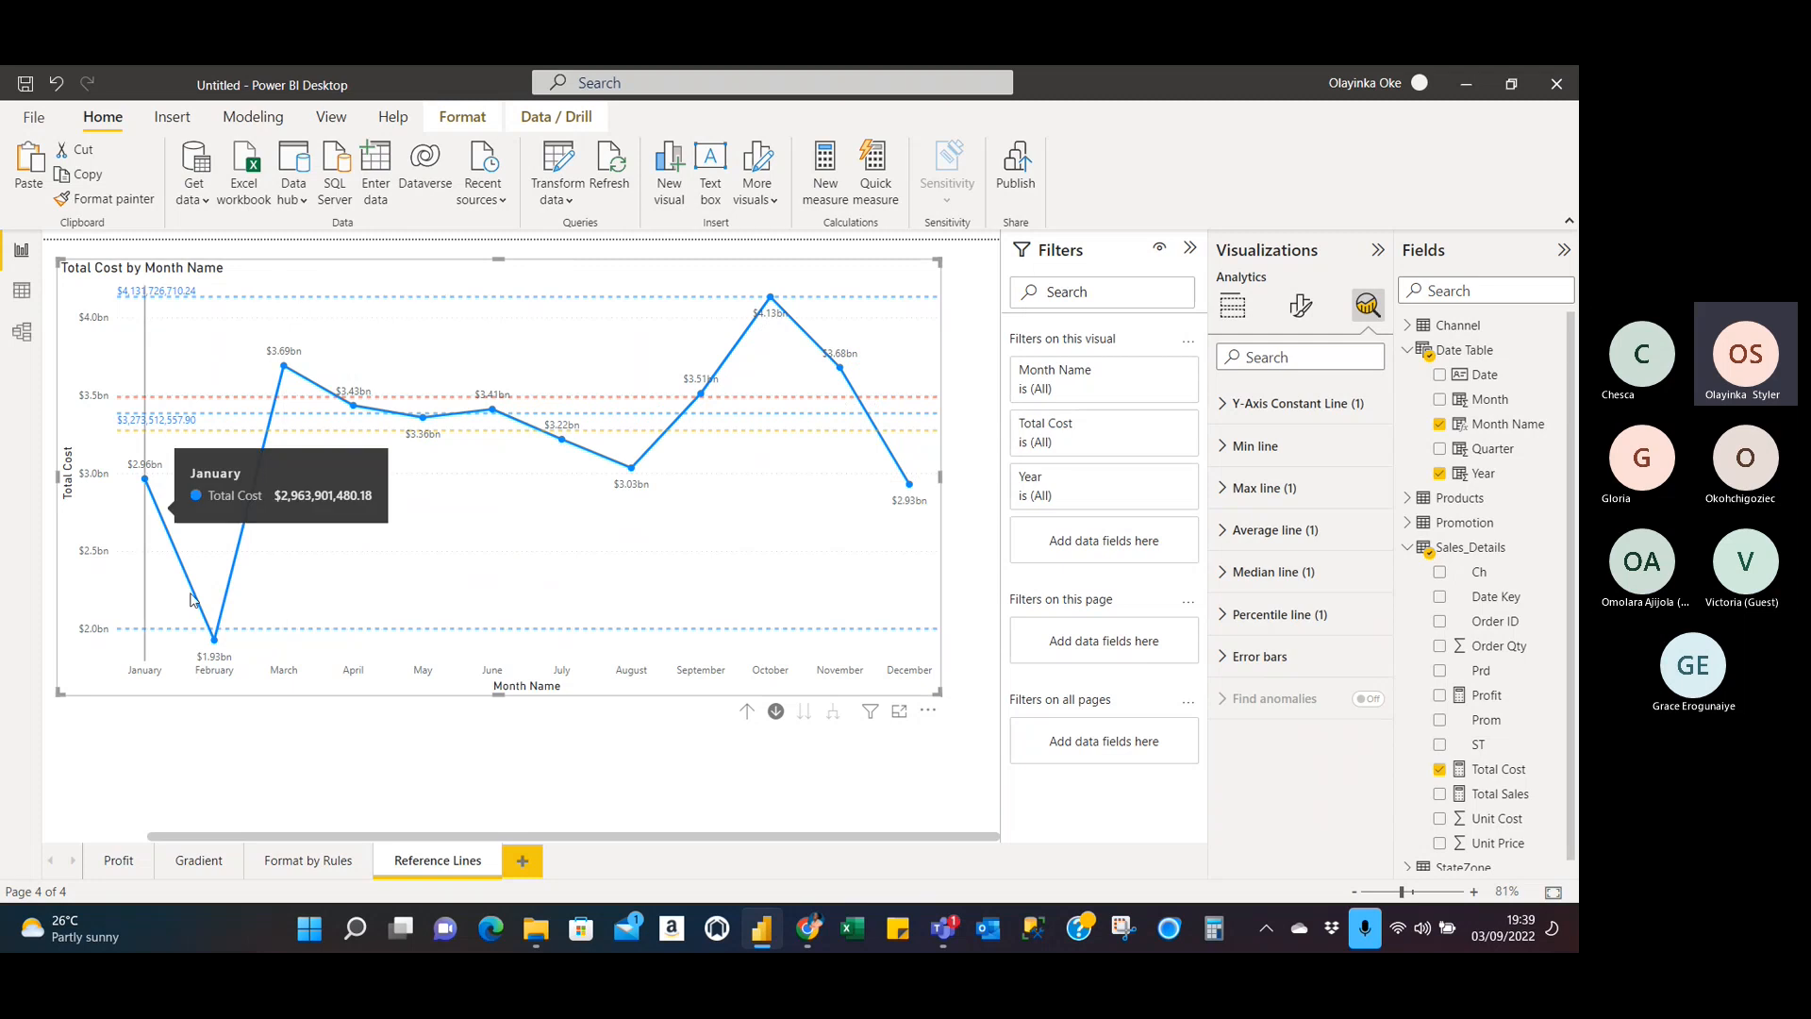
Save the report as the Power BI file "TechStylers Analyze Data" in the Music folder.
click(36, 117)
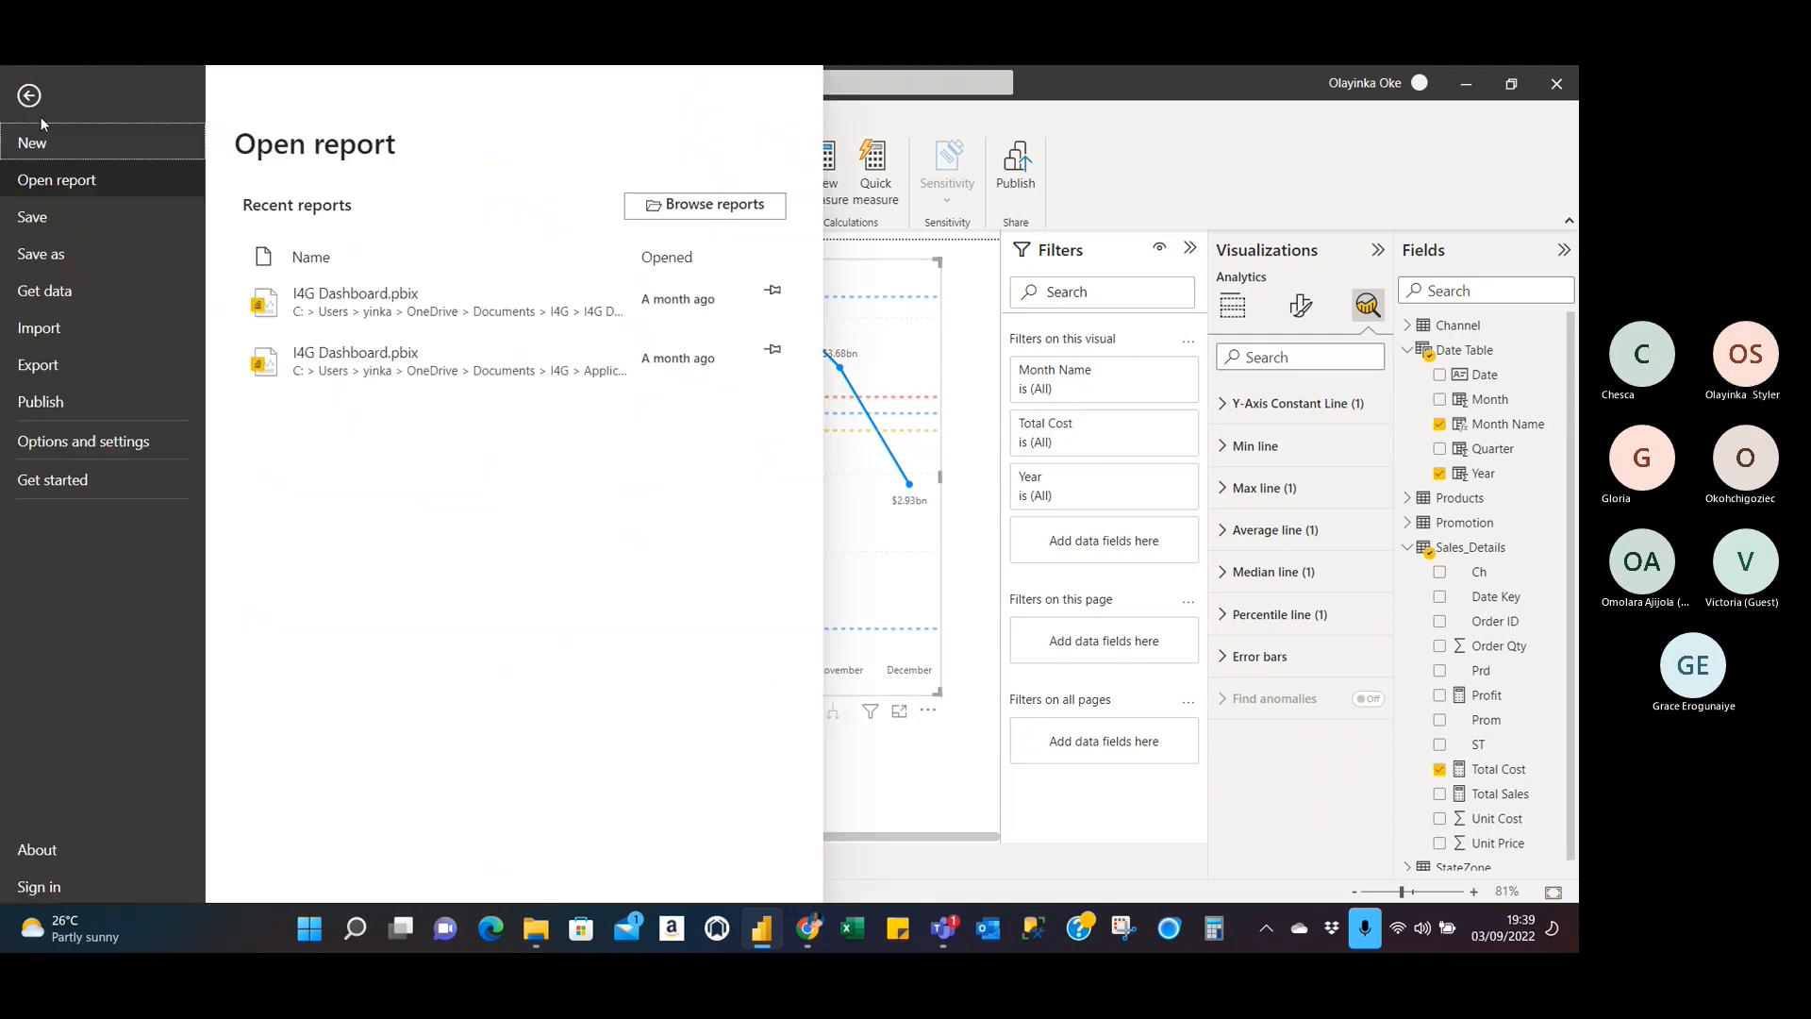
click(93, 264)
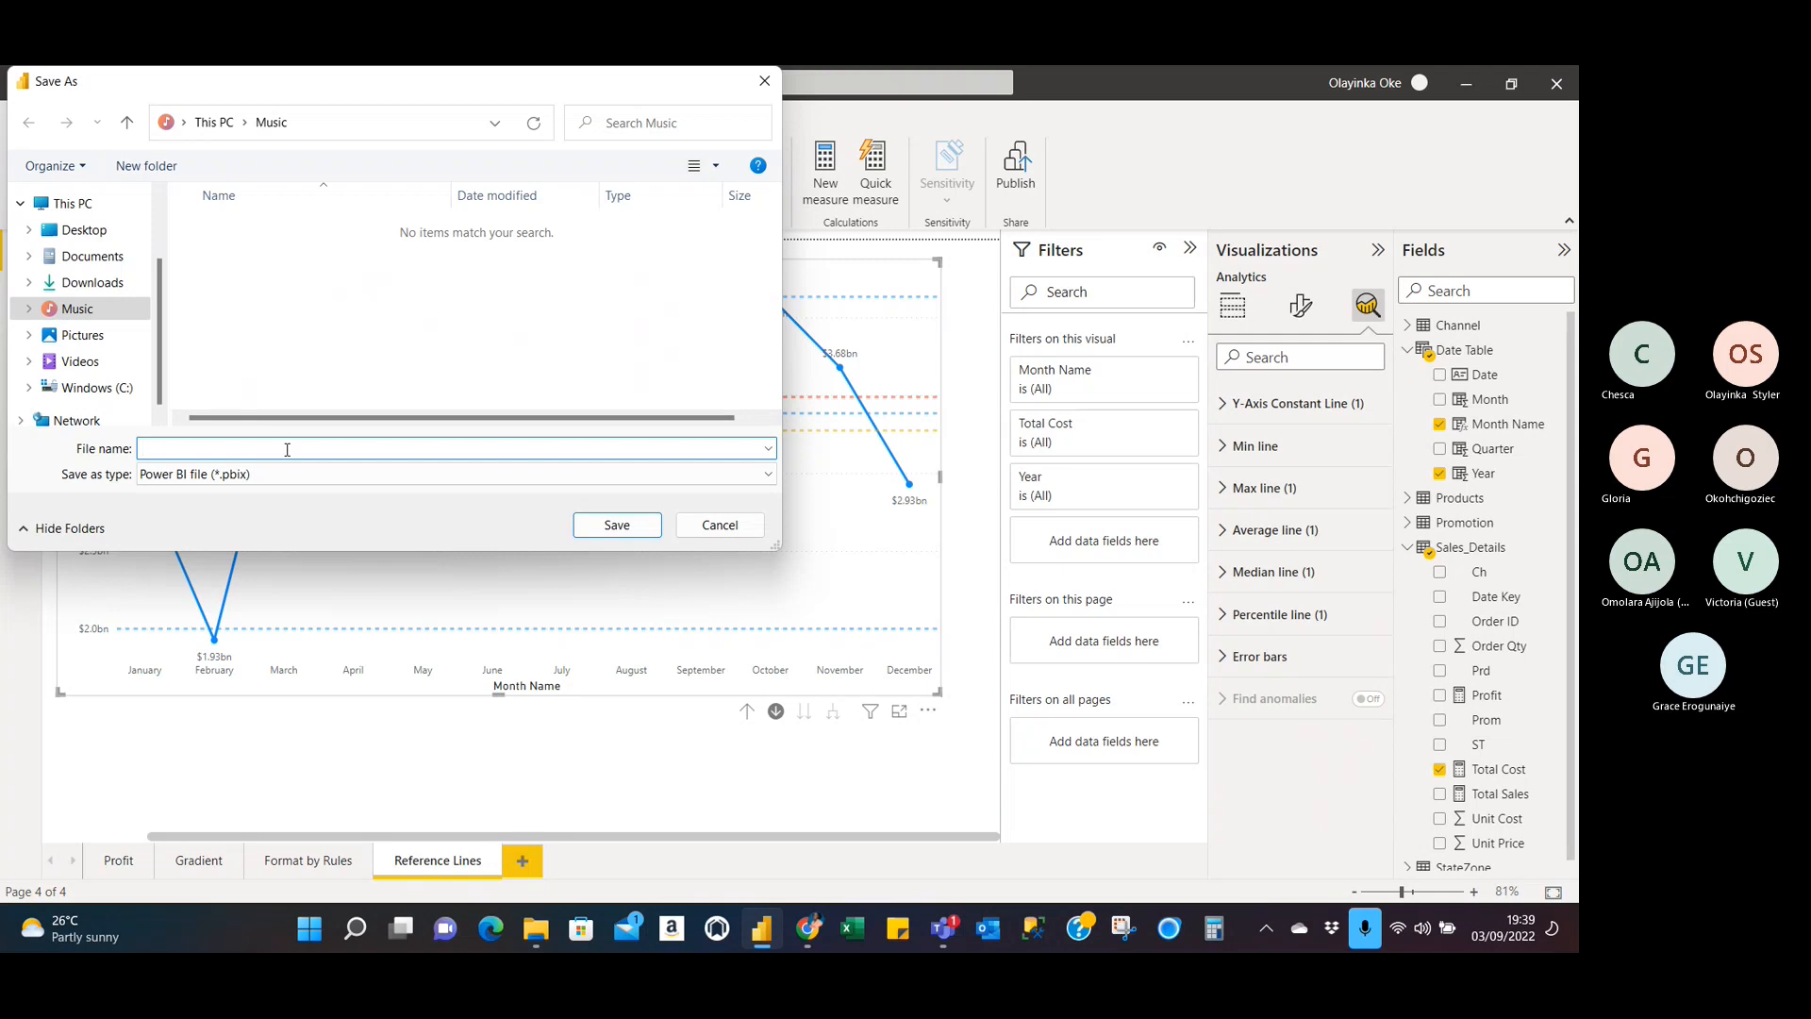
text(Tech)
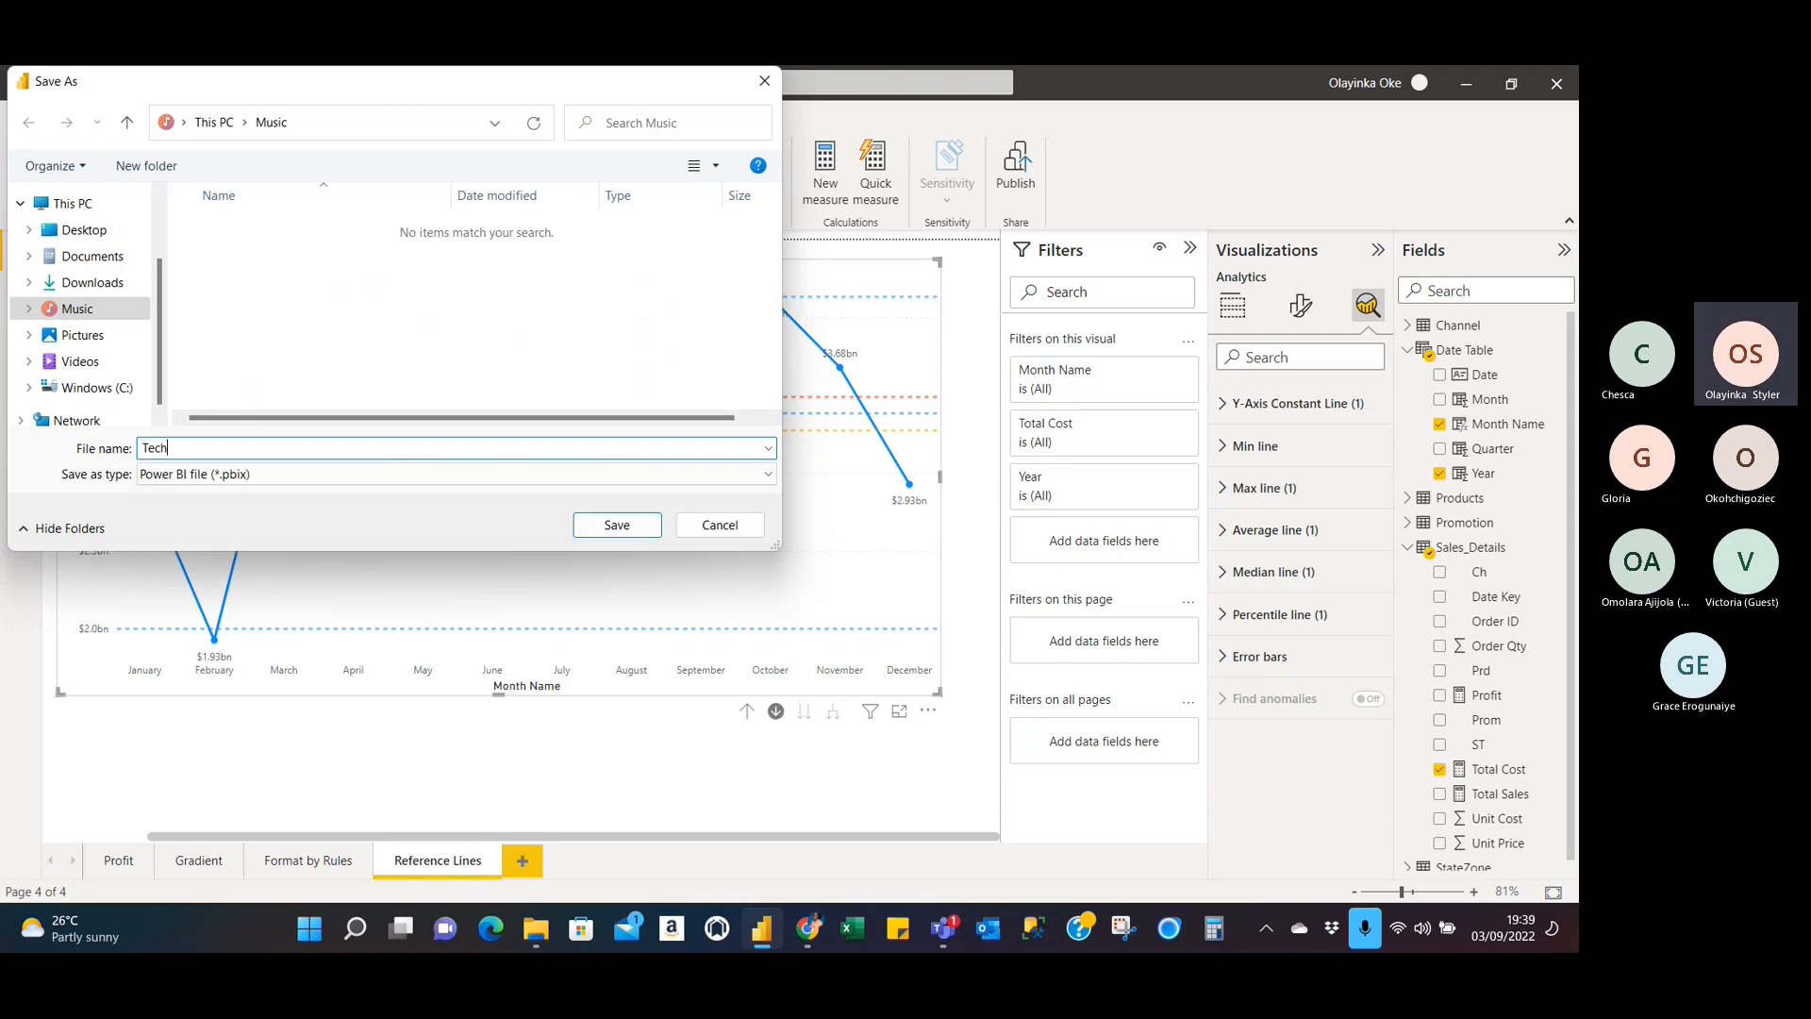
text(Styles)
key(BackSpace)
text(rs )
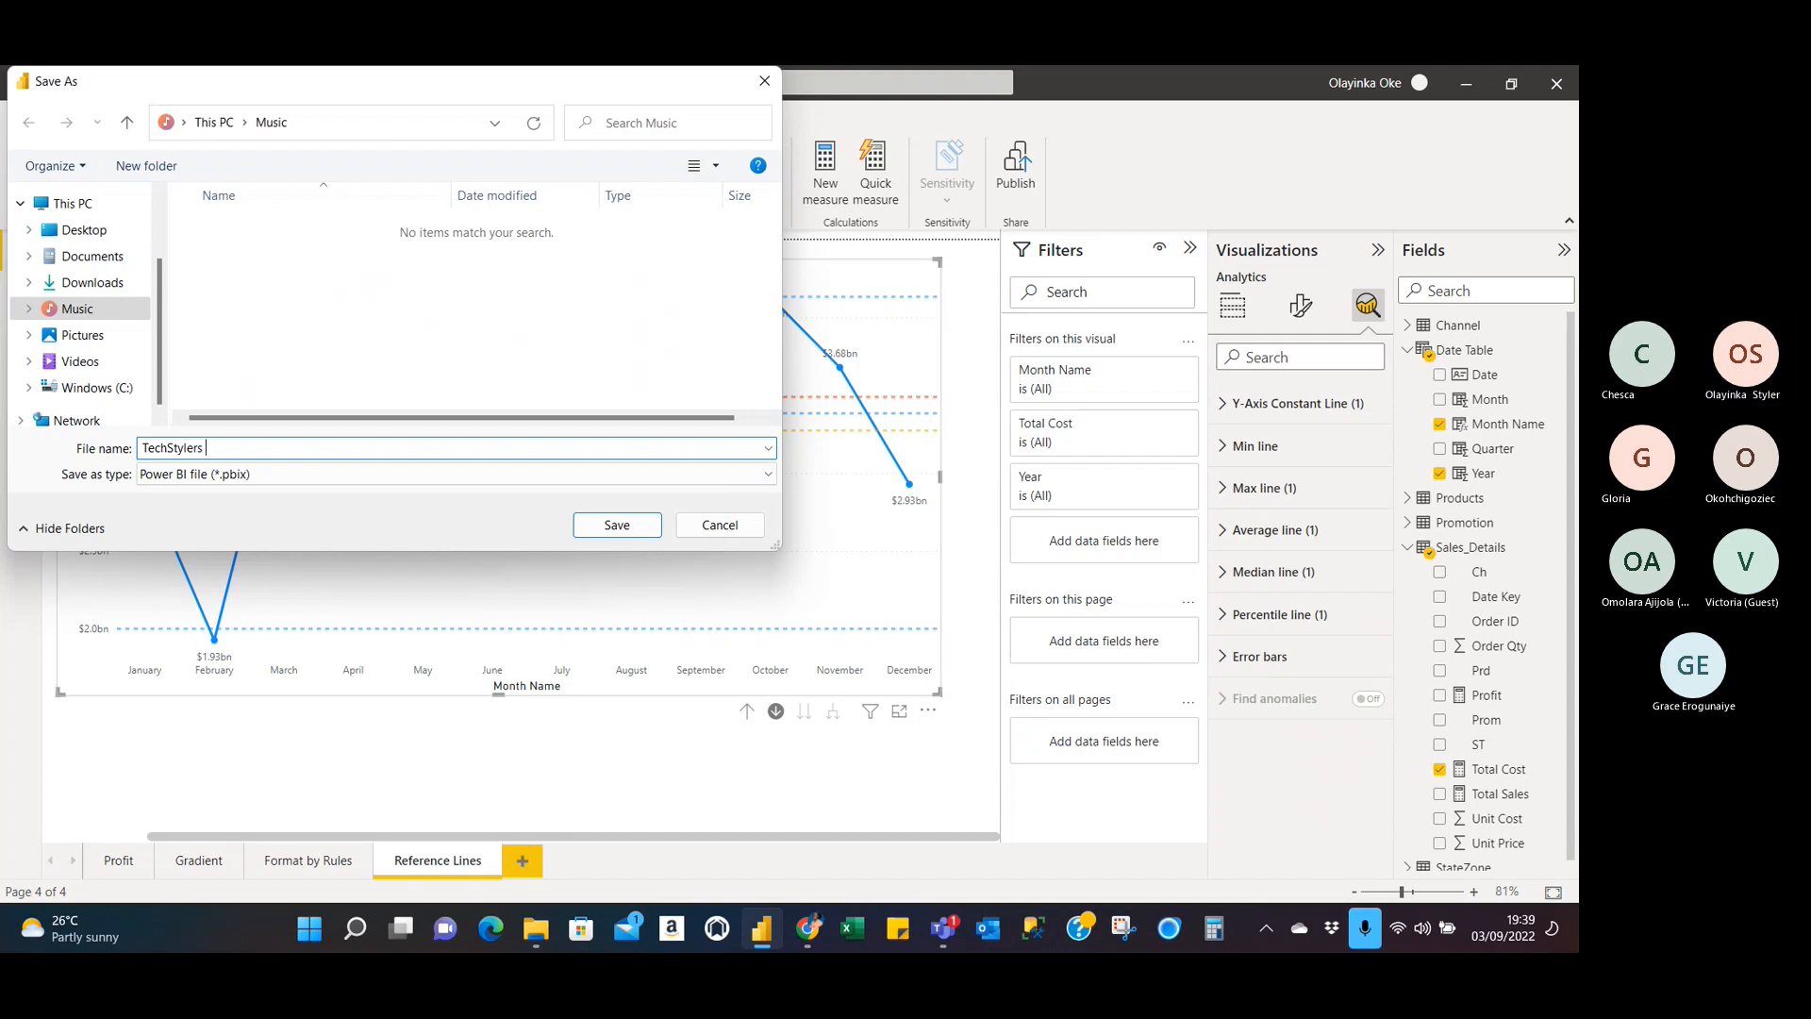
text(Analyze Data)
click(617, 534)
Switch to the Microsoft Teams meeting and choose to end it for everyone.
key(alt+Tab)
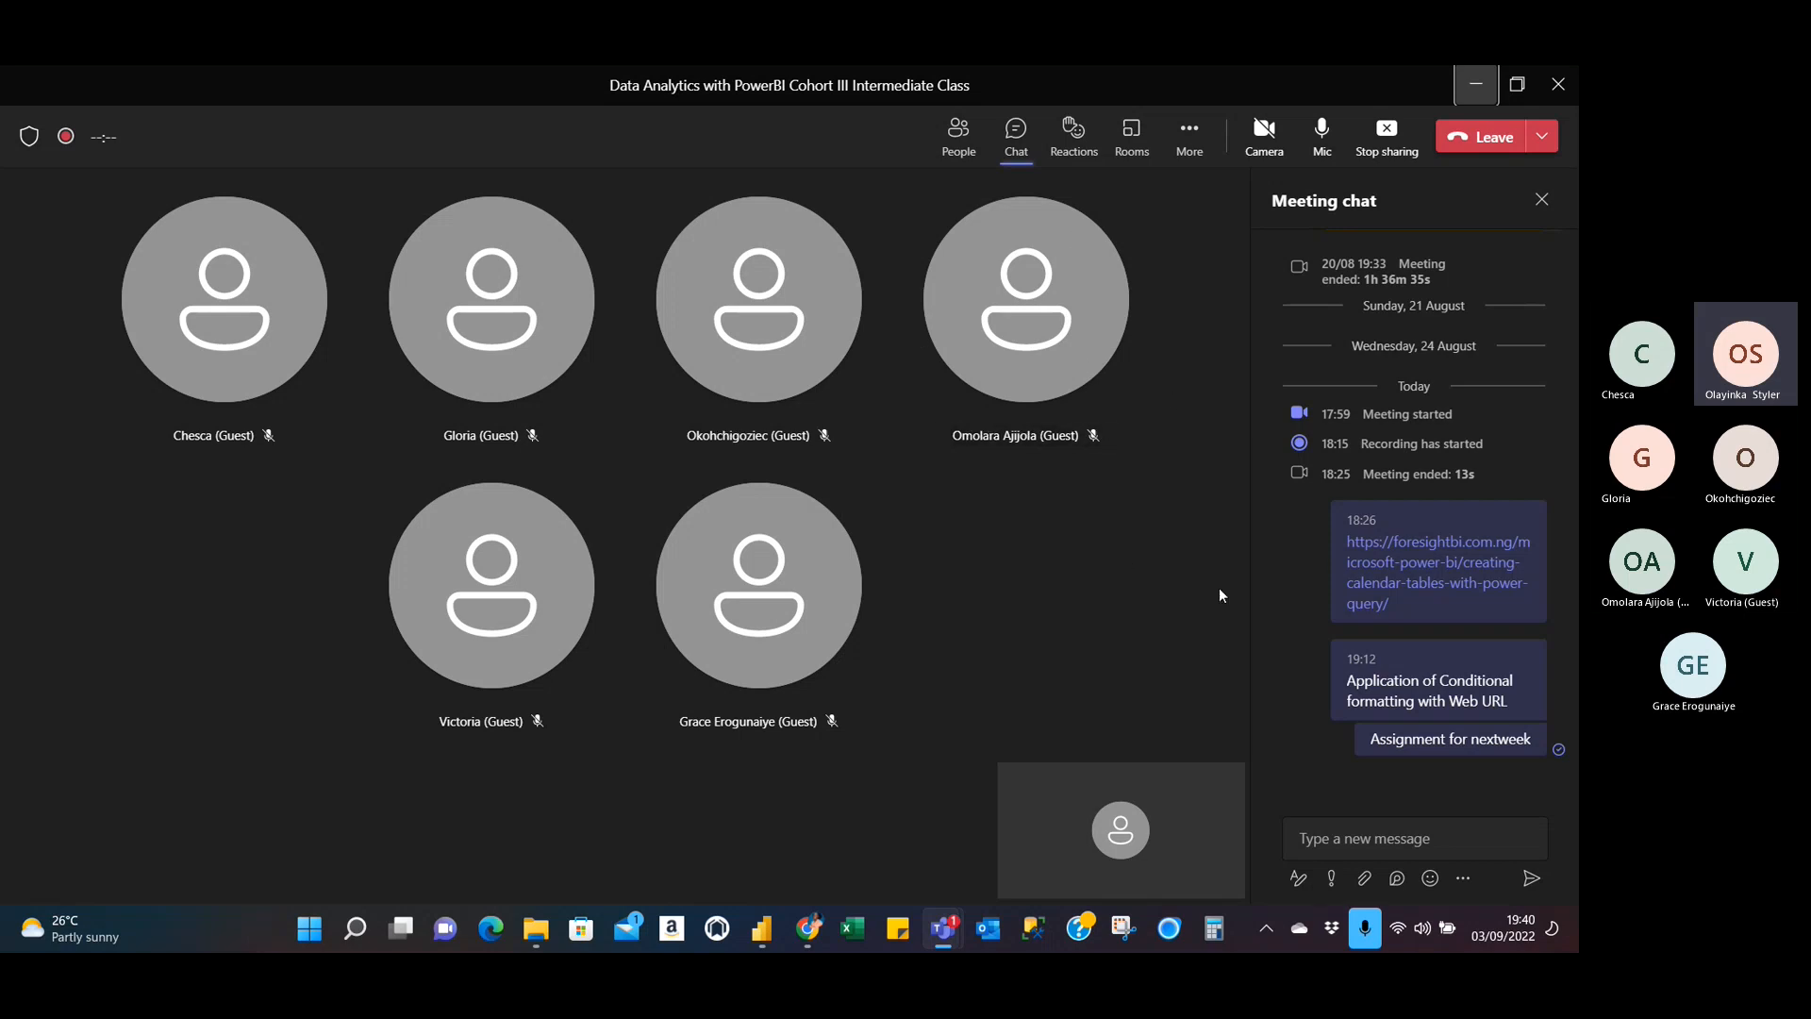
mouse_move(1538, 715)
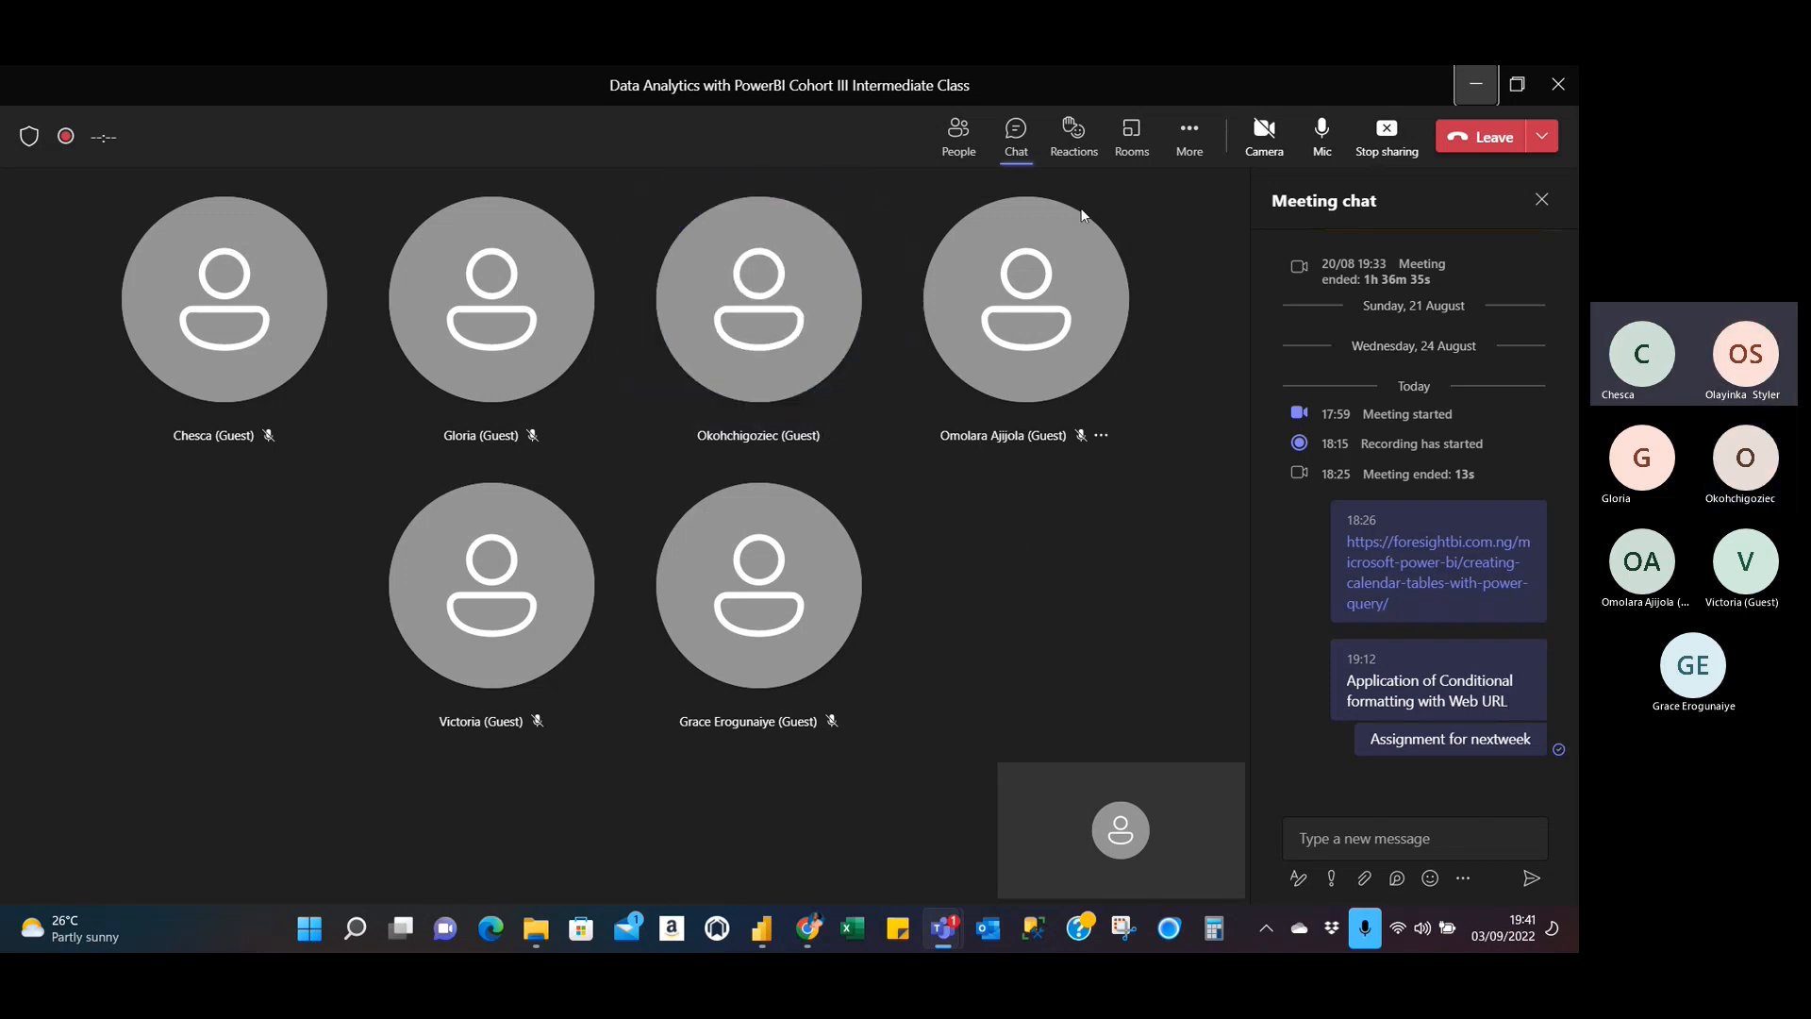
mouse_move(1124, 298)
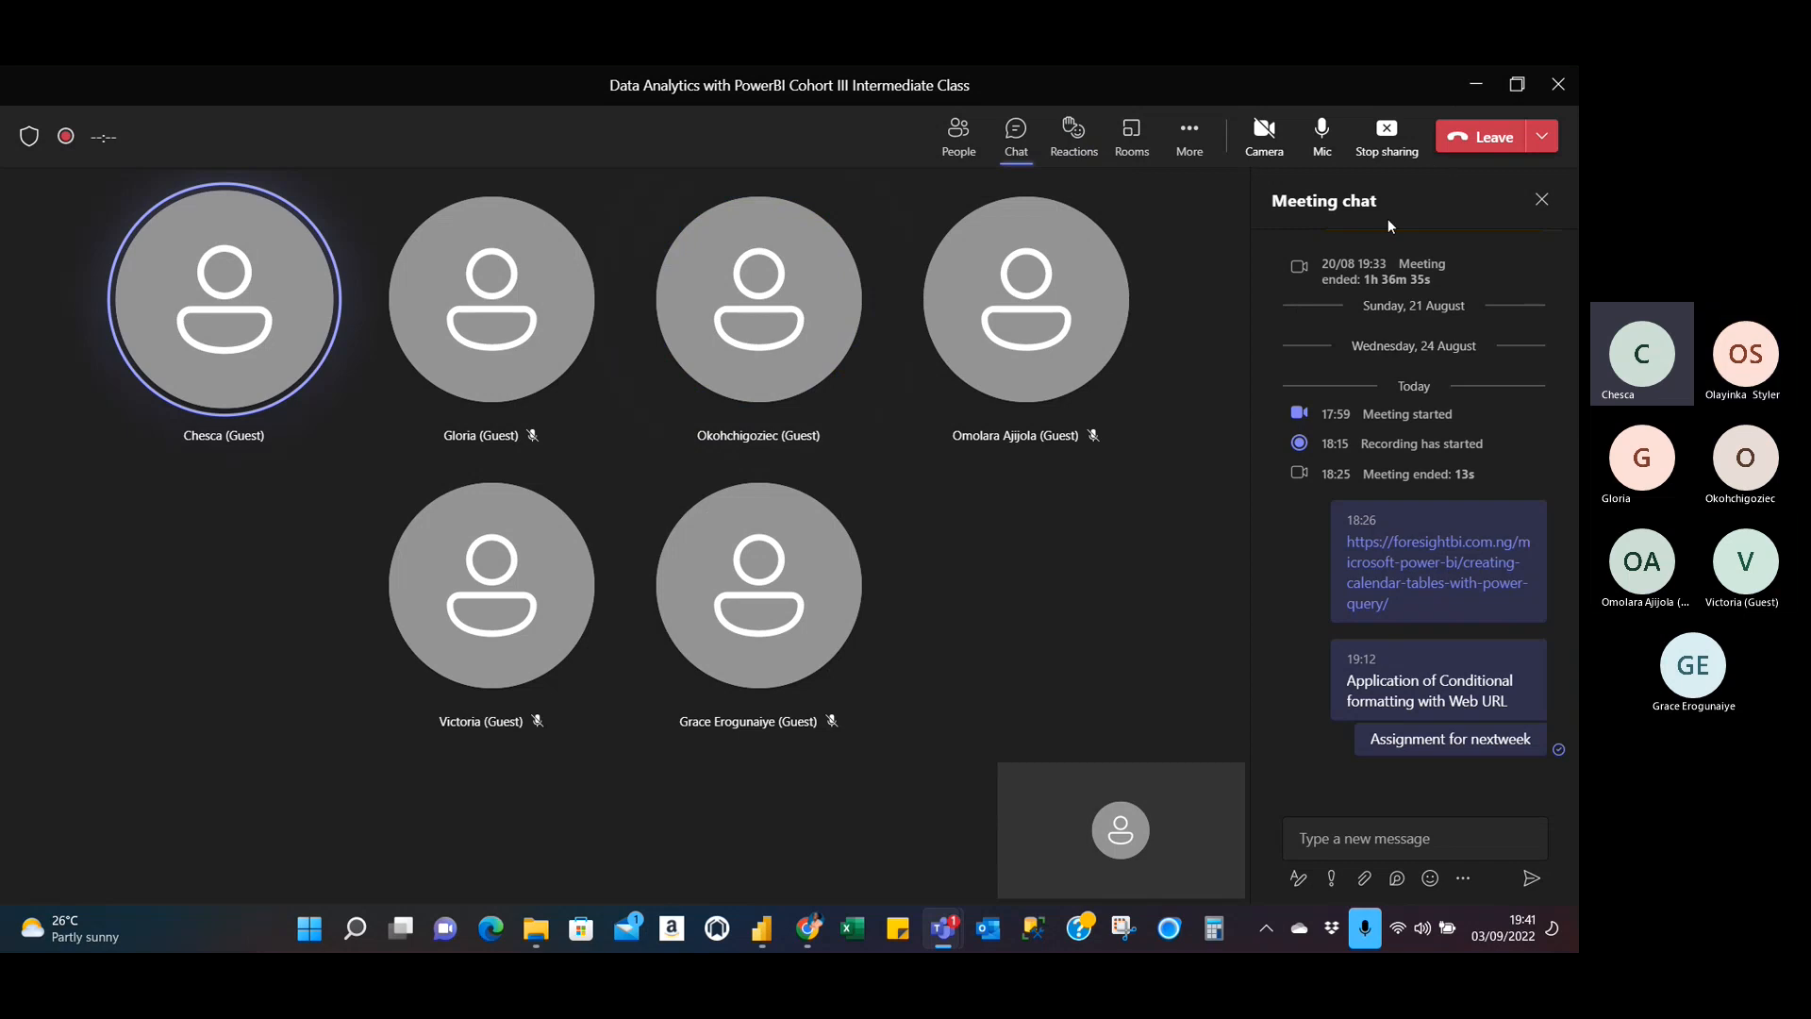
click(1543, 137)
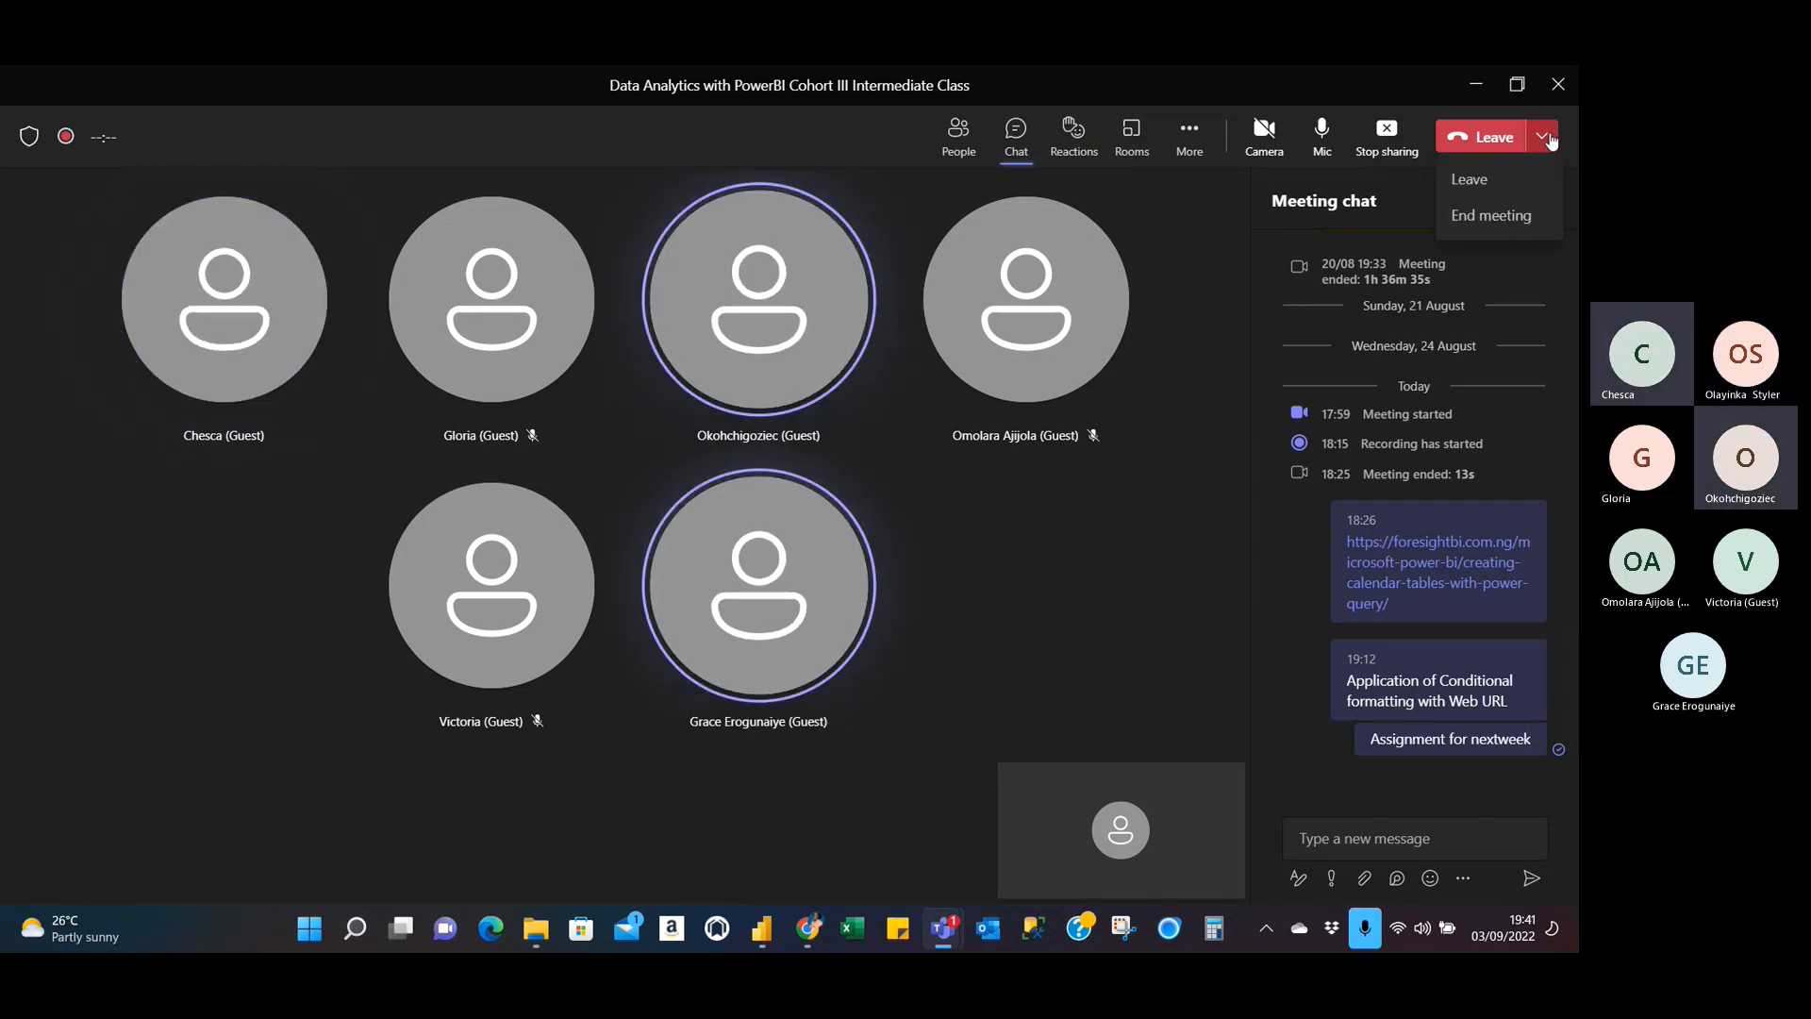
click(1514, 217)
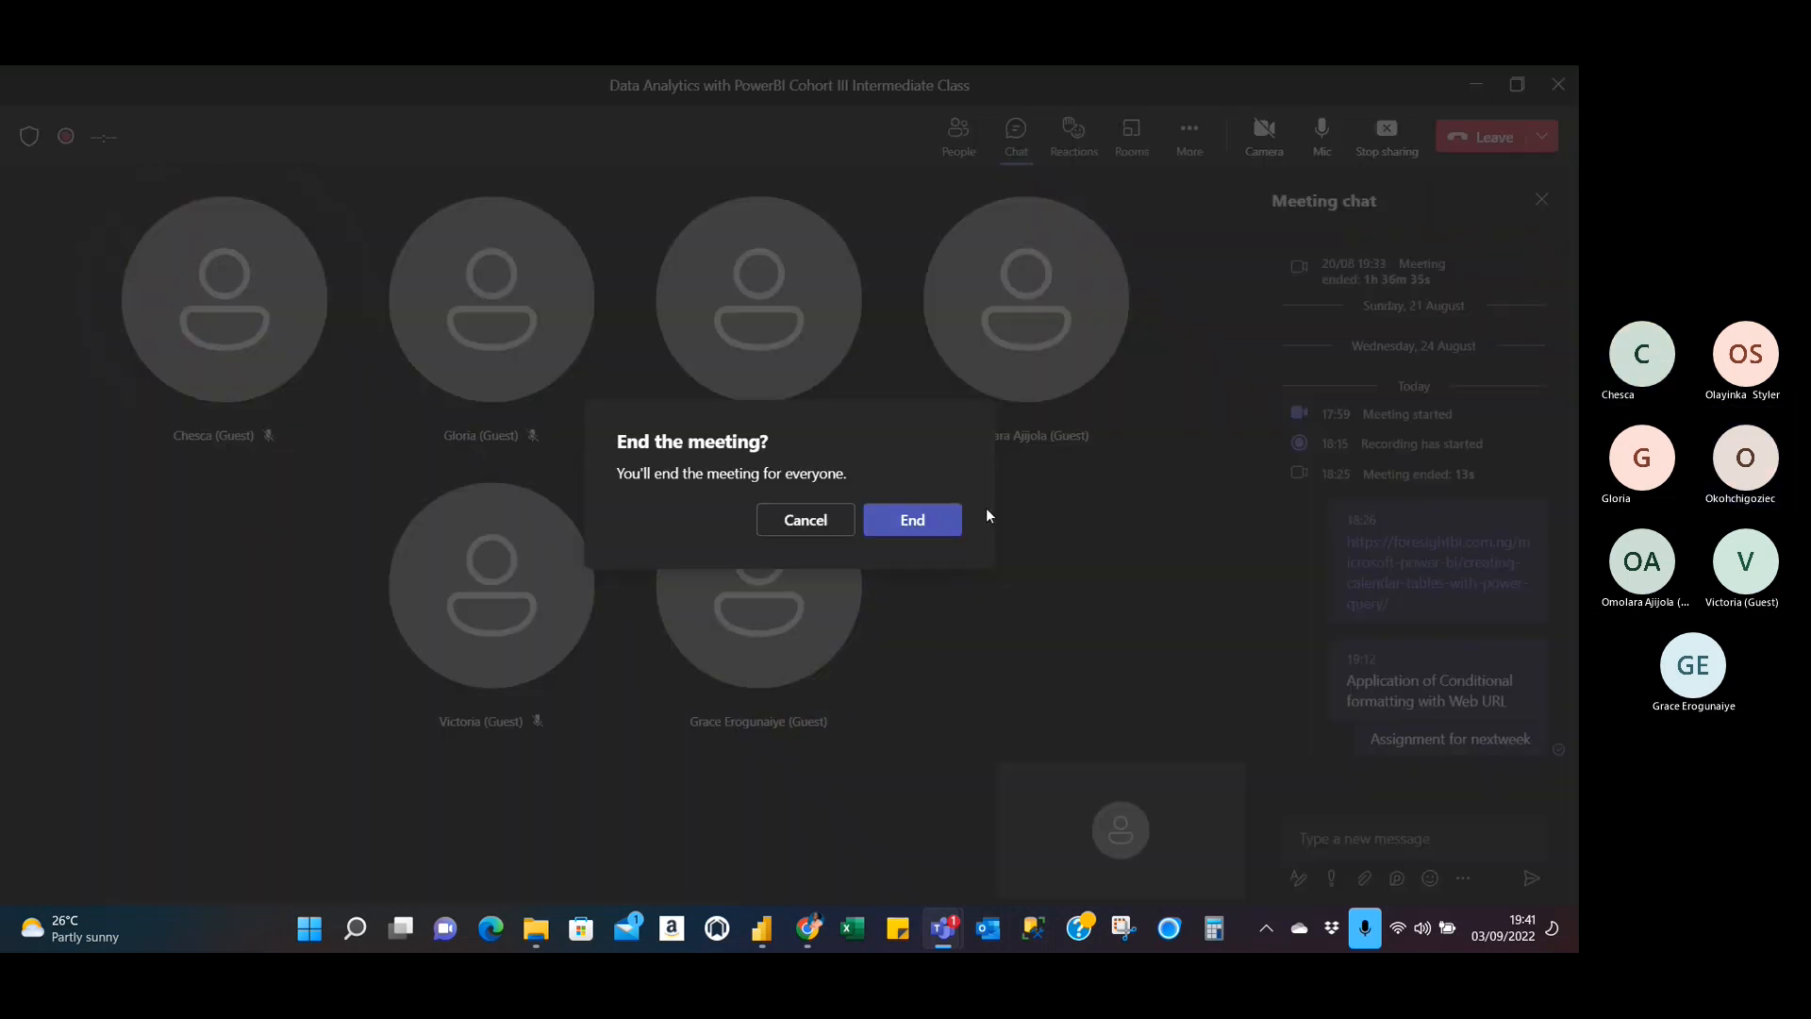